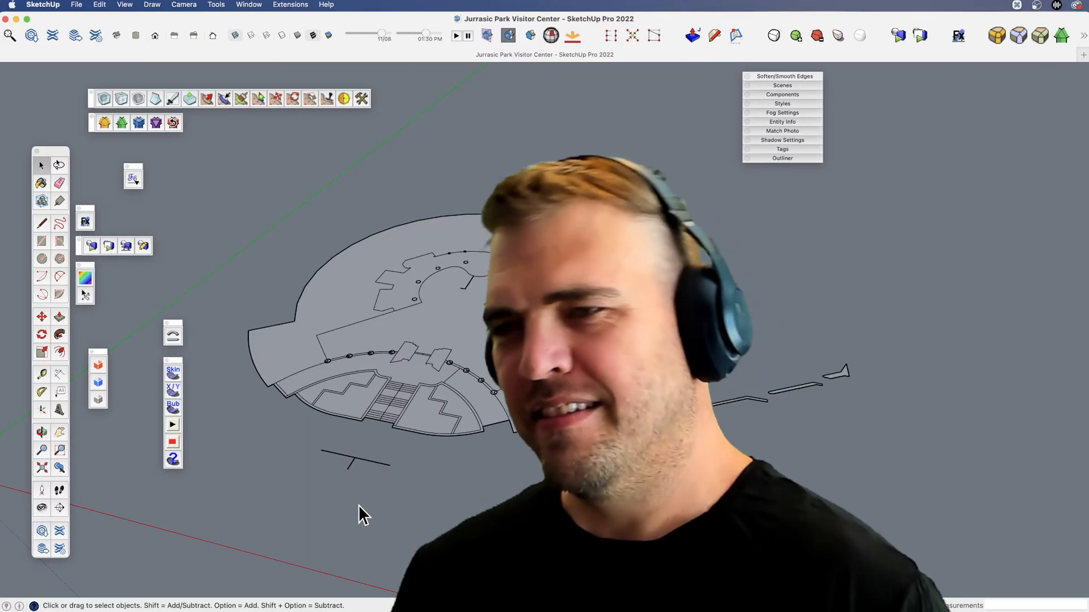
# Examine the visitor center floor plan as a whole and up close around the interior walls and entrance stairs.
pyautogui.moveTo(386, 472); pyautogui.dragTo(502, 403, button='middle')
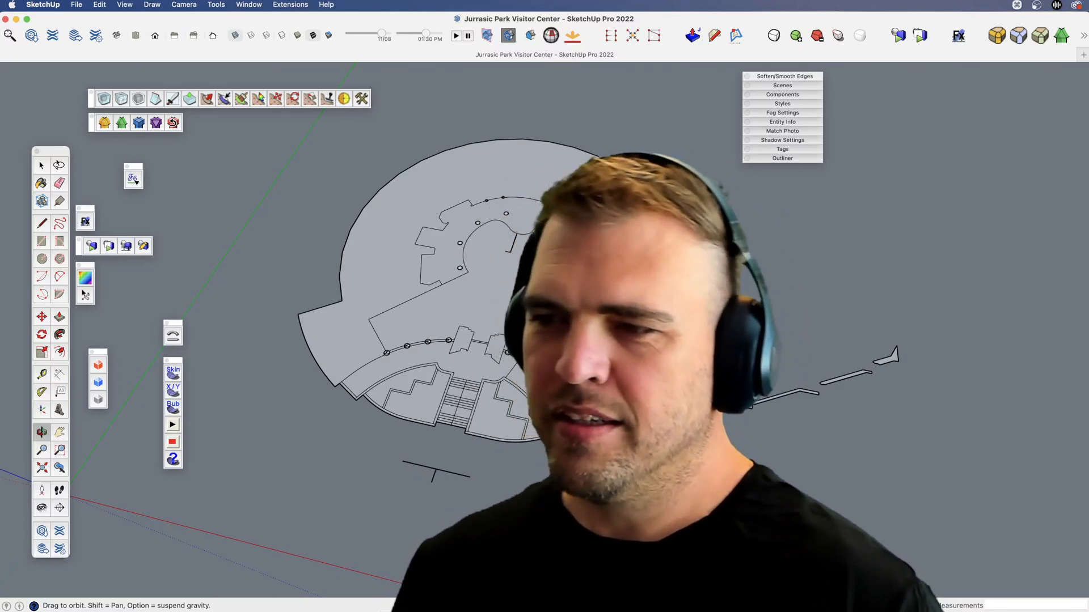
pyautogui.press('v')
pyautogui.moveTo(544, 317); pyautogui.dragTo(618, 363)
pyautogui.moveTo(618, 363); pyautogui.dragTo(635, 386, button='middle')
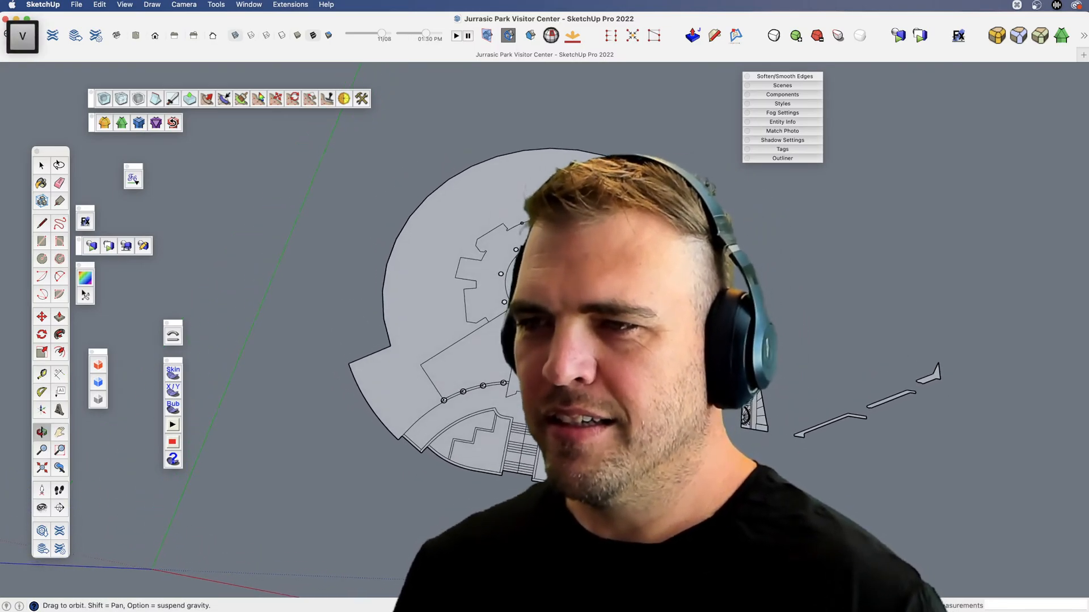
pyautogui.press('z')
pyautogui.moveTo(544, 363); pyautogui.dragTo(545, 267)
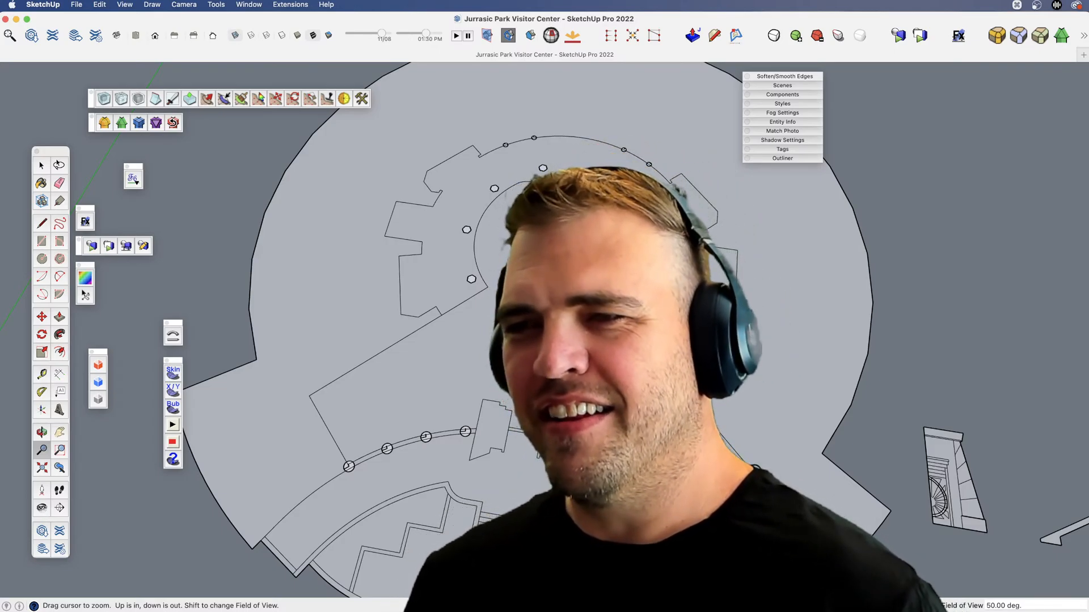
pyautogui.scroll(-2, 652, 448)
pyautogui.press('v')
pyautogui.moveTo(652, 448); pyautogui.dragTo(635, 332)
pyautogui.press('x')
pyautogui.press('v')
pyautogui.press('x')
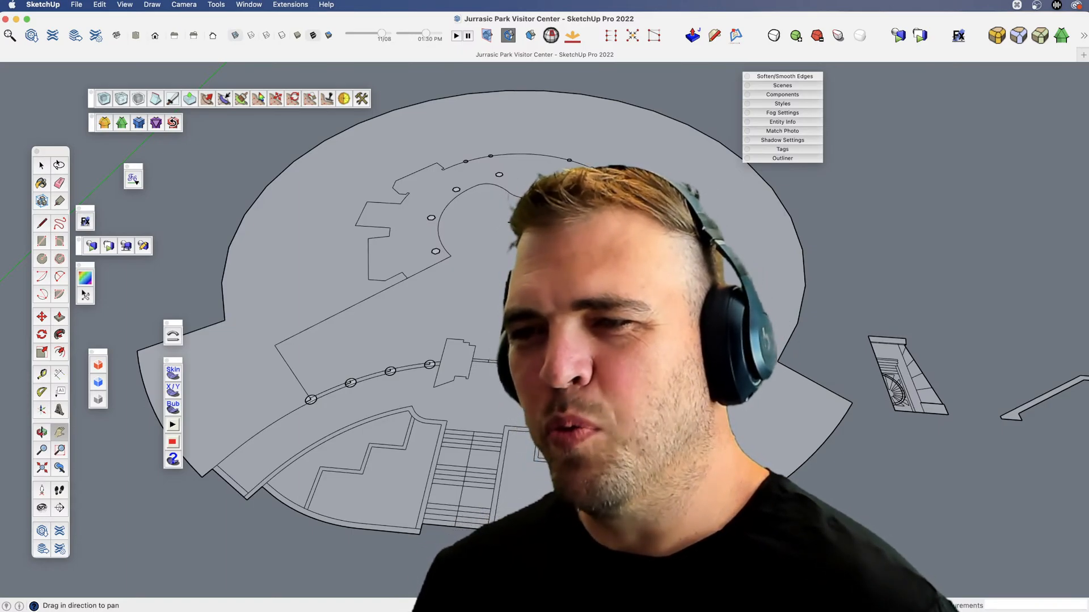
pyautogui.press('x')
pyautogui.moveTo(635, 332); pyautogui.dragTo(691, 323)
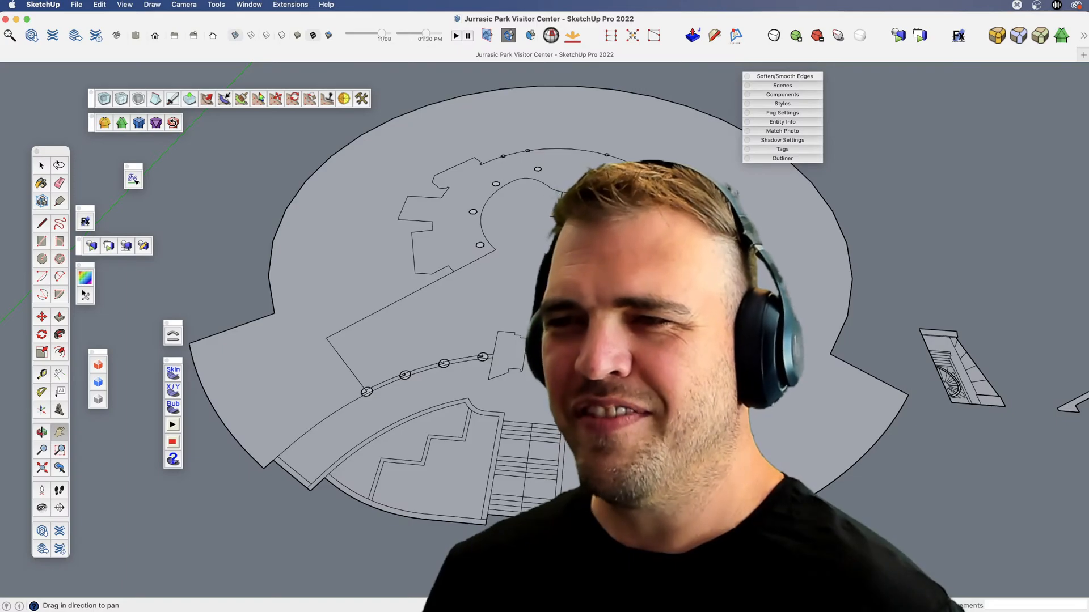
pyautogui.moveTo(549, 392); pyautogui.dragTo(555, 422, button='middle')
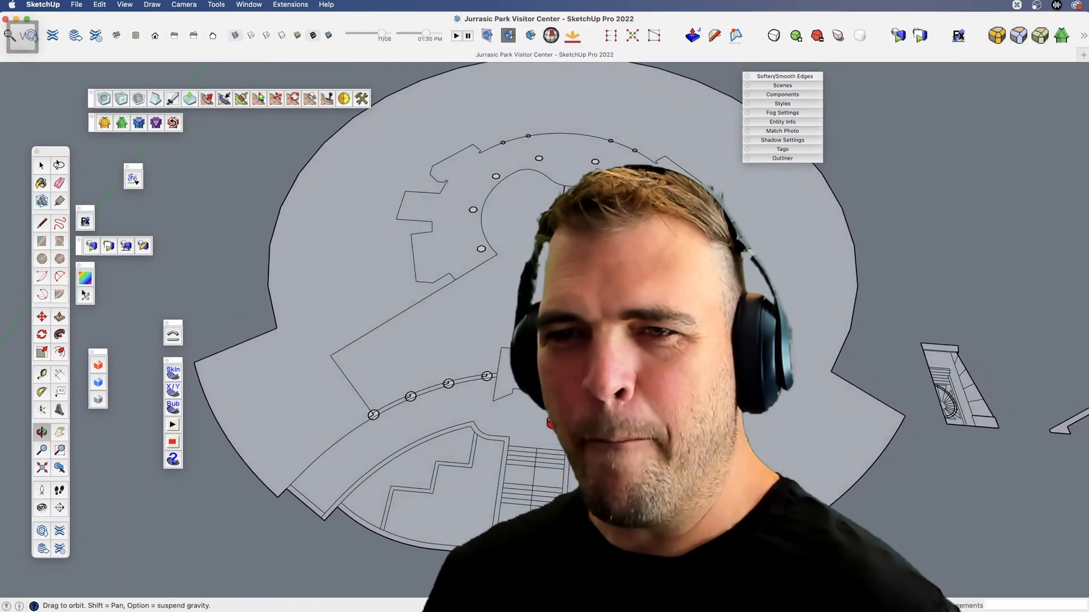
# Close the surplus floating extension toolbars and regroup the single-icon toolbar and the large tool set near the remaining solid-tools toolbar.
pyautogui.press('space')
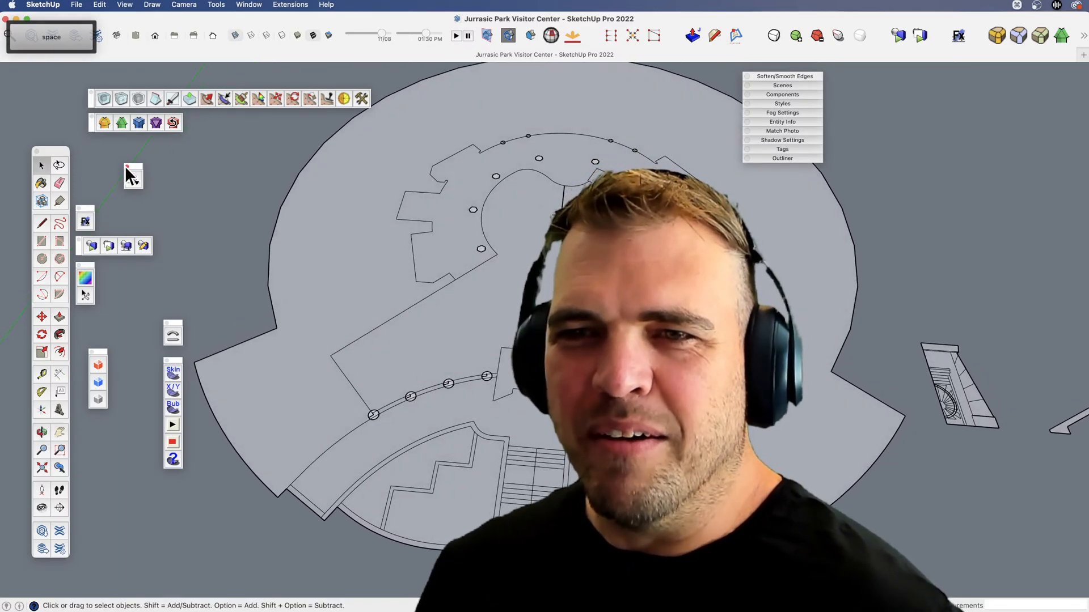
pyautogui.click(92, 117)
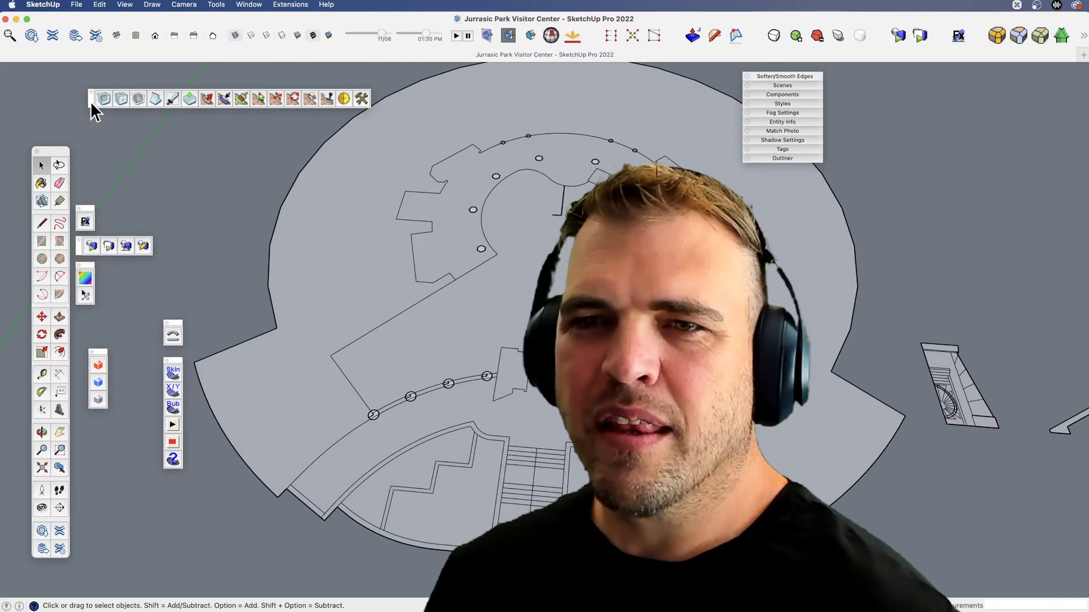
pyautogui.click(80, 239)
pyautogui.click(79, 208)
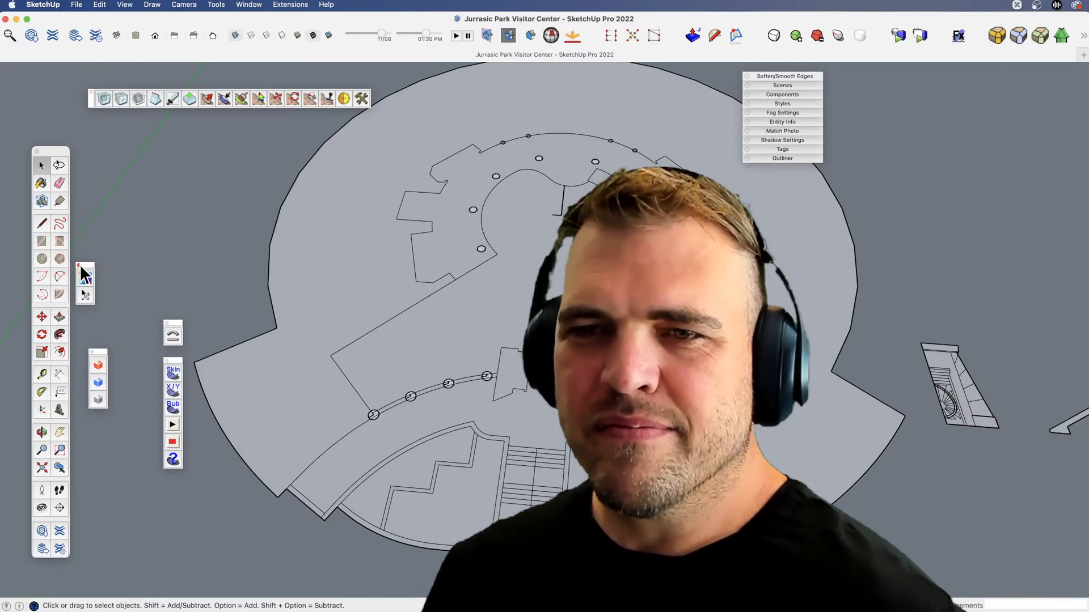
pyautogui.click(79, 265)
pyautogui.moveTo(178, 323); pyautogui.dragTo(114, 124)
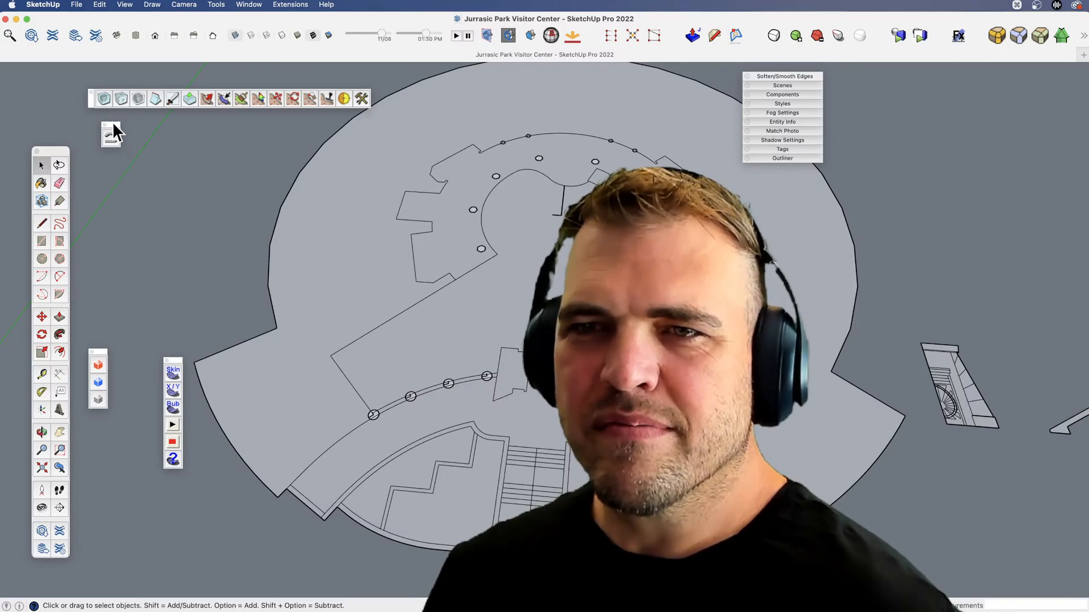
pyautogui.click(166, 359)
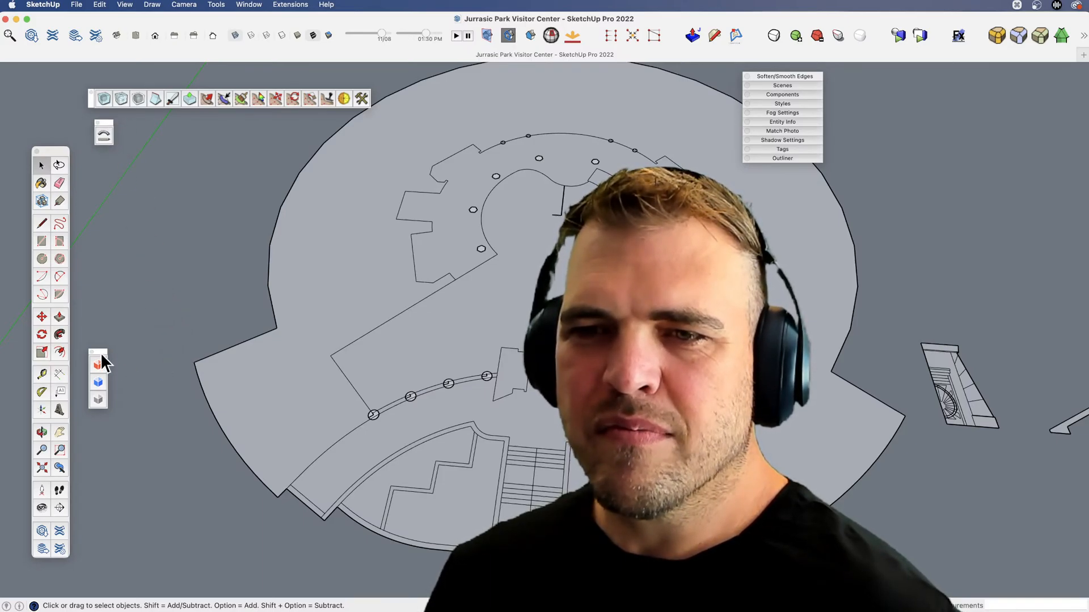
pyautogui.click(91, 351)
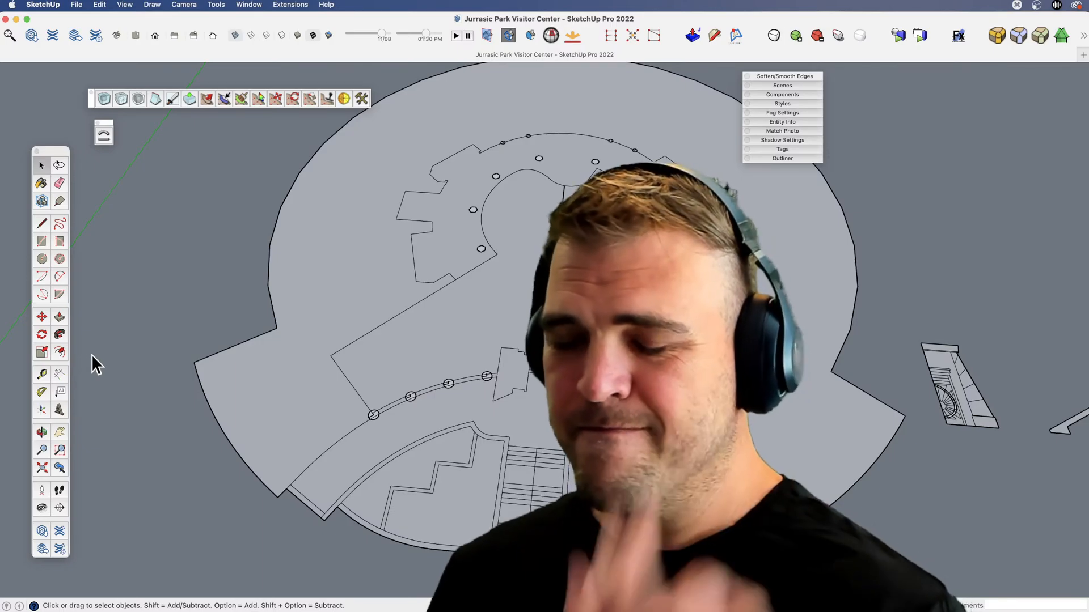
pyautogui.moveTo(59, 151); pyautogui.dragTo(56, 96)
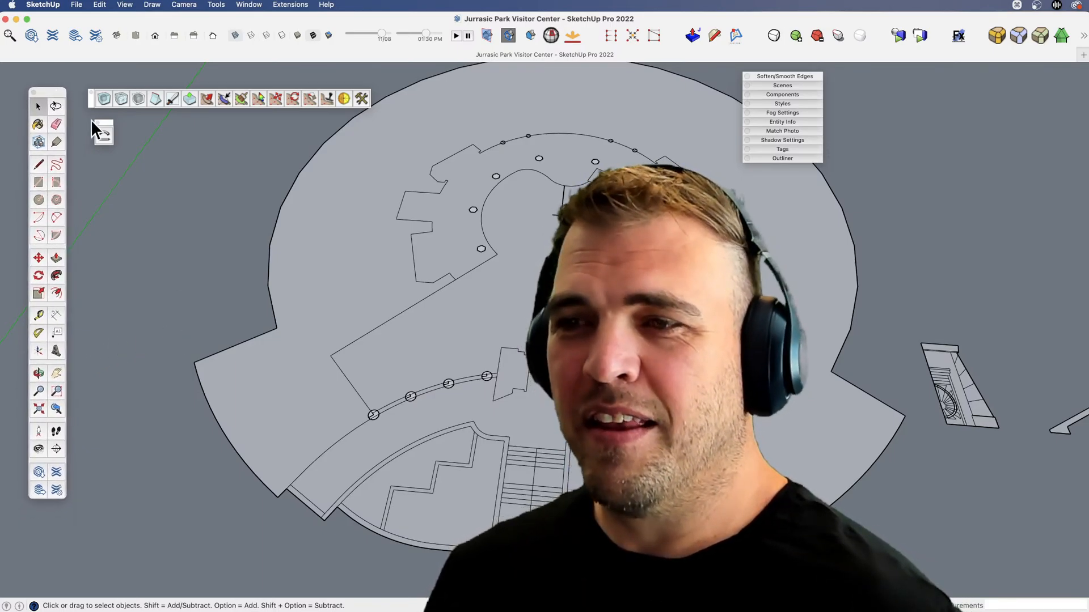
pyautogui.scroll(-4, 456, 328)
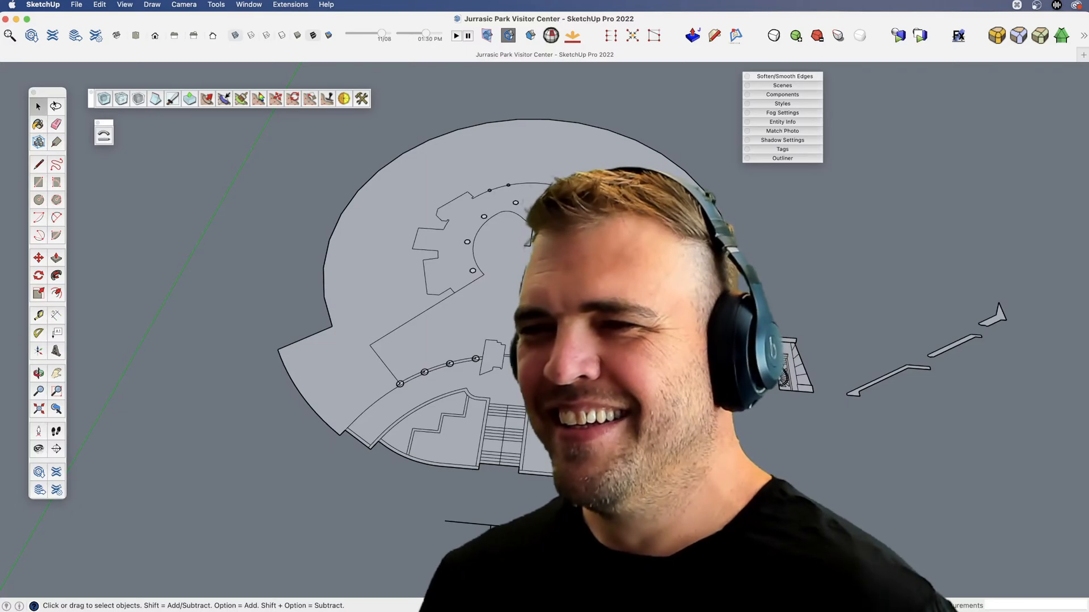
pyautogui.keyDown('shift'); pyautogui.moveTo(664, 363); pyautogui.dragTo(631, 397, button='middle'); pyautogui.keyUp('shift')
pyautogui.scroll(-2, 631, 397)
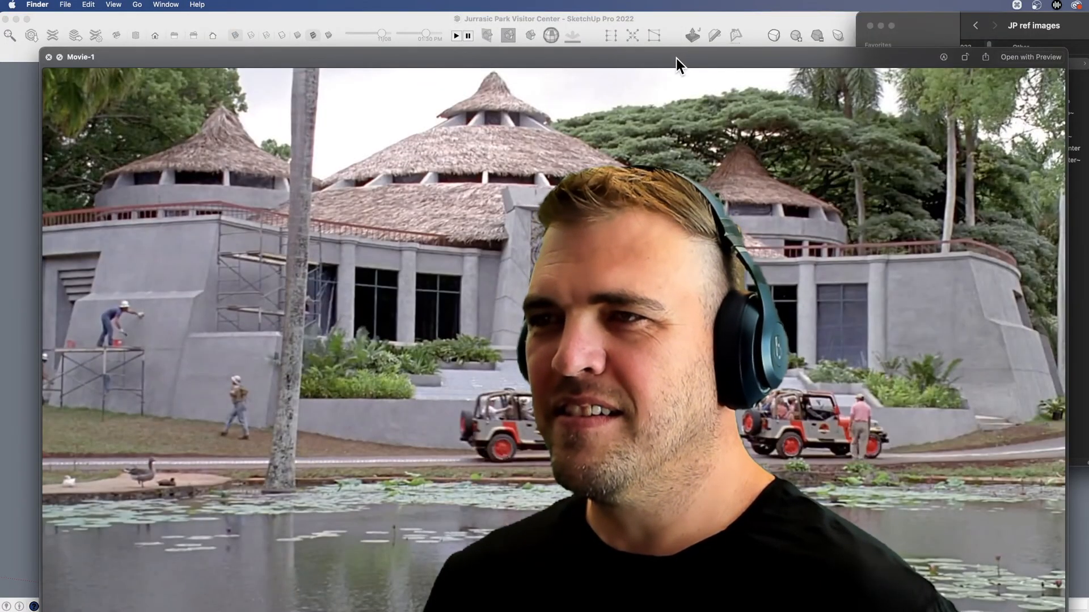
# Review the reference images Movie-1 through Movie-5 for the building's exterior, entrance doors and interior lobby.
pyautogui.moveTo(676, 58)
pyautogui.mouseDown()
pyautogui.moveTo(665, 33)
pyautogui.moveTo(665, 56)
pyautogui.mouseUp()
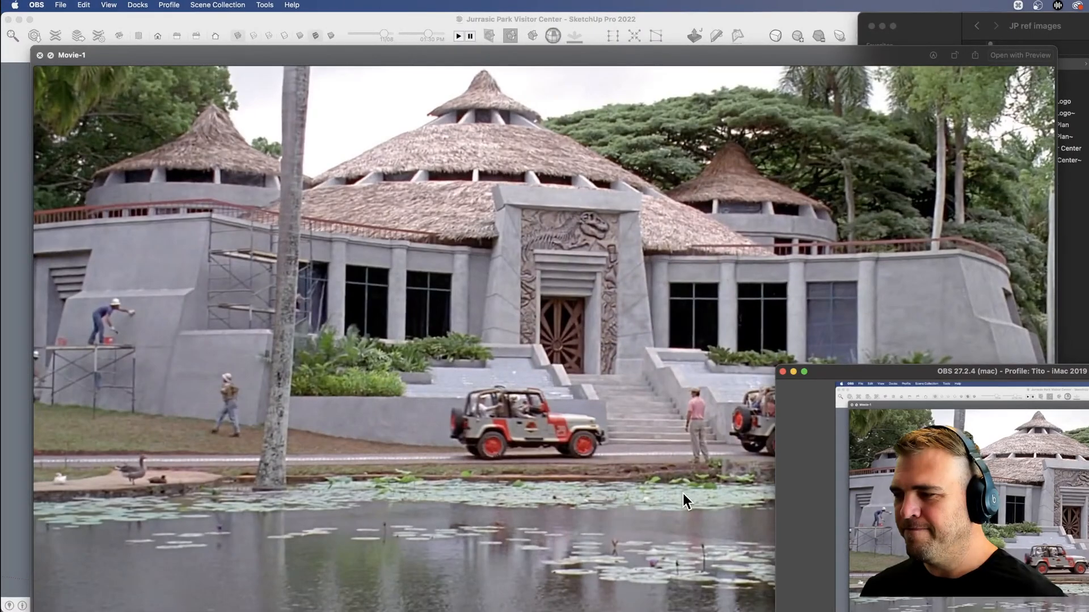
pyautogui.click(683, 498)
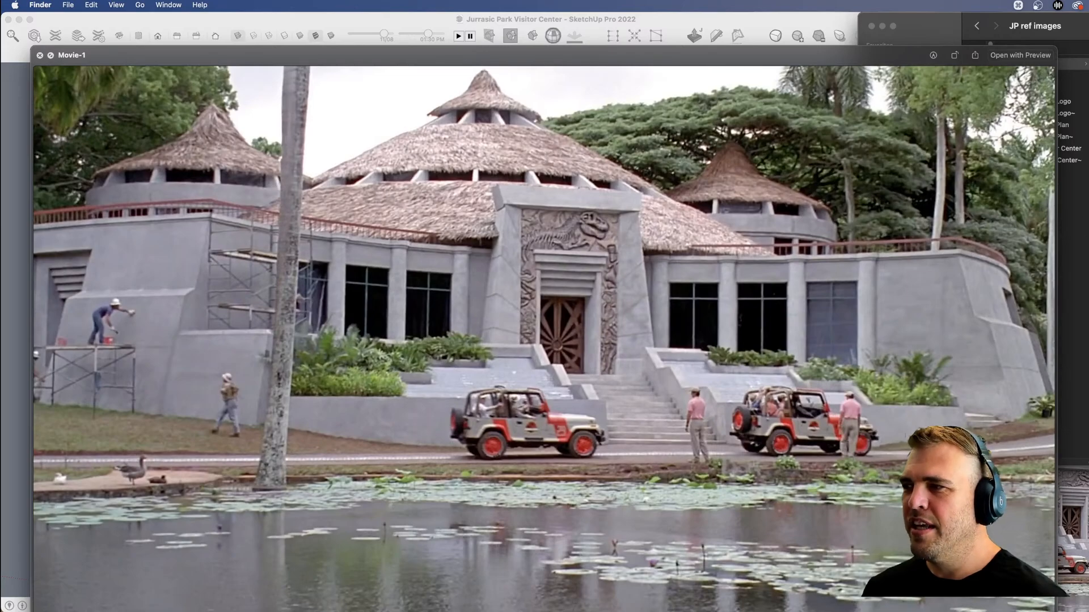
pyautogui.press('Down')
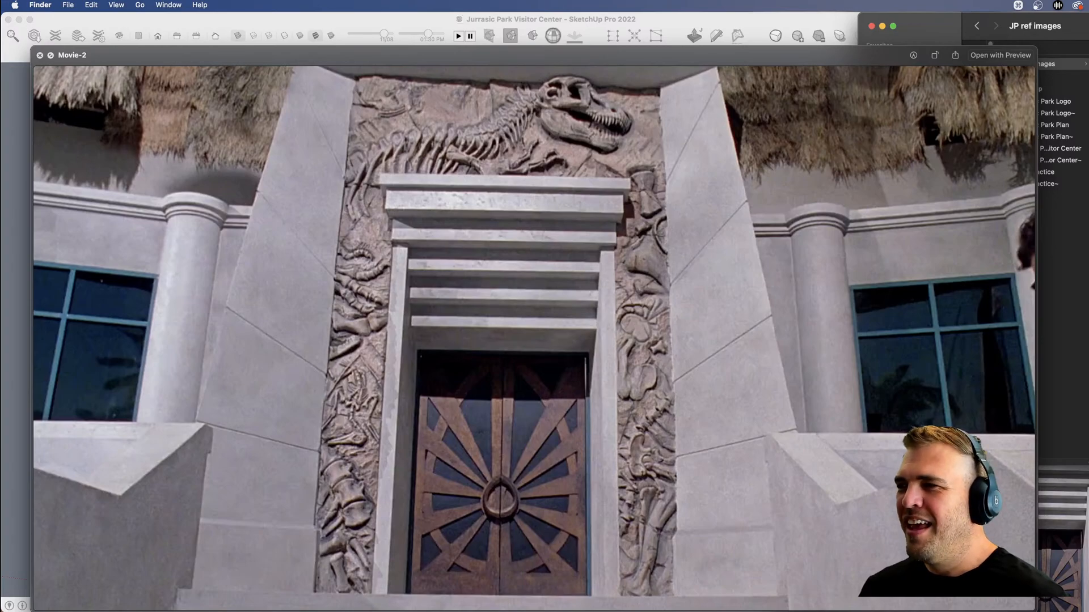
pyautogui.press('Down')
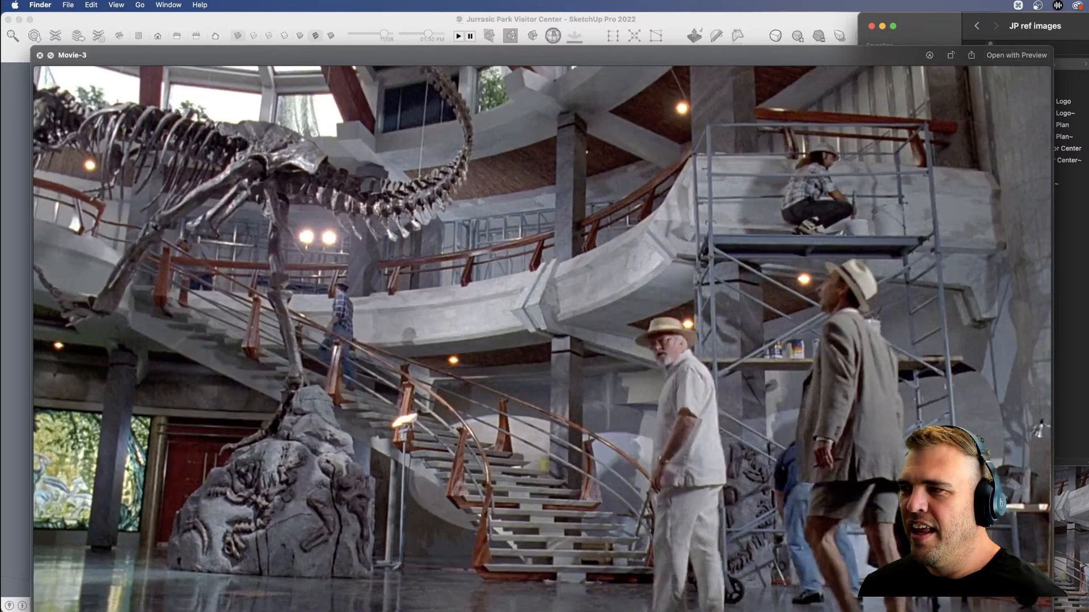
pyautogui.press('Down')
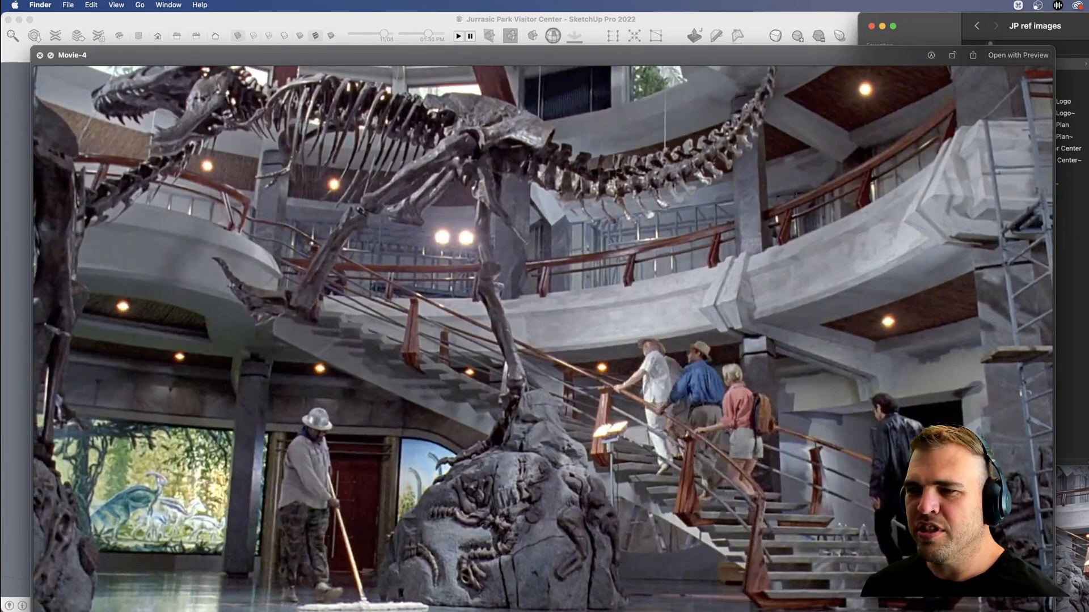
pyautogui.press('Down')
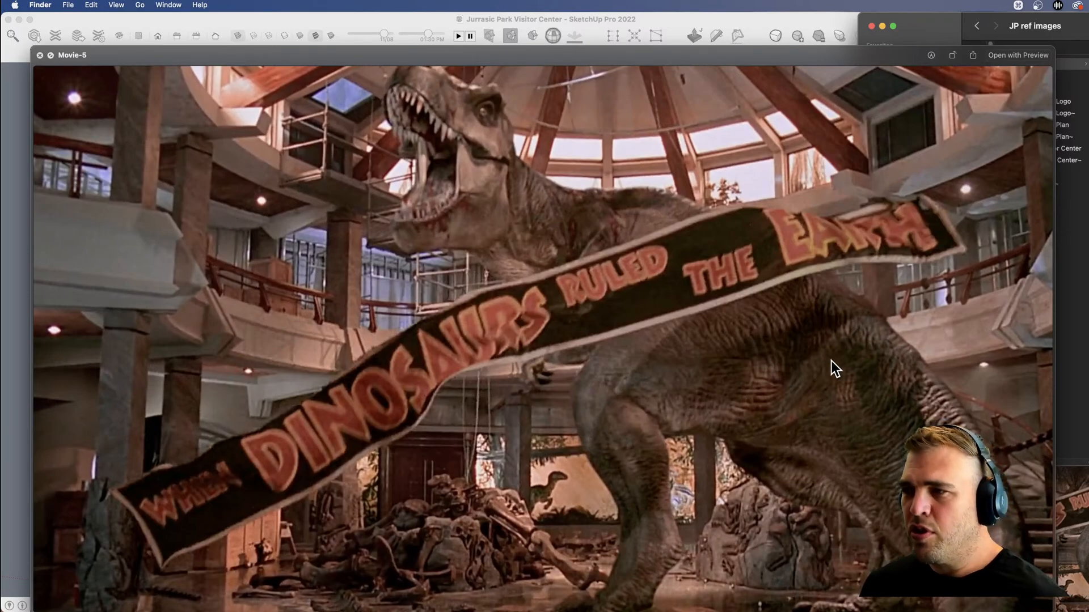
pyautogui.click(1086, 182)
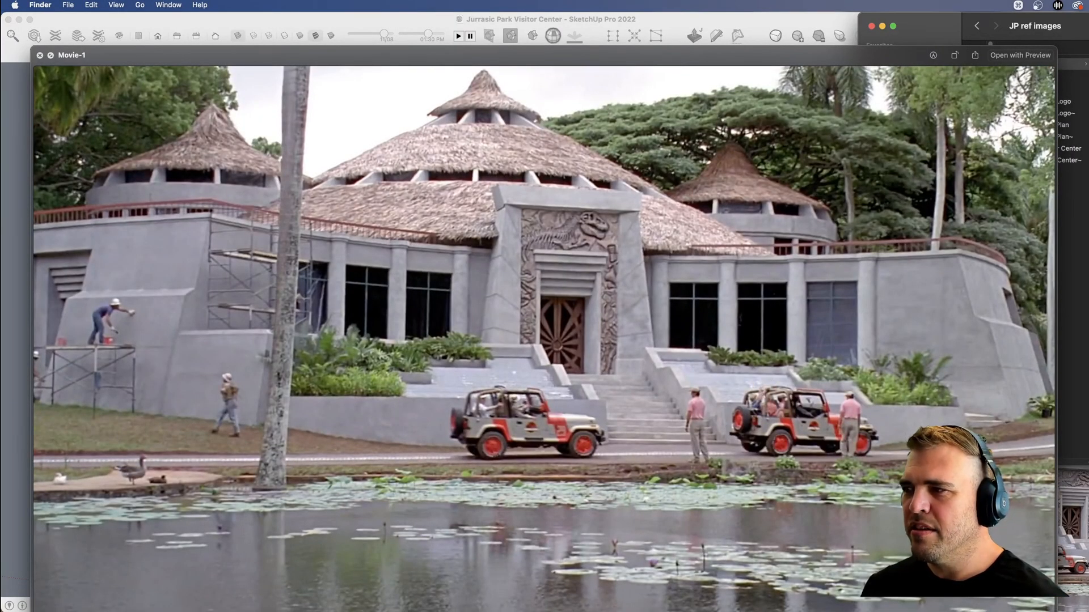
pyautogui.press('Down')
pyautogui.press('Down')
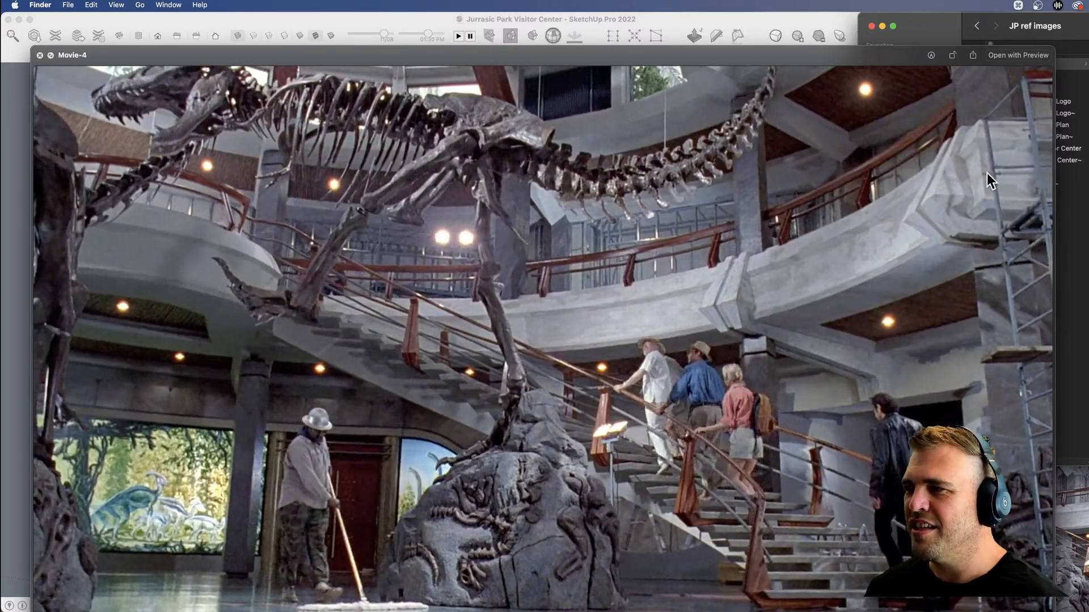
pyautogui.press('Up')
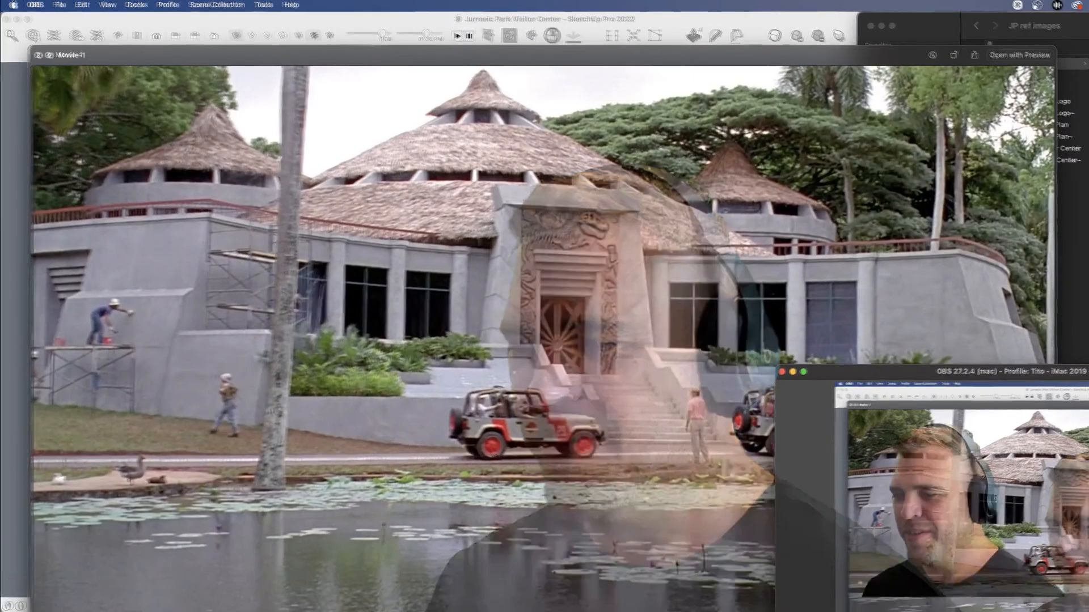
# Switch back to SketchUp and examine the floor plan, the flat entrance elevation and the detached roof profile pieces.
pyautogui.click(637, 530)
pyautogui.click(23, 425)
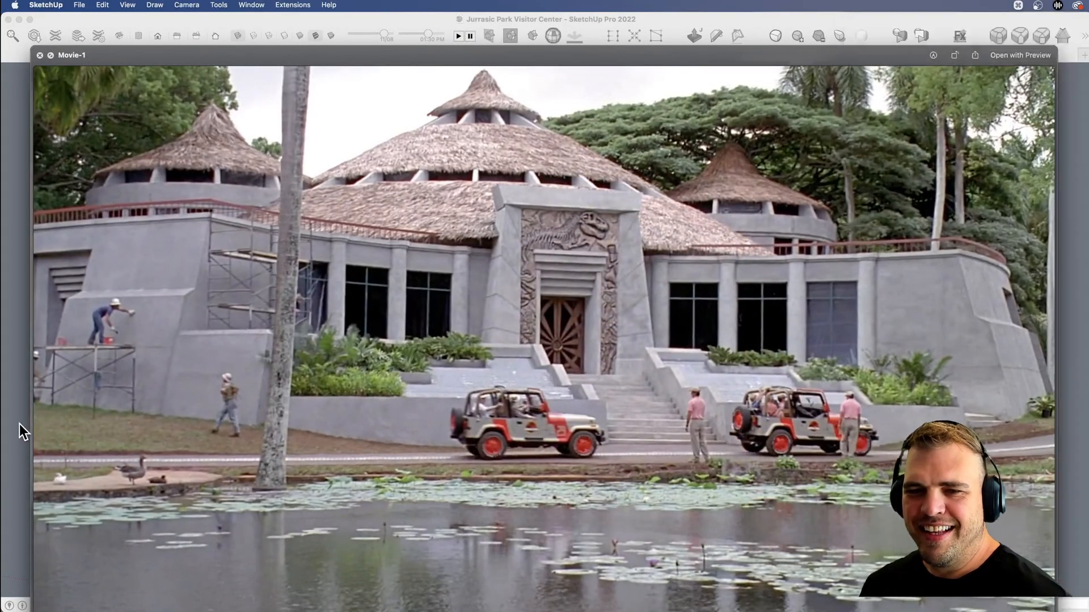
pyautogui.press('space')
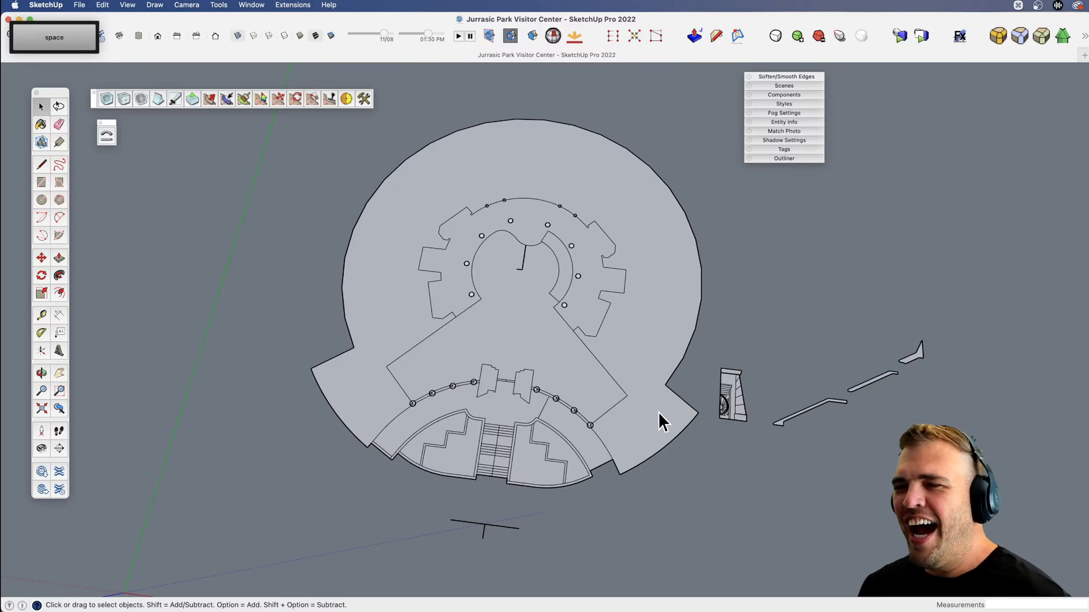
pyautogui.scroll(3, 652, 425)
pyautogui.moveTo(641, 420); pyautogui.dragTo(607, 362, button='middle')
pyautogui.press('h')
pyautogui.moveTo(558, 361); pyautogui.dragTo(583, 412)
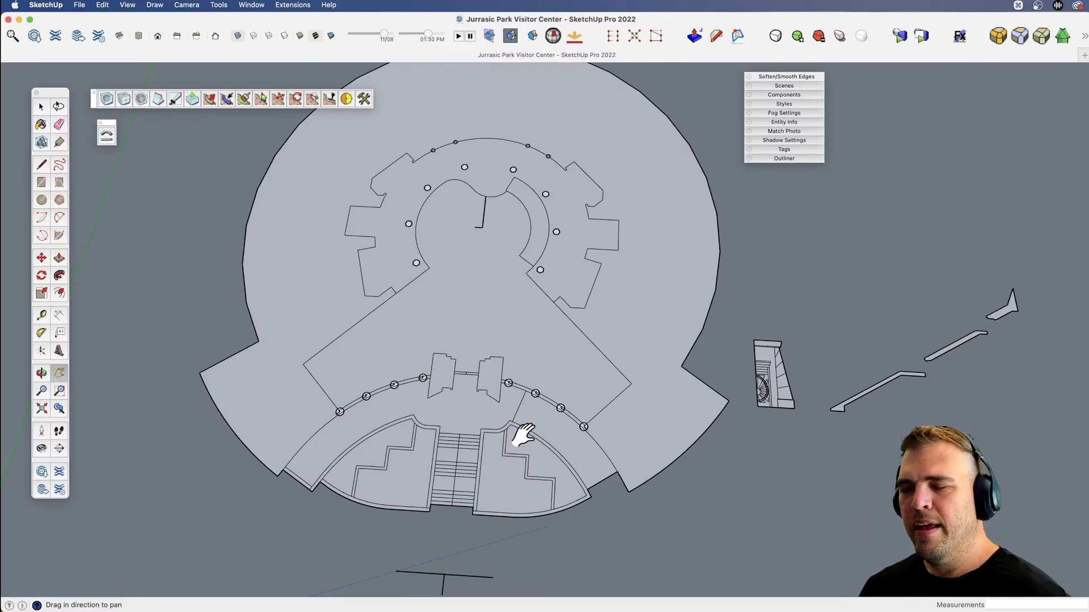
pyautogui.scroll(2, 541, 437)
pyautogui.moveTo(518, 454); pyautogui.dragTo(449, 486)
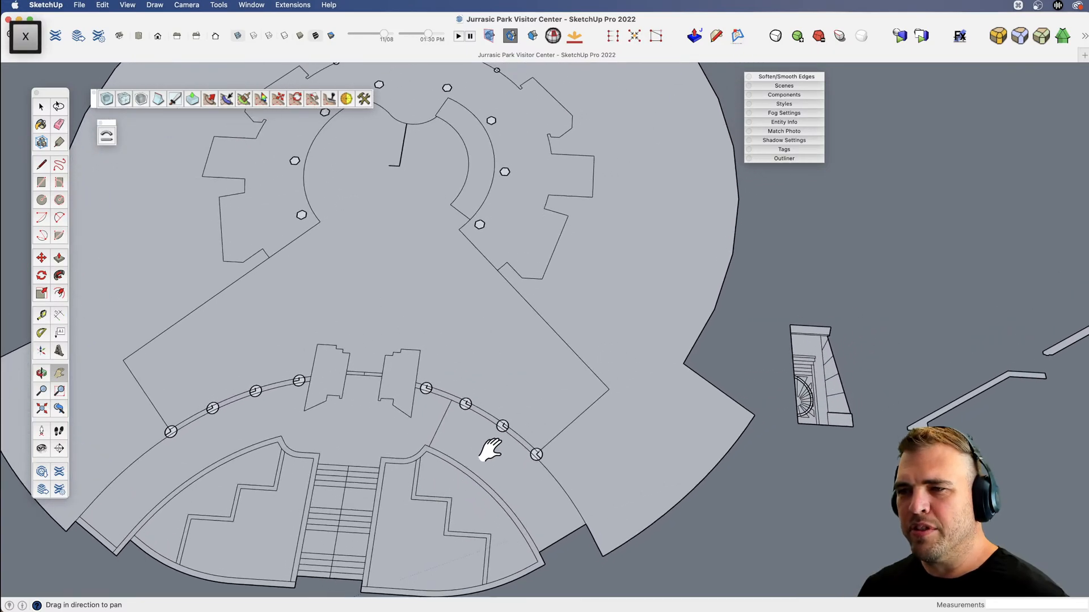
pyautogui.scroll(-1, 491, 451)
pyautogui.moveTo(536, 475); pyautogui.dragTo(559, 469)
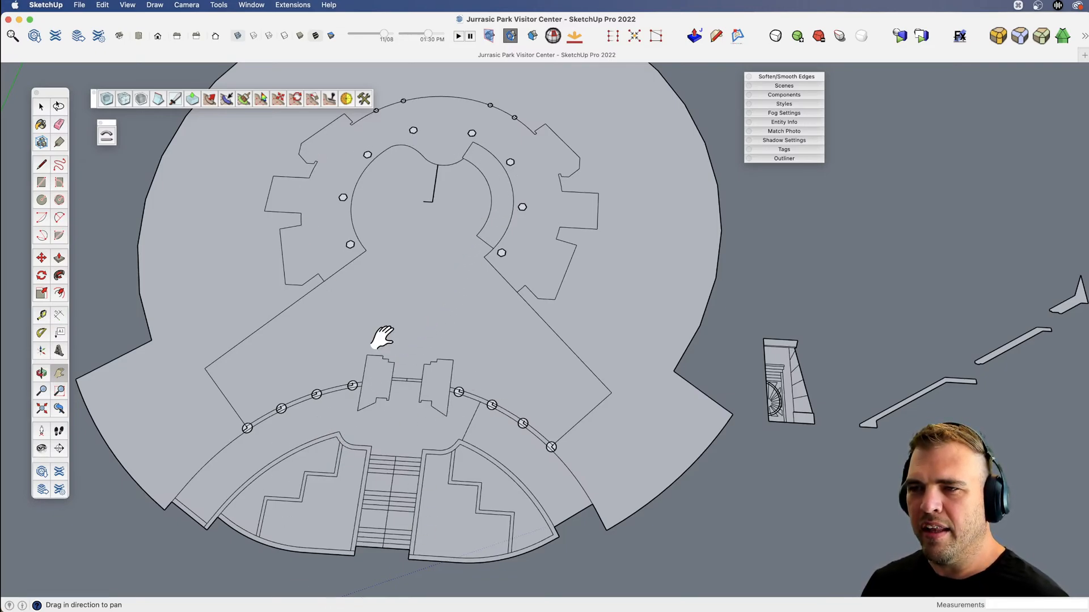
pyautogui.scroll(-2, 343, 339)
pyautogui.scroll(6, 656, 376)
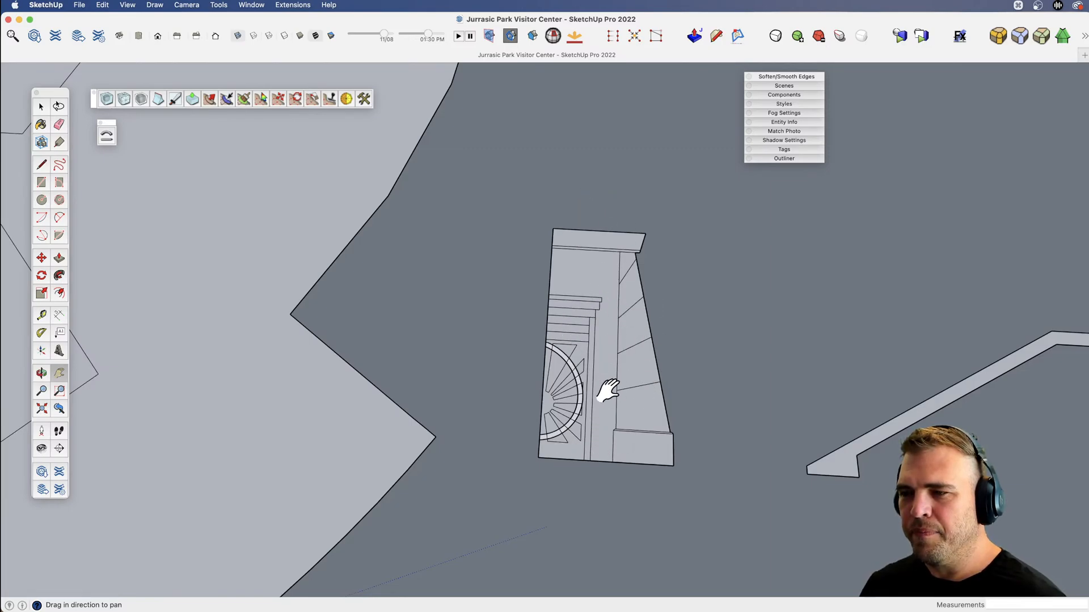
pyautogui.scroll(-3, 382, 396)
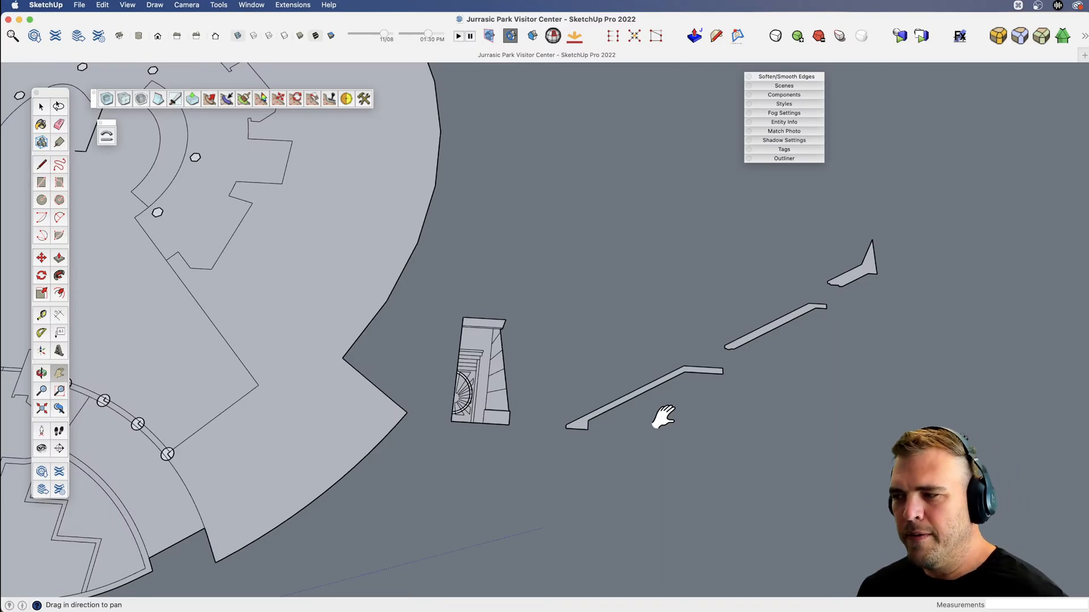
pyautogui.scroll(-3, 729, 404)
pyautogui.moveTo(531, 479); pyautogui.dragTo(576, 482)
# Select the floor plan group to check what it contains, and clear the selection.
pyautogui.press('v')
pyautogui.moveTo(743, 440); pyautogui.dragTo(719, 297)
pyautogui.press('space')
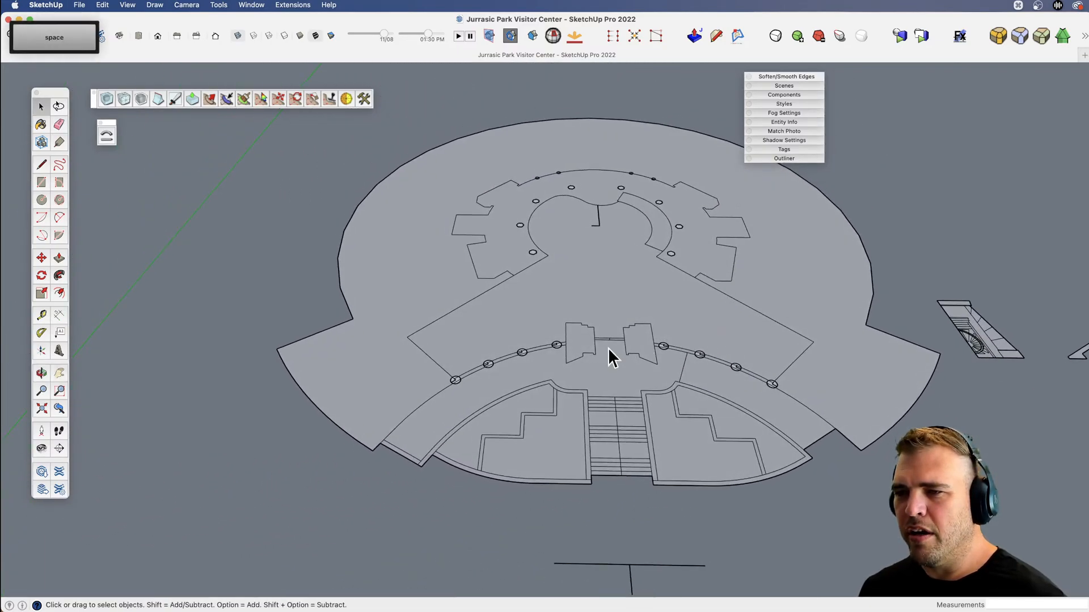
pyautogui.moveTo(805, 394); pyautogui.dragTo(636, 403, button='middle')
pyautogui.press('space')
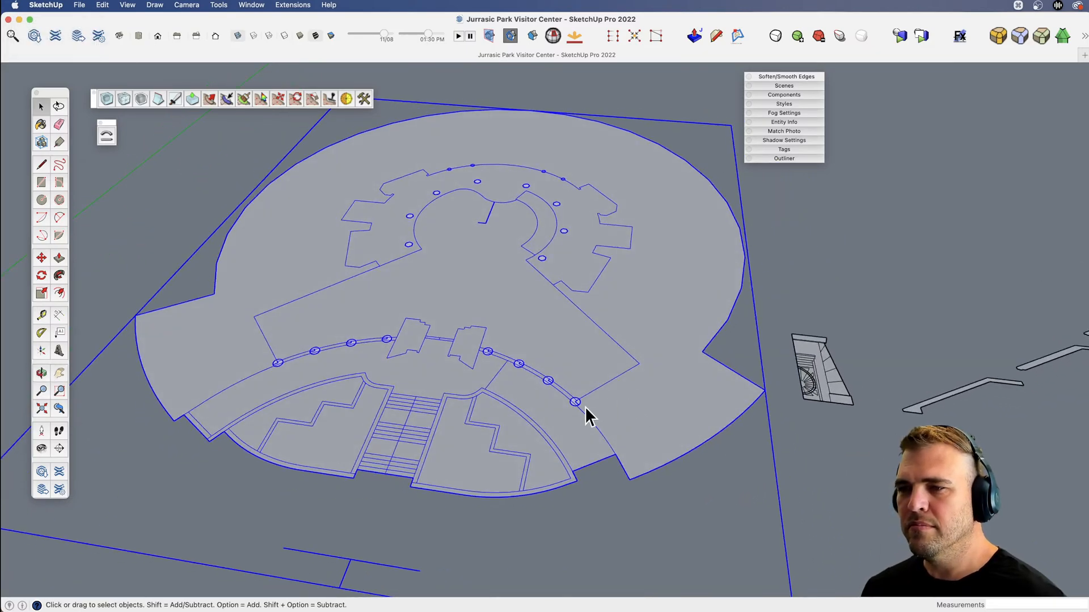
pyautogui.keyDown('shift'); pyautogui.moveTo(545, 404); pyautogui.dragTo(487, 417, button='middle'); pyautogui.keyUp('shift')
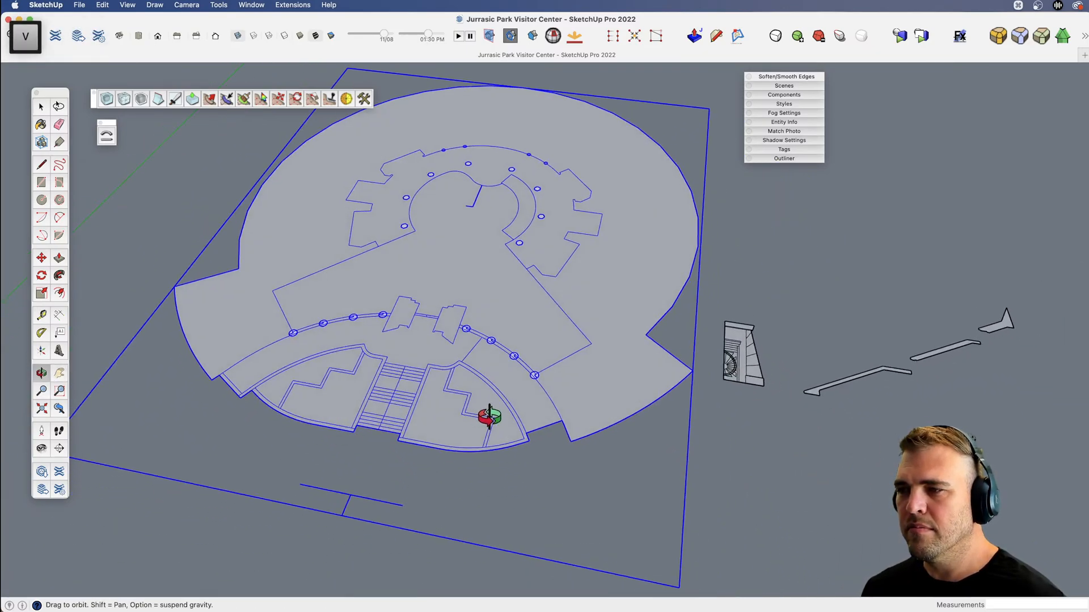
pyautogui.click(771, 437)
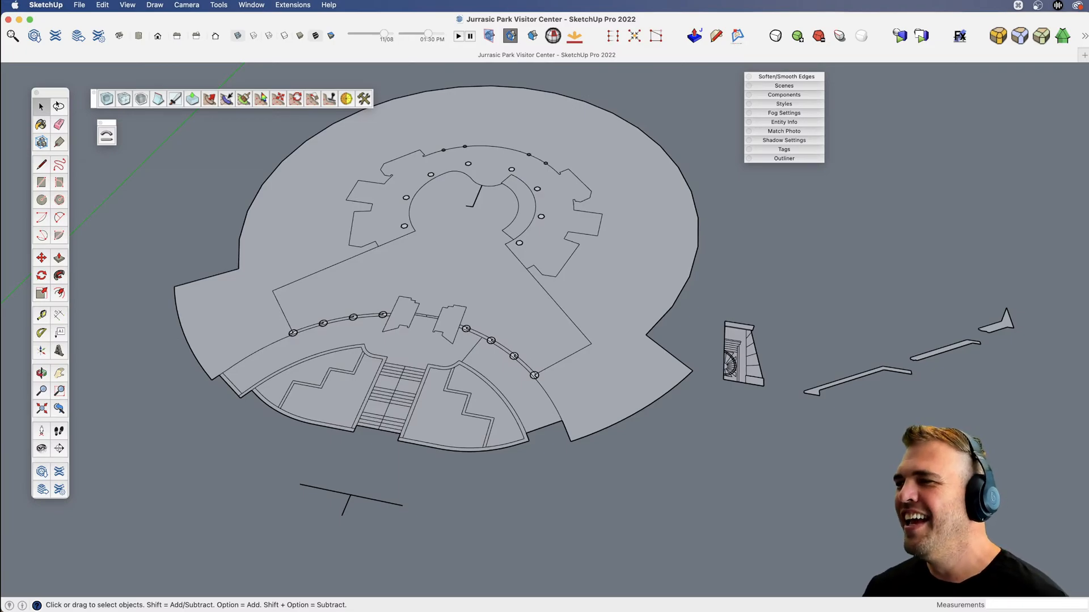
# Switch to the reference image folder and examine the blueprint of the front steps and the Visitor's Center main plan.
pyautogui.press('super+Tab')
pyautogui.press('Down')
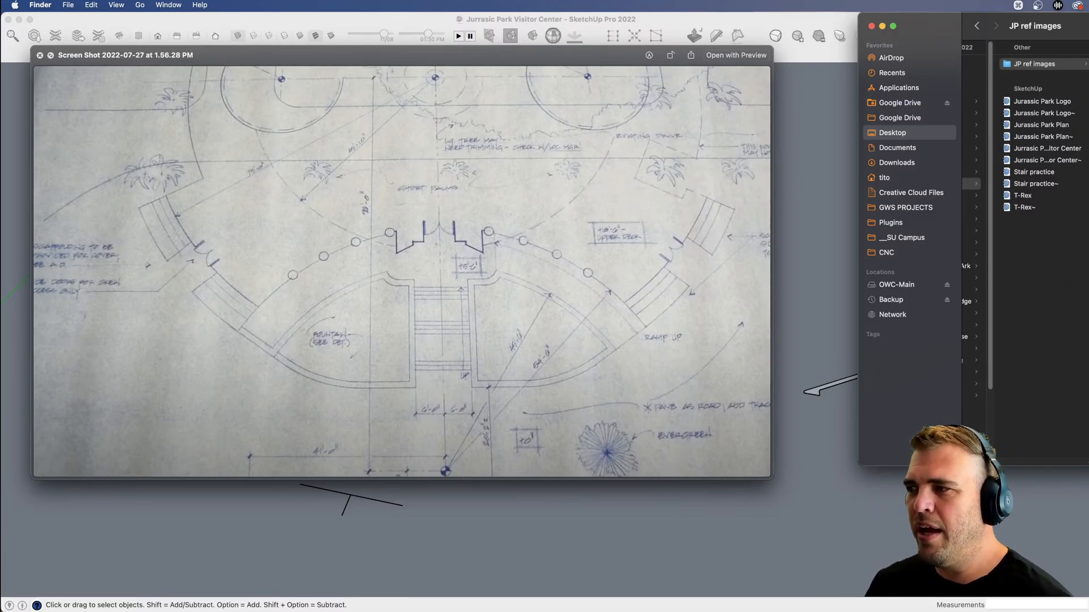
pyautogui.press('Down')
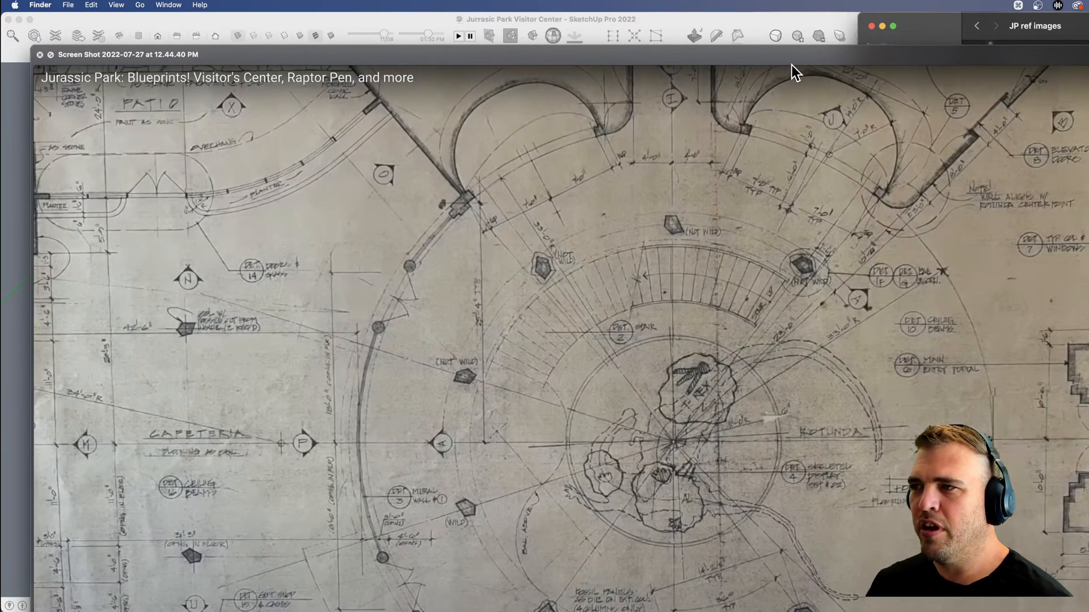
pyautogui.moveTo(791, 65); pyautogui.dragTo(706, 7)
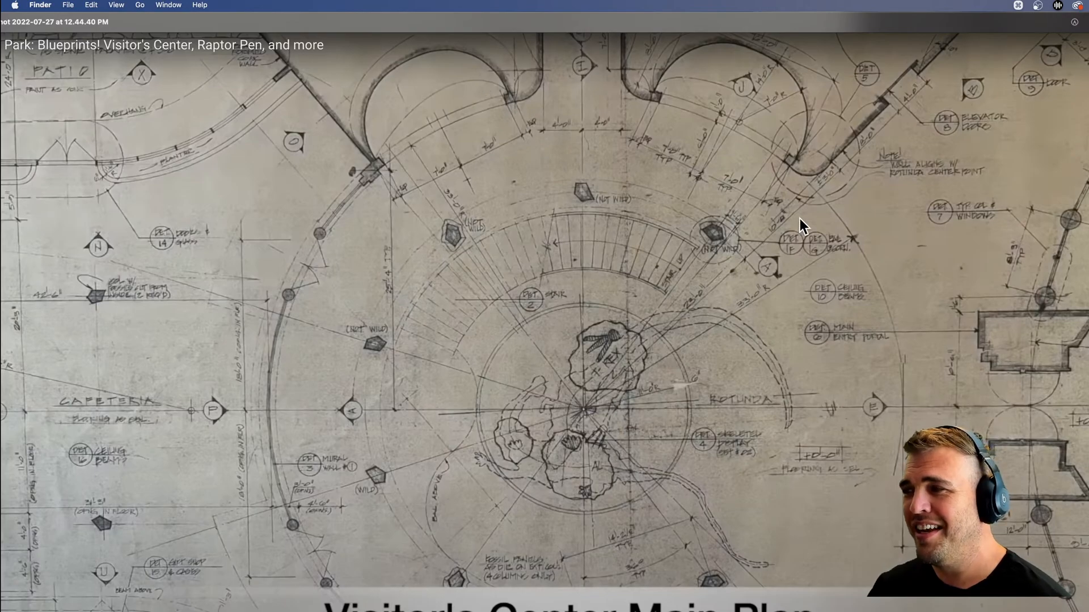
pyautogui.press('space')
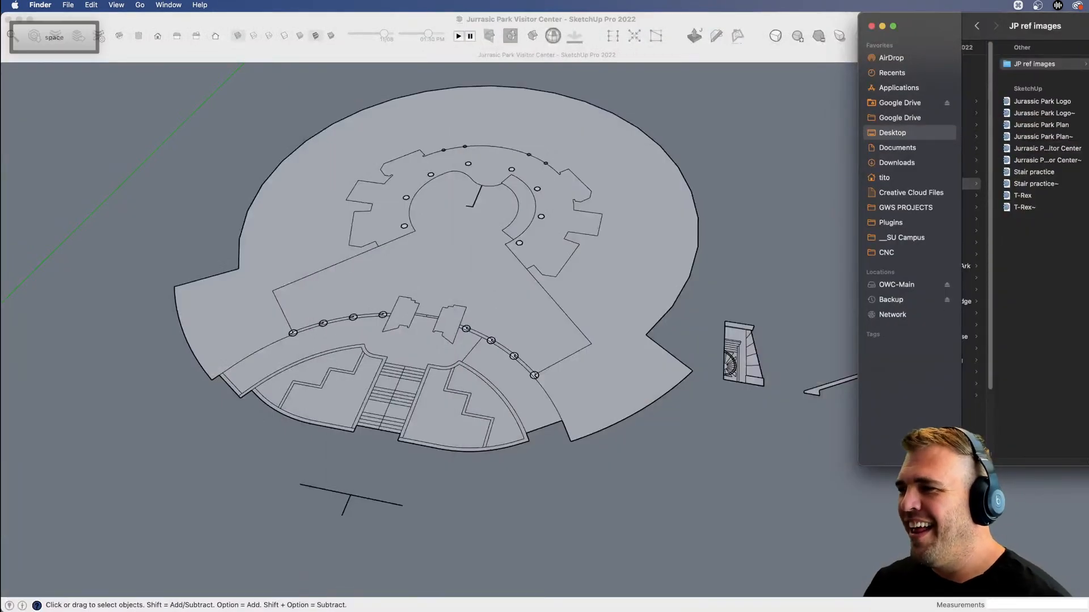
# Review the blueprints of the thatched roof section, entrance doors, building elevations and the resort's floor and site plans.
pyautogui.press('space')
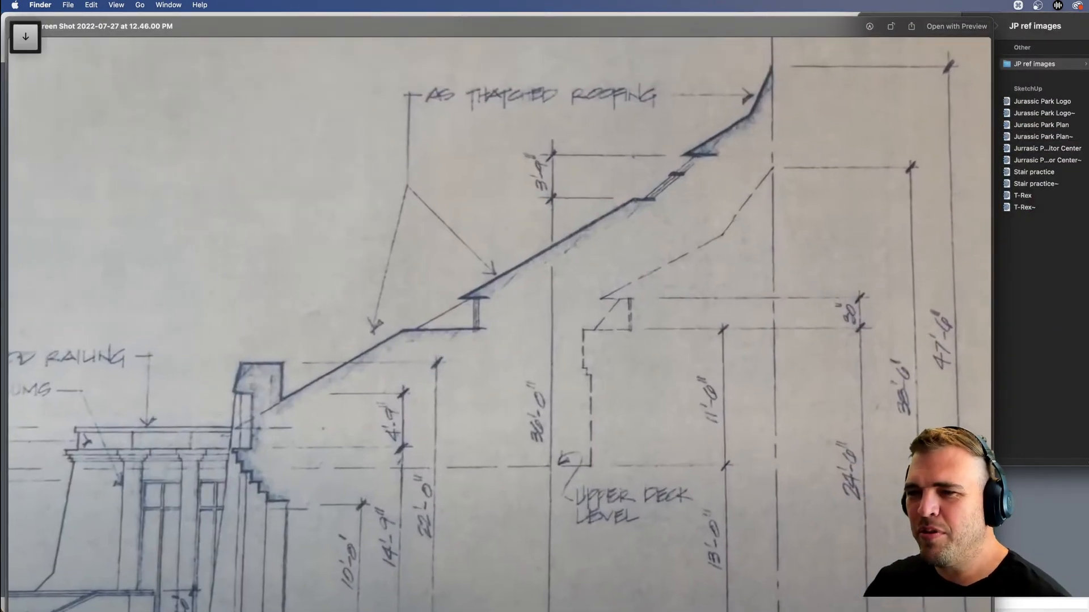
pyautogui.press('Down')
pyautogui.press('Down')
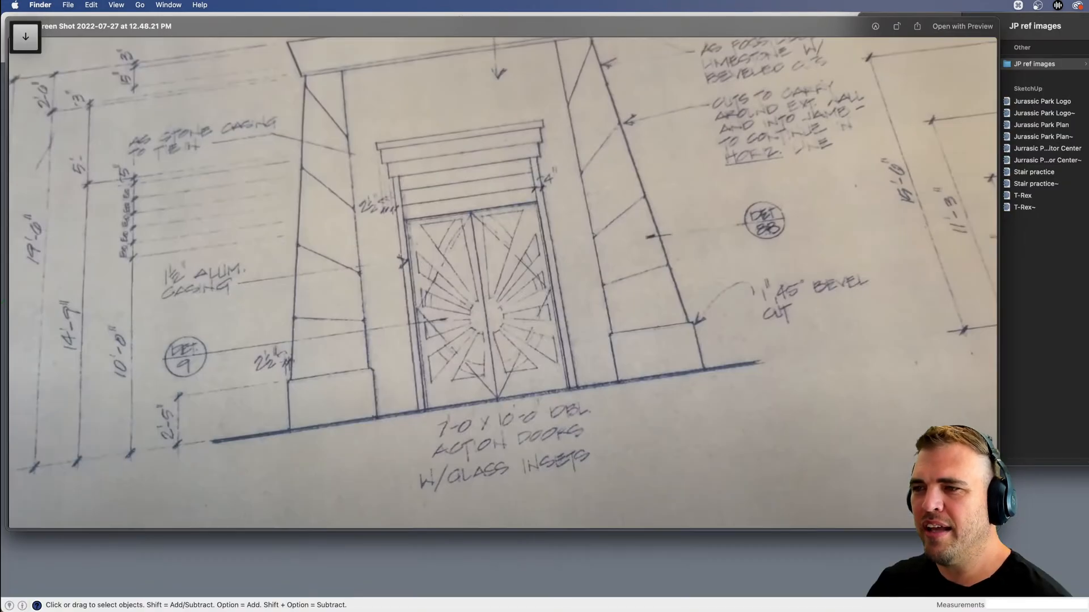
pyautogui.press('Down')
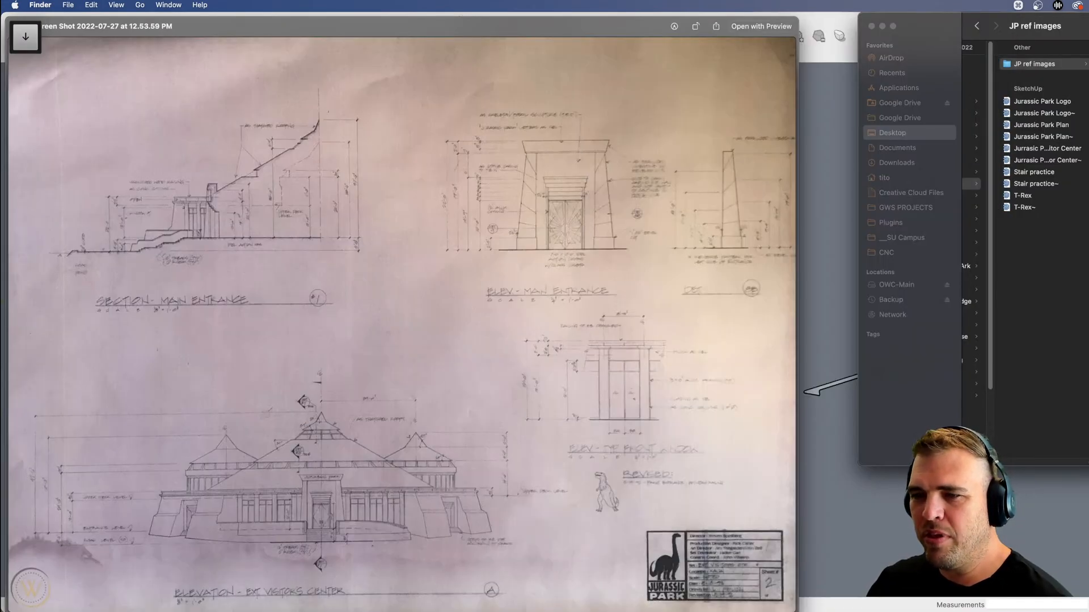
pyautogui.press('Down')
pyautogui.press('Down')
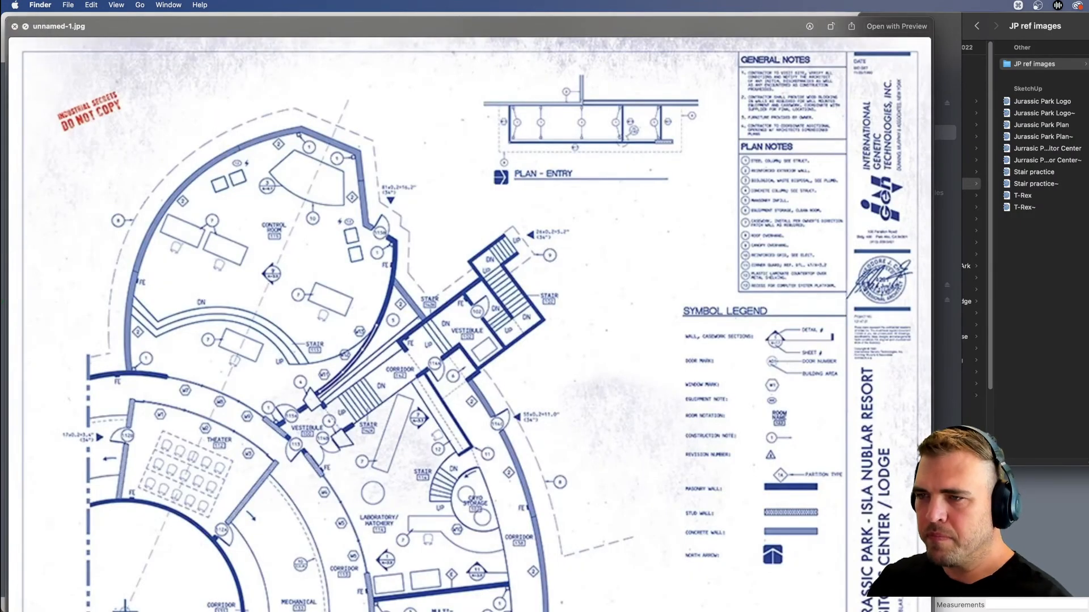
pyautogui.press('Down')
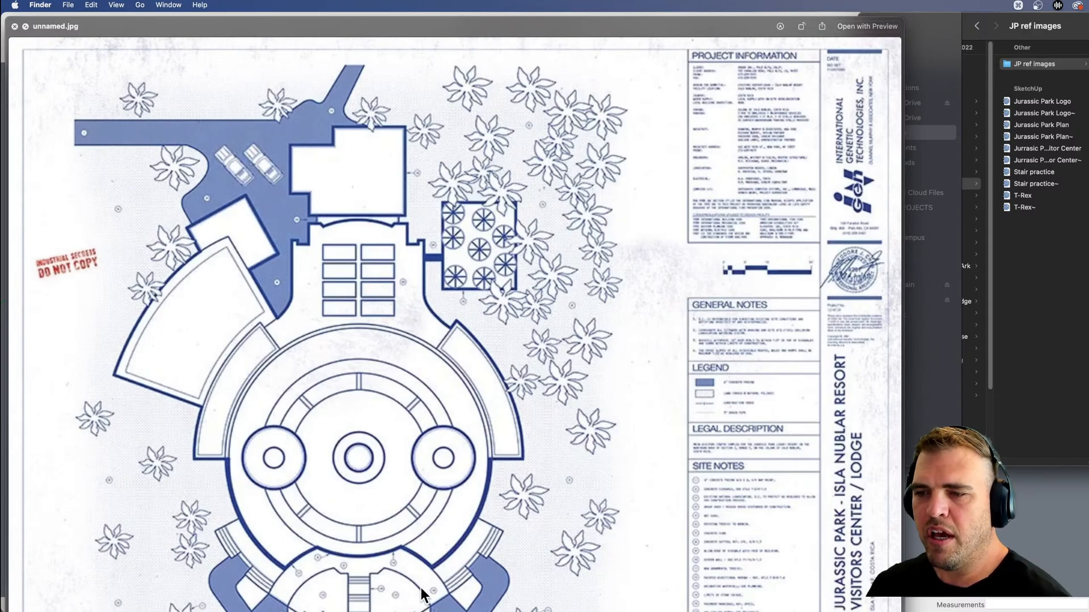
pyautogui.moveTo(362, 26); pyautogui.dragTo(403, 4)
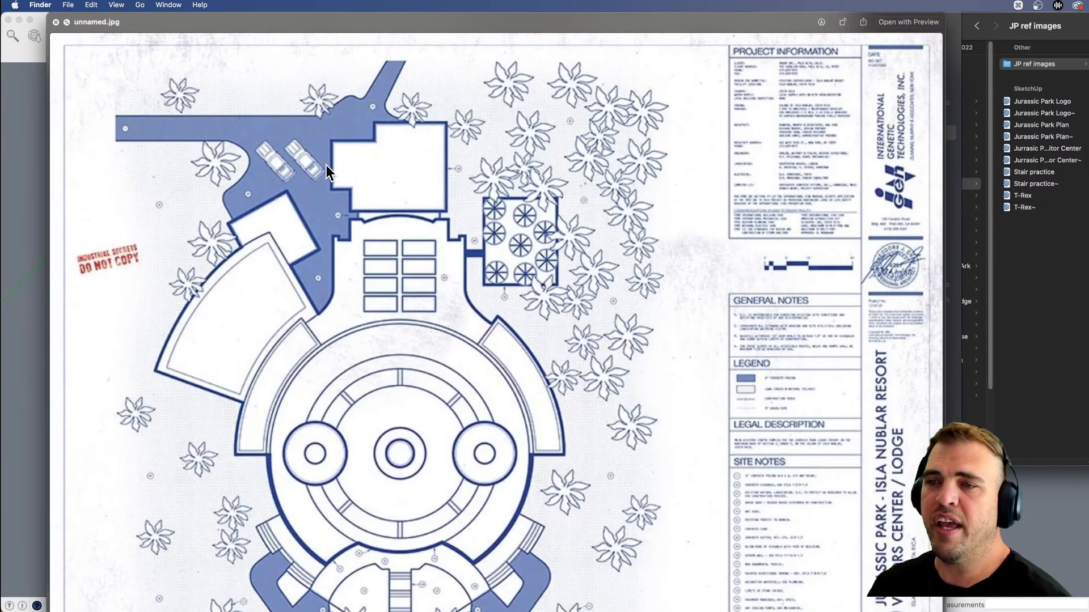
pyautogui.press('space')
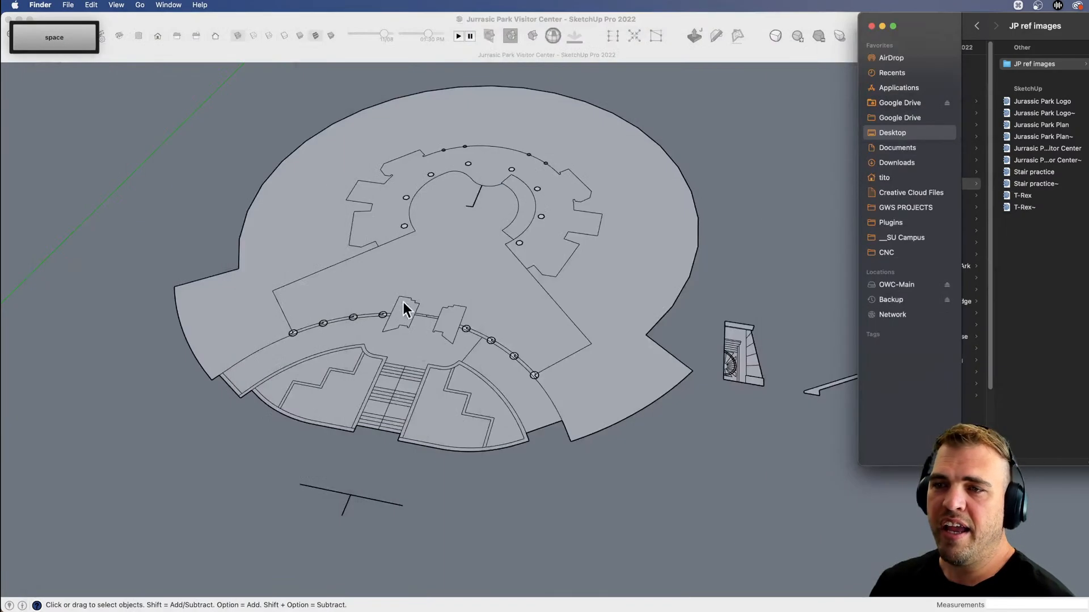
# Switch back to SketchUp and examine the floor plan's rotunda, column rows and front steps.
pyautogui.click(449, 263)
pyautogui.press('v')
pyautogui.moveTo(462, 329)
pyautogui.mouseDown()
pyautogui.moveTo(542, 443)
pyautogui.moveTo(523, 444)
pyautogui.moveTo(656, 122)
pyautogui.mouseUp()
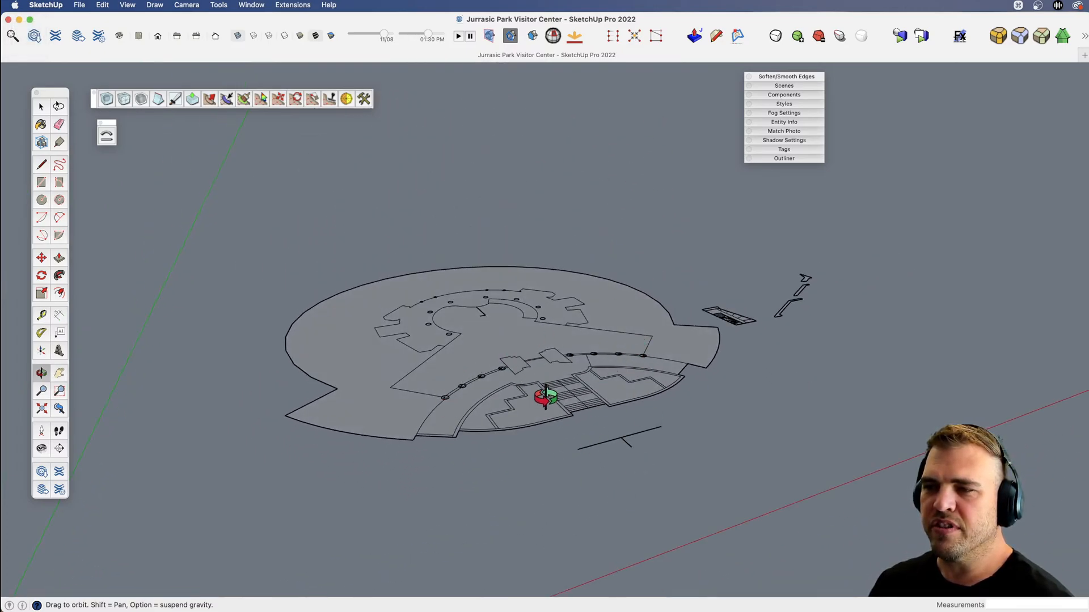
pyautogui.press('x')
pyautogui.moveTo(502, 337); pyautogui.dragTo(586, 406, button='middle')
pyautogui.press('space')
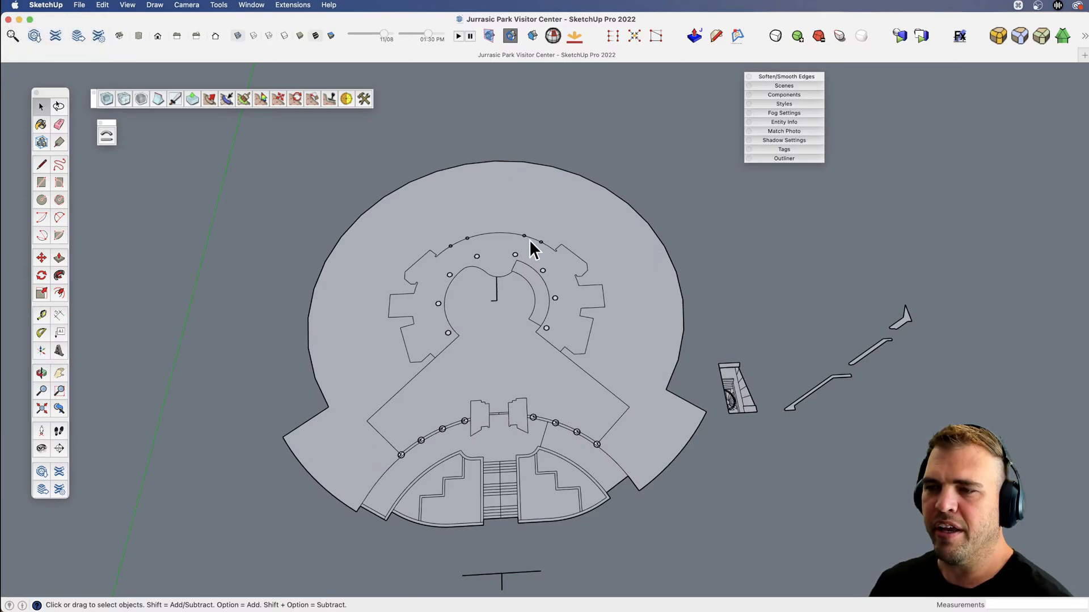
pyautogui.scroll(5, 601, 469)
pyautogui.press('x')
pyautogui.moveTo(530, 473); pyautogui.dragTo(608, 480)
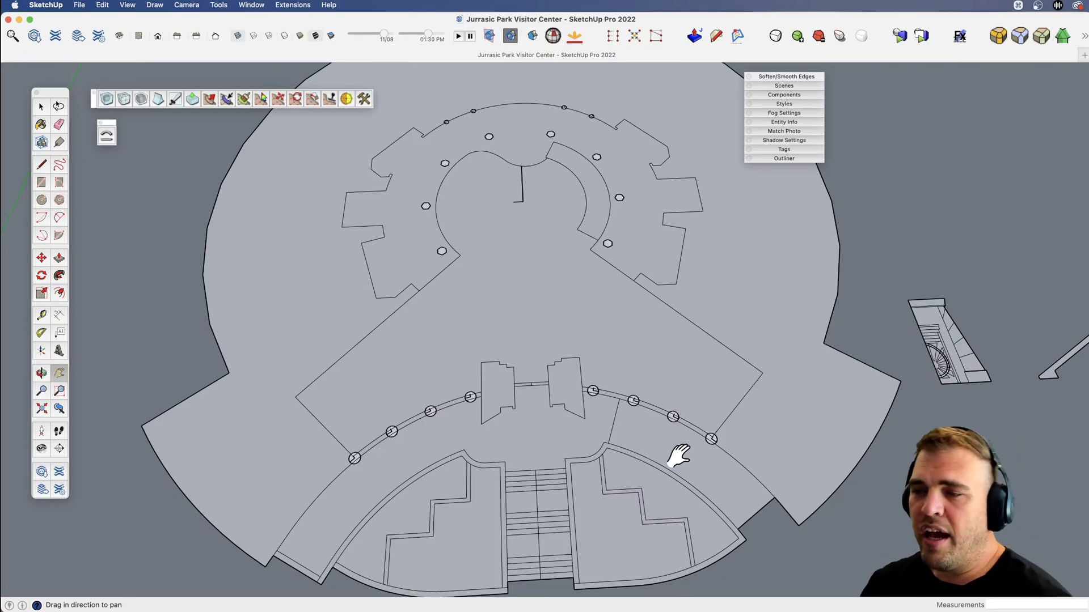
pyautogui.press('v')
pyautogui.moveTo(675, 452); pyautogui.dragTo(543, 311)
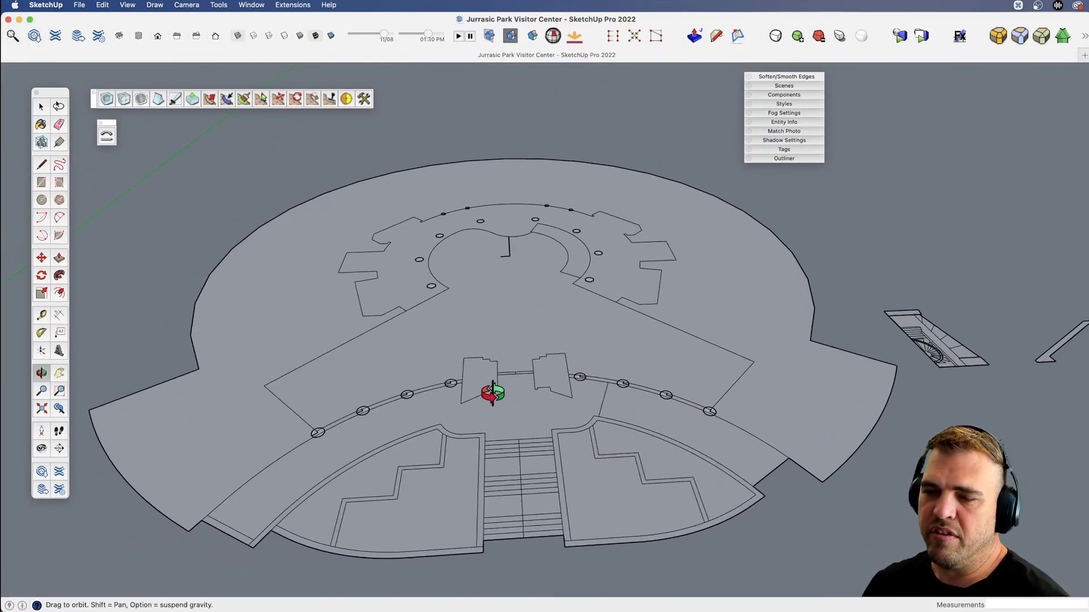
# Open the floor plan group, select the large outer face to check its extent, and leave the group.
pyautogui.press('space')
pyautogui.click(265, 432)
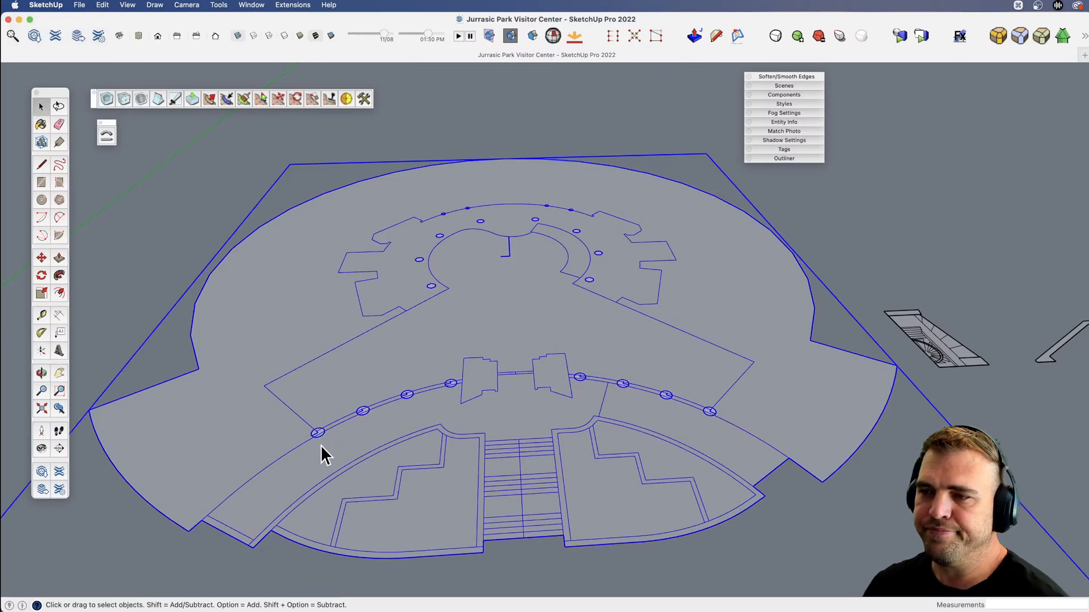
pyautogui.doubleClick(225, 434)
pyautogui.scroll(-3, 393, 468)
pyautogui.press('v')
pyautogui.moveTo(392, 468); pyautogui.dragTo(508, 491)
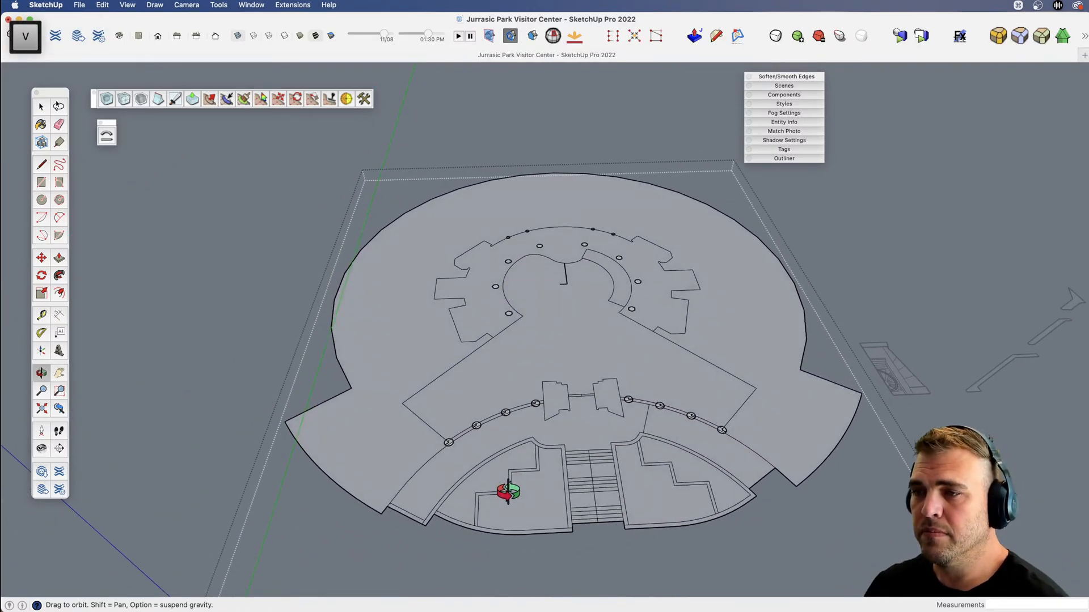
pyautogui.press('space')
pyautogui.click(382, 433)
pyautogui.scroll(5, 599, 429)
pyautogui.press('x')
pyautogui.moveTo(661, 418); pyautogui.dragTo(596, 453)
pyautogui.press('v')
pyautogui.moveTo(597, 452); pyautogui.dragTo(607, 359)
pyautogui.scroll(-3, 605, 441)
pyautogui.scroll(-3, 605, 441)
pyautogui.press('space')
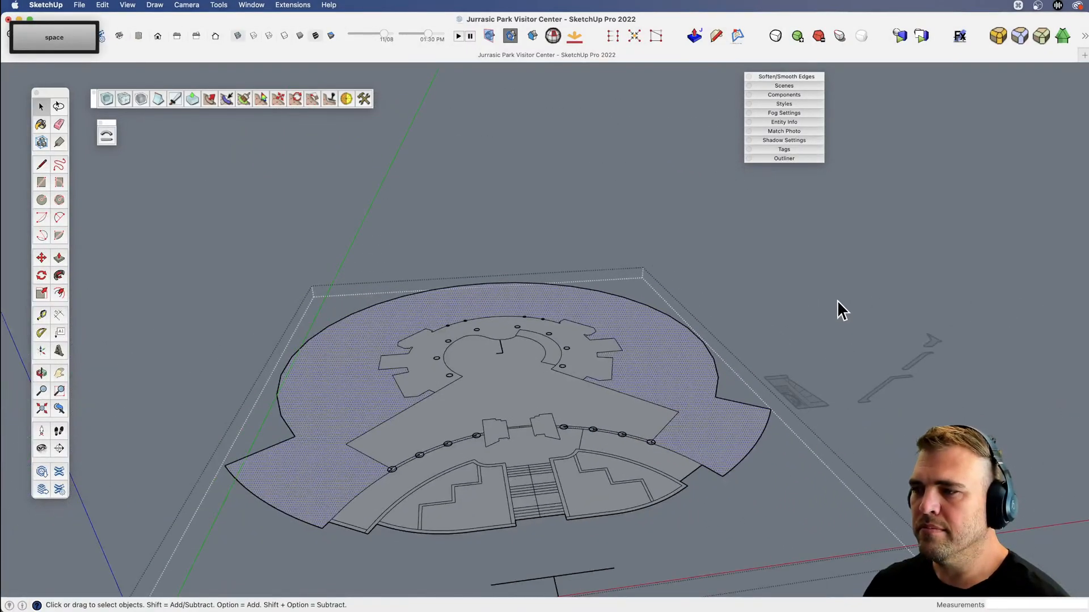
pyautogui.click(837, 300)
# Rotate the flat entrance elevation upright about its base edge.
pyautogui.click(814, 391)
pyautogui.press('x')
pyautogui.moveTo(795, 416); pyautogui.dragTo(675, 395)
pyautogui.press('v')
pyautogui.moveTo(675, 396); pyautogui.dragTo(244, 420)
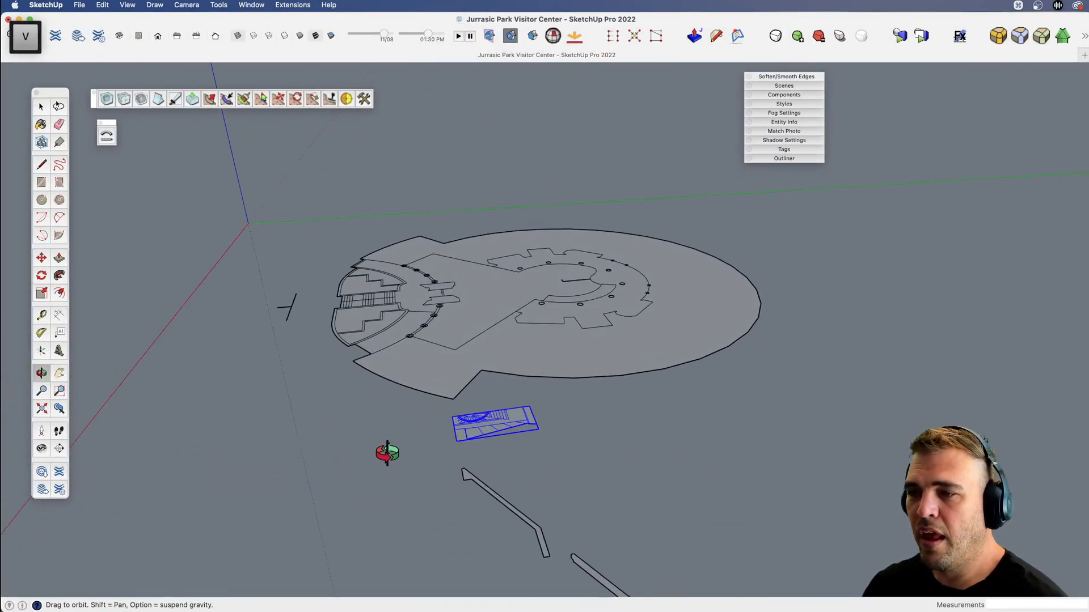
pyautogui.scroll(4, 392, 449)
pyautogui.press('x')
pyautogui.moveTo(452, 432); pyautogui.dragTo(519, 432)
pyautogui.press('v')
pyautogui.scroll(2, 512, 437)
pyautogui.press('q')
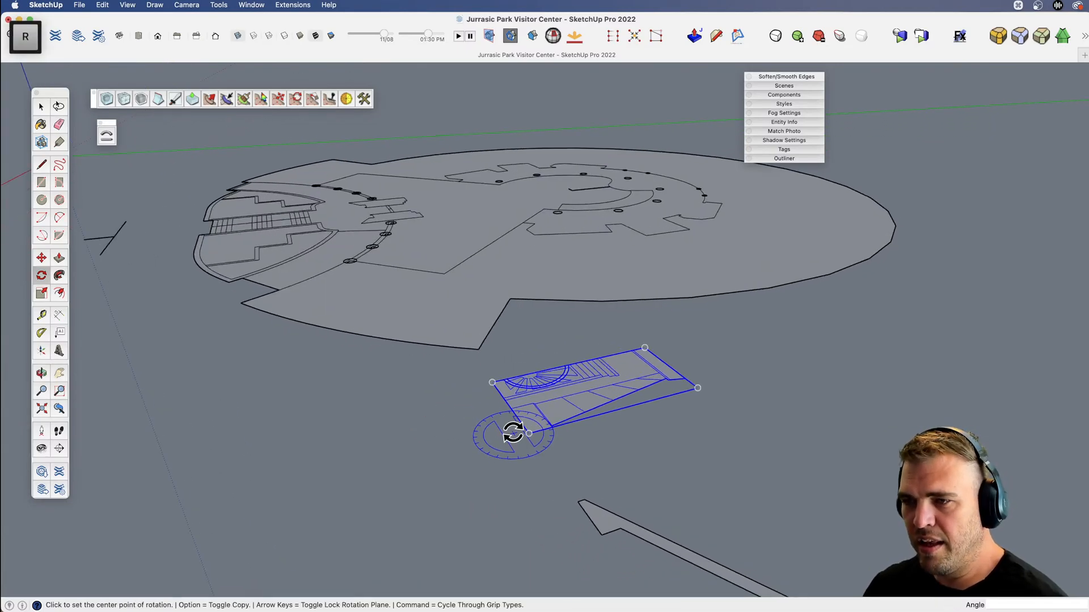
pyautogui.click(555, 400)
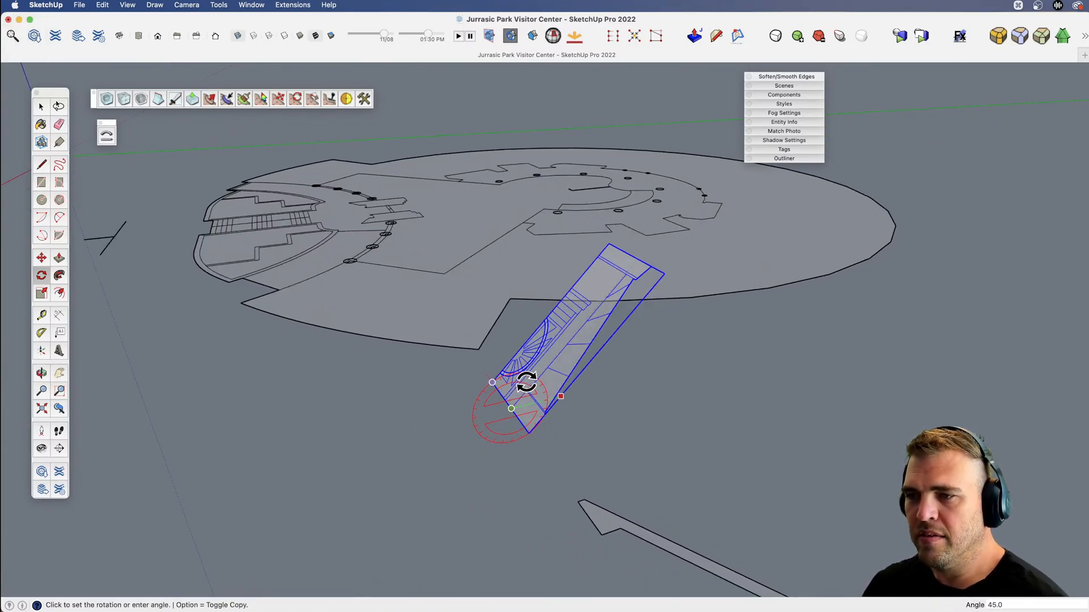
pyautogui.click(505, 371)
# Move the upright entrance elevation by its lower inner corner to the middle of the doorway between the two entrance pillars.
pyautogui.press('v')
pyautogui.moveTo(506, 372); pyautogui.dragTo(616, 457)
pyautogui.scroll(3, 595, 455)
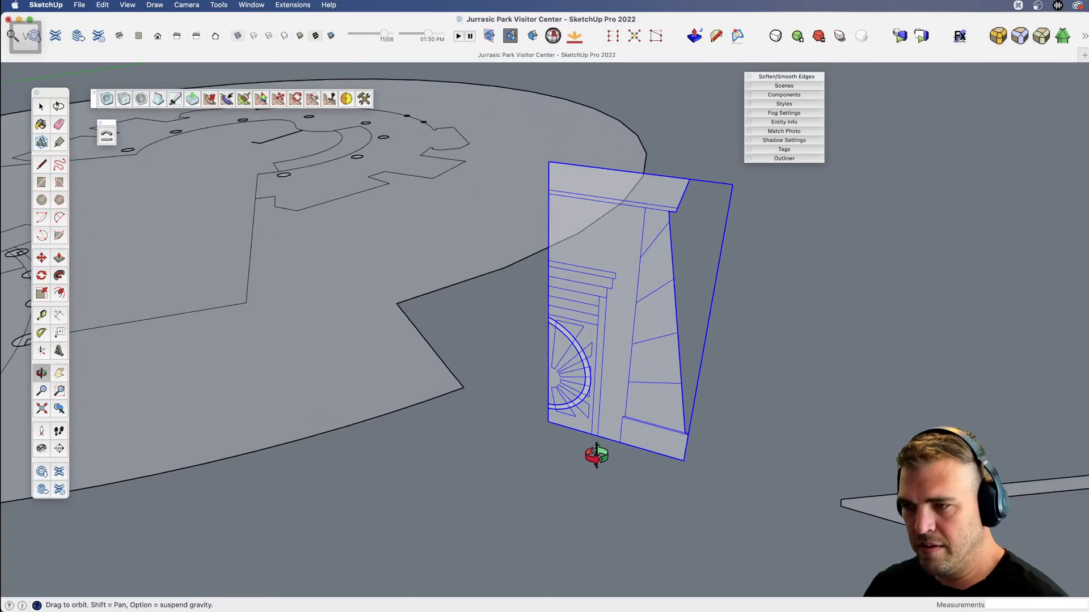
pyautogui.press('m')
pyautogui.click(545, 422)
pyautogui.scroll(-7, 779, 430)
pyautogui.moveTo(381, 363); pyautogui.dragTo(517, 471, button='middle')
pyautogui.scroll(5, 406, 389)
pyautogui.scroll(4, 471, 390)
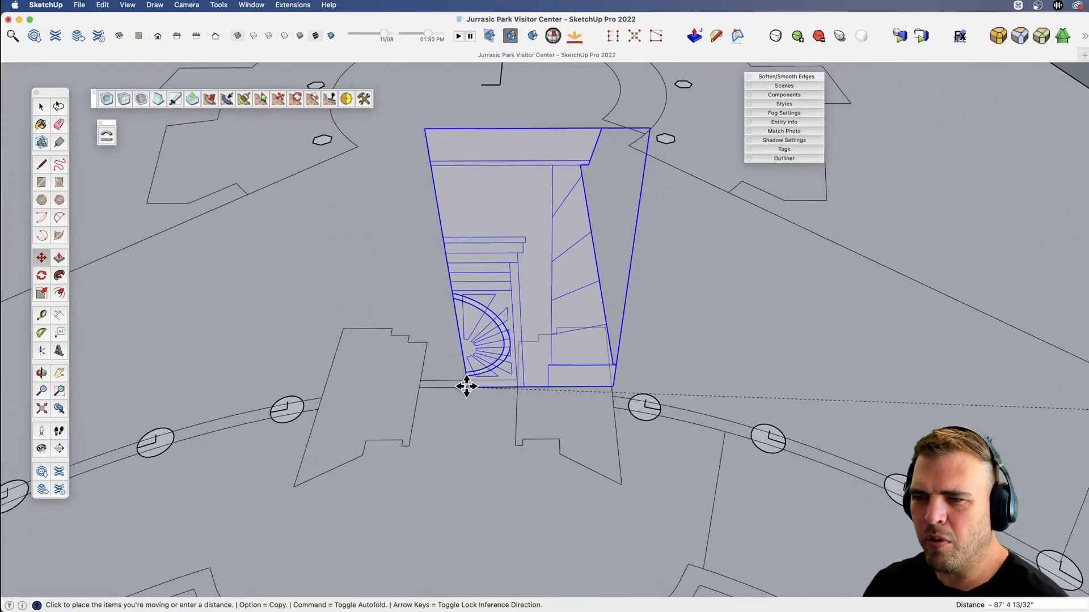
pyautogui.click(467, 388)
# Examine the placed entrance elevation in relation to the floor plan and the detached roof profile pieces.
pyautogui.scroll(-8, 467, 388)
pyautogui.press('x')
pyautogui.moveTo(591, 422); pyautogui.dragTo(455, 409)
pyautogui.press('v')
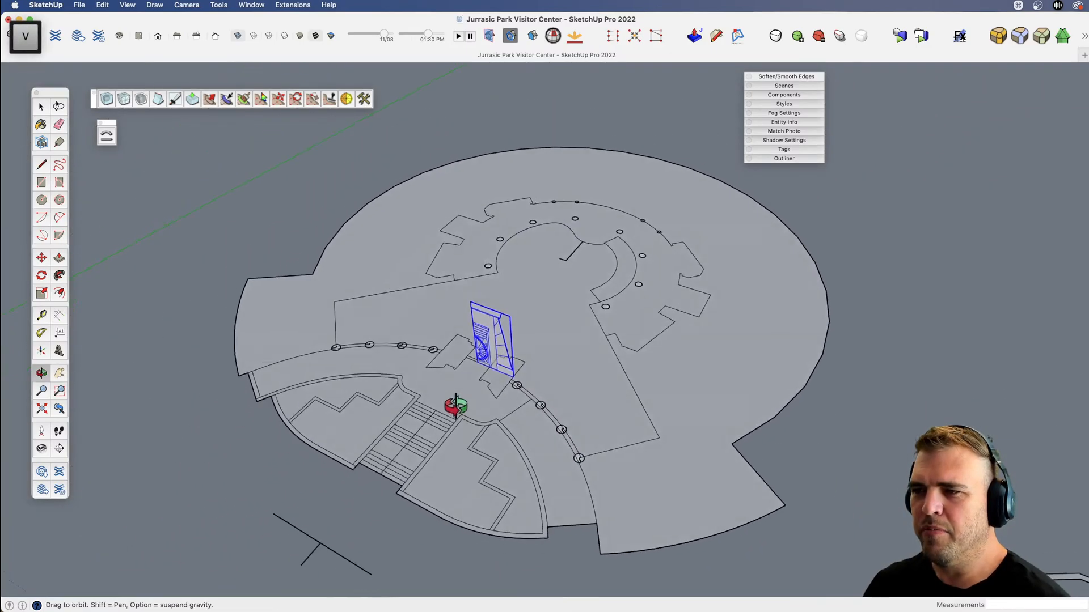
pyautogui.press('space')
pyautogui.scroll(-2, 590, 466)
pyautogui.press('x')
pyautogui.moveTo(520, 446); pyautogui.dragTo(494, 416)
pyautogui.press('v')
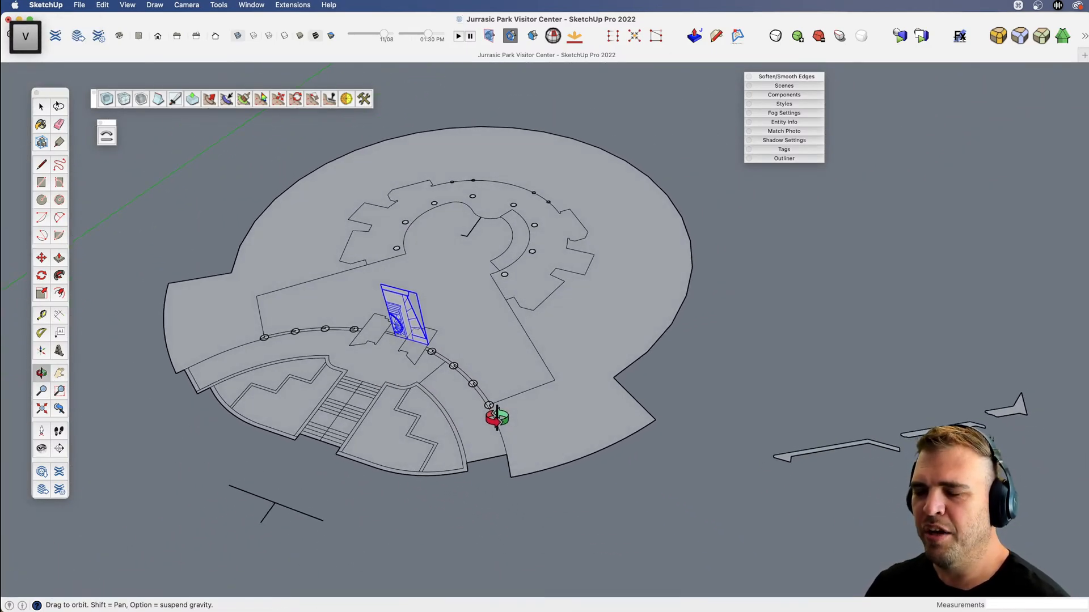
pyautogui.press('space')
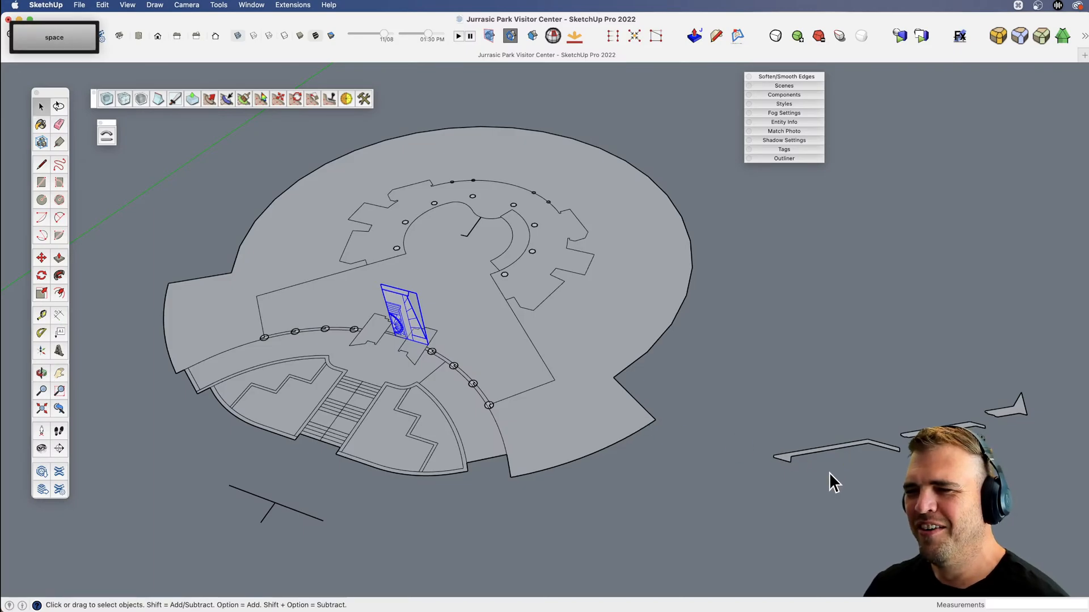
# Open the floor plan group for editing and check the building's exterior walls in reference image Movie-1.
pyautogui.click(530, 424)
pyautogui.press('v')
pyautogui.moveTo(529, 424); pyautogui.dragTo(598, 396)
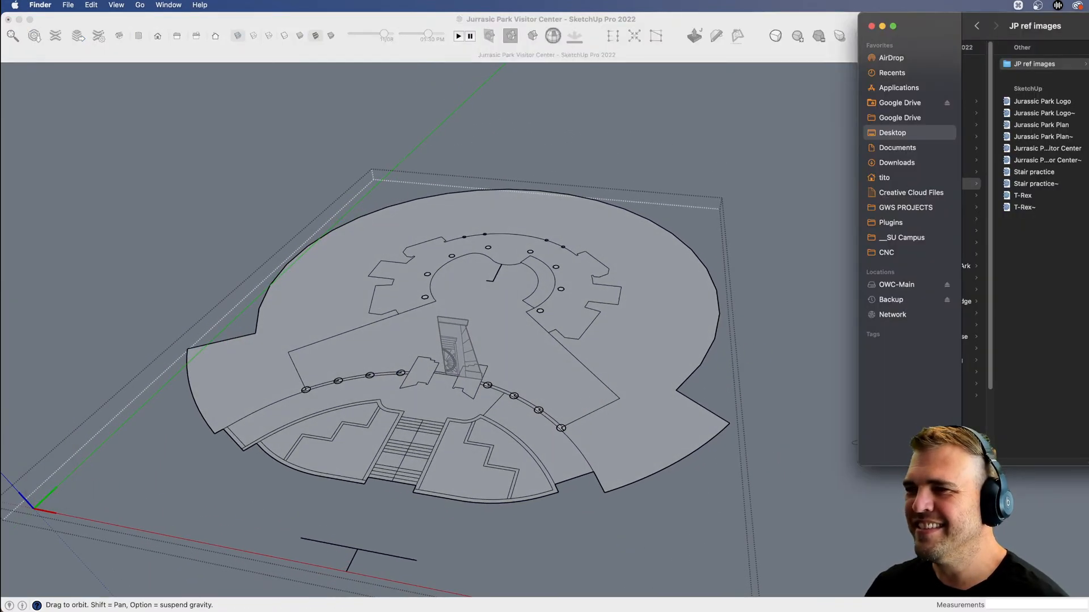
pyautogui.press('space')
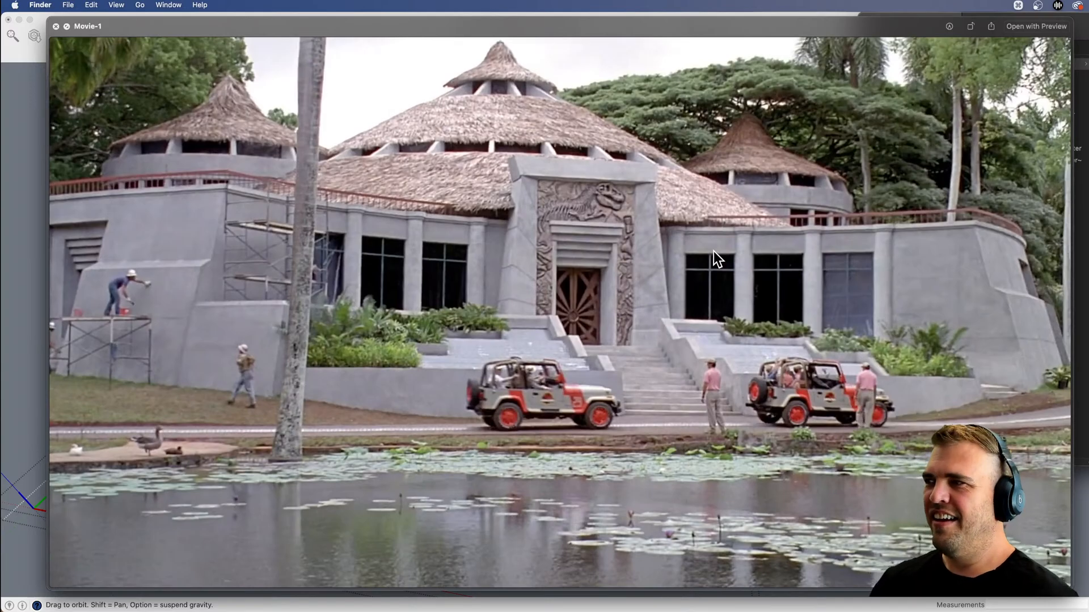
pyautogui.press('space')
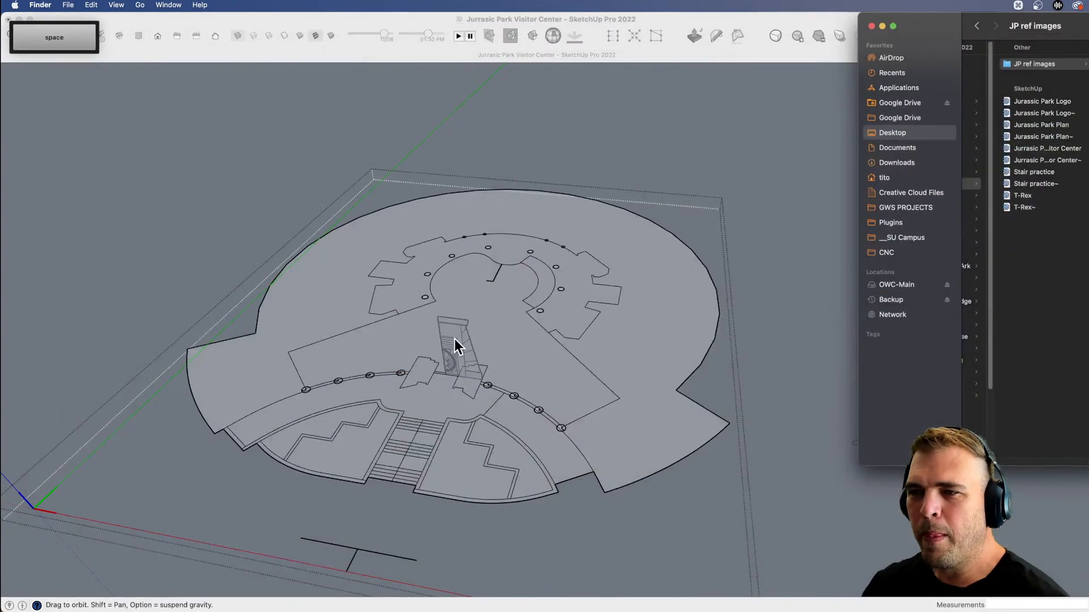
# Push/Pull the floor plan's large outer face up 14' 2", taking the height from the entrance elevation.
pyautogui.click(587, 413)
pyautogui.keyDown('shift'); pyautogui.moveTo(664, 533); pyautogui.dragTo(608, 437); pyautogui.keyUp('shift')
pyautogui.press('space')
pyautogui.press('h')
pyautogui.moveTo(567, 309); pyautogui.dragTo(635, 365)
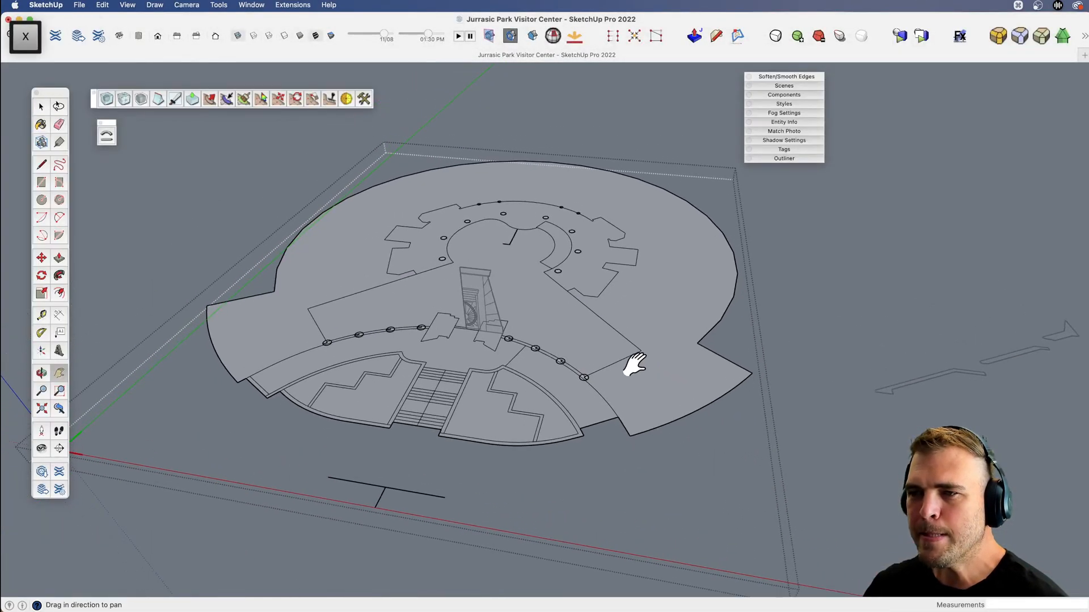
pyautogui.press('space')
pyautogui.click(628, 312)
pyautogui.press('p')
pyautogui.click(584, 311)
pyautogui.scroll(5, 474, 298)
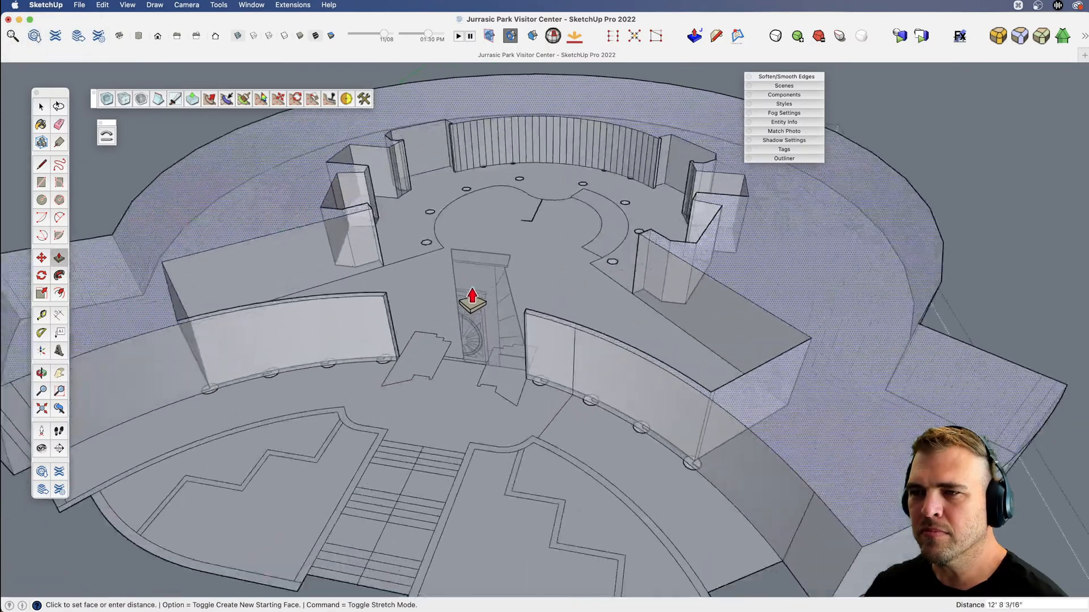
pyautogui.click(487, 302)
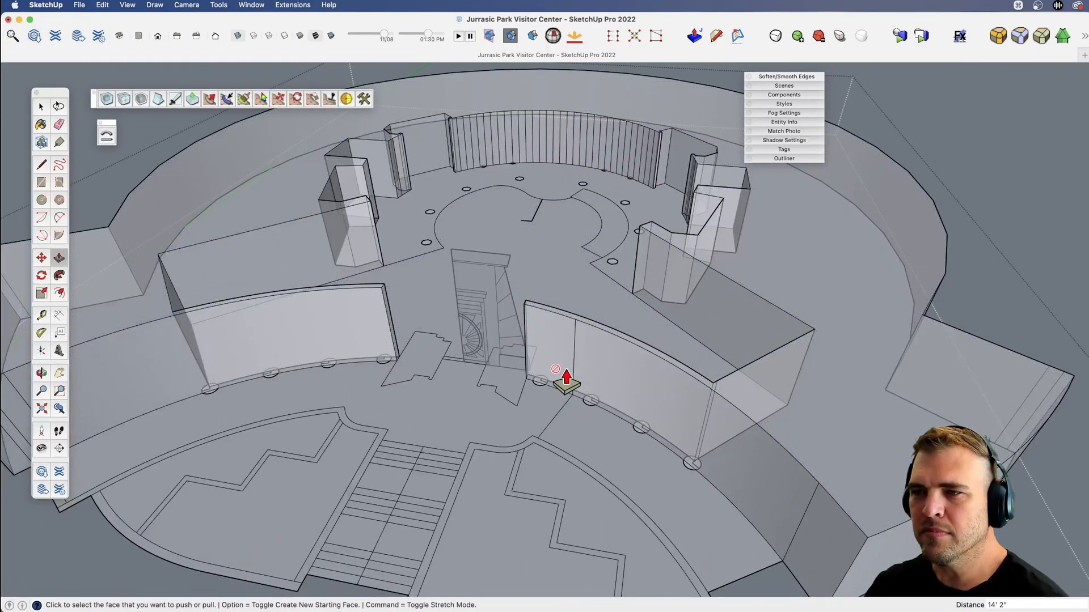
# Turn off X-ray display and soften the stray vertical edges at the outer end of the left front curved wall.
pyautogui.hotkey('shift', '5')
pyautogui.scroll(-3, 564, 387)
pyautogui.moveTo(528, 437)
pyautogui.mouseDown()
pyautogui.moveTo(656, 244)
pyautogui.moveTo(782, 213)
pyautogui.moveTo(777, 365)
pyautogui.moveTo(539, 428)
pyautogui.moveTo(567, 369)
pyautogui.moveTo(610, 386)
pyautogui.moveTo(682, 364)
pyautogui.moveTo(679, 352)
pyautogui.mouseUp()
pyautogui.press('v')
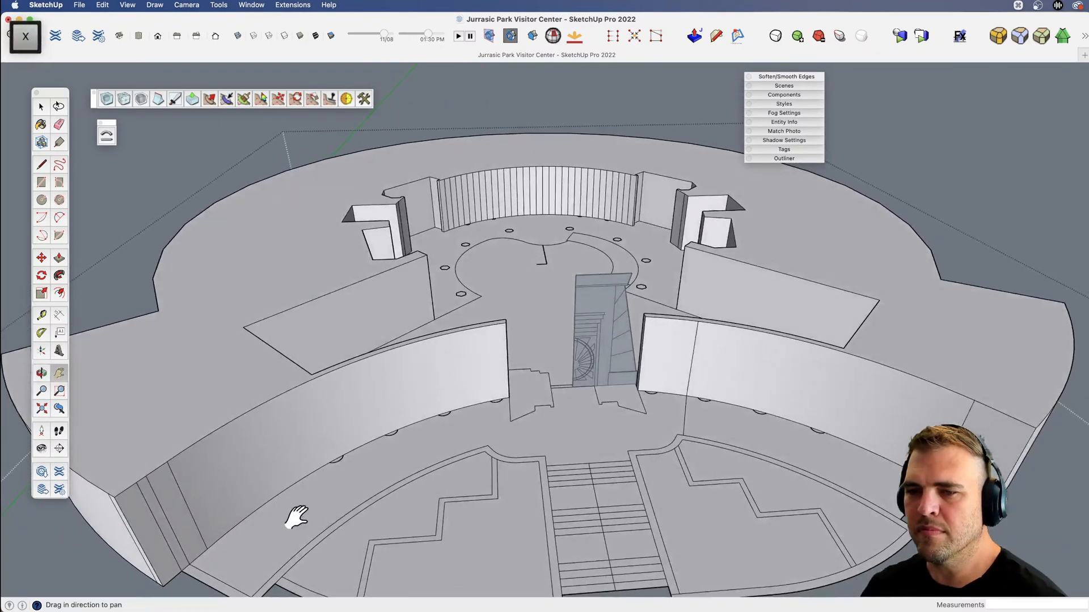
pyautogui.press('e')
pyautogui.moveTo(296, 515)
pyautogui.mouseDown()
pyautogui.moveTo(397, 422)
pyautogui.moveTo(313, 422)
pyautogui.moveTo(294, 443)
pyautogui.mouseUp()
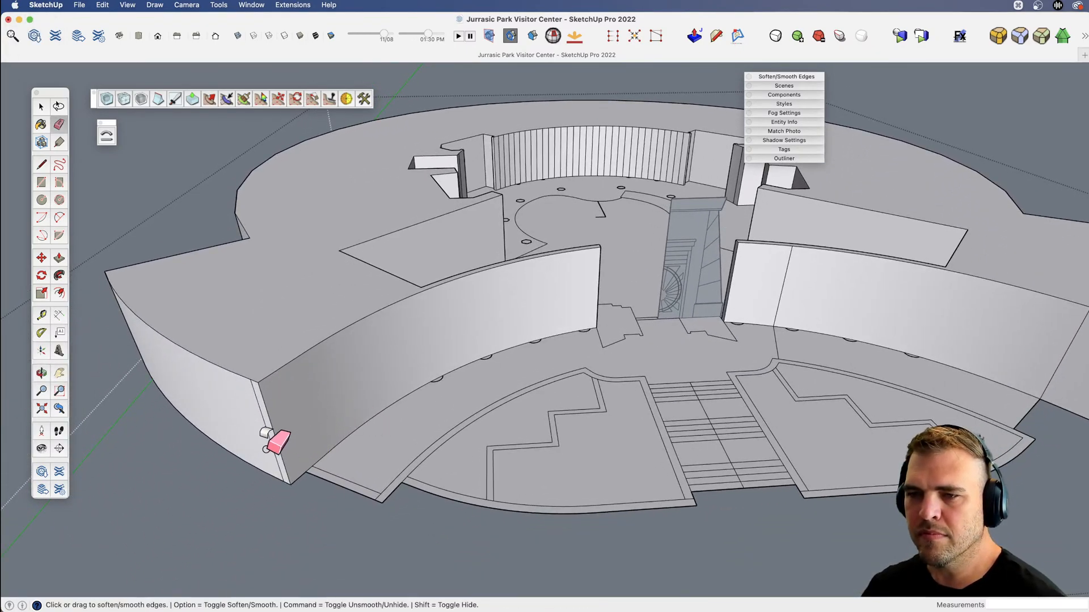
pyautogui.keyDown('alt'); pyautogui.click(270, 446); pyautogui.keyUp('alt')
pyautogui.scroll(-5, 214, 432)
pyautogui.scroll(5, 596, 454)
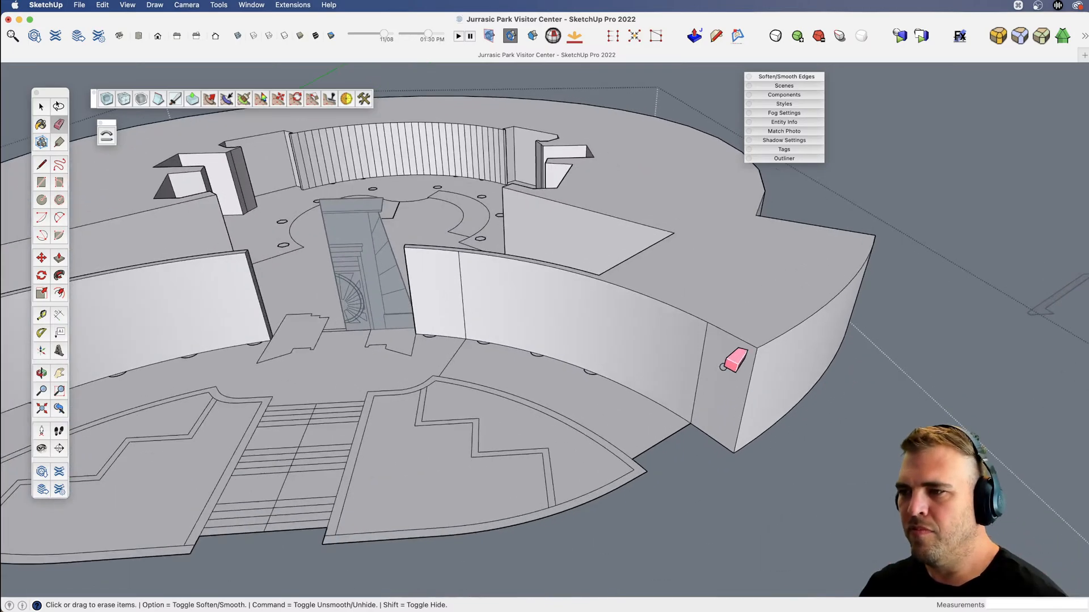
# Soften the two vertical seam edges on the right front curved wall.
pyautogui.keyDown('alt'); pyautogui.moveTo(453, 318); pyautogui.dragTo(494, 319); pyautogui.keyUp('alt')
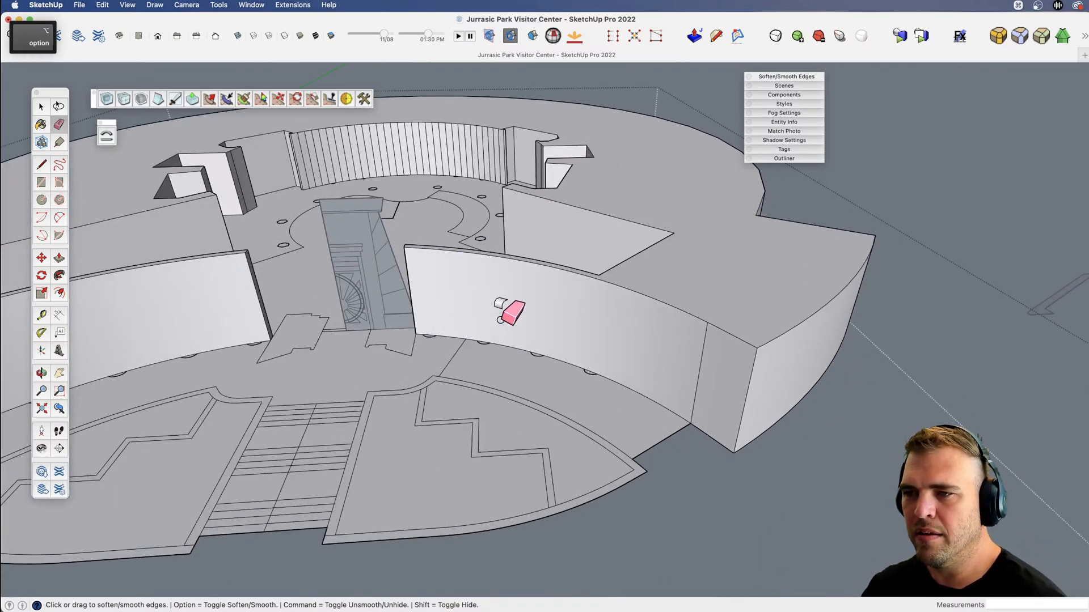
pyautogui.keyDown('alt'); pyautogui.moveTo(689, 368); pyautogui.dragTo(709, 383); pyautogui.keyUp('alt')
pyautogui.scroll(-4, 720, 390)
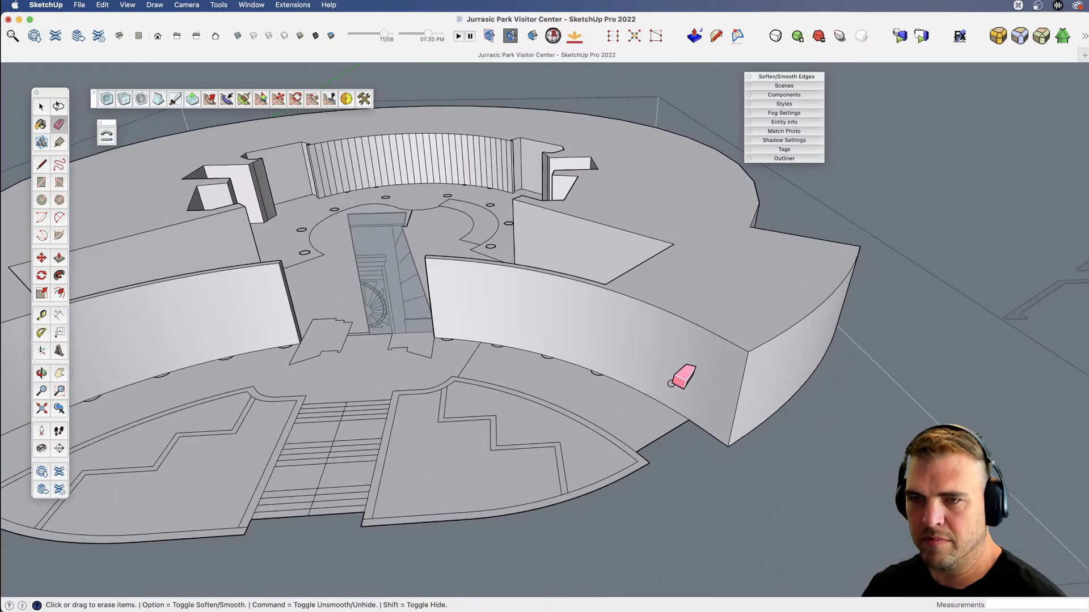
pyautogui.moveTo(680, 377); pyautogui.dragTo(529, 382, button='middle')
# Close the floor plan group.
pyautogui.press('space')
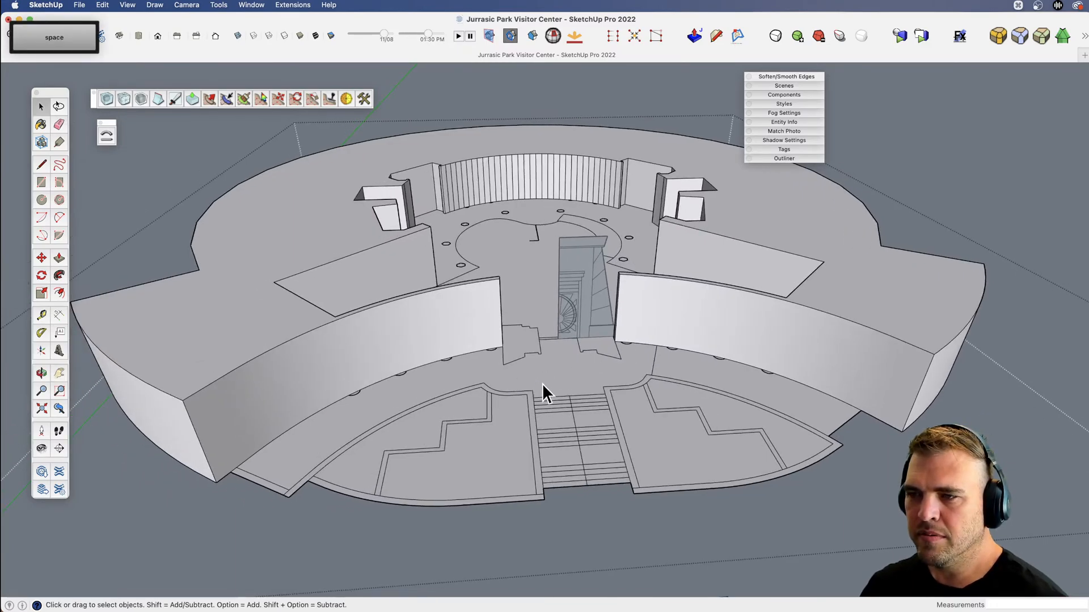
pyautogui.press('v')
pyautogui.moveTo(576, 389); pyautogui.dragTo(403, 318)
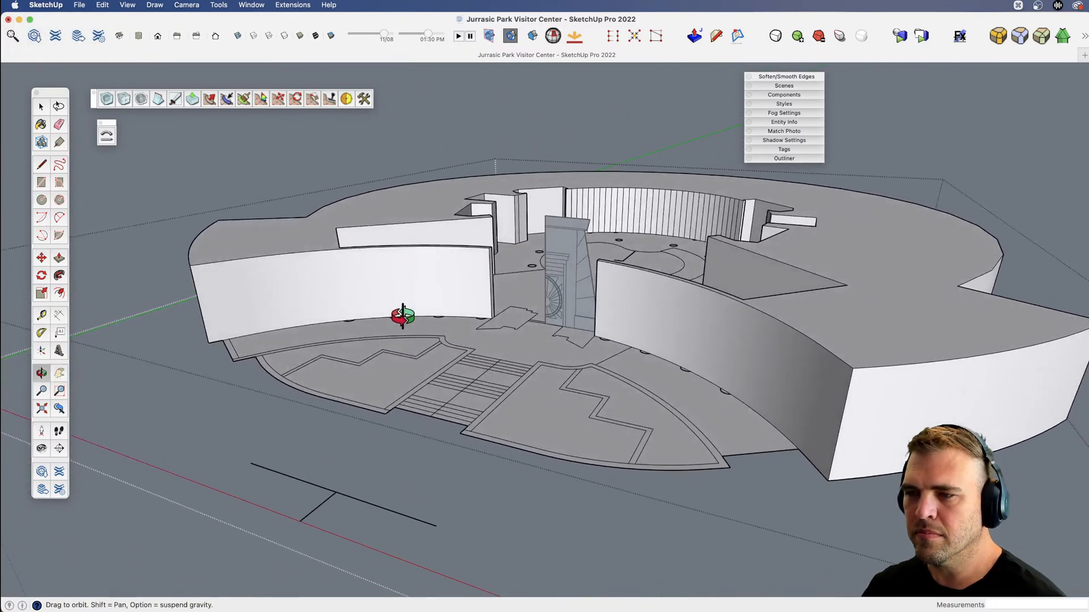
pyautogui.press('space')
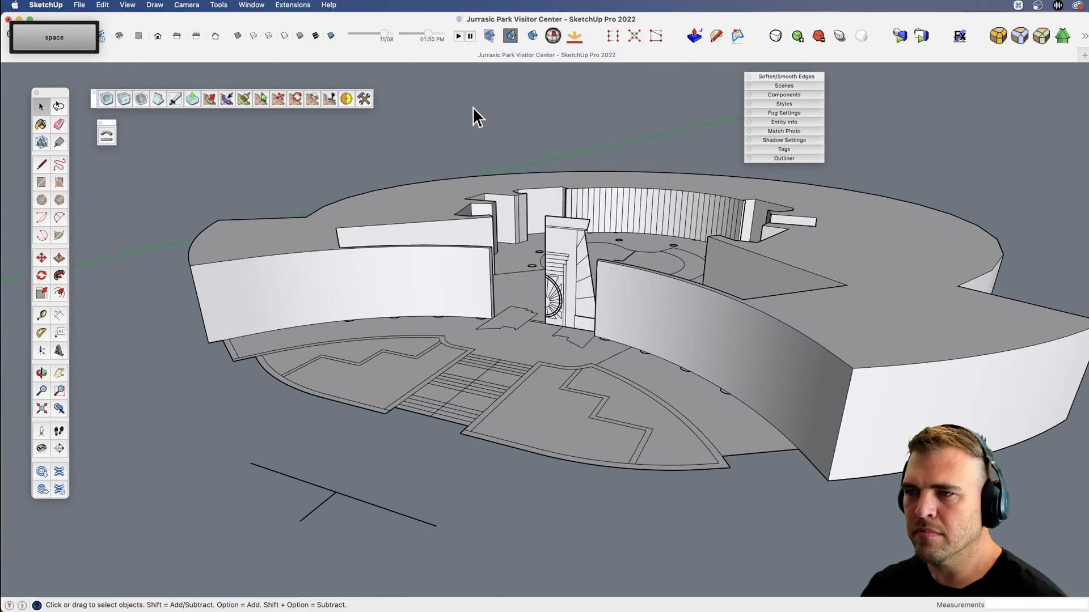
pyautogui.press('v')
pyautogui.scroll(6, 519, 366)
pyautogui.moveTo(515, 415); pyautogui.dragTo(512, 426)
pyautogui.press('space')
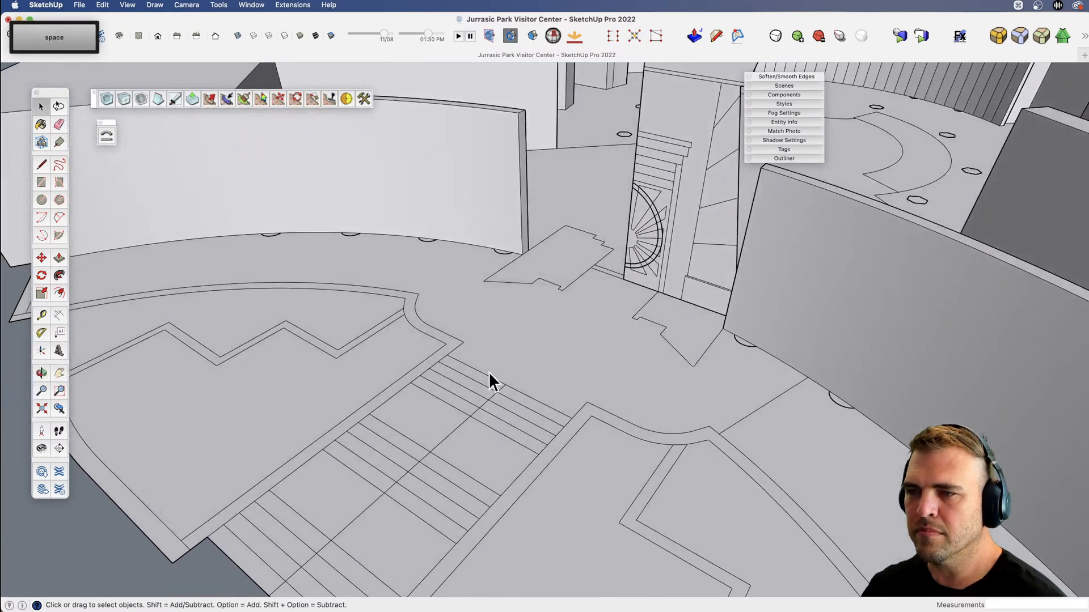
# Reopen the floor plan group and copy the left half of the entrance stairs together with the adjoining landing face.
pyautogui.click(488, 373)
pyautogui.press('h')
pyautogui.moveTo(488, 373); pyautogui.dragTo(726, 372)
pyautogui.press('v')
pyautogui.press('space')
pyautogui.doubleClick(557, 307)
pyautogui.press('x')
pyautogui.press('v')
pyautogui.scroll(-3, 727, 372)
pyautogui.press('x')
pyautogui.moveTo(634, 394); pyautogui.dragTo(584, 229)
pyautogui.press('v')
pyautogui.press('space')
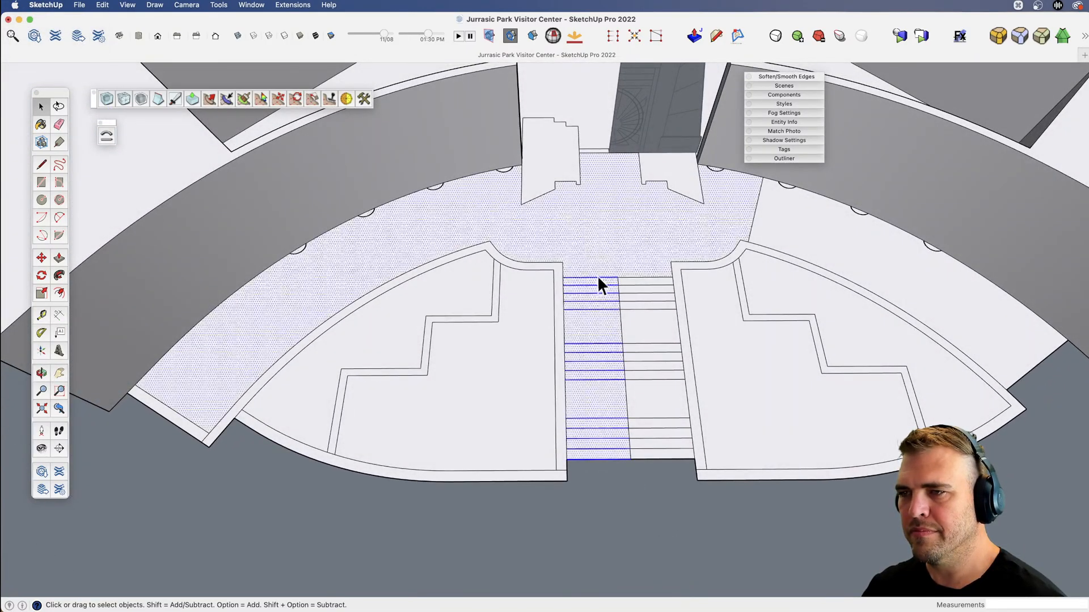
pyautogui.press('super+c')
# Close the floor plan group and paste the copied stairs and landing onto open ground in front of the building.
pyautogui.scroll(-5, 500, 323)
pyautogui.press('x')
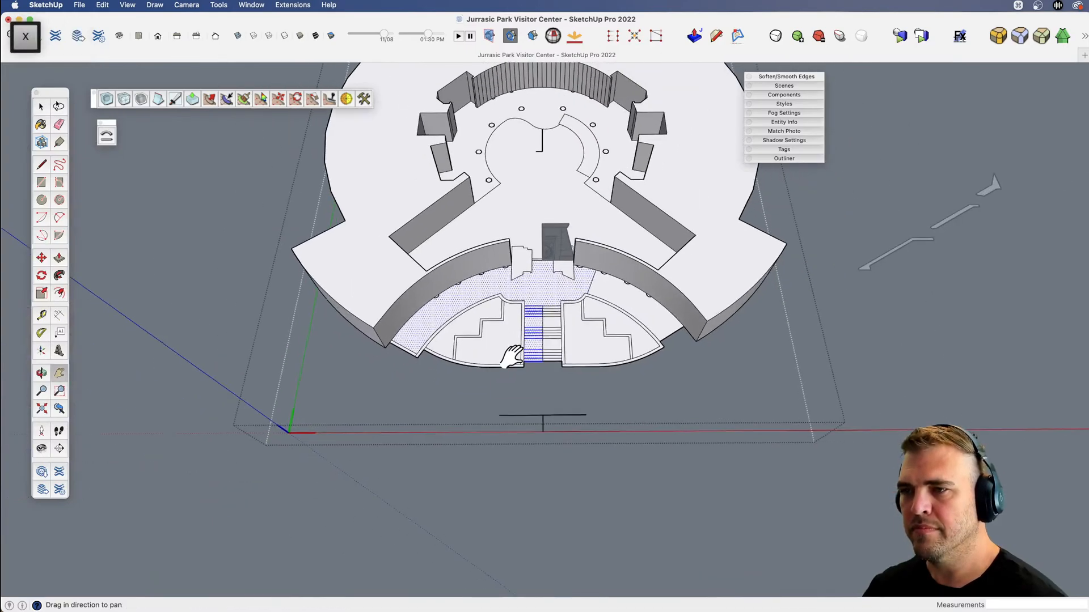
pyautogui.moveTo(511, 356); pyautogui.dragTo(607, 323)
pyautogui.press('v')
pyautogui.moveTo(606, 324); pyautogui.dragTo(435, 263)
pyautogui.press('space')
pyautogui.press('Escape')
pyautogui.press('super+v')
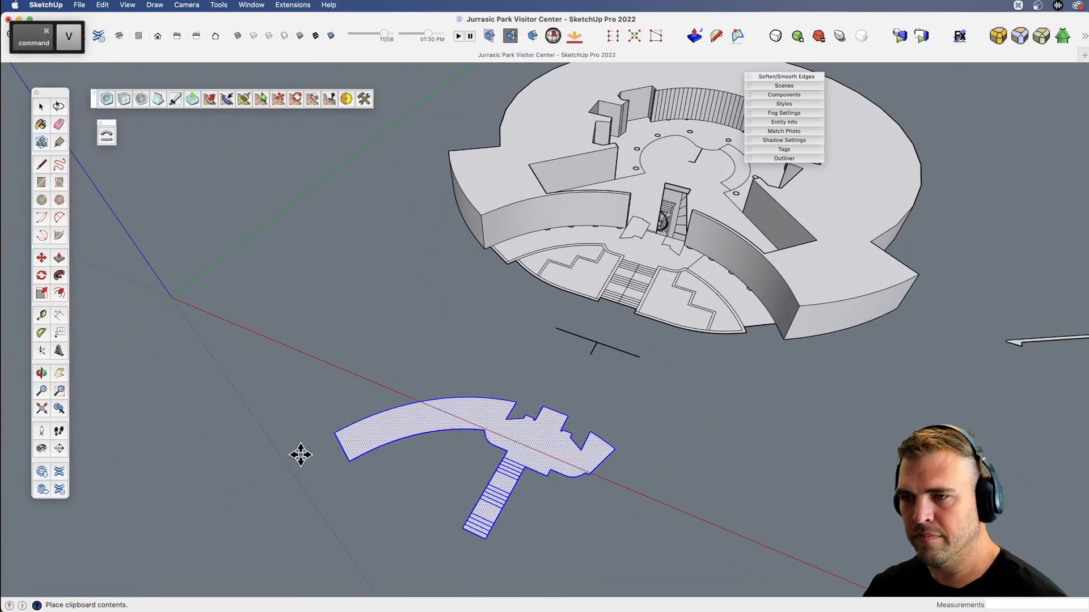
pyautogui.click(158, 430)
# Draw a line about 12' long across the pasted landing, from the head of the stairs to the opposite corner.
pyautogui.press('x')
pyautogui.moveTo(468, 451); pyautogui.dragTo(508, 461)
pyautogui.press('v')
pyautogui.scroll(6, 454, 376)
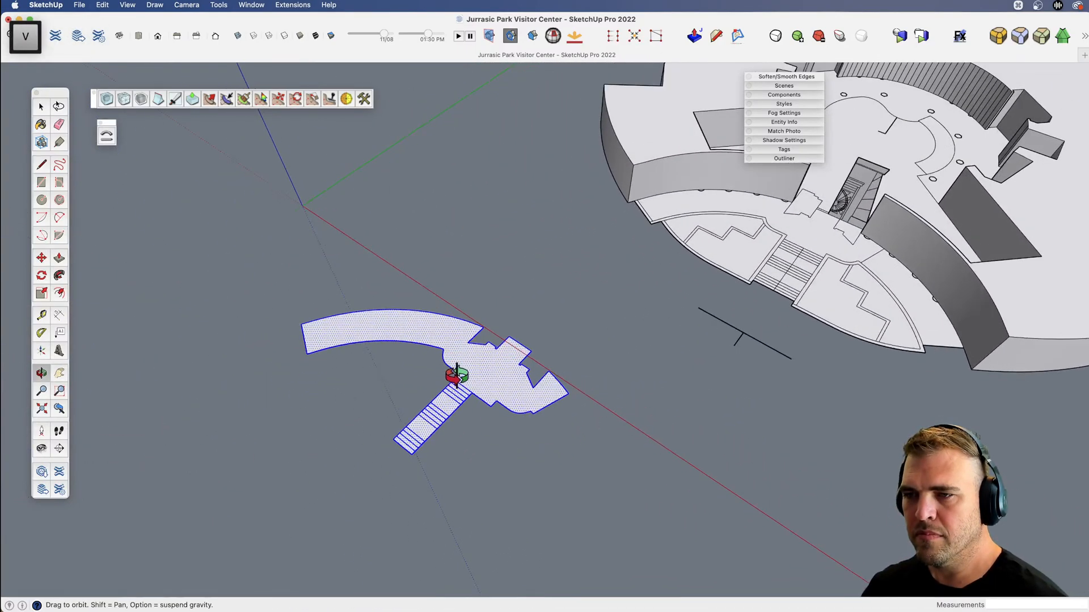
pyautogui.press('v')
pyautogui.moveTo(462, 393); pyautogui.dragTo(489, 383)
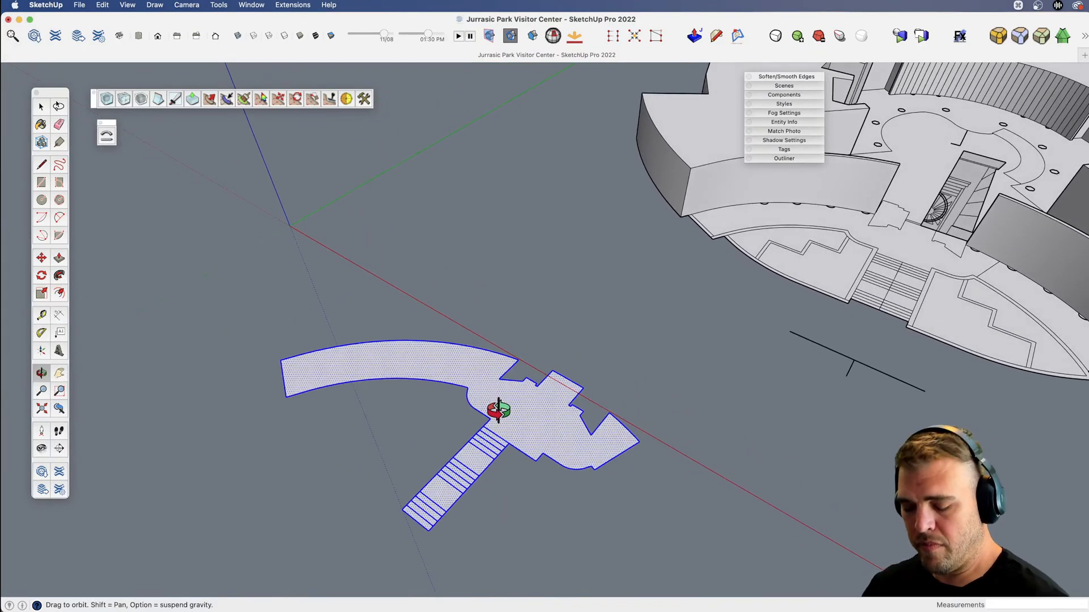
pyautogui.scroll(4, 501, 404)
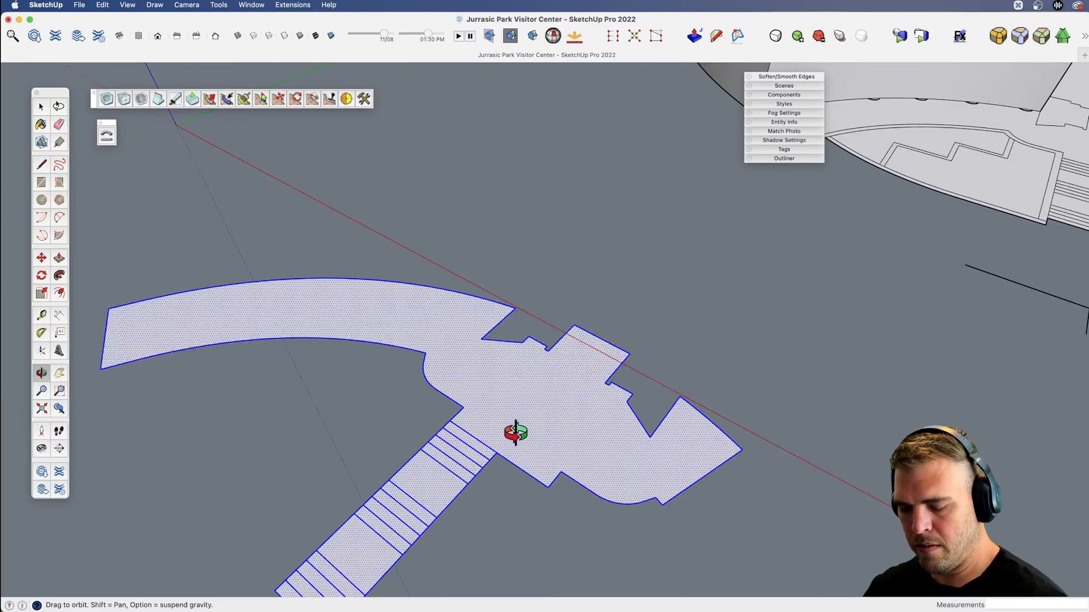
pyautogui.press('l')
pyautogui.click(449, 420)
pyautogui.click(560, 473)
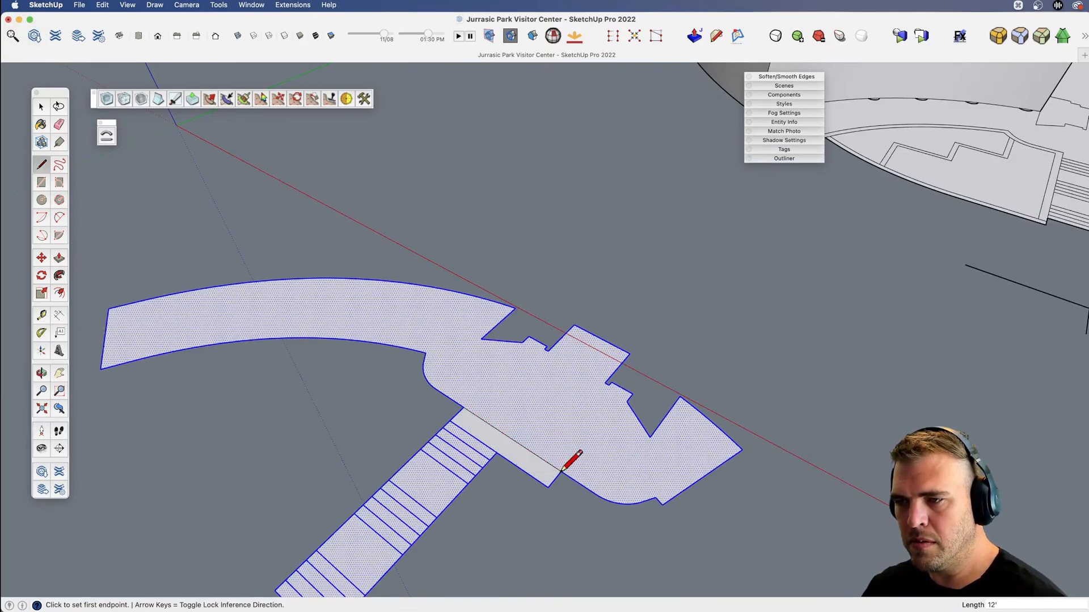
# Delete the rest of the pasted landing's face and outline, keeping only the stairs and the strip at their head.
pyautogui.press('e')
pyautogui.moveTo(571, 485)
pyautogui.mouseDown()
pyautogui.moveTo(567, 452)
pyautogui.moveTo(452, 408)
pyautogui.mouseUp()
pyautogui.press('space')
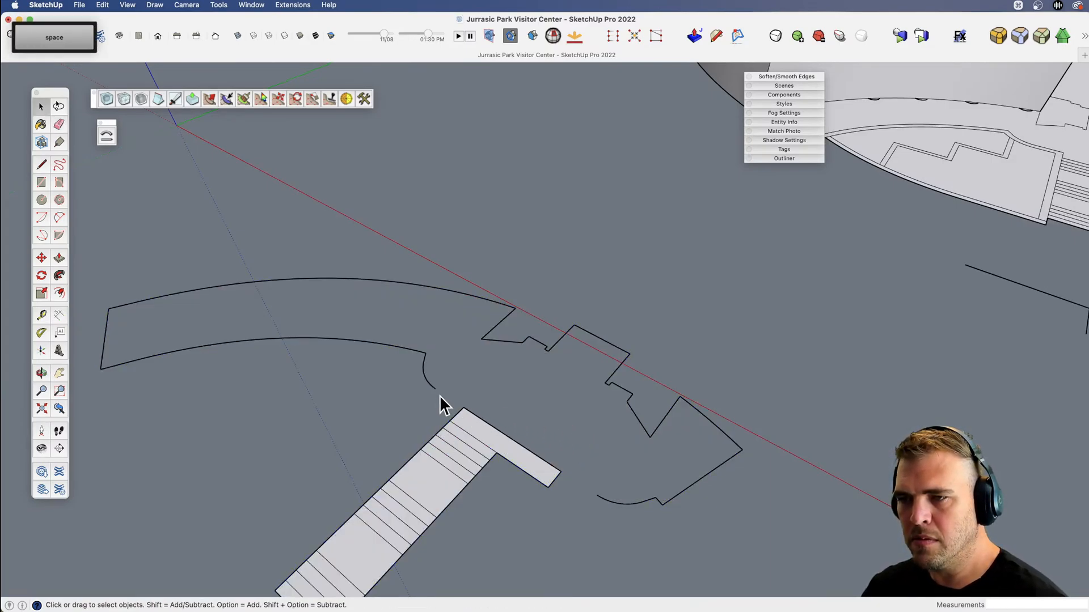
pyautogui.tripleClick(431, 385)
pyautogui.press('Delete')
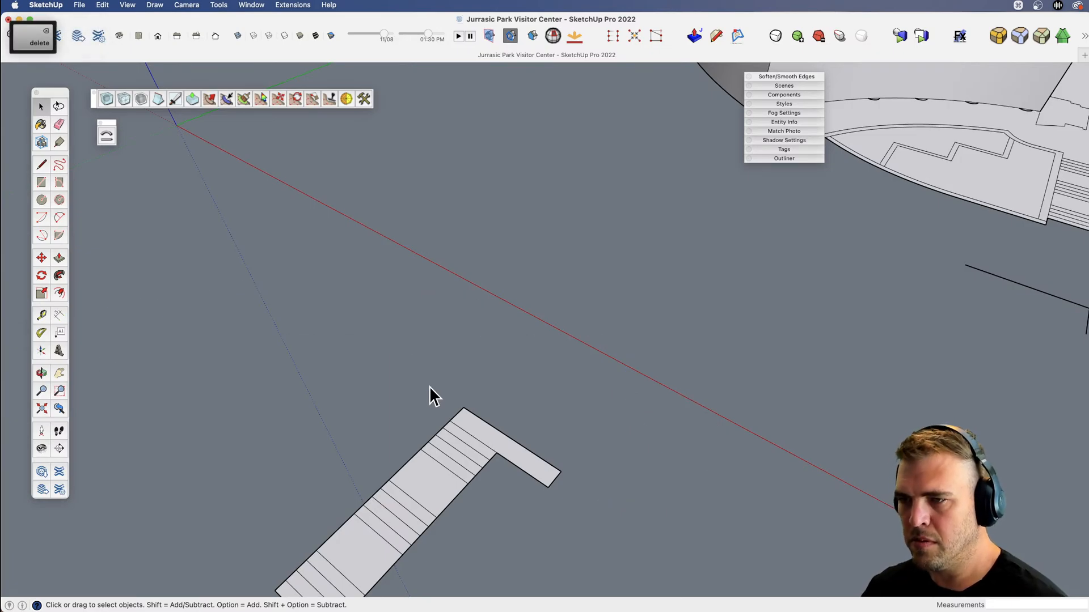
# Examine the separated stair copy in relation to the building's front terrace and entrance stairs.
pyautogui.moveTo(430, 387); pyautogui.dragTo(530, 352, button='middle')
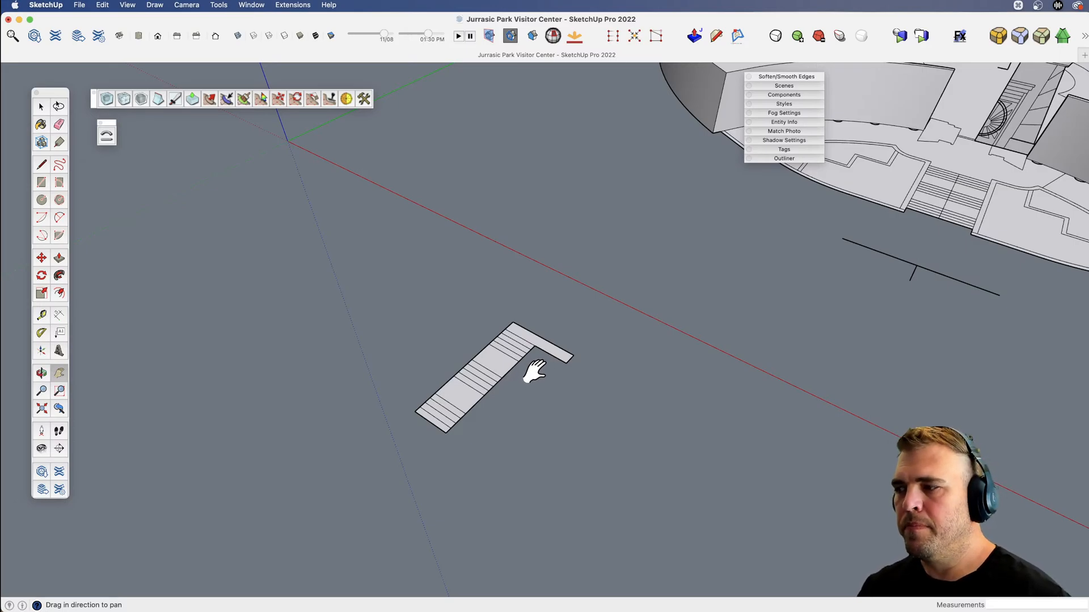
pyautogui.moveTo(537, 368); pyautogui.dragTo(507, 391, button='middle')
pyautogui.scroll(-4, 507, 391)
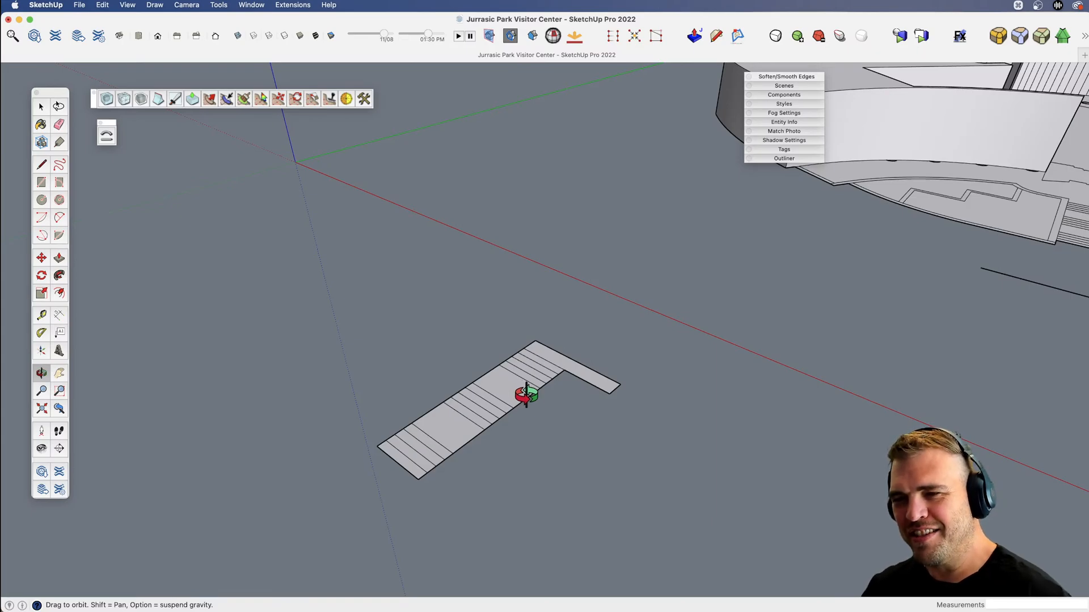
pyautogui.scroll(-5, 624, 363)
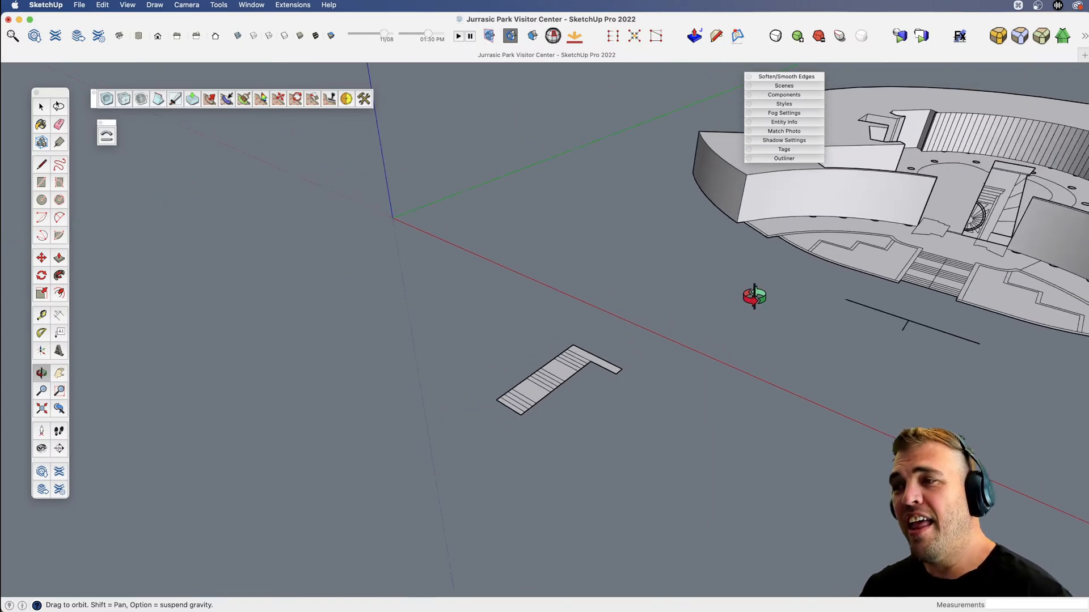
pyautogui.press('v')
pyautogui.moveTo(756, 295); pyautogui.dragTo(389, 274)
pyautogui.moveTo(389, 275); pyautogui.dragTo(574, 444, button='middle')
pyautogui.press('space')
pyautogui.click(516, 336)
pyautogui.scroll(-3, 515, 338)
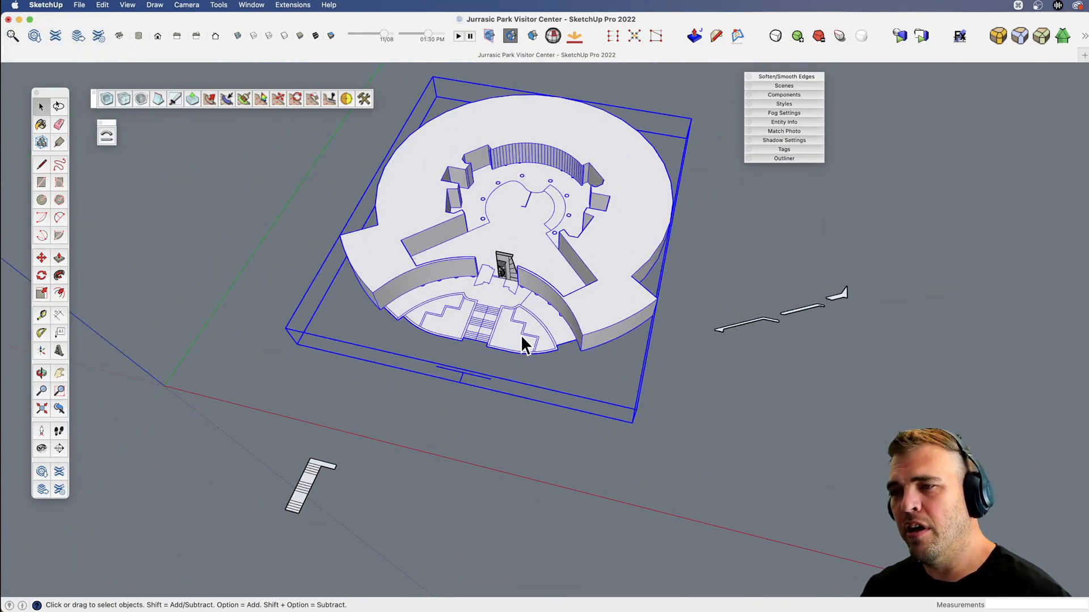
pyautogui.scroll(5, 523, 315)
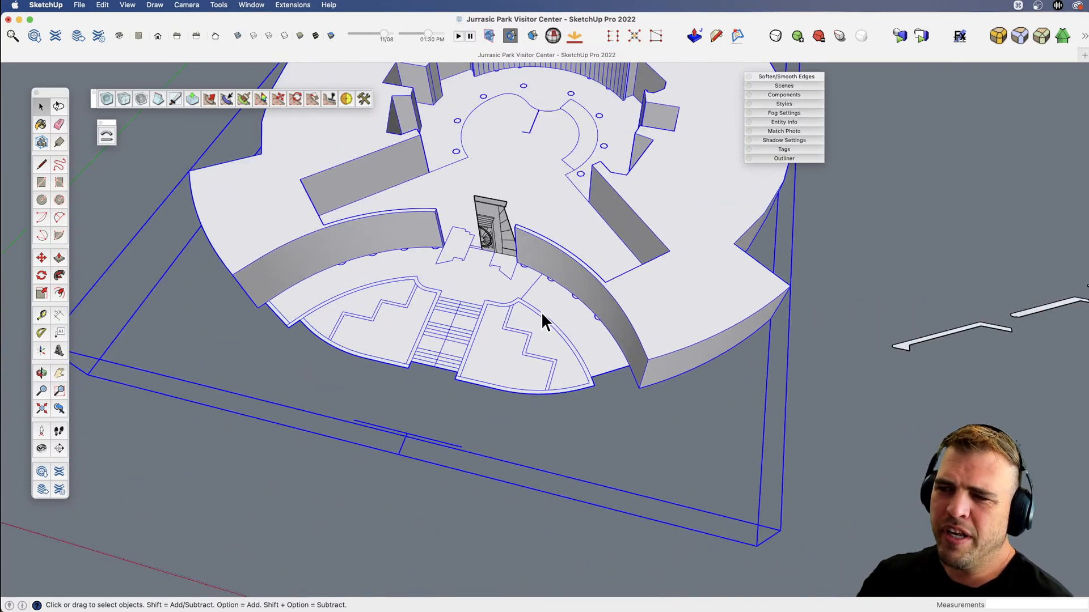
pyautogui.scroll(-5, 544, 318)
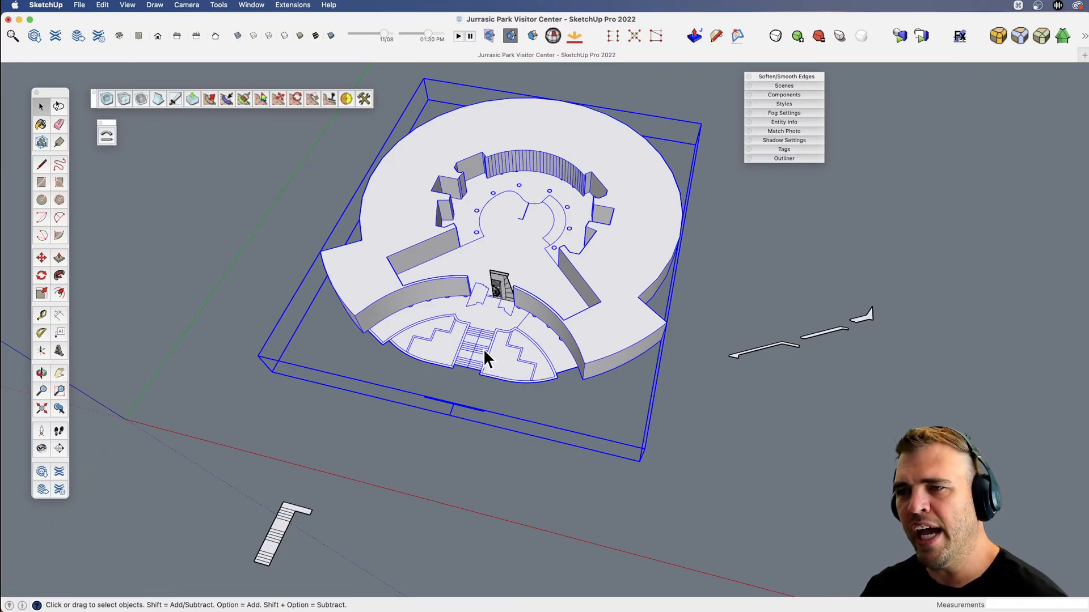
pyautogui.scroll(2, 474, 386)
pyautogui.keyDown('shift'); pyautogui.moveTo(462, 343); pyautogui.dragTo(580, 233, button='middle'); pyautogui.keyUp('shift')
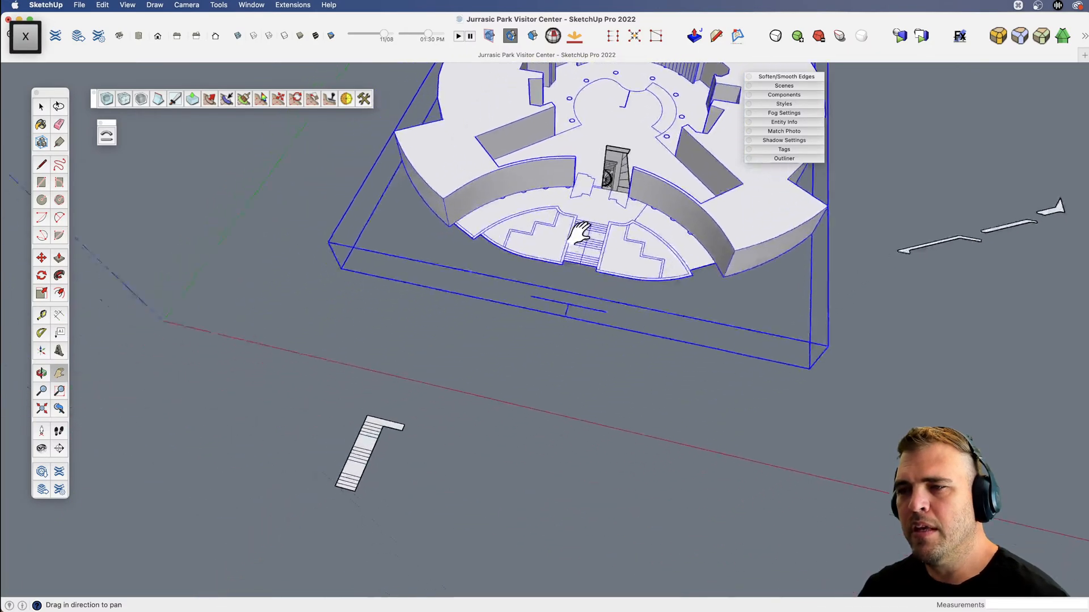
pyautogui.moveTo(579, 233); pyautogui.dragTo(655, 186)
# Try to trim the projecting strip off the head of the stair copy with a line from the inner corner.
pyautogui.press('v')
pyautogui.moveTo(480, 384); pyautogui.dragTo(423, 357)
pyautogui.press('space')
pyautogui.click(444, 364)
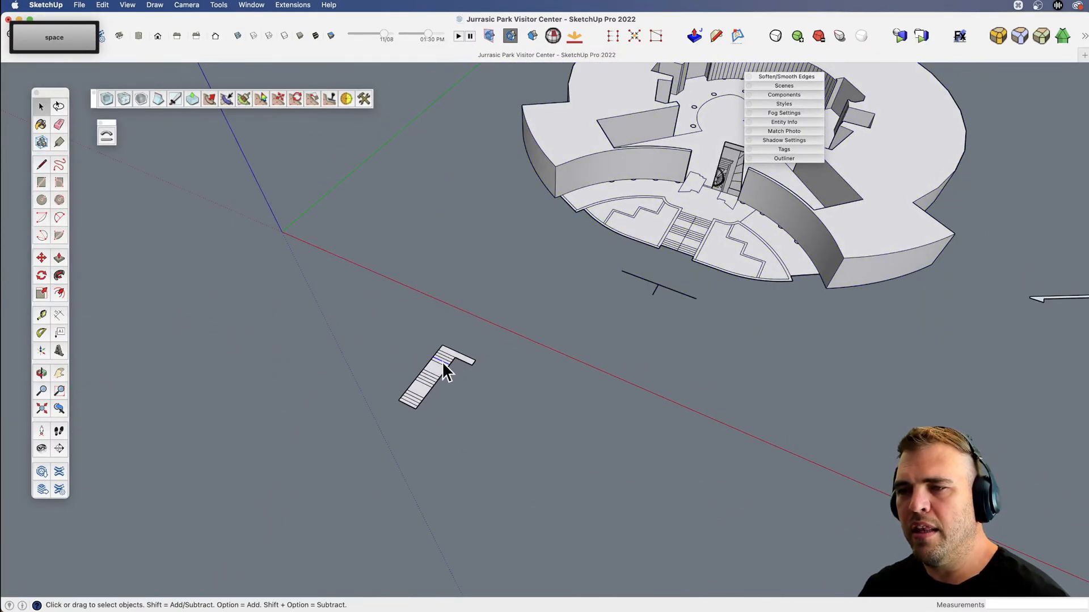
pyautogui.scroll(3, 443, 364)
pyautogui.press('l')
pyautogui.click(515, 356)
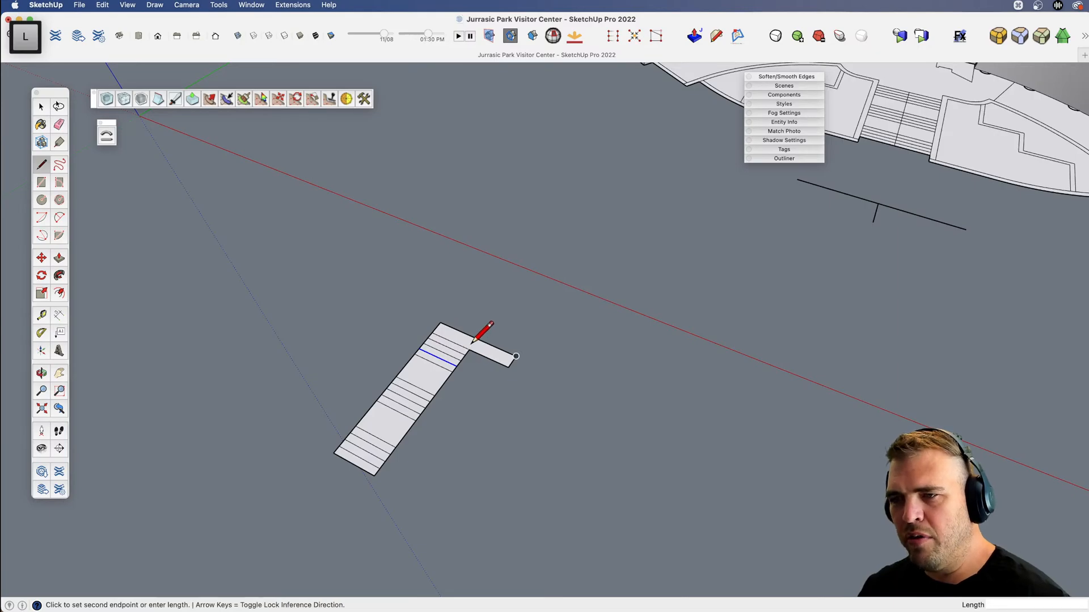
pyautogui.press('space')
pyautogui.press('l')
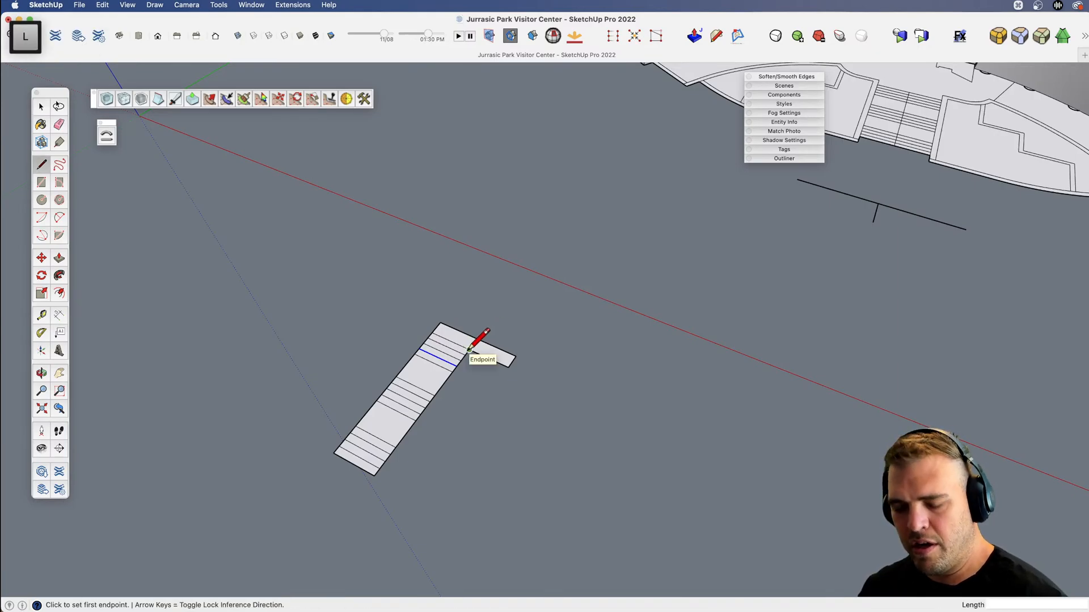
pyautogui.click(468, 350)
pyautogui.click(492, 319)
pyautogui.press('e')
pyautogui.moveTo(491, 351)
pyautogui.mouseDown()
pyautogui.moveTo(508, 352)
pyautogui.moveTo(482, 368)
pyautogui.moveTo(484, 385)
pyautogui.mouseUp()
pyautogui.press('super+z')
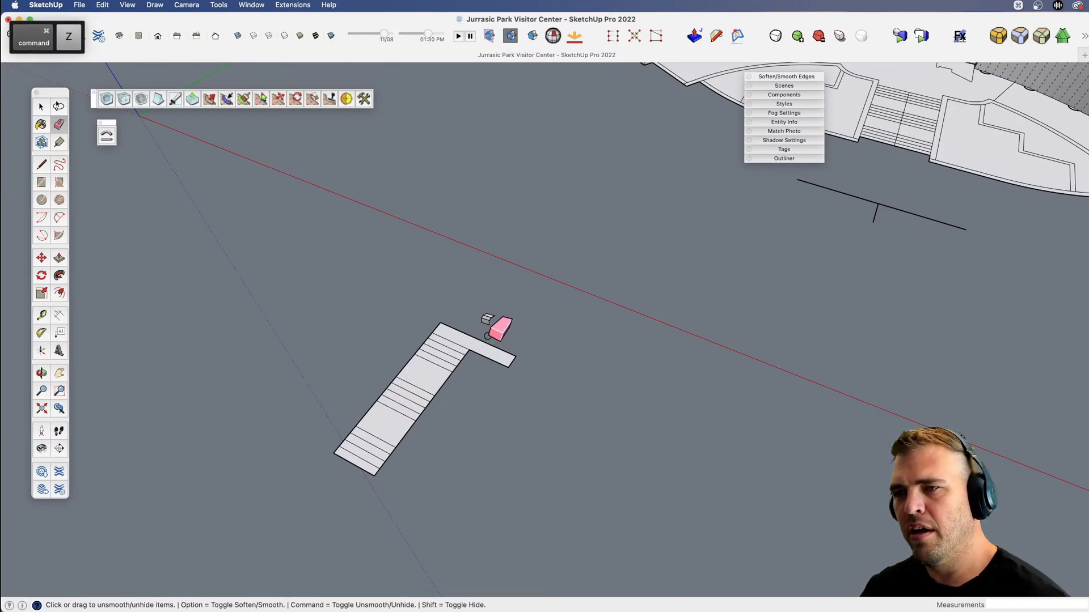
# Examine the tread layout of the stair copy from a lower viewpoint.
pyautogui.moveTo(494, 329)
pyautogui.mouseDown(button='middle')
pyautogui.moveTo(510, 389)
pyautogui.moveTo(359, 306)
pyautogui.moveTo(485, 346)
pyautogui.mouseUp(button='middle')
pyautogui.press('space')
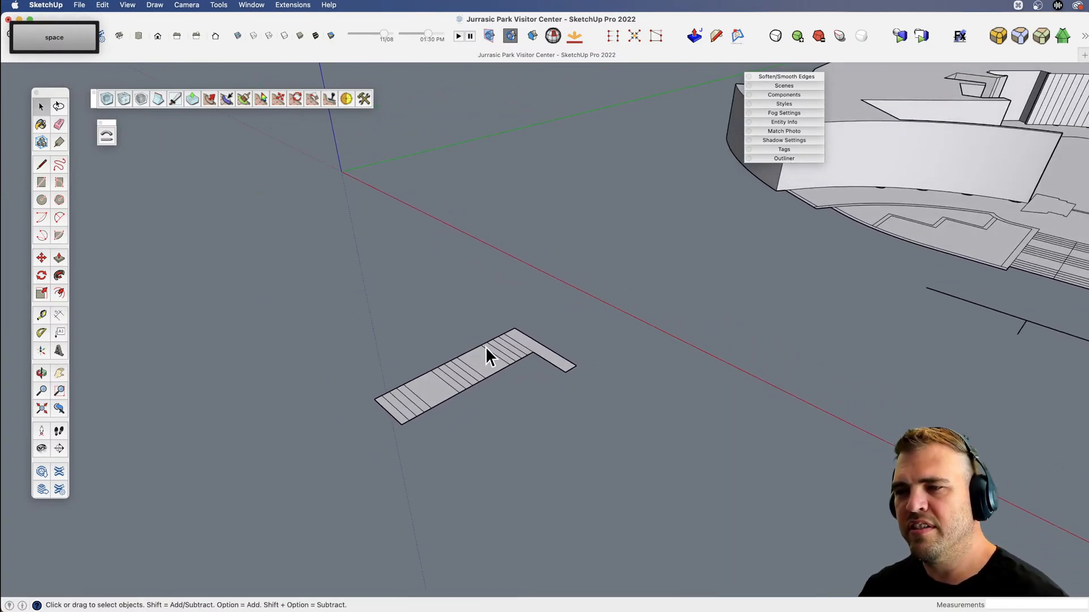
pyautogui.scroll(4, 486, 352)
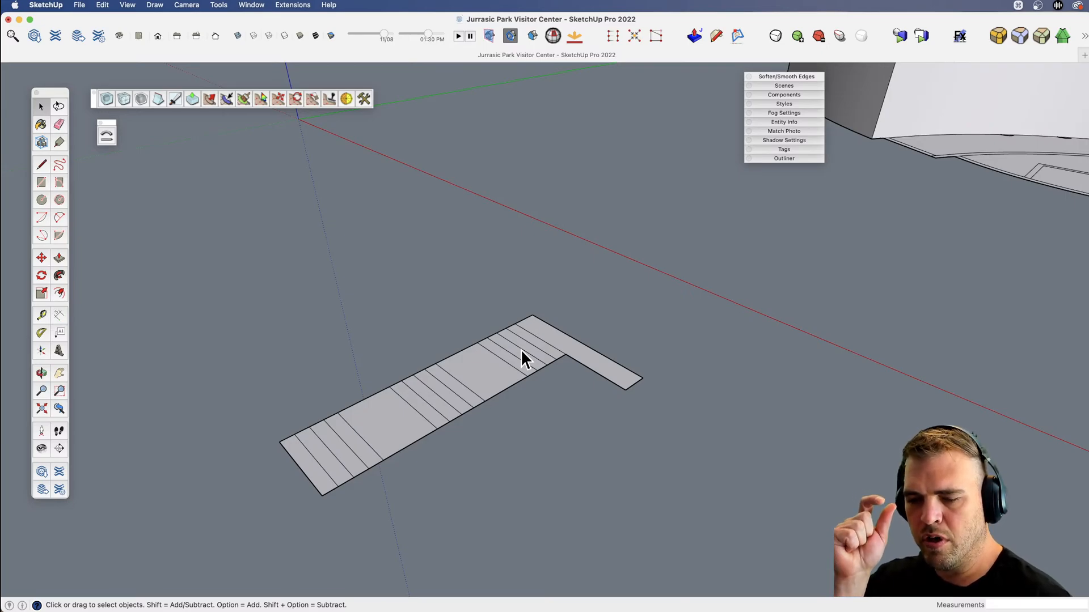
pyautogui.scroll(-6, 489, 409)
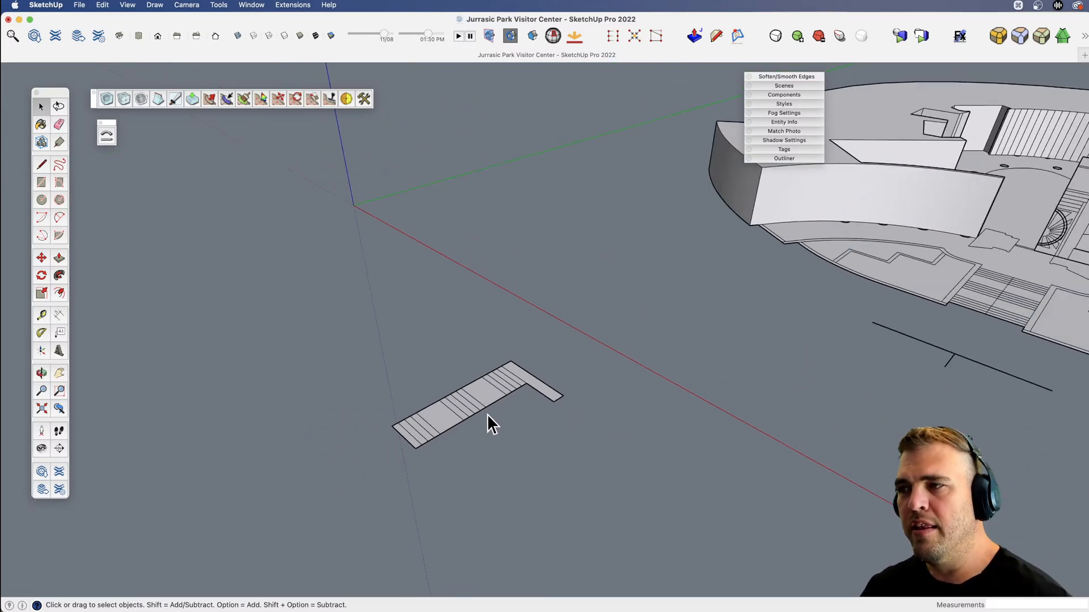
pyautogui.press('v')
pyautogui.moveTo(546, 355); pyautogui.dragTo(571, 352, button='middle')
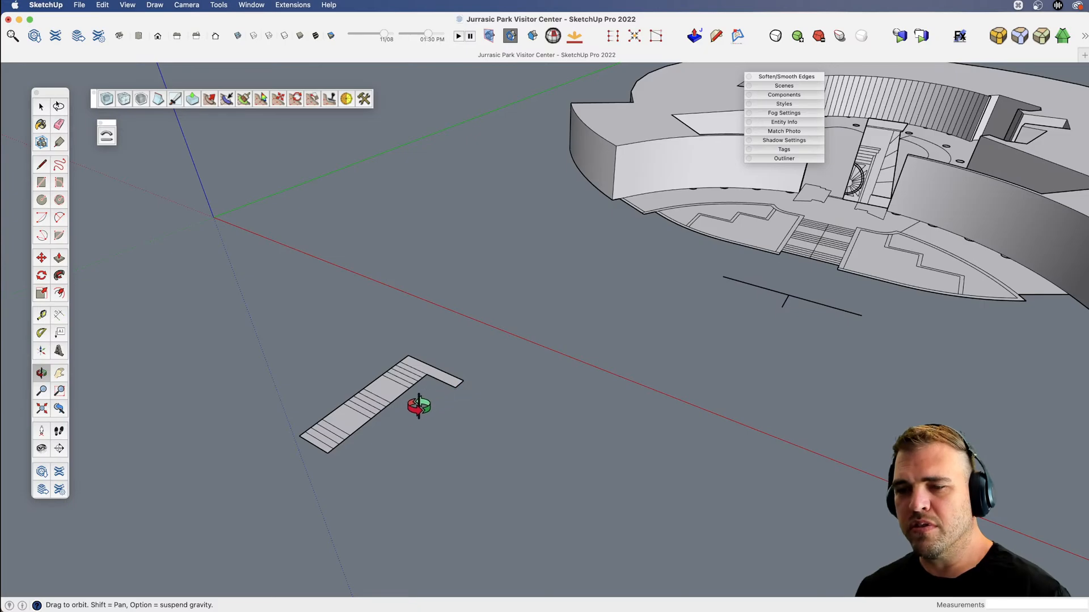
pyautogui.moveTo(419, 406); pyautogui.dragTo(406, 376)
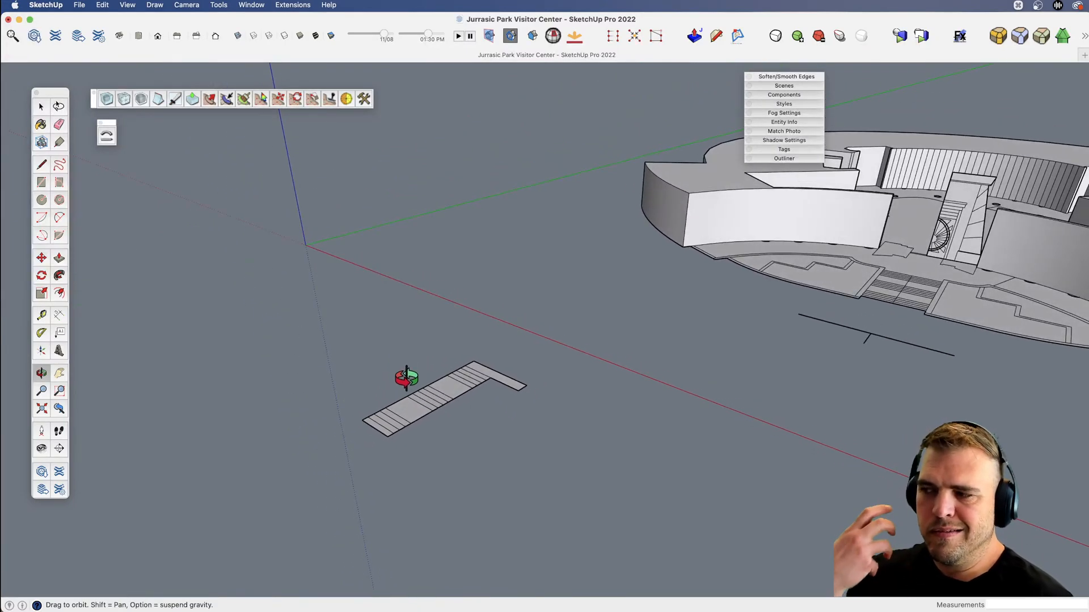
pyautogui.scroll(5, 474, 374)
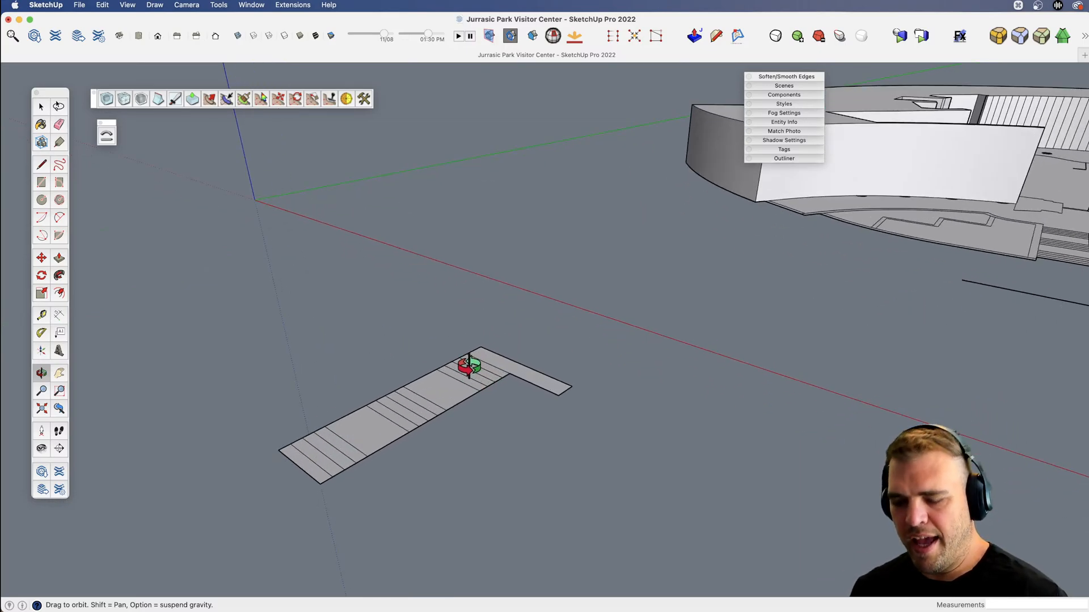
# Draw a 7" vertical riser line straight down from the outer end of the topmost tread's front edge.
pyautogui.press('l')
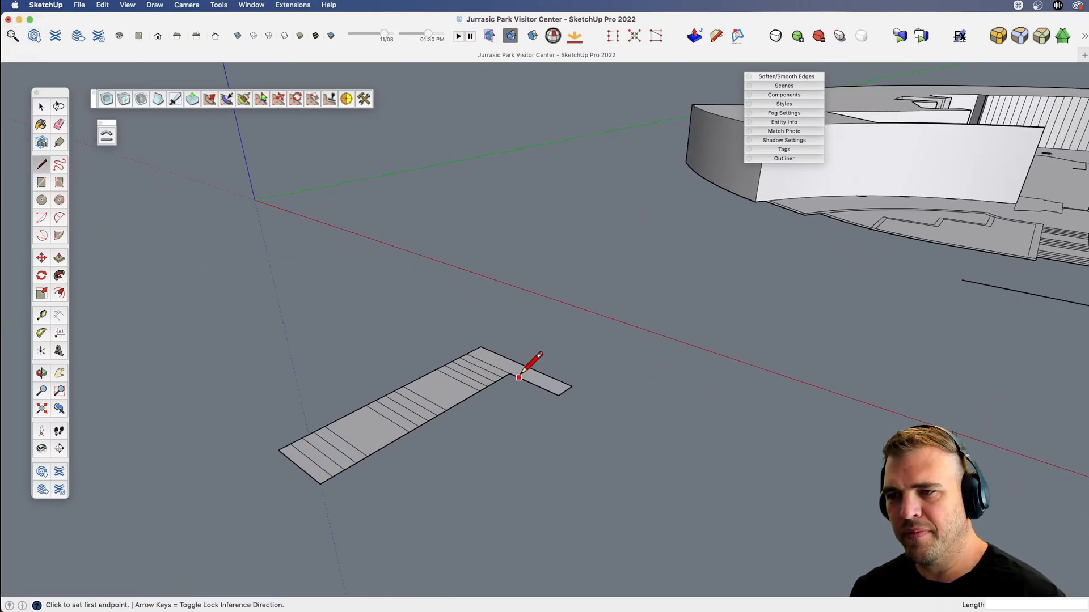
pyautogui.scroll(3, 514, 373)
pyautogui.press('h')
pyautogui.press('v')
pyautogui.moveTo(475, 383); pyautogui.dragTo(438, 335)
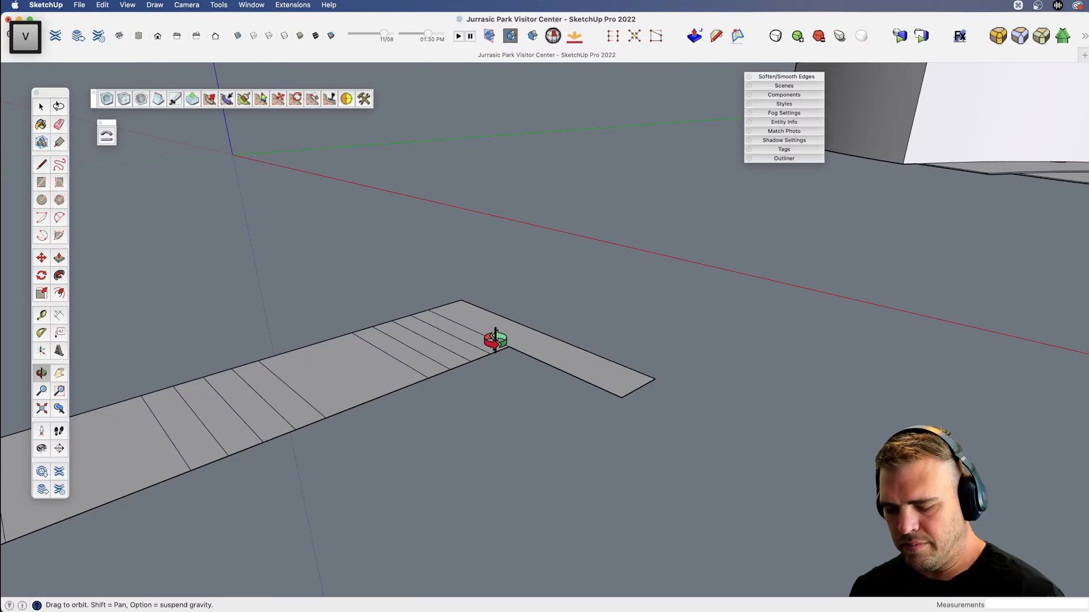
pyautogui.press('l')
pyautogui.scroll(4, 499, 341)
pyautogui.click(500, 342)
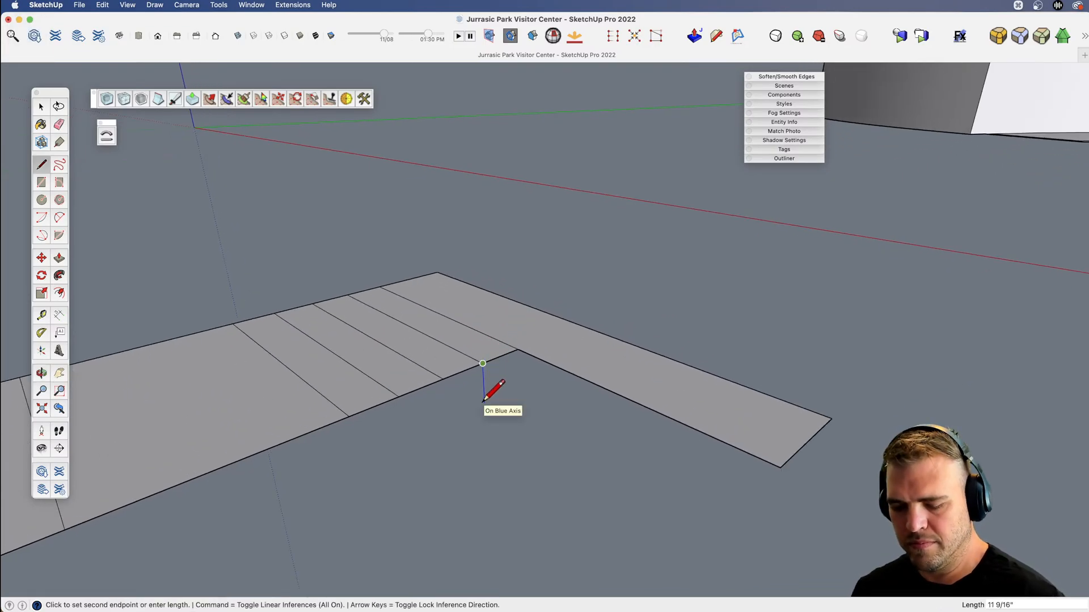
pyautogui.write('7')
pyautogui.press('Return')
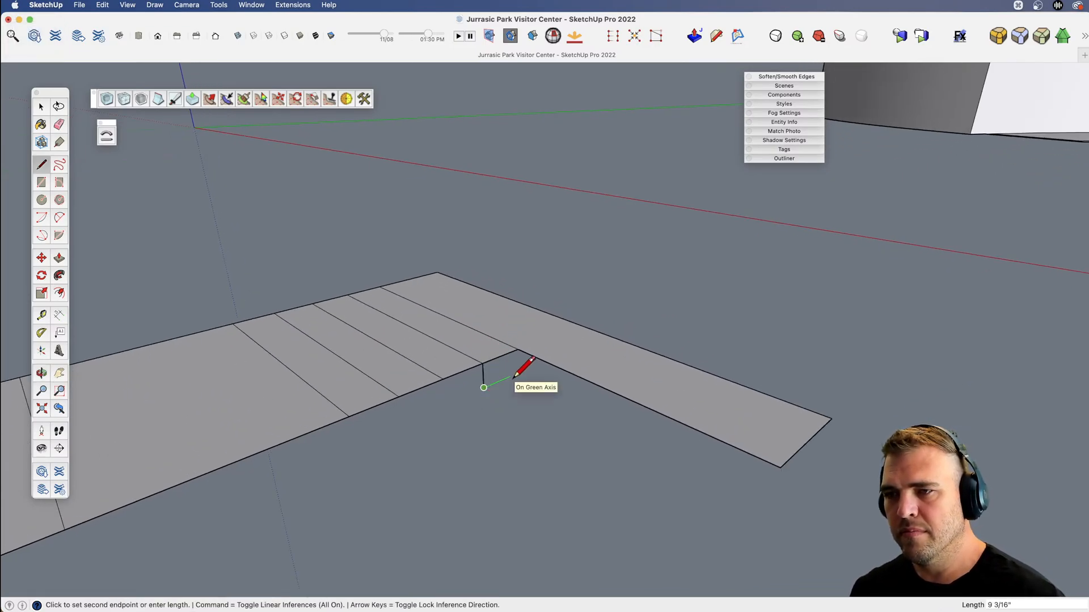
pyautogui.press('space')
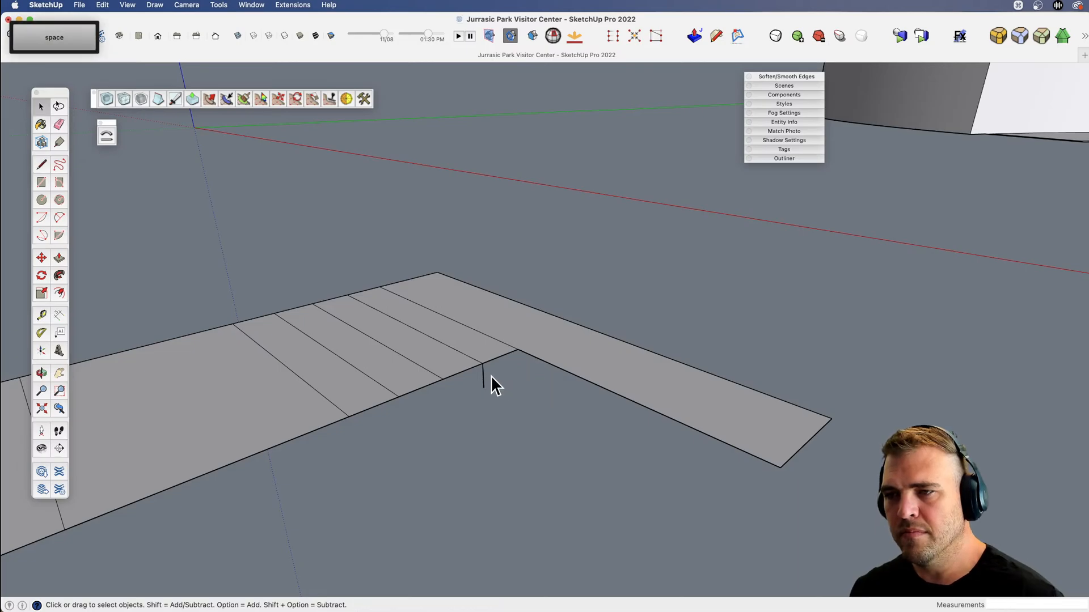
pyautogui.press('x')
pyautogui.moveTo(457, 376); pyautogui.dragTo(527, 366)
pyautogui.press('space')
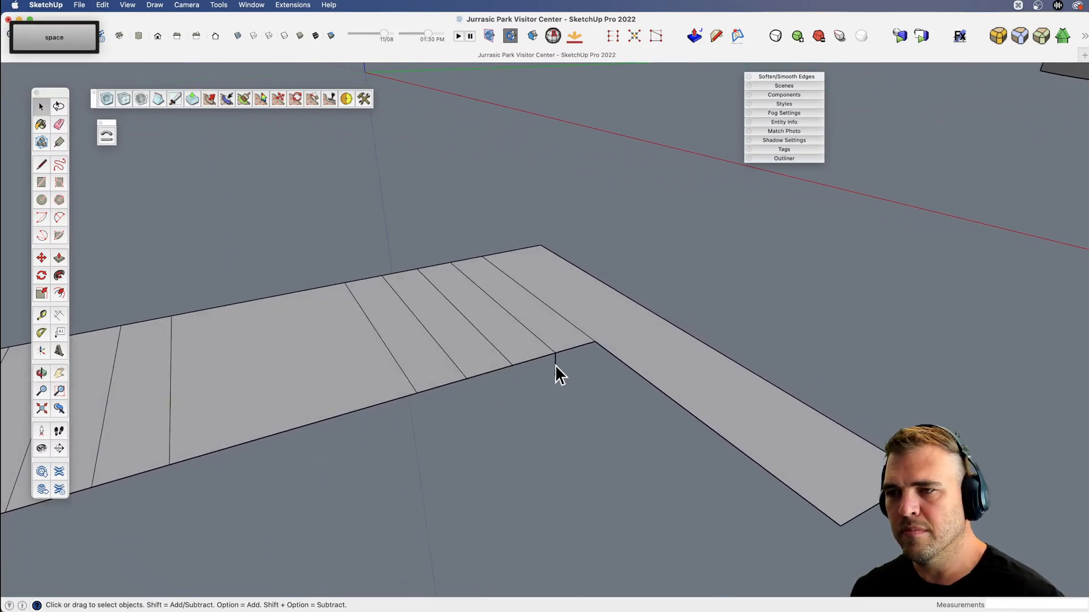
pyautogui.scroll(-5, 550, 376)
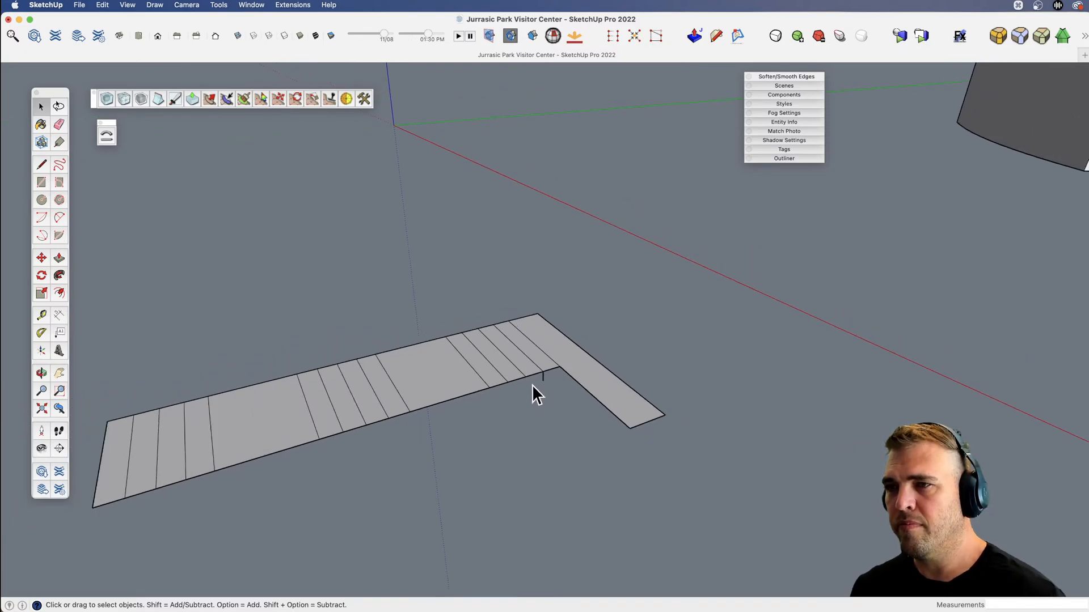
pyautogui.scroll(-3, 528, 387)
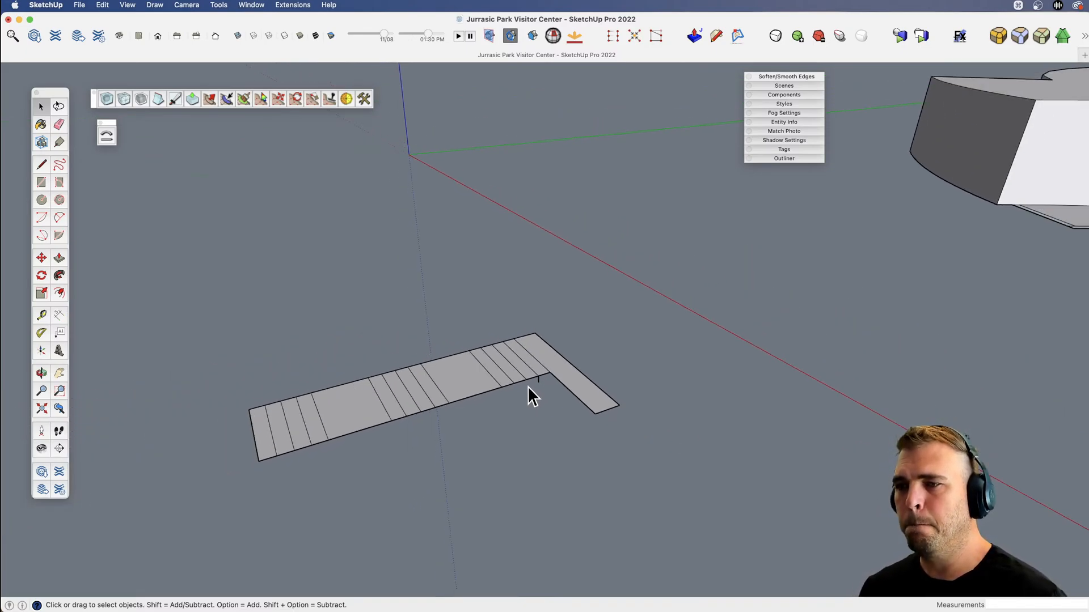
# Switch to Finder and examine the reference images Movie-1, Movie-2 and Movie-3 for the building's entrance and stairs.
pyautogui.press('x')
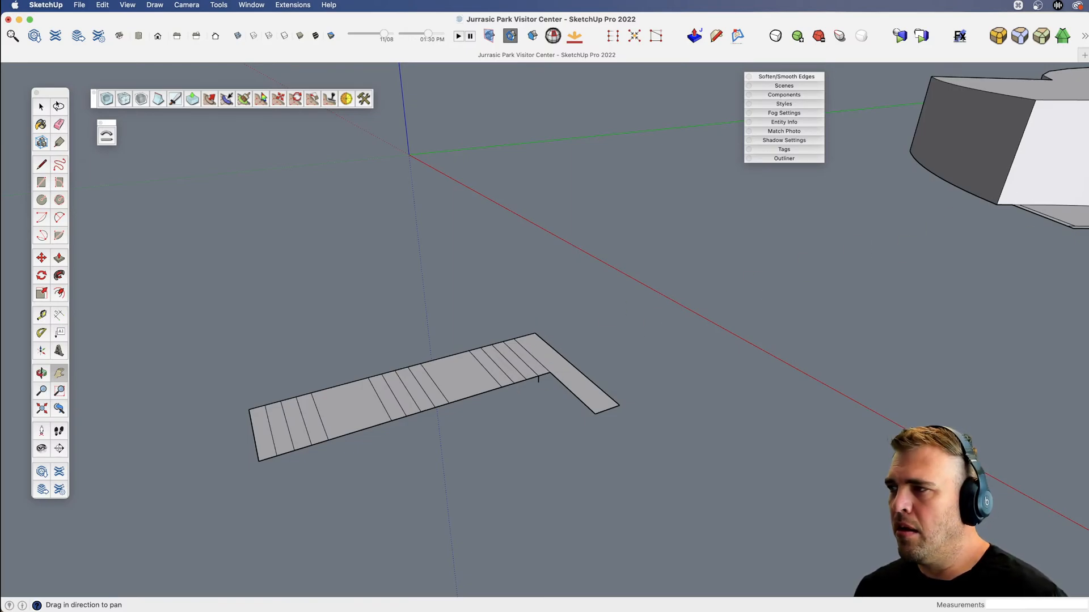
pyautogui.press('super+Tab')
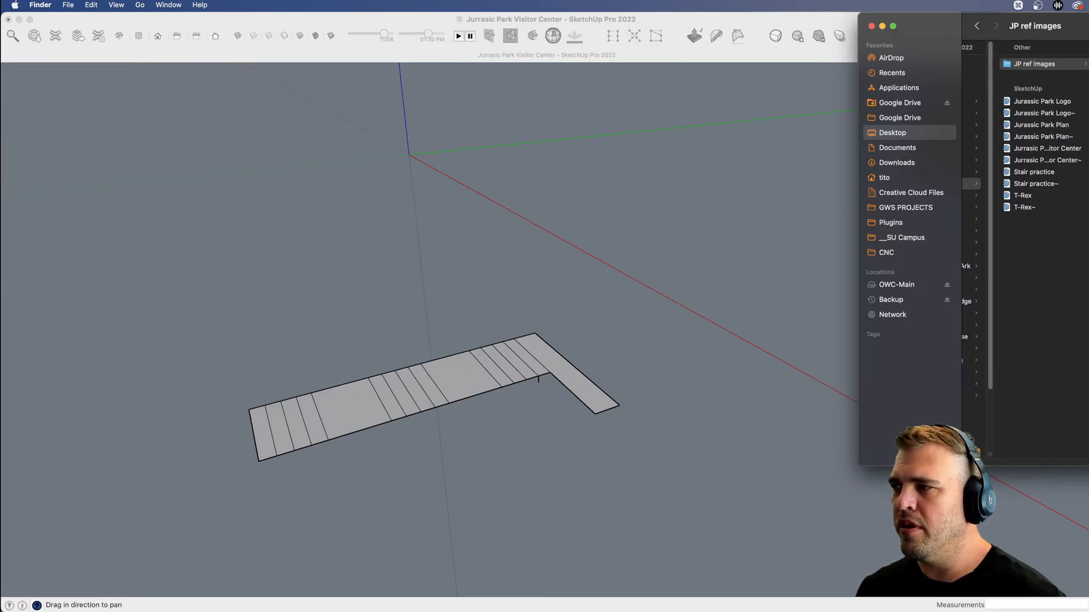
pyautogui.press('space')
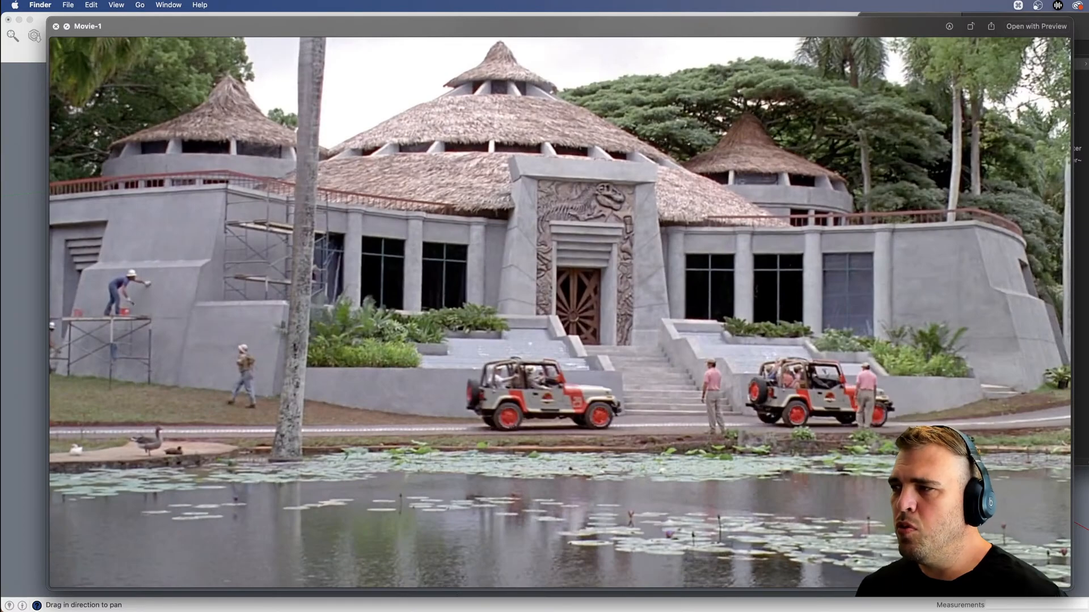
pyautogui.press('Down')
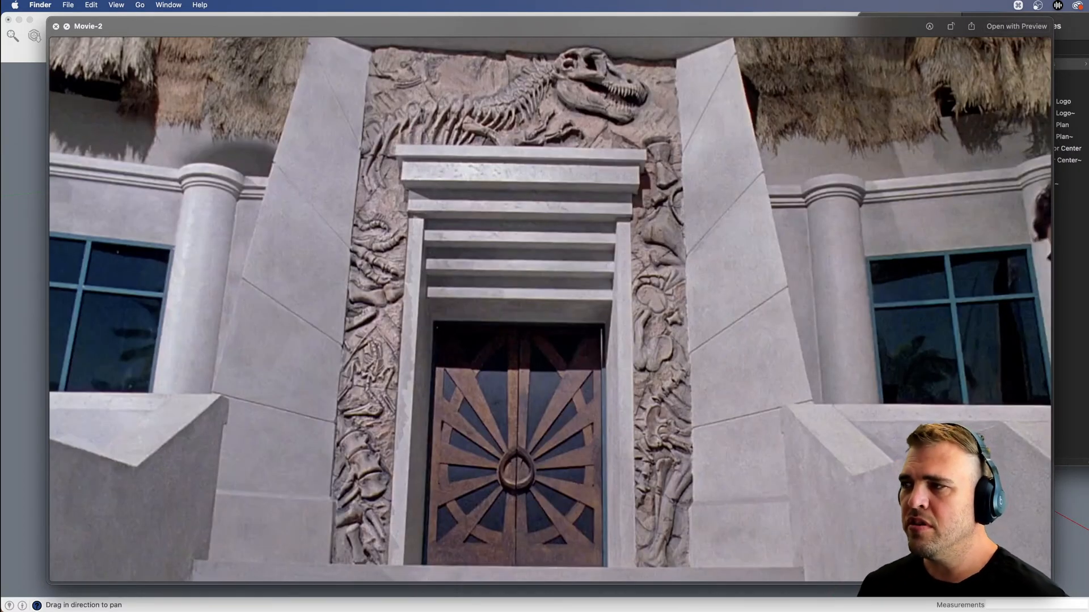
pyautogui.press('Down')
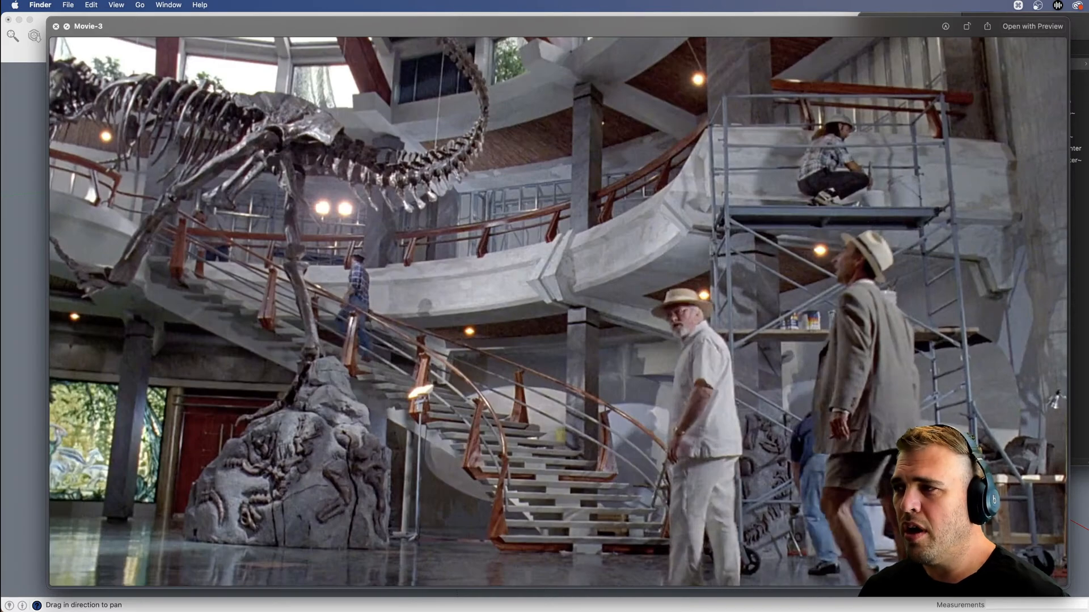
pyautogui.press('Up')
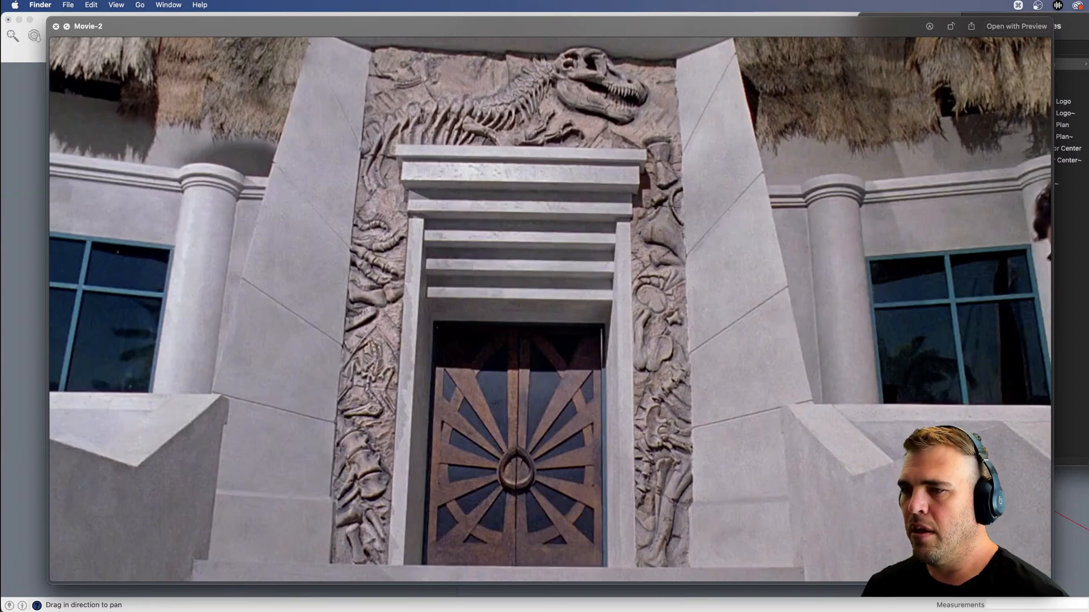
pyautogui.press('Down')
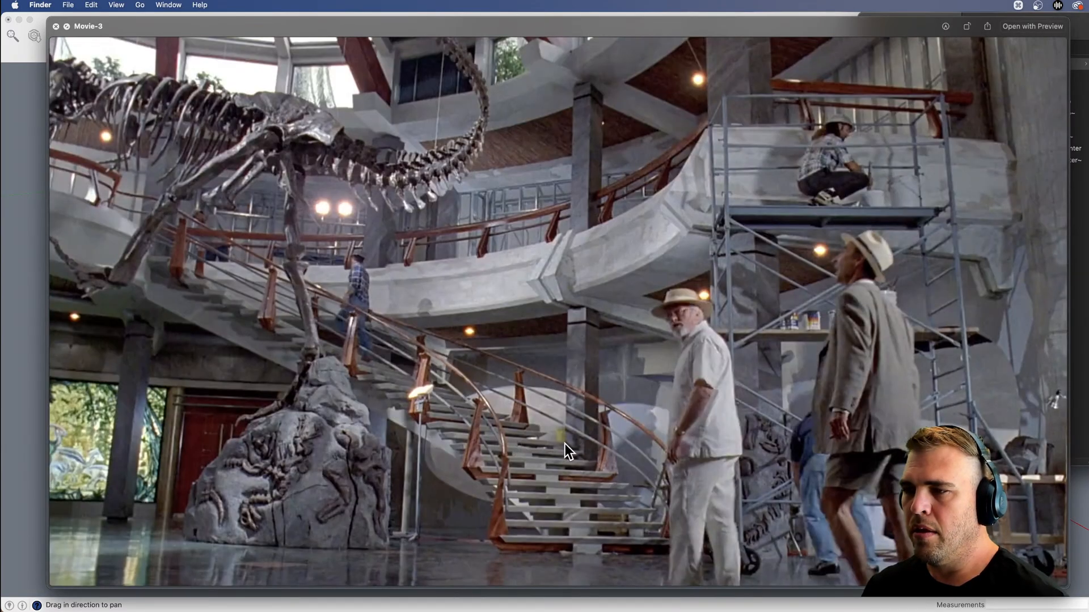
pyautogui.press('Down')
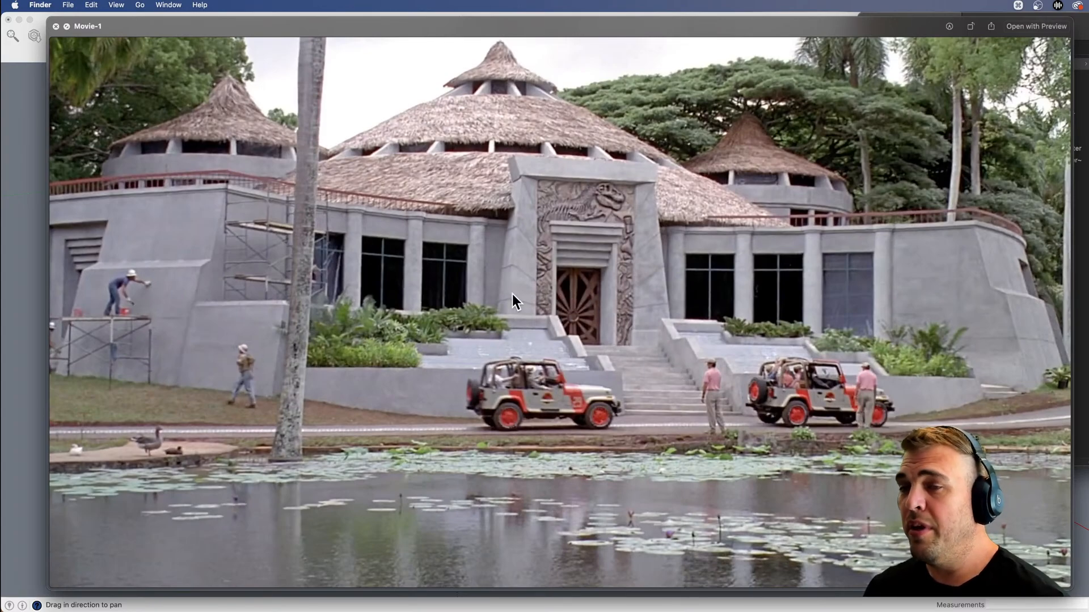
pyautogui.click(26, 379)
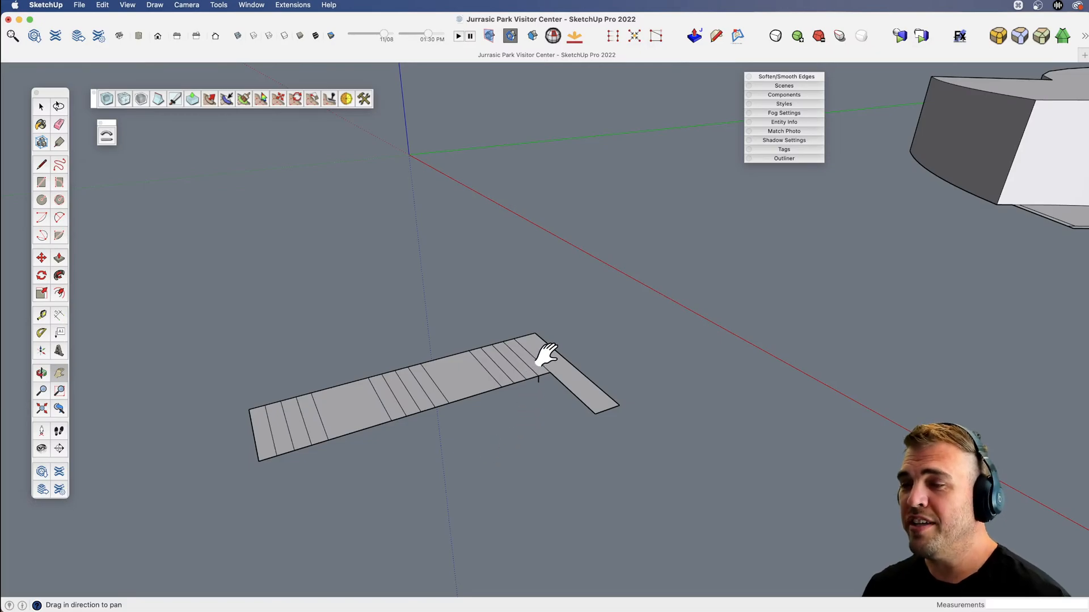
# Copy the topmost tread's side edge and its riser down to the riser's foot, repeating the copy four times.
pyautogui.scroll(3, 541, 405)
pyautogui.scroll(4, 542, 406)
pyautogui.press('space')
pyautogui.click(512, 396)
pyautogui.click(516, 410)
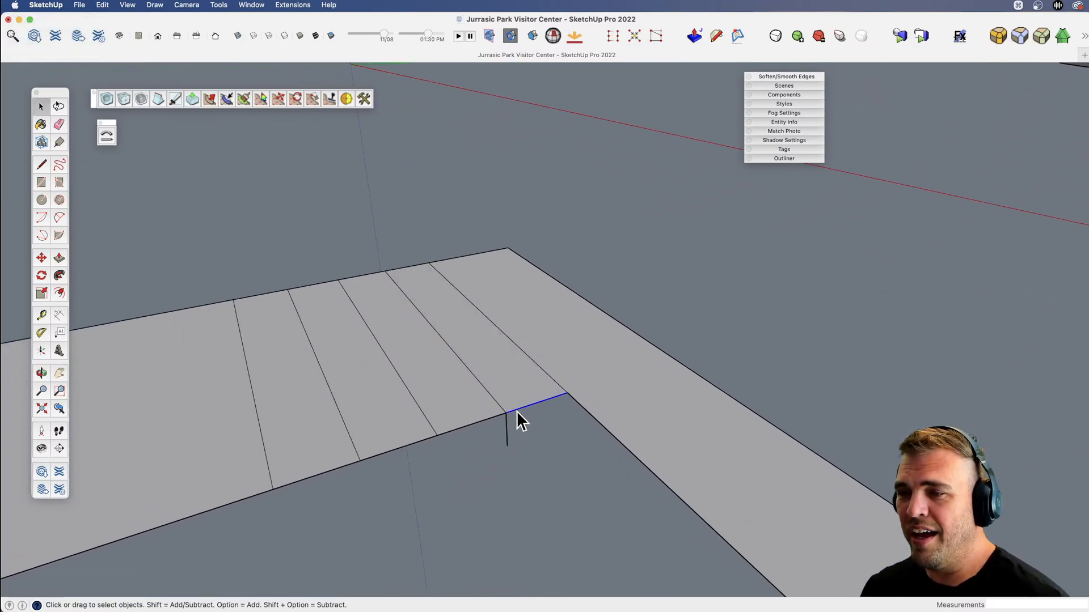
pyautogui.keyDown('shift'); pyautogui.click(505, 424); pyautogui.keyUp('shift')
pyautogui.keyDown('shift'); pyautogui.moveTo(531, 433); pyautogui.dragTo(557, 365, button='middle'); pyautogui.keyUp('shift')
pyautogui.press('m')
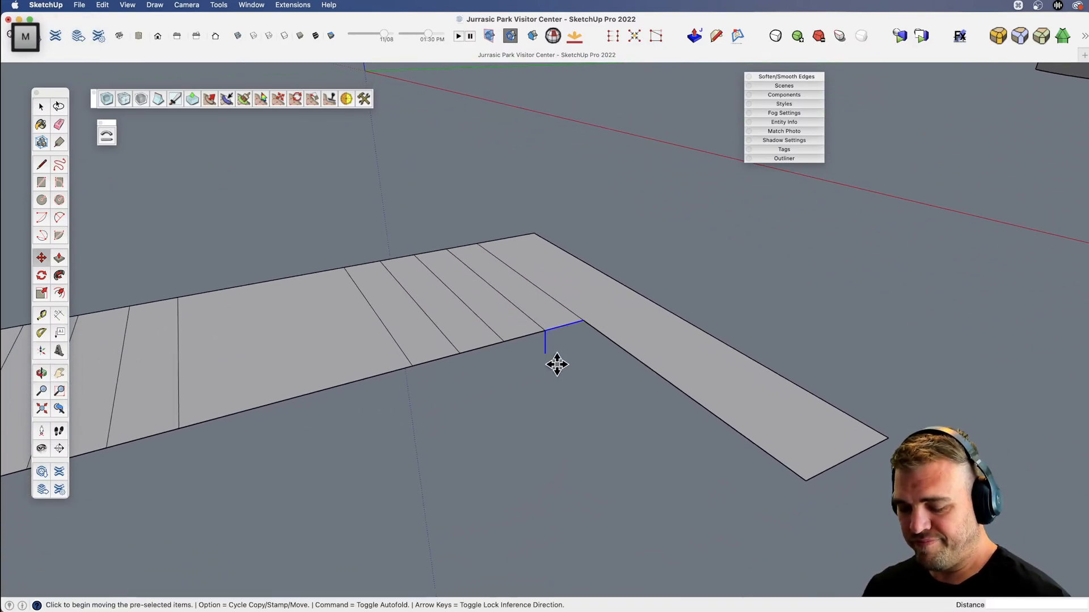
pyautogui.press('alt')
pyautogui.click(585, 320)
pyautogui.click(545, 352)
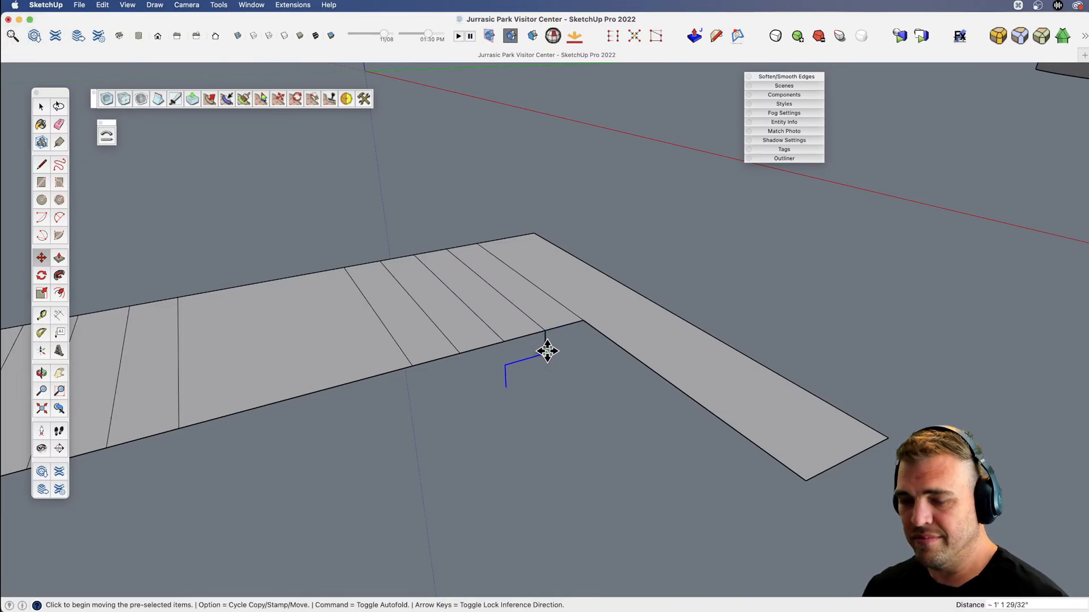
pyautogui.write('4x')
pyautogui.press('Return')
# Erase the surplus lowest step of the profile and draw a horizontal landing line from the last riser's foot to the landing's far edge.
pyautogui.moveTo(546, 352)
pyautogui.mouseDown(button='middle')
pyautogui.moveTo(533, 376)
pyautogui.moveTo(543, 359)
pyautogui.moveTo(331, 376)
pyautogui.moveTo(476, 396)
pyautogui.mouseUp(button='middle')
pyautogui.press('e')
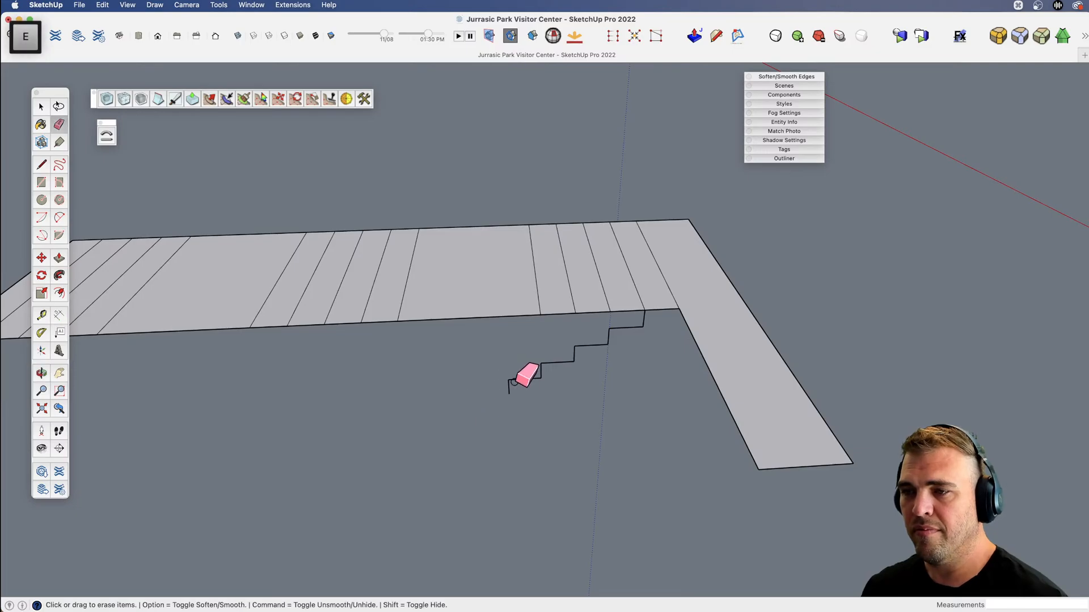
pyautogui.moveTo(516, 378); pyautogui.dragTo(515, 381)
pyautogui.press('l')
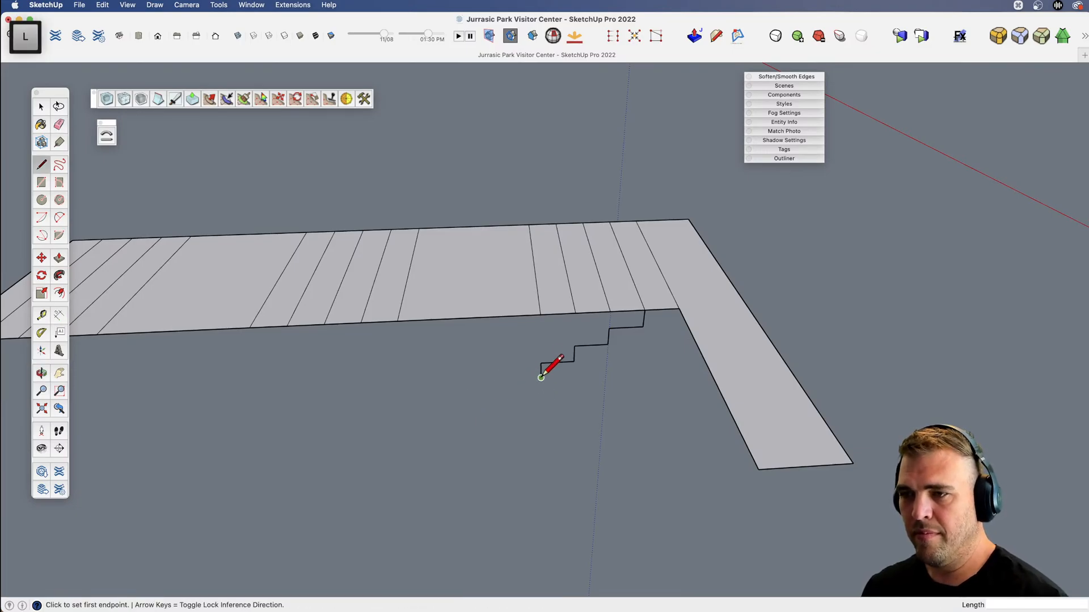
pyautogui.click(541, 377)
pyautogui.press('Left')
pyautogui.click(409, 317)
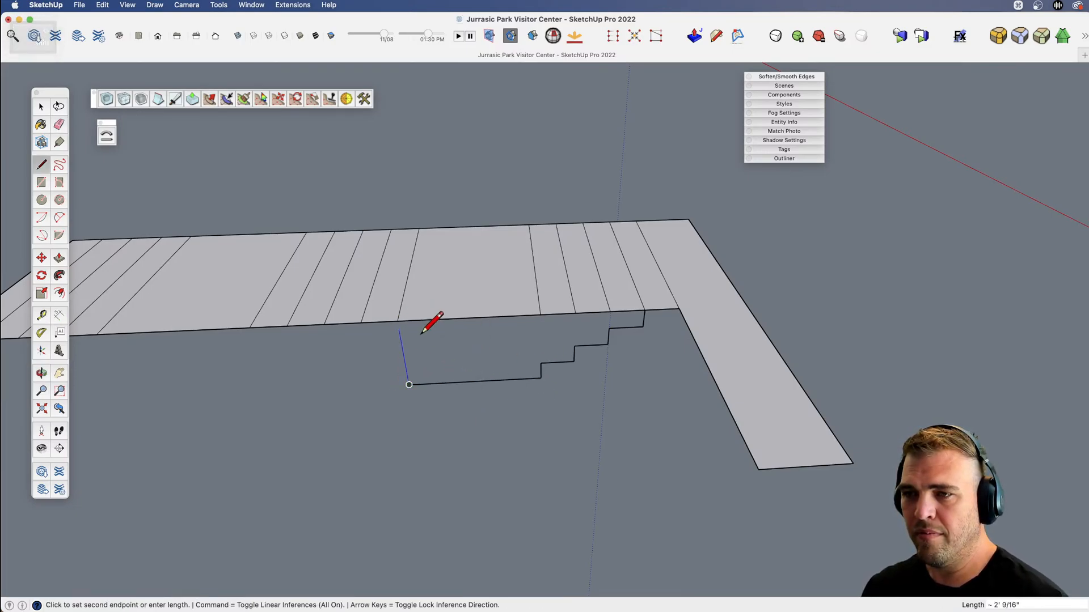
pyautogui.press('space')
# Copy the whole stair profile with its landing line from the top of its first riser to the landing line's free end.
pyautogui.moveTo(553, 369); pyautogui.dragTo(595, 420, button='middle')
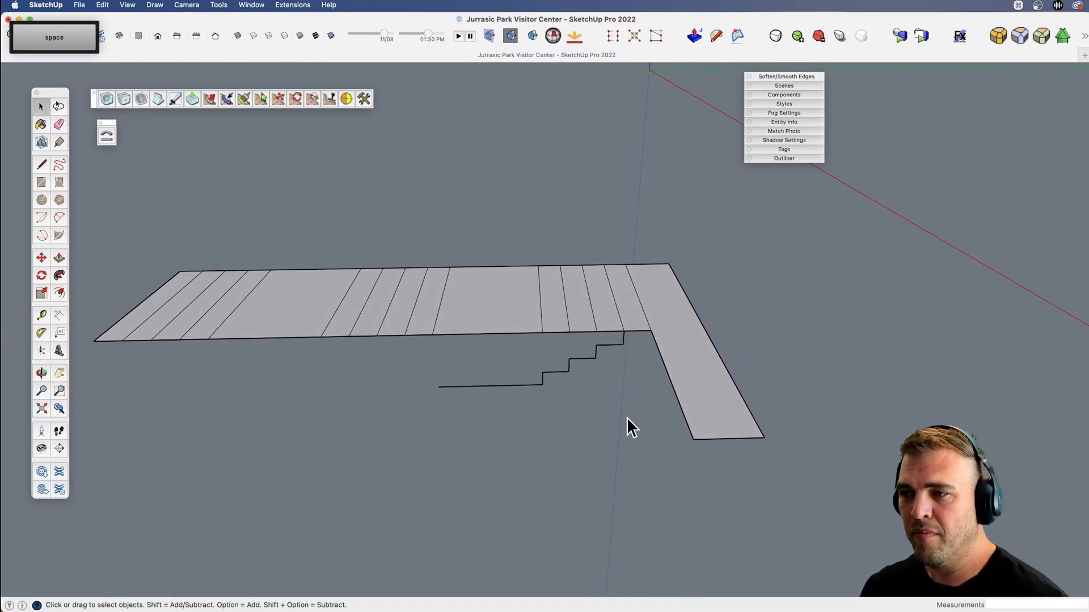
pyautogui.moveTo(634, 429); pyautogui.dragTo(498, 343)
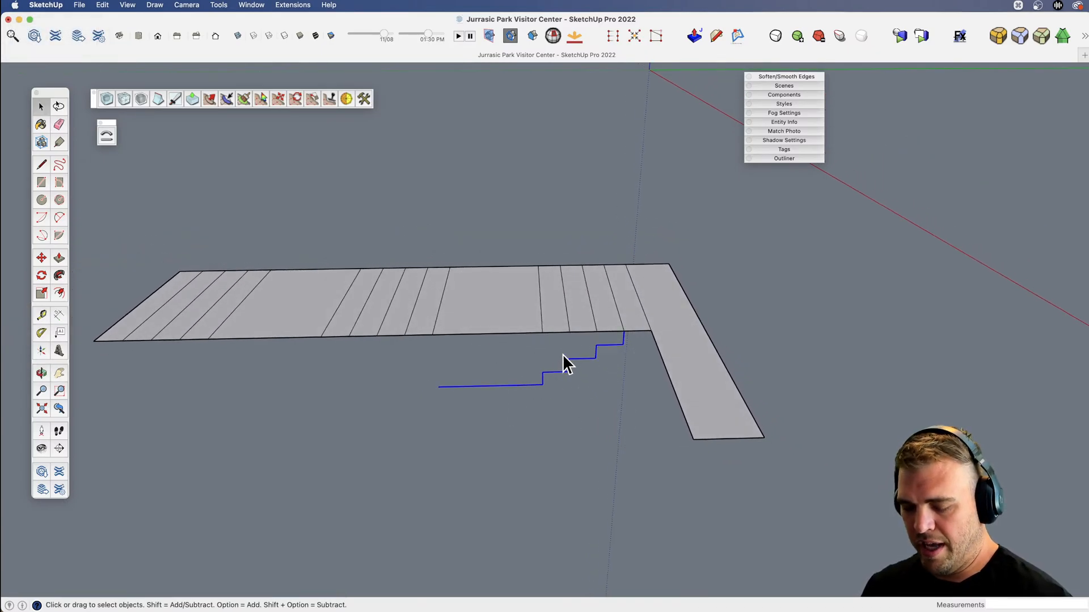
pyautogui.press('m')
pyautogui.click(624, 331)
pyautogui.press('alt')
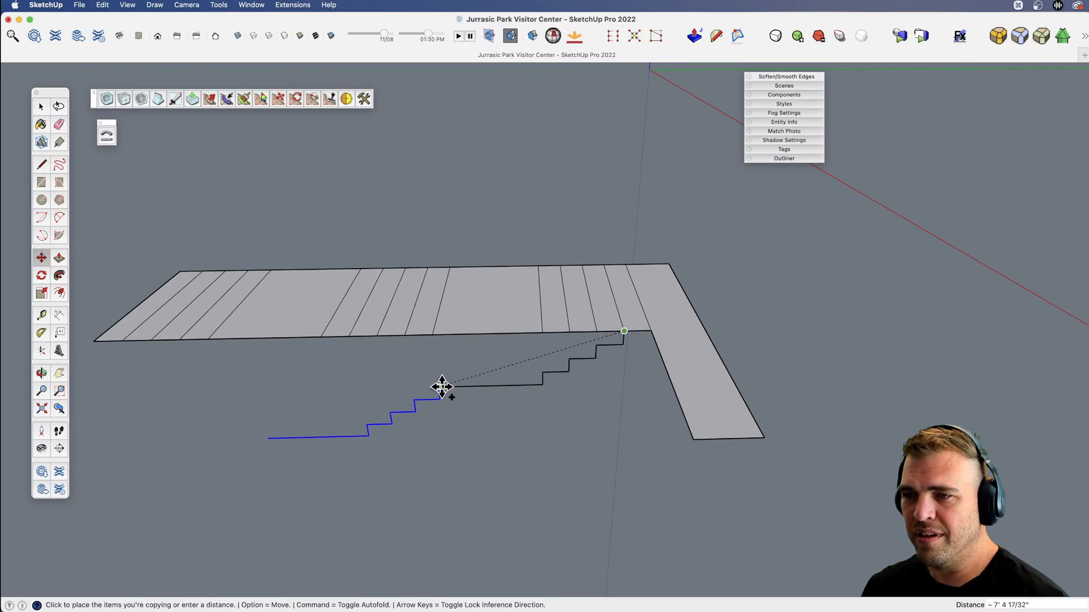
pyautogui.click(440, 388)
pyautogui.keyDown('shift'); pyautogui.moveTo(412, 445); pyautogui.dragTo(595, 390, button='middle'); pyautogui.keyUp('shift')
pyautogui.scroll(3, 591, 380)
pyautogui.press('v')
pyautogui.moveTo(589, 379); pyautogui.dragTo(552, 433)
pyautogui.press('space')
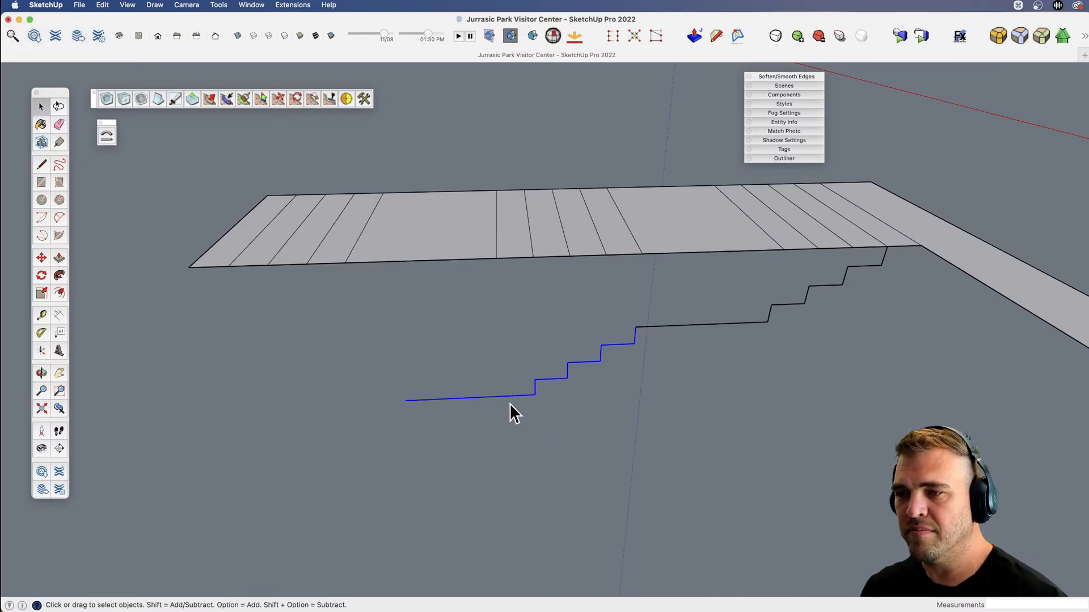
# Erase the copied landing line and copy the lowest tread and riser one step further down.
pyautogui.press('e')
pyautogui.click(509, 397)
pyautogui.press('space')
pyautogui.moveTo(526, 375); pyautogui.dragTo(599, 412)
pyautogui.press('m')
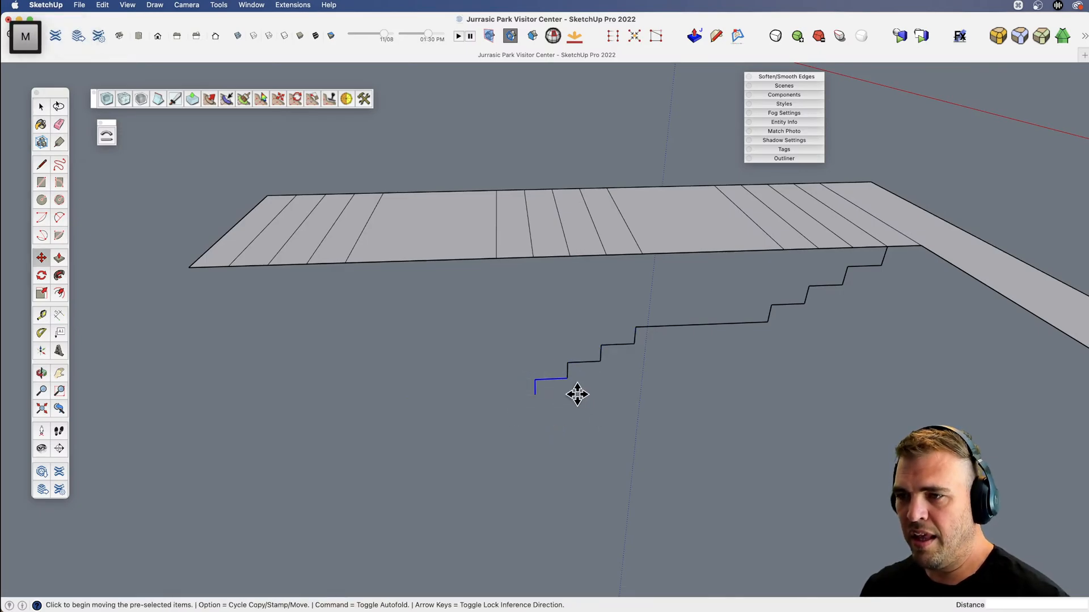
pyautogui.click(567, 378)
pyautogui.click(535, 395)
# Try a 4' horizontal landing line from the lowest riser's foot to the second landing's far edge, and erase it.
pyautogui.press('l')
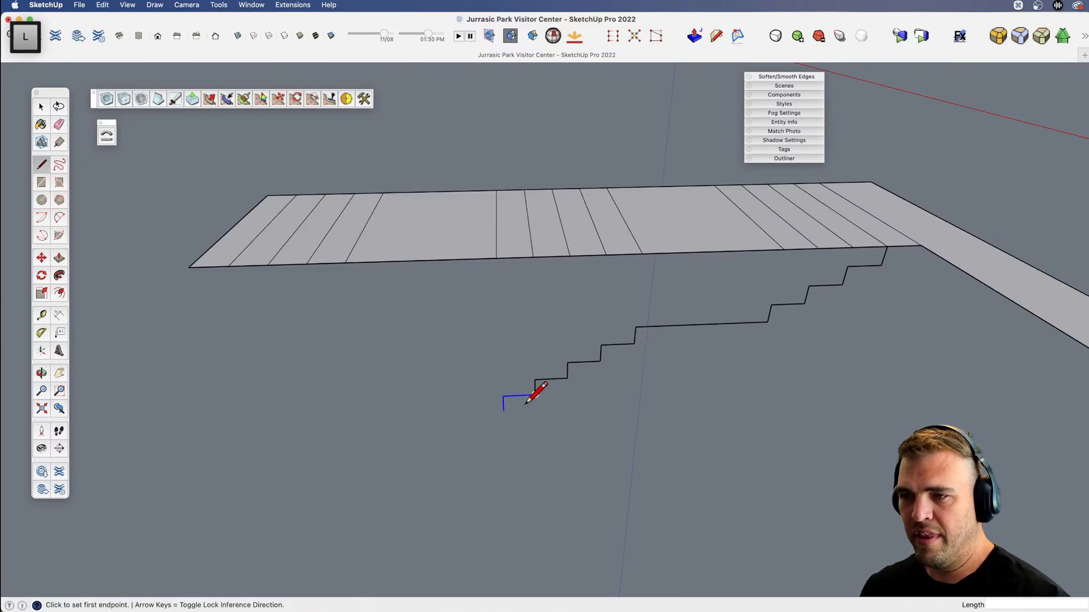
pyautogui.click(504, 410)
pyautogui.press('shift')
pyautogui.click(352, 257)
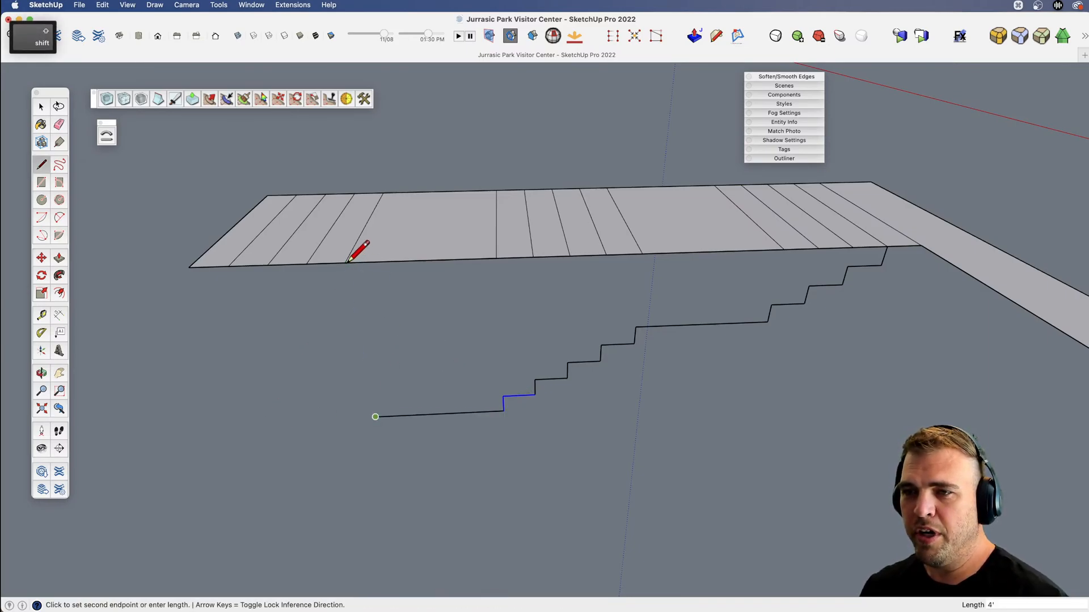
pyautogui.press('space')
pyautogui.moveTo(453, 369); pyautogui.dragTo(498, 389, button='middle')
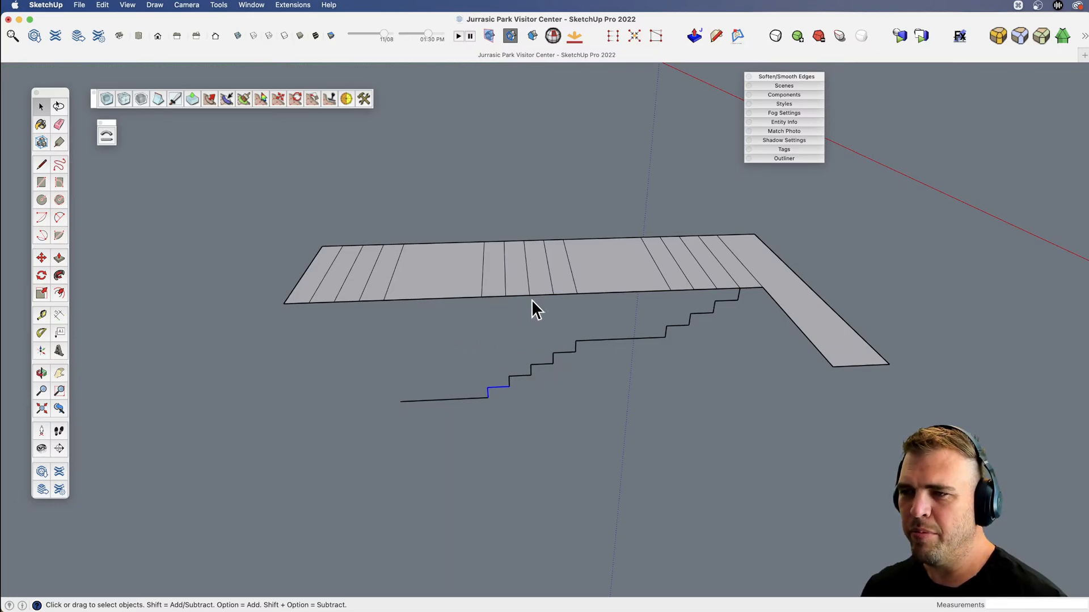
pyautogui.press('e')
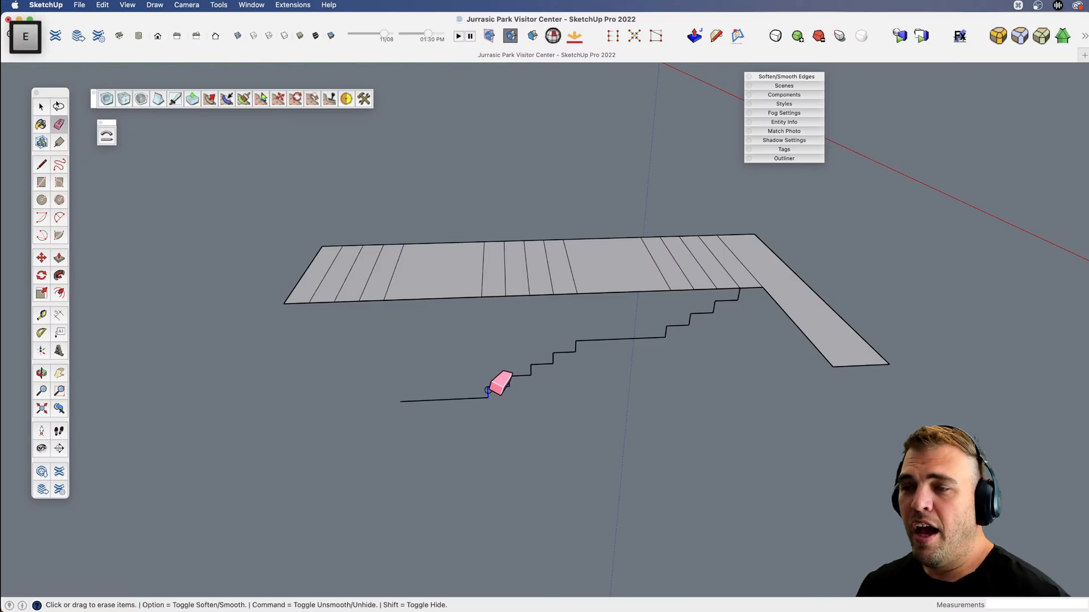
pyautogui.click(485, 399)
# Examine the building's front terrace and entrance stairs from an overall viewpoint.
pyautogui.scroll(-3, 482, 406)
pyautogui.scroll(-8, 481, 412)
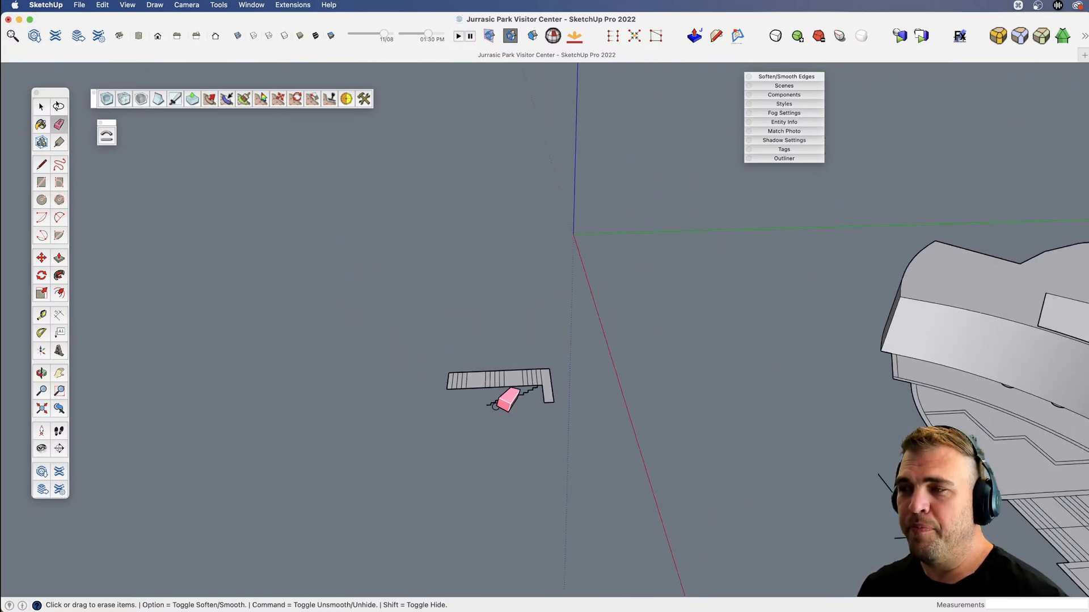
pyautogui.press('v')
pyautogui.press('x')
pyautogui.moveTo(493, 406)
pyautogui.mouseDown()
pyautogui.moveTo(399, 312)
pyautogui.moveTo(882, 336)
pyautogui.mouseUp()
pyautogui.press('v')
pyautogui.press('x')
pyautogui.moveTo(618, 368)
pyautogui.mouseDown()
pyautogui.moveTo(542, 375)
pyautogui.moveTo(780, 342)
pyautogui.mouseUp()
pyautogui.press('v')
pyautogui.press('space')
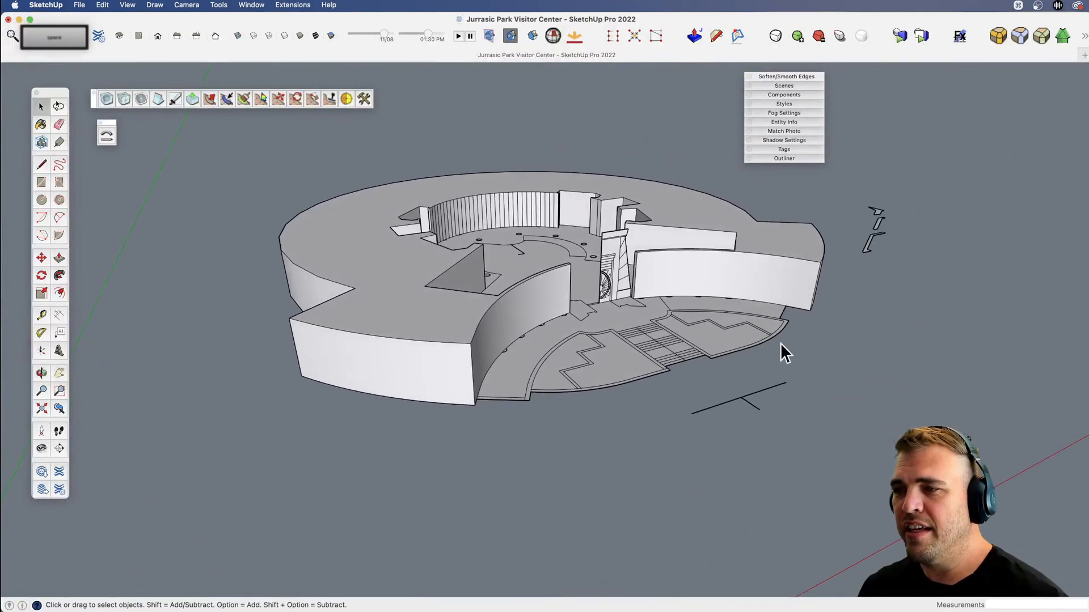
pyautogui.scroll(5, 652, 272)
pyautogui.press('x')
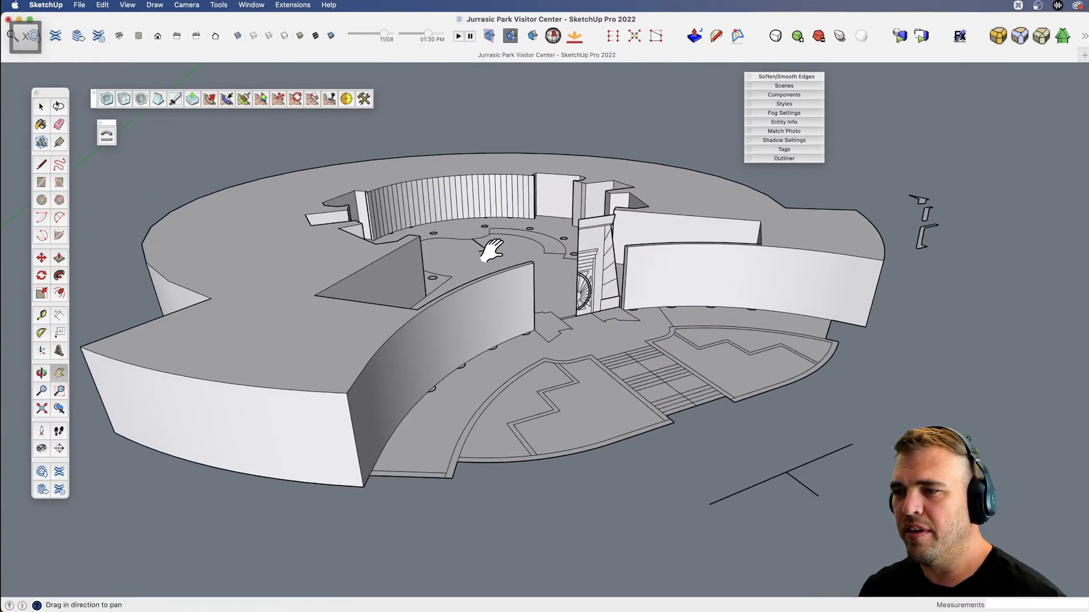
# Compare the building's front terrace and entrance stairs with the Movie-1 reference image.
pyautogui.press('x')
pyautogui.moveTo(596, 326); pyautogui.dragTo(602, 360)
pyautogui.press('v')
pyautogui.moveTo(539, 304); pyautogui.dragTo(434, 247)
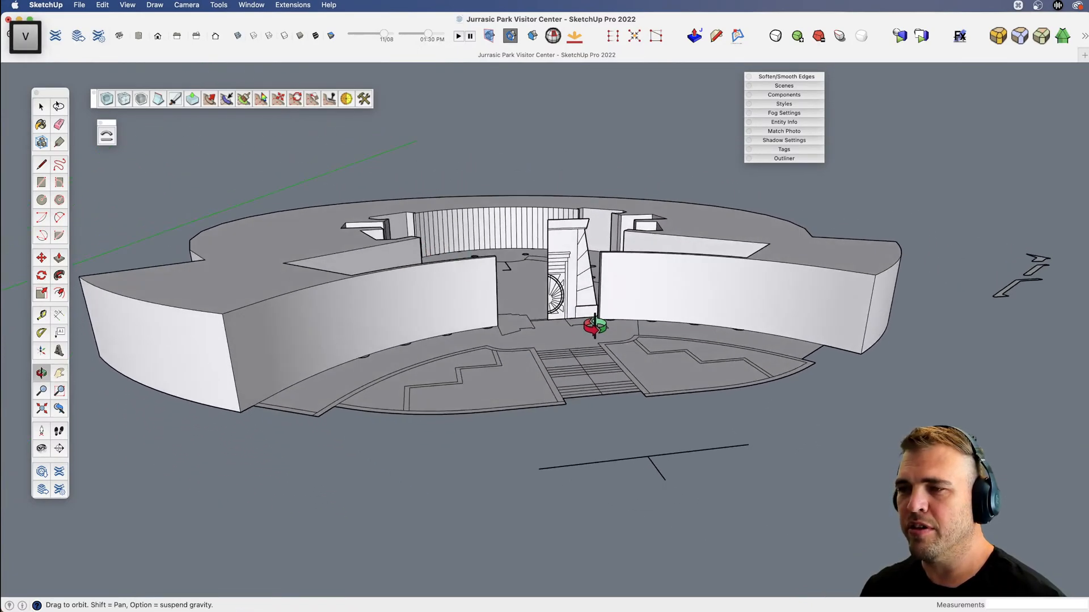
pyautogui.scroll(3, 595, 326)
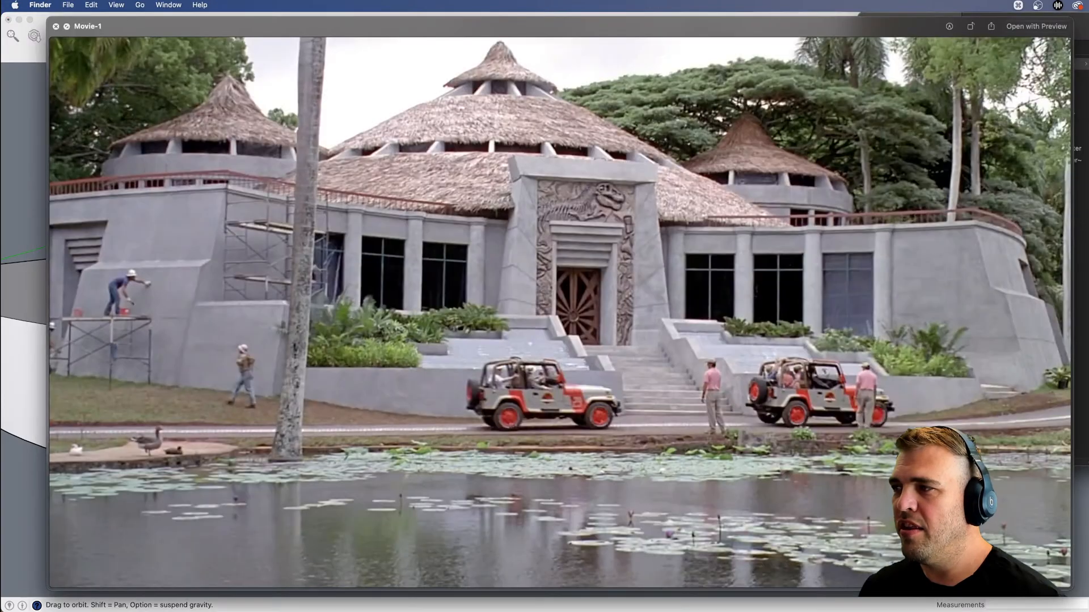
pyautogui.press('space')
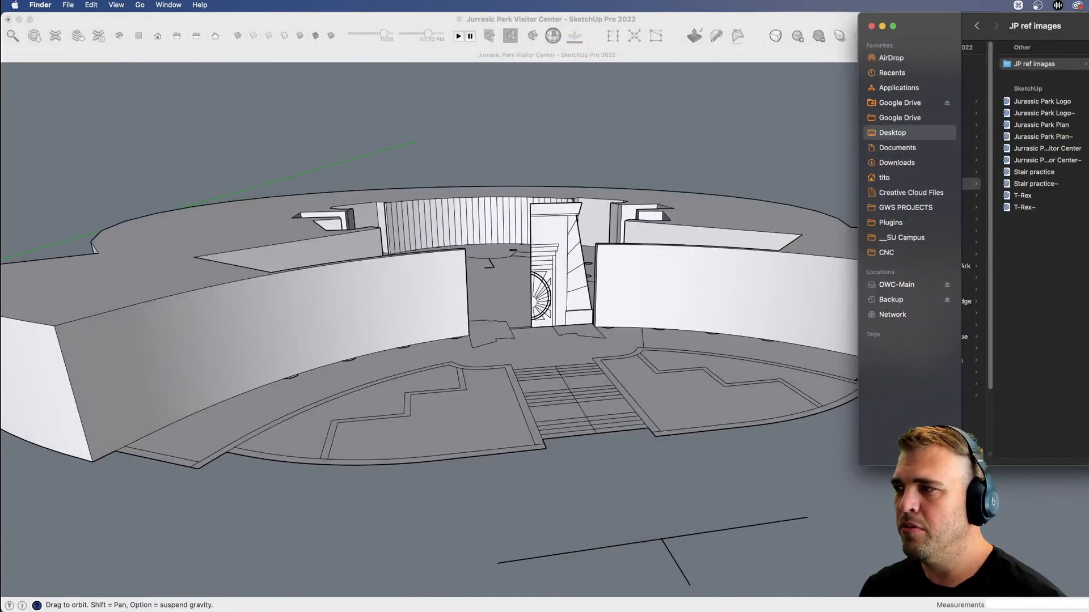
pyautogui.press('space')
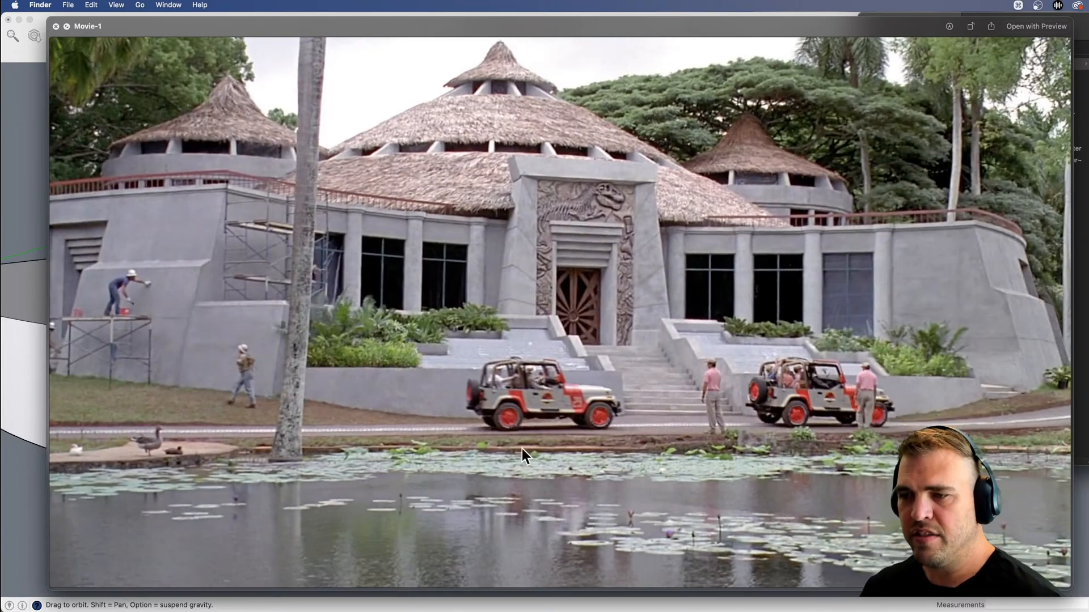
pyautogui.press('space')
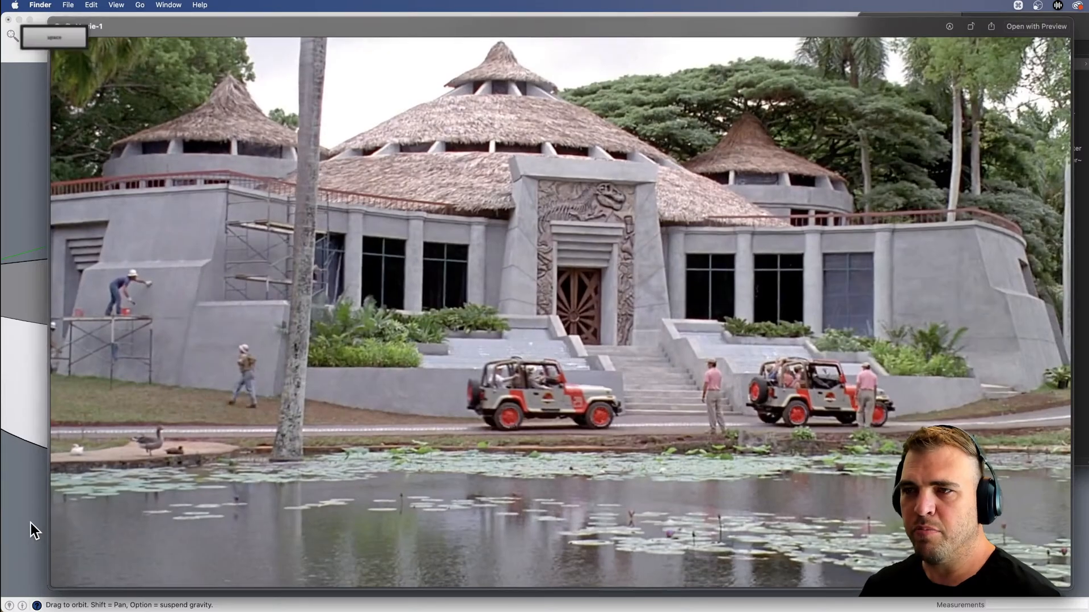
pyautogui.click(273, 541)
# Copy the lowest tread and riser of the stair profile one step further down.
pyautogui.scroll(-3, 563, 425)
pyautogui.moveTo(564, 425); pyautogui.dragTo(594, 348)
pyautogui.press('x')
pyautogui.moveTo(593, 348); pyautogui.dragTo(558, 335, button='middle')
pyautogui.moveTo(557, 335); pyautogui.dragTo(515, 322)
pyautogui.press('v')
pyautogui.scroll(7, 457, 369)
pyautogui.press('x')
pyautogui.moveTo(515, 322); pyautogui.dragTo(250, 266, button='middle')
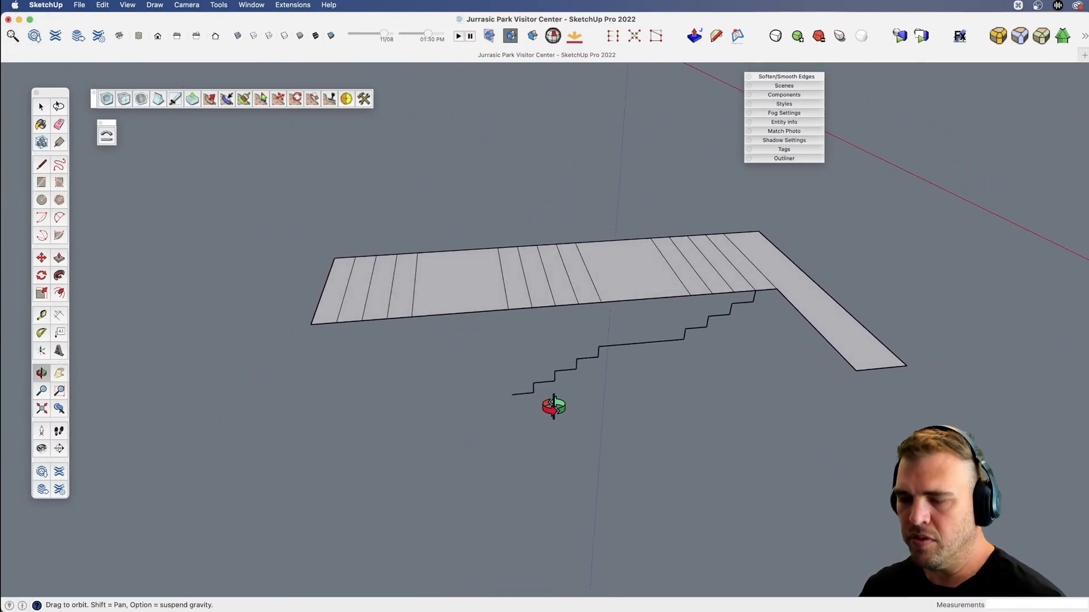
pyautogui.press('space')
pyautogui.moveTo(543, 413); pyautogui.dragTo(545, 413)
pyautogui.scroll(4, 525, 386)
pyautogui.press('m')
pyautogui.press('alt')
pyautogui.click(537, 382)
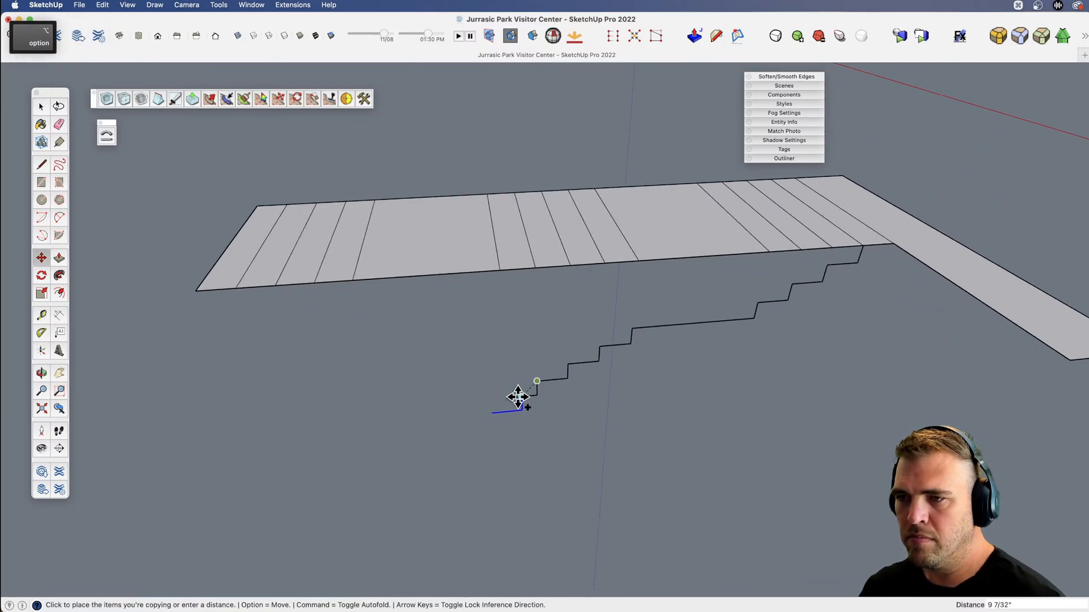
pyautogui.click(505, 398)
pyautogui.scroll(-3, 580, 400)
pyautogui.press('space')
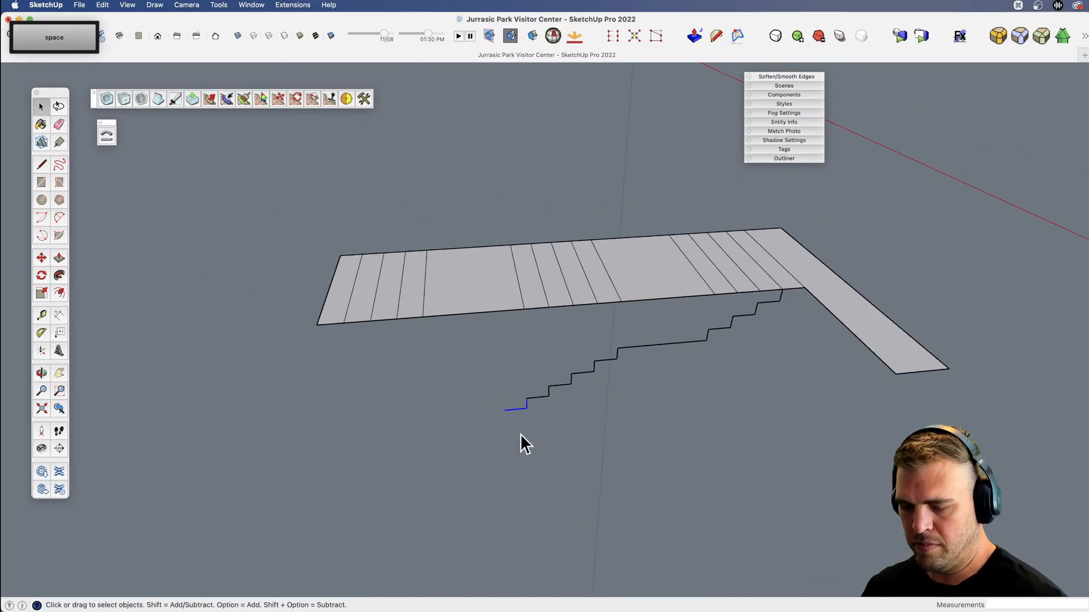
# Copy the landing line and the flight below it from the upper flight's foot to the foot of the lowest riser.
pyautogui.press('l')
pyautogui.press('space')
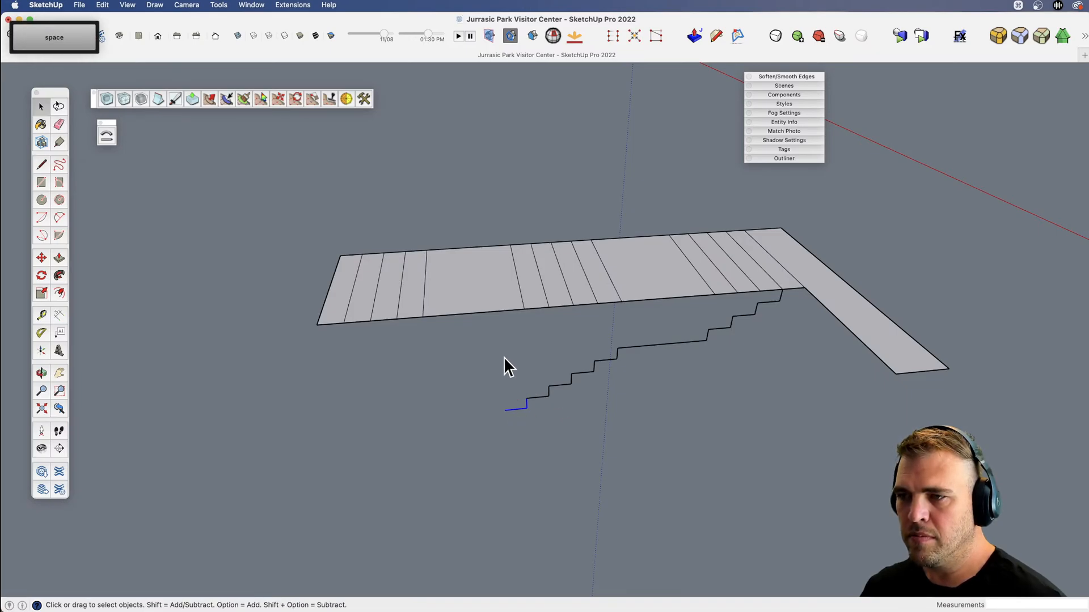
pyautogui.press('m')
pyautogui.press('alt')
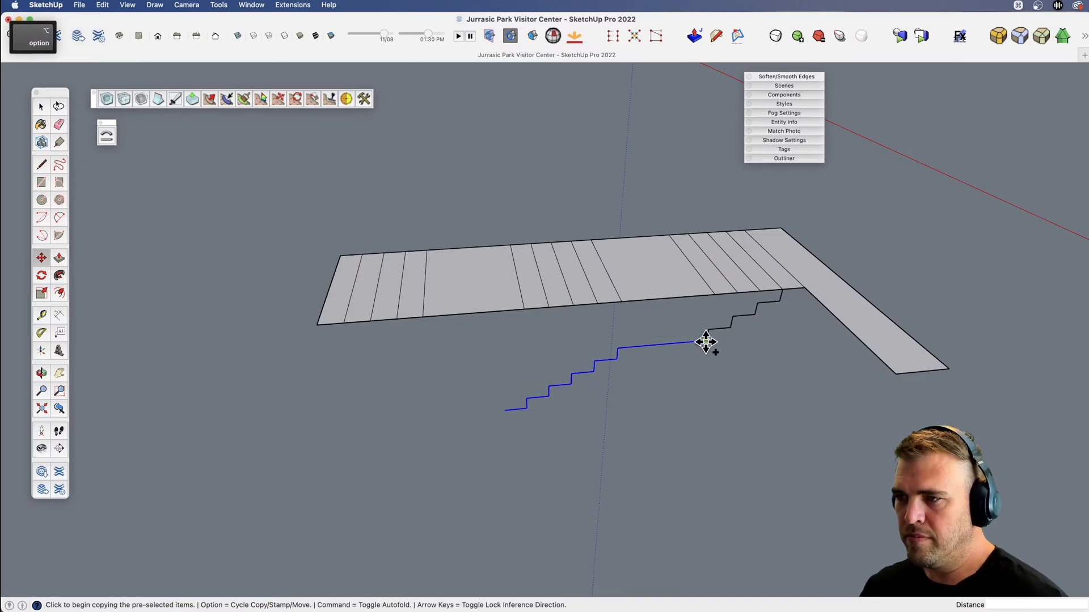
pyautogui.click(706, 340)
pyautogui.click(526, 408)
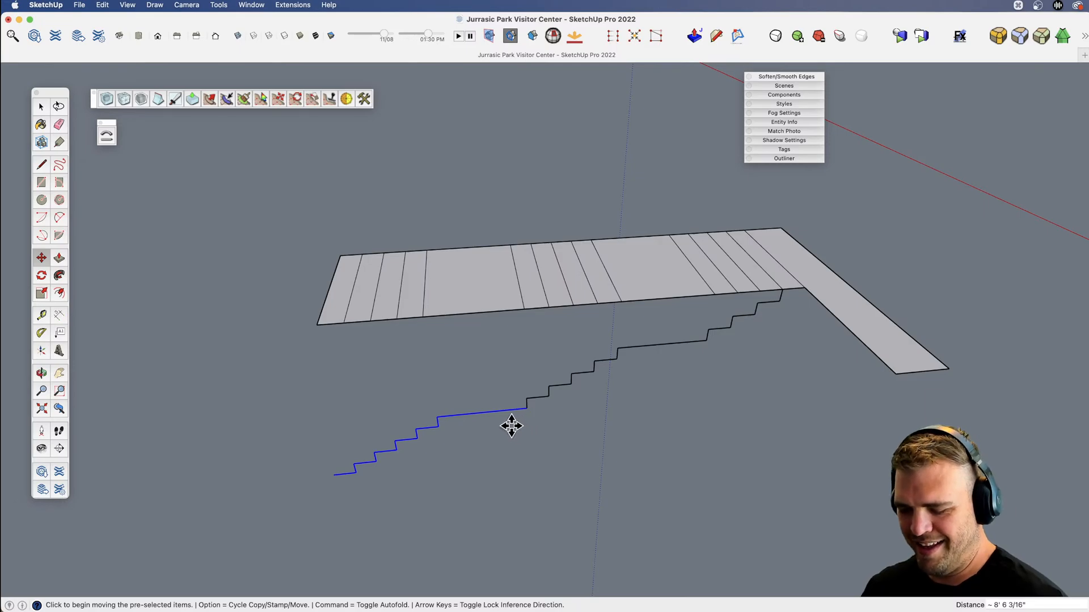
# Draw a vertical line from the plan strip's outer front corner down past the foot of the stair profile.
pyautogui.press('e')
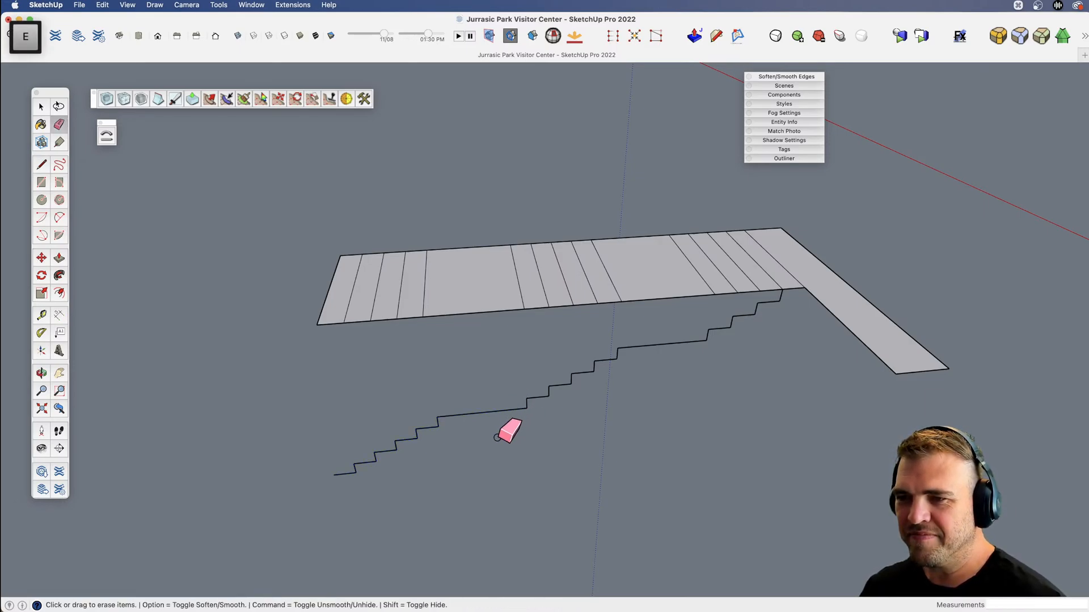
pyautogui.scroll(-2, 493, 438)
pyautogui.press('v')
pyautogui.moveTo(414, 462); pyautogui.dragTo(369, 458)
pyautogui.moveTo(443, 445); pyautogui.dragTo(453, 405, button='middle')
pyautogui.press('l')
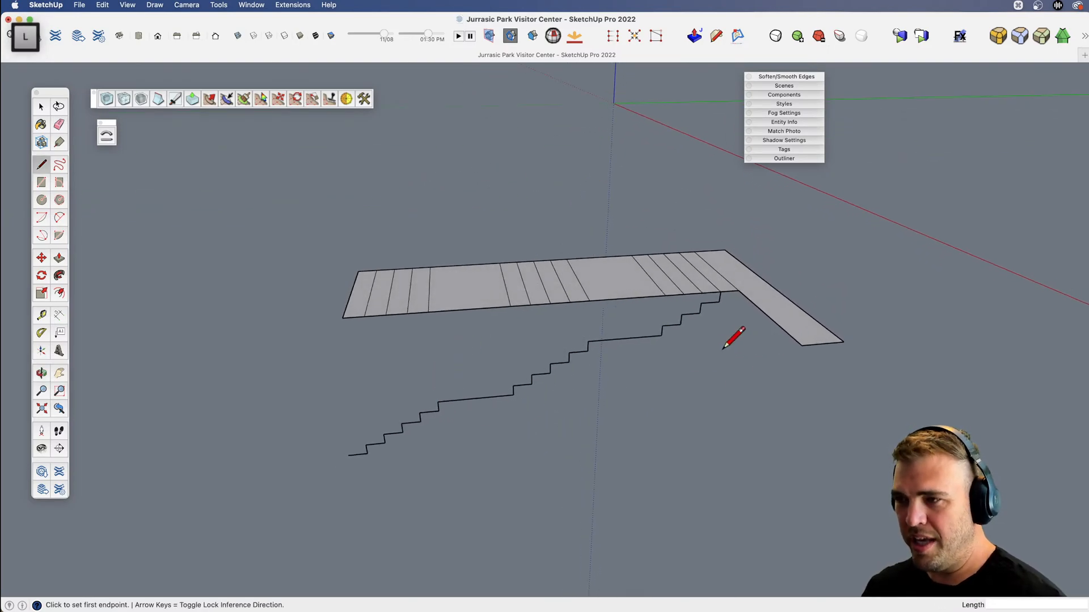
pyautogui.click(342, 318)
pyautogui.press('shift')
pyautogui.click(375, 499)
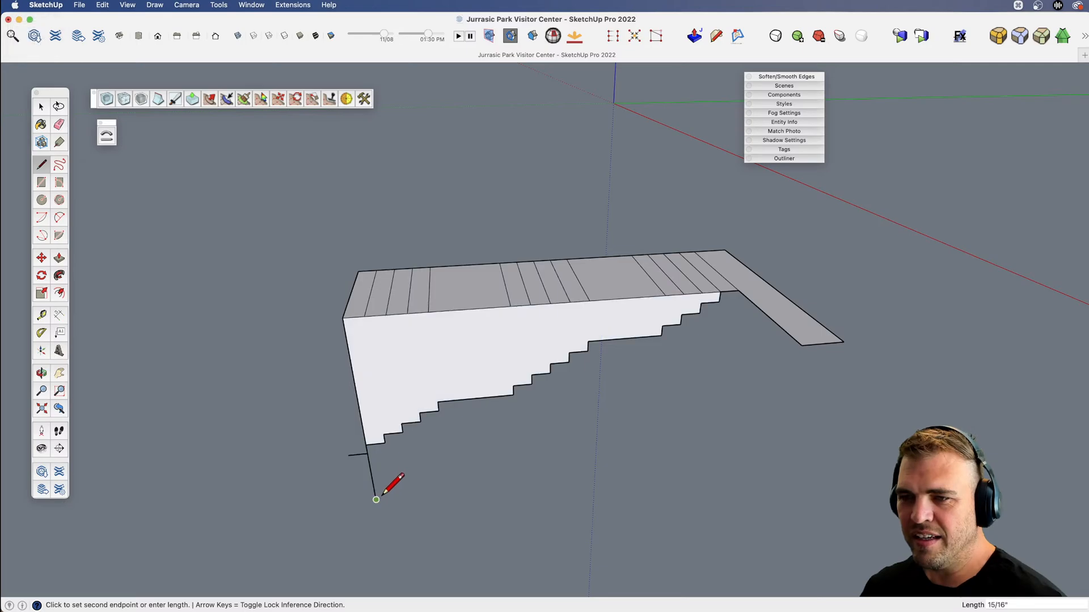
pyautogui.press('space')
# Draw the profile's base line from the lowest riser's foot to below the strip's inner corner and close it up to that corner.
pyautogui.press('l')
pyautogui.click(367, 453)
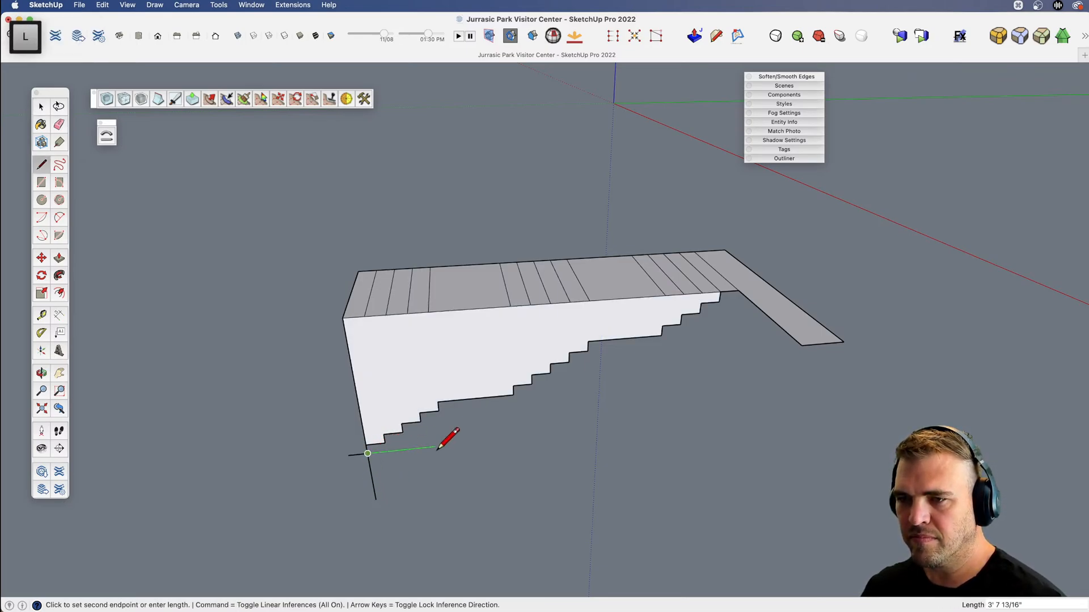
pyautogui.press('shift')
pyautogui.click(739, 290)
pyautogui.click(739, 290)
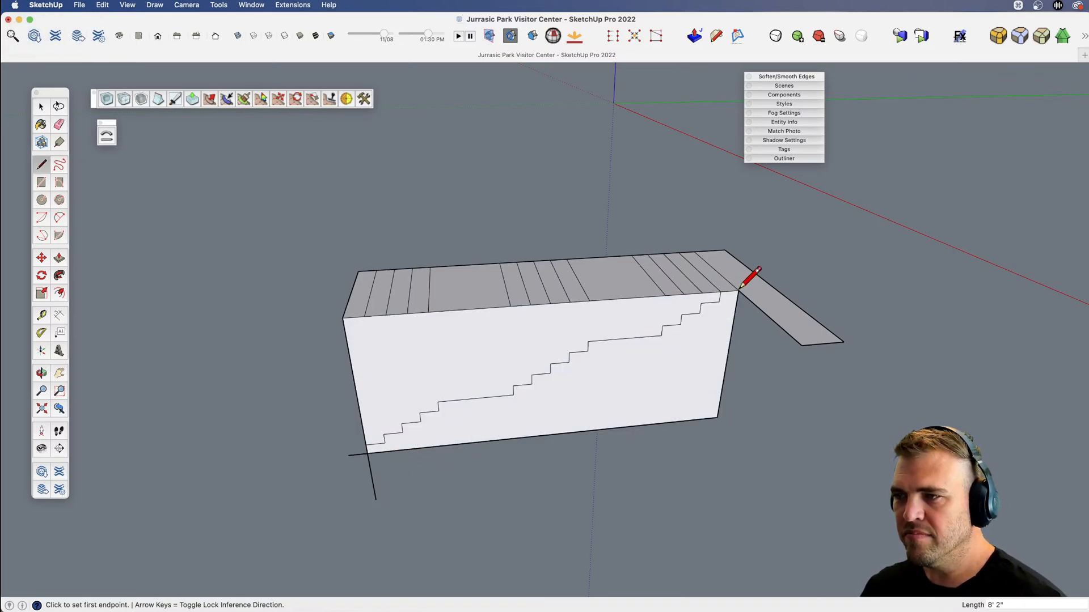
# Erase the vertical guide line and the surplus tread stub so only the stepped stair face remains.
pyautogui.press('e')
pyautogui.click(371, 476)
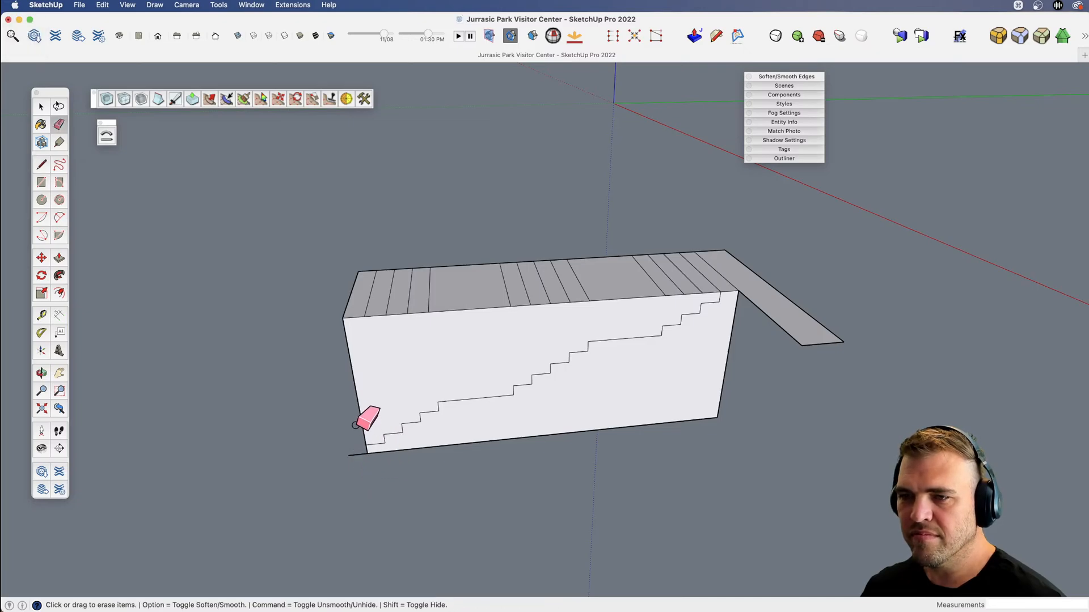
pyautogui.click(363, 413)
pyautogui.click(354, 455)
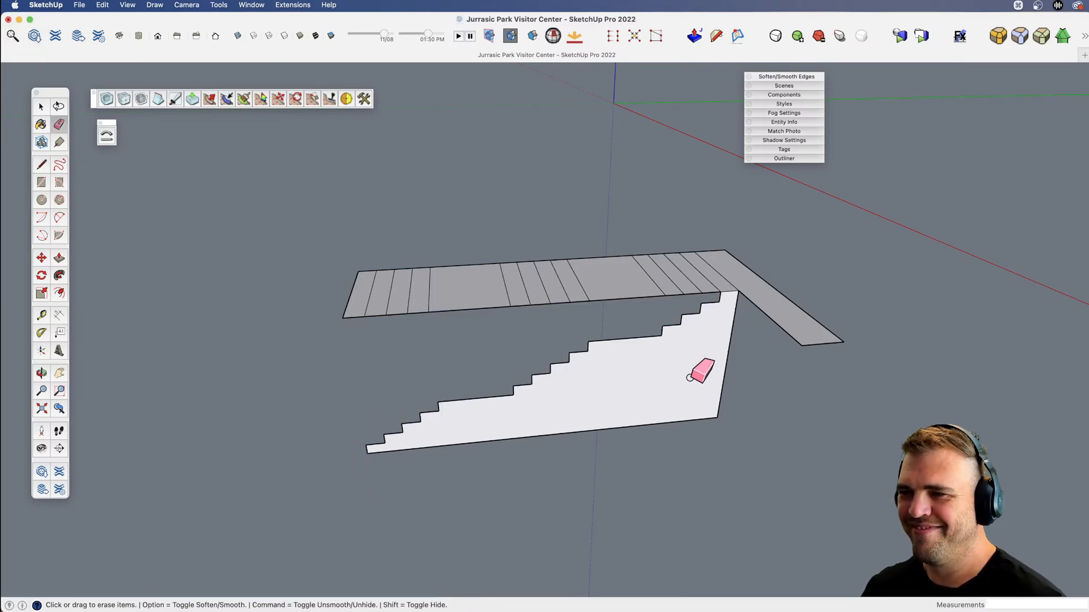
# Copy the stepped stair face about 8' 3" sideways, clear of the plan strip.
pyautogui.press('space')
pyautogui.click(689, 373)
pyautogui.scroll(-4, 623, 363)
pyautogui.press('m')
pyautogui.keyDown('shift'); pyautogui.moveTo(556, 368); pyautogui.dragTo(734, 423, button='middle'); pyautogui.keyUp('shift')
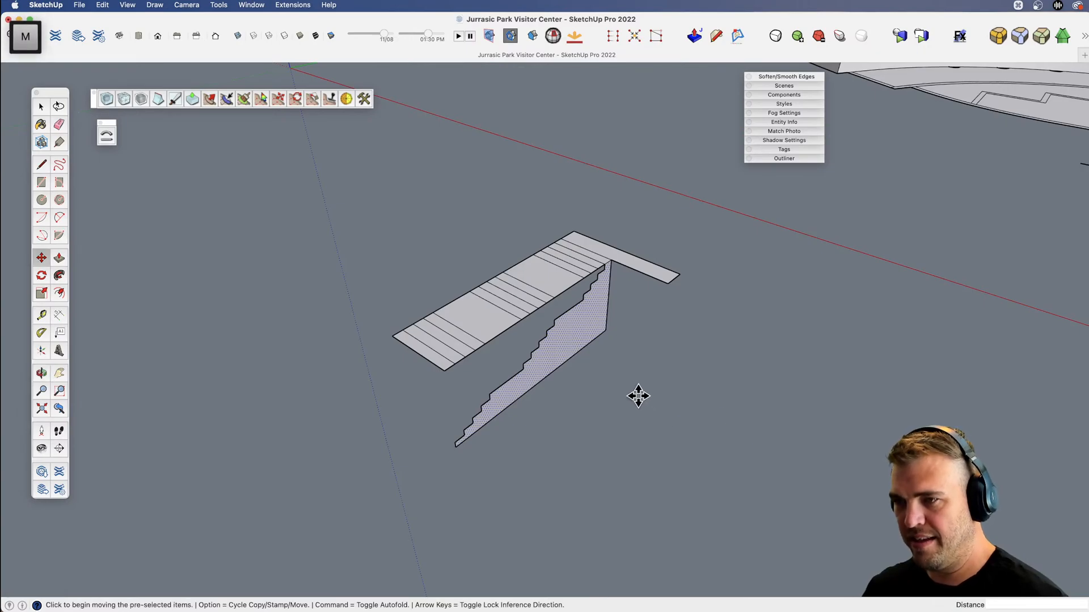
pyautogui.press('alt')
pyautogui.click(618, 384)
pyautogui.click(727, 439)
# Push/Pull the copied stair face 12' and group the resulting staircase.
pyautogui.press('b')
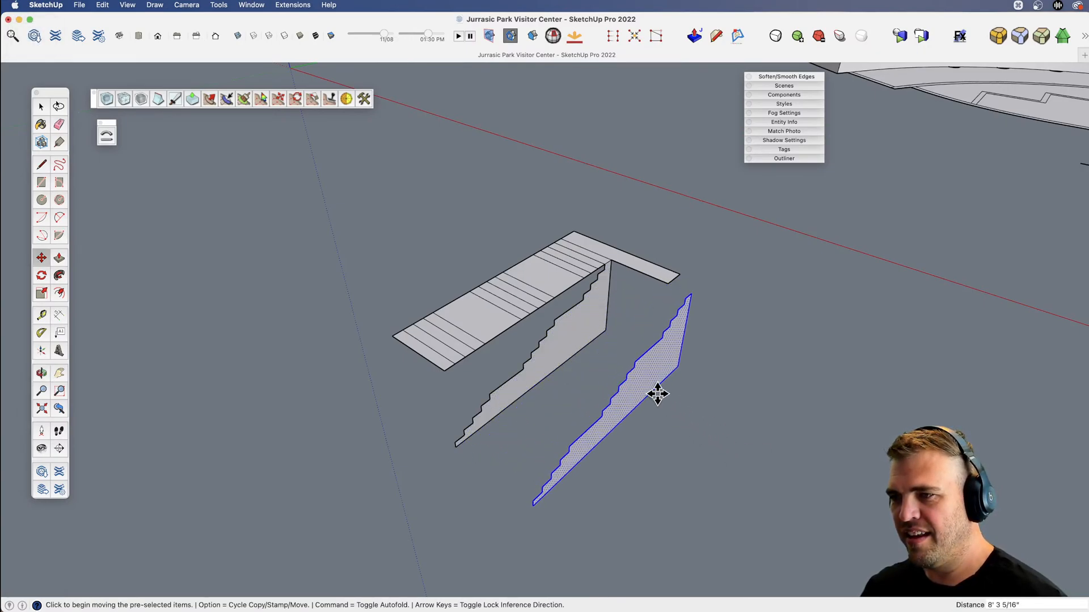
pyautogui.click(652, 390)
pyautogui.write("12'")
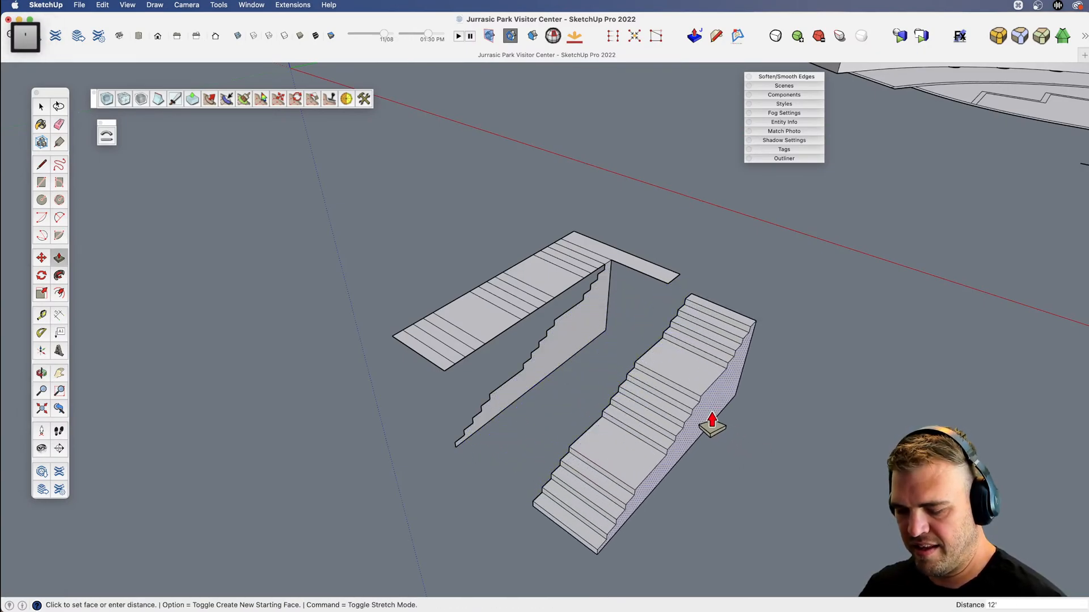
pyautogui.press('Return')
pyautogui.press('space')
pyautogui.tripleClick(710, 413)
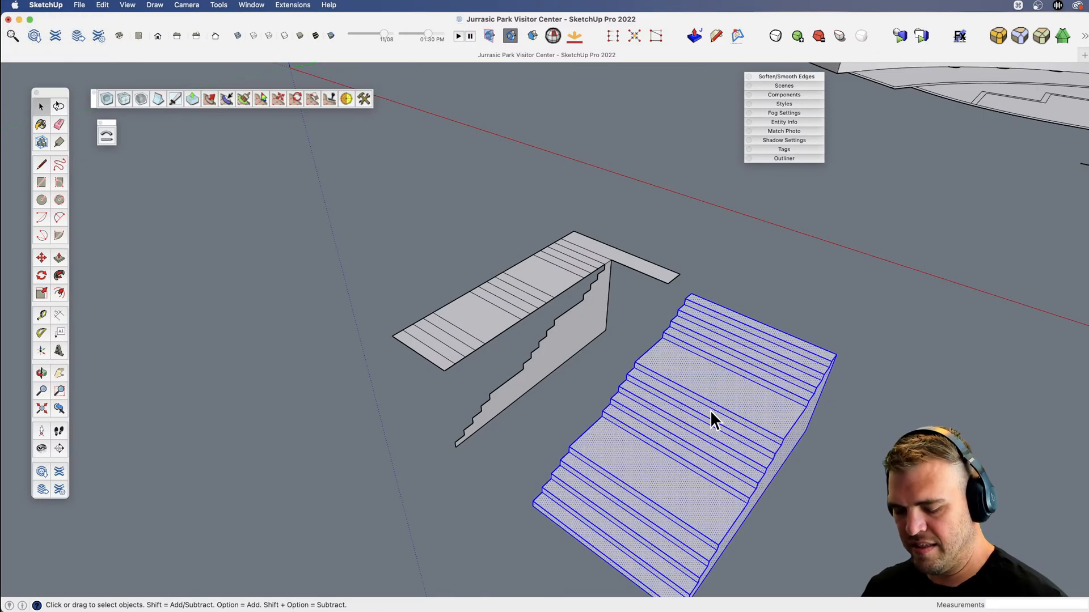
pyautogui.press('g')
# Move the staircase group from its top edge's midpoint to the centre line's upper endpoint on the floor plan's entrance stairs.
pyautogui.scroll(-5, 627, 413)
pyautogui.moveTo(627, 413); pyautogui.dragTo(572, 431, button='middle')
pyautogui.keyDown('shift'); pyautogui.moveTo(572, 431); pyautogui.dragTo(529, 464, button='middle'); pyautogui.keyUp('shift')
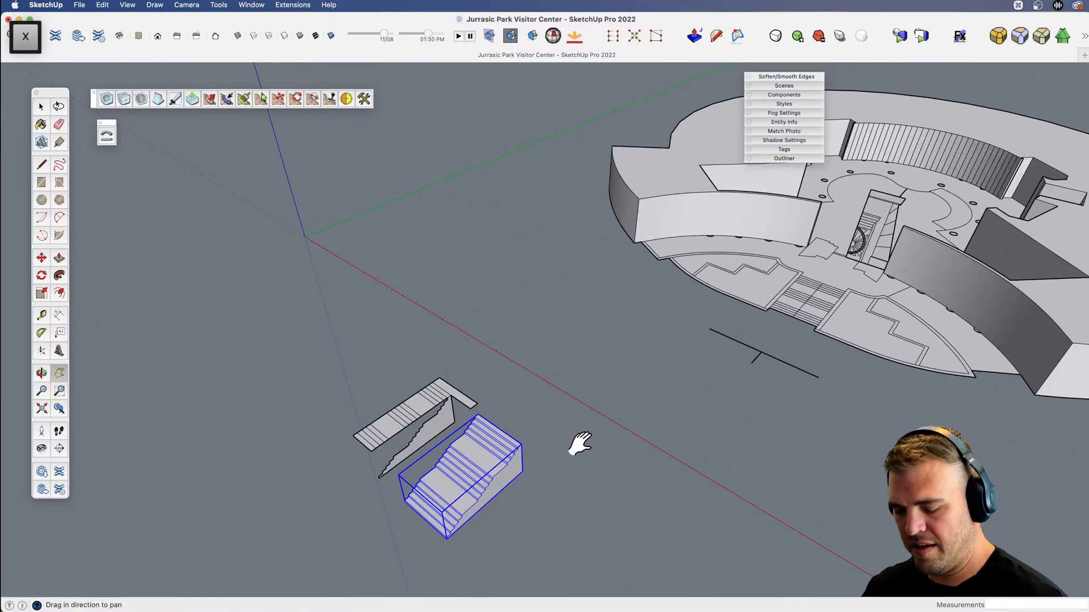
pyautogui.scroll(5, 543, 417)
pyautogui.press('m')
pyautogui.click(440, 440)
pyautogui.scroll(-5, 396, 444)
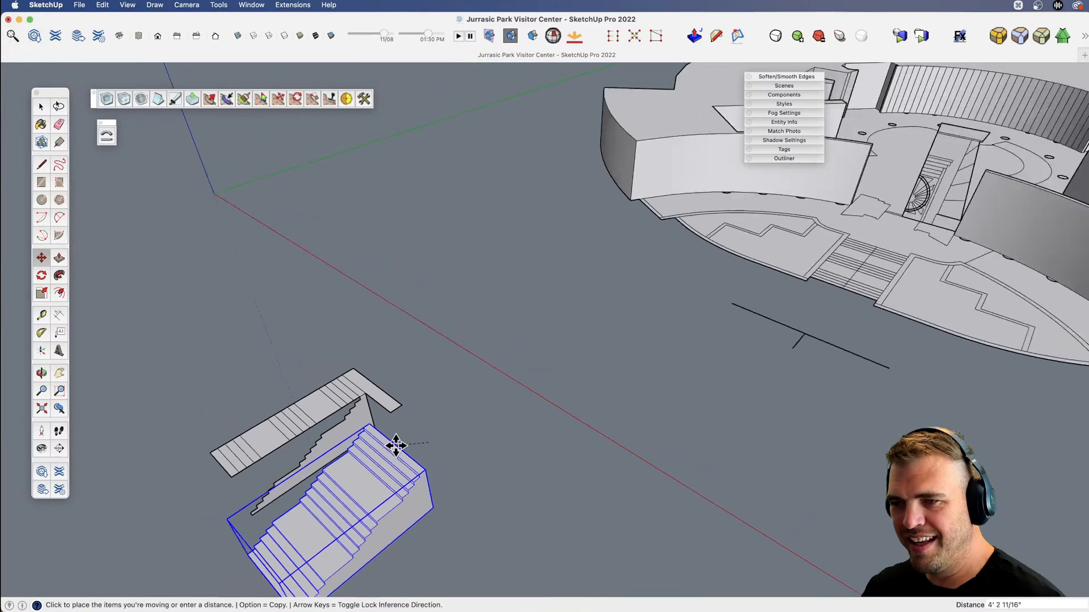
pyautogui.scroll(8, 724, 308)
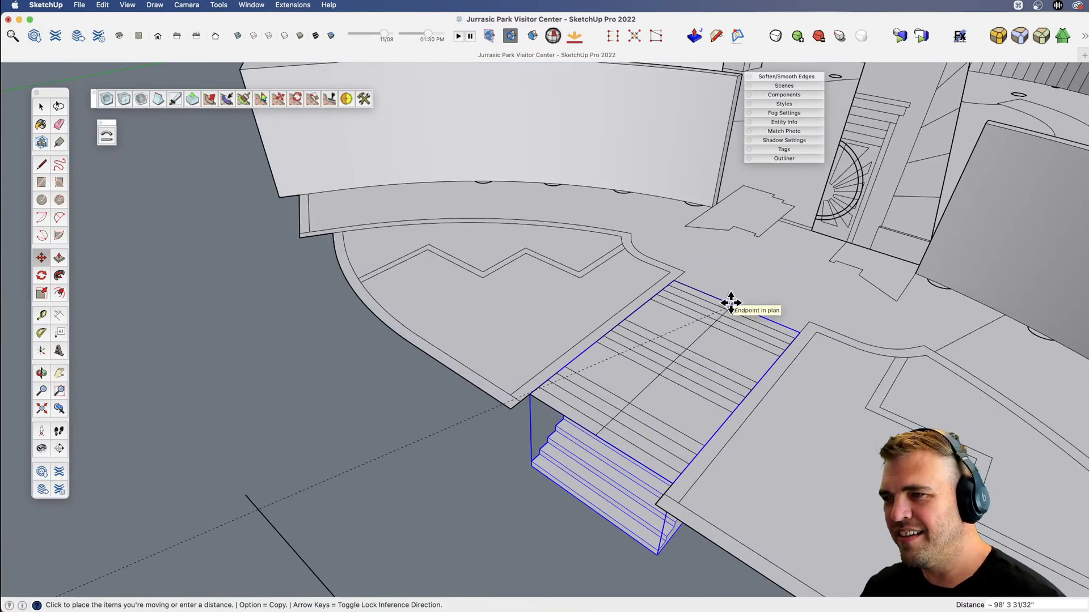
pyautogui.click(729, 305)
# Delete the flat stair drawing that covers the new staircase in the floor plan.
pyautogui.press('v')
pyautogui.moveTo(699, 326); pyautogui.dragTo(783, 461)
pyautogui.press('space')
pyautogui.moveTo(782, 406); pyautogui.dragTo(614, 527, button='middle')
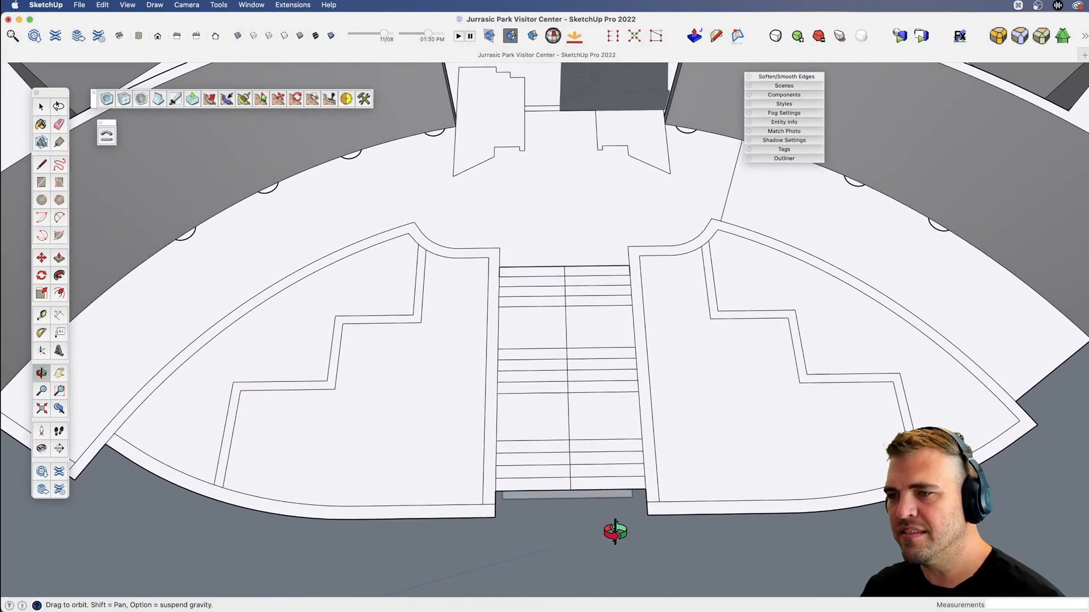
pyautogui.press('space')
pyautogui.click(548, 270)
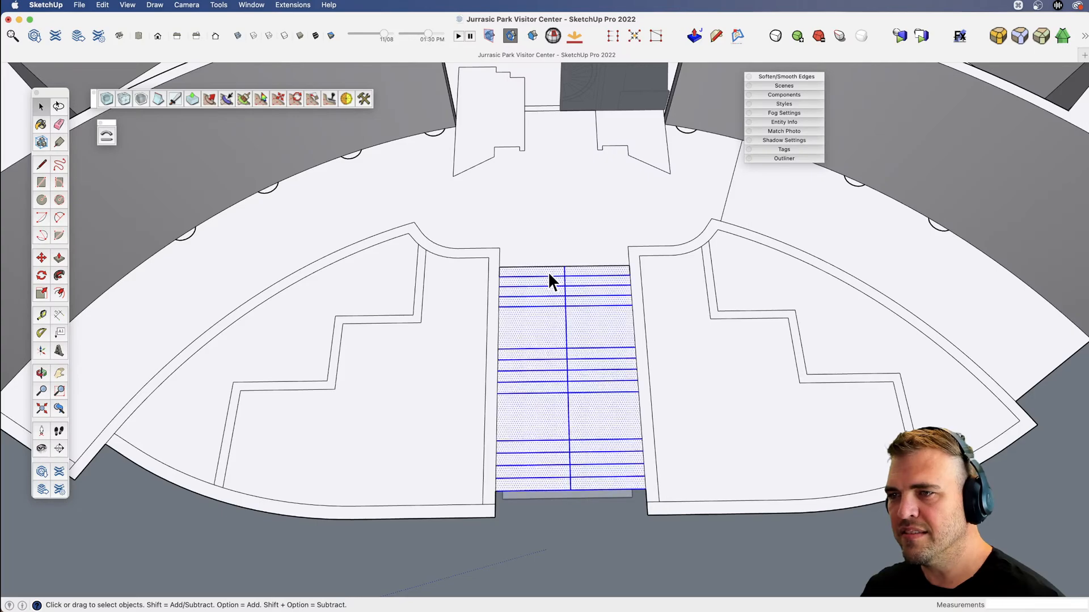
pyautogui.press('Delete')
# Delete the leftover plan strip and original stair profile face beside the building.
pyautogui.moveTo(559, 338); pyautogui.dragTo(546, 424, button='middle')
pyautogui.scroll(-6, 564, 382)
pyautogui.press('space')
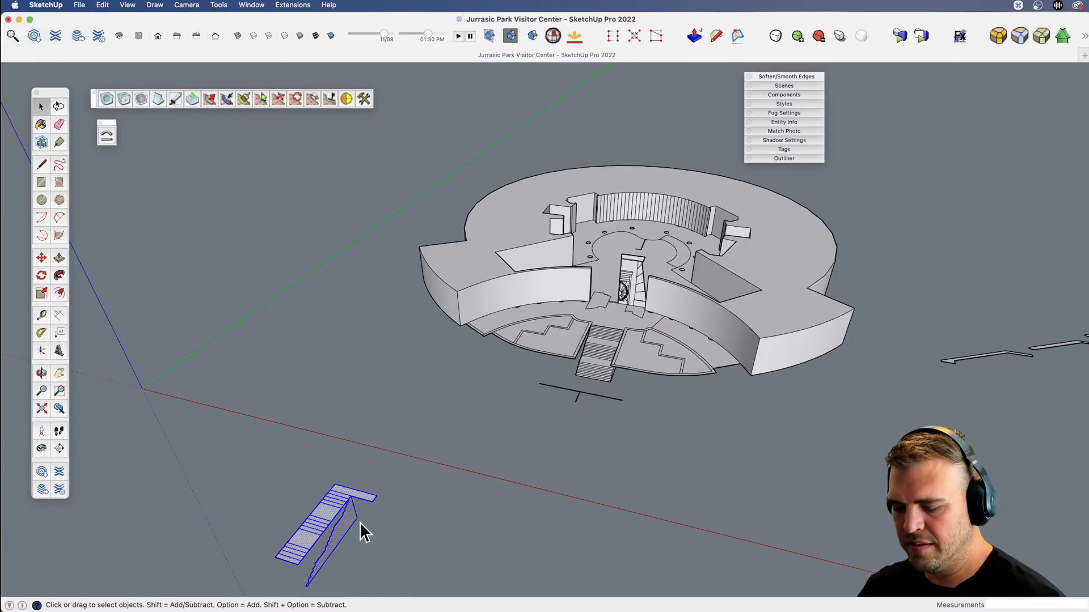
pyautogui.press('Delete')
pyautogui.press('h')
pyautogui.moveTo(360, 524); pyautogui.dragTo(360, 435)
pyautogui.press('space')
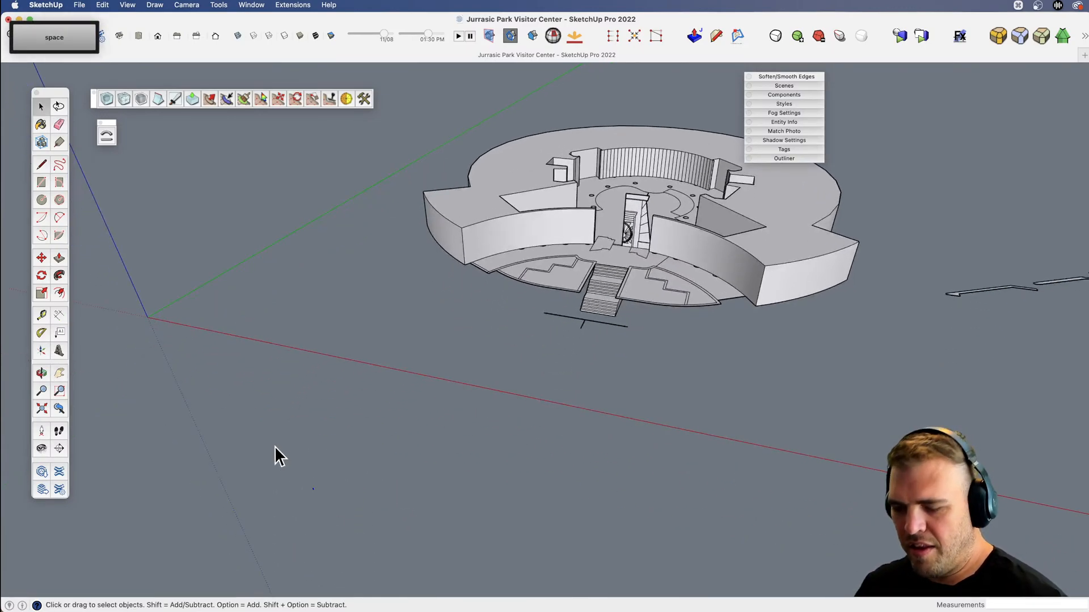
# Open the floor plan for editing and select the border strip of the planter left of the entrance stairs.
pyautogui.scroll(5, 612, 269)
pyautogui.press('h')
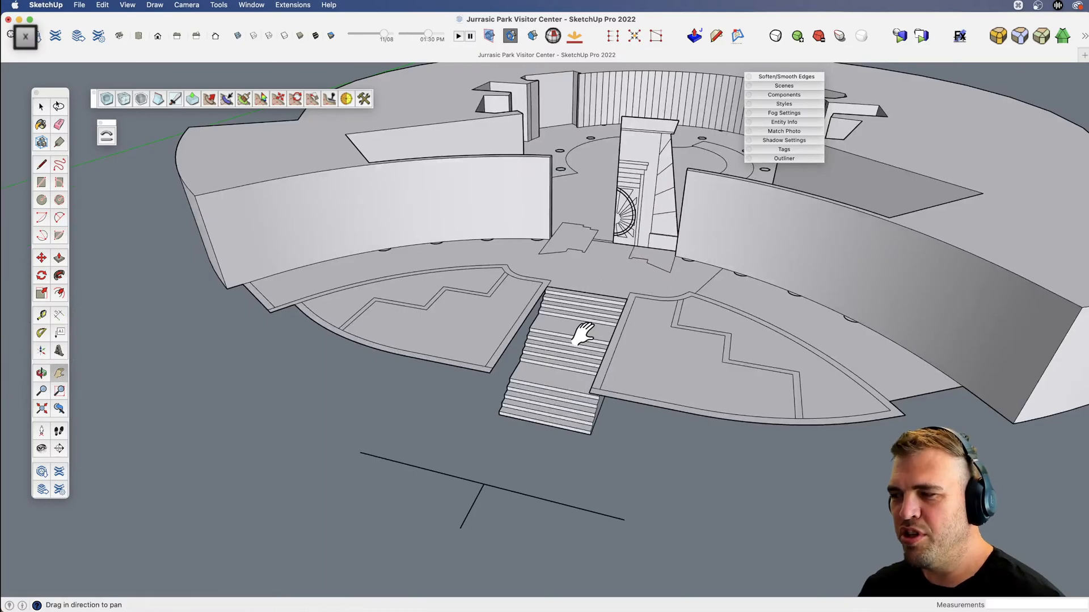
pyautogui.press('v')
pyautogui.moveTo(583, 334); pyautogui.dragTo(574, 434)
pyautogui.press('space')
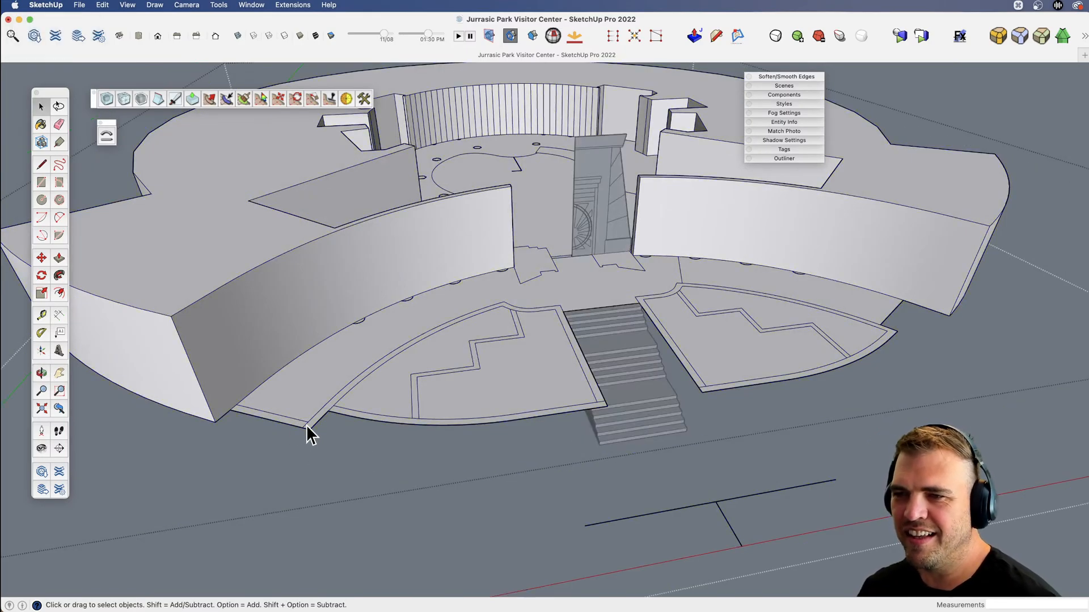
pyautogui.scroll(8, 306, 424)
pyautogui.click(312, 421)
pyautogui.click(322, 425)
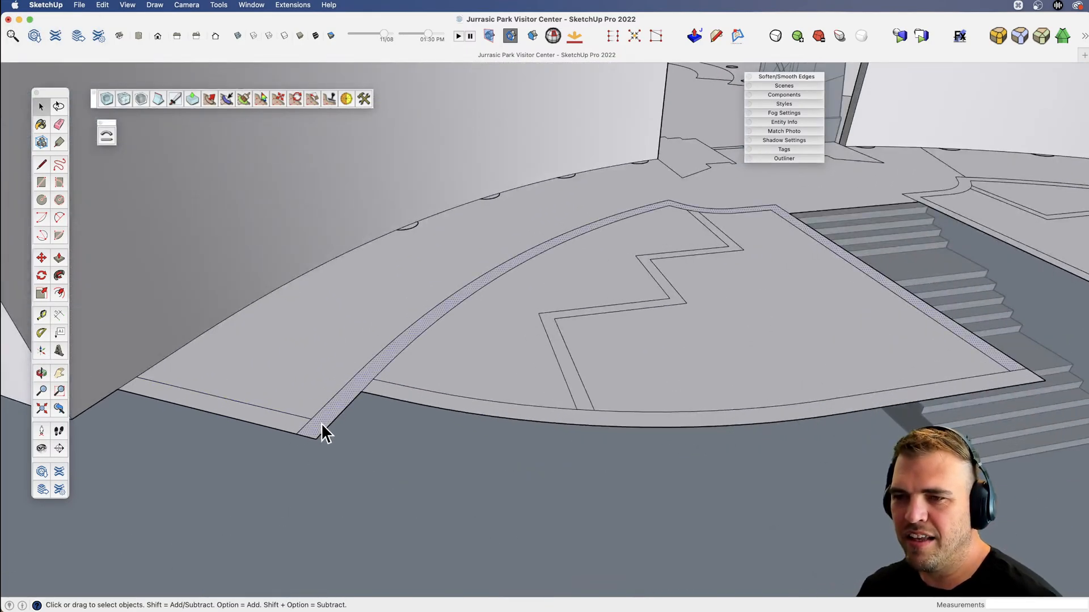
pyautogui.scroll(-5, 330, 423)
pyautogui.moveTo(330, 423); pyautogui.dragTo(486, 455, button='middle')
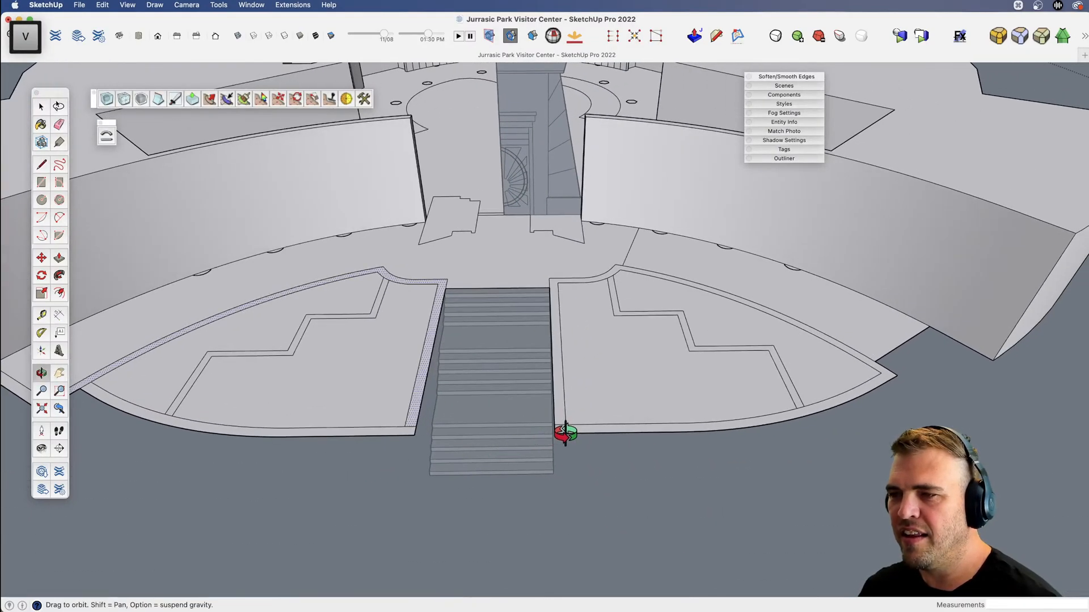
# Draw a short edge across the border at the outer corner of the planter right of the stairs.
pyautogui.scroll(10, 873, 384)
pyautogui.press('l')
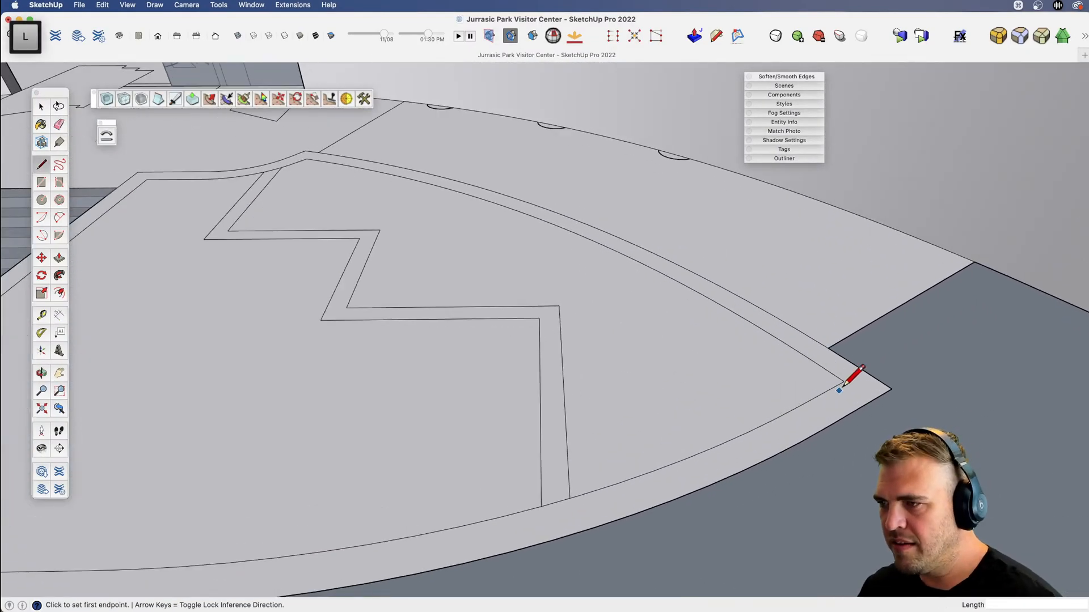
pyautogui.click(844, 382)
pyautogui.press('e')
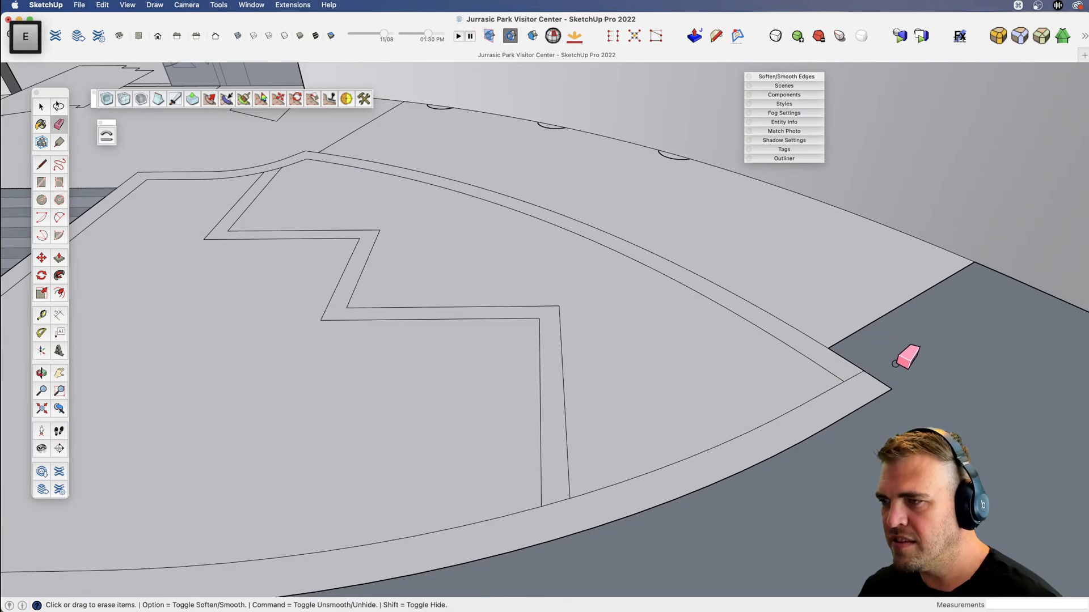
# Push/Pull the rear and stair-side border strips of both planters beside the entrance stairs up 3'.
pyautogui.scroll(-10, 906, 352)
pyautogui.moveTo(630, 390); pyautogui.dragTo(564, 372, button='middle')
pyautogui.press('b')
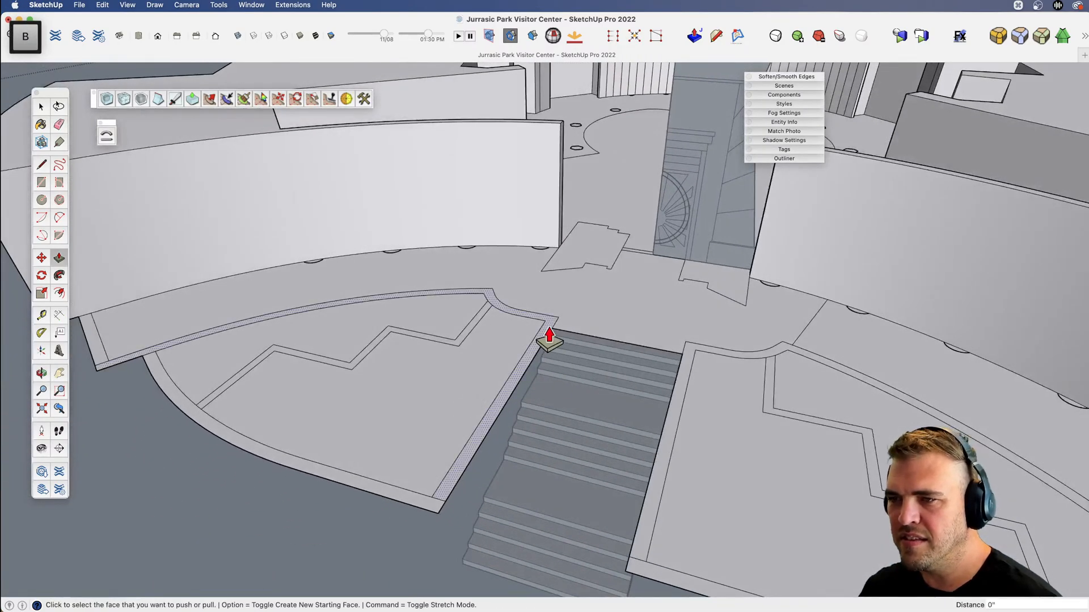
pyautogui.click(548, 335)
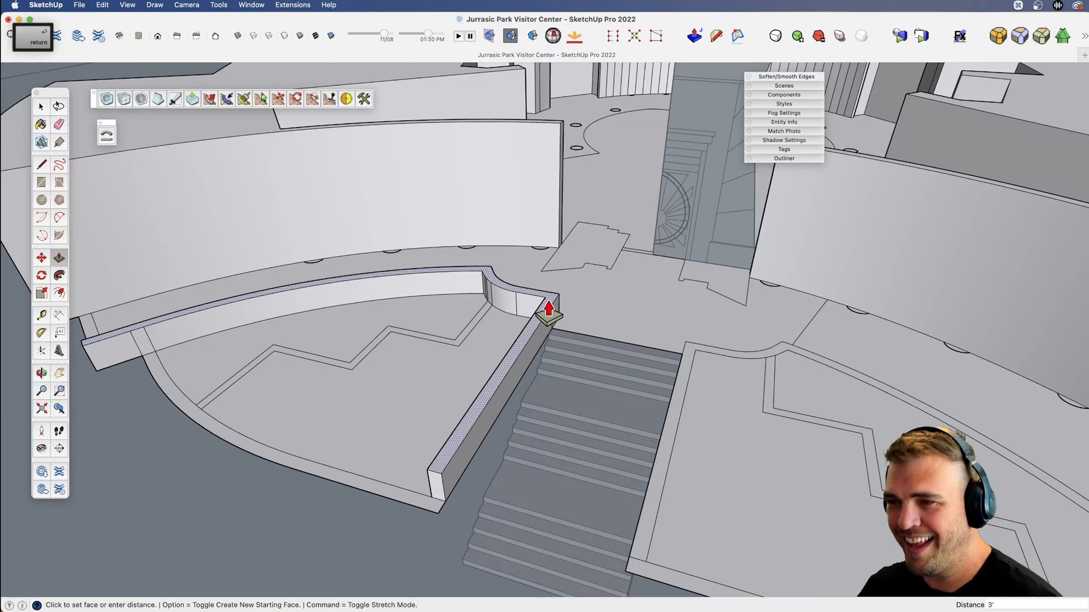
pyautogui.click(549, 309)
pyautogui.click(688, 360)
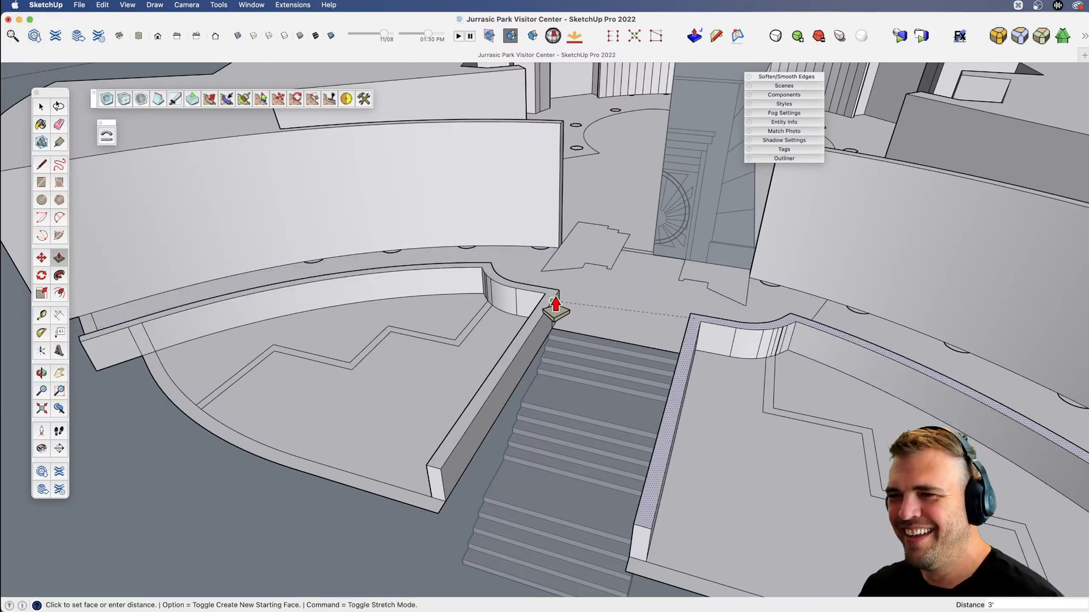
pyautogui.click(555, 309)
# Raise the short border strip between the building's left corner and the left planter level with the planter's border wall.
pyautogui.press('v')
pyautogui.moveTo(554, 304); pyautogui.dragTo(558, 334)
pyautogui.press('x')
pyautogui.scroll(3, 226, 363)
pyautogui.moveTo(215, 363); pyautogui.dragTo(417, 424)
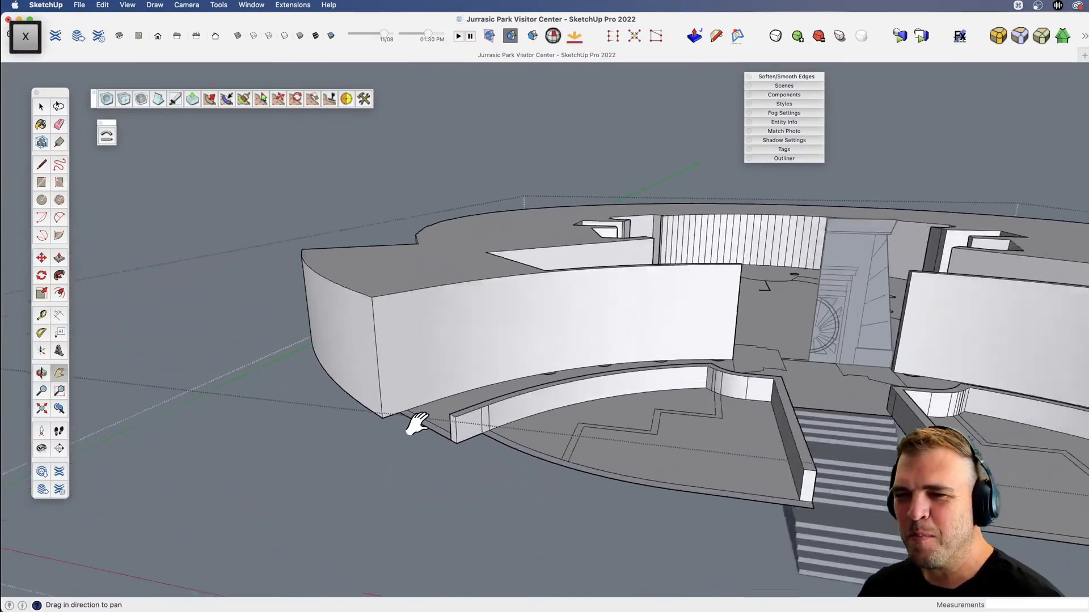
pyautogui.scroll(3, 417, 424)
pyautogui.press('b')
pyautogui.click(462, 444)
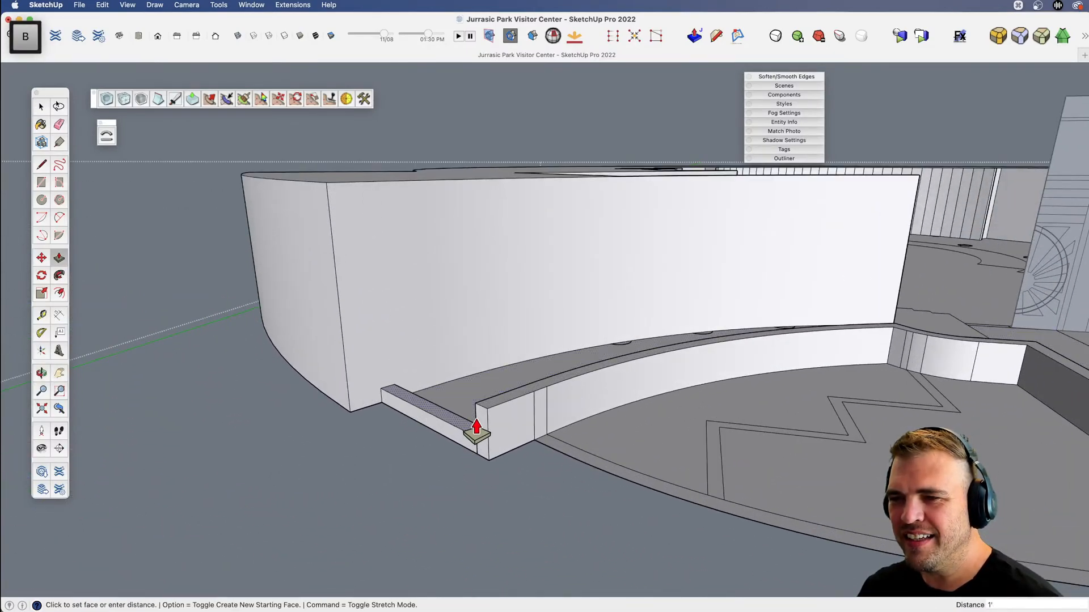
pyautogui.moveTo(487, 426); pyautogui.dragTo(724, 417, button='middle')
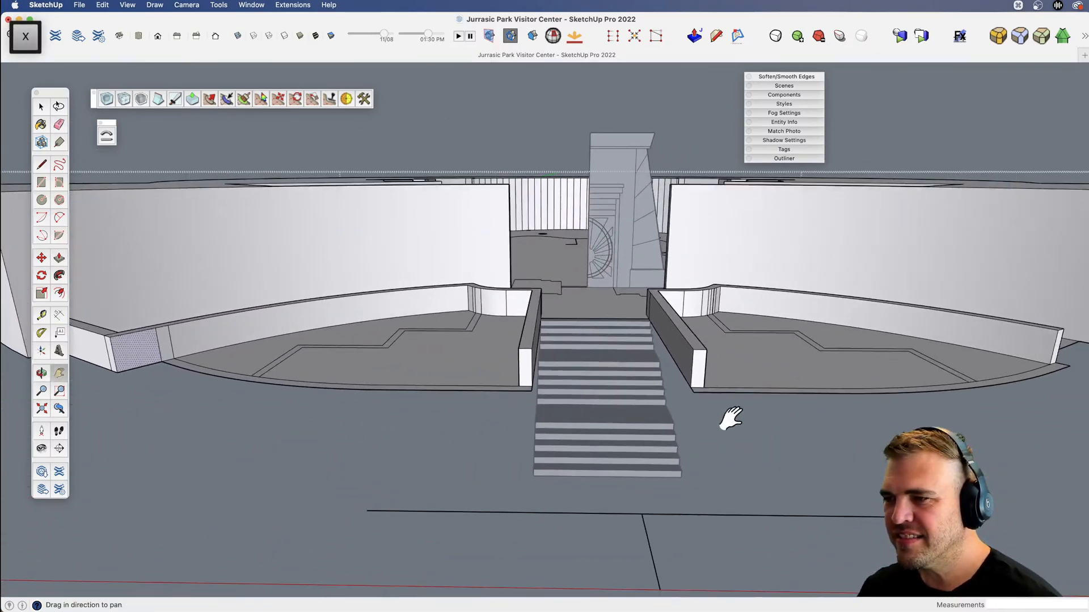
# Try to pull the curved front borders of both planters down 8' 2" to the base of the stairs.
pyautogui.click(712, 397)
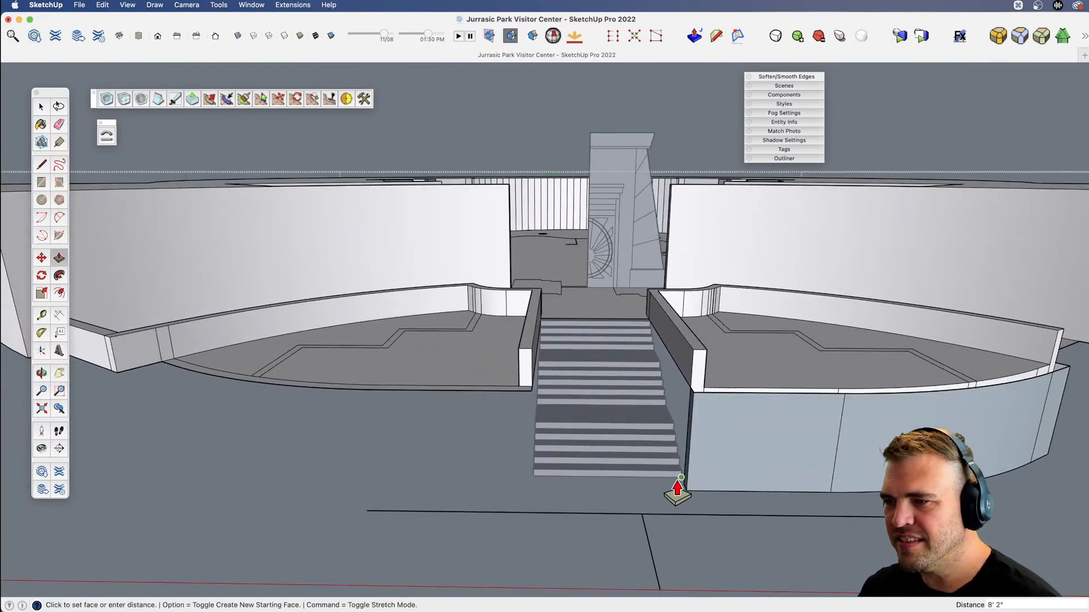
pyautogui.click(678, 489)
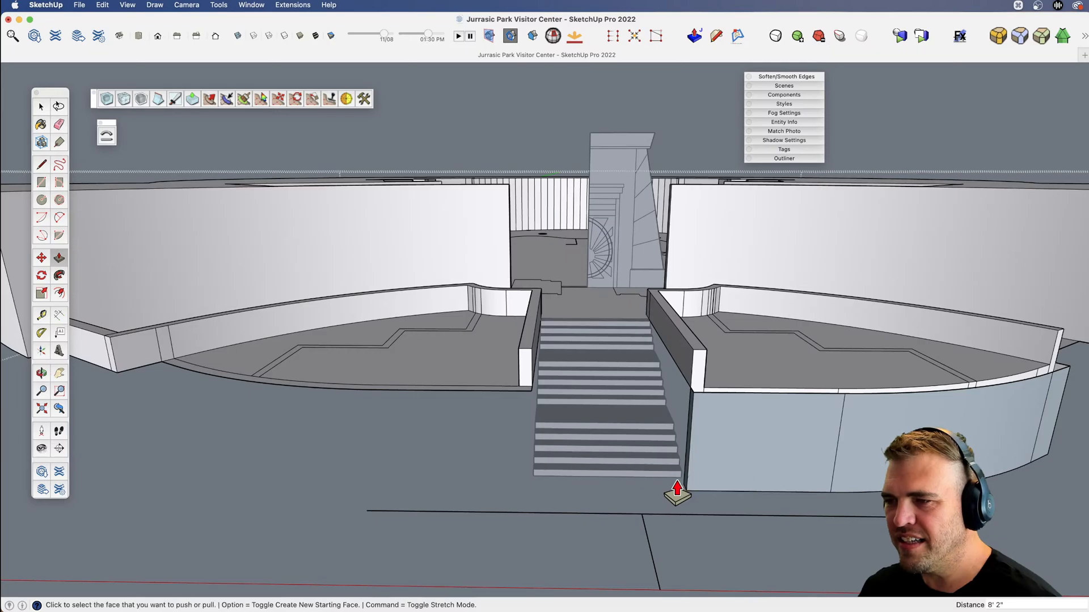
pyautogui.doubleClick(523, 401)
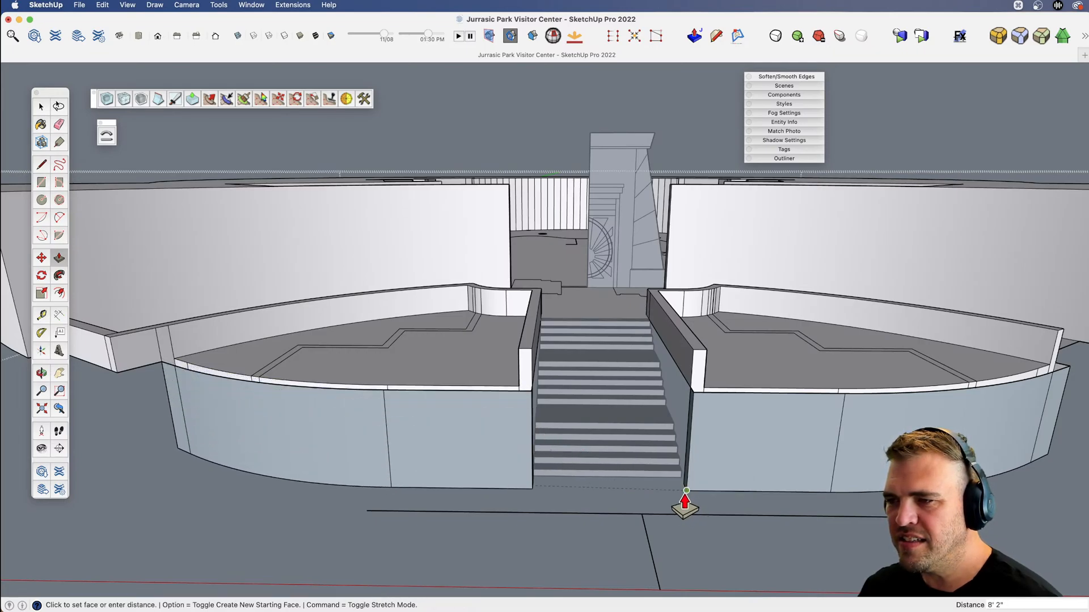
pyautogui.moveTo(610, 470); pyautogui.dragTo(429, 387, button='middle')
pyautogui.press('super+z')
pyautogui.press('super+z')
# Push/Pull the curved front border strips of both planters up 3', level with their side walls.
pyautogui.press('b')
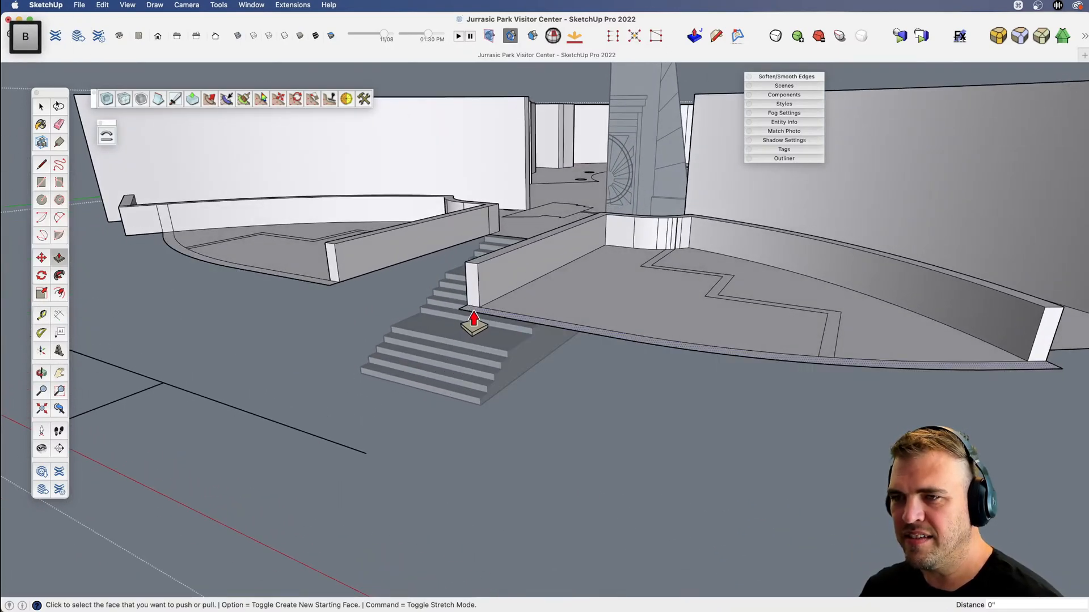
pyautogui.click(473, 320)
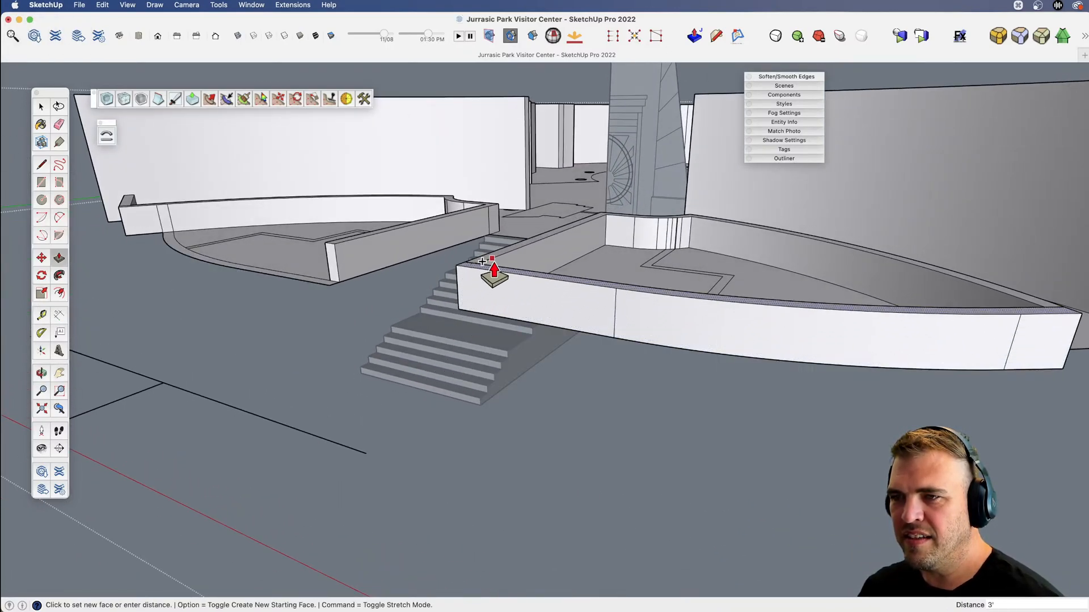
pyautogui.click(481, 261)
pyautogui.press('v')
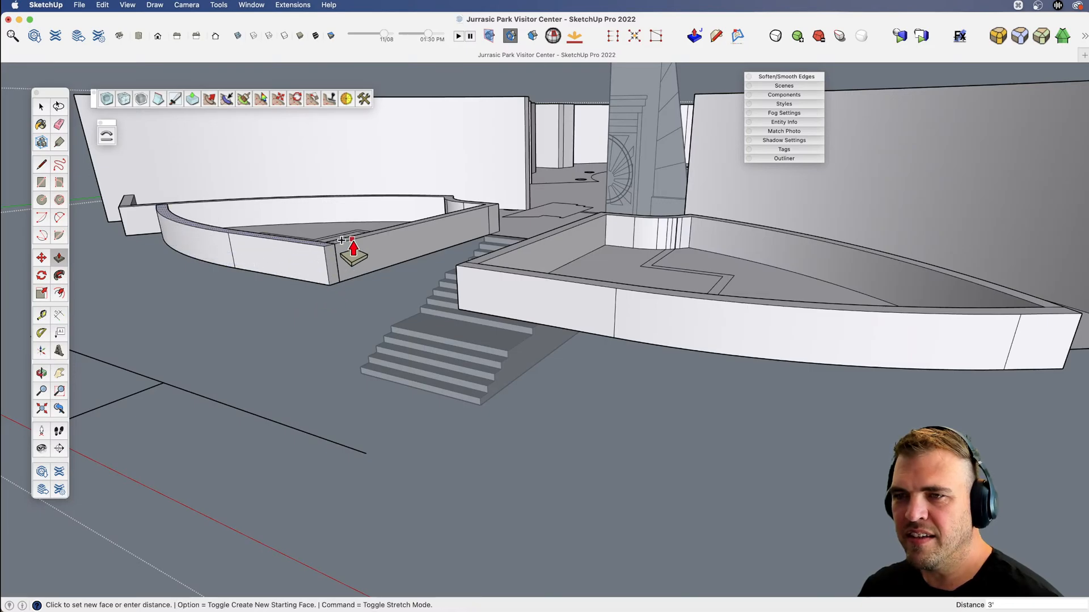
# Extend the undersides of both curved front planter borders down 8' 2" to the base of the stairs as new faces.
pyautogui.moveTo(348, 250); pyautogui.dragTo(347, 214)
pyautogui.press('b')
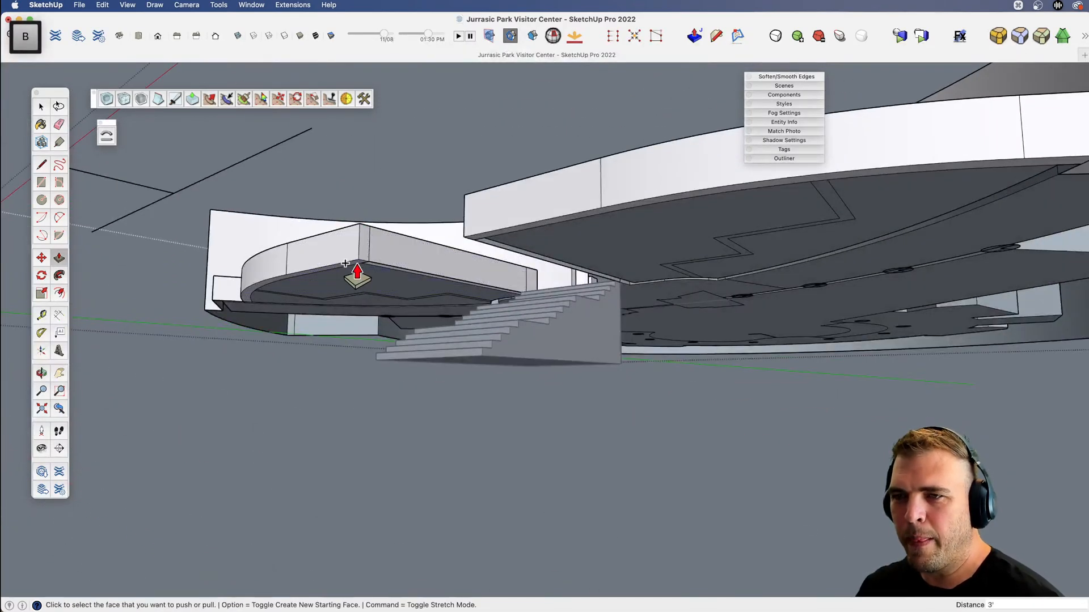
pyautogui.click(345, 263)
pyautogui.click(477, 362)
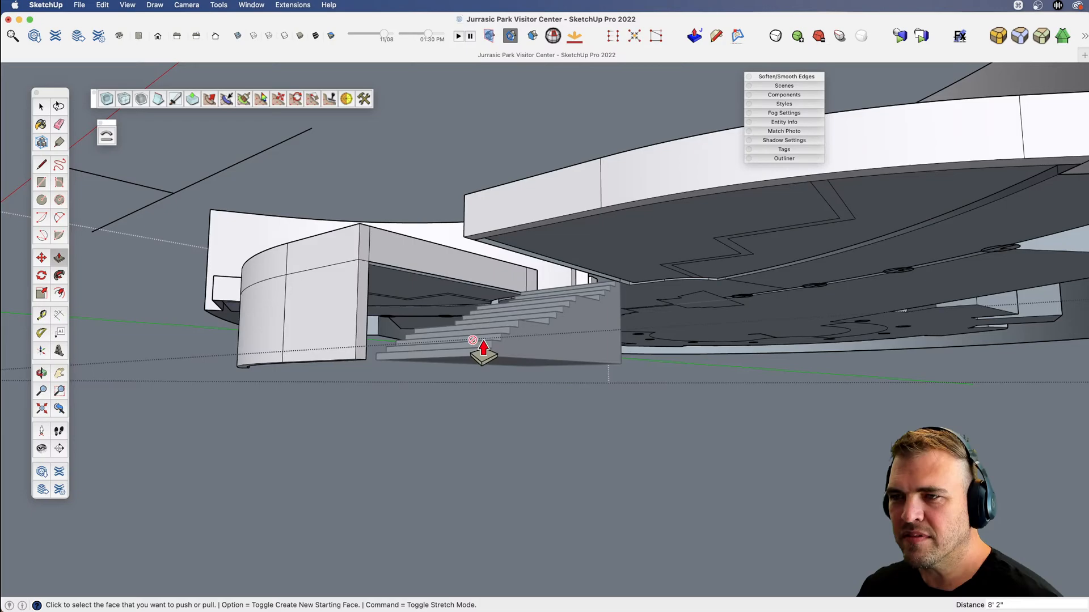
pyautogui.click(475, 236)
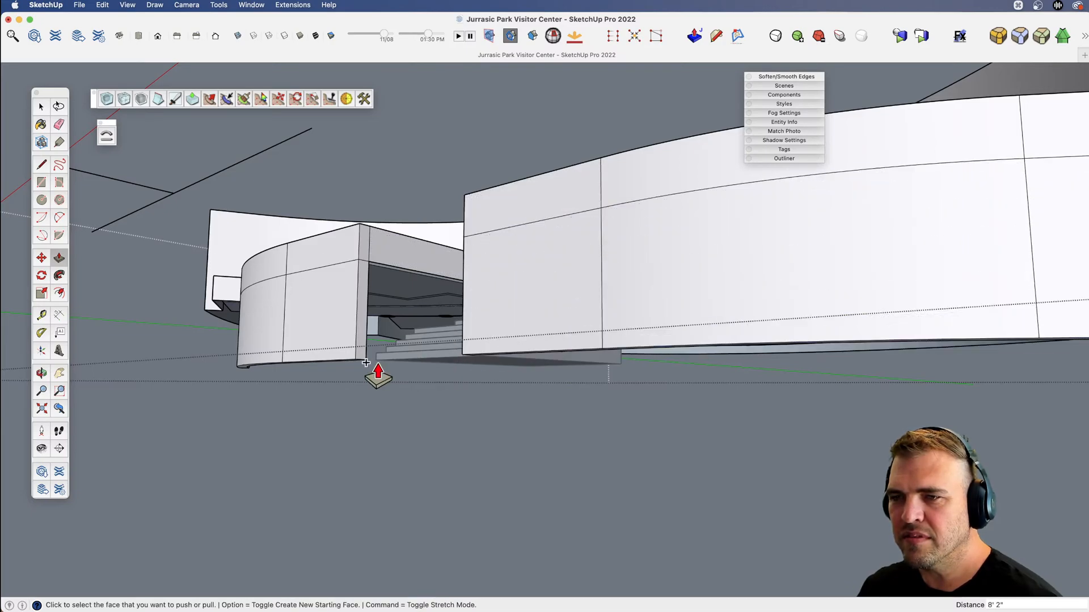
# Hide the staircase and draw a 21' line along the underside of the left planter's stair-side wall.
pyautogui.press('v')
pyautogui.moveTo(366, 362); pyautogui.dragTo(437, 80)
pyautogui.press('space')
pyautogui.scroll(6, 440, 220)
pyautogui.press('x')
pyautogui.moveTo(478, 266); pyautogui.dragTo(463, 250)
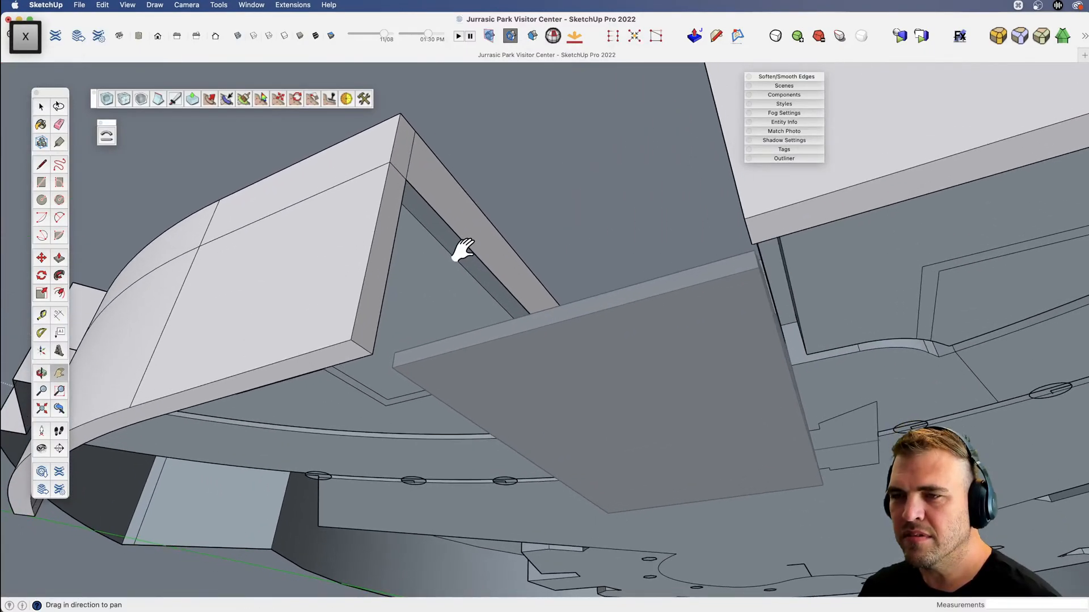
pyautogui.press('l')
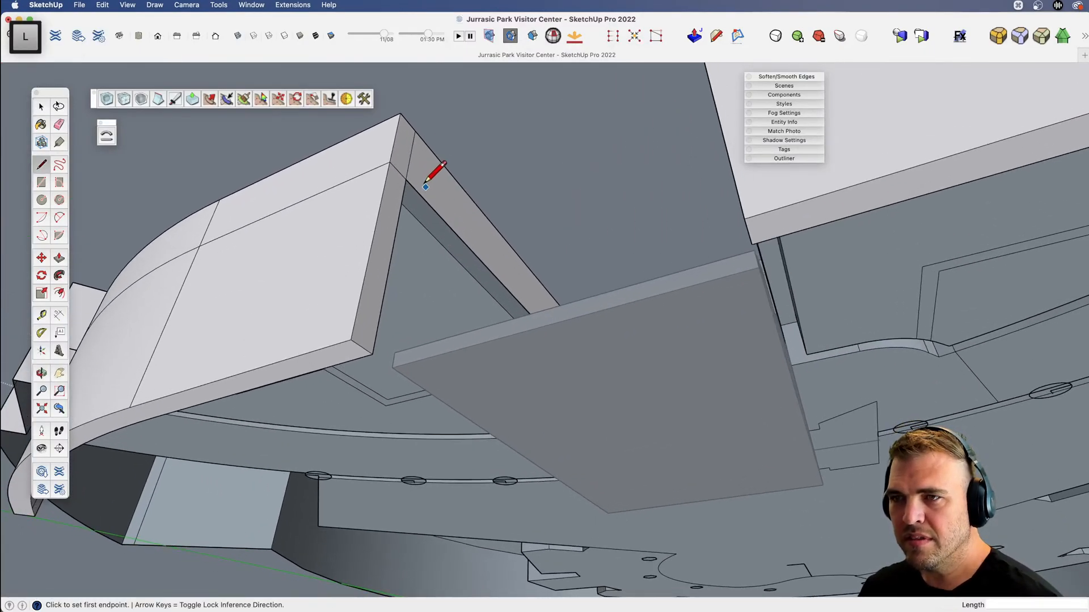
pyautogui.hotkey('shift', '3')
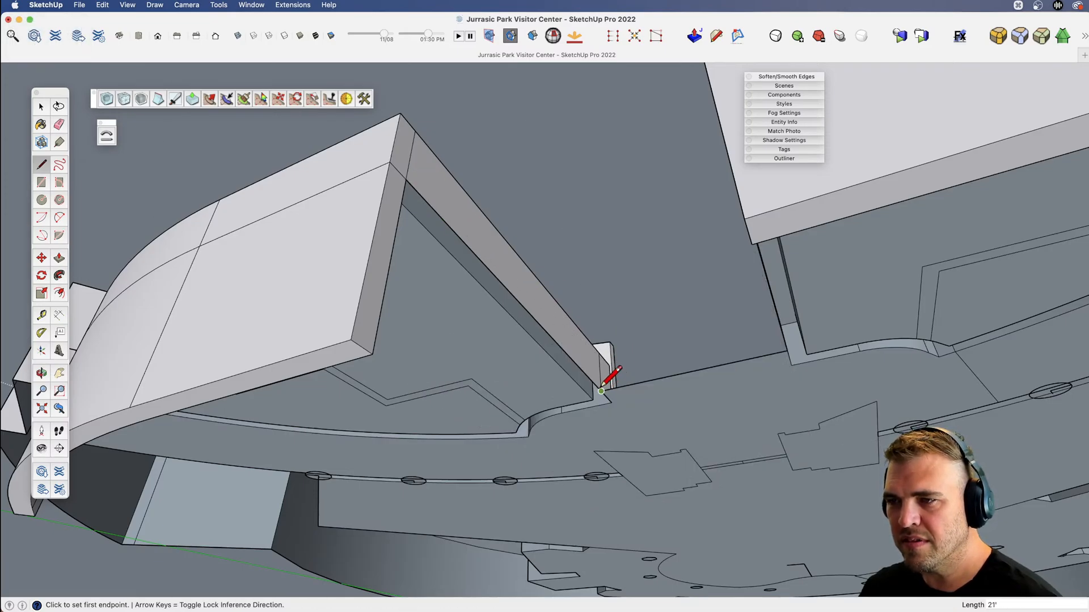
# Try to pull the left planter's stair-side wall face outward 3' 5 7/8" and undo the change.
pyautogui.press('v')
pyautogui.moveTo(603, 360); pyautogui.dragTo(483, 371)
pyautogui.press('b')
pyautogui.click(537, 194)
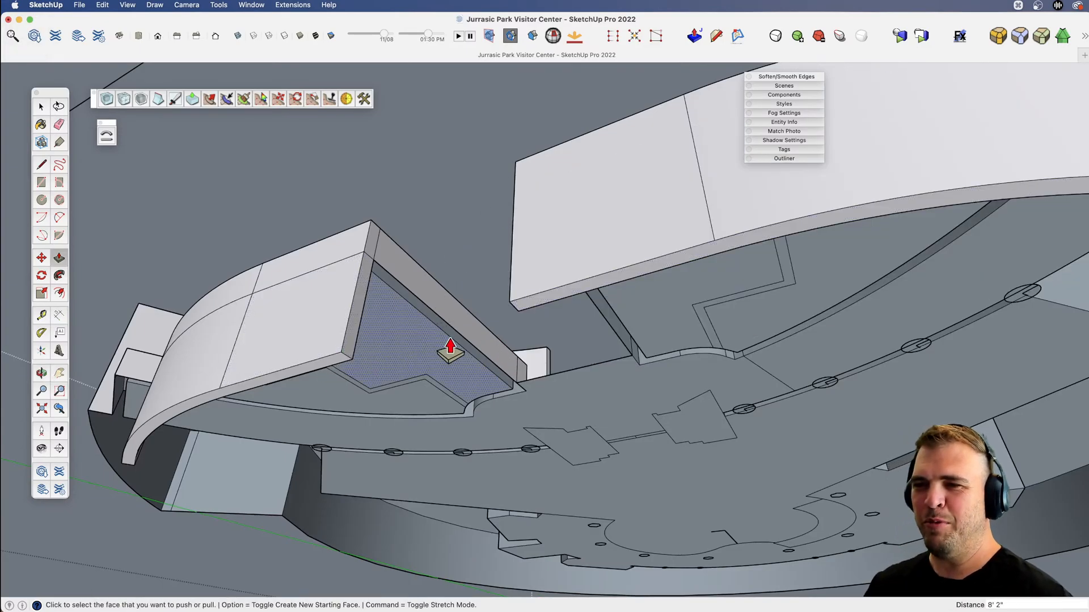
pyautogui.moveTo(507, 380)
pyautogui.mouseDown(button='middle')
pyautogui.moveTo(457, 316)
pyautogui.moveTo(462, 325)
pyautogui.moveTo(465, 299)
pyautogui.moveTo(502, 371)
pyautogui.mouseUp(button='middle')
pyautogui.moveTo(503, 371); pyautogui.dragTo(517, 351)
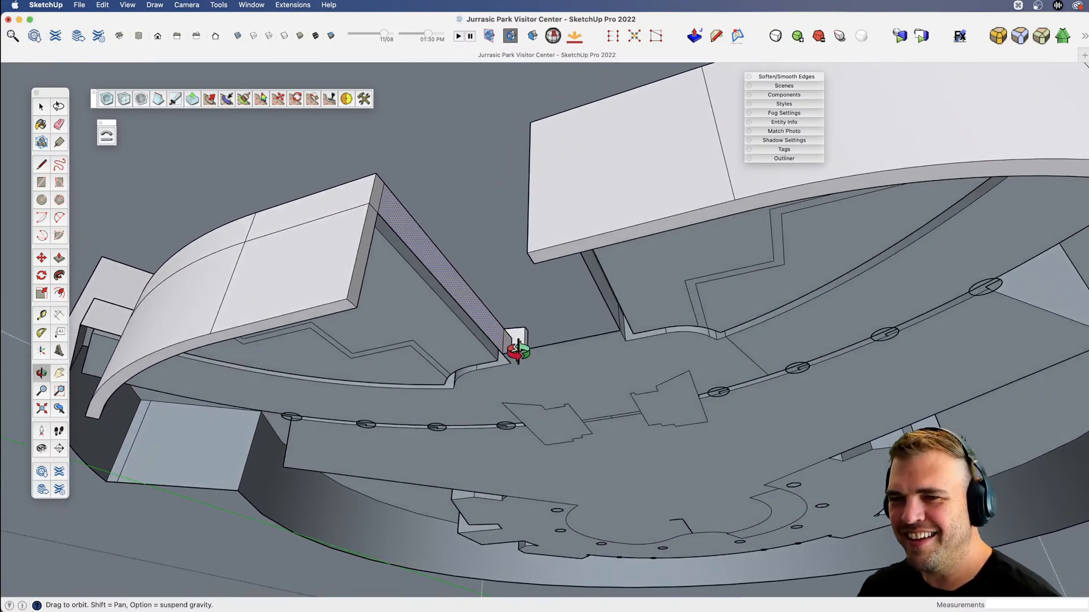
pyautogui.press('b')
pyautogui.moveTo(449, 276); pyautogui.dragTo(477, 229)
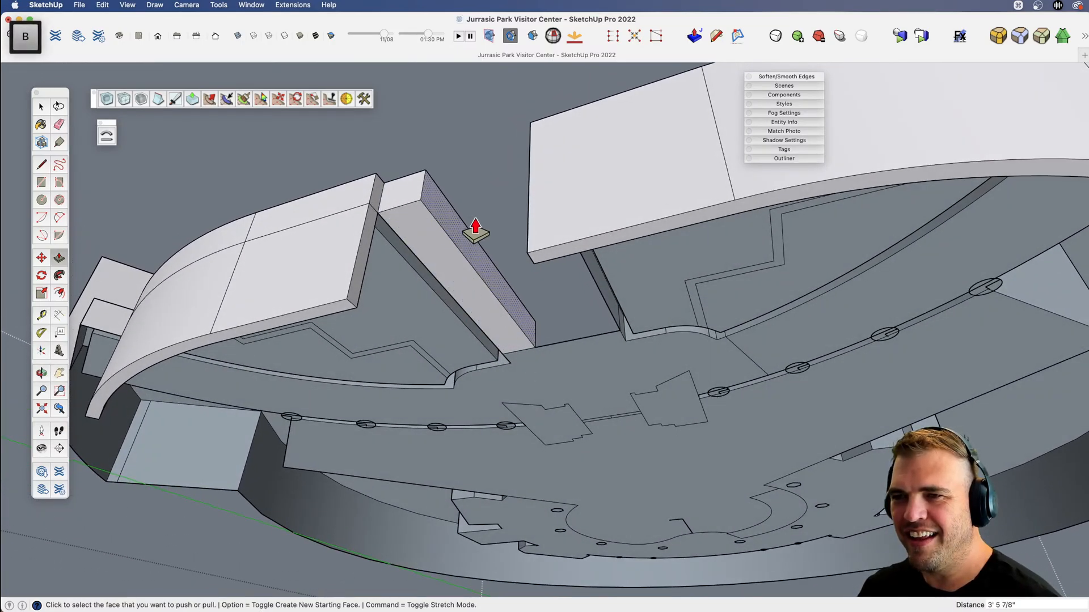
pyautogui.press('space')
pyautogui.press('super+z')
# Extend the rear and stair-side walls of both planters to the base of their front walls, using an 11' 2" Push/Pull with new faces.
pyautogui.moveTo(467, 243); pyautogui.dragTo(518, 229, button='middle')
pyautogui.press('p')
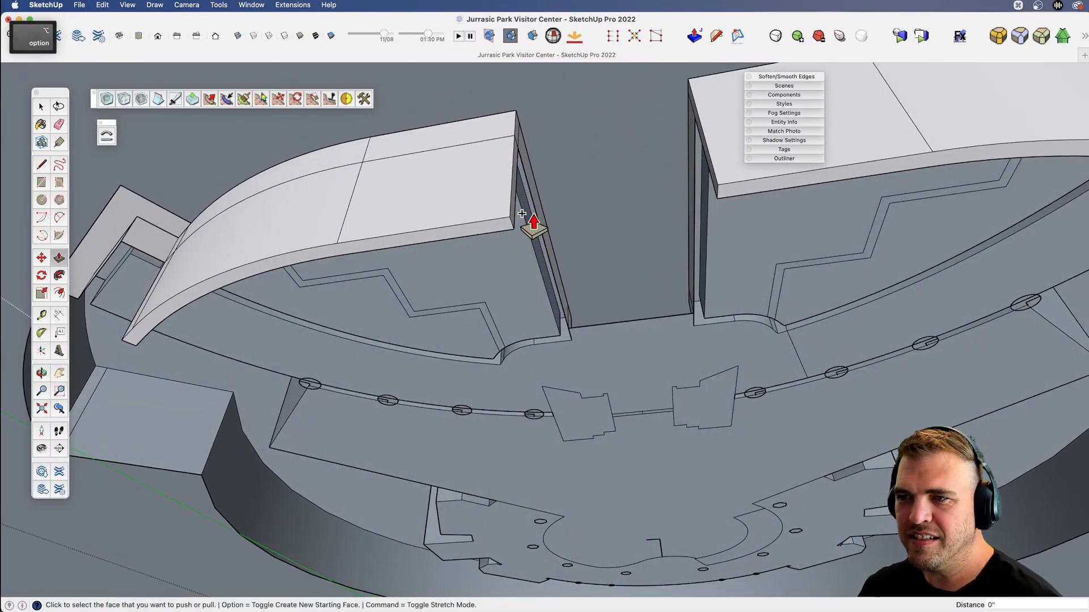
pyautogui.moveTo(521, 214); pyautogui.dragTo(497, 220)
pyautogui.click(497, 219)
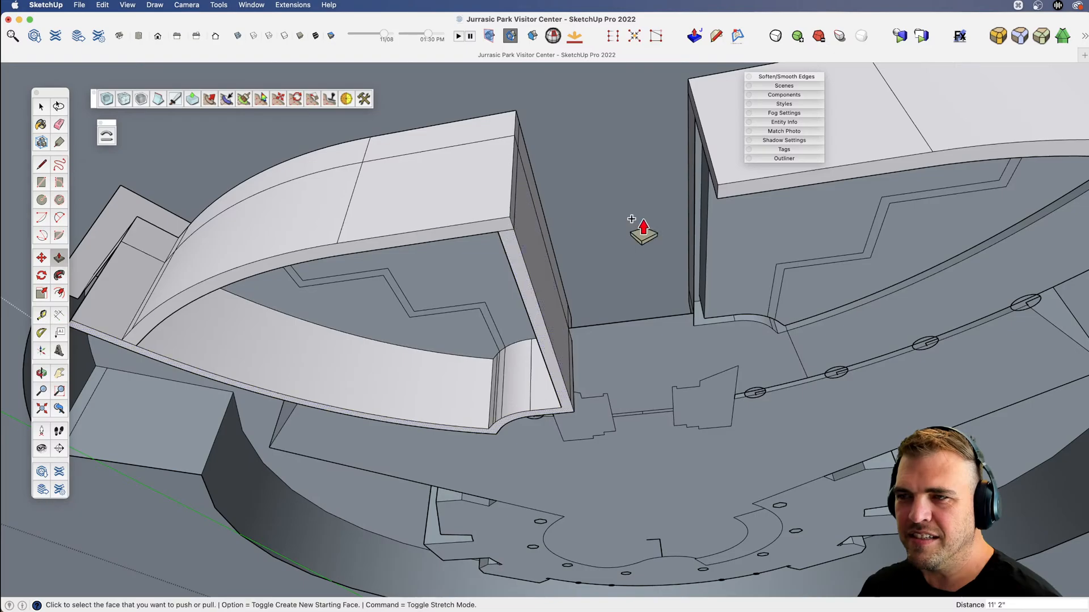
pyautogui.press('v')
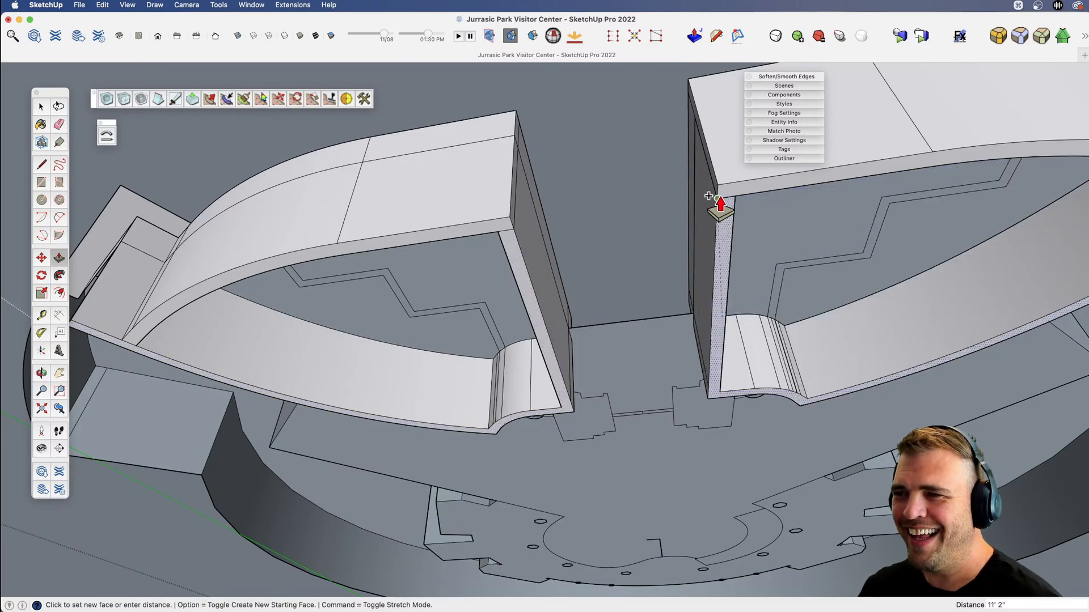
pyautogui.moveTo(712, 202)
pyautogui.mouseDown()
pyautogui.moveTo(613, 246)
pyautogui.moveTo(646, 534)
pyautogui.moveTo(628, 467)
pyautogui.moveTo(583, 401)
pyautogui.moveTo(615, 462)
pyautogui.moveTo(673, 444)
pyautogui.moveTo(688, 483)
pyautogui.moveTo(658, 478)
pyautogui.mouseUp()
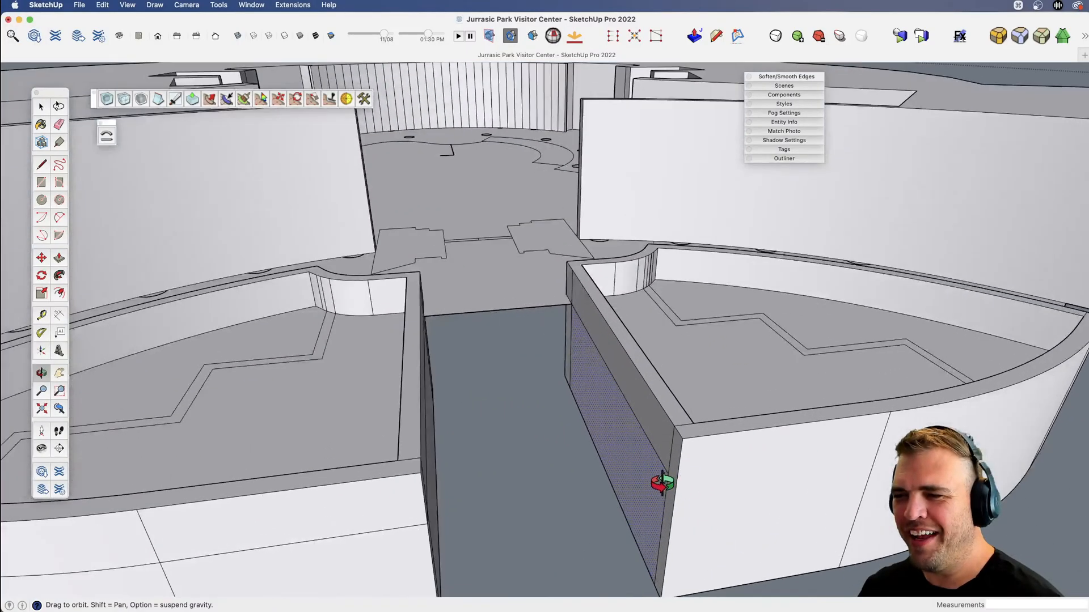
# Erase the seam edges on the stair-side faces of the planter walls and unhide the staircase.
pyautogui.press('e')
pyautogui.moveTo(653, 478)
pyautogui.mouseDown(button='middle')
pyautogui.moveTo(440, 486)
pyautogui.moveTo(423, 434)
pyautogui.mouseUp(button='middle')
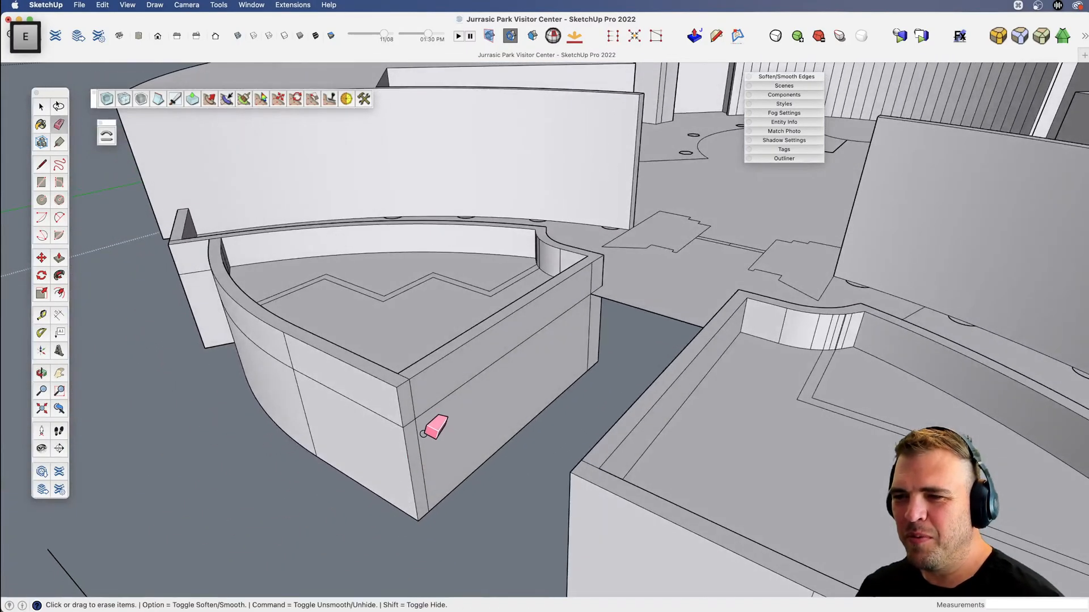
pyautogui.scroll(-5, 445, 419)
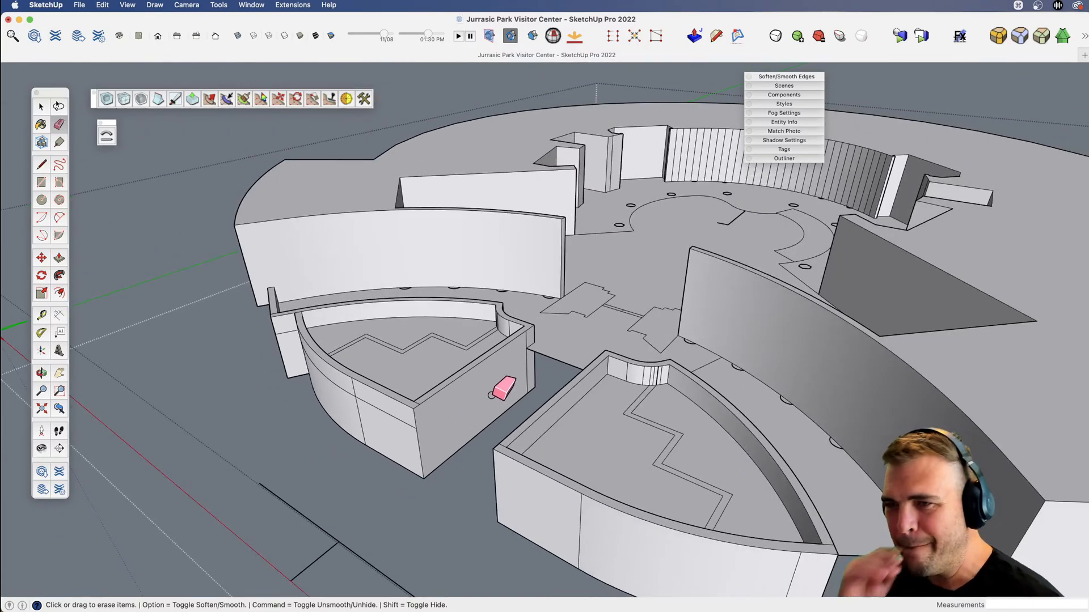
pyautogui.press('shift')
pyautogui.hotkey('shift', 'h')
pyautogui.moveTo(457, 401); pyautogui.dragTo(628, 365, button='middle')
# Draw an edge about 2' 2 11/16" long along the building's bottom, from the low connecting wall to the building corner.
pyautogui.press('space')
pyautogui.scroll(-2, 628, 366)
pyautogui.moveTo(945, 298); pyautogui.dragTo(382, 281, button='middle')
pyautogui.scroll(4, 447, 396)
pyautogui.press('v')
pyautogui.press('space')
pyautogui.scroll(5, 389, 352)
pyautogui.press('v')
pyautogui.press('l')
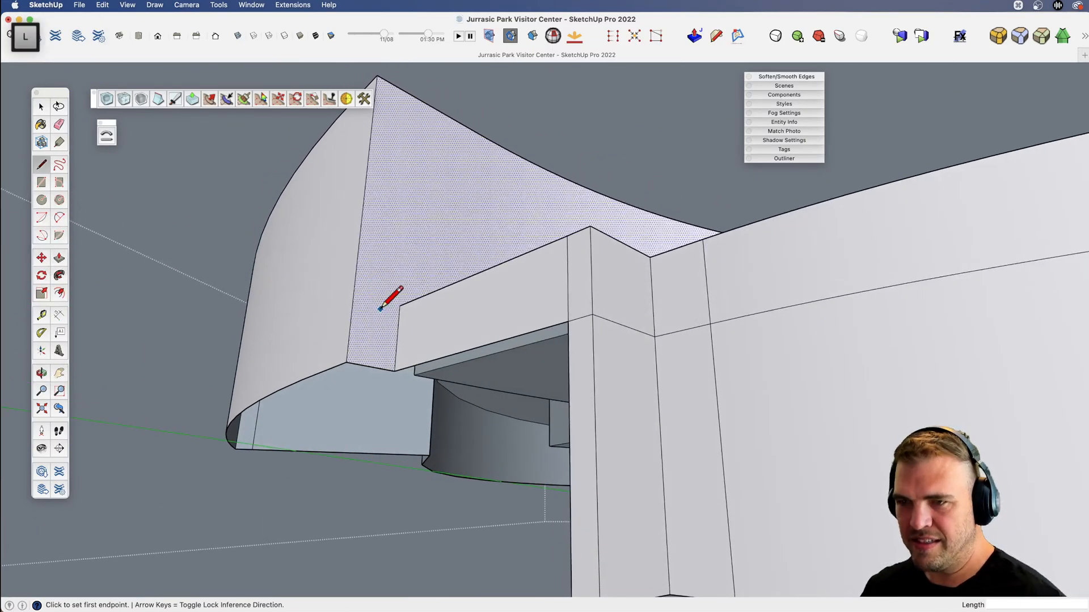
pyautogui.click(395, 371)
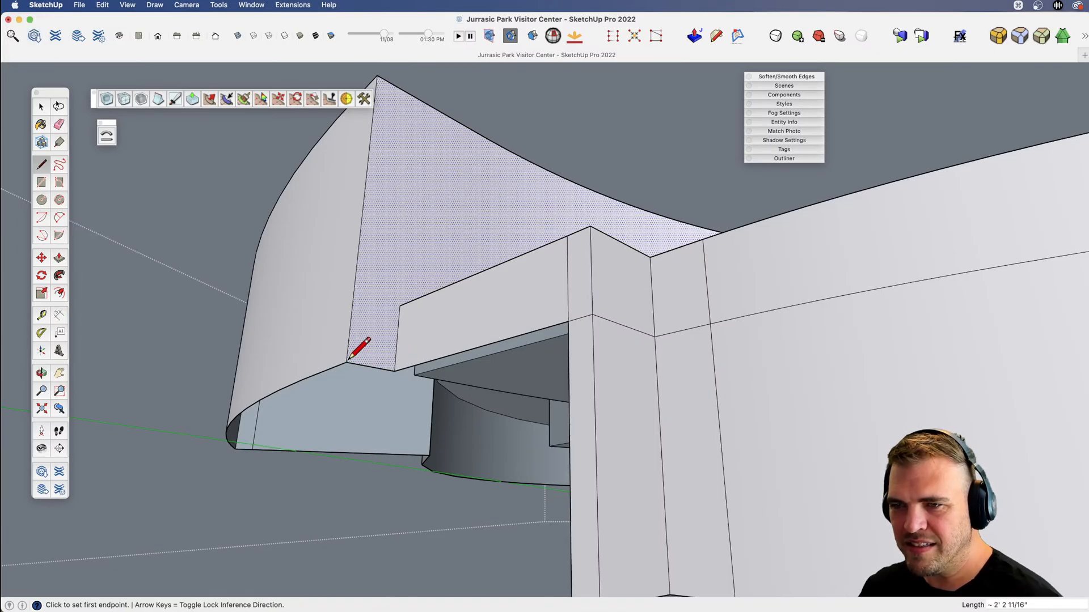
pyautogui.moveTo(348, 360); pyautogui.dragTo(415, 327, button='middle')
# Extend the building's walls down to the planter base with a 22' 4" Push/Pull of the top face that creates new faces.
pyautogui.scroll(-5, 500, 323)
pyautogui.press('space')
pyautogui.press('x')
pyautogui.press('space')
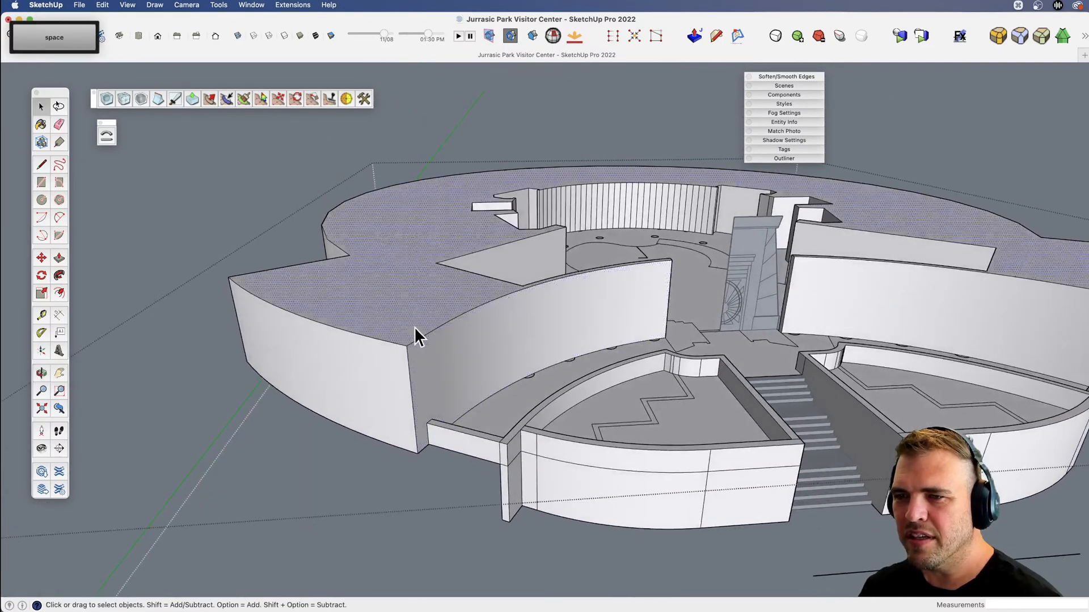
pyautogui.scroll(5, 414, 327)
pyautogui.scroll(-3, 417, 366)
pyautogui.press('x')
pyautogui.moveTo(416, 360); pyautogui.dragTo(376, 302)
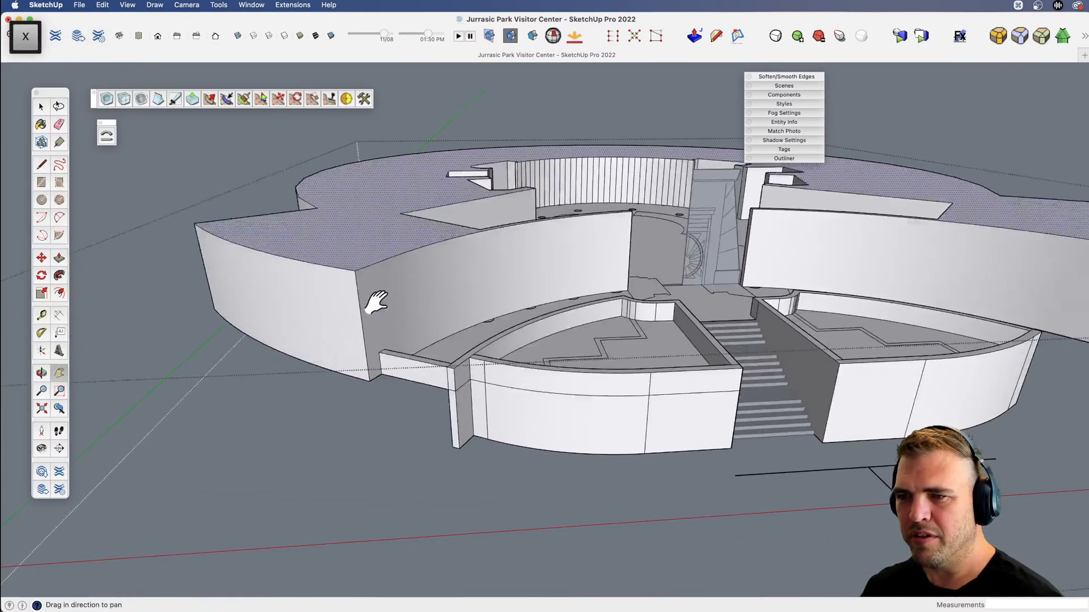
pyautogui.press('p')
pyautogui.click(359, 253)
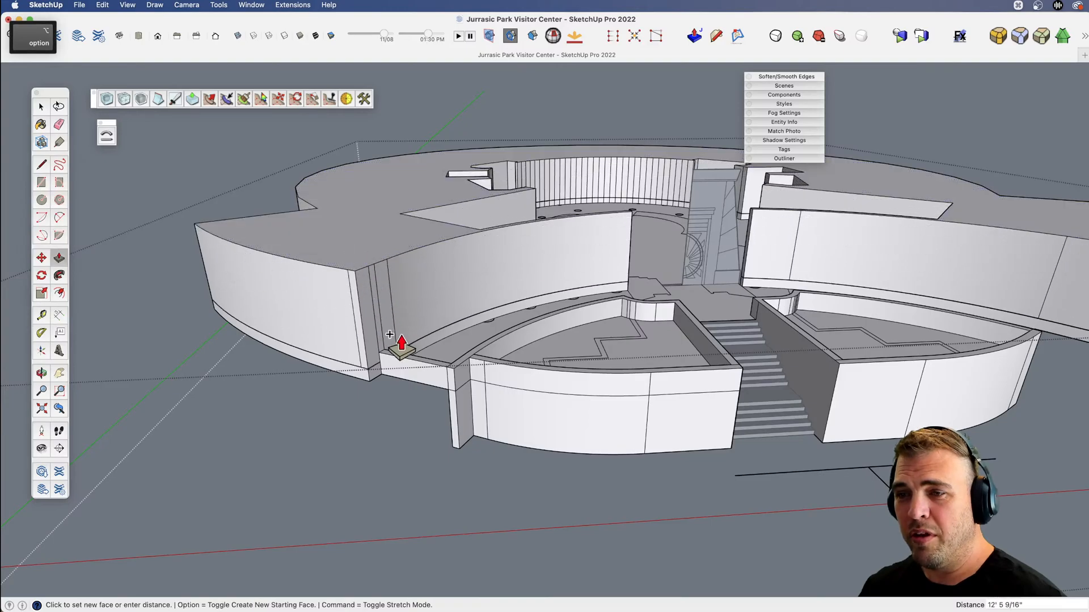
pyautogui.click(487, 441)
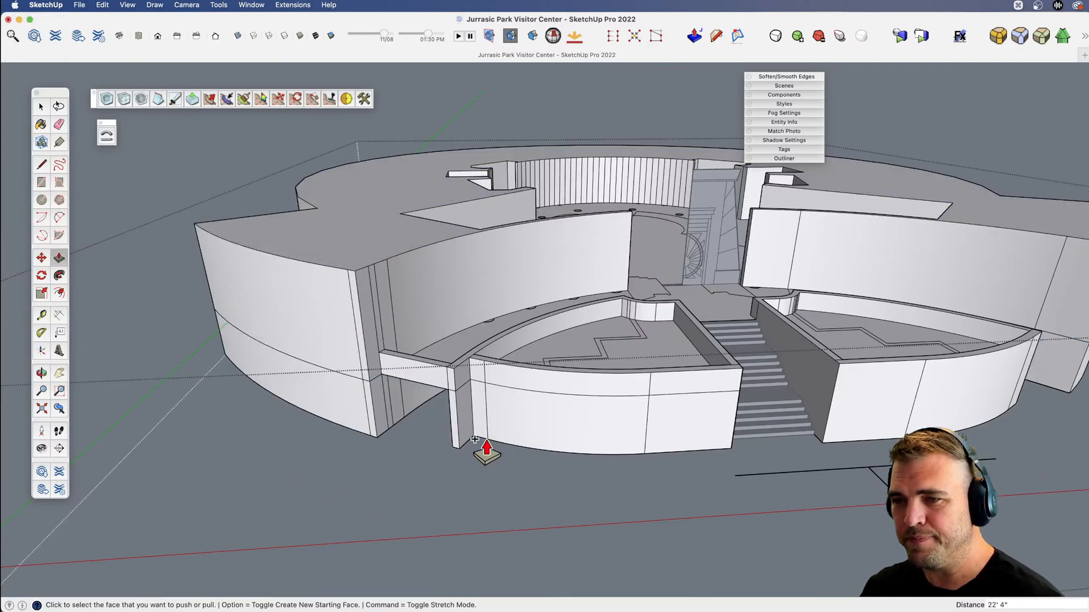
# Erase the horizontal seam edge running across the building's outer curved wall.
pyautogui.press('x')
pyautogui.moveTo(356, 402)
pyautogui.mouseDown()
pyautogui.moveTo(371, 426)
pyautogui.moveTo(356, 388)
pyautogui.mouseUp()
pyautogui.press('e')
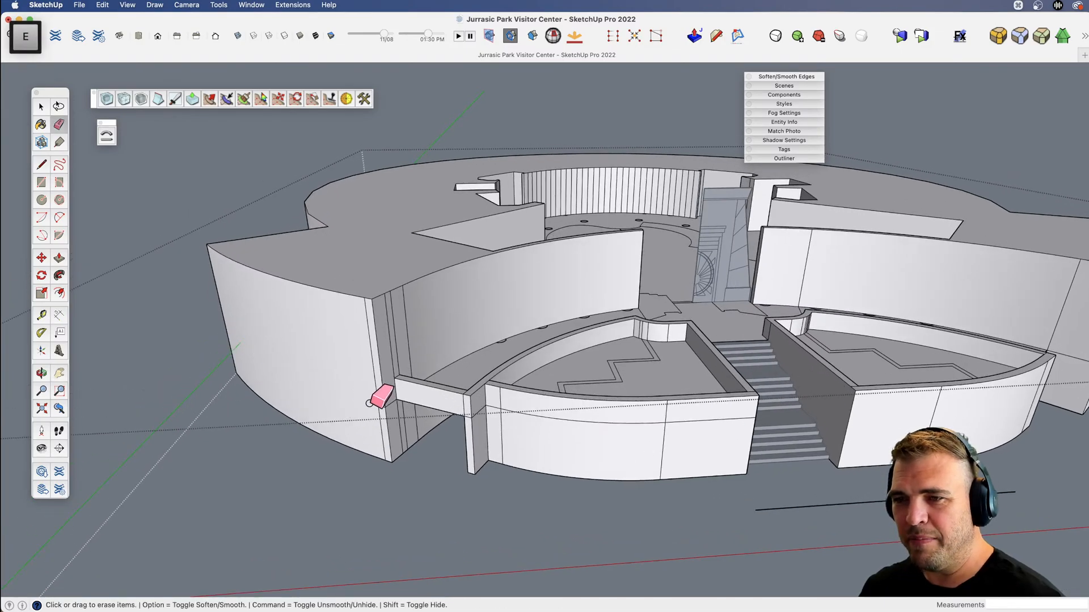
# Close the underside of the low connecting wall with an edge and extend it down to the building's base using Push/Pull with new faces.
pyautogui.scroll(3, 369, 403)
pyautogui.press('v')
pyautogui.moveTo(413, 437); pyautogui.dragTo(361, 107)
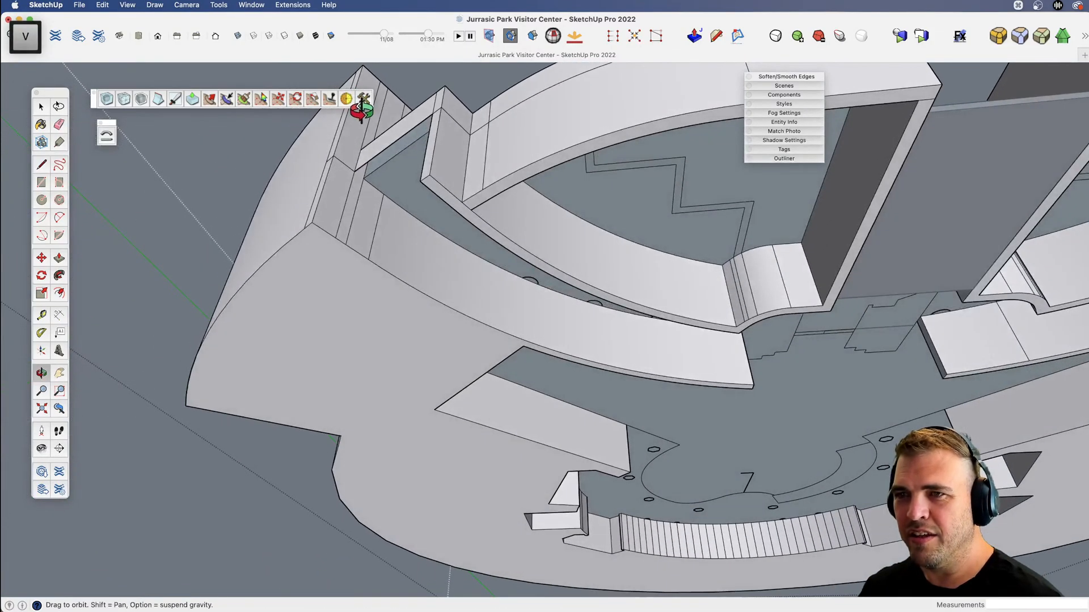
pyautogui.scroll(3, 366, 133)
pyautogui.press('l')
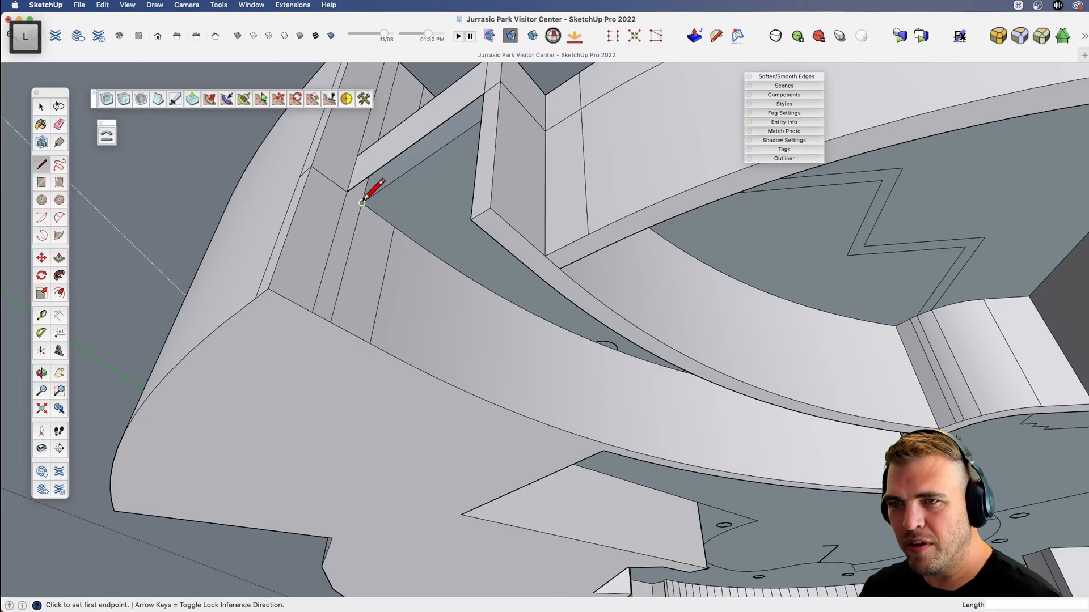
pyautogui.click(362, 203)
pyautogui.press('b')
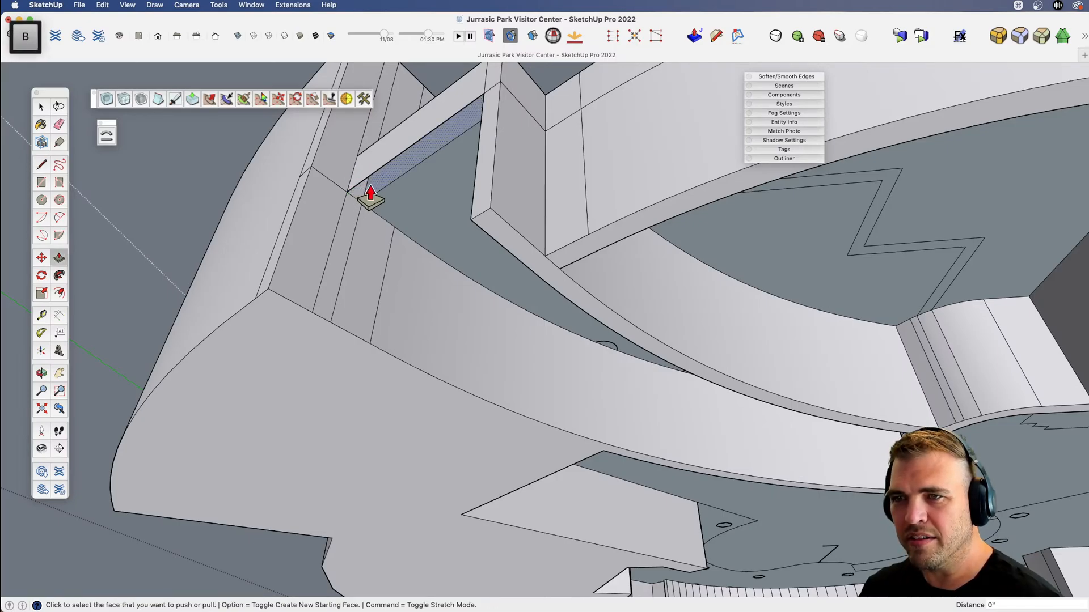
pyautogui.press('h')
pyautogui.moveTo(412, 149); pyautogui.dragTo(365, 102, button='middle')
pyautogui.press('b')
pyautogui.press('alt')
pyautogui.click(384, 136)
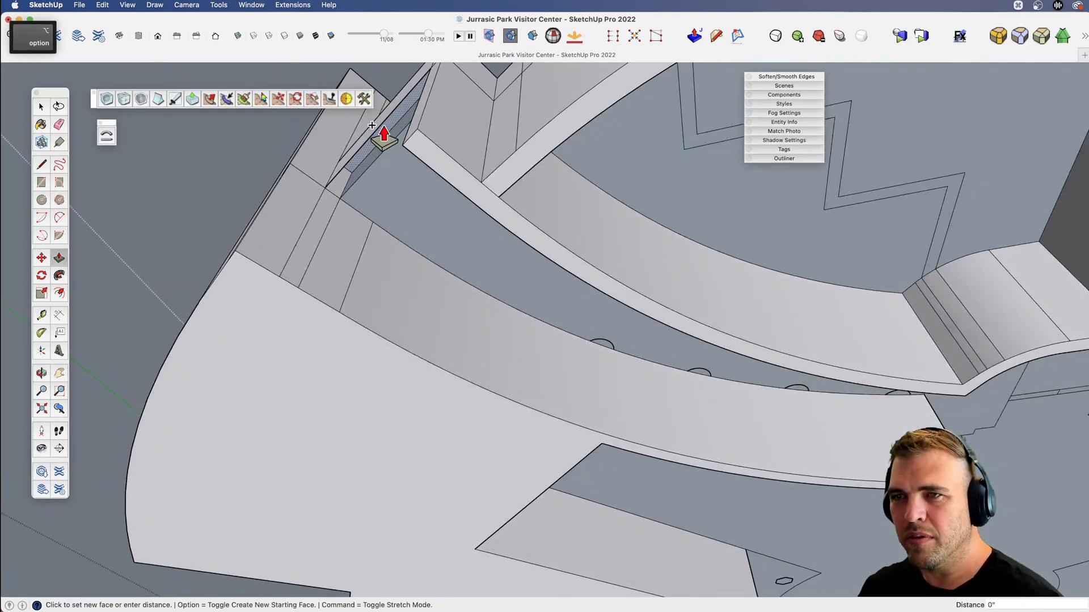
pyautogui.click(249, 287)
pyautogui.press('v')
pyautogui.moveTo(336, 287); pyautogui.dragTo(407, 405)
pyautogui.press('x')
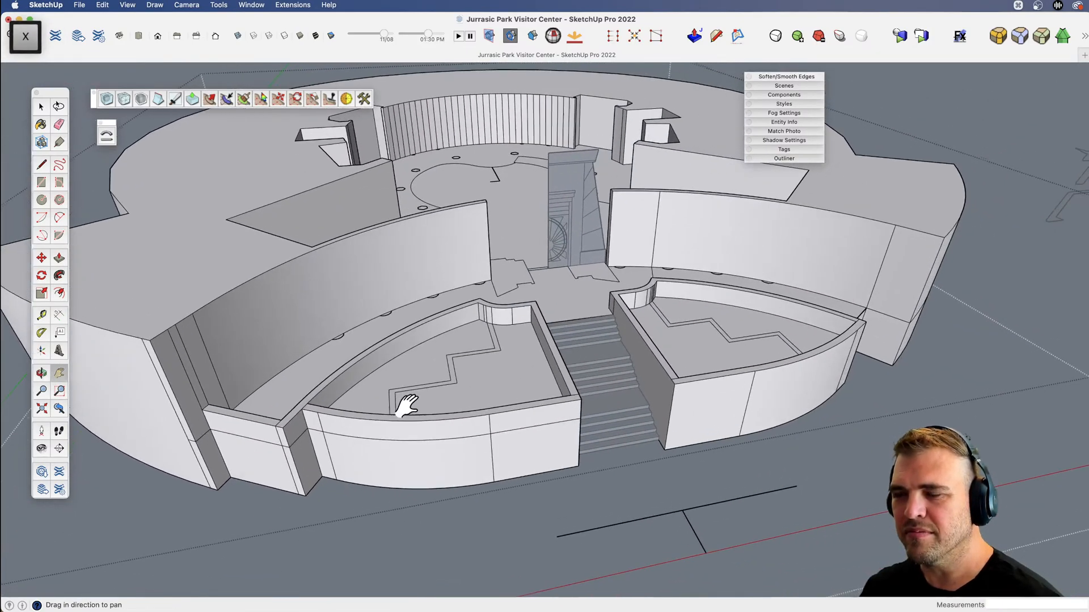
pyautogui.press('v')
pyautogui.moveTo(646, 369); pyautogui.dragTo(541, 345)
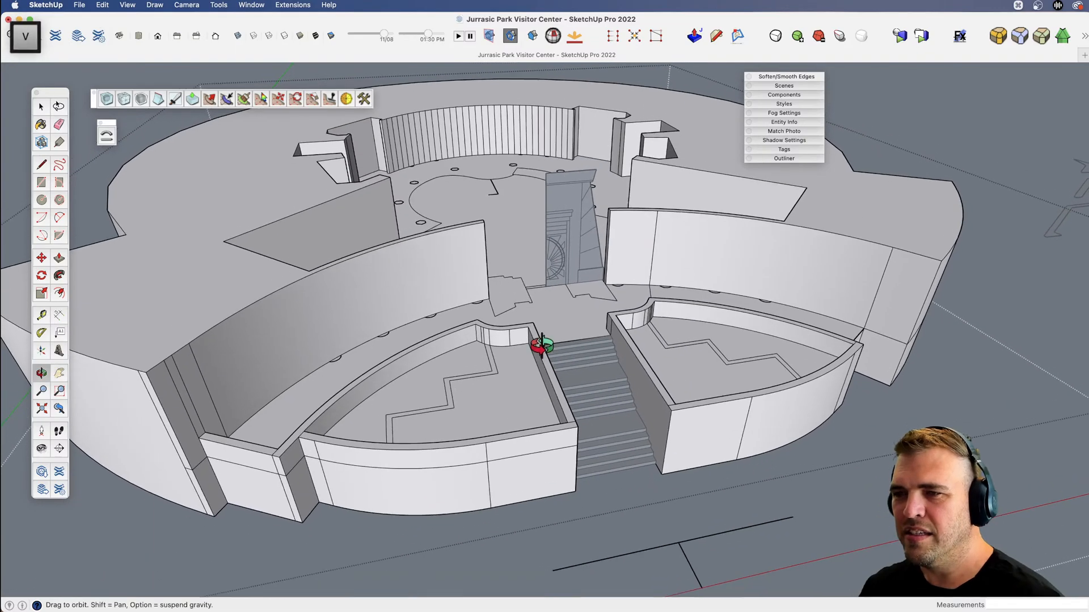
pyautogui.moveTo(603, 388); pyautogui.dragTo(581, 442)
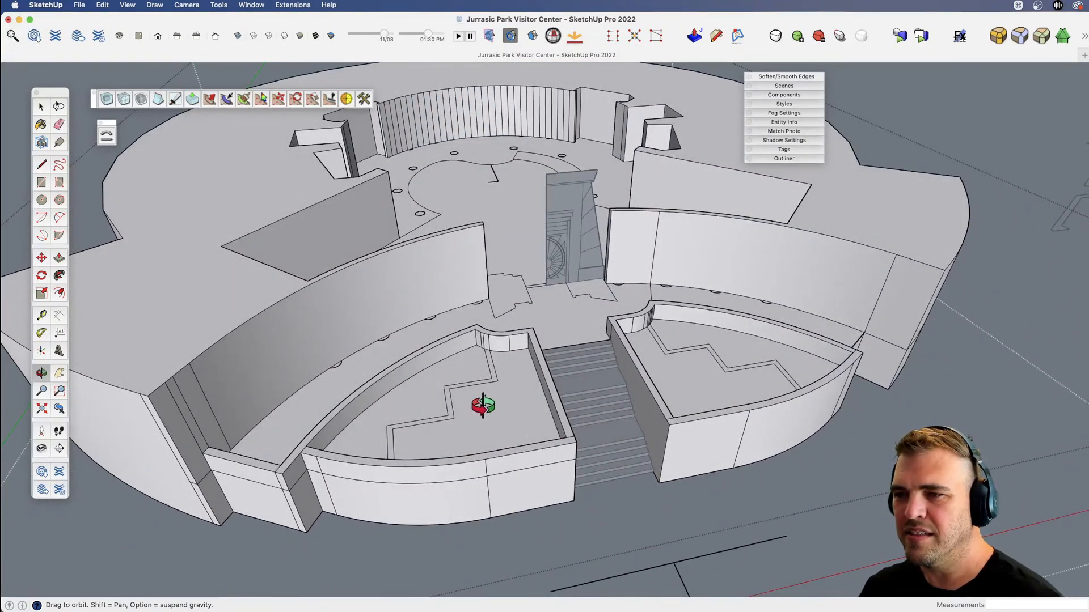
pyautogui.scroll(10, 458, 402)
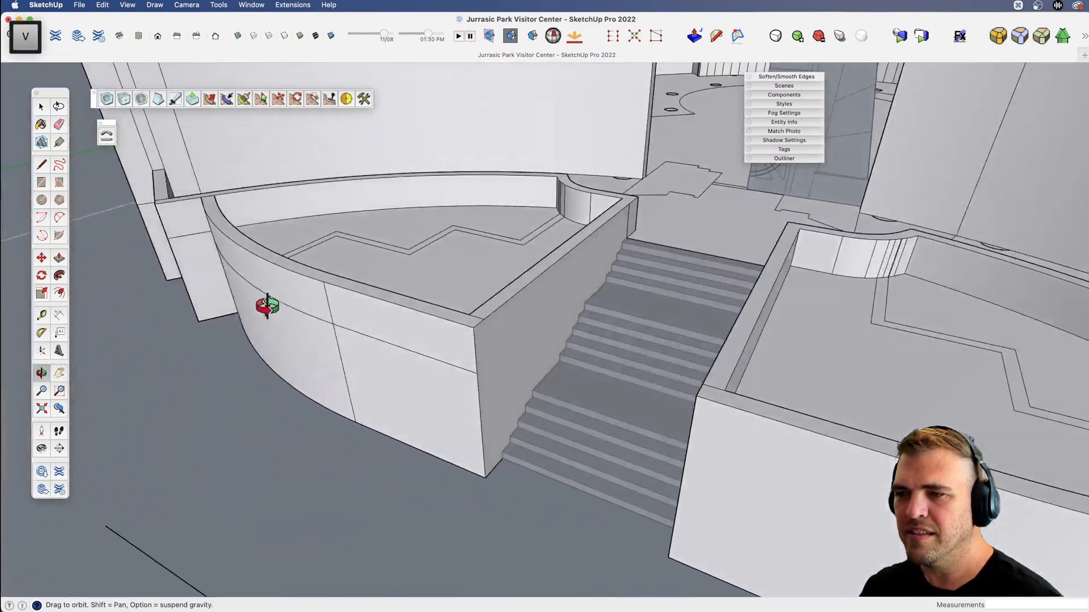
pyautogui.press('b')
pyautogui.click(450, 289)
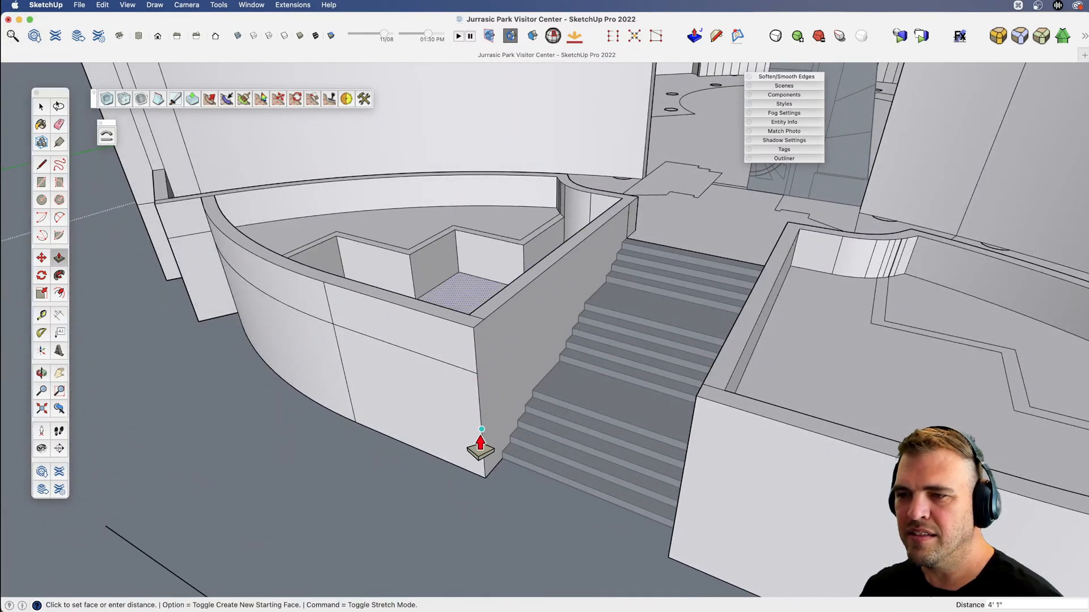
pyautogui.press('space')
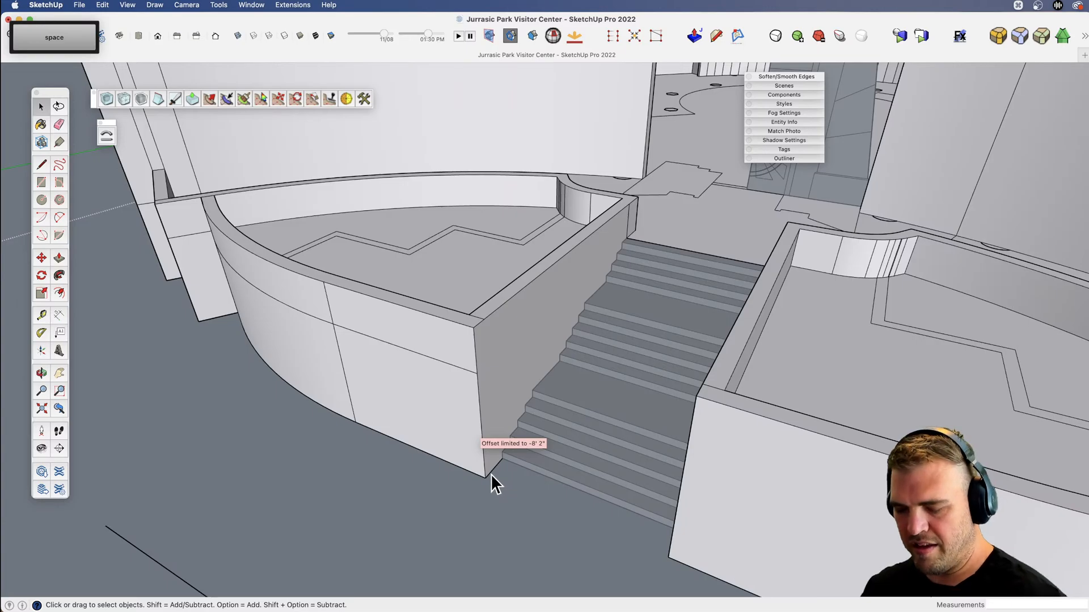
pyautogui.press('l')
# Lower the floor in front of the zigzag strip by 7' in both planters with Push/Pull.
pyautogui.press('v')
pyautogui.moveTo(486, 440); pyautogui.dragTo(479, 456, button='middle')
pyautogui.moveTo(480, 456); pyautogui.dragTo(462, 392)
pyautogui.press('p')
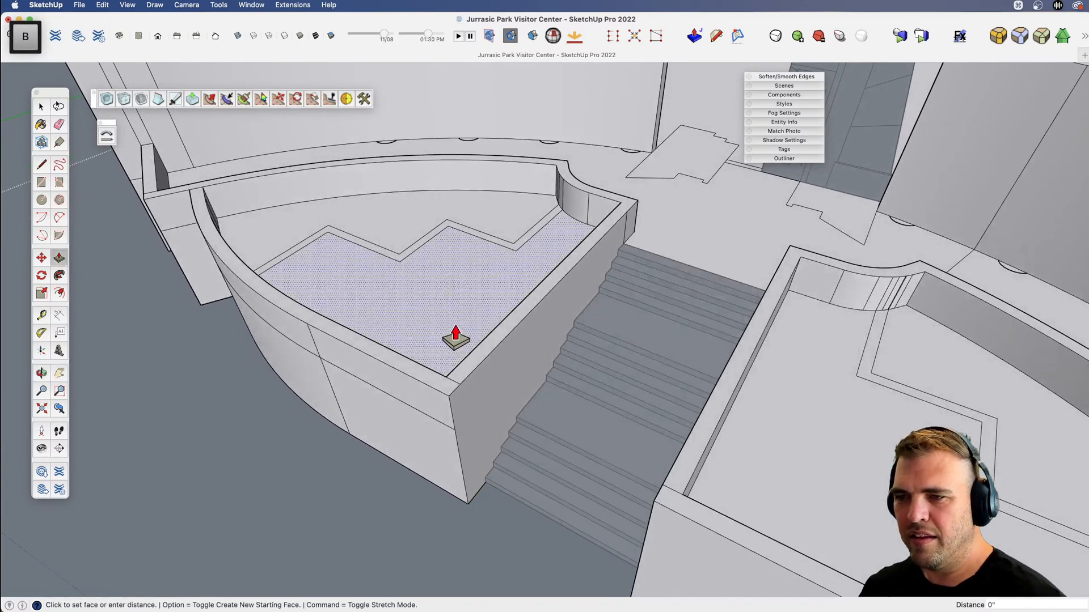
pyautogui.click(454, 340)
pyautogui.click(495, 470)
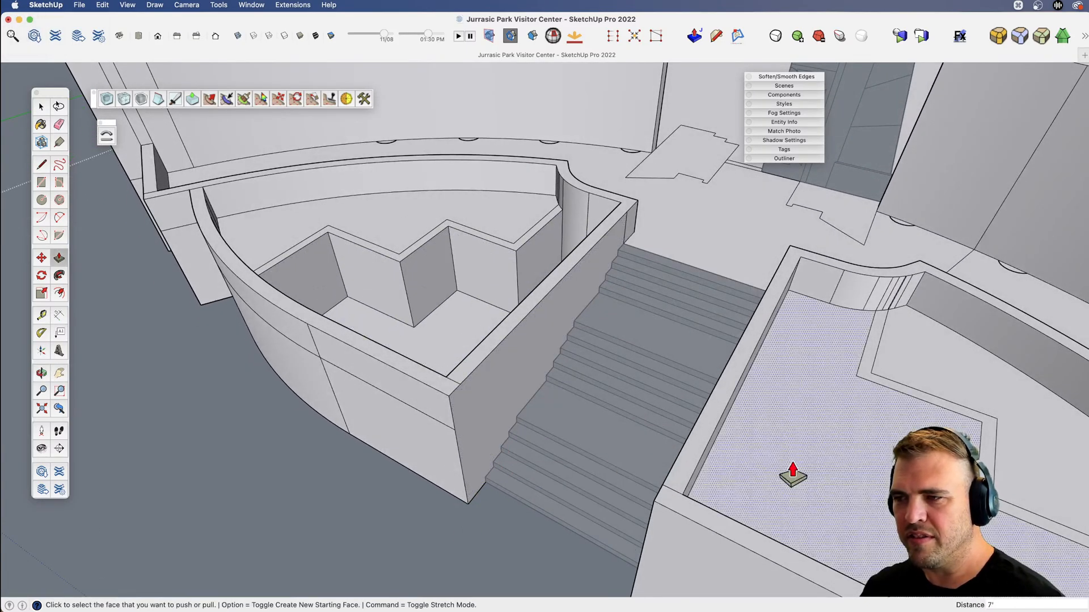
pyautogui.doubleClick(792, 469)
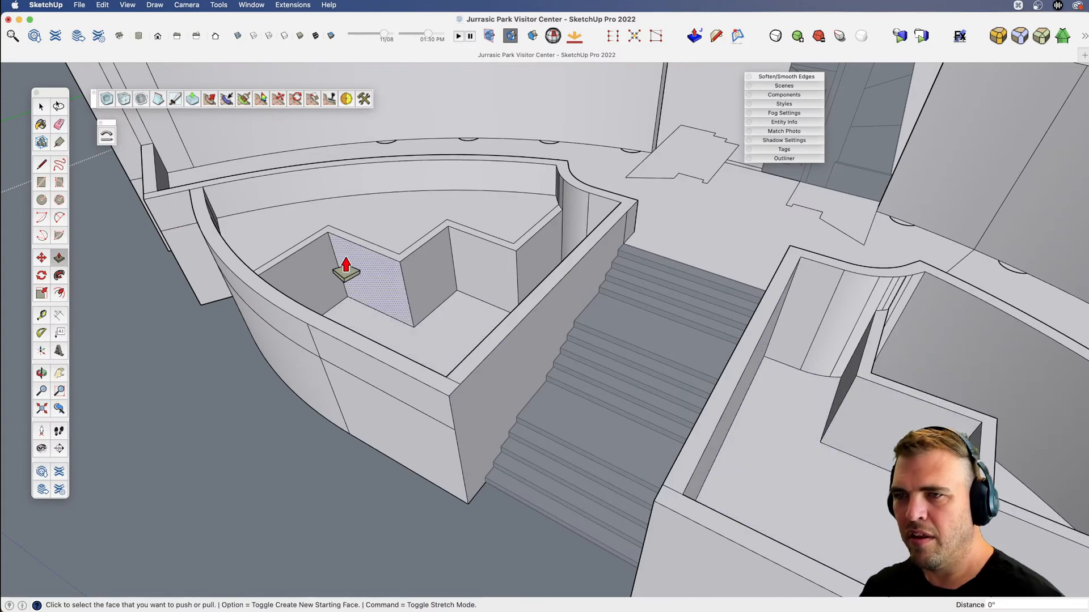
pyautogui.press('v')
pyautogui.moveTo(411, 241); pyautogui.dragTo(877, 249)
pyautogui.press('space')
pyautogui.click(887, 165)
pyautogui.press('v')
pyautogui.moveTo(601, 312); pyautogui.dragTo(381, 389)
pyautogui.press('space')
pyautogui.press('super+a')
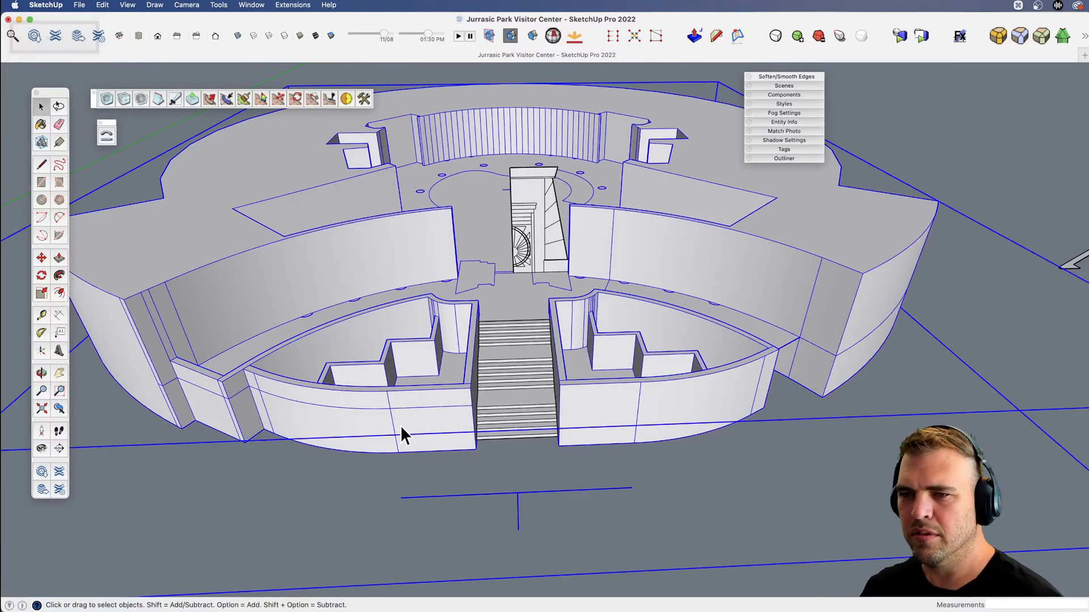
pyautogui.press('super+shift+a')
# Draw a diagonal edge between the noses of the top two stair steps, against the planter's stair-side wall.
pyautogui.scroll(3, 412, 414)
pyautogui.moveTo(414, 407); pyautogui.dragTo(570, 323, button='middle')
pyautogui.moveTo(570, 323); pyautogui.dragTo(234, 374)
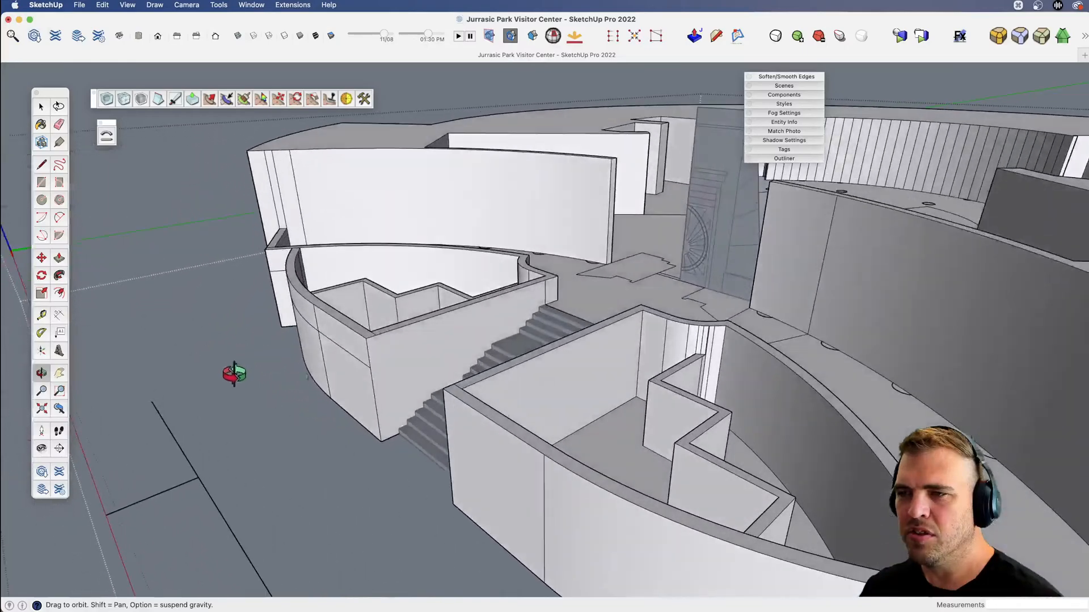
pyautogui.scroll(5, 584, 279)
pyautogui.press('x')
pyautogui.press('v')
pyautogui.moveTo(600, 298); pyautogui.dragTo(502, 329)
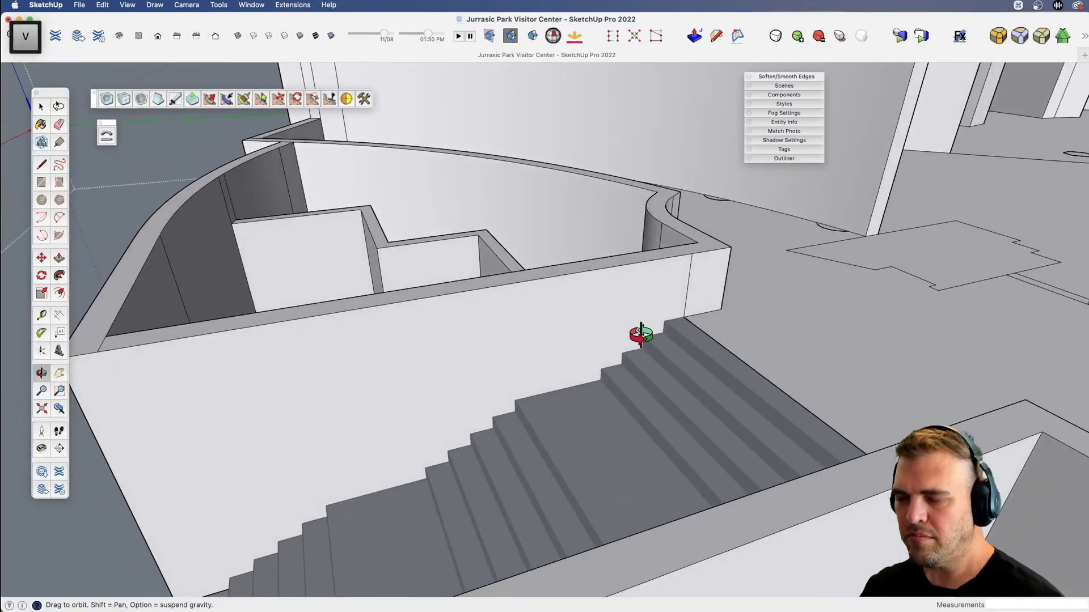
pyautogui.press('l')
pyautogui.scroll(3, 689, 295)
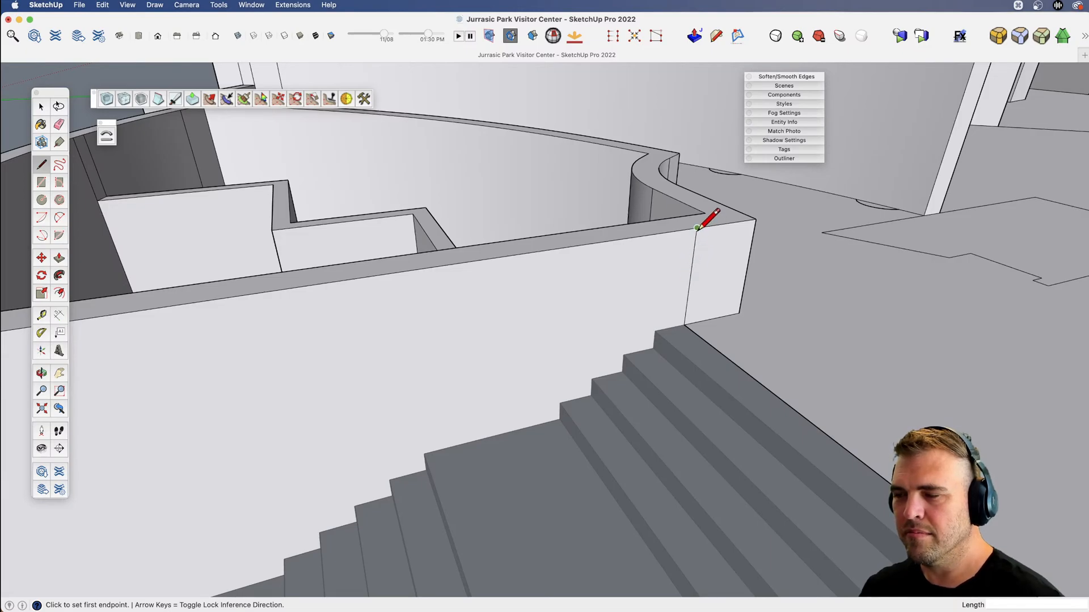
pyautogui.press('shift')
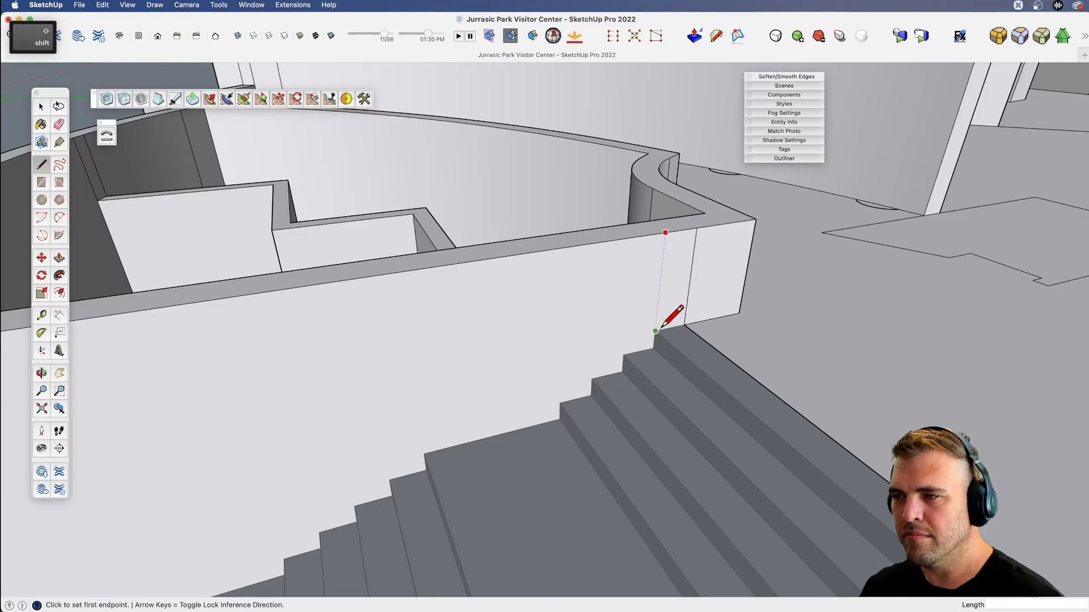
pyautogui.press('space')
pyautogui.press('l')
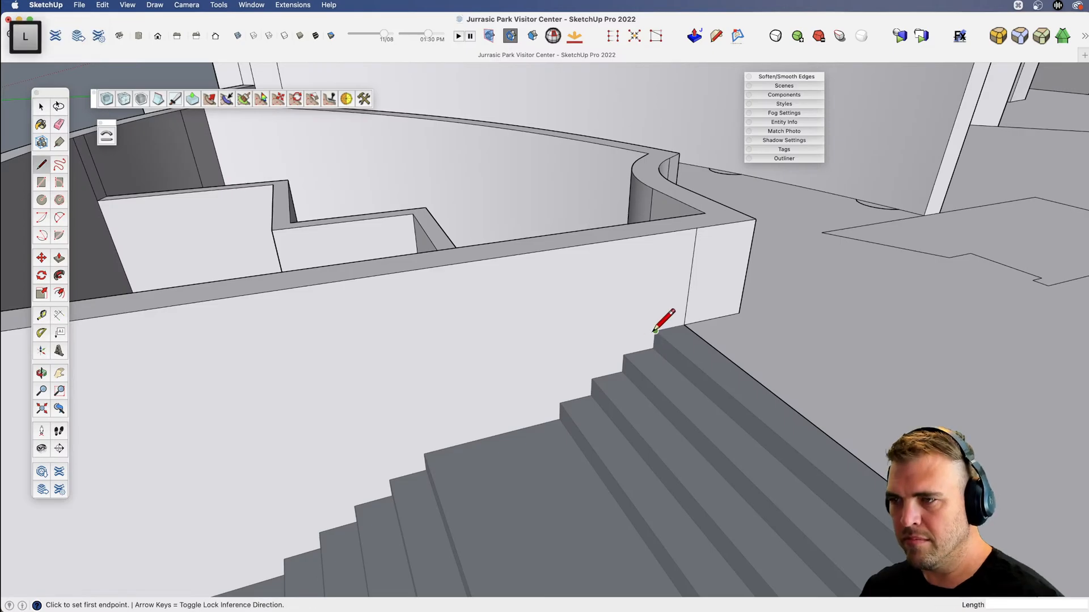
pyautogui.press('space')
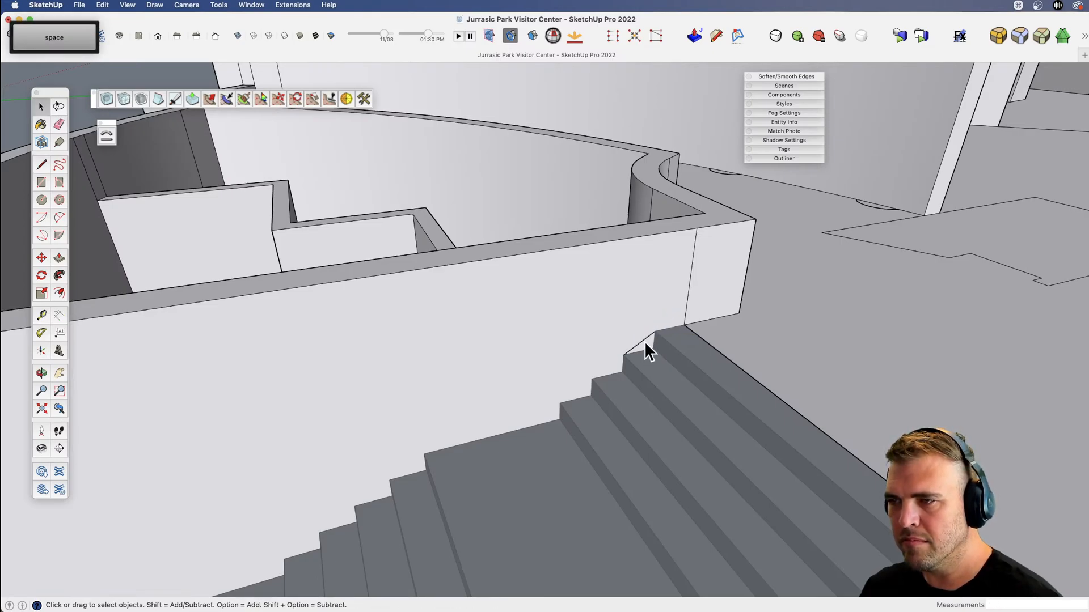
# Copy the diagonal edge 3' straight up so its upper end meets the top edge of the planter wall.
pyautogui.press('m')
pyautogui.press('alt')
pyautogui.click(655, 331)
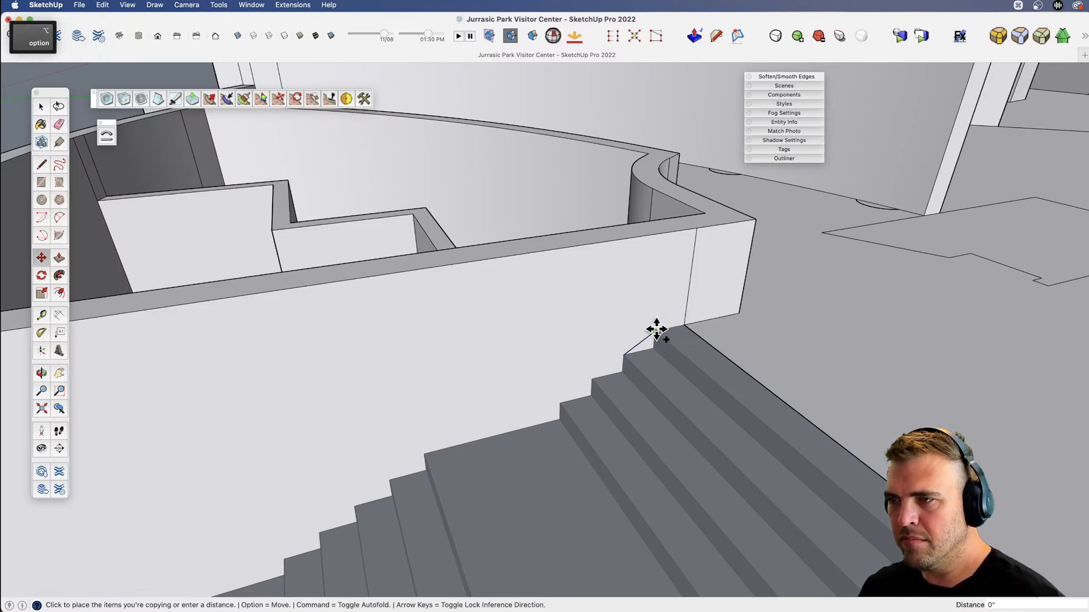
pyautogui.press('shift')
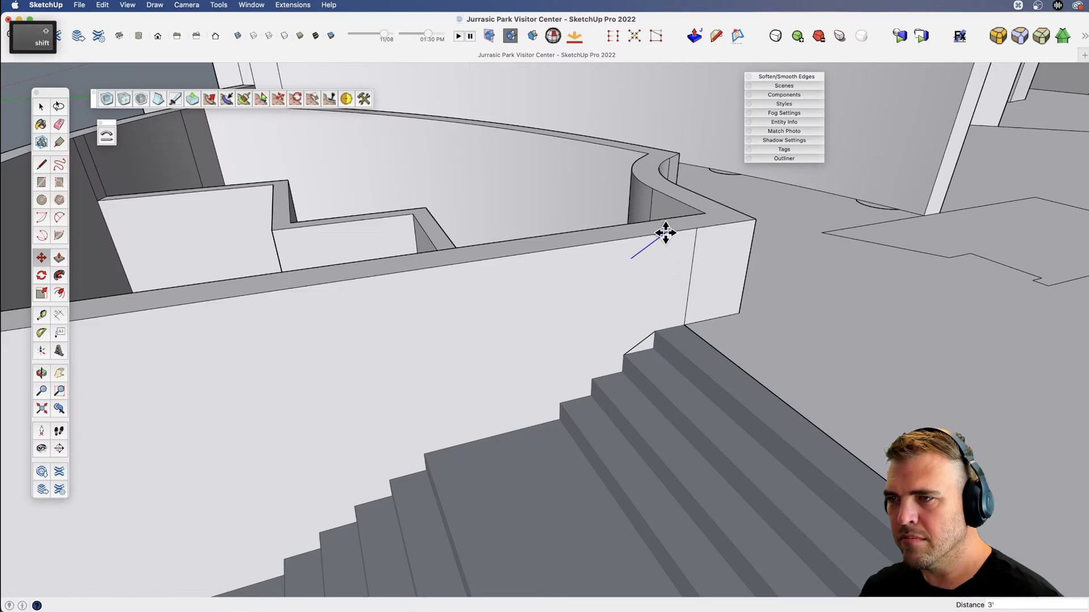
pyautogui.keyDown('shift'); pyautogui.moveTo(666, 233); pyautogui.dragTo(645, 297, button='middle'); pyautogui.keyUp('shift')
# Extend the copied diagonal down the wall face in the same direction with an edge about 5' 10" long.
pyautogui.press('l')
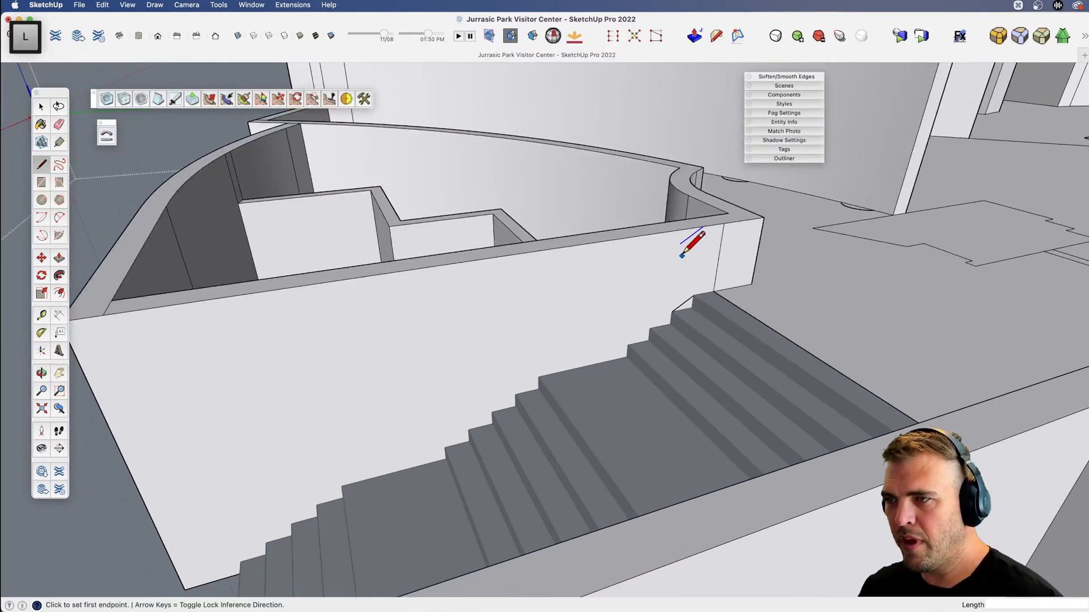
pyautogui.click(679, 244)
pyautogui.scroll(2, 678, 244)
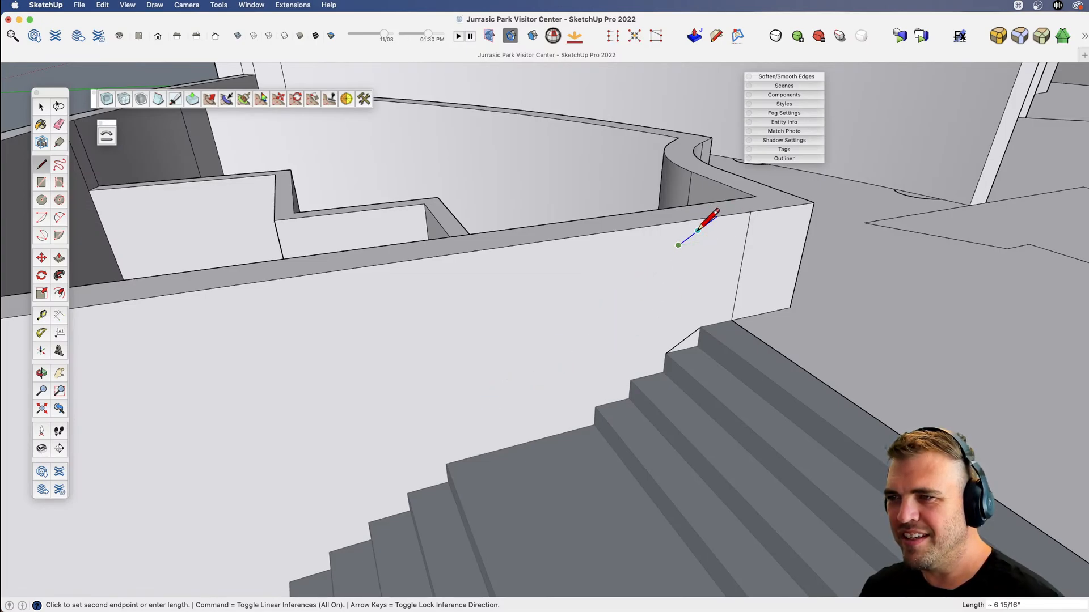
pyautogui.click(474, 398)
# Draw a vertical edge from the step nose above the upper landing to the slanted edge, and erase the overhangs and the original diagonal.
pyautogui.press('l')
pyautogui.moveTo(586, 394); pyautogui.dragTo(571, 381, button='middle')
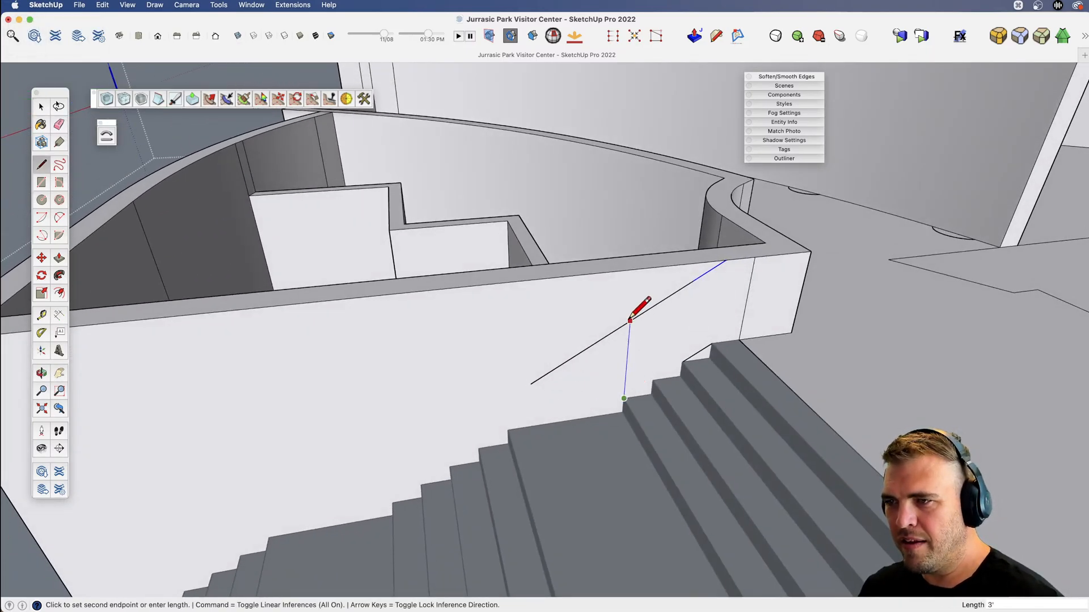
pyautogui.click(632, 295)
pyautogui.press('e')
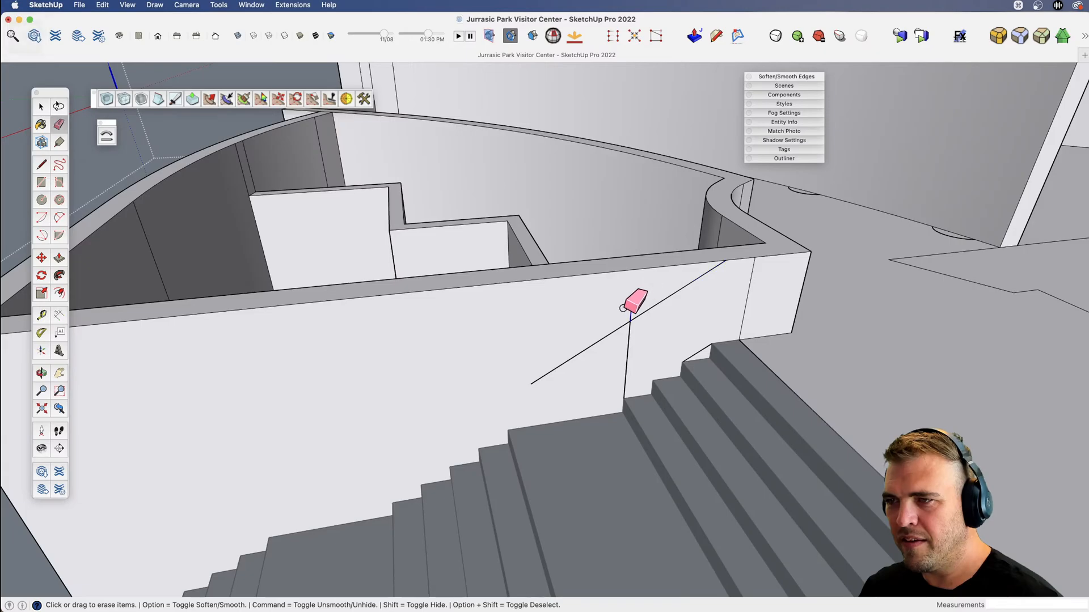
pyautogui.press('l')
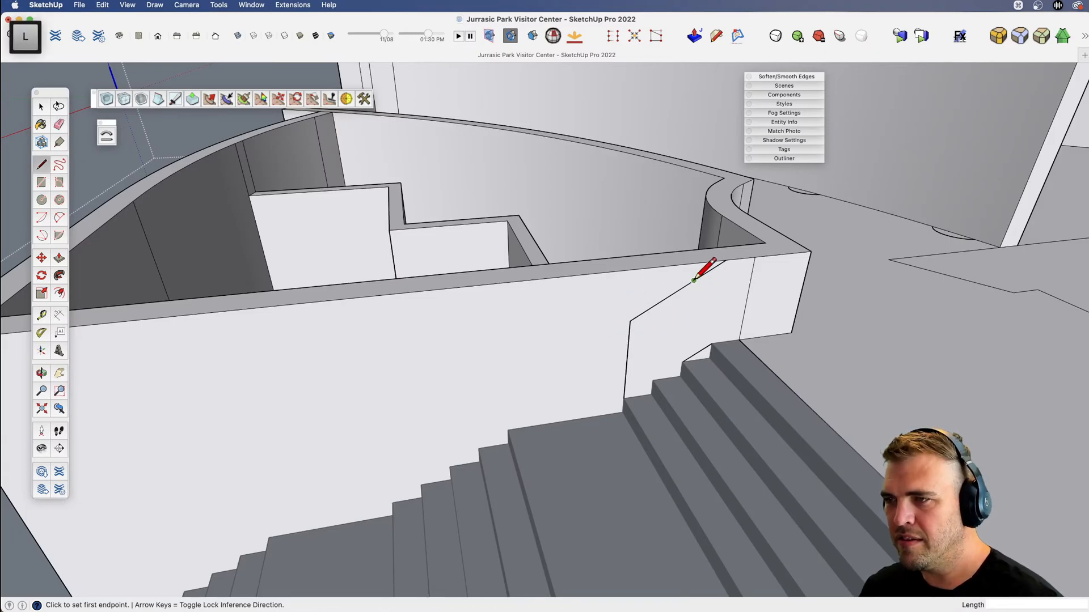
pyautogui.click(694, 280)
pyautogui.click(688, 324)
pyautogui.press('e')
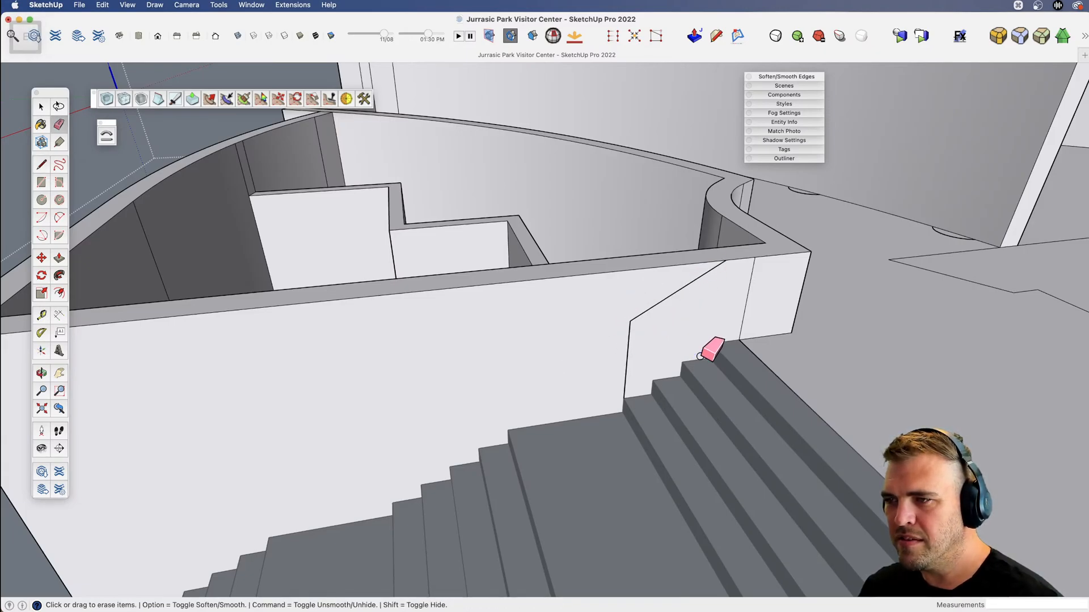
pyautogui.scroll(-3, 699, 356)
# Place a guide on the planter wall parallel to and above the upper landing's edge.
pyautogui.press('l')
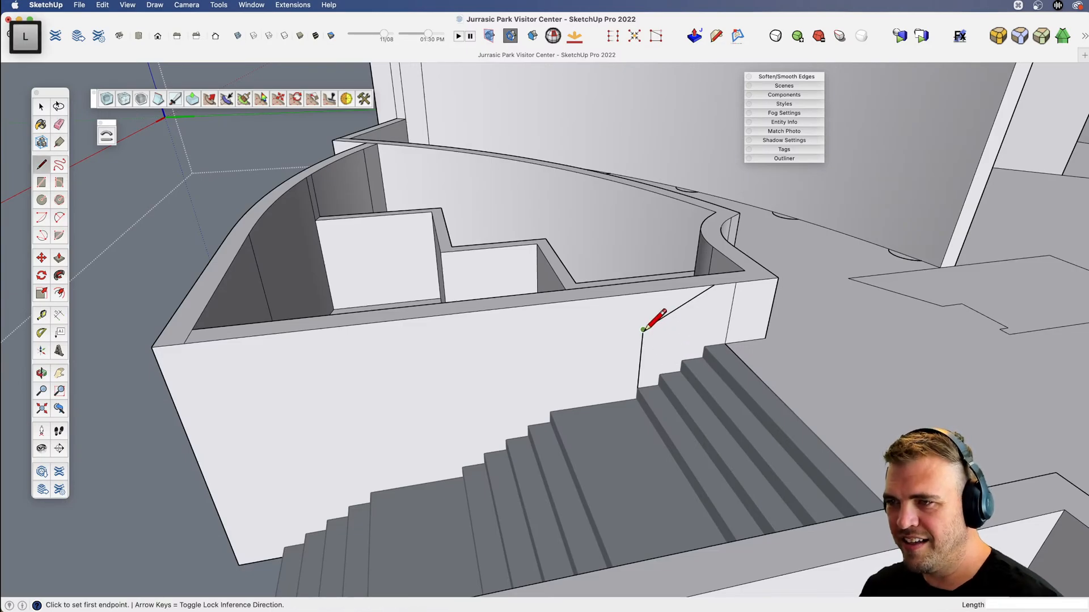
pyautogui.scroll(4, 697, 351)
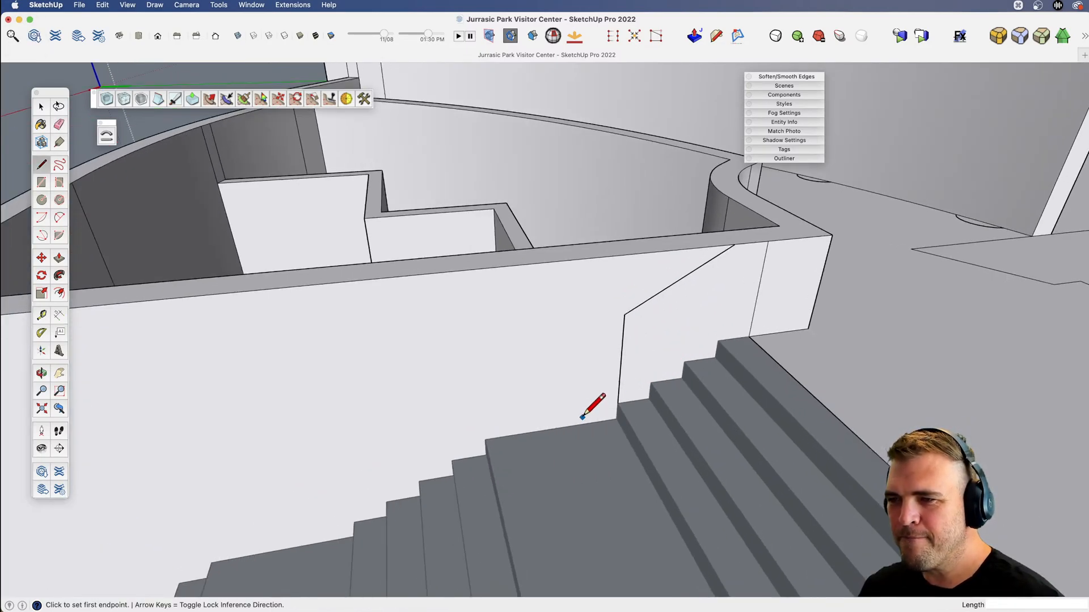
pyautogui.press('t')
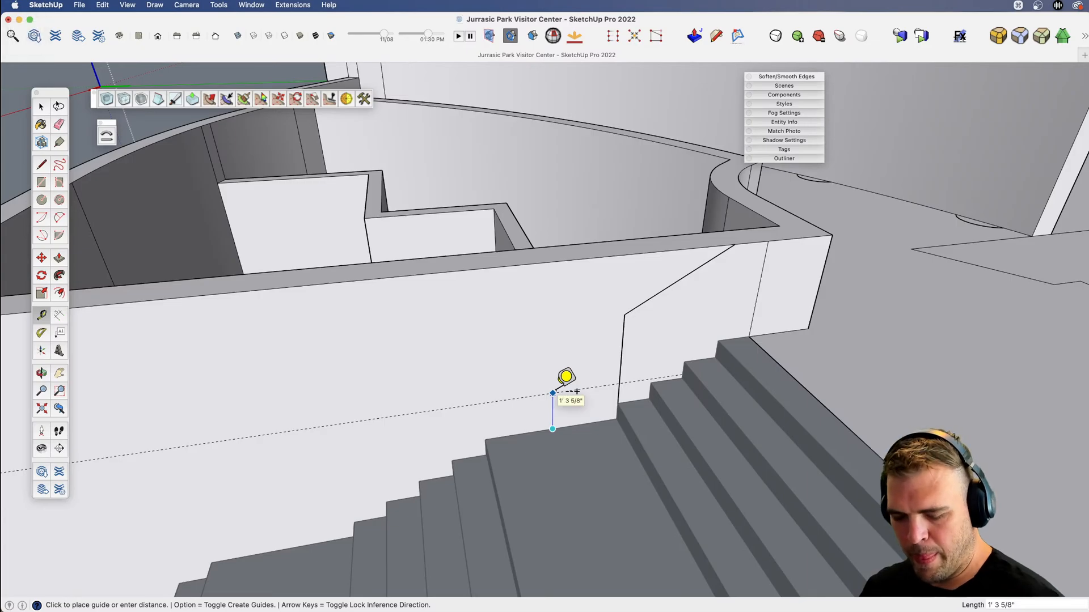
pyautogui.press('Return')
# Extend the slanted edge from the top of the vertical edge down the wall face, past the guide above the landing.
pyautogui.press('l')
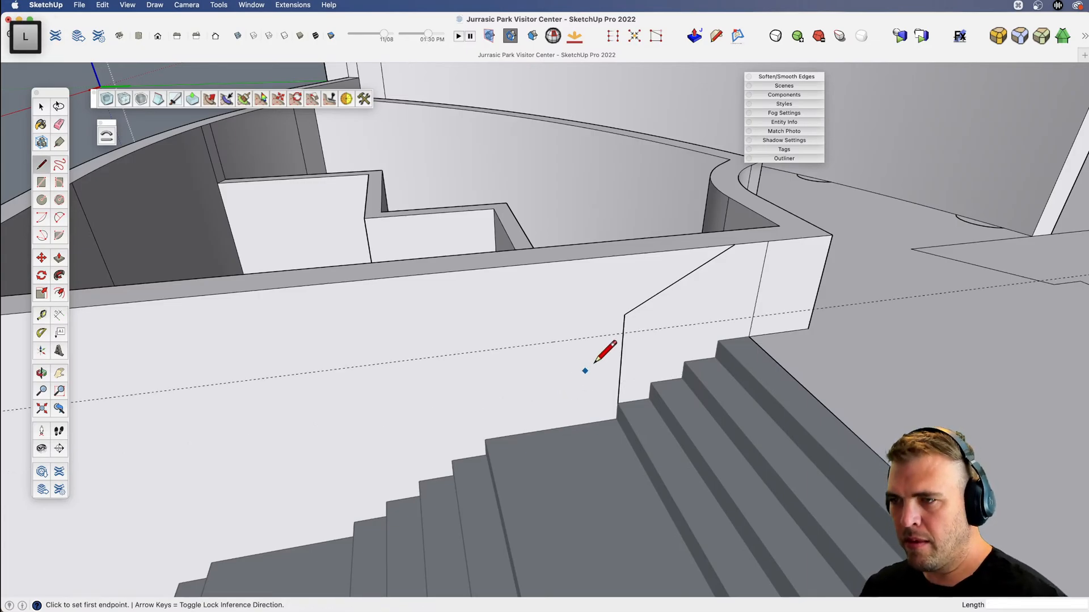
pyautogui.click(624, 315)
pyautogui.press('shift')
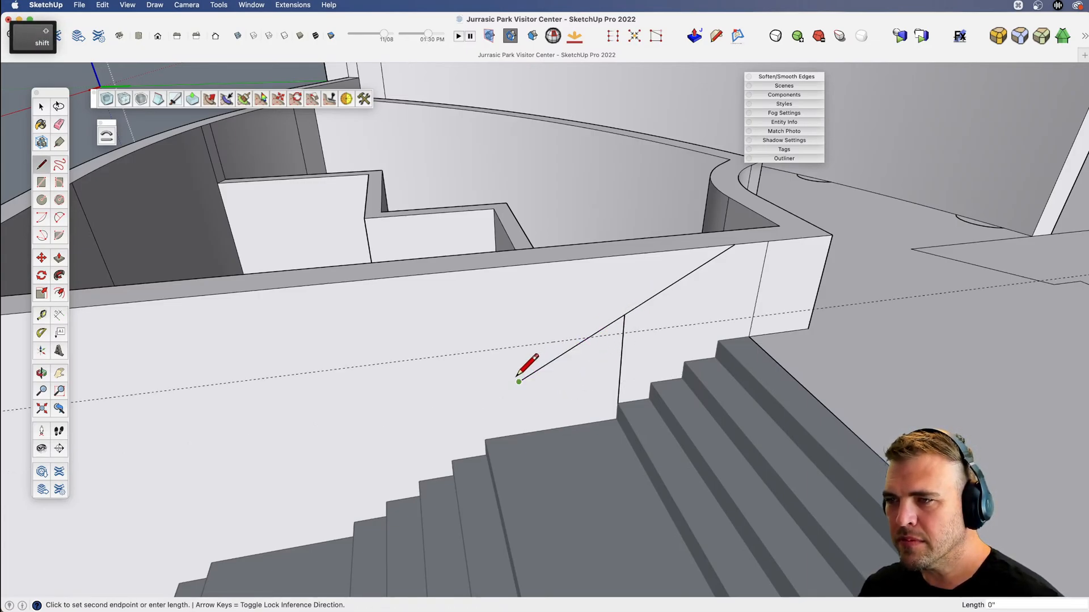
pyautogui.click(519, 381)
pyautogui.press('space')
pyautogui.press('l')
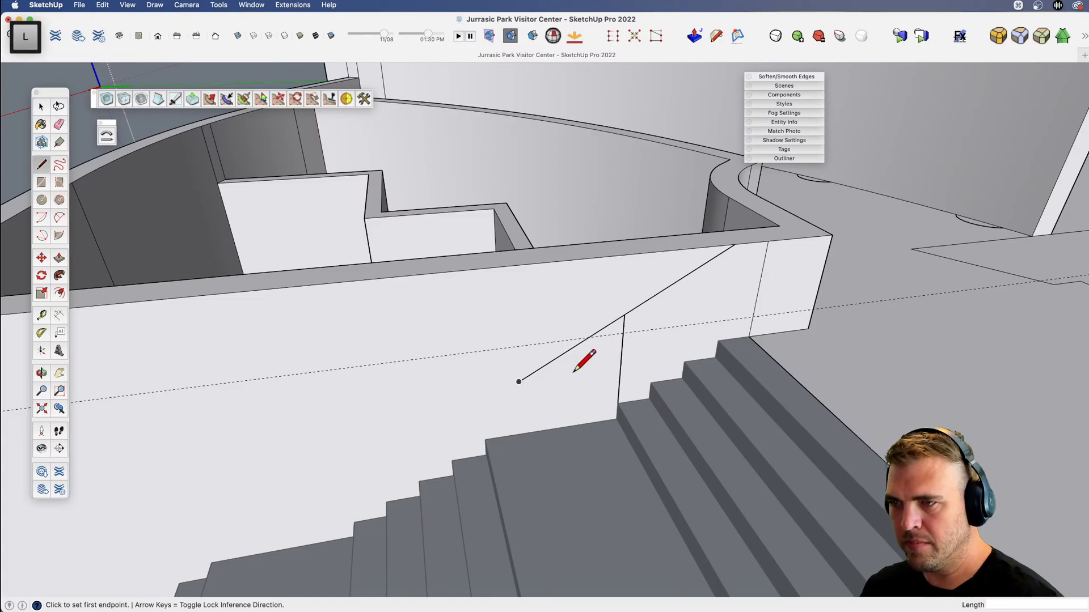
# Draw an edge along the guide from its intersection with the slanted edge, and erase the vertical edge and the slanted overhang below the guide.
pyautogui.click(588, 337)
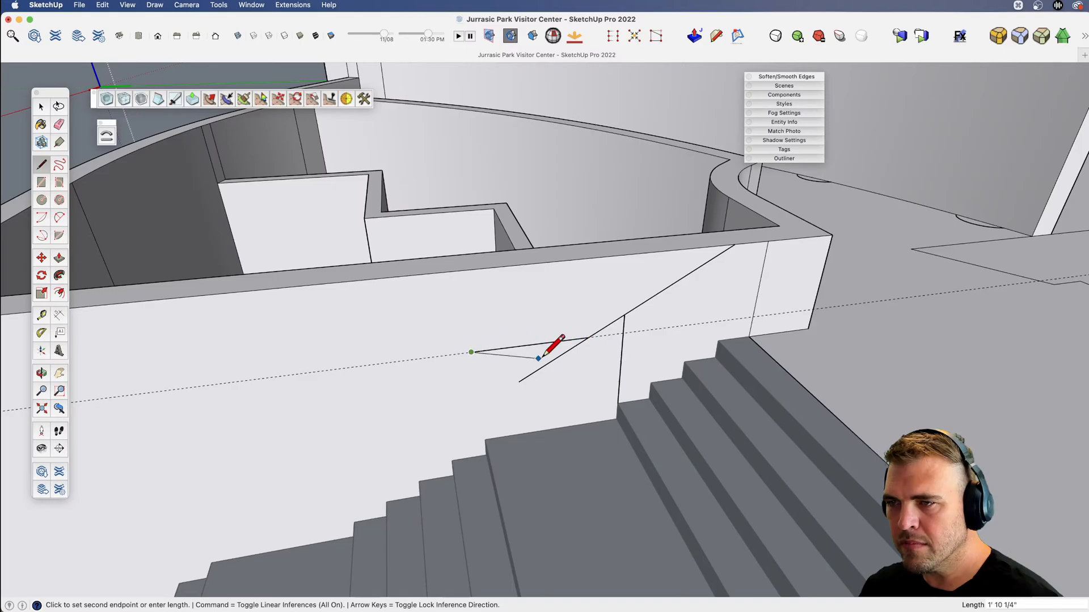
pyautogui.press('e')
pyautogui.moveTo(625, 357); pyautogui.dragTo(672, 341)
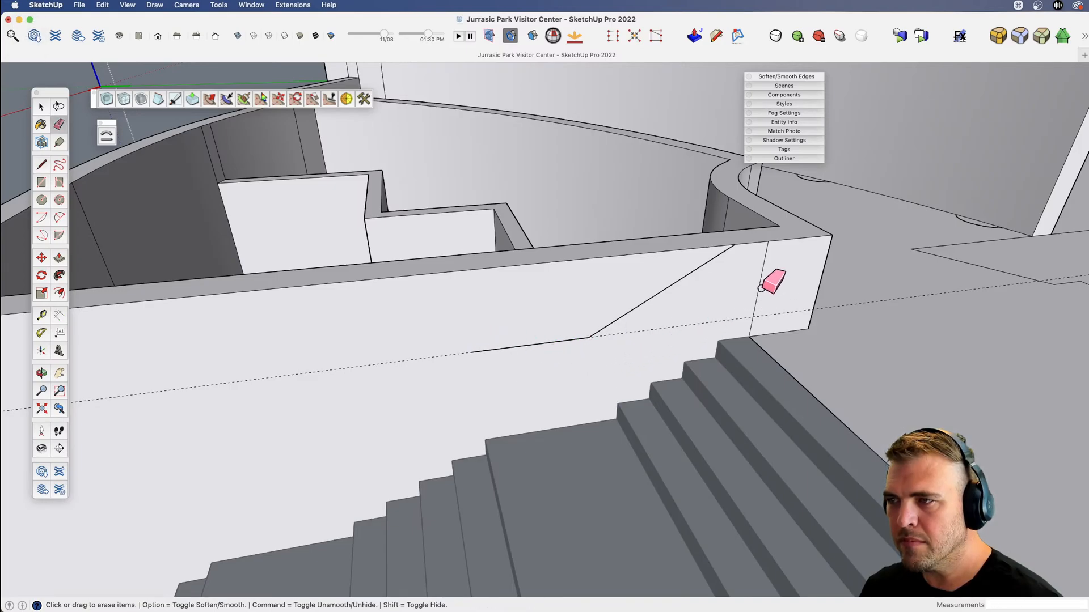
# Extend the edge along the guide until it ends directly above the nose of the first step below the upper landing.
pyautogui.scroll(-5, 699, 345)
pyautogui.press('v')
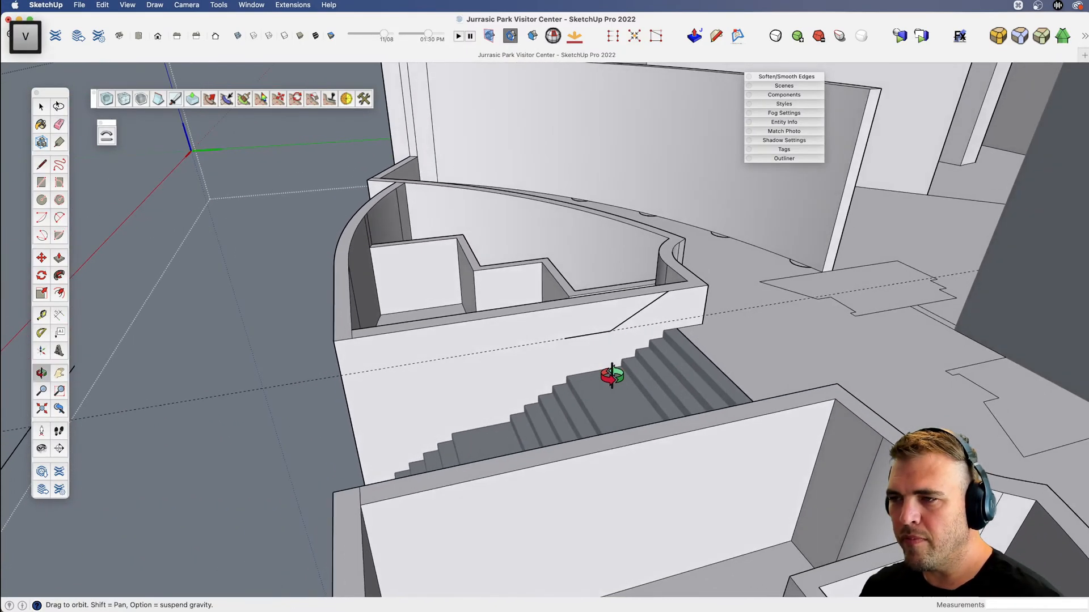
pyautogui.scroll(5, 617, 331)
pyautogui.press('space')
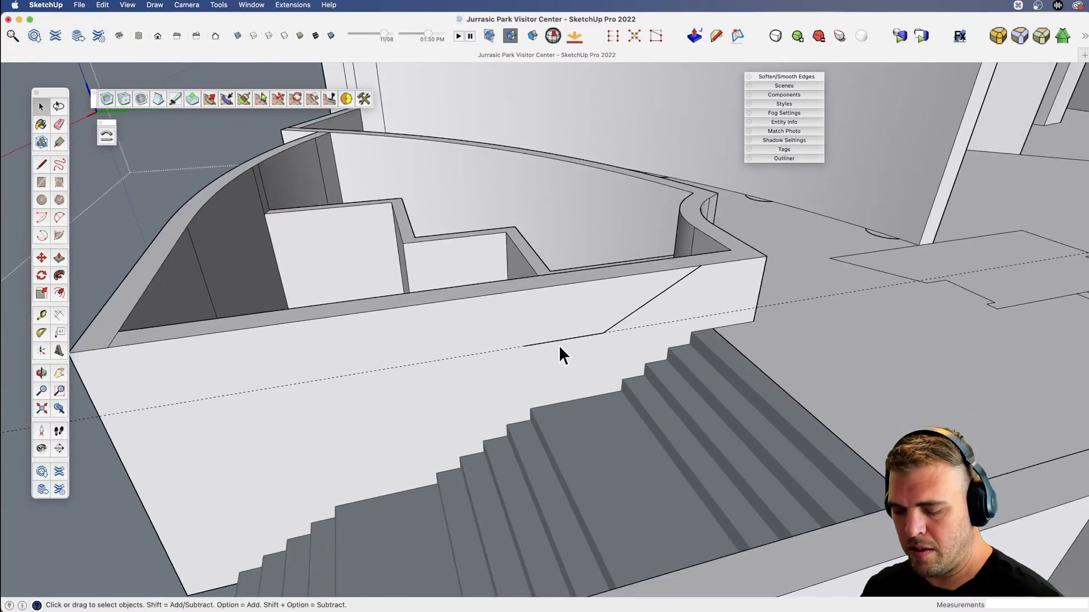
pyautogui.press('l')
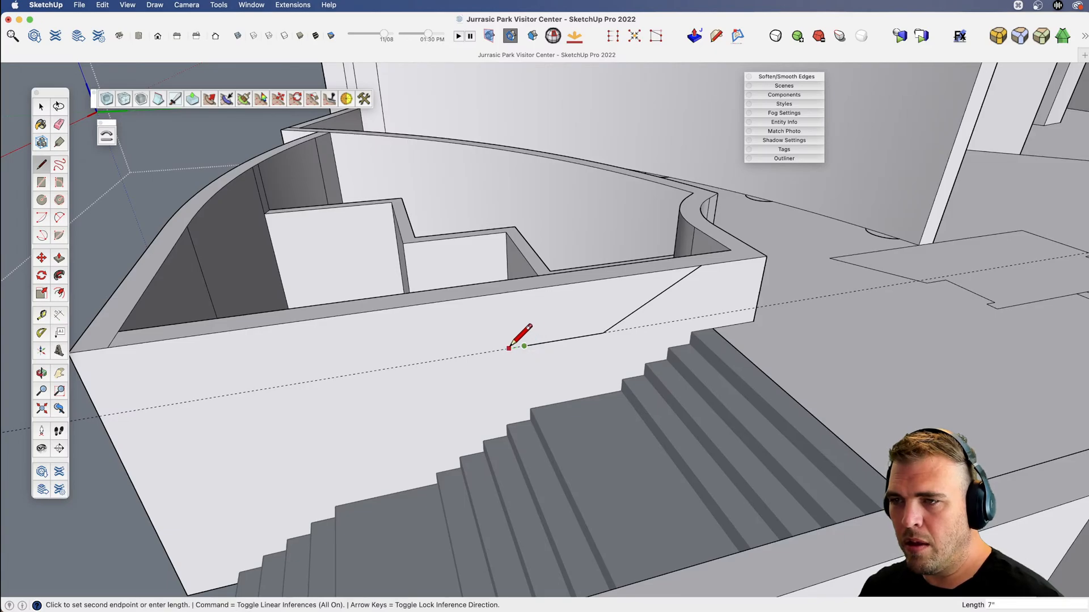
pyautogui.press('shift')
pyautogui.keyDown('shift'); pyautogui.click(507, 424); pyautogui.keyUp('shift')
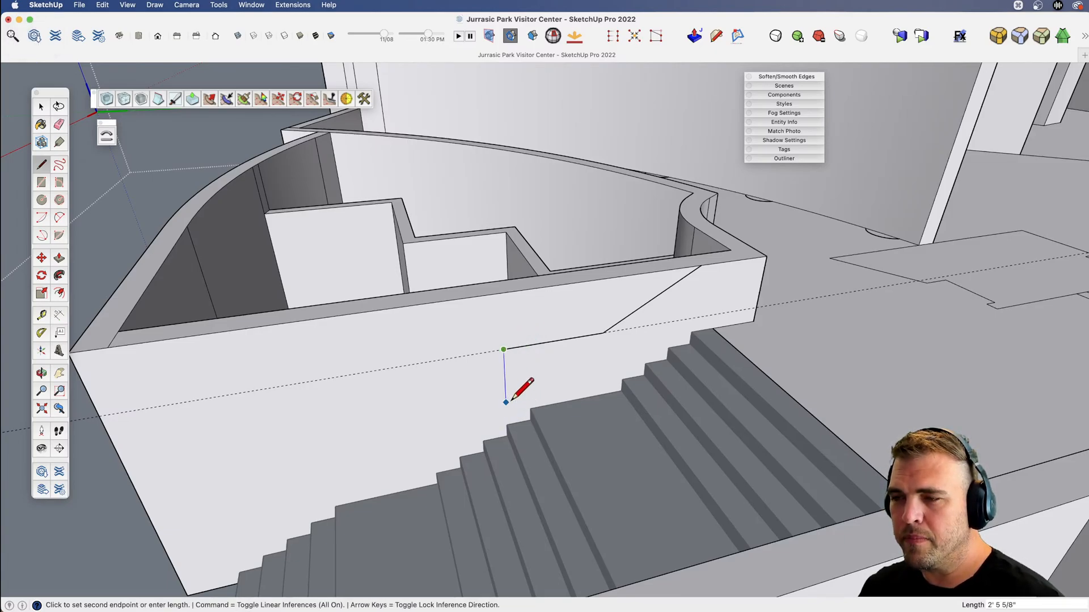
pyautogui.press('l')
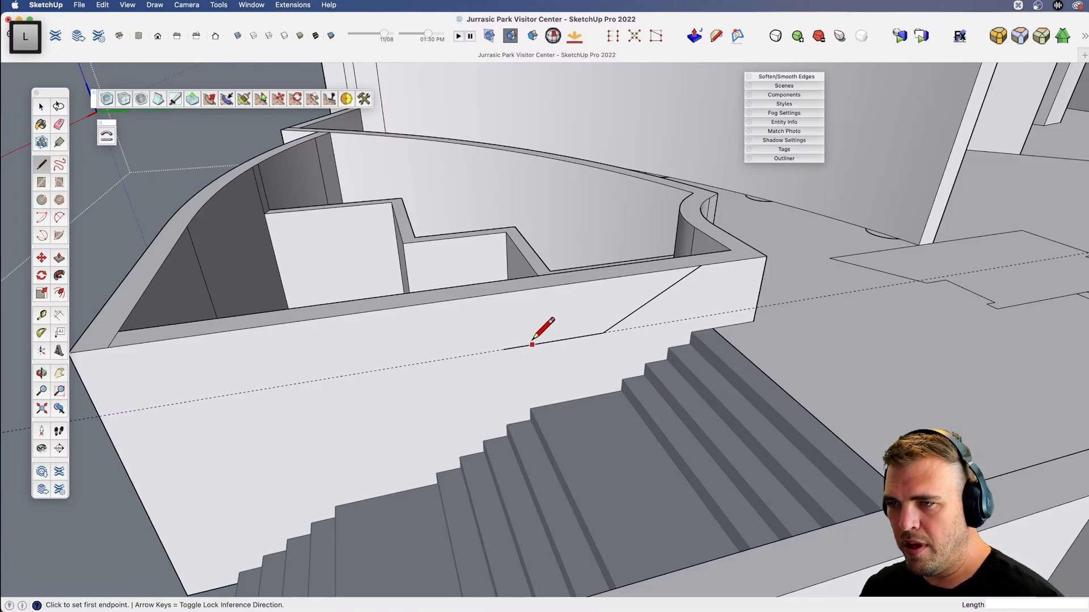
pyautogui.press('e')
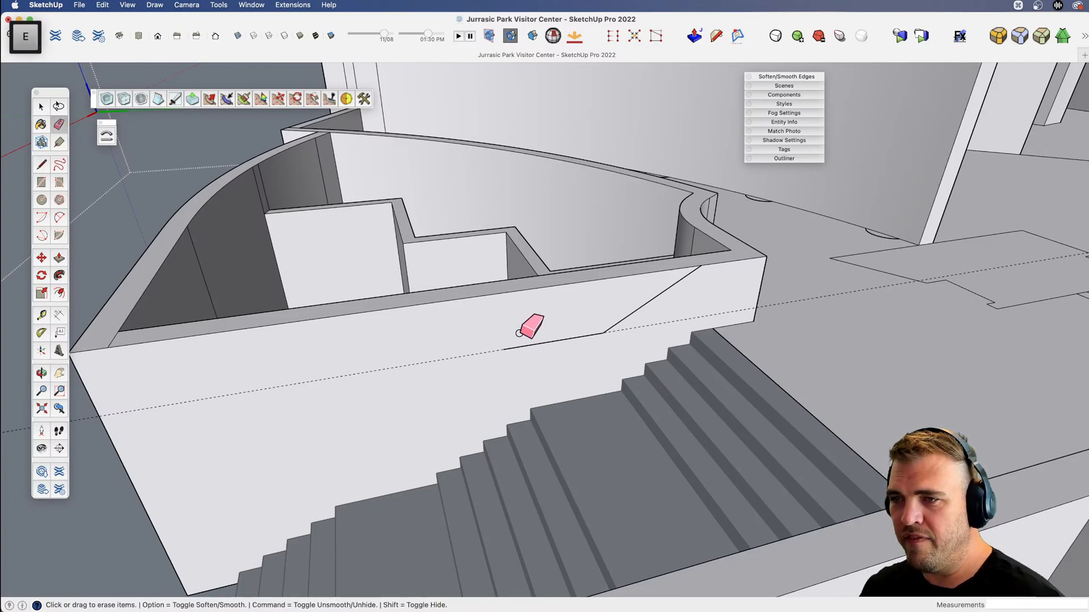
# Copy the slanted edge and the edge along the guide down the wall face, using the slanted edge's upper endpoint as the base point.
pyautogui.press('space')
pyautogui.keyDown('shift'); pyautogui.click(604, 331); pyautogui.keyUp('shift')
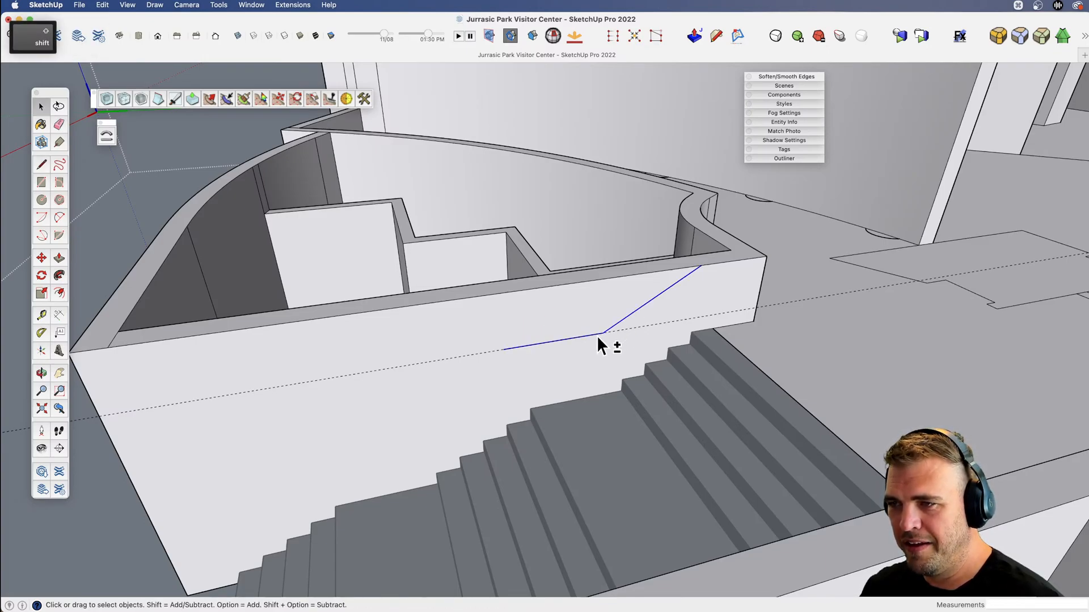
pyautogui.press('m')
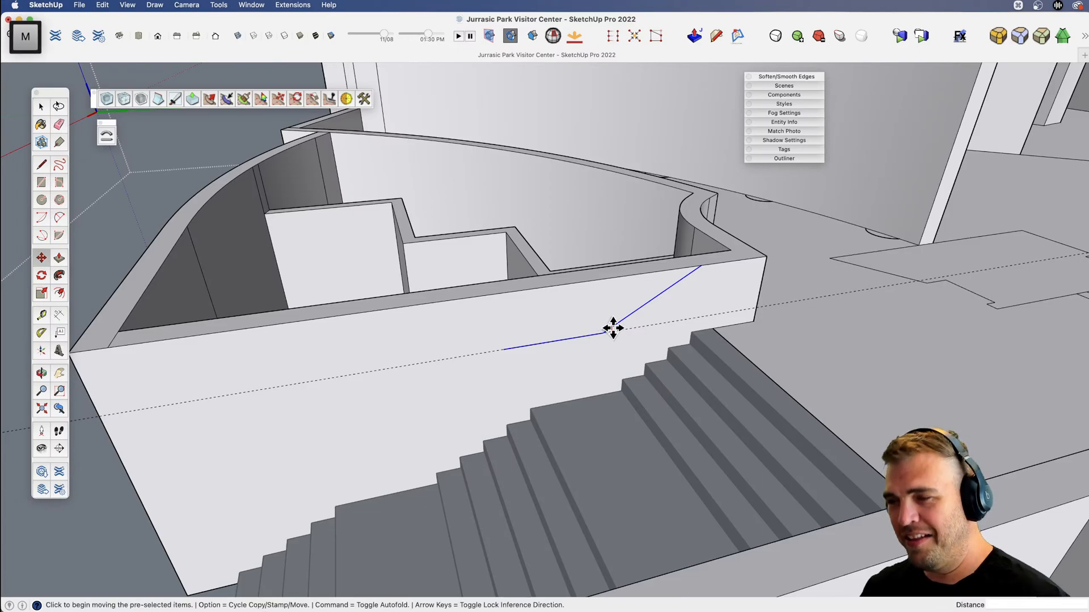
pyautogui.press('alt')
pyautogui.click(702, 265)
pyautogui.scroll(-2, 702, 265)
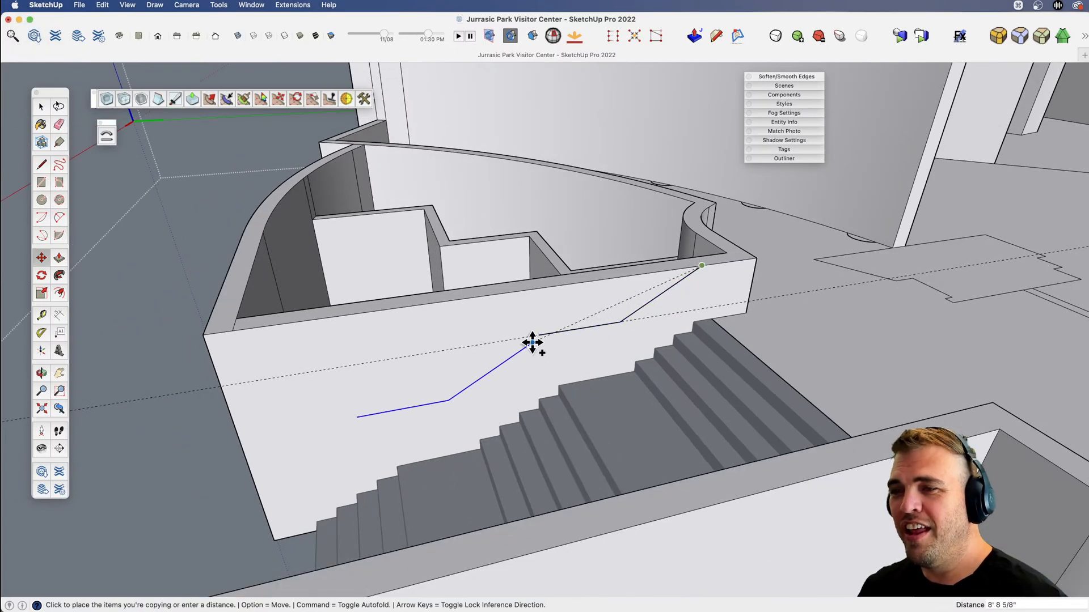
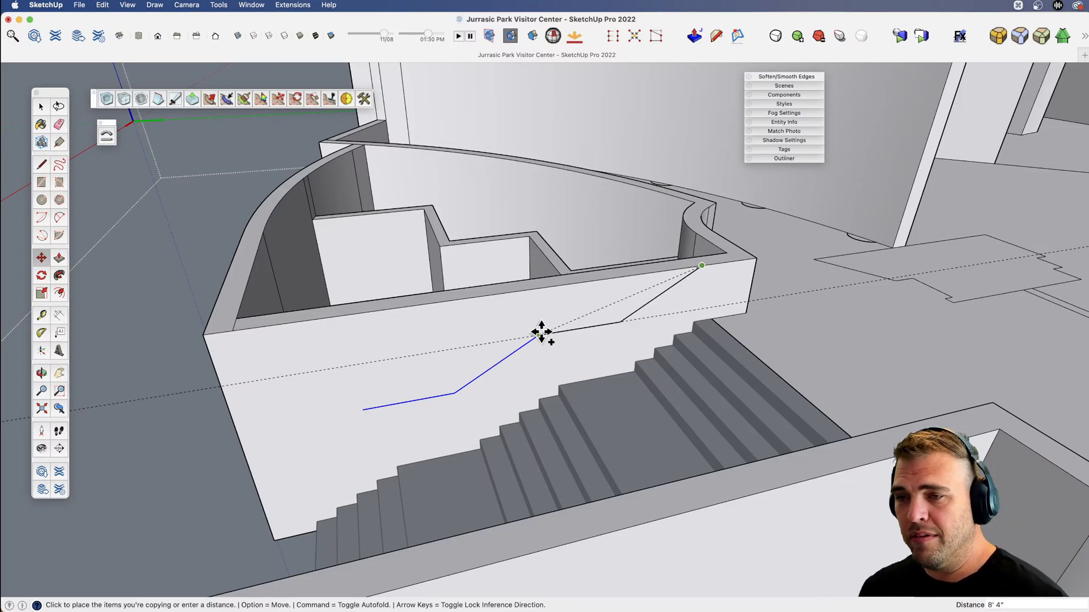
# Place the copied profile edges at the free end of the level edge and multiply the copy 2x down the wall.
pyautogui.click(538, 333)
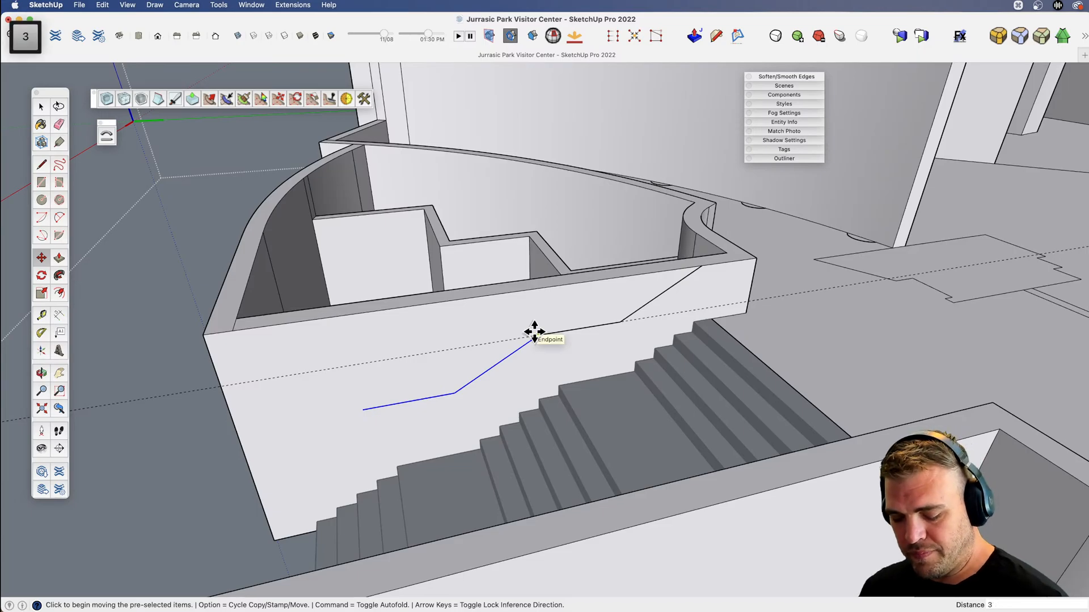
pyautogui.write('2x')
pyautogui.press('Return')
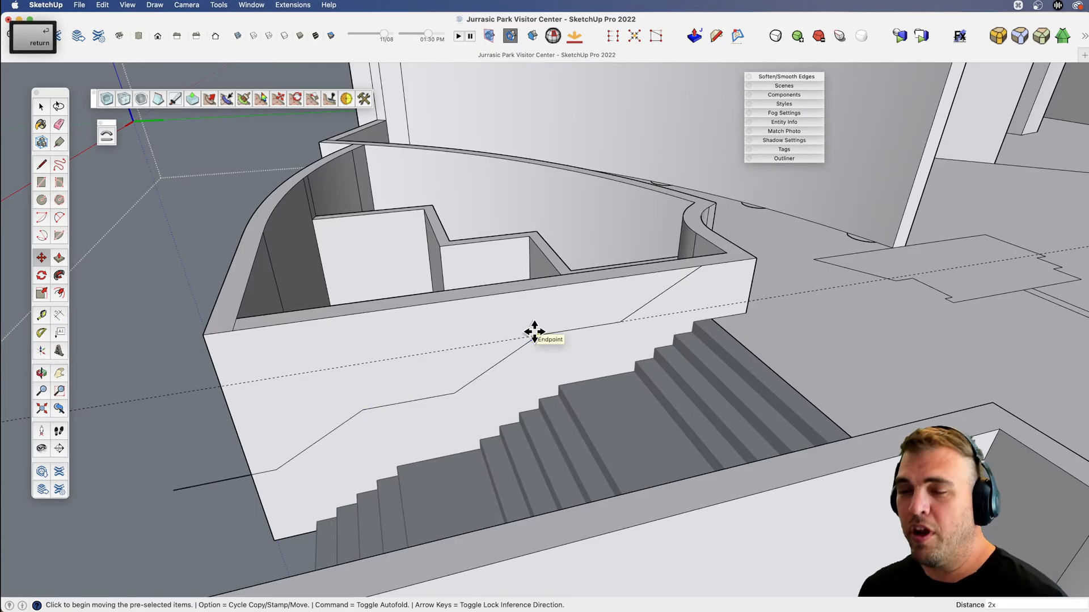
# Erase the piece of the last level edge that overhangs beyond the wall's lower end.
pyautogui.press('h')
pyautogui.moveTo(373, 423); pyautogui.dragTo(492, 378)
pyautogui.press('e')
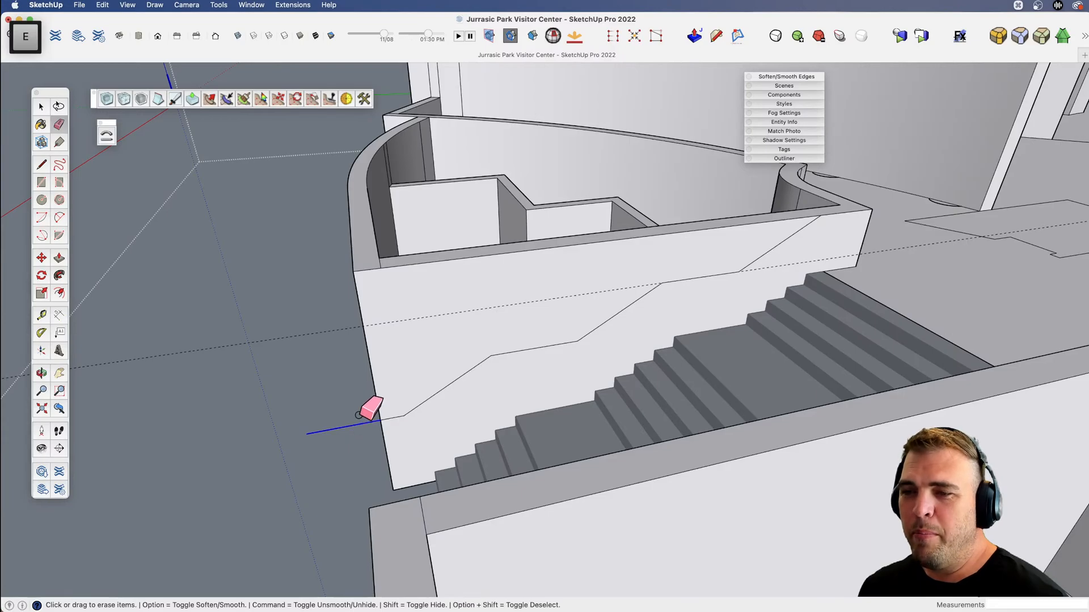
pyautogui.click(358, 427)
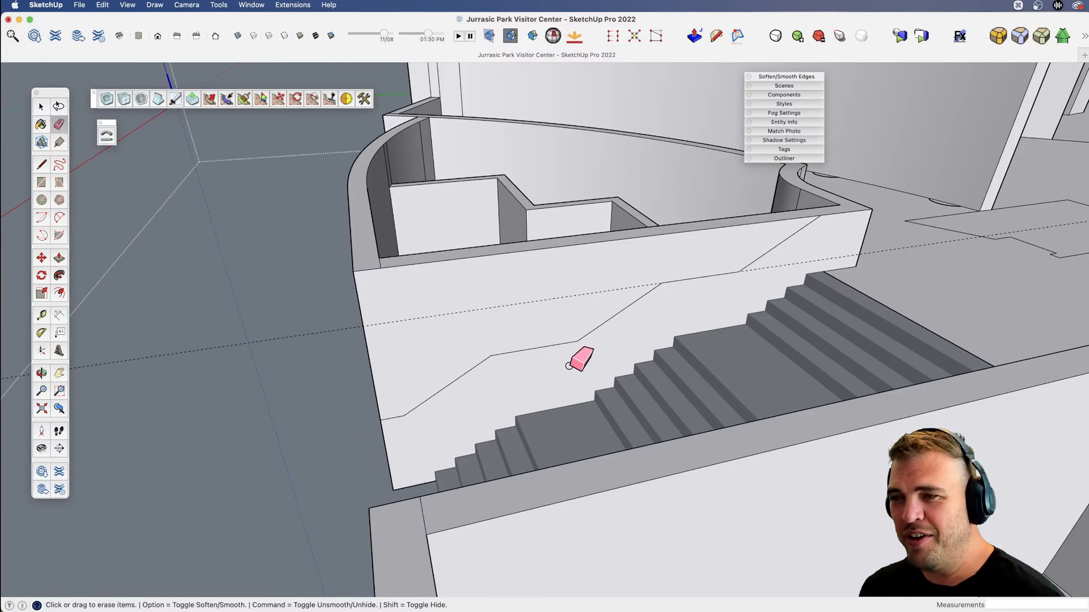
# Erase the dashed guide line crossing the stair-side wall.
pyautogui.press('h')
pyautogui.moveTo(608, 344)
pyautogui.mouseDown()
pyautogui.moveTo(462, 345)
pyautogui.moveTo(571, 313)
pyautogui.moveTo(669, 340)
pyautogui.mouseUp()
pyautogui.press('v')
pyautogui.press('e')
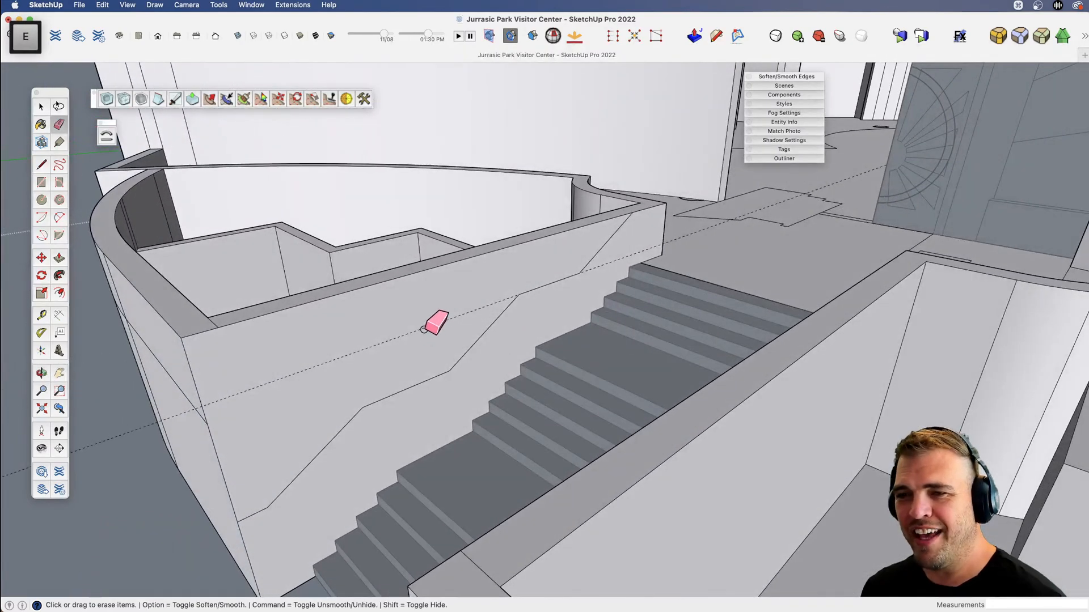
pyautogui.scroll(-4, 479, 342)
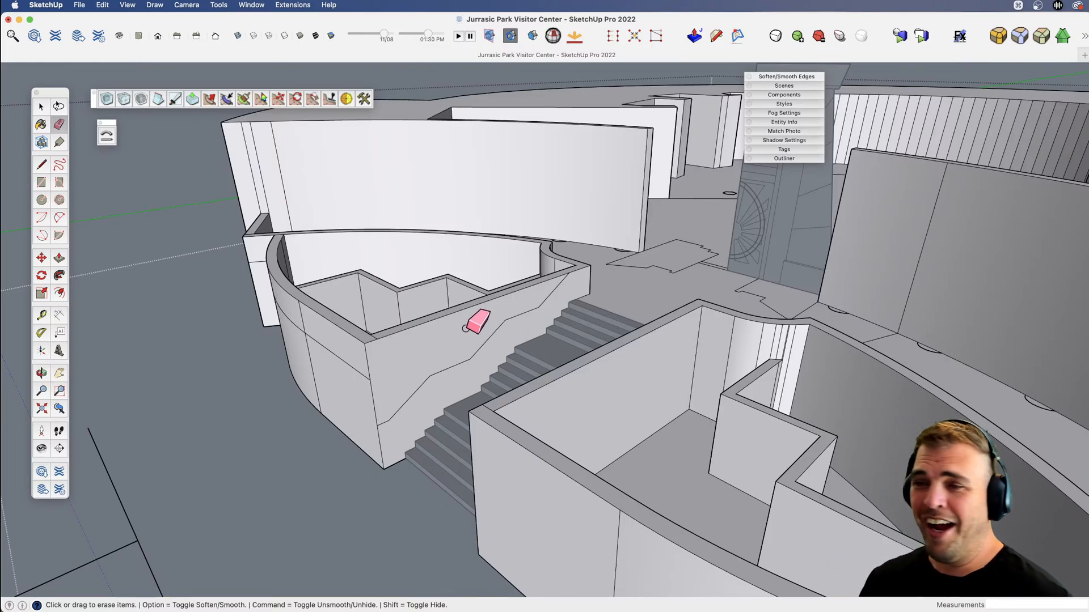
# Copy the wall face above the sloped profile straight across the stairs onto the opposite planter wall.
pyautogui.scroll(3, 465, 327)
pyautogui.press('b')
pyautogui.press('space')
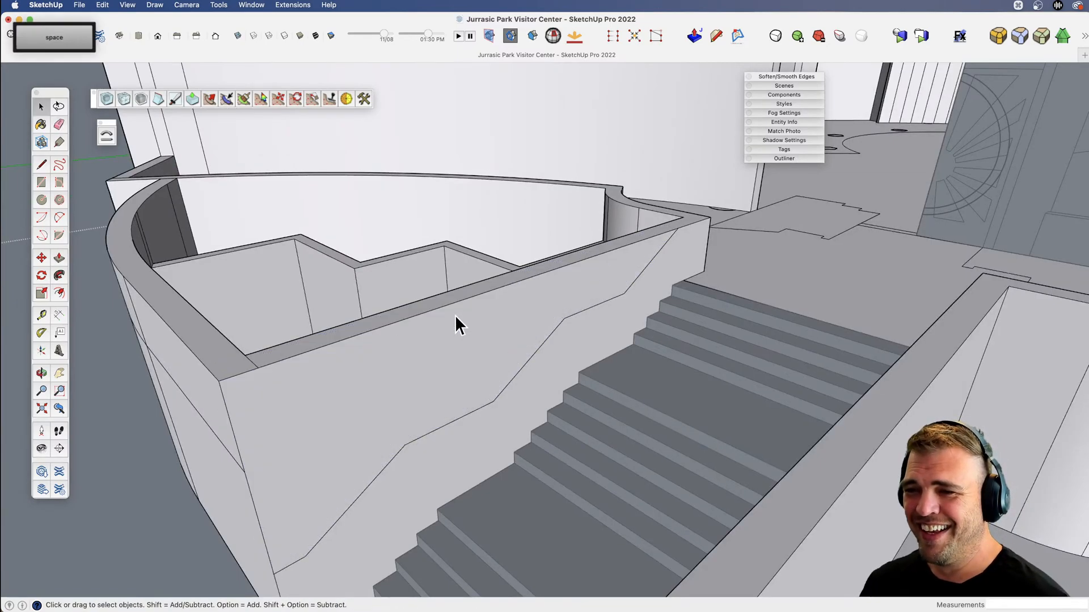
pyautogui.click(455, 317)
pyautogui.scroll(-4, 458, 326)
pyautogui.moveTo(460, 332); pyautogui.dragTo(506, 389, button='middle')
pyautogui.press('m')
pyautogui.press('alt')
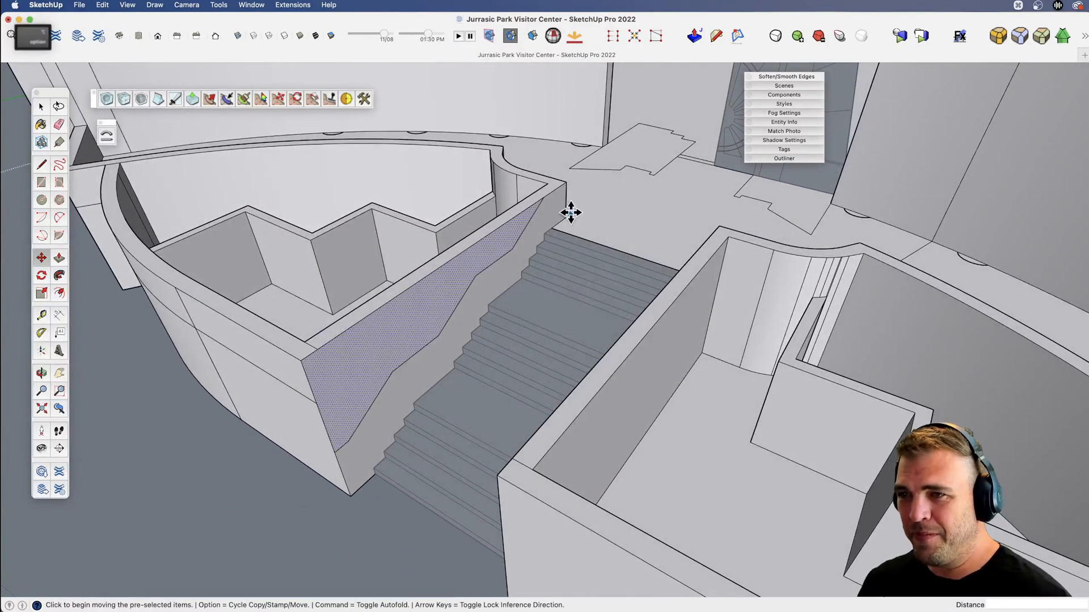
pyautogui.click(544, 197)
pyautogui.press('shift')
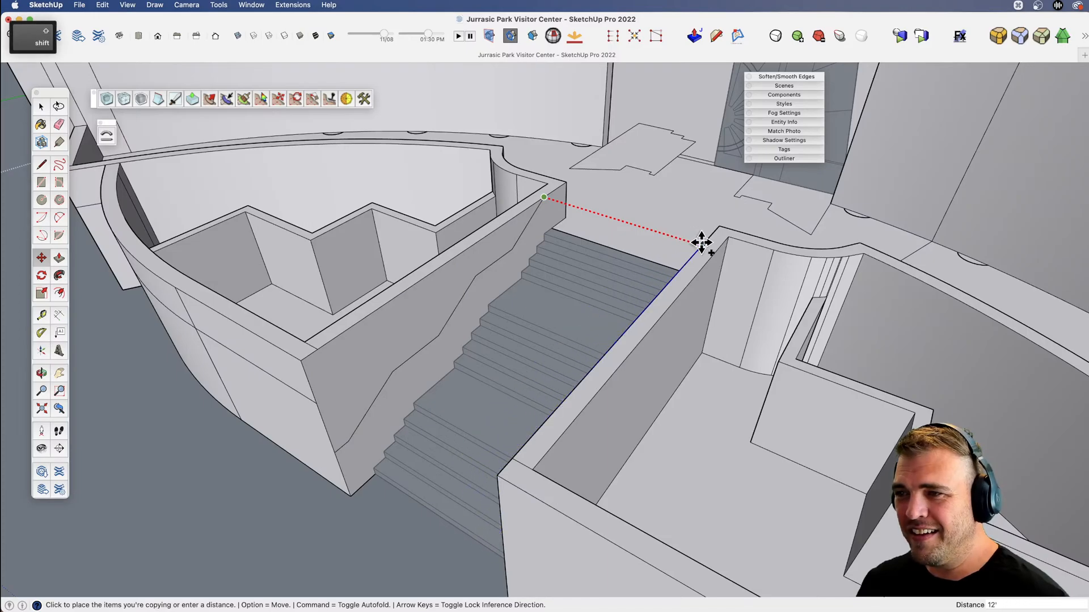
# Push the face above the profile 1' through the original stair-side wall and erase the leftover top edge.
pyautogui.write('1')
pyautogui.press('Return')
pyautogui.press('p')
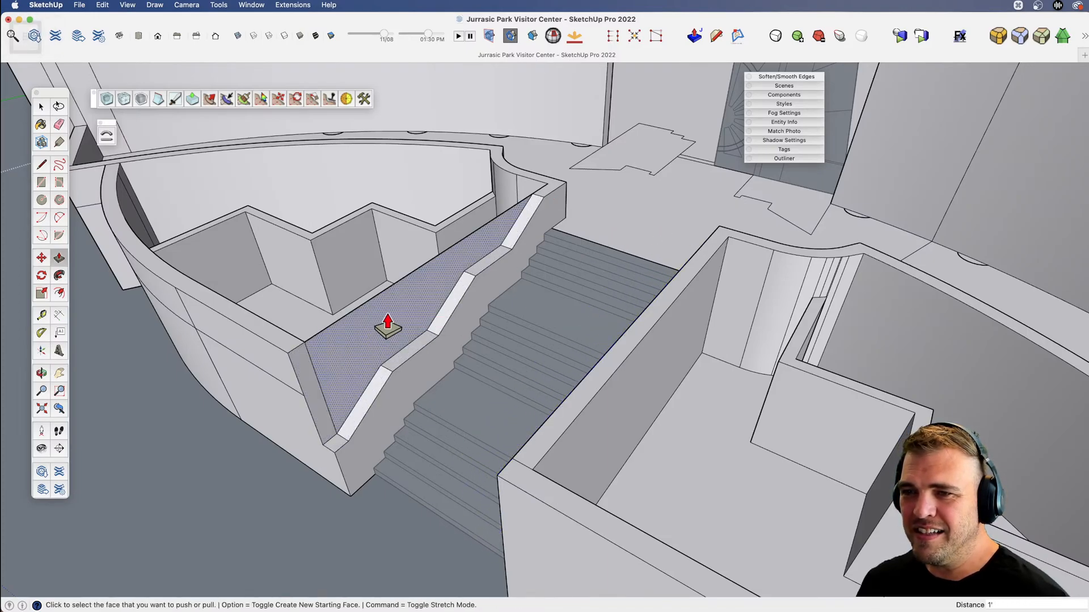
pyautogui.press('e')
pyautogui.click(420, 267)
# Clear the area above the copied profile on the opposite stair-side wall by erasing its leftover edge and face.
pyautogui.scroll(-3, 432, 301)
pyautogui.press('v')
pyautogui.moveTo(497, 313)
pyautogui.mouseDown(button='middle')
pyautogui.moveTo(476, 296)
pyautogui.moveTo(717, 345)
pyautogui.mouseUp(button='middle')
pyautogui.press('e')
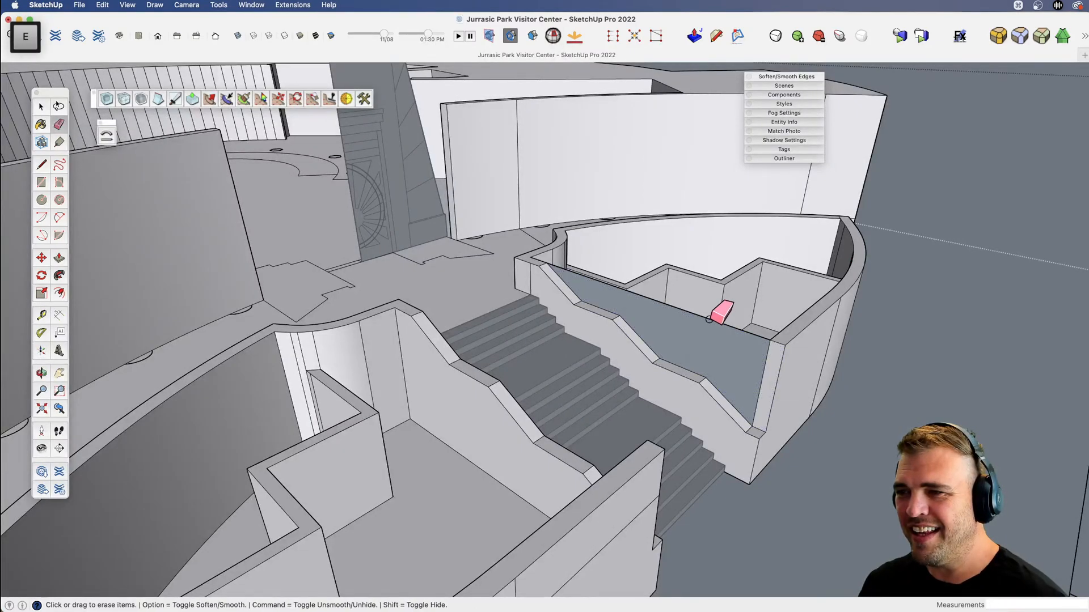
# Lower the top of the original planter's curved outer wall by 3'.
pyautogui.press('v')
pyautogui.moveTo(712, 309); pyautogui.dragTo(550, 304)
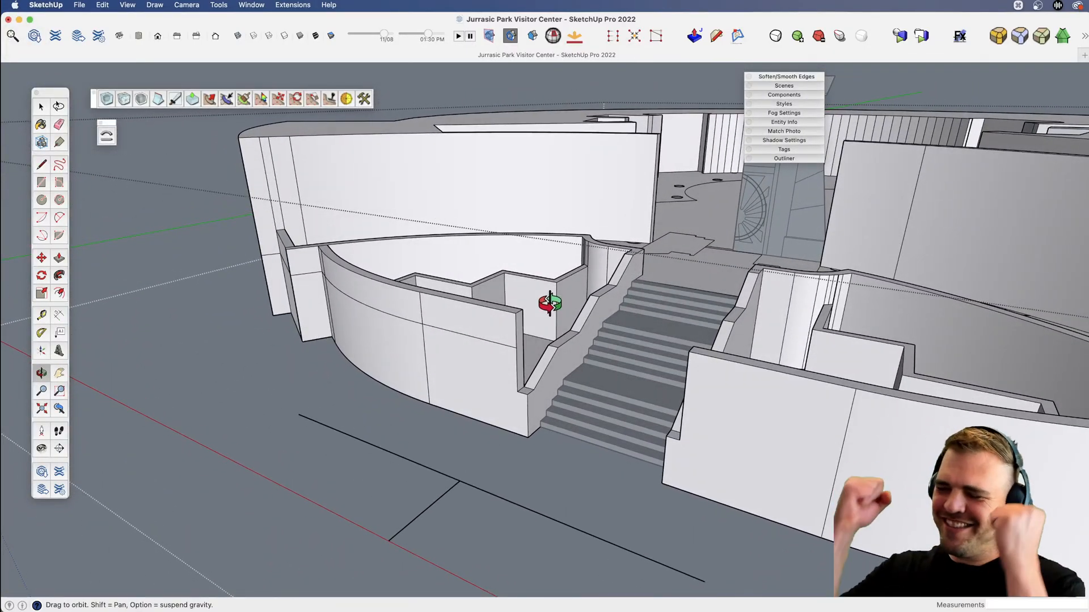
pyautogui.scroll(8, 525, 306)
pyautogui.press('v')
pyautogui.moveTo(525, 307); pyautogui.dragTo(445, 353)
pyautogui.press('p')
pyautogui.click(470, 320)
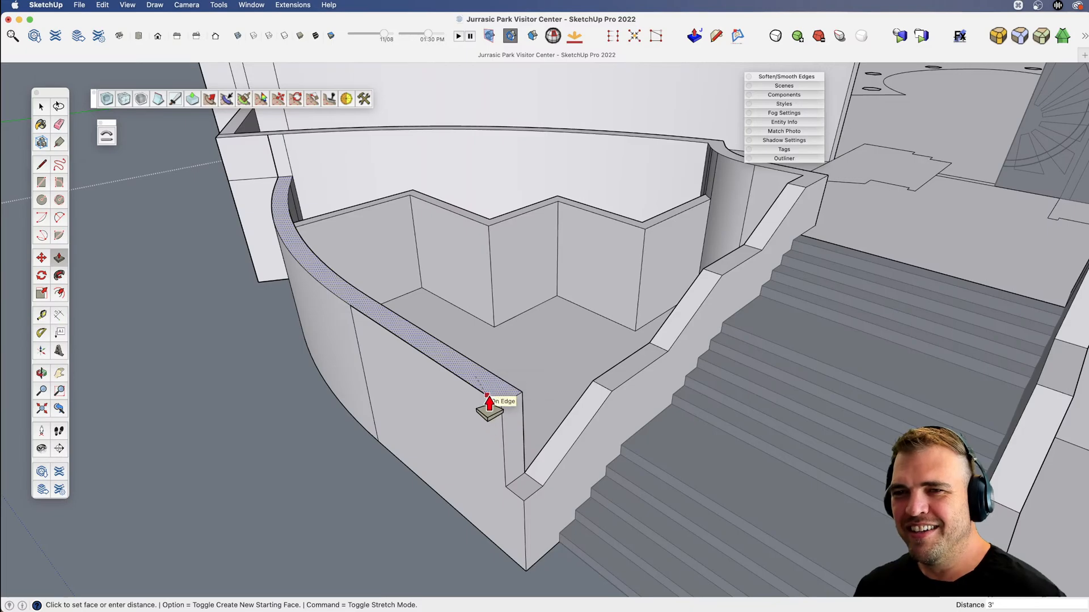
pyautogui.click(487, 403)
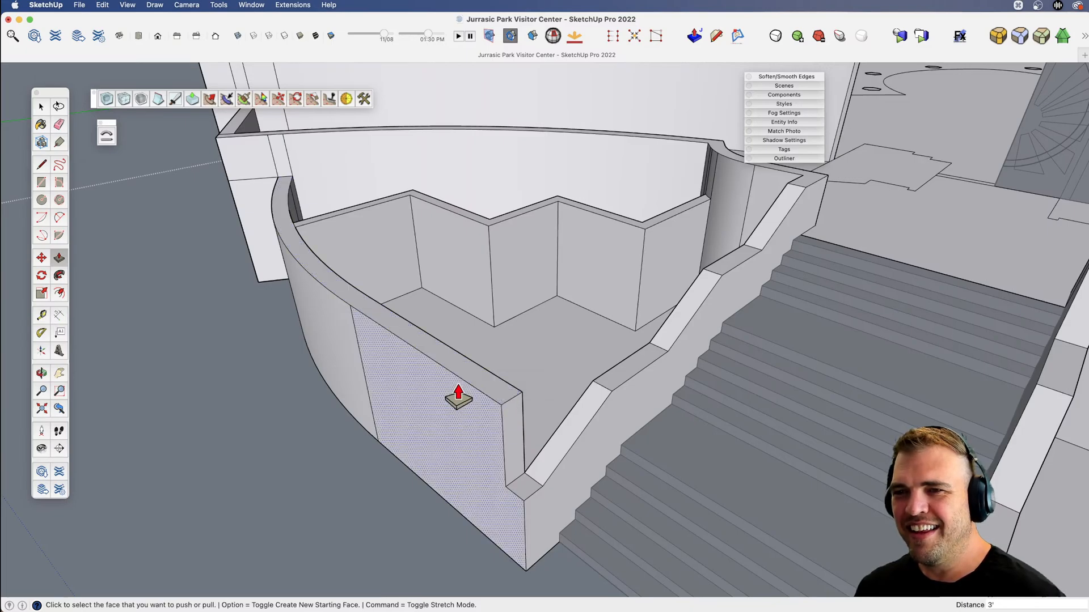
# Lower the top of the zigzag wall inside the same planter by 5' 6".
pyautogui.press('v')
pyautogui.moveTo(445, 394); pyautogui.dragTo(489, 375)
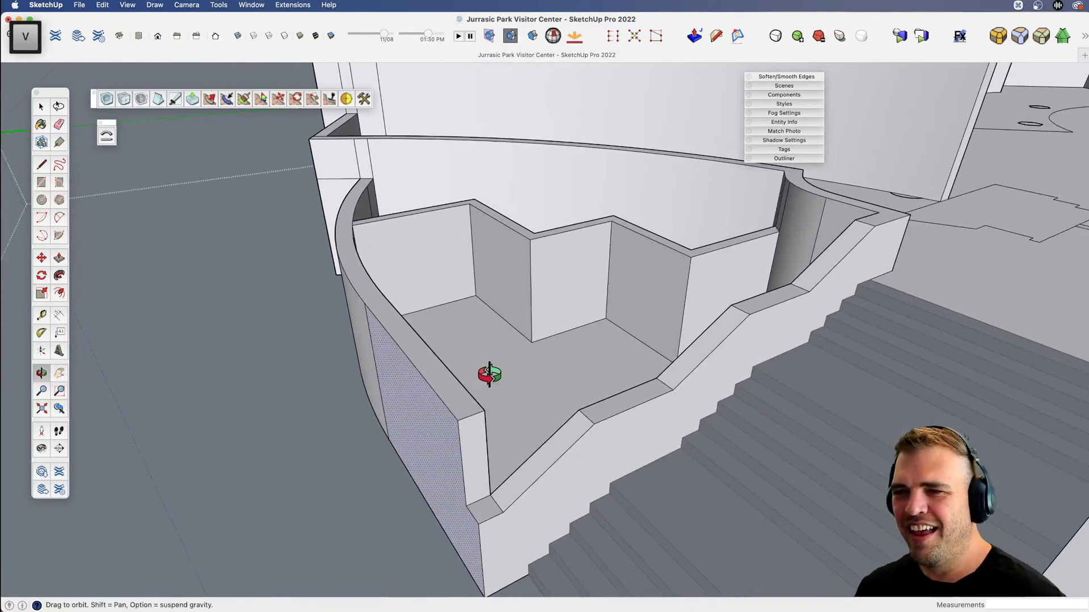
pyautogui.press('b')
pyautogui.moveTo(486, 369); pyautogui.dragTo(542, 323, button='middle')
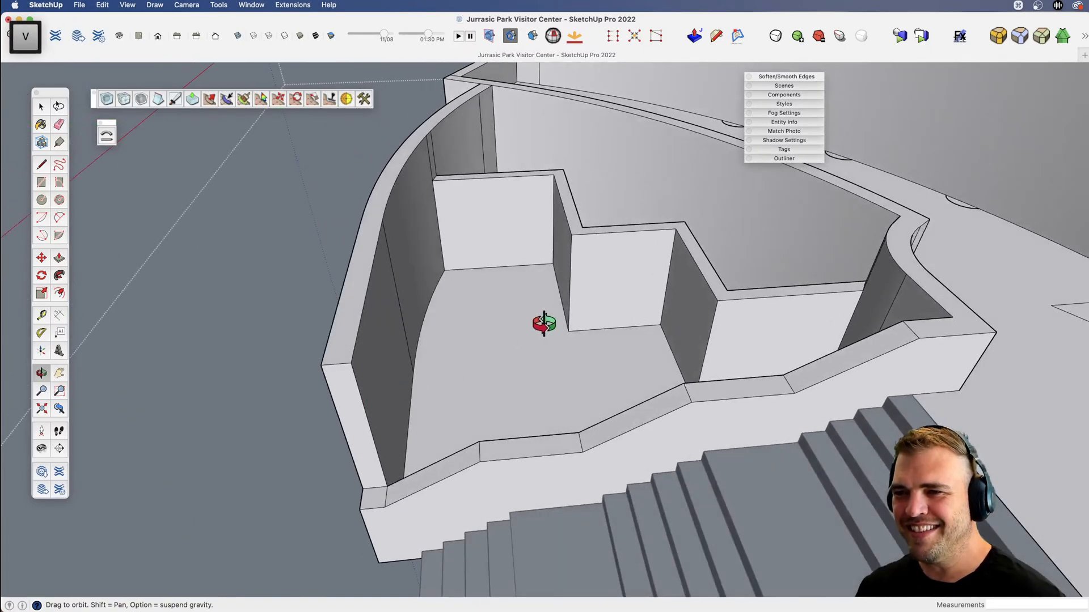
pyautogui.click(577, 237)
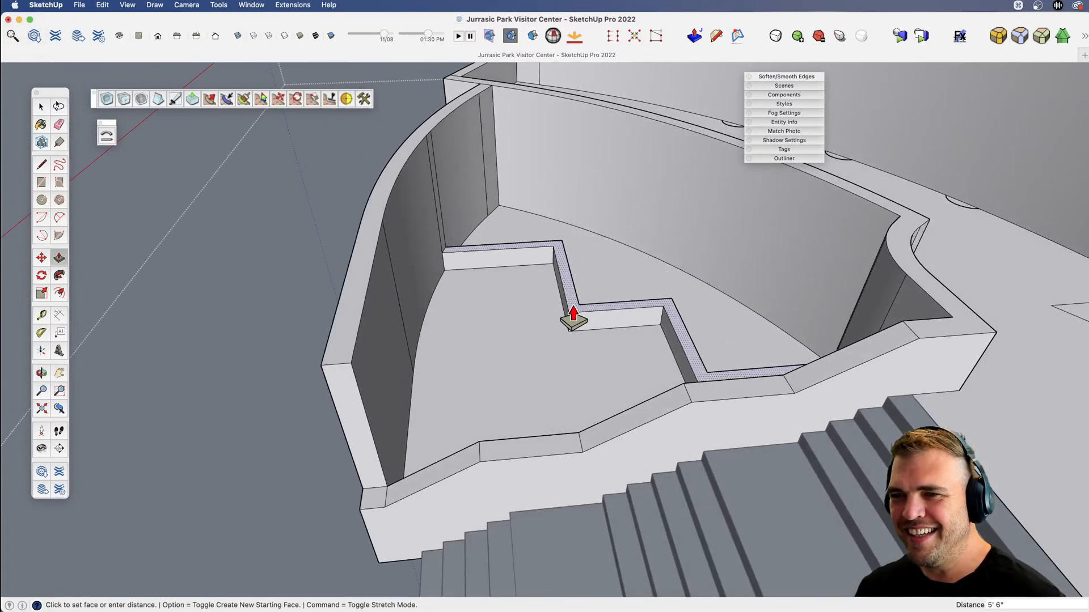
# Lower the curved outer wall's top further until it is level with the lowest section of the sloped stair-side wall.
pyautogui.click(348, 343)
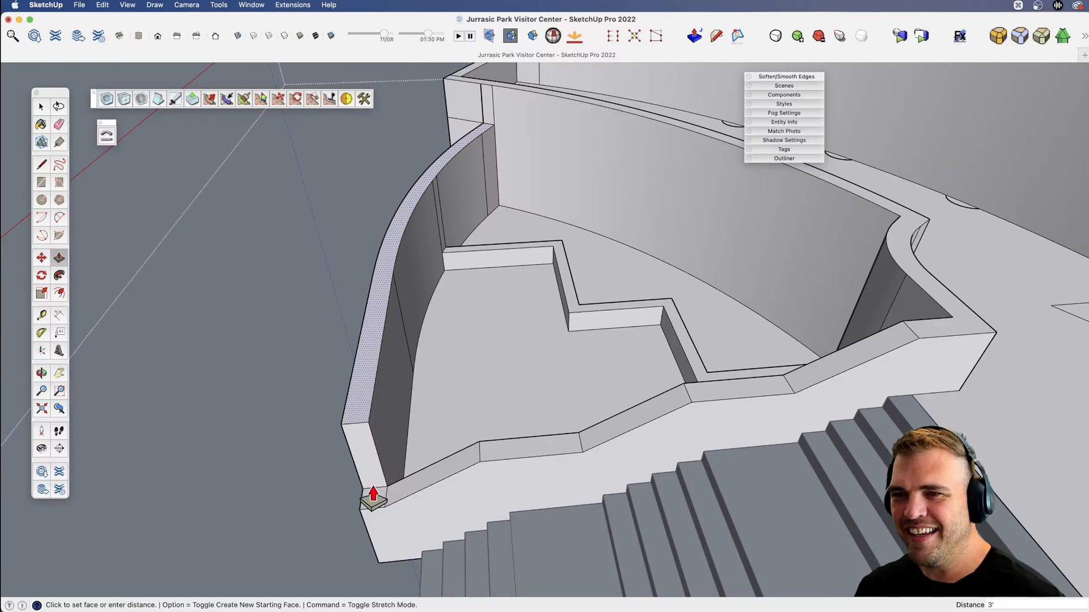
pyautogui.click(372, 486)
pyautogui.click(363, 416)
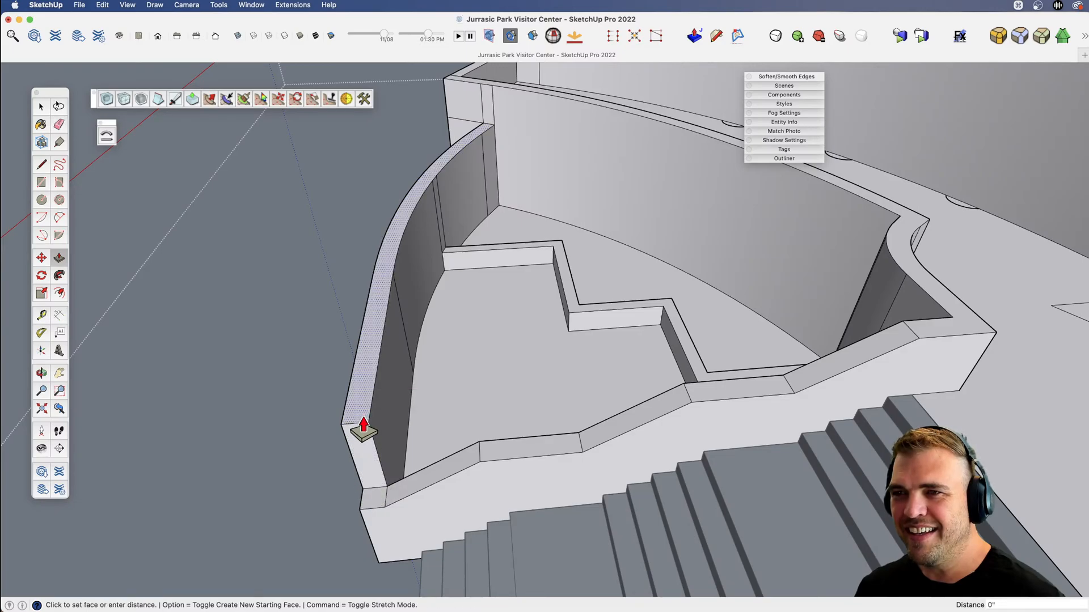
pyautogui.press('v')
pyautogui.moveTo(394, 445)
pyautogui.mouseDown()
pyautogui.moveTo(773, 328)
pyautogui.moveTo(576, 376)
pyautogui.moveTo(469, 364)
pyautogui.moveTo(517, 387)
pyautogui.mouseUp()
pyautogui.scroll(-3, 468, 364)
# Erase the horizontal edge on the planter-facing side of the corner pier at the curved wall's far end.
pyautogui.press('x')
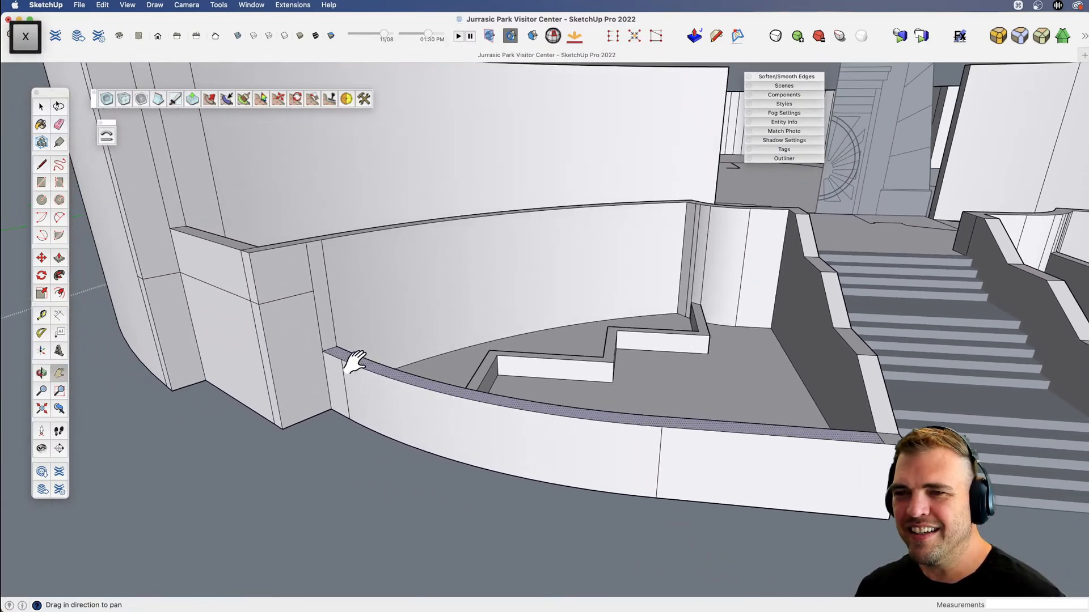
pyautogui.press('e')
pyautogui.moveTo(296, 310)
pyautogui.mouseDown()
pyautogui.moveTo(287, 299)
pyautogui.moveTo(269, 331)
pyautogui.moveTo(391, 371)
pyautogui.mouseUp()
pyautogui.press('x')
pyautogui.press('v')
pyautogui.moveTo(391, 371); pyautogui.dragTo(440, 389)
pyautogui.press('e')
pyautogui.scroll(5, 384, 359)
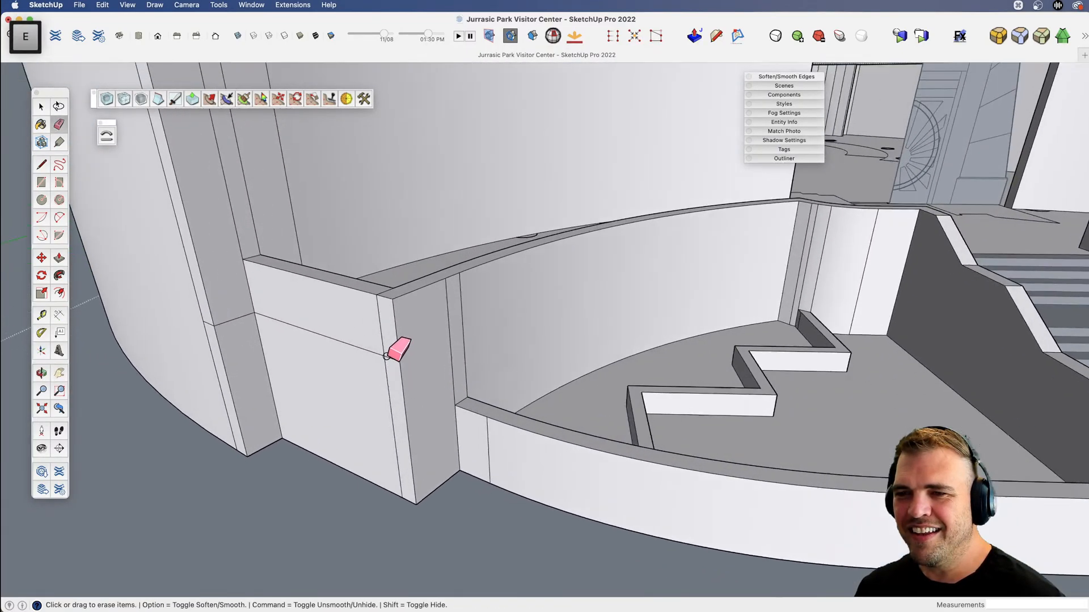
# Erase the horizontal edge across the corner pier's front, keeping the front face intact.
pyautogui.moveTo(385, 363); pyautogui.dragTo(383, 360)
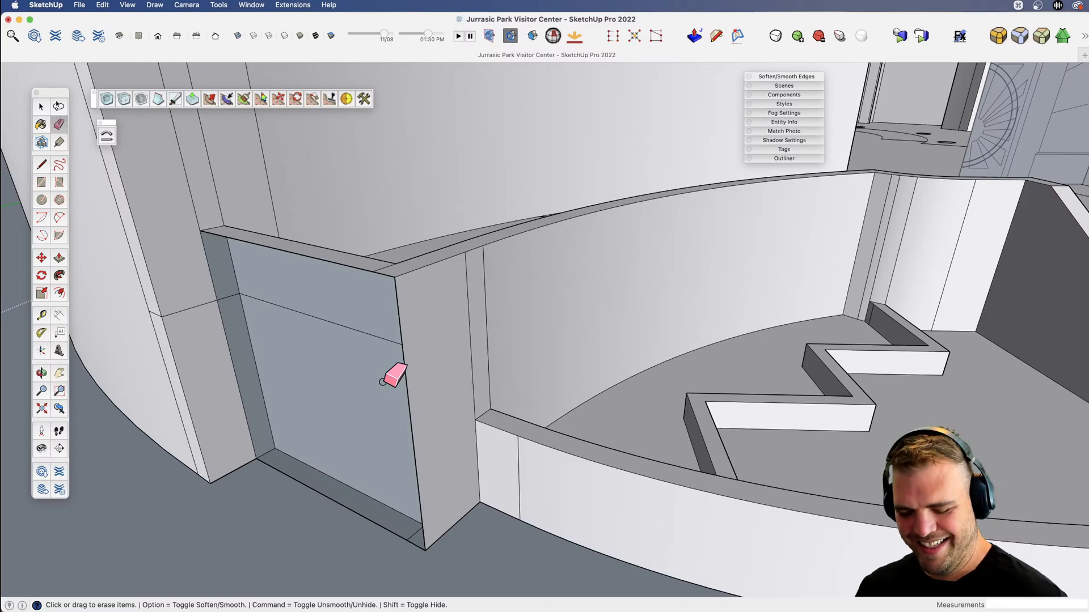
pyautogui.press('super+z')
pyautogui.click(369, 353)
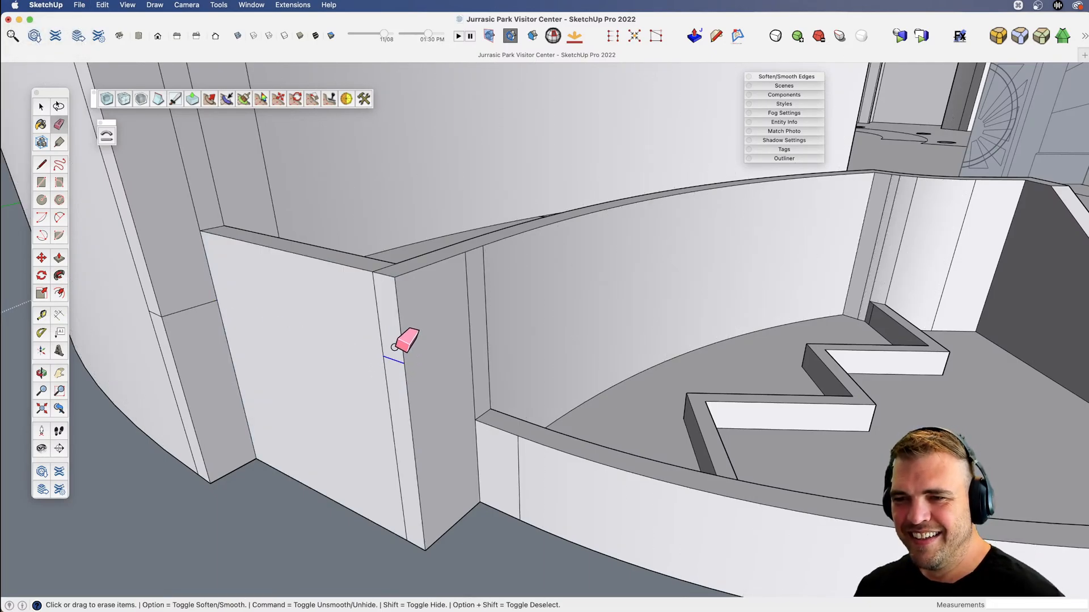
pyautogui.moveTo(395, 347)
pyautogui.mouseDown(button='middle')
pyautogui.moveTo(412, 353)
pyautogui.moveTo(406, 462)
pyautogui.moveTo(383, 382)
pyautogui.moveTo(348, 347)
pyautogui.moveTo(413, 393)
pyautogui.mouseUp(button='middle')
pyautogui.press('e')
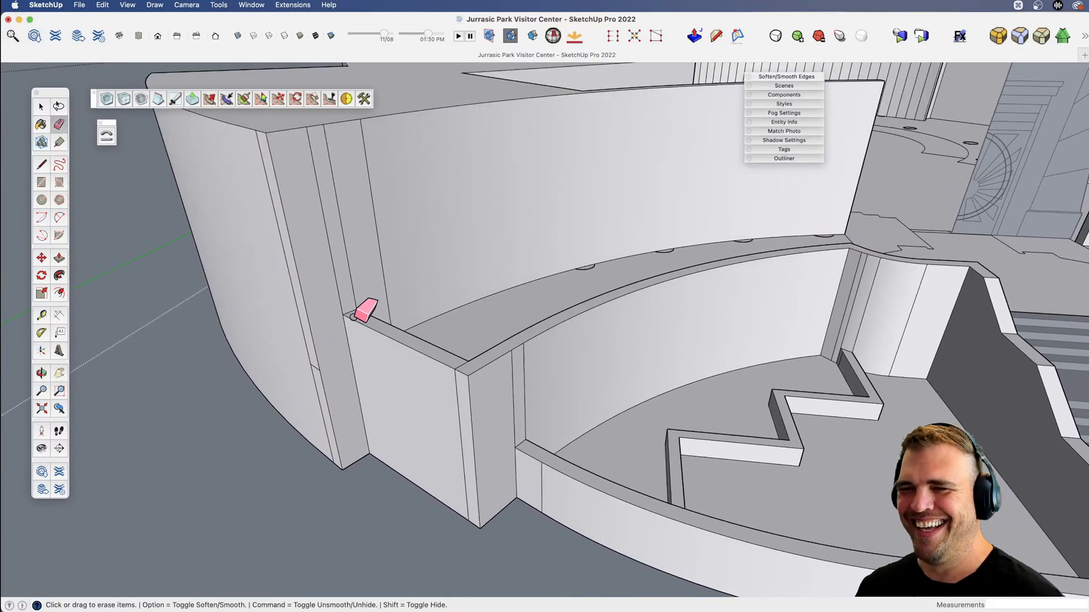
# Erase the leftover horizontal edge segment on the tall wall beside the corner pier.
pyautogui.scroll(-3, 360, 315)
pyautogui.moveTo(360, 314); pyautogui.dragTo(318, 340, button='middle')
pyautogui.keyDown('shift'); pyautogui.moveTo(318, 340); pyautogui.dragTo(346, 362, button='middle'); pyautogui.keyUp('shift')
# Lower the opposite planter's zigzag wall by 5' 6" and its curved outer wall level with the stair-side wall's lowest section.
pyautogui.press('x')
pyautogui.moveTo(646, 399); pyautogui.dragTo(746, 407, button='middle')
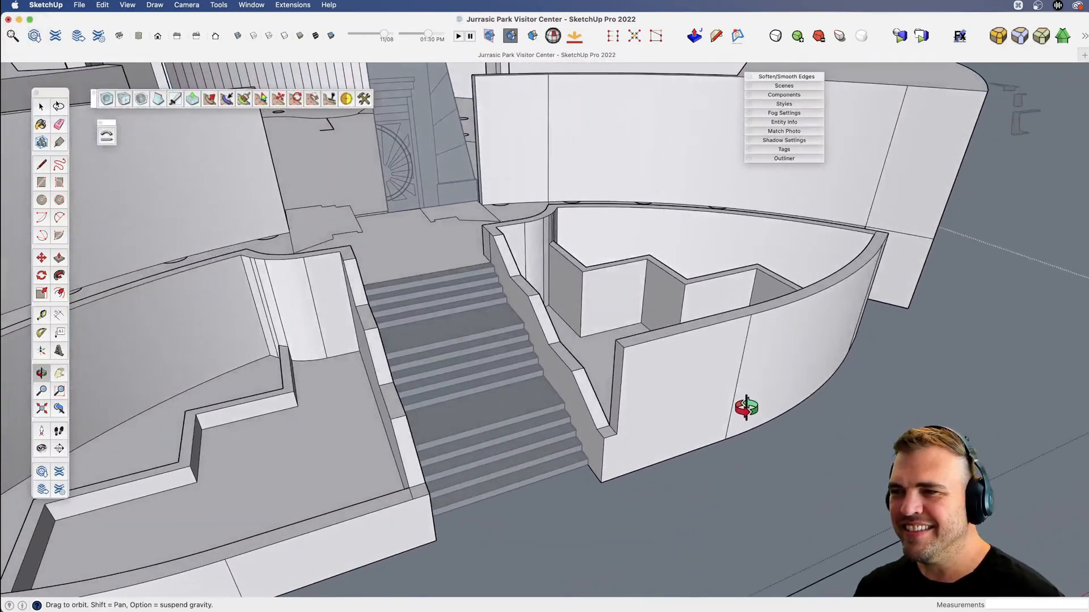
pyautogui.press('p')
pyautogui.scroll(3, 585, 269)
pyautogui.click(584, 268)
pyautogui.scroll(-4, 684, 262)
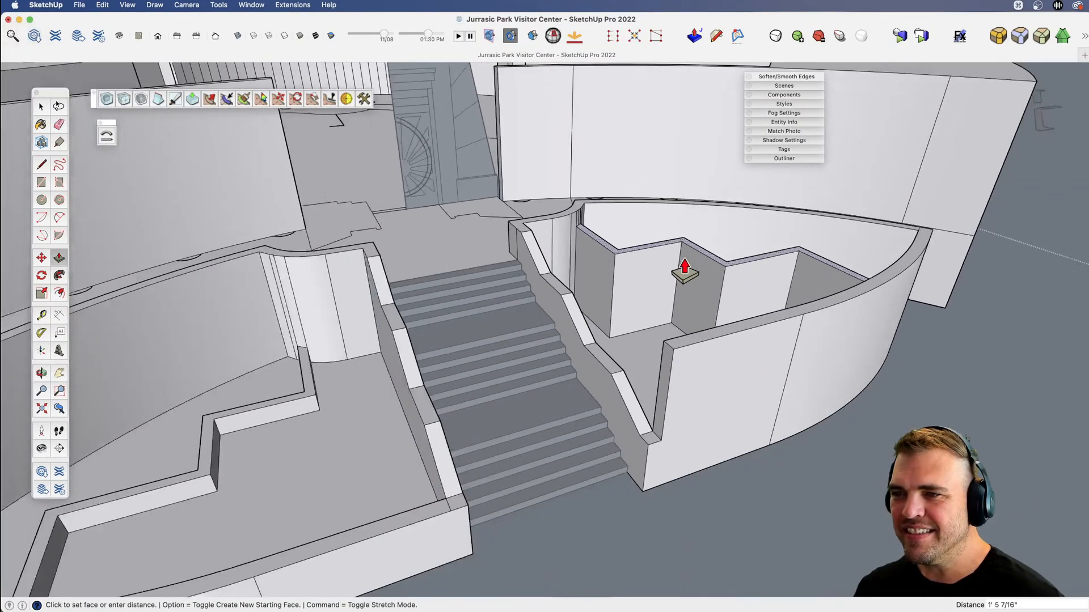
pyautogui.moveTo(635, 391); pyautogui.dragTo(564, 352, button='middle')
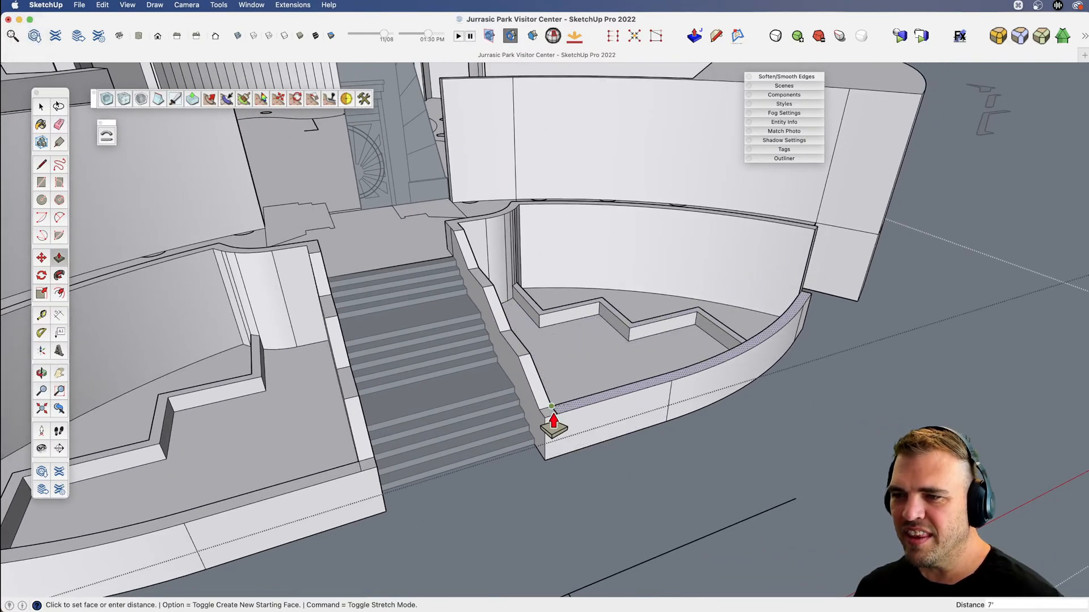
pyautogui.click(553, 423)
pyautogui.moveTo(590, 418); pyautogui.dragTo(615, 371, button='middle')
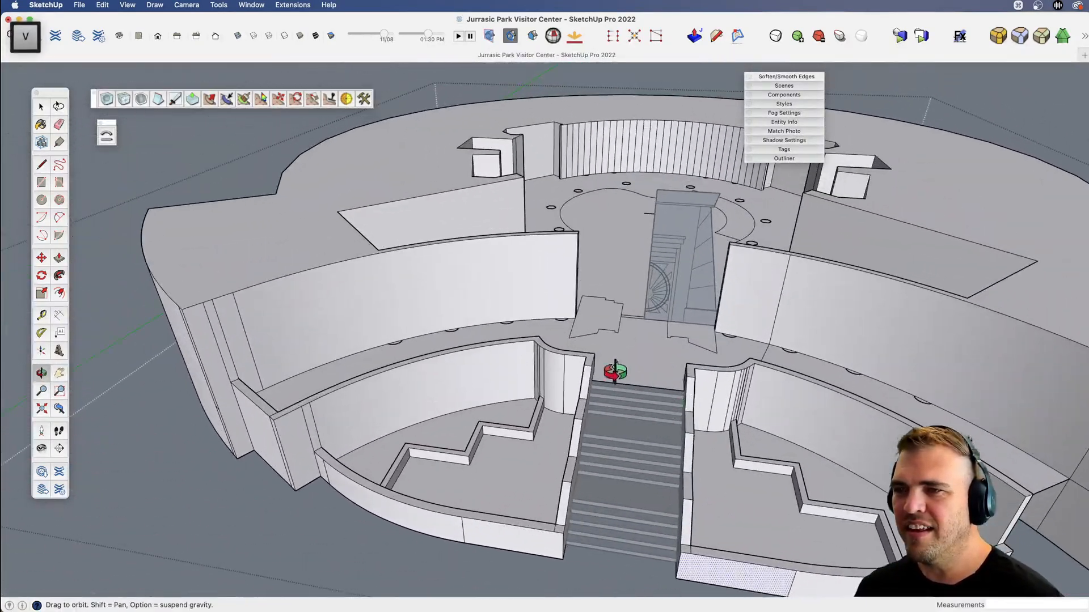
# Open the round column component along the front wall for editing and extrude its circular face 14' 2" to the wall's top.
pyautogui.press('space')
pyautogui.scroll(10, 546, 355)
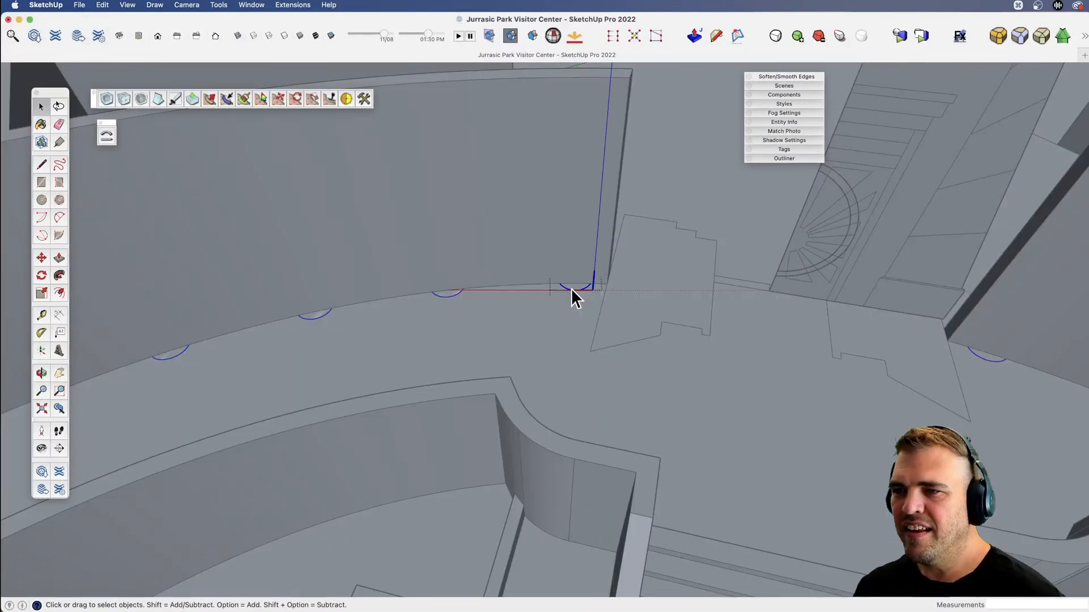
pyautogui.press('b')
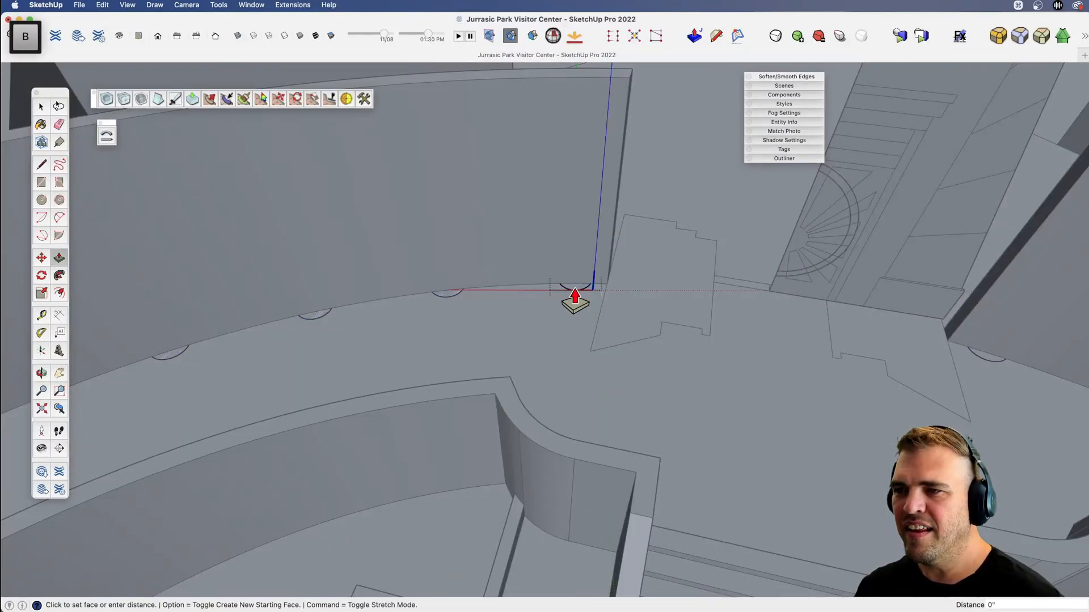
pyautogui.scroll(-3, 574, 290)
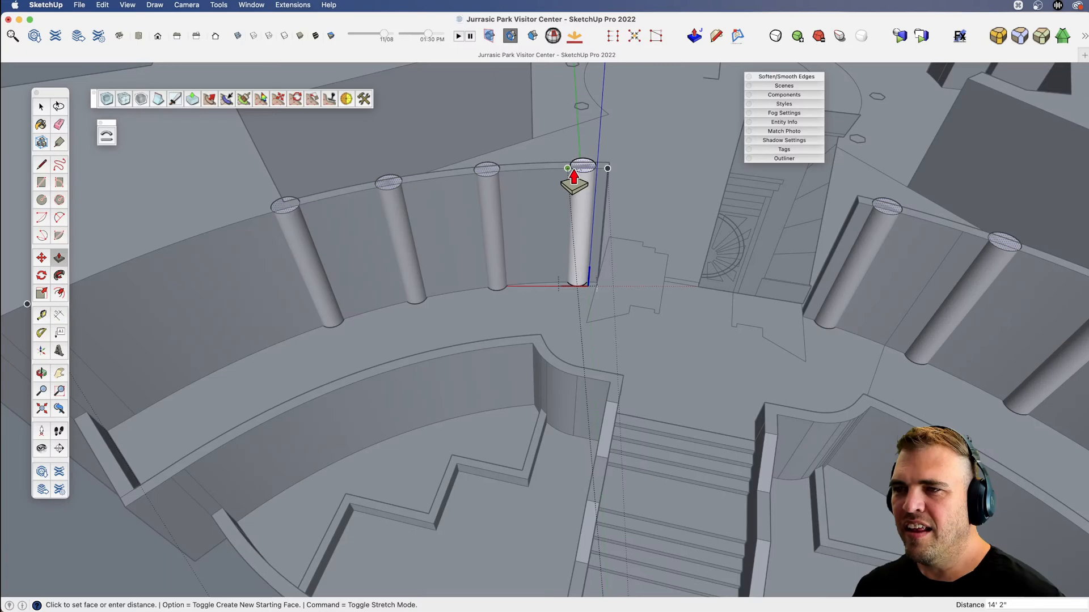
pyautogui.click(577, 179)
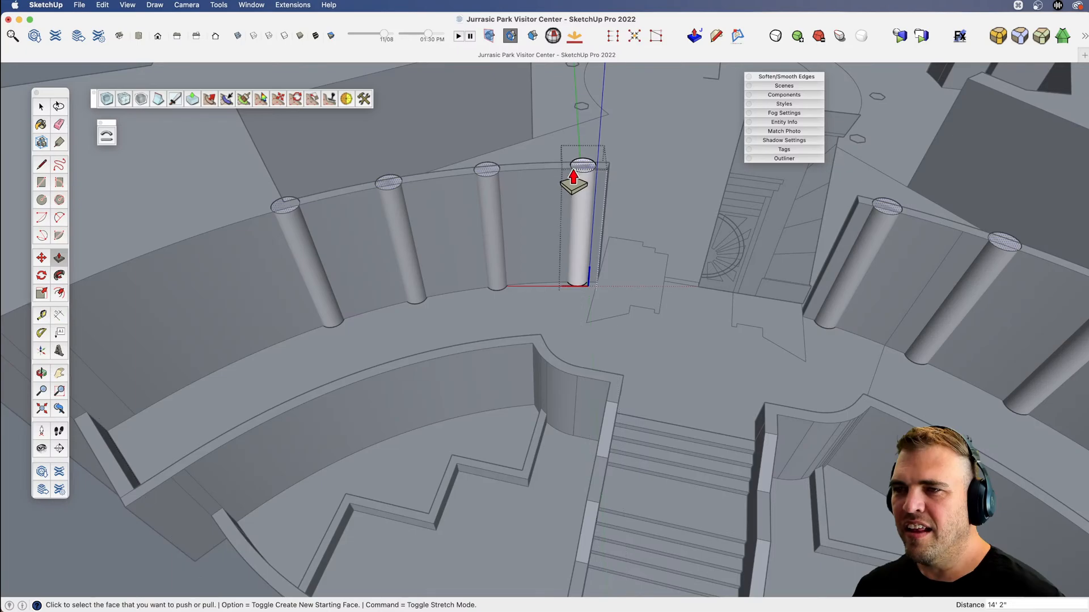
# Lower the column's top face by about 3 13/16" and pull a thin new segment up from it.
pyautogui.press('v')
pyautogui.moveTo(576, 179); pyautogui.dragTo(437, 150)
pyautogui.scroll(6, 568, 268)
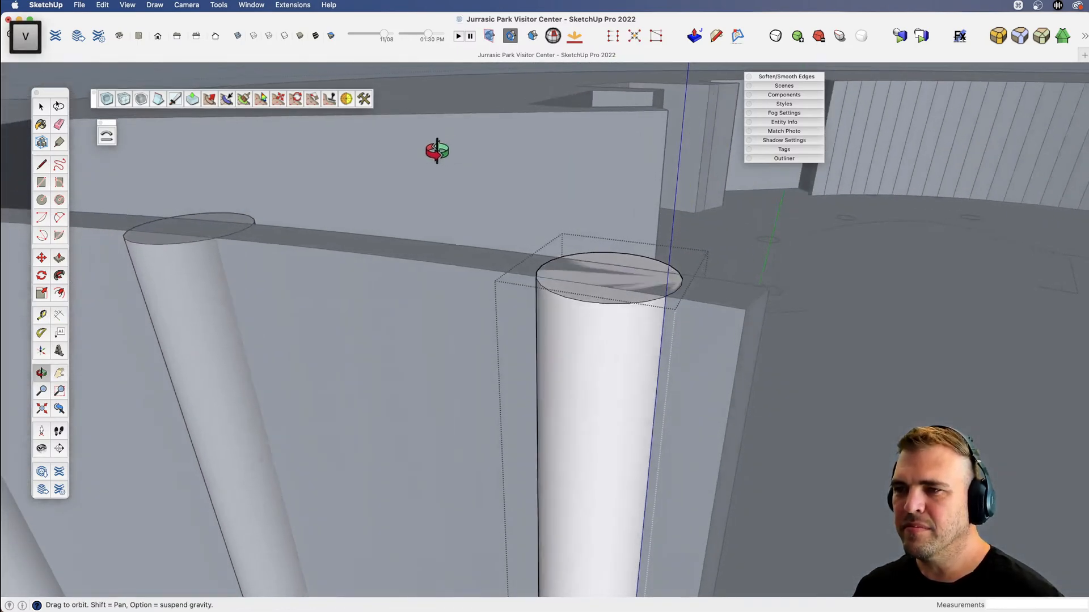
pyautogui.press('b')
pyautogui.click(587, 303)
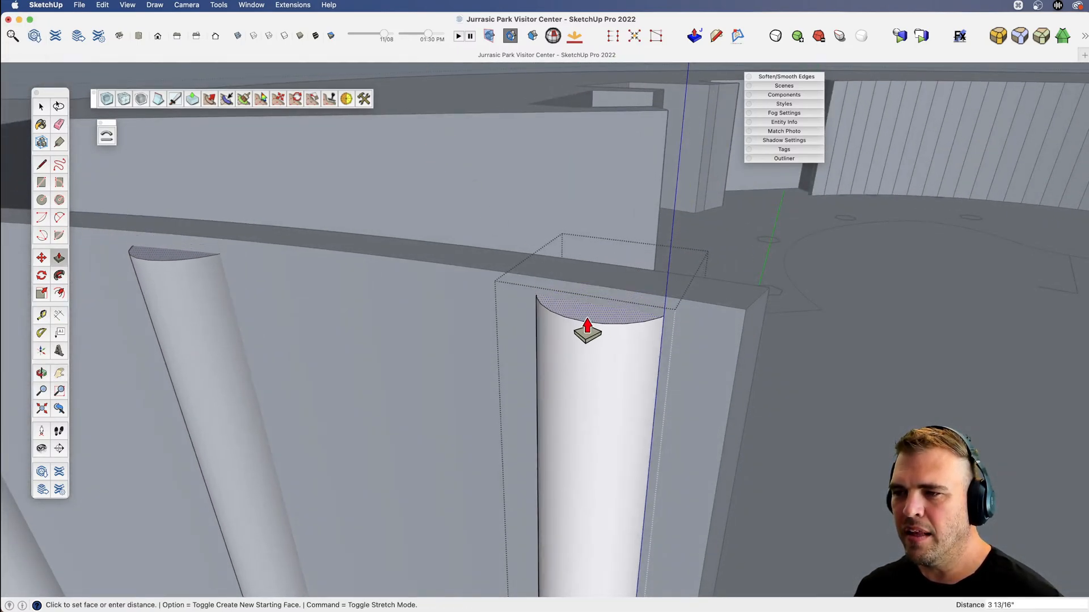
pyautogui.click(586, 329)
# Scale the column's top face outward uniformly about its centre to flare the edge, and extrude a thin cap band up from it.
pyautogui.press('space')
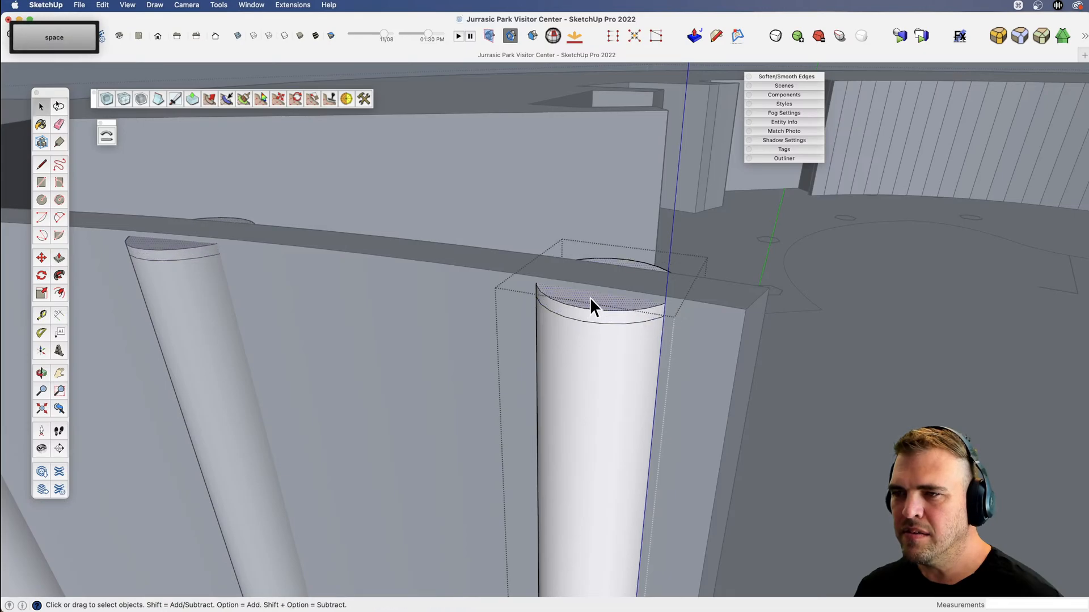
pyautogui.press('s')
pyautogui.scroll(4, 653, 296)
pyautogui.press('alt')
pyautogui.click(722, 250)
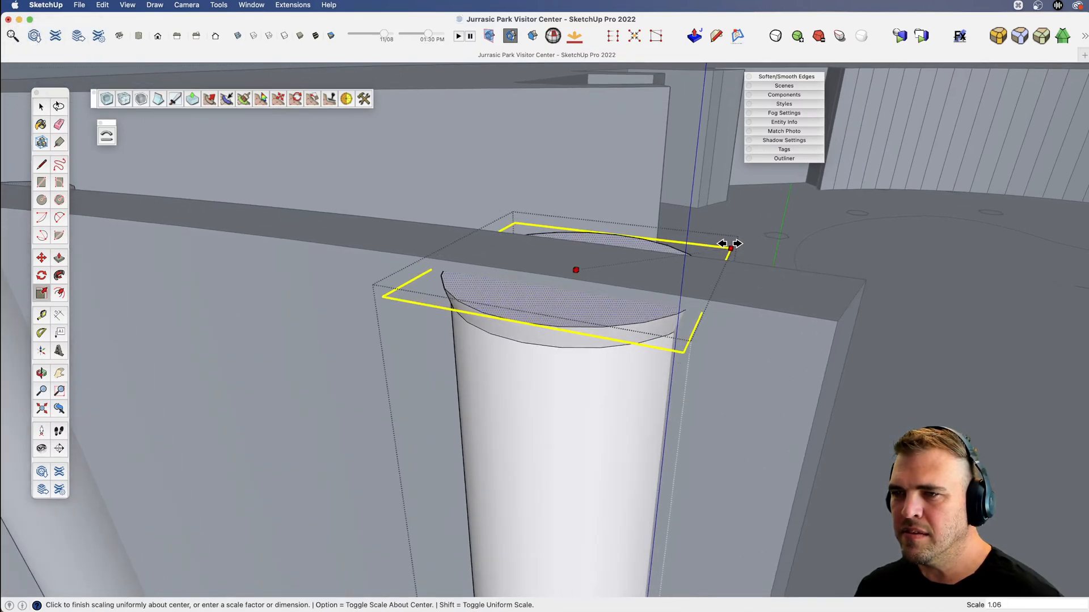
pyautogui.click(729, 245)
pyautogui.press('b')
pyautogui.click(620, 316)
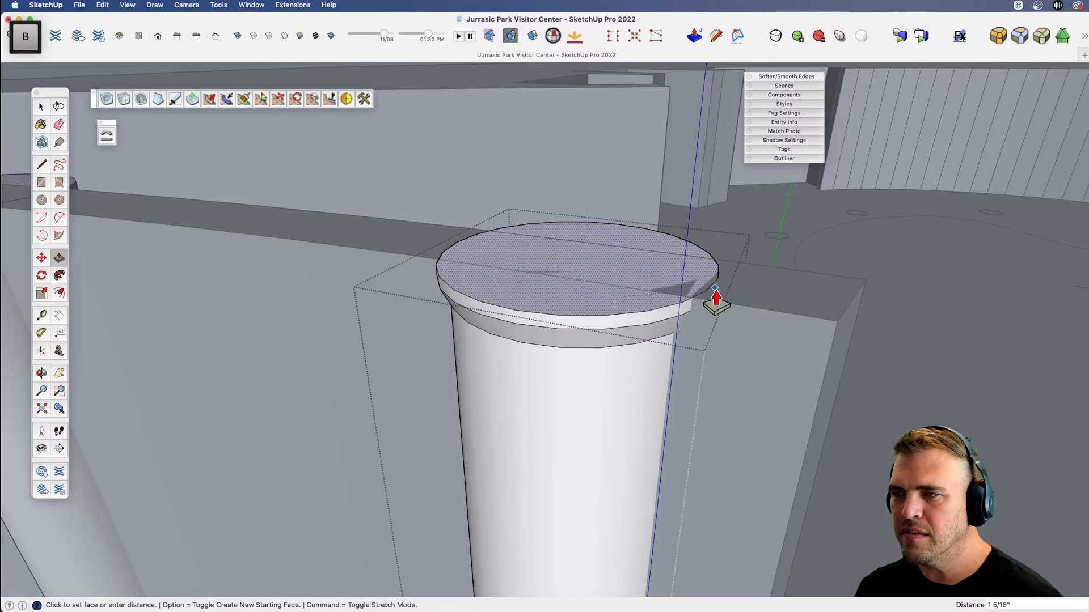
pyautogui.click(737, 286)
# Finish editing the column component and return to editing the building walls.
pyautogui.scroll(-10, 619, 290)
pyautogui.press('x')
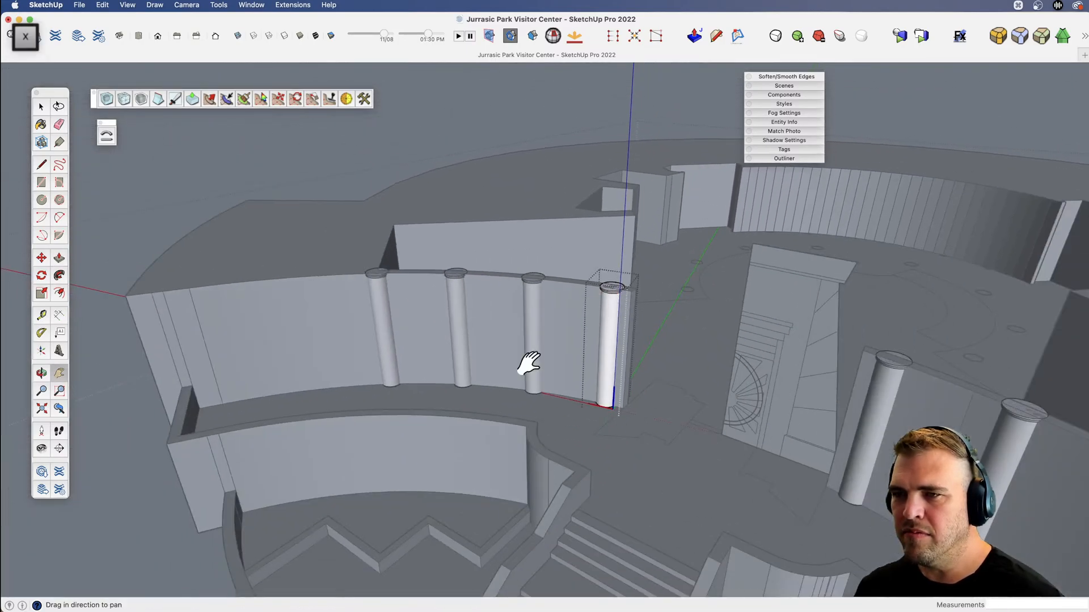
pyautogui.press('v')
pyautogui.moveTo(528, 363); pyautogui.dragTo(619, 337)
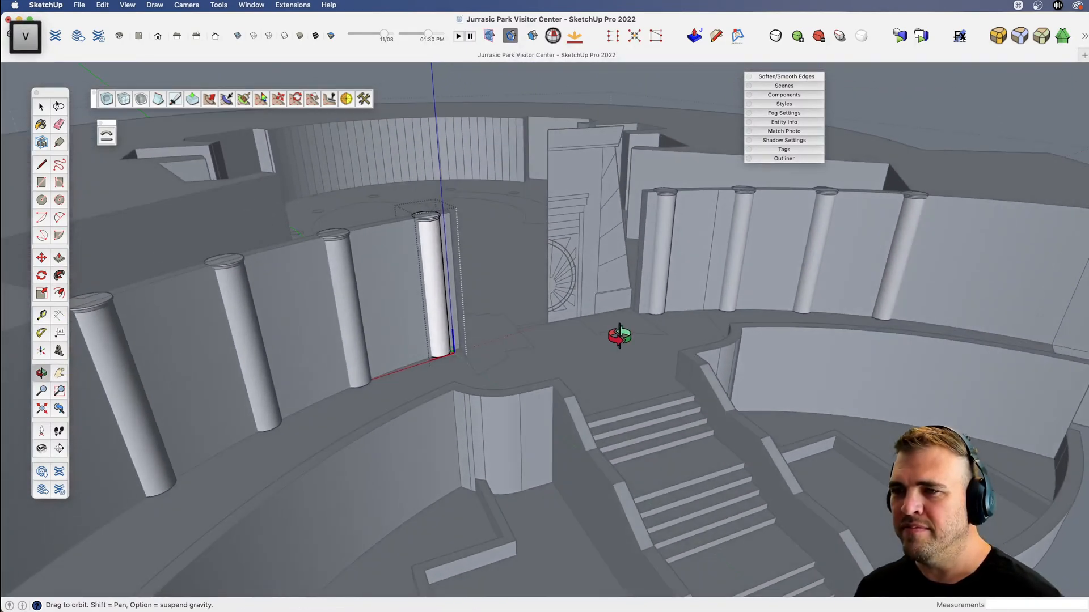
pyautogui.scroll(-5, 619, 336)
pyautogui.moveTo(806, 198); pyautogui.dragTo(681, 267)
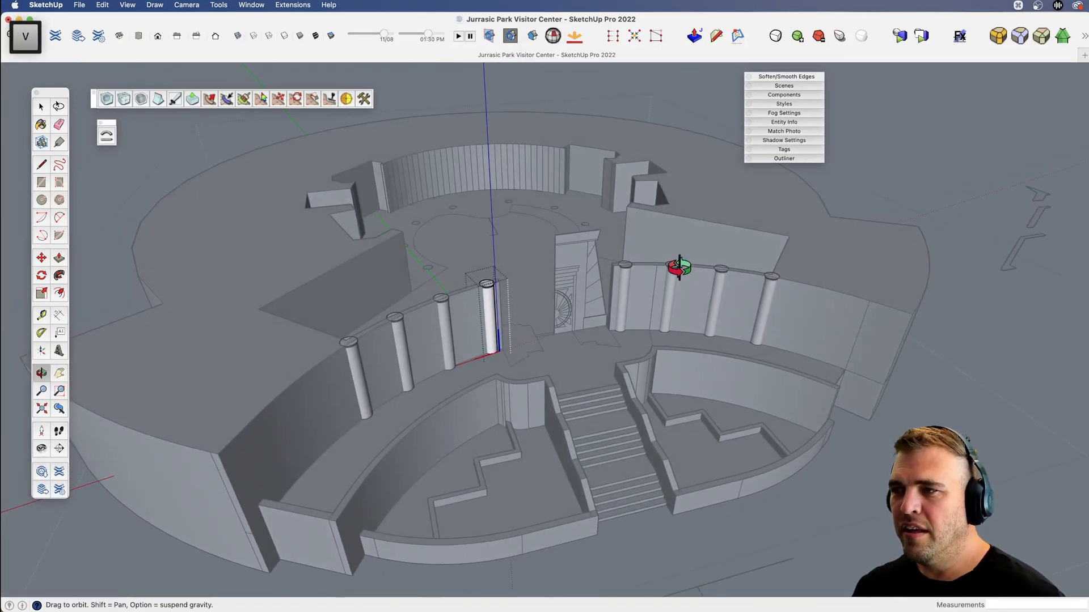
pyautogui.press('space')
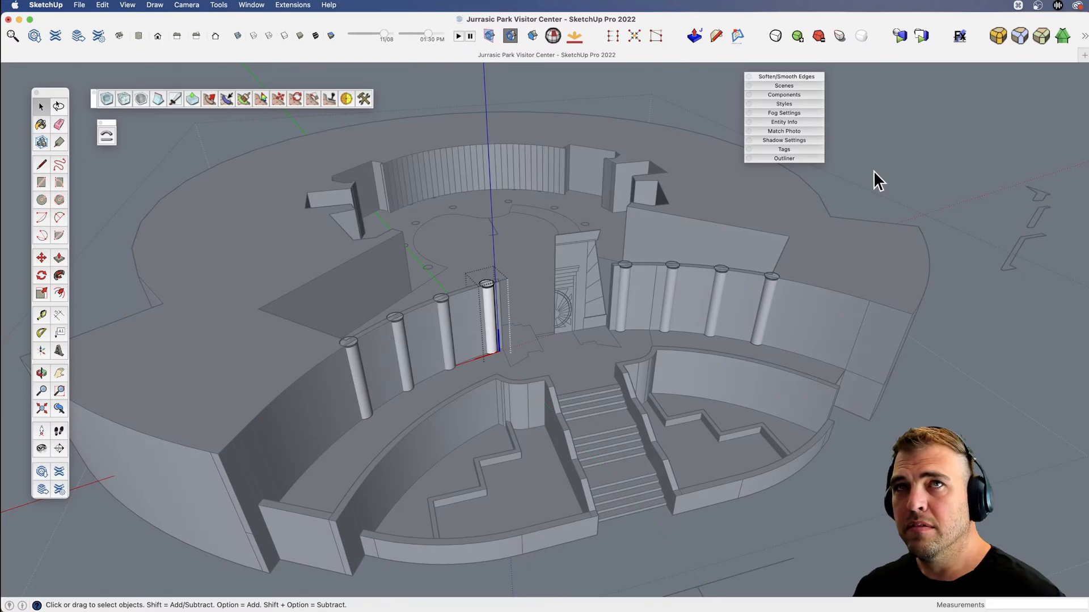
pyautogui.press('space')
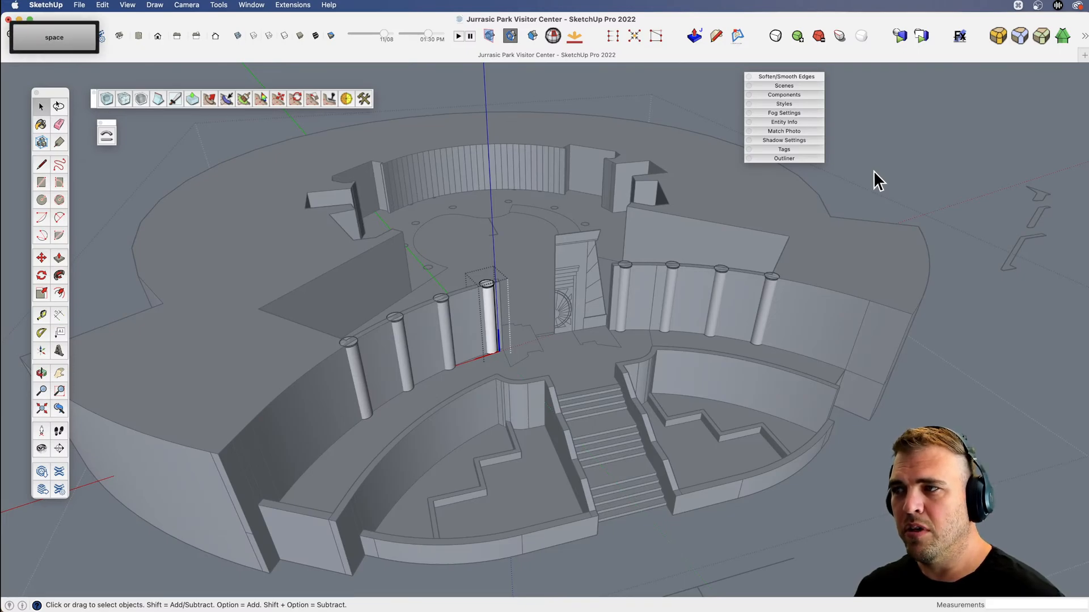
pyautogui.click(873, 183)
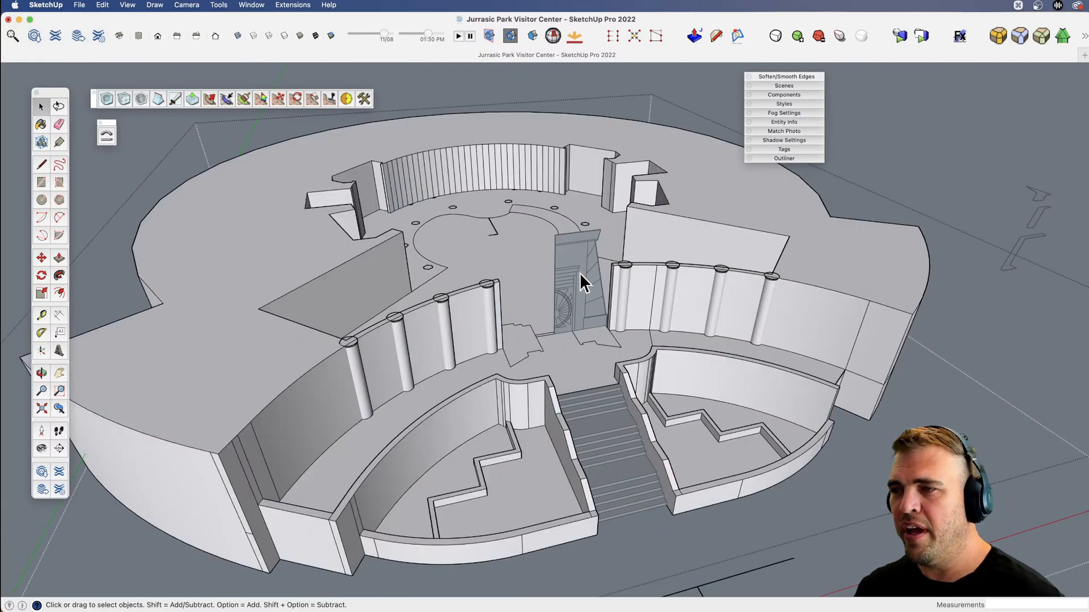
# Soften all the vertical edges across the rear curved wall so it reads as one smooth surface.
pyautogui.press('v')
pyautogui.moveTo(563, 284); pyautogui.dragTo(486, 318)
pyautogui.press('space')
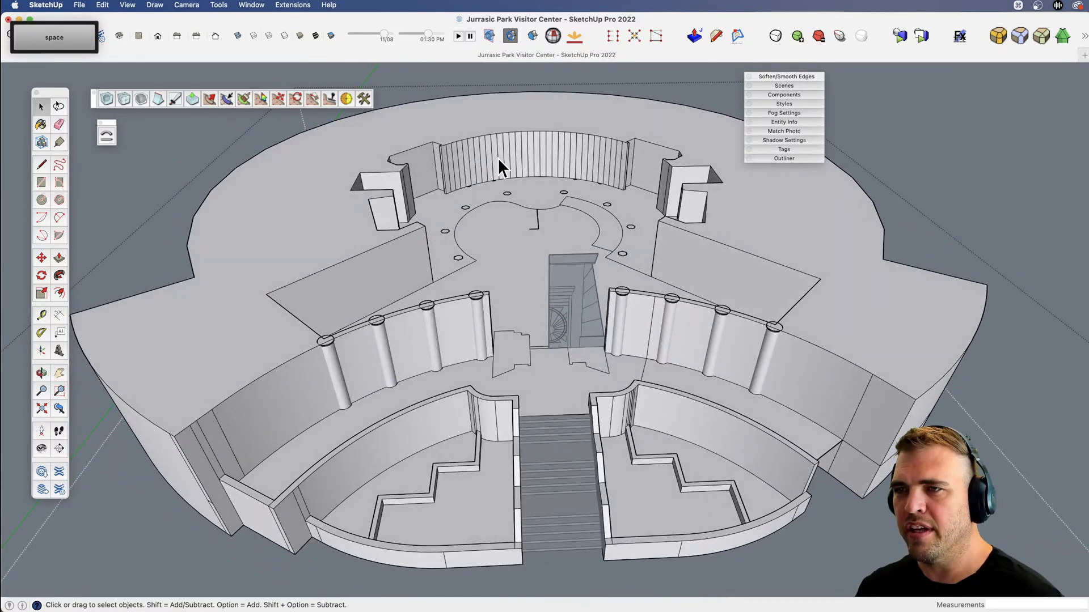
pyautogui.doubleClick(498, 155)
pyautogui.scroll(5, 498, 155)
pyautogui.press('x')
pyautogui.moveTo(494, 157); pyautogui.dragTo(474, 253)
pyautogui.press('e')
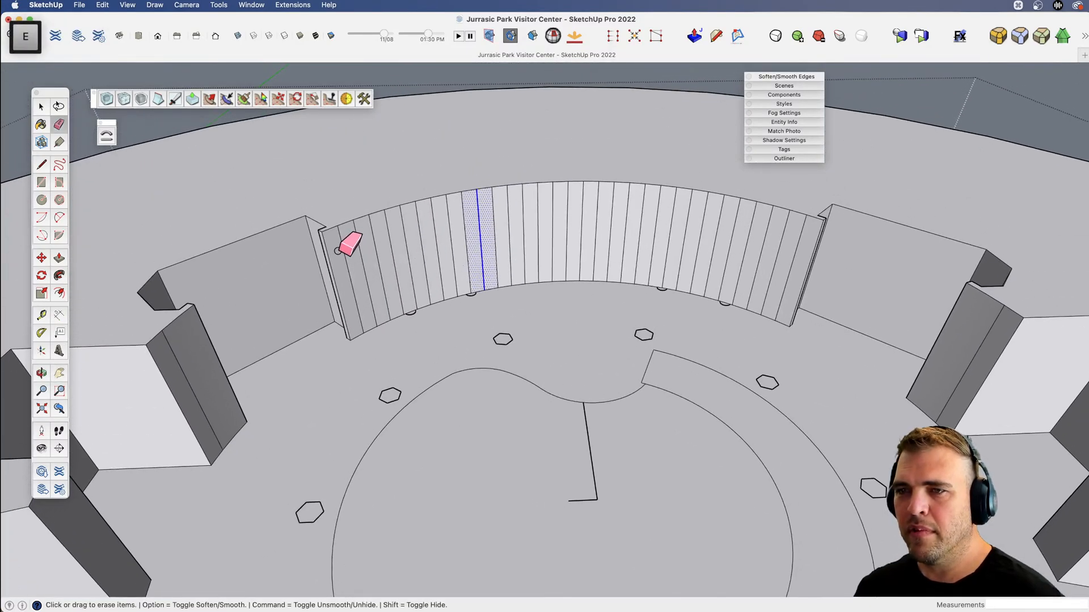
pyautogui.press('alt')
pyautogui.keyDown('alt'); pyautogui.moveTo(388, 241); pyautogui.dragTo(449, 235); pyautogui.keyUp('alt')
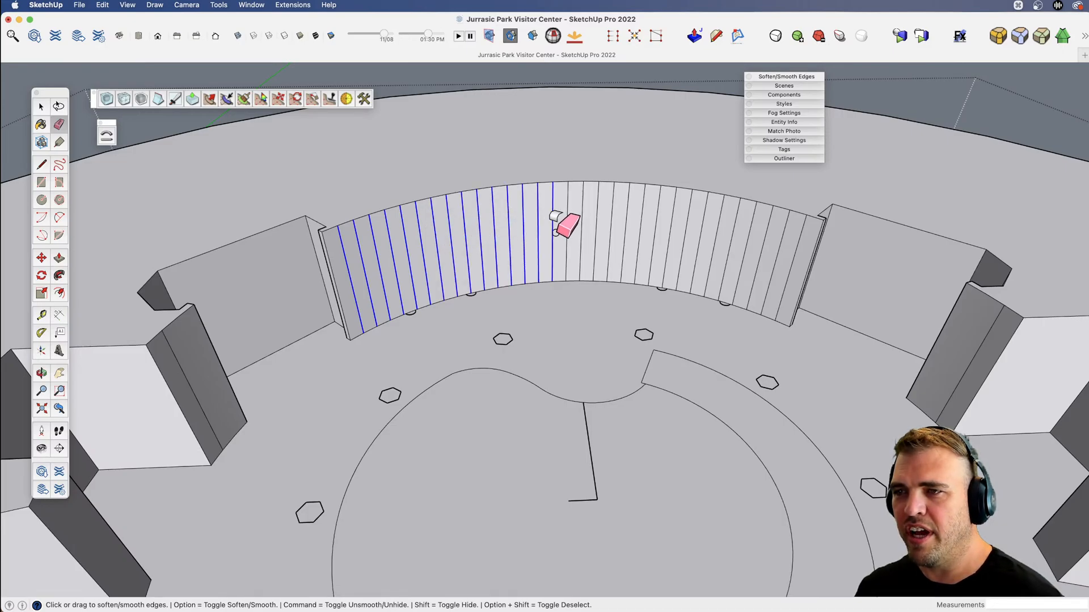
pyautogui.keyDown('alt'); pyautogui.moveTo(786, 247); pyautogui.dragTo(774, 251); pyautogui.keyUp('alt')
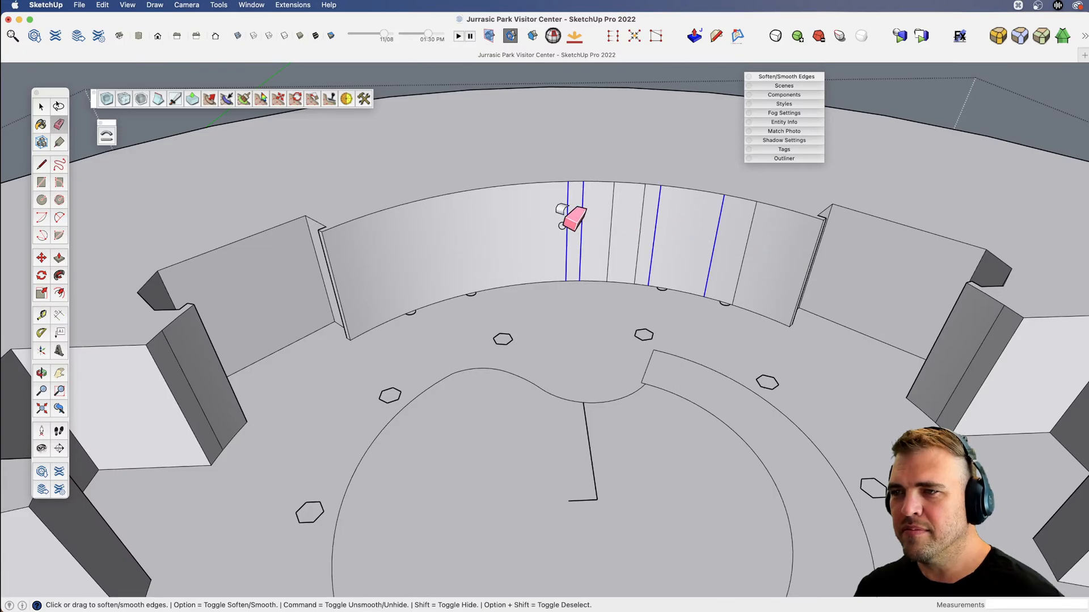
pyautogui.keyDown('alt'); pyautogui.moveTo(732, 247); pyautogui.dragTo(708, 253); pyautogui.keyUp('alt')
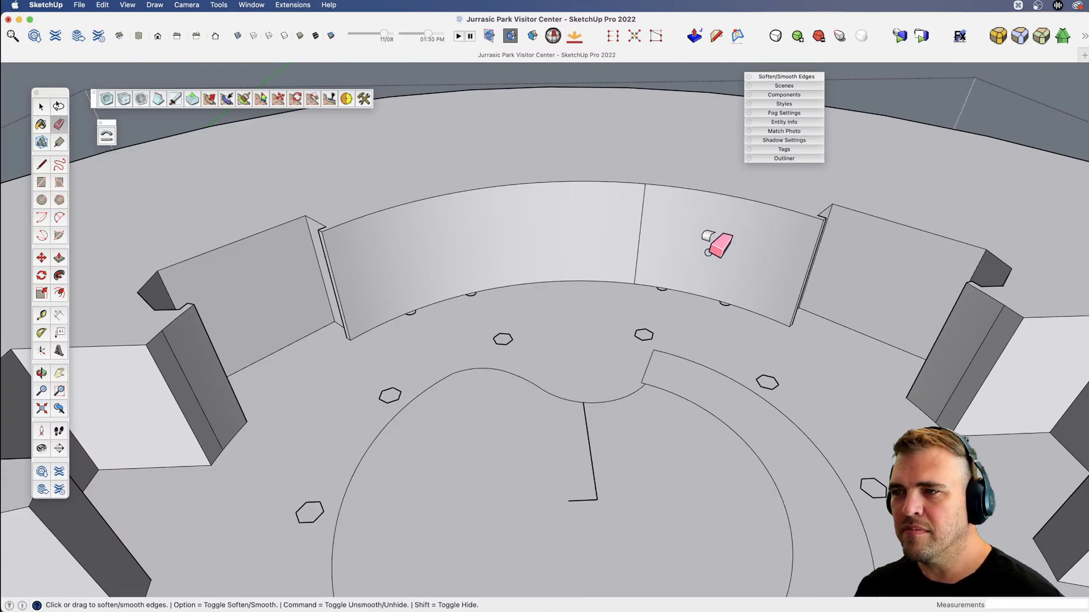
pyautogui.keyDown('alt'); pyautogui.moveTo(629, 237); pyautogui.dragTo(618, 238); pyautogui.keyUp('alt')
pyautogui.scroll(-6, 595, 286)
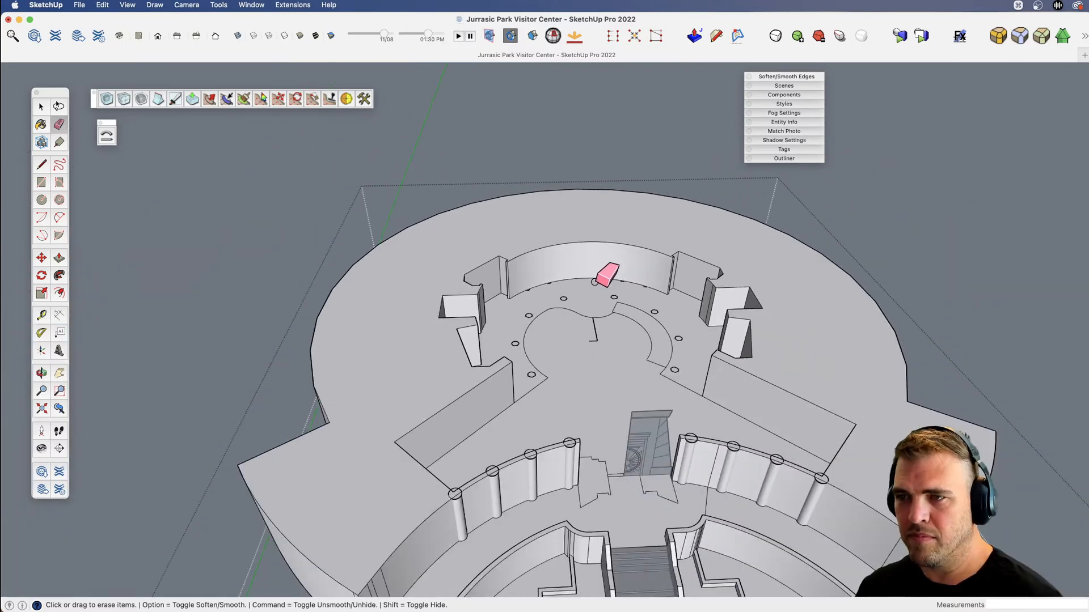
# Examine the whole model and check the curved front wall face behind one row of columns.
pyautogui.press('v')
pyautogui.moveTo(594, 284); pyautogui.dragTo(516, 255, button='middle')
pyautogui.moveTo(515, 255); pyautogui.dragTo(504, 267)
pyautogui.press('x')
pyautogui.moveTo(500, 362); pyautogui.dragTo(584, 309)
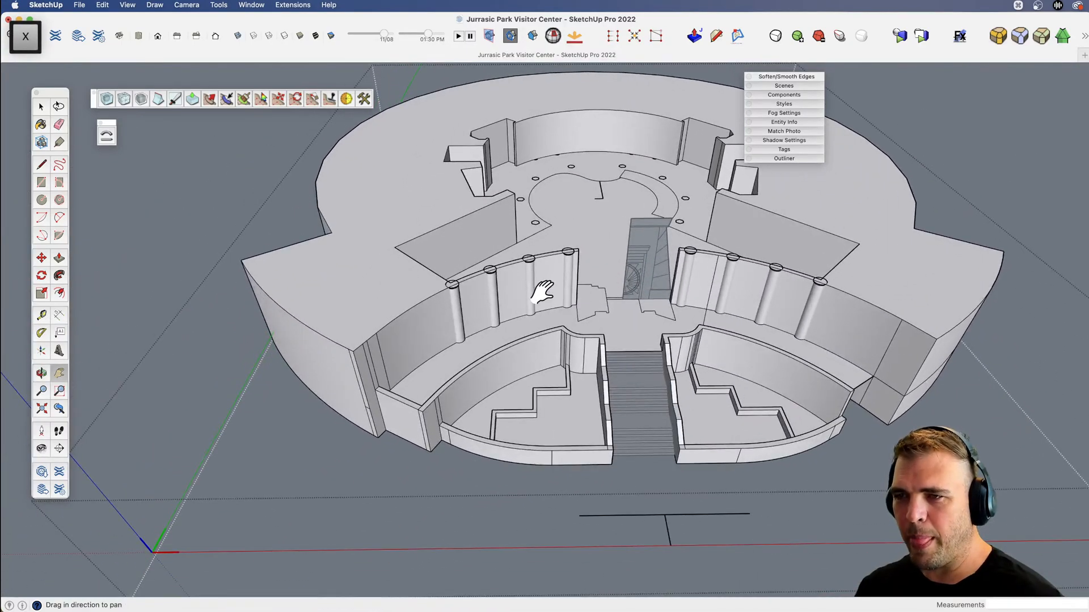
pyautogui.scroll(10, 537, 289)
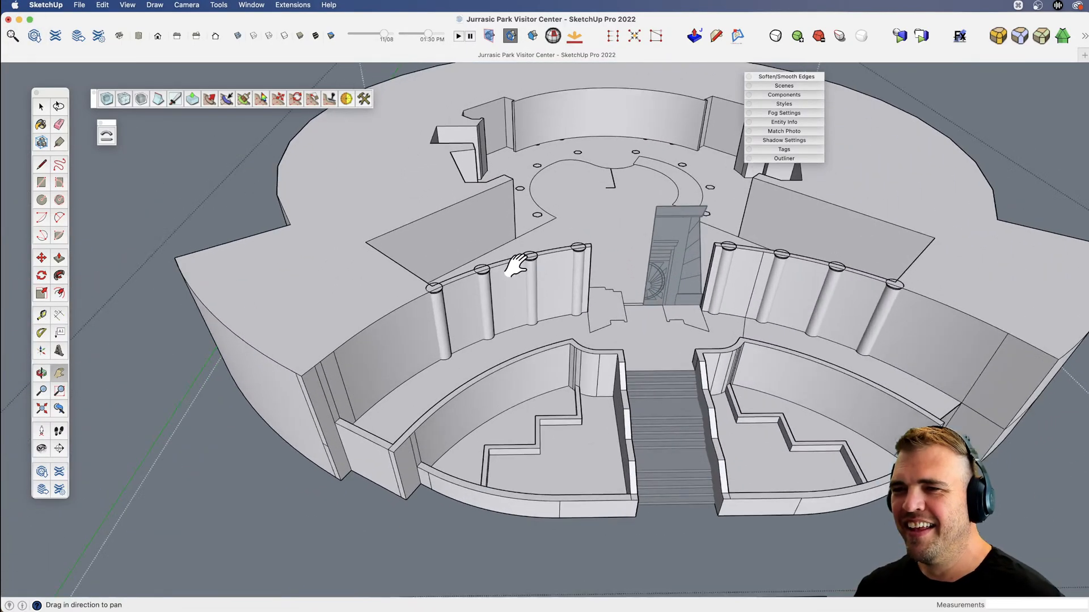
pyautogui.press('v')
pyautogui.moveTo(457, 261); pyautogui.dragTo(457, 321)
pyautogui.press('space')
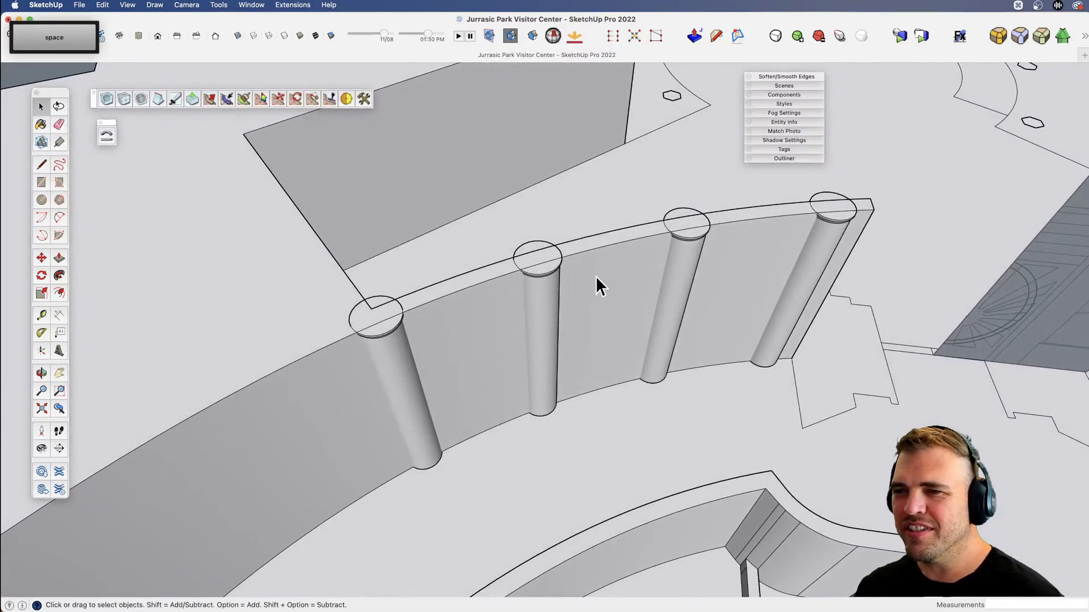
pyautogui.click(621, 292)
pyautogui.scroll(-5, 605, 282)
pyautogui.press('v')
pyautogui.moveTo(545, 306); pyautogui.dragTo(552, 431)
pyautogui.press('space')
pyautogui.scroll(-3, 563, 352)
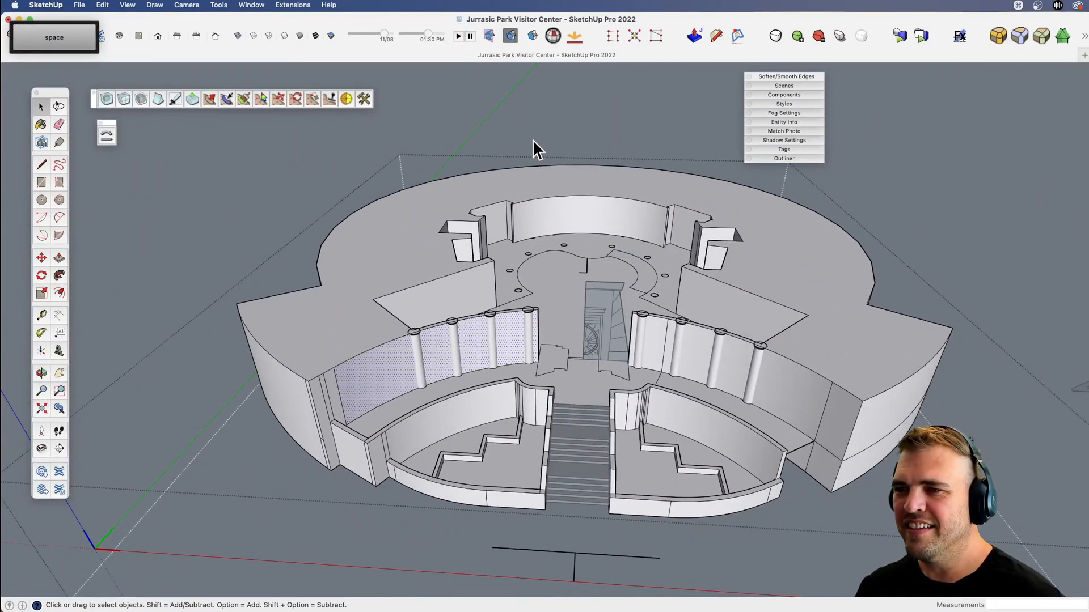
pyautogui.scroll(6, 480, 328)
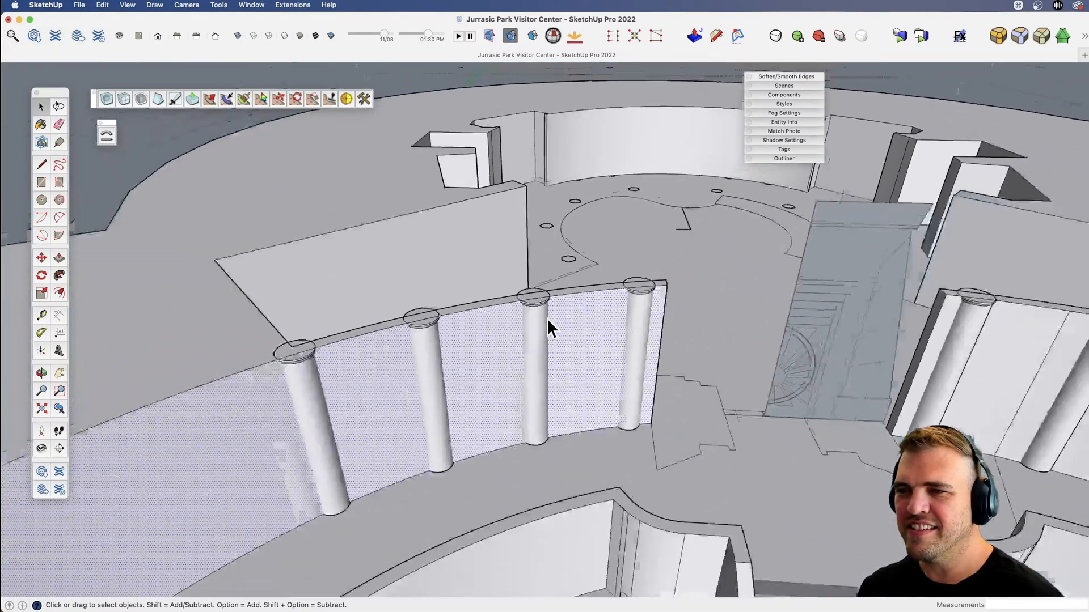
# Soften the vertical seams at the curved front wall's outer end and the short horizontal edge on the wing's narrow end.
pyautogui.scroll(-5, 548, 321)
pyautogui.moveTo(461, 353)
pyautogui.mouseDown(button='middle')
pyautogui.moveTo(583, 171)
pyautogui.moveTo(475, 332)
pyautogui.moveTo(442, 357)
pyautogui.moveTo(381, 362)
pyautogui.mouseUp(button='middle')
pyautogui.press('e')
pyautogui.press('alt')
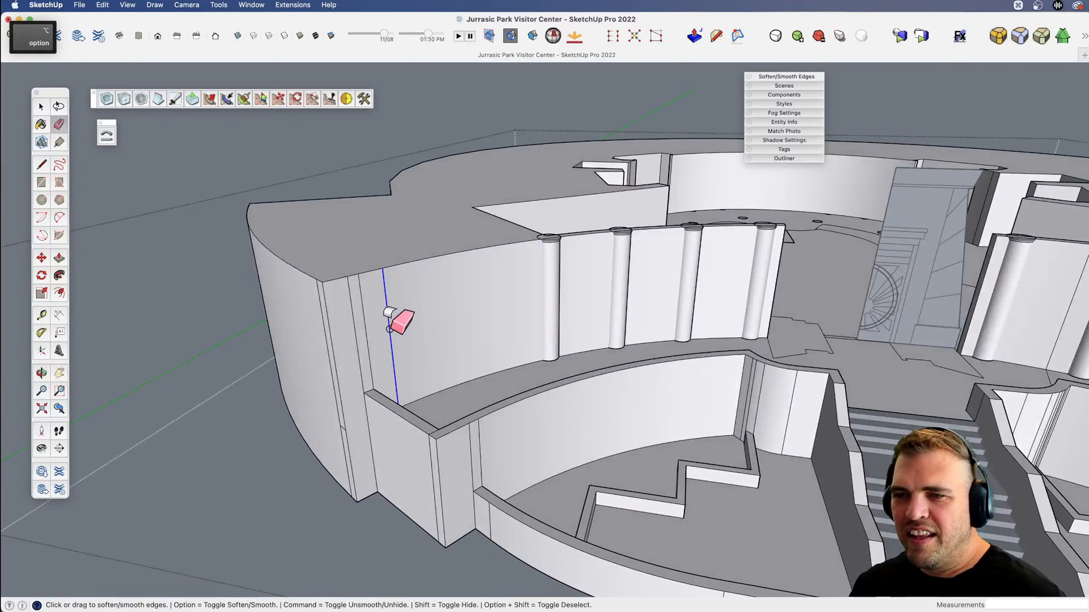
pyautogui.keyDown('alt'); pyautogui.moveTo(364, 335); pyautogui.dragTo(349, 338); pyautogui.keyUp('alt')
pyautogui.scroll(5, 332, 410)
pyautogui.press('e')
pyautogui.moveTo(340, 412)
pyautogui.mouseDown(button='middle')
pyautogui.moveTo(456, 378)
pyautogui.moveTo(456, 397)
pyautogui.mouseUp(button='middle')
pyautogui.press('alt')
pyautogui.press('space')
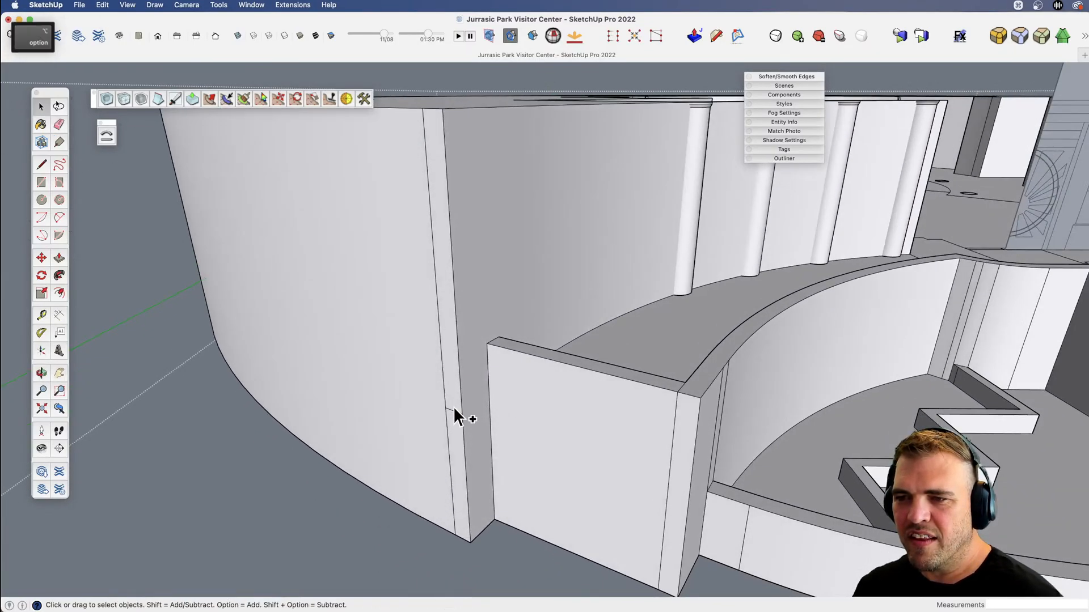
pyautogui.press('e')
pyautogui.press('alt')
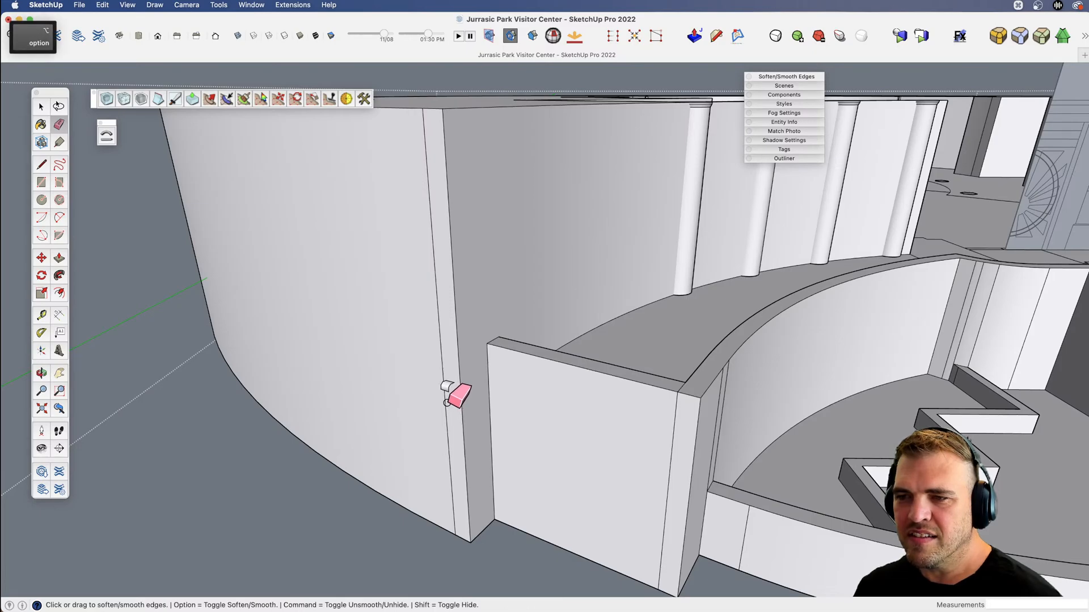
# Soften the leftover vertical edge beside the wing's rear corner and the horizontal edge running along the building's curved rear wall.
pyautogui.scroll(-7, 440, 399)
pyautogui.press('v')
pyautogui.moveTo(432, 400)
pyautogui.mouseDown(button='middle')
pyautogui.moveTo(434, 428)
pyautogui.moveTo(166, 389)
pyautogui.moveTo(163, 438)
pyautogui.moveTo(414, 443)
pyautogui.mouseUp(button='middle')
pyautogui.moveTo(839, 384)
pyautogui.mouseDown()
pyautogui.moveTo(855, 382)
pyautogui.moveTo(819, 420)
pyautogui.mouseUp()
pyautogui.press('e')
pyautogui.moveTo(544, 502); pyautogui.dragTo(544, 528)
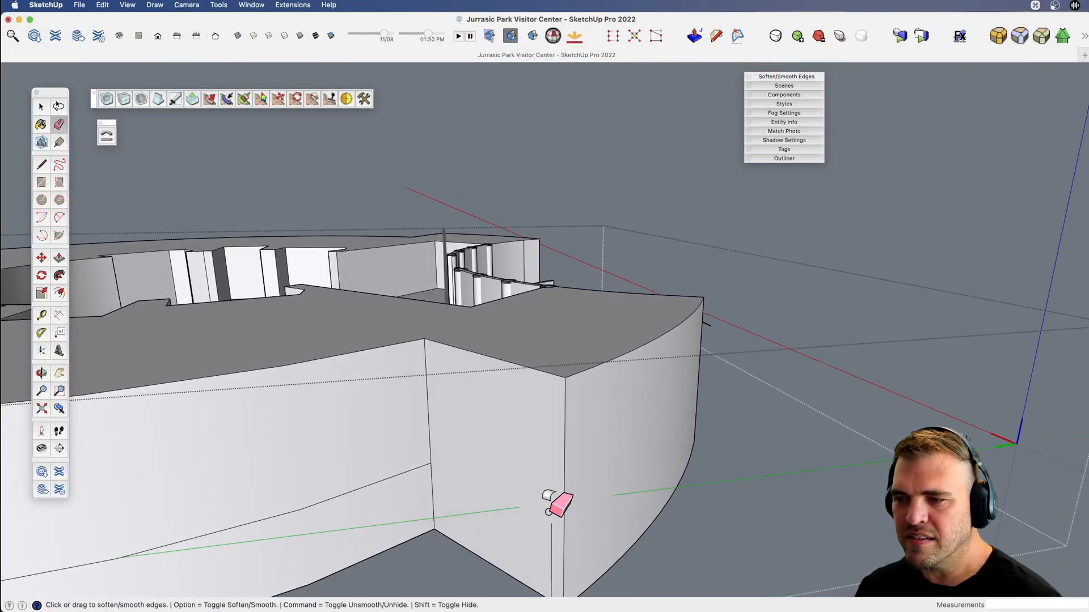
pyautogui.scroll(-5, 423, 462)
pyautogui.moveTo(409, 477)
pyautogui.mouseDown()
pyautogui.moveTo(414, 461)
pyautogui.moveTo(658, 484)
pyautogui.moveTo(298, 484)
pyautogui.moveTo(264, 494)
pyautogui.mouseUp()
pyautogui.press('v')
pyautogui.moveTo(465, 455); pyautogui.dragTo(150, 457)
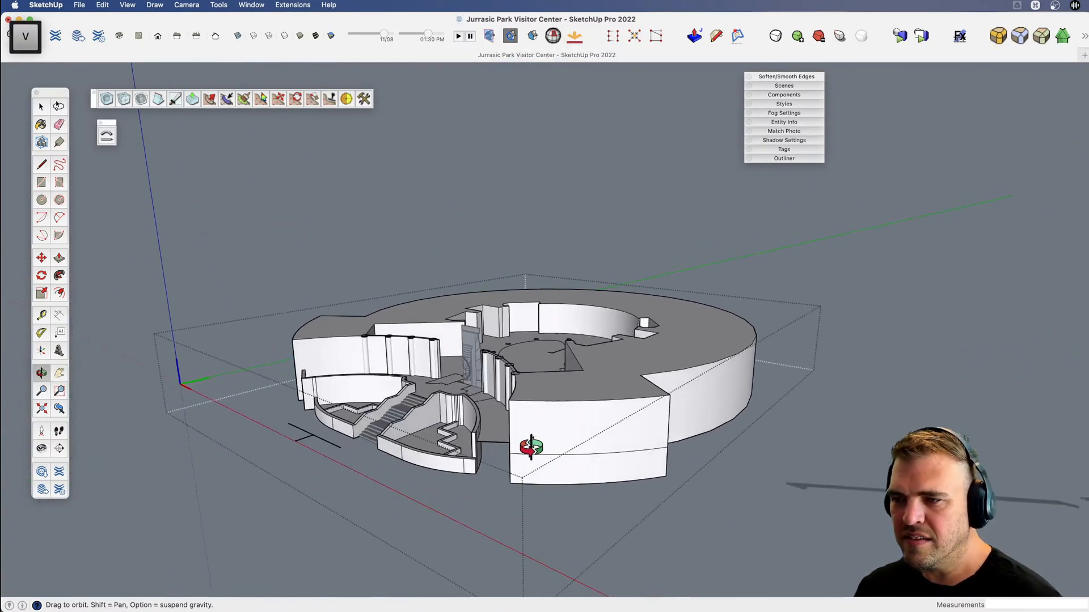
# Soften the horizontal edge running across the opposite wing's curved outer wall.
pyautogui.scroll(5, 592, 452)
pyautogui.press('e')
pyautogui.press('v')
pyautogui.moveTo(612, 439)
pyautogui.mouseDown()
pyautogui.moveTo(630, 451)
pyautogui.moveTo(247, 454)
pyautogui.moveTo(400, 437)
pyautogui.moveTo(860, 462)
pyautogui.moveTo(647, 452)
pyautogui.mouseUp()
pyautogui.press('e')
pyautogui.scroll(-4, 428, 437)
pyautogui.press('v')
# Soften the vertical seam and remaining short edges at the opposite wing's front end, beside the planter walls.
pyautogui.scroll(6, 651, 391)
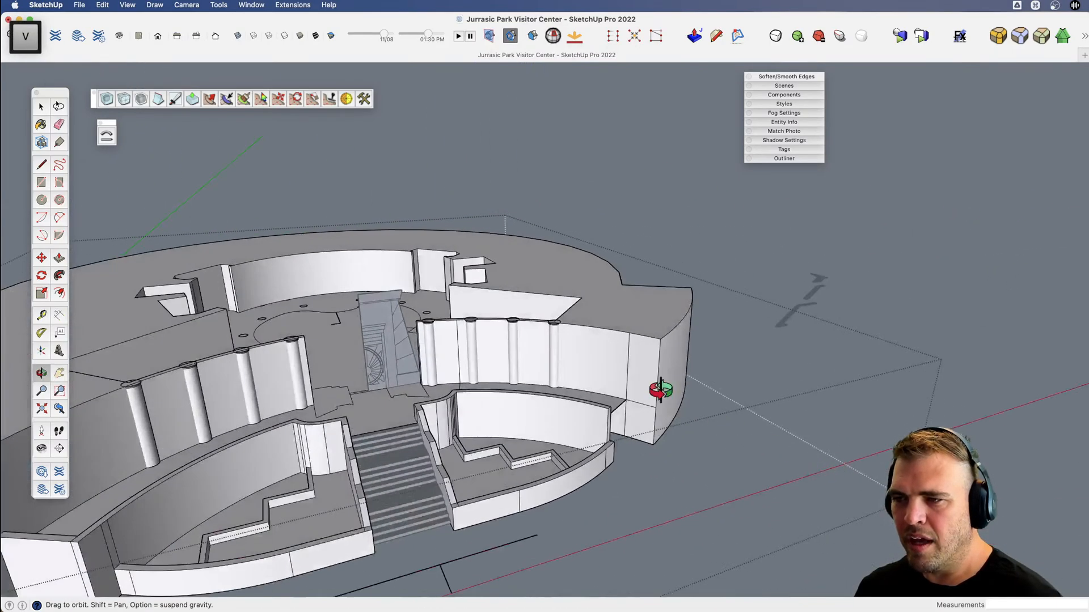
pyautogui.press('e')
pyautogui.keyDown('alt'); pyautogui.moveTo(620, 372); pyautogui.dragTo(592, 377); pyautogui.keyUp('alt')
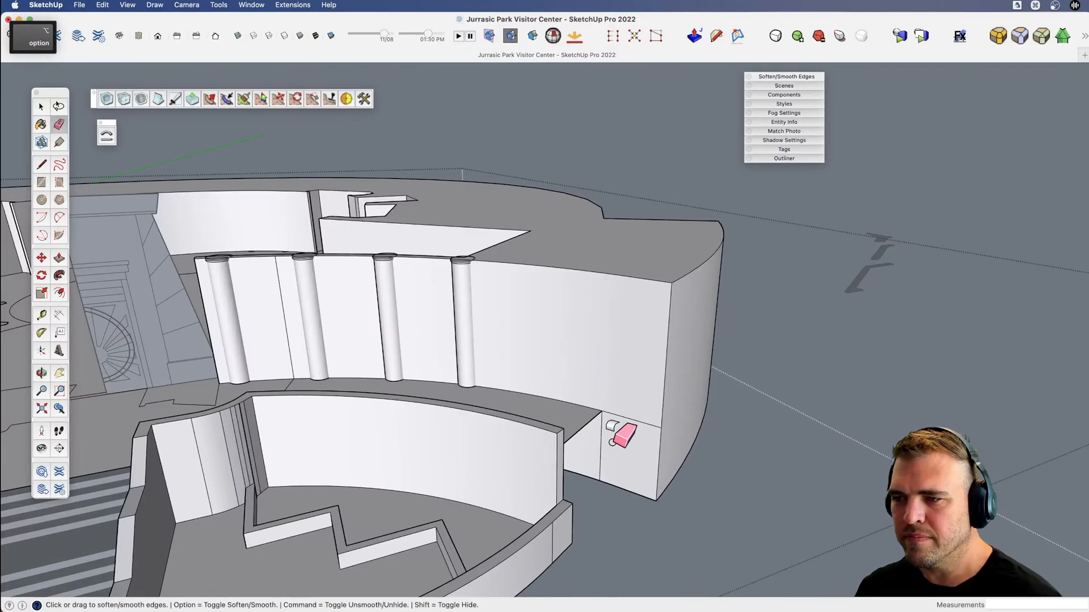
pyautogui.moveTo(610, 447)
pyautogui.keyDown('alt'); pyautogui.mouseDown()
pyautogui.moveTo(590, 445)
pyautogui.moveTo(627, 432)
pyautogui.moveTo(635, 471)
pyautogui.moveTo(571, 500)
pyautogui.moveTo(722, 402)
pyautogui.moveTo(513, 392)
pyautogui.moveTo(539, 382)
pyautogui.moveTo(331, 389)
pyautogui.moveTo(945, 354)
pyautogui.mouseUp(); pyautogui.keyUp('alt')
# View the building from the front, switch to Finder to compare it with the Movie-1 reference image, and return to SketchUp.
pyautogui.scroll(-6, 626, 450)
pyautogui.press('v')
pyautogui.press('x')
pyautogui.press('v')
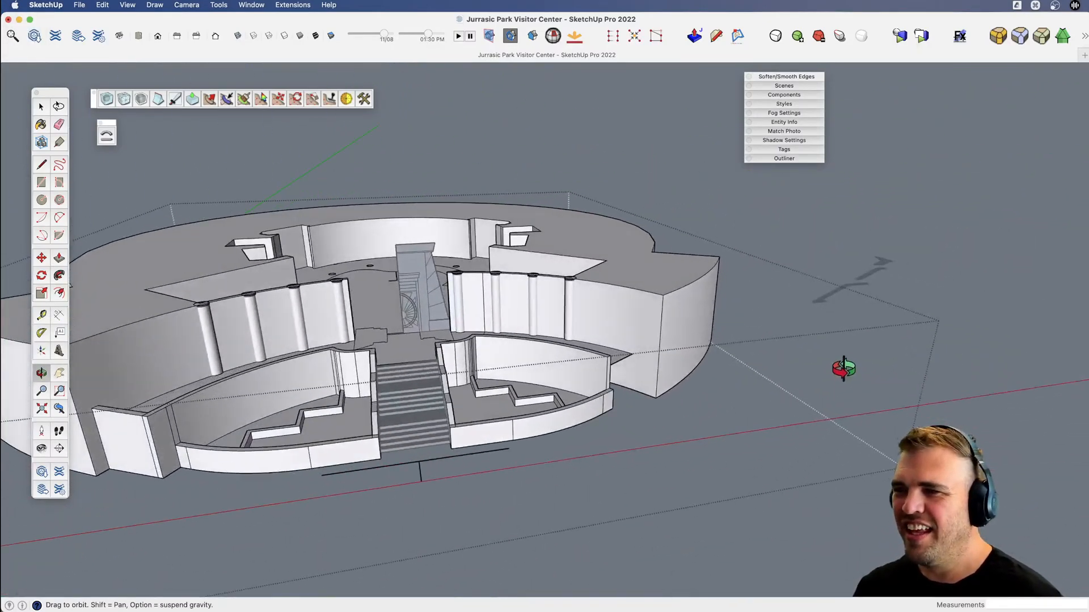
pyautogui.press('v')
pyautogui.moveTo(838, 338); pyautogui.dragTo(885, 326)
pyautogui.press('space')
pyautogui.press('super+Tab')
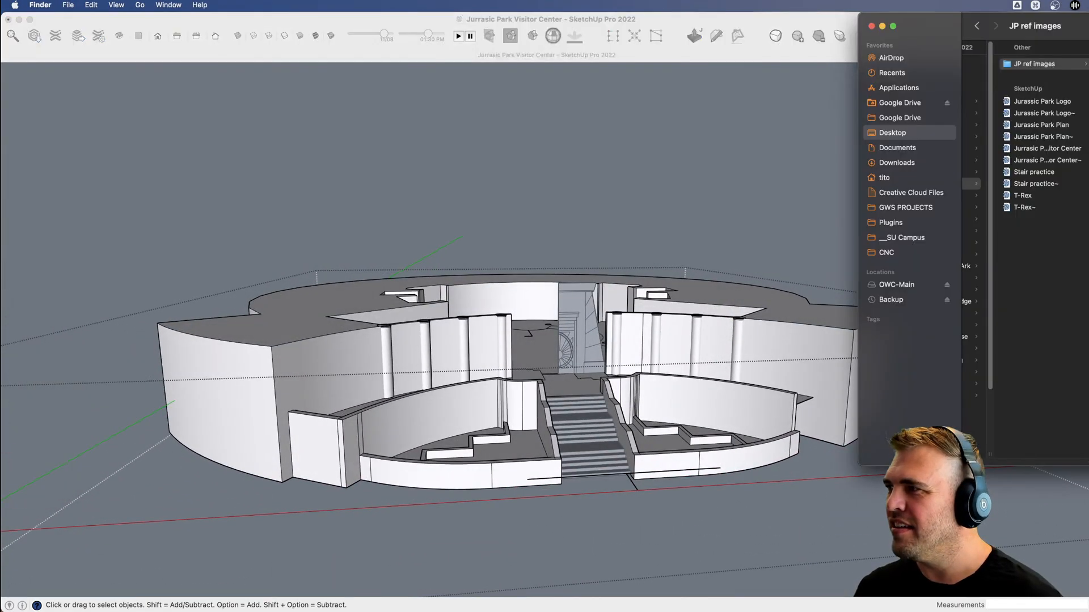
pyautogui.press('space')
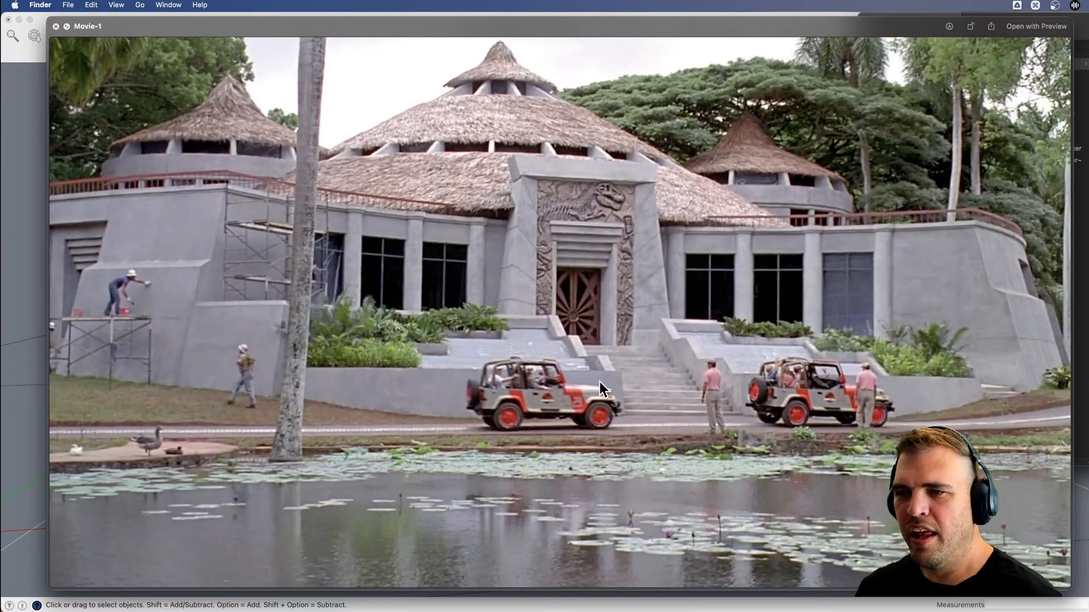
pyautogui.press('space')
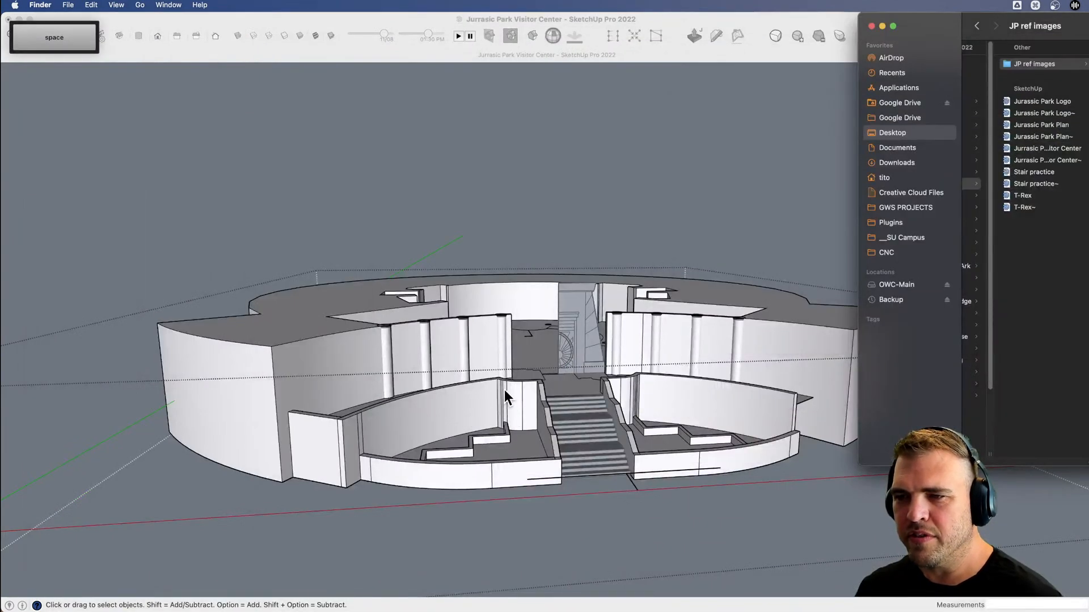
pyautogui.click(717, 410)
# Look over the building from above and behind, and select the wing's flat rear end face beside the curved rear wall.
pyautogui.press('o')
pyautogui.moveTo(694, 395); pyautogui.dragTo(631, 562)
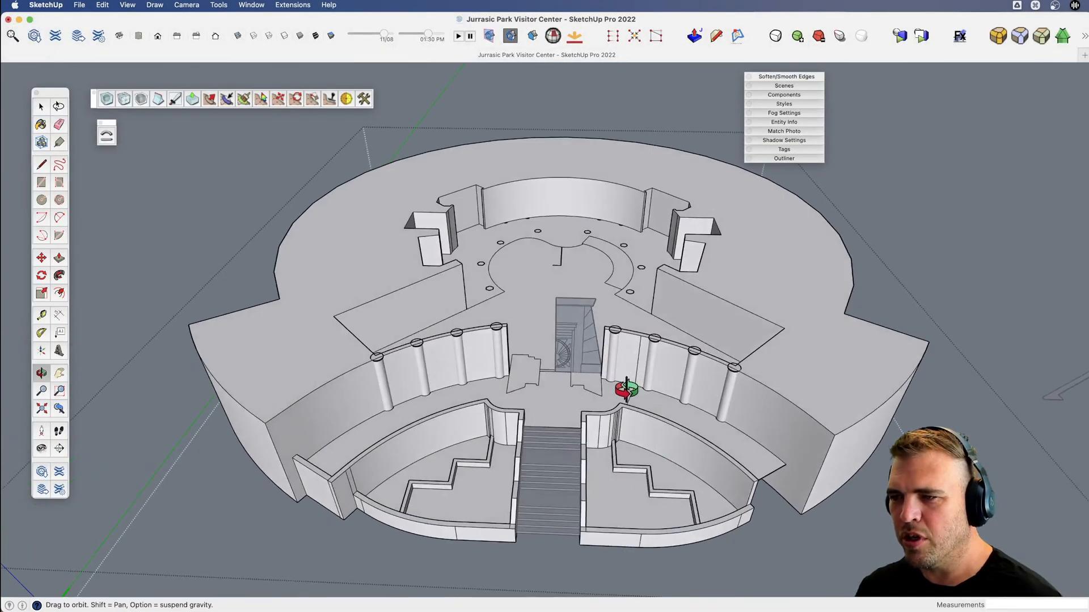
pyautogui.press('v')
pyautogui.moveTo(663, 398); pyautogui.dragTo(577, 354)
pyautogui.press('space')
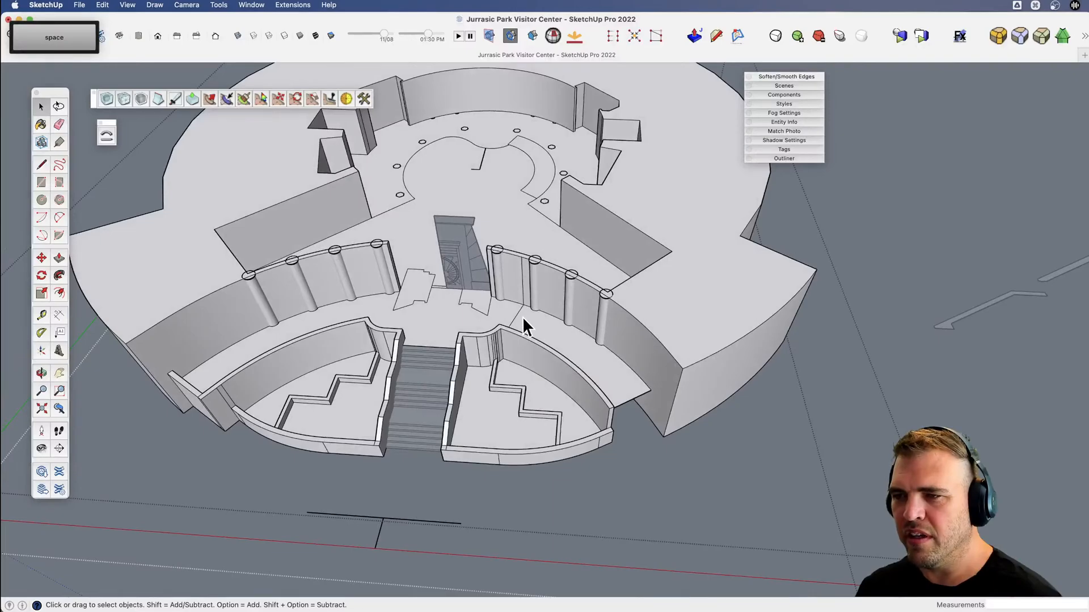
pyautogui.moveTo(418, 334); pyautogui.dragTo(554, 280, button='middle')
pyautogui.press('v')
pyautogui.moveTo(554, 280); pyautogui.dragTo(403, 328)
pyautogui.press('space')
pyautogui.click(457, 395)
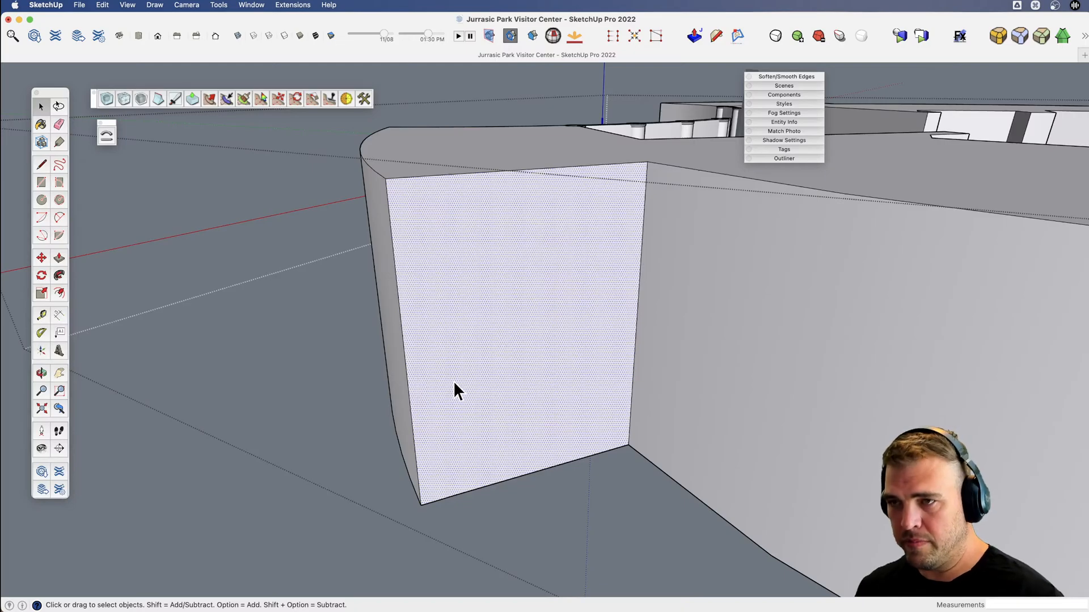
# Draw a stepped profile on the wing's rear end face, from its top edge down and diagonally outward to the outer vertical edge.
pyautogui.press('l')
pyautogui.click(469, 172)
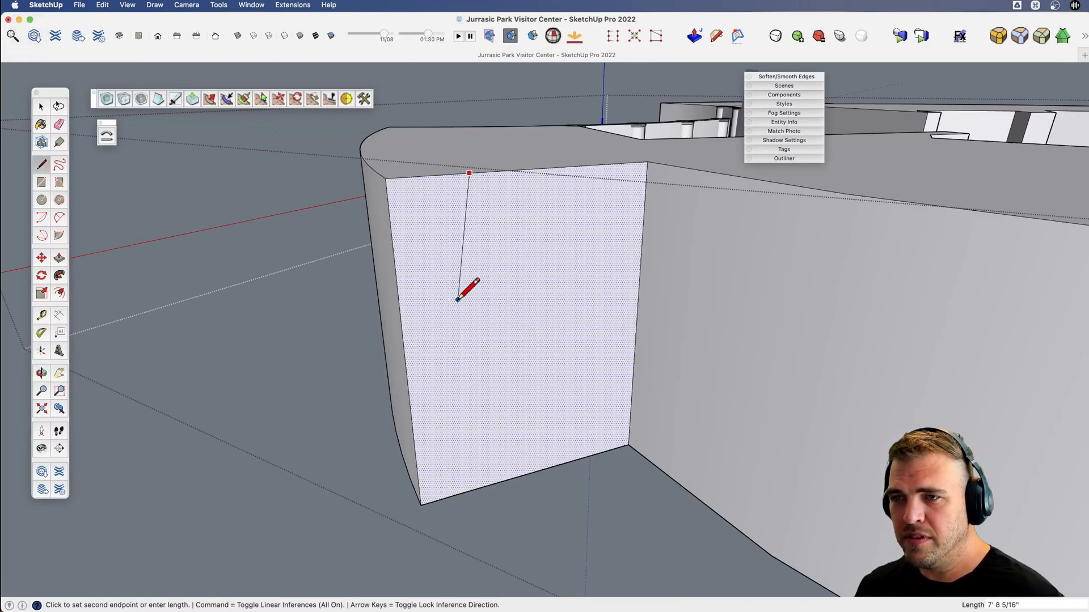
pyautogui.scroll(3, 449, 373)
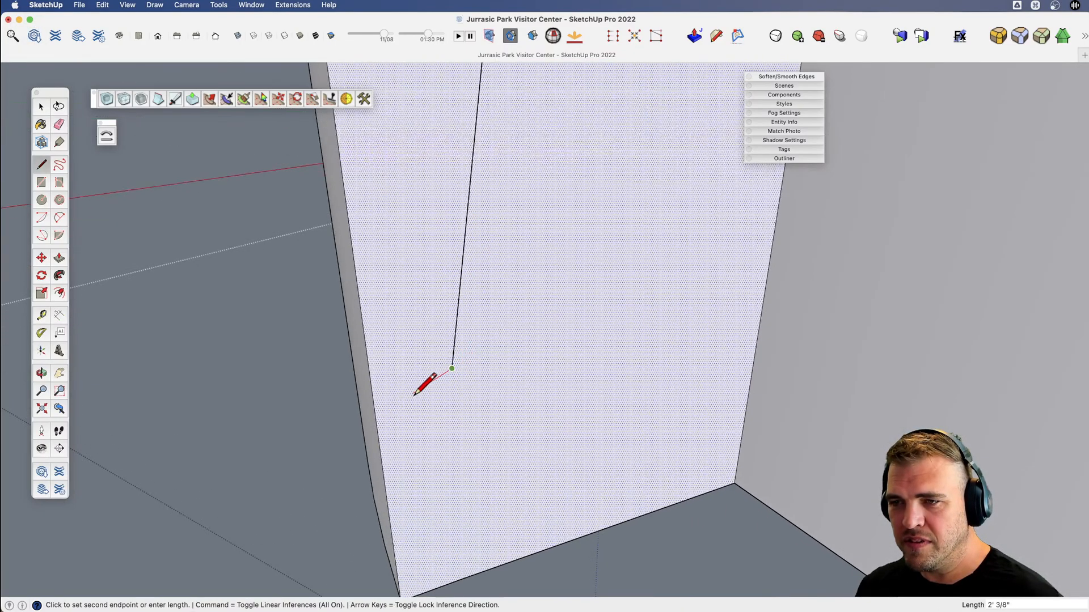
pyautogui.click(411, 414)
pyautogui.scroll(-3, 410, 354)
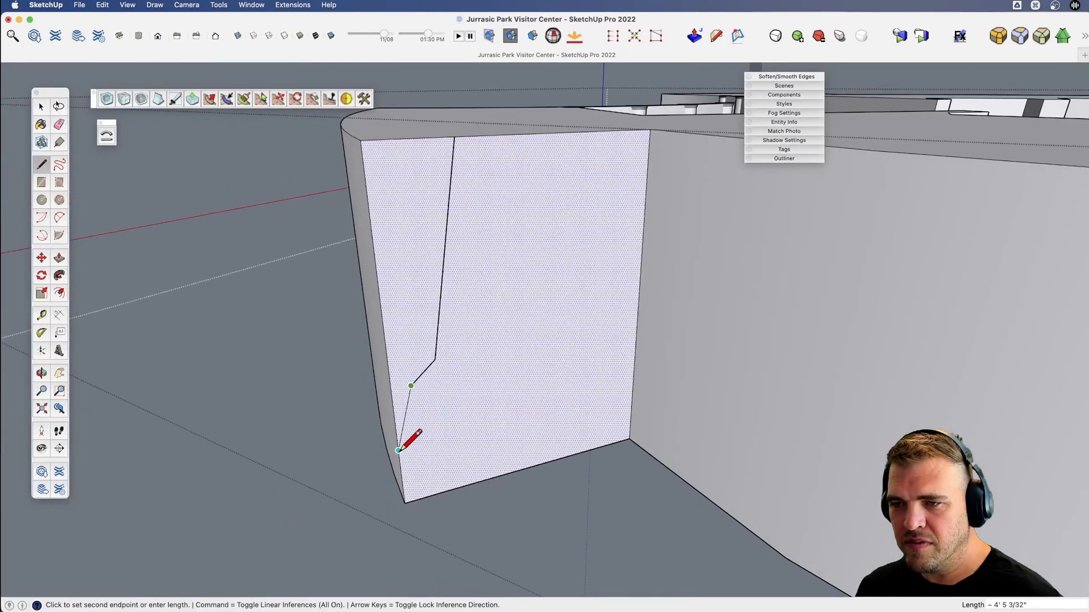
pyautogui.click(399, 451)
pyautogui.press('space')
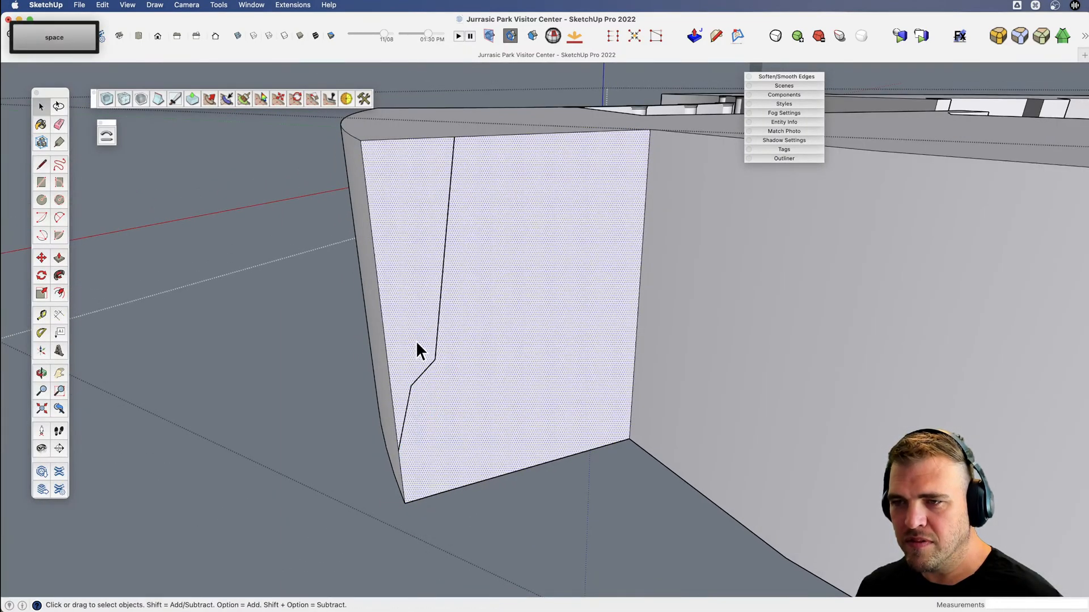
# Select all geometry connected to the profile, undo the profile lines and reselect the wing's rear end face.
pyautogui.click(421, 377)
pyautogui.tripleClick(420, 375)
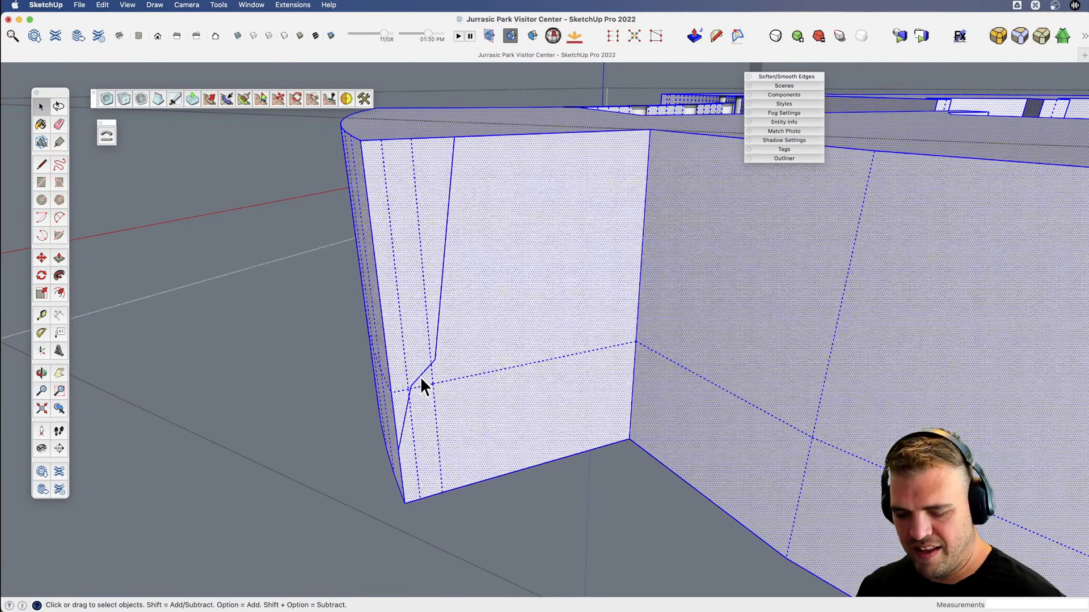
pyautogui.press('super+z')
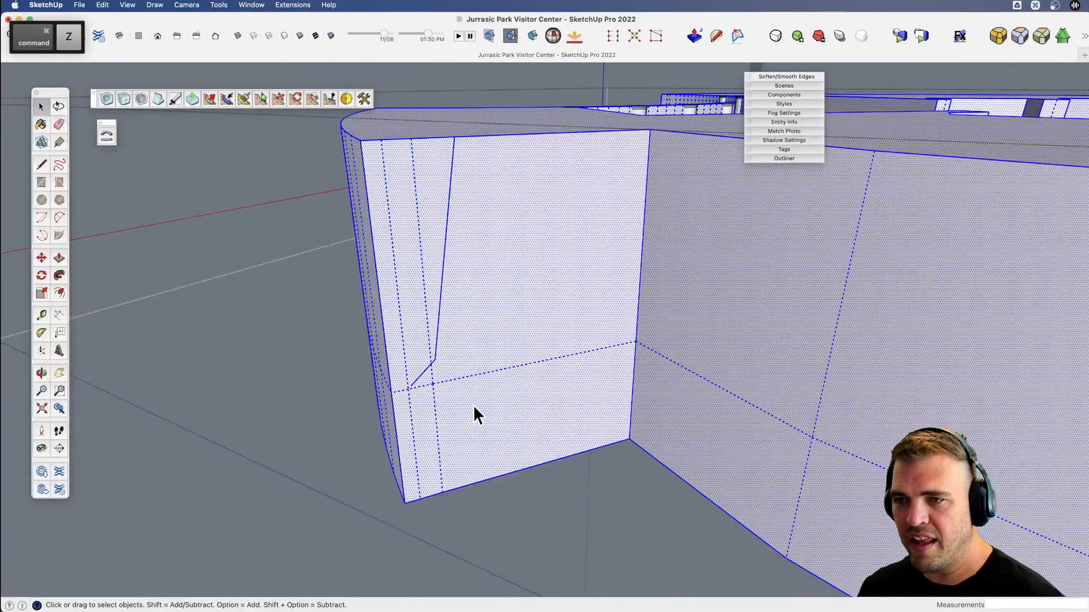
pyautogui.press('super+z')
pyautogui.press('space')
pyautogui.click(459, 397)
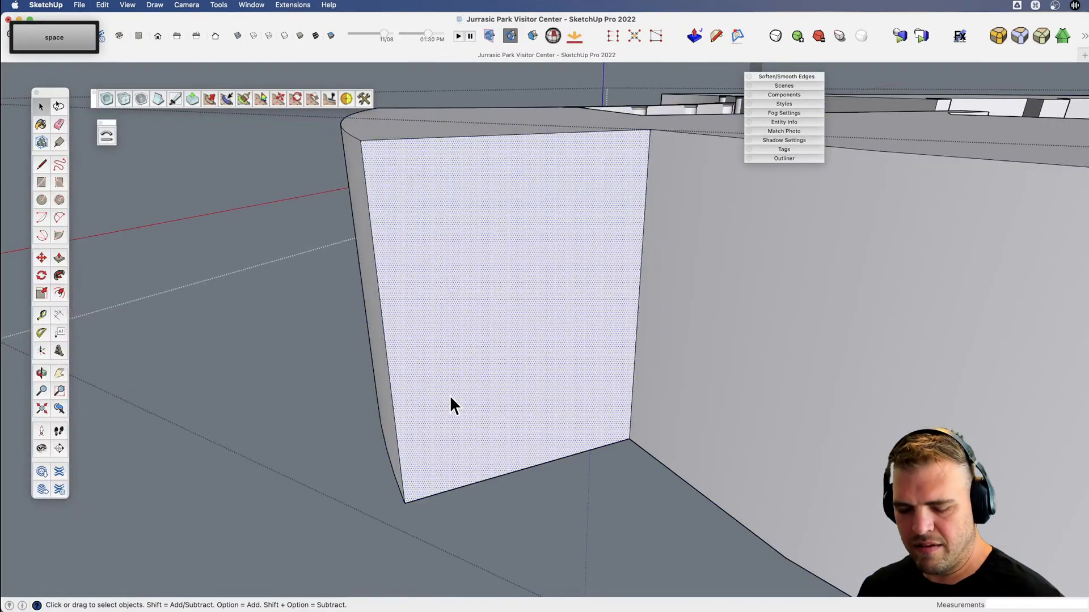
# Show the hidden geometry and erase the hidden edges crossing the wing's rear end face.
pyautogui.hotkey('alt', 'h')
pyautogui.press('e')
pyautogui.moveTo(436, 369); pyautogui.dragTo(439, 411)
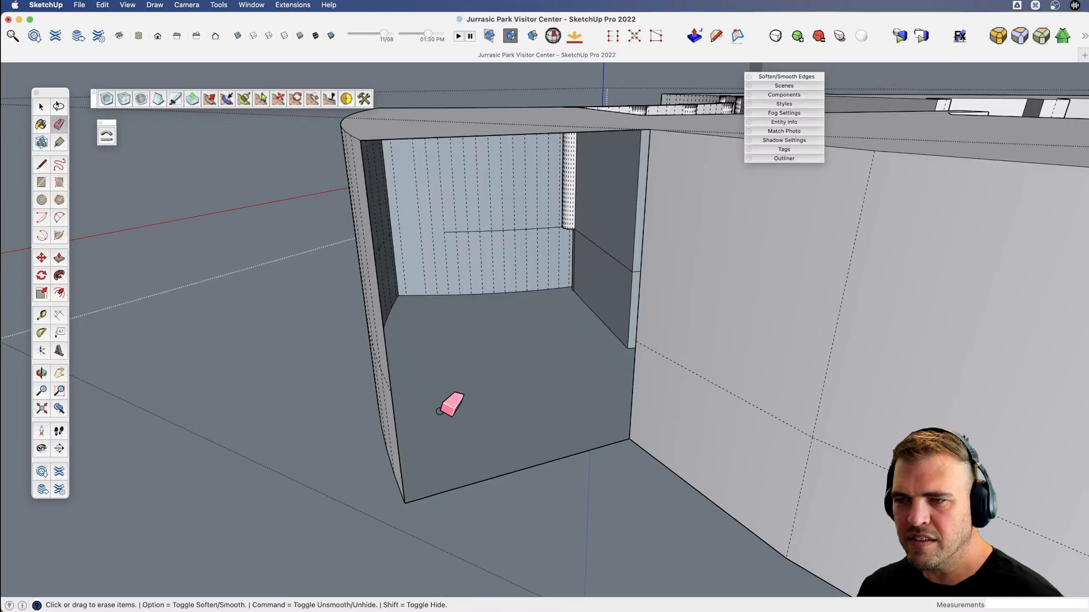
# Try to rebuild the end face by tracing its bottom edge, and undo the line and the erasure that removed the face.
pyautogui.press('l')
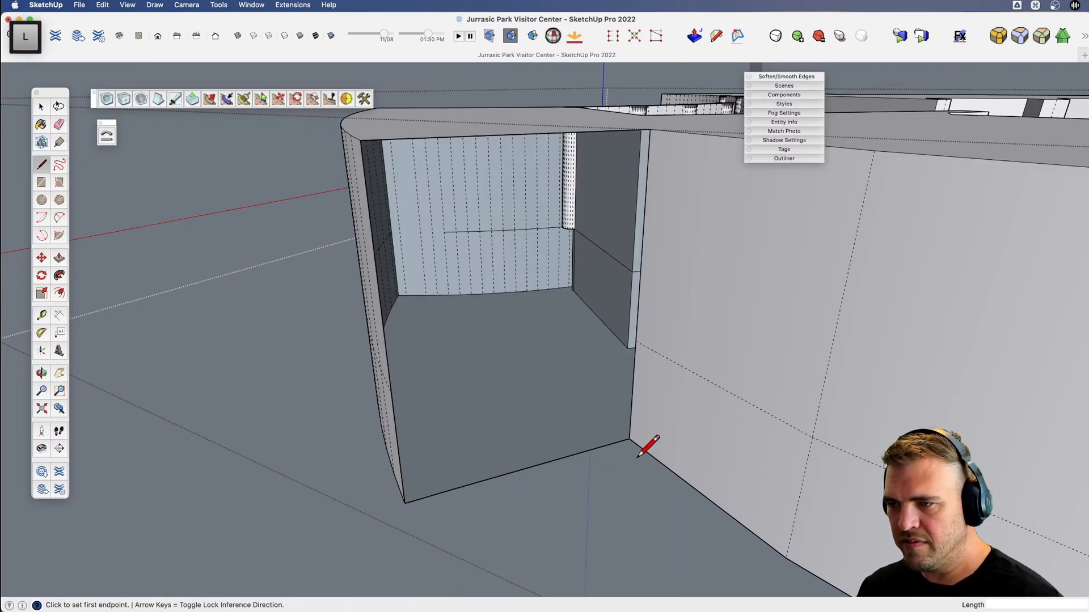
pyautogui.click(629, 439)
pyautogui.click(405, 503)
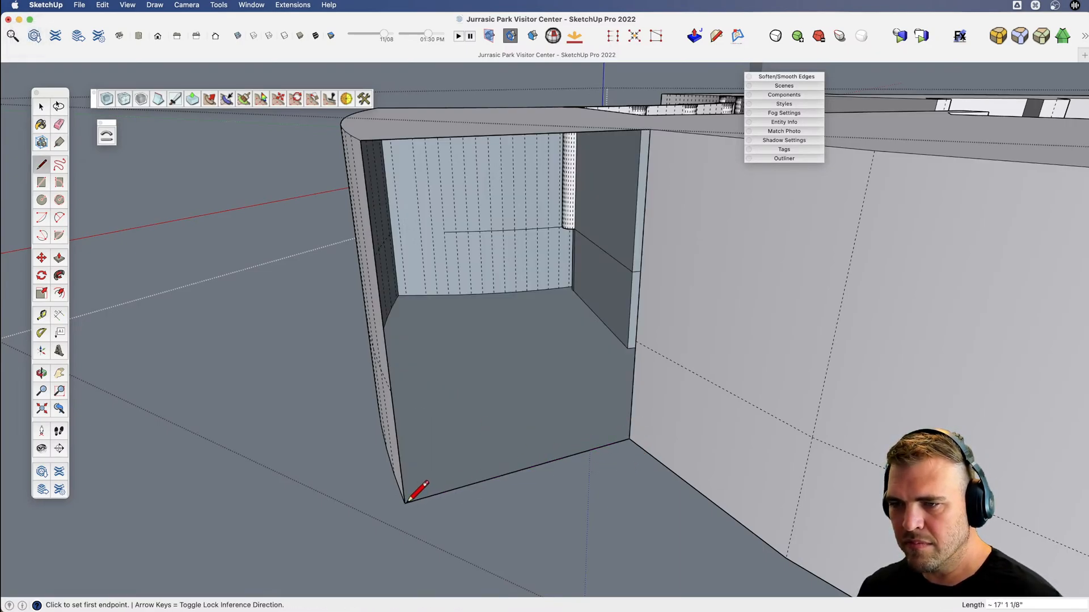
pyautogui.press('super+z')
pyautogui.press('super+z')
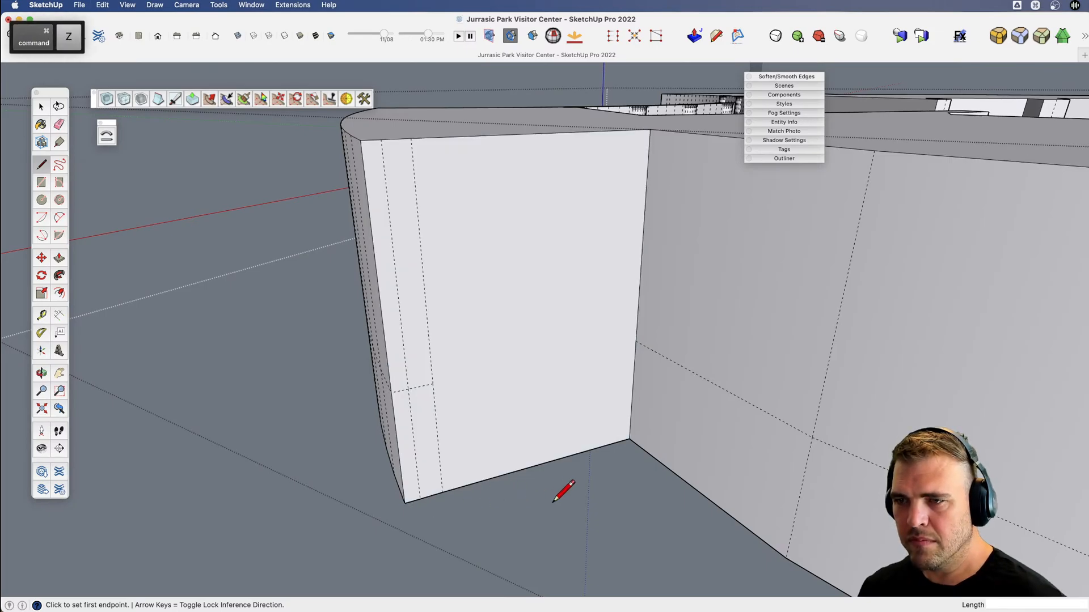
# Erase the remaining short horizontal hidden edge near the outer corner of the wing's rear end face.
pyautogui.scroll(-5, 553, 498)
pyautogui.press('x')
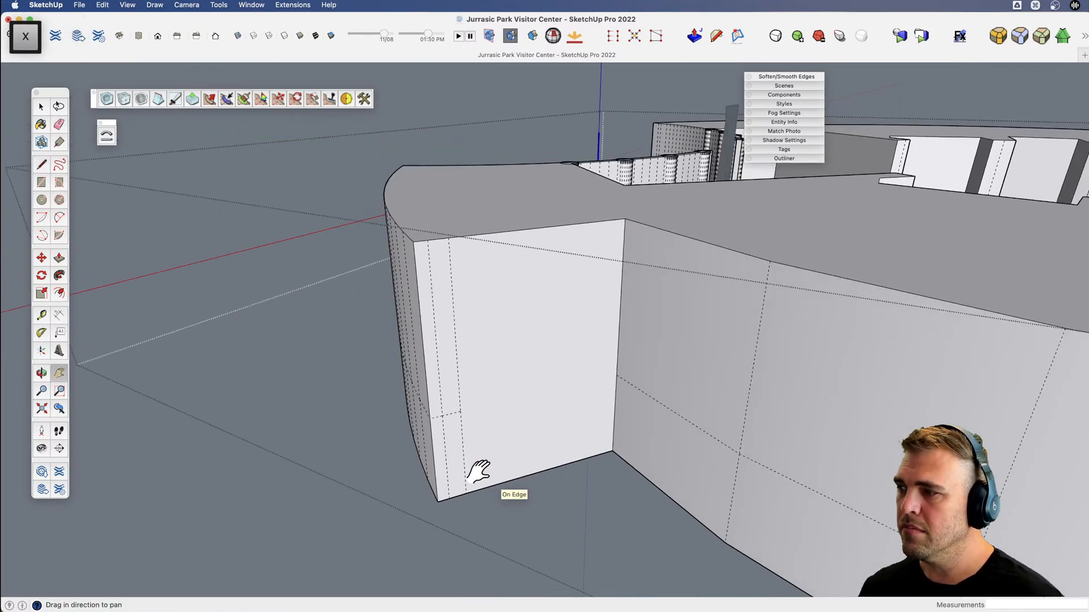
pyautogui.moveTo(478, 472); pyautogui.dragTo(486, 426, button='middle')
pyautogui.scroll(3, 499, 414)
pyautogui.press('e')
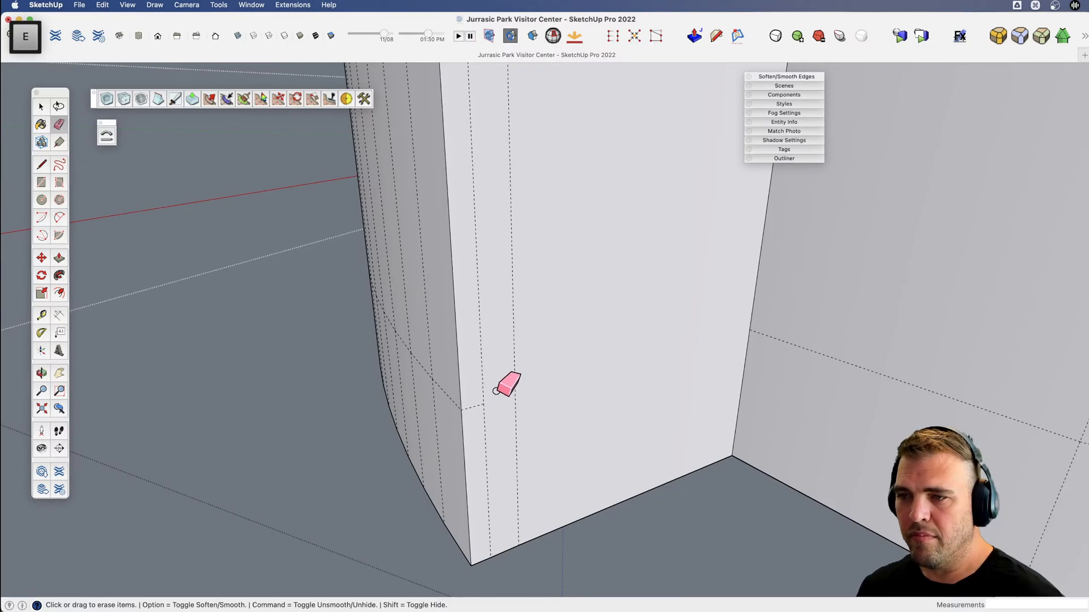
pyautogui.scroll(-2, 476, 419)
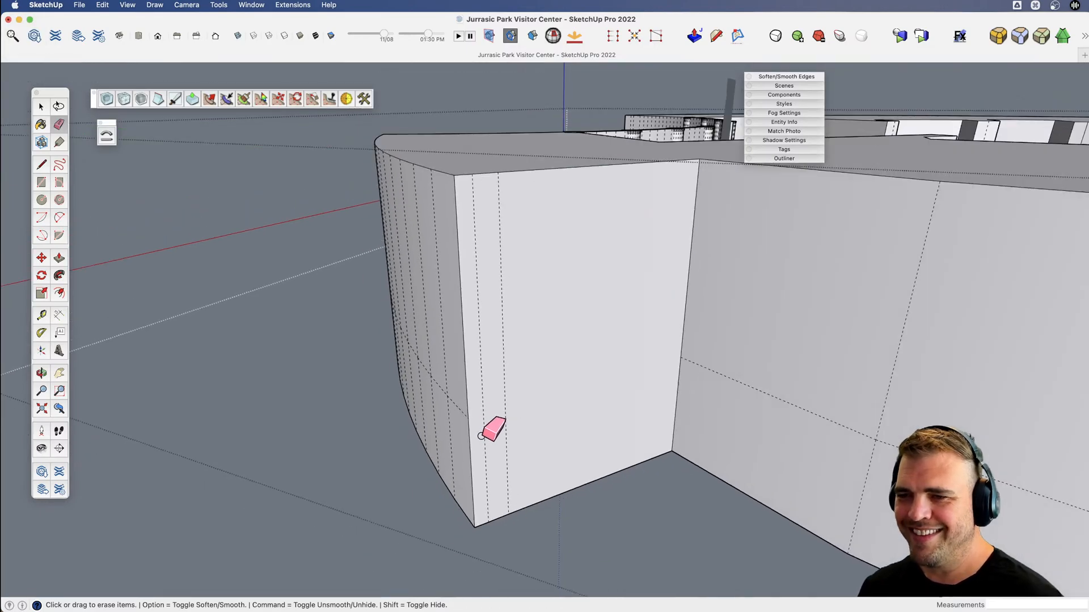
# Try to erase the vertical hidden edges on the wing's rear end face, and undo the erasures.
pyautogui.scroll(-2, 481, 429)
pyautogui.press('x')
pyautogui.moveTo(597, 409); pyautogui.dragTo(531, 509)
pyautogui.press('v')
pyautogui.press('e')
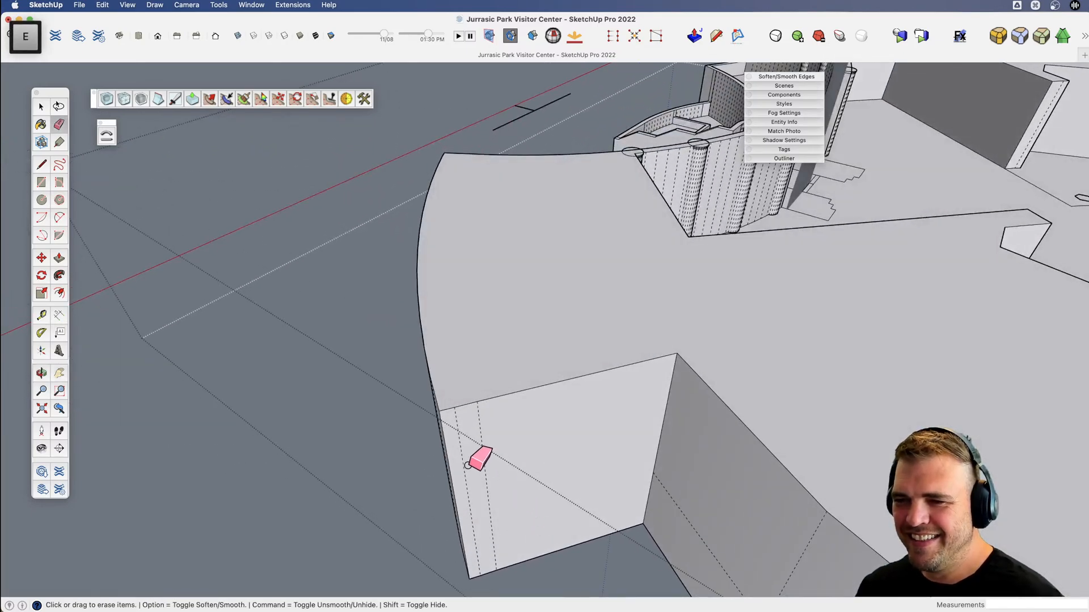
pyautogui.moveTo(469, 464)
pyautogui.mouseDown()
pyautogui.moveTo(458, 464)
pyautogui.moveTo(494, 463)
pyautogui.moveTo(511, 411)
pyautogui.moveTo(588, 308)
pyautogui.moveTo(518, 373)
pyautogui.moveTo(527, 408)
pyautogui.moveTo(622, 420)
pyautogui.moveTo(671, 442)
pyautogui.moveTo(595, 457)
pyautogui.moveTo(545, 403)
pyautogui.mouseUp()
pyautogui.press('super+z')
pyautogui.press('super+z')
# Draw a line across the roof parallel to the end face's top edge and close the thin strip at the inner corner.
pyautogui.press('v')
pyautogui.press('v')
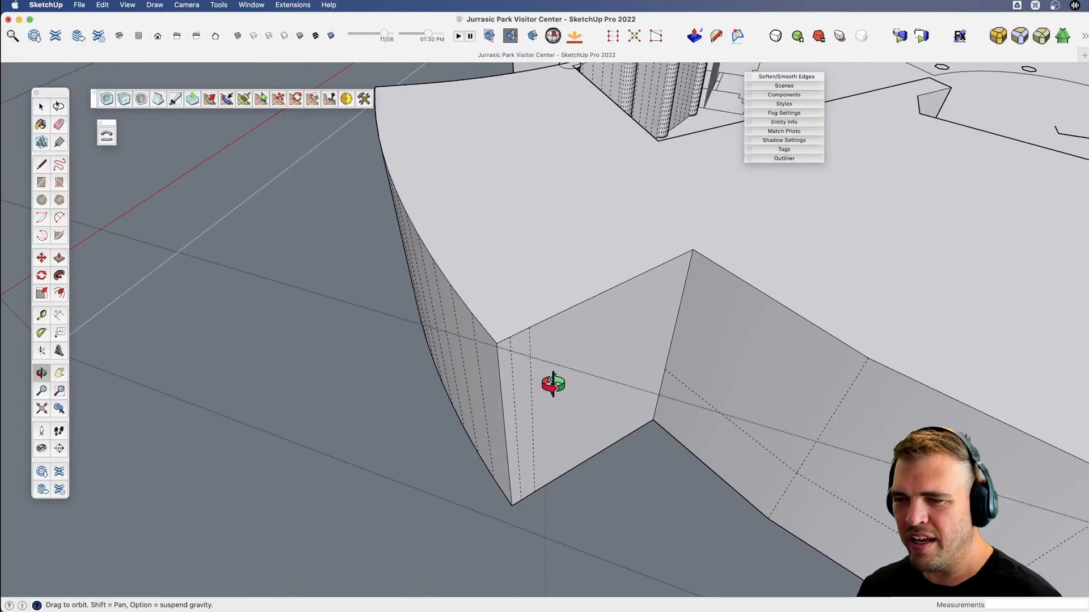
pyautogui.press('l')
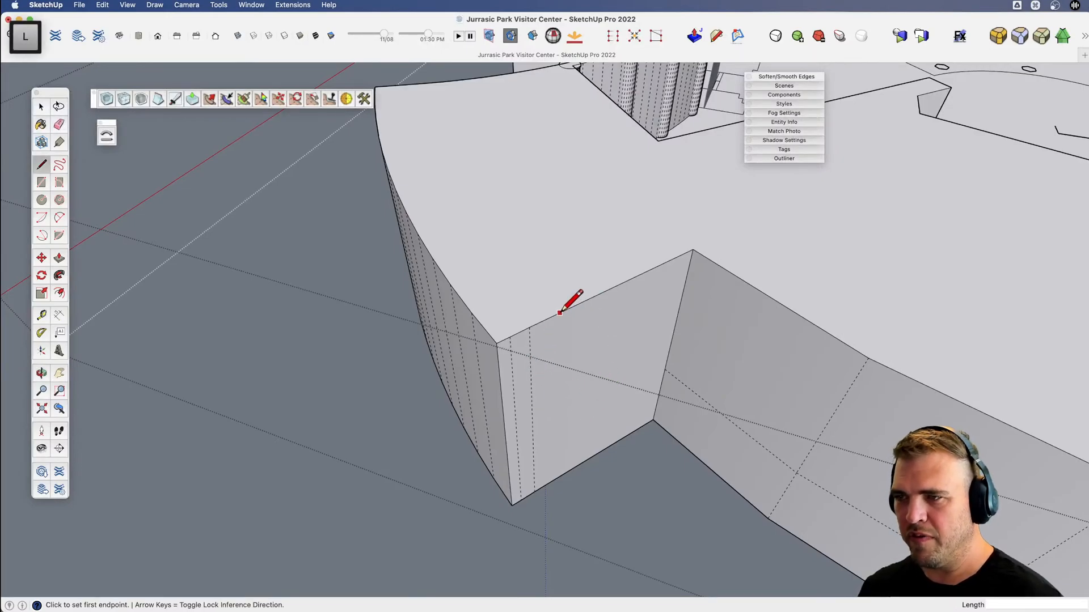
pyautogui.press('v')
pyautogui.moveTo(499, 354)
pyautogui.mouseDown()
pyautogui.moveTo(569, 365)
pyautogui.moveTo(576, 403)
pyautogui.moveTo(546, 384)
pyautogui.mouseUp()
pyautogui.press('l')
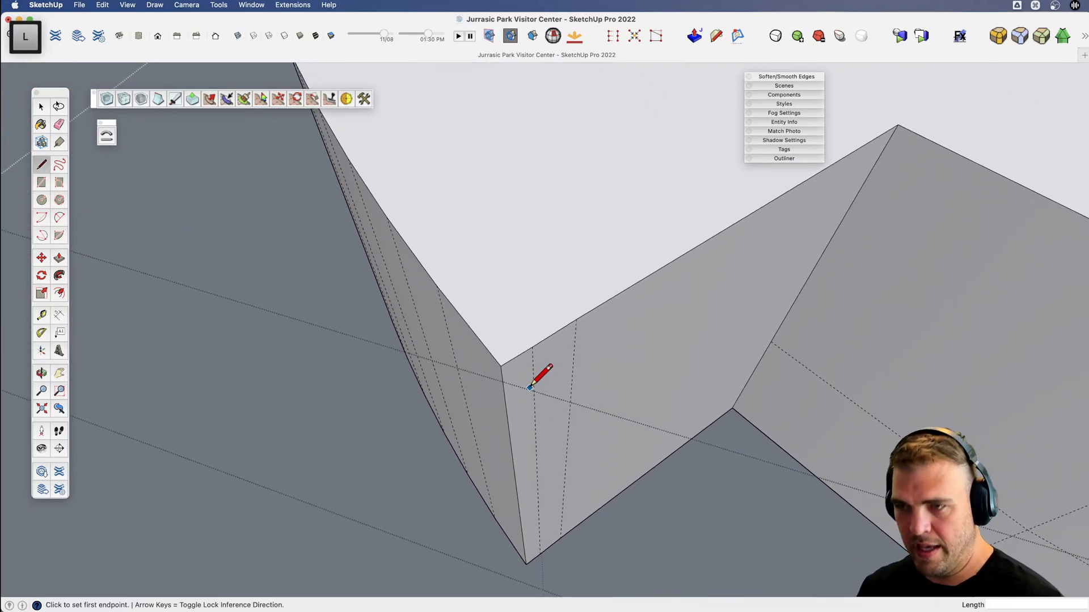
pyautogui.click(495, 358)
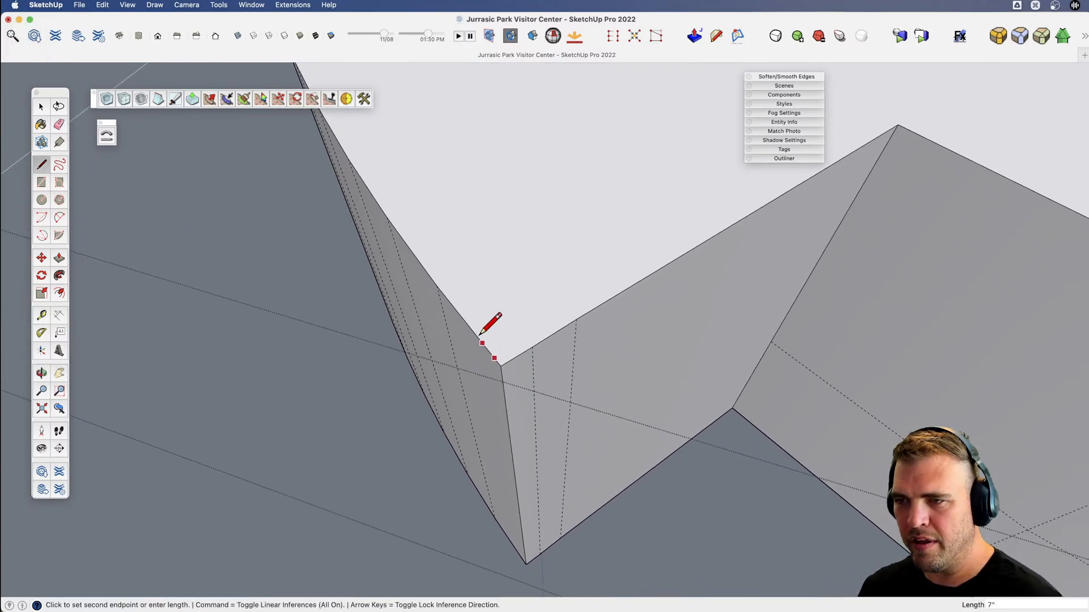
pyautogui.scroll(-3, 482, 331)
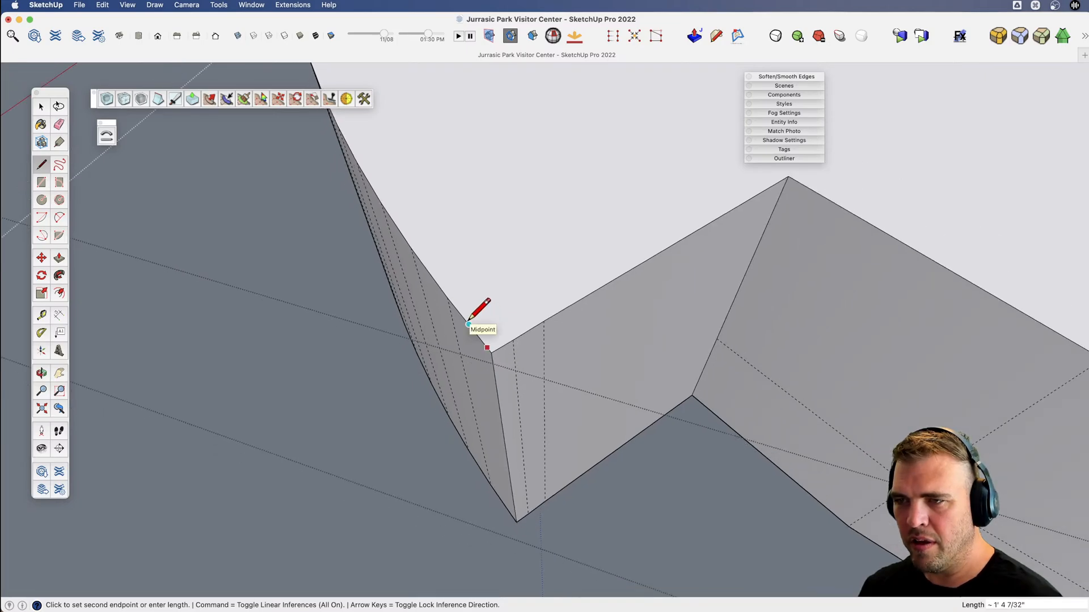
pyautogui.scroll(2, 468, 325)
pyautogui.scroll(-2, 543, 325)
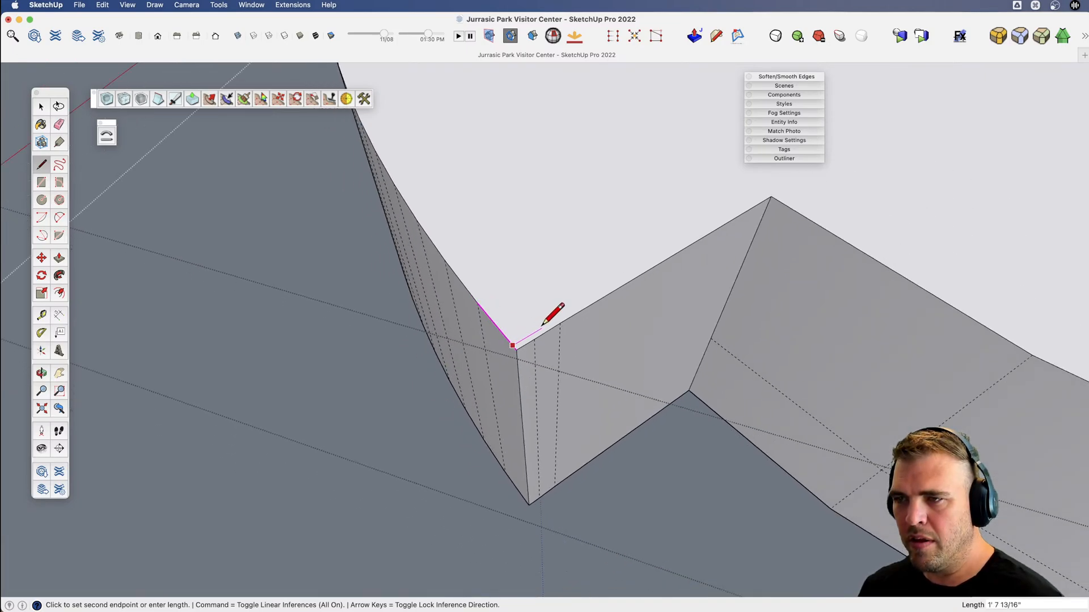
pyautogui.press('shift')
pyautogui.click(768, 195)
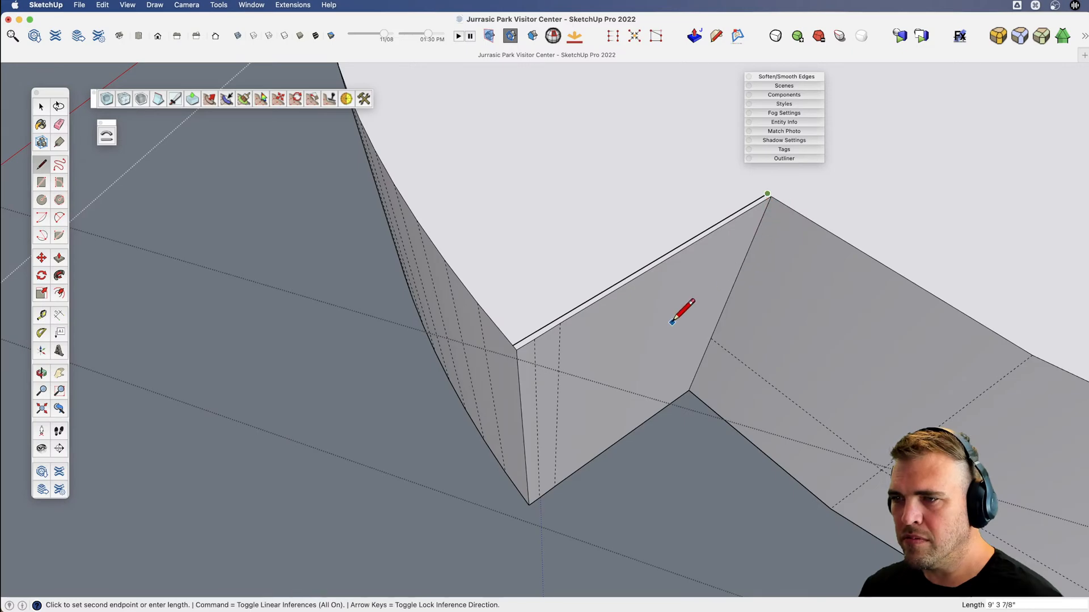
pyautogui.scroll(3, 784, 188)
pyautogui.scroll(2, 762, 205)
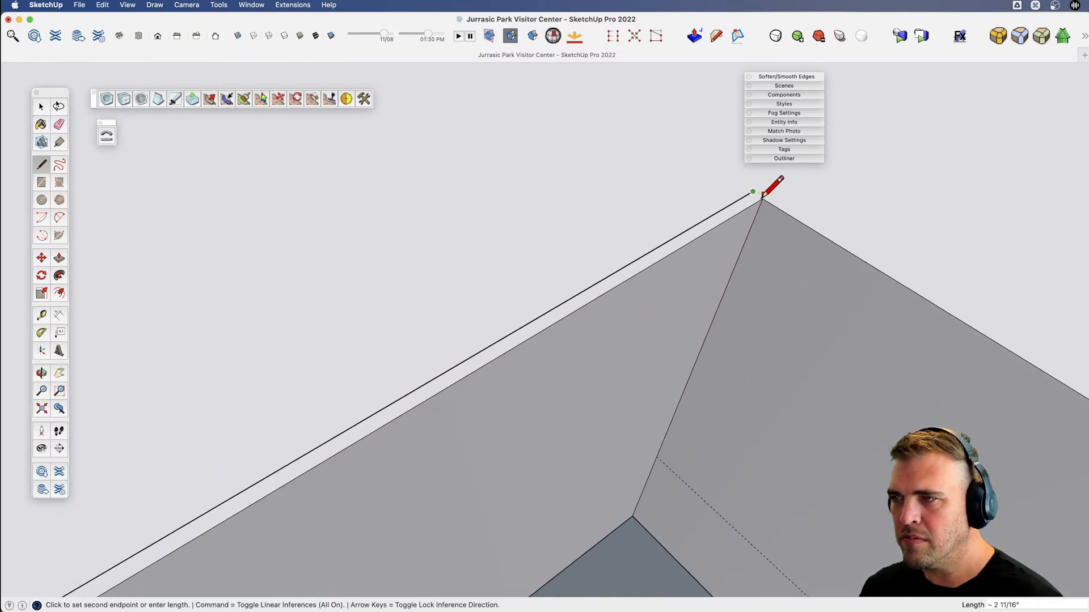
pyautogui.moveTo(778, 190); pyautogui.dragTo(583, 316, button='middle')
# Push the thin roof strip down 22' 4" to the wing's bottom edge, trimming the end into one clean face.
pyautogui.press('b')
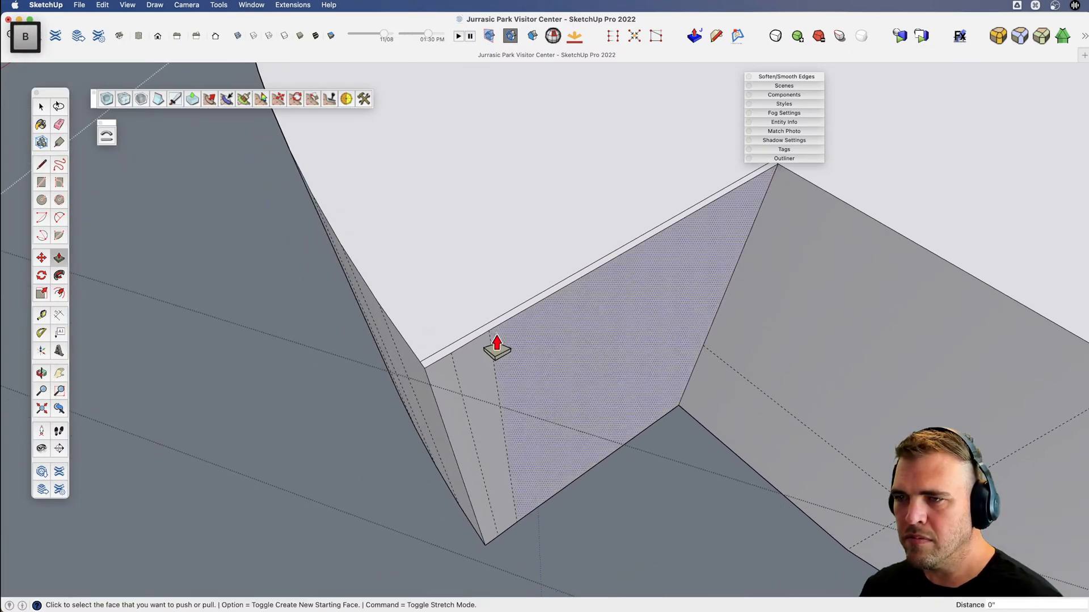
pyautogui.click(495, 335)
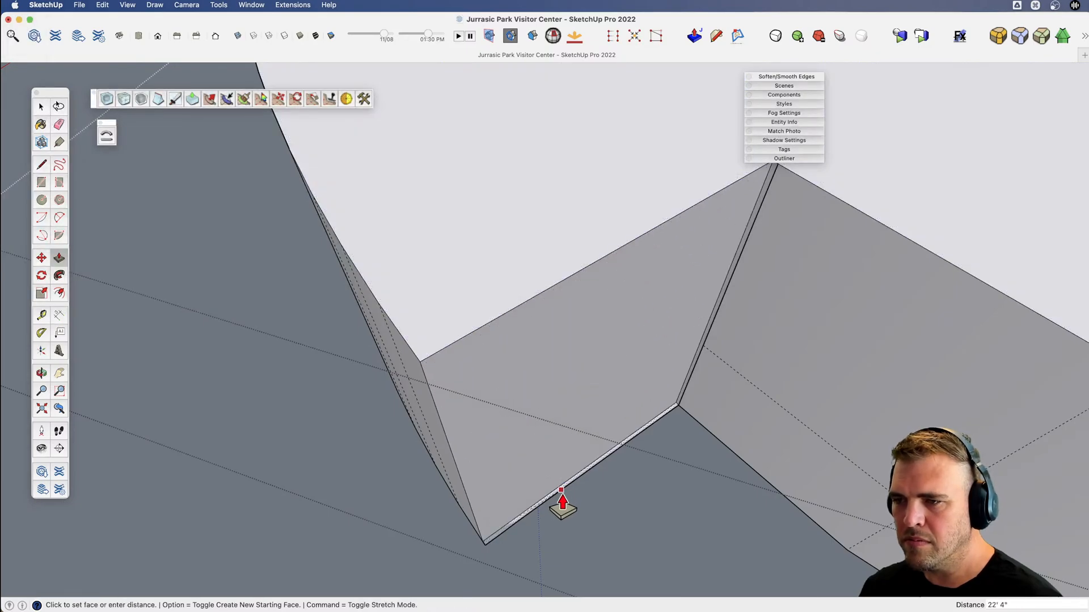
pyautogui.press('x')
pyautogui.moveTo(505, 530); pyautogui.dragTo(515, 510)
pyautogui.scroll(-3, 528, 506)
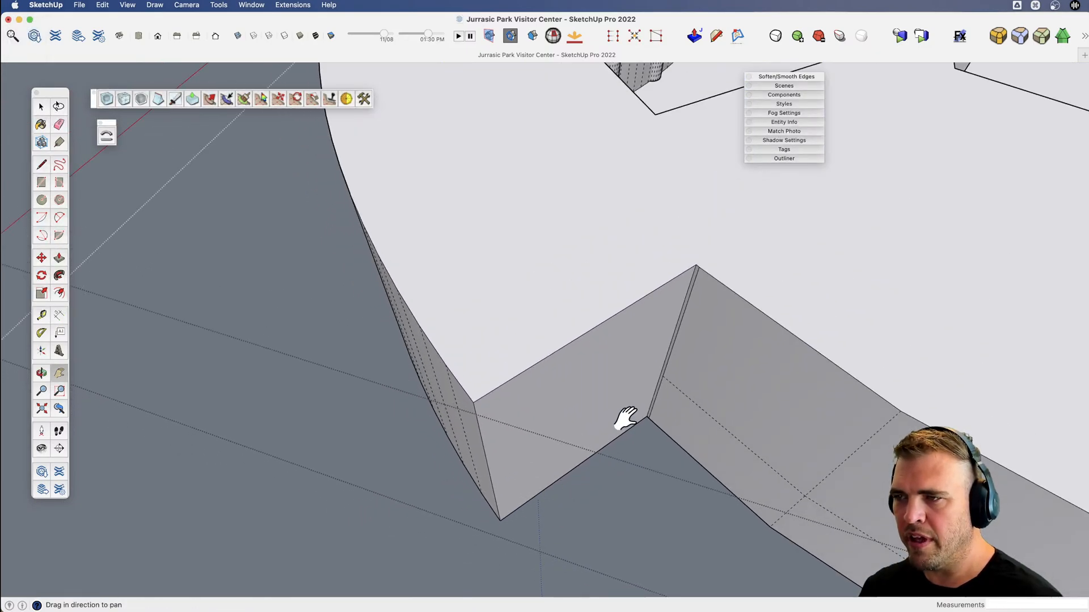
# Draw a stepped profile on the trimmed end face from the outer vertical edge up to the top edge, and turn off hidden geometry.
pyautogui.scroll(-5, 609, 423)
pyautogui.moveTo(566, 425); pyautogui.dragTo(522, 399, button='middle')
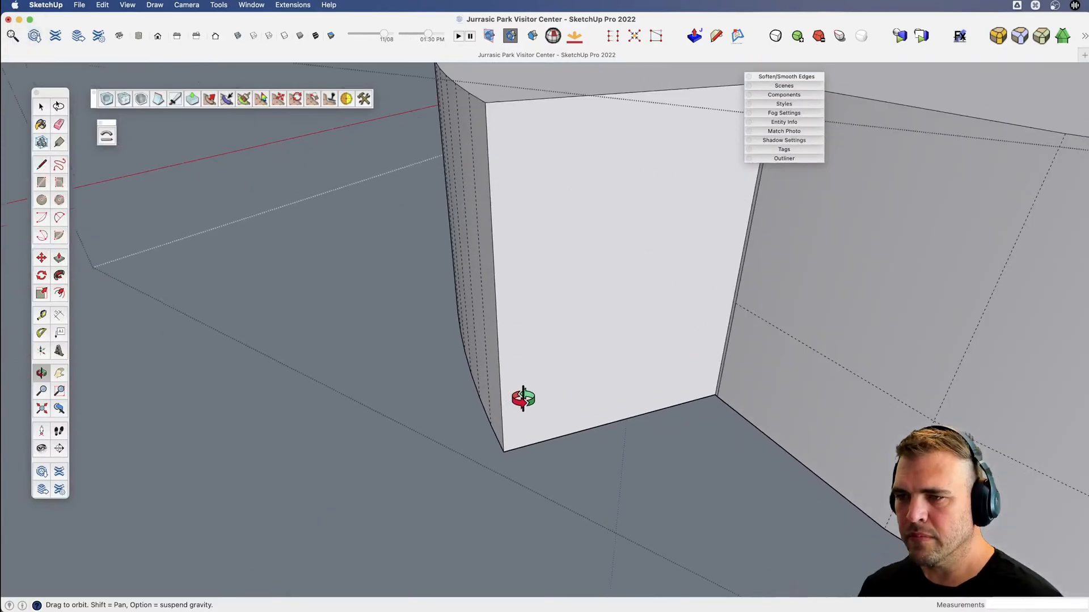
pyautogui.press('l')
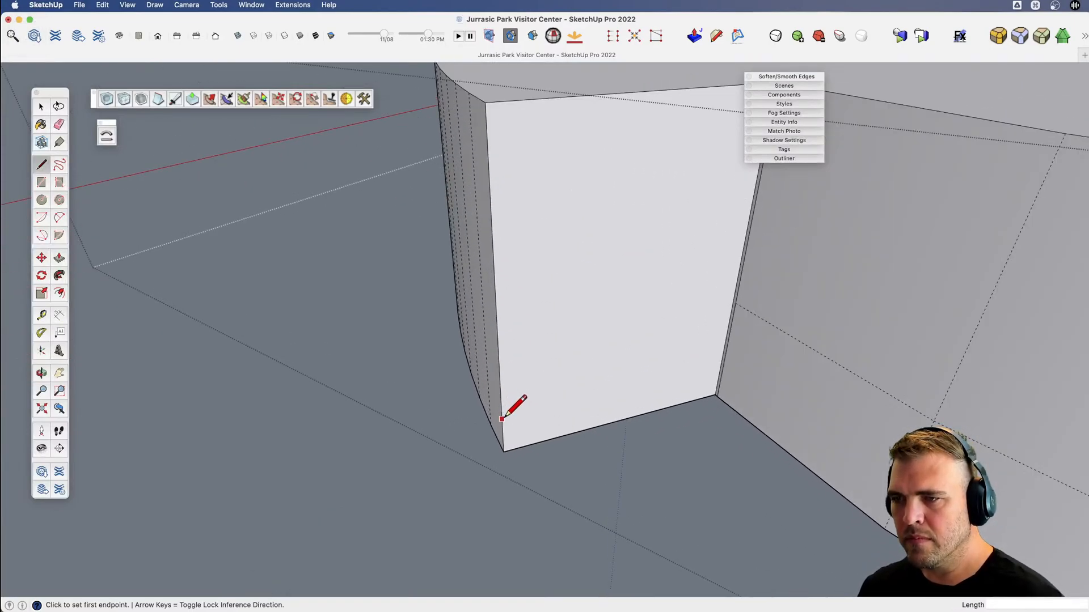
pyautogui.click(502, 418)
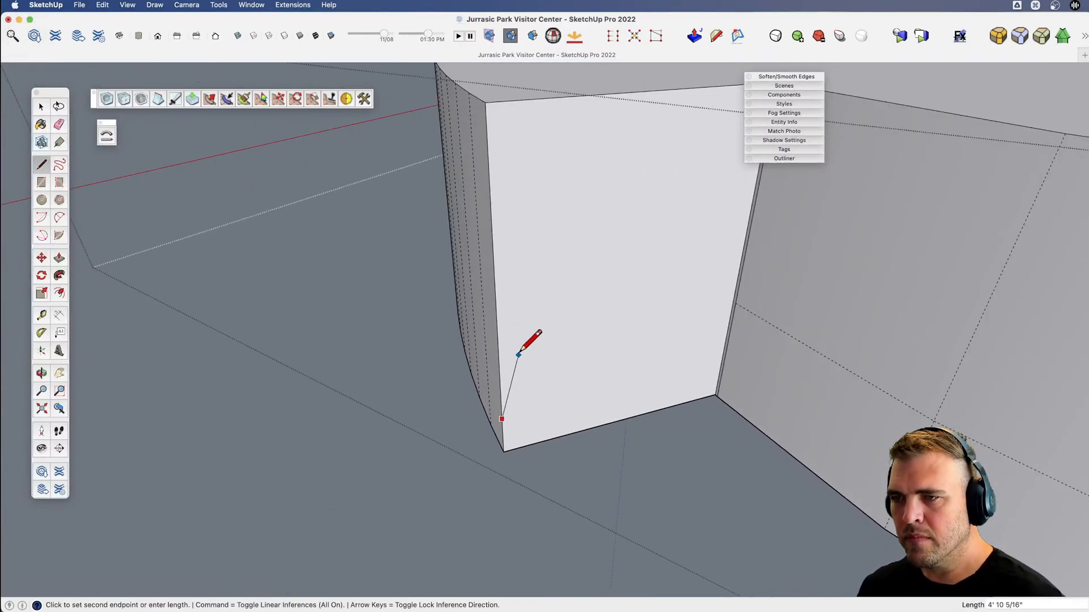
pyautogui.scroll(4, 552, 309)
pyautogui.click(552, 309)
pyautogui.scroll(-5, 550, 433)
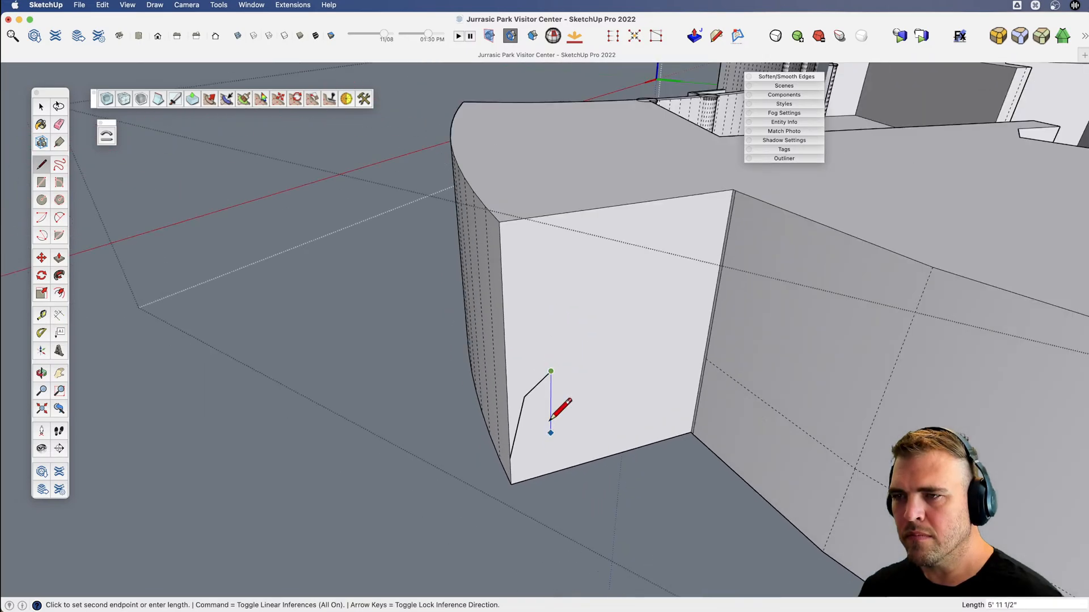
pyautogui.click(568, 212)
pyautogui.moveTo(571, 296); pyautogui.dragTo(414, 265, button='middle')
pyautogui.press('space')
pyautogui.hotkey('alt', 'h')
# Try to carve the stepped profile along the wing's curved outer wall with Follow Me, and undo the sweep.
pyautogui.click(576, 312)
pyautogui.click(575, 316)
pyautogui.press('x')
pyautogui.press('j')
pyautogui.click(515, 322)
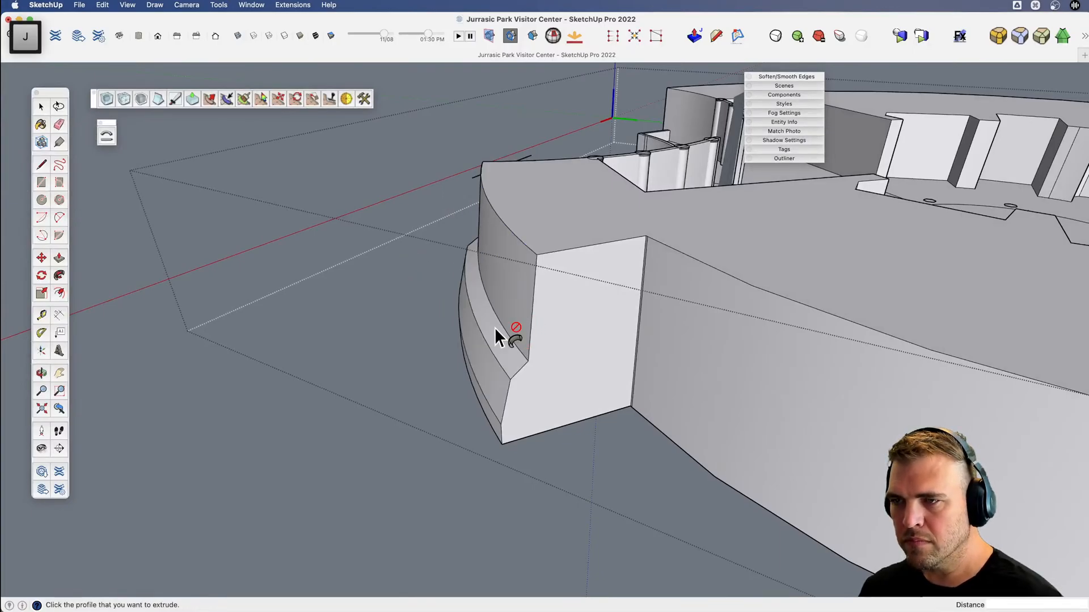
pyautogui.press('x')
pyautogui.moveTo(494, 328); pyautogui.dragTo(157, 444, button='middle')
pyautogui.press('super+z')
pyautogui.press('space')
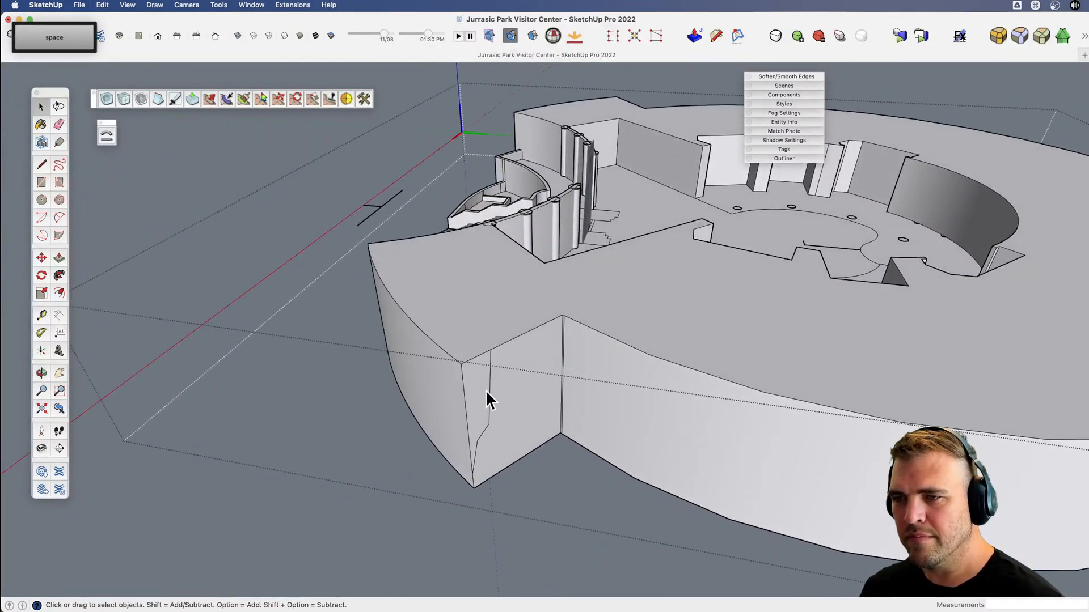
# Rotate a copy of the stepped profile face about 117° around the rotunda's center to the opposite wing.
pyautogui.doubleClick(482, 388)
pyautogui.scroll(-2, 482, 388)
pyautogui.press('v')
pyautogui.moveTo(482, 388); pyautogui.dragTo(469, 508, button='middle')
pyautogui.scroll(-2, 568, 418)
pyautogui.keyDown('shift'); pyautogui.moveTo(568, 419); pyautogui.dragTo(528, 437, button='middle'); pyautogui.keyUp('shift')
pyautogui.press('r')
pyautogui.press('alt')
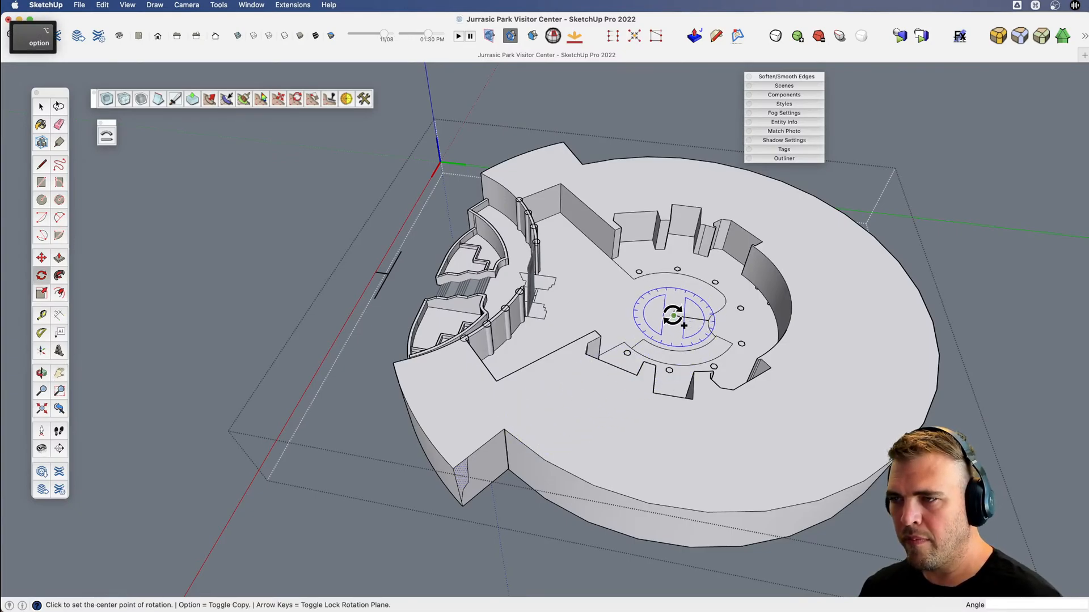
pyautogui.click(674, 315)
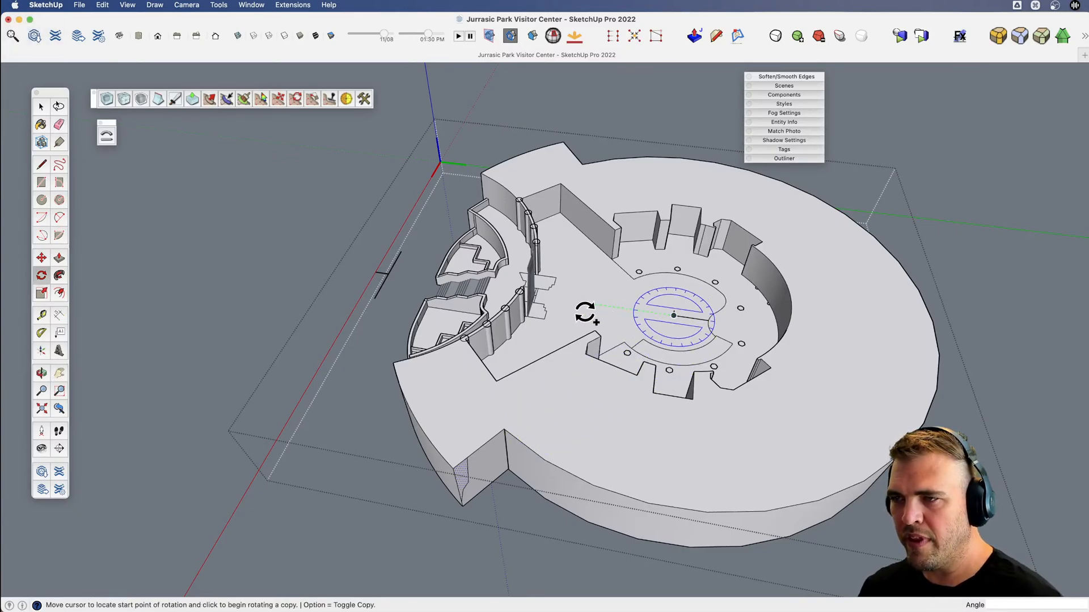
pyautogui.click(337, 275)
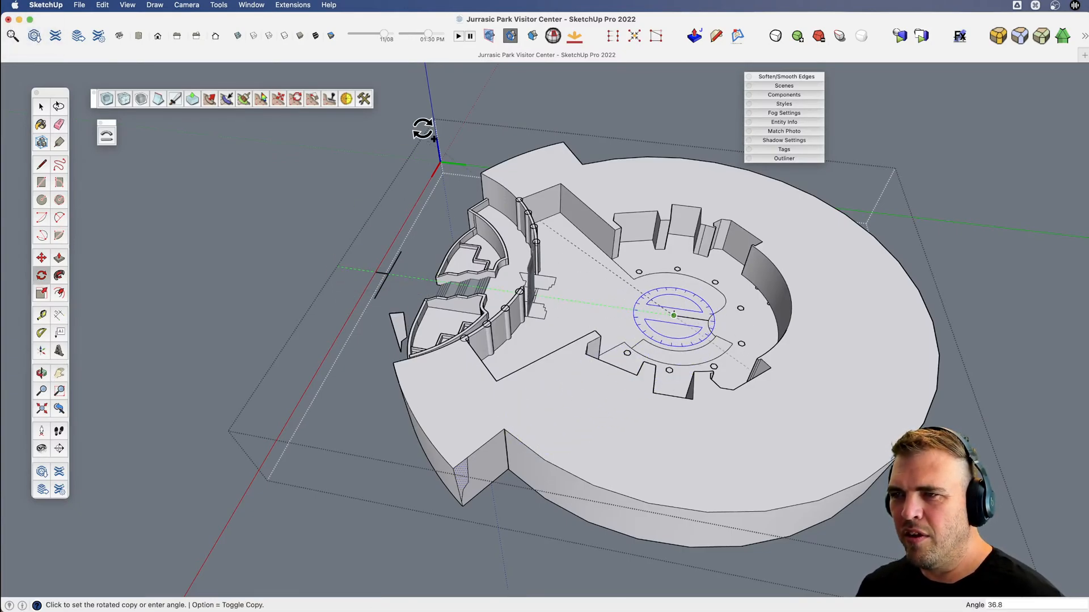
pyautogui.click(847, 121)
# Sweep the stepped profile along the wing's curved outer top edge with Follow Me.
pyautogui.press('v')
pyautogui.moveTo(451, 453); pyautogui.dragTo(475, 310, button='middle')
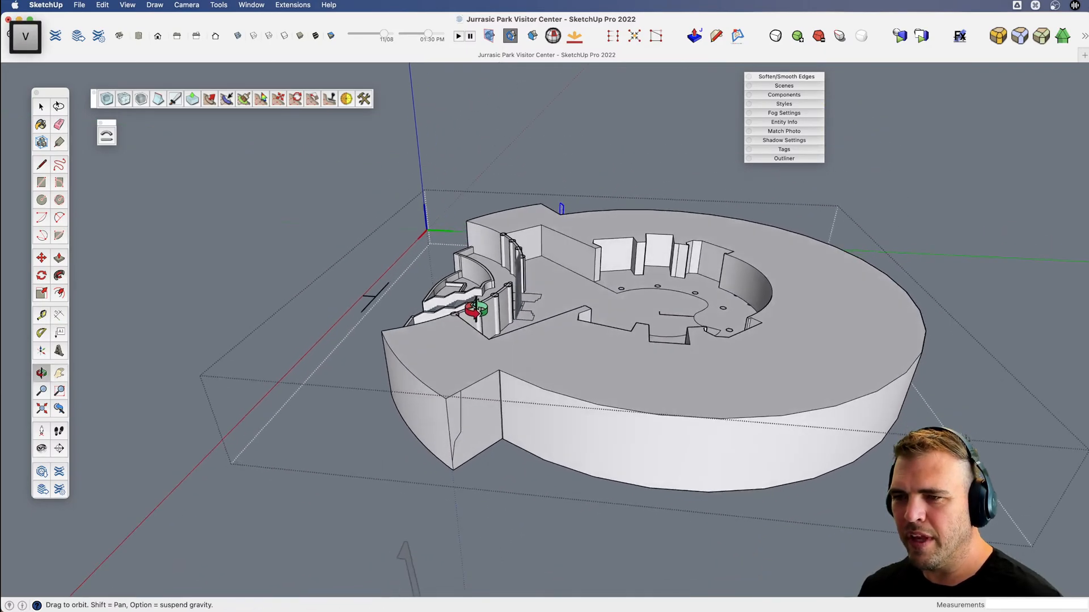
pyautogui.press('space')
pyautogui.click(417, 380)
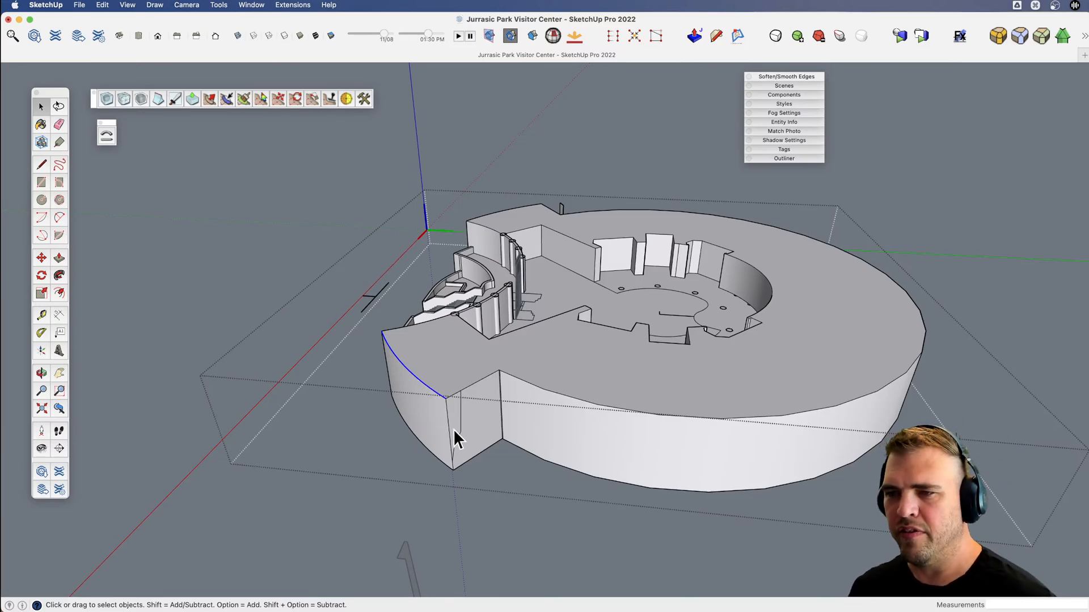
pyautogui.scroll(5, 457, 434)
pyautogui.press('v')
pyautogui.moveTo(498, 384); pyautogui.dragTo(480, 363)
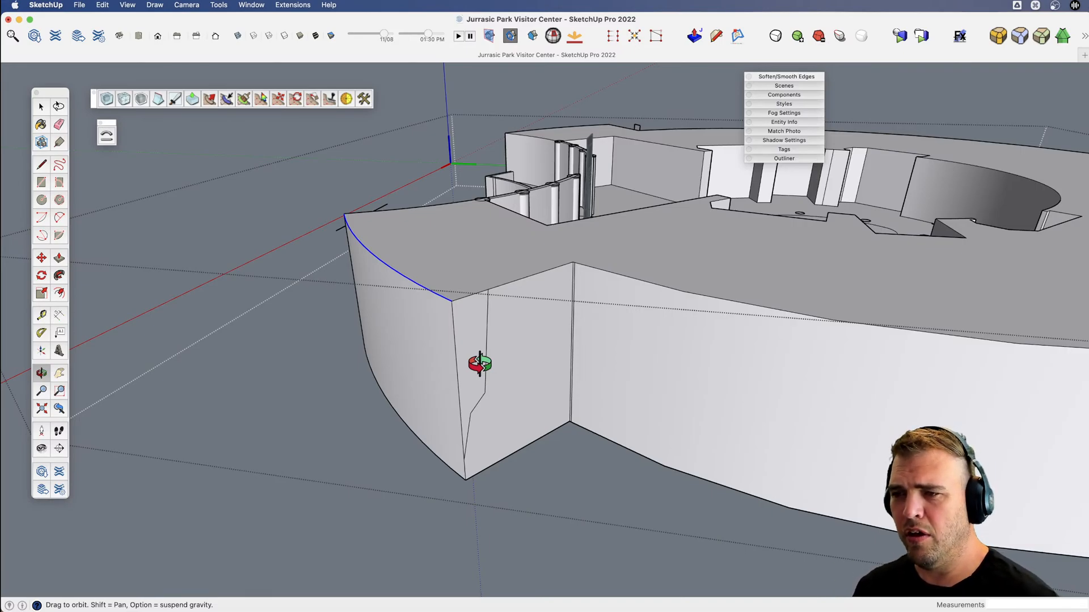
pyautogui.moveTo(480, 364); pyautogui.dragTo(470, 358)
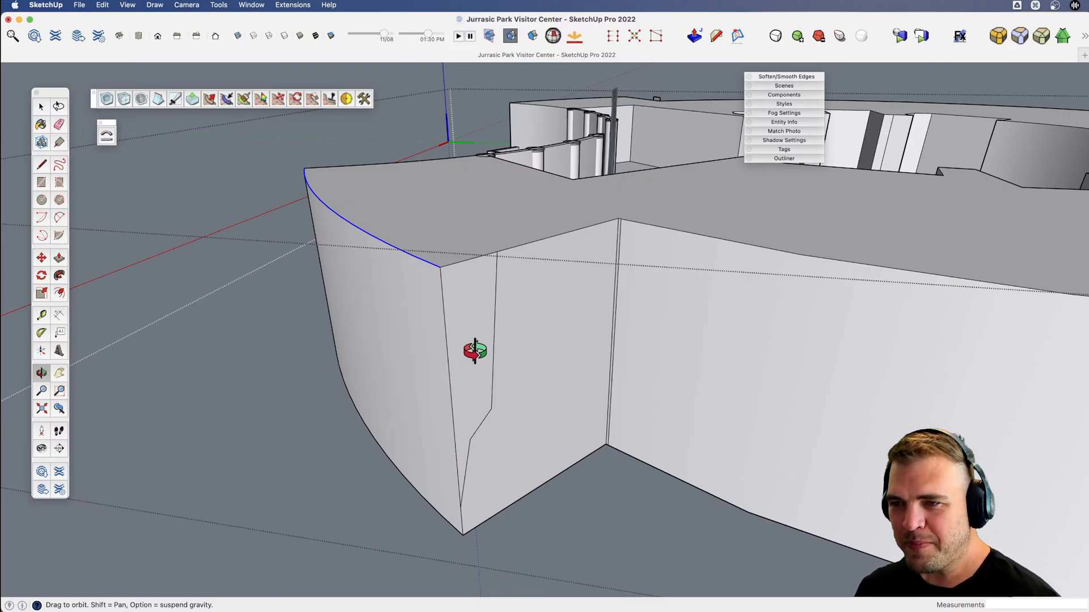
pyautogui.press('/')
pyautogui.click(475, 339)
# Try to erase the hidden edge on the opposite wing's end face, and undo the erasure.
pyautogui.press('v')
pyautogui.moveTo(318, 329); pyautogui.dragTo(783, 366)
pyautogui.press('x')
pyautogui.scroll(-3, 432, 453)
pyautogui.press('o')
pyautogui.press('x')
pyautogui.scroll(-5, 674, 371)
pyautogui.moveTo(484, 411); pyautogui.dragTo(606, 422)
pyautogui.press('v')
pyautogui.moveTo(454, 436); pyautogui.dragTo(578, 510)
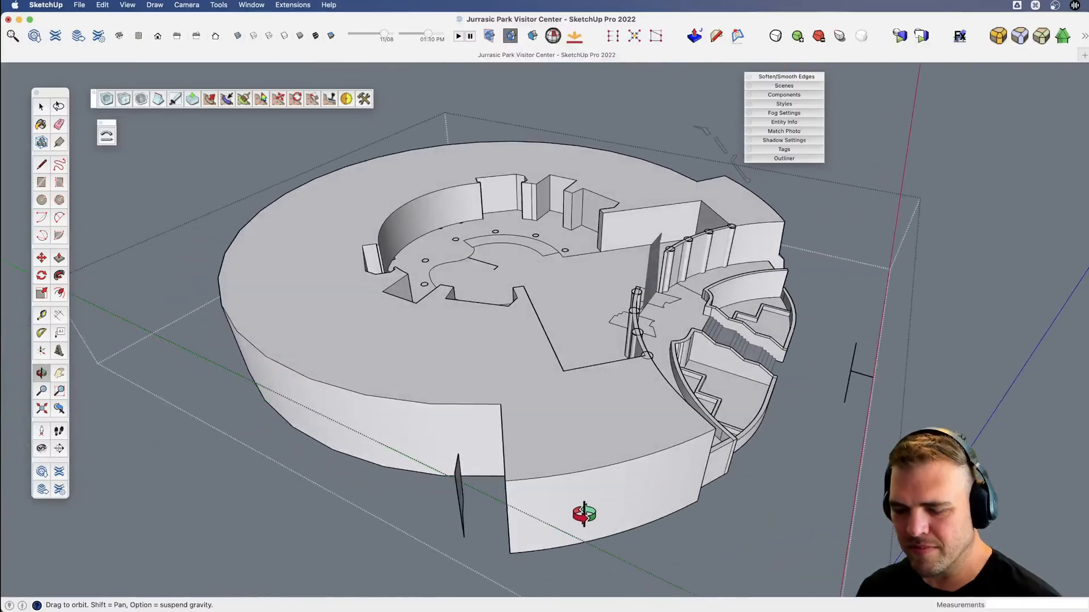
pyautogui.scroll(10, 538, 495)
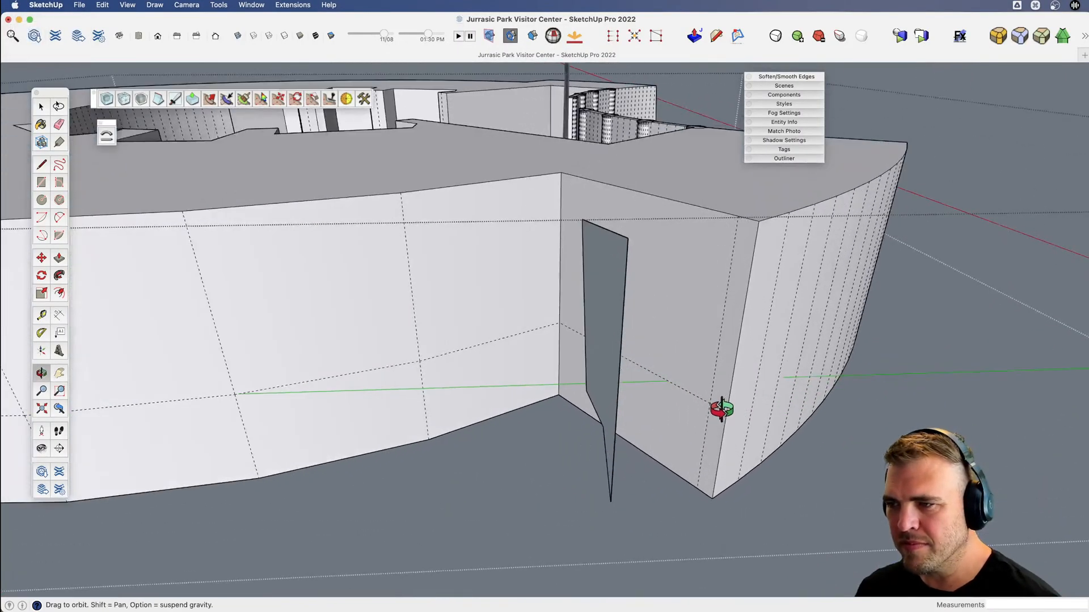
pyautogui.press('e')
pyautogui.click(713, 401)
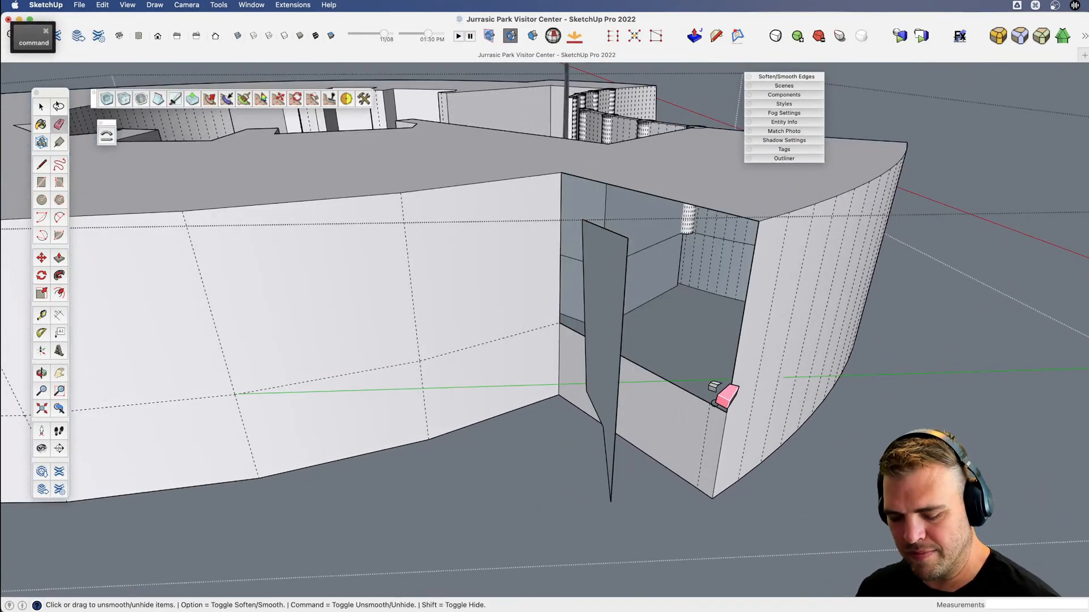
pyautogui.press('super+z')
# Draw a line across the opposite wing's roof, parallel to and just inside the end face's top edge.
pyautogui.press('x')
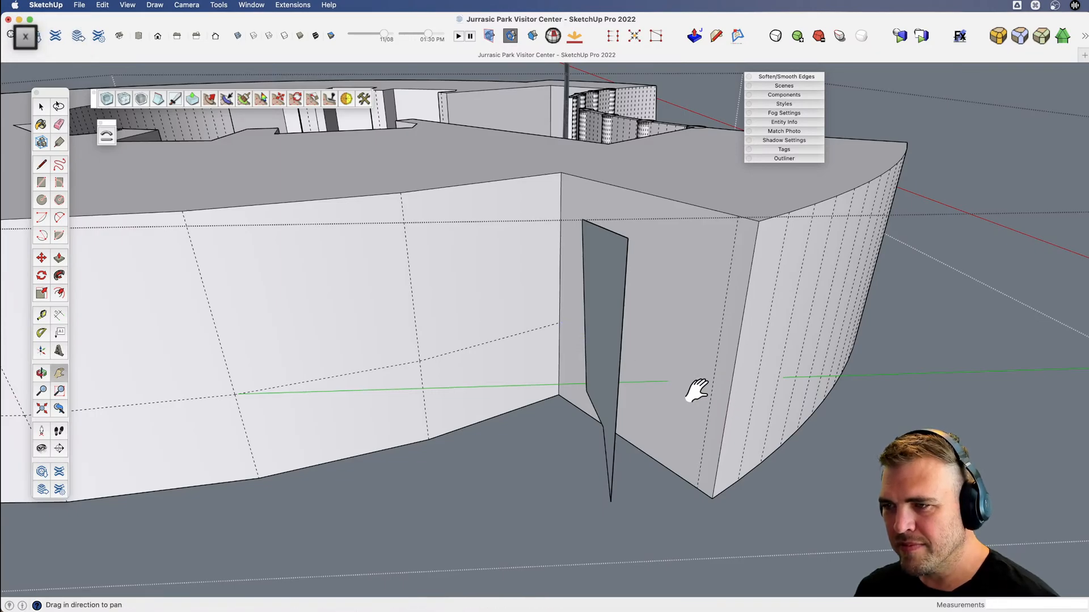
pyautogui.press('v')
pyautogui.moveTo(695, 391)
pyautogui.mouseDown()
pyautogui.moveTo(592, 470)
pyautogui.moveTo(587, 507)
pyautogui.mouseUp()
pyautogui.press('x')
pyautogui.moveTo(660, 388); pyautogui.dragTo(602, 429)
pyautogui.scroll(5, 649, 316)
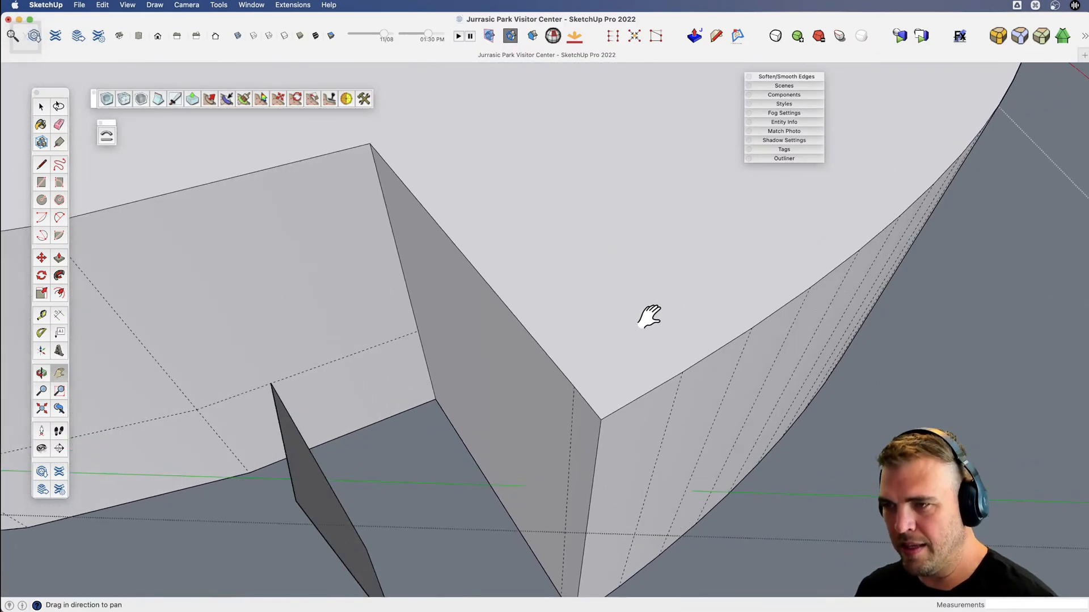
pyautogui.press('l')
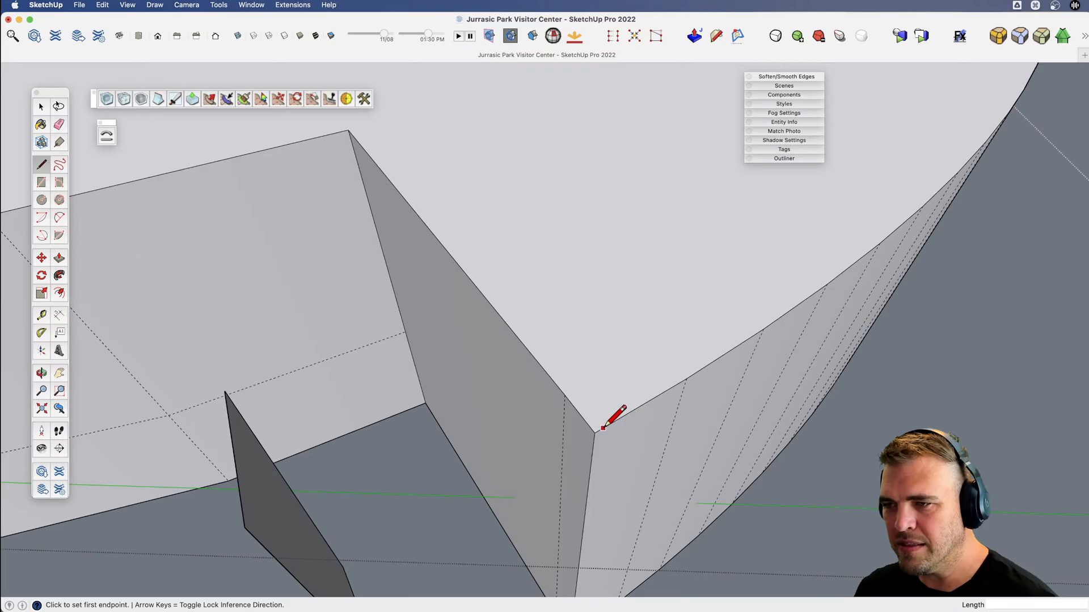
pyautogui.scroll(-3, 640, 407)
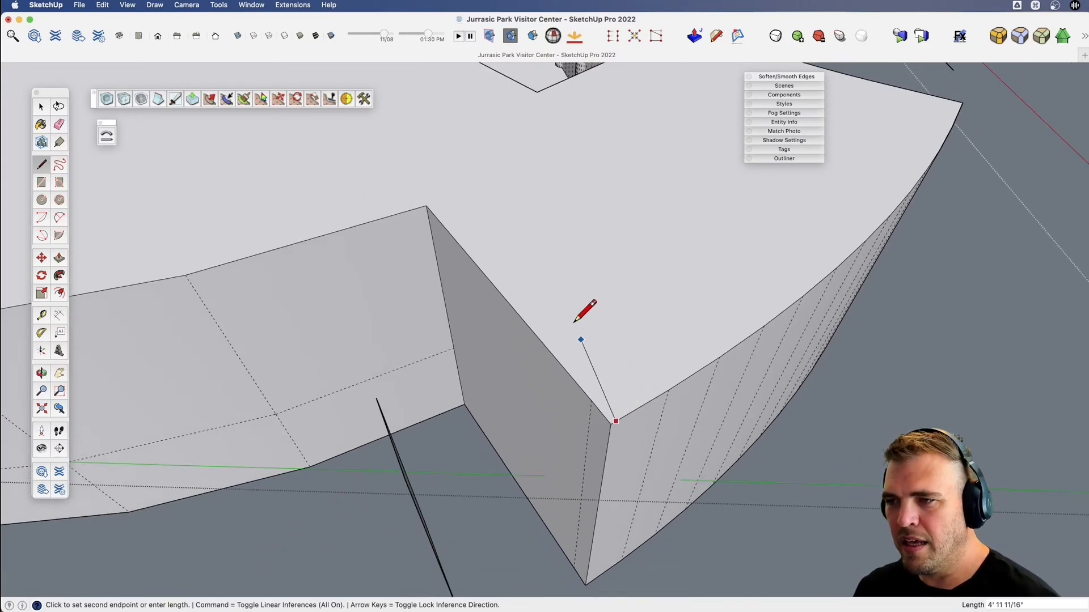
pyautogui.press('space')
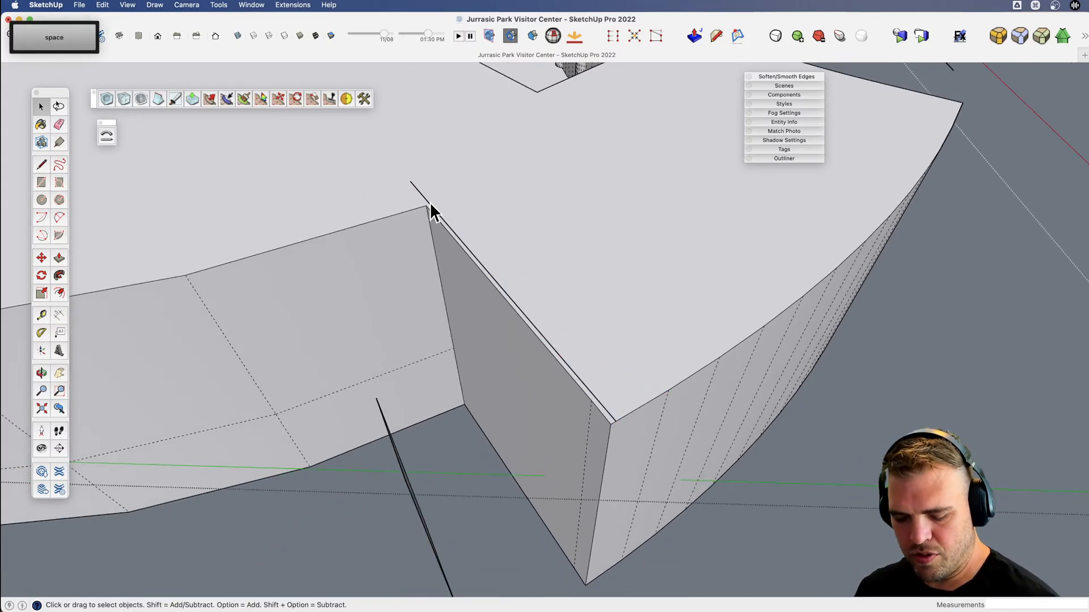
# Turn off the display of hidden geometry.
pyautogui.press('v')
pyautogui.moveTo(566, 379); pyautogui.dragTo(389, 324)
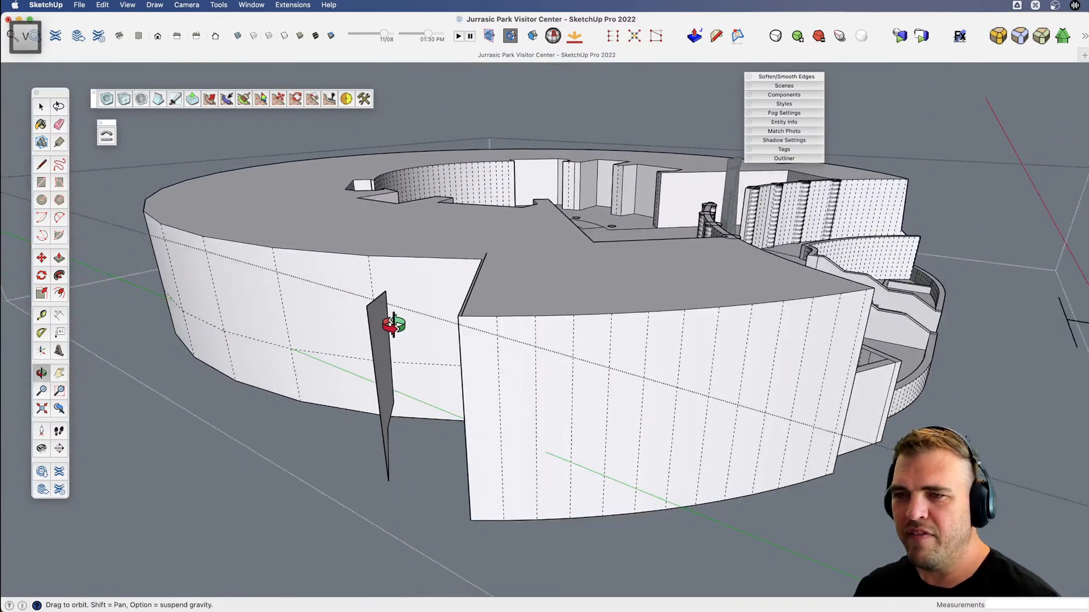
pyautogui.press('shift')
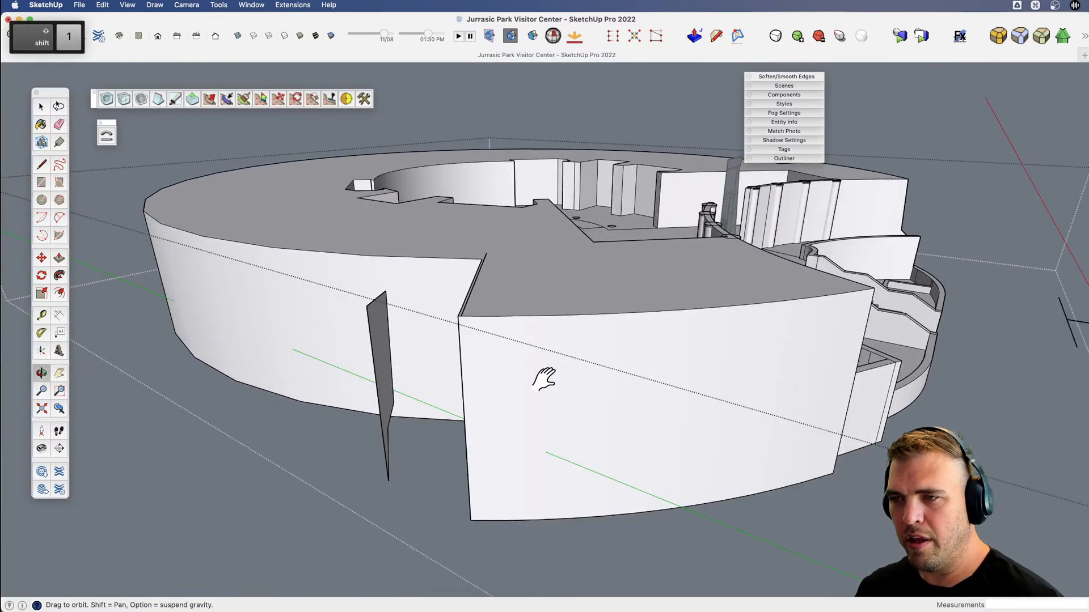
pyautogui.press('space')
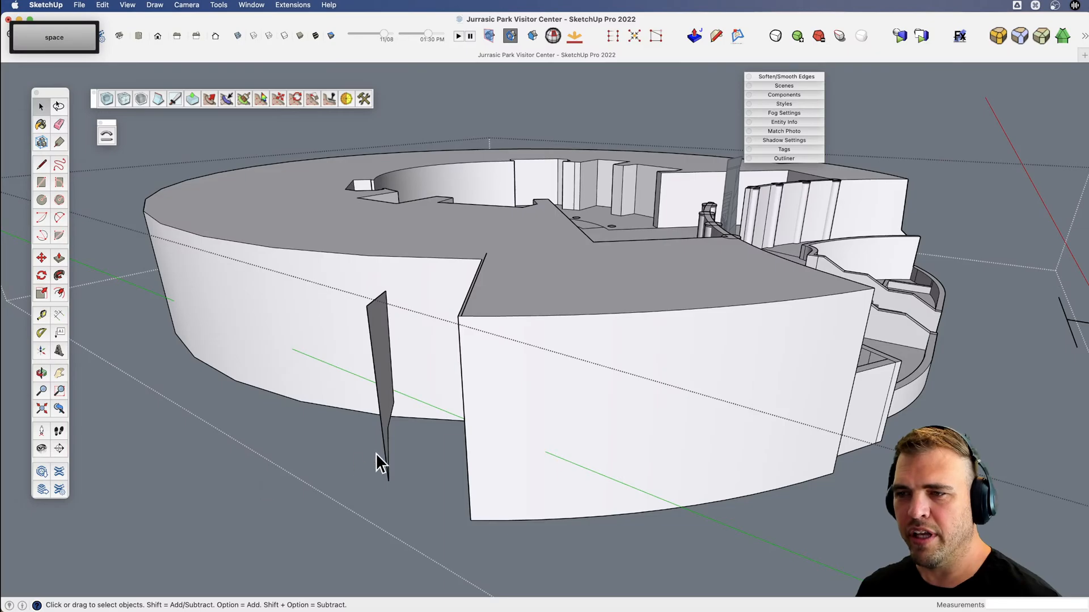
pyautogui.hotkey('shift', '1')
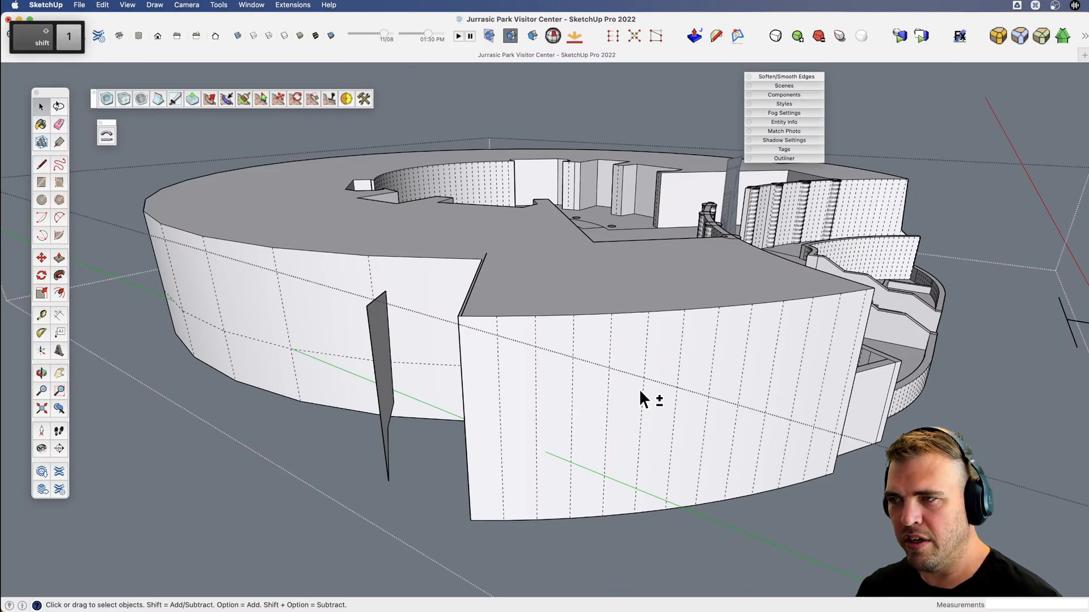
pyautogui.hotkey('shift', '1')
# Compare the curved walls and the view options with hidden geometry and hidden objects switched on and off.
pyautogui.moveTo(686, 387); pyautogui.dragTo(433, 304, button='middle')
pyautogui.press('space')
pyautogui.click(127, 5)
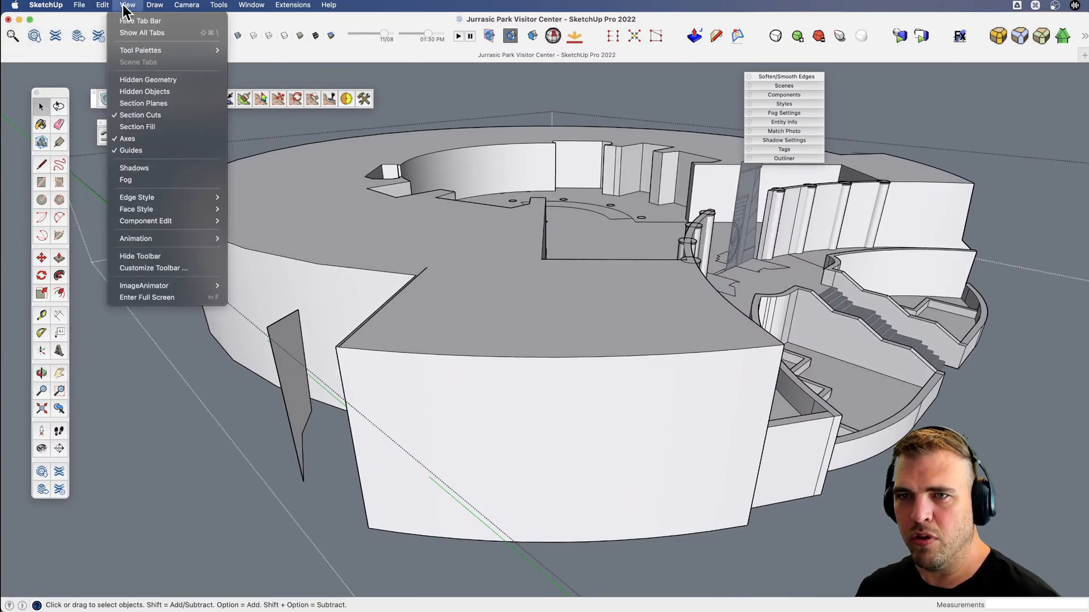
pyautogui.moveTo(206, 199)
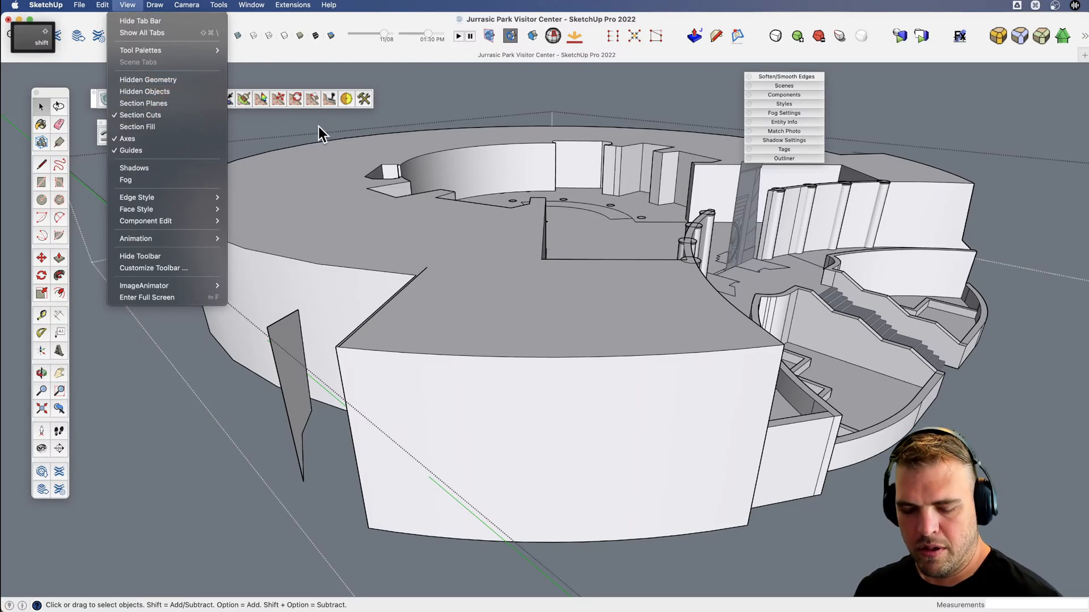
pyautogui.hotkey('shift', '1')
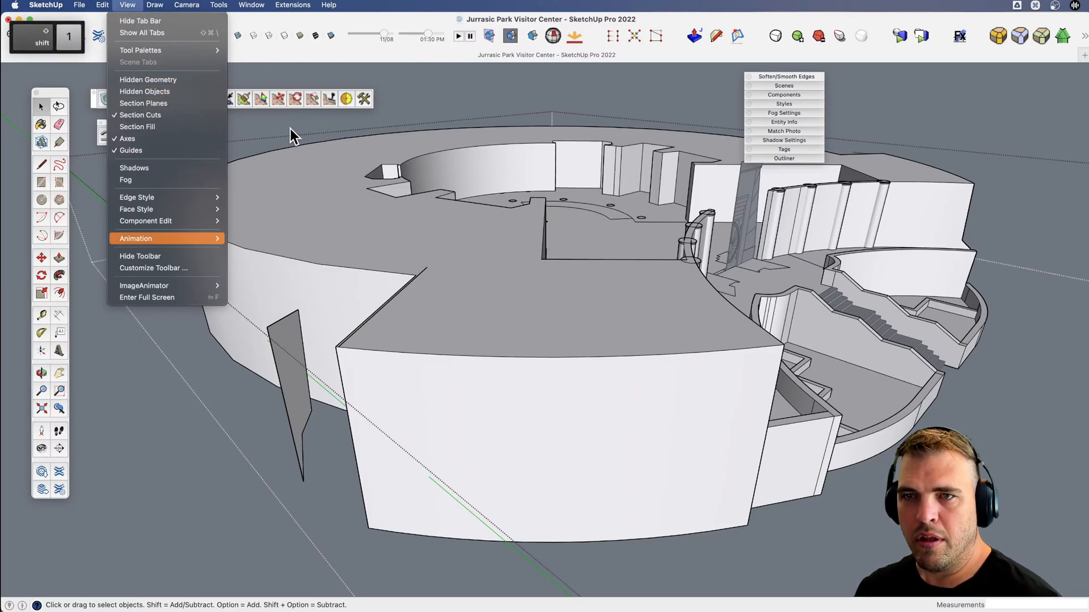
pyautogui.click(331, 470)
pyautogui.hotkey('shift', '1')
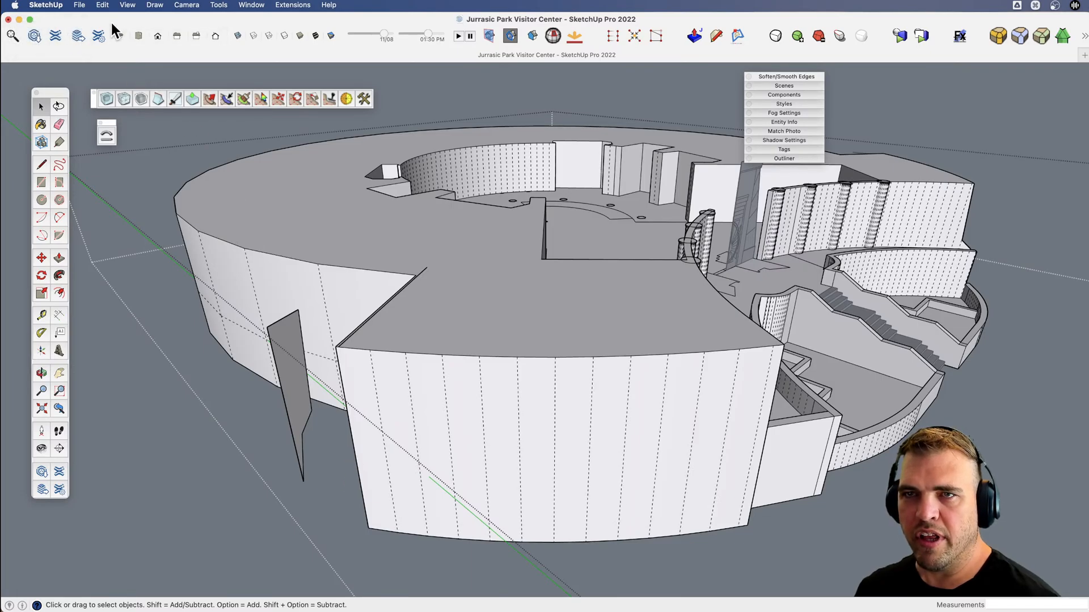
pyautogui.click(127, 5)
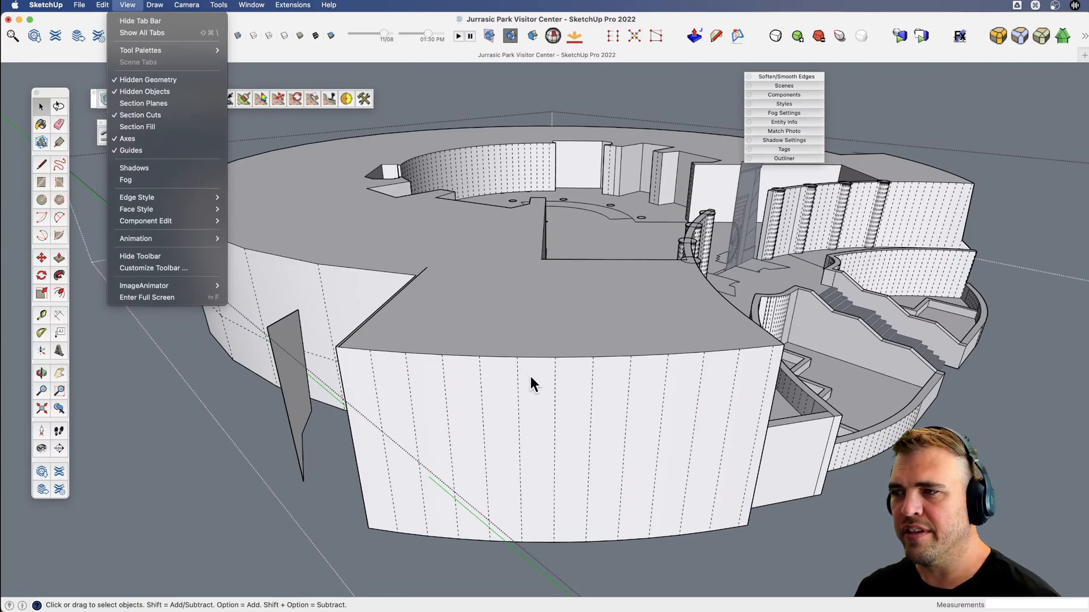
pyautogui.press('shift')
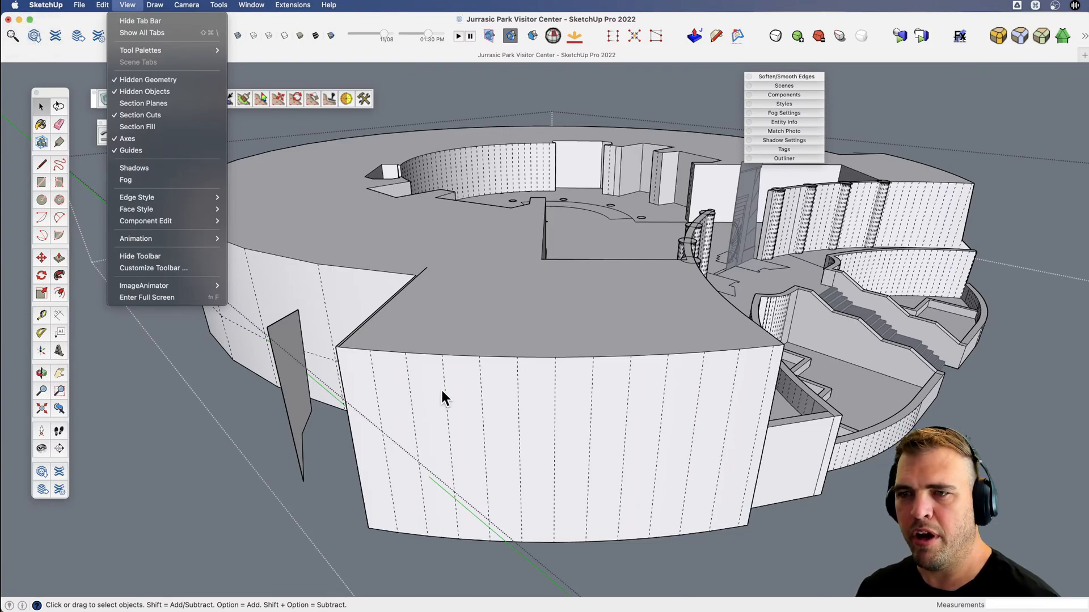
pyautogui.click(367, 393)
# Close the thin roof strip at the inner corner with a short line and erase the overshooting line ends.
pyautogui.moveTo(501, 401); pyautogui.dragTo(286, 446, button='middle')
pyautogui.moveTo(532, 417); pyautogui.dragTo(632, 340, button='middle')
pyautogui.scroll(4, 631, 340)
pyautogui.press('l')
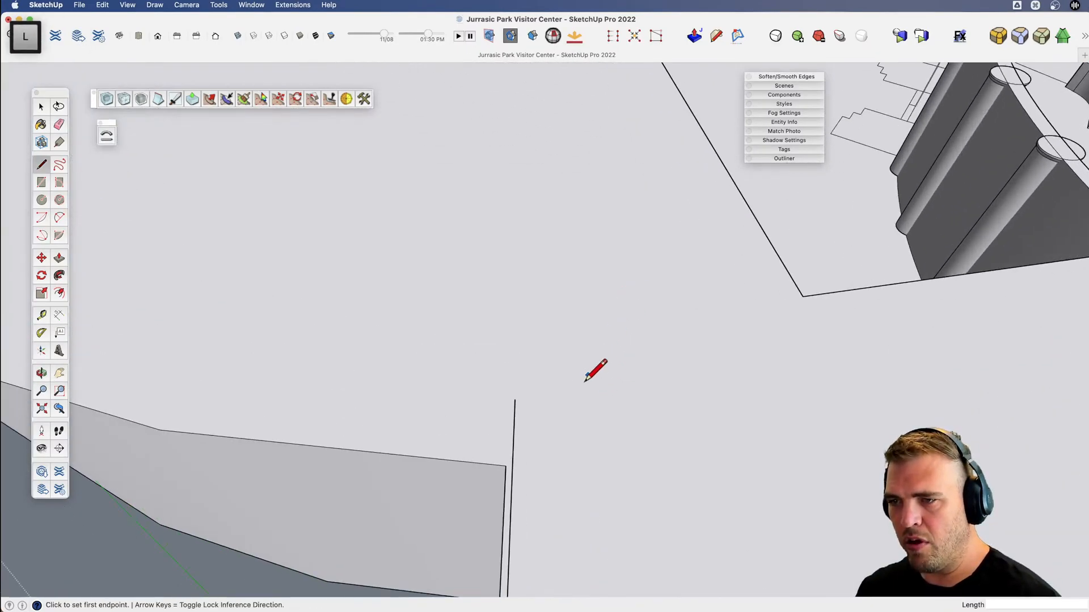
pyautogui.click(512, 468)
pyautogui.press('e')
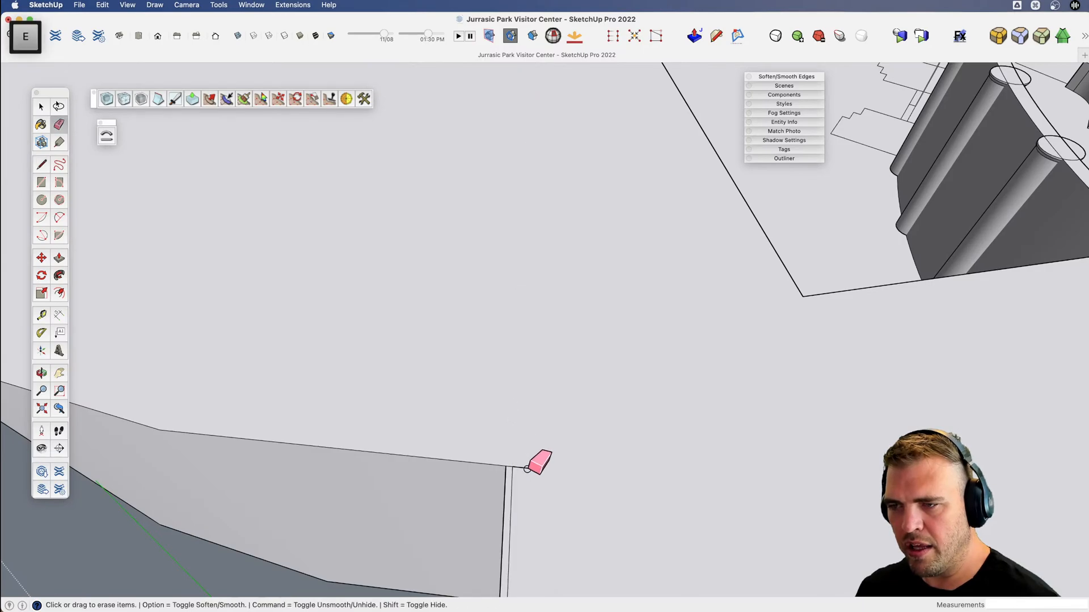
pyautogui.click(527, 470)
# Push the thin roof strip down to the opposite wing's bottom edge, trimming the end into one clean face.
pyautogui.scroll(-4, 528, 456)
pyautogui.press('x')
pyautogui.moveTo(499, 513); pyautogui.dragTo(567, 363)
pyautogui.press('v')
pyautogui.moveTo(567, 363)
pyautogui.mouseDown()
pyautogui.moveTo(652, 227)
pyautogui.moveTo(618, 371)
pyautogui.mouseUp()
pyautogui.press('x')
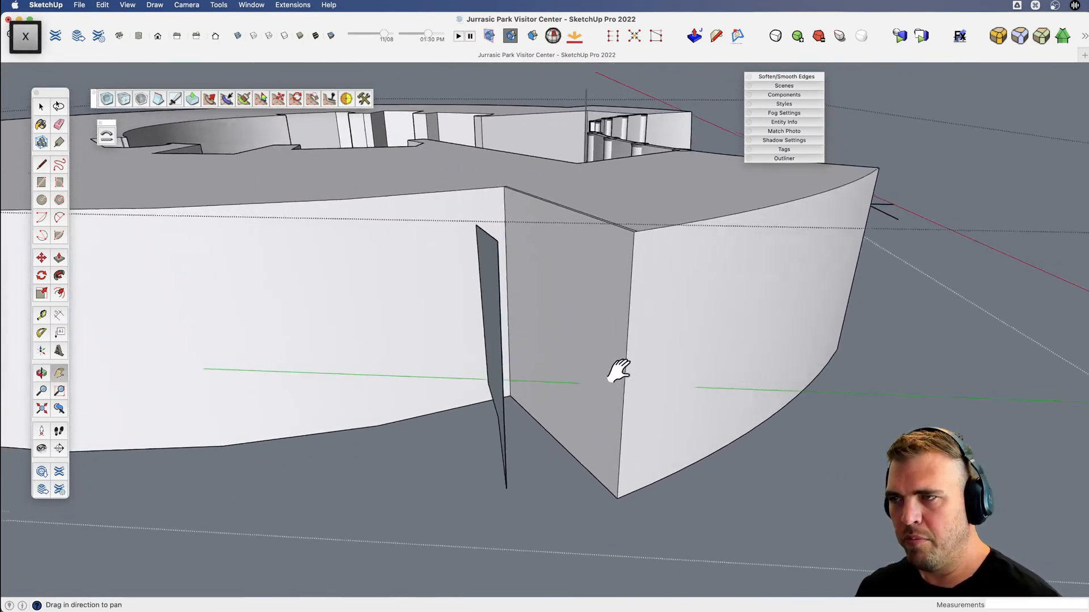
pyautogui.scroll(5, 618, 371)
pyautogui.press('b')
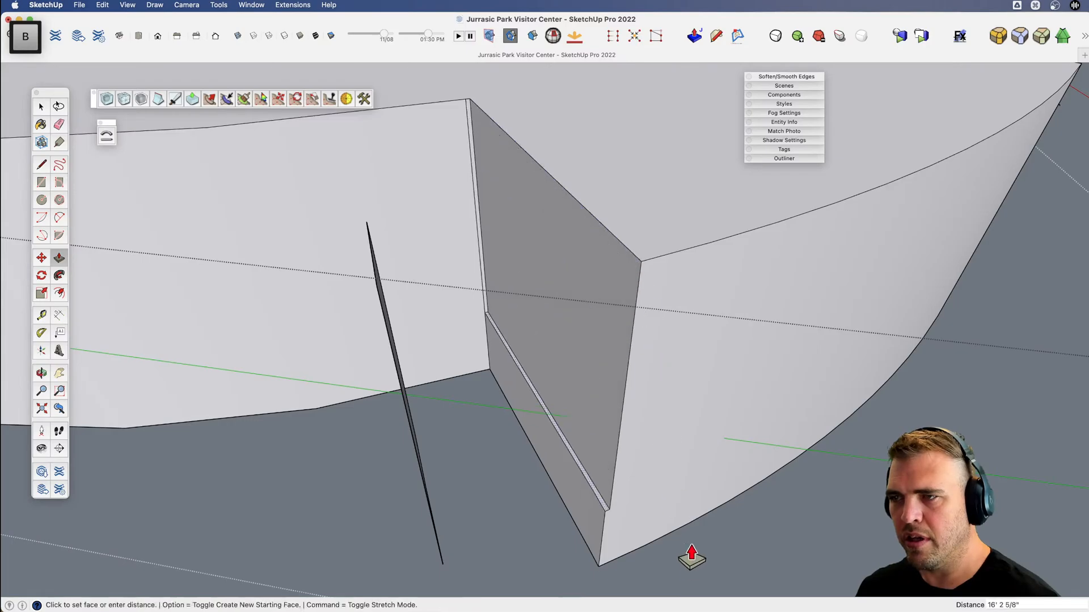
pyautogui.click(650, 555)
# Group the freestanding stepped profile face and move it by its top corner onto the wing's outer top corner.
pyautogui.scroll(-4, 590, 500)
pyautogui.press('x')
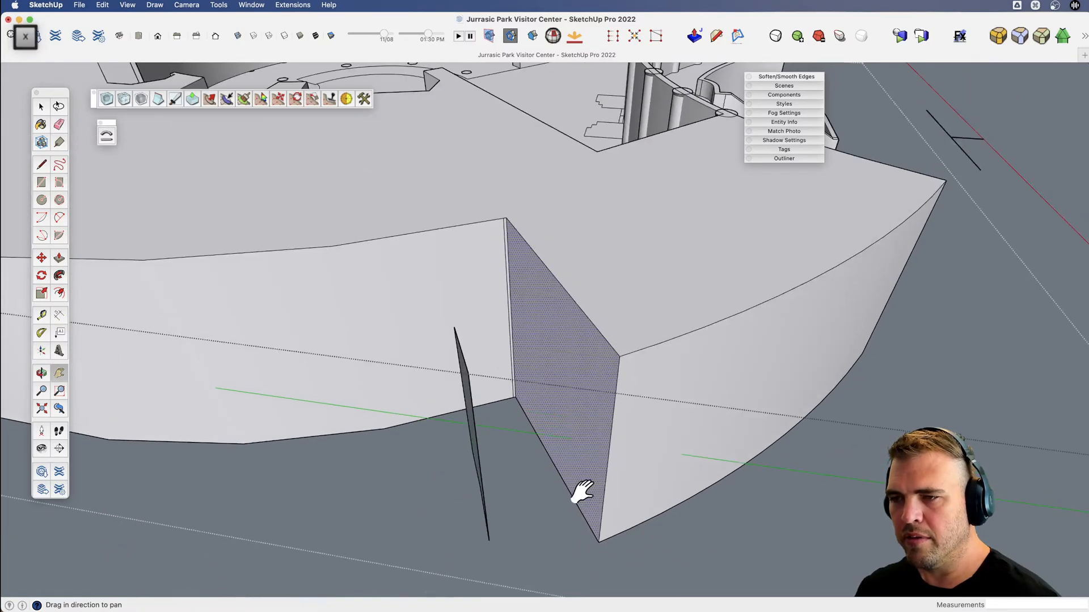
pyautogui.moveTo(581, 492); pyautogui.dragTo(557, 506)
pyautogui.press('v')
pyautogui.press('space')
pyautogui.click(443, 432)
pyautogui.press('v')
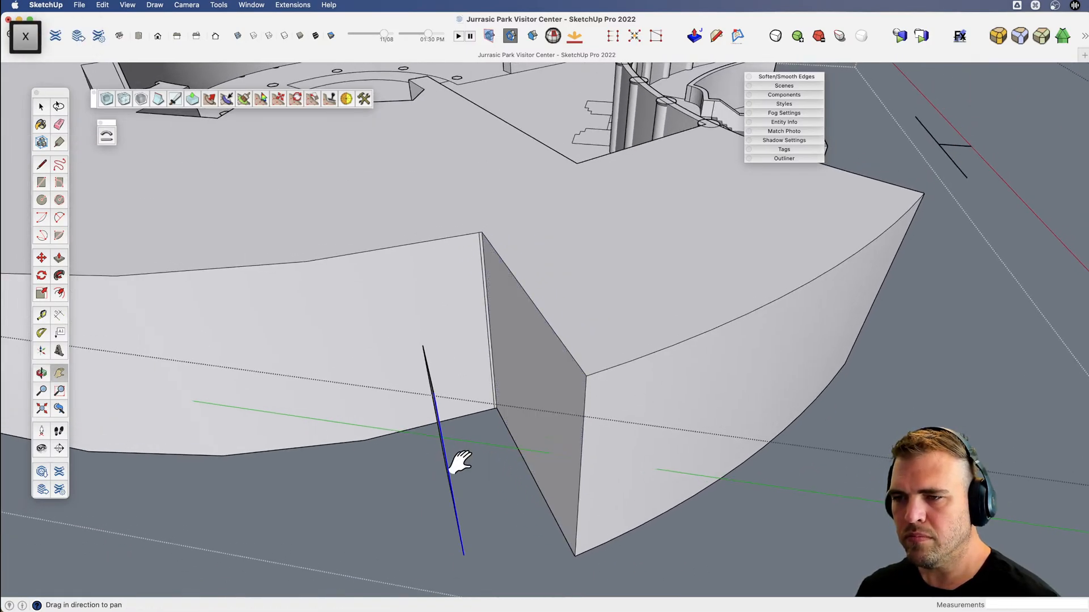
pyautogui.moveTo(452, 461); pyautogui.dragTo(575, 495)
pyautogui.press('space')
pyautogui.press('v')
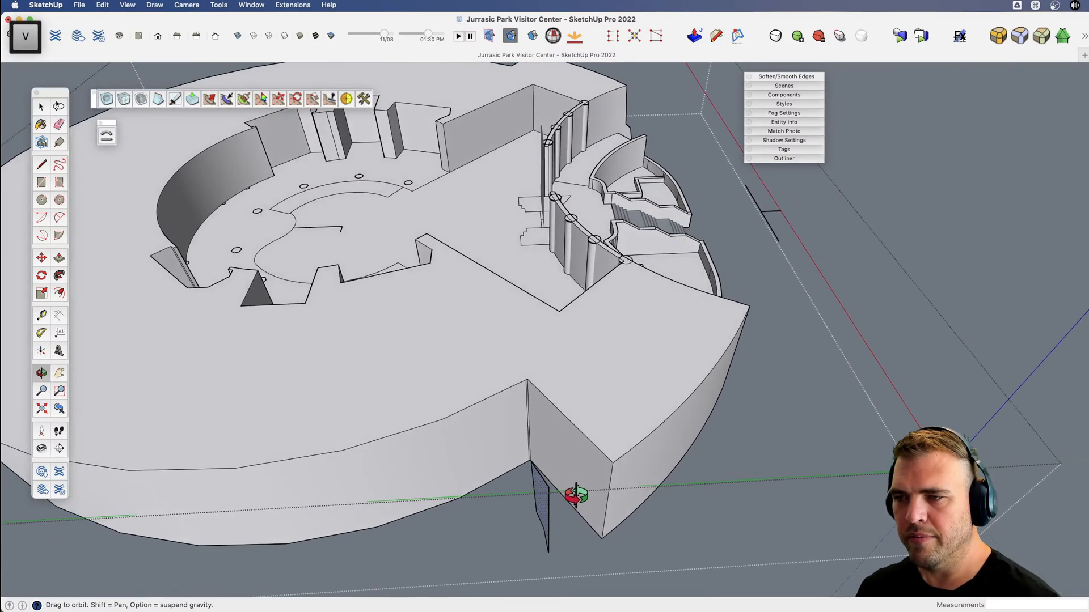
pyautogui.scroll(5, 602, 489)
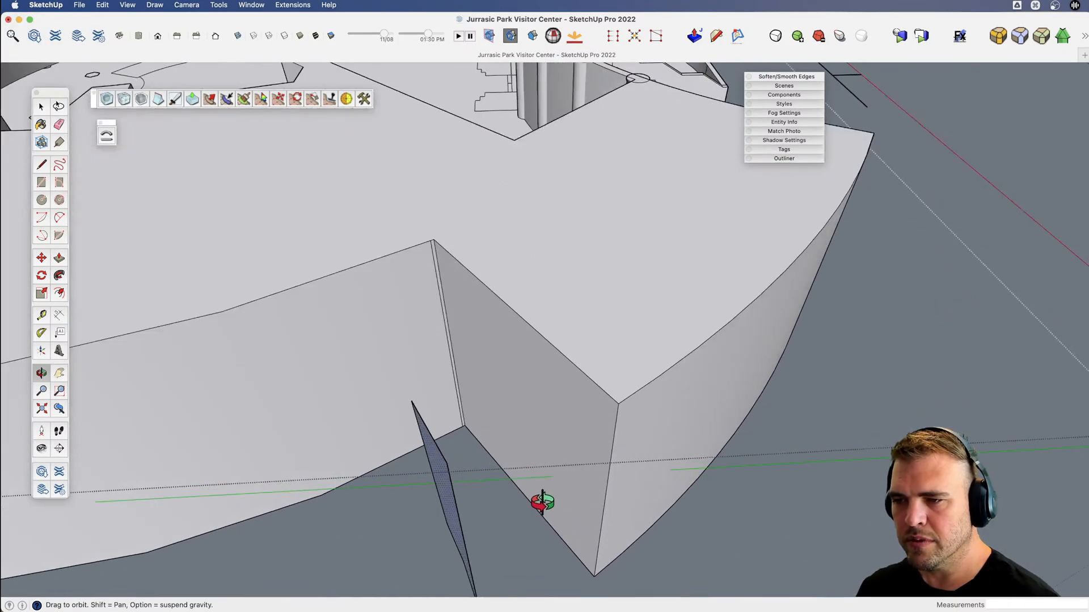
pyautogui.press('space')
pyautogui.scroll(3, 529, 414)
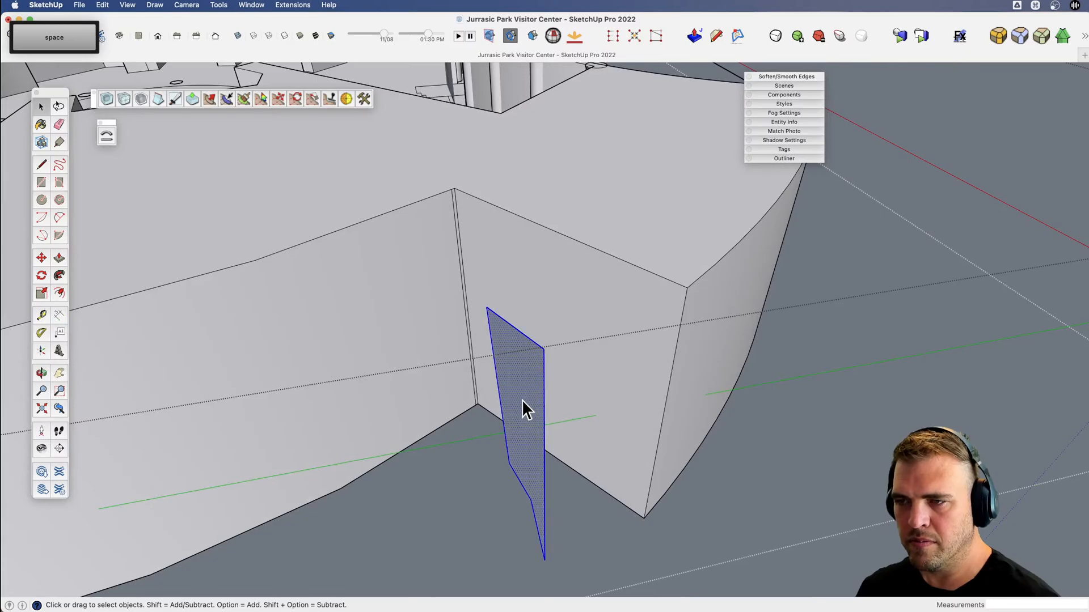
pyautogui.press('g')
pyautogui.press('m')
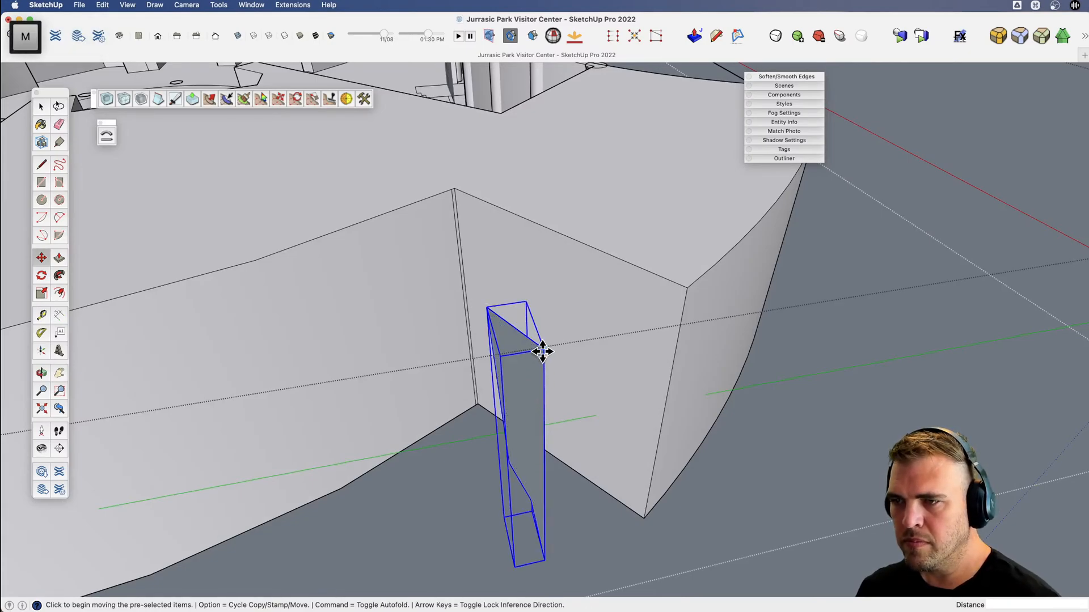
pyautogui.scroll(-2, 688, 284)
pyautogui.press('v')
pyautogui.moveTo(686, 292); pyautogui.dragTo(658, 306)
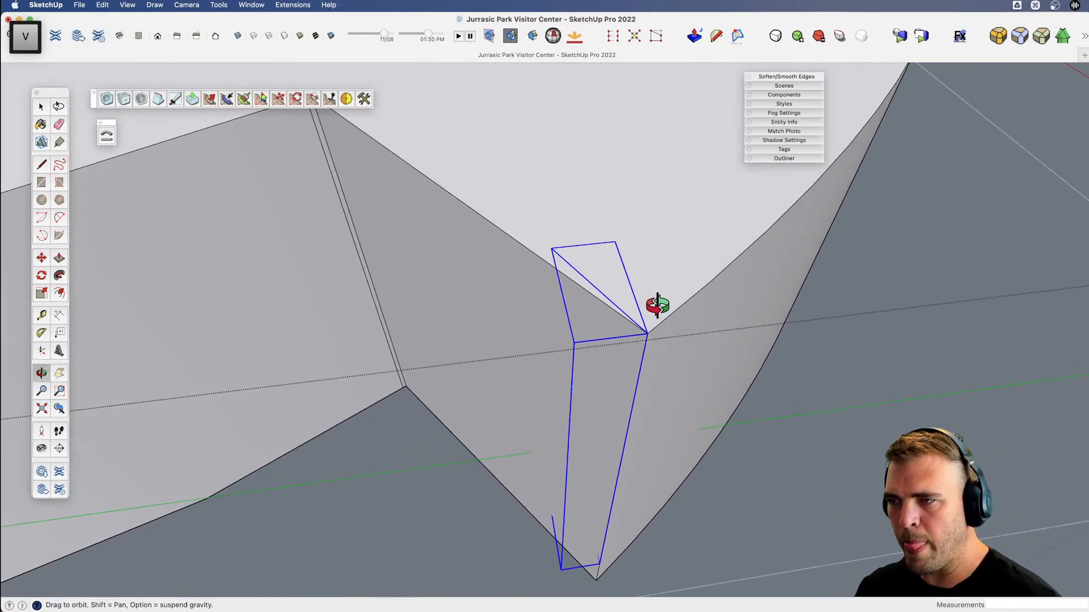
# Rotate the grouped profile about the wing's outer corner until flush with the flat end wall, and explode the group into that wall.
pyautogui.press('q')
pyautogui.click(647, 333)
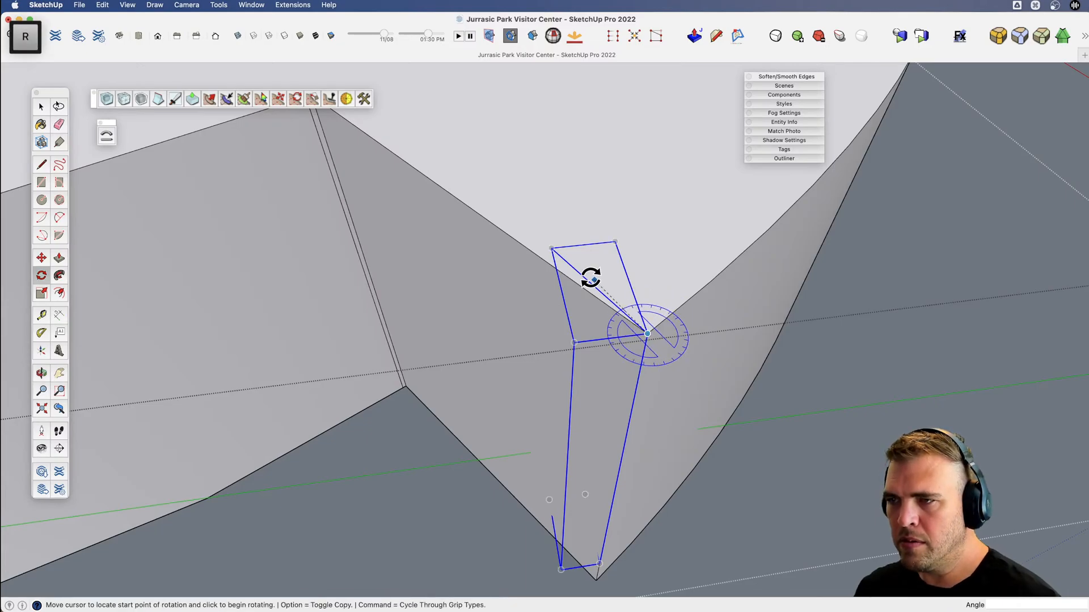
pyautogui.click(565, 257)
pyautogui.click(557, 265)
pyautogui.press('x')
pyautogui.press('space')
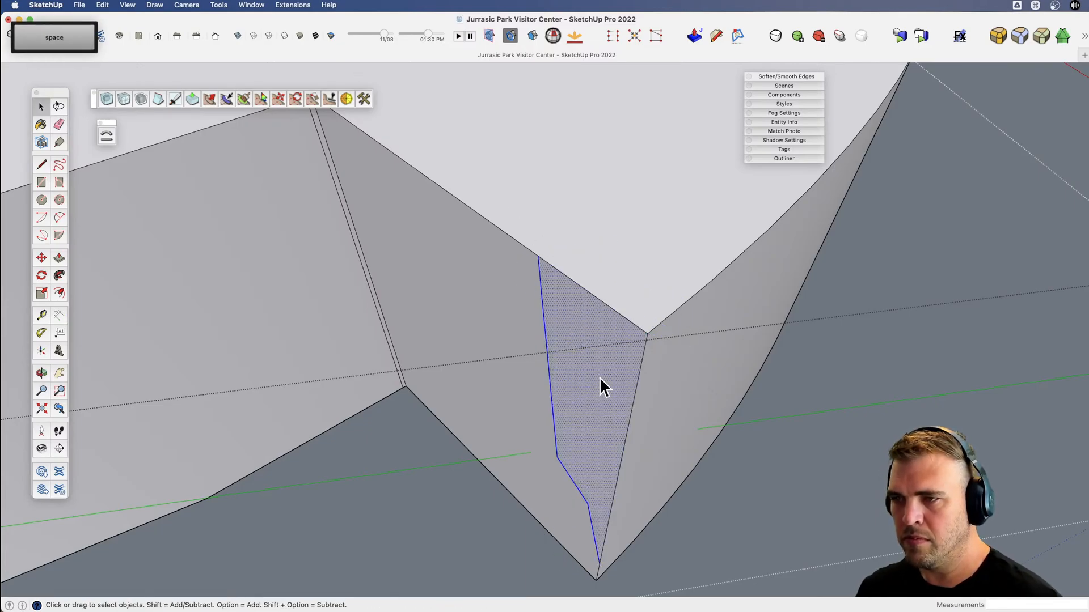
# Carve the stepped profile along the wing's curved outer wall using Follow Me with the curved top edge as the path.
pyautogui.scroll(-3, 599, 378)
pyautogui.press('v')
pyautogui.moveTo(644, 340); pyautogui.dragTo(299, 370)
pyautogui.scroll(3, 584, 335)
pyautogui.press('space')
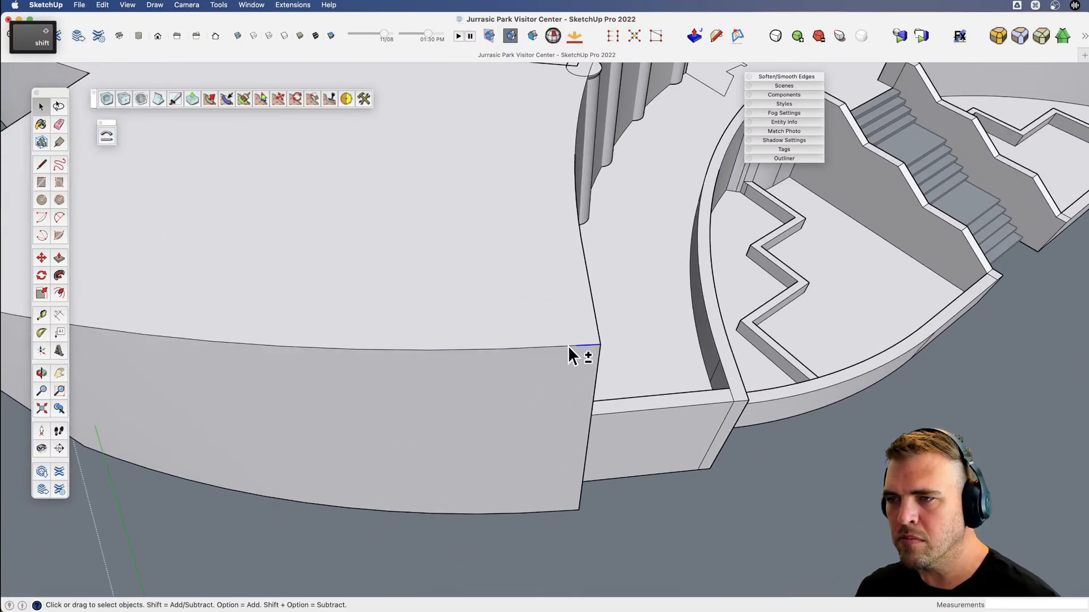
pyautogui.press('v')
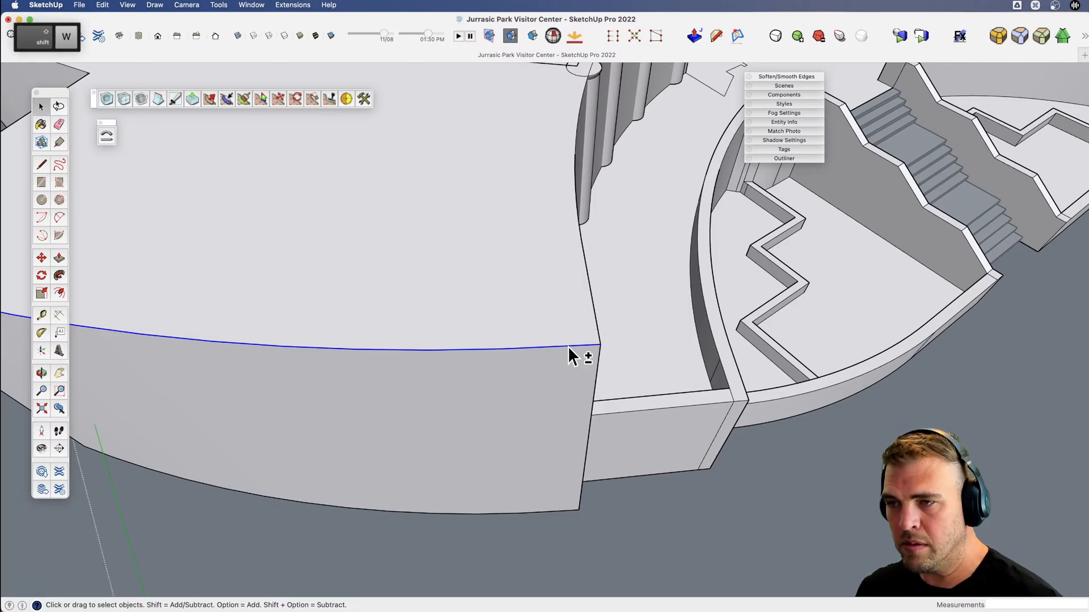
pyautogui.moveTo(567, 346); pyautogui.dragTo(806, 298)
pyautogui.scroll(5, 602, 308)
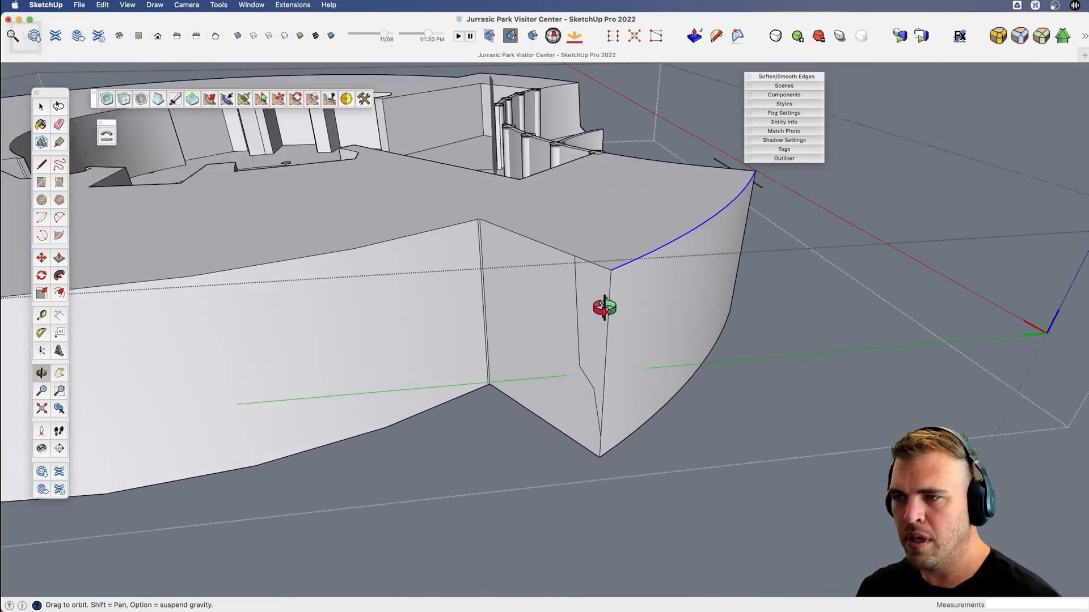
pyautogui.press('j')
pyautogui.click(599, 302)
# Intersect the overhanging profile end face with the adjoining curved walls at the wing's far end.
pyautogui.scroll(-4, 599, 302)
pyautogui.press('v')
pyautogui.moveTo(629, 321); pyautogui.dragTo(219, 382)
pyautogui.scroll(2, 352, 292)
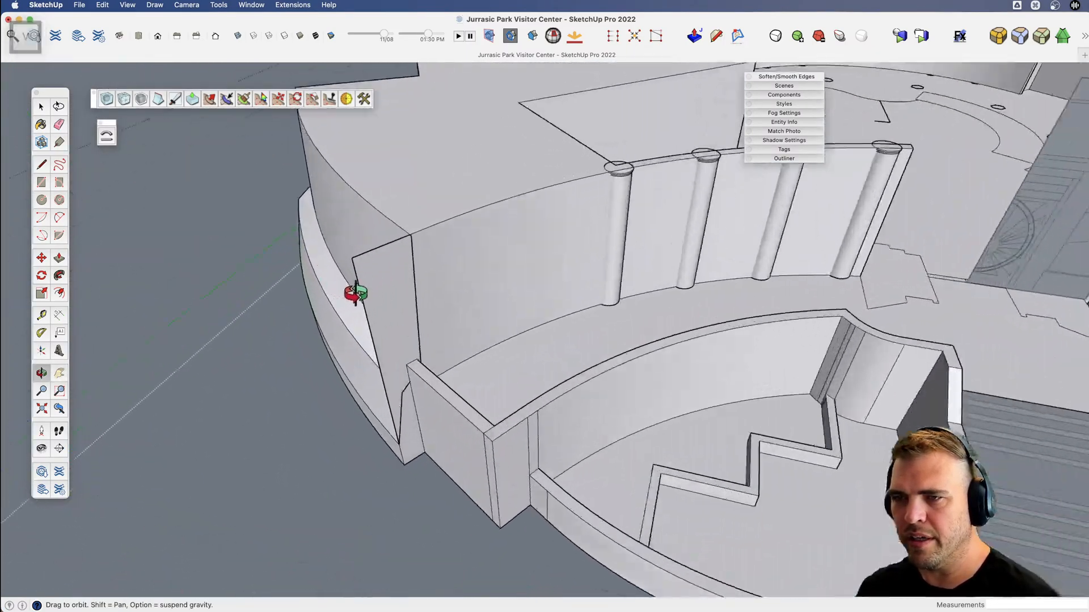
pyautogui.scroll(2, 369, 248)
pyautogui.scroll(2, 400, 219)
pyautogui.scroll(4, 459, 211)
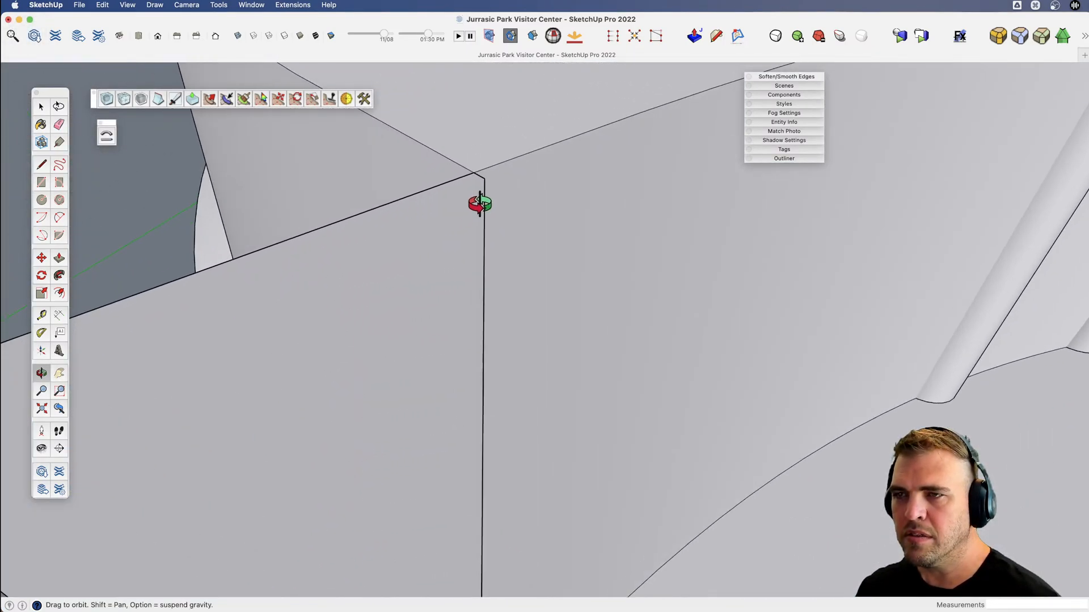
pyautogui.scroll(-2, 428, 246)
pyautogui.press('space')
pyautogui.click(422, 269)
pyautogui.scroll(-2, 423, 269)
pyautogui.press('x')
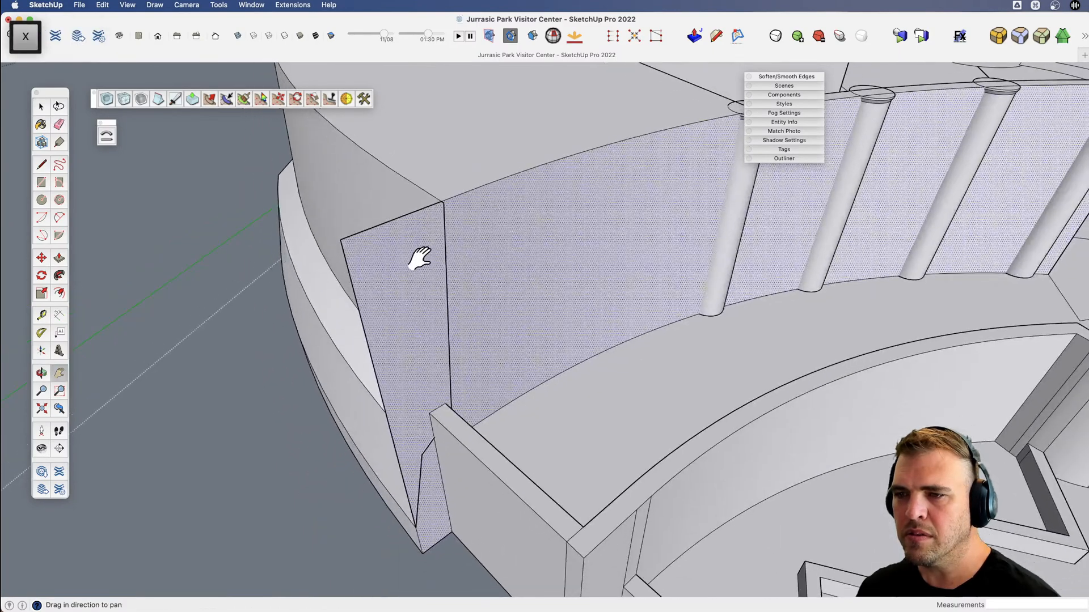
pyautogui.press('space')
pyautogui.keyDown('shift'); pyautogui.click(410, 199); pyautogui.keyUp('shift')
pyautogui.rightClick(431, 255)
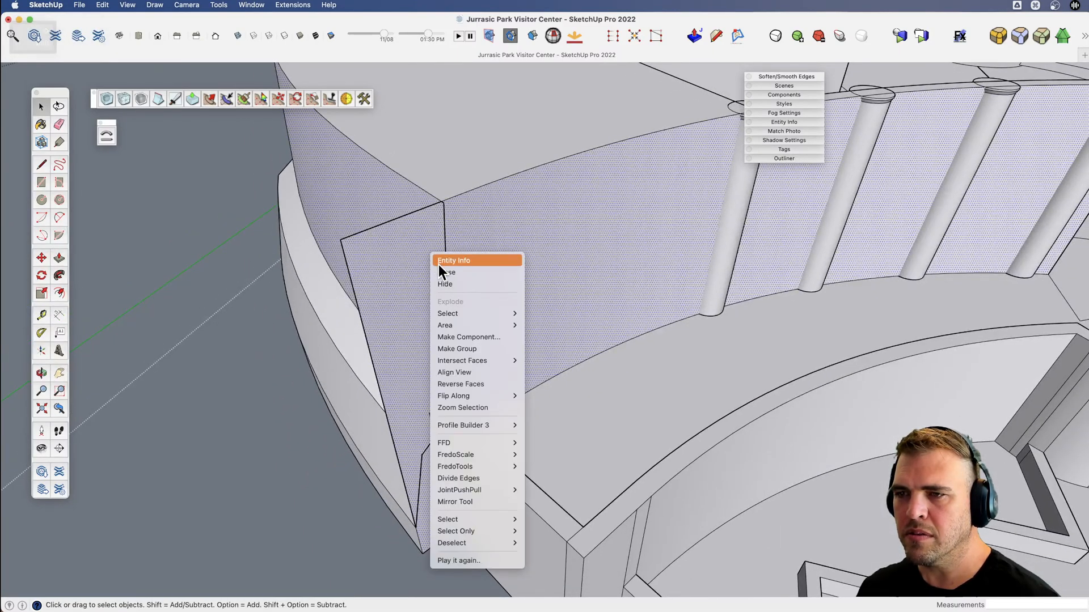
pyautogui.moveTo(513, 362)
pyautogui.click(553, 385)
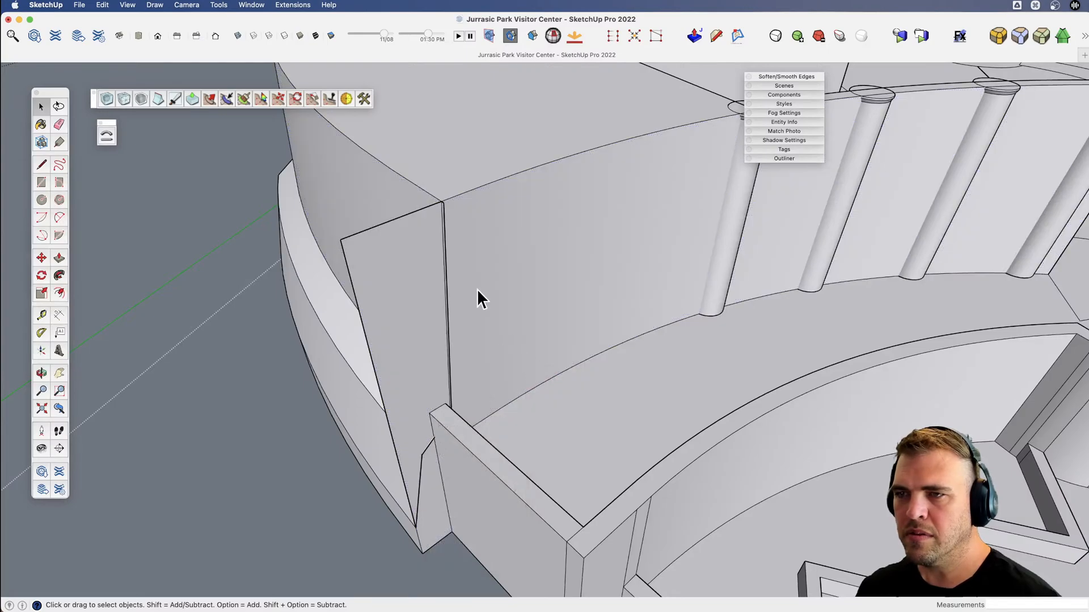
# Try to trim the overhanging end by erasing the short top edge where the curved walls meet.
pyautogui.scroll(5, 431, 204)
pyautogui.scroll(1, 482, 199)
pyautogui.press('e')
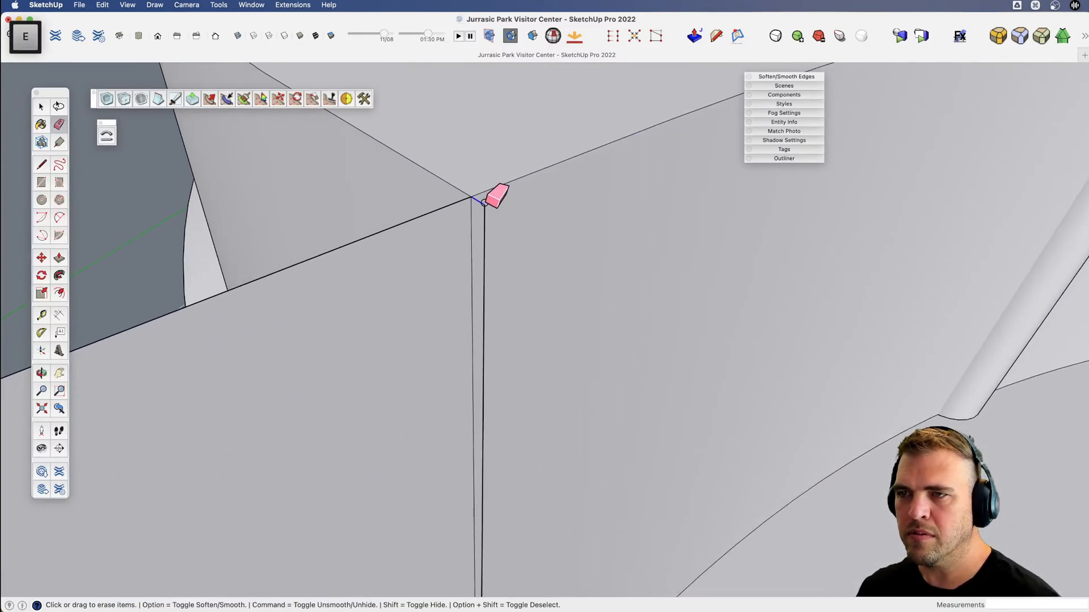
pyautogui.click(484, 202)
pyautogui.scroll(-5, 436, 201)
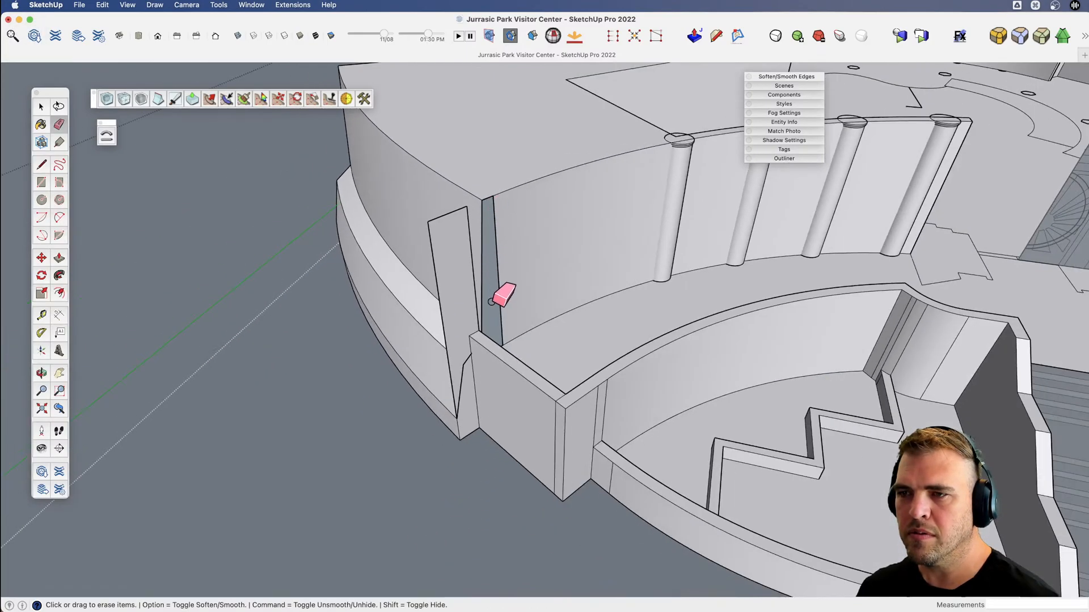
# Delete the leftover profile end strip sticking out beyond the wing's carved wall.
pyautogui.scroll(3, 491, 302)
pyautogui.press('o')
pyautogui.moveTo(477, 324)
pyautogui.mouseDown()
pyautogui.moveTo(501, 340)
pyautogui.moveTo(348, 396)
pyautogui.moveTo(262, 383)
pyautogui.moveTo(437, 383)
pyautogui.moveTo(459, 323)
pyautogui.moveTo(479, 361)
pyautogui.mouseUp()
pyautogui.press('shift')
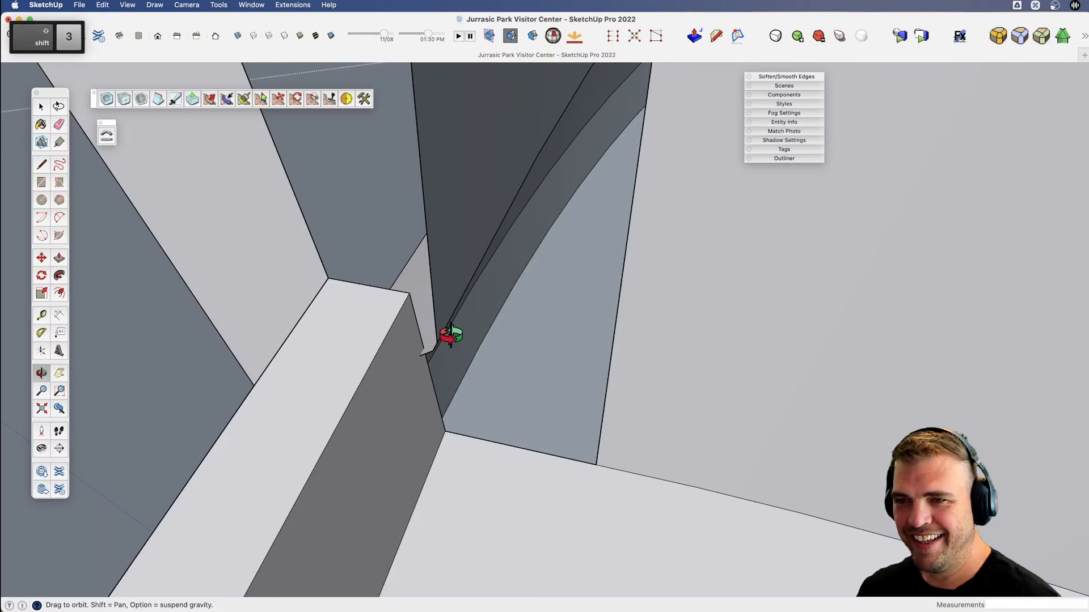
pyautogui.press('space')
pyautogui.click(424, 326)
pyautogui.scroll(-5, 429, 342)
pyautogui.press('h')
pyautogui.press('v')
pyautogui.moveTo(405, 348); pyautogui.dragTo(213, 444)
pyautogui.press('space')
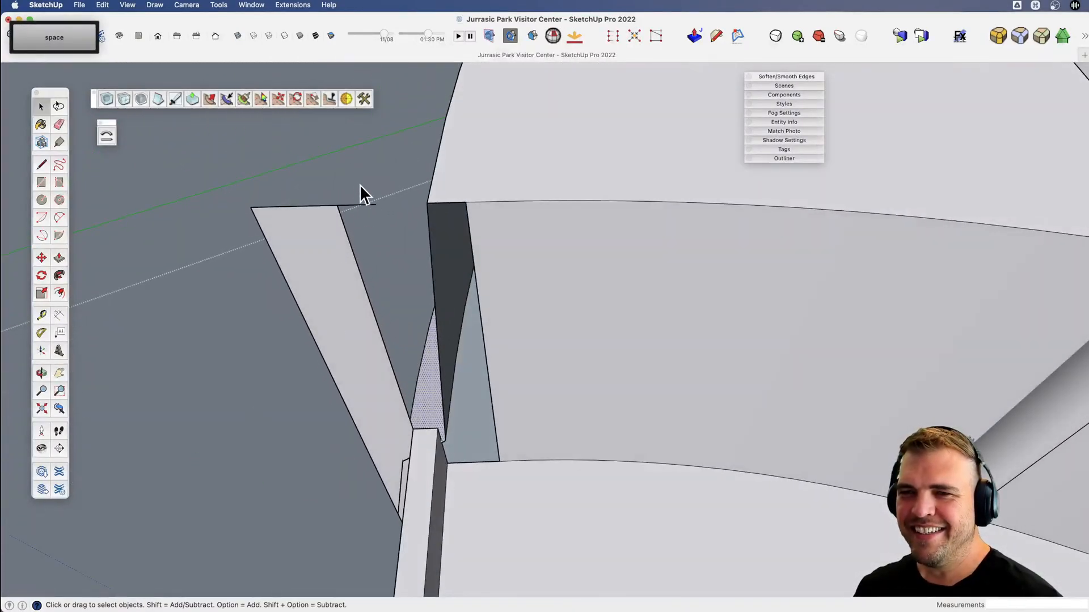
pyautogui.moveTo(227, 279); pyautogui.dragTo(223, 291)
pyautogui.press('Delete')
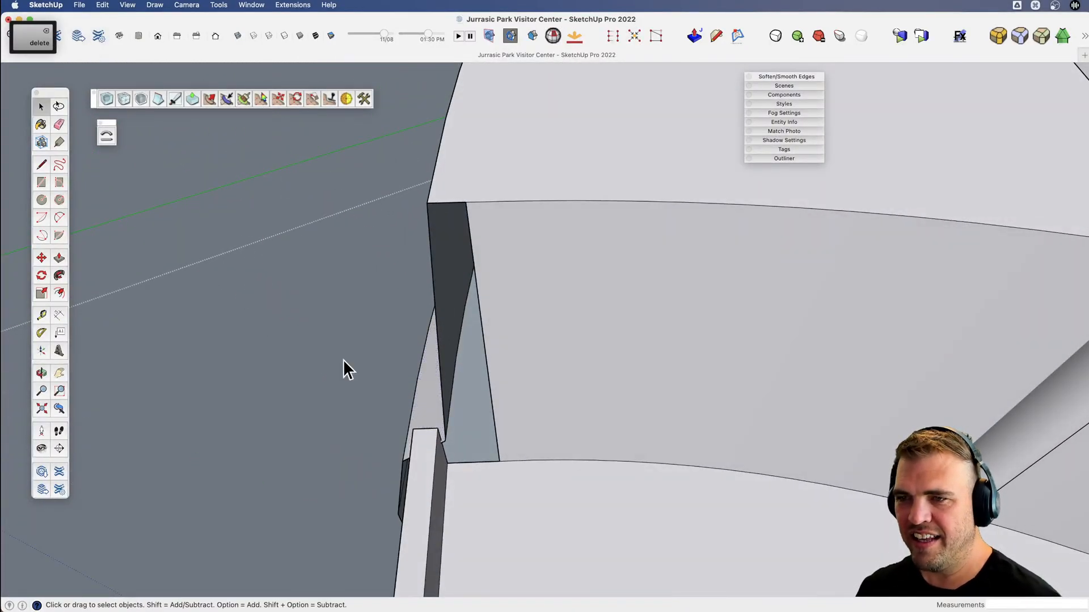
# Try to close the open end of the lower curved wall by tracing its edges beside the low parapet wall.
pyautogui.press('v')
pyautogui.moveTo(343, 369); pyautogui.dragTo(425, 418)
pyautogui.scroll(5, 477, 457)
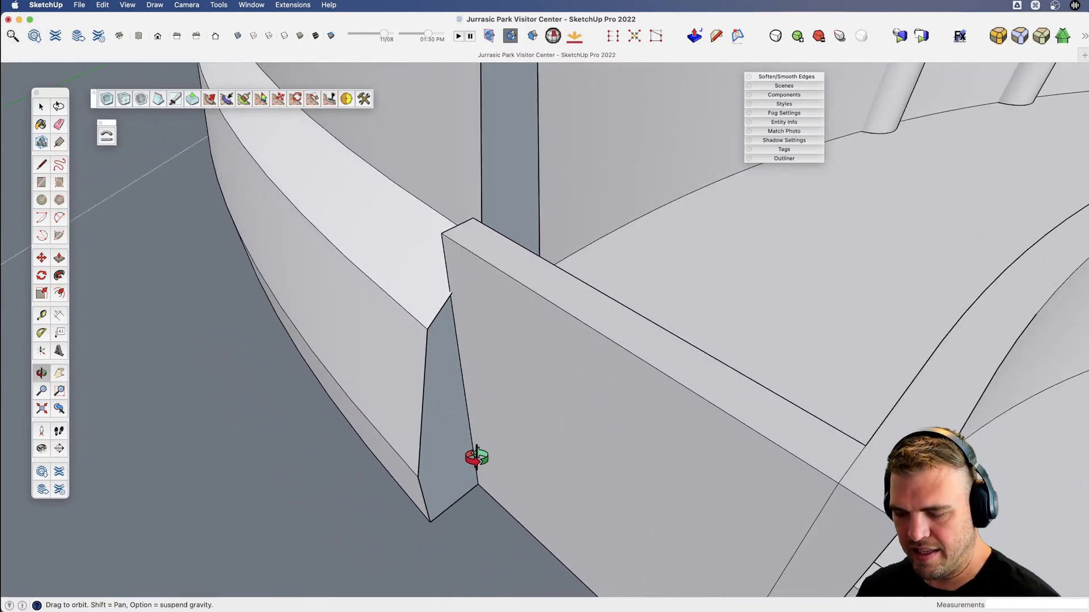
pyautogui.press('l')
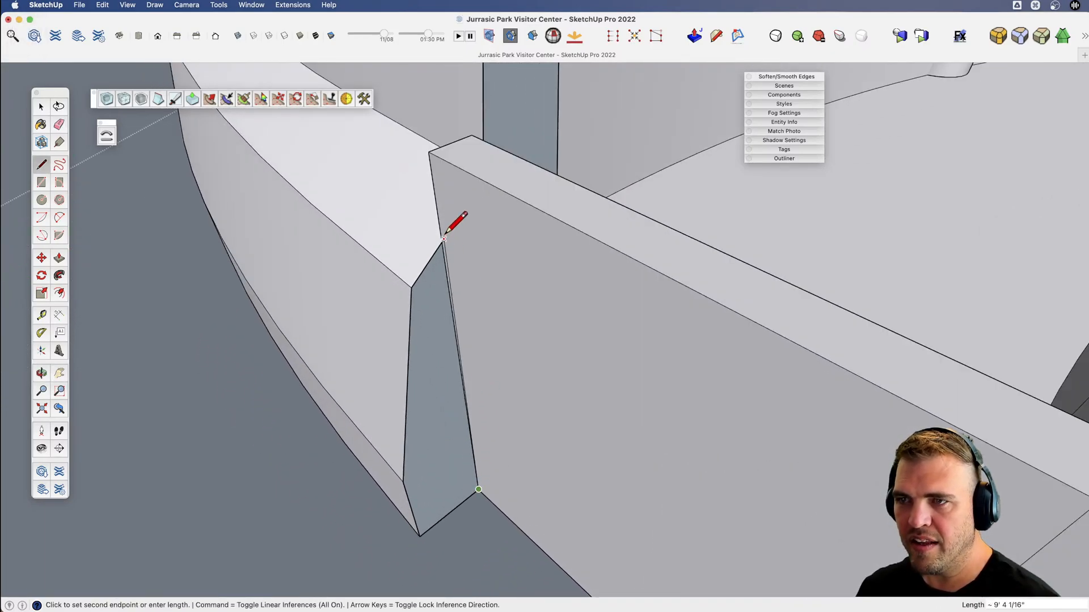
pyautogui.click(442, 237)
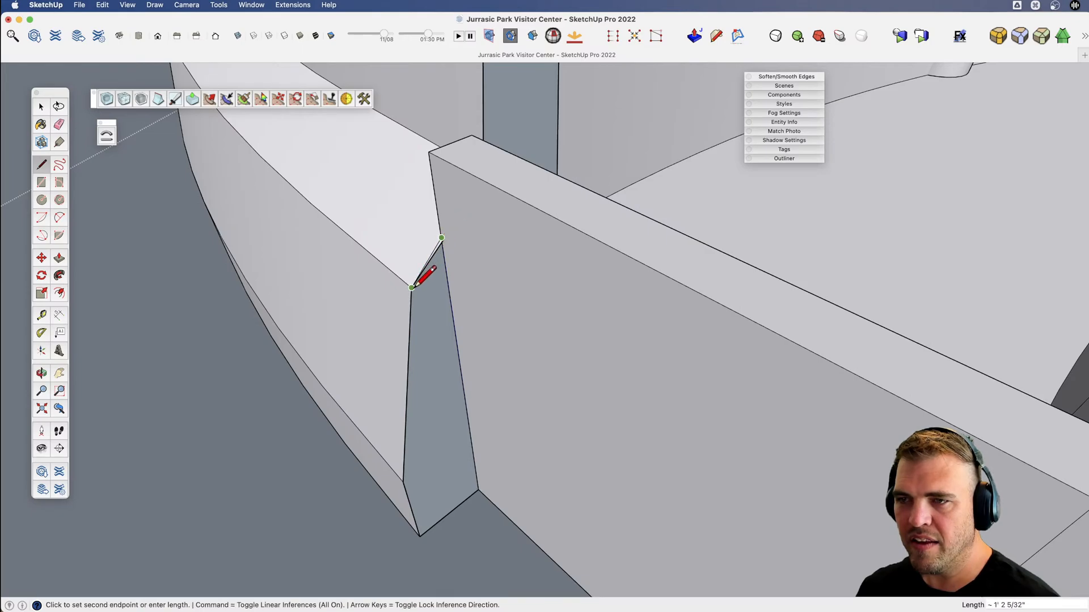
pyautogui.scroll(3, 457, 236)
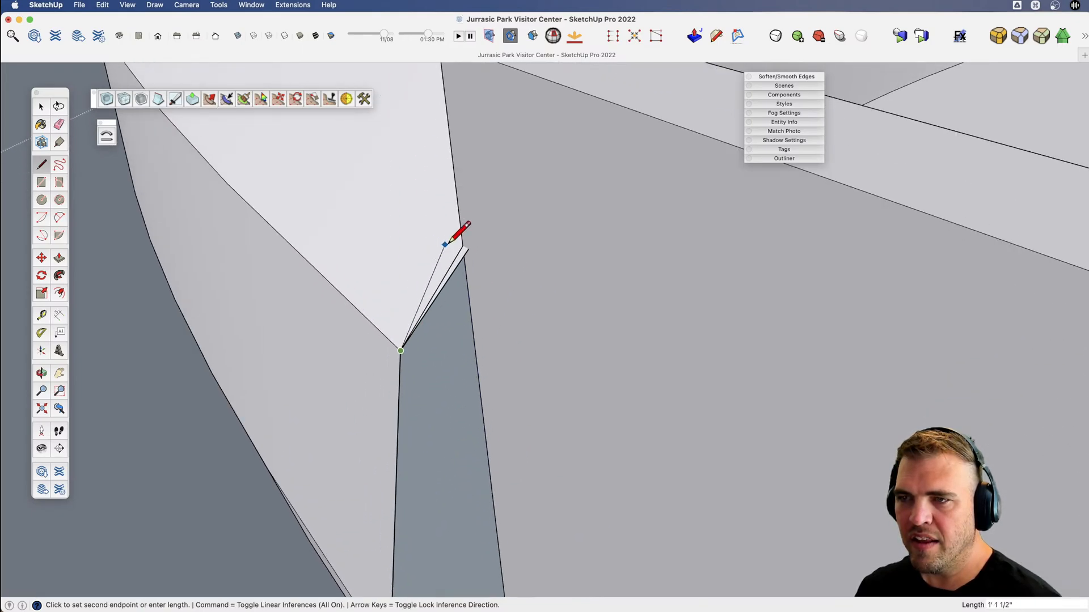
pyautogui.scroll(-3, 486, 242)
pyautogui.scroll(-5, 503, 330)
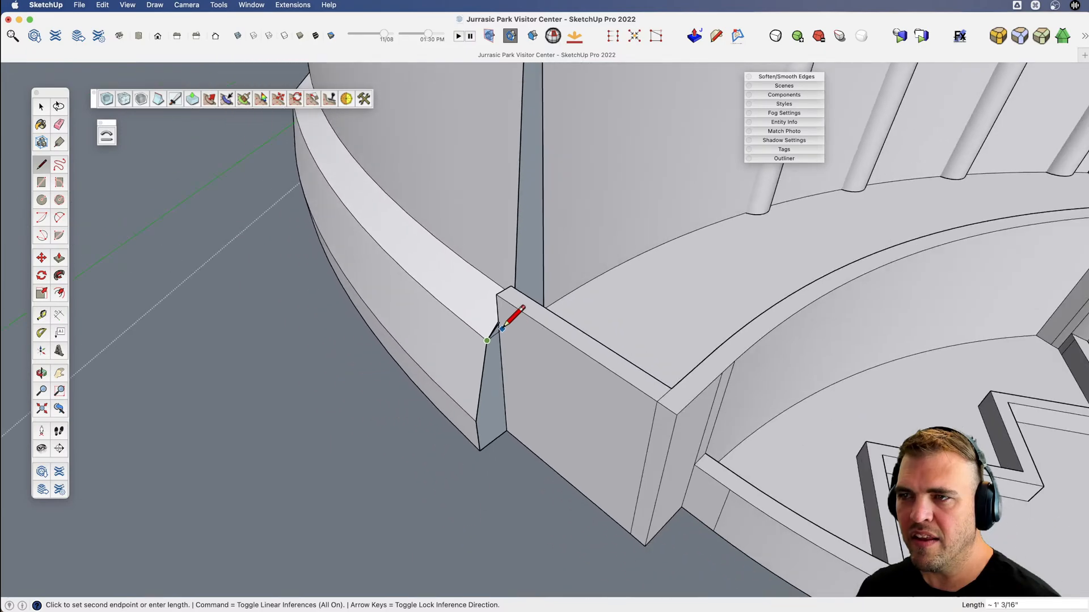
pyautogui.scroll(-2, 526, 359)
# Turn on the display of hidden geometry and inspect the open gap where the curved walls meet.
pyautogui.press('v')
pyautogui.moveTo(526, 359)
pyautogui.mouseDown(button='middle')
pyautogui.moveTo(513, 384)
pyautogui.moveTo(521, 416)
pyautogui.moveTo(488, 382)
pyautogui.moveTo(478, 323)
pyautogui.moveTo(448, 344)
pyautogui.mouseUp(button='middle')
pyautogui.scroll(5, 528, 318)
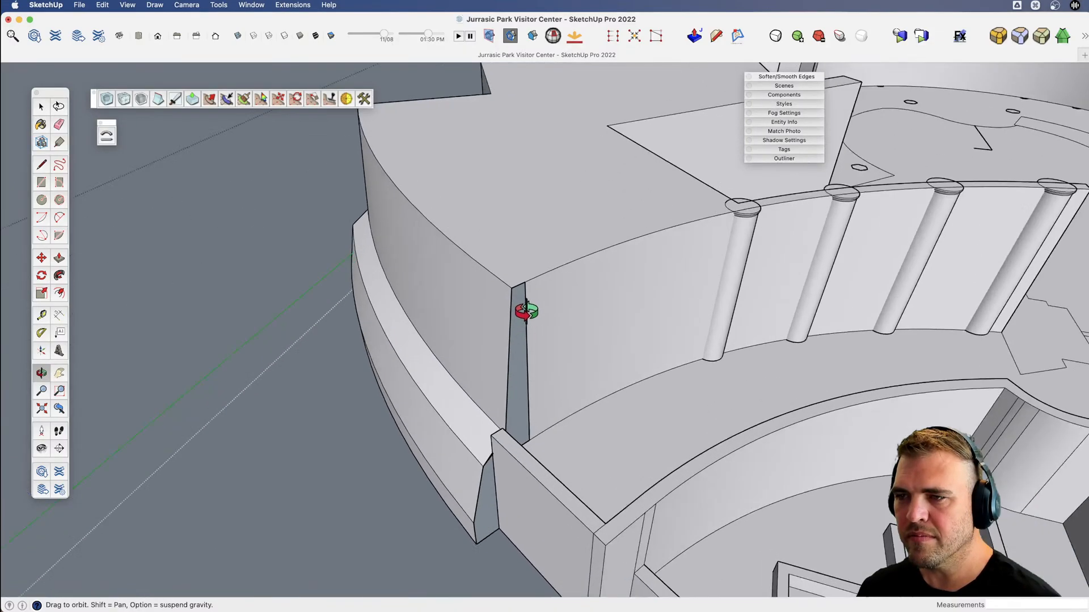
pyautogui.press('h')
pyautogui.press('x')
pyautogui.moveTo(550, 391); pyautogui.dragTo(183, 386)
pyautogui.press('v')
# Try to close the gap between the curved walls by tracing the short edge behind the low parapet wall.
pyautogui.scroll(6, 498, 407)
pyautogui.press('l')
pyautogui.click(358, 403)
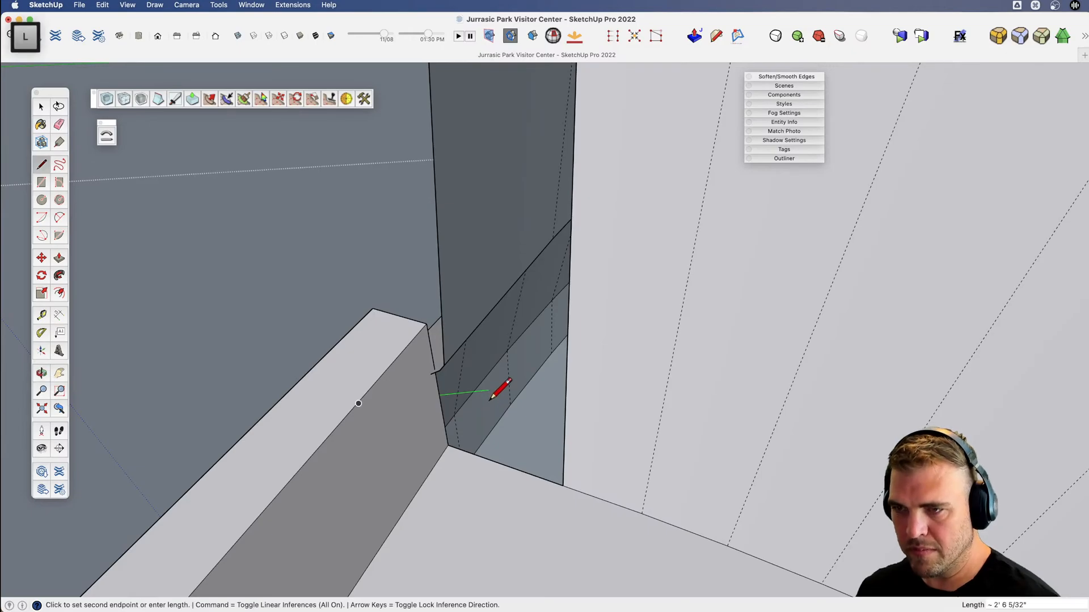
pyautogui.press('Escape')
pyautogui.scroll(4, 442, 371)
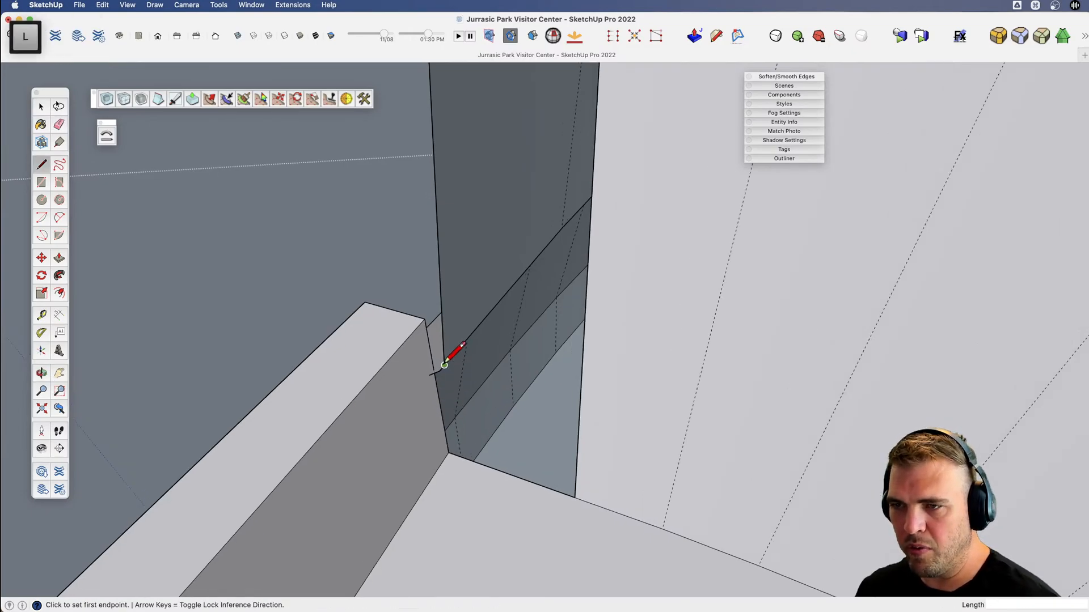
pyautogui.click(429, 373)
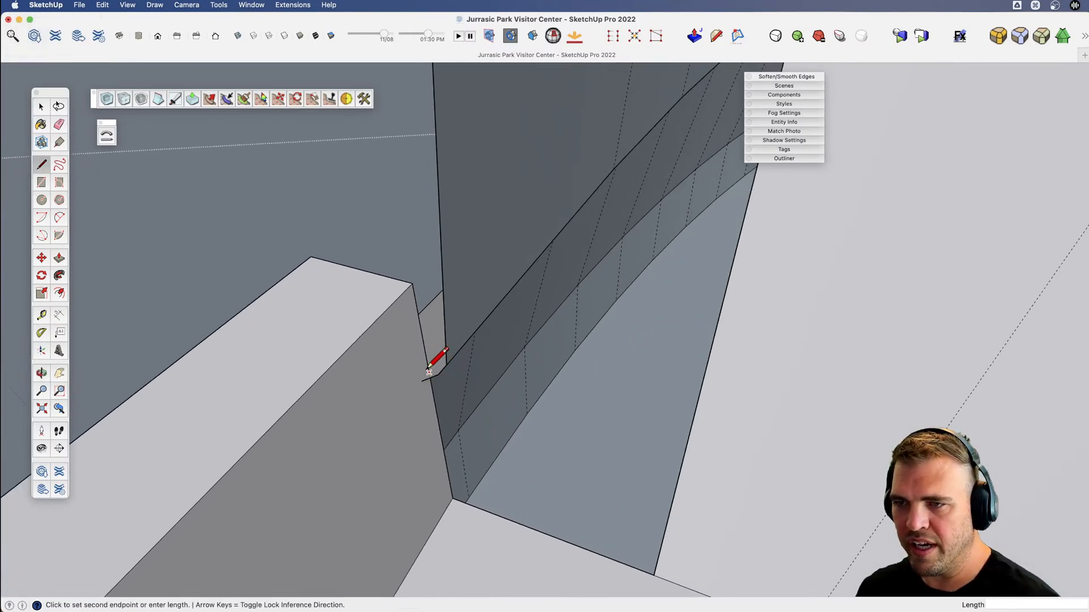
pyautogui.click(453, 498)
pyautogui.click(429, 373)
pyautogui.scroll(-5, 498, 420)
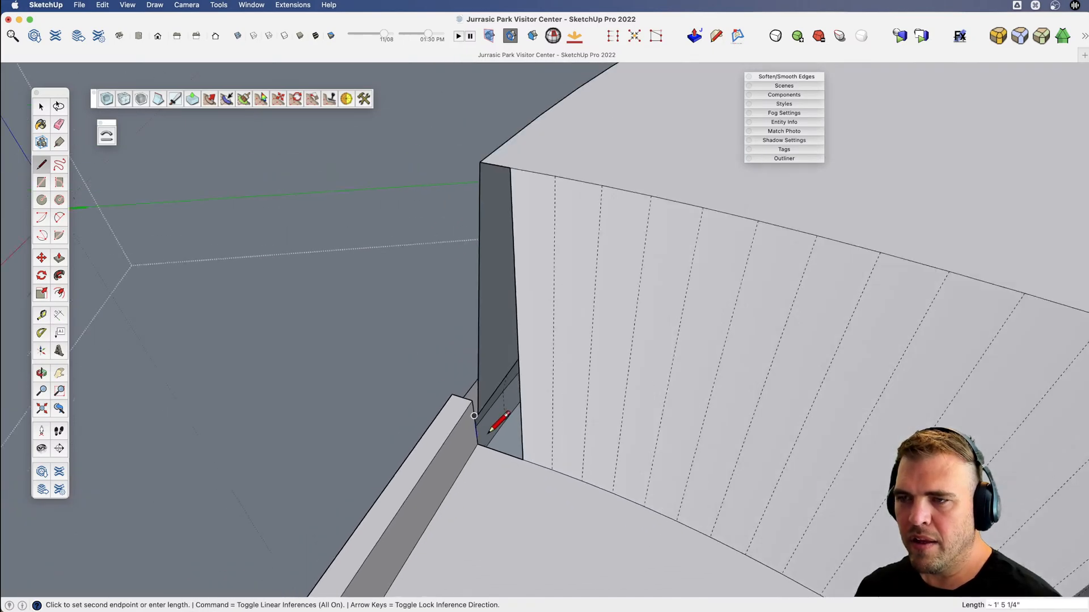
pyautogui.scroll(4, 491, 408)
pyautogui.moveTo(486, 404); pyautogui.dragTo(519, 383, button='middle')
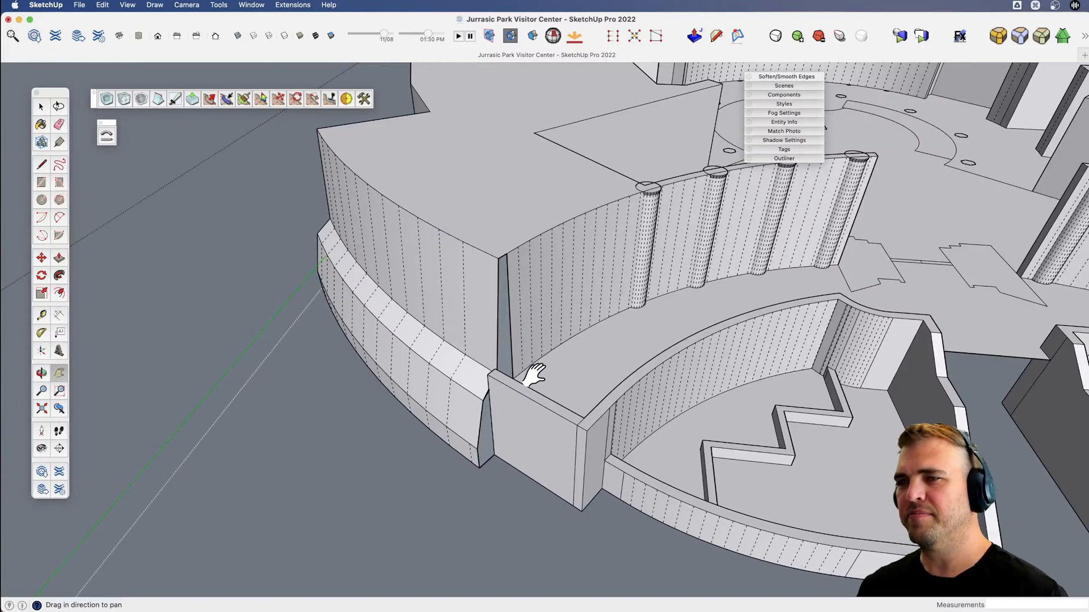
# Undo the traced lines, the deletion of the leftover strip and the erased edge at the wing's far end.
pyautogui.press('super')
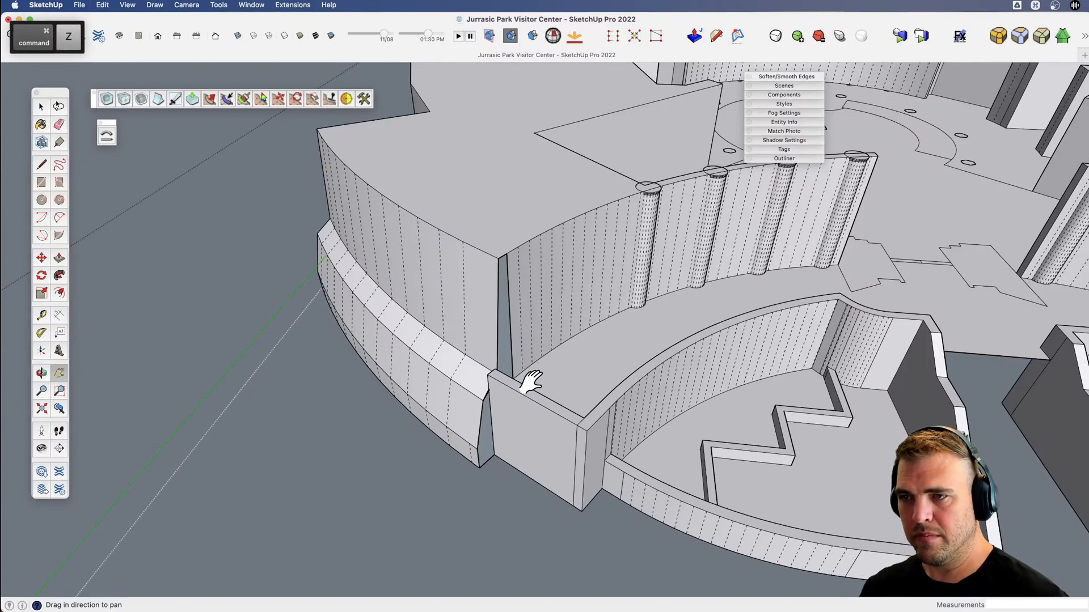
pyautogui.press('super+z')
pyautogui.press('super+z')
pyautogui.press('super+z')
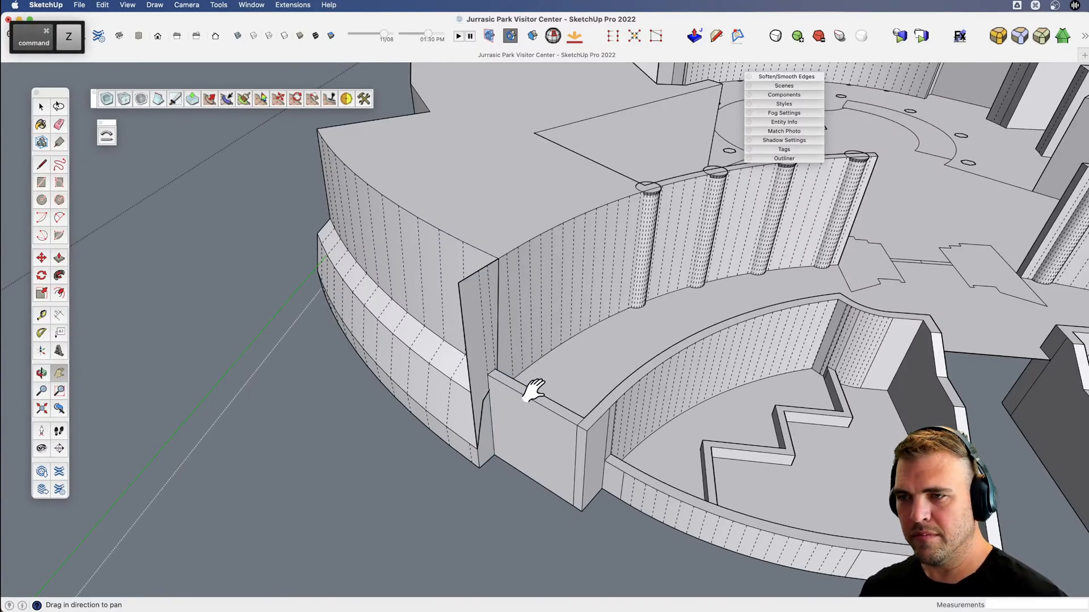
# Erase the top edge of the leftover wall flap sticking out past the corner of the upper curved walls.
pyautogui.press('super')
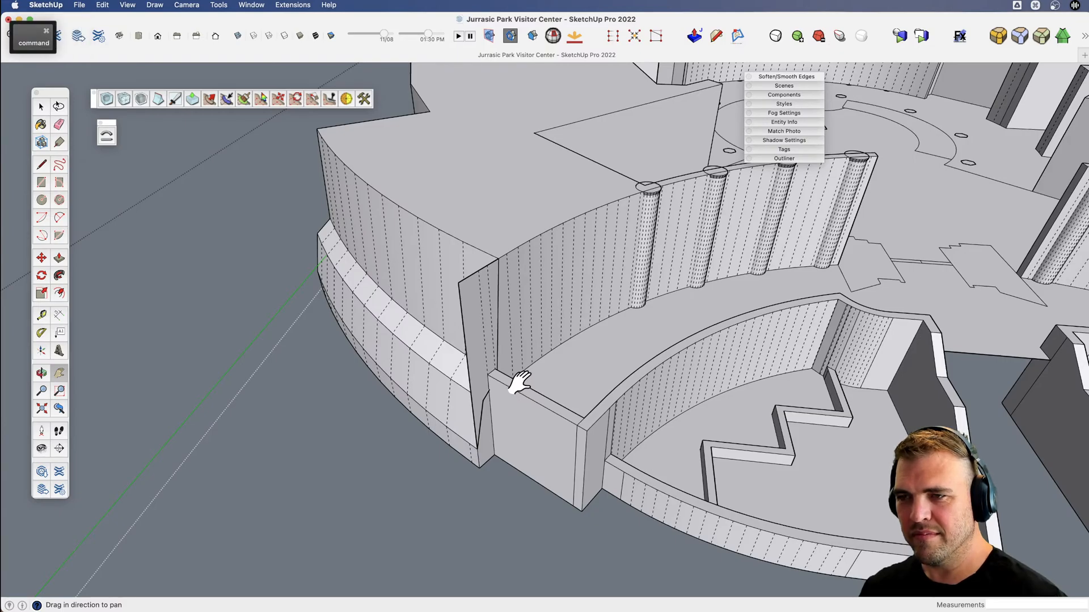
pyautogui.scroll(3, 502, 343)
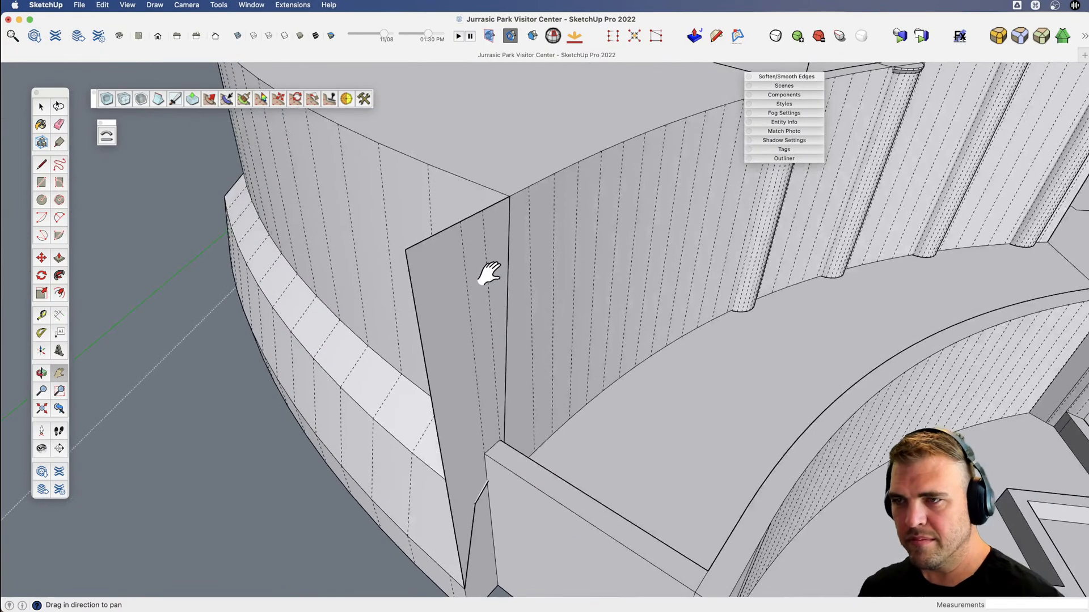
pyautogui.press('space')
pyautogui.click(429, 264)
pyautogui.press('e')
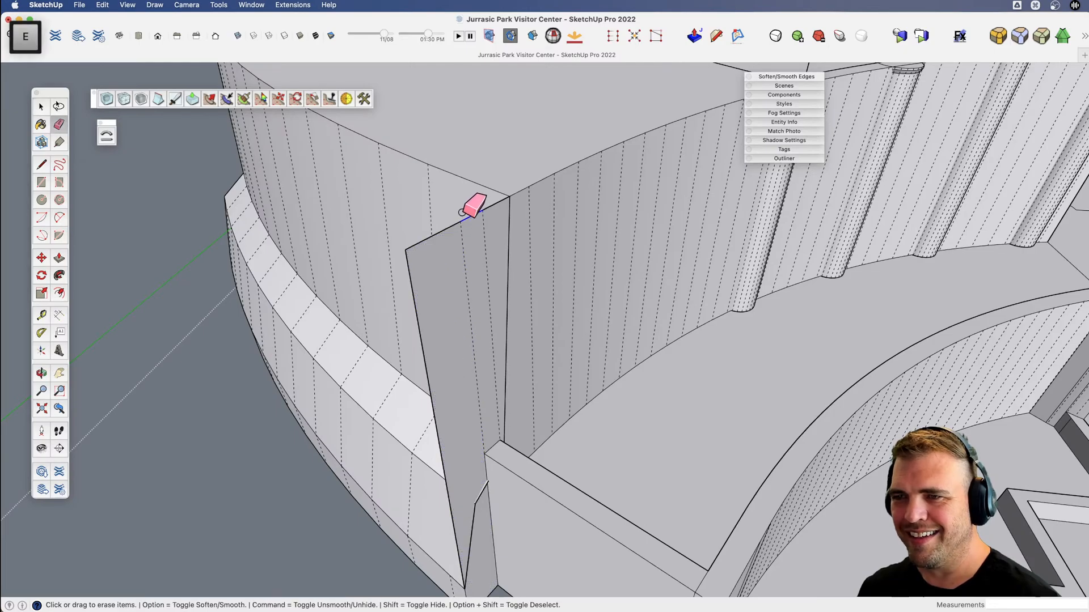
pyautogui.moveTo(465, 214); pyautogui.dragTo(484, 221)
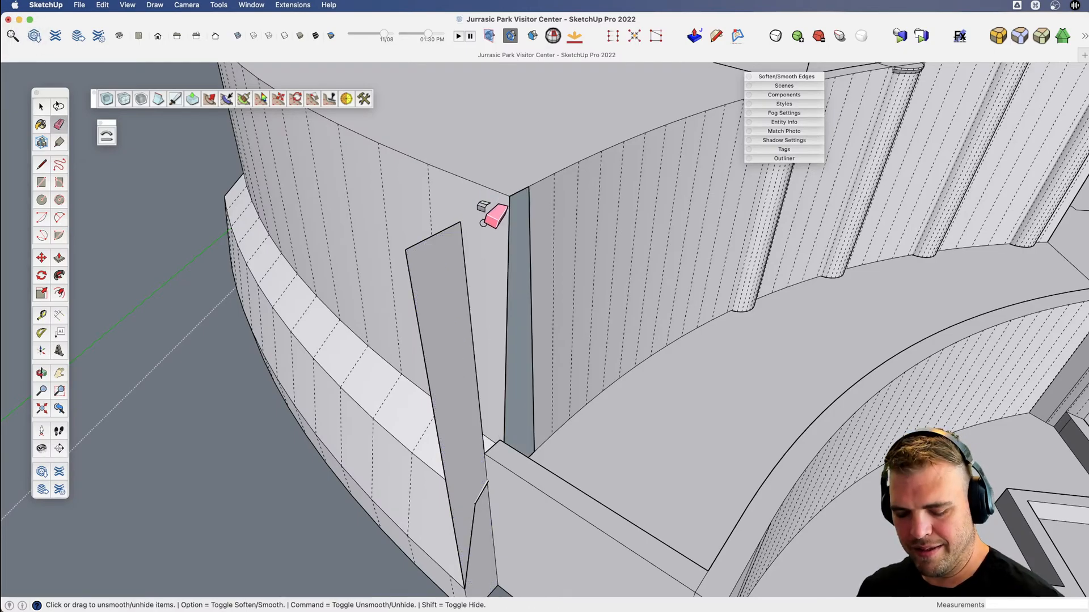
# Intersect the remaining flap facet at the upper wall corner with the model and erase its overhanging edge.
pyautogui.press('space')
pyautogui.click(498, 268)
pyautogui.rightClick(499, 268)
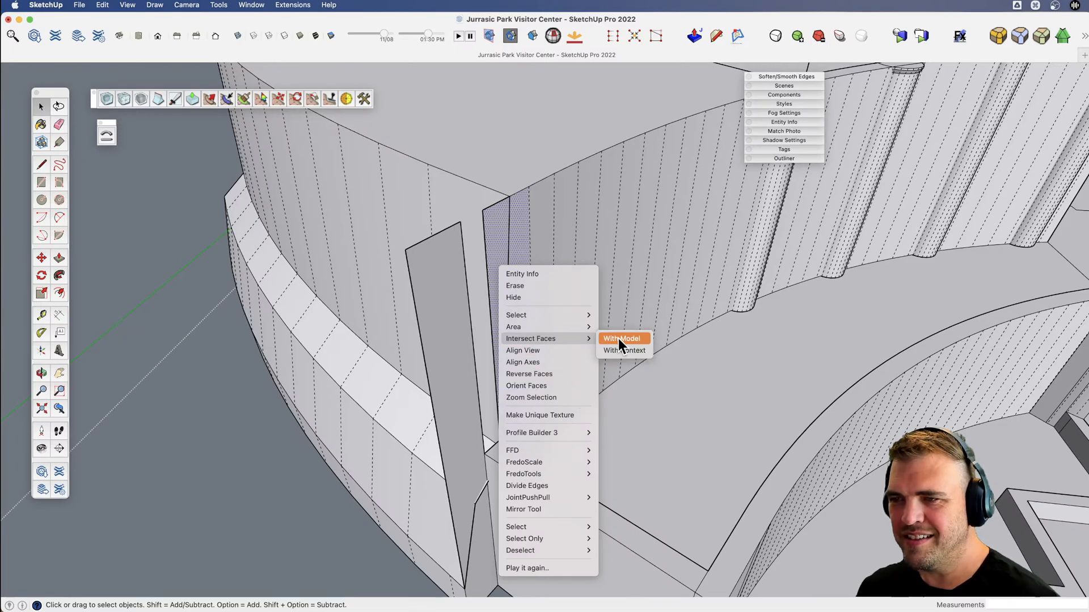
pyautogui.click(620, 339)
pyautogui.press('e')
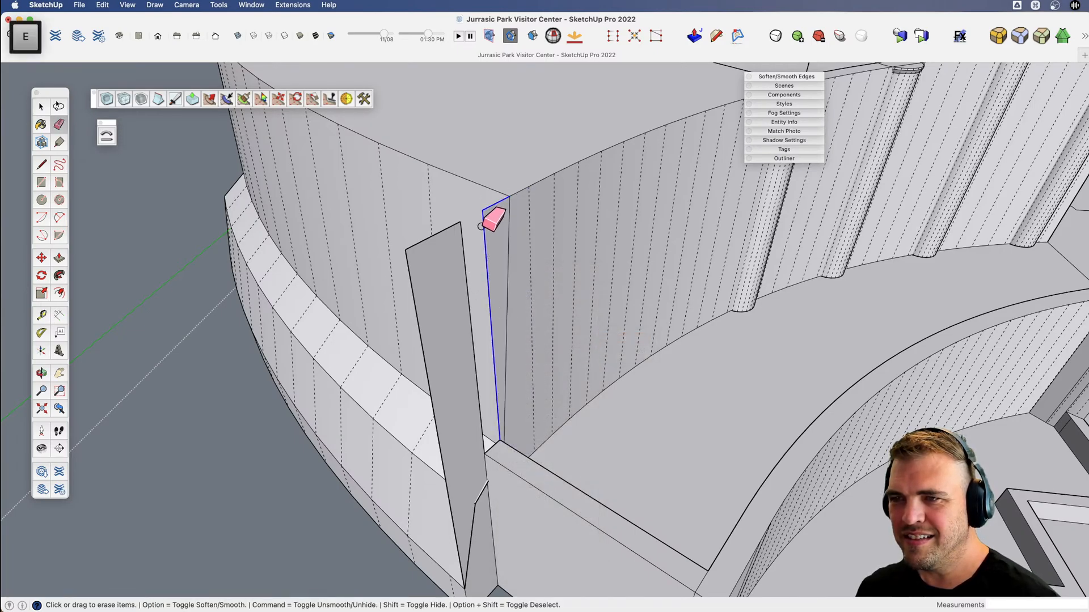
pyautogui.click(481, 226)
# Intersect the leftover strip at the lower curved wall's end with the model and erase the part outside the wall profile.
pyautogui.keyDown('shift'); pyautogui.moveTo(486, 516); pyautogui.dragTo(477, 397, button='middle'); pyautogui.keyUp('shift')
pyautogui.press('space')
pyautogui.click(474, 445)
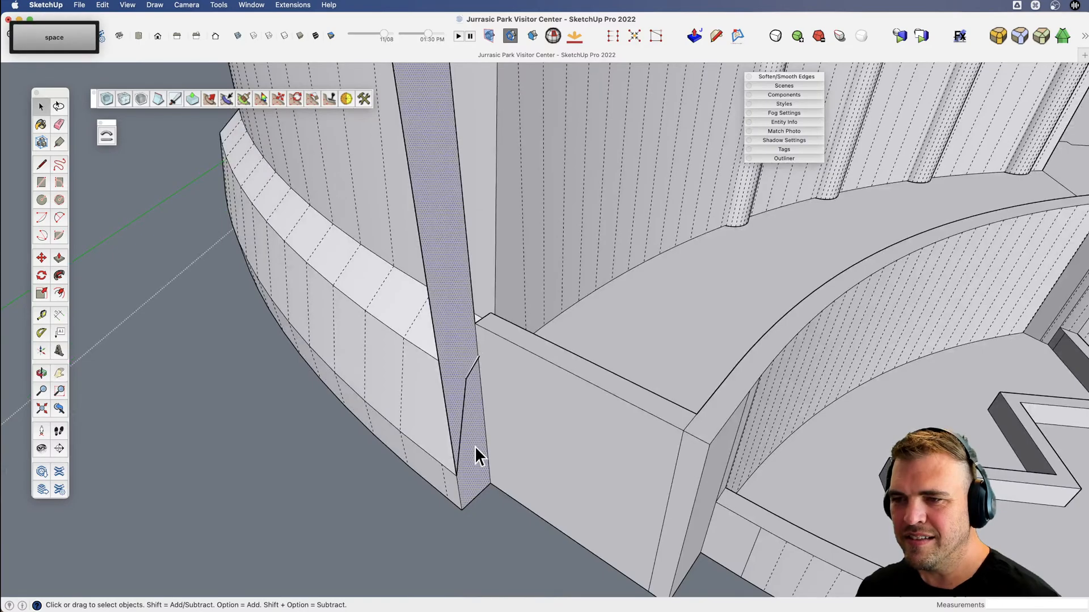
pyautogui.rightClick(474, 444)
pyautogui.click(590, 517)
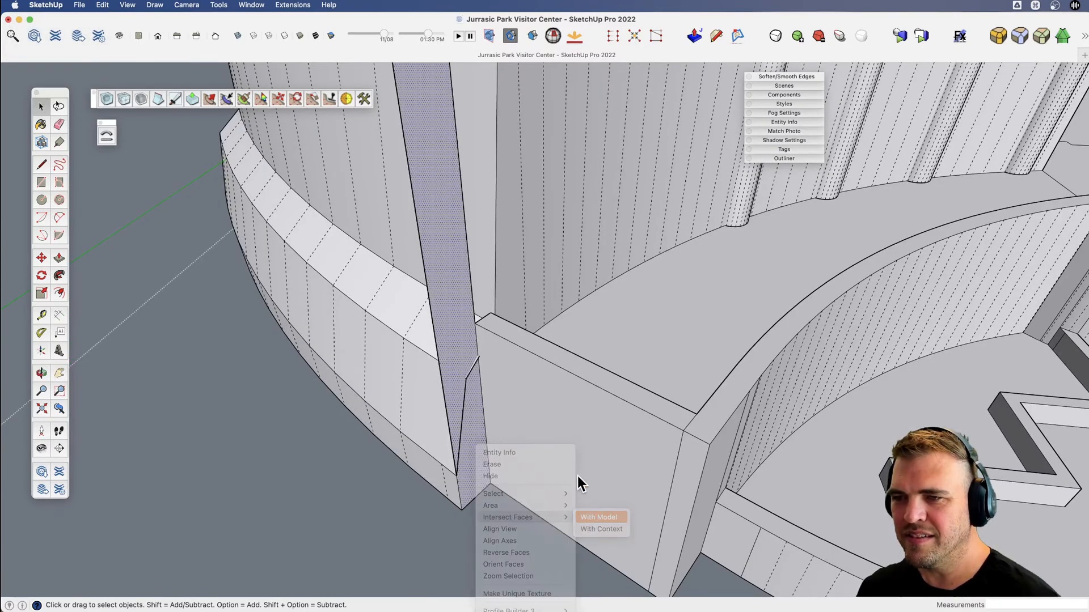
pyautogui.press('e')
pyautogui.moveTo(577, 476)
pyautogui.mouseDown(button='middle')
pyautogui.moveTo(559, 425)
pyautogui.moveTo(551, 276)
pyautogui.mouseUp(button='middle')
pyautogui.moveTo(549, 244); pyautogui.dragTo(531, 235)
pyautogui.moveTo(514, 344); pyautogui.dragTo(500, 378)
pyautogui.scroll(-3, 519, 321)
pyautogui.moveTo(532, 487); pyautogui.dragTo(501, 365, button='middle')
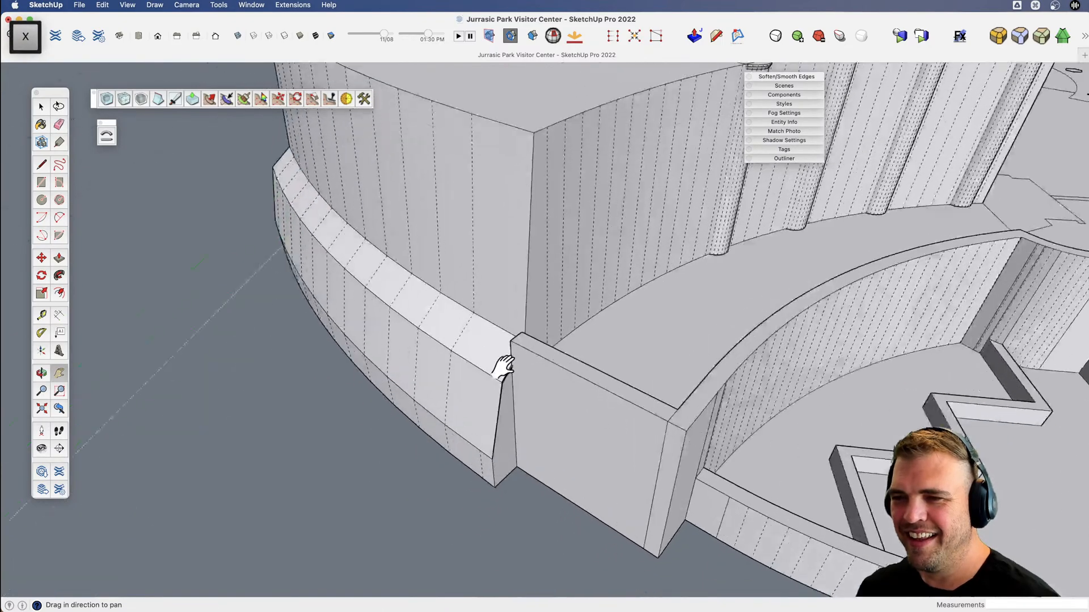
# Try to erase the short edge where the lower curved wall's end meets the parapet wall.
pyautogui.scroll(7, 513, 380)
pyautogui.press('e')
pyautogui.moveTo(492, 342)
pyautogui.mouseDown()
pyautogui.moveTo(488, 334)
pyautogui.moveTo(480, 377)
pyautogui.mouseUp()
pyautogui.press('super+z')
pyautogui.scroll(3, 475, 366)
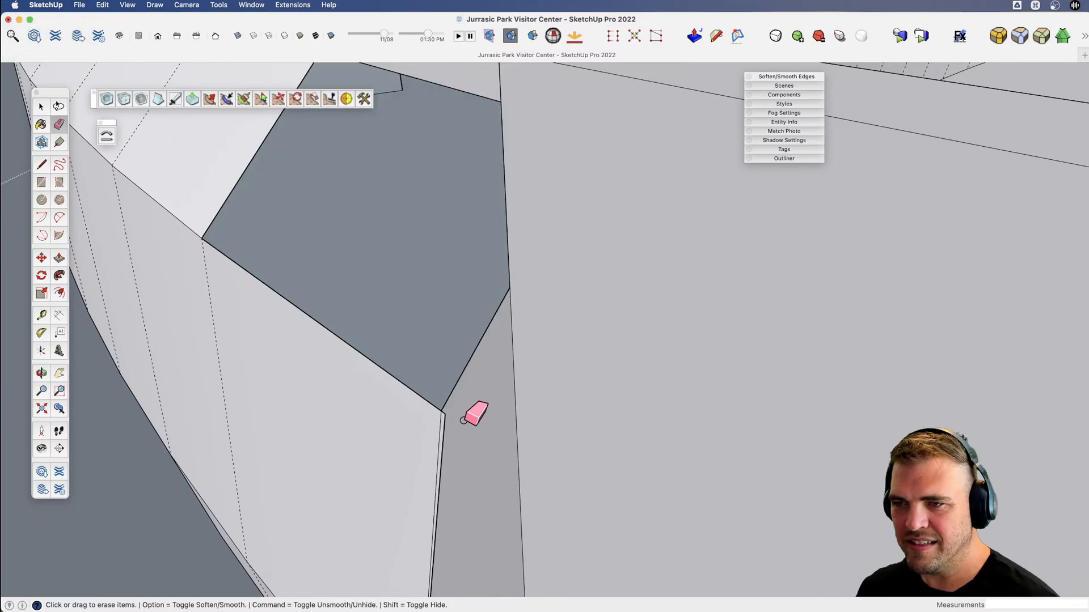
pyautogui.press('super+z')
# Check the cleaned corner of the curved walls and save the model.
pyautogui.scroll(-9, 462, 418)
pyautogui.moveTo(464, 411)
pyautogui.keyDown('shift'); pyautogui.mouseDown(button='middle')
pyautogui.moveTo(409, 421)
pyautogui.moveTo(617, 349)
pyautogui.moveTo(554, 382)
pyautogui.moveTo(530, 377)
pyautogui.mouseUp(button='middle'); pyautogui.keyUp('shift')
pyautogui.press('v')
pyautogui.press('space')
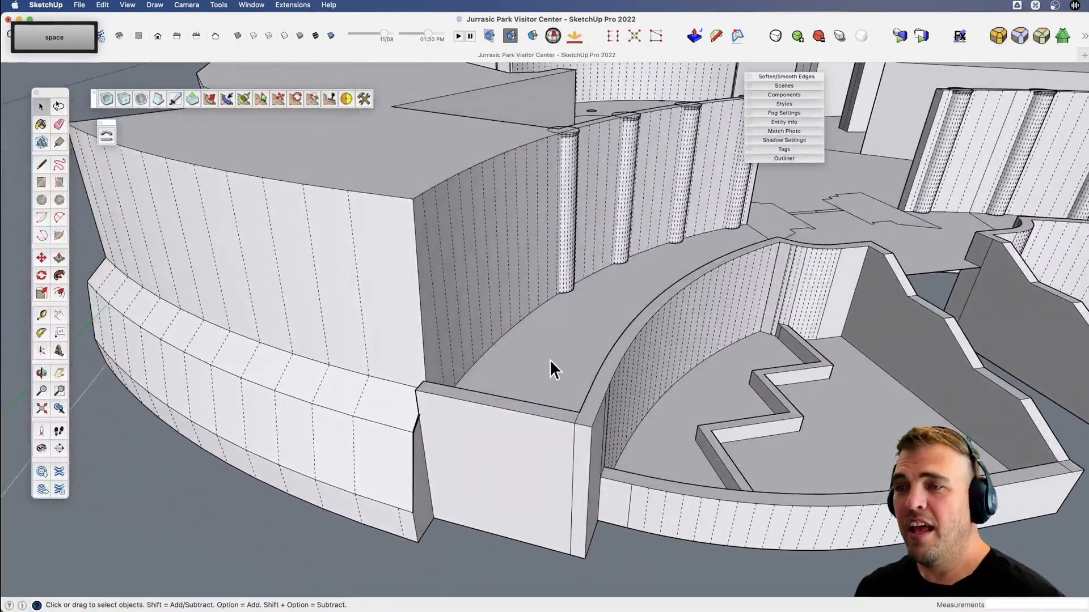
pyautogui.press('super+s')
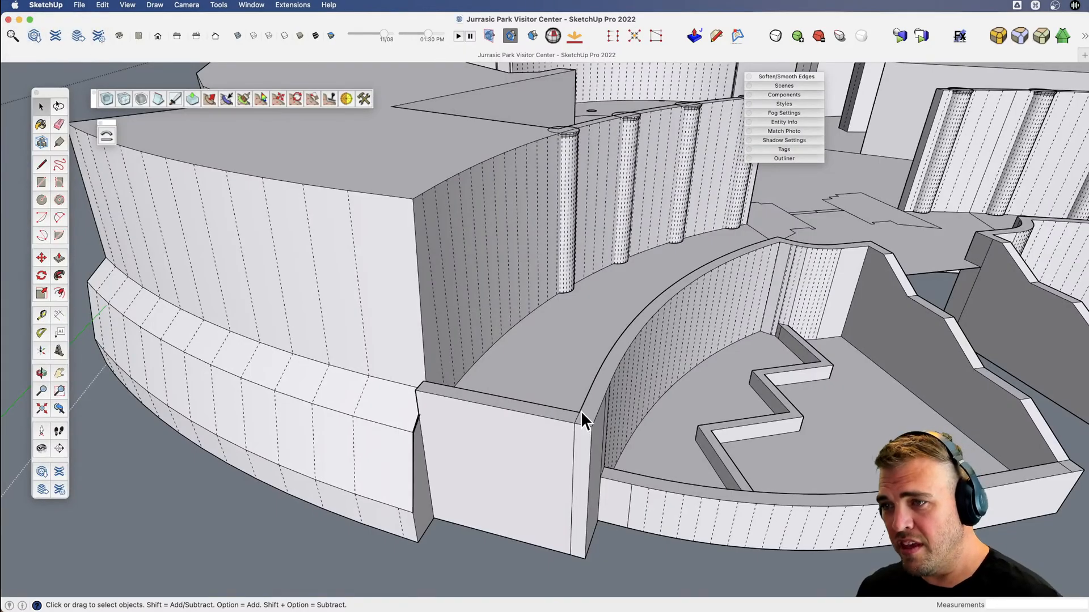
# Turn off the display of hidden geometry for the whole building.
pyautogui.scroll(-4, 567, 400)
pyautogui.press('v')
pyautogui.moveTo(554, 392); pyautogui.dragTo(532, 469)
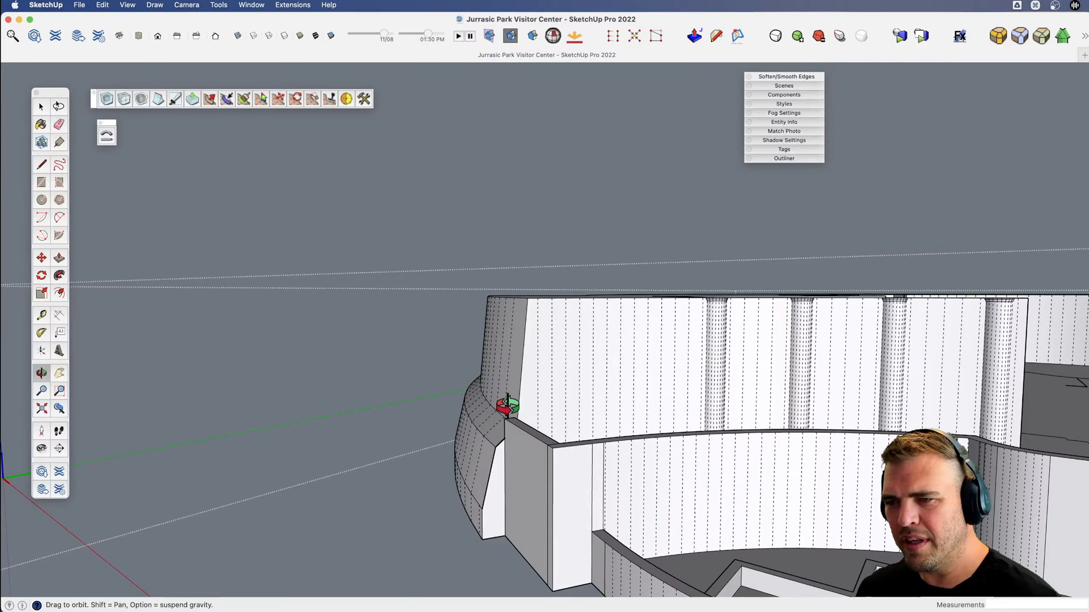
pyautogui.scroll(-5, 517, 406)
pyautogui.press('h')
pyautogui.moveTo(517, 406); pyautogui.dragTo(808, 445)
pyautogui.press('o')
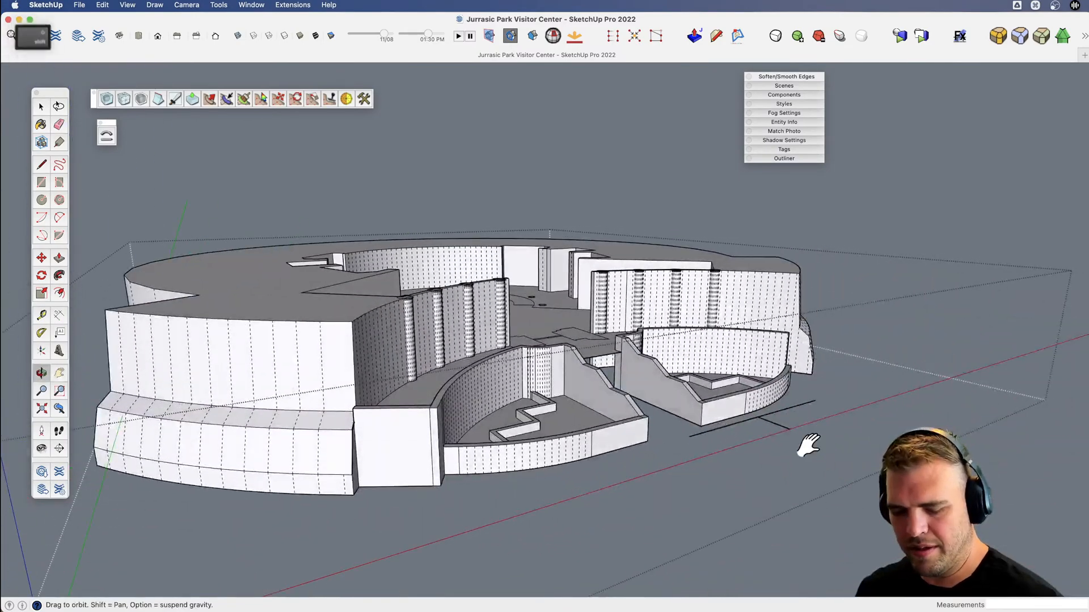
pyautogui.hotkey('shift', '1')
pyautogui.press('space')
# Inside the building group, split the columned wall's top face with 1' lines across it at the two middle columns.
pyautogui.moveTo(626, 417); pyautogui.dragTo(461, 284, button='middle')
pyautogui.scroll(5, 469, 347)
pyautogui.doubleClick(430, 377)
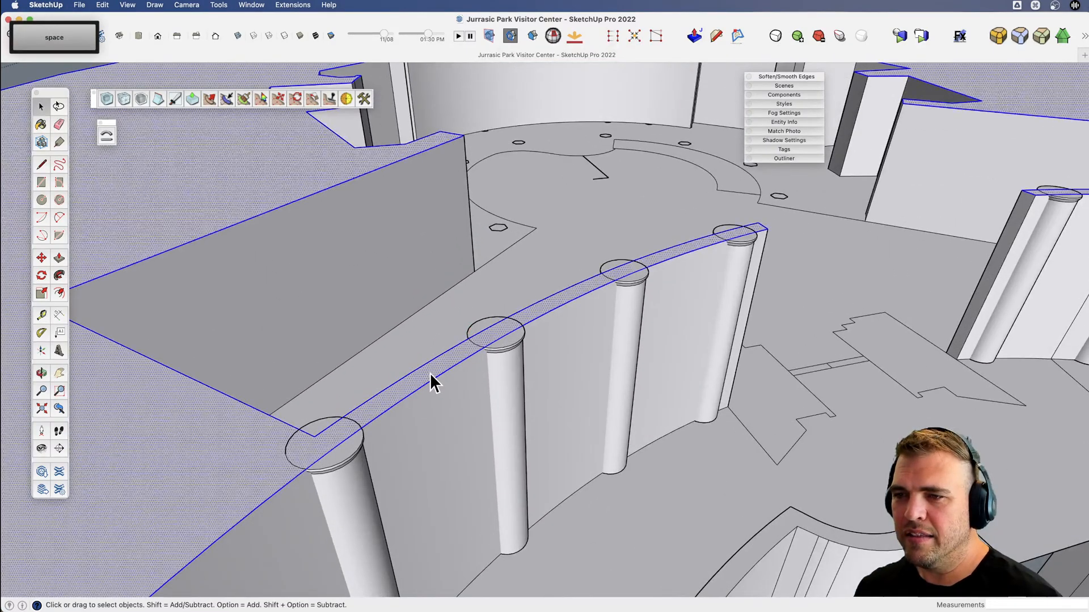
pyautogui.moveTo(430, 376); pyautogui.dragTo(401, 413, button='middle')
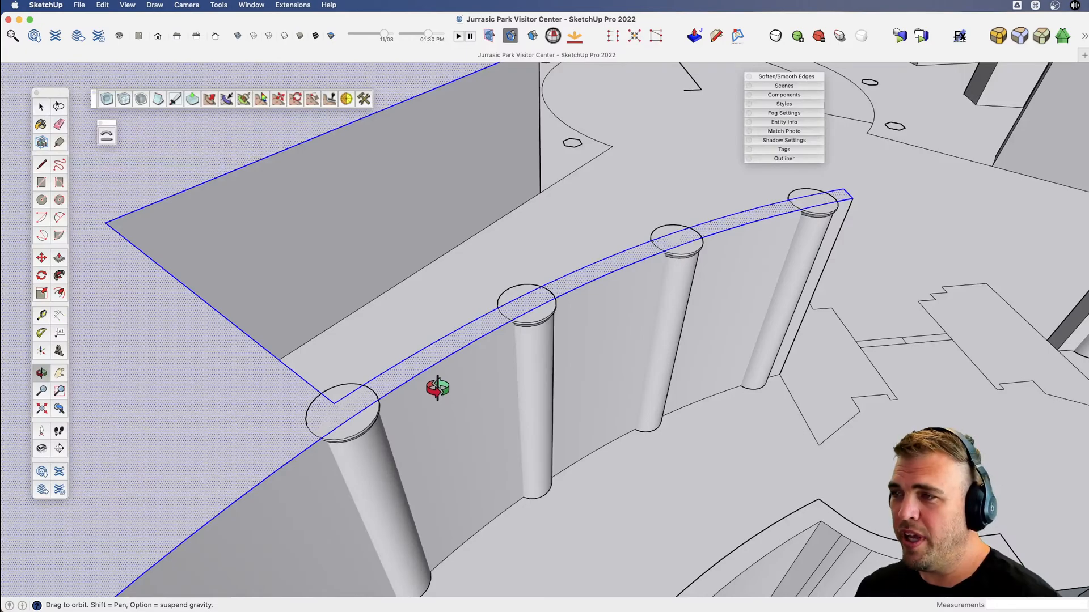
pyautogui.press('h')
pyautogui.moveTo(505, 384); pyautogui.dragTo(462, 391)
pyautogui.scroll(-5, 461, 391)
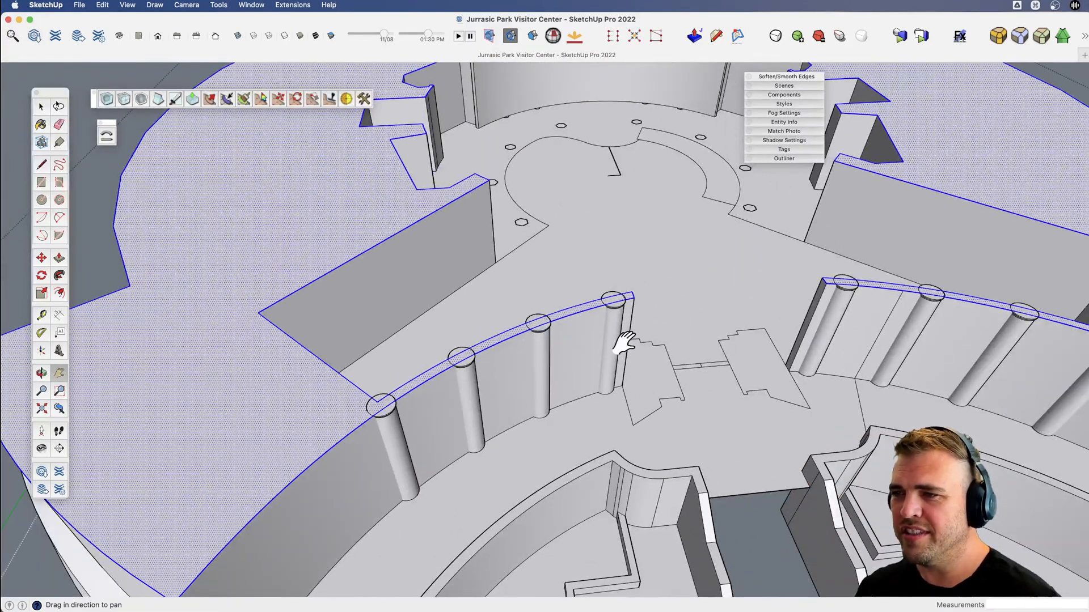
pyautogui.scroll(8, 612, 296)
pyautogui.press('l')
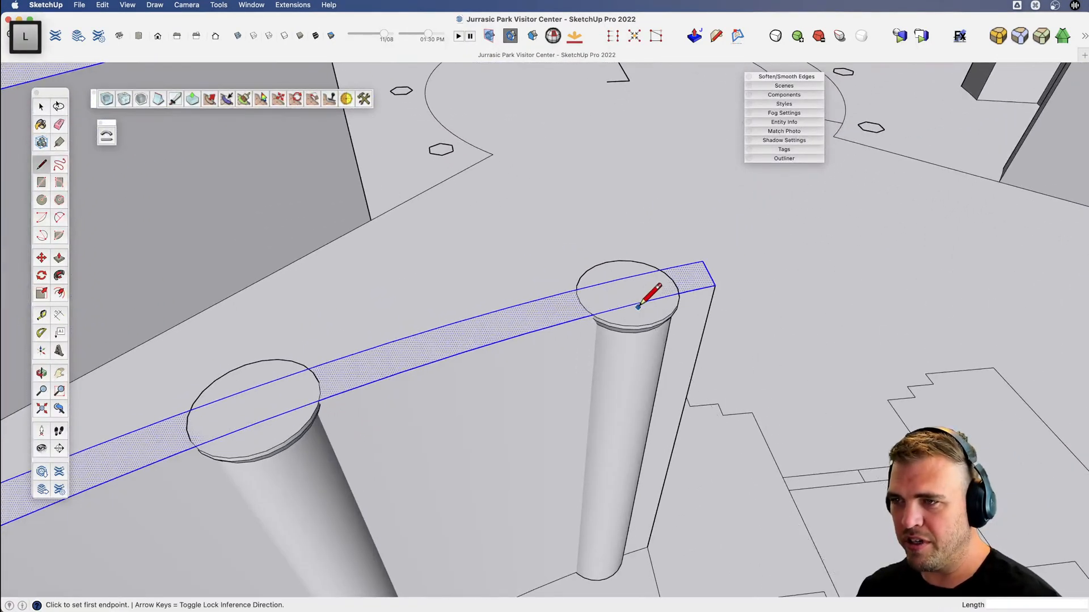
pyautogui.scroll(-10, 638, 307)
pyautogui.press('h')
pyautogui.scroll(8, 328, 425)
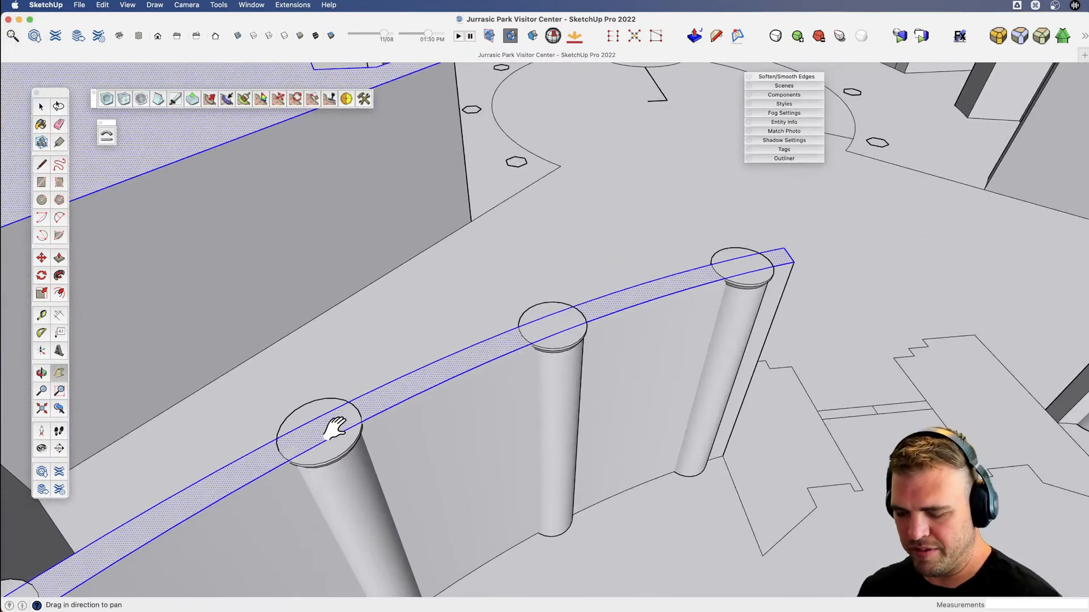
pyautogui.press('l')
pyautogui.click(325, 440)
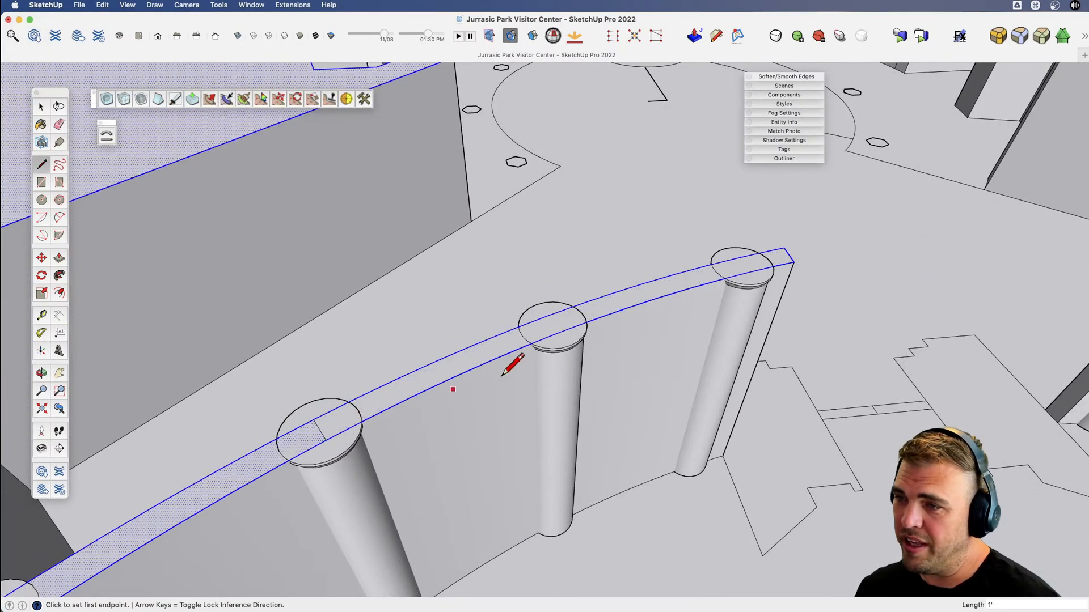
pyautogui.click(560, 333)
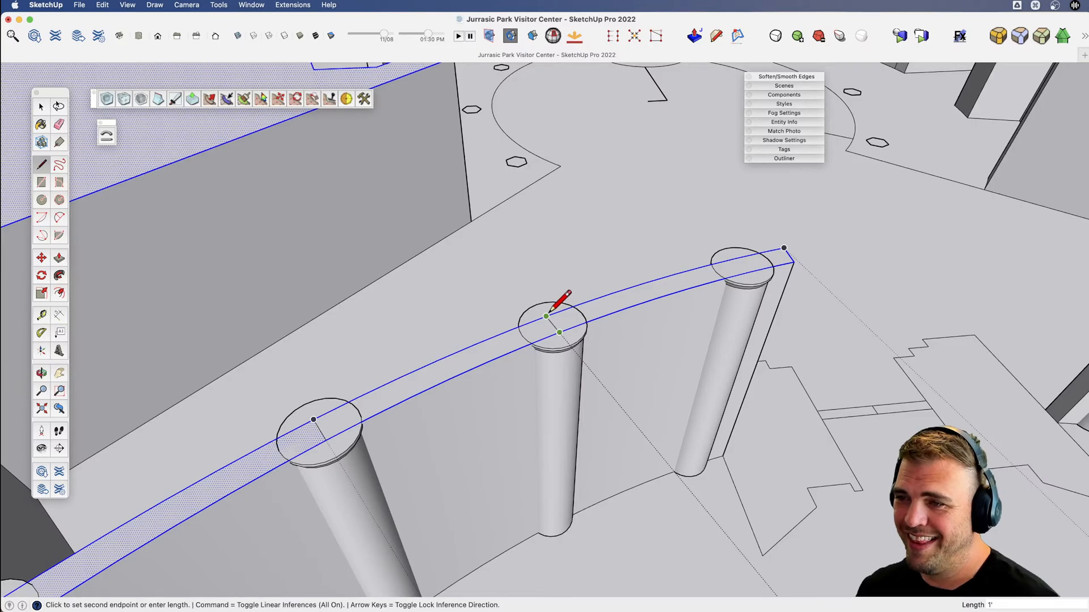
pyautogui.press('x')
# Copy the wall-top strip between the two middle columns to a spot above the wall.
pyautogui.scroll(-5, 510, 353)
pyautogui.scroll(3, 516, 401)
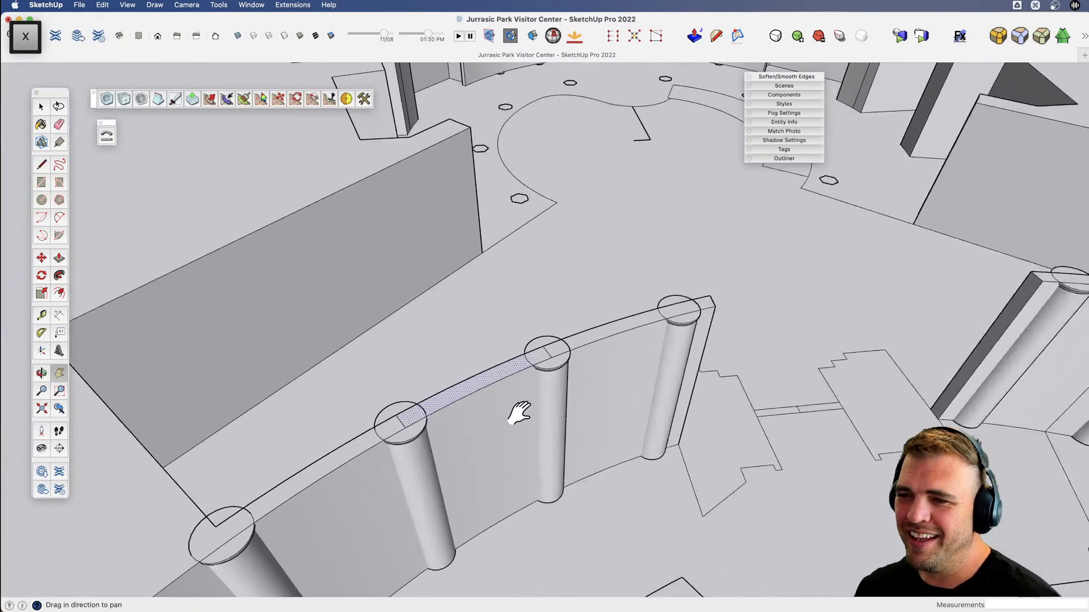
pyautogui.moveTo(520, 413); pyautogui.dragTo(549, 385, button='middle')
pyautogui.press('m')
pyautogui.press('alt')
pyautogui.click(591, 315)
pyautogui.press('v')
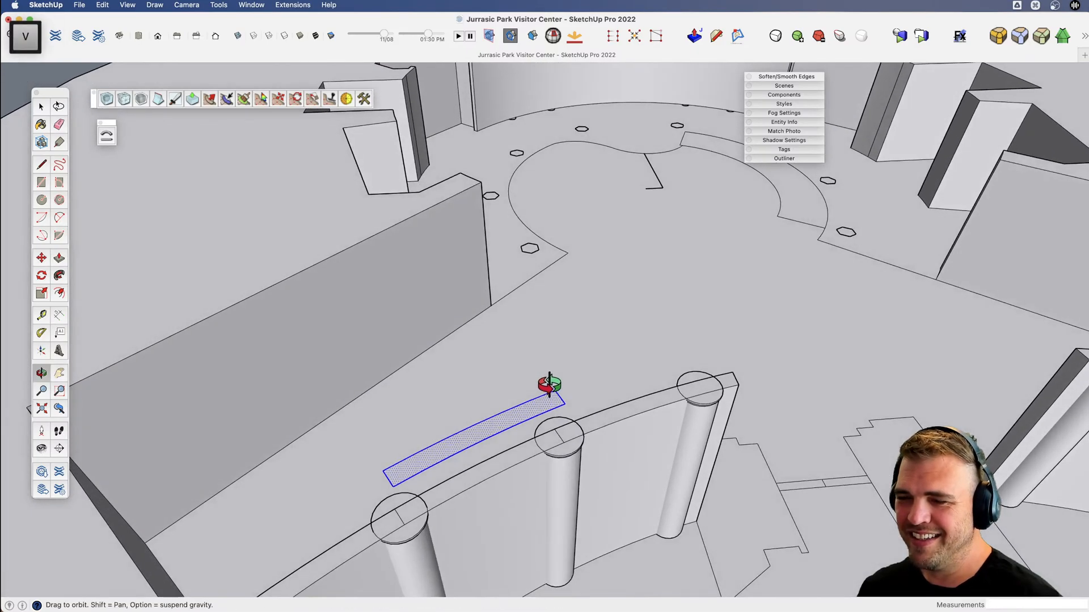
# Outside the building group, draw a vertical rectangular face about 8' 8 1/2" wide and 4' 6" high between the two middle columns' centres.
pyautogui.scroll(4, 509, 462)
pyautogui.scroll(-10, 551, 406)
pyautogui.press('space')
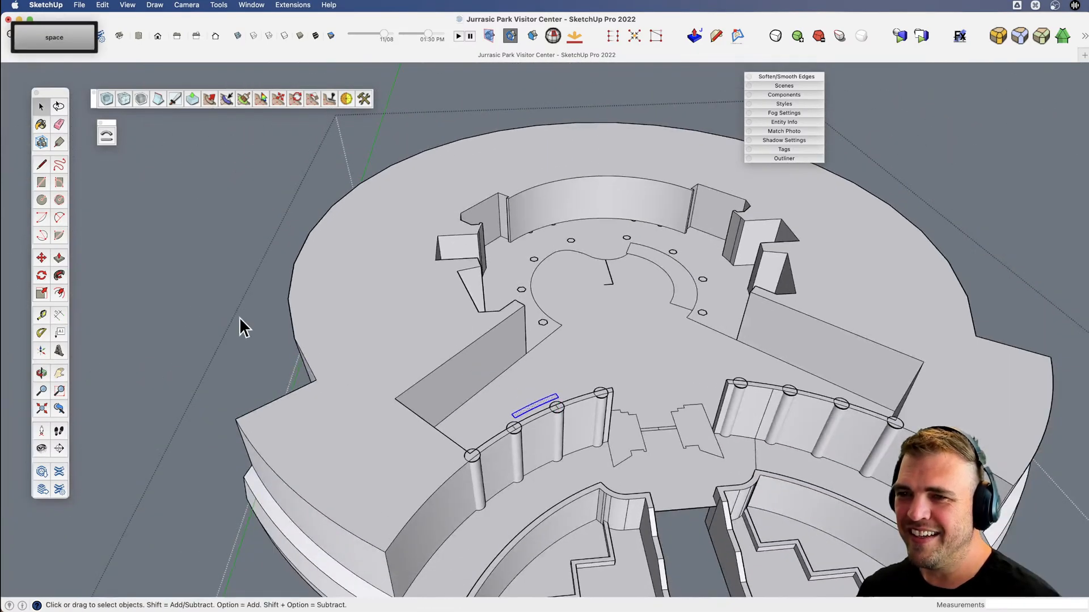
pyautogui.scroll(10, 335, 356)
pyautogui.press('l')
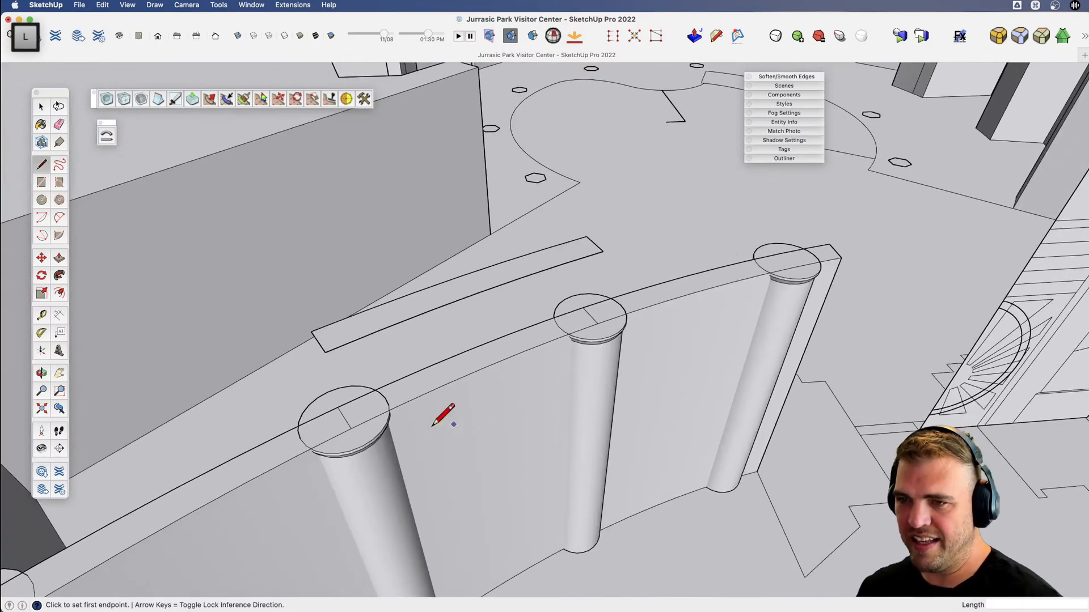
pyautogui.click(344, 418)
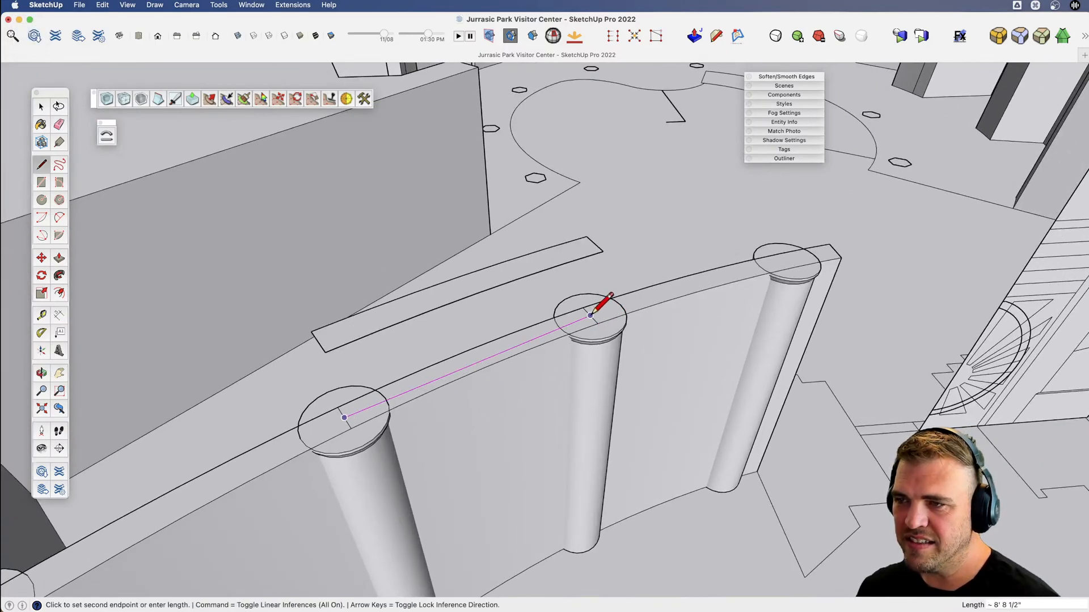
pyautogui.click(597, 197)
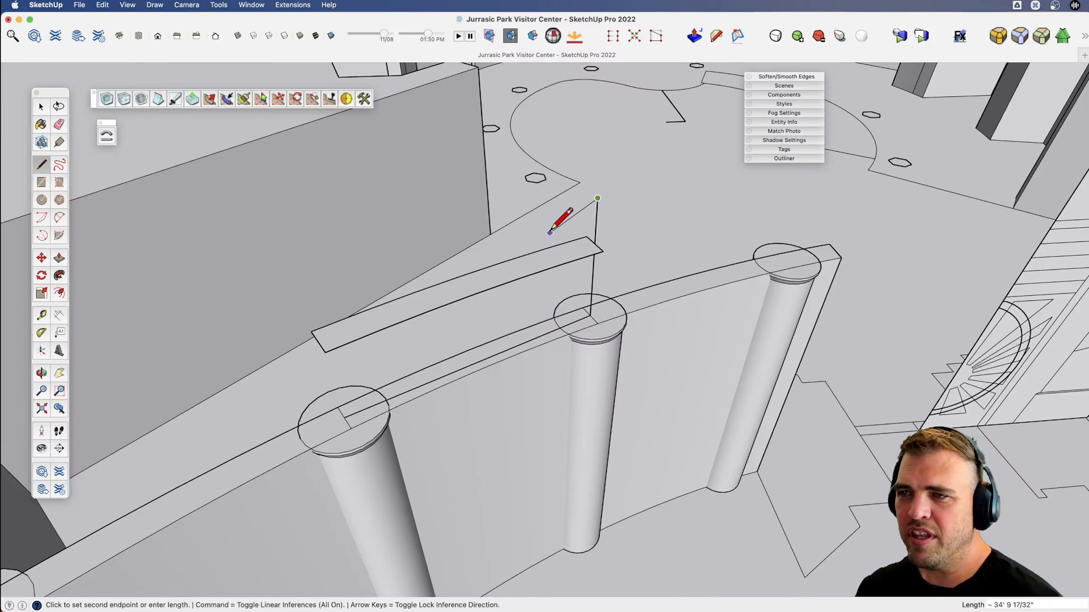
pyautogui.press('shift')
pyautogui.keyDown('shift'); pyautogui.click(344, 418); pyautogui.keyUp('shift')
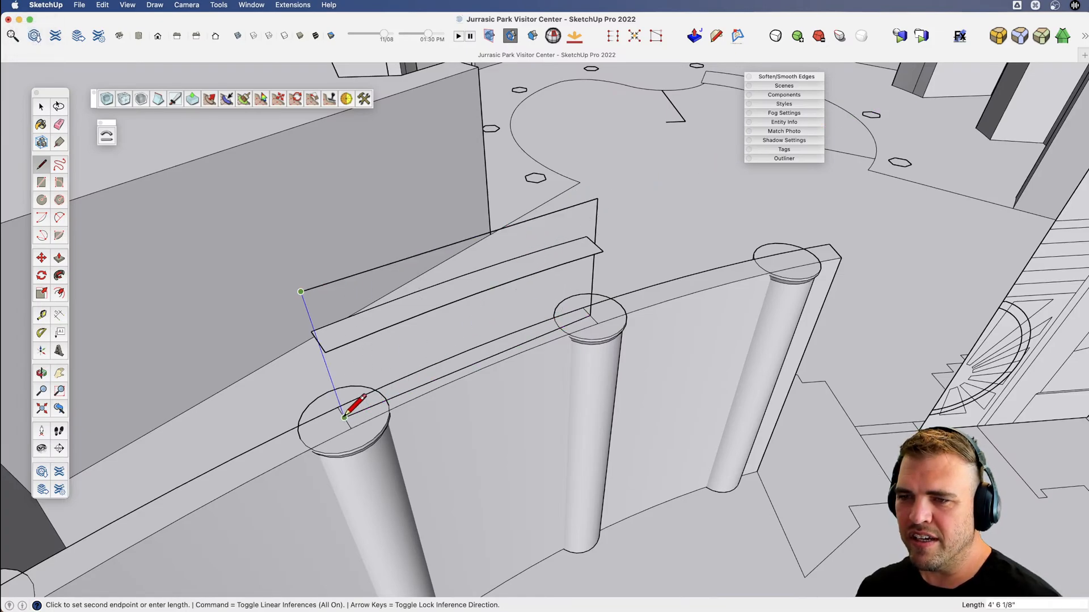
pyautogui.click(344, 418)
# Turn the vertical rectangle between the columns into a component named "window".
pyautogui.press('space')
pyautogui.click(443, 335)
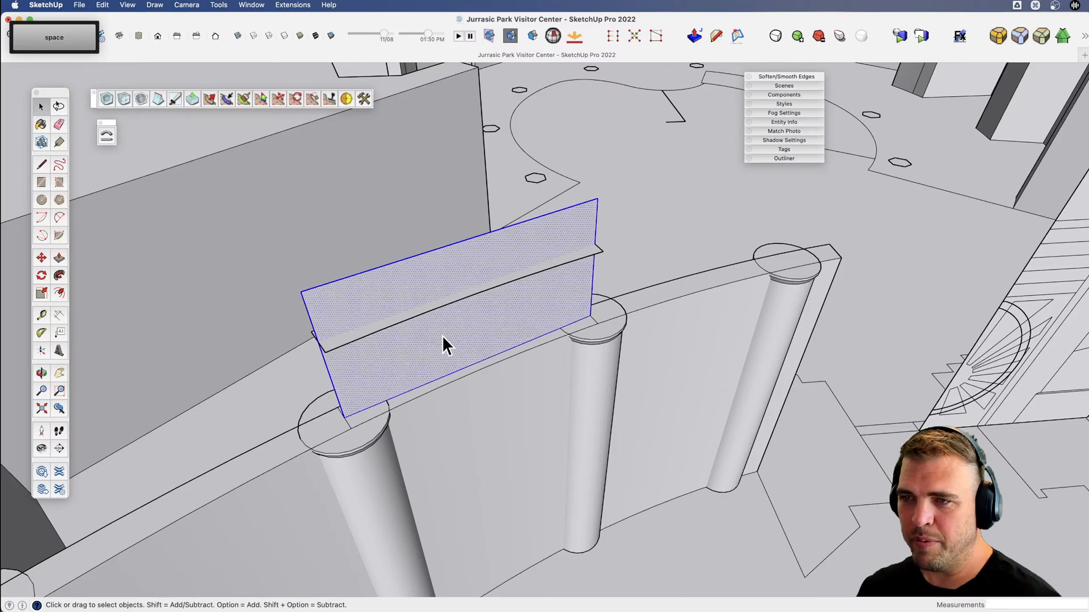
pyautogui.hotkey('shift', 'g')
pyautogui.write('window')
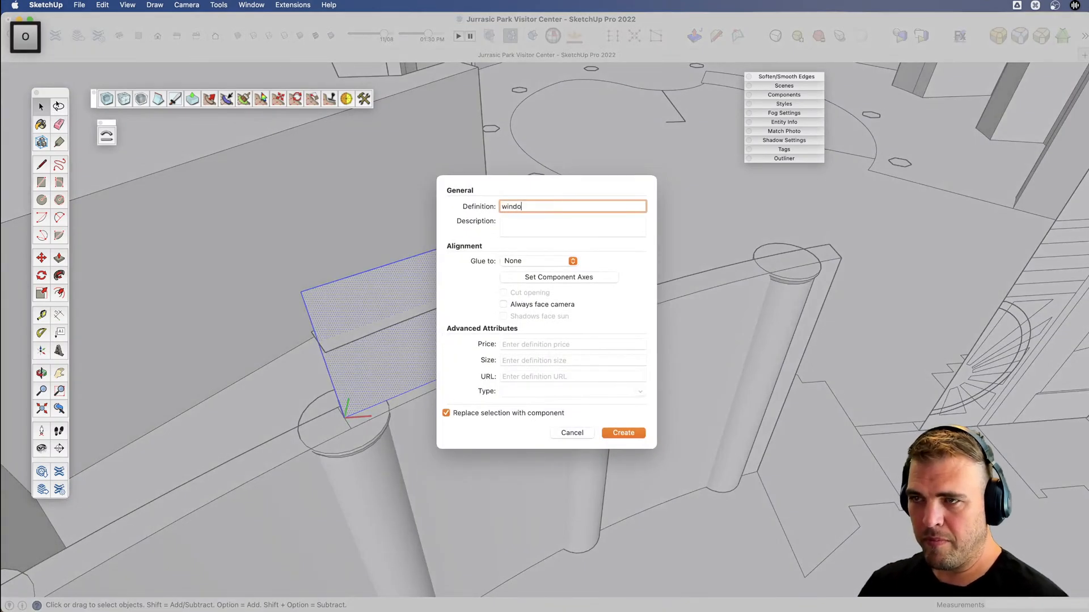
pyautogui.press('Return')
# Delete the raised copy of the wall-top strip inside the building group and leave the group.
pyautogui.scroll(-3, 485, 354)
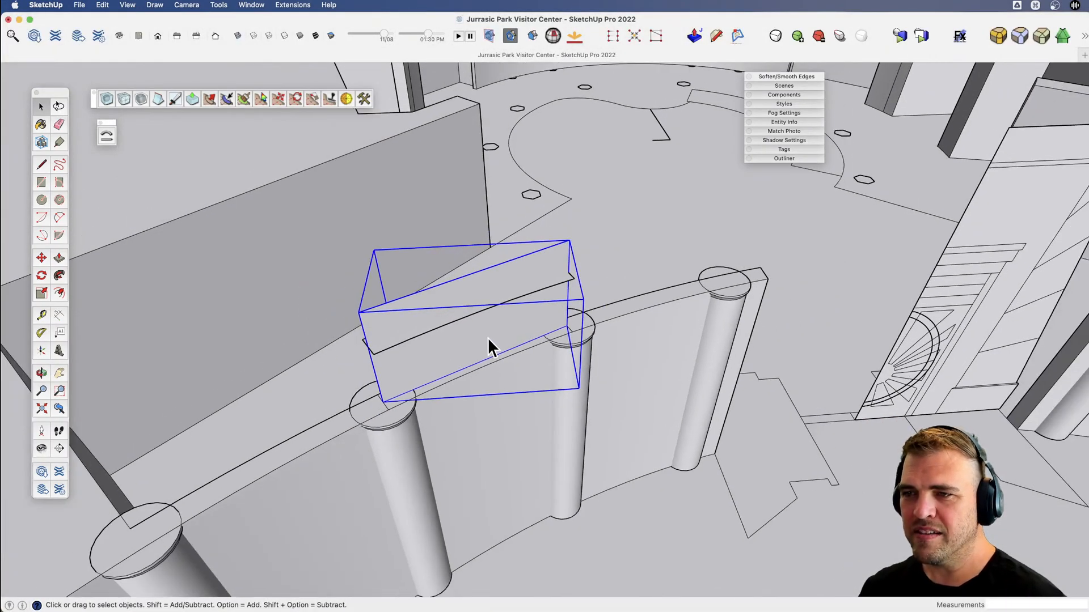
pyautogui.scroll(4, 548, 305)
pyautogui.press('super+x')
pyautogui.doubleClick(558, 271)
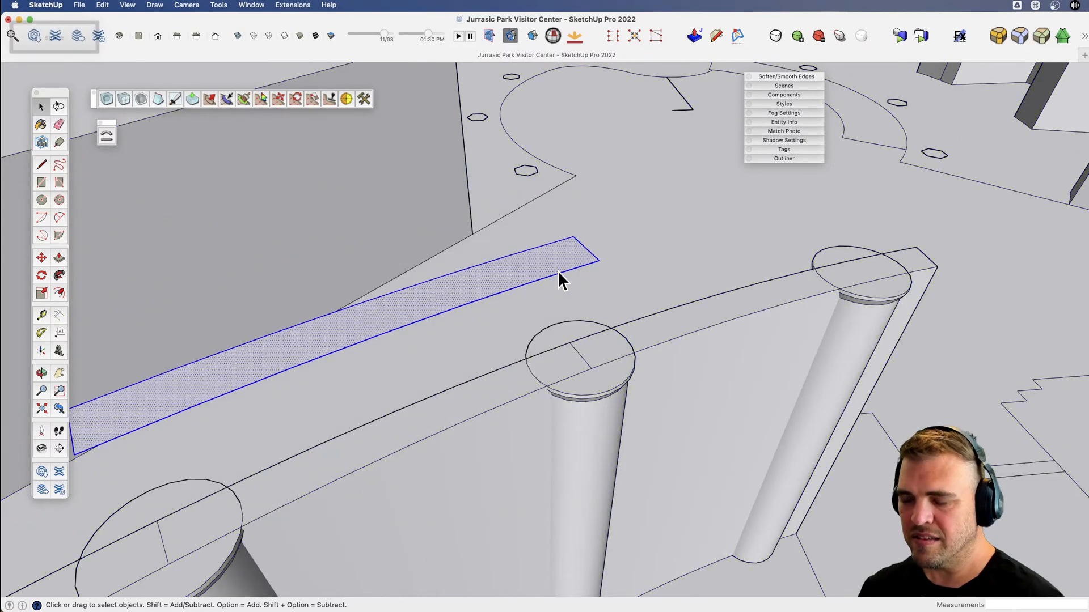
pyautogui.press('Delete')
pyautogui.scroll(-10, 556, 271)
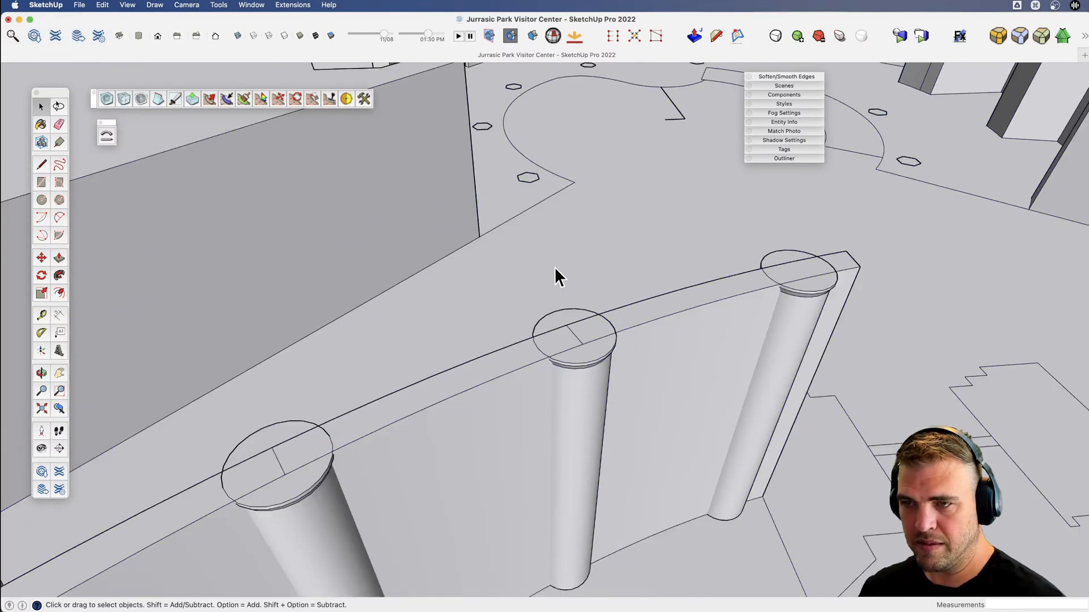
pyautogui.press('space')
pyautogui.click(539, 286)
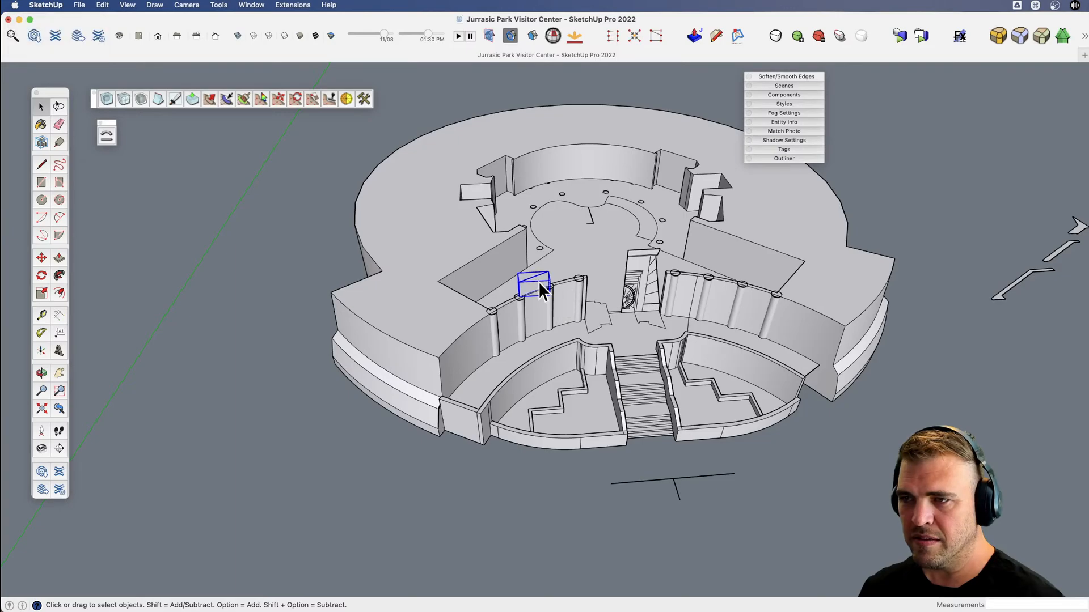
pyautogui.scroll(6, 539, 288)
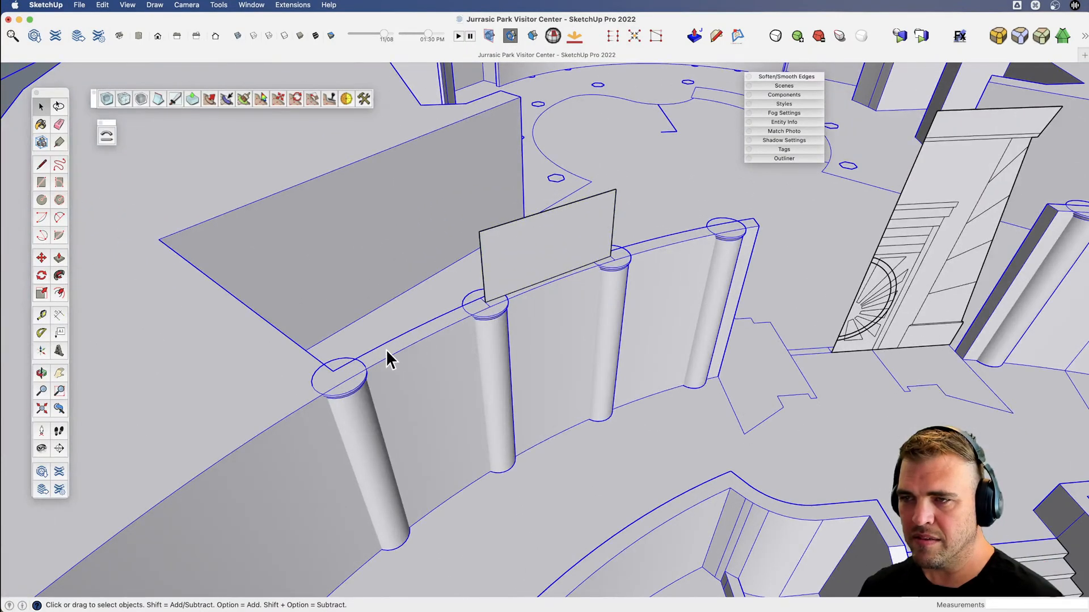
# Inside the building group, draw a 1' line across the wall top at the centre of the column nearest the entrance.
pyautogui.doubleClick(388, 352)
pyautogui.scroll(1, 385, 359)
pyautogui.press('v')
pyautogui.moveTo(481, 335); pyautogui.dragTo(471, 333)
pyautogui.moveTo(471, 333); pyautogui.dragTo(391, 431, button='middle')
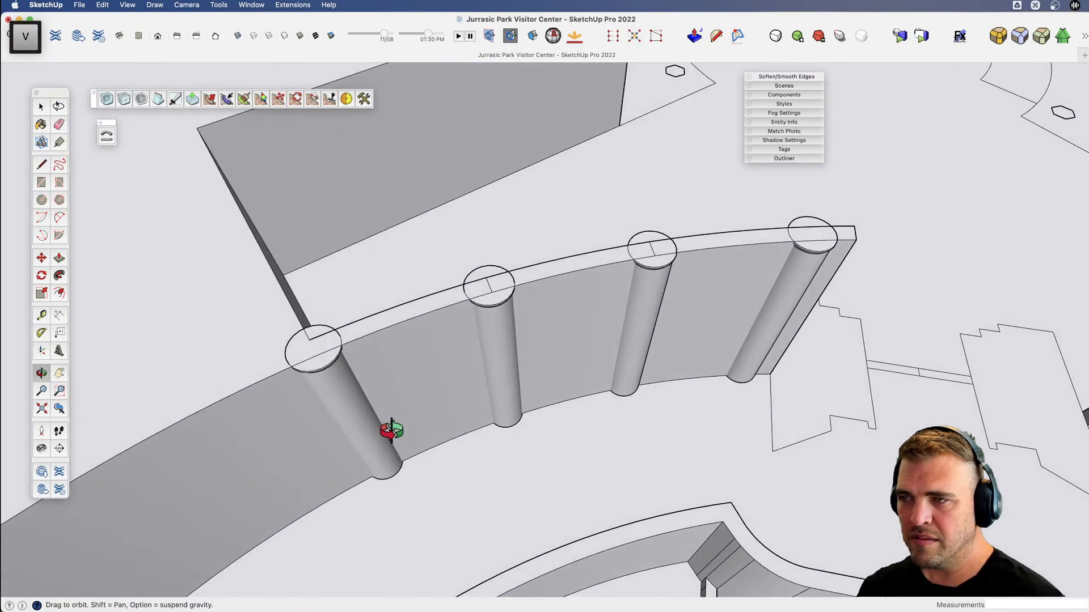
pyautogui.press('x')
pyautogui.moveTo(651, 335); pyautogui.dragTo(545, 404)
pyautogui.press('l')
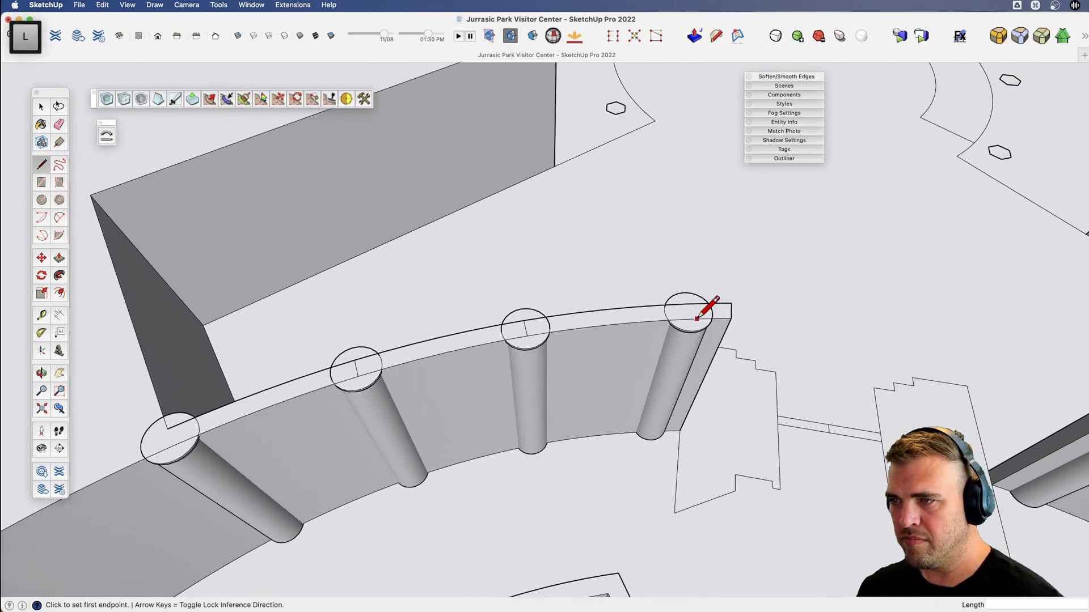
pyautogui.press('space')
pyautogui.click(650, 322)
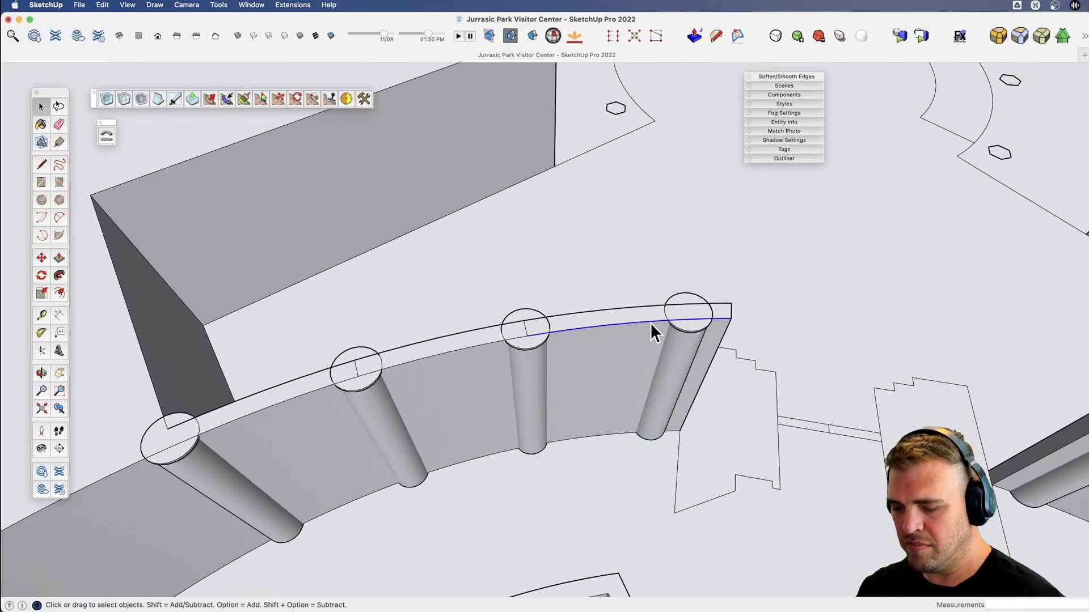
pyautogui.scroll(3, 657, 322)
pyautogui.press('l')
pyautogui.click(709, 295)
pyautogui.click(717, 317)
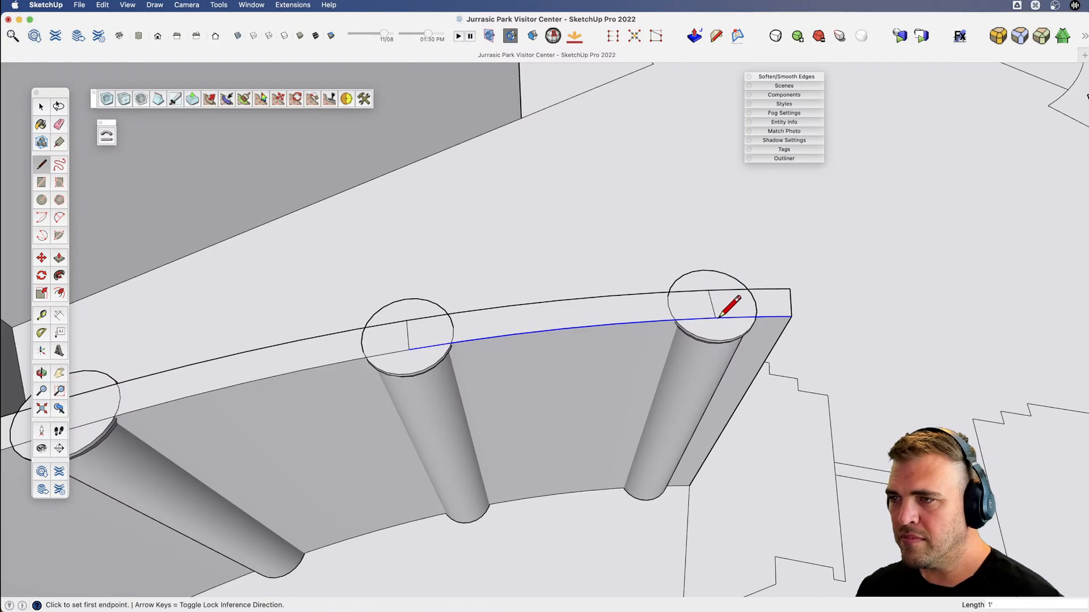
# Draw a line across the wall top at the centre of the outermost column, meeting the corner of the wall's back edge.
pyautogui.scroll(-5, 772, 319)
pyautogui.scroll(5, 363, 407)
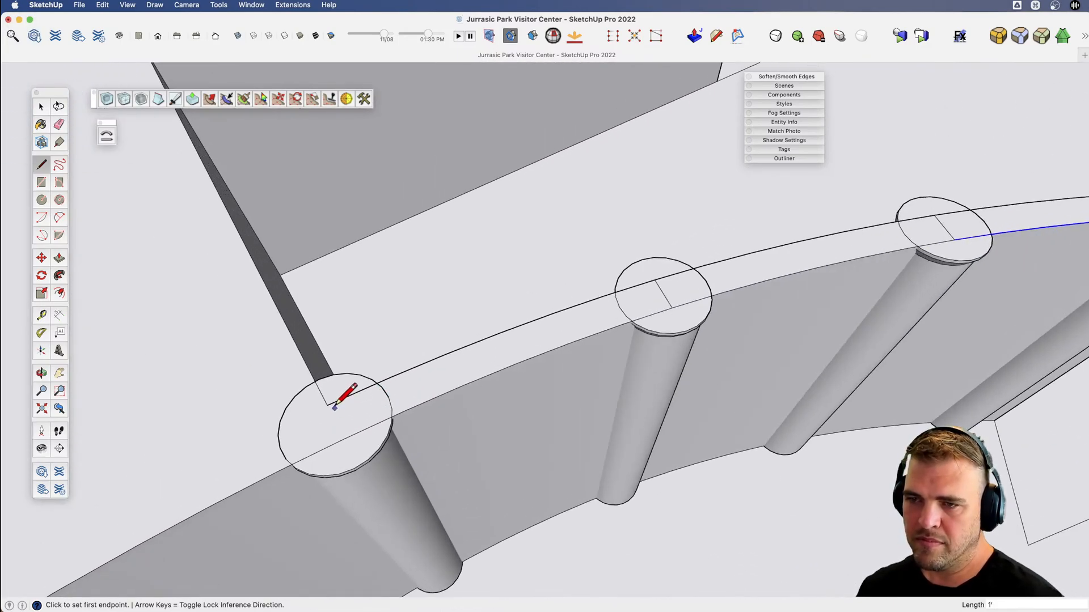
pyautogui.scroll(2, 334, 423)
pyautogui.click(344, 445)
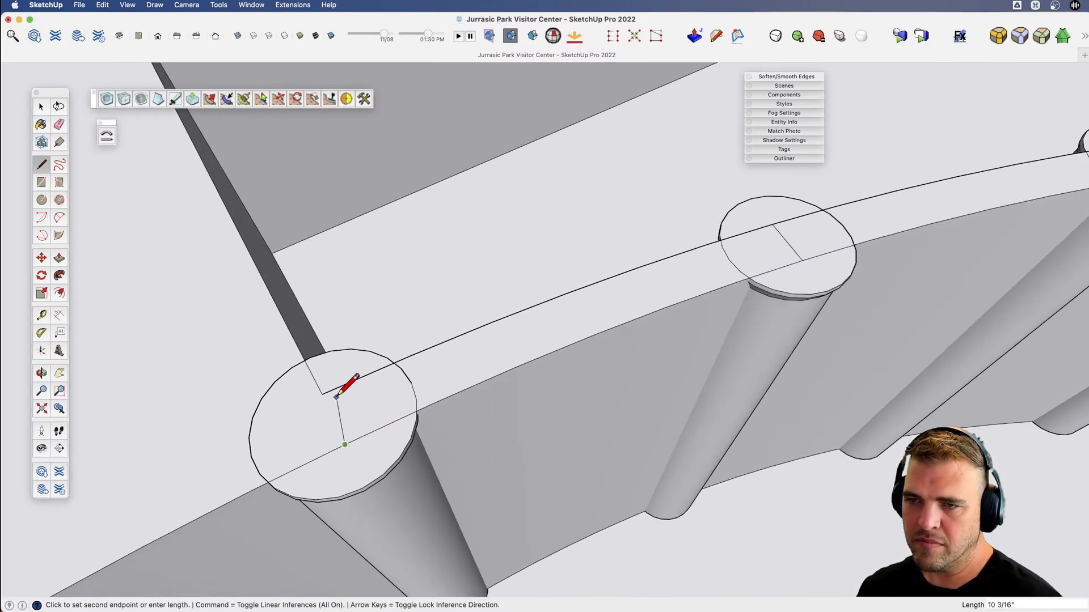
pyautogui.click(325, 391)
# Erase the dividing lines across the wall top at the two middle columns.
pyautogui.scroll(-4, 477, 403)
pyautogui.press('v')
pyautogui.moveTo(511, 403); pyautogui.dragTo(369, 430)
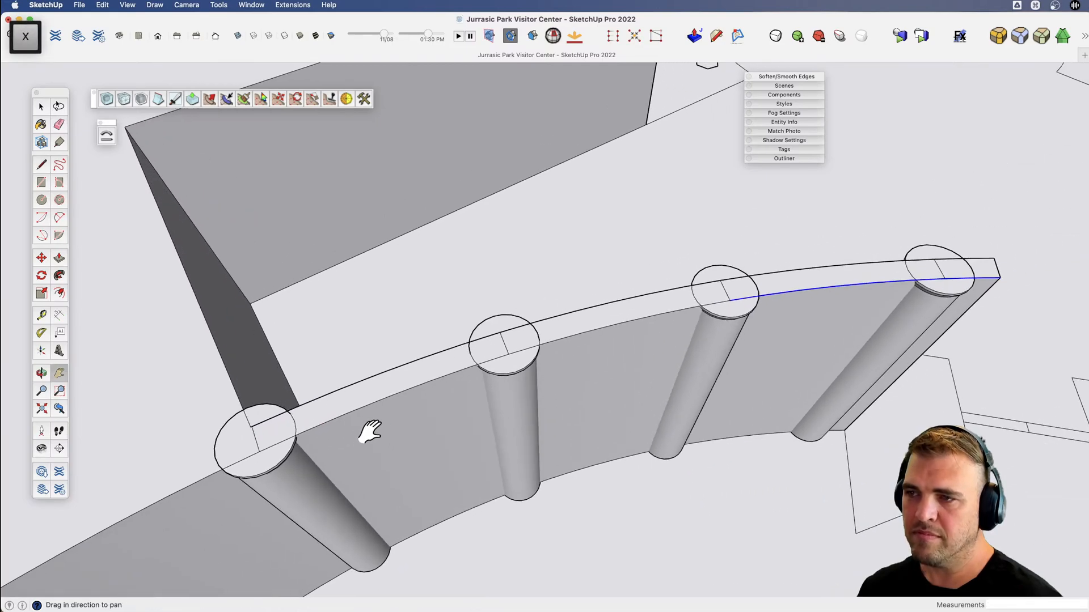
pyautogui.moveTo(370, 430); pyautogui.dragTo(476, 328, button='middle')
pyautogui.press('e')
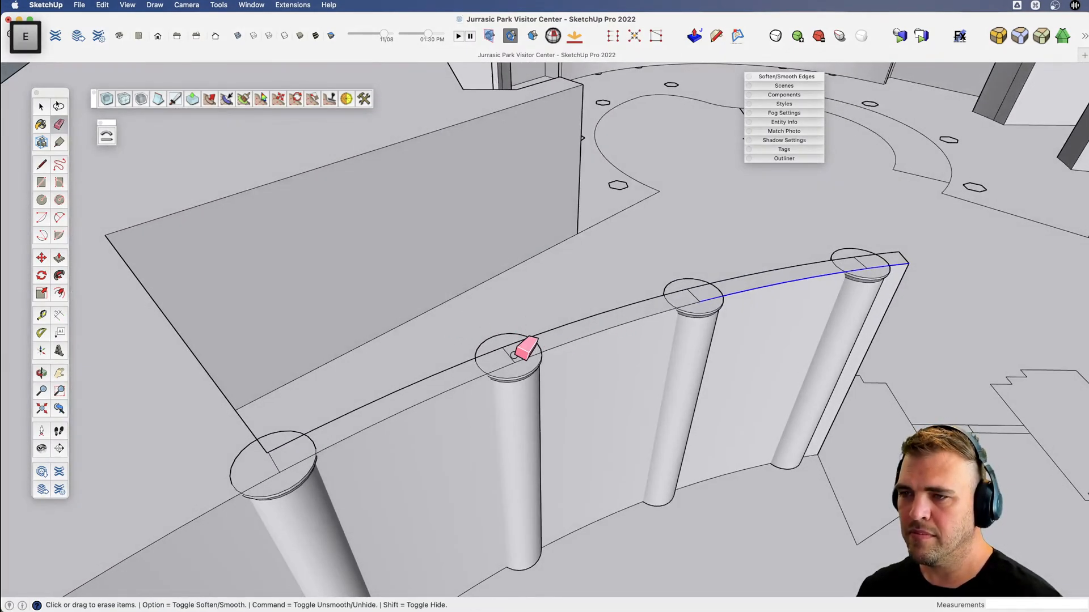
pyautogui.moveTo(673, 323); pyautogui.dragTo(591, 345, button='middle')
# Place a guide 24" above the floor, push the wall between the end columns down to it, and erase the guide.
pyautogui.press('b')
pyautogui.moveTo(587, 321); pyautogui.dragTo(583, 397)
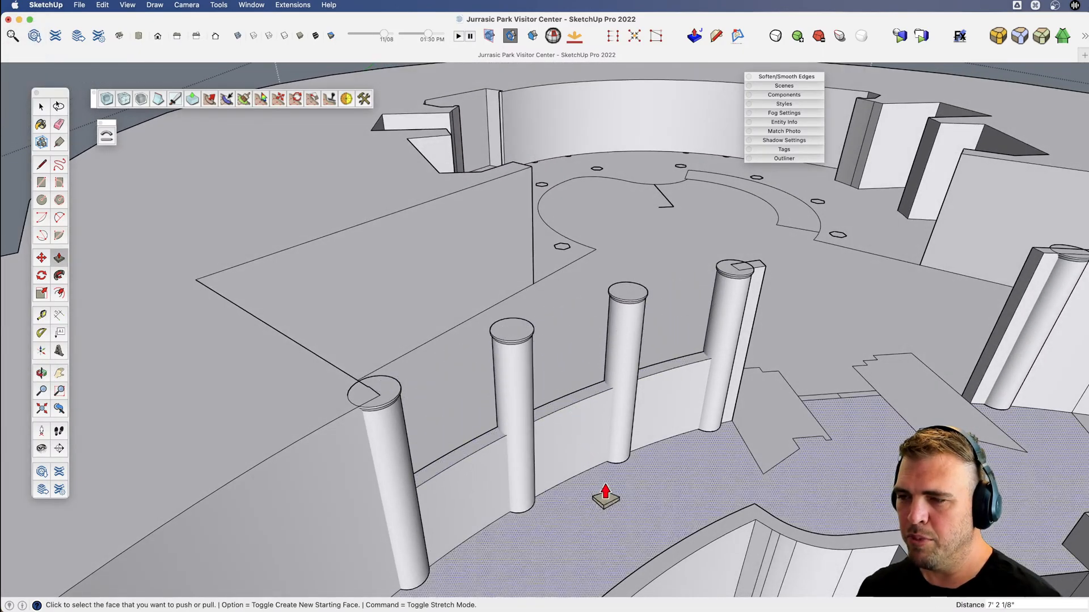
pyautogui.scroll(5, 585, 487)
pyautogui.press('t')
pyautogui.click(575, 474)
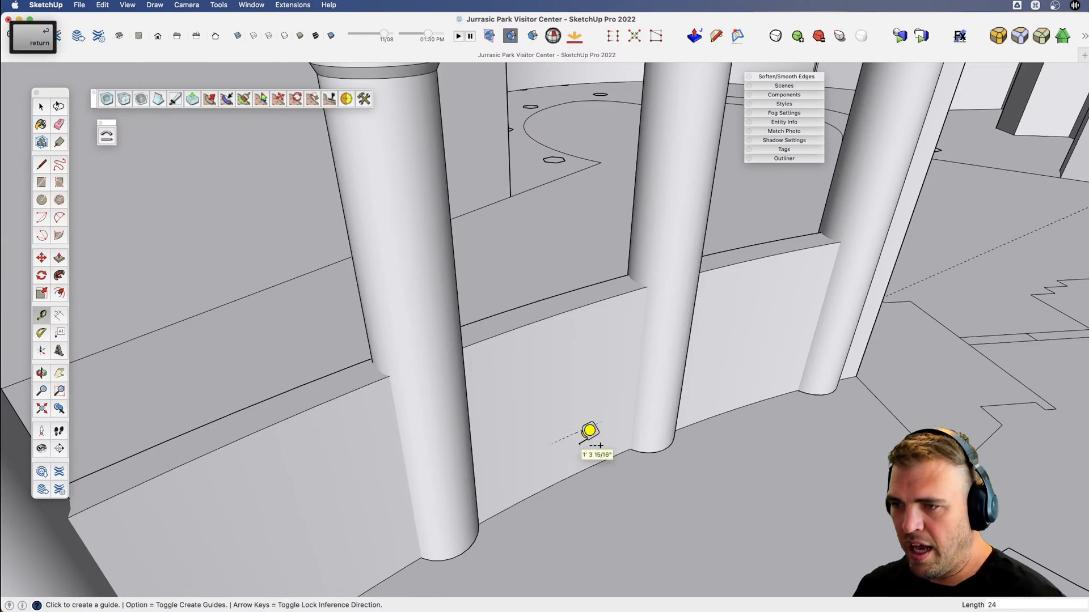
pyautogui.press('b')
pyautogui.moveTo(588, 306); pyautogui.dragTo(589, 443)
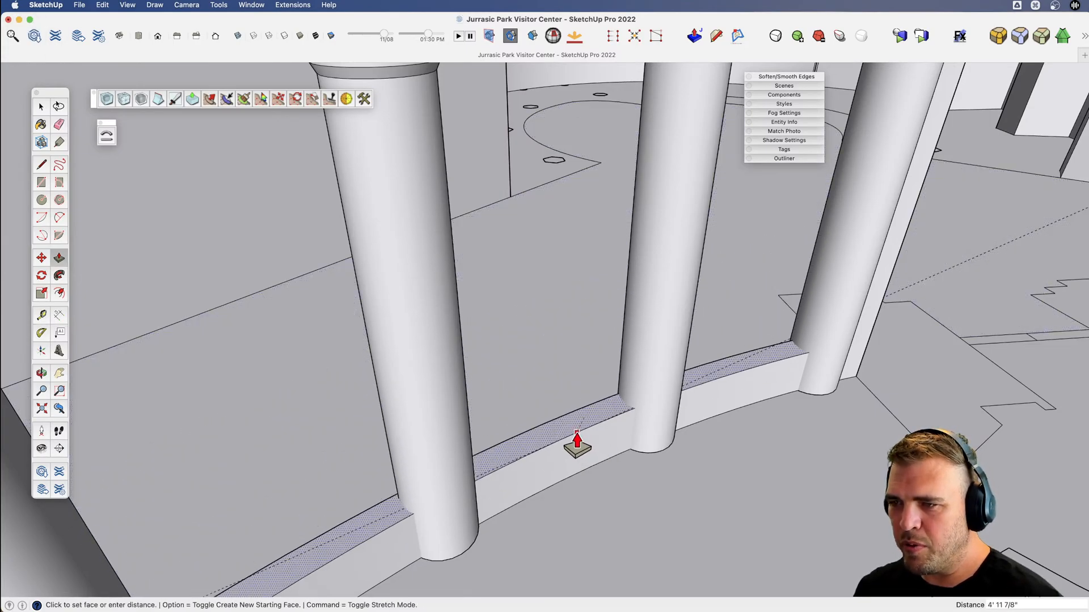
pyautogui.press('space')
pyautogui.scroll(-2, 720, 380)
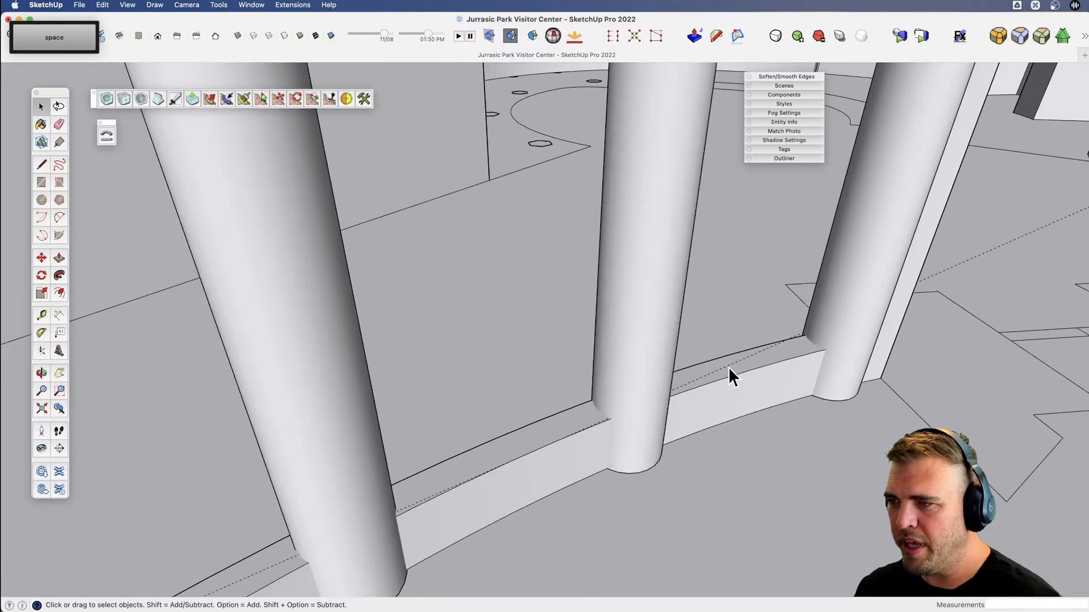
pyautogui.press('e')
pyautogui.scroll(-5, 726, 366)
pyautogui.press('space')
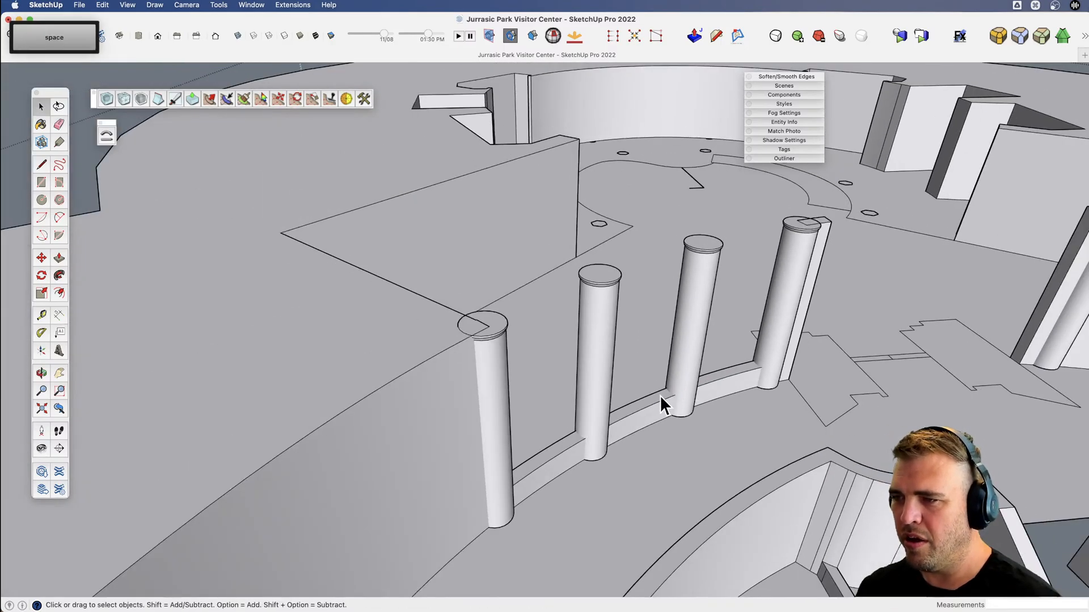
# Copy the low wall's top face 12' 2" straight up to the tops of the columns.
pyautogui.scroll(3, 622, 398)
pyautogui.press('m')
pyautogui.click(639, 397)
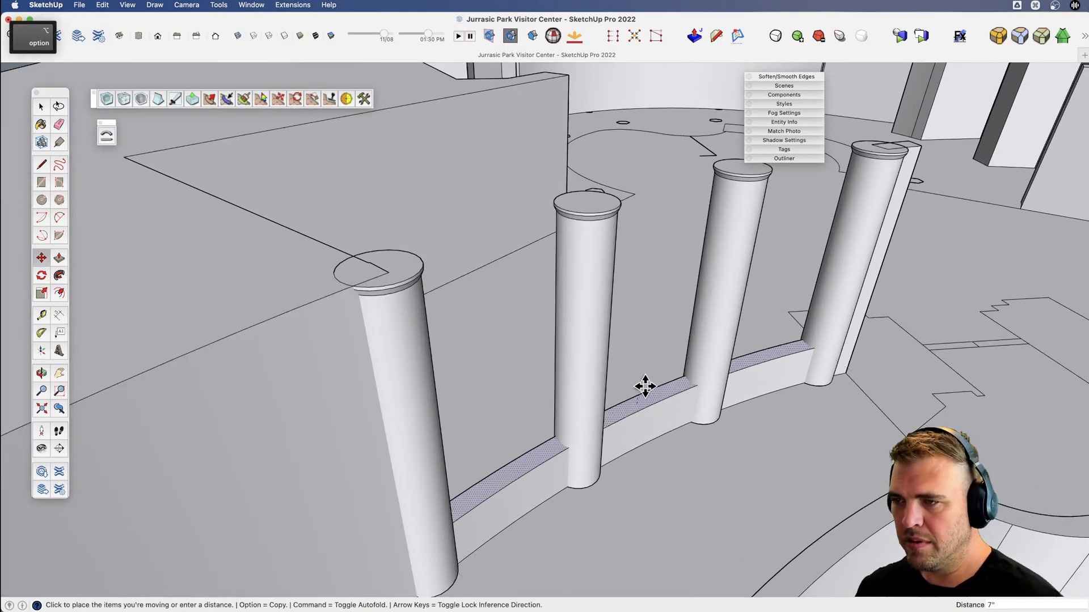
pyautogui.press('alt')
pyautogui.press('shift')
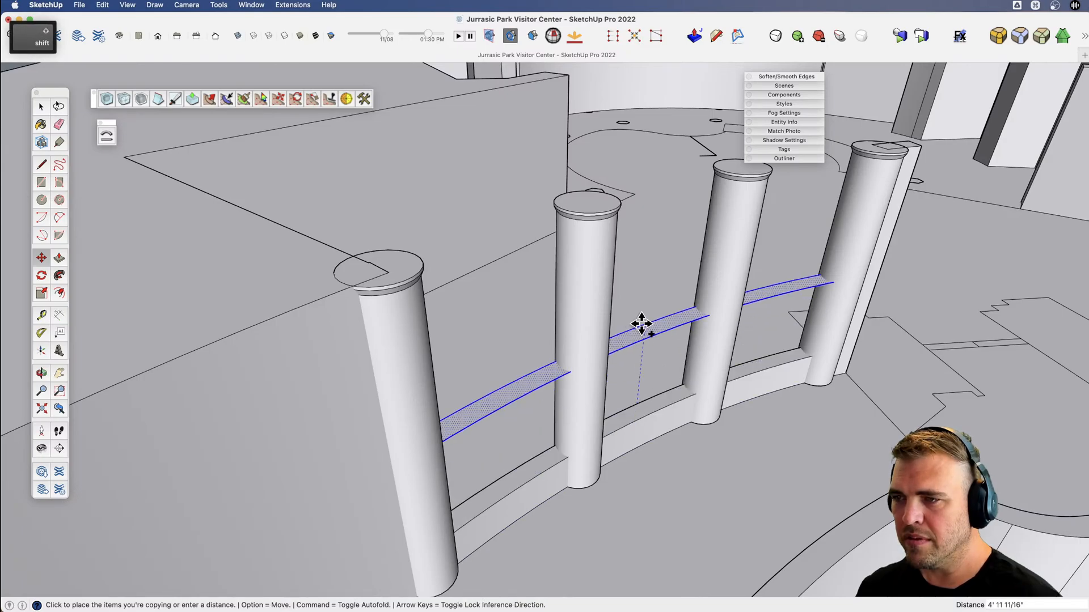
pyautogui.click(597, 230)
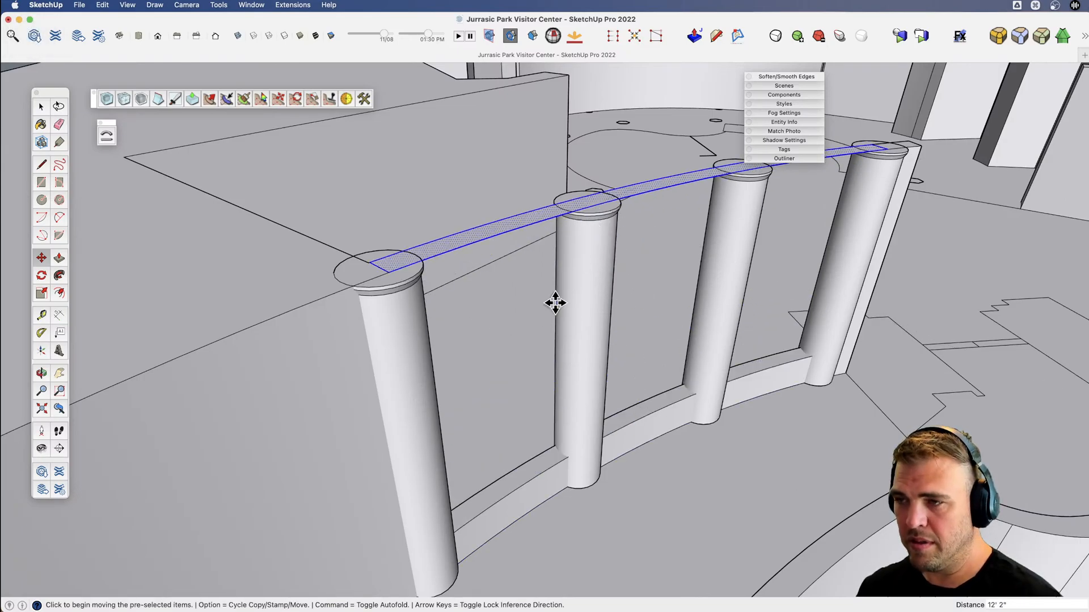
pyautogui.scroll(-4, 555, 302)
pyautogui.keyDown('shift'); pyautogui.moveTo(555, 303); pyautogui.dragTo(534, 338, button='middle'); pyautogui.keyUp('shift')
pyautogui.scroll(-2, 542, 334)
pyautogui.moveTo(845, 265); pyautogui.dragTo(848, 265, button='middle')
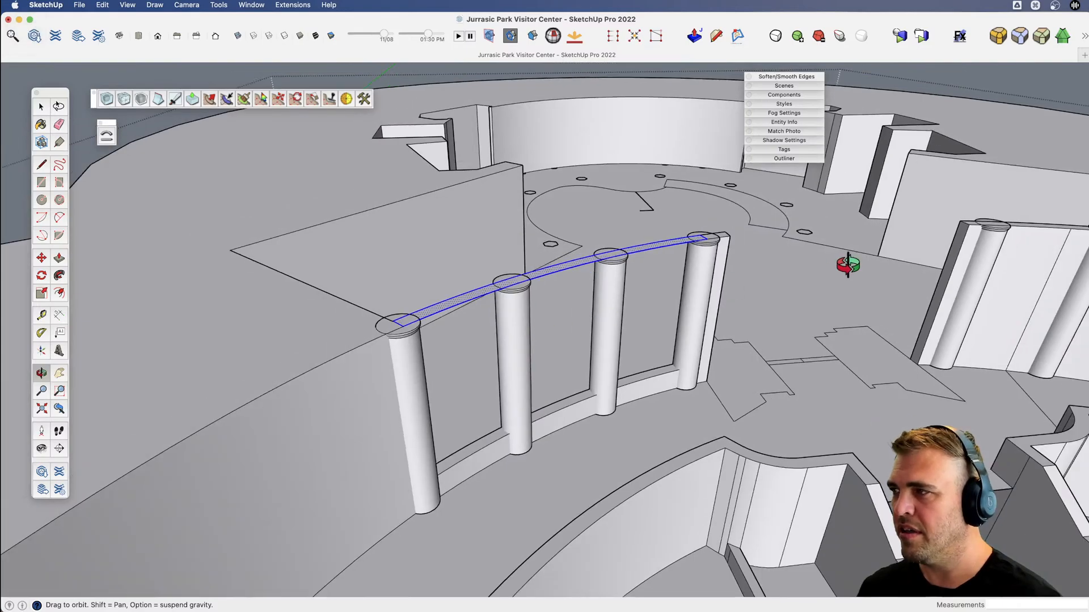
# Examine the Visitor Center reference photo in Finder for the beam above the front windows, and return to SketchUp.
pyautogui.press('super+Tab')
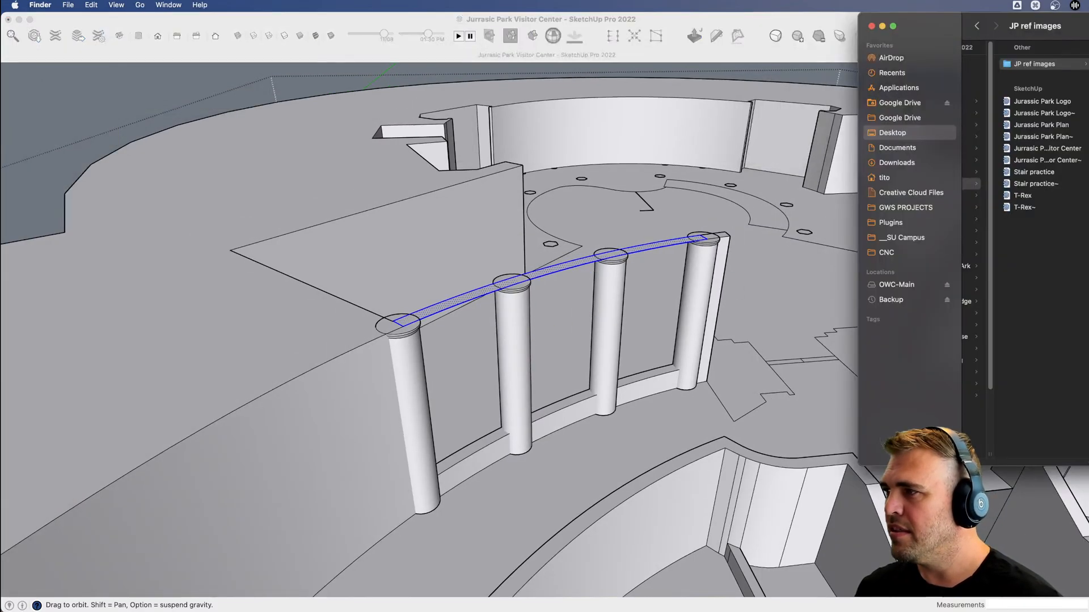
pyautogui.press('space')
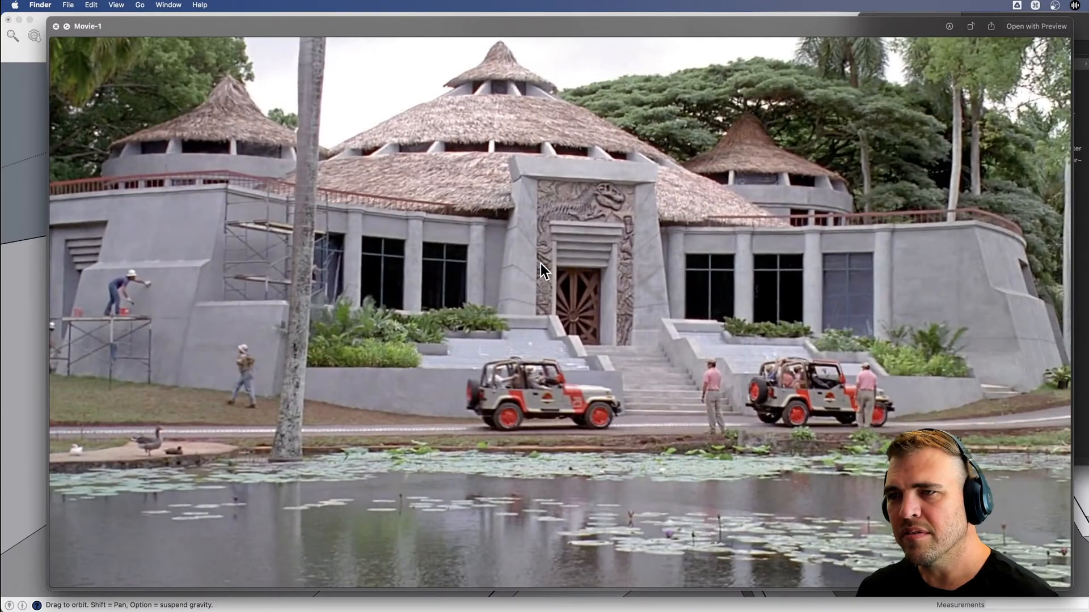
pyautogui.press('space')
pyautogui.press('super+Tab')
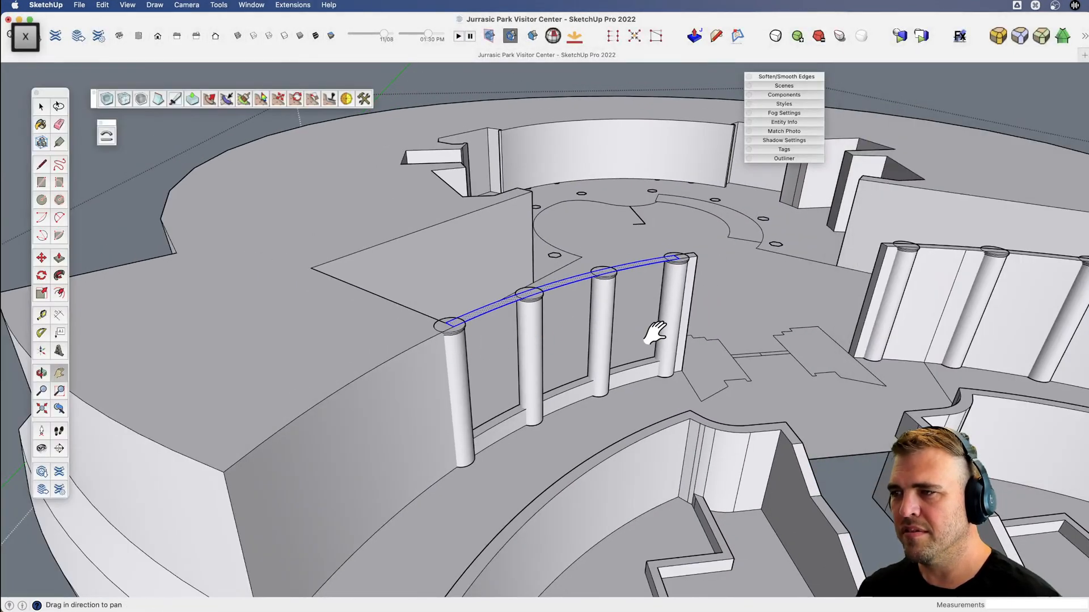
# Push the copied top strip down 2' 8" to form a header beam between the columns, and leave the building group.
pyautogui.moveTo(655, 333); pyautogui.dragTo(494, 359)
pyautogui.scroll(-5, 493, 360)
pyautogui.hotkey('shift', '3')
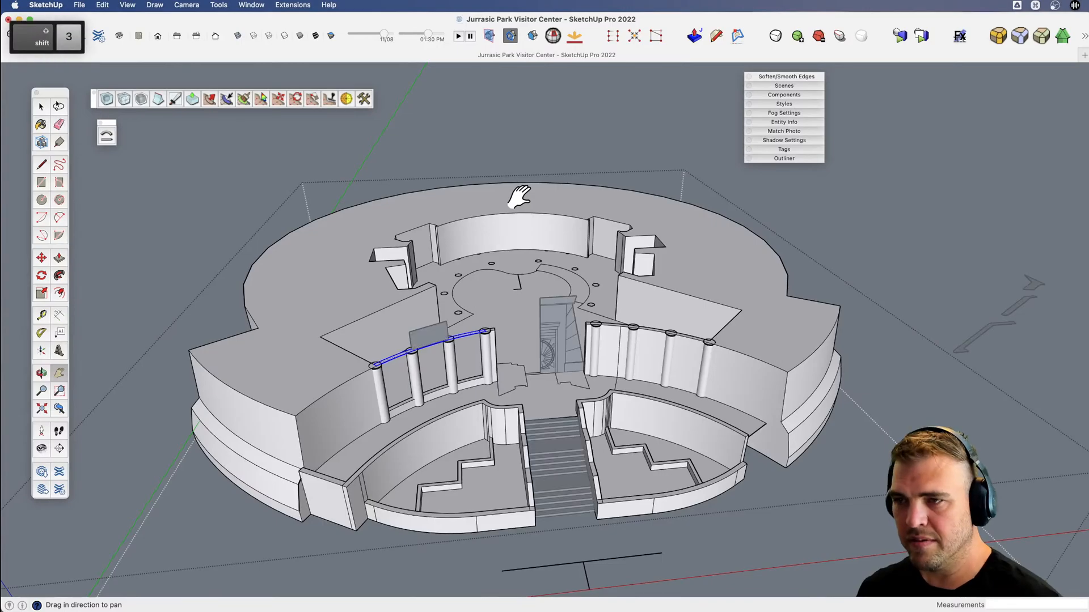
pyautogui.scroll(8, 479, 345)
pyautogui.press('b')
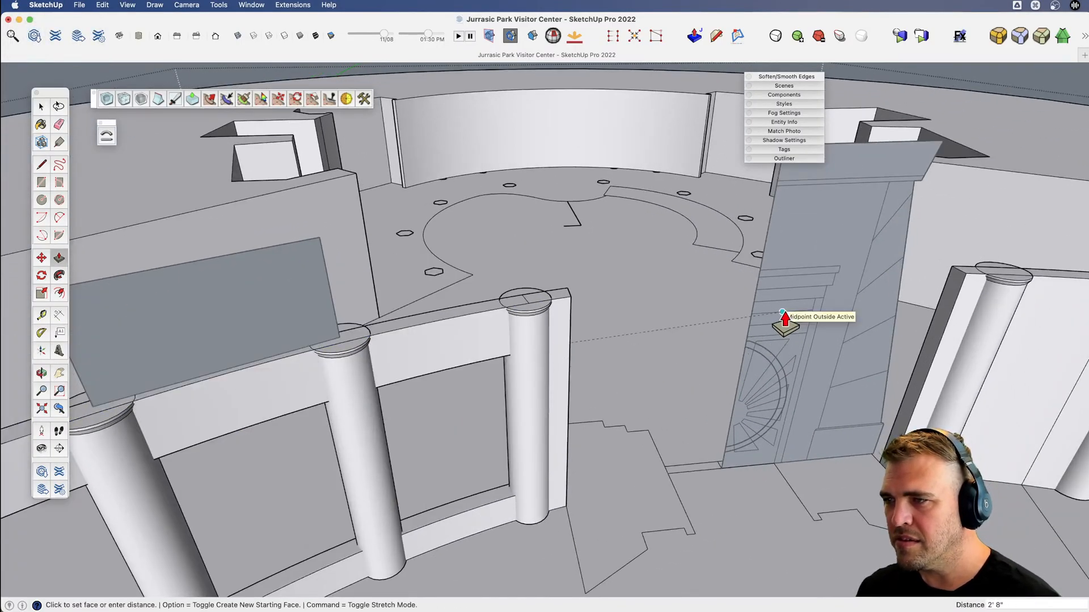
pyautogui.click(782, 318)
pyautogui.scroll(-6, 783, 317)
pyautogui.press('space')
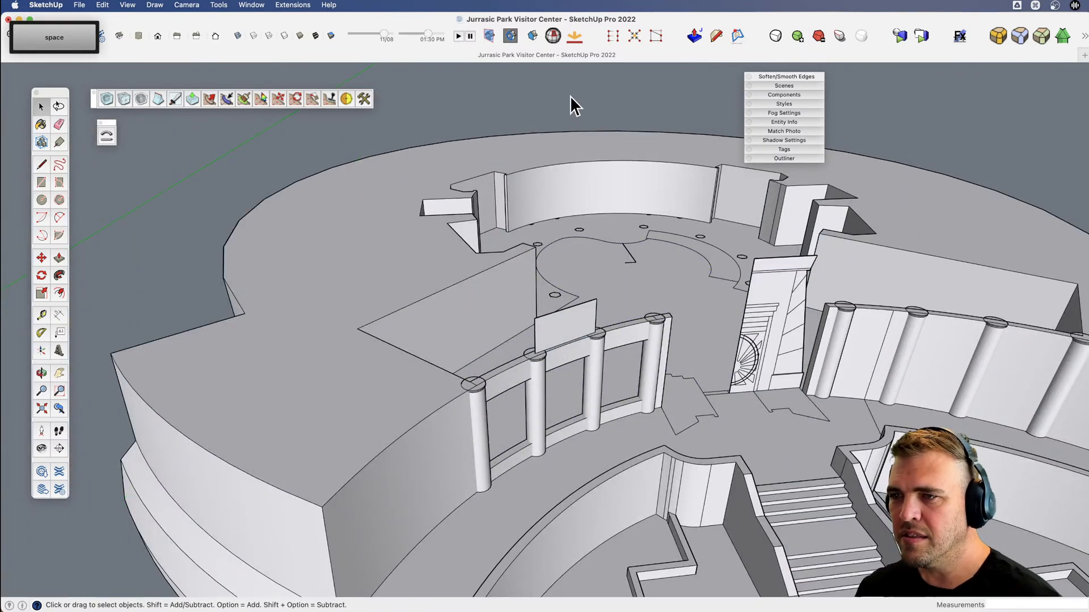
# Scale the window component vertically so it reaches from the low wall's top to the underside of the header beam.
pyautogui.click(565, 342)
pyautogui.scroll(4, 576, 340)
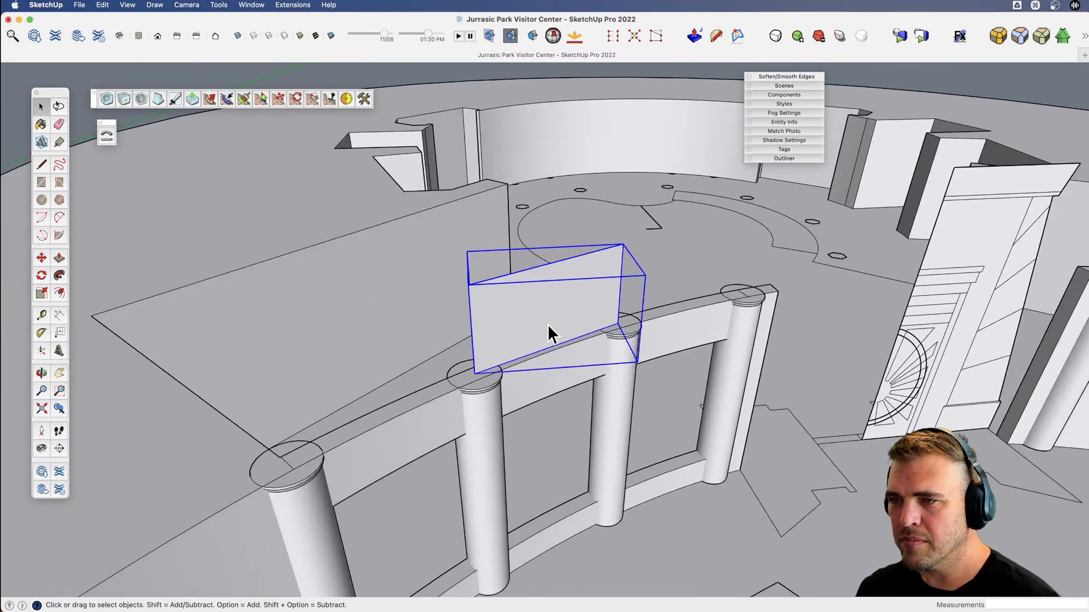
pyautogui.press('s')
pyautogui.click(552, 346)
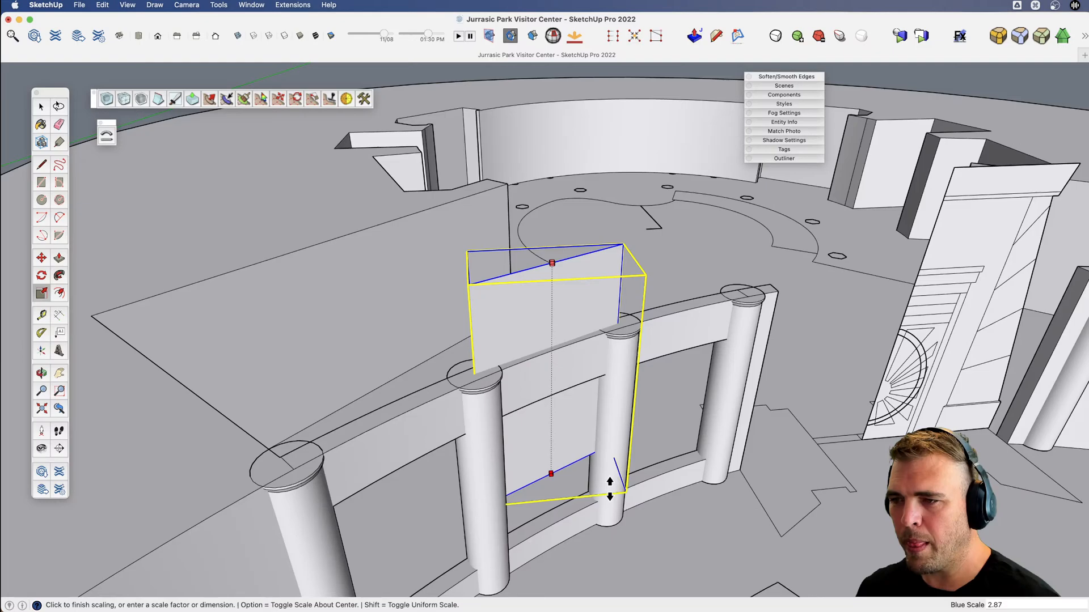
pyautogui.click(576, 513)
pyautogui.click(554, 277)
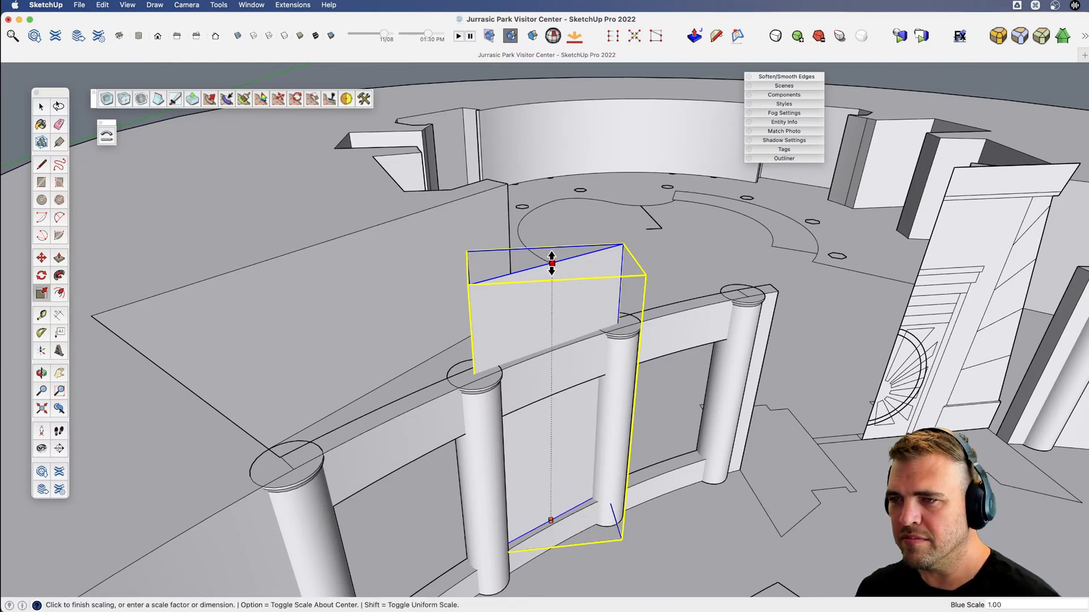
pyautogui.click(550, 396)
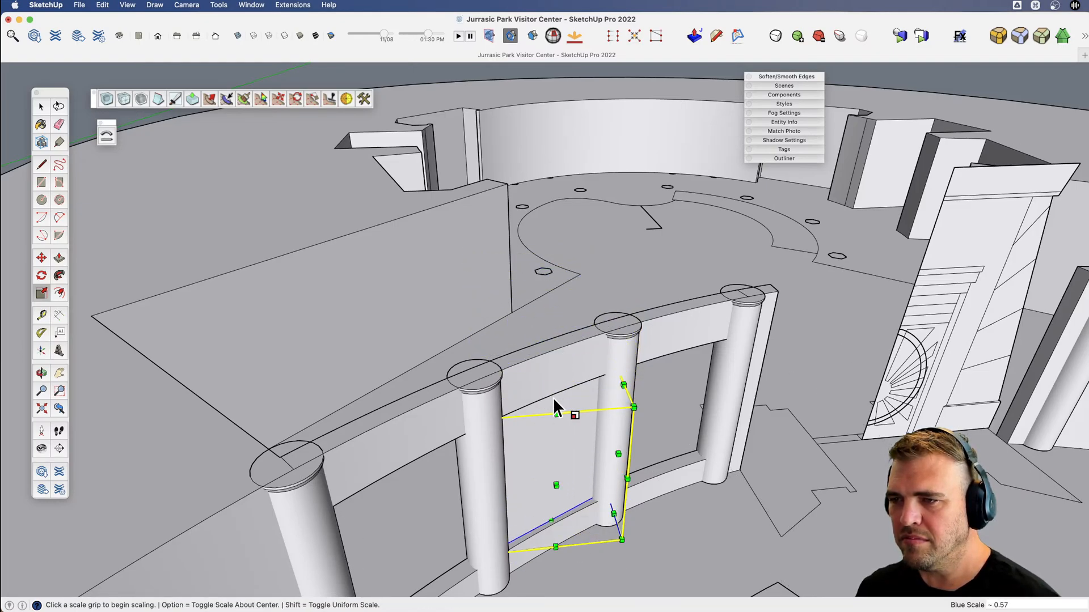
# Open the window component for editing and offset its face outline inward by about 1' 5 1/2".
pyautogui.moveTo(553, 397); pyautogui.dragTo(540, 359, button='middle')
pyautogui.press('space')
pyautogui.click(540, 358)
pyautogui.scroll(5, 550, 340)
pyautogui.press('f')
pyautogui.click(430, 366)
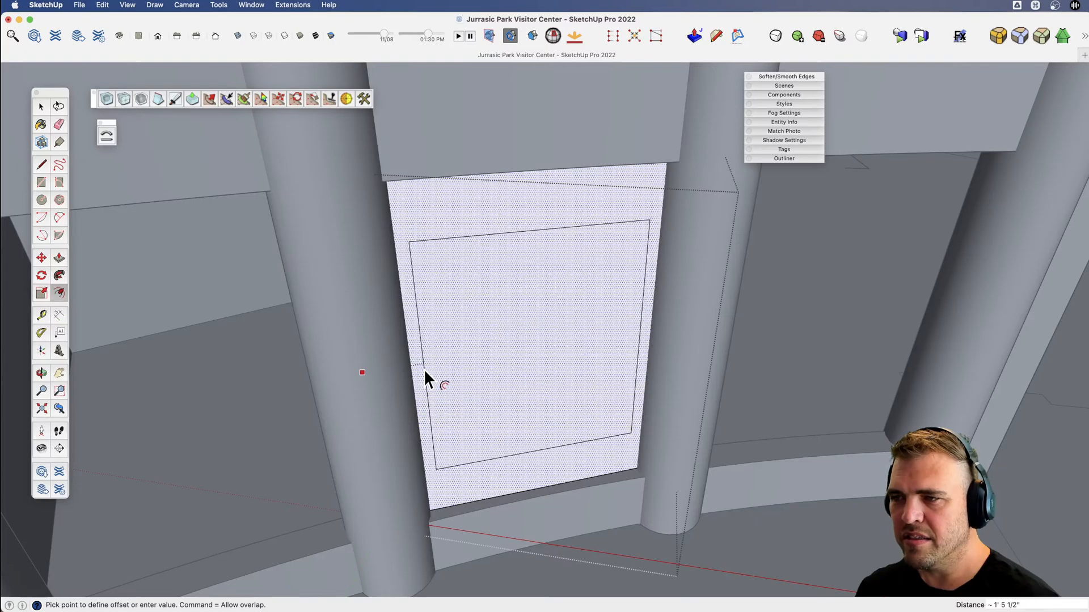
pyautogui.click(424, 369)
# Scale the inset face vertically about its centre by a factor of about 1.35.
pyautogui.press('space')
pyautogui.click(526, 346)
pyautogui.moveTo(527, 346); pyautogui.dragTo(556, 274, button='middle')
pyautogui.press('s')
pyautogui.press('alt')
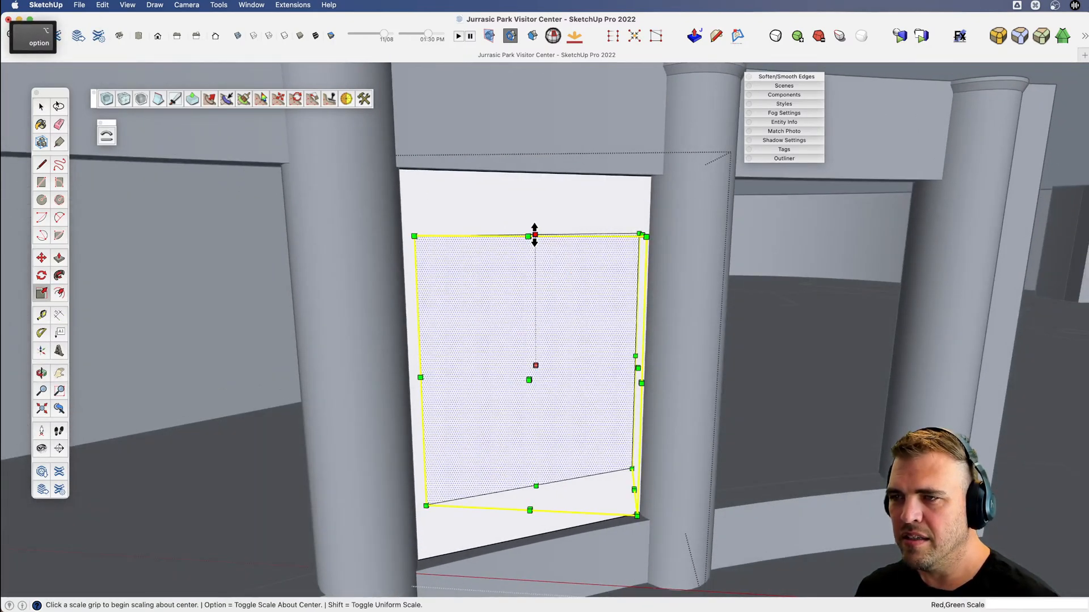
pyautogui.moveTo(534, 235); pyautogui.dragTo(541, 191)
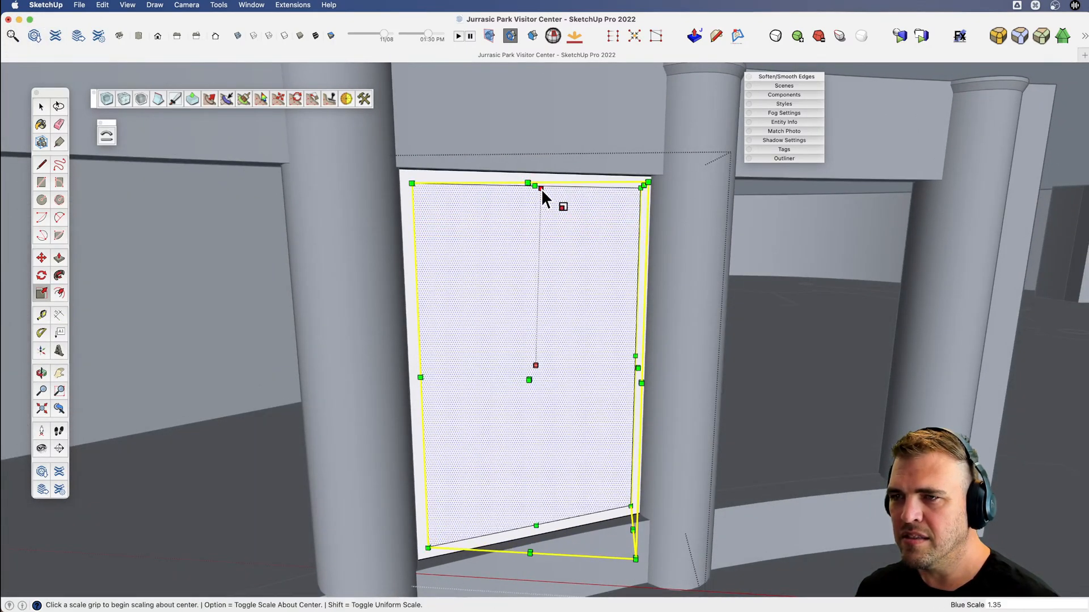
# Hide the rest of the model to isolate the window component and get ready to draw lines on it.
pyautogui.moveTo(541, 189); pyautogui.dragTo(539, 403, button='middle')
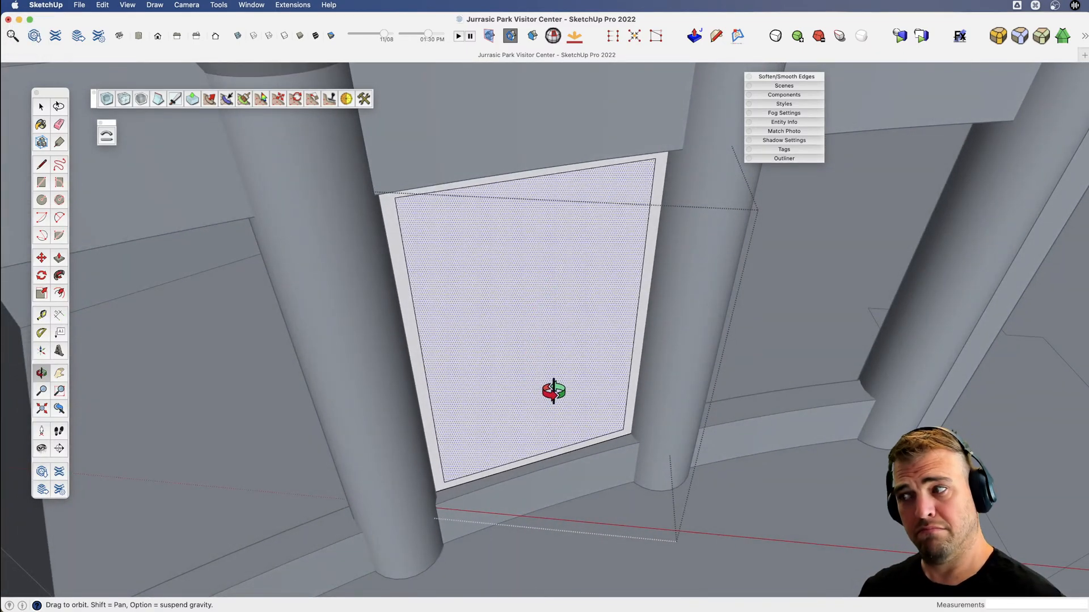
pyautogui.hotkey('shift', 'h')
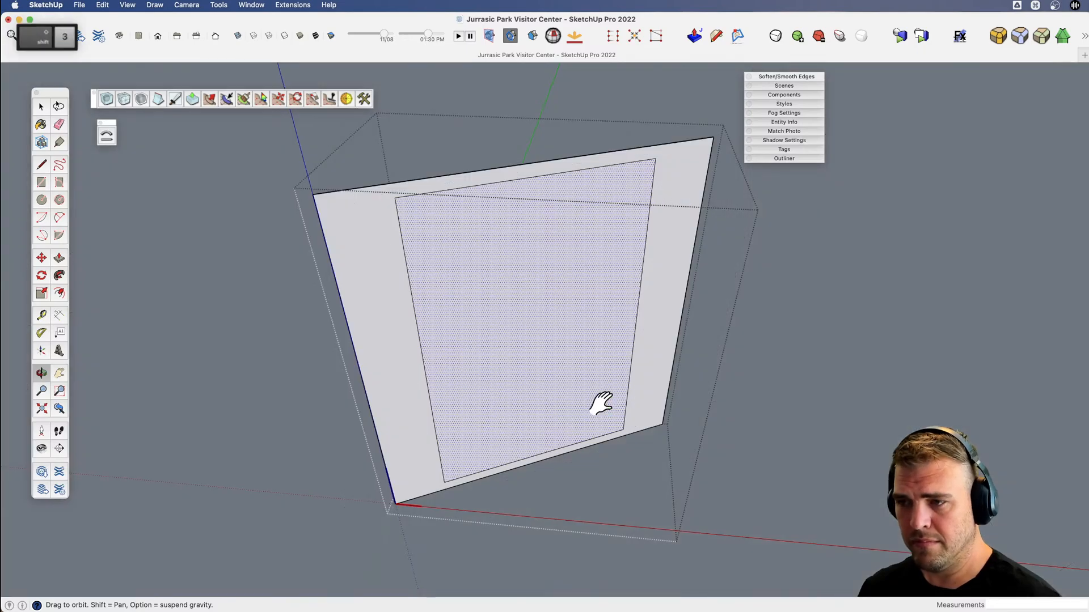
pyautogui.scroll(3, 634, 405)
pyautogui.scroll(-4, 634, 405)
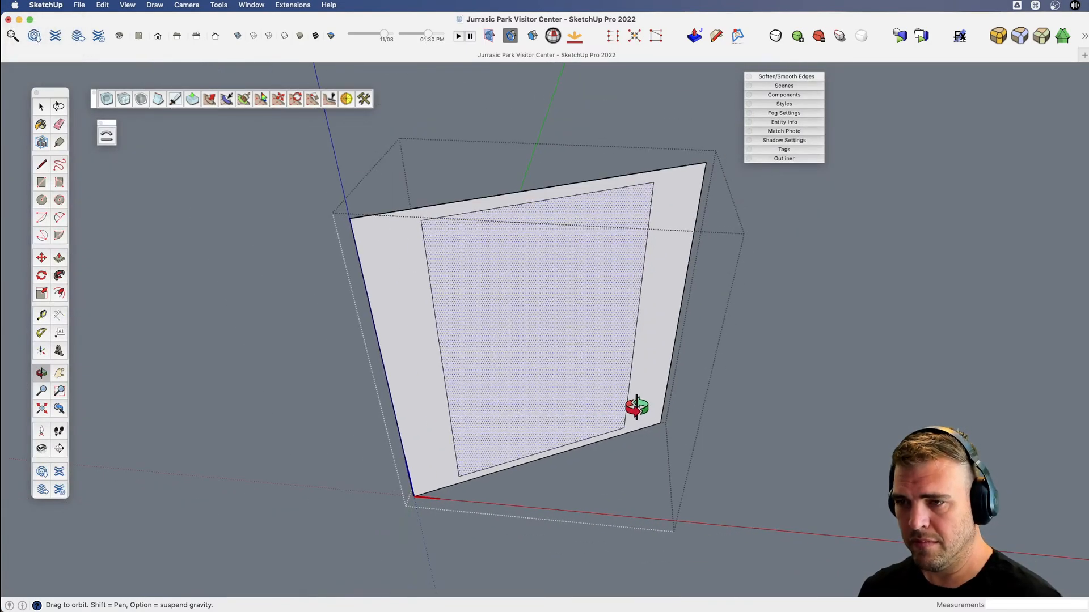
pyautogui.press('l')
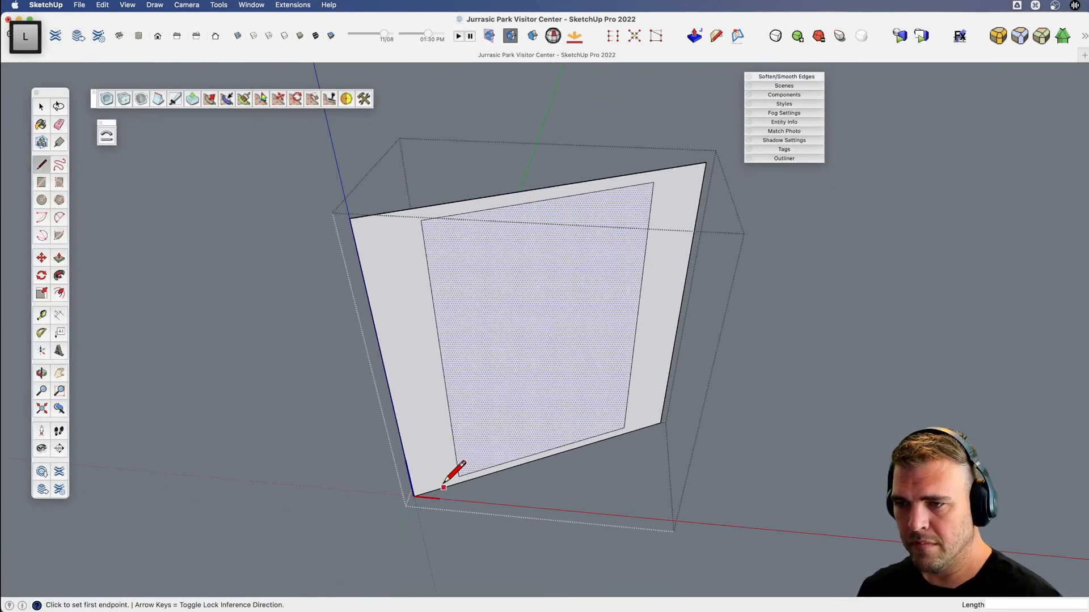
pyautogui.press('o')
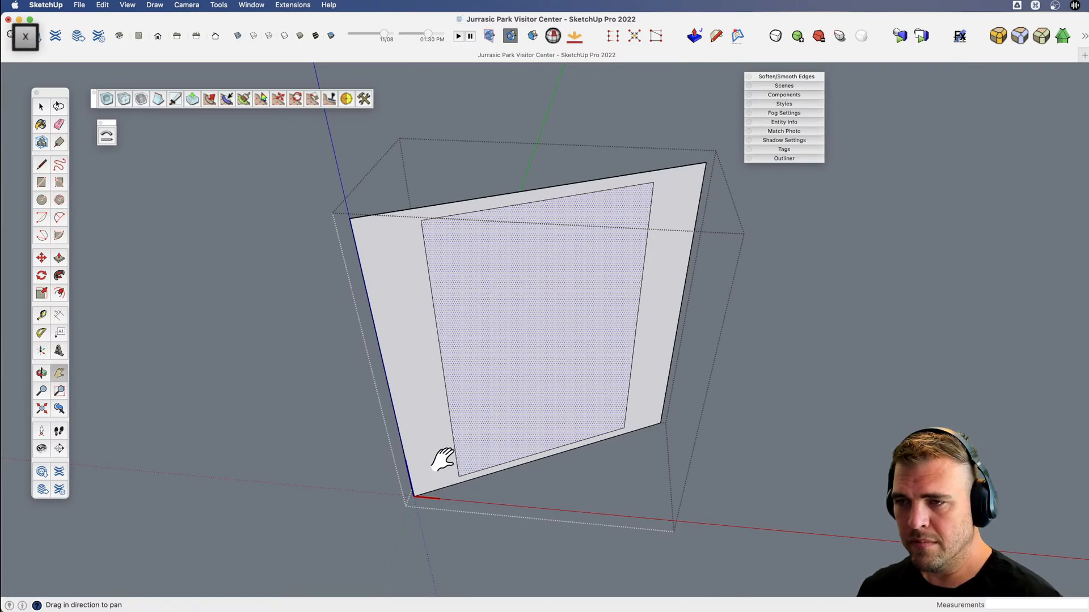
# Push/pull the surround face outward to give the window component thickness around the recessed opening.
pyautogui.moveTo(437, 457); pyautogui.dragTo(545, 475)
pyautogui.press('p')
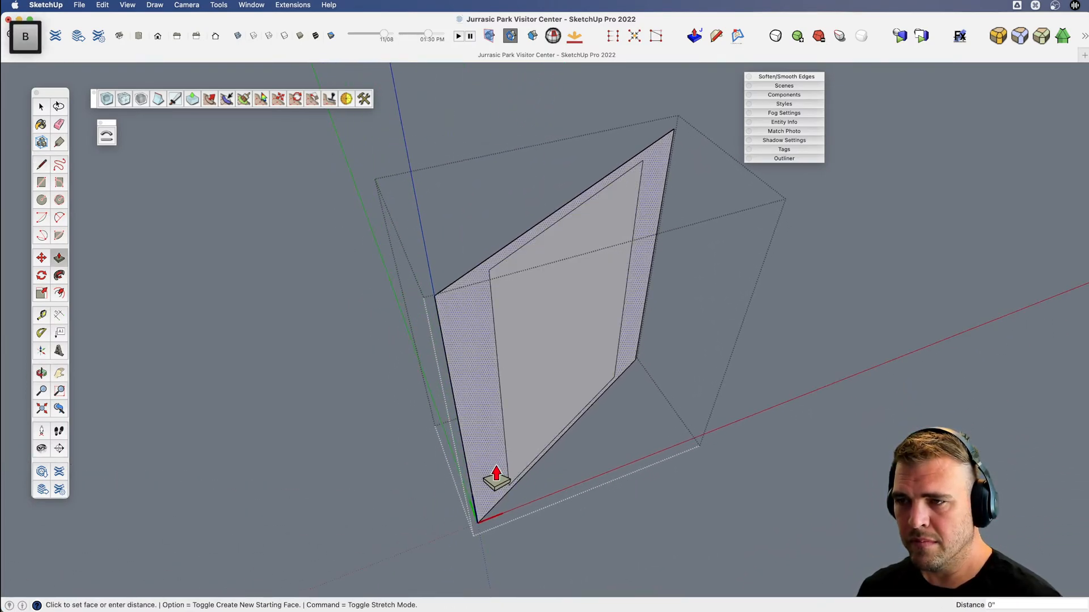
pyautogui.click(496, 476)
pyautogui.click(498, 478)
pyautogui.click(546, 435)
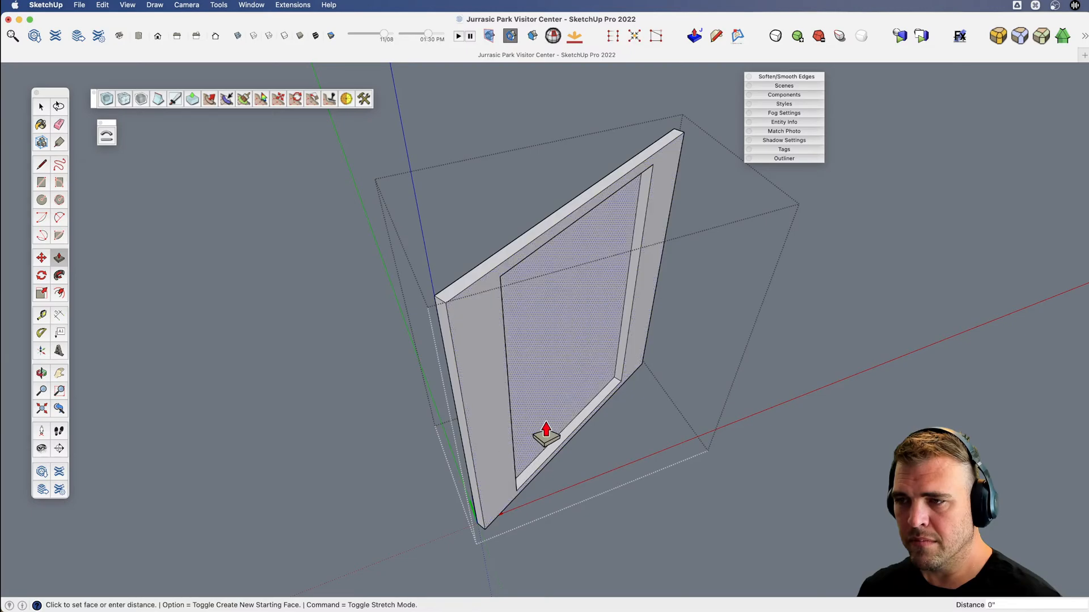
# Draw a vertical line on the recessed face from the bottom edge's midpoint to the top edge, splitting it in two.
pyautogui.press('o')
pyautogui.moveTo(542, 428); pyautogui.dragTo(474, 438)
pyautogui.press('h')
pyautogui.scroll(3, 544, 416)
pyautogui.press('l')
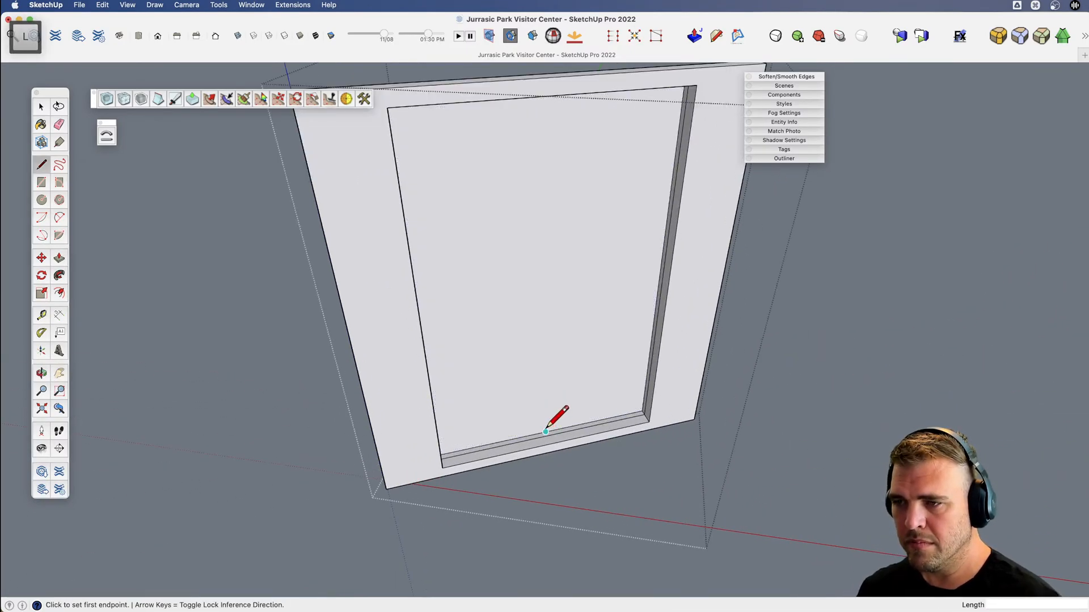
pyautogui.click(546, 432)
pyautogui.scroll(-3, 561, 448)
pyautogui.press('shift')
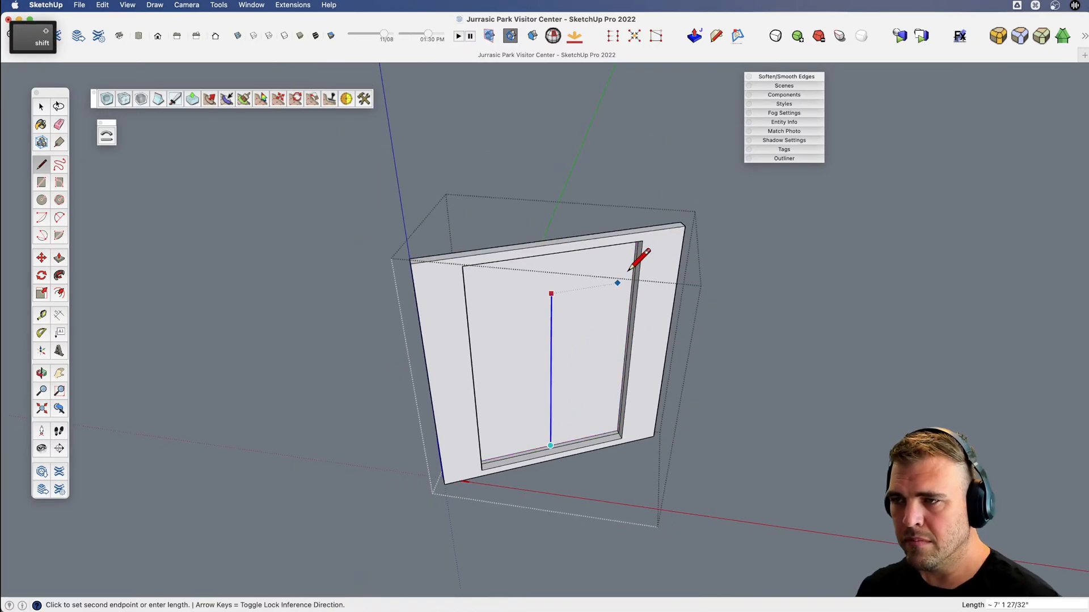
pyautogui.click(642, 241)
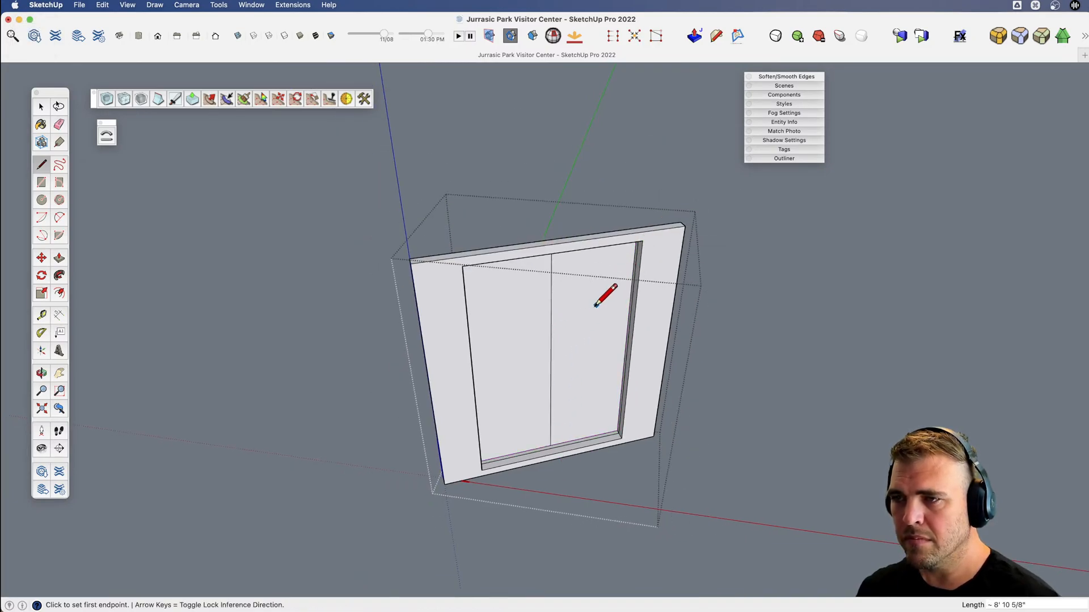
# Draw a horizontal line across both halves of the recessed face at about the upper third, making four panes.
pyautogui.click(551, 320)
pyautogui.click(629, 307)
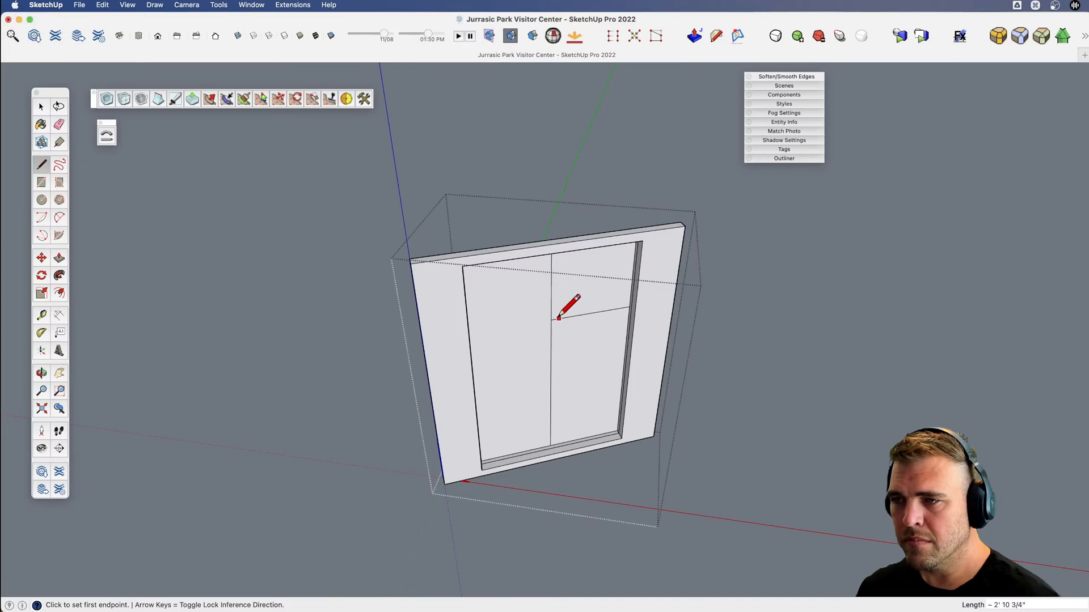
pyautogui.press('shift')
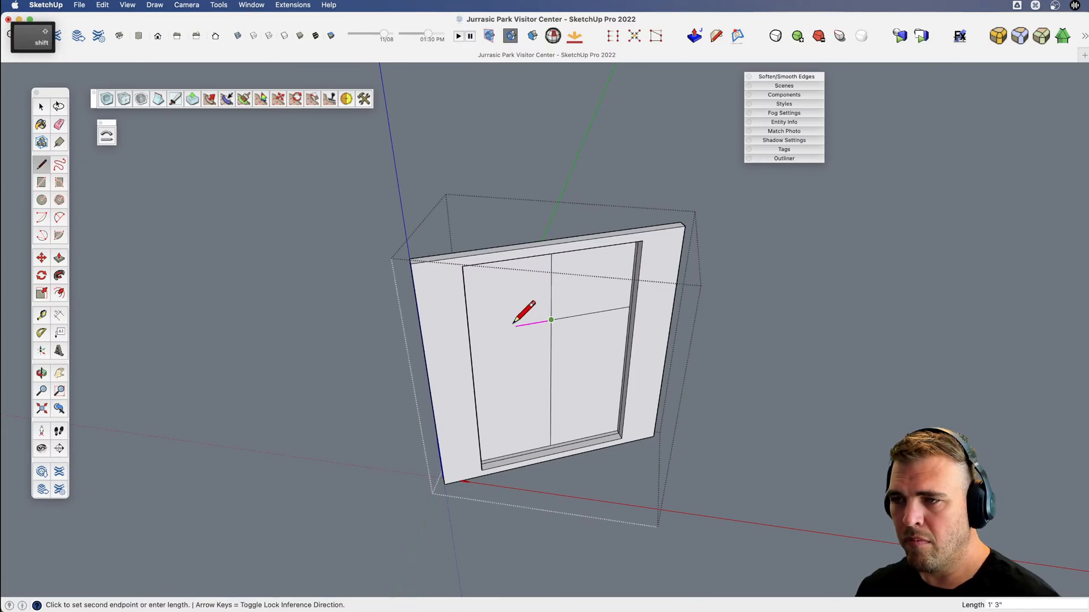
pyautogui.click(463, 265)
# Offset the upper-left pane's outline inward by about 1 3/4".
pyautogui.scroll(3, 545, 312)
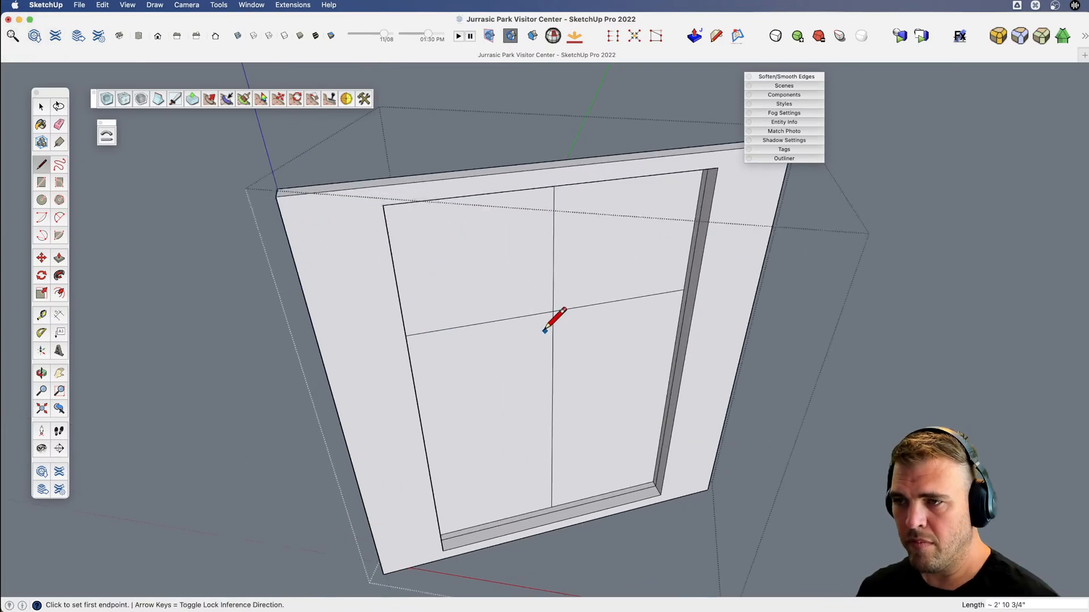
pyautogui.press('v')
pyautogui.press('space')
pyautogui.click(552, 304)
pyautogui.moveTo(551, 304); pyautogui.dragTo(539, 250, button='middle')
pyautogui.press('f')
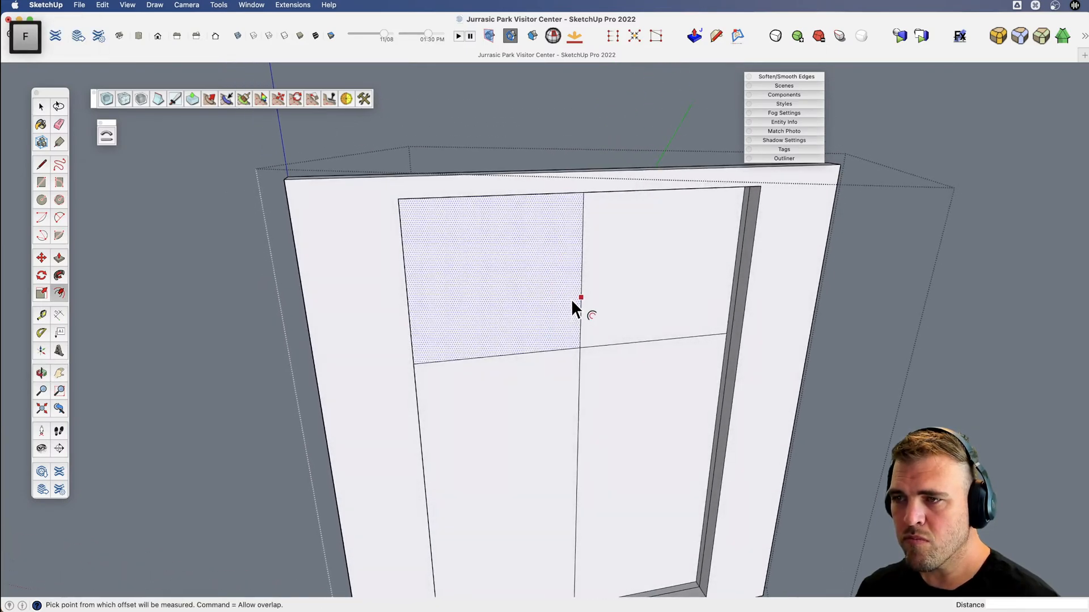
pyautogui.click(572, 300)
pyautogui.click(574, 300)
pyautogui.press('space')
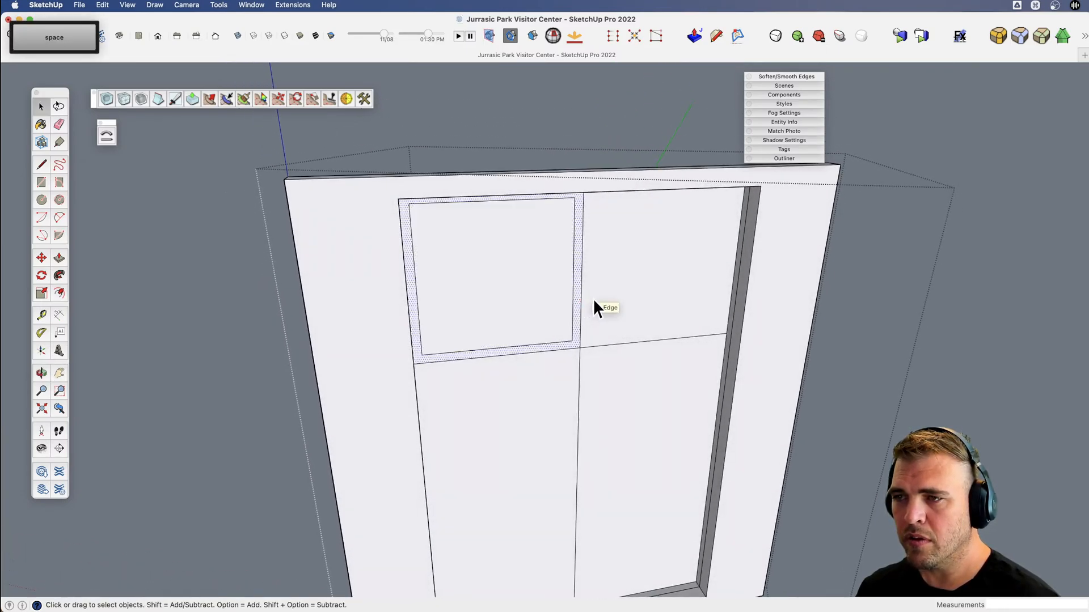
# Try to repeat the same offset towards the upper-right pane and undo it.
pyautogui.press('f')
pyautogui.doubleClick(589, 297)
pyautogui.press('space')
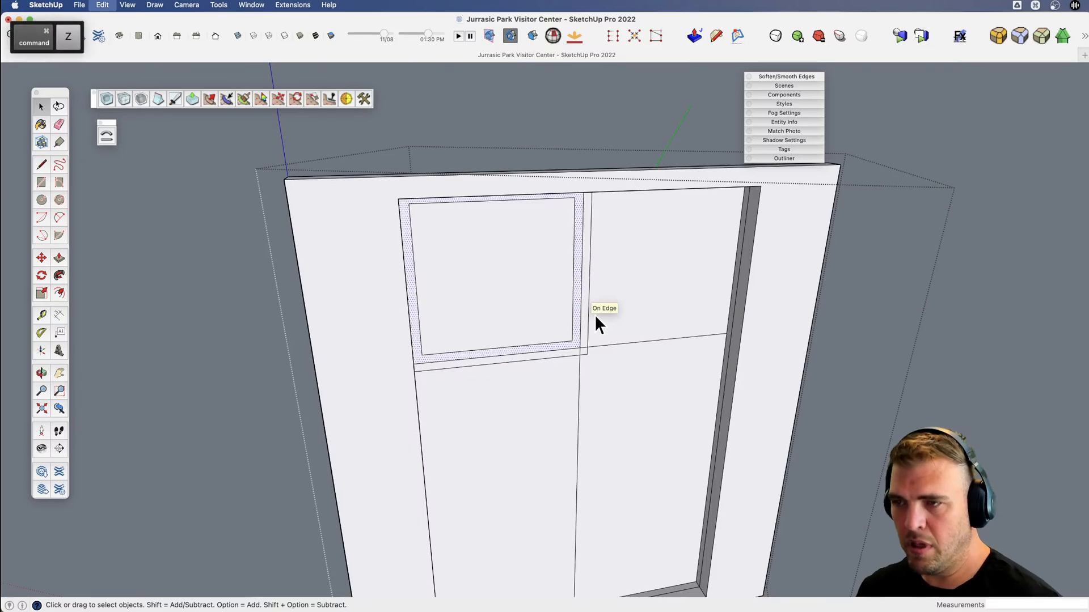
pyautogui.press('super+z')
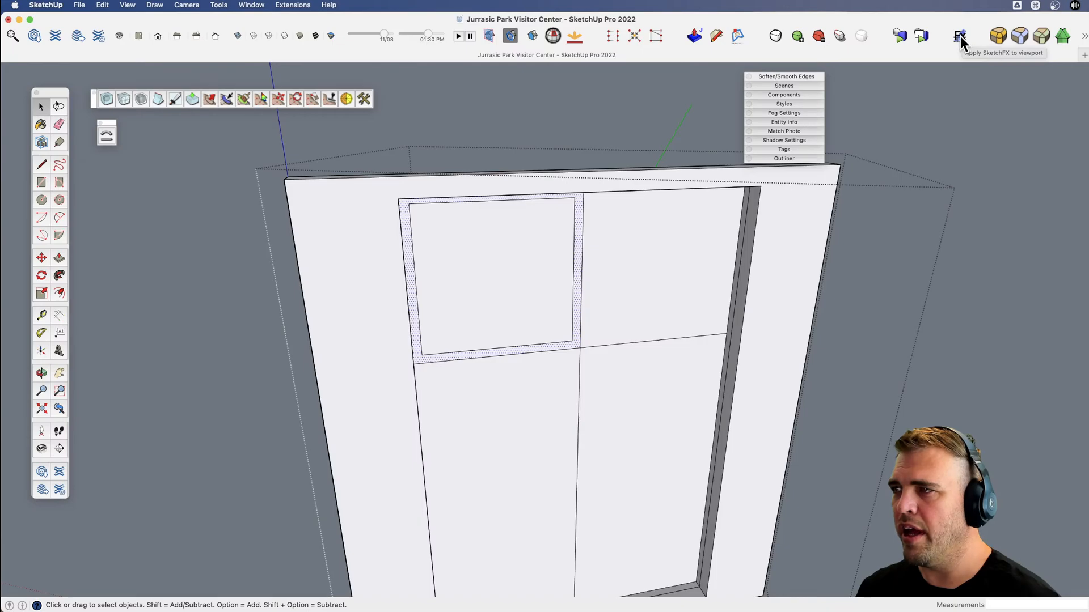
# Offset the upper-right pane's outline inward by about 1 25/32", matching the corner of the upper-left inset.
pyautogui.click(639, 315)
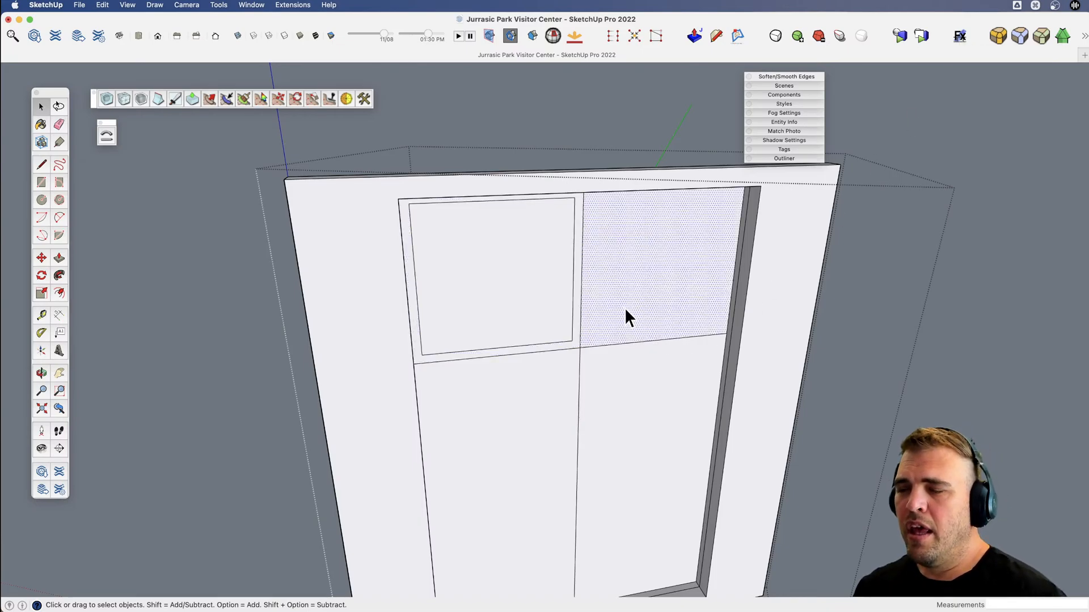
pyautogui.press('f')
pyautogui.click(605, 343)
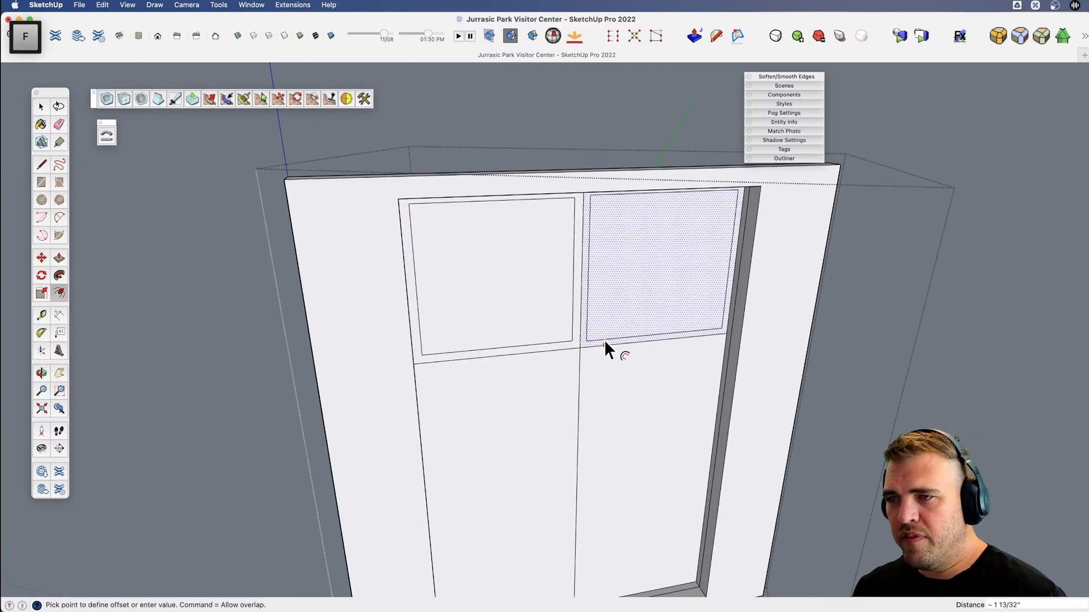
pyautogui.click(572, 339)
pyautogui.scroll(-3, 590, 329)
# Offset the lower-left pane's outline inward to match the frame width of the upper panes.
pyautogui.press('x')
pyautogui.moveTo(572, 346); pyautogui.dragTo(569, 301)
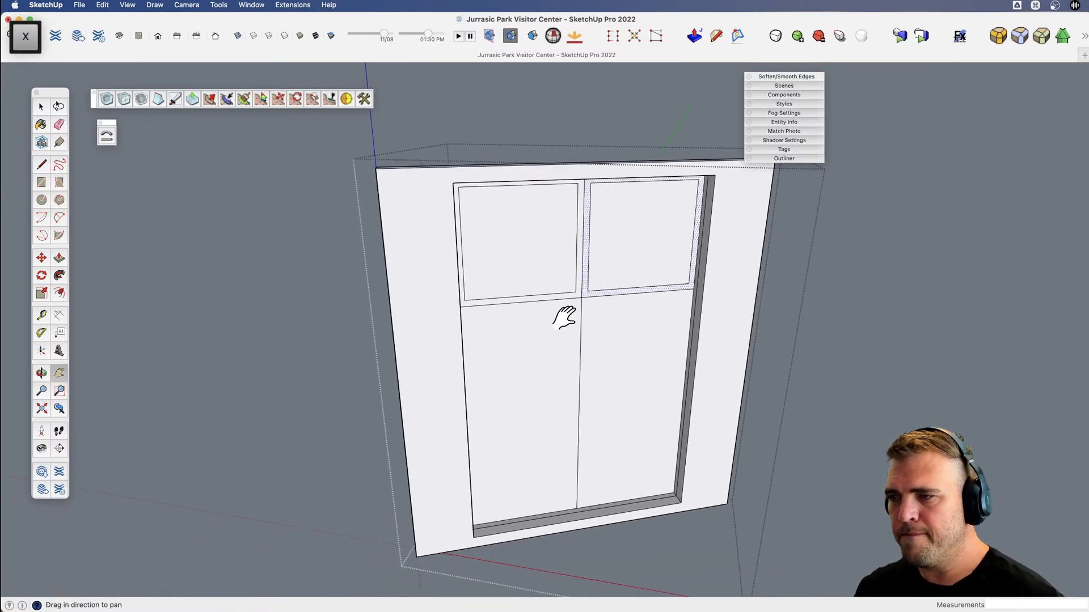
pyautogui.press('space')
pyautogui.click(560, 324)
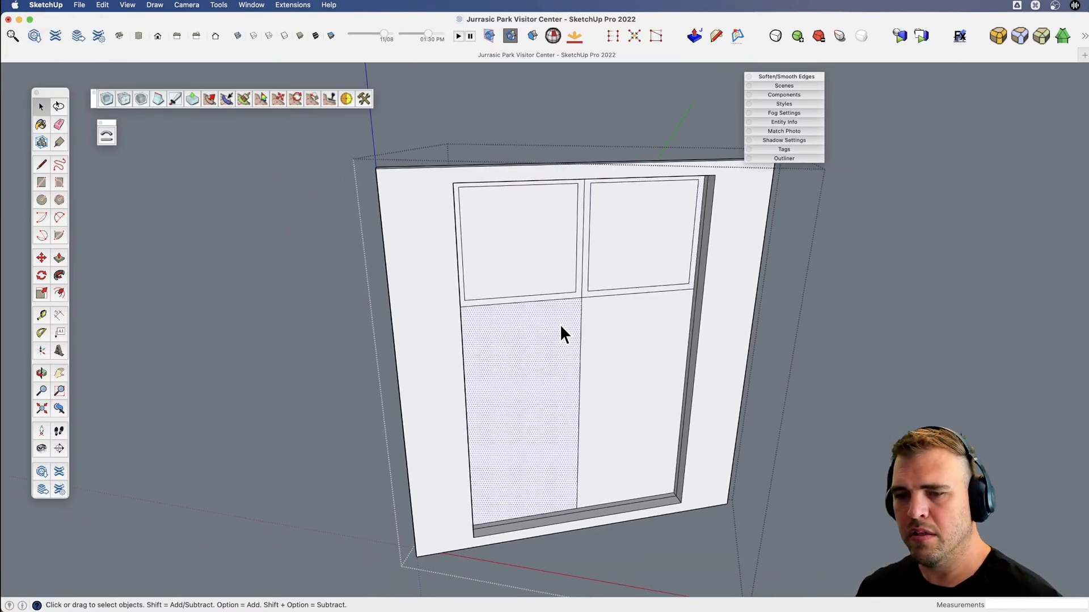
pyautogui.scroll(3, 563, 329)
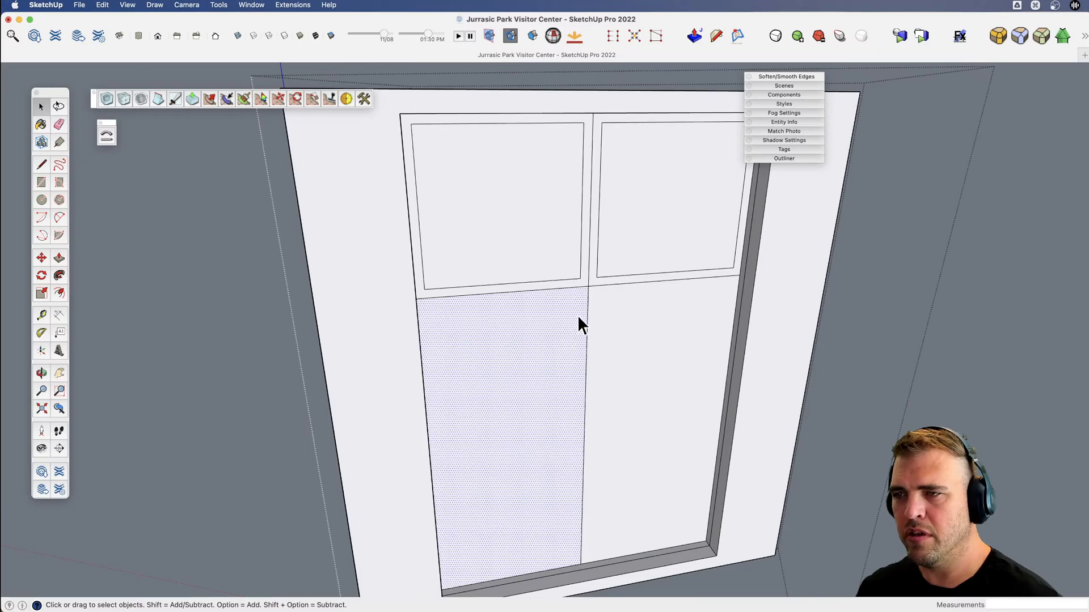
pyautogui.press('f')
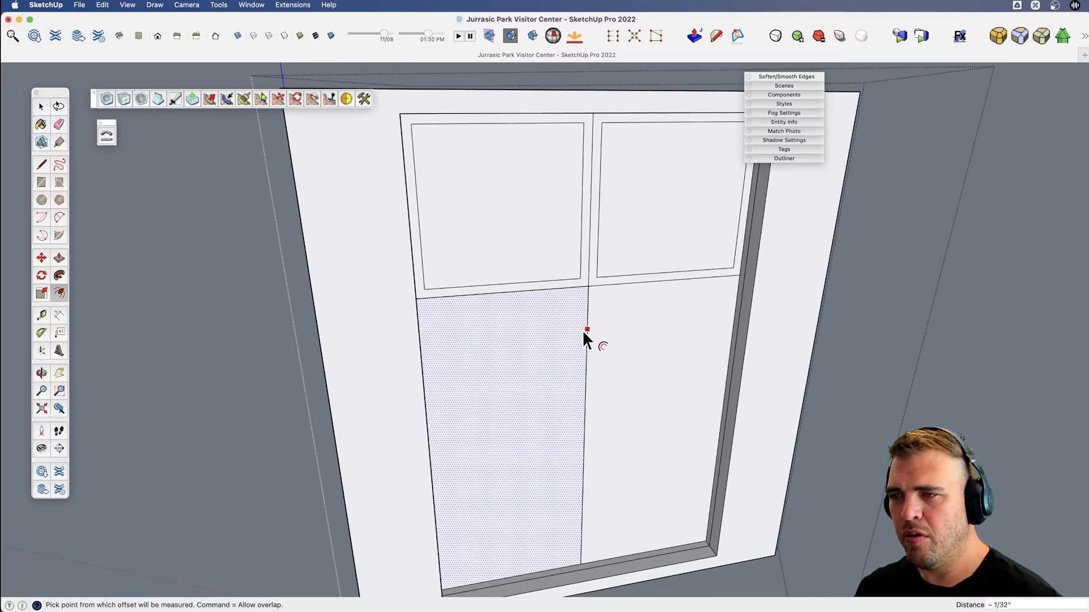
pyautogui.press('space')
pyautogui.press('f')
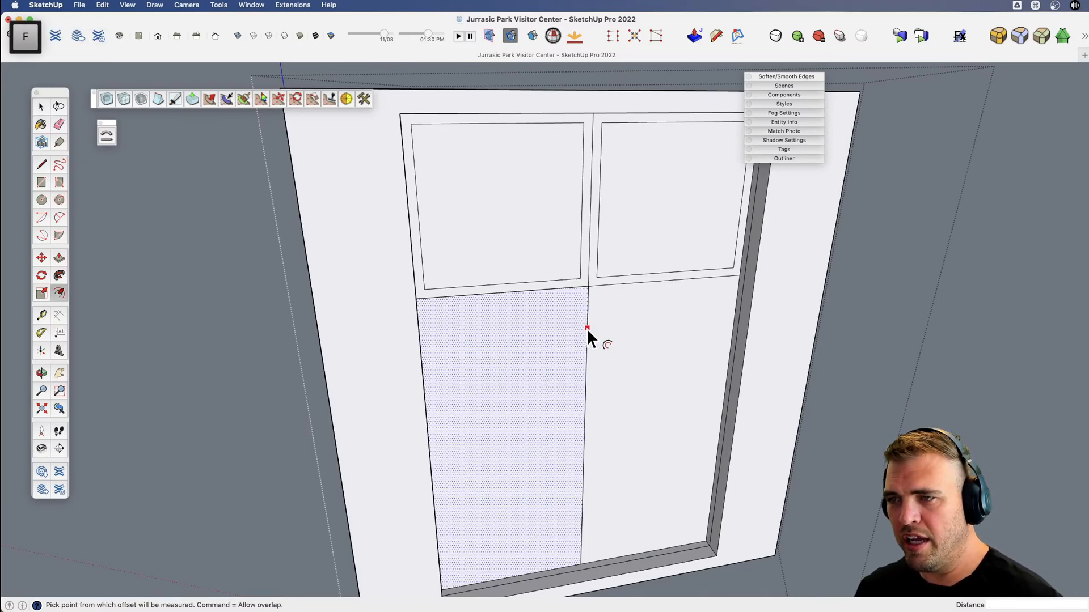
pyautogui.click(587, 328)
pyautogui.click(579, 278)
# Offset the lower-right pane's outline inward by about 1 3/4" to match the other panes.
pyautogui.press('space')
pyautogui.click(608, 336)
pyautogui.press('f')
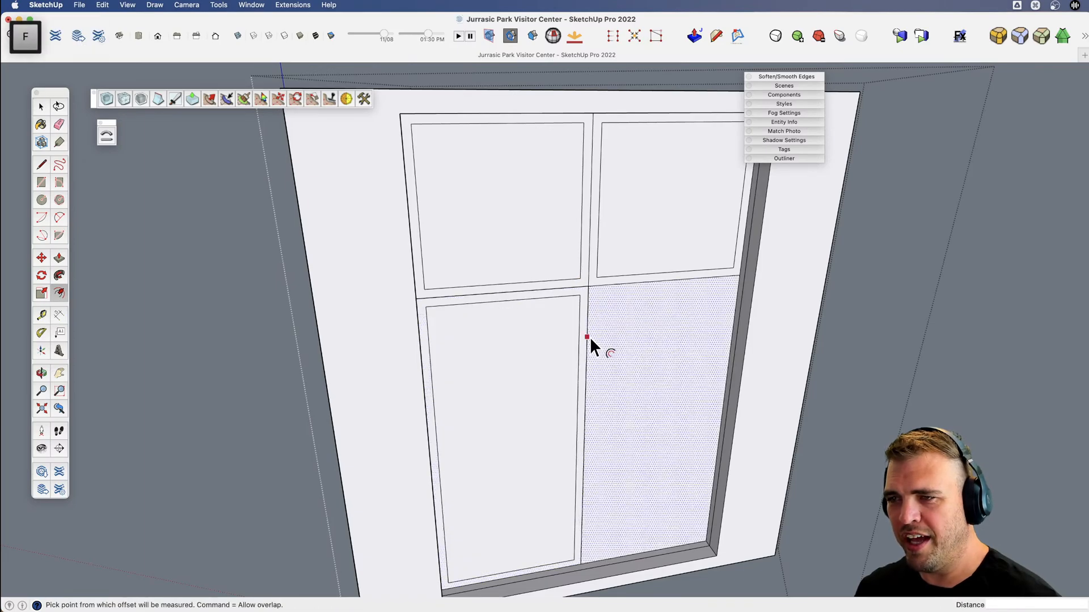
pyautogui.click(587, 337)
pyautogui.click(595, 281)
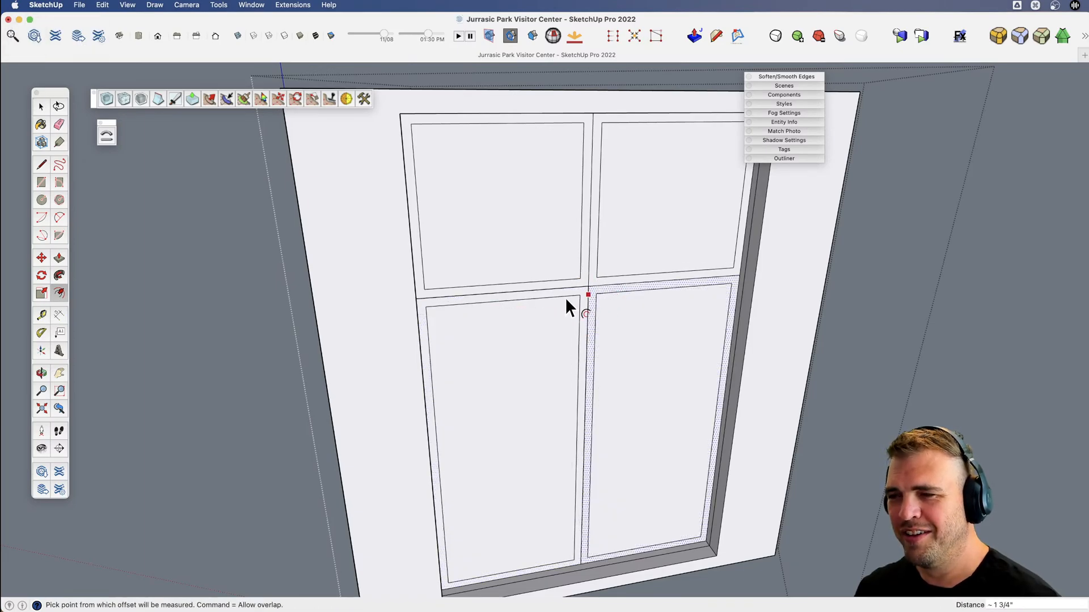
# Move the top inset edges of both lower panes up by about 1 13/16" onto the horizontal dividing line.
pyautogui.press('space')
pyautogui.click(563, 295)
pyautogui.keyDown('shift'); pyautogui.click(606, 293); pyautogui.keyUp('shift')
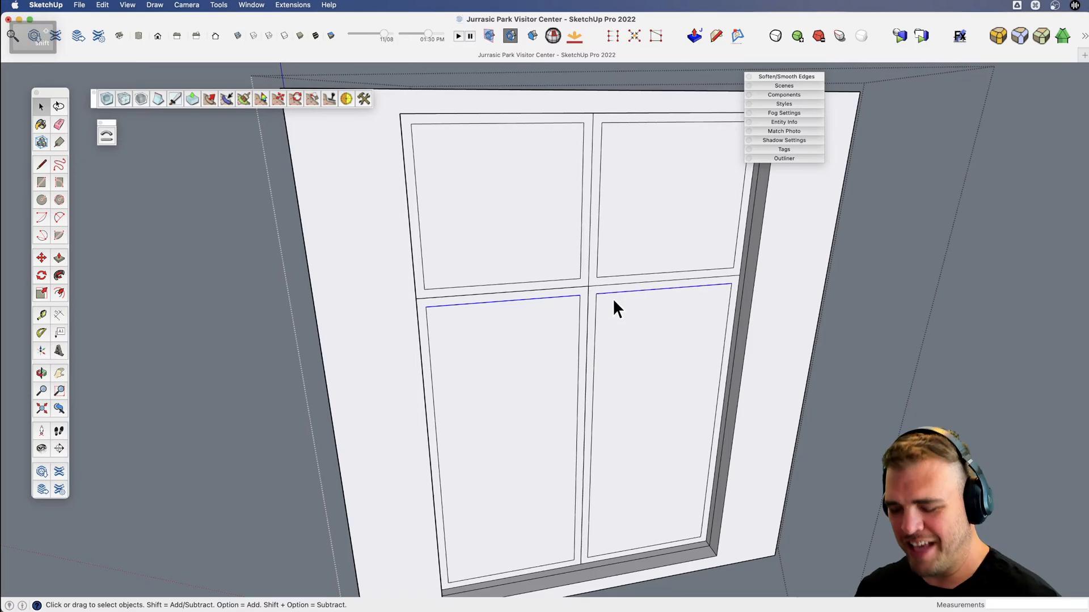
pyautogui.press('m')
pyautogui.scroll(5, 571, 308)
pyautogui.click(583, 272)
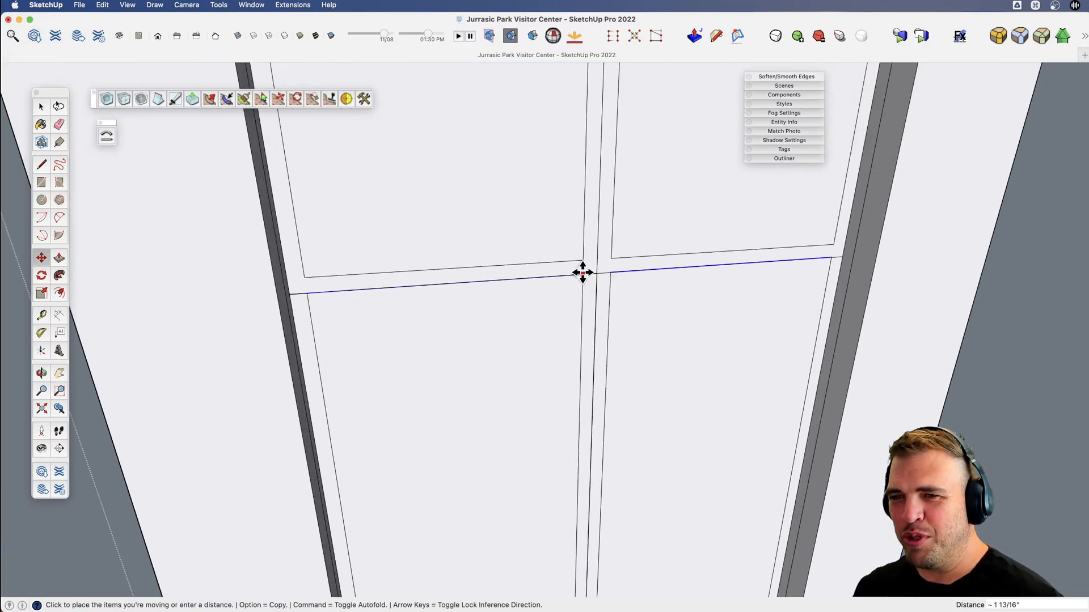
pyautogui.click(582, 272)
# Erase the vertical centre line and the leftover horizontal segments between the insets to merge the frame bars into one face.
pyautogui.press('e')
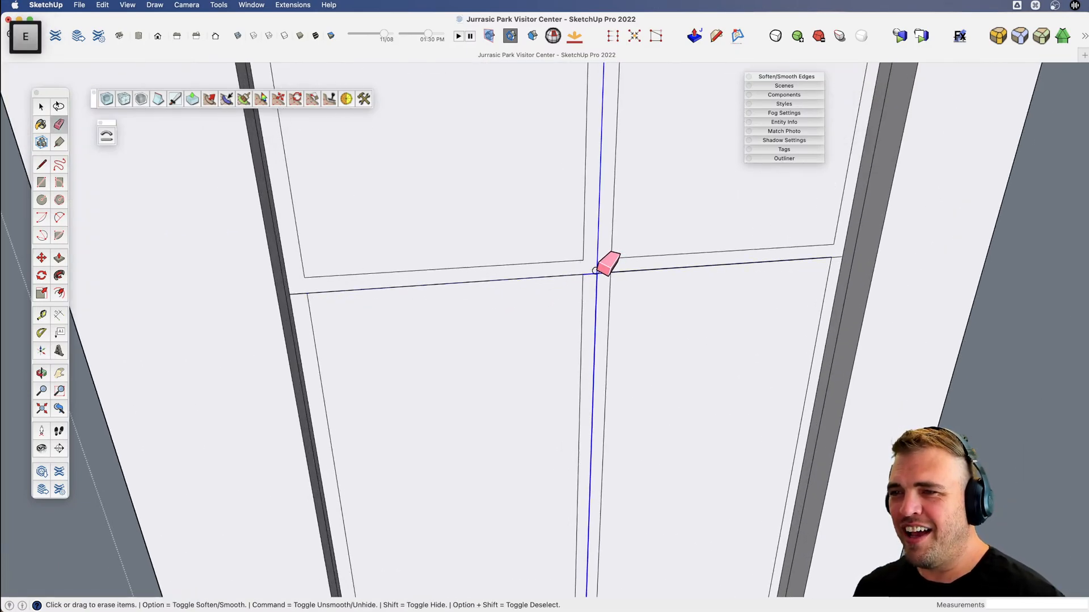
pyautogui.scroll(-4, 595, 274)
pyautogui.scroll(3, 457, 287)
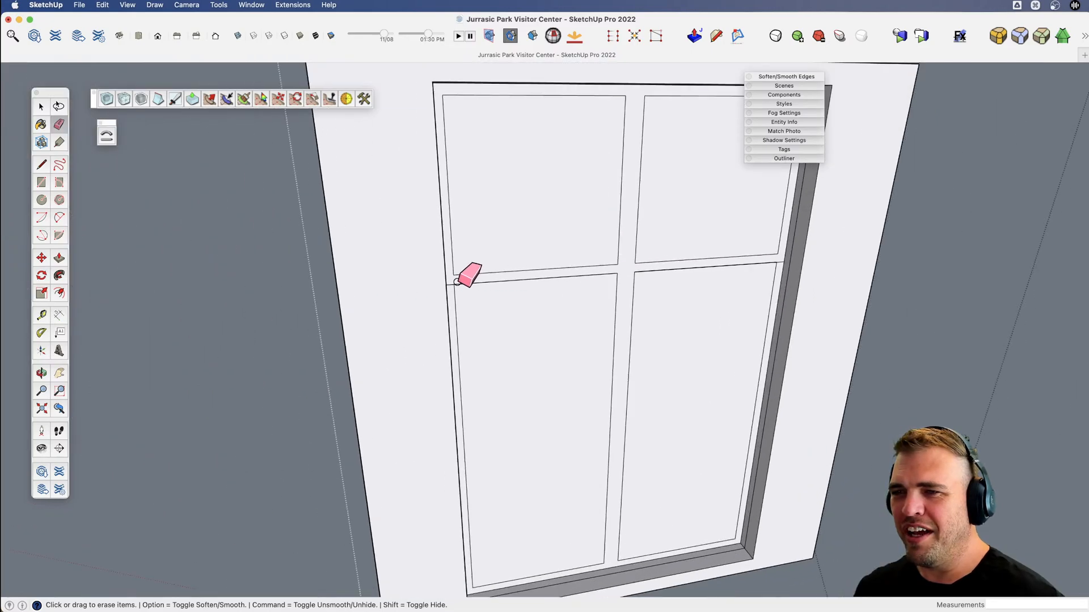
pyautogui.scroll(-3, 492, 294)
# Push/pull the merged frame and glazing bars outward from the panes by about 1 7/8".
pyautogui.press('v')
pyautogui.moveTo(504, 294); pyautogui.dragTo(634, 407, button='middle')
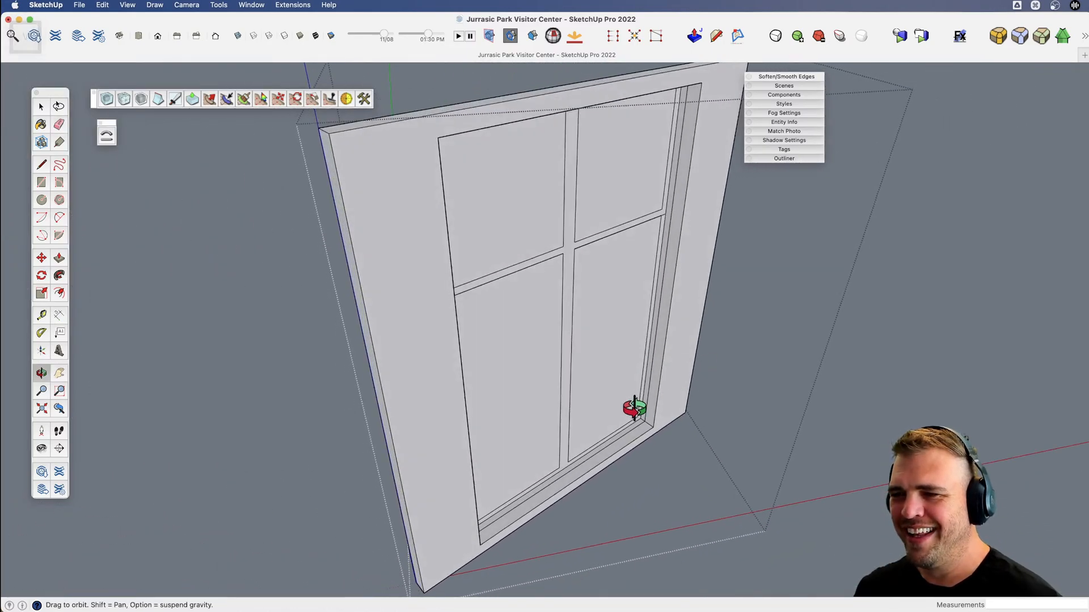
pyautogui.scroll(5, 573, 505)
pyautogui.press('b')
pyautogui.scroll(-5, 556, 453)
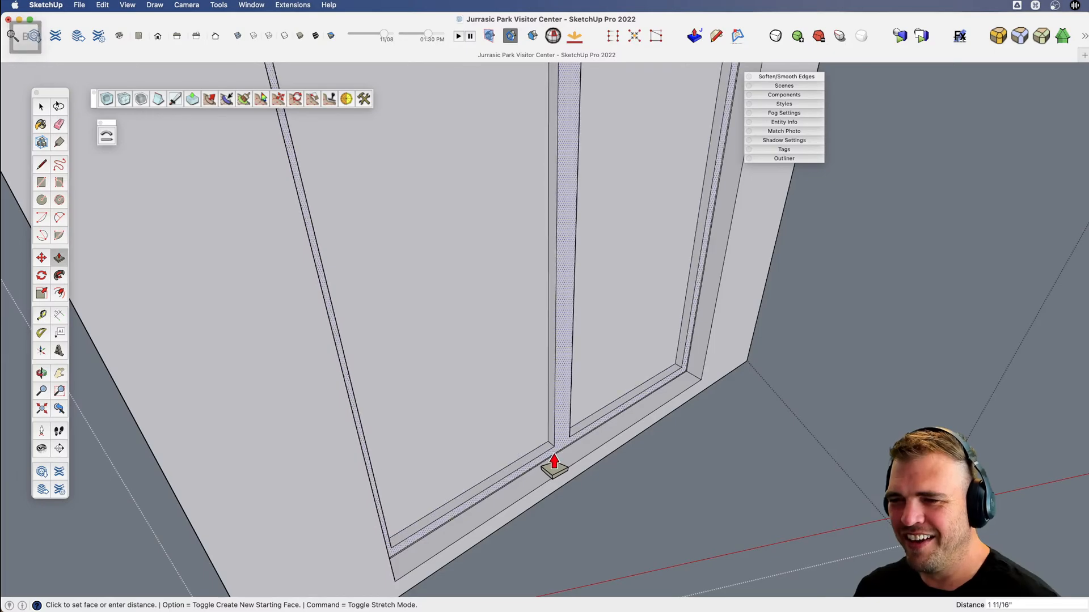
pyautogui.click(550, 461)
pyautogui.scroll(-3, 552, 464)
# Try to extrude the surround's back face by about 1 7/8" around the panes and undo it.
pyautogui.moveTo(553, 471); pyautogui.dragTo(629, 468, button='middle')
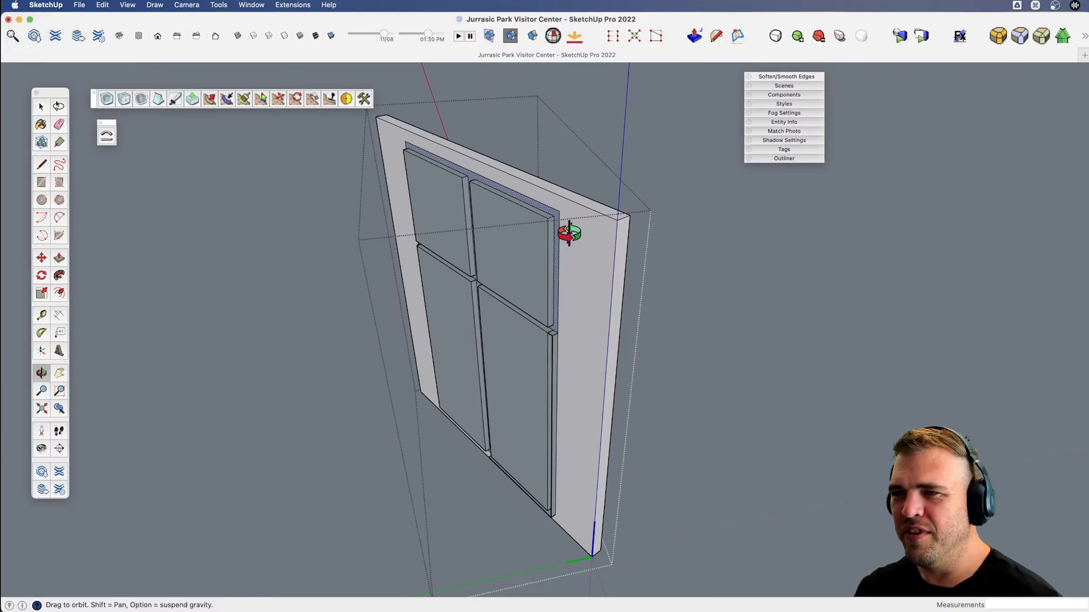
pyautogui.scroll(5, 567, 250)
pyautogui.press('v')
pyautogui.moveTo(569, 240); pyautogui.dragTo(586, 218)
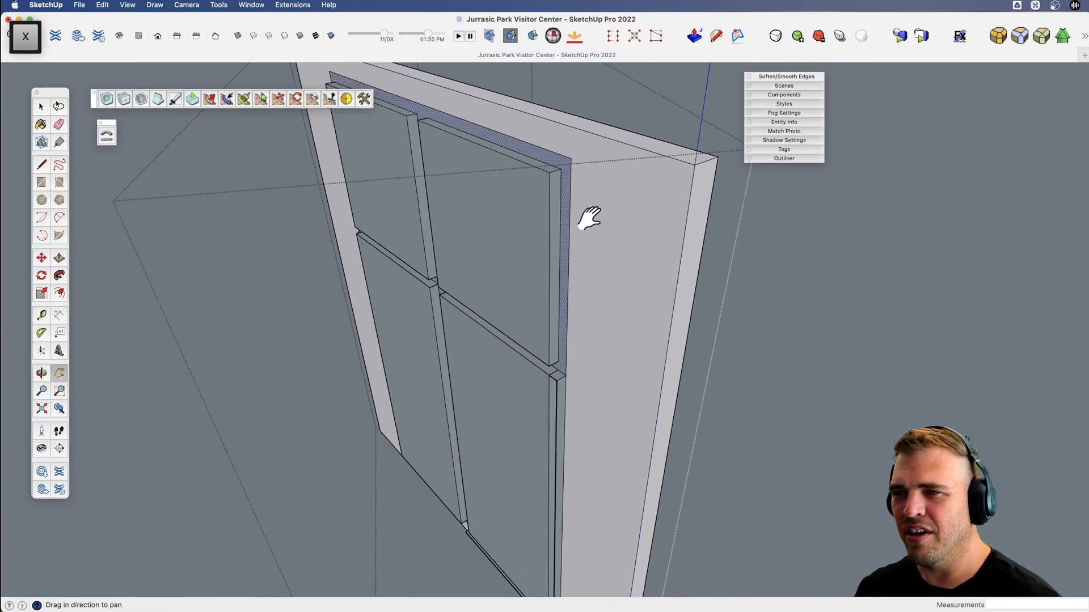
pyautogui.moveTo(589, 233); pyautogui.dragTo(627, 253, button='middle')
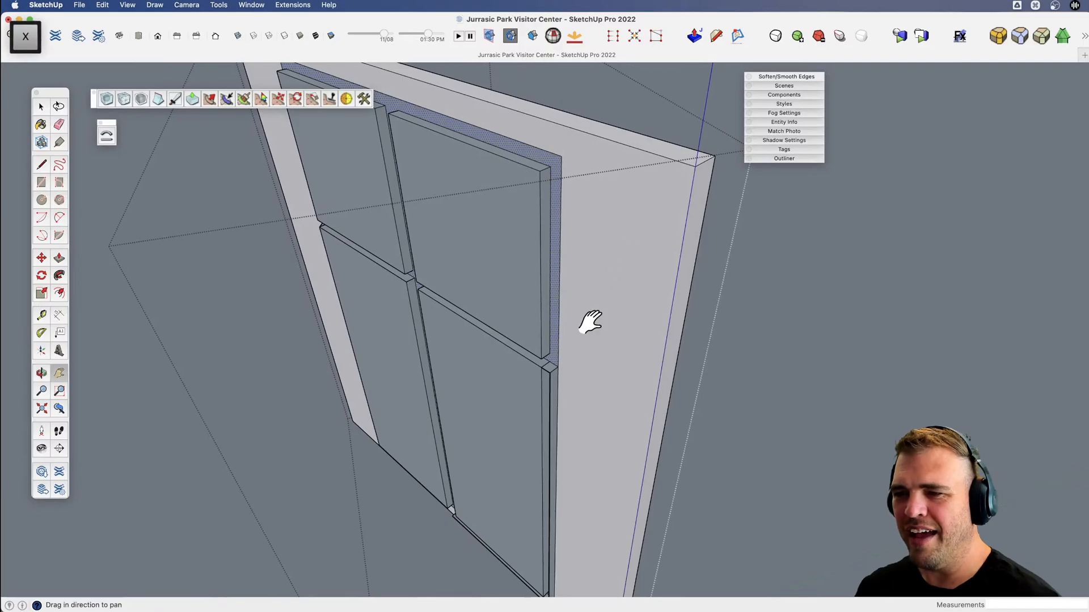
pyautogui.keyDown('shift'); pyautogui.moveTo(590, 318); pyautogui.dragTo(624, 287, button='middle'); pyautogui.keyUp('shift')
pyautogui.press('p')
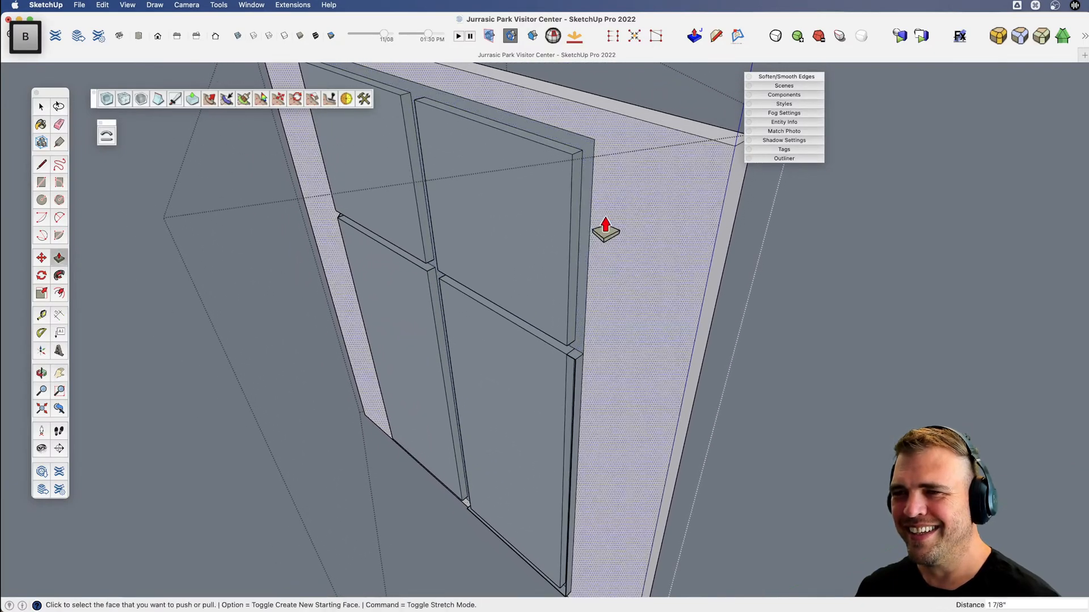
pyautogui.click(599, 233)
pyautogui.click(582, 262)
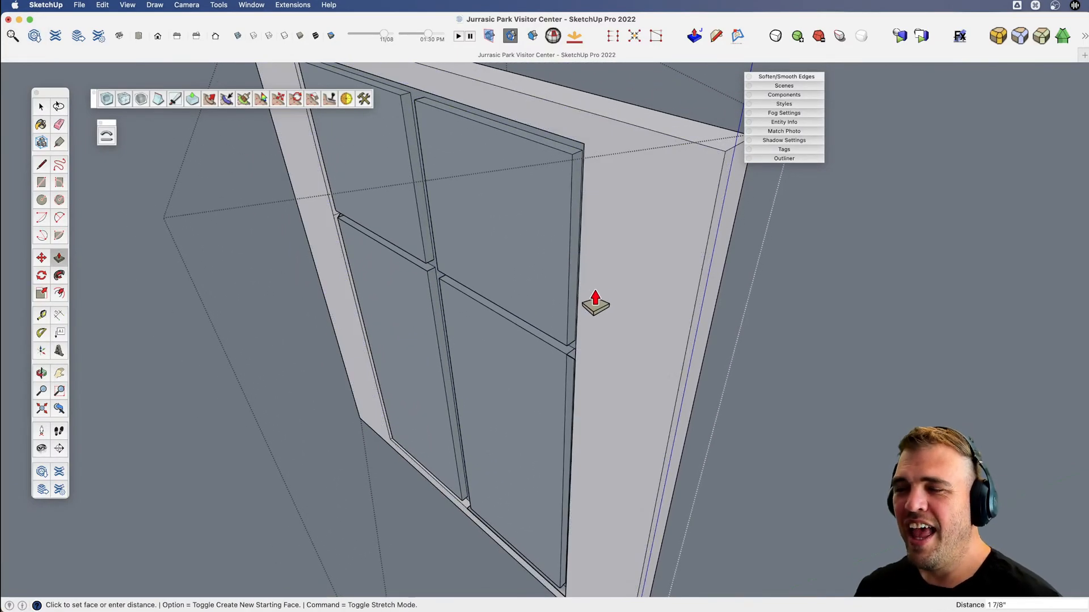
pyautogui.press('super+z')
# Examine the four-pane window component from the front at several angles and distances.
pyautogui.scroll(-4, 617, 312)
pyautogui.keyDown('shift'); pyautogui.moveTo(617, 312); pyautogui.dragTo(355, 379, button='middle'); pyautogui.keyUp('shift')
pyautogui.press('v')
pyautogui.scroll(-2, 355, 379)
pyautogui.press('v')
pyautogui.moveTo(502, 417); pyautogui.dragTo(446, 361)
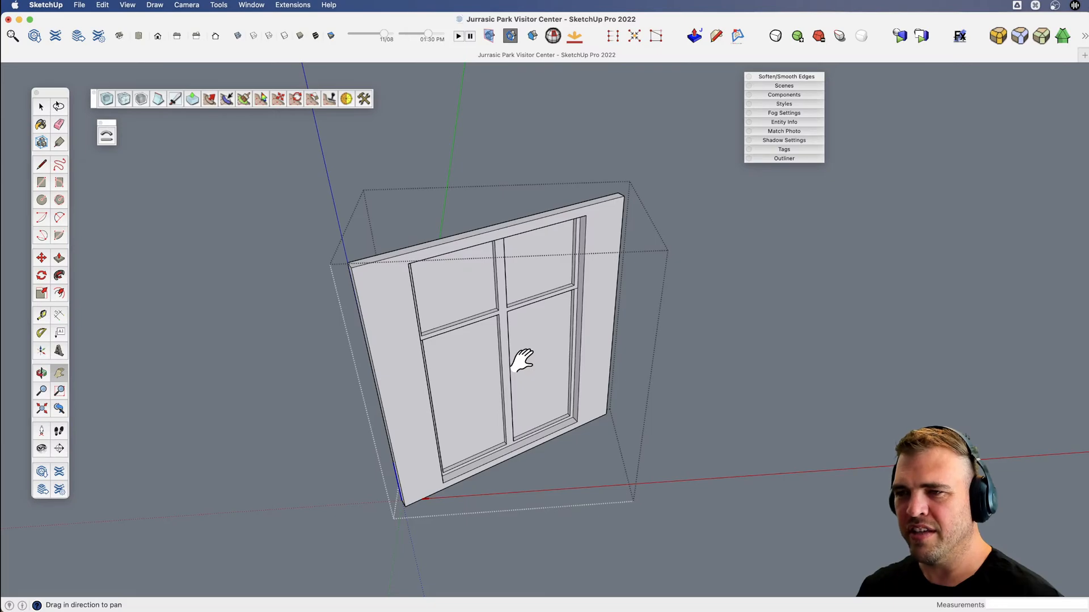
pyautogui.moveTo(517, 342); pyautogui.dragTo(473, 299, button='middle')
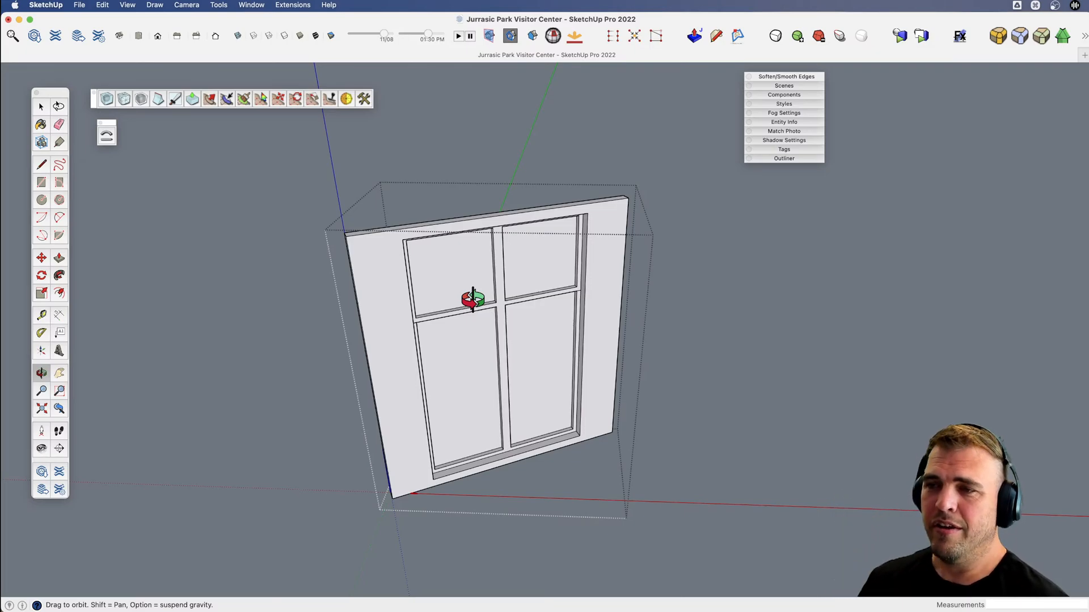
pyautogui.scroll(-4, 540, 343)
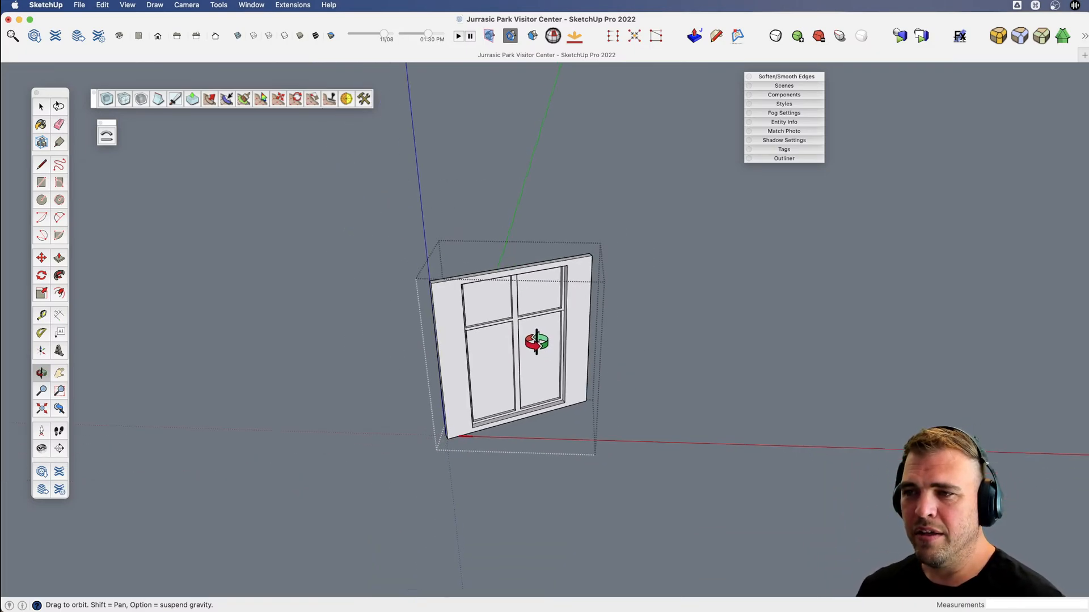
# View the window in place between the front columns and reopen its component for editing.
pyautogui.press('x')
pyautogui.moveTo(537, 344)
pyautogui.mouseDown()
pyautogui.moveTo(531, 333)
pyautogui.moveTo(535, 355)
pyautogui.mouseUp()
pyautogui.press('o')
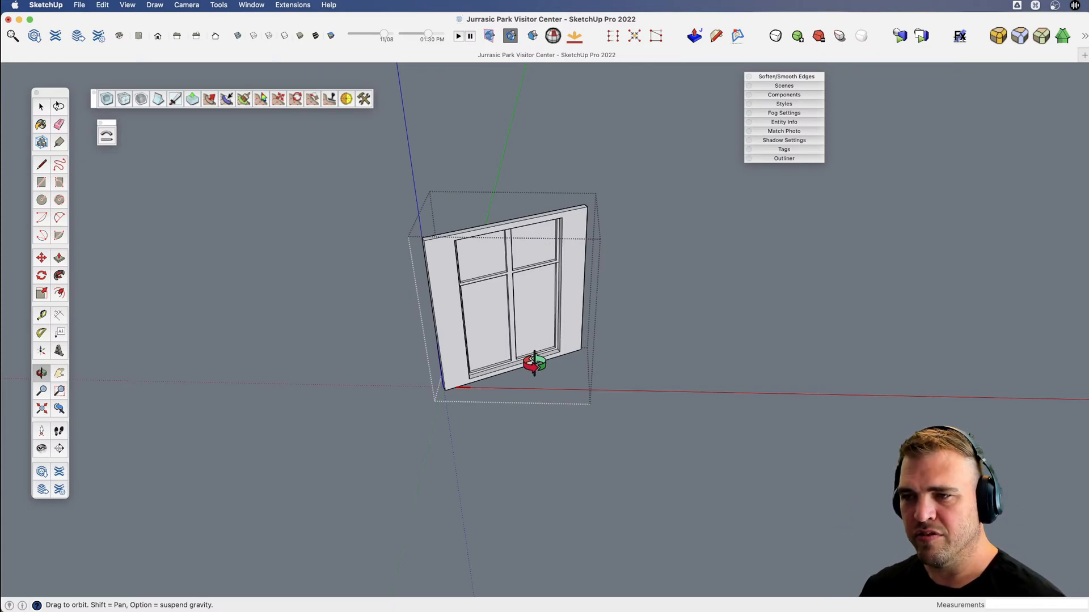
pyautogui.press('space')
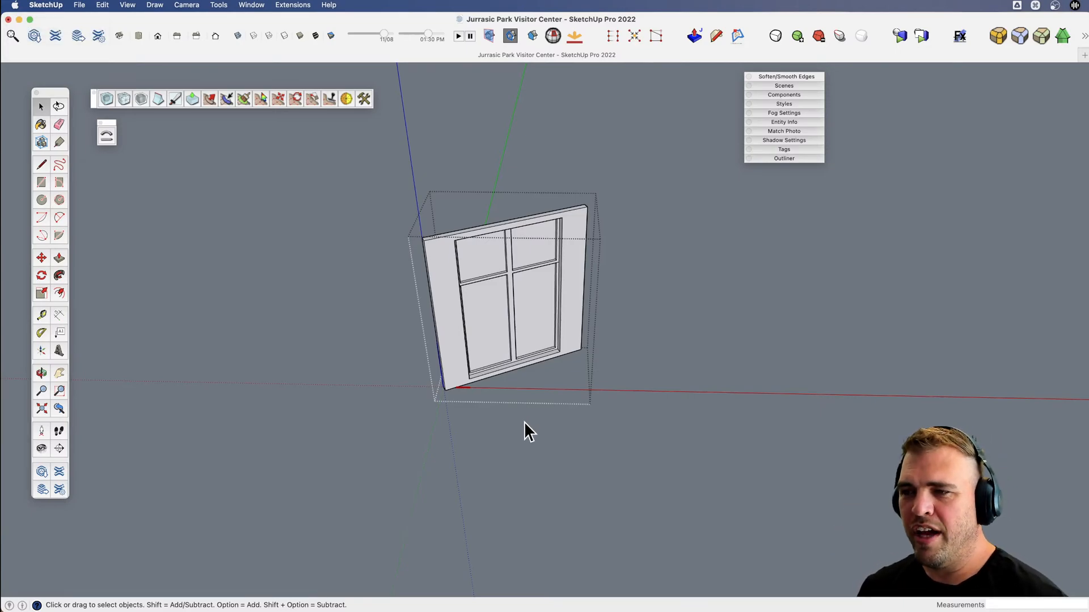
pyautogui.click(523, 433)
pyautogui.click(521, 309)
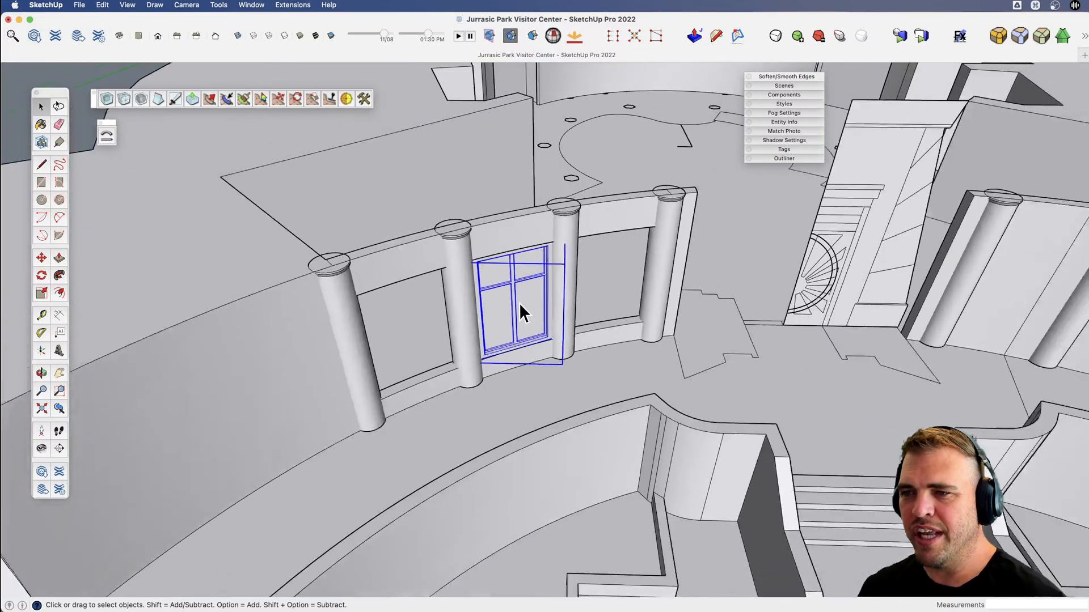
pyautogui.scroll(2, 518, 309)
pyautogui.scroll(5, 516, 298)
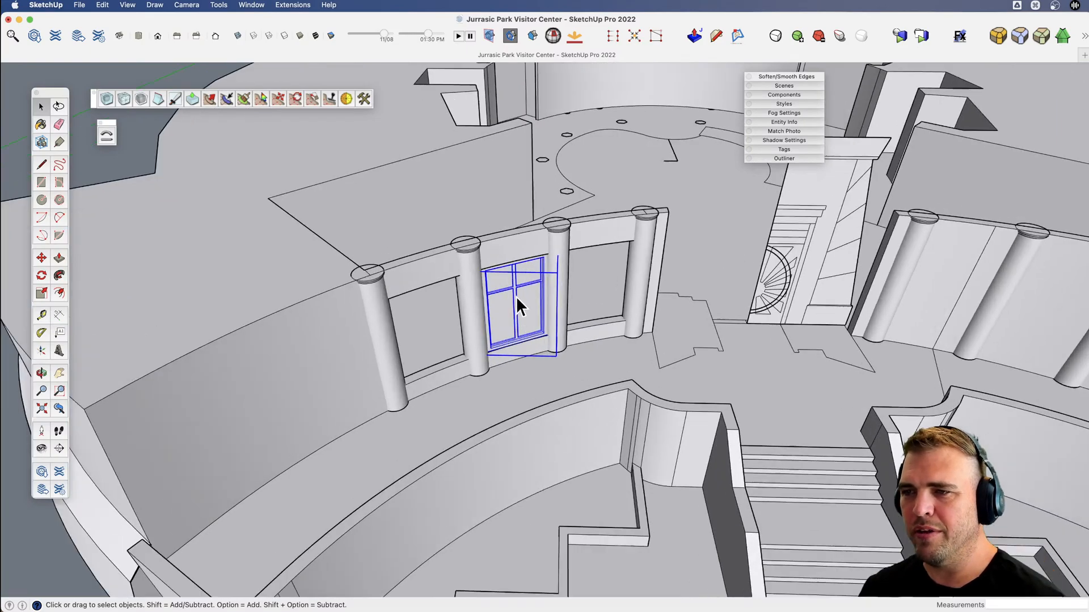
pyautogui.doubleClick(523, 311)
pyautogui.press('m')
pyautogui.press('space')
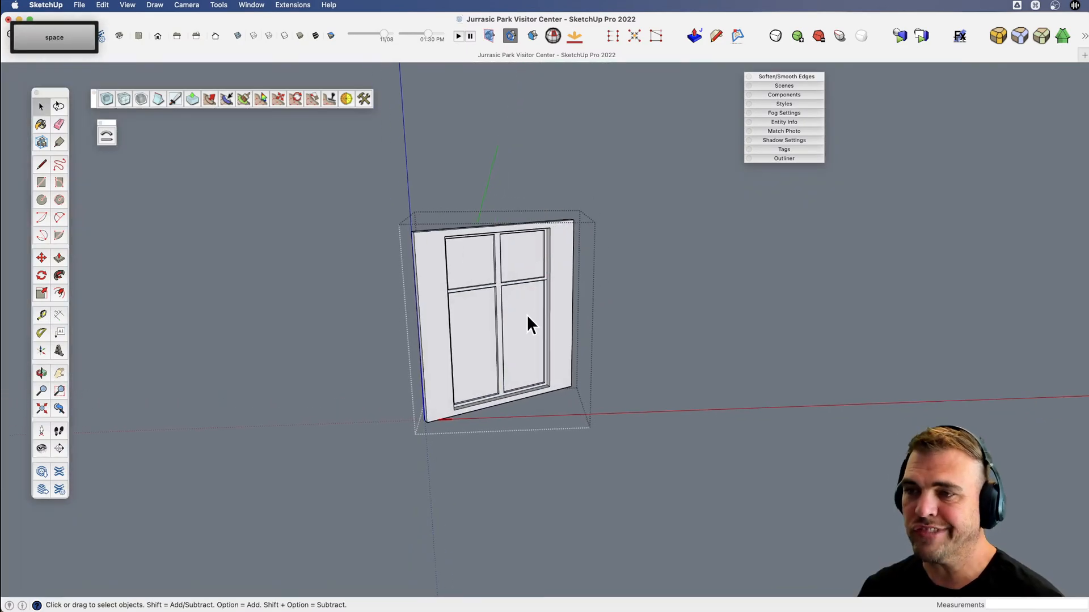
# Set up a light grey paint colour with 42% opacity for the window glass.
pyautogui.click(41, 124)
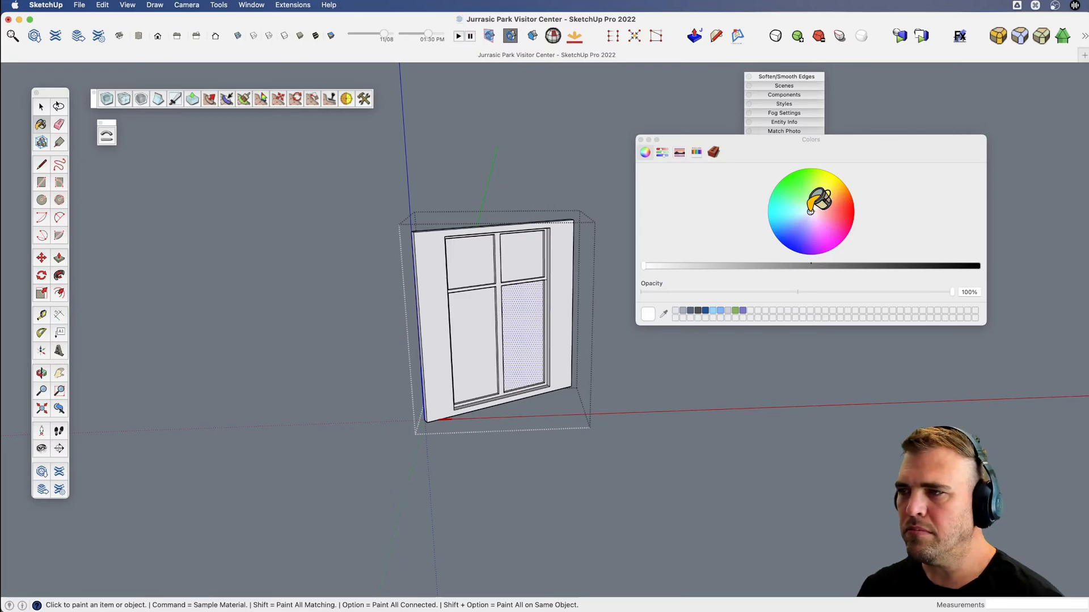
pyautogui.moveTo(985, 325); pyautogui.dragTo(929, 503)
pyautogui.moveTo(840, 133); pyautogui.dragTo(971, 129)
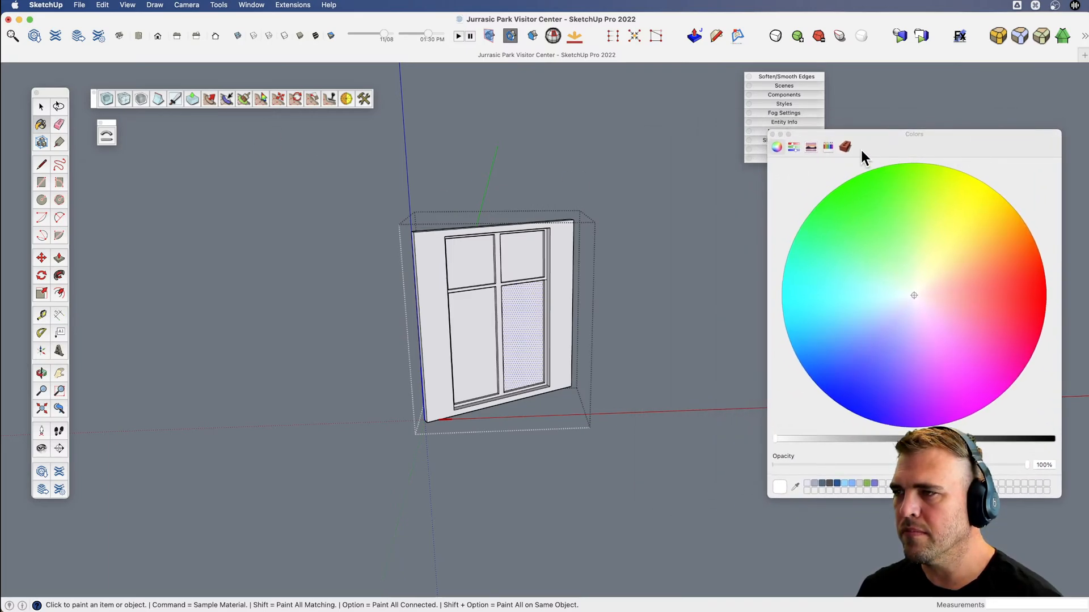
pyautogui.click(845, 147)
pyautogui.click(777, 147)
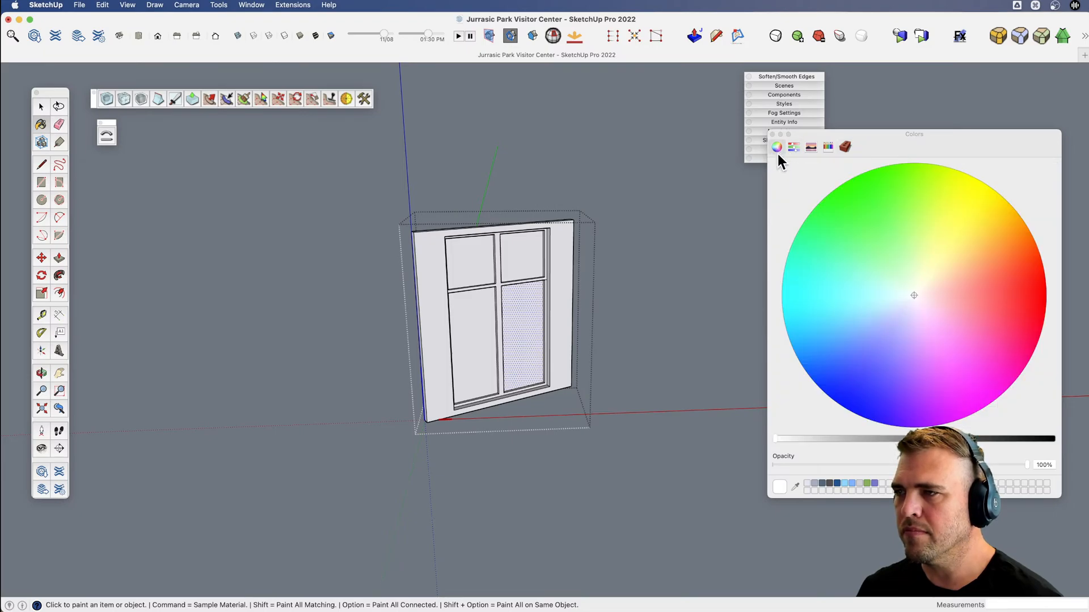
pyautogui.click(805, 438)
pyautogui.click(881, 465)
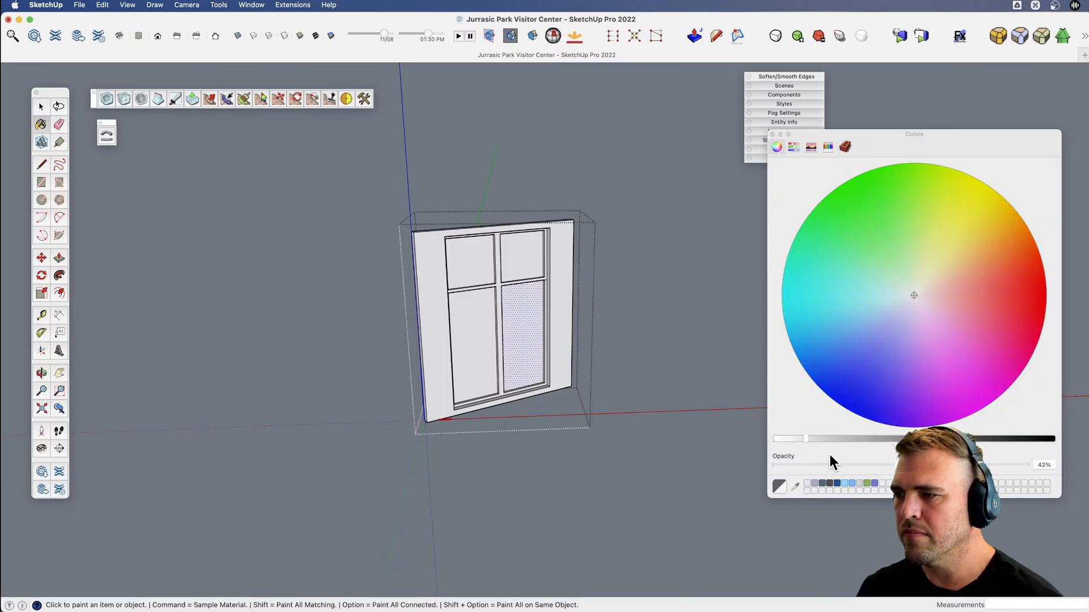
# Paint all four window panes with the translucent grey colour and check them from behind.
pyautogui.click(522, 347)
pyautogui.click(483, 335)
pyautogui.click(486, 271)
pyautogui.click(520, 262)
pyautogui.moveTo(537, 278); pyautogui.dragTo(620, 428, button='middle')
pyautogui.press('b')
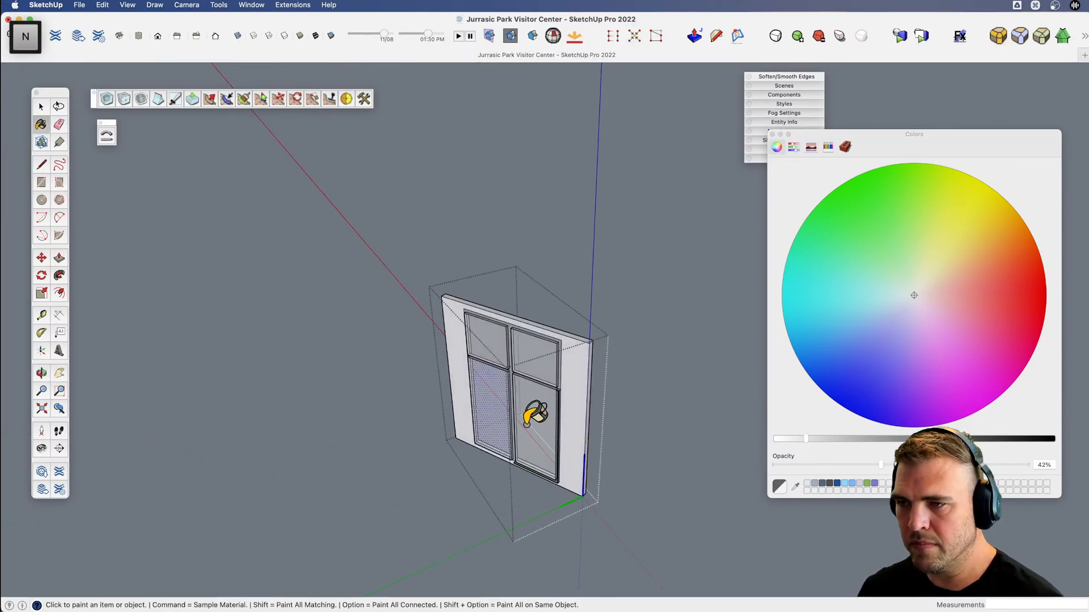
# Bring the surrounding model back into view and close the window component.
pyautogui.press('x')
pyautogui.press('v')
pyautogui.moveTo(609, 384); pyautogui.dragTo(258, 442)
pyautogui.hotkey('shift', '3')
pyautogui.scroll(-3, 340, 411)
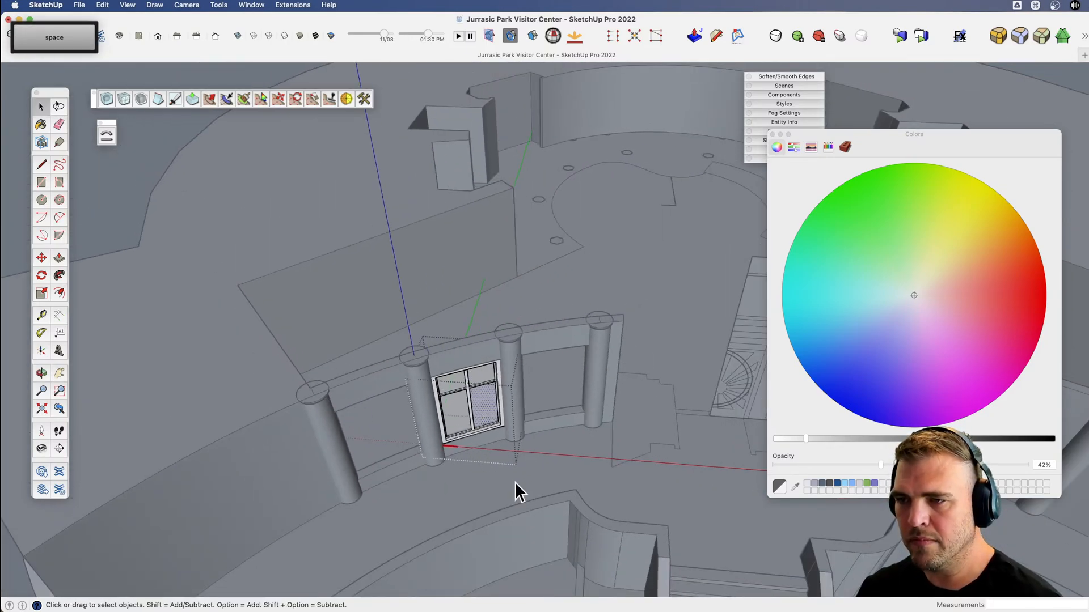
pyautogui.press('v')
pyautogui.moveTo(498, 476); pyautogui.dragTo(458, 394)
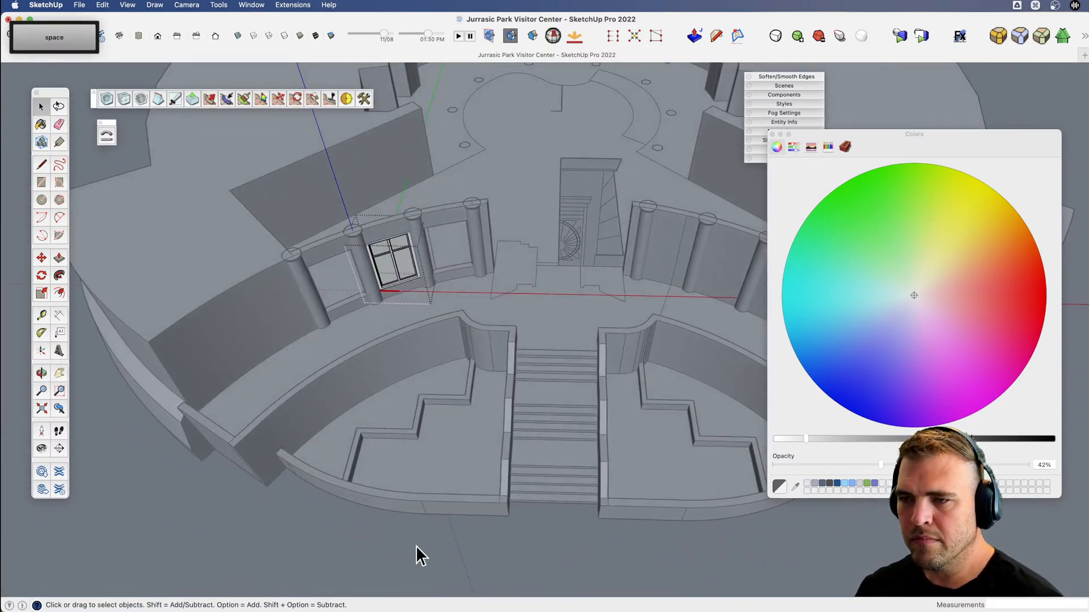
pyautogui.moveTo(415, 554); pyautogui.dragTo(486, 255)
pyautogui.press('space')
# Rotate a copy of the window 9° about the centre mark in front of the stairs into the outer column opening.
pyautogui.click(436, 213)
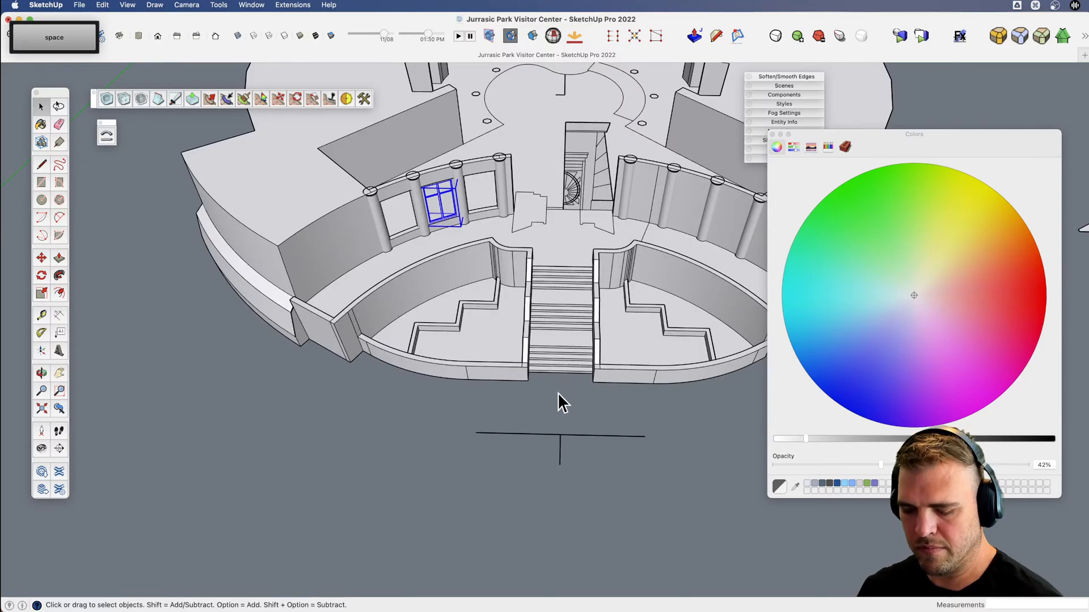
pyautogui.press('r')
pyautogui.scroll(-5, 584, 478)
pyautogui.scroll(10, 452, 212)
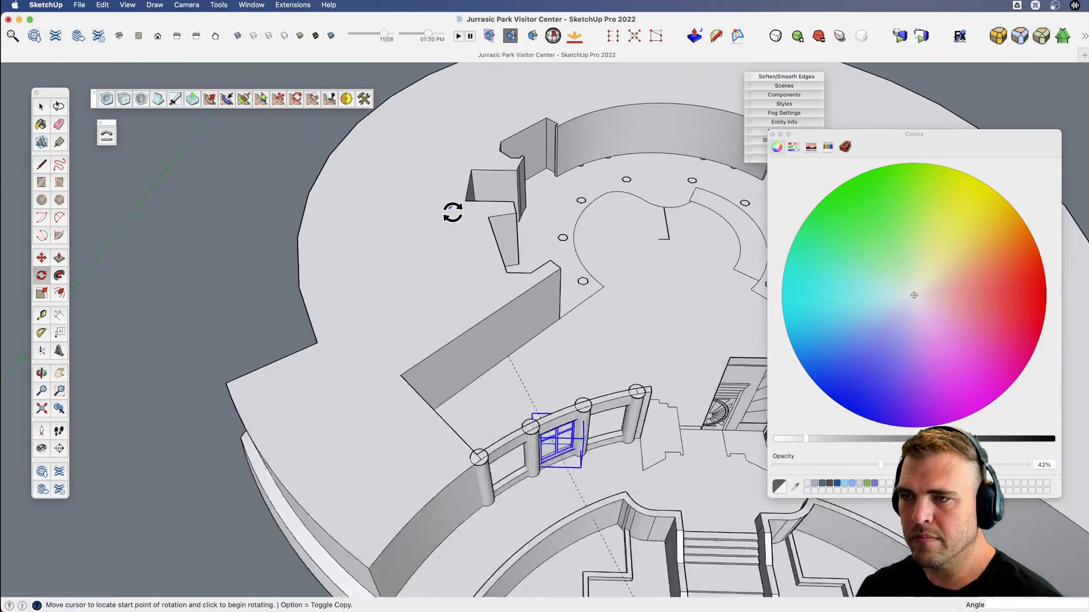
pyautogui.scroll(-8, 571, 362)
pyautogui.scroll(8, 520, 355)
pyautogui.scroll(3, 450, 245)
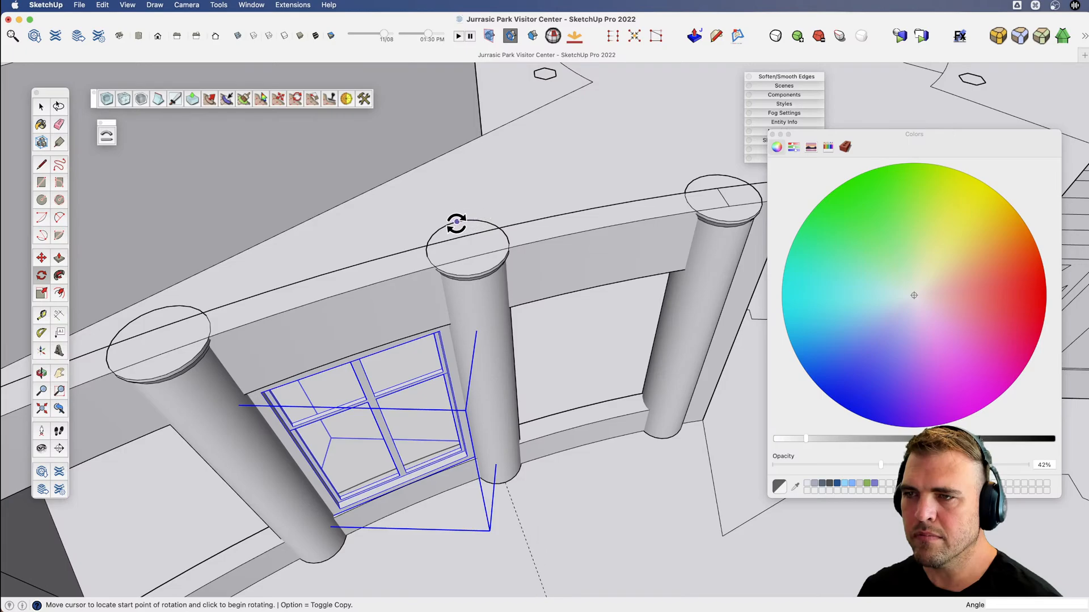
pyautogui.press('alt')
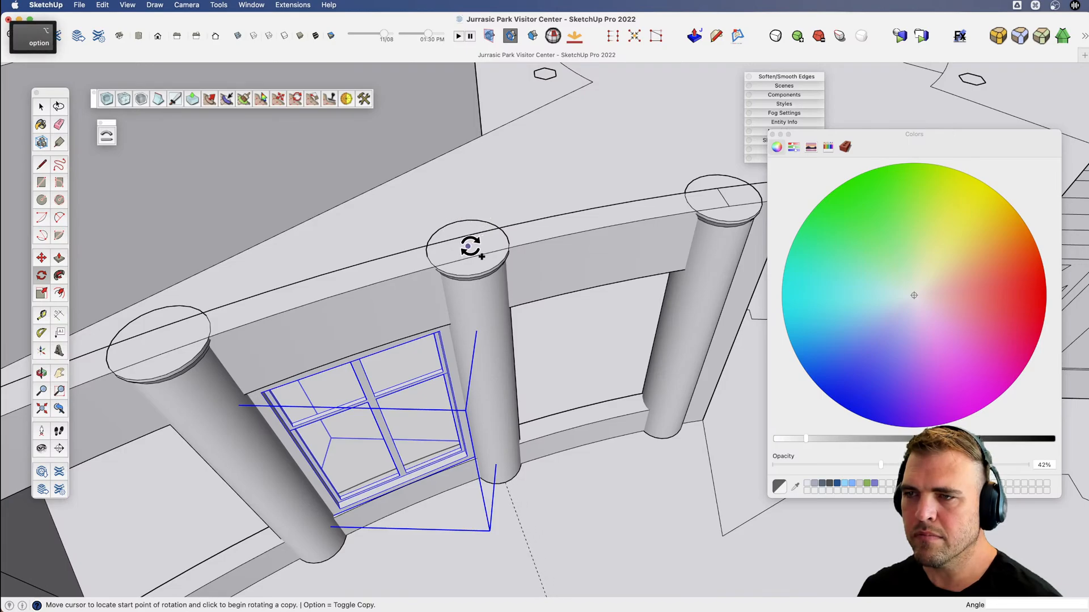
pyautogui.click(467, 246)
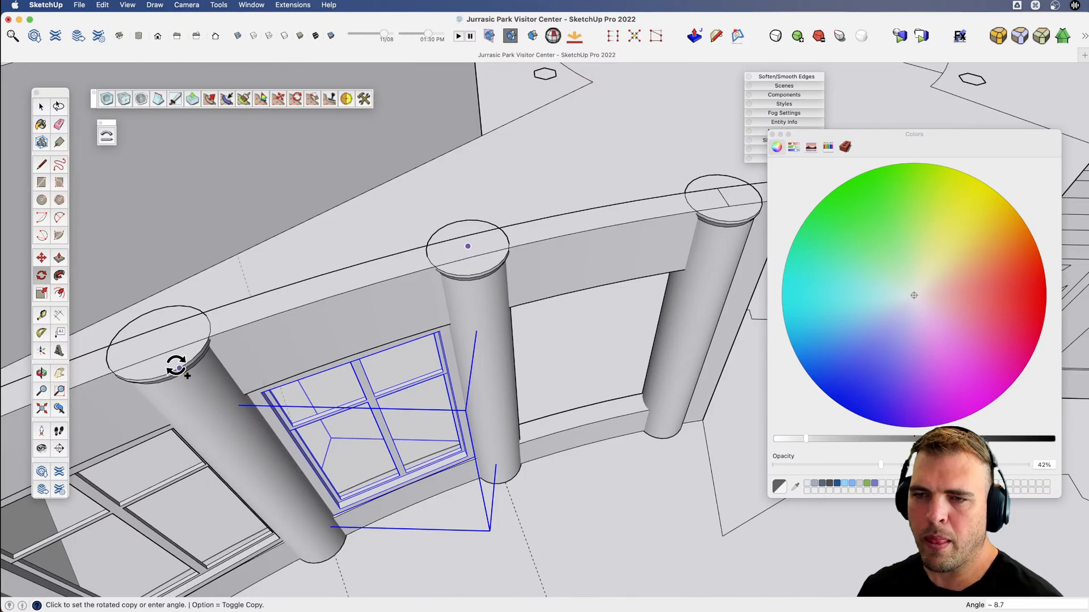
pyautogui.click(172, 340)
# Rotate another copy of the middle window 9° about the same centre mark into the opening nearest the entrance.
pyautogui.scroll(-5, 182, 343)
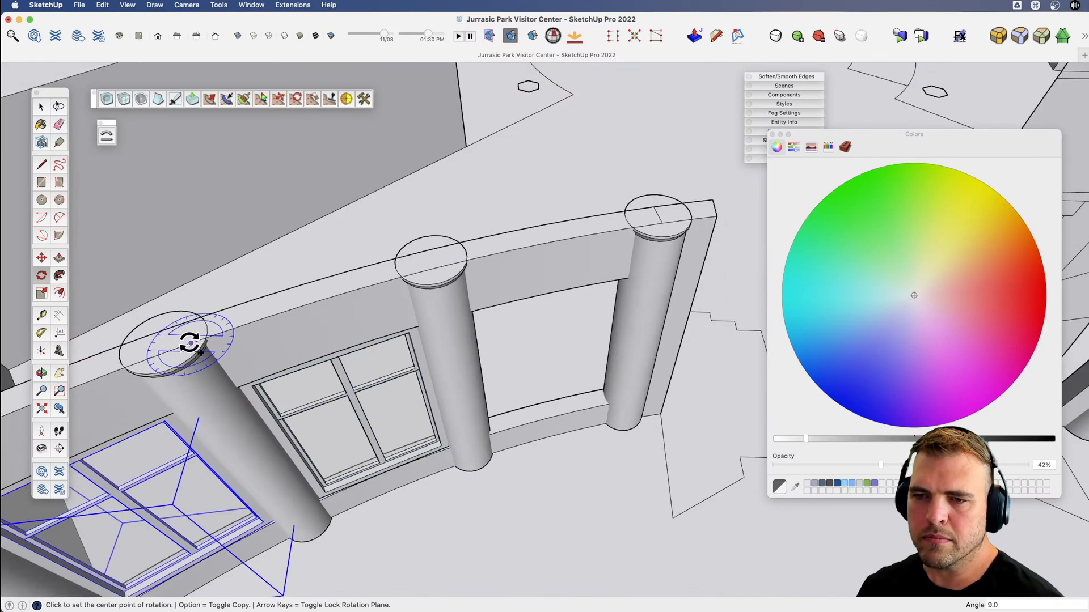
pyautogui.press('space')
pyautogui.click(299, 387)
pyautogui.scroll(-2, 304, 381)
pyautogui.press('r')
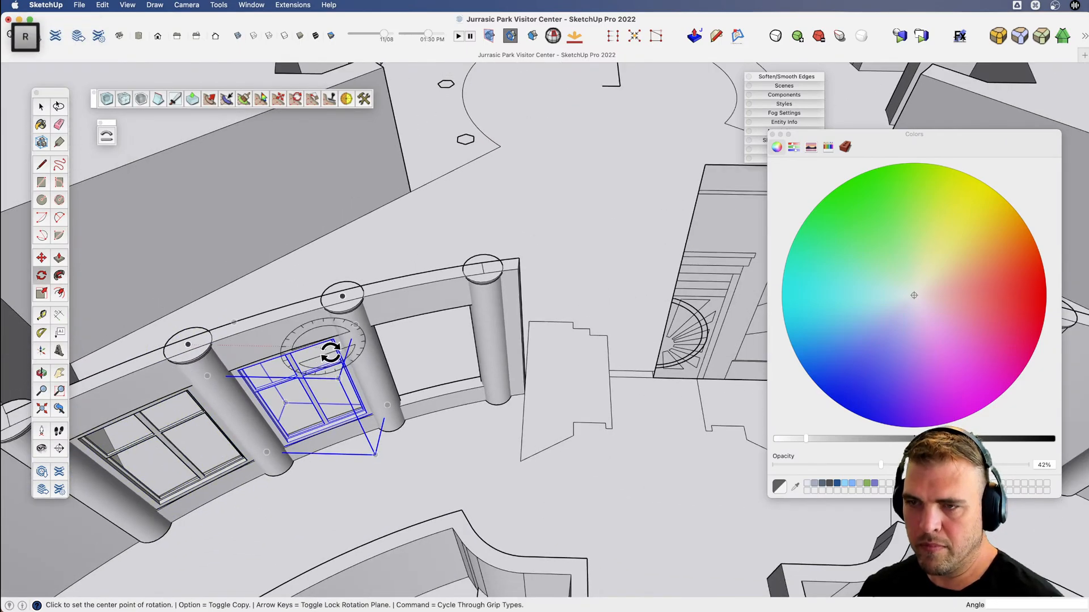
pyautogui.scroll(-8, 328, 356)
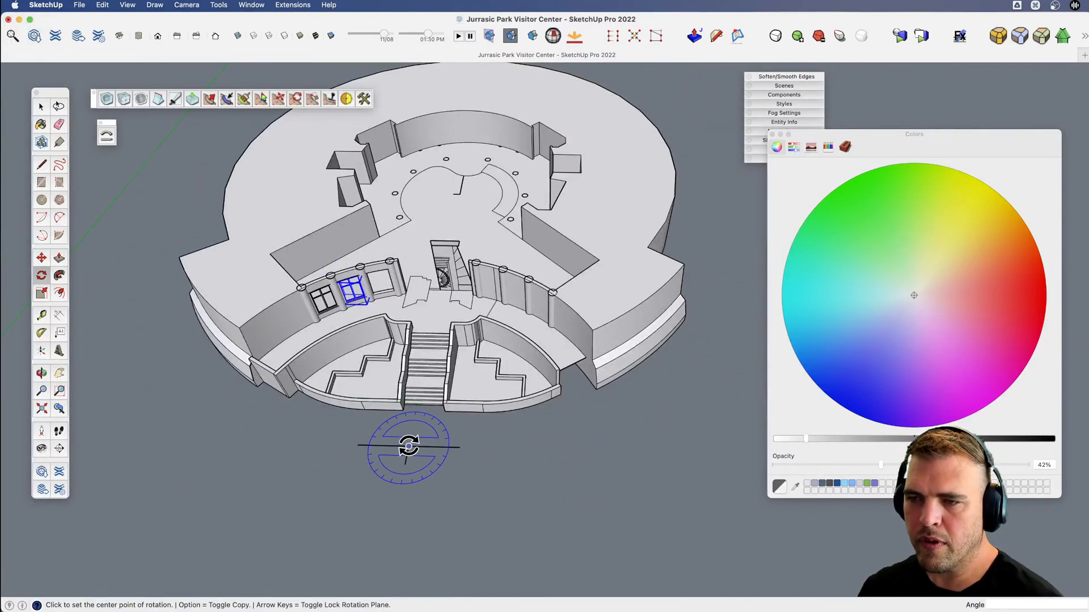
pyautogui.scroll(8, 345, 244)
pyautogui.scroll(3, 397, 315)
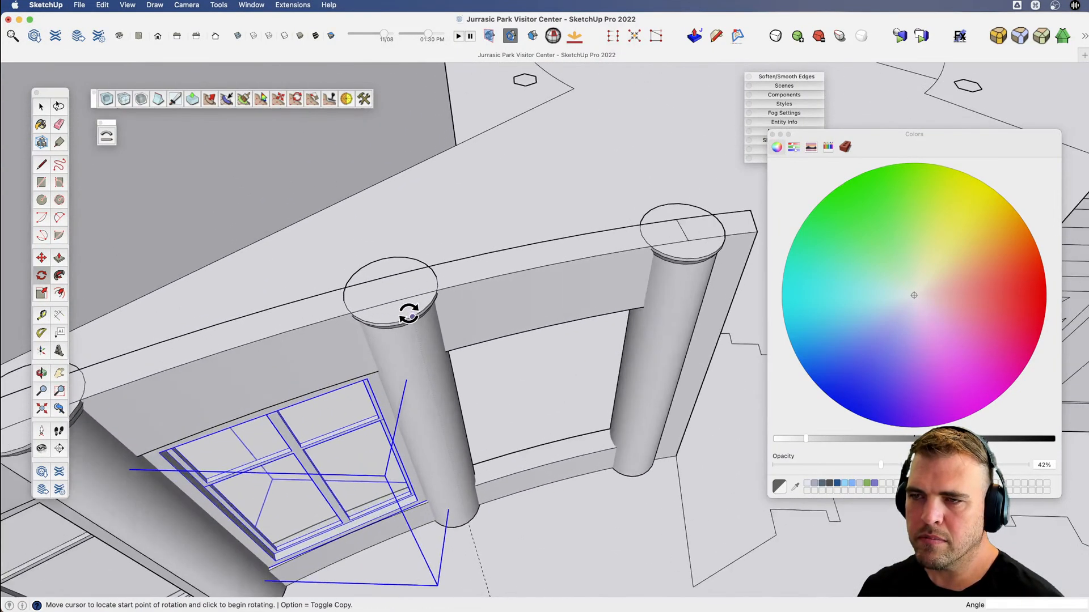
pyautogui.scroll(4, 408, 309)
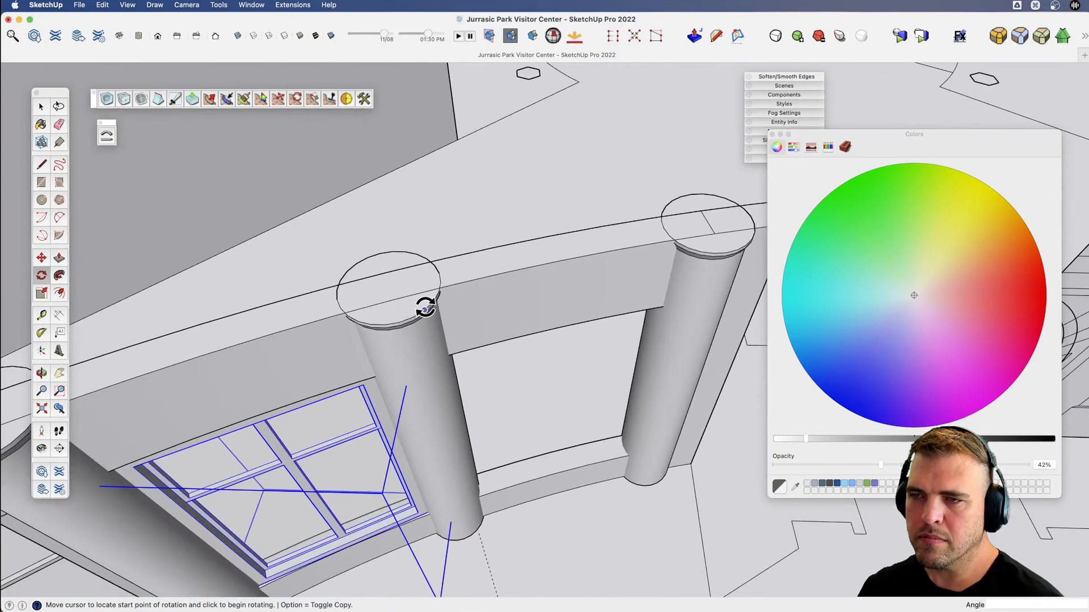
pyautogui.click(388, 287)
pyautogui.press('alt')
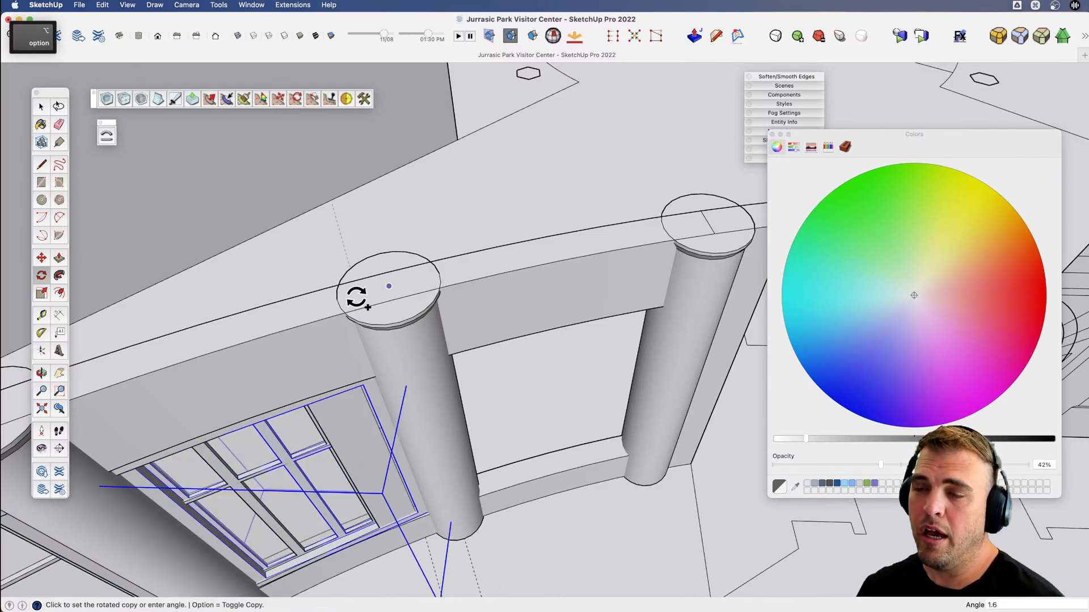
pyautogui.scroll(-4, 358, 296)
pyautogui.scroll(2, 585, 249)
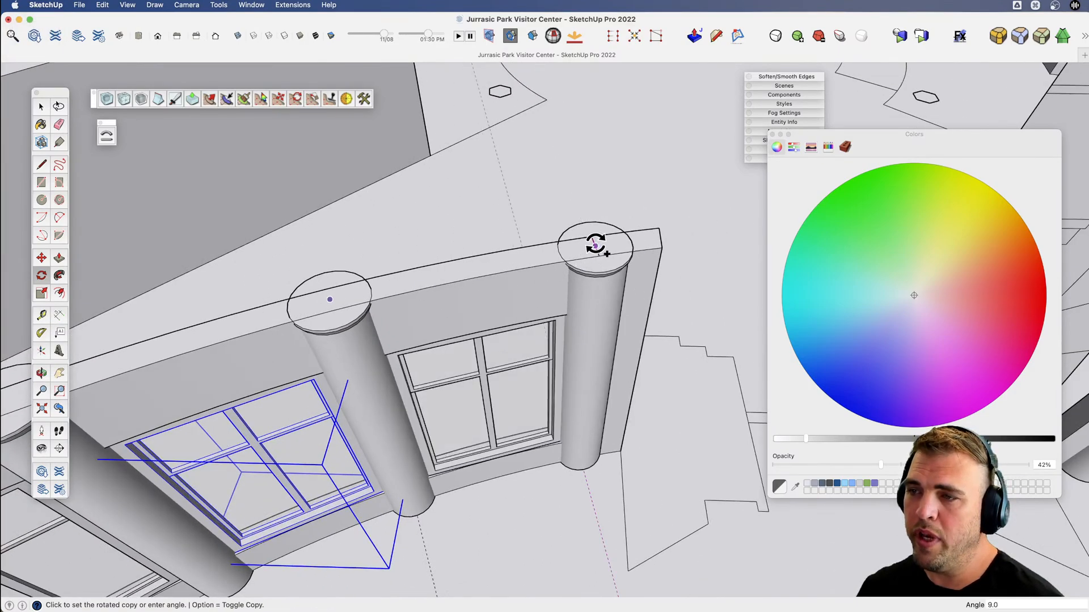
pyautogui.moveTo(595, 245); pyautogui.dragTo(458, 234, button='middle')
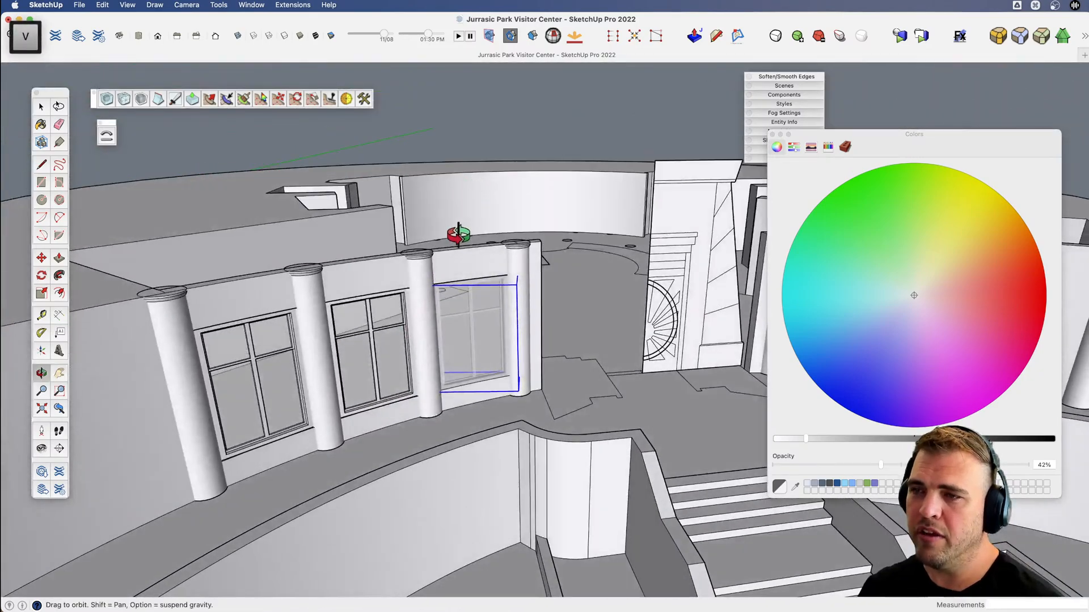
pyautogui.moveTo(474, 151); pyautogui.dragTo(376, 408, button='middle')
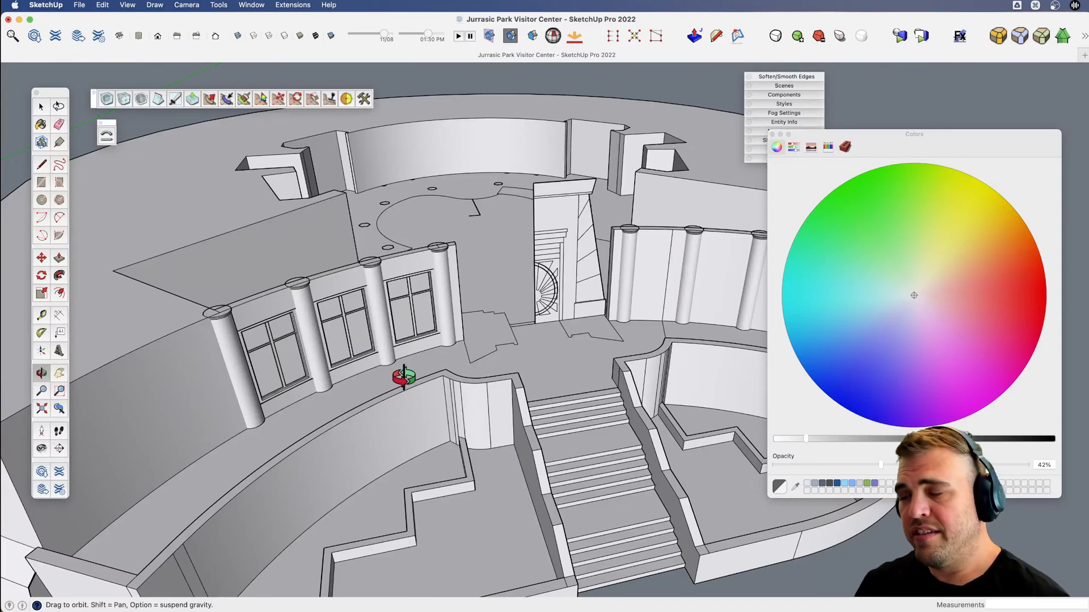
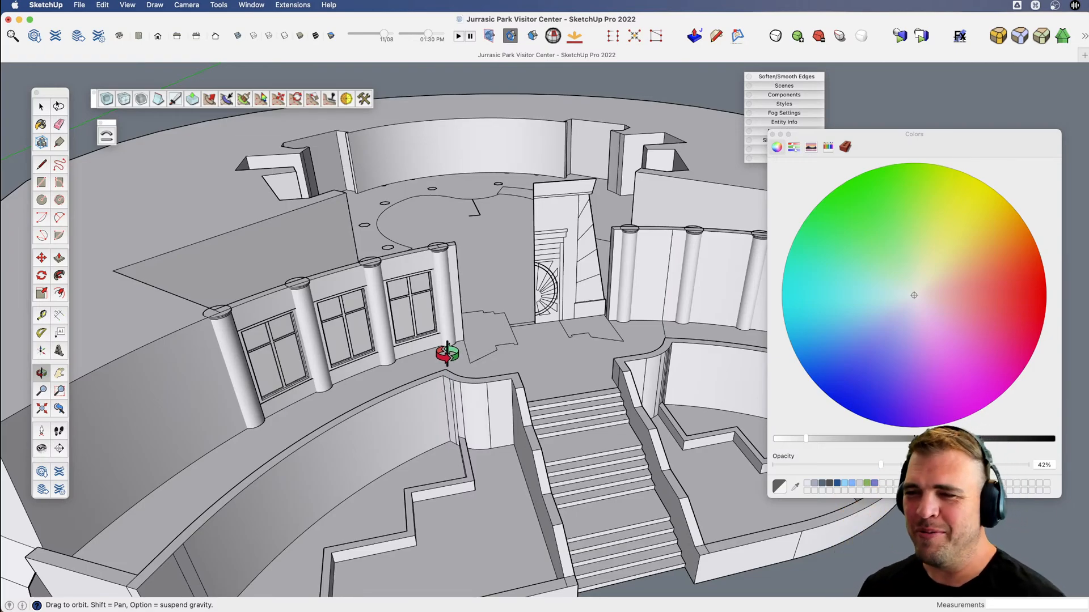
# Open the building geometry for editing and soften the vertical seam edge on the plain curved wall behind the columns opposite the glazed windows.
pyautogui.scroll(-5, 447, 354)
pyautogui.press('h')
pyautogui.moveTo(452, 345); pyautogui.dragTo(413, 373)
pyautogui.press('v')
pyautogui.moveTo(412, 373); pyautogui.dragTo(406, 445)
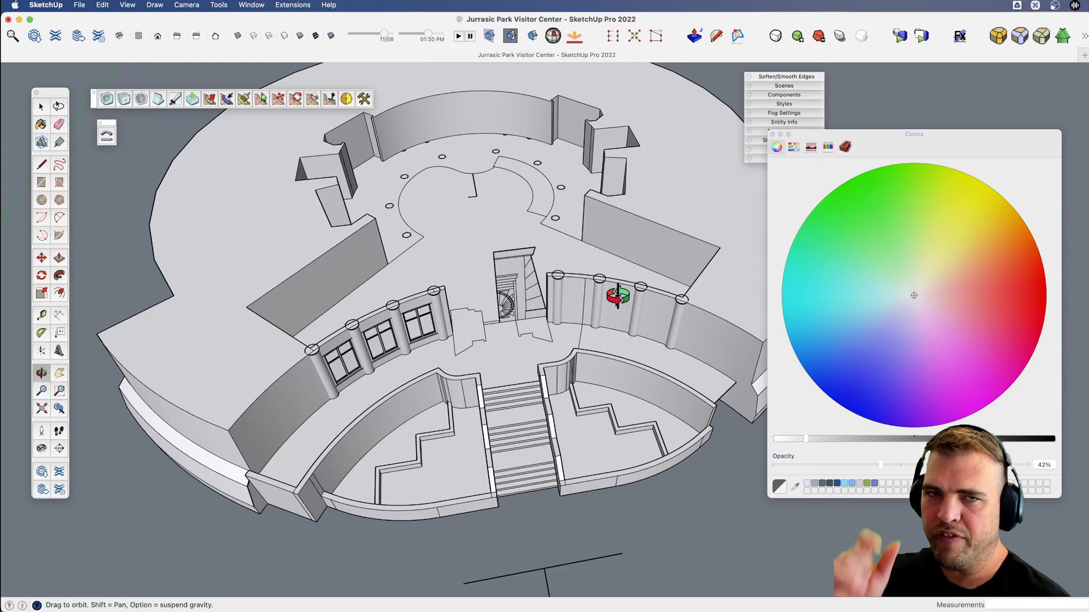
pyautogui.scroll(10, 632, 297)
pyautogui.press('v')
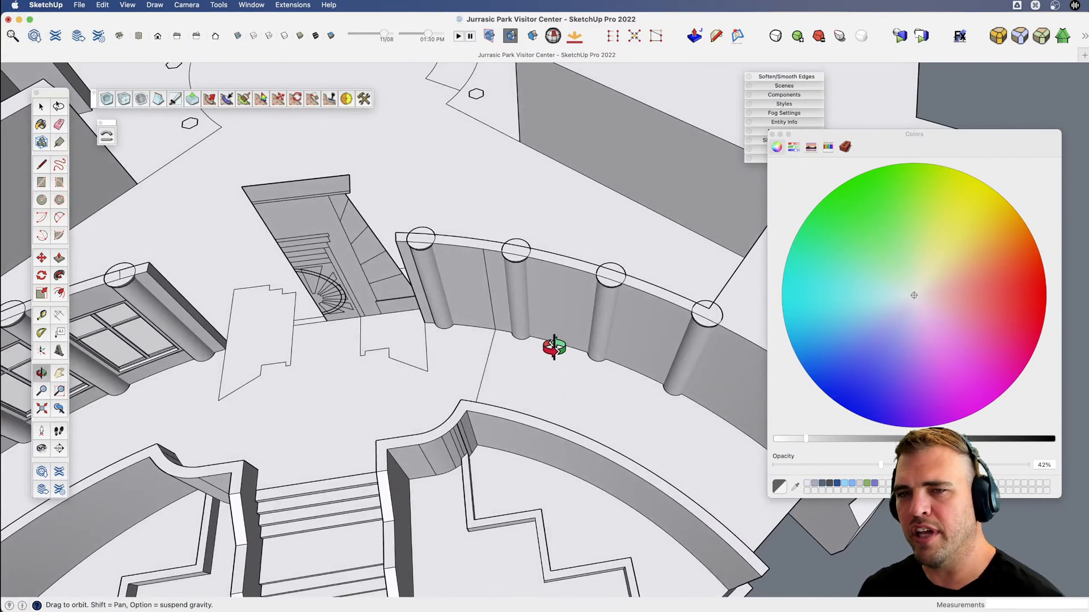
pyautogui.press('space')
pyautogui.press('super+a')
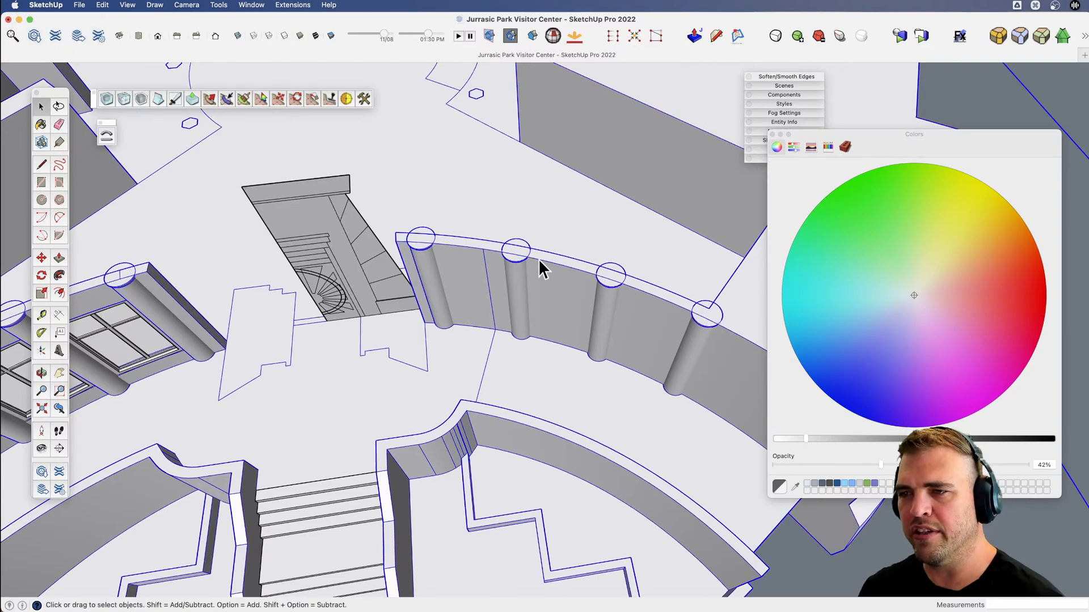
pyautogui.press('e')
pyautogui.press('alt')
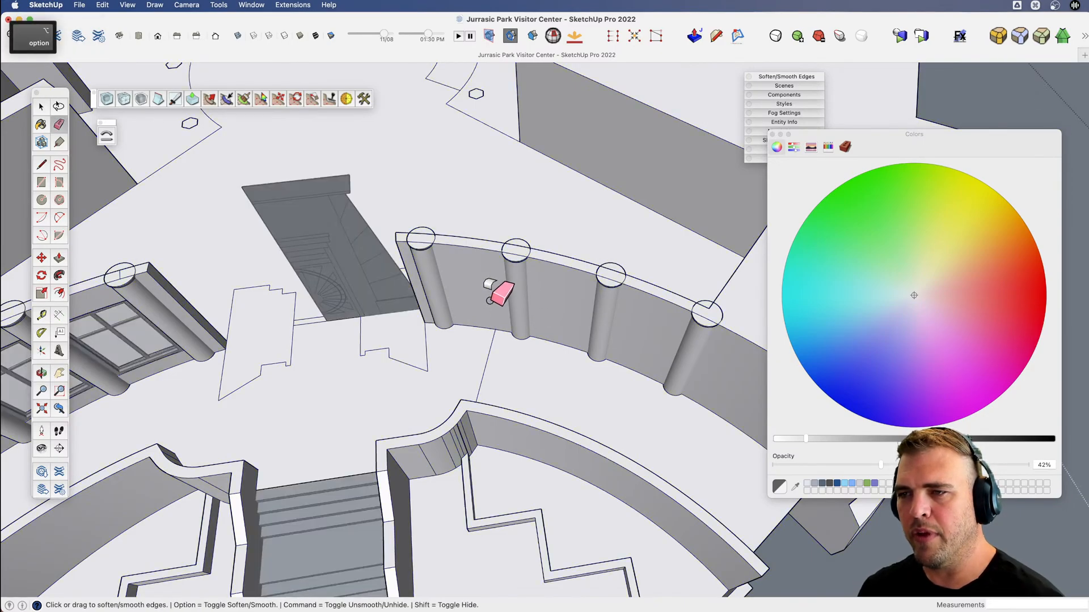
pyautogui.scroll(-3, 493, 330)
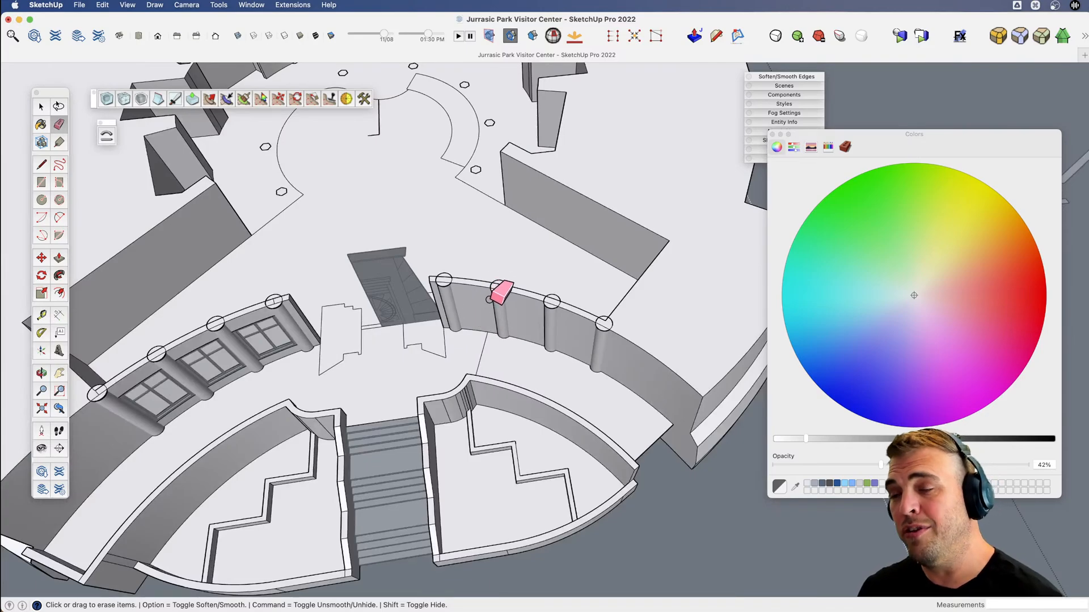
pyautogui.scroll(4, 454, 284)
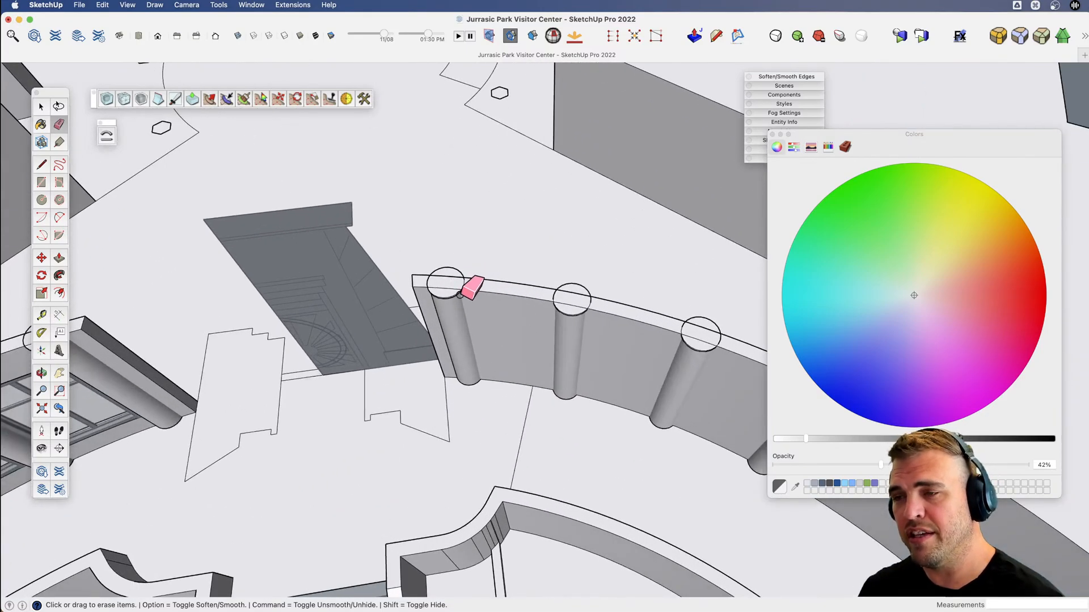
# Draw two edges about 1' long across the top of that curved wall, at its first and last columns.
pyautogui.scroll(3, 463, 297)
pyautogui.press('space')
pyautogui.click(479, 306)
pyautogui.scroll(3, 478, 305)
pyautogui.press('l')
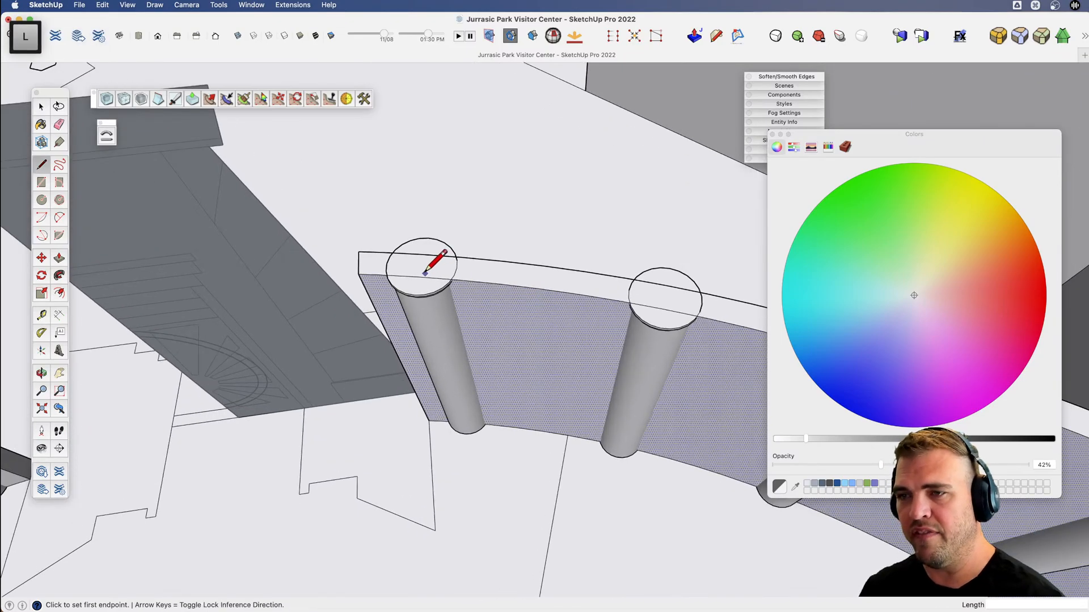
pyautogui.click(420, 272)
pyautogui.click(427, 254)
pyautogui.scroll(-2, 335, 249)
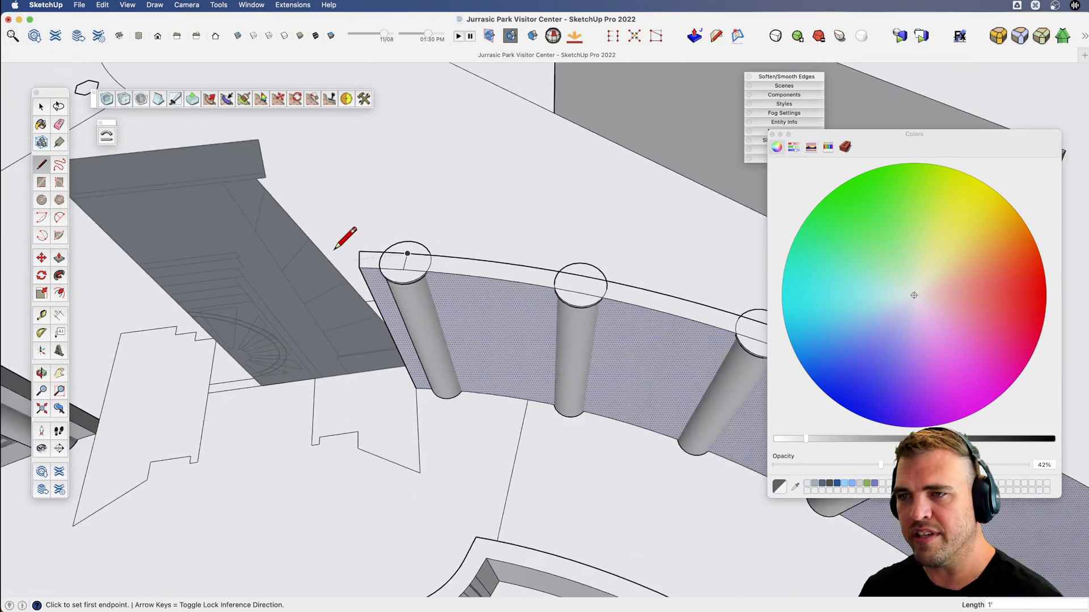
pyautogui.scroll(-2, 335, 249)
pyautogui.scroll(5, 607, 299)
pyautogui.click(610, 359)
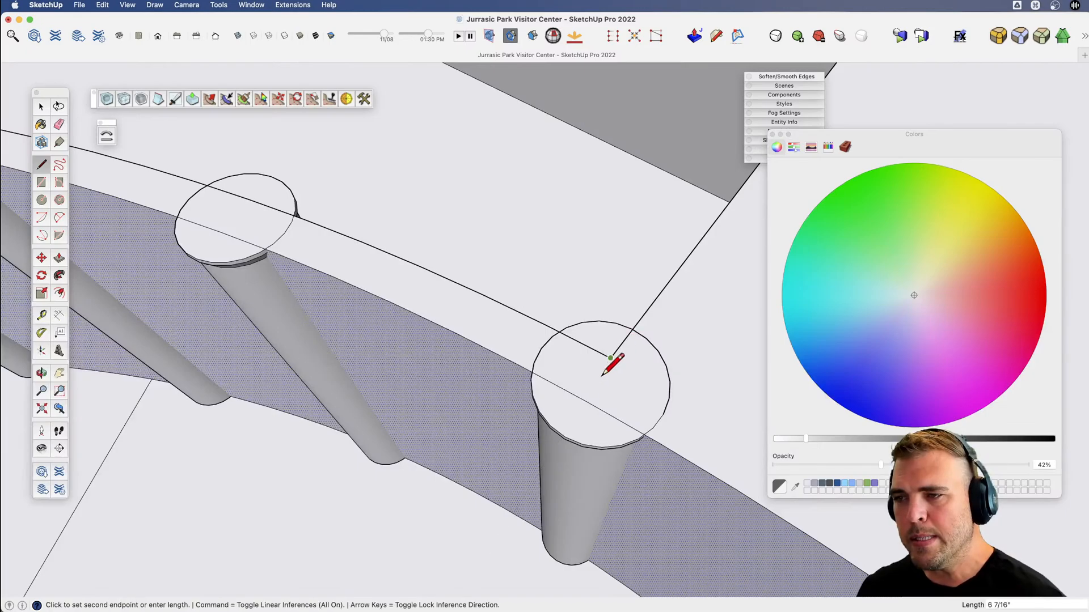
pyautogui.click(584, 393)
pyautogui.scroll(-4, 641, 361)
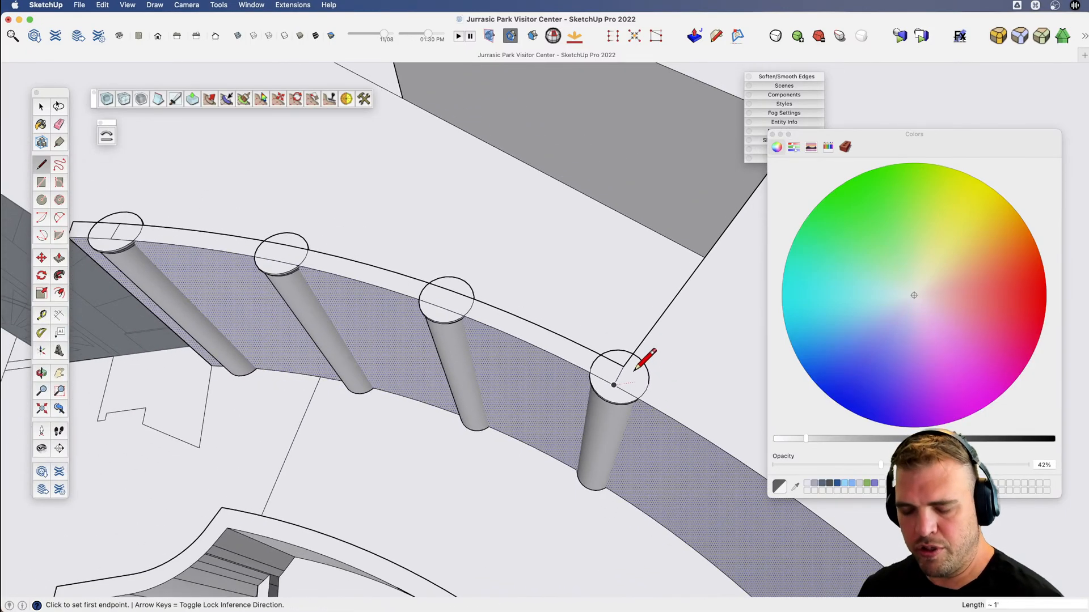
# Push/Pull the wall top between those columns down about 12' 2" to the sill height of the windows on the opposite side.
pyautogui.moveTo(468, 384); pyautogui.dragTo(494, 297, button='middle')
pyautogui.press('b')
pyautogui.click(495, 288)
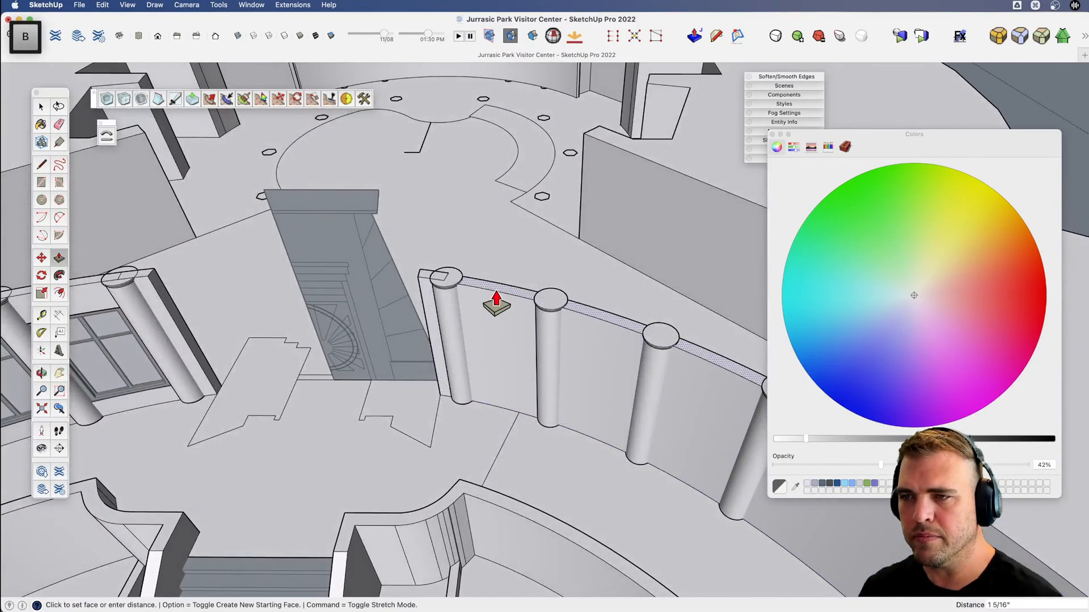
pyautogui.scroll(-3, 549, 330)
pyautogui.scroll(3, 270, 382)
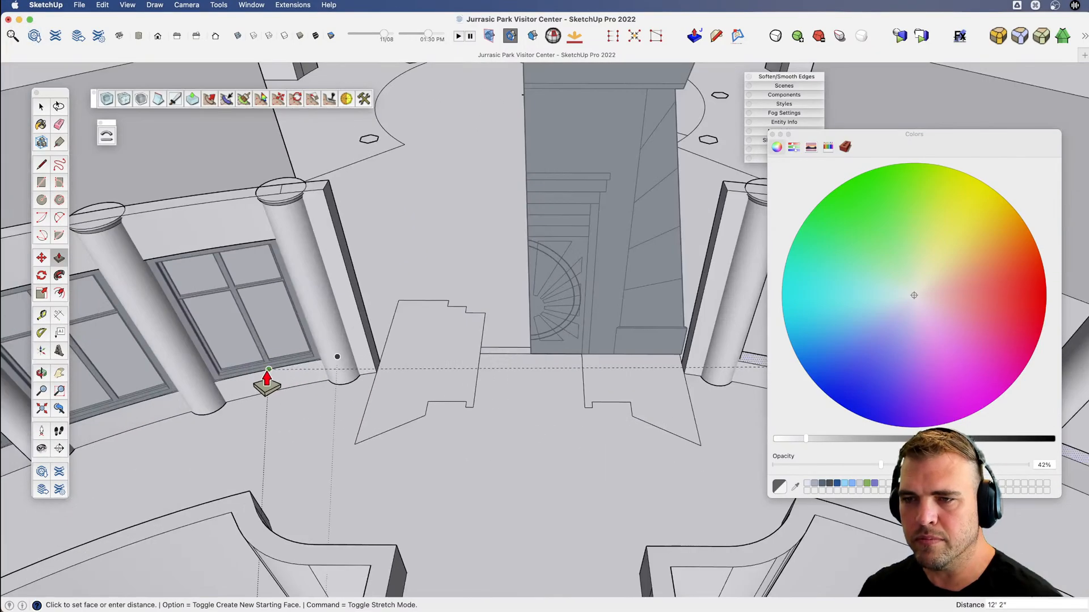
pyautogui.click(268, 370)
pyautogui.scroll(-5, 264, 381)
pyautogui.keyDown('shift'); pyautogui.moveTo(470, 382); pyautogui.dragTo(470, 365, button='middle'); pyautogui.keyUp('shift')
# Copy the lowered sill's top face straight up 9' 6" to the head height of the opposite windows.
pyautogui.press('space')
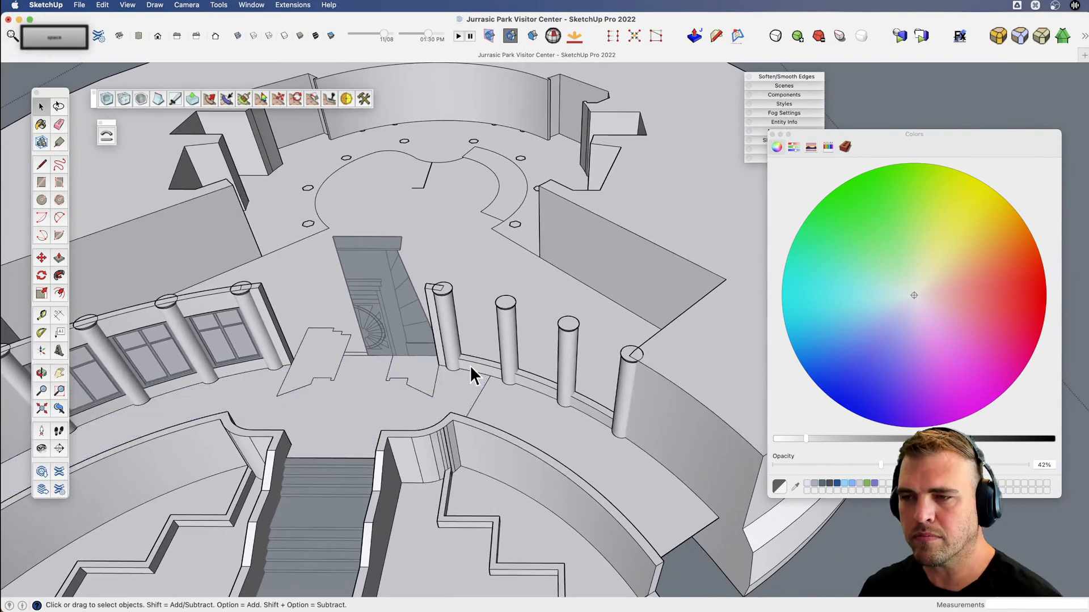
pyautogui.scroll(4, 471, 362)
pyautogui.click(469, 358)
pyautogui.press('m')
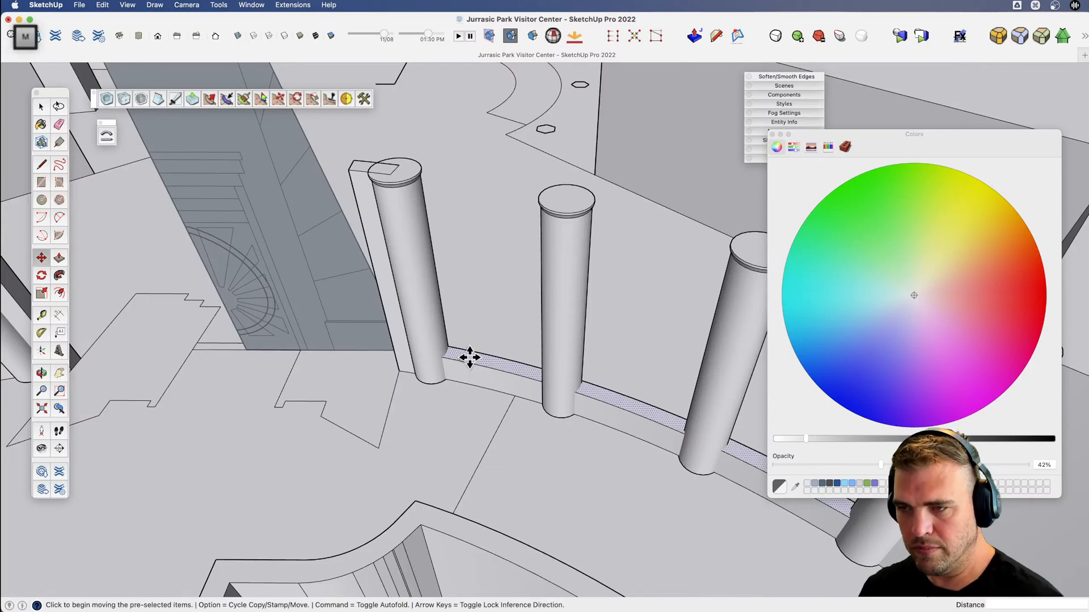
pyautogui.press('alt')
pyautogui.click(475, 350)
pyautogui.press('shift')
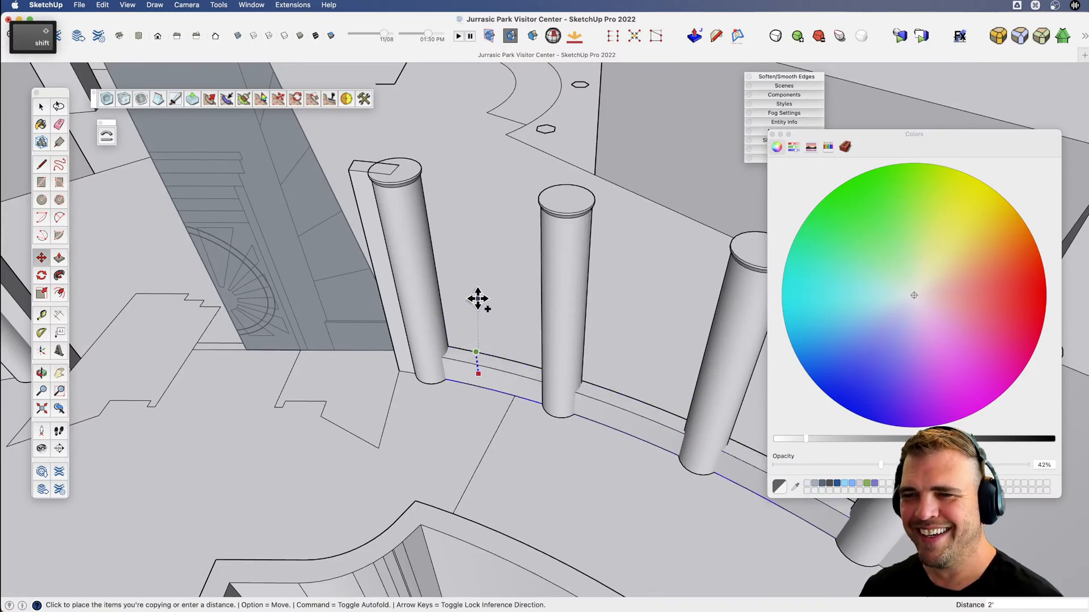
pyautogui.scroll(-4, 479, 299)
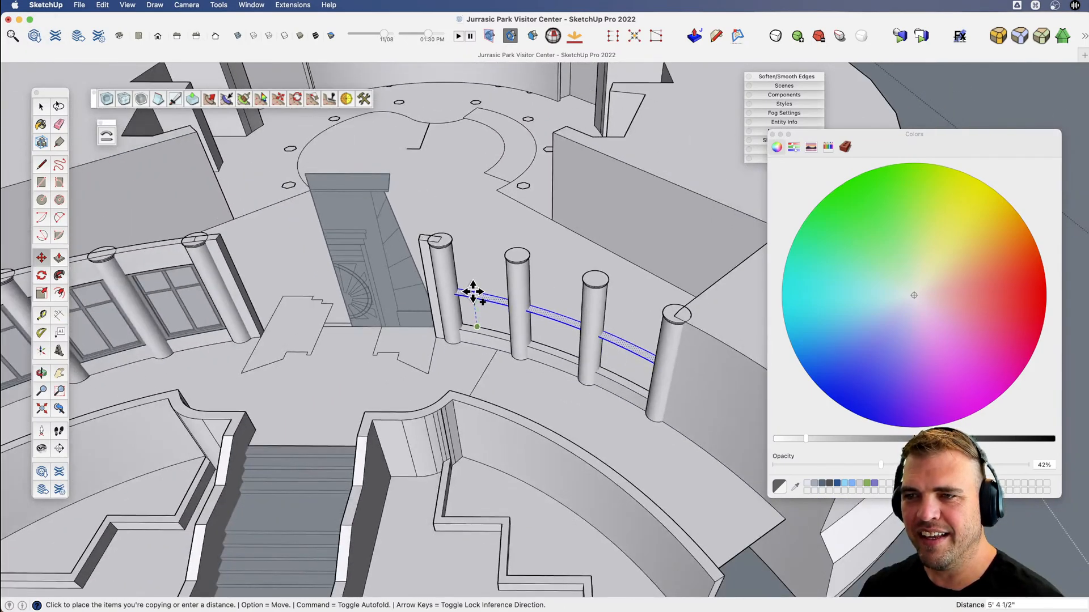
pyautogui.click(193, 261)
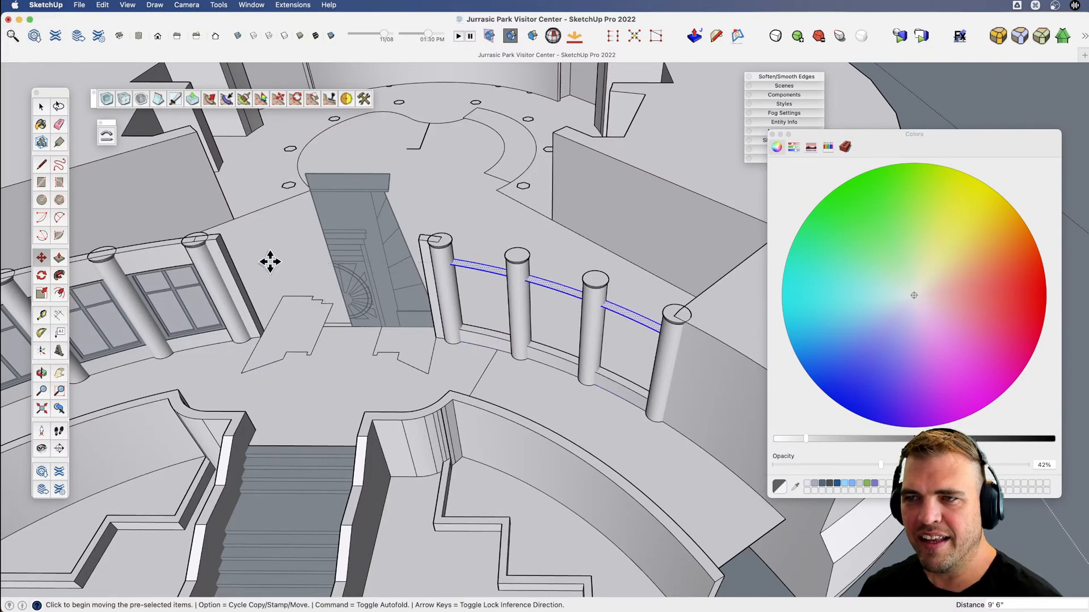
# Push/Pull the copied face up 2' 8" to the wall's top to form the header over the openings.
pyautogui.press('p')
pyautogui.click(456, 271)
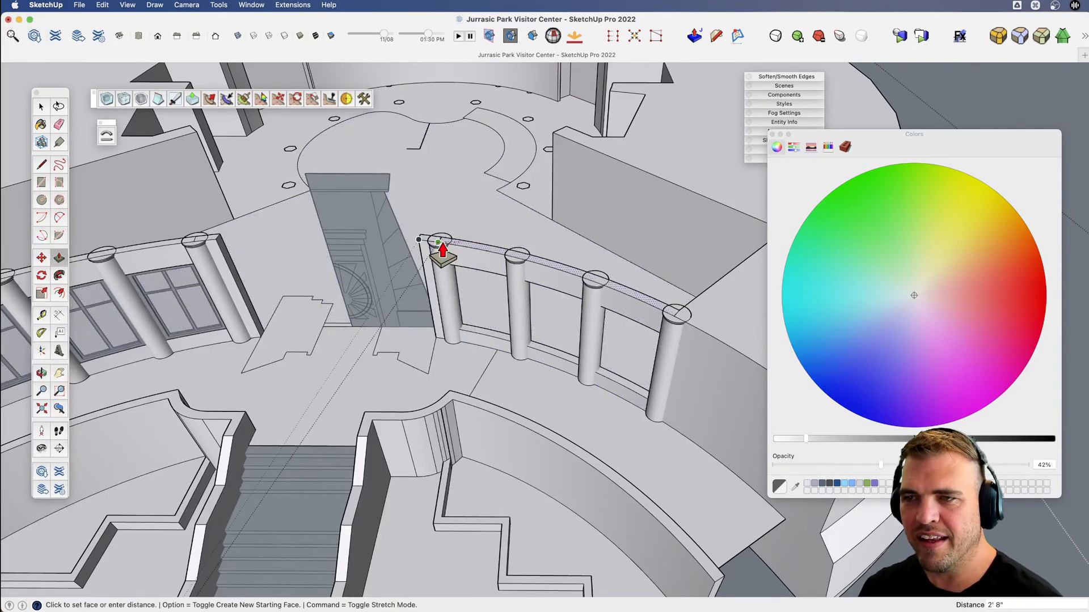
pyautogui.click(443, 249)
# Close the building geometry and rotate a copy of the three glazed windows 54° about the centre mark before the stairs into the new openings.
pyautogui.scroll(-5, 445, 246)
pyautogui.press('v')
pyautogui.moveTo(590, 457); pyautogui.dragTo(672, 450)
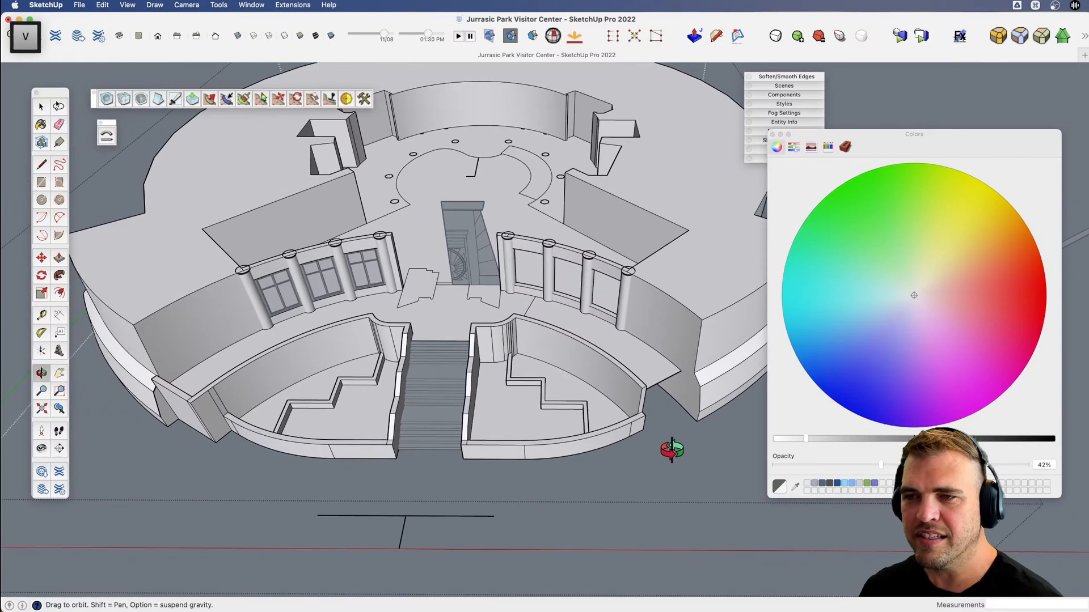
pyautogui.press('space')
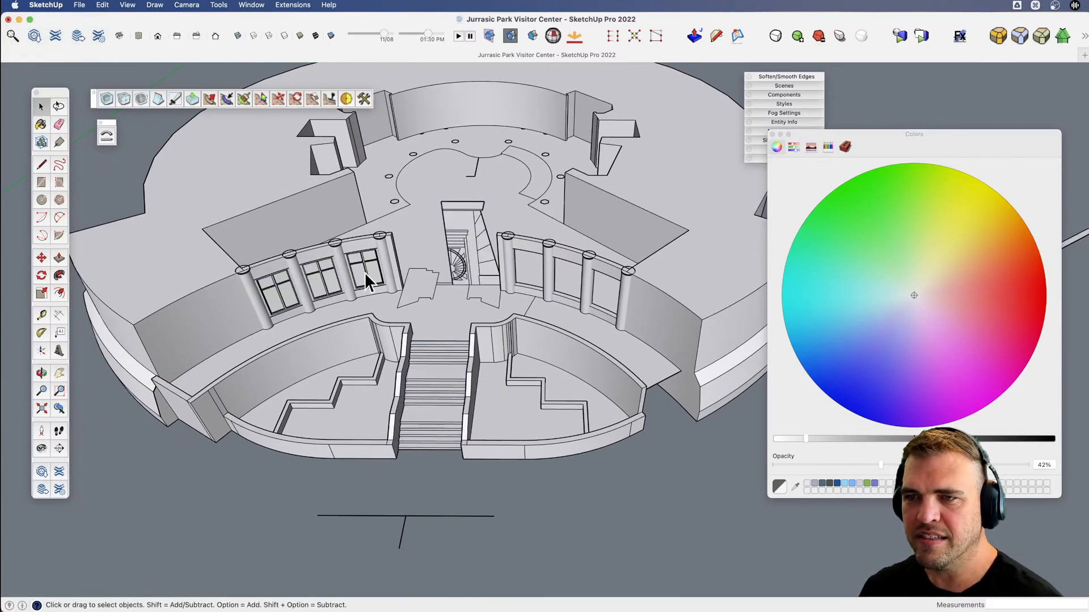
pyautogui.click(365, 281)
pyautogui.keyDown('shift'); pyautogui.click(322, 277); pyautogui.keyUp('shift')
pyautogui.keyDown('shift'); pyautogui.click(281, 290); pyautogui.keyUp('shift')
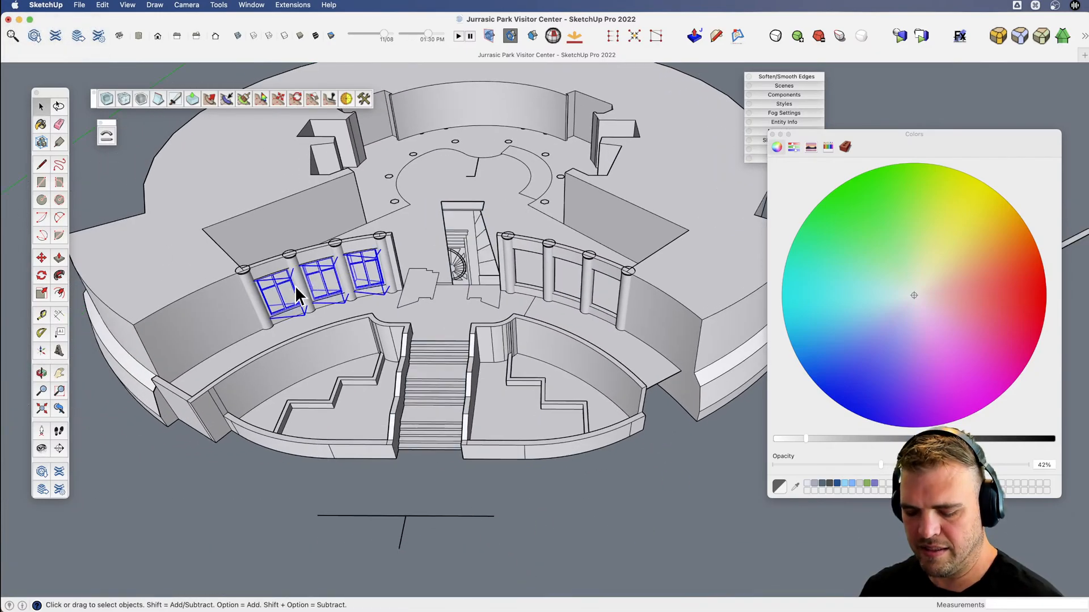
pyautogui.press('q')
pyautogui.click(405, 516)
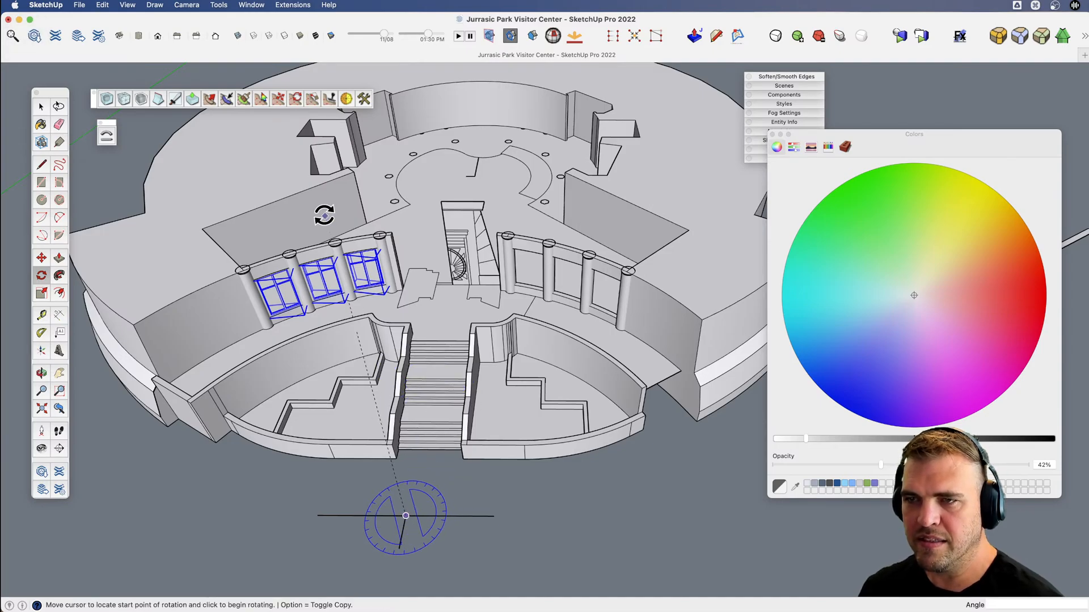
pyautogui.scroll(6, 324, 215)
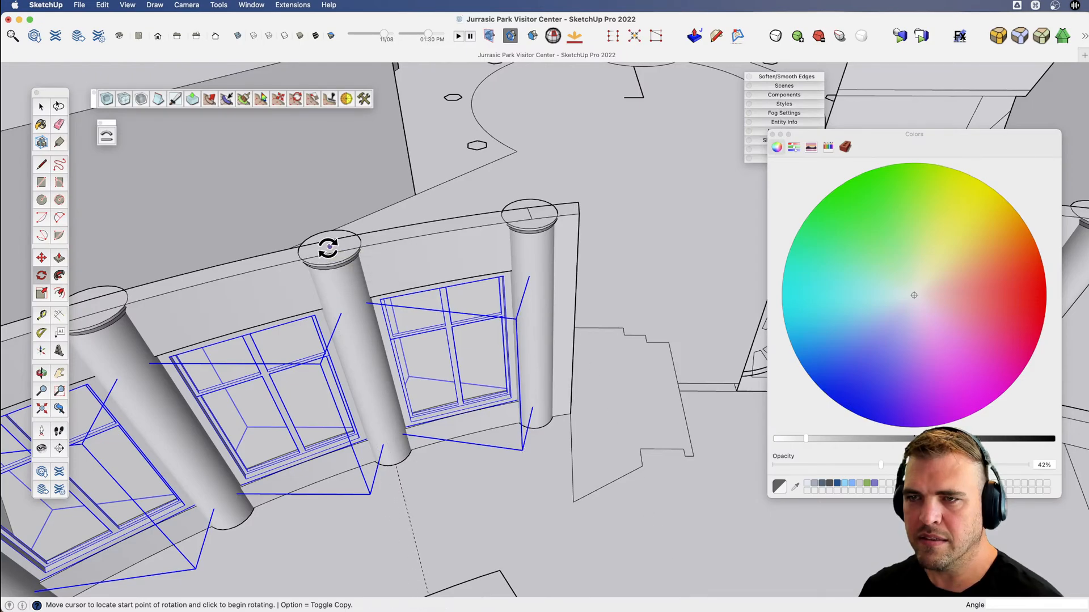
pyautogui.click(328, 248)
pyautogui.scroll(-5, 308, 250)
pyautogui.press('alt')
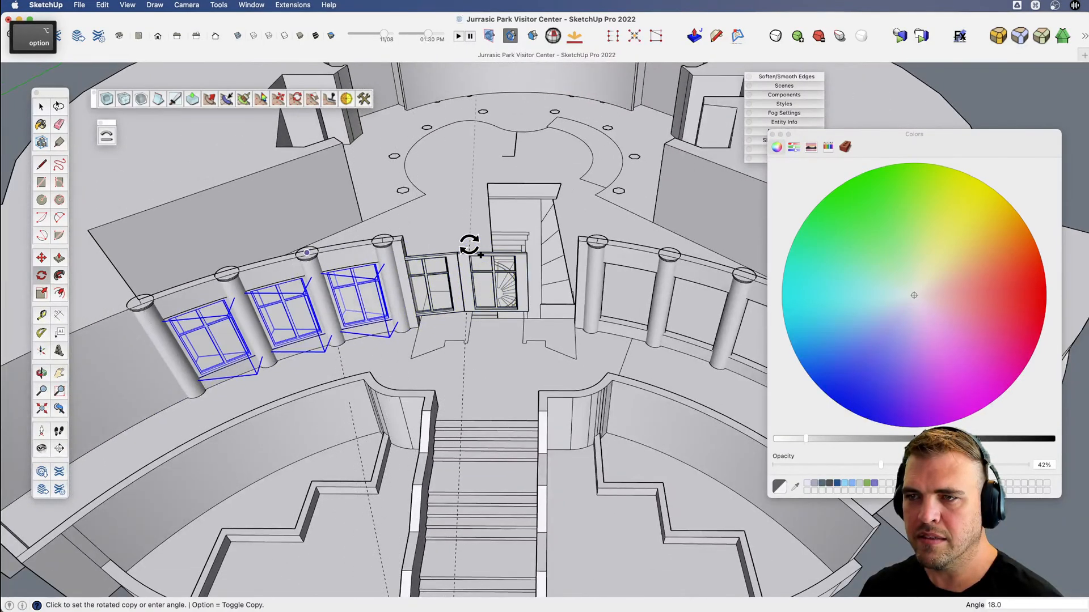
pyautogui.scroll(-4, 470, 245)
pyautogui.scroll(10, 472, 248)
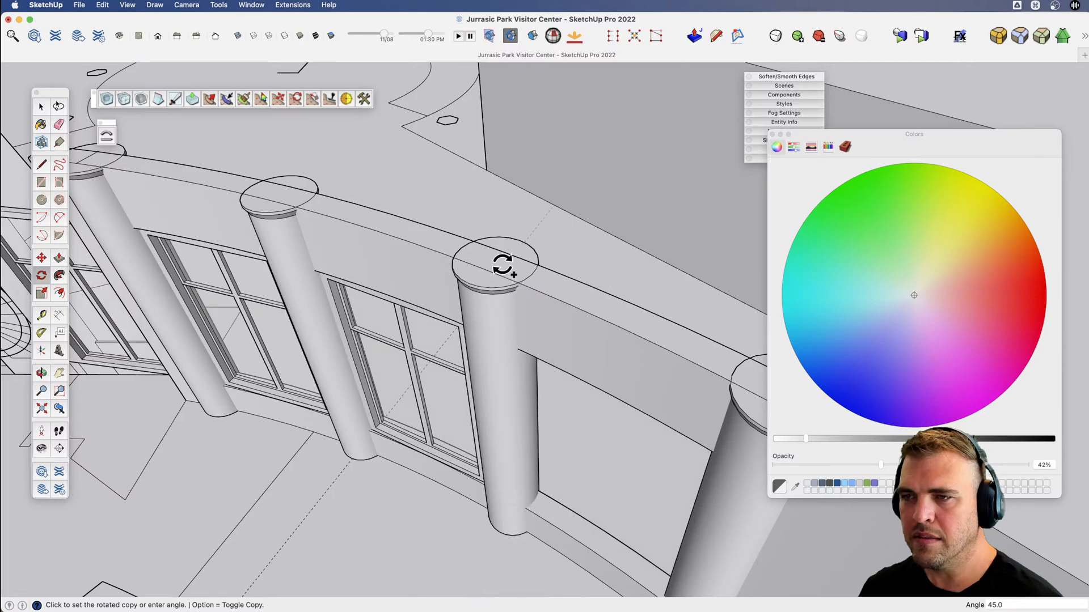
pyautogui.write('54')
pyautogui.press('Return')
pyautogui.scroll(-15, 523, 276)
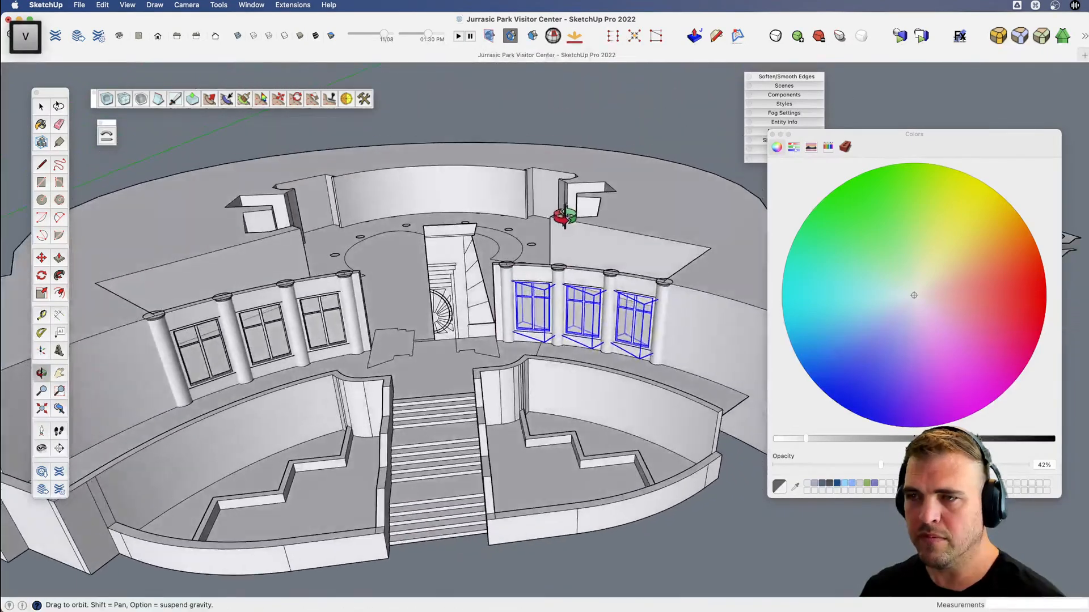
# Check both window rows from the front, clear the selection and save the model.
pyautogui.press('space')
pyautogui.moveTo(573, 130); pyautogui.dragTo(470, 307, button='middle')
pyautogui.press('space')
pyautogui.click(471, 307)
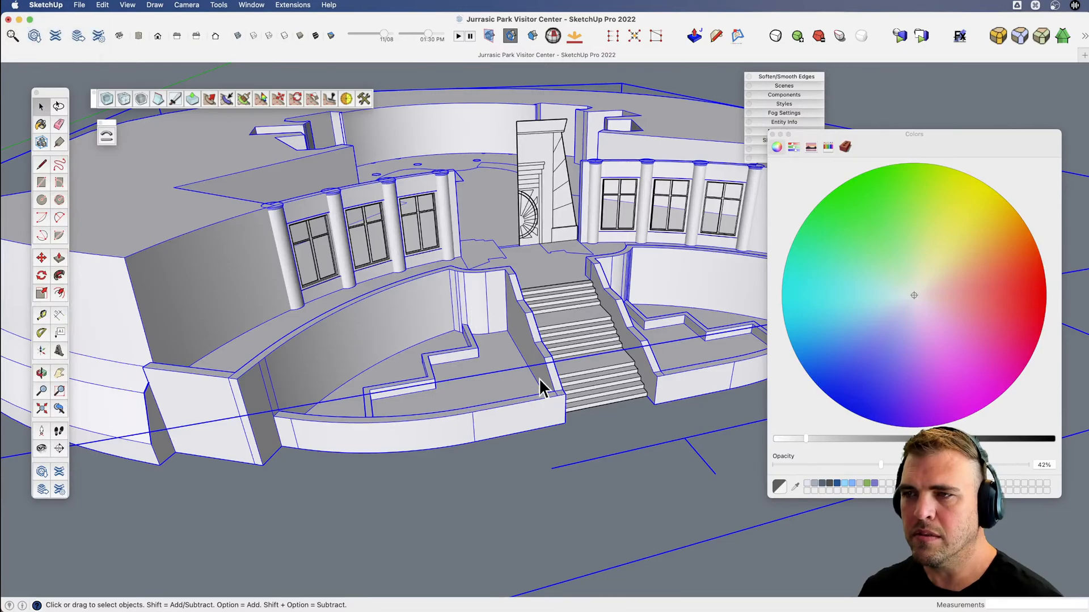
pyautogui.moveTo(539, 384); pyautogui.dragTo(508, 485, button='middle')
pyautogui.click(565, 535)
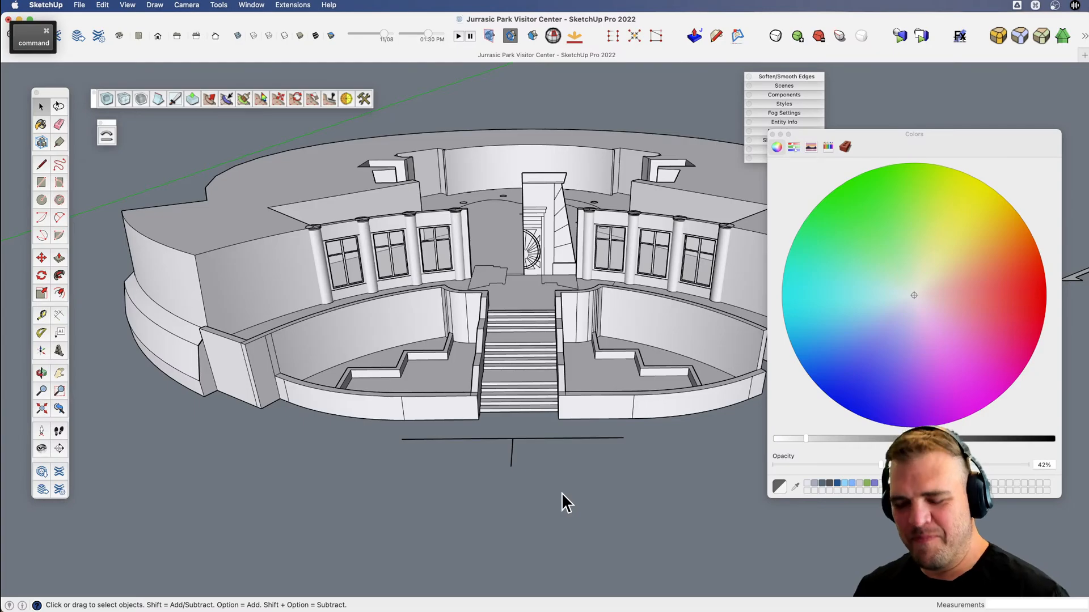
pyautogui.press('super+s')
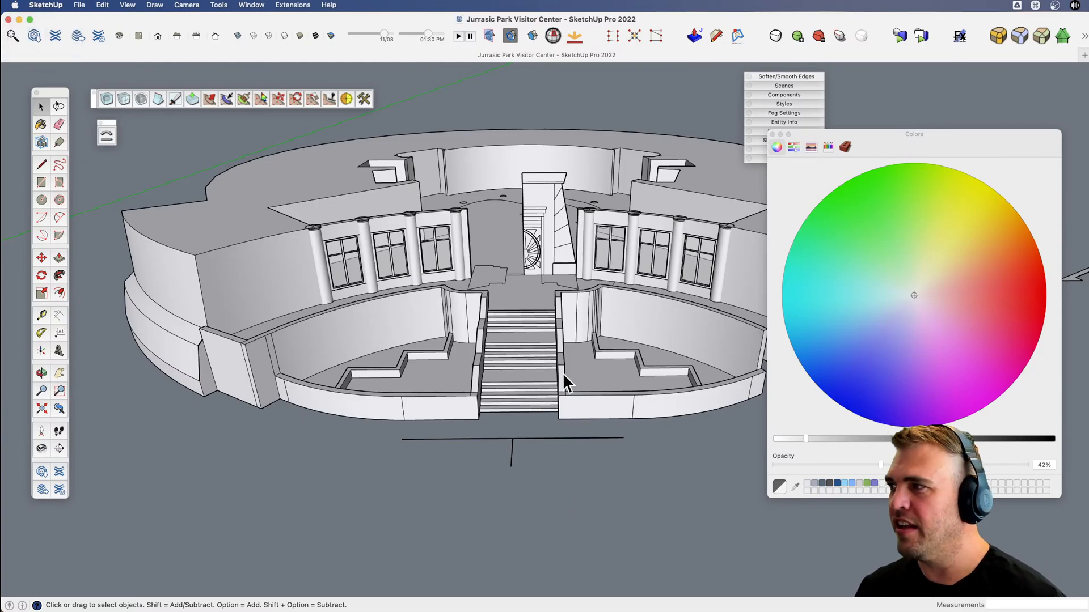
# Examine the entrance windows, stairs and front planters from several angles and close in on one planter.
pyautogui.press('v')
pyautogui.moveTo(552, 379); pyautogui.dragTo(602, 389)
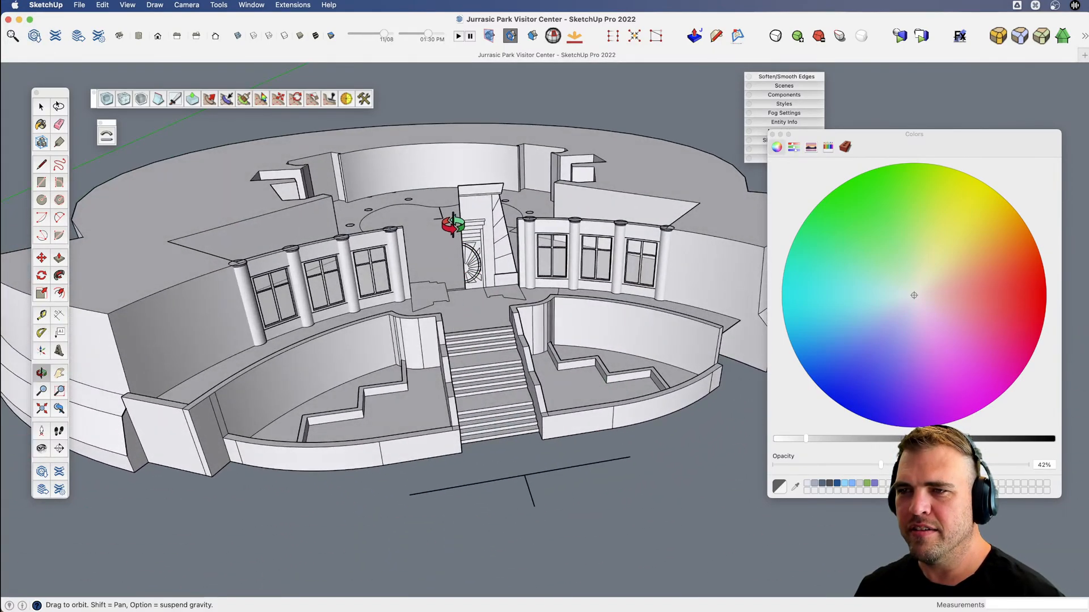
pyautogui.press('v')
pyautogui.moveTo(434, 256)
pyautogui.mouseDown()
pyautogui.moveTo(470, 350)
pyautogui.moveTo(459, 268)
pyautogui.moveTo(469, 403)
pyautogui.moveTo(447, 262)
pyautogui.mouseUp()
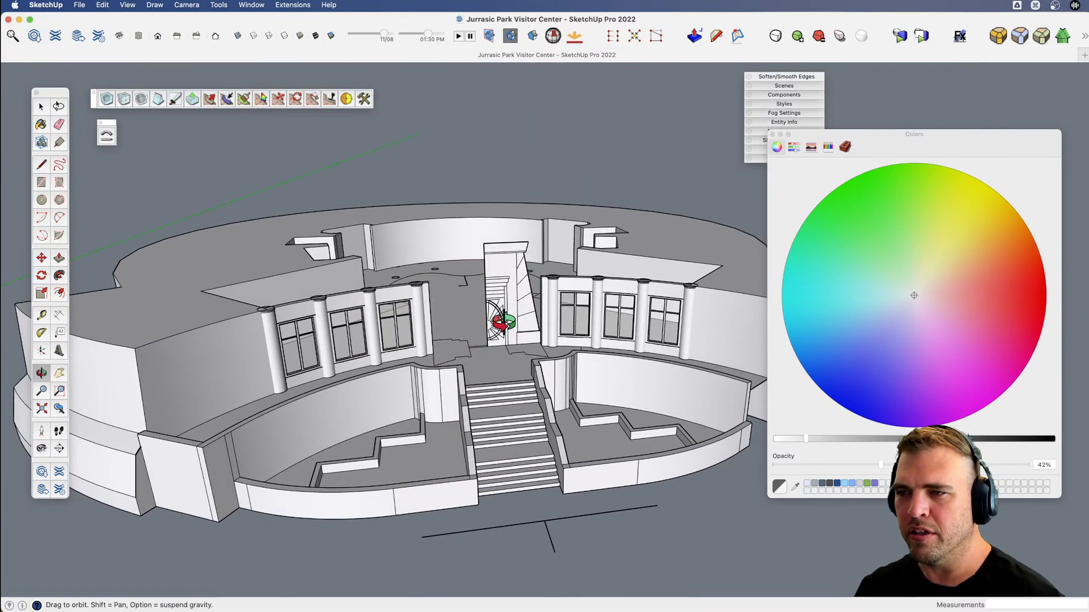
pyautogui.moveTo(501, 321); pyautogui.dragTo(420, 354)
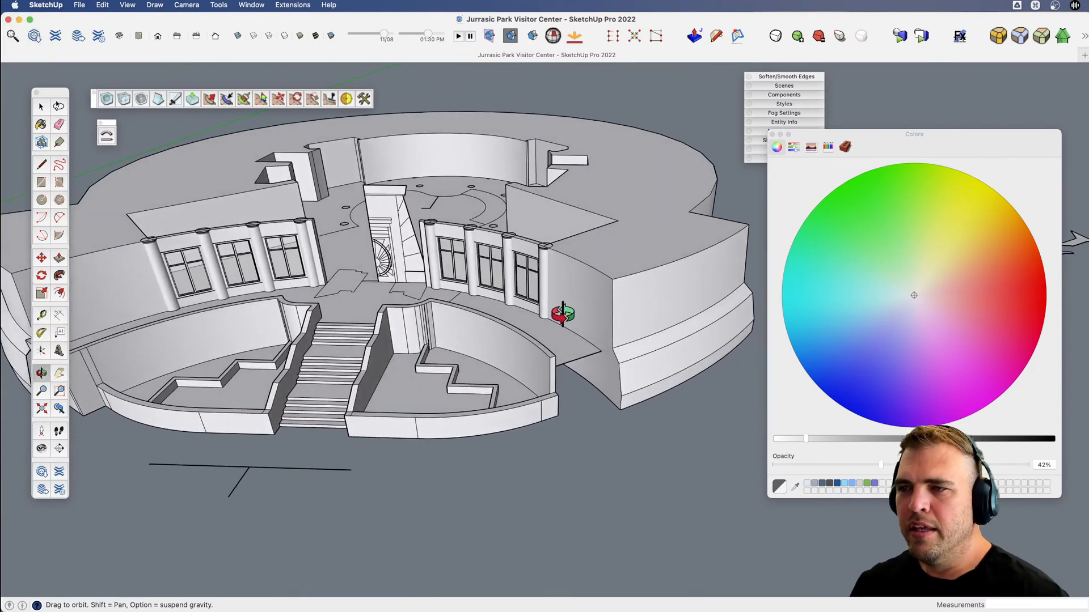
pyautogui.moveTo(563, 313); pyautogui.dragTo(500, 275)
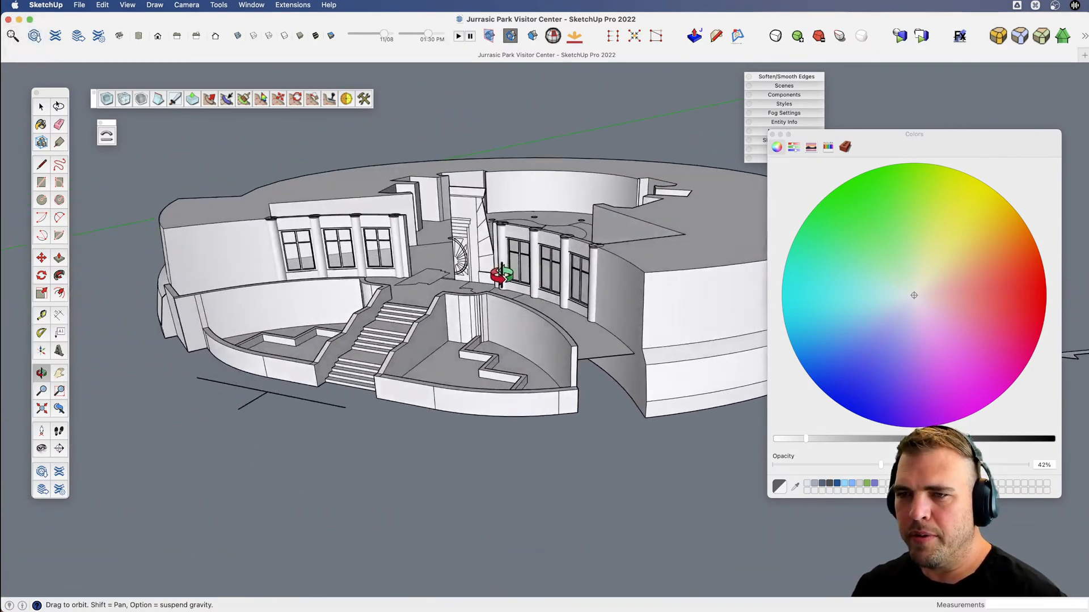
pyautogui.scroll(10, 472, 357)
pyautogui.press('space')
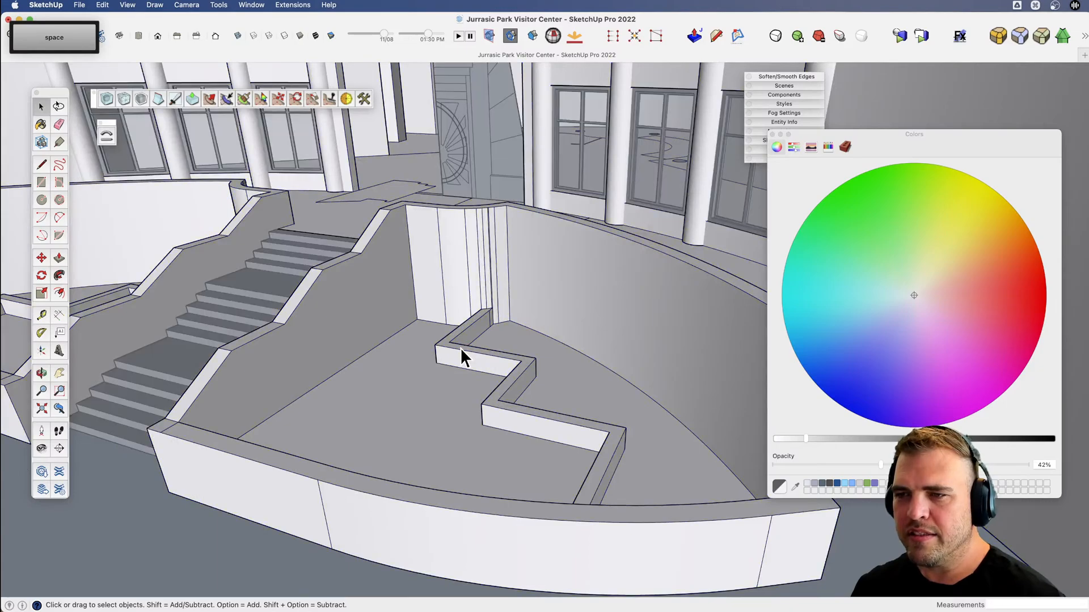
# Try to Push/Pull the top face of the zigzag ledge in the planter beside the stairs.
pyautogui.tripleClick(460, 348)
pyautogui.moveTo(432, 348); pyautogui.dragTo(409, 355, button='middle')
pyautogui.press('b')
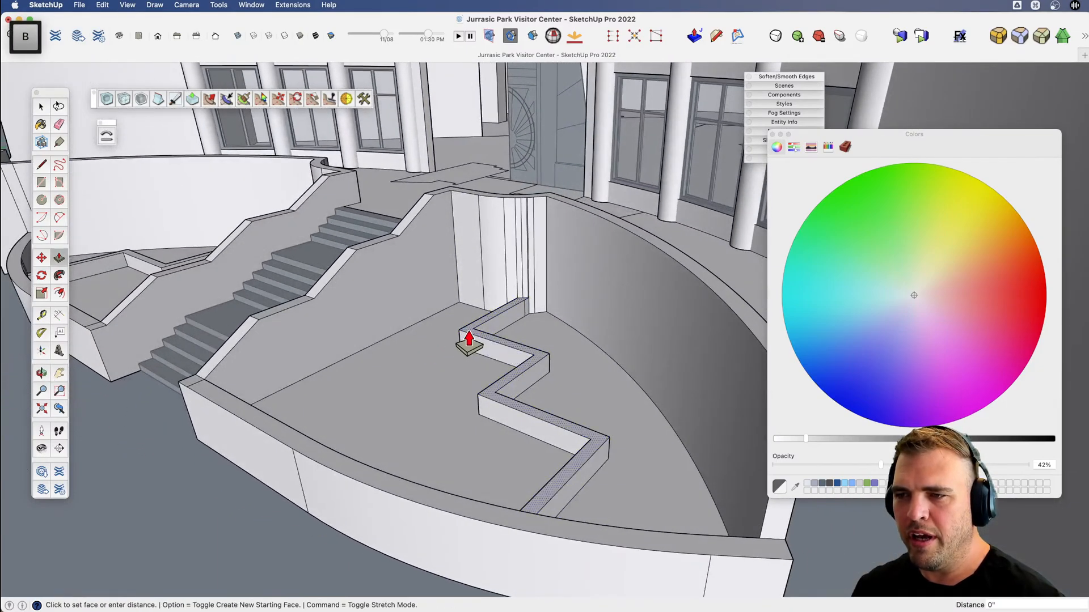
pyautogui.click(474, 286)
pyautogui.scroll(-5, 469, 292)
pyautogui.press('x')
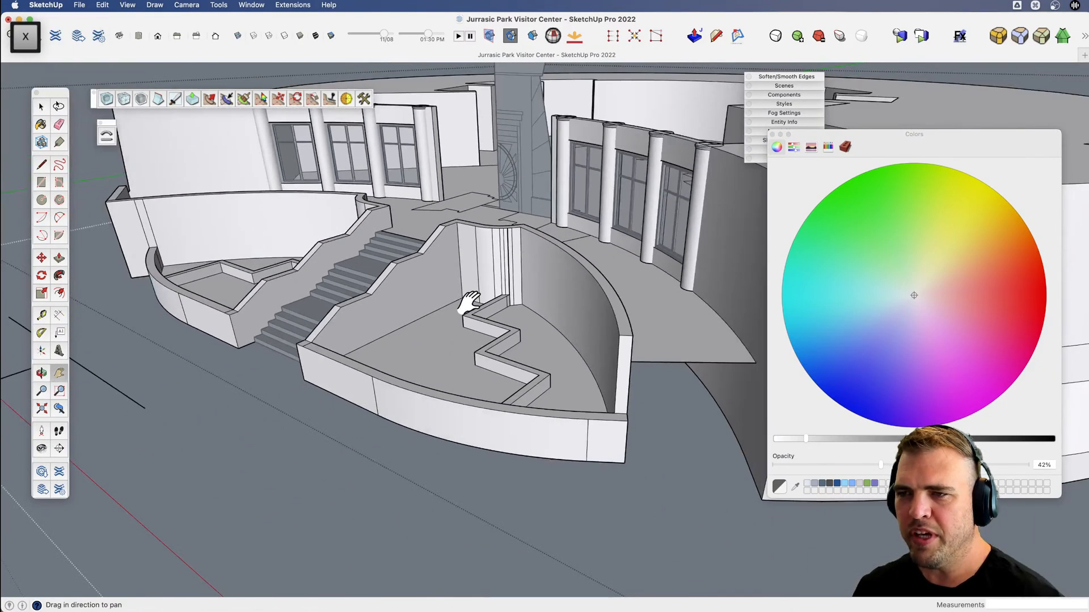
# Examine the planters, stairs and terrace on both sides of the entrance, closing the building geometry on the way.
pyautogui.press('v')
pyautogui.moveTo(469, 302); pyautogui.dragTo(453, 338)
pyautogui.scroll(-5, 390, 320)
pyautogui.press('x')
pyautogui.press('v')
pyautogui.moveTo(465, 341); pyautogui.dragTo(576, 363)
pyautogui.press('space')
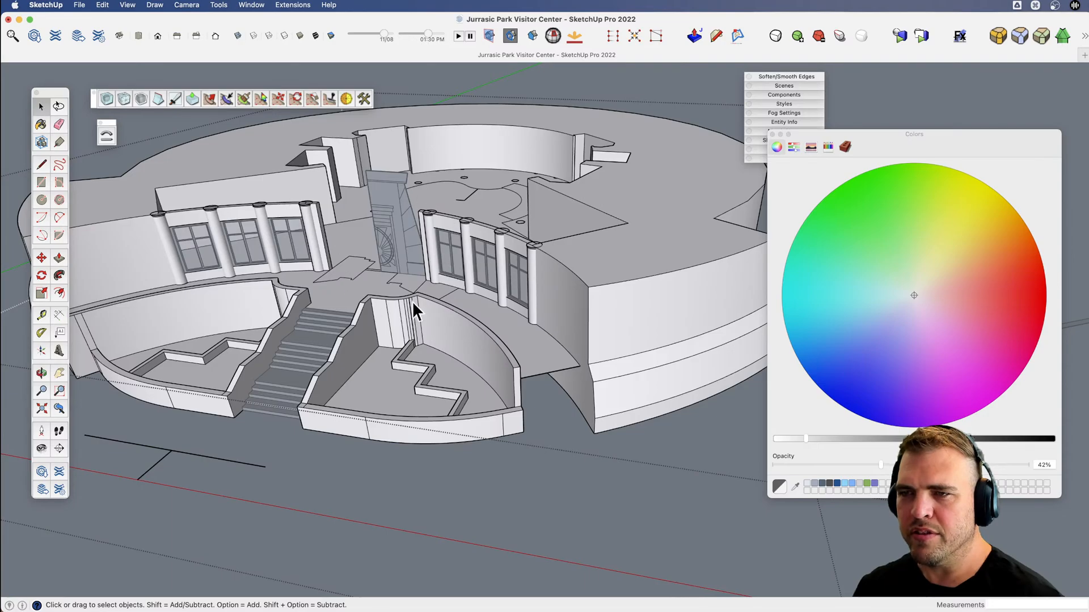
pyautogui.press('v')
pyautogui.moveTo(412, 303); pyautogui.dragTo(518, 247)
pyautogui.press('x')
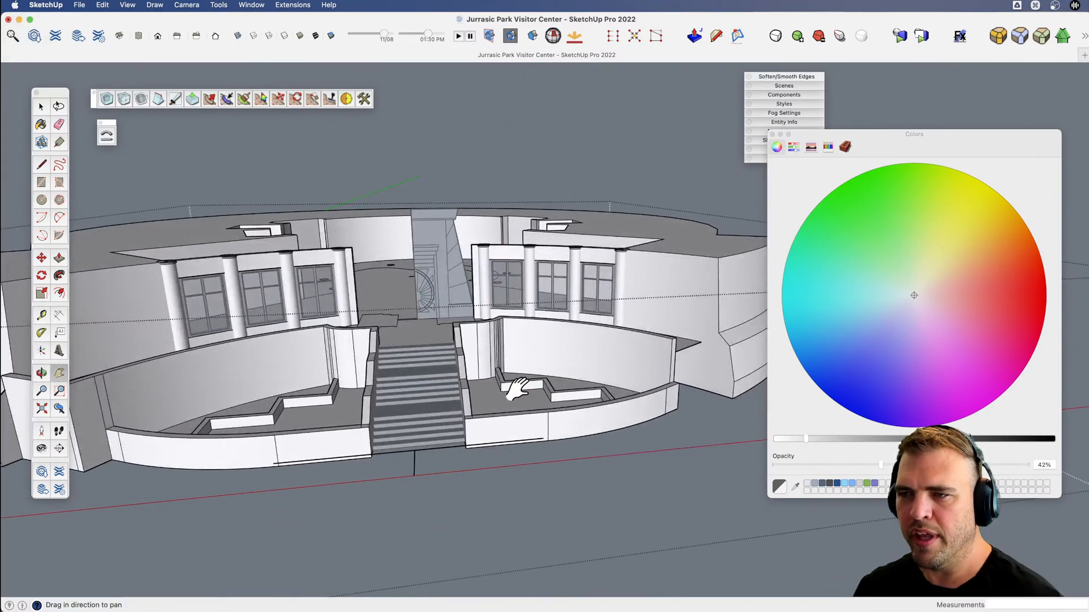
pyautogui.moveTo(518, 389); pyautogui.dragTo(471, 371)
pyautogui.press('v')
pyautogui.moveTo(476, 368); pyautogui.dragTo(618, 434)
pyautogui.scroll(-5, 397, 274)
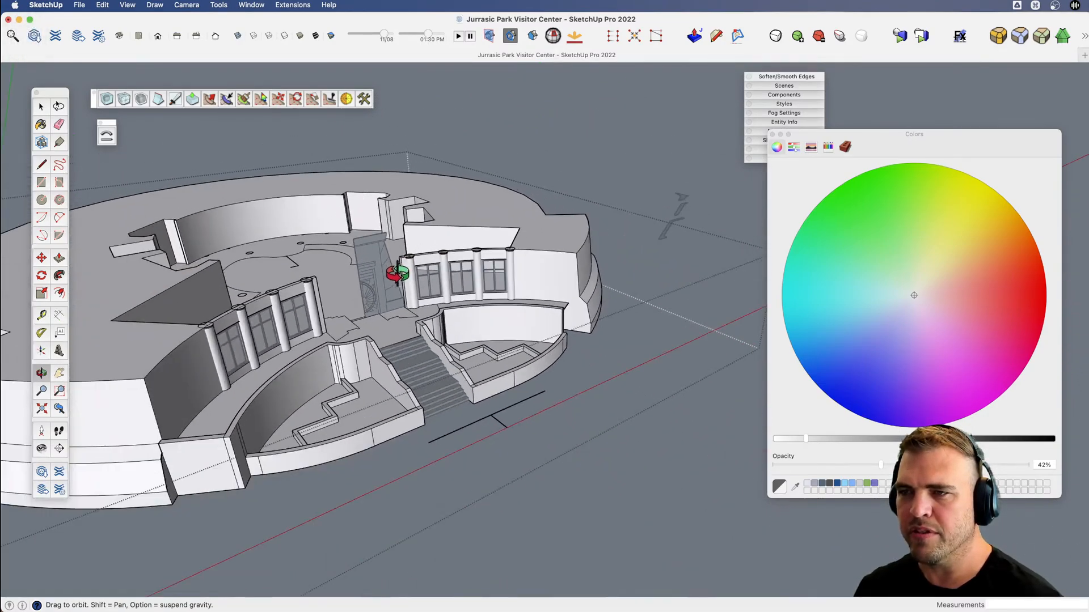
pyautogui.press('space')
pyautogui.click(495, 148)
pyautogui.scroll(5, 450, 387)
pyautogui.press('v')
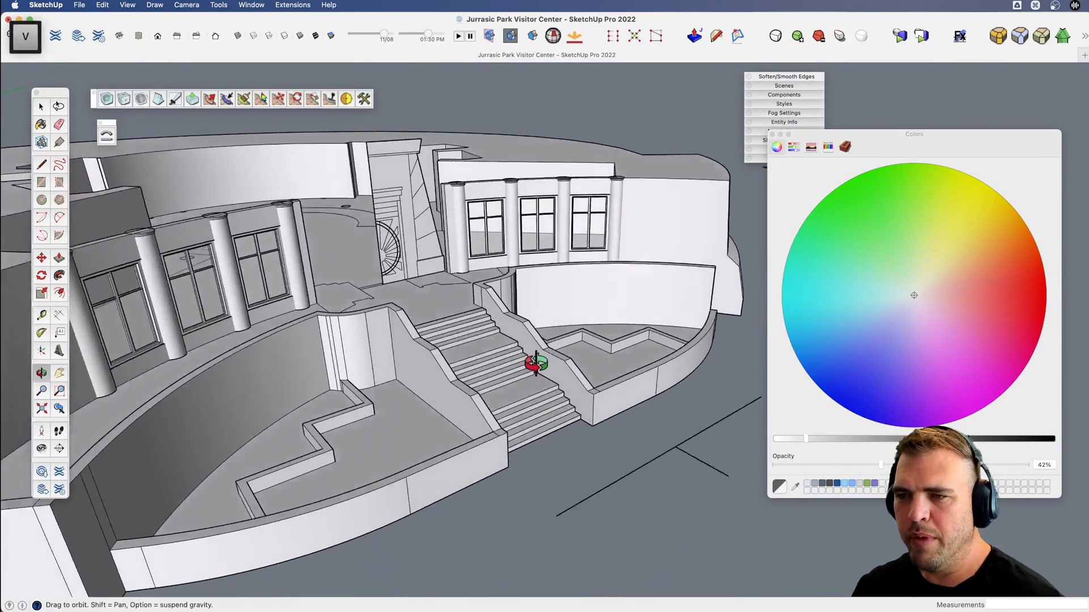
pyautogui.moveTo(535, 364); pyautogui.dragTo(434, 435)
pyautogui.press('x')
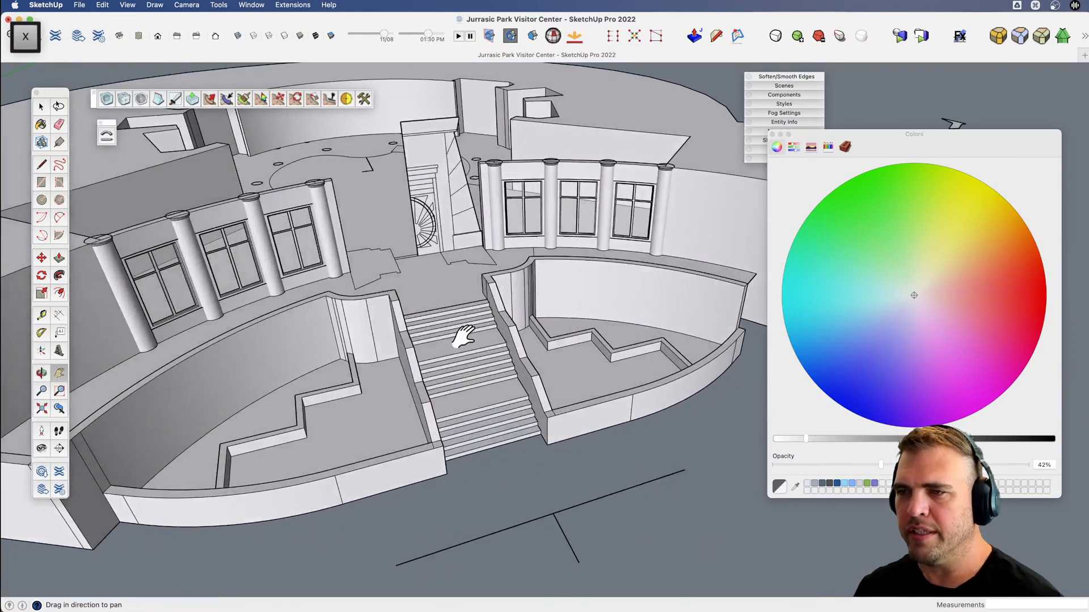
pyautogui.moveTo(461, 340); pyautogui.dragTo(428, 366)
pyautogui.press('v')
pyautogui.moveTo(427, 369); pyautogui.dragTo(411, 420)
pyautogui.scroll(-5, 494, 322)
# Copy the curved floor face between the right planter and the column wall and paste it in place outside the building geometry.
pyautogui.moveTo(494, 322); pyautogui.dragTo(486, 273)
pyautogui.scroll(5, 477, 277)
pyautogui.press('space')
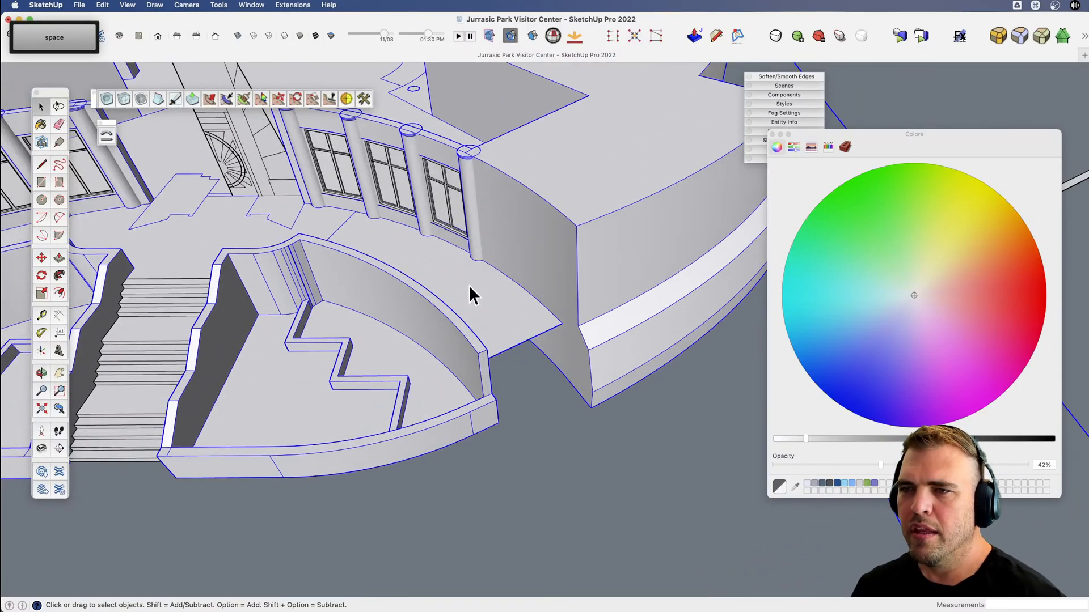
pyautogui.click(479, 299)
pyautogui.press('x')
pyautogui.scroll(3, 494, 315)
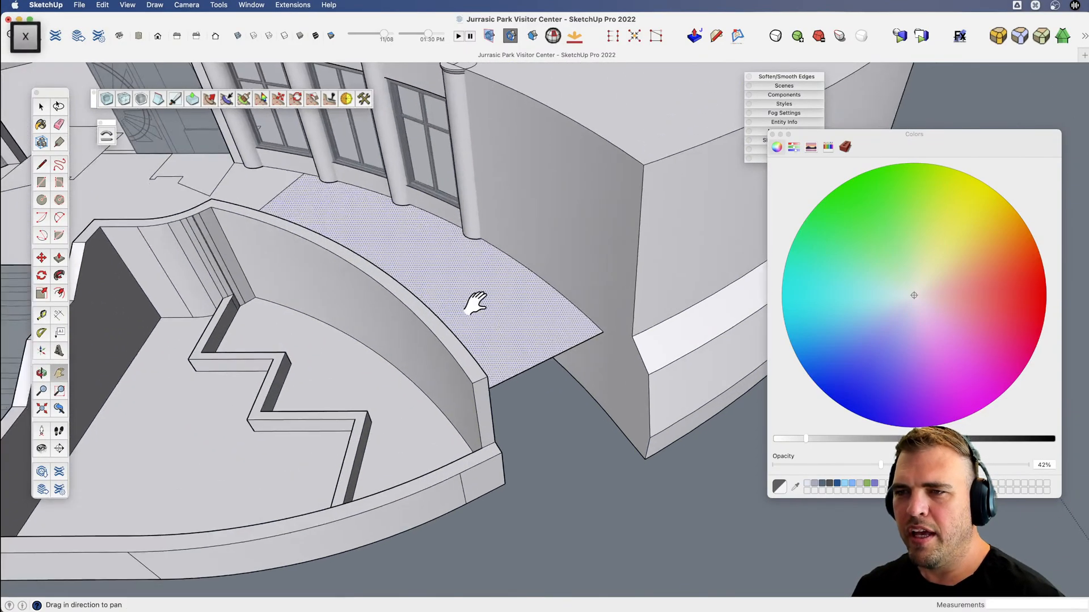
pyautogui.press('v')
pyautogui.scroll(-3, 475, 303)
pyautogui.moveTo(406, 272); pyautogui.dragTo(386, 206)
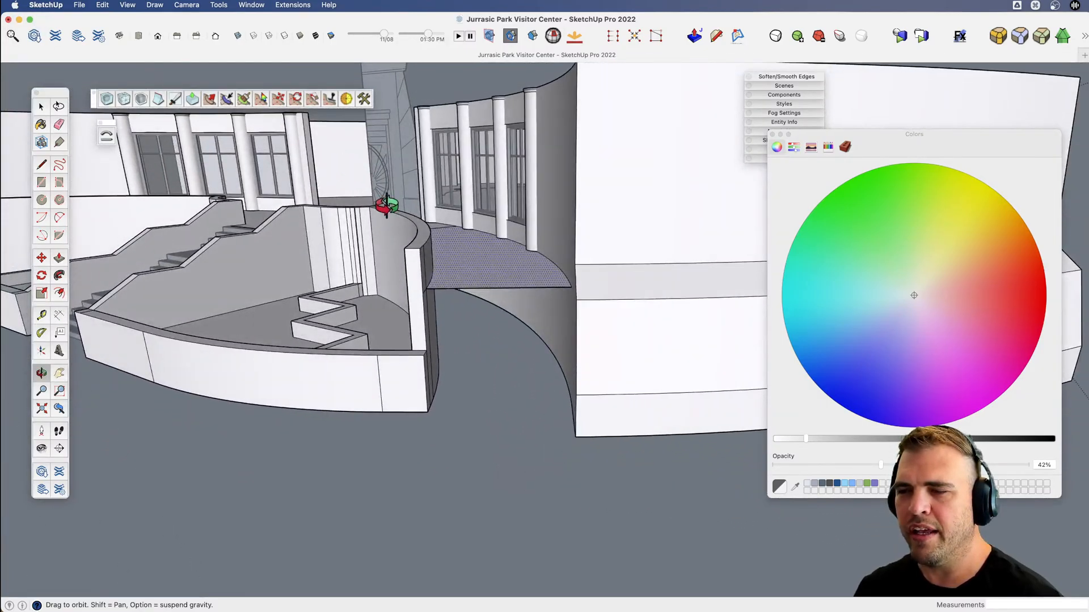
pyautogui.press('x')
pyautogui.scroll(-2, 482, 267)
pyautogui.press('v')
pyautogui.moveTo(481, 267); pyautogui.dragTo(570, 335)
pyautogui.press('x')
pyautogui.moveTo(570, 334); pyautogui.dragTo(460, 308)
pyautogui.press('space')
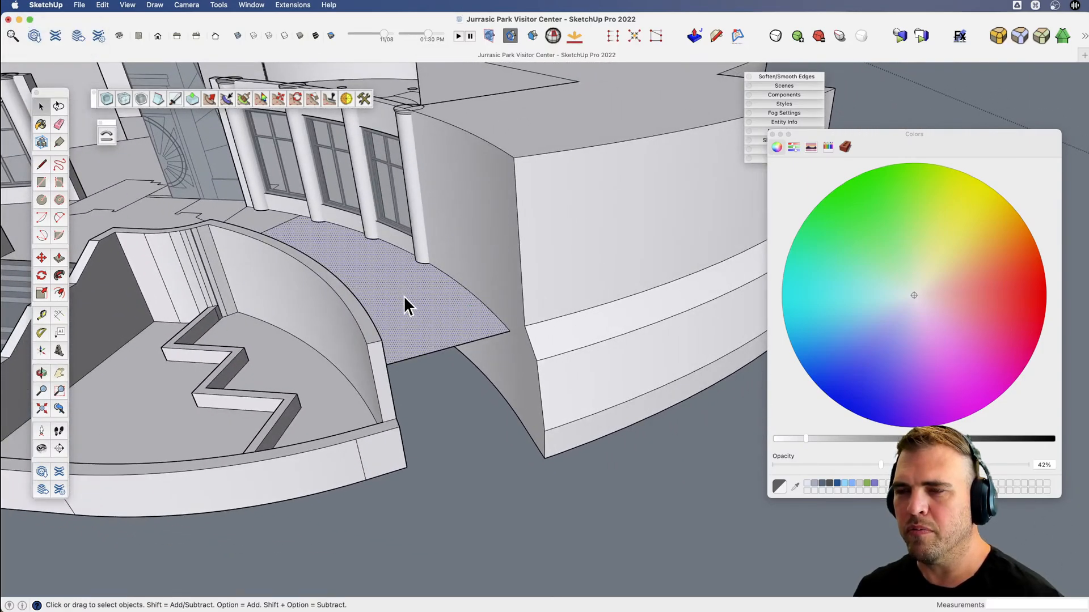
pyautogui.scroll(-3, 399, 300)
pyautogui.press('v')
pyautogui.moveTo(400, 303); pyautogui.dragTo(388, 387)
pyautogui.press('space')
pyautogui.scroll(-3, 397, 328)
pyautogui.press('v')
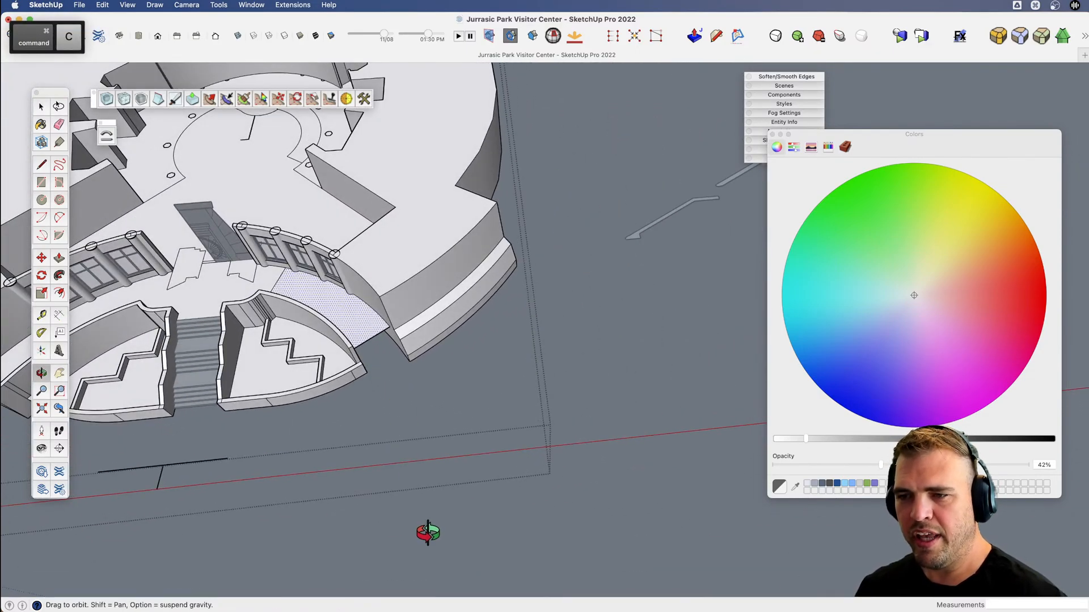
pyautogui.press('space')
pyautogui.hotkey('shift', 'v')
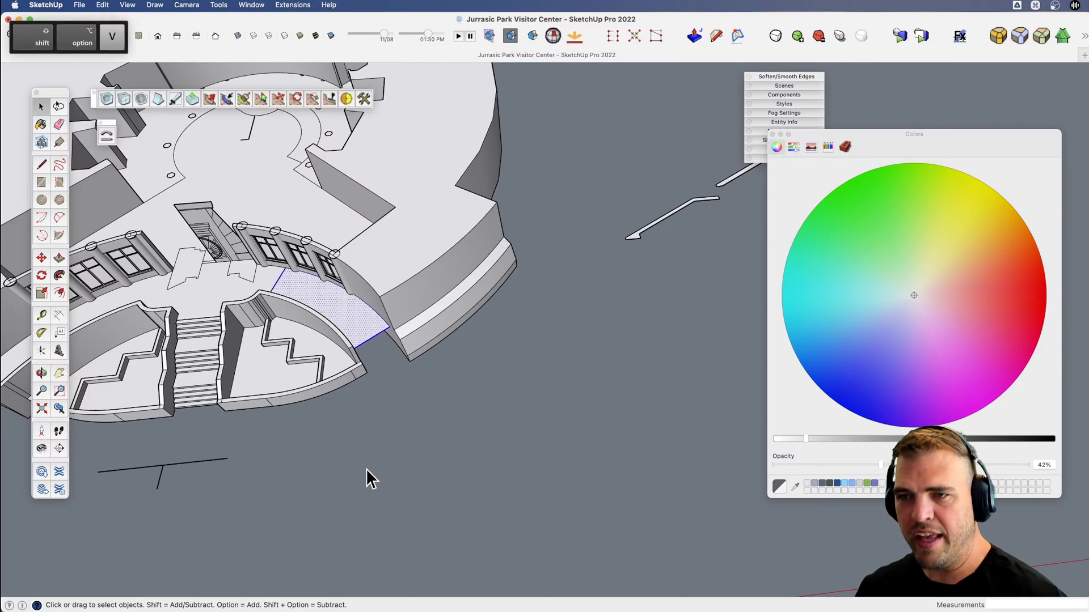
# Move the pasted floor face 100' away from the building along the red axis.
pyautogui.scroll(-4, 361, 369)
pyautogui.press('m')
pyautogui.click(418, 410)
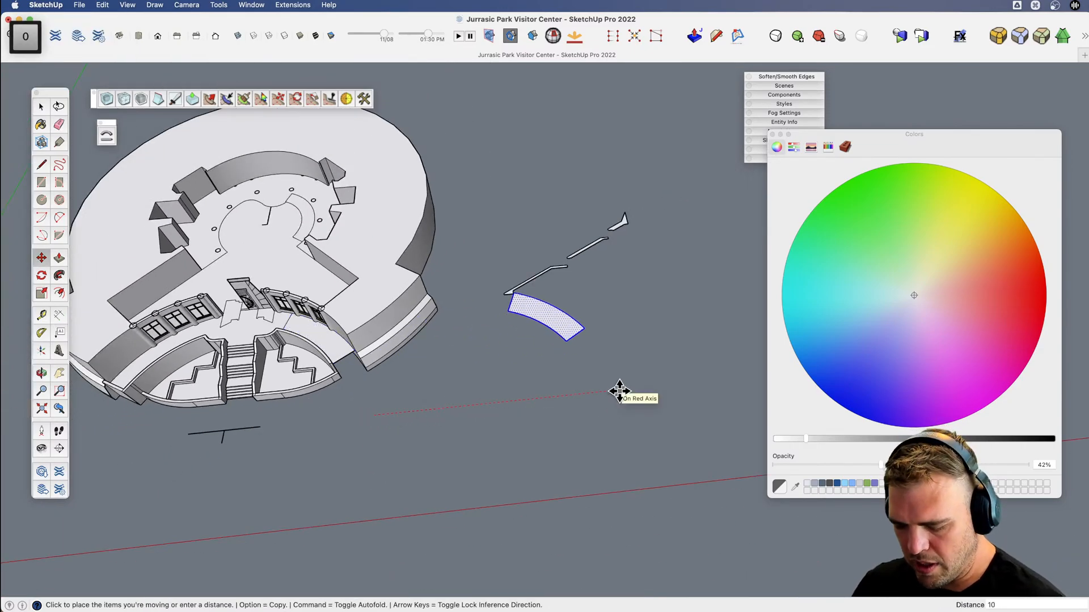
pyautogui.click(627, 391)
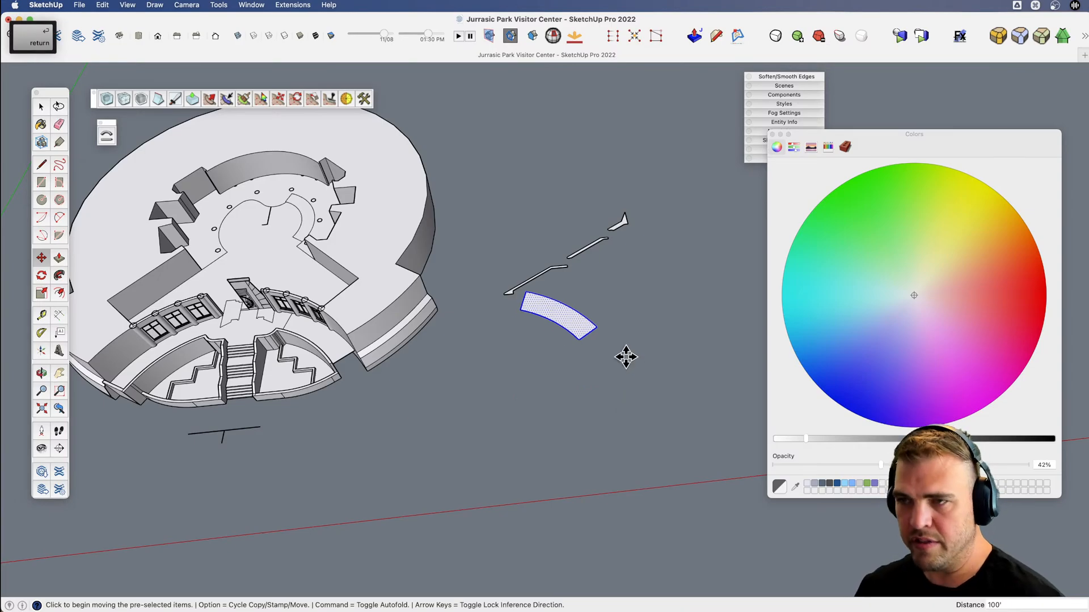
# Move the spare group of profile pieces about 77' 7" farther away from the copied floor face.
pyautogui.press('space')
pyautogui.press('m')
pyautogui.click(612, 270)
pyautogui.click(682, 195)
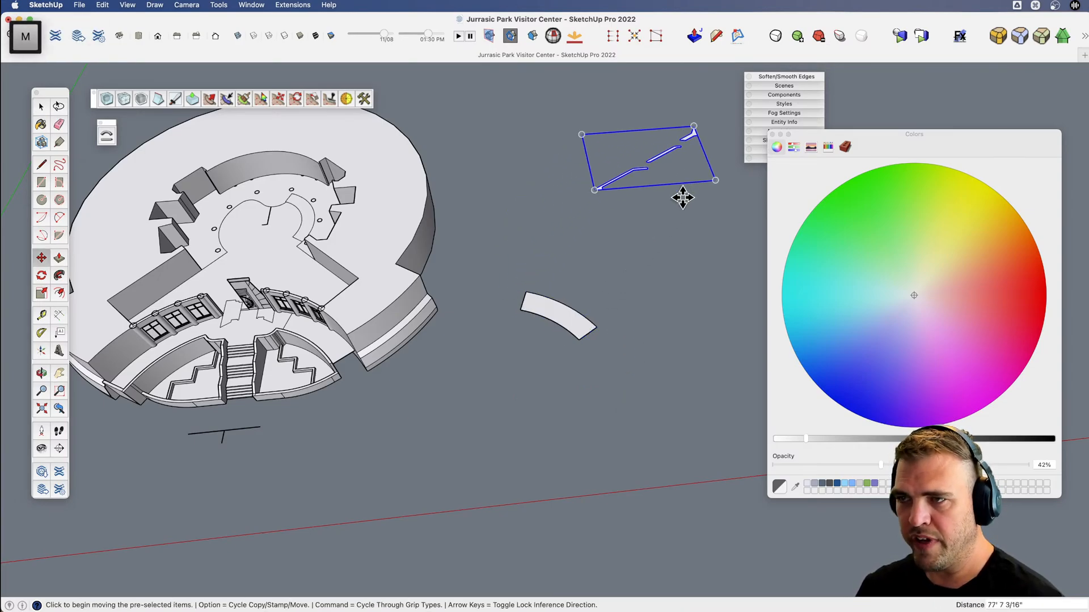
pyautogui.press('space')
# Move the copied face's outer end edge straight down 8' 2" to the building's base level to form a ramp.
pyautogui.scroll(5, 555, 319)
pyautogui.moveTo(555, 319); pyautogui.dragTo(530, 359, button='middle')
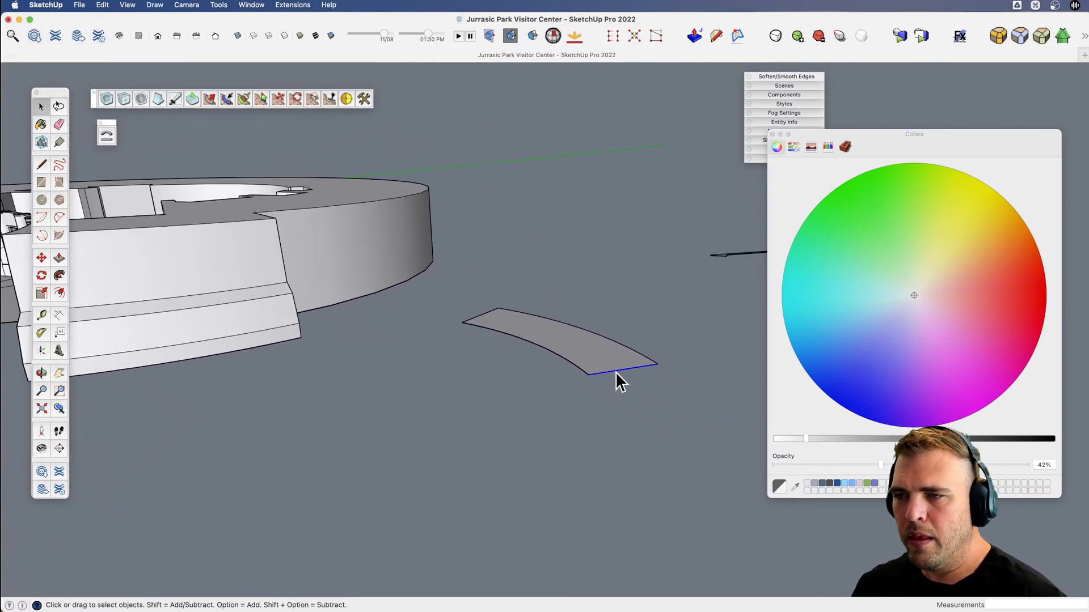
pyautogui.moveTo(615, 372)
pyautogui.mouseDown(button='middle')
pyautogui.moveTo(537, 367)
pyautogui.moveTo(600, 362)
pyautogui.moveTo(602, 371)
pyautogui.mouseUp(button='middle')
pyautogui.press('m')
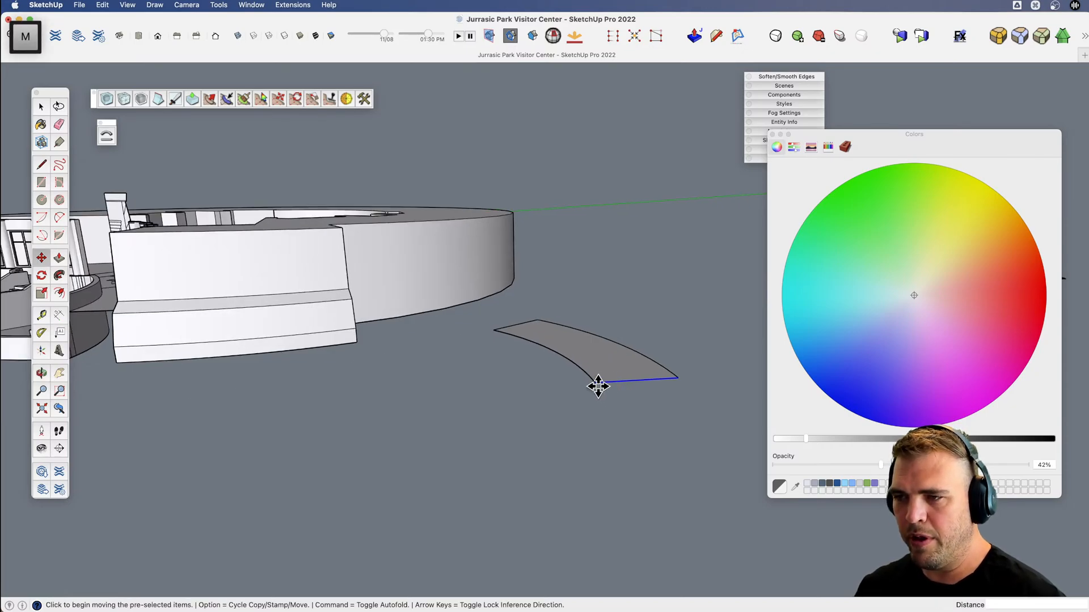
pyautogui.click(595, 381)
pyautogui.press('Up')
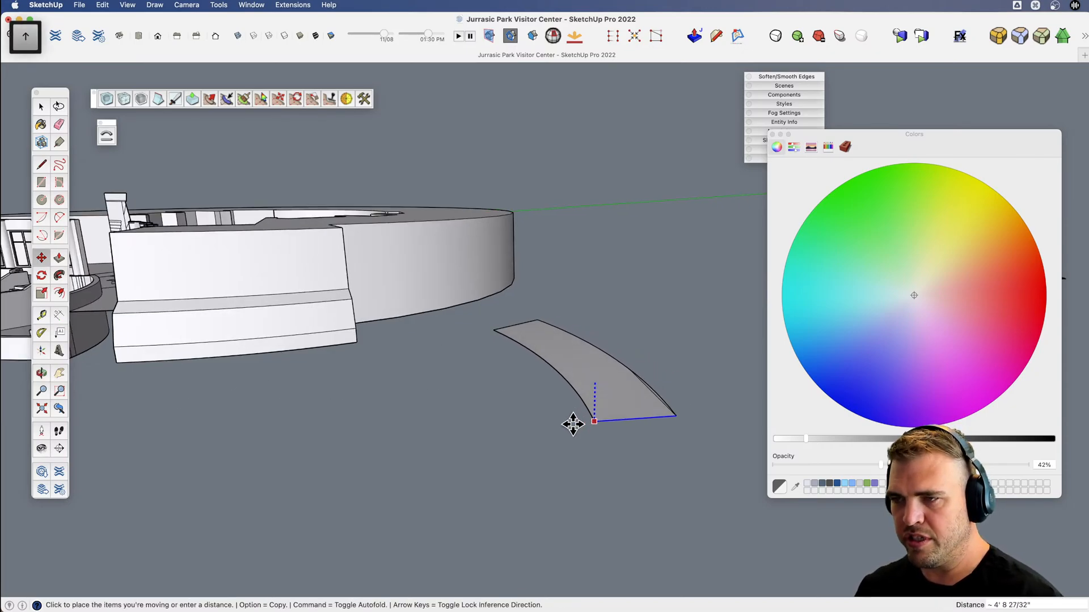
pyautogui.click(115, 363)
# Select the whole sloped ramp and examine its folded faces.
pyautogui.press('v')
pyautogui.moveTo(602, 384); pyautogui.dragTo(619, 468)
pyautogui.press('space')
pyautogui.click(618, 459)
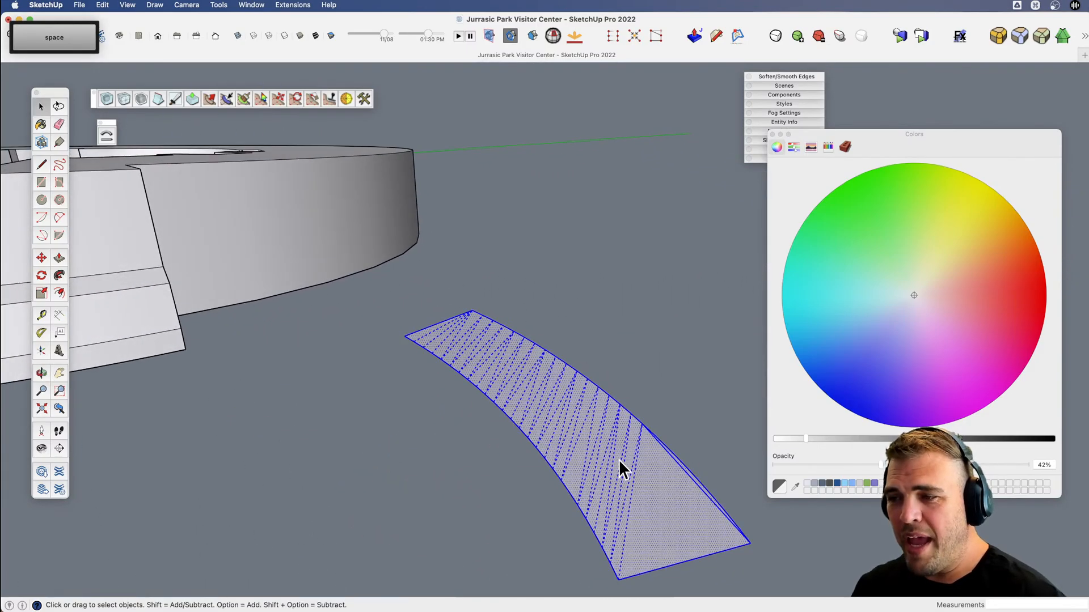
pyautogui.scroll(-3, 618, 459)
pyautogui.scroll(-3, 666, 434)
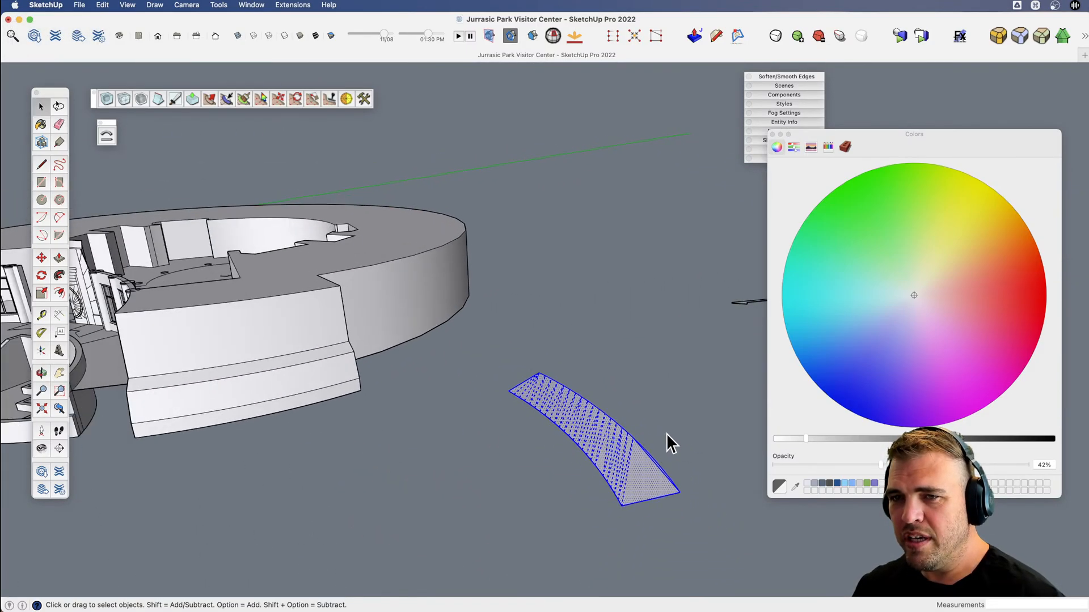
# Try to erase the original flat floor's outer edge without opening the building geometry, and undo the deletion.
pyautogui.press('x')
pyautogui.moveTo(571, 436)
pyautogui.mouseDown()
pyautogui.moveTo(652, 432)
pyautogui.moveTo(549, 476)
pyautogui.moveTo(560, 441)
pyautogui.moveTo(532, 430)
pyautogui.mouseUp()
pyautogui.press('v')
pyautogui.press('x')
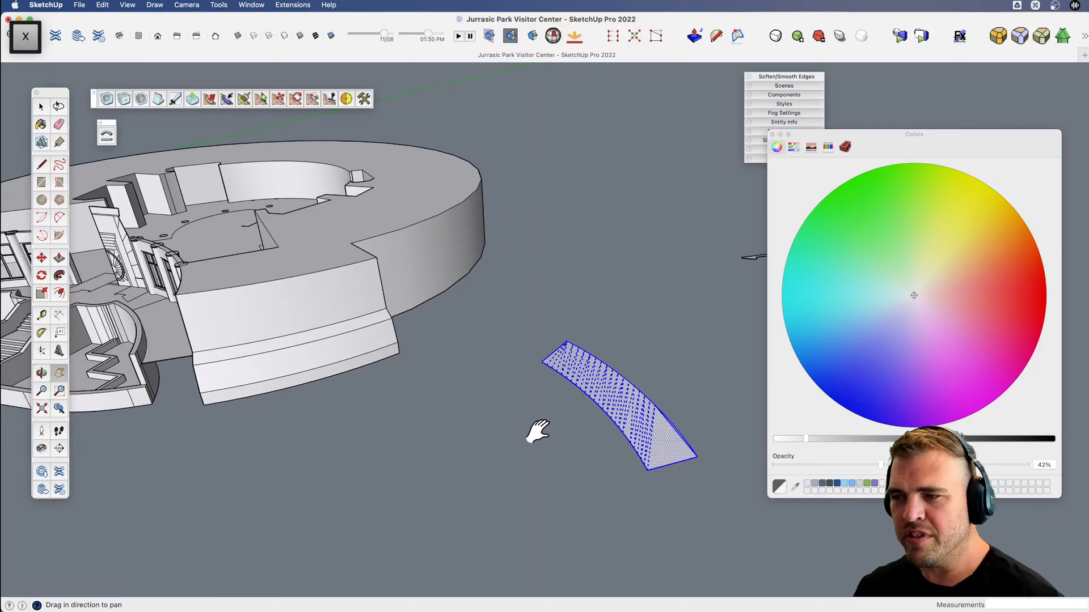
pyautogui.moveTo(361, 410)
pyautogui.mouseDown()
pyautogui.moveTo(555, 424)
pyautogui.moveTo(572, 438)
pyautogui.mouseUp()
pyautogui.press('space')
pyautogui.press('e')
pyautogui.click(365, 378)
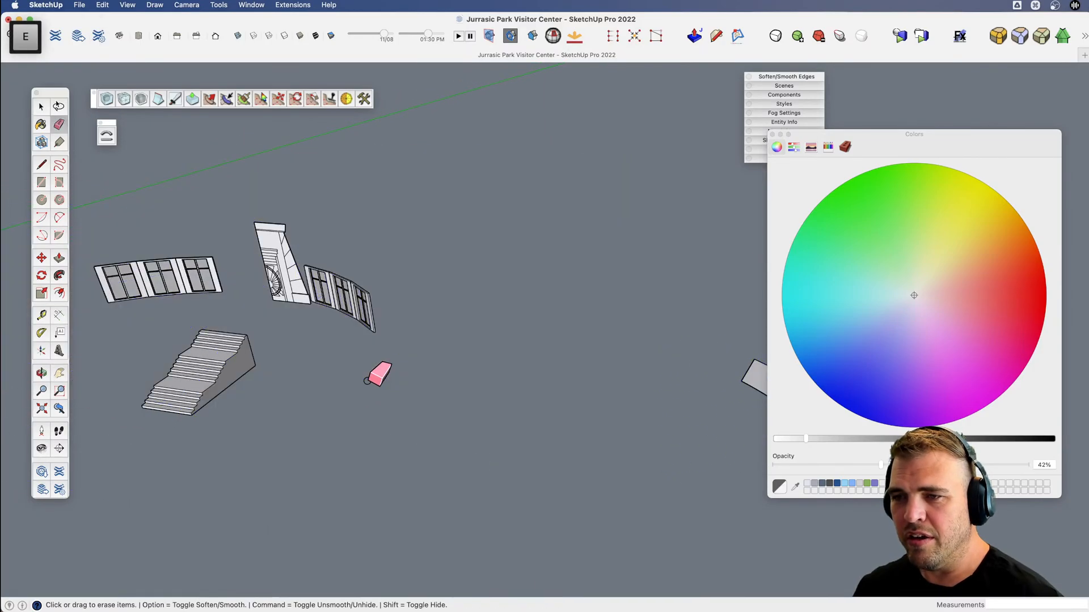
pyautogui.press('super+z')
# Open the building geometry and erase the outer edge of the flat floor between the right planter and the column wall.
pyautogui.press('space')
pyautogui.press('e')
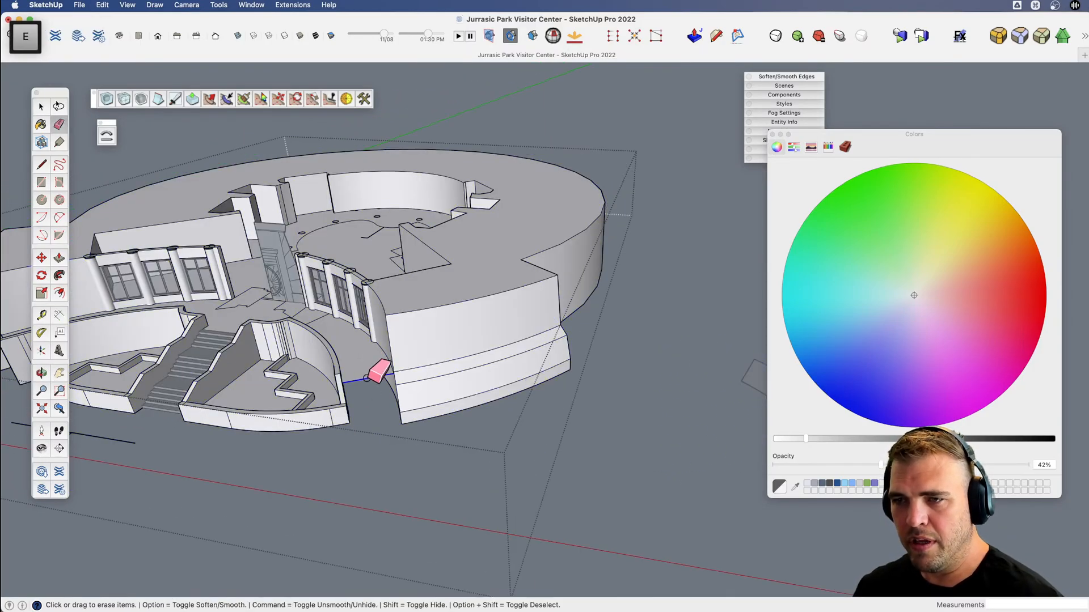
pyautogui.moveTo(368, 379); pyautogui.dragTo(325, 365, button='middle')
# Group the ramp, move it 100' back along the red axis into the building, and clear the selection.
pyautogui.press('space')
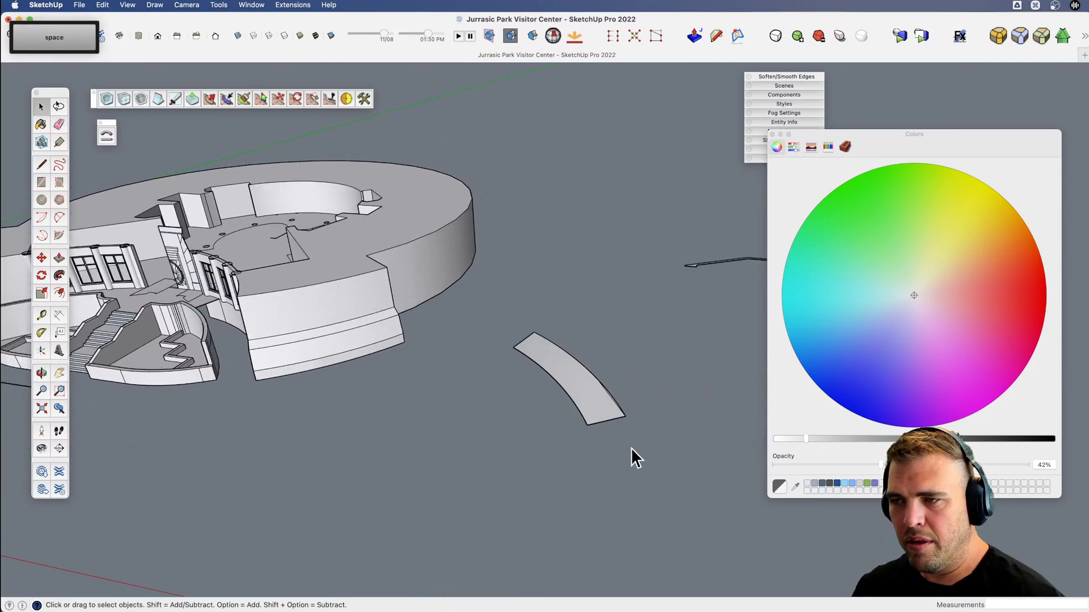
pyautogui.click(582, 397)
pyautogui.press('g')
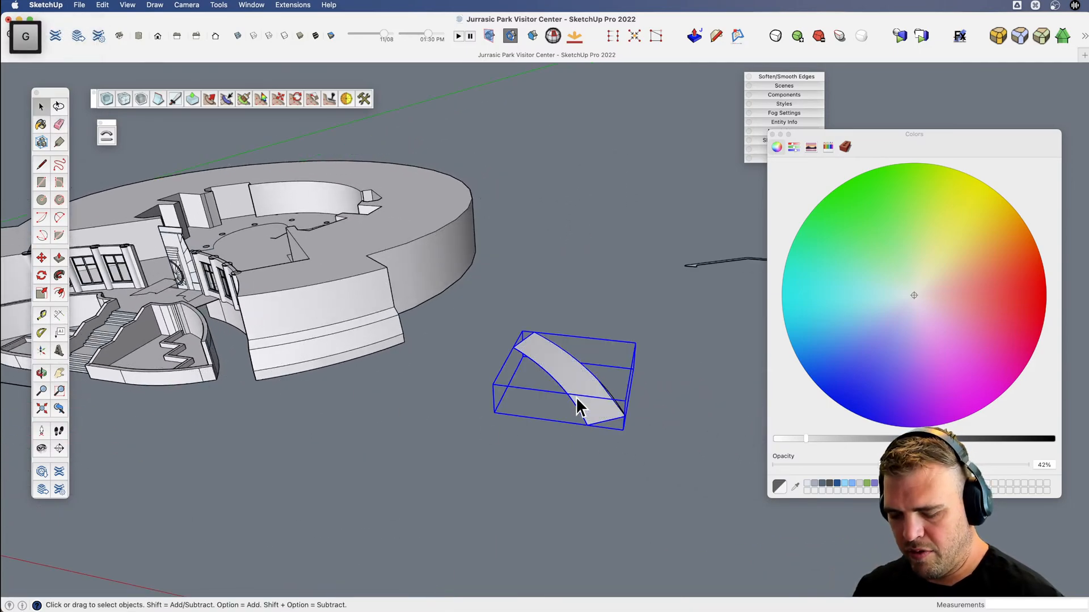
pyautogui.press('m')
pyautogui.click(576, 396)
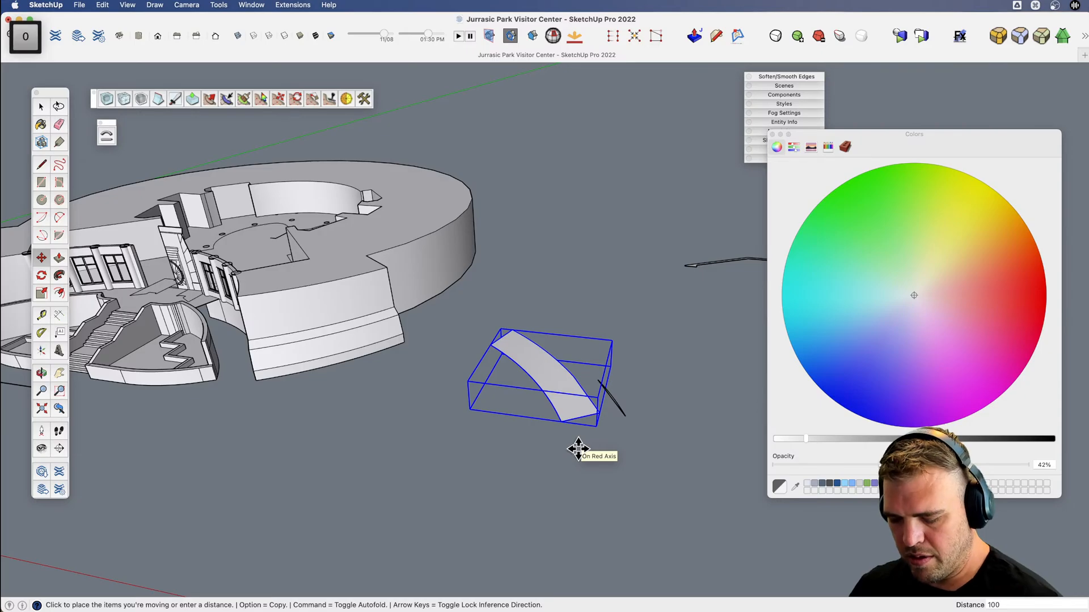
pyautogui.press('Return')
pyautogui.press('space')
pyautogui.click(577, 446)
# Inspect how the ramp fits between the right planter and the column wall.
pyautogui.press('v')
pyautogui.moveTo(193, 400); pyautogui.dragTo(459, 399, button='middle')
pyautogui.moveTo(459, 400); pyautogui.dragTo(621, 382, button='middle')
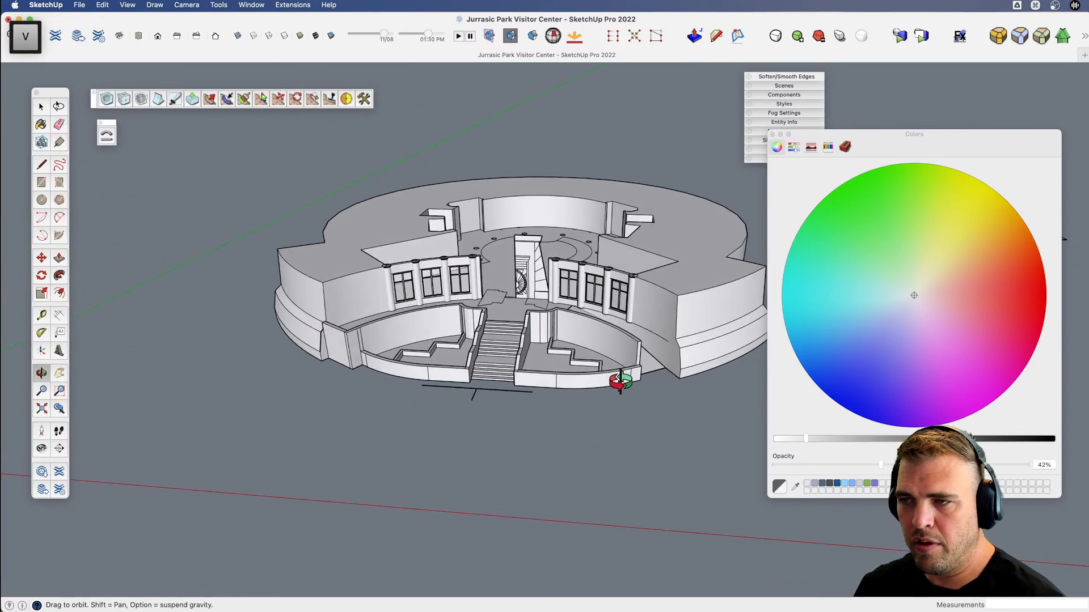
pyautogui.scroll(5, 644, 308)
pyautogui.keyDown('shift'); pyautogui.moveTo(544, 377); pyautogui.dragTo(326, 325, button='middle'); pyautogui.keyUp('shift')
pyautogui.press('v')
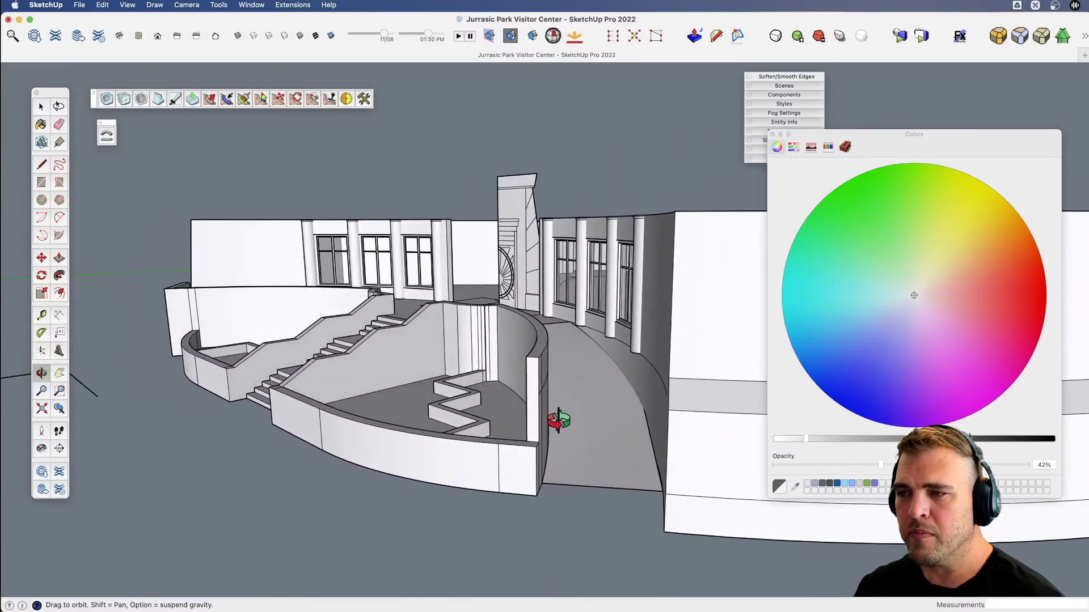
pyautogui.moveTo(558, 419); pyautogui.dragTo(570, 402, button='middle')
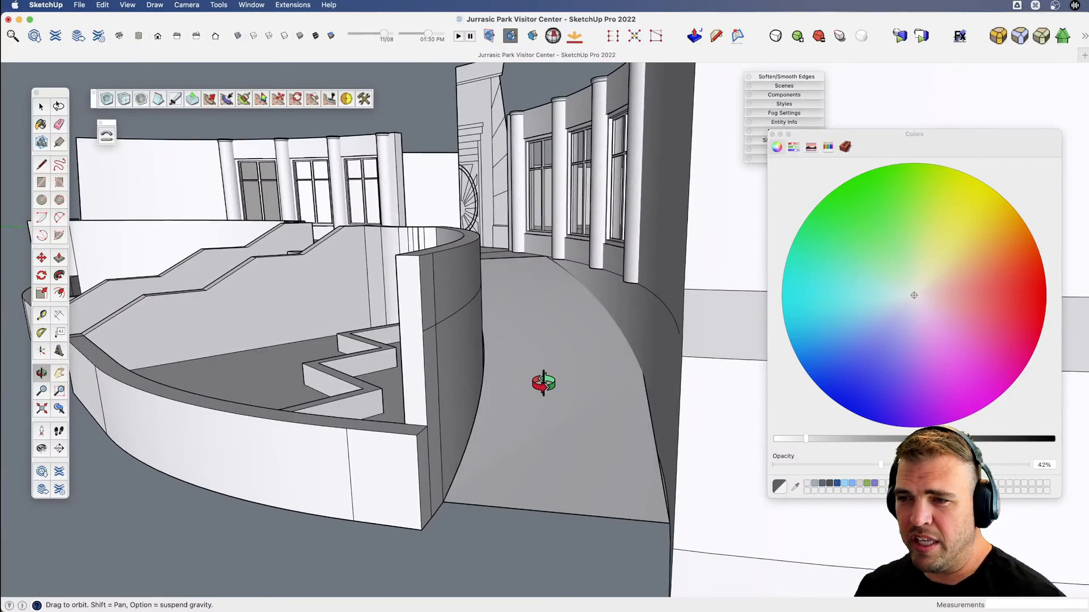
# Examine how the ramp's inner edge meets the curved wall of the right planter.
pyautogui.press('v')
pyautogui.moveTo(543, 384); pyautogui.dragTo(514, 381, button='middle')
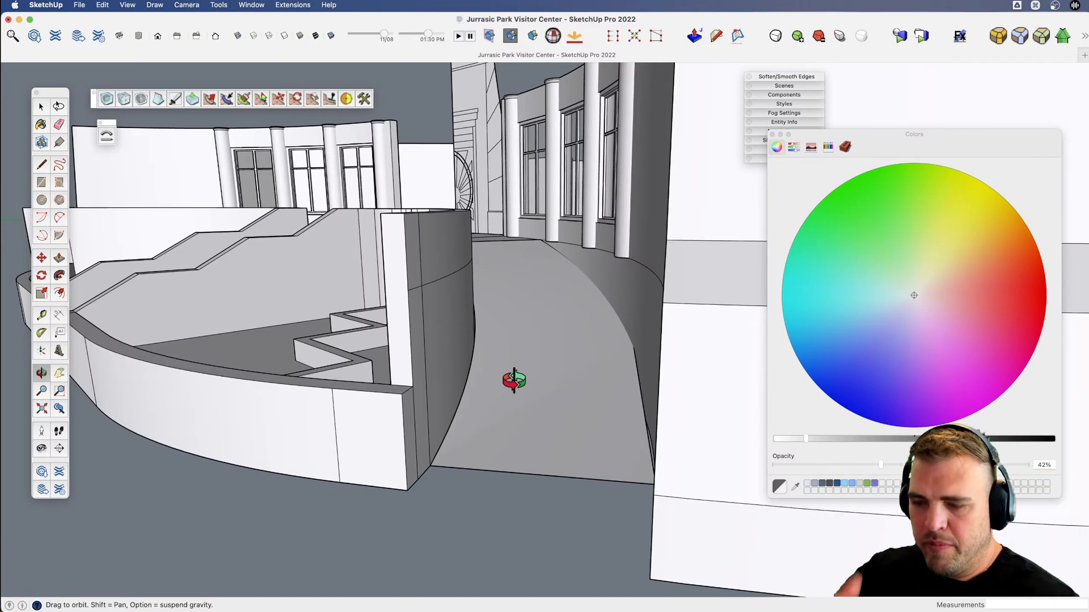
pyautogui.scroll(6, 453, 367)
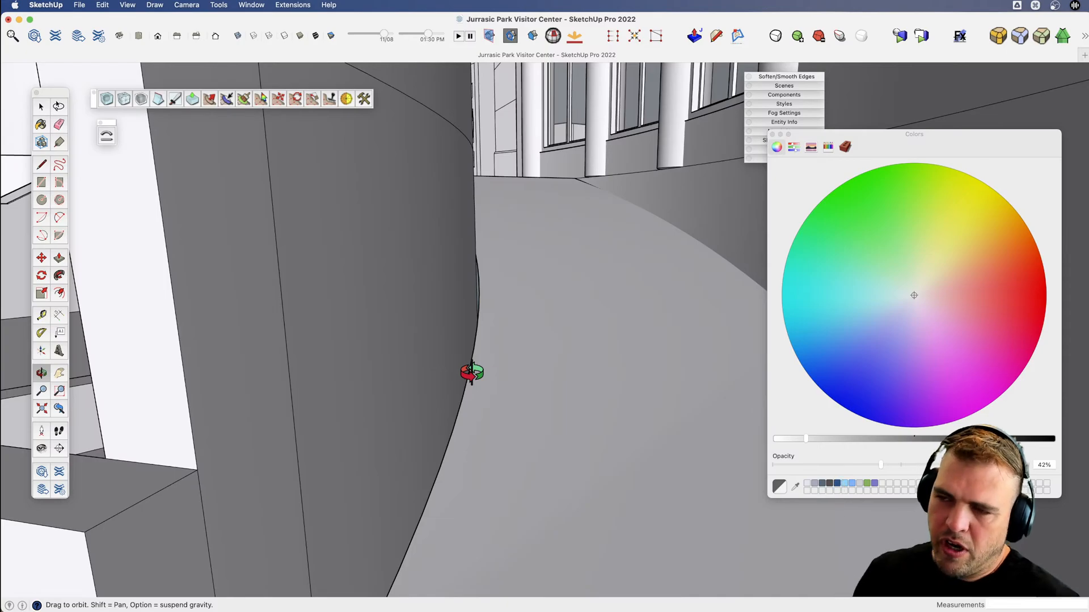
pyautogui.moveTo(453, 360); pyautogui.dragTo(511, 335)
pyautogui.press('v')
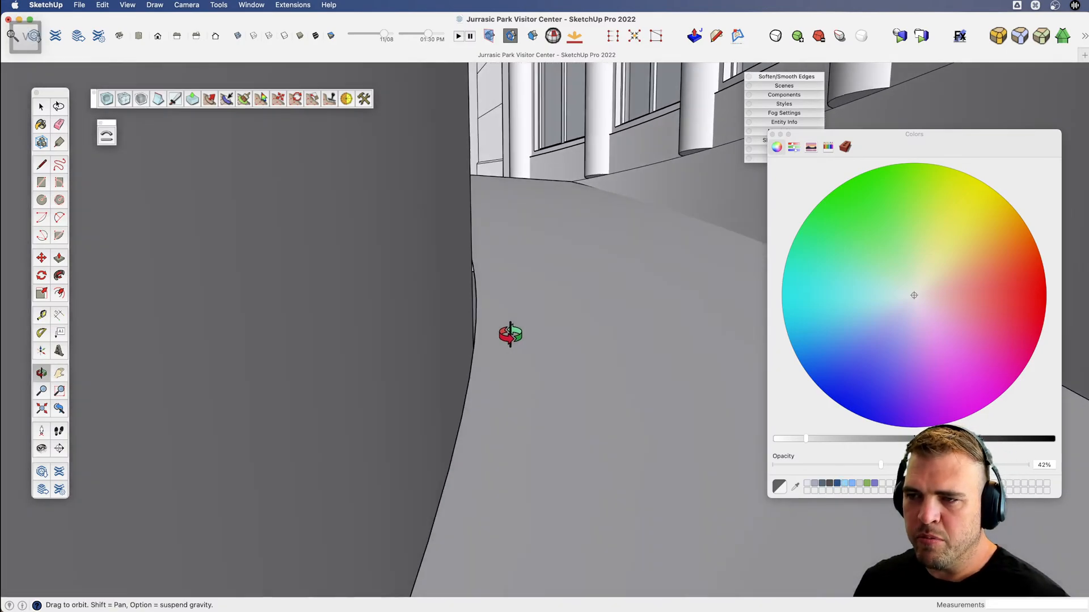
pyautogui.scroll(-5, 527, 345)
pyautogui.press('x')
pyautogui.moveTo(664, 372); pyautogui.dragTo(565, 370)
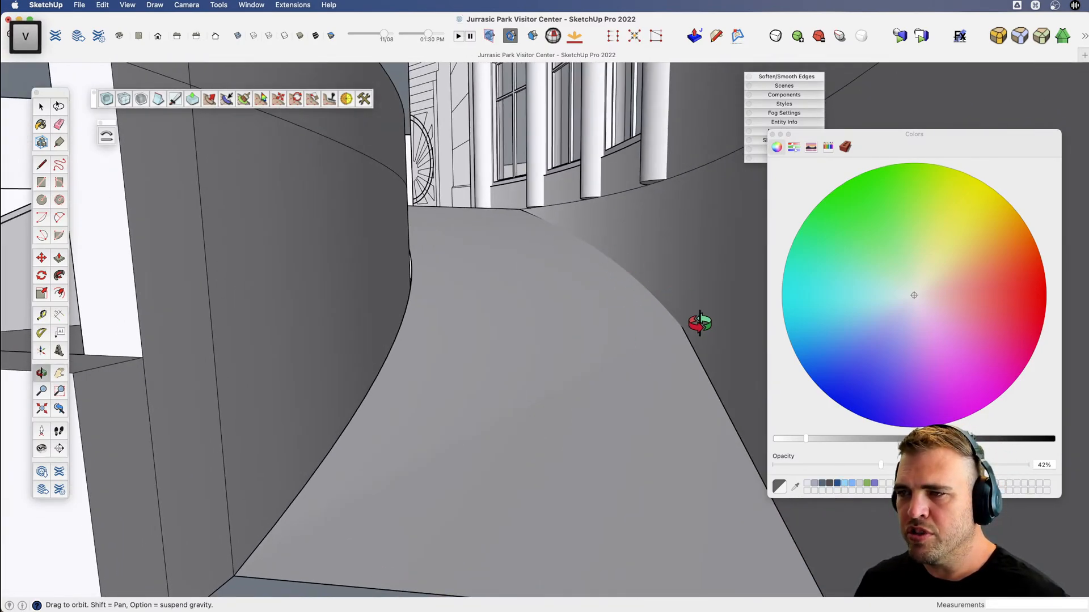
# Display hidden geometry and examine the ramp's segments within the overall building.
pyautogui.scroll(-6, 607, 359)
pyautogui.press('x')
pyautogui.hotkey('alt', 'h')
pyautogui.press('v')
pyautogui.moveTo(557, 377); pyautogui.dragTo(554, 479)
pyautogui.press('space')
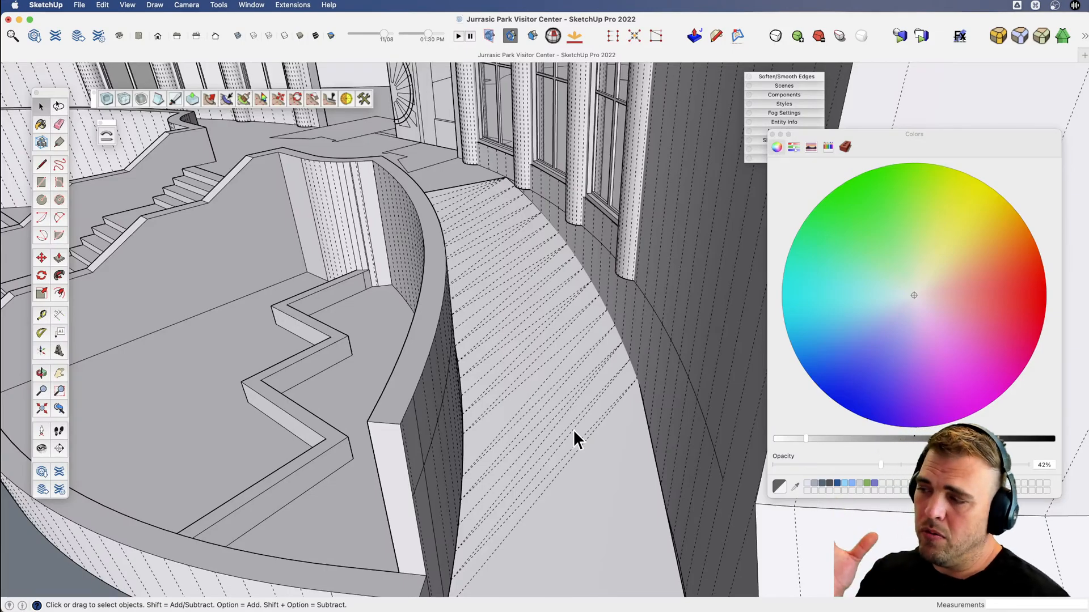
pyautogui.scroll(-5, 573, 429)
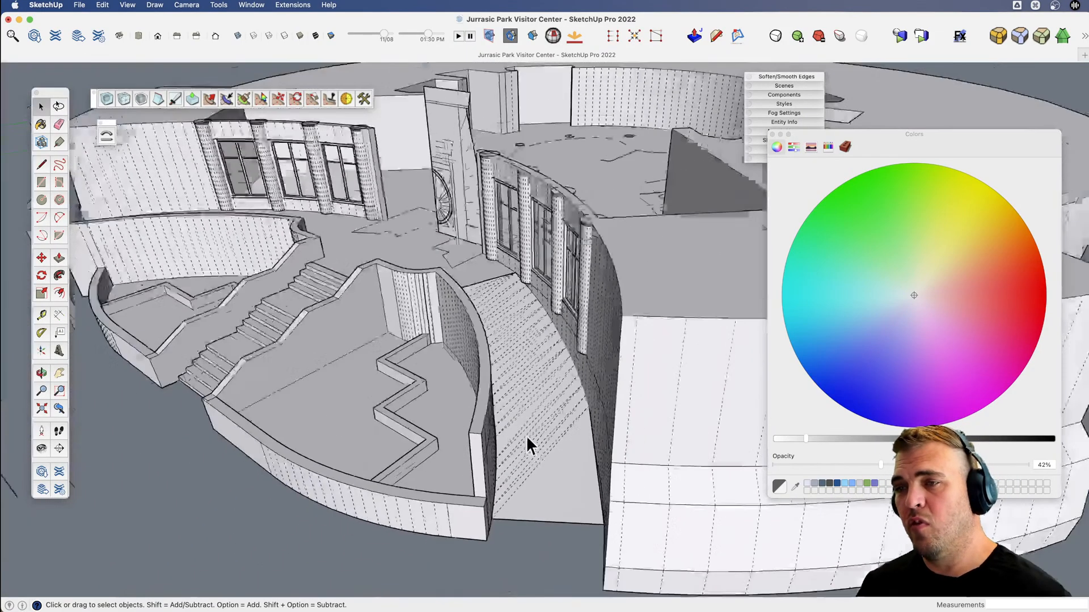
pyautogui.press('v')
pyautogui.moveTo(527, 445); pyautogui.dragTo(370, 417)
pyautogui.scroll(-4, 662, 469)
pyautogui.press('x')
pyautogui.scroll(-4, 404, 414)
pyautogui.press('v')
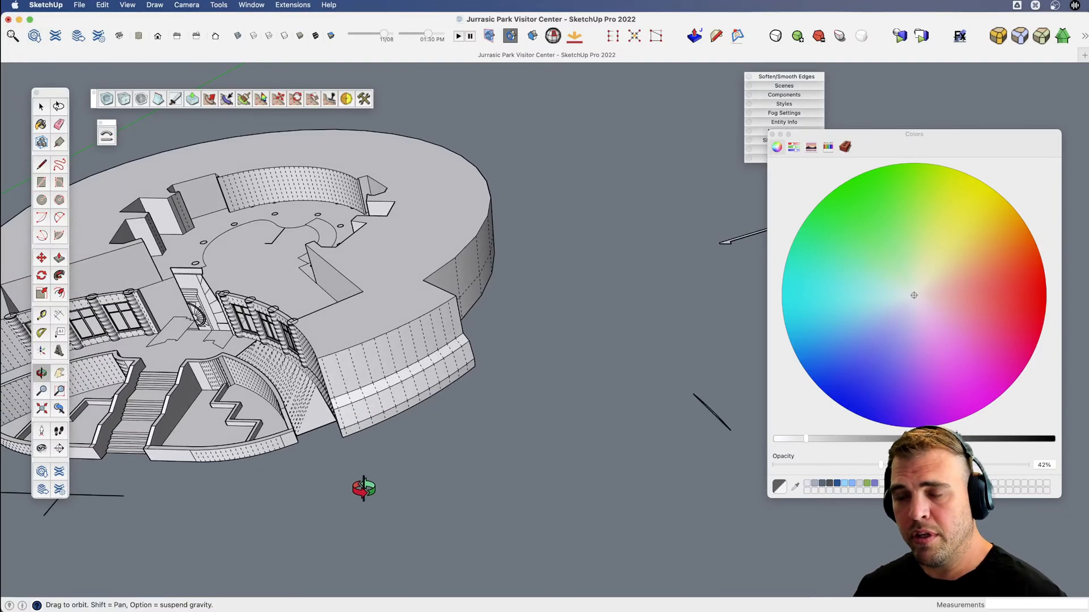
# Undo moving and grouping the ramp and erasing the flat floor's outer edge.
pyautogui.press('super+z')
pyautogui.press('super+z')
pyautogui.press('super+z')
pyautogui.press('super+z')
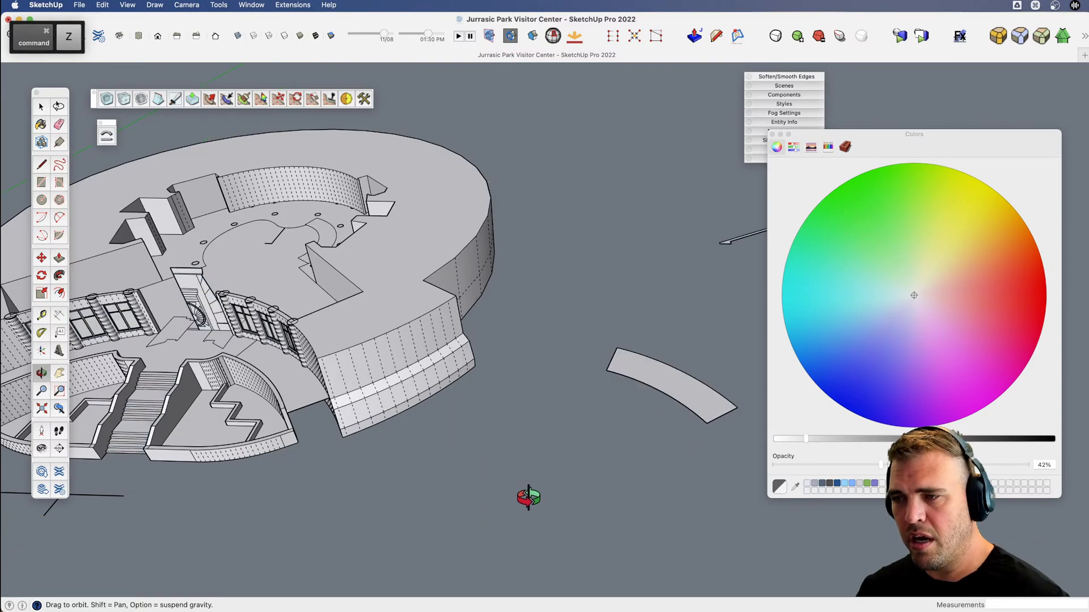
pyautogui.press('space')
pyautogui.click(686, 393)
pyautogui.press('v')
pyautogui.moveTo(595, 408); pyautogui.dragTo(533, 372)
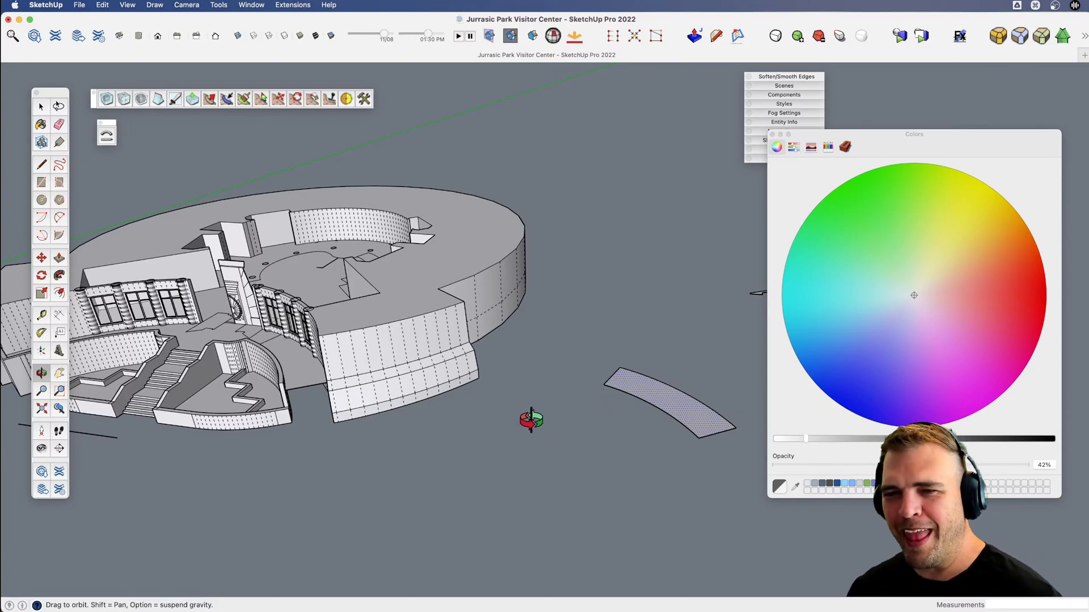
# Return to the gap beside the right planter and turn off the hidden geometry display.
pyautogui.press('h')
pyautogui.moveTo(532, 420); pyautogui.dragTo(622, 389)
pyautogui.scroll(8, 542, 389)
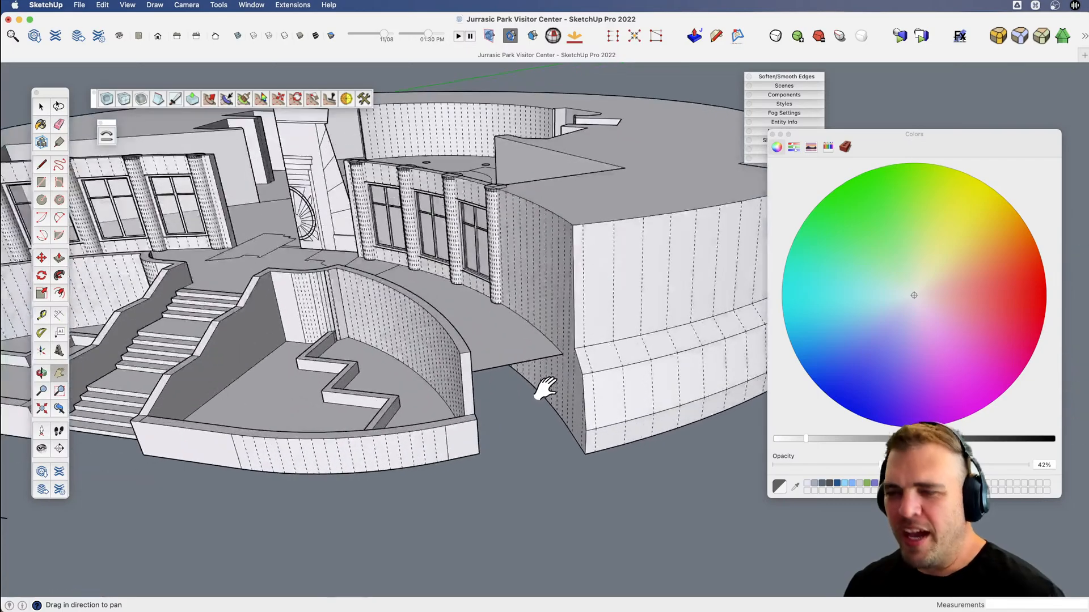
pyautogui.hotkey('alt', 'h')
pyautogui.scroll(8, 544, 389)
pyautogui.press('v')
pyautogui.moveTo(537, 365); pyautogui.dragTo(454, 278)
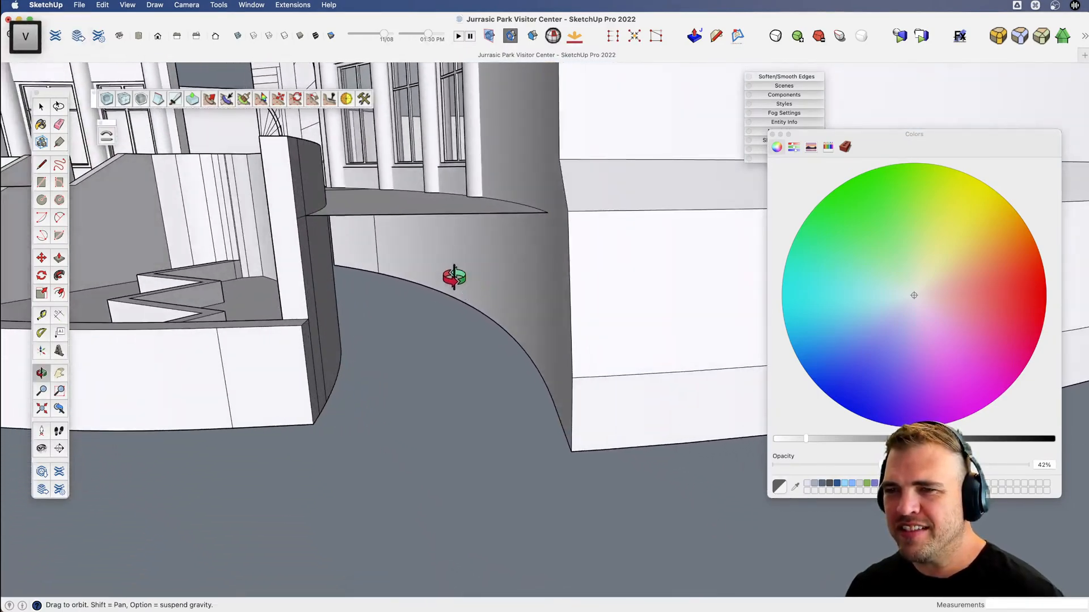
# Open the building geometry for editing at the flat floor beside the right planter and clear the selection.
pyautogui.press('space')
pyautogui.tripleClick(403, 204)
pyautogui.press('v')
pyautogui.moveTo(404, 206); pyautogui.dragTo(438, 306)
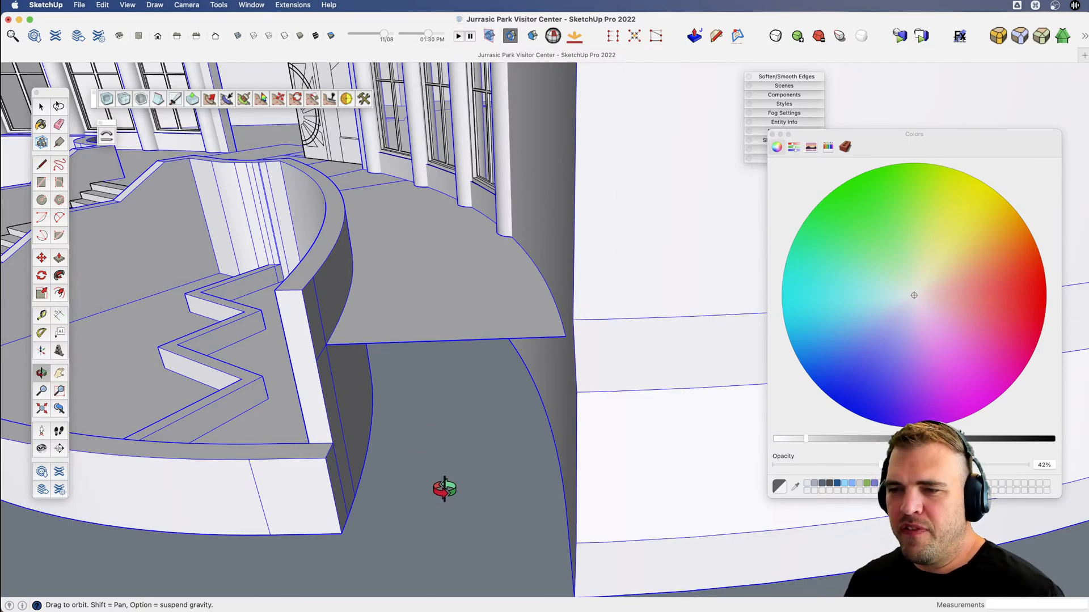
pyautogui.moveTo(444, 489); pyautogui.dragTo(366, 355)
pyautogui.press('space')
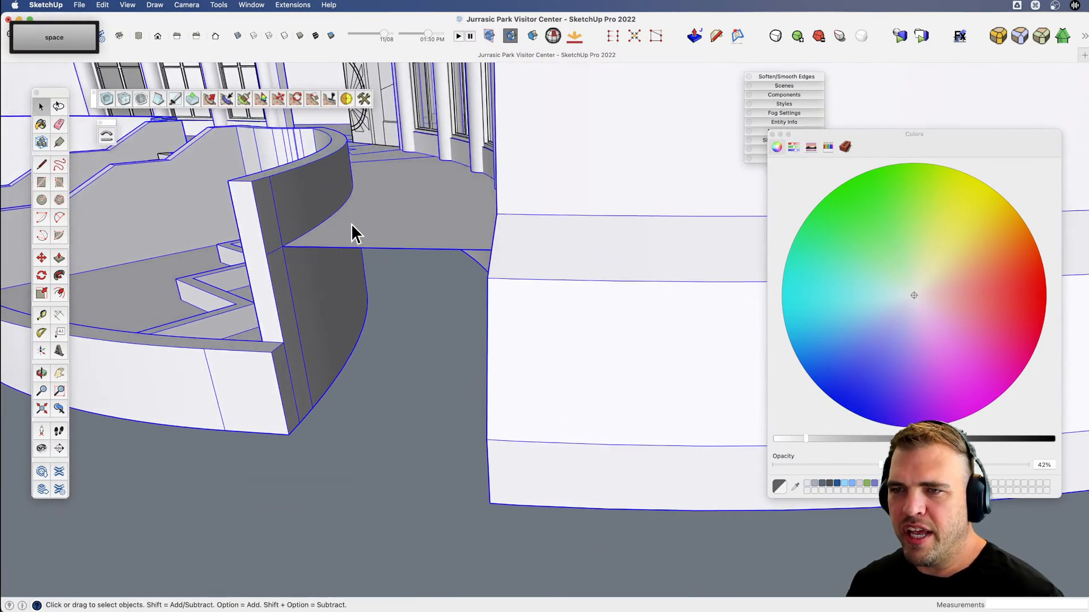
pyautogui.click(352, 223)
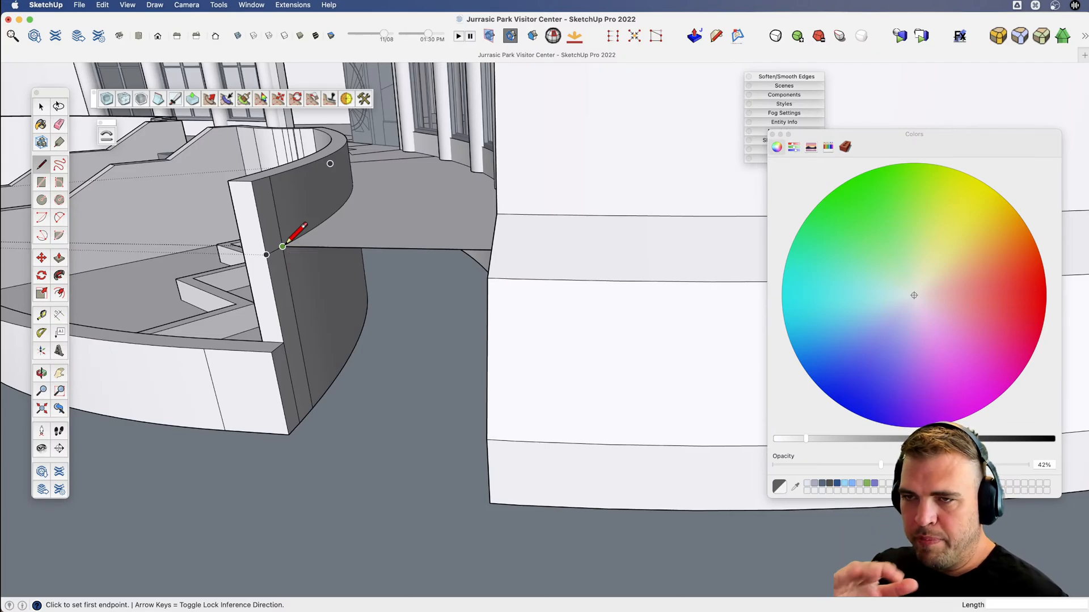
# Copy the flat floor's outer edge straight down about 7' along the planter wall.
pyautogui.moveTo(282, 247); pyautogui.dragTo(243, 280, button='middle')
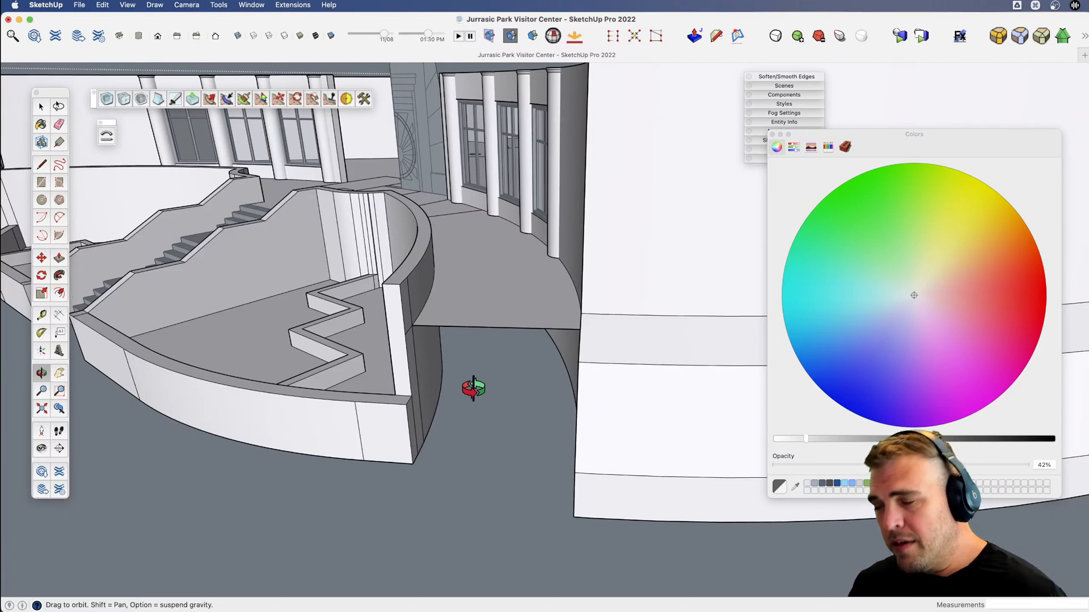
pyautogui.scroll(5, 476, 289)
pyautogui.press('v')
pyautogui.moveTo(476, 289); pyautogui.dragTo(481, 213)
pyautogui.moveTo(478, 321); pyautogui.dragTo(290, 269, button='middle')
pyautogui.press('space')
pyautogui.click(310, 200)
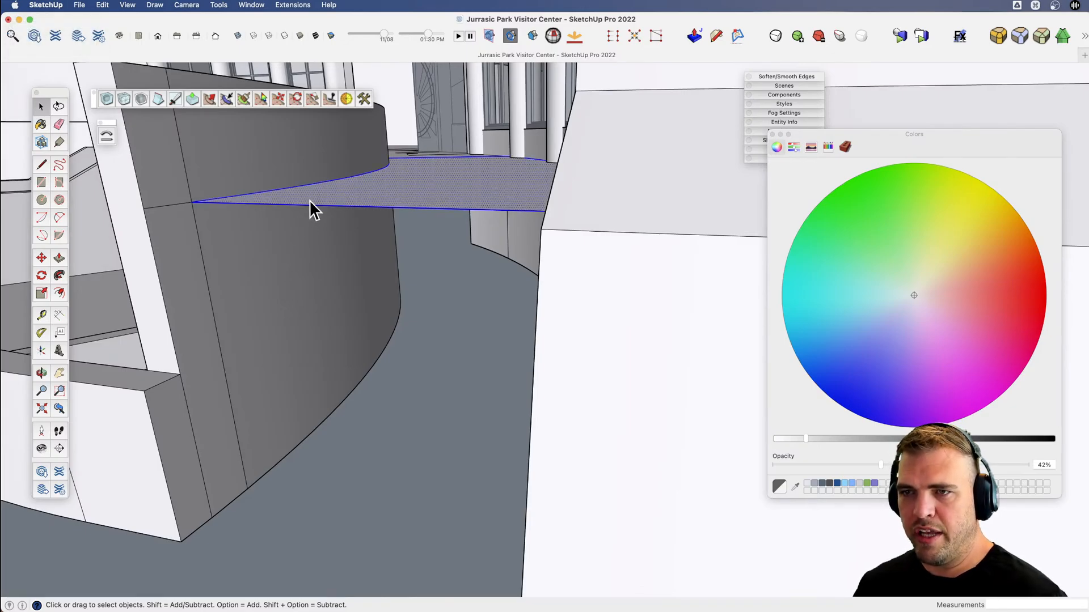
pyautogui.click(310, 205)
pyautogui.press('m')
pyautogui.press('alt')
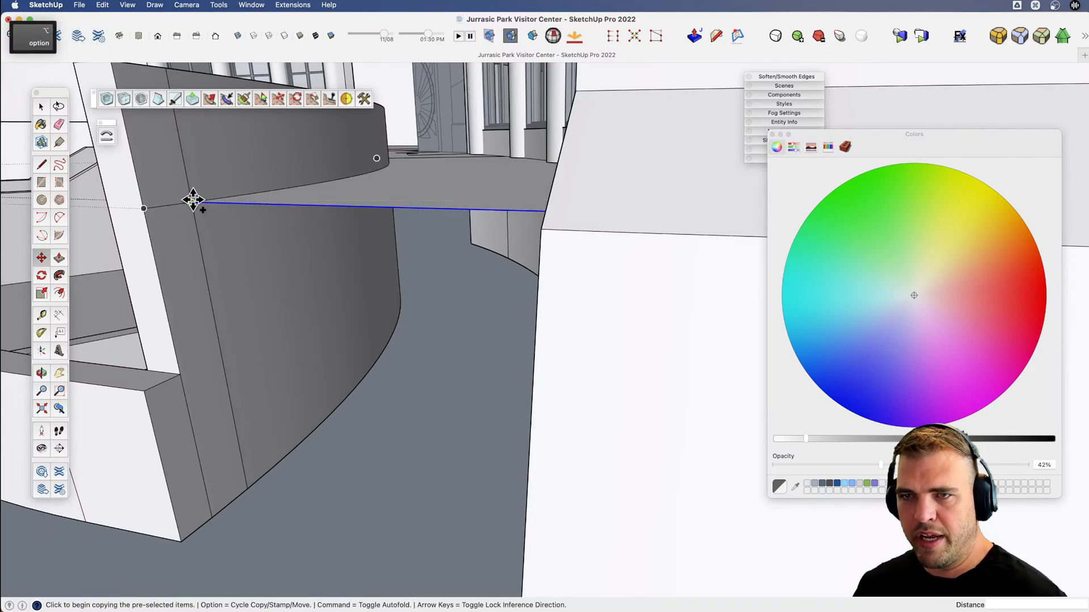
pyautogui.click(191, 202)
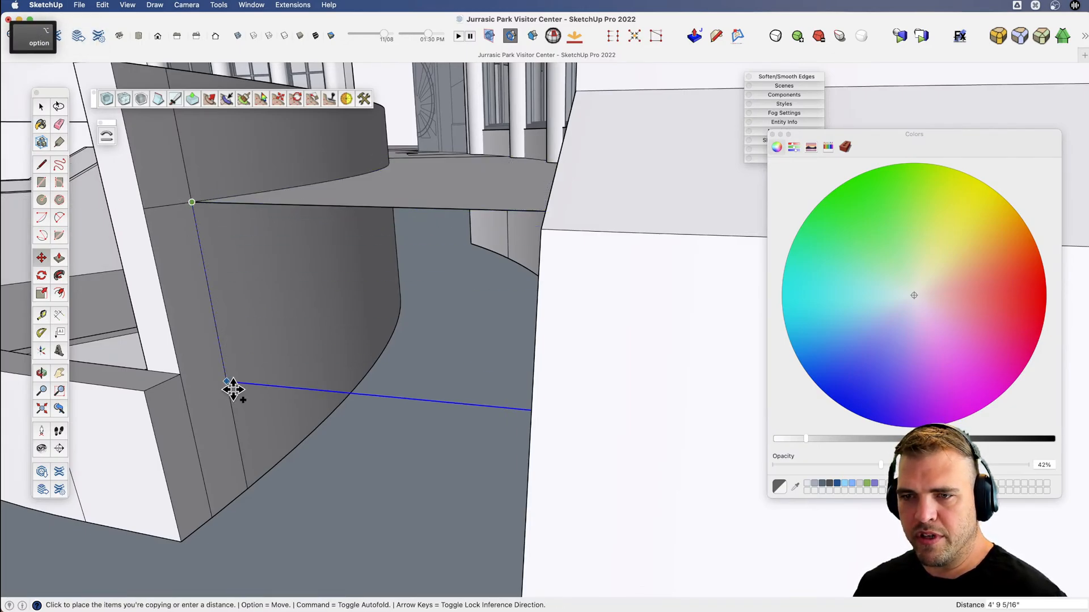
pyautogui.click(238, 452)
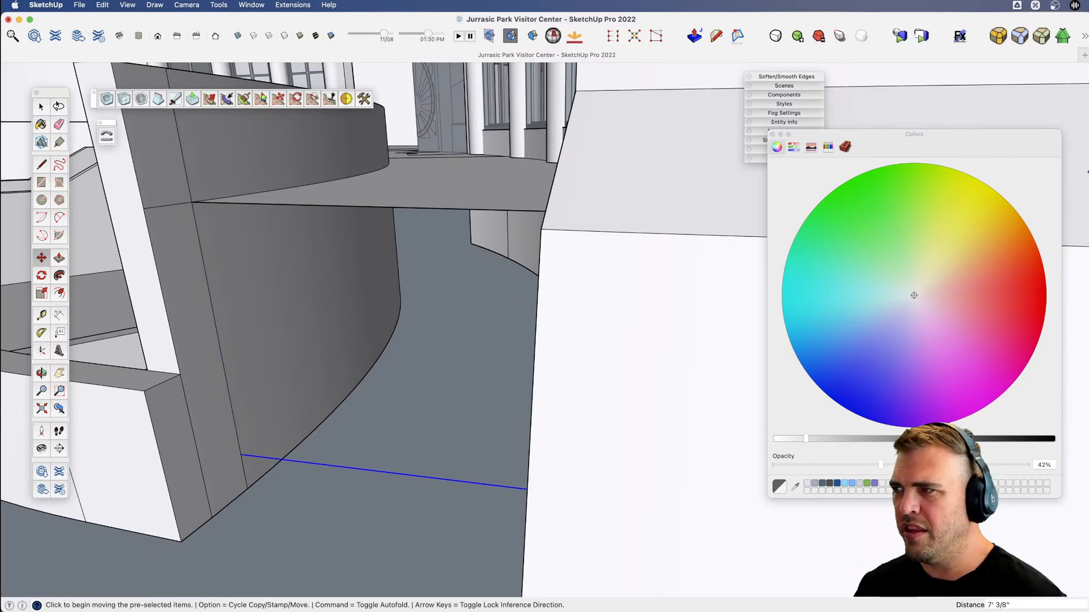
# Switch to Finder and preview the Movie-1 reference image of the visitor center, then close the preview.
pyautogui.press('super+Tab')
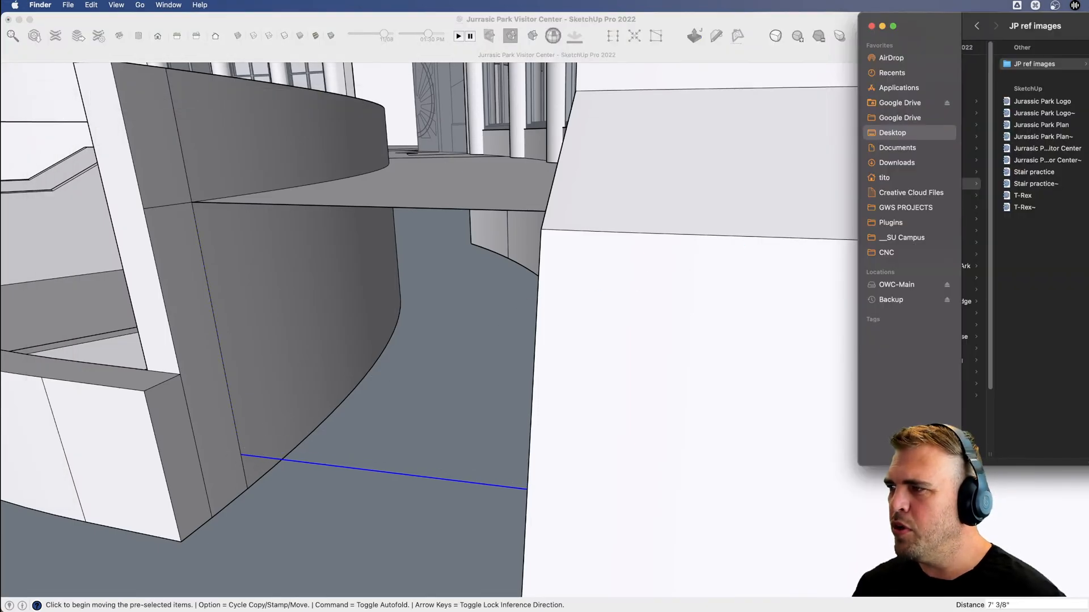
pyautogui.press('space')
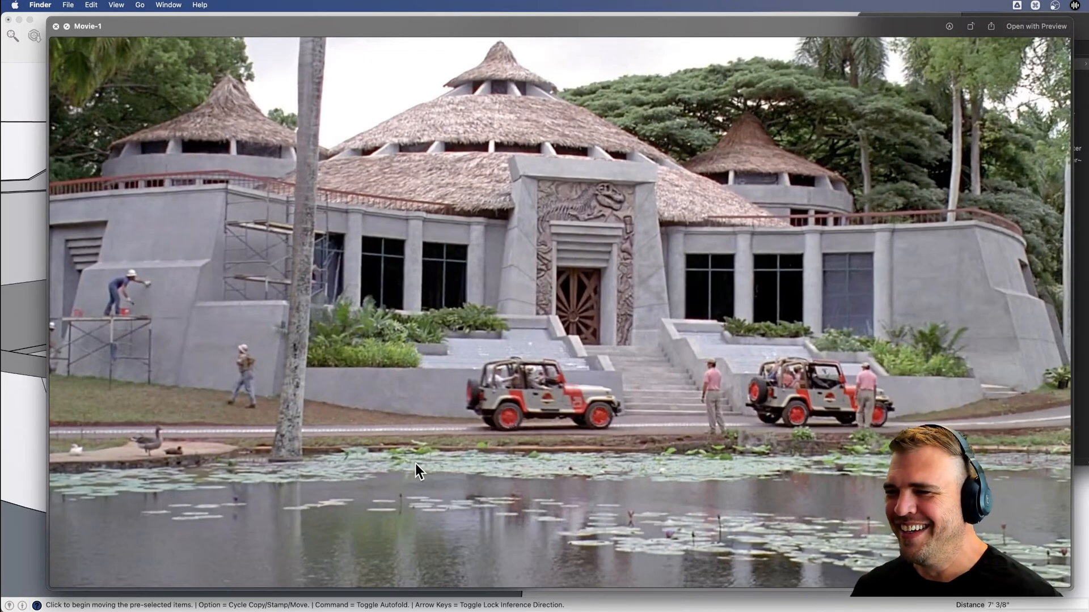
pyautogui.press('space')
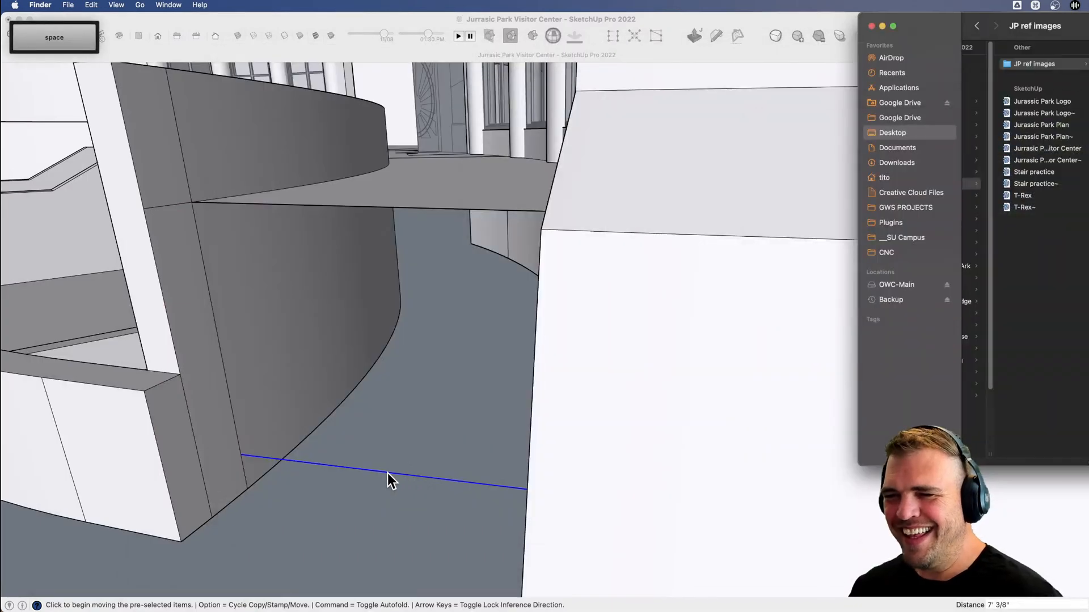
# Switch back to SketchUp and erase the flat floor's original outer edge between the right planter and the column wall.
pyautogui.click(391, 474)
pyautogui.scroll(-2, 420, 469)
pyautogui.moveTo(420, 469); pyautogui.dragTo(432, 445, button='middle')
pyautogui.press('space')
pyautogui.press('e')
pyautogui.moveTo(426, 279); pyautogui.dragTo(440, 296, button='middle')
pyautogui.moveTo(435, 280); pyautogui.dragTo(432, 272)
pyautogui.scroll(-3, 397, 284)
pyautogui.press('v')
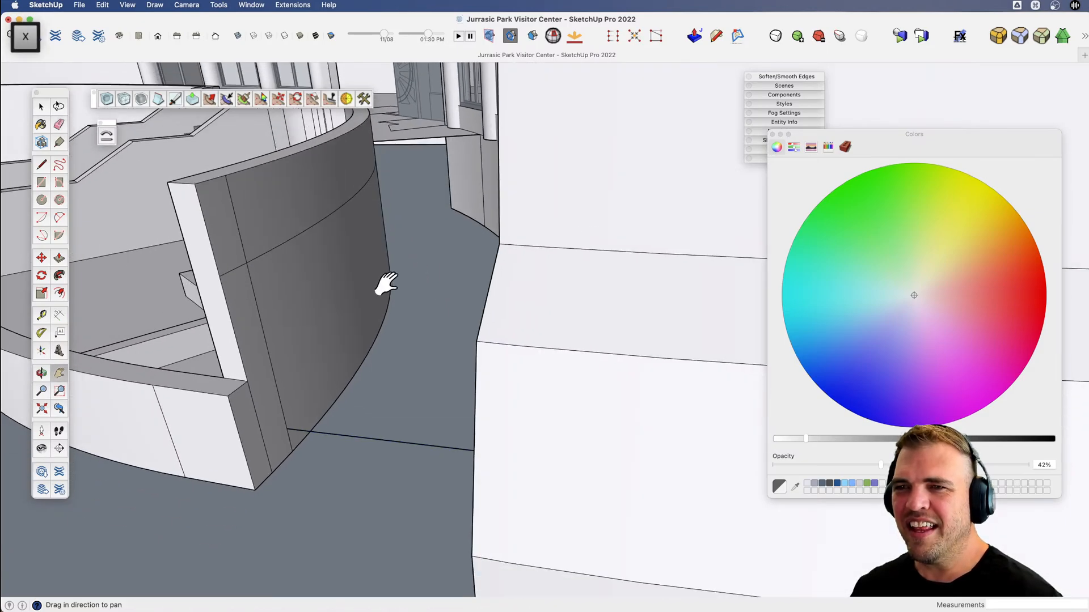
pyautogui.moveTo(384, 284)
pyautogui.mouseDown(button='middle')
pyautogui.moveTo(401, 386)
pyautogui.moveTo(491, 369)
pyautogui.moveTo(491, 335)
pyautogui.moveTo(503, 354)
pyautogui.mouseUp(button='middle')
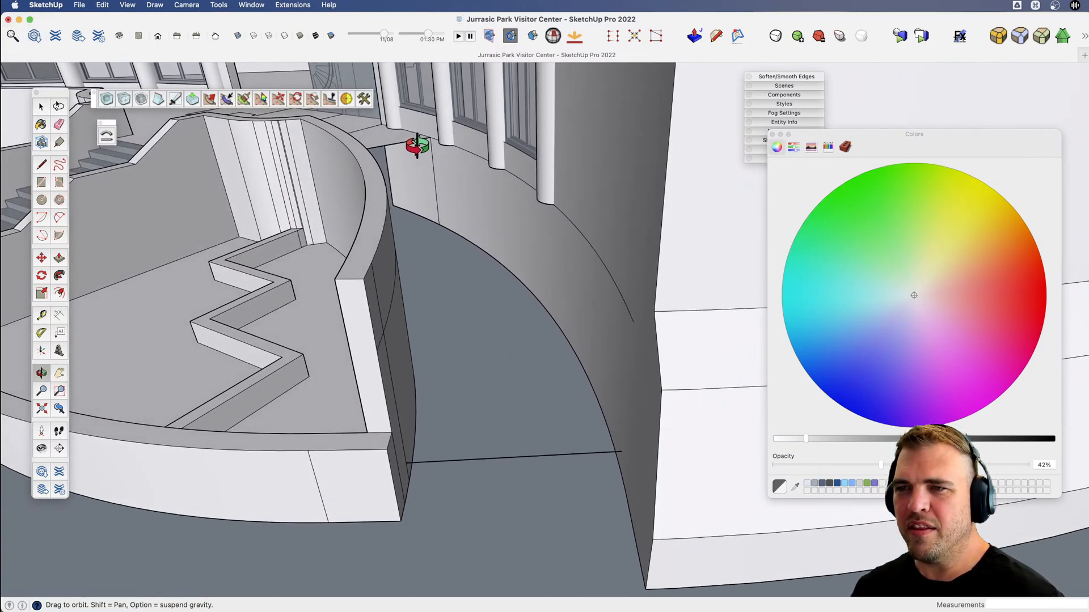
pyautogui.press('l')
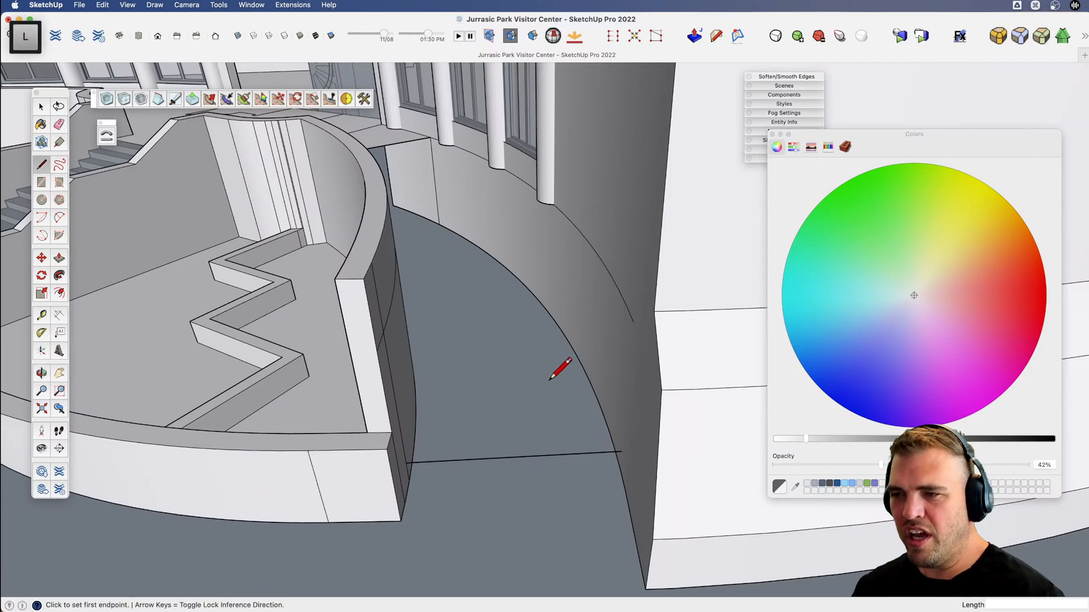
pyautogui.click(622, 451)
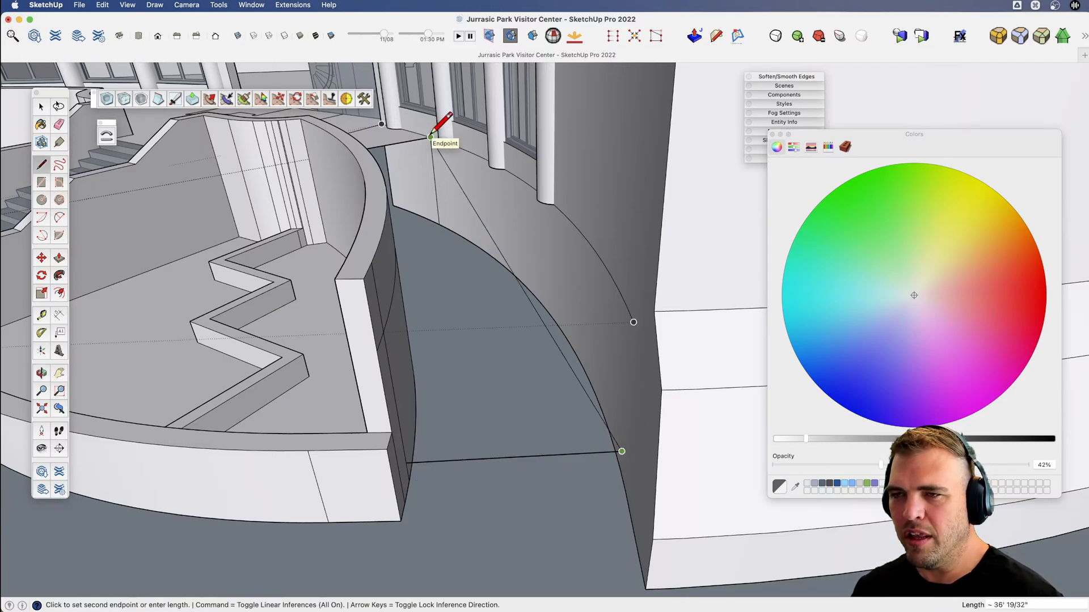
pyautogui.press('space')
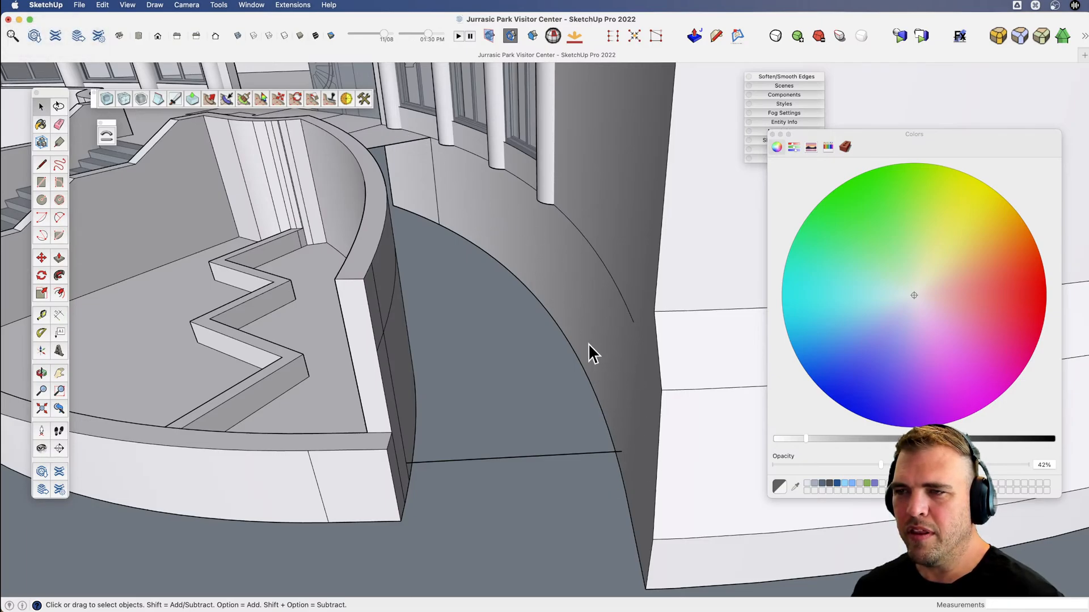
# Draw lines of about 36' and 34' from the copied edge's ends to the terrace corner at the column wall, forming a triangular face.
pyautogui.press('l')
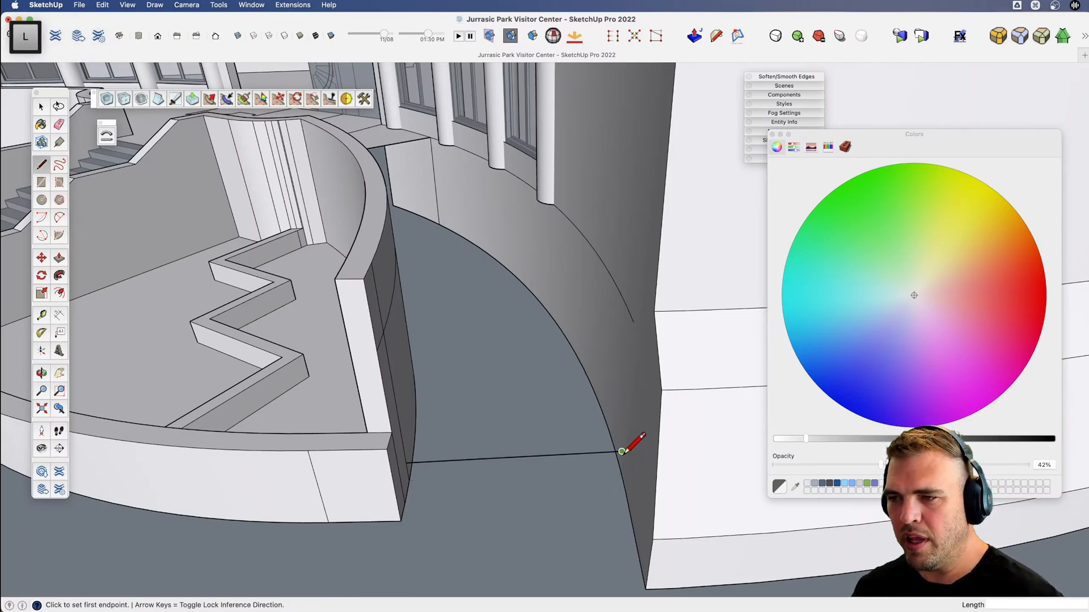
pyautogui.click(622, 451)
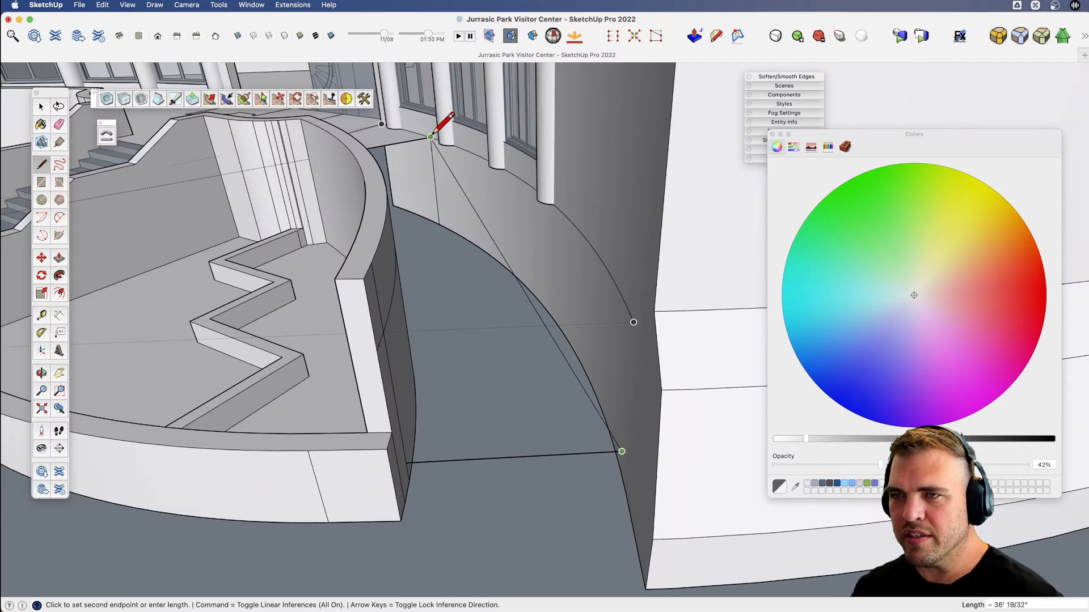
pyautogui.click(406, 464)
pyautogui.press('space')
# Cut the triangular face from the building geometry and paste it in place outside the building group.
pyautogui.click(472, 393)
pyautogui.press('v')
pyautogui.keyDown('shift'); pyautogui.moveTo(473, 395); pyautogui.dragTo(467, 483, button='middle'); pyautogui.keyUp('shift')
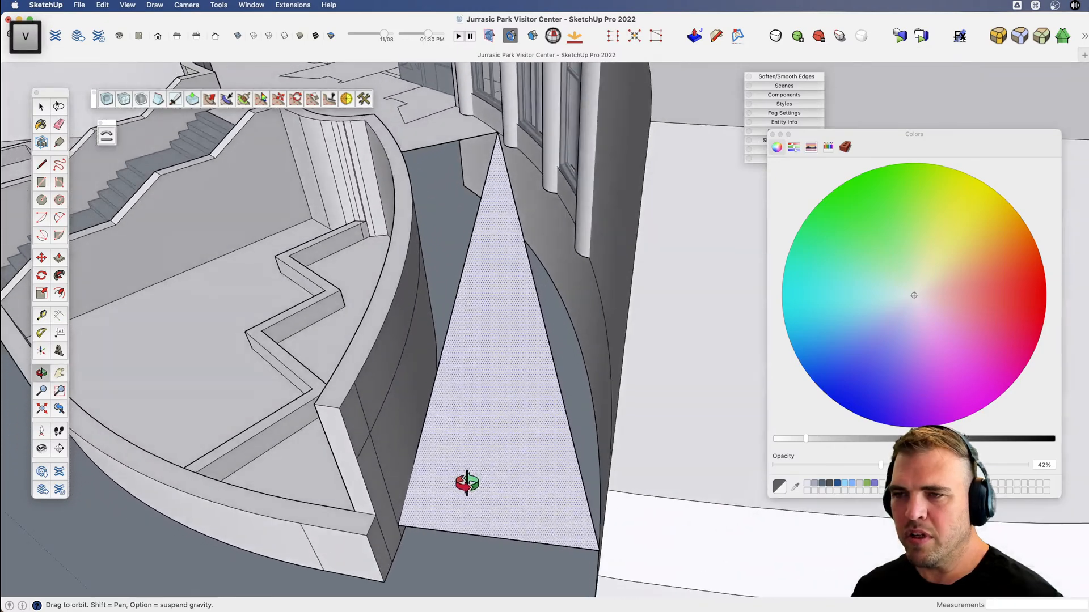
pyautogui.press('space')
pyautogui.scroll(-8, 567, 244)
pyautogui.scroll(4, 525, 297)
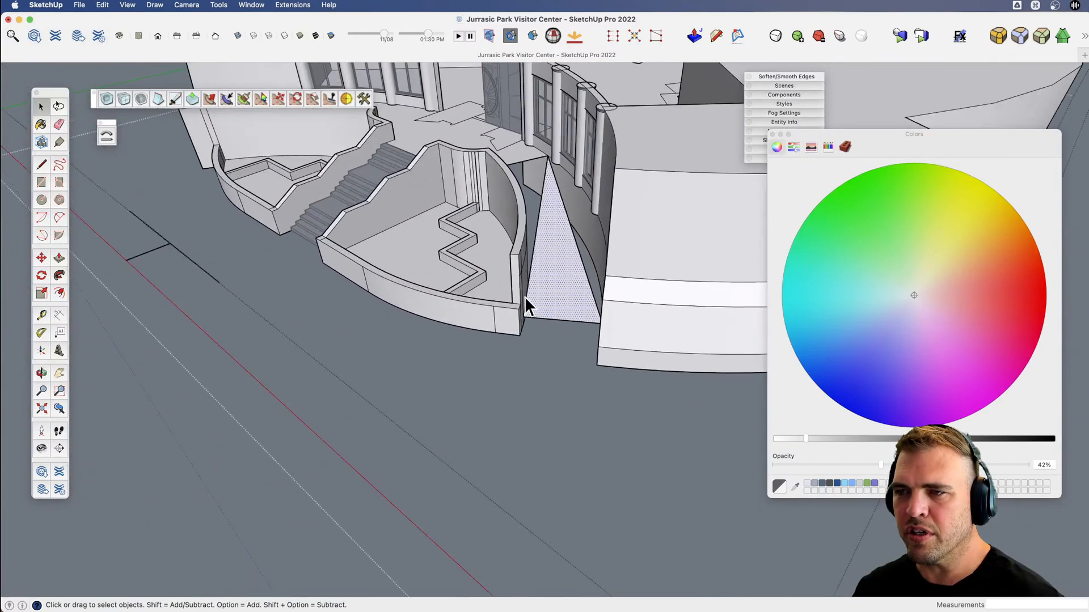
pyautogui.moveTo(524, 297); pyautogui.dragTo(552, 285, button='middle')
pyautogui.press('v')
pyautogui.moveTo(534, 236); pyautogui.dragTo(539, 260)
pyautogui.press('Delete')
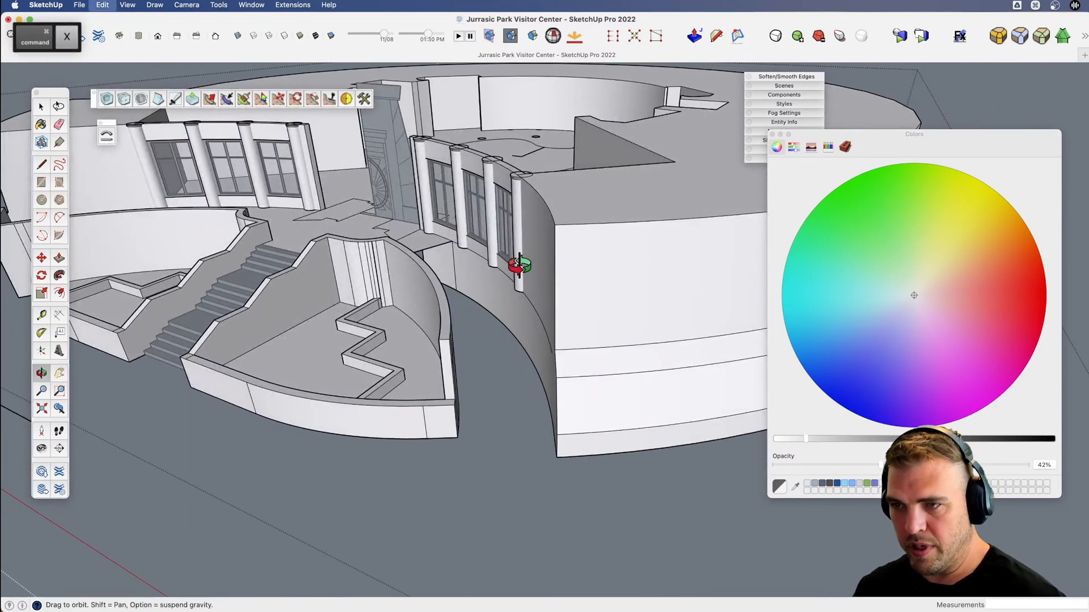
pyautogui.press('space')
pyautogui.scroll(-5, 375, 394)
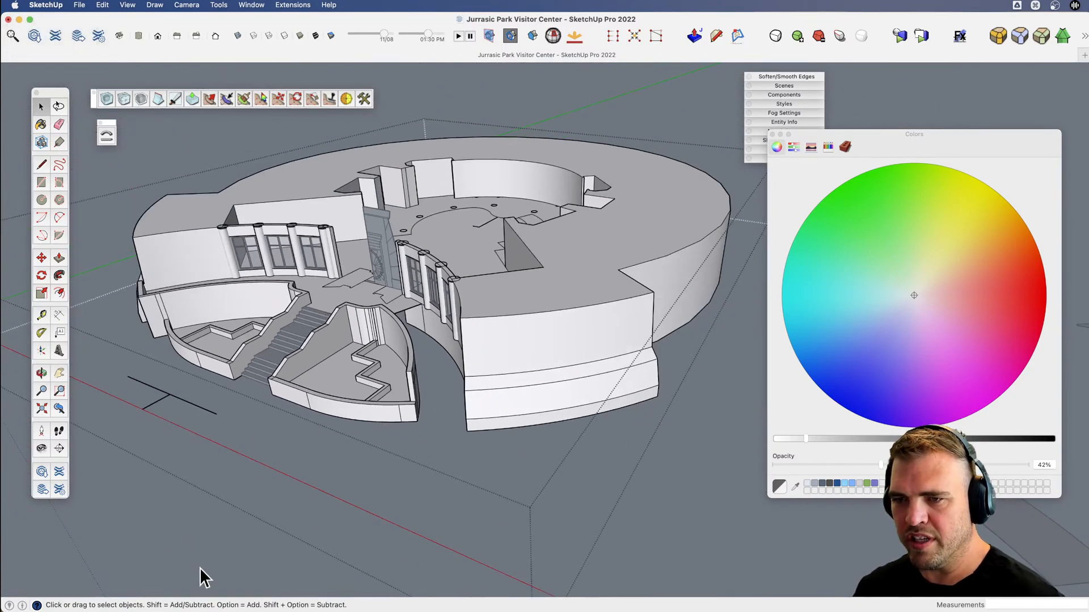
pyautogui.press('super+z')
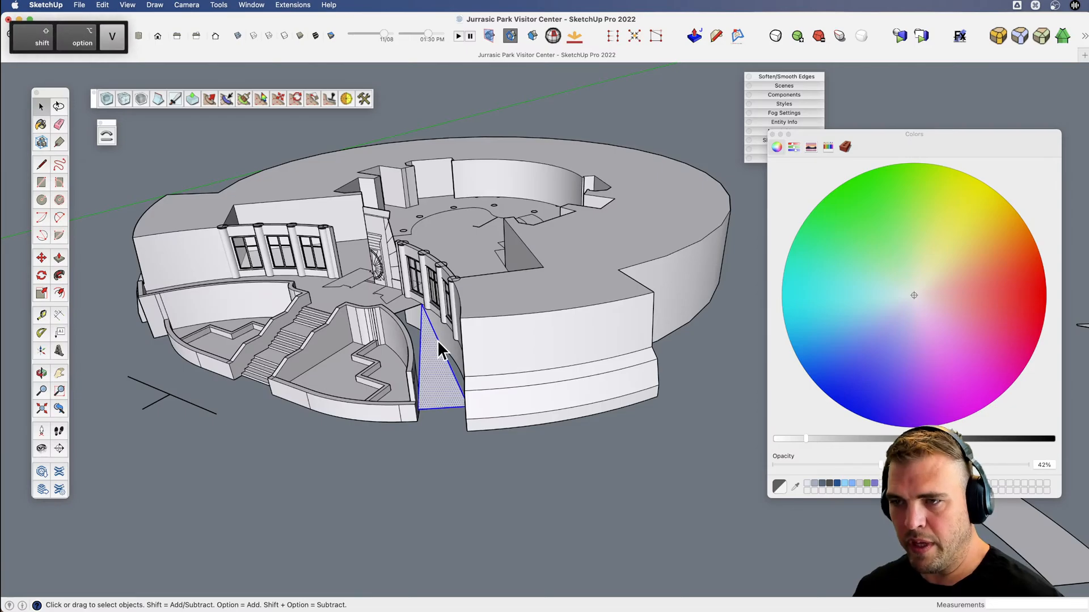
# Draw lines from the triangle's apex across the terrace floor's edge and down to its lower planter-side corner, forming a second sloping face.
pyautogui.scroll(5, 423, 347)
pyautogui.moveTo(425, 338); pyautogui.dragTo(625, 174, button='middle')
pyautogui.press('l')
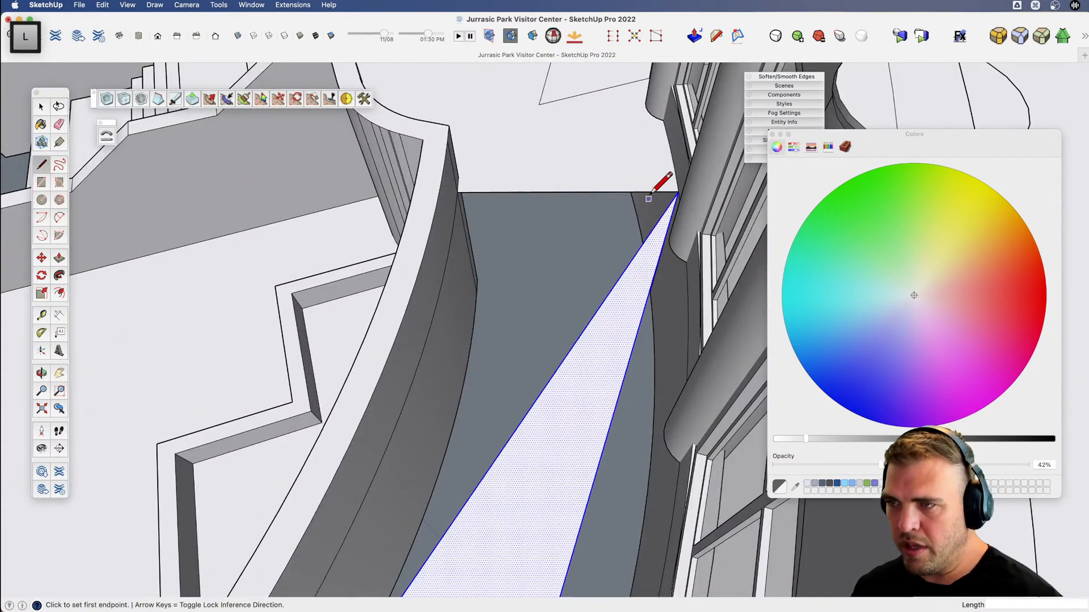
pyautogui.click(678, 192)
pyautogui.click(458, 192)
pyautogui.scroll(-6, 581, 161)
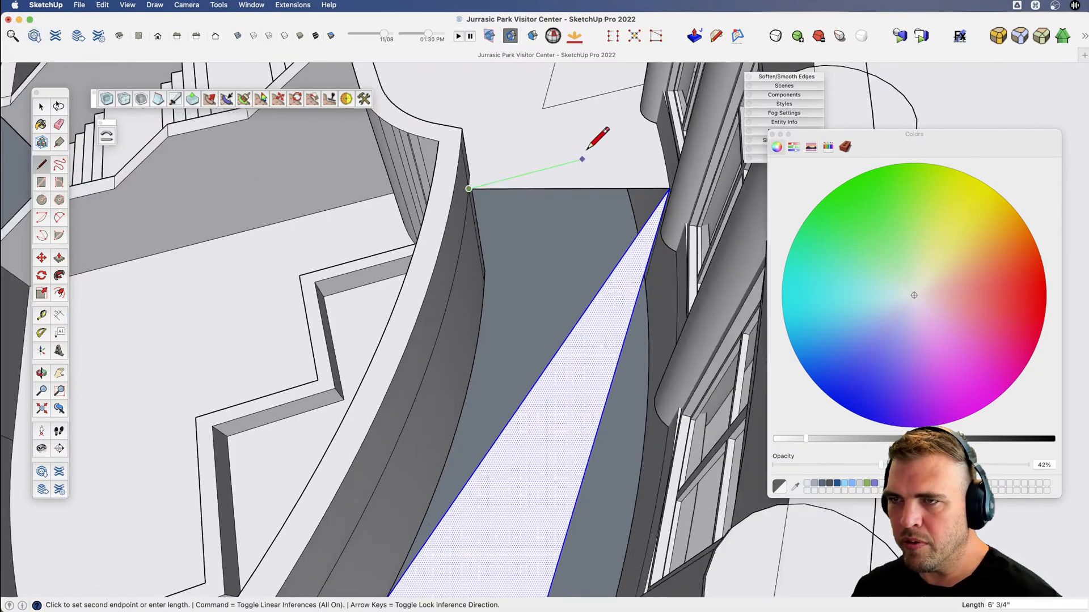
pyautogui.scroll(5, 448, 391)
pyautogui.click(478, 366)
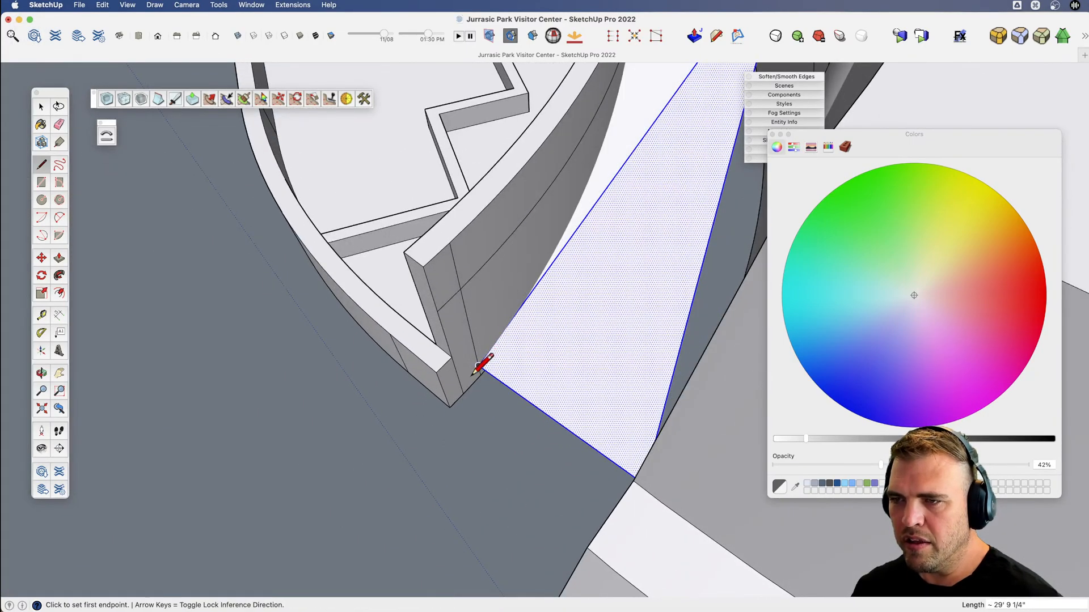
# Group the two sloping faces and open the group for editing.
pyautogui.scroll(-5, 478, 366)
pyautogui.press('v')
pyautogui.moveTo(560, 252); pyautogui.dragTo(496, 352)
pyautogui.press('space')
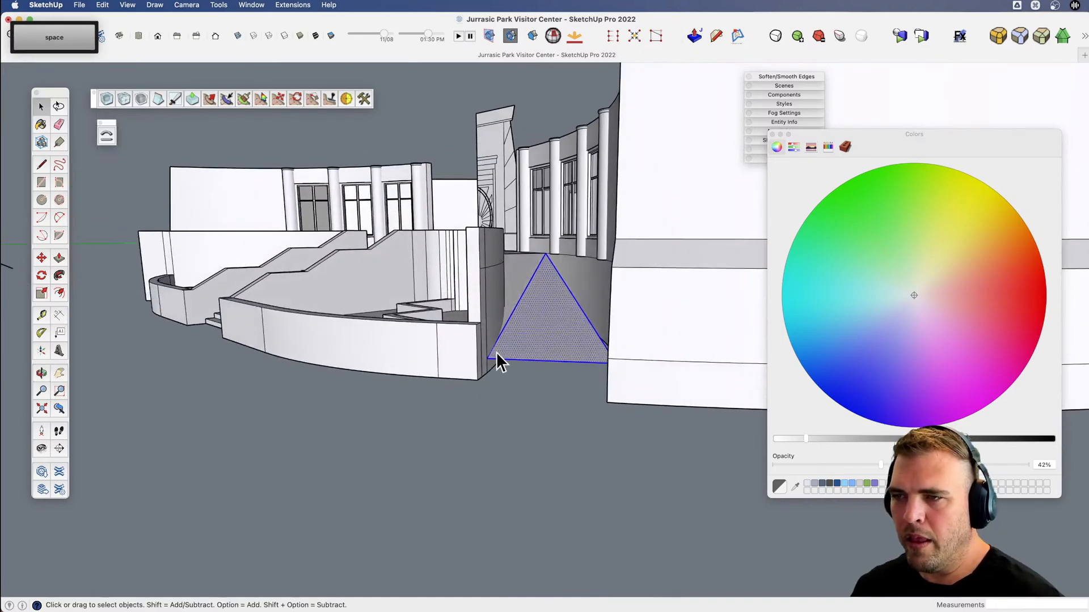
pyautogui.keyDown('shift'); pyautogui.click(519, 285); pyautogui.keyUp('shift')
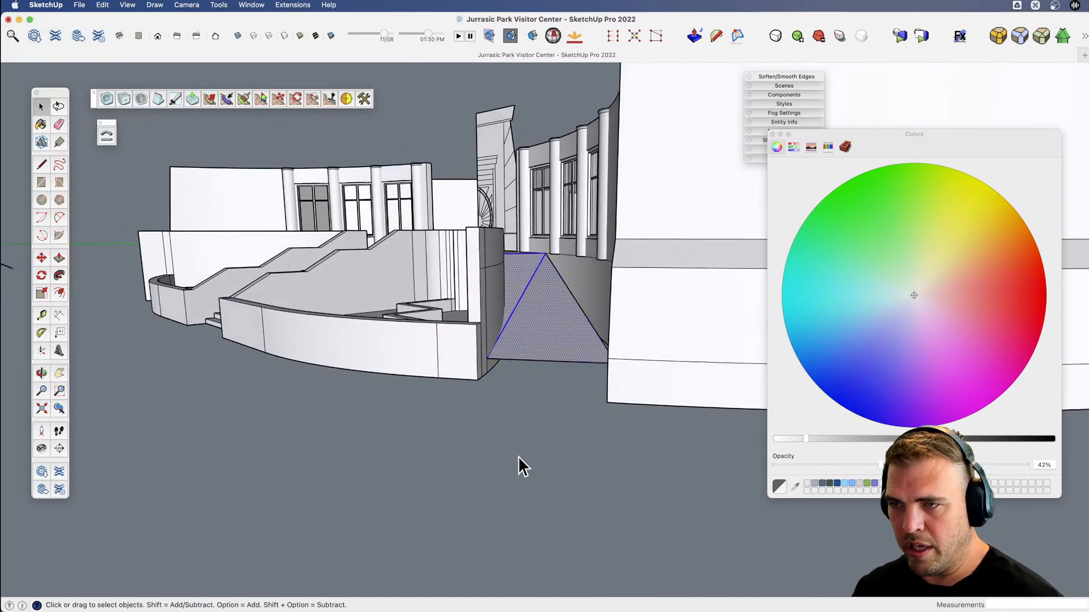
pyautogui.press('space')
pyautogui.click(531, 331)
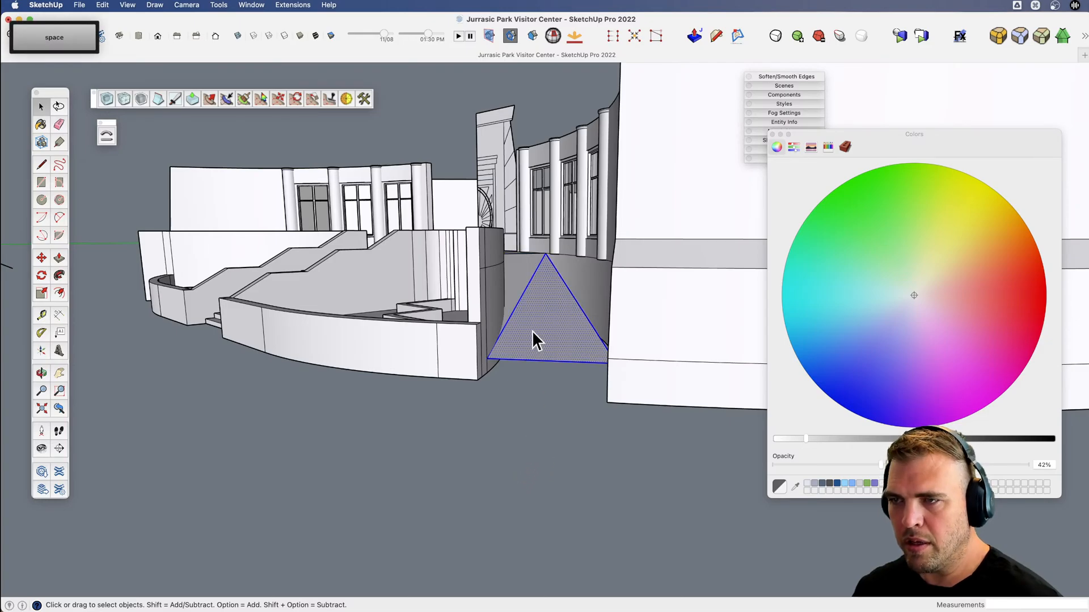
pyautogui.press('g')
pyautogui.doubleClick(532, 331)
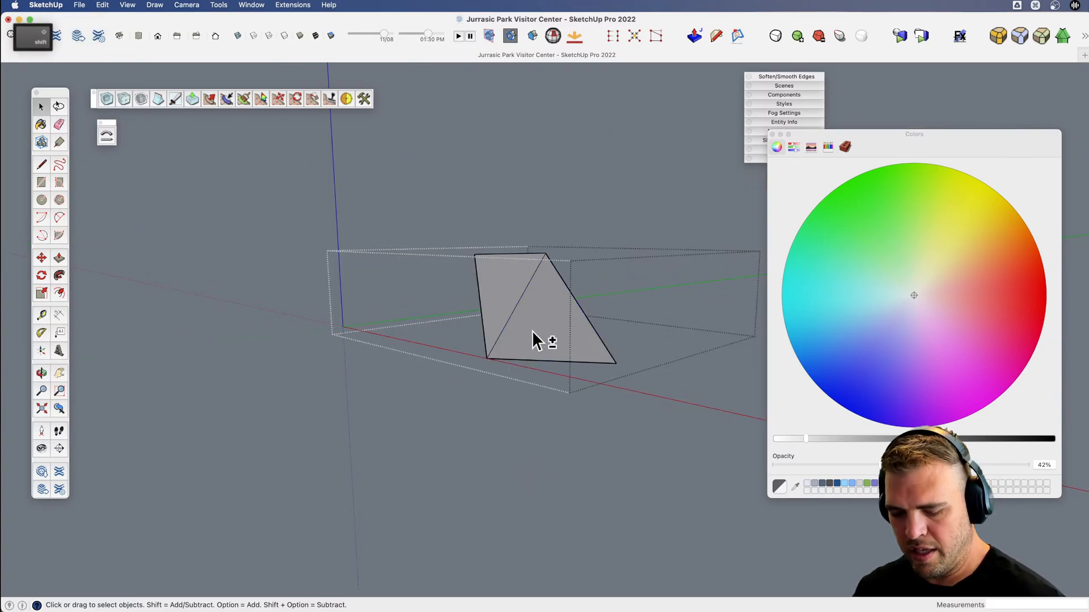
# Examine how the two sloping faces meet the planter wall and the curved column wall.
pyautogui.press('x')
pyautogui.moveTo(532, 331); pyautogui.dragTo(569, 359, button='middle')
pyautogui.press('shift')
pyautogui.press('v')
pyautogui.scroll(-3, 610, 381)
pyautogui.press('x')
pyautogui.press('space')
pyautogui.press('x')
pyautogui.scroll(3, 522, 283)
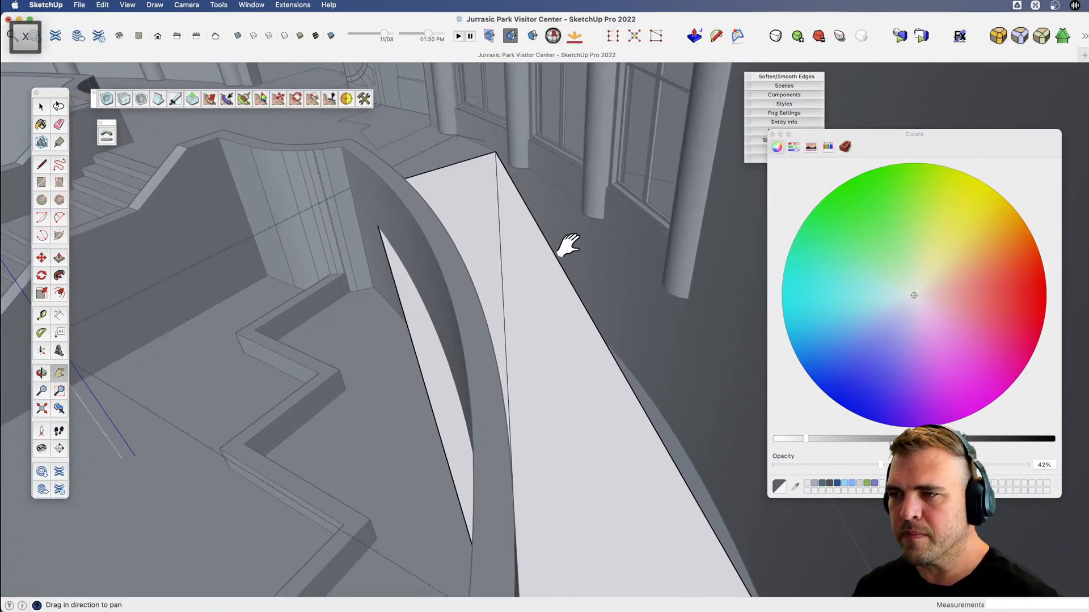
pyautogui.press('space')
pyautogui.click(593, 434)
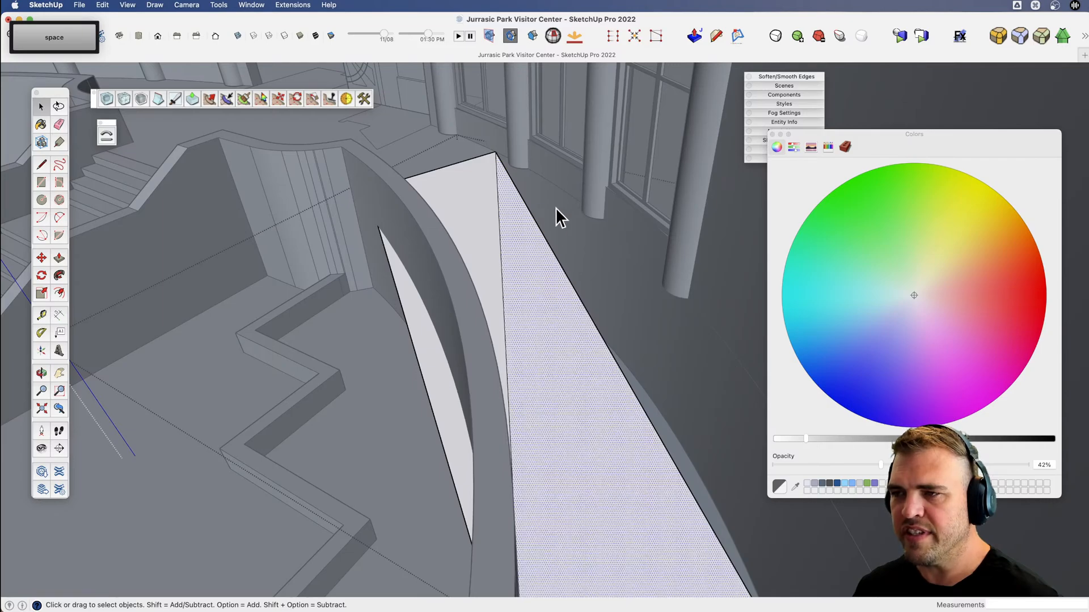
pyautogui.scroll(-5, 611, 403)
pyautogui.press('x')
pyautogui.moveTo(611, 404); pyautogui.dragTo(558, 391)
pyautogui.press('v')
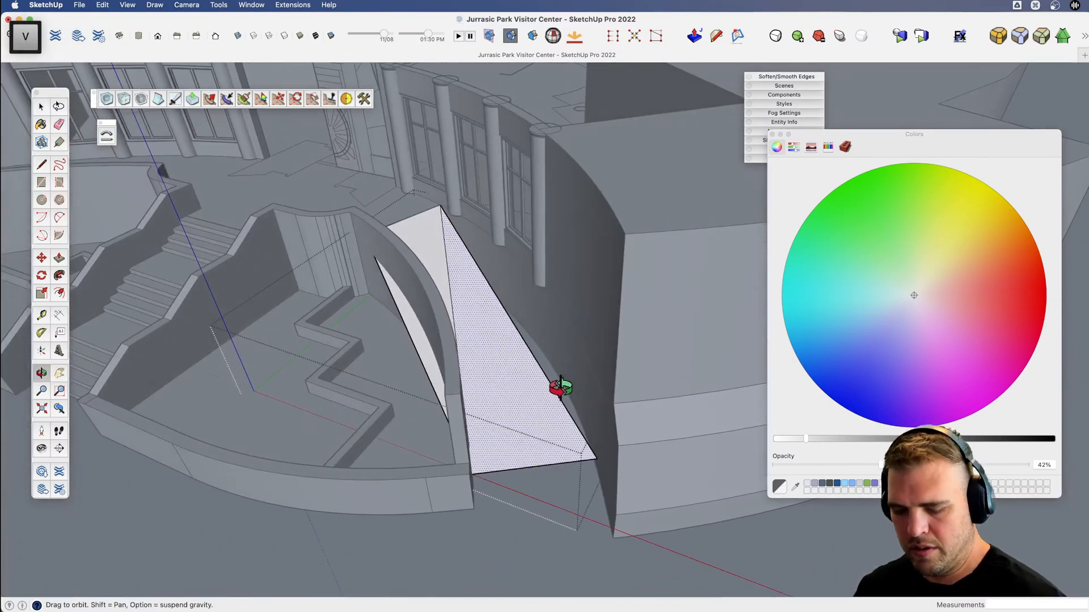
# Hide the rest of the model and draw lines extending the triangular face outward, with sides of about 45' 9 3/4" and 18' 4 3/8".
pyautogui.hotkey('shift', '3')
pyautogui.press('l')
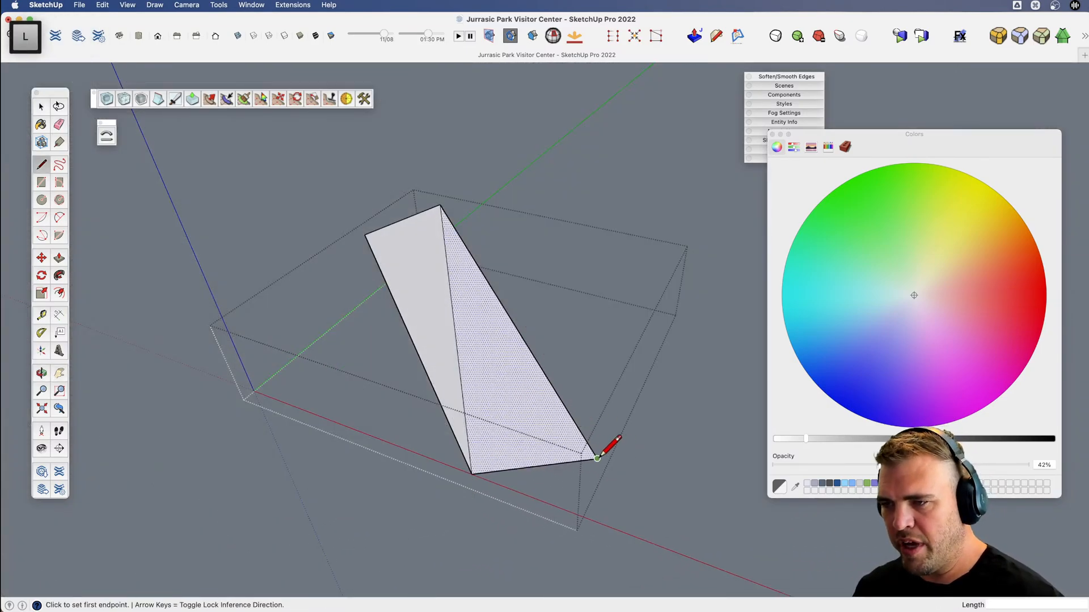
pyautogui.click(597, 459)
pyautogui.scroll(-2, 580, 467)
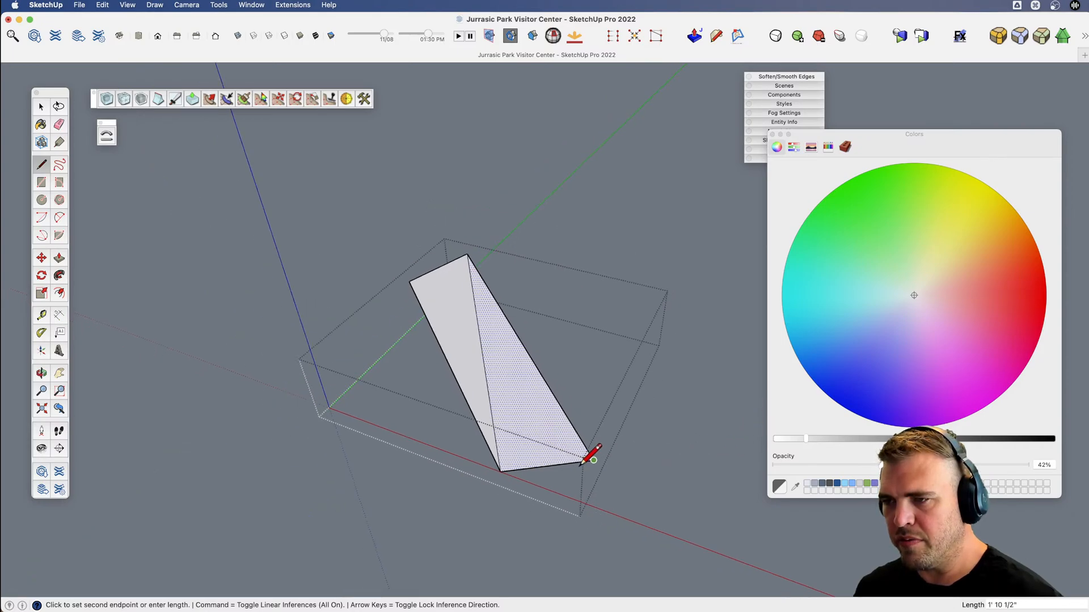
pyautogui.click(731, 442)
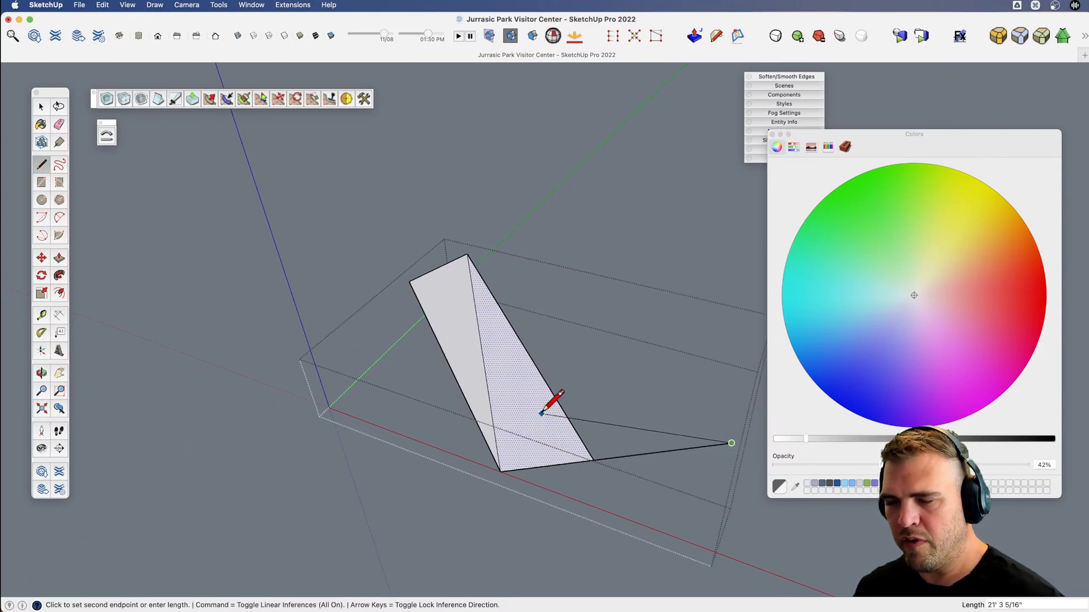
pyautogui.click(561, 203)
pyautogui.click(468, 254)
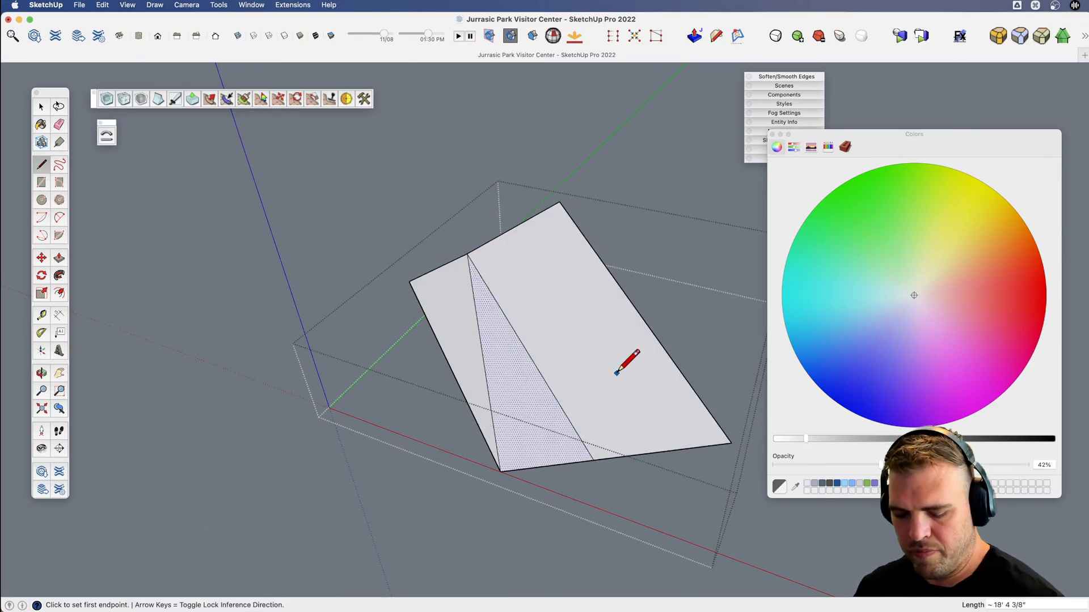
# Erase the edge between the triangle and its extension, and show the rest of the model again.
pyautogui.moveTo(605, 395); pyautogui.dragTo(585, 376, button='middle')
pyautogui.press('e')
pyautogui.moveTo(558, 433); pyautogui.dragTo(538, 443)
pyautogui.hotkey('shift', '3')
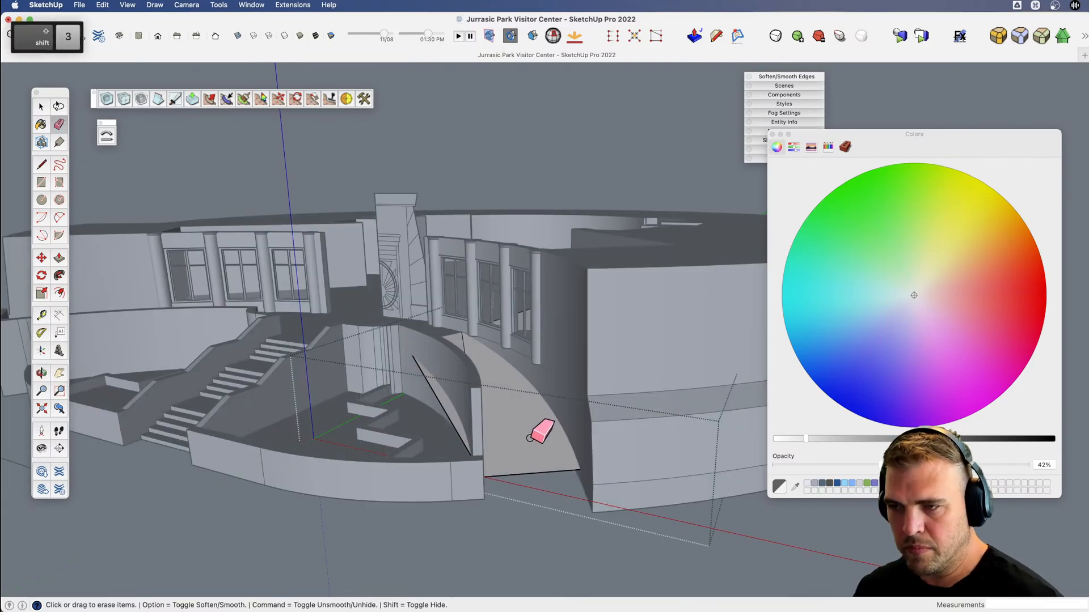
pyautogui.scroll(5, 521, 419)
pyautogui.moveTo(522, 418); pyautogui.dragTo(499, 452, button='middle')
# Intersect both ramp faces with the surrounding model.
pyautogui.press('space')
pyautogui.click(466, 388)
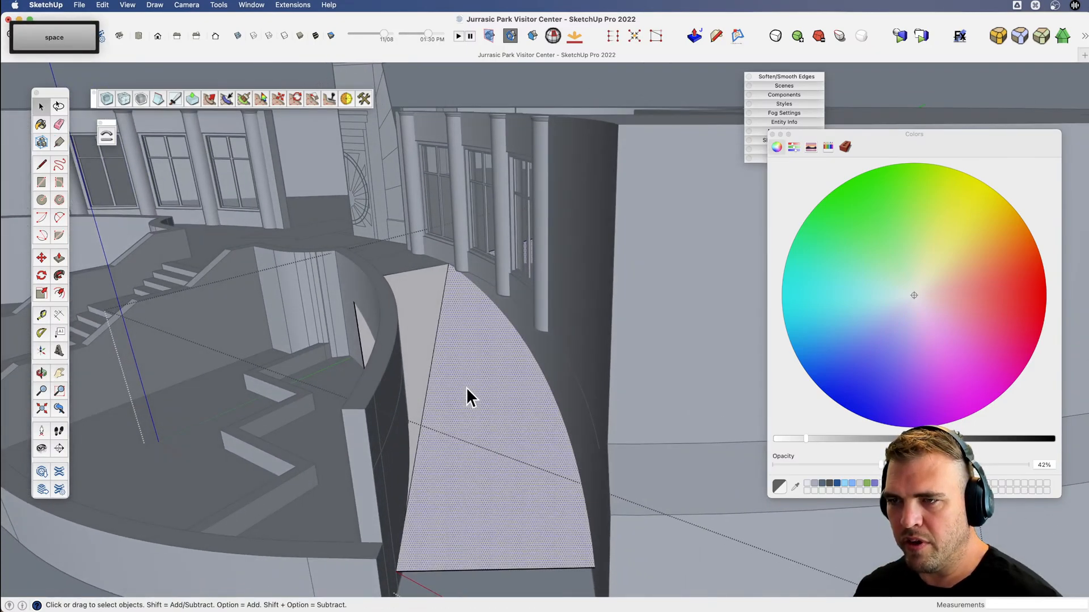
pyautogui.keyDown('shift'); pyautogui.click(420, 315); pyautogui.keyUp('shift')
pyautogui.rightClick(486, 347)
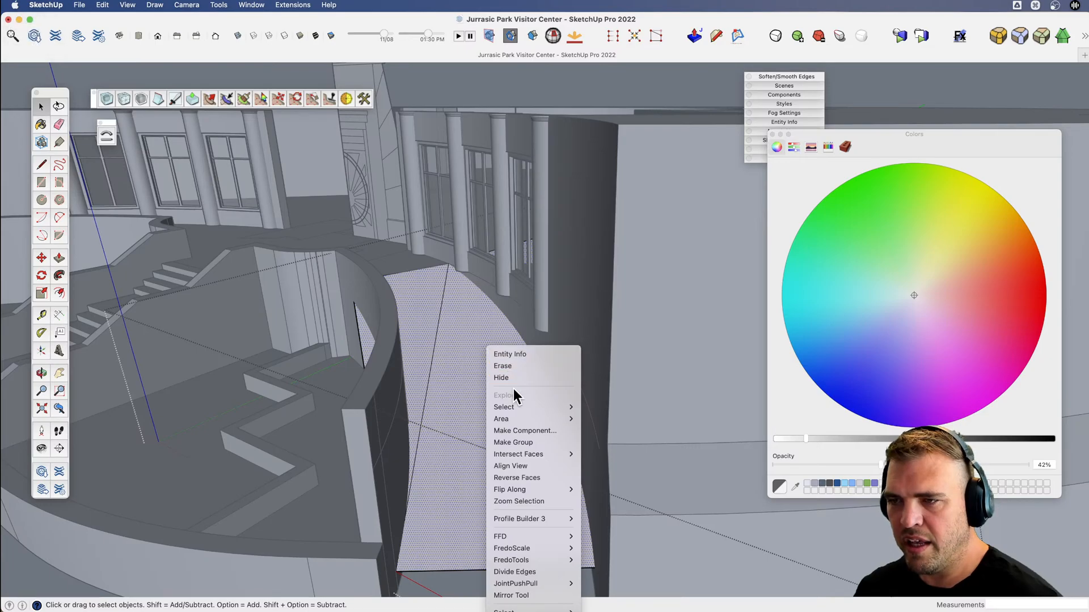
pyautogui.click(593, 452)
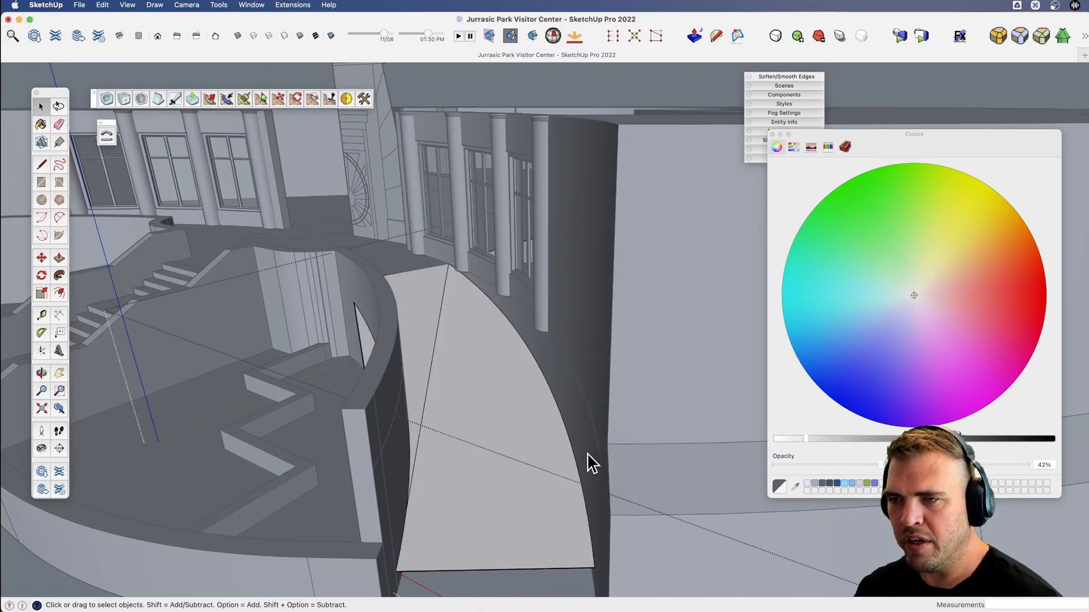
# Close the ramp group and select it as a whole.
pyautogui.scroll(-5, 471, 397)
pyautogui.click(434, 542)
pyautogui.click(475, 408)
pyautogui.press('v')
pyautogui.scroll(-6, 475, 408)
pyautogui.keyDown('shift'); pyautogui.moveTo(475, 408); pyautogui.dragTo(469, 486, button='middle'); pyautogui.keyUp('shift')
pyautogui.press('m')
pyautogui.click(435, 505)
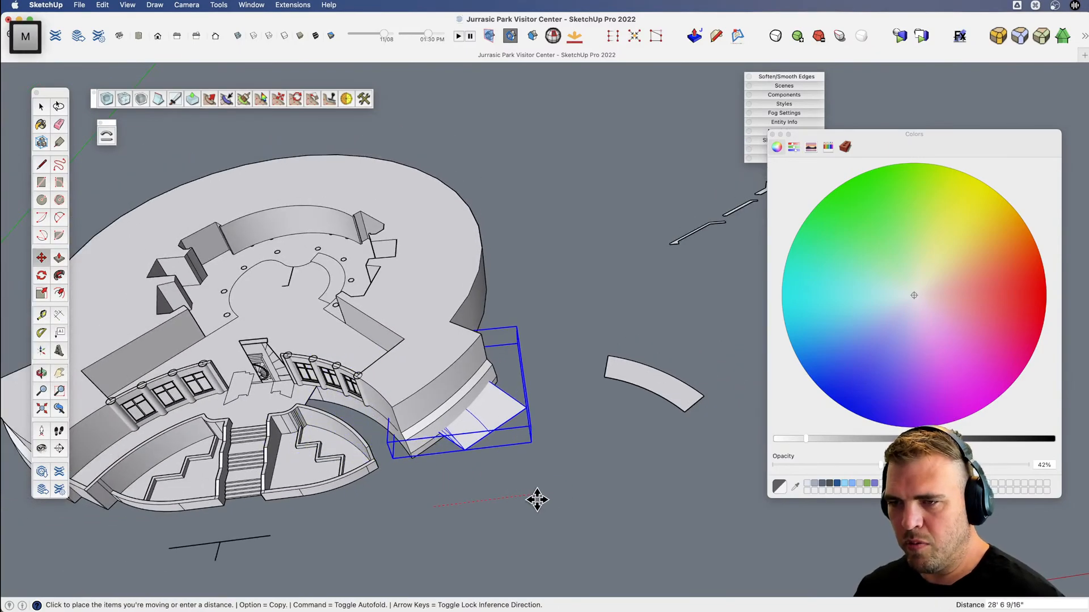
pyautogui.press('Escape')
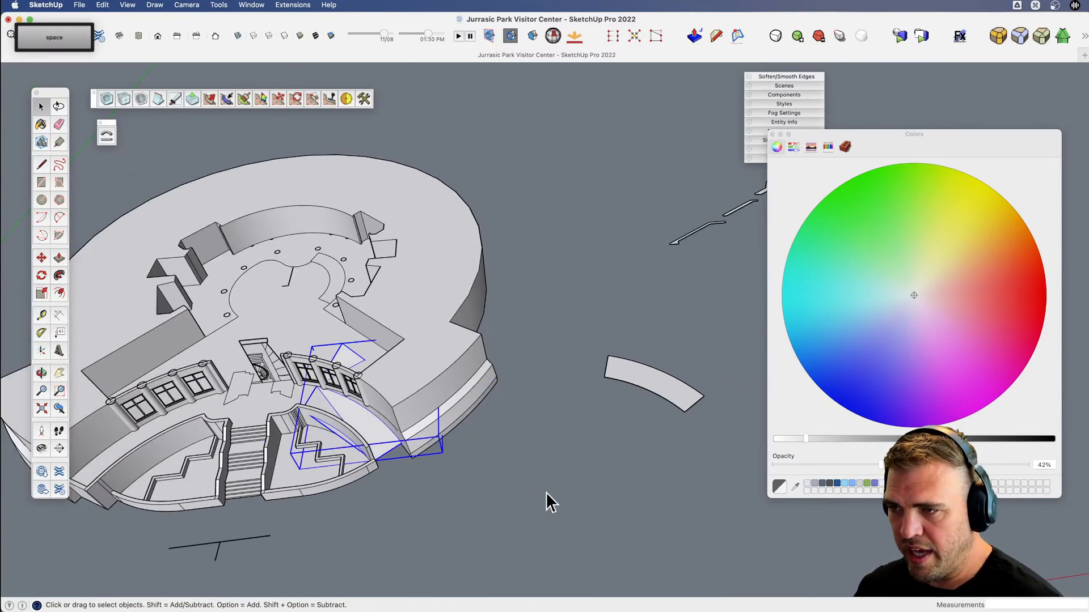
# Delete the curved flat floor piece lying away from the building.
pyautogui.press('space')
pyautogui.click(644, 389)
pyautogui.press('Delete')
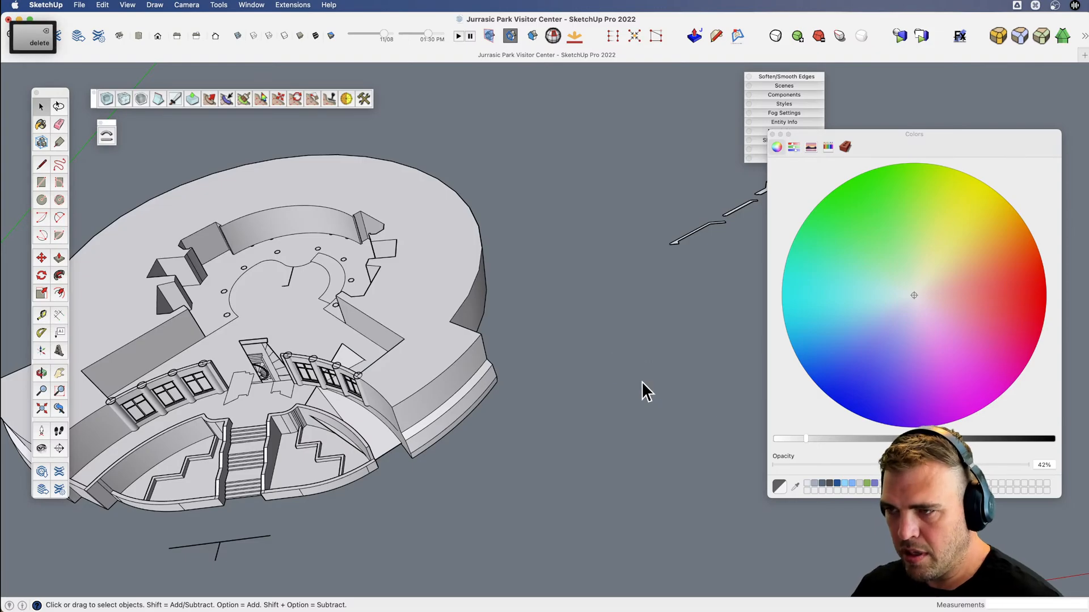
# Move the ramp group 100' along the red axis, away from the building.
pyautogui.press('m')
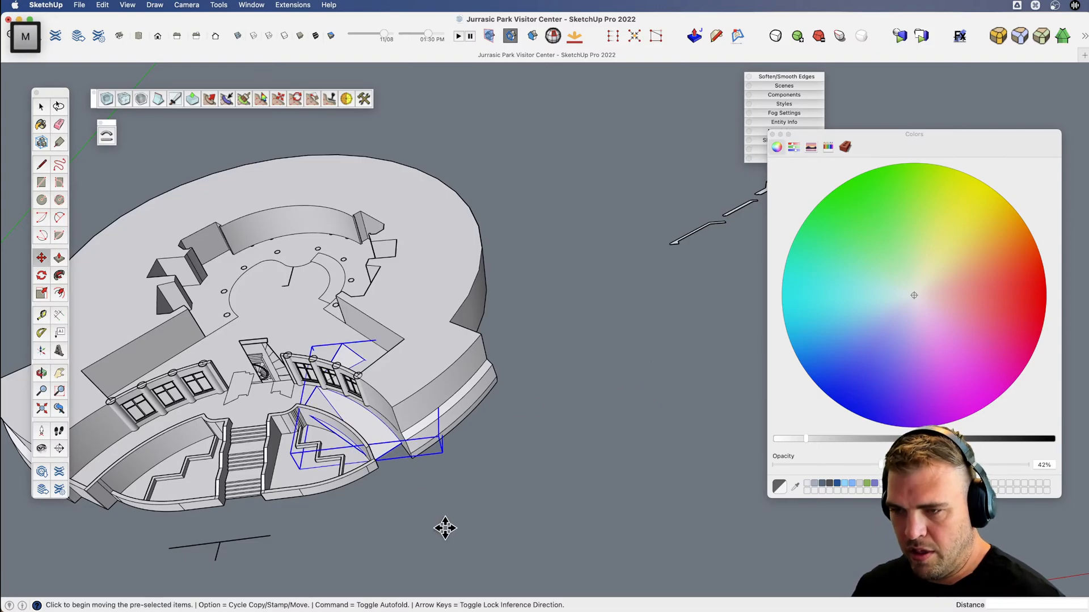
pyautogui.click(445, 527)
pyautogui.write("100'")
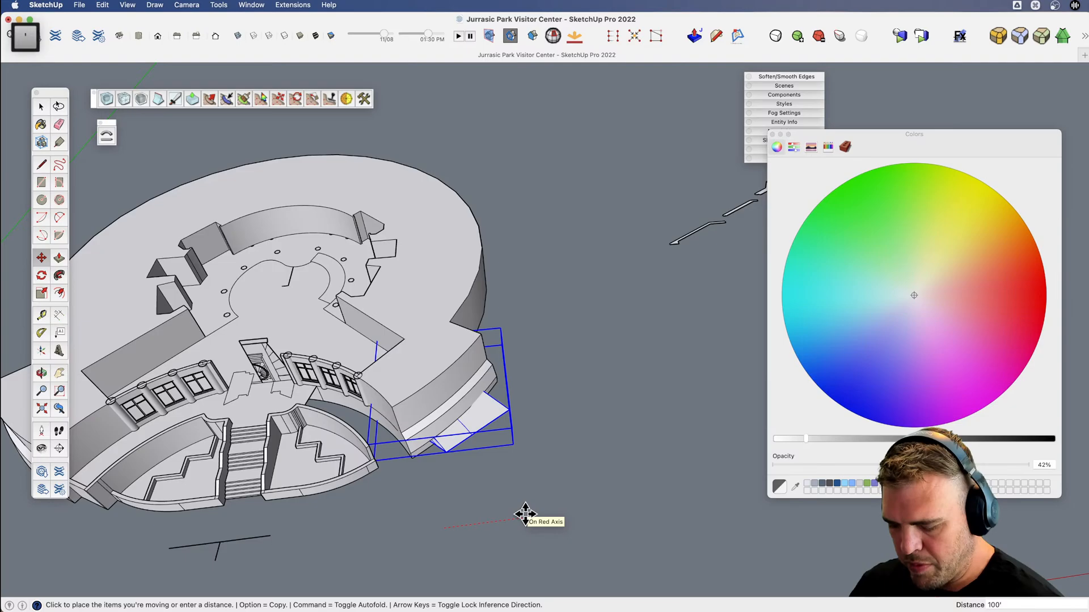
pyautogui.press('Return')
pyautogui.press('space')
pyautogui.click(669, 450)
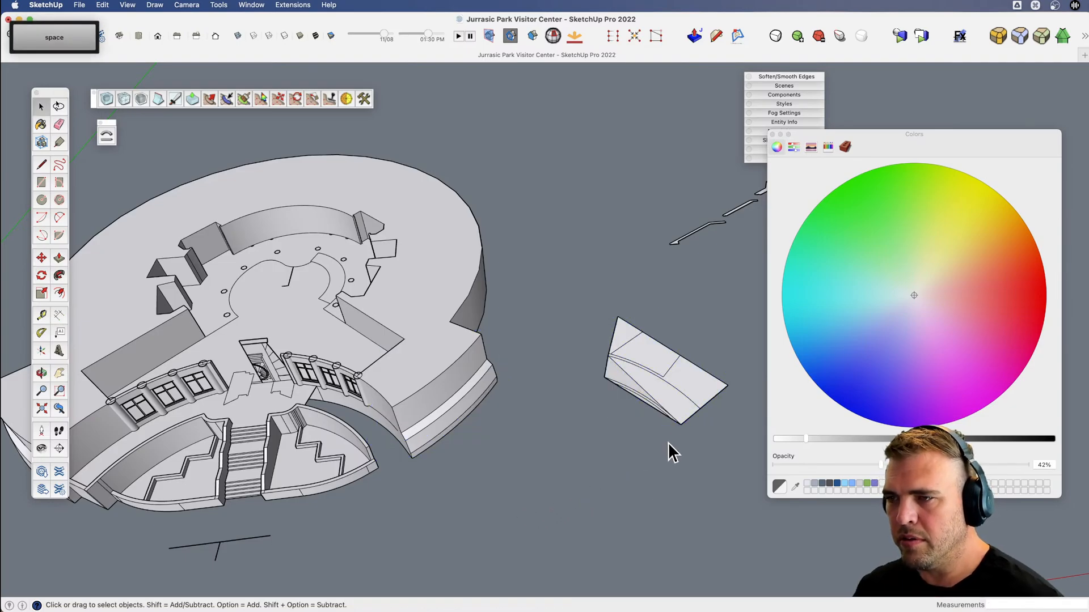
# Open the moved ramp group and erase surplus boundary edges beyond the ramp's outer curve.
pyautogui.scroll(5, 673, 402)
pyautogui.moveTo(674, 403)
pyautogui.mouseDown(button='middle')
pyautogui.moveTo(552, 391)
pyautogui.moveTo(478, 332)
pyautogui.moveTo(484, 348)
pyautogui.moveTo(582, 366)
pyautogui.mouseUp(button='middle')
pyautogui.press('space')
pyautogui.doubleClick(581, 368)
pyautogui.press('e')
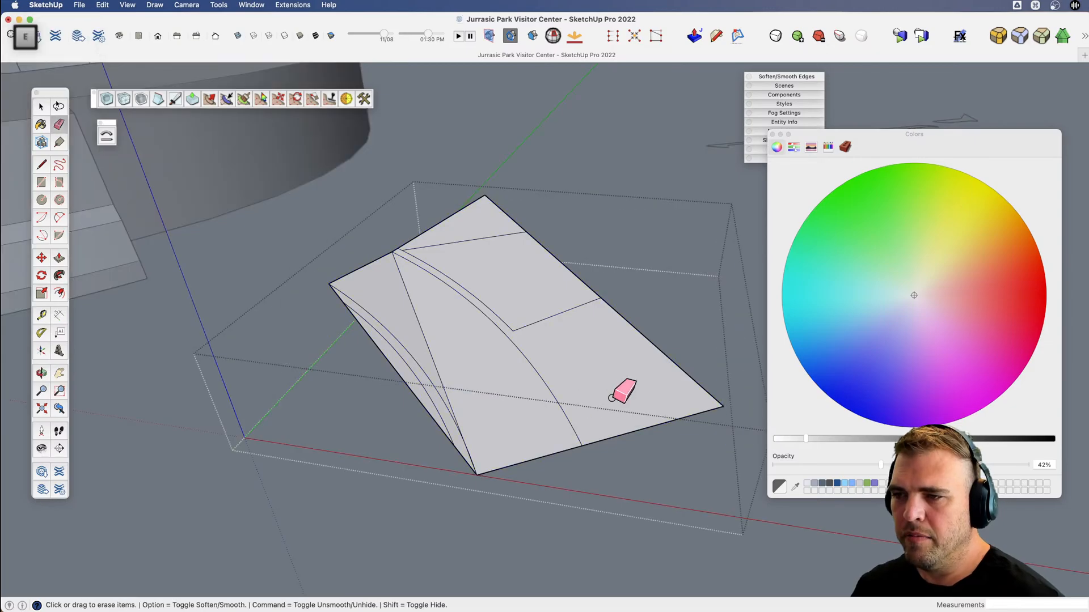
pyautogui.click(667, 422)
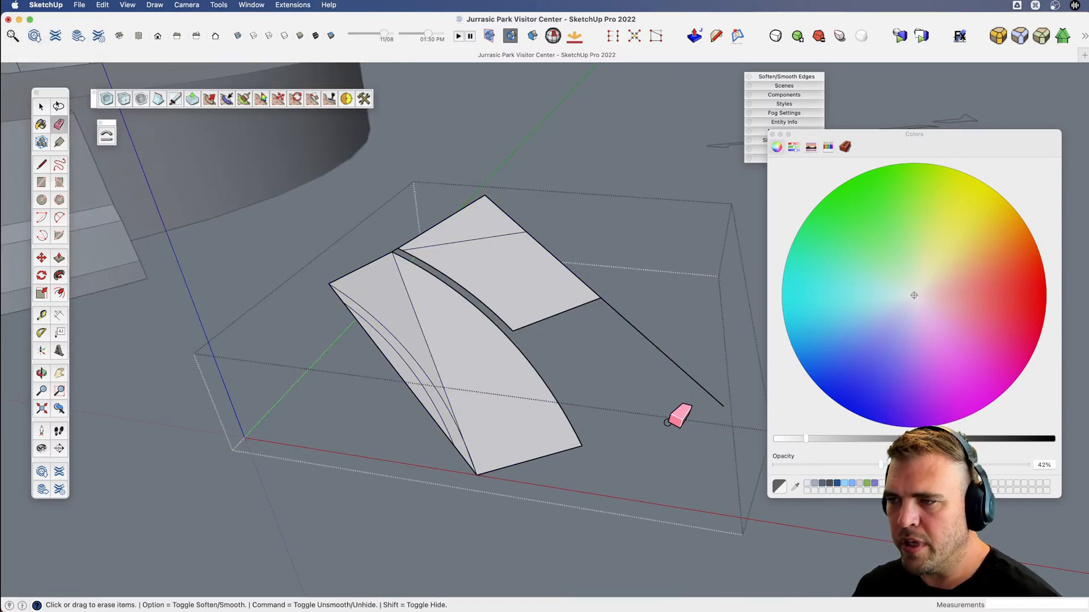
pyautogui.click(396, 247)
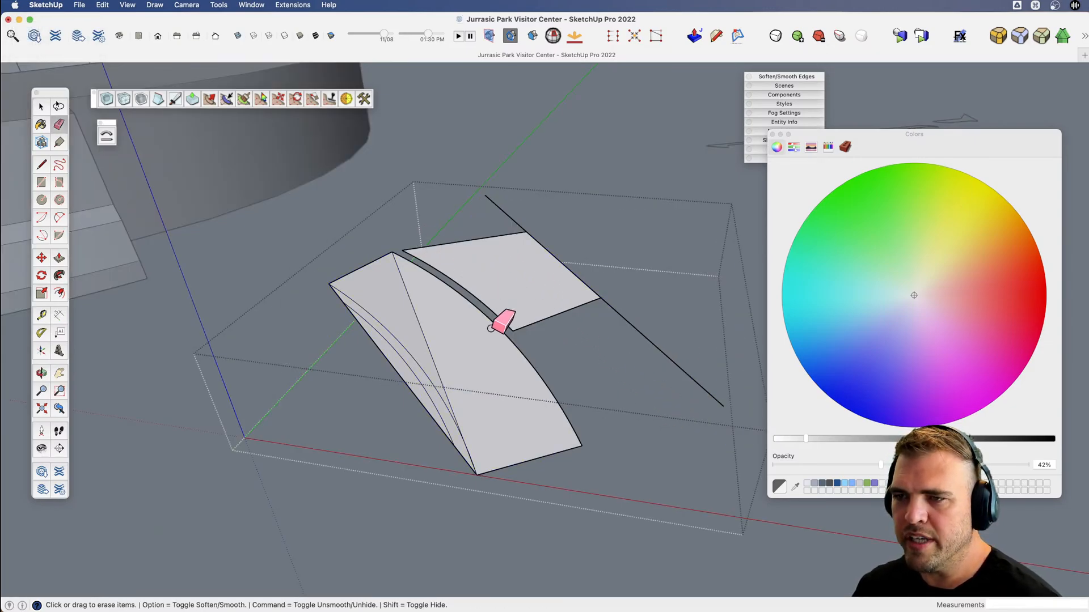
# Erase the straight edge outside the inner curve, the diagonal between the ramp faces, and the short connecting edges at the curve's ends.
pyautogui.moveTo(412, 378); pyautogui.dragTo(418, 373)
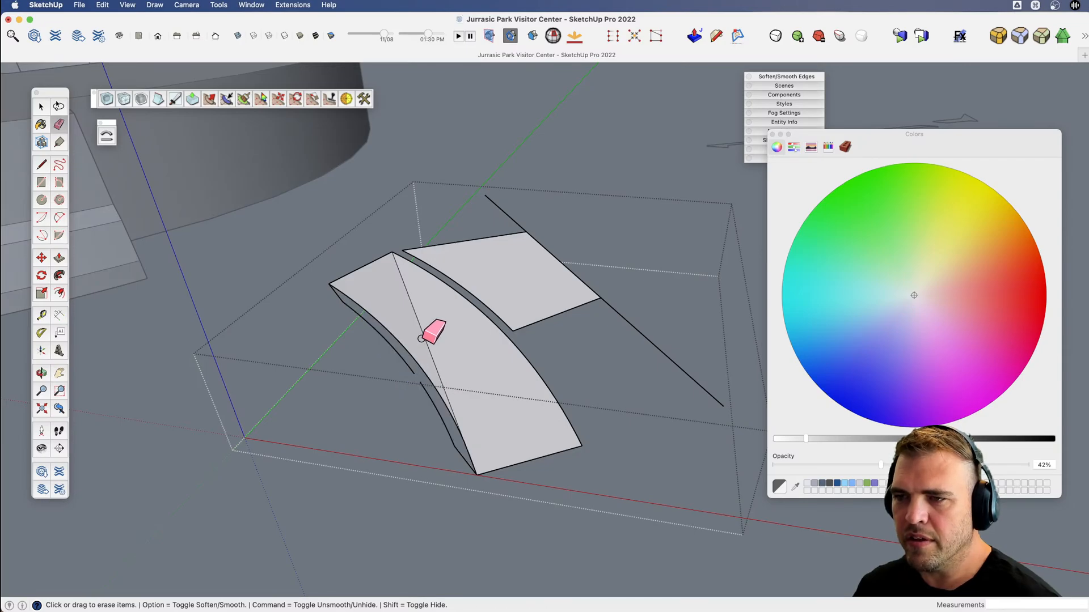
pyautogui.moveTo(427, 324); pyautogui.dragTo(412, 320)
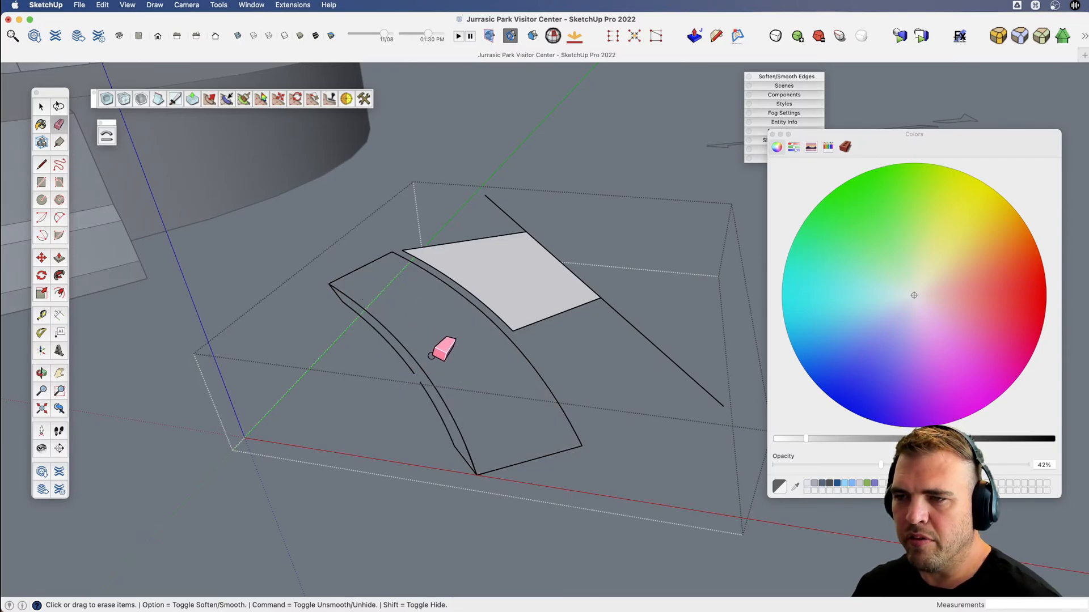
pyautogui.scroll(2, 332, 296)
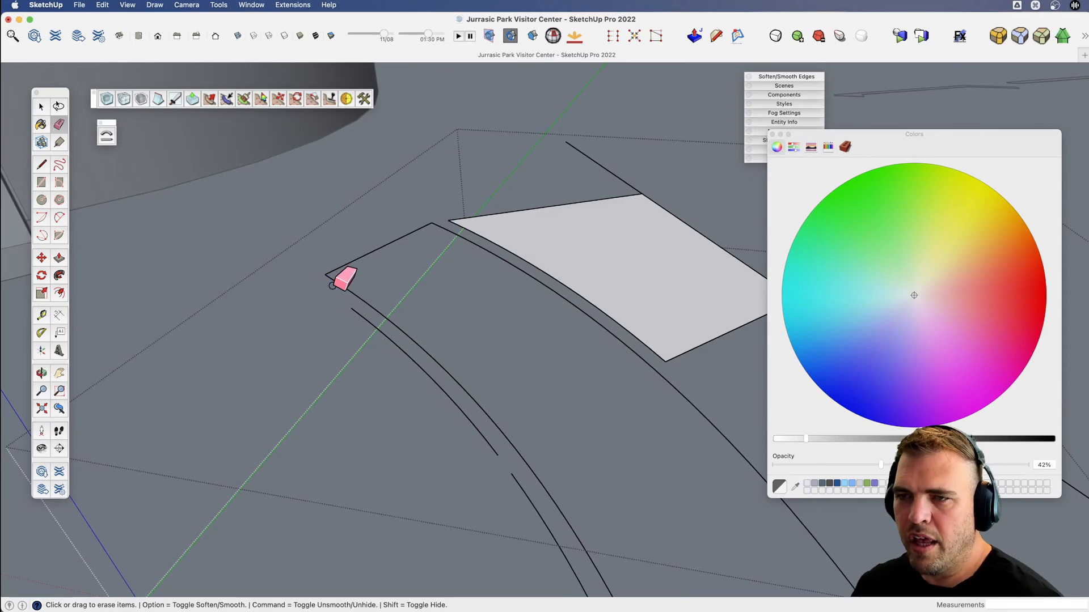
pyautogui.scroll(-3, 332, 286)
pyautogui.scroll(3, 457, 449)
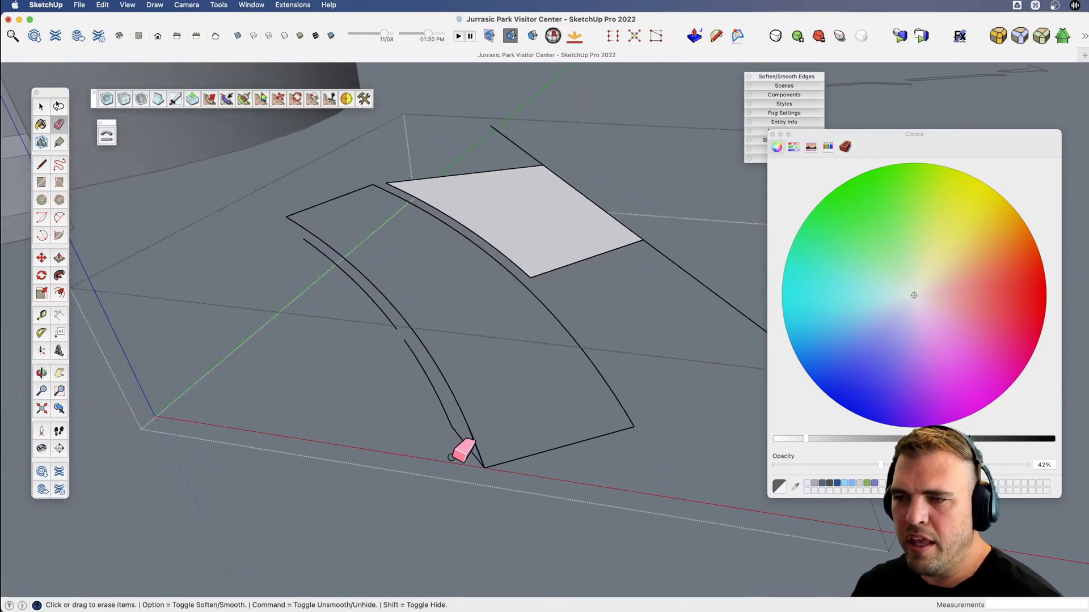
# Delete the leftover segments beside the inner curve and the remaining face and edges beyond the outer curve.
pyautogui.press('space')
pyautogui.click(442, 406)
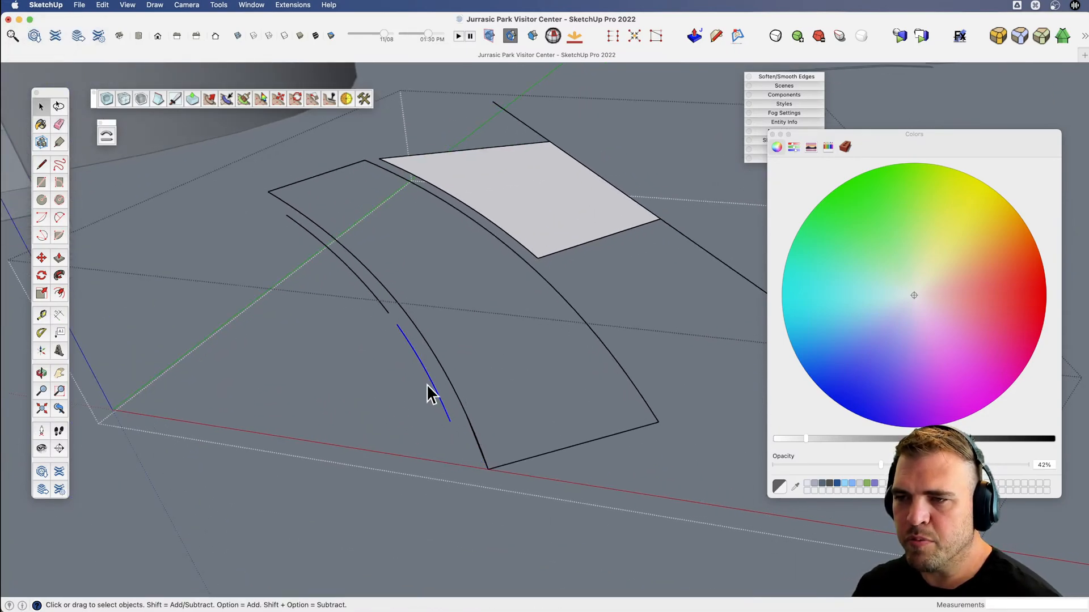
pyautogui.keyDown('shift'); pyautogui.click(383, 309); pyautogui.keyUp('shift')
pyautogui.press('Delete')
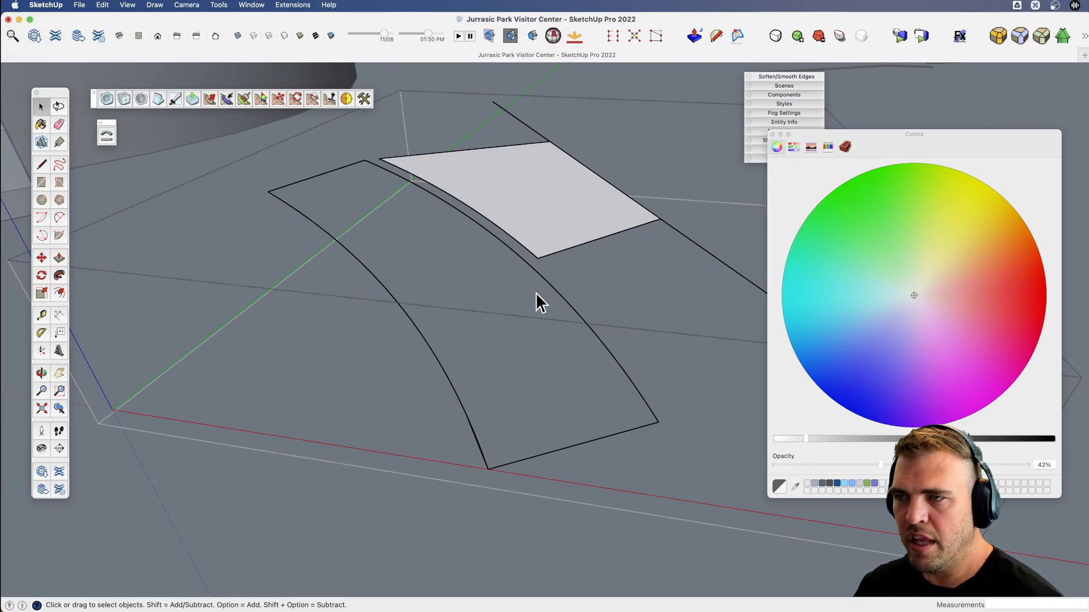
pyautogui.click(569, 189)
pyautogui.press('Delete')
# Erase the duplicate sliver edge beside the ramp's inner curve, near the curve's lower end.
pyautogui.press('v')
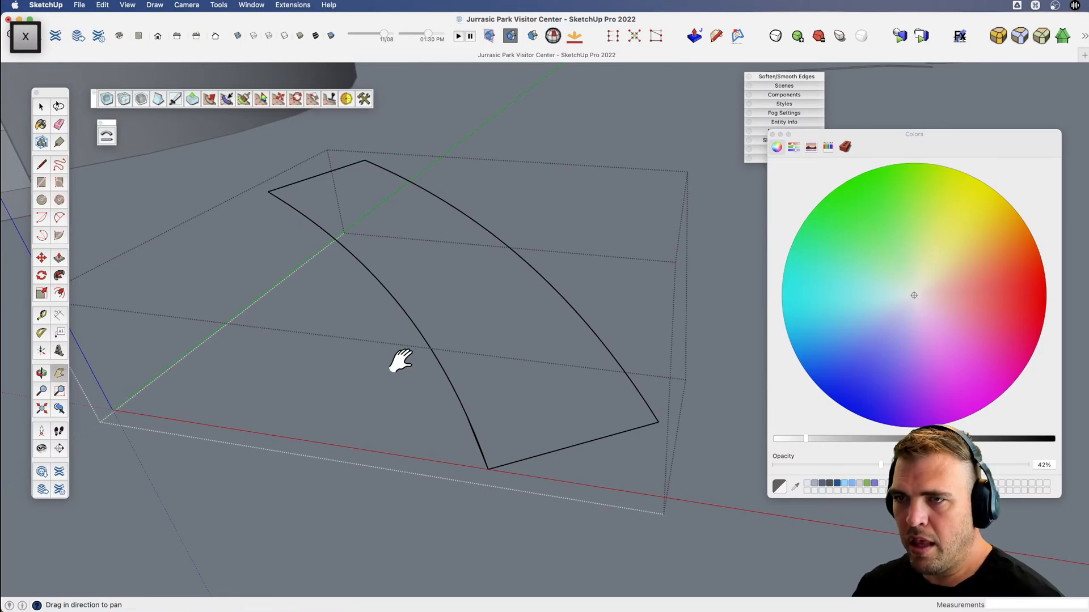
pyautogui.moveTo(396, 359); pyautogui.dragTo(316, 389)
pyautogui.press('space')
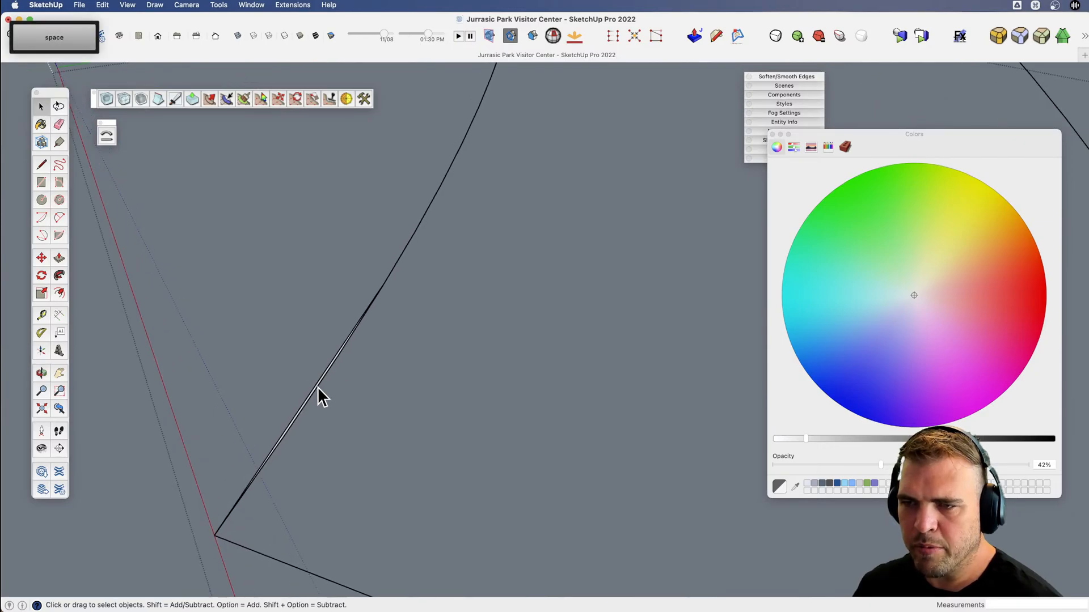
pyautogui.click(318, 396)
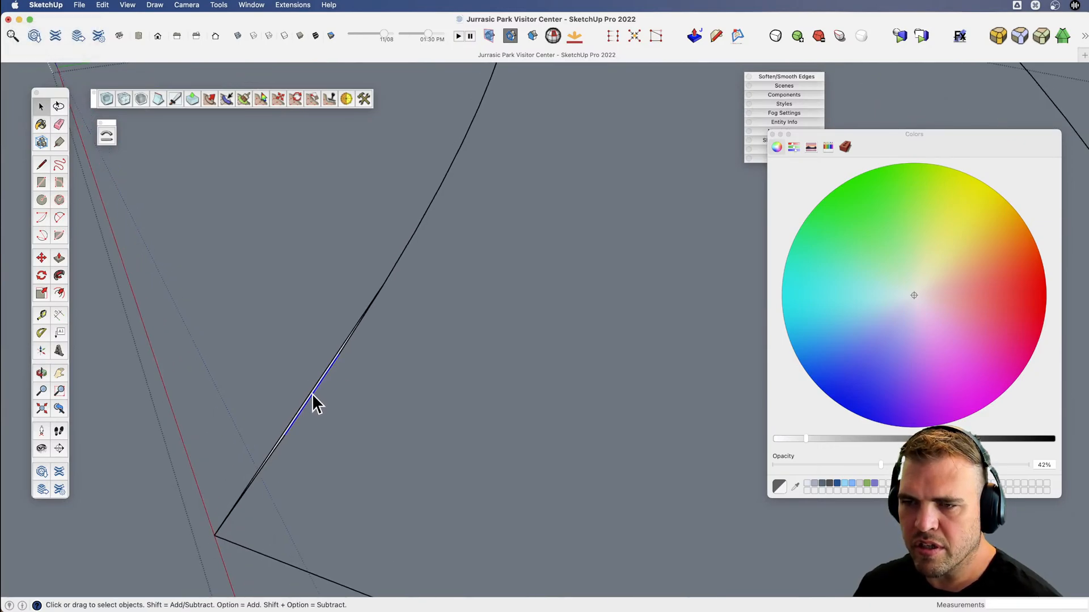
pyautogui.press('e')
pyautogui.click(311, 391)
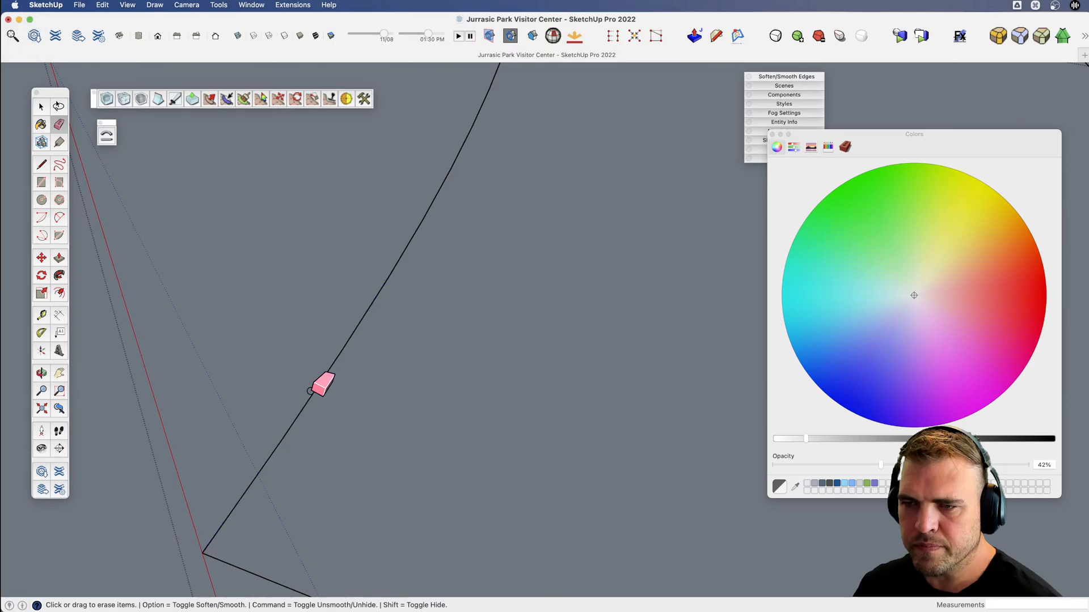
# Draw three straight edges between matching segment endpoints of the two curves, filling the lower end of the ramp with faces.
pyautogui.scroll(-9, 310, 392)
pyautogui.press('x')
pyautogui.moveTo(405, 390)
pyautogui.mouseDown()
pyautogui.moveTo(400, 406)
pyautogui.moveTo(494, 459)
pyautogui.moveTo(569, 454)
pyautogui.moveTo(443, 377)
pyautogui.mouseUp()
pyautogui.press('v')
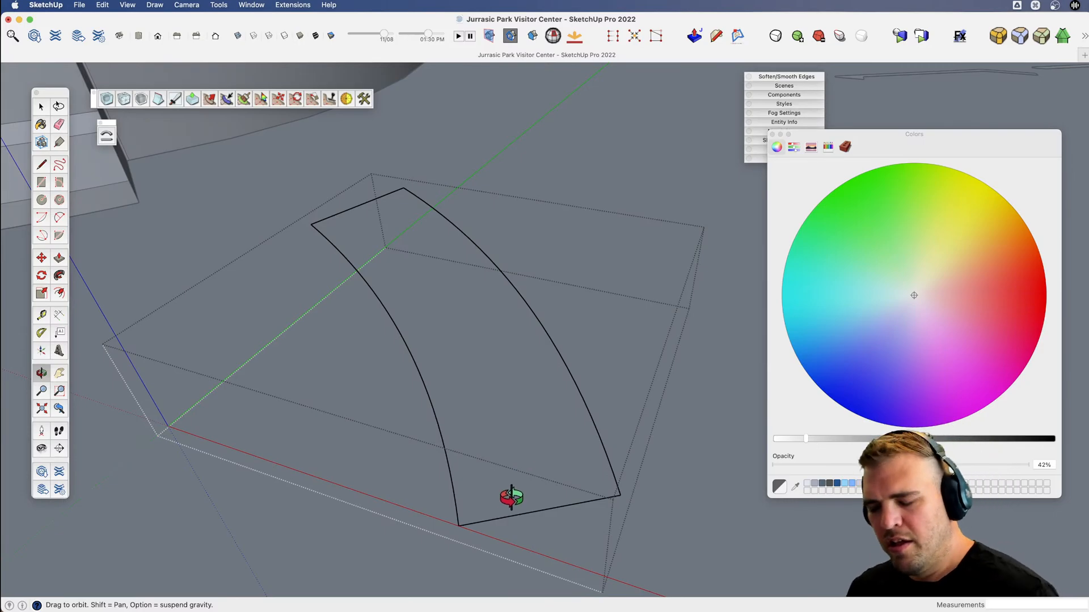
pyautogui.press('l')
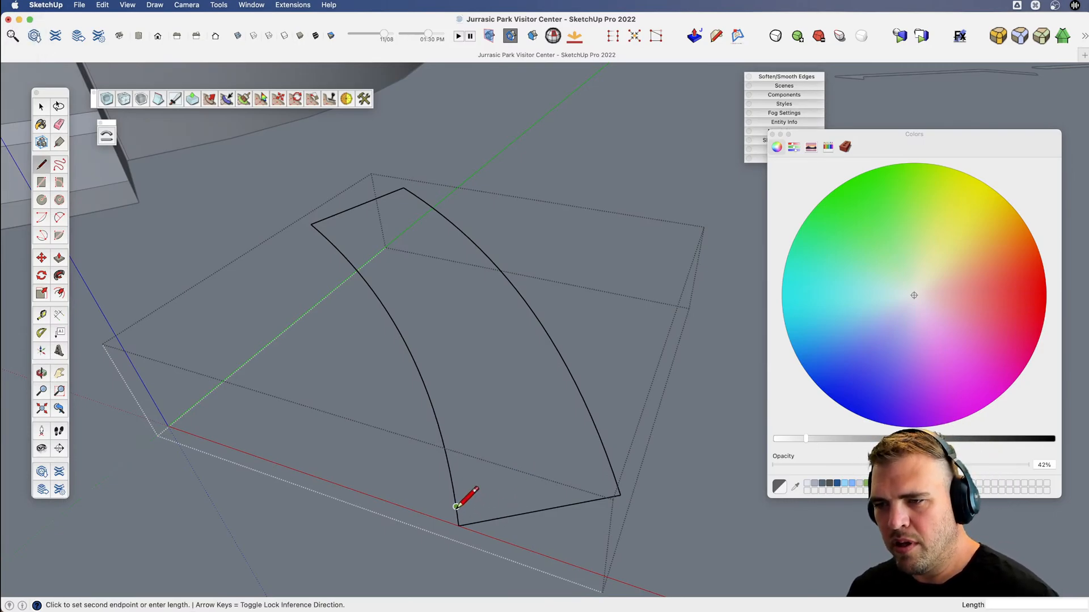
pyautogui.click(606, 454)
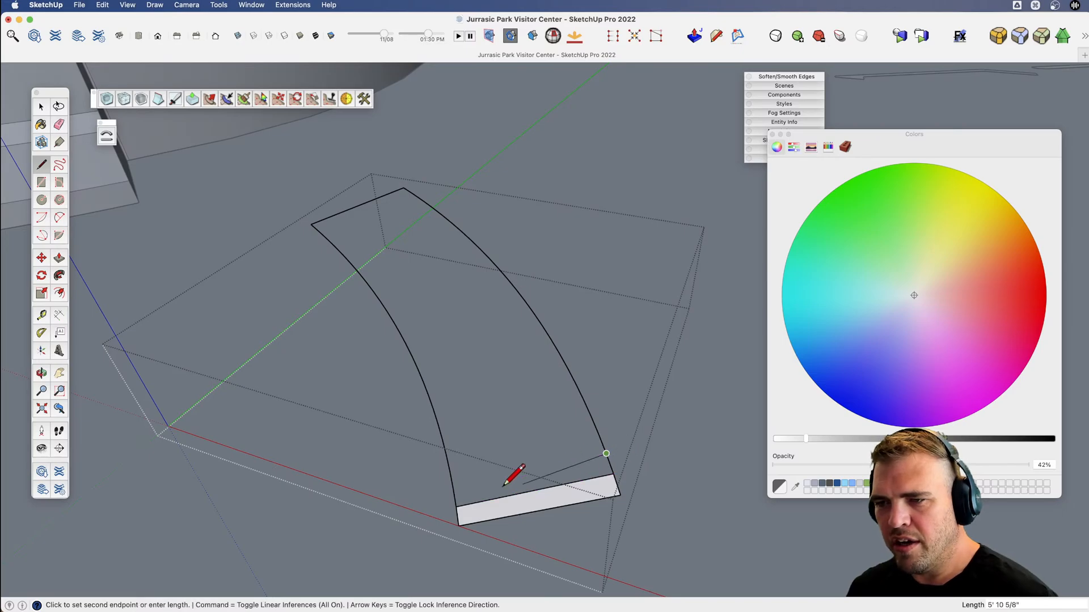
pyautogui.click(453, 488)
pyautogui.click(449, 470)
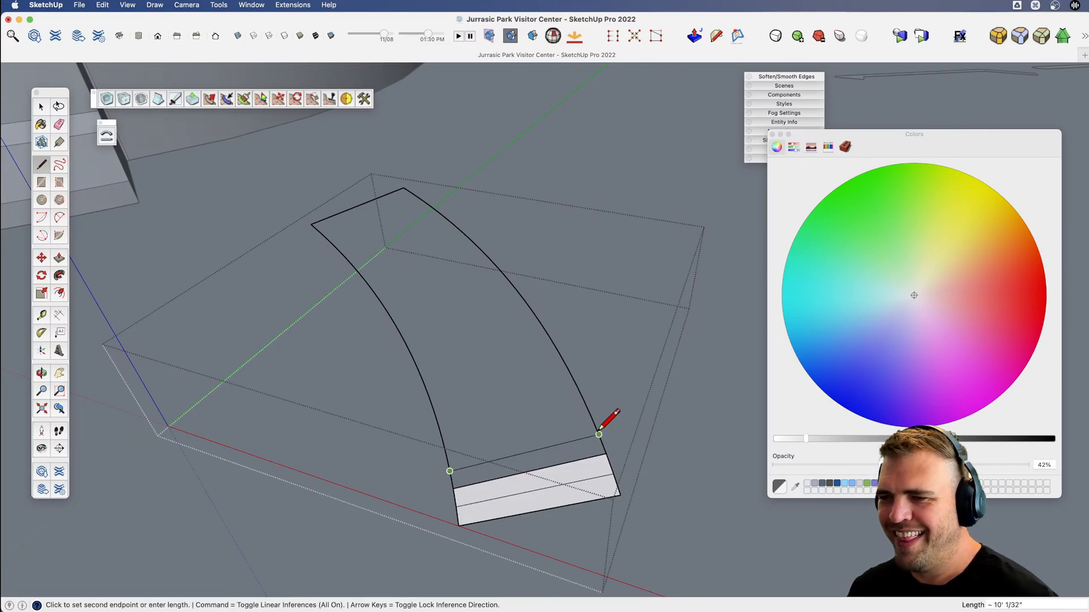
pyautogui.click(599, 435)
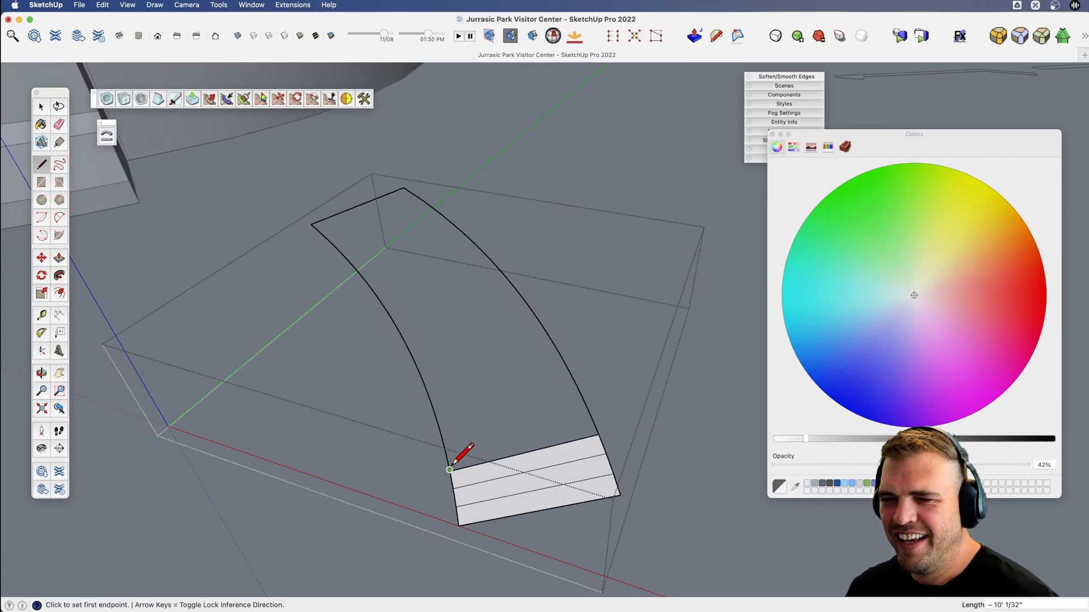
# Extend the ramp surface past the third face with two more cross edges and diagonals between the curves' vertices.
pyautogui.scroll(5, 450, 470)
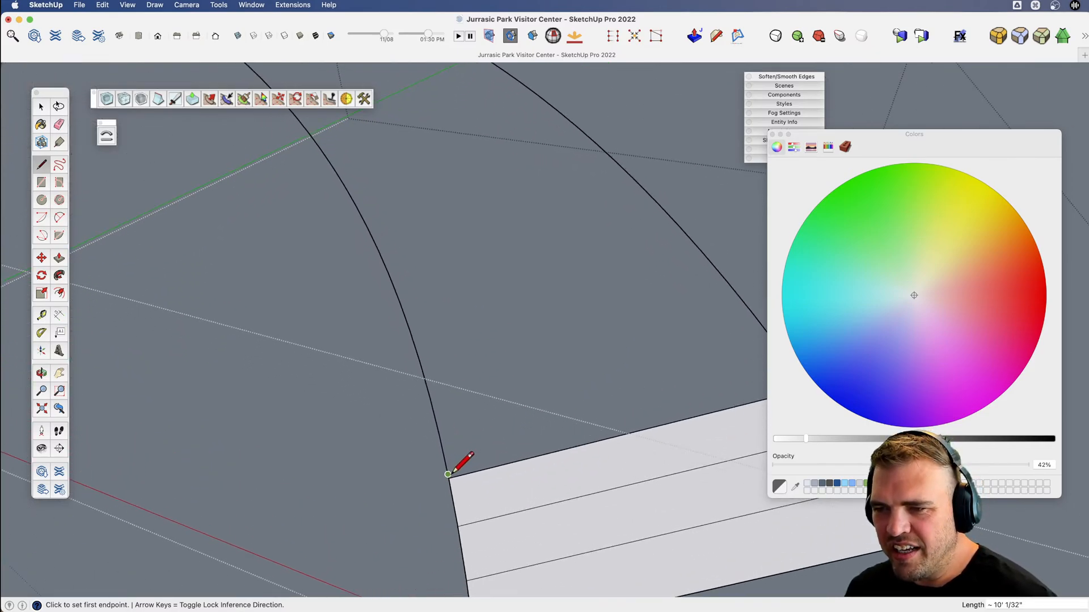
pyautogui.scroll(-5, 447, 474)
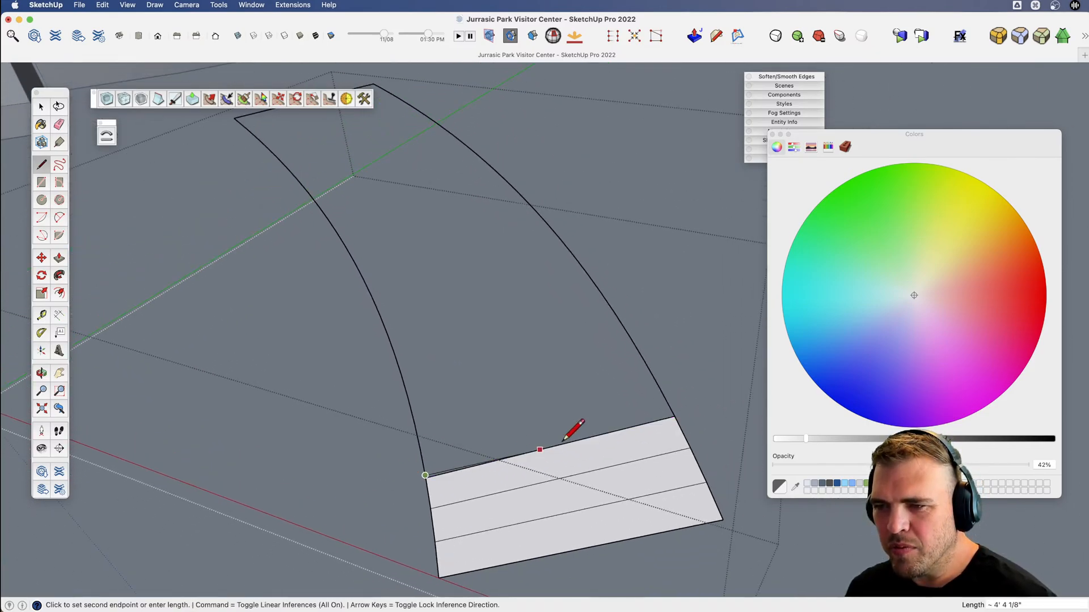
pyautogui.click(659, 387)
pyautogui.click(659, 387)
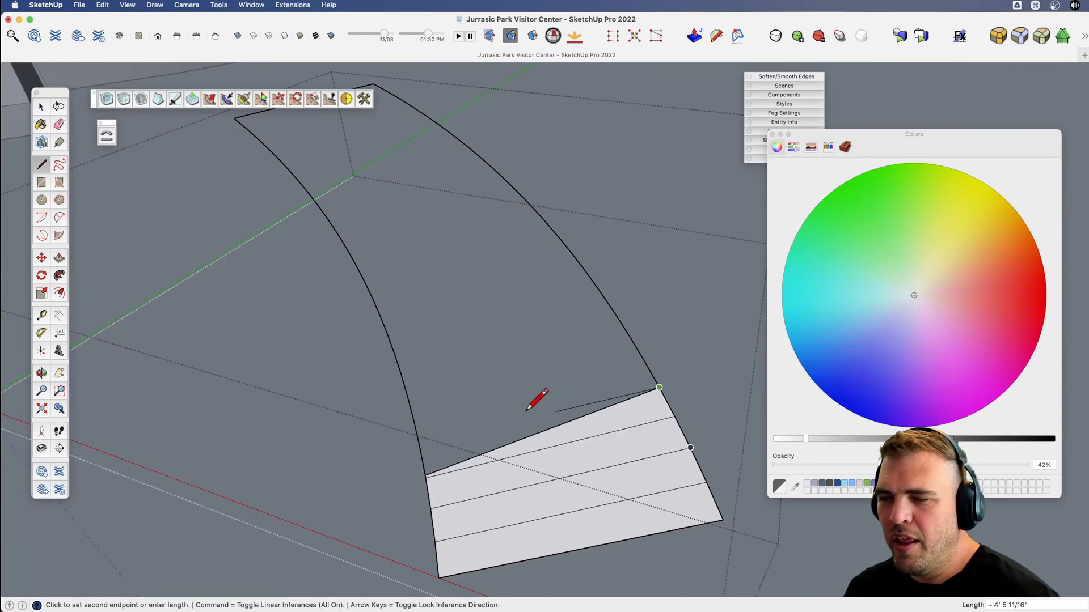
pyautogui.click(420, 449)
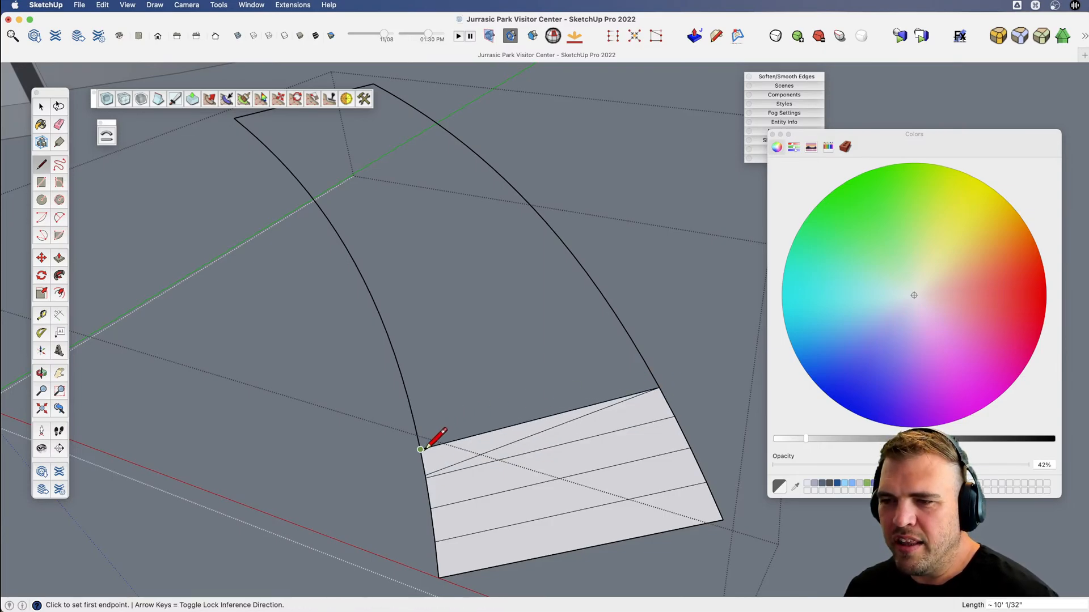
pyautogui.click(644, 361)
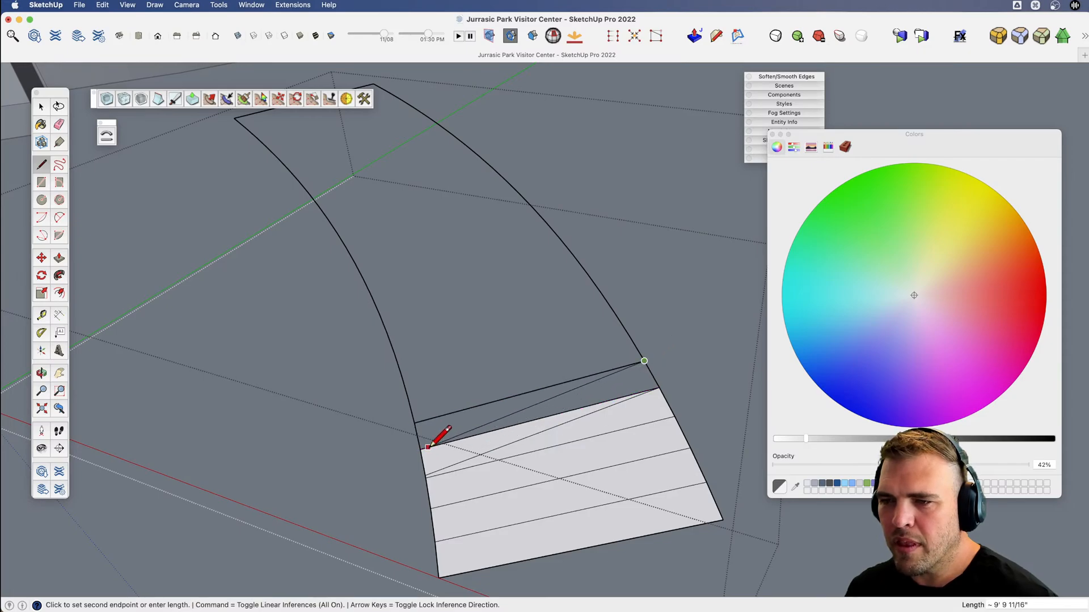
pyautogui.press('Escape')
# Examine the curved gap between the front planter and the building wall, comparing it with the separate ramp outline.
pyautogui.scroll(-5, 567, 425)
pyautogui.press('space')
pyautogui.press('h')
pyautogui.moveTo(392, 414); pyautogui.dragTo(448, 445)
pyautogui.scroll(5, 456, 392)
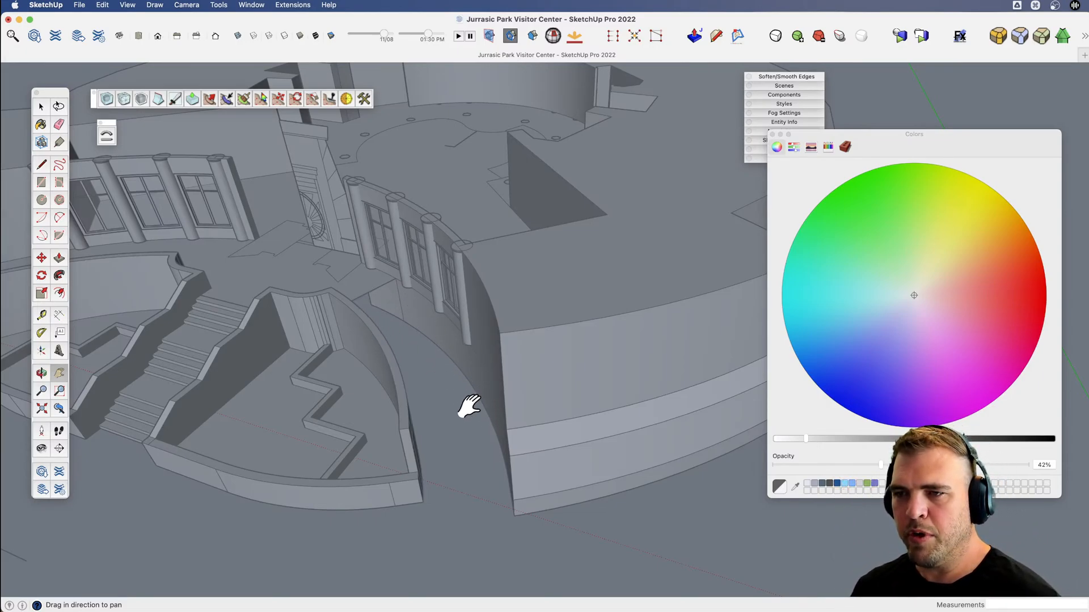
pyautogui.scroll(-5, 445, 351)
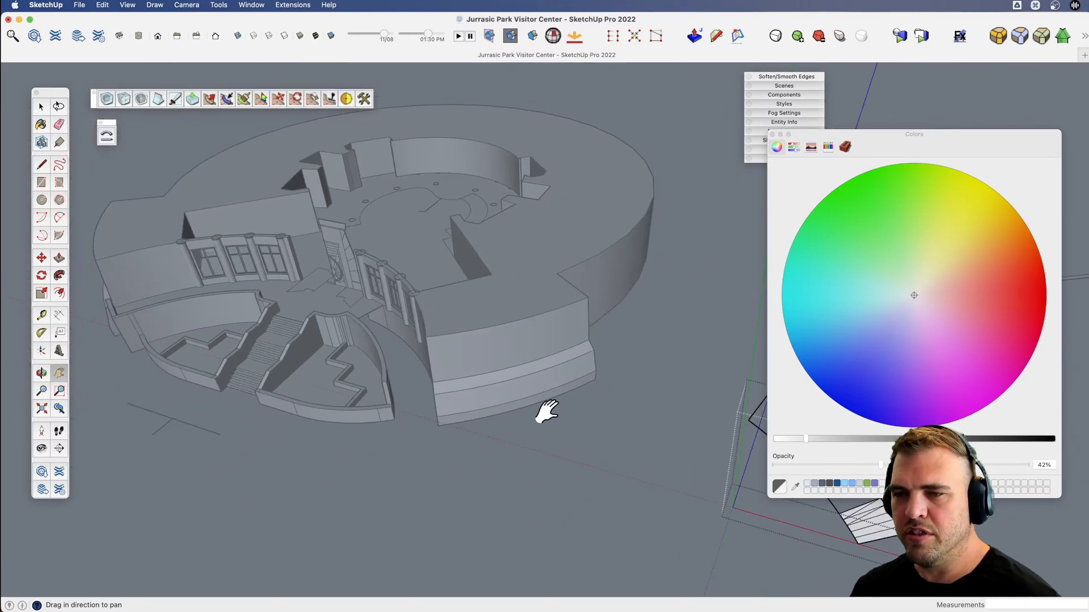
pyautogui.moveTo(547, 411); pyautogui.dragTo(369, 375)
pyautogui.scroll(1, 627, 415)
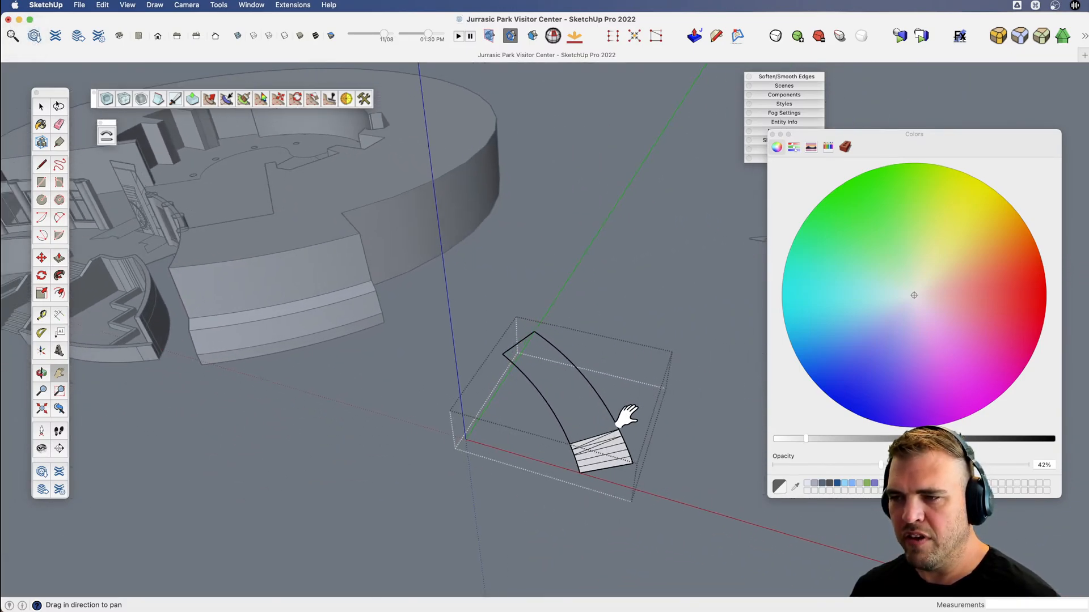
# Continue triangulating the ramp up to mid-length, drawing alternating cross and diagonal edges between the vertices of its two curves.
pyautogui.press('v')
pyautogui.scroll(5, 583, 450)
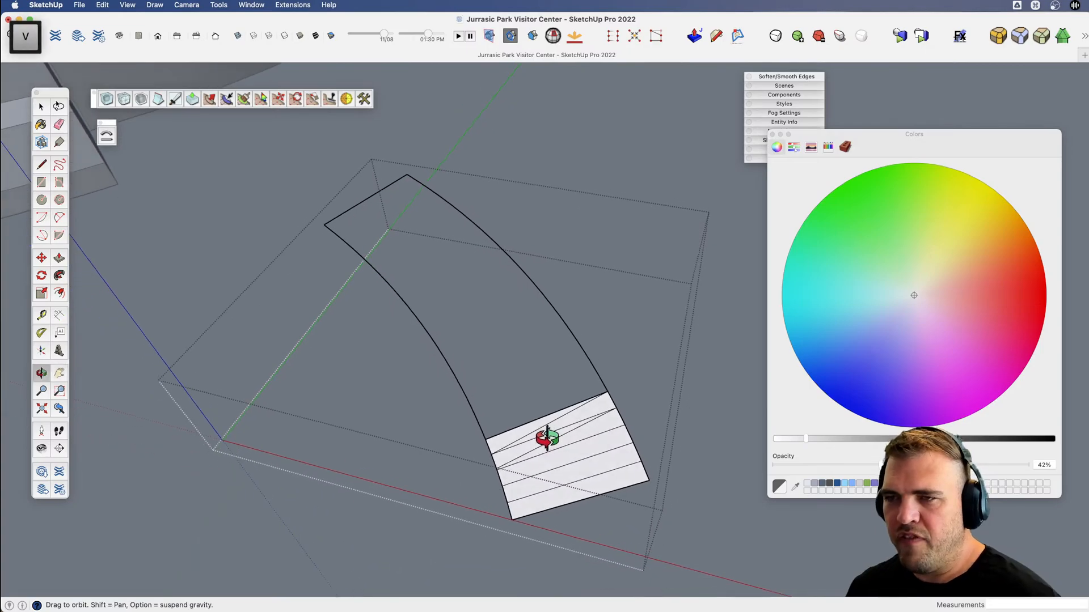
pyautogui.press('l')
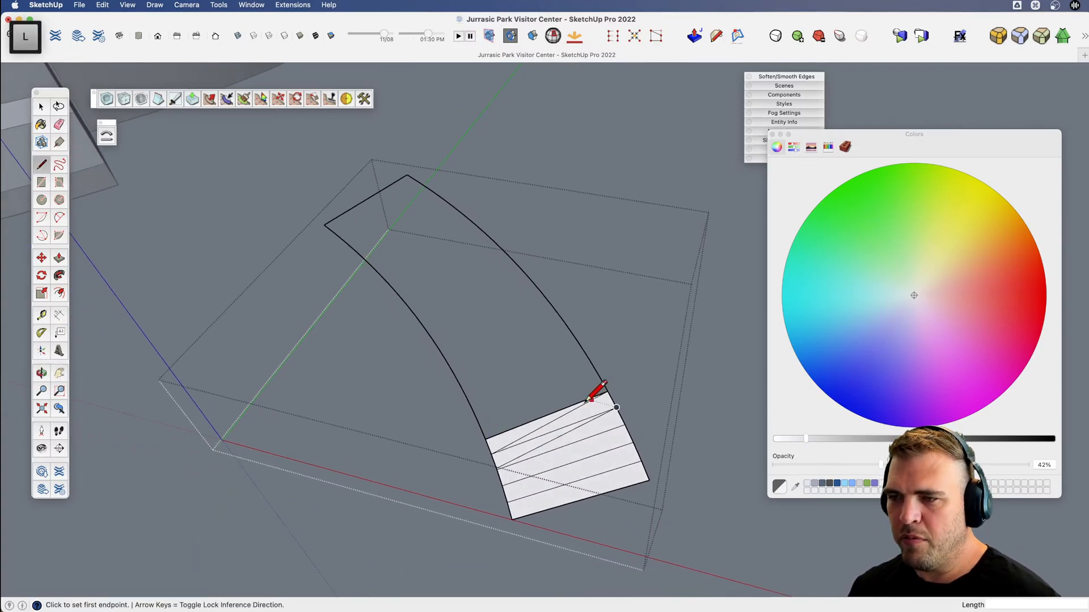
pyautogui.click(485, 439)
pyautogui.click(599, 375)
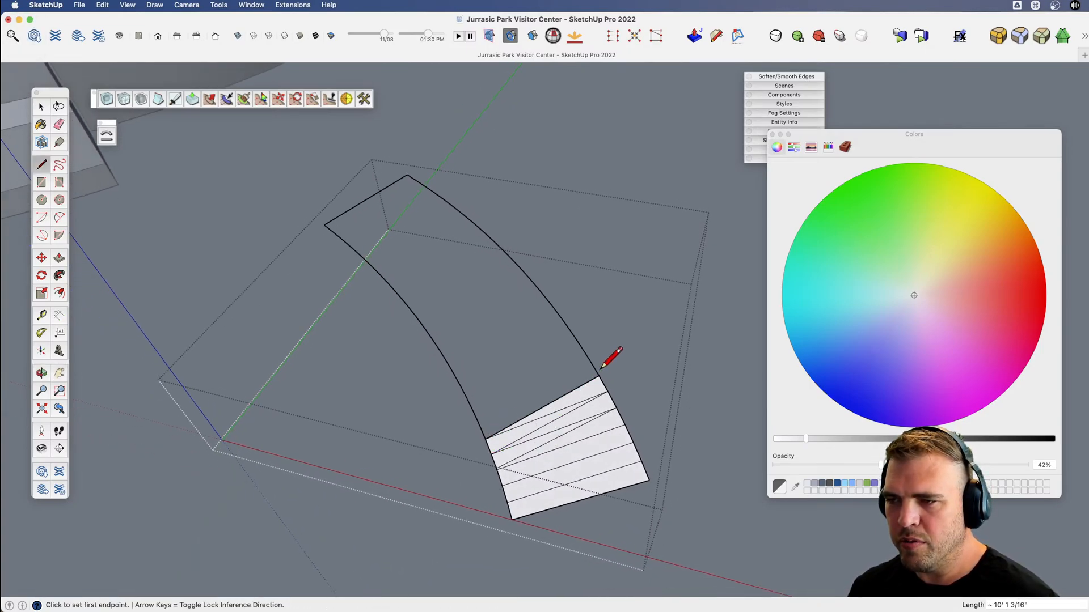
pyautogui.click(479, 424)
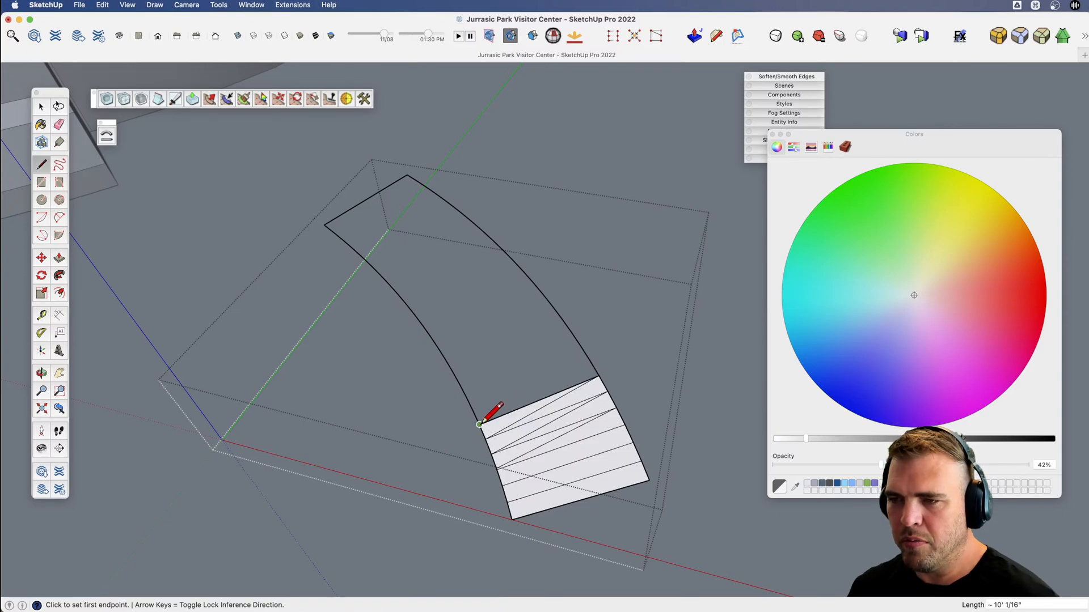
pyautogui.click(590, 360)
pyautogui.click(473, 410)
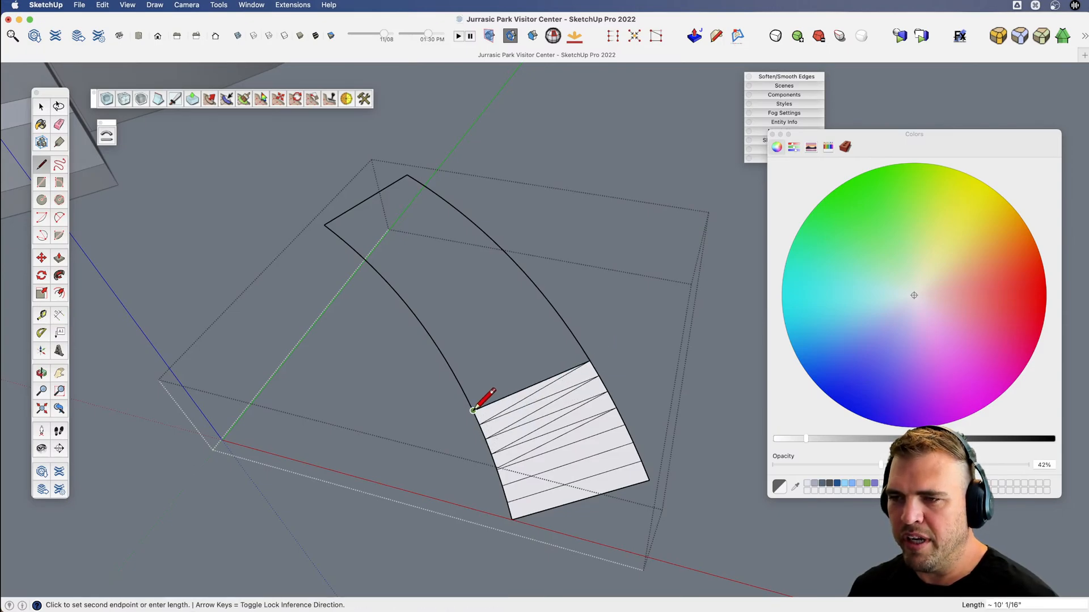
pyautogui.click(581, 346)
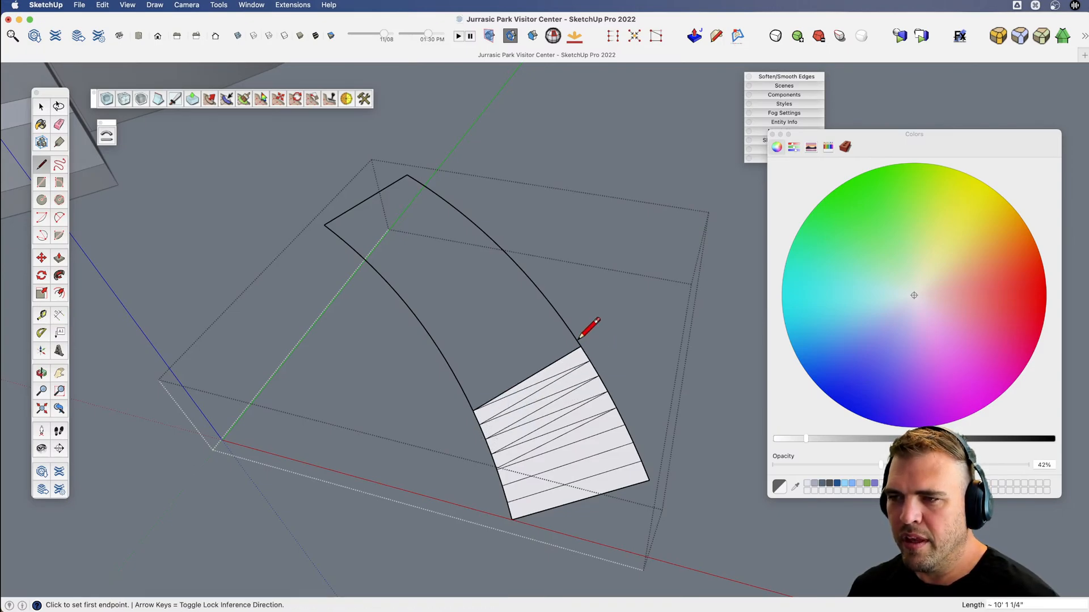
pyautogui.click(466, 397)
pyautogui.click(571, 333)
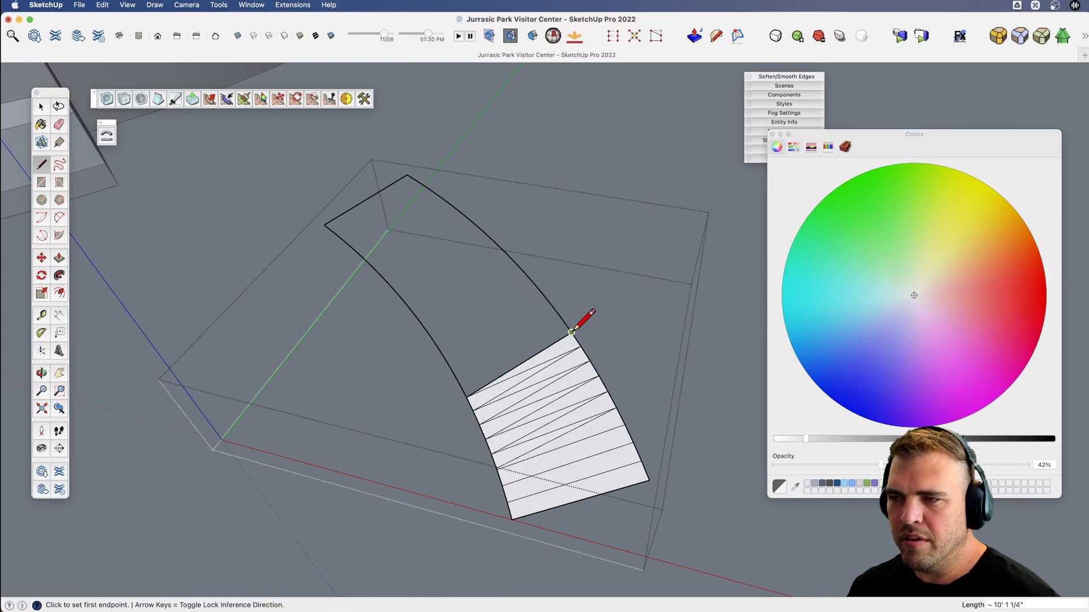
pyautogui.click(459, 385)
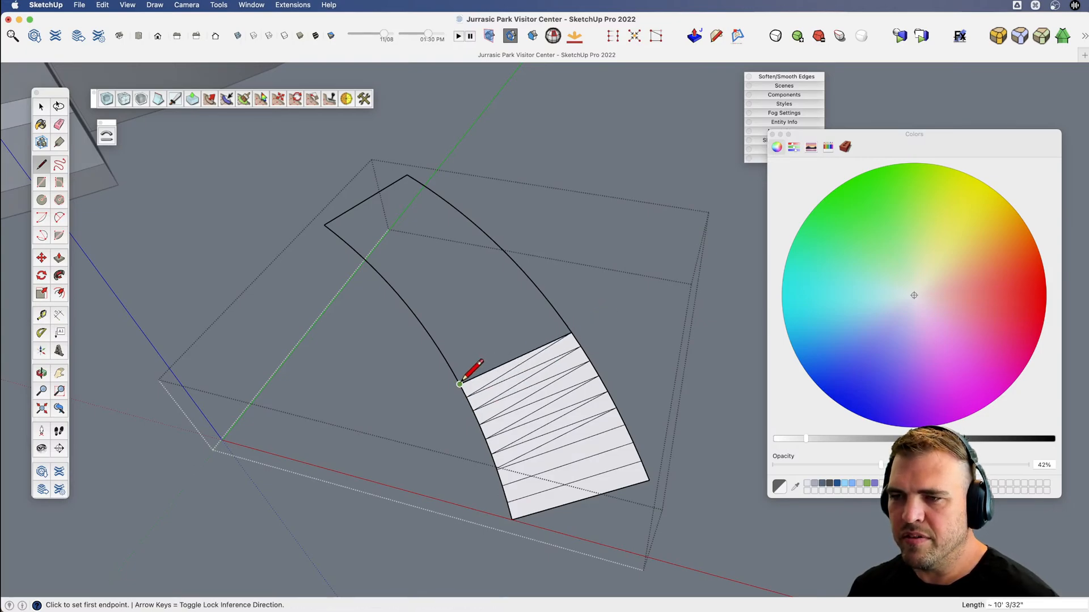
pyautogui.click(561, 318)
pyautogui.click(452, 371)
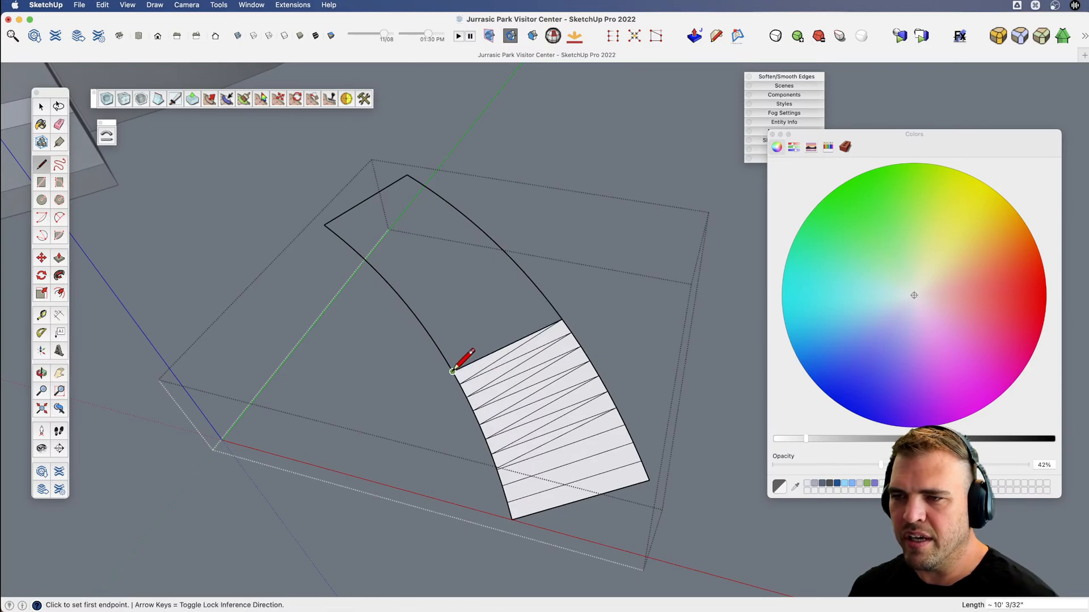
pyautogui.click(553, 306)
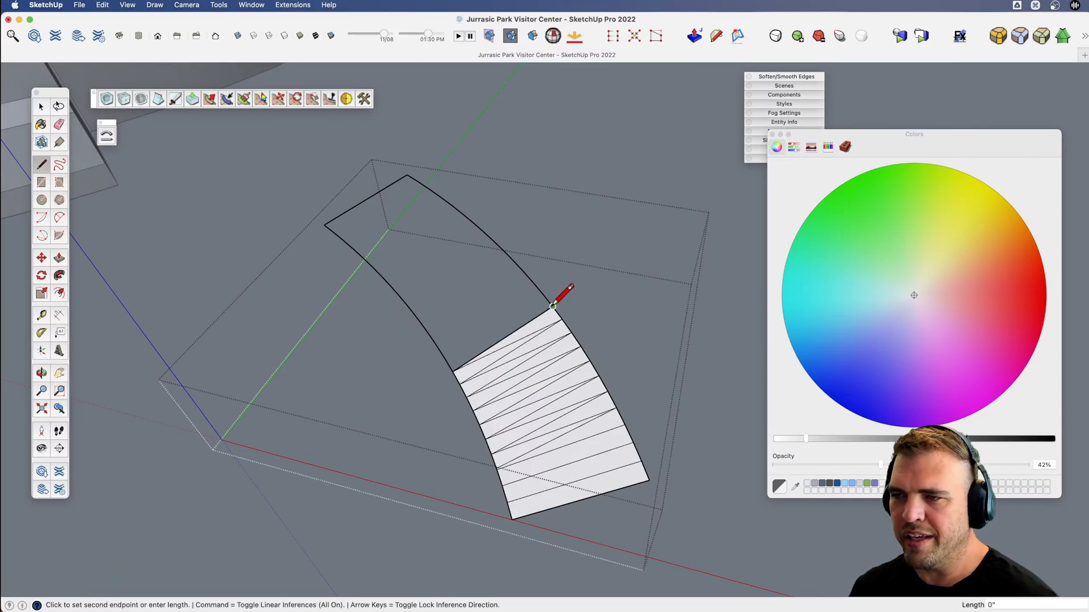
pyautogui.click(445, 359)
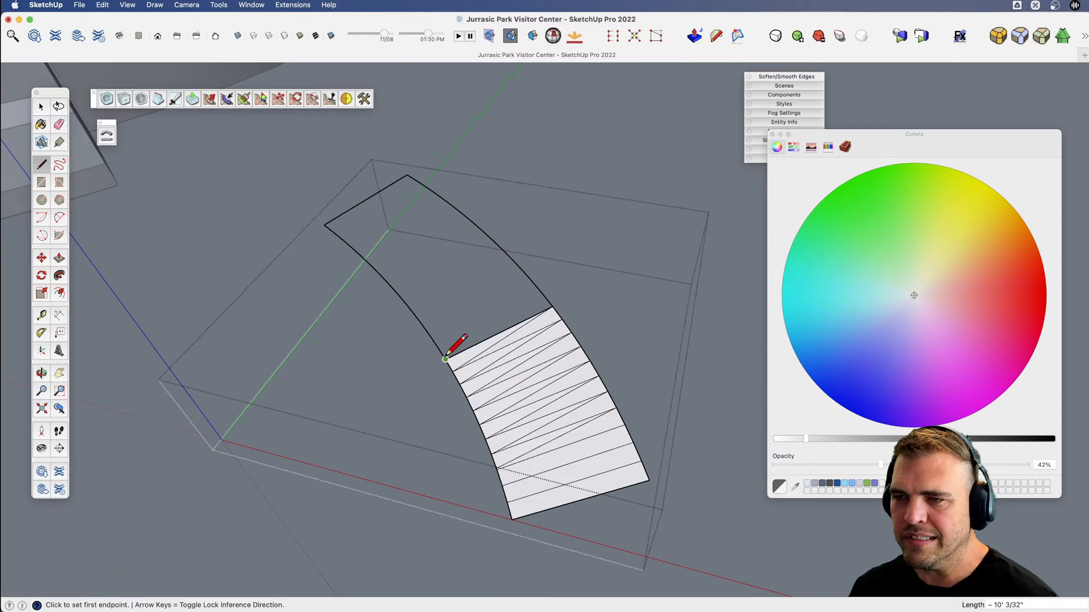
pyautogui.click(543, 294)
pyautogui.click(438, 347)
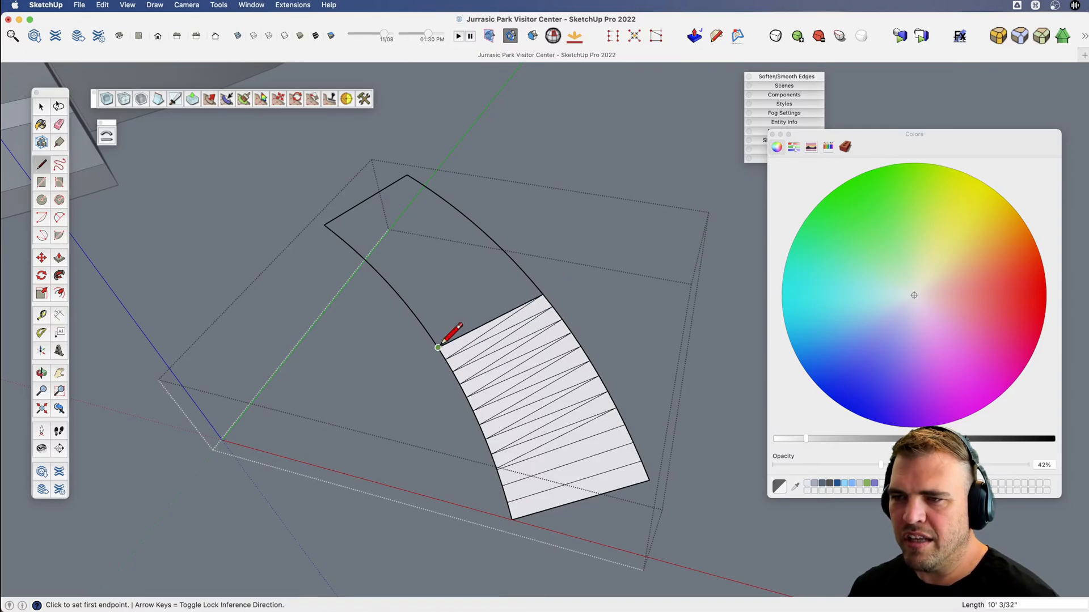
pyautogui.click(533, 282)
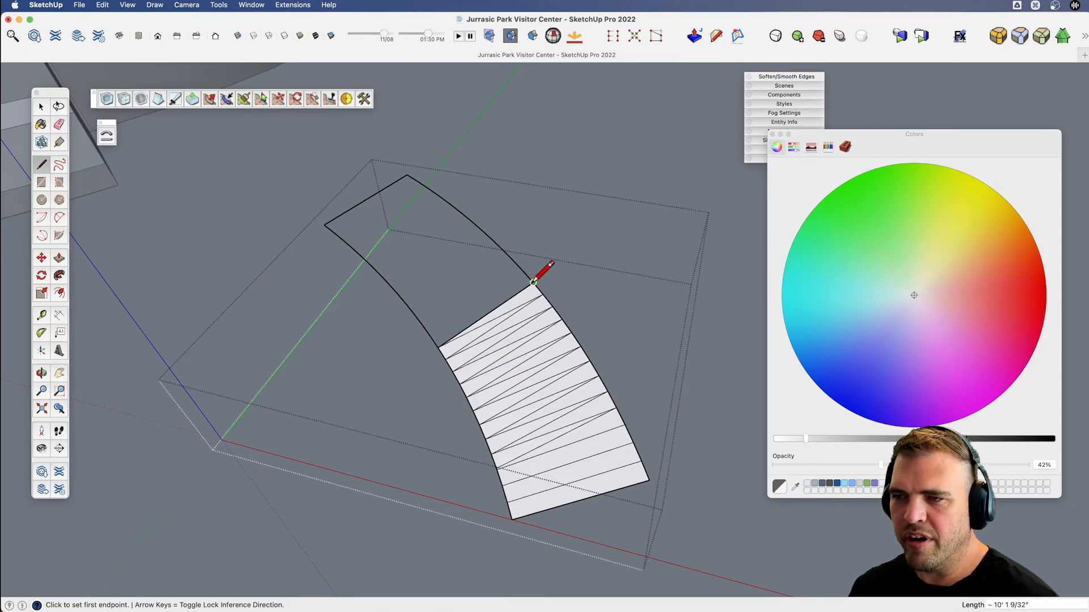
# Fill the ramp's upper-middle stretch with triangular faces by zigzagging edges between the next vertices of the inner and outer curves.
pyautogui.click(431, 336)
pyautogui.click(533, 282)
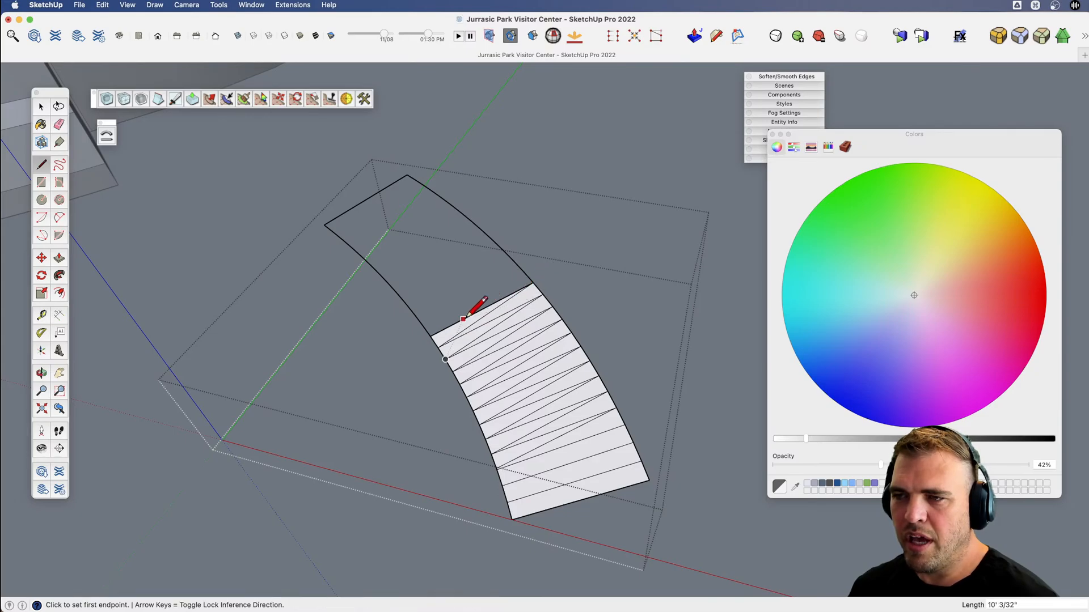
pyautogui.click(431, 337)
pyautogui.click(523, 272)
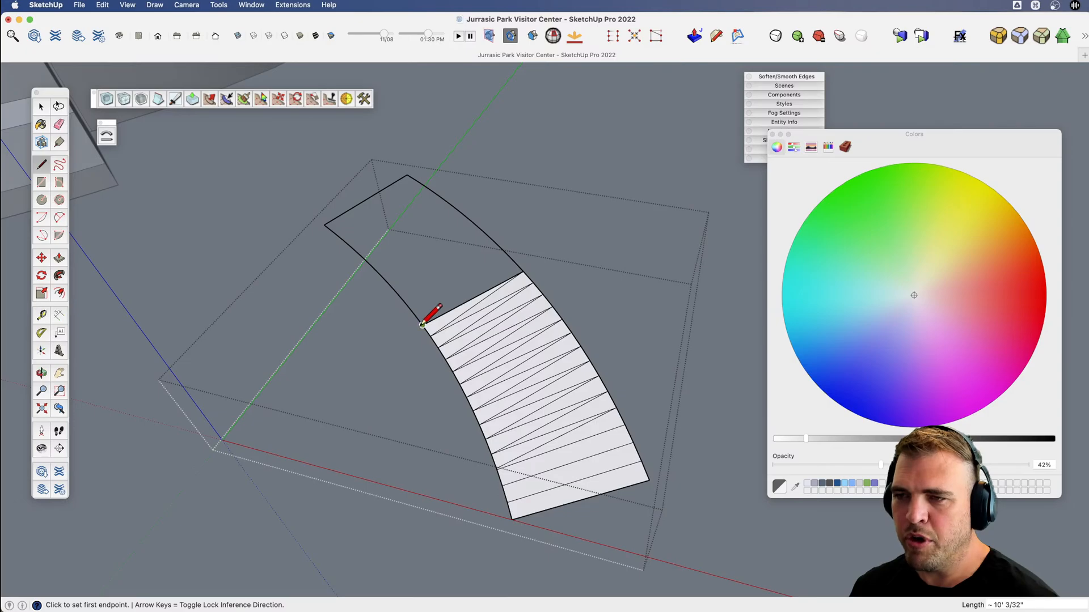
pyautogui.click(423, 324)
pyautogui.click(514, 260)
pyautogui.click(513, 260)
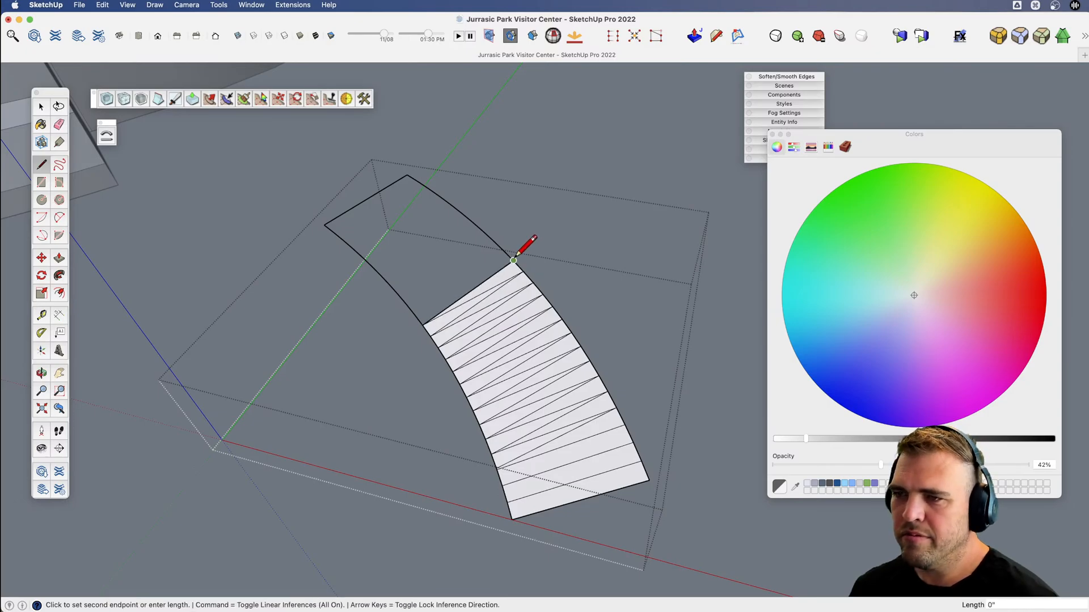
pyautogui.click(415, 314)
pyautogui.click(504, 250)
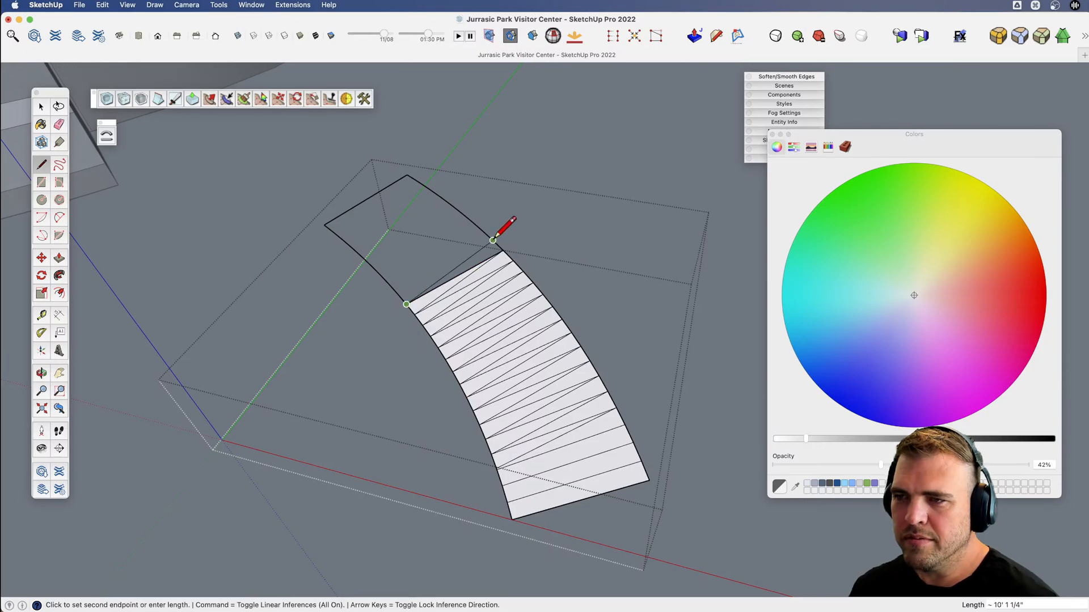
pyautogui.click(493, 239)
pyautogui.click(398, 294)
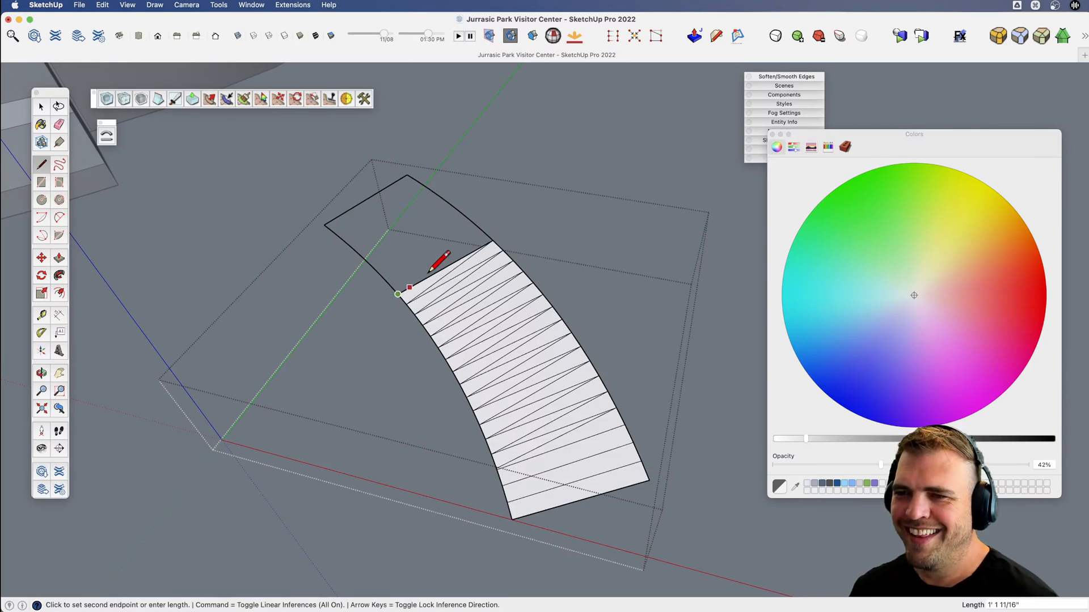
pyautogui.click(482, 231)
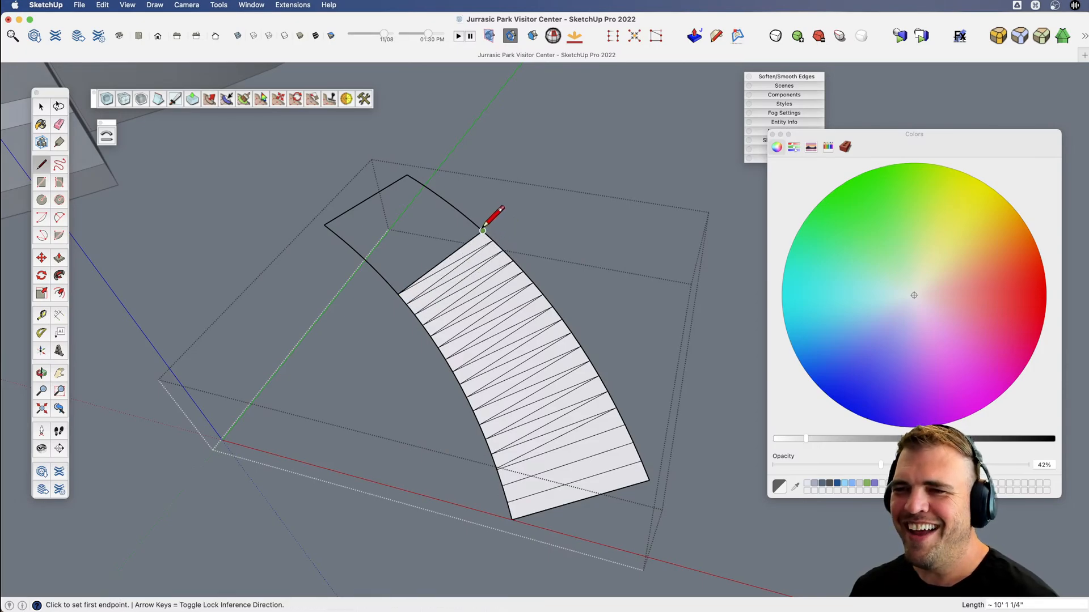
pyautogui.click(389, 284)
pyautogui.click(473, 221)
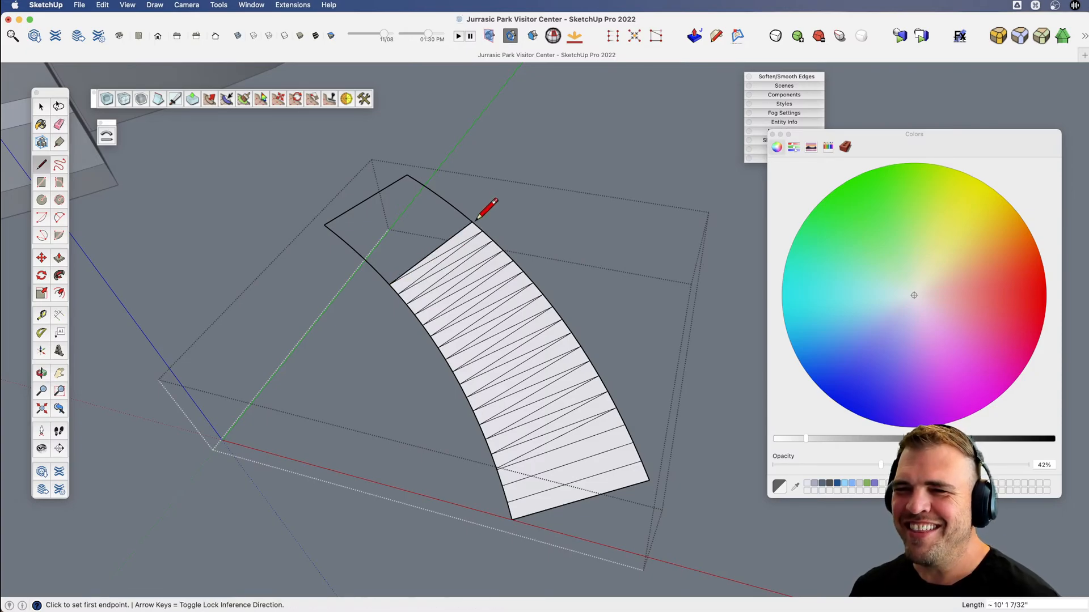
pyautogui.click(388, 275)
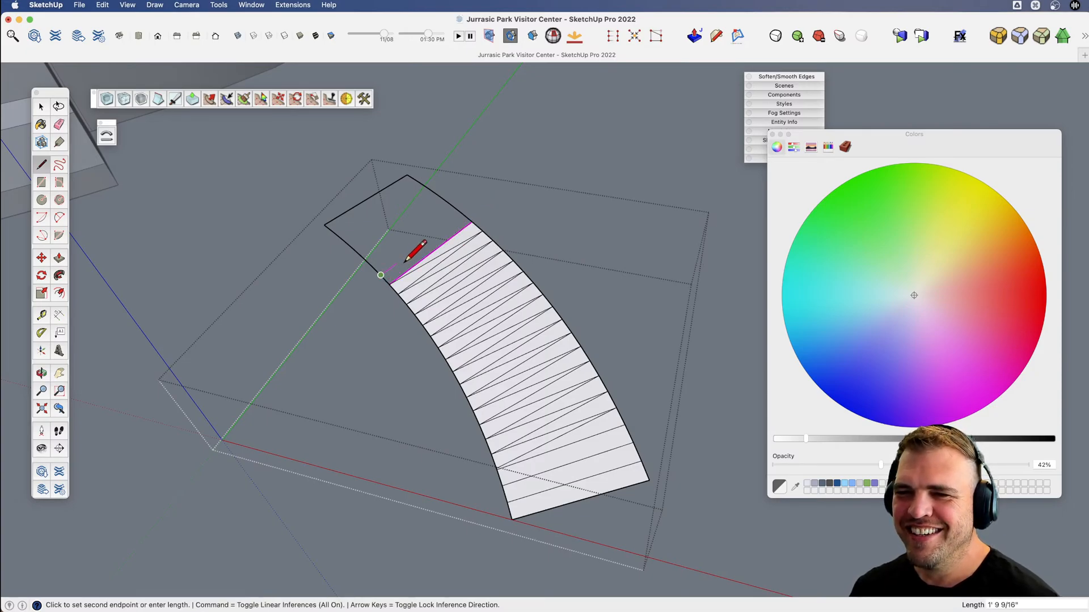
pyautogui.click(472, 221)
# Close the remaining opening at the ramp's upper end with cross and diagonal edges up to the straight end edge.
pyautogui.scroll(1, 446, 291)
pyautogui.click(432, 346)
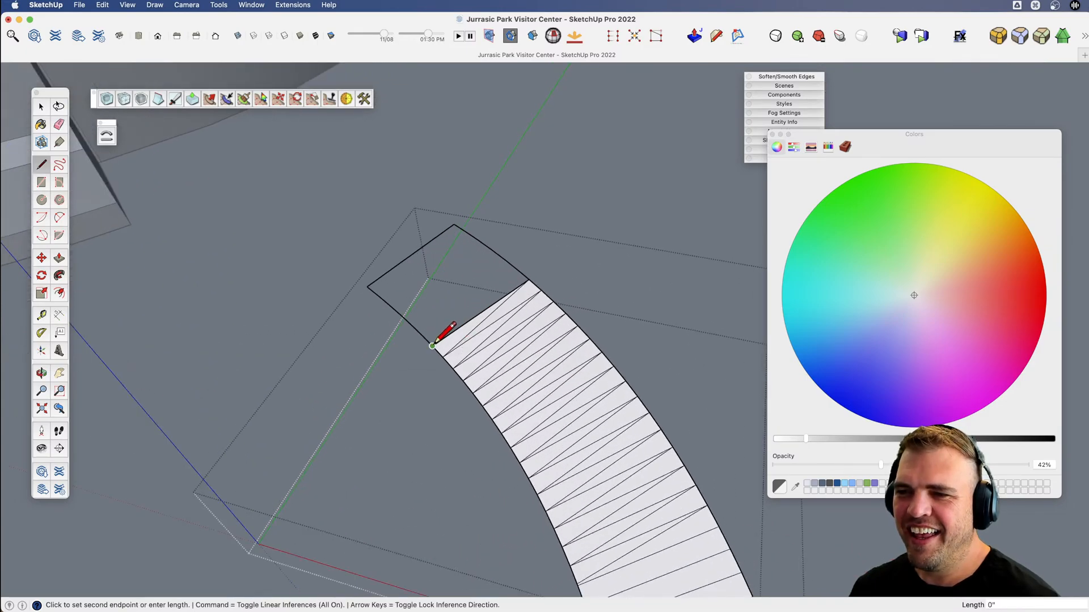
pyautogui.click(516, 268)
pyautogui.click(516, 269)
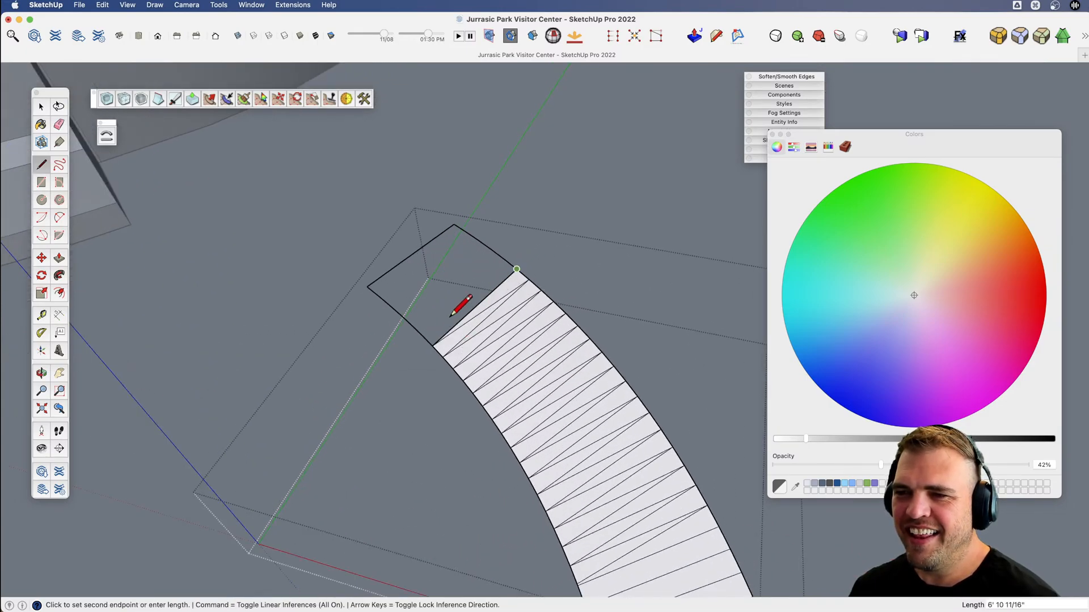
pyautogui.click(422, 335)
pyautogui.click(504, 259)
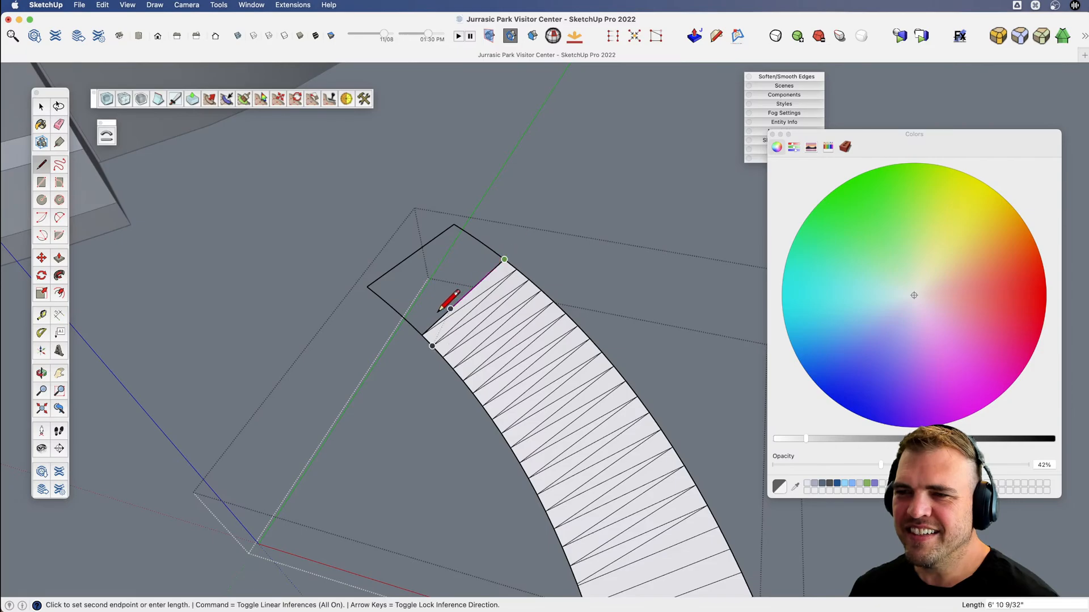
pyautogui.click(411, 324)
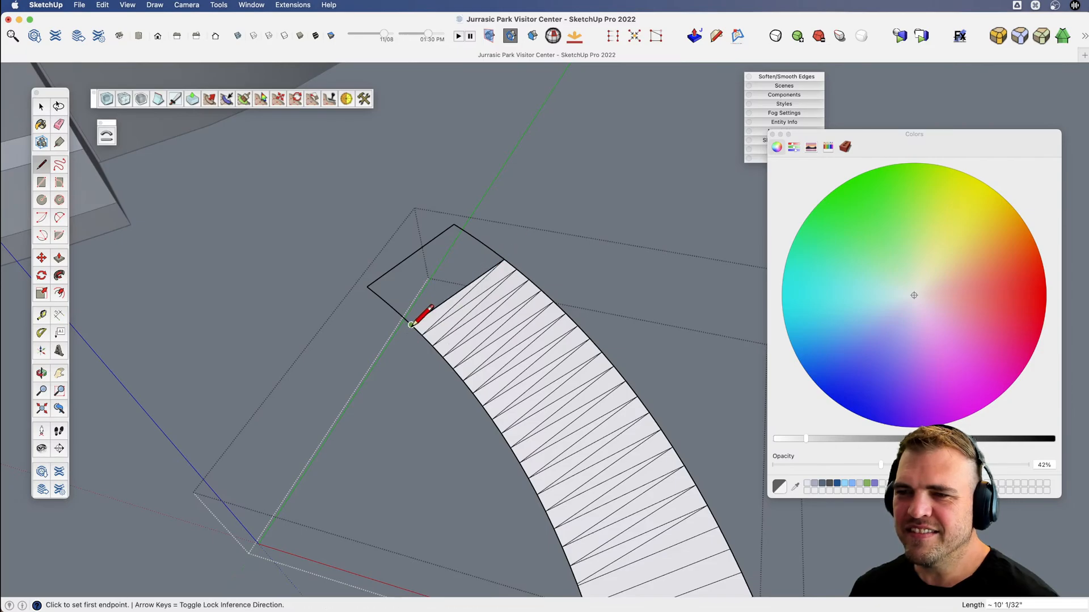
pyautogui.click(492, 249)
pyautogui.click(401, 315)
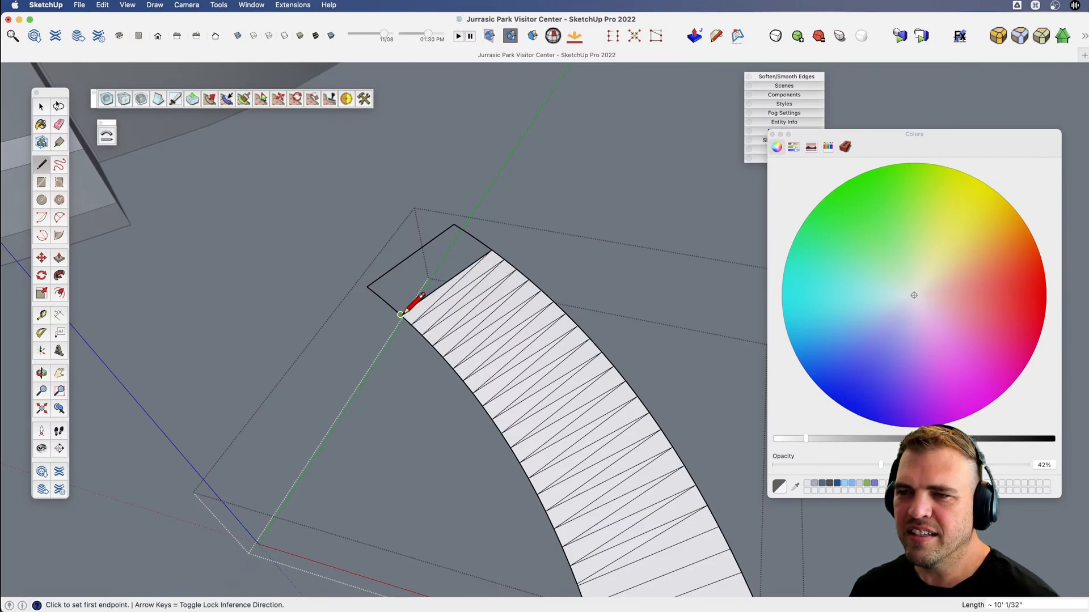
pyautogui.click(492, 249)
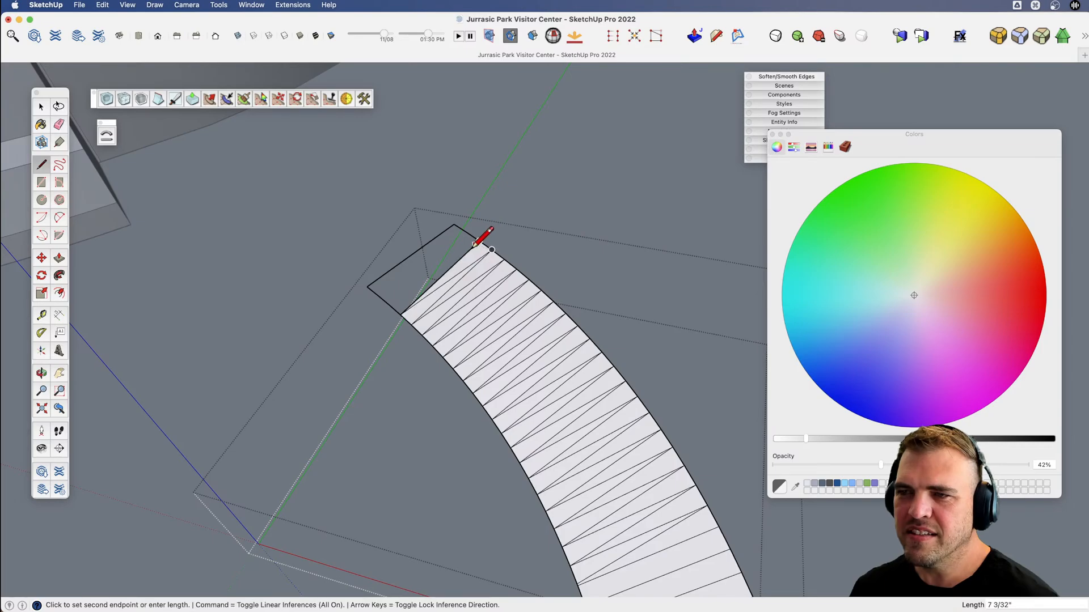
pyautogui.click(389, 305)
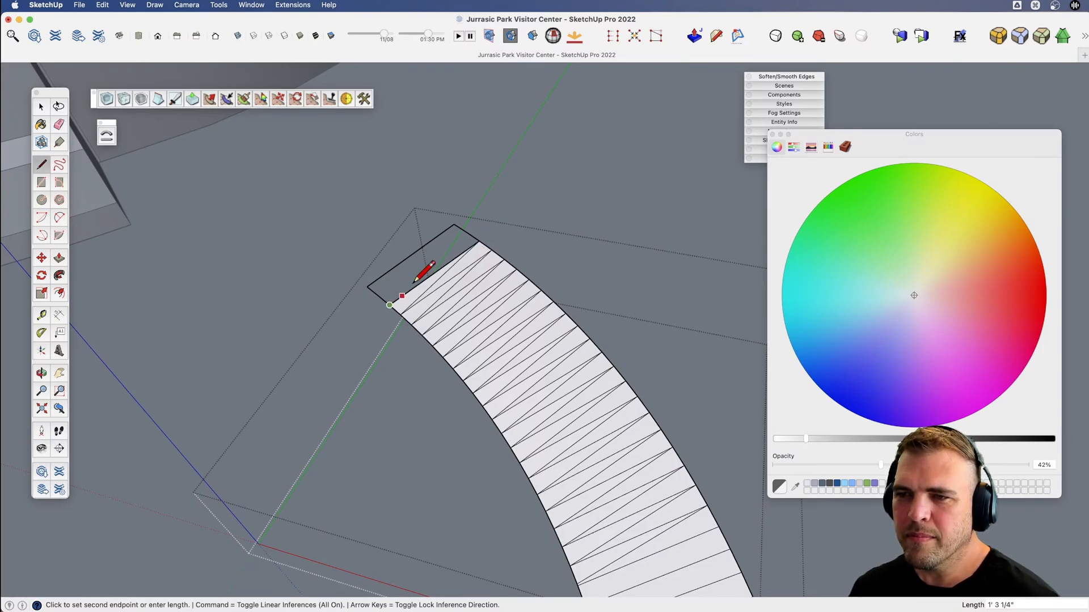
pyautogui.click(465, 233)
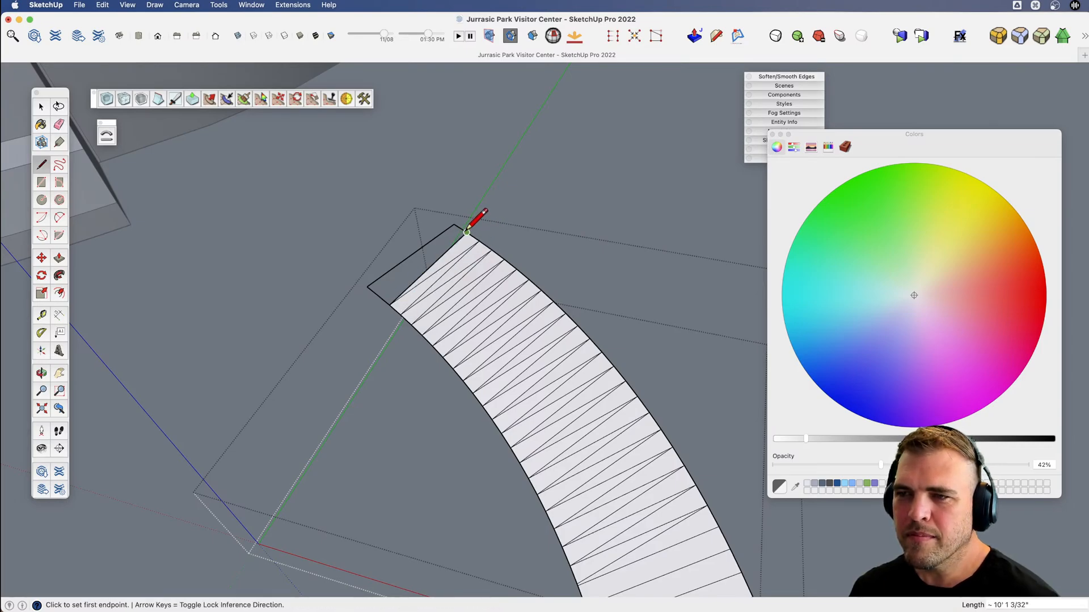
pyautogui.click(378, 295)
pyautogui.click(454, 224)
pyautogui.scroll(-3, 448, 224)
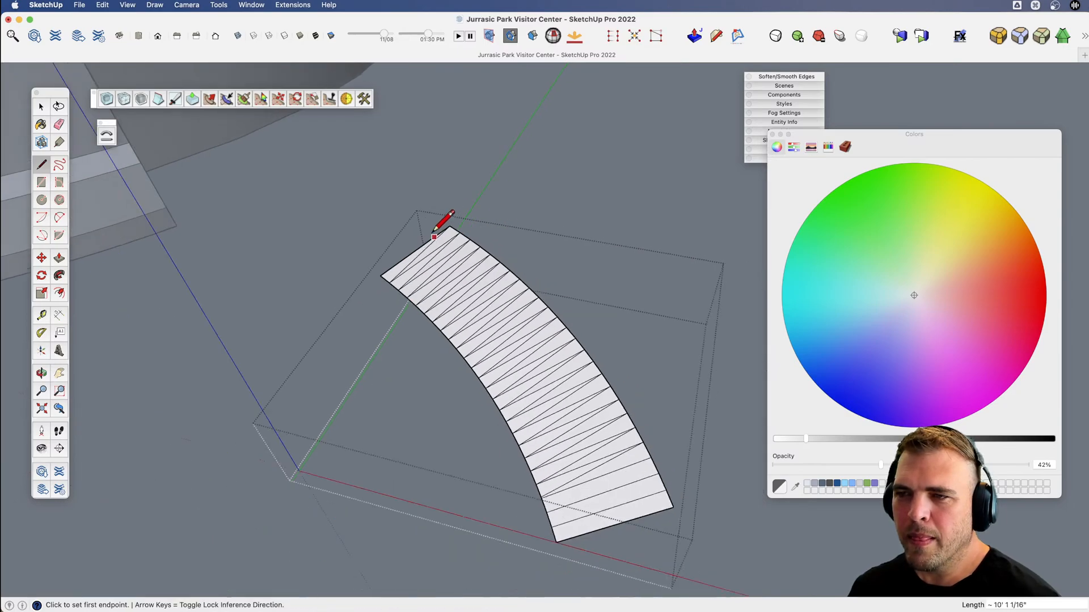
# Soften and smooth all the interior cross and diagonal edges along the ramp surface with the Eraser.
pyautogui.press('e')
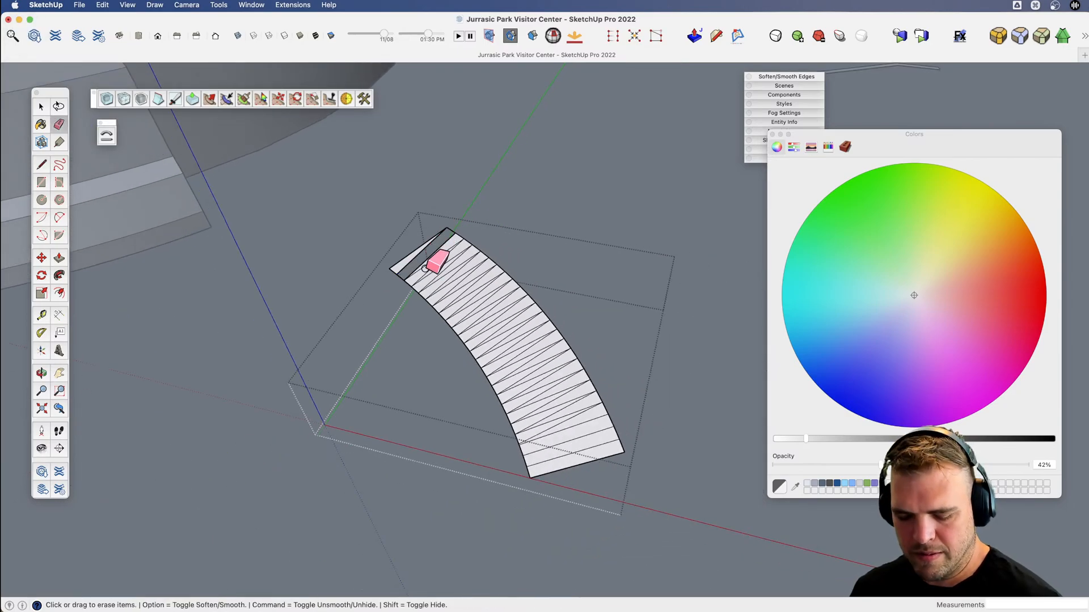
pyautogui.press('alt')
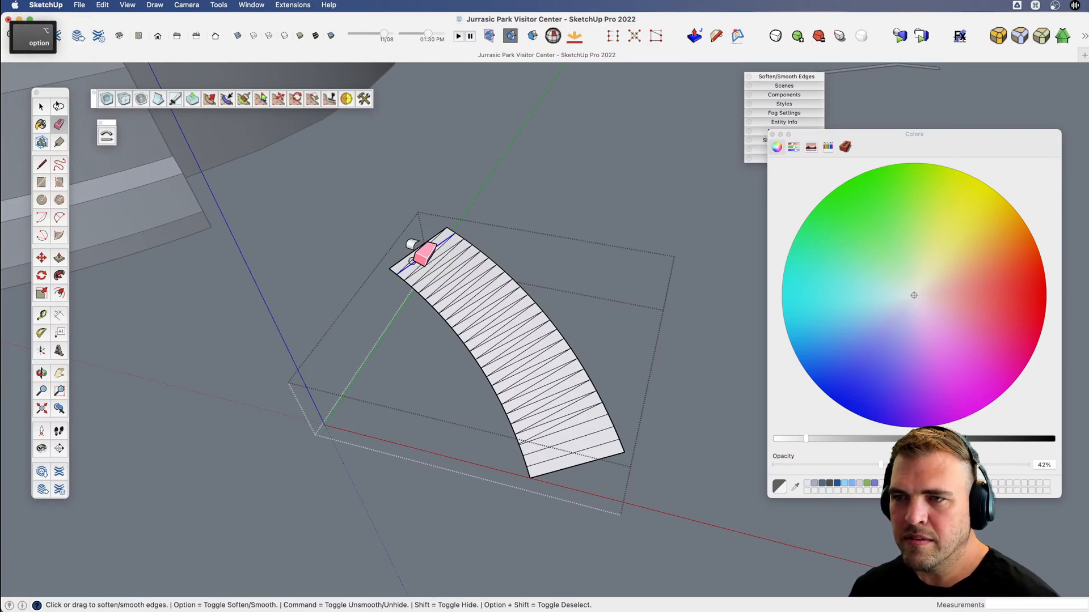
pyautogui.moveTo(426, 267)
pyautogui.keyDown('alt'); pyautogui.mouseDown()
pyautogui.moveTo(488, 328)
pyautogui.moveTo(561, 456)
pyautogui.moveTo(548, 403)
pyautogui.moveTo(497, 312)
pyautogui.mouseUp(); pyautogui.keyUp('alt')
pyautogui.moveTo(558, 422)
pyautogui.mouseDown()
pyautogui.moveTo(557, 383)
pyautogui.moveTo(564, 389)
pyautogui.moveTo(397, 119)
pyautogui.moveTo(335, 102)
pyautogui.moveTo(311, 117)
pyautogui.moveTo(427, 200)
pyautogui.moveTo(653, 458)
pyautogui.mouseUp()
# Leave the ramp group and move it 100' along the red axis back to its place beside the right-hand planter.
pyautogui.press('v')
pyautogui.press('space')
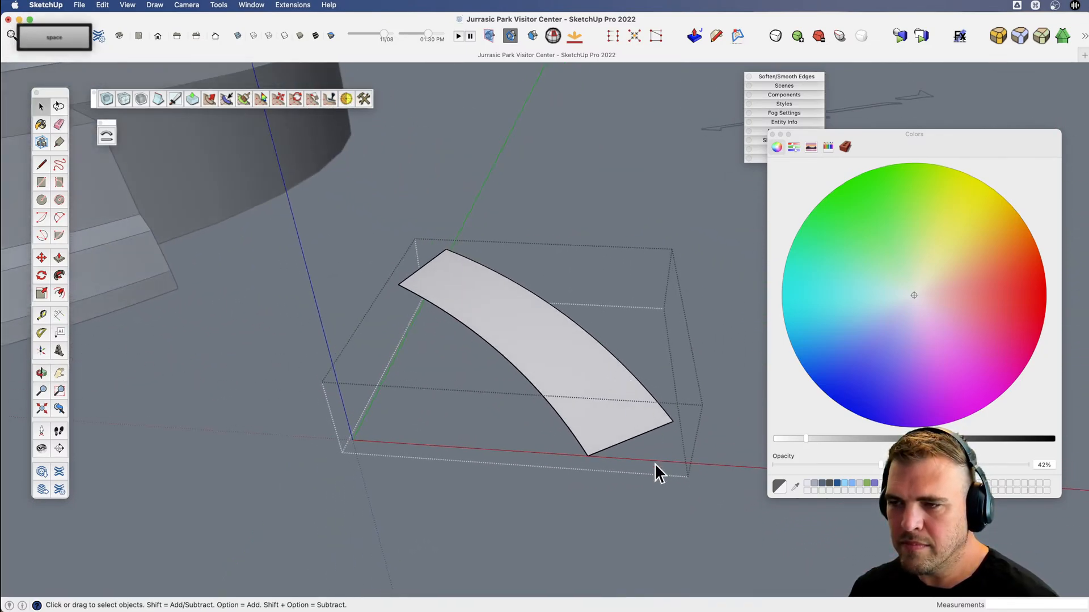
pyautogui.click(645, 518)
pyautogui.click(587, 414)
pyautogui.press('m')
pyautogui.click(601, 448)
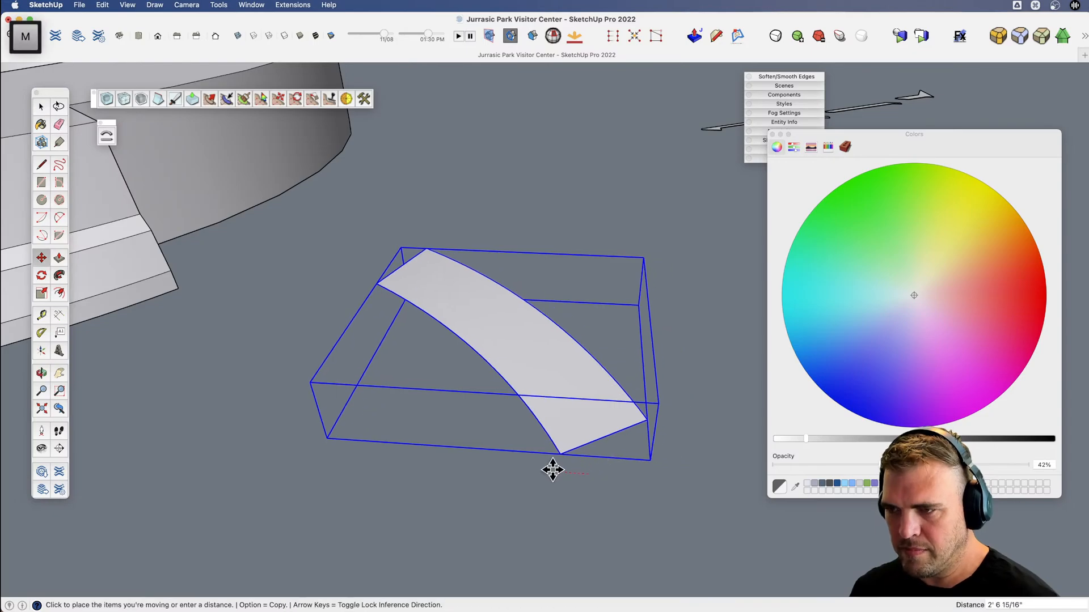
pyautogui.write('100')
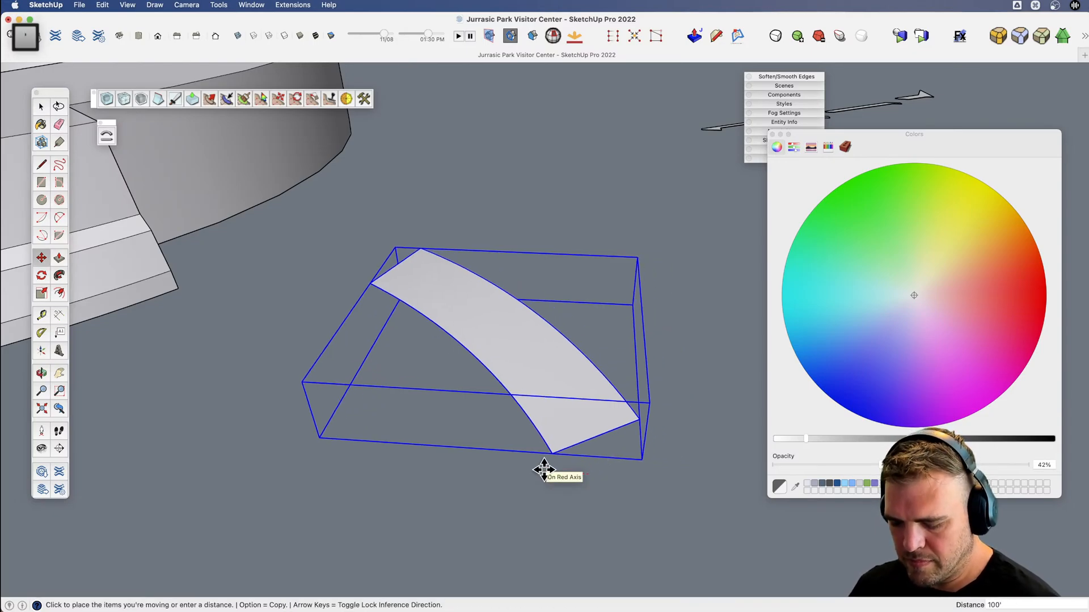
pyautogui.press('Return')
# Soften the vertical seams on the curved inner corner wall of the planter next to the ramp.
pyautogui.scroll(-8, 622, 448)
pyautogui.press('x')
pyautogui.moveTo(207, 365)
pyautogui.mouseDown()
pyautogui.moveTo(465, 376)
pyautogui.moveTo(287, 243)
pyautogui.moveTo(272, 171)
pyautogui.moveTo(193, 189)
pyautogui.moveTo(261, 294)
pyautogui.moveTo(406, 303)
pyautogui.moveTo(411, 347)
pyautogui.moveTo(359, 392)
pyautogui.moveTo(414, 369)
pyautogui.moveTo(384, 389)
pyautogui.moveTo(496, 364)
pyautogui.moveTo(478, 389)
pyautogui.moveTo(452, 394)
pyautogui.mouseUp()
pyautogui.scroll(5, 465, 377)
pyautogui.scroll(-3, 454, 367)
pyautogui.press('o')
pyautogui.press('v')
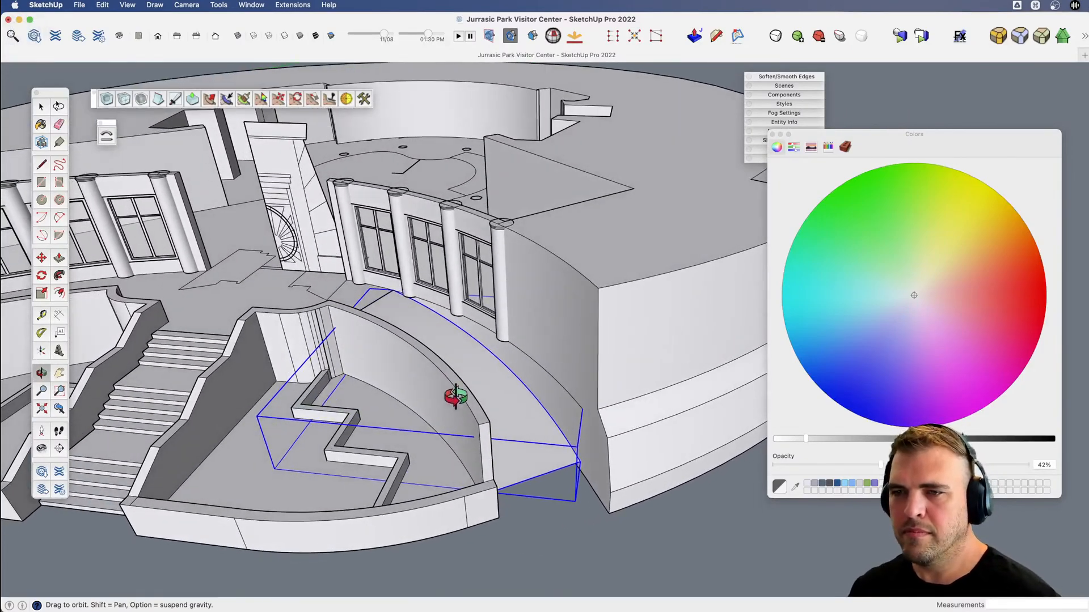
pyautogui.press('space')
pyautogui.scroll(5, 294, 353)
pyautogui.scroll(2, 292, 349)
pyautogui.press('e')
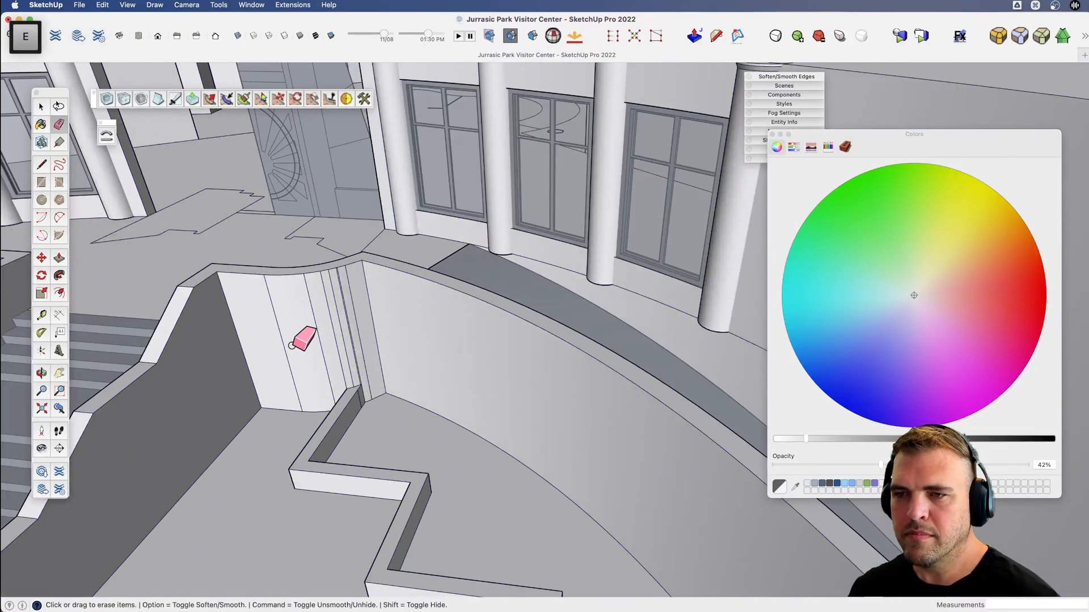
pyautogui.press('alt')
pyautogui.keyDown('alt'); pyautogui.moveTo(319, 341); pyautogui.dragTo(359, 324); pyautogui.keyUp('alt')
# Soften the vertical seams on the curved inner corner wall of the opposite planter, across the stairs.
pyautogui.scroll(-6, 357, 326)
pyautogui.press('x')
pyautogui.moveTo(318, 374); pyautogui.dragTo(558, 389)
pyautogui.scroll(6, 470, 337)
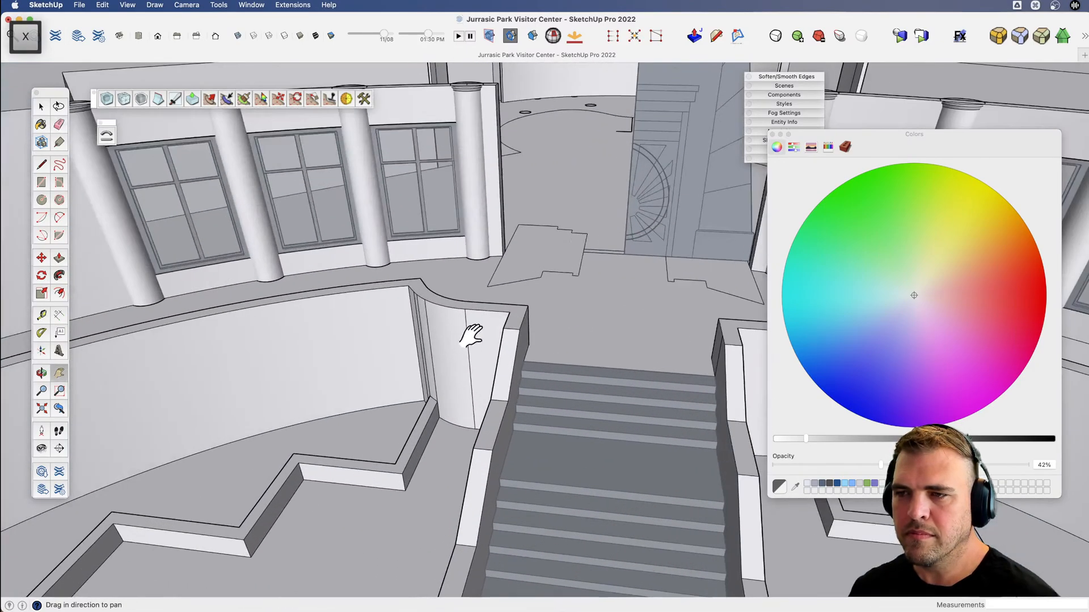
pyautogui.moveTo(471, 335)
pyautogui.mouseDown(button='middle')
pyautogui.moveTo(564, 357)
pyautogui.moveTo(535, 365)
pyautogui.mouseUp(button='middle')
pyautogui.press('e')
pyautogui.press('alt')
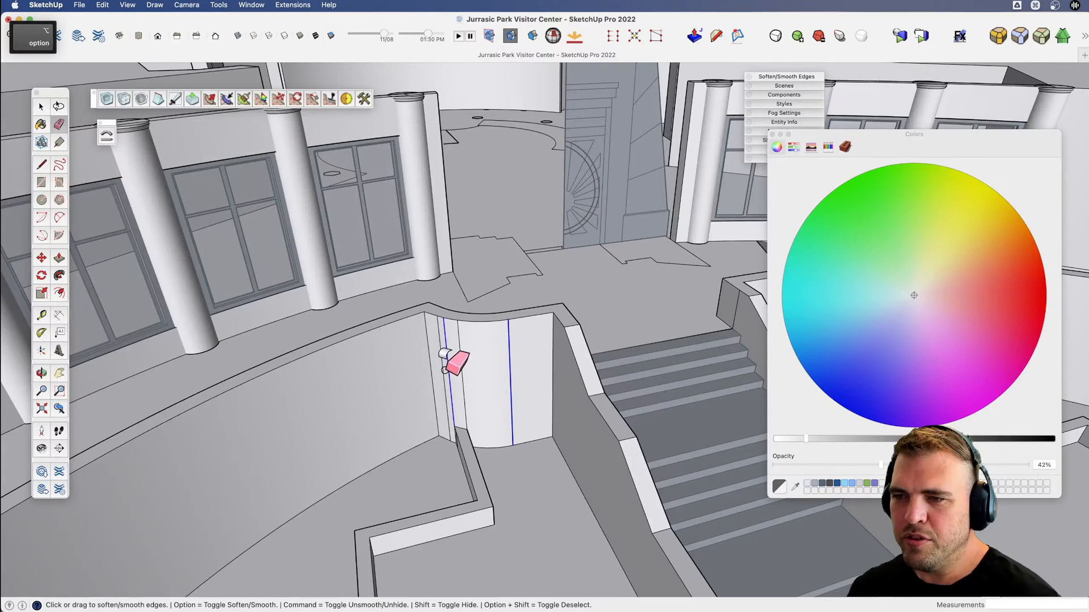
pyautogui.keyDown('alt'); pyautogui.moveTo(448, 363); pyautogui.dragTo(469, 352); pyautogui.keyUp('alt')
pyautogui.scroll(-5, 499, 370)
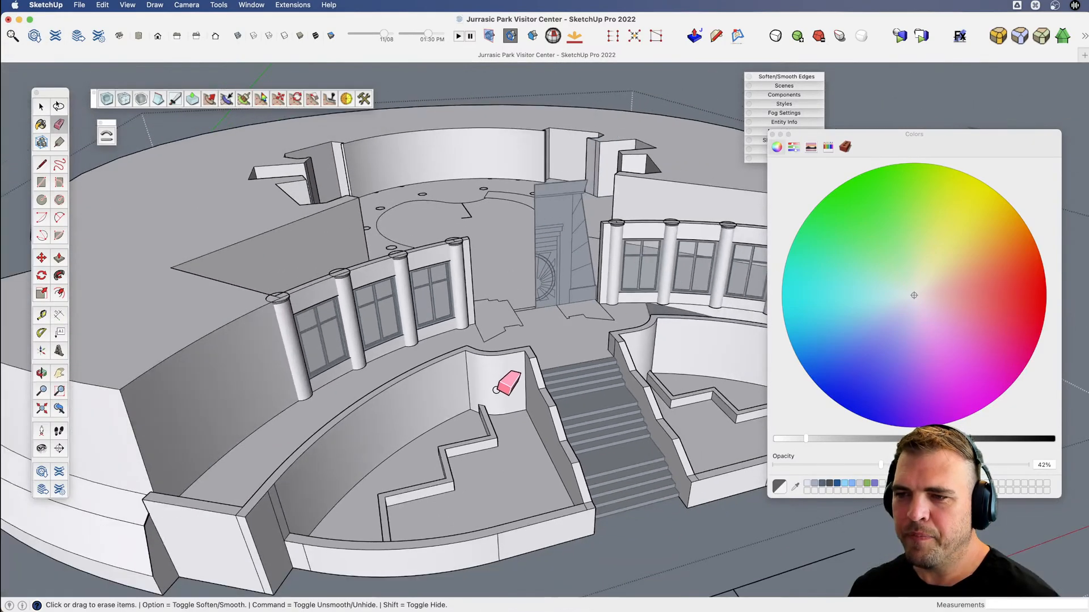
# Soften the remaining vertical seams on the end wall and curved front wall of that opposite planter.
pyautogui.keyDown('shift'); pyautogui.moveTo(497, 390); pyautogui.dragTo(483, 365, button='middle'); pyautogui.keyUp('shift')
pyautogui.press('e')
pyautogui.keyDown('alt'); pyautogui.moveTo(265, 474); pyautogui.dragTo(252, 486); pyautogui.keyUp('alt')
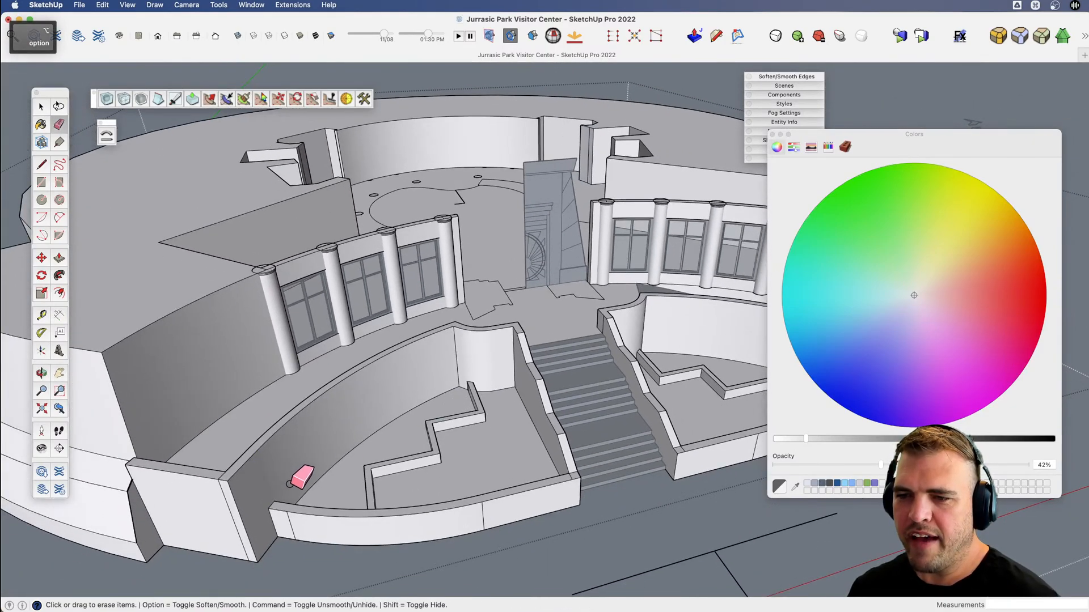
pyautogui.press('alt')
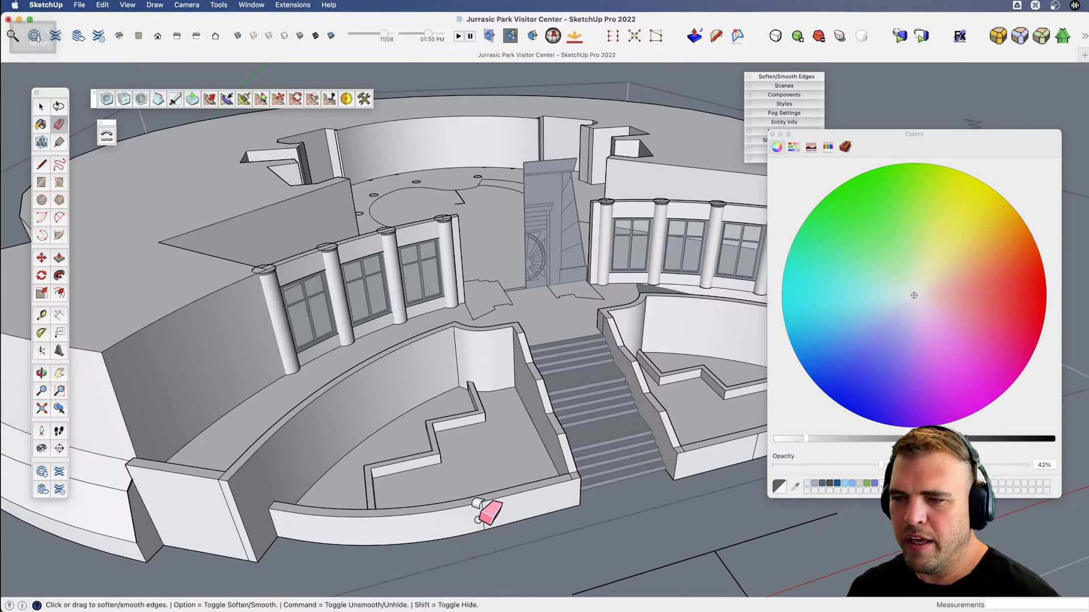
pyautogui.keyDown('shift'); pyautogui.moveTo(550, 499); pyautogui.dragTo(268, 474, button='middle'); pyautogui.keyUp('shift')
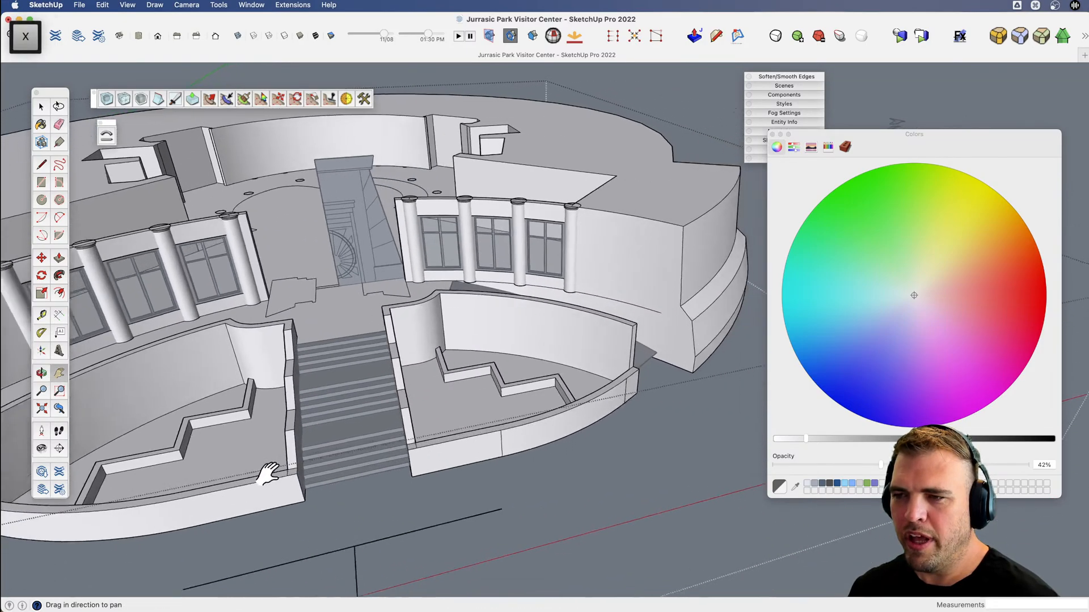
# Soften the vertical seam on the curved front wall of the ramp-side planter.
pyautogui.moveTo(269, 474); pyautogui.dragTo(227, 465)
pyautogui.scroll(4, 503, 423)
pyautogui.press('e')
pyautogui.keyDown('alt'); pyautogui.moveTo(454, 434); pyautogui.dragTo(443, 440); pyautogui.keyUp('alt')
pyautogui.press('v')
pyautogui.moveTo(524, 425)
pyautogui.mouseDown()
pyautogui.moveTo(414, 459)
pyautogui.moveTo(547, 400)
pyautogui.mouseUp()
pyautogui.press('e')
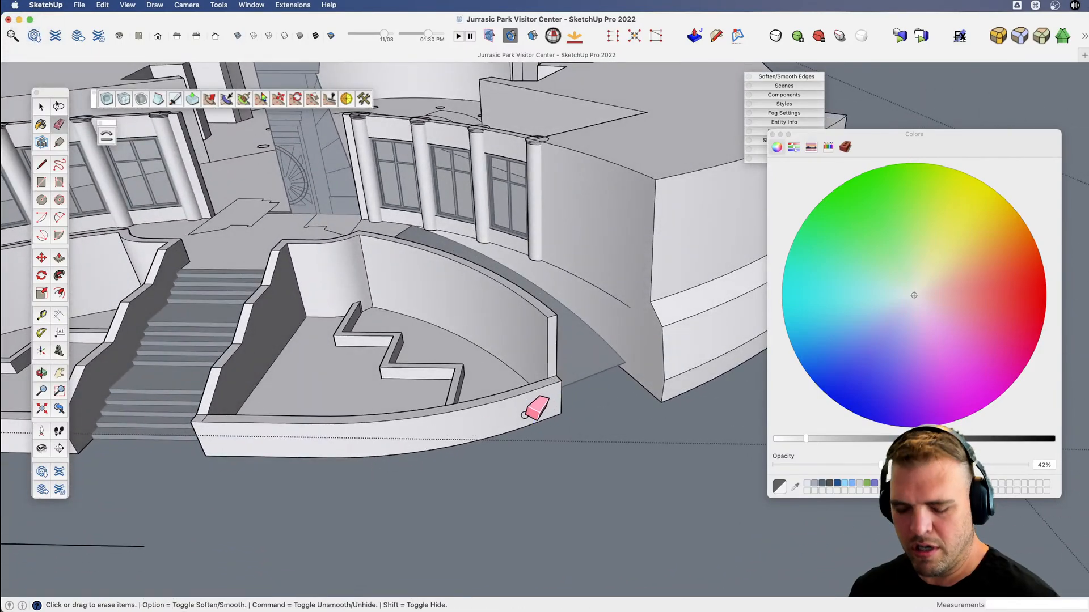
pyautogui.press('space')
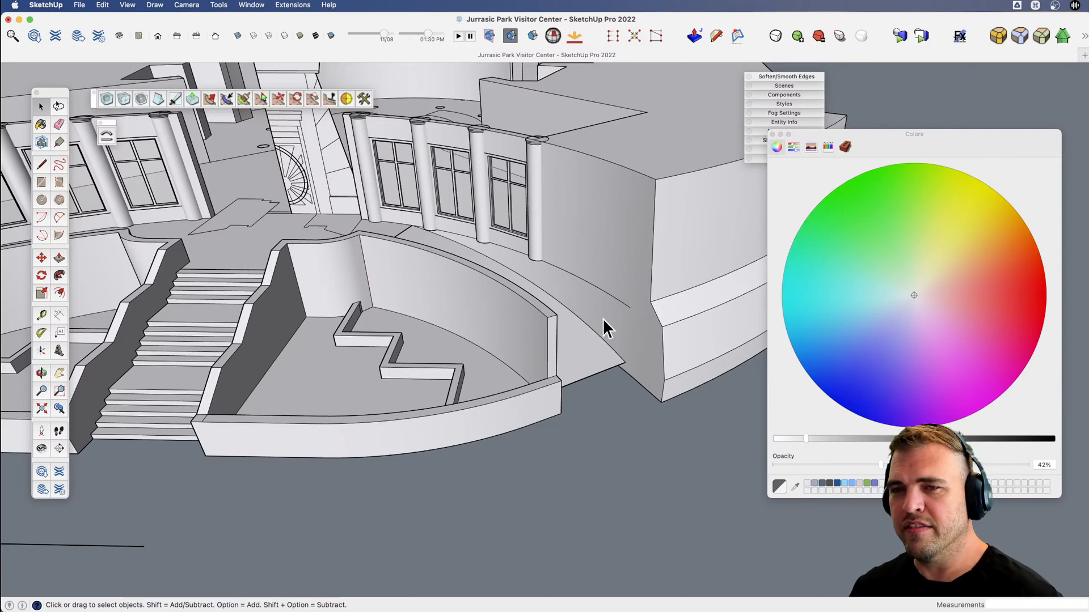
# Cut the ramp group, paste it in place inside the building group, and explode it there.
pyautogui.scroll(-5, 602, 318)
pyautogui.press('h')
pyautogui.moveTo(333, 326); pyautogui.dragTo(482, 380)
pyautogui.press('v')
pyautogui.moveTo(482, 380); pyautogui.dragTo(433, 397)
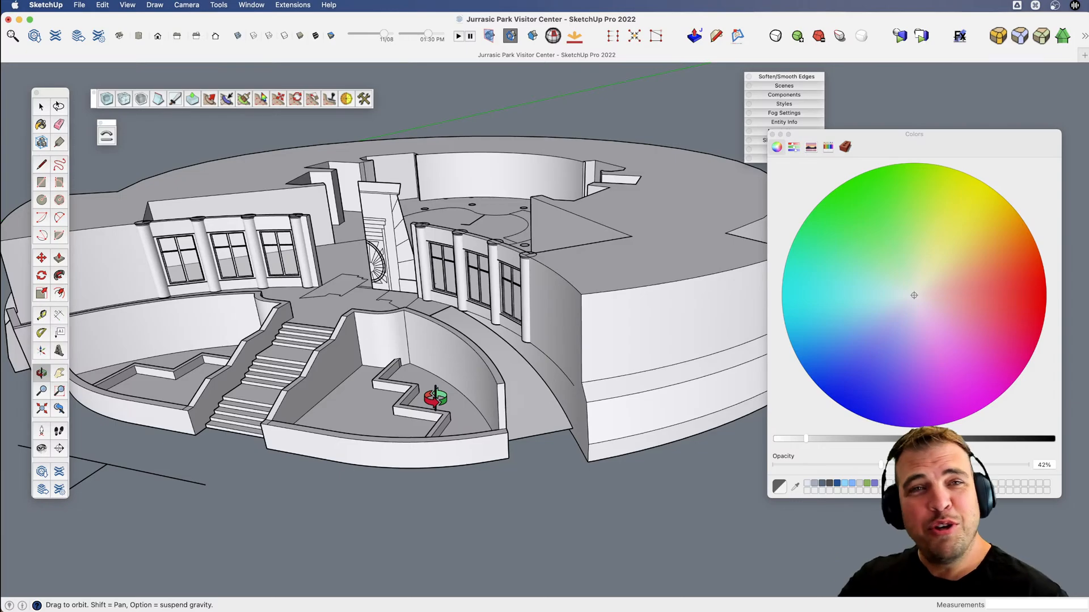
pyautogui.scroll(10, 520, 408)
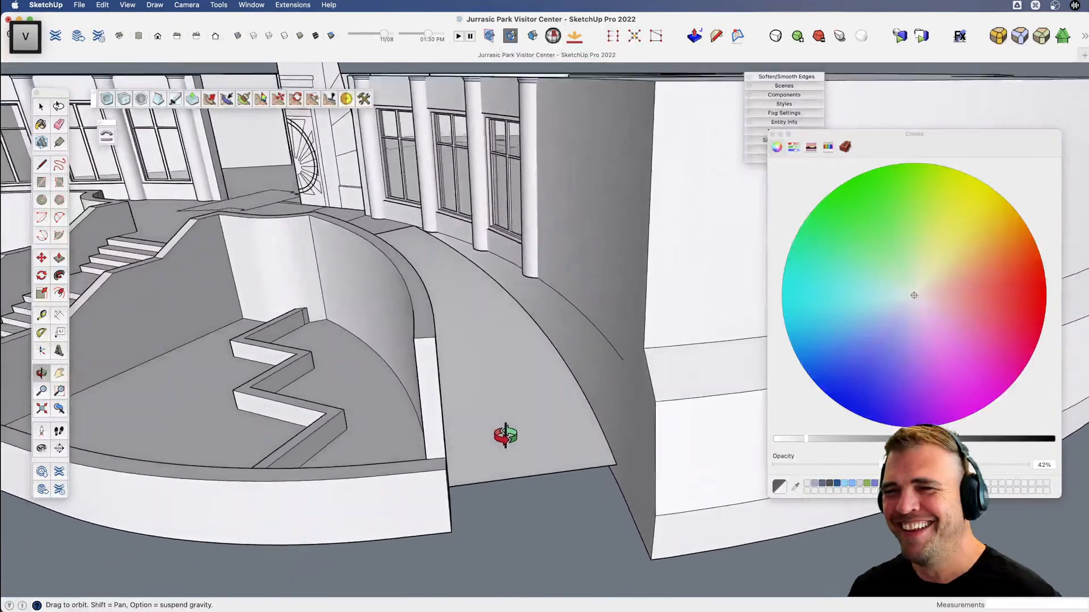
pyautogui.press('space')
pyautogui.click(516, 438)
pyautogui.press('v')
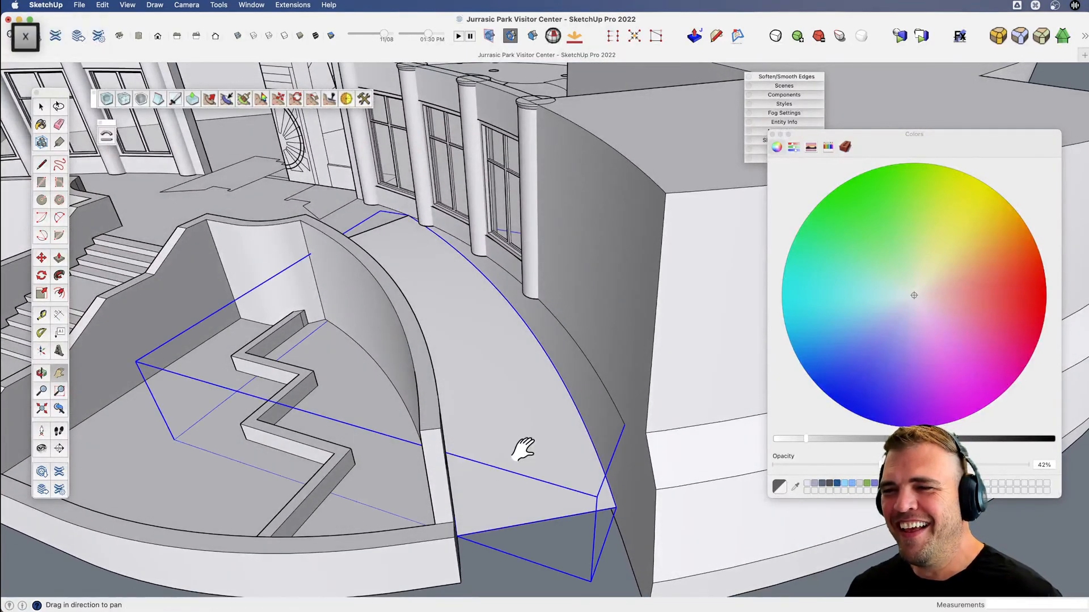
pyautogui.moveTo(522, 448); pyautogui.dragTo(507, 394, button='middle')
pyautogui.scroll(5, 394, 366)
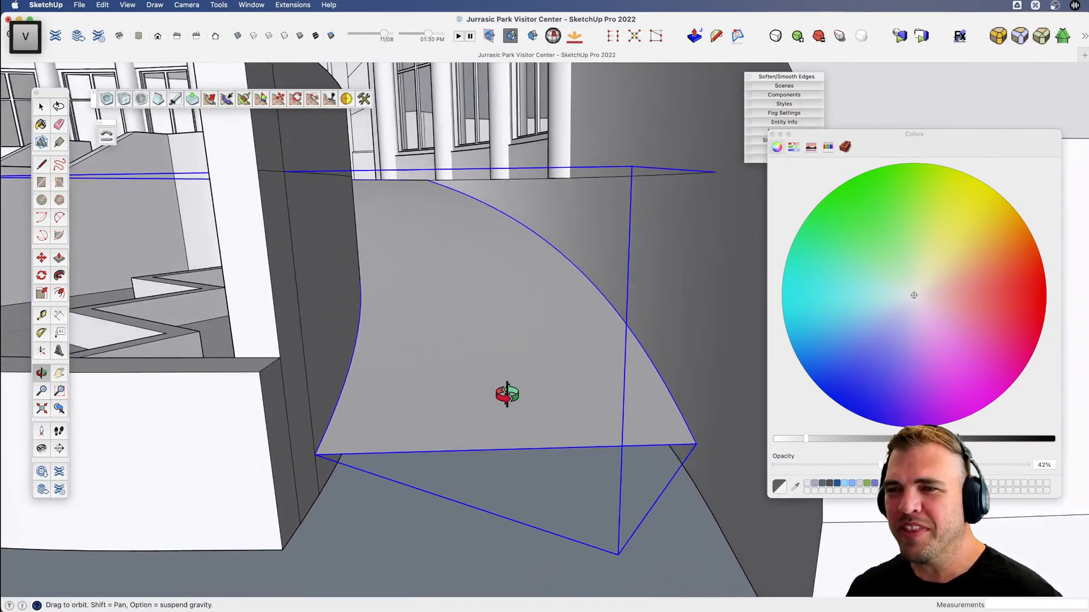
pyautogui.press('Delete')
pyautogui.press('space')
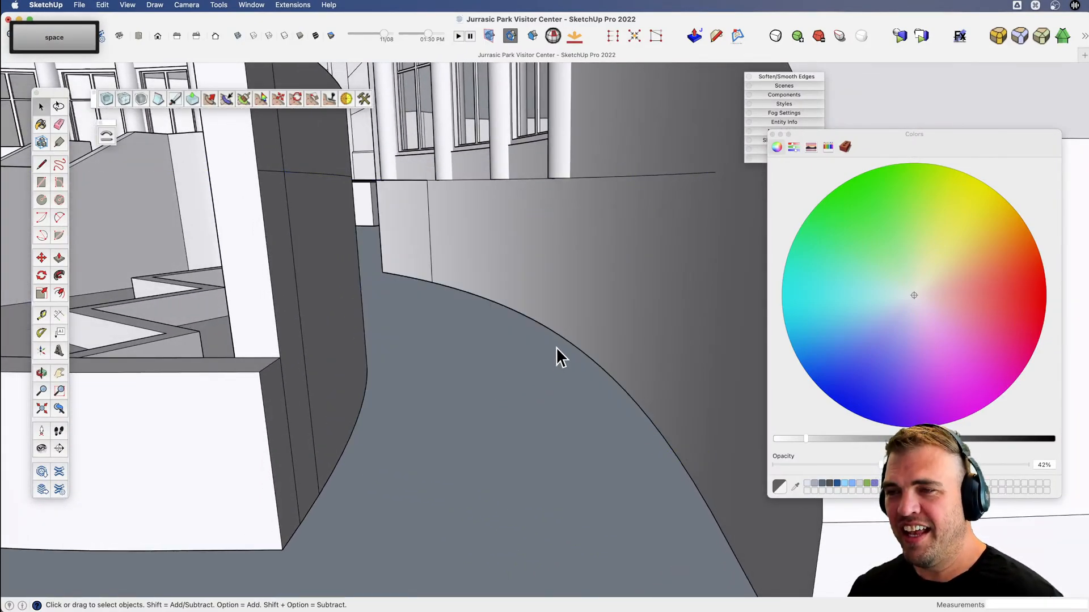
pyautogui.tripleClick(580, 317)
pyautogui.press('shift+super+v')
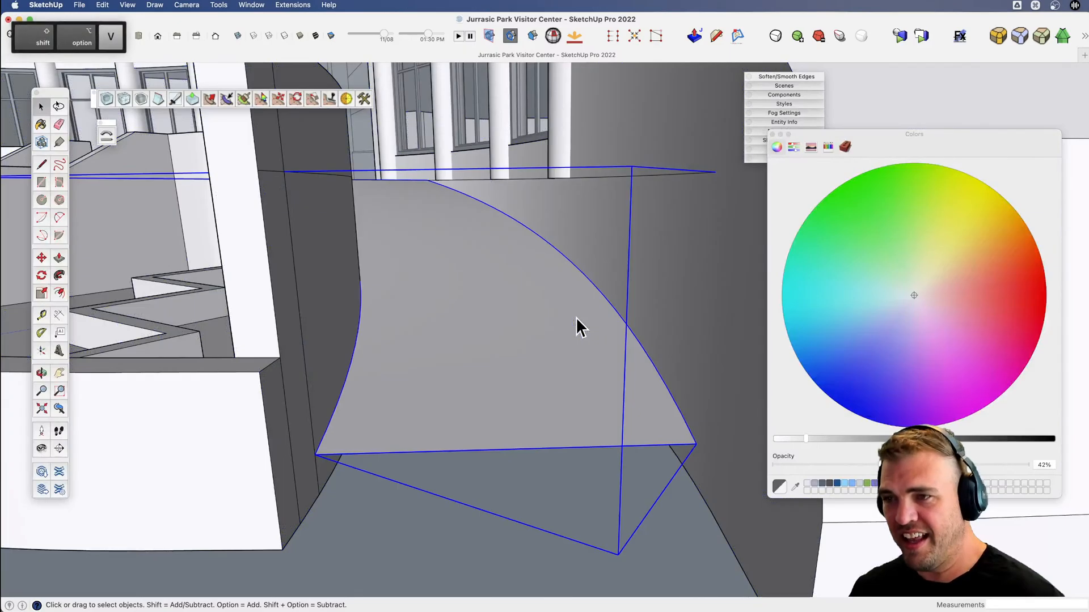
pyautogui.press('u')
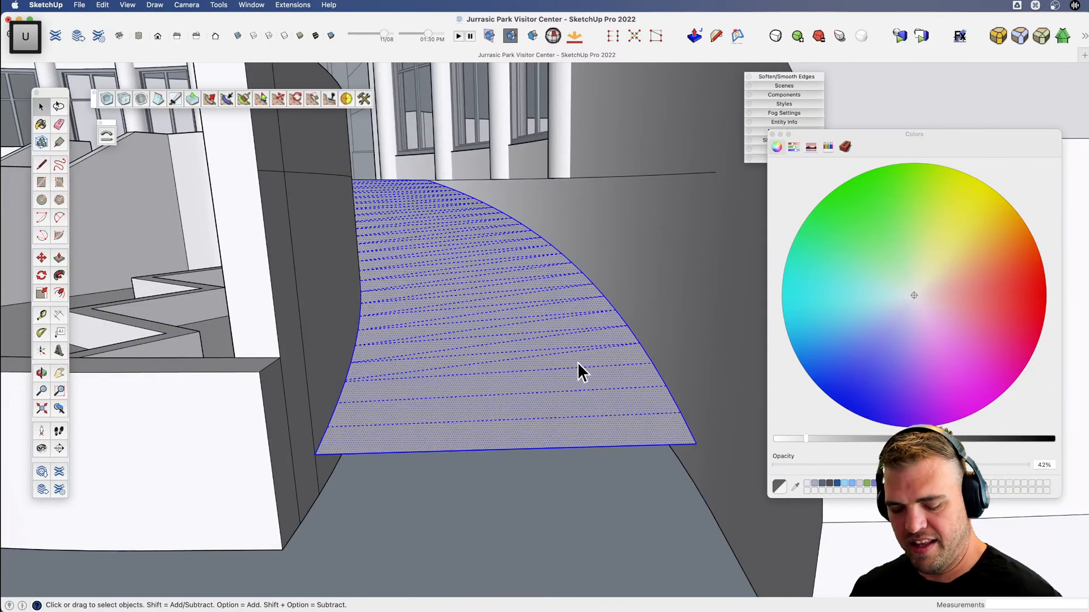
# Clean up the leftover edges at the outer end of the curved planter wall beside the ramp with the Eraser.
pyautogui.press('x')
pyautogui.press('v')
pyautogui.moveTo(568, 341); pyautogui.dragTo(471, 467)
pyautogui.scroll(-5, 573, 385)
pyautogui.press('x')
pyautogui.press('v')
pyautogui.press('space')
pyautogui.click(427, 417)
pyautogui.press('v')
pyautogui.moveTo(427, 416)
pyautogui.mouseDown()
pyautogui.moveTo(505, 416)
pyautogui.moveTo(520, 377)
pyautogui.moveTo(365, 406)
pyautogui.mouseUp()
pyautogui.press('space')
pyautogui.press('e')
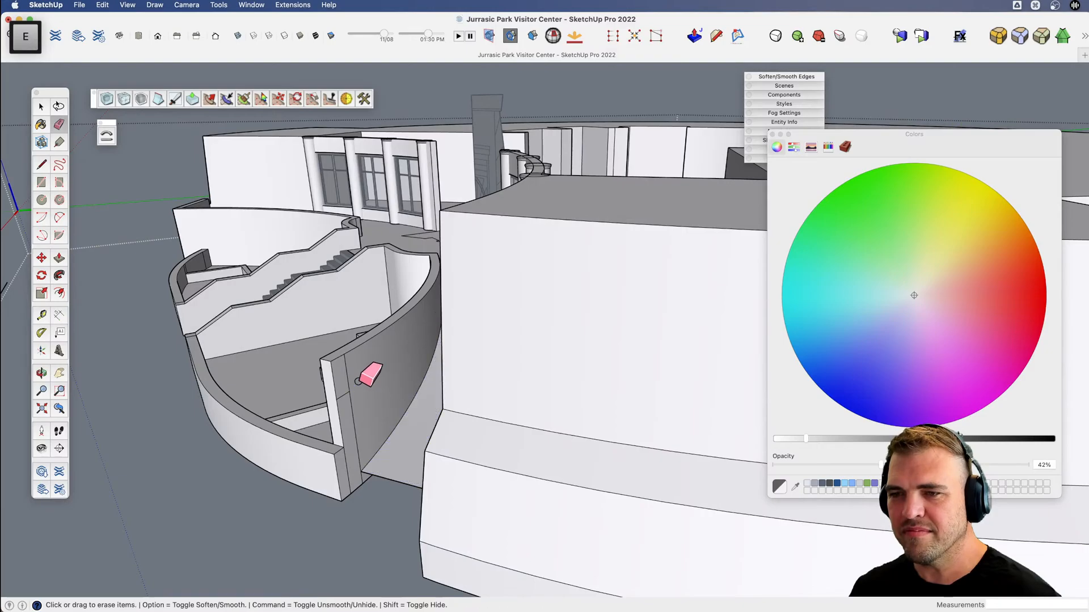
# Copy the ramp surface out to open space beside the building and group the copy.
pyautogui.press('v')
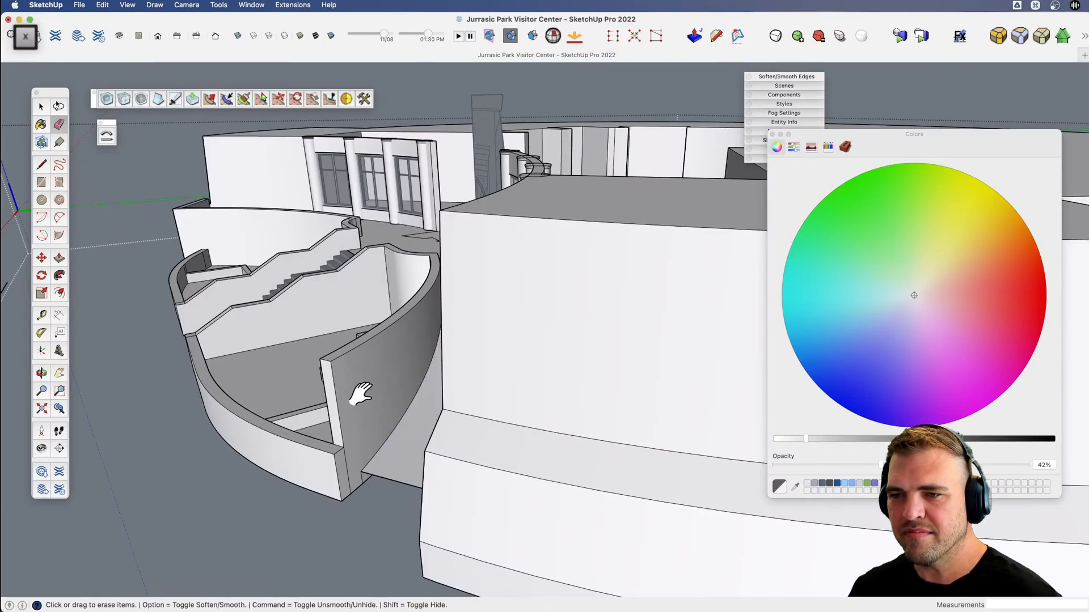
pyautogui.moveTo(360, 393)
pyautogui.mouseDown()
pyautogui.moveTo(580, 433)
pyautogui.moveTo(726, 433)
pyautogui.moveTo(352, 372)
pyautogui.moveTo(484, 414)
pyautogui.moveTo(486, 400)
pyautogui.moveTo(639, 421)
pyautogui.moveTo(561, 445)
pyautogui.moveTo(369, 386)
pyautogui.mouseUp()
pyautogui.press('space')
pyautogui.press('h')
pyautogui.press('v')
pyautogui.press('space')
pyautogui.click(506, 396)
pyautogui.scroll(-5, 506, 396)
pyautogui.press('x')
pyautogui.press('v')
pyautogui.press('x')
pyautogui.press('m')
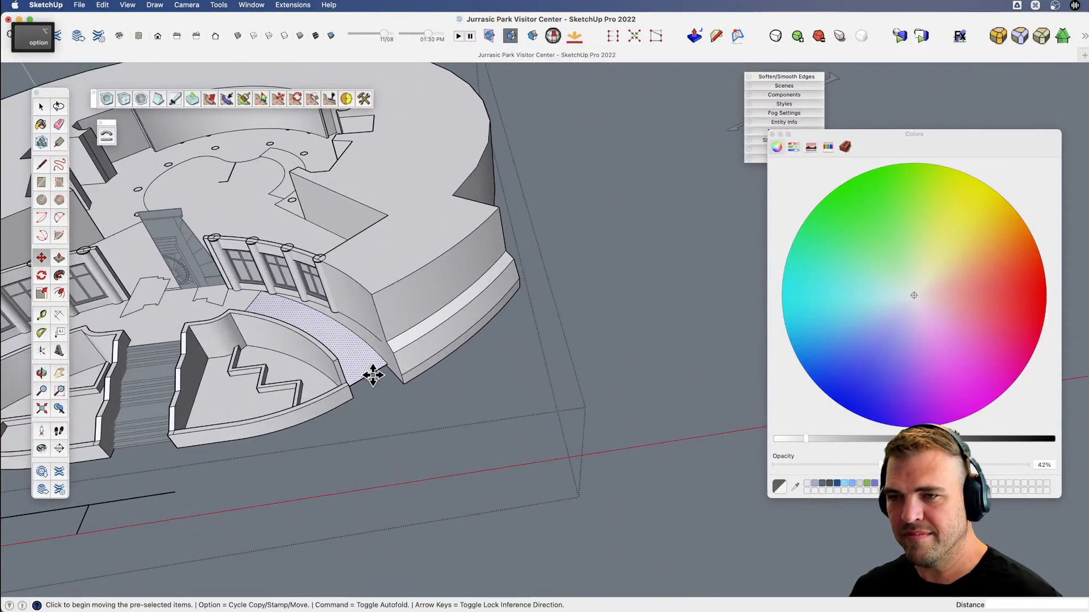
pyautogui.click(372, 372)
pyautogui.press('alt')
# Move the grouped ramp copy by its upper end so it crosses the planter's curved side wall.
pyautogui.press('m')
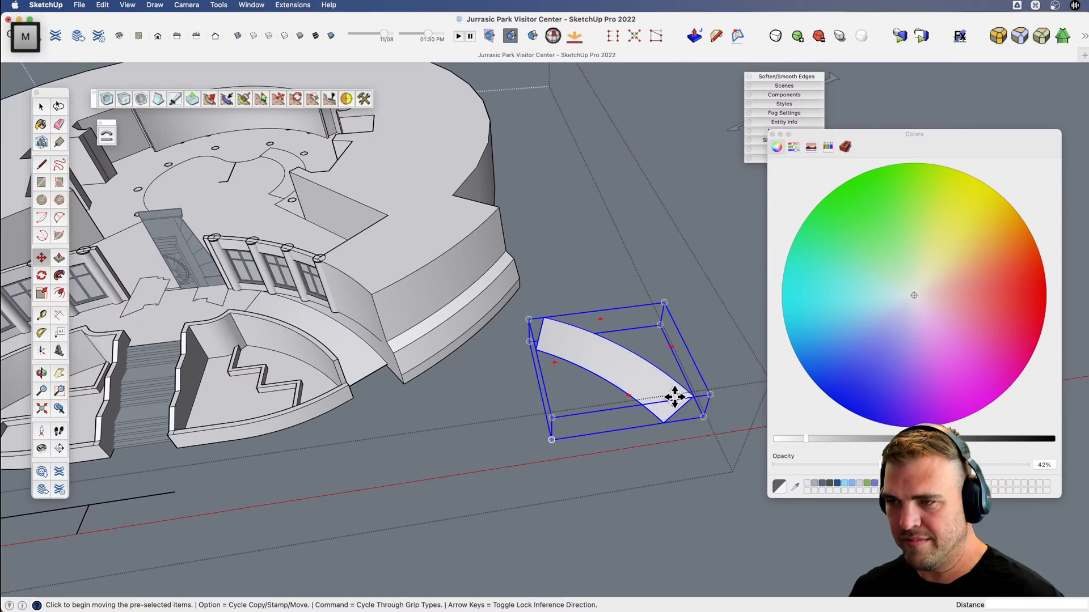
pyautogui.click(553, 334)
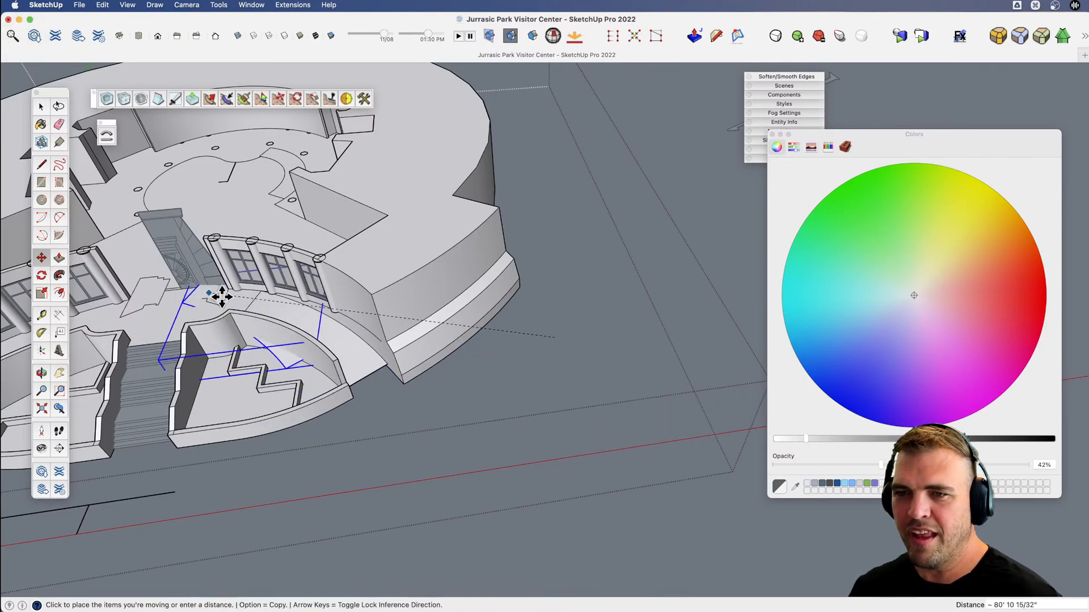
pyautogui.click(255, 315)
# Shift the ramp copy about 2' 7" along the red axis across the planter wall, plus about 6" more.
pyautogui.scroll(5, 318, 347)
pyautogui.press('v')
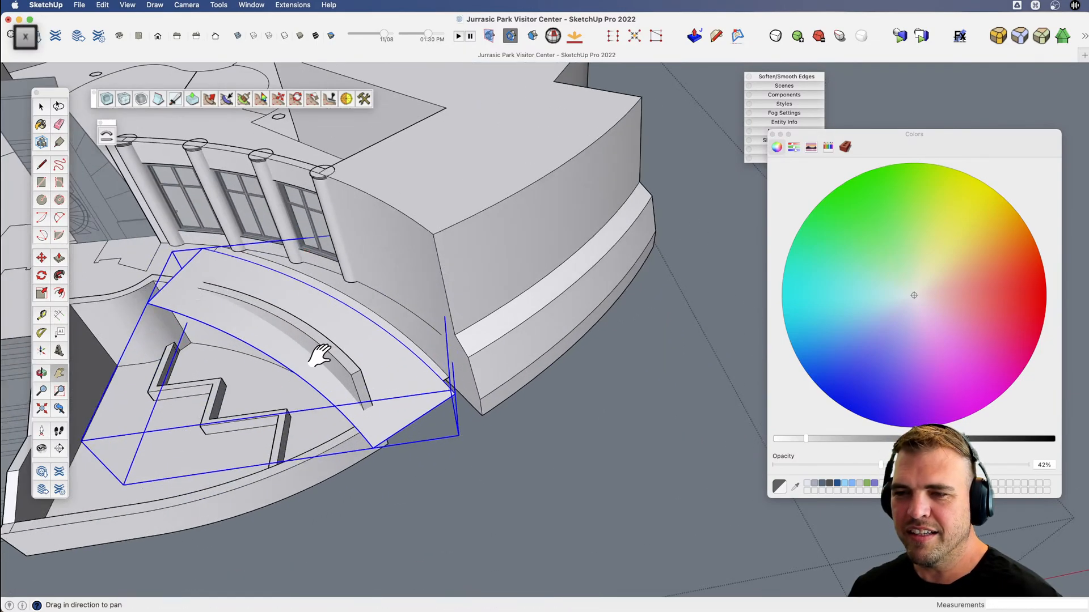
pyautogui.moveTo(318, 355); pyautogui.dragTo(465, 371)
pyautogui.moveTo(464, 371); pyautogui.dragTo(358, 275, button='middle')
pyautogui.moveTo(357, 276); pyautogui.dragTo(241, 238)
pyautogui.scroll(8, 537, 306)
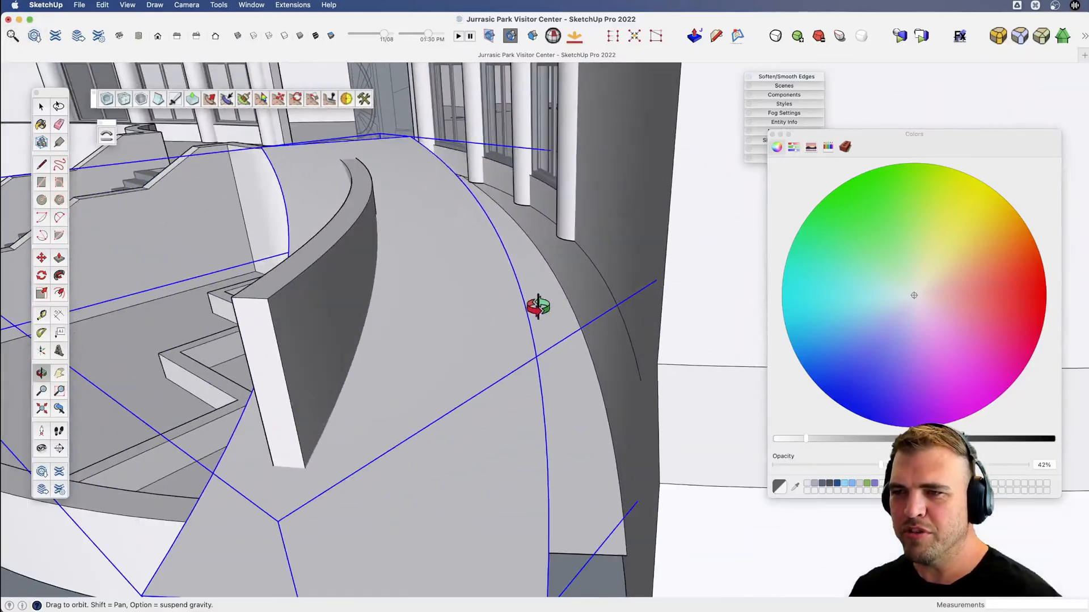
pyautogui.press('x')
pyautogui.moveTo(537, 306); pyautogui.dragTo(485, 390)
pyautogui.scroll(-3, 540, 425)
pyautogui.moveTo(485, 390); pyautogui.dragTo(430, 278, button='middle')
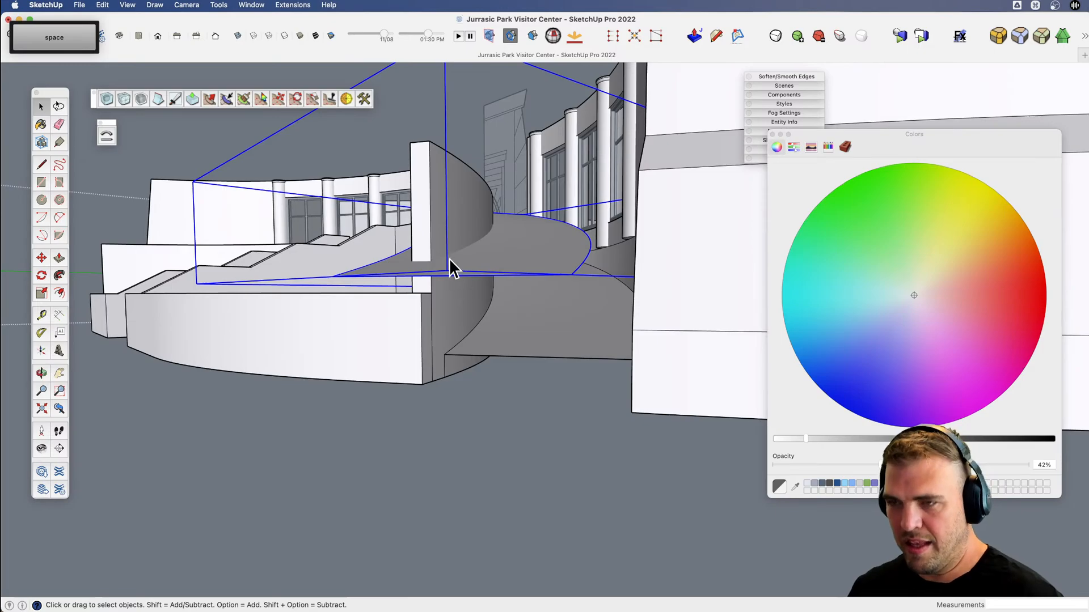
pyautogui.press('m')
pyautogui.click(519, 254)
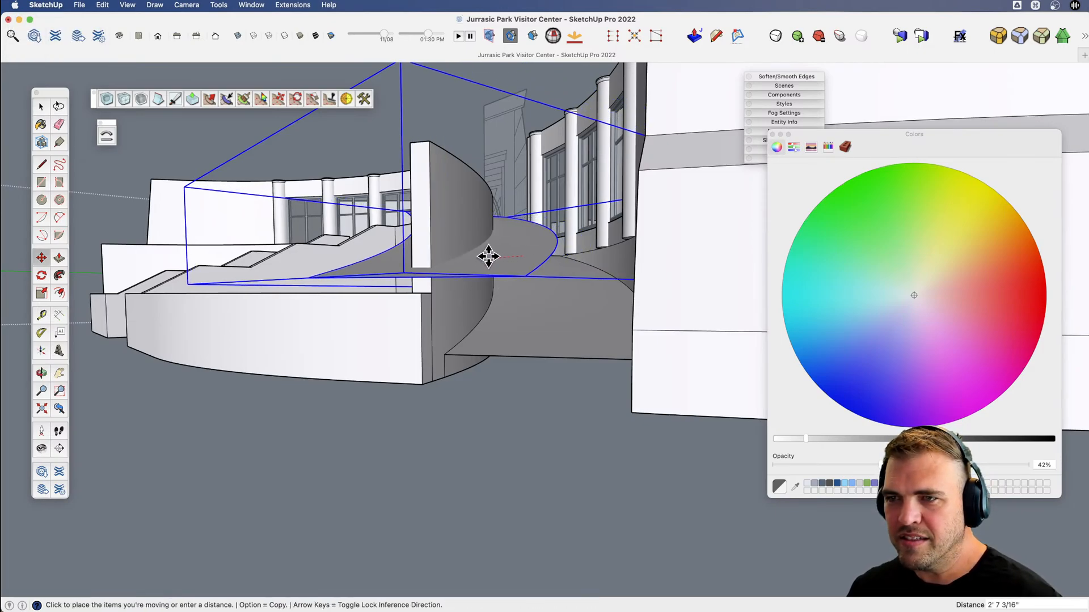
pyautogui.click(488, 256)
pyautogui.click(497, 253)
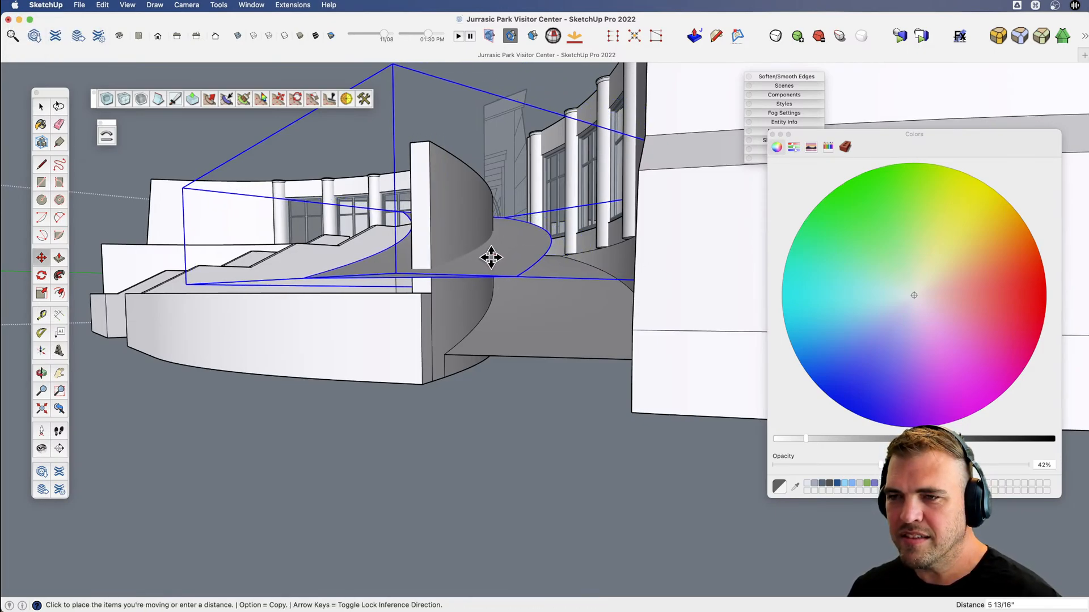
# Lower the ramp copy 7 5/8" where it cuts through the curved planter wall.
pyautogui.press('v')
pyautogui.moveTo(440, 233); pyautogui.dragTo(510, 292)
pyautogui.scroll(5, 644, 420)
pyautogui.press('m')
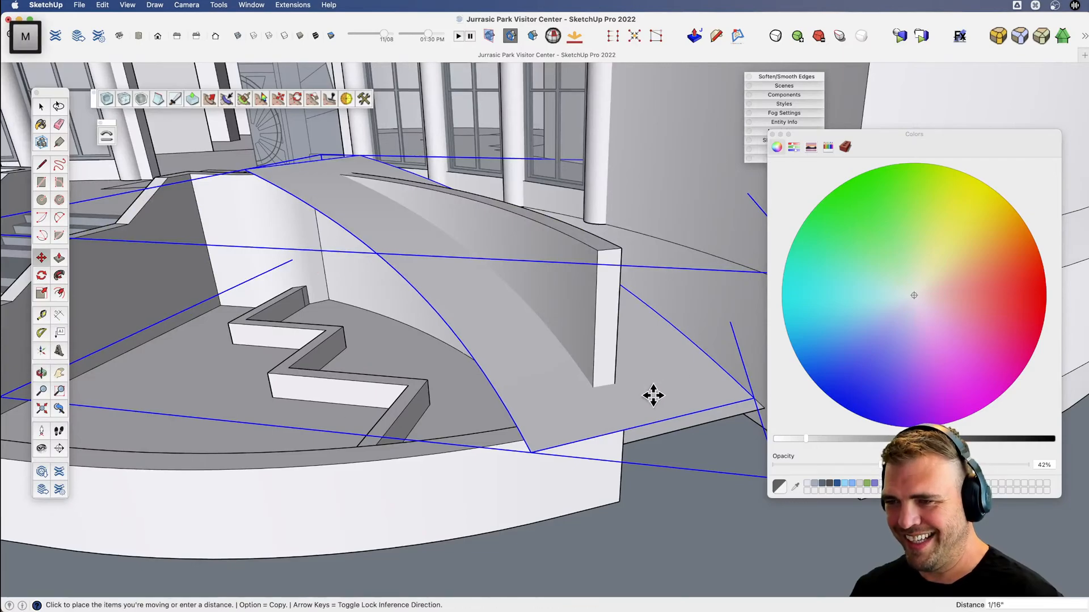
pyautogui.press('v')
pyautogui.moveTo(652, 396); pyautogui.dragTo(403, 262)
pyautogui.press('m')
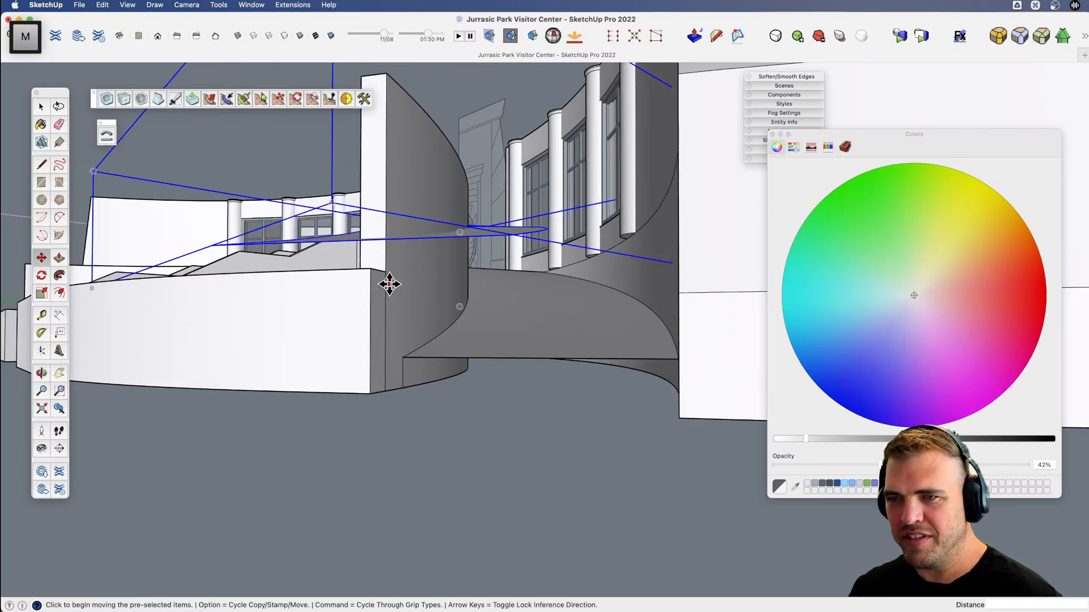
pyautogui.click(384, 301)
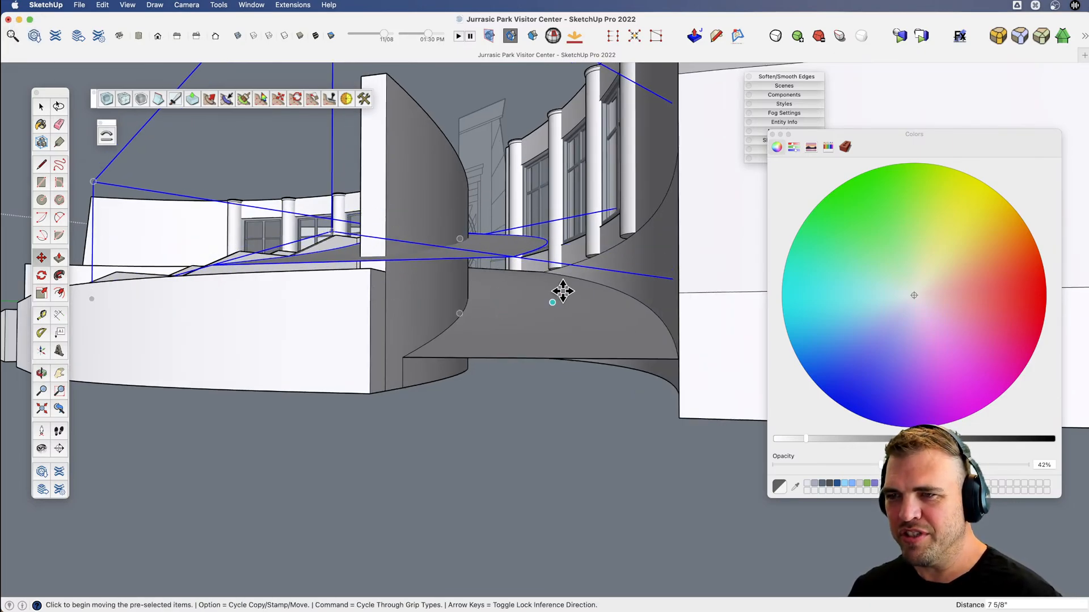
pyautogui.scroll(-5, 505, 282)
pyautogui.press('v')
pyautogui.moveTo(505, 282); pyautogui.dragTo(312, 275)
pyautogui.press('x')
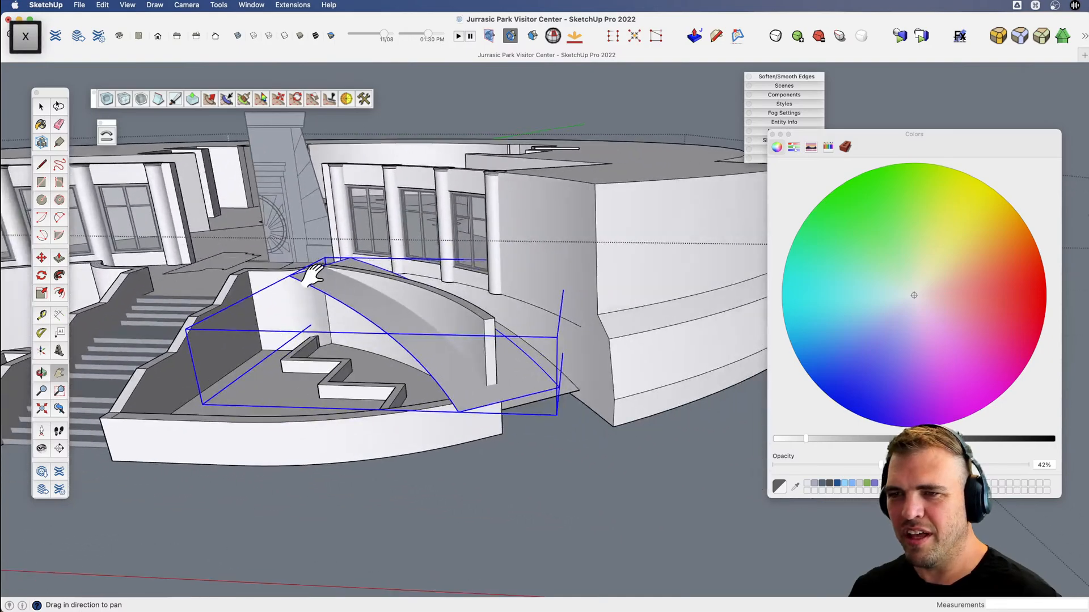
pyautogui.scroll(10, 313, 275)
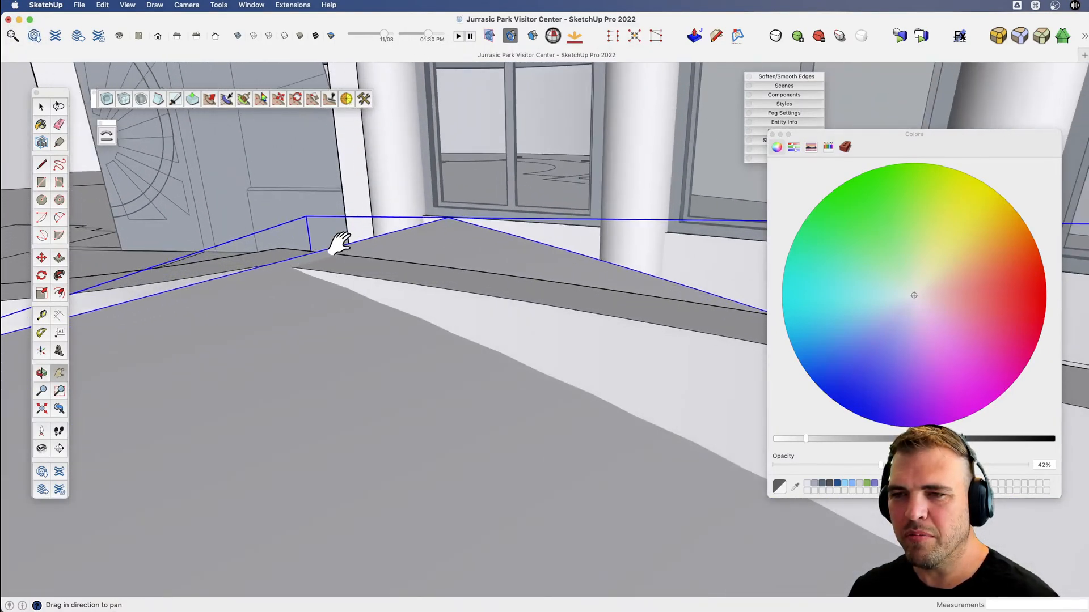
# Explode the lowered ramp copy group so its surface joins the planter wall's geometry.
pyautogui.scroll(-8, 339, 244)
pyautogui.press('space')
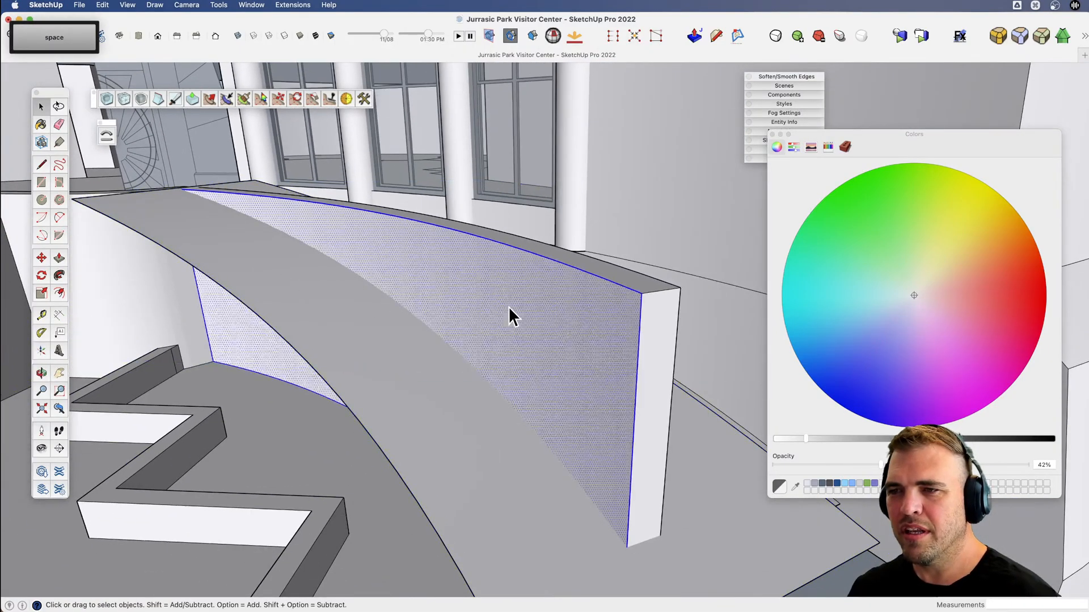
pyautogui.scroll(-5, 508, 306)
pyautogui.click(485, 450)
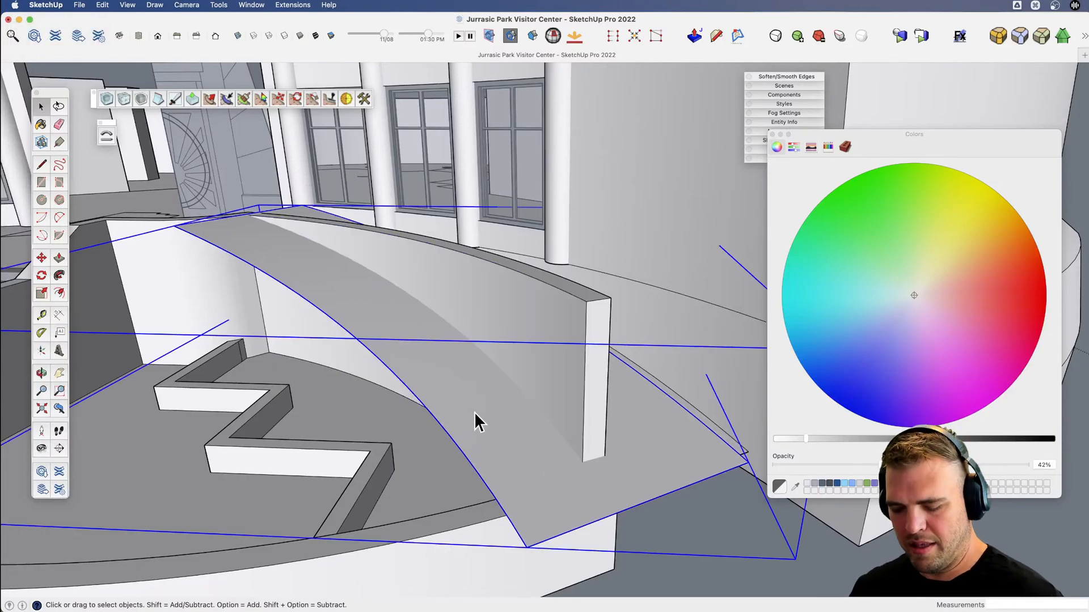
pyautogui.scroll(-10, 474, 412)
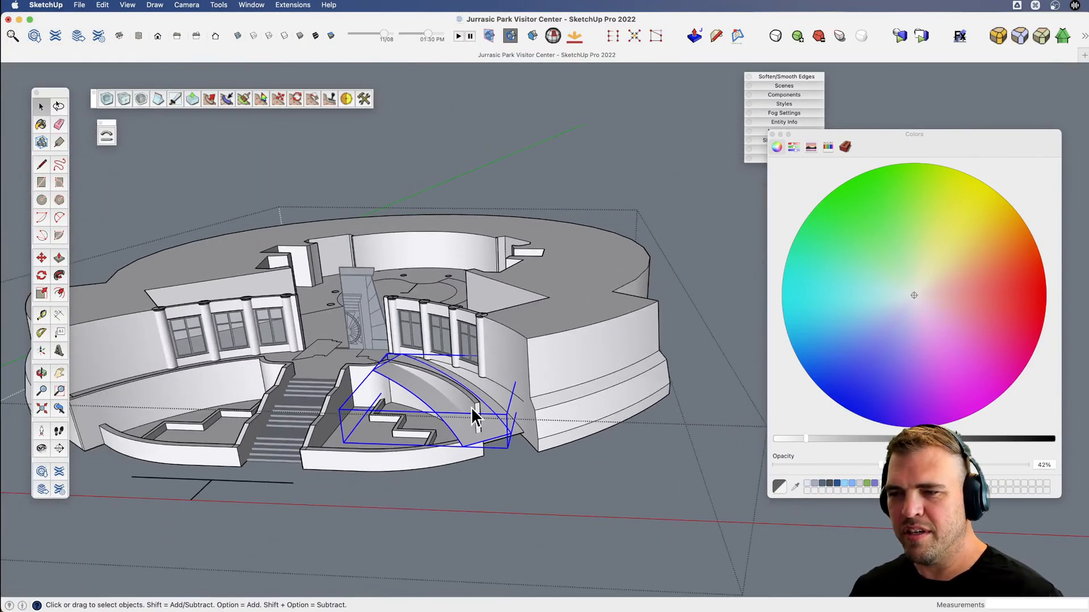
pyautogui.press('u')
# Intersect the ramp copy's surface with the planter's curved side wall, using only the selected faces.
pyautogui.scroll(8, 472, 410)
pyautogui.scroll(3, 469, 414)
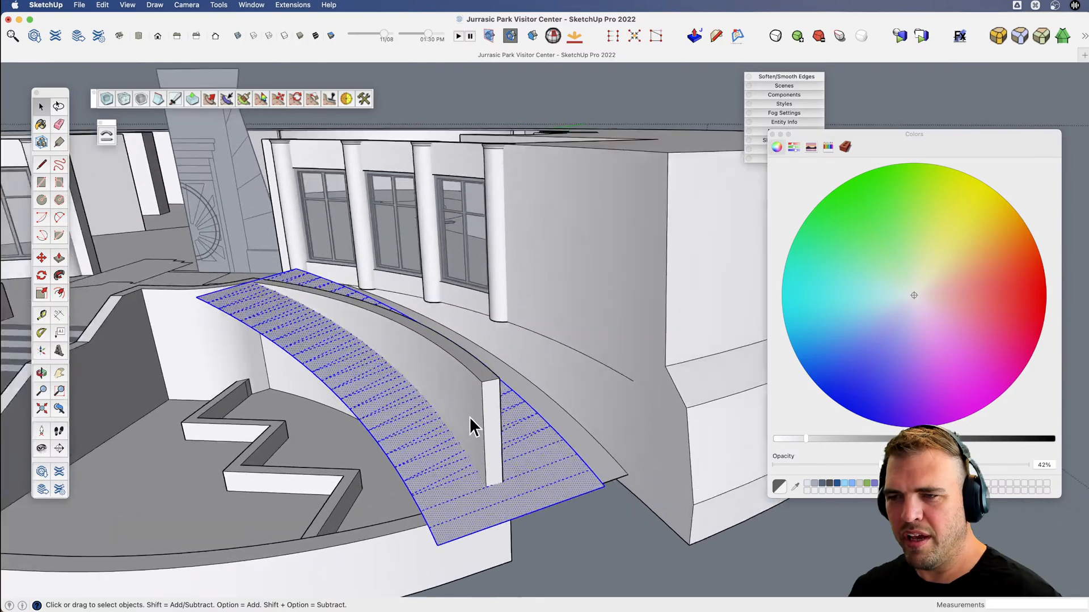
pyautogui.scroll(2, 468, 416)
pyautogui.keyDown('shift'); pyautogui.click(481, 404); pyautogui.keyUp('shift')
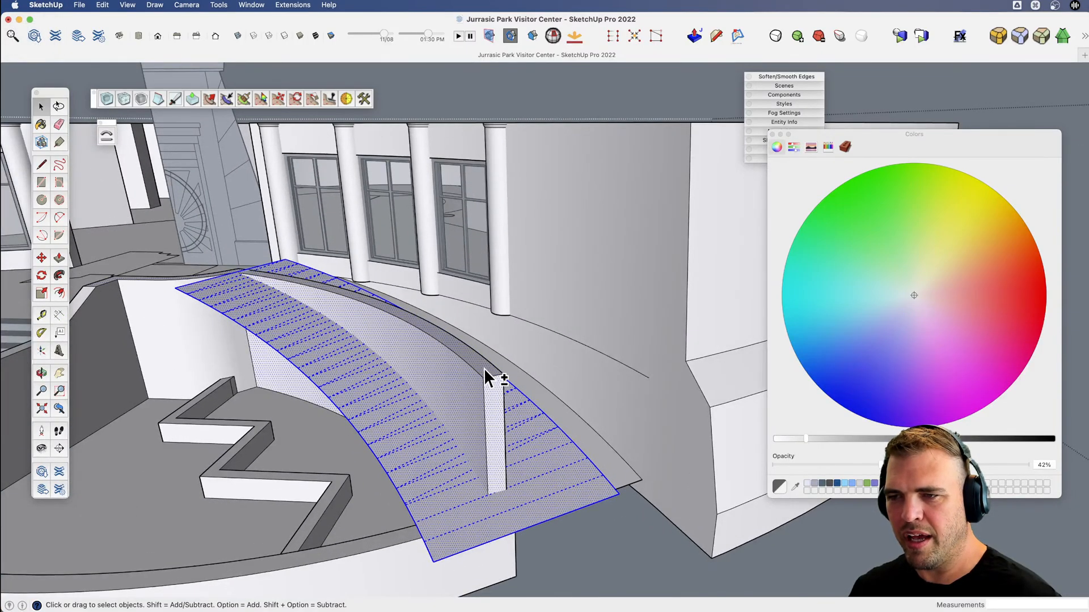
pyautogui.moveTo(485, 368); pyautogui.dragTo(213, 426, button='middle')
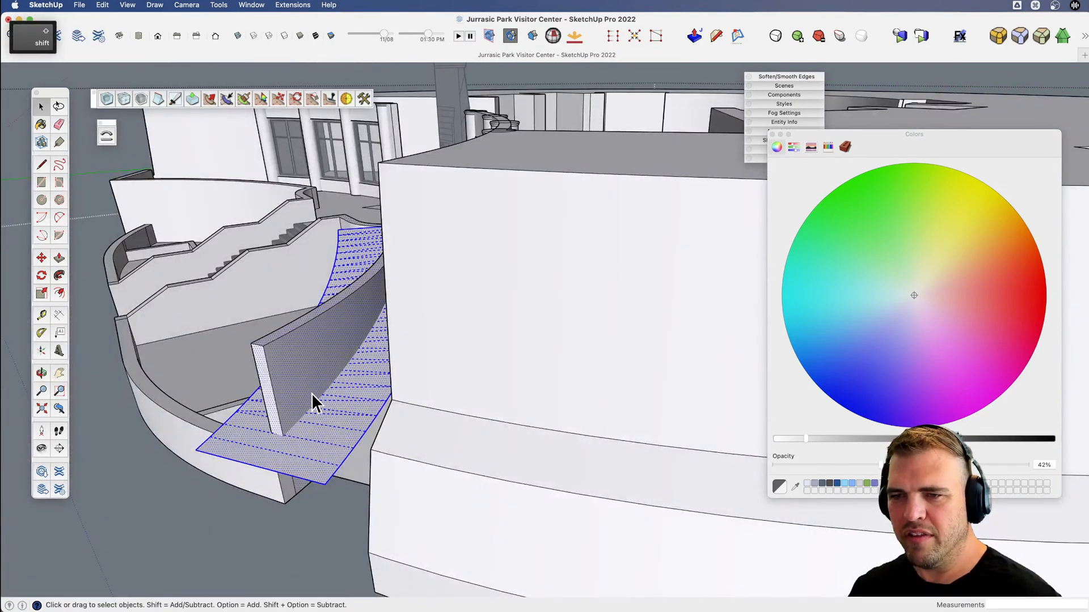
pyautogui.scroll(5, 301, 433)
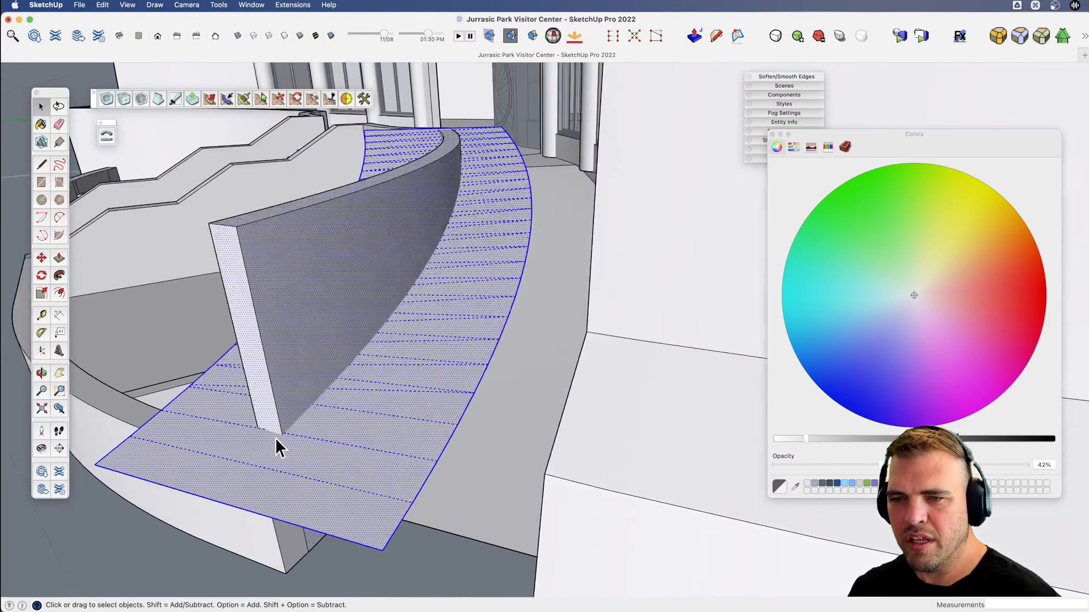
pyautogui.scroll(2, 274, 437)
pyautogui.scroll(-2, 274, 437)
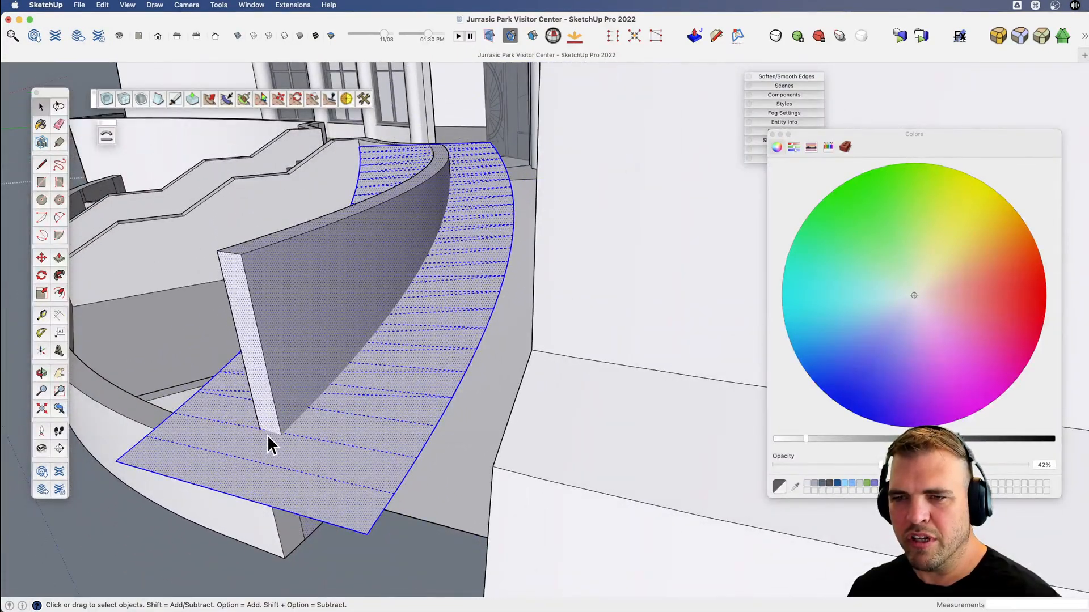
pyautogui.rightClick(307, 432)
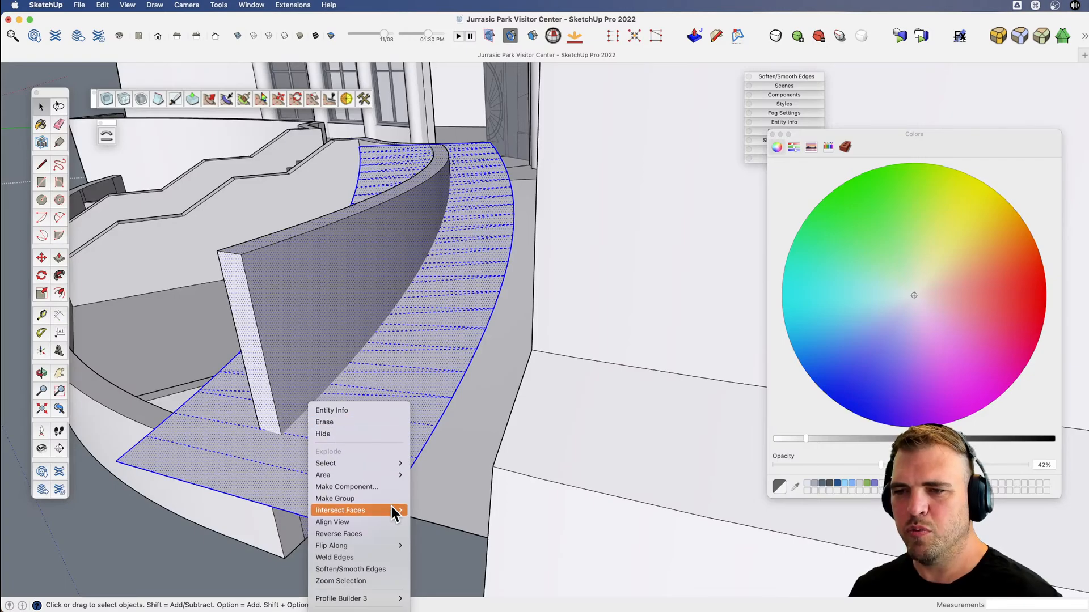
pyautogui.moveTo(395, 515)
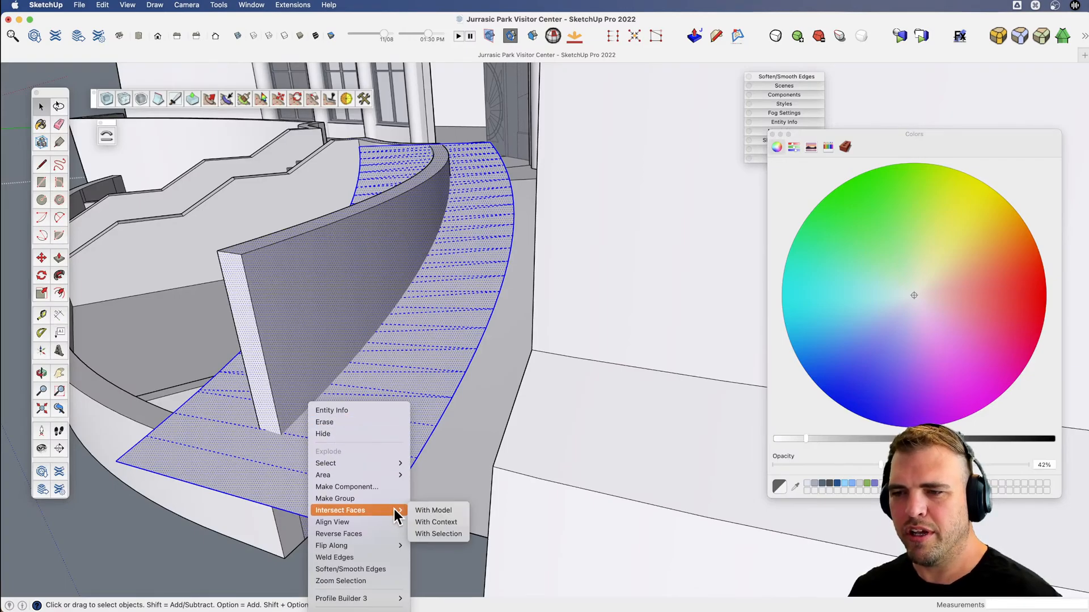
pyautogui.click(436, 532)
# Delete the planter wall faces above the intersection line and the ramp copy's surplus surface outside the wall thickness.
pyautogui.moveTo(437, 532); pyautogui.dragTo(408, 437, button='middle')
pyautogui.press('space')
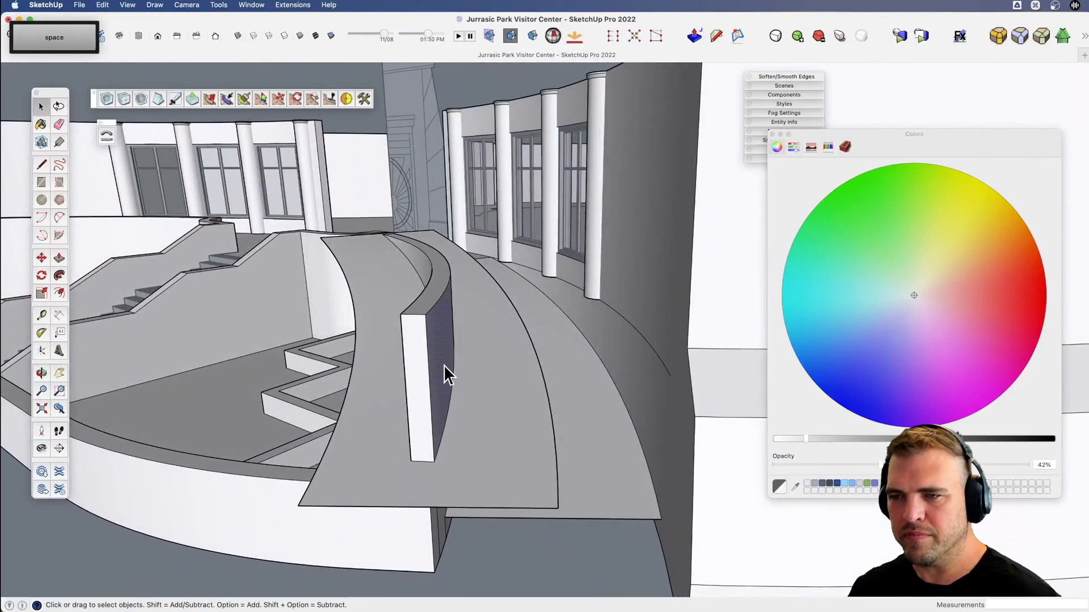
pyautogui.click(415, 348)
pyautogui.press('Delete')
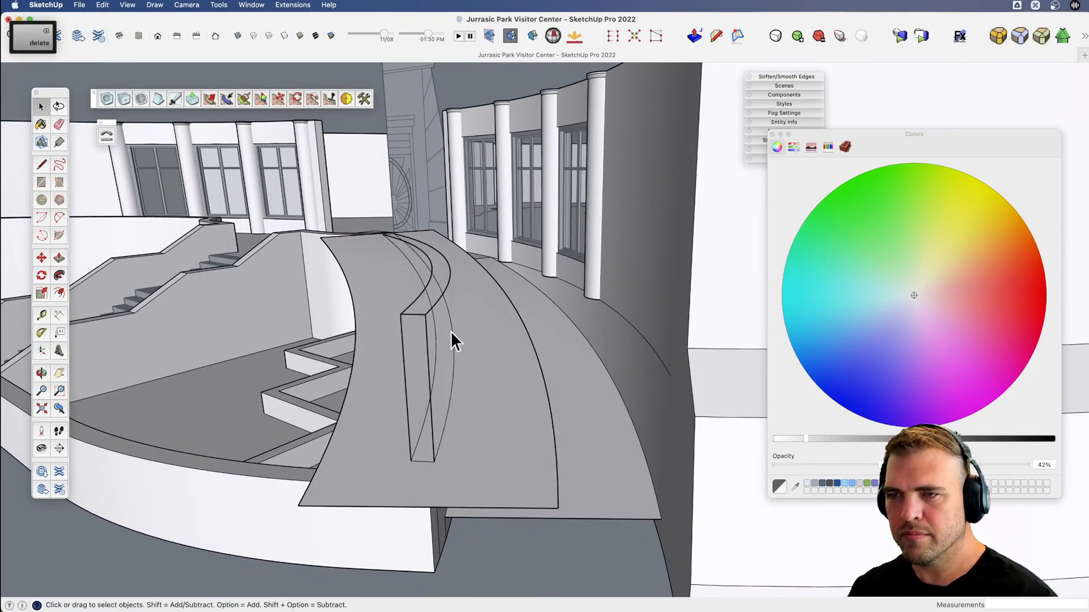
pyautogui.click(505, 454)
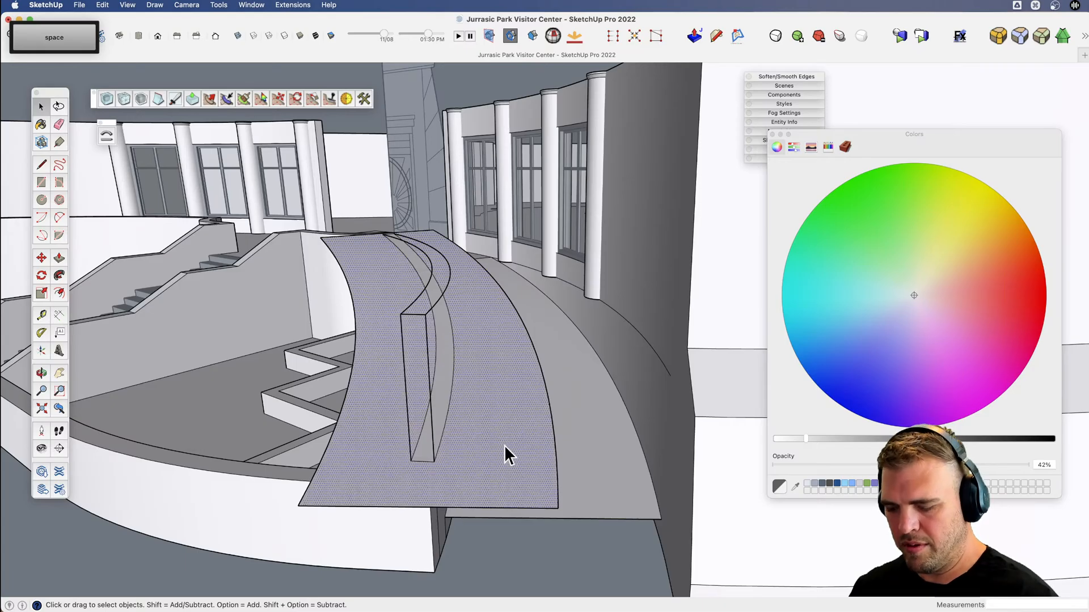
pyautogui.press('Delete')
# Erase the ramp copy's leftover upper end edge and the old top edges of the curved planter wall.
pyautogui.press('e')
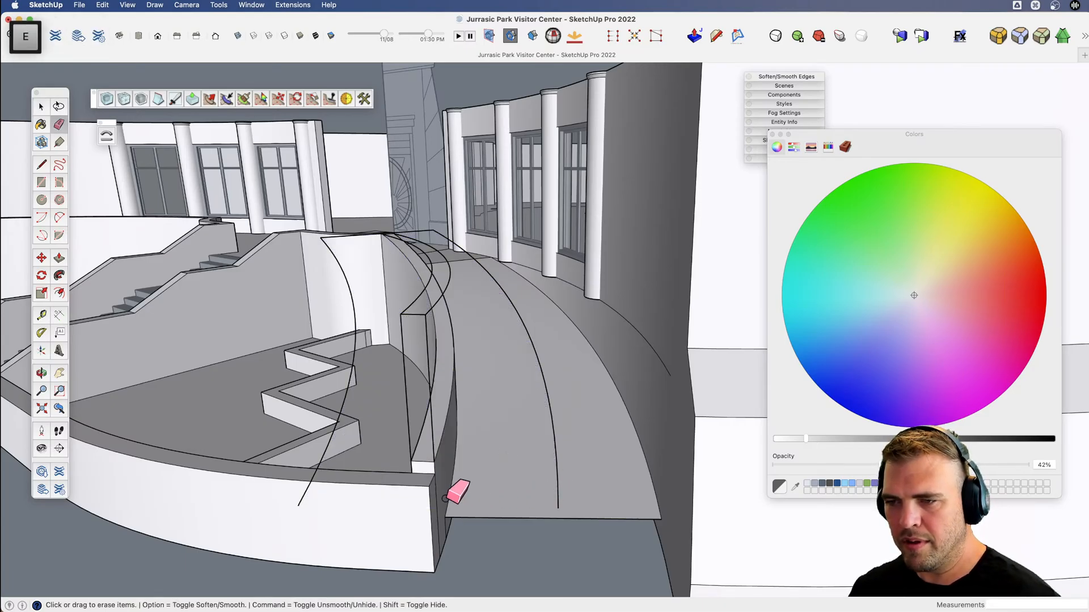
pyautogui.press('v')
pyautogui.moveTo(401, 486); pyautogui.dragTo(424, 479)
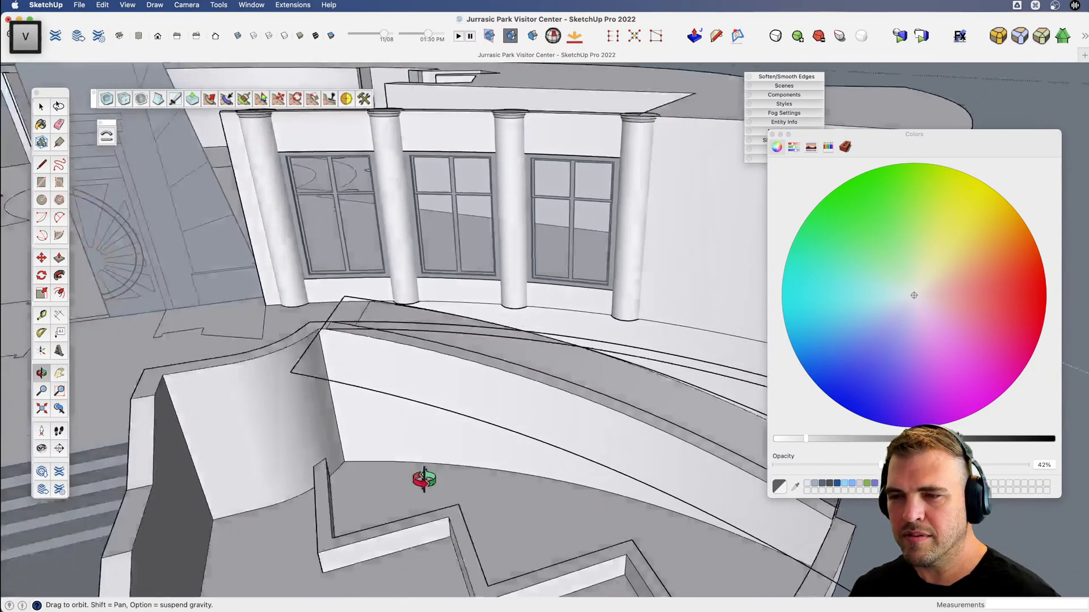
pyautogui.scroll(10, 355, 340)
pyautogui.press('e')
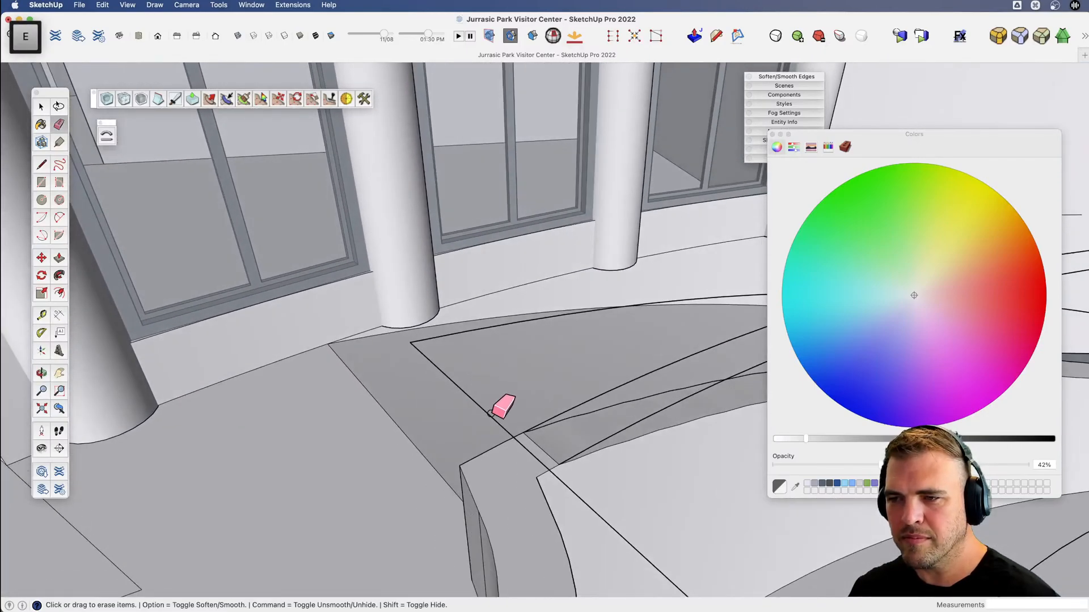
pyautogui.moveTo(486, 419)
pyautogui.mouseDown(button='middle')
pyautogui.moveTo(474, 401)
pyautogui.moveTo(359, 425)
pyautogui.moveTo(418, 389)
pyautogui.moveTo(396, 404)
pyautogui.moveTo(372, 381)
pyautogui.moveTo(406, 397)
pyautogui.moveTo(583, 396)
pyautogui.moveTo(546, 409)
pyautogui.mouseUp(button='middle')
pyautogui.press('e')
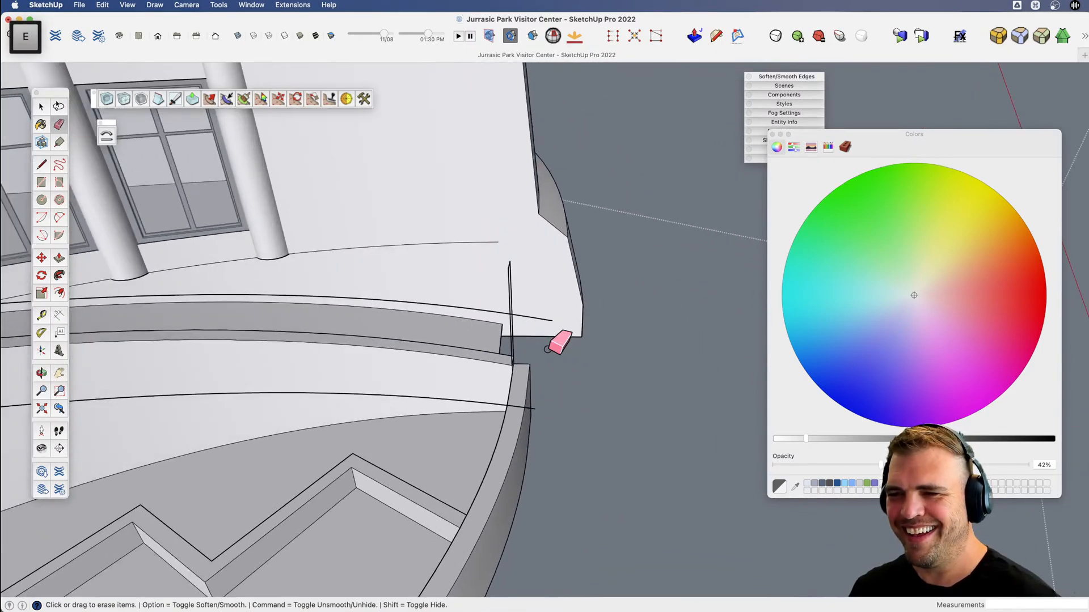
# Delete the ramp copy's leftover curved side edges running along the planter wall.
pyautogui.press('space')
pyautogui.tripleClick(486, 402)
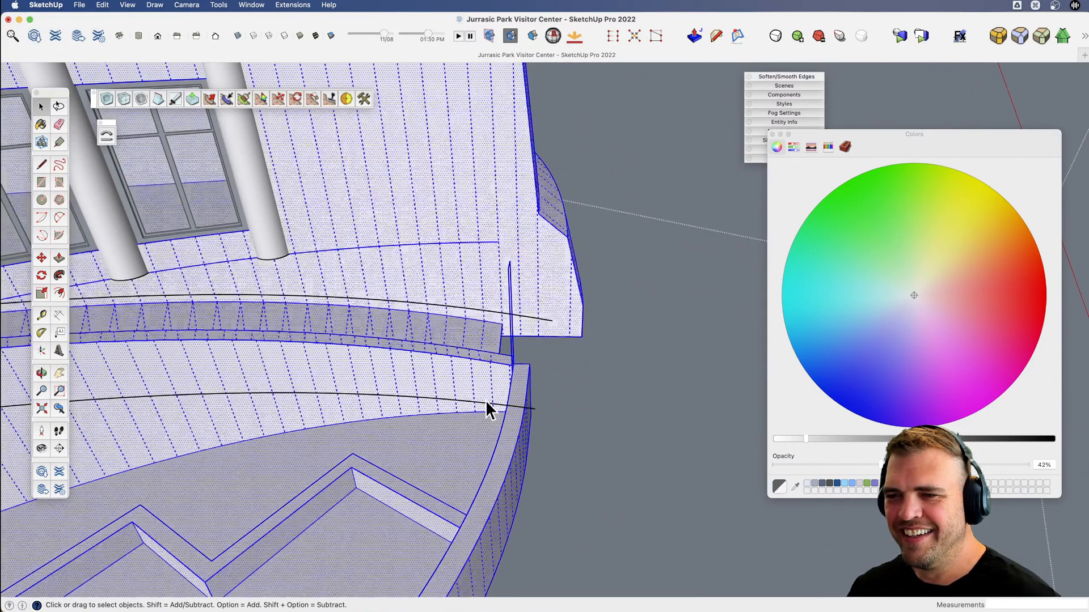
pyautogui.click(485, 402)
pyautogui.press('v')
pyautogui.moveTo(486, 403); pyautogui.dragTo(232, 399)
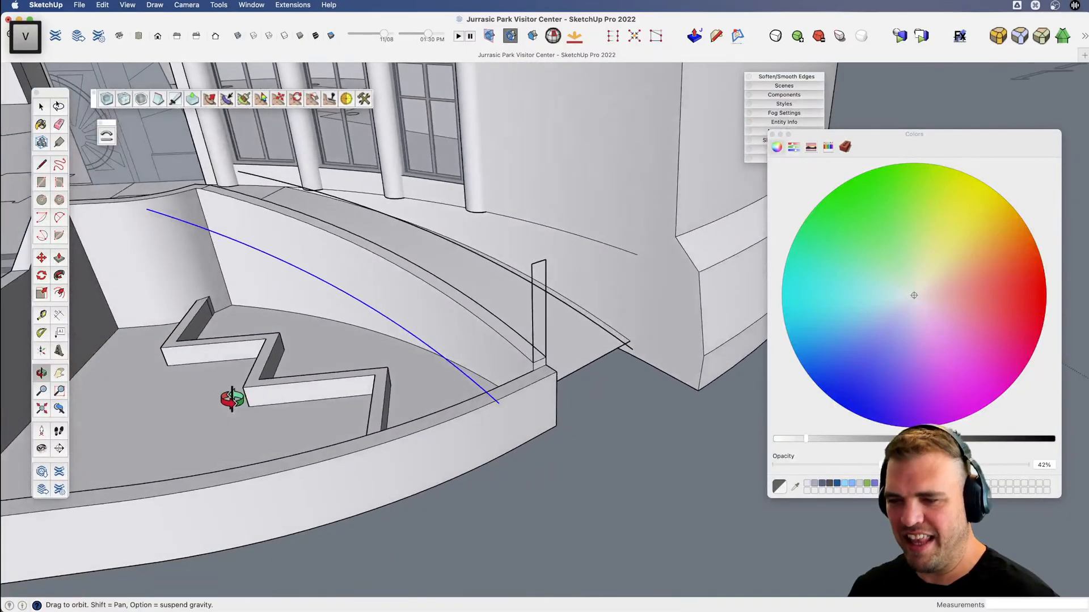
pyautogui.press('Delete')
# Erase the leftover outline of the cut-off wall end standing above the planter's outer corner.
pyautogui.press('space')
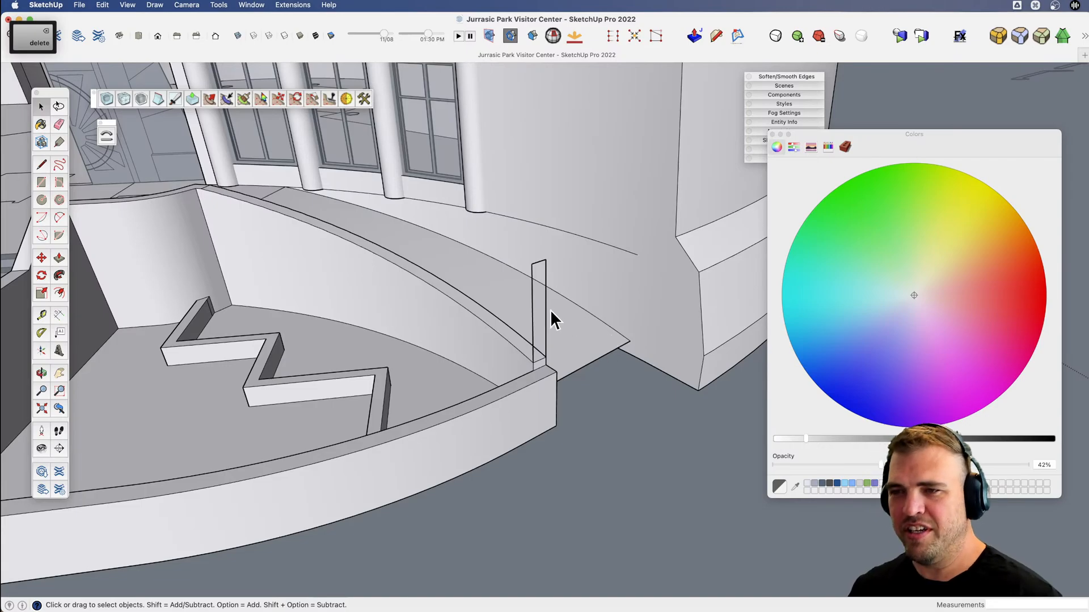
pyautogui.scroll(-3, 321, 230)
pyautogui.press('v')
pyautogui.moveTo(313, 232); pyautogui.dragTo(633, 429)
pyautogui.scroll(5, 634, 429)
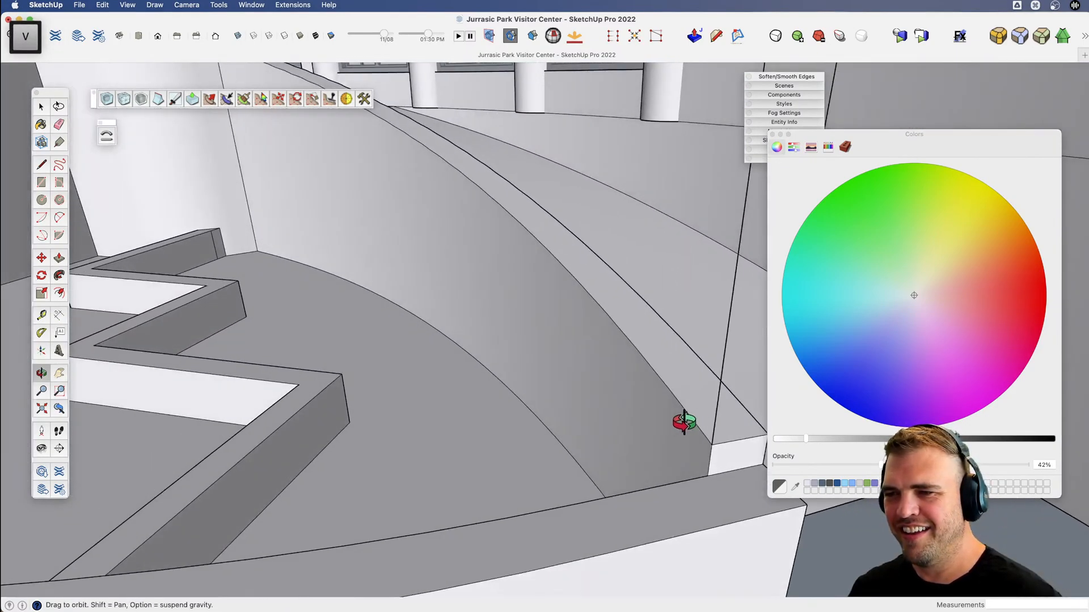
pyautogui.press('e')
pyautogui.scroll(-3, 707, 418)
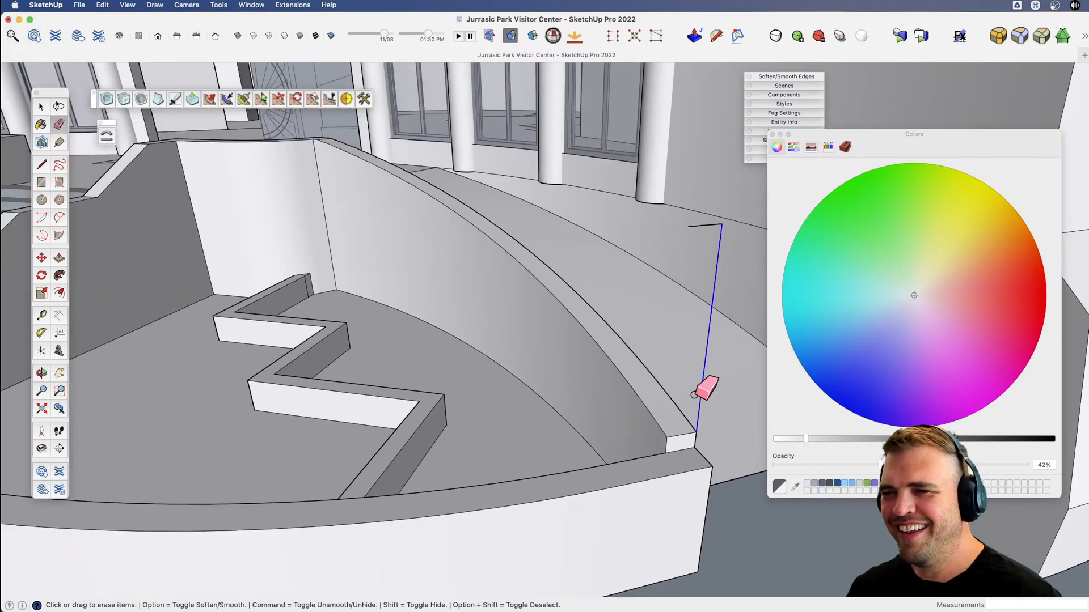
pyautogui.scroll(-5, 645, 294)
pyautogui.press('h')
pyautogui.moveTo(652, 298); pyautogui.dragTo(559, 338)
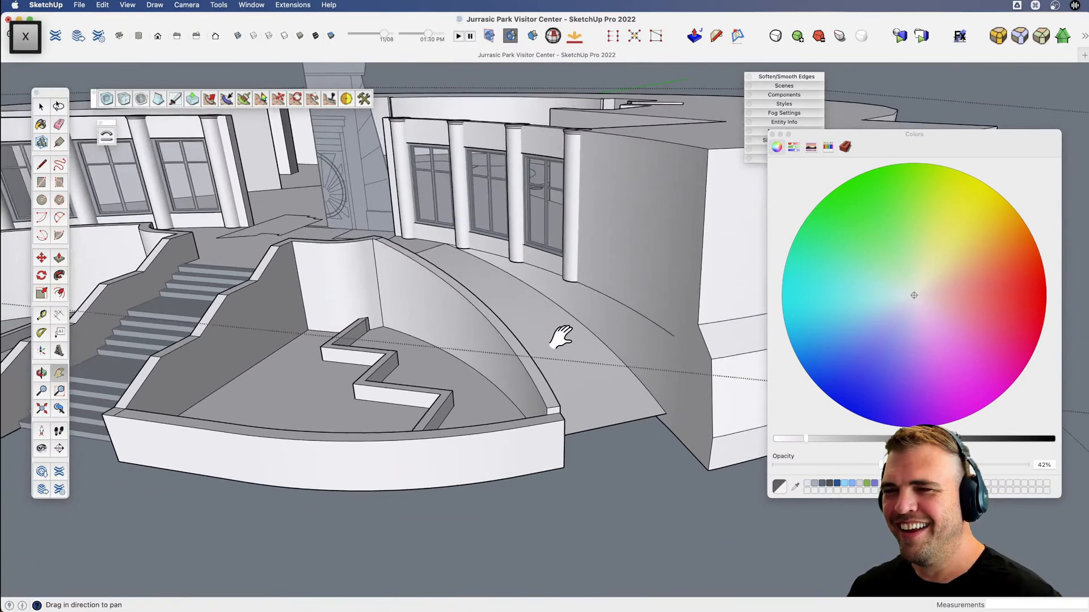
# Open the column nearest the ramp's lower end and extend its base down about 5' 5" to meet the sloping ramp.
pyautogui.scroll(5, 567, 268)
pyautogui.press('space')
pyautogui.doubleClick(567, 267)
pyautogui.click(567, 267)
pyautogui.scroll(4, 567, 267)
pyautogui.press('h')
pyautogui.moveTo(567, 267); pyautogui.dragTo(559, 213)
pyautogui.press('o')
pyautogui.moveTo(559, 213); pyautogui.dragTo(541, 122)
pyautogui.press('b')
pyautogui.click(553, 221)
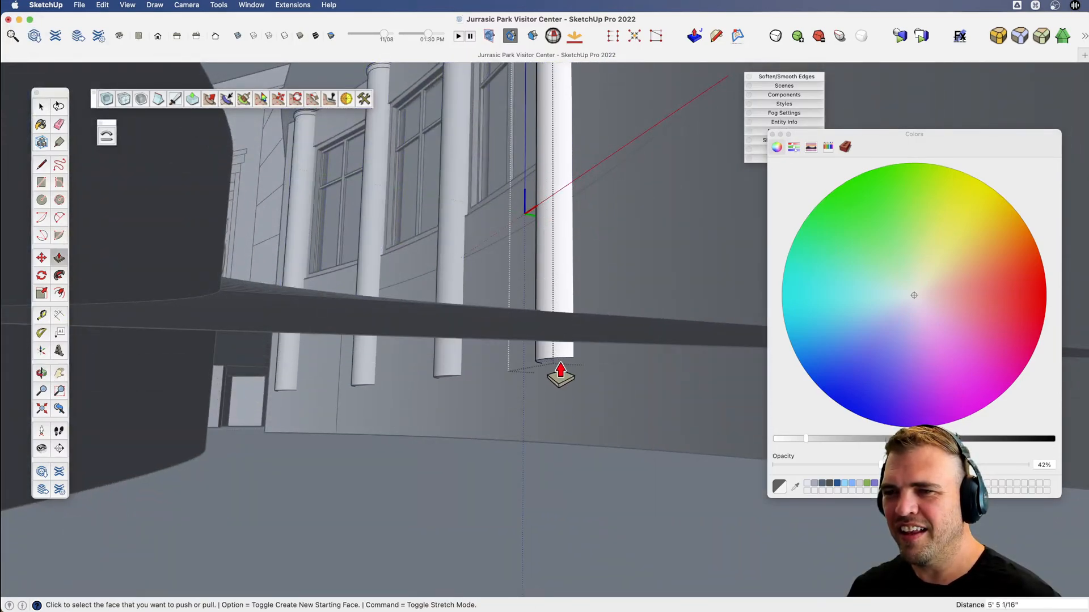
pyautogui.scroll(-5, 560, 367)
pyautogui.press('h')
pyautogui.moveTo(544, 350); pyautogui.dragTo(596, 363)
pyautogui.press('o')
pyautogui.moveTo(595, 363); pyautogui.dragTo(641, 464)
pyautogui.press('space')
pyautogui.scroll(-5, 556, 370)
pyautogui.click(702, 502)
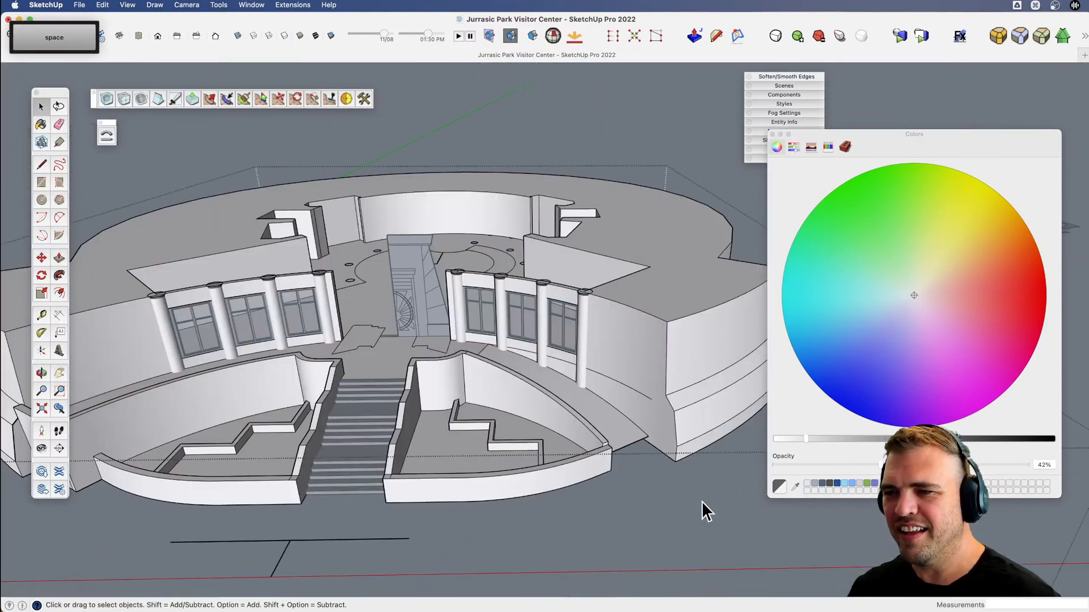
pyautogui.click(702, 501)
# Draw a 10' line between the two walls below the ramp's lower edge to close its end with a face.
pyautogui.doubleClick(634, 434)
pyautogui.tripleClick(635, 433)
pyautogui.scroll(1, 634, 433)
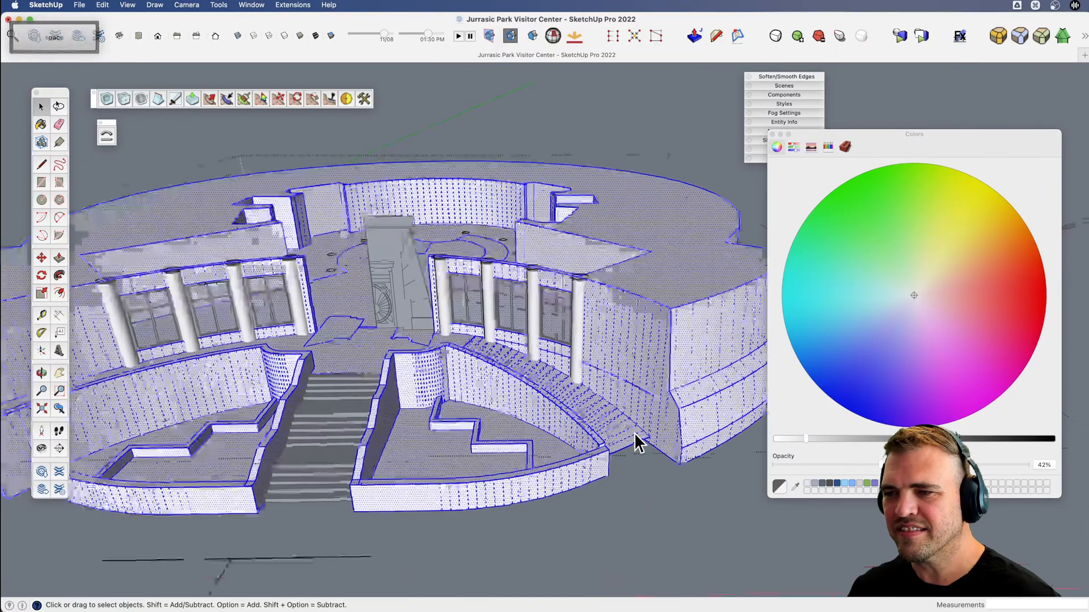
pyautogui.scroll(3, 629, 434)
pyautogui.press('o')
pyautogui.scroll(4, 575, 410)
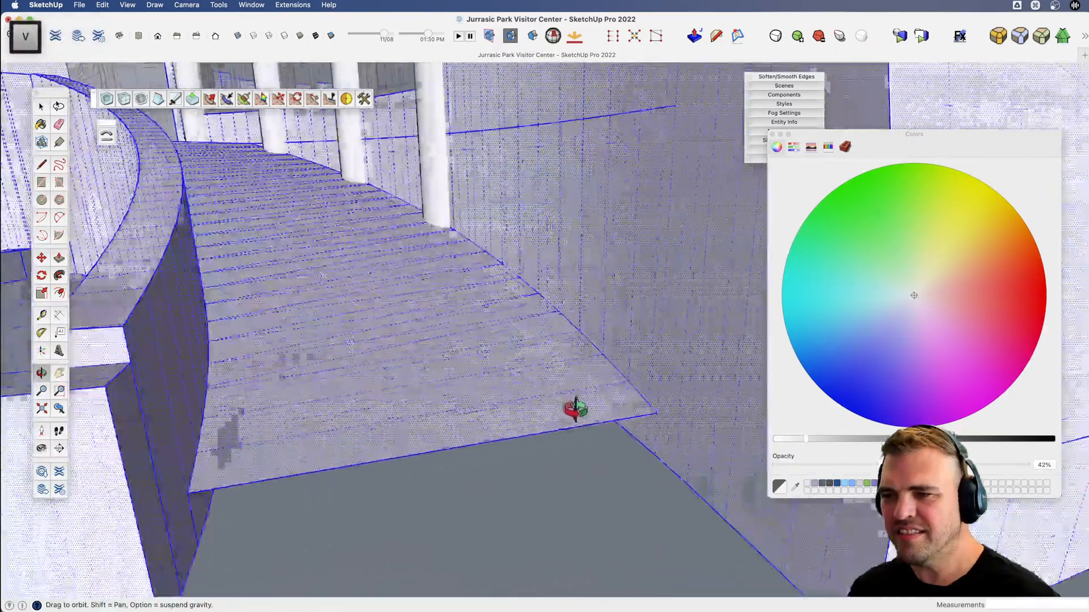
pyautogui.moveTo(575, 409); pyautogui.dragTo(527, 357)
pyautogui.press('l')
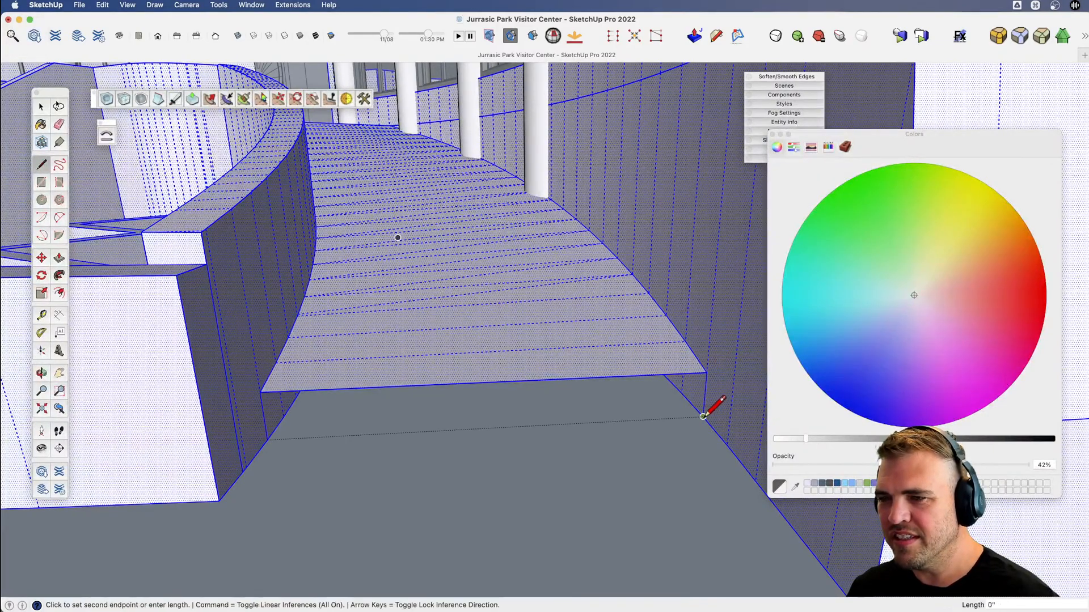
pyautogui.click(267, 440)
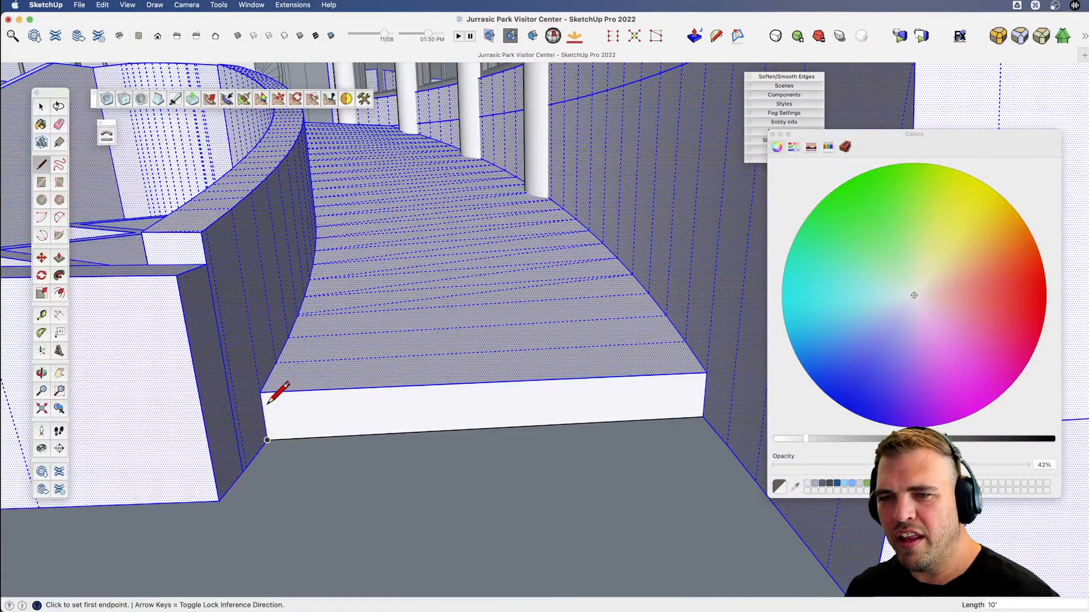
pyautogui.scroll(-3, 383, 373)
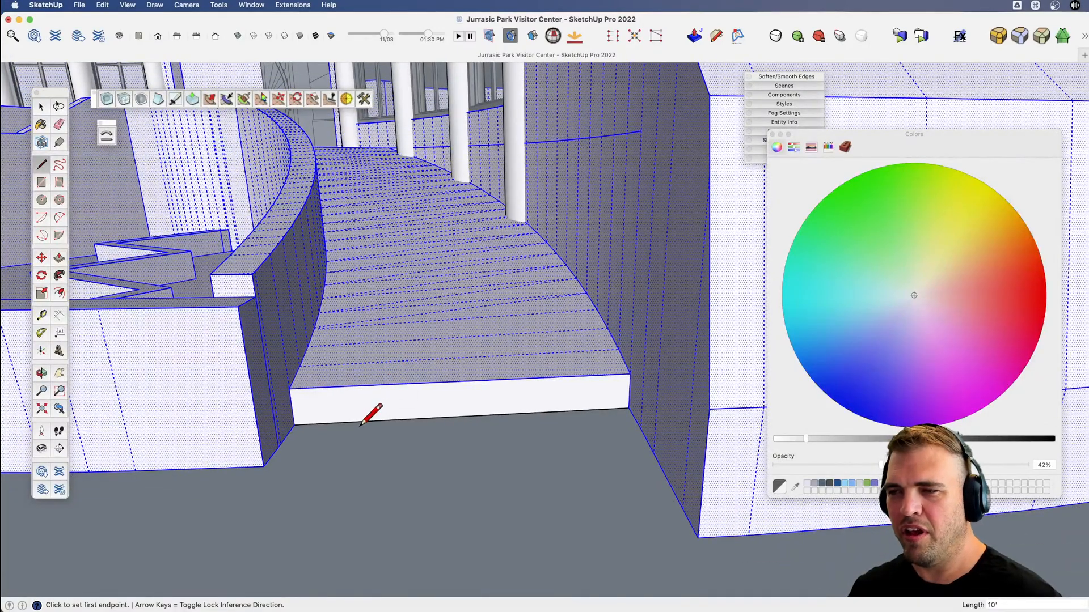
# Examine the entrance stairs, planters, columns and doorway from several high and low front angles.
pyautogui.scroll(-3, 426, 418)
pyautogui.moveTo(435, 400); pyautogui.dragTo(490, 340, button='middle')
pyautogui.press('v')
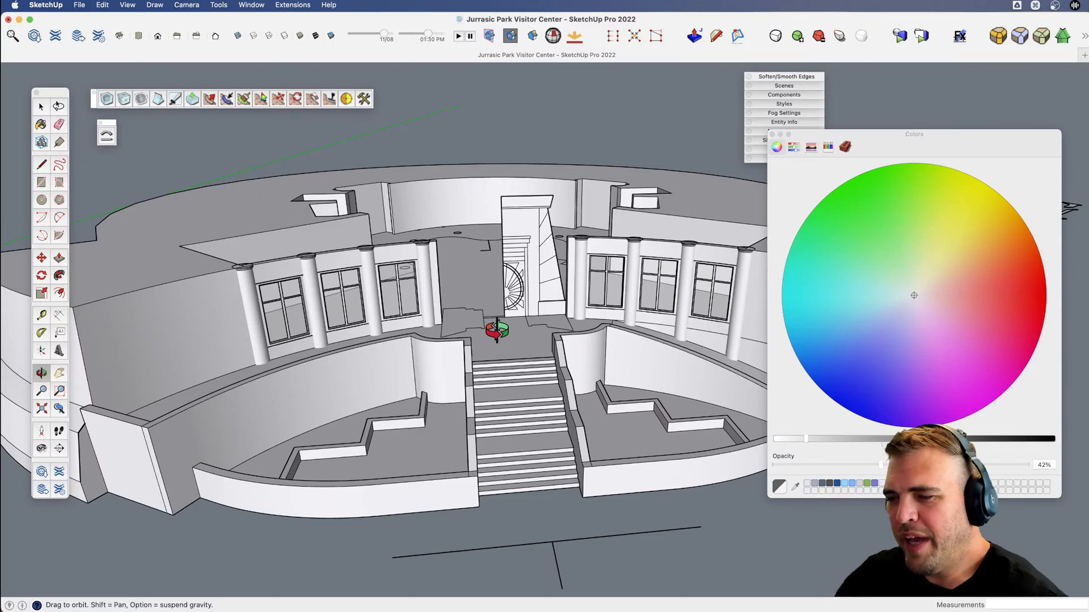
pyautogui.moveTo(480, 339); pyautogui.dragTo(422, 294, button='middle')
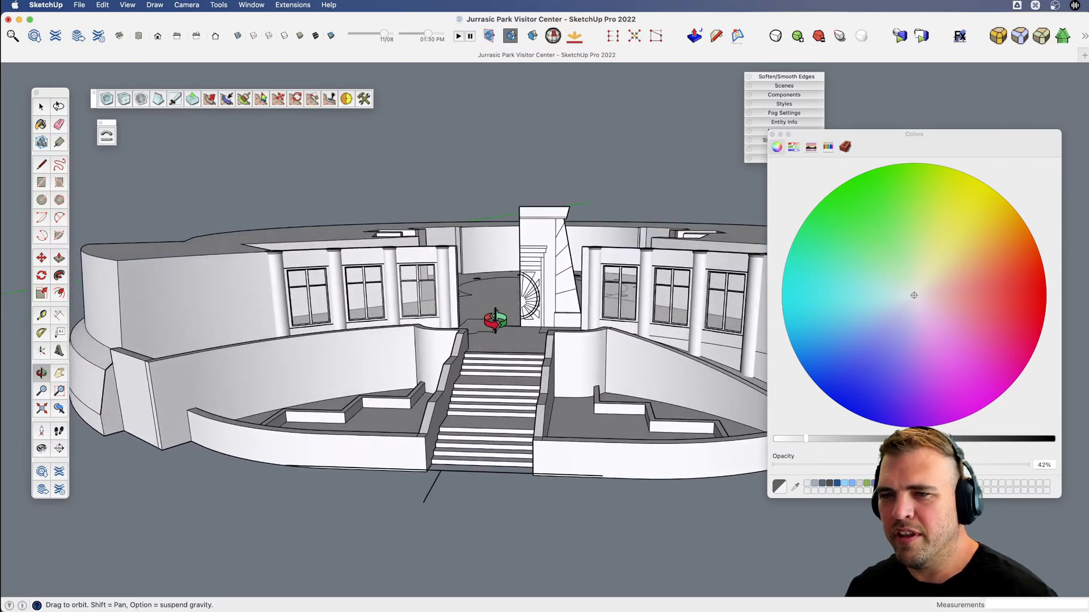
pyautogui.moveTo(495, 320); pyautogui.dragTo(573, 457, button='middle')
pyautogui.press('v')
pyautogui.press('space')
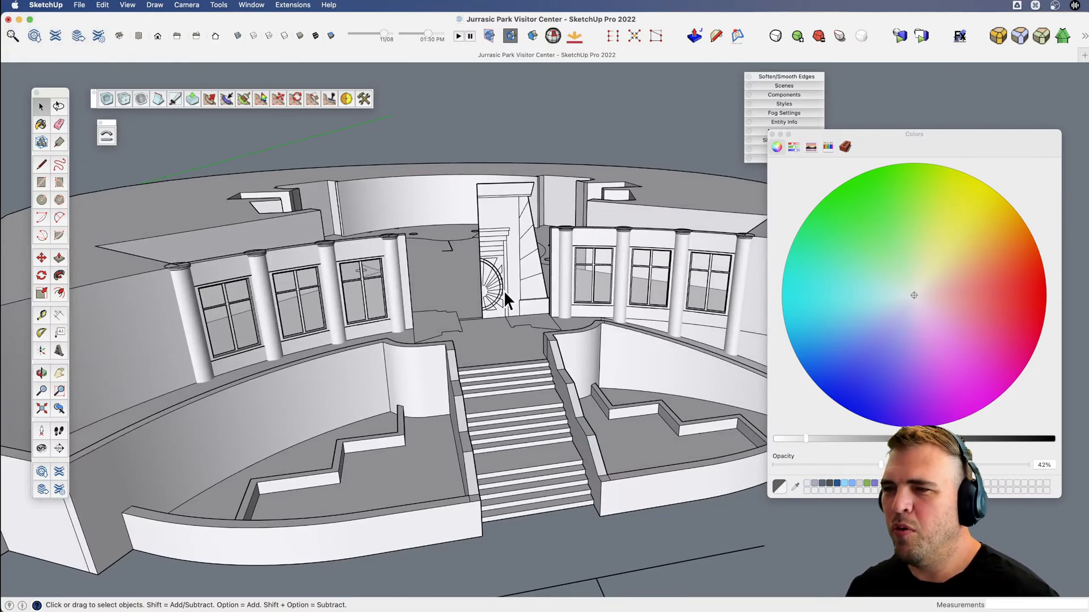
pyautogui.press('v')
pyautogui.moveTo(503, 290); pyautogui.dragTo(544, 301, button='middle')
pyautogui.moveTo(543, 300); pyautogui.dragTo(513, 364)
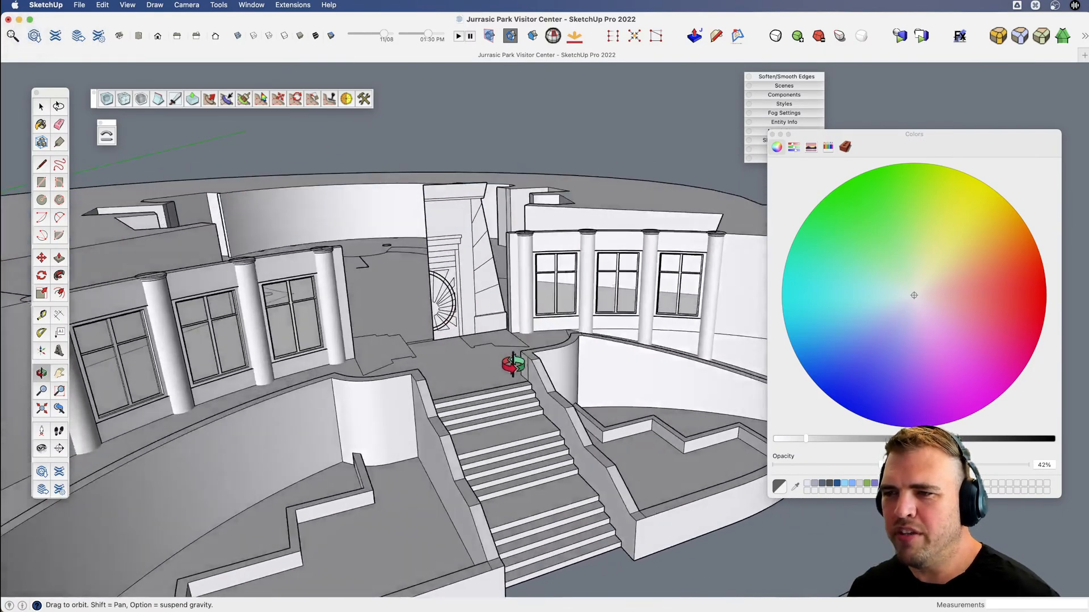
pyautogui.moveTo(475, 260)
pyautogui.mouseDown()
pyautogui.moveTo(476, 335)
pyautogui.moveTo(461, 346)
pyautogui.moveTo(482, 250)
pyautogui.moveTo(505, 225)
pyautogui.moveTo(438, 221)
pyautogui.moveTo(456, 254)
pyautogui.mouseUp()
pyautogui.press('space')
pyautogui.scroll(2, 475, 342)
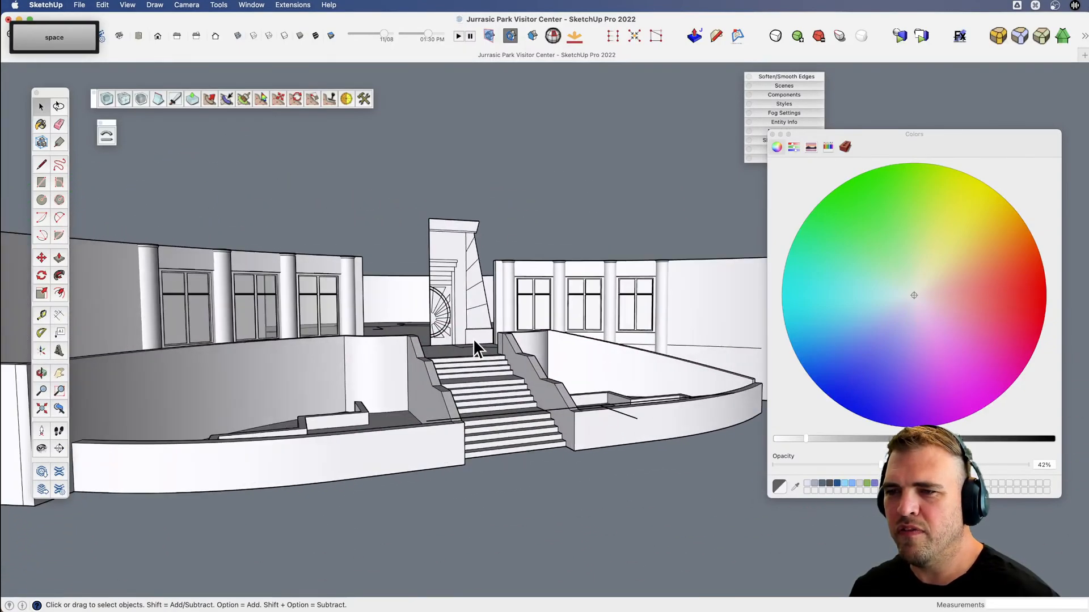
# Copy the stepped floor profile beside the entrance doorway, next to the window wall, and paste it in front of the stairs.
pyautogui.press('v')
pyautogui.moveTo(463, 346); pyautogui.dragTo(494, 367)
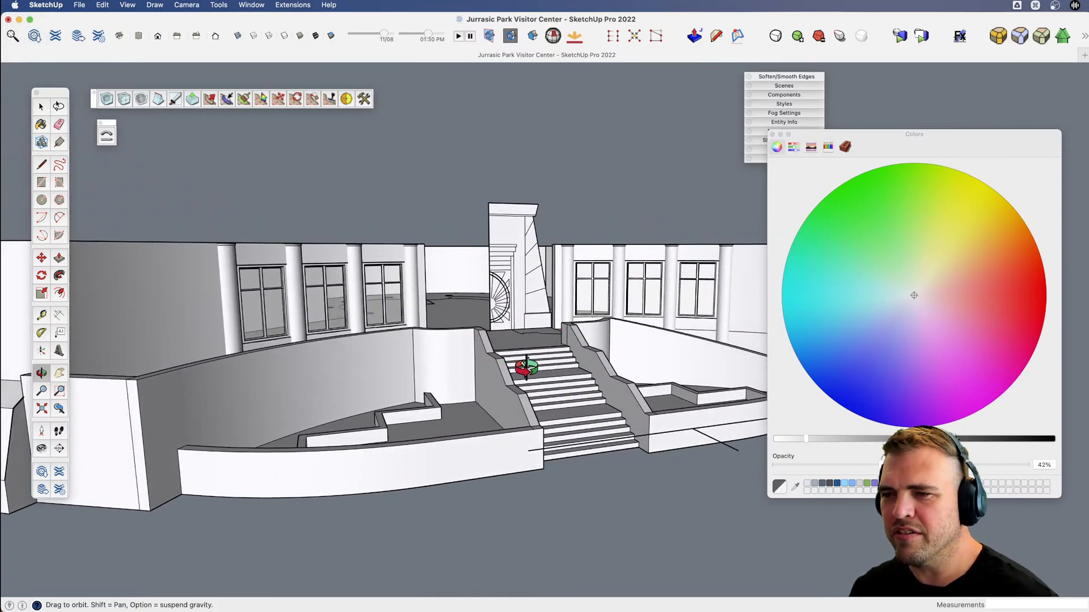
pyautogui.scroll(4, 563, 366)
pyautogui.press('v')
pyautogui.moveTo(517, 352); pyautogui.dragTo(505, 334)
pyautogui.press('space')
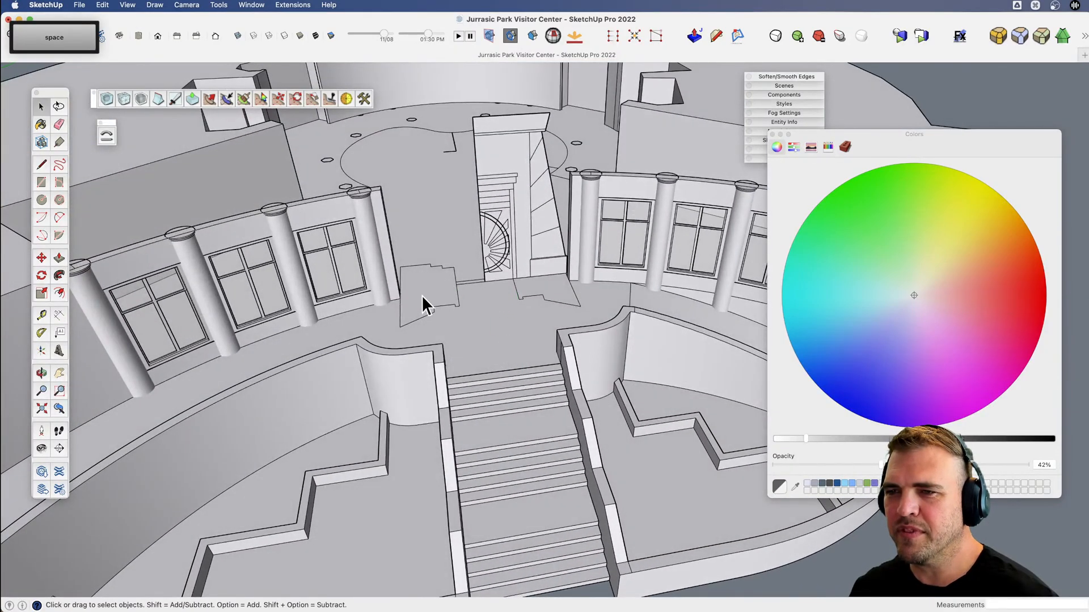
pyautogui.tripleClick(420, 295)
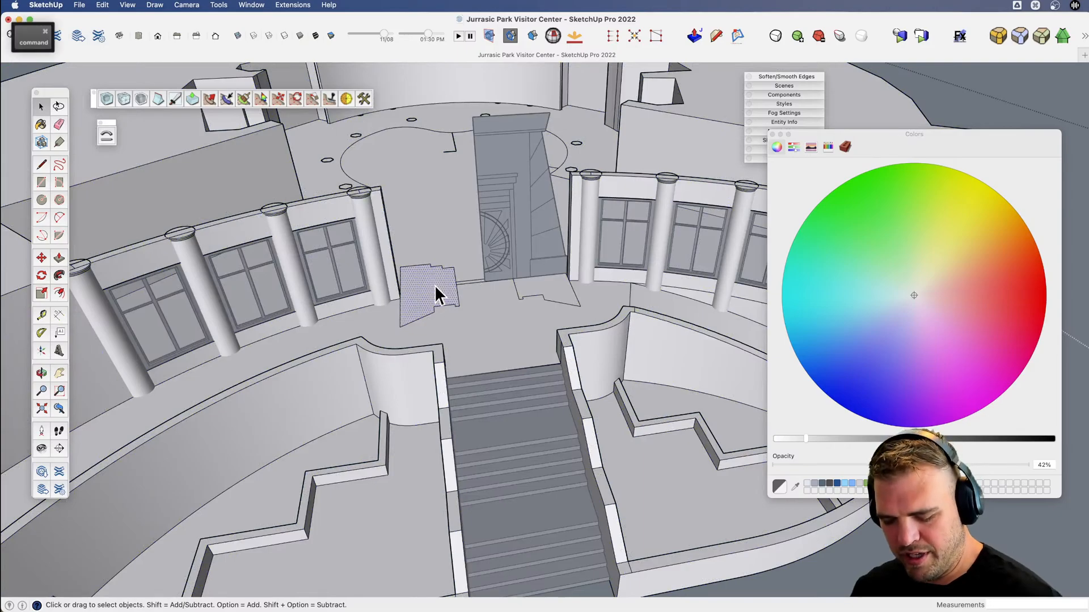
pyautogui.press('super+c')
pyautogui.scroll(-6, 458, 257)
pyautogui.press('space')
pyautogui.click(481, 455)
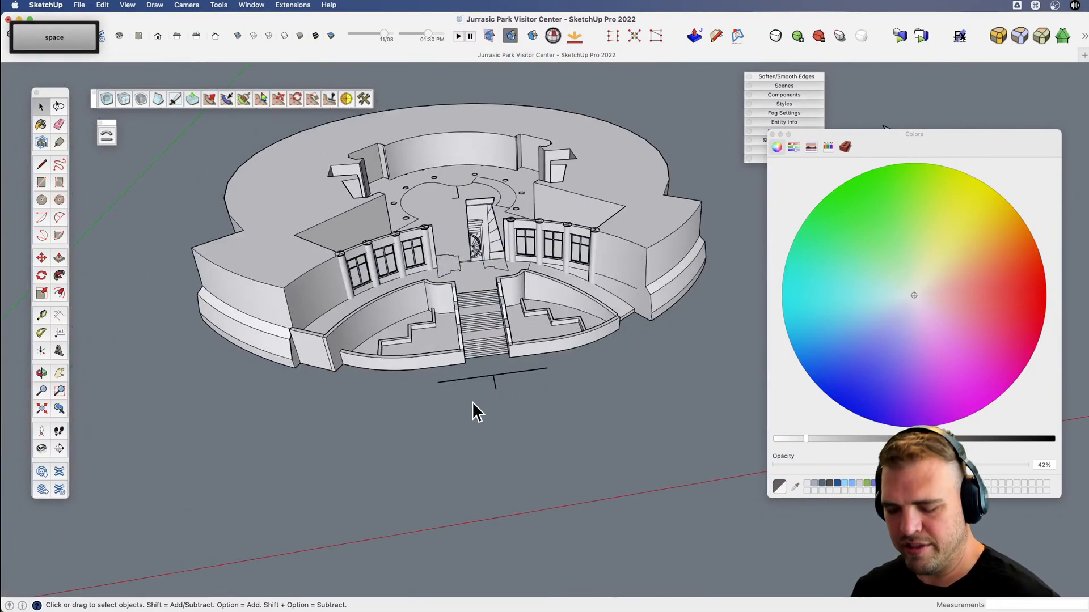
pyautogui.press('super+v')
# Make the pasted stepped profile a component, keeping the default definition settings.
pyautogui.scroll(5, 464, 443)
pyautogui.press('v')
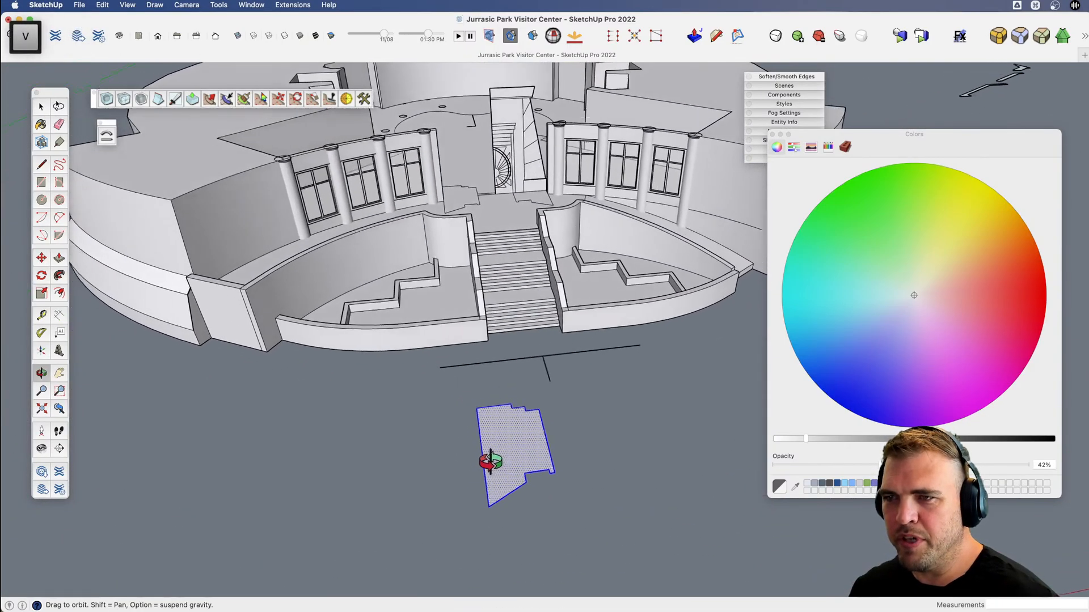
pyautogui.moveTo(490, 462); pyautogui.dragTo(503, 442)
pyautogui.press('g')
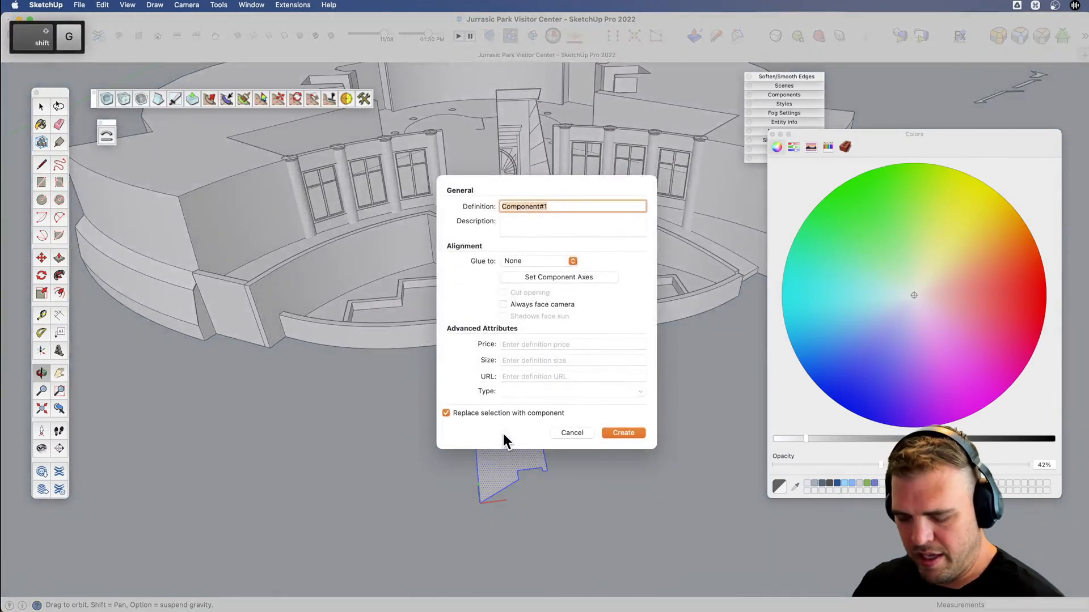
pyautogui.press('Return')
# Move the profile component from its front corner back onto the original outline beside the doorway.
pyautogui.press('space')
pyautogui.press('m')
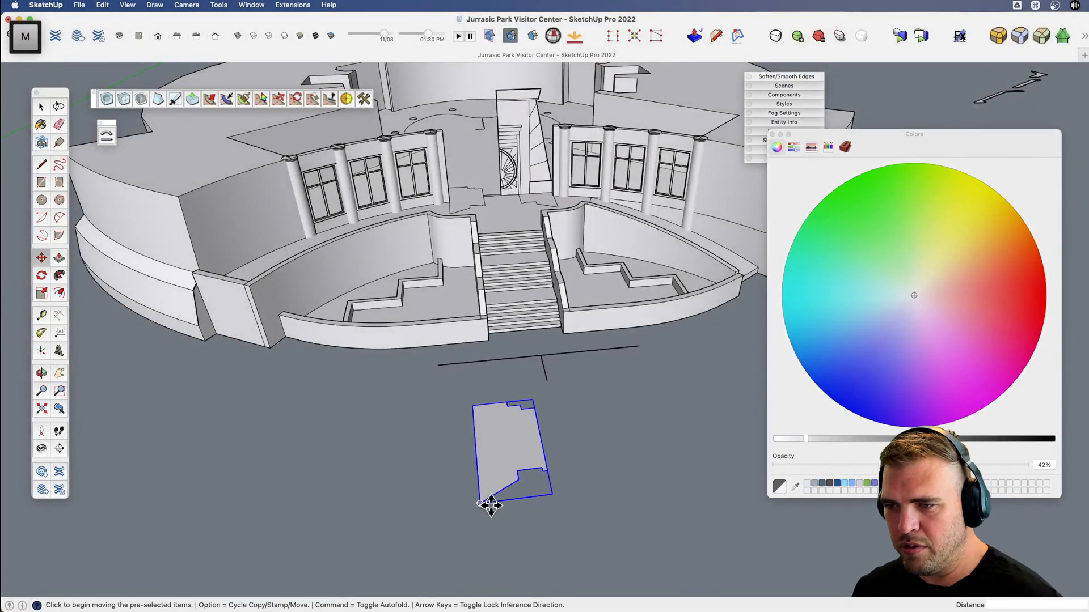
pyautogui.click(482, 505)
pyautogui.scroll(-2, 547, 503)
pyautogui.scroll(10, 467, 253)
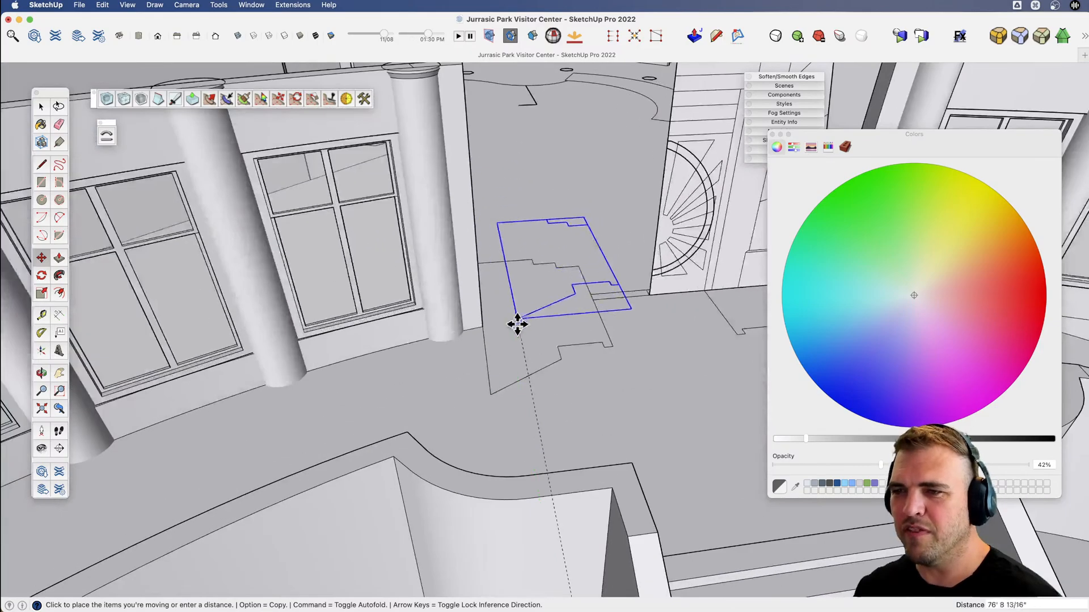
pyautogui.scroll(-2, 491, 396)
# Open the profile component and push its face up about 19' to form the entrance block, using the doorway elevation as height reference.
pyautogui.press('space')
pyautogui.doubleClick(518, 365)
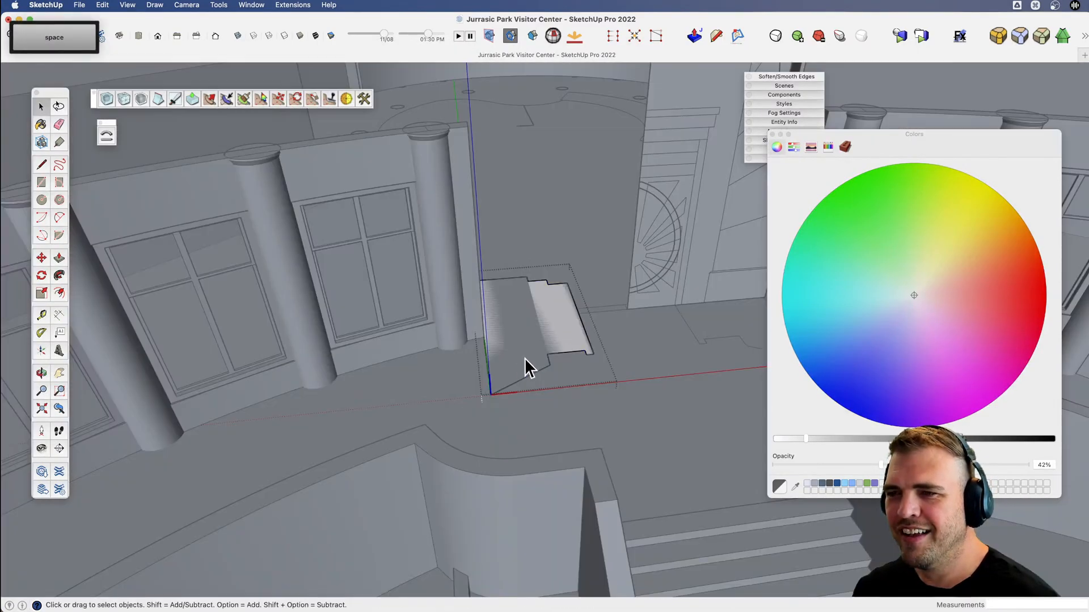
pyautogui.press('b')
pyautogui.click(526, 363)
pyautogui.scroll(-3, 574, 202)
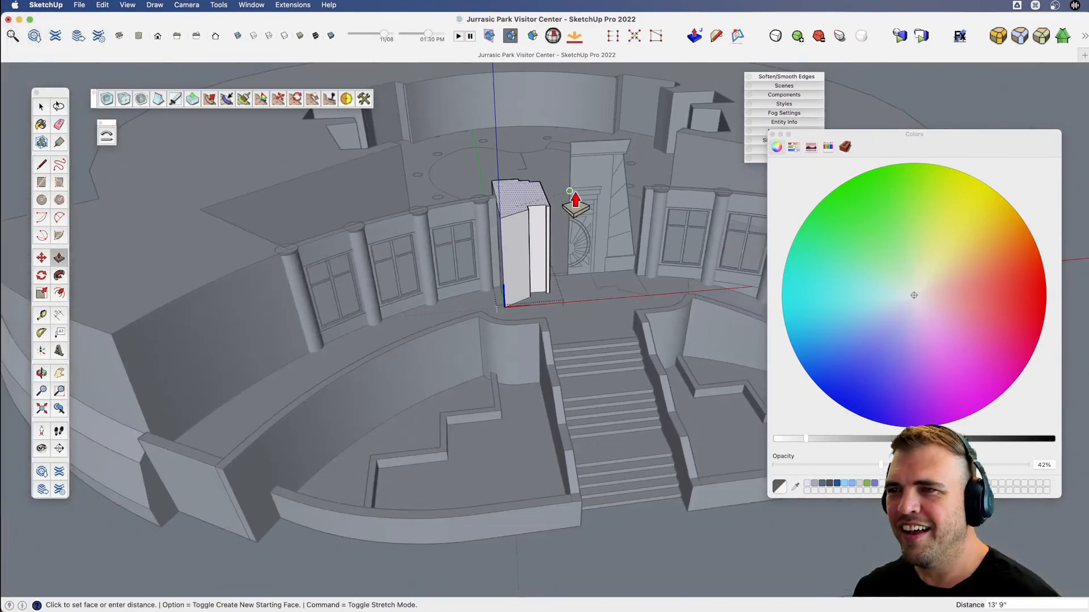
pyautogui.scroll(3, 601, 167)
pyautogui.click(591, 163)
pyautogui.scroll(-4, 567, 193)
pyautogui.press('v')
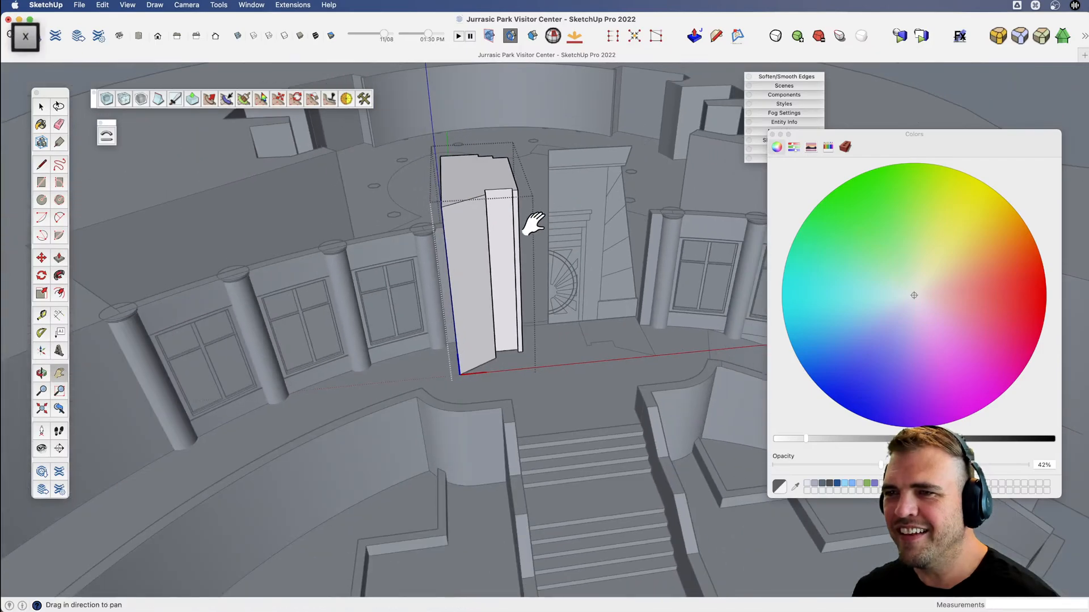
pyautogui.moveTo(532, 223); pyautogui.dragTo(444, 335, button='middle')
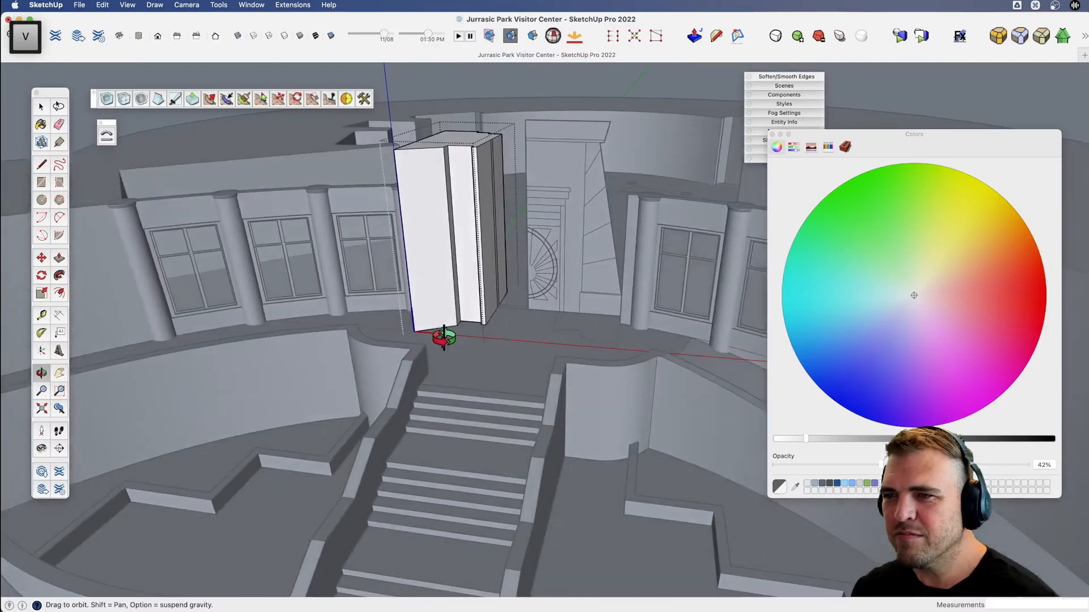
pyautogui.press('space')
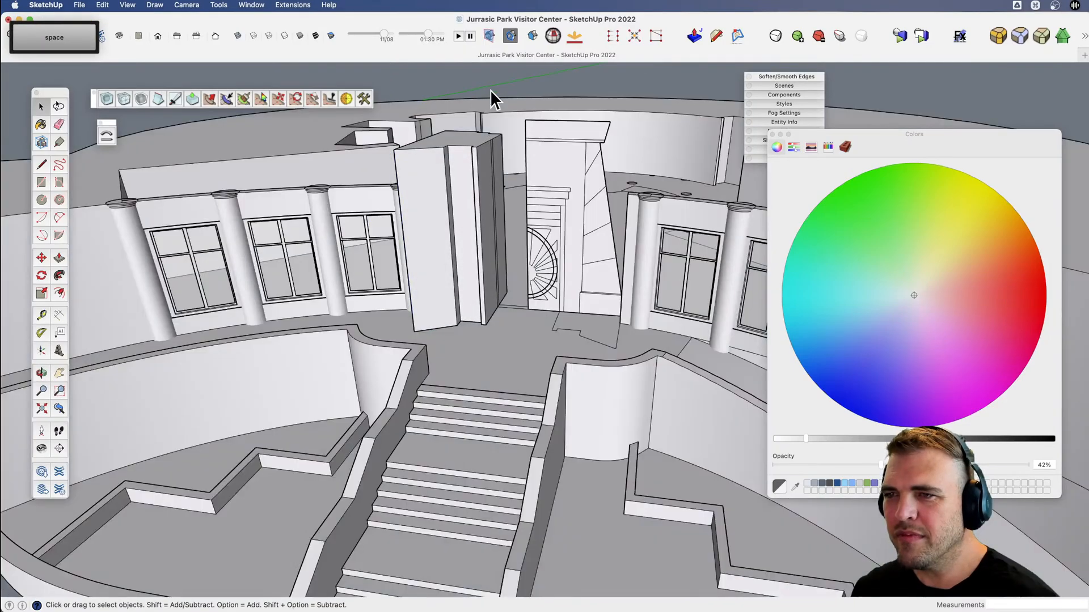
# Select the flat doorway elevation and examine how its trim relates to the new block's side faces.
pyautogui.click(546, 234)
pyautogui.scroll(-4, 545, 234)
pyautogui.press('v')
pyautogui.moveTo(542, 258); pyautogui.dragTo(539, 282, button='middle')
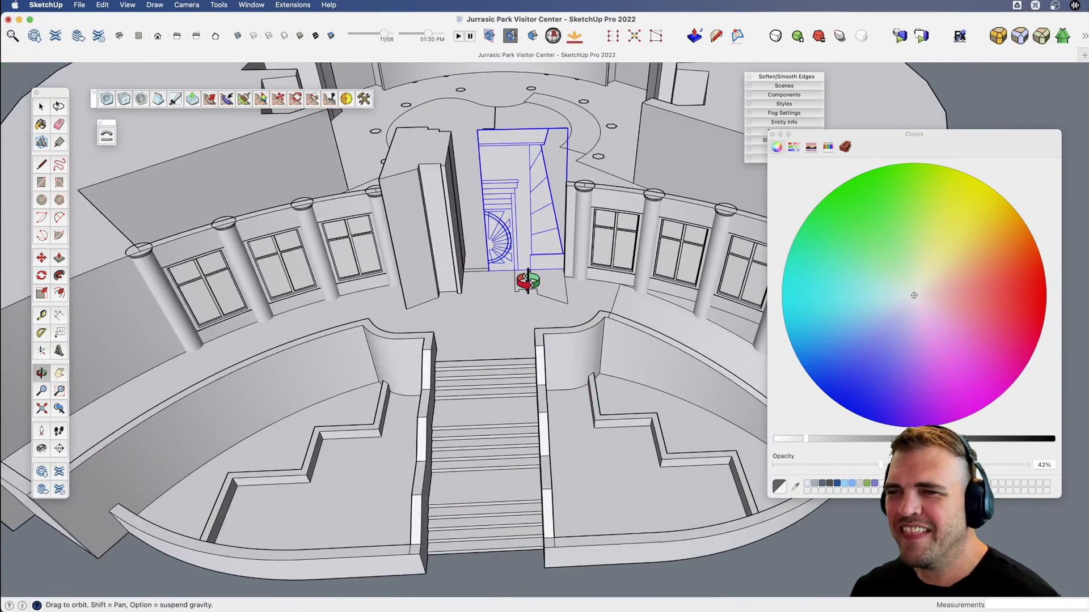
pyautogui.scroll(5, 467, 255)
pyautogui.keyDown('shift'); pyautogui.moveTo(416, 260); pyautogui.dragTo(490, 329, button='middle'); pyautogui.keyUp('shift')
pyautogui.moveTo(491, 329); pyautogui.dragTo(361, 309, button='middle')
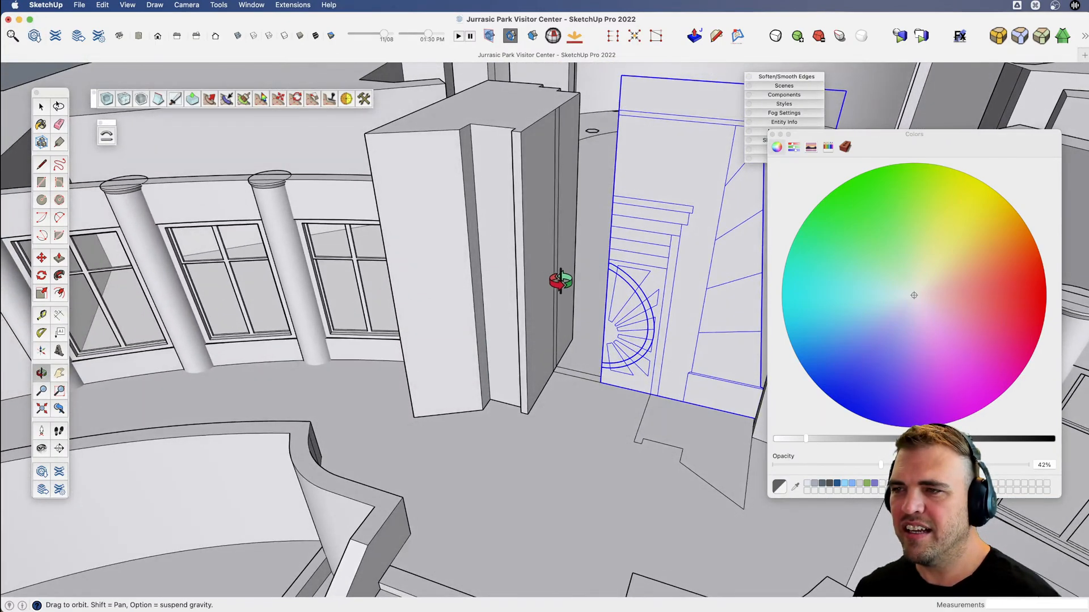
pyautogui.moveTo(560, 280); pyautogui.dragTo(536, 264, button='middle')
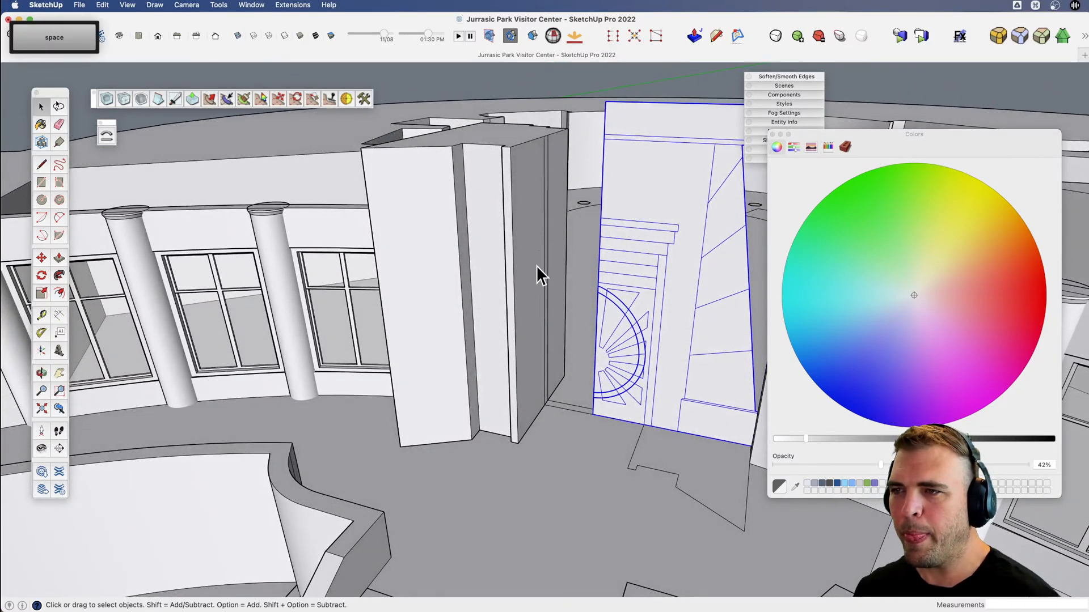
# Draw a 3' 8" by 9" rectangle over the trim band above the round window and stretch it across to the block.
pyautogui.scroll(5, 641, 272)
pyautogui.press('c')
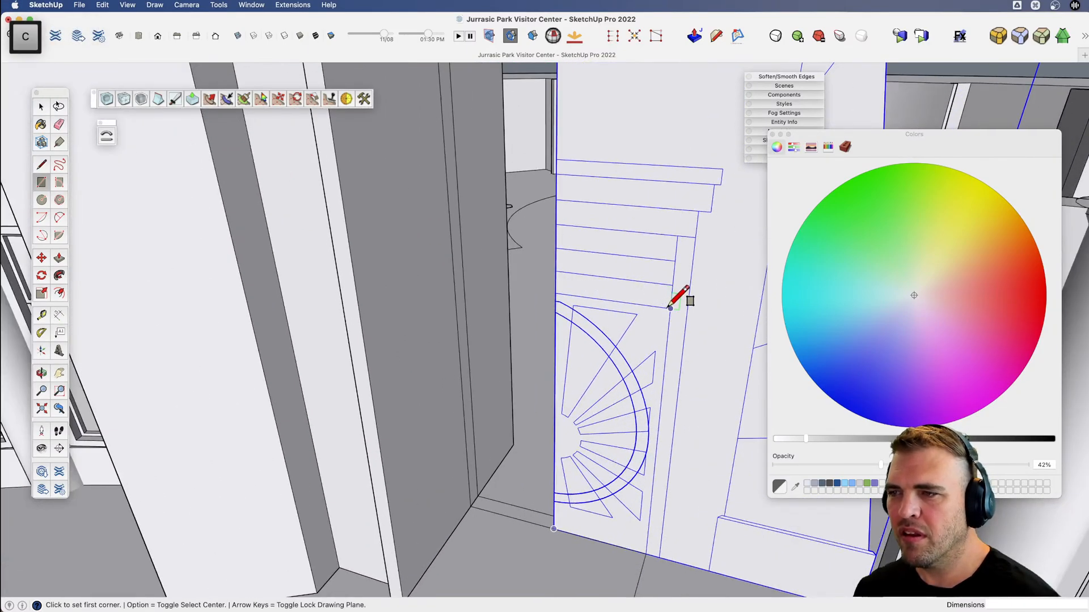
pyautogui.press('space')
pyautogui.click(627, 291)
pyautogui.press('s')
pyautogui.click(555, 280)
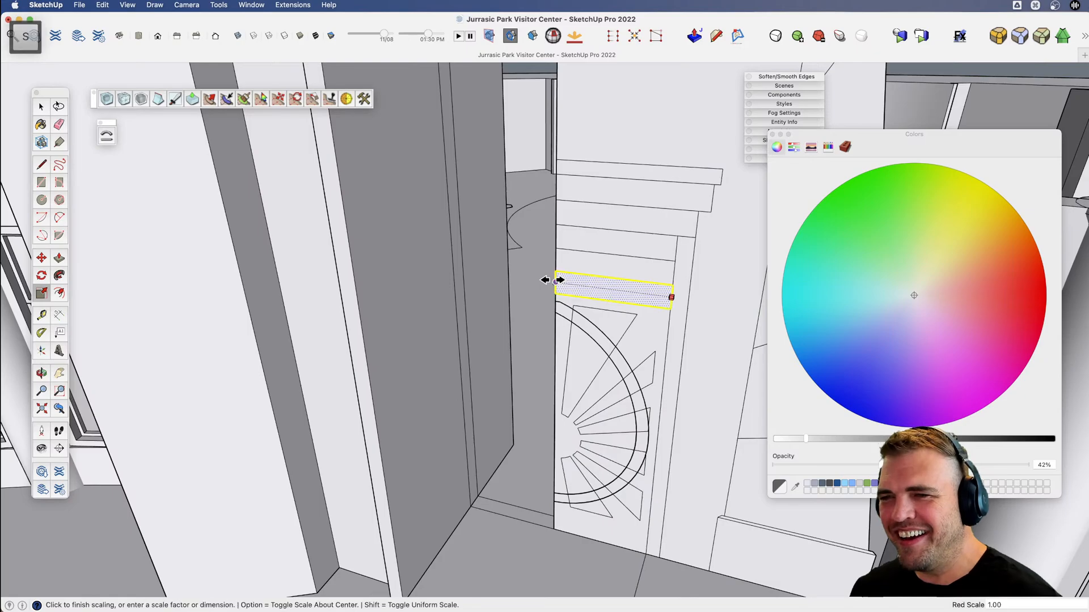
# Extrude the widened band 5' forward to the front edge of the entrance block.
pyautogui.press('v')
pyautogui.moveTo(442, 294); pyautogui.dragTo(461, 334)
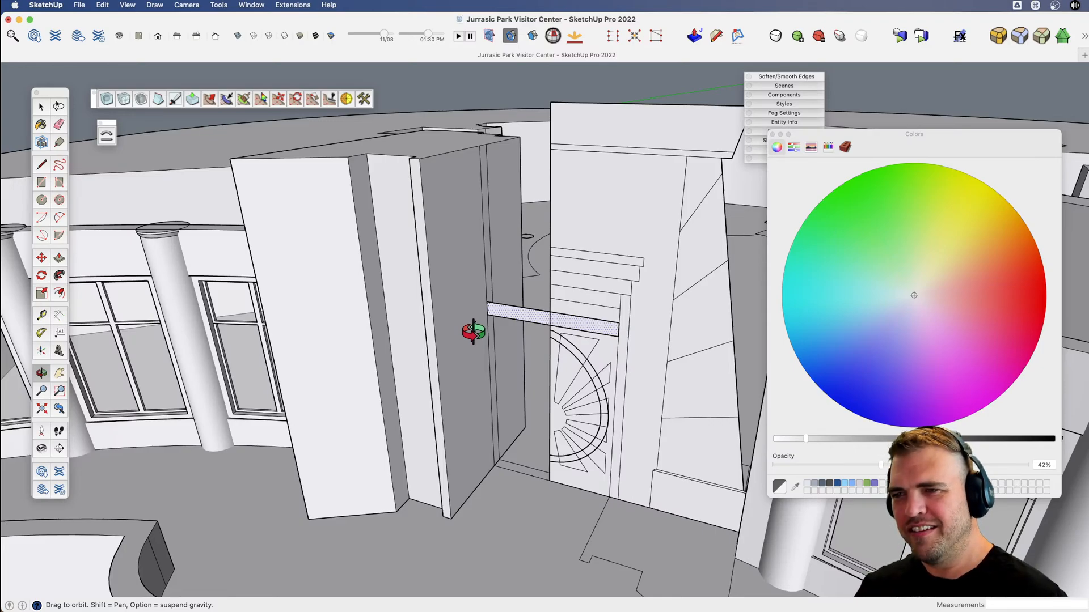
pyautogui.press('p')
pyautogui.click(500, 316)
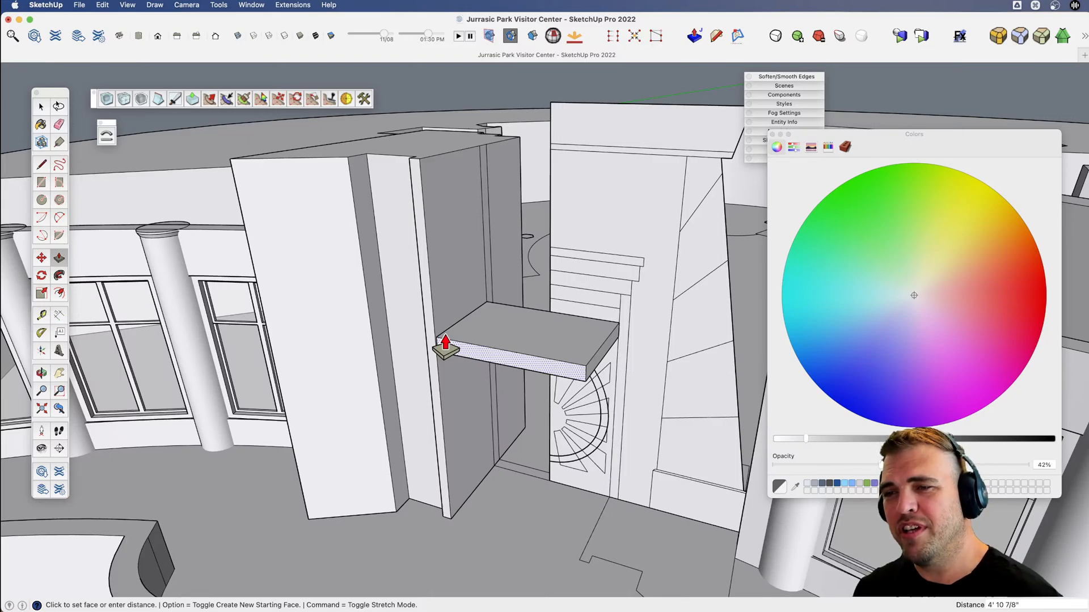
pyautogui.click(433, 330)
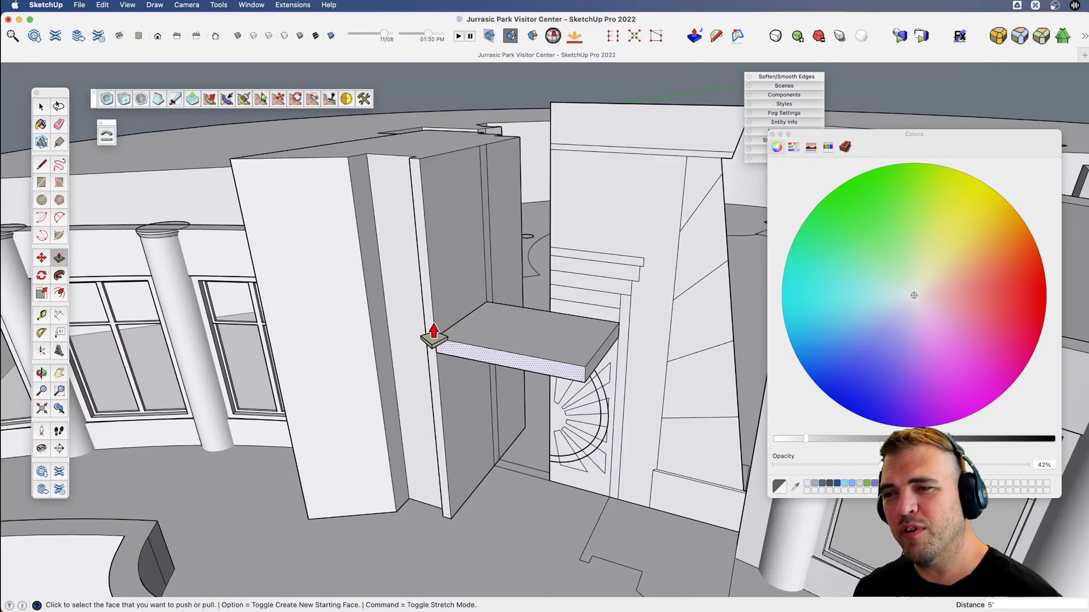
# Select the whole slab above the round window and make it a component with the default settings.
pyautogui.tripleClick(509, 332)
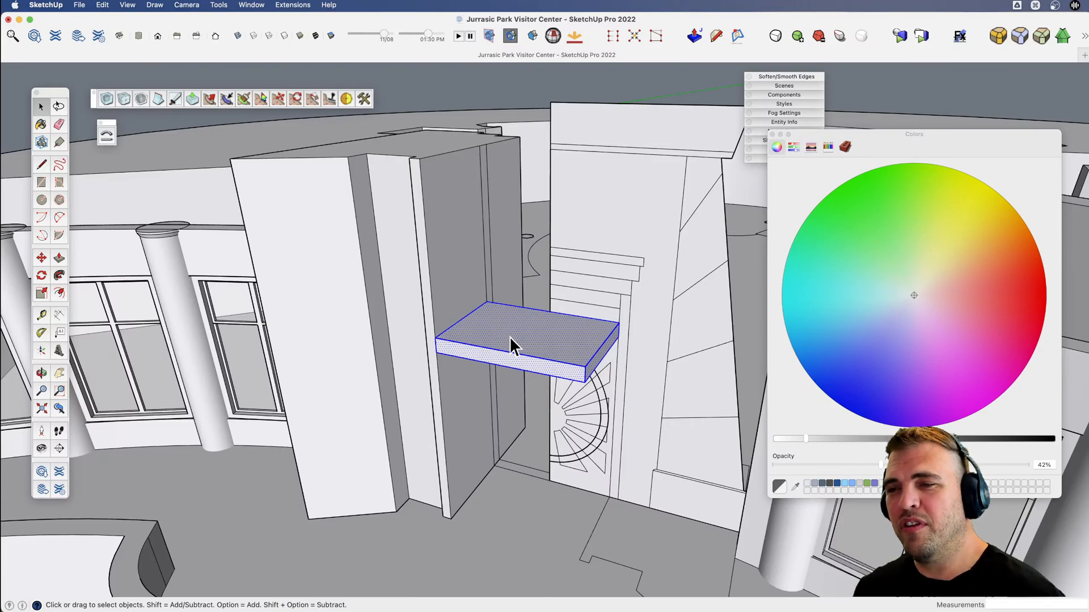
pyautogui.press('v')
pyautogui.moveTo(511, 335)
pyautogui.mouseDown()
pyautogui.moveTo(497, 347)
pyautogui.moveTo(493, 302)
pyautogui.moveTo(529, 247)
pyautogui.moveTo(510, 262)
pyautogui.moveTo(491, 331)
pyautogui.mouseUp()
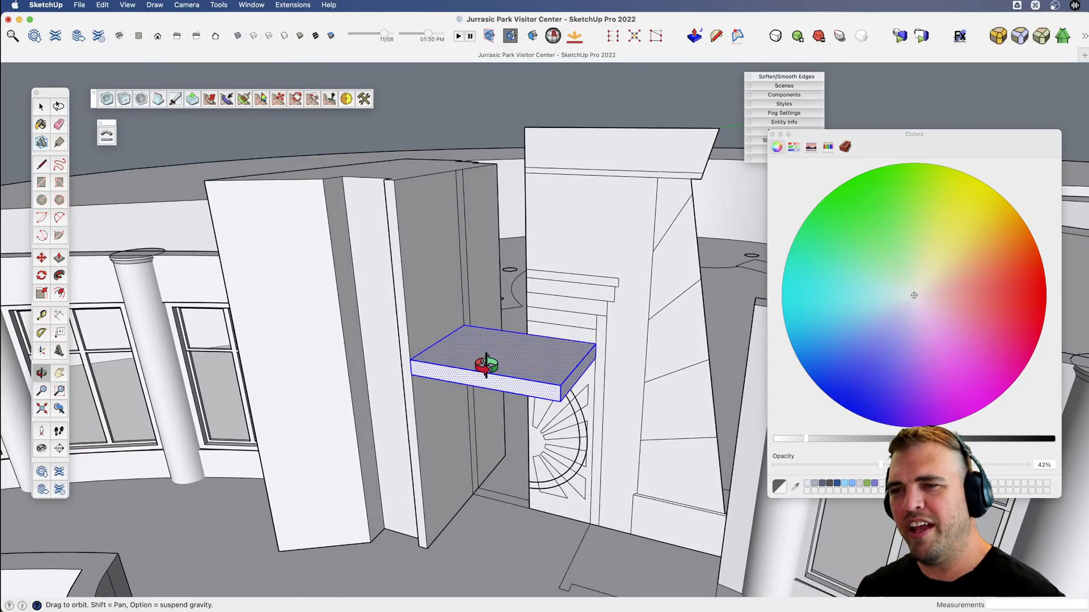
pyautogui.moveTo(467, 355); pyautogui.dragTo(609, 310)
pyautogui.moveTo(570, 371); pyautogui.dragTo(475, 383)
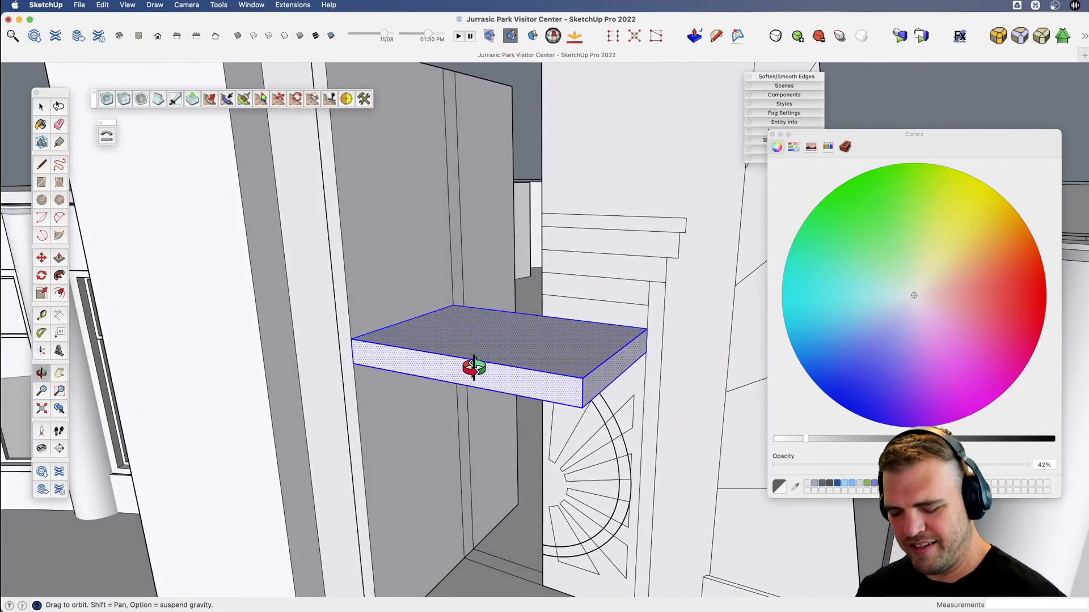
pyautogui.press('shift')
pyautogui.press('g')
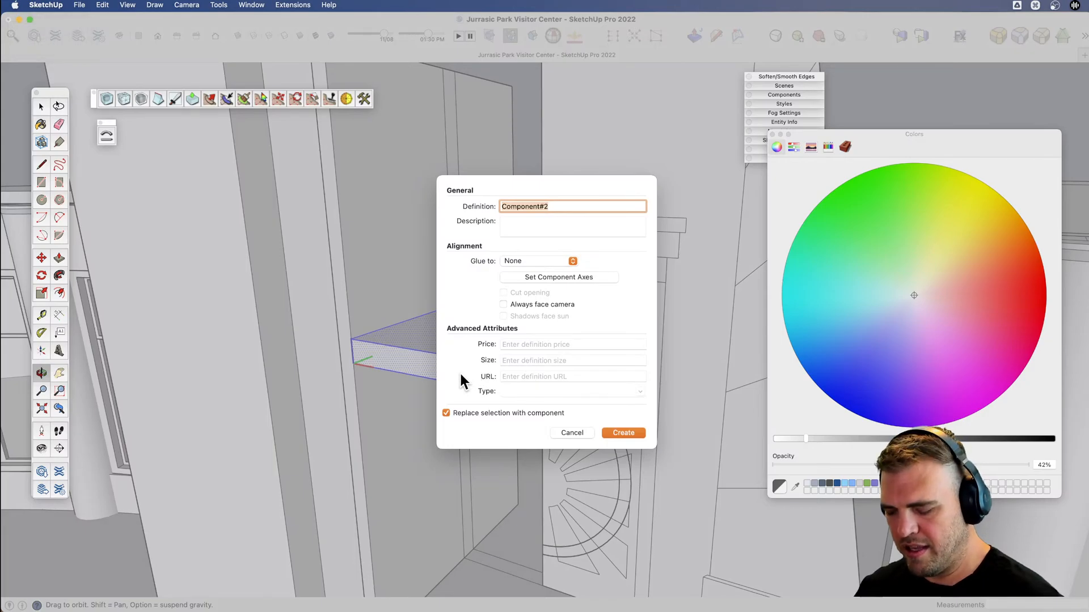
pyautogui.press('Return')
pyautogui.scroll(-2, 537, 343)
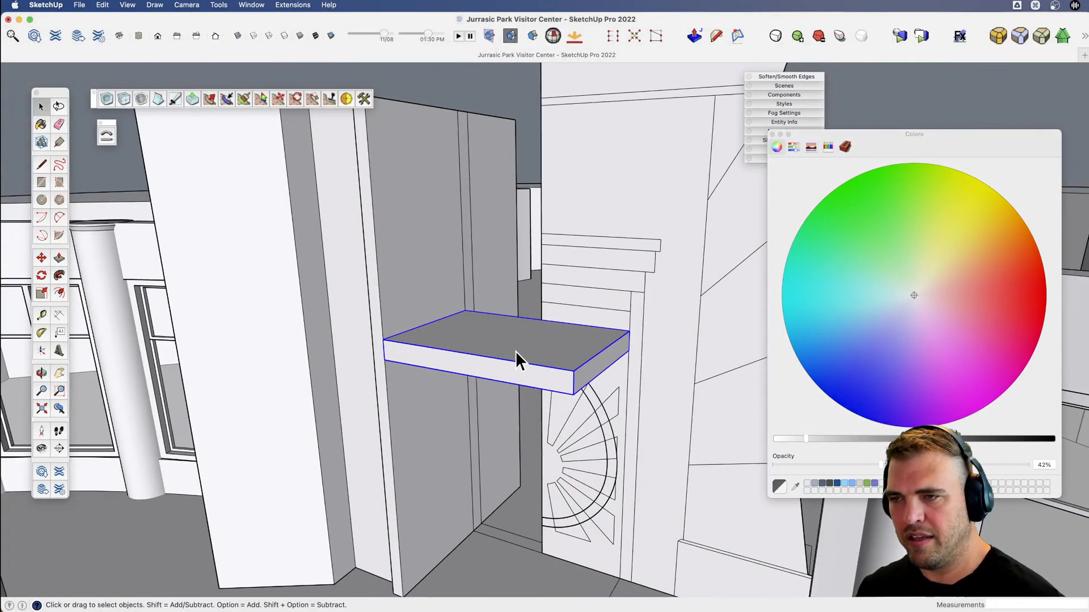
pyautogui.press('Return')
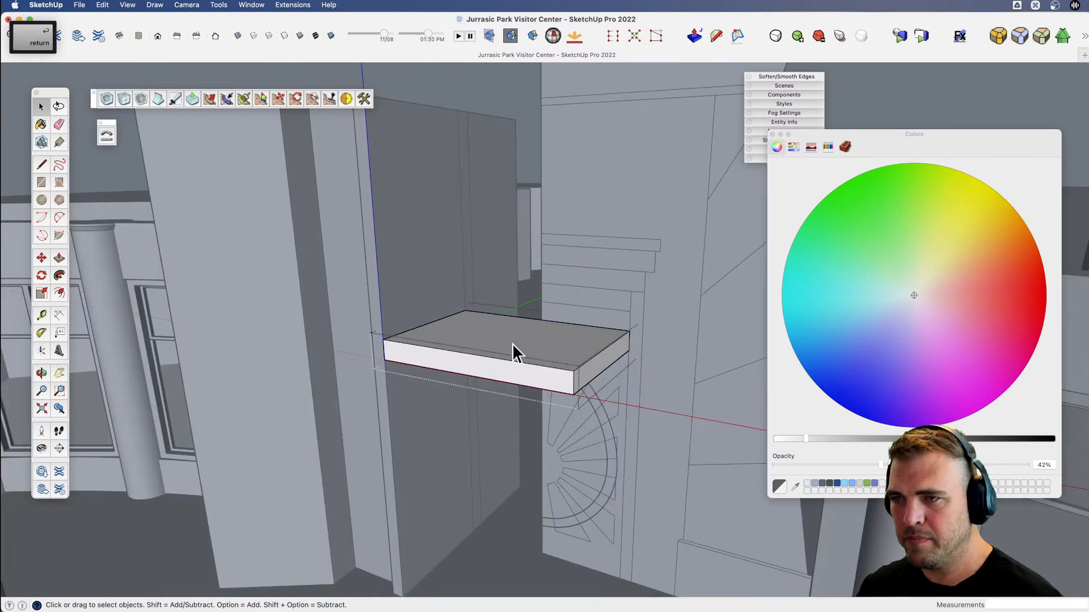
pyautogui.press('Escape')
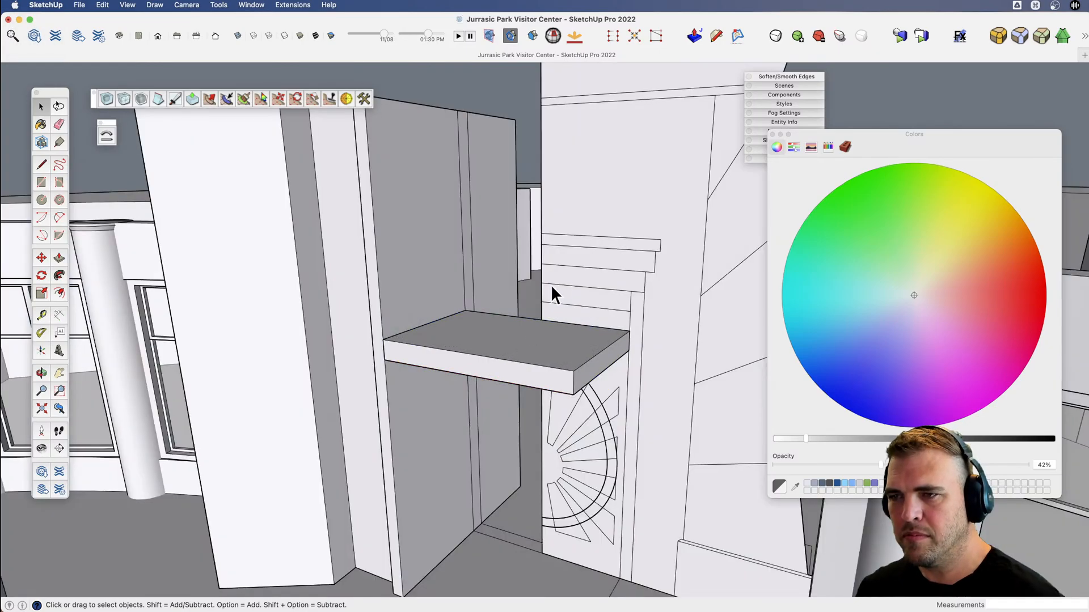
# Copy the slab component 9" straight up so the copy rests on the original.
pyautogui.press('m')
pyautogui.click(574, 391)
pyautogui.press('alt')
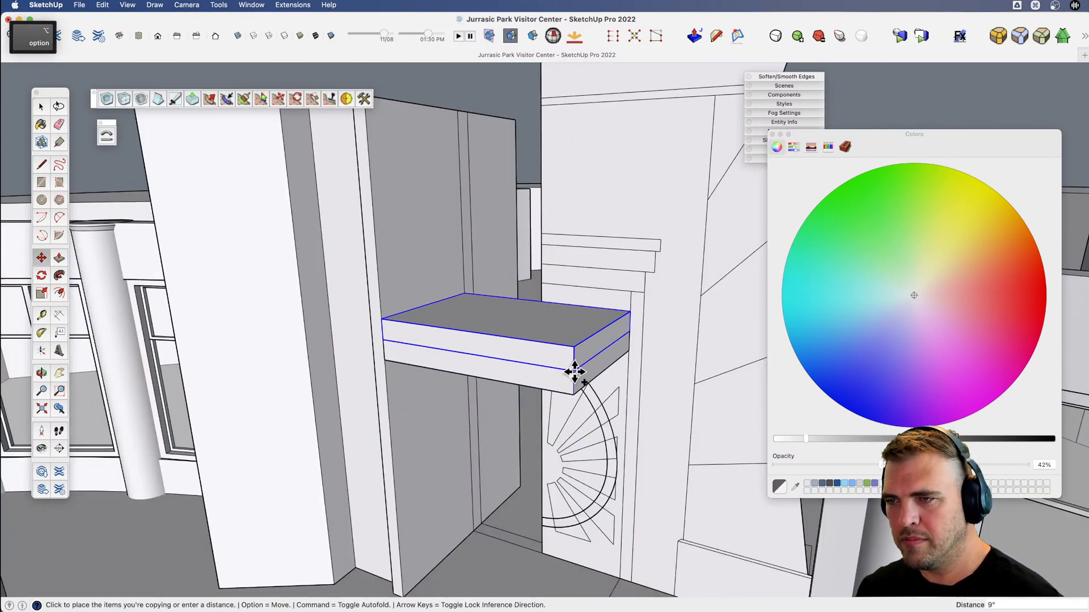
pyautogui.click(574, 372)
# Try to push the upper slab's front face back about 10 11/16" inside its component.
pyautogui.press('space')
pyautogui.doubleClick(512, 348)
pyautogui.press('b')
pyautogui.click(499, 361)
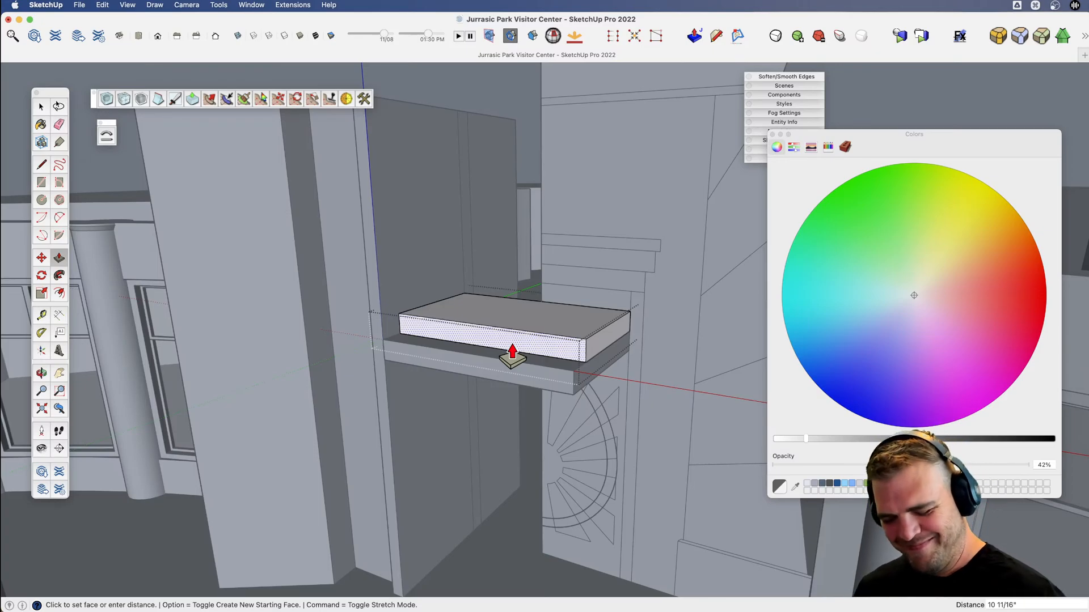
pyautogui.click(512, 356)
pyautogui.press('space')
pyautogui.moveTo(519, 352); pyautogui.dragTo(433, 332, button='middle')
pyautogui.click(485, 105)
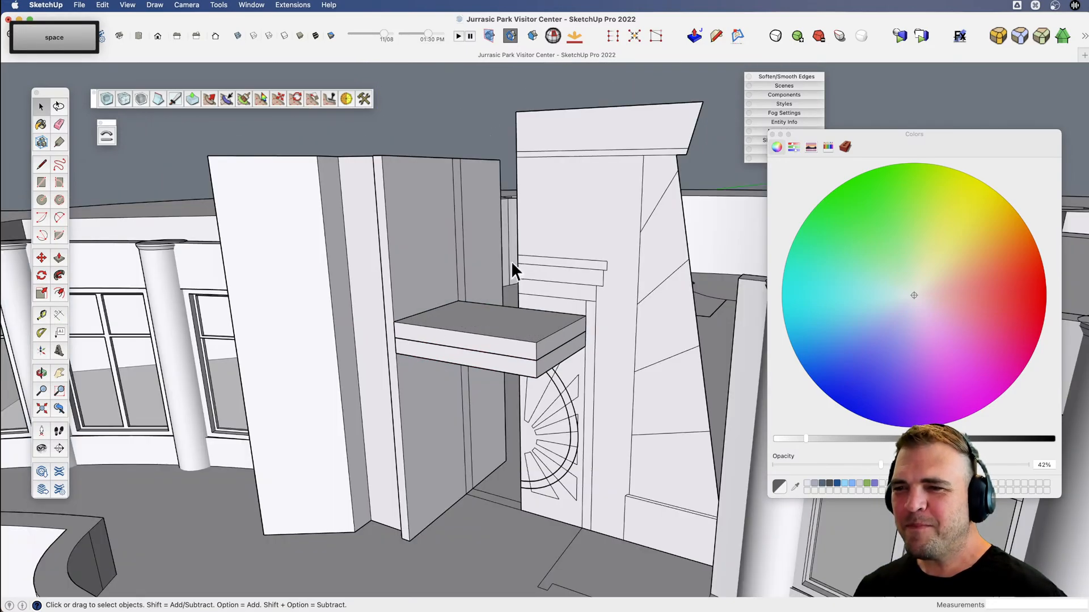
# Copy the upper slab 9" upward and repeat the copy 2x to make a stack of four slabs.
pyautogui.moveTo(511, 261); pyautogui.dragTo(529, 341, button='middle')
pyautogui.scroll(3, 555, 343)
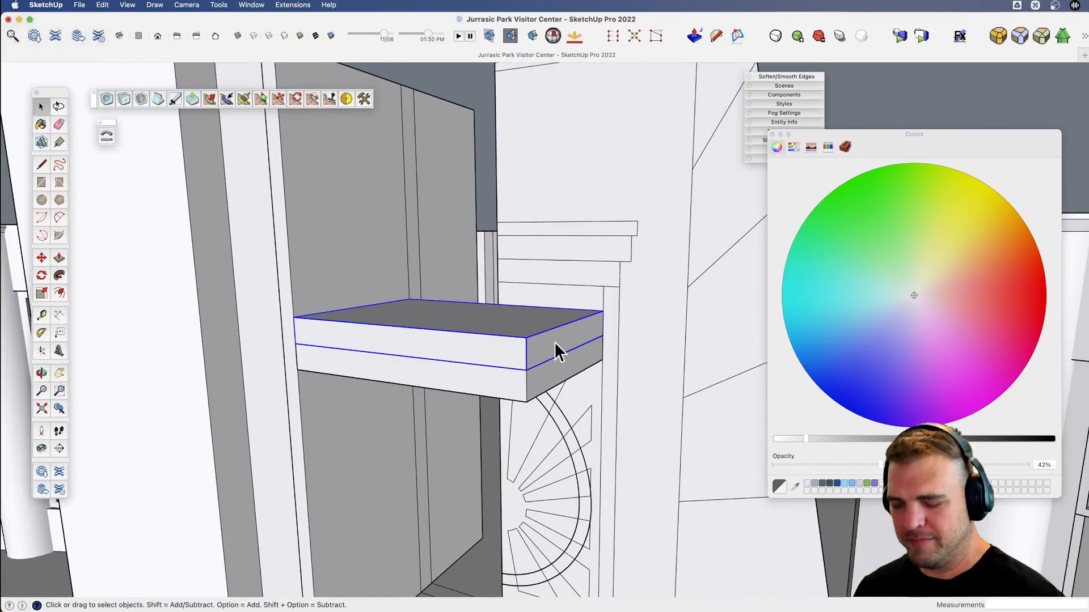
pyautogui.press('m')
pyautogui.press('alt')
pyautogui.click(525, 369)
pyautogui.click(525, 338)
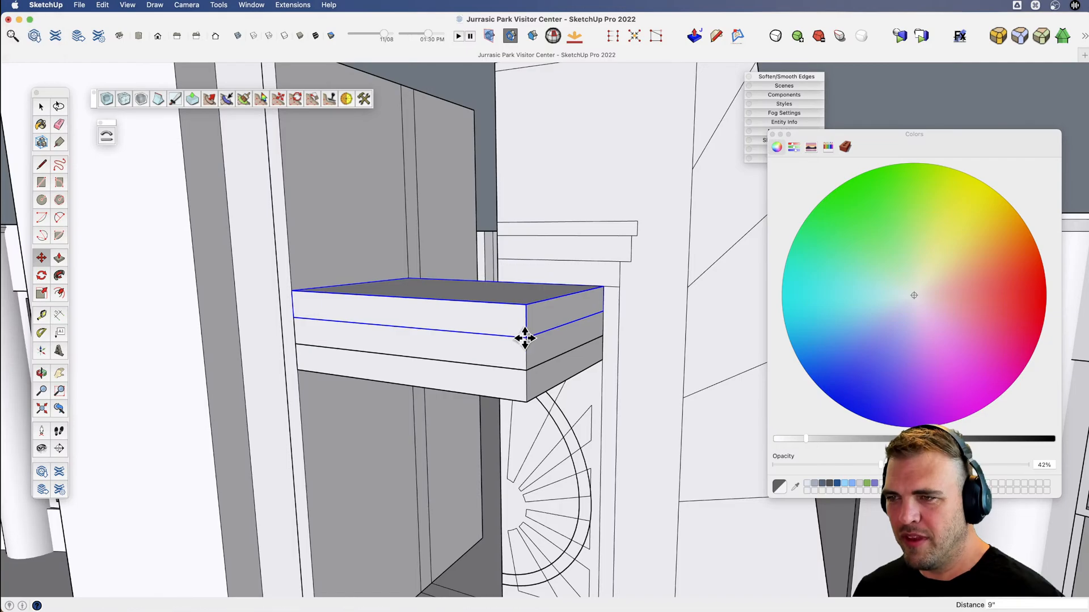
pyautogui.write('2x')
pyautogui.press('Return')
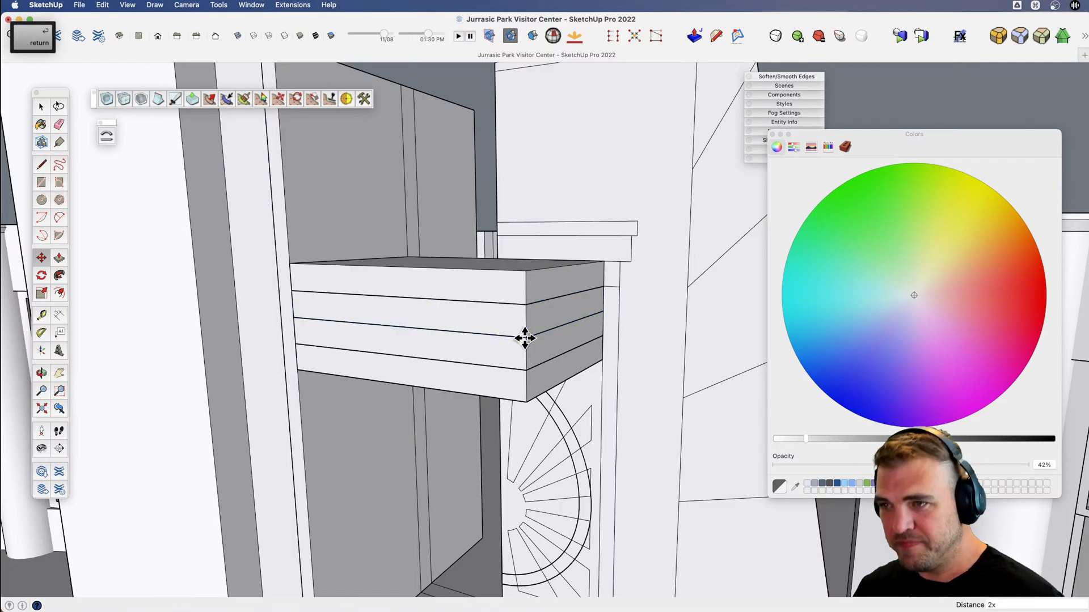
# Examine the slab stack against the doorway elevation's trim bands from low and frontal angles.
pyautogui.press('v')
pyautogui.moveTo(486, 304); pyautogui.dragTo(482, 169)
pyautogui.moveTo(530, 312); pyautogui.dragTo(577, 319)
pyautogui.press('v')
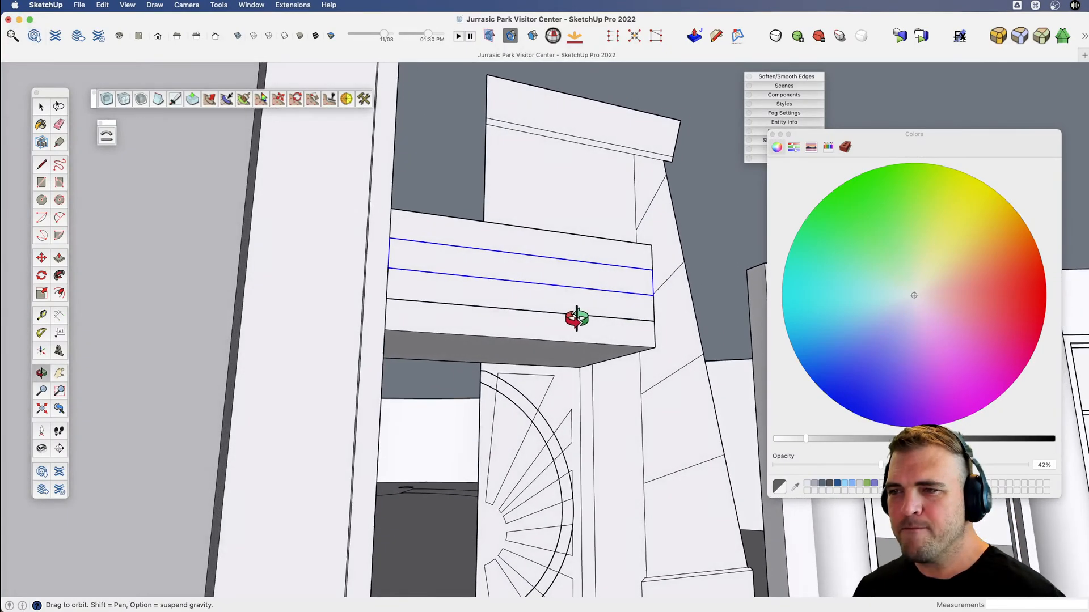
pyautogui.press('space')
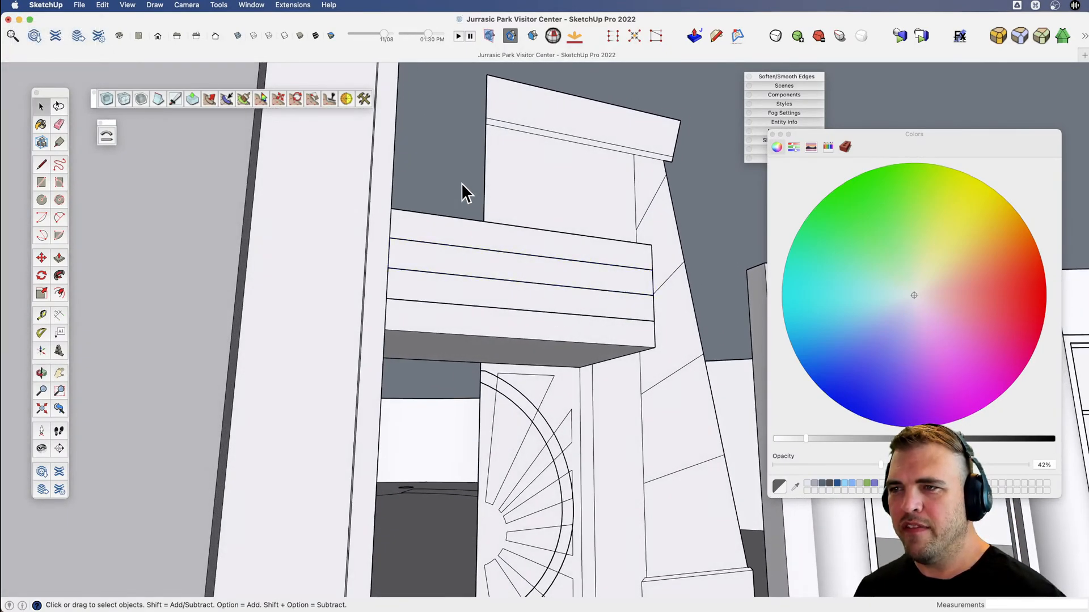
pyautogui.scroll(-4, 546, 279)
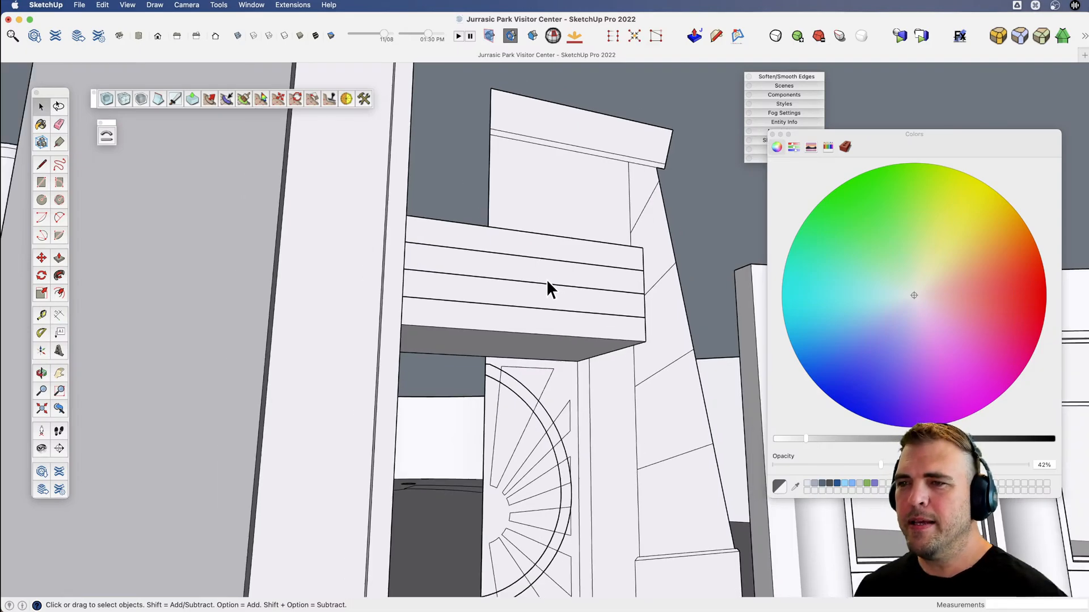
pyautogui.press('v')
pyautogui.keyDown('shift'); pyautogui.moveTo(494, 284); pyautogui.dragTo(402, 359); pyautogui.keyUp('shift')
pyautogui.press('v')
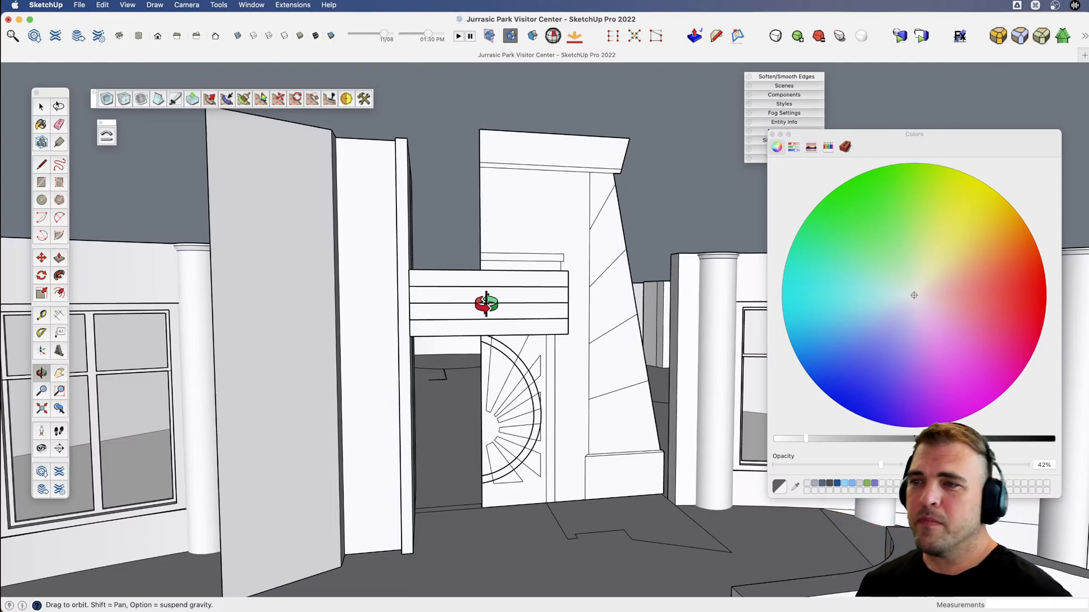
pyautogui.press('v')
pyautogui.moveTo(502, 306); pyautogui.dragTo(534, 296)
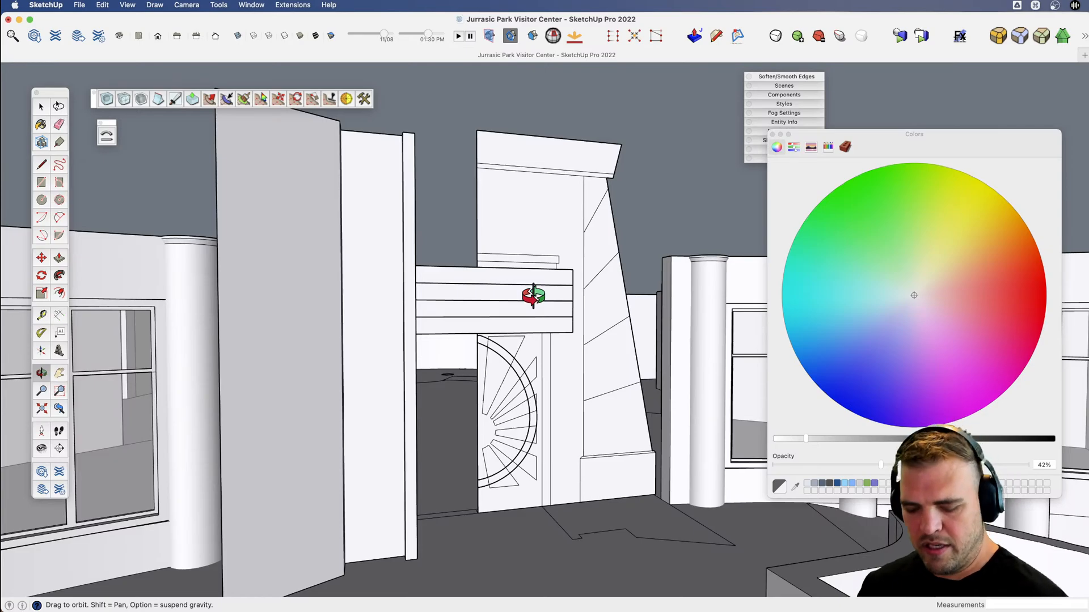
pyautogui.scroll(3, 494, 310)
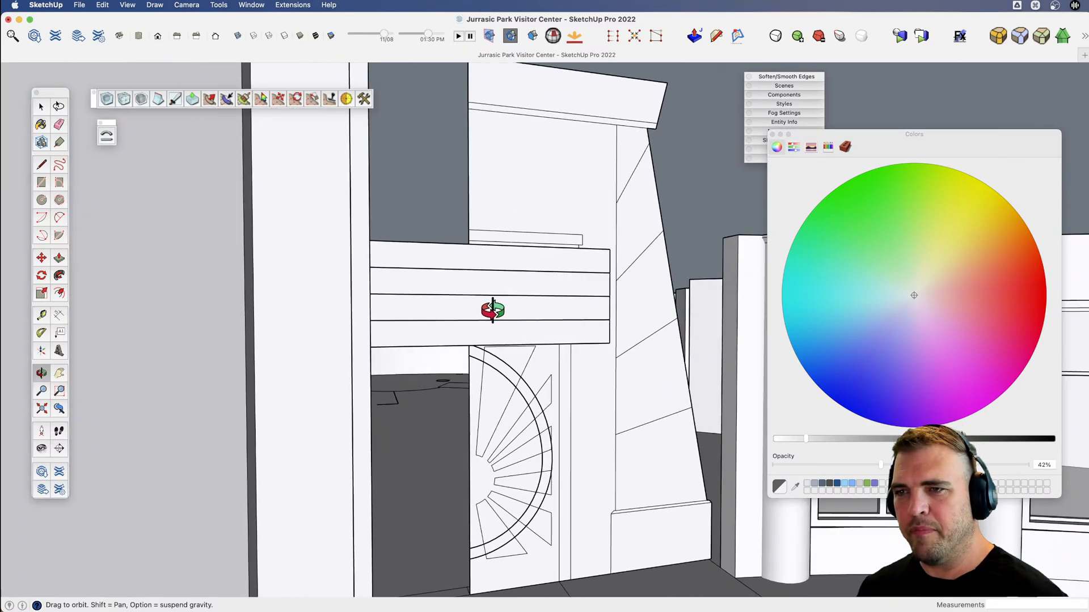
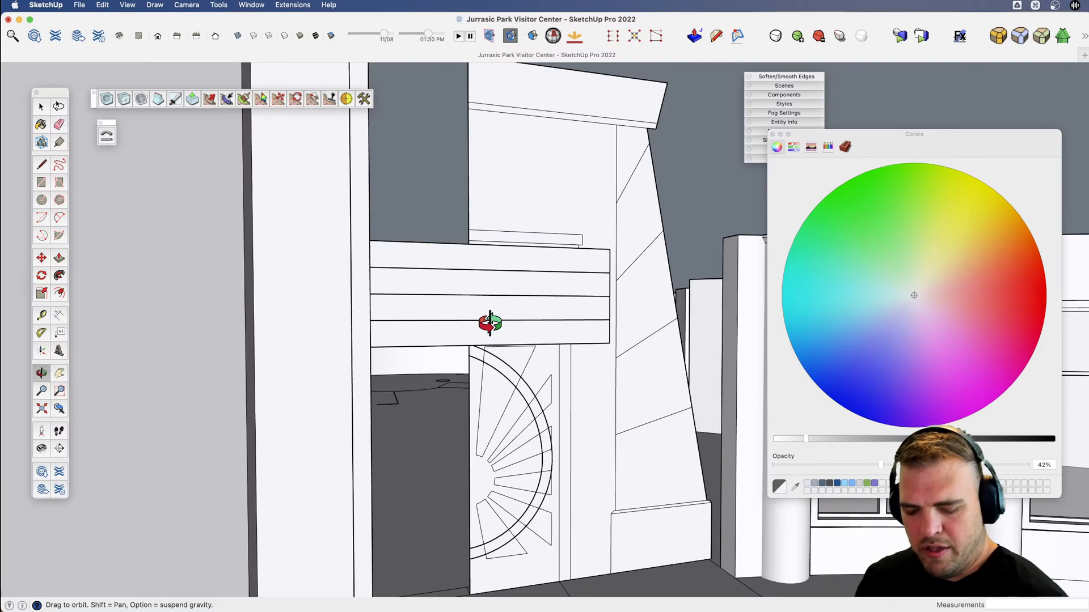
# Copy the top slab of the stacked doorway lintel upward by 9", directly onto the stack.
pyautogui.scroll(-4, 490, 323)
pyautogui.moveTo(488, 323); pyautogui.dragTo(342, 397, button='middle')
pyautogui.press('v')
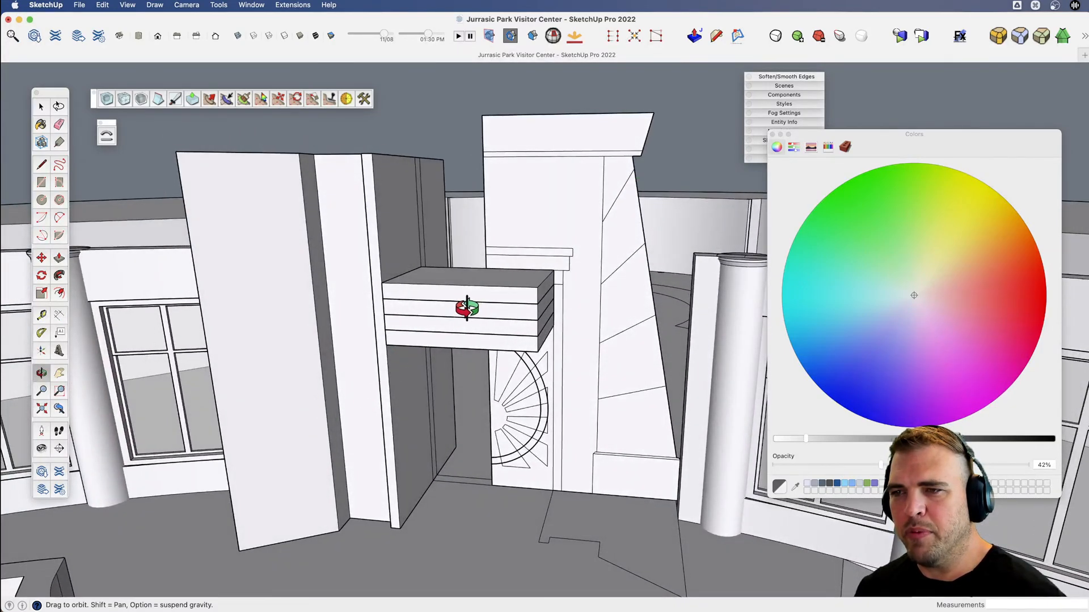
pyautogui.scroll(5, 466, 308)
pyautogui.keyDown('shift'); pyautogui.moveTo(452, 311); pyautogui.dragTo(511, 313, button='middle'); pyautogui.keyUp('shift')
pyautogui.moveTo(510, 313); pyautogui.dragTo(395, 320, button='middle')
pyautogui.press('space')
pyautogui.scroll(3, 607, 286)
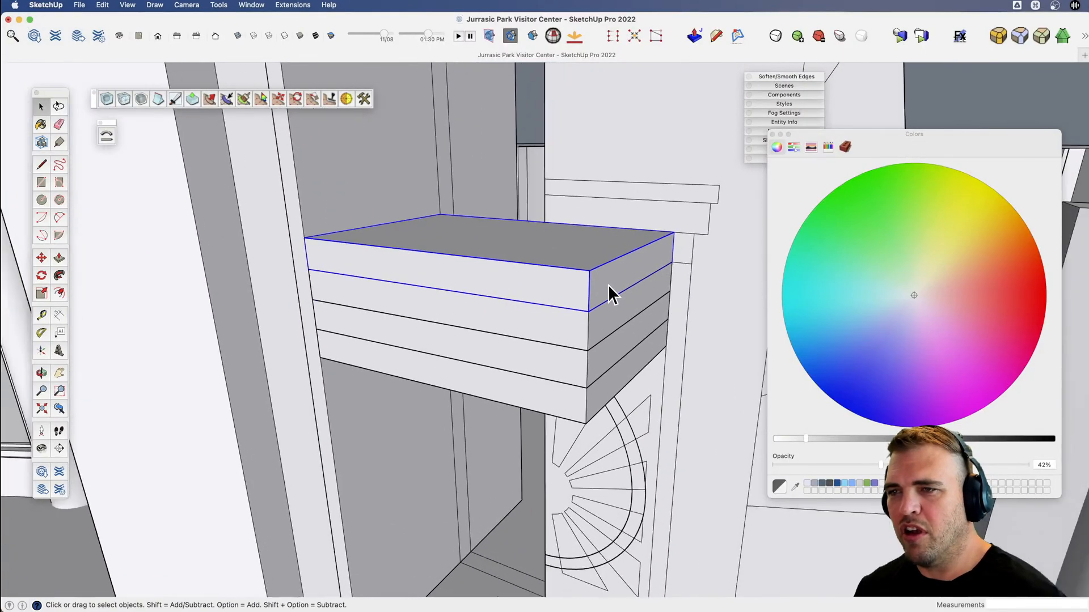
pyautogui.press('m')
pyautogui.click(585, 313)
pyautogui.press('alt')
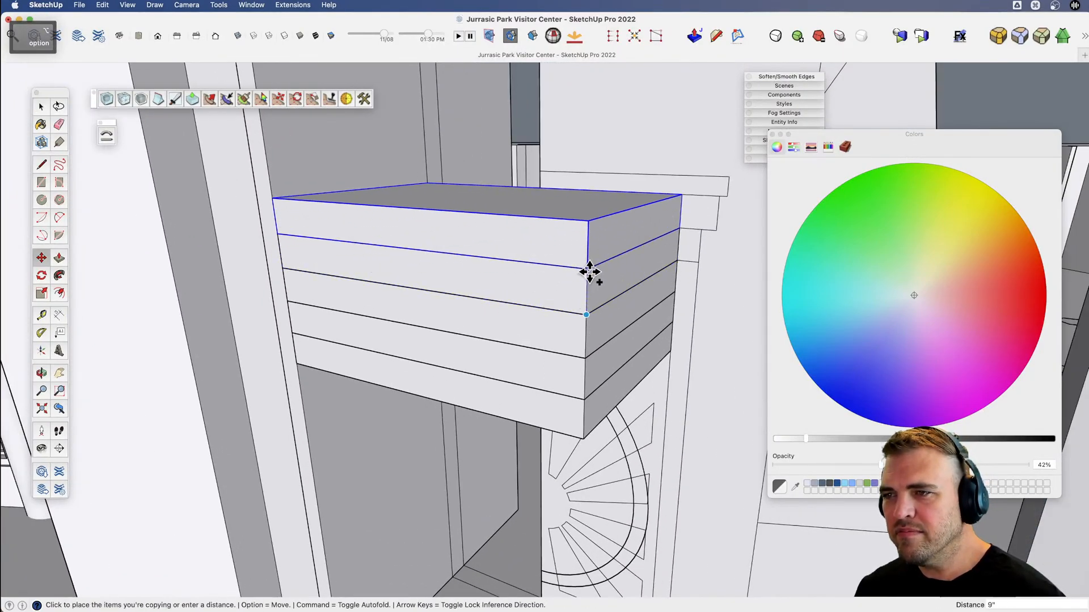
pyautogui.click(587, 269)
# Open the new top slab and pull its end face outward past the slabs below.
pyautogui.press('space')
pyautogui.doubleClick(597, 241)
pyautogui.press('b')
pyautogui.click(615, 240)
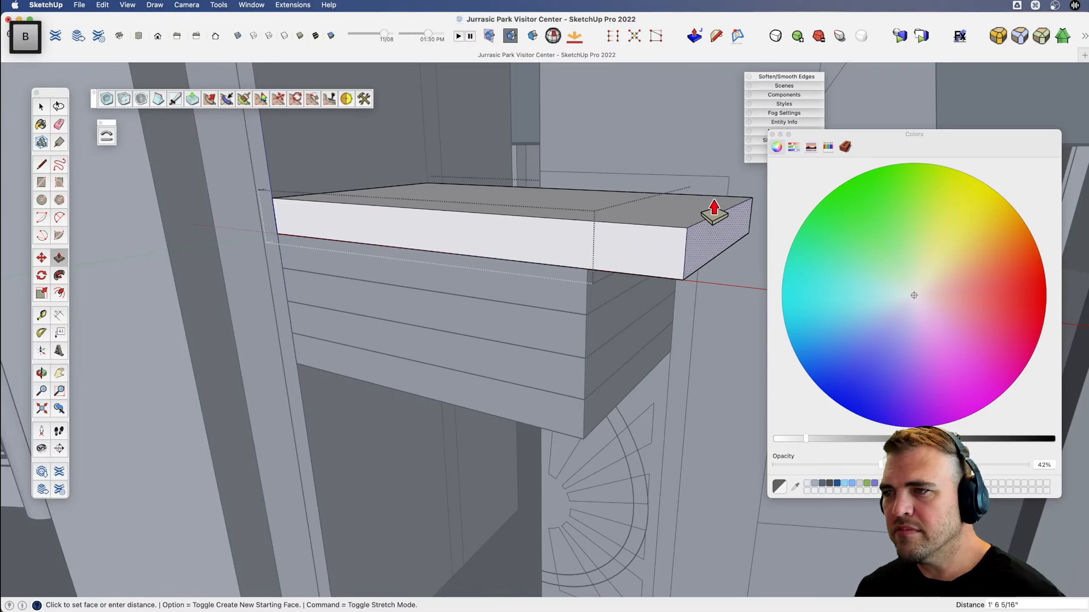
pyautogui.click(719, 228)
# Push the front face of the third slab from the top inward by about 6".
pyautogui.press('v')
pyautogui.moveTo(647, 269); pyautogui.dragTo(606, 316, button='middle')
pyautogui.keyDown('shift'); pyautogui.moveTo(483, 316); pyautogui.dragTo(401, 282, button='middle'); pyautogui.keyUp('shift')
pyautogui.press('space')
pyautogui.press('b')
pyautogui.click(401, 283)
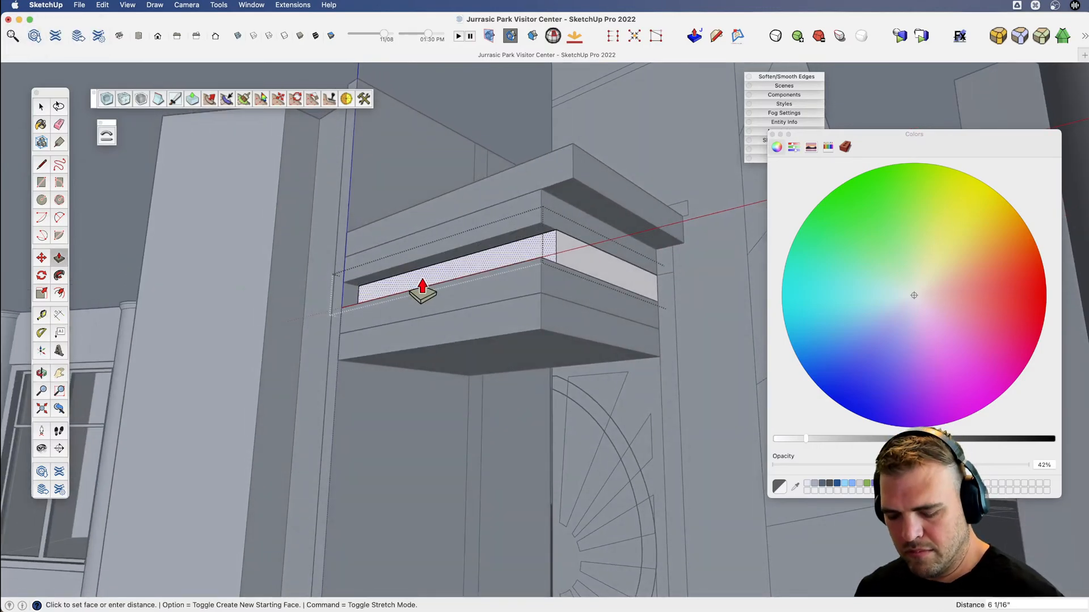
# Push the front faces of the fourth and fifth slabs inward by the same offset, setting the fifth back farthest.
pyautogui.press('space')
pyautogui.doubleClick(411, 308)
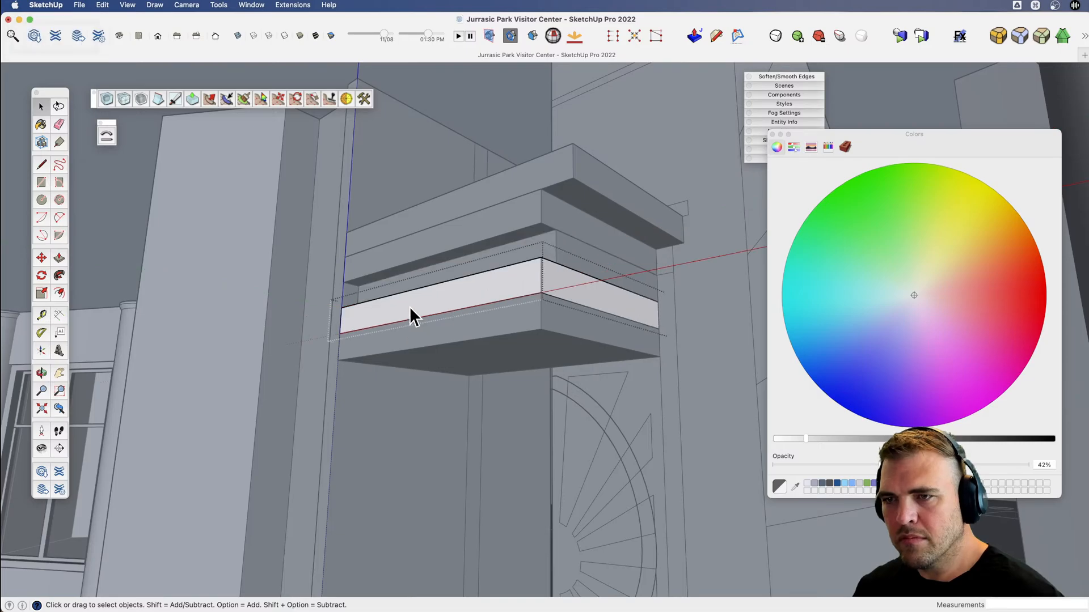
pyautogui.press('b')
pyautogui.doubleClick(410, 308)
pyautogui.press('space')
pyautogui.doubleClick(410, 336)
pyautogui.press('b')
pyautogui.doubleClick(411, 346)
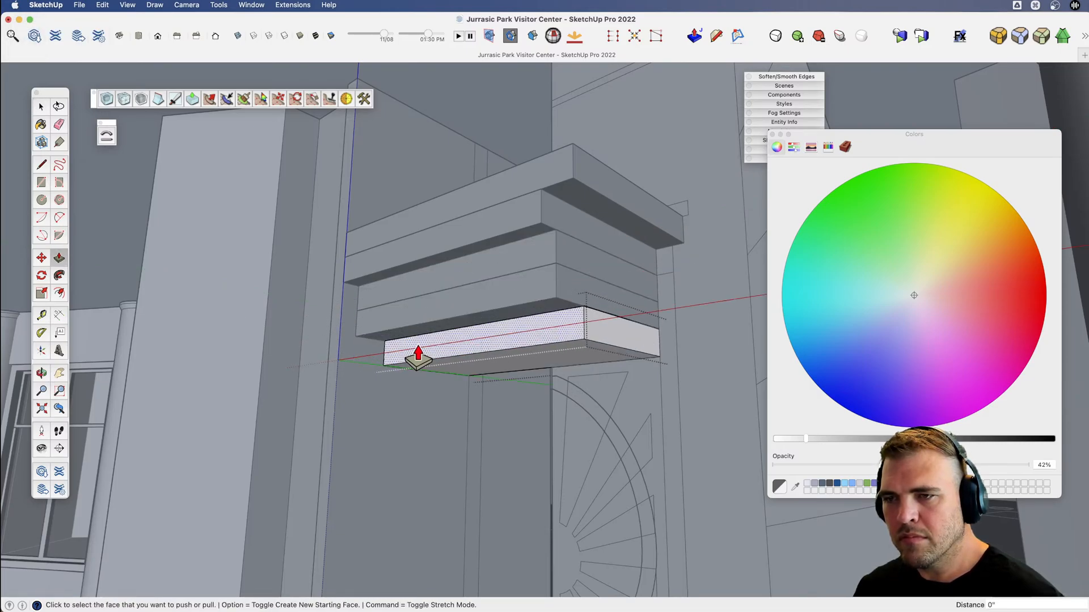
# Push the fourth slab's front face back once more to form even steps, and close the slab group.
pyautogui.press('space')
pyautogui.doubleClick(409, 321)
pyautogui.press('b')
pyautogui.moveTo(412, 328); pyautogui.dragTo(442, 306, button='middle')
pyautogui.press('space')
pyautogui.click(471, 117)
# Pull the front face of the lintel's top slab outward by 4".
pyautogui.press('x')
pyautogui.moveTo(433, 310); pyautogui.dragTo(443, 250)
pyautogui.press('v')
pyautogui.scroll(-4, 445, 338)
pyautogui.press('x')
pyautogui.press('v')
pyautogui.scroll(3, 397, 249)
pyautogui.press('space')
pyautogui.click(359, 243)
pyautogui.doubleClick(358, 241)
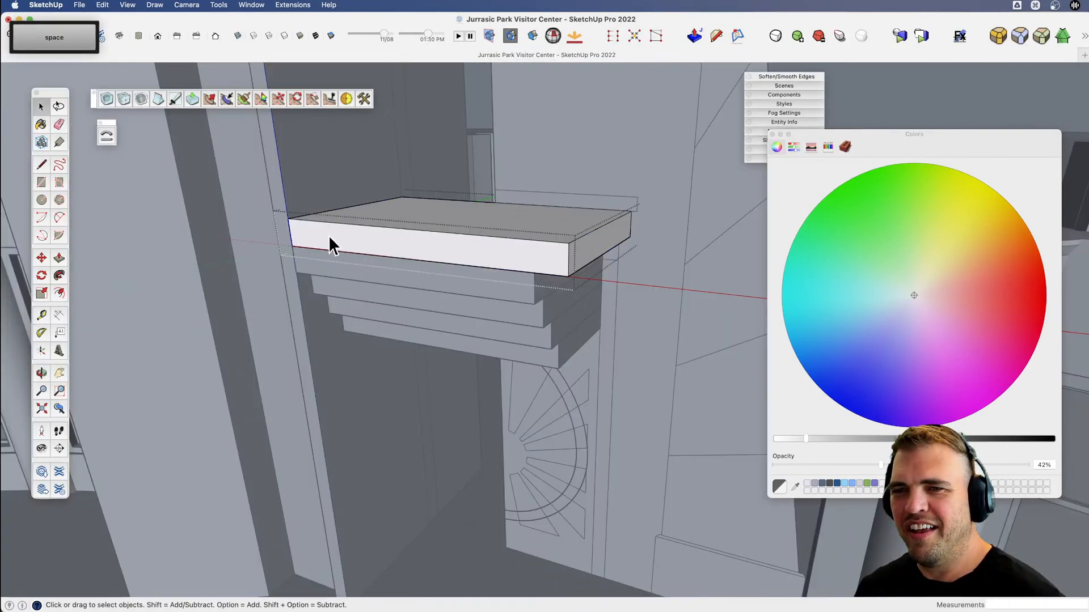
pyautogui.press('v')
pyautogui.moveTo(328, 235); pyautogui.dragTo(326, 260)
pyautogui.press('b')
pyautogui.click(327, 261)
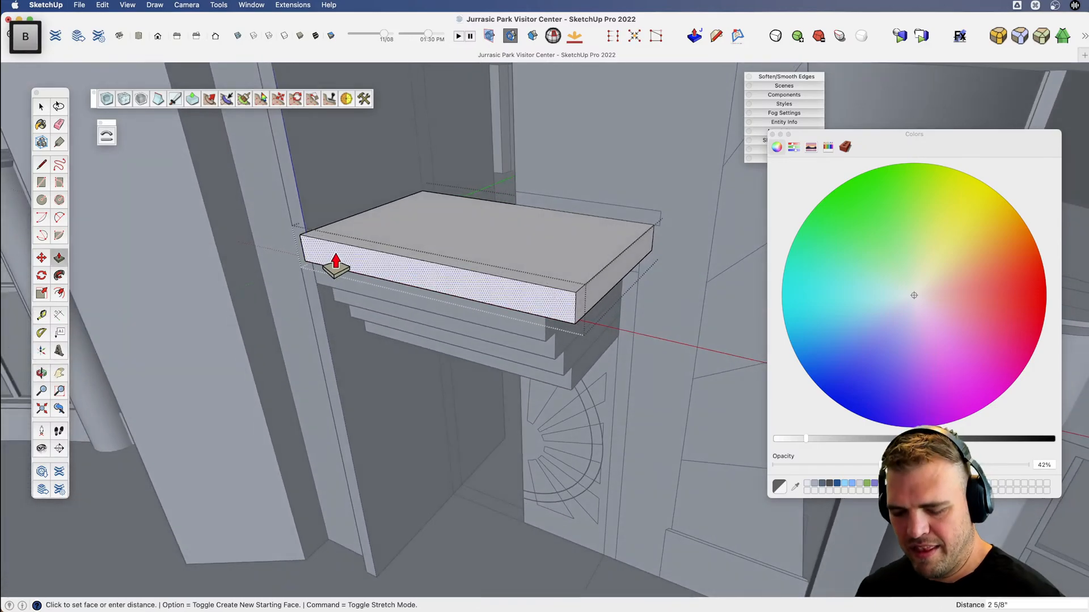
pyautogui.write('4')
pyautogui.press('Return')
pyautogui.press('v')
pyautogui.moveTo(377, 260); pyautogui.dragTo(411, 129)
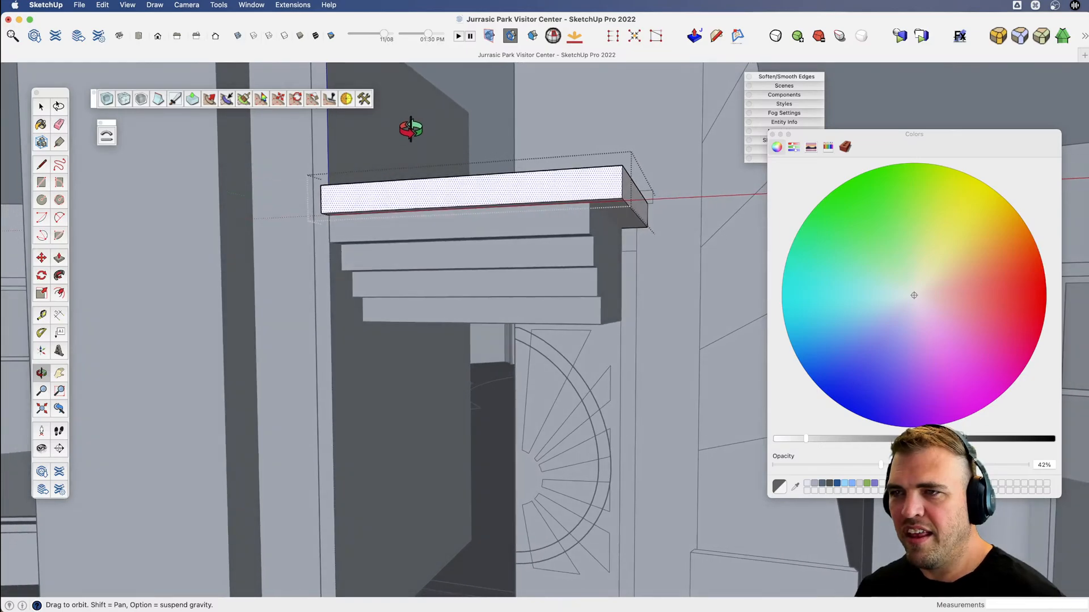
pyautogui.press('space')
pyautogui.click(495, 97)
# Copy the top slab upward by its own height to start a cap for the lintel.
pyautogui.press('x')
pyautogui.moveTo(451, 200); pyautogui.dragTo(447, 219)
pyautogui.press('v')
pyautogui.moveTo(446, 218); pyautogui.dragTo(542, 228)
pyautogui.press('space')
pyautogui.click(565, 211)
pyautogui.press('v')
pyautogui.press('m')
pyautogui.press('alt')
pyautogui.click(559, 254)
pyautogui.click(560, 219)
pyautogui.press('x')
pyautogui.press('space')
pyautogui.click(531, 249)
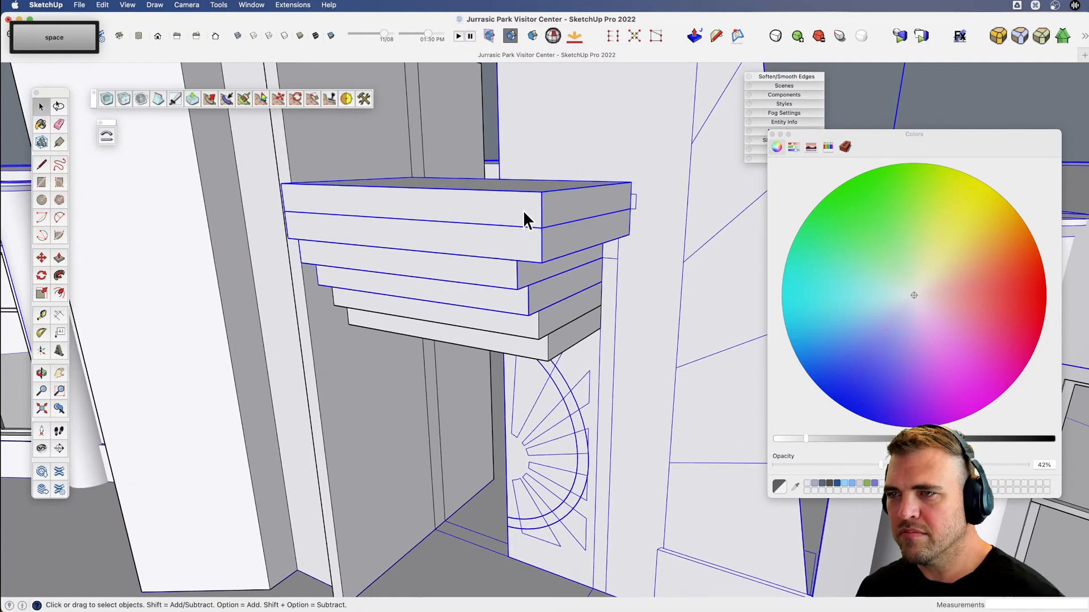
# Thin the new cap slab by 4" and extend its end face outward by about 4".
pyautogui.doubleClick(523, 210)
pyautogui.press('b')
pyautogui.click(558, 191)
pyautogui.press('Escape')
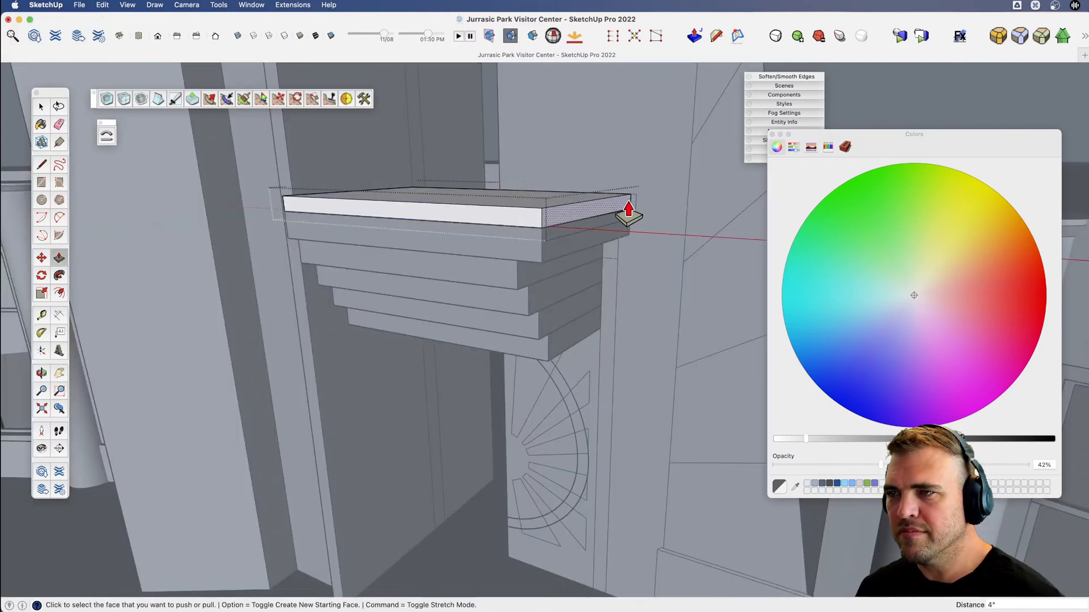
pyautogui.click(629, 210)
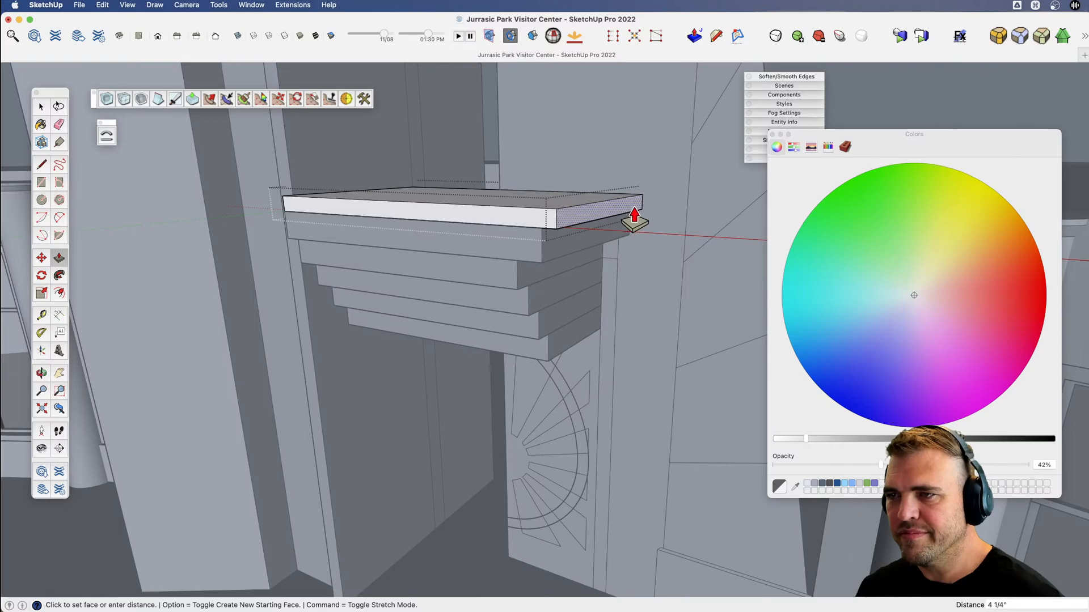
pyautogui.click(631, 219)
# Pull the cap's front face outward and shorten its pier end by 3' 8".
pyautogui.scroll(-5, 630, 219)
pyautogui.press('v')
pyautogui.moveTo(474, 247); pyautogui.dragTo(646, 297)
pyautogui.press('v')
pyautogui.moveTo(521, 255); pyautogui.dragTo(624, 320)
pyautogui.scroll(3, 445, 258)
pyautogui.press('b')
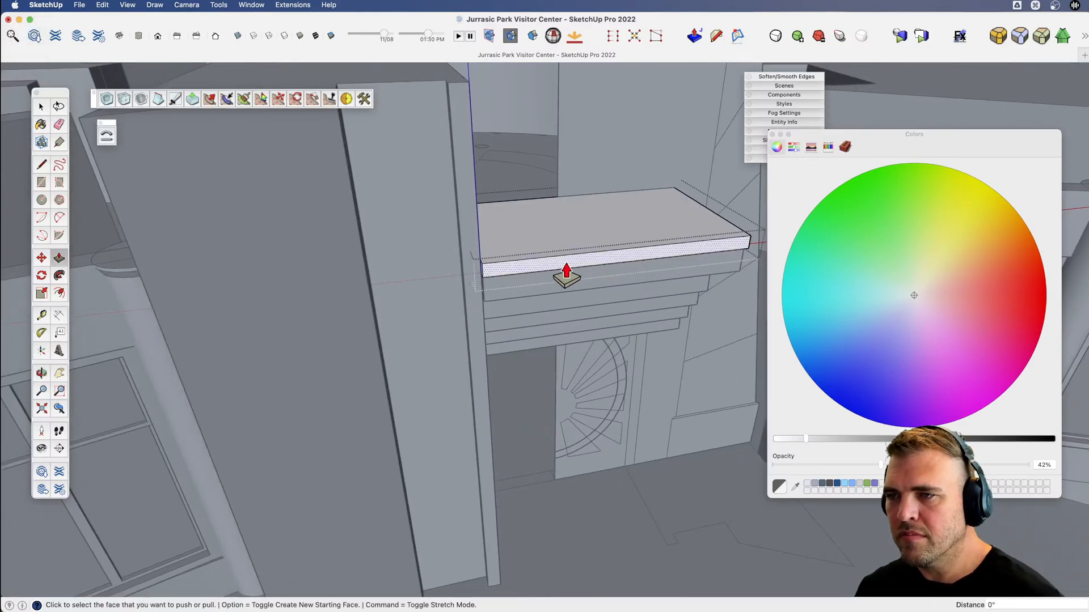
pyautogui.moveTo(559, 274); pyautogui.dragTo(506, 296, button='middle')
pyautogui.click(498, 284)
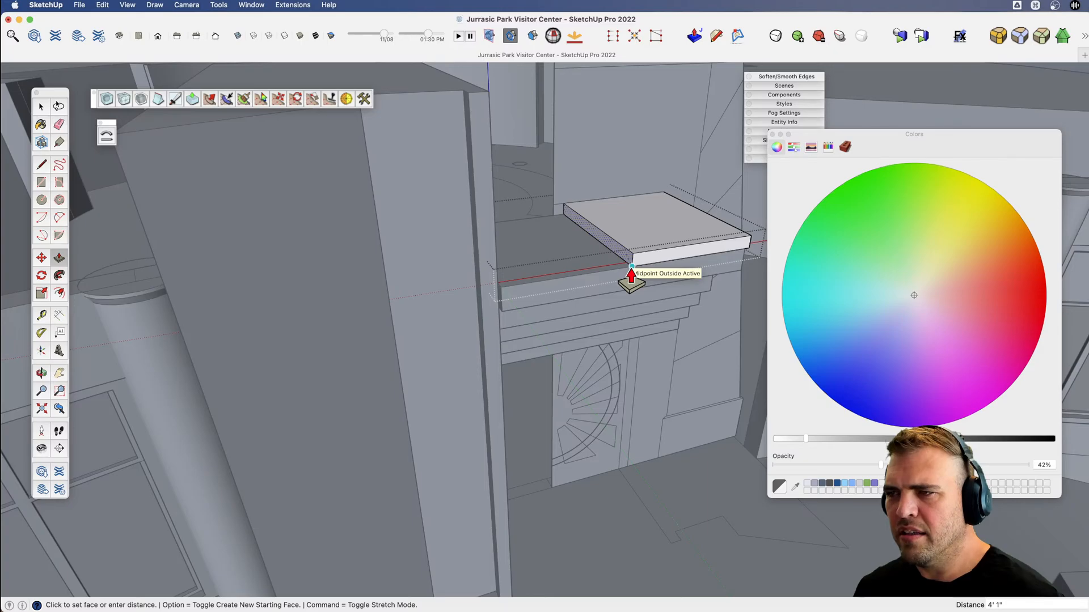
pyautogui.click(580, 315)
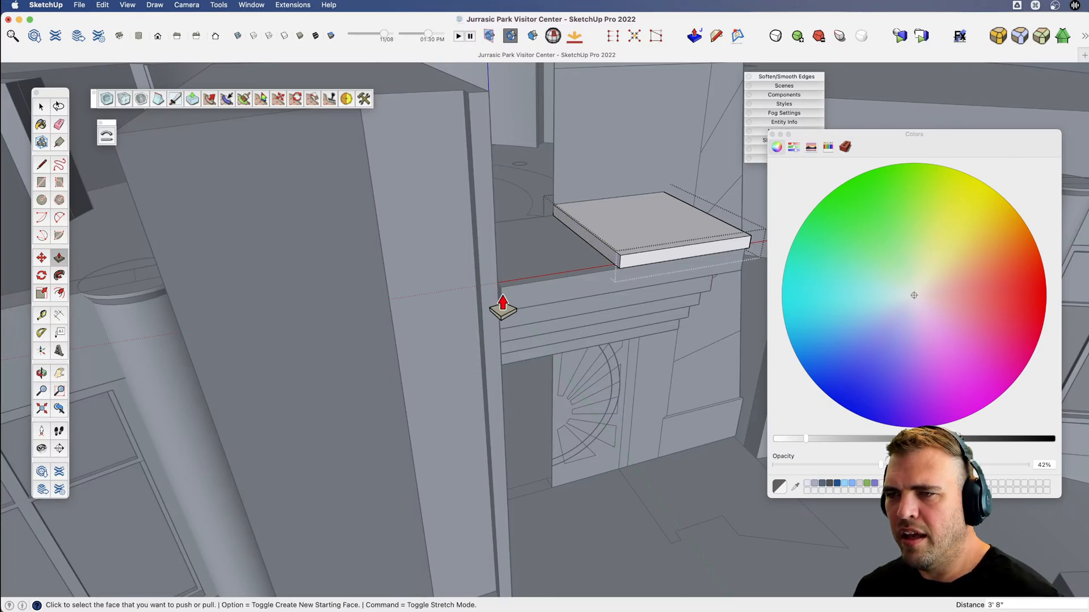
# Shorten the slab beneath the cap from the same end by 3' 8" to line up with it.
pyautogui.press('space')
pyautogui.press('p')
pyautogui.click(607, 313)
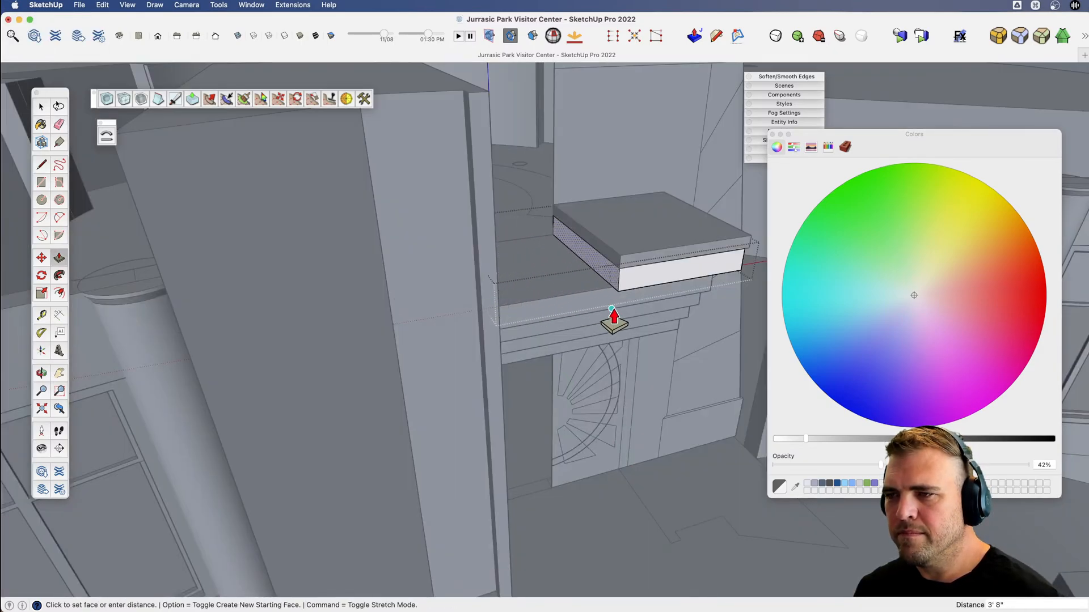
pyautogui.click(611, 309)
pyautogui.scroll(-5, 587, 292)
pyautogui.press('space')
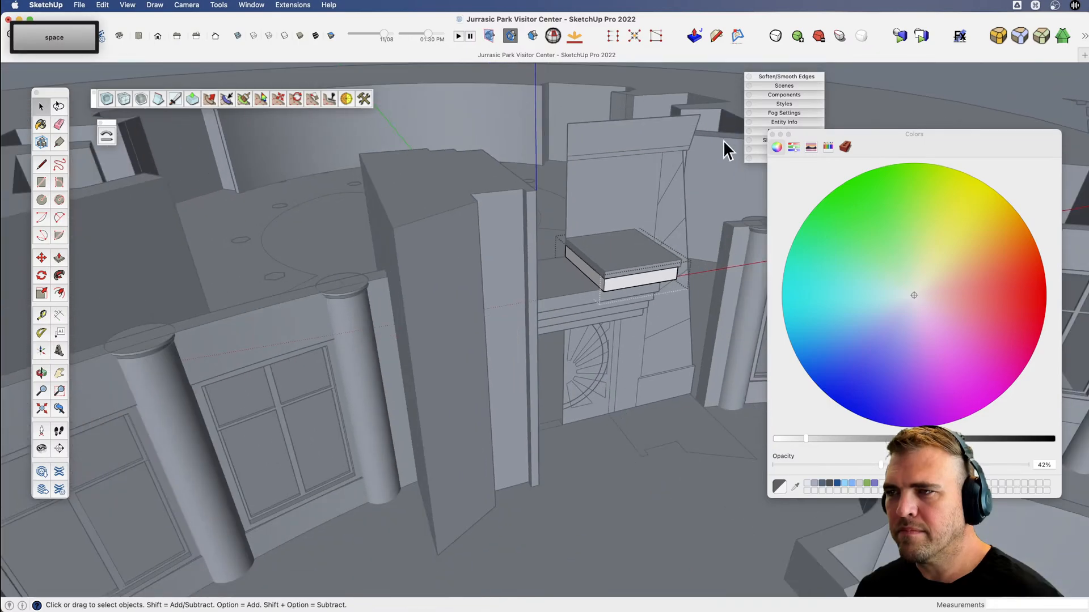
pyautogui.click(690, 70)
# Mirror a copy of the cap slab's geometry across its cut end to form the other half.
pyautogui.click(626, 261)
pyautogui.doubleClick(626, 263)
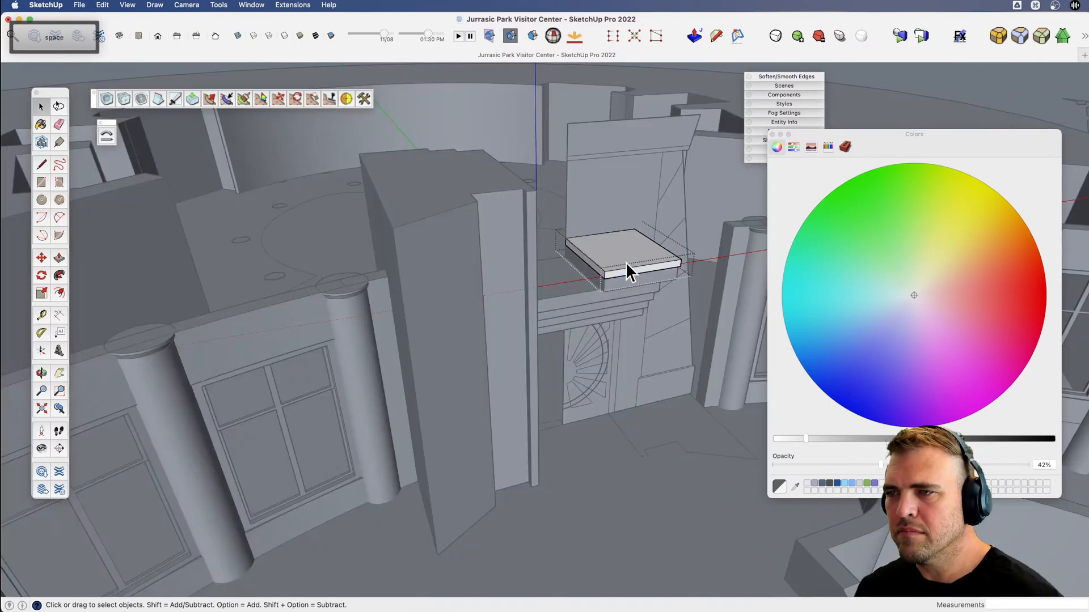
pyautogui.tripleClick(626, 263)
pyautogui.press('v')
pyautogui.moveTo(626, 265); pyautogui.dragTo(576, 318)
pyautogui.scroll(5, 626, 271)
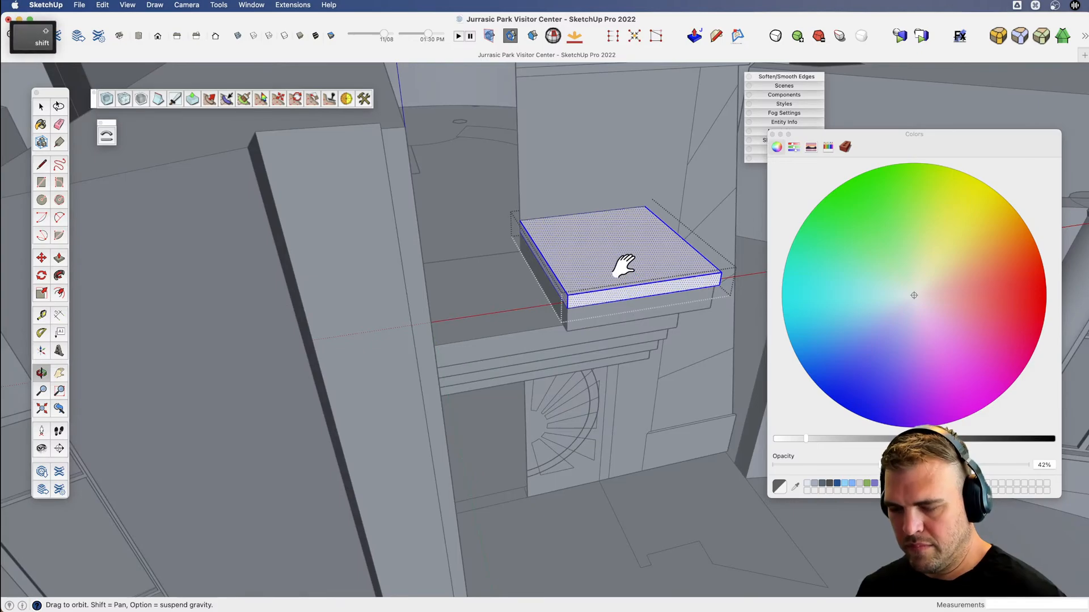
pyautogui.hotkey('shift', 'm')
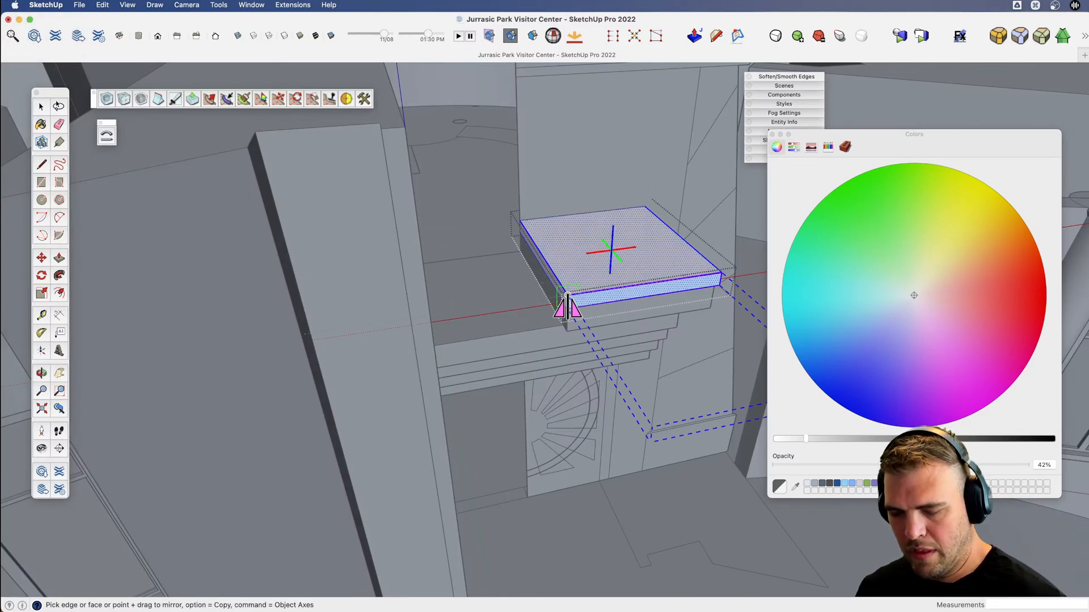
pyautogui.press('alt')
pyautogui.moveTo(568, 295); pyautogui.dragTo(609, 288)
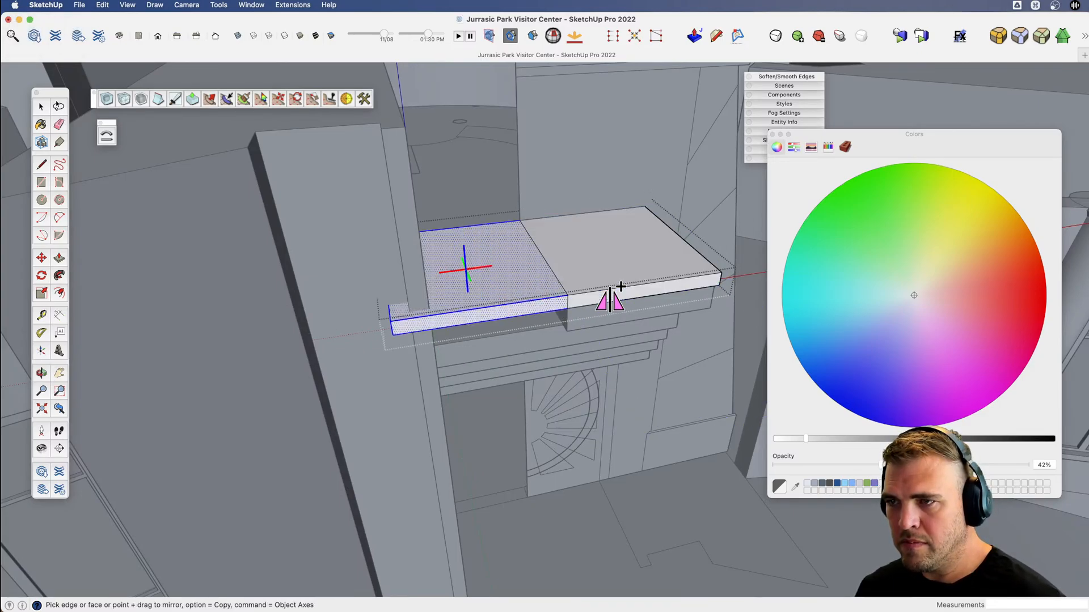
# Delete the seam edges between the two halves of the cap slab.
pyautogui.moveTo(609, 289); pyautogui.dragTo(539, 248, button='middle')
pyautogui.press('space')
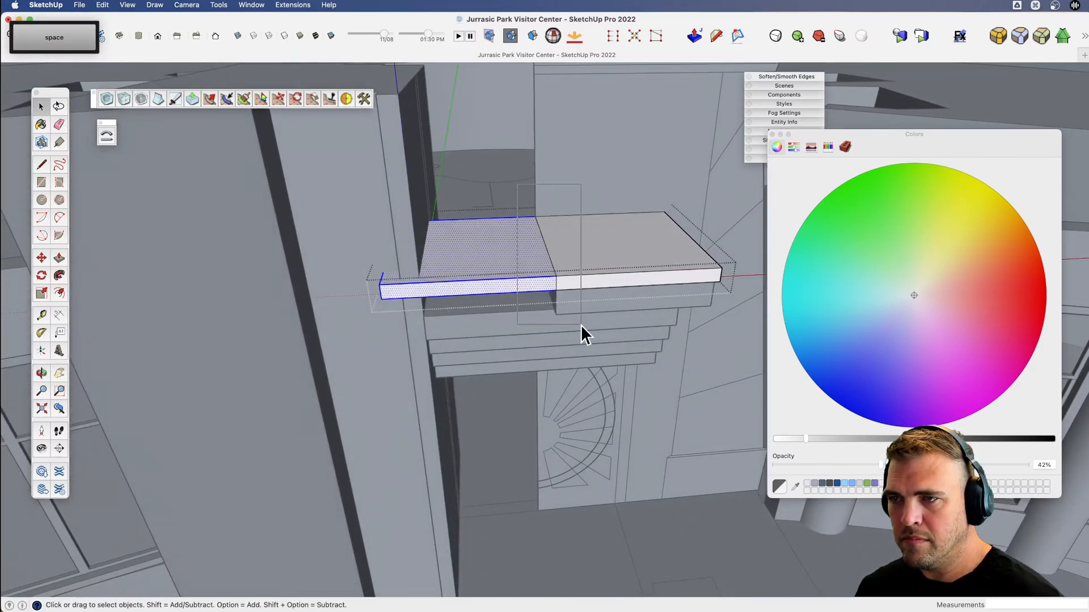
pyautogui.click(581, 325)
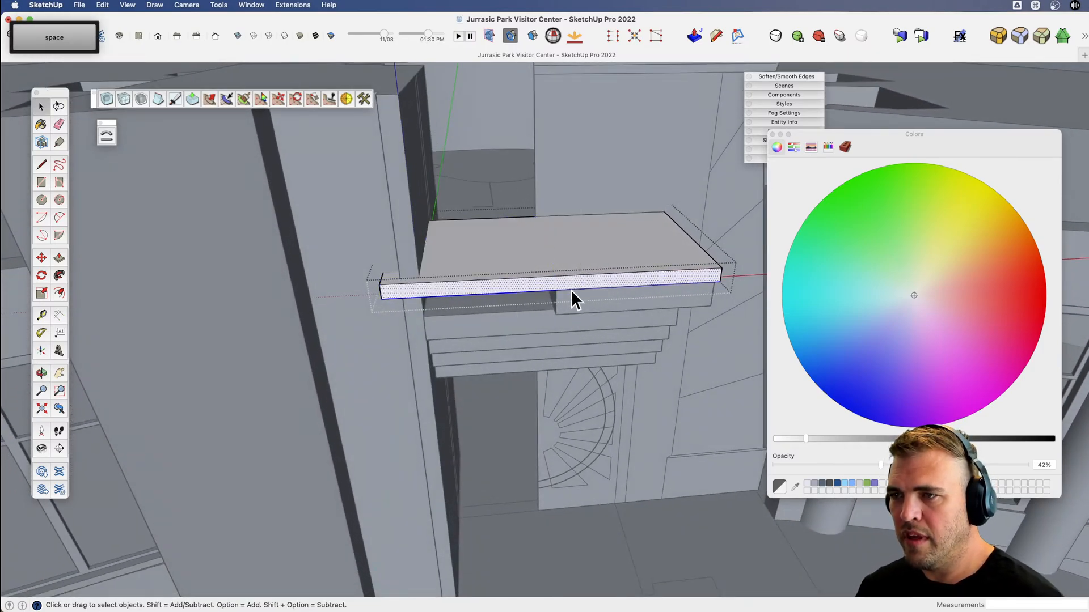
# Mirror a copy of the slab beneath the cap across its cut end.
pyautogui.click(574, 300)
pyautogui.doubleClick(574, 301)
pyautogui.press('shift')
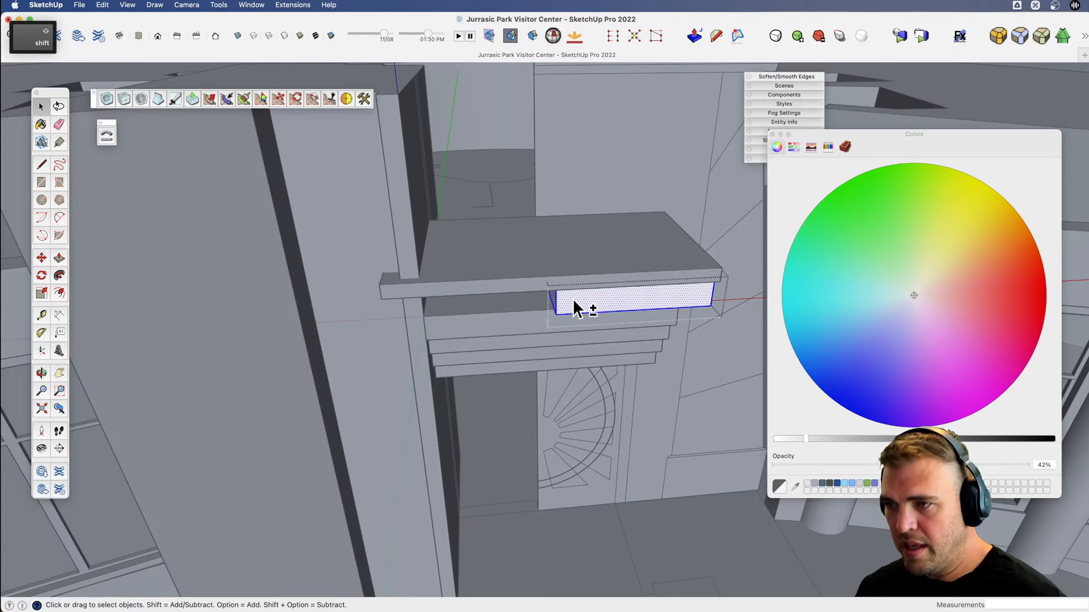
pyautogui.press('m')
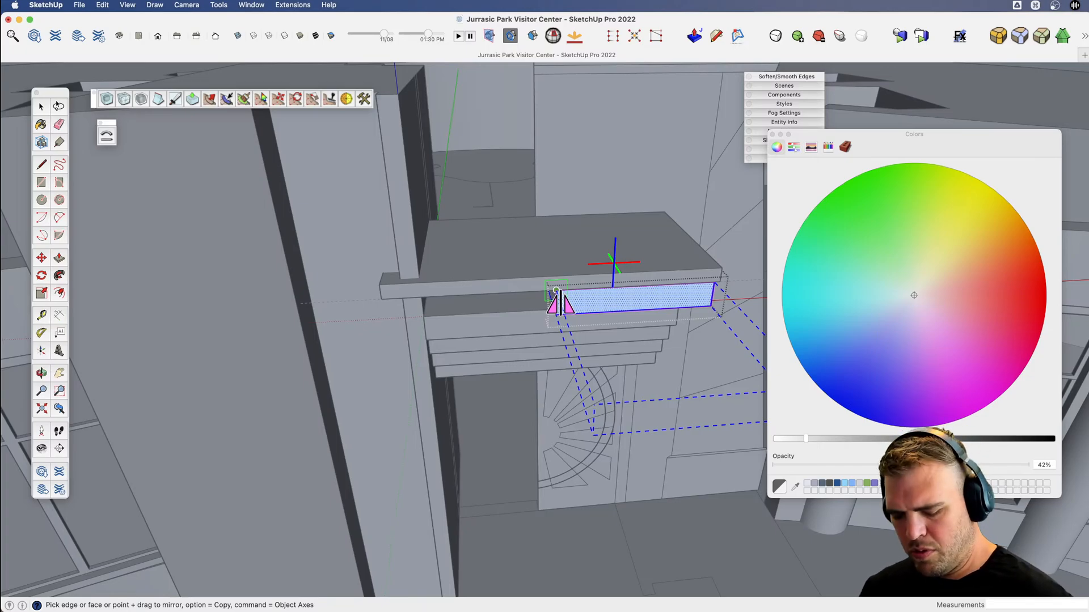
pyautogui.keyDown('alt'); pyautogui.click(559, 292); pyautogui.keyUp('alt')
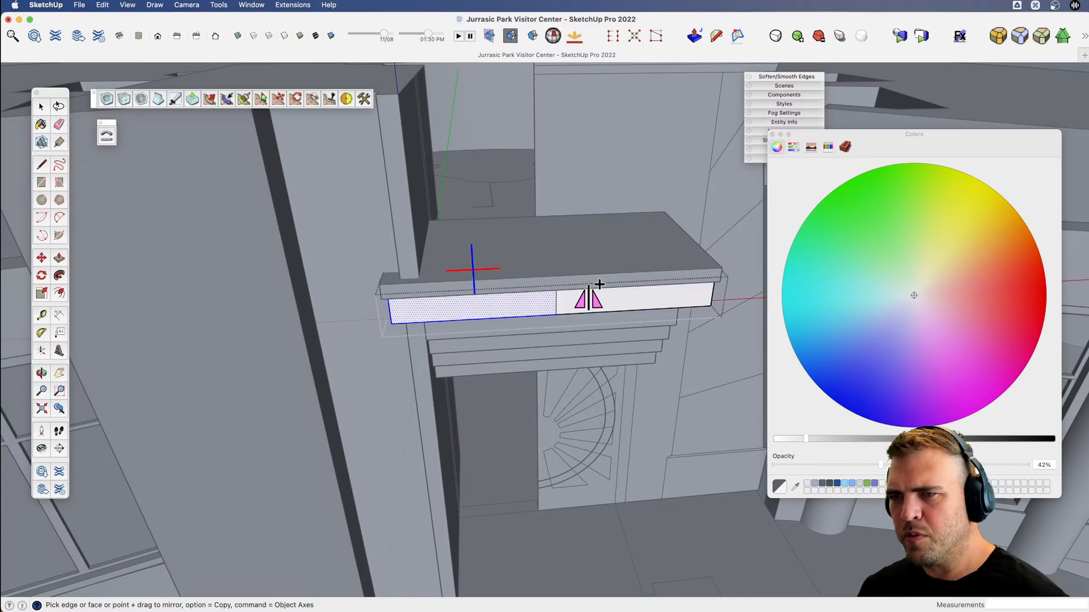
# Delete the seam edges in the middle of the slab beneath the cap.
pyautogui.press('space')
pyautogui.moveTo(566, 287); pyautogui.dragTo(510, 198, button='middle')
pyautogui.click(578, 391)
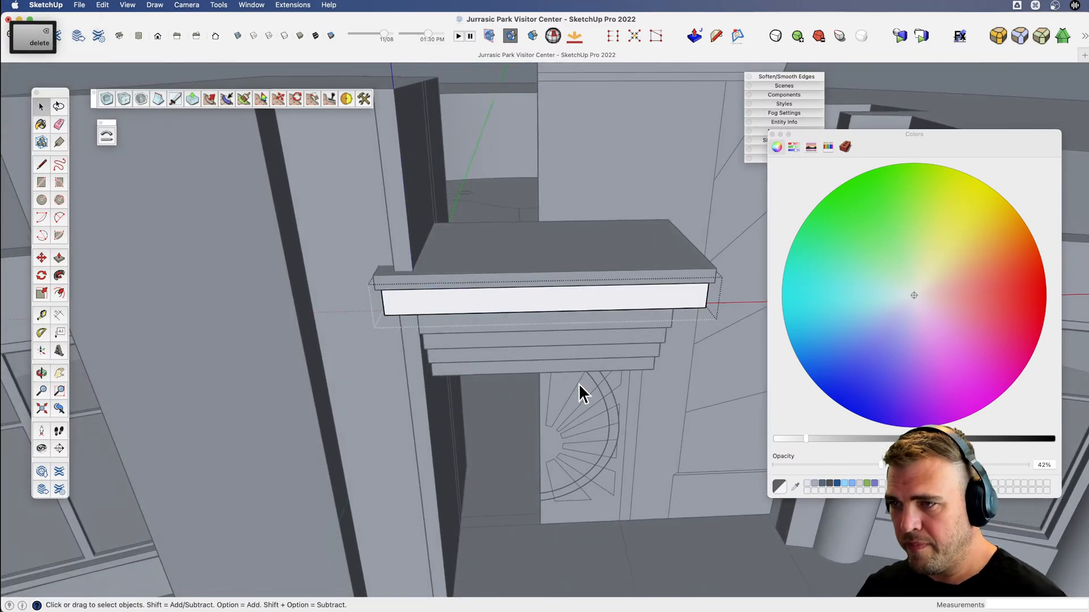
# Close the slab group and examine the stepped lintel from the front, below and above.
pyautogui.scroll(-5, 578, 383)
pyautogui.moveTo(569, 362); pyautogui.dragTo(539, 287, button='middle')
pyautogui.press('space')
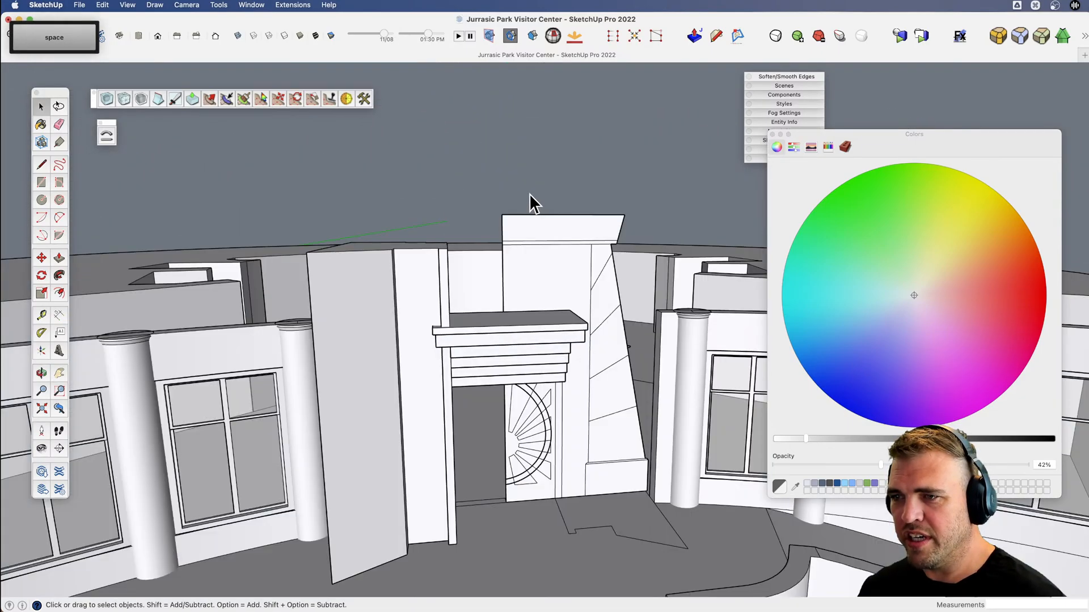
pyautogui.scroll(4, 494, 358)
pyautogui.press('v')
pyautogui.moveTo(494, 358); pyautogui.dragTo(361, 292, button='middle')
pyautogui.moveTo(581, 342); pyautogui.dragTo(603, 424, button='middle')
pyautogui.scroll(-5, 605, 346)
pyautogui.press('v')
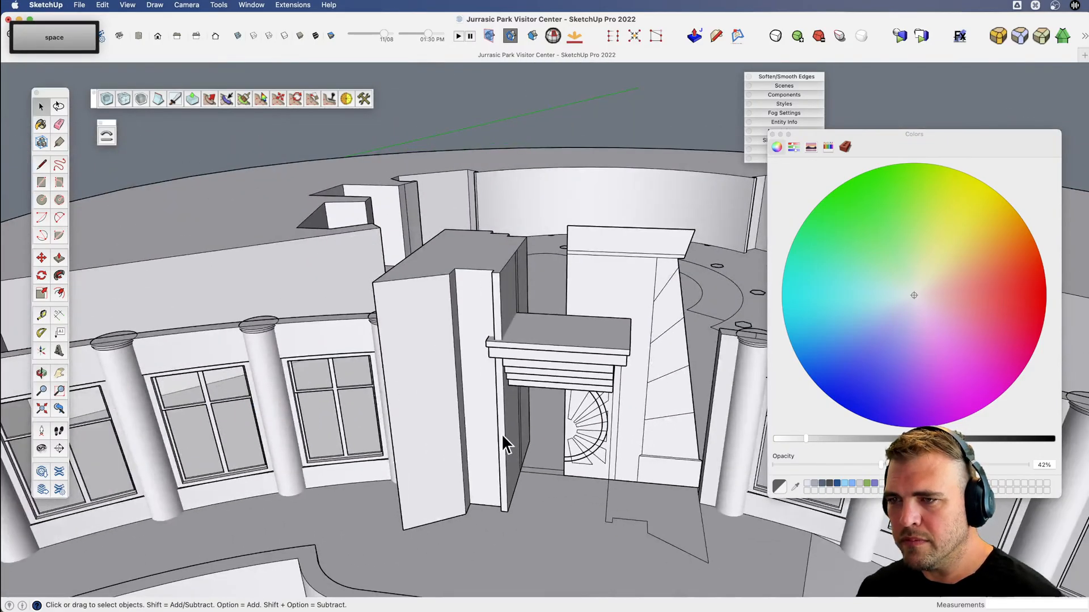
# Select the tapered pier beside the doorway and examine how the lintel meets it.
pyautogui.click(502, 431)
pyautogui.moveTo(448, 420); pyautogui.dragTo(486, 422, button='middle')
pyautogui.press('v')
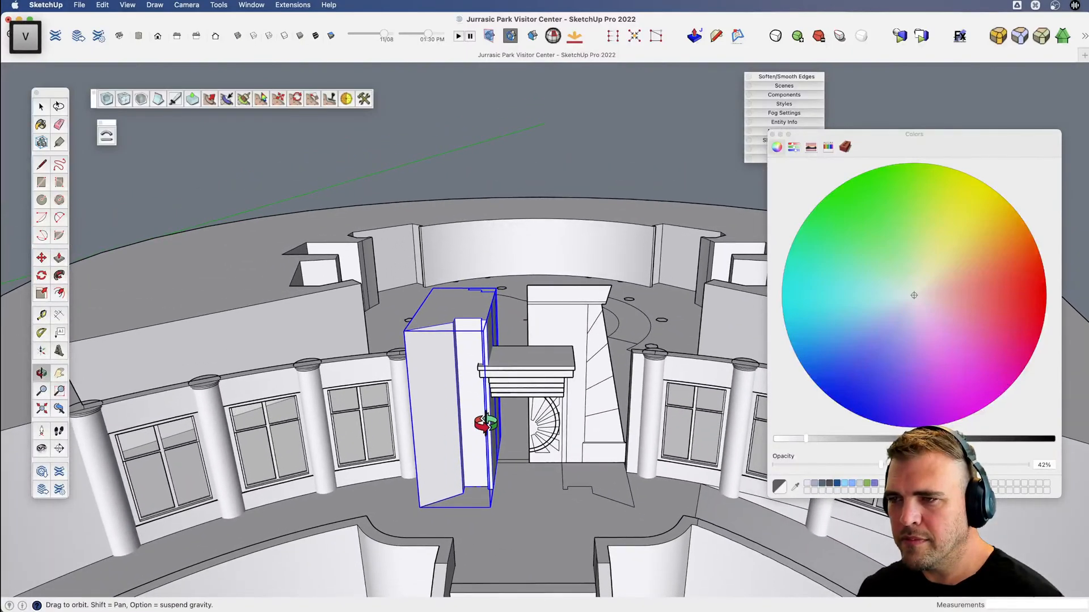
pyautogui.press('space')
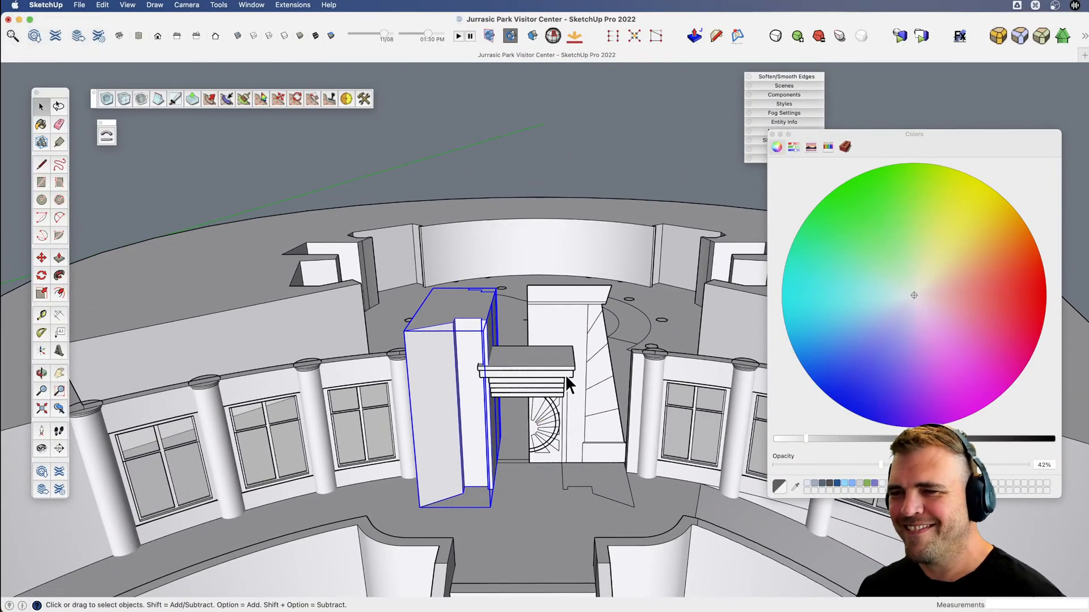
pyautogui.scroll(5, 553, 358)
pyautogui.press('v')
pyautogui.moveTo(523, 365); pyautogui.dragTo(434, 304)
pyautogui.scroll(-10, 448, 298)
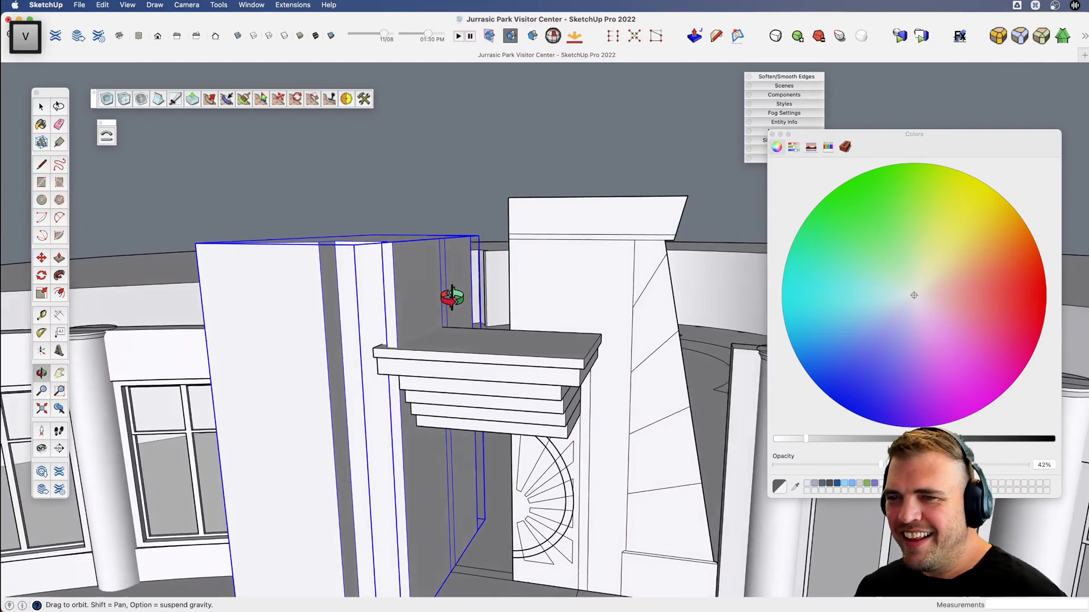
pyautogui.press('x')
pyautogui.moveTo(432, 460); pyautogui.dragTo(423, 405)
pyautogui.press('v')
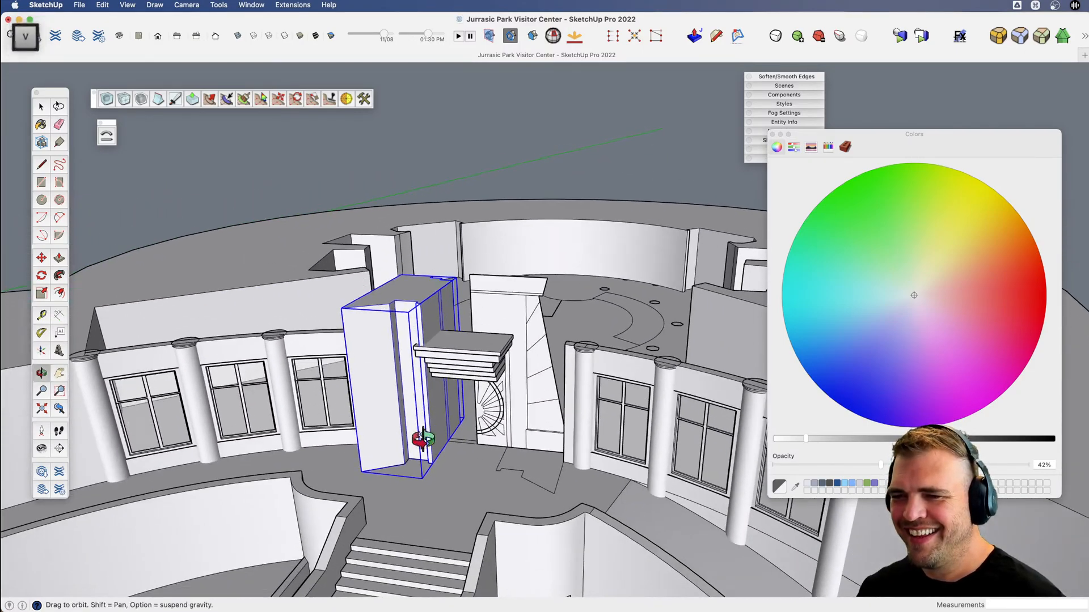
pyautogui.moveTo(420, 442); pyautogui.dragTo(515, 448)
pyautogui.press('m')
pyautogui.press('alt')
pyautogui.click(412, 492)
pyautogui.press('space')
pyautogui.press('v')
pyautogui.scroll(5, 467, 434)
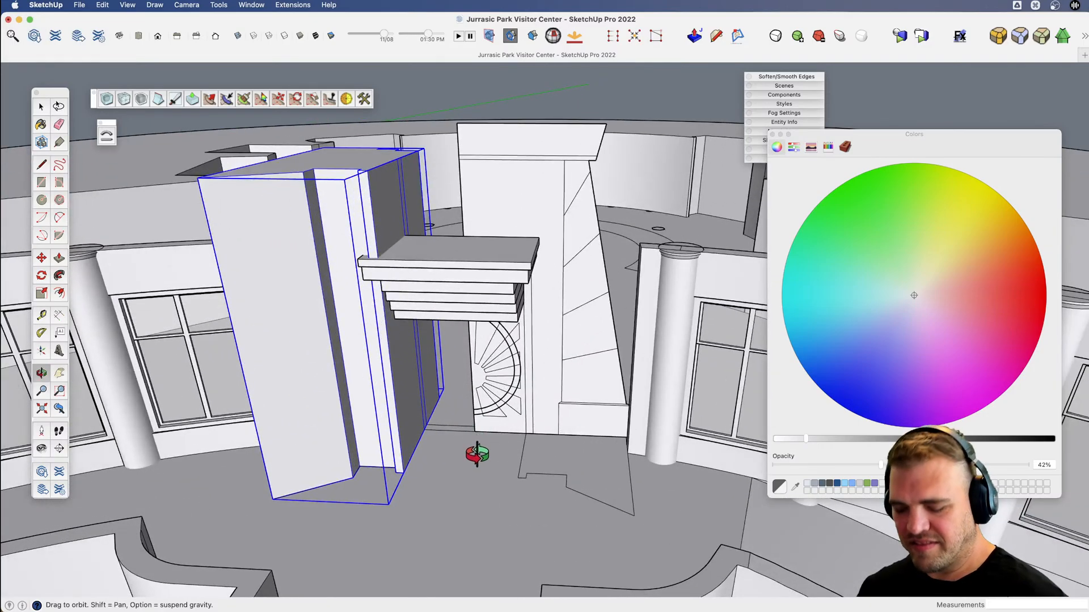
# Mirror a copy of the tapered pier to the other side of the doorway, about the doorway's centre.
pyautogui.hotkey('shift', 'm')
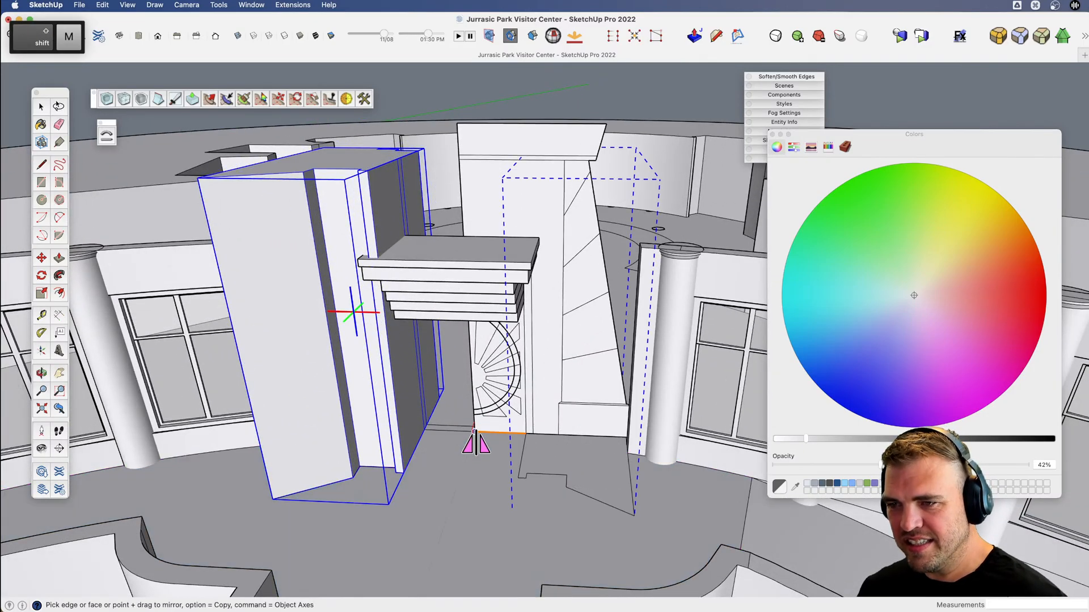
pyautogui.press('alt')
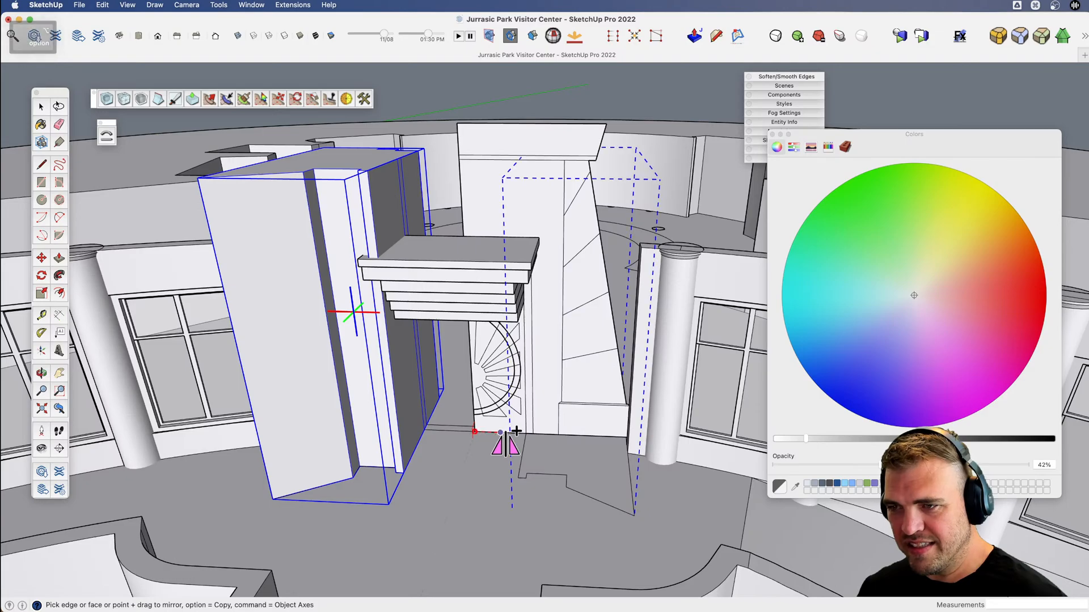
pyautogui.click(508, 445)
pyautogui.moveTo(504, 447); pyautogui.dragTo(563, 376, button='middle')
pyautogui.press('space')
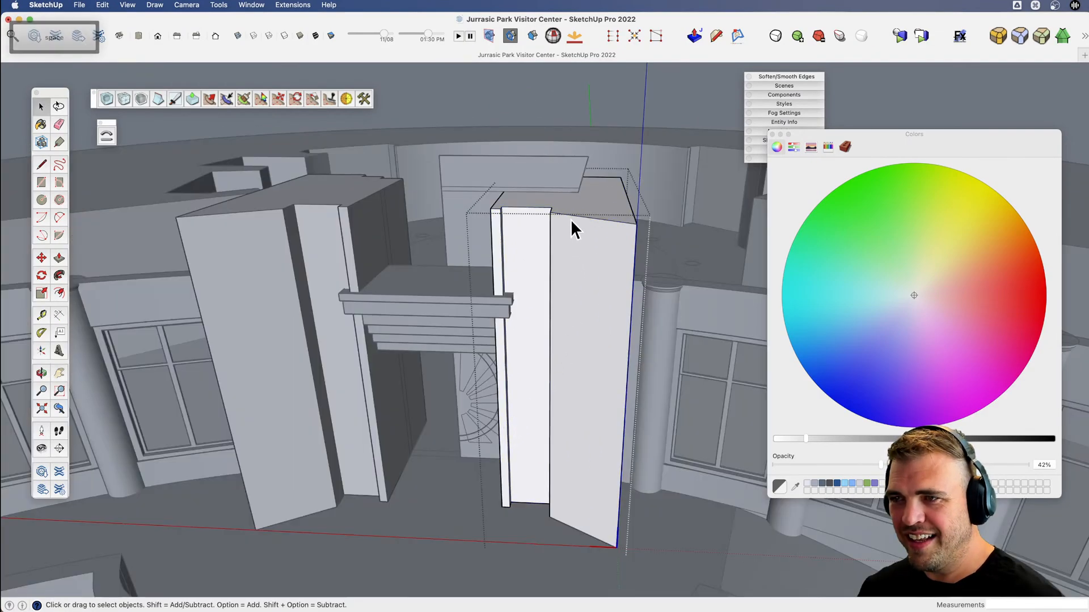
pyautogui.moveTo(571, 219); pyautogui.dragTo(536, 276, button='middle')
pyautogui.press('space')
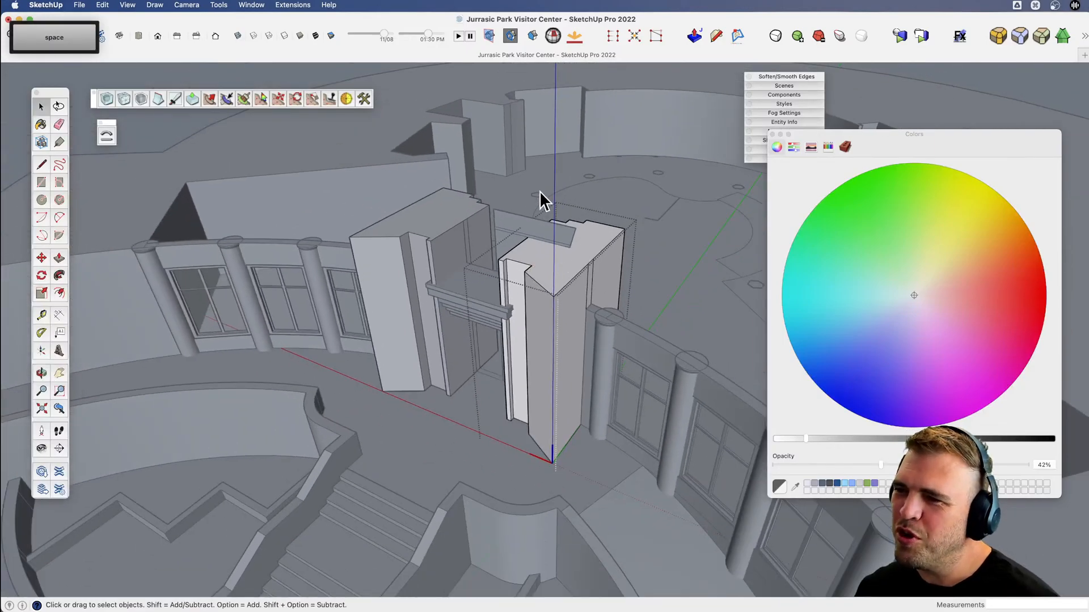
# Close the pier group and move the wall panel at the back of the doorway clear of the new pier.
pyautogui.click(538, 192)
pyautogui.click(542, 228)
pyautogui.scroll(5, 567, 230)
pyautogui.press('m')
pyautogui.click(567, 256)
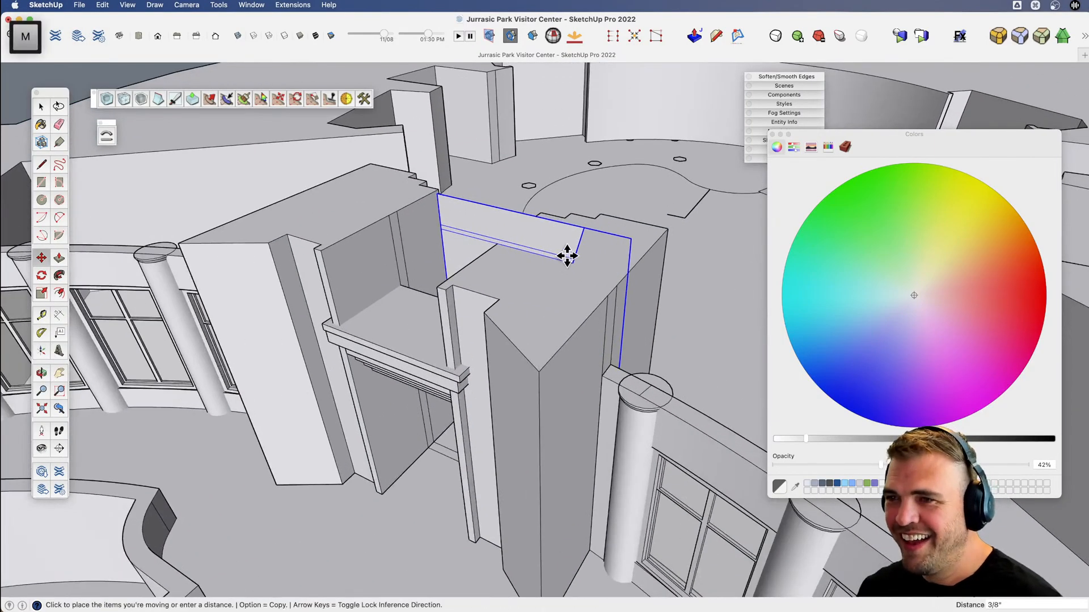
pyautogui.click(626, 210)
# Open the new pier, draw a lengthwise line about 14' 10" long across its top, and erase the vertical edges on its outer side.
pyautogui.press('space')
pyautogui.doubleClick(613, 244)
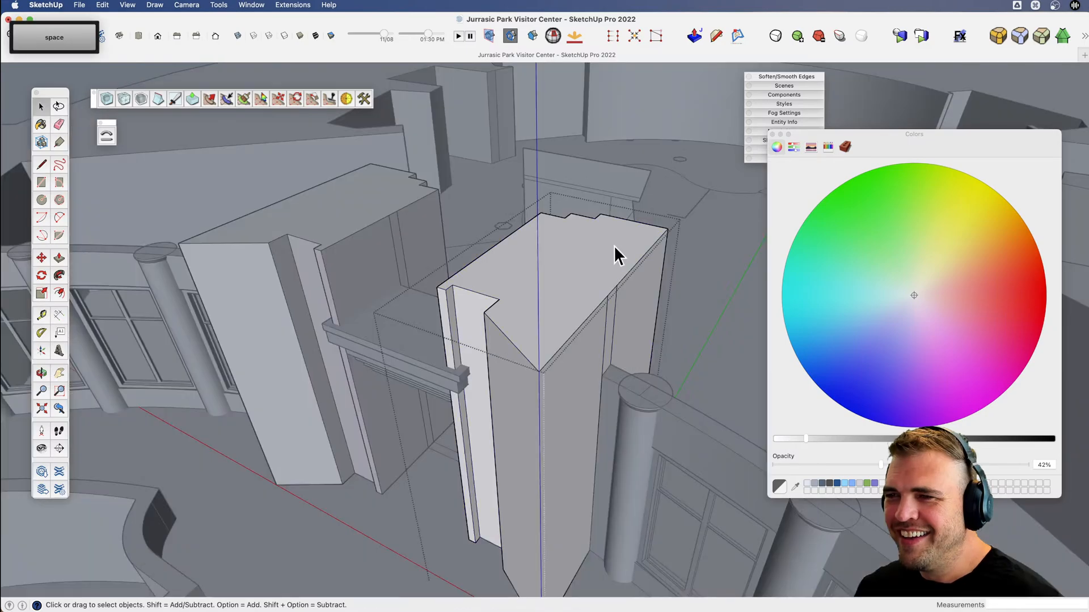
pyautogui.press('l')
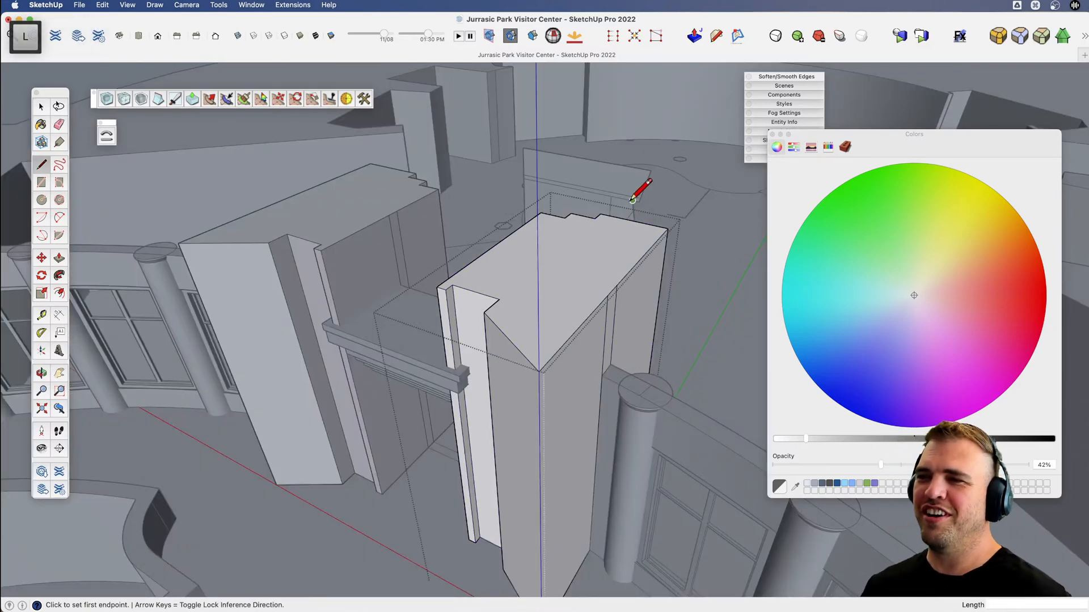
pyautogui.click(495, 323)
pyautogui.press('e')
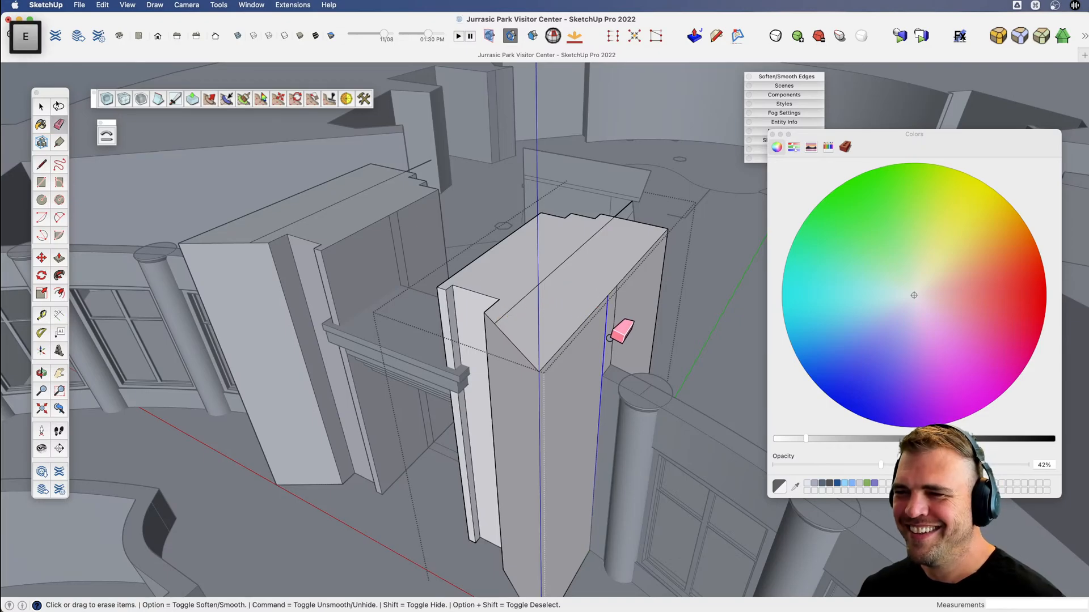
pyautogui.moveTo(612, 333); pyautogui.dragTo(523, 314, button='middle')
# Draw a sloping line about 13' 10" long on the pier's front face, from the top line down to the outer corner near the base.
pyautogui.press('l')
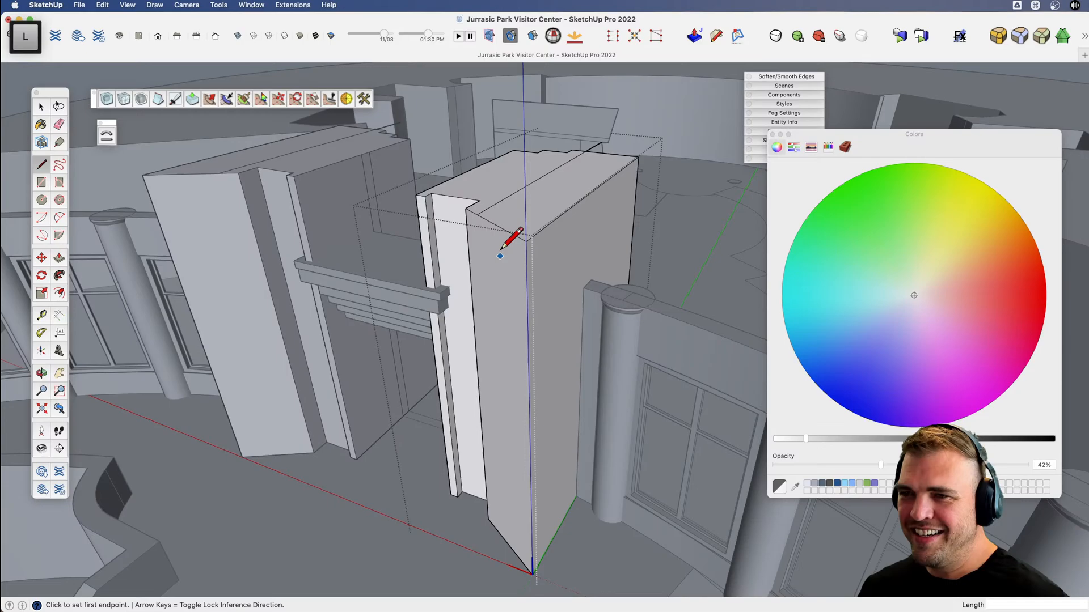
pyautogui.click(477, 214)
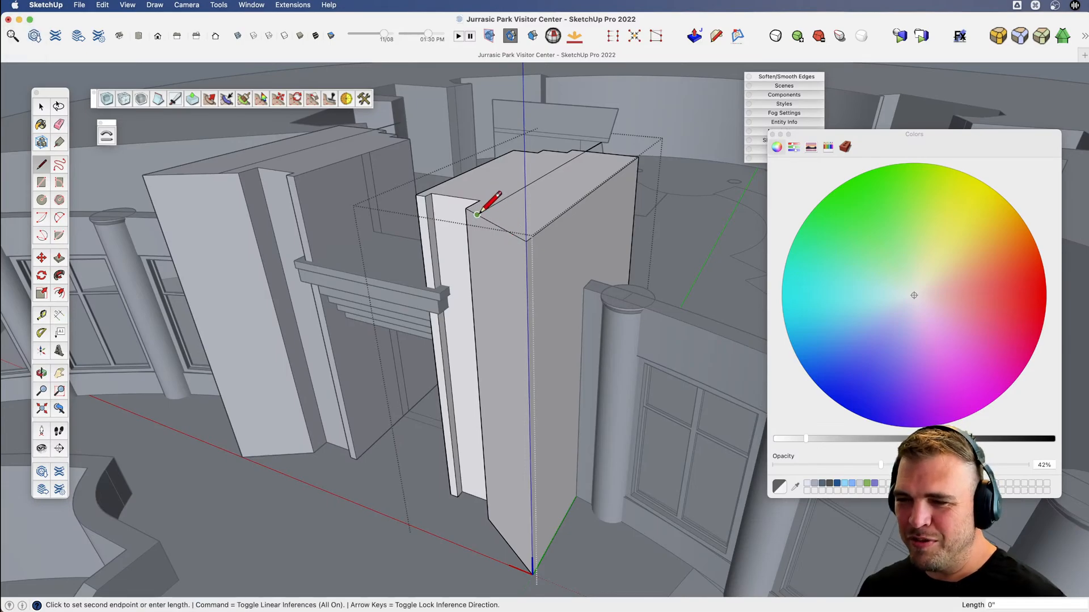
pyautogui.click(532, 501)
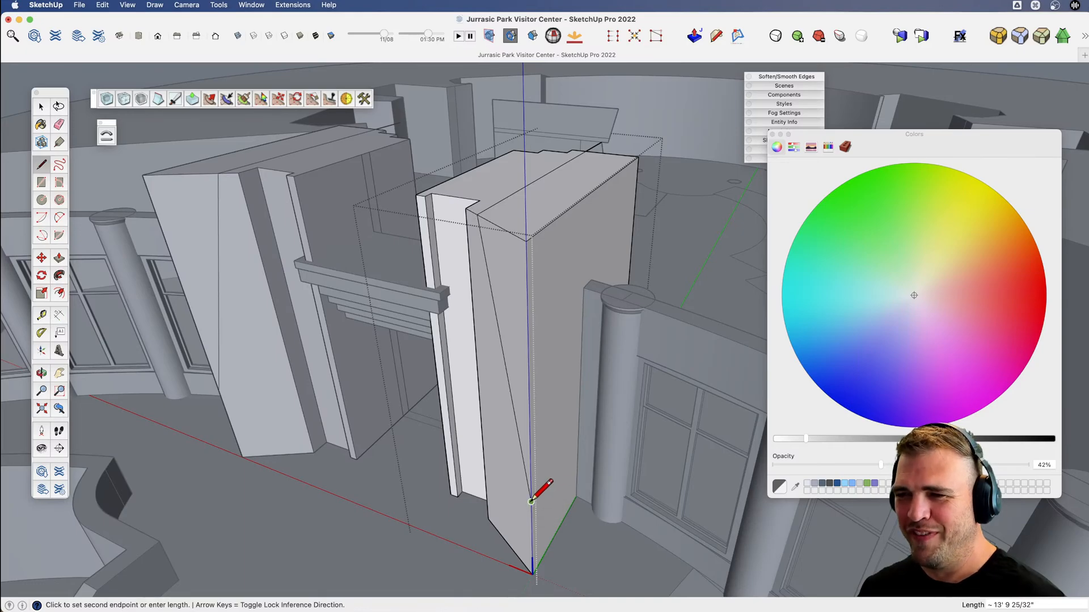
pyautogui.moveTo(531, 501); pyautogui.dragTo(475, 459, button='middle')
# Draw a line along the pier's outer side from the slope's lower end past the back edge, and erase the overhanging piece.
pyautogui.press('l')
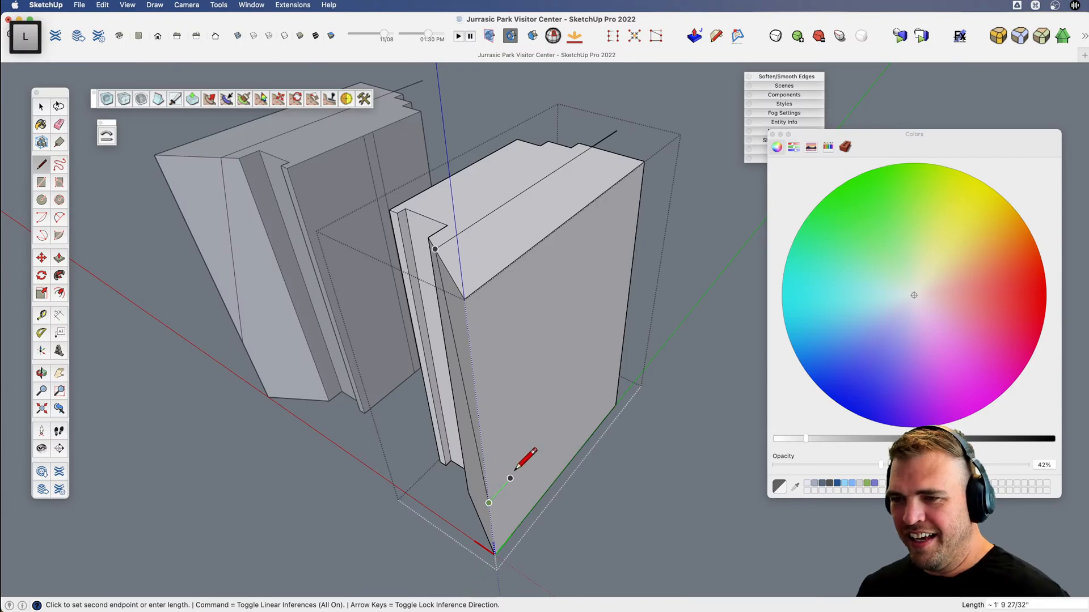
pyautogui.click(668, 321)
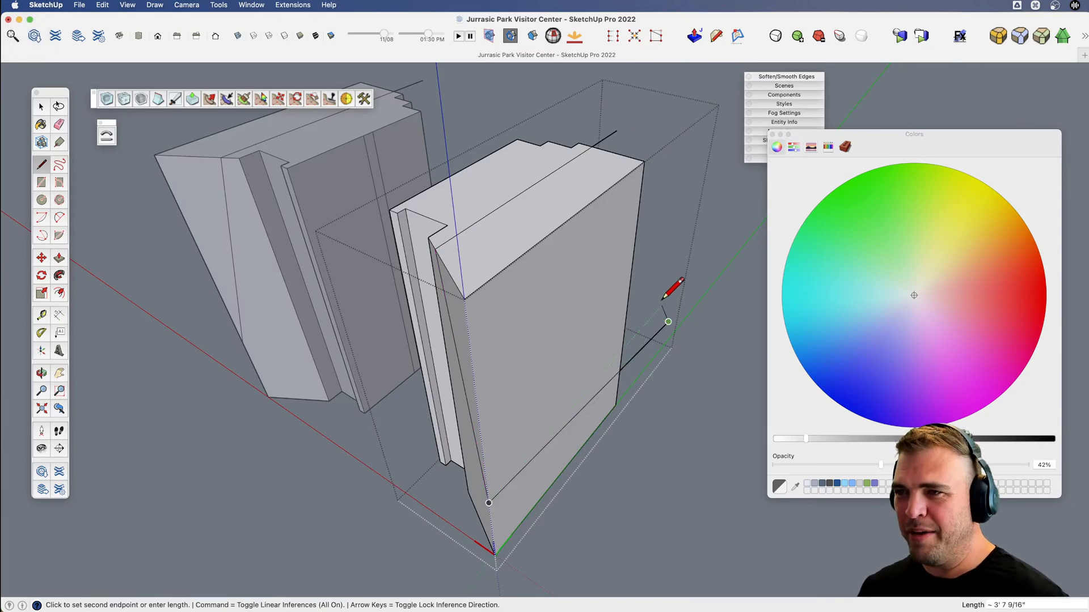
pyautogui.press('Escape')
pyautogui.press('l')
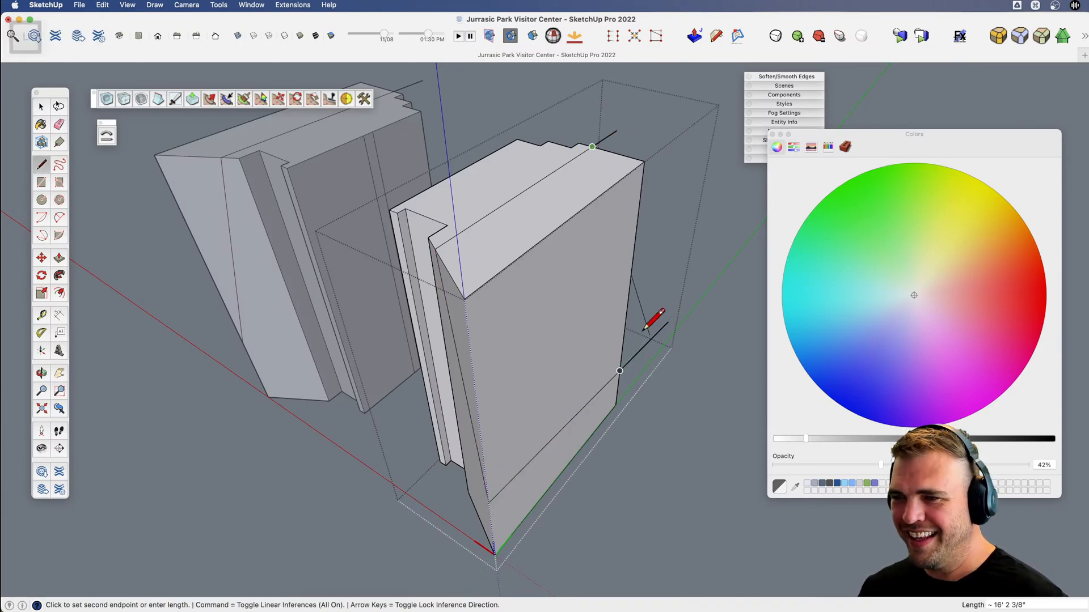
pyautogui.press('e')
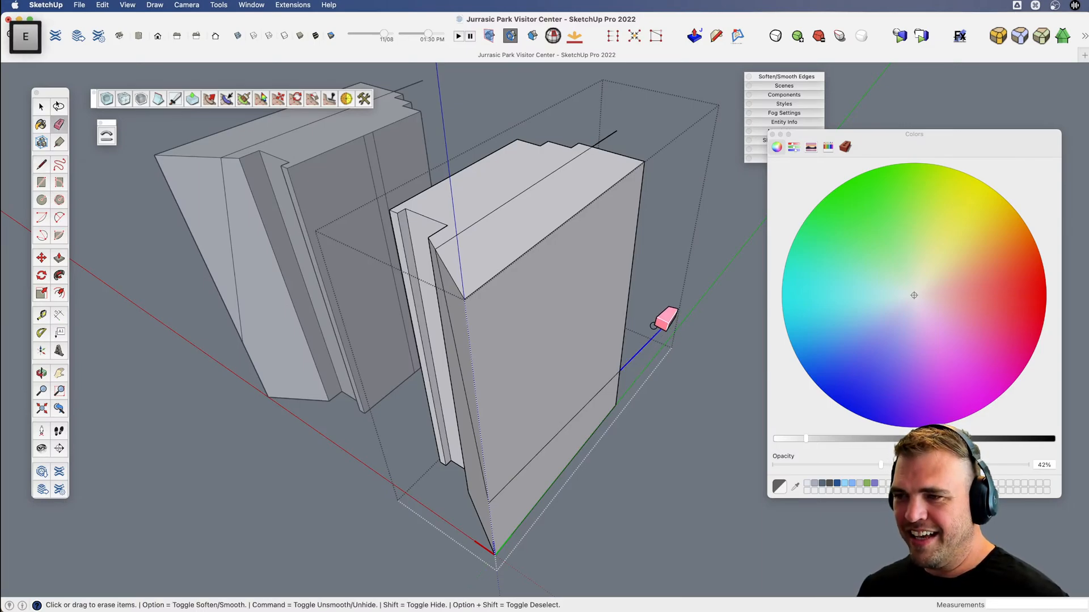
pyautogui.moveTo(653, 325); pyautogui.dragTo(651, 321)
# Try to erase the pier's outer top and back edges, and undo the erasure.
pyautogui.moveTo(625, 138)
pyautogui.mouseDown()
pyautogui.moveTo(607, 130)
pyautogui.moveTo(639, 161)
pyautogui.mouseUp()
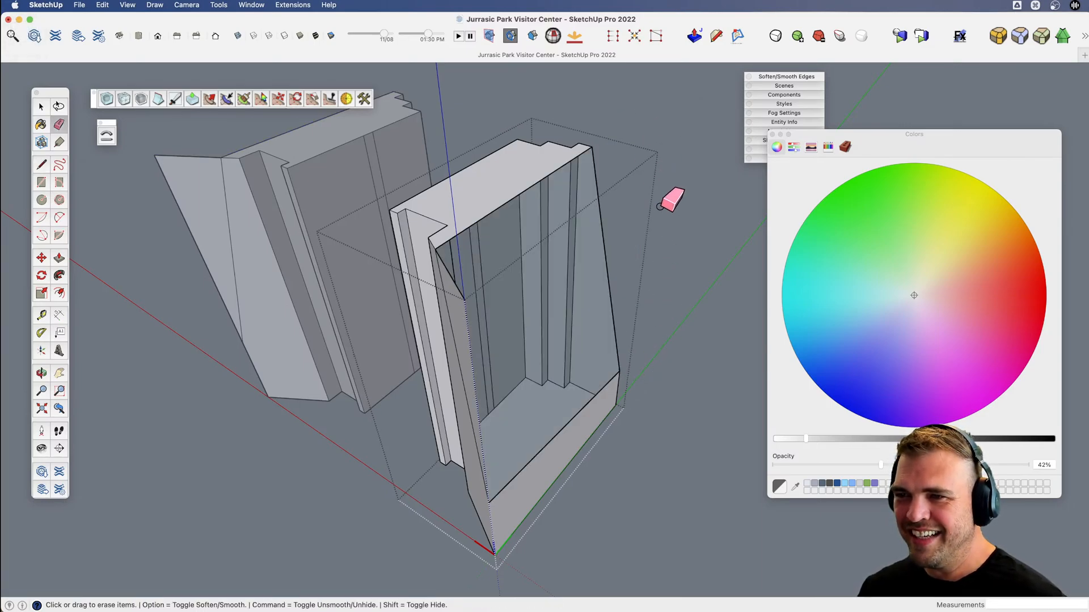
pyautogui.press('l')
pyautogui.moveTo(645, 227)
pyautogui.mouseDown(button='middle')
pyautogui.moveTo(588, 242)
pyautogui.moveTo(617, 248)
pyautogui.mouseUp(button='middle')
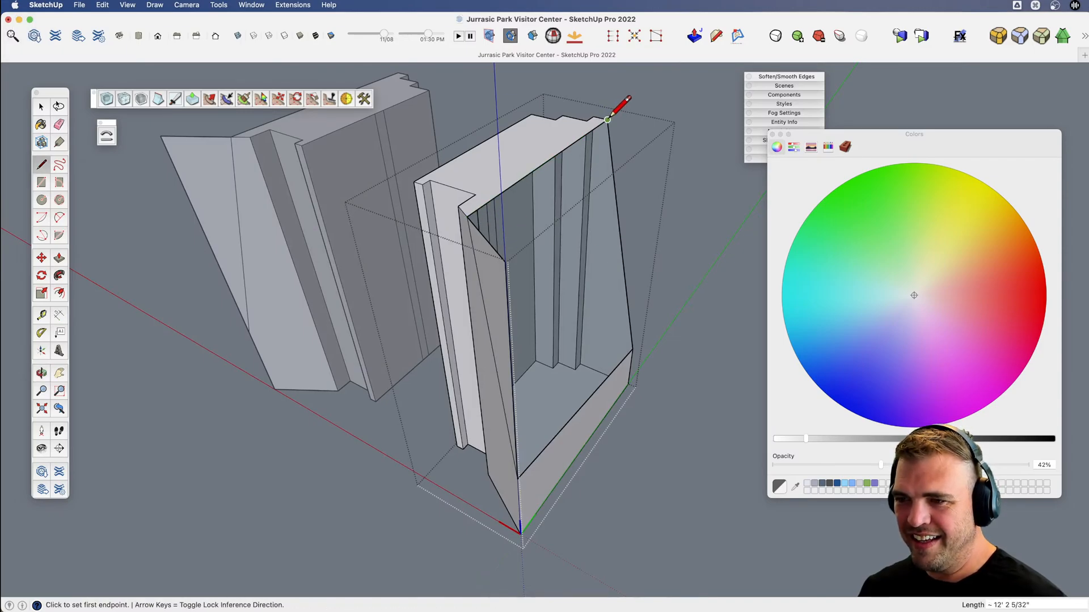
pyautogui.press('super+z')
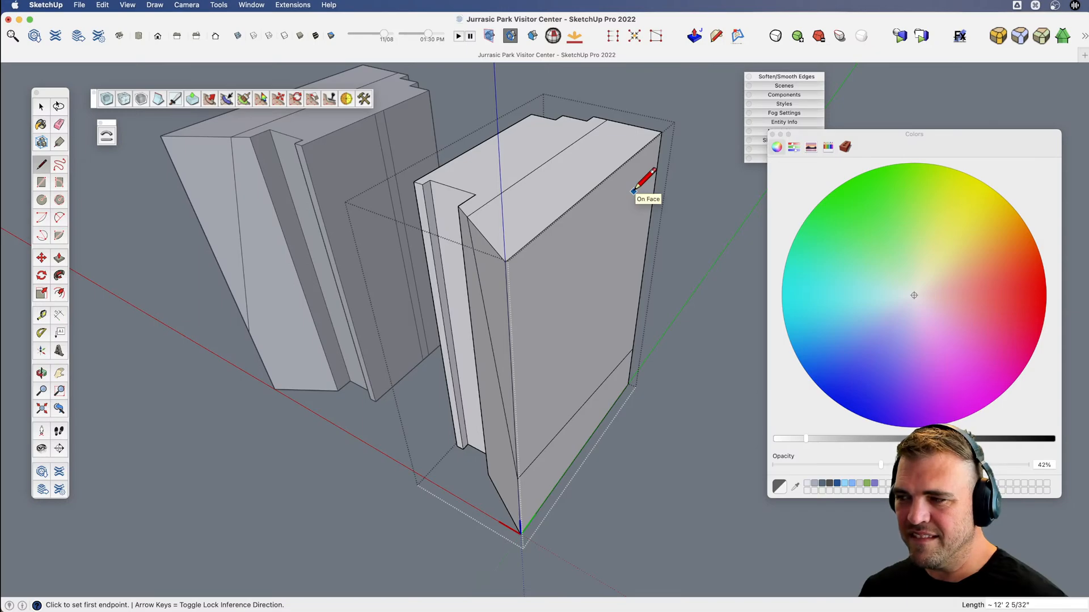
pyautogui.click(608, 120)
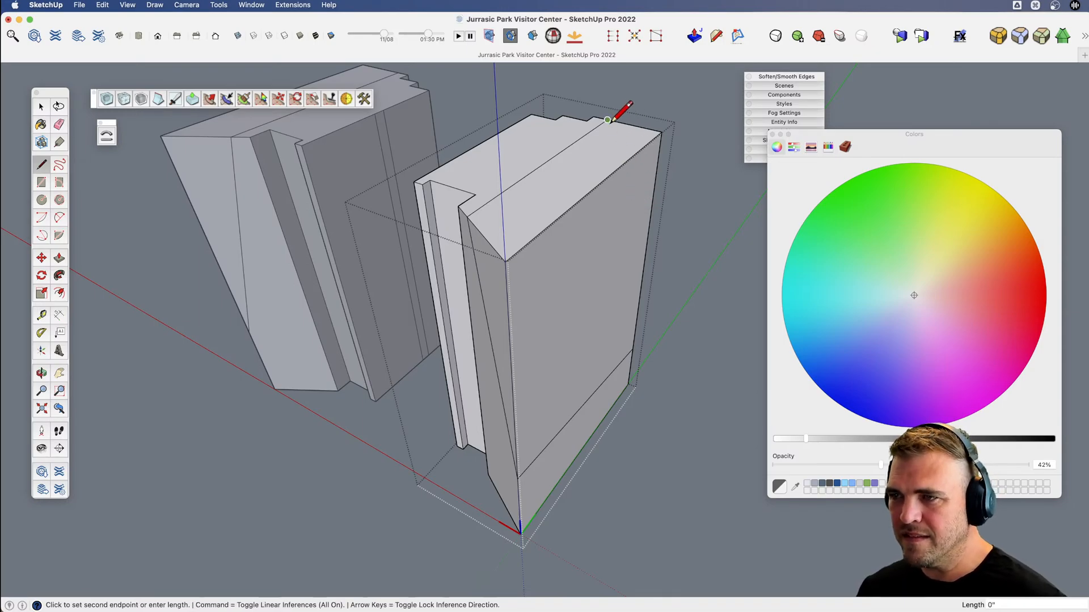
# Erase the pier's outer top, back and front corner edges to cut away the material outside the sloping line.
pyautogui.press('e')
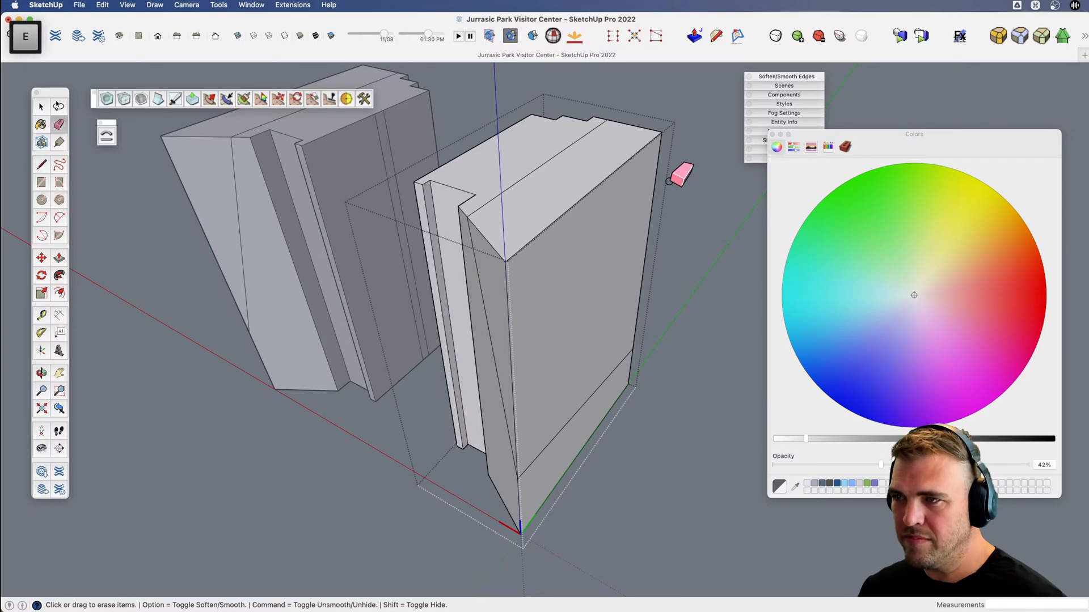
pyautogui.moveTo(649, 125); pyautogui.dragTo(627, 246)
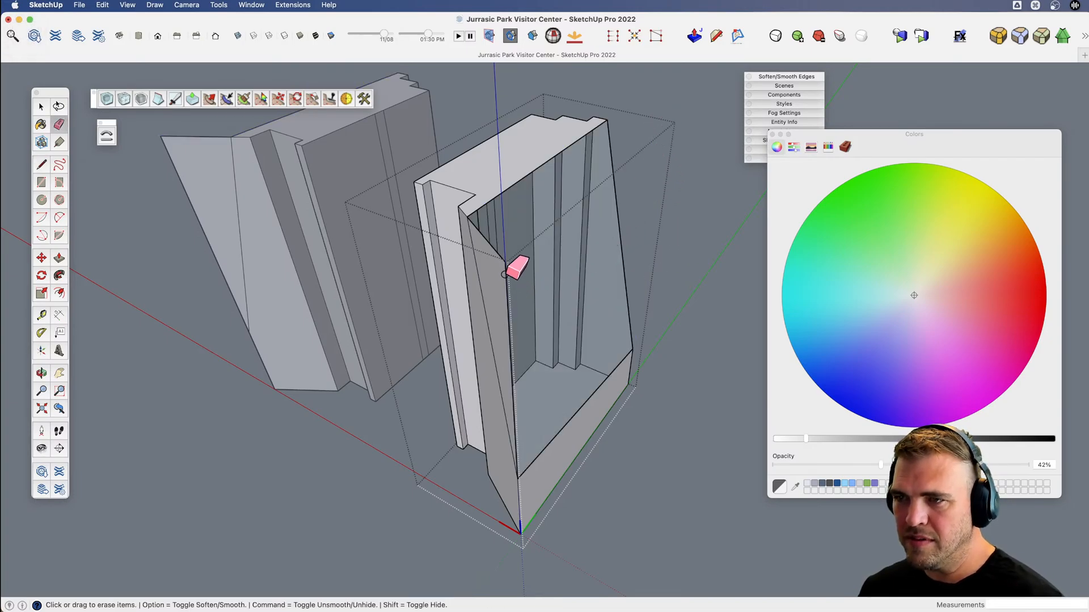
pyautogui.moveTo(523, 273); pyautogui.dragTo(535, 258, button='middle')
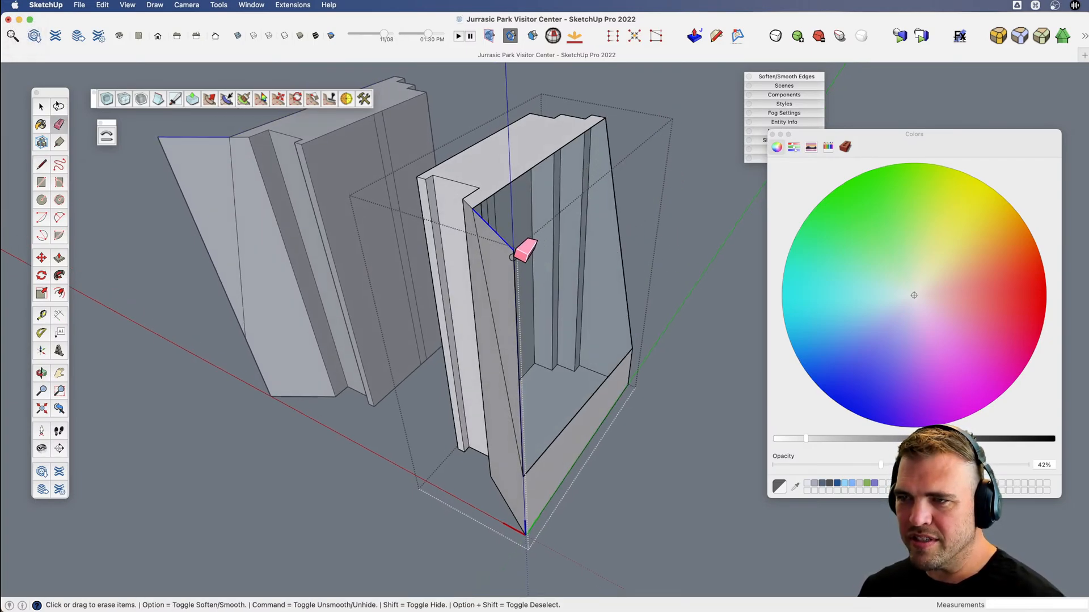
pyautogui.moveTo(512, 257); pyautogui.dragTo(518, 263)
# Close the pier's open sloping side with a diagonal line to the lower back corner, and soften the diagonal edge.
pyautogui.press('l')
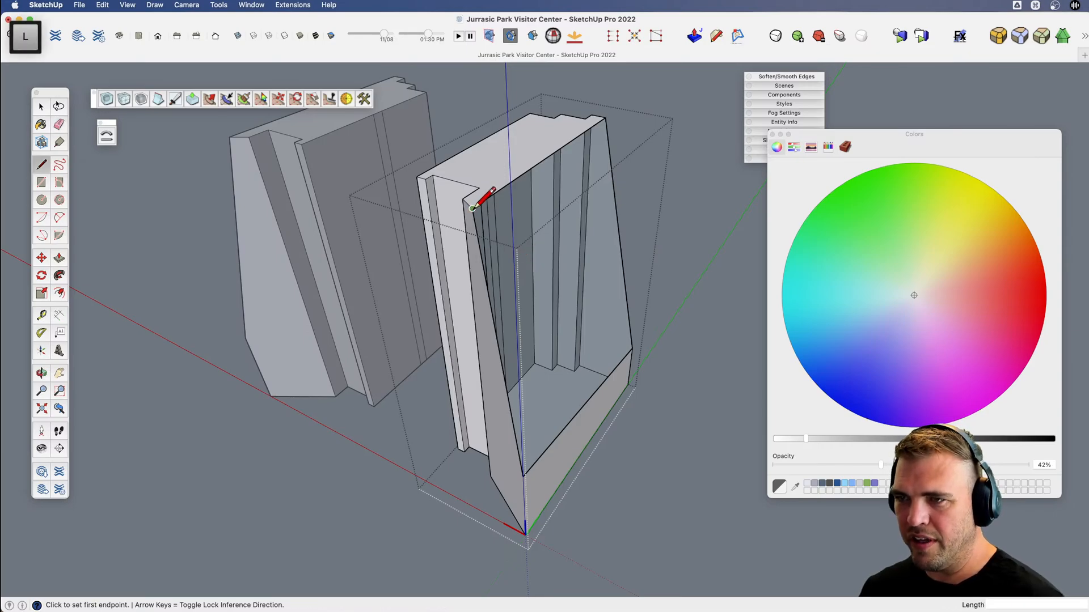
pyautogui.click(473, 208)
pyautogui.click(632, 348)
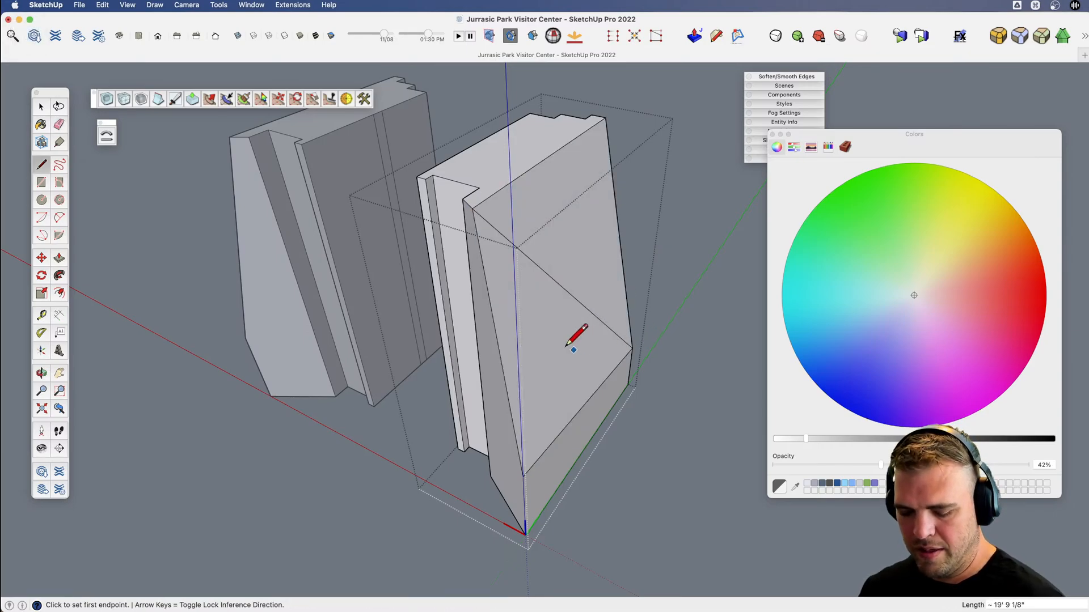
pyautogui.moveTo(566, 345)
pyautogui.mouseDown(button='middle')
pyautogui.moveTo(607, 287)
pyautogui.moveTo(737, 204)
pyautogui.moveTo(562, 325)
pyautogui.mouseUp(button='middle')
pyautogui.press('e')
pyautogui.press('alt')
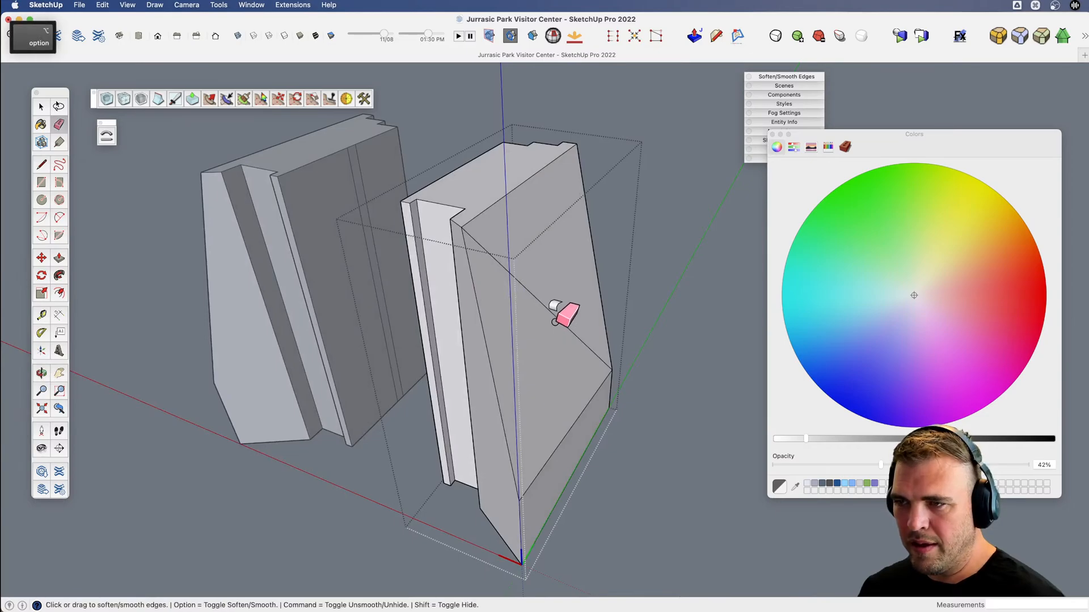
pyautogui.keyDown('alt'); pyautogui.click(556, 318); pyautogui.keyUp('alt')
# Examine both tapered piers and the lintel between them from above, behind and in front.
pyautogui.press('v')
pyautogui.moveTo(558, 296)
pyautogui.mouseDown()
pyautogui.moveTo(499, 348)
pyautogui.moveTo(628, 257)
pyautogui.mouseUp()
pyautogui.hotkey('shift', 'h')
pyautogui.press('h')
pyautogui.scroll(-3, 583, 314)
pyautogui.press('v')
pyautogui.moveTo(535, 354); pyautogui.dragTo(578, 396)
pyautogui.press('space')
pyautogui.scroll(5, 563, 298)
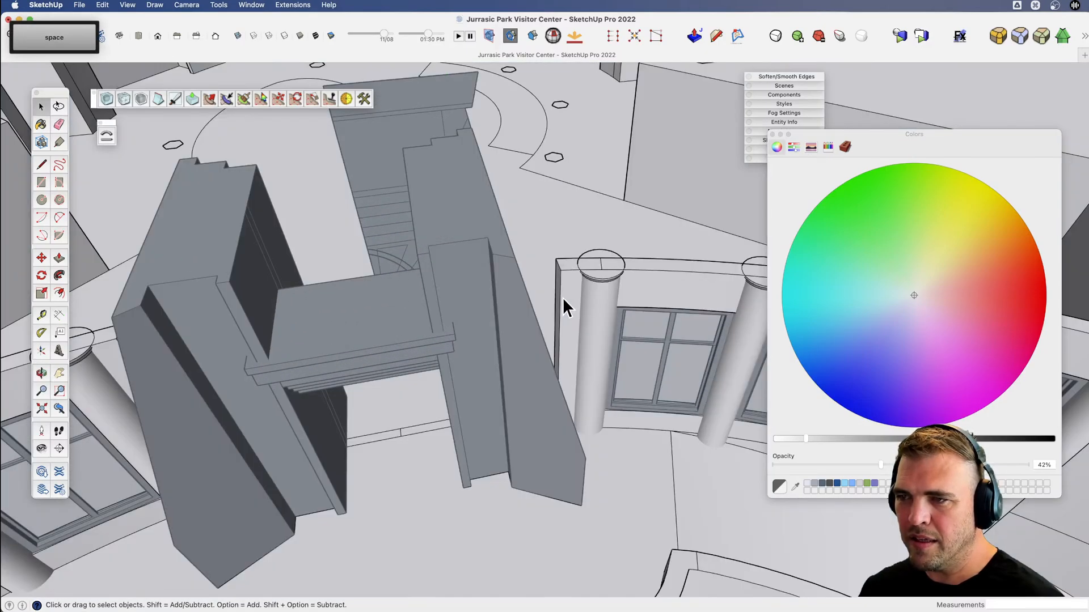
pyautogui.moveTo(562, 297); pyautogui.dragTo(579, 322, button='middle')
pyautogui.scroll(3, 579, 322)
pyautogui.press('b')
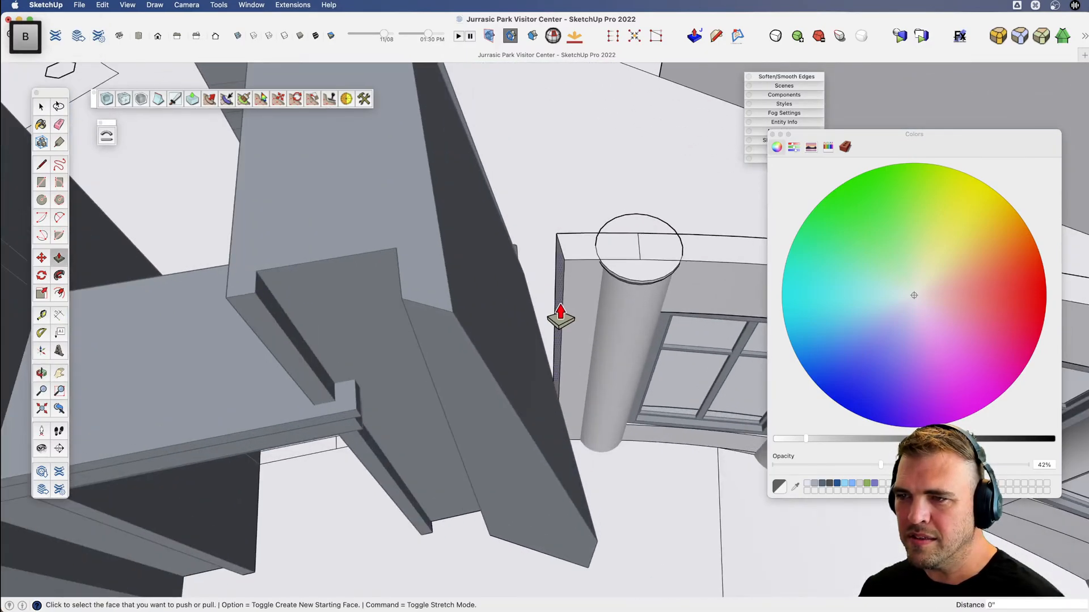
pyautogui.press('v')
pyautogui.moveTo(396, 263); pyautogui.dragTo(488, 386)
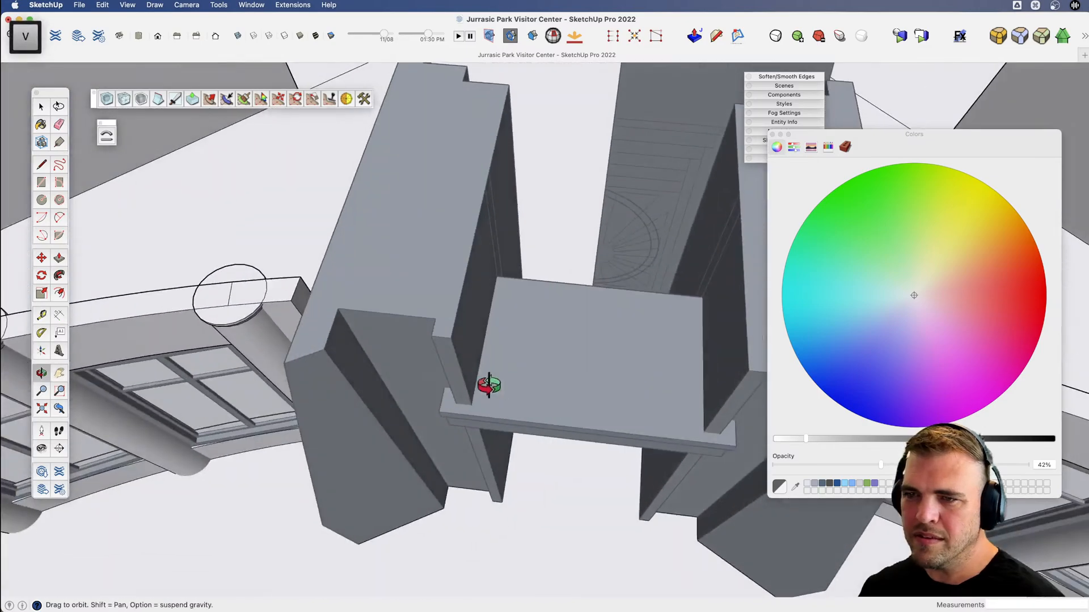
pyautogui.press('b')
pyautogui.scroll(-4, 333, 311)
pyautogui.press('v')
pyautogui.moveTo(459, 312); pyautogui.dragTo(543, 320)
pyautogui.press('x')
pyautogui.moveTo(542, 320); pyautogui.dragTo(494, 287, button='middle')
# Open the pier beside the lintel cap and draw a line across its top that separates the narrow projecting front strip.
pyautogui.press('space')
pyautogui.doubleClick(514, 283)
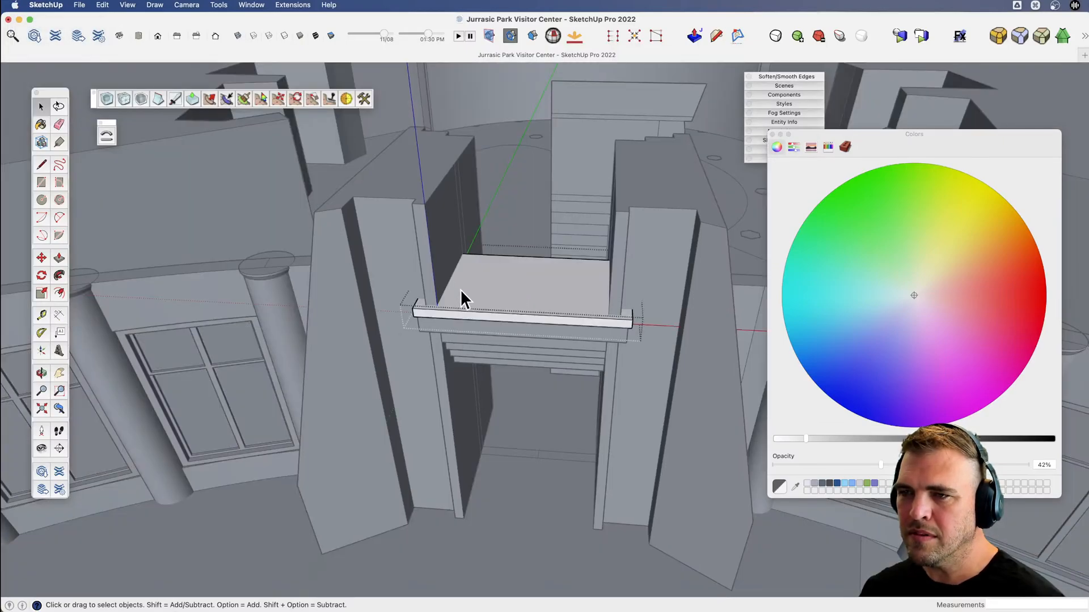
pyautogui.press('space')
pyautogui.doubleClick(419, 249)
pyautogui.scroll(5, 436, 273)
pyautogui.press('x')
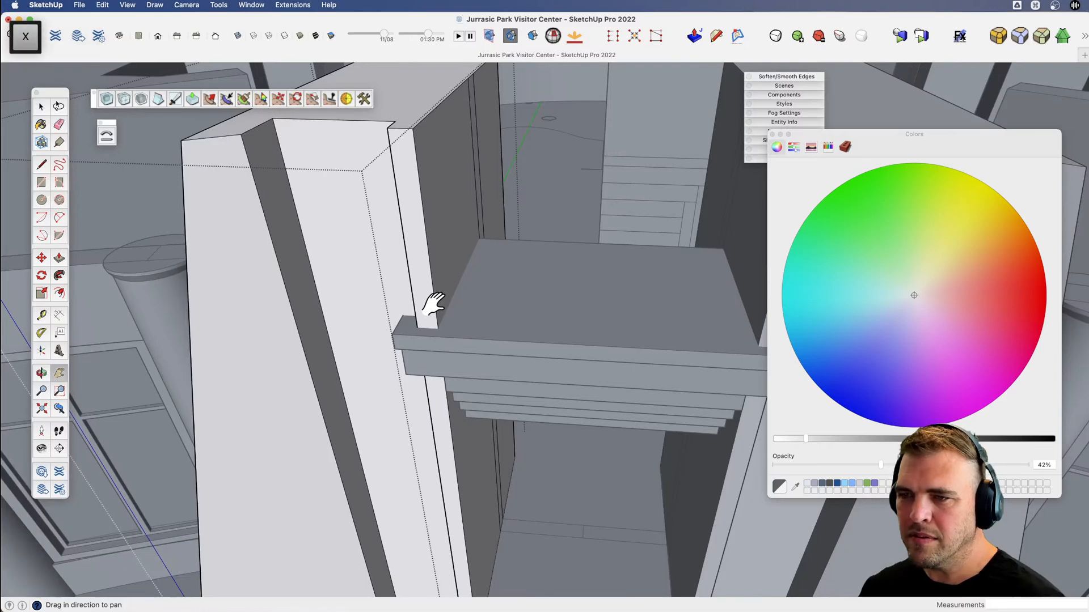
pyautogui.press('l')
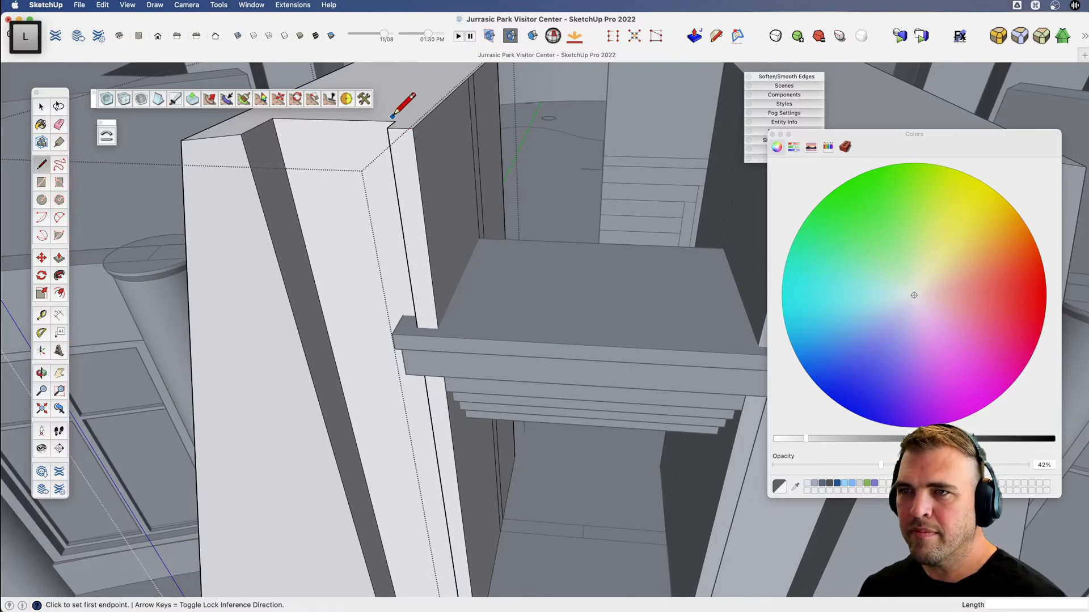
pyautogui.click(395, 122)
pyautogui.click(420, 122)
# Push the top of the projecting strip down about 5' 9" so that it ends within the lintel.
pyautogui.press('p')
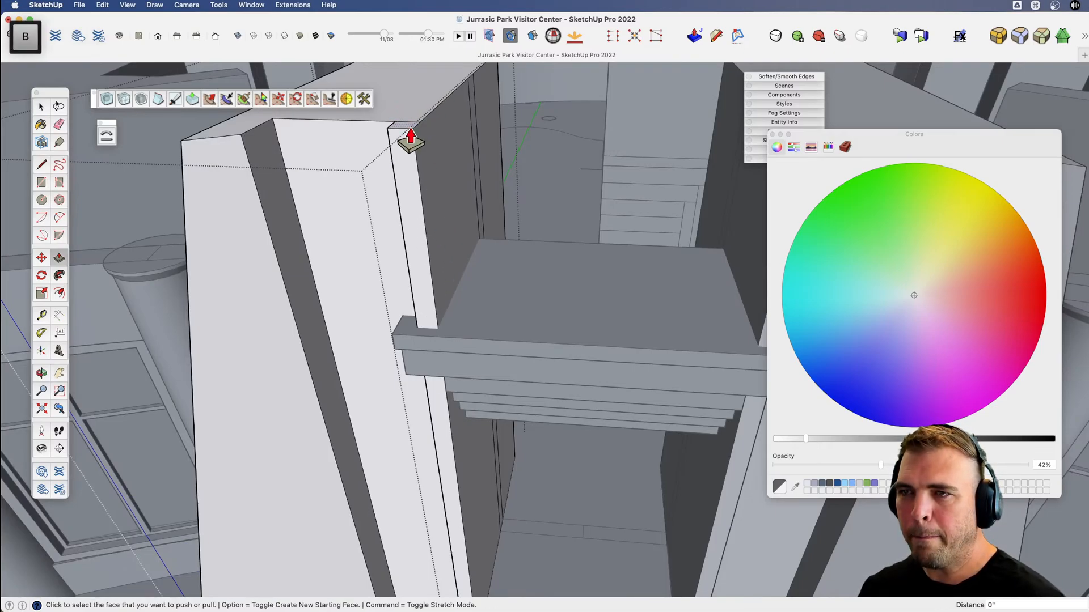
pyautogui.click(408, 137)
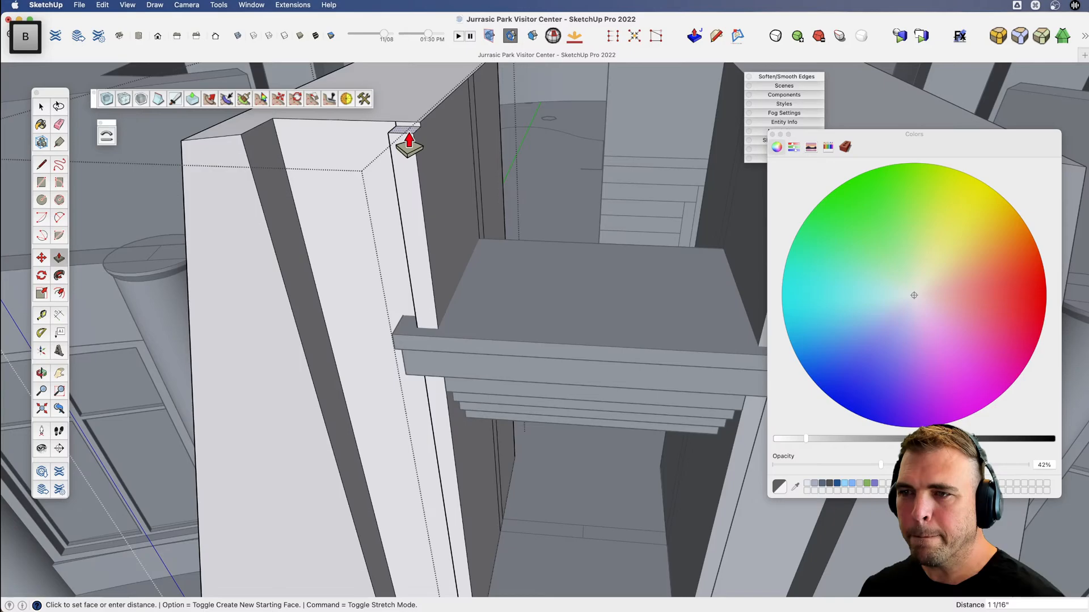
pyautogui.click(407, 388)
pyautogui.press('v')
pyautogui.moveTo(433, 292); pyautogui.dragTo(418, 371)
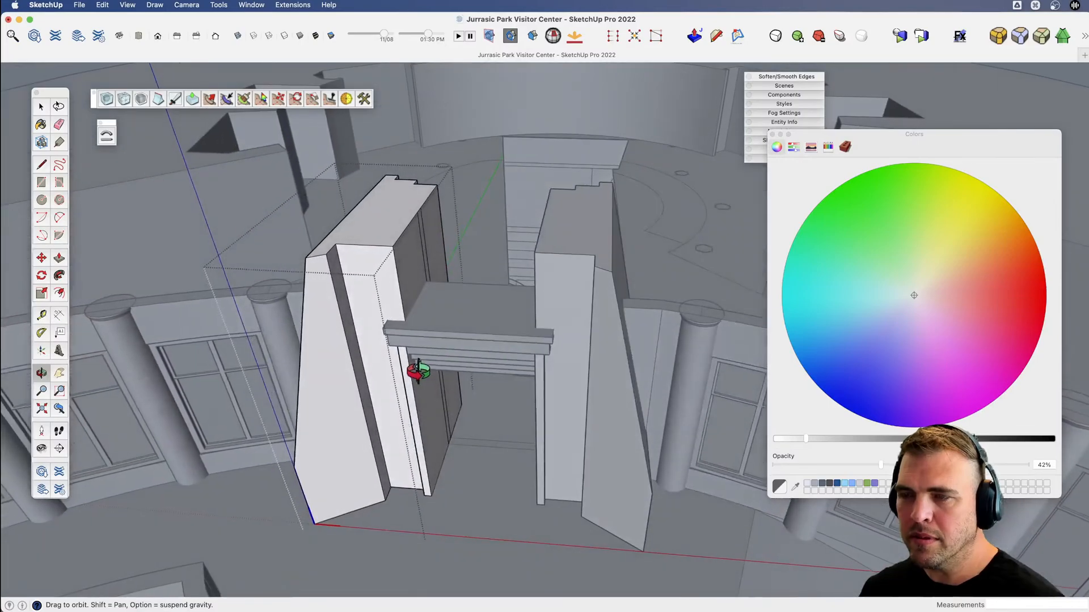
# Draw a line across the pier's inner face level with the lintel top, and erase the vertical lines above it.
pyautogui.press('d')
pyautogui.click(417, 284)
pyautogui.press('space')
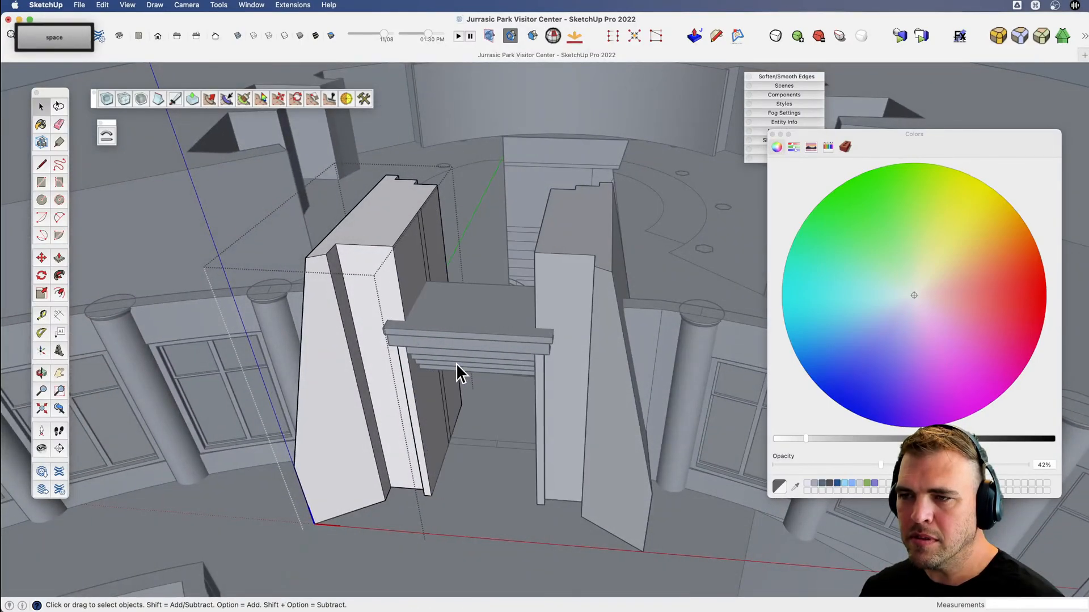
pyautogui.press('x')
pyautogui.press('l')
pyautogui.scroll(5, 418, 333)
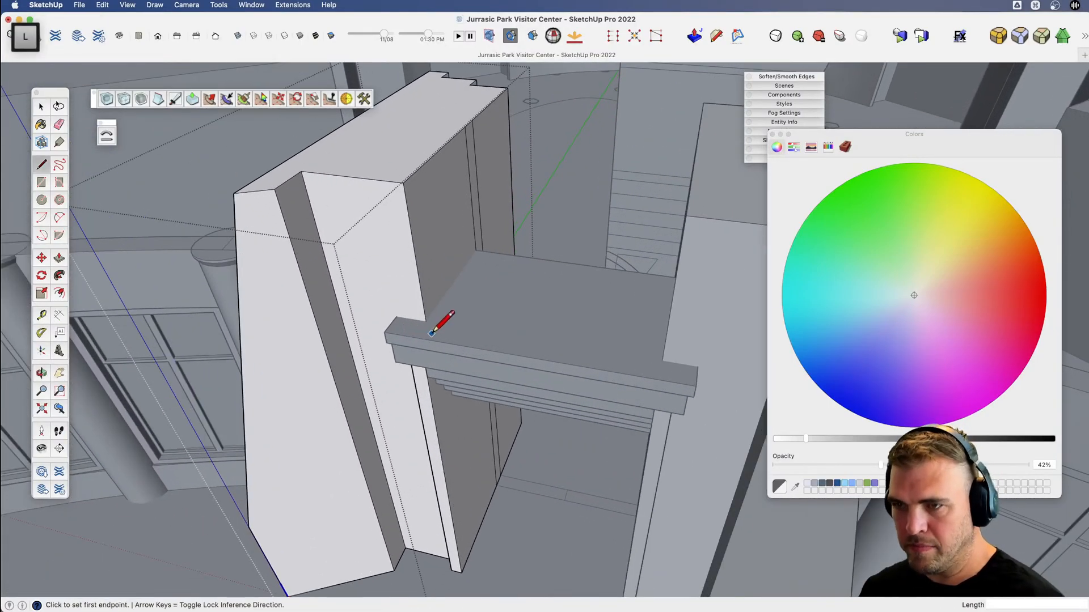
pyautogui.click(426, 321)
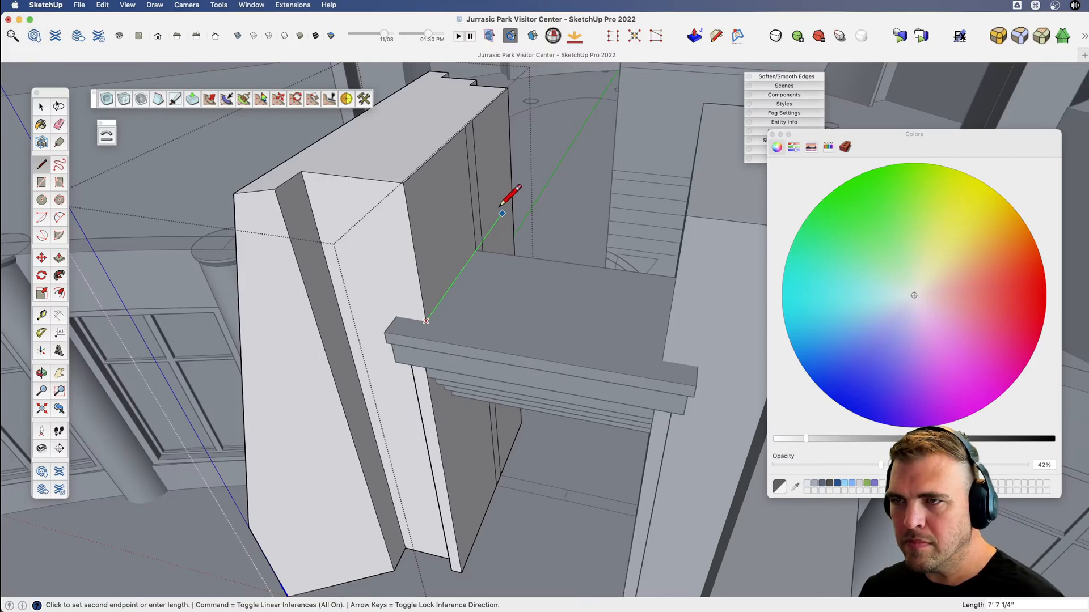
pyautogui.press('e')
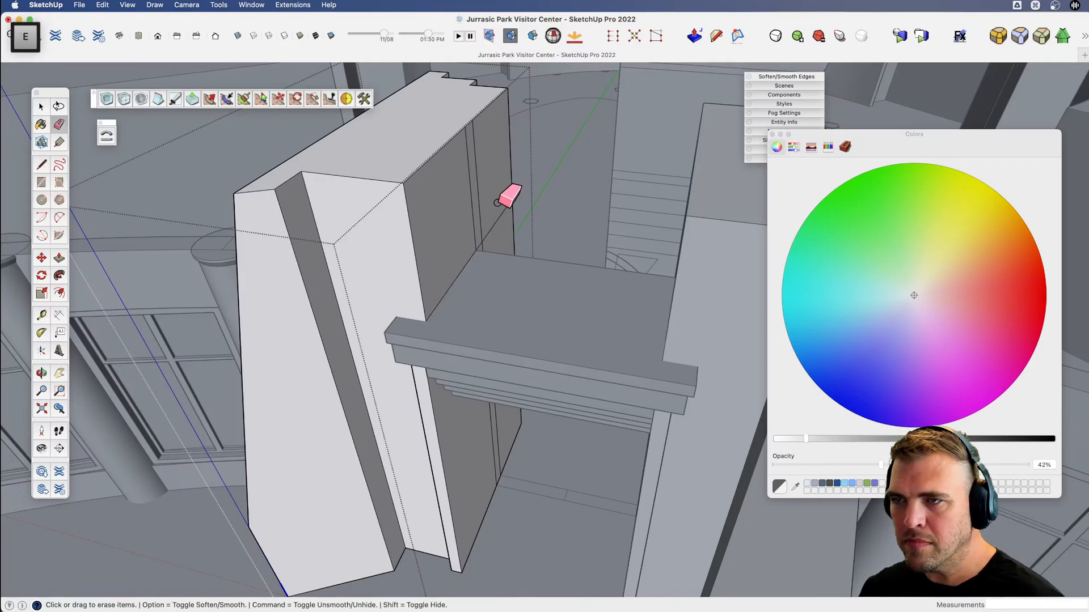
# Pull the pier's upper inner face out to the doorway's centreline to close the wall above the lintel.
pyautogui.press('p')
pyautogui.click(458, 239)
pyautogui.click(525, 372)
pyautogui.scroll(-5, 525, 372)
pyautogui.press('x')
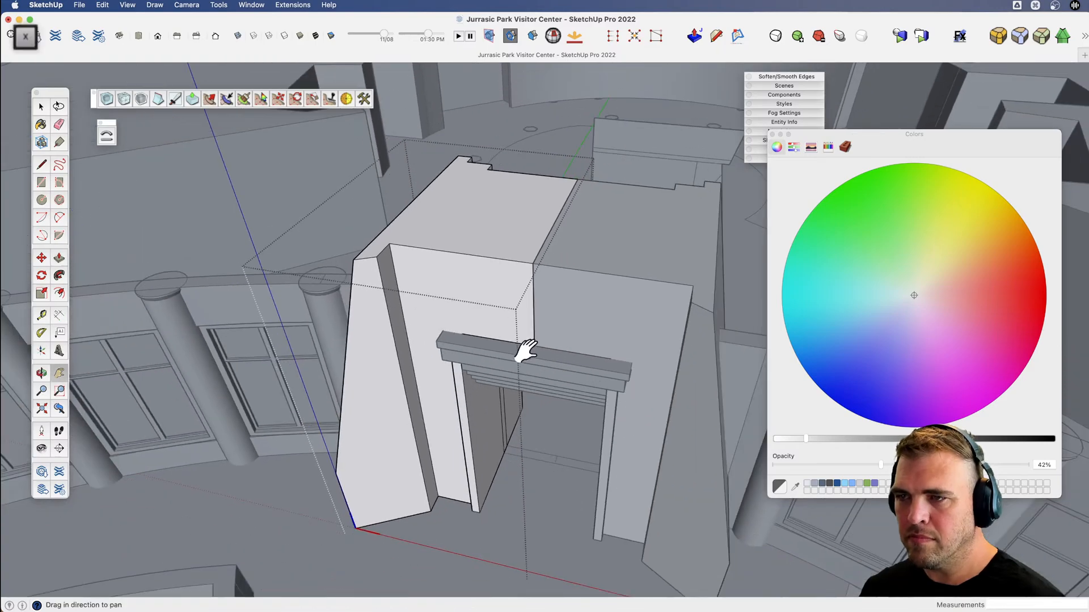
pyautogui.moveTo(525, 351); pyautogui.dragTo(548, 218, button='middle')
pyautogui.press('space')
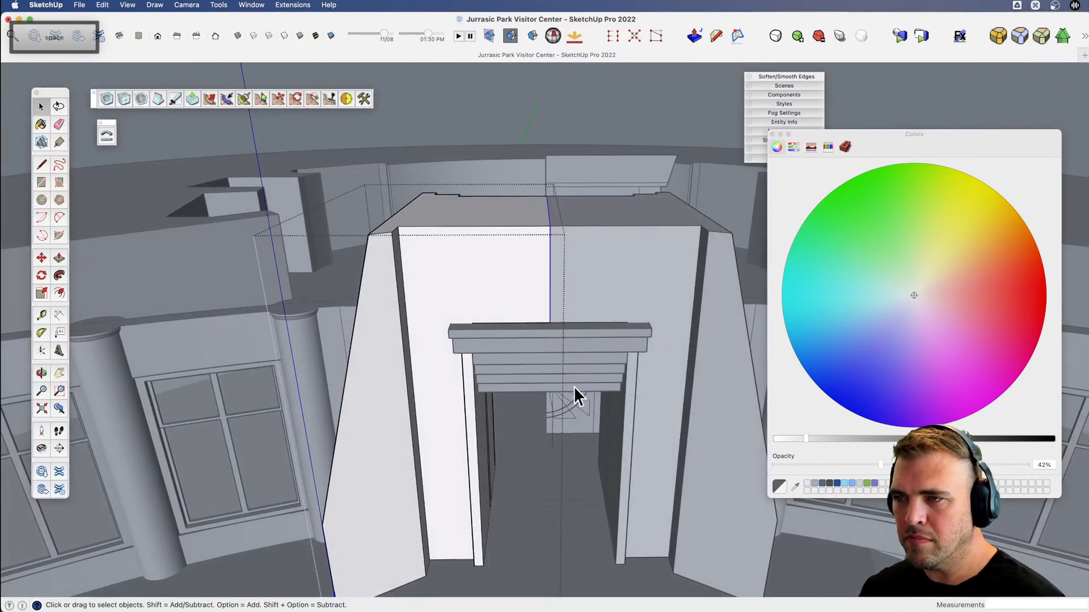
# Open the half elevation drawing behind the entrance and copy its two uppermost cornice faces.
pyautogui.press('v')
pyautogui.scroll(-5, 574, 386)
pyautogui.moveTo(531, 383); pyautogui.dragTo(613, 316)
pyautogui.press('space')
pyautogui.scroll(-2, 603, 237)
pyautogui.press('x')
pyautogui.press('v')
pyautogui.moveTo(550, 328); pyautogui.dragTo(522, 432)
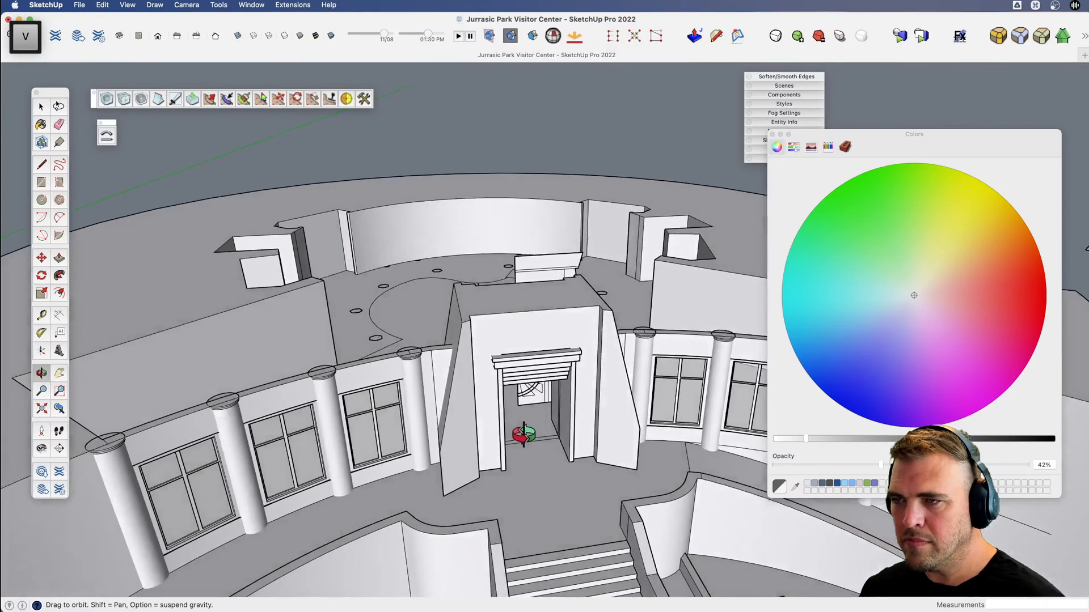
pyautogui.press('space')
pyautogui.doubleClick(552, 256)
pyautogui.scroll(5, 554, 256)
pyautogui.click(576, 279)
pyautogui.scroll(3, 576, 277)
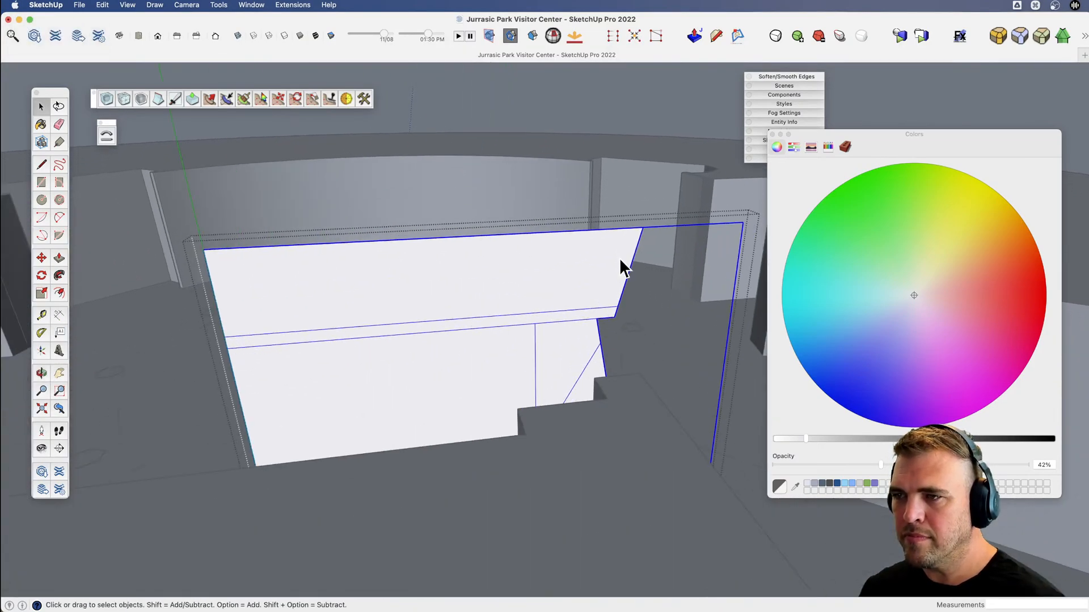
pyautogui.click(602, 286)
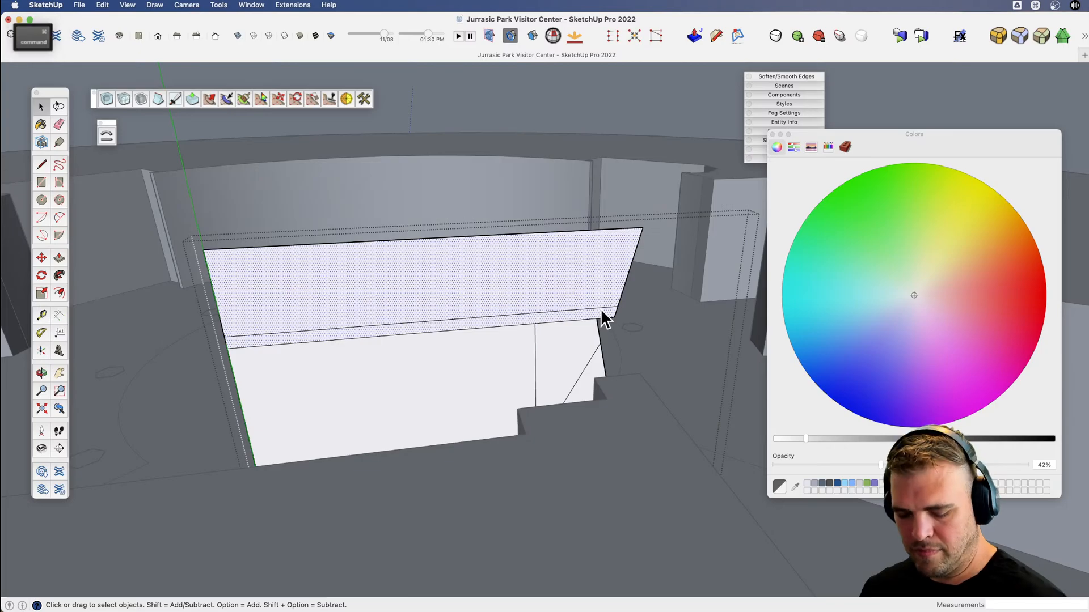
pyautogui.press('super+c')
# Paste the cornice faces in place outside the elevation drawing and move them forward over the entrance roof.
pyautogui.scroll(-8, 548, 263)
pyautogui.press('space')
pyautogui.click(556, 119)
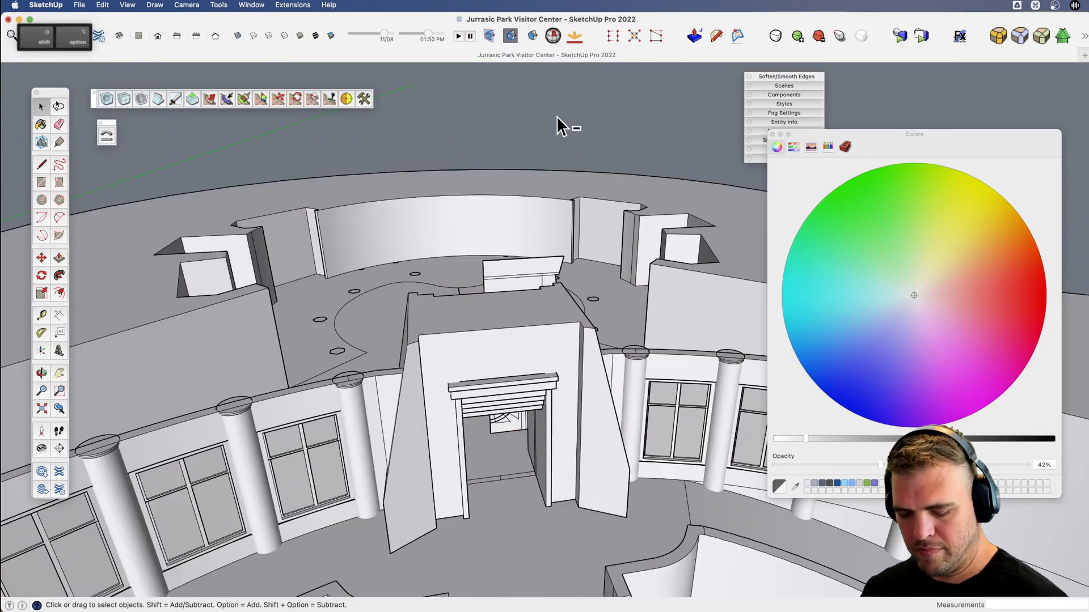
pyautogui.press('shift+super+v')
pyautogui.press('v')
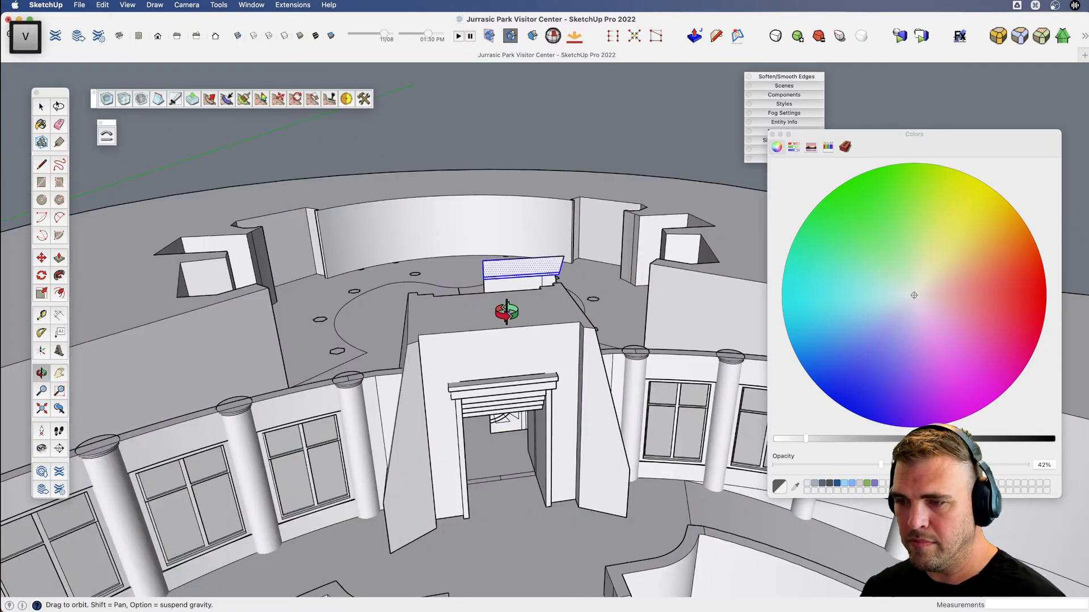
pyautogui.moveTo(506, 311); pyautogui.dragTo(549, 387)
pyautogui.press('m')
pyautogui.click(511, 328)
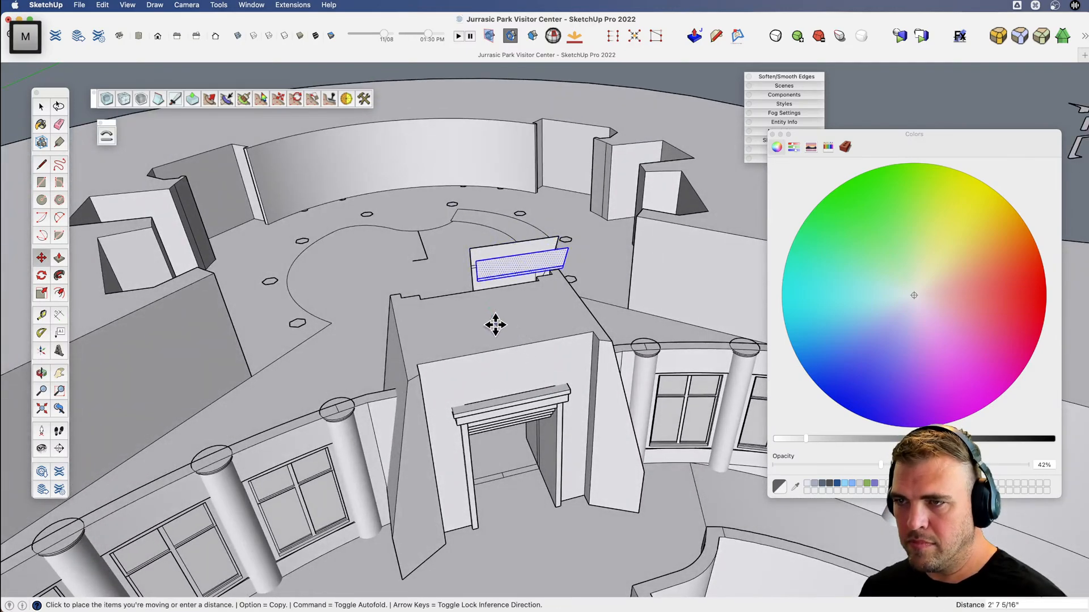
pyautogui.click(498, 335)
# Erase the horizontal line dividing the pasted cornice profile so that it becomes a single face.
pyautogui.scroll(3, 581, 318)
pyautogui.press('e')
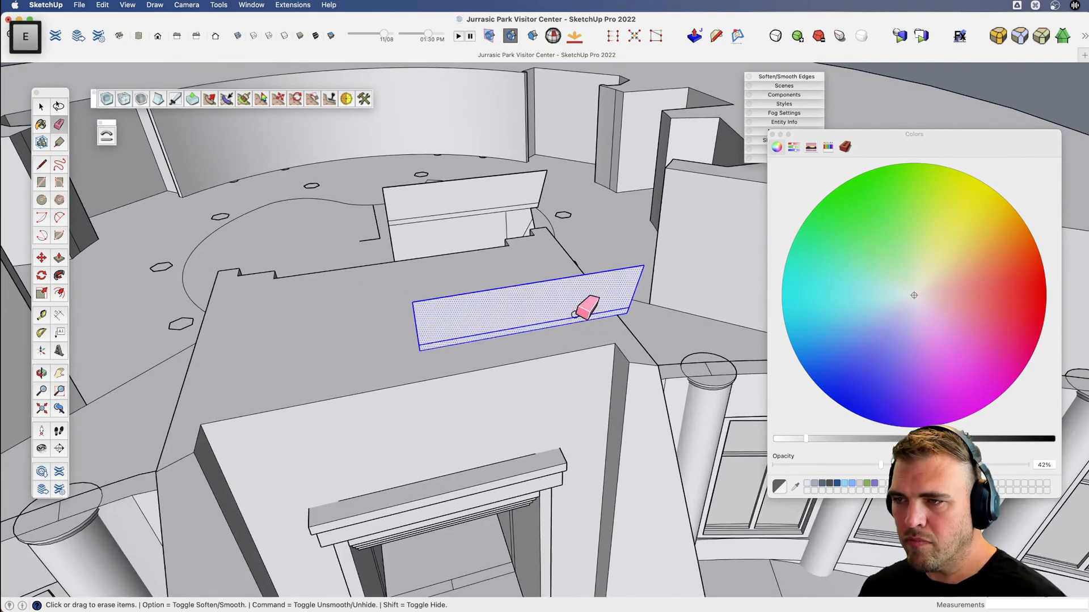
pyautogui.press('v')
pyautogui.moveTo(584, 309); pyautogui.dragTo(569, 321)
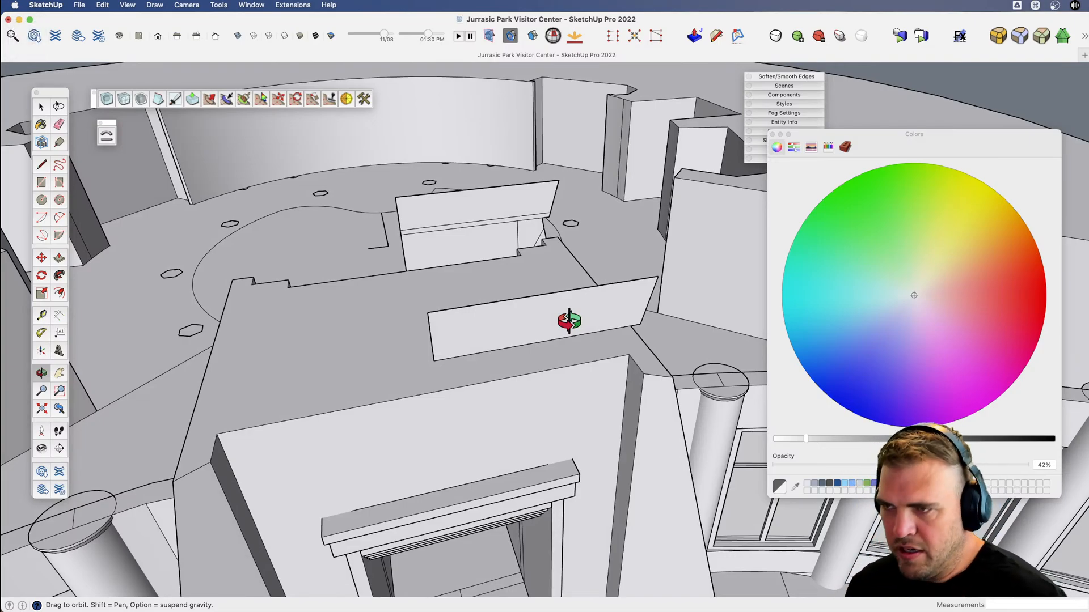
# Pull the cornice face back over the roof, and extend its front face forward about 3' 6" beyond the entrance wall.
pyautogui.press('b')
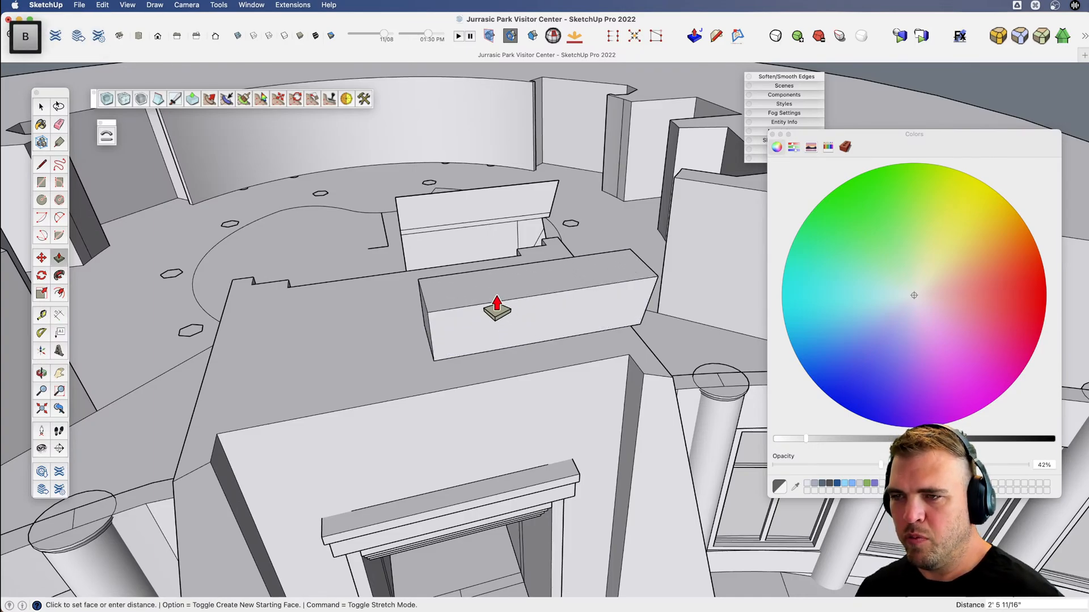
pyautogui.click(495, 293)
pyautogui.click(525, 318)
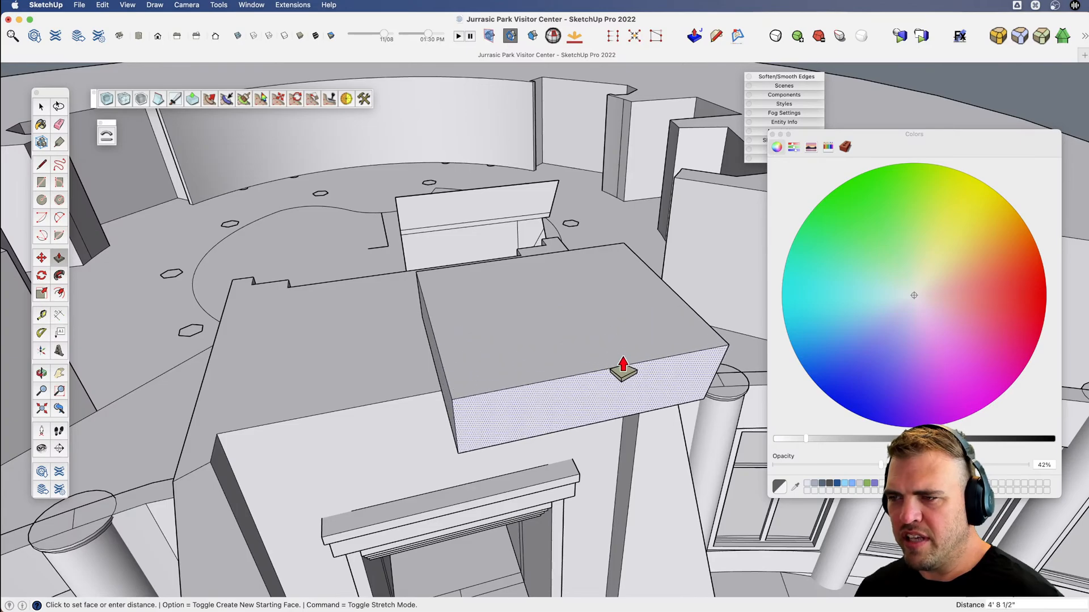
pyautogui.click(558, 382)
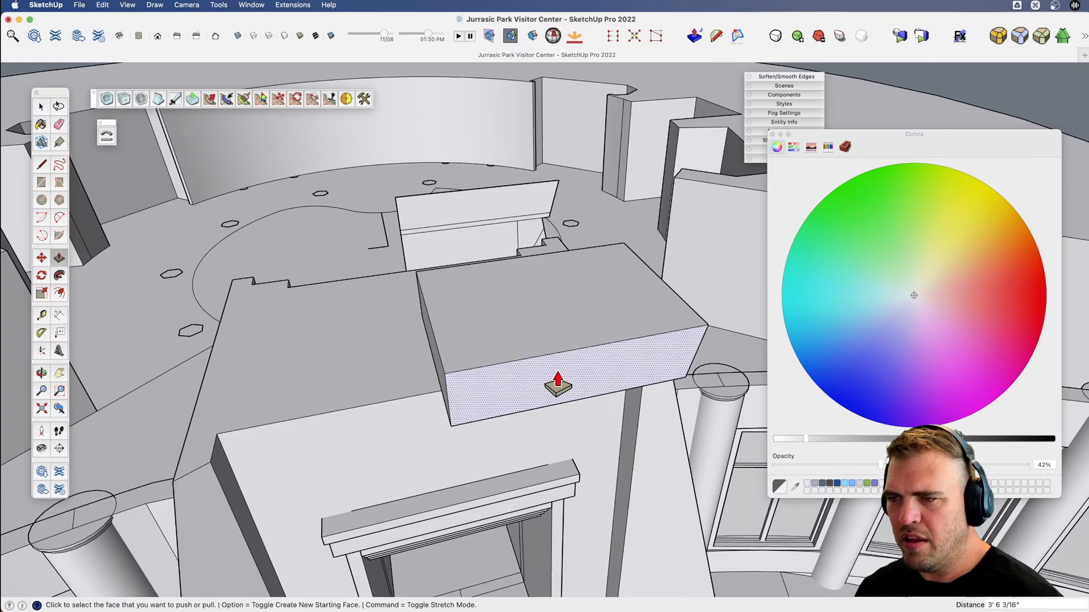
# Select the whole cornice block and mirror a copy of it across its inner end to cover the other half.
pyautogui.press('space')
pyautogui.tripleClick(543, 366)
pyautogui.press('x')
pyautogui.scroll(-5, 542, 367)
pyautogui.keyDown('shift'); pyautogui.moveTo(542, 367); pyautogui.dragTo(549, 326, button='middle'); pyautogui.keyUp('shift')
pyautogui.moveTo(549, 327); pyautogui.dragTo(563, 310)
pyautogui.press('v')
pyautogui.moveTo(550, 333); pyautogui.dragTo(546, 335)
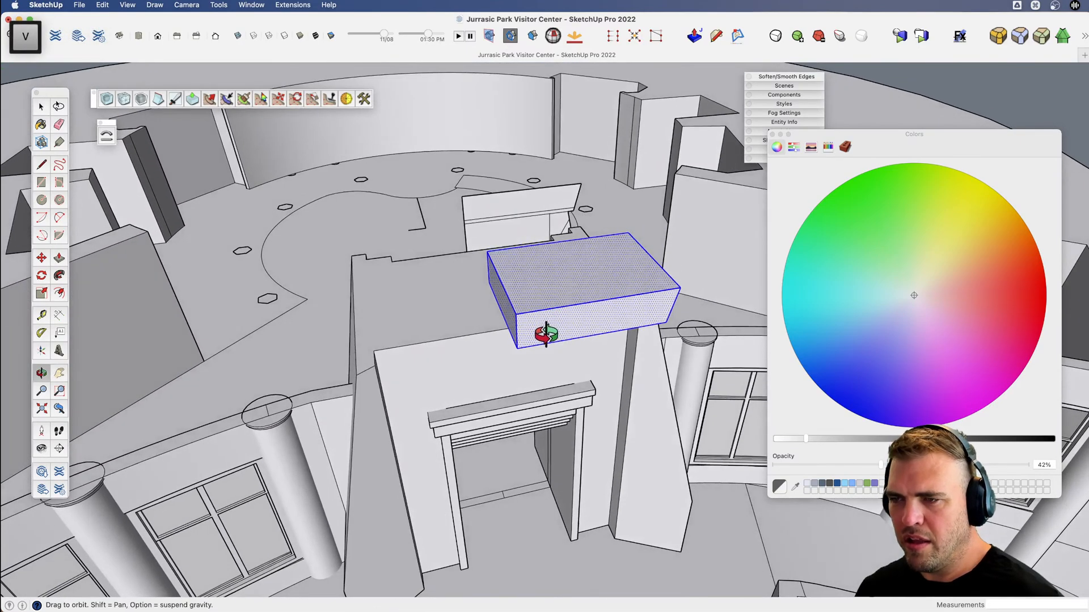
pyautogui.press('g')
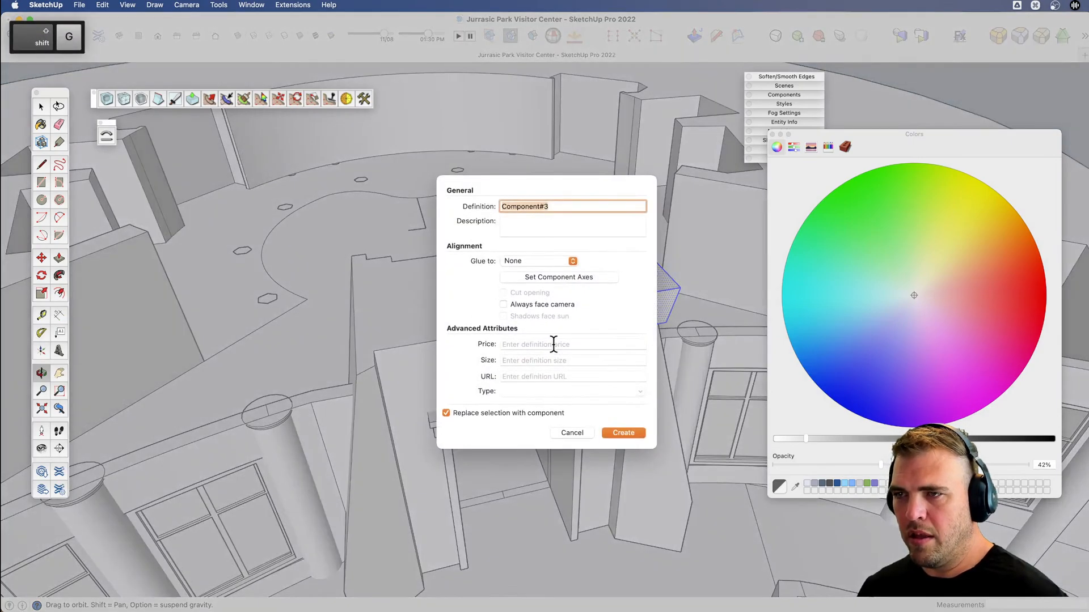
pyautogui.click(575, 433)
pyautogui.scroll(-3, 600, 284)
pyautogui.press('x')
pyautogui.moveTo(592, 296); pyautogui.dragTo(605, 284)
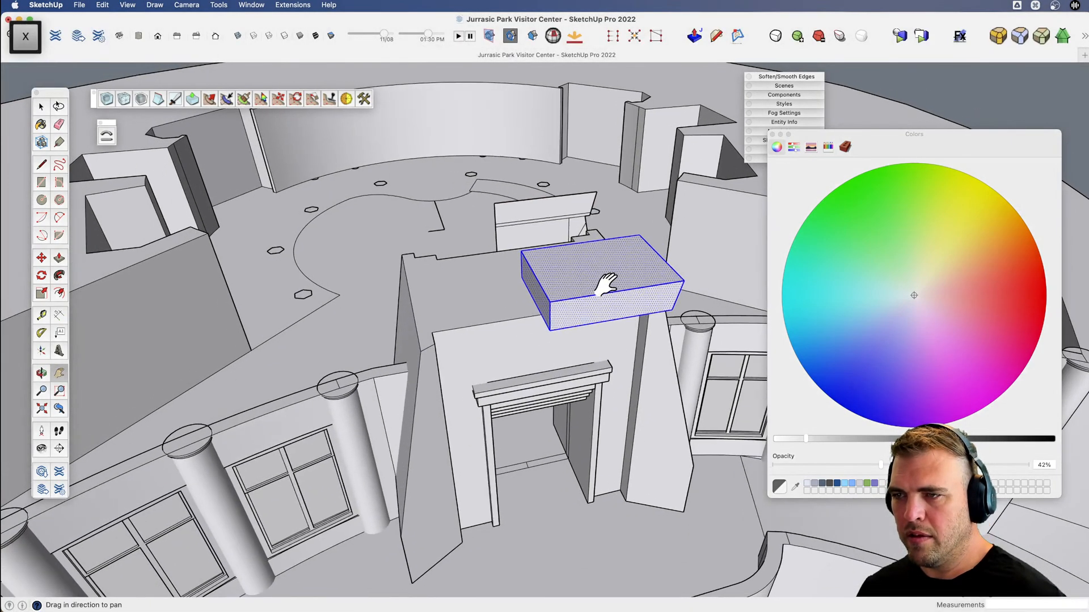
pyautogui.hotkey('shift', 'm')
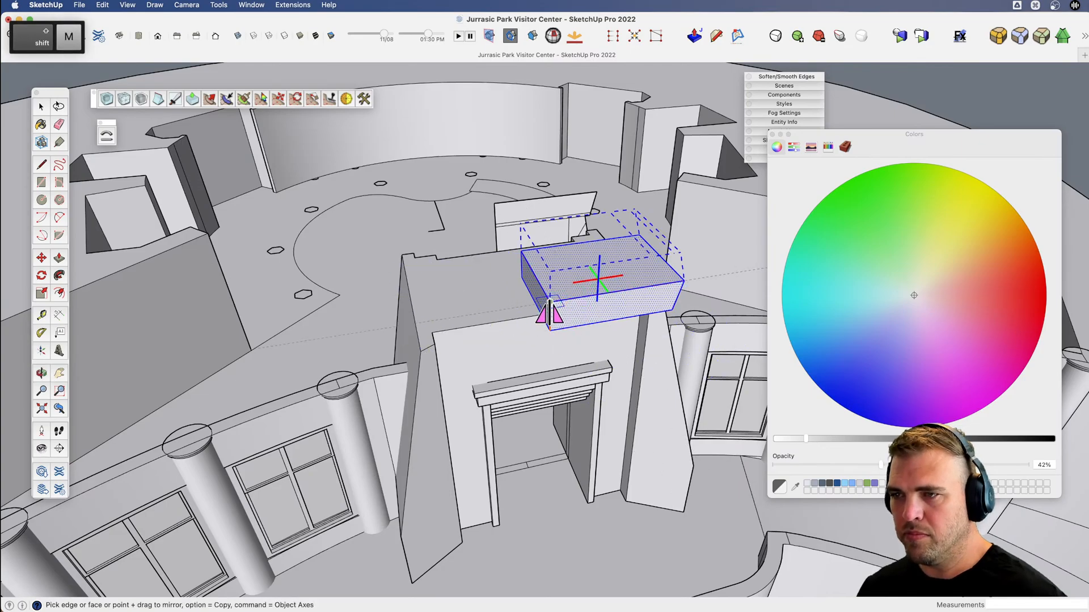
pyautogui.press('alt')
pyautogui.click(593, 294)
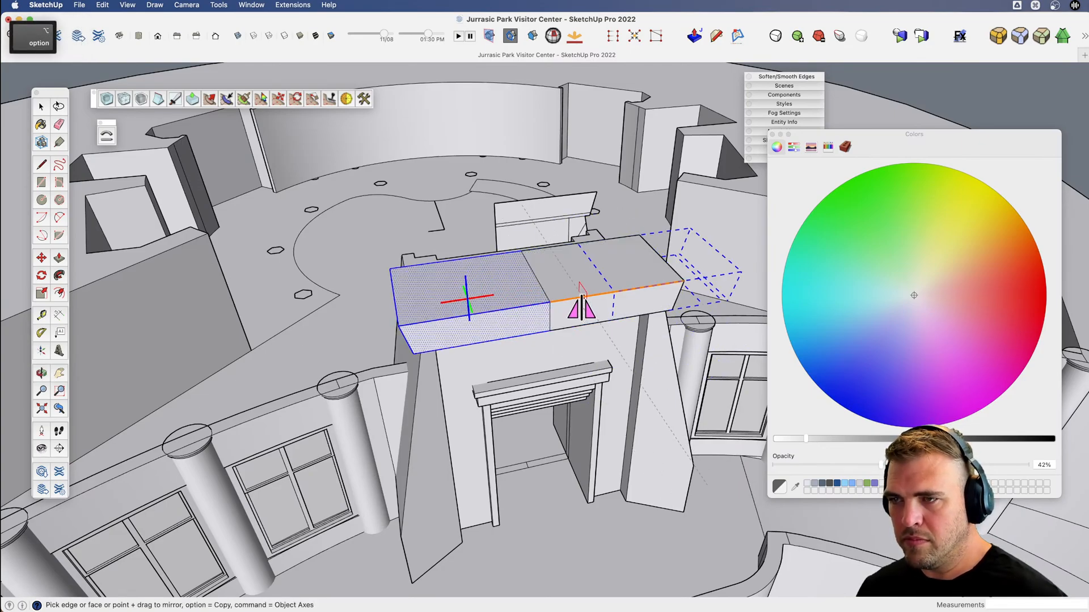
# Delete the seam between the two mirrored cornice halves on the top and front.
pyautogui.press('v')
pyautogui.moveTo(577, 309); pyautogui.dragTo(505, 295)
pyautogui.press('space')
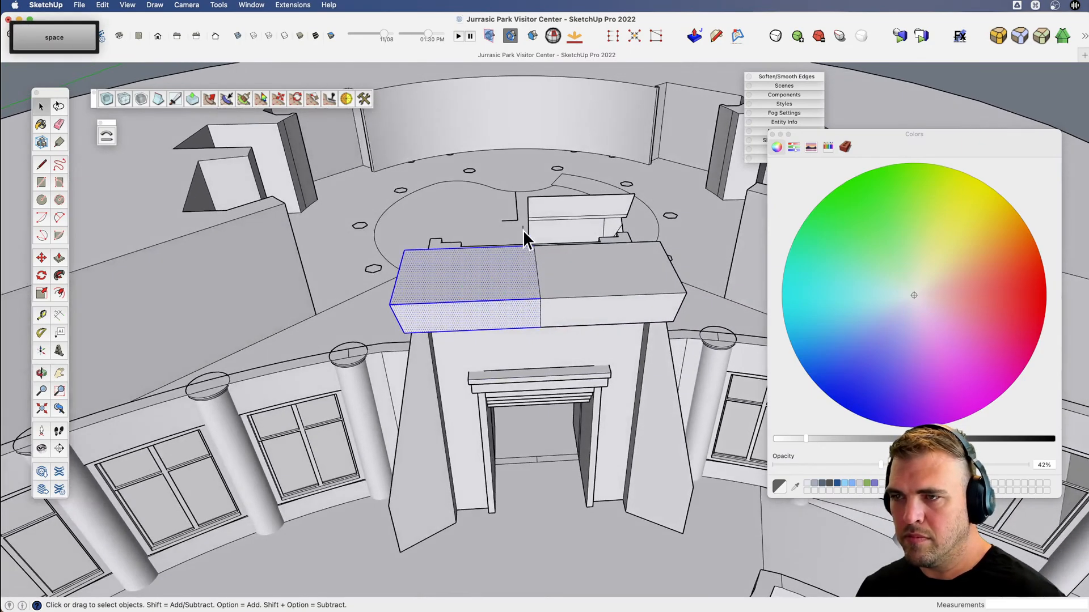
pyautogui.click(535, 273)
pyautogui.press('Delete')
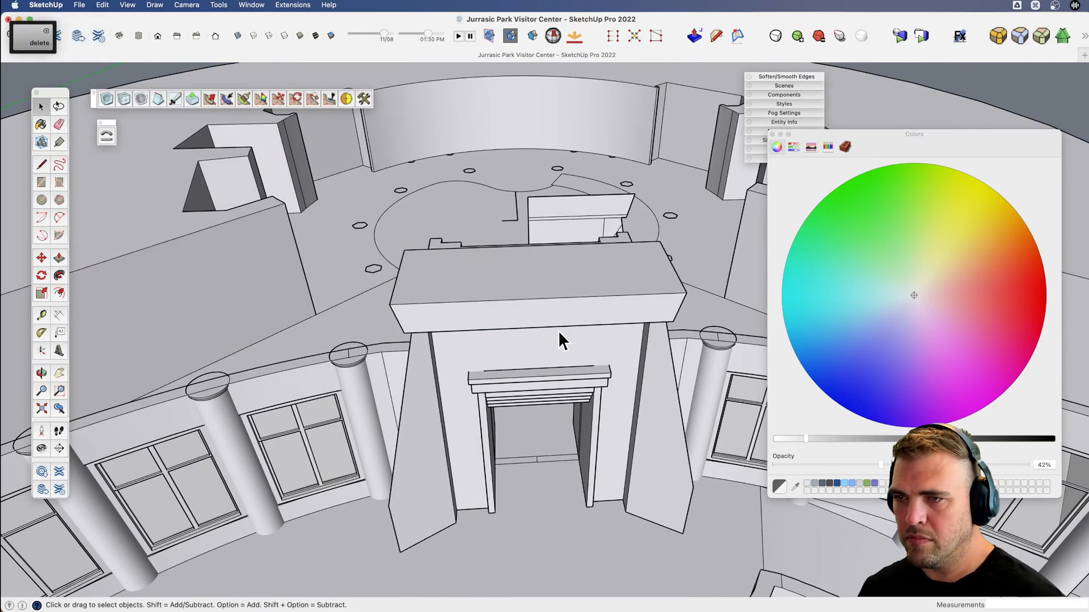
# Group the merged roof cap and extend its back face over the rear of the piers.
pyautogui.doubleClick(524, 300)
pyautogui.press('v')
pyautogui.moveTo(486, 274); pyautogui.dragTo(722, 321)
pyautogui.press('b')
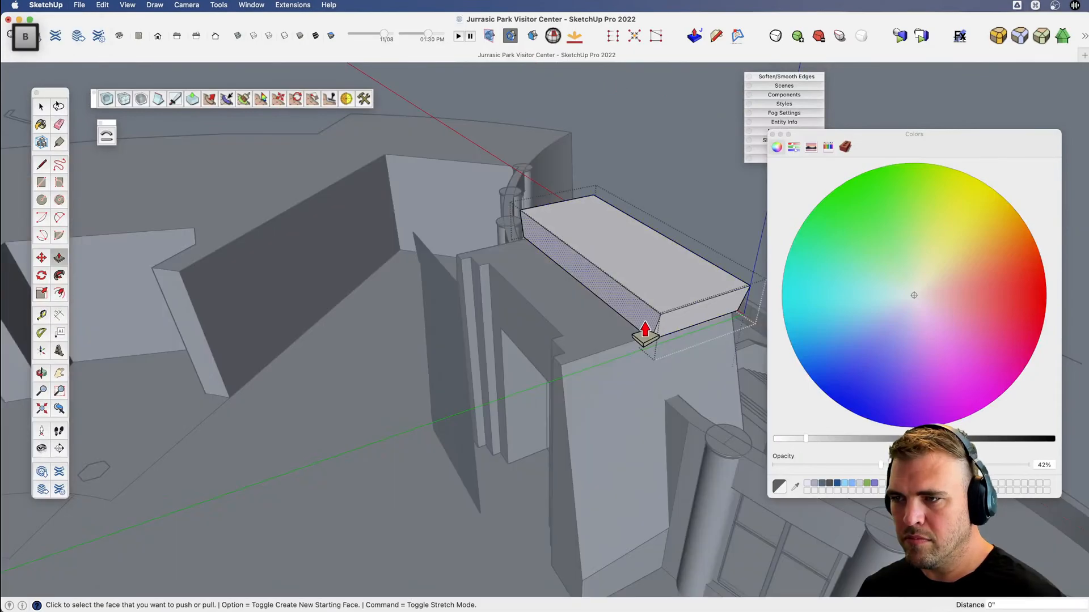
pyautogui.click(641, 320)
pyautogui.click(559, 373)
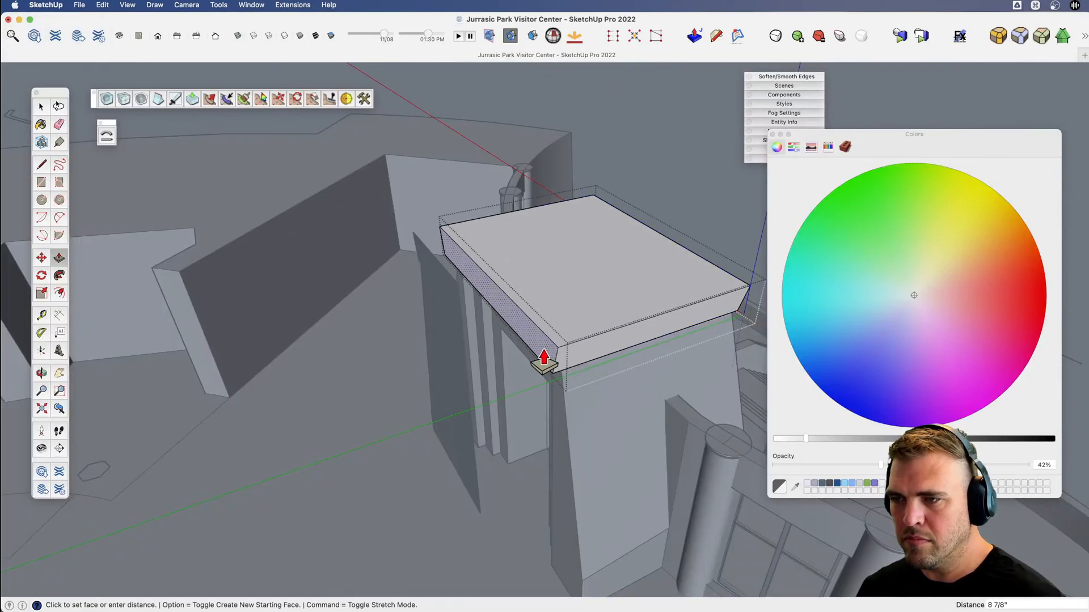
# Close the roof cap and move the half elevation drawing from behind the entrance out beyond the side of the building.
pyautogui.press('v')
pyautogui.moveTo(544, 359); pyautogui.dragTo(580, 110)
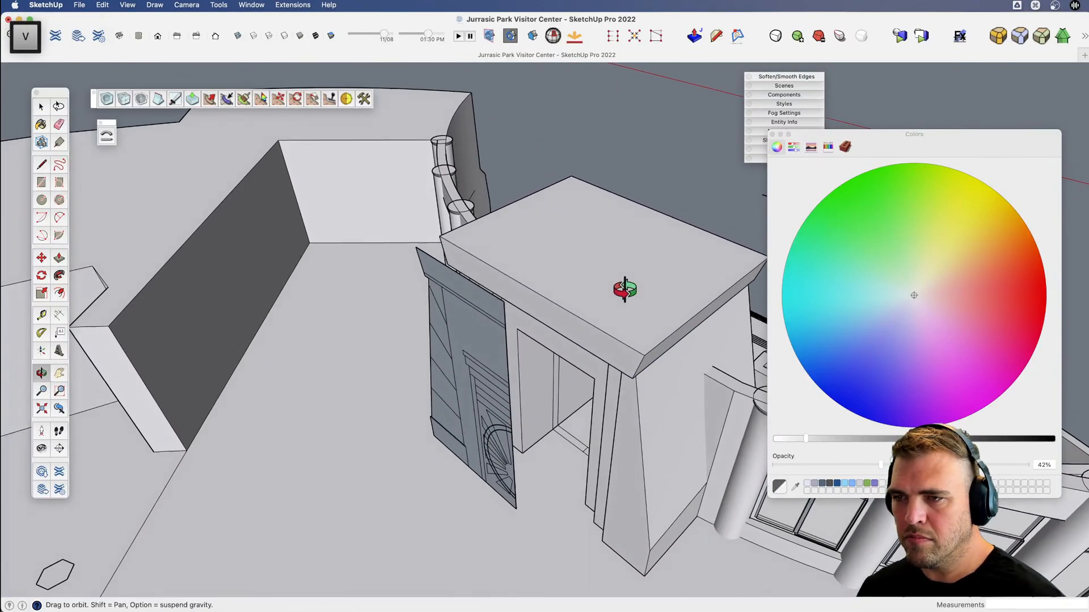
pyautogui.moveTo(624, 287); pyautogui.dragTo(392, 227)
pyautogui.press('space')
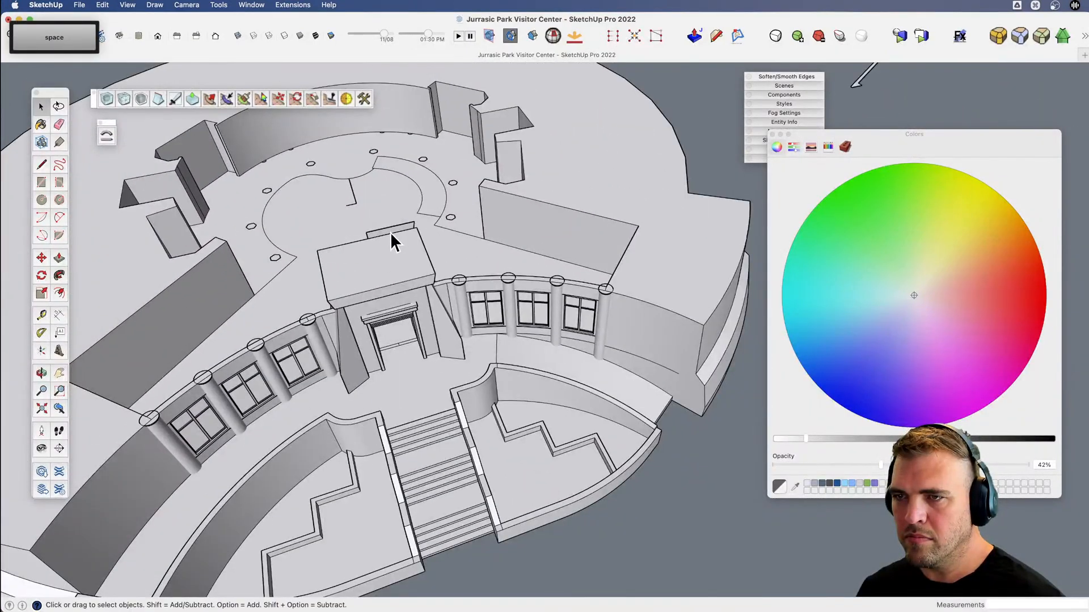
pyautogui.click(390, 232)
pyautogui.scroll(-5, 397, 295)
pyautogui.press('m')
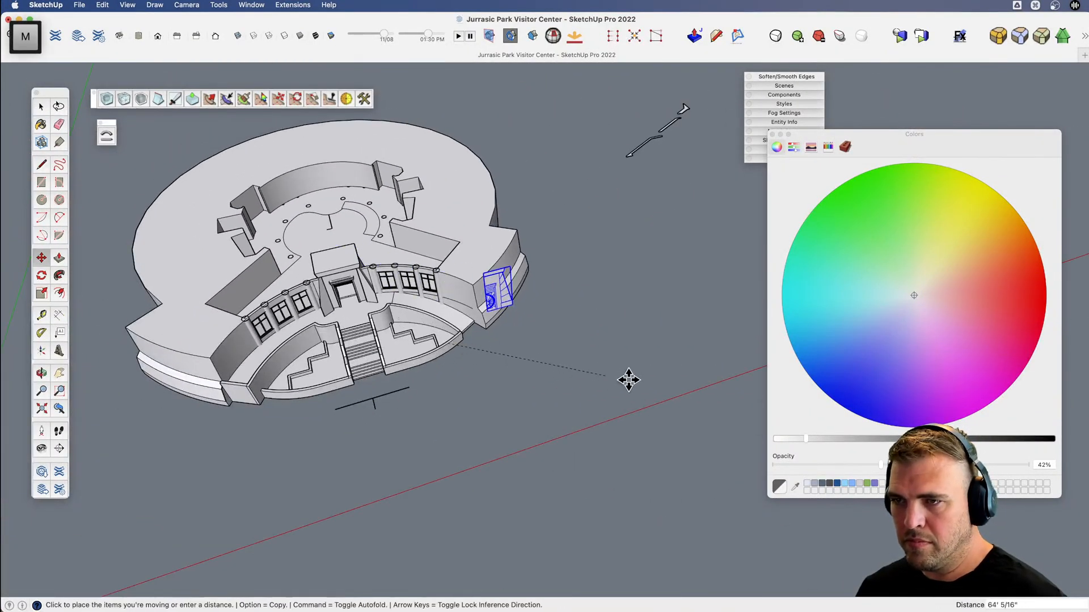
# Open the tapered pier and copy its outer bottom edges about 4' 4" up along the sloping front corner.
pyautogui.scroll(4, 496, 363)
pyautogui.moveTo(497, 363); pyautogui.dragTo(461, 309, button='middle')
pyautogui.scroll(10, 352, 272)
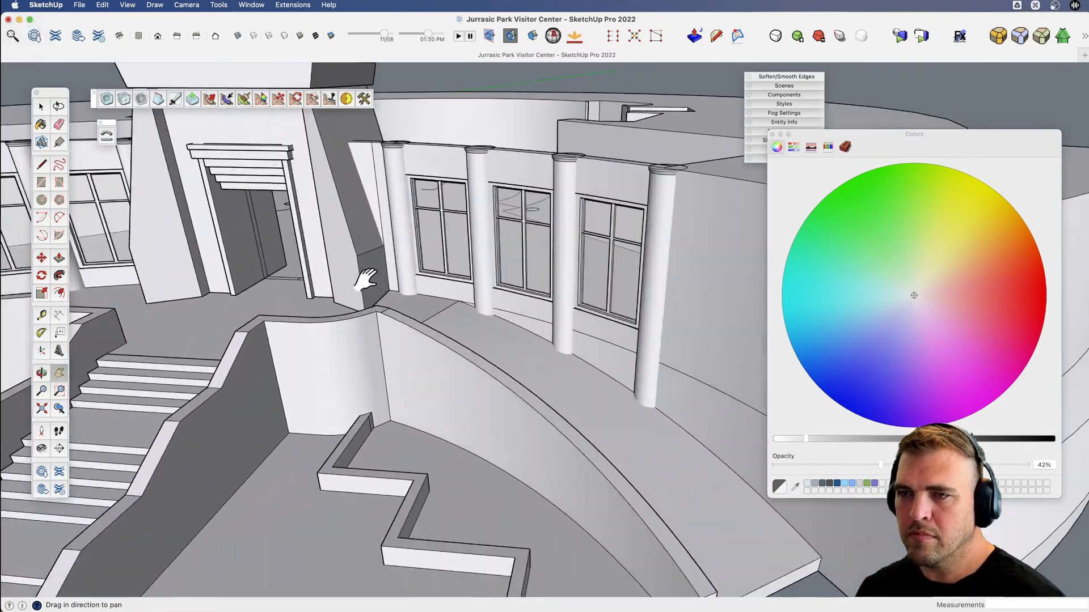
pyautogui.press('space')
pyautogui.keyDown('shift'); pyautogui.moveTo(350, 287); pyautogui.dragTo(717, 311, button='middle'); pyautogui.keyUp('shift')
pyautogui.press('v')
pyautogui.scroll(5, 442, 402)
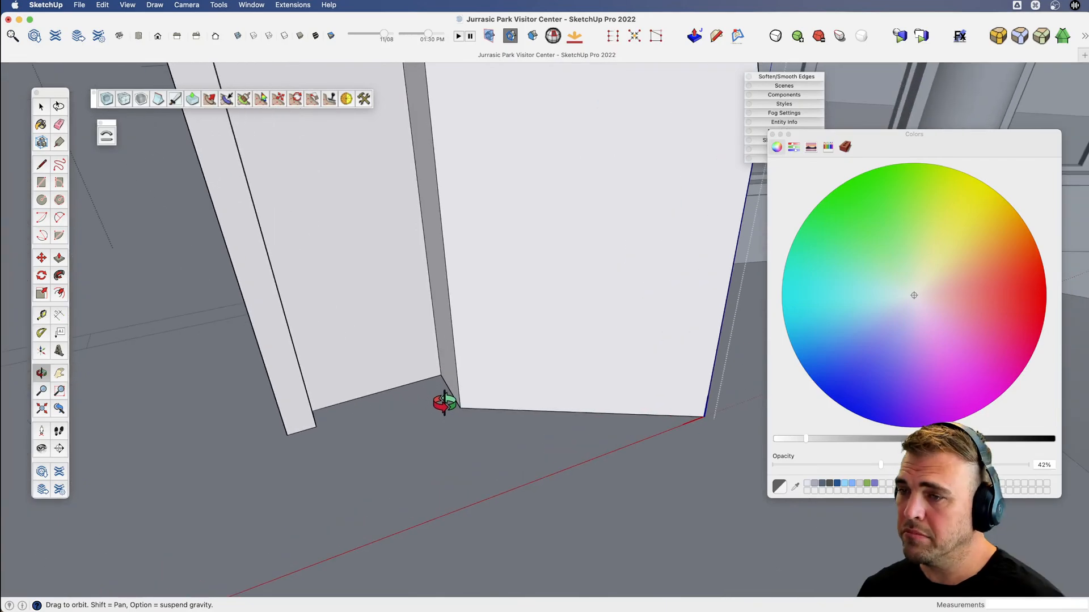
pyautogui.press('space')
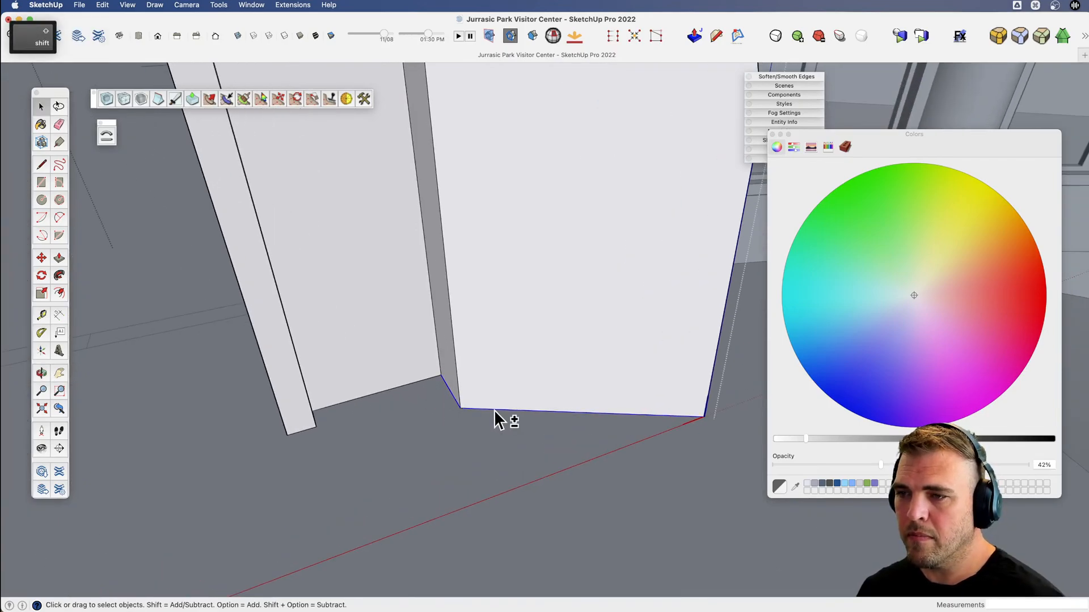
pyautogui.press('v')
pyautogui.moveTo(496, 417); pyautogui.dragTo(271, 414, button='middle')
pyautogui.press('space')
pyautogui.press('shift')
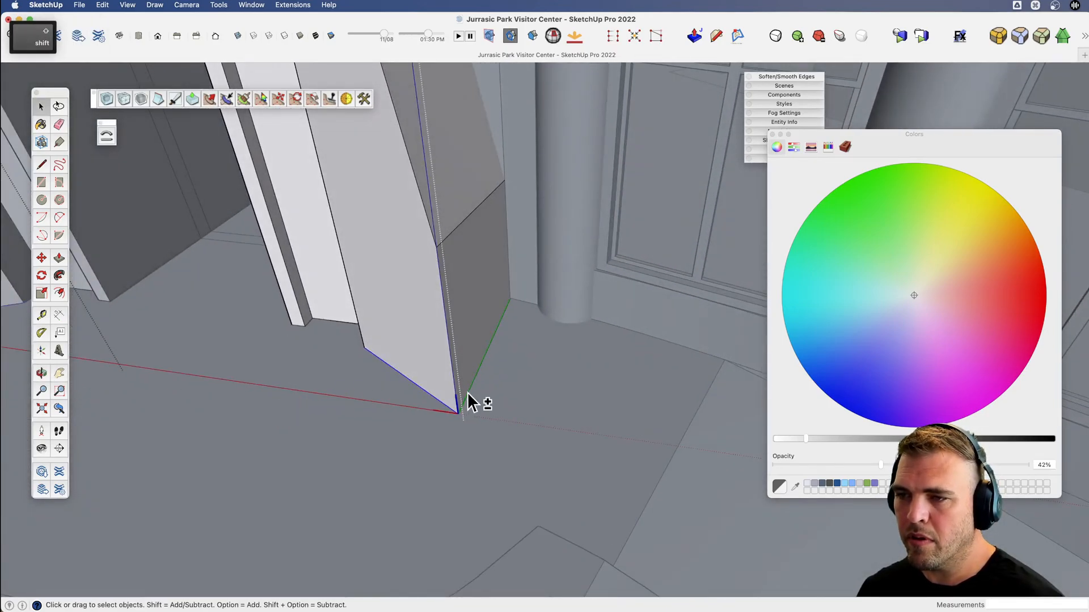
pyautogui.press('m')
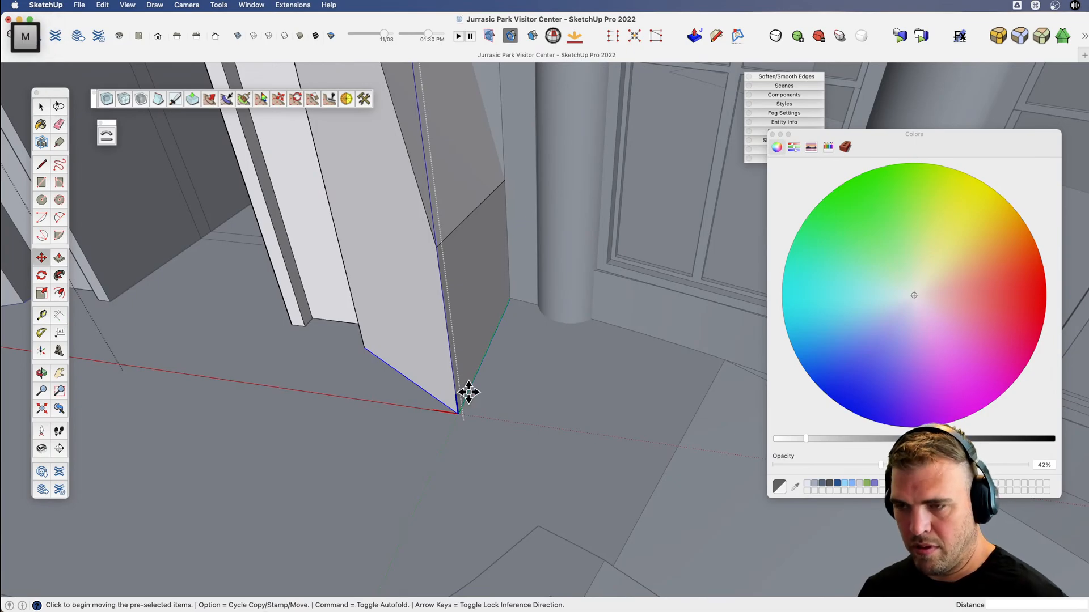
pyautogui.press('alt')
pyautogui.click(458, 413)
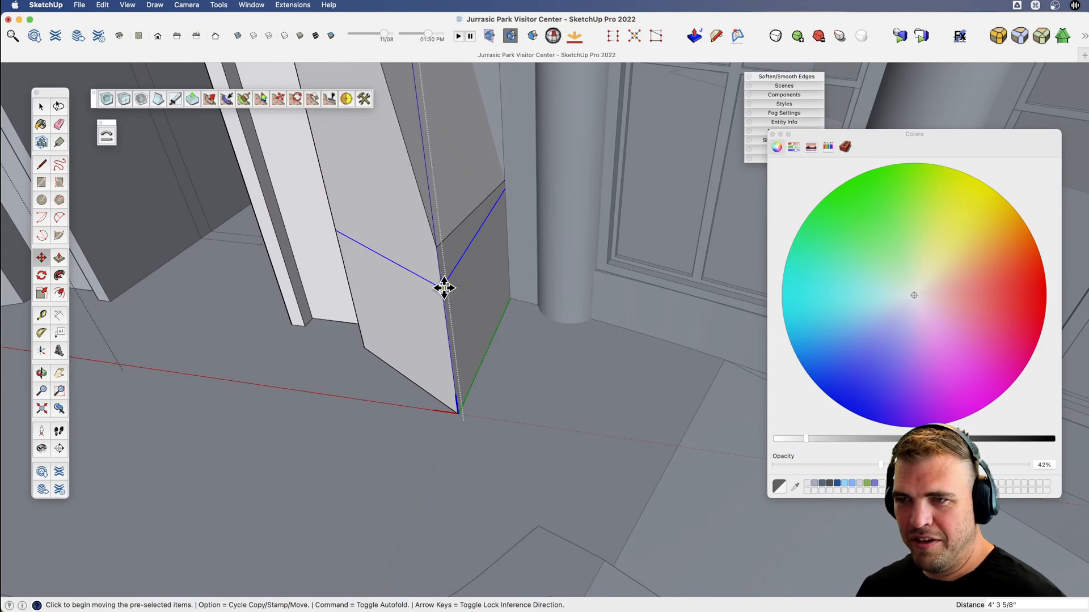
pyautogui.press('v')
pyautogui.moveTo(467, 300); pyautogui.dragTo(693, 259)
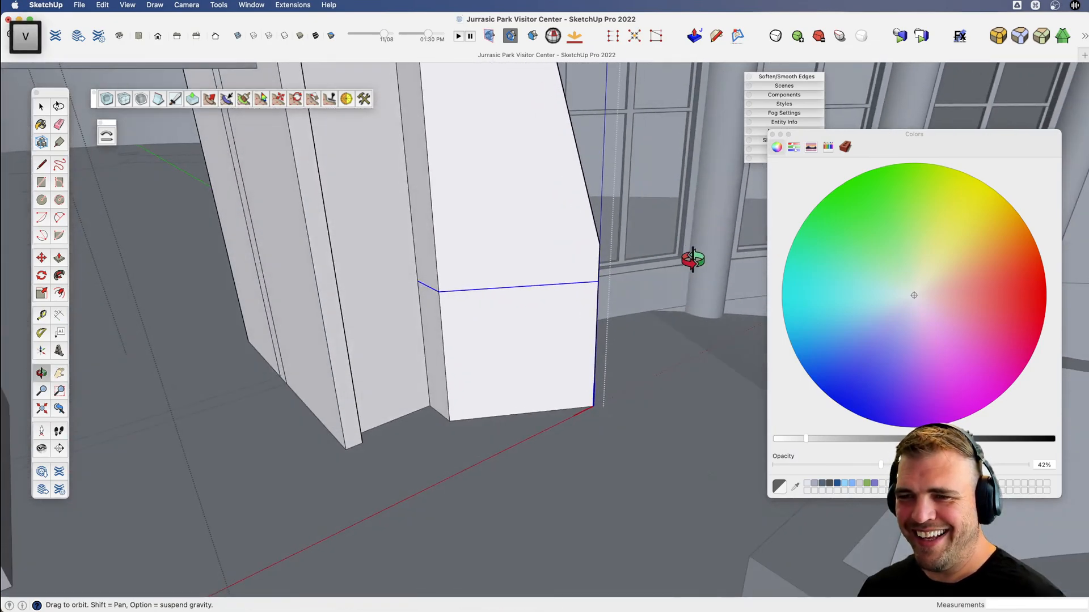
pyautogui.press('h')
pyautogui.moveTo(528, 296); pyautogui.dragTo(40, 366)
pyautogui.hotkey('shift', 'h')
pyautogui.press('h')
pyautogui.press('v')
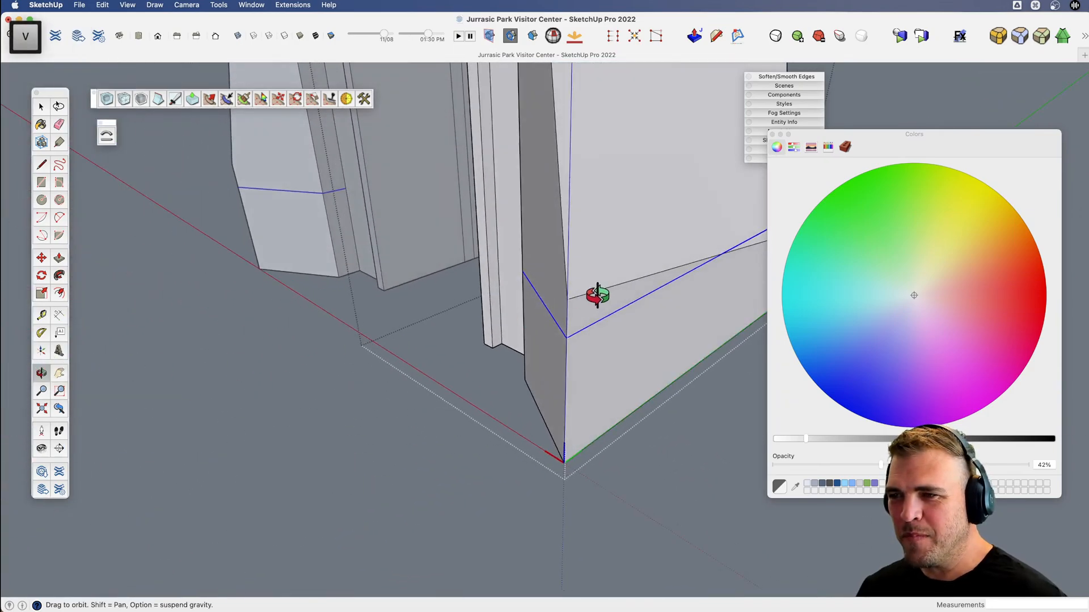
pyautogui.press('l')
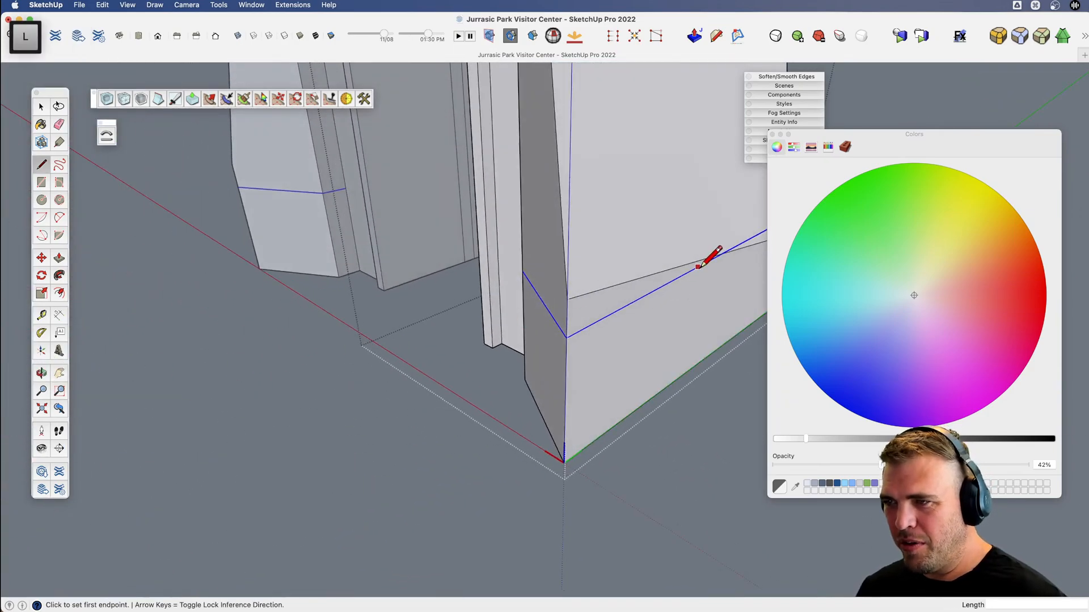
pyautogui.click(696, 267)
pyautogui.press('e')
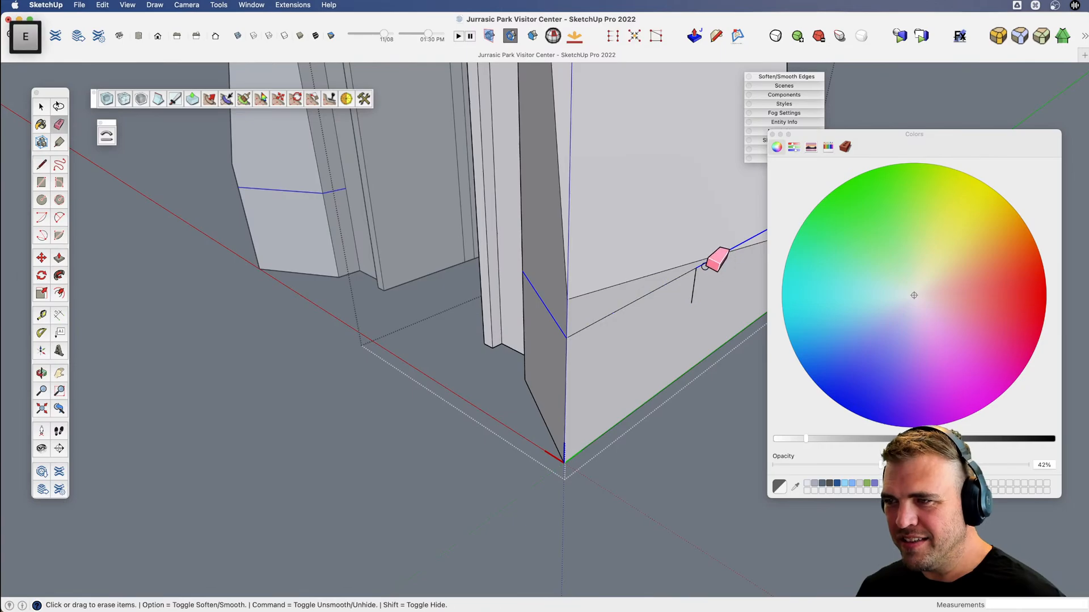
# Draw a chamfer-topped base profile about 4' high on the recessed face beside the tapered pier, running from the copied line to the floor.
pyautogui.press('v')
pyautogui.moveTo(652, 278); pyautogui.dragTo(592, 340)
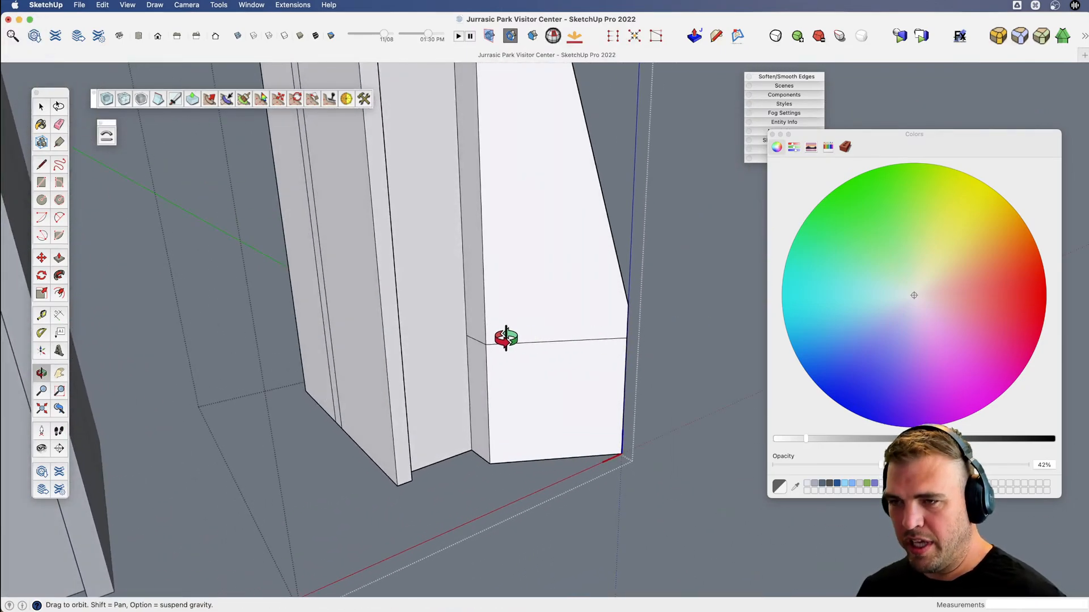
pyautogui.press('l')
pyautogui.scroll(5, 466, 343)
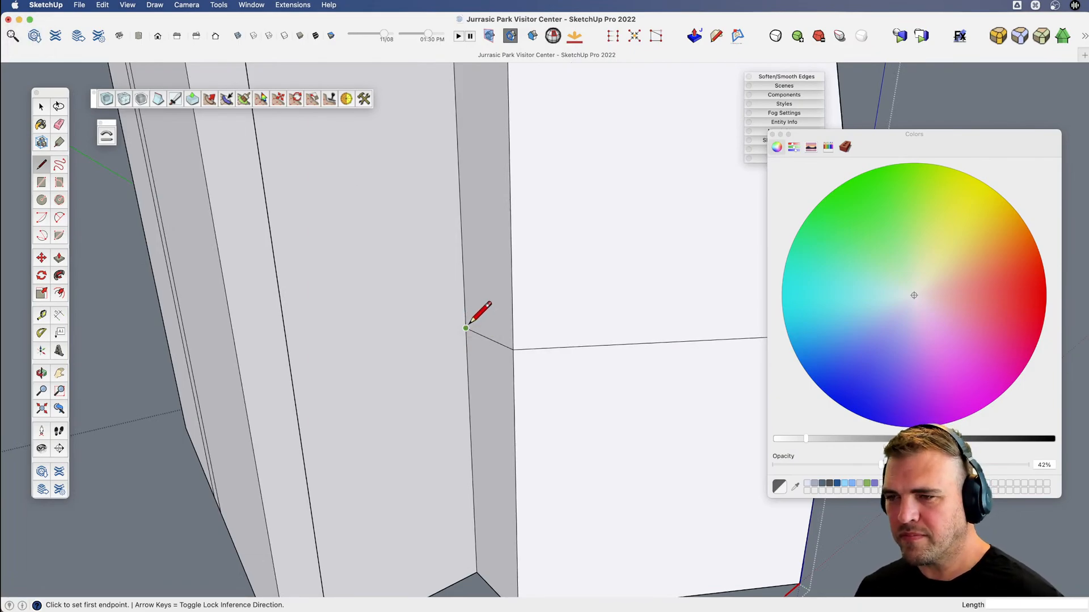
pyautogui.scroll(-3, 443, 332)
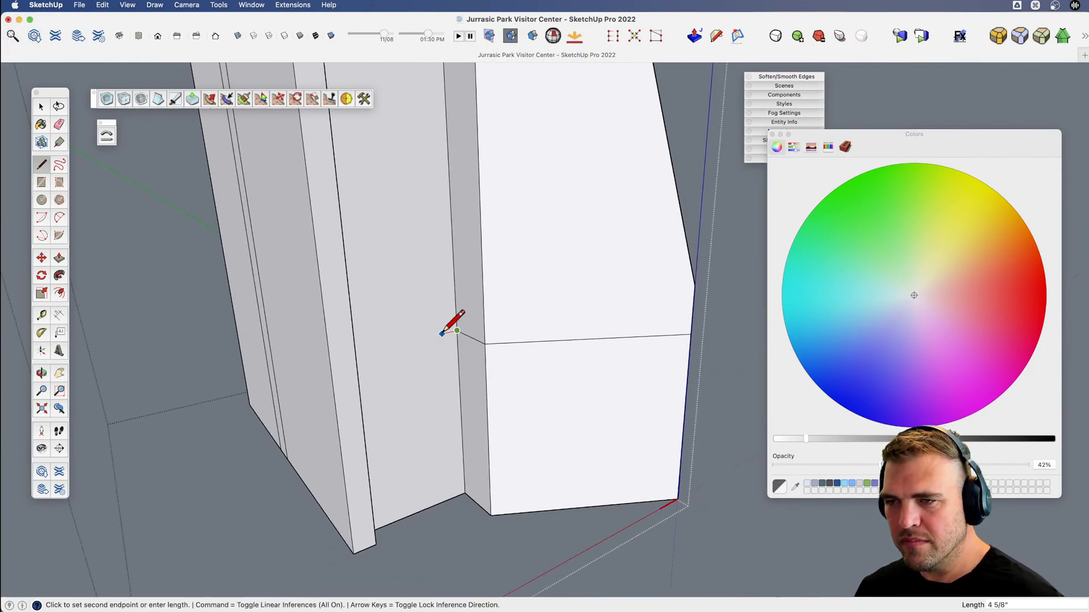
pyautogui.scroll(3, 441, 334)
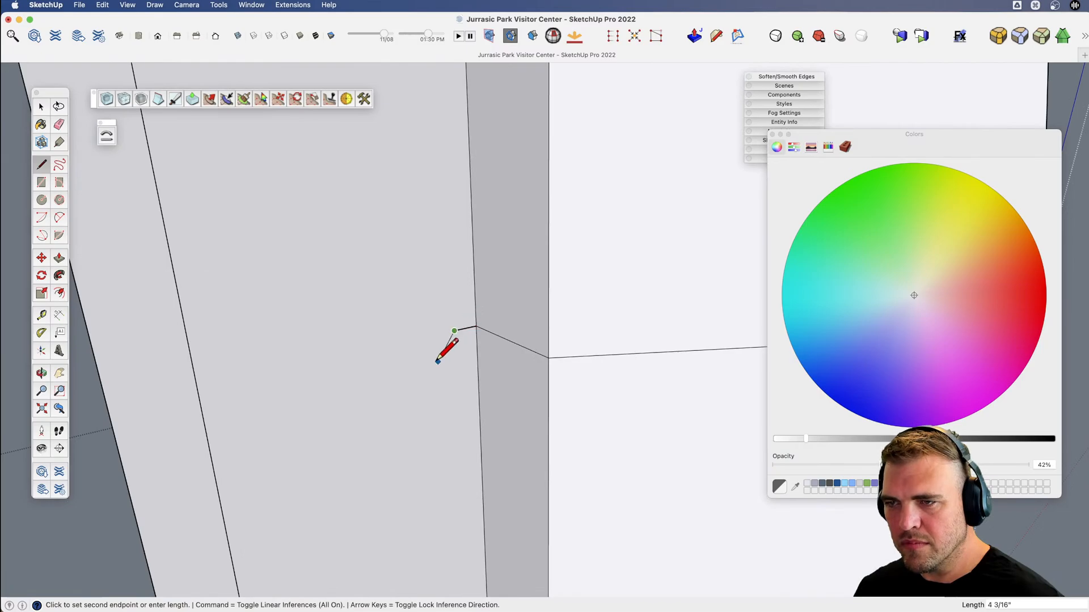
pyautogui.scroll(-5, 431, 365)
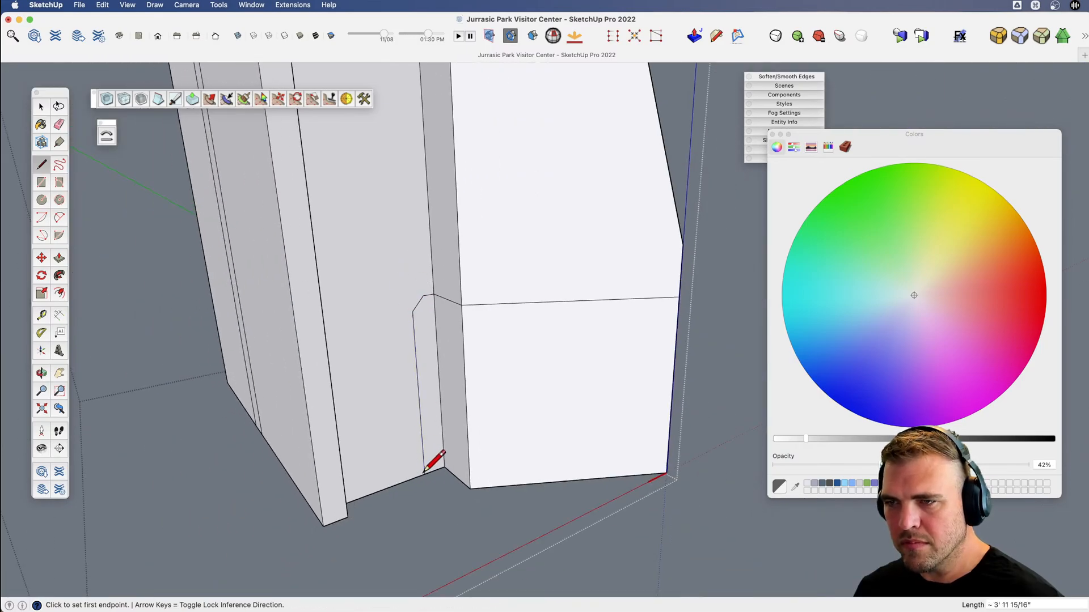
# Sweep the profile along the pier's copied base-line edges with Follow Me to form a projecting chamfered plinth.
pyautogui.press('space')
pyautogui.click(453, 304)
pyautogui.keyDown('shift'); pyautogui.click(470, 301); pyautogui.keyUp('shift')
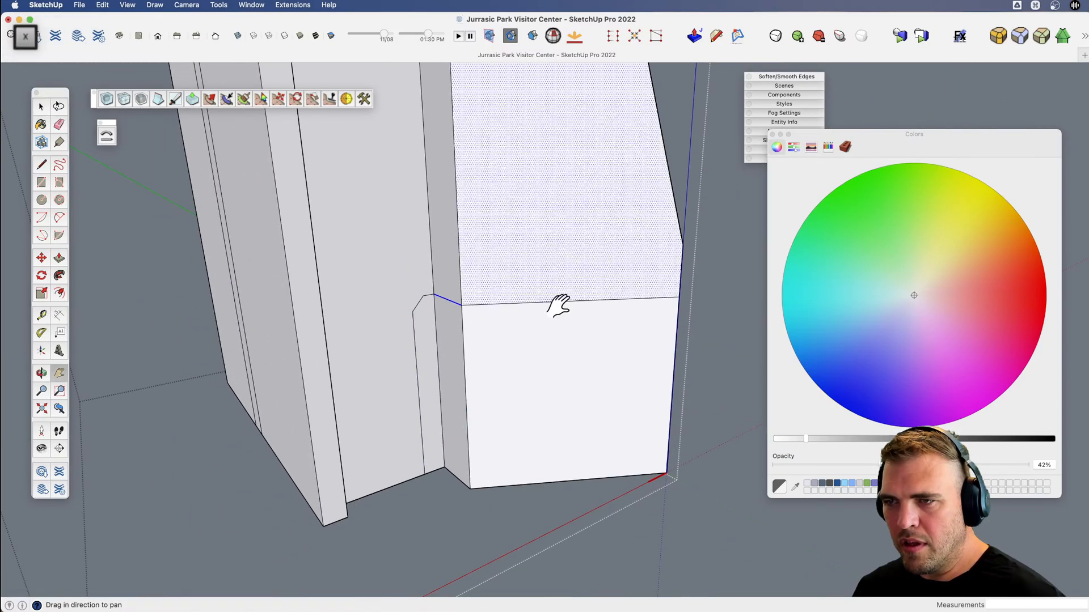
pyautogui.keyDown('shift'); pyautogui.click(485, 304); pyautogui.keyUp('shift')
pyautogui.keyDown('shift'); pyautogui.click(505, 287); pyautogui.keyUp('shift')
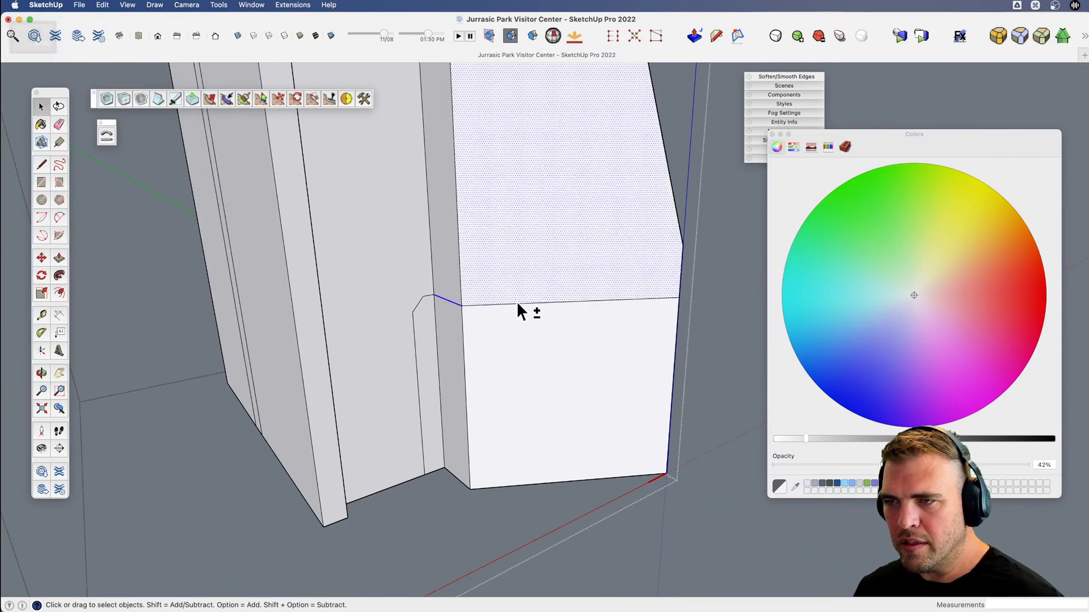
pyautogui.keyDown('shift'); pyautogui.click(517, 302); pyautogui.keyUp('shift')
pyautogui.keyDown('shift'); pyautogui.click(518, 304); pyautogui.keyUp('shift')
pyautogui.press('x')
pyautogui.moveTo(547, 306); pyautogui.dragTo(576, 403, button='middle')
pyautogui.press('j')
pyautogui.click(497, 369)
# Select only the plinth's faces, reverse them so their front sides point outward, and close the pier.
pyautogui.press('v')
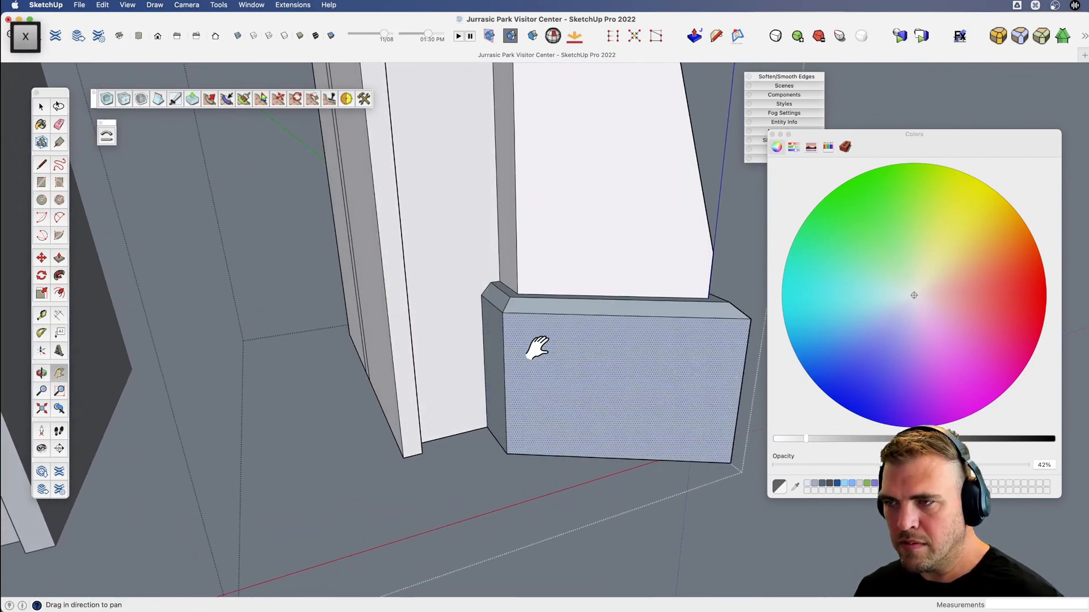
pyautogui.moveTo(535, 347); pyautogui.dragTo(393, 343, button='middle')
pyautogui.press('v')
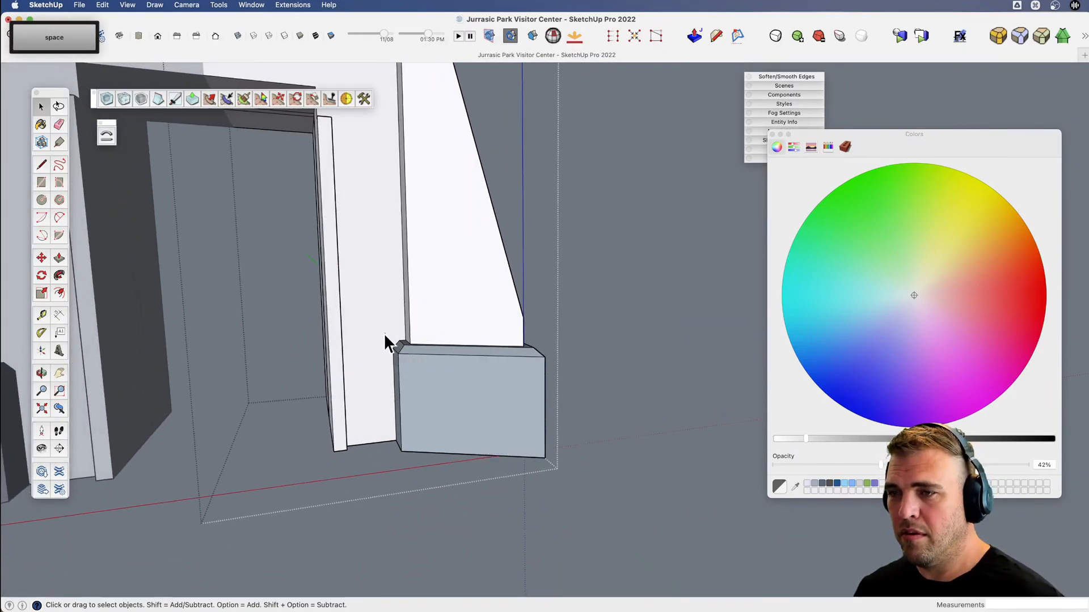
pyautogui.moveTo(383, 333); pyautogui.dragTo(591, 456)
pyautogui.moveTo(591, 456); pyautogui.dragTo(543, 373, button='middle')
pyautogui.press('space')
pyautogui.keyDown('shift'); pyautogui.click(543, 373); pyautogui.keyUp('shift')
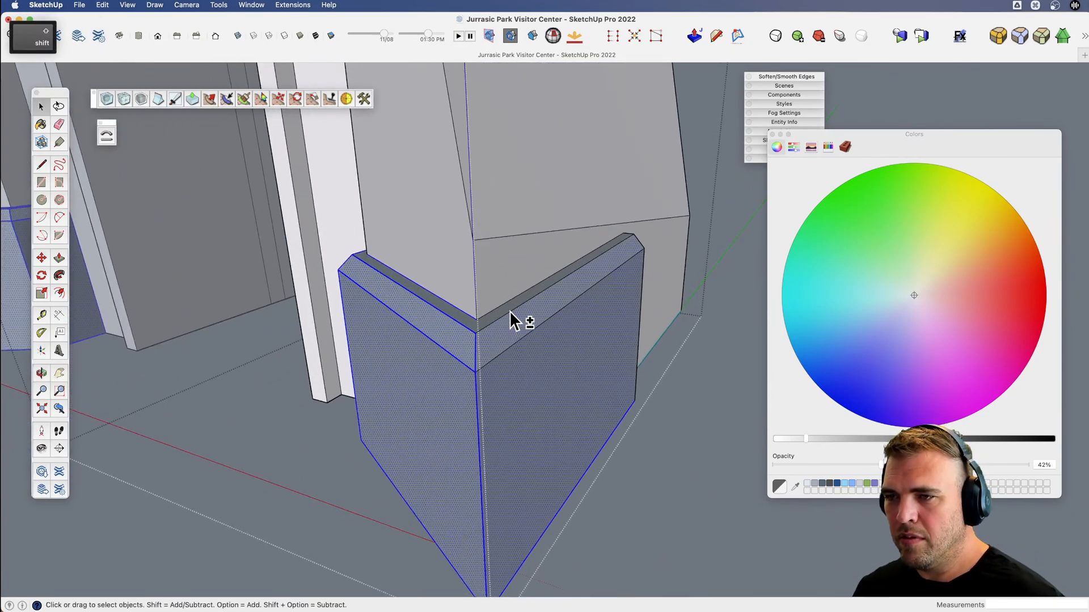
pyautogui.press('v')
pyautogui.moveTo(519, 321); pyautogui.dragTo(501, 359)
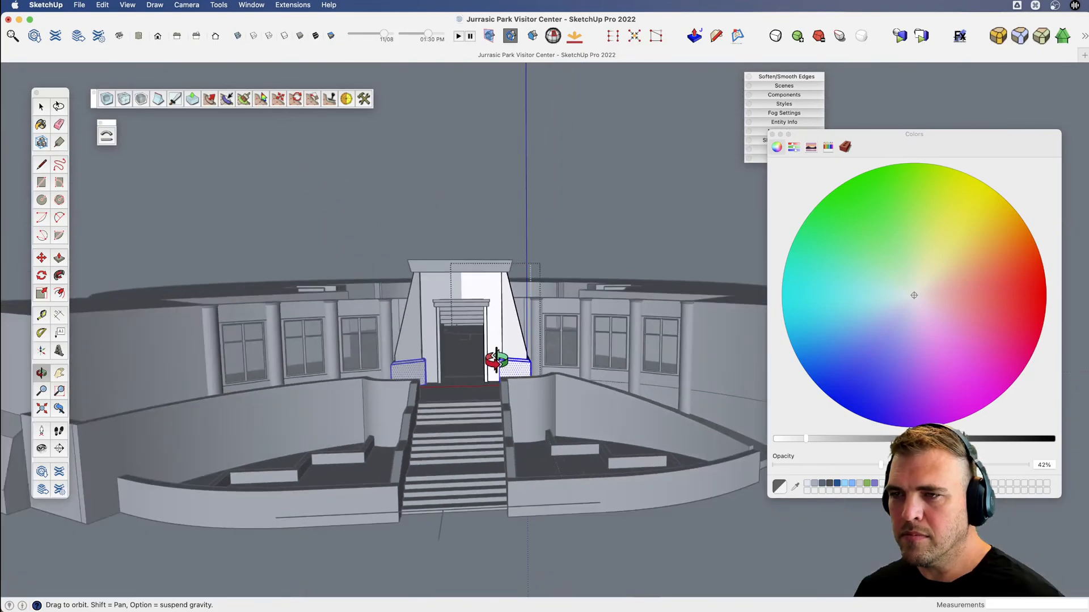
pyautogui.press('space')
pyautogui.click(593, 202)
# Open the half elevation drawing beside the building for editing around its sunburst door.
pyautogui.press('v')
pyautogui.moveTo(593, 201); pyautogui.dragTo(389, 393)
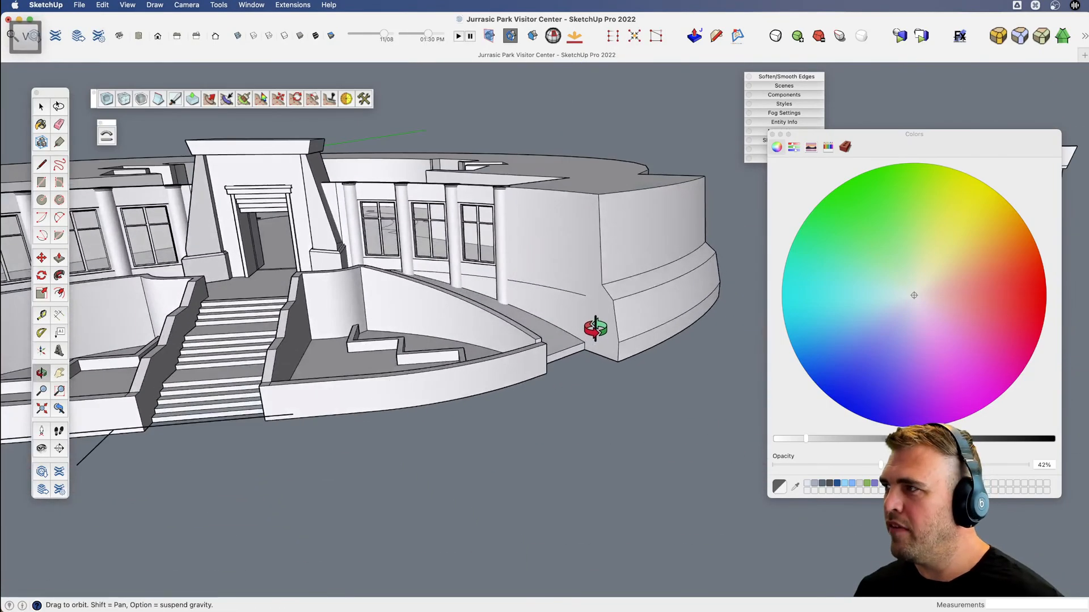
pyautogui.moveTo(595, 327); pyautogui.dragTo(512, 369)
pyautogui.press('space')
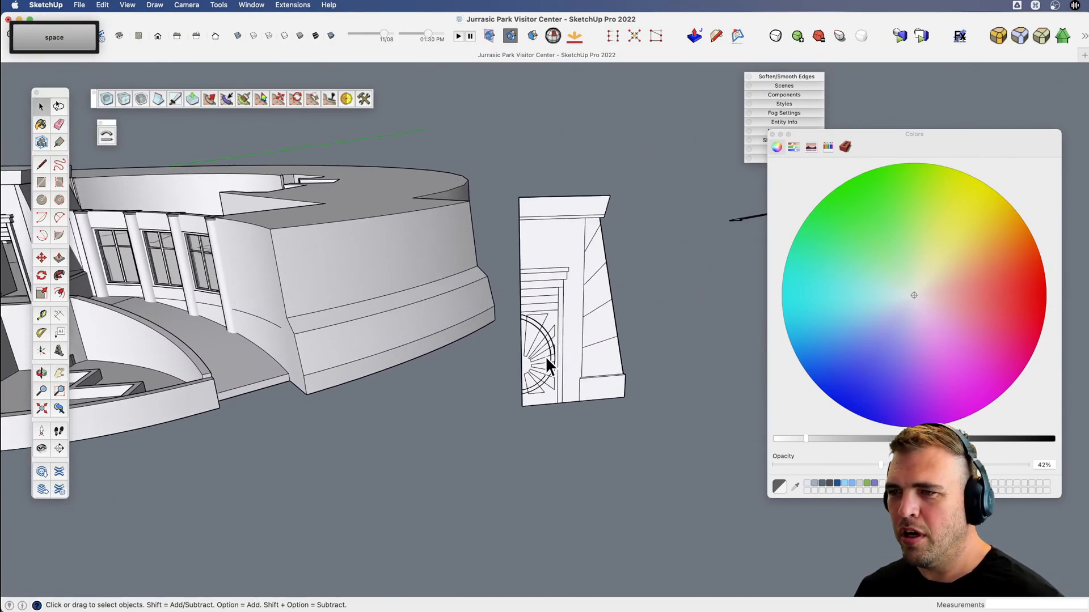
pyautogui.scroll(3, 542, 352)
pyautogui.doubleClick(536, 346)
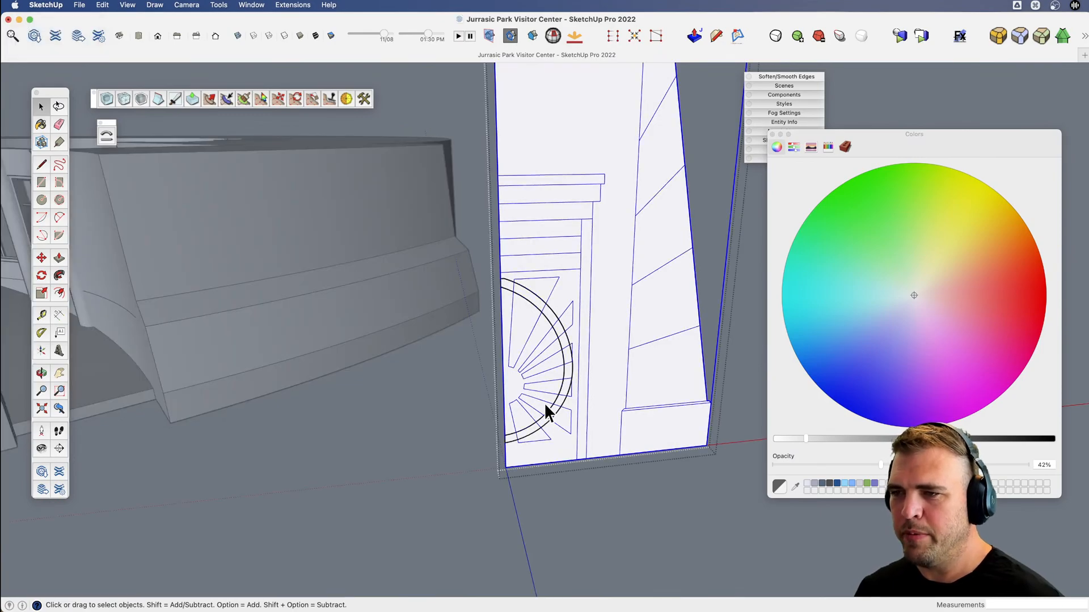
pyautogui.scroll(3, 545, 319)
pyautogui.doubleClick(545, 324)
pyautogui.press('v')
pyautogui.moveTo(533, 371); pyautogui.dragTo(494, 347)
# Copy the door panel outline with its sunburst rays out of the drawing along the red axis.
pyautogui.press('space')
pyautogui.moveTo(482, 229); pyautogui.dragTo(624, 444)
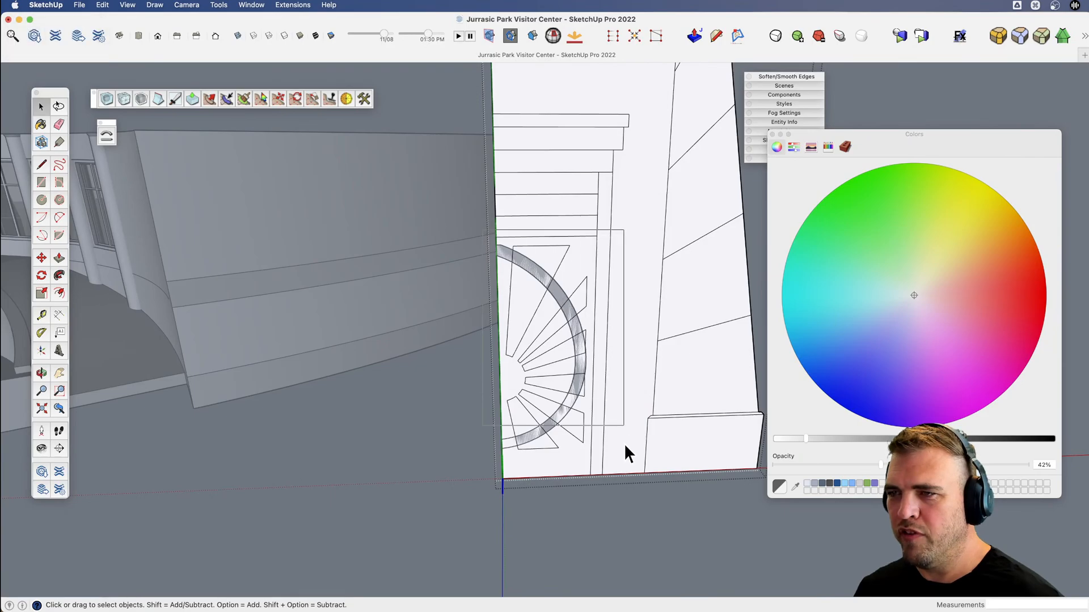
pyautogui.moveTo(599, 505); pyautogui.dragTo(600, 506)
pyautogui.scroll(-3, 600, 506)
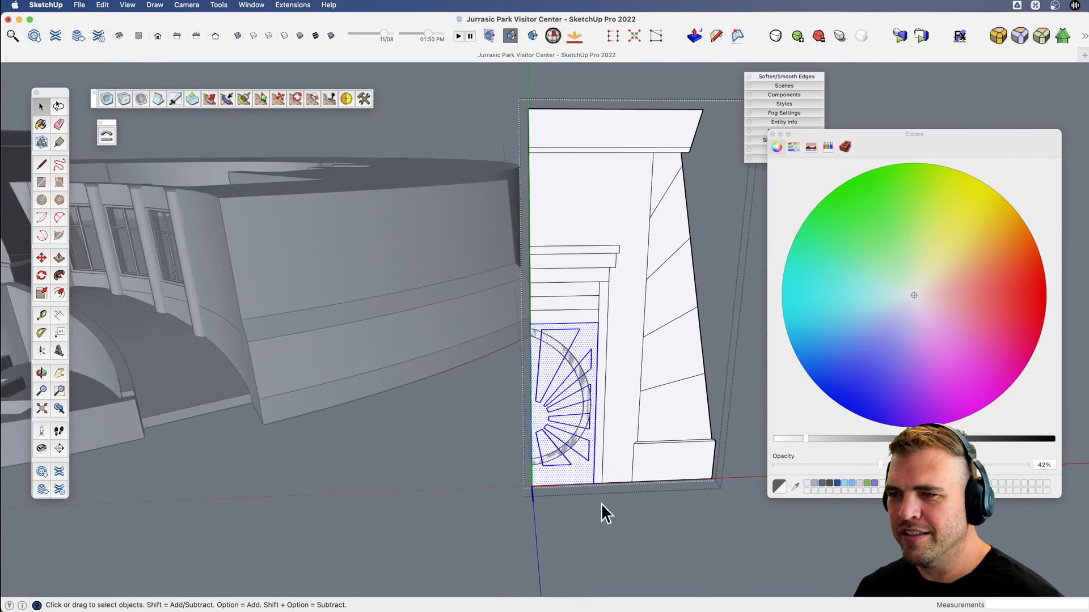
pyautogui.press('m')
pyautogui.click(571, 519)
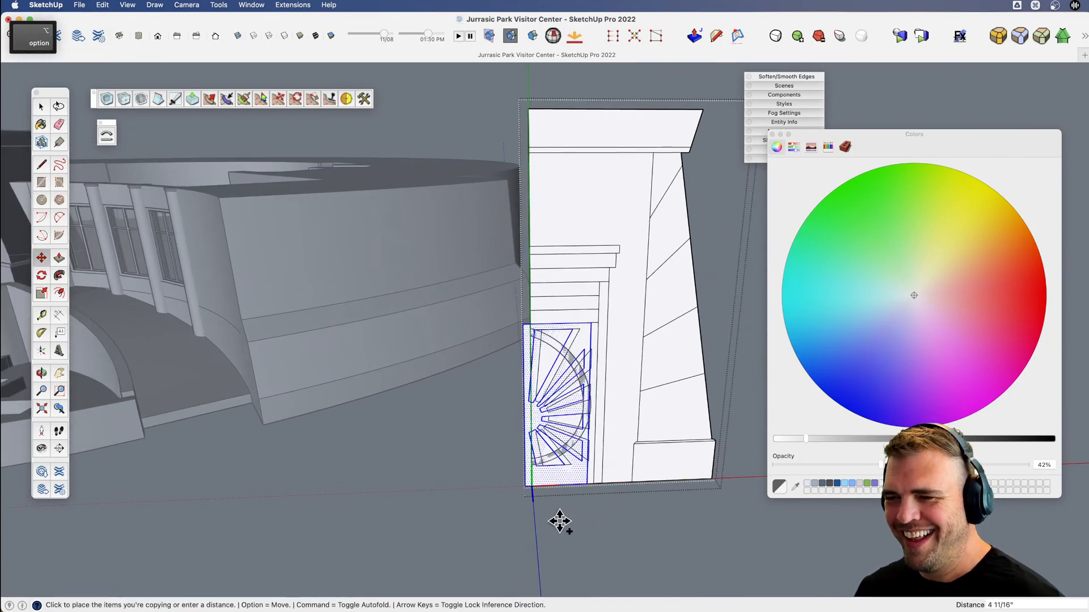
pyautogui.click(432, 527)
pyautogui.press('space')
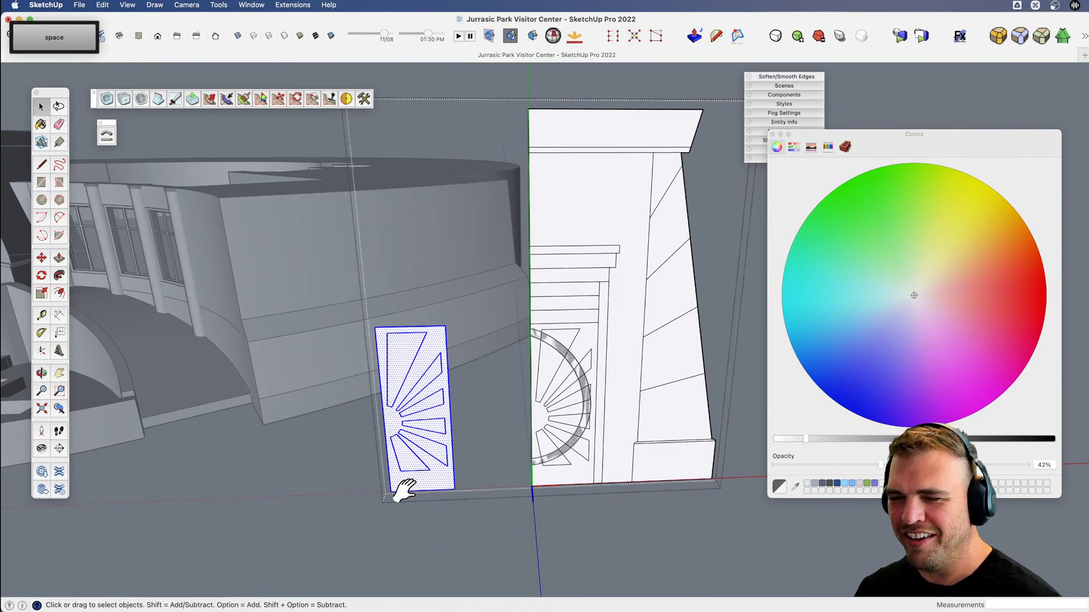
pyautogui.moveTo(401, 486); pyautogui.dragTo(413, 522, button='middle')
pyautogui.scroll(5, 530, 386)
pyautogui.click(477, 416)
pyautogui.scroll(5, 495, 417)
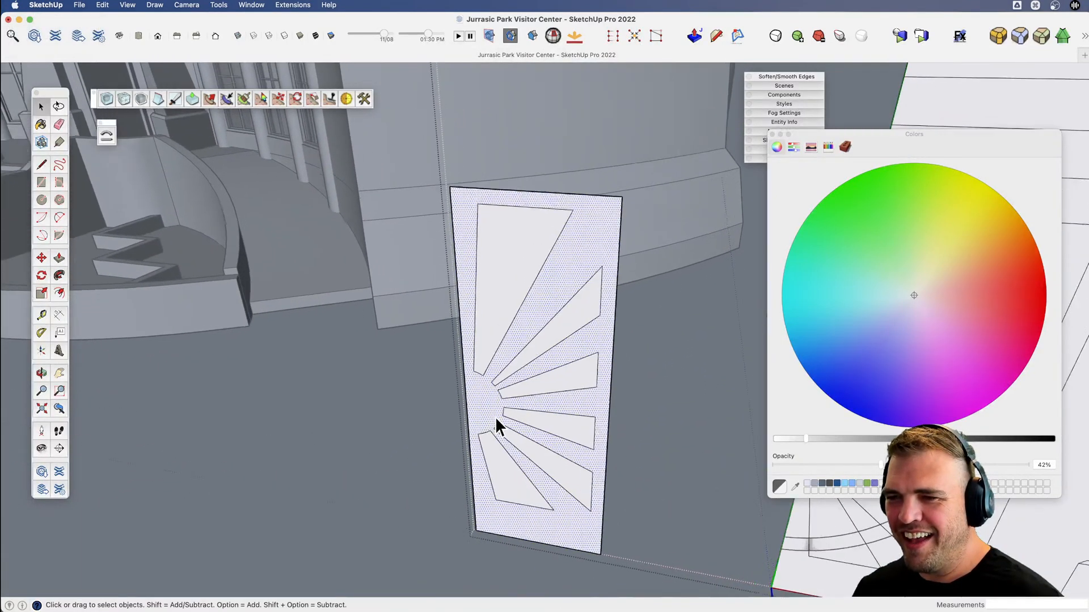
pyautogui.moveTo(499, 420); pyautogui.dragTo(460, 389, button='middle')
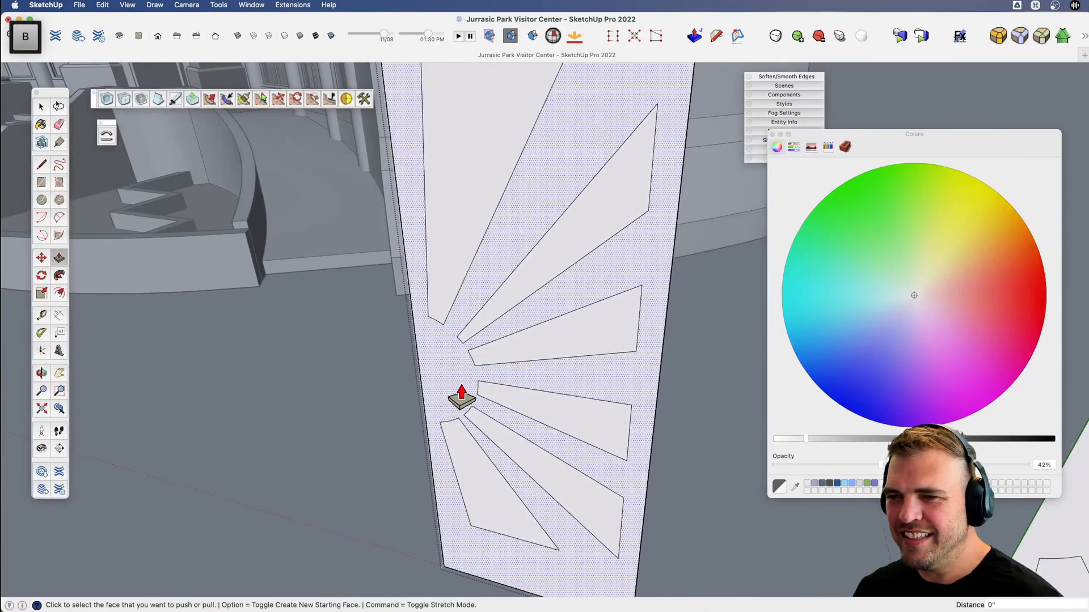
pyautogui.press('space')
# Delete the six ray-shaped faces from the copied door panel to leave open cut-outs.
pyautogui.click(444, 236)
pyautogui.press('BackSpace')
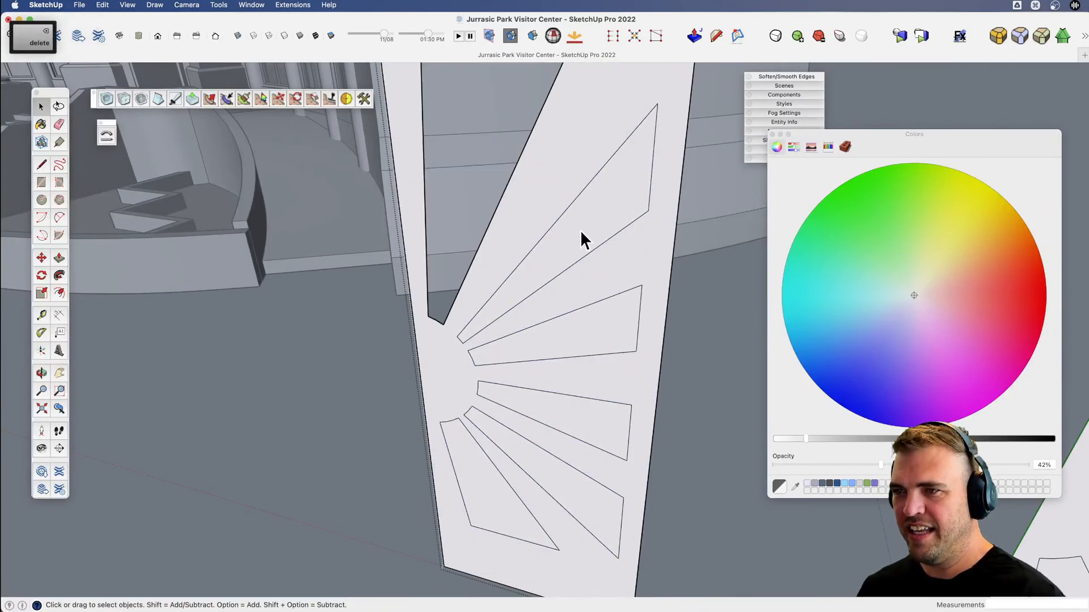
pyautogui.click(580, 230)
pyautogui.press('BackSpace')
pyautogui.click(586, 329)
pyautogui.press('BackSpace')
pyautogui.click(596, 409)
pyautogui.press('BackSpace')
pyautogui.scroll(-4, 573, 442)
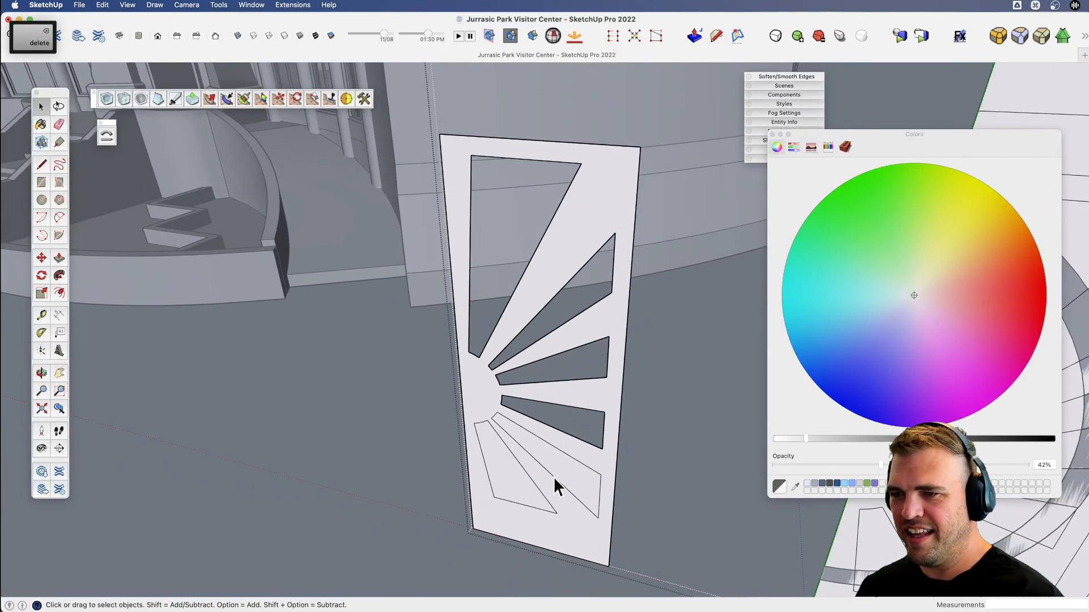
pyautogui.press('BackSpace')
pyautogui.click(519, 483)
pyautogui.press('BackSpace')
# Give the cut-out door panel a thin extrusion and close the elevation drawing.
pyautogui.scroll(-1, 518, 479)
pyautogui.press('v')
pyautogui.moveTo(512, 465); pyautogui.dragTo(419, 484)
pyautogui.scroll(2, 568, 496)
pyautogui.moveTo(530, 486); pyautogui.dragTo(723, 297)
pyautogui.press('space')
pyautogui.scroll(-5, 499, 488)
pyautogui.click(473, 495)
pyautogui.press('x')
pyautogui.press('space')
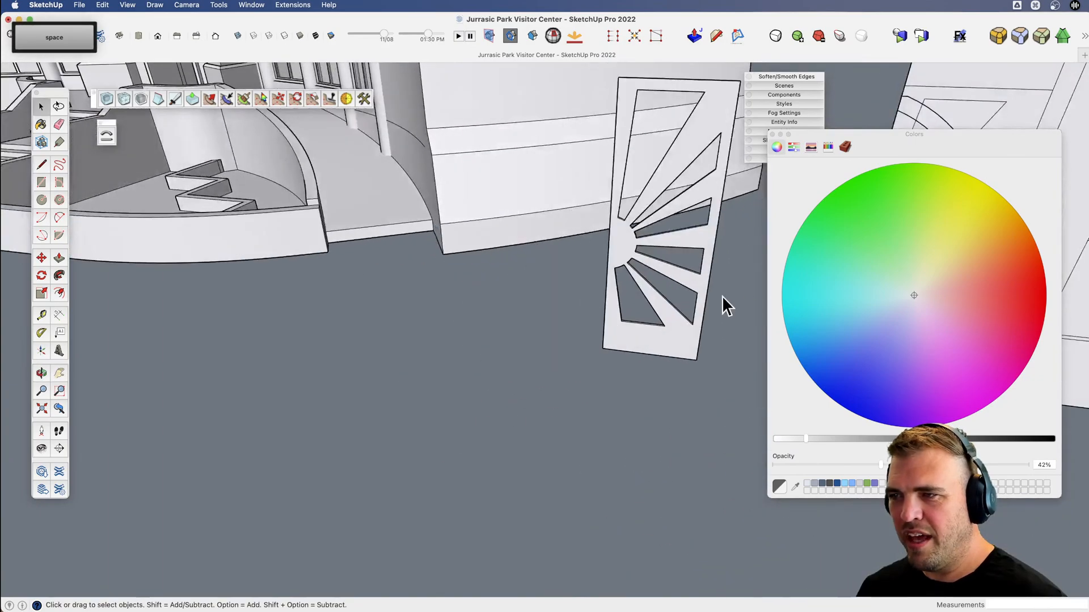
# Reopen the elevation drawing and move its half ring about 8' 2" along the red axis onto the cut-out door panel.
pyautogui.scroll(-1, 659, 342)
pyautogui.press('x')
pyautogui.moveTo(659, 341); pyautogui.dragTo(463, 445)
pyautogui.press('space')
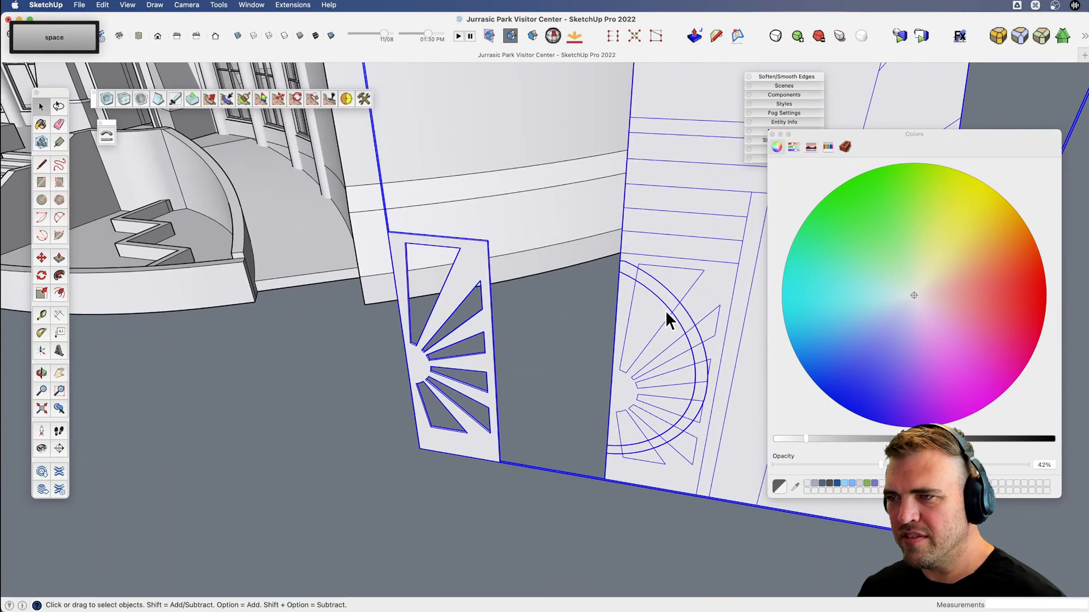
pyautogui.doubleClick(659, 298)
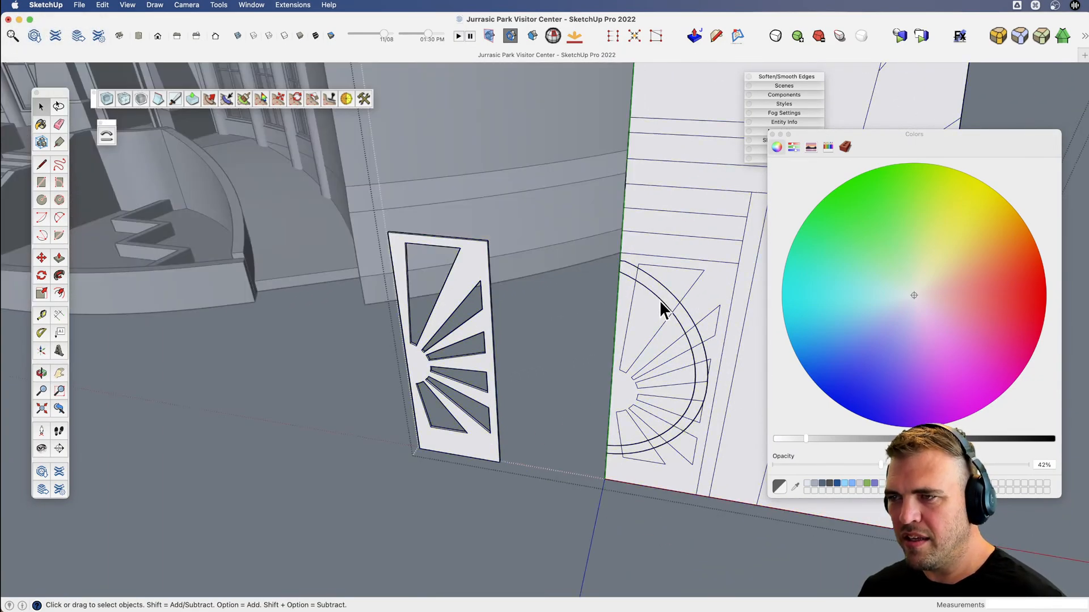
pyautogui.click(658, 301)
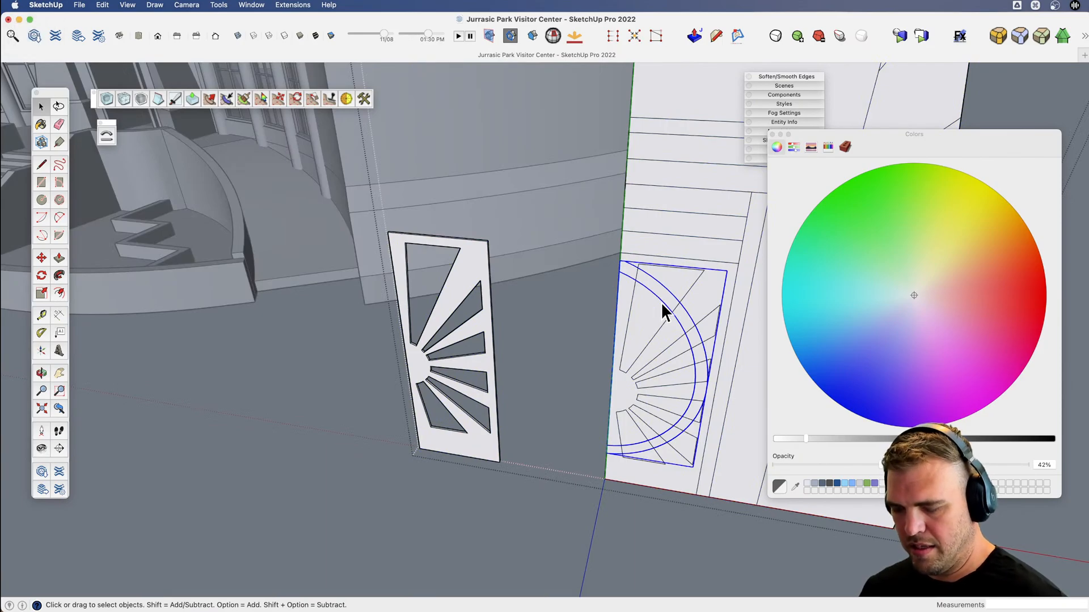
pyautogui.press('m')
pyautogui.press('shift')
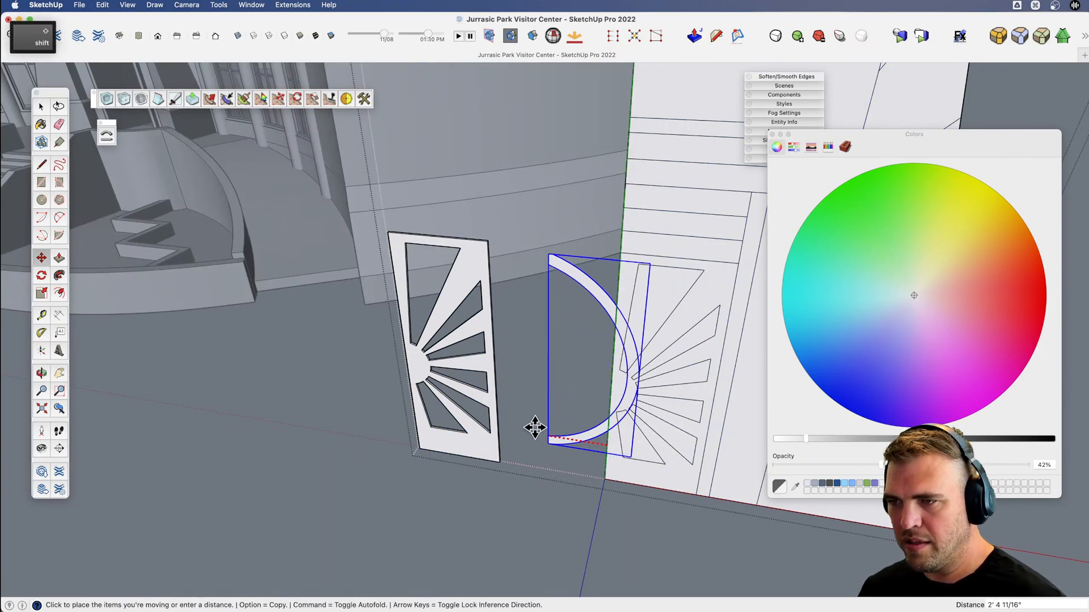
pyautogui.click(420, 449)
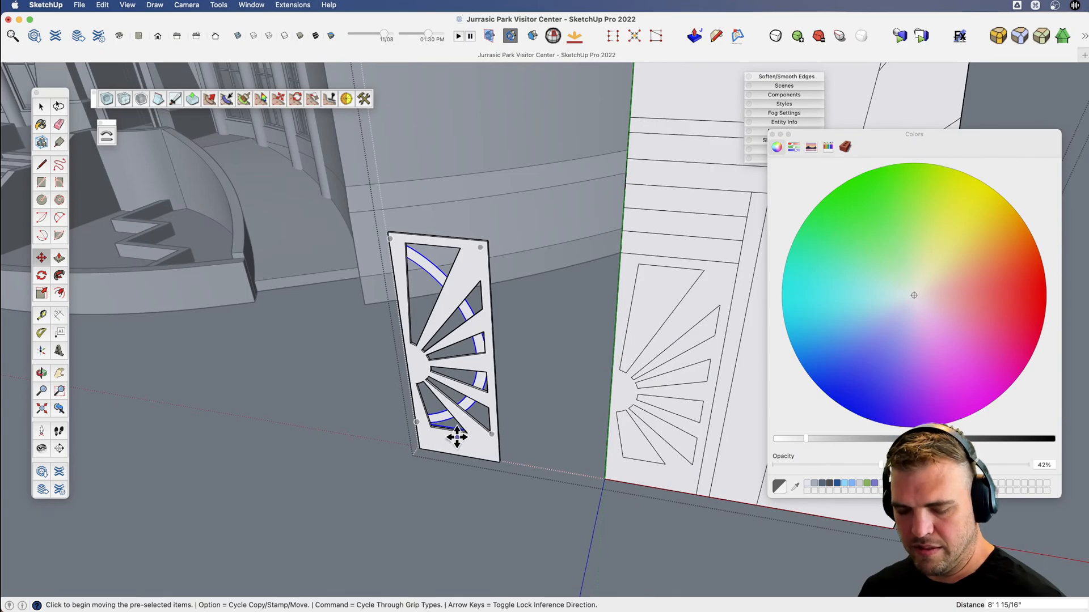
# Open the half ring behind the sunburst cut-outs and extrude its face to a thin depth.
pyautogui.moveTo(457, 437); pyautogui.dragTo(428, 447, button='middle')
pyautogui.scroll(5, 530, 284)
pyautogui.moveTo(530, 285); pyautogui.dragTo(487, 256, button='middle')
pyautogui.press('space')
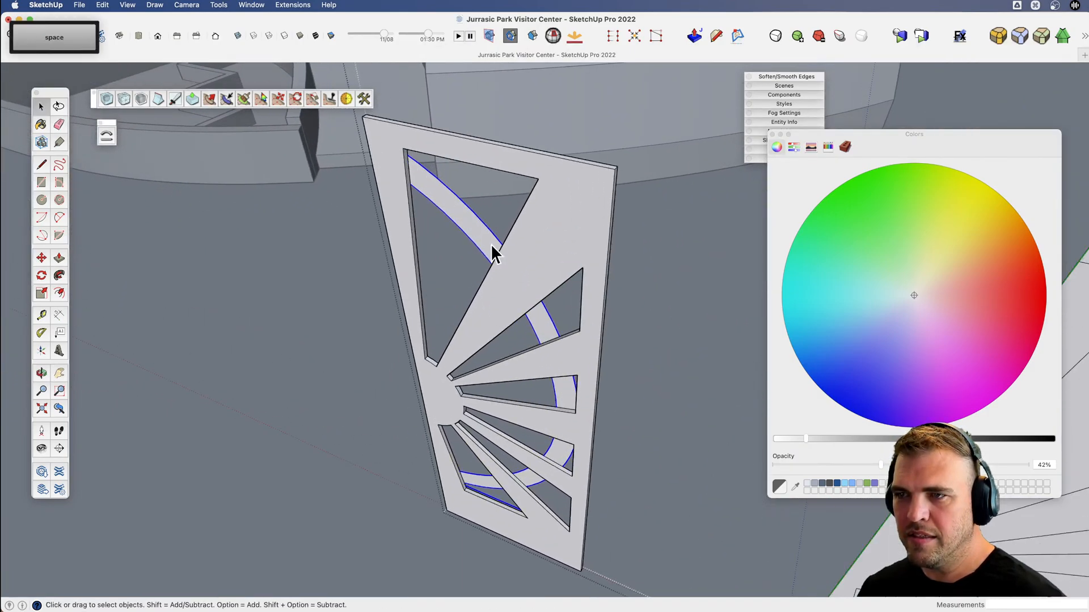
pyautogui.scroll(5, 491, 244)
pyautogui.press('b')
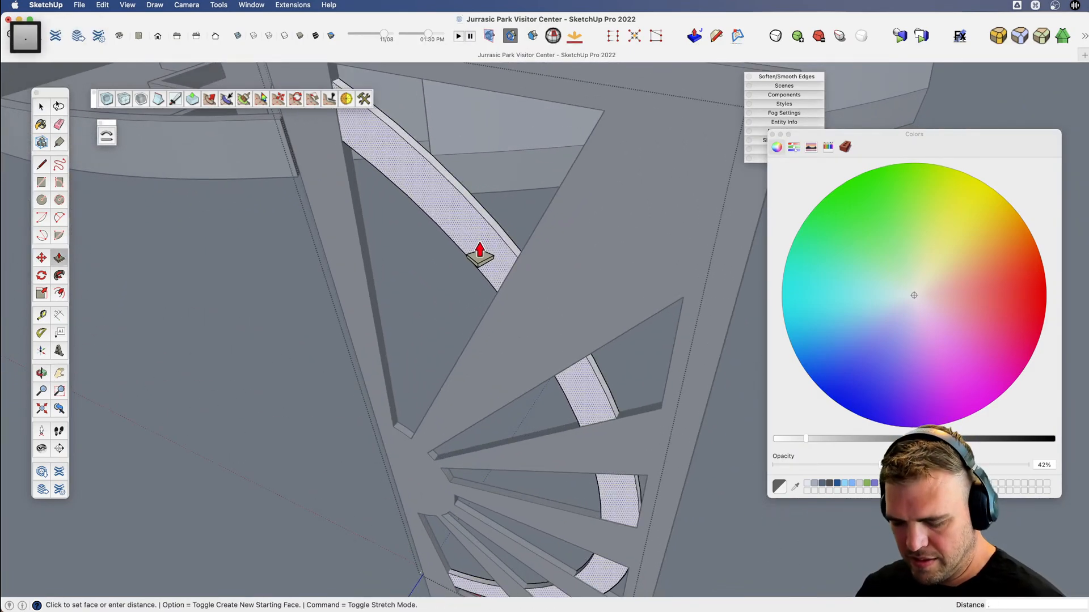
pyautogui.press('Return')
pyautogui.press('space')
pyautogui.scroll(-10, 512, 289)
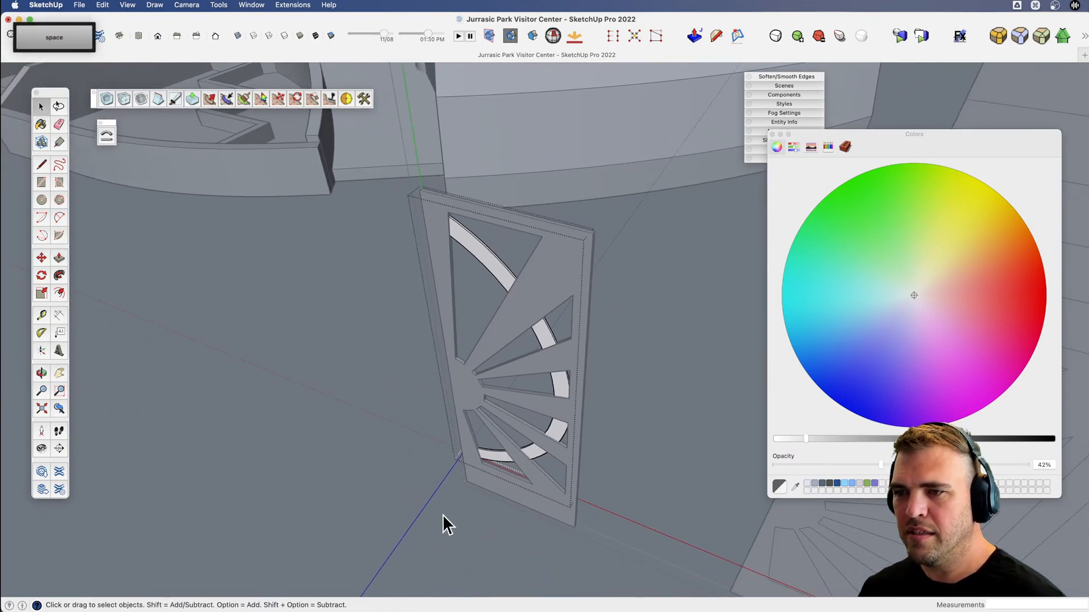
# Cut the sunburst door panel from the elevation drawing and paste it in place outside that drawing.
pyautogui.press('v')
pyautogui.moveTo(427, 507); pyautogui.dragTo(136, 576)
pyautogui.press('x')
pyautogui.moveTo(401, 406); pyautogui.dragTo(192, 403)
pyautogui.press('v')
pyautogui.scroll(-4, 420, 353)
pyautogui.press('space')
pyautogui.click(423, 355)
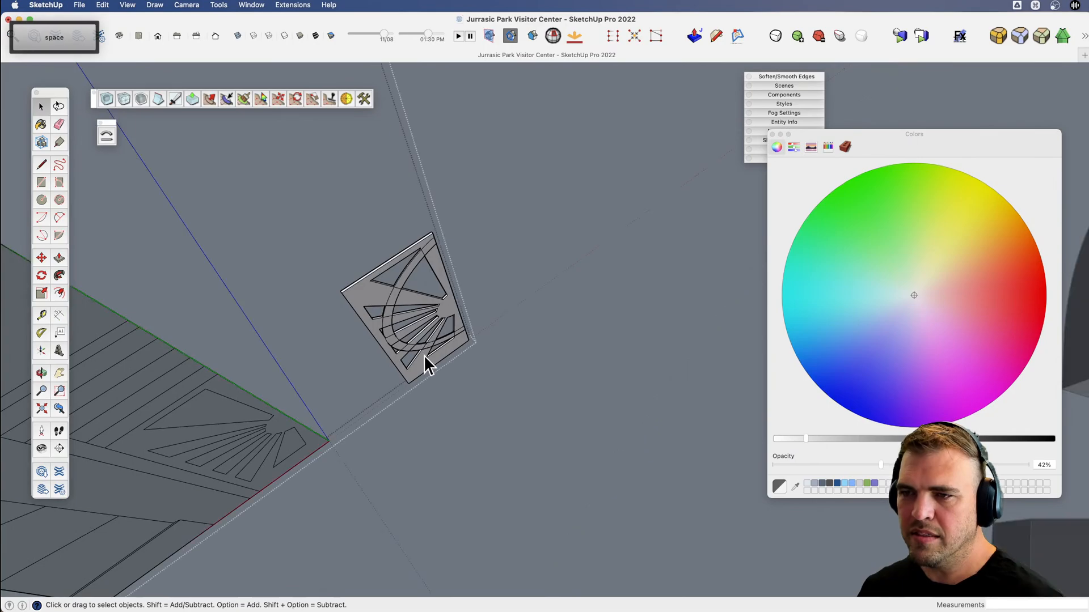
pyautogui.scroll(-4, 494, 361)
pyautogui.scroll(-2, 494, 360)
pyautogui.tripleClick(392, 265)
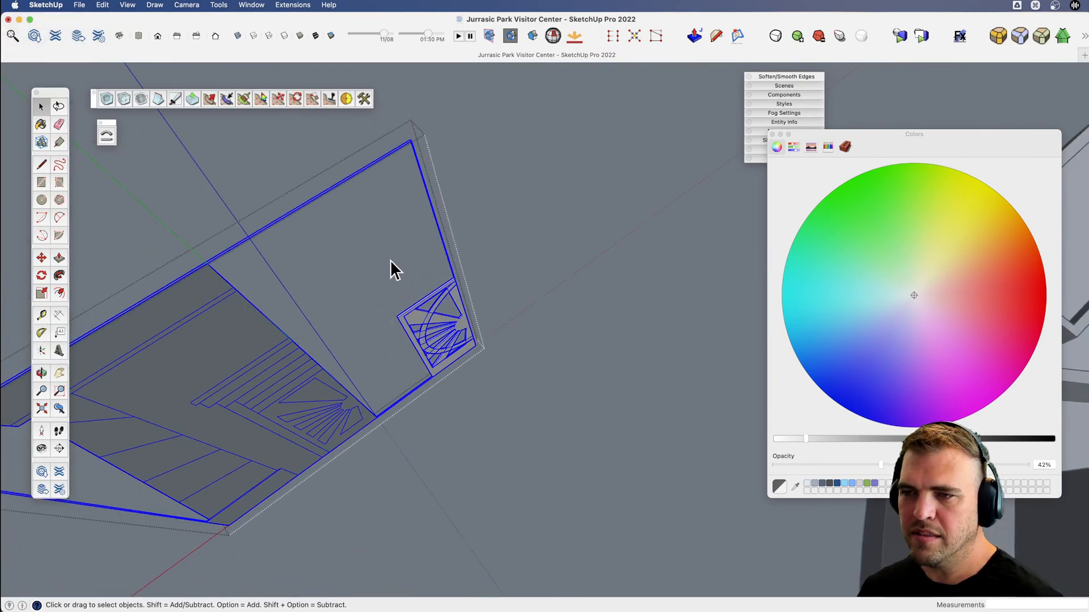
pyautogui.doubleClick(432, 318)
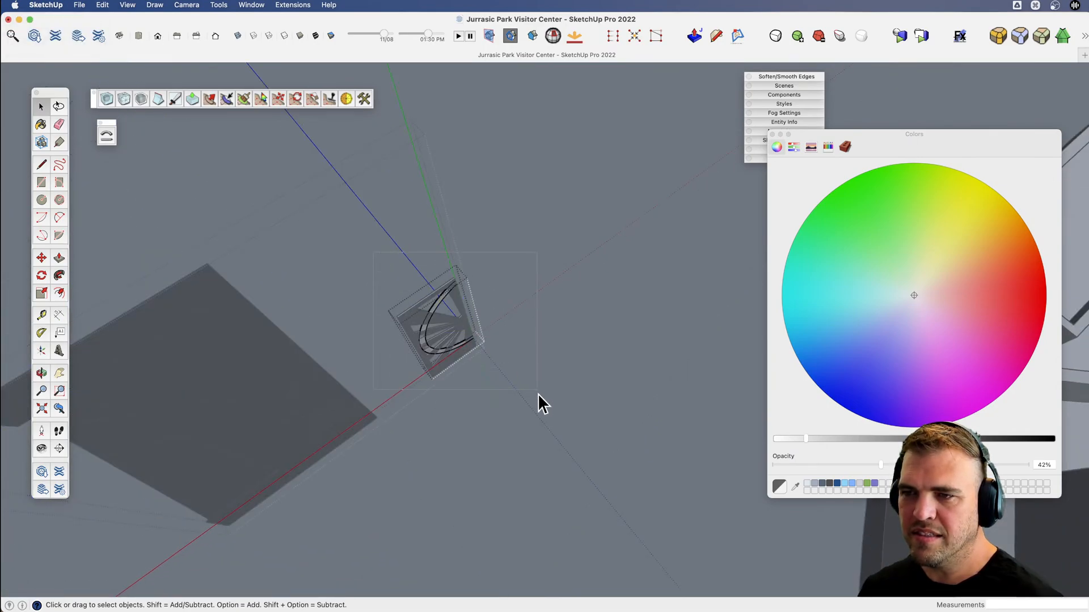
pyautogui.click(529, 419)
pyautogui.doubleClick(339, 408)
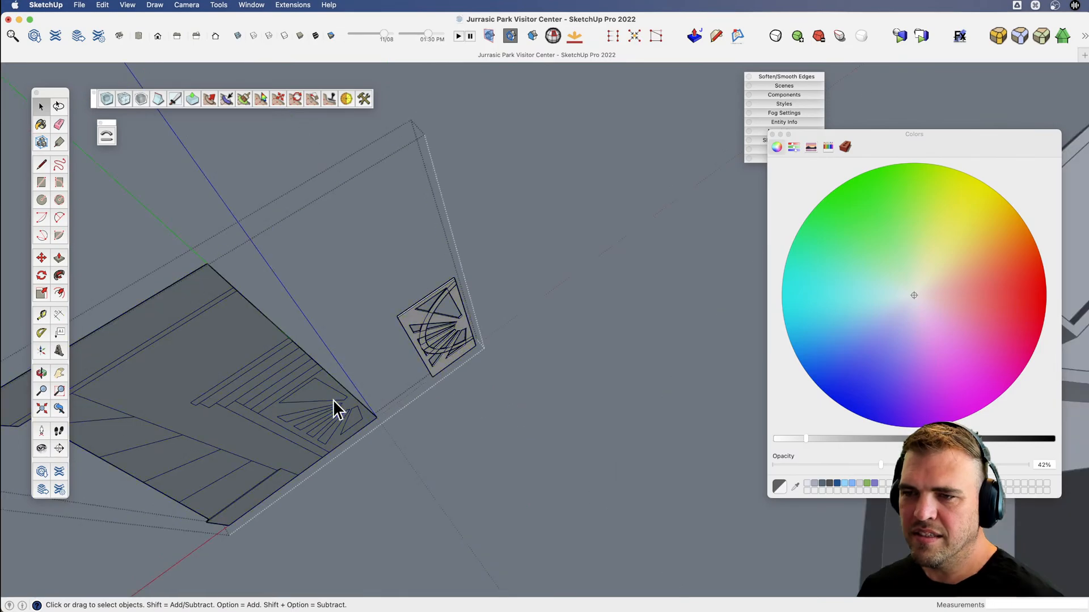
pyautogui.tripleClick(411, 320)
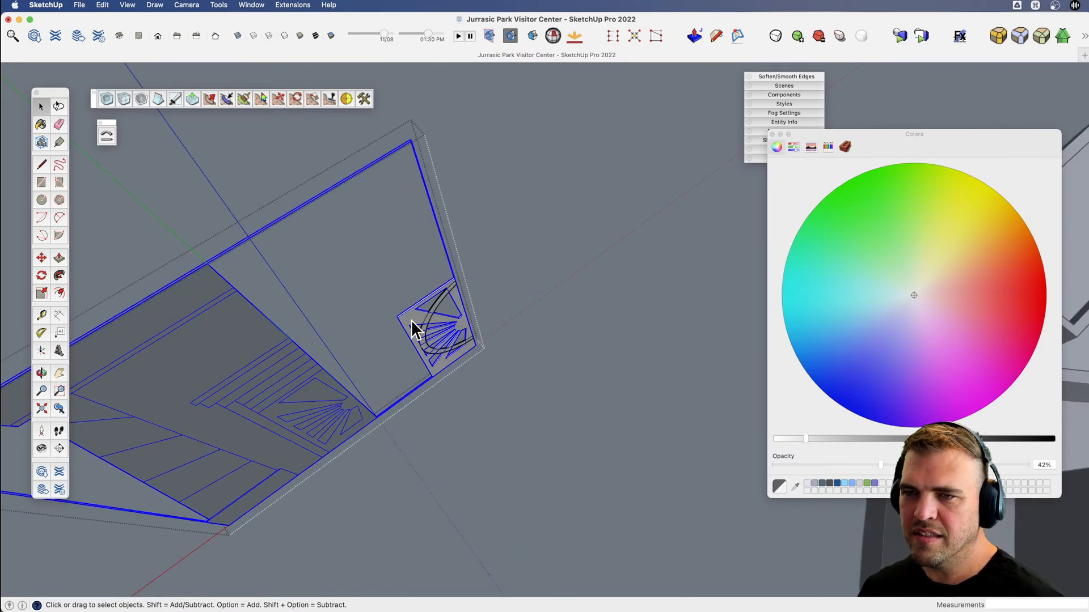
pyautogui.doubleClick(410, 319)
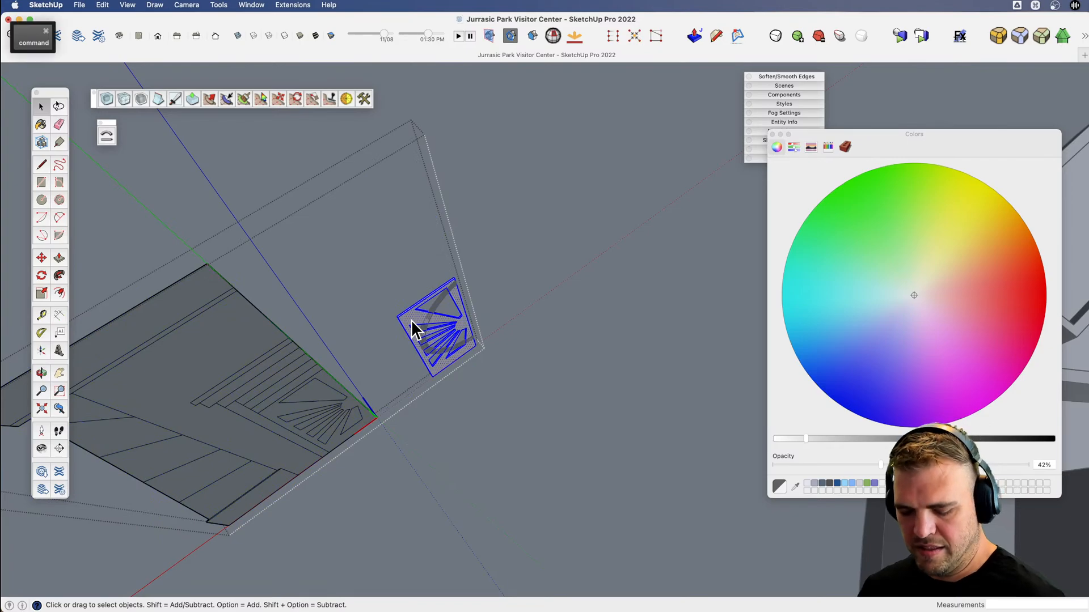
pyautogui.press('super+x')
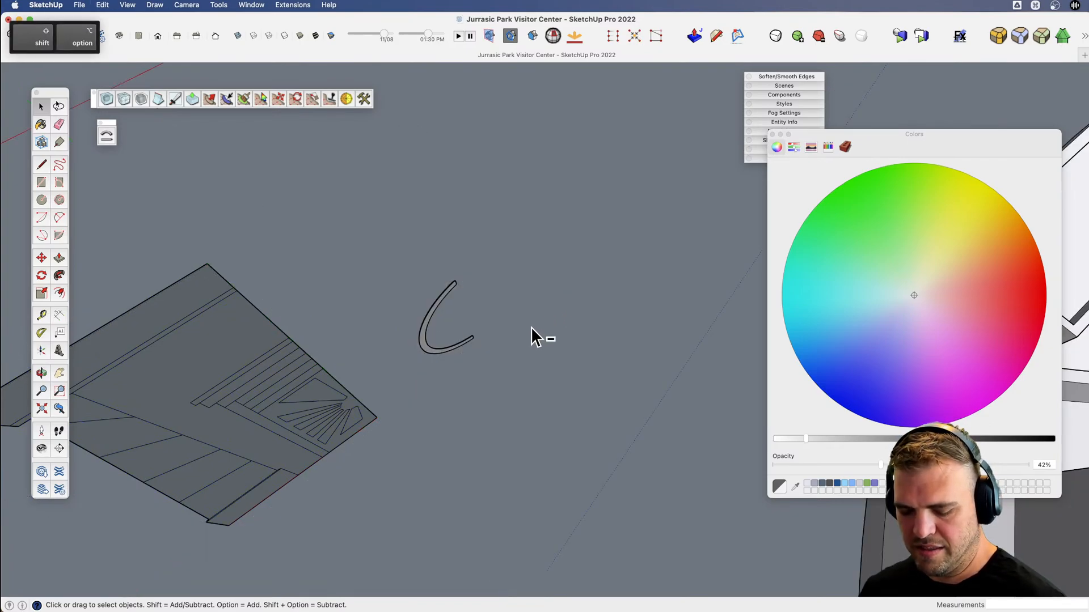
pyautogui.hotkey('shift', 'alt', 'v')
# Reopen the elevation drawing, cut the half ring geometry behind the door panel and paste it in place outside the drawing.
pyautogui.moveTo(425, 330); pyautogui.dragTo(441, 303, button='middle')
pyautogui.doubleClick(439, 302)
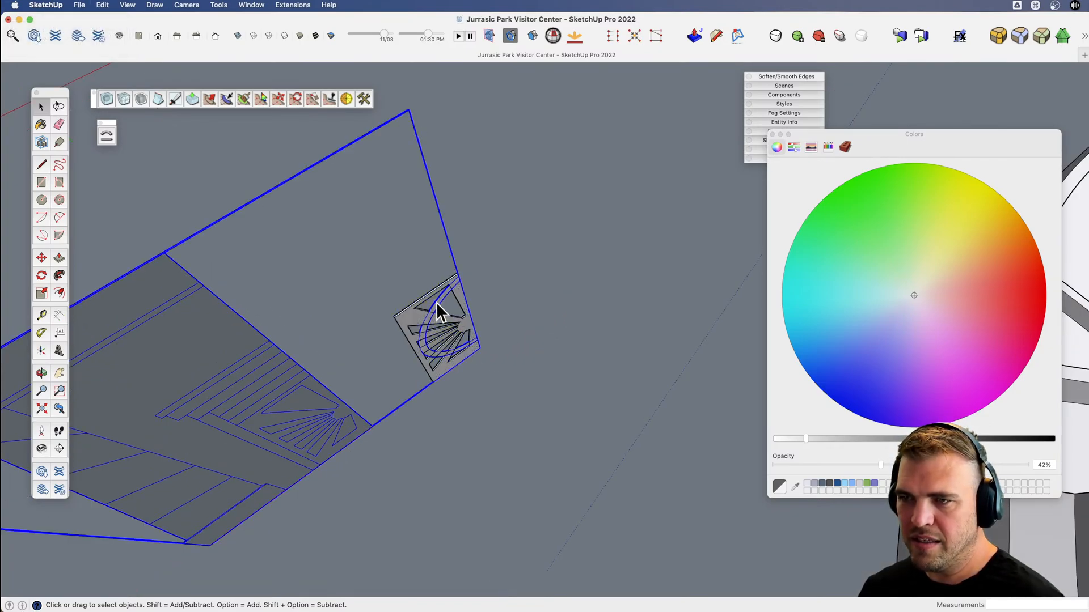
pyautogui.click(438, 302)
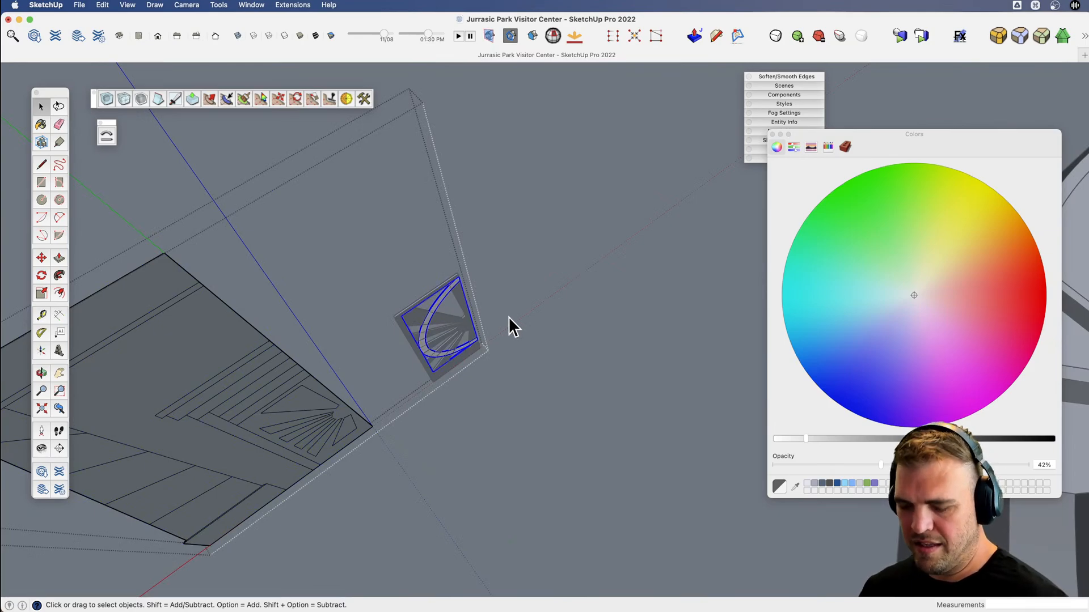
pyautogui.press('m')
pyautogui.click(528, 324)
pyautogui.press('space')
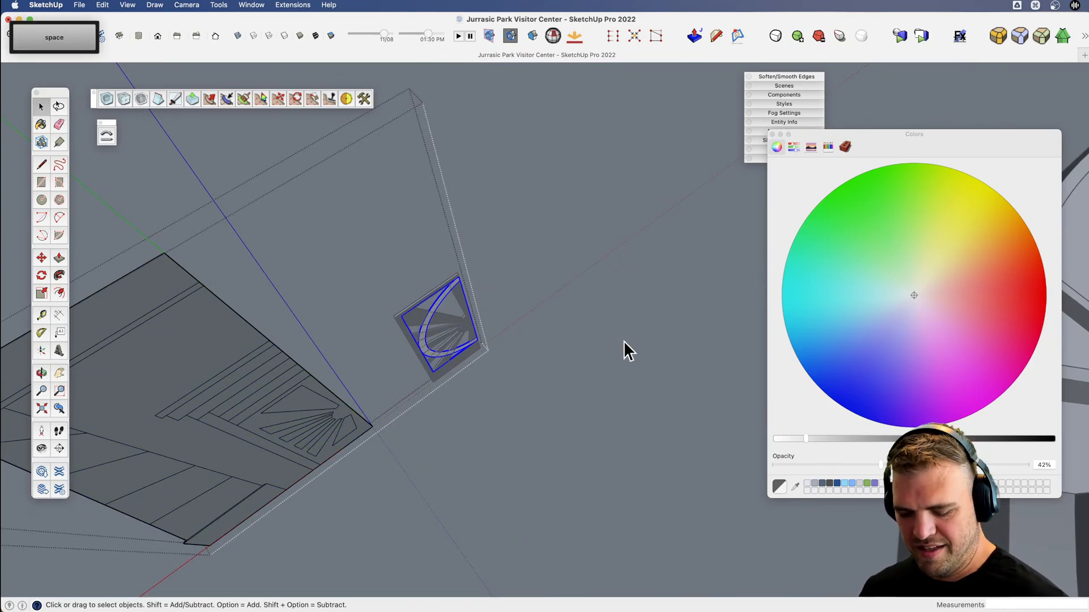
pyautogui.press('super+x')
pyautogui.press('space')
pyautogui.click(488, 360)
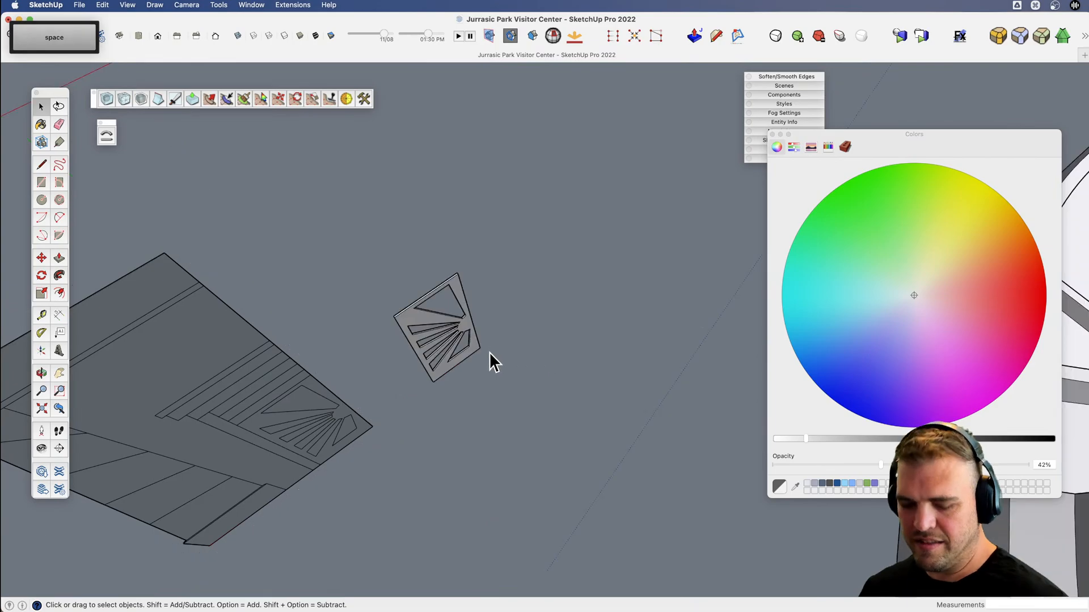
pyautogui.hotkey('shift', 'alt', 'v')
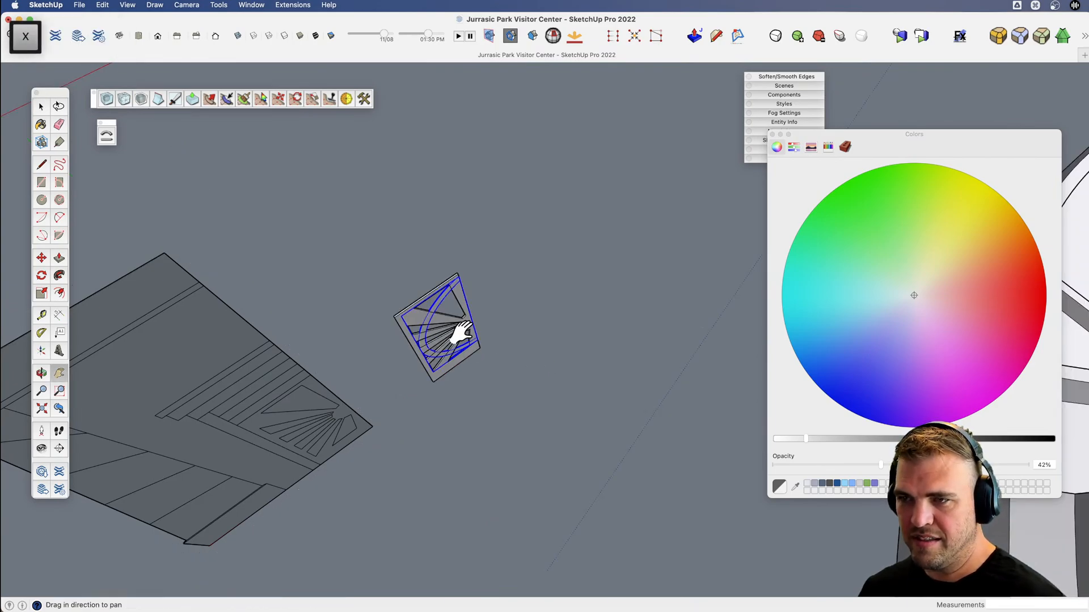
# Try to cover the cut-out door panel with a corner-to-corner rectangle about 3' 8" by 10' and extrude it.
pyautogui.scroll(3, 439, 331)
pyautogui.press('c')
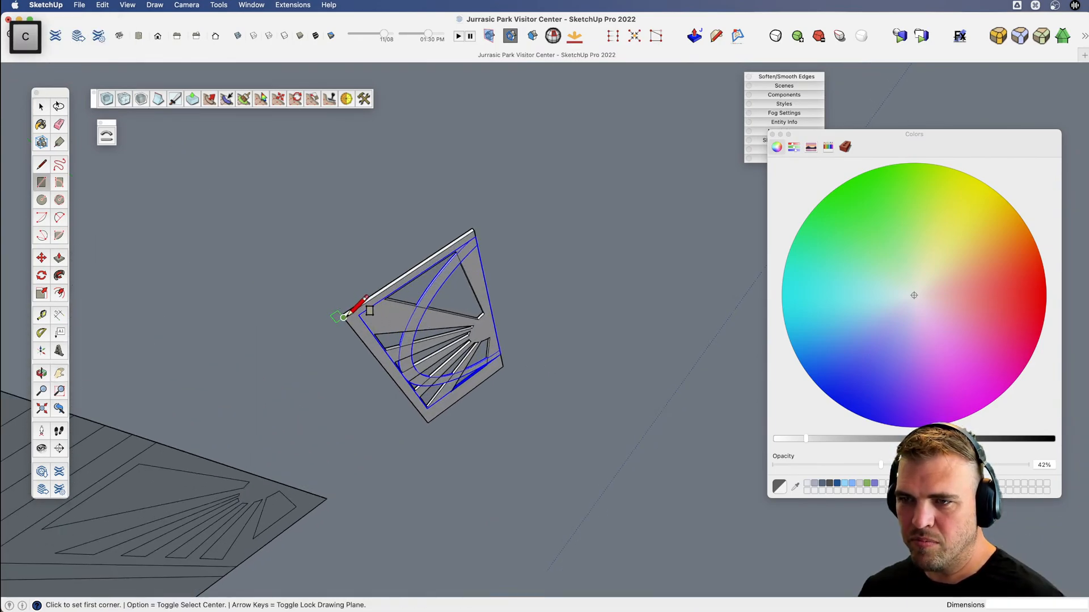
pyautogui.scroll(5, 450, 360)
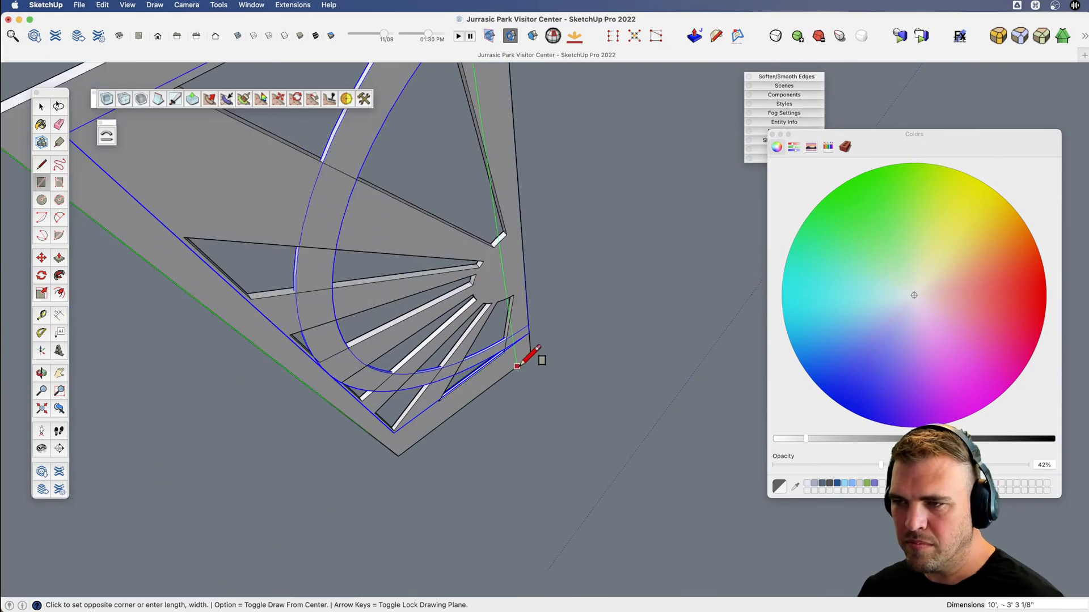
pyautogui.scroll(2, 530, 355)
pyautogui.click(531, 355)
pyautogui.press('space')
pyautogui.tripleClick(508, 362)
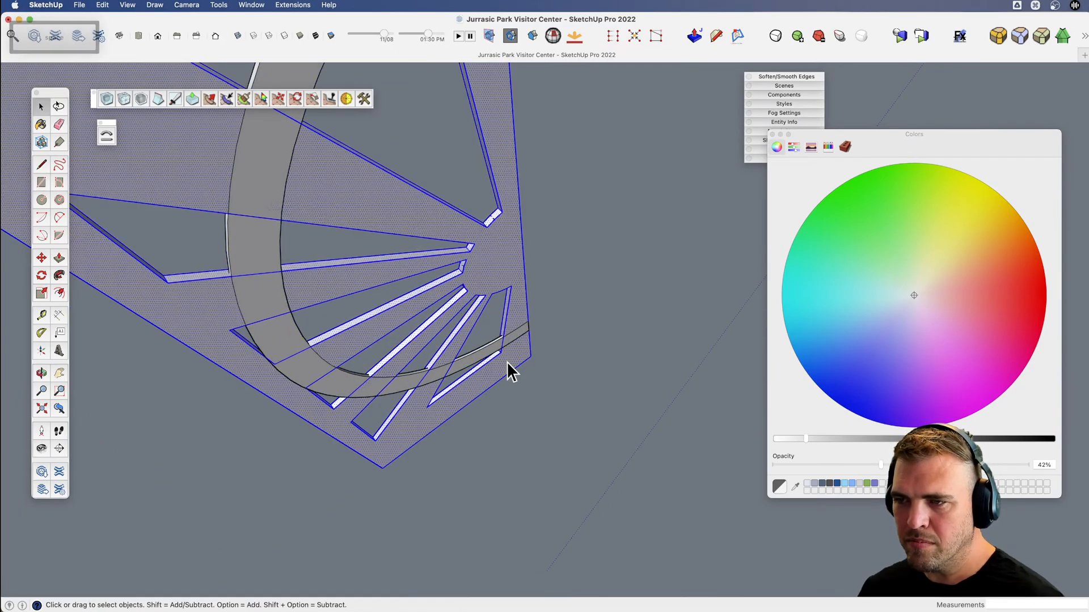
pyautogui.press('c')
pyautogui.scroll(-5, 511, 372)
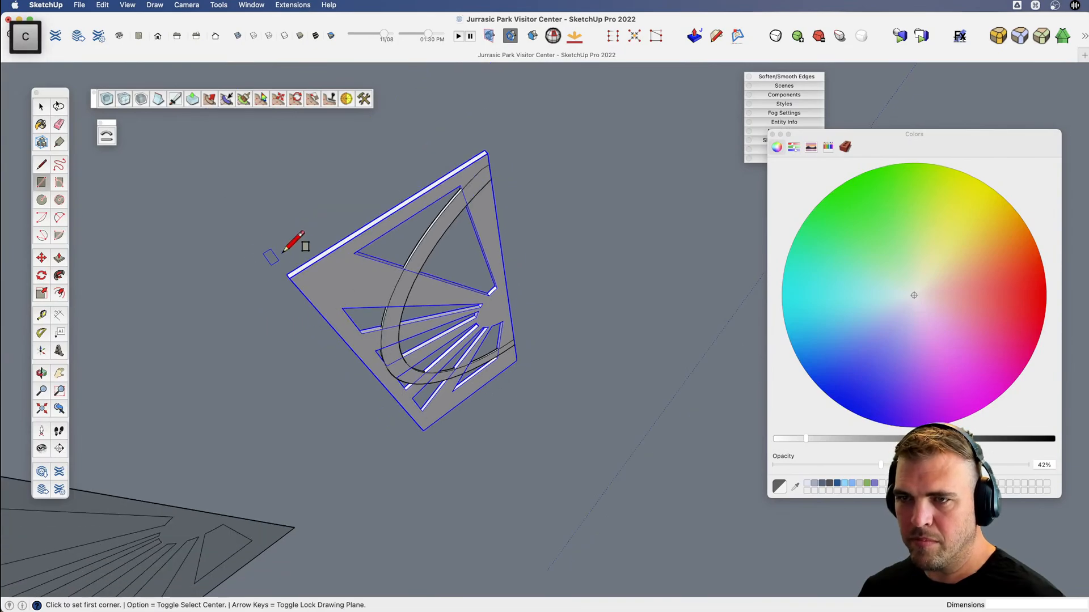
pyautogui.click(290, 278)
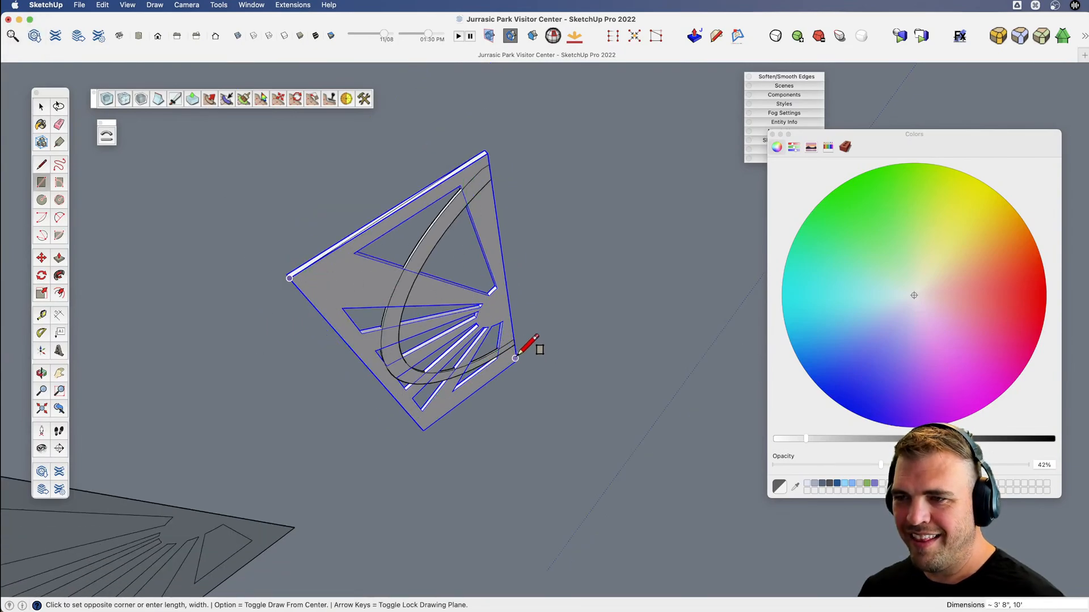
pyautogui.click(515, 357)
pyautogui.moveTo(516, 357); pyautogui.dragTo(474, 420, button='middle')
pyautogui.press('b')
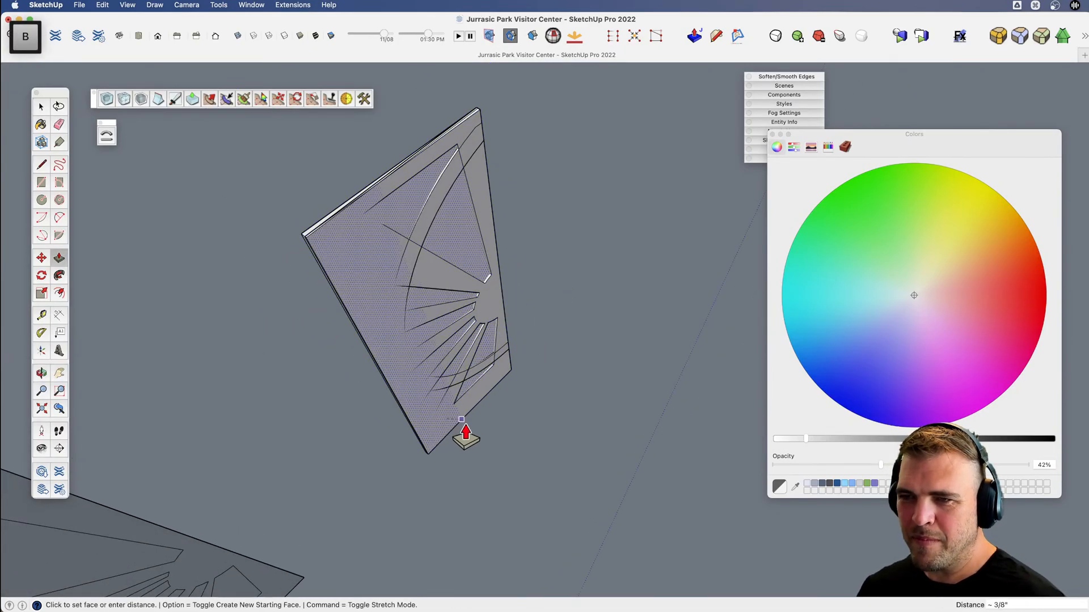
pyautogui.press('space')
# Draw a 3' 8" by 10' rectangle over the ring side of the door panel and extrude it into a slab.
pyautogui.press('v')
pyautogui.moveTo(447, 386); pyautogui.dragTo(365, 382, button='middle')
pyautogui.press('c')
pyautogui.moveTo(377, 223)
pyautogui.mouseDown(button='middle')
pyautogui.moveTo(418, 214)
pyautogui.moveTo(366, 223)
pyautogui.mouseUp(button='middle')
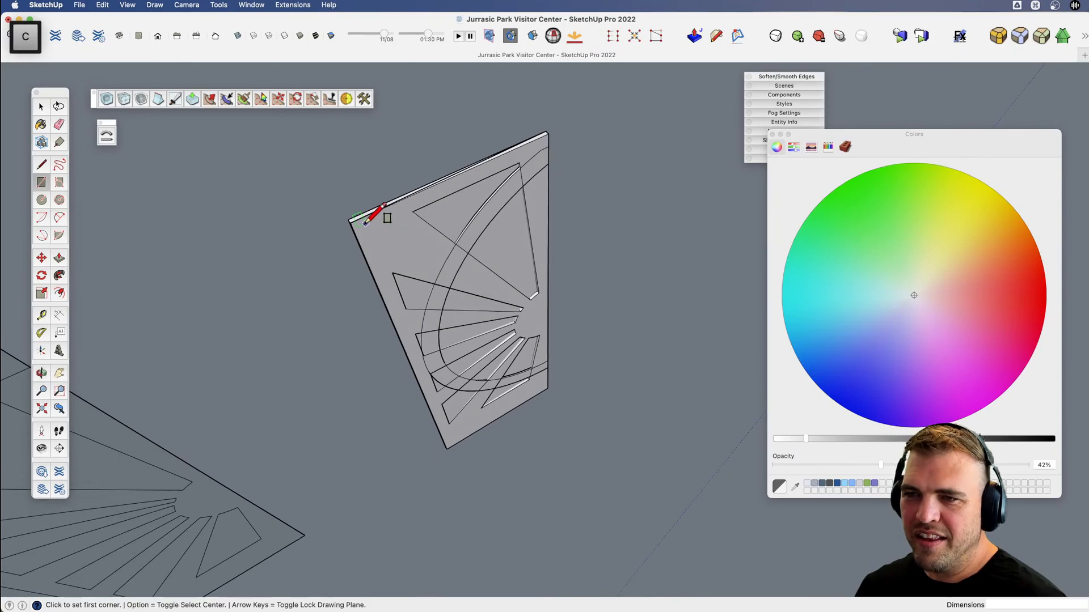
pyautogui.click(548, 388)
pyautogui.press('b')
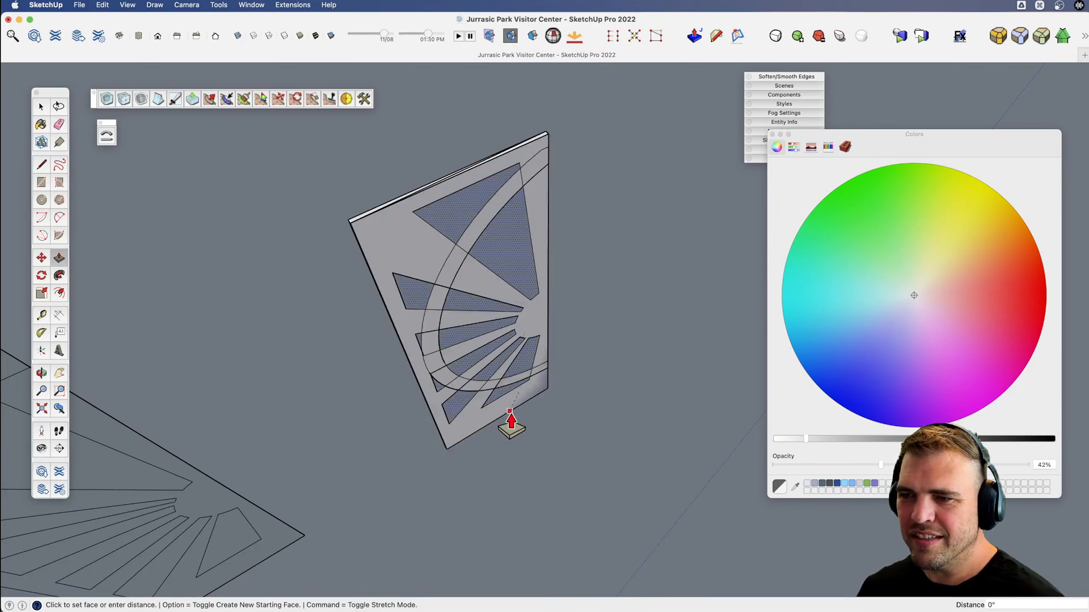
pyautogui.press('super+z')
pyautogui.press('v')
pyautogui.moveTo(467, 382)
pyautogui.mouseDown(button='middle')
pyautogui.moveTo(829, 427)
pyautogui.moveTo(974, 399)
pyautogui.moveTo(440, 462)
pyautogui.moveTo(533, 426)
pyautogui.mouseUp(button='middle')
pyautogui.press('p')
pyautogui.click(493, 392)
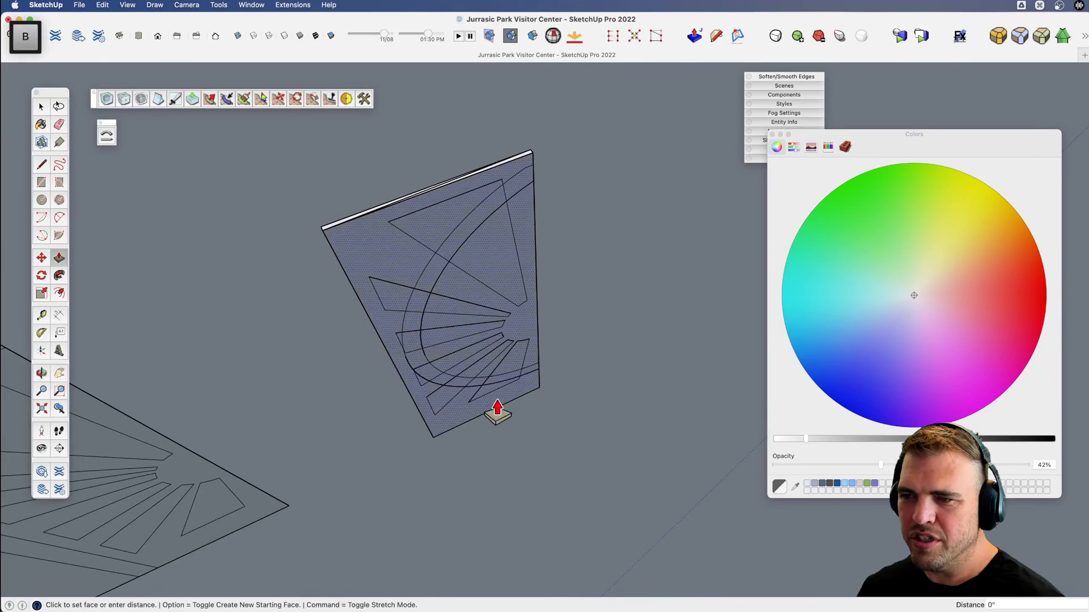
pyautogui.click(495, 395)
# Select the slab together with the connected door geometry and make it a component named door.
pyautogui.press('space')
pyautogui.doubleClick(492, 389)
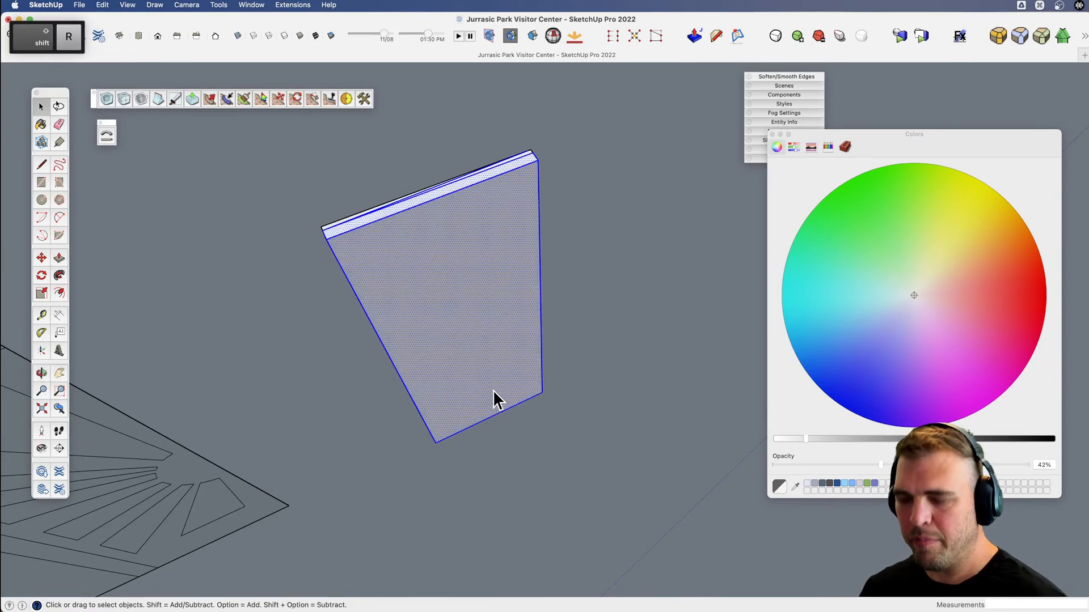
pyautogui.press('g')
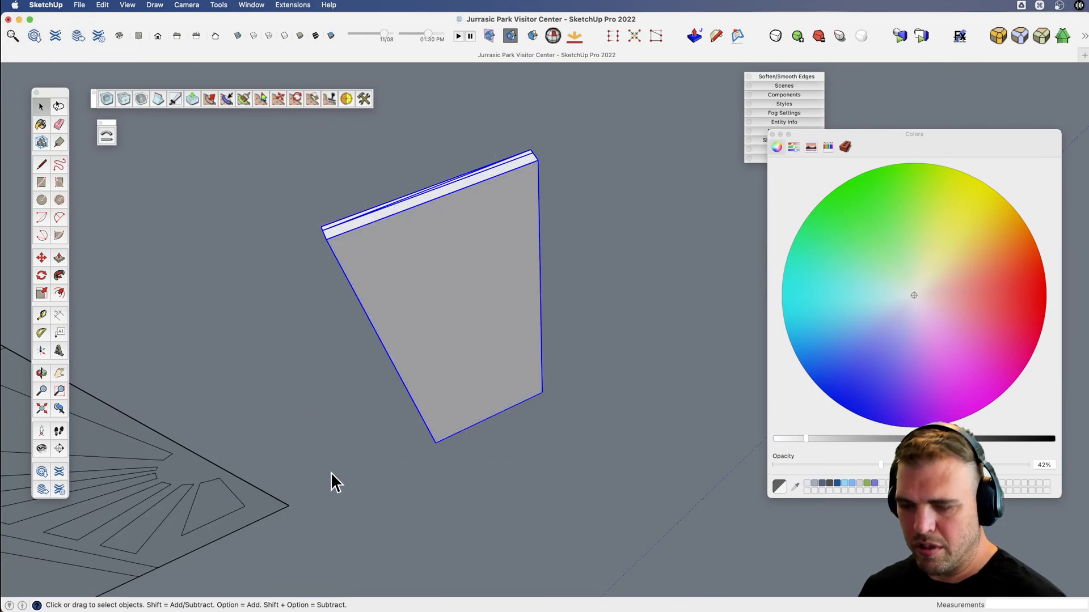
pyautogui.write('gdoor')
pyautogui.press('Return')
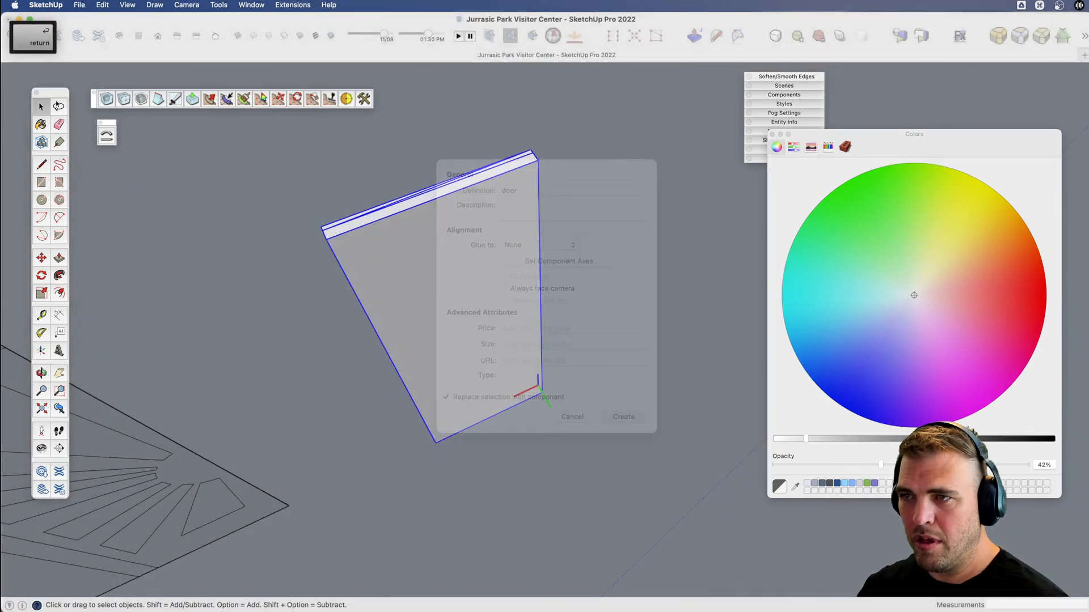
# Open the door component and move its solid slab slightly back from the cut-out panel along the green axis.
pyautogui.press('x')
pyautogui.moveTo(458, 443); pyautogui.dragTo(586, 377)
pyautogui.press('v')
pyautogui.press('space')
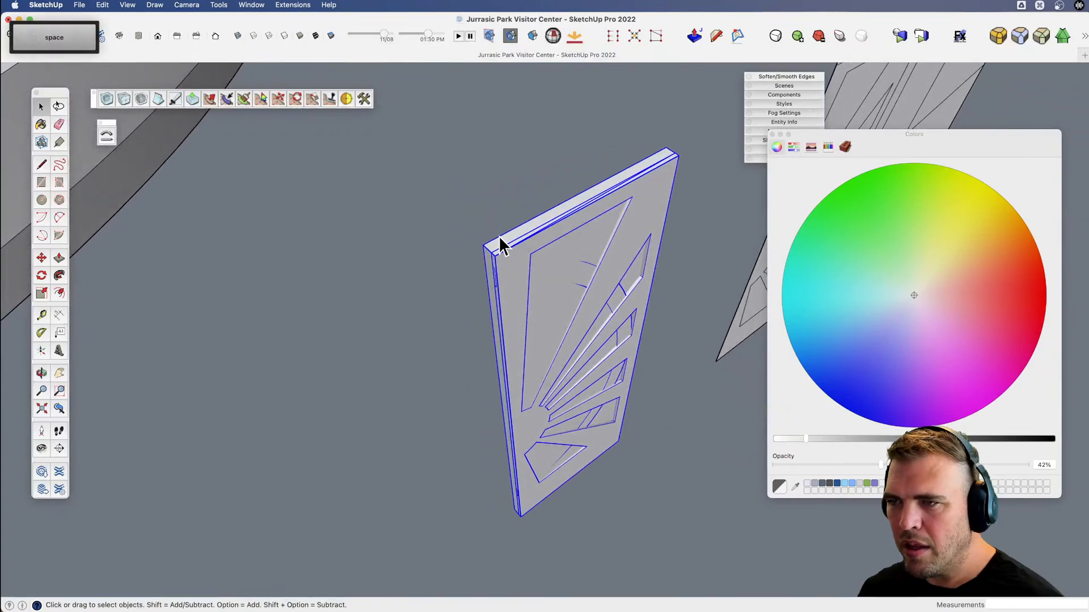
pyautogui.moveTo(493, 261); pyautogui.dragTo(512, 340, button='middle')
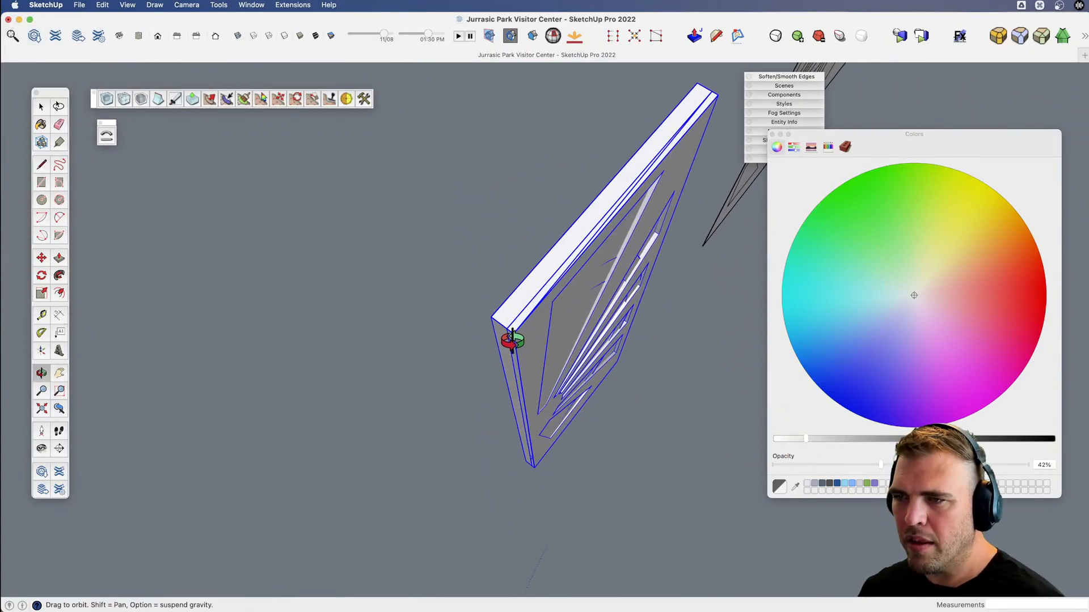
pyautogui.press('m')
pyautogui.click(514, 333)
pyautogui.press('space')
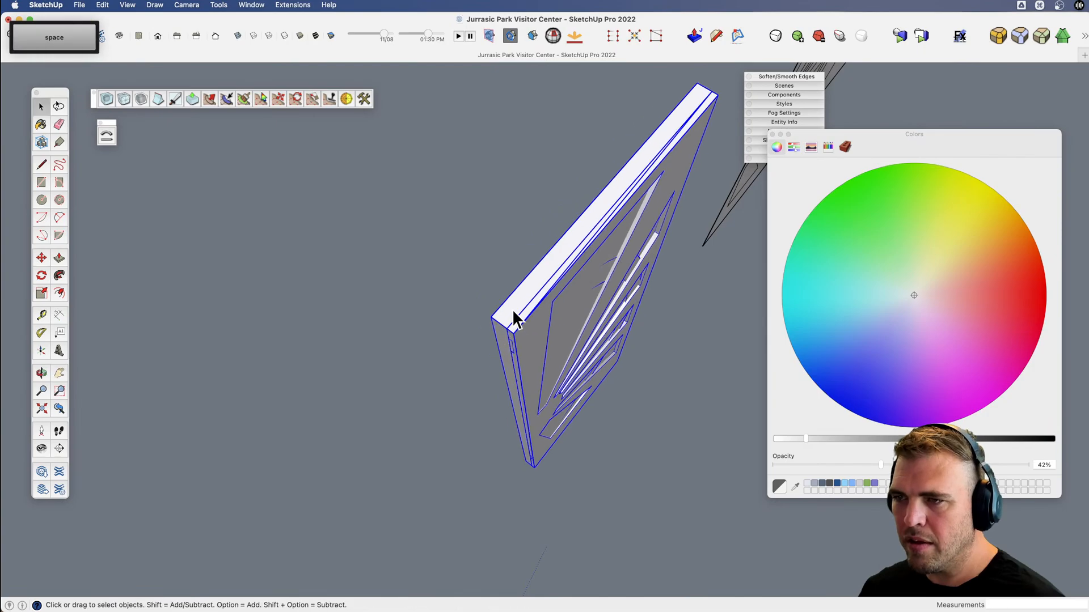
pyautogui.doubleClick(512, 310)
pyautogui.click(513, 309)
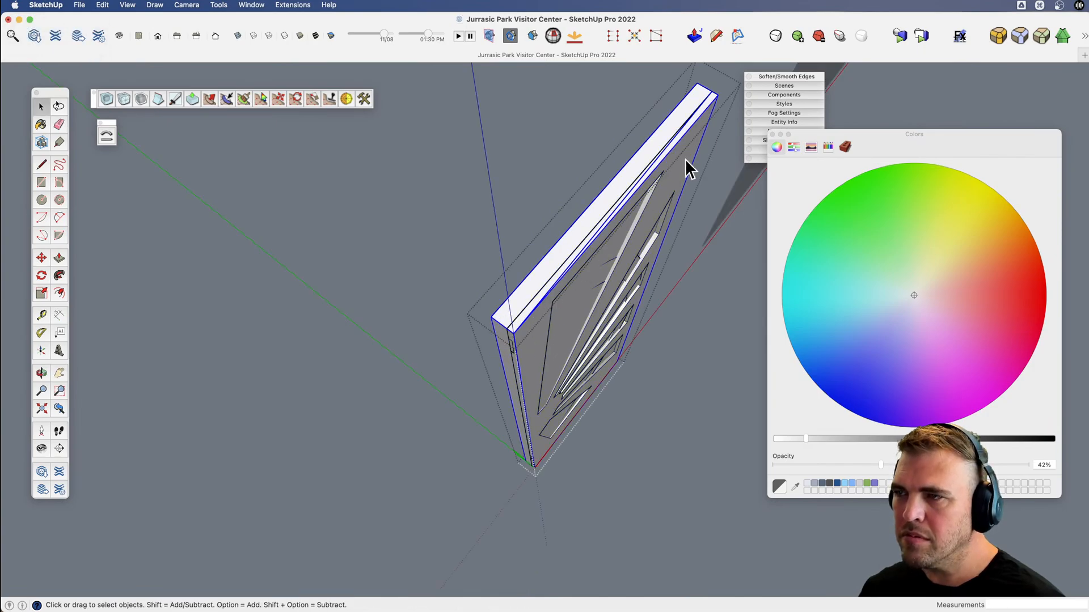
pyautogui.scroll(2, 570, 222)
pyautogui.press('m')
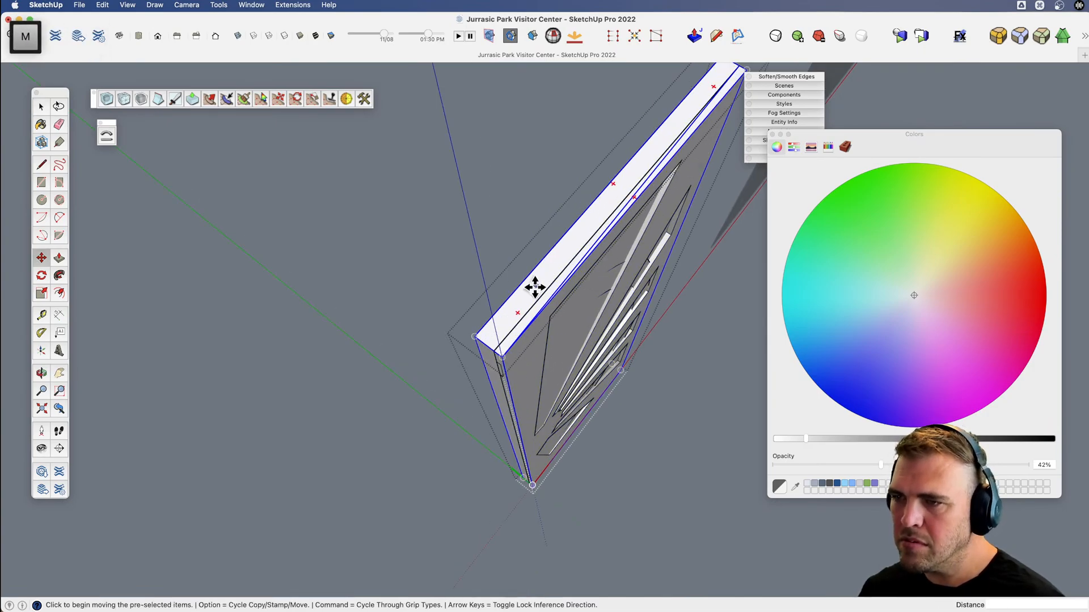
pyautogui.click(500, 360)
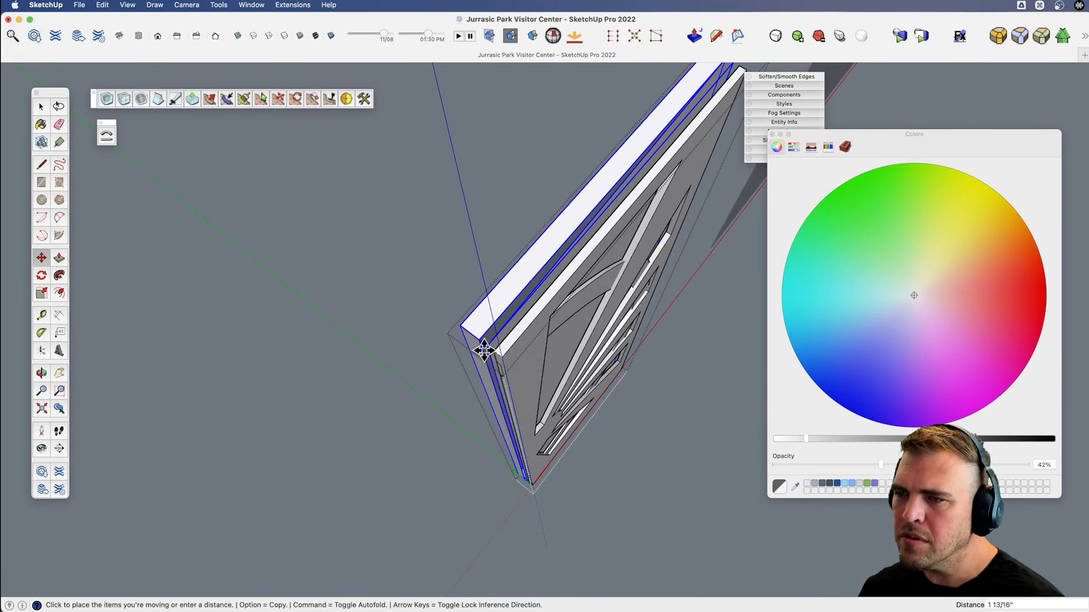
pyautogui.click(494, 353)
# Move the solid slab about 1' 6" along the green axis, clear of the cut-out door panel.
pyautogui.press('o')
pyautogui.moveTo(471, 343); pyautogui.dragTo(441, 272)
pyautogui.scroll(3, 454, 289)
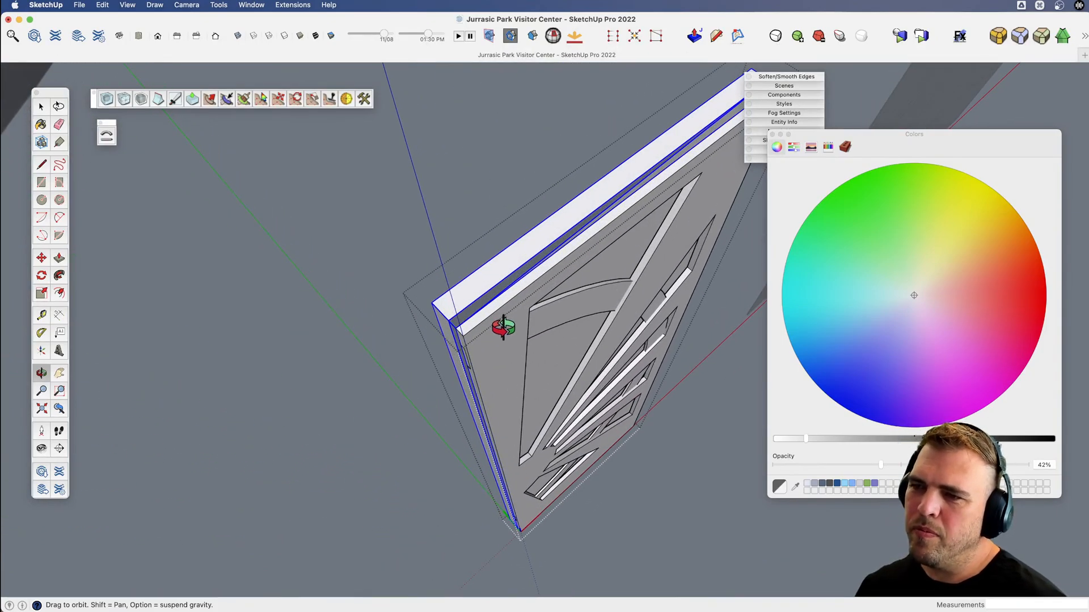
pyautogui.scroll(2, 503, 328)
pyautogui.moveTo(478, 323); pyautogui.dragTo(409, 303)
pyautogui.press('x')
pyautogui.press('v')
pyautogui.scroll(-3, 409, 302)
pyautogui.scroll(5, 420, 290)
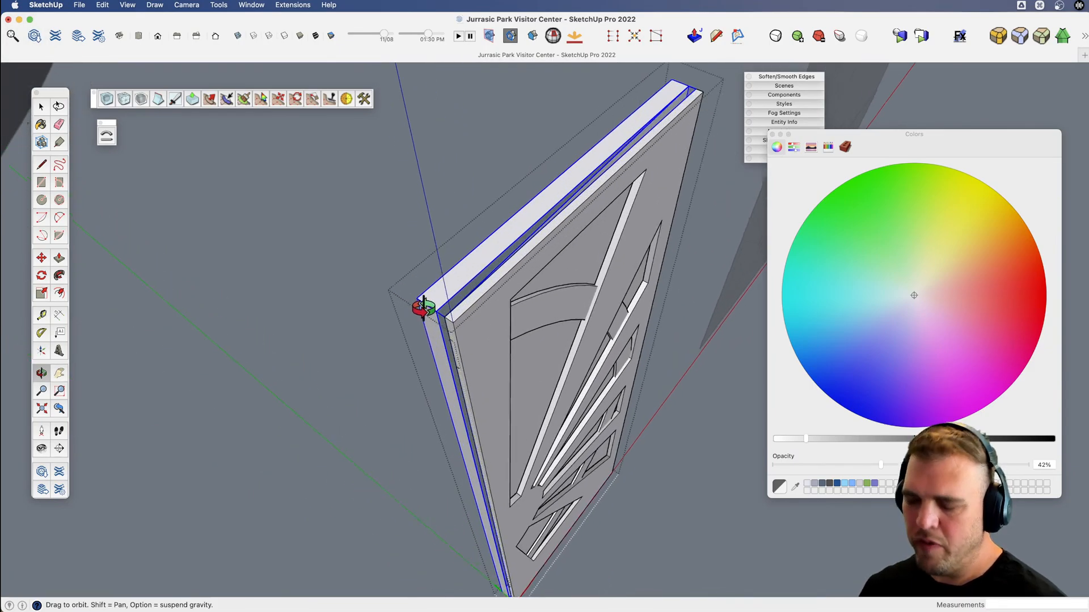
pyautogui.scroll(-2, 423, 308)
pyautogui.press('m')
pyautogui.click(427, 301)
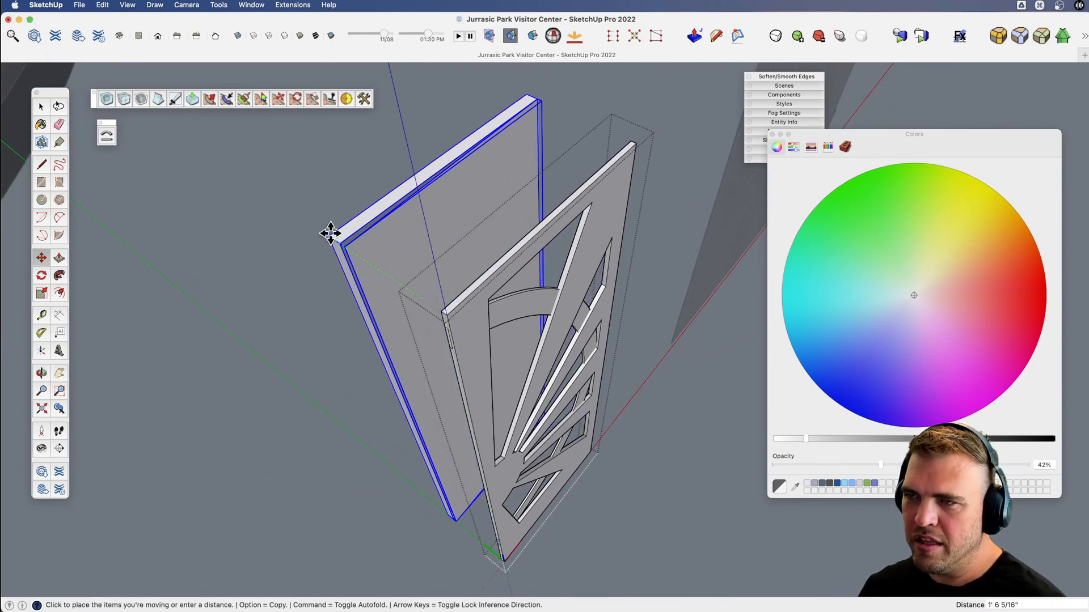
pyautogui.click(333, 233)
pyautogui.keyDown('shift'); pyautogui.moveTo(411, 279); pyautogui.dragTo(445, 263, button='middle'); pyautogui.keyUp('shift')
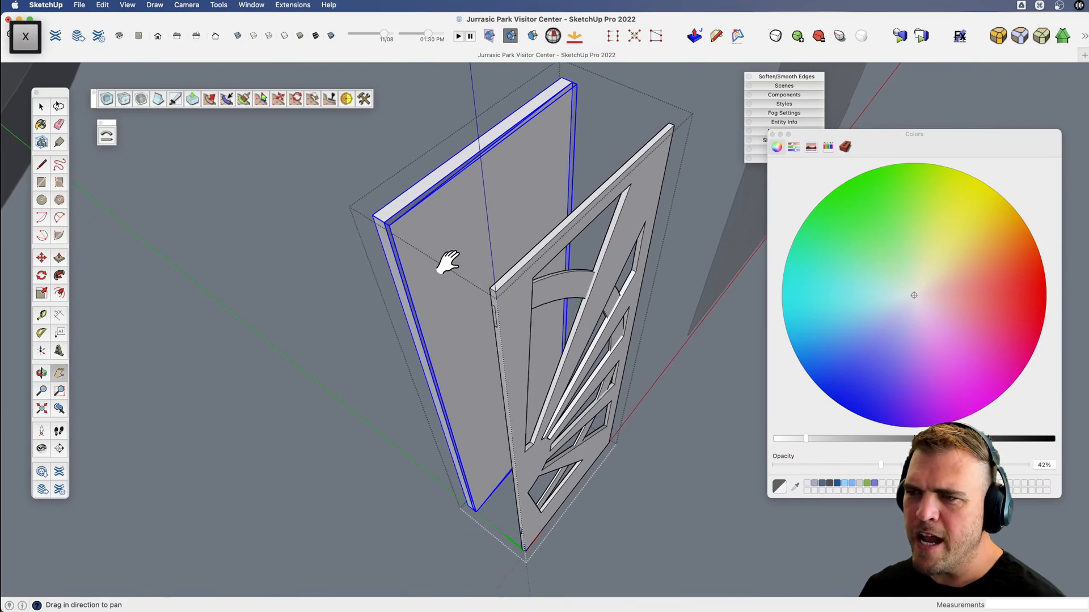
# Erase the solid slab standing behind the cut-out door panel inside the door component.
pyautogui.press('space')
pyautogui.press('e')
pyautogui.click(395, 198)
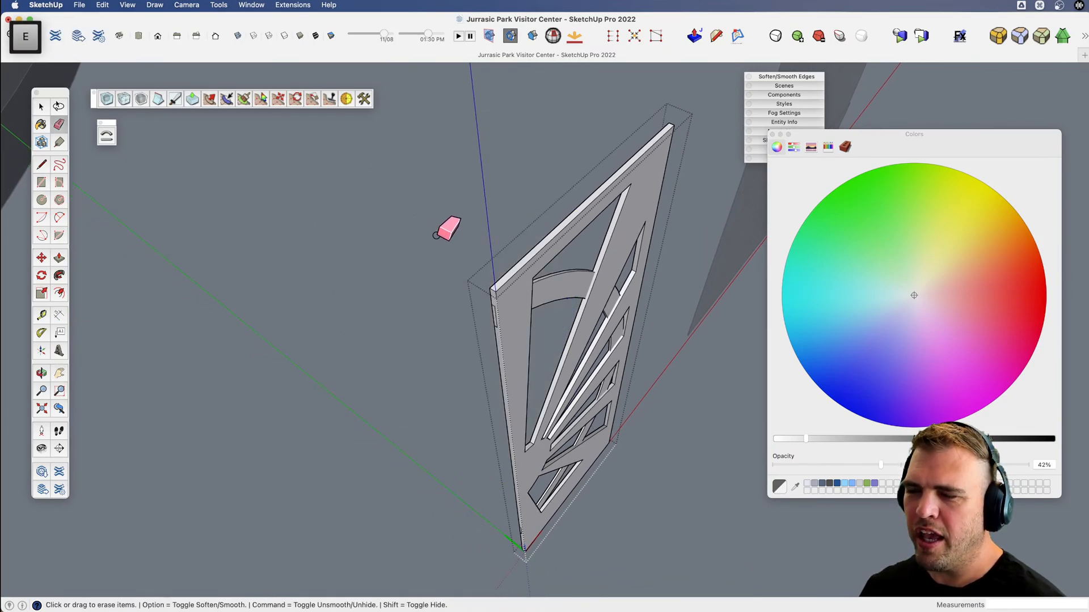
# Draw a rectangle over the back of the cut-out door panel, about 3' 8" by 10', and Push/Pull it into a solid slab.
pyautogui.press('c')
pyautogui.moveTo(491, 286); pyautogui.dragTo(785, 389, button='middle')
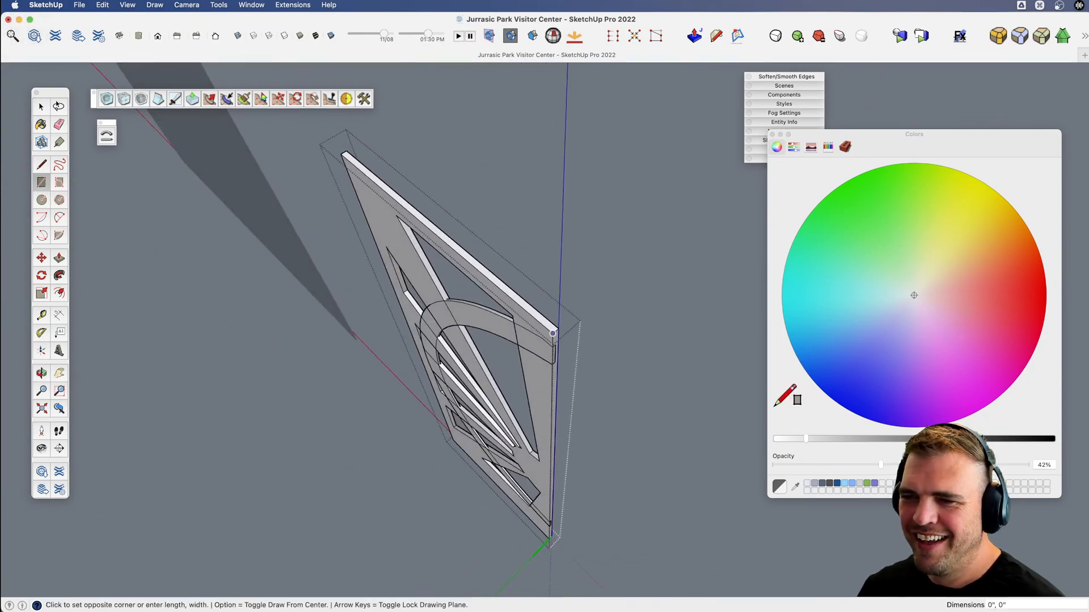
pyautogui.scroll(5, 455, 437)
pyautogui.click(453, 438)
pyautogui.scroll(-10, 453, 439)
pyautogui.press('p')
pyautogui.click(495, 371)
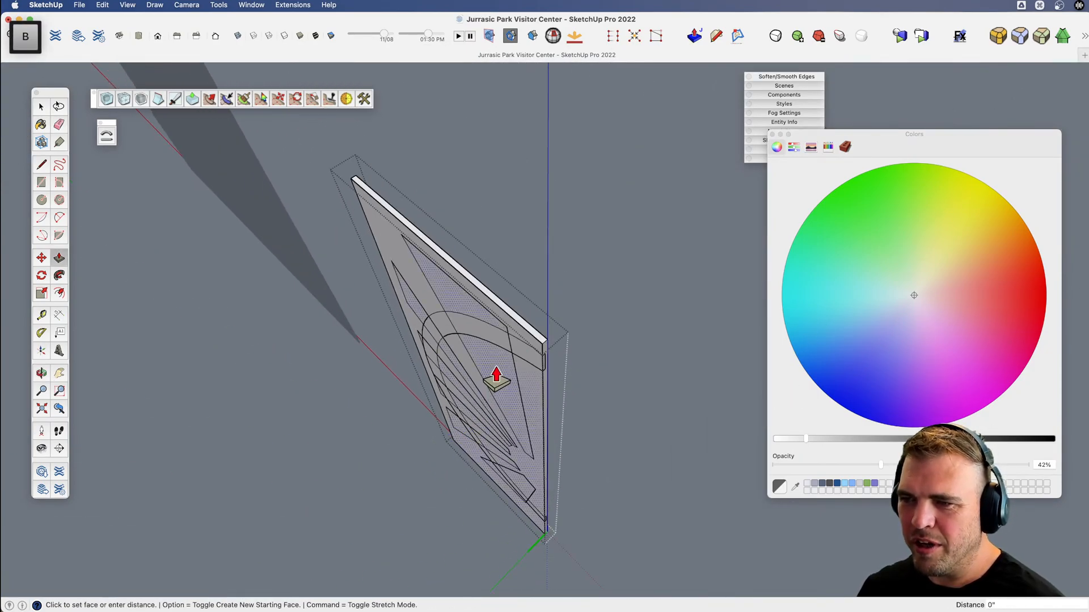
pyautogui.click(478, 386)
# Select the whole new backing slab, group it separately from the cut-out panel, and leave the door component.
pyautogui.press('space')
pyautogui.tripleClick(487, 365)
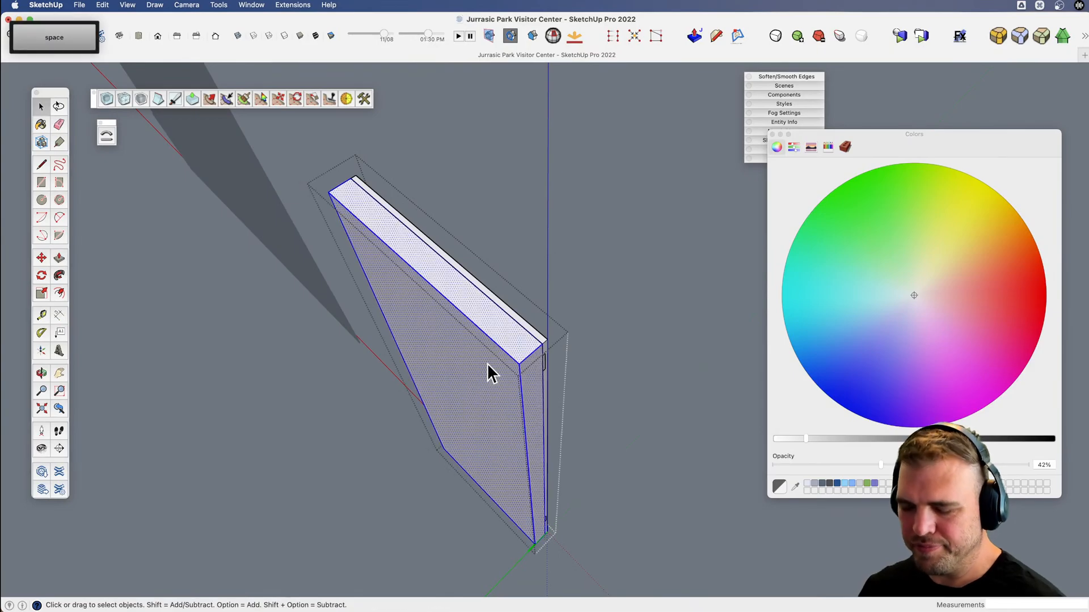
pyautogui.press('g')
pyautogui.scroll(3, 507, 367)
pyautogui.scroll(-5, 506, 367)
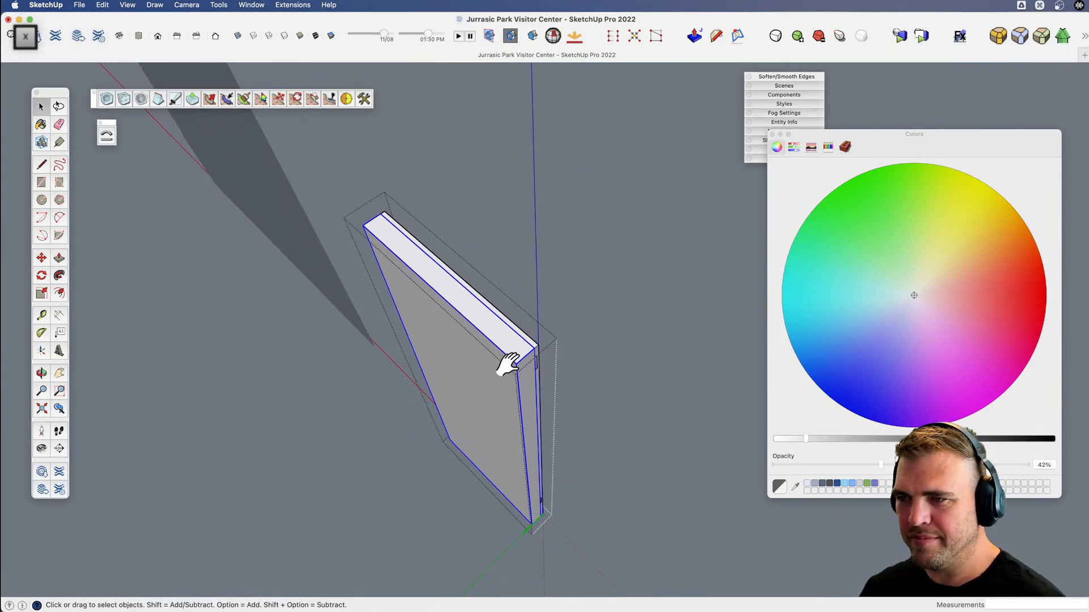
pyautogui.press('space')
pyautogui.click(630, 358)
# Move the door component by its lower corner into the entrance opening, standing on the floor in one half of the doorway.
pyautogui.press('v')
pyautogui.moveTo(467, 376); pyautogui.dragTo(542, 381, button='middle')
pyautogui.moveTo(542, 381); pyautogui.dragTo(383, 357)
pyautogui.press('space')
pyautogui.click(488, 207)
pyautogui.scroll(-5, 557, 421)
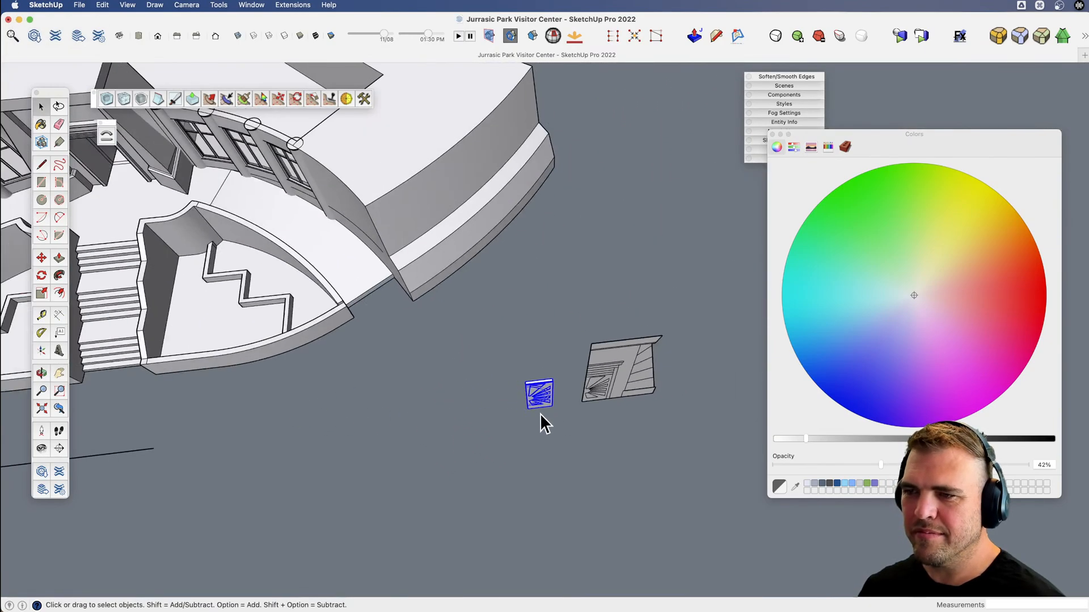
pyautogui.scroll(3, 528, 425)
pyautogui.press('m')
pyautogui.click(533, 407)
pyautogui.scroll(-5, 576, 426)
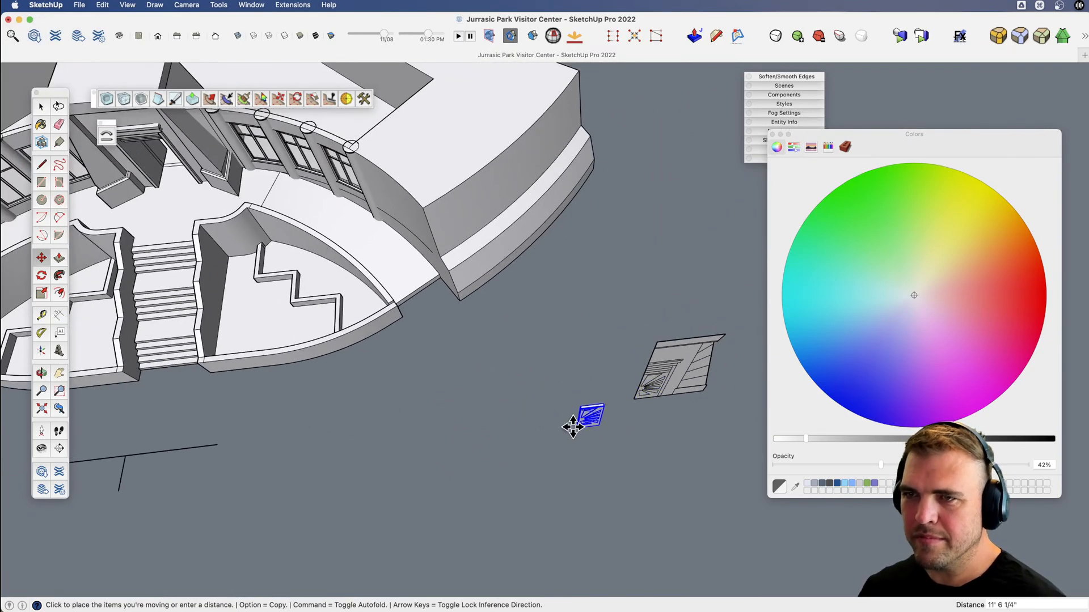
pyautogui.scroll(6, 396, 292)
pyautogui.scroll(5, 369, 305)
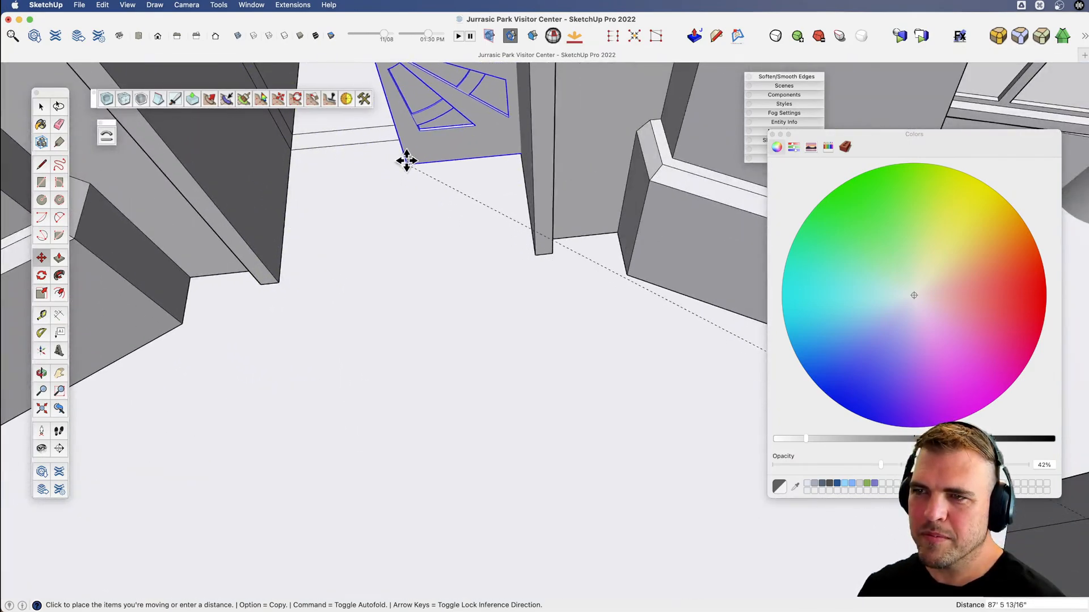
pyautogui.click(402, 139)
# Mirror a copy of the door across its inner vertical edge to fill the other half of the doorway.
pyautogui.press('v')
pyautogui.moveTo(401, 138); pyautogui.dragTo(525, 372)
pyautogui.scroll(-4, 564, 376)
pyautogui.press('x')
pyautogui.scroll(5, 527, 360)
pyautogui.press('q')
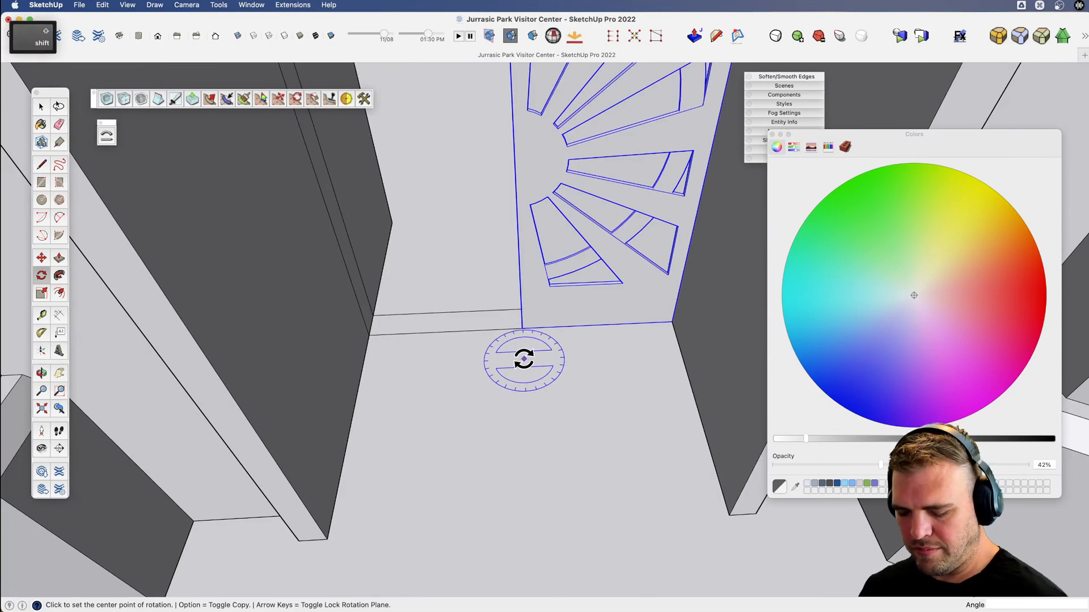
pyautogui.hotkey('shift', 'm')
pyautogui.press('alt')
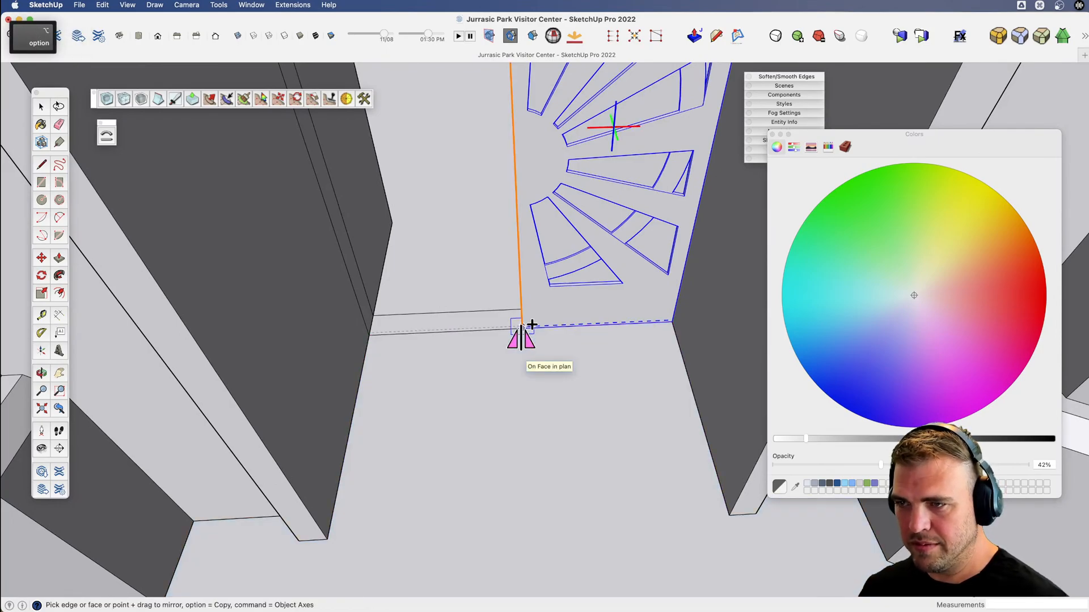
pyautogui.moveTo(521, 327); pyautogui.dragTo(454, 328)
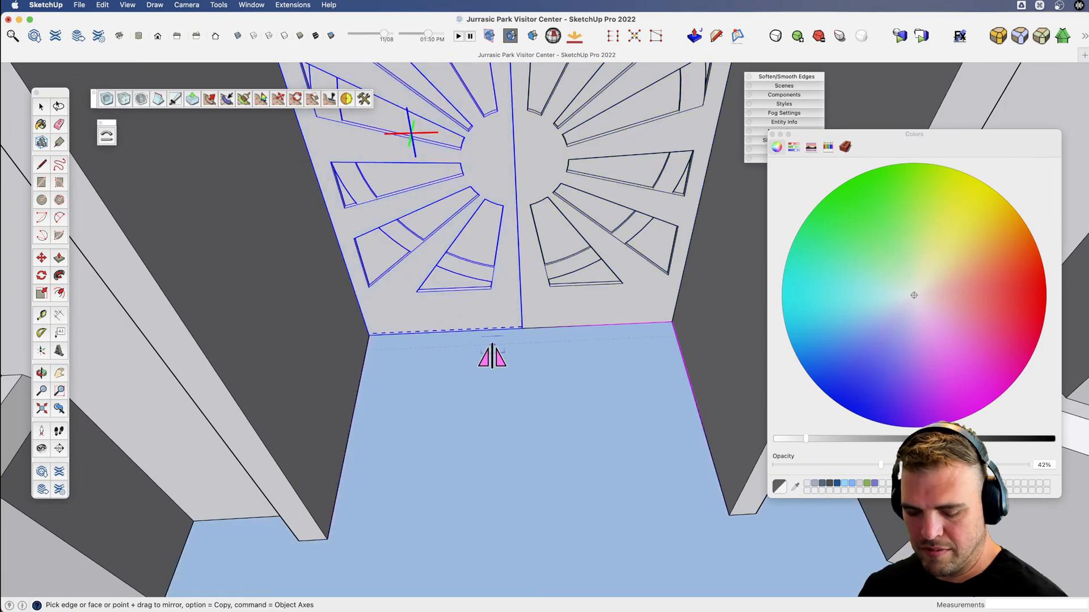
# Deselect the mirrored door and save the model.
pyautogui.scroll(-6, 491, 360)
pyautogui.moveTo(504, 376); pyautogui.dragTo(575, 166, button='middle')
pyautogui.press('space')
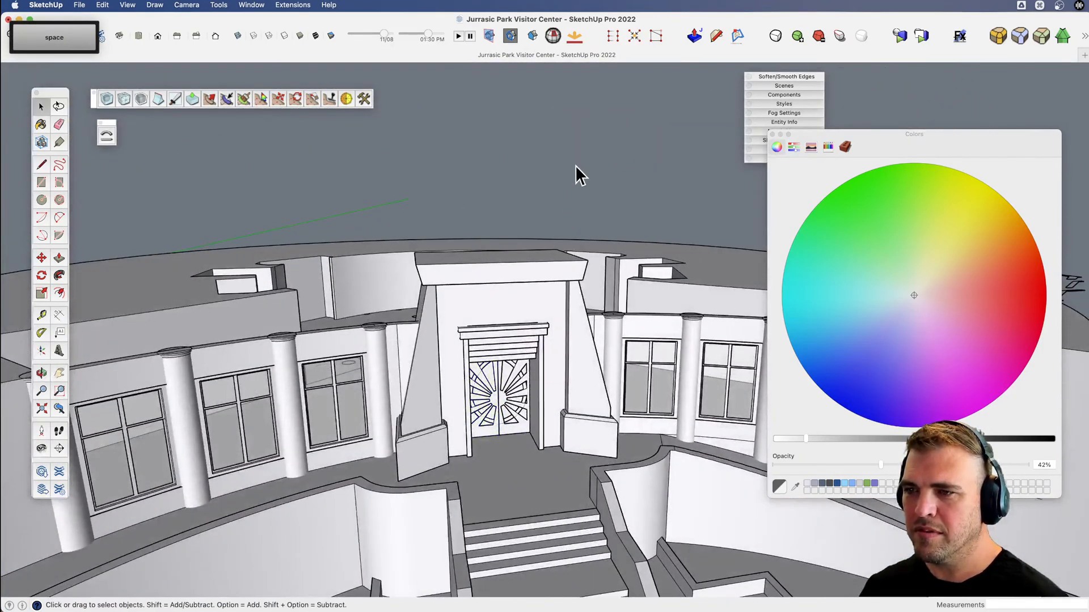
pyautogui.press('super+s')
# Examine the entrance with its double doors, stairs and facade from above and from ground level.
pyautogui.press('v')
pyautogui.moveTo(505, 458); pyautogui.dragTo(482, 380)
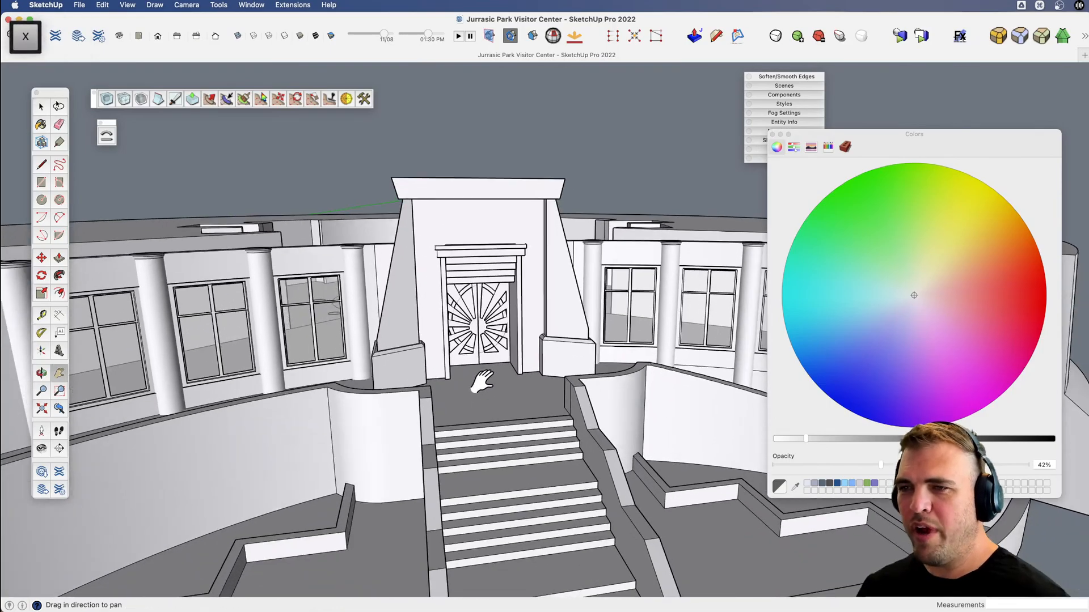
pyautogui.moveTo(481, 380); pyautogui.dragTo(481, 469, button='middle')
pyautogui.press('v')
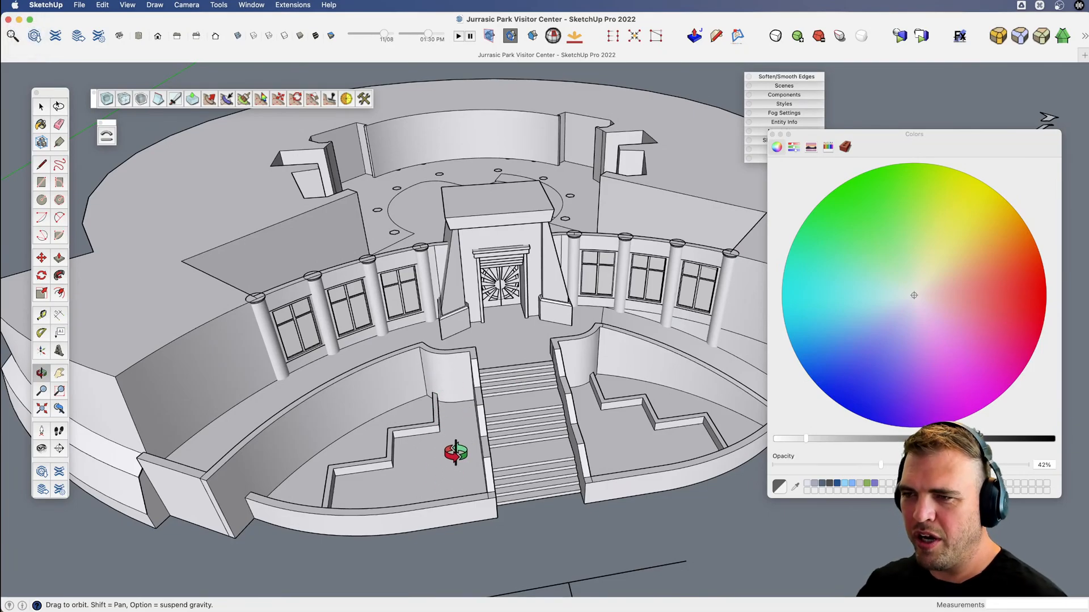
pyautogui.scroll(3, 408, 437)
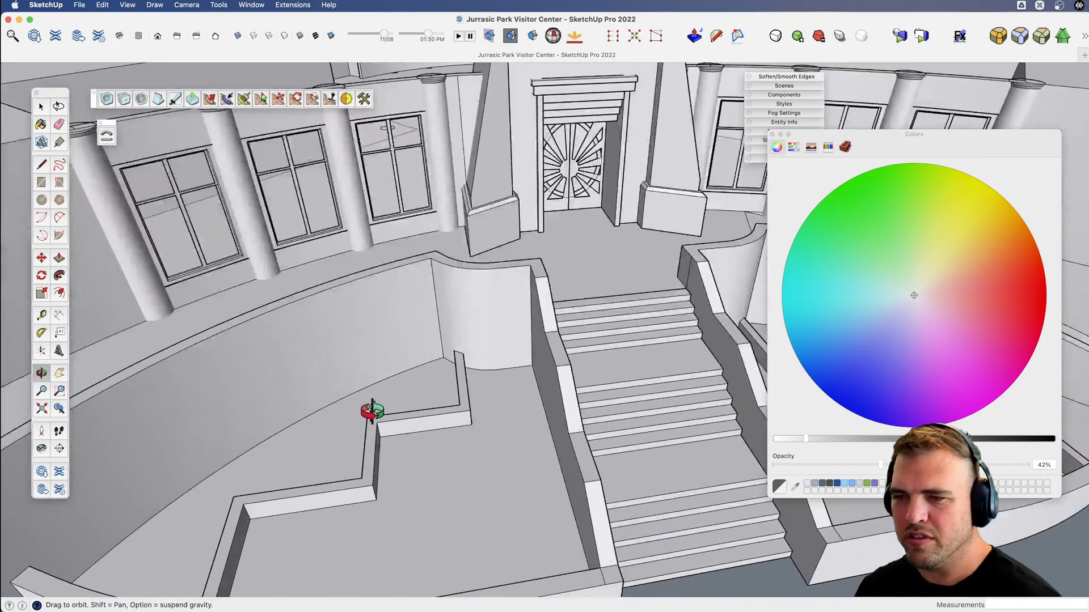
pyautogui.scroll(2, 418, 414)
pyautogui.moveTo(428, 406); pyautogui.dragTo(612, 278, button='middle')
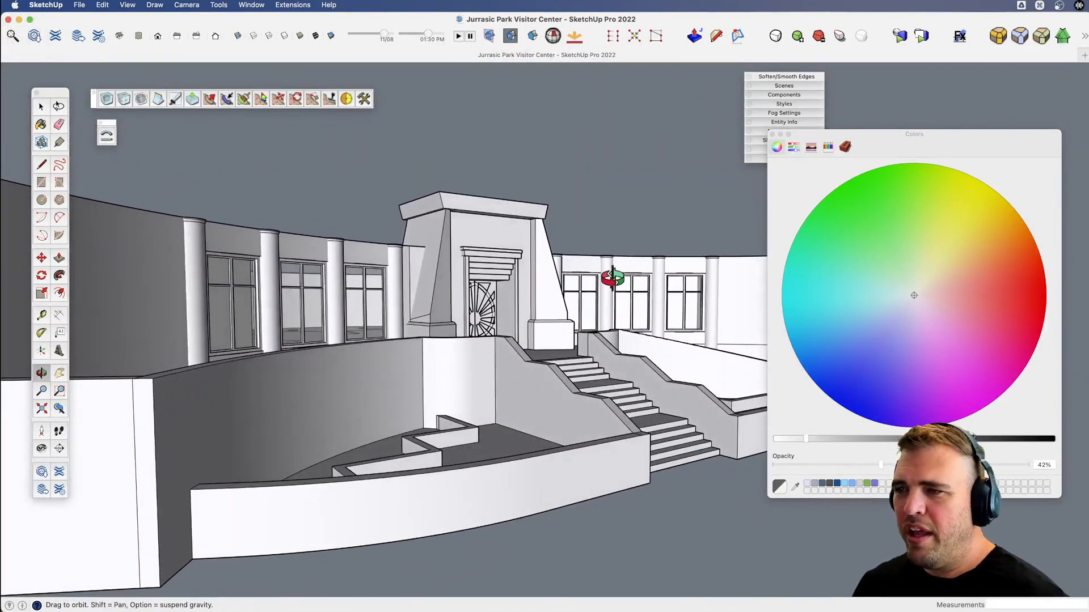
# Close the Colors window and move the stack of collapsed panels clear of the model.
pyautogui.press('space')
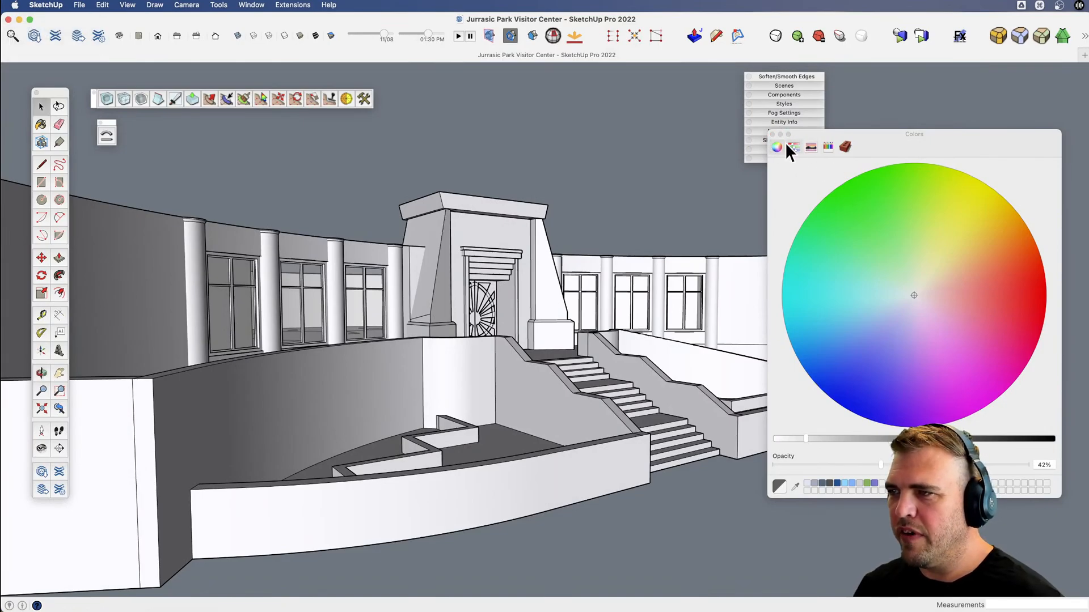
pyautogui.click(772, 134)
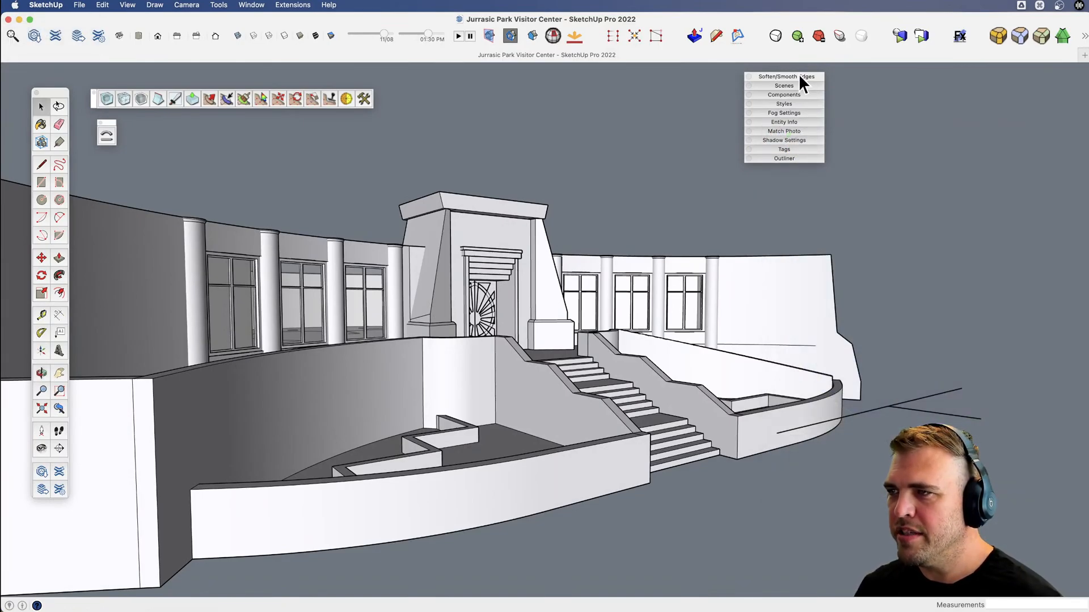
pyautogui.moveTo(798, 74); pyautogui.dragTo(1013, 83)
# Draw a large flat circle around the visitor center as a ground surface.
pyautogui.press('v')
pyautogui.moveTo(644, 364); pyautogui.dragTo(544, 448)
pyautogui.scroll(-5, 570, 495)
pyautogui.press('h')
pyautogui.press('v')
pyautogui.scroll(-4, 545, 446)
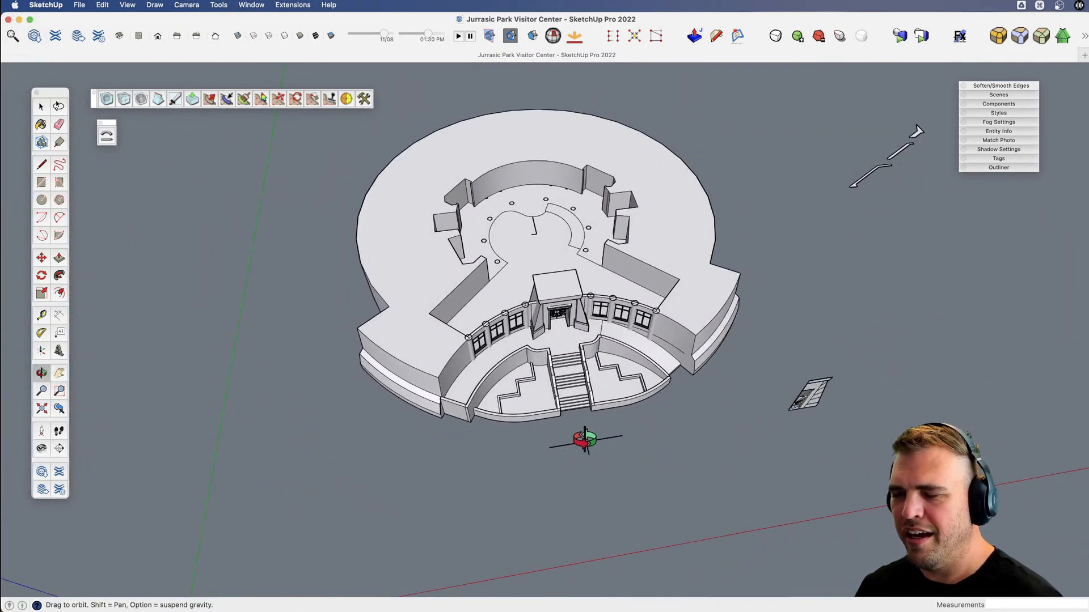
pyautogui.press('c')
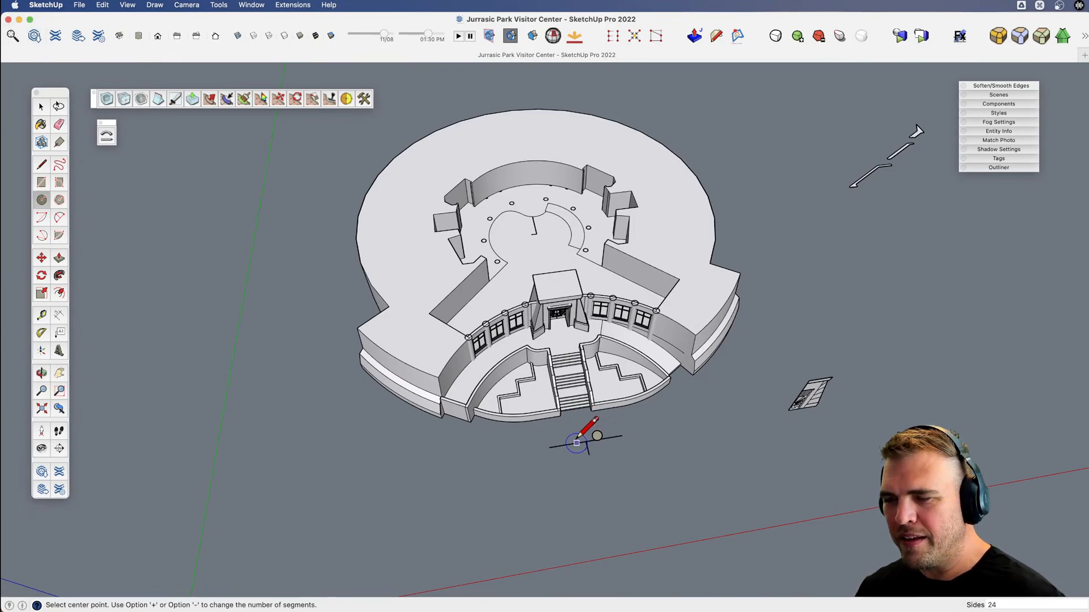
pyautogui.scroll(-2, 577, 443)
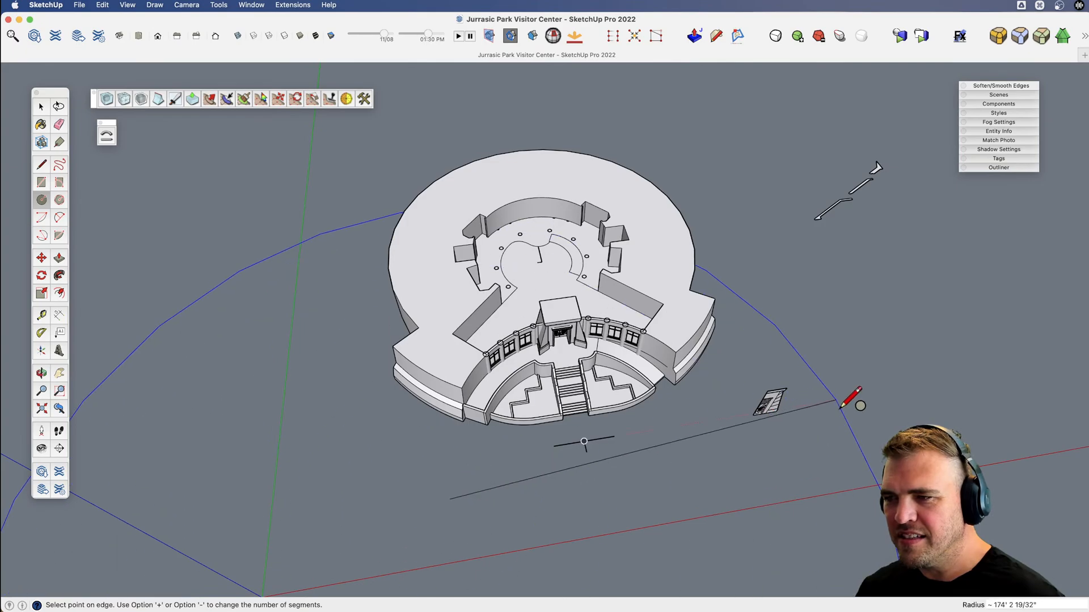
pyautogui.click(802, 442)
# Group the ground circle and move it to the building's base level, shifting it about 55' back beneath the building.
pyautogui.press('space')
pyautogui.doubleClick(602, 503)
pyautogui.press('m')
pyautogui.moveTo(602, 502); pyautogui.dragTo(469, 362, button='middle')
pyautogui.scroll(-2, 416, 389)
pyautogui.scroll(5, 469, 362)
pyautogui.click(452, 363)
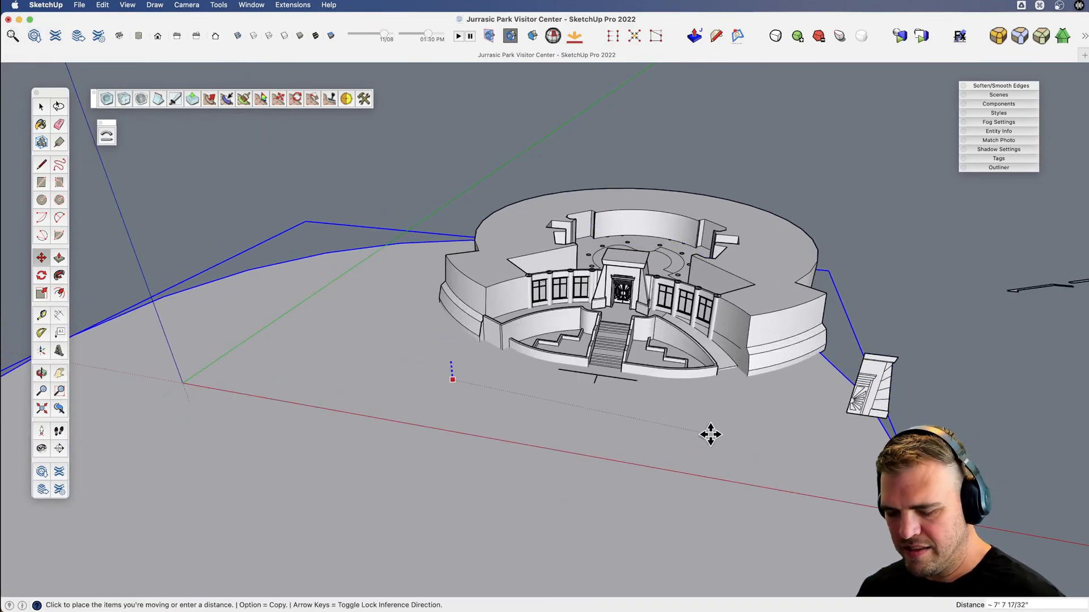
pyautogui.press('x')
pyautogui.click(716, 378)
pyautogui.hotkey('shift', '5')
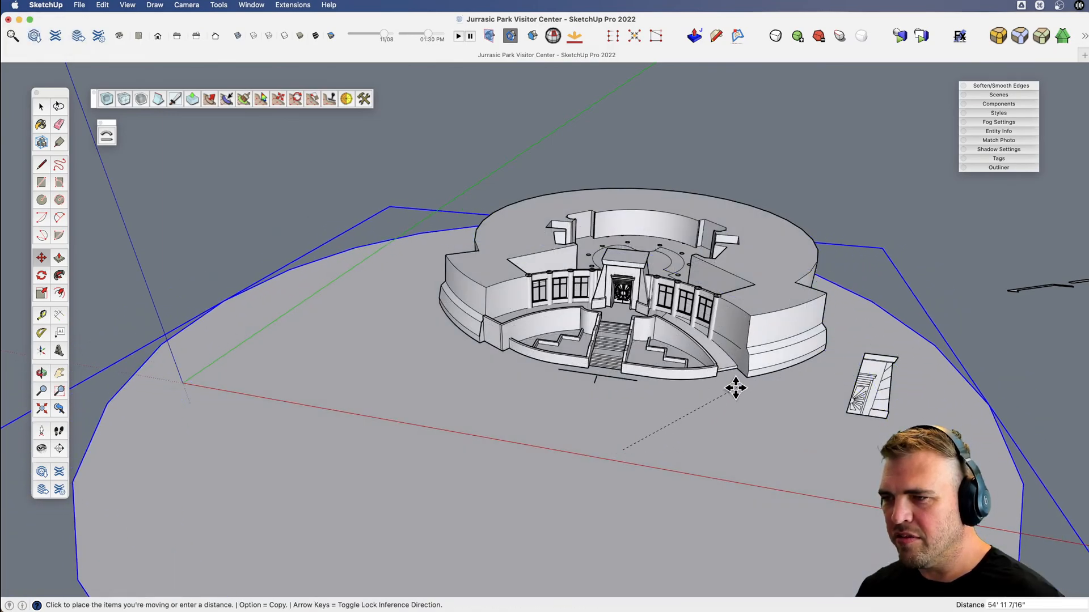
pyautogui.press('space')
pyautogui.click(797, 154)
# Examine the atrium's curved walls, hexagonal pillar outlines and centre mark from above.
pyautogui.scroll(5, 590, 285)
pyautogui.press('v')
pyautogui.moveTo(579, 363); pyautogui.dragTo(618, 391)
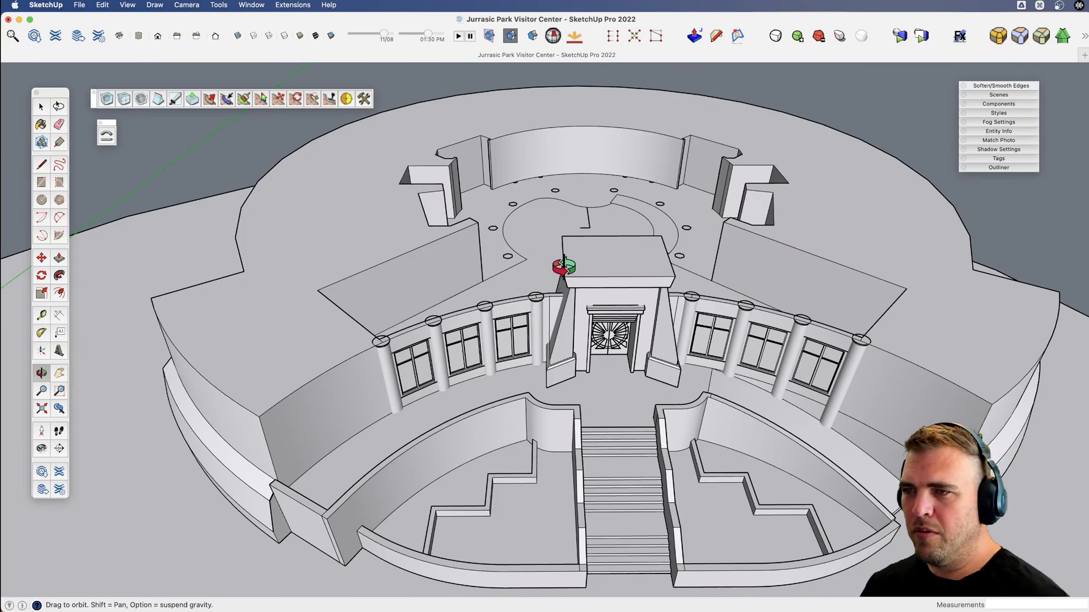
pyautogui.scroll(5, 474, 365)
pyautogui.scroll(3, 472, 279)
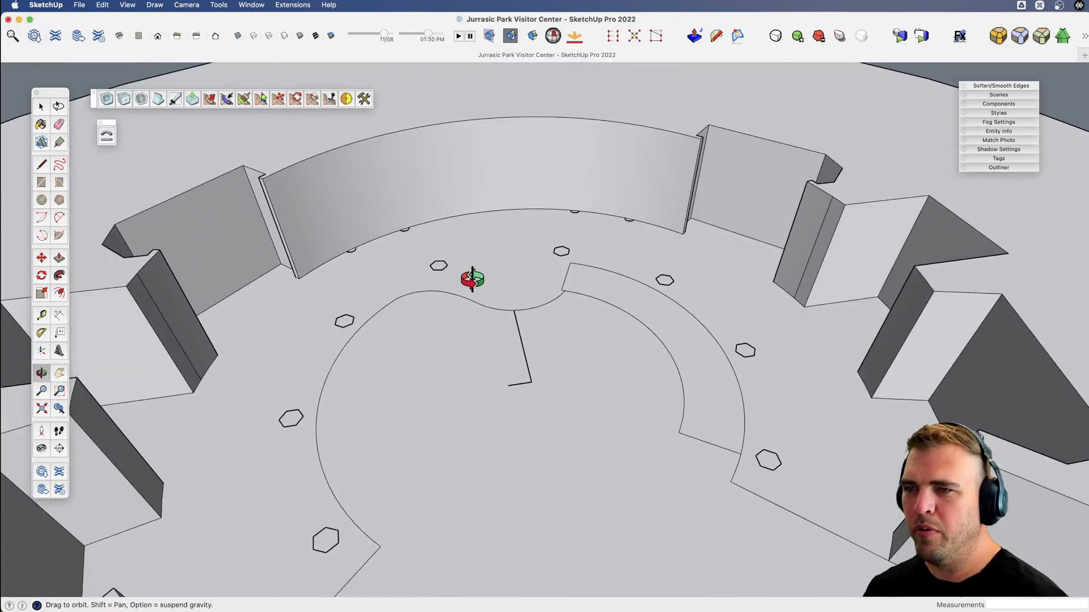
pyautogui.press('space')
pyautogui.press('v')
pyautogui.moveTo(445, 274); pyautogui.dragTo(503, 332)
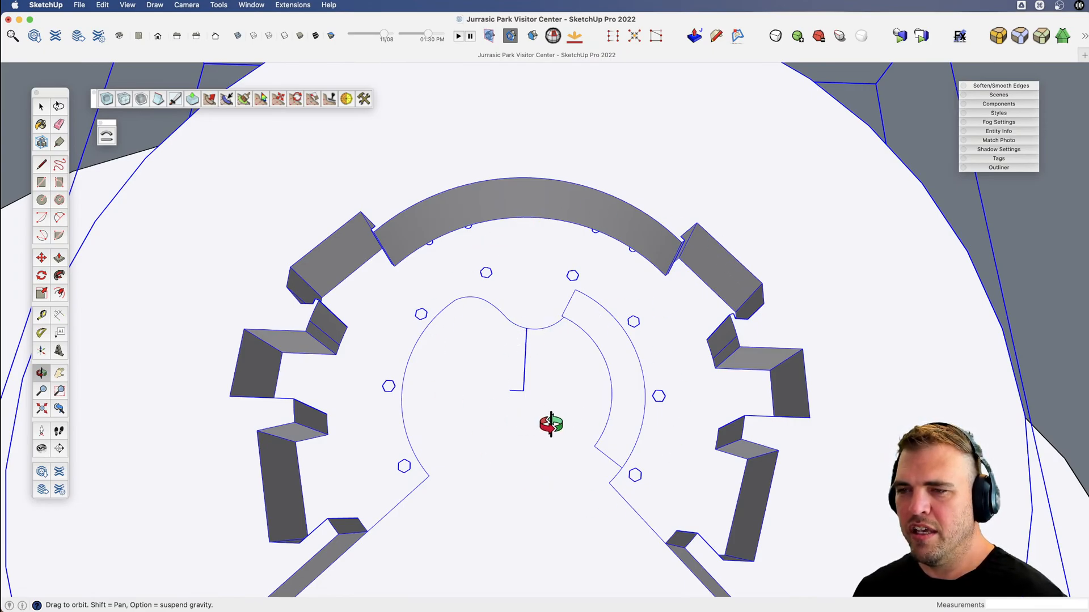
pyautogui.scroll(-5, 551, 424)
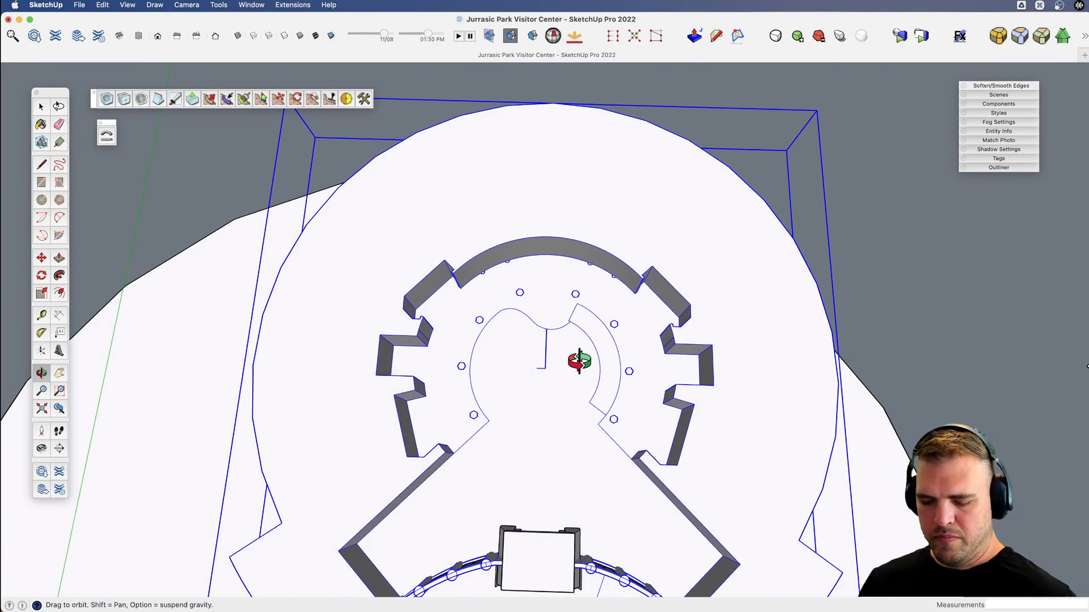
pyautogui.scroll(-5, 579, 361)
pyautogui.press('c')
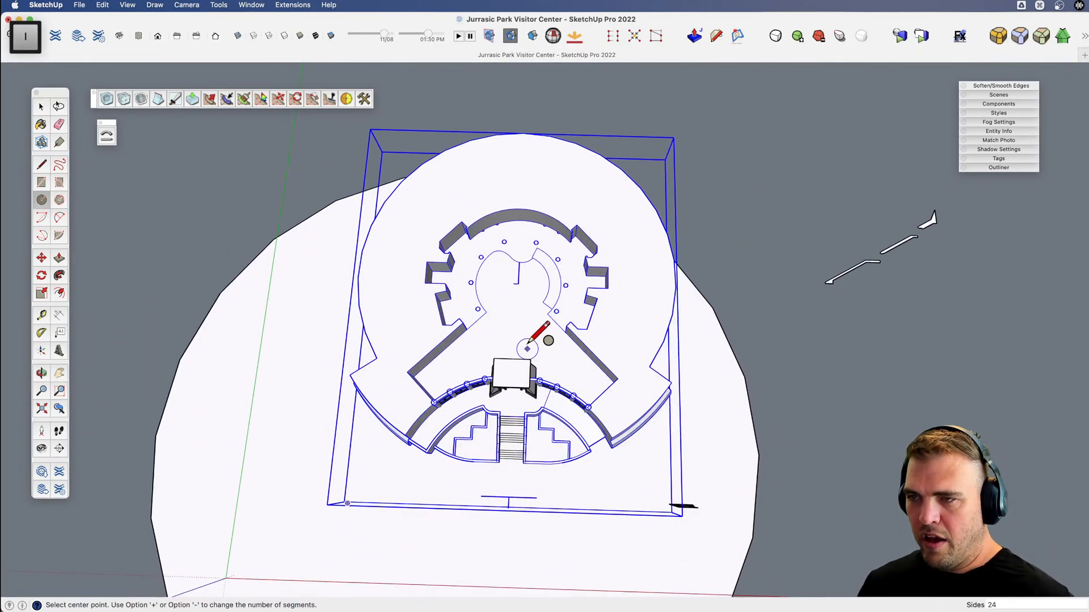
pyautogui.click(518, 283)
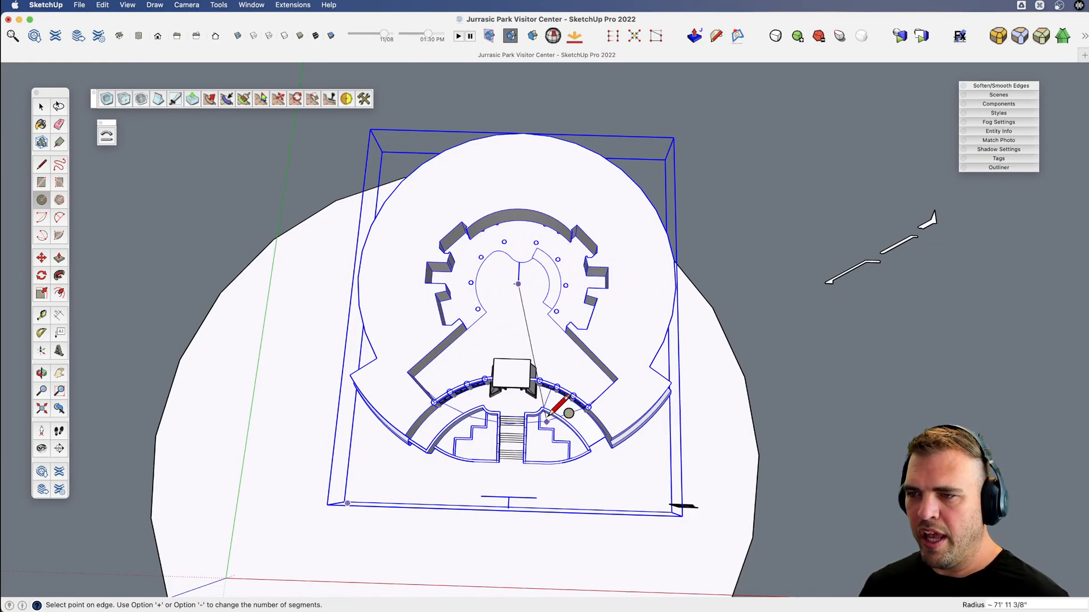
pyautogui.press('space')
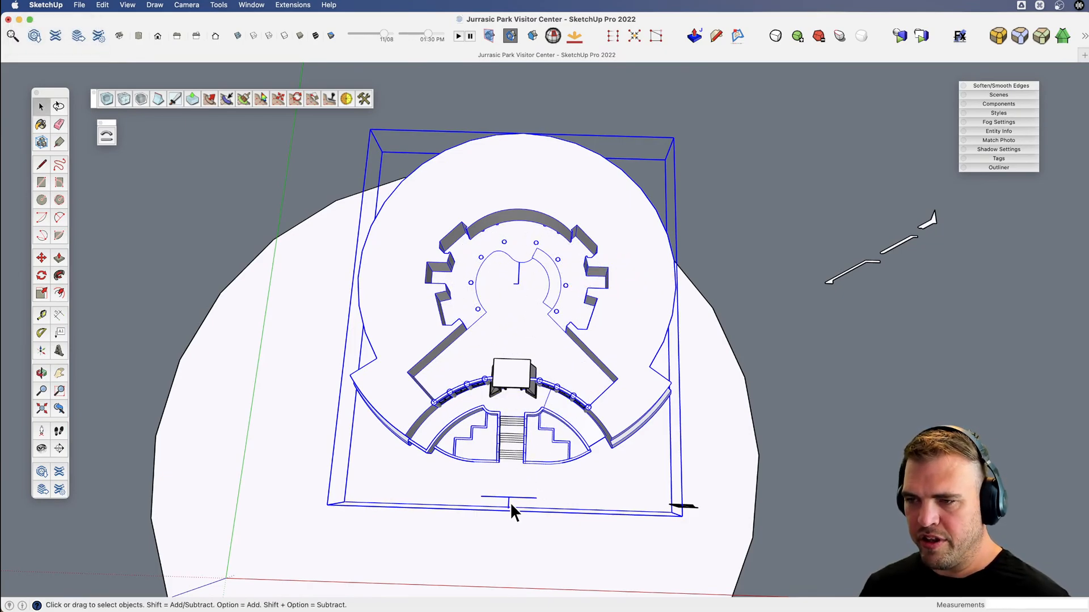
pyautogui.press('t')
pyautogui.press('c')
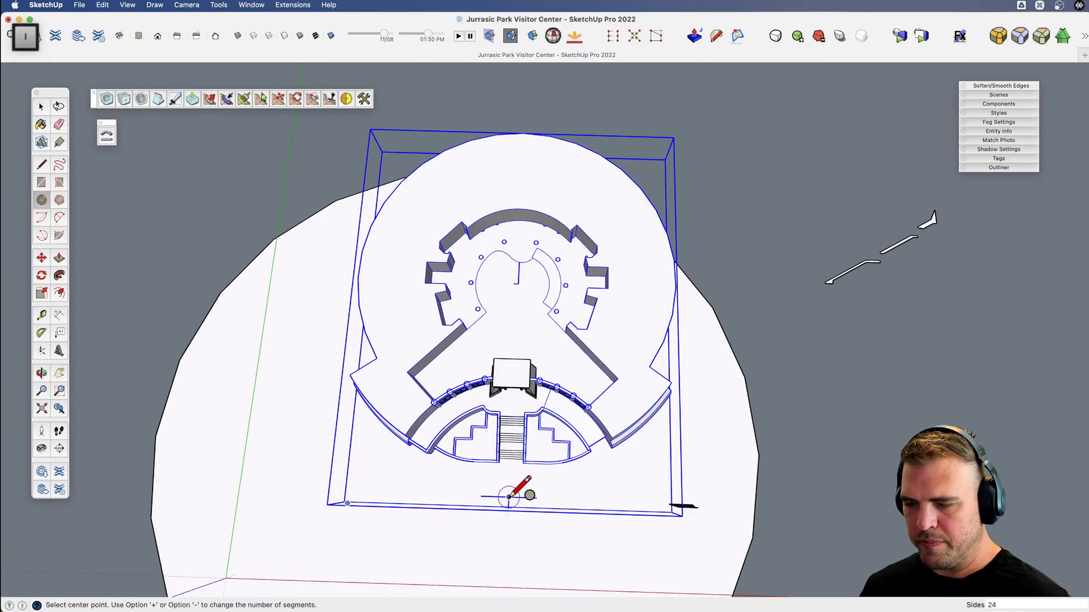
pyautogui.click(508, 497)
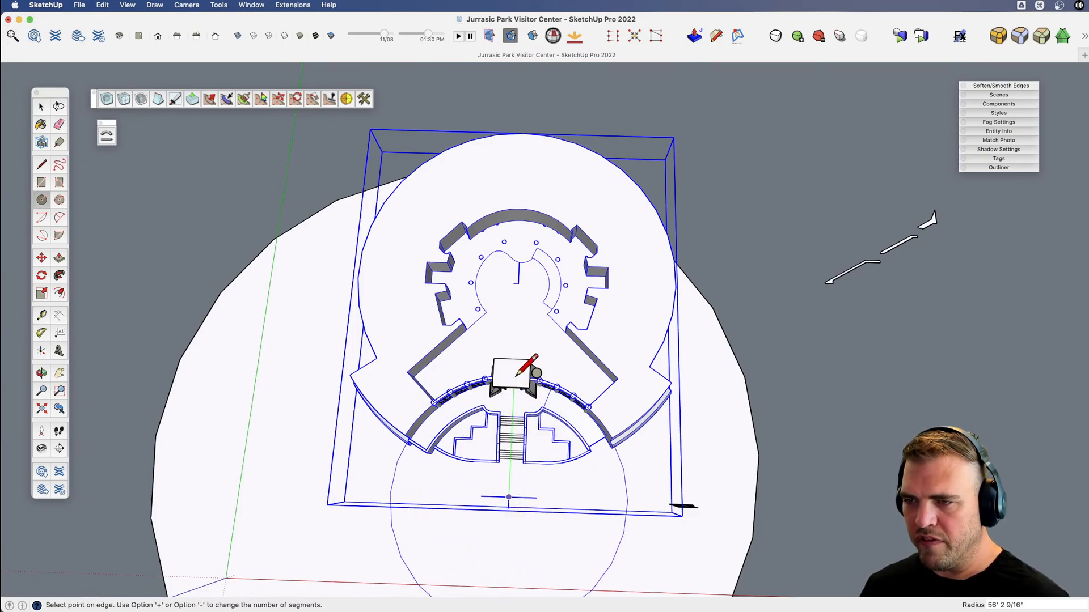
pyautogui.press('space')
# Measure the angle between the hexagonal pillars from the atrium's centre mark with the Protractor.
pyautogui.scroll(3, 530, 238)
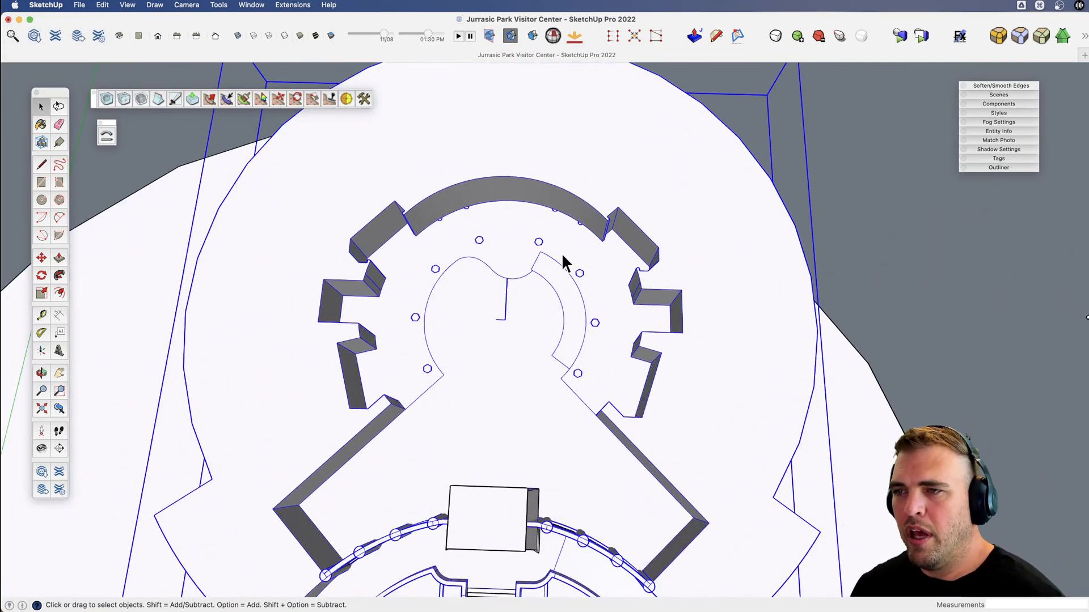
pyautogui.scroll(2, 533, 303)
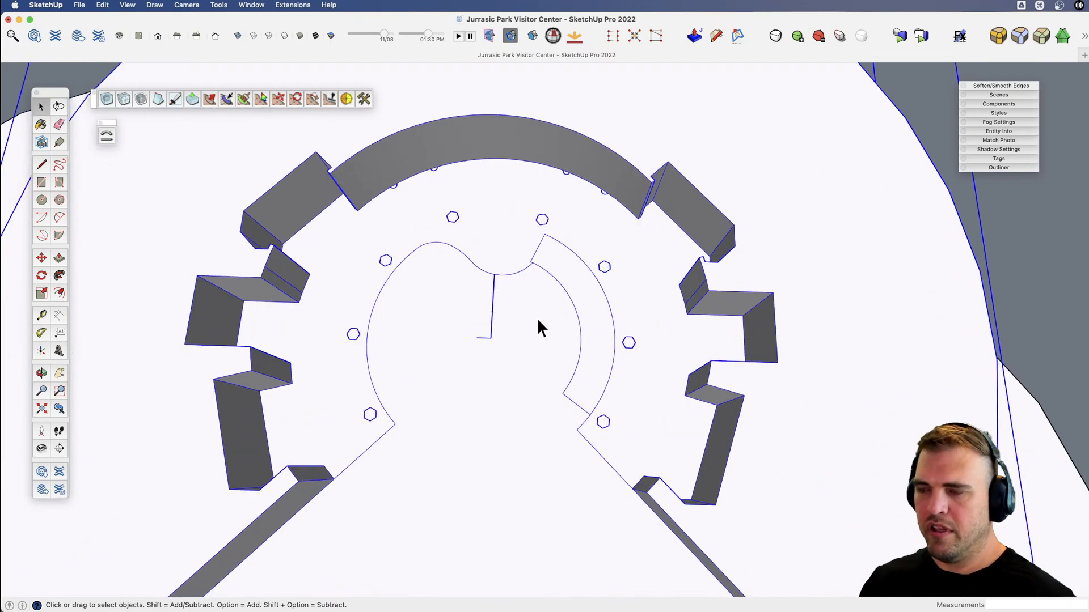
pyautogui.press('q')
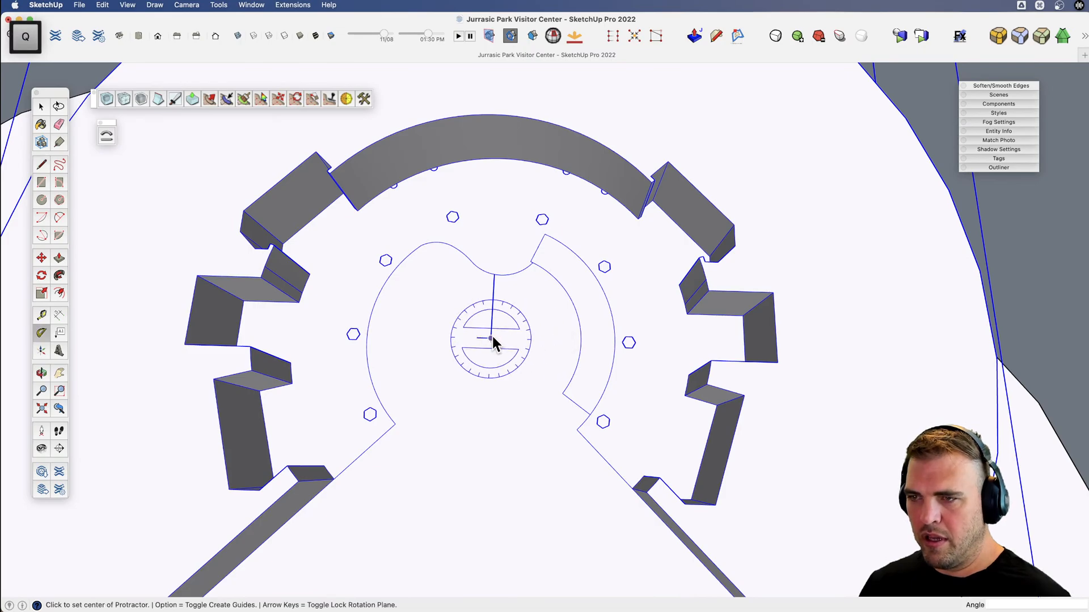
pyautogui.click(601, 339)
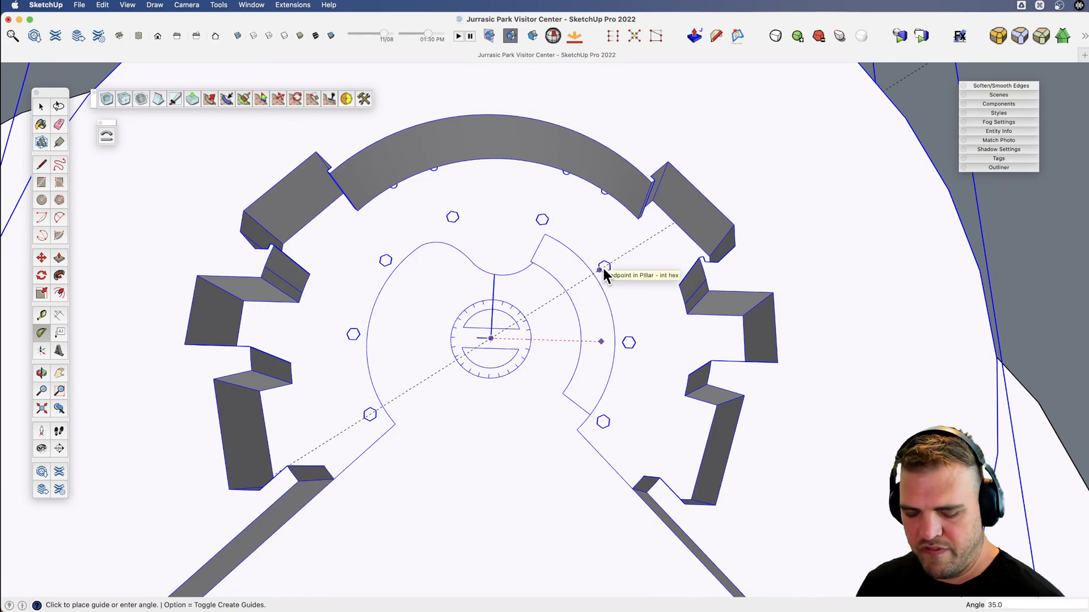
pyautogui.press('space')
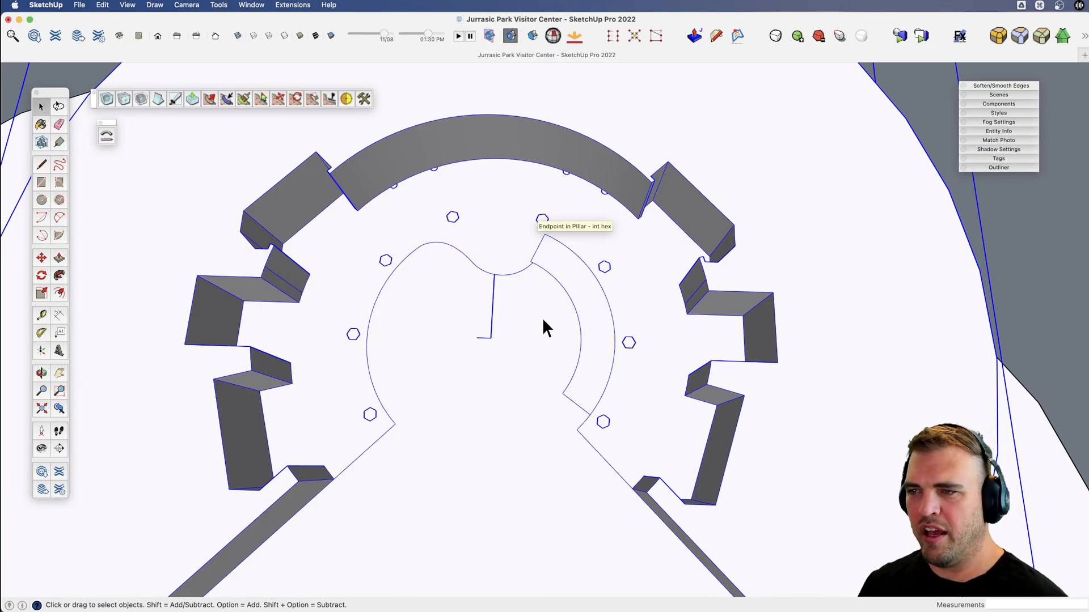
# Open a hexagonal pillar component for editing and extrude its face upward about 33' 4".
pyautogui.moveTo(543, 327); pyautogui.dragTo(576, 219, button='middle')
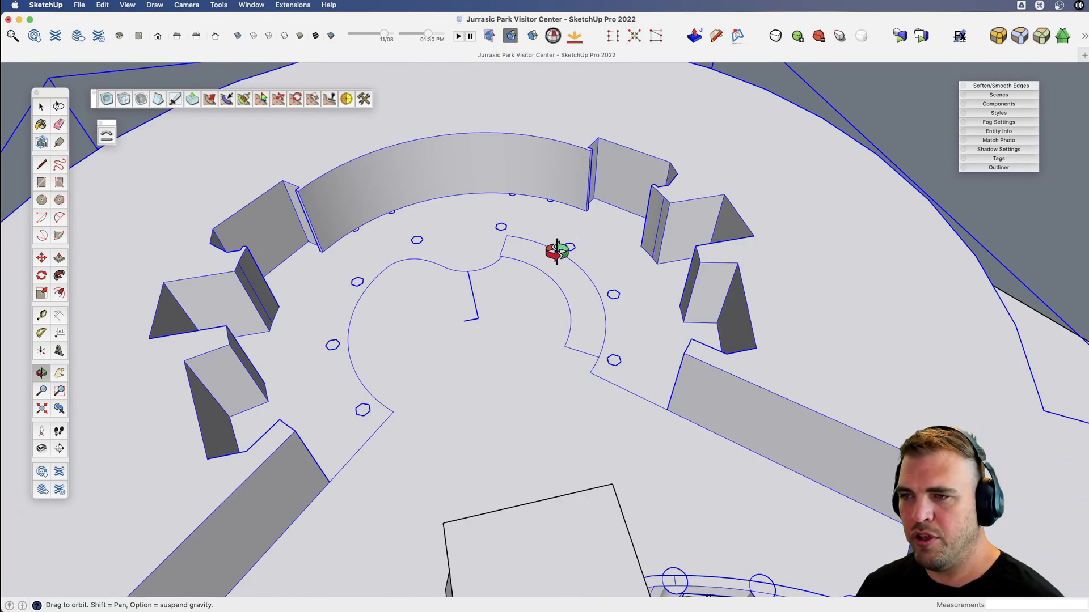
pyautogui.moveTo(478, 212); pyautogui.dragTo(527, 359)
pyautogui.press('v')
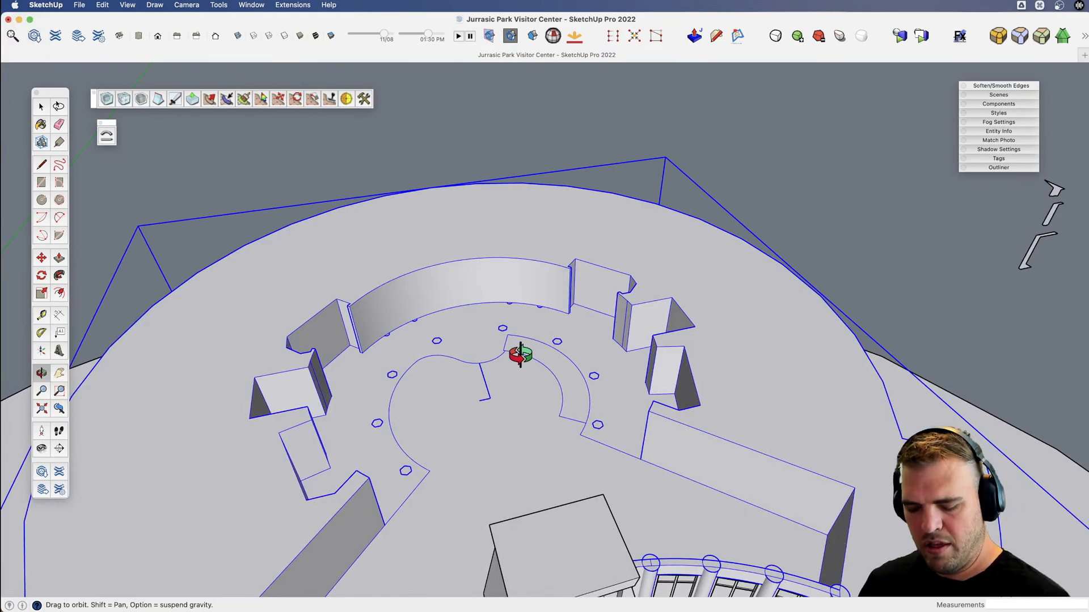
pyautogui.scroll(5, 542, 359)
pyautogui.keyDown('shift'); pyautogui.moveTo(646, 476); pyautogui.dragTo(588, 380); pyautogui.keyUp('shift')
pyautogui.press('space')
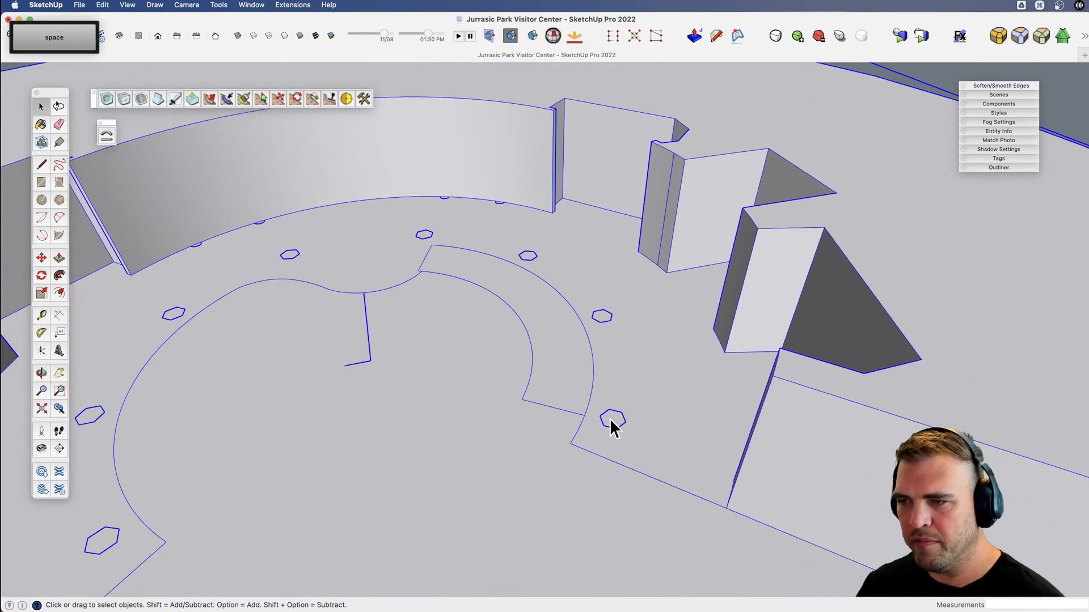
pyautogui.doubleClick(616, 424)
pyautogui.press('p')
pyautogui.click(617, 424)
pyautogui.scroll(-5, 620, 428)
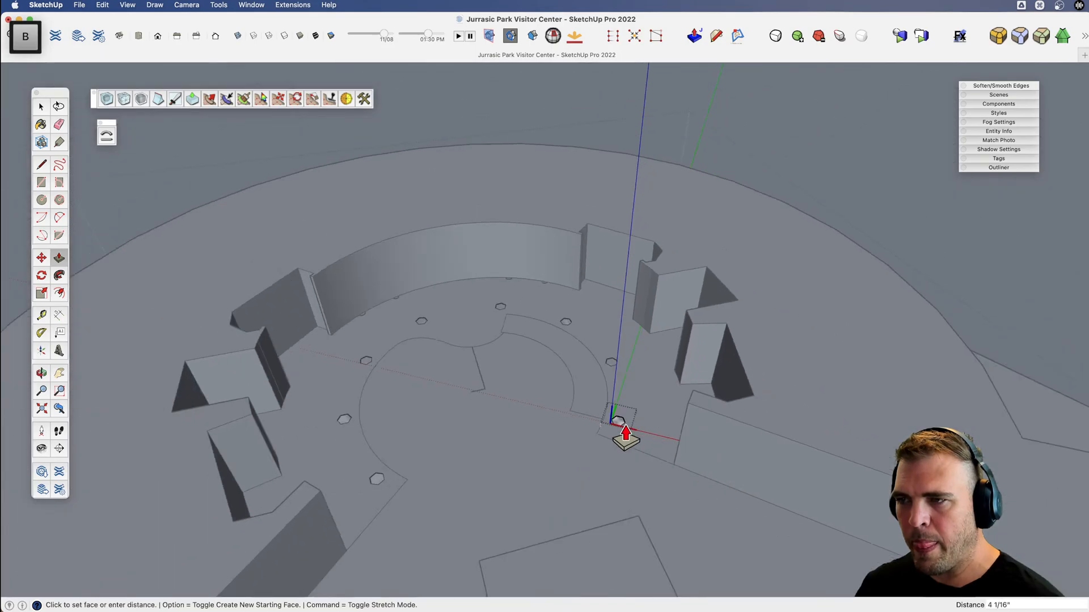
pyautogui.click(630, 283)
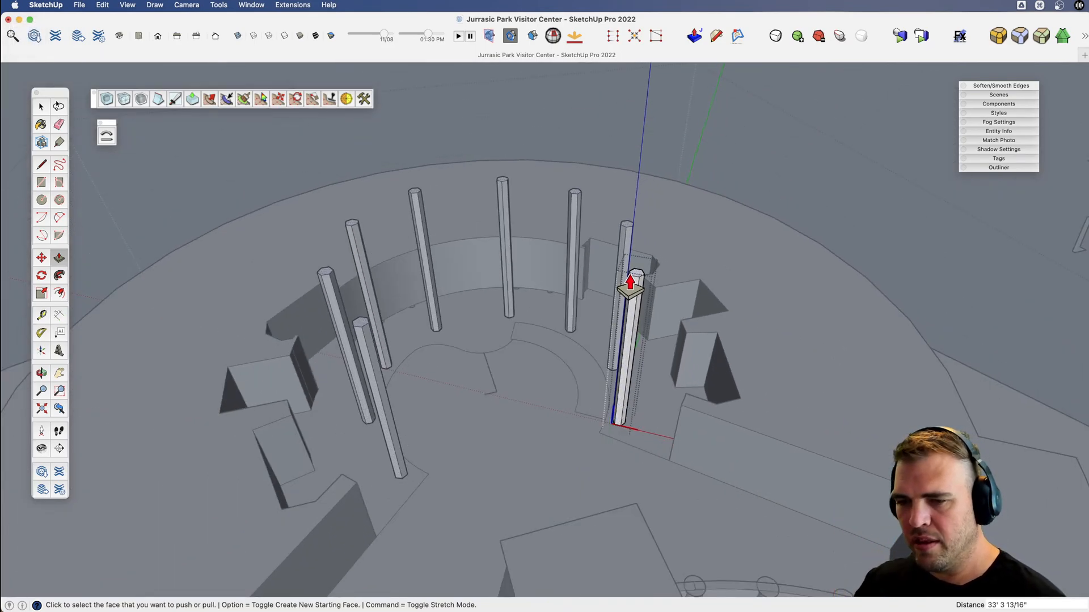
pyautogui.press('space')
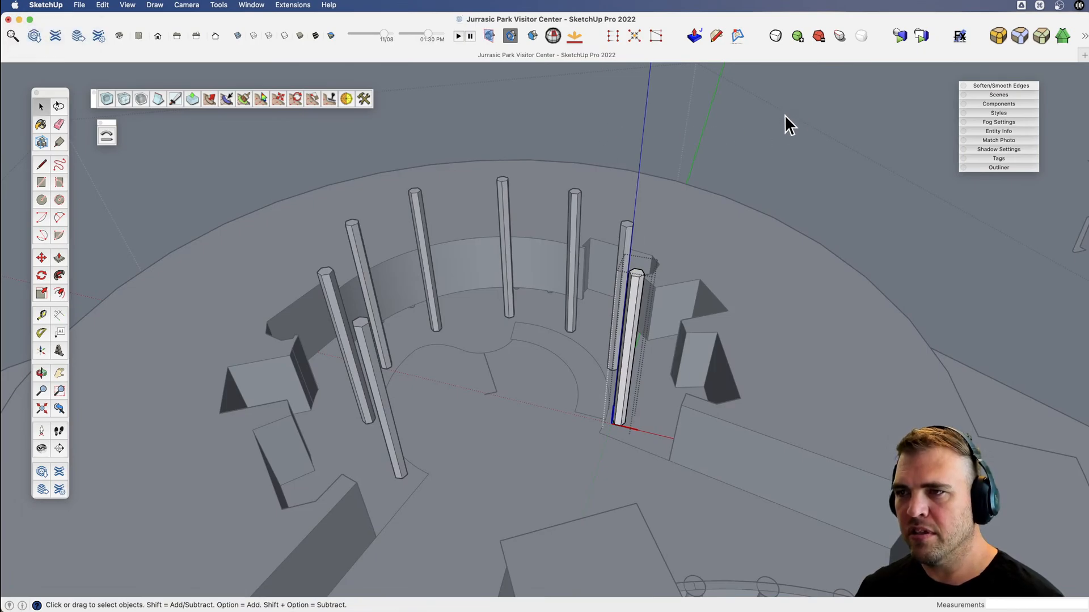
# Select the floor face between the atrium's outer walls and inner curve and copy it straight up about 50' 3".
pyautogui.press('v')
pyautogui.moveTo(601, 214); pyautogui.dragTo(574, 289)
pyautogui.press('space')
pyautogui.press('super+a')
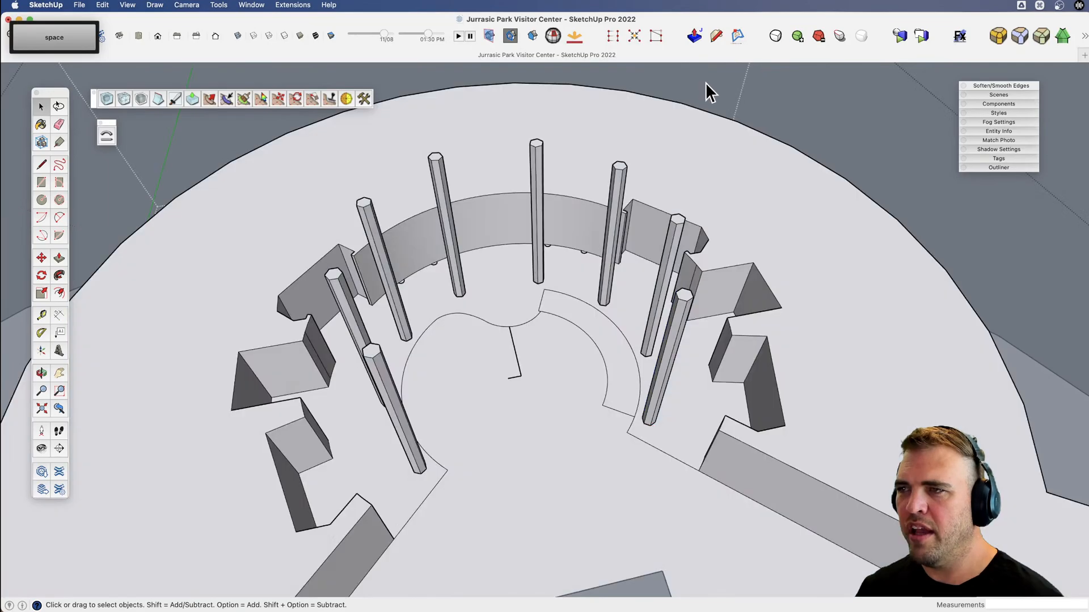
pyautogui.scroll(5, 516, 328)
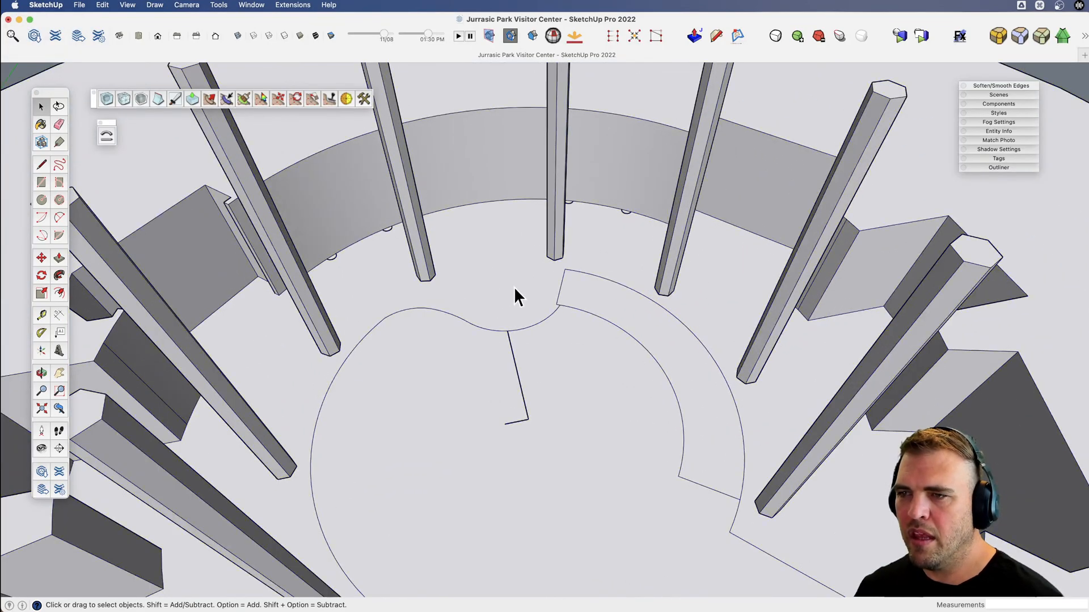
pyautogui.click(514, 287)
pyautogui.scroll(-6, 508, 286)
pyautogui.press('v')
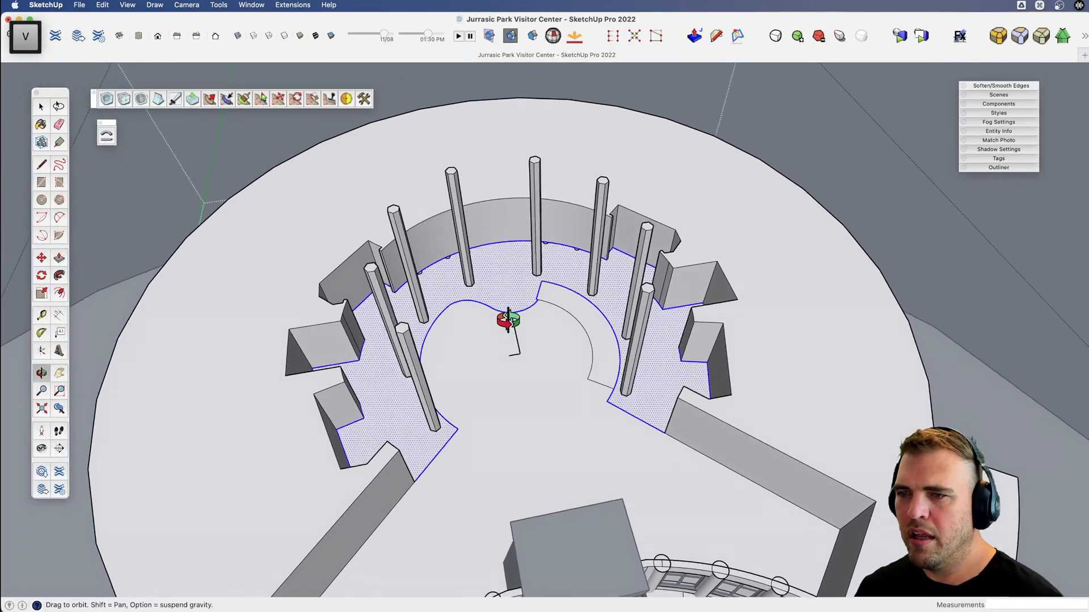
pyautogui.moveTo(509, 321); pyautogui.dragTo(563, 300)
pyautogui.press('m')
pyautogui.press('alt')
pyautogui.click(627, 423)
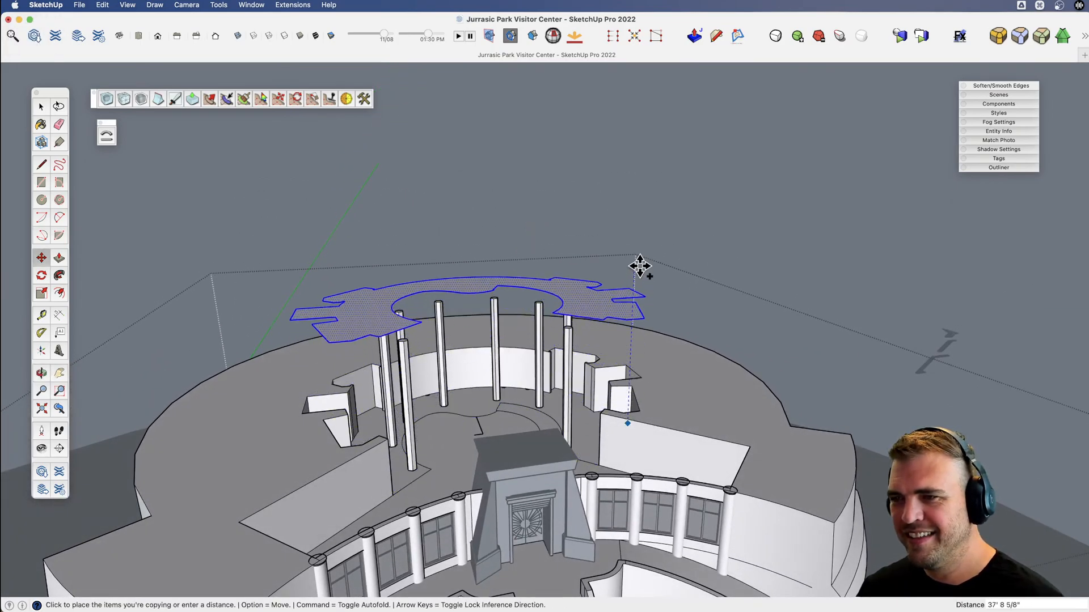
pyautogui.click(624, 223)
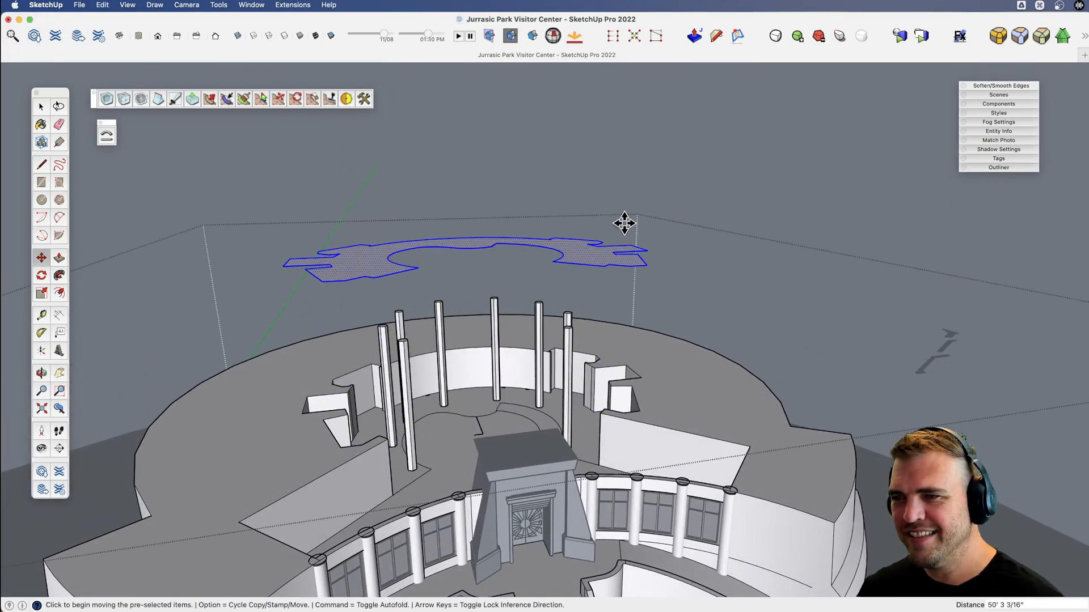
# Extend the slanted notch edge of the raised floor copy past the inner curve with a line and erase the small jog beside it.
pyautogui.press('v')
pyautogui.moveTo(624, 224); pyautogui.dragTo(562, 331)
pyautogui.scroll(10, 513, 156)
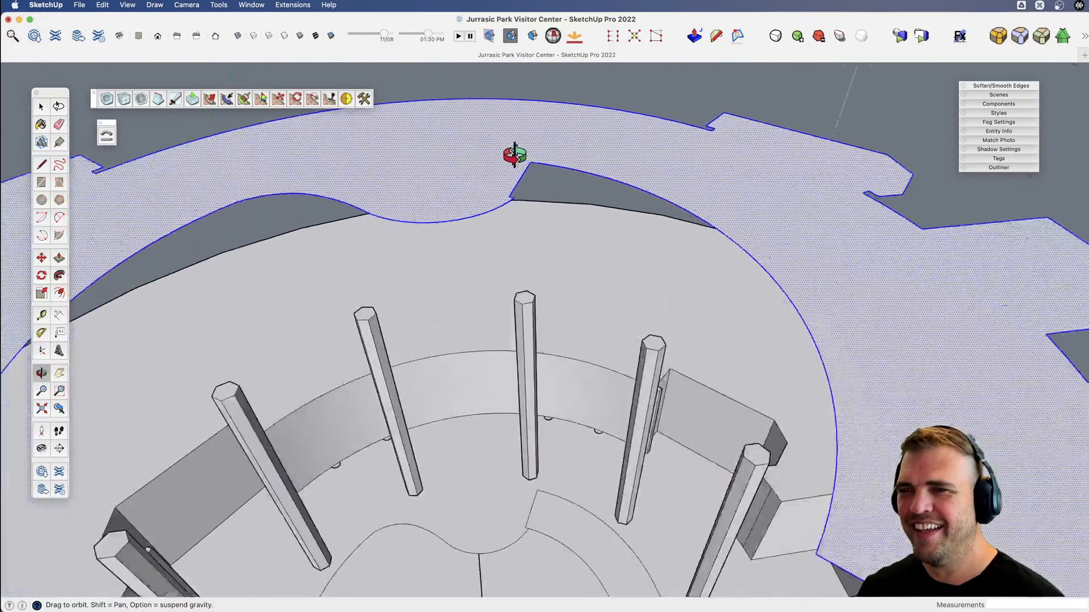
pyautogui.press('v')
pyautogui.moveTo(462, 190); pyautogui.dragTo(491, 262)
pyautogui.press('x')
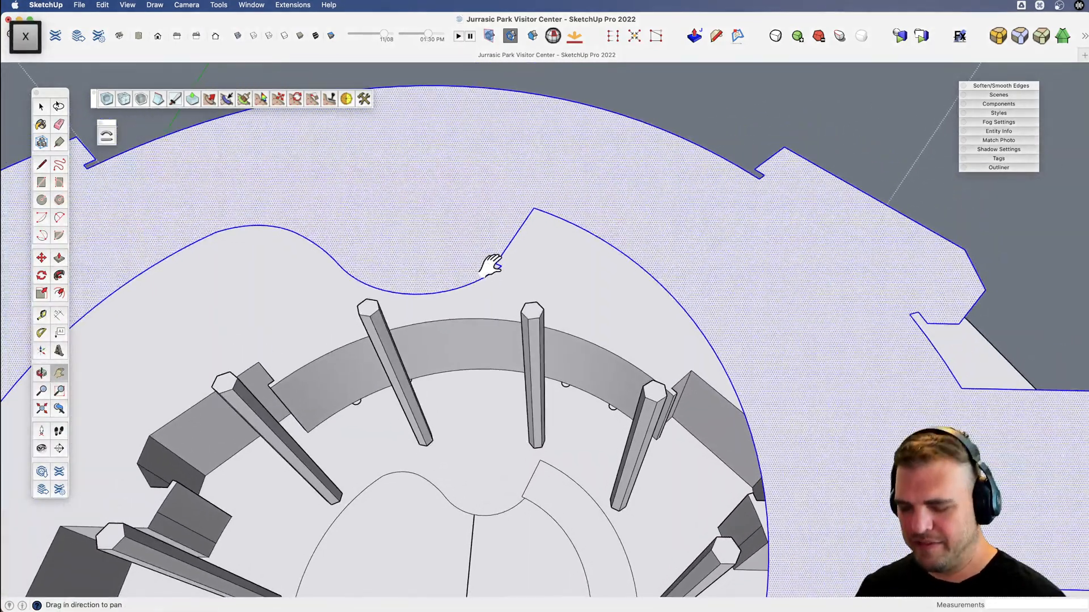
pyautogui.scroll(4, 492, 263)
pyautogui.press('l')
pyautogui.scroll(1, 492, 262)
pyautogui.click(500, 264)
pyautogui.click(472, 304)
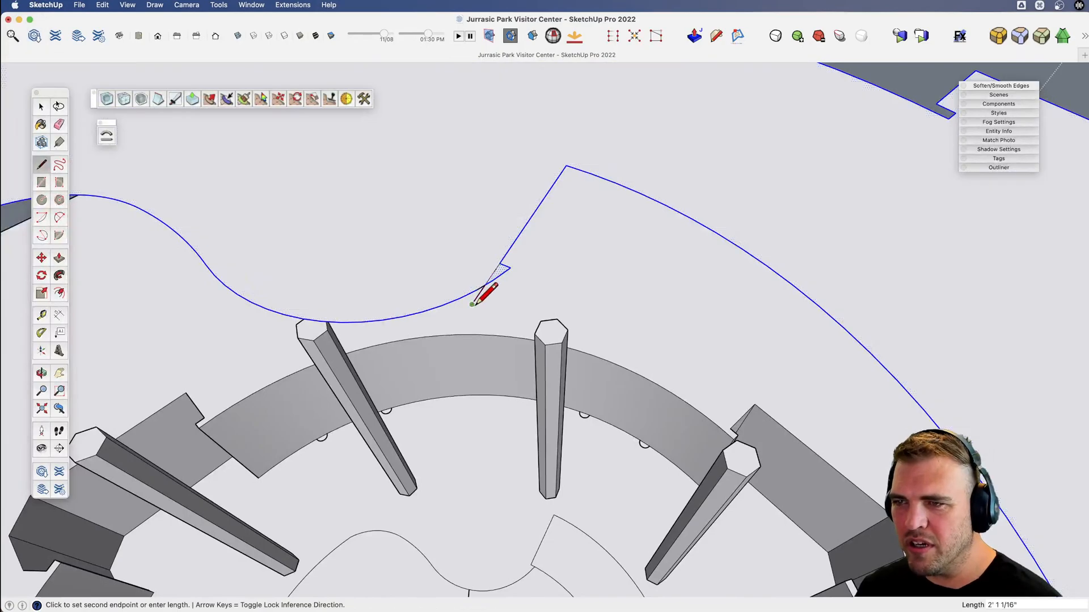
pyautogui.press('e')
pyautogui.moveTo(515, 283); pyautogui.dragTo(507, 262)
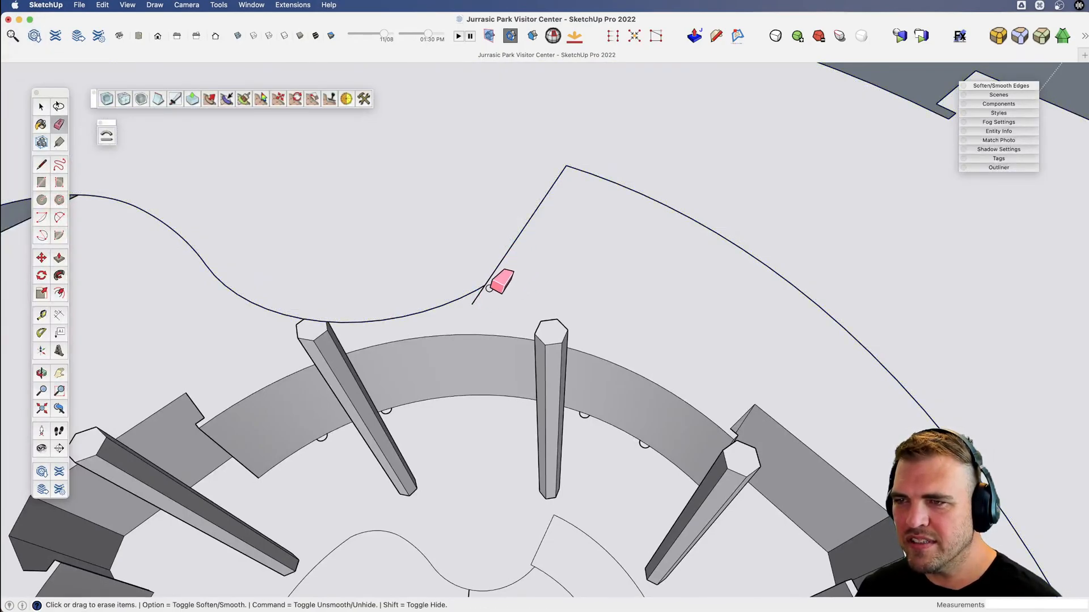
# Examine the raised floor copy's outline and the pillars beneath it from several angles.
pyautogui.scroll(-6, 481, 301)
pyautogui.press('v')
pyautogui.moveTo(518, 321); pyautogui.dragTo(546, 217)
pyautogui.moveTo(667, 363)
pyautogui.mouseDown()
pyautogui.moveTo(589, 328)
pyautogui.moveTo(575, 419)
pyautogui.moveTo(646, 362)
pyautogui.mouseUp()
pyautogui.scroll(5, 533, 403)
pyautogui.press('h')
pyautogui.press('v')
pyautogui.moveTo(652, 385)
pyautogui.mouseDown()
pyautogui.moveTo(673, 318)
pyautogui.moveTo(669, 377)
pyautogui.mouseUp()
pyautogui.scroll(-5, 611, 277)
pyautogui.press('v')
pyautogui.moveTo(609, 278); pyautogui.dragTo(499, 376)
pyautogui.scroll(-2, 498, 377)
pyautogui.press('x')
pyautogui.moveTo(533, 306); pyautogui.dragTo(488, 381)
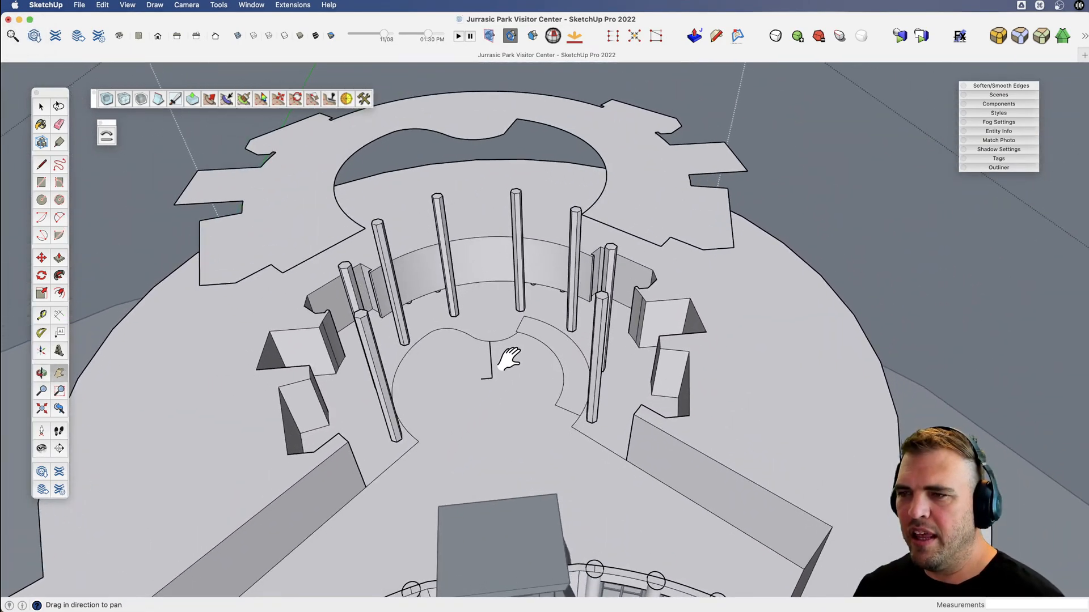
# Select the raised floor copy and make it a group.
pyautogui.press('v')
pyautogui.moveTo(612, 278); pyautogui.dragTo(578, 340)
pyautogui.scroll(-3, 579, 340)
pyautogui.press('x')
pyautogui.moveTo(606, 297); pyautogui.dragTo(585, 347)
pyautogui.moveTo(639, 340)
pyautogui.mouseDown(button='middle')
pyautogui.moveTo(620, 316)
pyautogui.moveTo(603, 206)
pyautogui.moveTo(593, 432)
pyautogui.moveTo(568, 437)
pyautogui.mouseUp(button='middle')
pyautogui.press('space')
pyautogui.click(605, 277)
pyautogui.press('g')
pyautogui.press('x')
# Draw a 48-sided circle about 49' 7" in radius around the raised floor group, then explode the group.
pyautogui.press('c')
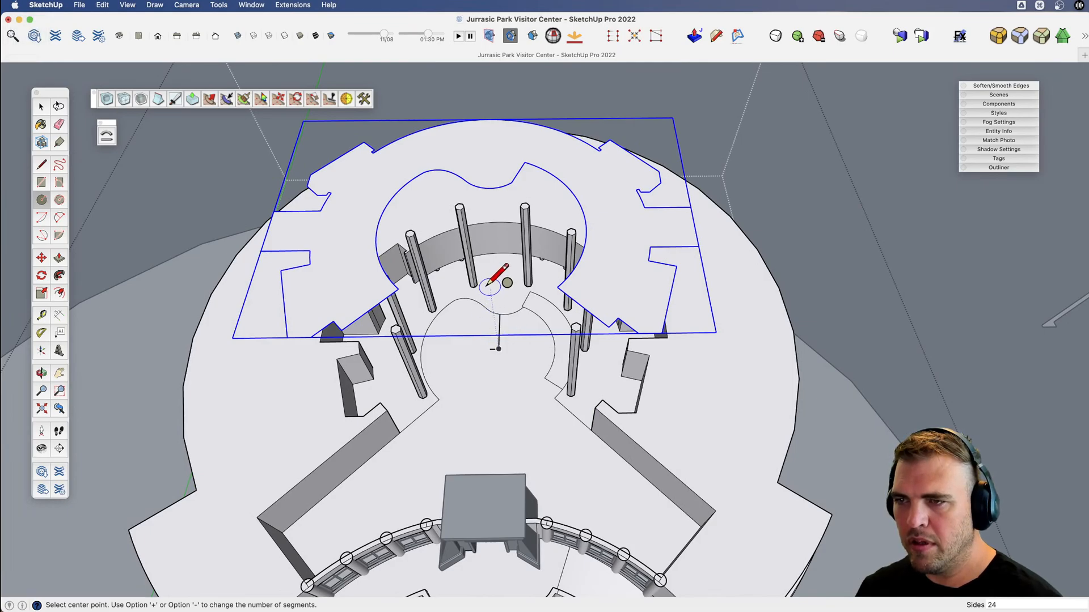
pyautogui.click(481, 228)
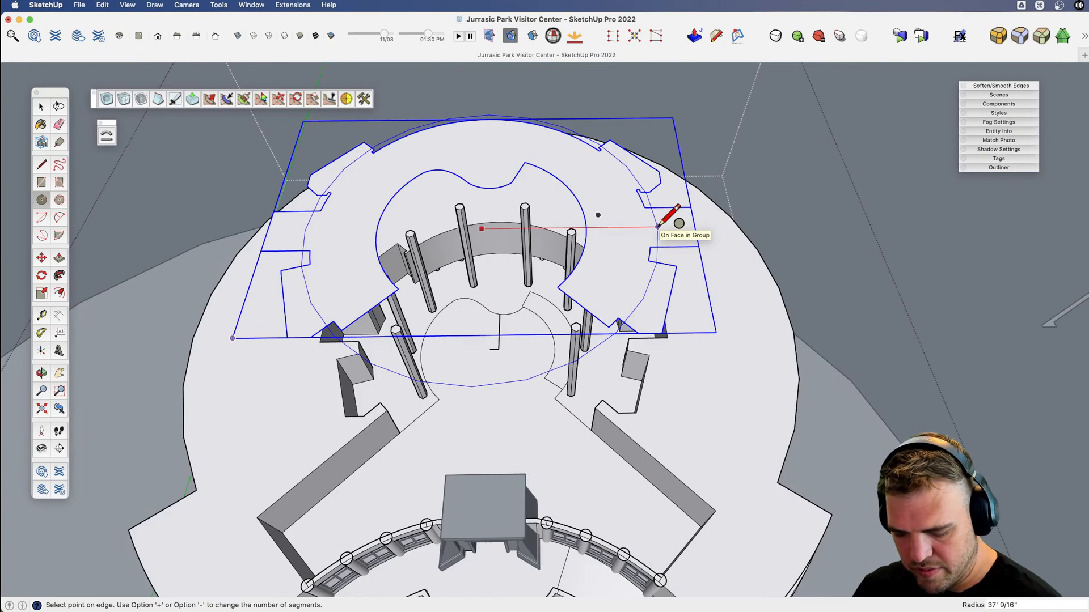
pyautogui.write('75s')
pyautogui.press('Return')
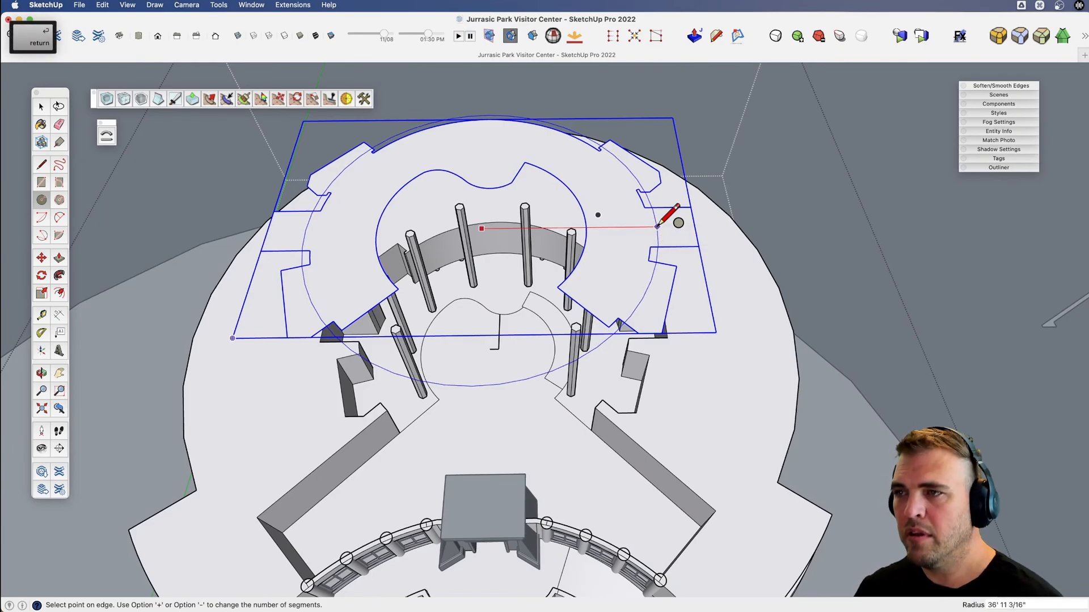
pyautogui.click(718, 221)
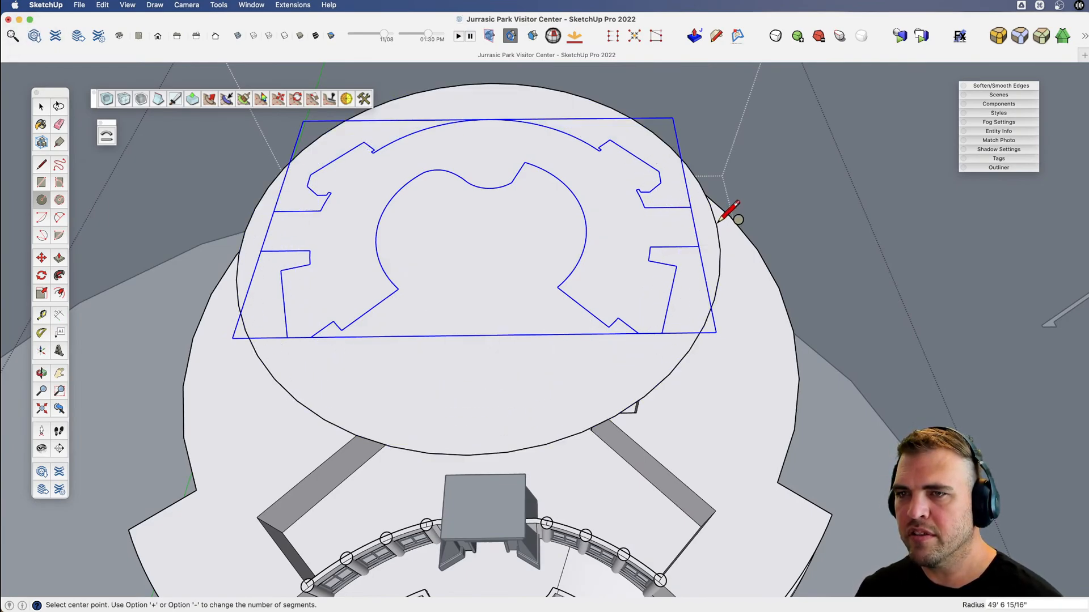
pyautogui.press('space')
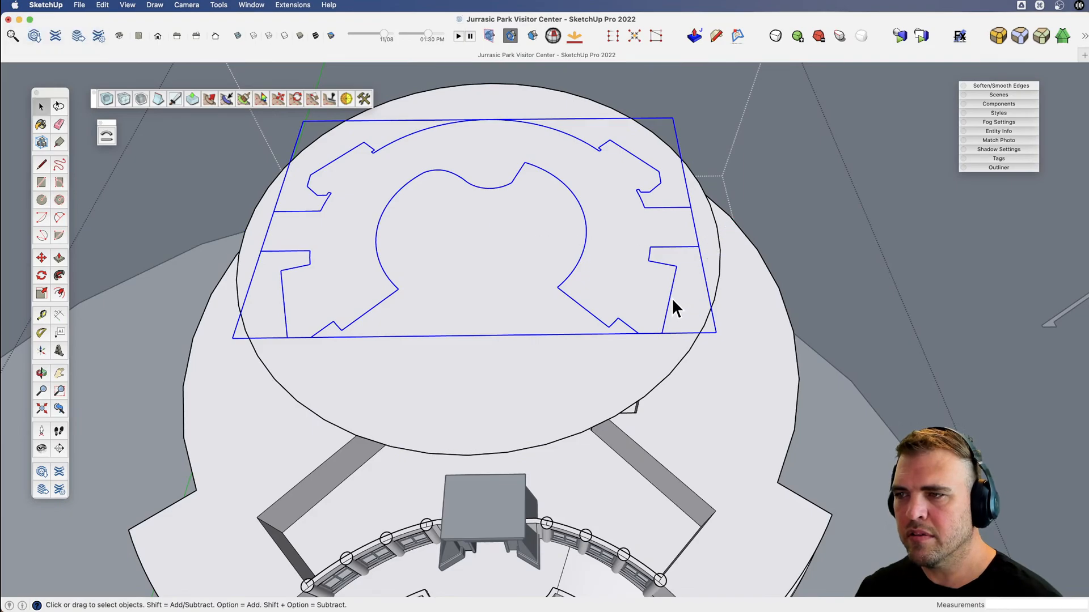
pyautogui.press('u')
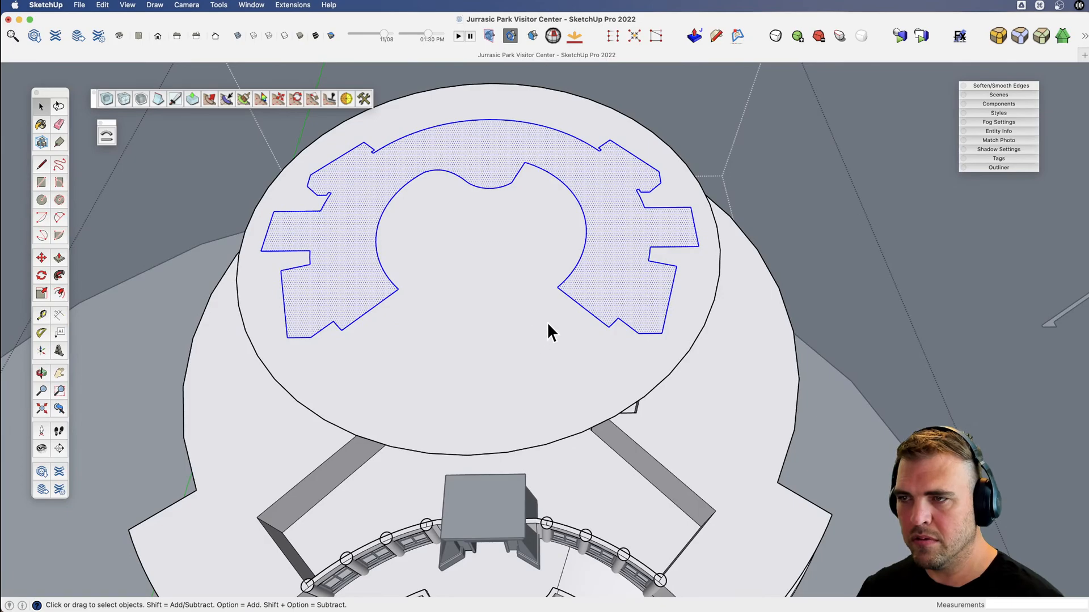
# Draw a concentric circle about 32' 9" in radius across the raised floor shape, inside its wall niches.
pyautogui.press('c')
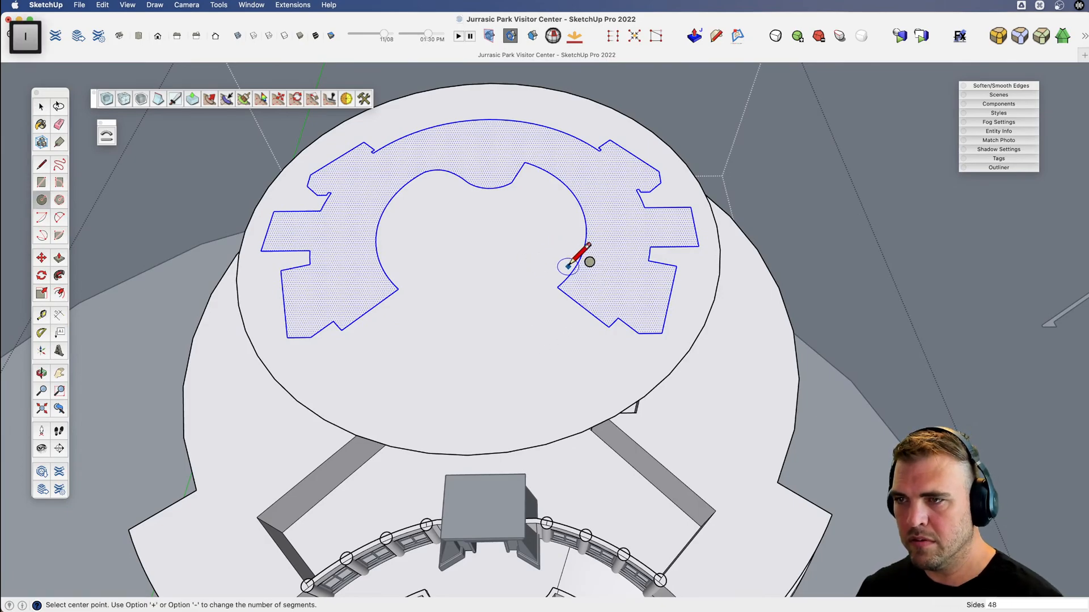
pyautogui.click(482, 229)
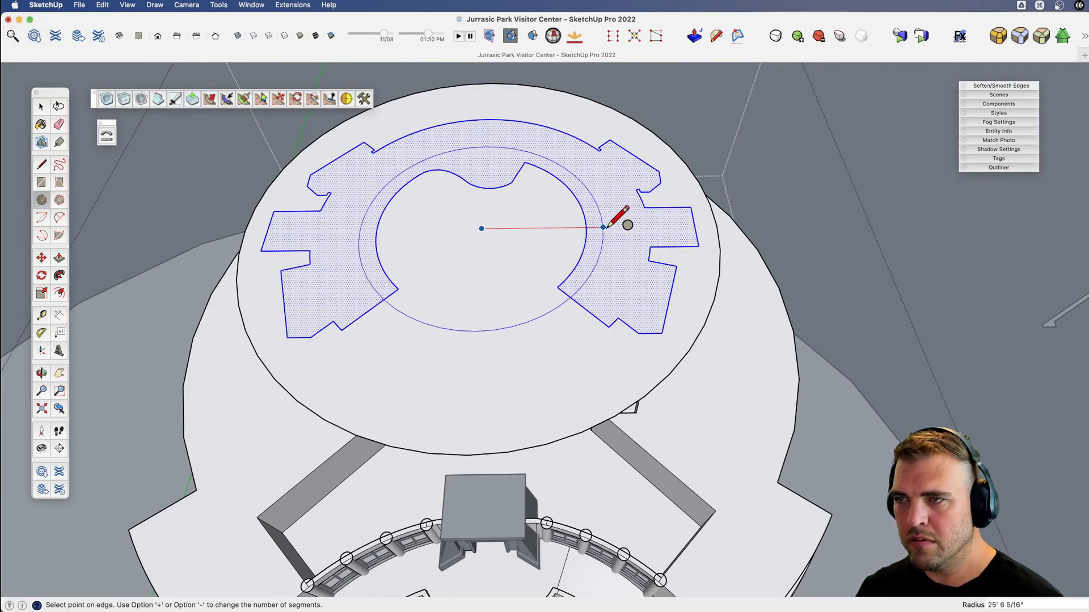
pyautogui.click(637, 226)
# Erase the smaller circle's open front arc, the large outer circle and the leftover niche outlines, keeping only the curved walkway face.
pyautogui.press('e')
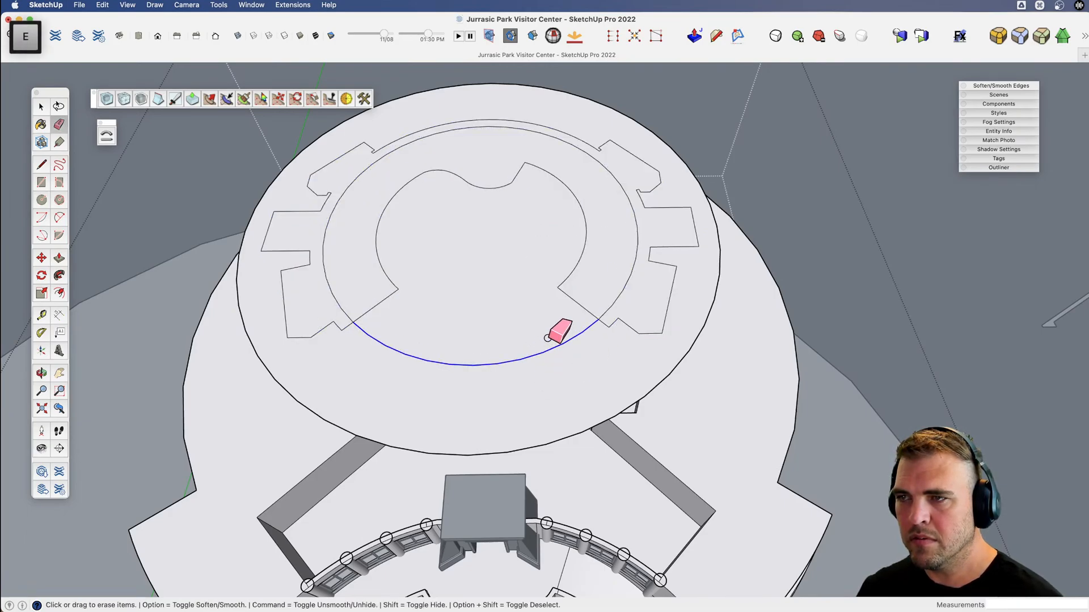
pyautogui.click(547, 338)
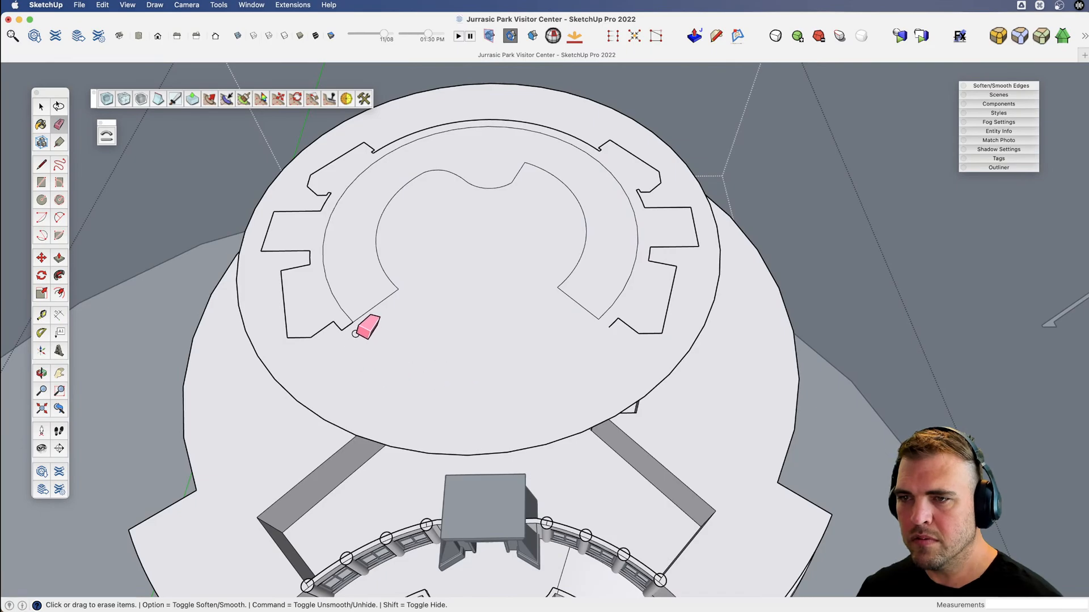
pyautogui.click(297, 396)
pyautogui.press('space')
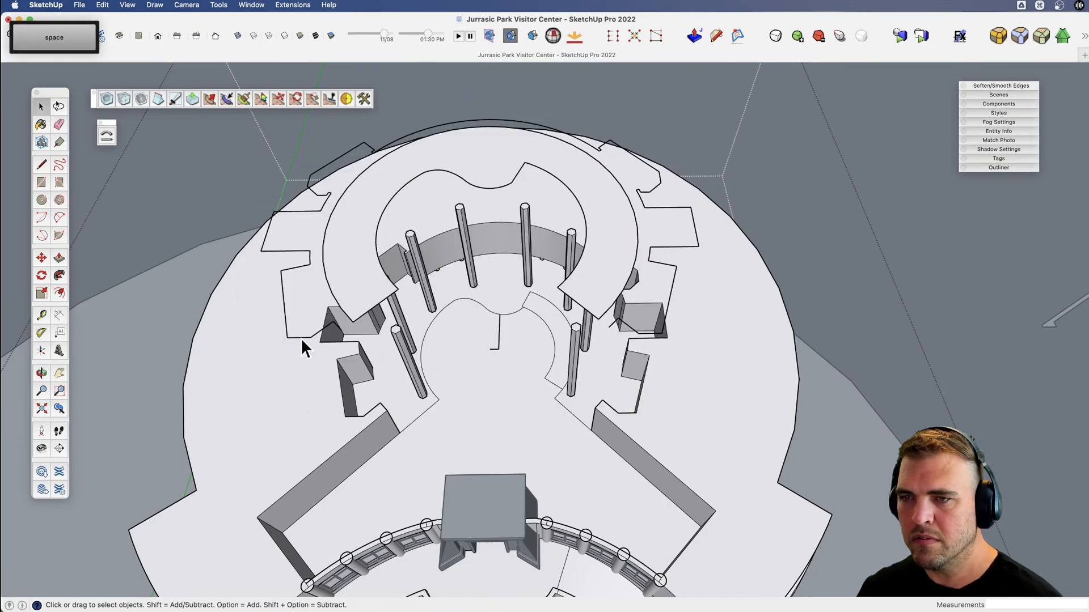
pyautogui.tripleClick(301, 337)
pyautogui.press('Delete')
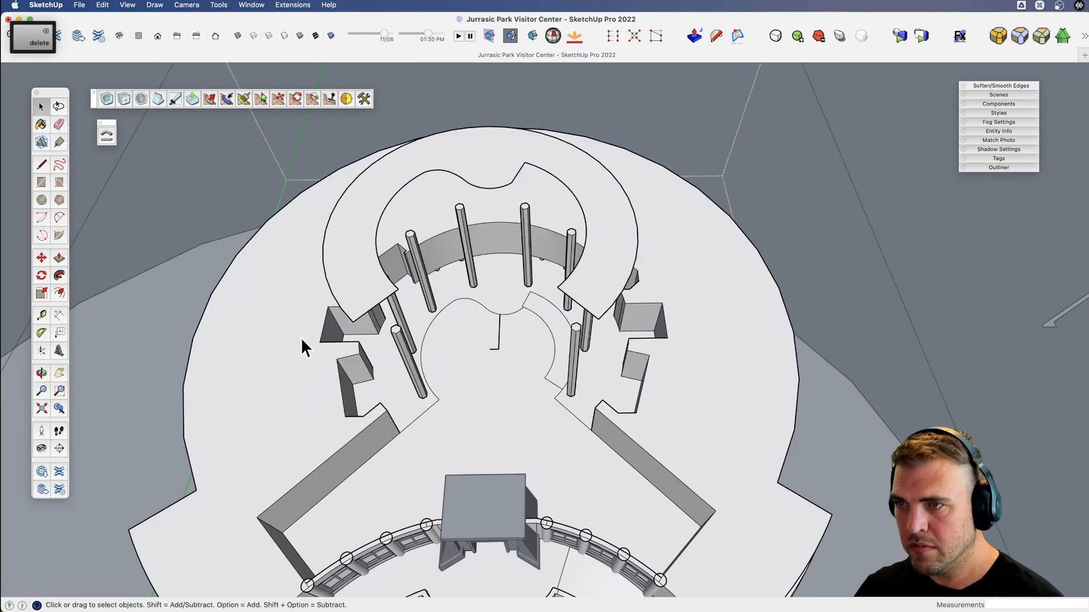
# Push/Pull the curved walkway face upward into a solid slab, then select the whole slab and make it a group.
pyautogui.moveTo(501, 203)
pyautogui.keyDown('shift'); pyautogui.mouseDown(button='middle')
pyautogui.moveTo(502, 229)
pyautogui.moveTo(486, 223)
pyautogui.moveTo(474, 151)
pyautogui.moveTo(485, 233)
pyautogui.moveTo(514, 221)
pyautogui.mouseUp(button='middle'); pyautogui.keyUp('shift')
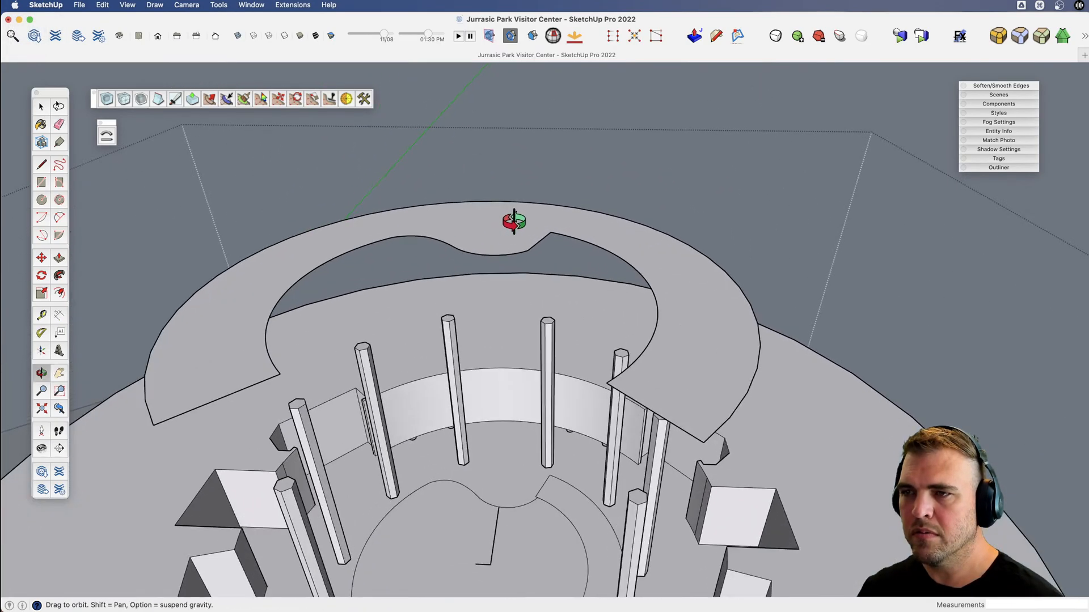
pyautogui.press('p')
pyautogui.click(494, 243)
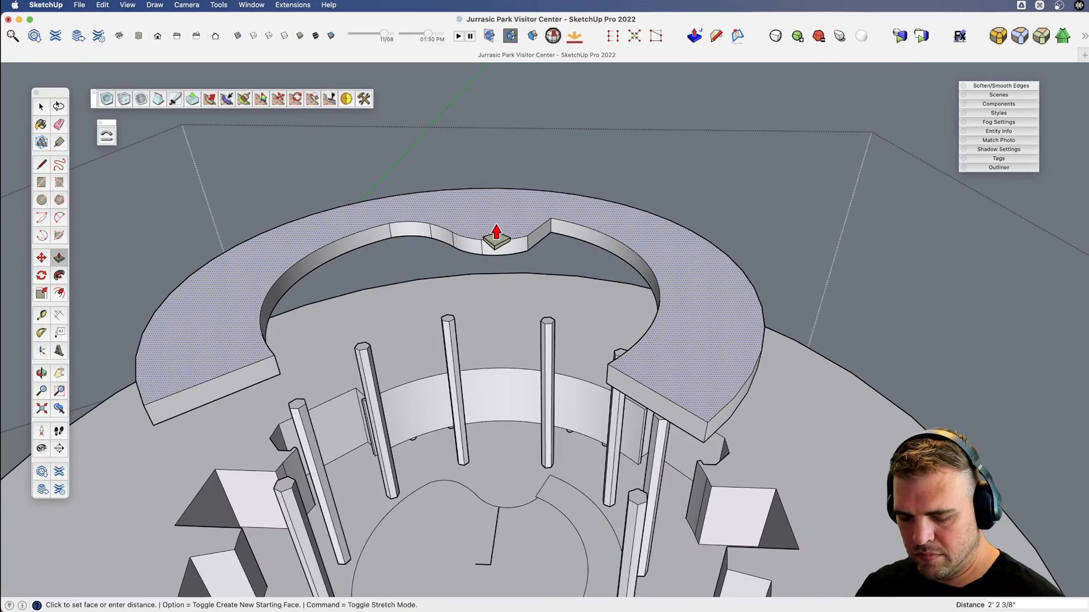
pyautogui.press('v')
pyautogui.moveTo(494, 235)
pyautogui.mouseDown()
pyautogui.moveTo(481, 335)
pyautogui.moveTo(510, 256)
pyautogui.moveTo(481, 242)
pyautogui.mouseUp()
pyautogui.press('space')
pyautogui.tripleClick(483, 239)
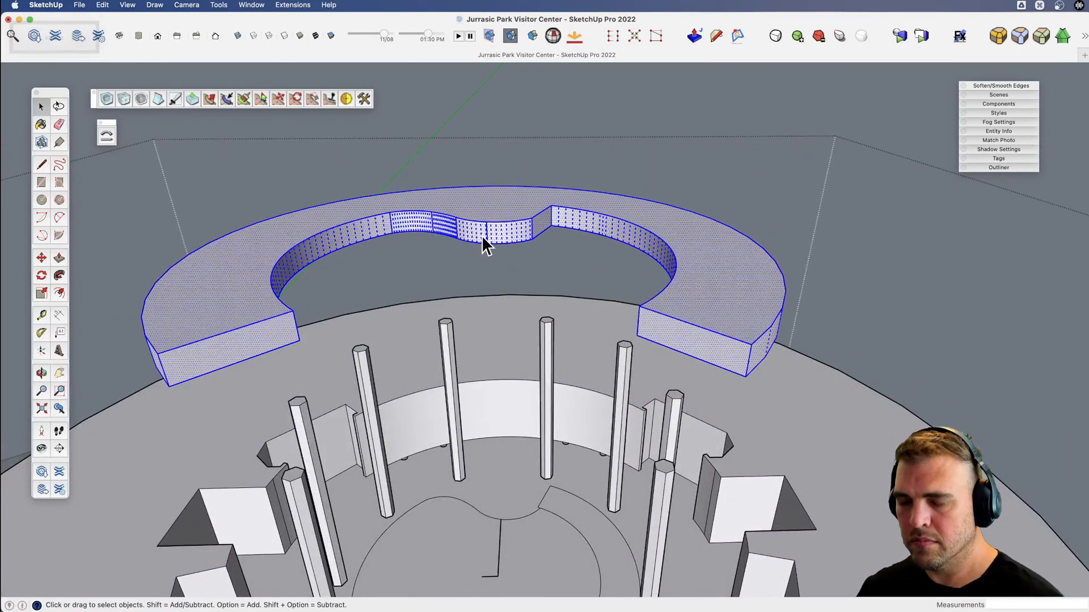
pyautogui.press('g')
# Examine the slab above the pillar ring and compare its edge with the balcony in the atrium reference photo.
pyautogui.press('v')
pyautogui.moveTo(484, 252); pyautogui.dragTo(625, 299)
pyautogui.press('x')
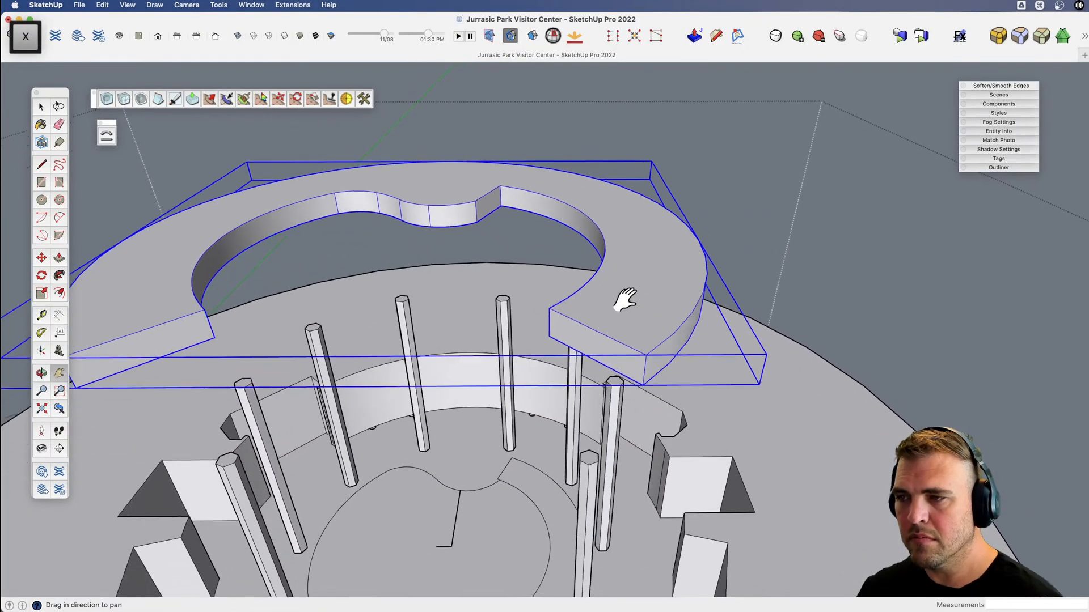
pyautogui.moveTo(626, 299)
pyautogui.mouseDown(button='middle')
pyautogui.moveTo(632, 352)
pyautogui.moveTo(627, 300)
pyautogui.mouseUp(button='middle')
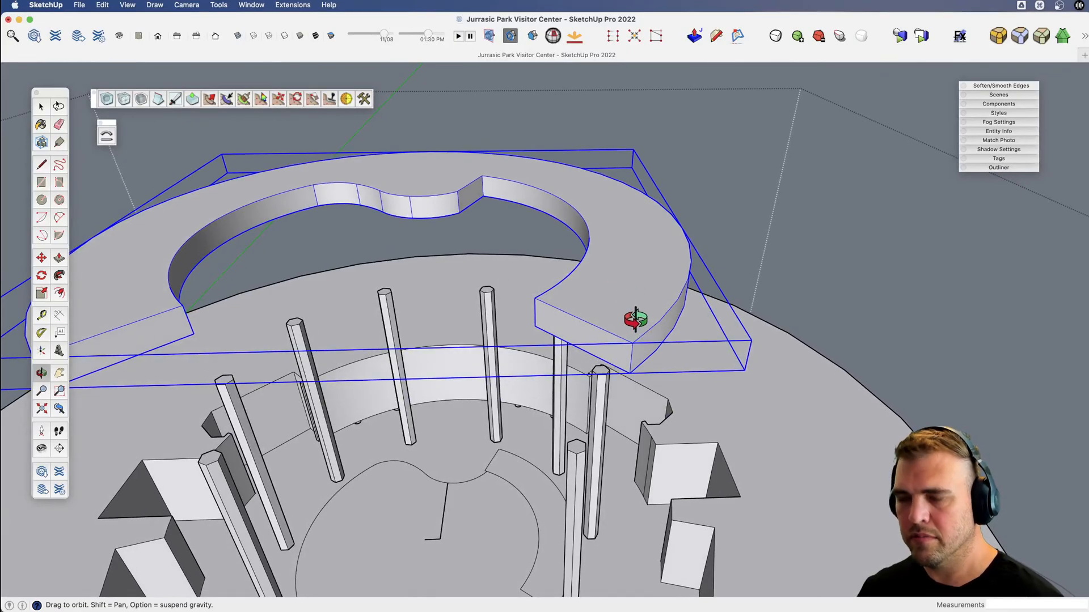
pyautogui.moveTo(561, 309); pyautogui.dragTo(512, 267, button='middle')
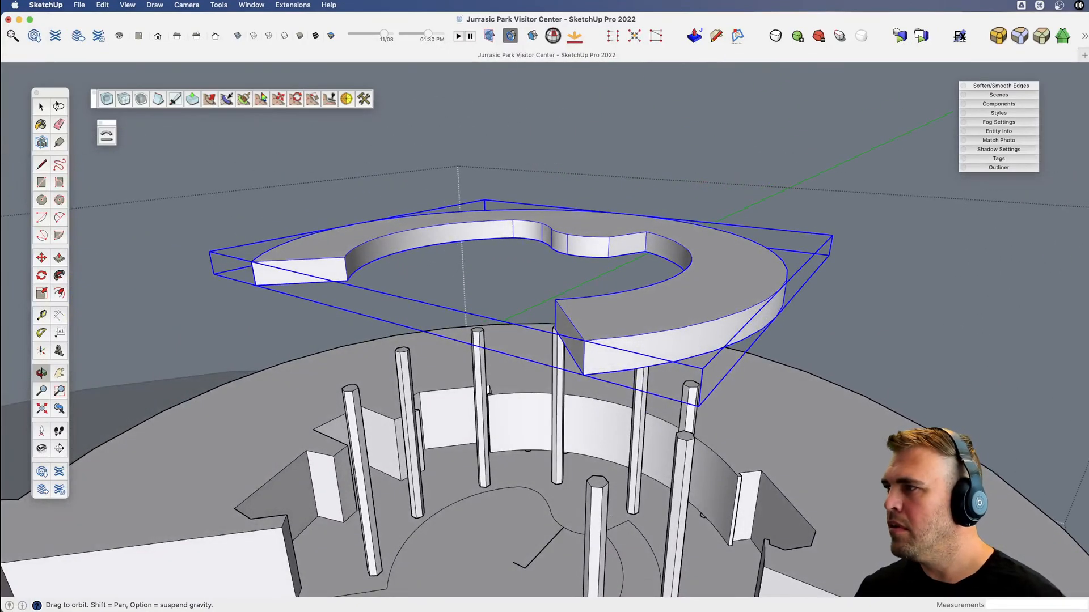
pyautogui.press('super+Tab')
pyautogui.press('space')
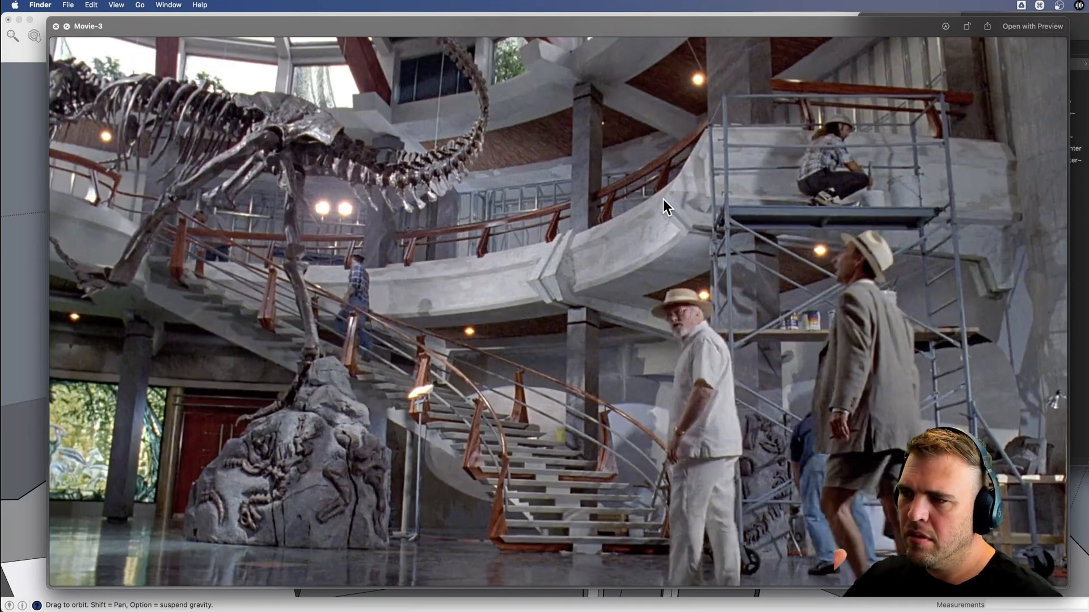
pyautogui.click(5, 378)
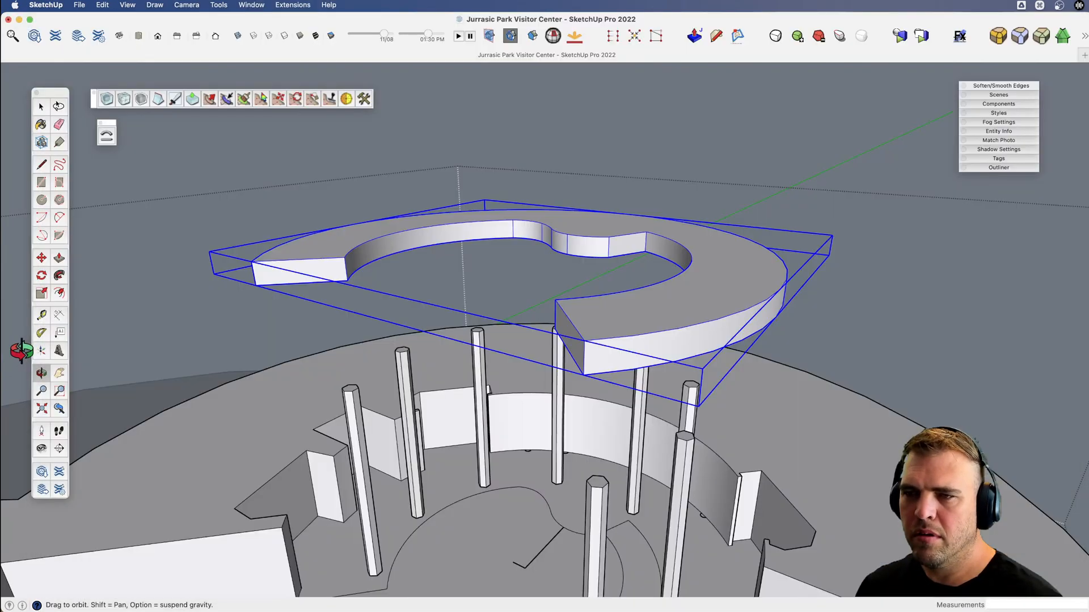
# Inside the slab group, draw a slanted line from the outer face's top edge toward the cut end, then a vertical line about 1 1/2" long.
pyautogui.scroll(10, 605, 376)
pyautogui.scroll(-10, 588, 362)
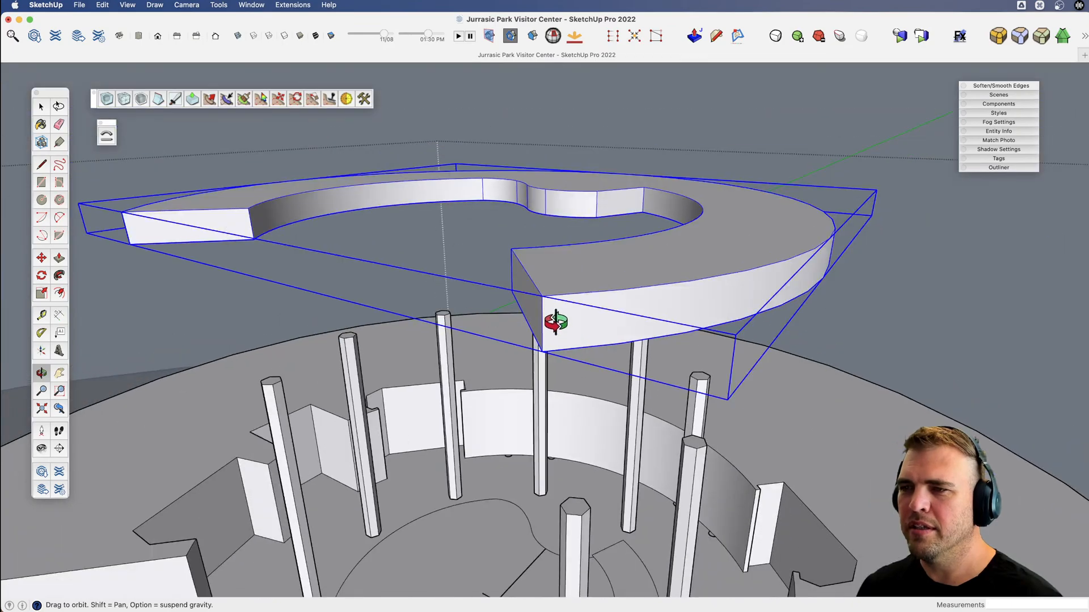
pyautogui.scroll(4, 556, 321)
pyautogui.press('space')
pyautogui.doubleClick(558, 322)
pyautogui.scroll(4, 558, 316)
pyautogui.press('v')
pyautogui.moveTo(552, 310); pyautogui.dragTo(530, 336, button='middle')
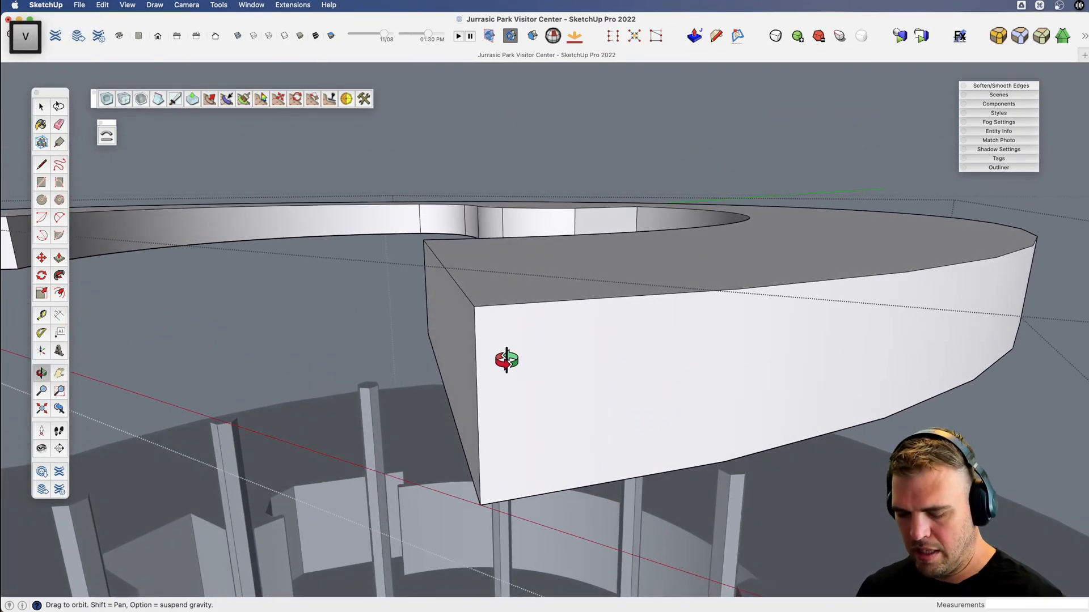
pyautogui.press('l')
pyautogui.scroll(3, 504, 317)
pyautogui.click(531, 283)
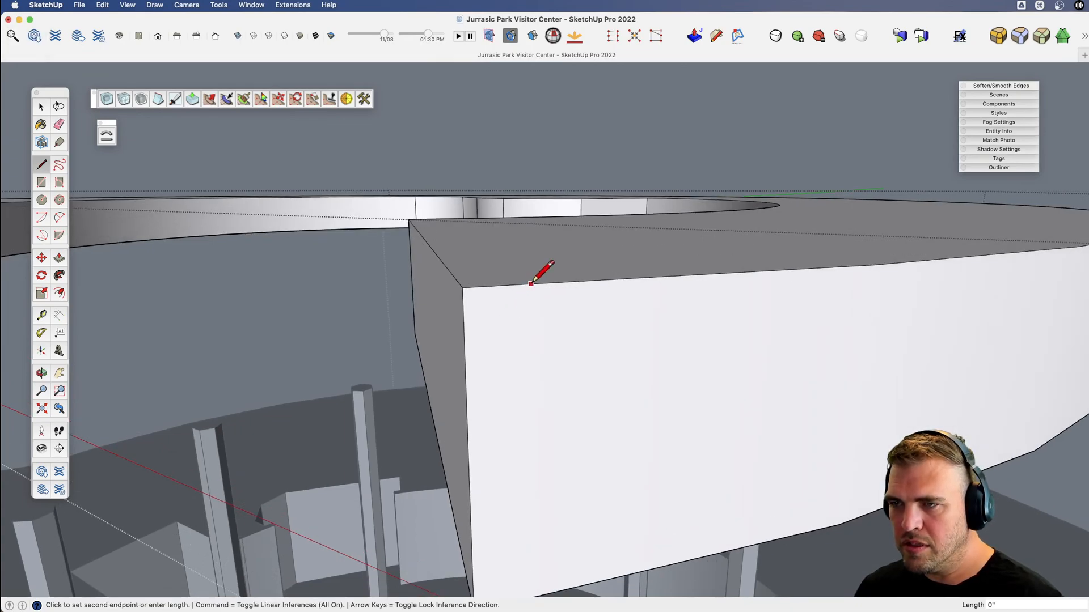
pyautogui.scroll(2, 483, 324)
pyautogui.click(466, 321)
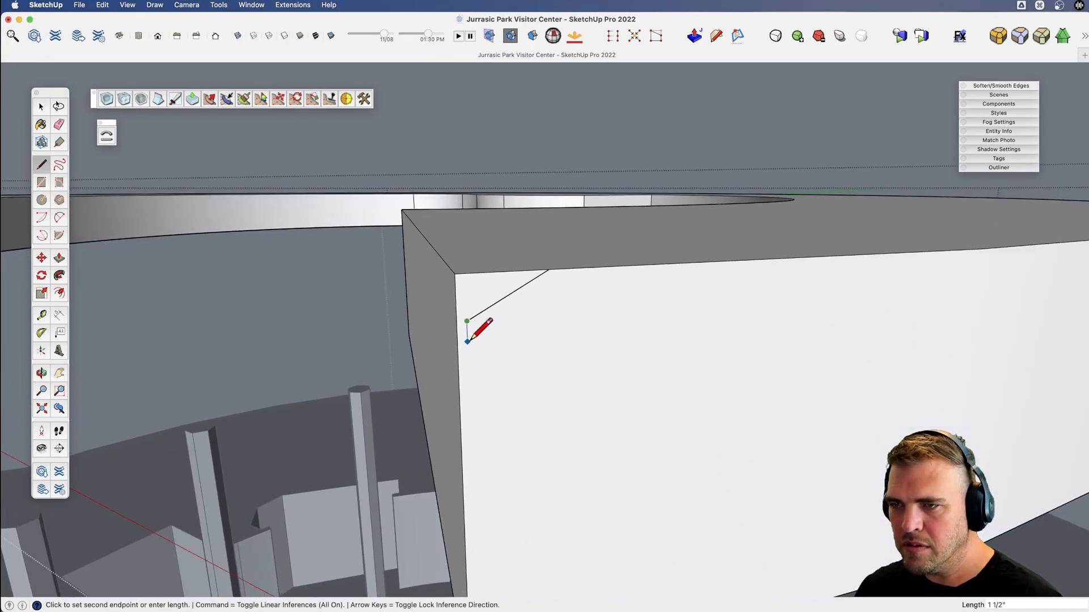
pyautogui.scroll(-2, 456, 315)
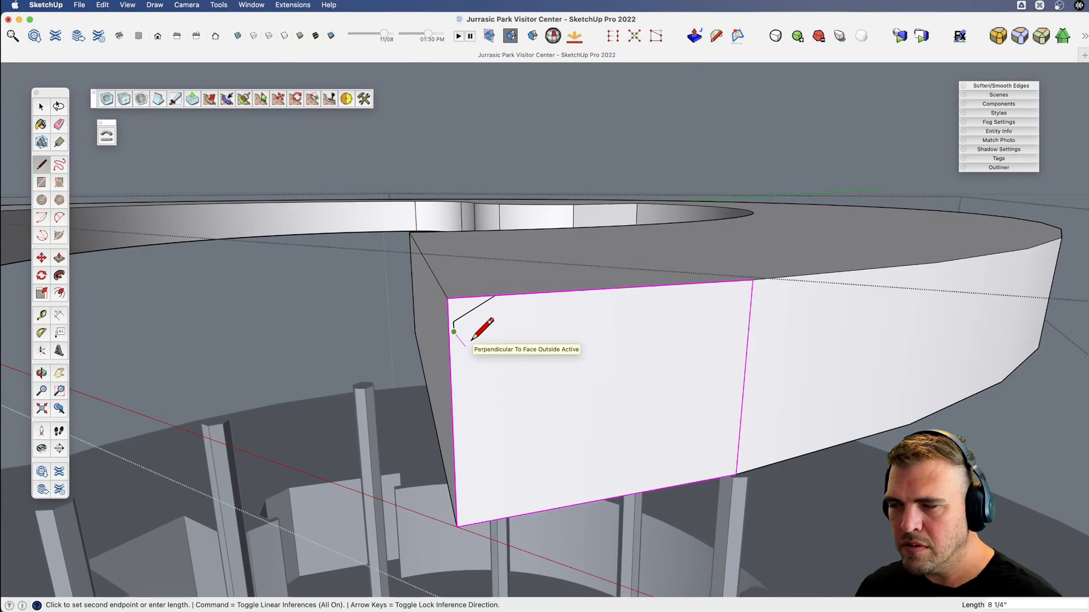
# Following the balcony reference photo, continue the edge profile with an inward diagonal about 5" long and a downward line about 1' 9 3/4" long.
pyautogui.press('space')
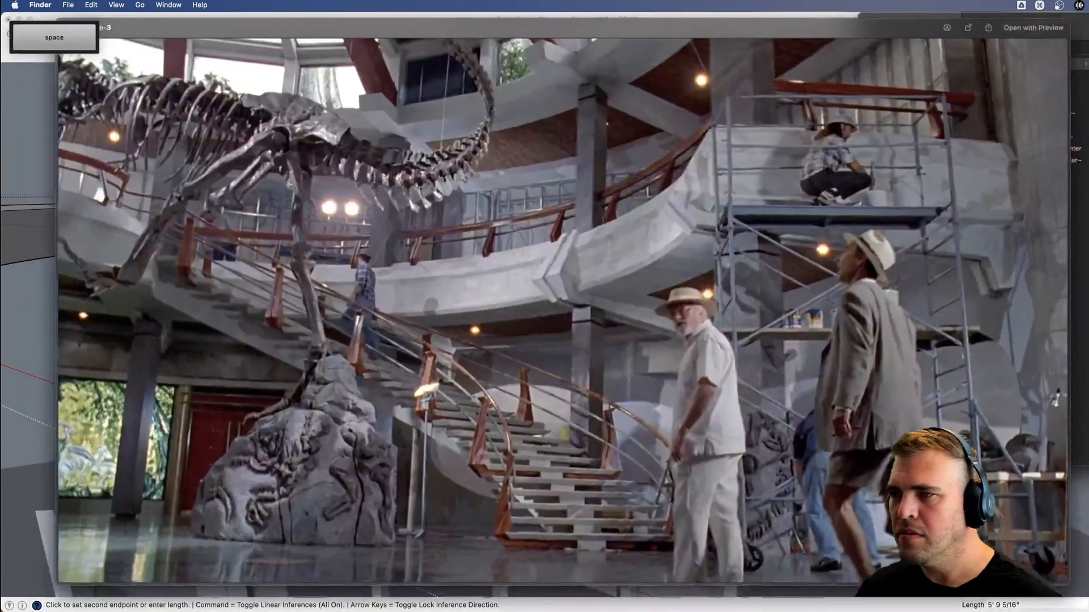
pyautogui.press('space')
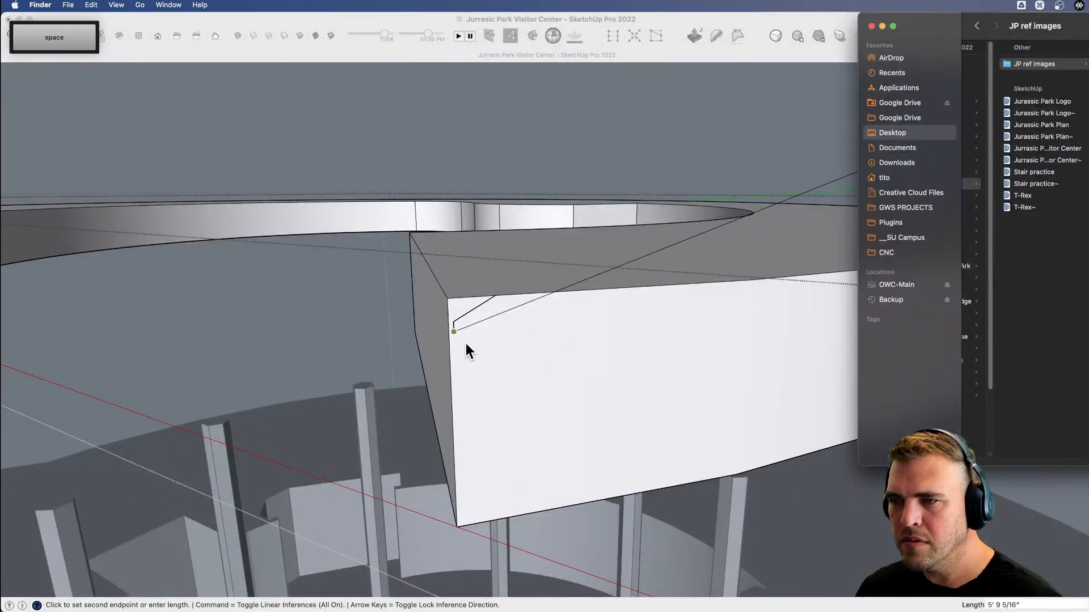
pyautogui.click(465, 342)
pyautogui.scroll(1, 477, 347)
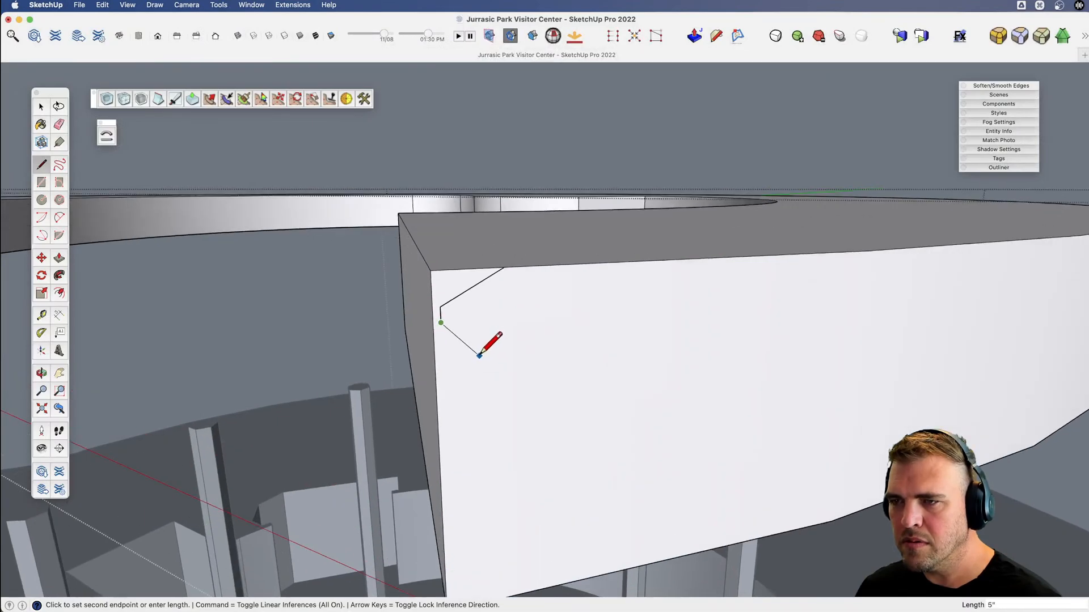
pyautogui.click(479, 356)
pyautogui.scroll(-5, 516, 335)
pyautogui.scroll(6, 495, 430)
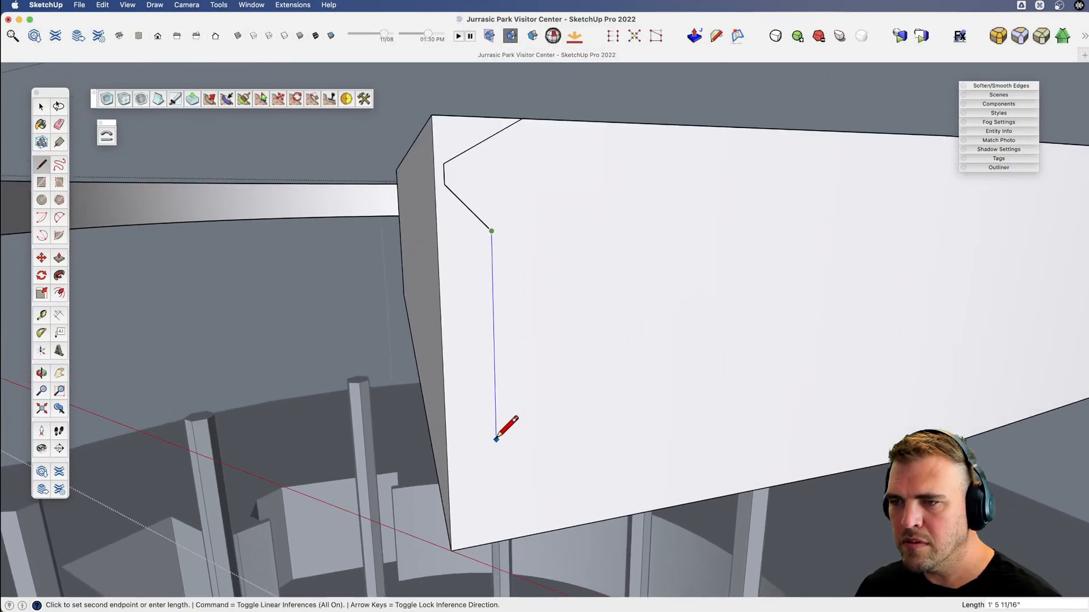
pyautogui.click(477, 485)
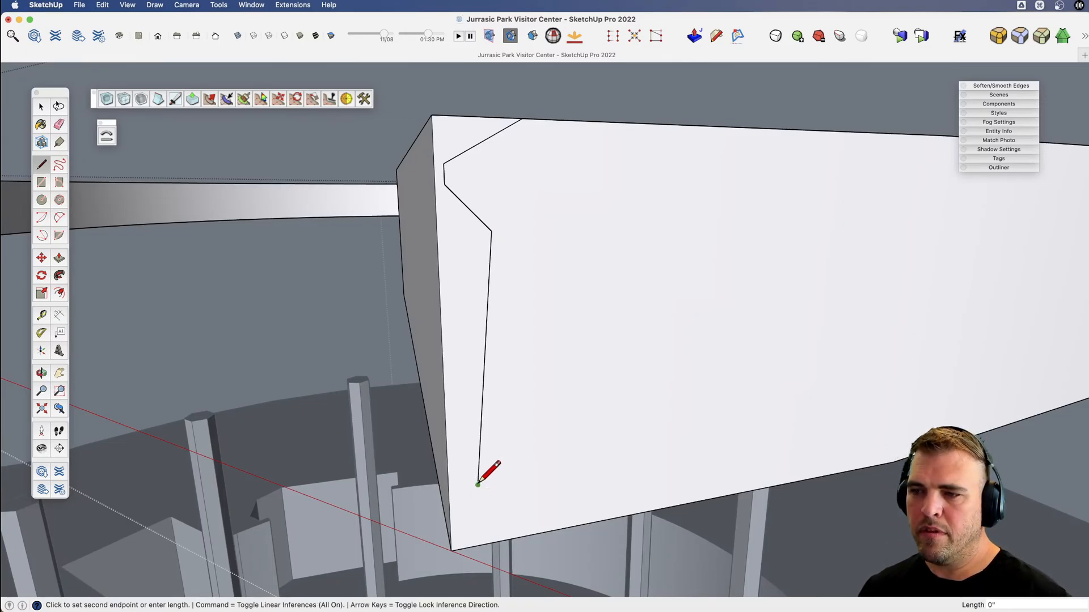
pyautogui.scroll(-3, 479, 470)
pyautogui.scroll(4, 479, 471)
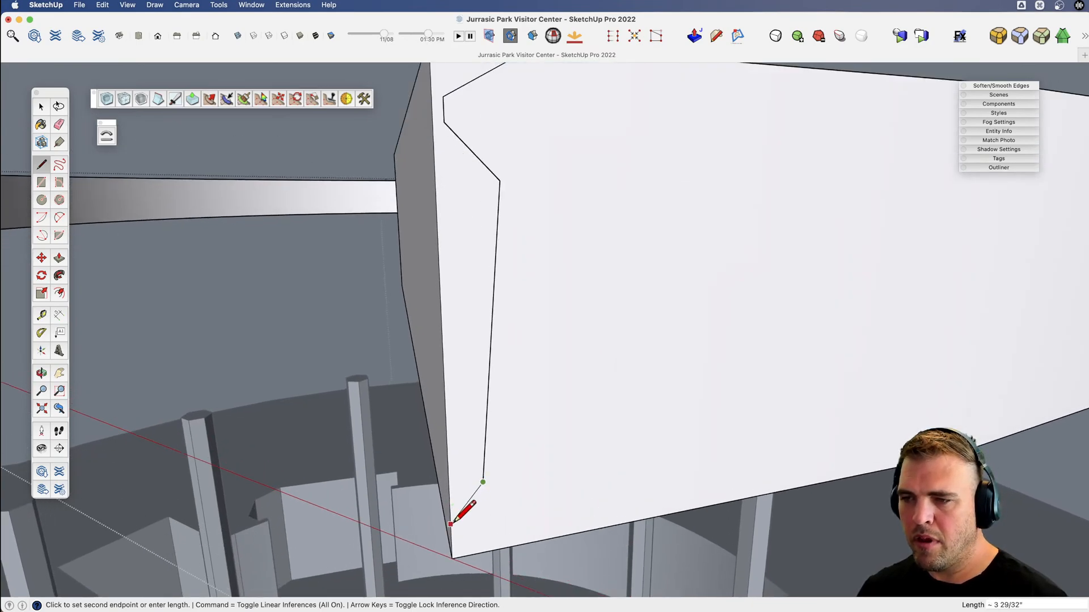
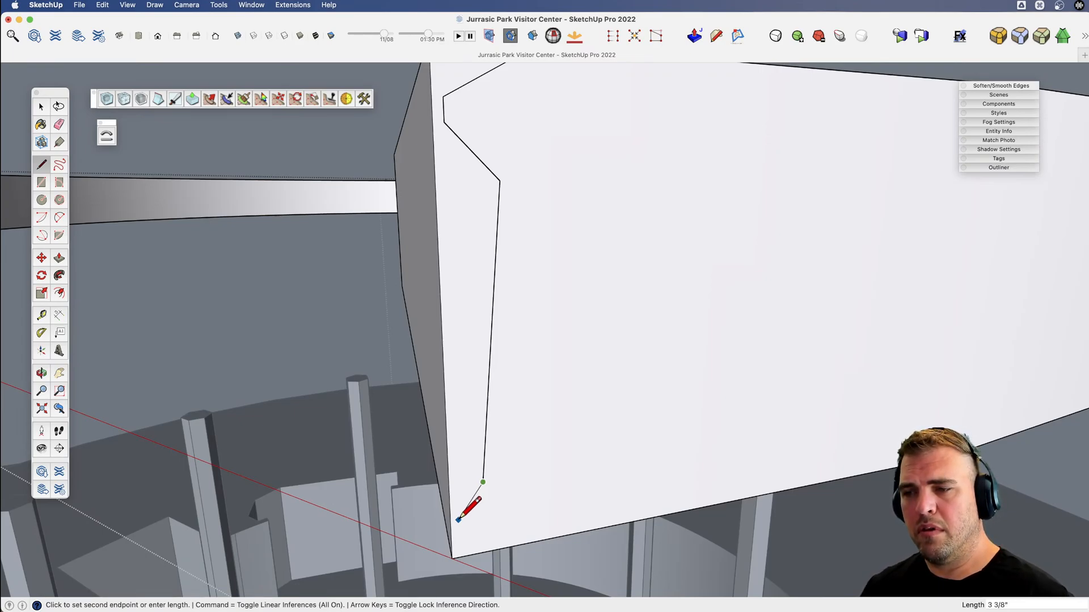
# Finish the slab's edge profile with an outward diagonal about 3 3/8" long and a short line to the bottom edge.
pyautogui.click(458, 520)
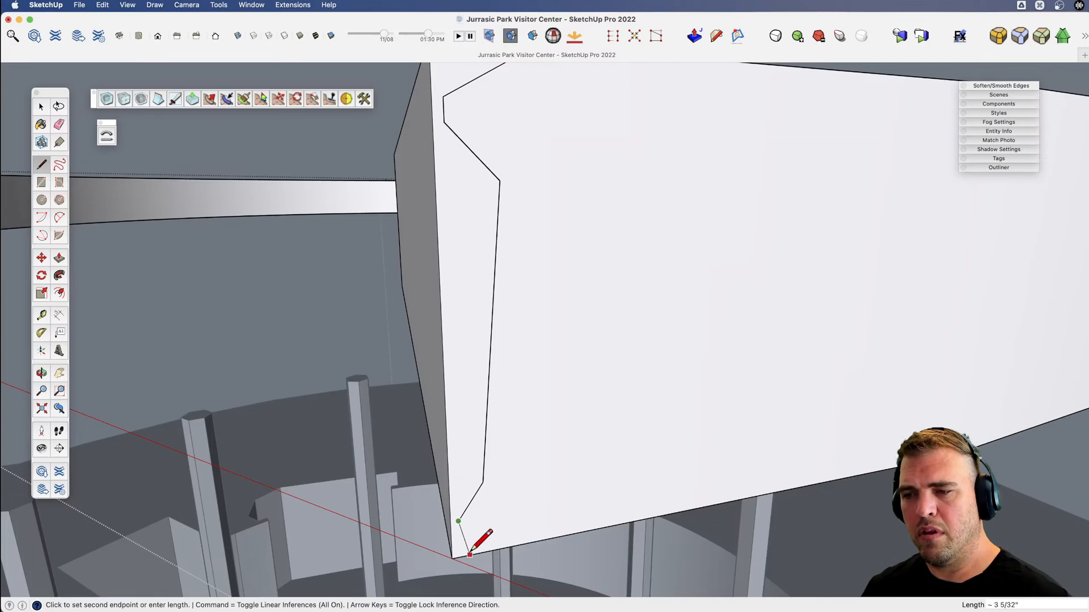
pyautogui.press('v')
pyautogui.moveTo(493, 523); pyautogui.dragTo(553, 533)
pyautogui.press('space')
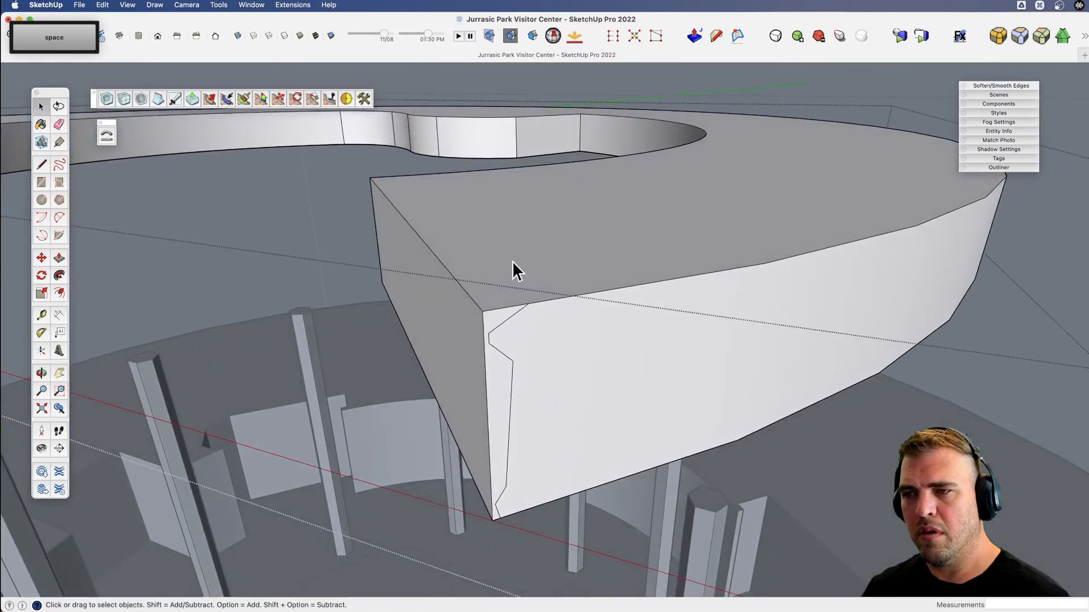
# Select the slab's top face and sweep the edge profile all the way around it with Follow Me.
pyautogui.click(512, 276)
pyautogui.press('j')
pyautogui.click(501, 318)
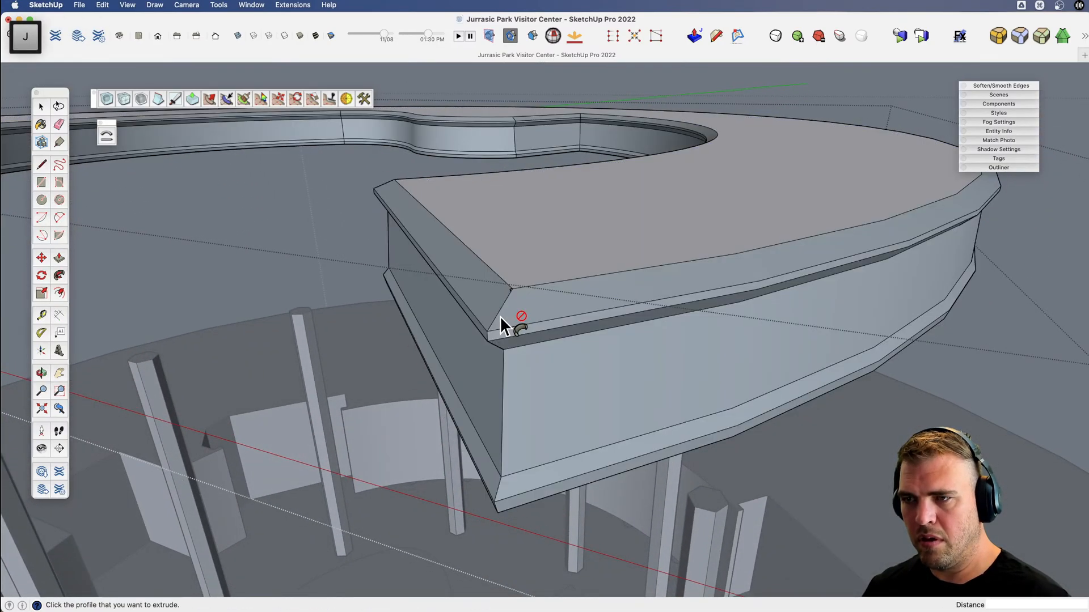
pyautogui.press('v')
pyautogui.moveTo(559, 381); pyautogui.dragTo(698, 357)
pyautogui.press('space')
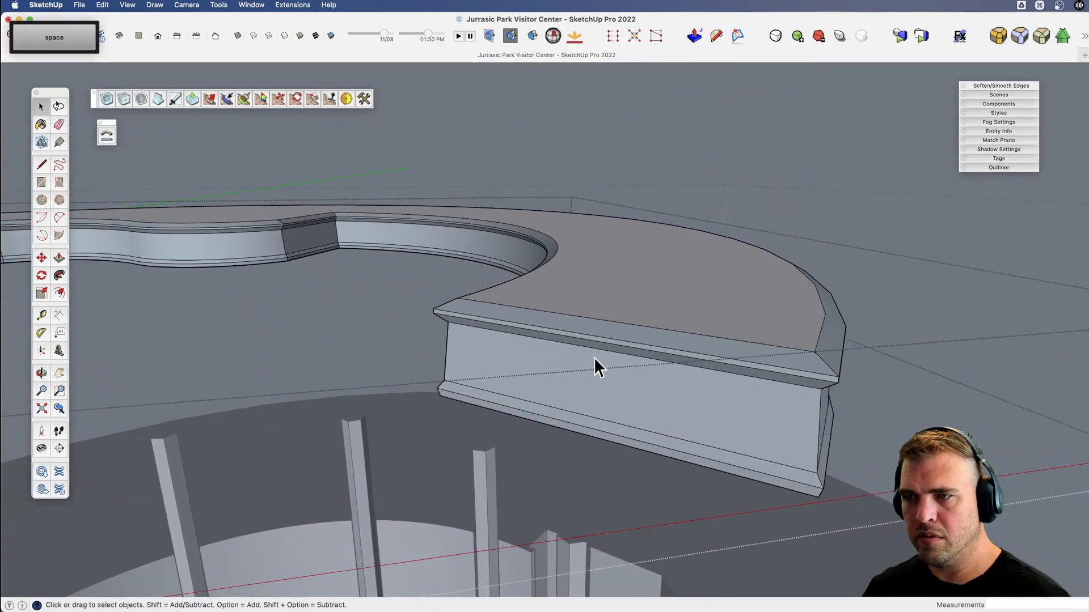
# Orient the profiled slab's faces to match its top face.
pyautogui.rightClick(577, 291)
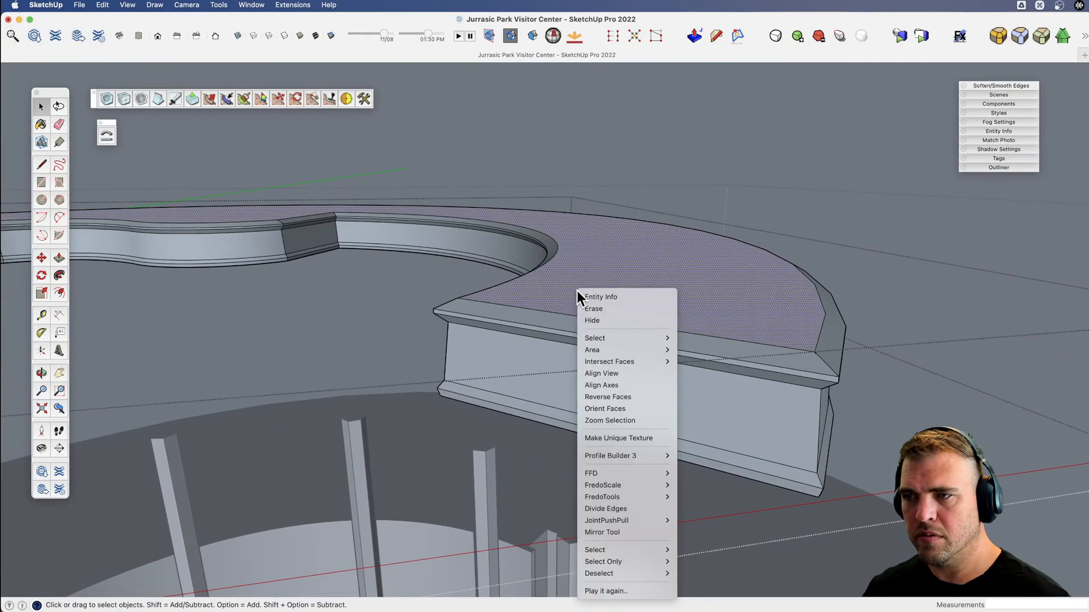
pyautogui.click(621, 409)
pyautogui.press('v')
pyautogui.moveTo(621, 407)
pyautogui.mouseDown()
pyautogui.moveTo(663, 406)
pyautogui.moveTo(640, 166)
pyautogui.moveTo(627, 394)
pyautogui.mouseUp()
# Select the profiled slab group and move it down so the pillars pass through it, above the ground floor.
pyautogui.press('space')
pyautogui.click(517, 260)
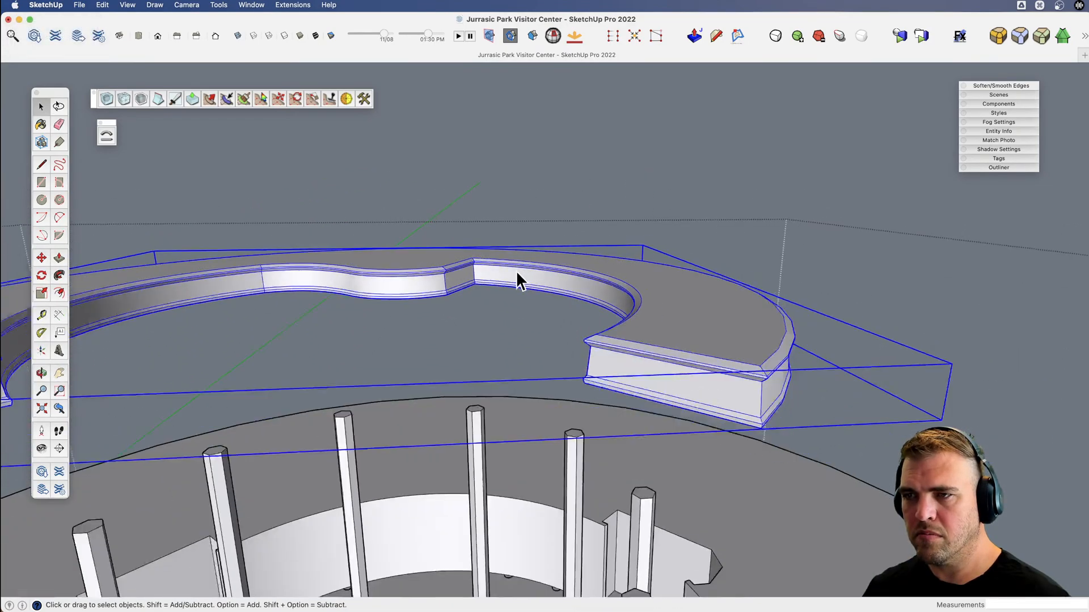
pyautogui.press('o')
pyautogui.moveTo(516, 271); pyautogui.dragTo(532, 202)
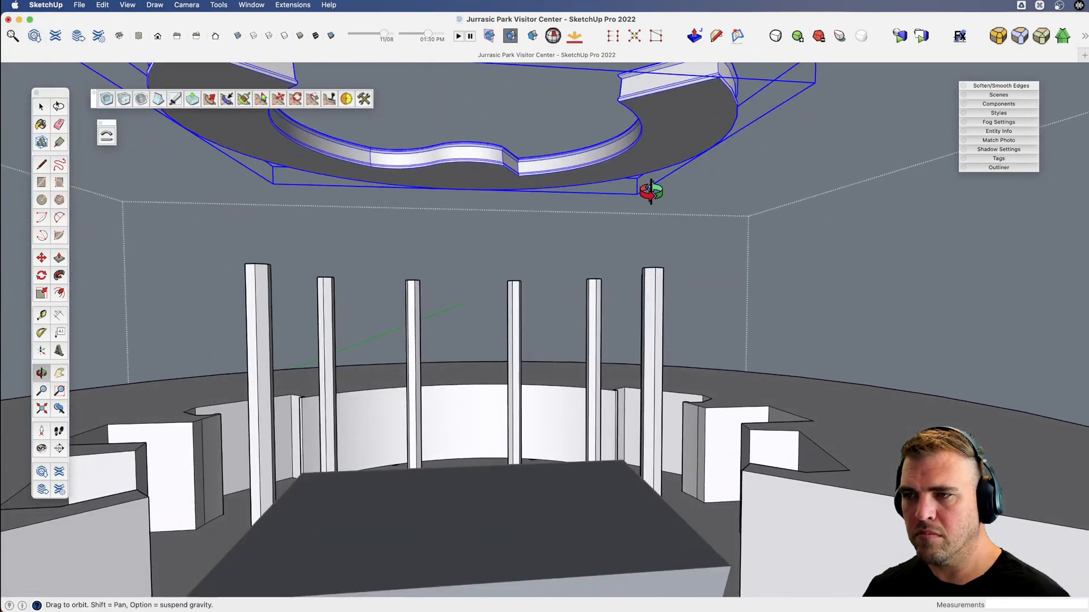
pyautogui.press('m')
pyautogui.click(652, 159)
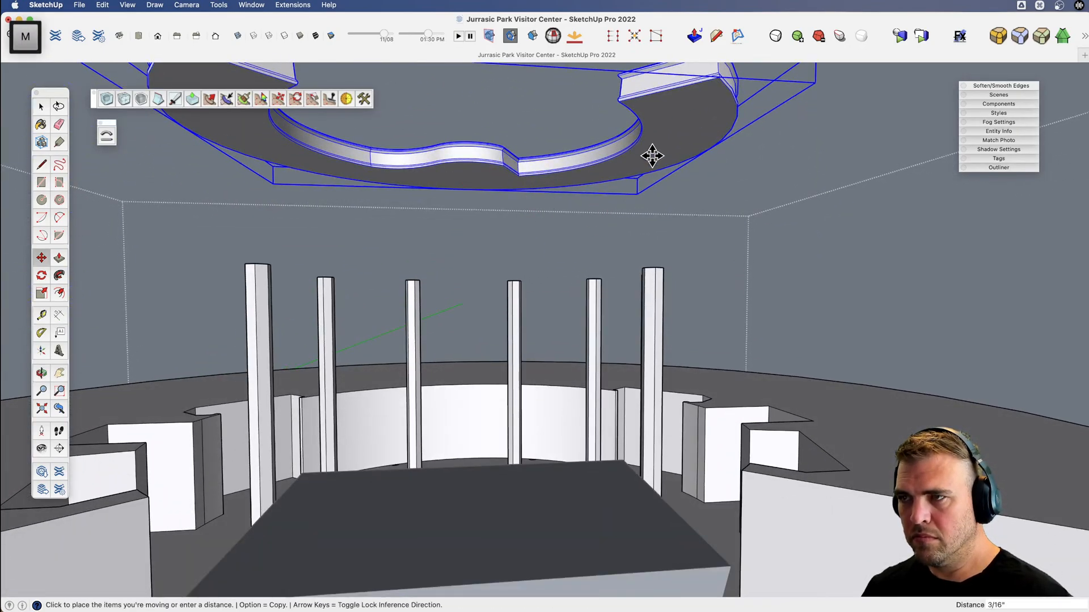
pyautogui.click(807, 430)
pyautogui.press('space')
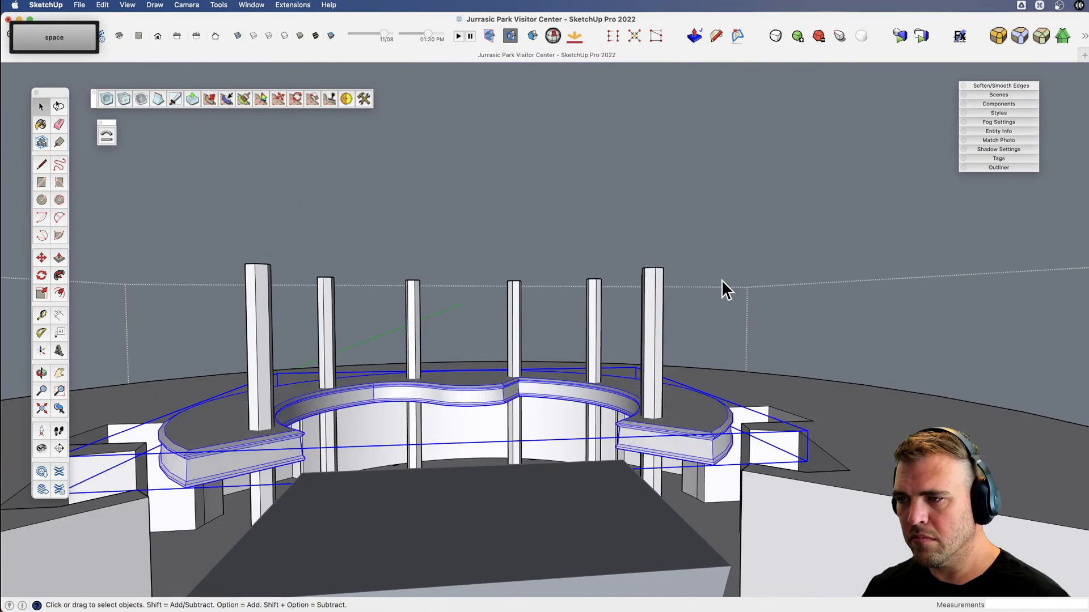
# Examine the lowered walkway slab and its profiled edge around the pillars, from atrium level and from above.
pyautogui.click(721, 280)
pyautogui.press('x')
pyautogui.moveTo(551, 386); pyautogui.dragTo(537, 342)
pyautogui.press('v')
pyautogui.moveTo(490, 374); pyautogui.dragTo(561, 448)
pyautogui.press('x')
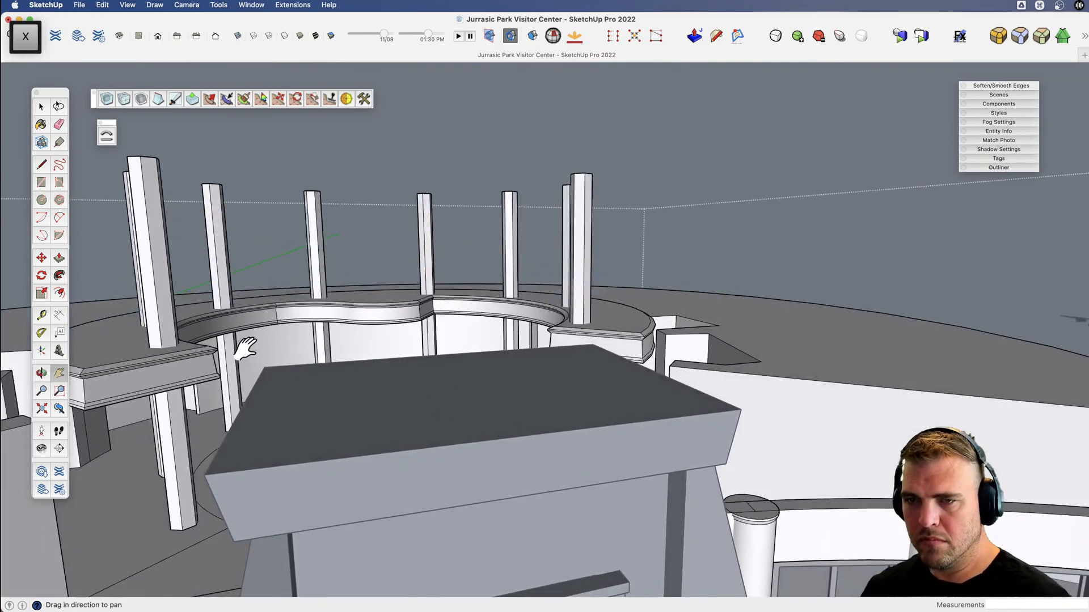
pyautogui.moveTo(245, 349); pyautogui.dragTo(532, 357)
pyautogui.scroll(5, 536, 384)
pyautogui.press('v')
pyautogui.press('z')
pyautogui.moveTo(533, 318); pyautogui.dragTo(538, 353)
pyautogui.press('x')
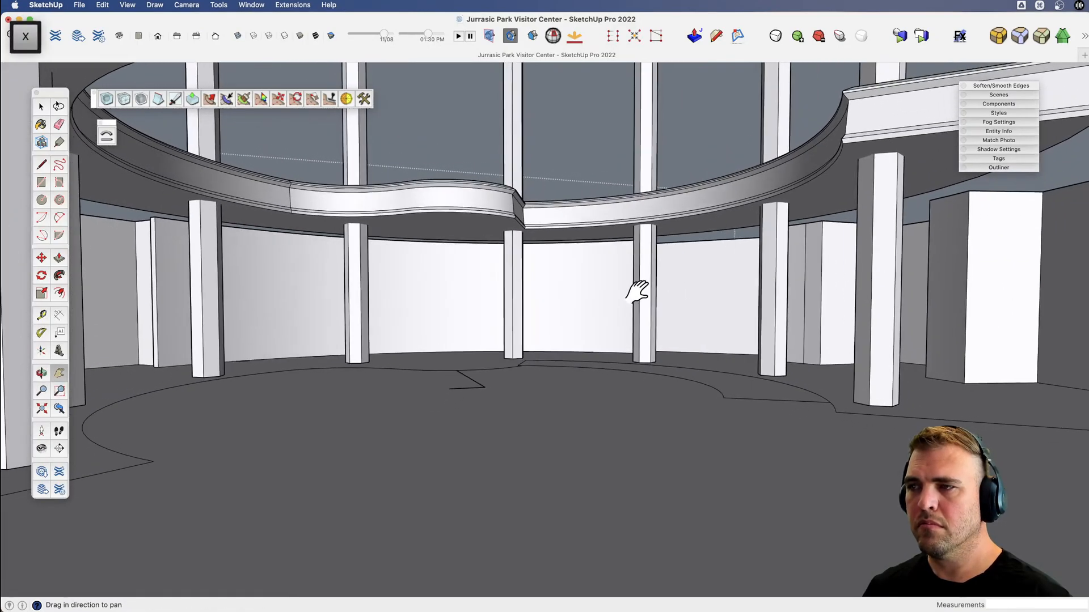
pyautogui.press('v')
pyautogui.moveTo(636, 292); pyautogui.dragTo(495, 333)
pyautogui.scroll(-3, 620, 407)
pyautogui.press('x')
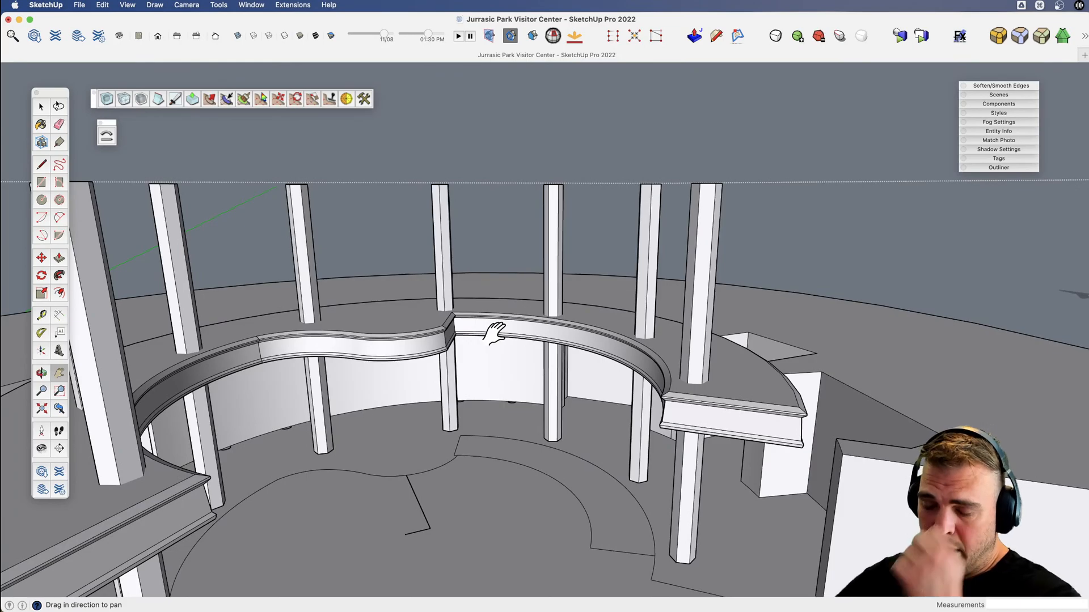
pyautogui.press('v')
pyautogui.moveTo(494, 333); pyautogui.dragTo(537, 325)
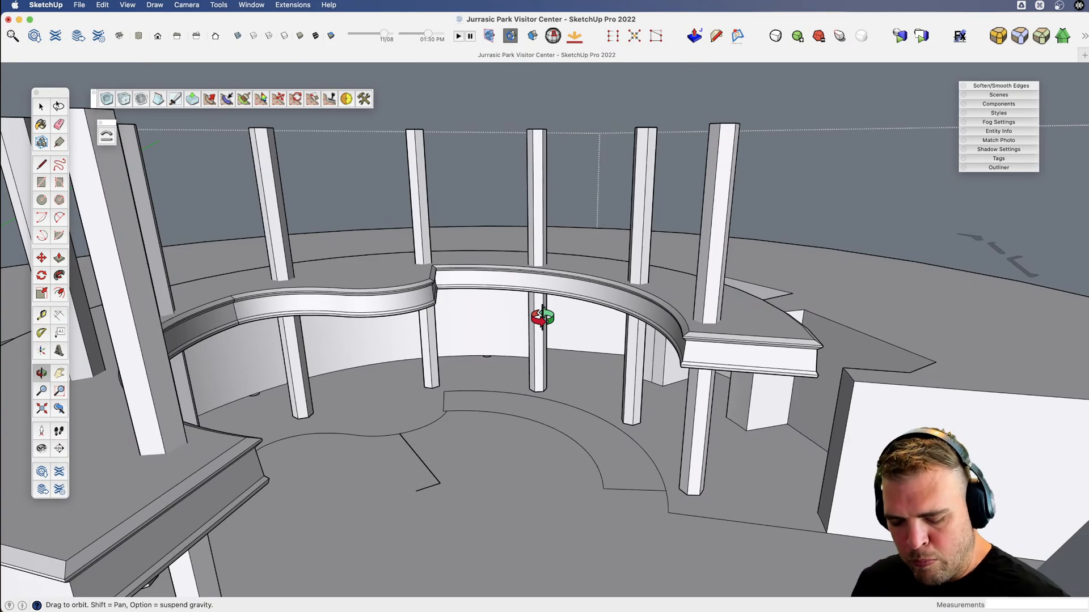
pyautogui.press('v')
pyautogui.moveTo(724, 323); pyautogui.dragTo(447, 418)
pyautogui.press('x')
pyautogui.moveTo(684, 423); pyautogui.dragTo(645, 385)
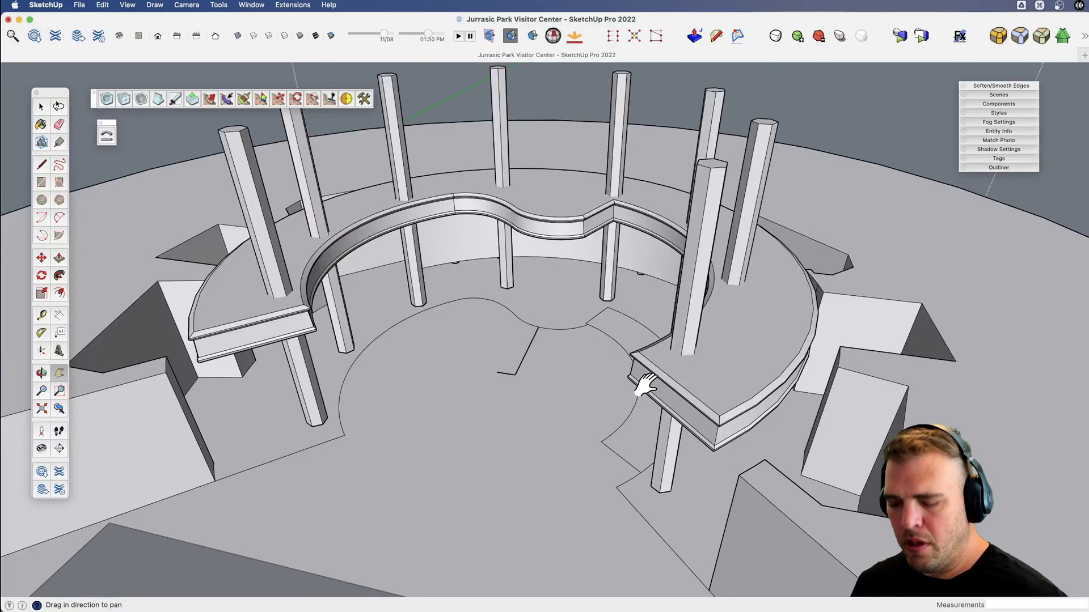
# Undo the slab's move, the face orientation and the profile sweep.
pyautogui.press('super+z')
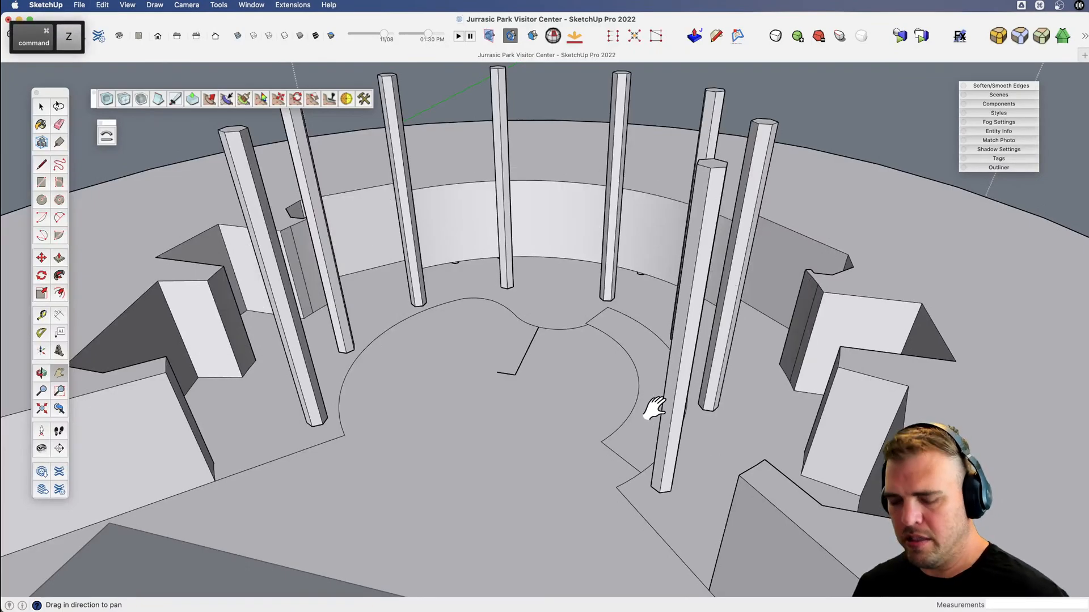
pyautogui.scroll(-5, 589, 433)
pyautogui.press('super+z')
pyautogui.press('super+z')
pyautogui.press('super+z')
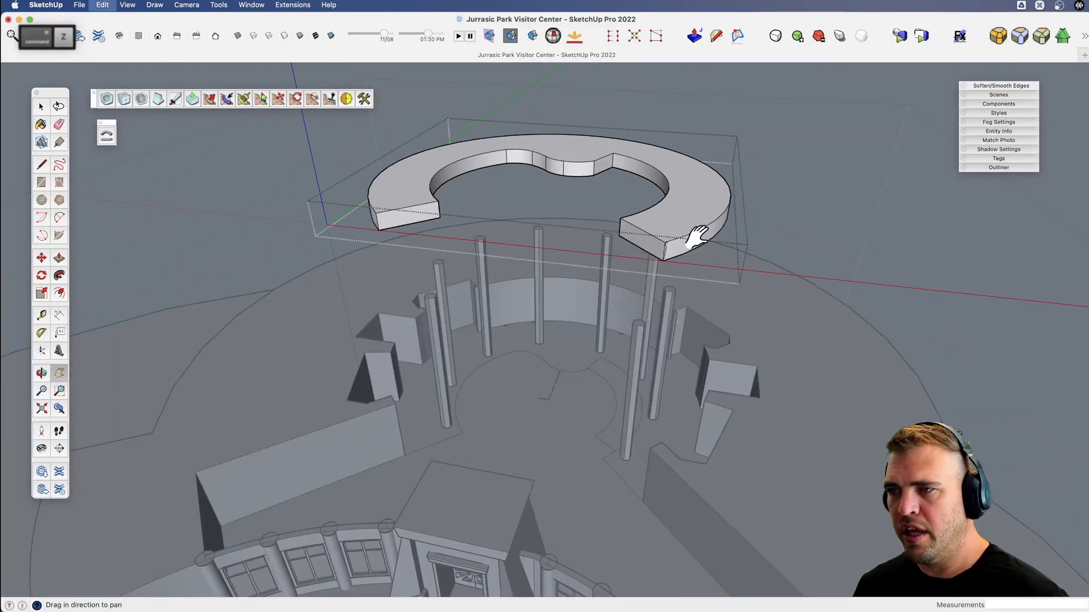
# Inside the slab group, select the top face with its edges and deselect the outer curve edges.
pyautogui.scroll(5, 683, 236)
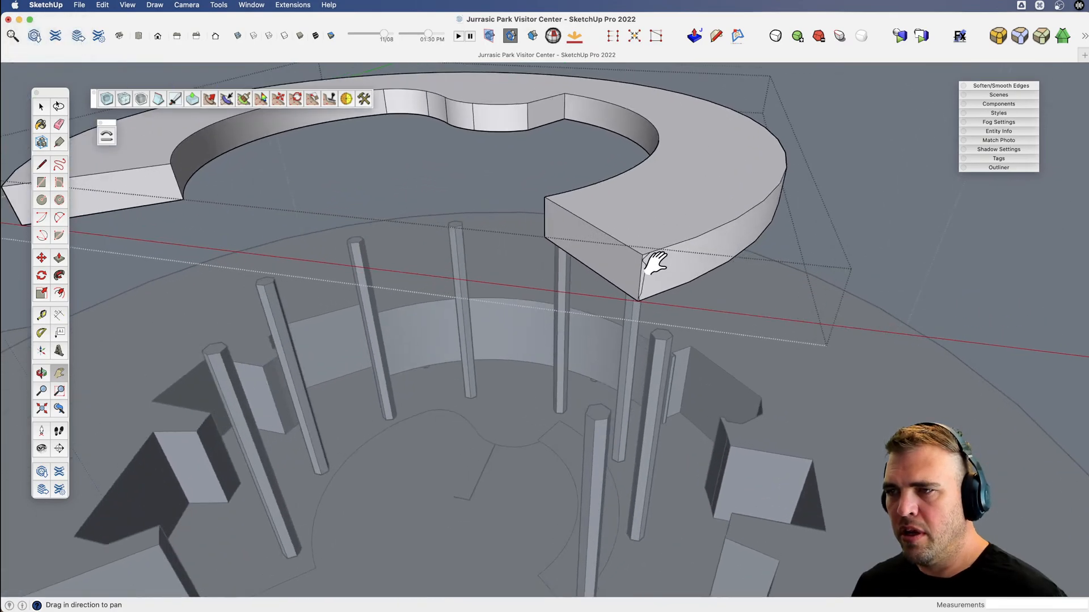
pyautogui.scroll(3, 640, 253)
pyautogui.scroll(-5, 686, 238)
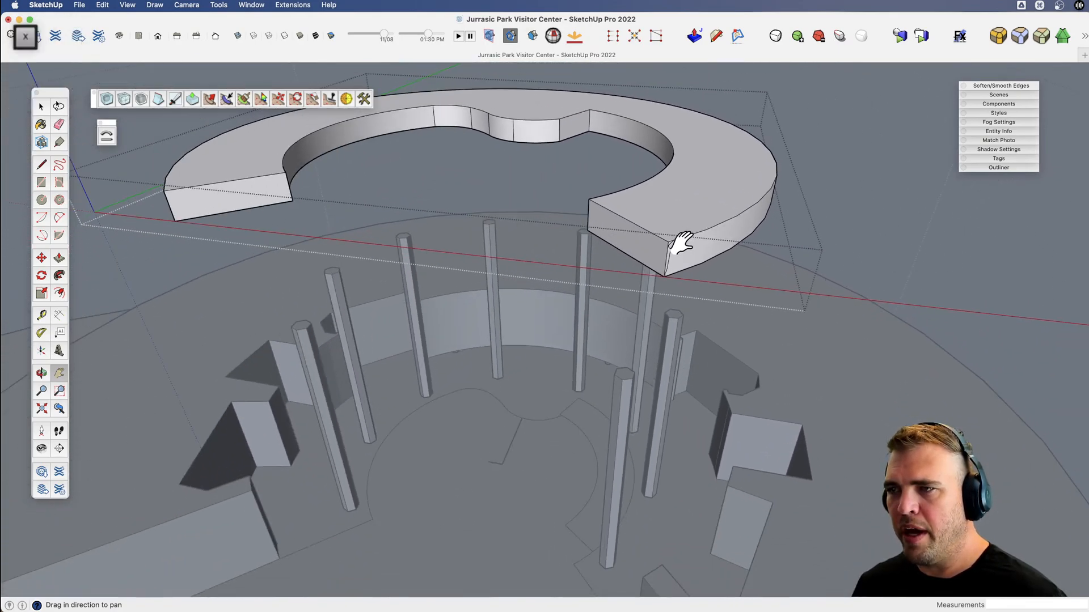
pyautogui.moveTo(680, 242); pyautogui.dragTo(698, 297)
pyautogui.press('space')
pyautogui.doubleClick(688, 255)
pyautogui.scroll(5, 702, 282)
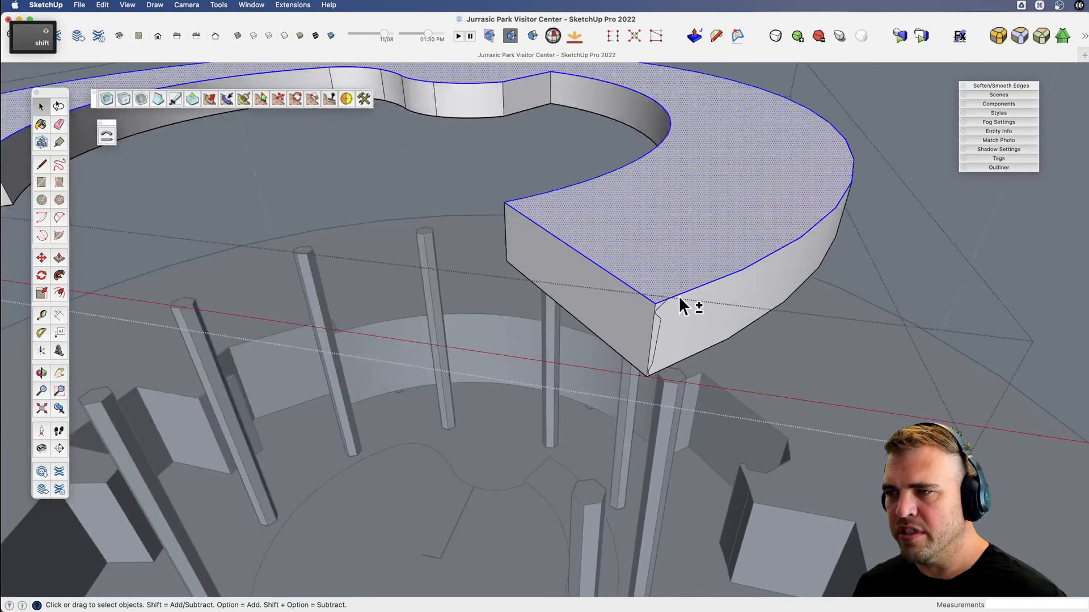
pyautogui.keyDown('shift'); pyautogui.click(675, 298); pyautogui.keyUp('shift')
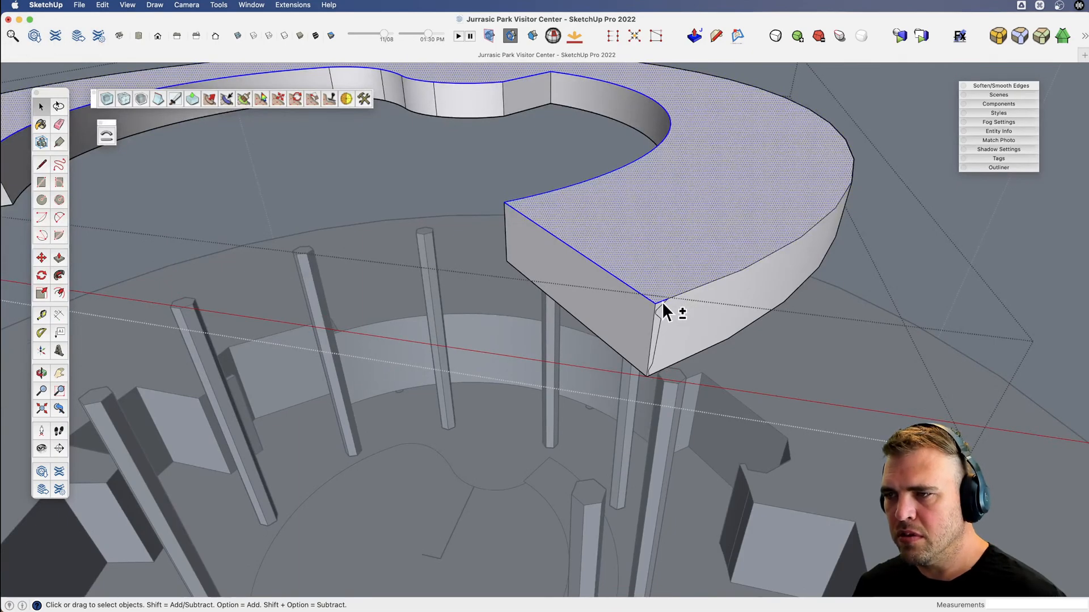
pyautogui.keyDown('shift'); pyautogui.click(662, 302); pyautogui.keyUp('shift')
# Try to sweep the edge profile along the current selection with Follow Me, and undo the sweep.
pyautogui.scroll(-5, 842, 192)
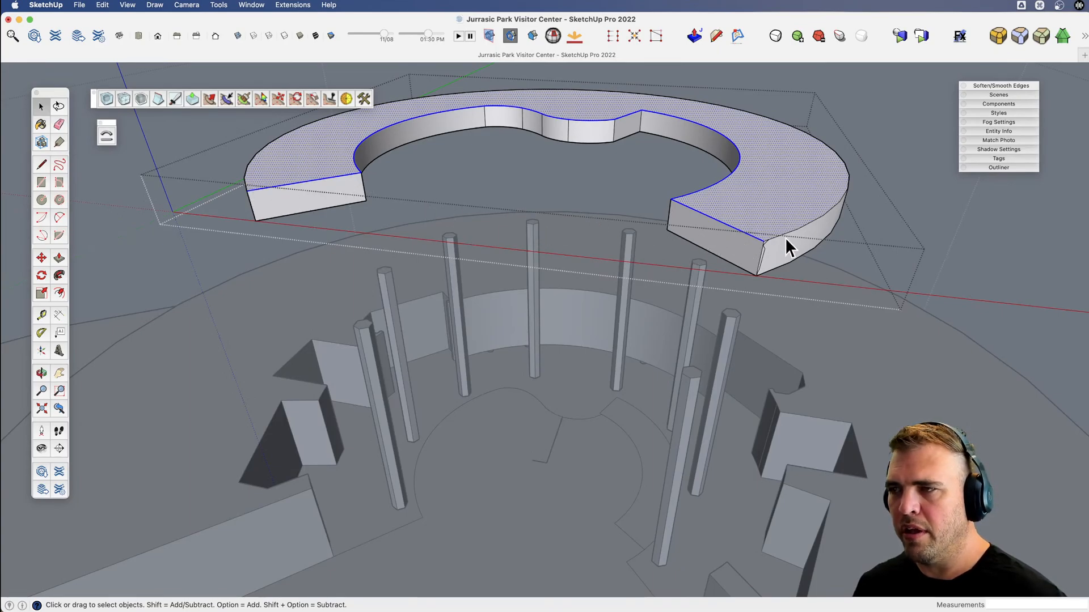
pyautogui.scroll(8, 771, 237)
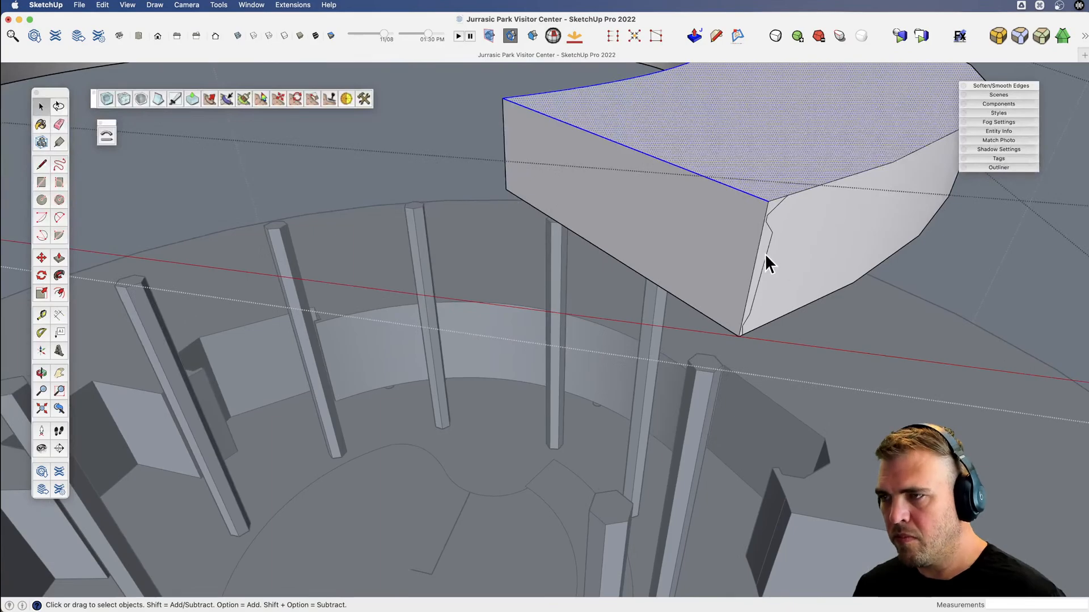
pyautogui.press('v')
pyautogui.moveTo(763, 250); pyautogui.dragTo(707, 335)
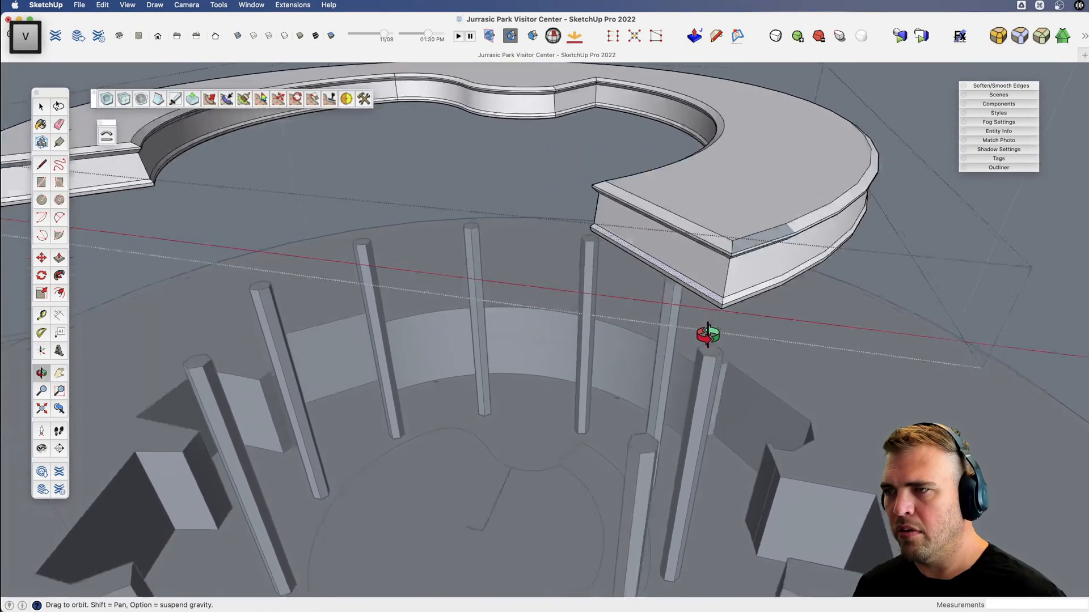
pyautogui.scroll(-10, 707, 334)
pyautogui.press('x')
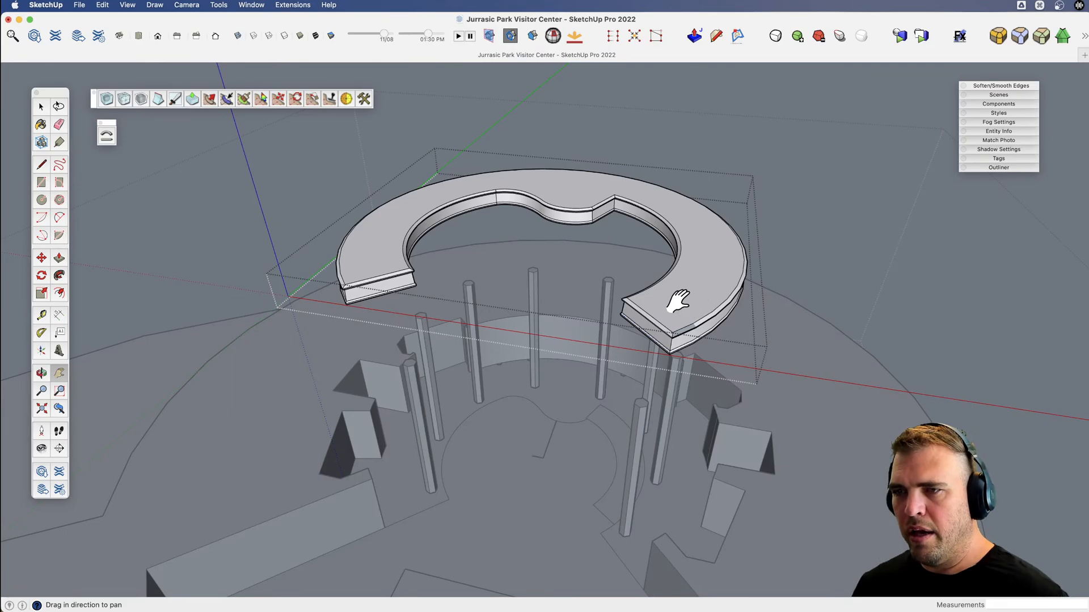
pyautogui.press('super+z')
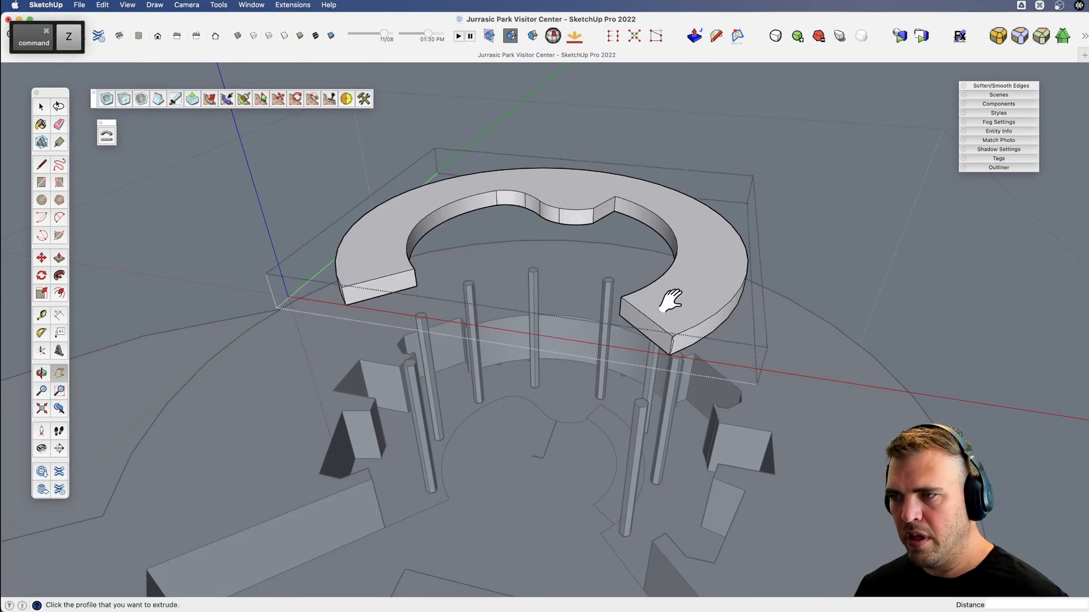
# Select only the top face's inner curve and both cut-end edges as the sweep path, leaving out the face and outer curve.
pyautogui.scroll(5, 663, 317)
pyautogui.press('space')
pyautogui.click(638, 331)
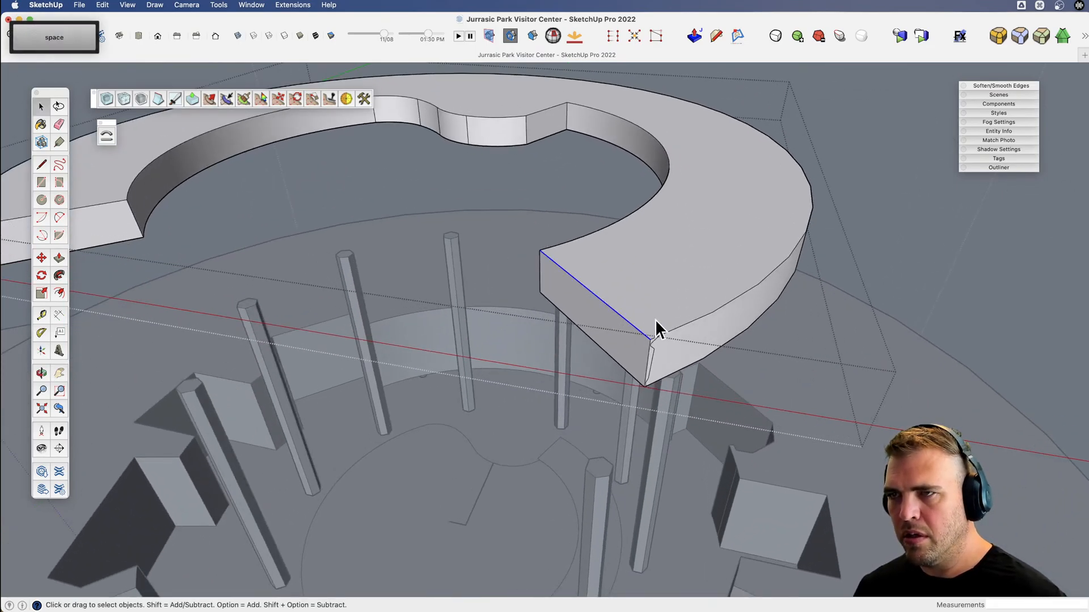
pyautogui.scroll(-3, 664, 311)
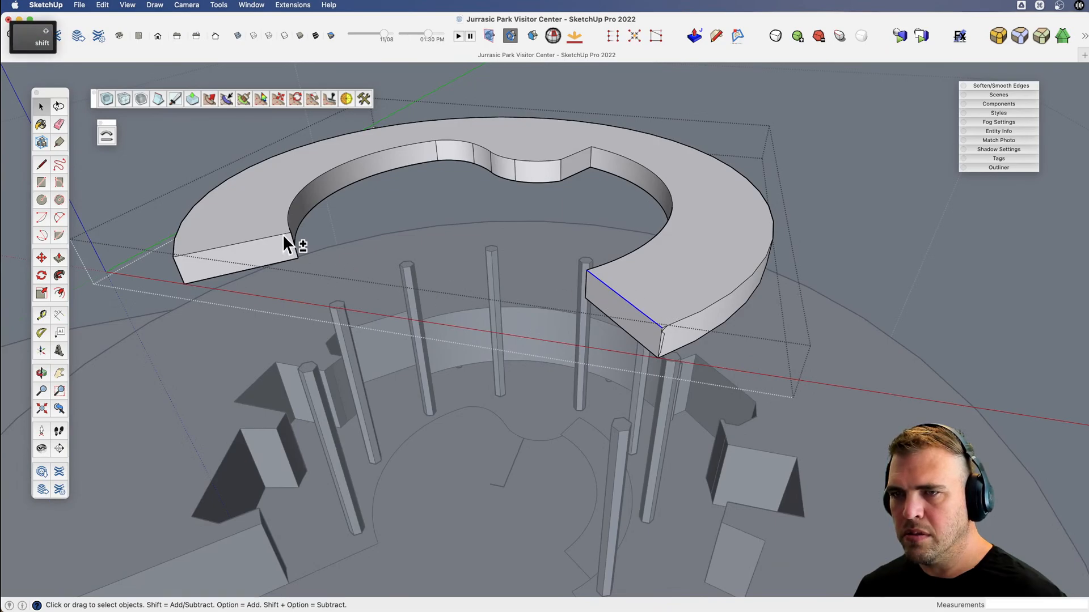
pyautogui.doubleClick(694, 267)
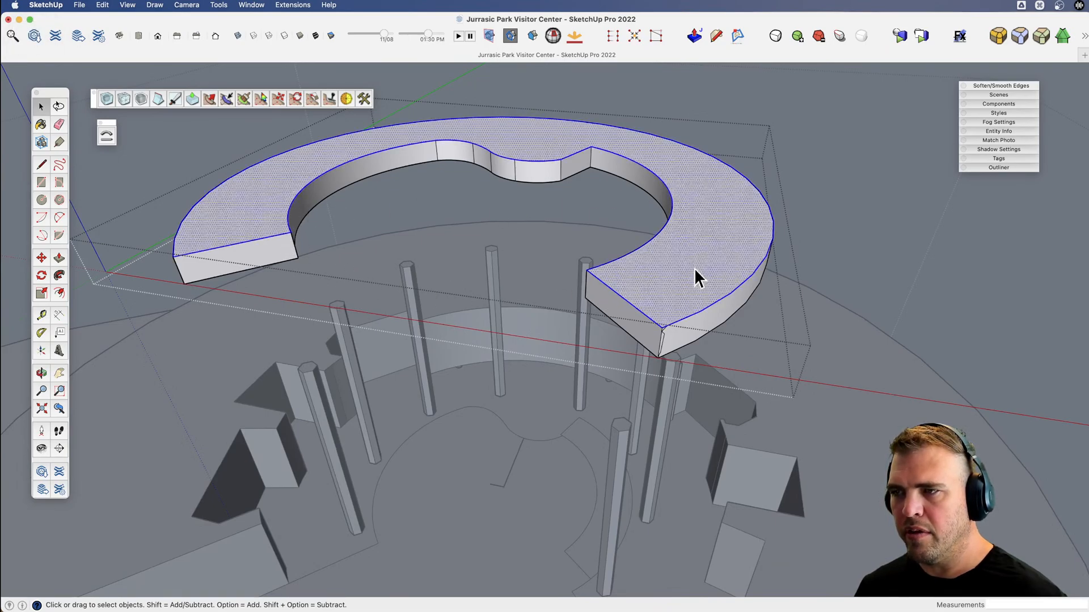
pyautogui.moveTo(694, 267); pyautogui.dragTo(664, 333, button='middle')
pyautogui.keyDown('shift'); pyautogui.click(678, 339); pyautogui.keyUp('shift')
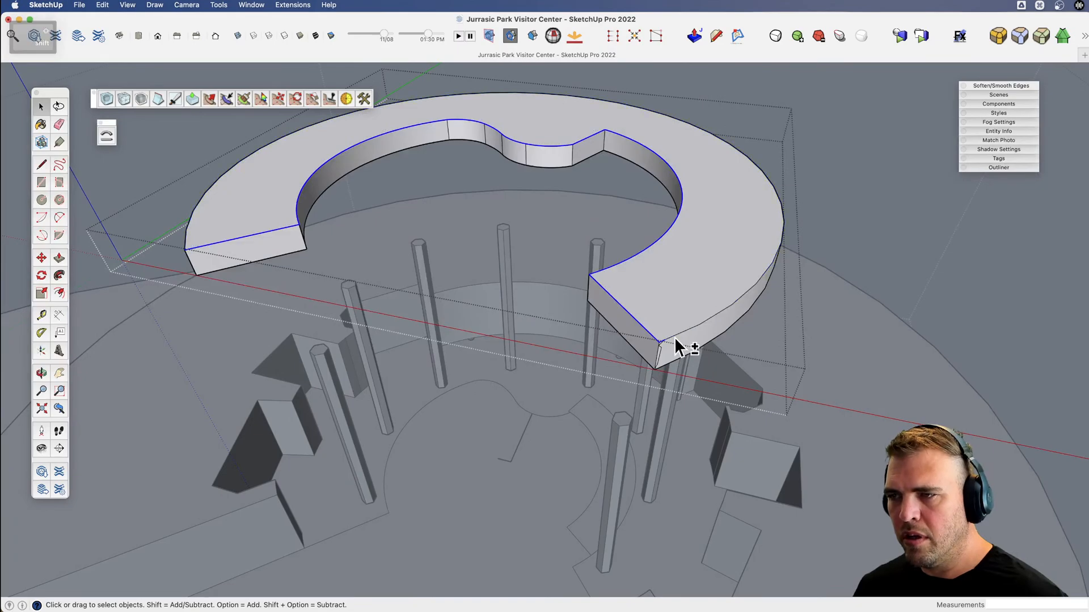
pyautogui.keyDown('shift'); pyautogui.click(238, 240); pyautogui.keyUp('shift')
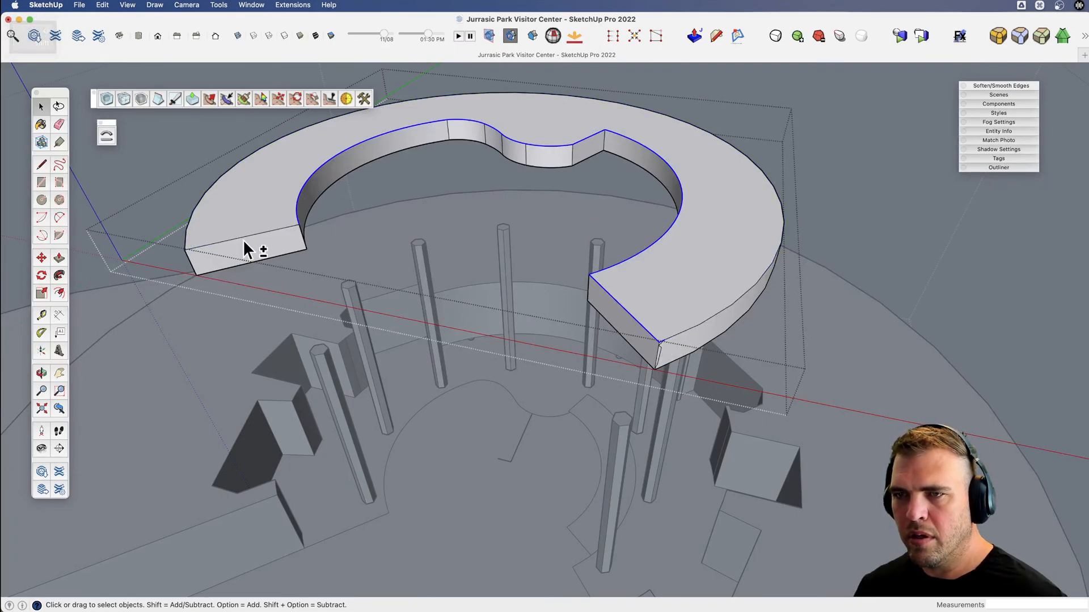
pyautogui.keyDown('shift'); pyautogui.click(239, 239); pyautogui.keyUp('shift')
pyautogui.scroll(5, 658, 331)
pyautogui.scroll(3, 652, 327)
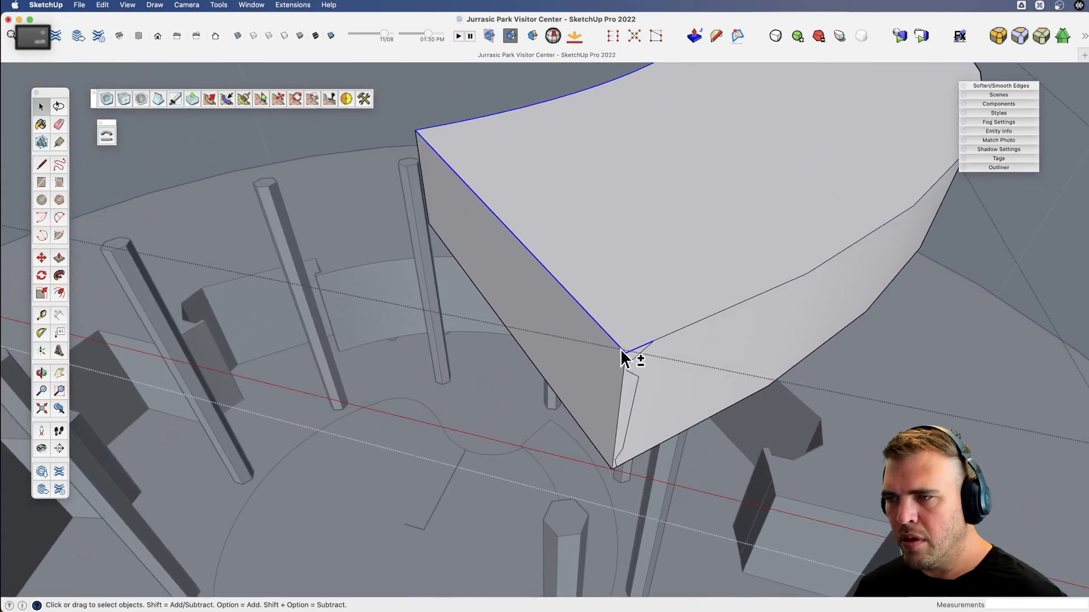
pyautogui.scroll(-1, 641, 348)
pyautogui.scroll(-2, 647, 348)
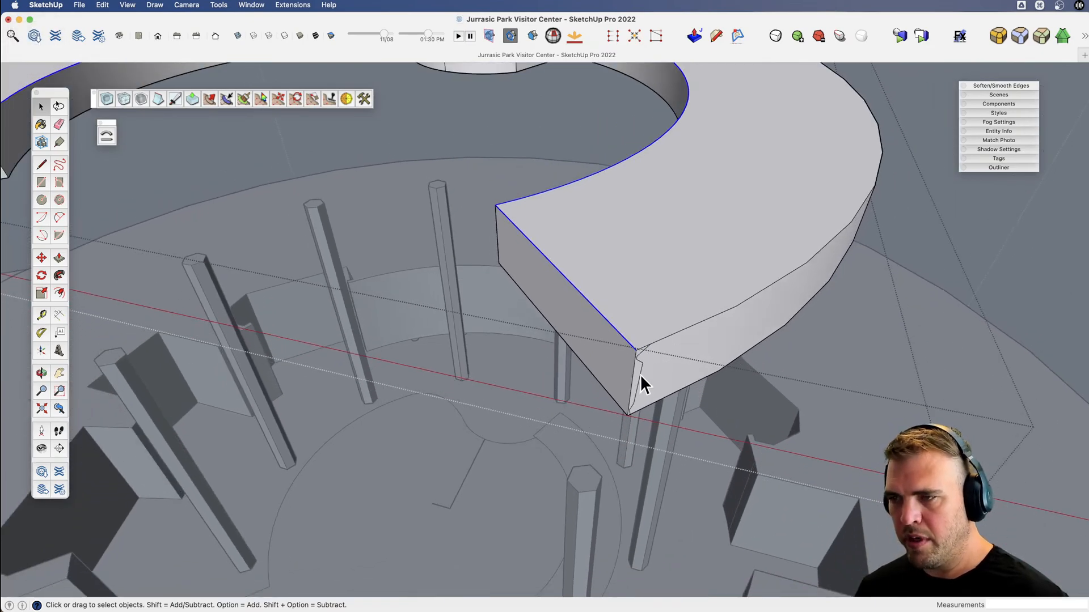
# Sweep the edge profile along the selected inner curve and cut-end edges with Follow Me.
pyautogui.press('/')
pyautogui.click(637, 373)
pyautogui.scroll(-5, 724, 363)
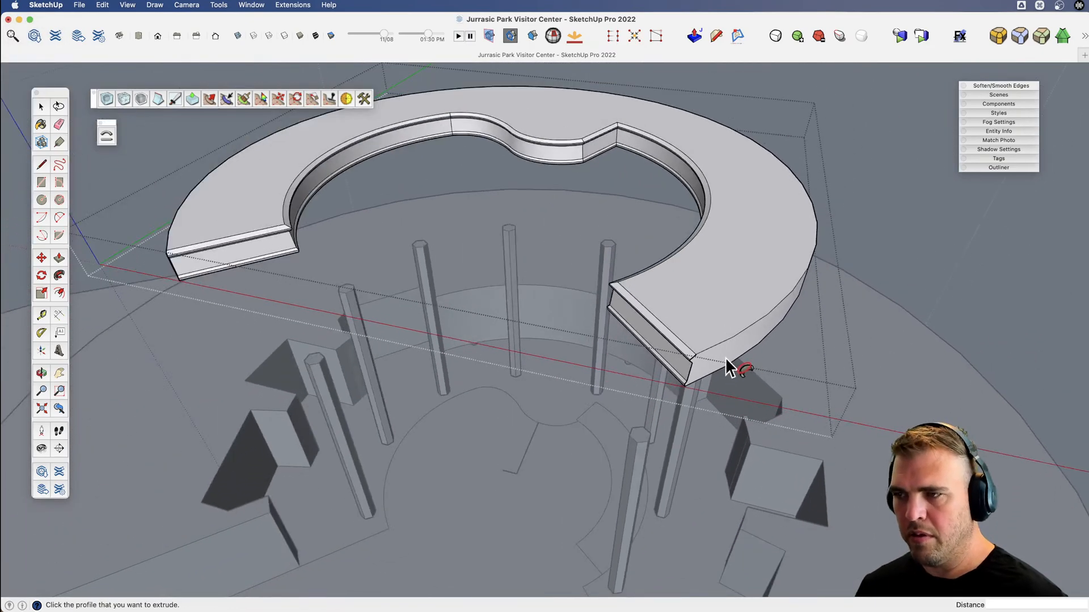
pyautogui.press('v')
pyautogui.moveTo(732, 365); pyautogui.dragTo(588, 324)
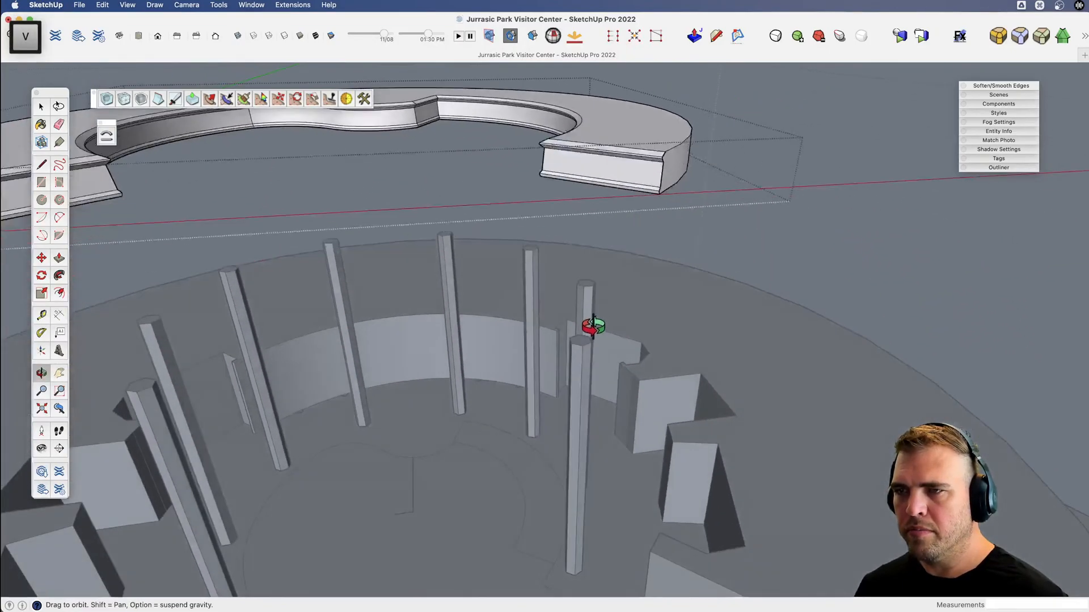
# Move the walkway slab group straight down about 36' 1 3/16" so it crosses the ring of pillars above the atrium floor.
pyautogui.press('space')
pyautogui.click(635, 187)
pyautogui.press('o')
pyautogui.moveTo(634, 185); pyautogui.dragTo(703, 138)
pyautogui.press('m')
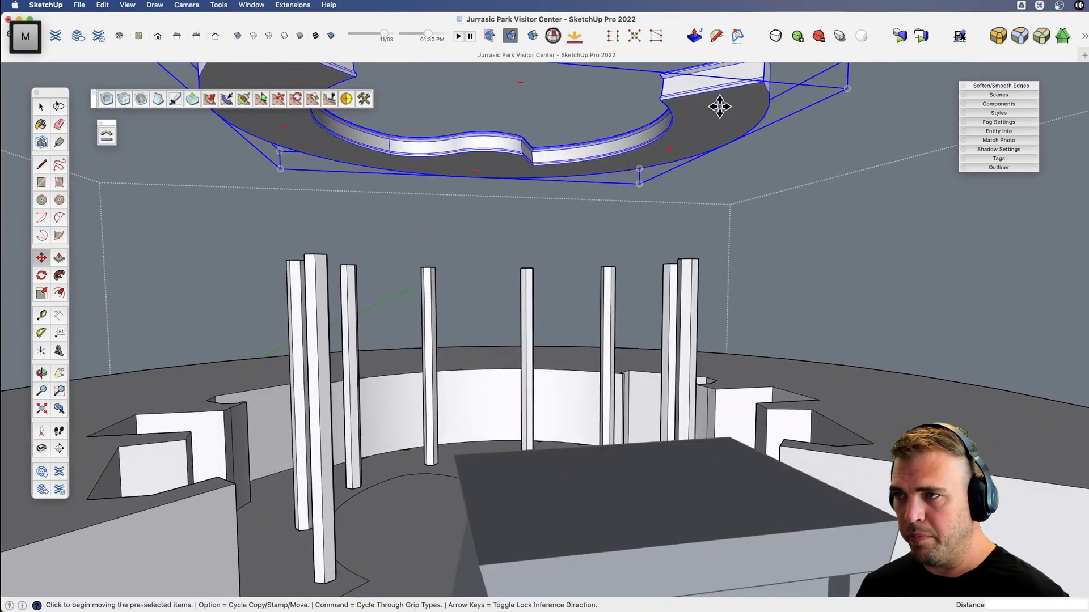
pyautogui.click(719, 125)
pyautogui.press('shift')
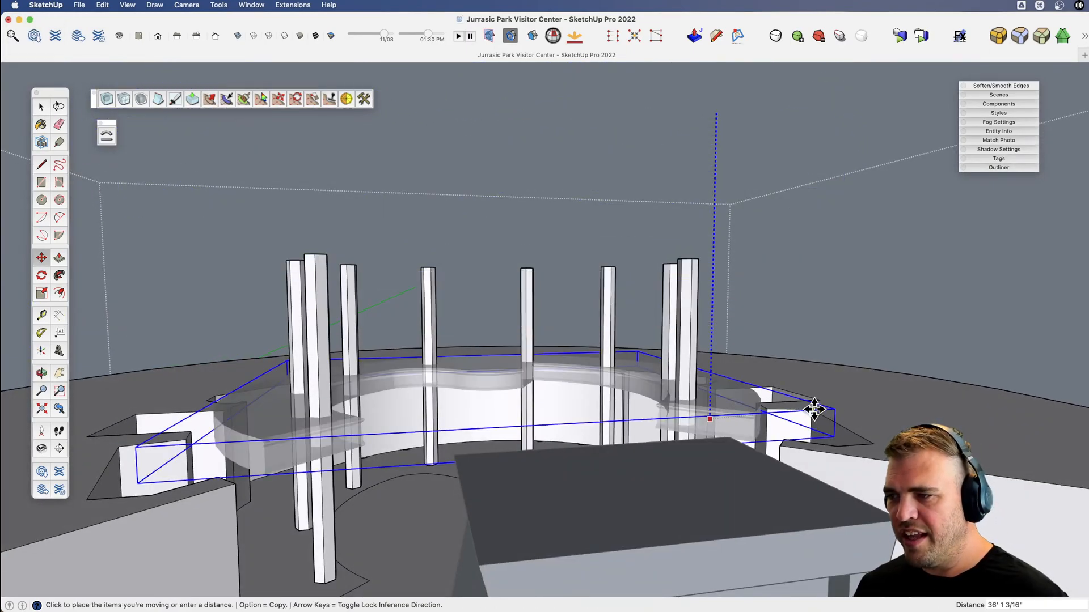
pyautogui.click(811, 409)
pyautogui.scroll(5, 567, 391)
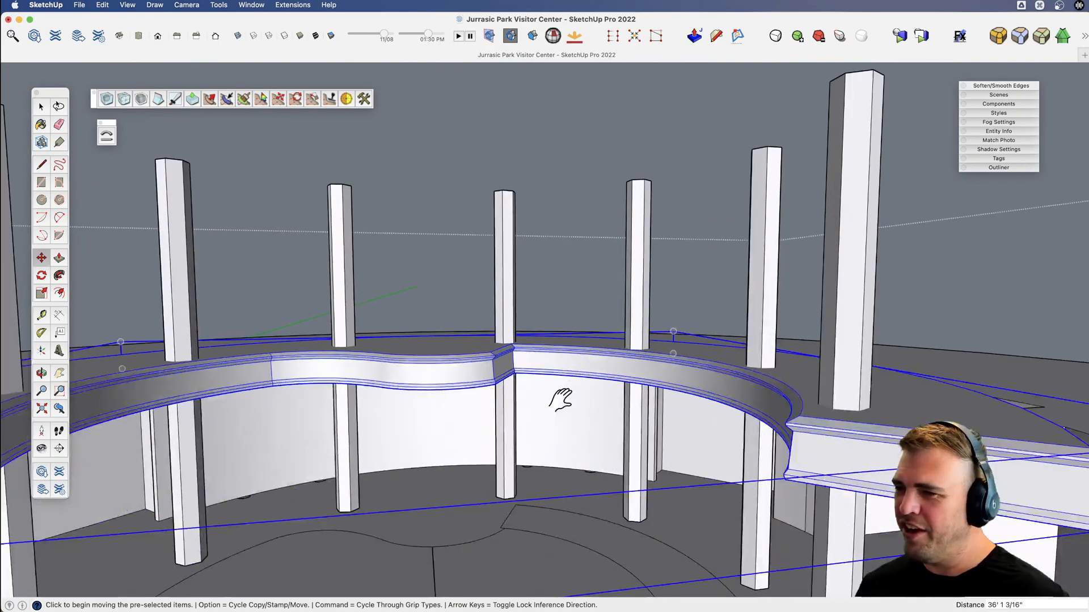
# Deselect the walkway and examine from several angles how it sits among the pillars.
pyautogui.press('o')
pyautogui.moveTo(559, 394); pyautogui.dragTo(605, 359)
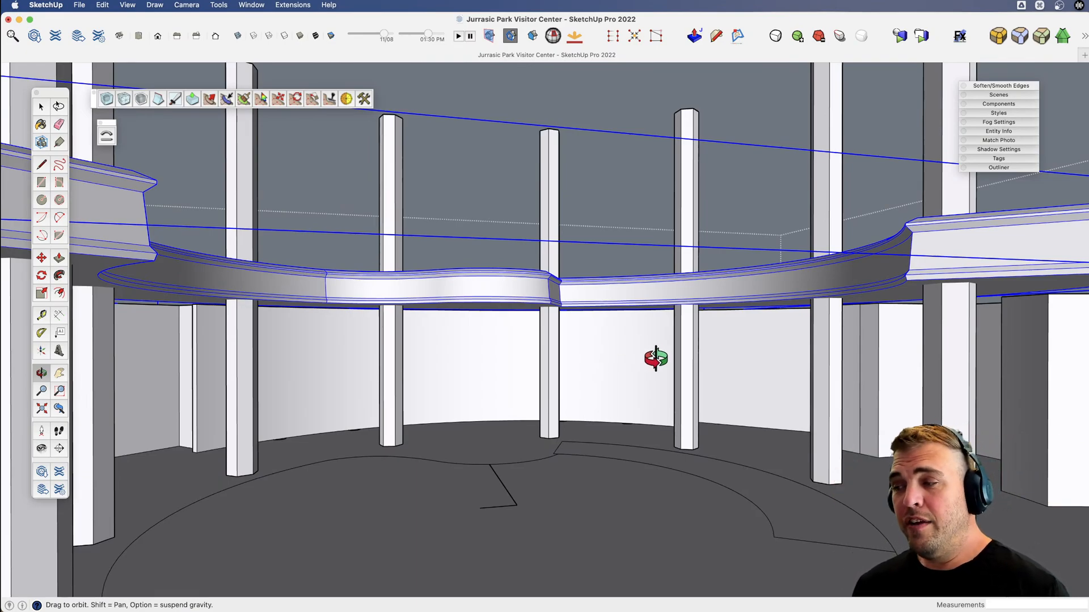
pyautogui.press('space')
pyautogui.click(624, 175)
pyautogui.press('x')
pyautogui.moveTo(613, 313); pyautogui.dragTo(453, 368)
pyautogui.press('v')
pyautogui.press('space')
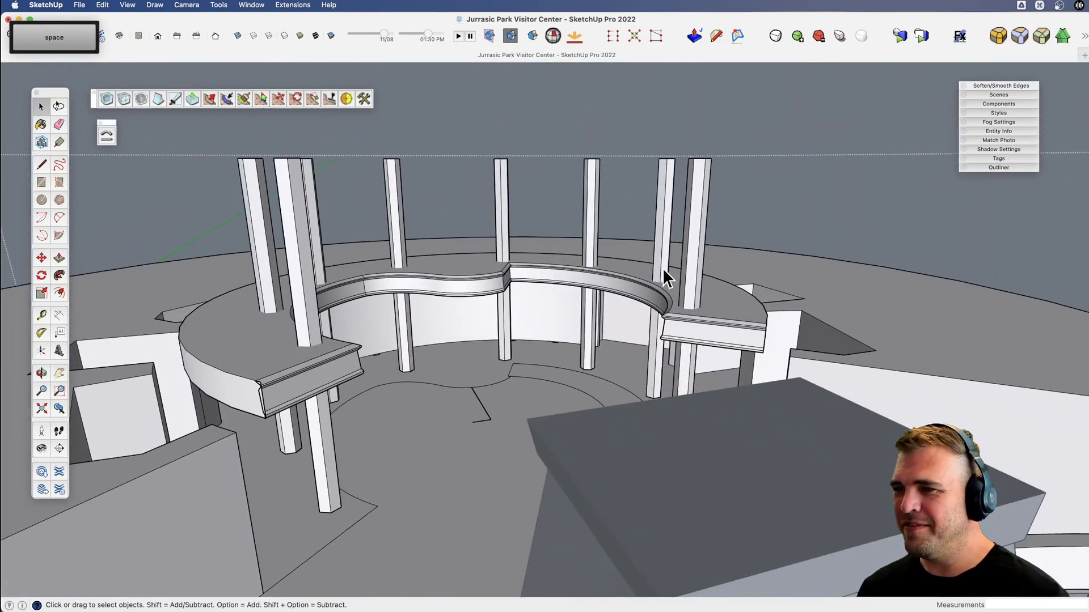
# Inside the pillar component, draw a rectangle about 8' 5" by 2' 4 1/2" on the floor beside the pillar's base.
pyautogui.doubleClick(663, 271)
pyautogui.press('v')
pyautogui.moveTo(663, 272); pyautogui.dragTo(763, 372)
pyautogui.scroll(10, 588, 314)
pyautogui.press('x')
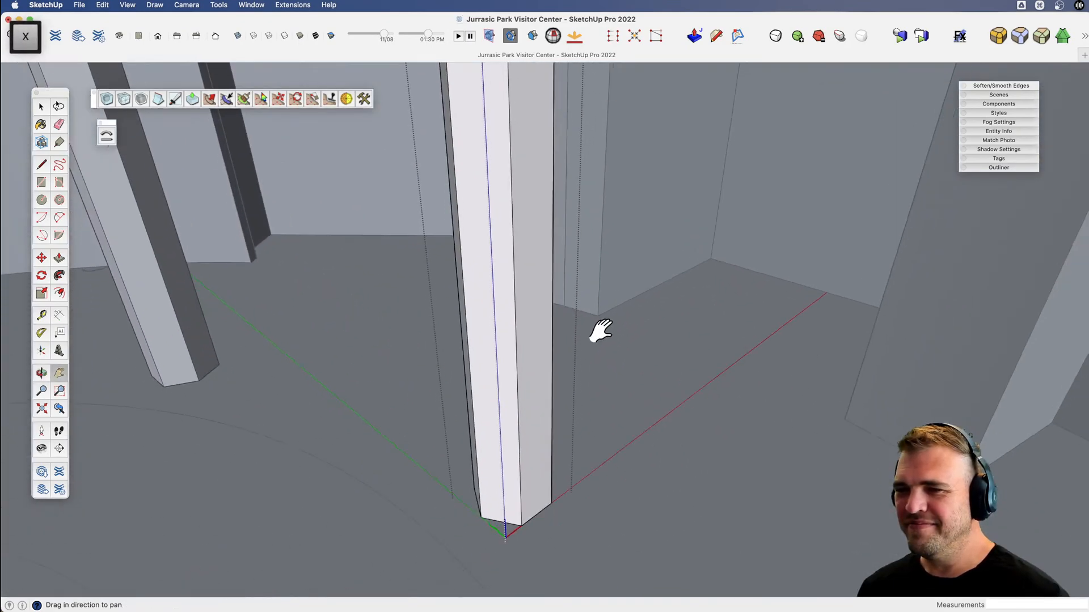
pyautogui.moveTo(601, 331); pyautogui.dragTo(599, 295)
pyautogui.press('r')
pyautogui.click(586, 433)
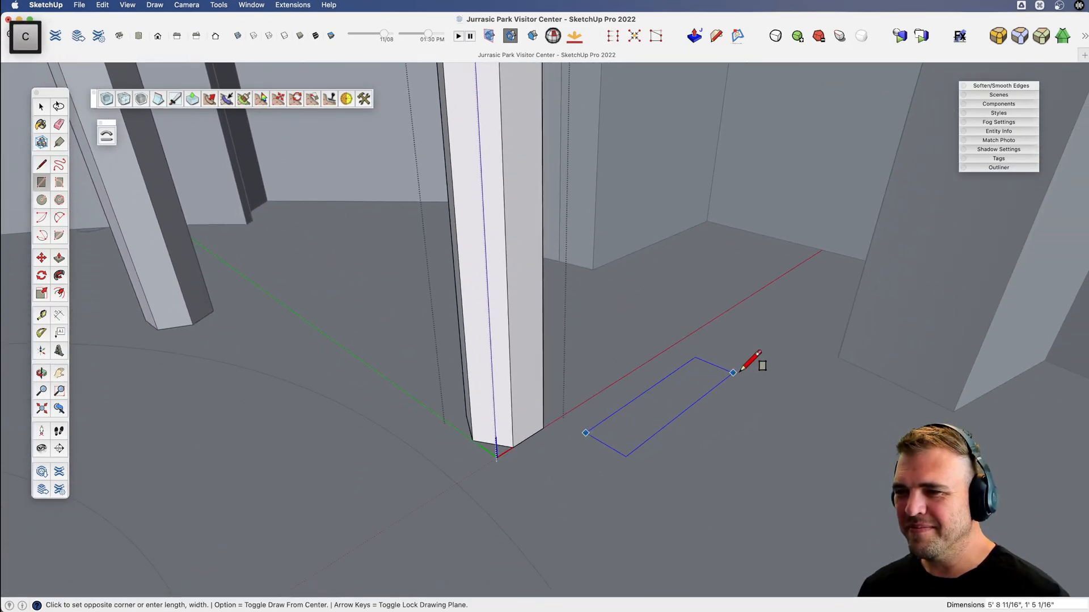
pyautogui.click(797, 352)
# Pull the rectangle up into a low box and make the box a group.
pyautogui.press('p')
pyautogui.moveTo(688, 408); pyautogui.dragTo(705, 348)
pyautogui.press('space')
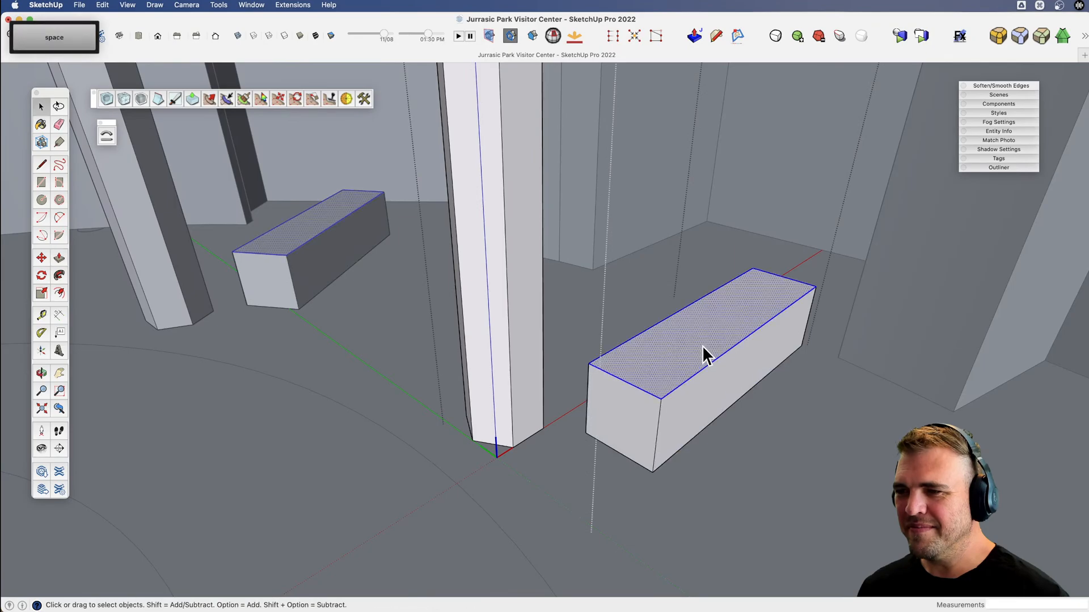
pyautogui.tripleClick(702, 346)
# Move the box group about 3' 9 3/8" sideways so one end encloses the pillar's base.
pyautogui.press('m')
pyautogui.scroll(-3, 703, 348)
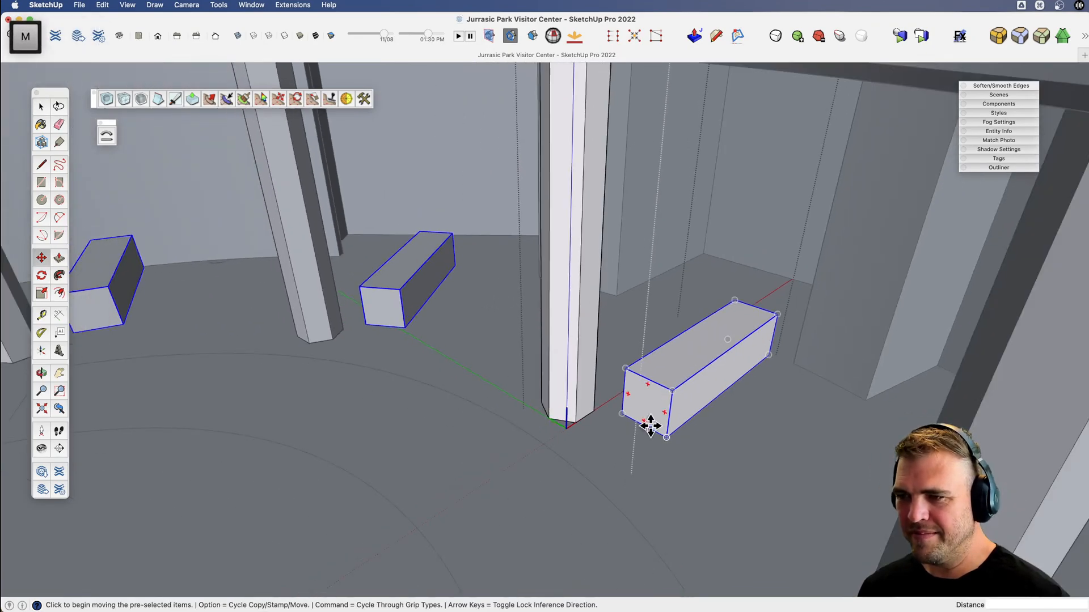
pyautogui.click(642, 428)
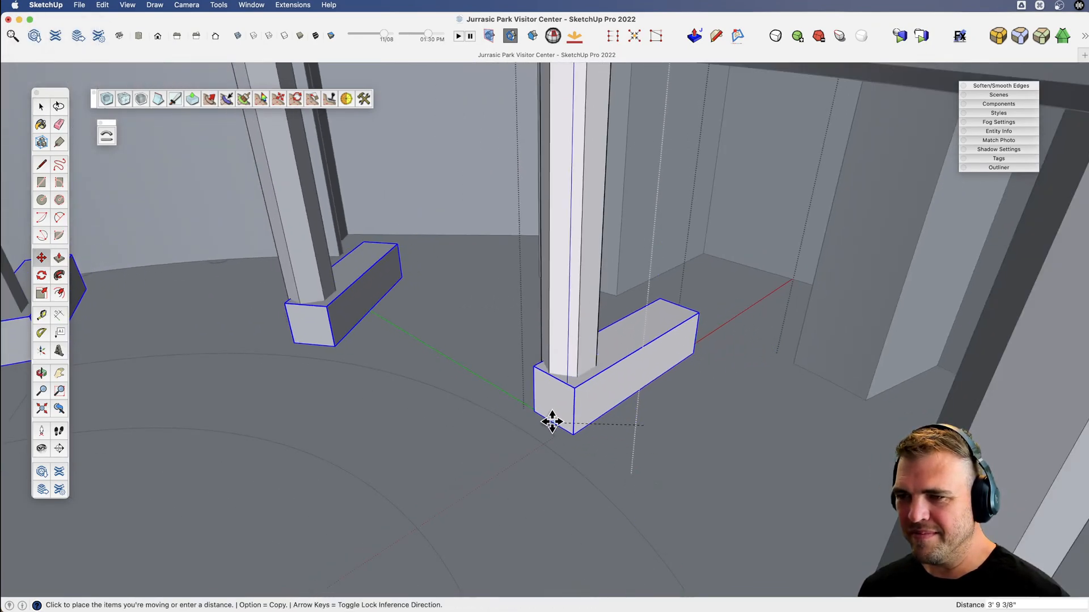
pyautogui.click(549, 419)
# Move the box group vertically up the pillar until it meets the underside of the walkway.
pyautogui.press('v')
pyautogui.moveTo(566, 391); pyautogui.dragTo(623, 381)
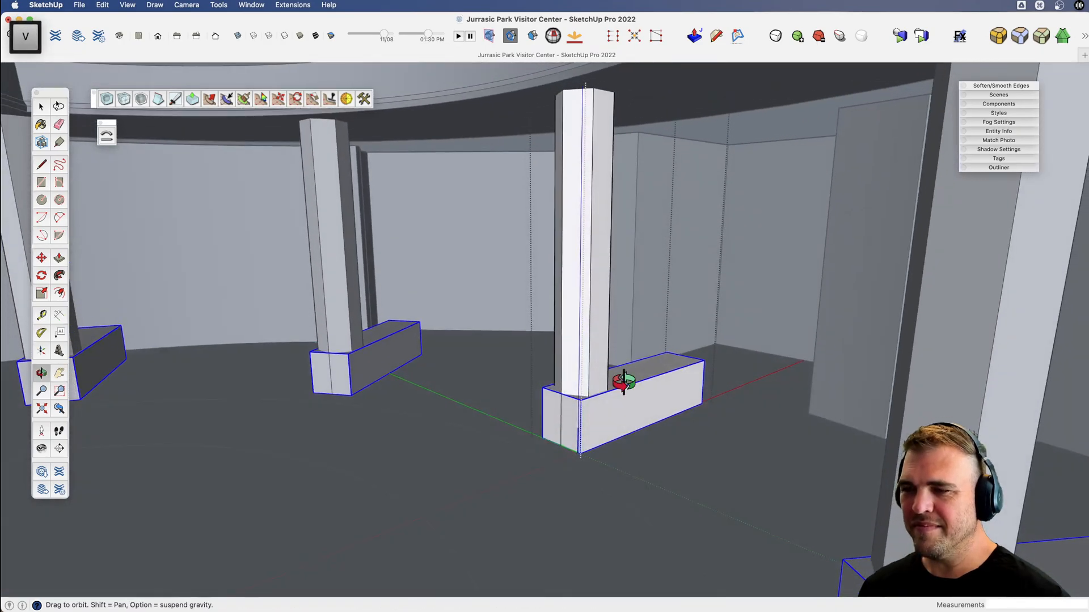
pyautogui.scroll(-3, 624, 381)
pyautogui.press('m')
pyautogui.press('shift')
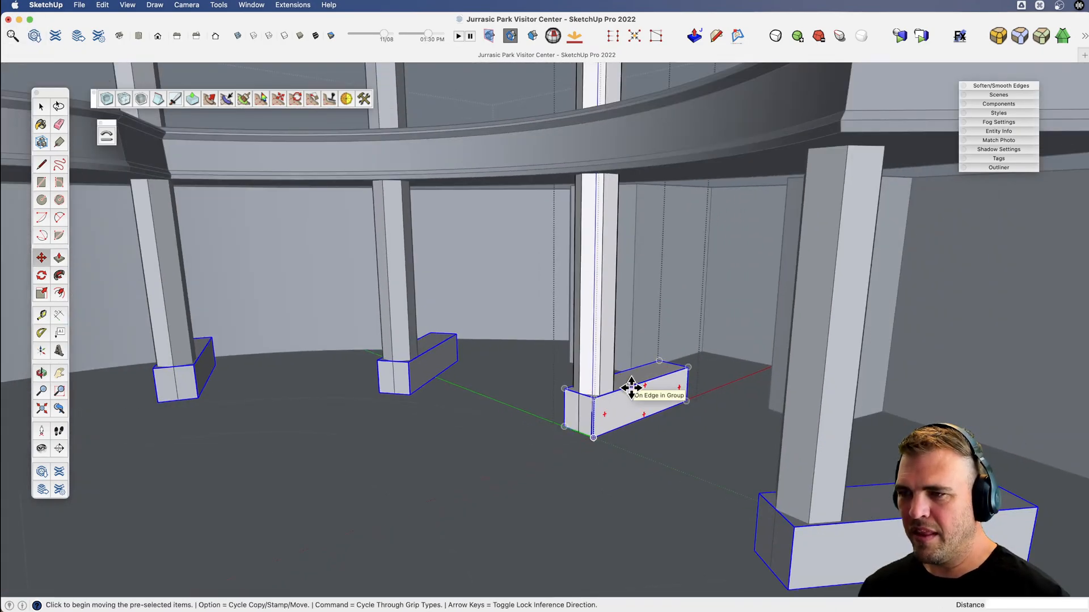
pyautogui.click(637, 384)
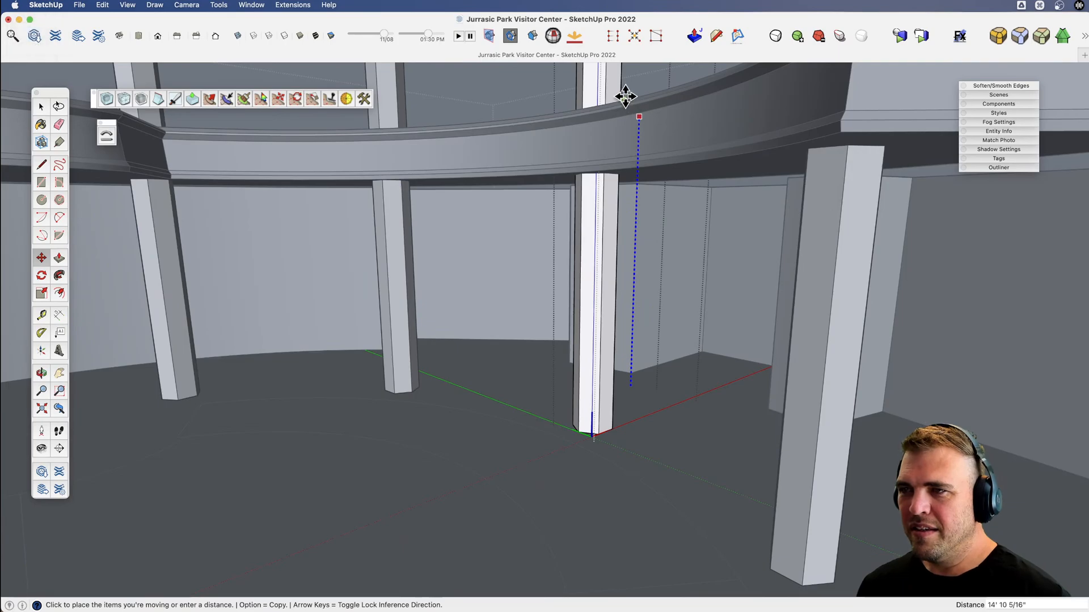
pyautogui.click(626, 170)
pyautogui.press('space')
pyautogui.moveTo(625, 195); pyautogui.dragTo(619, 263, button='middle')
pyautogui.click(617, 278)
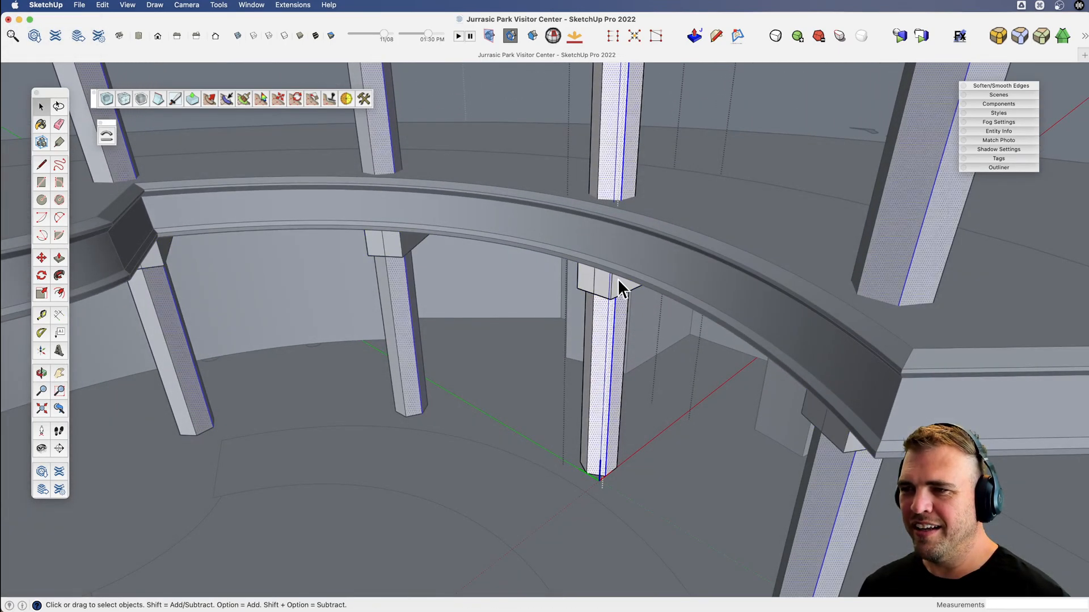
pyautogui.press('b')
pyautogui.click(614, 265)
pyautogui.press('space')
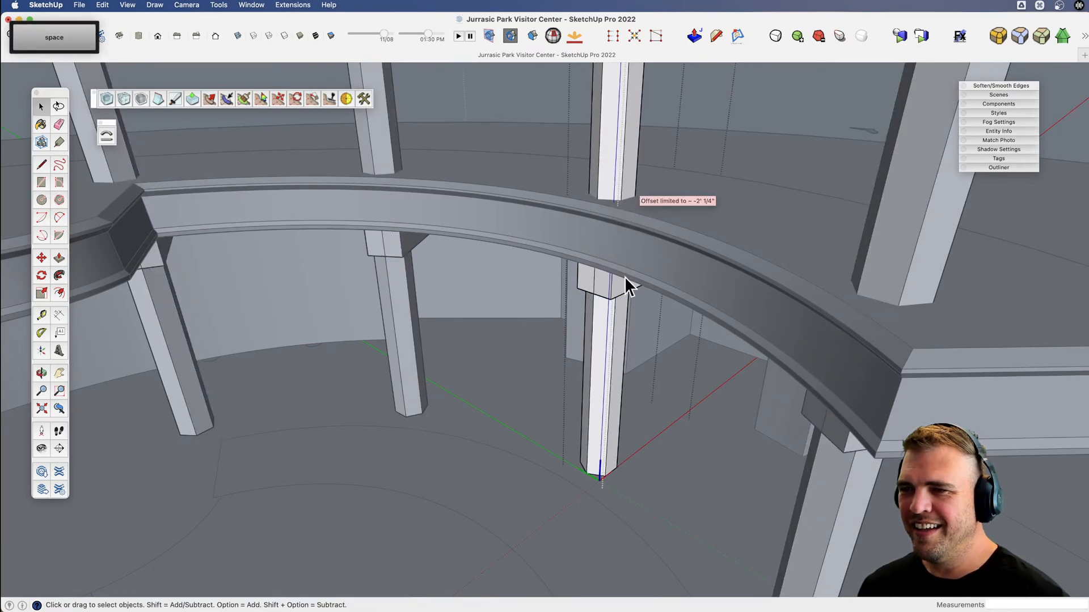
# Open the box group and pull its top face up so the beam rises above the walkway floor.
pyautogui.tripleClick(616, 285)
pyautogui.press('space')
pyautogui.doubleClick(582, 283)
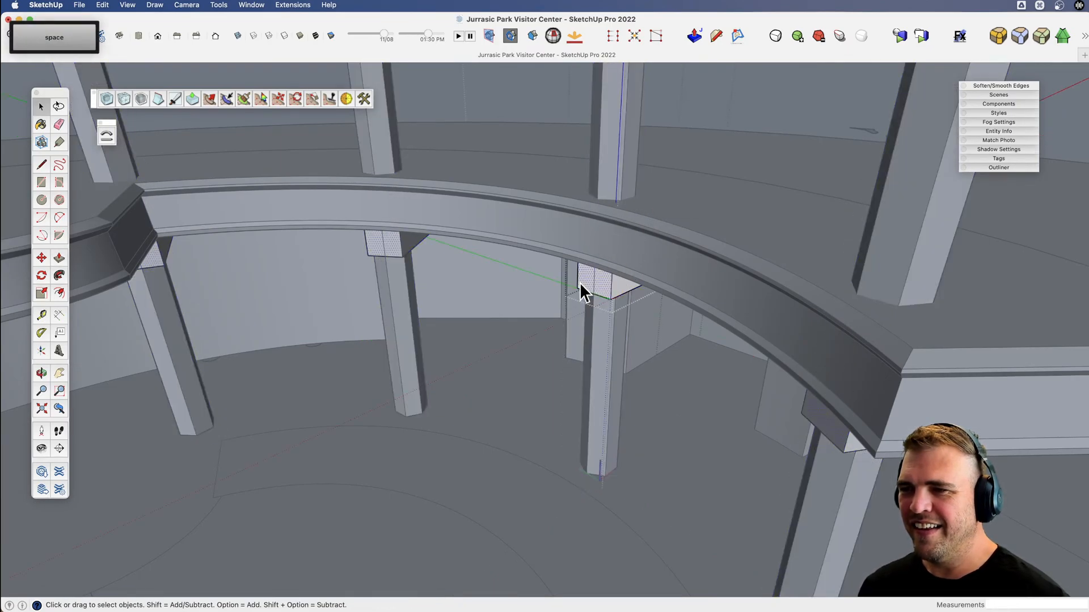
pyautogui.press('b')
pyautogui.click(606, 256)
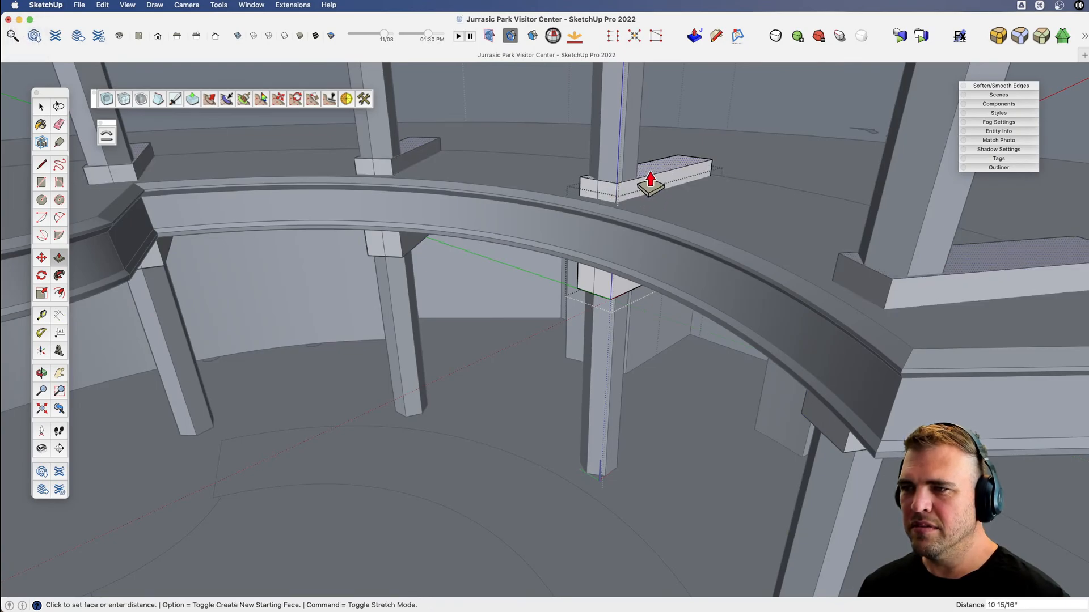
pyautogui.click(650, 174)
# Pull the beam's inner end face toward the atrium so it projects past the walkway's profiled inner edge.
pyautogui.press('x')
pyautogui.moveTo(628, 208); pyautogui.dragTo(614, 269)
pyautogui.press('v')
pyautogui.press('b')
pyautogui.click(605, 227)
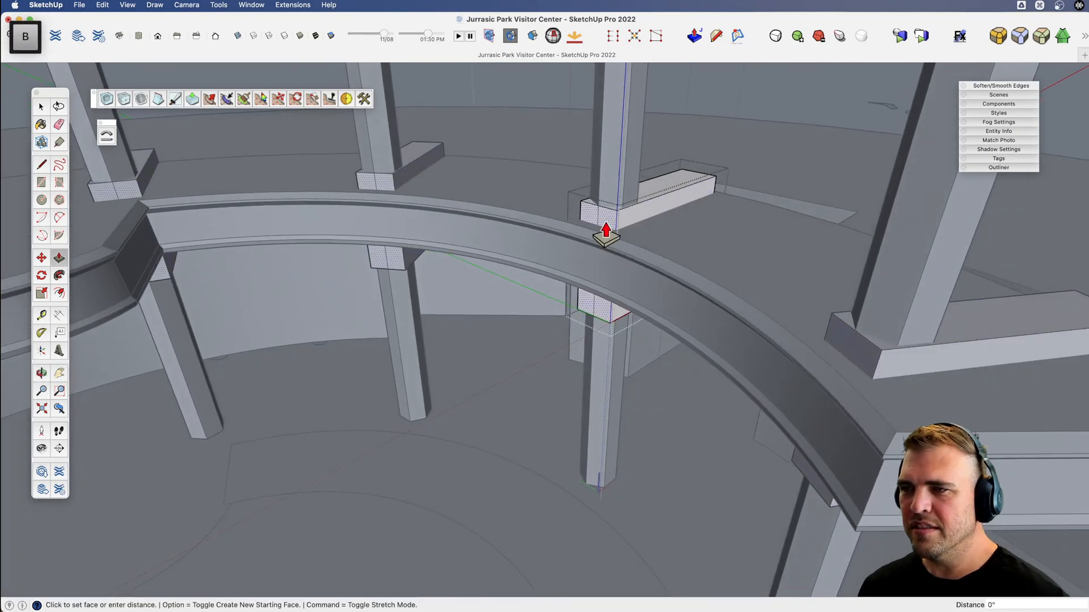
pyautogui.click(550, 277)
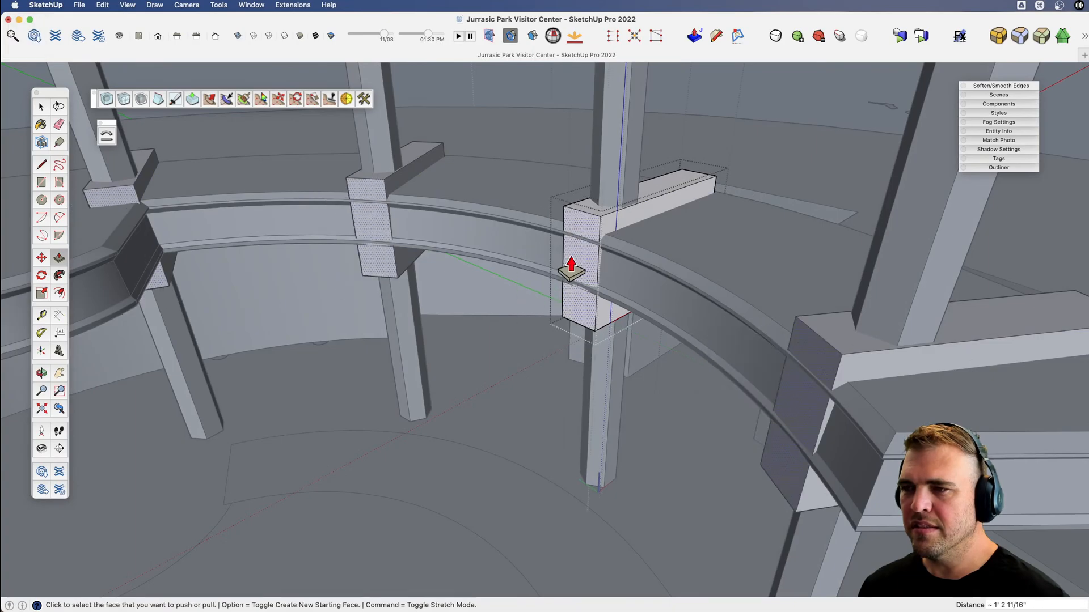
pyautogui.scroll(3, 556, 300)
# Examine the beam's side faces and where it meets the walkway from above, from the other side and from below.
pyautogui.press('x')
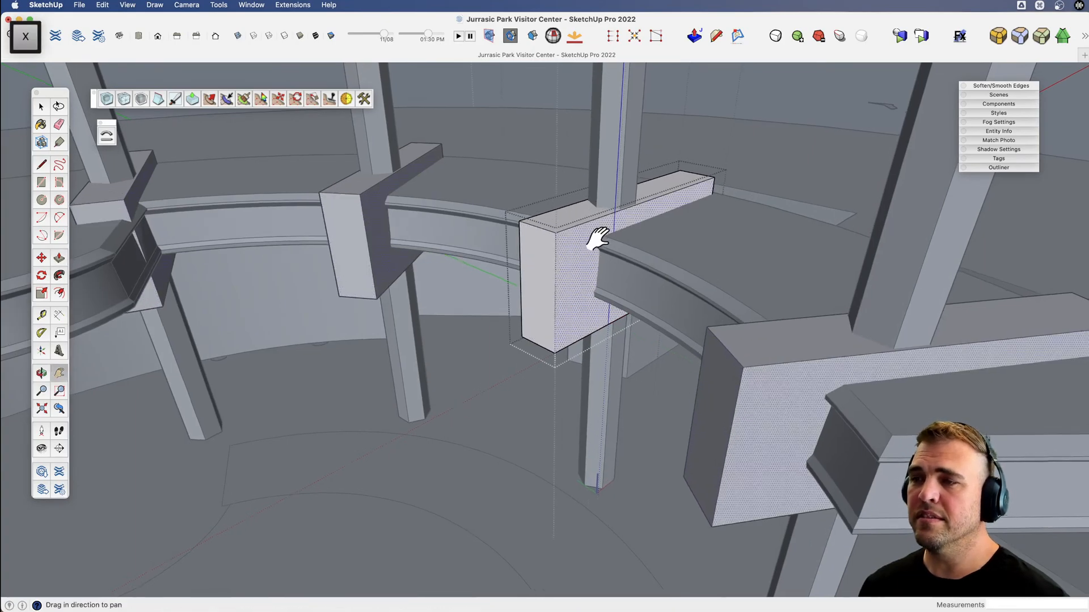
pyautogui.moveTo(598, 239); pyautogui.dragTo(656, 355, button='middle')
pyautogui.press('b')
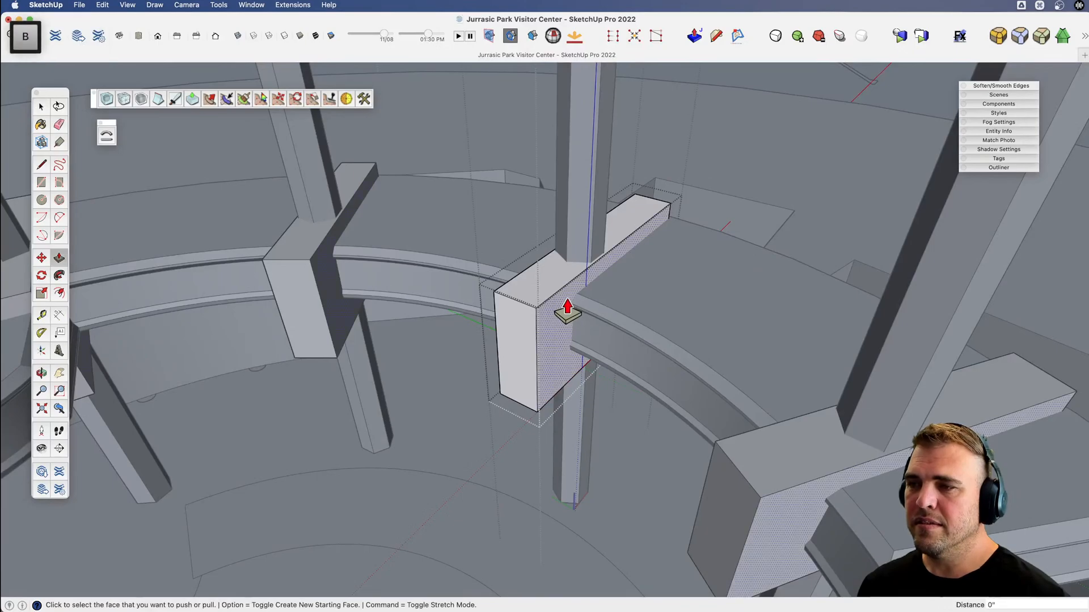
pyautogui.press('v')
pyautogui.moveTo(566, 312); pyautogui.dragTo(610, 363)
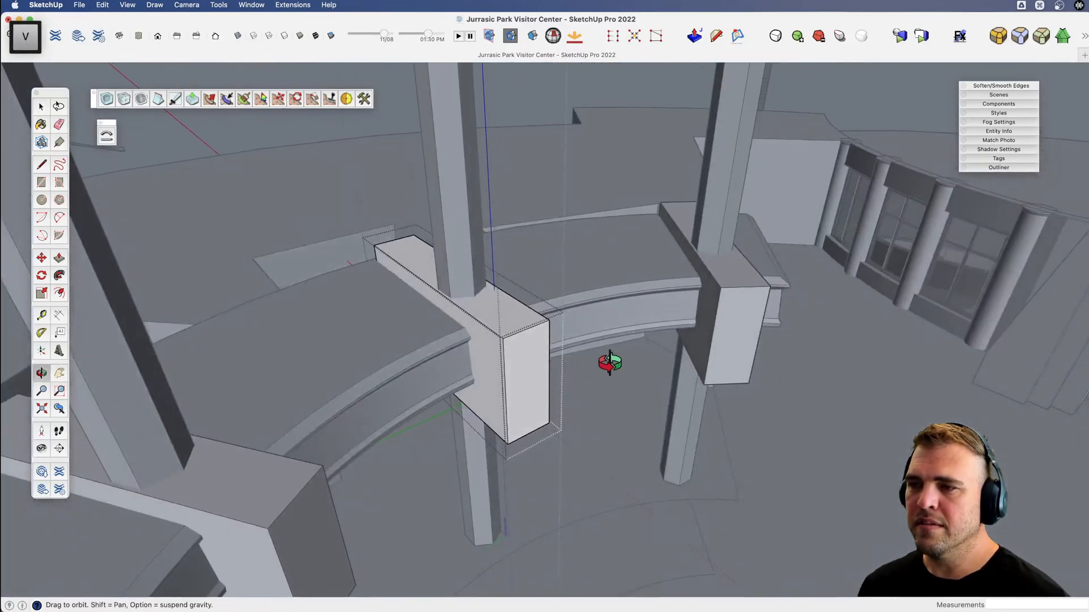
pyautogui.press('b')
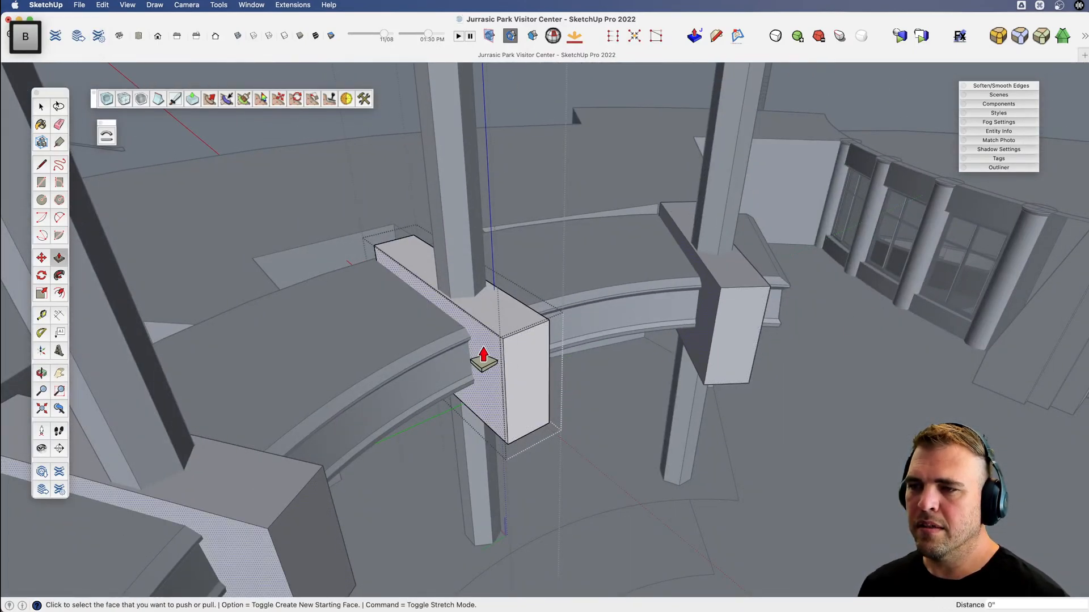
pyautogui.press('v')
pyautogui.moveTo(479, 331); pyautogui.dragTo(736, 381)
pyautogui.press('b')
pyautogui.press('v')
pyautogui.moveTo(360, 340); pyautogui.dragTo(198, 448)
pyautogui.press('x')
pyautogui.moveTo(809, 270); pyautogui.dragTo(623, 143)
pyautogui.press('v')
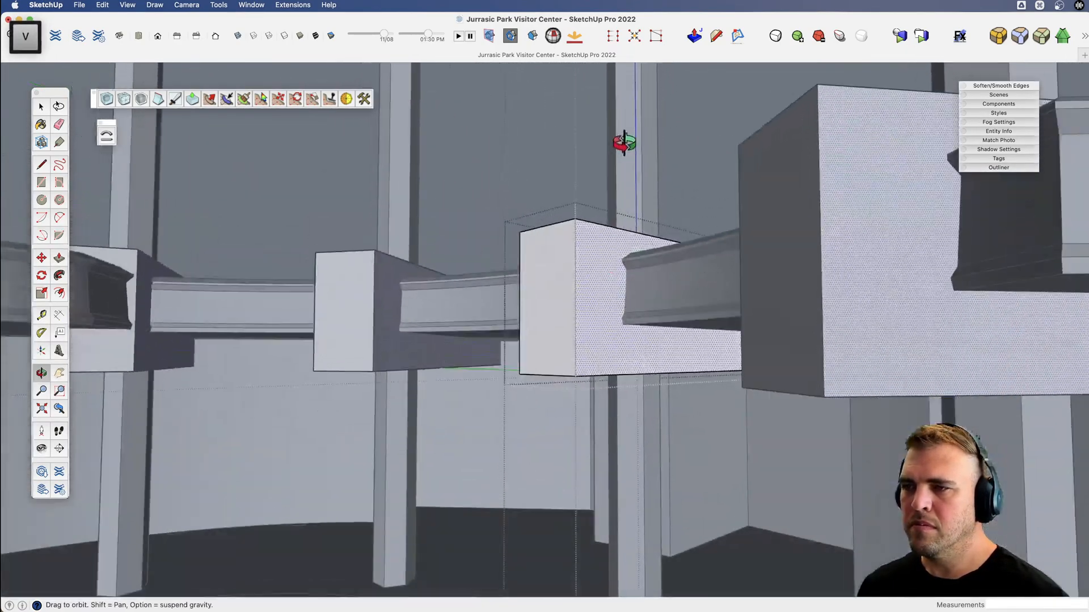
# Switch to Finder and check the atrium beams in the Movie-3 reference image.
pyautogui.press('super+Tab')
pyautogui.press('space')
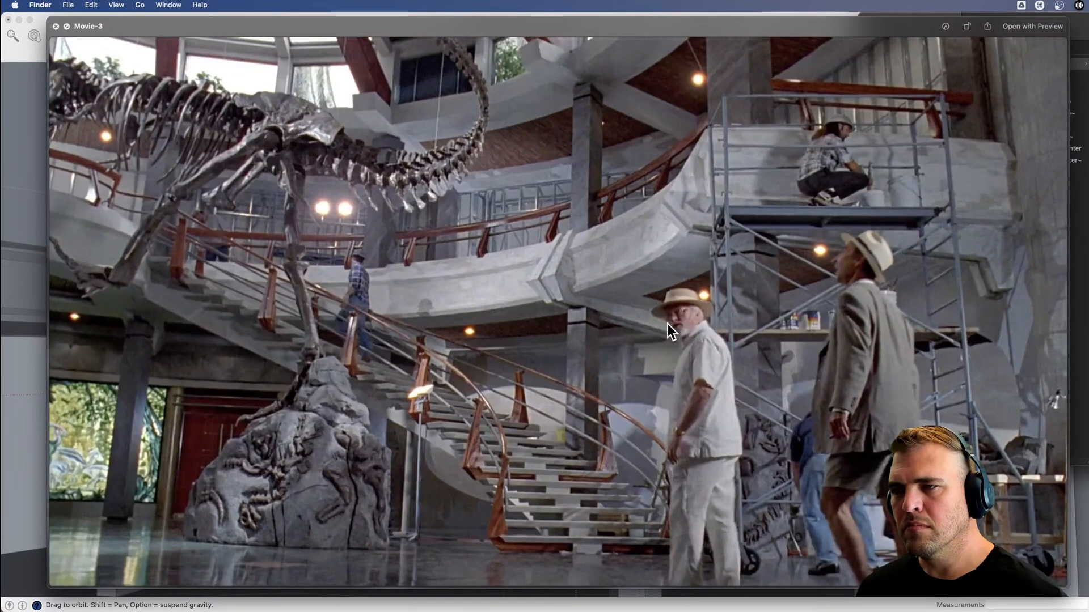
pyautogui.press('space')
pyautogui.click(566, 274)
# Draw a line about 24' 6" long on the beam's side face, from just below the walkway's inner edge to the outer end.
pyautogui.press('x')
pyautogui.moveTo(618, 350)
pyautogui.mouseDown()
pyautogui.moveTo(582, 361)
pyautogui.moveTo(576, 275)
pyautogui.moveTo(580, 311)
pyautogui.moveTo(661, 327)
pyautogui.moveTo(599, 343)
pyautogui.mouseUp()
pyautogui.press('v')
pyautogui.press('x')
pyautogui.press('v')
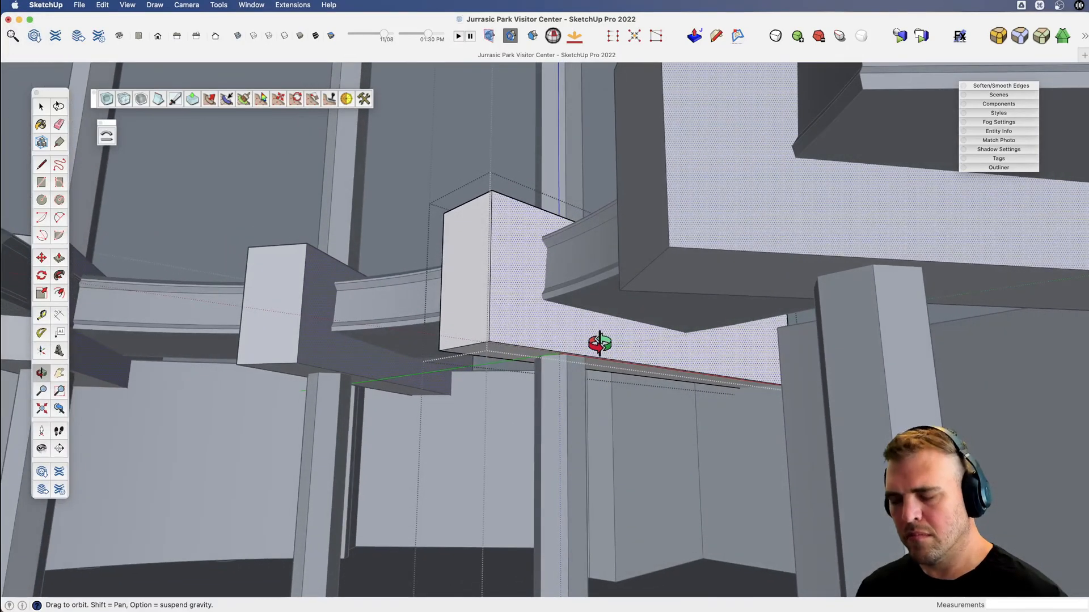
pyautogui.press('l')
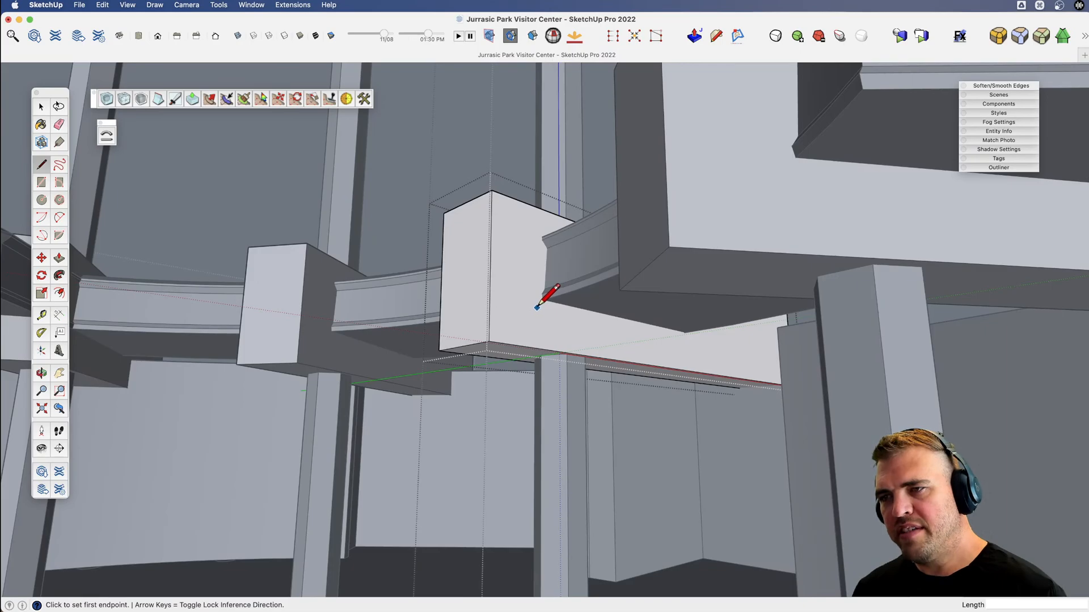
pyautogui.click(536, 307)
pyautogui.scroll(-3, 489, 289)
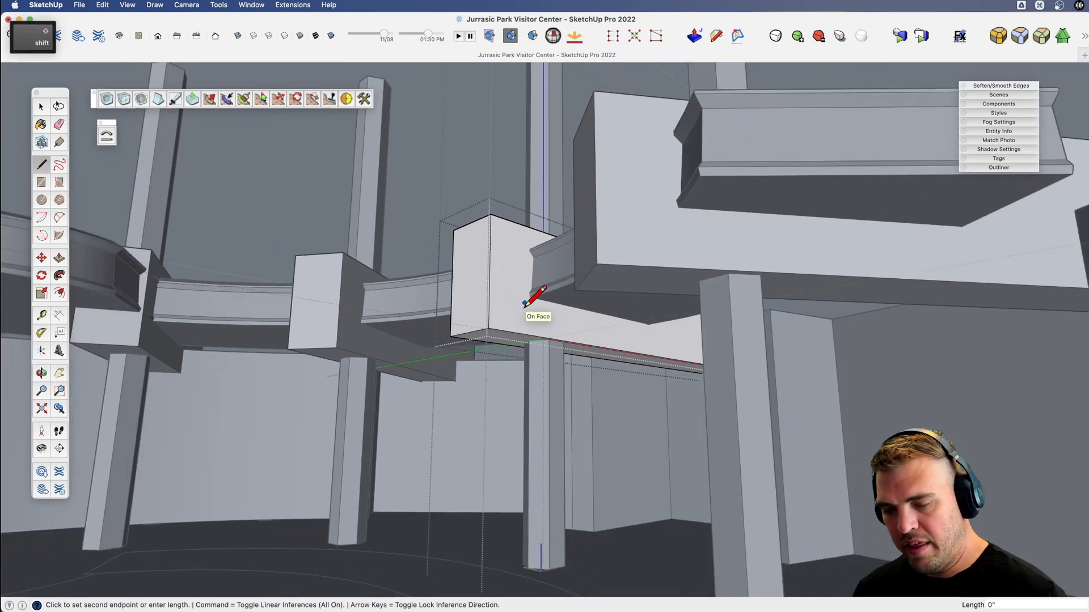
pyautogui.hotkey('shift', '3')
pyautogui.scroll(2, 635, 318)
pyautogui.scroll(3, 643, 318)
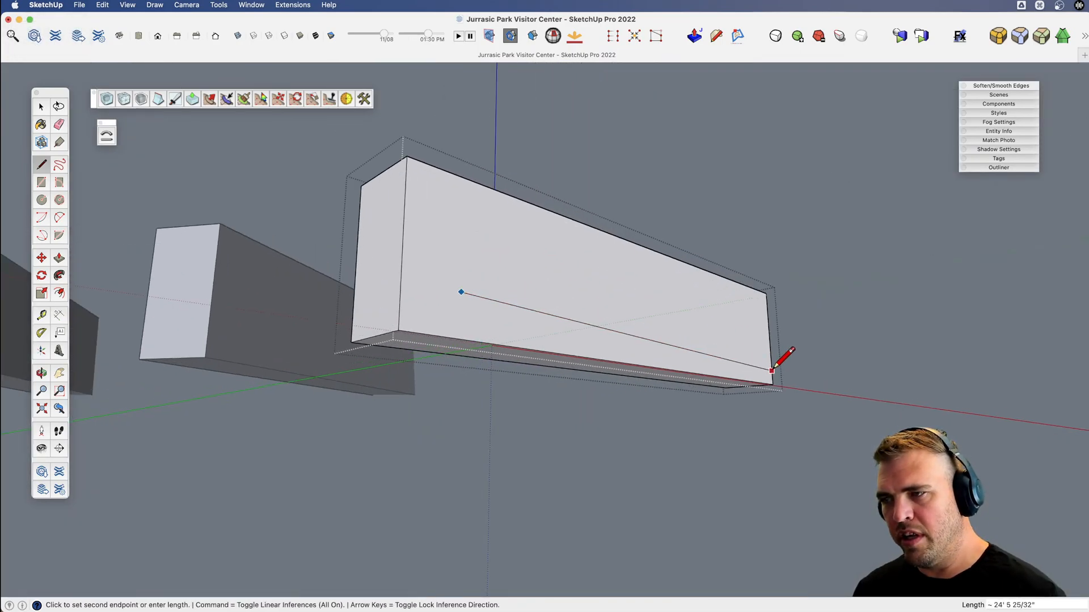
pyautogui.click(771, 370)
pyautogui.hotkey('shift', '3')
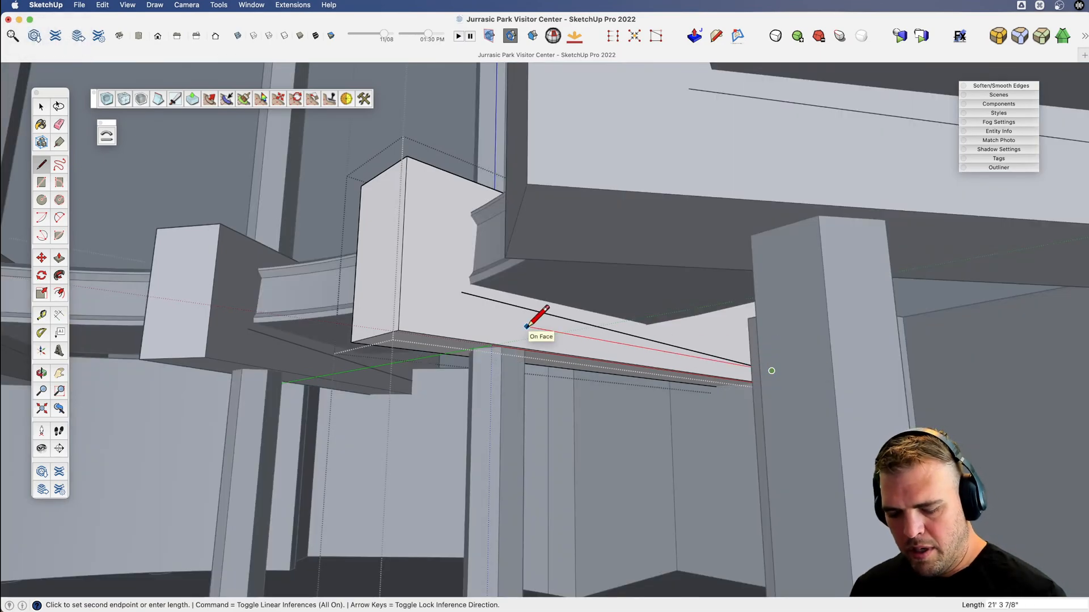
pyautogui.press('space')
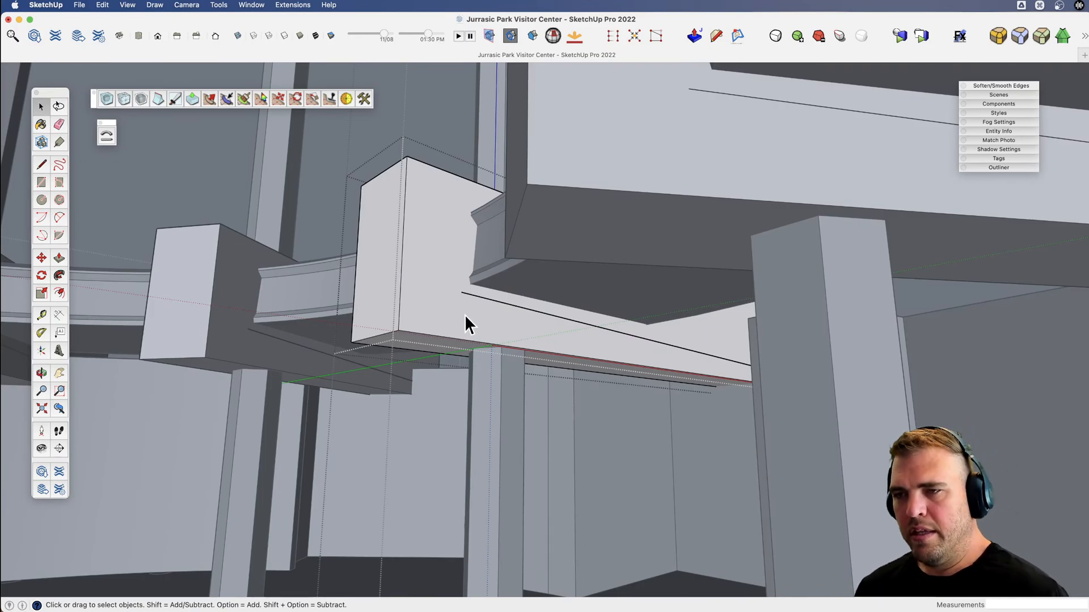
# Continue the outline on the beam's side face around the walkway's inner edge with segments about 2' 1/2", 1' 9 1/2" and 4' 1" long.
pyautogui.press('l')
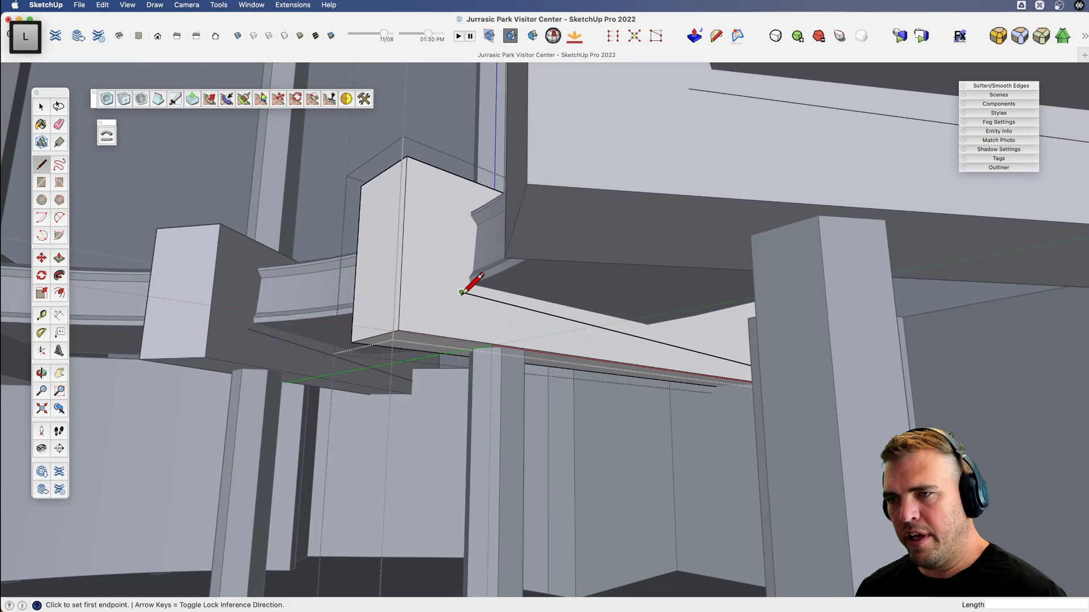
pyautogui.click(461, 292)
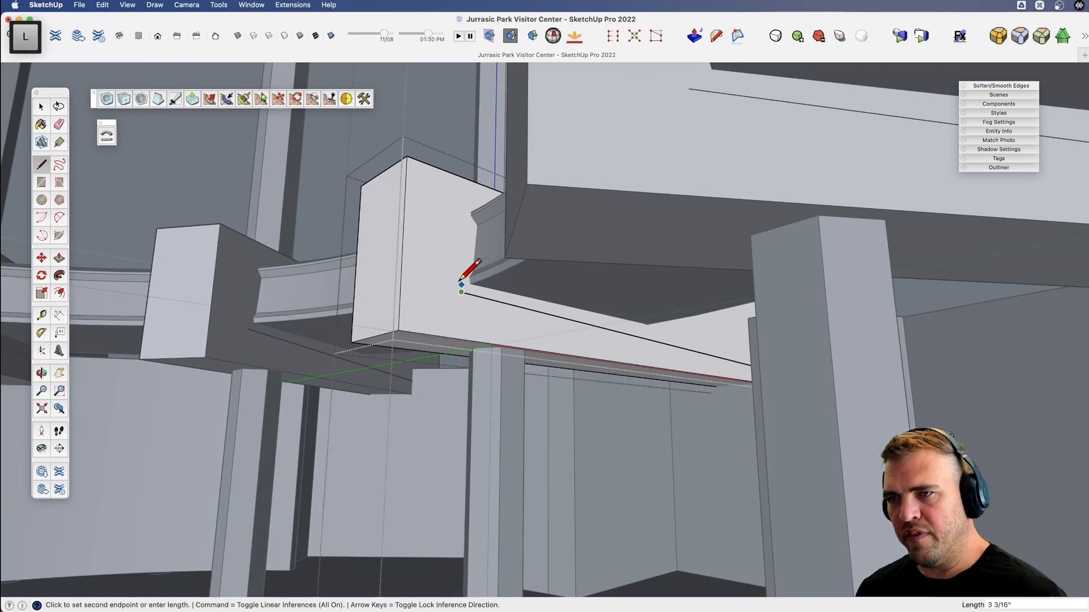
pyautogui.click(451, 235)
pyautogui.scroll(3, 467, 206)
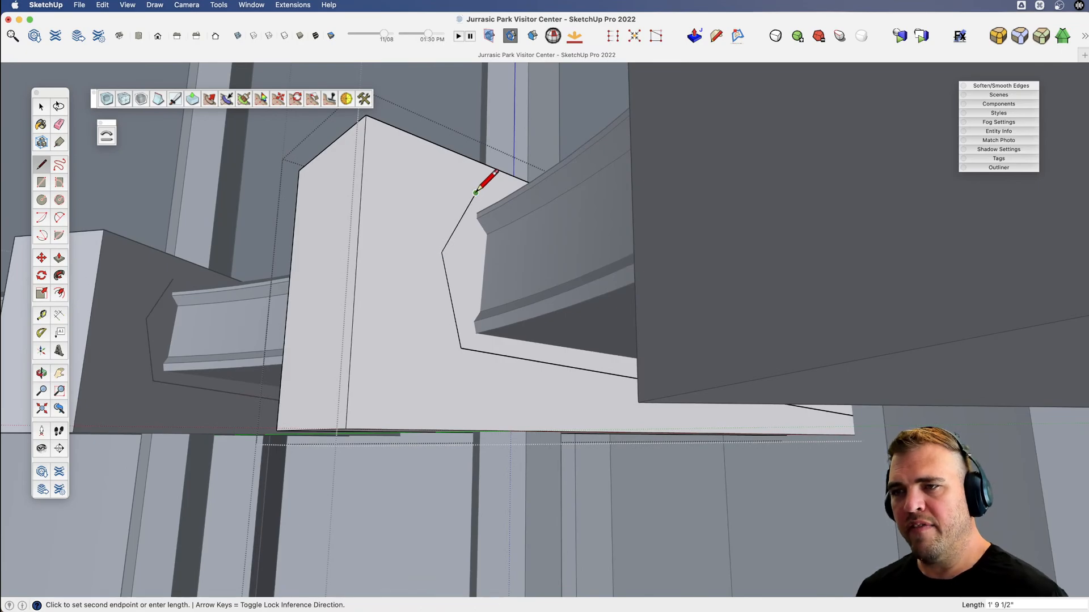
pyautogui.click(476, 193)
pyautogui.moveTo(482, 194); pyautogui.dragTo(647, 256, button='middle')
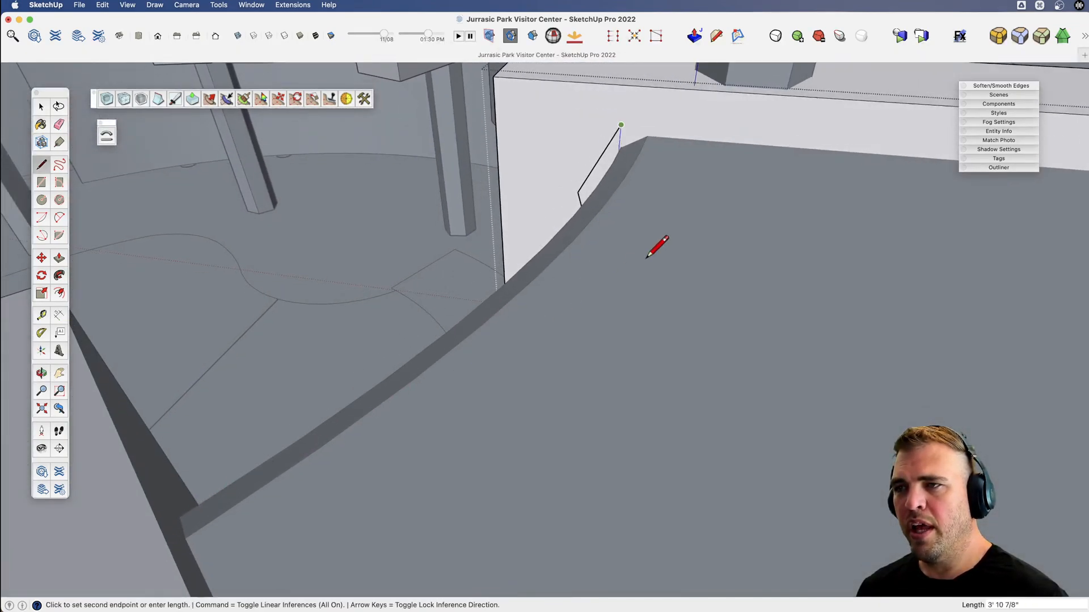
pyautogui.click(830, 136)
pyautogui.keyDown('shift'); pyautogui.moveTo(832, 132); pyautogui.dragTo(322, 220, button='middle'); pyautogui.keyUp('shift')
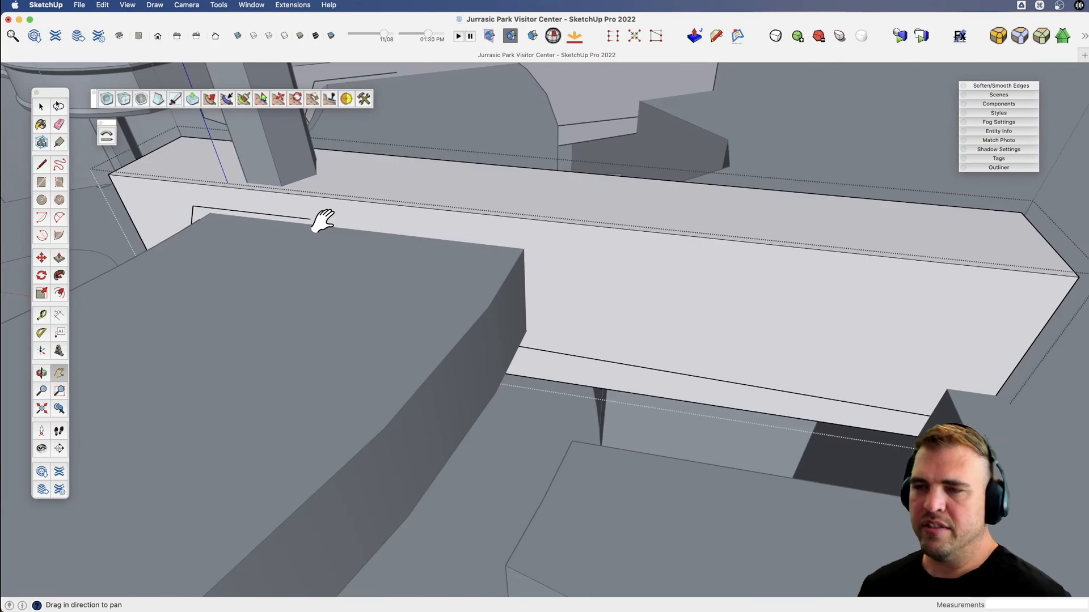
# Isolate the beam and complete the outline with a downward slant and a line about 19' 4" long to the outer end.
pyautogui.hotkey('shift', '3')
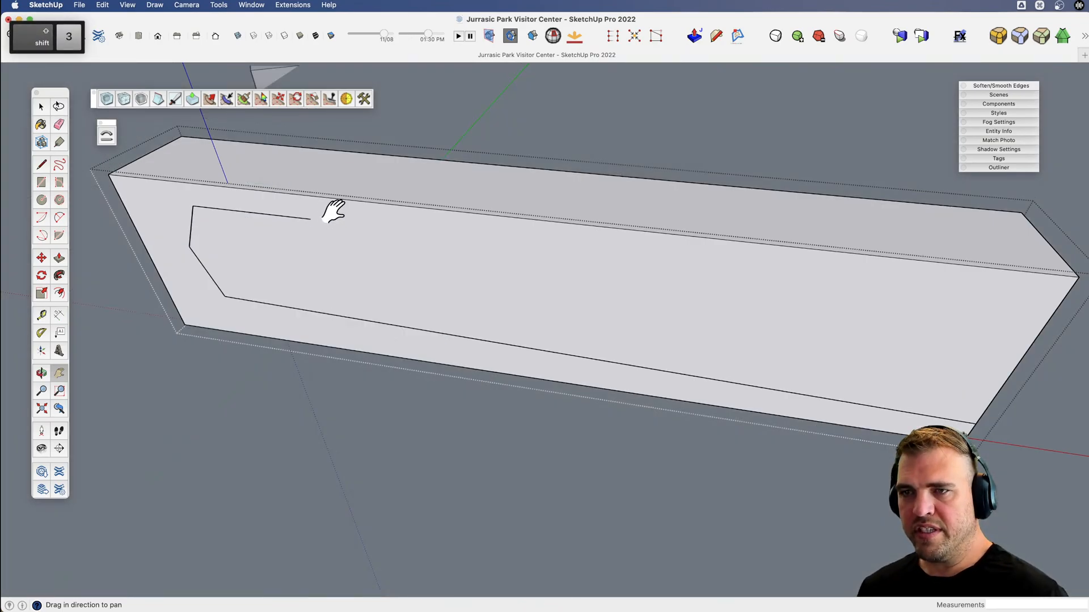
pyautogui.press('l')
pyautogui.click(311, 218)
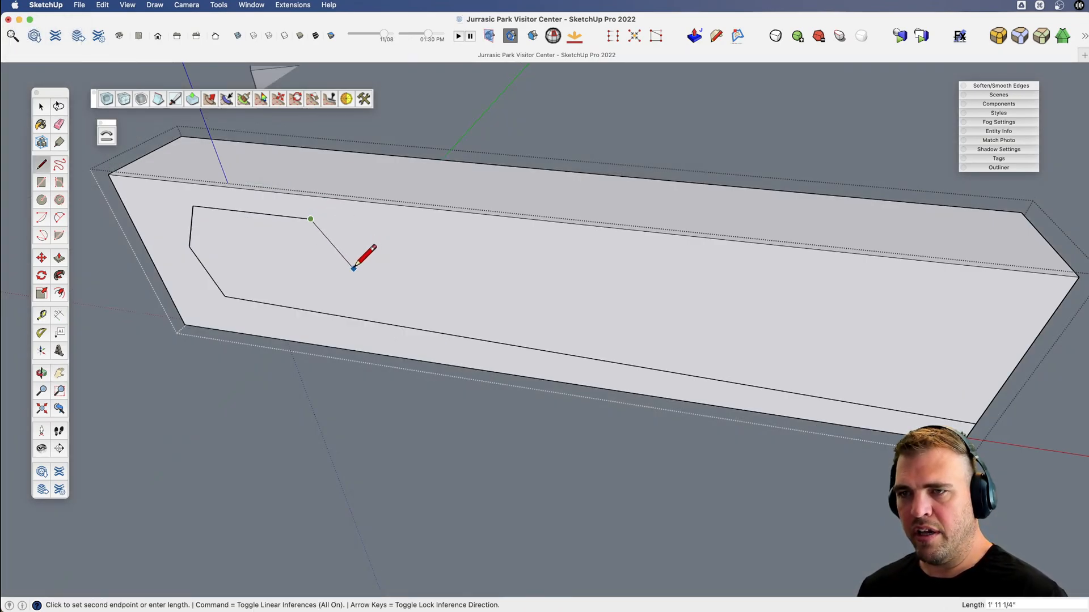
pyautogui.click(1037, 353)
pyautogui.press('e')
pyautogui.moveTo(849, 357); pyautogui.dragTo(571, 313, button='middle')
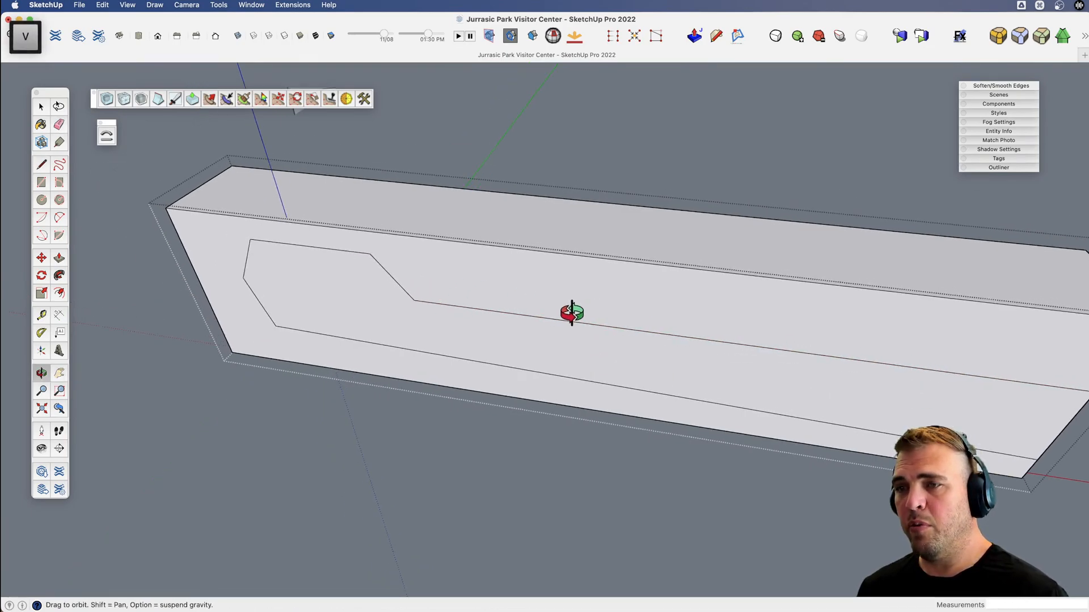
# Push the face area outside the drawn outline through the beam to cut it down to that profile.
pyautogui.press('b')
pyautogui.click(581, 297)
pyautogui.click(604, 242)
# Examine the trimmed beams against the pillars and walkway from below, from the atrium side and from outside.
pyautogui.press('v')
pyautogui.moveTo(309, 338); pyautogui.dragTo(504, 377)
pyautogui.press('x')
pyautogui.moveTo(401, 423); pyautogui.dragTo(517, 316)
pyautogui.press('v')
pyautogui.press('x')
pyautogui.press('v')
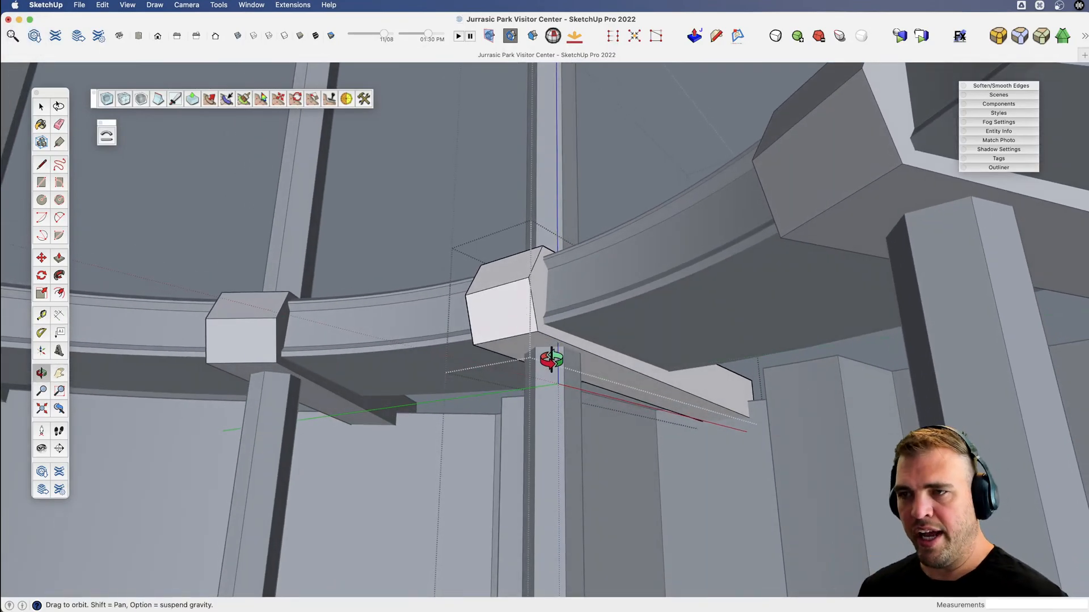
pyautogui.press('x')
pyautogui.moveTo(542, 355); pyautogui.dragTo(527, 332)
pyautogui.press('v')
pyautogui.moveTo(527, 333); pyautogui.dragTo(448, 391)
pyautogui.press('x')
pyautogui.press('v')
# Draw half of a slant-sided notch on the beam's outer end face, starting from the middle of its upper edge.
pyautogui.scroll(3, 658, 437)
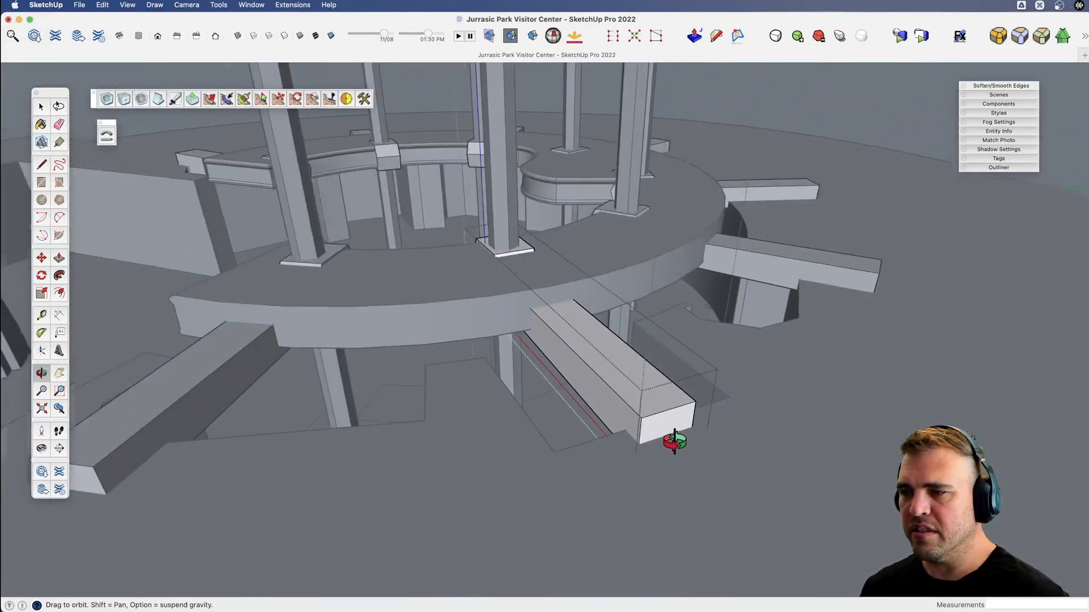
pyautogui.scroll(6, 670, 420)
pyautogui.press('x')
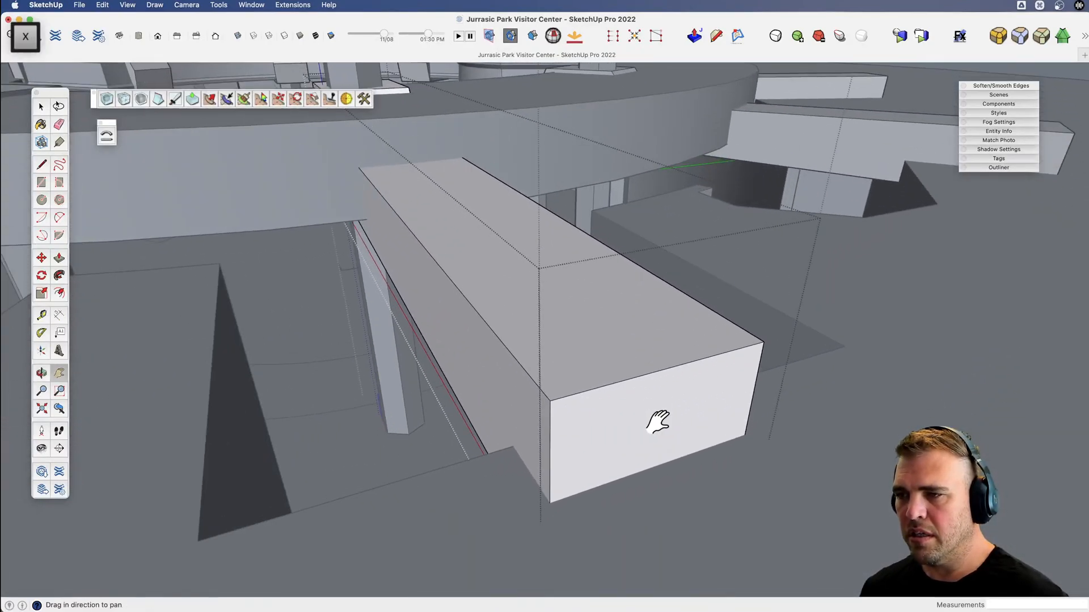
pyautogui.moveTo(659, 423); pyautogui.dragTo(588, 403)
pyautogui.scroll(3, 588, 403)
pyautogui.press('l')
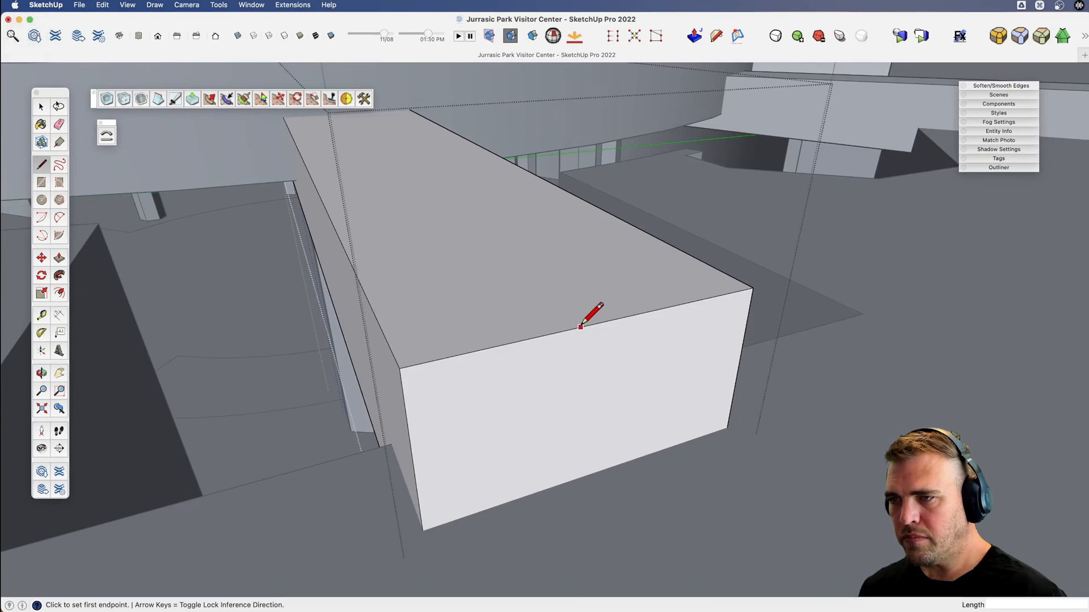
pyautogui.click(600, 323)
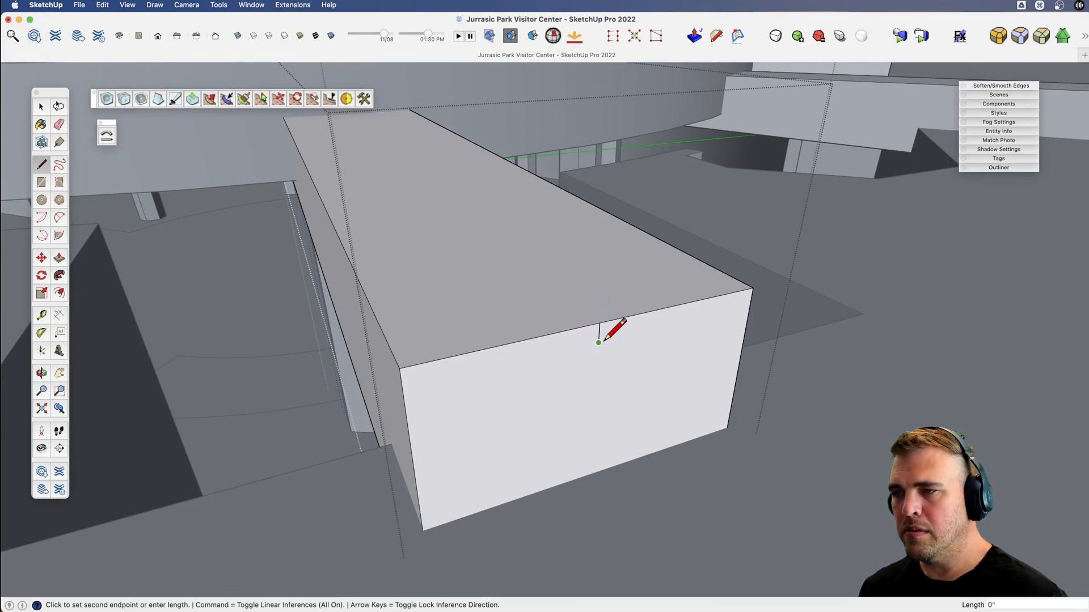
pyautogui.click(660, 309)
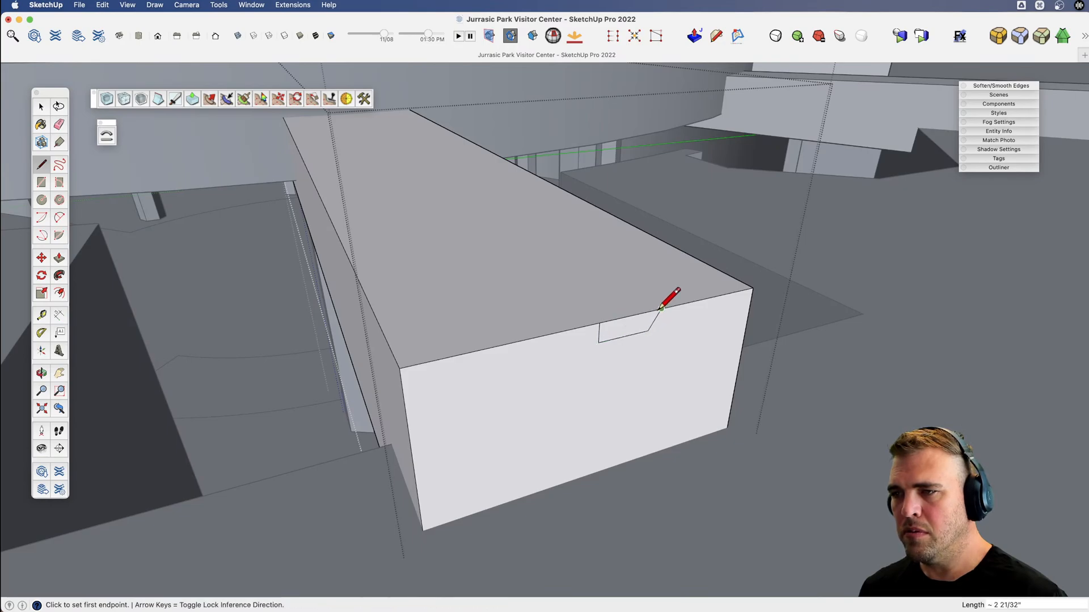
# Mirror a copy of the half notch across its vertical edge to complete the symmetrical notch profile.
pyautogui.press('space')
pyautogui.hotkey('shift', 'm')
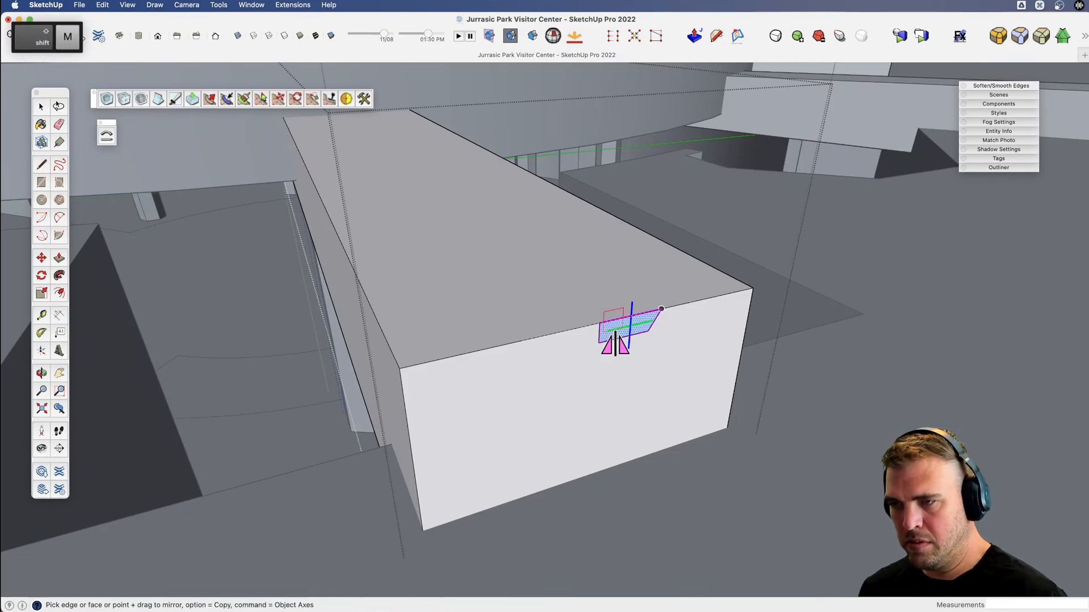
pyautogui.press('alt')
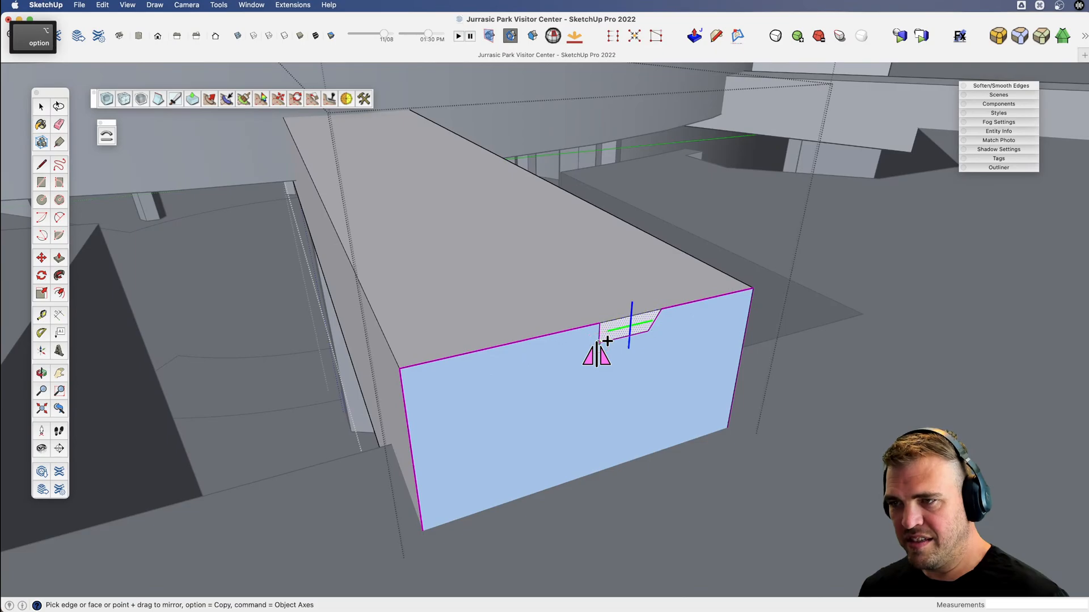
pyautogui.moveTo(597, 342); pyautogui.dragTo(620, 366)
pyautogui.press('v')
# Sweep the notch profile with Follow Me along the side face's outline, leaving out the outer end edge, to cut a groove around the beam.
pyautogui.press('space')
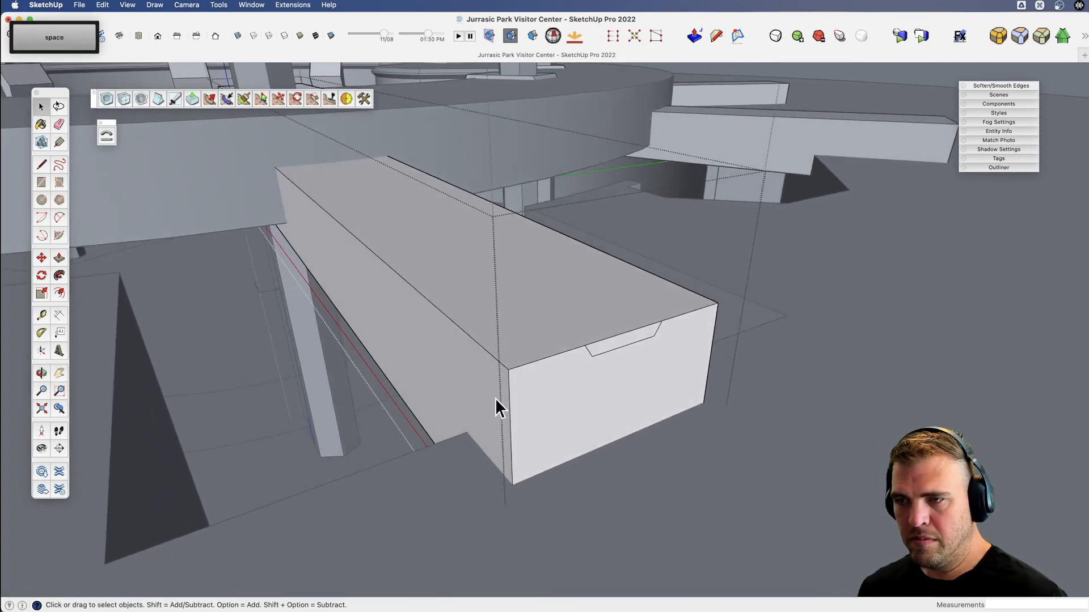
pyautogui.doubleClick(494, 395)
pyautogui.keyDown('shift'); pyautogui.click(509, 405); pyautogui.keyUp('shift')
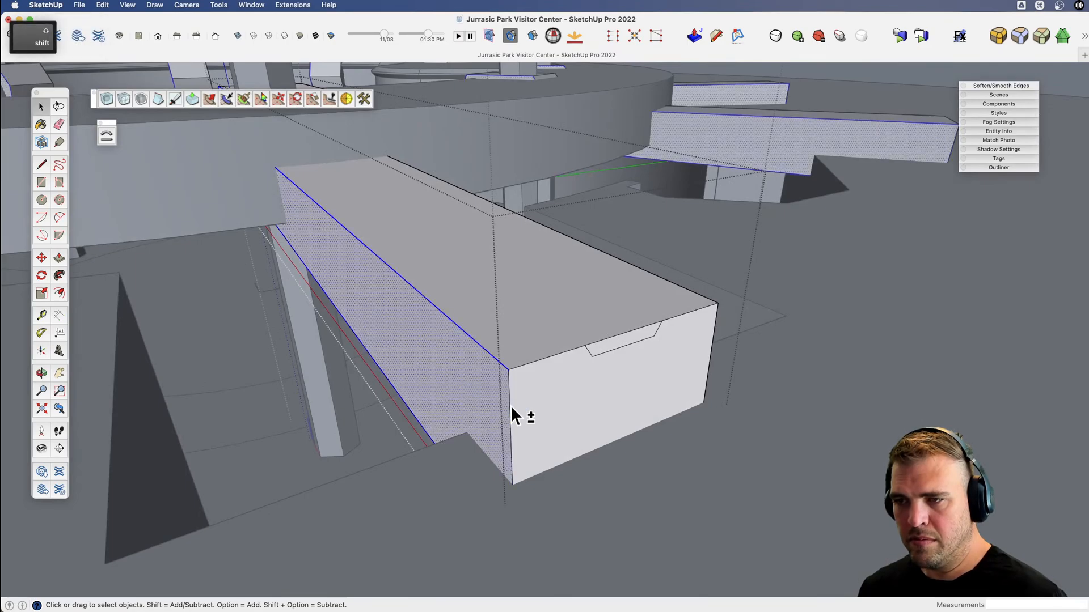
pyautogui.keyDown('shift'); pyautogui.click(498, 406); pyautogui.keyUp('shift')
pyautogui.press('j')
pyautogui.click(617, 347)
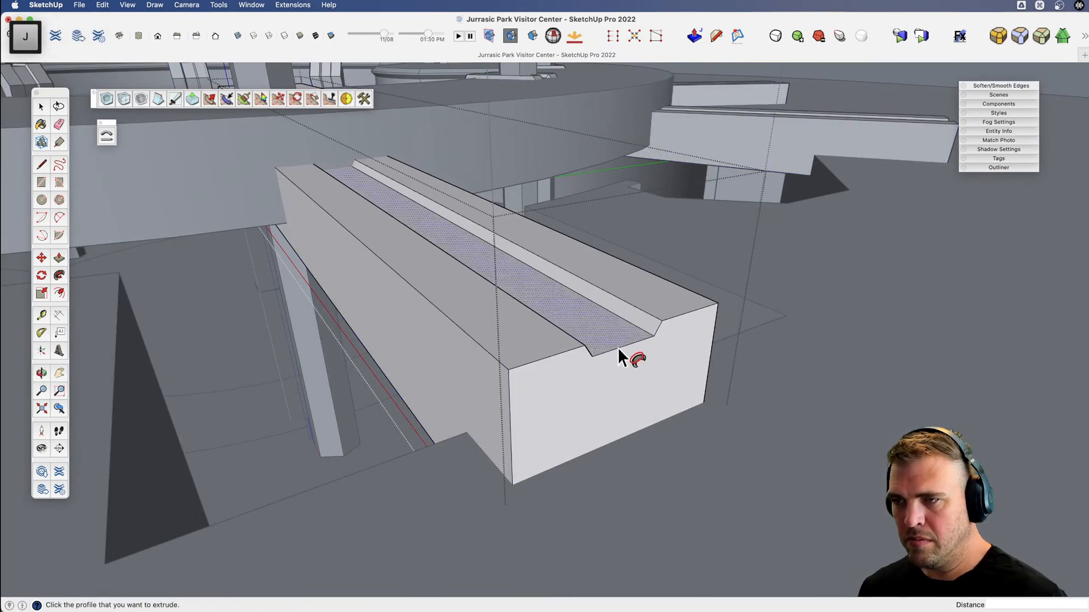
# Push both outer side faces of the grooved beam inward by about 2 21/32" to narrow it.
pyautogui.scroll(-3, 617, 347)
pyautogui.press('x')
pyautogui.moveTo(318, 234); pyautogui.dragTo(618, 405)
pyautogui.scroll(-2, 386, 290)
pyautogui.press('v')
pyautogui.press('x')
pyautogui.moveTo(314, 440); pyautogui.dragTo(705, 423)
pyautogui.press('v')
pyautogui.scroll(3, 705, 423)
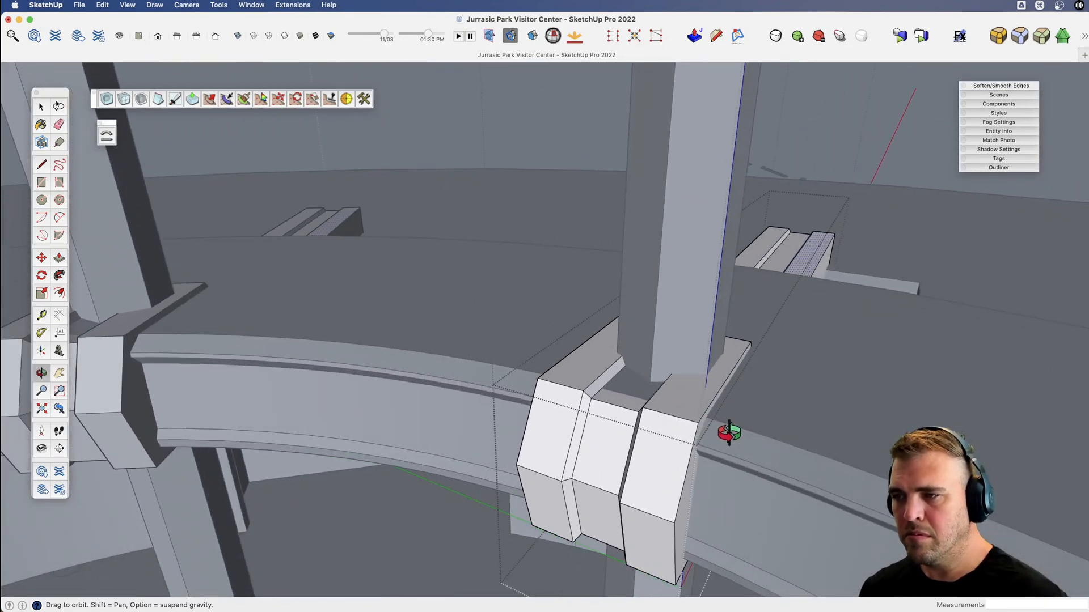
pyautogui.press('b')
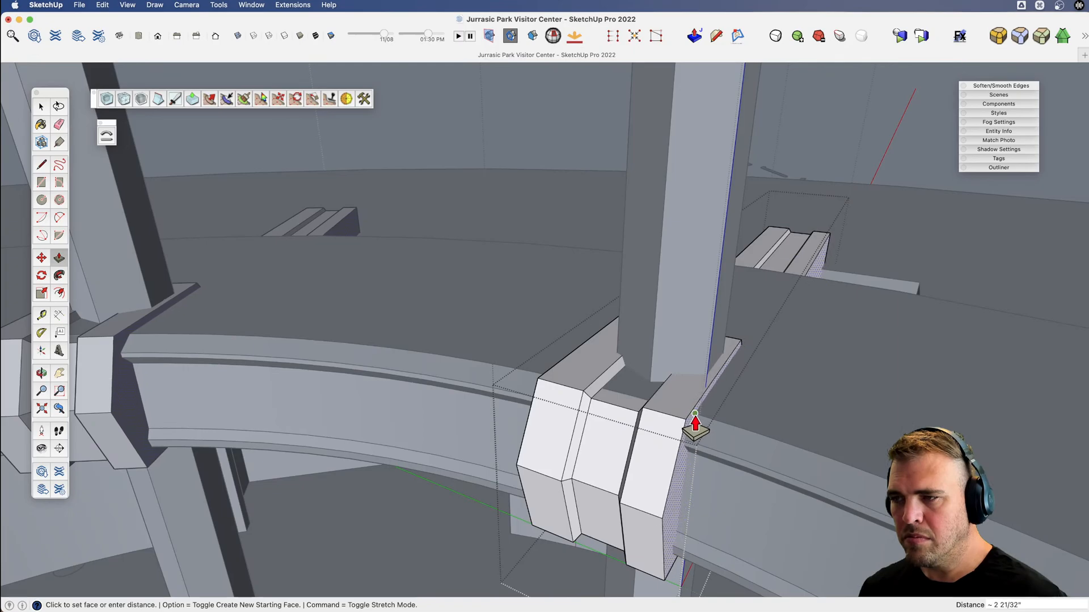
pyautogui.press('v')
pyautogui.moveTo(657, 425); pyautogui.dragTo(791, 452)
pyautogui.press('b')
pyautogui.doubleClick(531, 478)
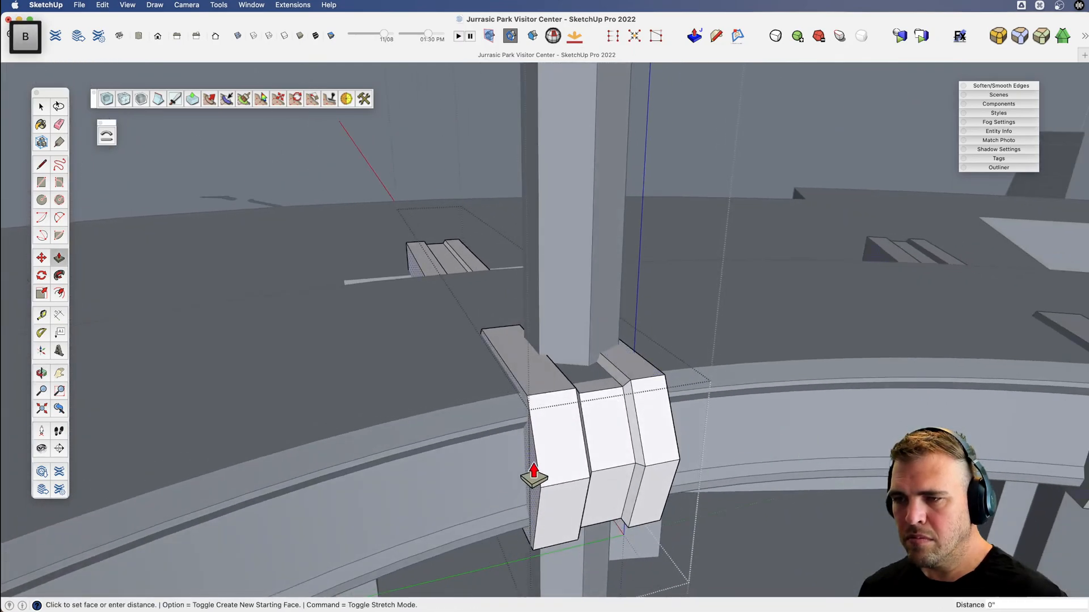
# Leave the beam's editing context and examine the grooved beams around the walkway and pillar ring.
pyautogui.scroll(-1, 531, 477)
pyautogui.press('v')
pyautogui.moveTo(533, 475); pyautogui.dragTo(432, 435)
pyautogui.scroll(-4, 433, 435)
pyautogui.press('space')
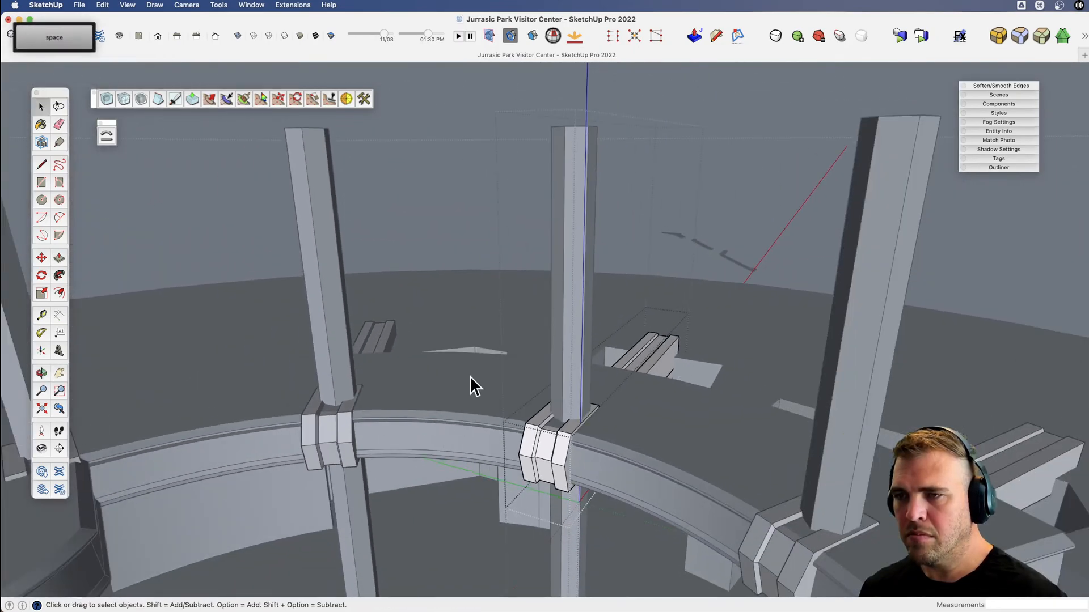
pyautogui.click(445, 95)
pyautogui.press('x')
pyautogui.moveTo(458, 378); pyautogui.dragTo(451, 252)
pyautogui.press('v')
pyautogui.press('space')
pyautogui.press('v')
pyautogui.moveTo(550, 313); pyautogui.dragTo(575, 513)
# Inside the pillar component, draw a rectangle about 7' 10 13/16" by 1' 11 3/16" on the walkway's top surface and pull it up into a box.
pyautogui.press('space')
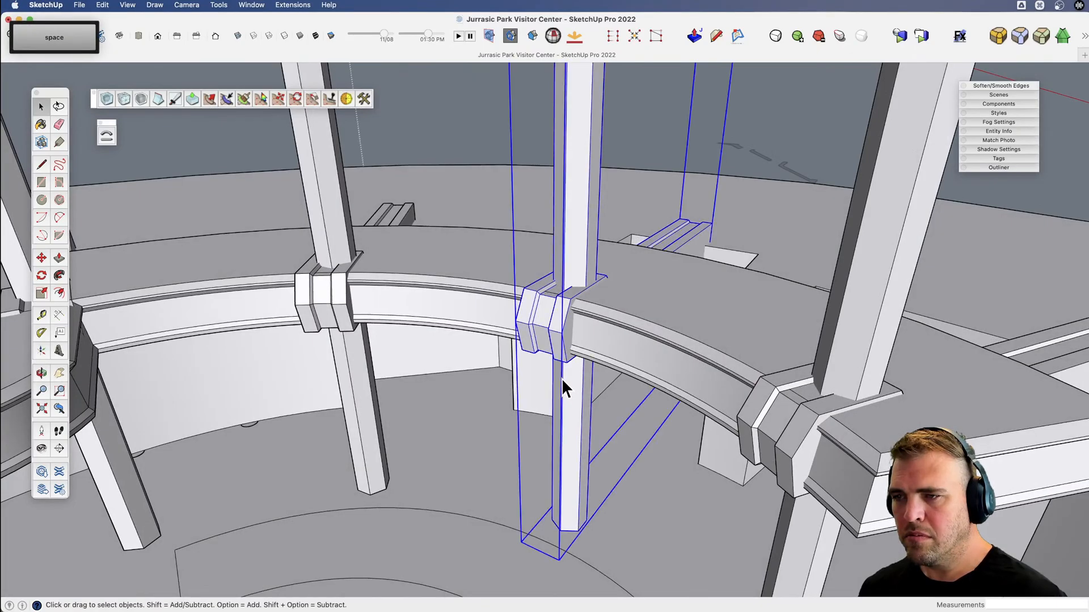
pyautogui.doubleClick(571, 379)
pyautogui.press('x')
pyautogui.moveTo(570, 379); pyautogui.dragTo(536, 447)
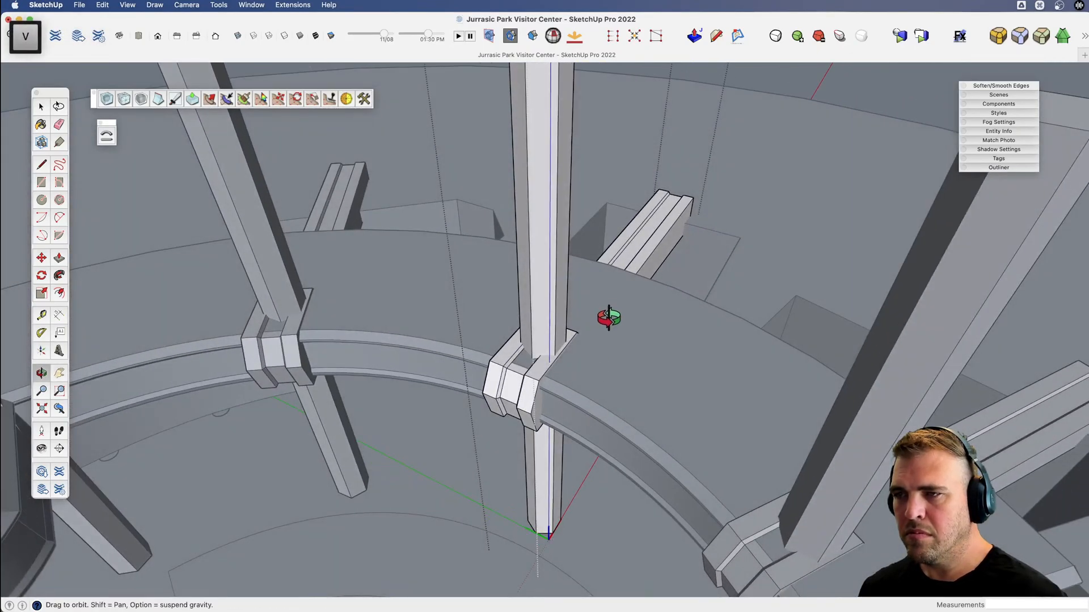
pyautogui.press('c')
pyautogui.click(689, 297)
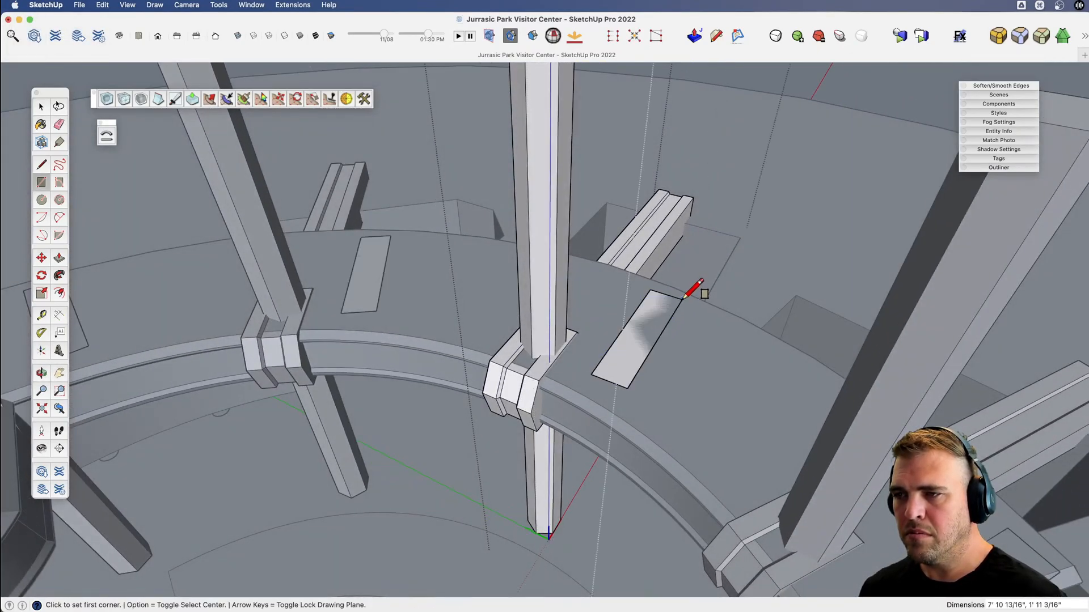
pyautogui.press('b')
pyautogui.click(637, 361)
pyautogui.click(640, 339)
# Group the new box and move it about 8' 1" so it sits against the pillar above the walkway.
pyautogui.press('space')
pyautogui.tripleClick(630, 337)
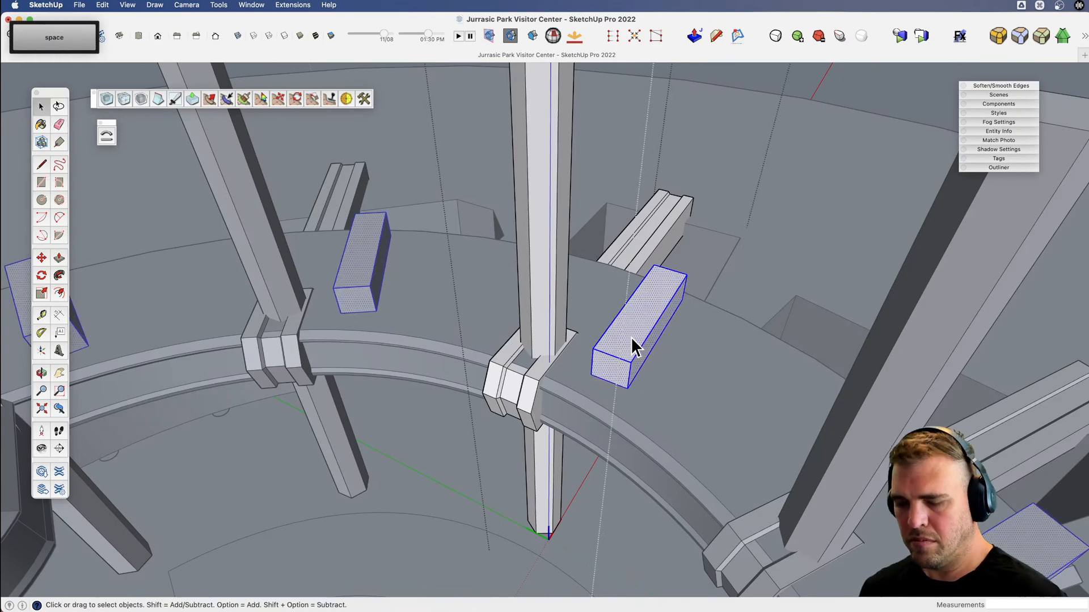
pyautogui.press('m')
pyautogui.moveTo(633, 351); pyautogui.dragTo(610, 399, button='middle')
pyautogui.click(602, 384)
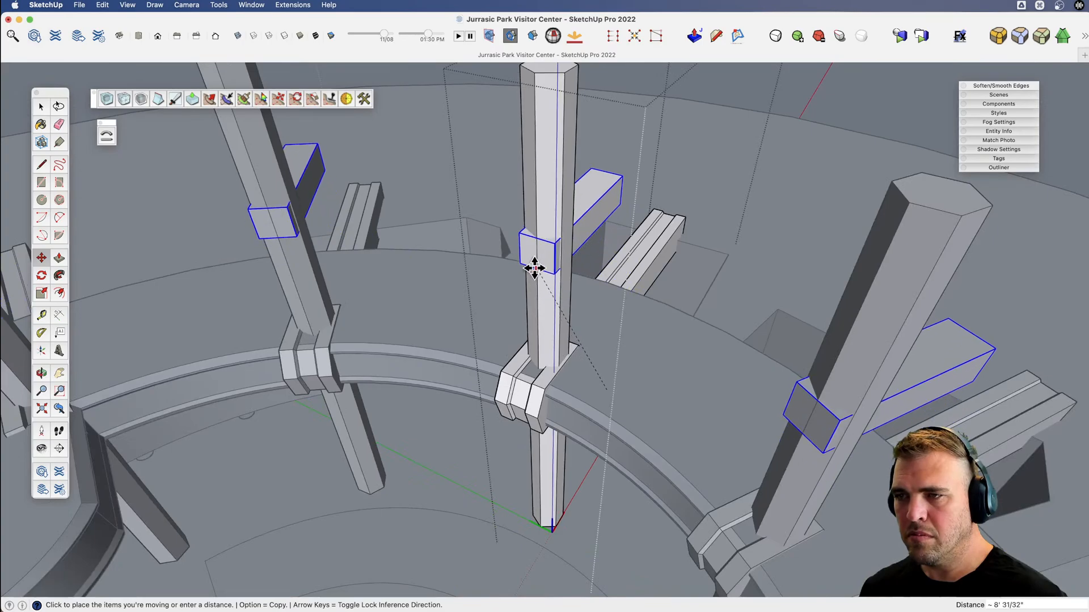
pyautogui.click(535, 266)
pyautogui.moveTo(535, 266); pyautogui.dragTo(559, 343, button='middle')
# Shift the box about 10 7/8" toward the atrium so its inner end projects past the pillar.
pyautogui.press('v')
pyautogui.scroll(4, 643, 252)
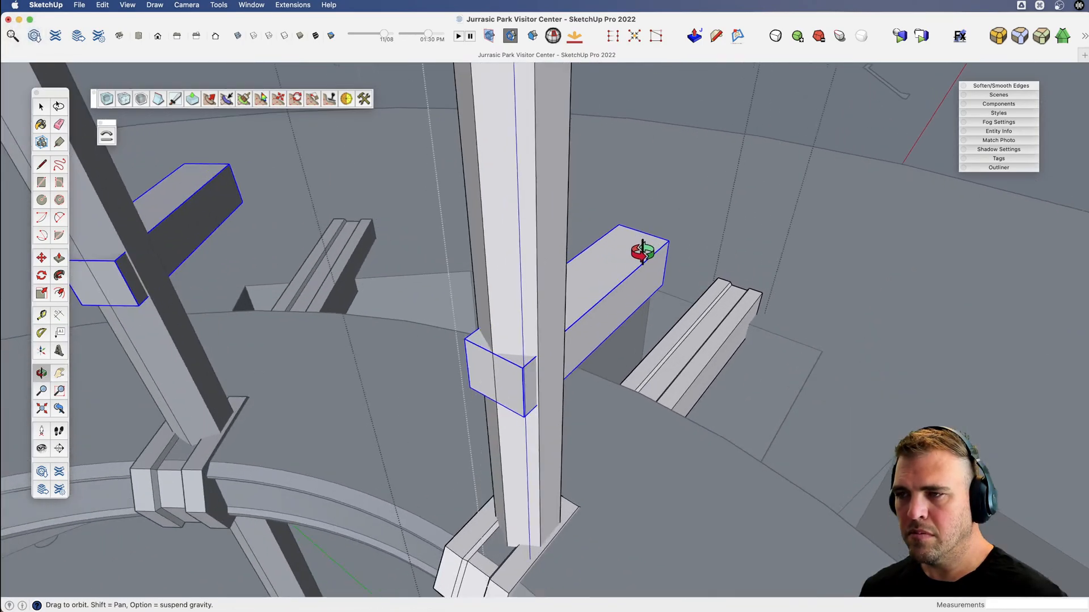
pyautogui.press('m')
pyautogui.click(639, 255)
pyautogui.click(627, 272)
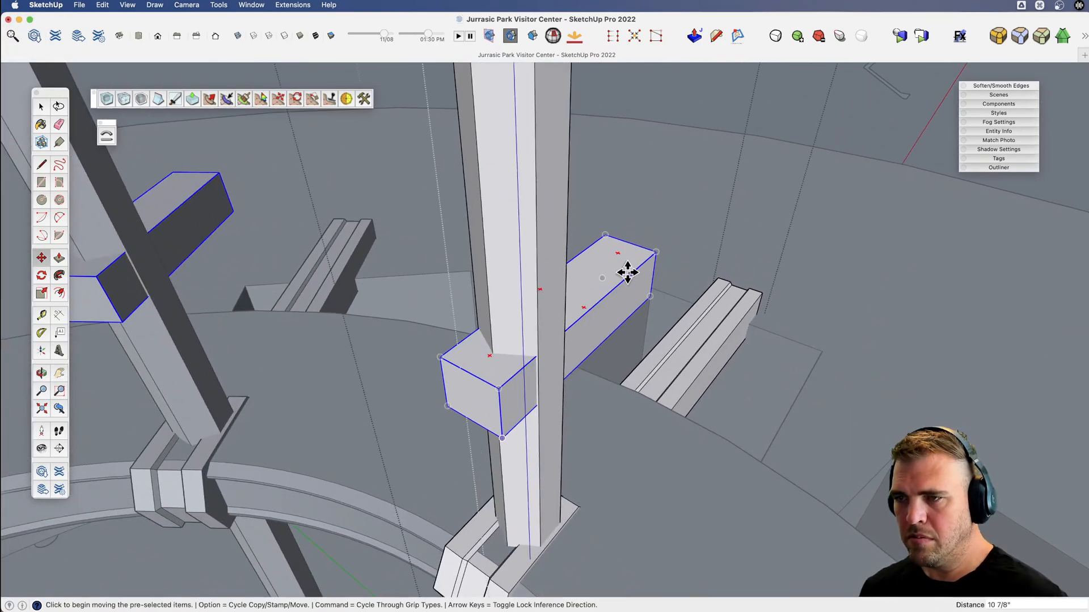
pyautogui.press('v')
pyautogui.moveTo(587, 306); pyautogui.dragTo(601, 363, button='middle')
pyautogui.moveTo(601, 362); pyautogui.dragTo(590, 318)
# Scale the box's geometry about its center, to 1.23 in width and about 1.45 in length.
pyautogui.press('space')
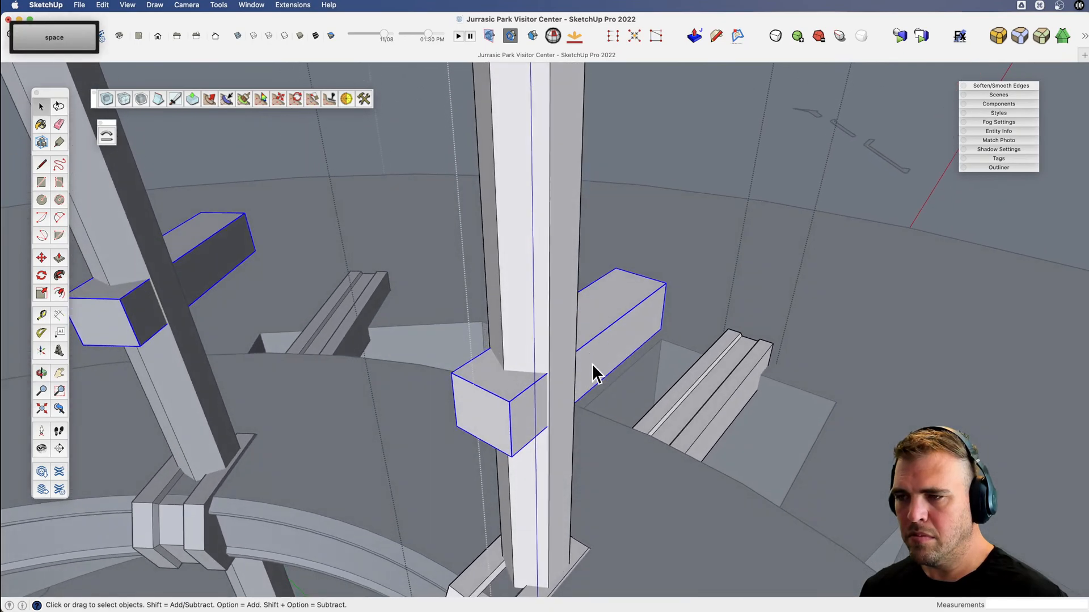
pyautogui.press('s')
pyautogui.click(598, 361)
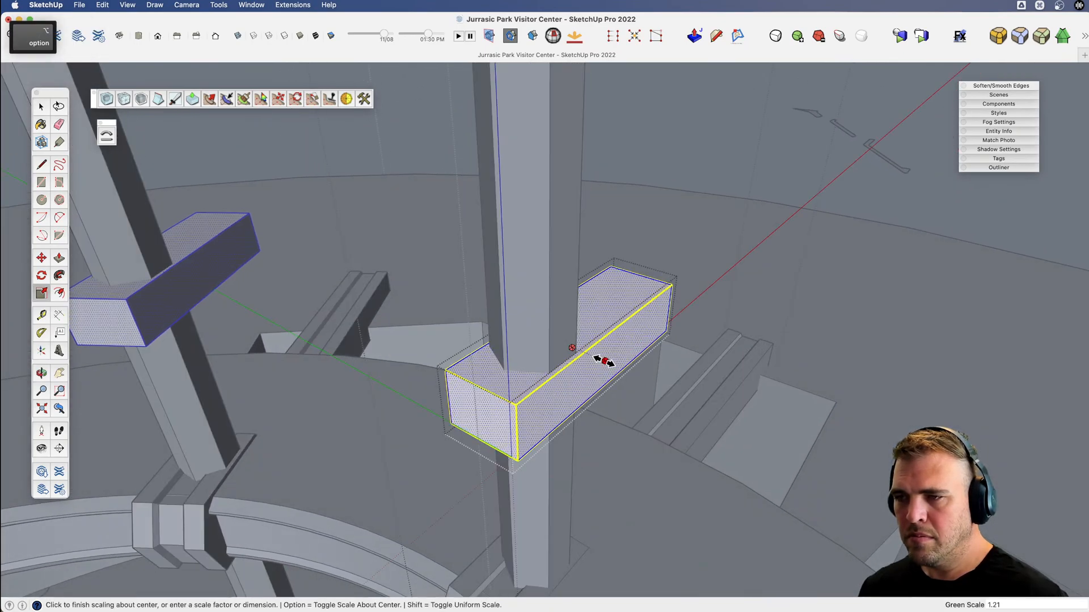
pyautogui.click(604, 361)
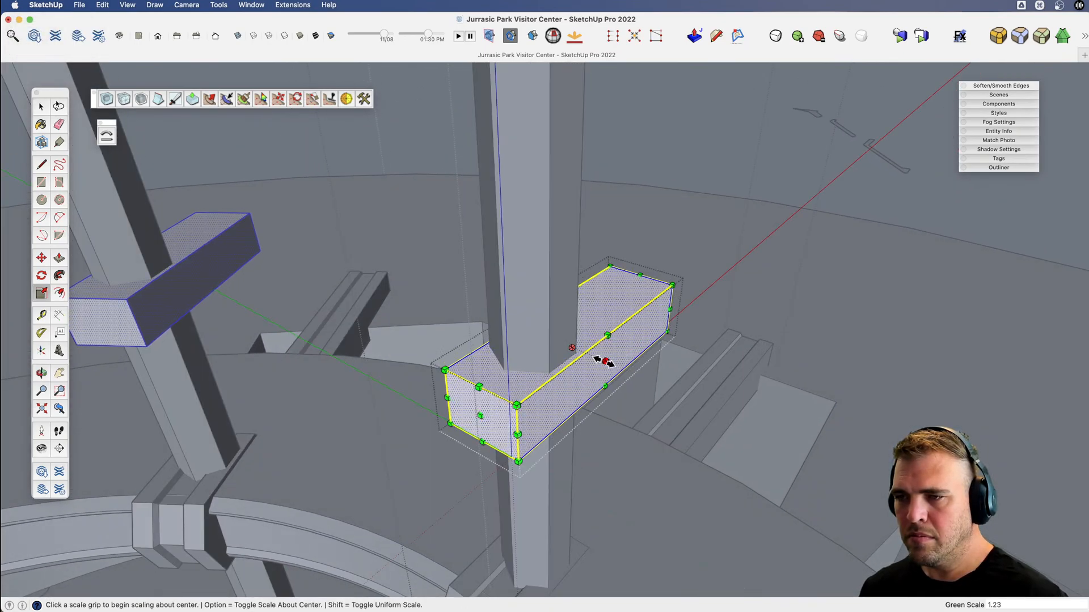
pyautogui.click(480, 416)
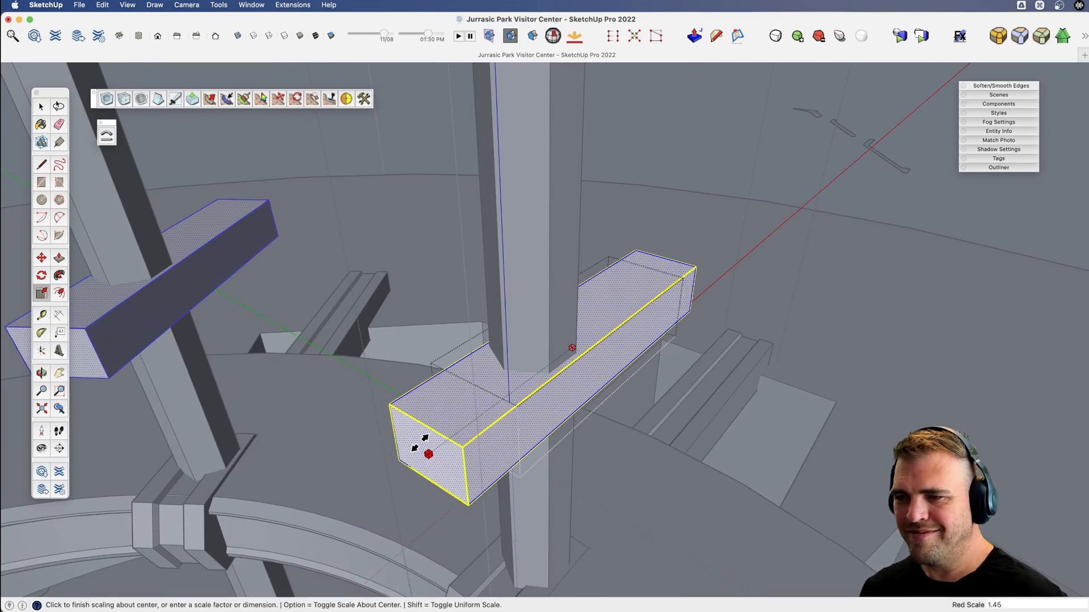
pyautogui.click(422, 448)
# Cut a diagonal chamfer off the box's inner underside, with a sloping edge about 2' 8 11/32" long pushed through its full width.
pyautogui.moveTo(422, 448)
pyautogui.mouseDown(button='middle')
pyautogui.moveTo(518, 413)
pyautogui.moveTo(445, 401)
pyautogui.mouseUp(button='middle')
pyautogui.press('l')
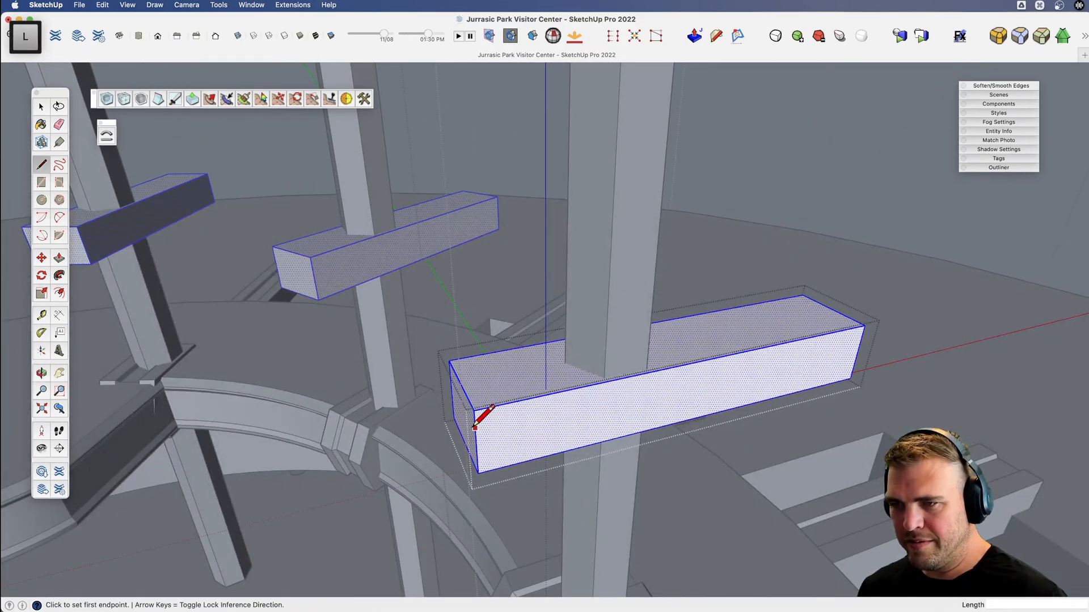
pyautogui.click(475, 423)
pyautogui.click(569, 451)
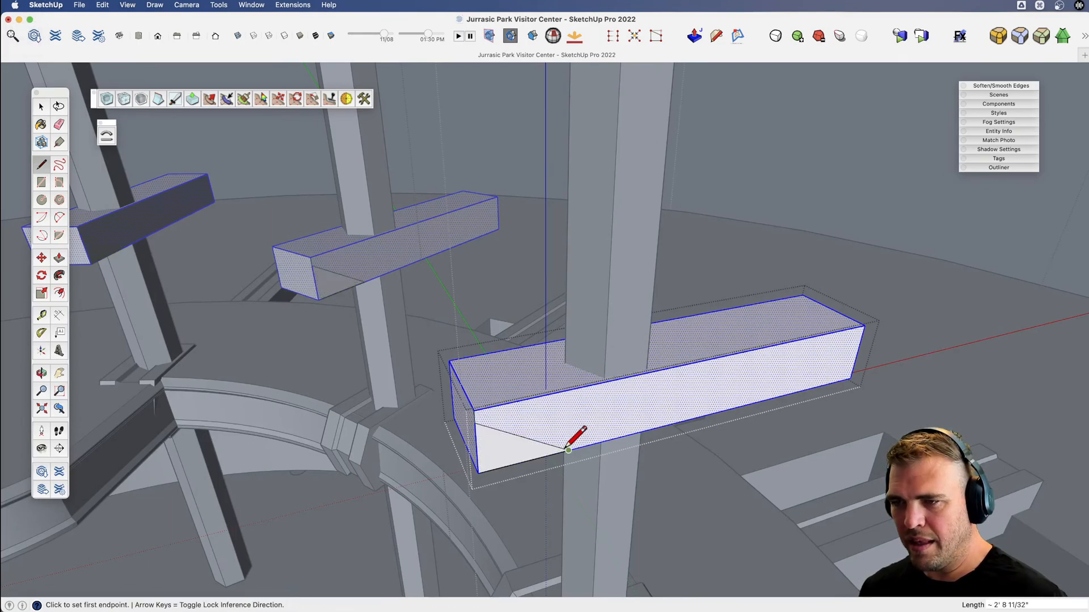
pyautogui.press('p')
pyautogui.click(505, 456)
pyautogui.click(516, 365)
pyautogui.moveTo(532, 380); pyautogui.dragTo(644, 312, button='middle')
# Draw a vertical reference line of length 10 up from the walkway's top surface beside the pillar.
pyautogui.press('space')
pyautogui.click(596, 368)
pyautogui.press('v')
pyautogui.moveTo(593, 375); pyautogui.dragTo(584, 345, button='middle')
pyautogui.keyDown('shift'); pyautogui.moveTo(584, 473); pyautogui.dragTo(600, 401, button='middle'); pyautogui.keyUp('shift')
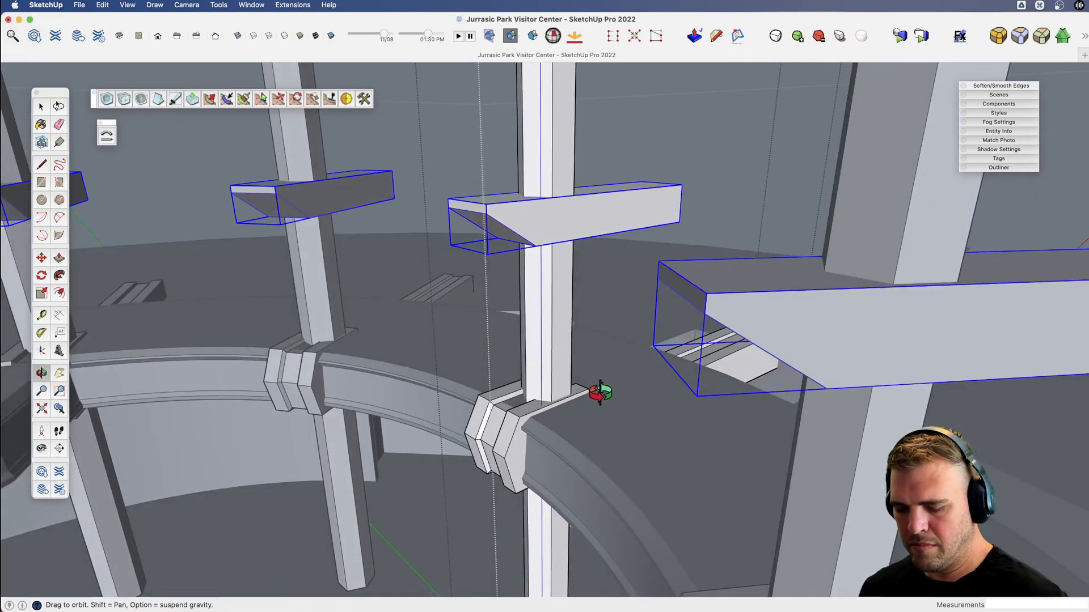
pyautogui.press('l')
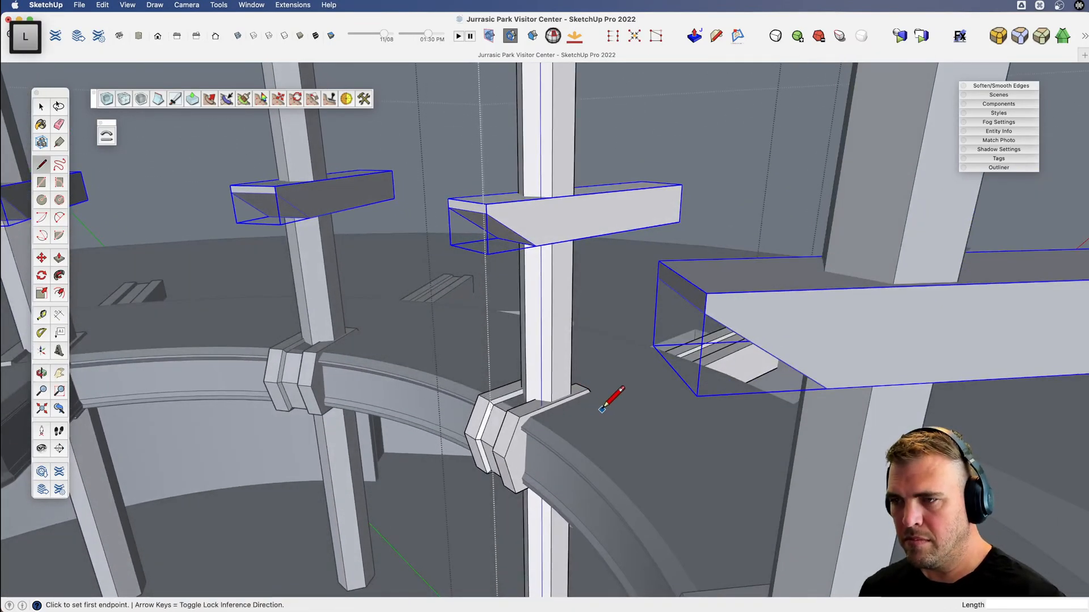
pyautogui.click(602, 409)
pyautogui.write('10')
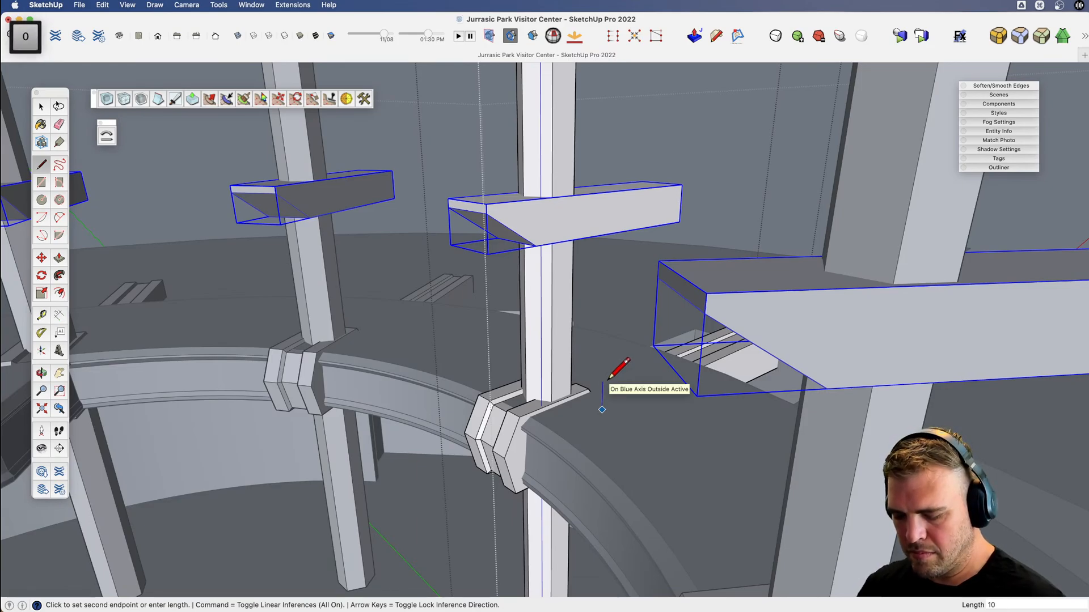
pyautogui.press('Return')
# Raise the chamfered beam group about 2' 10 21/32" to the reference line's upper end and erase that line.
pyautogui.press('m')
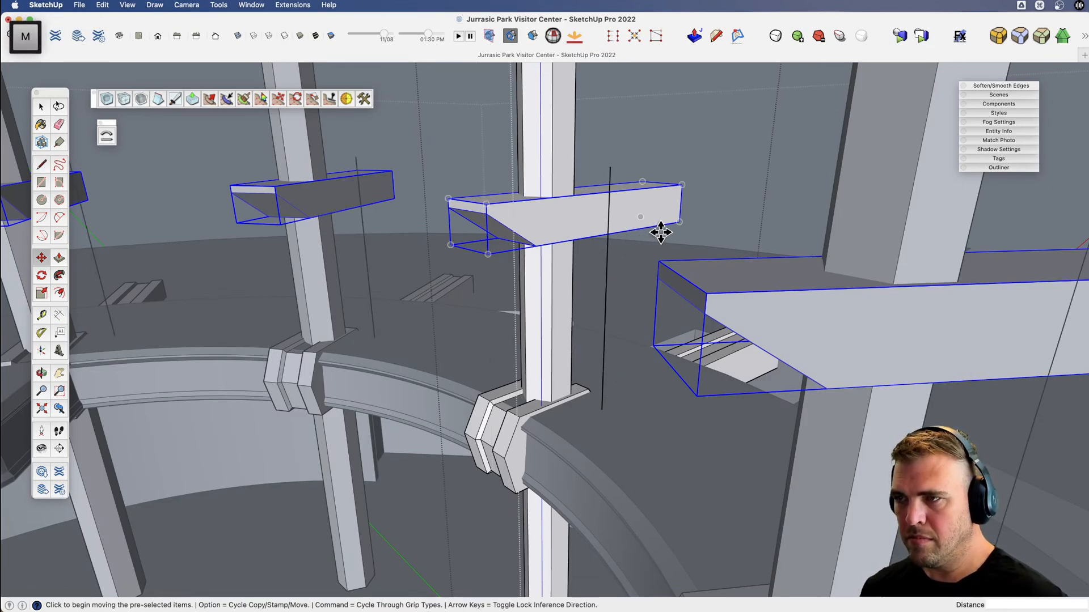
pyautogui.click(678, 222)
pyautogui.press('shift')
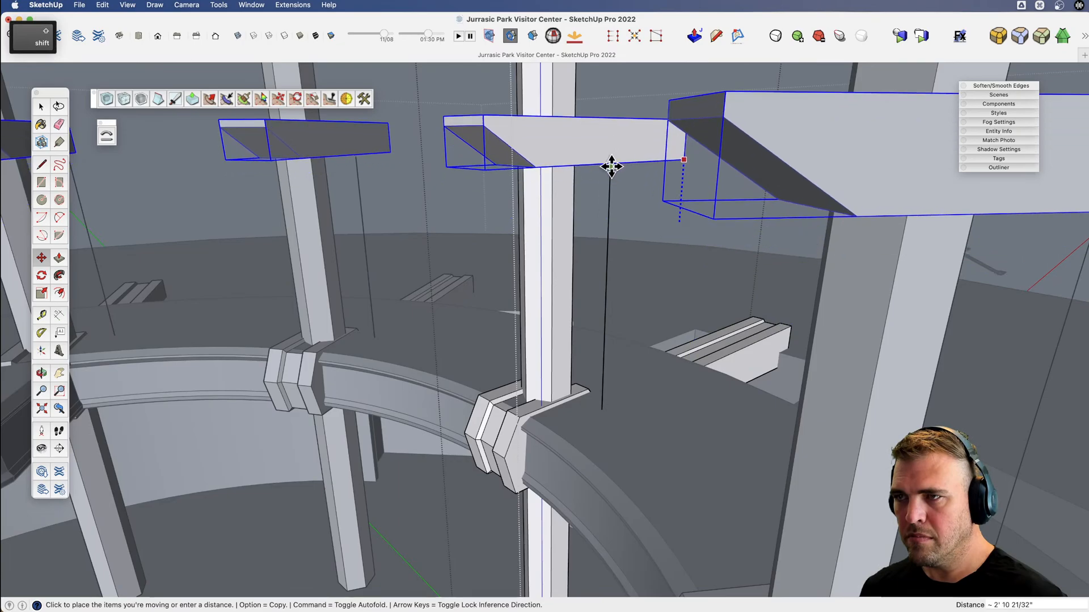
pyautogui.click(611, 166)
pyautogui.press('e')
pyautogui.scroll(-3, 610, 228)
pyautogui.click(610, 227)
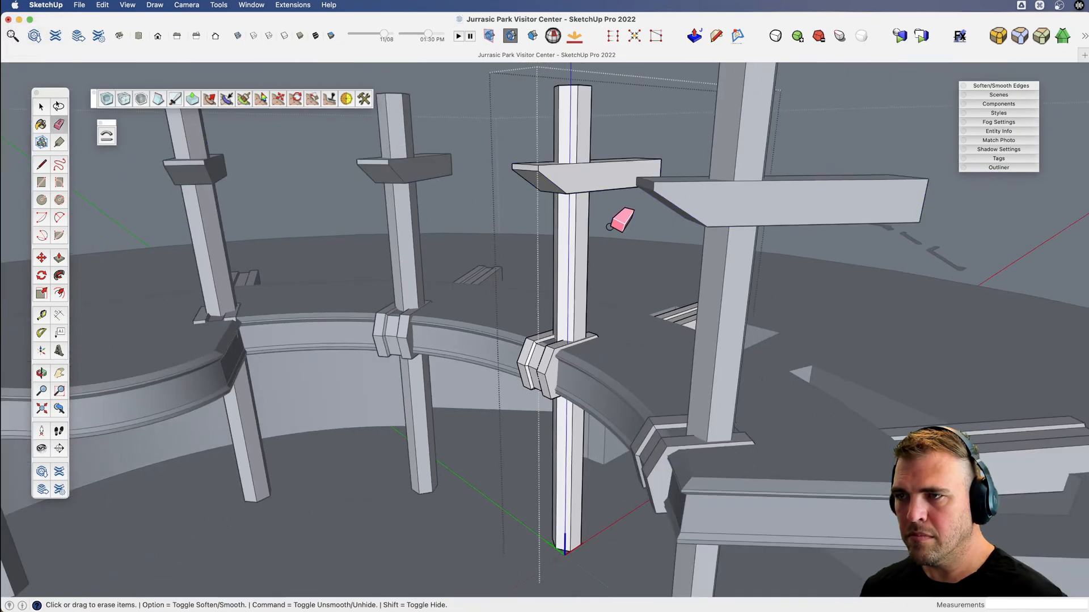
# Leave the pillar component and save the model.
pyautogui.scroll(-3, 609, 227)
pyautogui.press('v')
pyautogui.moveTo(570, 258); pyautogui.dragTo(627, 278)
pyautogui.moveTo(627, 278); pyautogui.dragTo(545, 340, button='middle')
pyautogui.press('space')
pyautogui.click(533, 131)
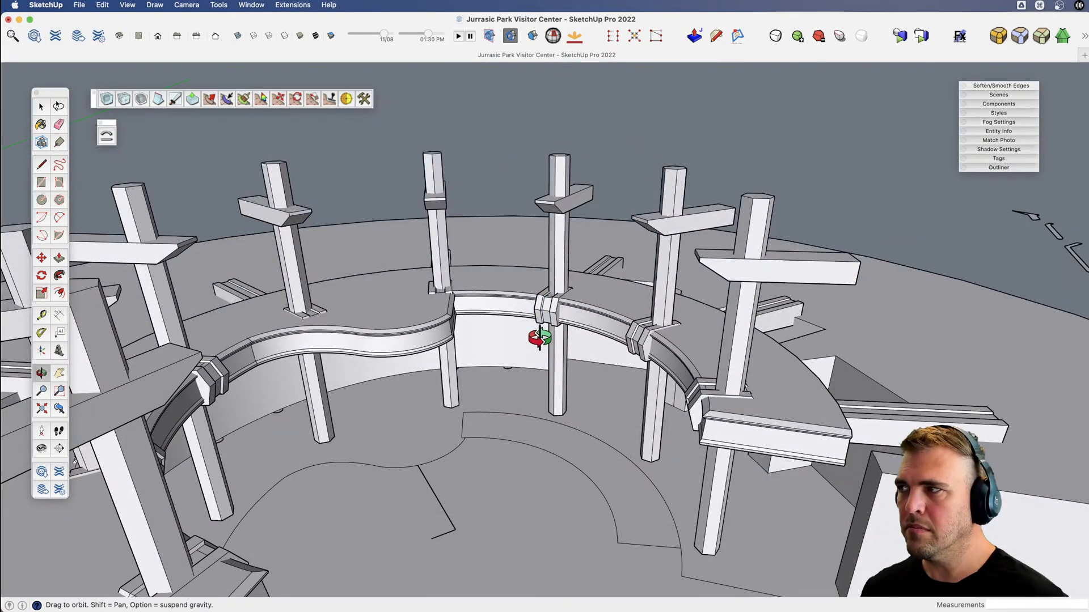
pyautogui.press('super+s')
# Examine the atrium's pillar ring, raised crossbeams and curved walkway from above and from floor level.
pyautogui.scroll(-4, 548, 342)
pyautogui.press('v')
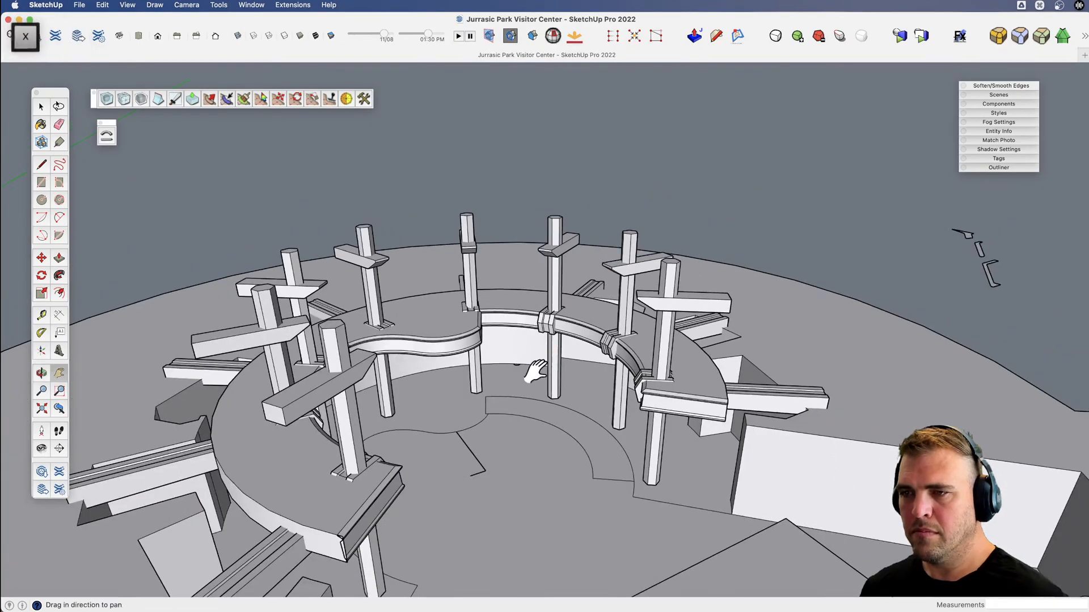
pyautogui.moveTo(534, 372); pyautogui.dragTo(508, 309)
pyautogui.moveTo(508, 309); pyautogui.dragTo(486, 370, button='middle')
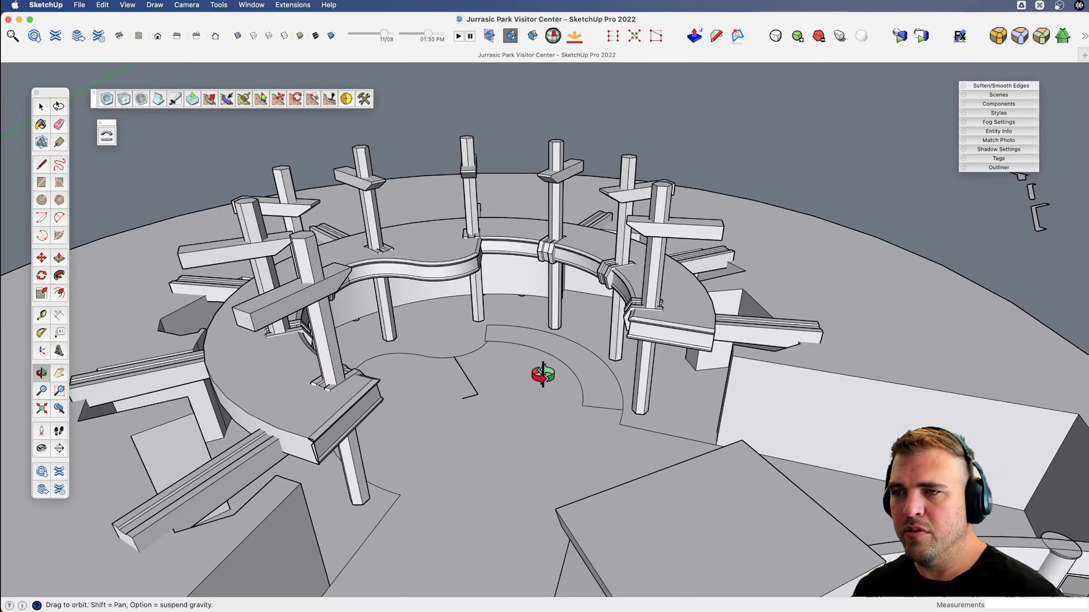
pyautogui.scroll(3, 508, 363)
pyautogui.moveTo(511, 357); pyautogui.dragTo(541, 415, button='middle')
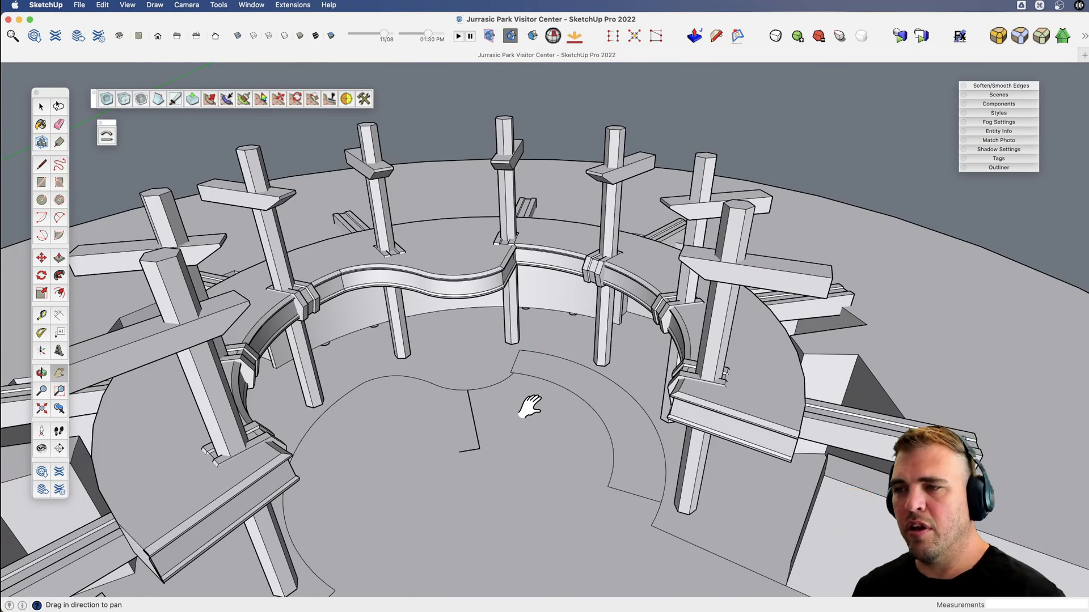
pyautogui.moveTo(530, 389); pyautogui.dragTo(552, 377)
pyautogui.press('v')
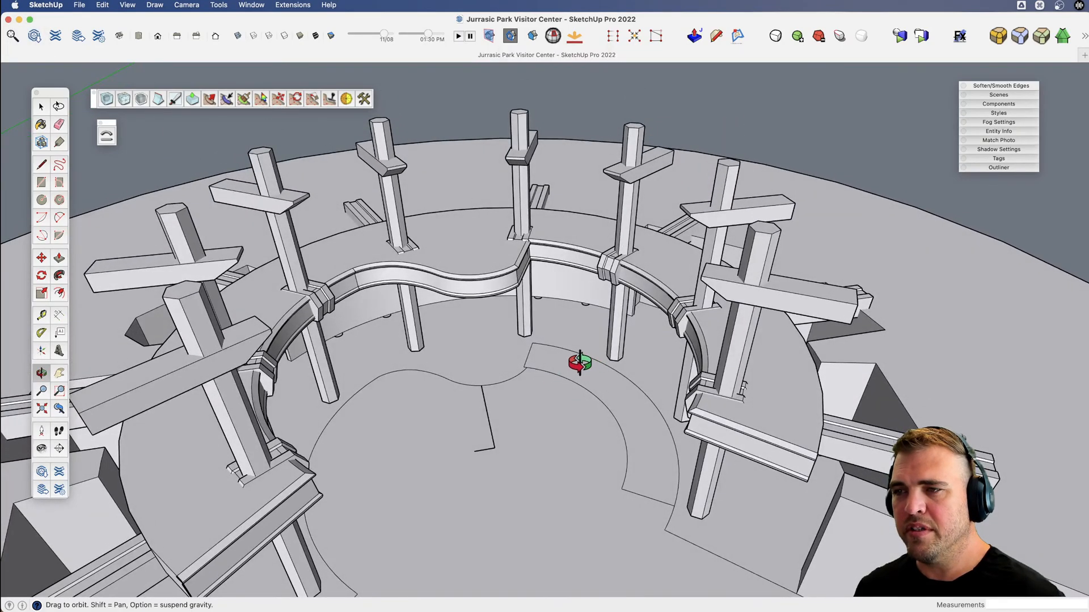
pyautogui.press('x')
pyautogui.scroll(3, 510, 334)
pyautogui.moveTo(509, 331); pyautogui.dragTo(530, 312)
pyautogui.press('v')
pyautogui.moveTo(531, 363); pyautogui.dragTo(587, 312)
pyautogui.press('v')
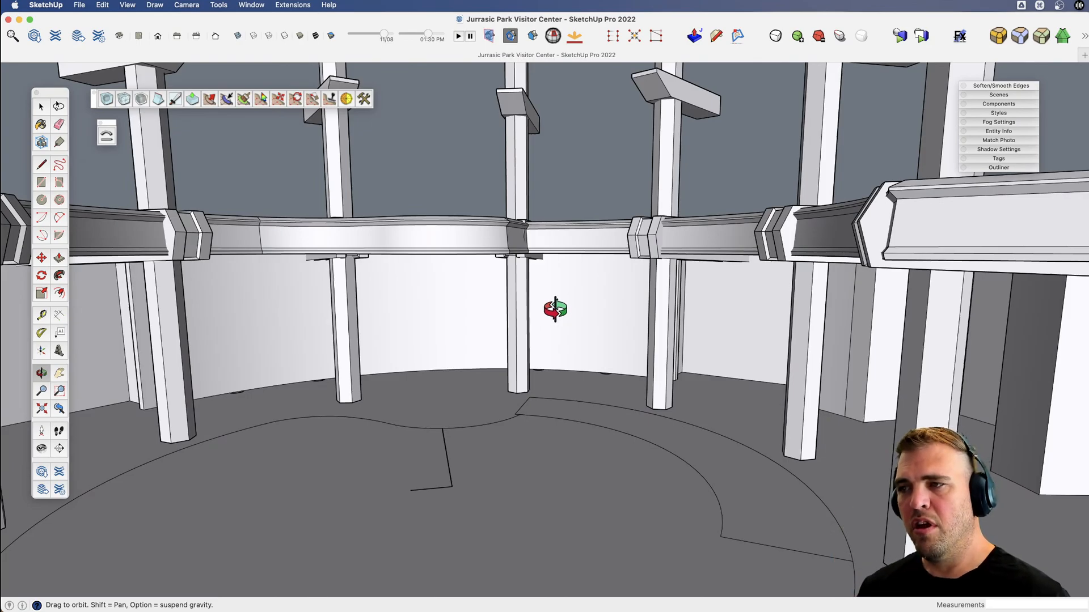
pyautogui.press('v')
pyautogui.moveTo(554, 309); pyautogui.dragTo(571, 284)
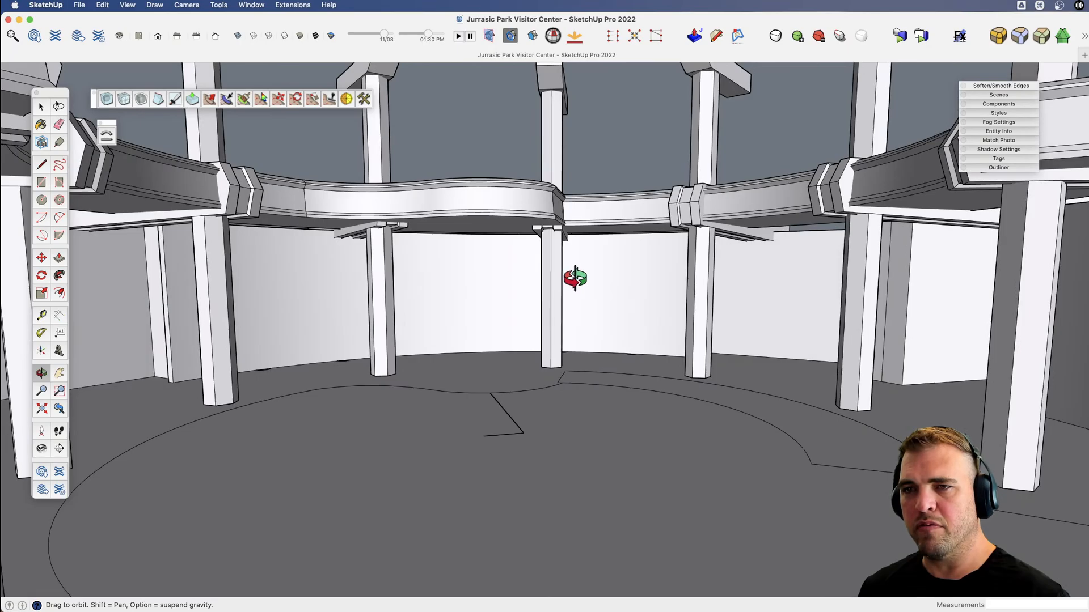
pyautogui.press('space')
pyautogui.press('v')
pyautogui.moveTo(535, 182); pyautogui.dragTo(519, 236)
pyautogui.scroll(-10, 520, 236)
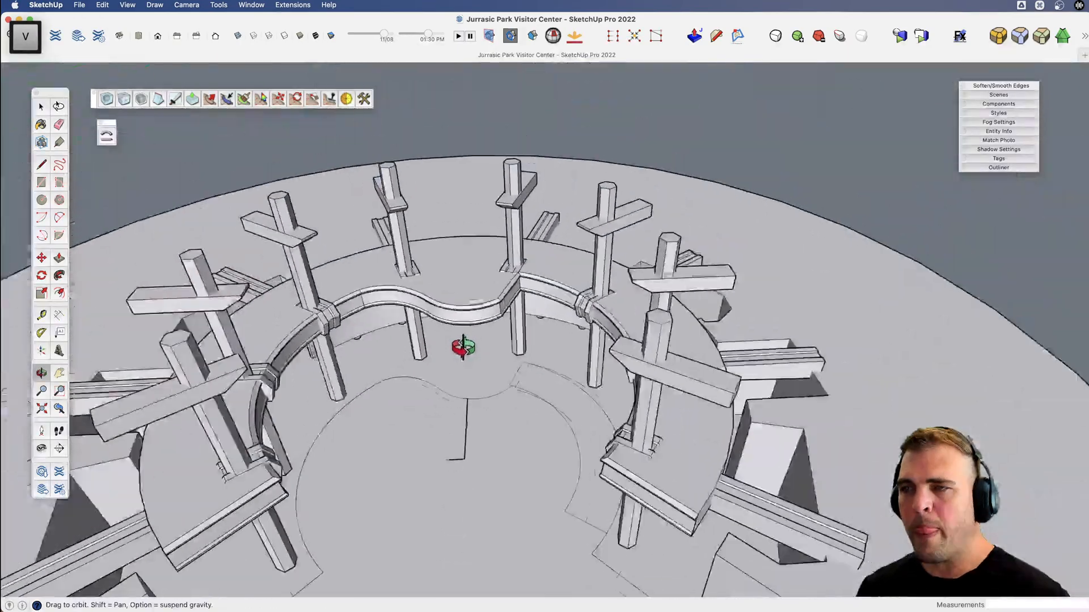
# Rotate the flat roof profile group beside the building so that it stands upright.
pyautogui.press('space')
pyautogui.press('v')
pyautogui.moveTo(719, 230); pyautogui.dragTo(544, 277)
pyautogui.press('h')
pyautogui.moveTo(544, 278); pyautogui.dragTo(355, 325)
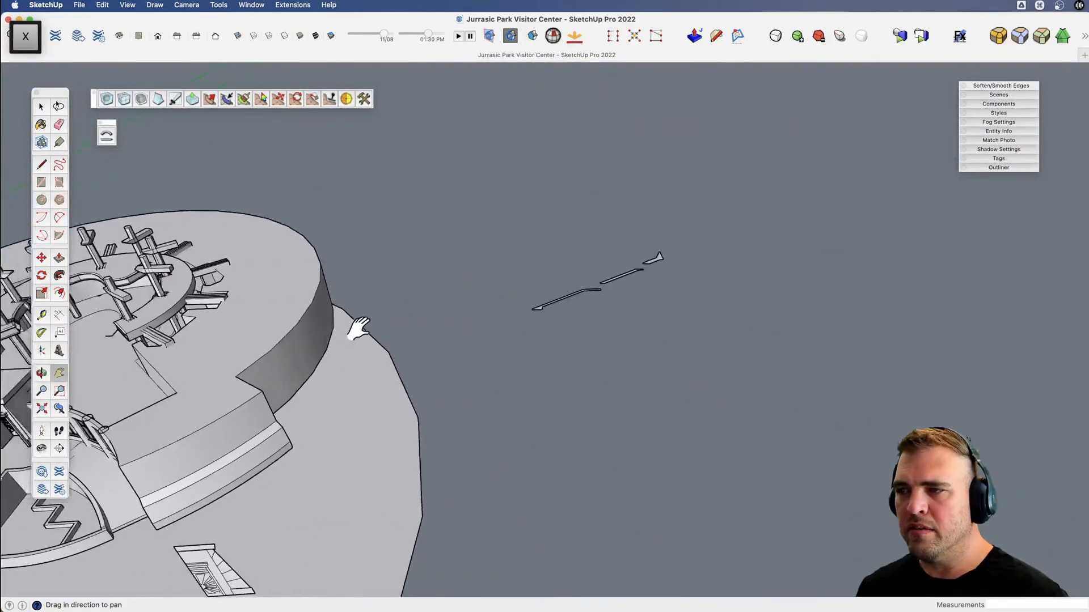
pyautogui.press('space')
pyautogui.click(560, 298)
pyautogui.press('v')
pyautogui.moveTo(560, 299); pyautogui.dragTo(362, 339)
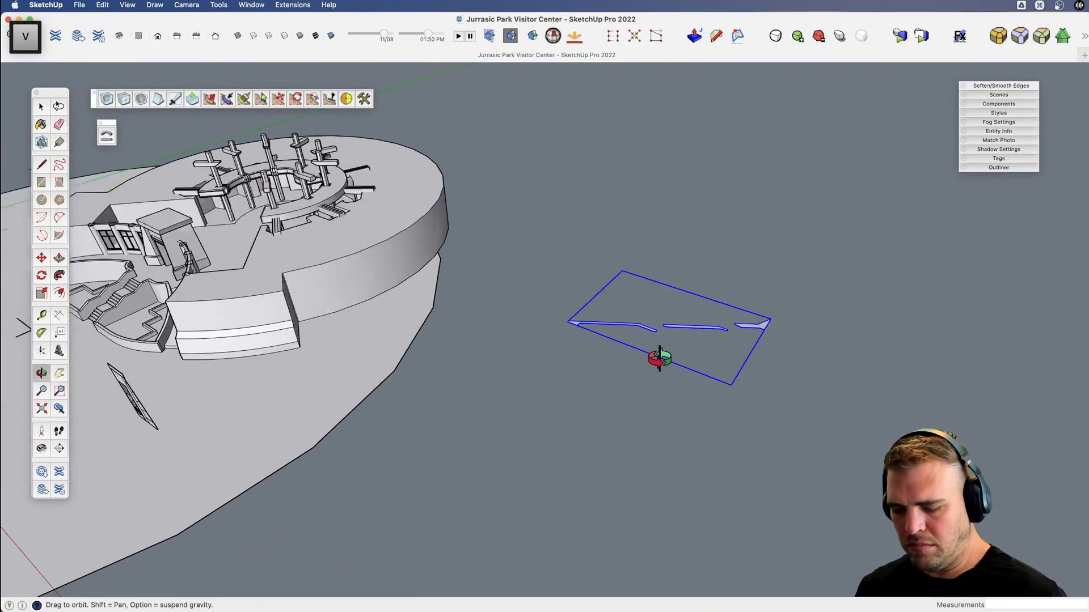
pyautogui.scroll(3, 657, 360)
pyautogui.press('q')
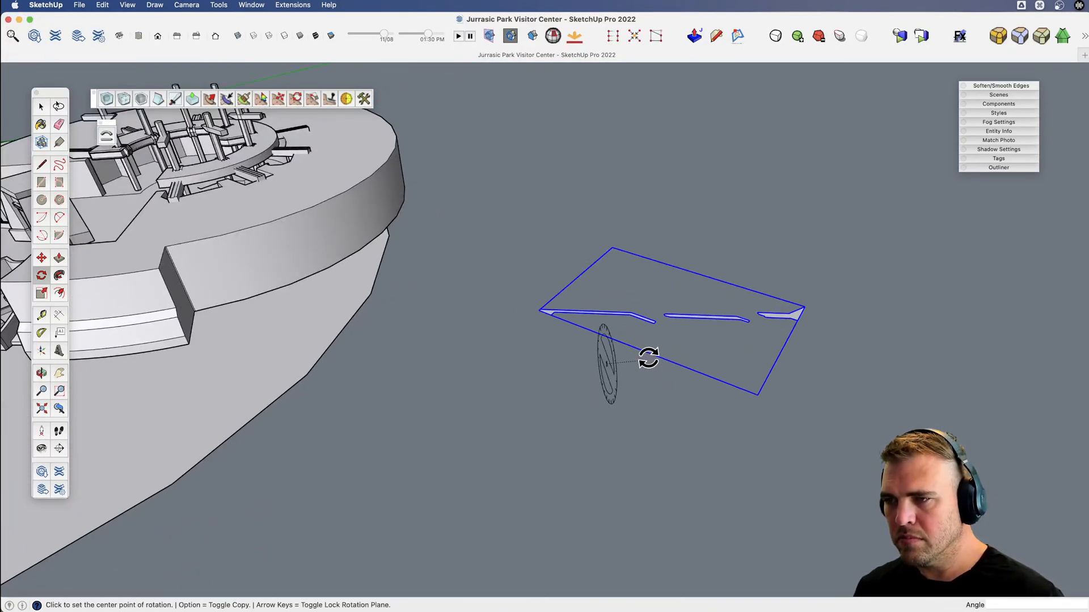
pyautogui.click(627, 373)
pyautogui.click(643, 331)
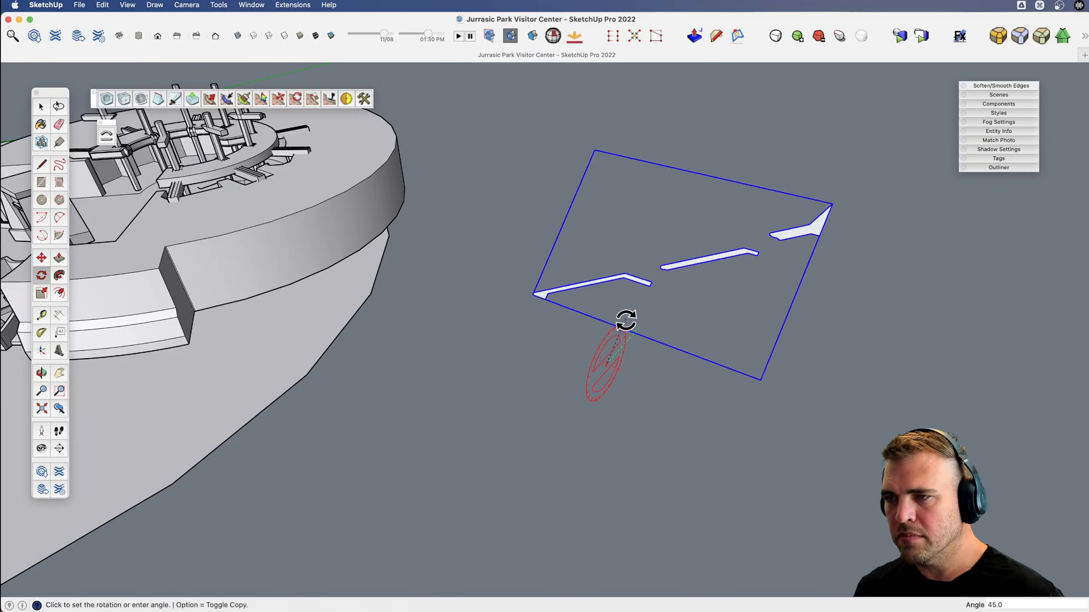
pyautogui.click(610, 323)
# Draw a horizontal circle of 10' radius centred directly below the roof profile's peak.
pyautogui.press('v')
pyautogui.moveTo(620, 341); pyautogui.dragTo(562, 371)
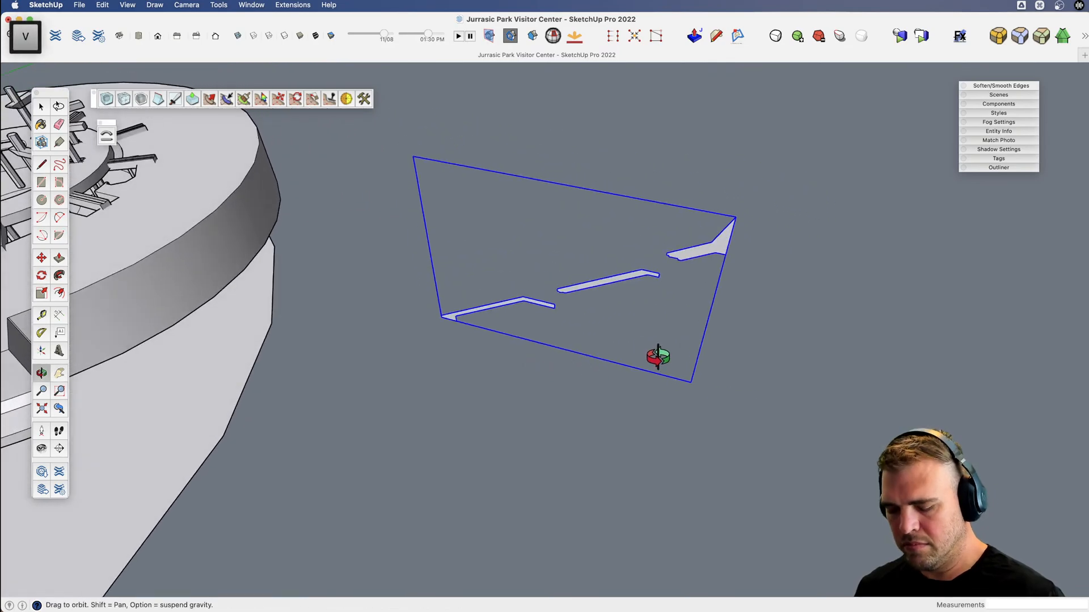
pyautogui.press('c')
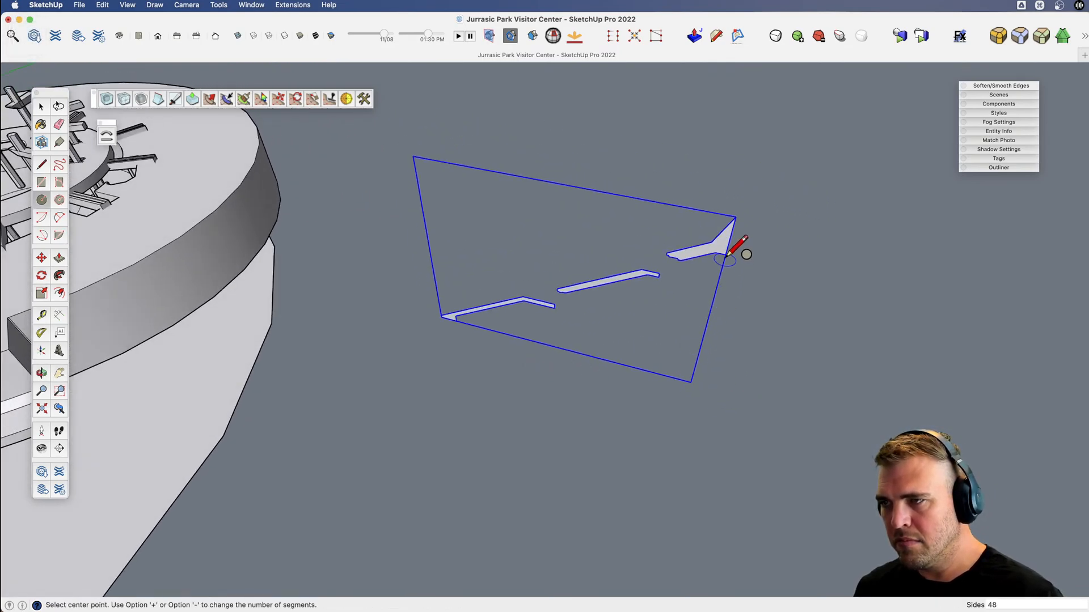
pyautogui.click(705, 333)
pyautogui.click(756, 336)
# Move the circle about 21' 7 15/16" straight down, clear of the roof profiles.
pyautogui.press('space')
pyautogui.moveTo(722, 343); pyautogui.dragTo(618, 311, button='middle')
pyautogui.press('m')
pyautogui.click(624, 358)
pyautogui.click(609, 445)
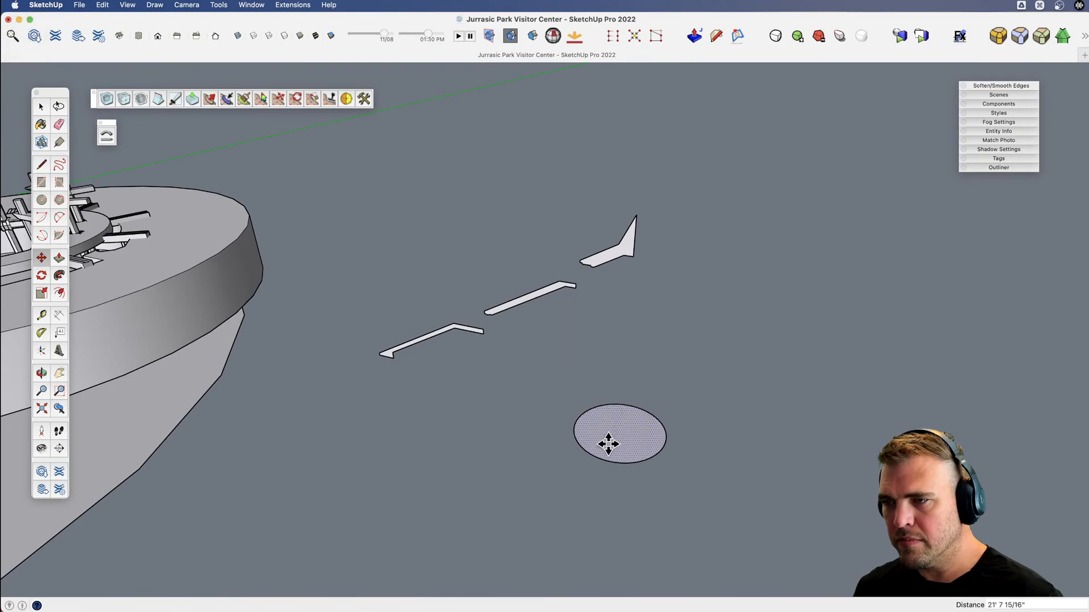
# Set the circle's segment count to 60.
pyautogui.keyDown('shift'); pyautogui.moveTo(610, 444); pyautogui.dragTo(564, 375, button='middle'); pyautogui.keyUp('shift')
pyautogui.press('space')
pyautogui.click(615, 380)
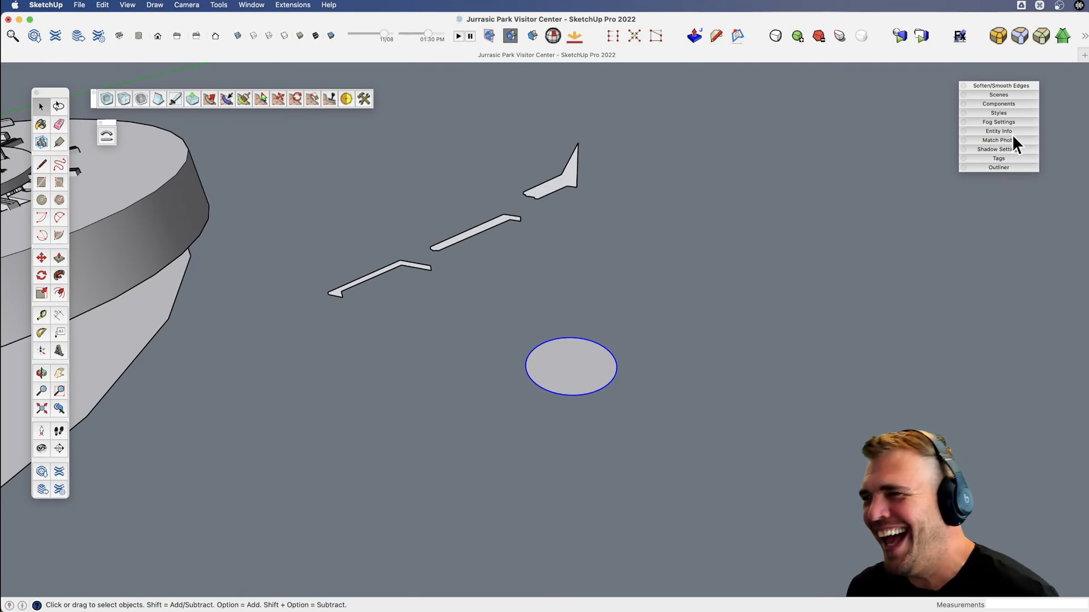
pyautogui.click(1011, 134)
pyautogui.click(980, 196)
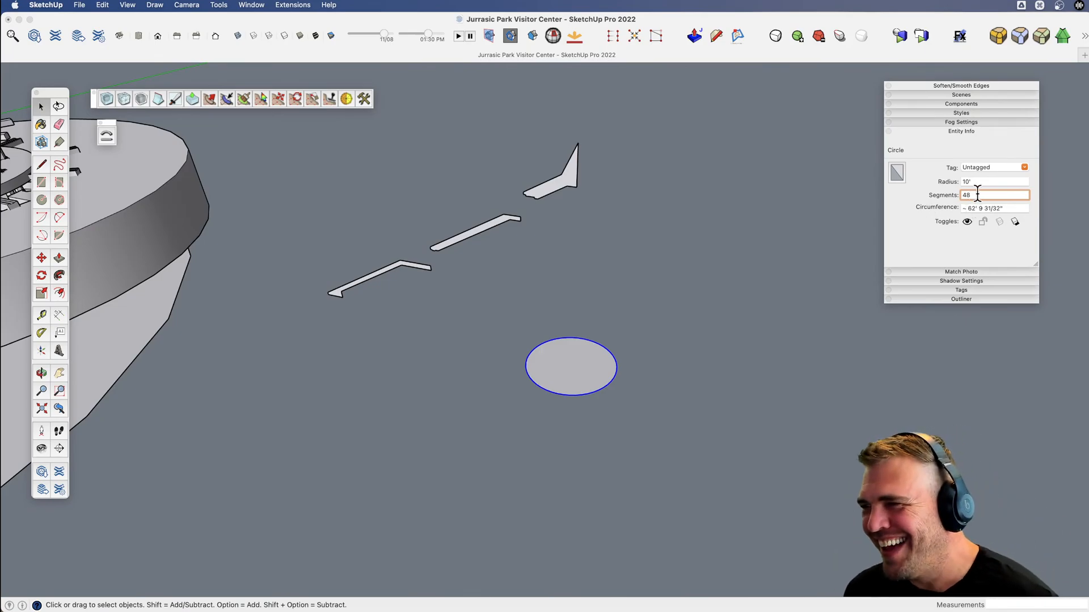
pyautogui.moveTo(976, 195); pyautogui.dragTo(958, 196)
pyautogui.write('60')
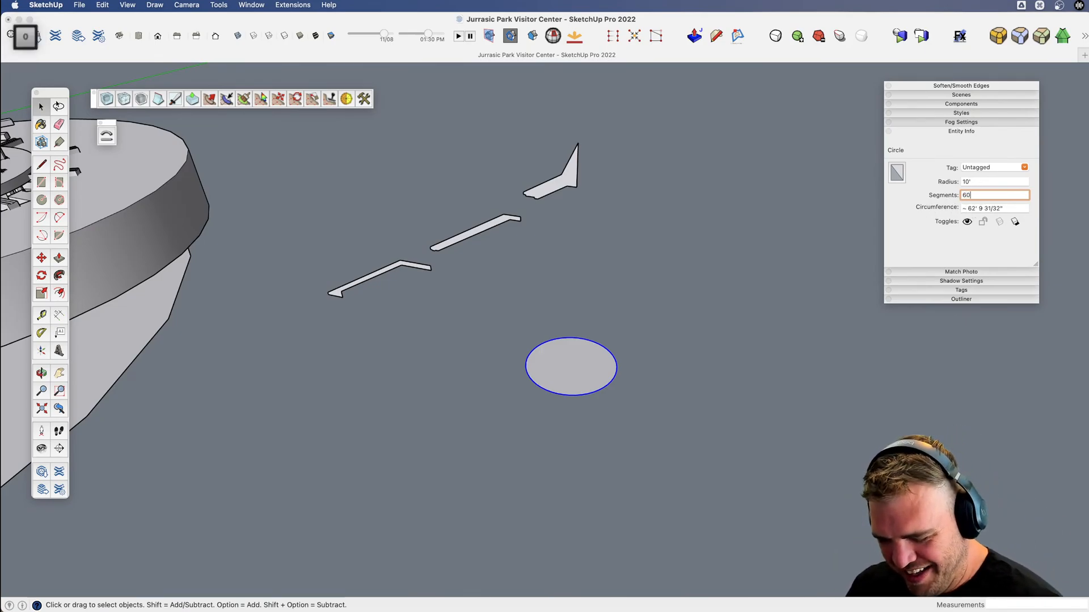
pyautogui.press('Return')
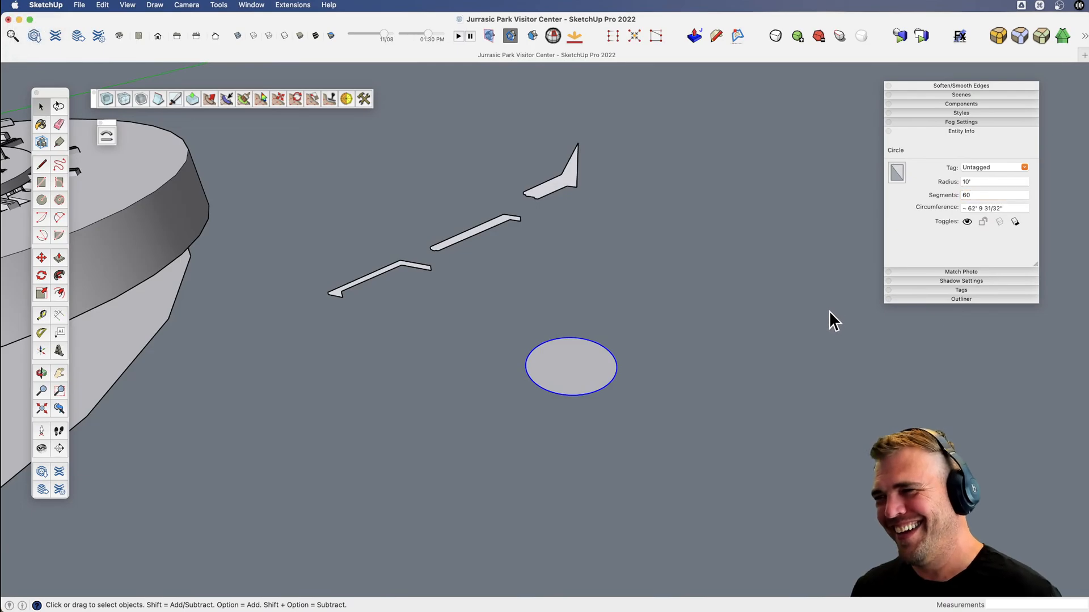
# Explode the roof profile group and sweep its uppermost profile around the circle with Follow Me.
pyautogui.click(507, 223)
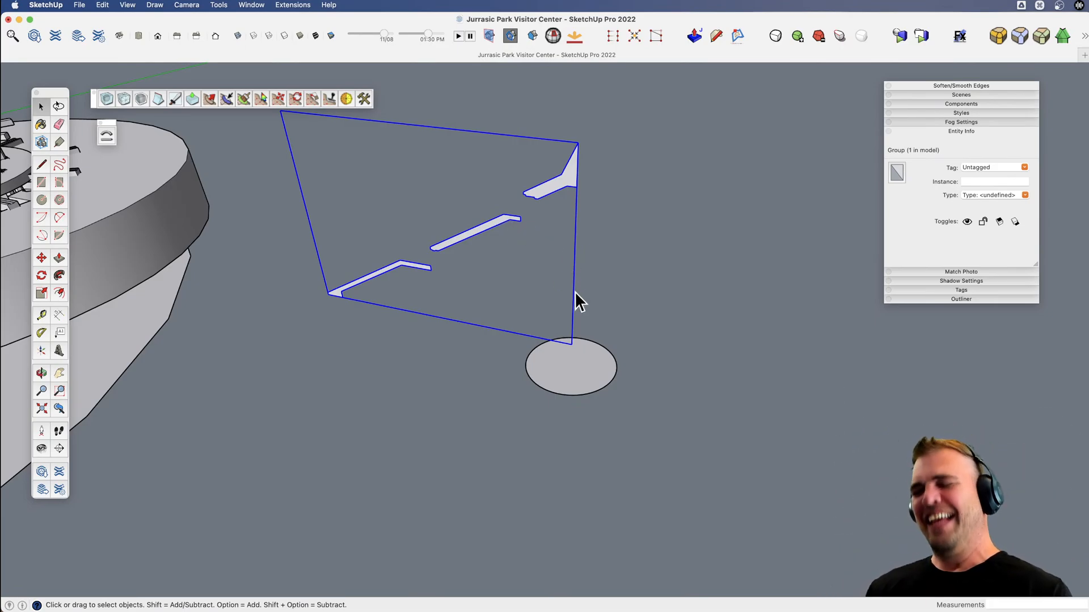
pyautogui.press('u')
pyautogui.press('space')
pyautogui.click(570, 363)
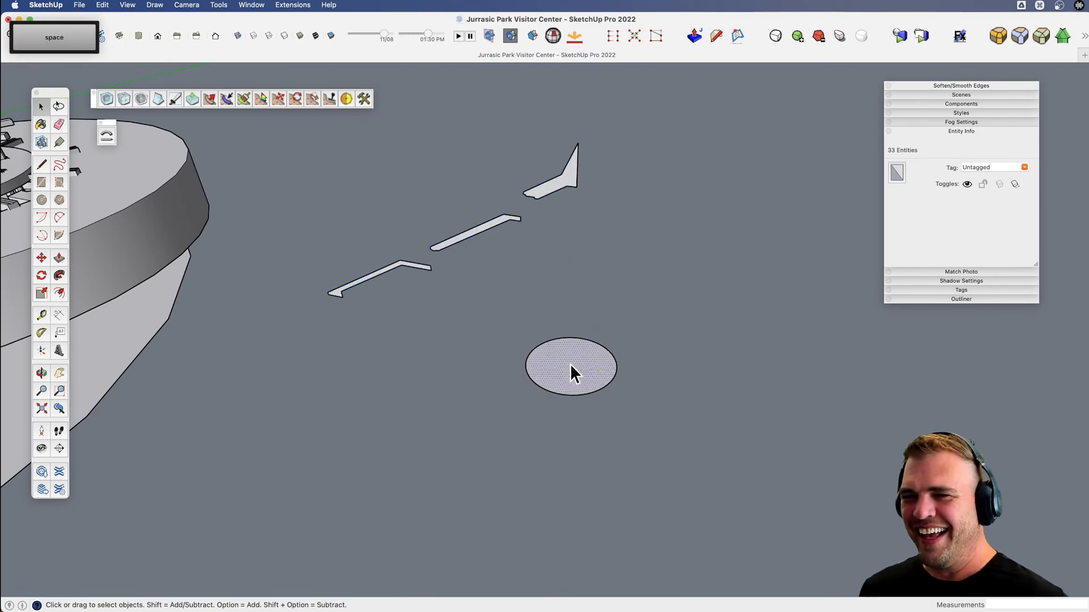
pyautogui.press('j')
pyautogui.click(562, 180)
pyautogui.press('space')
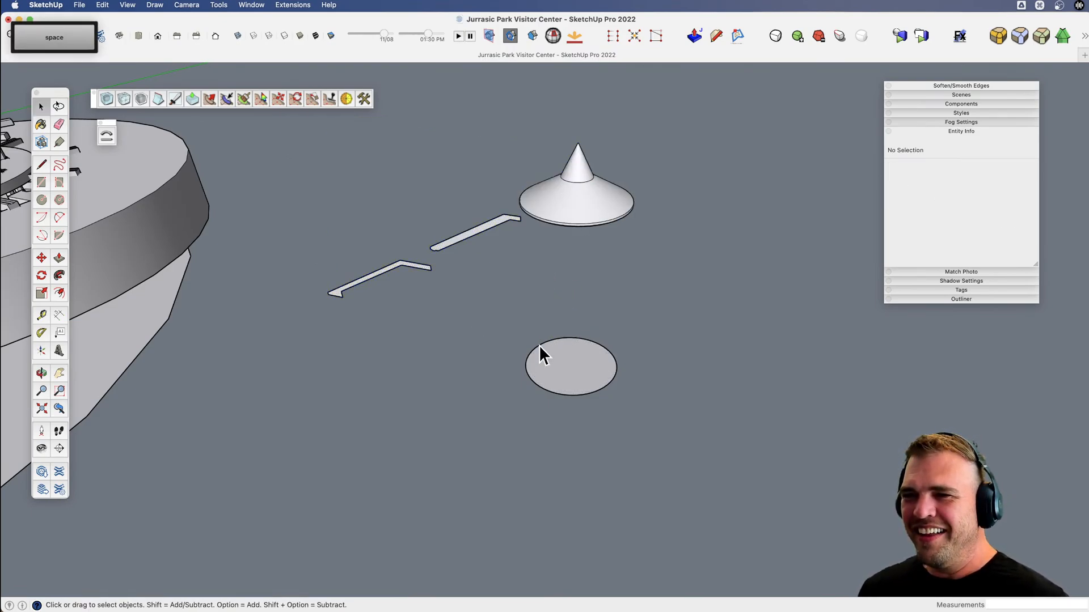
# Sweep the middle and lowest roof profiles around the same circle with Follow Me.
pyautogui.click(549, 358)
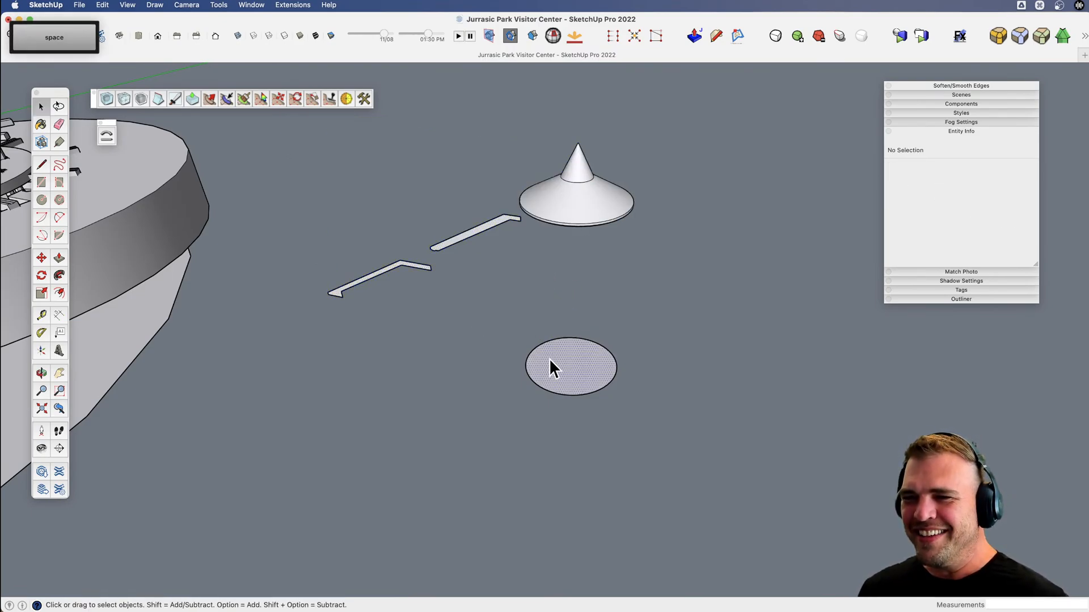
pyautogui.press('j')
pyautogui.click(492, 228)
pyautogui.press('space')
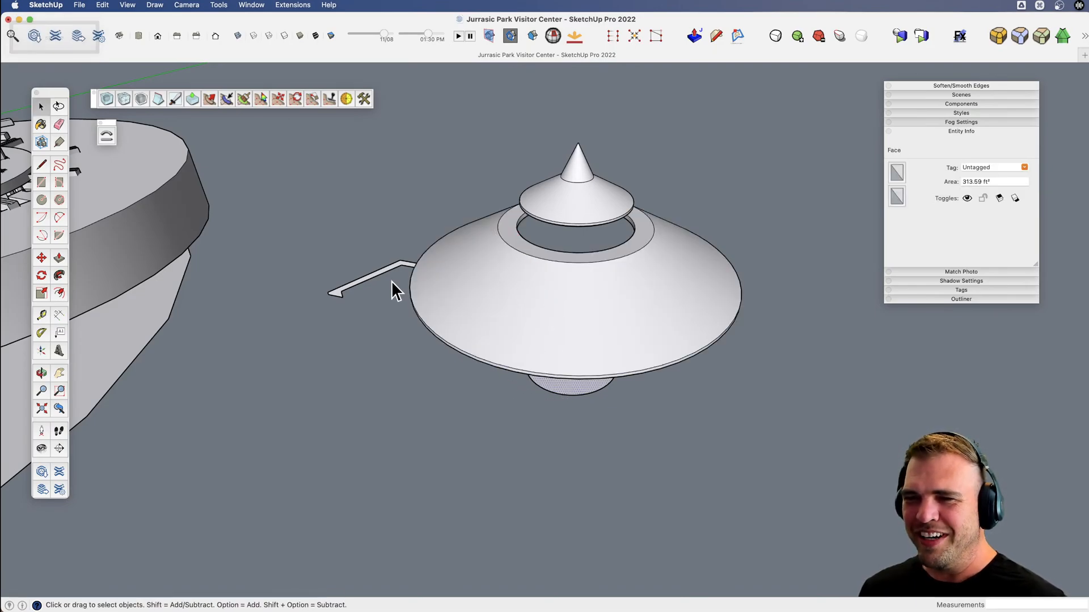
pyautogui.press('v')
pyautogui.click(389, 270)
pyautogui.scroll(-3, 461, 309)
pyautogui.moveTo(462, 309); pyautogui.dragTo(536, 416, button='middle')
pyautogui.press('space')
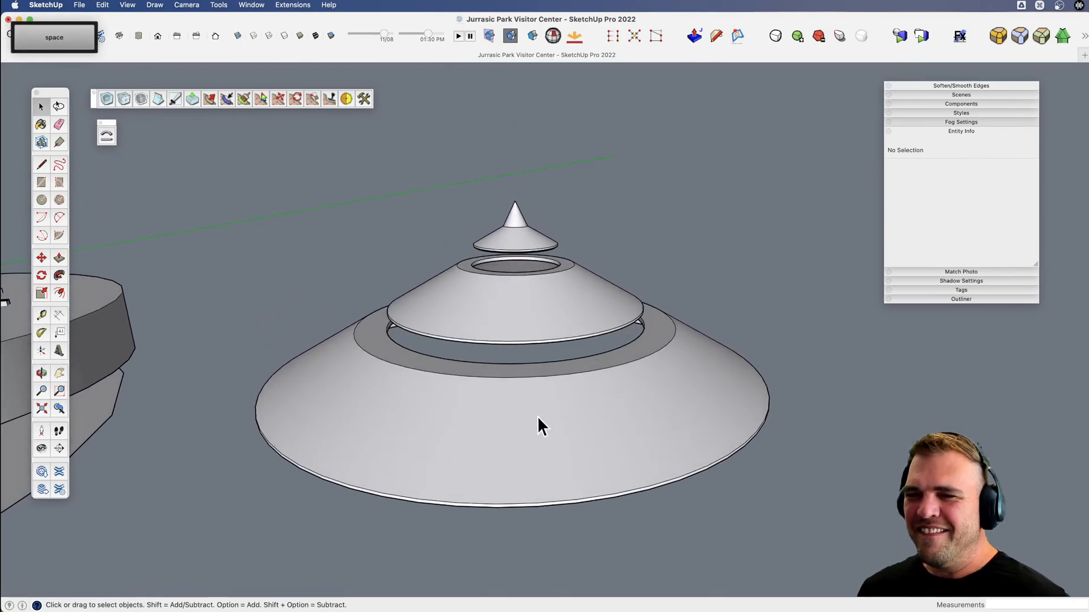
# Group the lowest roof tier, and move the middle and top tiers into that group, keeping them in place.
pyautogui.tripleClick(533, 431)
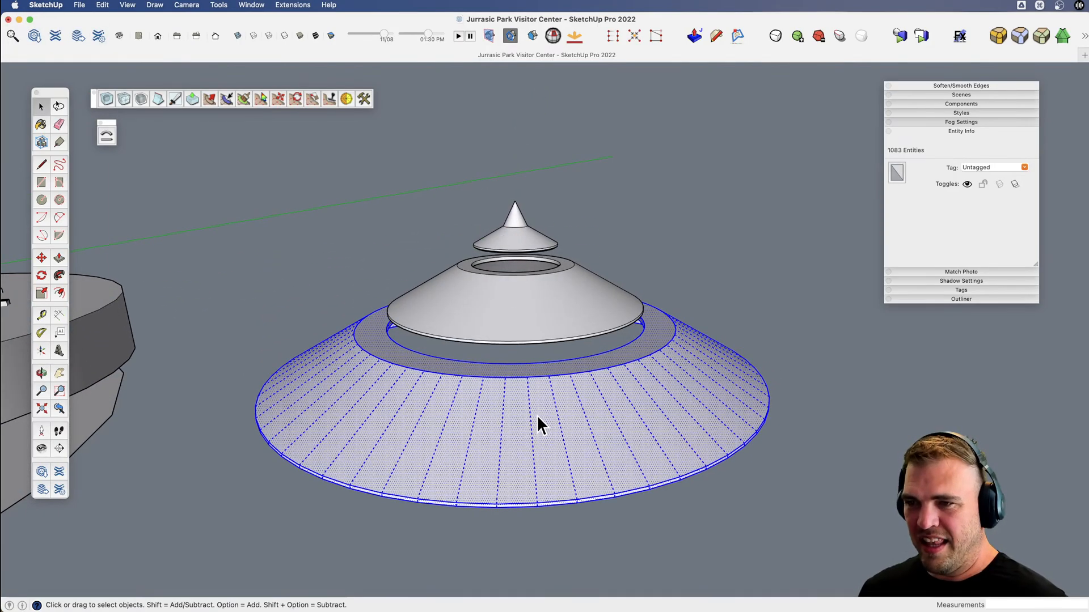
pyautogui.press('g')
pyautogui.tripleClick(542, 317)
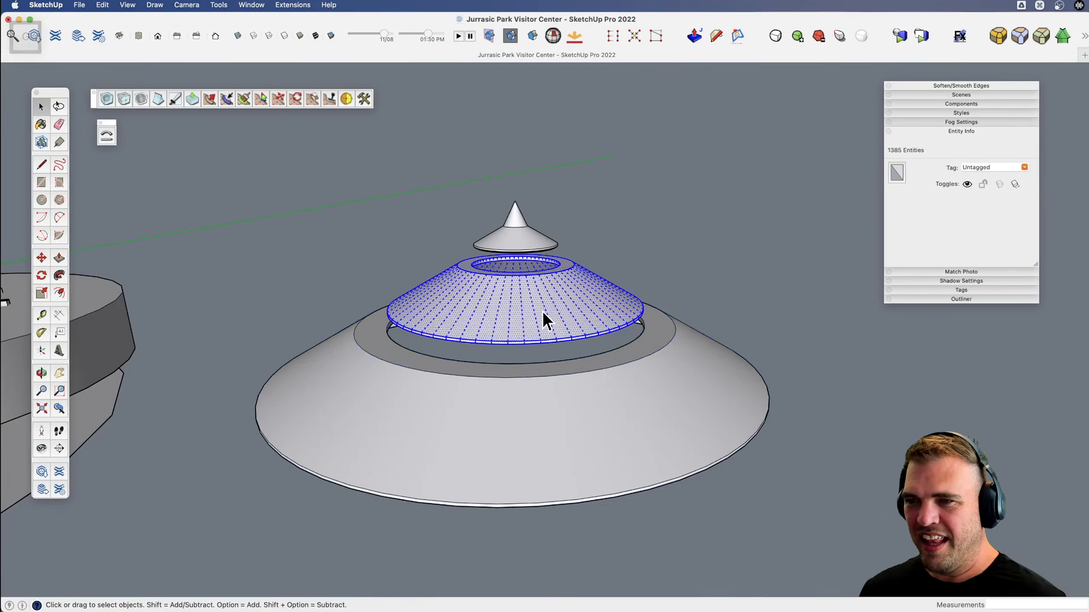
pyautogui.keyDown('shift'); pyautogui.tripleClick(523, 246); pyautogui.keyUp('shift')
pyautogui.press('super+x')
pyautogui.doubleClick(554, 390)
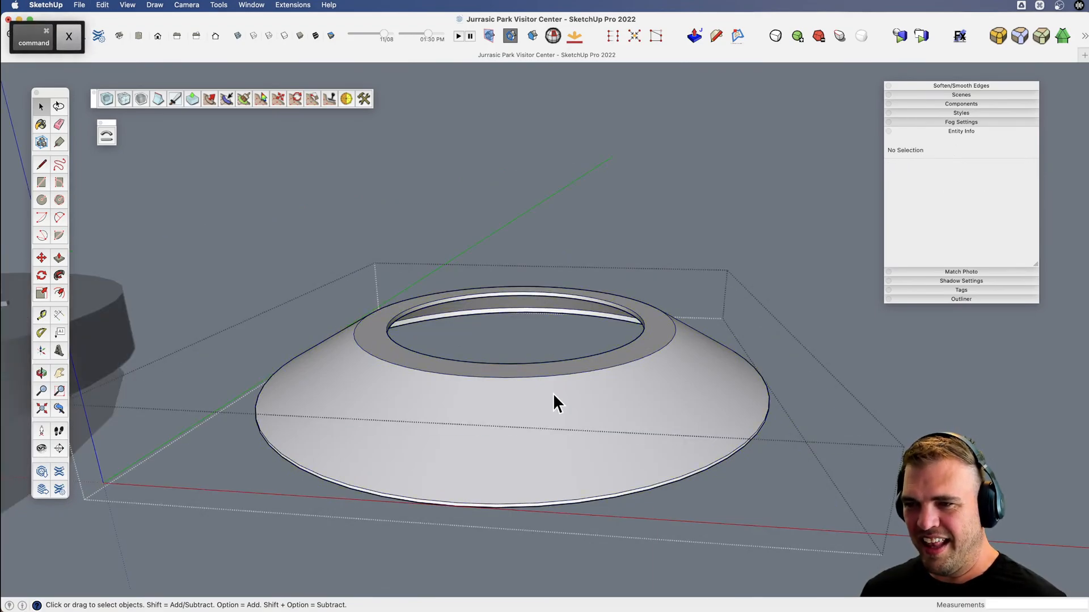
pyautogui.press('super+shift+alt+v')
pyautogui.click(572, 145)
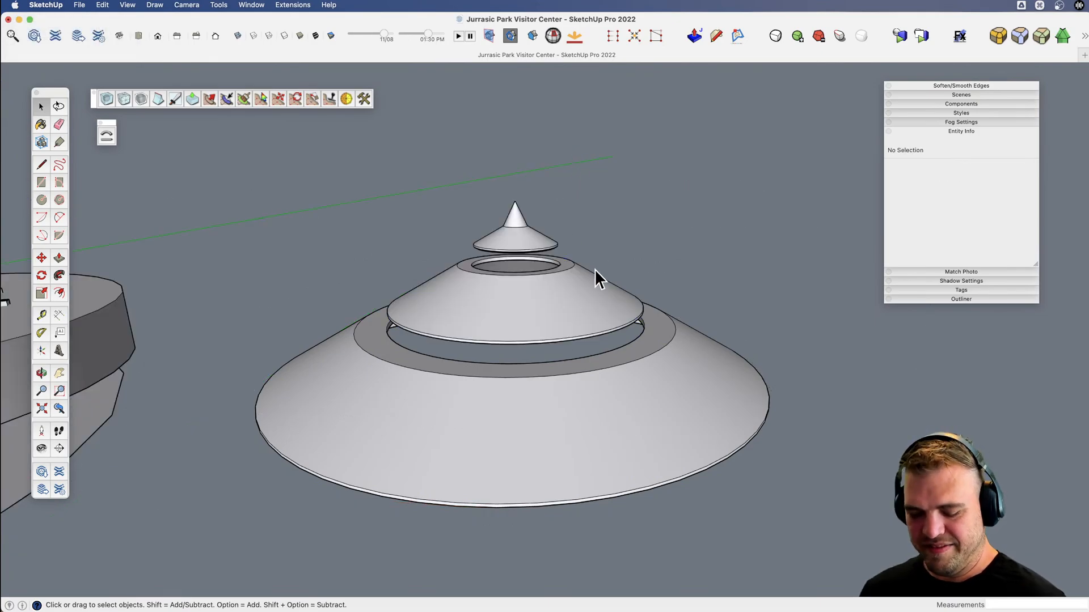
# Move the three-tier roof group about 220' 2" over the Visitor Center's atrium, with X-ray display turned on for alignment.
pyautogui.scroll(-3, 594, 269)
pyautogui.keyDown('shift'); pyautogui.moveTo(562, 344); pyautogui.dragTo(584, 360, button='middle'); pyautogui.keyUp('shift')
pyautogui.moveTo(584, 361); pyautogui.dragTo(623, 502, button='middle')
pyautogui.press('space')
pyautogui.click(601, 421)
pyautogui.scroll(-5, 602, 423)
pyautogui.press('o')
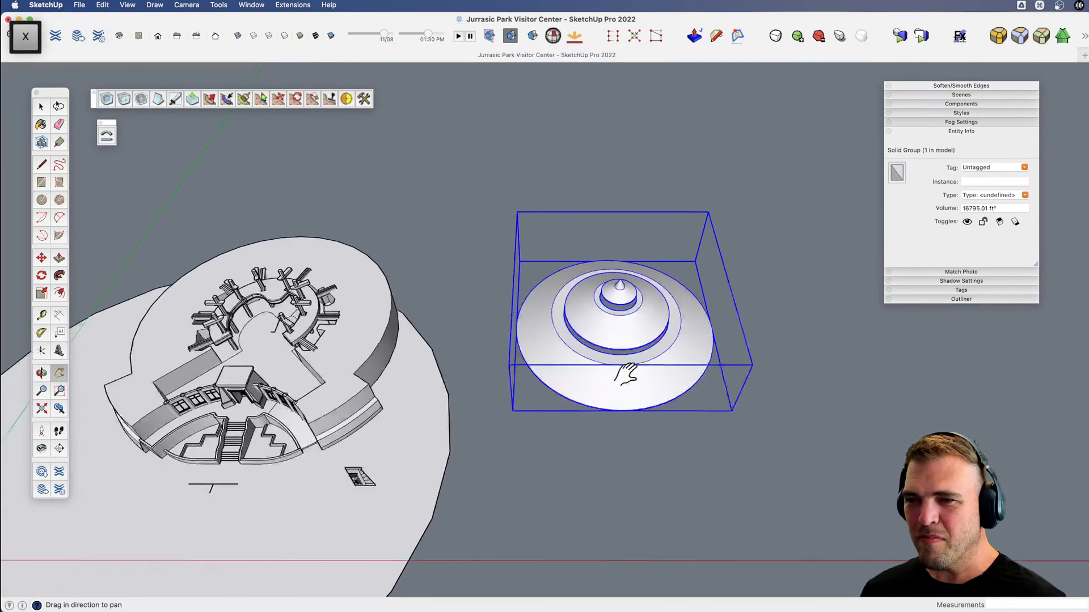
pyautogui.moveTo(657, 261)
pyautogui.mouseDown()
pyautogui.moveTo(637, 286)
pyautogui.moveTo(652, 272)
pyautogui.mouseUp()
pyautogui.scroll(5, 663, 258)
pyautogui.press('m')
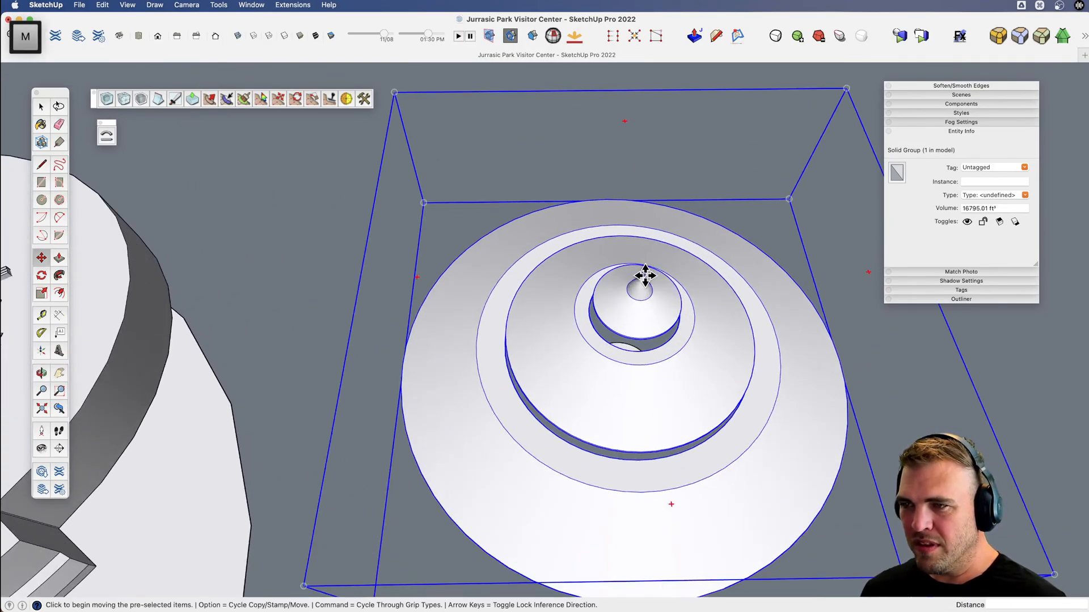
pyautogui.click(646, 274)
pyautogui.scroll(-5, 645, 274)
pyautogui.press('shift')
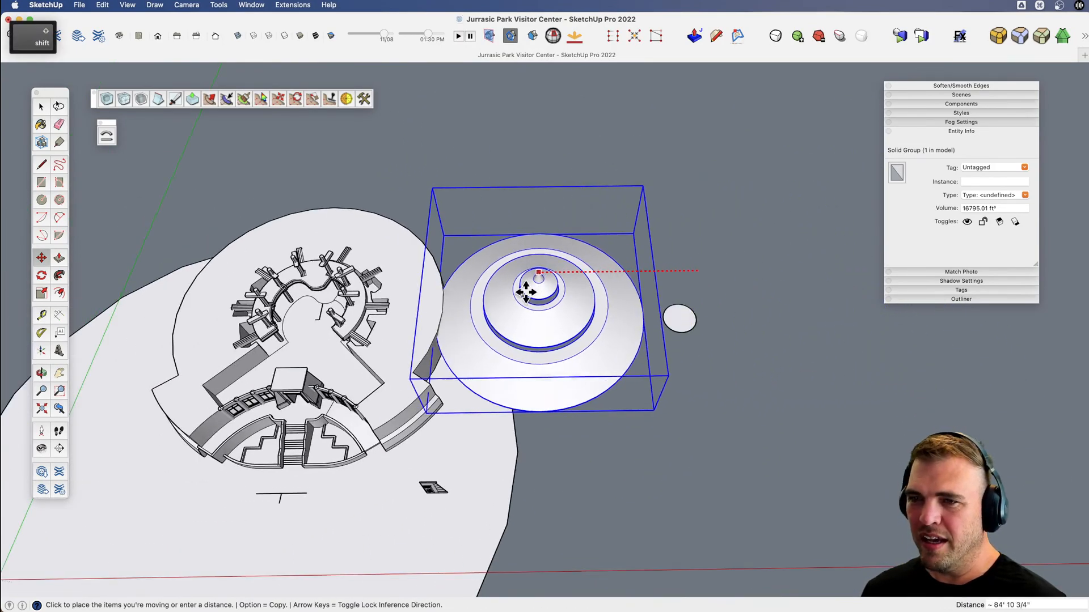
pyautogui.press('5')
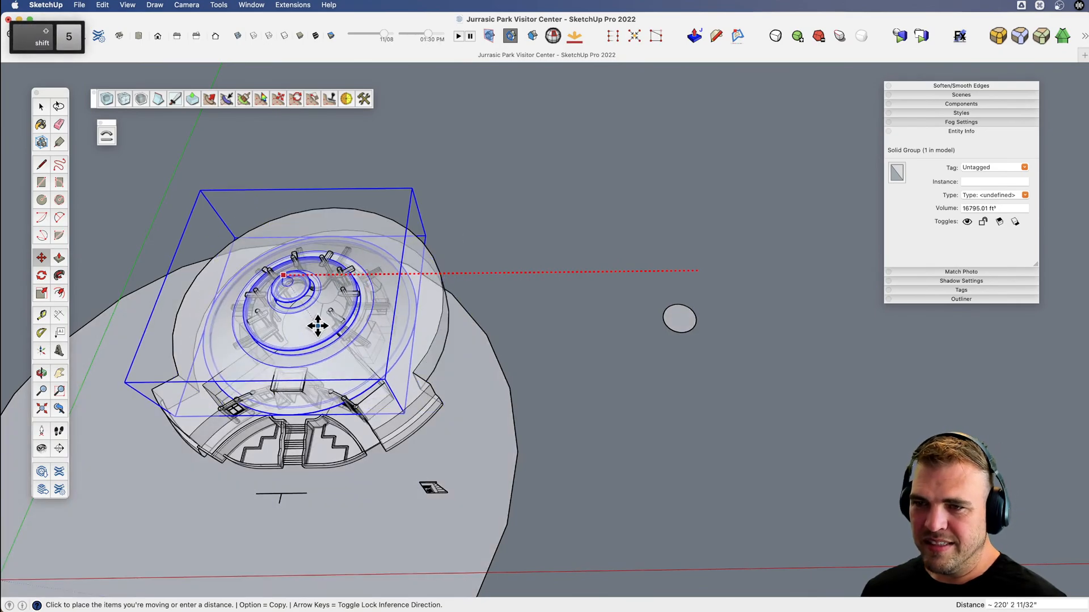
pyautogui.click(317, 320)
pyautogui.press('space')
pyautogui.click(577, 355)
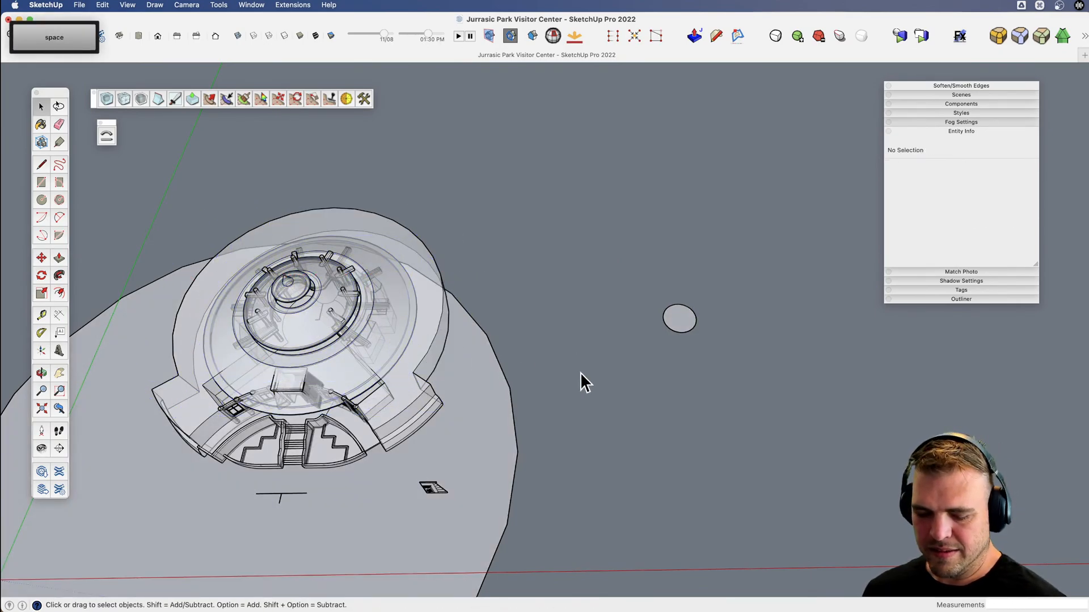
# Raise the roof group about 6' 2 5/16" so its lower rim sits above the window walls.
pyautogui.press('x')
pyautogui.moveTo(461, 405); pyautogui.dragTo(663, 432)
pyautogui.press('v')
pyautogui.moveTo(572, 448); pyautogui.dragTo(545, 192)
pyautogui.scroll(5, 516, 374)
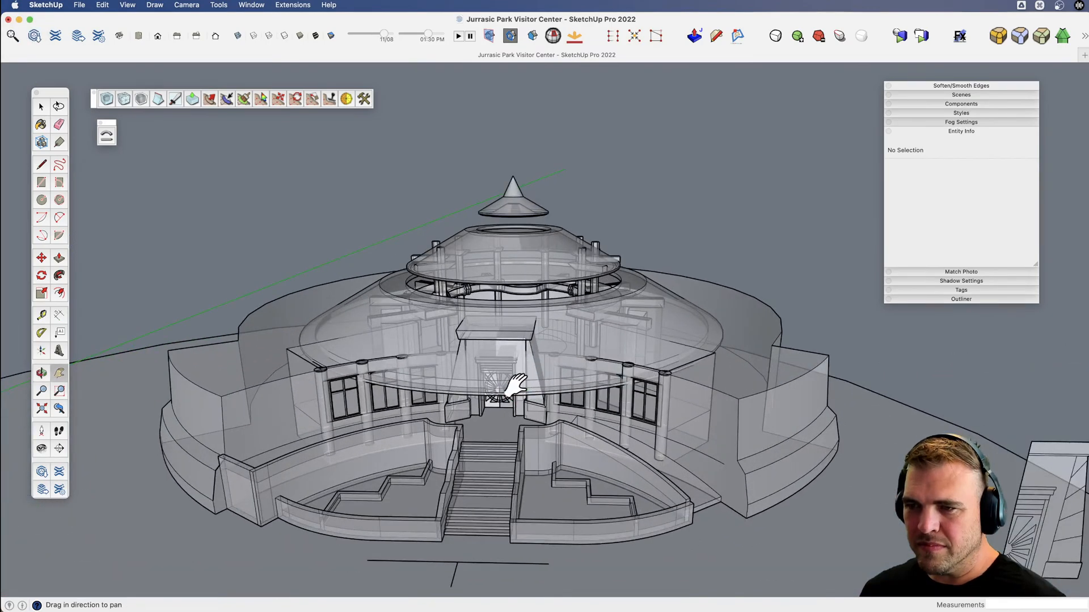
pyautogui.moveTo(511, 384); pyautogui.dragTo(573, 246)
pyautogui.press('space')
pyautogui.click(565, 325)
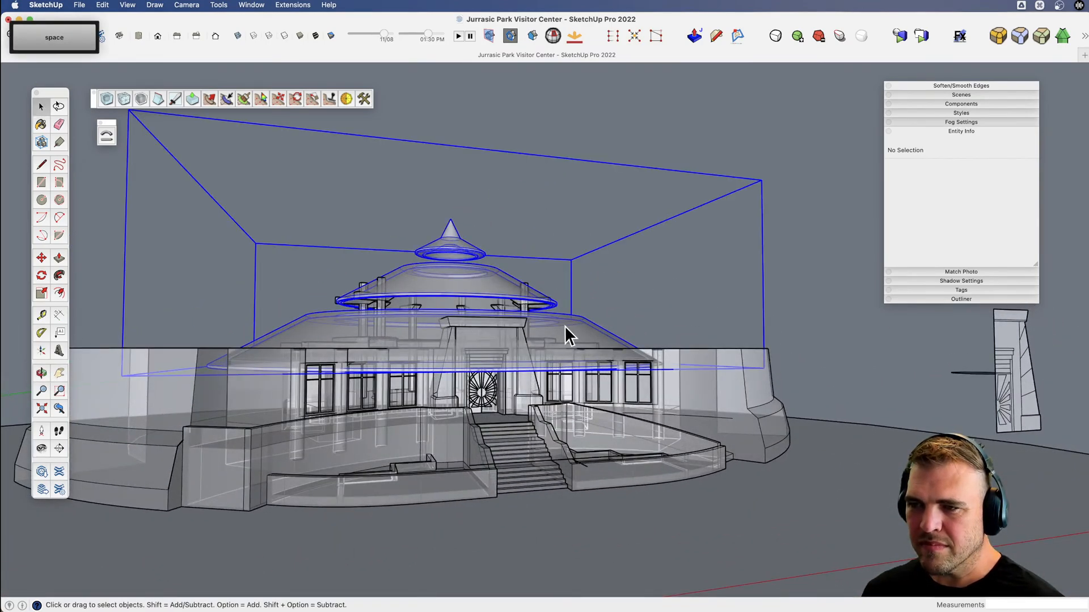
pyautogui.scroll(3, 565, 326)
pyautogui.press('v')
pyautogui.moveTo(564, 325); pyautogui.dragTo(615, 318)
pyautogui.press('m')
pyautogui.click(622, 329)
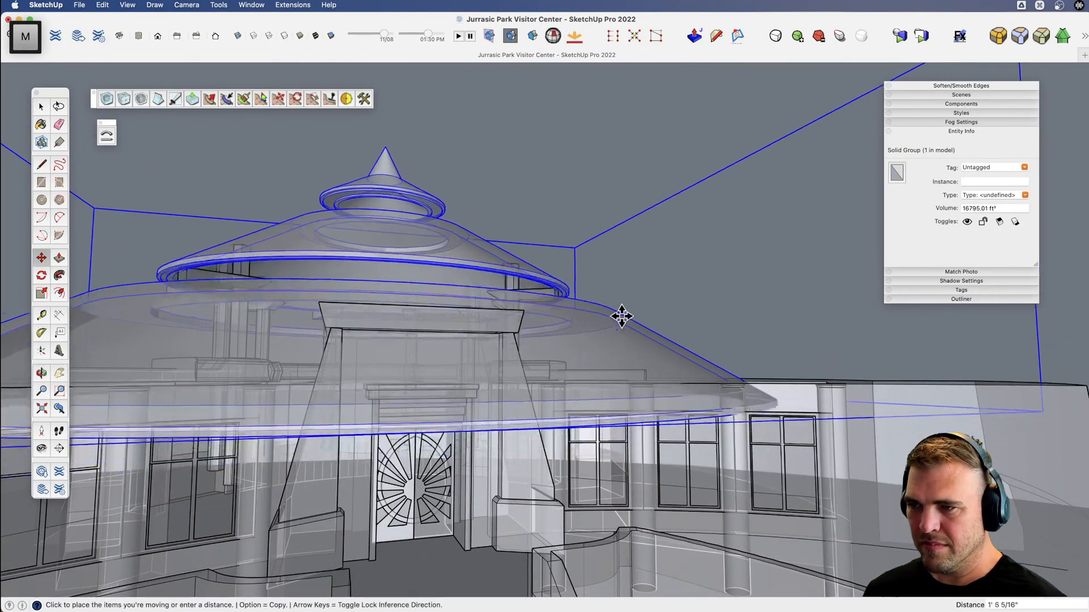
pyautogui.click(619, 290)
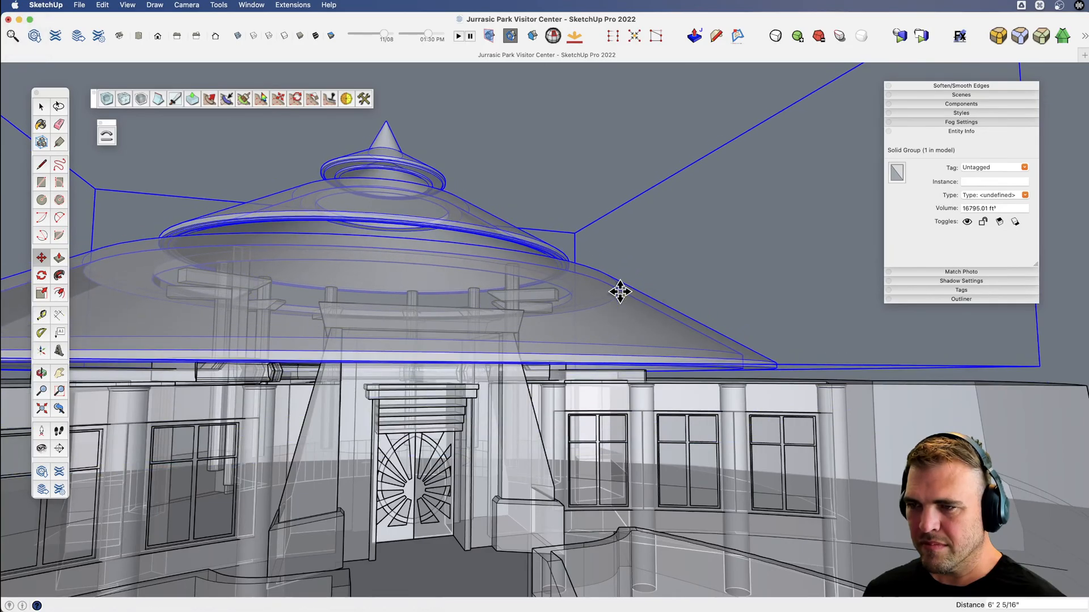
# Turn off X-ray display and raise the roof group about another 9".
pyautogui.moveTo(620, 289); pyautogui.dragTo(493, 437, button='middle')
pyautogui.press('space')
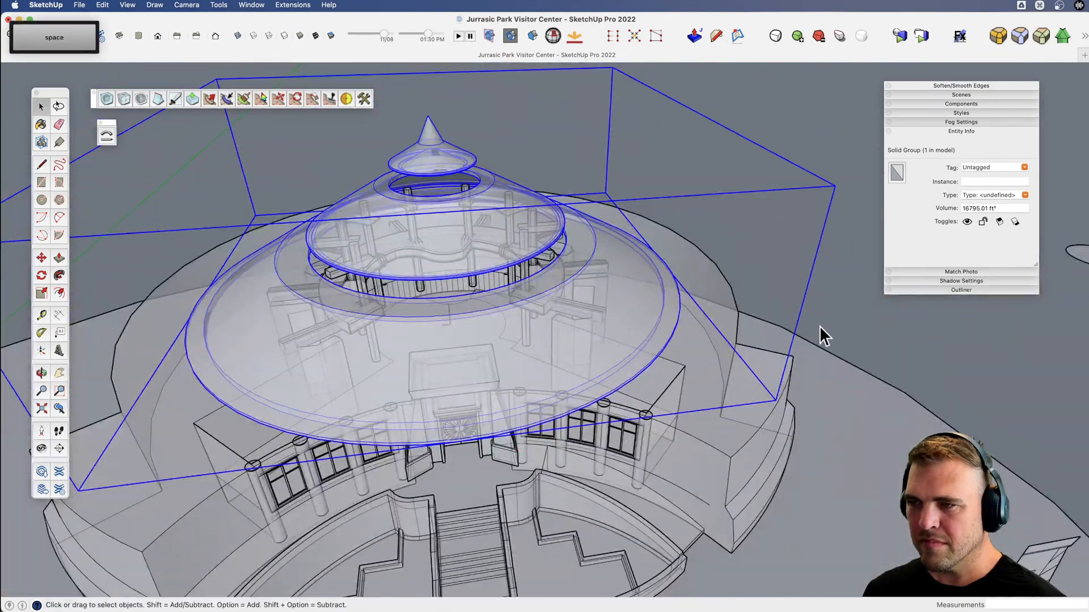
pyautogui.hotkey('shift', '5')
pyautogui.moveTo(624, 350); pyautogui.dragTo(624, 238, button='middle')
pyautogui.press('m')
pyautogui.click(617, 261)
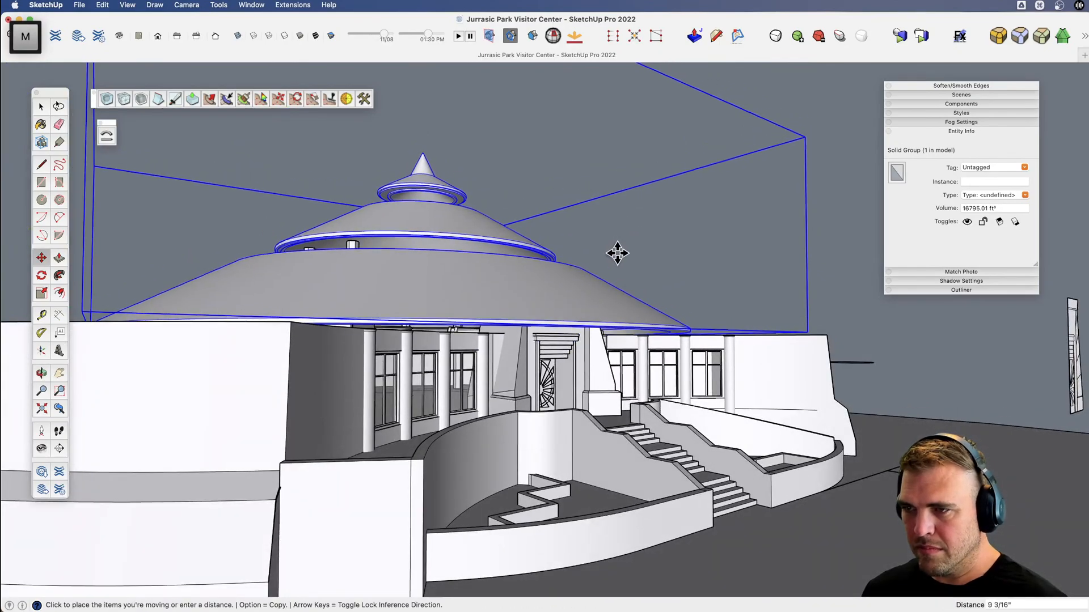
pyautogui.click(615, 251)
# Raise the roof group about 3' 1" more, clear of the wall tops, and deselect it.
pyautogui.press('space')
pyautogui.press('m')
pyautogui.click(602, 288)
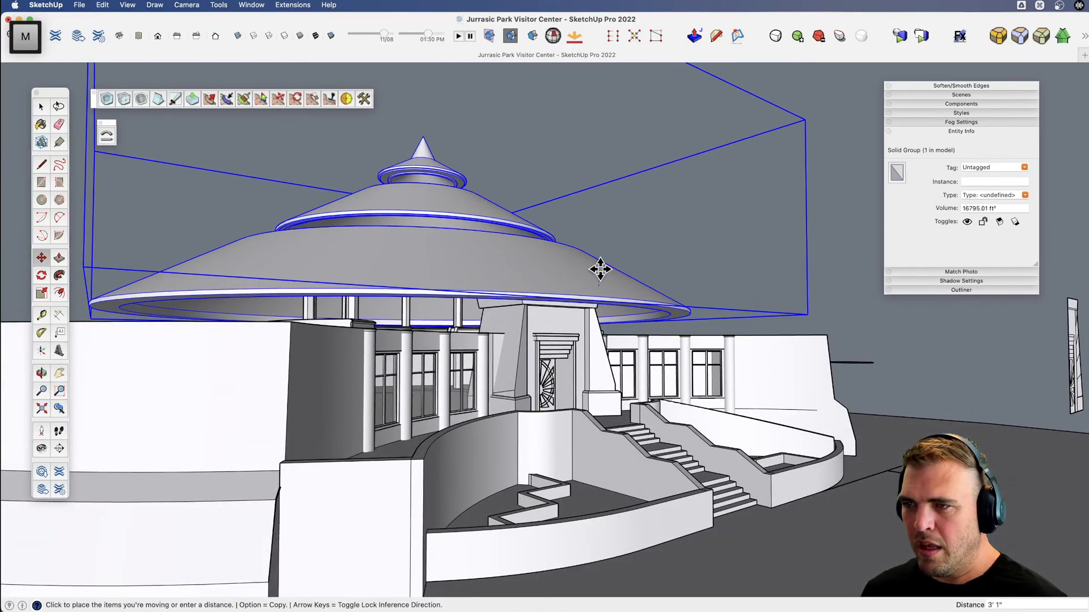
pyautogui.click(600, 267)
pyautogui.moveTo(600, 267); pyautogui.dragTo(381, 447, button='middle')
pyautogui.scroll(-4, 382, 447)
pyautogui.press('space')
pyautogui.click(749, 259)
# Frame the front entrance from below the roof, shift the floating inspector tray aside and save the model.
pyautogui.scroll(8, 467, 384)
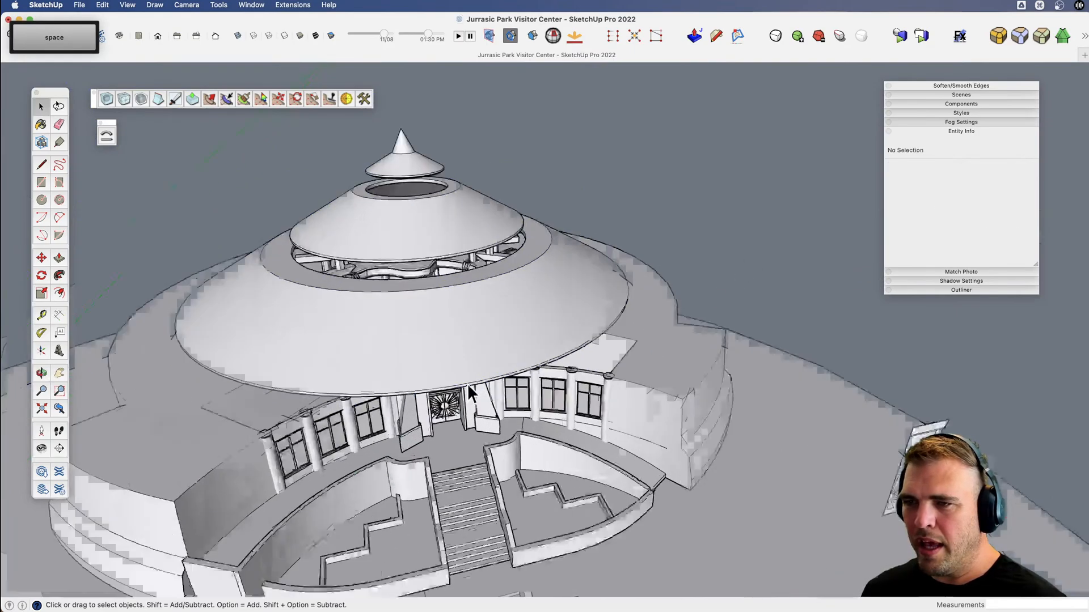
pyautogui.press('v')
pyautogui.moveTo(465, 388); pyautogui.dragTo(505, 292, button='middle')
pyautogui.press('space')
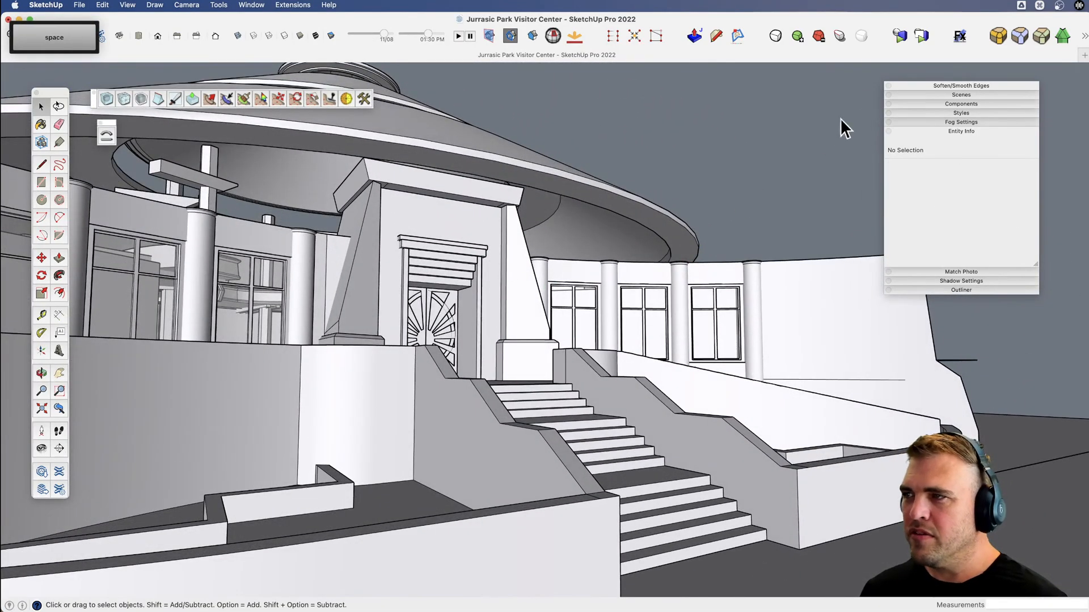
pyautogui.moveTo(924, 86); pyautogui.dragTo(967, 80)
pyautogui.press('super+s')
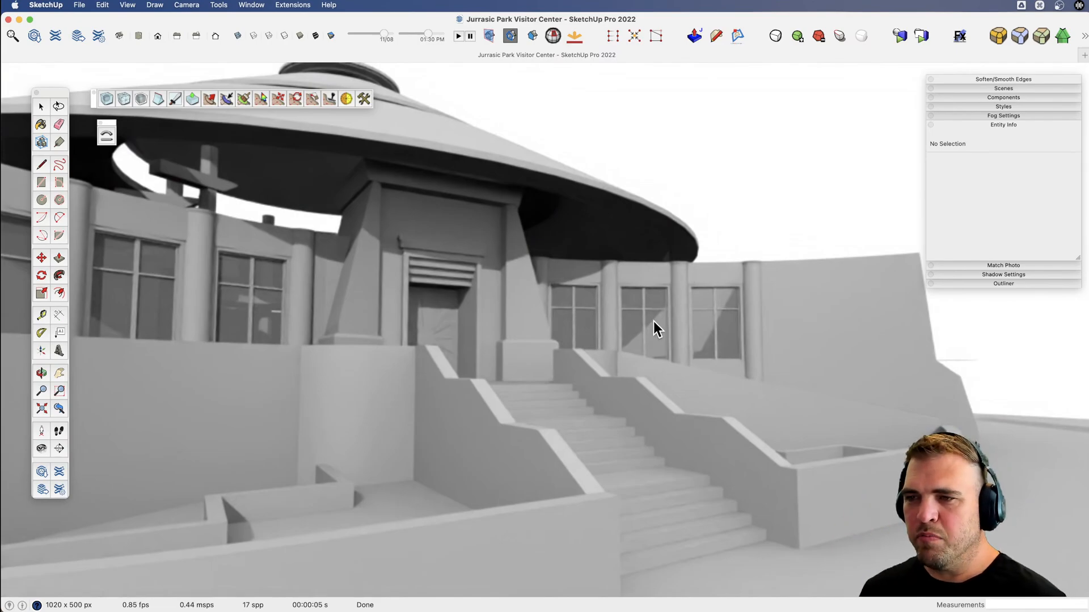
# Examine the entrance landing, doors and stair walls up close.
pyautogui.moveTo(502, 312); pyautogui.dragTo(472, 350, button='middle')
pyautogui.scroll(5, 459, 418)
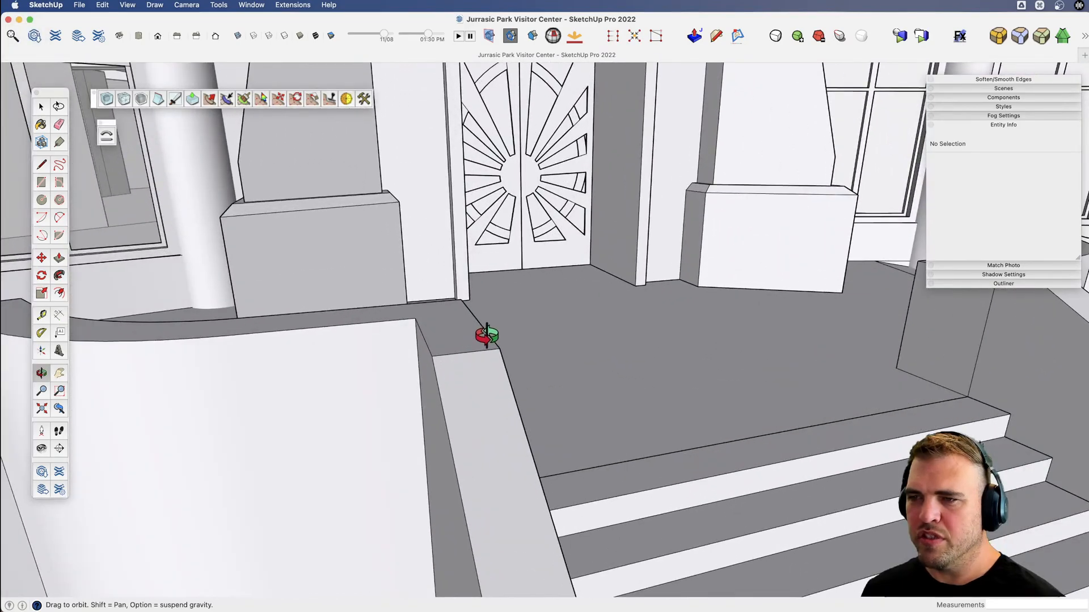
pyautogui.press('v')
pyautogui.moveTo(487, 335); pyautogui.dragTo(322, 321)
pyautogui.press('space')
pyautogui.press('v')
pyautogui.press('v')
pyautogui.scroll(-5, 396, 367)
# Draw a test rectangle of about 361 ft² beside the building and extrude it upward into a box of about 5043 ft³.
pyautogui.press('x')
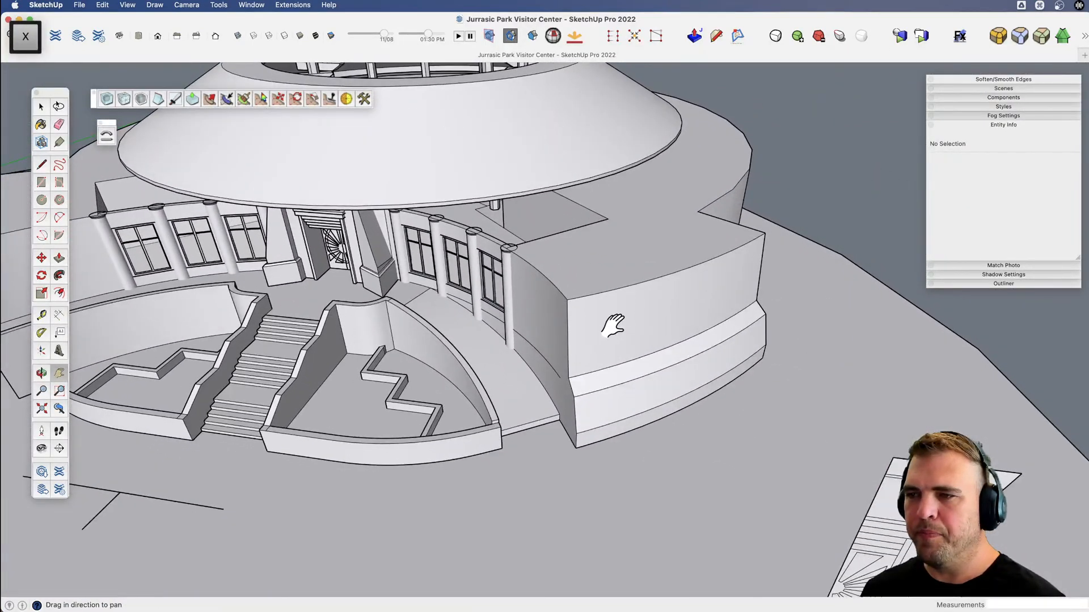
pyautogui.moveTo(640, 373); pyautogui.dragTo(152, 407)
pyautogui.press('r')
pyautogui.click(660, 426)
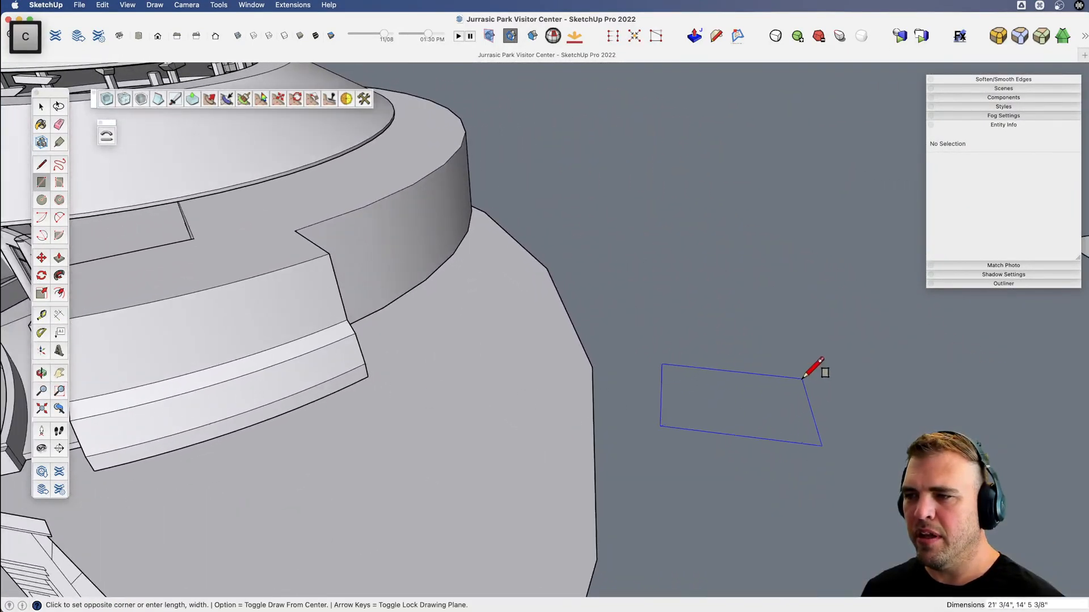
pyautogui.click(808, 372)
pyautogui.press('b')
pyautogui.click(755, 407)
pyautogui.click(756, 328)
# Draw a small triangular chamfer profile at the box's top corner and sweep it around the top face with Follow Me.
pyautogui.press('o')
pyautogui.moveTo(756, 328); pyautogui.dragTo(585, 330)
pyautogui.press('l')
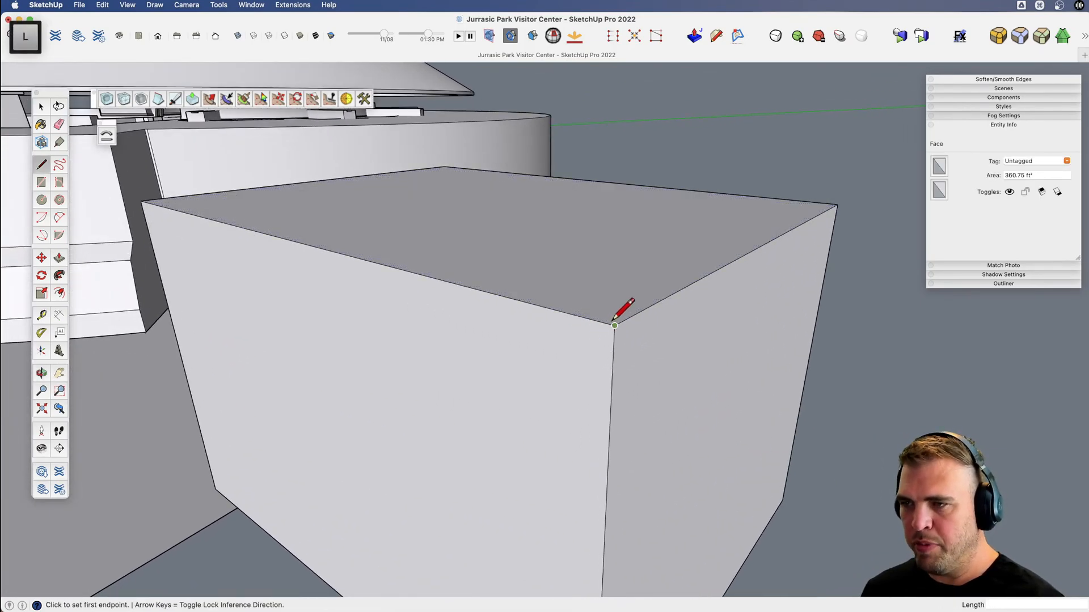
pyautogui.click(602, 322)
pyautogui.click(613, 347)
pyautogui.press('space')
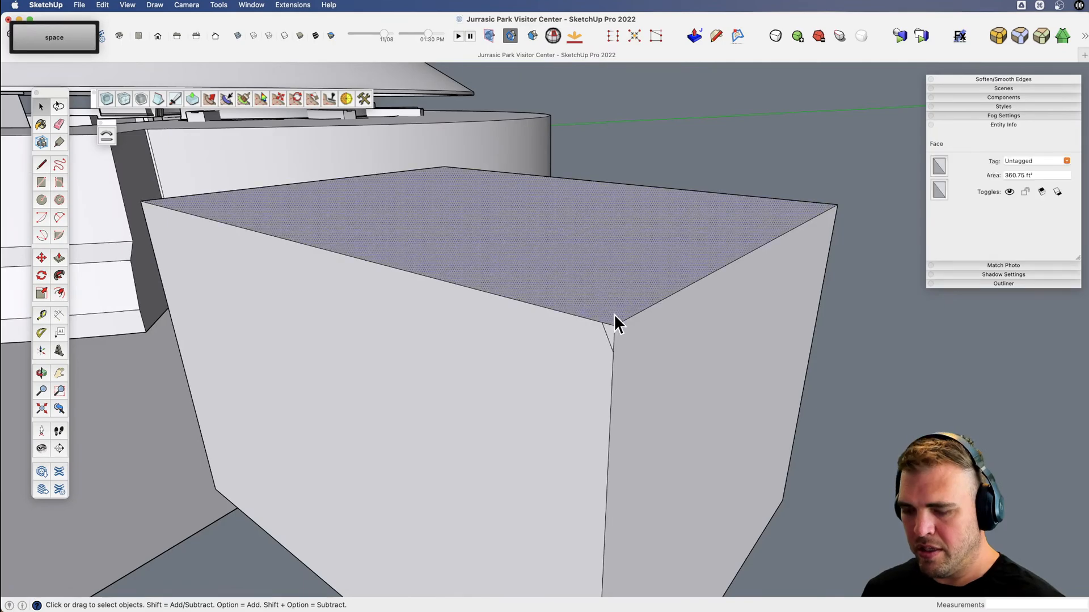
pyautogui.press('f')
pyautogui.click(608, 334)
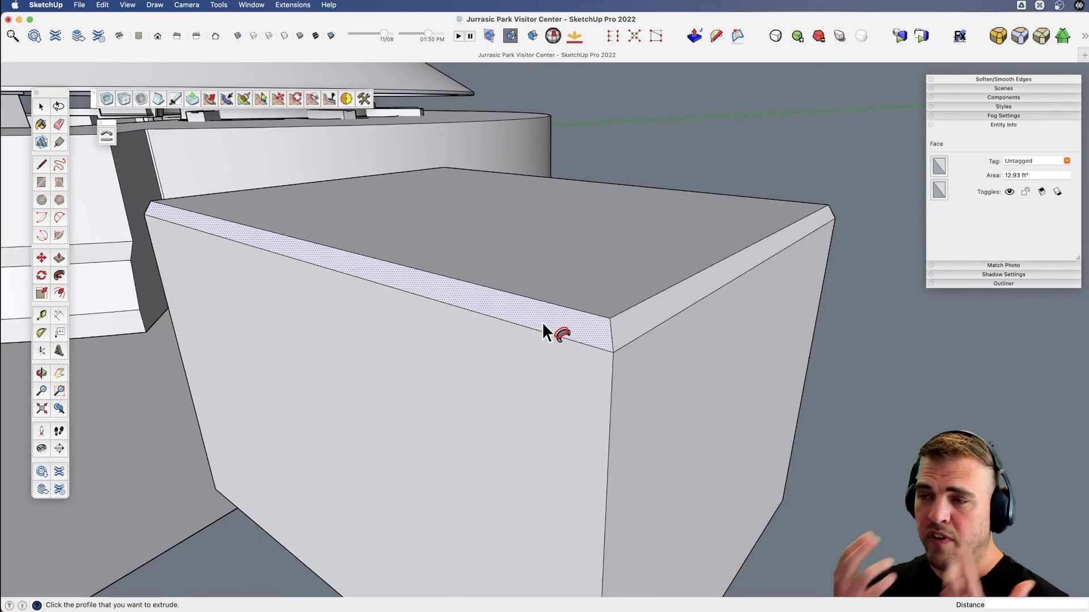
# Undo the chamfer sweep and its corner profile on the test box.
pyautogui.click(128, 5)
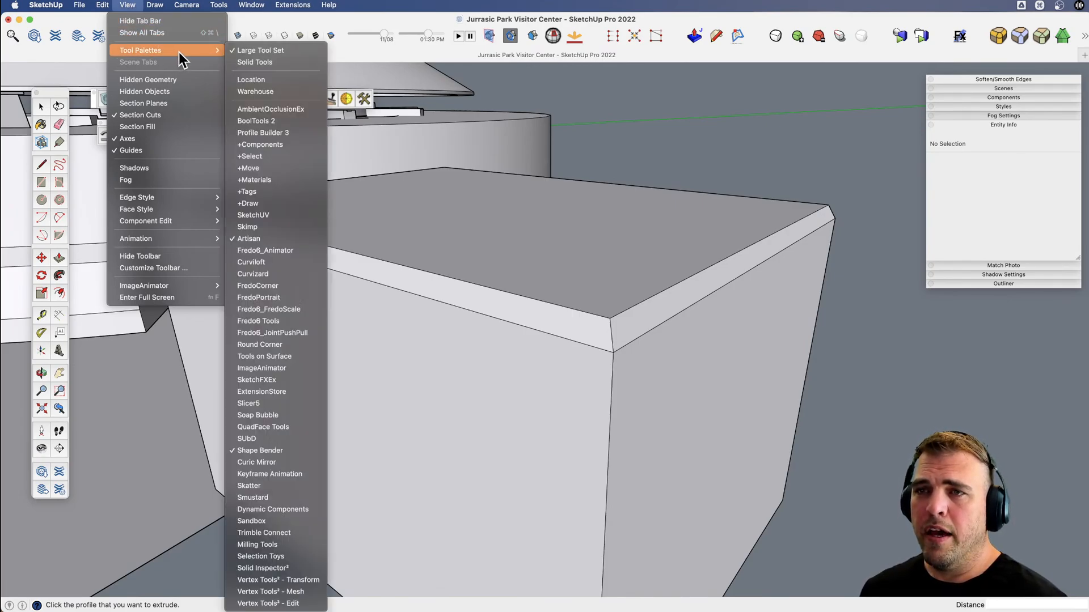
pyautogui.press('space')
pyautogui.press('super+z')
pyautogui.press('super+z')
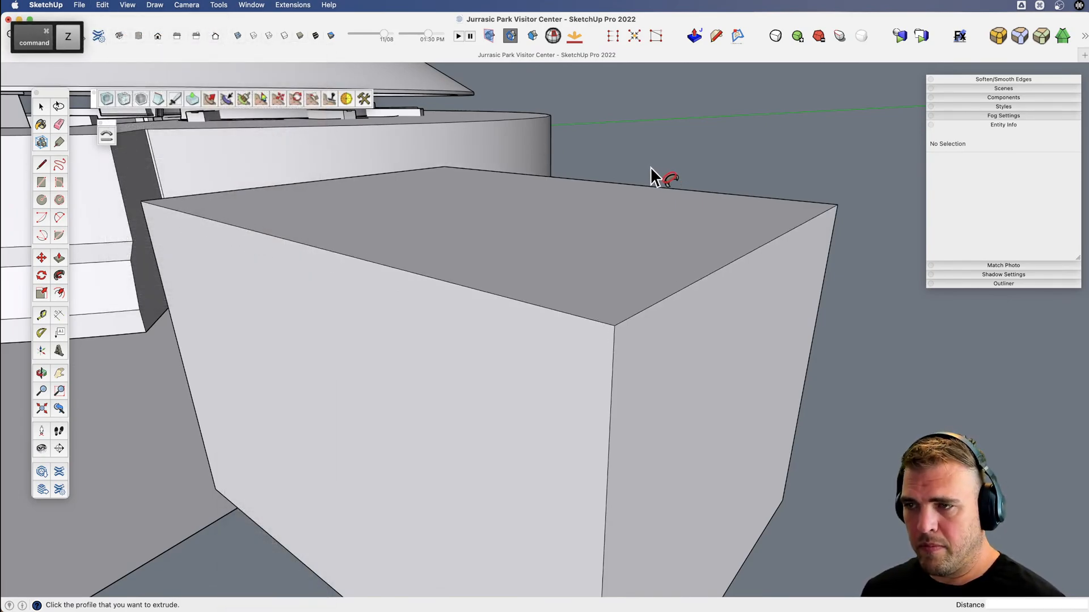
pyautogui.press('space')
# Group the whole test box and open the group for editing.
pyautogui.tripleClick(533, 272)
pyautogui.press('v')
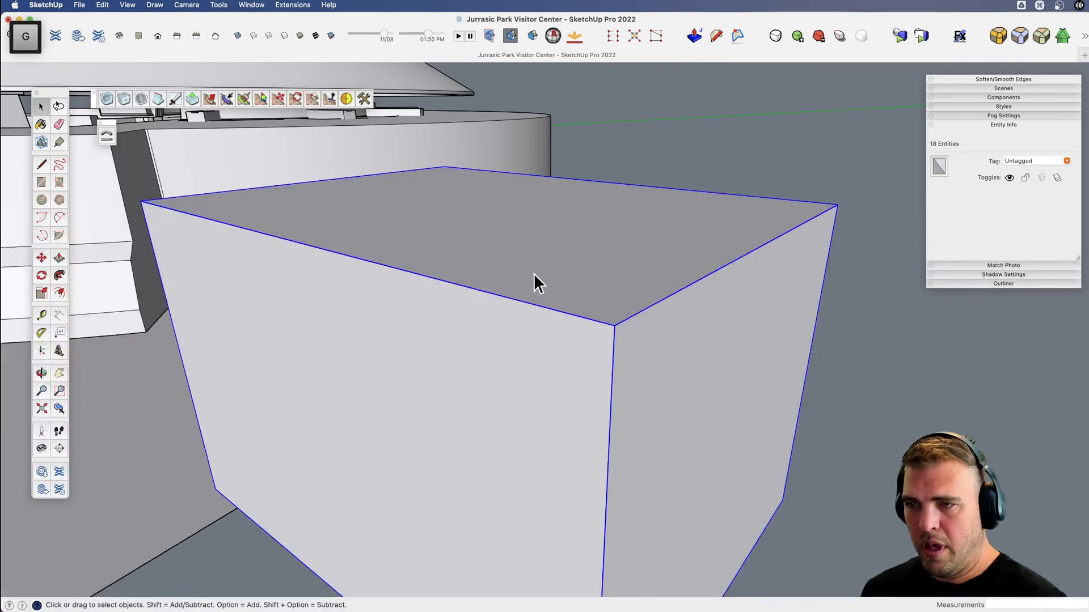
pyautogui.moveTo(533, 273); pyautogui.dragTo(607, 341)
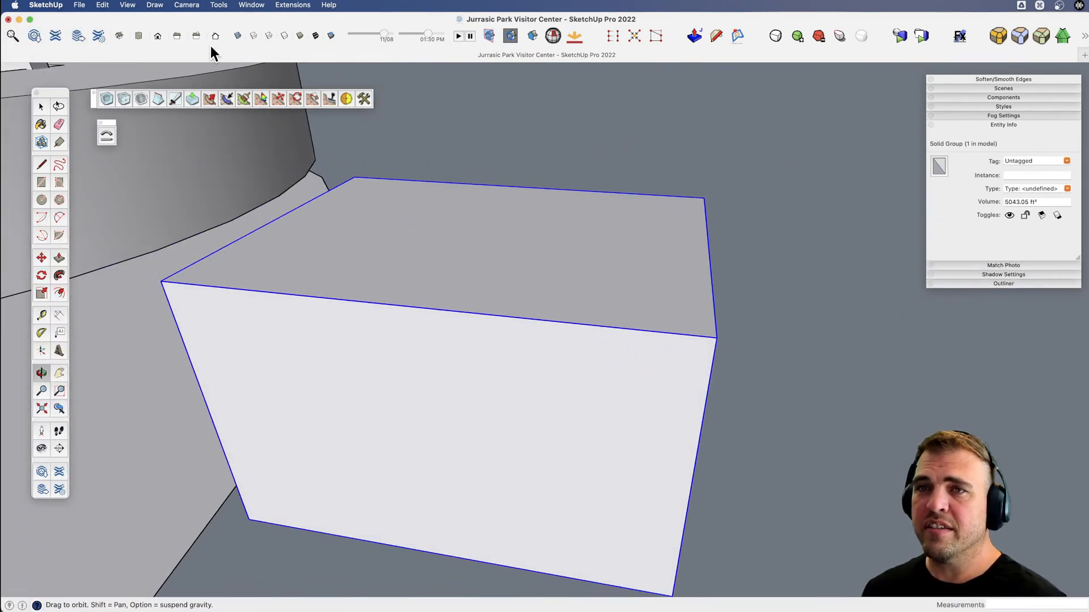
pyautogui.press('space')
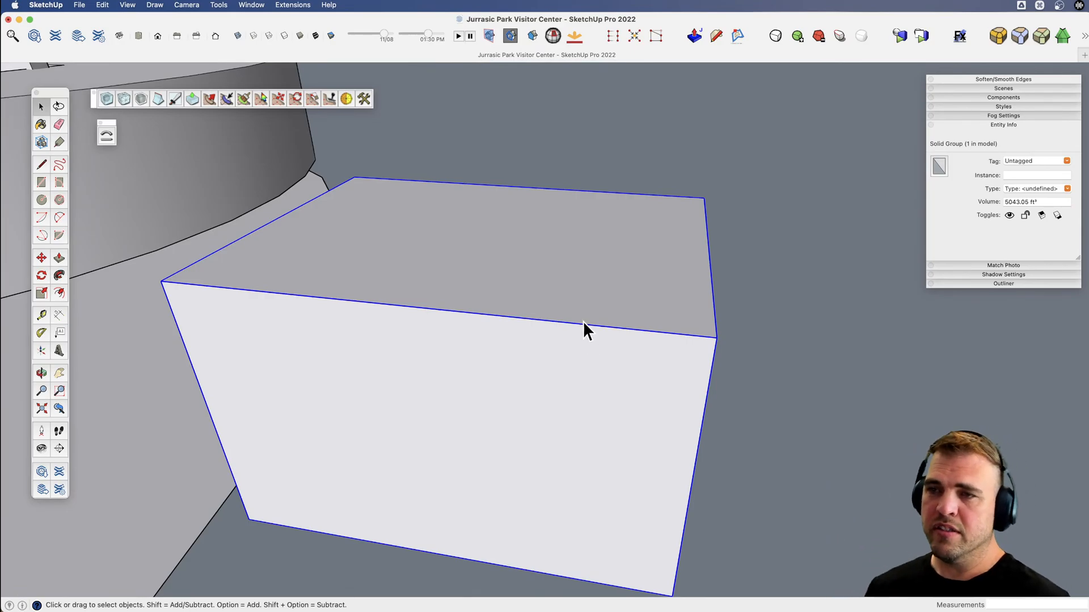
pyautogui.doubleClick(446, 256)
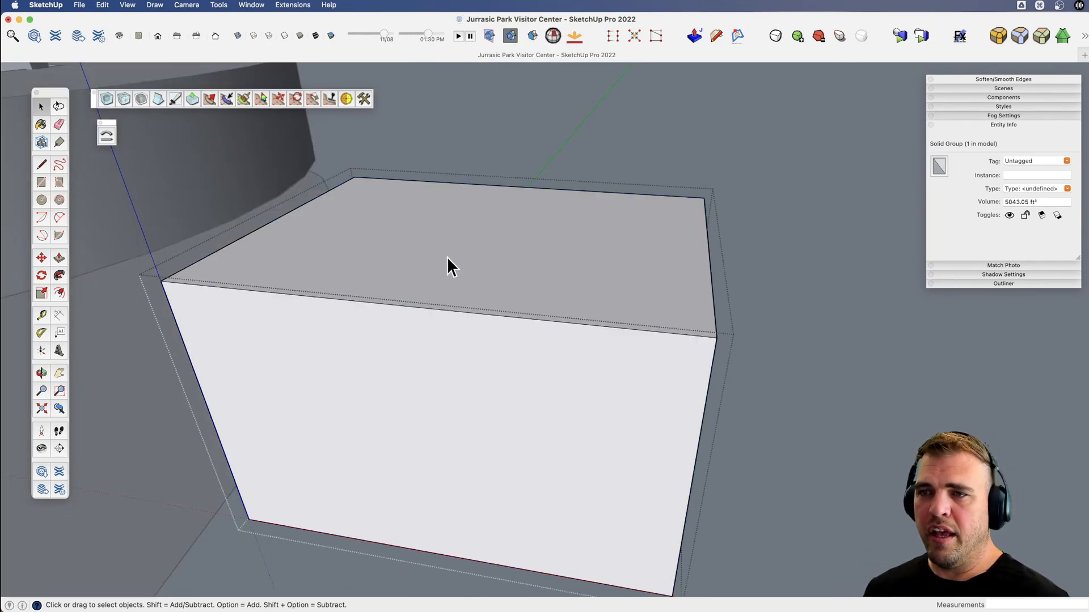
# Leave the group's editing mode and delete the test box.
pyautogui.scroll(-5, 579, 291)
pyautogui.click(765, 315)
pyautogui.click(589, 321)
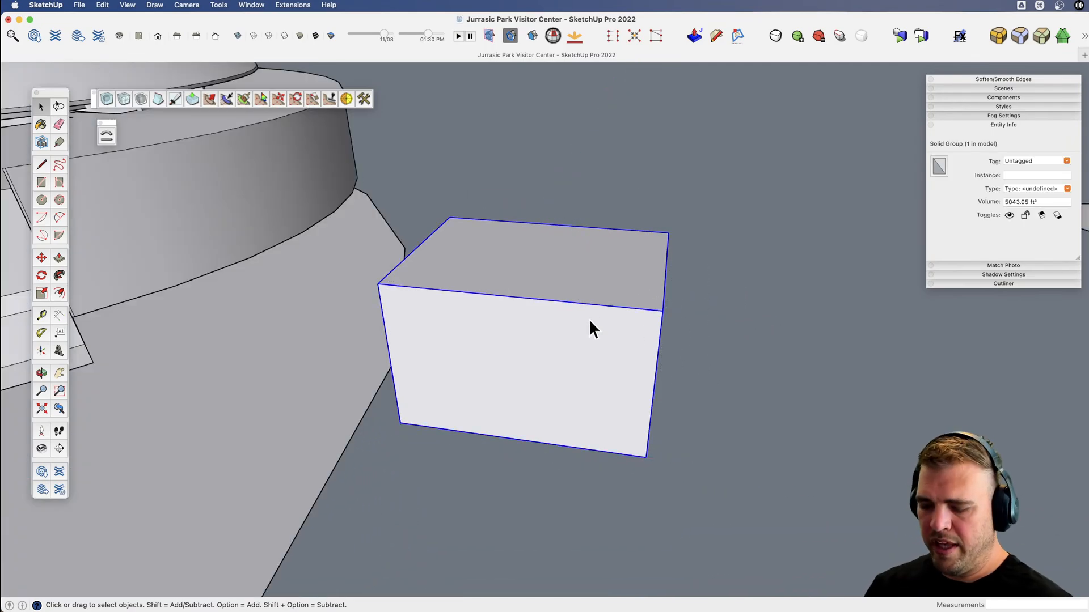
pyautogui.press('BackSpace')
# Examine the Visitor Center's front, from the whole facade to the roof's overhang above the entrance.
pyautogui.scroll(-6, 580, 324)
pyautogui.press('v')
pyautogui.moveTo(581, 324); pyautogui.dragTo(663, 246)
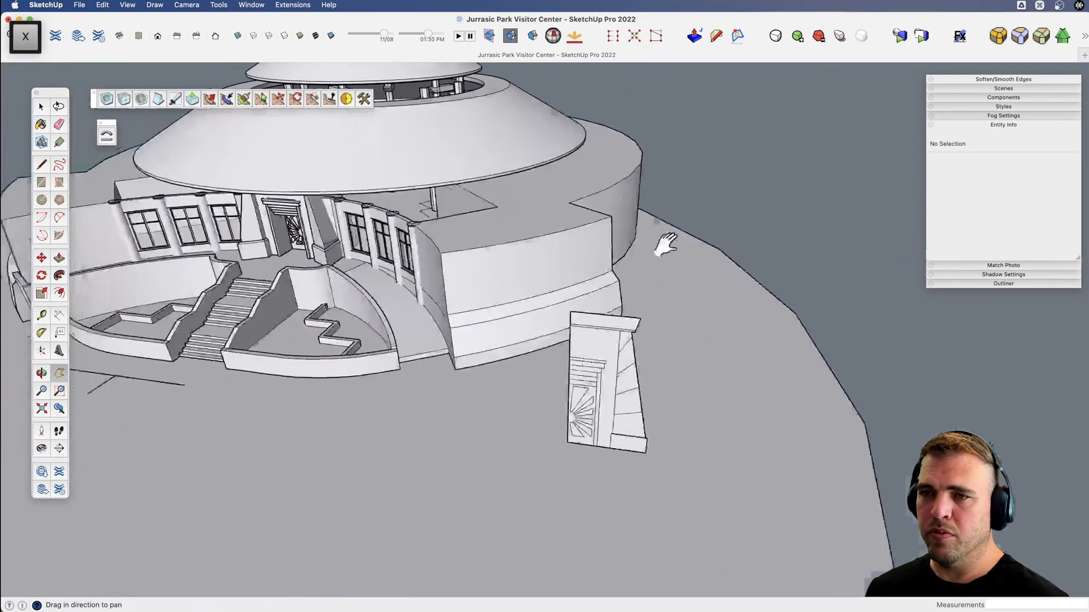
pyautogui.moveTo(293, 289); pyautogui.dragTo(452, 318)
pyautogui.moveTo(452, 319); pyautogui.dragTo(674, 249, button='middle')
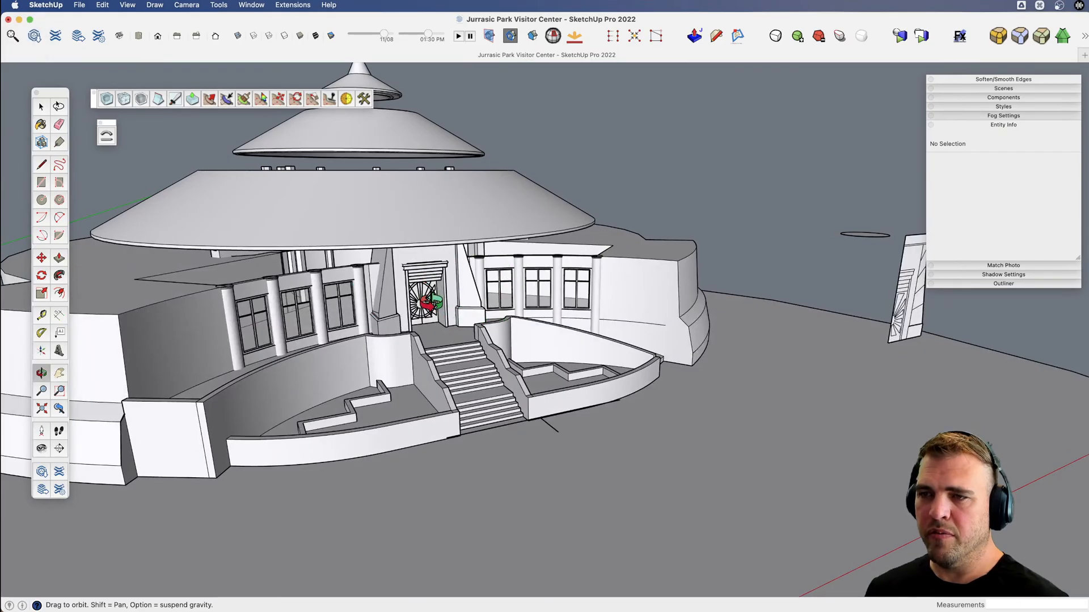
pyautogui.scroll(5, 442, 301)
pyautogui.scroll(-10, 510, 281)
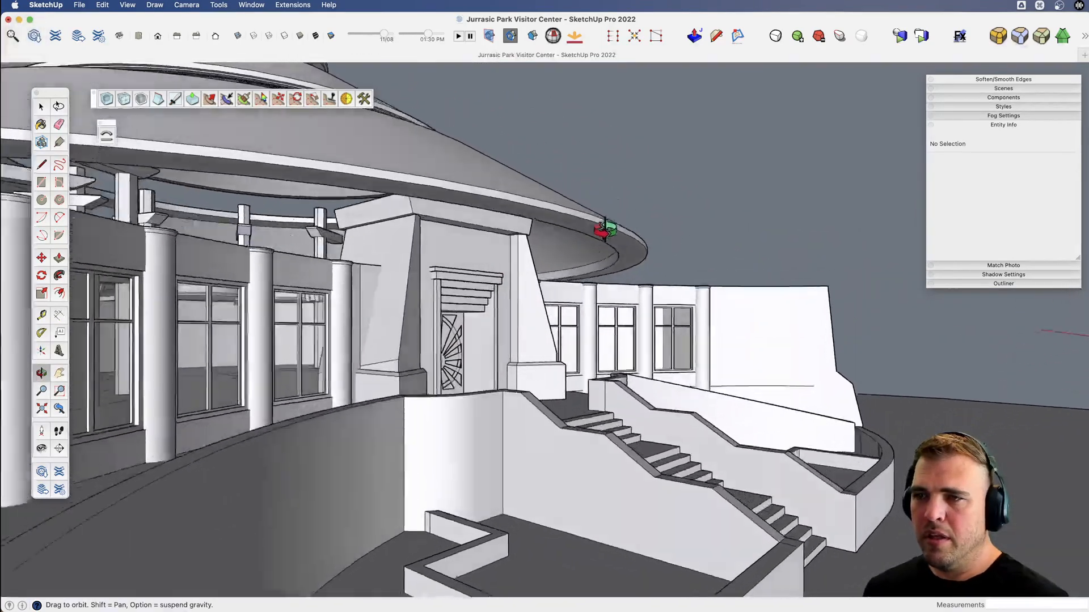
# Examine the three-tiered roof over the building from the entrance side and from above, selecting the roof group.
pyautogui.scroll(5, 553, 292)
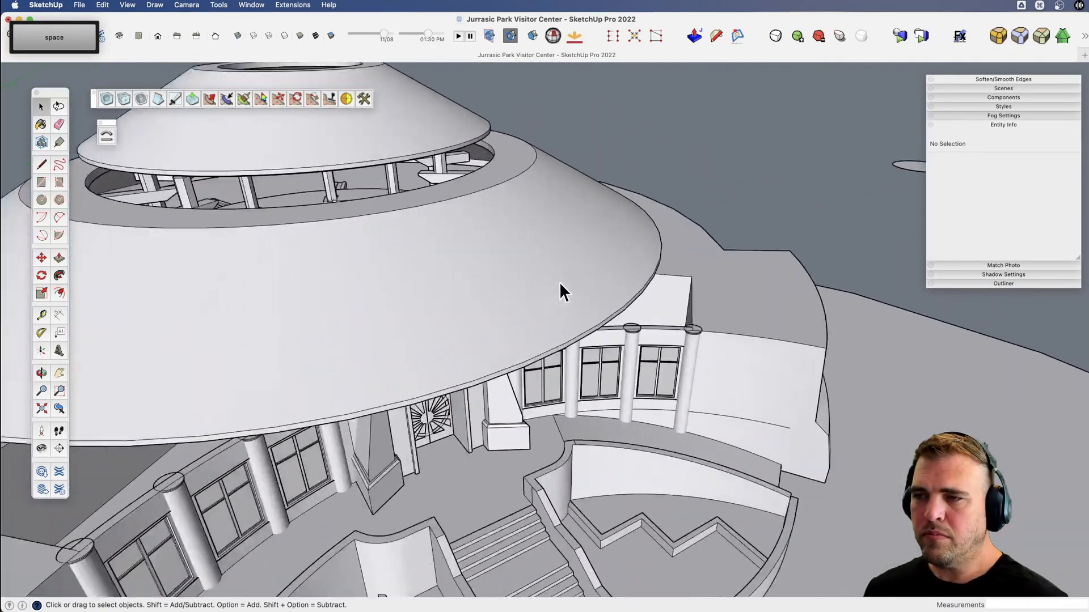
pyautogui.press('h')
pyautogui.moveTo(554, 274); pyautogui.dragTo(480, 336)
pyautogui.scroll(-5, 480, 336)
pyautogui.press('v')
pyautogui.moveTo(513, 372); pyautogui.dragTo(413, 377)
pyautogui.press('v')
pyautogui.scroll(-6, 460, 350)
pyautogui.press('space')
pyautogui.click(469, 389)
pyautogui.press('x')
pyautogui.press('v')
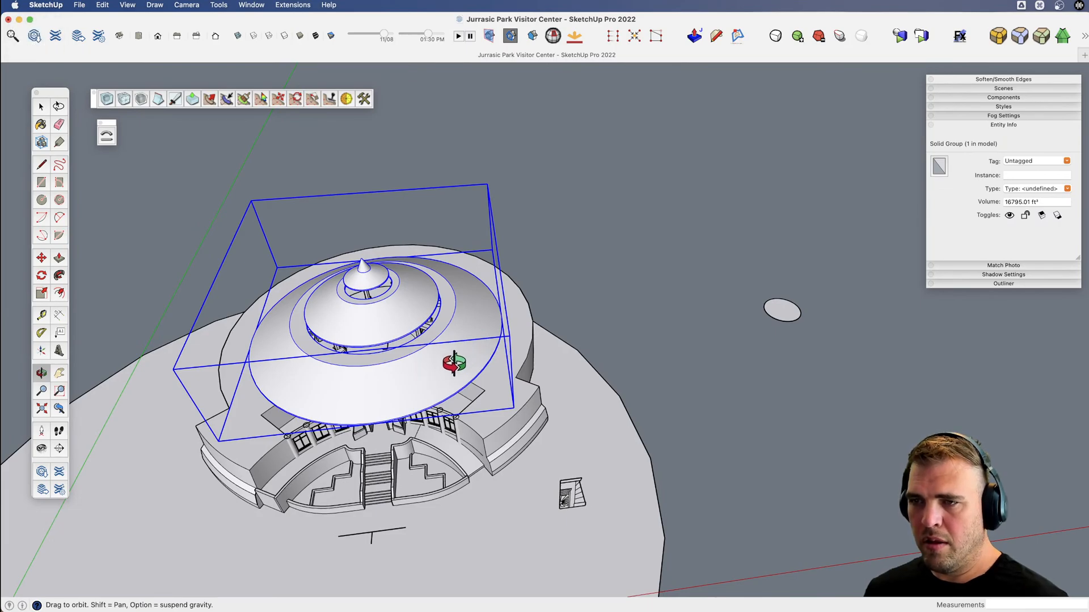
# Undo the roof's placement, grouping and sweeps back to the three flat tier profiles beside the path circle.
pyautogui.press('super+z')
pyautogui.press('super+z')
pyautogui.press('super+z')
pyautogui.press('super+z')
pyautogui.press('super+z')
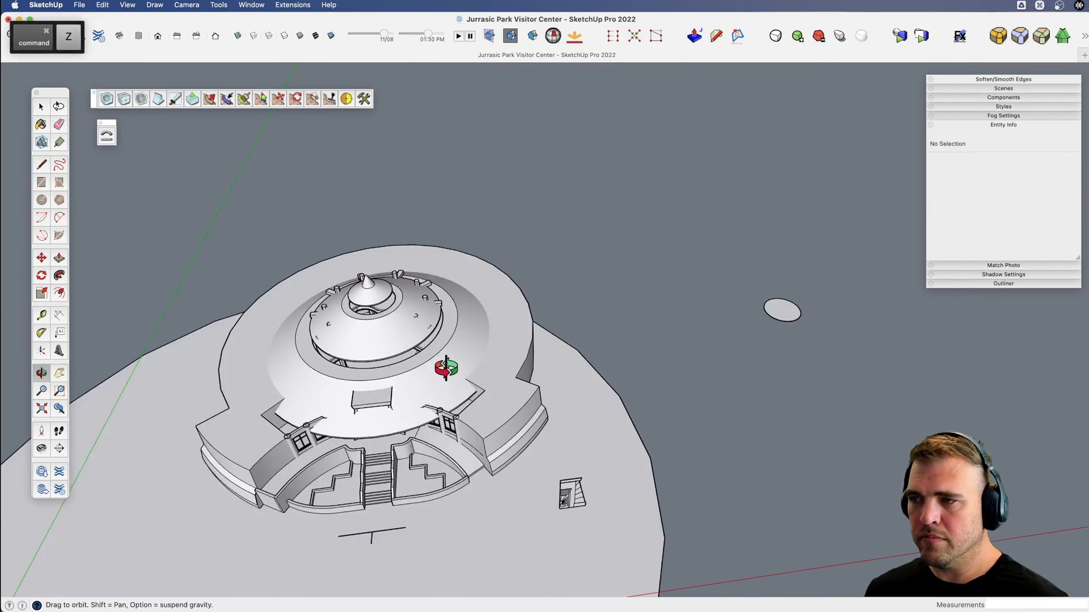
pyautogui.press('super+z')
pyautogui.press('super+z')
pyautogui.press('super+z')
pyautogui.press('super+z')
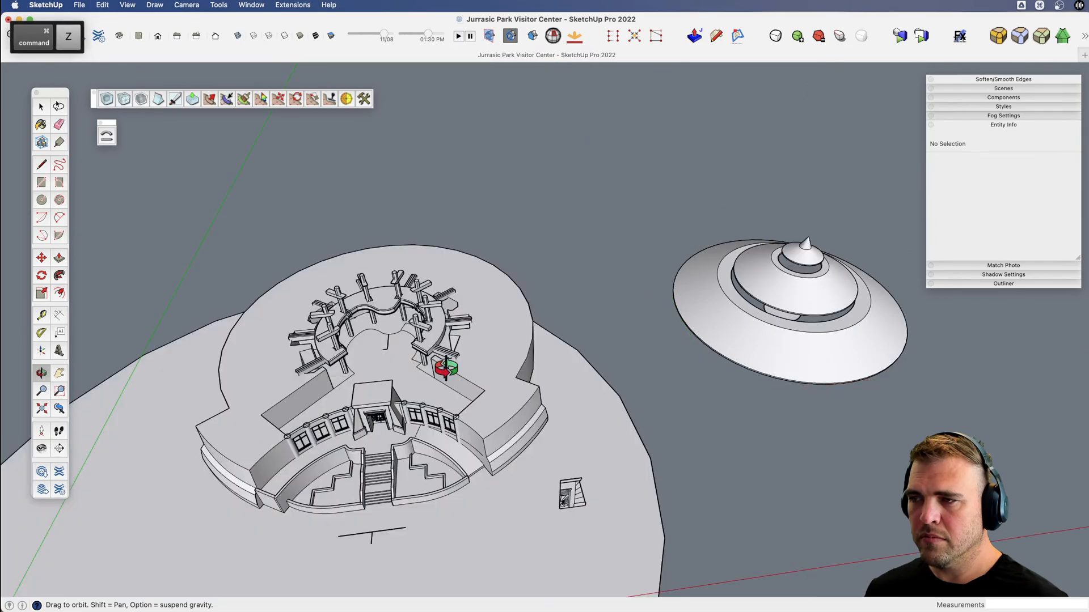
pyautogui.press('super+z')
pyautogui.press('super+z')
pyautogui.press('super+z')
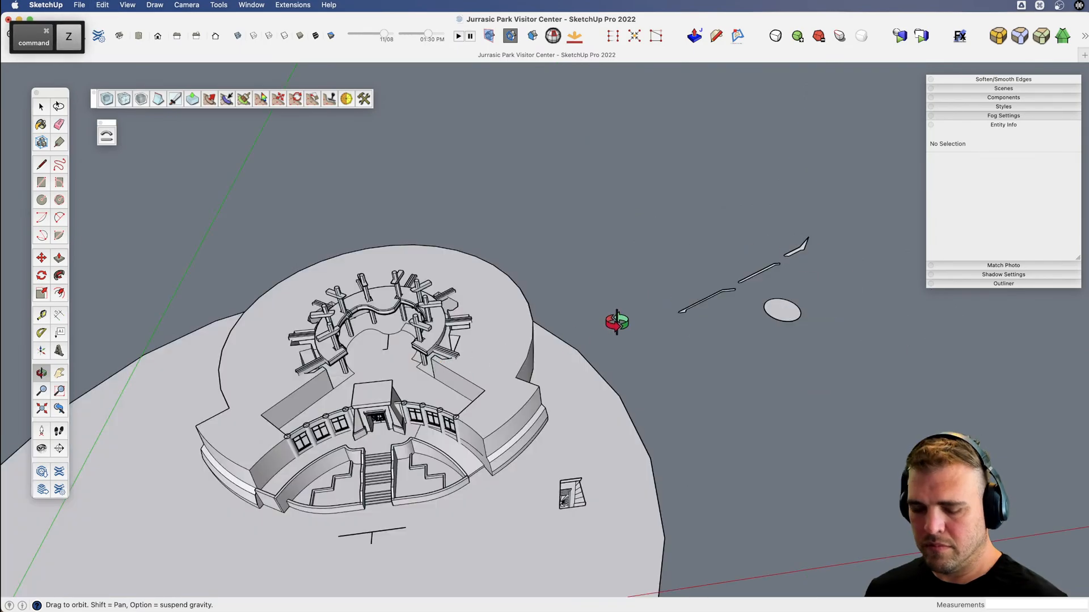
# Examine the lowest roof profile's slope and compare it with the building's atrium beams and entrance.
pyautogui.press('v')
pyautogui.scroll(10, 709, 298)
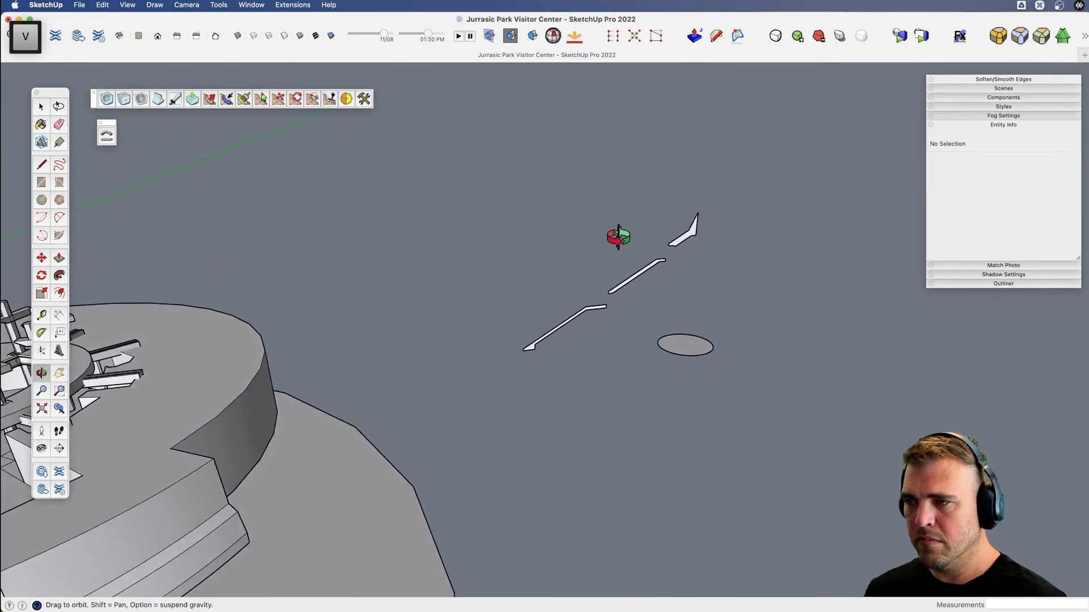
pyautogui.scroll(8, 590, 320)
pyautogui.press('v')
pyautogui.moveTo(547, 343); pyautogui.dragTo(492, 287)
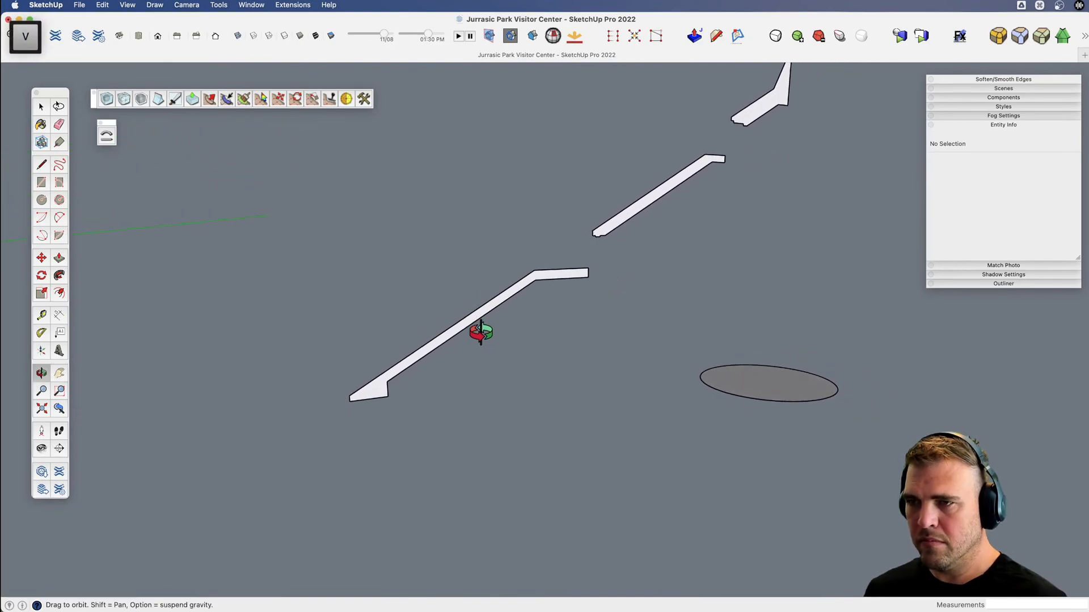
pyautogui.press('space')
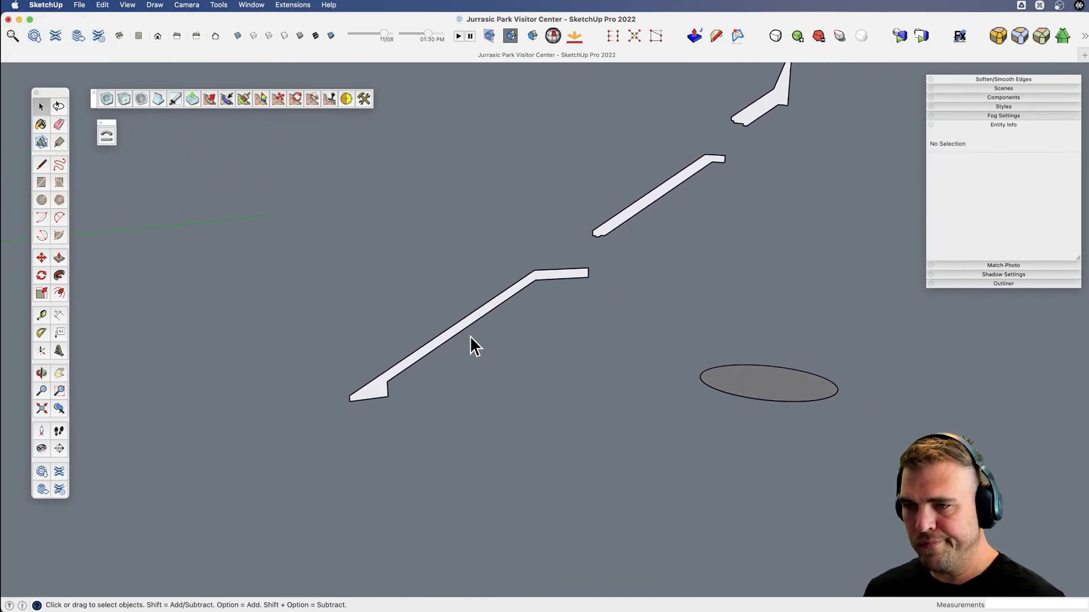
pyautogui.press('l')
pyautogui.press('space')
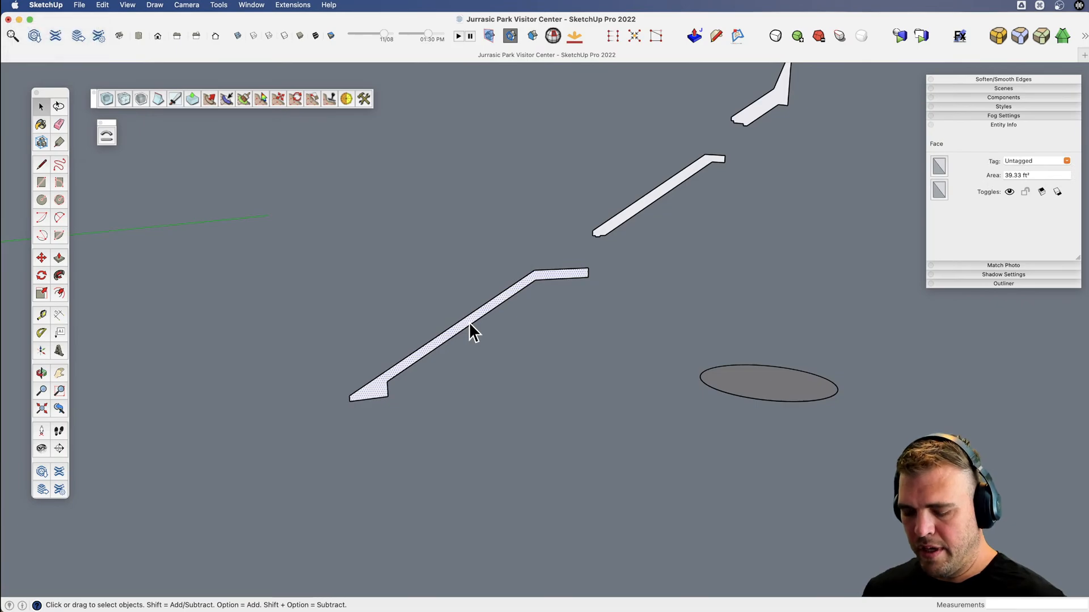
pyautogui.press('l')
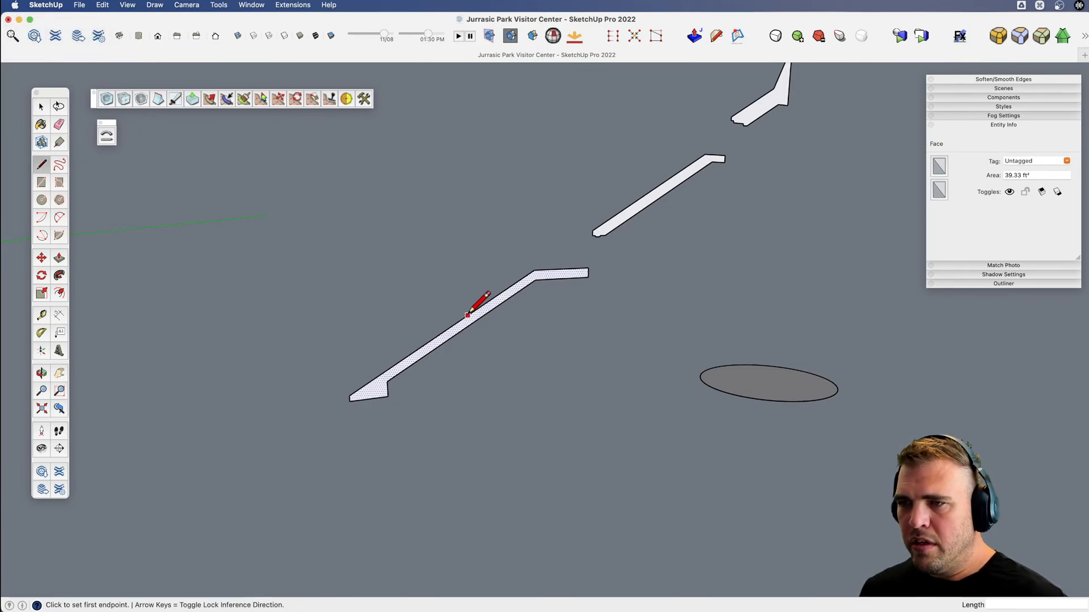
pyautogui.scroll(-3, 497, 311)
pyautogui.moveTo(533, 297); pyautogui.dragTo(746, 216, button='middle')
pyautogui.keyDown('shift'); pyautogui.moveTo(588, 352); pyautogui.dragTo(782, 278, button='middle'); pyautogui.keyUp('shift')
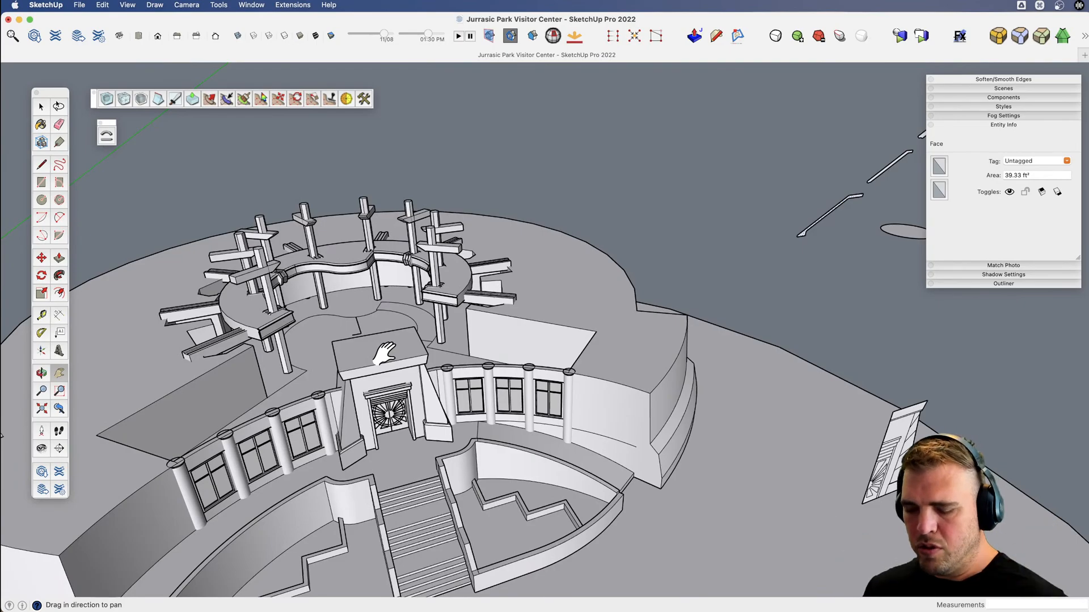
pyautogui.keyDown('shift'); pyautogui.moveTo(408, 350); pyautogui.dragTo(85, 397, button='middle'); pyautogui.keyUp('shift')
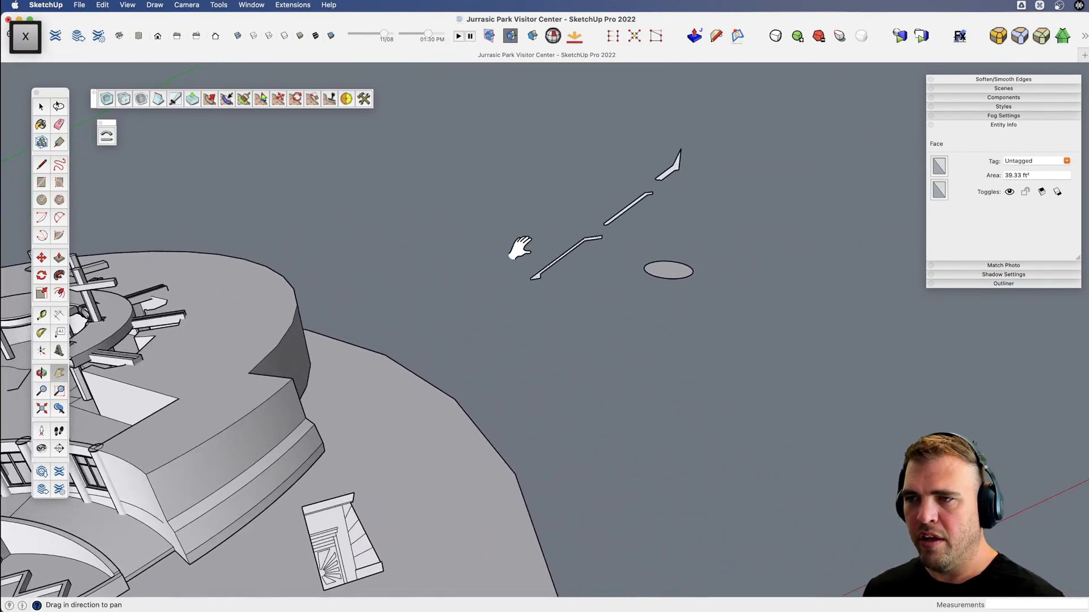
pyautogui.scroll(4, 519, 248)
pyautogui.scroll(2, 559, 265)
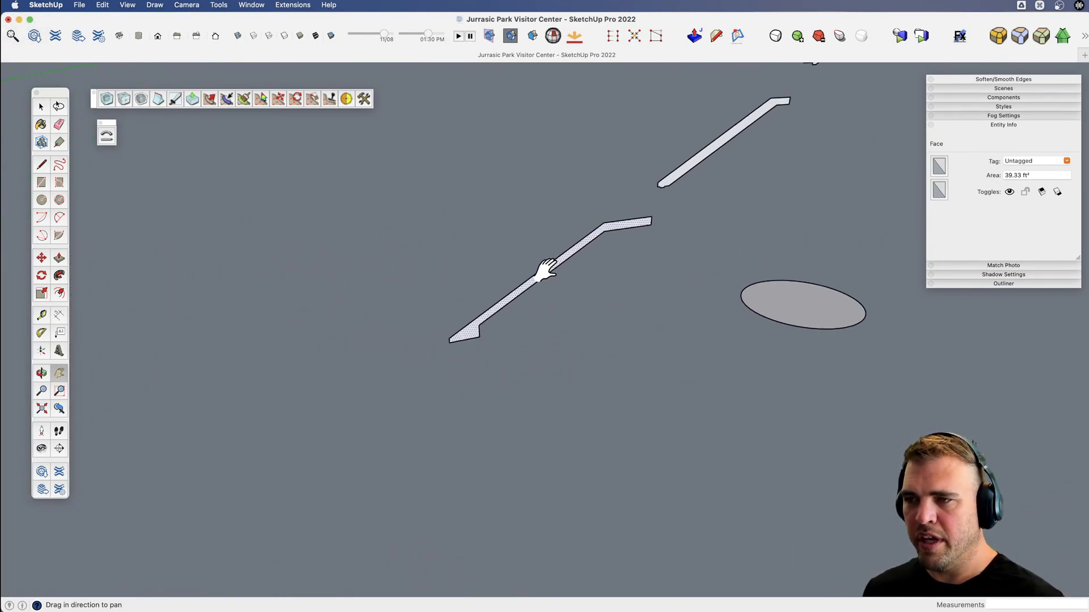
pyautogui.moveTo(529, 282); pyautogui.dragTo(442, 311)
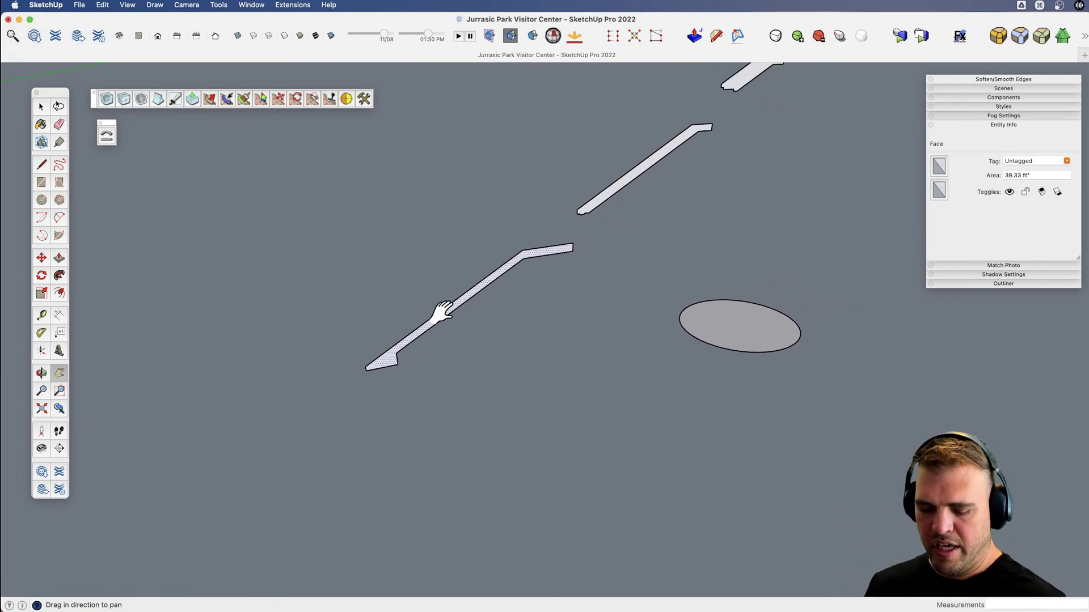
# Draw a steeper line down from the middle of the lowest roof profile and erase the original slope below it.
pyautogui.press('l')
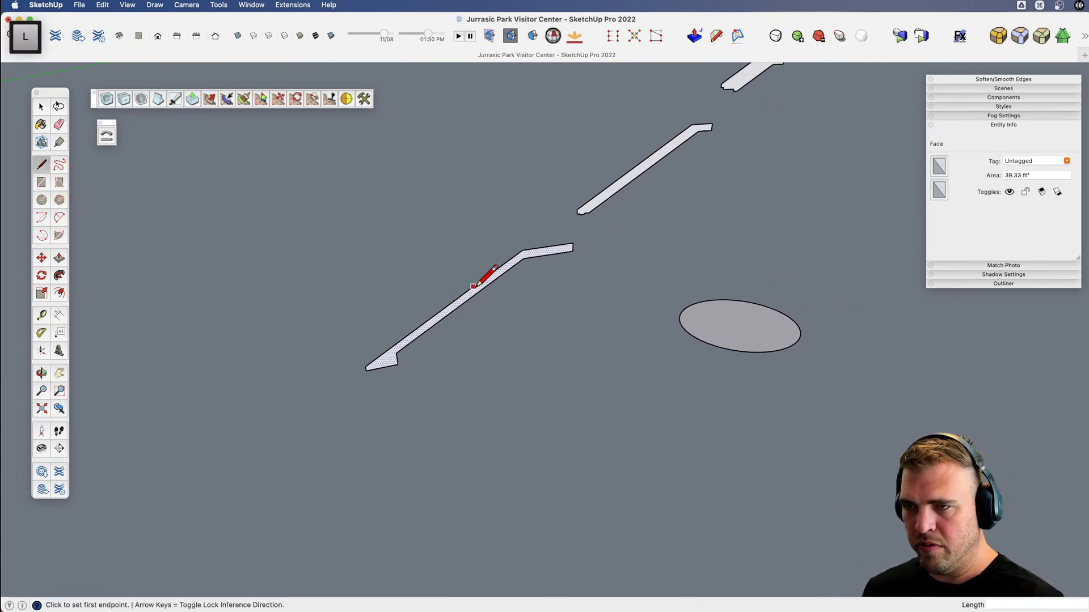
pyautogui.click(473, 287)
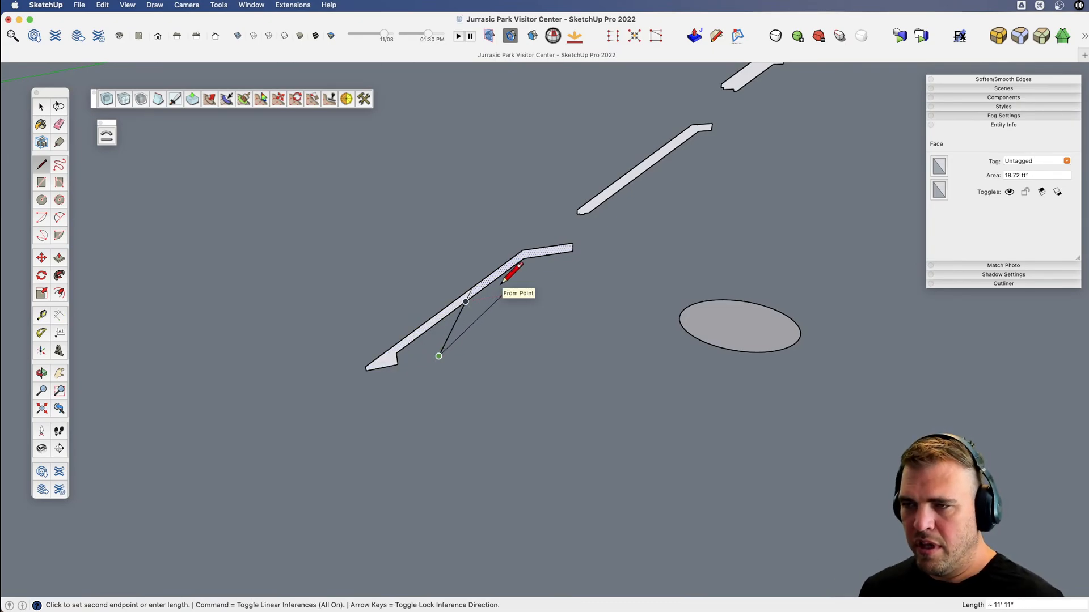
pyautogui.press('e')
pyautogui.moveTo(448, 315); pyautogui.dragTo(473, 293)
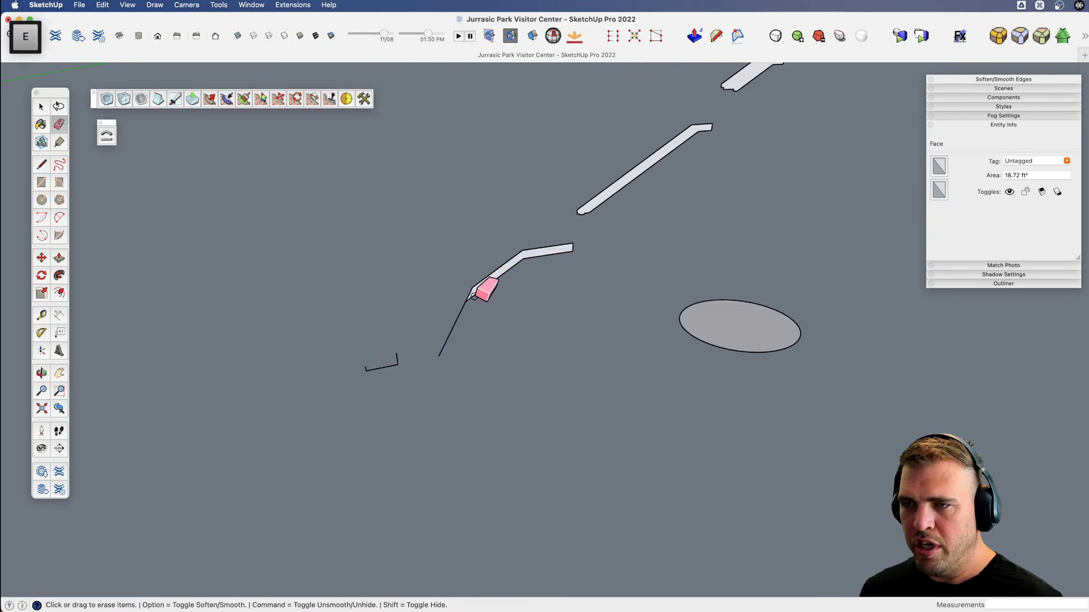
# Draw the foot and inner edge of the steeper leg, closing it against the underside of the lowest roof profile.
pyautogui.scroll(3, 457, 346)
pyautogui.press('l')
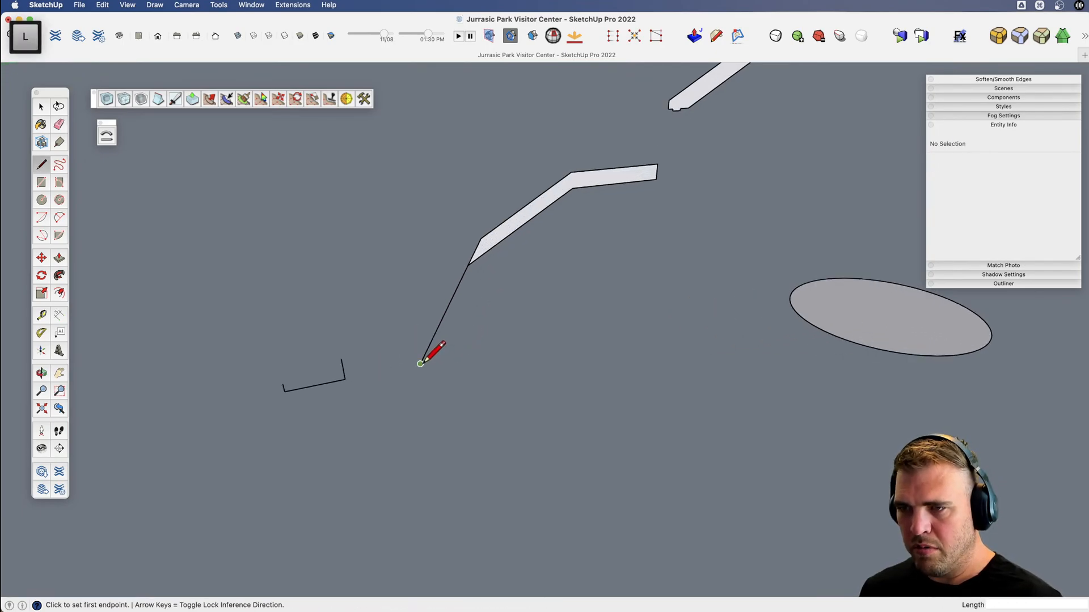
pyautogui.click(421, 363)
pyautogui.press('l')
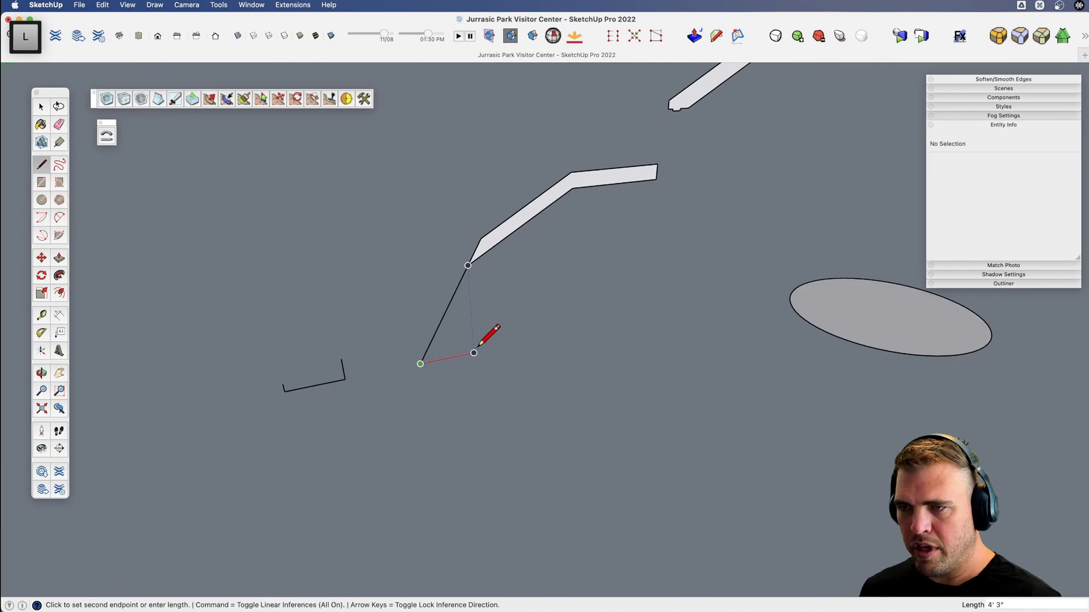
pyautogui.click(503, 240)
# Erase the dividing line inside the lowest profile and delete the leftover edges of the old eave.
pyautogui.press('e')
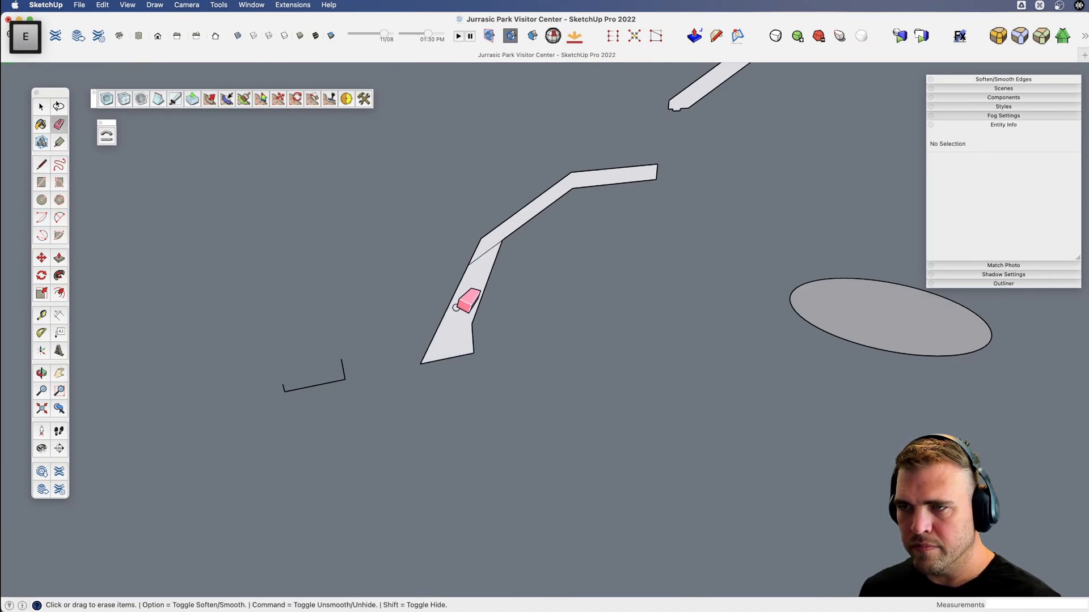
pyautogui.press('space')
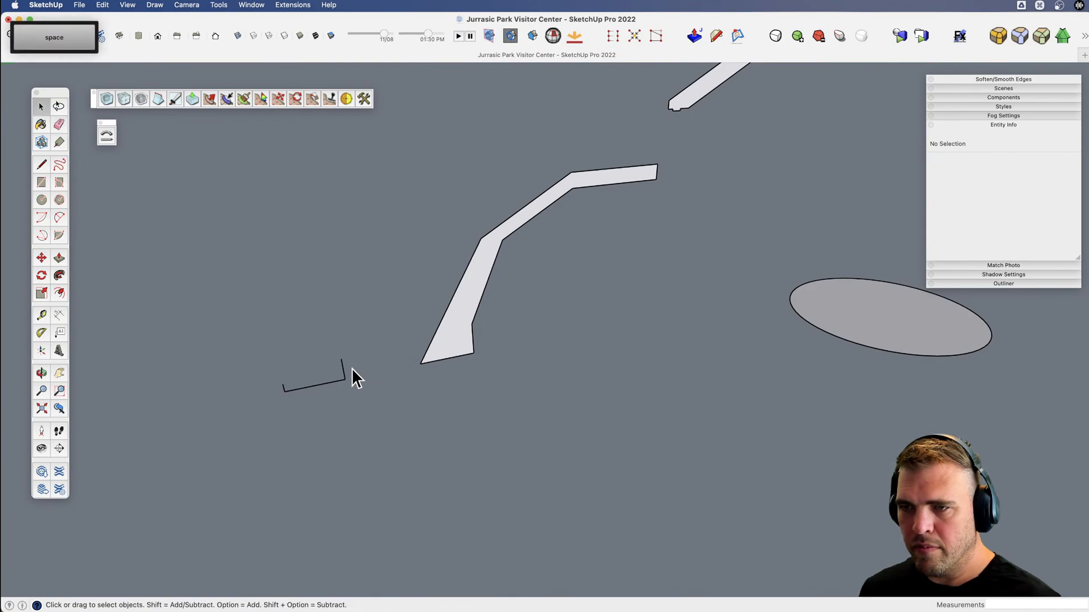
pyautogui.moveTo(246, 423); pyautogui.dragTo(228, 428)
pyautogui.press('Delete')
pyautogui.scroll(-4, 579, 428)
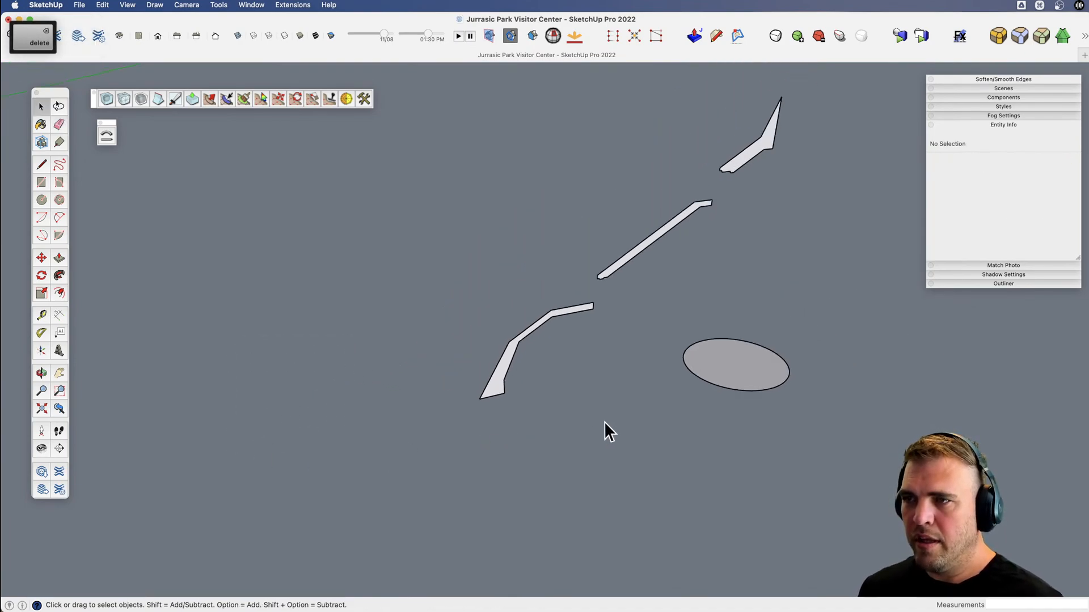
pyautogui.press('x')
pyautogui.moveTo(604, 418); pyautogui.dragTo(454, 416)
pyautogui.moveTo(454, 416); pyautogui.dragTo(479, 459, button='middle')
pyautogui.press('space')
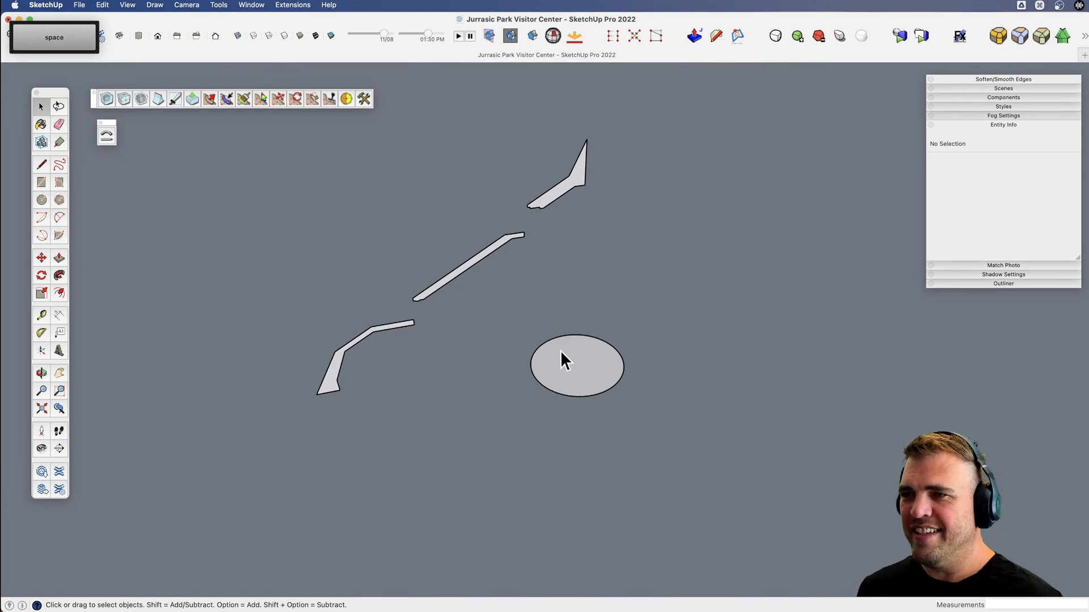
pyautogui.scroll(3, 499, 250)
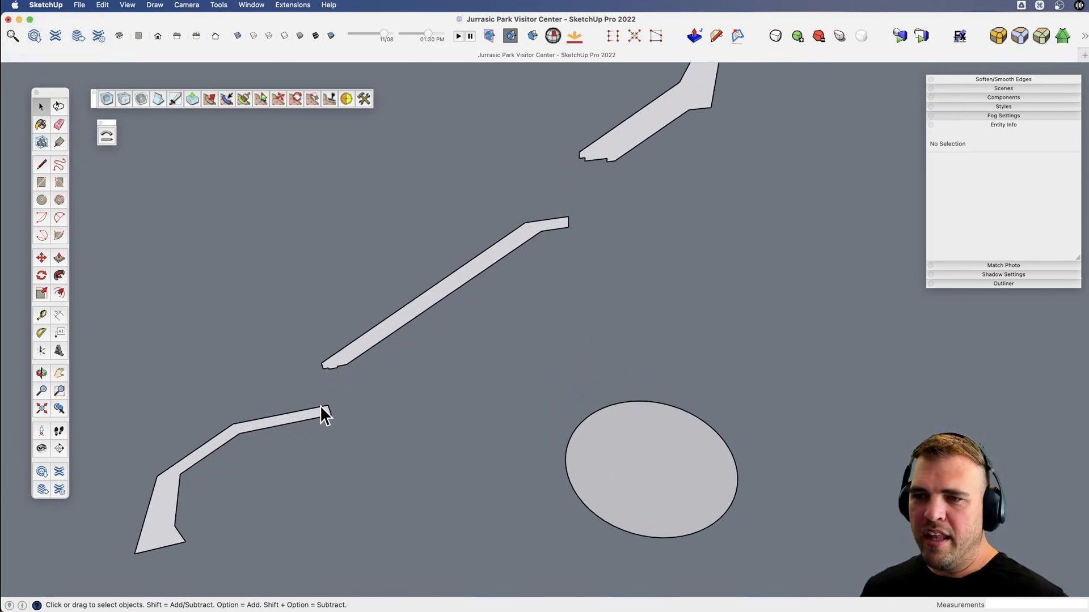
pyautogui.scroll(4, 325, 407)
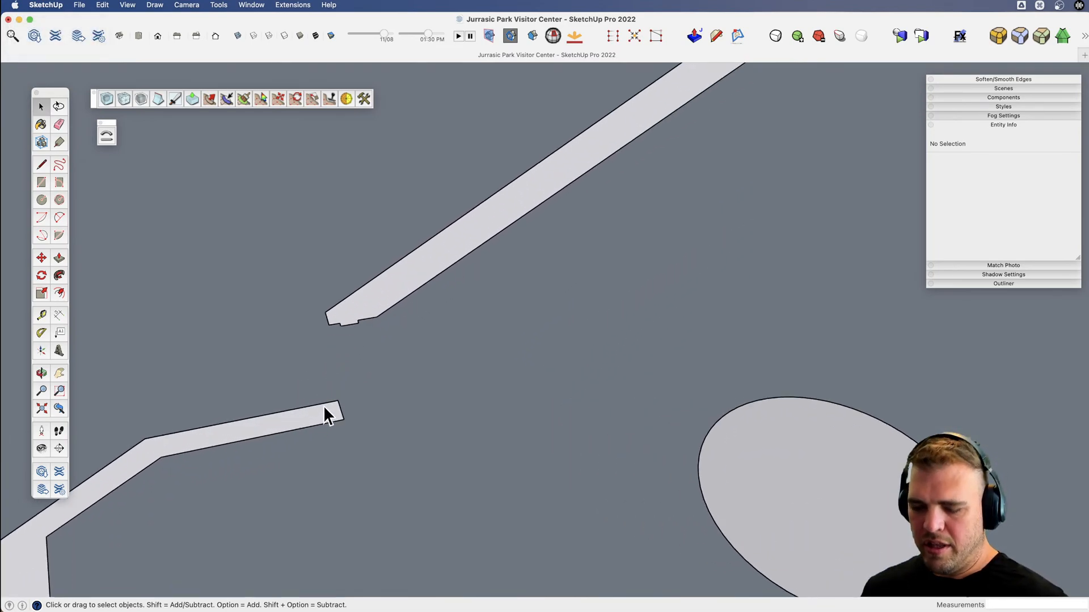
pyautogui.press('l')
pyautogui.scroll(3, 355, 316)
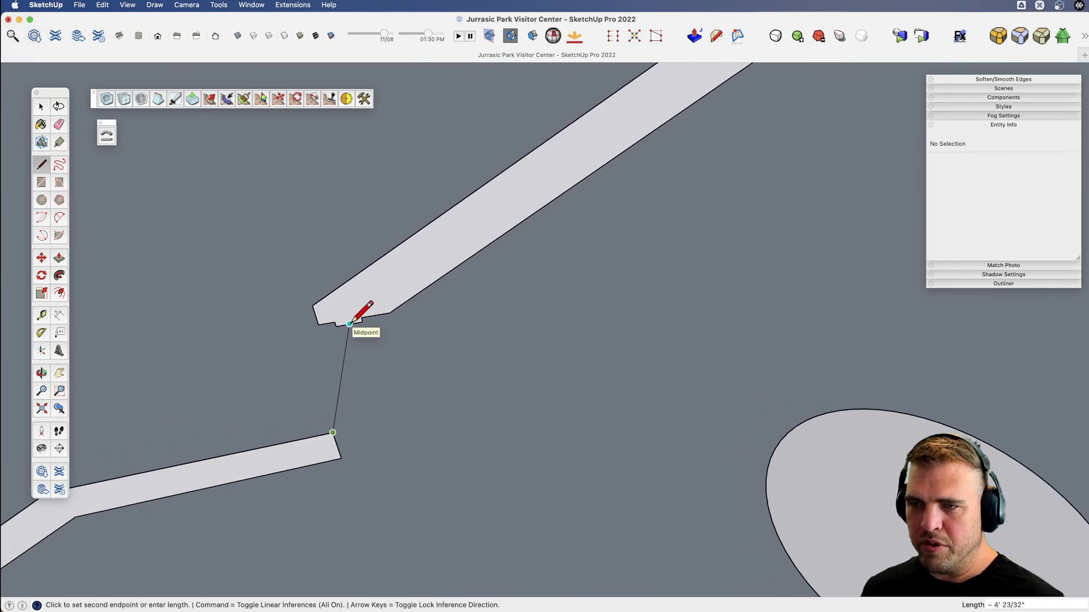
pyautogui.press('space')
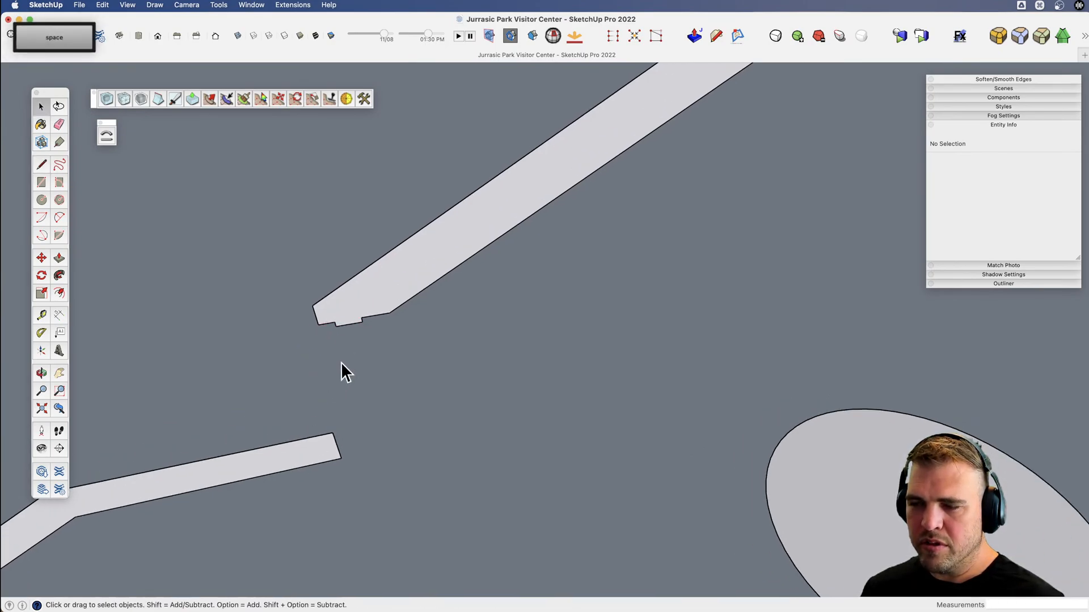
# Sweep the top roof profile around the circle with Follow Me to form the pointed cap.
pyautogui.scroll(-5, 368, 384)
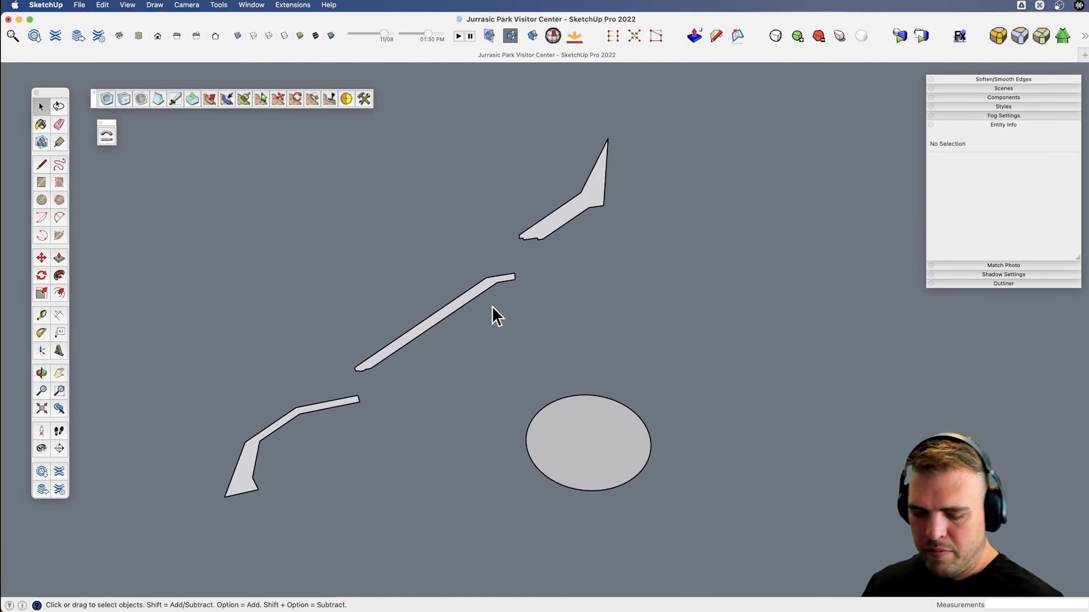
pyautogui.press('space')
pyautogui.scroll(-2, 561, 323)
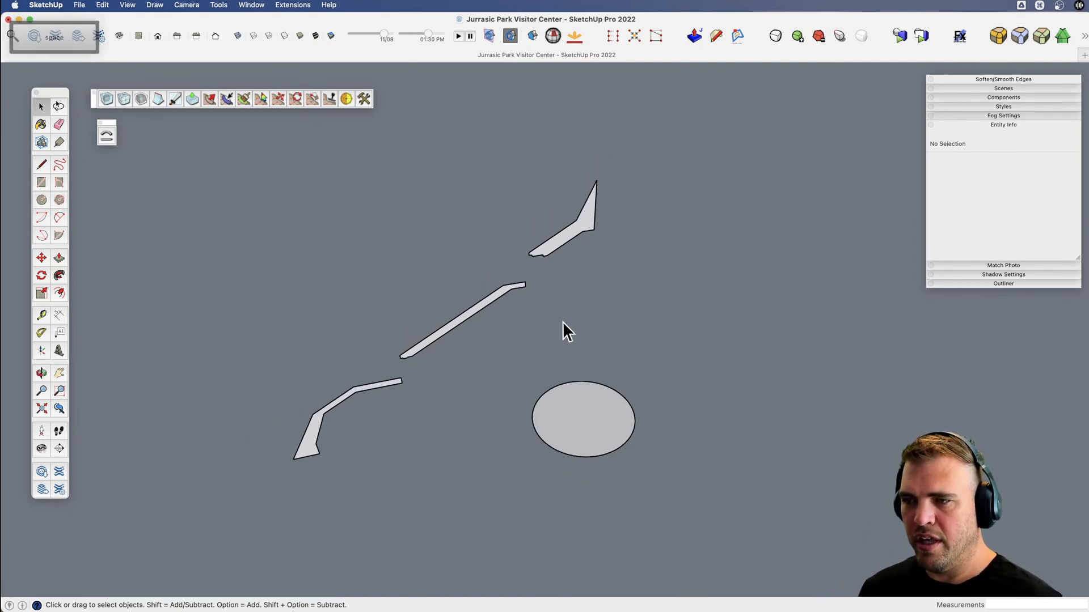
pyautogui.click(558, 245)
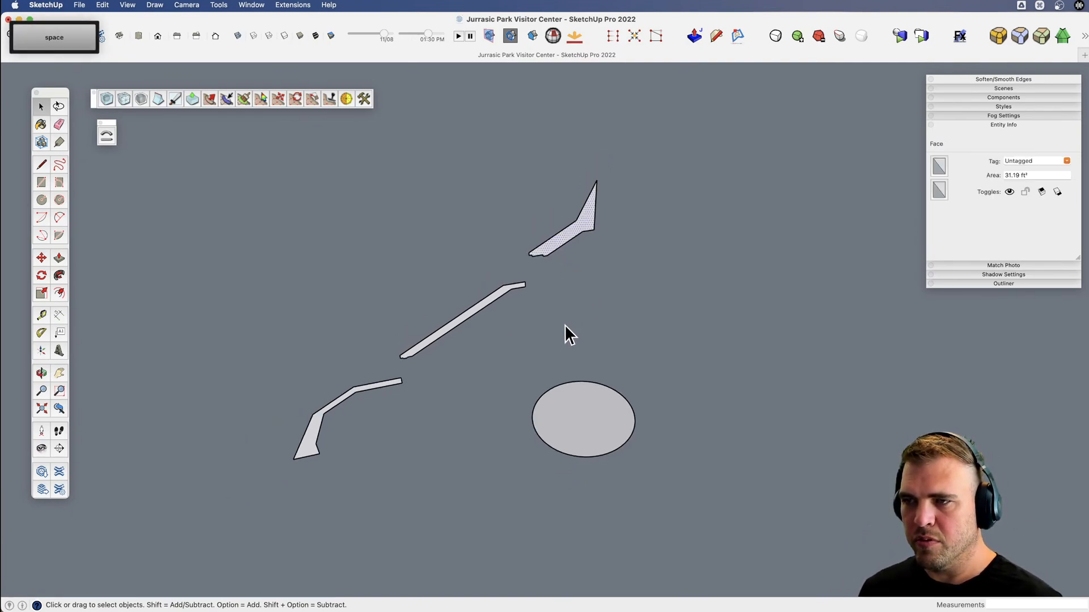
pyautogui.press('j')
pyautogui.click(561, 244)
# Sweep the middle roof profile around the same circle with Follow Me.
pyautogui.press('space')
pyautogui.click(548, 390)
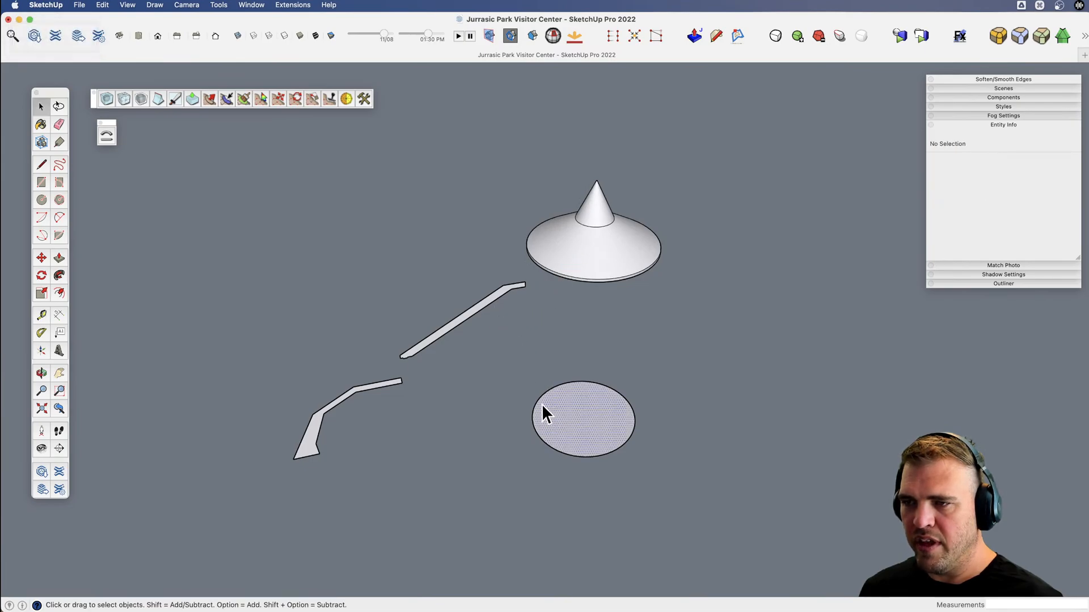
pyautogui.press('j')
pyautogui.click(474, 315)
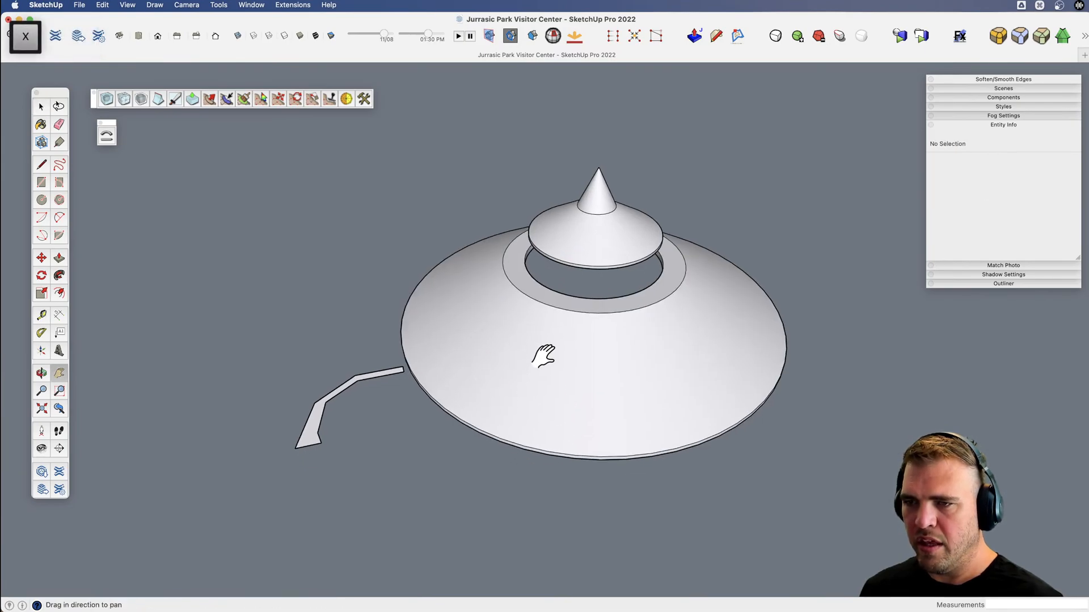
# Sweep the reshaped lowest roof profile around the circle with Follow Me to form the steep-sided bottom tier.
pyautogui.moveTo(542, 357); pyautogui.dragTo(530, 316, button='middle')
pyautogui.press('space')
pyautogui.click(549, 452)
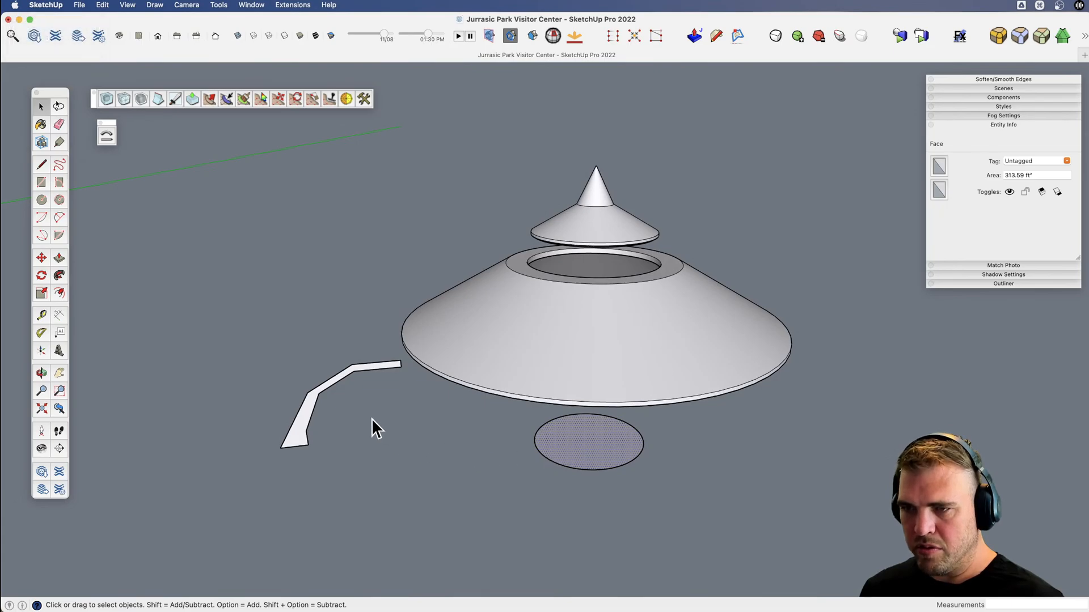
pyautogui.press('j')
pyautogui.click(325, 388)
# Select all three swept roof tiers and combine them into a single component, replacing the selected geometry.
pyautogui.scroll(-4, 349, 407)
pyautogui.press('x')
pyautogui.moveTo(422, 446); pyautogui.dragTo(370, 401, button='middle')
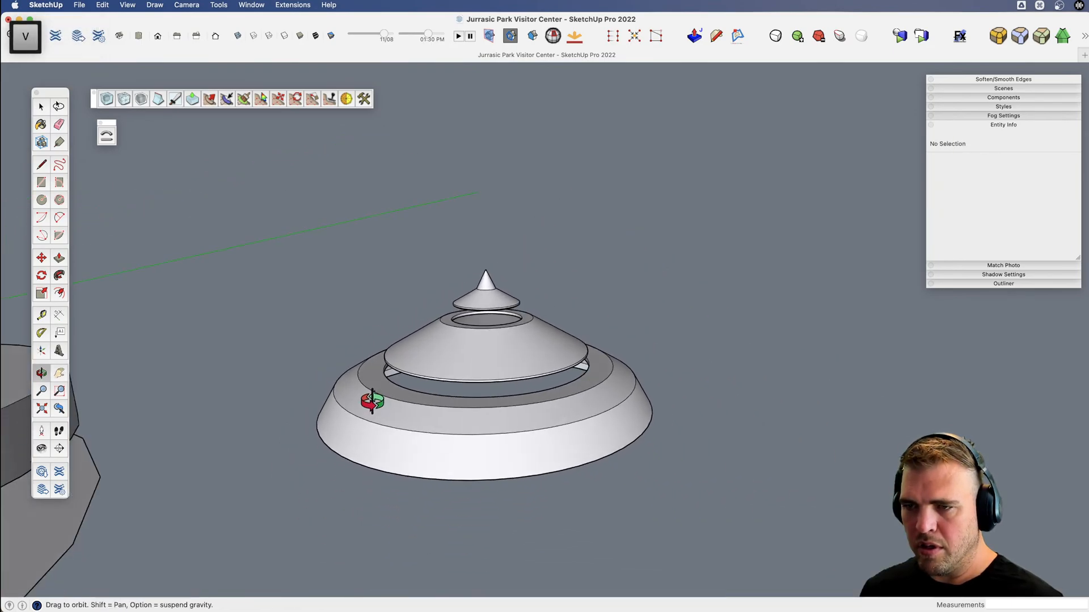
pyautogui.press('space')
pyautogui.tripleClick(416, 421)
pyautogui.keyDown('shift'); pyautogui.tripleClick(440, 363); pyautogui.keyUp('shift')
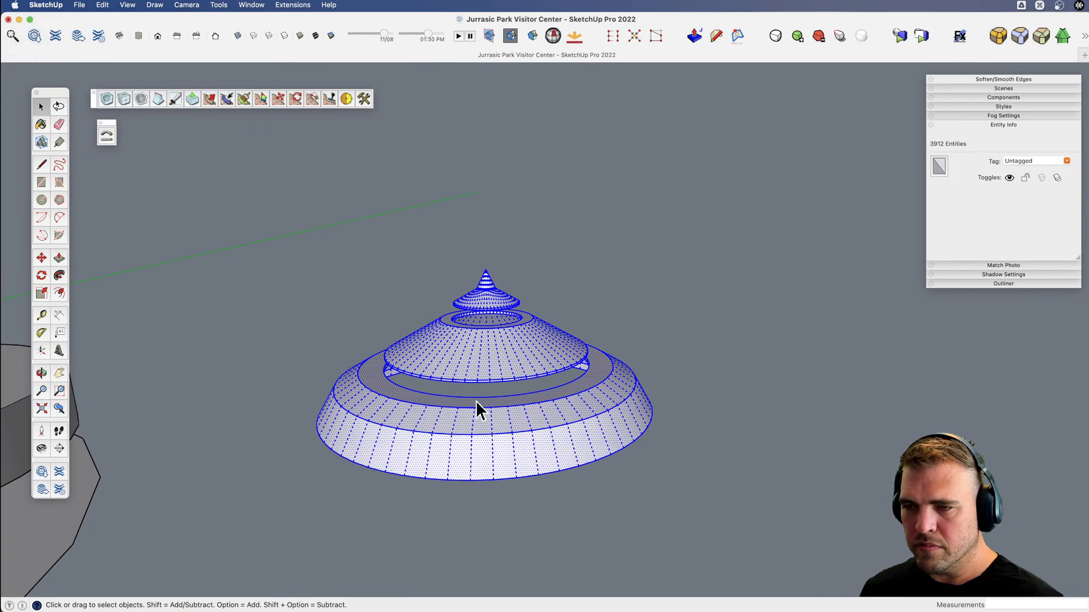
pyautogui.press('g')
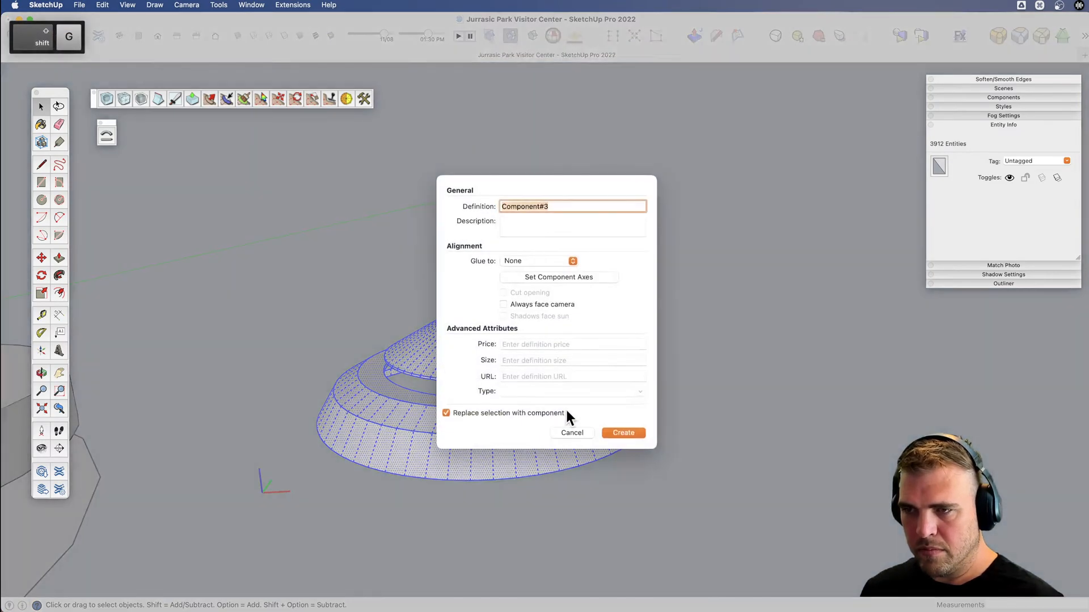
pyautogui.click(616, 431)
# Move the roof component by its pointed tip to the center of the visitor center's atrium.
pyautogui.press('v')
pyautogui.moveTo(508, 448); pyautogui.dragTo(616, 501)
pyautogui.press('m')
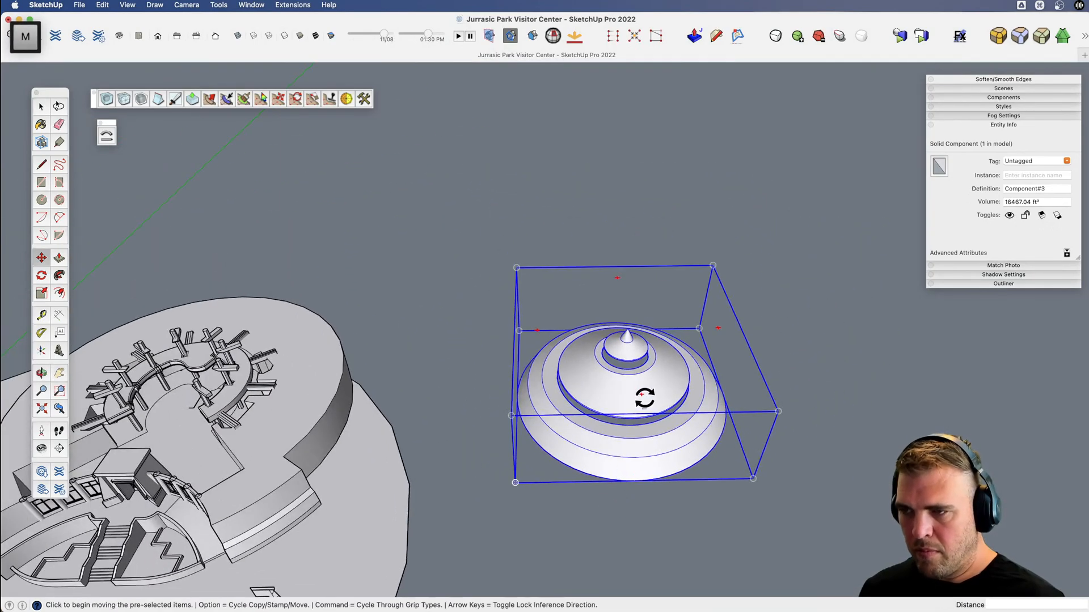
pyautogui.click(626, 327)
pyautogui.scroll(-3, 503, 363)
pyautogui.scroll(6, 418, 355)
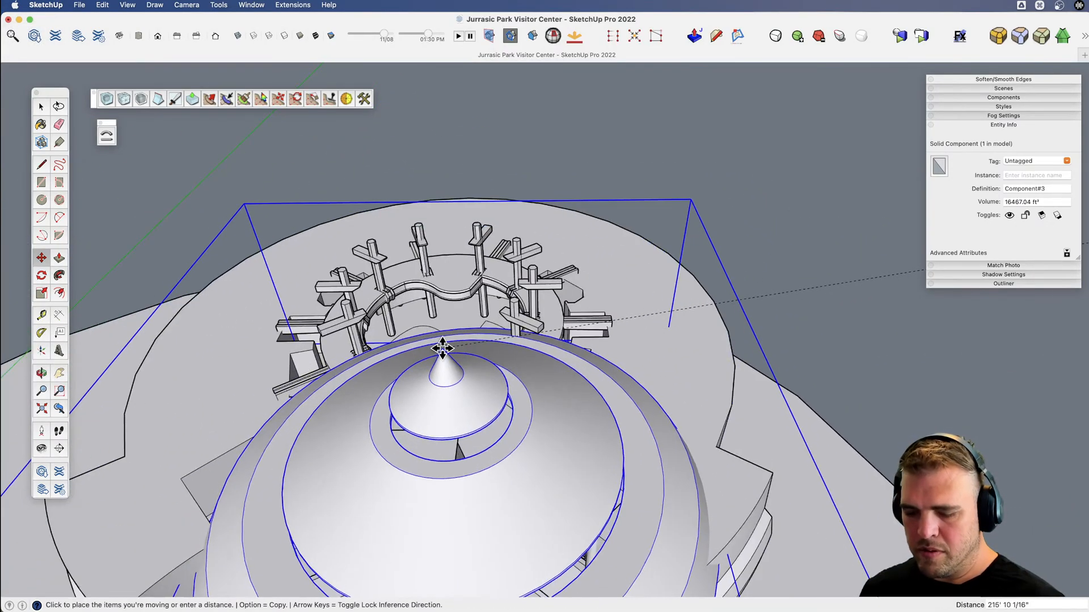
pyautogui.hotkey('shift', 'x')
pyautogui.click(451, 362)
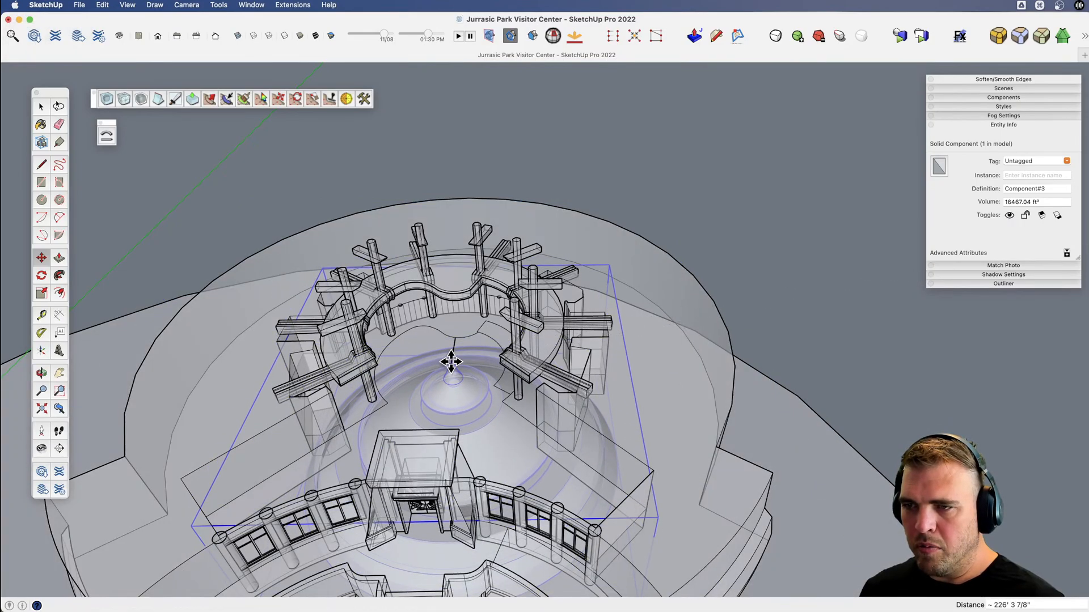
# Raise the roof component vertically about 65' above the atrium so it sits over the interior pillars.
pyautogui.press('v')
pyautogui.moveTo(452, 362); pyautogui.dragTo(427, 288)
pyautogui.scroll(-5, 492, 426)
pyautogui.press('m')
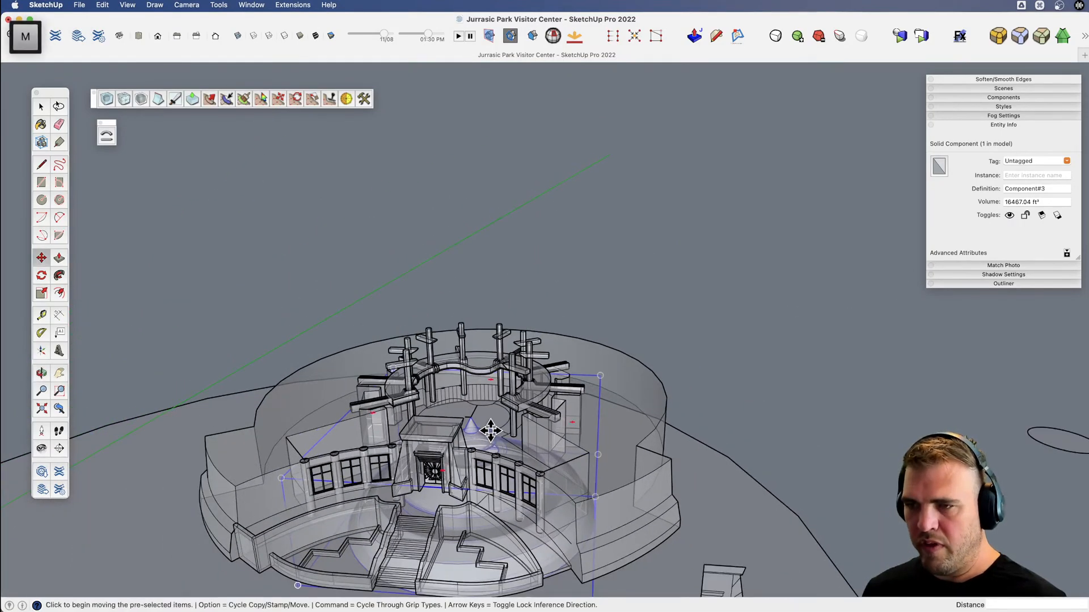
pyautogui.click(491, 431)
pyautogui.keyDown('shift'); pyautogui.click(486, 280); pyautogui.keyUp('shift')
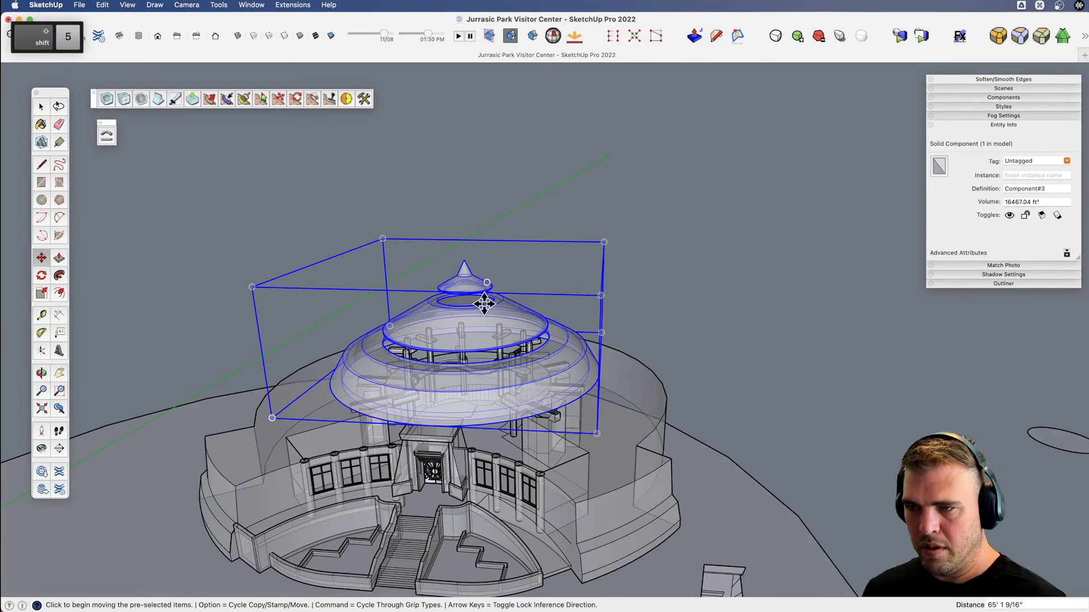
pyautogui.hotkey('shift', '5')
# Lower the roof component a few feet along the blue axis, toward the top of the entrance portal.
pyautogui.scroll(4, 482, 386)
pyautogui.press('x')
pyautogui.press('v')
pyautogui.moveTo(467, 418); pyautogui.dragTo(651, 340)
pyautogui.press('x')
pyautogui.press('v')
pyautogui.moveTo(505, 430); pyautogui.dragTo(520, 318)
pyautogui.press('m')
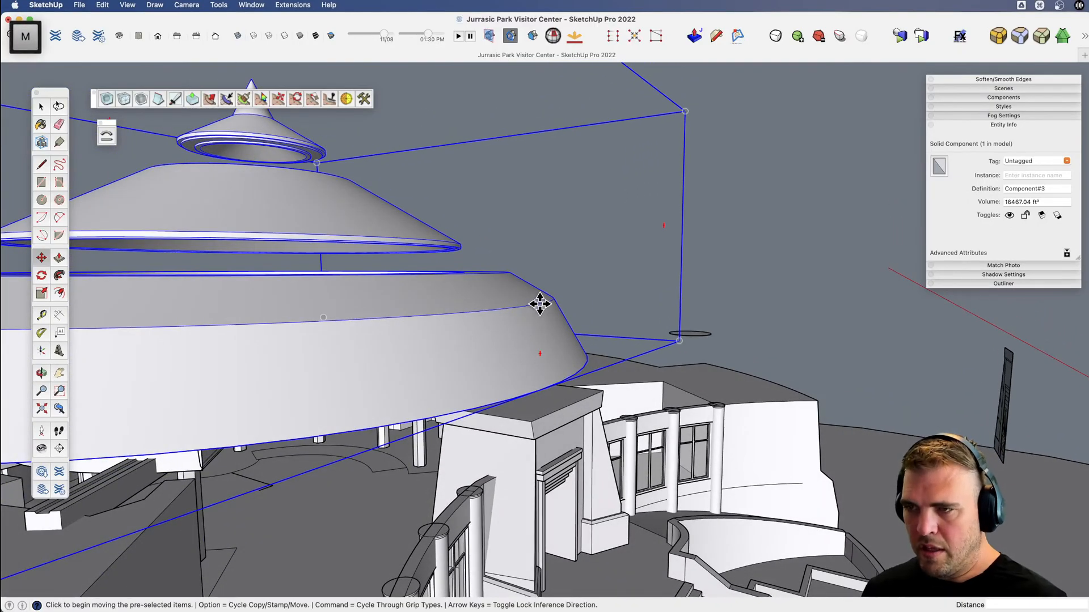
pyautogui.click(539, 304)
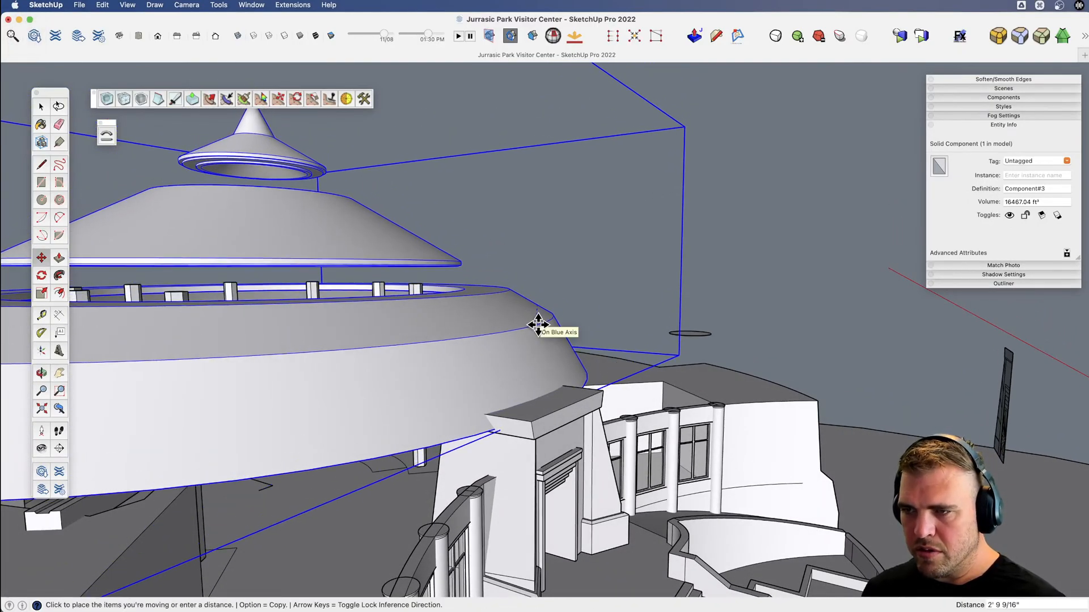
pyautogui.click(536, 332)
# Soften the edges of the lowest roof tier inside the component with a 32-degree angle between normals.
pyautogui.scroll(-3, 532, 340)
pyautogui.press('space')
pyautogui.doubleClick(517, 349)
pyautogui.click(488, 350)
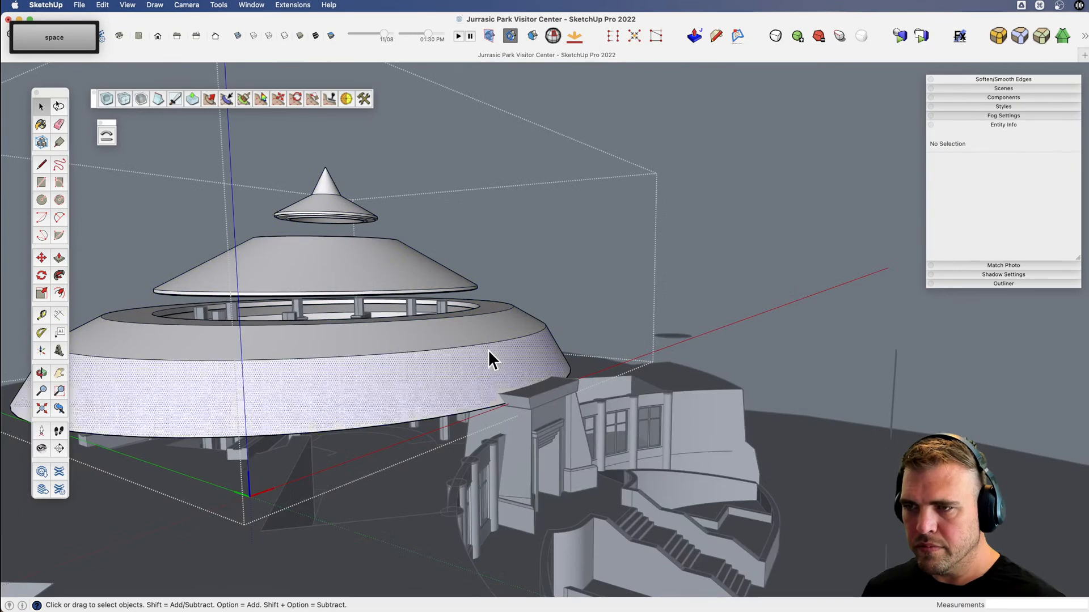
pyautogui.tripleClick(488, 351)
pyautogui.moveTo(479, 352); pyautogui.dragTo(389, 359, button='middle')
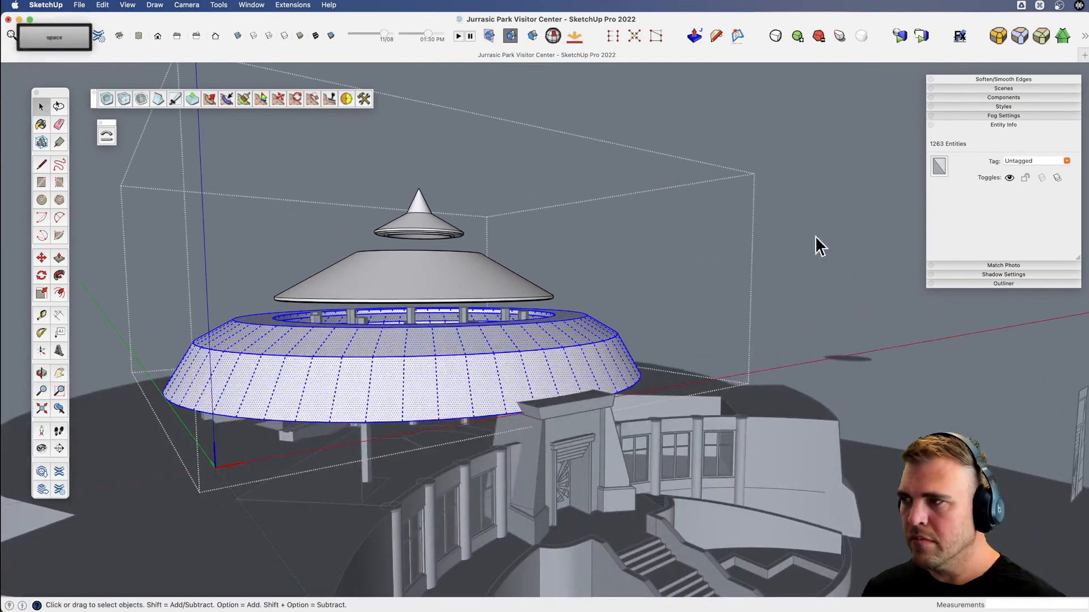
pyautogui.press('space')
pyautogui.click(1003, 79)
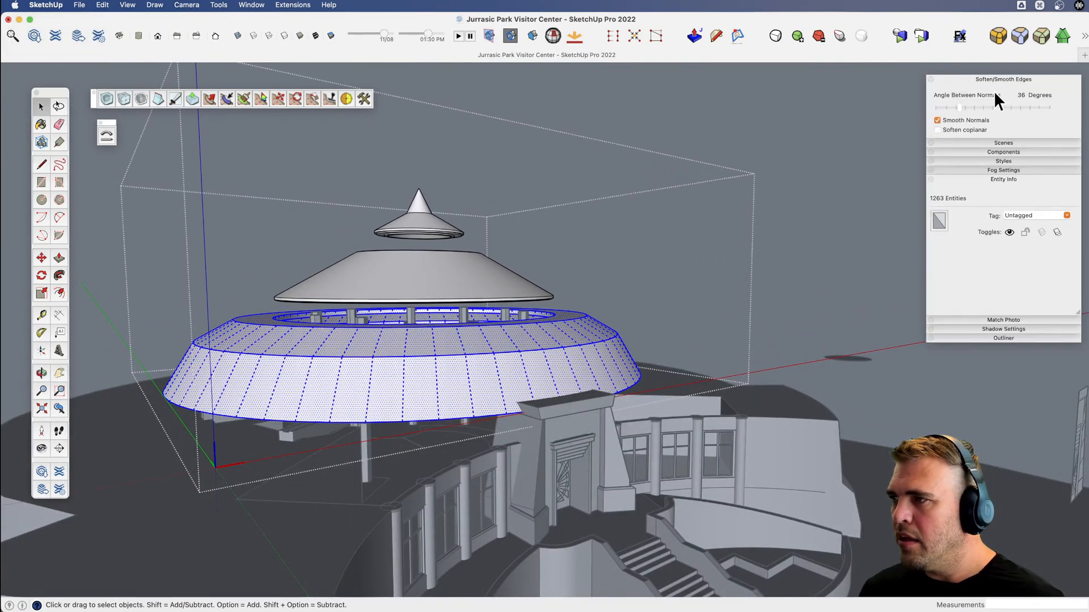
pyautogui.moveTo(954, 106); pyautogui.dragTo(962, 106)
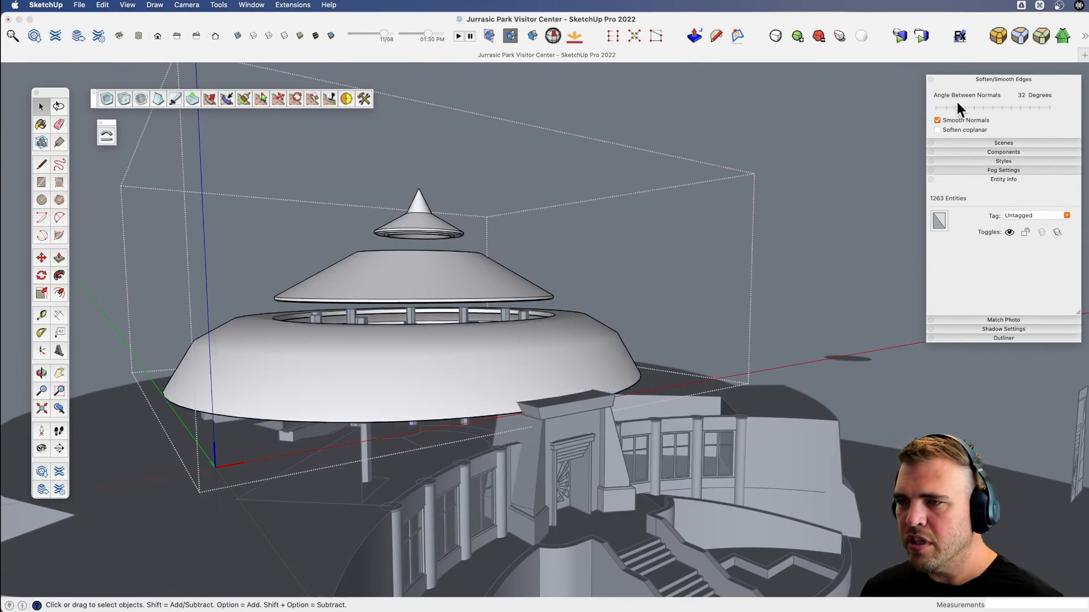
pyautogui.click(819, 315)
# Lower the whole roof component about 4' along the blue axis so it sits behind the entrance portal.
pyautogui.moveTo(819, 316); pyautogui.dragTo(628, 318, button='middle')
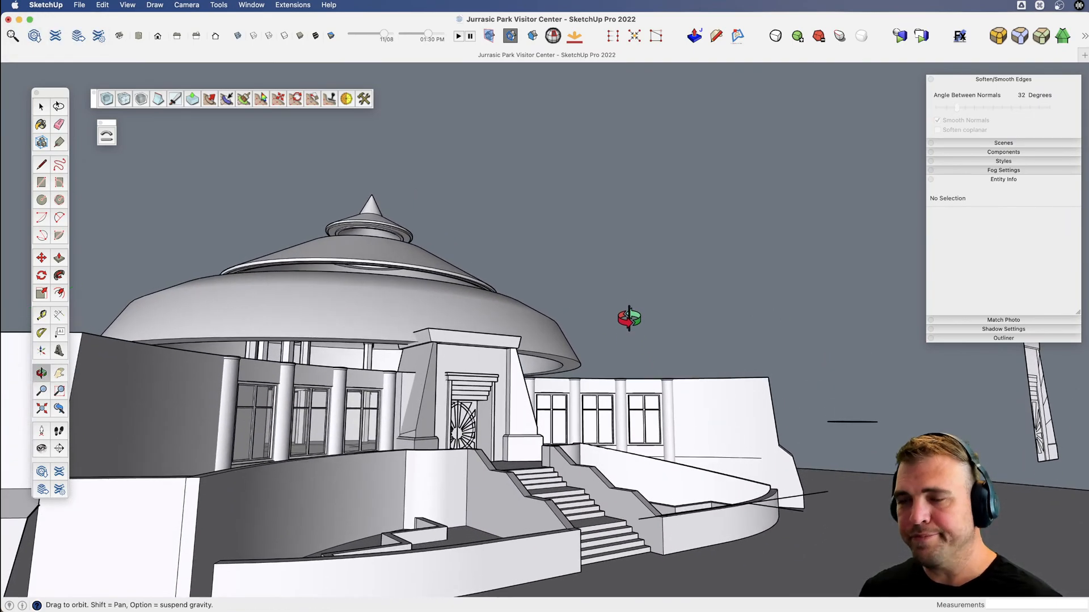
pyautogui.press('v')
pyautogui.moveTo(623, 390); pyautogui.dragTo(452, 474, button='middle')
pyautogui.press('space')
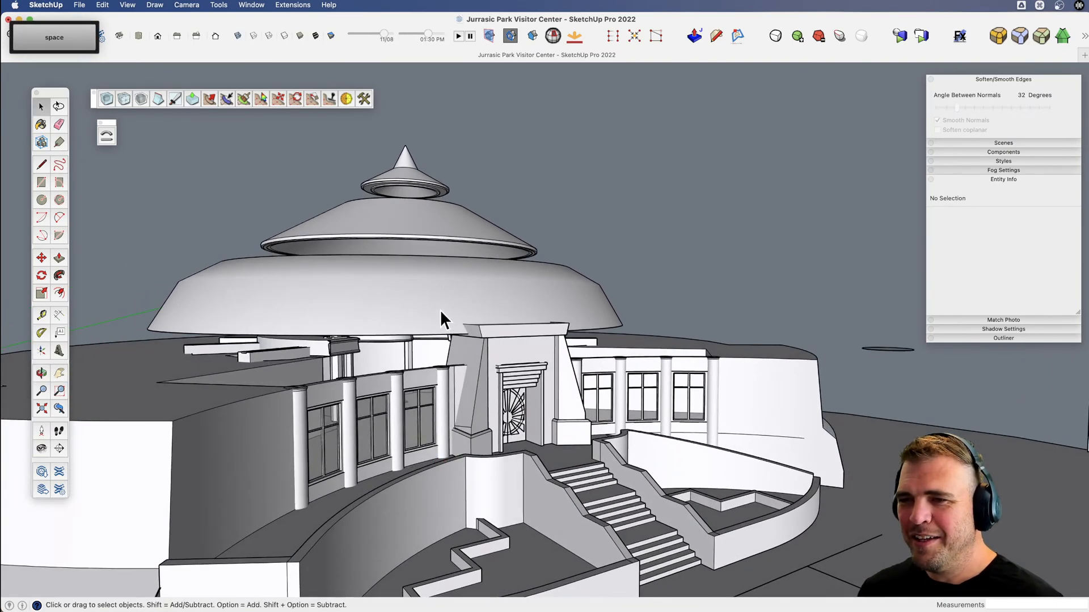
pyautogui.click(440, 310)
pyautogui.scroll(6, 630, 291)
pyautogui.scroll(-5, 601, 312)
pyautogui.moveTo(573, 333); pyautogui.dragTo(580, 296, button='middle')
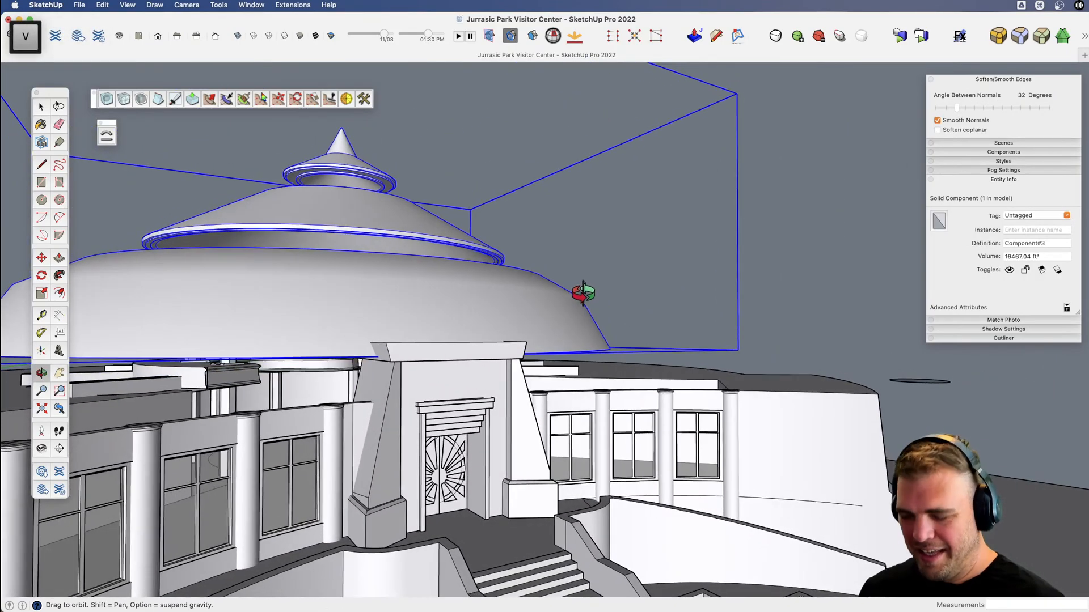
pyautogui.press('m')
pyautogui.click(564, 330)
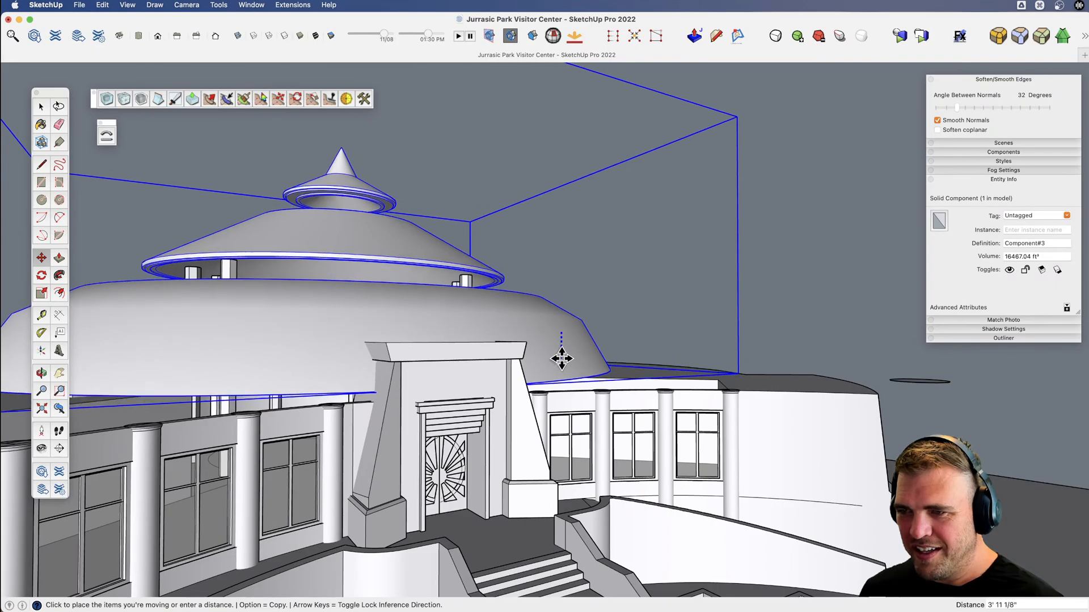
pyautogui.click(560, 356)
pyautogui.scroll(-1, 562, 357)
pyautogui.scroll(-3, 562, 358)
pyautogui.press('space')
pyautogui.click(594, 210)
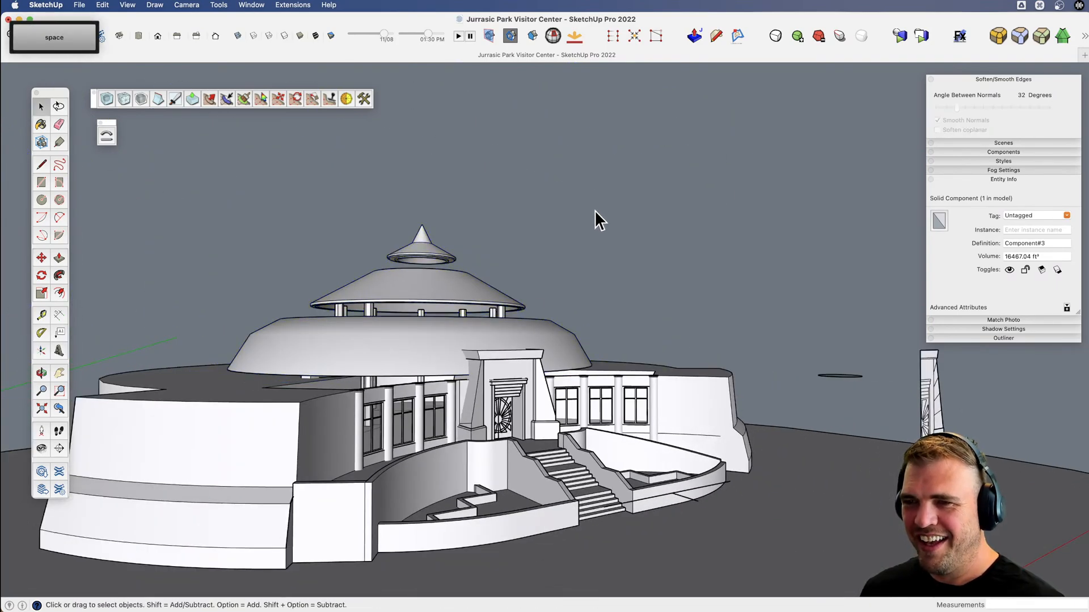
# Examine the building's front, from the roof tiers down to the entrance portal and stairs.
pyautogui.scroll(4, 444, 369)
pyautogui.press('v')
pyautogui.moveTo(445, 369); pyautogui.dragTo(313, 351, button='middle')
pyautogui.keyDown('shift'); pyautogui.moveTo(503, 405); pyautogui.dragTo(604, 422, button='middle'); pyautogui.keyUp('shift')
pyautogui.scroll(5, 504, 395)
pyautogui.scroll(-1, 511, 394)
pyautogui.scroll(-5, 471, 333)
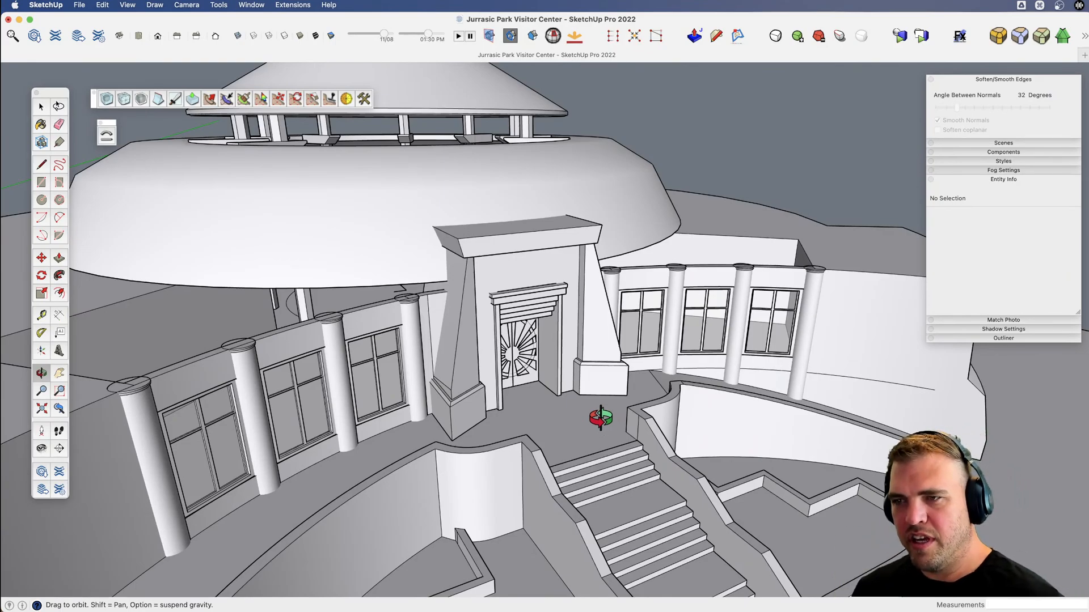
pyautogui.scroll(8, 533, 354)
# Rotate the right entrance door leaf inward about 60 degrees around its outer bottom corner.
pyautogui.press('space')
pyautogui.click(521, 386)
pyautogui.scroll(6, 505, 386)
pyautogui.press('v')
pyautogui.moveTo(504, 385); pyautogui.dragTo(596, 450)
pyautogui.press('r')
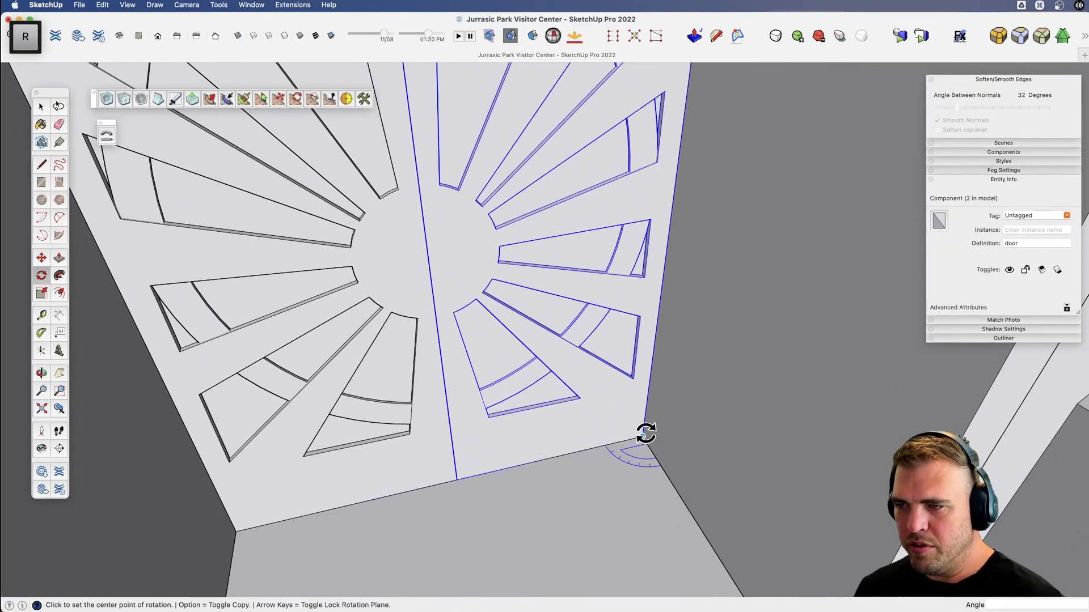
pyautogui.click(644, 435)
pyautogui.click(584, 452)
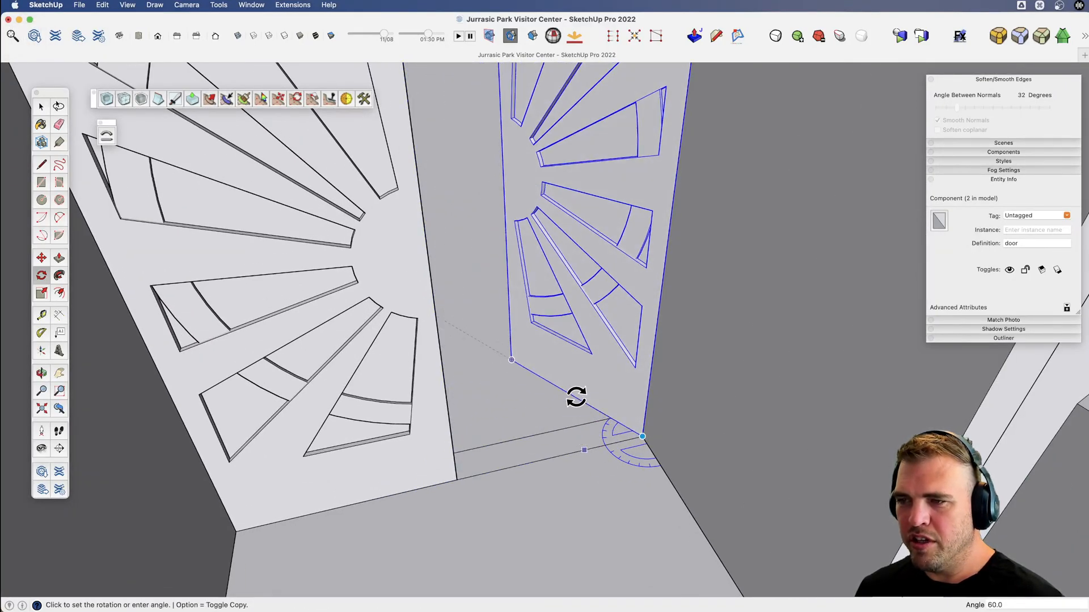
pyautogui.click(577, 394)
# Rotate the left entrance door leaf inward about 67 degrees around its outer bottom corner.
pyautogui.press('space')
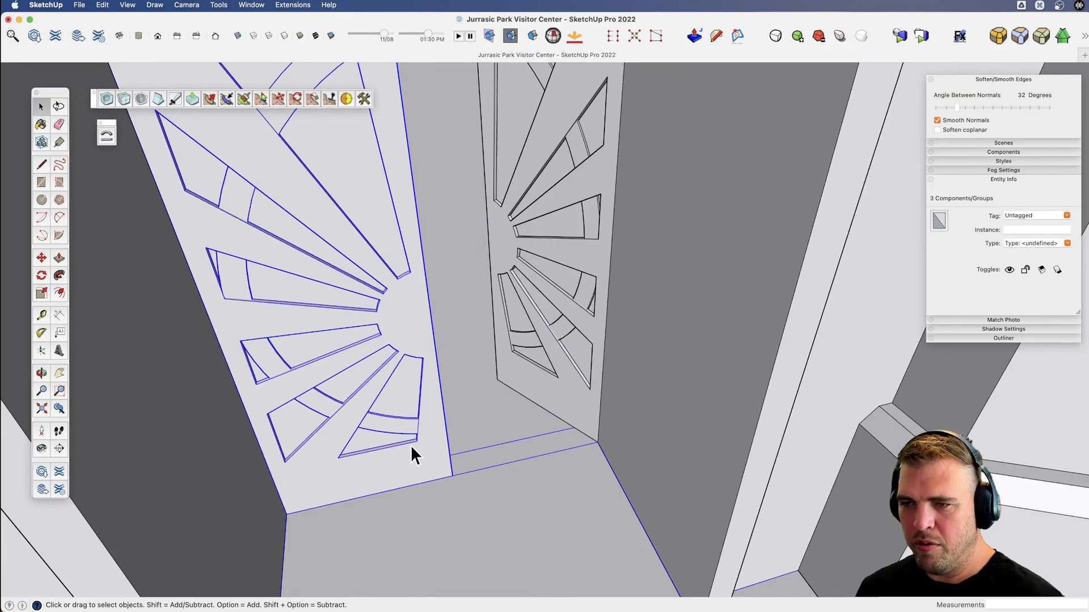
pyautogui.press('r')
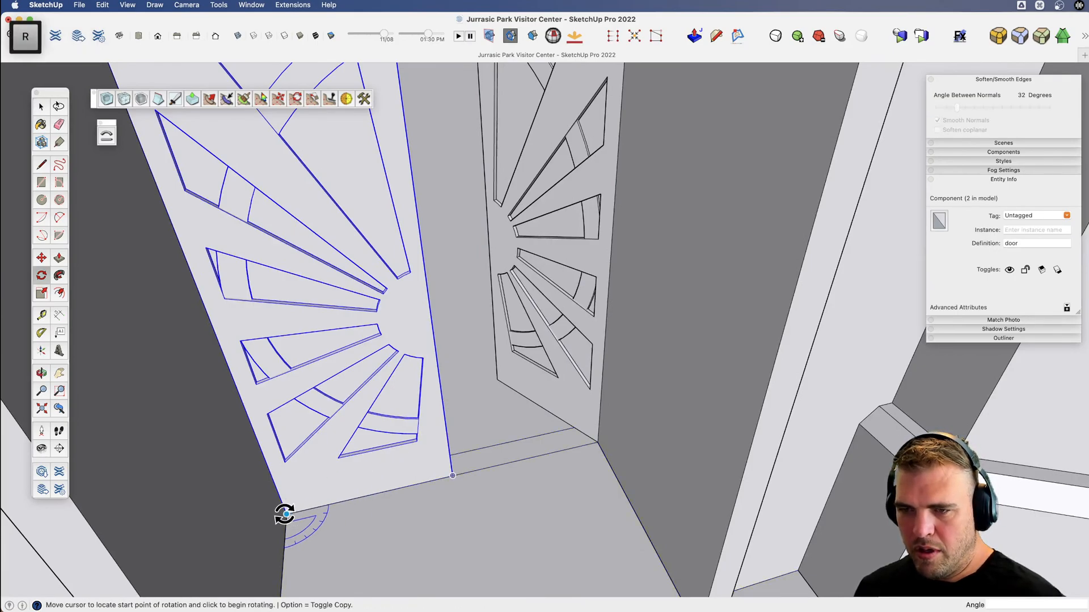
pyautogui.click(336, 503)
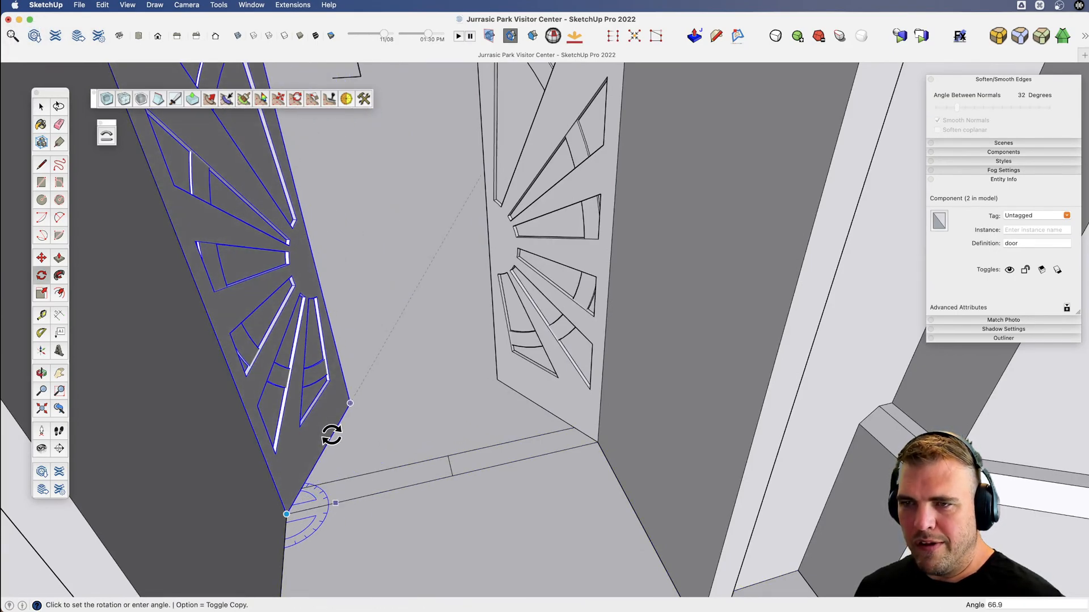
pyautogui.click(332, 434)
# Examine the atrium interior through the open entrance, from the floor up to the pillars and roof.
pyautogui.scroll(-5, 363, 445)
pyautogui.press('v')
pyautogui.moveTo(397, 455); pyautogui.dragTo(510, 349, button='middle')
pyautogui.scroll(-7, 471, 461)
pyautogui.press('space')
pyautogui.click(697, 137)
pyautogui.scroll(6, 442, 336)
pyautogui.scroll(8, 455, 340)
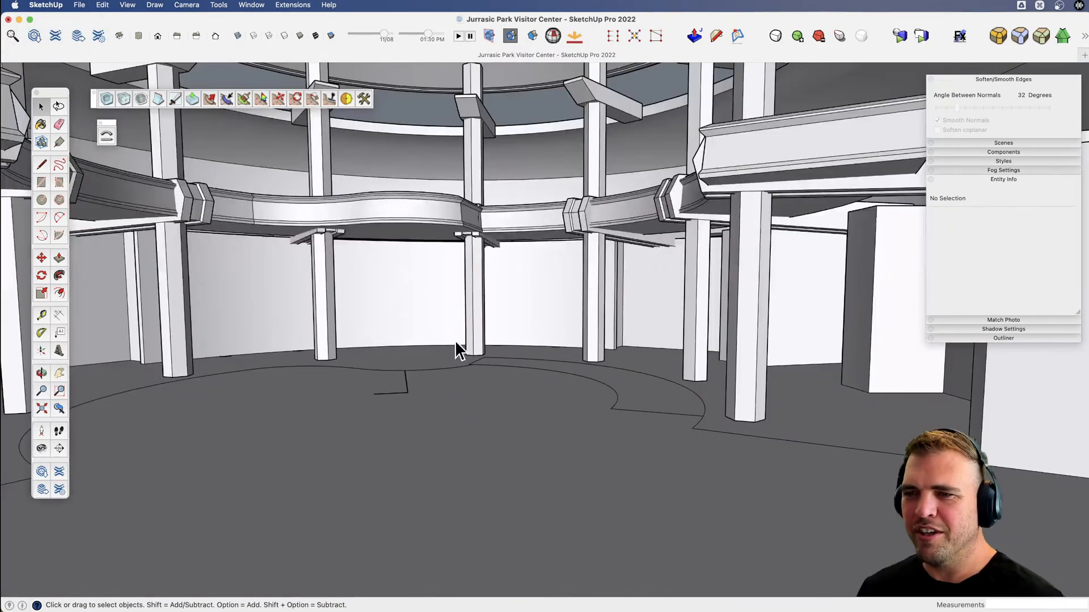
pyautogui.press('v')
pyautogui.moveTo(466, 342); pyautogui.dragTo(494, 345)
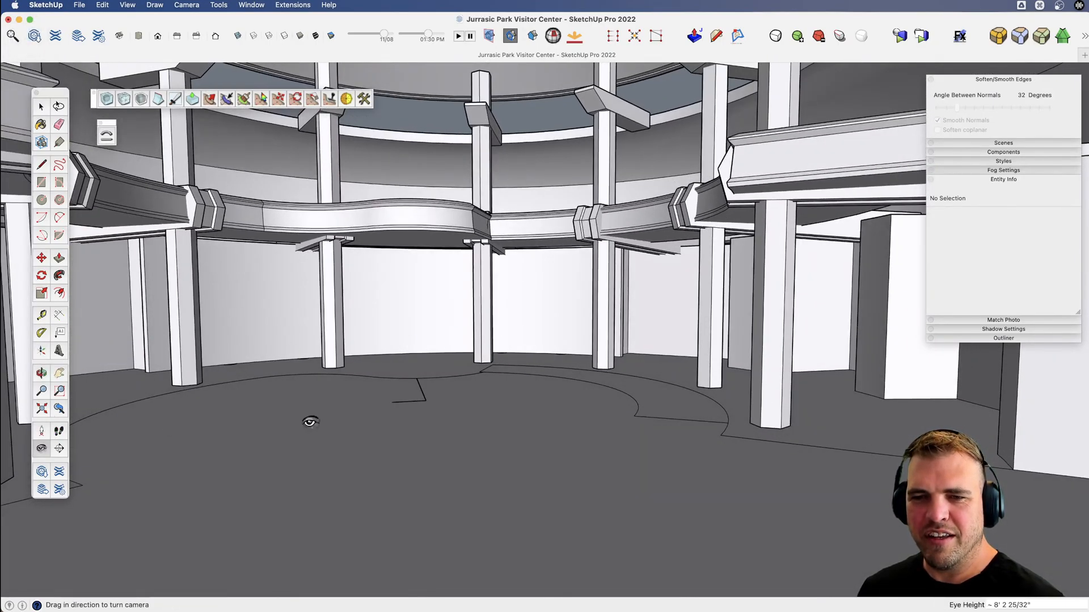
pyautogui.moveTo(310, 422); pyautogui.dragTo(474, 227)
# Extend the outer end of the upper crossbeam on the interior hex pillars about 7' 1" along the red axis.
pyautogui.press('space')
pyautogui.doubleClick(741, 165)
pyautogui.doubleClick(741, 165)
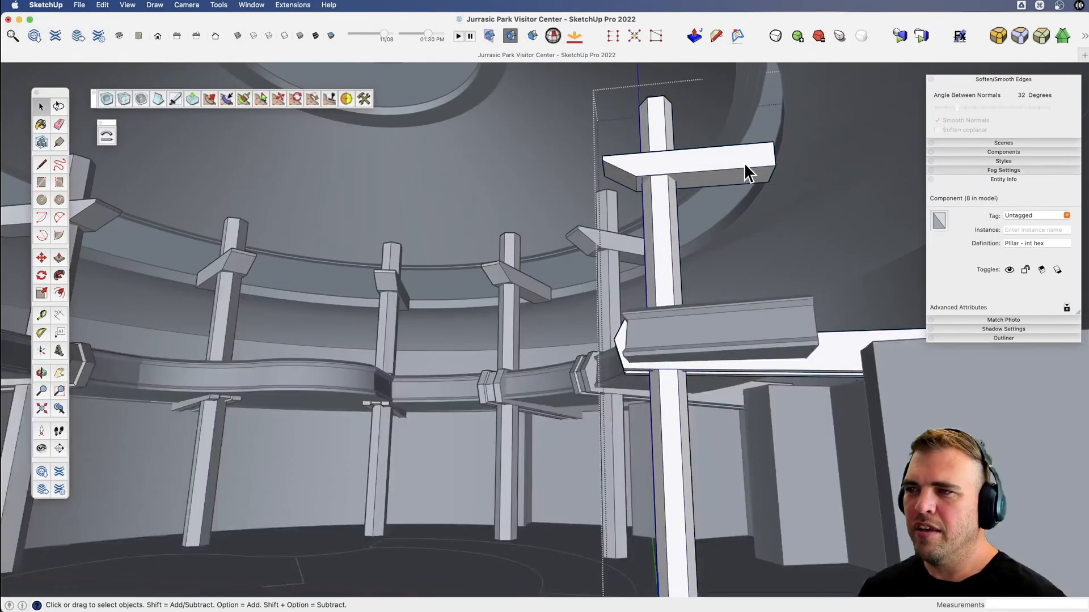
pyautogui.doubleClick(748, 164)
pyautogui.moveTo(739, 129); pyautogui.dragTo(821, 232)
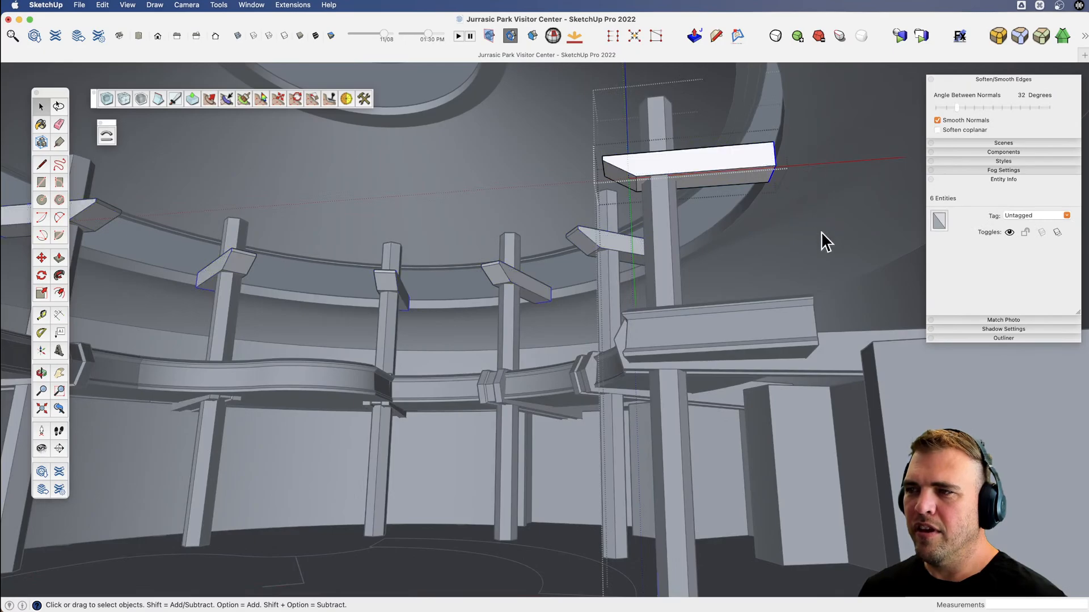
pyautogui.press('m')
pyautogui.keyDown('shift'); pyautogui.click(737, 168); pyautogui.keyUp('shift')
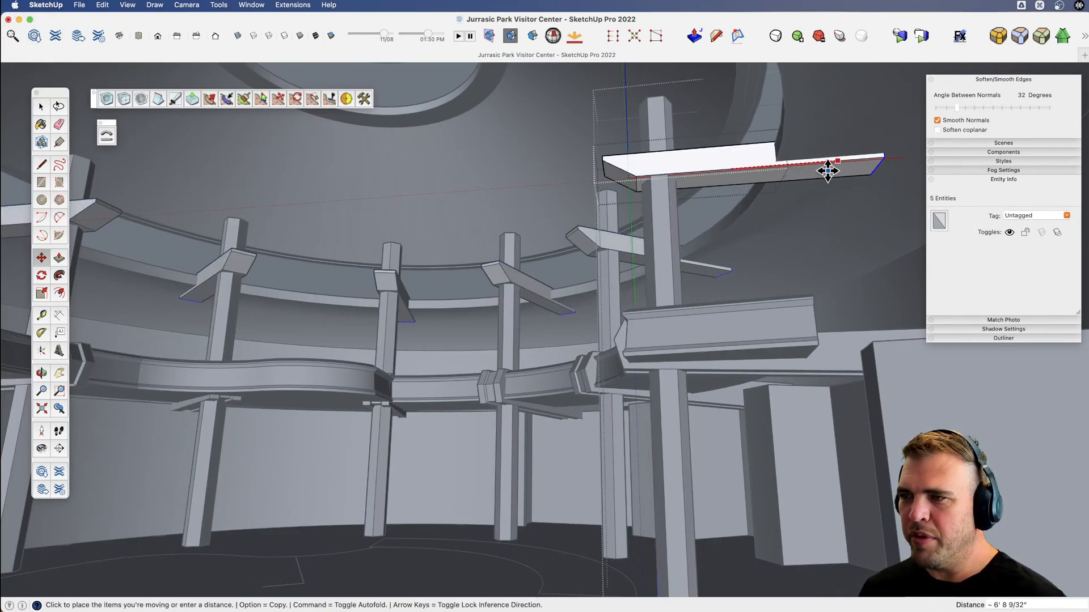
pyautogui.click(835, 168)
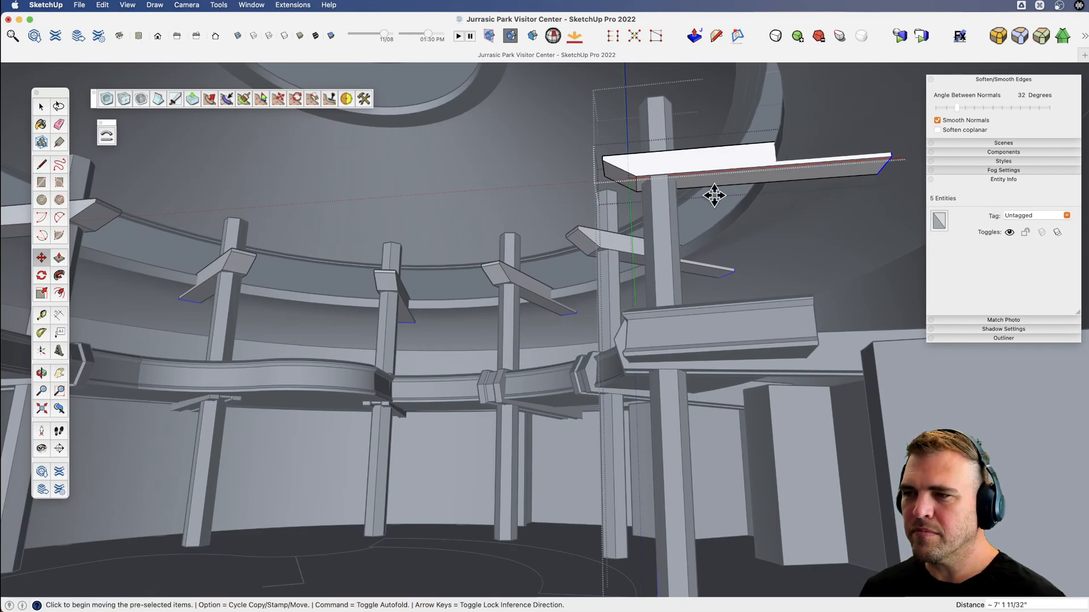
pyautogui.press('space')
pyautogui.click(414, 75)
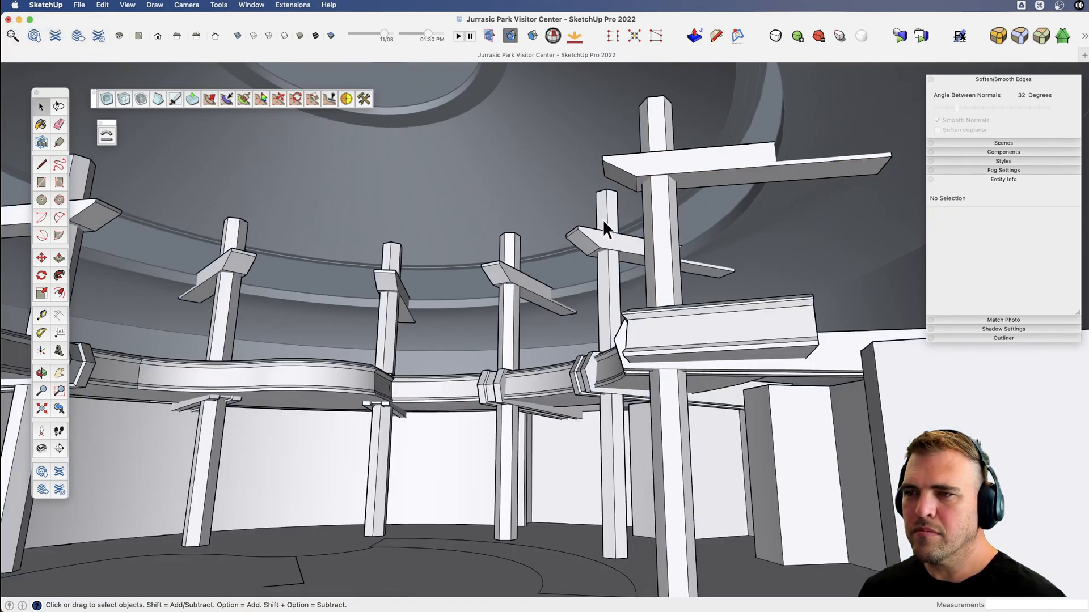
# Examine the curved balcony, pillars and extended crossbeams from inside the atrium.
pyautogui.scroll(5, 636, 302)
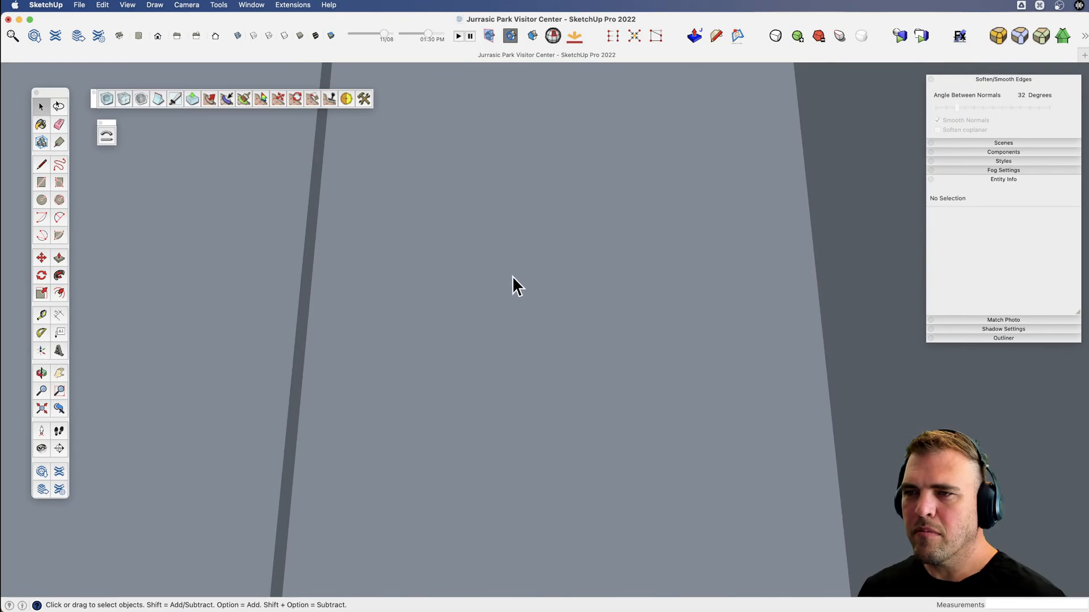
pyautogui.scroll(8, 543, 280)
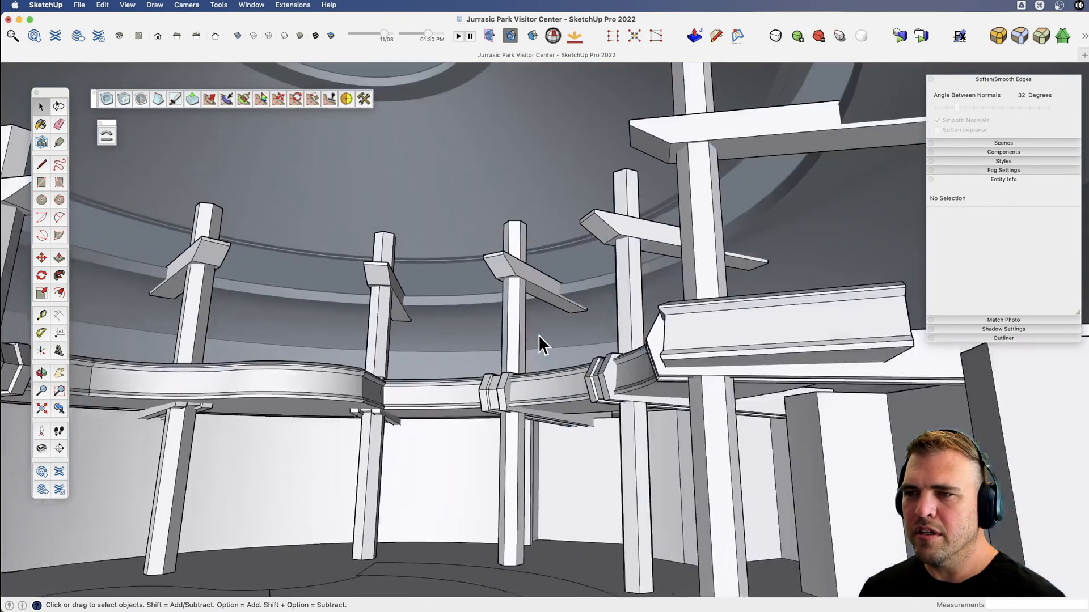
pyautogui.scroll(3, 538, 334)
pyautogui.keyDown('shift'); pyautogui.moveTo(475, 389); pyautogui.dragTo(525, 317, button='middle'); pyautogui.keyUp('shift')
pyautogui.press('z')
pyautogui.moveTo(526, 327); pyautogui.dragTo(524, 342)
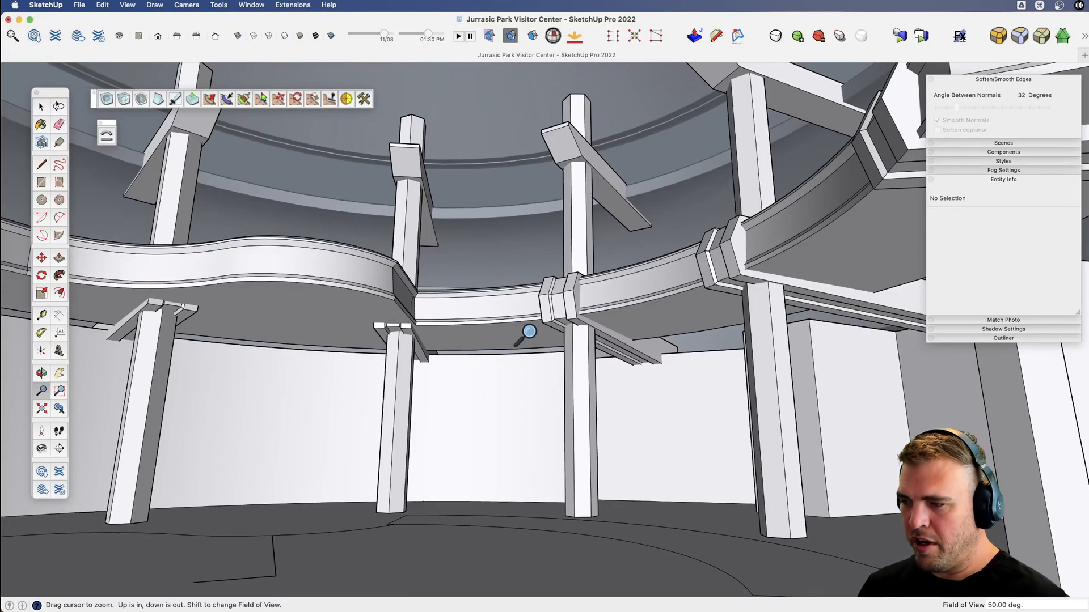
# Set the camera's field of view to 60 degrees.
pyautogui.press('Return')
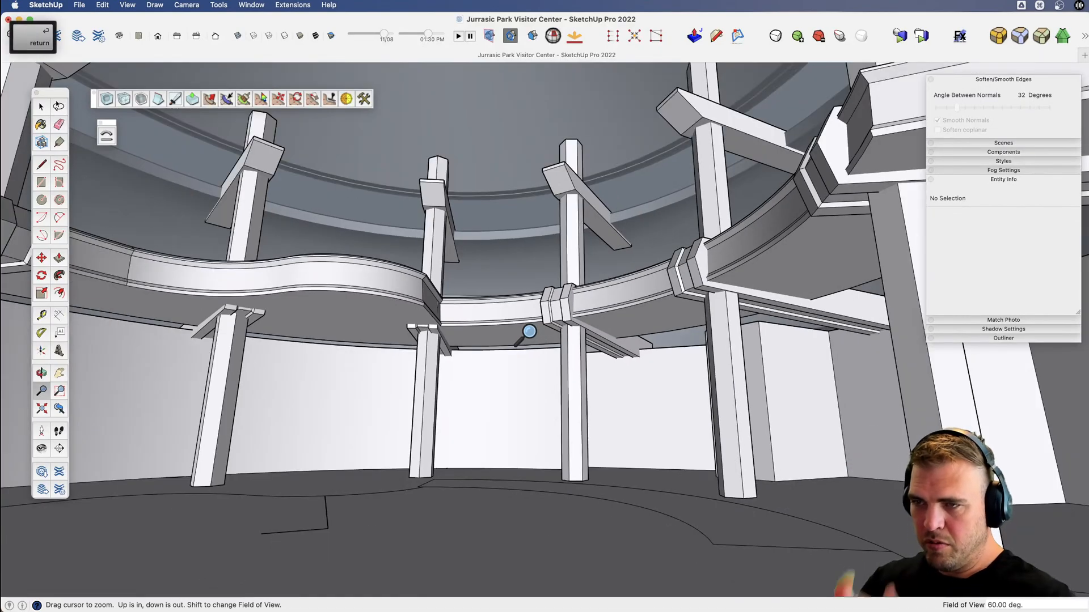
pyautogui.press('space')
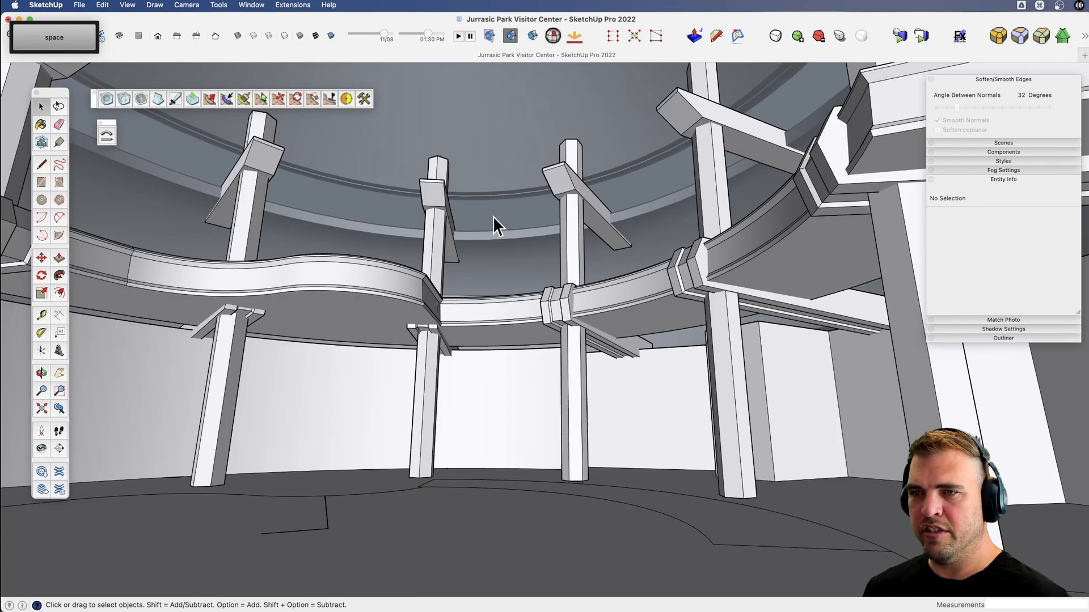
pyautogui.click(492, 216)
# Examine the atrium interior from the floor, covering the curved balcony, hex pillars, crossbeams and back wall.
pyautogui.press('v')
pyautogui.moveTo(490, 326); pyautogui.dragTo(488, 151)
pyautogui.press('space')
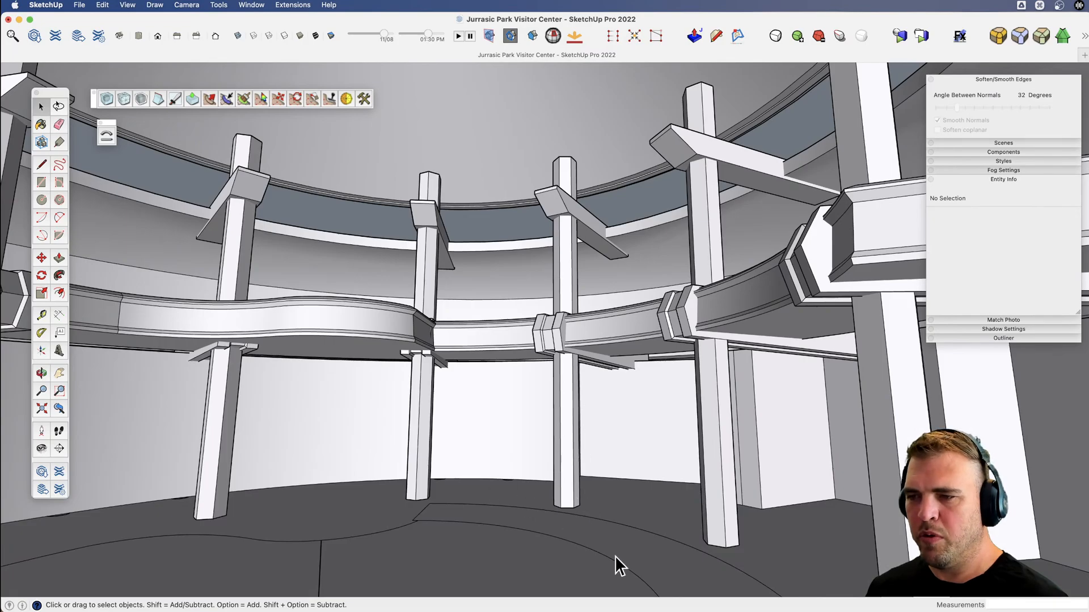
pyautogui.press('v')
pyautogui.moveTo(567, 530); pyautogui.dragTo(599, 485)
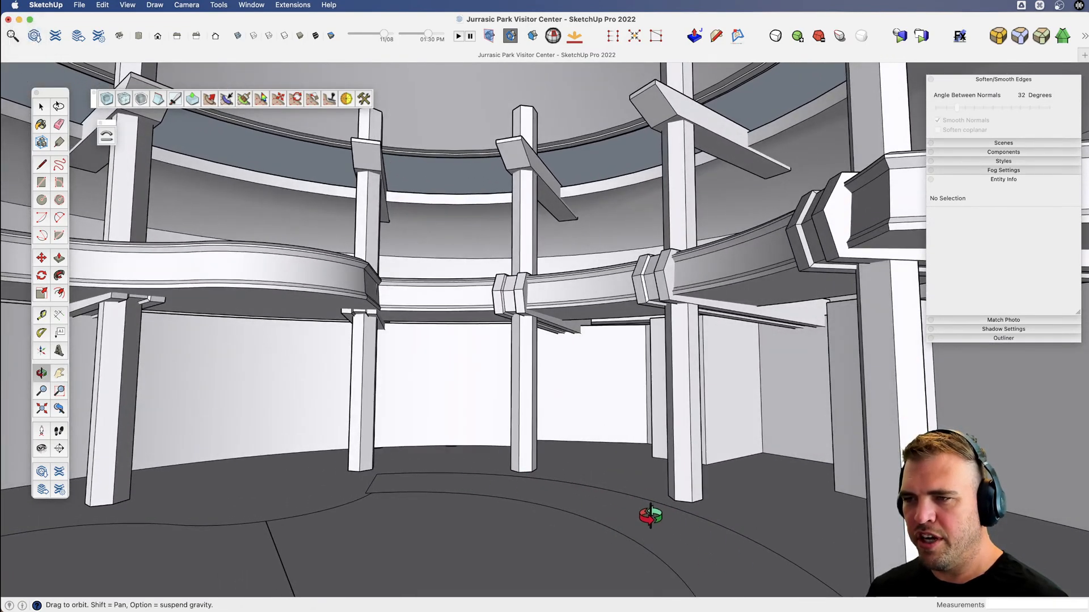
pyautogui.moveTo(650, 516); pyautogui.dragTo(673, 517)
pyautogui.press('space')
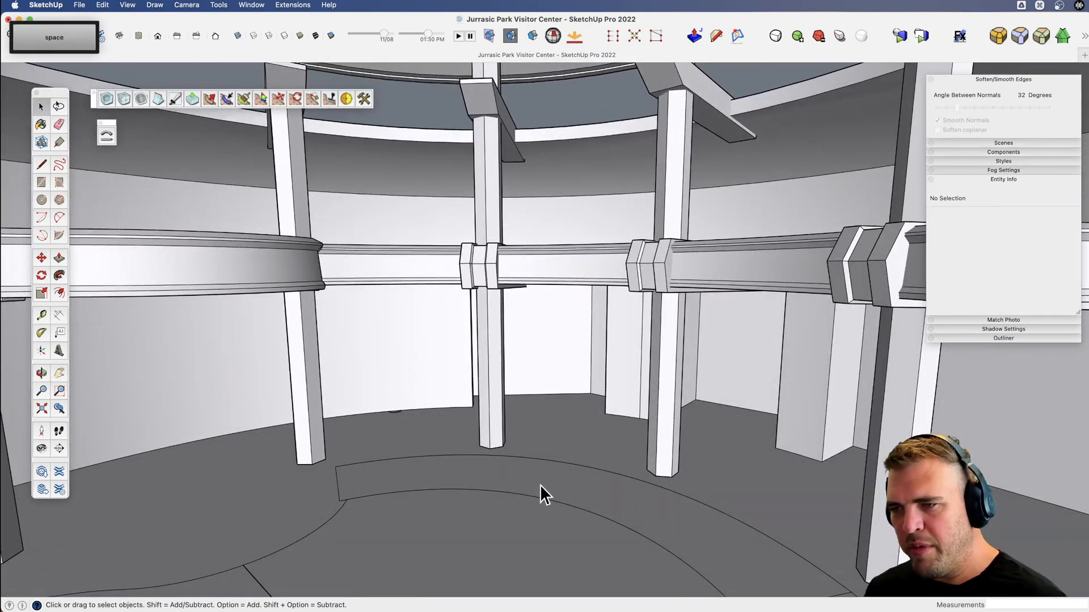
pyautogui.press('v')
pyautogui.moveTo(547, 480); pyautogui.dragTo(632, 459)
pyautogui.press('space')
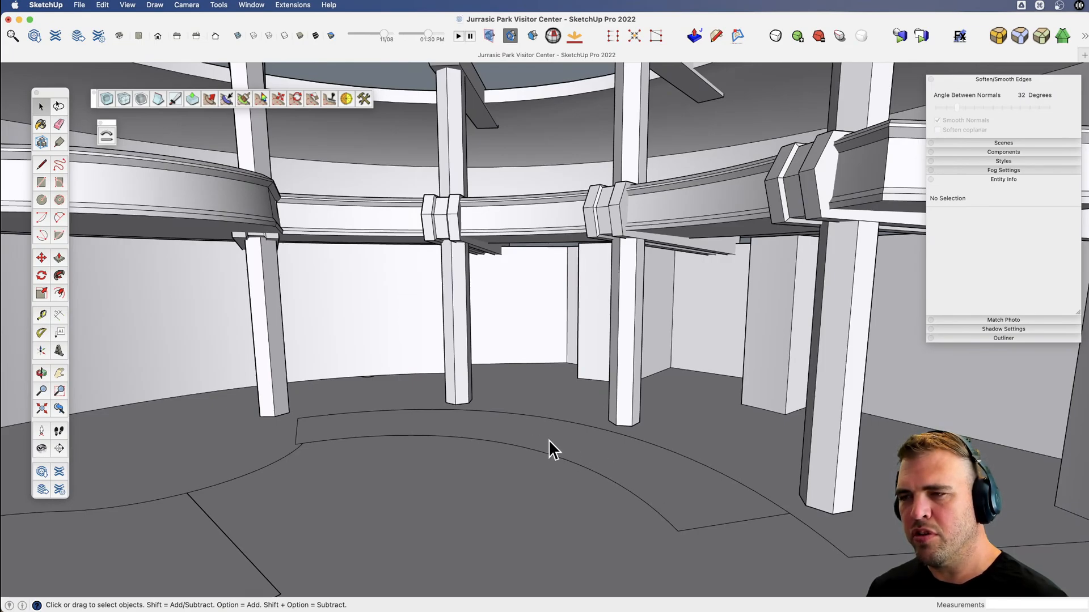
pyautogui.press('v')
pyautogui.moveTo(584, 413); pyautogui.dragTo(486, 420)
# Examine the three-tiered roof from above and the whole building front from outside.
pyautogui.moveTo(618, 283); pyautogui.dragTo(474, 510)
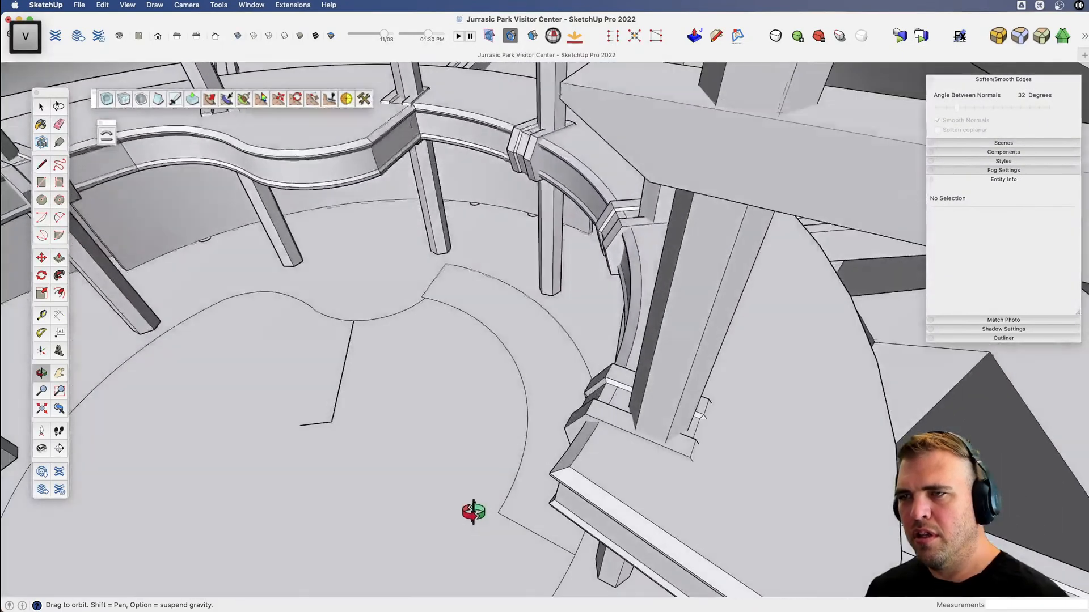
pyautogui.scroll(-10, 525, 410)
pyautogui.scroll(-3, 573, 384)
pyautogui.press('space')
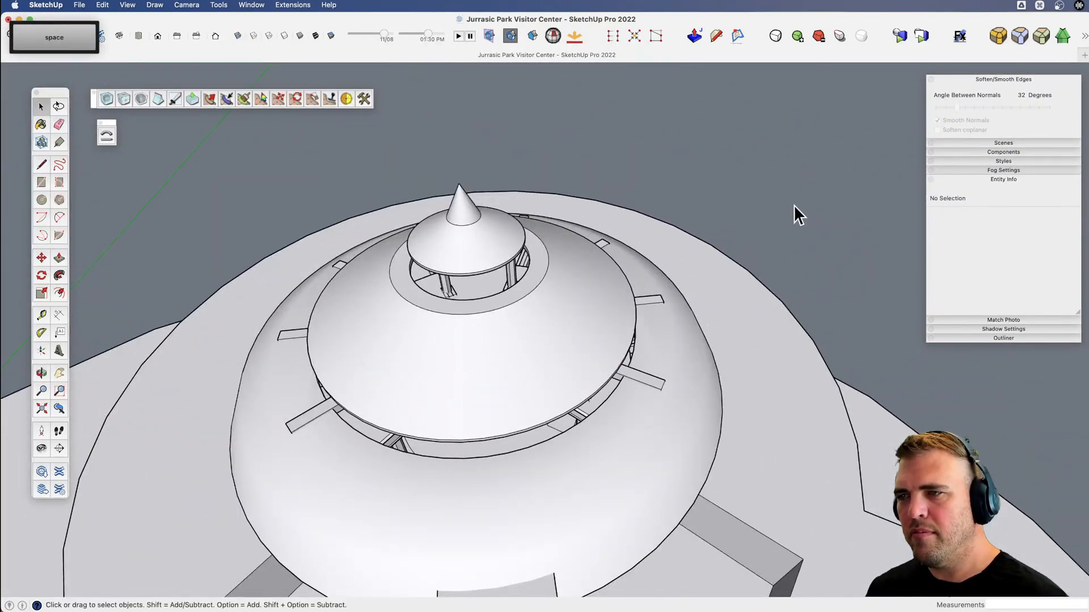
pyautogui.press('x')
pyautogui.moveTo(652, 421); pyautogui.dragTo(559, 372)
pyautogui.scroll(-7, 510, 366)
pyautogui.press('v')
pyautogui.moveTo(483, 457); pyautogui.dragTo(560, 216)
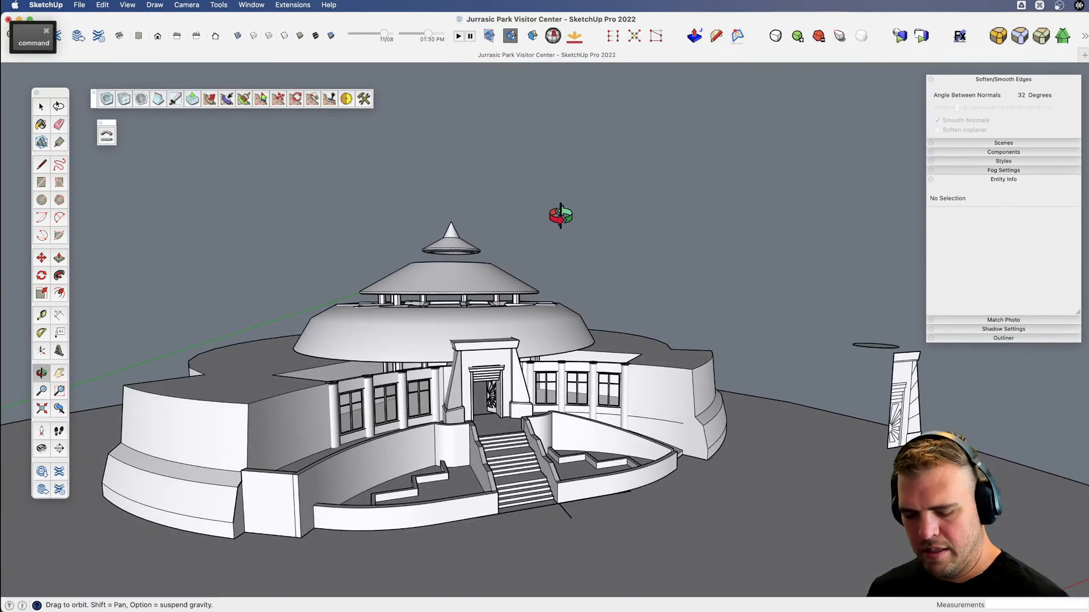
# Copy the three-tiered roof component to the empty area beside the building and delete the small circle lying next to the copy.
pyautogui.moveTo(604, 278); pyautogui.dragTo(394, 401)
pyautogui.scroll(-3, 627, 397)
pyautogui.press('x')
pyautogui.press('space')
pyautogui.click(366, 366)
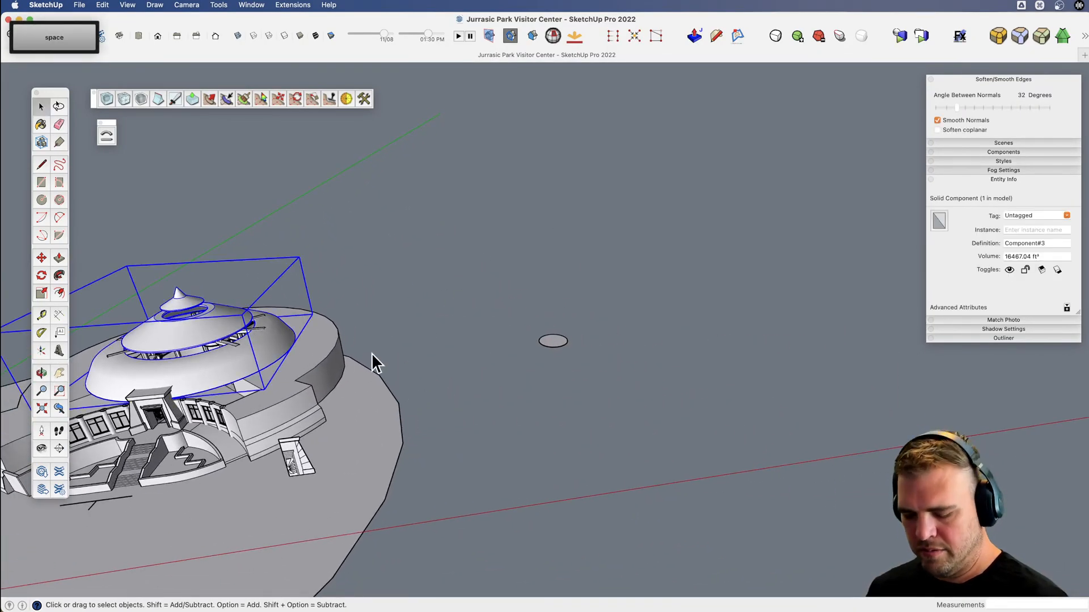
pyautogui.press('m')
pyautogui.press('alt')
pyautogui.click(329, 288)
pyautogui.click(614, 272)
pyautogui.press('space')
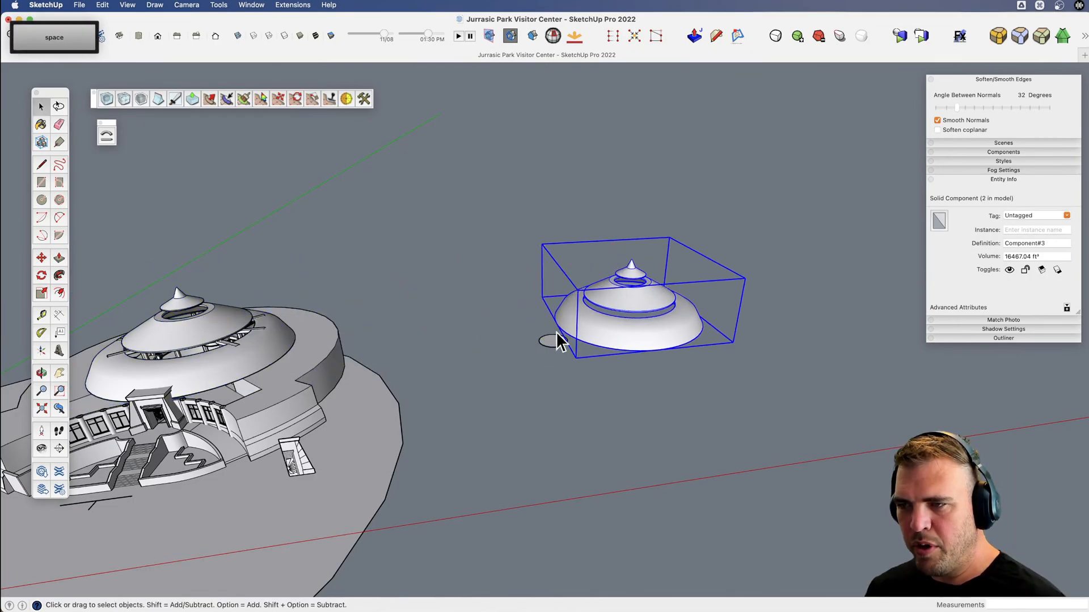
pyautogui.doubleClick(554, 340)
pyautogui.press('Delete')
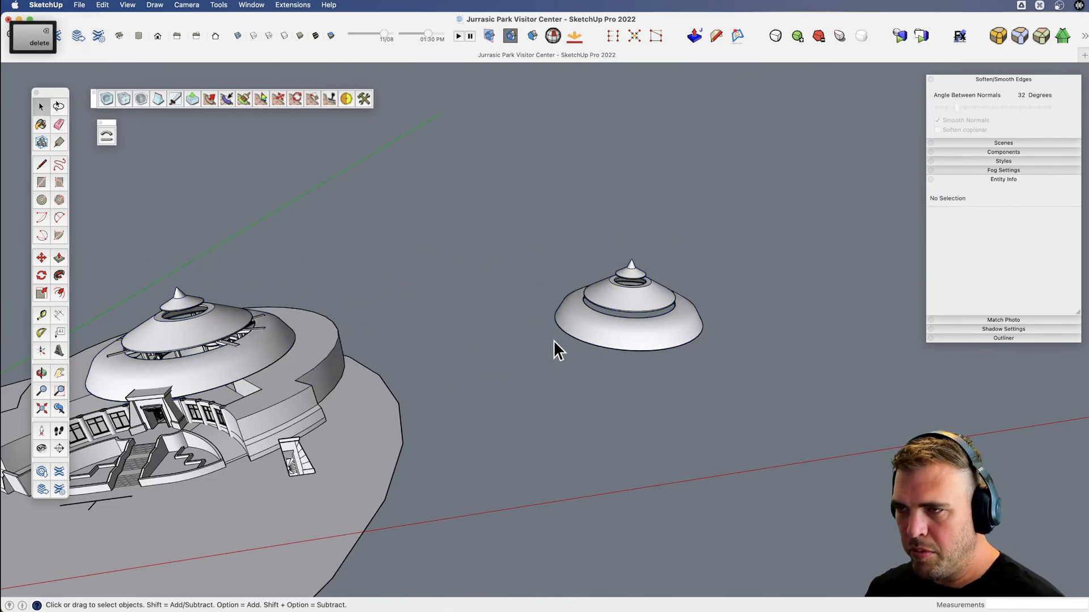
# Draw a long, narrow rectangle of about 162 sq ft flat on the ground in front of the copied roof.
pyautogui.scroll(5, 707, 296)
pyautogui.press('v')
pyautogui.moveTo(567, 343); pyautogui.dragTo(541, 460)
pyautogui.press('c')
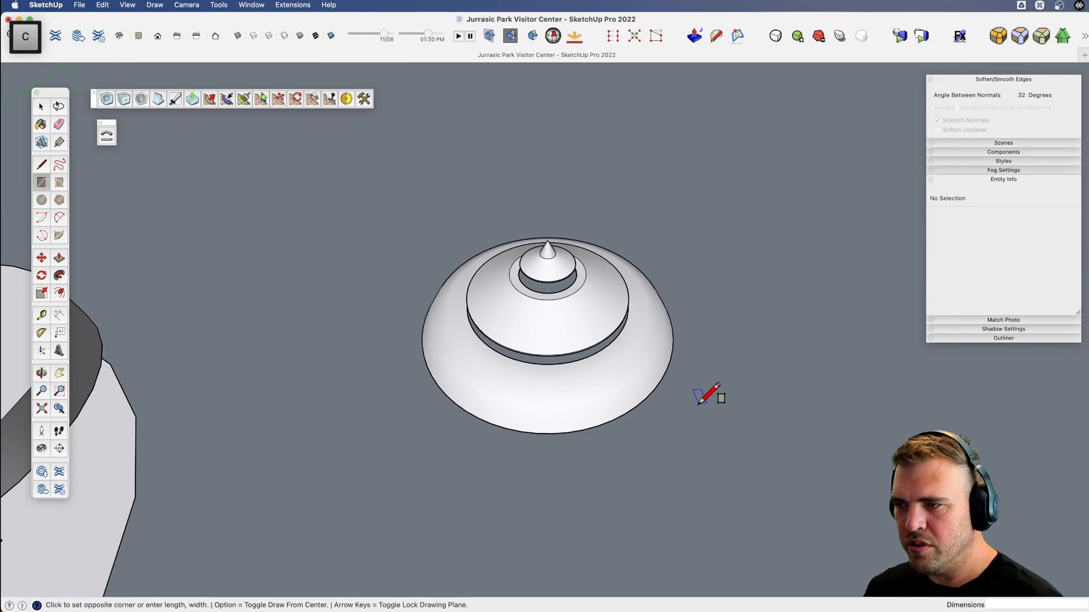
pyautogui.click(756, 523)
pyautogui.press('v')
pyautogui.moveTo(641, 472); pyautogui.dragTo(428, 370)
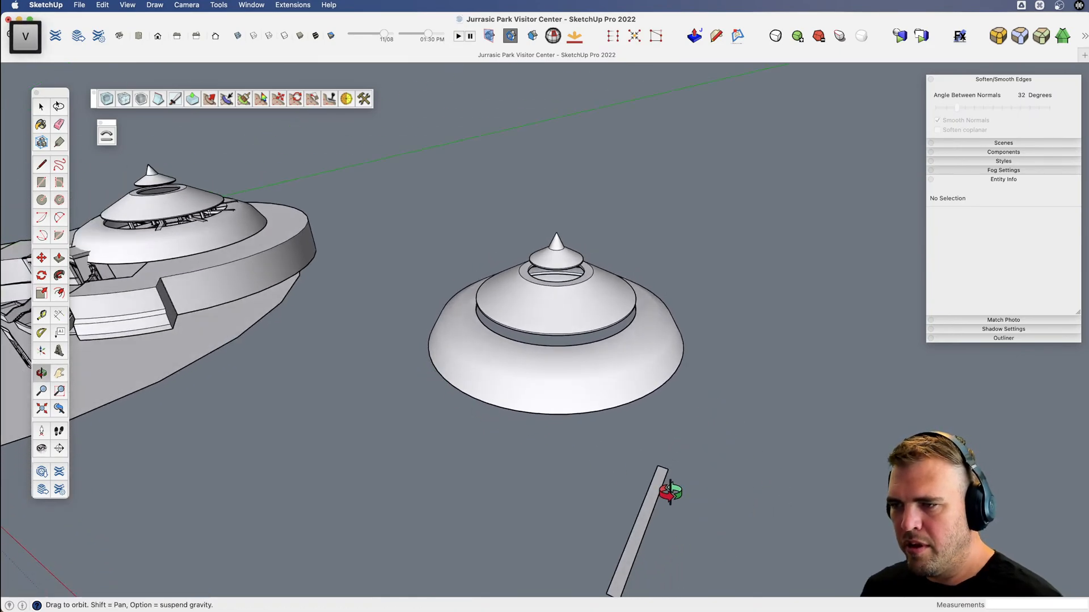
# Extrude the long rectangle upward 9' 3" into a solid beam.
pyautogui.scroll(3, 671, 494)
pyautogui.press('x')
pyautogui.moveTo(631, 490); pyautogui.dragTo(620, 430)
pyautogui.press('v')
pyautogui.press('p')
pyautogui.click(630, 445)
pyautogui.click(629, 406)
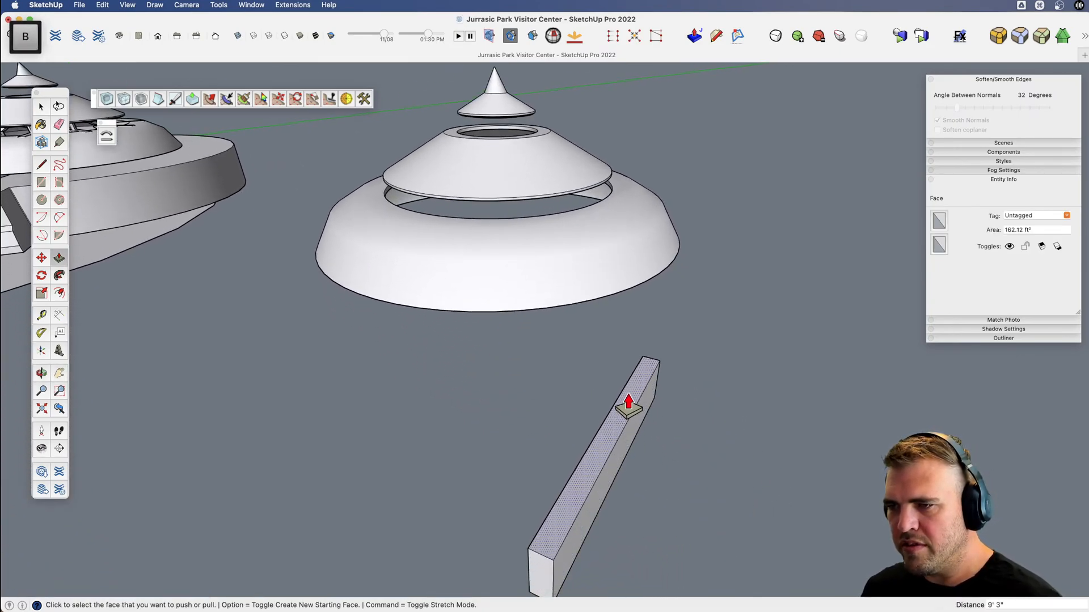
# Turn the whole beam into a component.
pyautogui.press('space')
pyautogui.doubleClick(628, 424)
pyautogui.click(628, 426)
pyautogui.press('g')
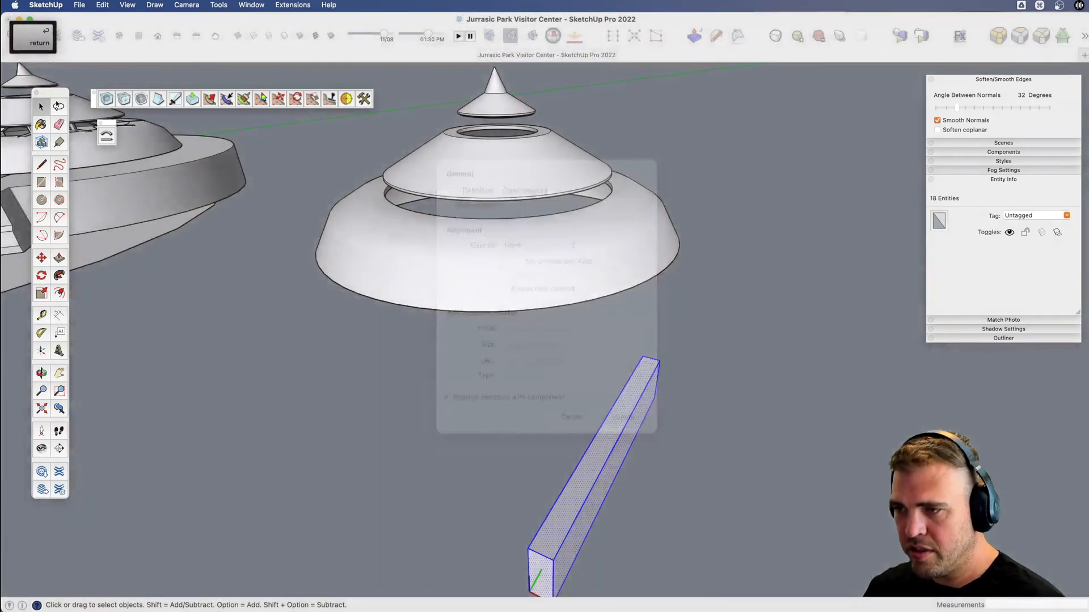
pyautogui.press('Return')
# Move the beam component by the middle of its top end edge onto the tip of the copied roof's spire.
pyautogui.press('m')
pyautogui.scroll(3, 639, 354)
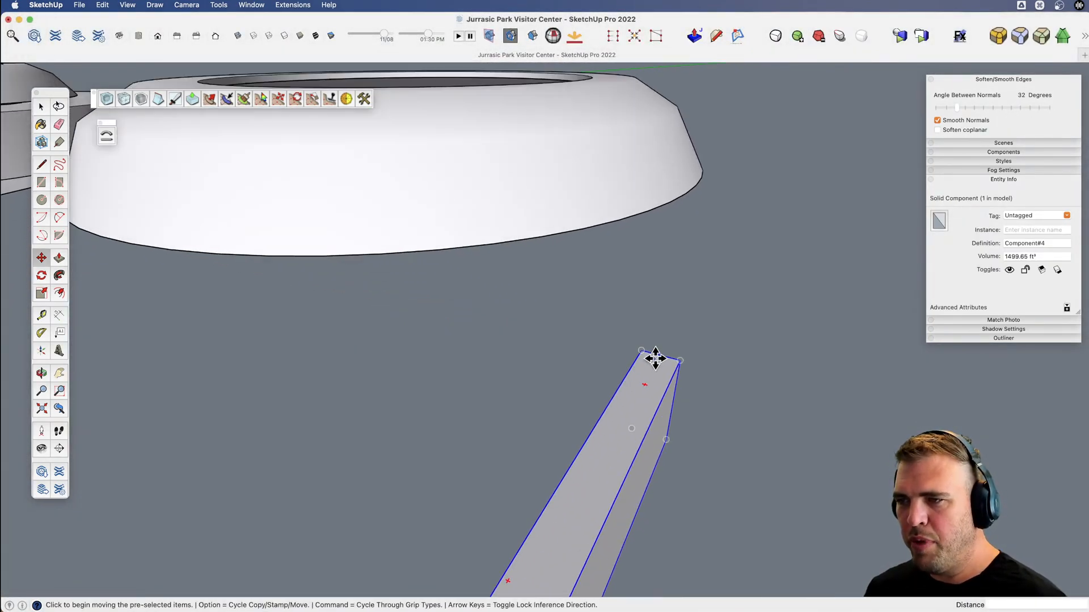
pyautogui.click(660, 356)
pyautogui.scroll(-5, 696, 384)
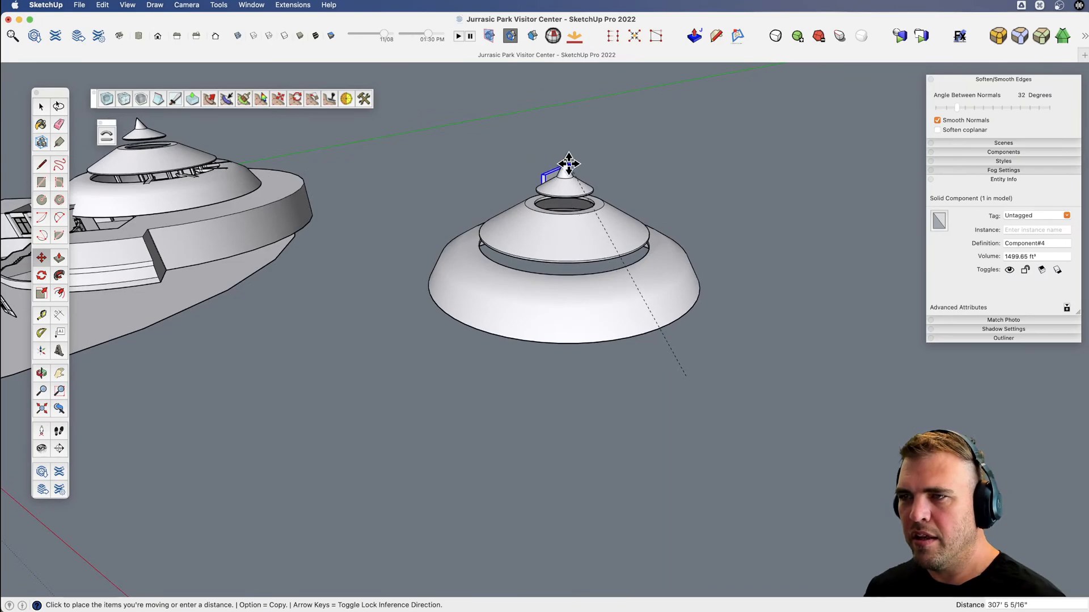
pyautogui.scroll(4, 564, 162)
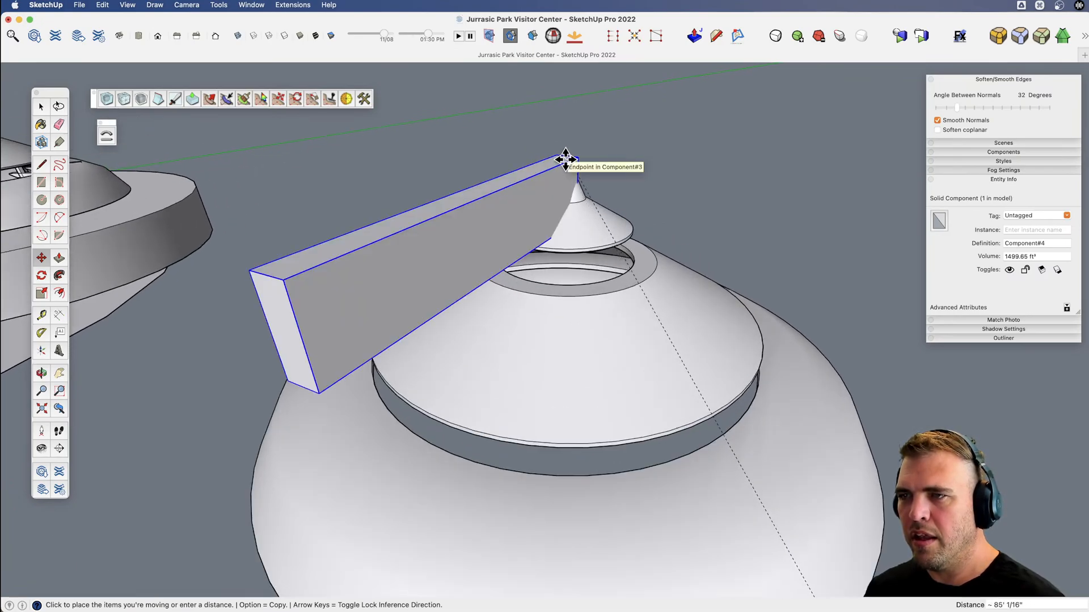
pyautogui.click(565, 160)
pyautogui.scroll(-4, 565, 160)
# Open the beam component and scale all its geometry narrower about its centre along the red axis.
pyautogui.press('v')
pyautogui.moveTo(575, 183); pyautogui.dragTo(509, 250)
pyautogui.press('space')
pyautogui.doubleClick(504, 206)
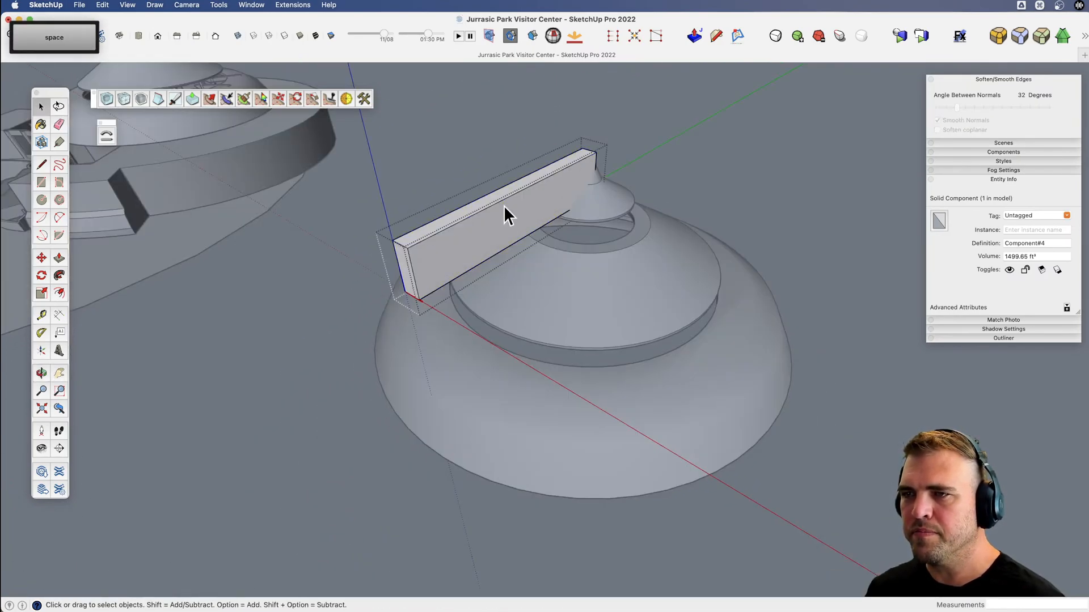
pyautogui.tripleClick(504, 206)
pyautogui.scroll(4, 499, 216)
pyautogui.press('h')
pyautogui.press('s')
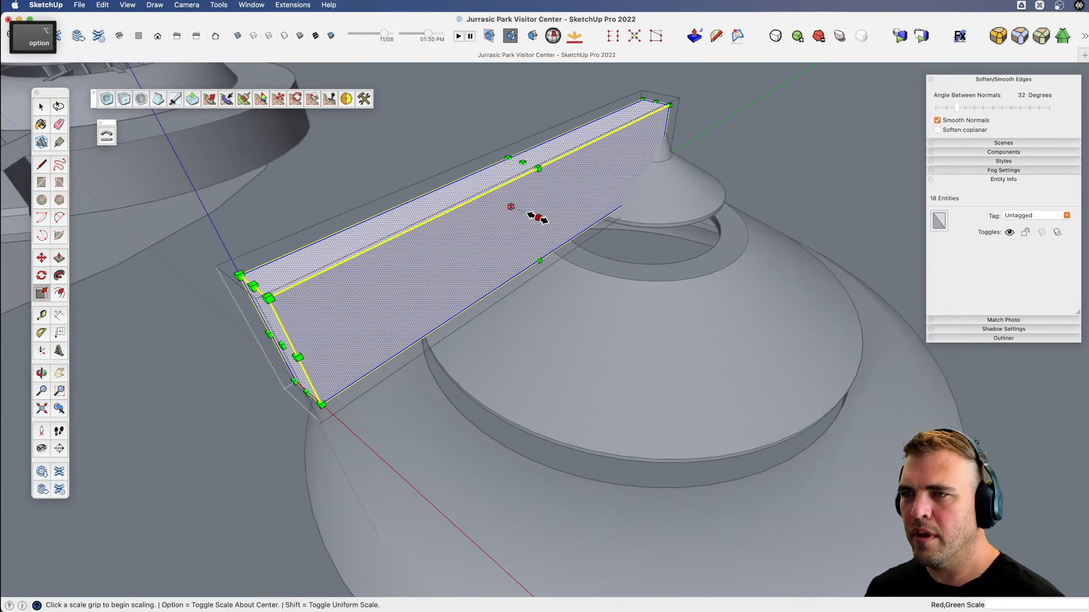
pyautogui.click(538, 218)
pyautogui.press('alt')
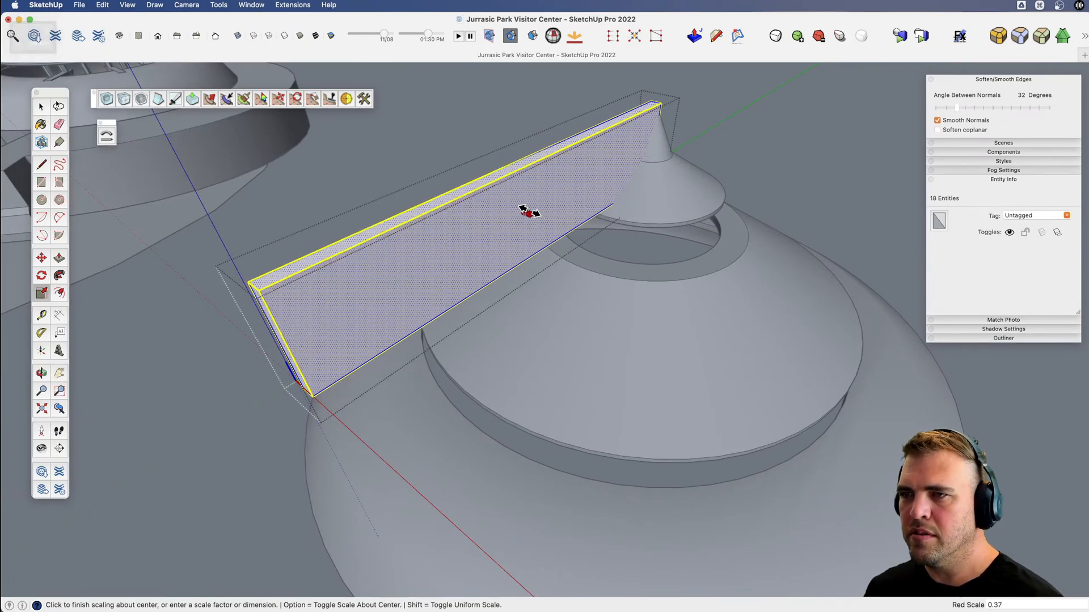
pyautogui.click(529, 210)
# Push the beam's top face down to make the beam shallower.
pyautogui.press('b')
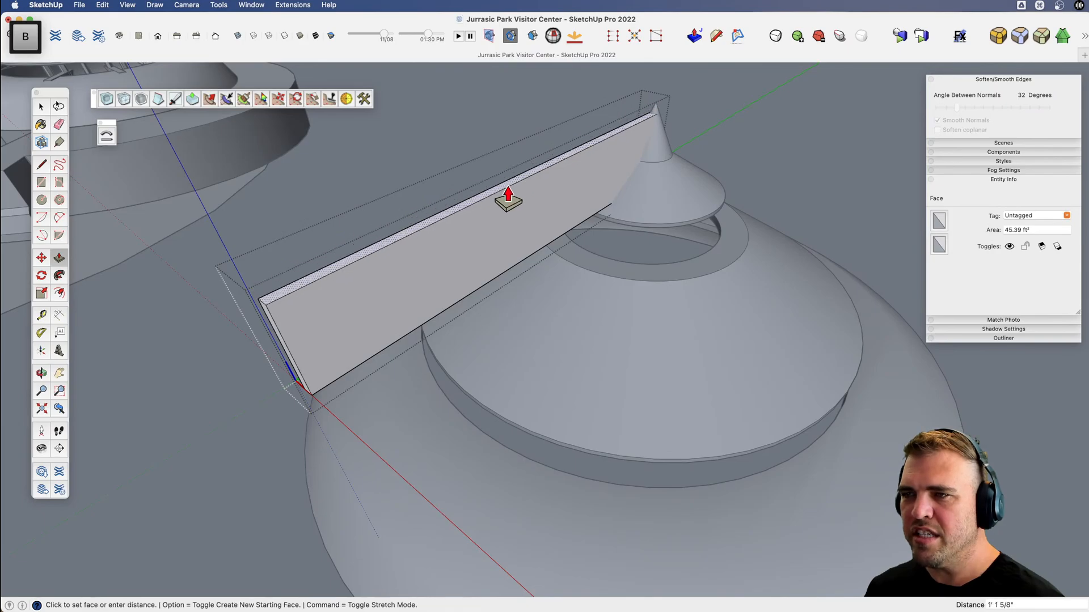
pyautogui.moveTo(512, 249); pyautogui.dragTo(459, 338, button='middle')
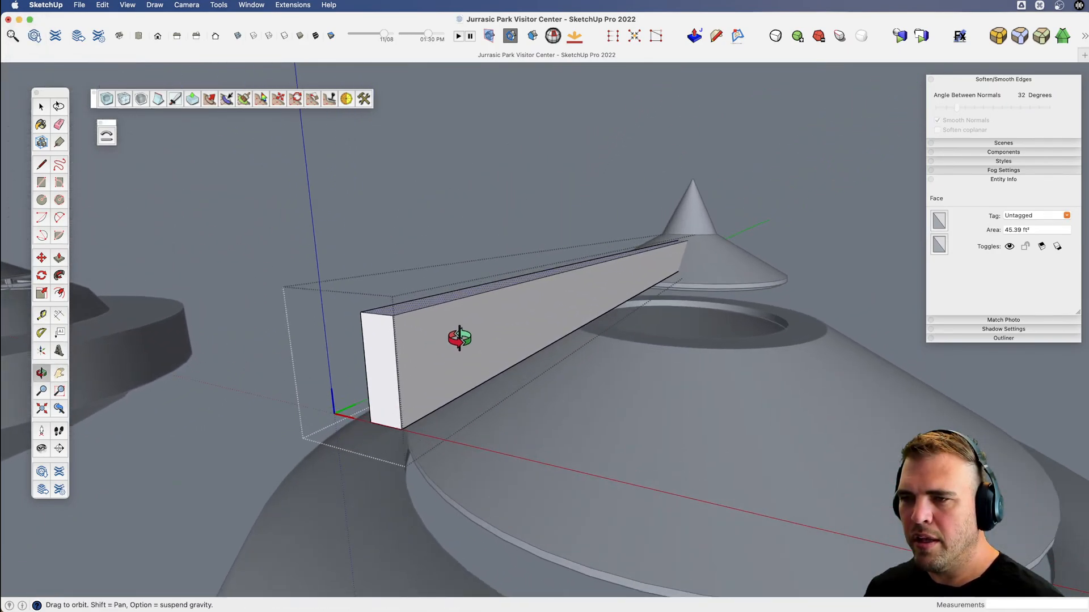
pyautogui.moveTo(528, 316); pyautogui.dragTo(529, 368, button='middle')
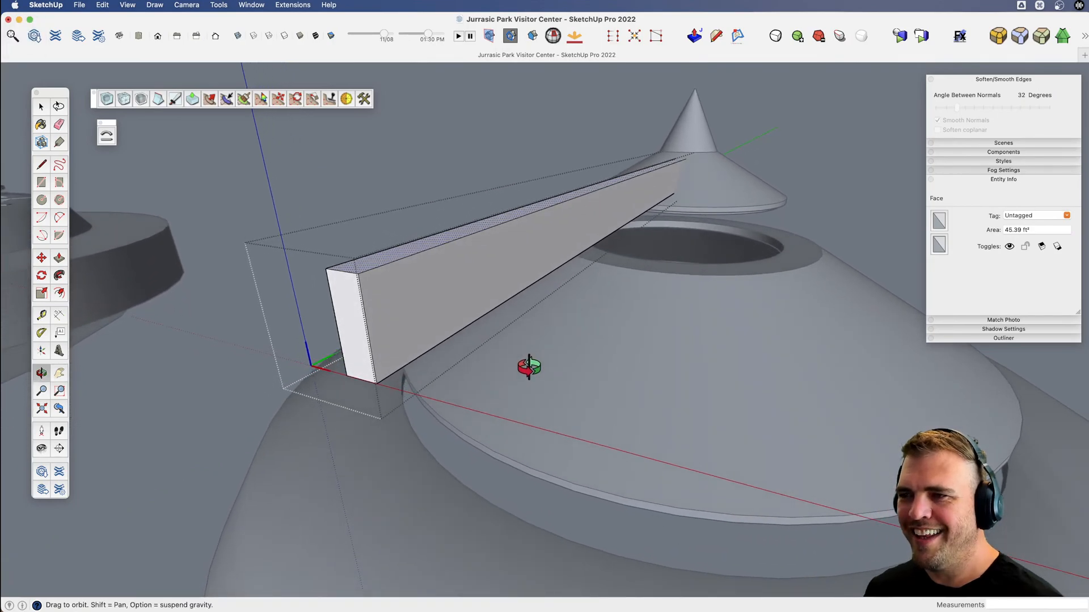
pyautogui.moveTo(401, 340)
pyautogui.mouseDown(button='middle')
pyautogui.moveTo(585, 289)
pyautogui.moveTo(544, 287)
pyautogui.moveTo(539, 267)
pyautogui.mouseUp(button='middle')
# Sketch a notch profile on one side of the beam's end face, with a short diagonal and a vertical line about 1' 10" down.
pyautogui.press('l')
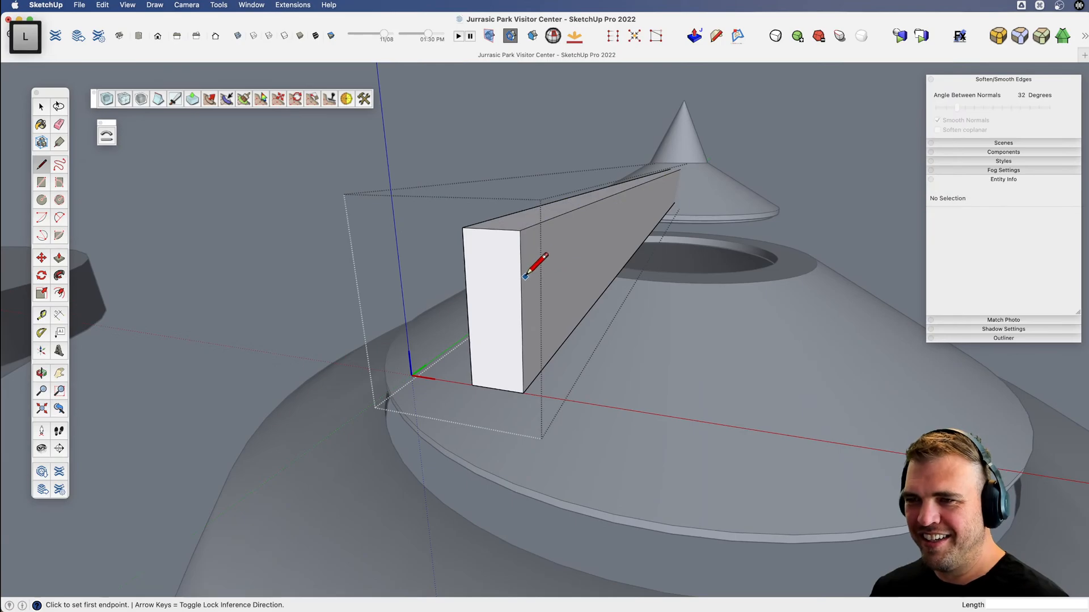
pyautogui.click(521, 277)
pyautogui.scroll(3, 518, 278)
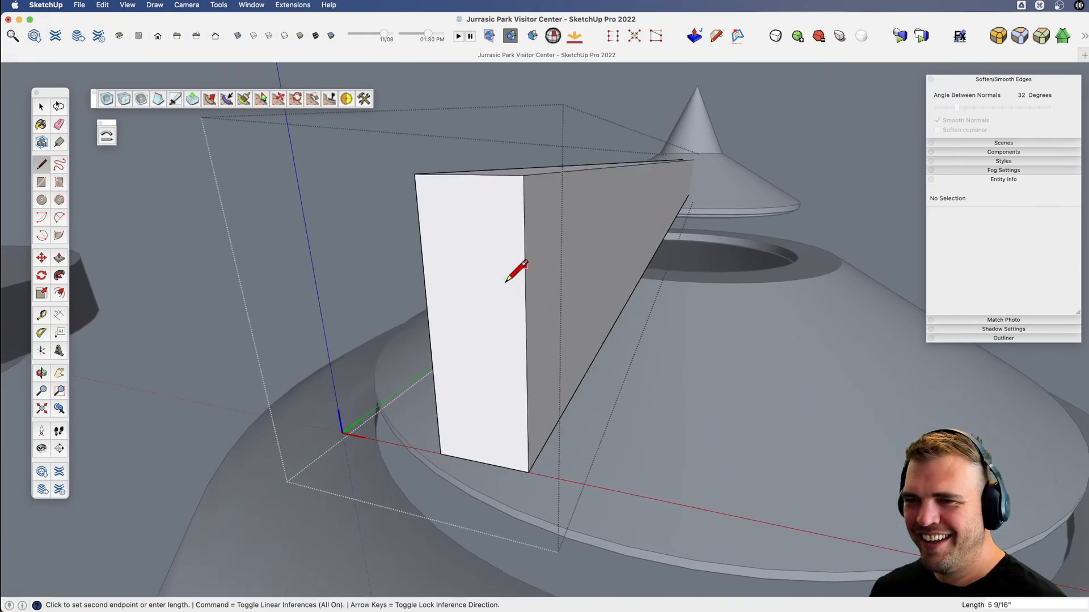
pyautogui.click(509, 466)
pyautogui.press('space')
pyautogui.press('v')
pyautogui.moveTo(496, 430); pyautogui.dragTo(547, 458)
# Mirror a copy of the notch profile to the opposite side of the beam's end face.
pyautogui.hotkey('shift', 'm')
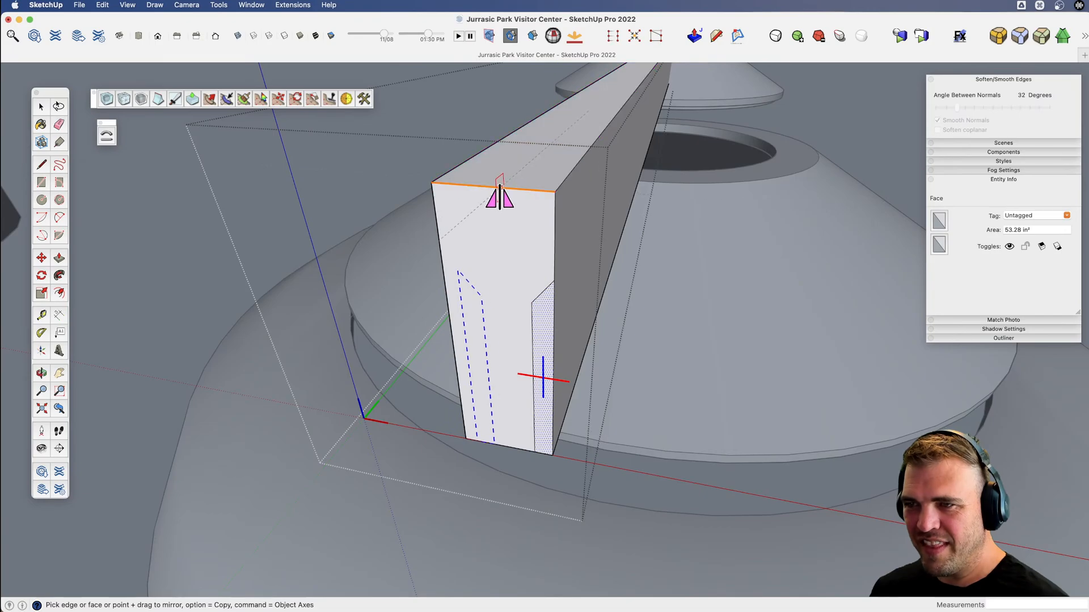
pyautogui.click(457, 186)
pyautogui.press('space')
# Push both notch profiles through the beam's full 47' 1/4" length to cut the lower sides away.
pyautogui.moveTo(552, 394); pyautogui.dragTo(488, 389, button='middle')
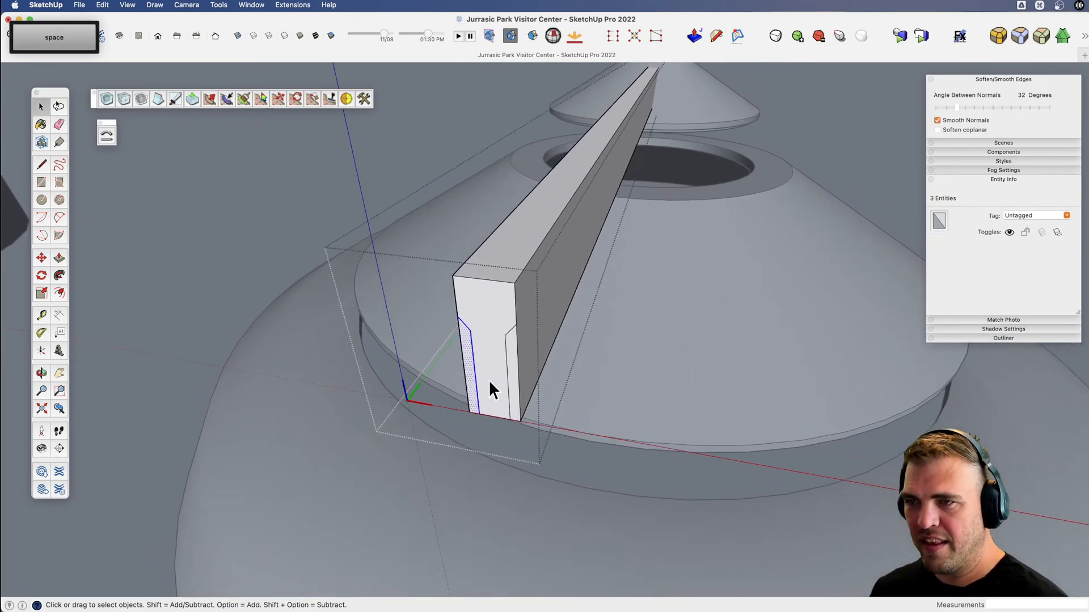
pyautogui.press('b')
pyautogui.scroll(-3, 598, 188)
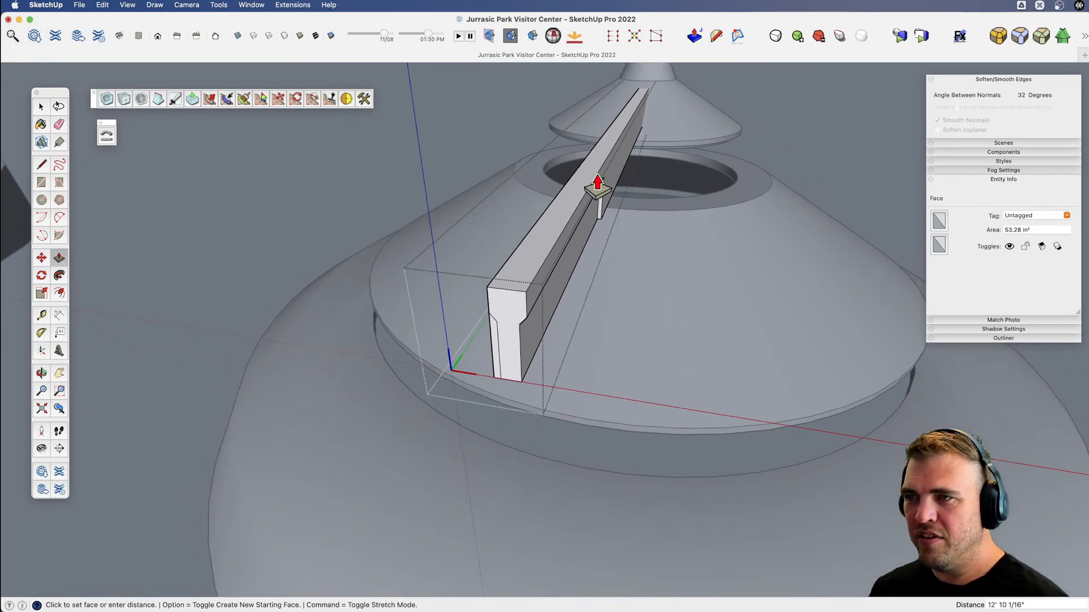
pyautogui.hotkey('shift', '3')
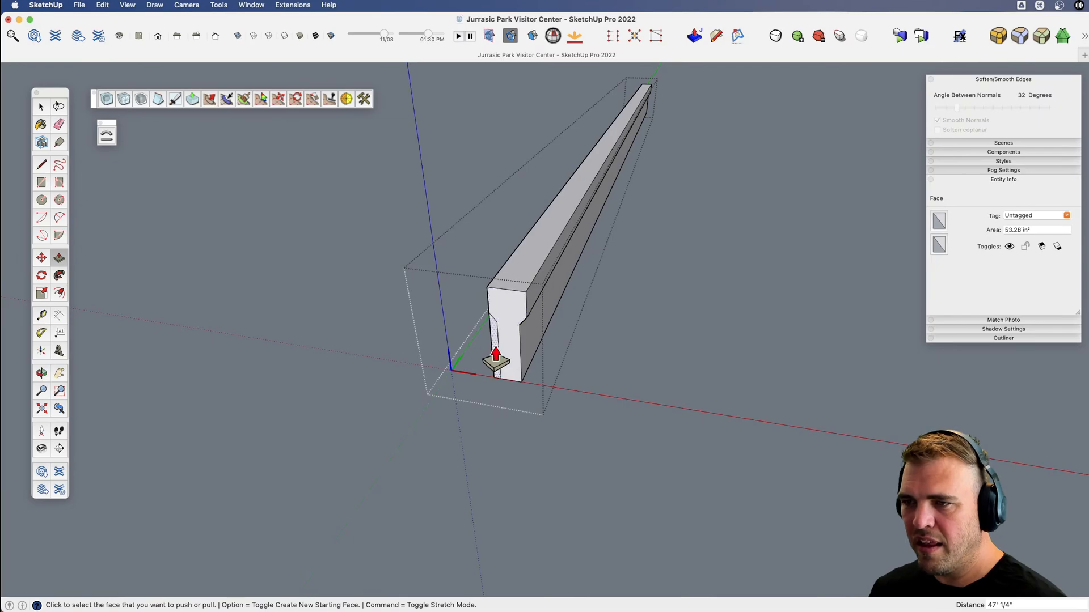
pyautogui.hotkey('shift', '3')
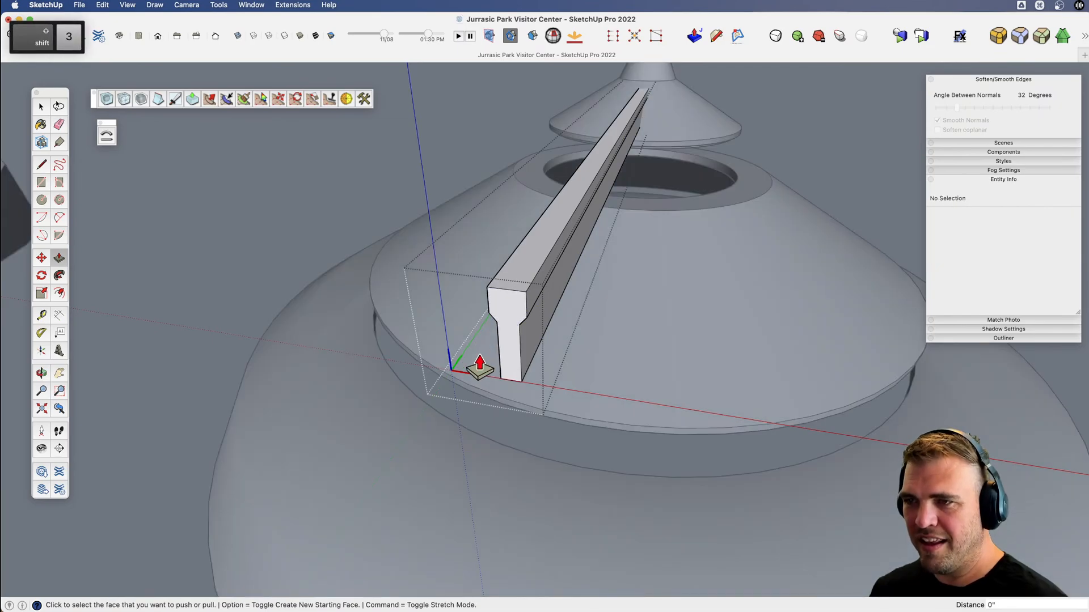
# Close the beam component and rotate it 30 degrees so it slopes down away from the roof spire.
pyautogui.press('space')
pyautogui.moveTo(414, 169); pyautogui.dragTo(580, 235, button='middle')
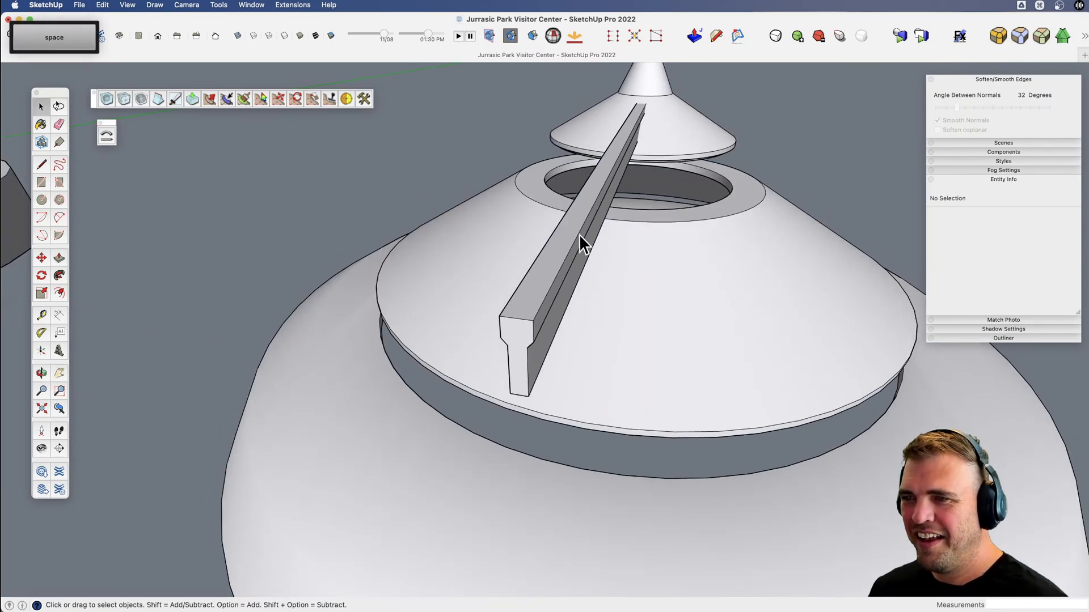
pyautogui.click(579, 234)
pyautogui.press('v')
pyautogui.moveTo(583, 236); pyautogui.dragTo(499, 175)
pyautogui.press('m')
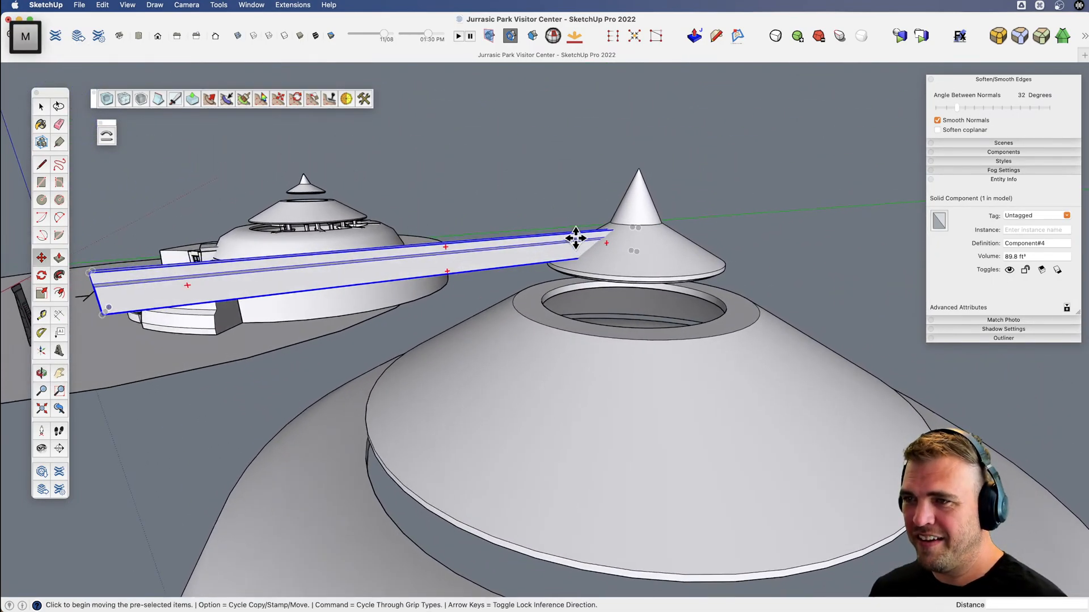
pyautogui.click(606, 243)
pyautogui.click(491, 237)
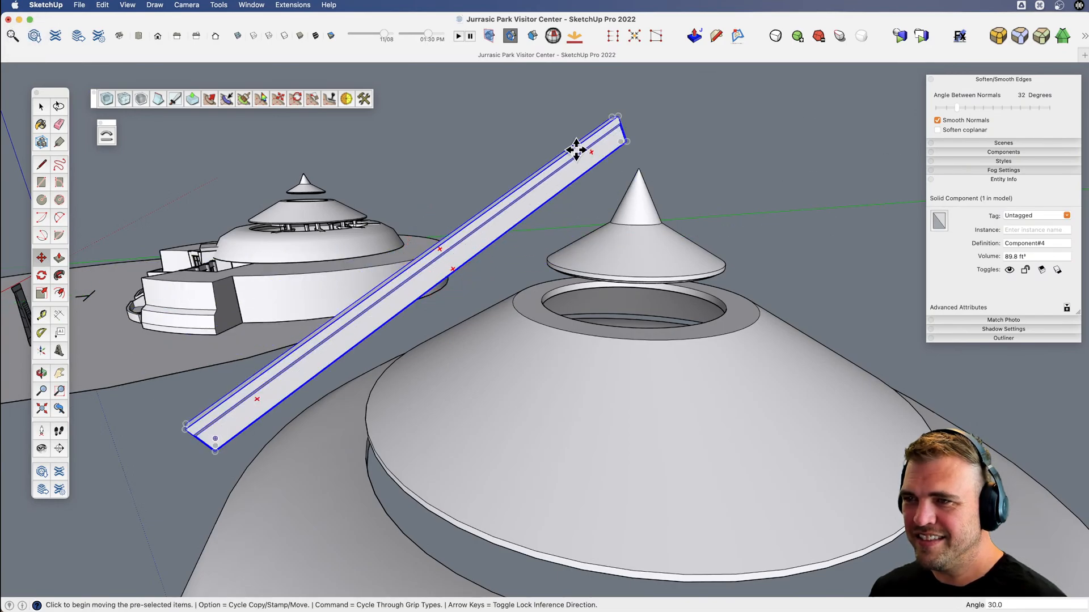
# Move the sloping beam about 16' 6" straight down so it sits beneath the middle roof tier.
pyautogui.click(622, 119)
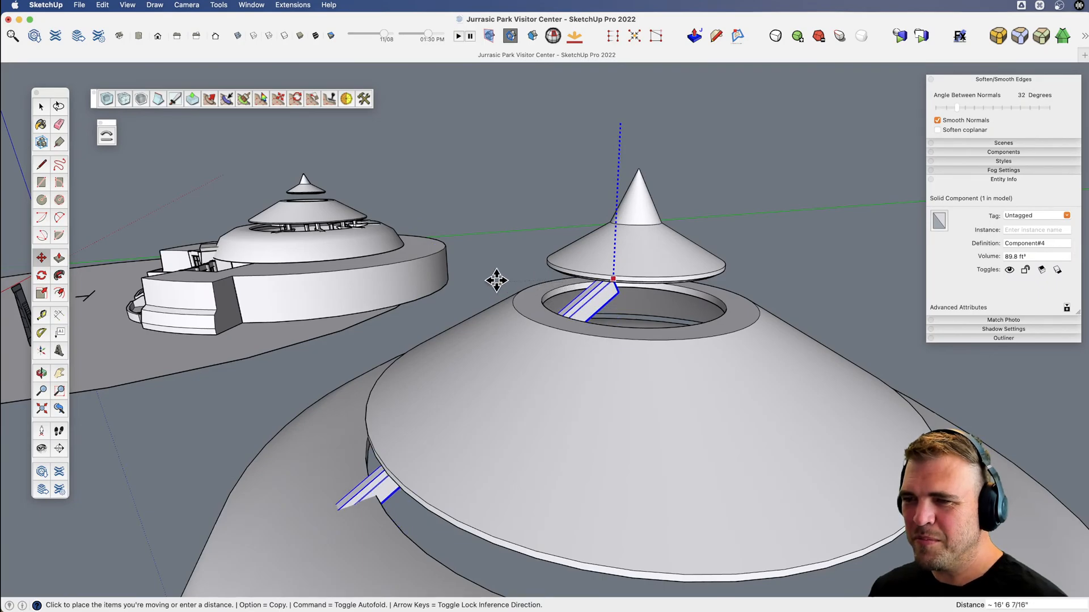
pyautogui.keyDown('shift'); pyautogui.moveTo(445, 398); pyautogui.dragTo(465, 42, button='middle'); pyautogui.keyUp('shift')
pyautogui.moveTo(407, 333); pyautogui.dragTo(682, 250, button='middle')
pyautogui.scroll(2, 683, 232)
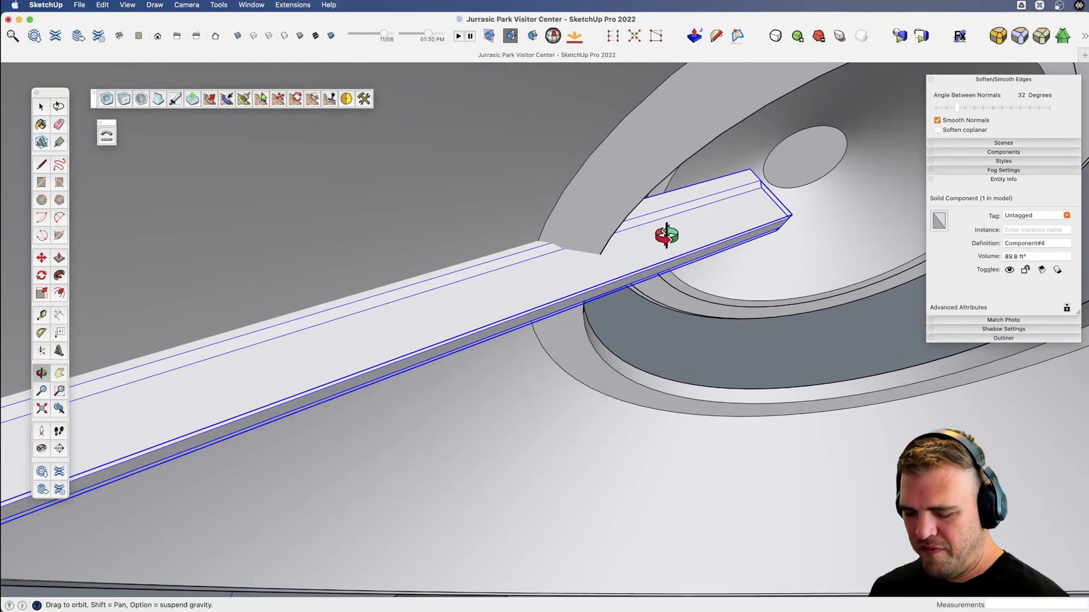
# Lower the beam about another 7" vertically to tuck it closer beneath the roof's central ring.
pyautogui.press('m')
pyautogui.click(663, 232)
pyautogui.press('shift')
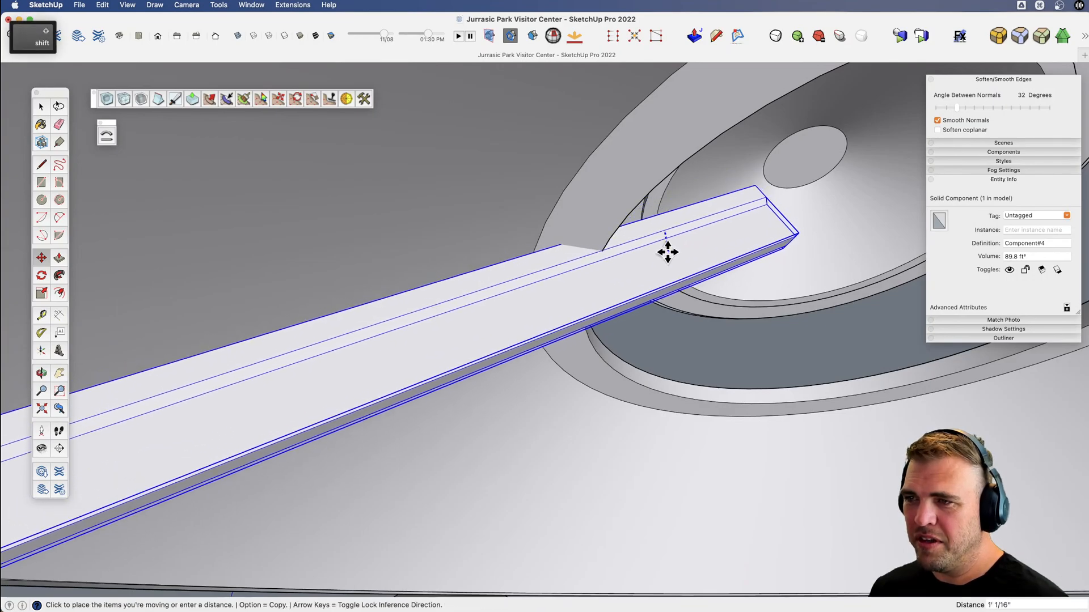
pyautogui.click(665, 244)
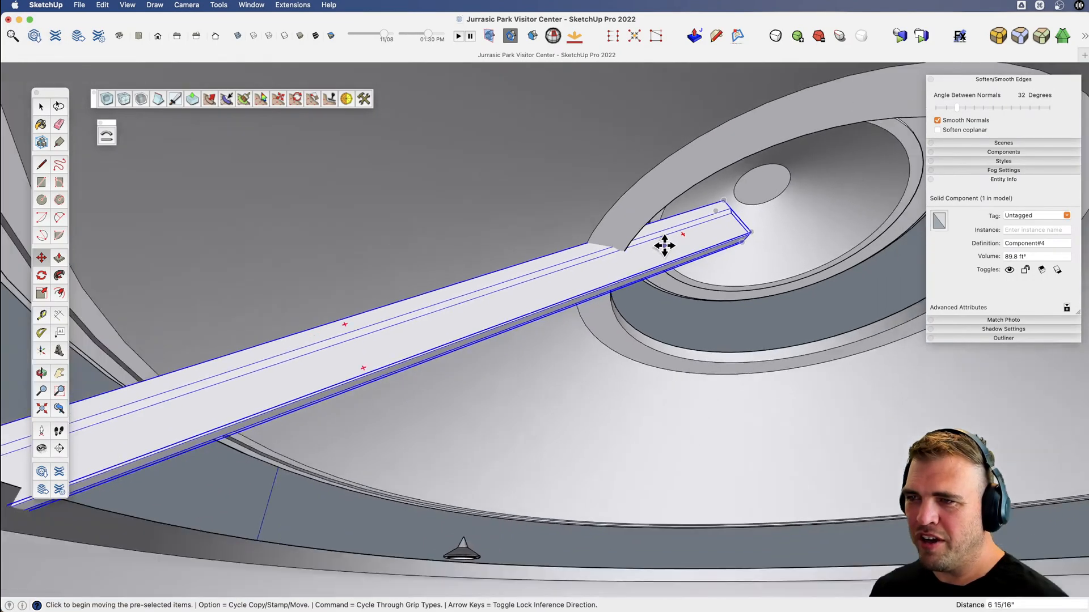
# Open the beam component and push its upper end face back about 9' 2" to shorten the beam.
pyautogui.moveTo(661, 244); pyautogui.dragTo(584, 214, button='middle')
pyautogui.press('space')
pyautogui.doubleClick(594, 178)
pyautogui.press('v')
pyautogui.press('p')
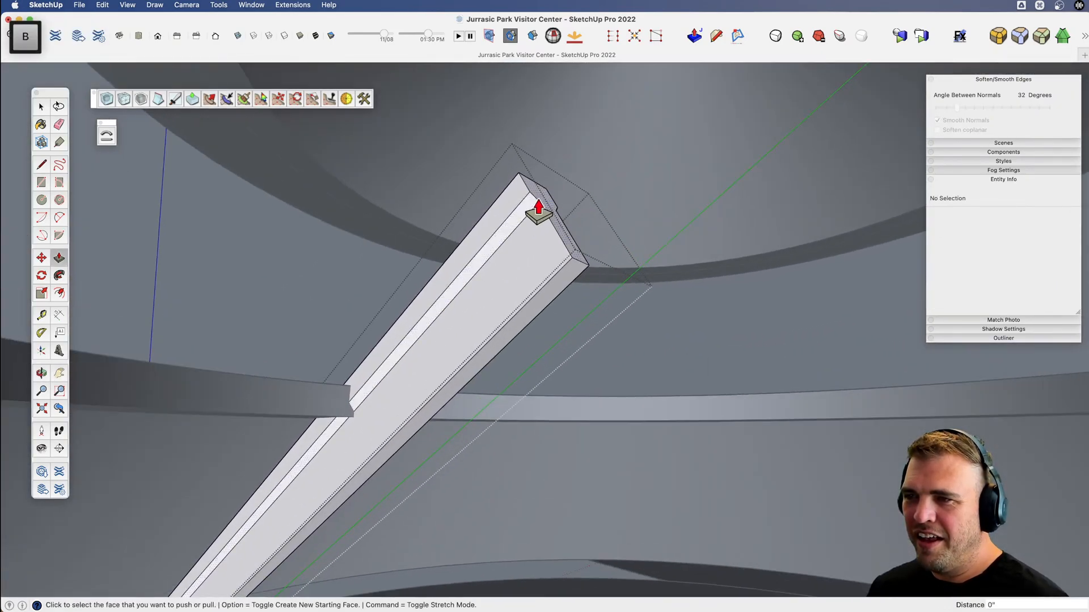
pyautogui.click(538, 211)
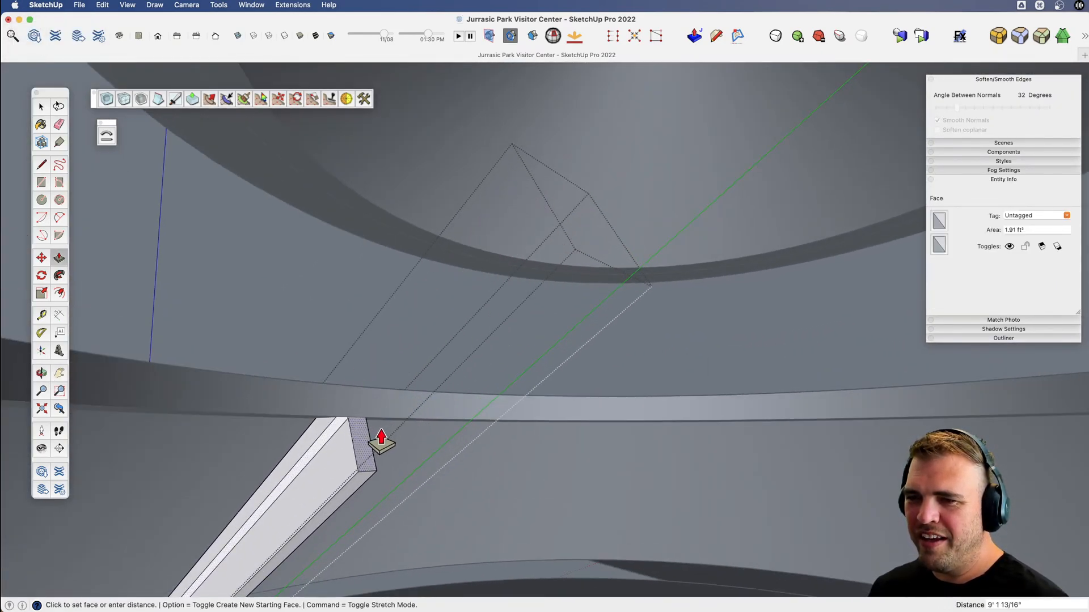
pyautogui.click(377, 444)
# Slide the bottom edge of the beam's upper end face back about 7 7/16" along its length to slant the end.
pyautogui.moveTo(377, 444); pyautogui.dragTo(369, 406, button='middle')
pyautogui.moveTo(511, 318)
pyautogui.mouseDown(button='middle')
pyautogui.moveTo(533, 290)
pyautogui.moveTo(514, 279)
pyautogui.mouseUp(button='middle')
pyautogui.press('l')
pyautogui.click(496, 238)
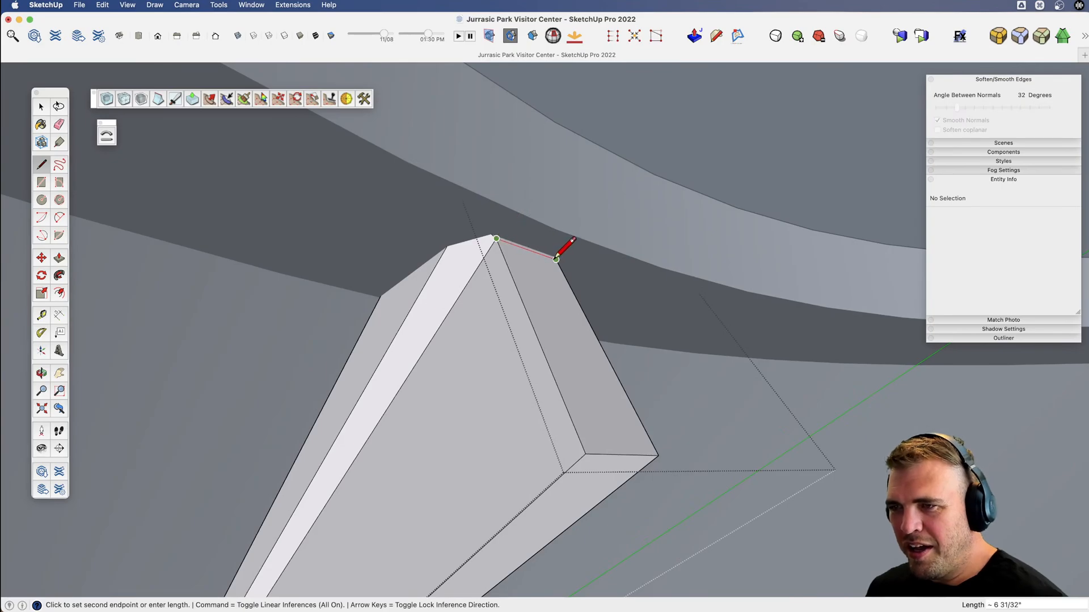
pyautogui.press('space')
pyautogui.click(587, 455)
pyautogui.moveTo(584, 458); pyautogui.dragTo(548, 362, button='middle')
pyautogui.press('m')
pyautogui.click(582, 347)
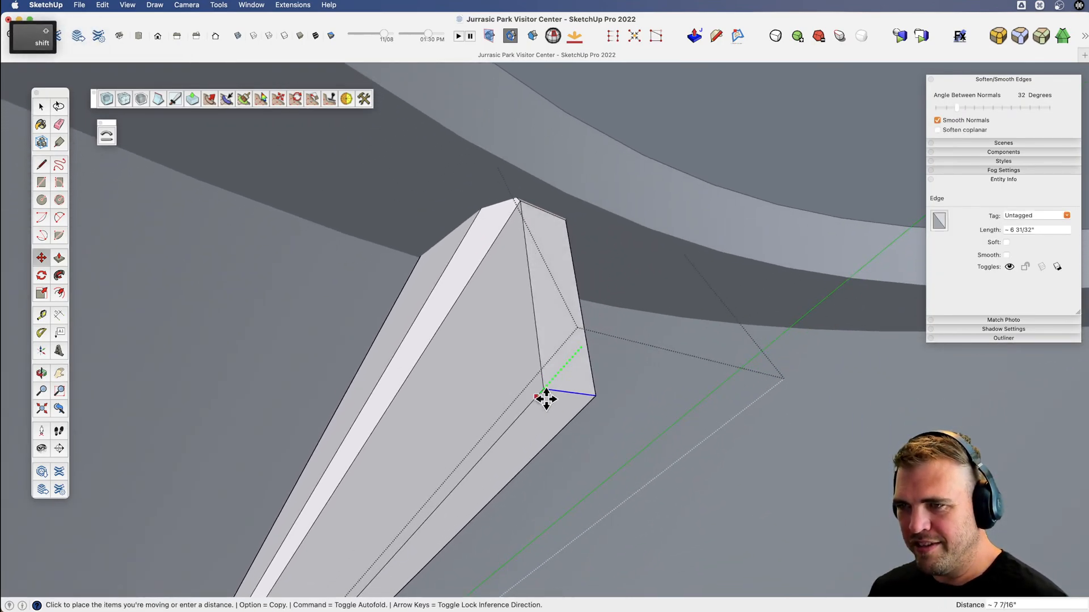
pyautogui.scroll(-5, 580, 422)
pyautogui.keyDown('shift'); pyautogui.moveTo(580, 422); pyautogui.dragTo(573, 367, button='middle'); pyautogui.keyUp('shift')
pyautogui.scroll(5, 562, 369)
# Outline a small triangle at the upper corner of the beam's slanted end and push it through the thickness to cut it away.
pyautogui.press('l')
pyautogui.scroll(1, 546, 351)
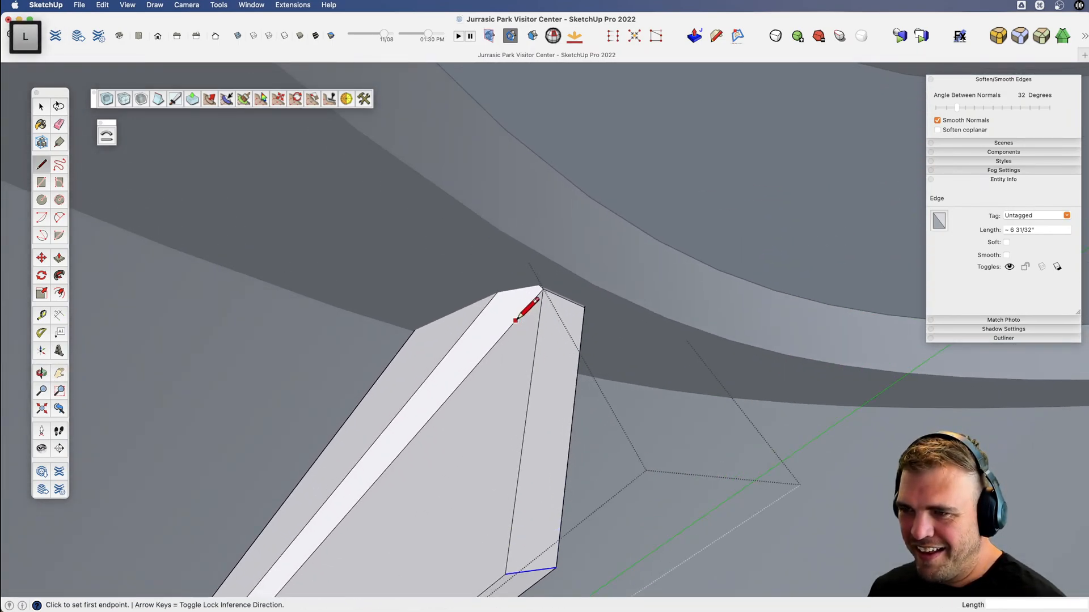
pyautogui.press('b')
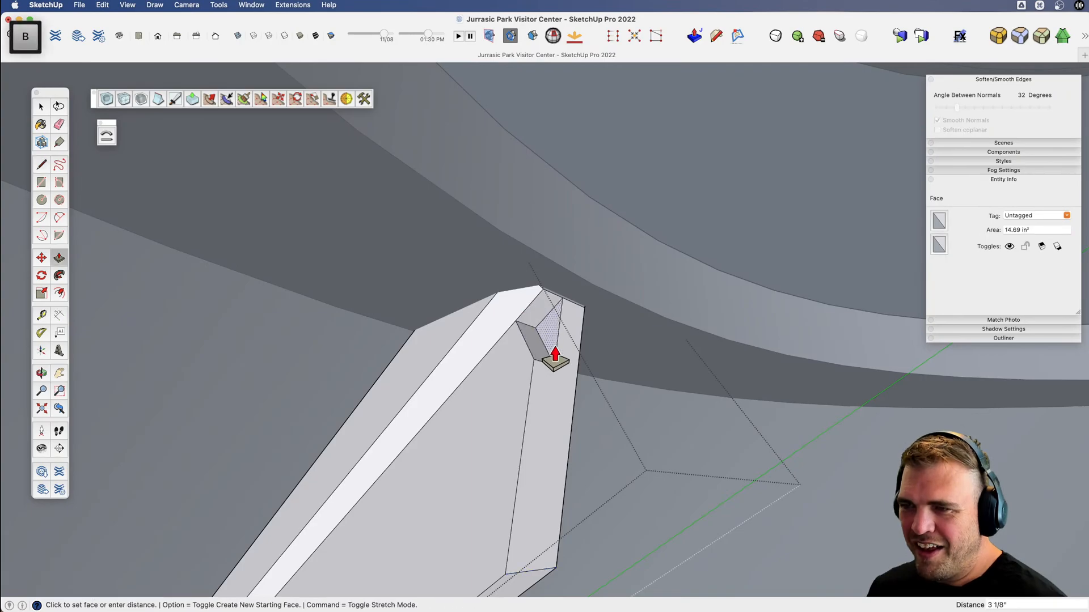
pyautogui.click(578, 355)
# Select the beam's lower end geometry and slide it about 9' 9" up along the beam's length to shorten that end.
pyautogui.scroll(-4, 579, 363)
pyautogui.press('x')
pyautogui.keyDown('shift'); pyautogui.moveTo(505, 410); pyautogui.dragTo(606, 173, button='middle'); pyautogui.keyUp('shift')
pyautogui.press('v')
pyautogui.moveTo(453, 417); pyautogui.dragTo(466, 380)
pyautogui.press('x')
pyautogui.moveTo(413, 391); pyautogui.dragTo(464, 372)
pyautogui.press('v')
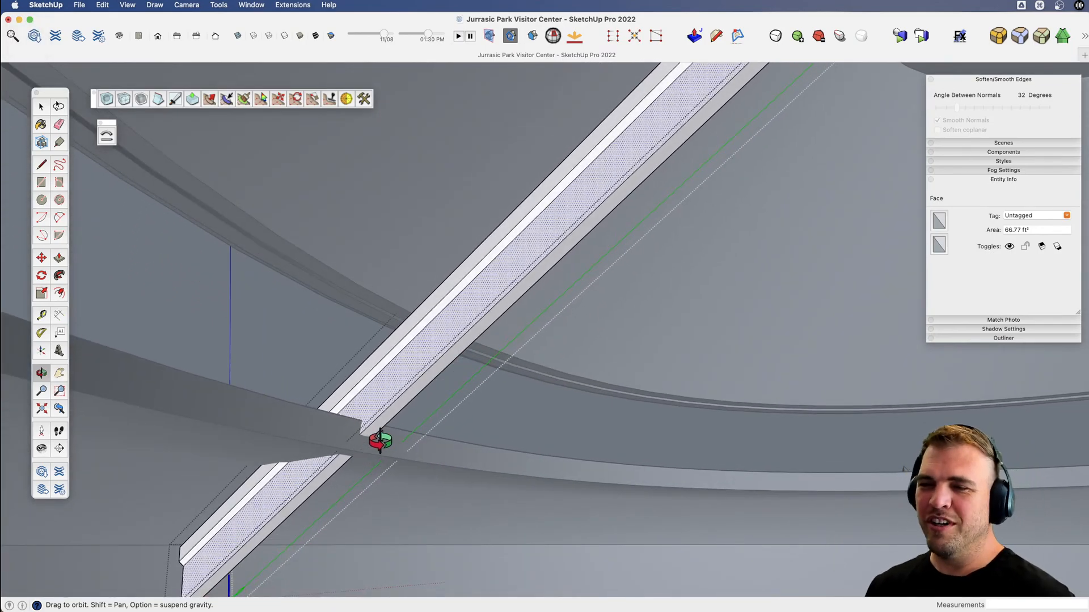
pyautogui.press('v')
pyautogui.moveTo(380, 441); pyautogui.dragTo(356, 426)
pyautogui.press('space')
pyautogui.click(229, 453)
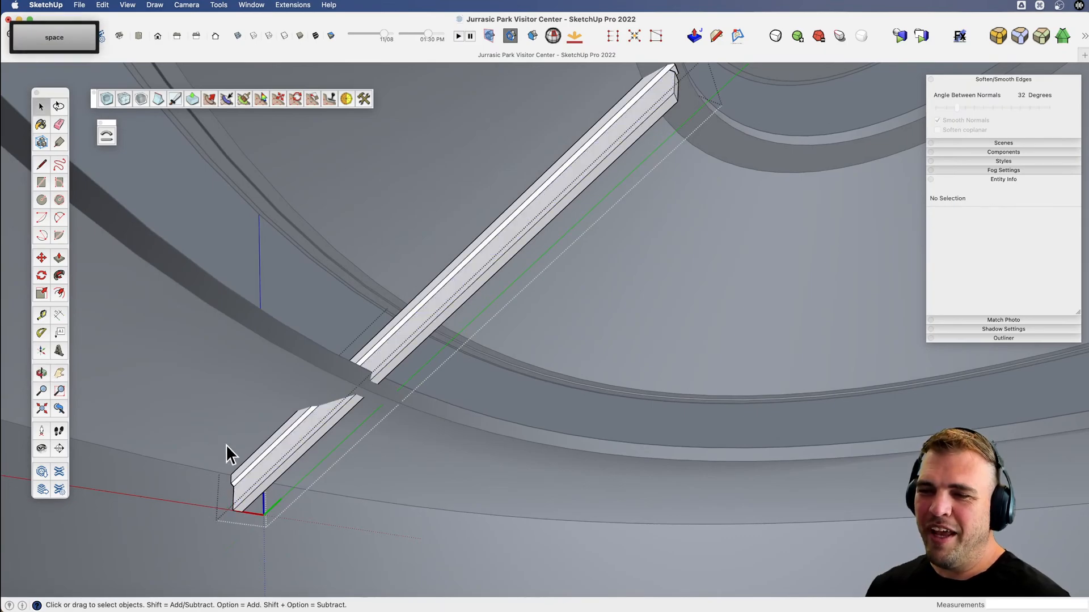
pyautogui.moveTo(275, 533); pyautogui.dragTo(289, 536)
pyautogui.press('m')
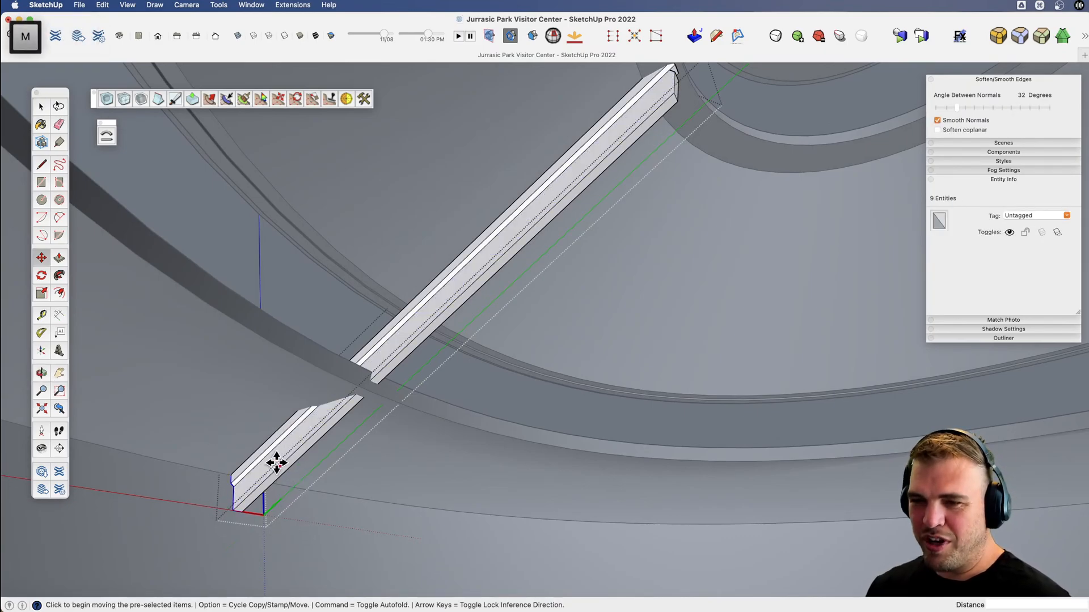
pyautogui.click(275, 464)
pyautogui.press('shift')
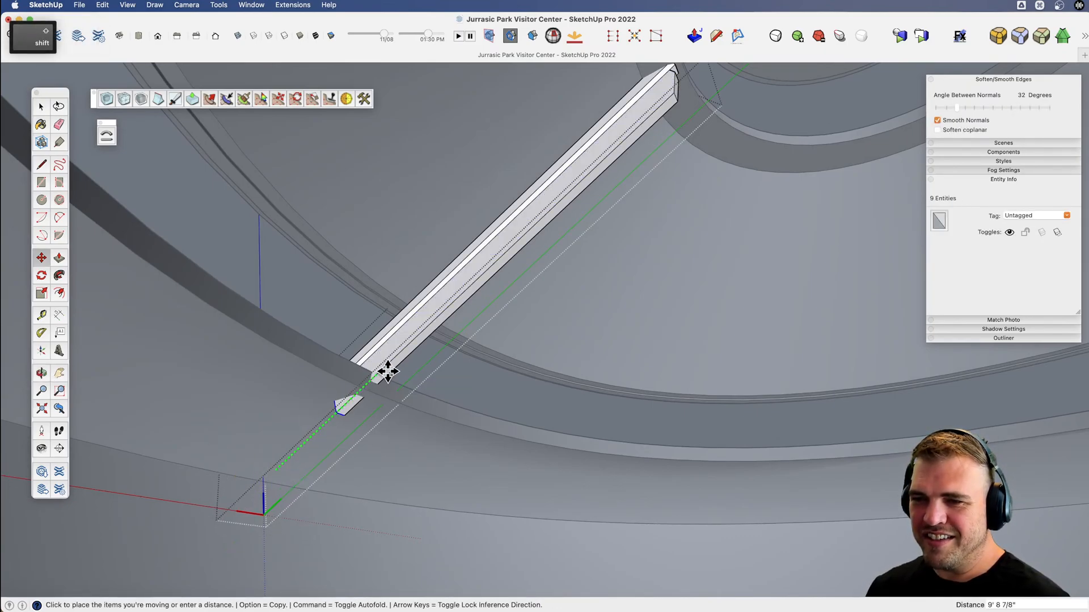
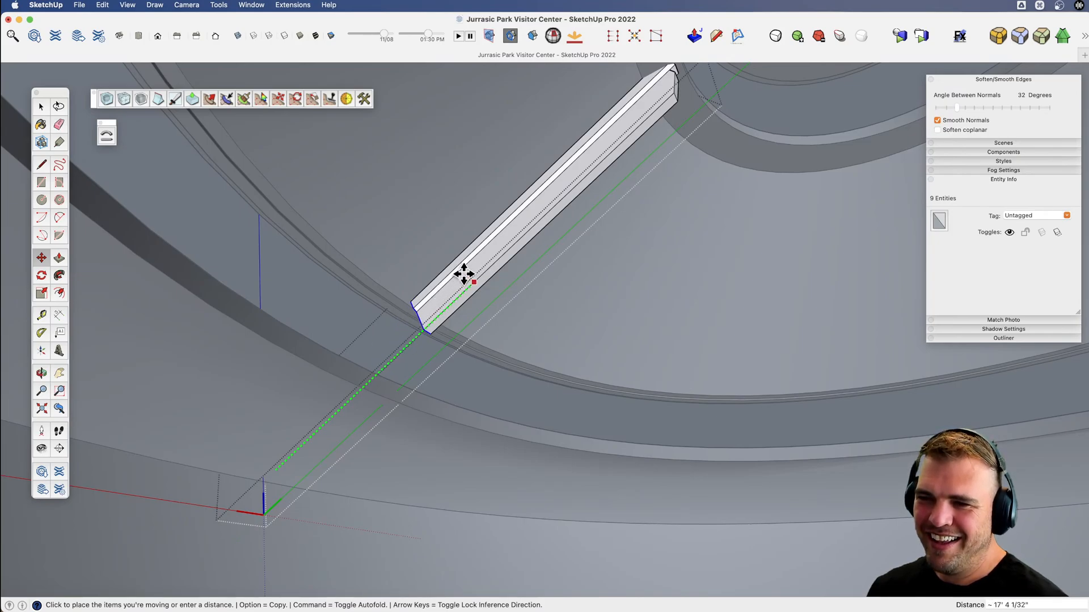
# Set the beam's lower end about 17' 4" up its length and draw a short line across the end face between the notch corners.
pyautogui.click(464, 276)
pyautogui.scroll(2, 409, 332)
pyautogui.moveTo(408, 333); pyautogui.dragTo(603, 301, button='middle')
pyautogui.scroll(4, 464, 253)
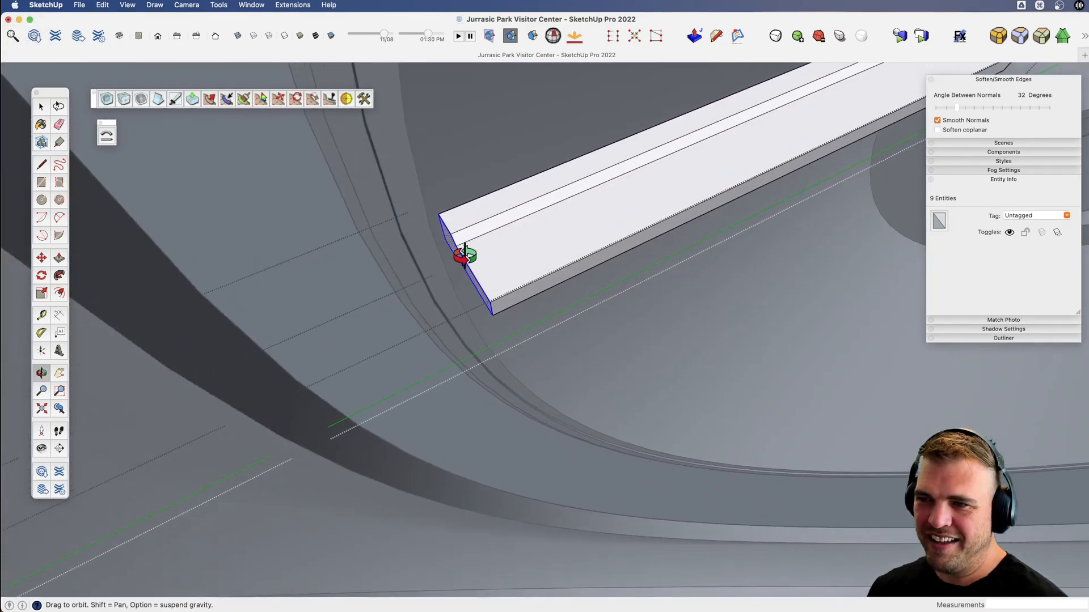
pyautogui.press('v')
pyautogui.moveTo(467, 255); pyautogui.dragTo(535, 223, button='middle')
pyautogui.press('l')
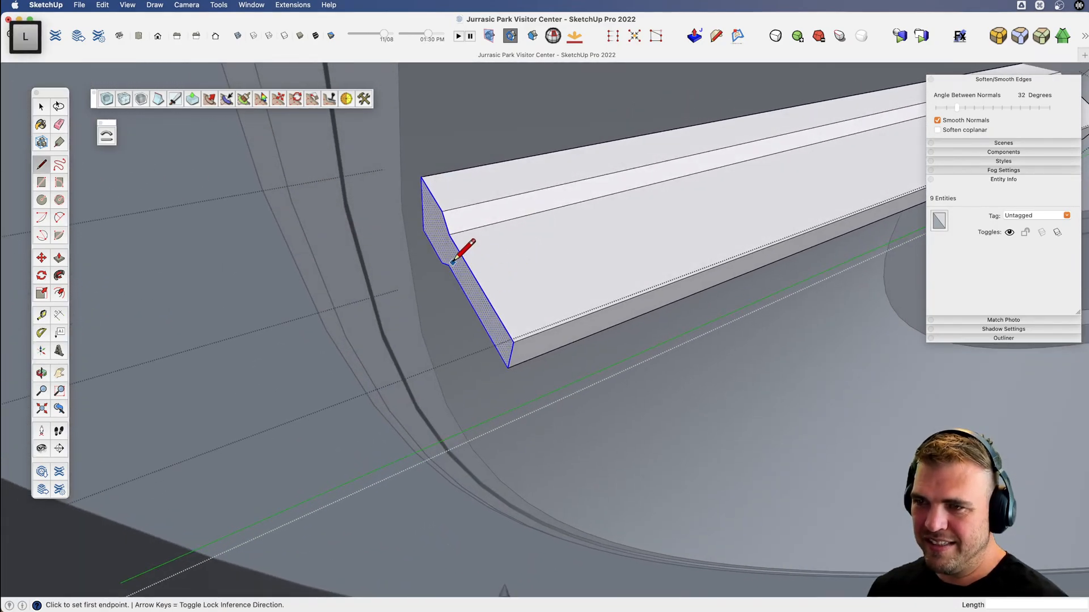
pyautogui.click(448, 265)
pyautogui.click(448, 234)
# Slide the short lower edge of the beam's end face about 1' 3/4" along the beam to slant that end.
pyautogui.press('space')
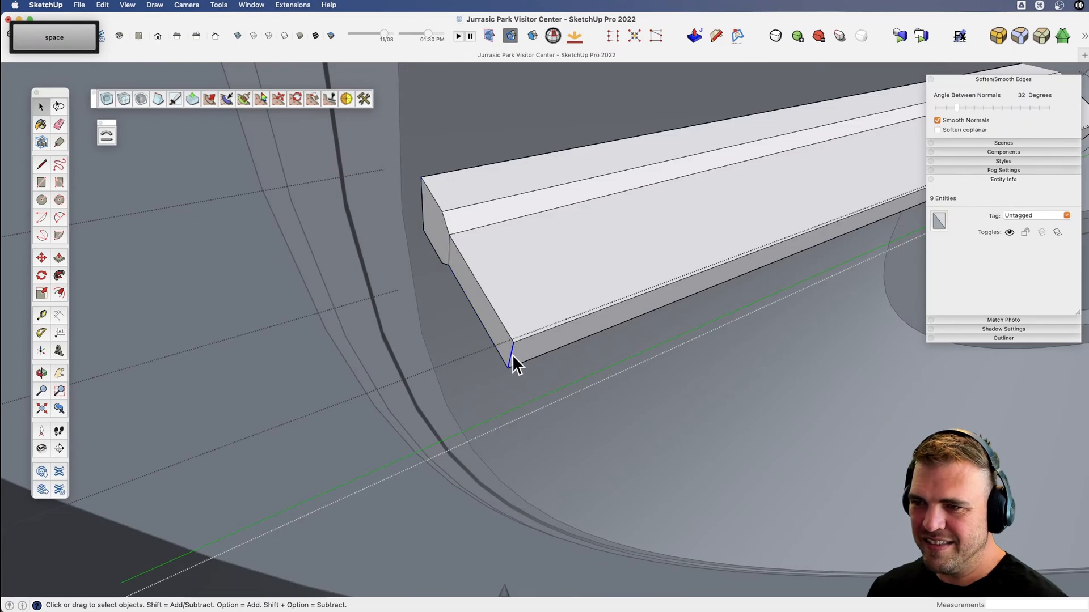
pyautogui.click(513, 356)
pyautogui.press('m')
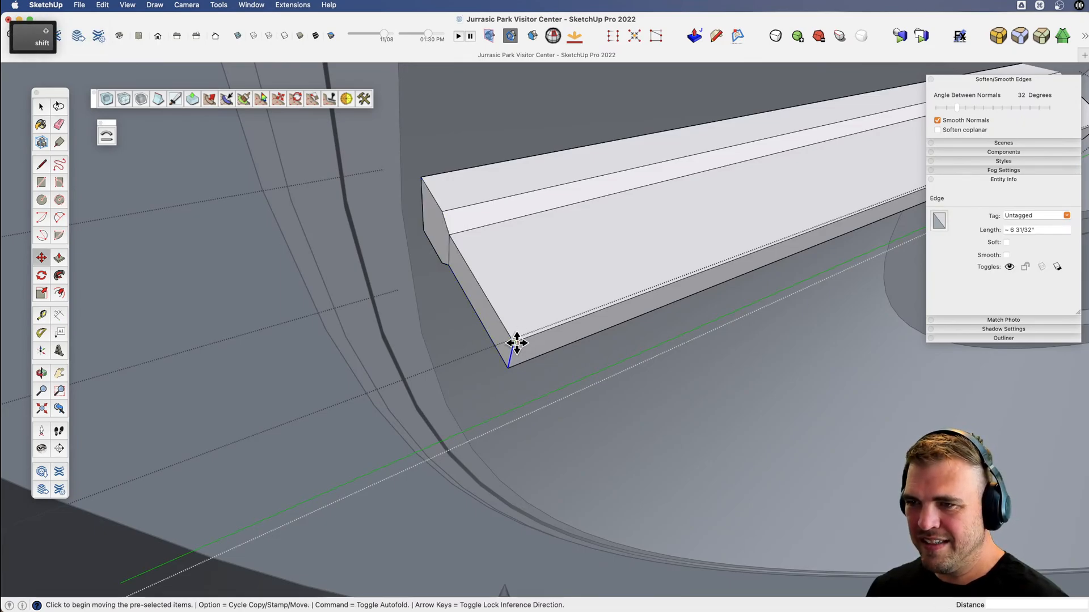
pyautogui.click(513, 343)
pyautogui.click(590, 313)
pyautogui.scroll(-5, 518, 311)
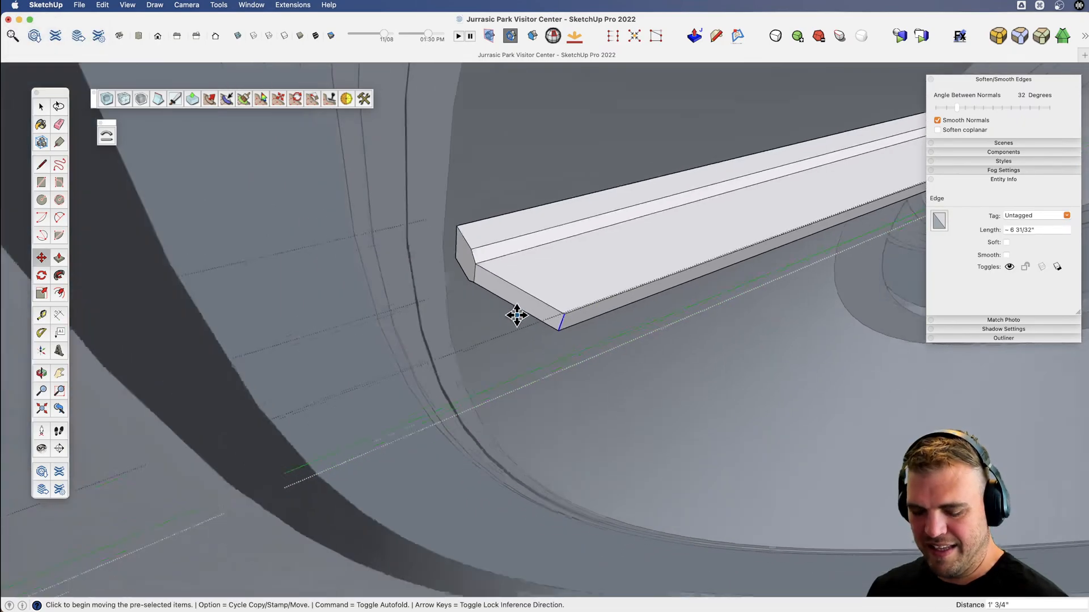
# Select all the beam's geometry and copy it about 21' 4" down along the beam's length, toward the lower roof tier.
pyautogui.press('space')
pyautogui.click(561, 297)
pyautogui.tripleClick(561, 298)
pyautogui.press('m')
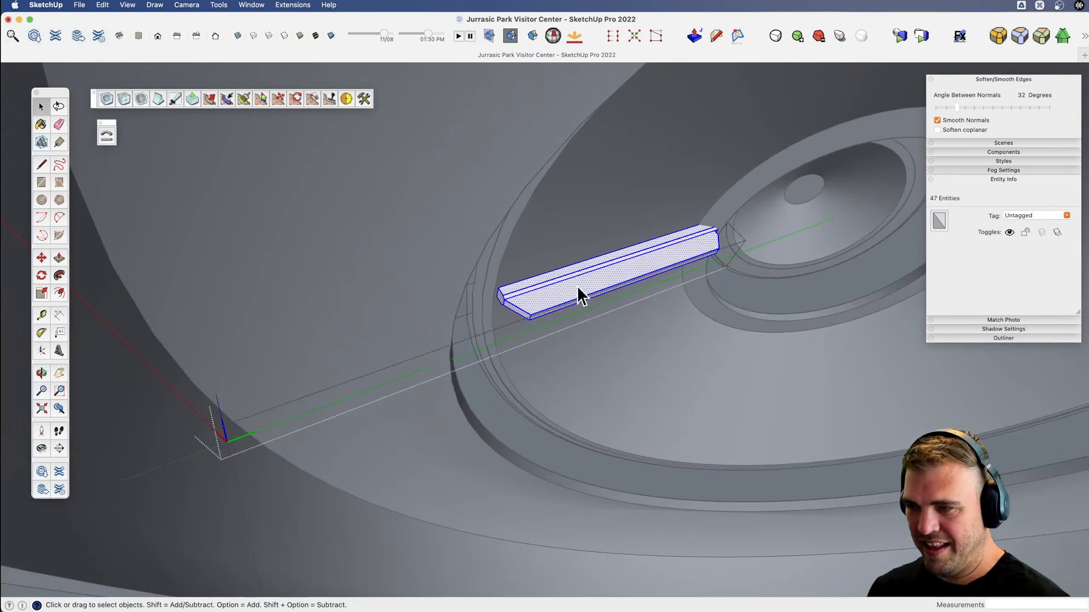
pyautogui.press('alt')
pyautogui.click(688, 259)
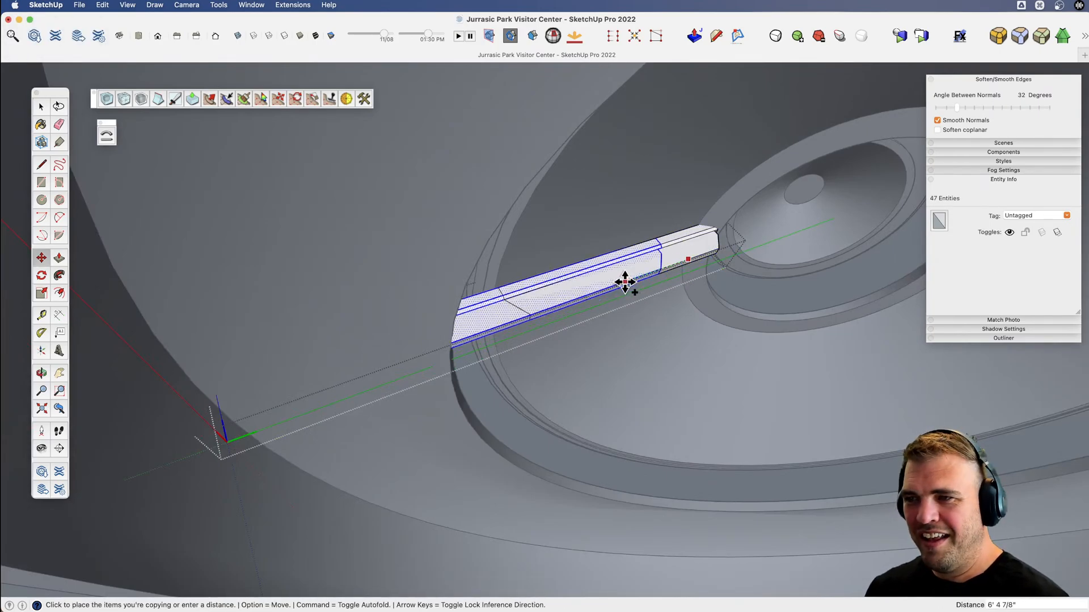
pyautogui.press('shift')
pyautogui.click(439, 353)
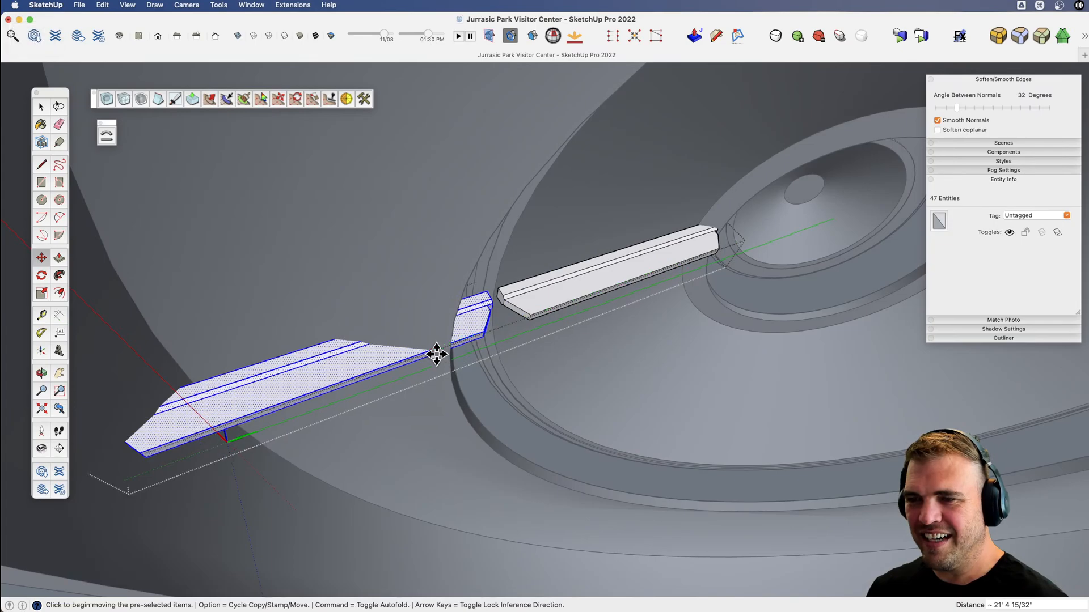
# Move the copied beam geometry about 2' 3 13/32" vertically along the blue axis to fit it to the lower roof tier.
pyautogui.scroll(4, 459, 320)
pyautogui.press('o')
pyautogui.moveTo(459, 320); pyautogui.dragTo(433, 333)
pyautogui.press('m')
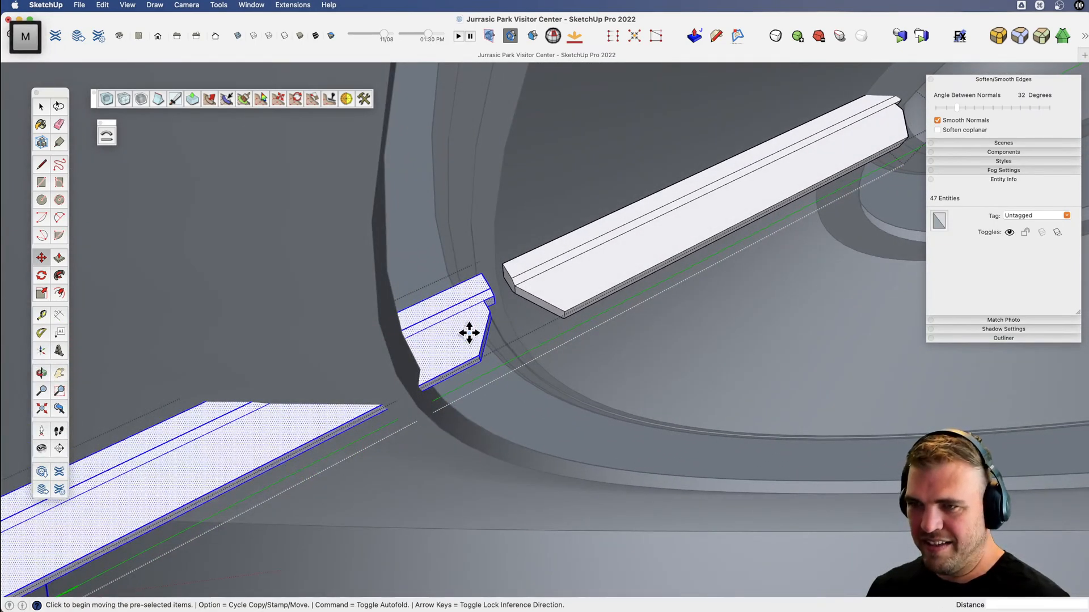
pyautogui.click(468, 335)
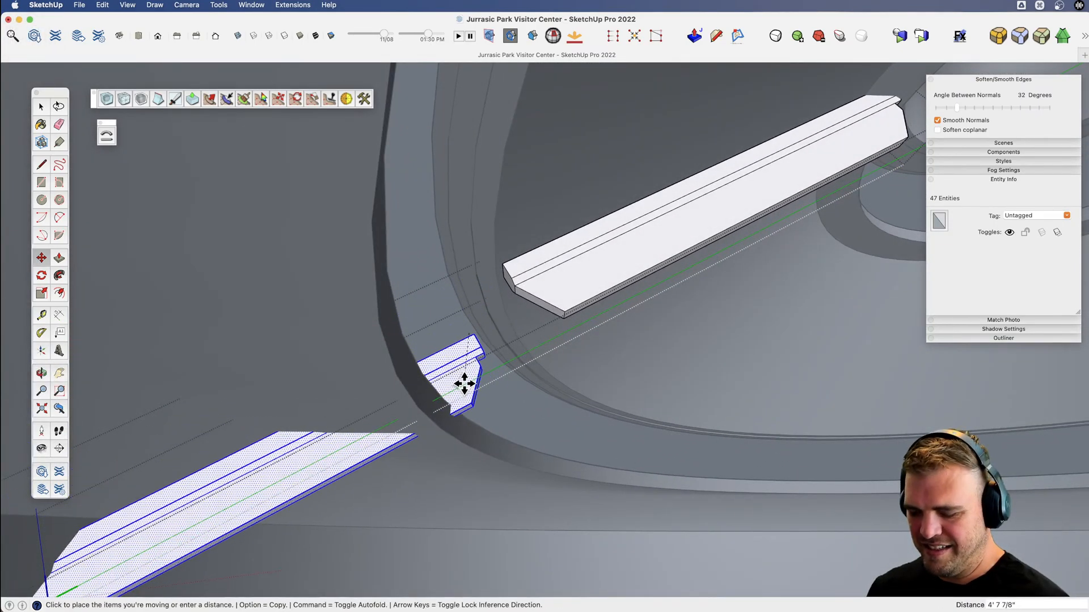
pyautogui.press('Up')
pyautogui.click(476, 401)
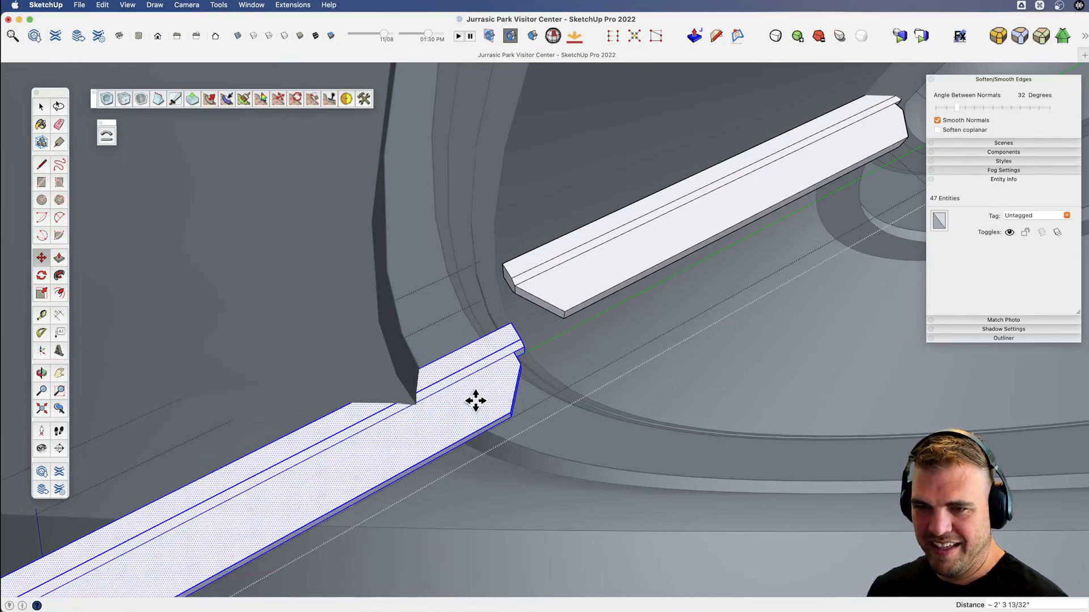
# Rotate the copied beam 15 degrees in the vertical plane along its length to match the lower roof's slope.
pyautogui.press('x')
pyautogui.moveTo(362, 427); pyautogui.dragTo(513, 414)
pyautogui.scroll(-3, 425, 355)
pyautogui.scroll(2, 425, 360)
pyautogui.scroll(-4, 424, 361)
pyautogui.press('v')
pyautogui.scroll(5, 486, 290)
pyautogui.press('x')
pyautogui.moveTo(486, 289); pyautogui.dragTo(495, 249)
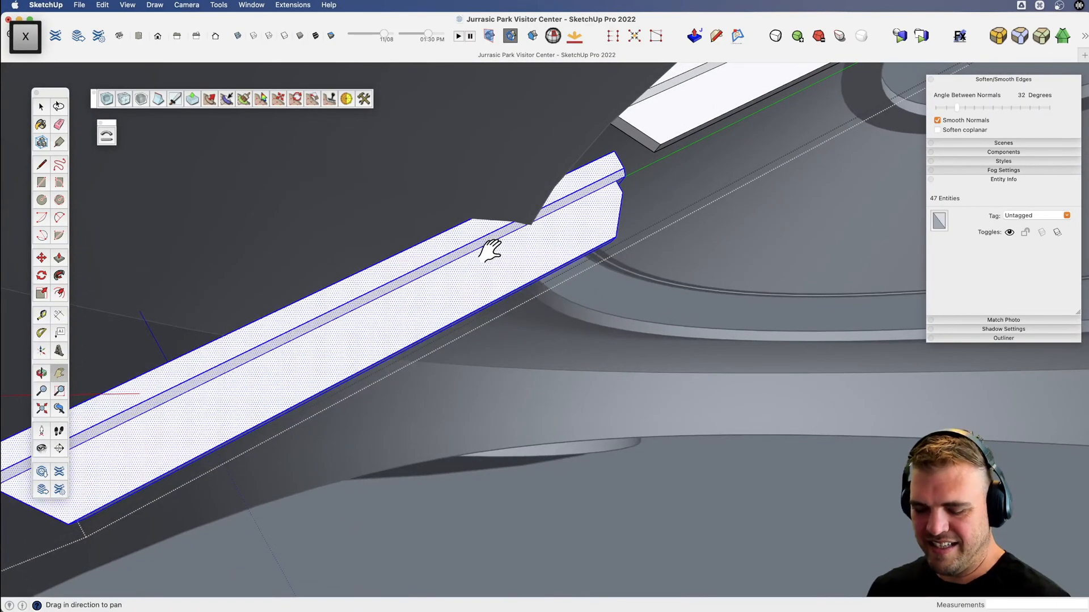
pyautogui.scroll(-2, 490, 249)
pyautogui.press('q')
pyautogui.click(496, 252)
pyautogui.click(543, 230)
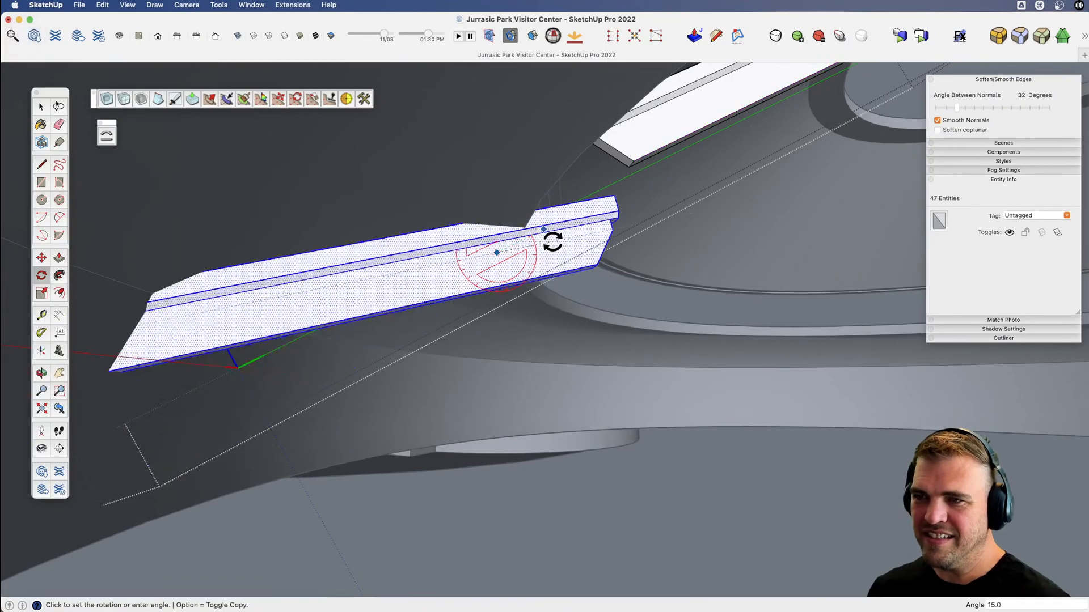
pyautogui.click(553, 242)
# Select the upper end geometry of the lower beam and slide it back about 1' 8" along the beam's length.
pyautogui.press('x')
pyautogui.moveTo(556, 241); pyautogui.dragTo(579, 228, button='middle')
pyautogui.press('space')
pyautogui.moveTo(550, 179); pyautogui.dragTo(688, 292)
pyautogui.scroll(2, 618, 255)
pyautogui.press('m')
pyautogui.scroll(-3, 517, 282)
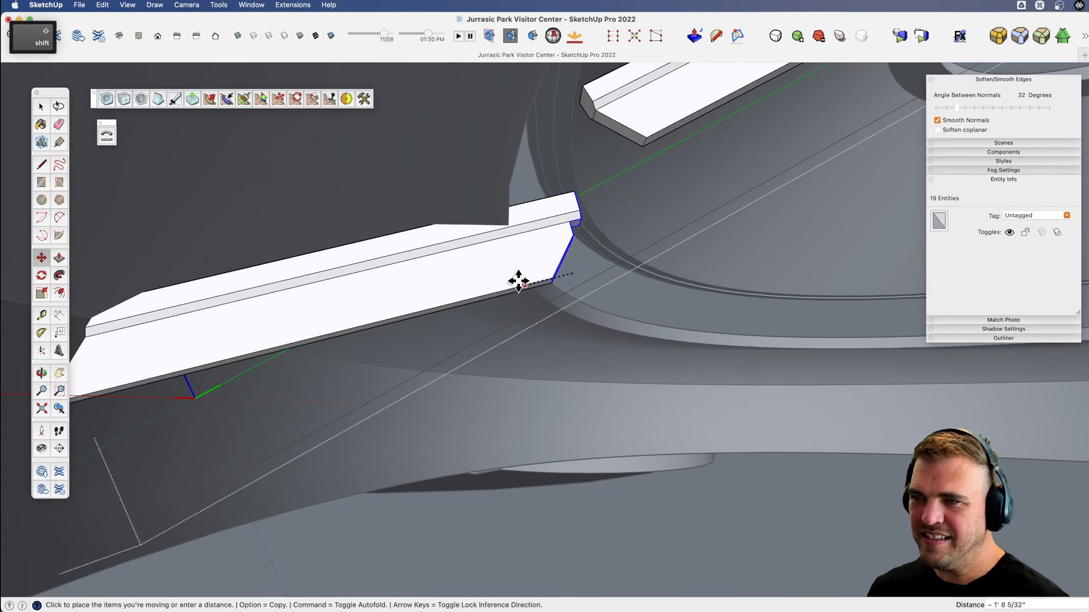
# Slide the upper part of the lower beam's outer end face 1' 3/4" along the beam to straighten that end.
pyautogui.press('x')
pyautogui.scroll(-2, 267, 320)
pyautogui.moveTo(268, 320); pyautogui.dragTo(367, 333, button='middle')
pyautogui.press('x')
pyautogui.moveTo(367, 333); pyautogui.dragTo(457, 309)
pyautogui.press('v')
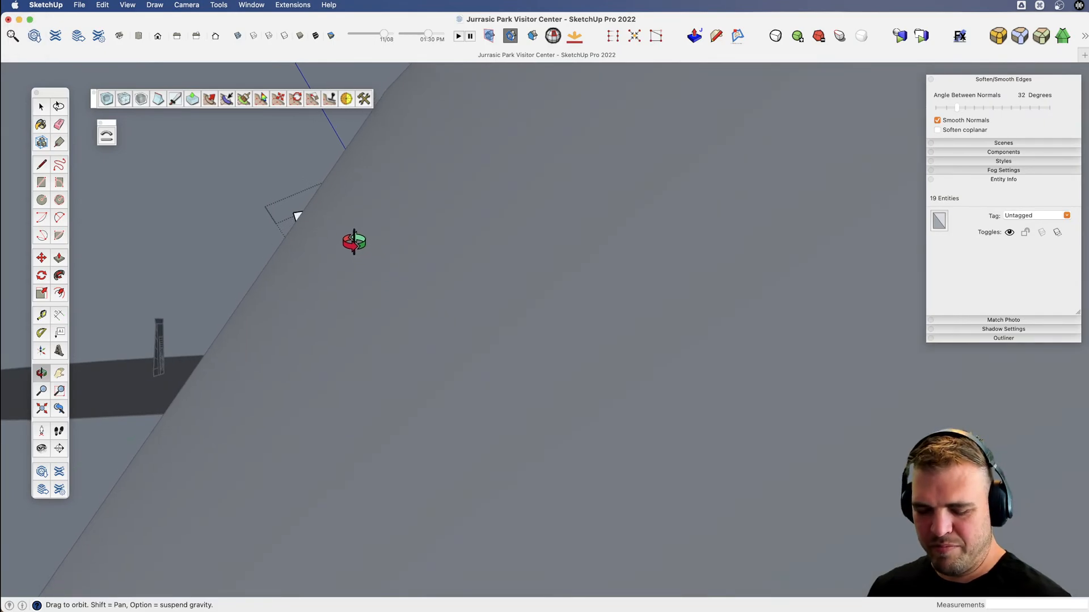
pyautogui.moveTo(353, 242); pyautogui.dragTo(370, 297)
pyautogui.scroll(2, 397, 300)
pyautogui.press('space')
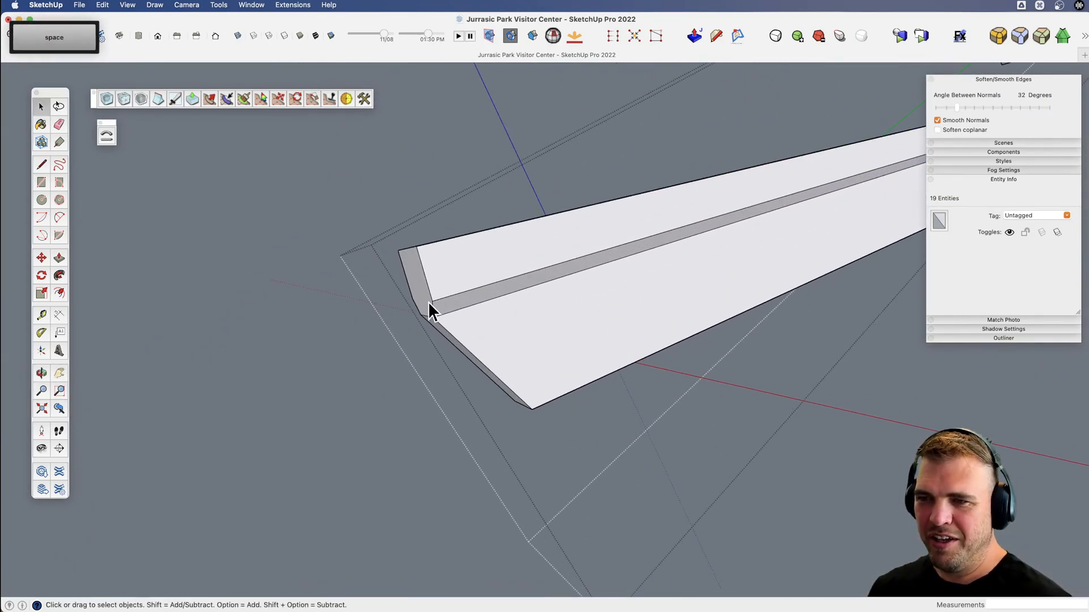
pyautogui.click(429, 306)
pyautogui.moveTo(429, 306); pyautogui.dragTo(397, 309, button='middle')
pyautogui.press('m')
pyautogui.press('shift')
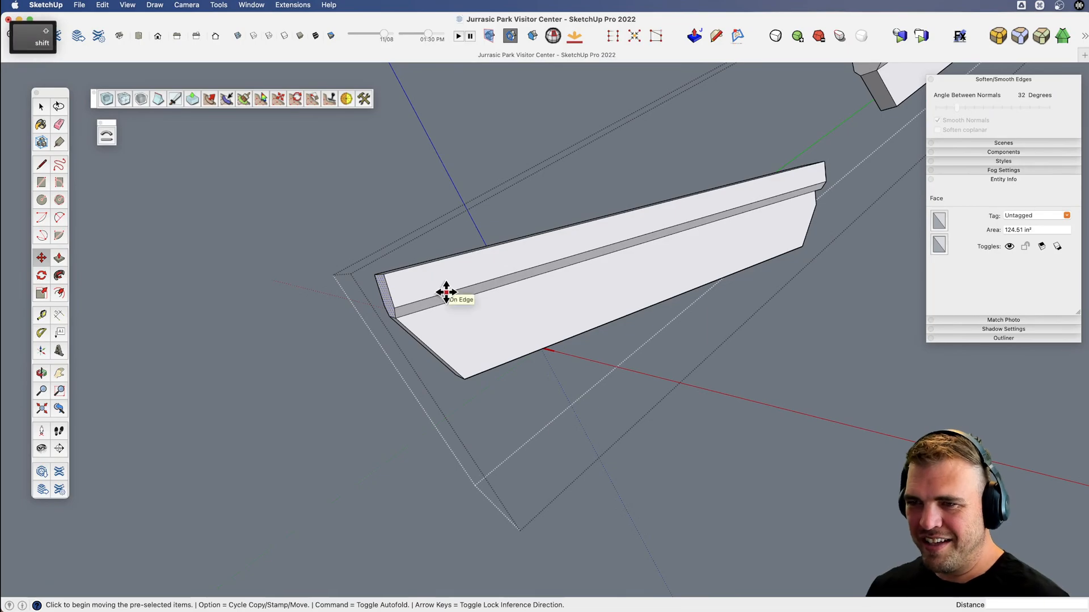
pyautogui.click(394, 306)
pyautogui.click(466, 377)
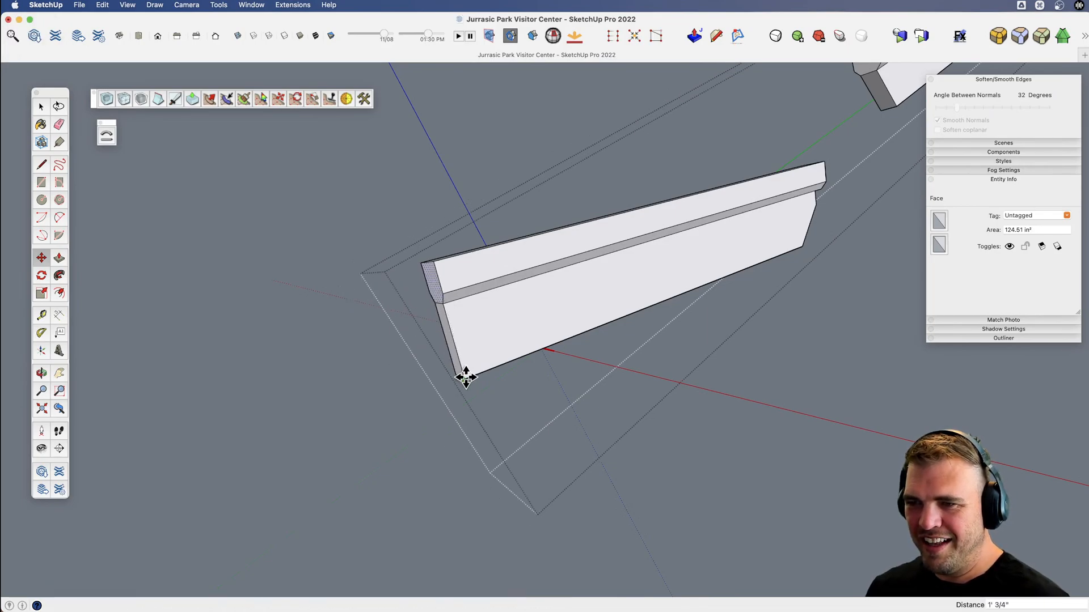
pyautogui.scroll(-3, 471, 350)
pyautogui.press('shift')
pyautogui.scroll(-5, 474, 352)
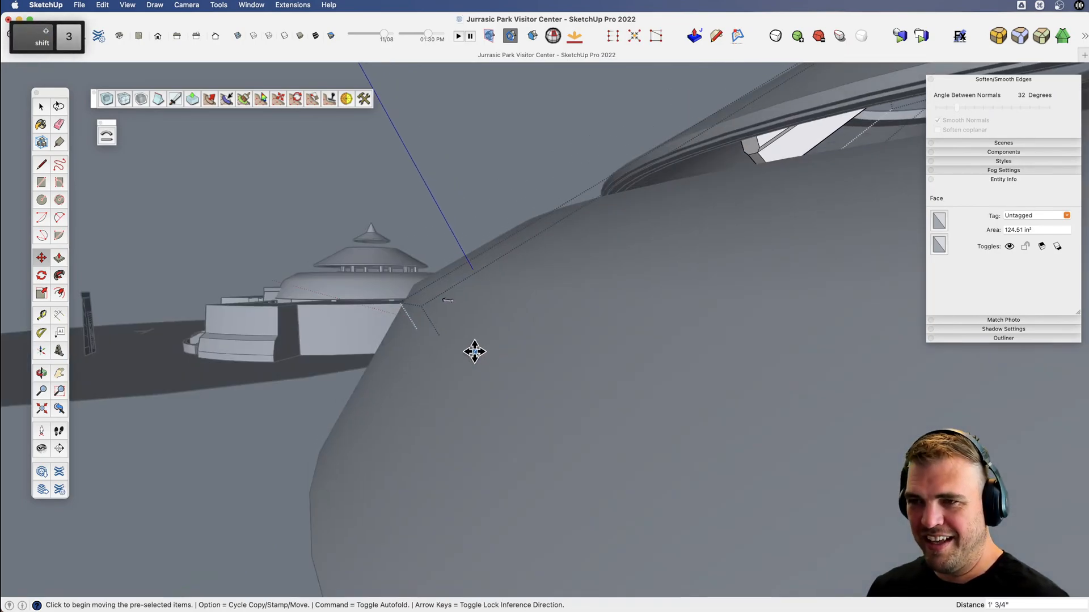
pyautogui.scroll(6, 459, 324)
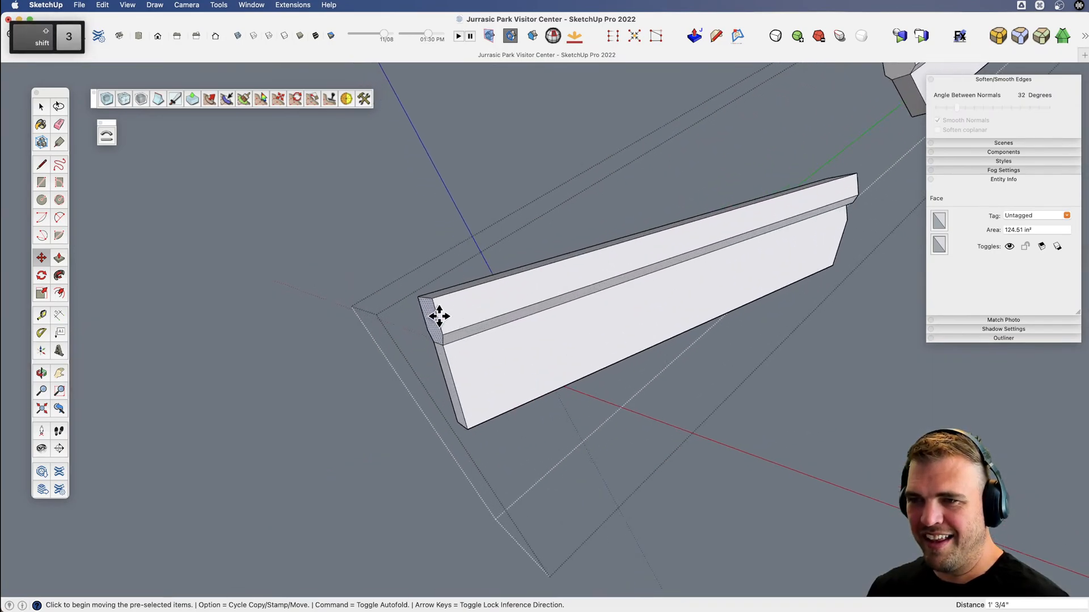
pyautogui.press('space')
pyautogui.click(463, 324)
pyautogui.press('m')
pyautogui.press('shift')
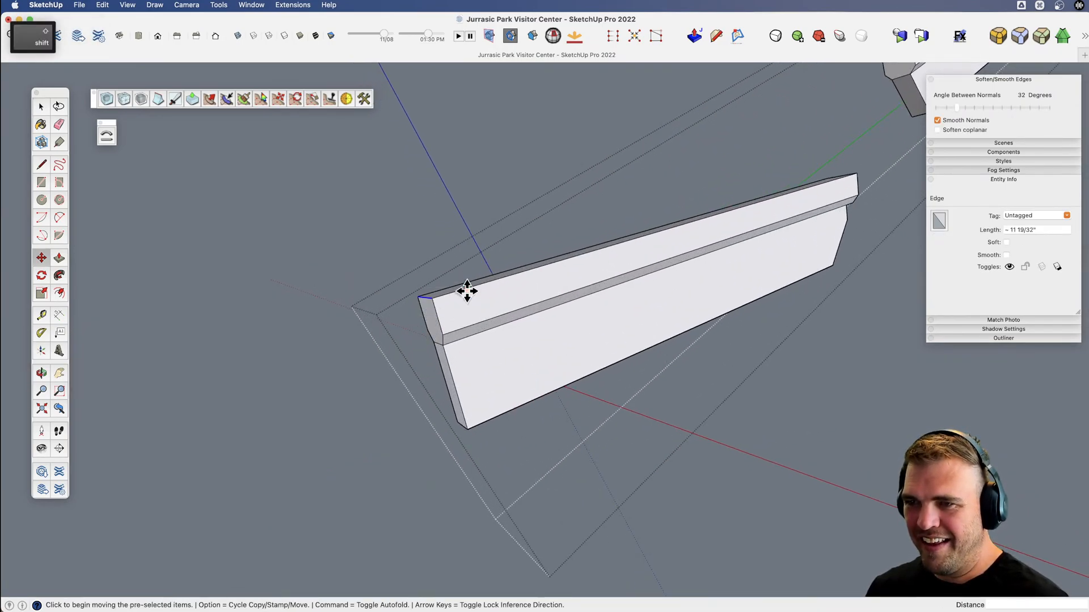
pyautogui.click(466, 288)
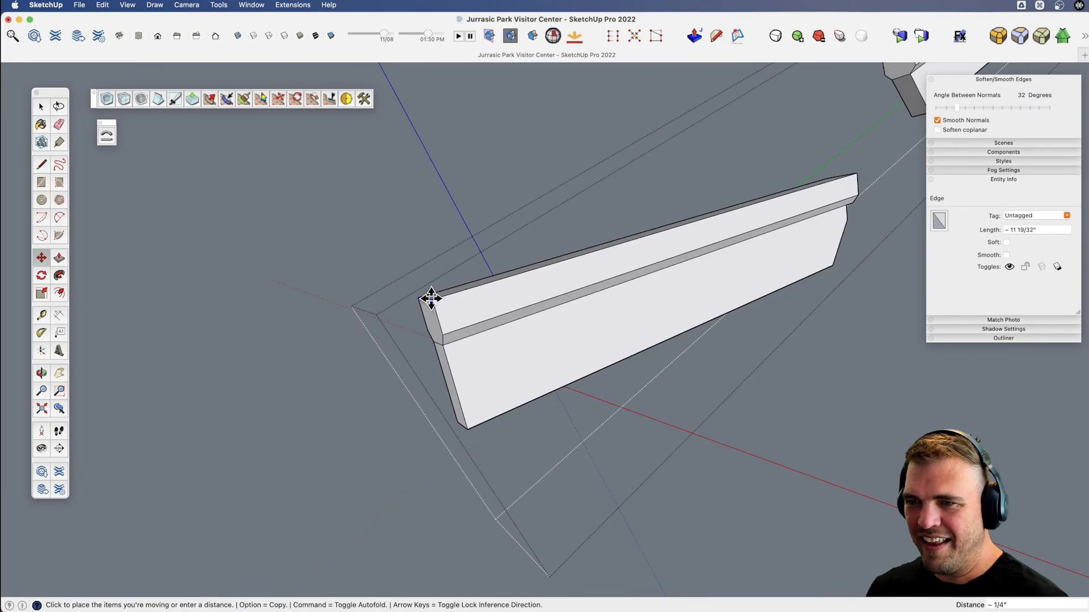
pyautogui.press('space')
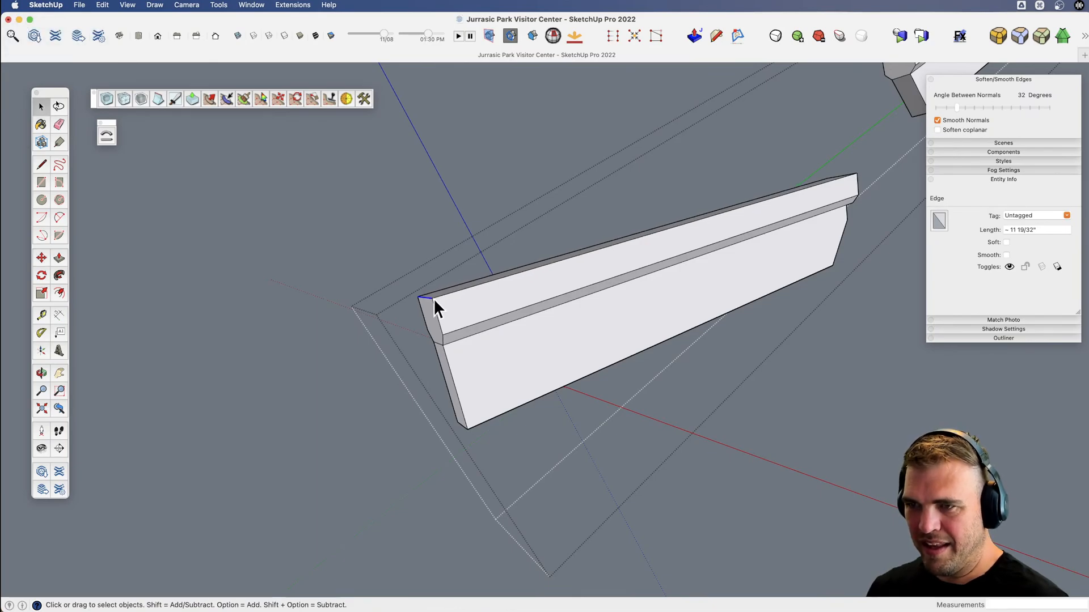
pyautogui.press('m')
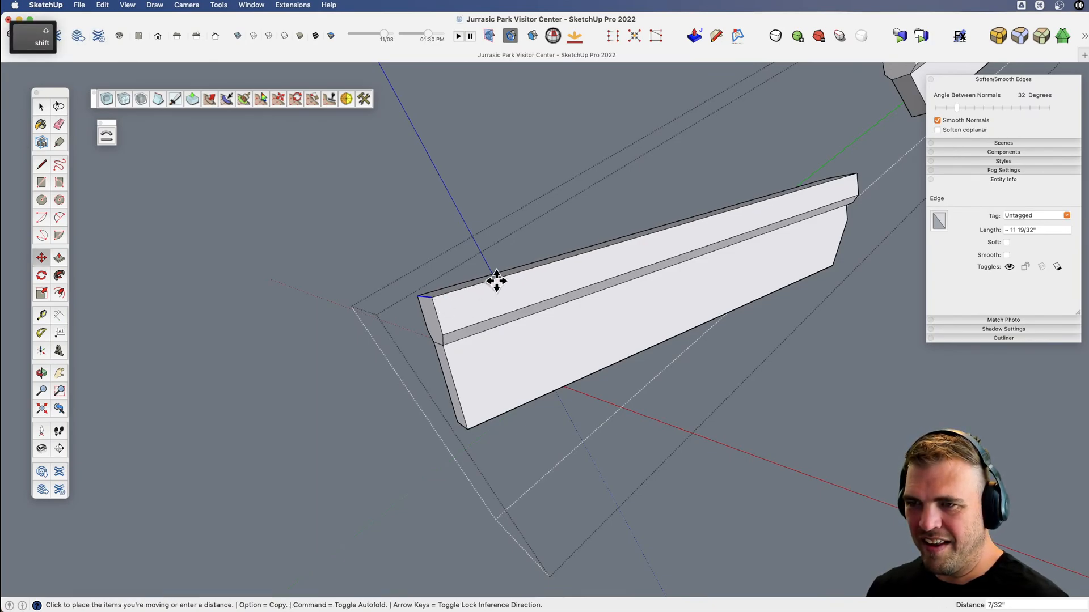
pyautogui.press('space')
pyautogui.press('e')
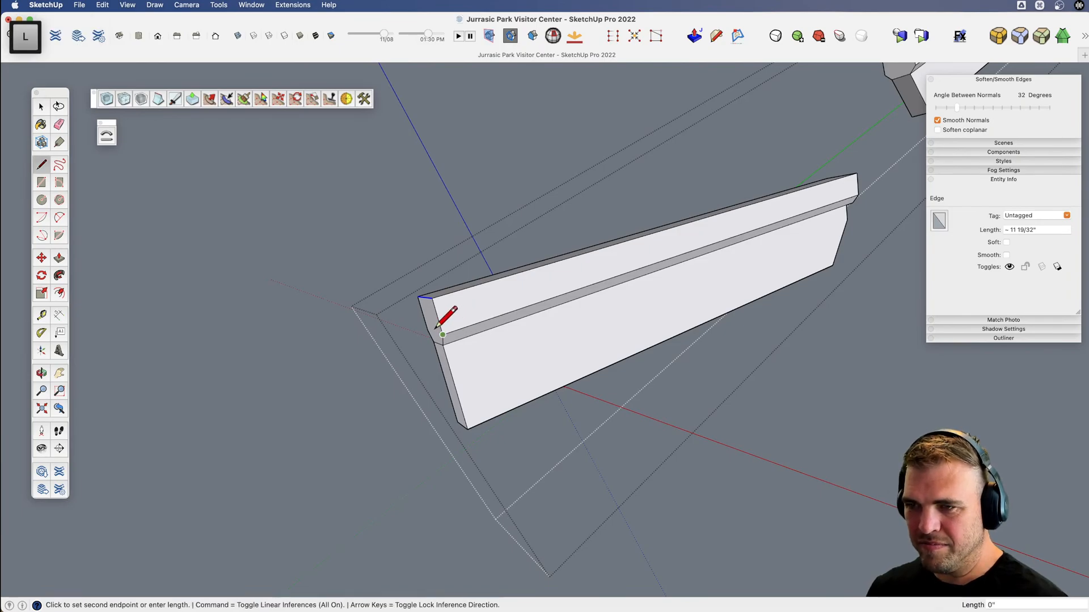
pyautogui.press('space')
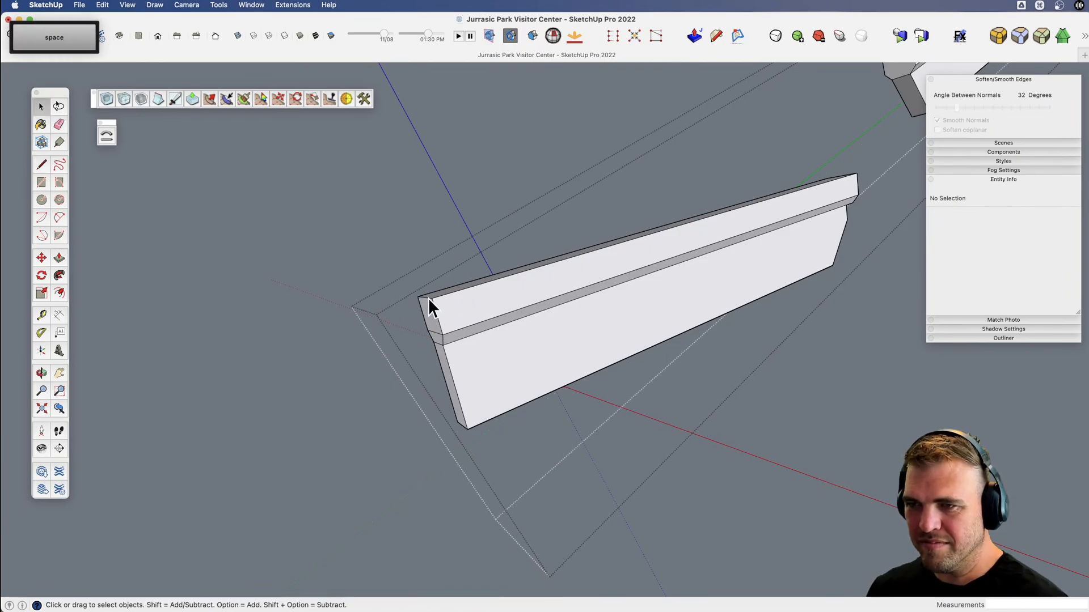
# Slide the top edge of the lower beam's outer end about 1' 1 13/32" inward to bevel the corner, and close the component.
pyautogui.click(429, 308)
pyautogui.press('m')
pyautogui.click(433, 296)
pyautogui.press('shift')
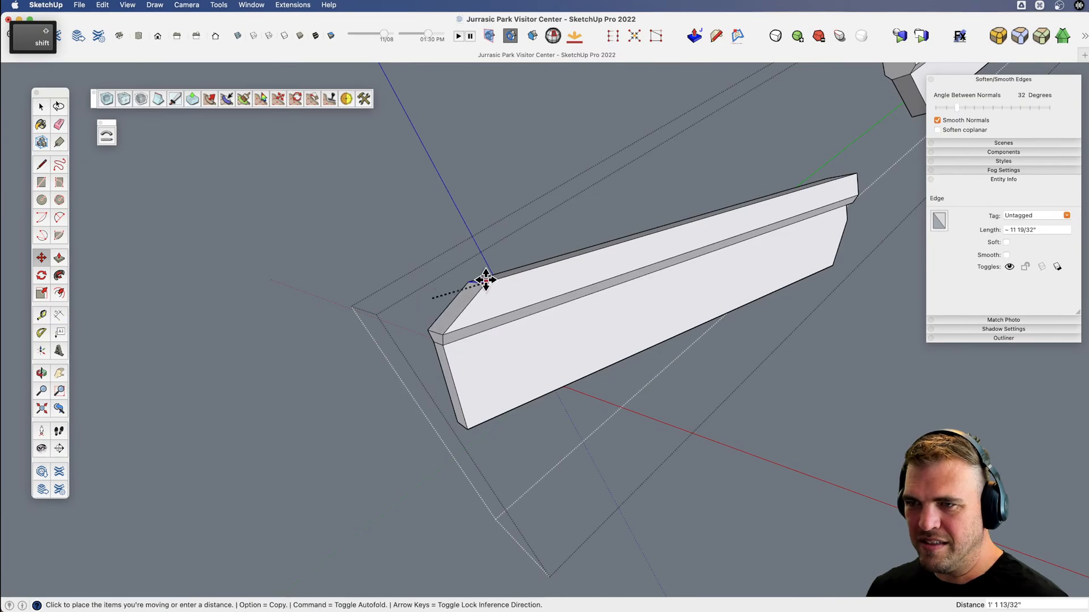
pyautogui.click(485, 279)
pyautogui.scroll(-3, 472, 293)
pyautogui.press('space')
pyautogui.click(422, 262)
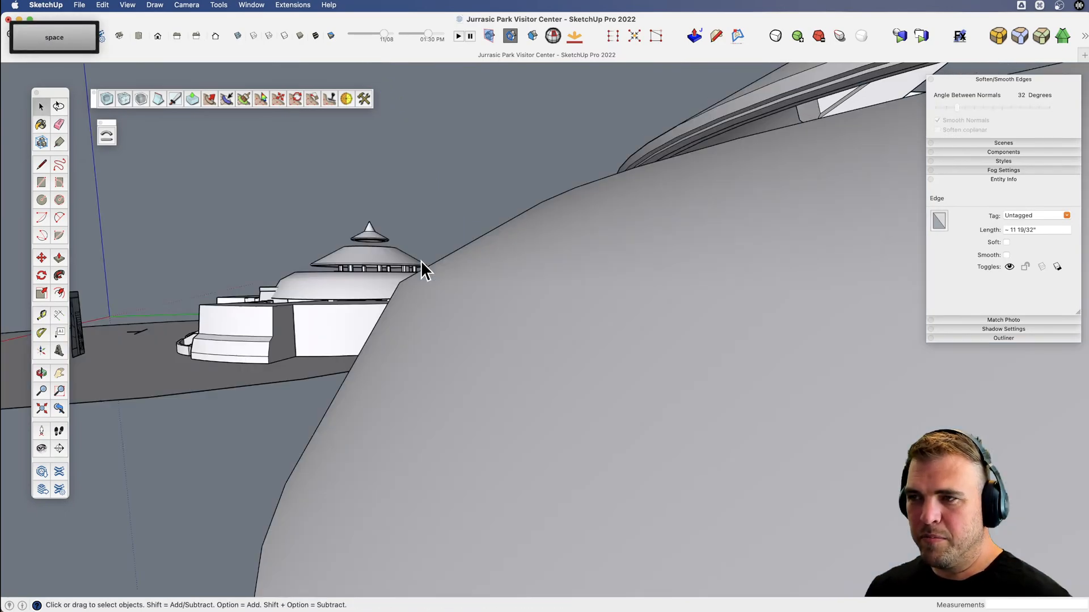
# Select the beam component and make a copy rotated 30 degrees about the roof's centre in the horizontal plane.
pyautogui.scroll(-5, 422, 262)
pyautogui.press('x')
pyautogui.moveTo(424, 270); pyautogui.dragTo(476, 297, button='middle')
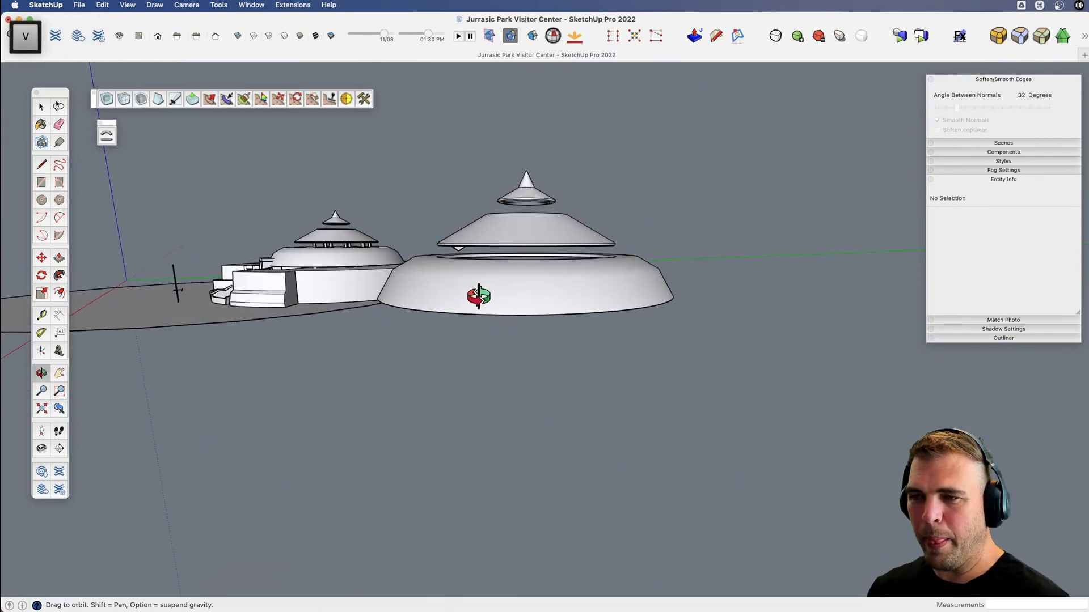
pyautogui.press('space')
pyautogui.scroll(3, 458, 249)
pyautogui.click(458, 249)
pyautogui.press('x')
pyautogui.moveTo(457, 250); pyautogui.dragTo(574, 388, button='middle')
pyautogui.press('q')
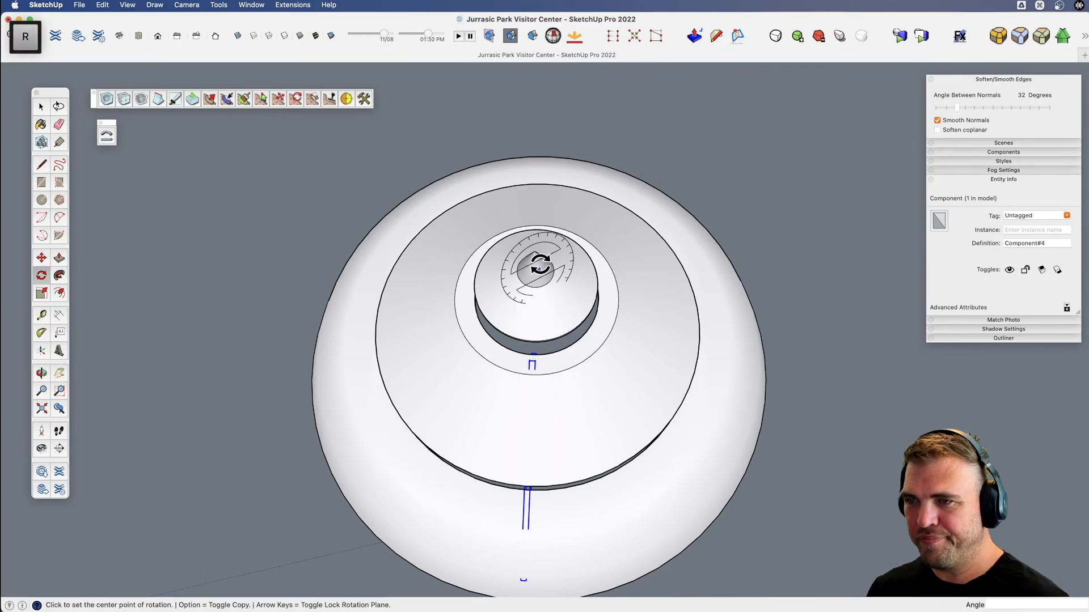
pyautogui.press('Up')
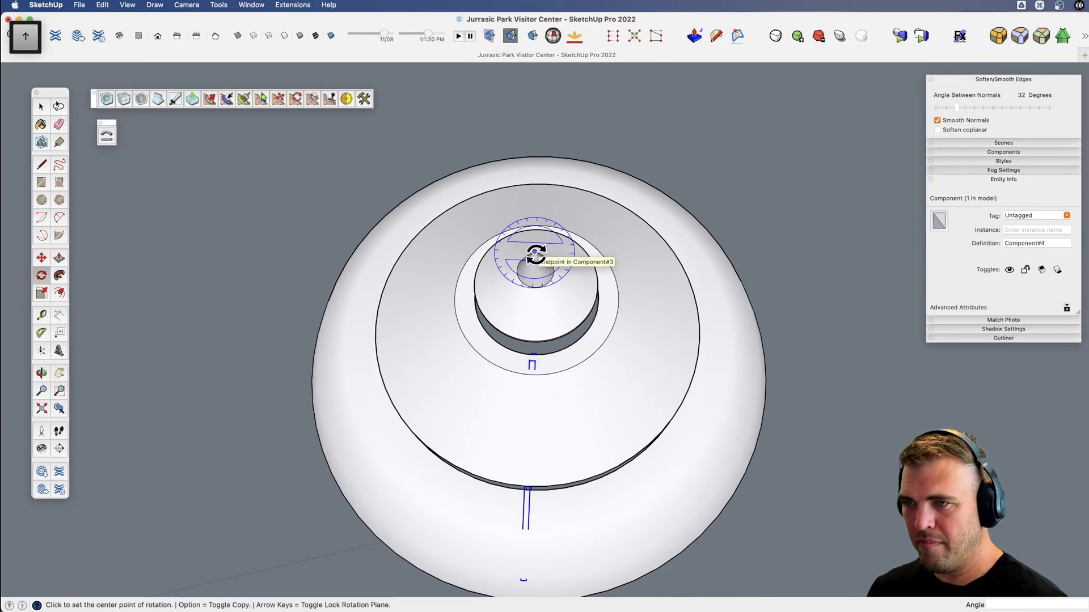
pyautogui.scroll(-2, 534, 254)
pyautogui.click(535, 253)
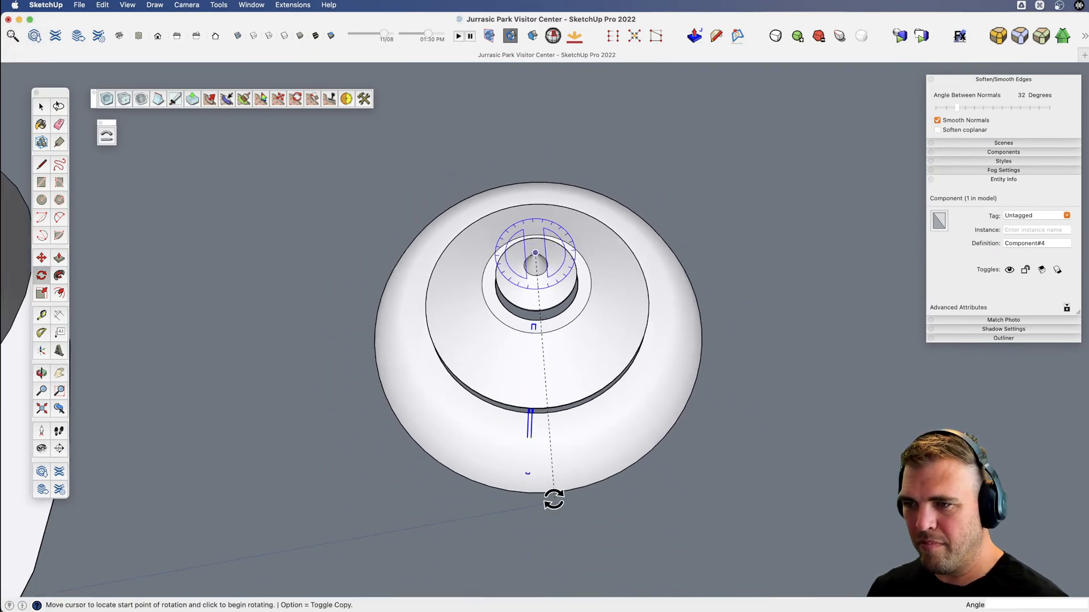
pyautogui.click(522, 535)
pyautogui.press('alt')
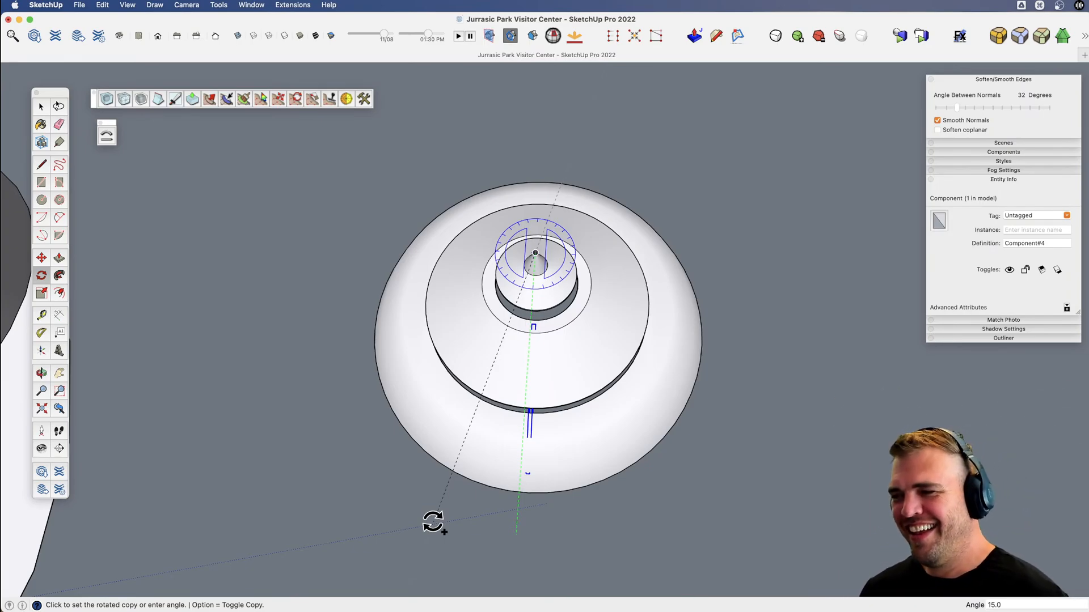
pyautogui.click(342, 512)
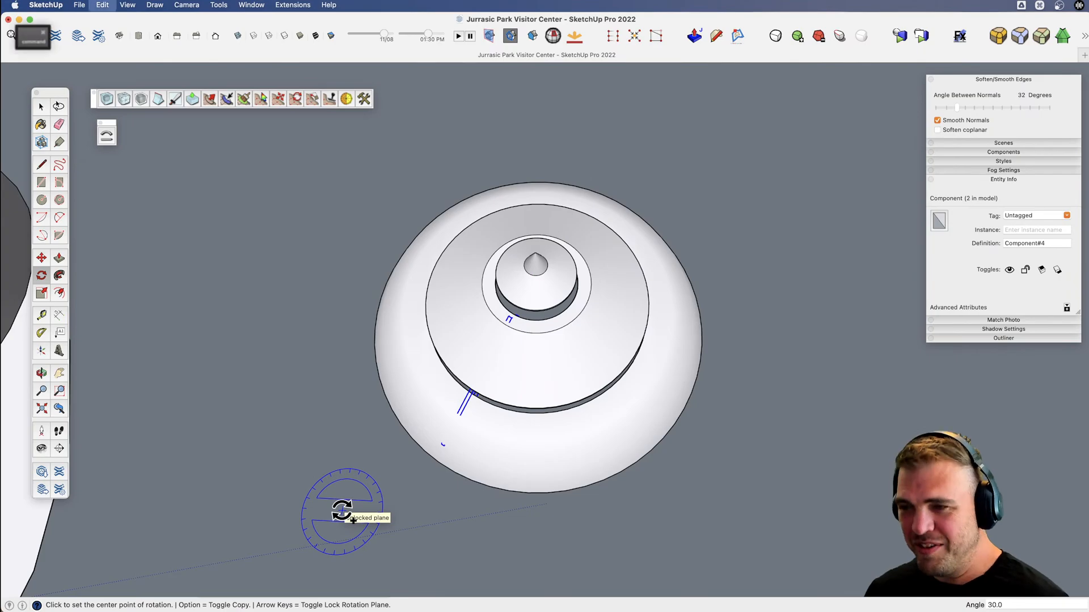
# Undo the last rotated copy of the beam and clear the selection.
pyautogui.press('super+a')
pyautogui.scroll(3, 538, 440)
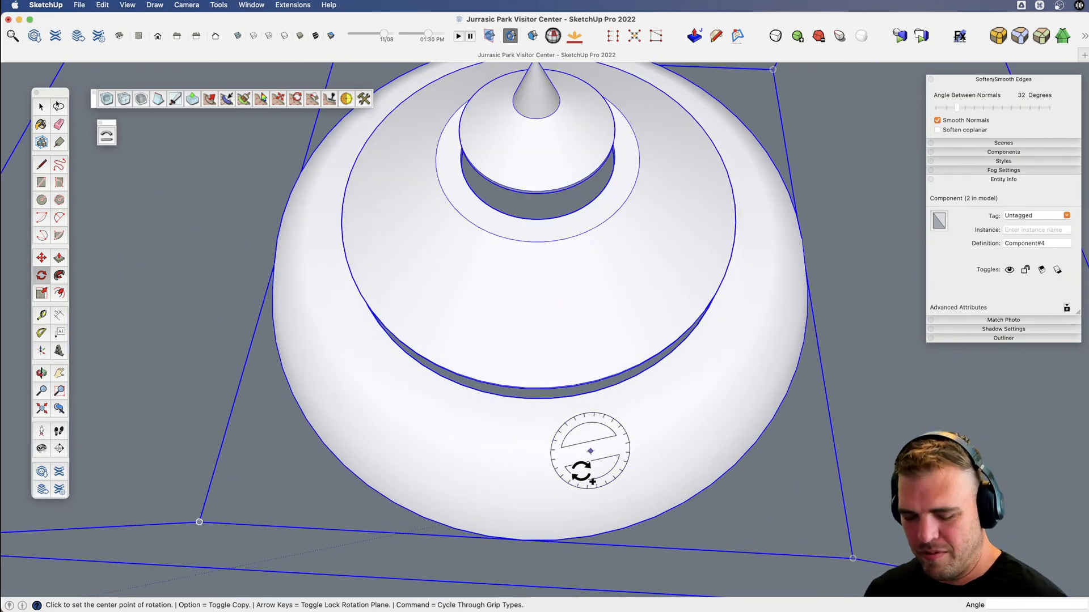
pyautogui.press('v')
pyautogui.moveTo(522, 452); pyautogui.dragTo(492, 187)
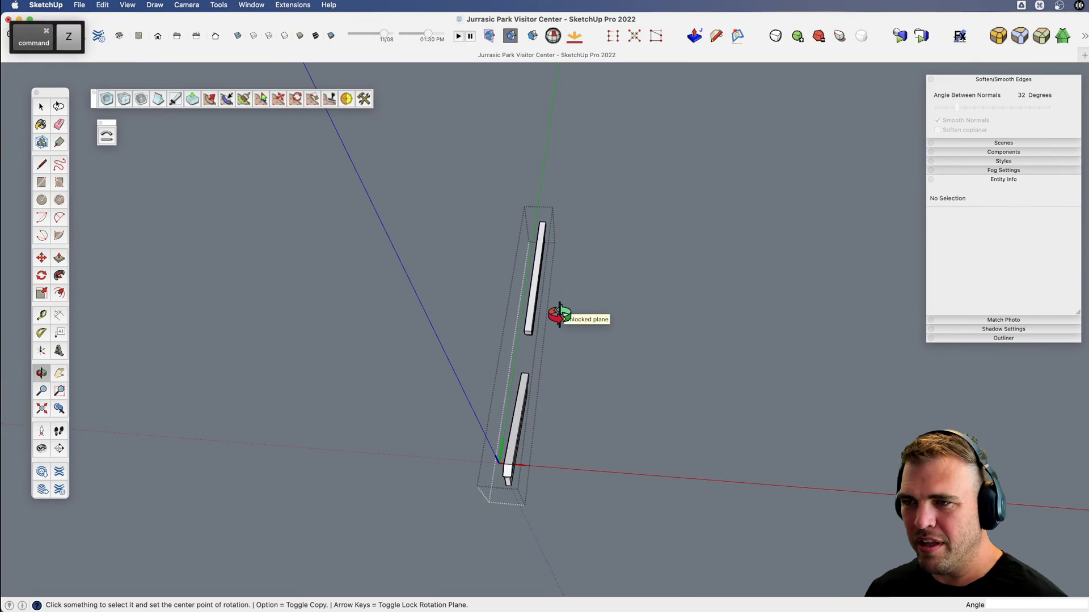
pyautogui.press('space')
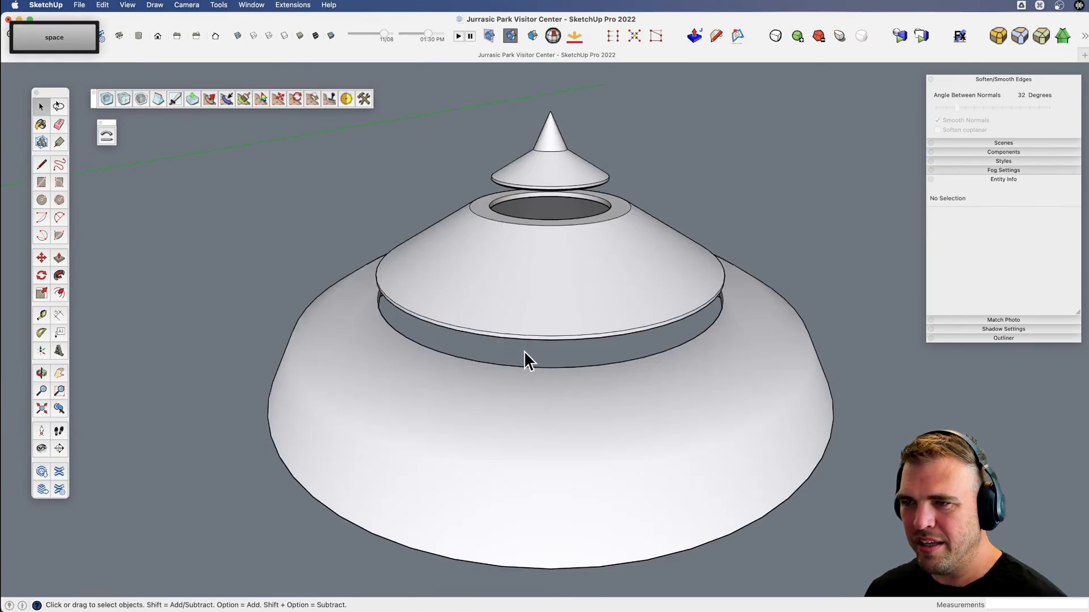
# Copy the beam component rotated 30 degrees about the roof's centre in the horizontal plane, with X-ray display turned on.
pyautogui.press('v')
pyautogui.moveTo(525, 328); pyautogui.dragTo(486, 155)
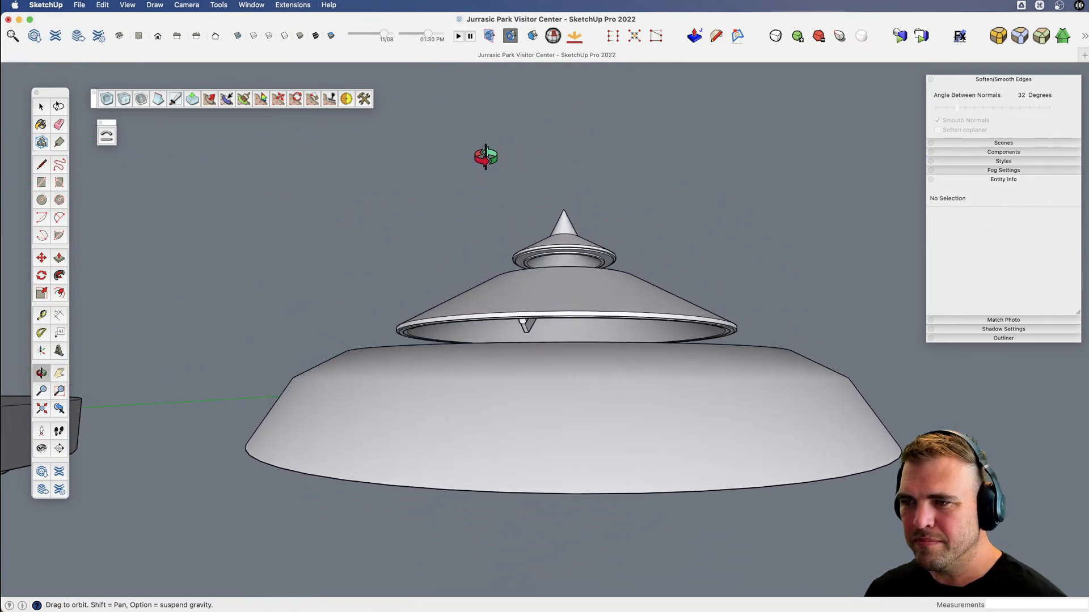
pyautogui.press('space')
pyautogui.click(526, 326)
pyautogui.scroll(-4, 527, 326)
pyautogui.press('x')
pyautogui.moveTo(527, 325); pyautogui.dragTo(605, 436)
pyautogui.press('v')
pyautogui.press('q')
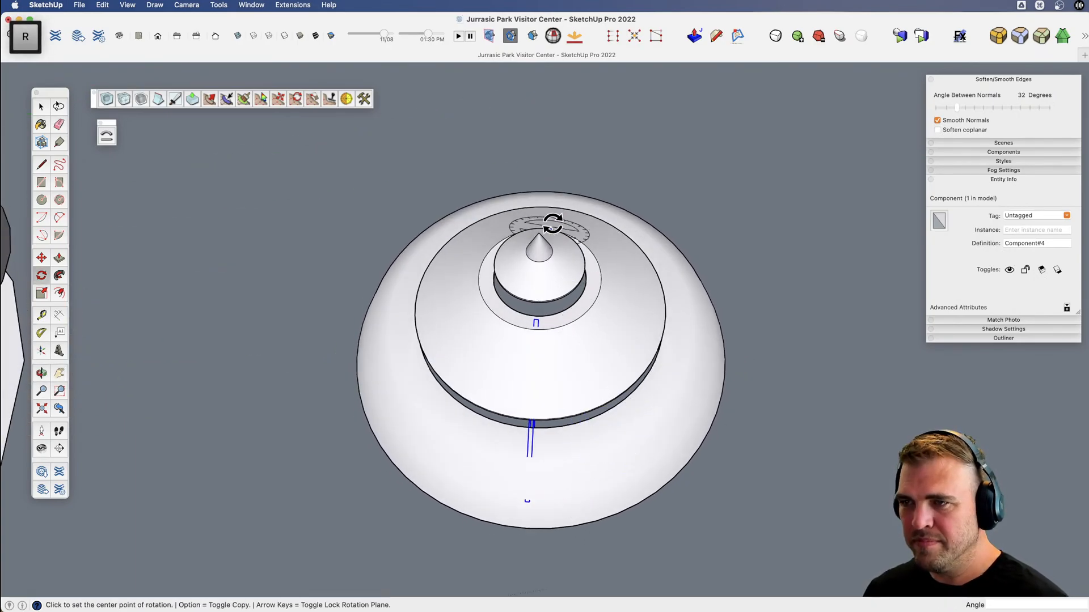
pyautogui.press('Up')
pyautogui.scroll(-3, 538, 232)
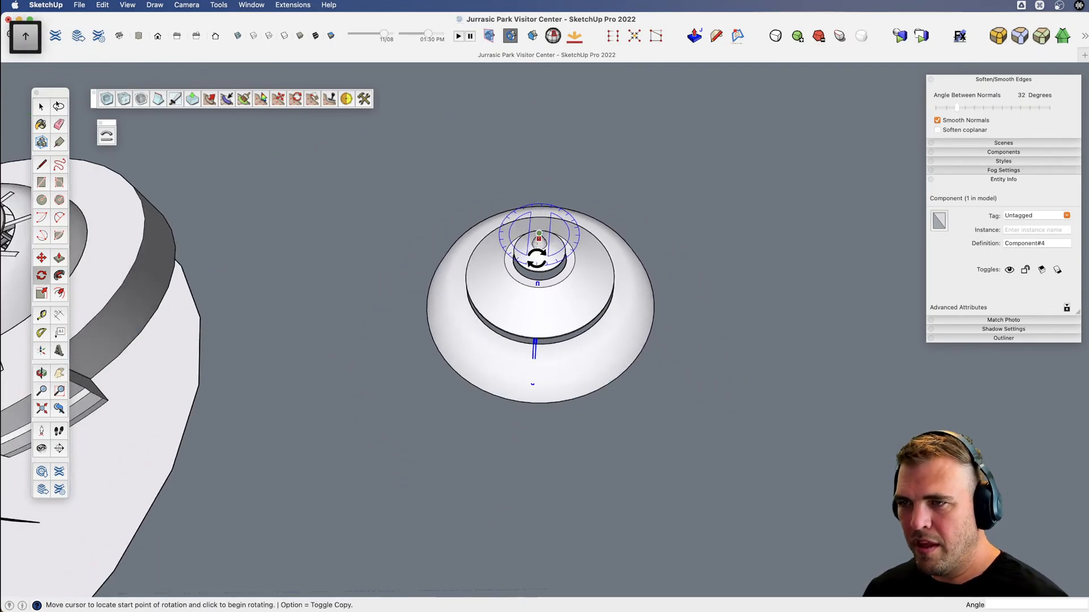
pyautogui.click(539, 232)
pyautogui.press('alt')
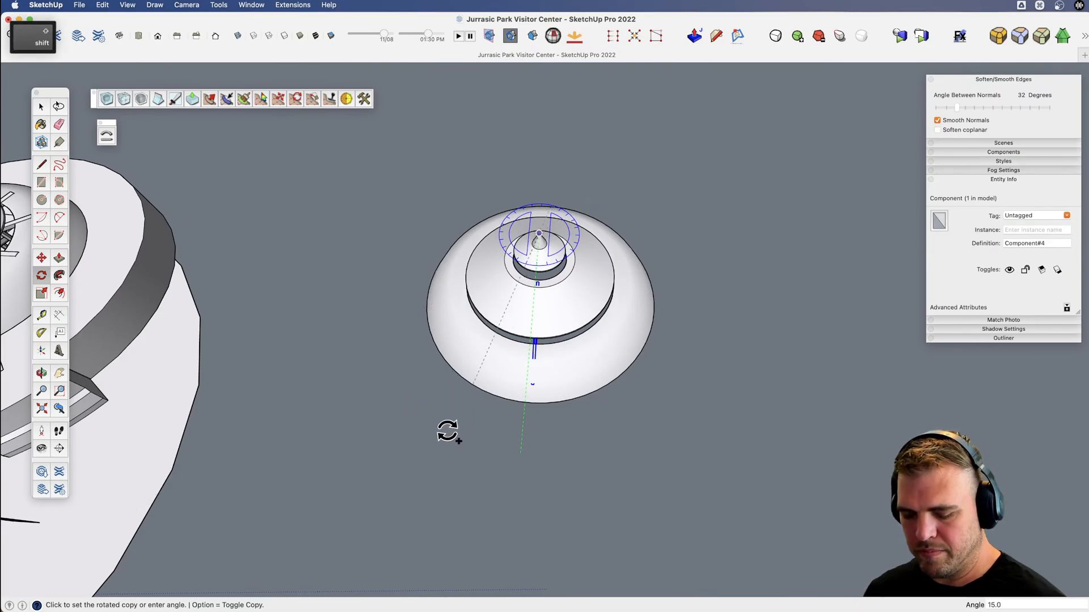
pyautogui.hotkey('shift', 'x')
pyautogui.write('30')
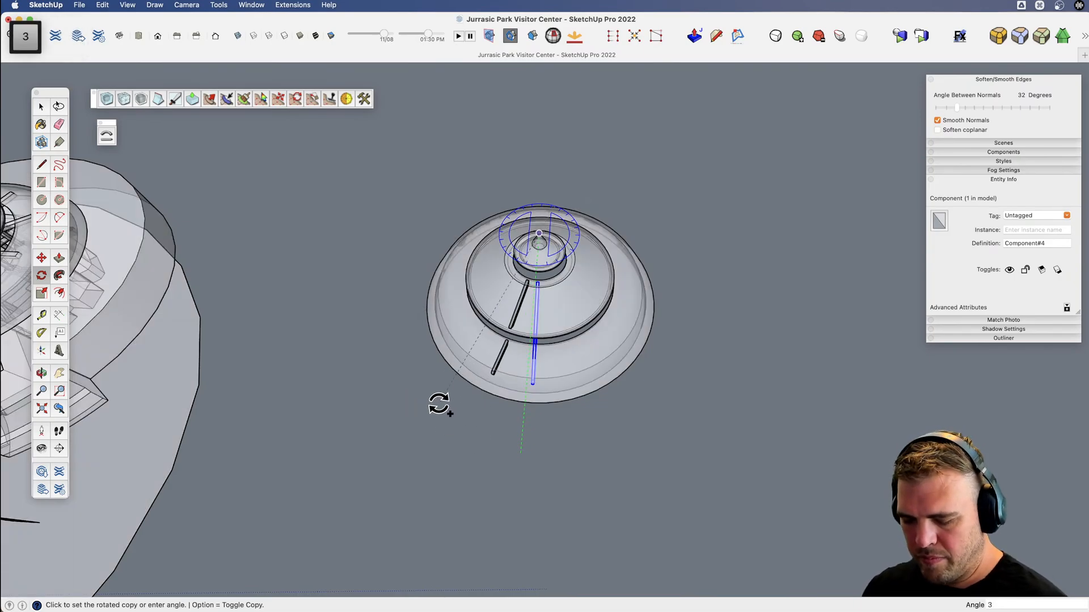
pyautogui.press('Return')
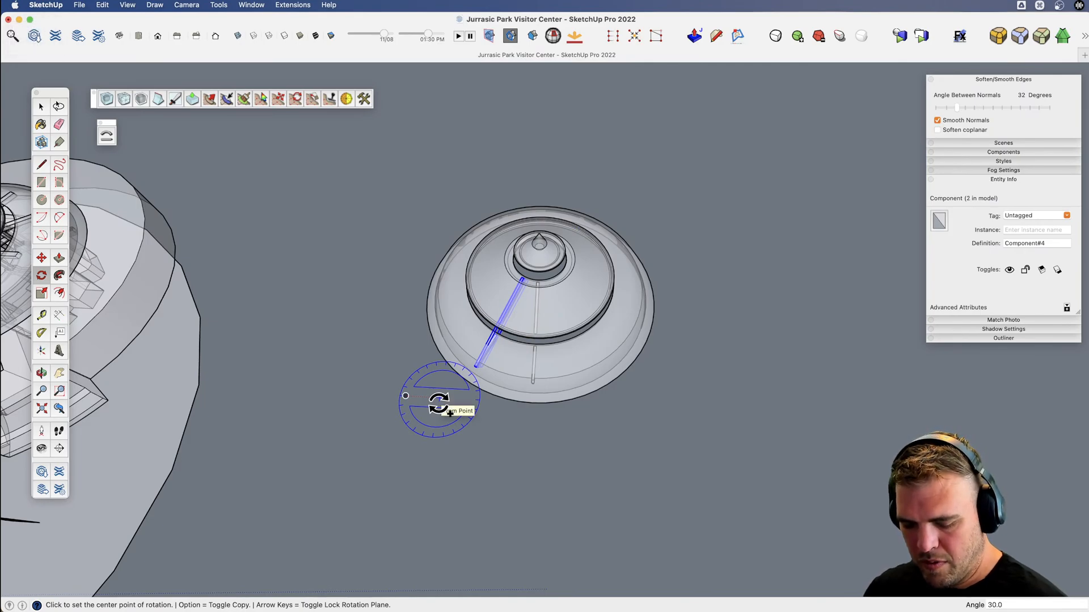
# Array the rotated beam copy 11 times around the roof and clear the selection.
pyautogui.write('10x')
pyautogui.press('Return')
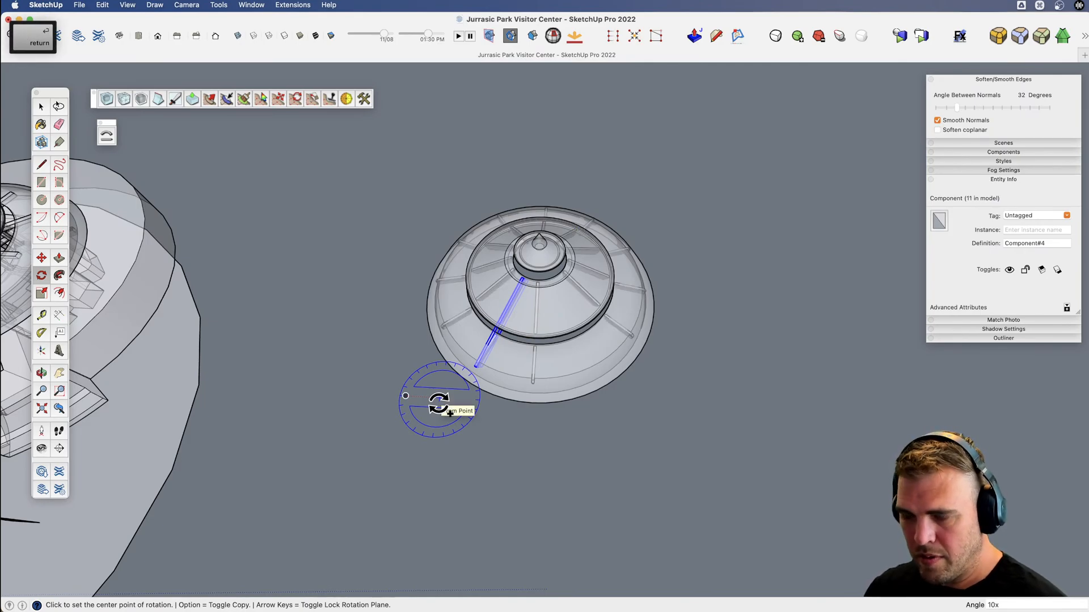
pyautogui.press('Return')
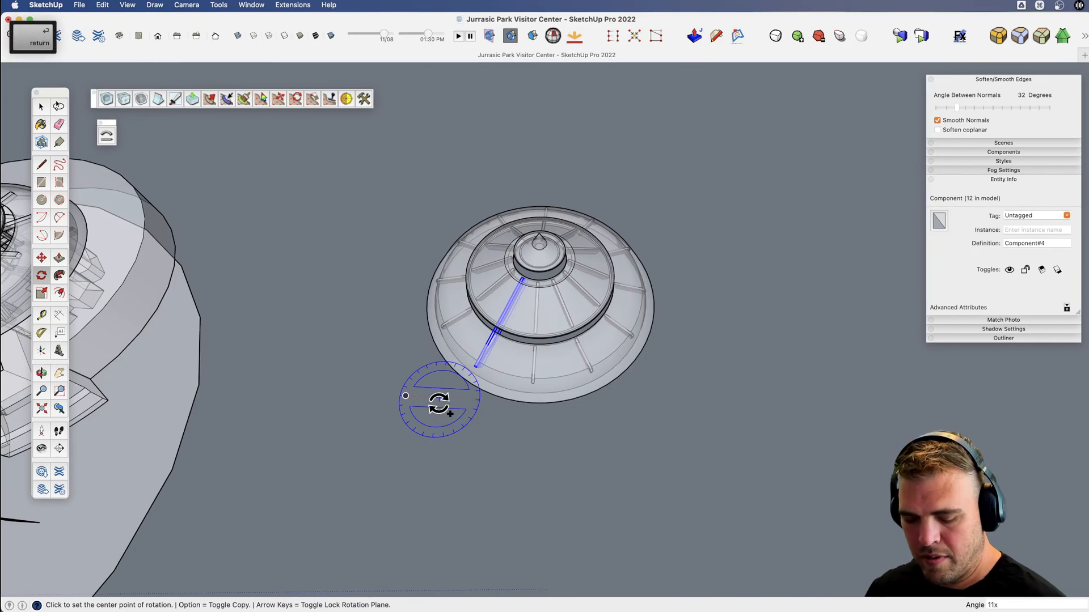
pyautogui.press('space')
pyautogui.click(656, 436)
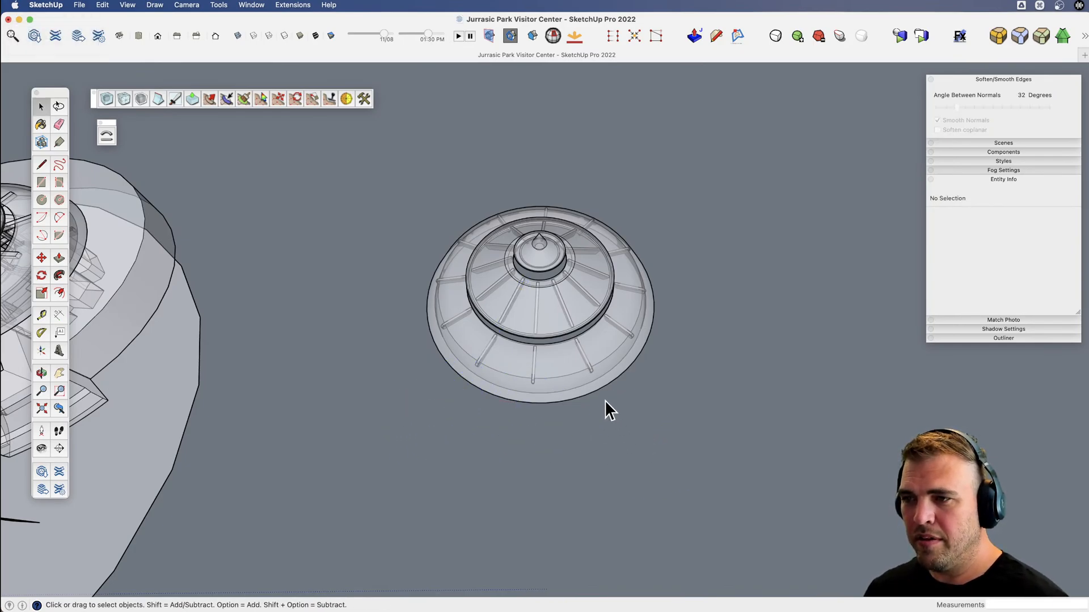
# Cut all twelve beams, paste them in place inside the three-tiered roof component, and close it.
pyautogui.scroll(-3, 544, 368)
pyautogui.click(501, 377)
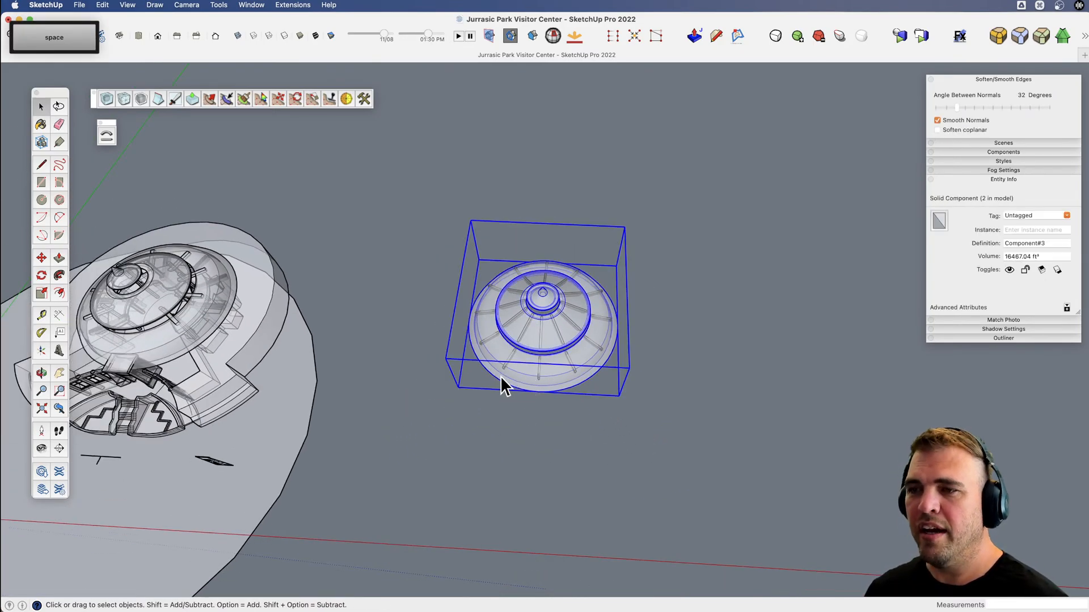
pyautogui.keyDown('shift'); pyautogui.moveTo(499, 380); pyautogui.dragTo(462, 445, button='middle'); pyautogui.keyUp('shift')
pyautogui.press('space')
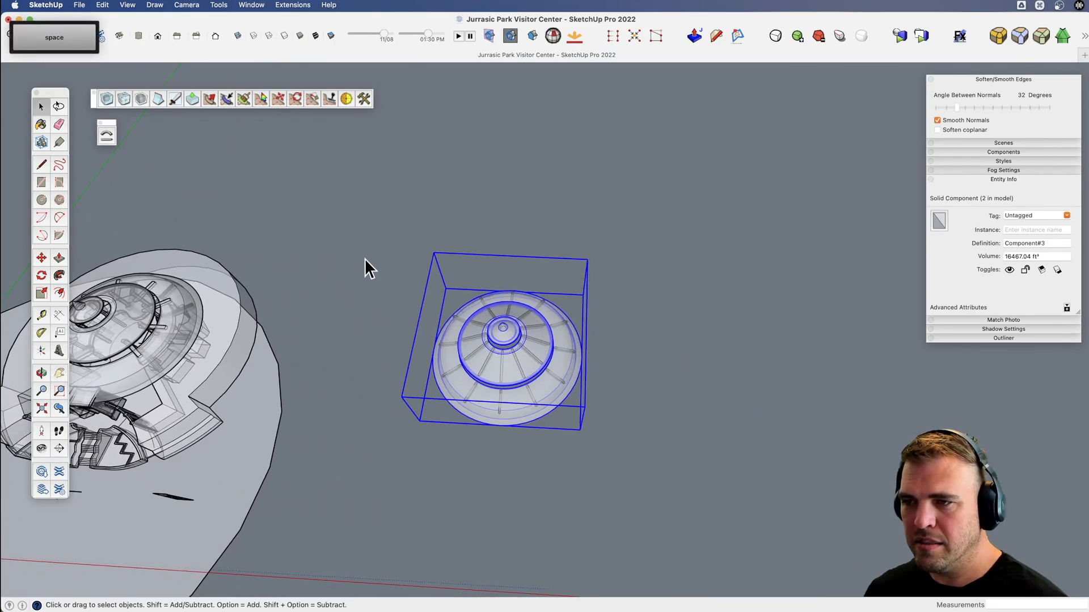
pyautogui.moveTo(618, 470); pyautogui.dragTo(619, 470)
pyautogui.scroll(2, 513, 401)
pyautogui.keyDown('shift'); pyautogui.click(510, 399); pyautogui.keyUp('shift')
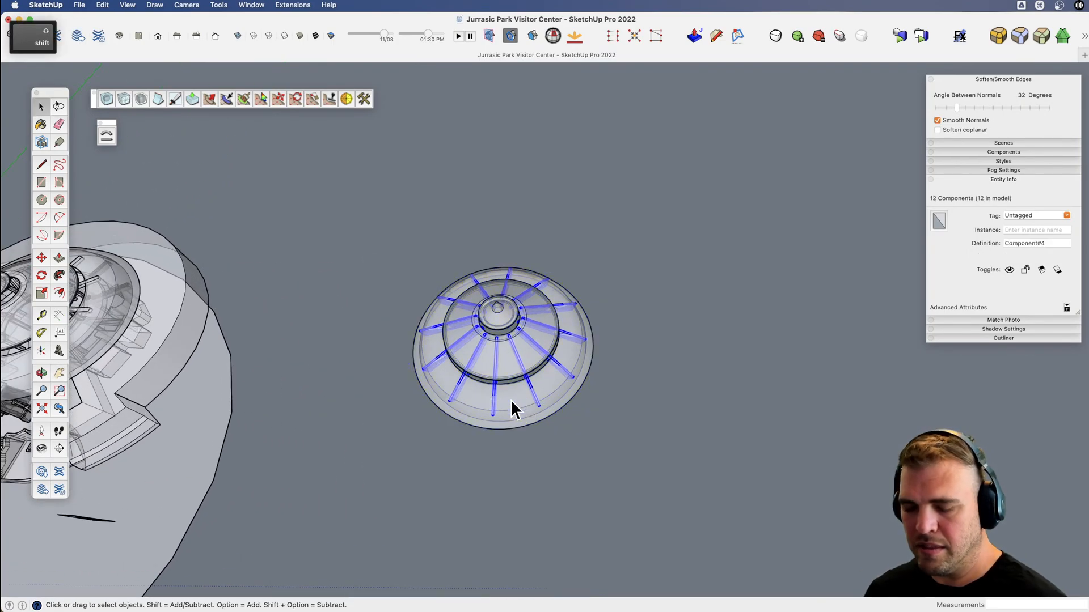
pyautogui.press('super+x')
pyautogui.doubleClick(502, 359)
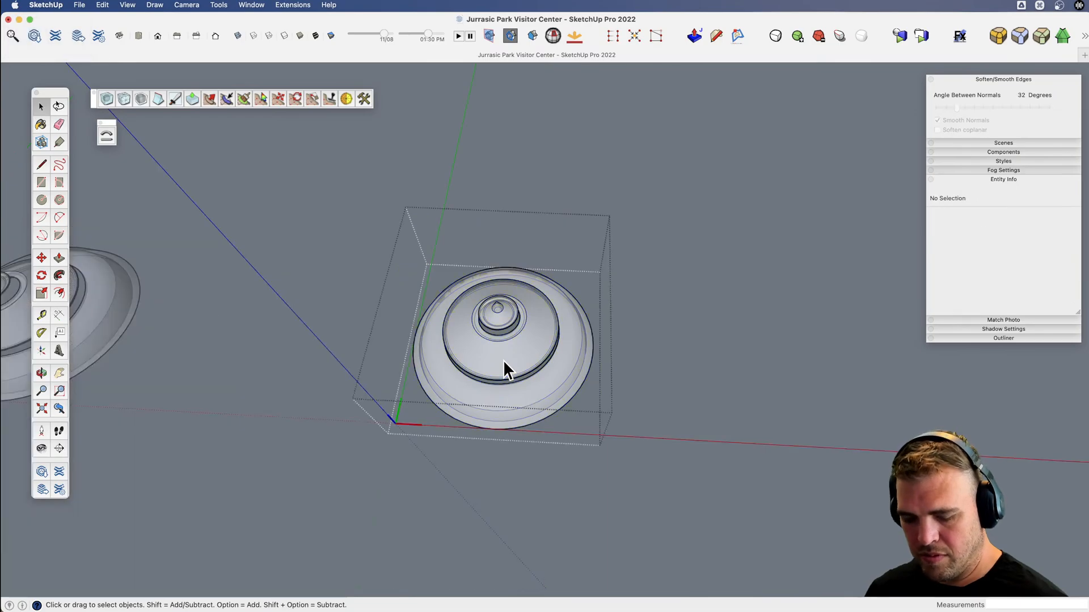
pyautogui.hotkey('shift', 'alt', 'v')
pyautogui.click(529, 502)
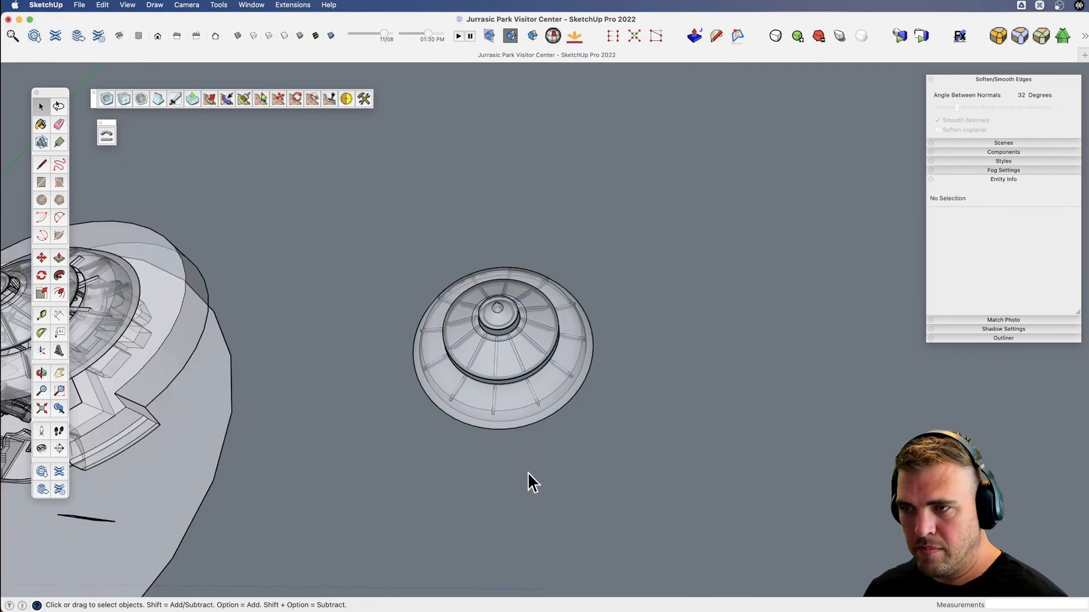
# Turn off X-ray display and bring the main building's front doorway and entrance stairs into close view.
pyautogui.moveTo(527, 472); pyautogui.dragTo(437, 433, button='middle')
pyautogui.moveTo(436, 434); pyautogui.dragTo(453, 360)
pyautogui.press('x')
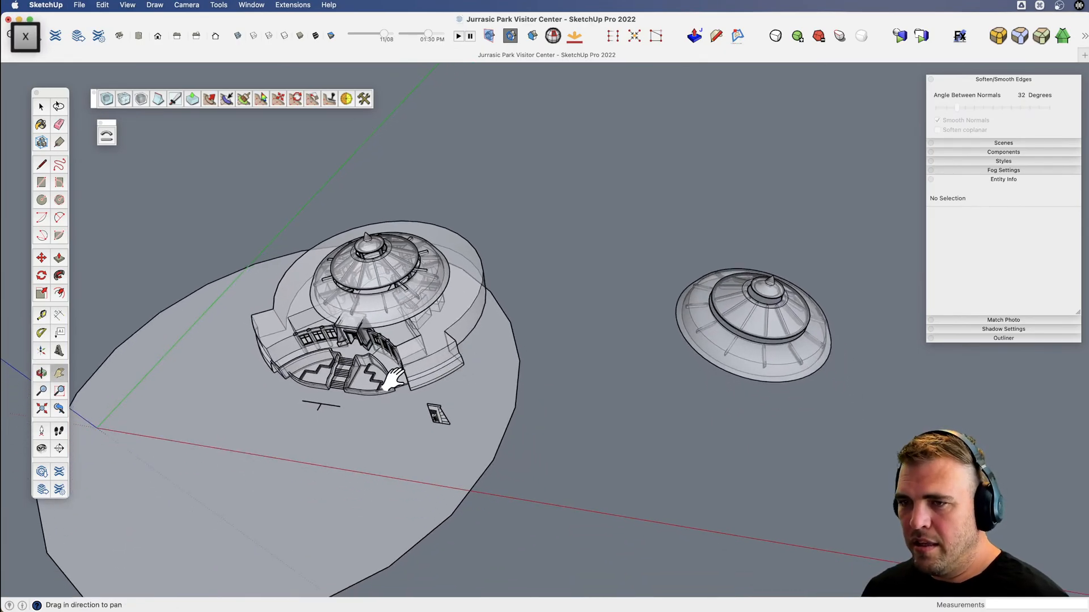
pyautogui.press('v')
pyautogui.moveTo(393, 381); pyautogui.dragTo(737, 257)
pyautogui.scroll(10, 562, 420)
pyautogui.scroll(4, 534, 409)
pyautogui.press('x')
pyautogui.moveTo(505, 414); pyautogui.dragTo(490, 330)
pyautogui.press('v')
pyautogui.hotkey('shift', 'x')
pyautogui.press('x')
pyautogui.moveTo(519, 346); pyautogui.dragTo(481, 329, button='middle')
pyautogui.press('space')
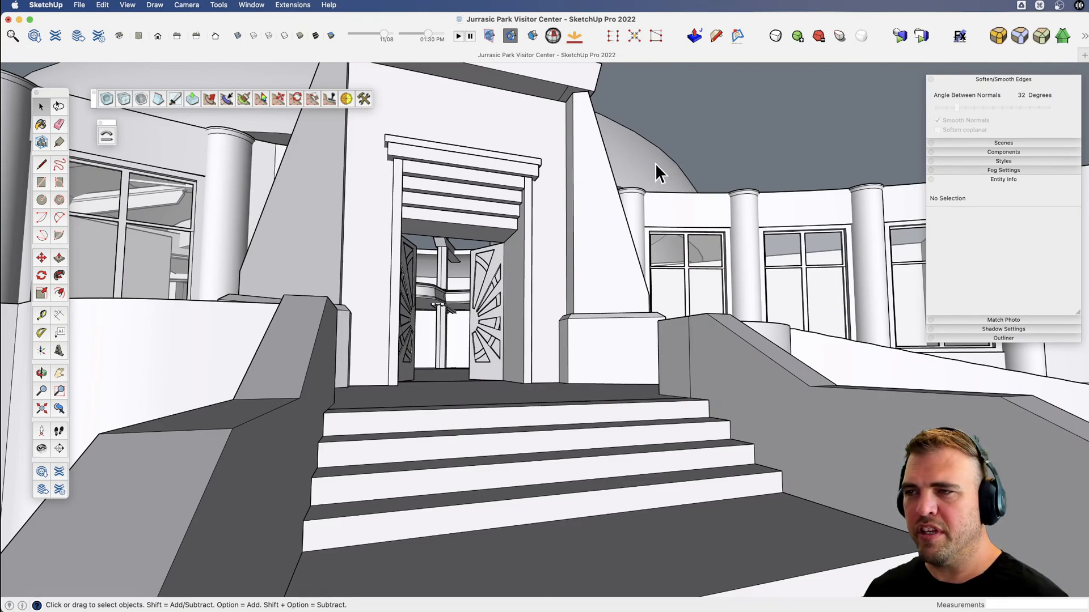
# Set the camera's field of view to 35 degrees and back away from the entrance.
pyautogui.press('z')
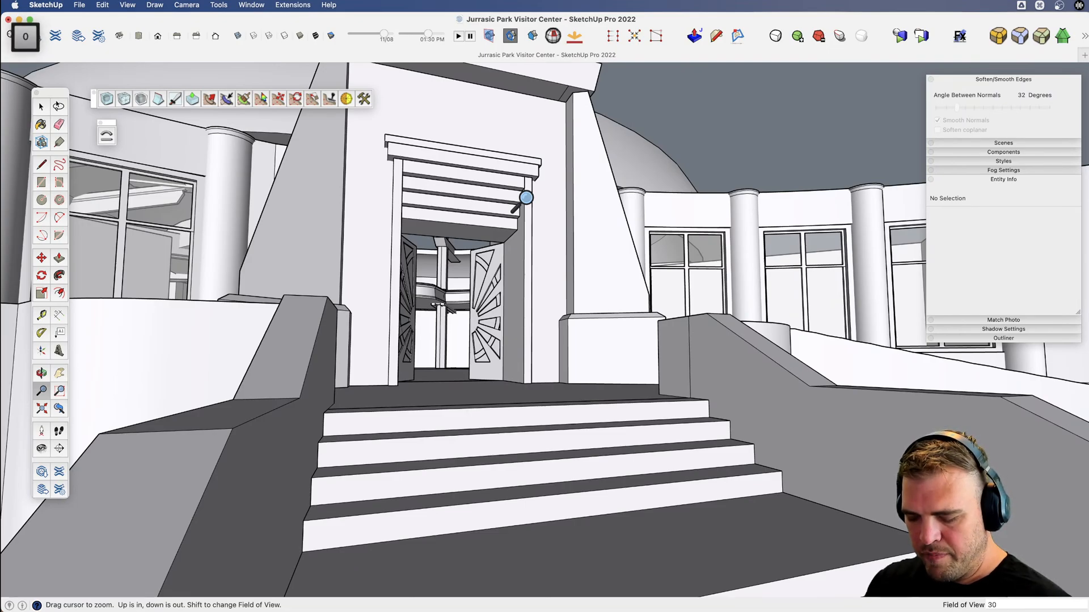
pyautogui.press('BackSpace')
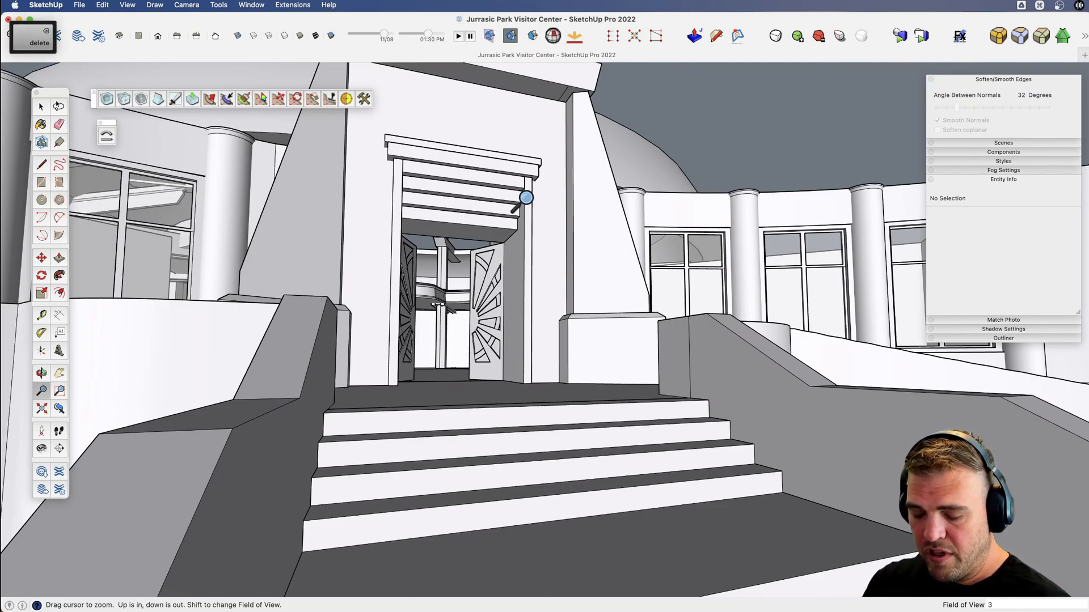
pyautogui.write('5')
pyautogui.press('Return')
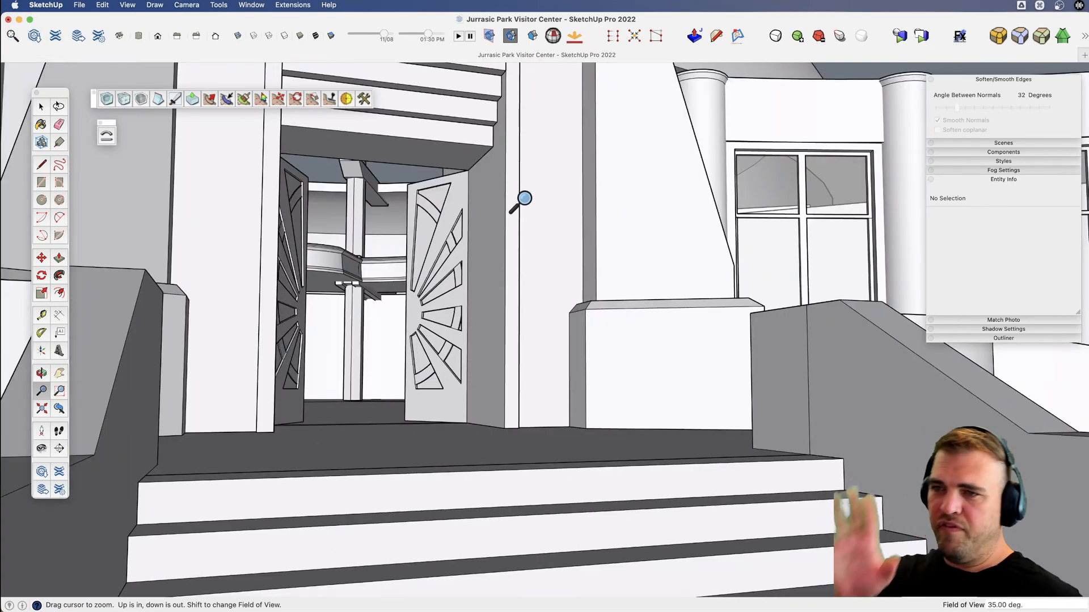
pyautogui.moveTo(522, 199); pyautogui.dragTo(539, 392)
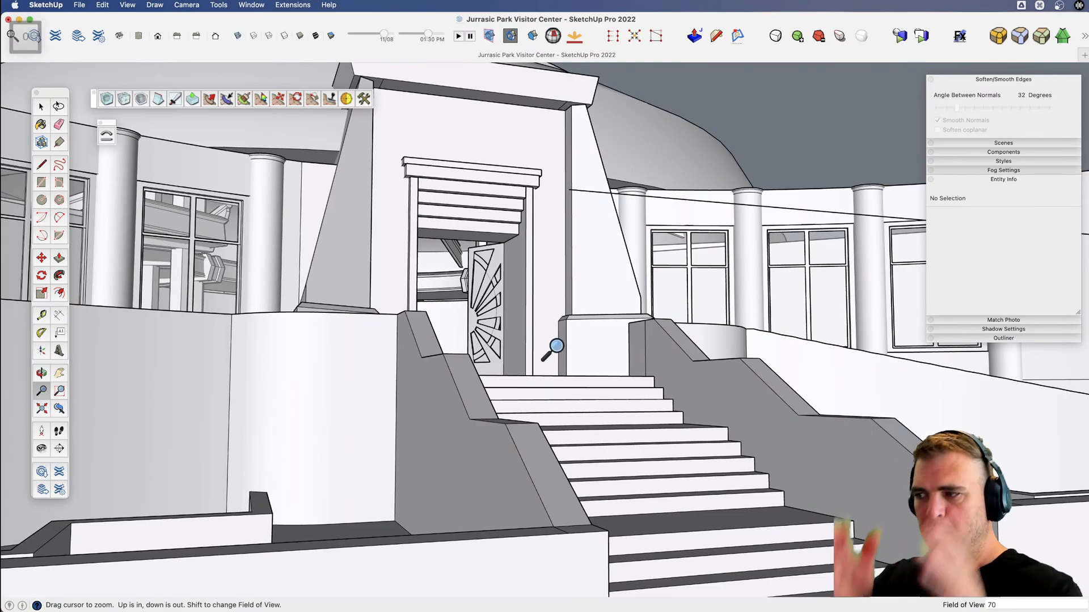
# Set the camera's field of view to 70 degrees and frame the entrance, staircase and dome.
pyautogui.press('Return')
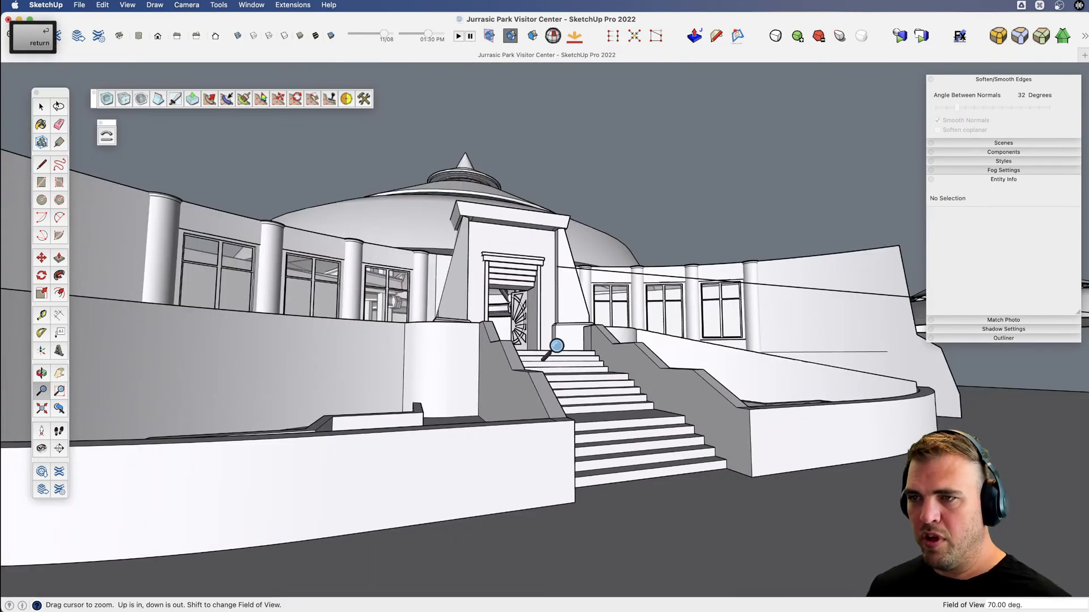
pyautogui.moveTo(557, 373); pyautogui.dragTo(563, 210)
pyautogui.press('x')
pyautogui.moveTo(547, 297); pyautogui.dragTo(580, 308)
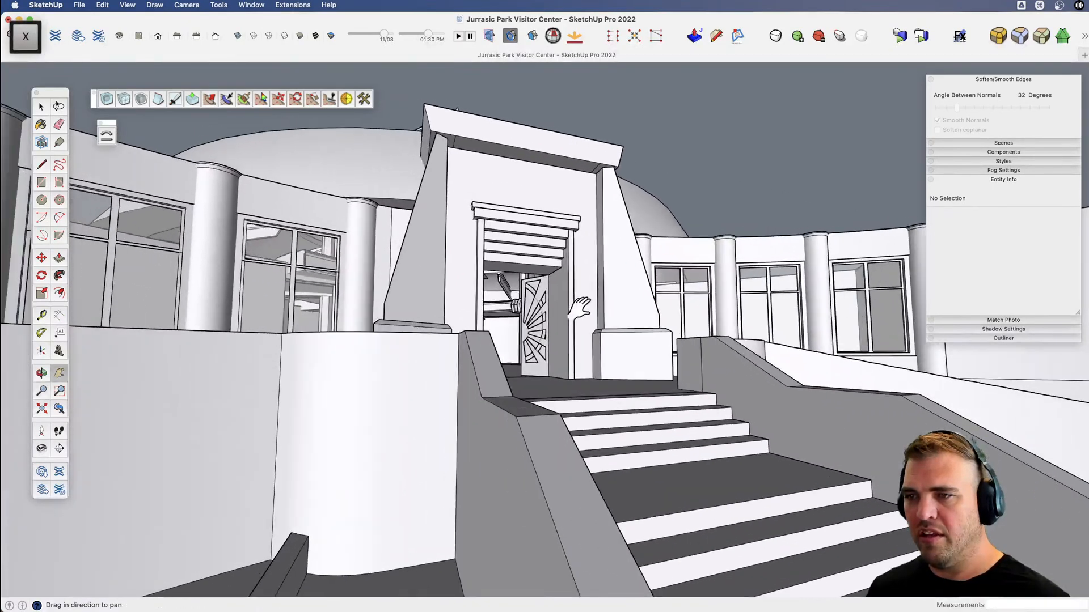
pyautogui.press('z')
pyautogui.moveTo(510, 303); pyautogui.dragTo(515, 293)
pyautogui.moveTo(520, 363); pyautogui.dragTo(549, 426)
pyautogui.moveTo(549, 283); pyautogui.dragTo(556, 420)
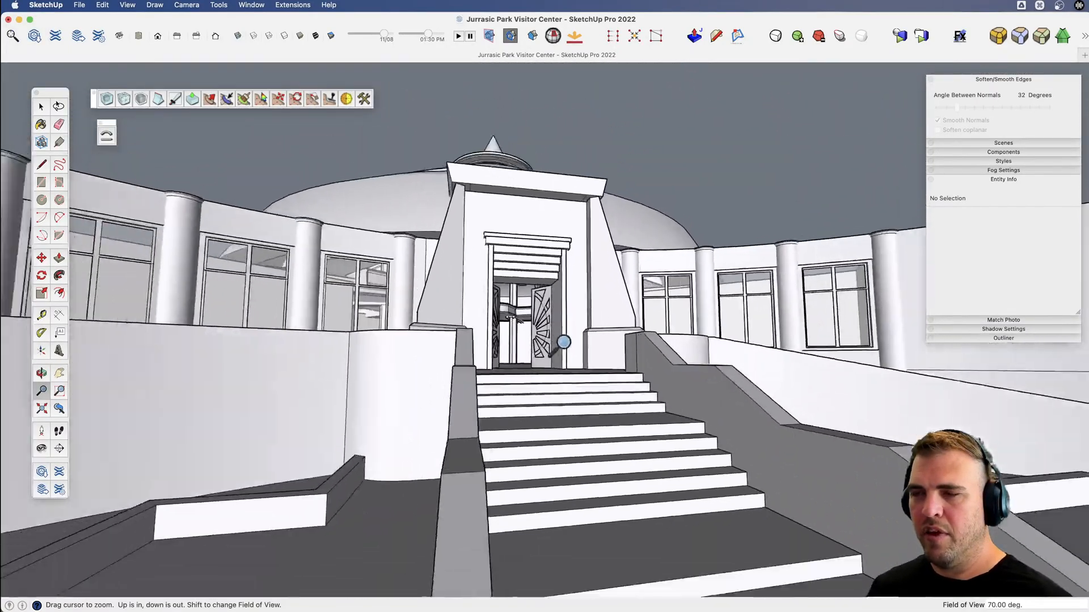
pyautogui.press('x')
pyautogui.moveTo(563, 342)
pyautogui.mouseDown()
pyautogui.moveTo(537, 318)
pyautogui.moveTo(557, 338)
pyautogui.mouseUp()
pyautogui.press('v')
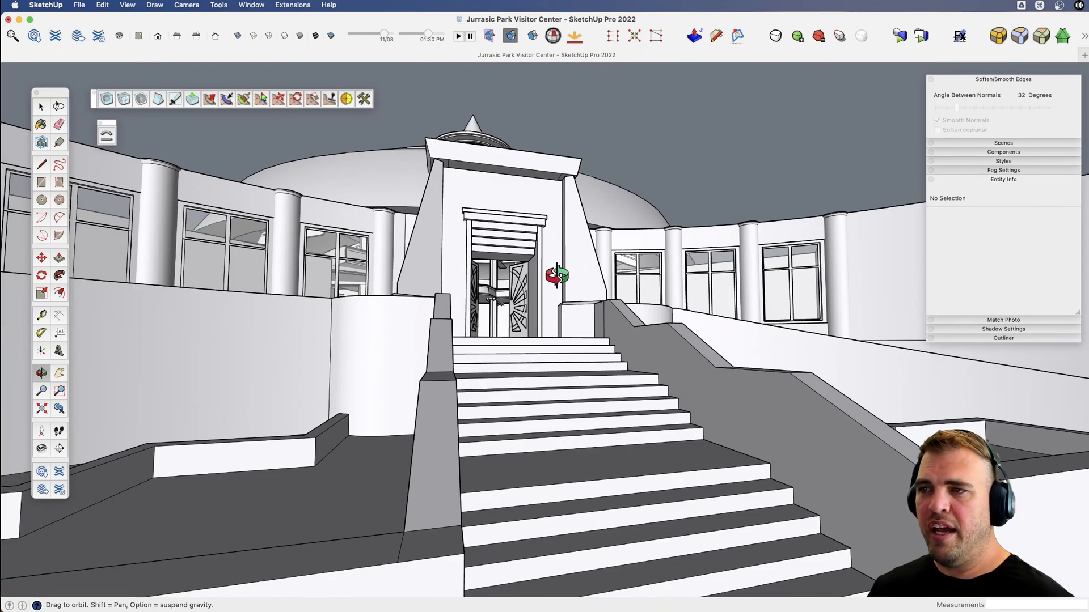
pyautogui.moveTo(556, 276); pyautogui.dragTo(563, 278)
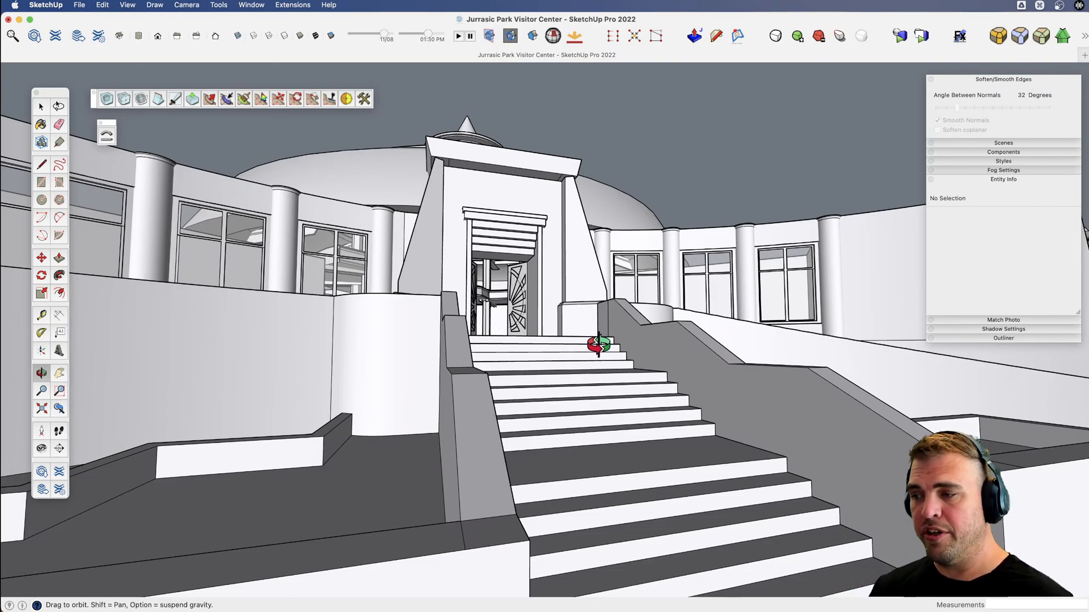
# Set the camera's field of view to 60 degrees and reframe the building's entrance.
pyautogui.write('z')
pyautogui.write('60')
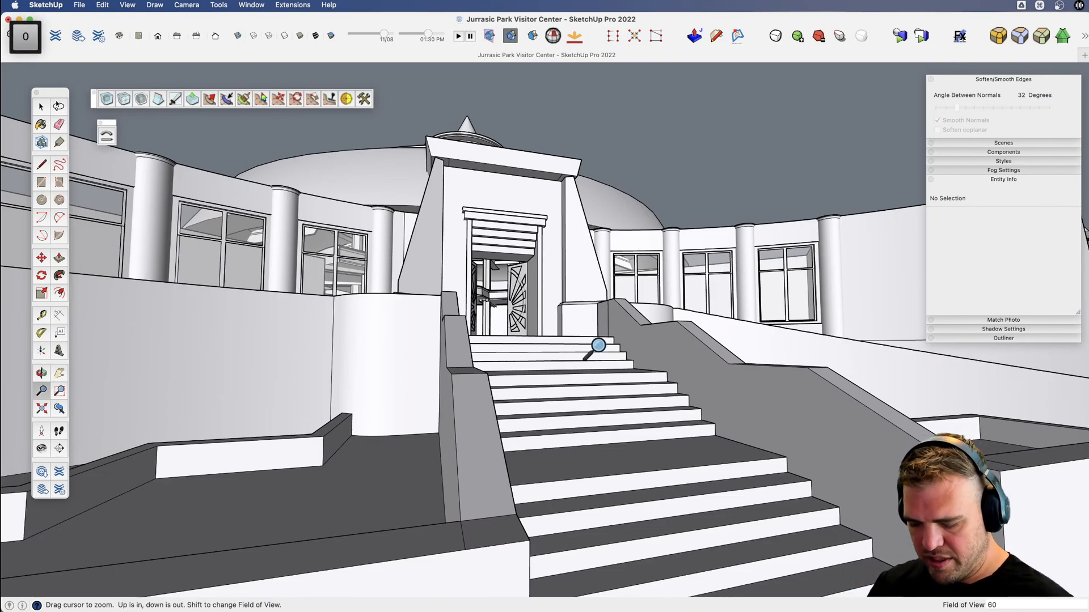
pyautogui.press('Return')
pyautogui.press('x')
pyautogui.moveTo(688, 144); pyautogui.dragTo(681, 153)
pyautogui.moveTo(680, 153); pyautogui.dragTo(659, 182, button='middle')
pyautogui.press('space')
pyautogui.press('x')
pyautogui.moveTo(553, 230); pyautogui.dragTo(533, 241)
pyautogui.moveTo(533, 240); pyautogui.dragTo(534, 272, button='middle')
# Widen the field of view to 120 degrees and examine the building from the front stairs to the rotunda interior.
pyautogui.press('z')
pyautogui.keyDown('shift'); pyautogui.moveTo(527, 257); pyautogui.dragTo(542, 517); pyautogui.keyUp('shift')
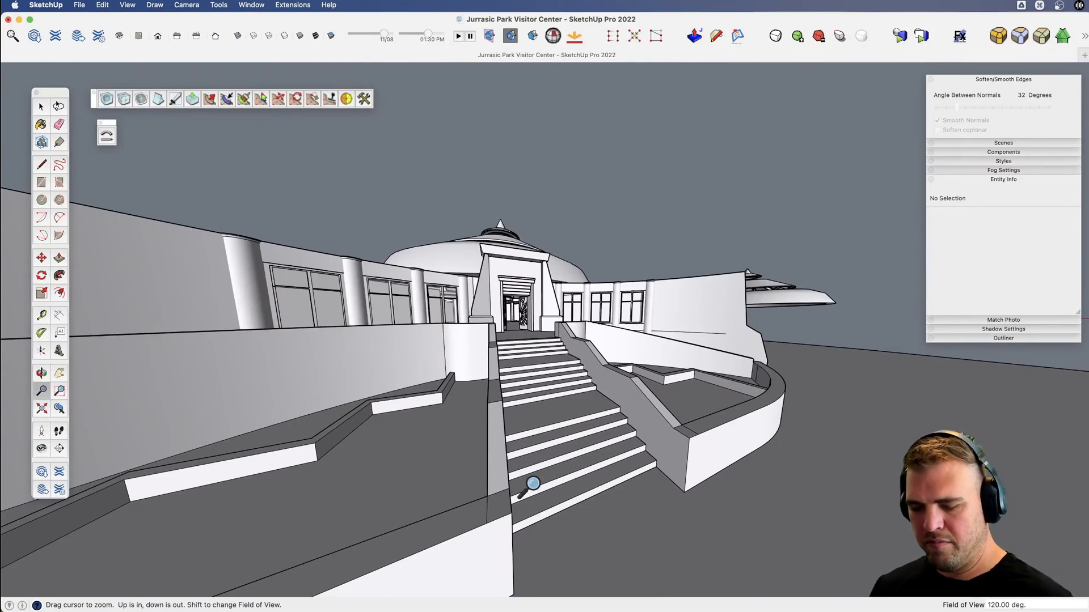
pyautogui.press('o')
pyautogui.moveTo(531, 486); pyautogui.dragTo(474, 271)
pyautogui.press('z')
pyautogui.moveTo(582, 420)
pyautogui.mouseDown()
pyautogui.moveTo(589, 392)
pyautogui.moveTo(590, 419)
pyautogui.mouseUp()
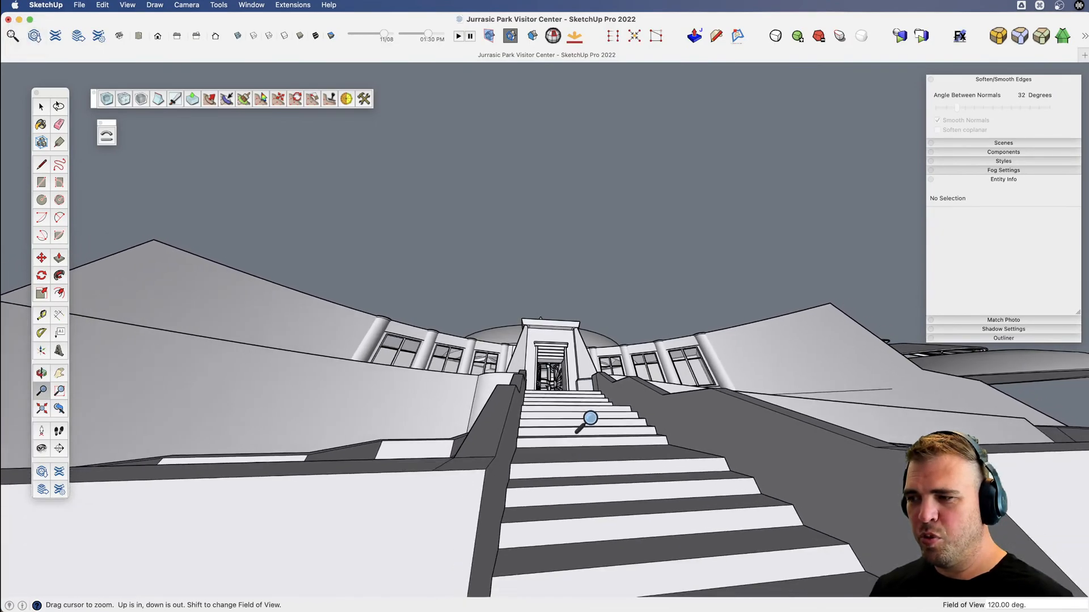
pyautogui.scroll(5, 555, 391)
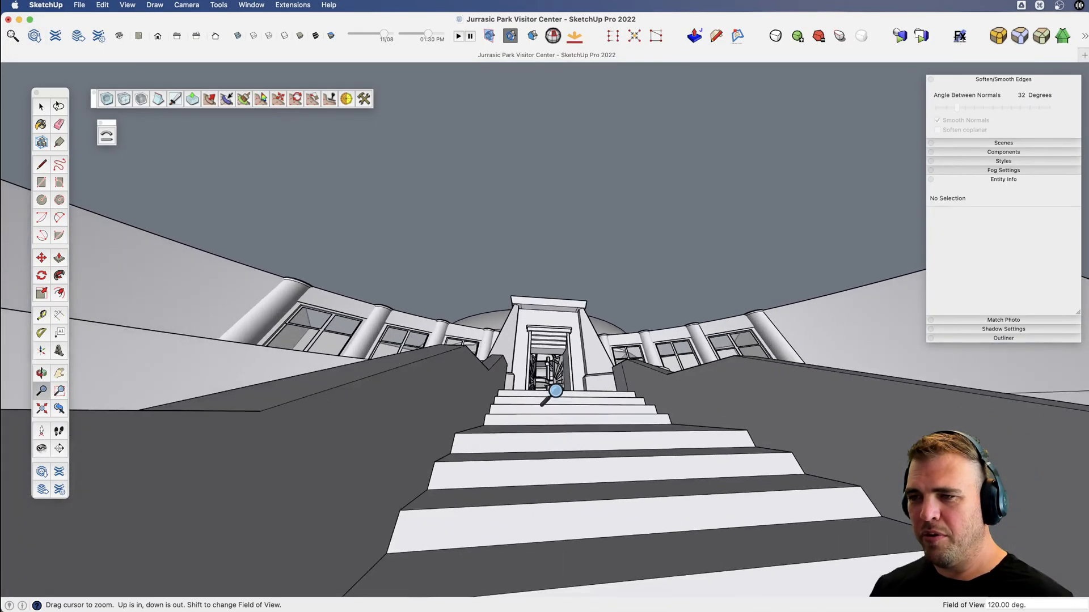
pyautogui.scroll(-2, 555, 391)
pyautogui.press('v')
pyautogui.moveTo(559, 385); pyautogui.dragTo(548, 455)
pyautogui.scroll(10, 548, 376)
pyautogui.scroll(3, 553, 339)
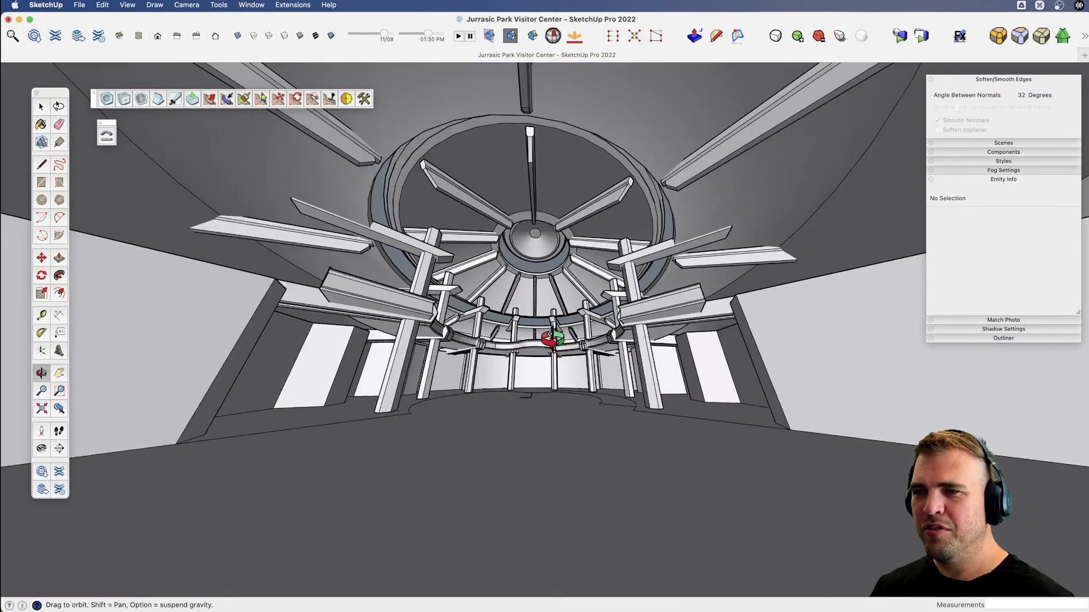
# Look up at the beams under the rotunda roof and set the field of view to 60 degrees.
pyautogui.scroll(3, 552, 339)
pyautogui.press('v')
pyautogui.moveTo(552, 357); pyautogui.dragTo(574, 388)
pyautogui.write('z60')
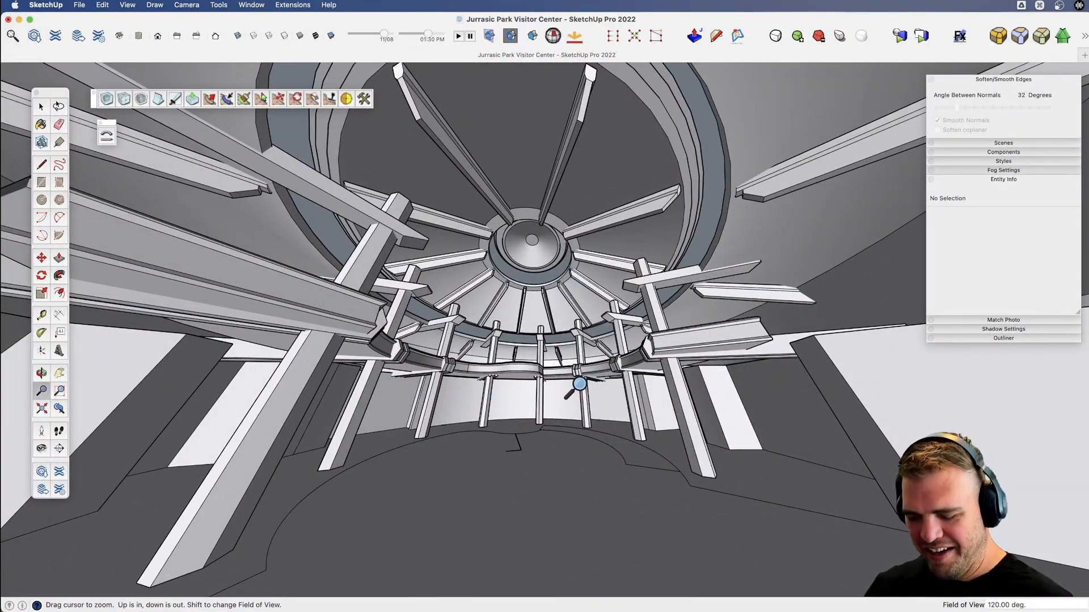
pyautogui.press('Return')
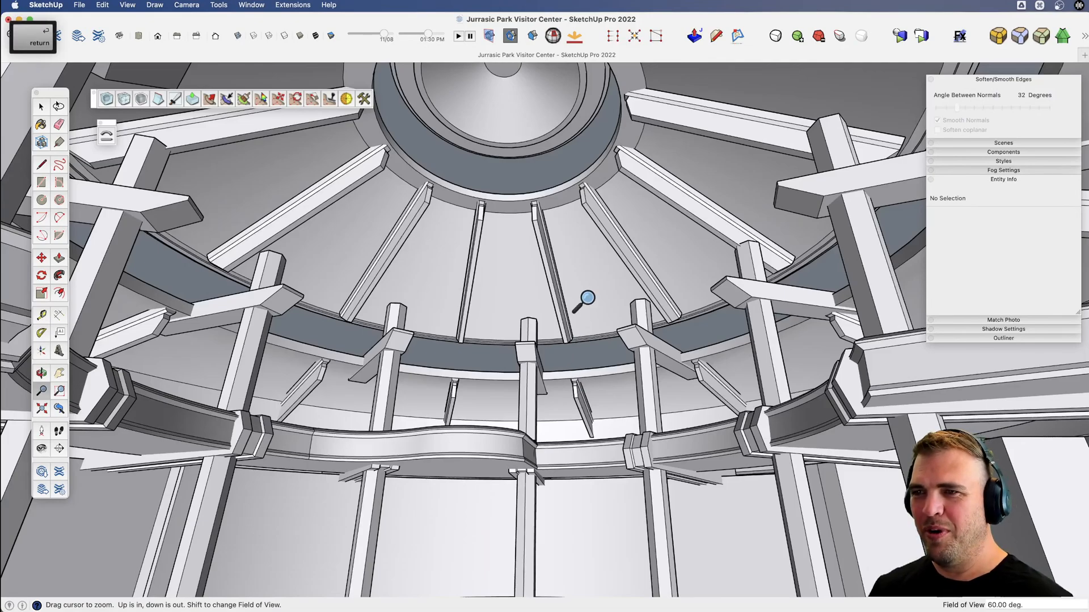
# Inside the Pillar - int hex component, lower the post's top to sit flush with the top of its cross beam.
pyautogui.press('space')
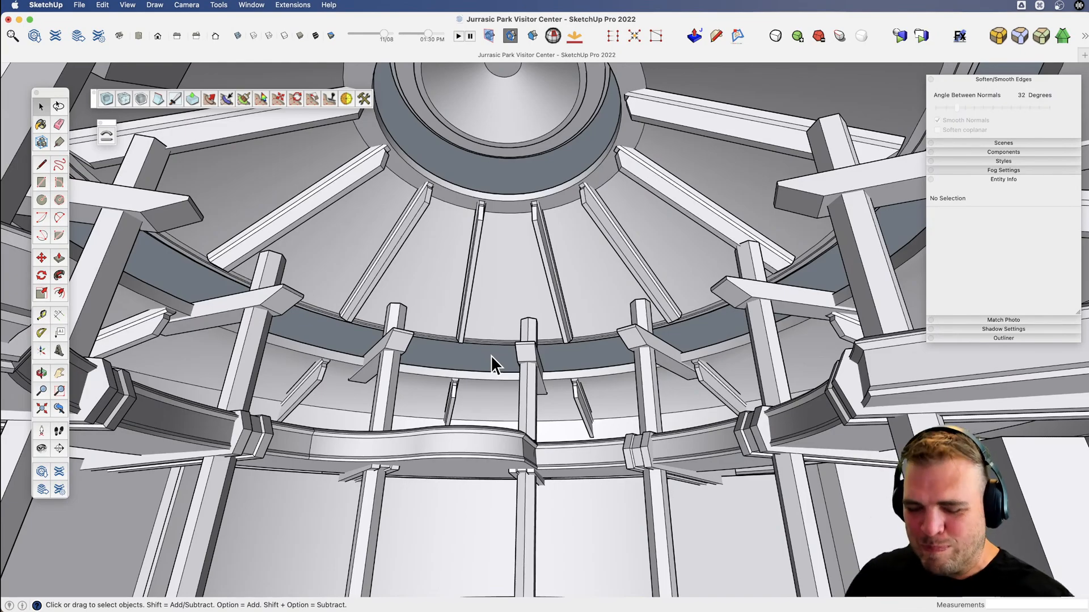
pyautogui.press('space')
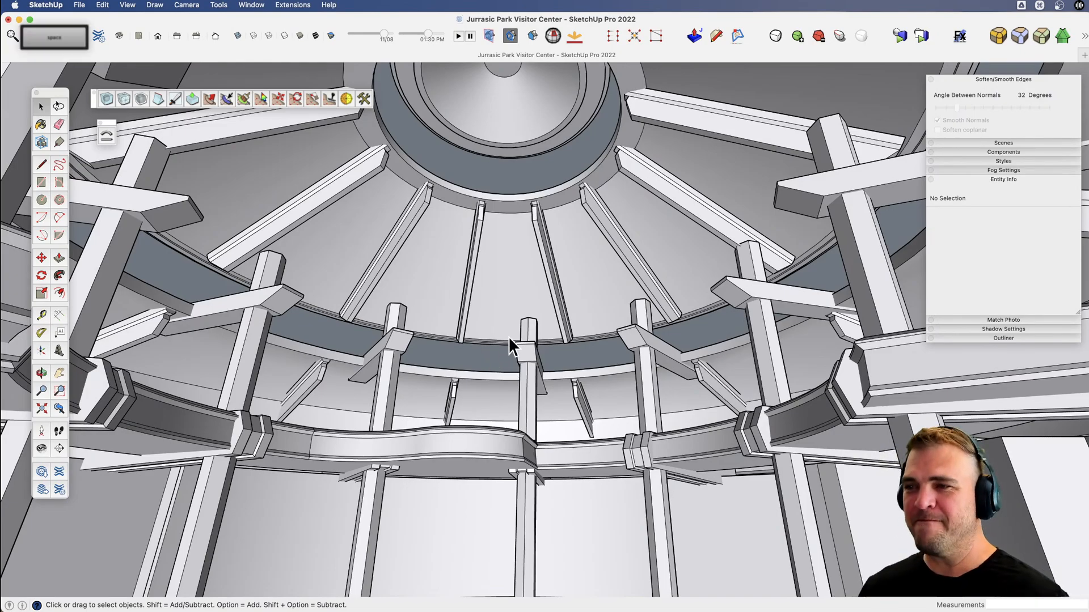
pyautogui.doubleClick(751, 258)
pyautogui.click(751, 257)
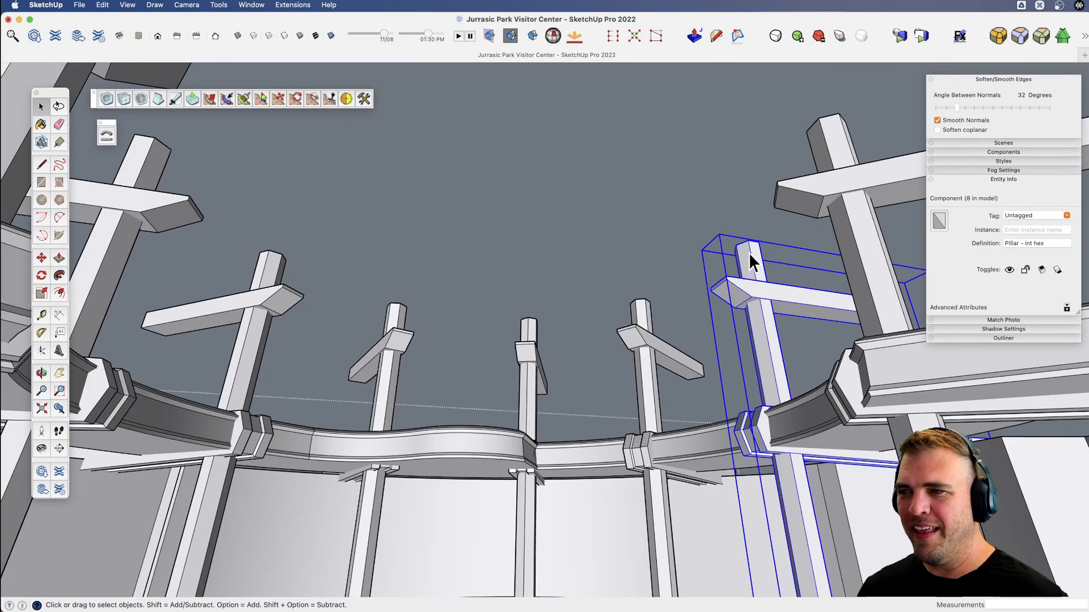
pyautogui.tripleClick(749, 253)
pyautogui.hotkey('shift', '3')
pyautogui.moveTo(745, 244); pyautogui.dragTo(764, 256)
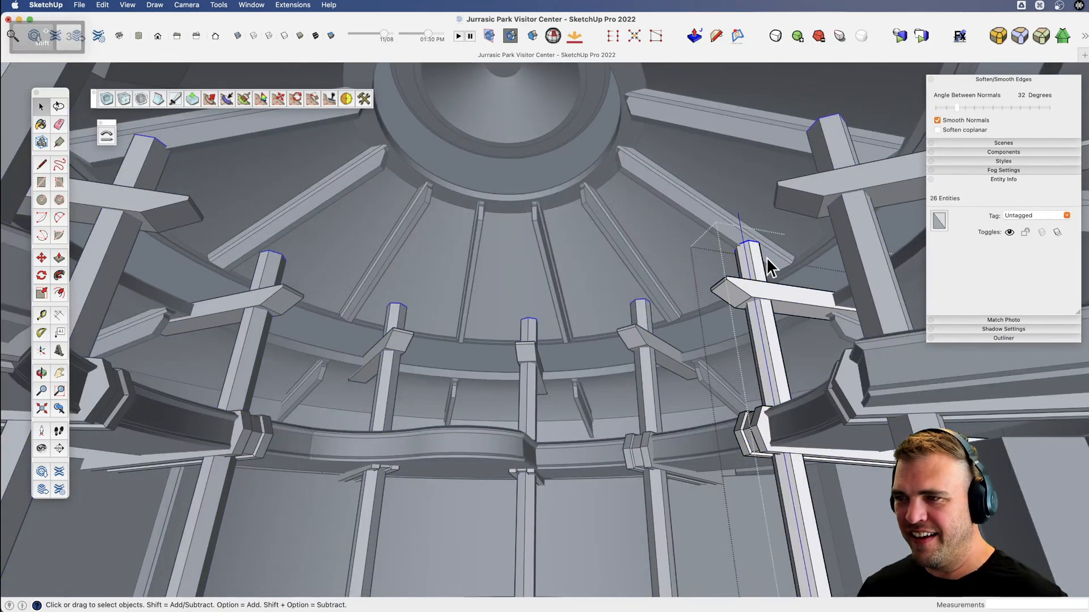
pyautogui.press('m')
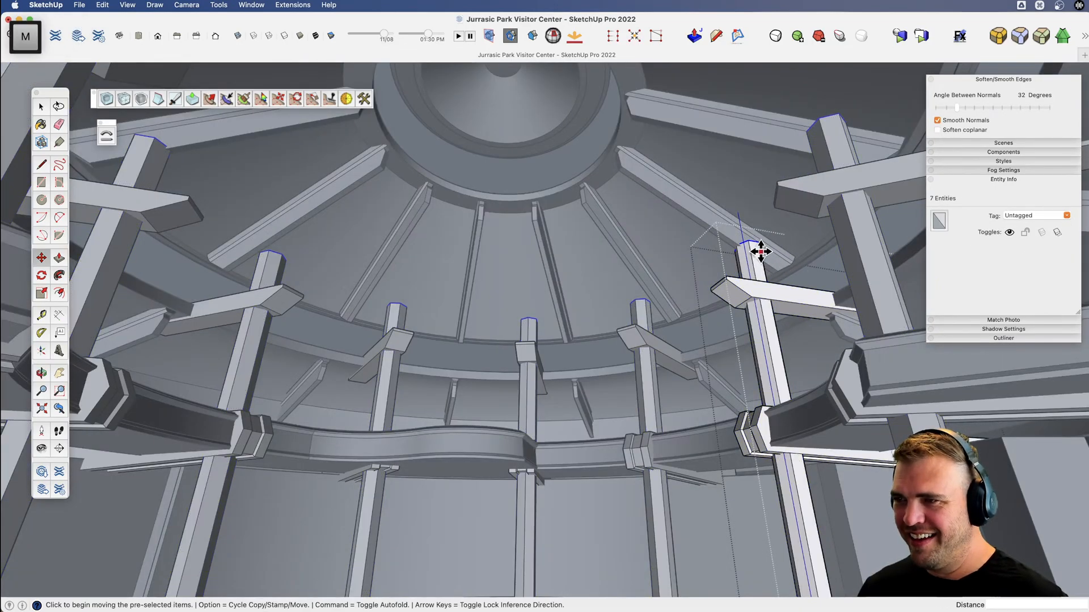
pyautogui.click(753, 238)
pyautogui.press('shift')
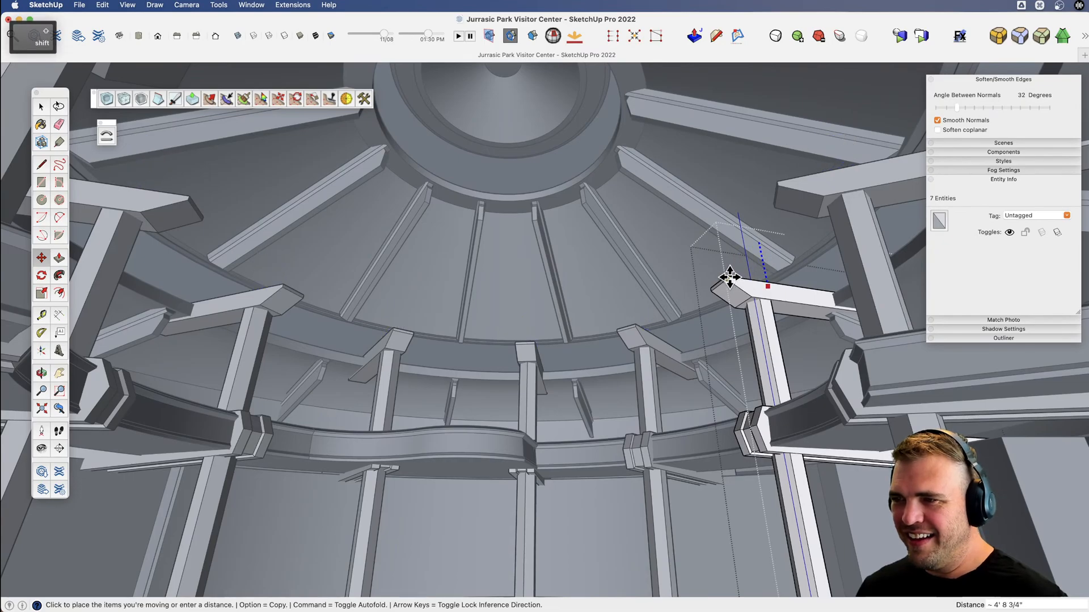
pyautogui.click(731, 278)
pyautogui.press('space')
pyautogui.click(700, 334)
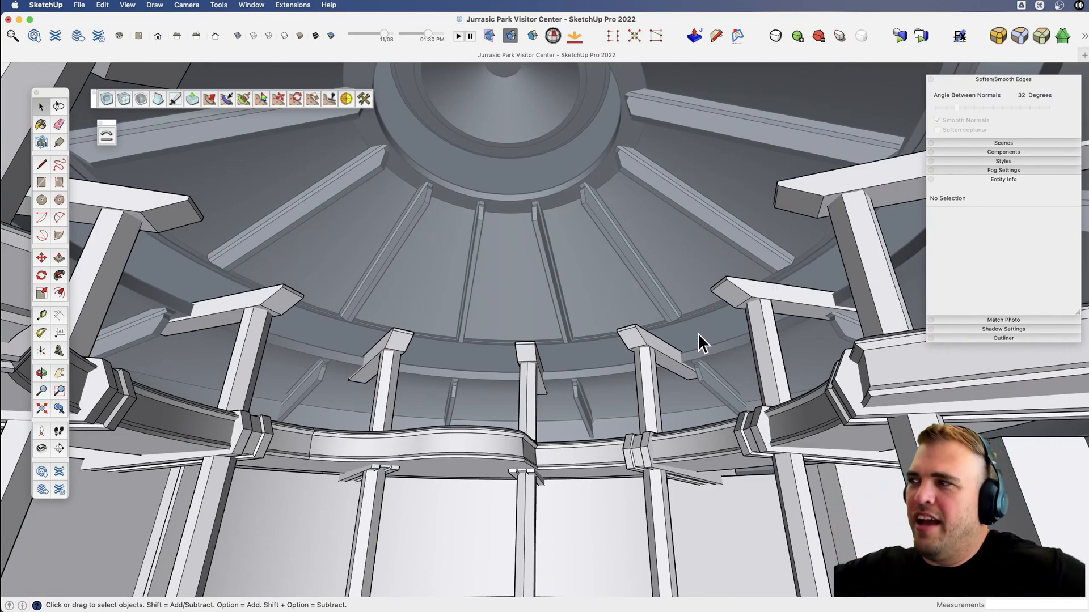
pyautogui.press('space')
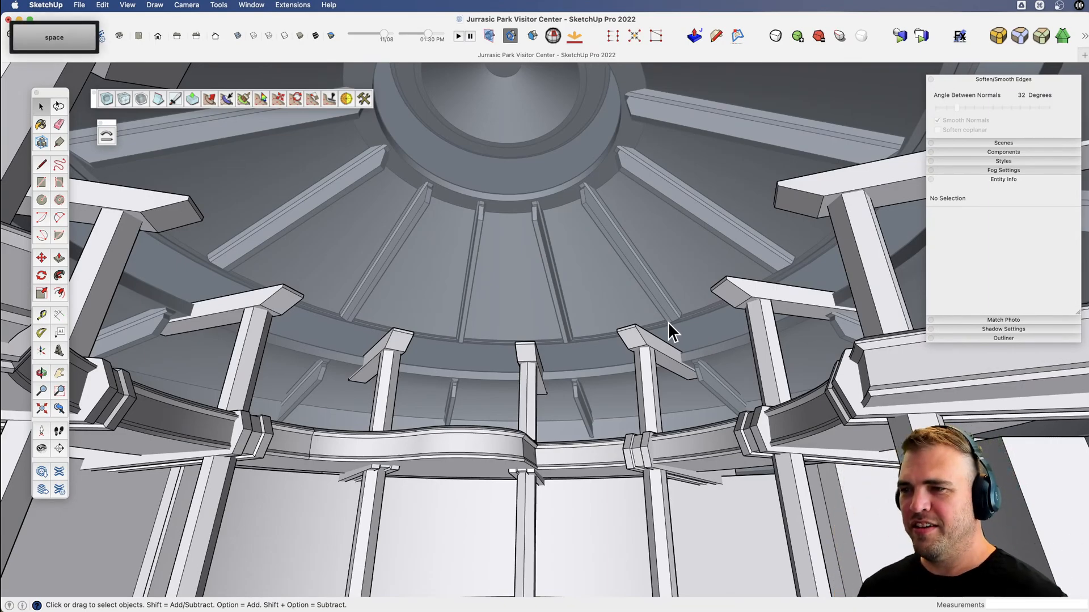
# Hide the rotunda roof component to expose the pillars and curved balcony from above.
pyautogui.click(711, 336)
pyautogui.moveTo(707, 341); pyautogui.dragTo(660, 291, button='middle')
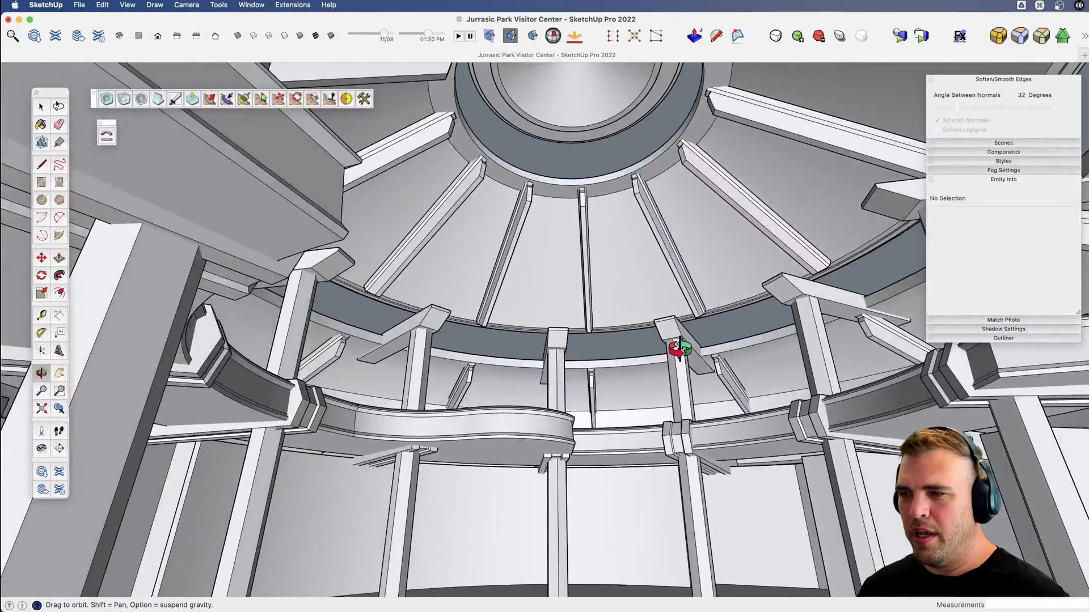
pyautogui.press('h')
pyautogui.press('space')
pyautogui.click(670, 311)
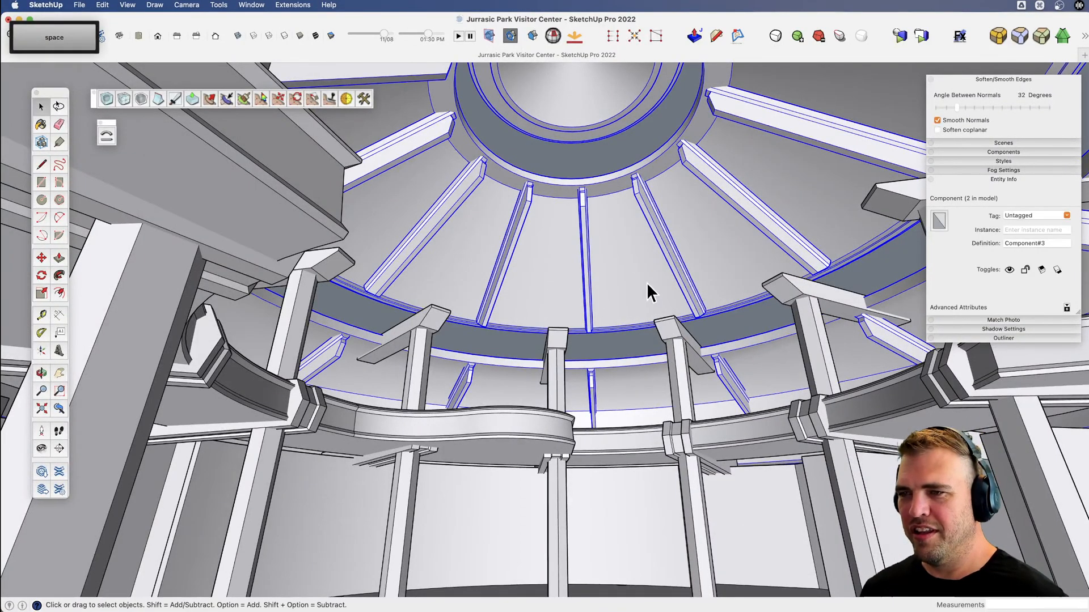
pyautogui.press('x')
pyautogui.press('v')
pyautogui.moveTo(607, 329); pyautogui.dragTo(547, 420)
pyautogui.press('x')
pyautogui.moveTo(542, 244); pyautogui.dragTo(555, 389)
pyautogui.press('x')
pyautogui.moveTo(542, 190); pyautogui.dragTo(547, 308)
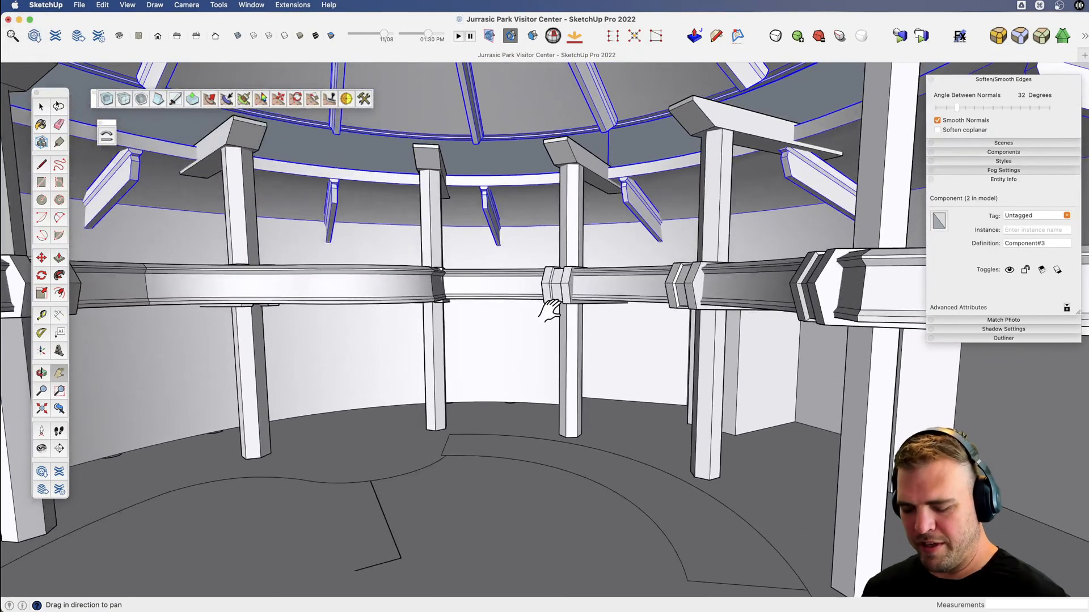
pyautogui.press('v')
pyautogui.moveTo(631, 444); pyautogui.dragTo(590, 475)
pyautogui.press('space')
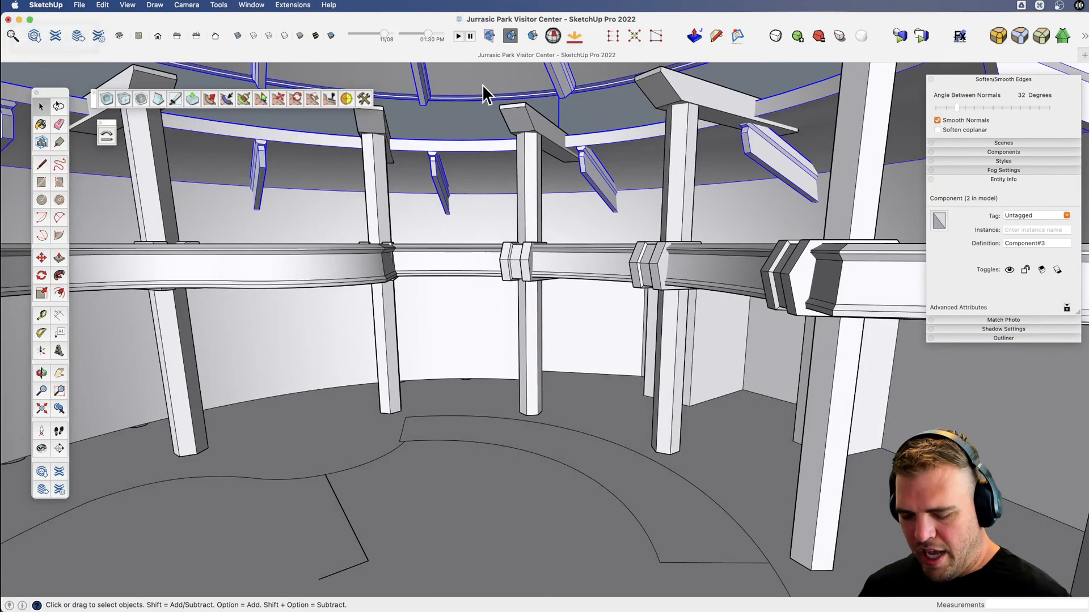
pyautogui.press('h')
pyautogui.scroll(-5, 477, 330)
# Open the pillar component at the middle of the curved balcony for editing.
pyautogui.press('v')
pyautogui.moveTo(455, 322); pyautogui.dragTo(547, 479)
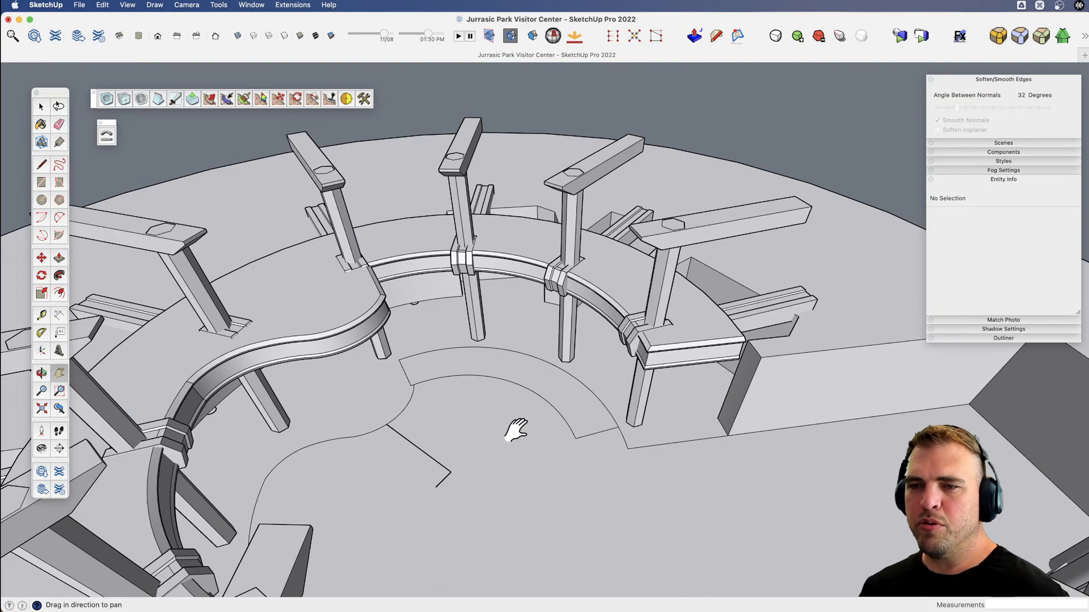
pyautogui.press('v')
pyautogui.moveTo(486, 418); pyautogui.dragTo(681, 431)
pyautogui.scroll(5, 540, 260)
pyautogui.press('space')
pyautogui.click(555, 278)
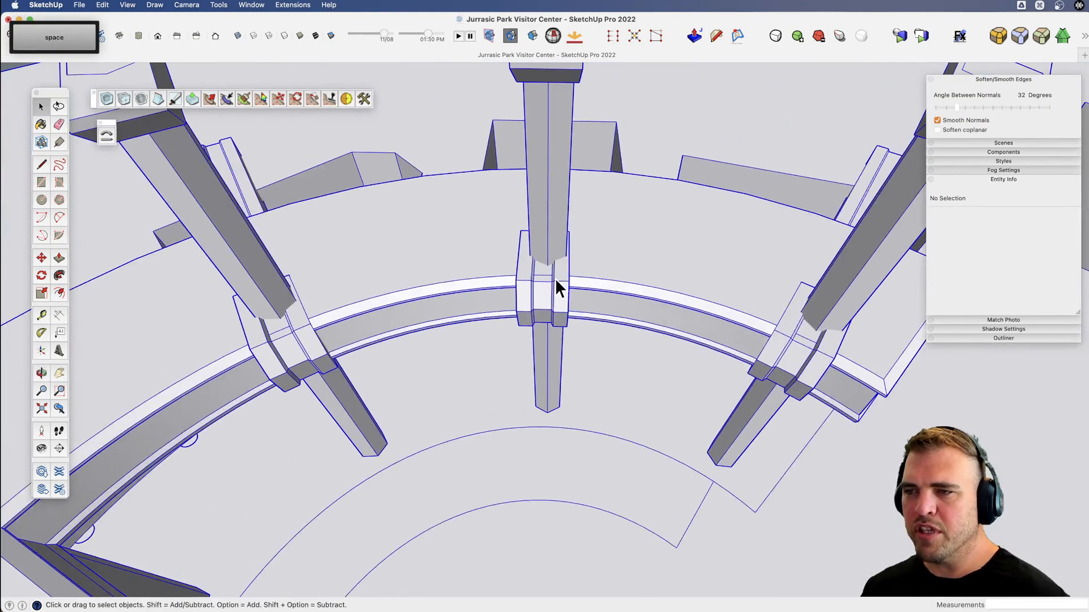
pyautogui.doubleClick(557, 277)
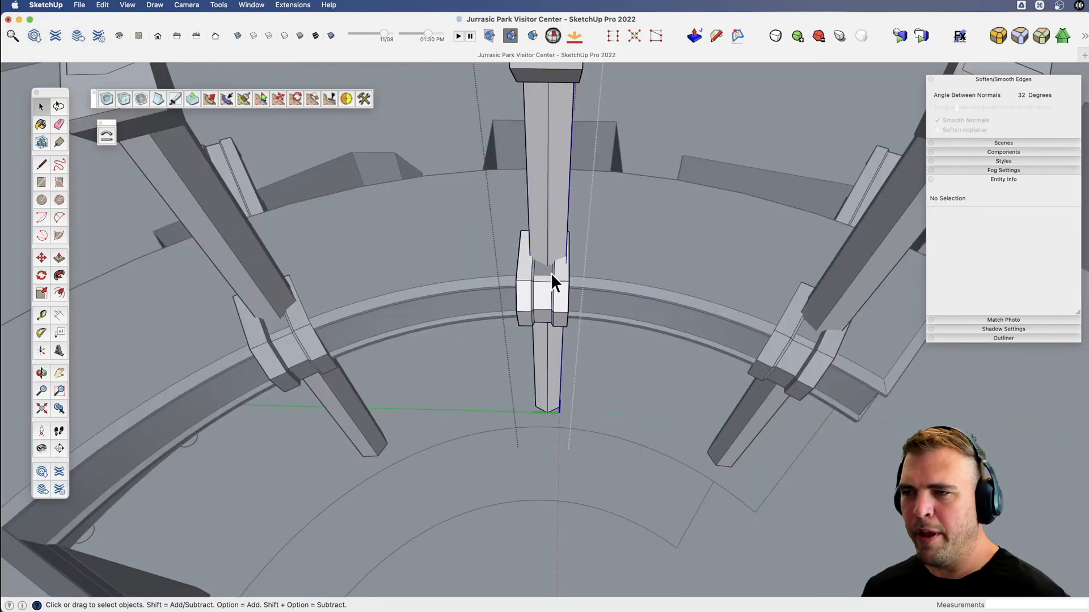
pyautogui.scroll(3, 596, 257)
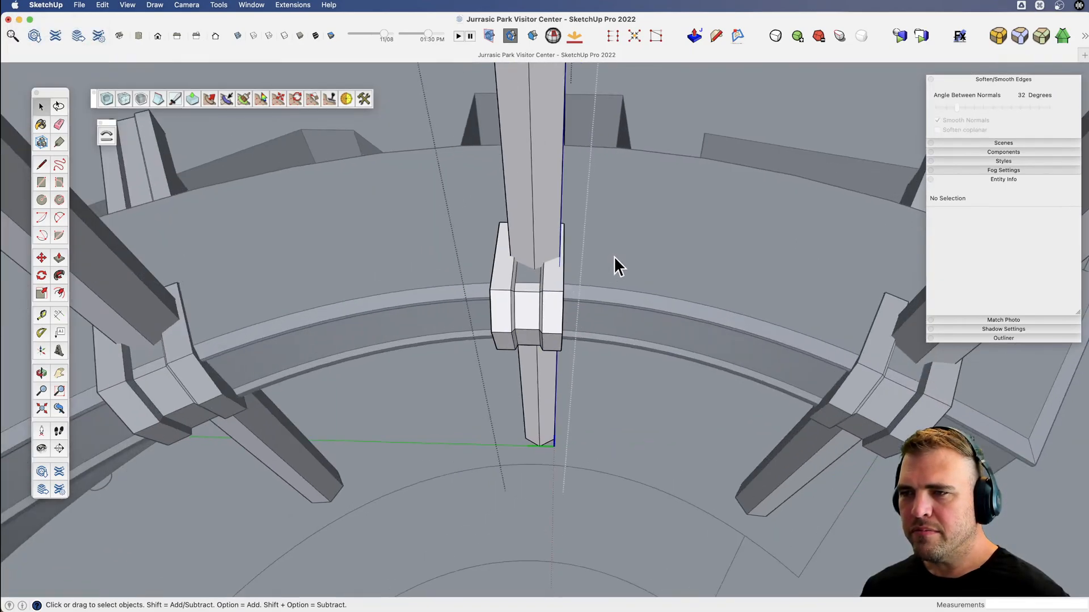
pyautogui.click(616, 256)
pyautogui.click(575, 275)
pyautogui.doubleClick(540, 272)
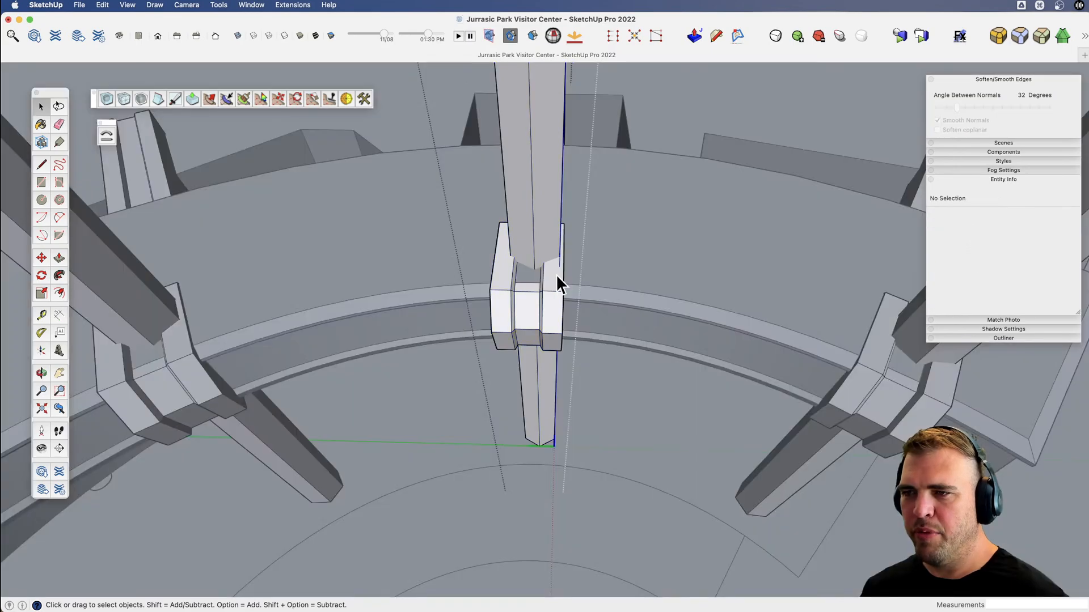
# Move the grooved bracket group sideways along the green axis to center it on the pillar's top beam, and leave the component.
pyautogui.click(557, 275)
pyautogui.scroll(2, 542, 315)
pyautogui.press('m')
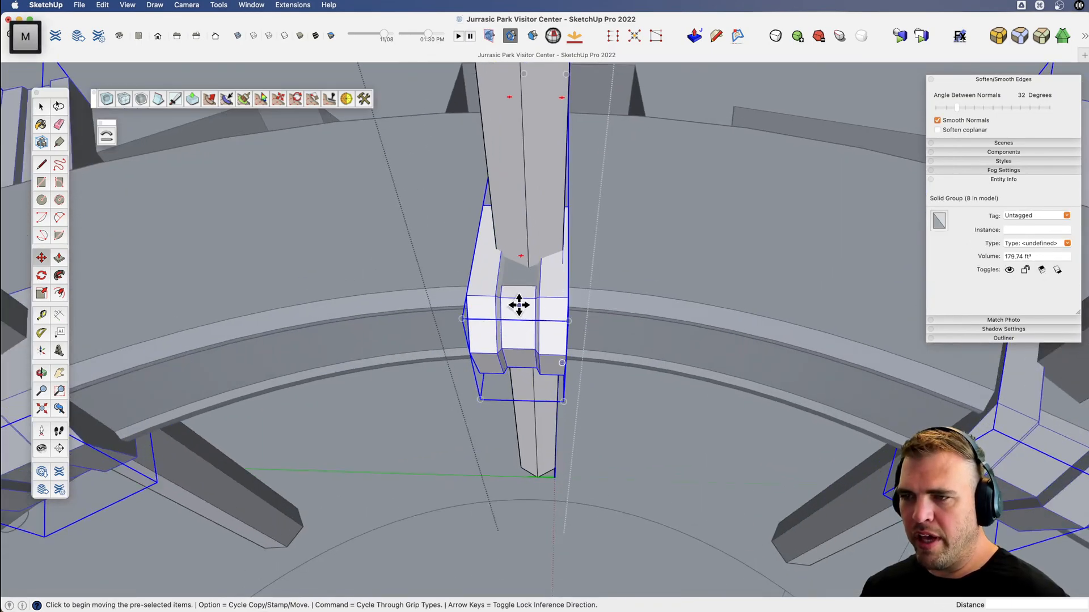
pyautogui.click(518, 298)
pyautogui.press('shift')
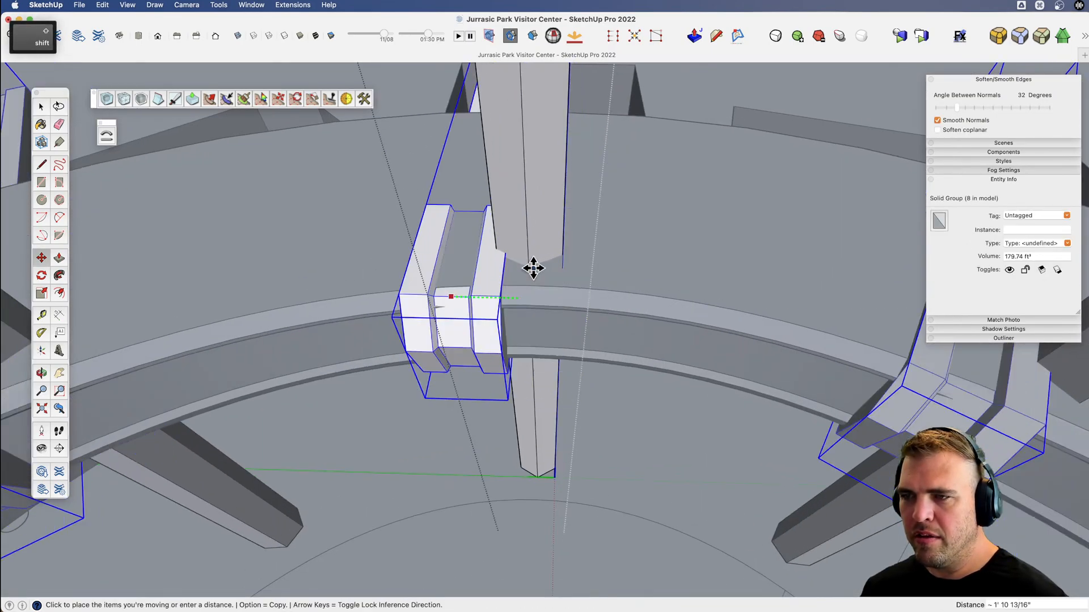
pyautogui.scroll(-5, 552, 367)
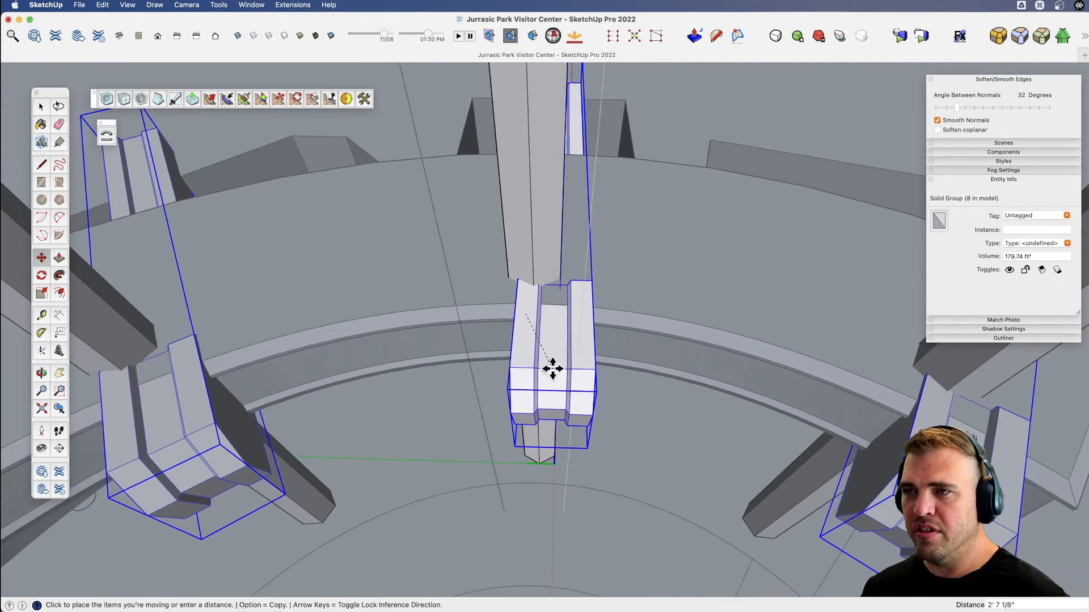
pyautogui.press('shift')
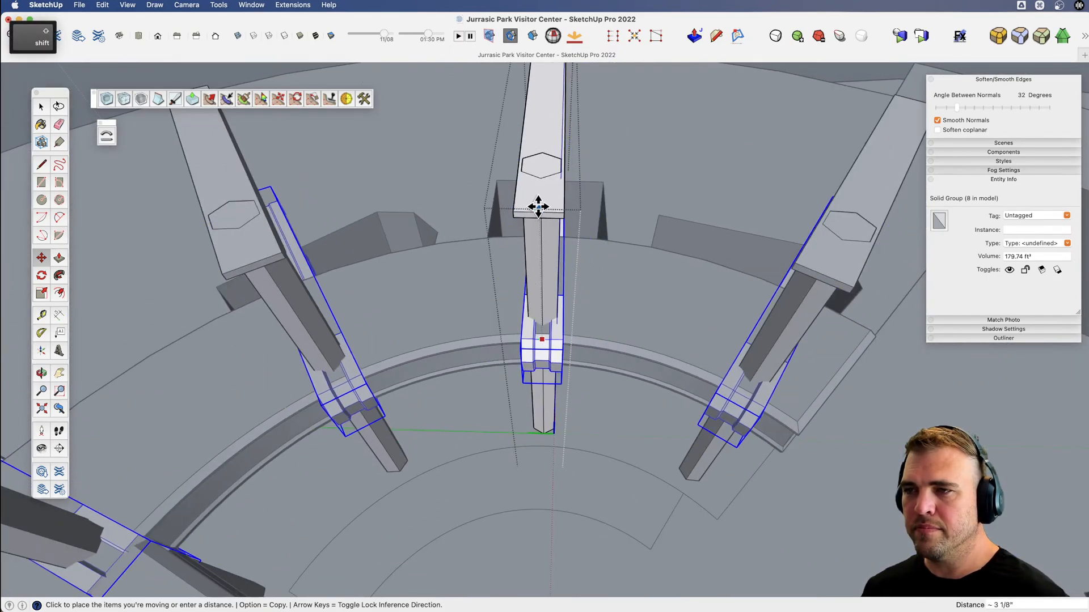
pyautogui.click(541, 212)
pyautogui.press('space')
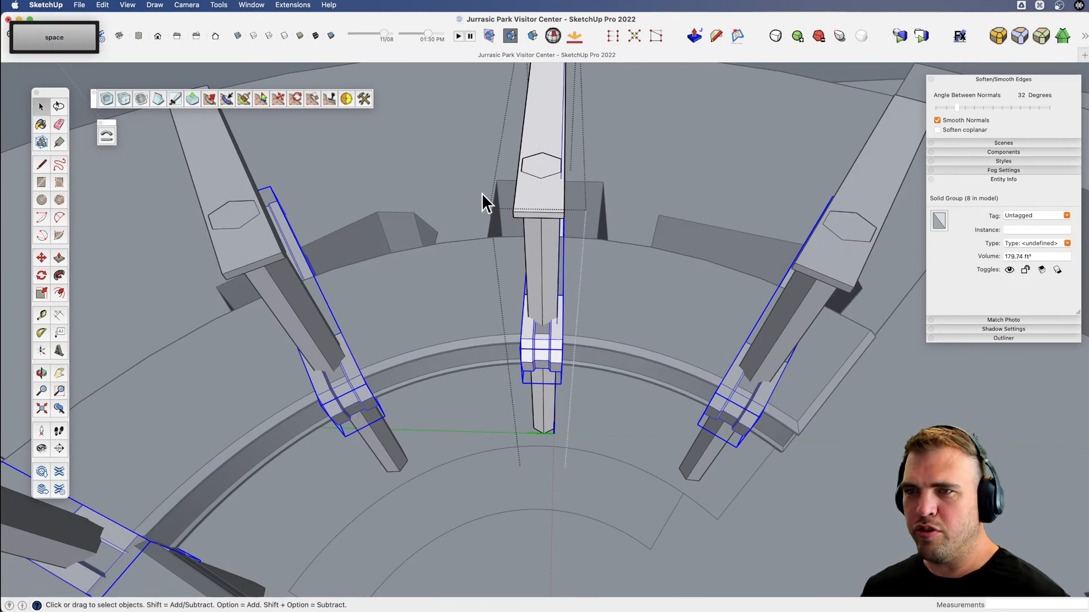
pyautogui.scroll(-4, 518, 321)
pyautogui.press('x')
pyautogui.moveTo(518, 318); pyautogui.dragTo(481, 195, button='middle')
pyautogui.press('space')
pyautogui.click(534, 111)
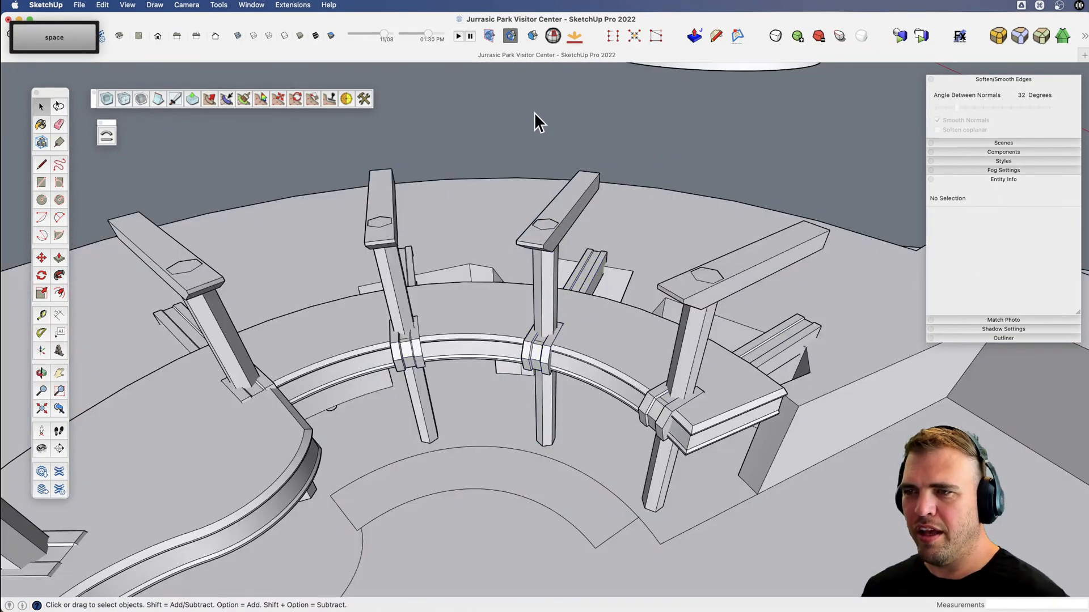
# Examine the curved balcony, its pillars and the staircase outline drawn on the rotunda floor.
pyautogui.press('x')
pyautogui.moveTo(536, 489); pyautogui.dragTo(566, 311)
pyautogui.press('v')
pyautogui.press('x')
pyautogui.moveTo(497, 351); pyautogui.dragTo(333, 450)
pyautogui.press('v')
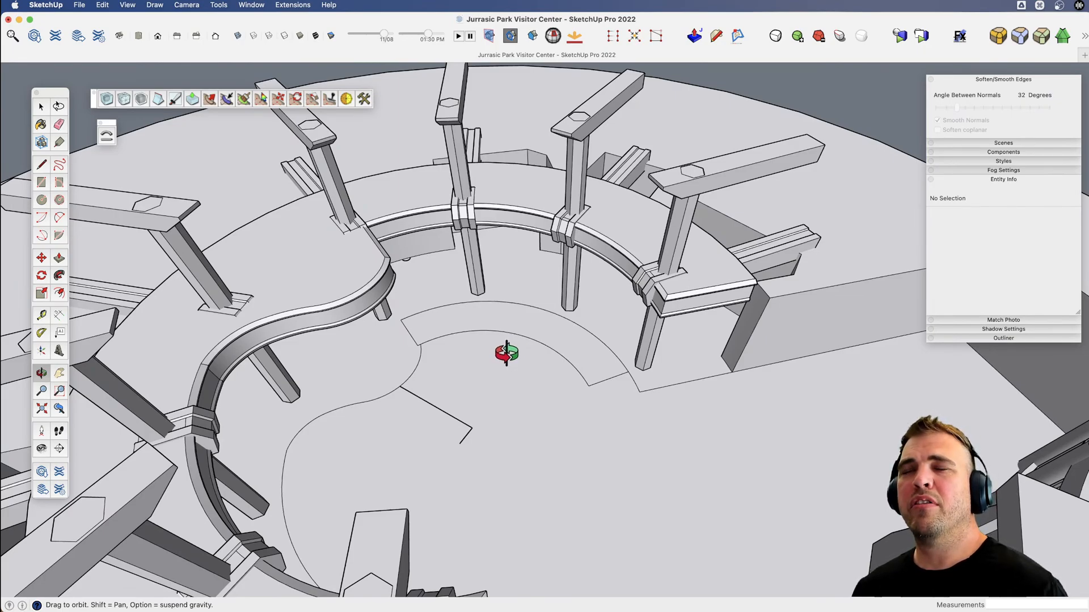
pyautogui.press('v')
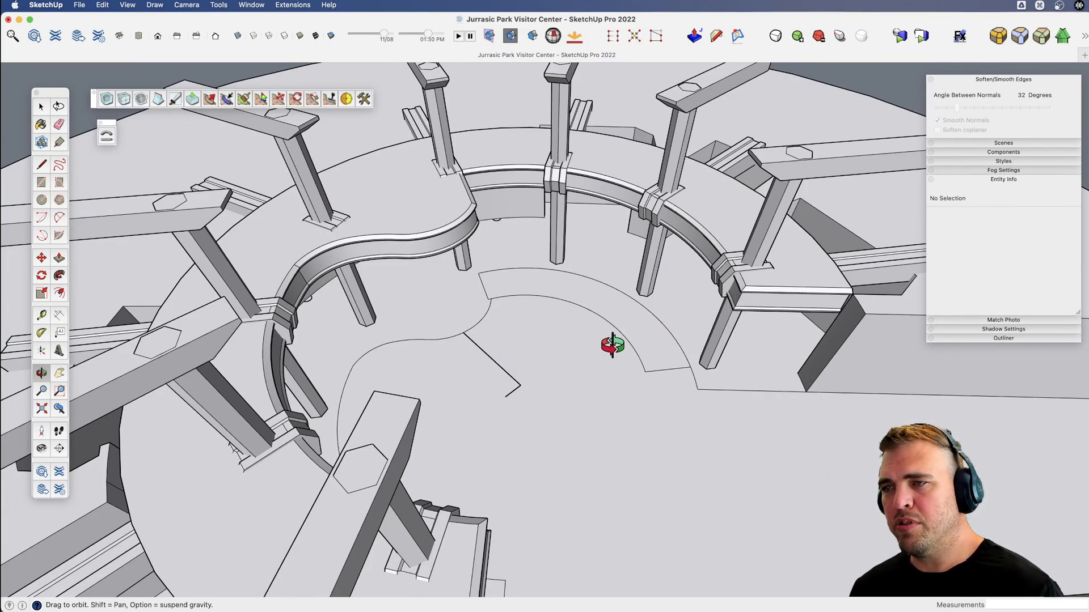
pyautogui.scroll(4, 591, 317)
pyautogui.keyDown('shift'); pyautogui.moveTo(591, 315); pyautogui.dragTo(539, 339, button='middle'); pyautogui.keyUp('shift')
pyautogui.press('v')
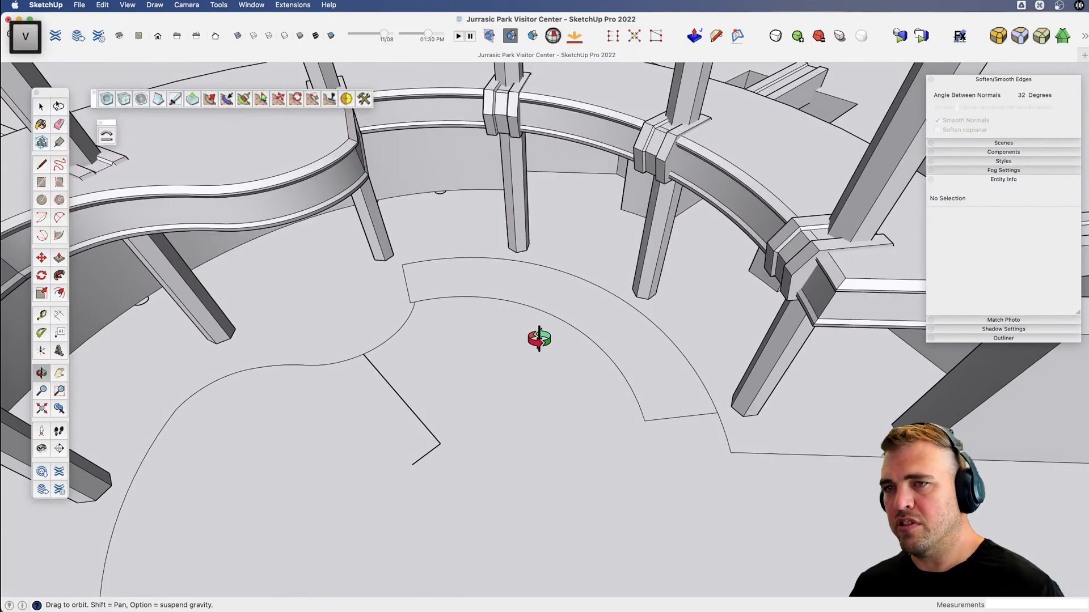
pyautogui.press('space')
pyautogui.scroll(-3, 585, 369)
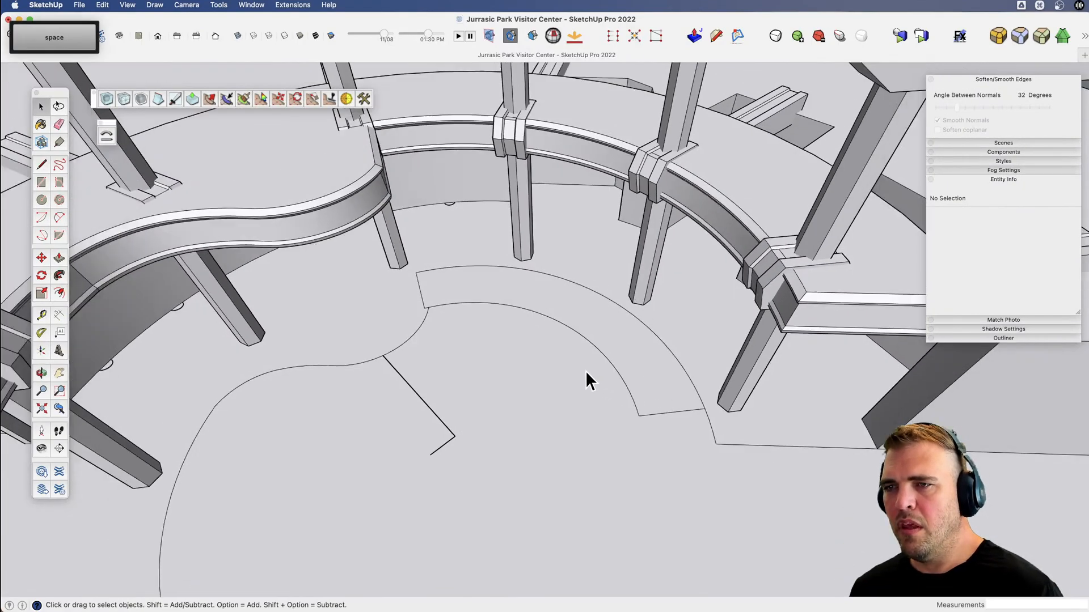
pyautogui.press('x')
pyautogui.press('space')
# Inspect the radius, segments and arc length of the staircase outline's outer arc on the floor.
pyautogui.click(638, 336)
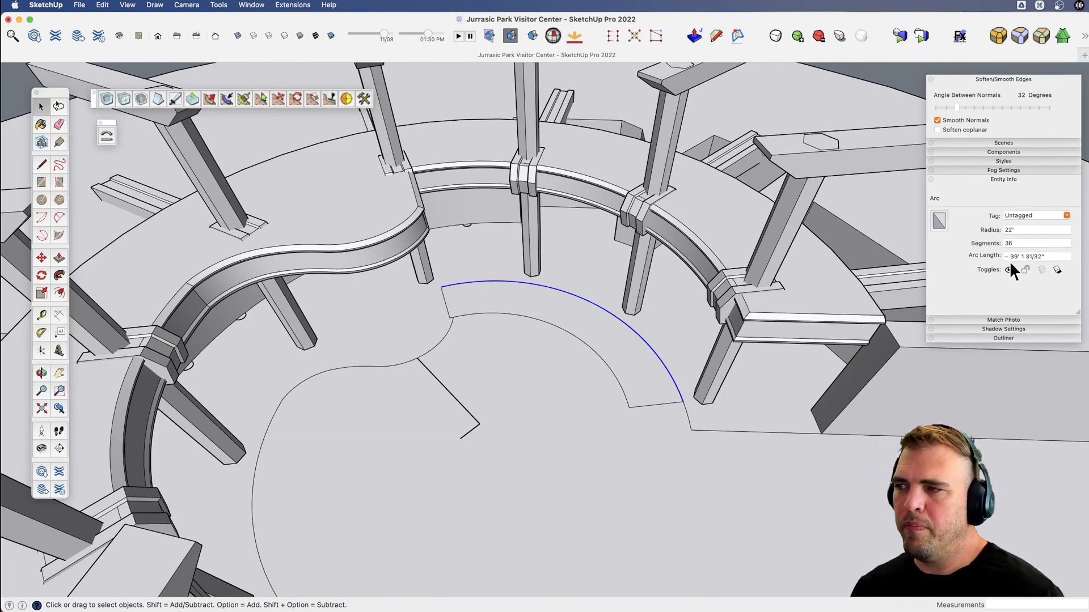
pyautogui.moveTo(605, 356); pyautogui.dragTo(585, 336, button='middle')
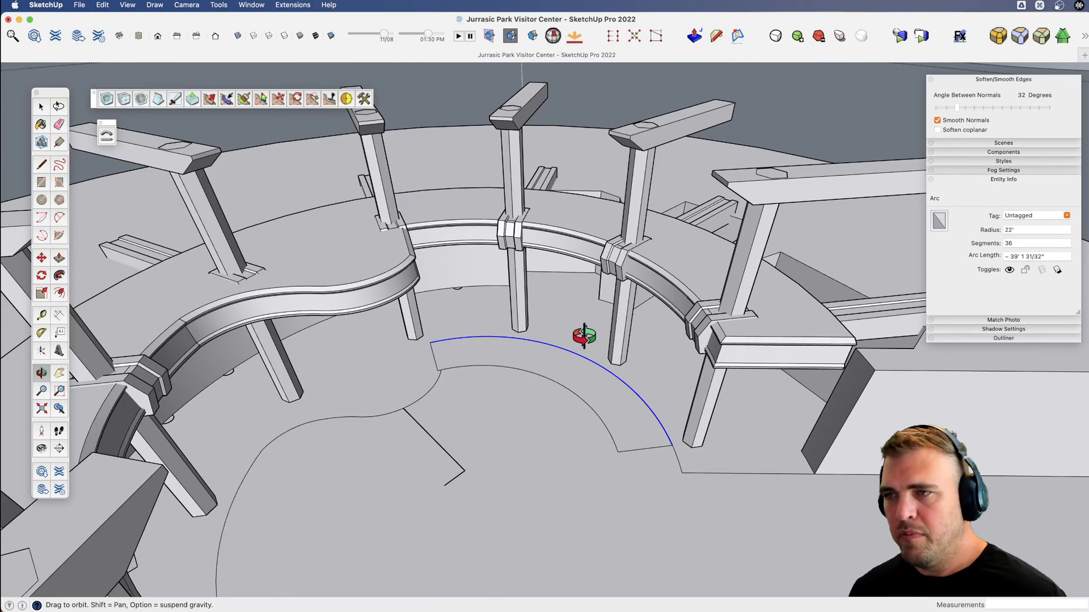
pyautogui.moveTo(559, 329); pyautogui.dragTo(566, 292)
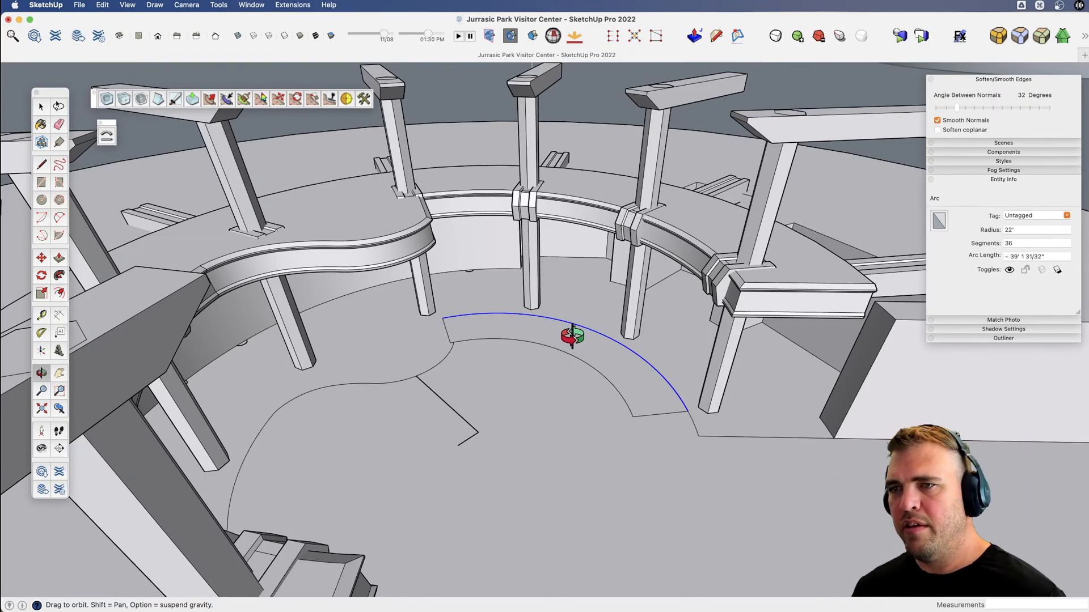
pyautogui.press('v')
pyautogui.moveTo(568, 336); pyautogui.dragTo(450, 349)
pyautogui.press('l')
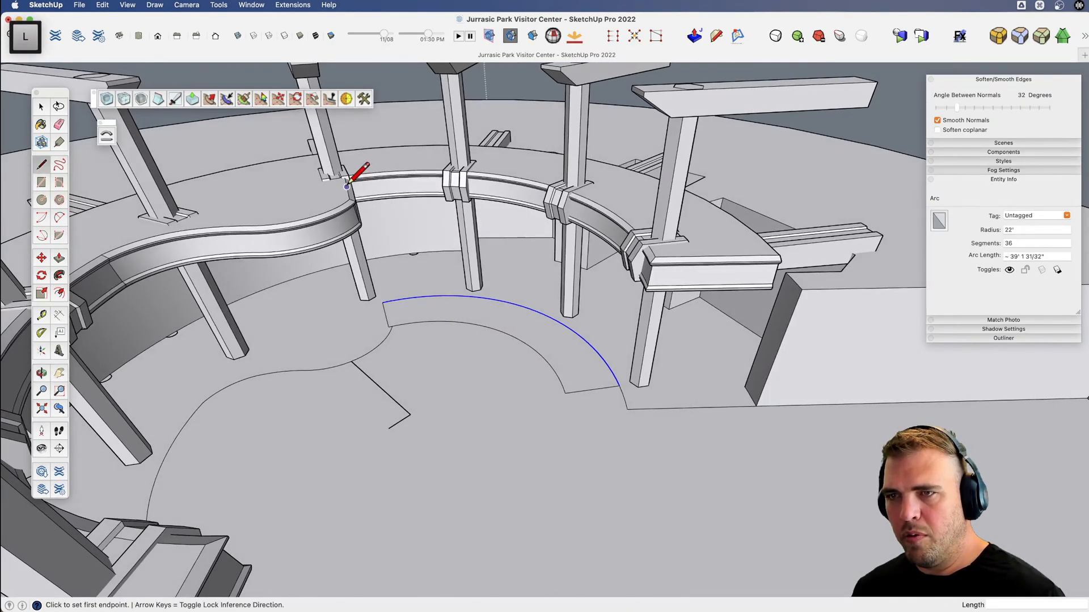
pyautogui.click(349, 199)
pyautogui.scroll(-5, 503, 406)
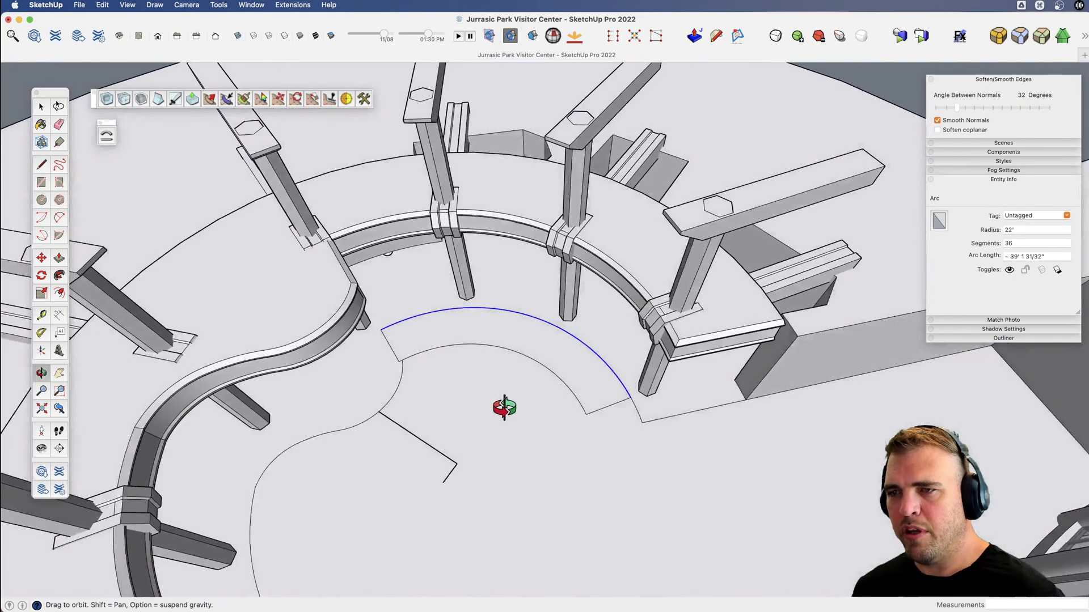
pyautogui.scroll(-5, 484, 340)
pyautogui.press('space')
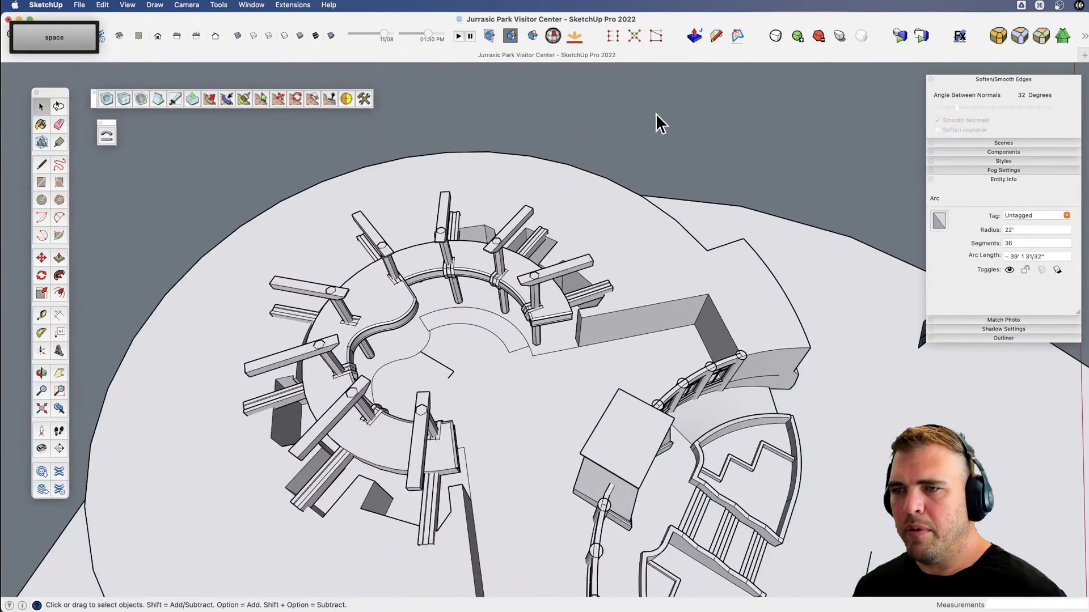
pyautogui.click(655, 113)
pyautogui.scroll(5, 437, 318)
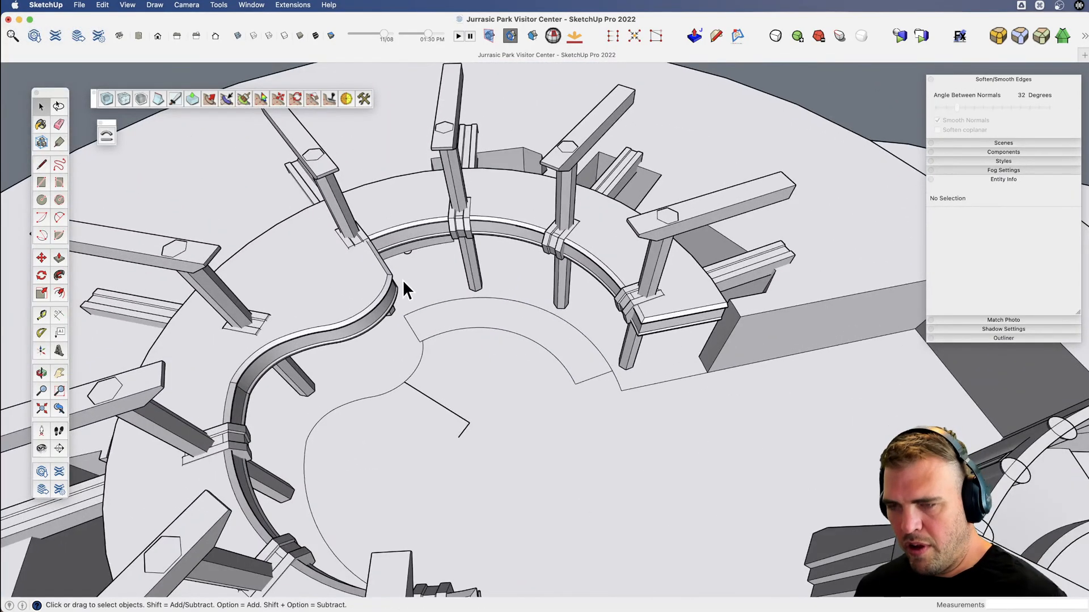
pyautogui.press('l')
pyautogui.click(404, 316)
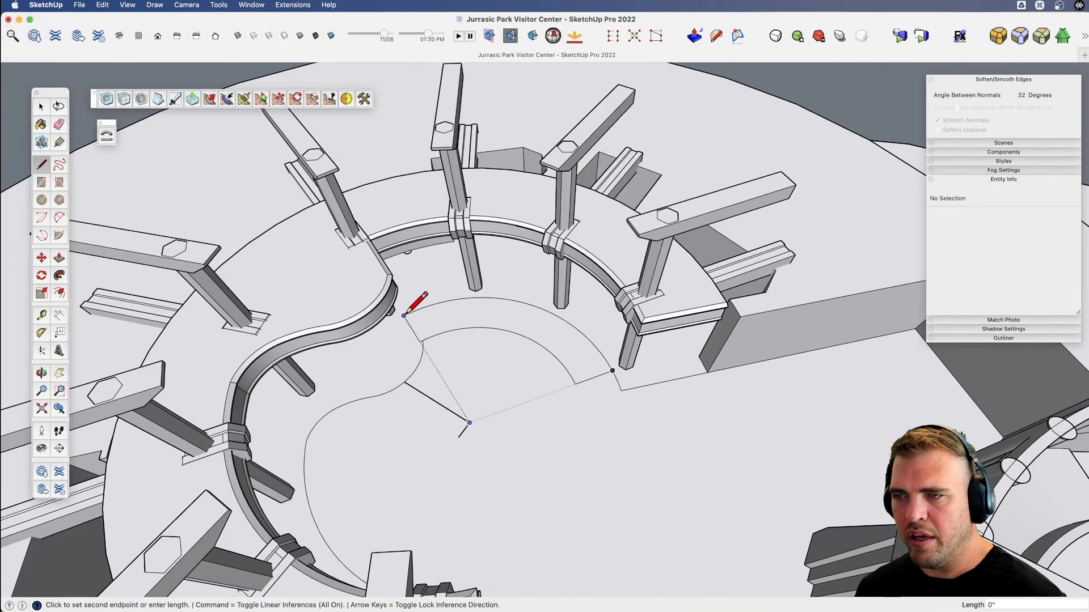
pyautogui.press('shift')
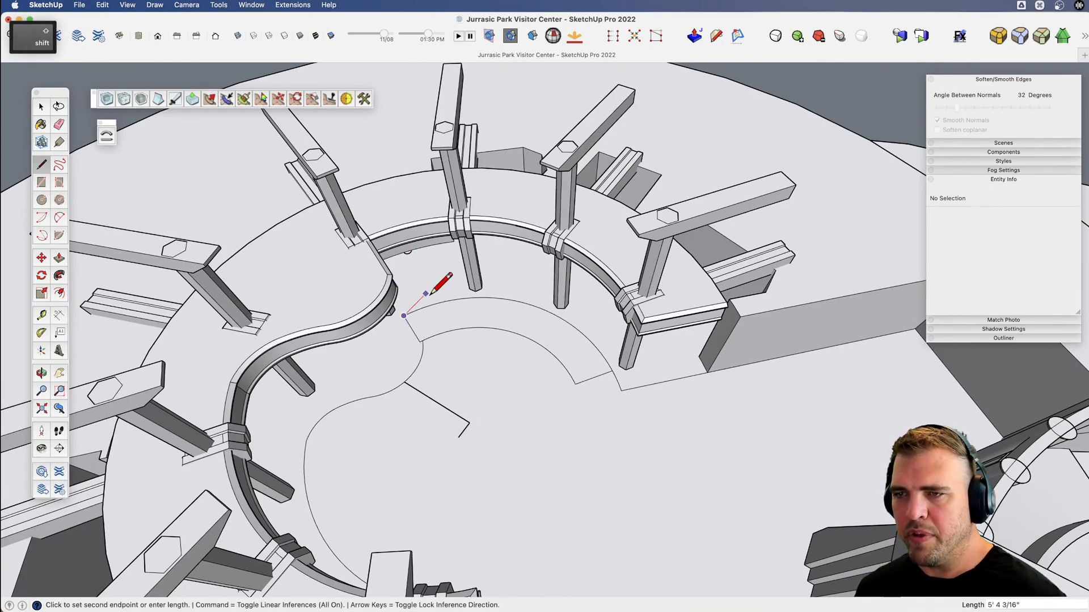
pyautogui.press('h')
pyautogui.press('space')
# Inspect the staircase outline's curved face and the properties of its outer arc on the rotunda floor.
pyautogui.press('v')
pyautogui.moveTo(495, 324); pyautogui.dragTo(515, 352, button='middle')
pyautogui.click(481, 350)
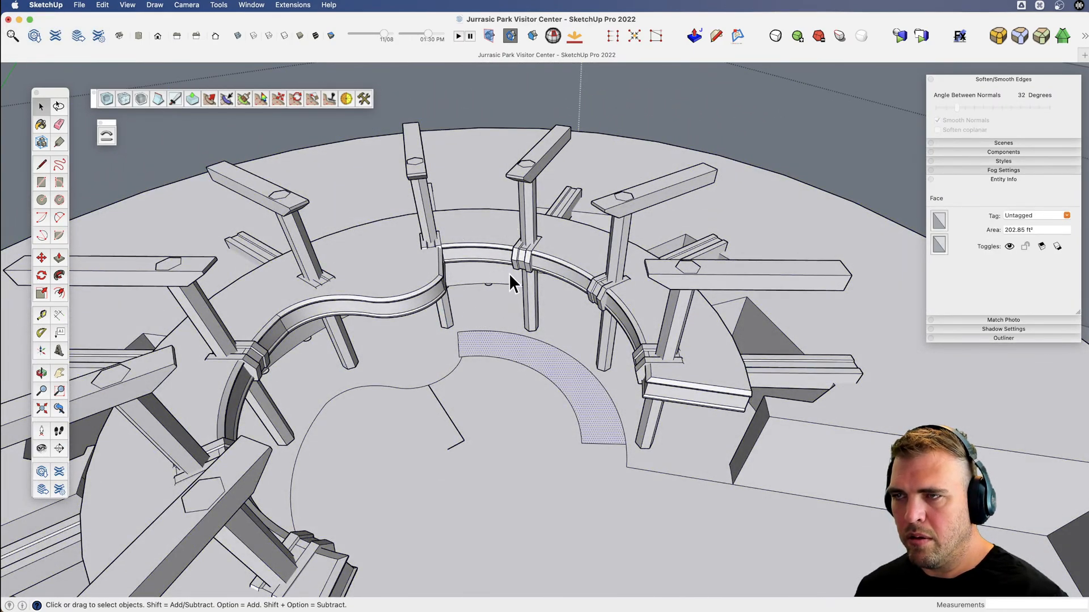
pyautogui.click(805, 77)
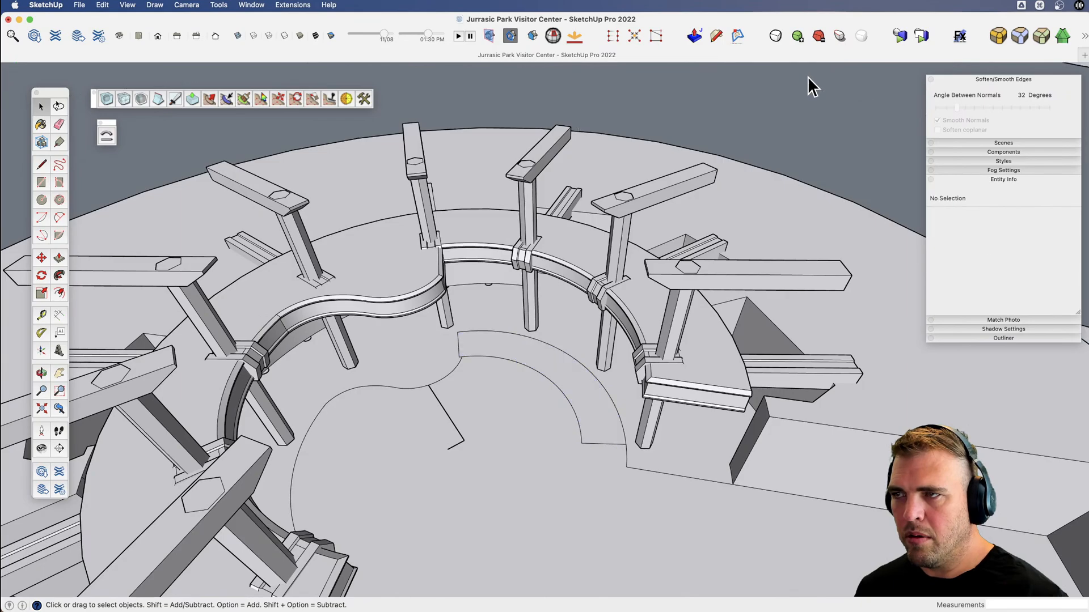
pyautogui.click(567, 354)
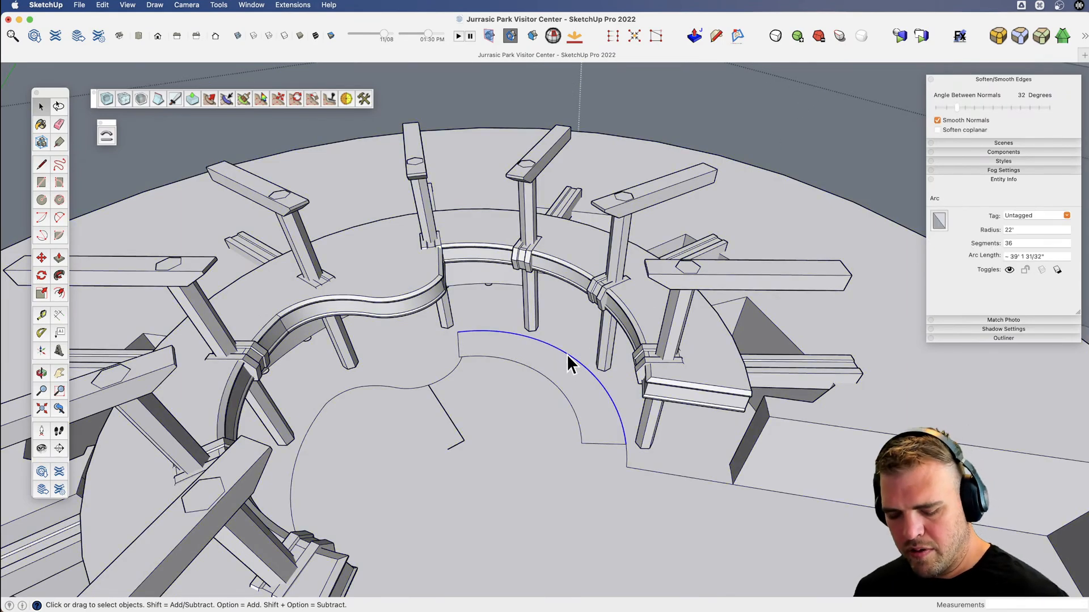
pyautogui.click(856, 84)
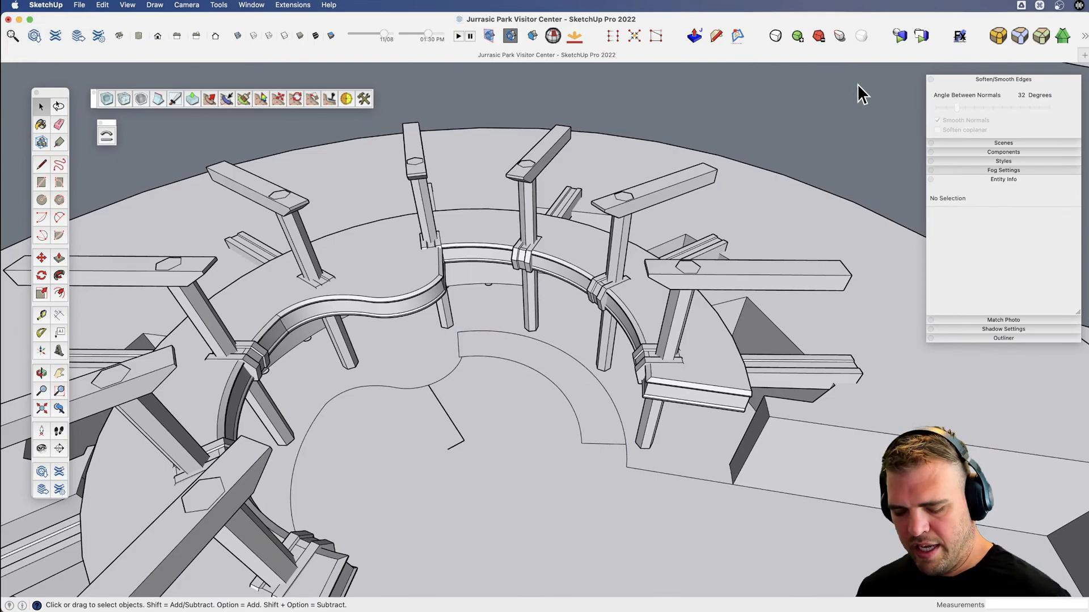
pyautogui.hotkey('shift', 'alt')
pyautogui.press('super+z')
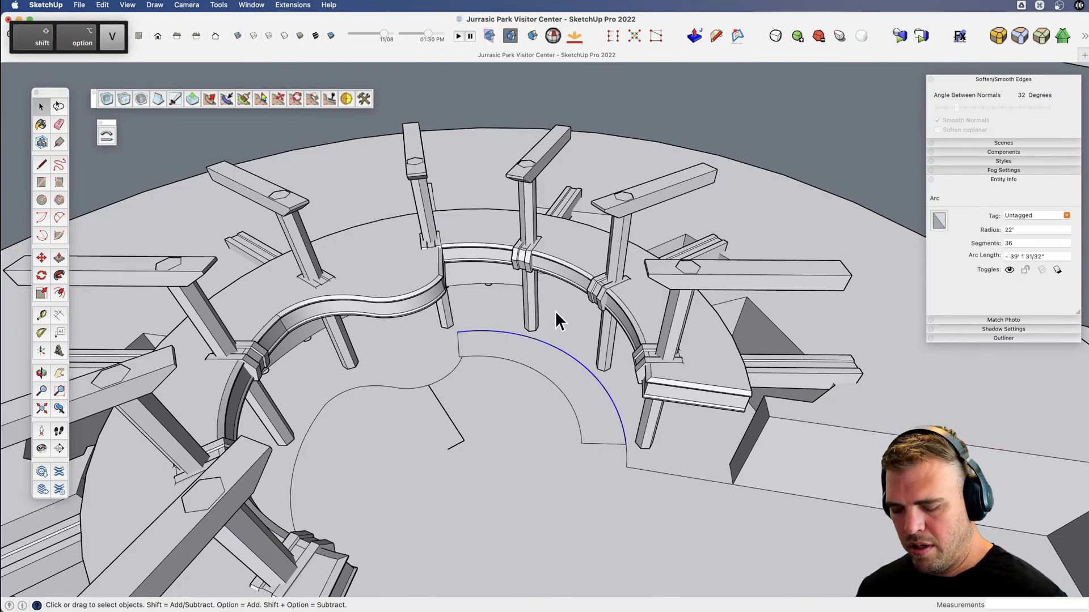
# Draw a vertical line from the inner end of the staircase's outer arc up to the top of the balcony.
pyautogui.press('l')
pyautogui.click(457, 332)
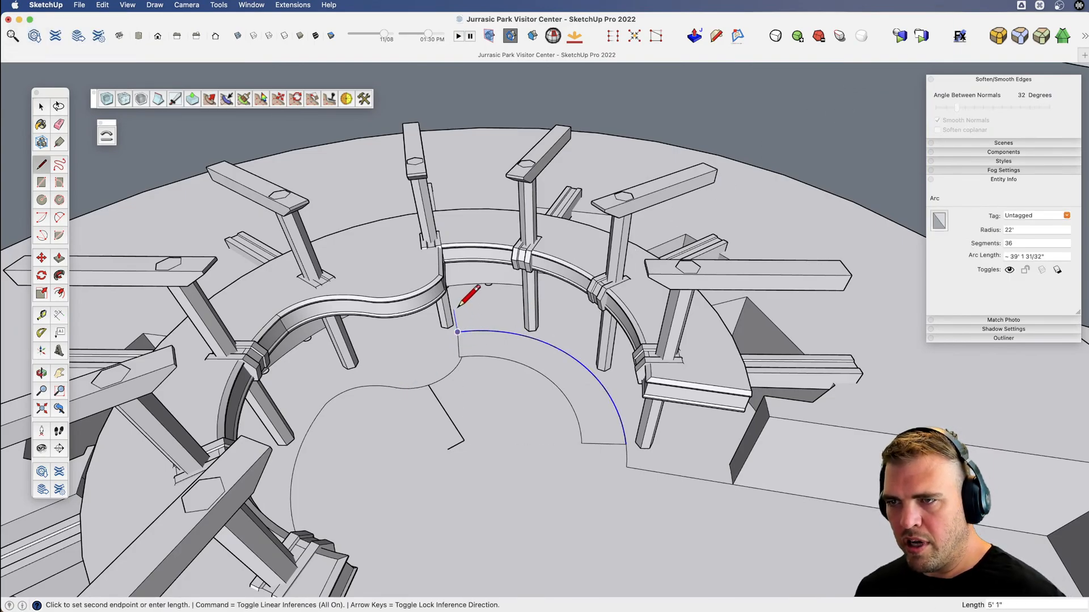
pyautogui.keyDown('shift'); pyautogui.click(400, 254); pyautogui.keyUp('shift')
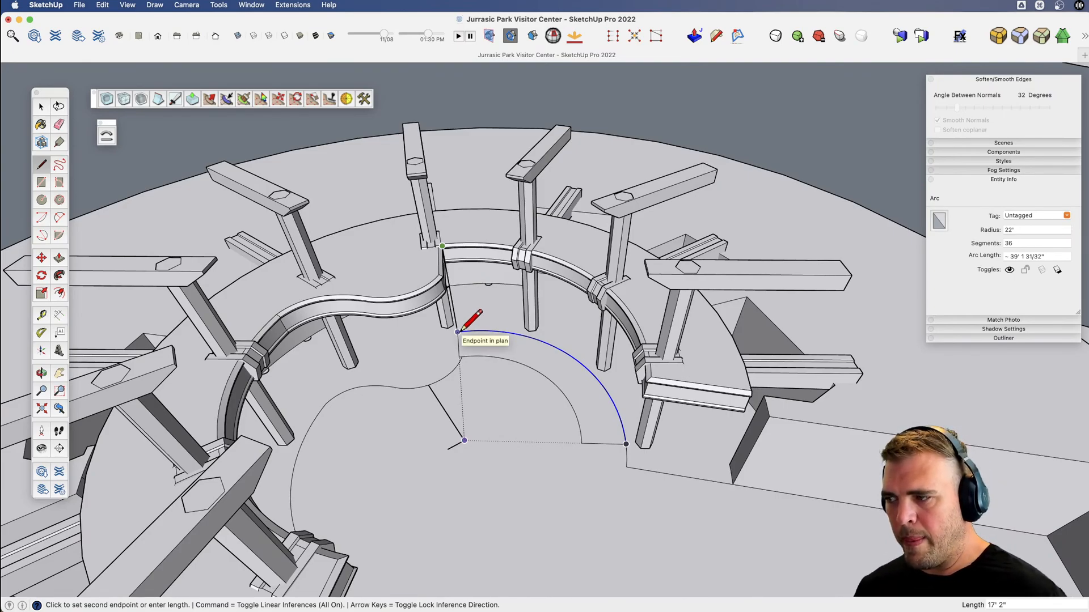
pyautogui.press('o')
pyautogui.moveTo(456, 331); pyautogui.dragTo(515, 253)
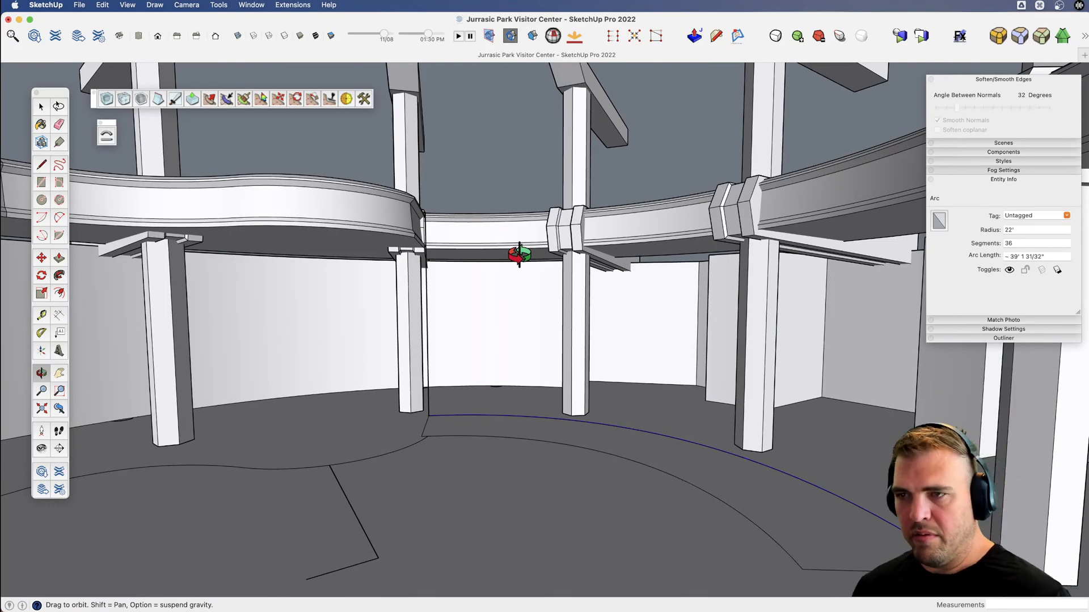
pyautogui.press('v')
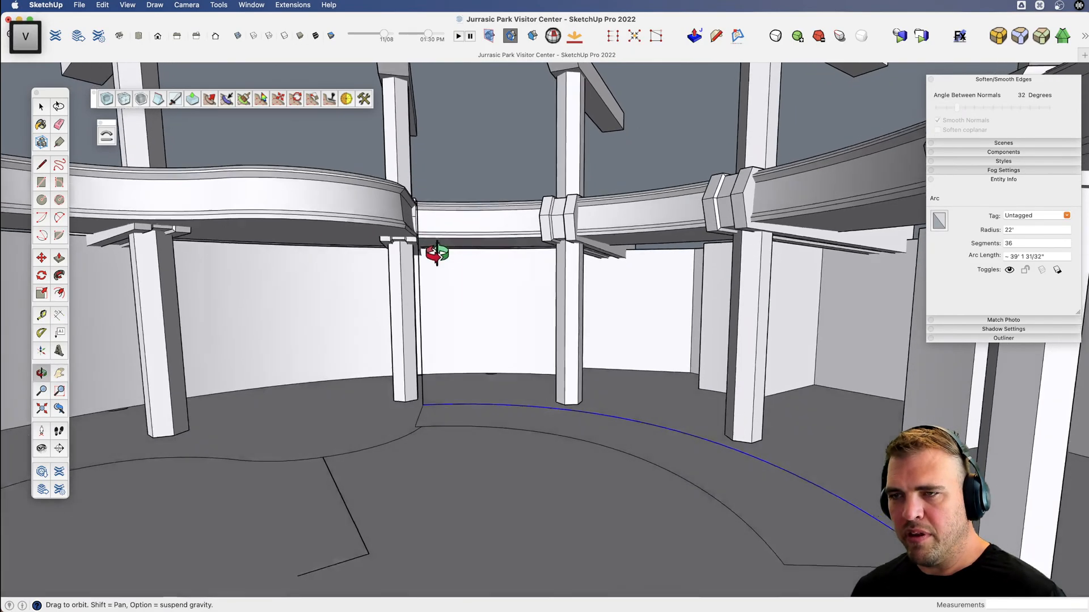
pyautogui.moveTo(436, 253); pyautogui.dragTo(469, 389)
pyautogui.press('space')
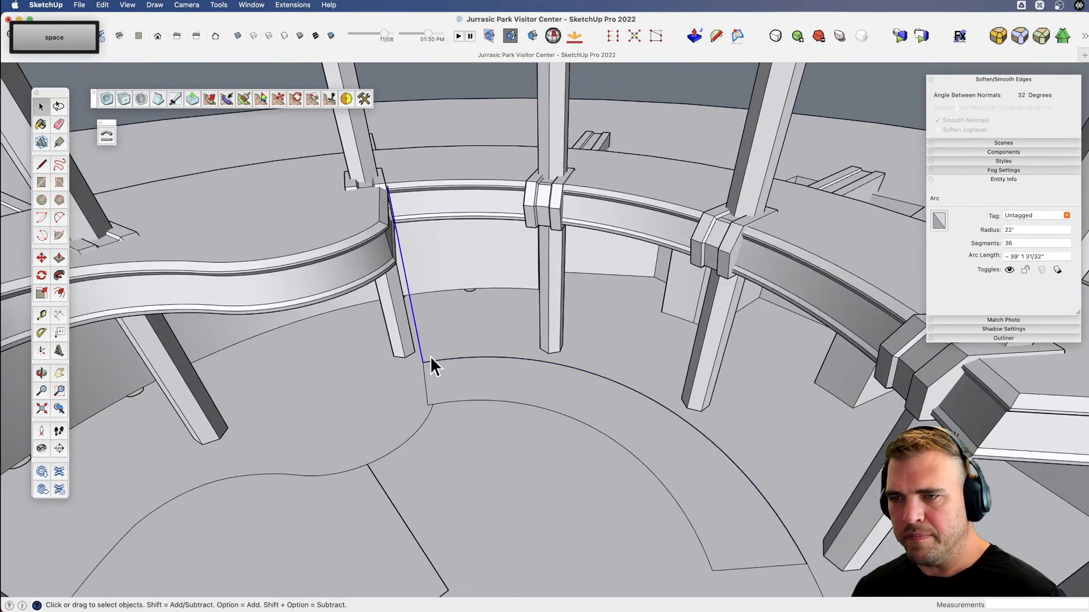
# Group the staircase's outer arc with the vertical line and open the group for editing.
pyautogui.keyDown('shift'); pyautogui.click(447, 360); pyautogui.keyUp('shift')
pyautogui.scroll(-5, 447, 361)
pyautogui.press('v')
pyautogui.moveTo(454, 379)
pyautogui.mouseDown()
pyautogui.moveTo(480, 398)
pyautogui.moveTo(444, 357)
pyautogui.moveTo(425, 376)
pyautogui.moveTo(440, 360)
pyautogui.mouseUp()
pyautogui.press('g')
pyautogui.press('space')
pyautogui.doubleClick(429, 352)
pyautogui.press('x')
pyautogui.press('v')
# Hide the rest of the model and draw a 39' line along the green axis from the top of the vertical line.
pyautogui.press('l')
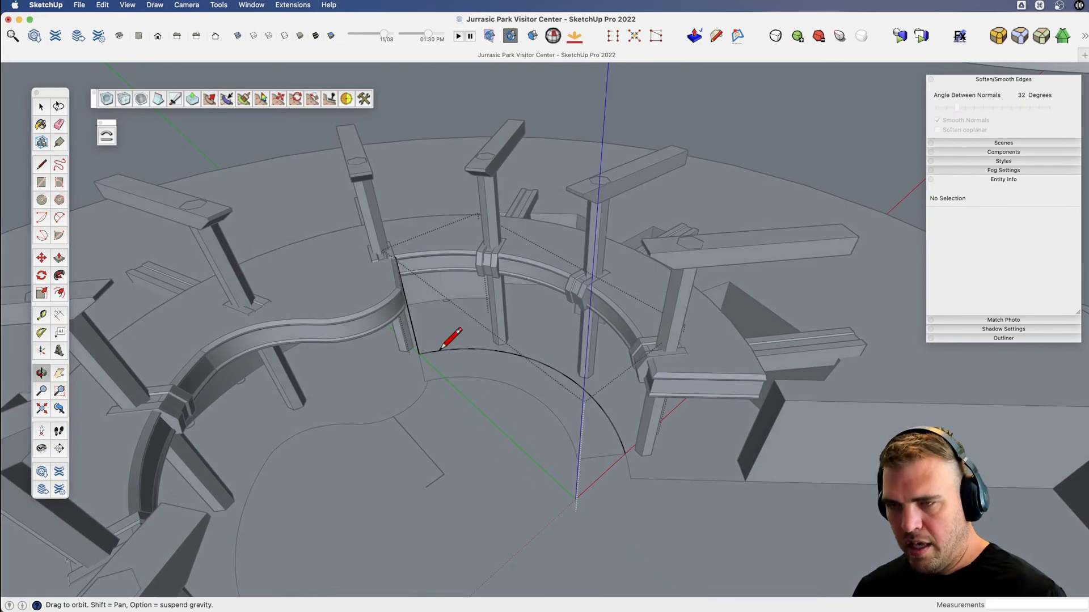
pyautogui.scroll(3, 402, 257)
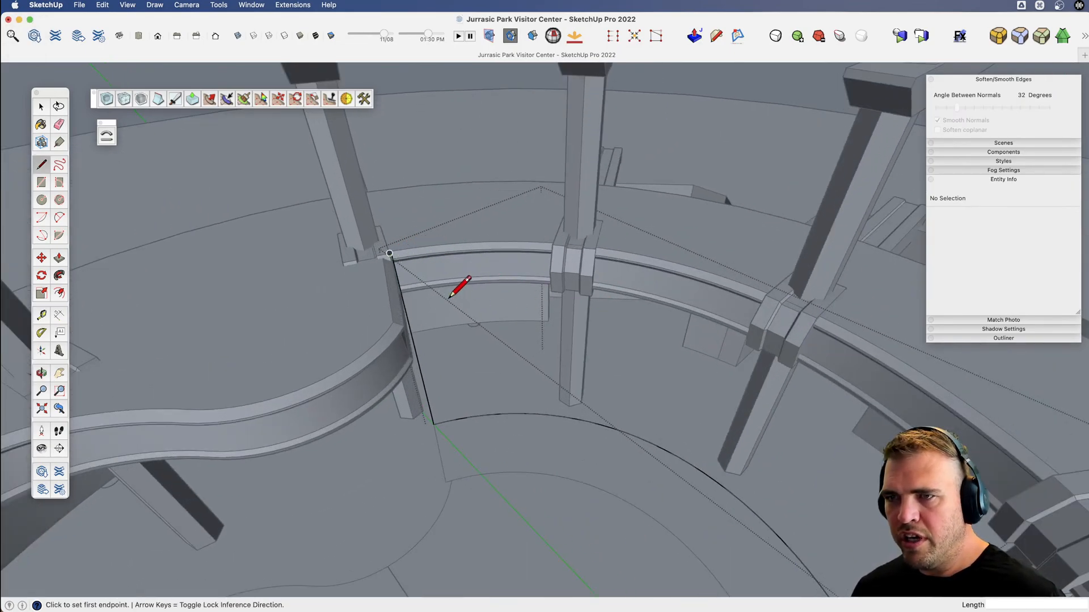
pyautogui.moveTo(449, 297); pyautogui.dragTo(482, 374, button='middle')
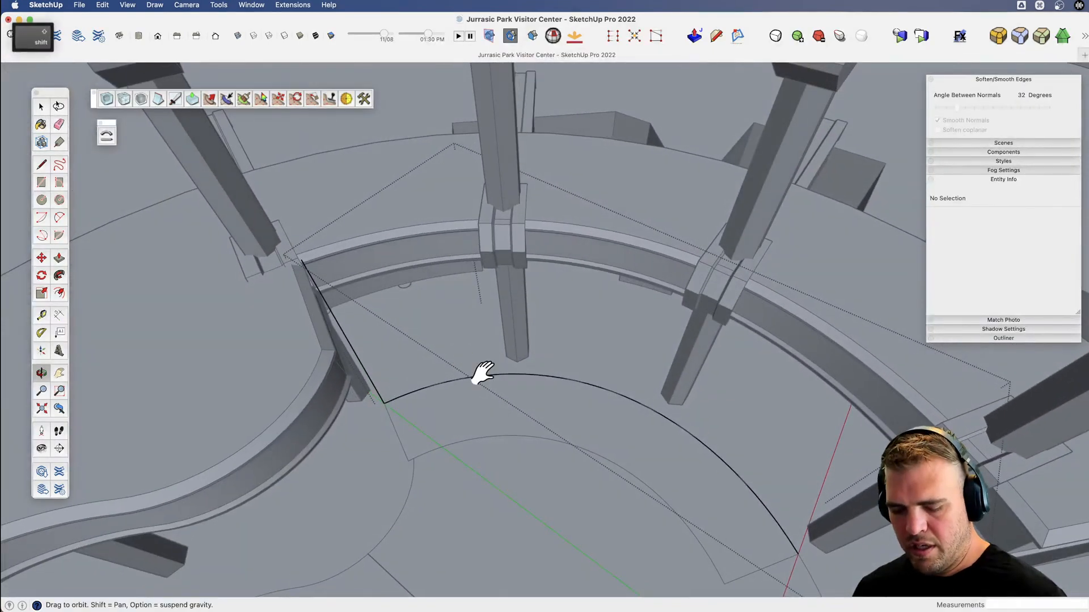
pyautogui.press('l')
pyautogui.click(298, 257)
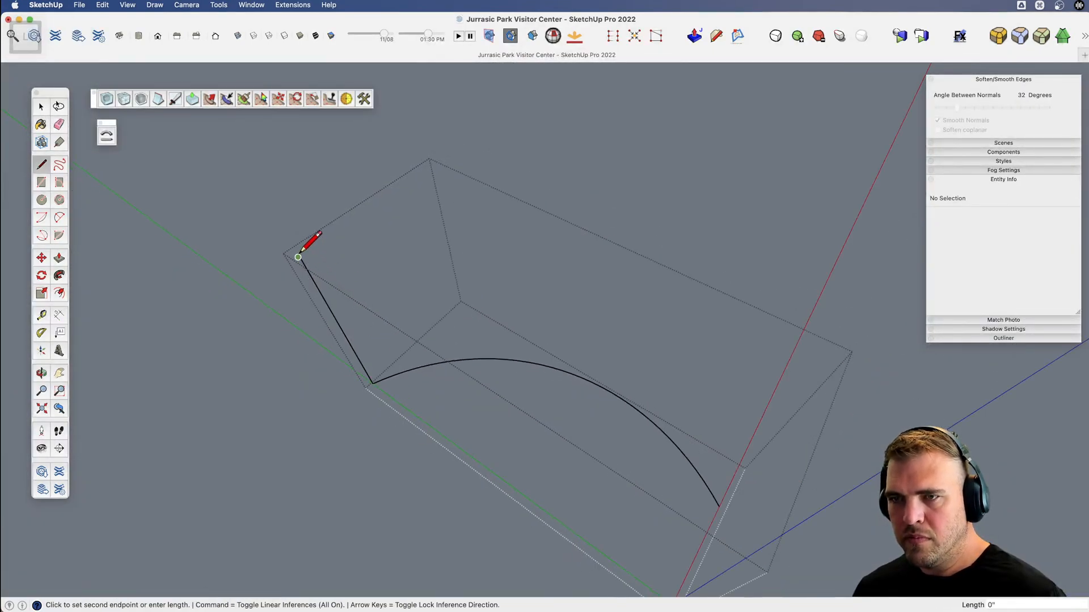
pyautogui.scroll(3, 298, 257)
pyautogui.press('l')
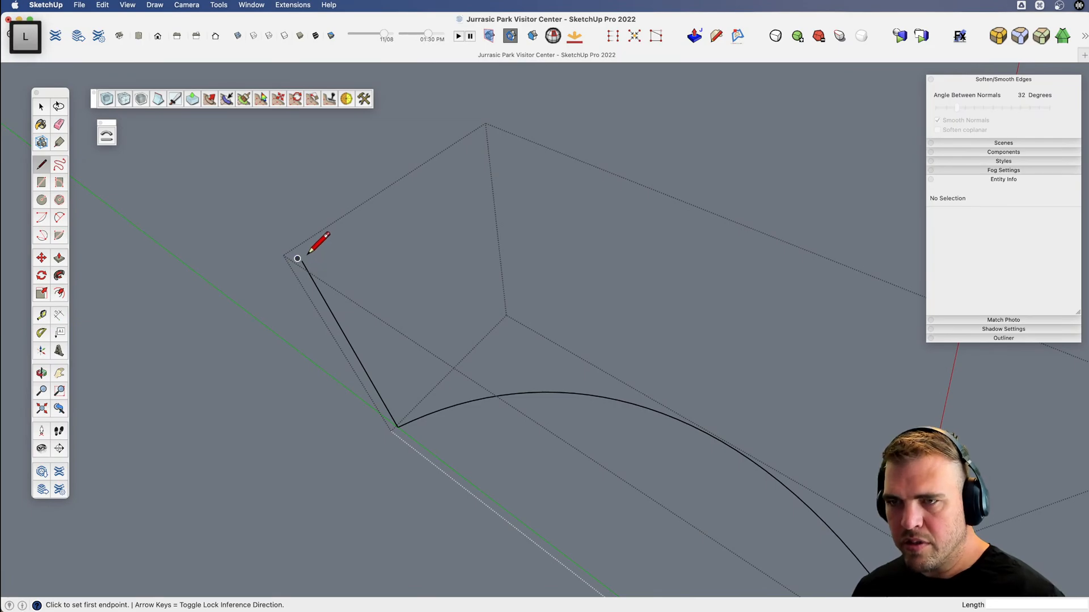
pyautogui.click(297, 259)
pyautogui.scroll(-2, 301, 256)
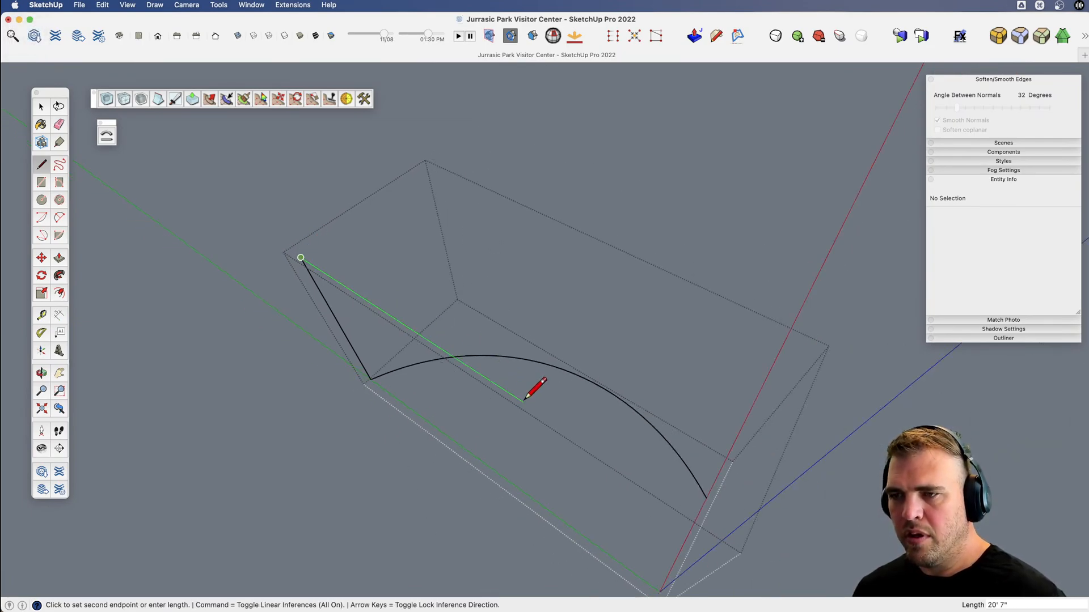
pyautogui.write("39'")
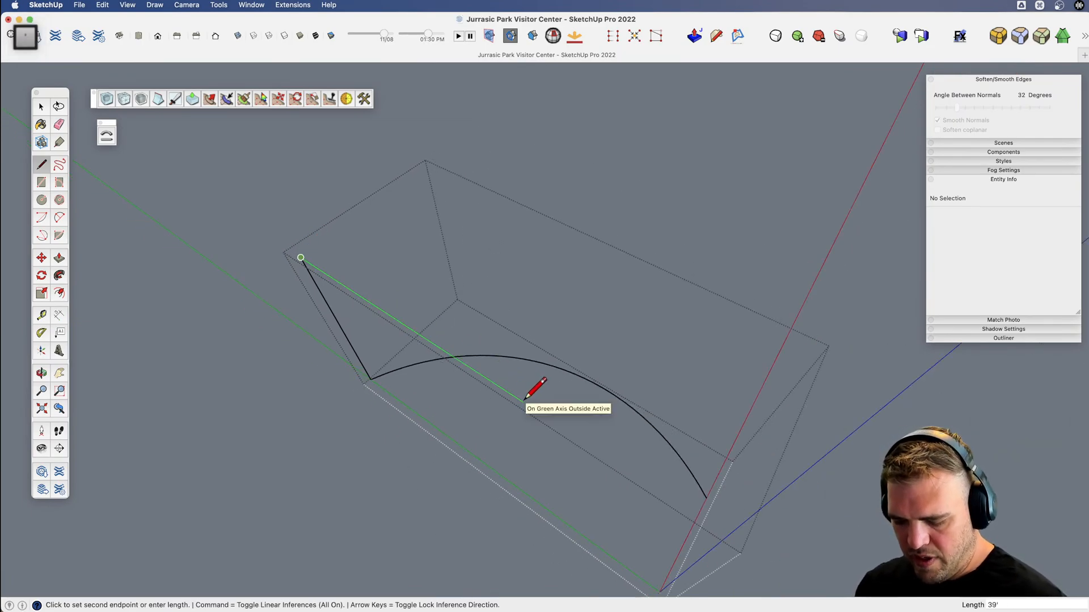
pyautogui.press('Return')
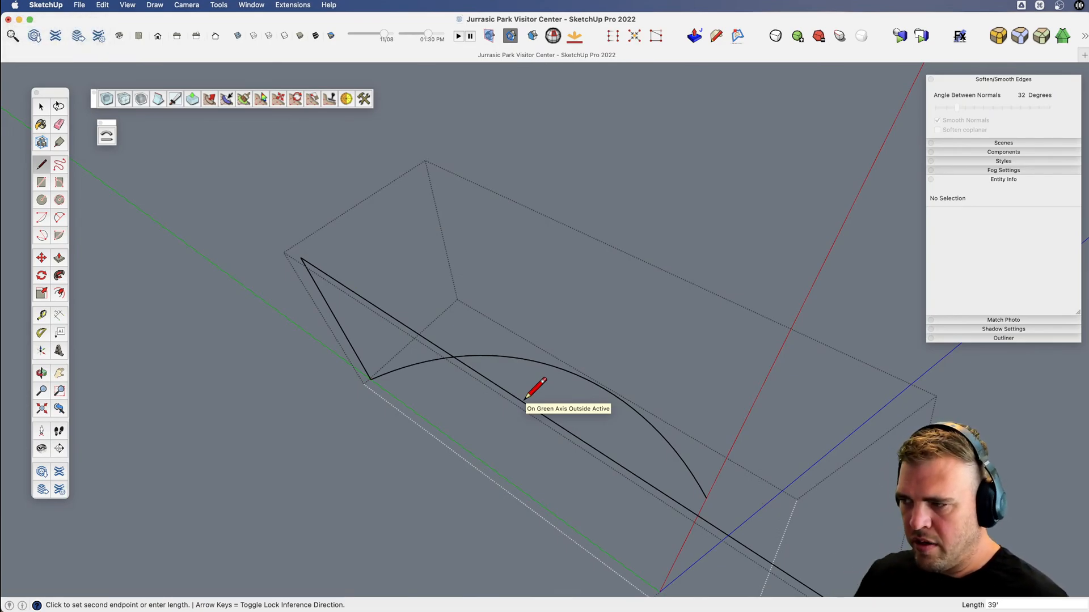
# Draw a vertical line 17' 2" down from the far end of the 39' line.
pyautogui.scroll(-5, 554, 406)
pyautogui.press('v')
pyautogui.moveTo(499, 408); pyautogui.dragTo(367, 359)
pyautogui.moveTo(367, 360); pyautogui.dragTo(372, 216, button='middle')
pyautogui.press('l')
pyautogui.click(509, 329)
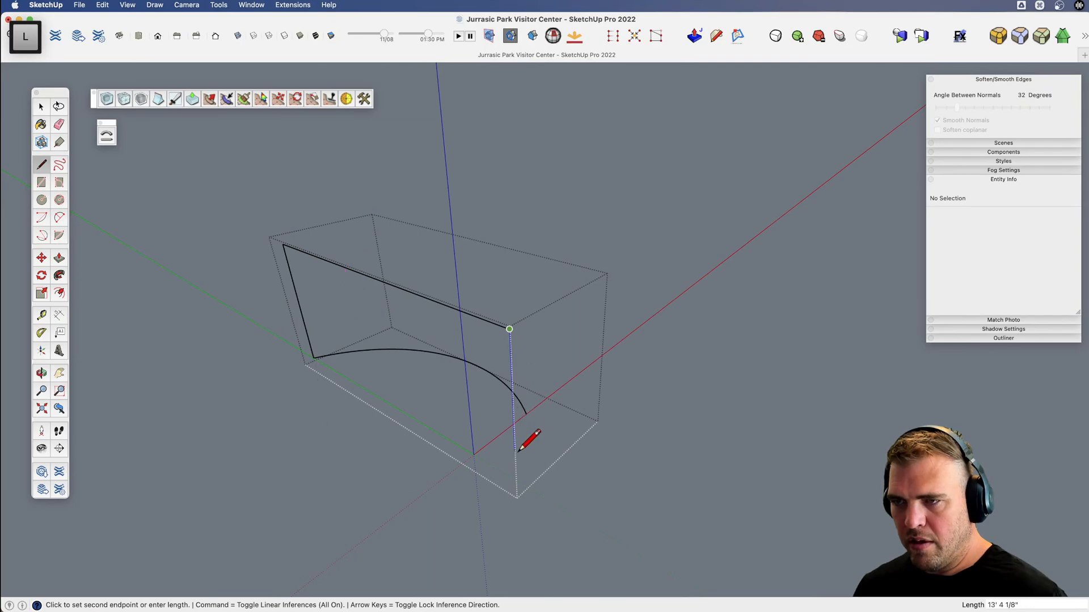
pyautogui.click(514, 480)
pyautogui.press('space')
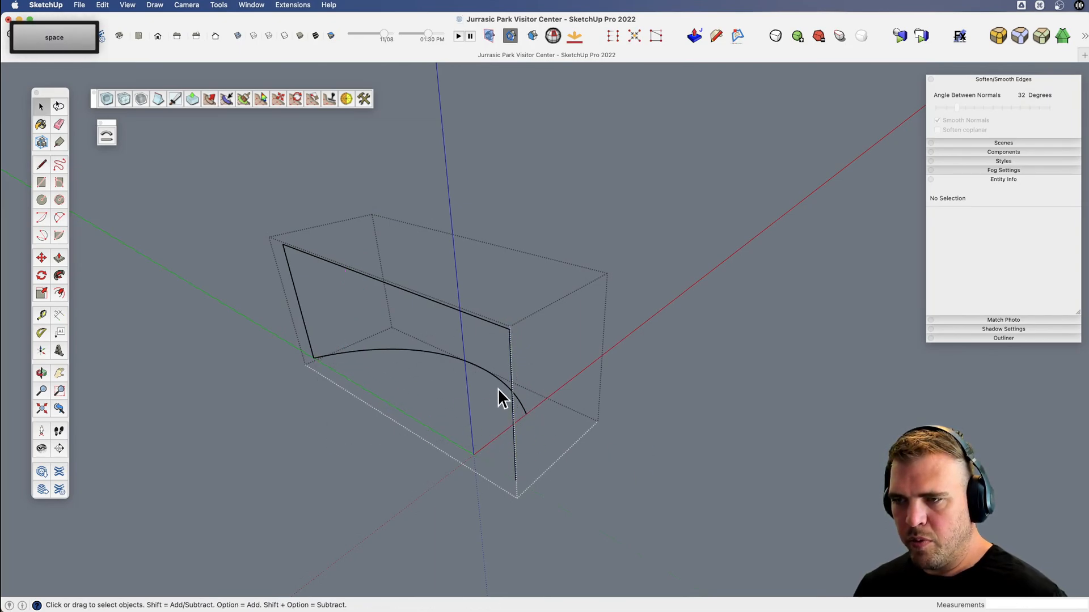
pyautogui.scroll(4, 523, 441)
pyautogui.press('v')
pyautogui.moveTo(500, 461); pyautogui.dragTo(581, 381)
pyautogui.press('space')
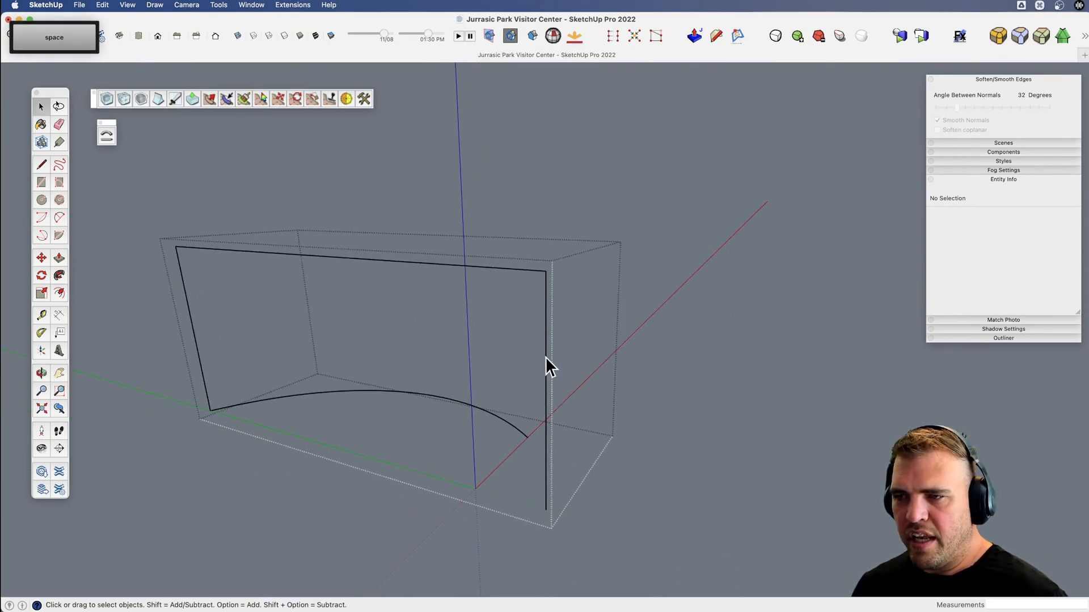
pyautogui.rightClick(546, 356)
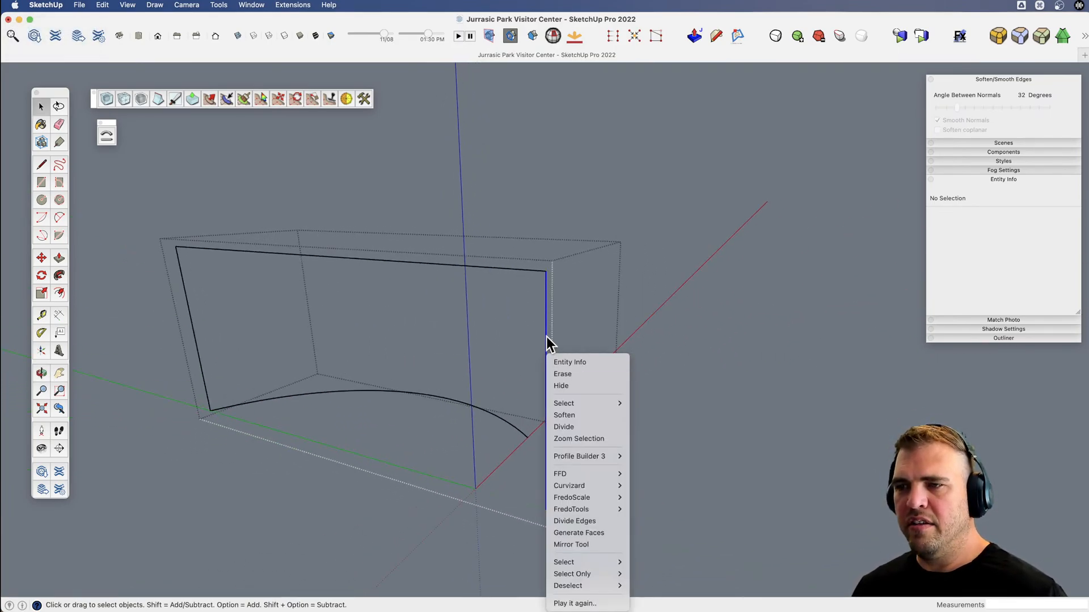
pyautogui.click(593, 523)
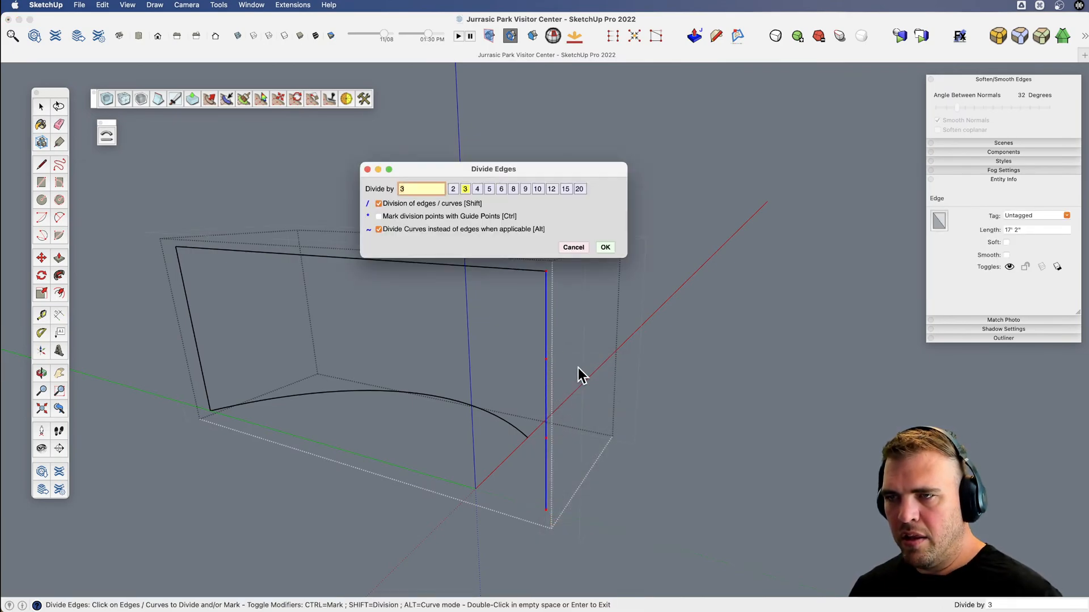
pyautogui.click(569, 250)
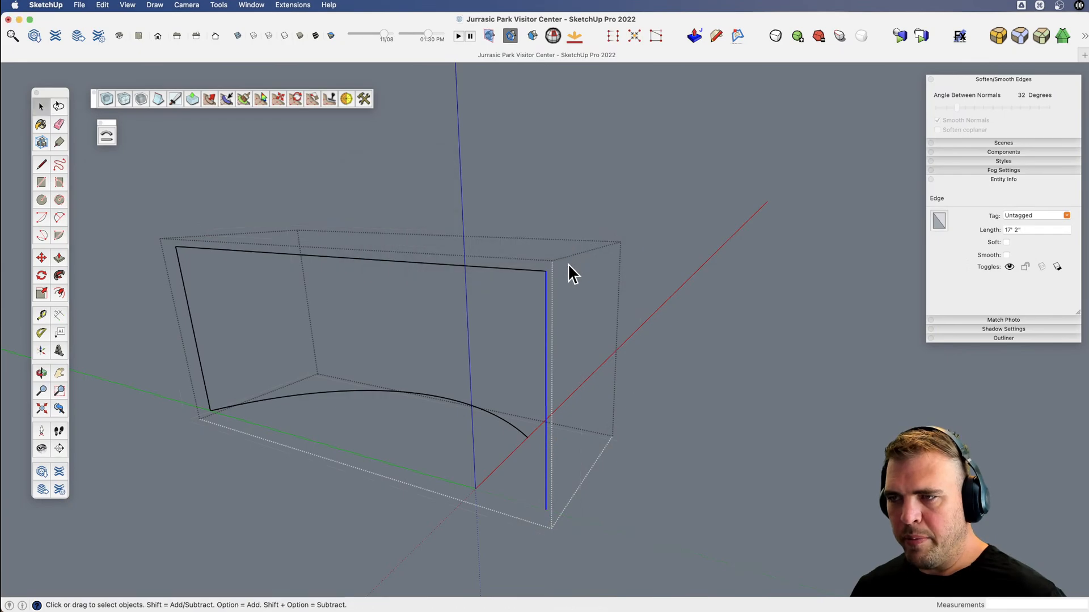
# Divide the vertical line at the far end of the 39' line into 22 segments.
pyautogui.rightClick(546, 318)
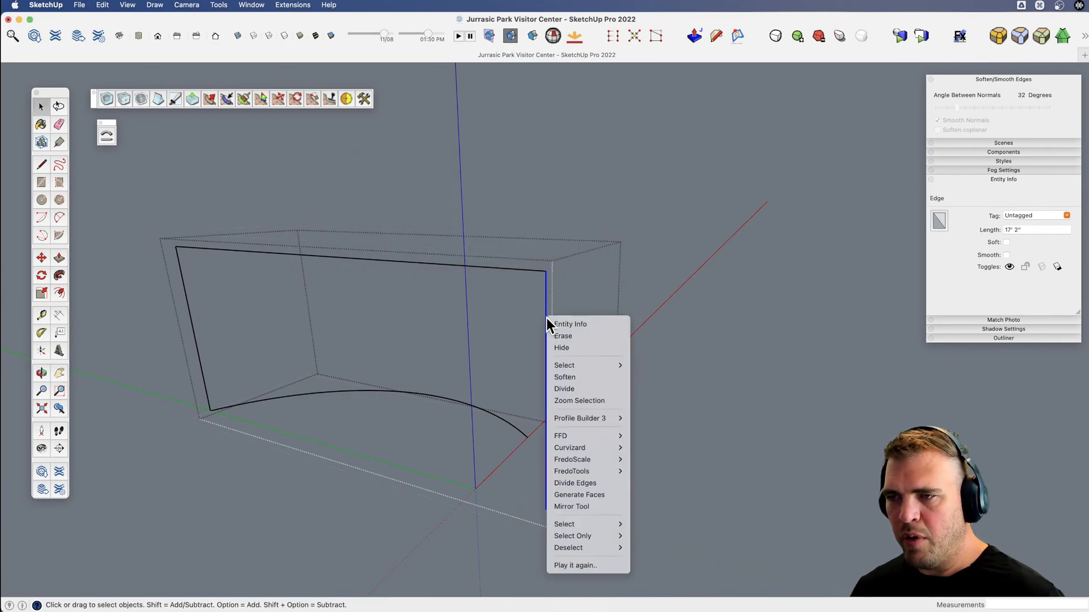
pyautogui.click(578, 389)
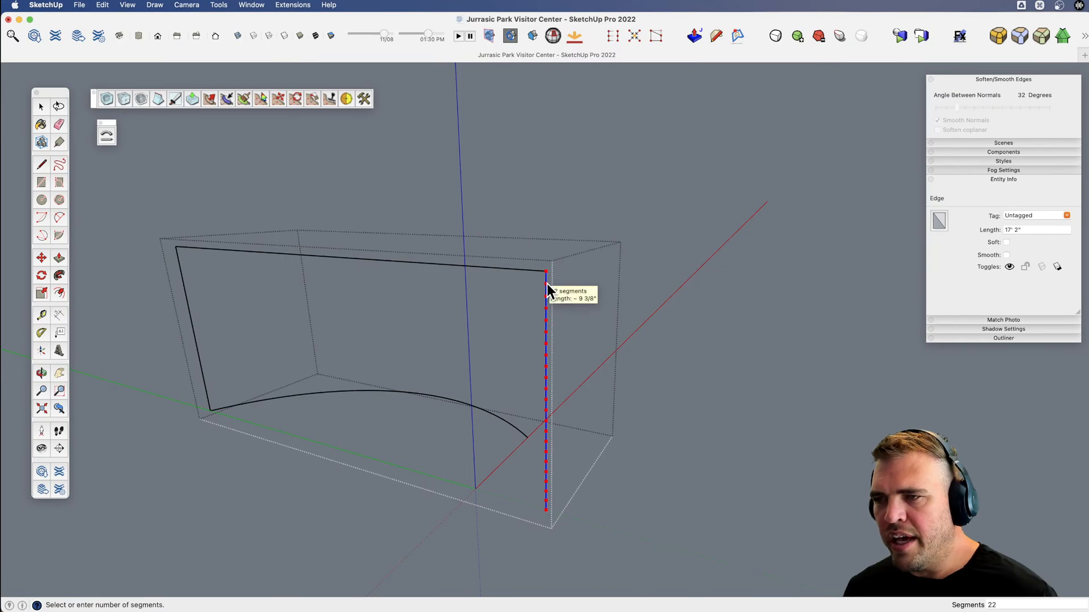
pyautogui.click(547, 285)
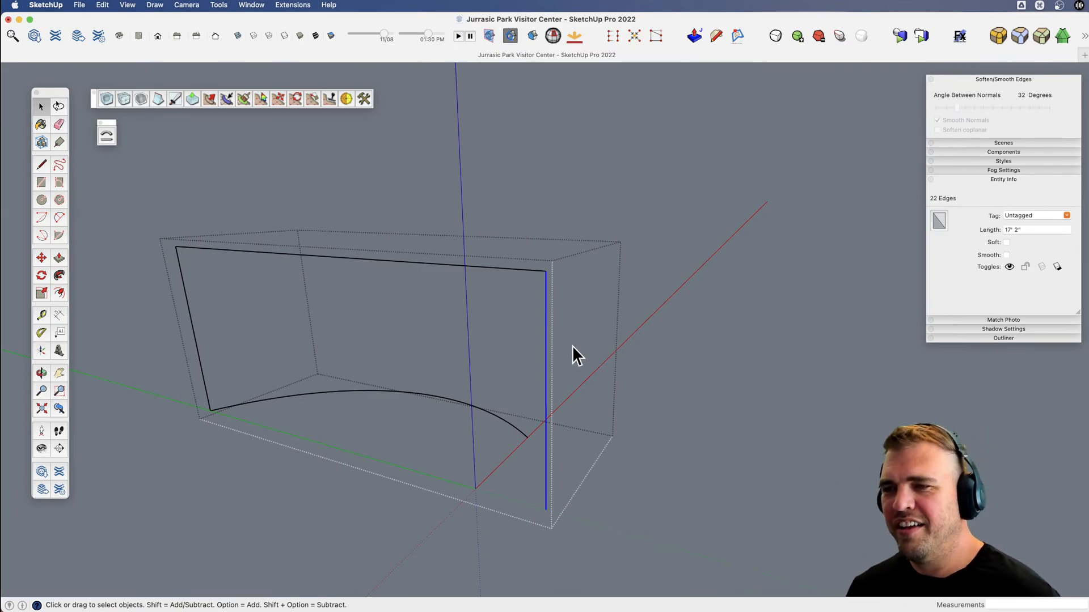
# Draw a 7' line along the red axis from the bottom of the divided vertical line.
pyautogui.moveTo(563, 340); pyautogui.dragTo(508, 321, button='middle')
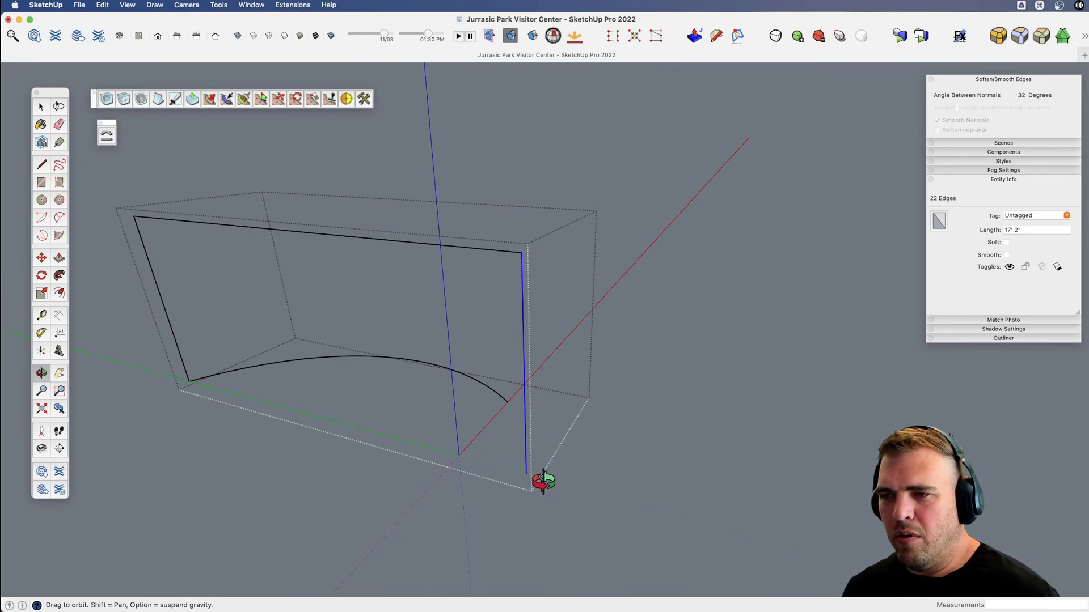
pyautogui.scroll(5, 537, 461)
pyautogui.press('v')
pyautogui.moveTo(539, 461); pyautogui.dragTo(414, 498, button='middle')
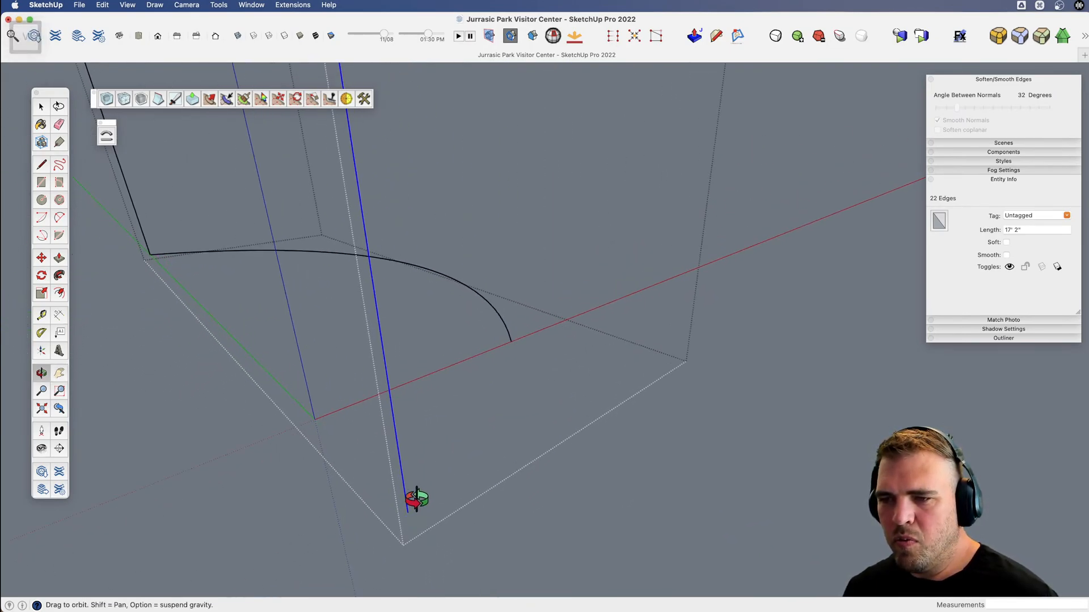
pyautogui.press('space')
pyautogui.press('l')
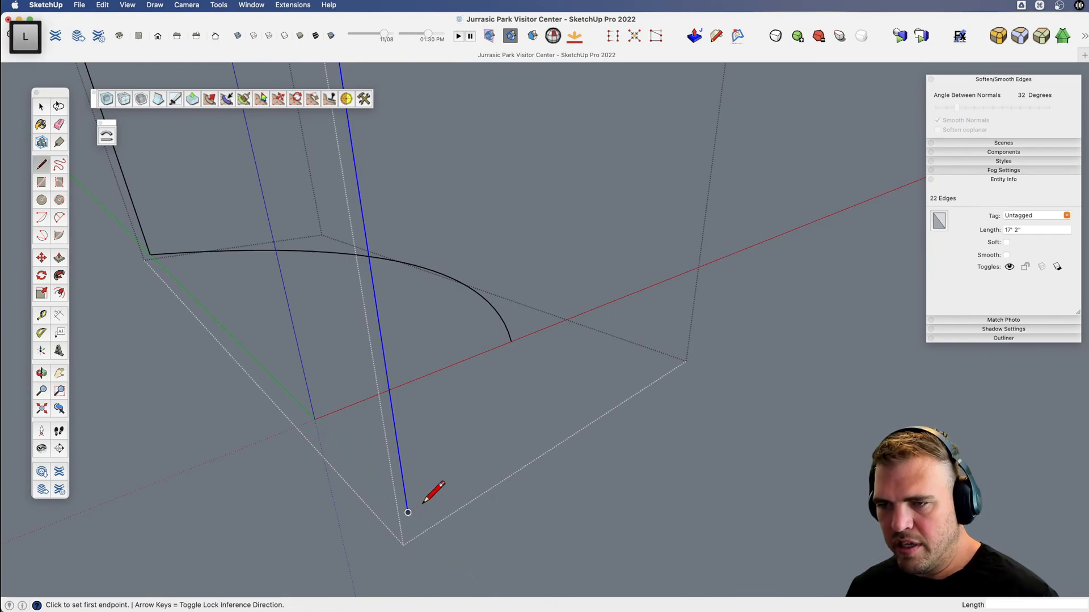
pyautogui.click(408, 513)
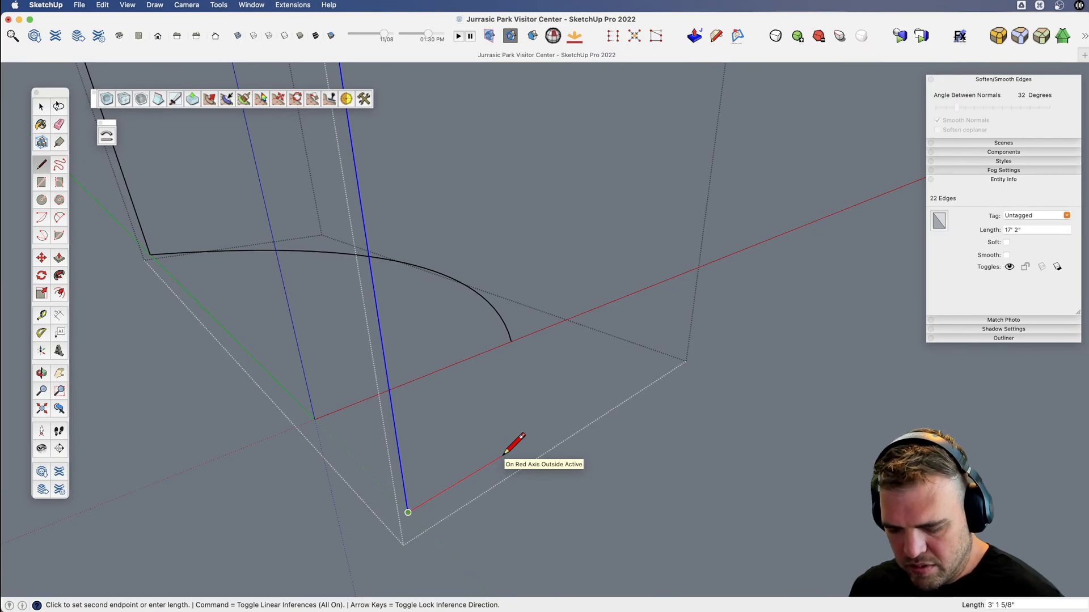
pyautogui.write("7'")
pyautogui.press('Return')
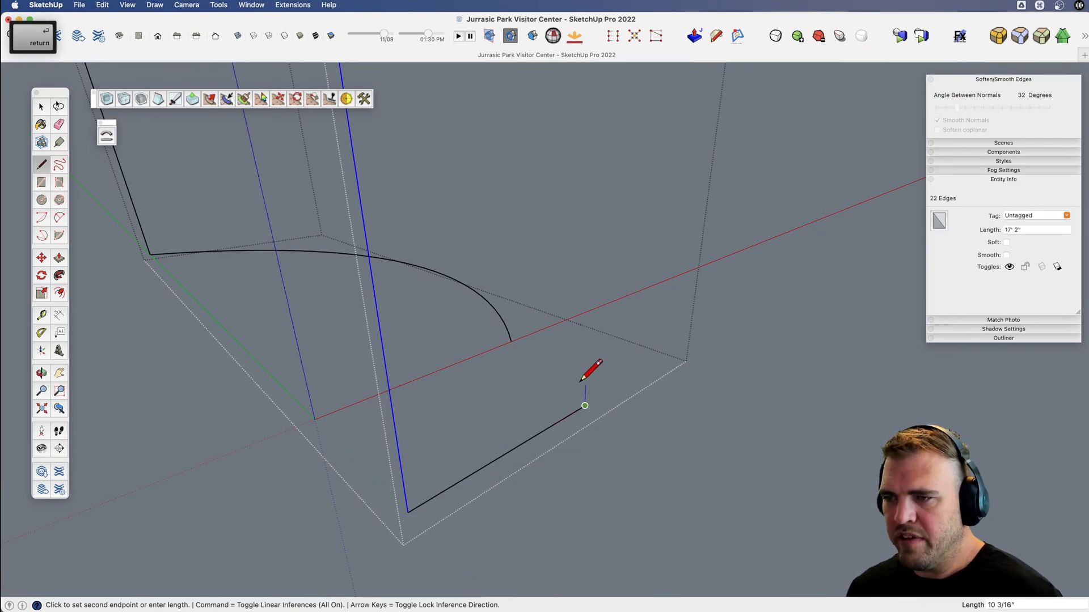
# Close the first riser face with a one-segment-high vertical edge at the 7' line's end and an edge back to the divided line.
pyautogui.press('Up')
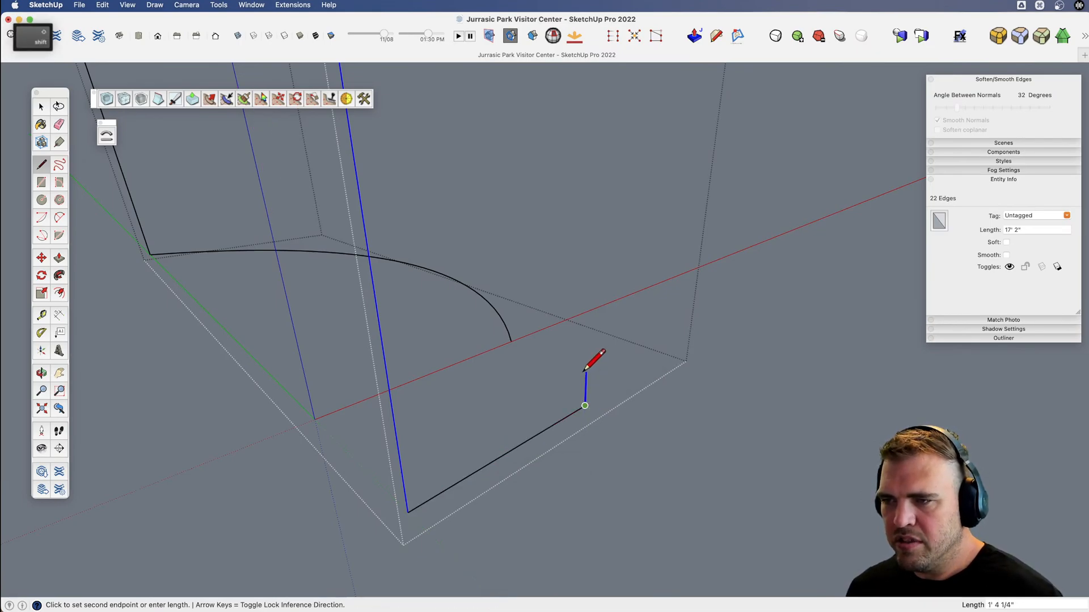
pyautogui.click(405, 488)
pyautogui.click(405, 488)
pyautogui.press('space')
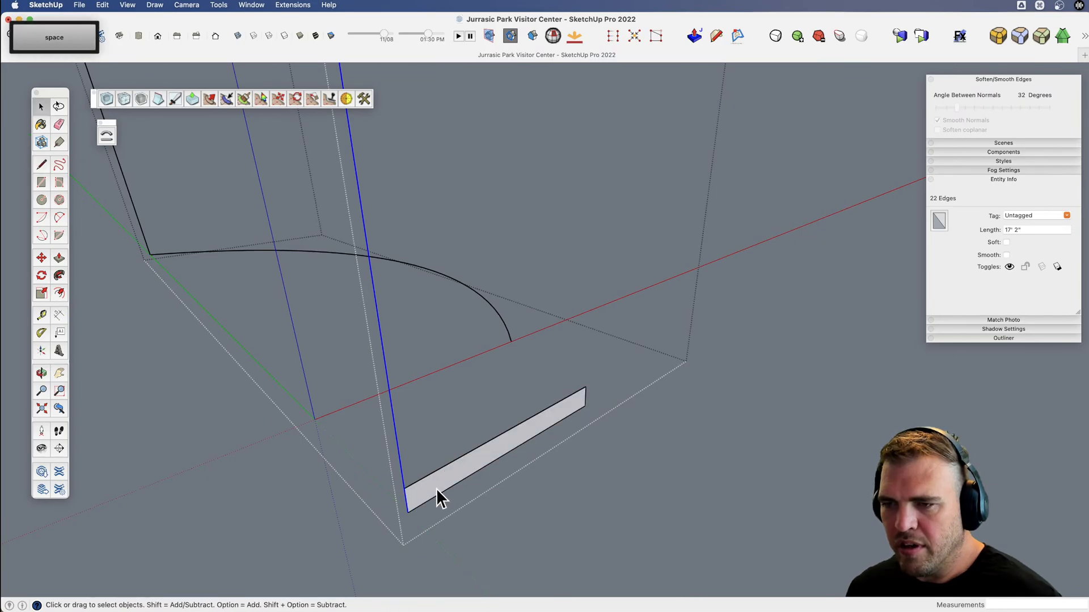
# Copy the riser face about 3' 3" outward, clear of the reference lines.
pyautogui.click(437, 489)
pyautogui.scroll(-2, 486, 489)
pyautogui.moveTo(485, 488)
pyautogui.mouseDown(button='middle')
pyautogui.moveTo(450, 479)
pyautogui.moveTo(518, 477)
pyautogui.moveTo(494, 483)
pyautogui.moveTo(498, 471)
pyautogui.mouseUp(button='middle')
pyautogui.press('x')
pyautogui.press('alt')
pyautogui.click(498, 462)
pyautogui.click(540, 480)
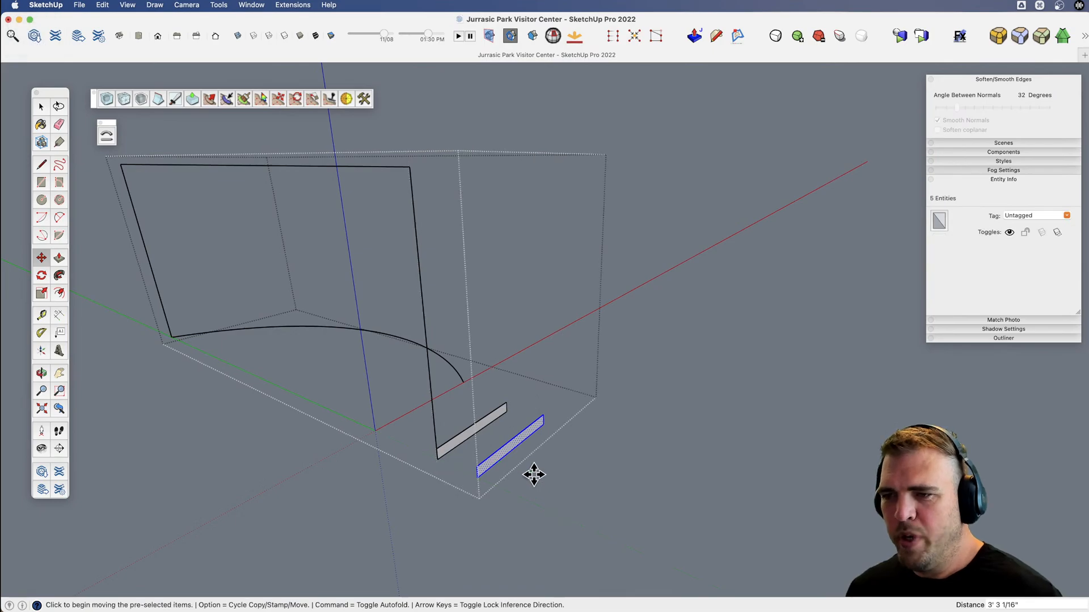
# Make the copied riser face a component named "stair tread".
pyautogui.press('g')
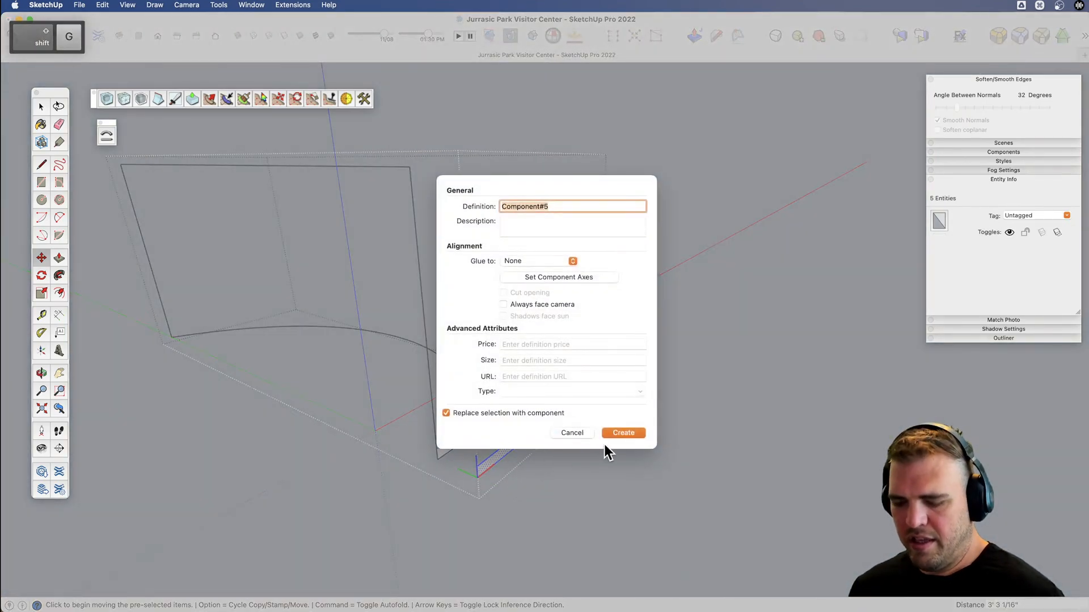
pyautogui.write('stair tread')
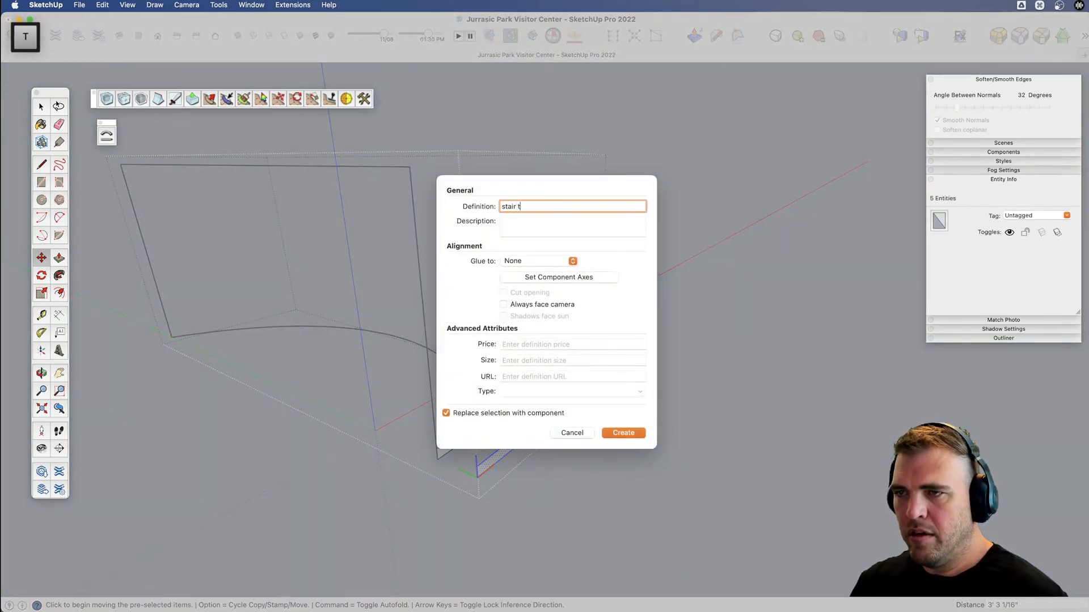
pyautogui.press('Return')
pyautogui.press('space')
pyautogui.scroll(5, 506, 462)
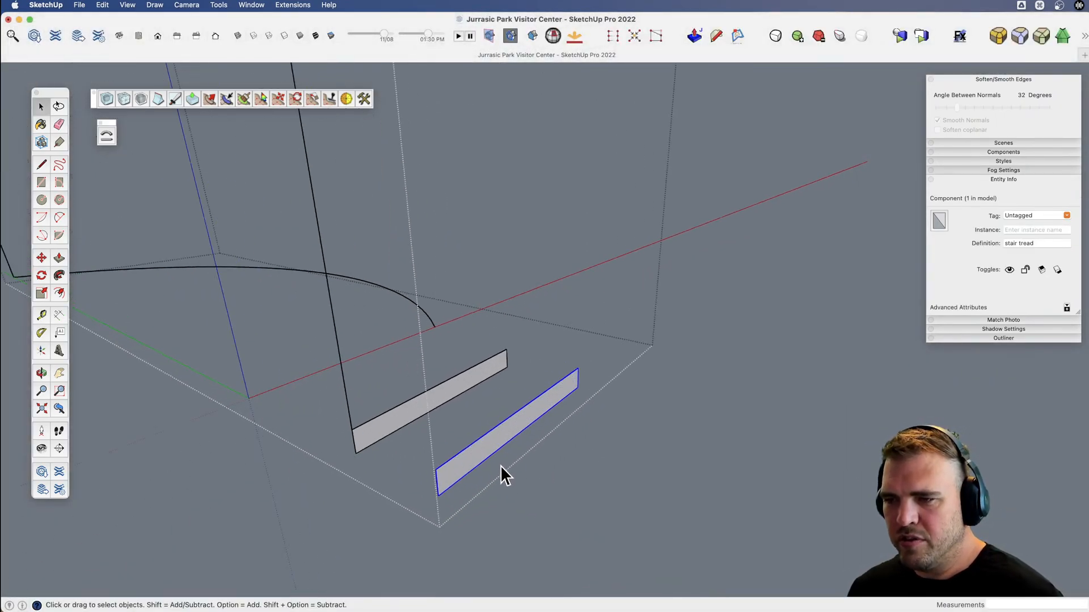
# Open the stair tread component and extrude its face 15" into a solid block.
pyautogui.press('d')
pyautogui.press('space')
pyautogui.doubleClick(463, 464)
pyautogui.press('p')
pyautogui.click(462, 470)
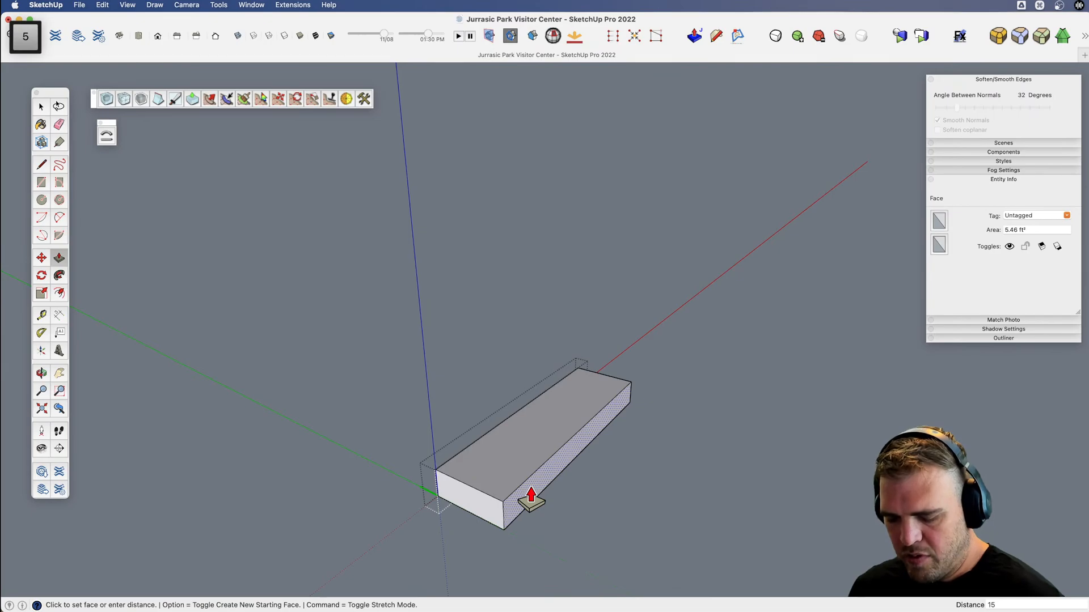
pyautogui.press('Return')
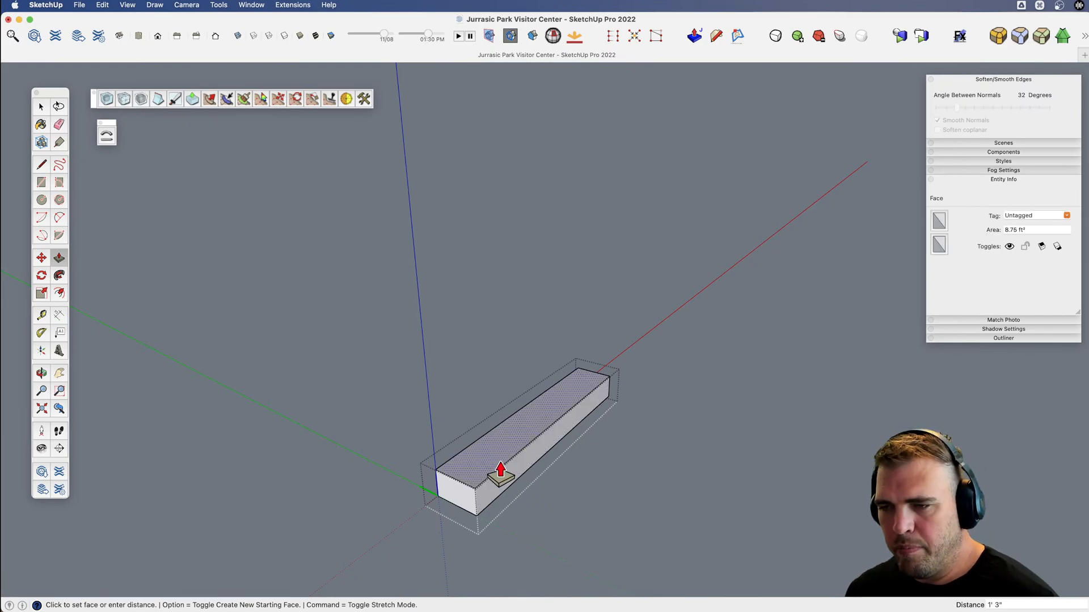
# Show the rest of the model around the tread and examine the staircase in the Movie-3 reference image.
pyautogui.hotkey('shift', 'h')
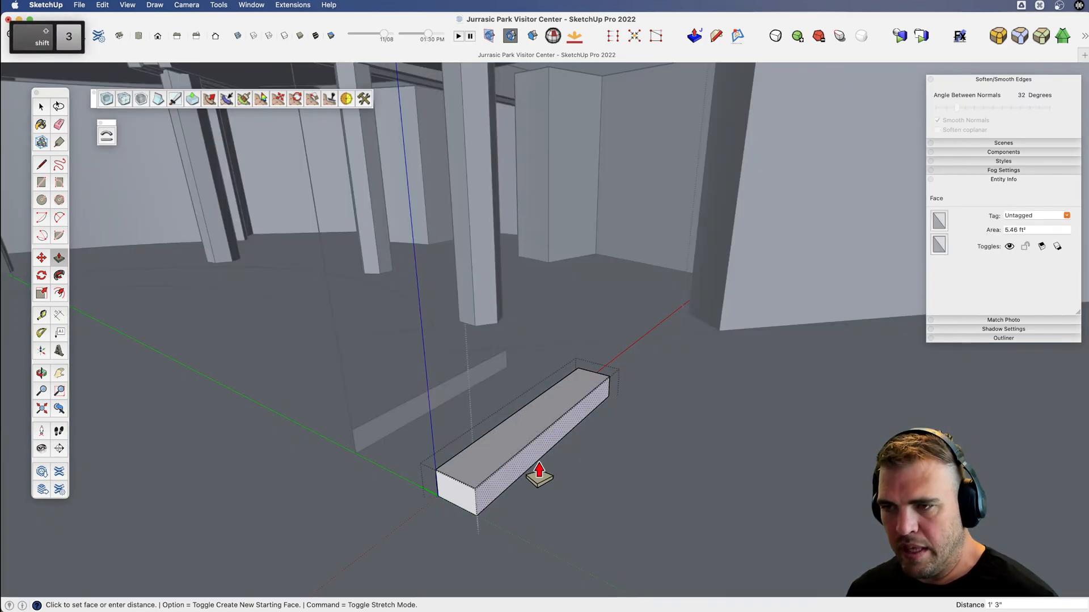
pyautogui.press('v')
pyautogui.moveTo(513, 442); pyautogui.dragTo(497, 397)
pyautogui.moveTo(514, 478); pyautogui.dragTo(530, 475)
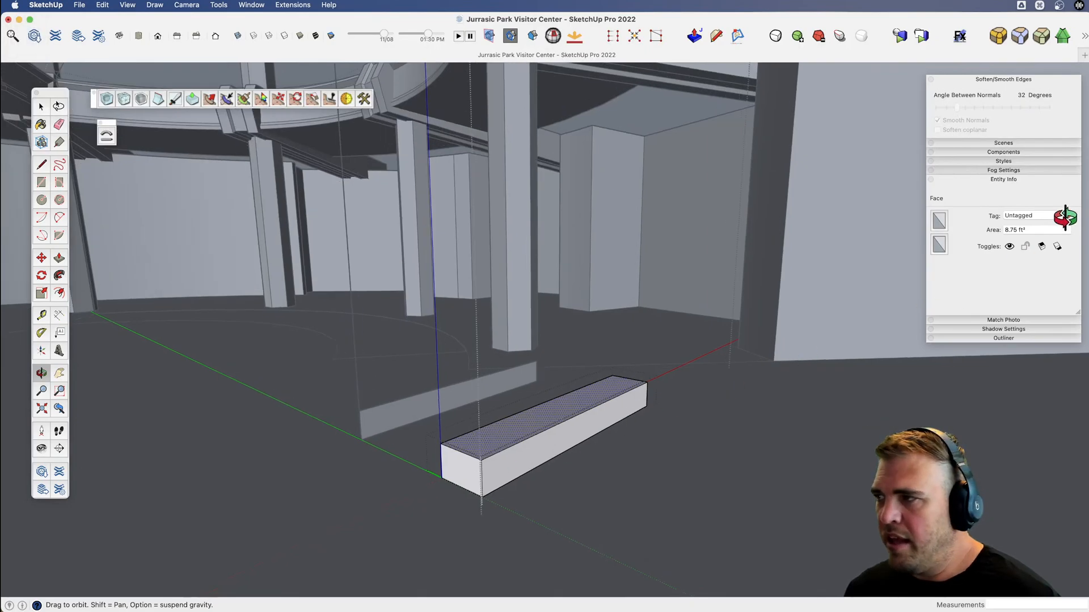
pyautogui.press('super+Tab')
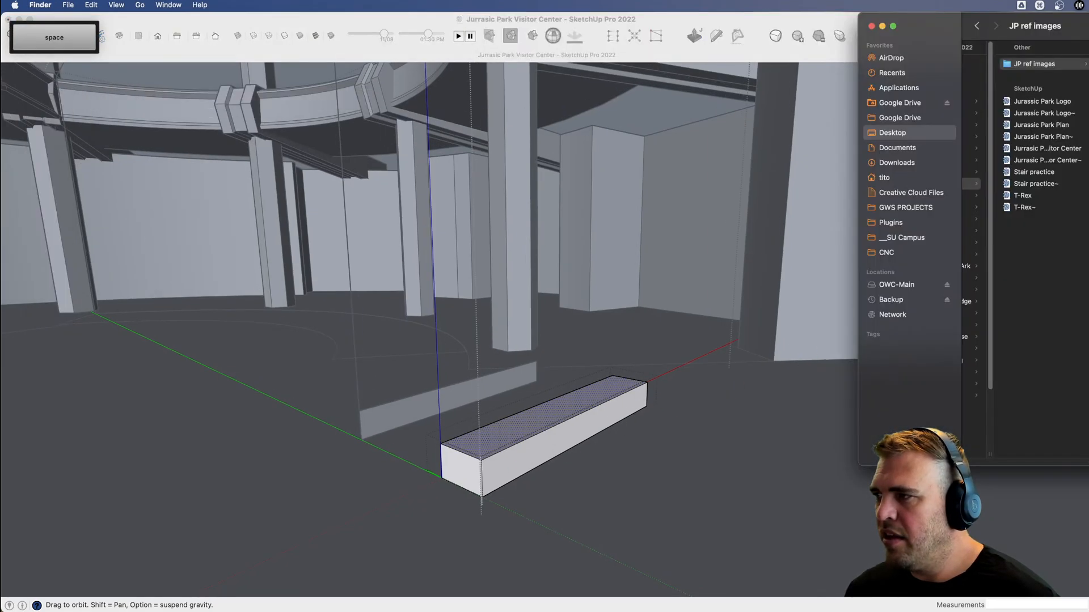
pyautogui.press('space')
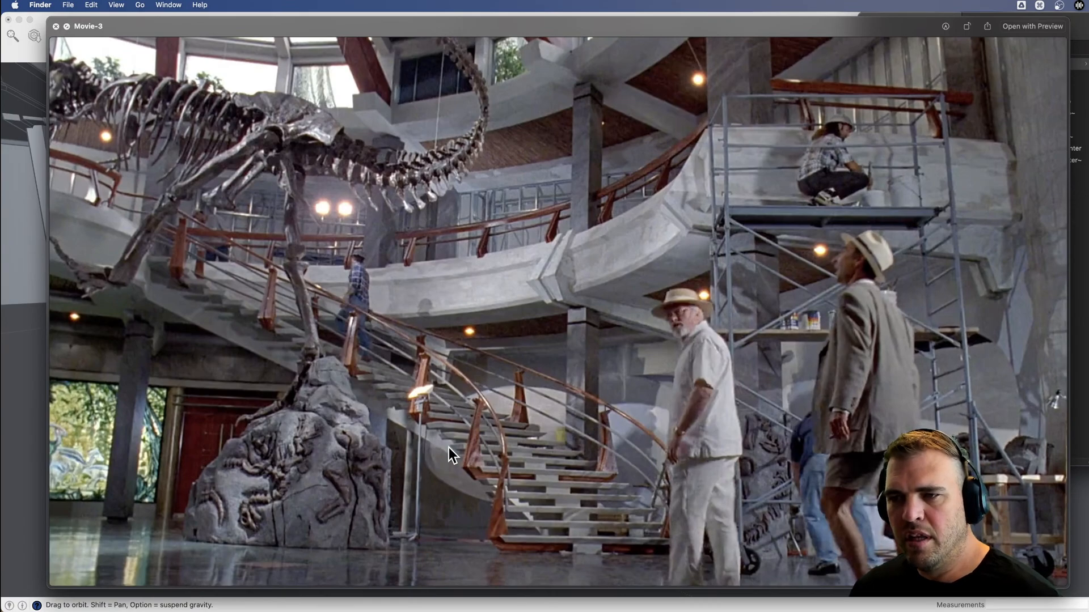
pyautogui.click(19, 401)
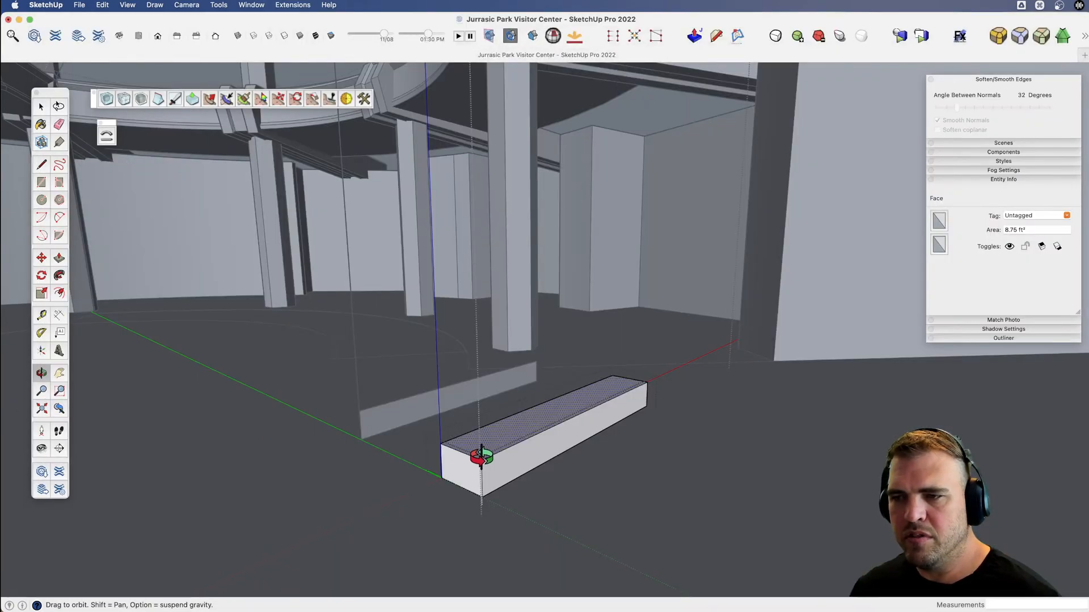
# Push the stair tread block's underside upward to leave only a thin slab at the top.
pyautogui.scroll(5, 481, 456)
pyautogui.press('v')
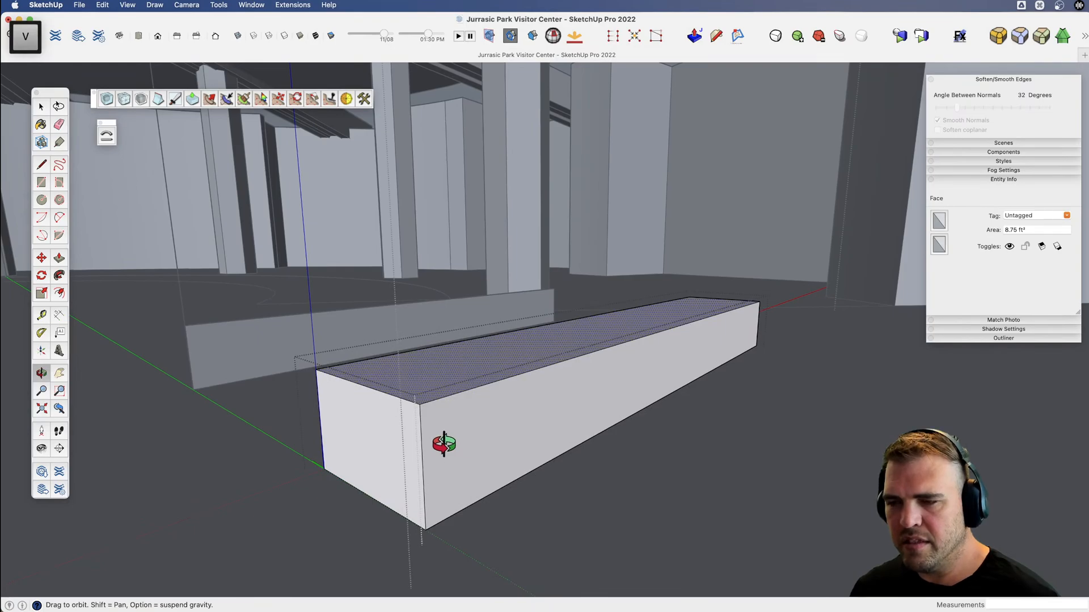
pyautogui.press('x')
pyautogui.moveTo(444, 444); pyautogui.dragTo(491, 309)
pyautogui.press('v')
pyautogui.press('x')
pyautogui.moveTo(507, 482); pyautogui.dragTo(525, 389)
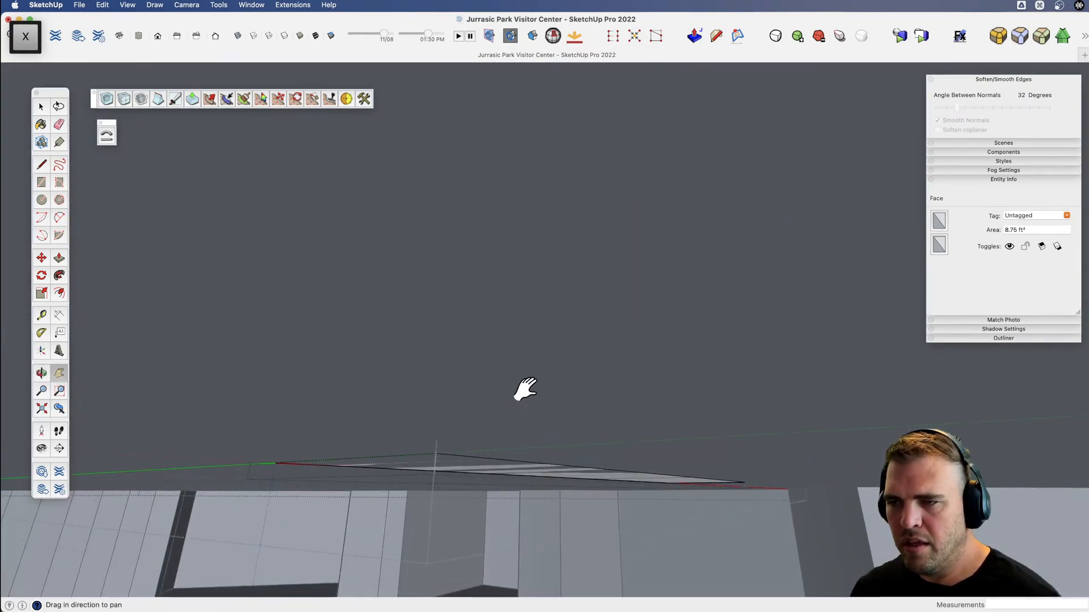
pyautogui.press('p')
pyautogui.click(520, 479)
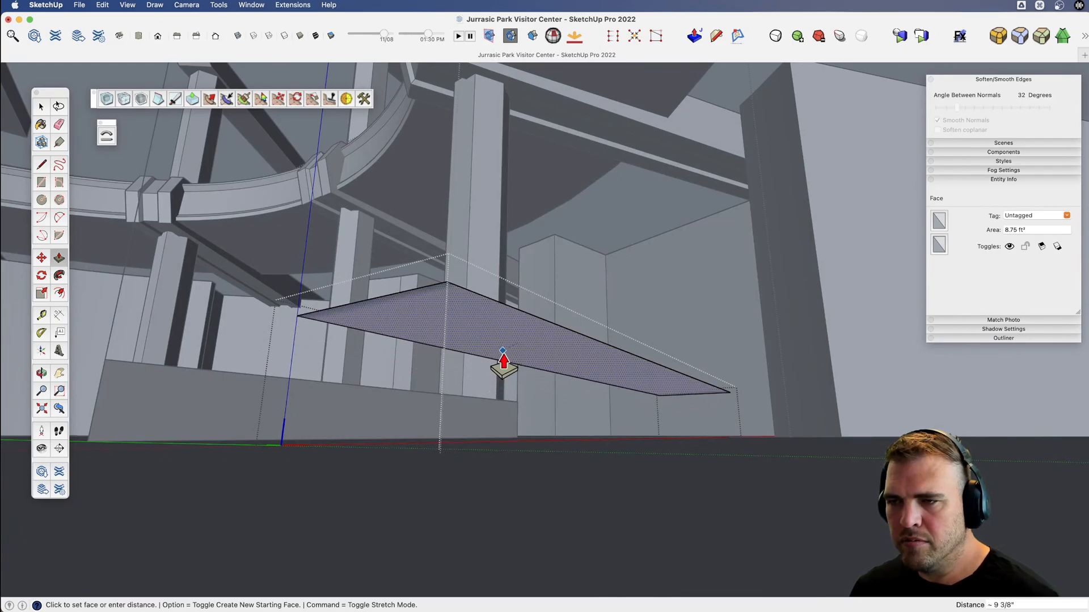
pyautogui.click(522, 371)
pyautogui.click(521, 369)
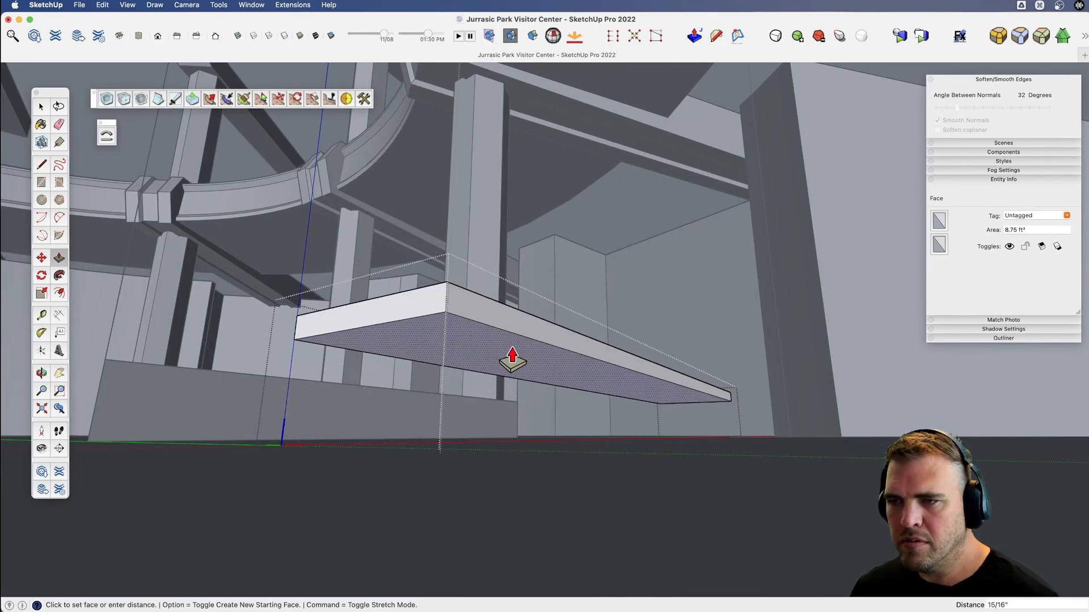
# Extrude a second, thicker layer below the tread slab, keeping the edge line between the two layers.
pyautogui.click(512, 341)
pyautogui.click(512, 347)
pyautogui.click(510, 376)
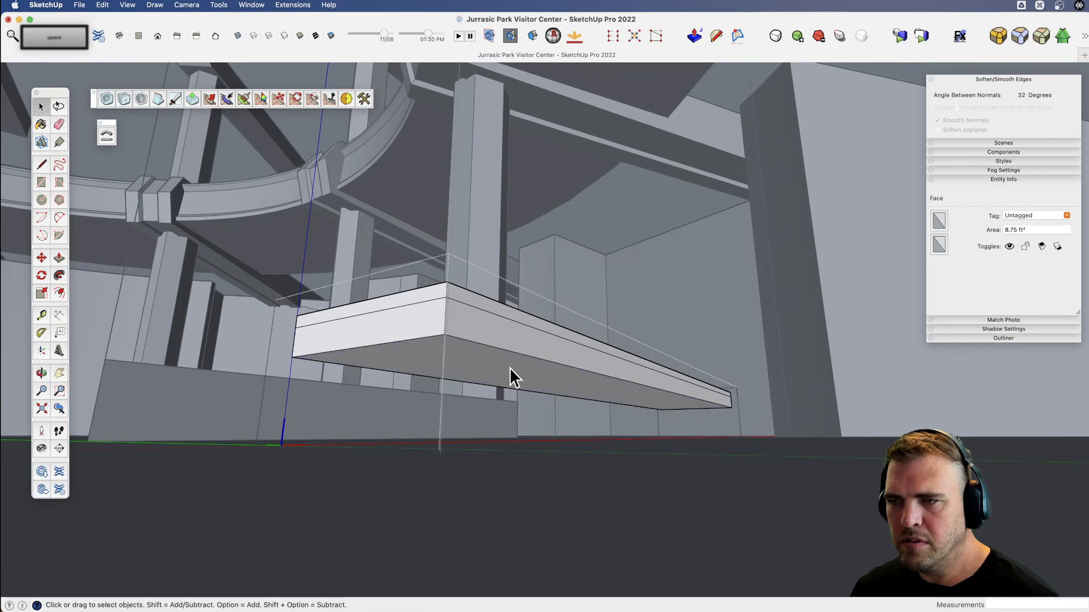
# Scale the tread's bottom face down uniformly about its center so the lower layer's sides taper inward.
pyautogui.press('s')
pyautogui.click(729, 407)
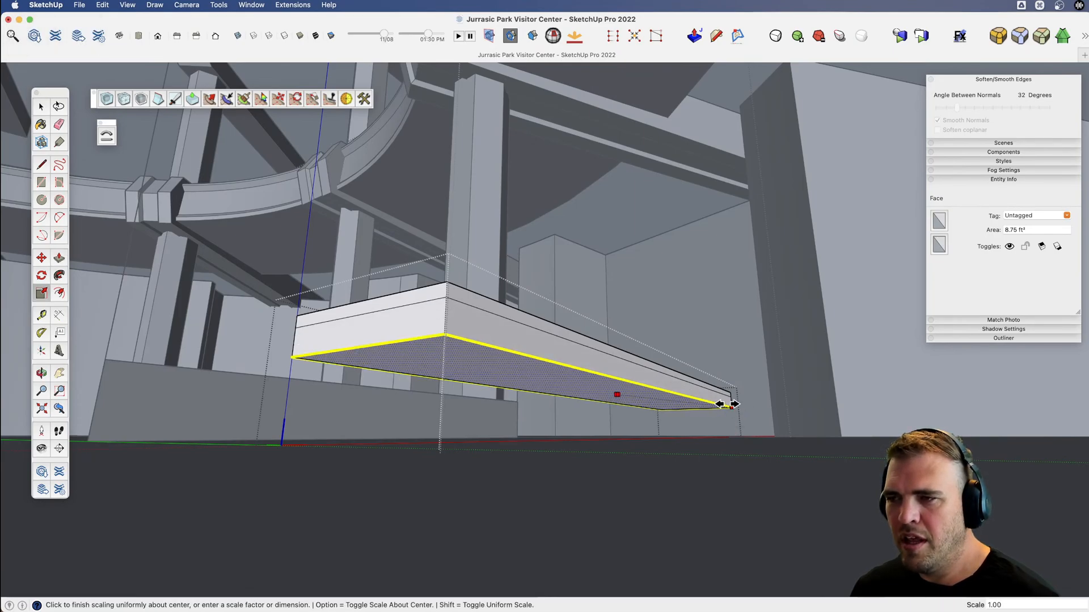
pyautogui.moveTo(728, 404); pyautogui.dragTo(685, 515, button='middle')
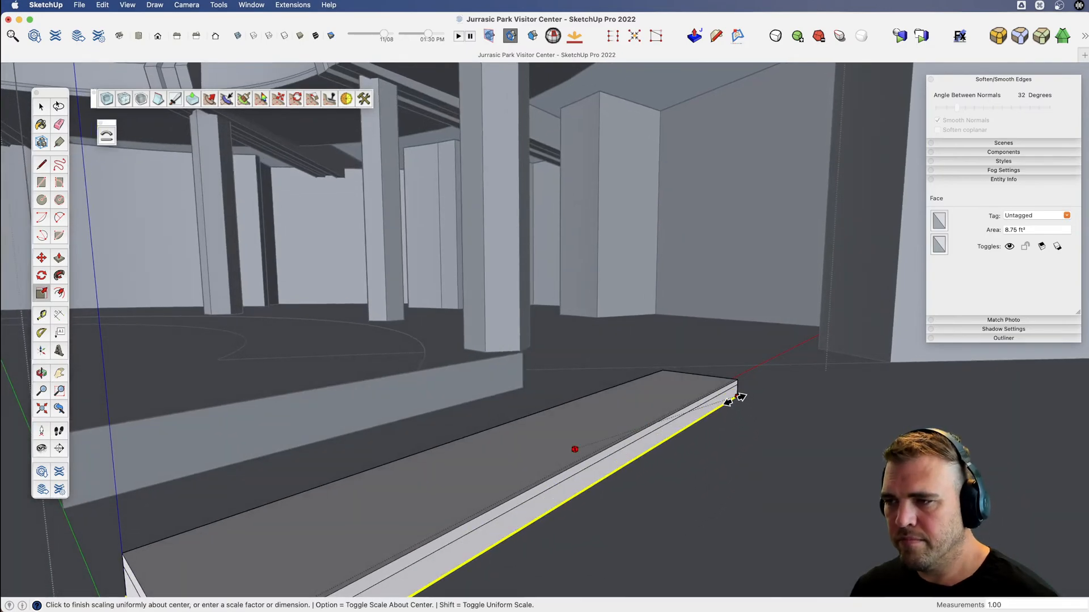
pyautogui.click(724, 407)
pyautogui.press('v')
pyautogui.moveTo(724, 406); pyautogui.dragTo(754, 284)
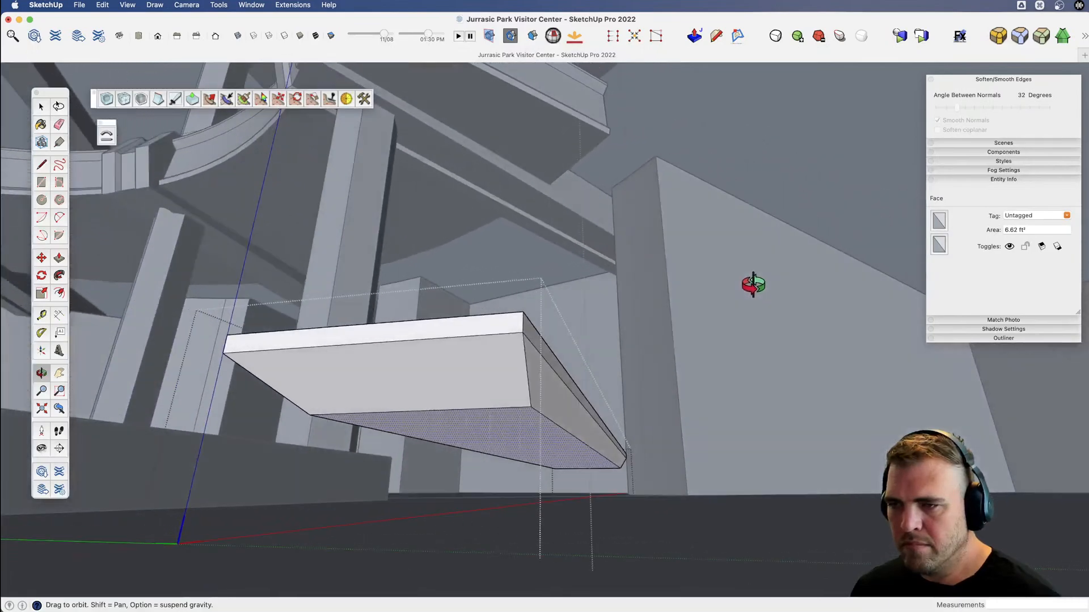
# Scale the tread's bottom face about its center to 0.80 along the green axis.
pyautogui.press('s')
pyautogui.press('alt')
pyautogui.click(602, 456)
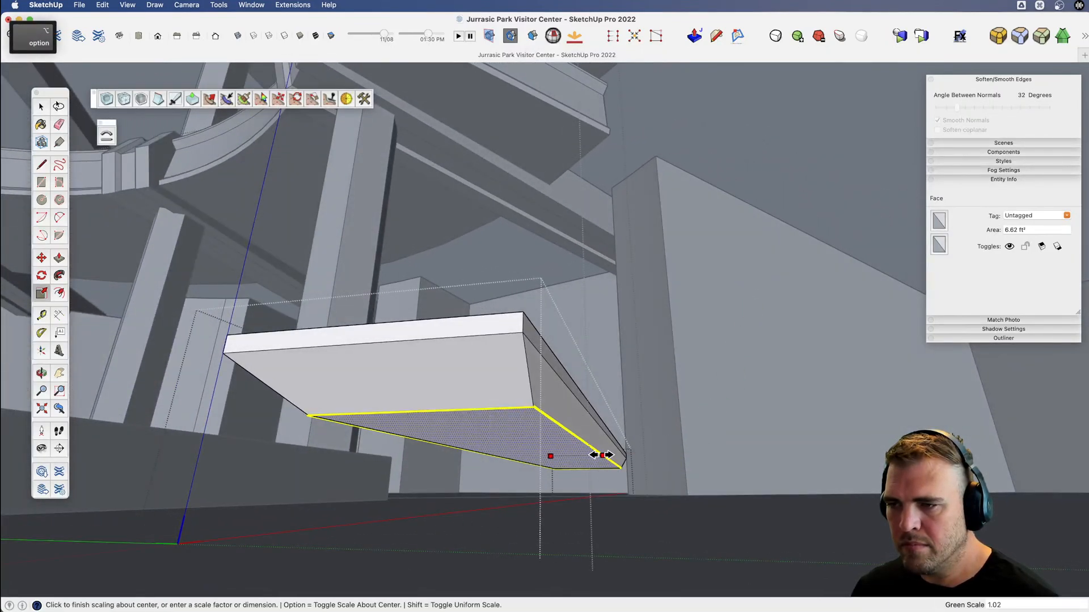
pyautogui.click(589, 455)
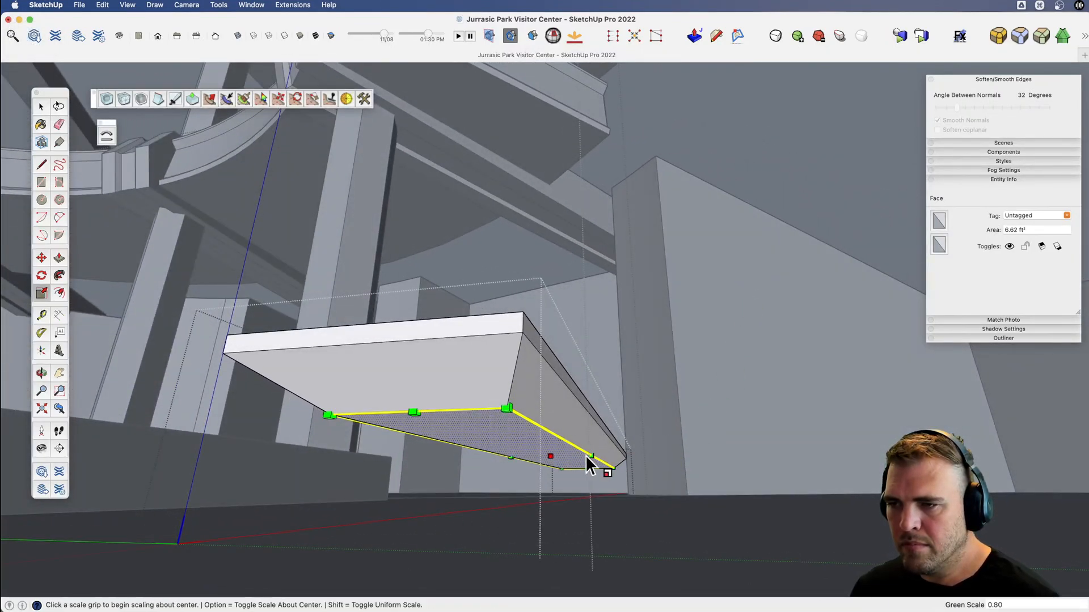
# Hide the rest of the model to work on the underside of the stair tread alone.
pyautogui.press('o')
pyautogui.moveTo(600, 467); pyautogui.dragTo(544, 459)
pyautogui.press('l')
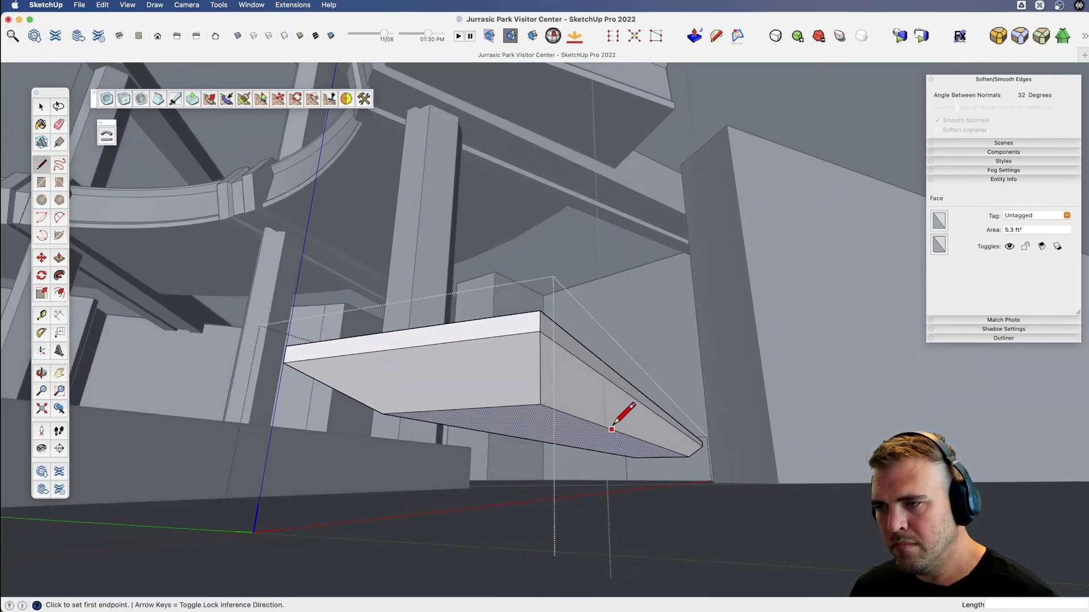
pyautogui.hotkey('shift', '3')
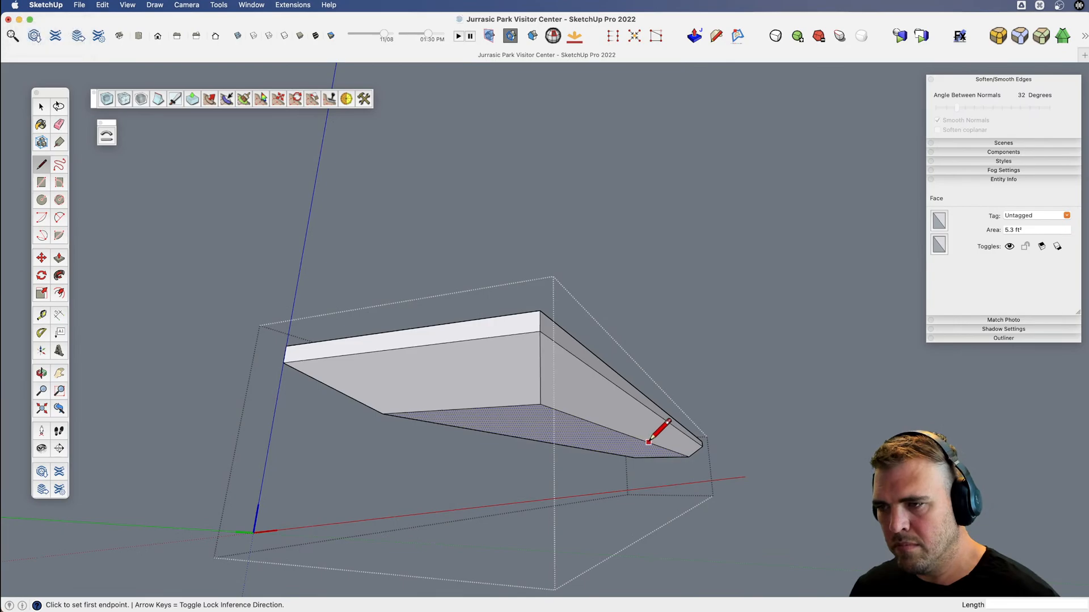
pyautogui.moveTo(638, 438)
pyautogui.mouseDown(button='middle')
pyautogui.moveTo(491, 433)
pyautogui.moveTo(632, 420)
pyautogui.mouseUp(button='middle')
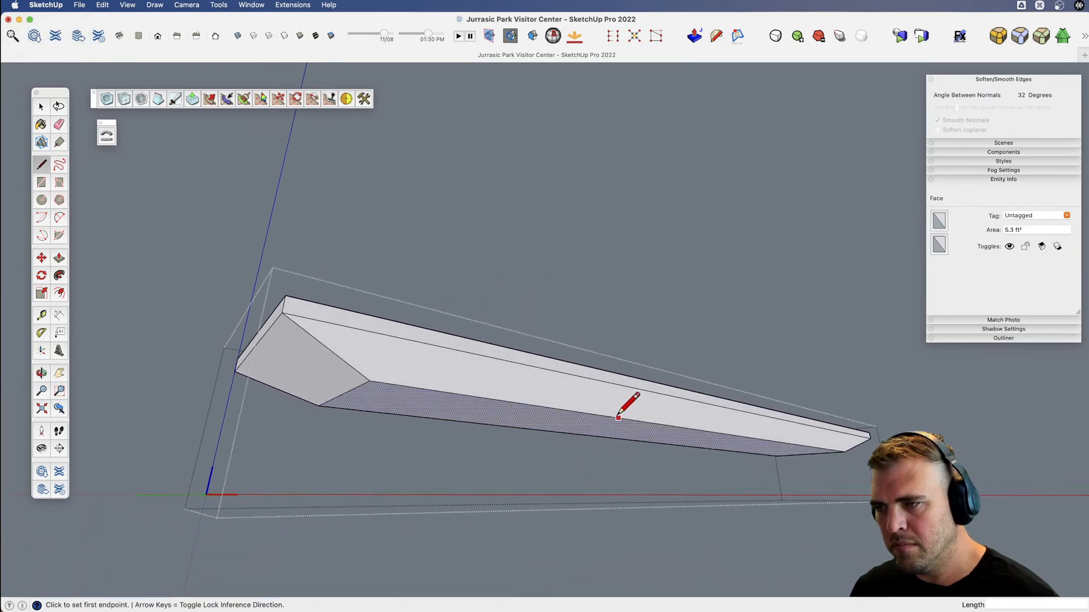
# Draw a line across the tread's underside at its midpoint and erase the part extending past the edge.
pyautogui.click(705, 431)
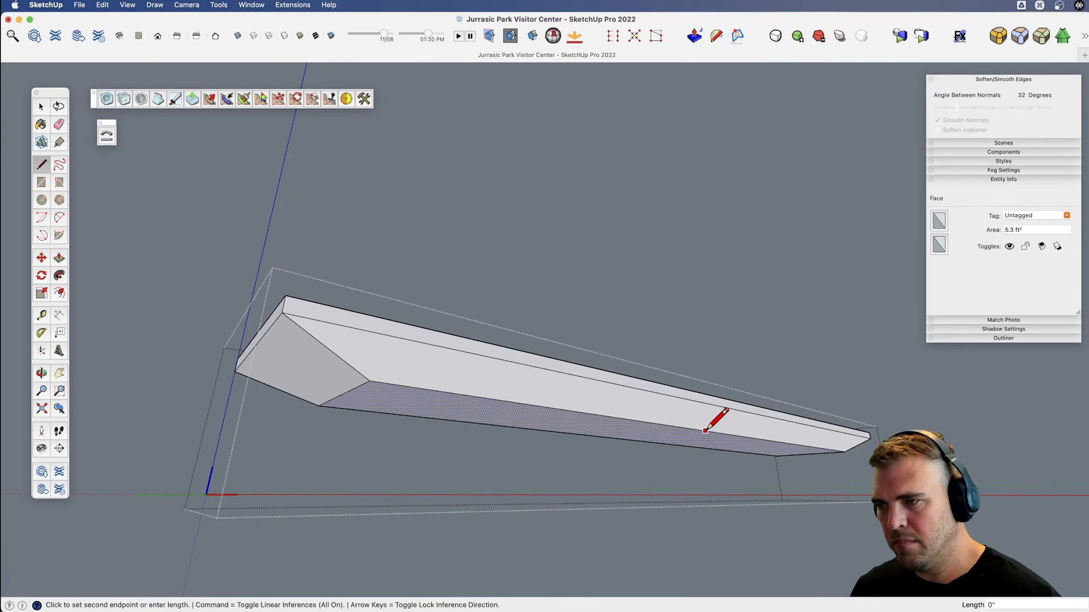
pyautogui.press('l')
pyautogui.click(714, 432)
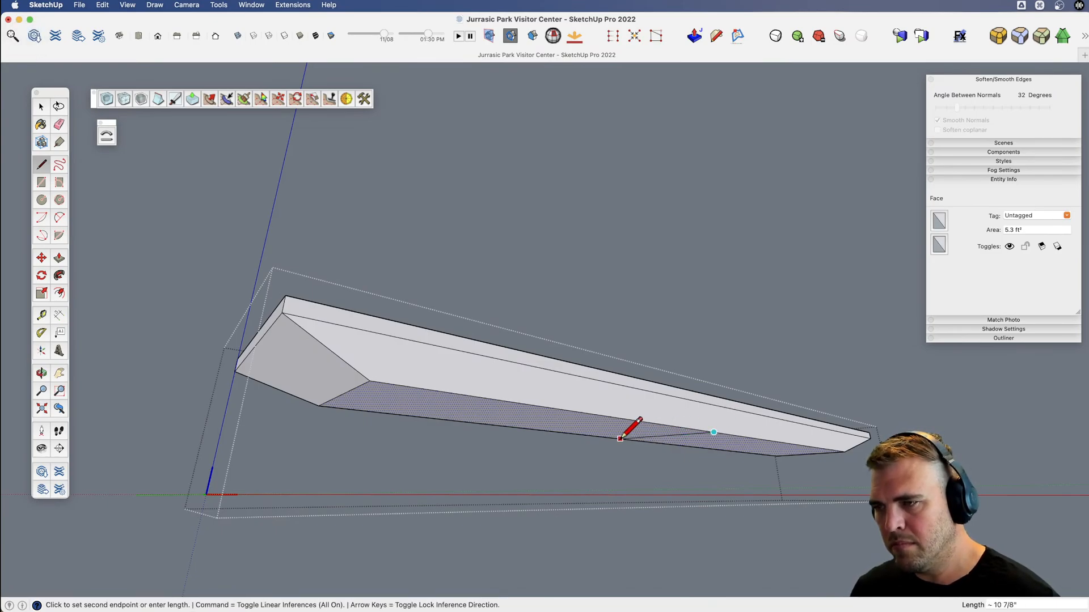
pyautogui.click(548, 454)
pyautogui.press('x')
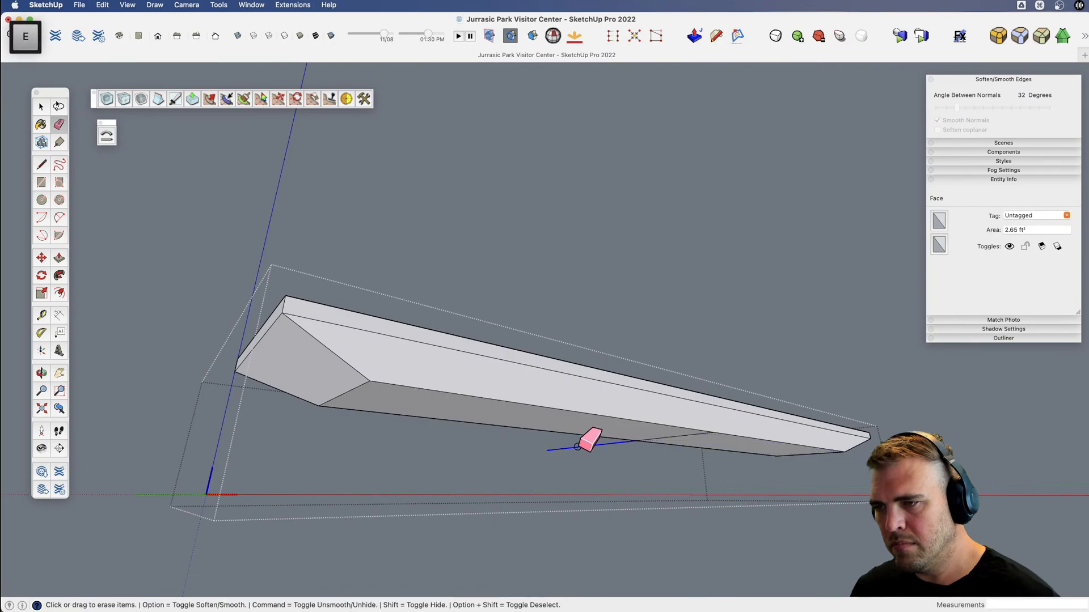
pyautogui.click(581, 448)
# Copy the underside's midpoint line along the tread toward the end near the component's origin.
pyautogui.scroll(-2, 579, 444)
pyautogui.moveTo(605, 435)
pyautogui.keyDown('shift'); pyautogui.mouseDown(button='middle')
pyautogui.moveTo(382, 350)
pyautogui.moveTo(556, 420)
pyautogui.moveTo(678, 436)
pyautogui.mouseUp(button='middle'); pyautogui.keyUp('shift')
pyautogui.press('space')
pyautogui.click(637, 422)
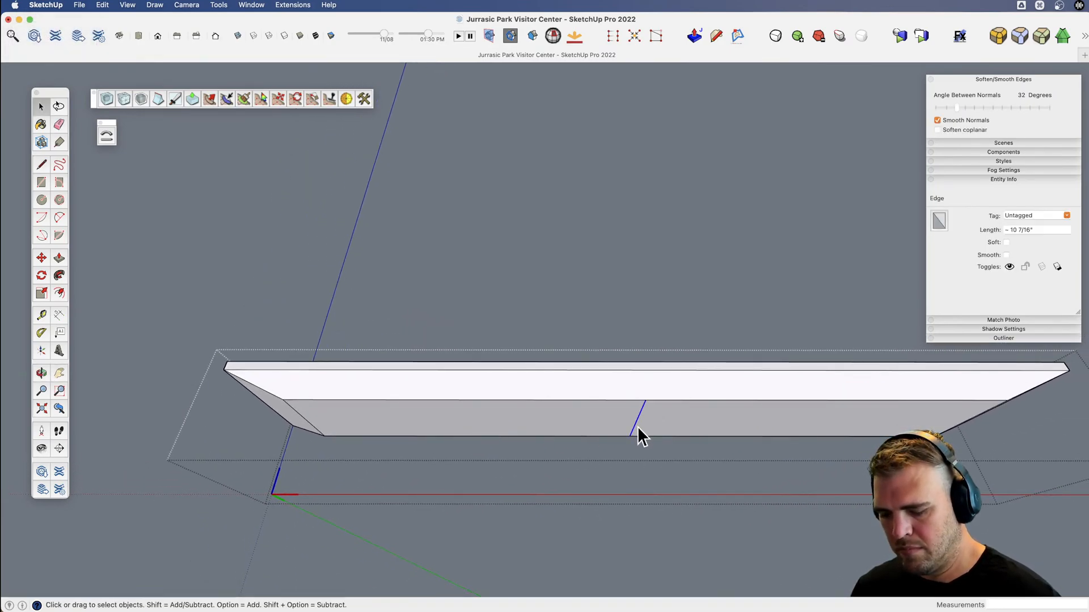
pyautogui.press('m')
pyautogui.click(645, 401)
pyautogui.press('alt')
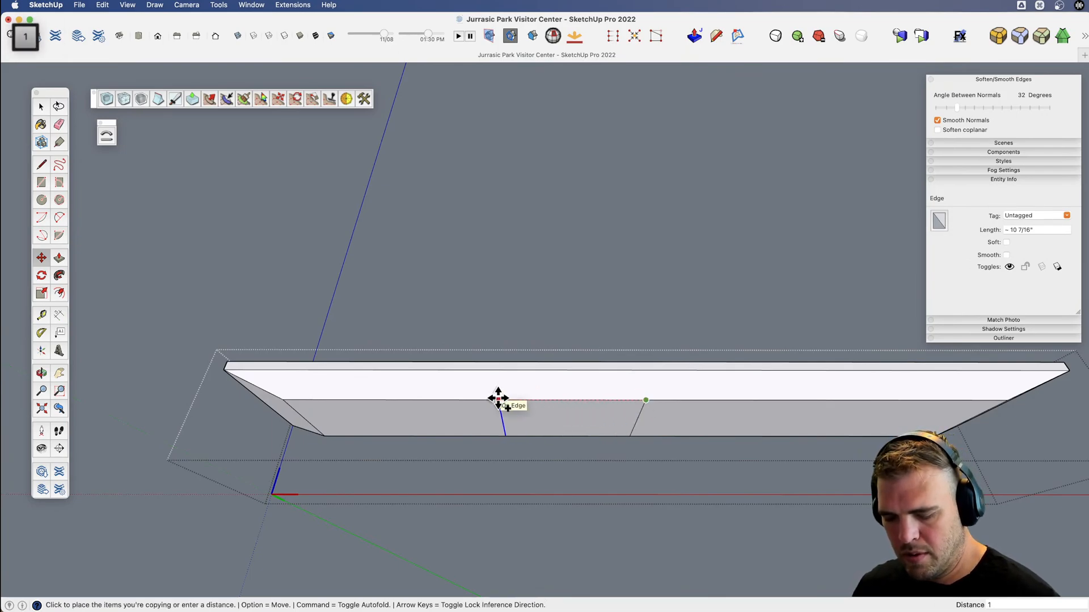
pyautogui.press('Return')
pyautogui.press('space')
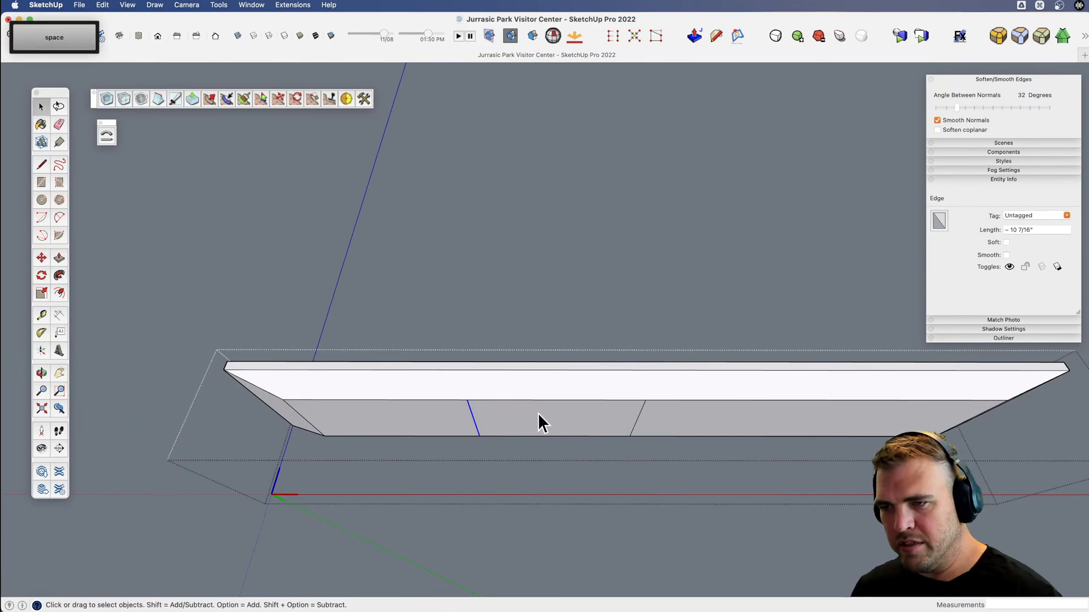
# Copy the underside face between the two cross lines to the other side of the midpoint and erase the middle line.
pyautogui.click(537, 413)
pyautogui.press('m')
pyautogui.press('alt')
pyautogui.click(467, 398)
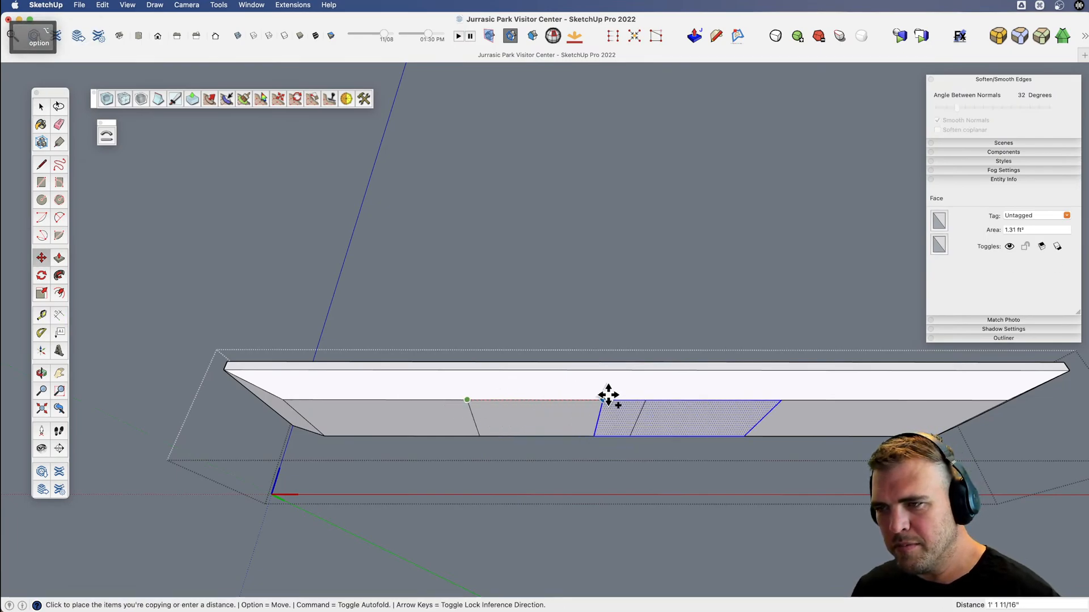
pyautogui.click(645, 400)
pyautogui.press('e')
pyautogui.click(631, 418)
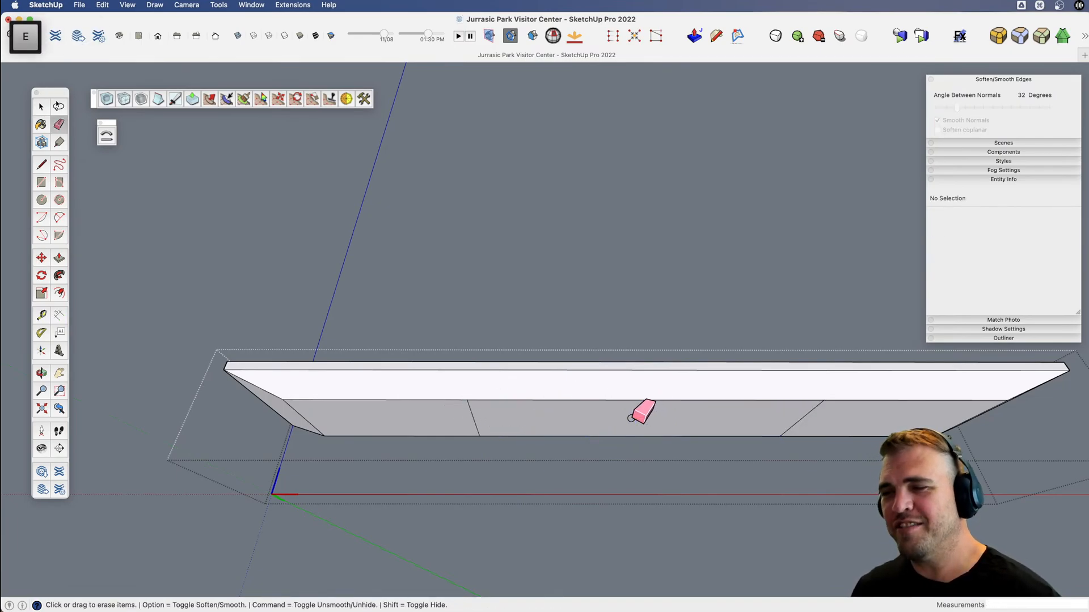
pyautogui.press('v')
pyautogui.moveTo(494, 424)
pyautogui.mouseDown()
pyautogui.moveTo(408, 423)
pyautogui.moveTo(497, 397)
pyautogui.moveTo(630, 408)
pyautogui.moveTo(530, 416)
pyautogui.moveTo(551, 427)
pyautogui.mouseUp()
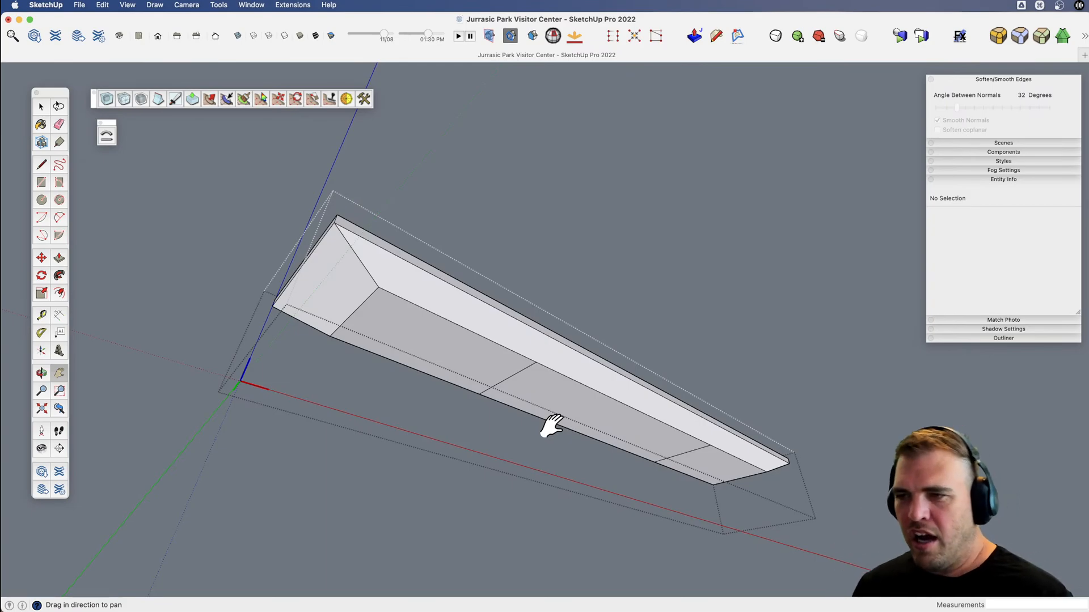
# Pull the underside panel between the two cross lines down about 4 11/16" to form a support block.
pyautogui.press('p')
pyautogui.click(583, 428)
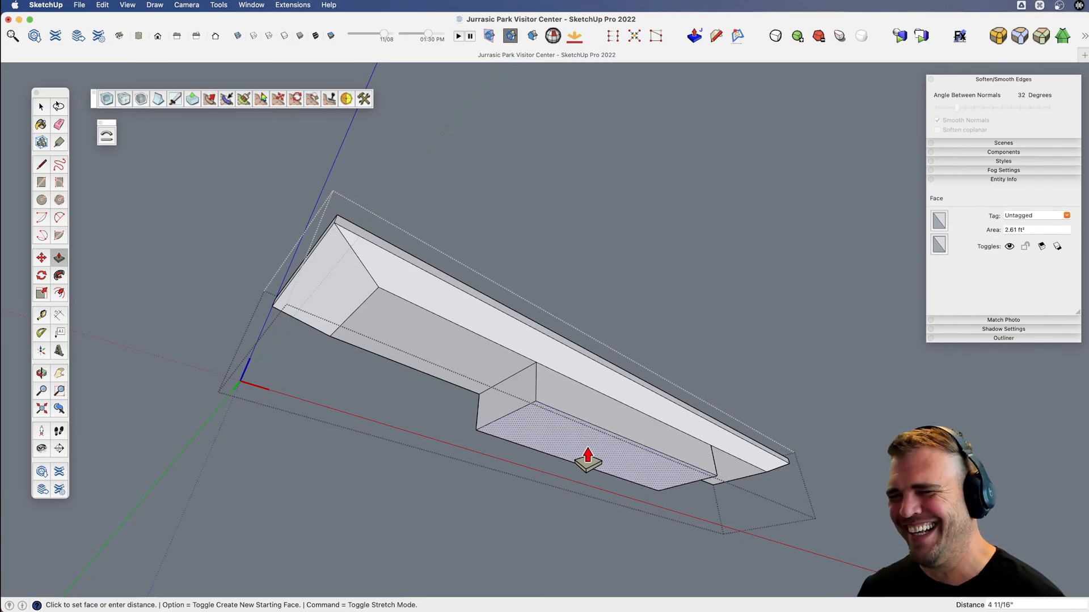
pyautogui.click(588, 461)
pyautogui.press('v')
pyautogui.moveTo(585, 457); pyautogui.dragTo(625, 437)
pyautogui.press('x')
pyautogui.moveTo(556, 417); pyautogui.dragTo(569, 416)
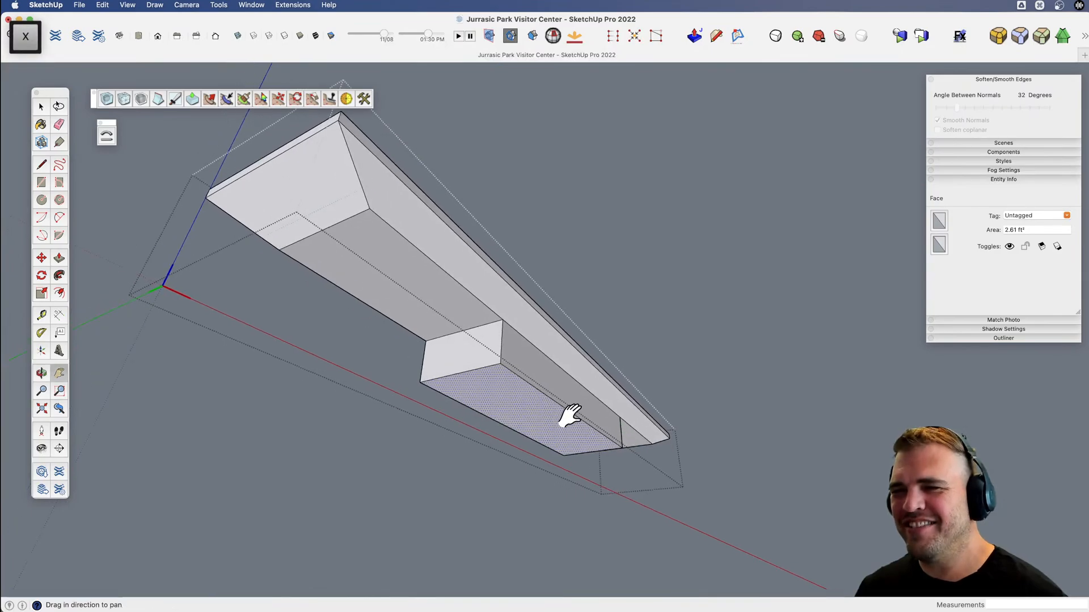
pyautogui.press('space')
pyautogui.moveTo(570, 415)
pyautogui.mouseDown(button='middle')
pyautogui.moveTo(532, 396)
pyautogui.moveTo(577, 400)
pyautogui.mouseUp(button='middle')
pyautogui.scroll(5, 572, 400)
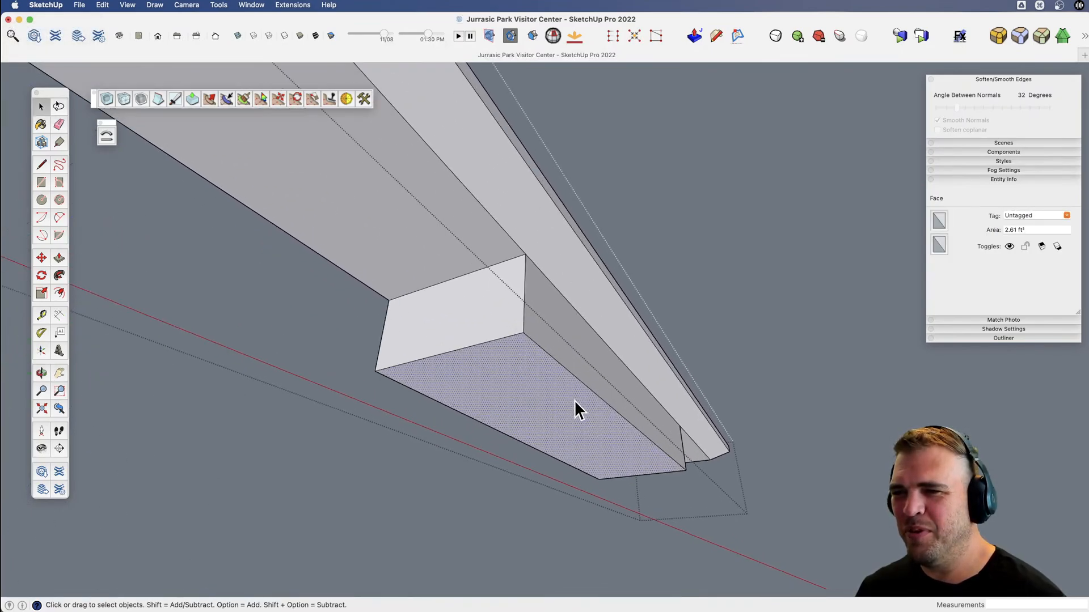
pyautogui.press('s')
pyautogui.press('alt')
pyautogui.press('space')
# Push both long side faces of the support block inward by the same distance to narrow it.
pyautogui.press('b')
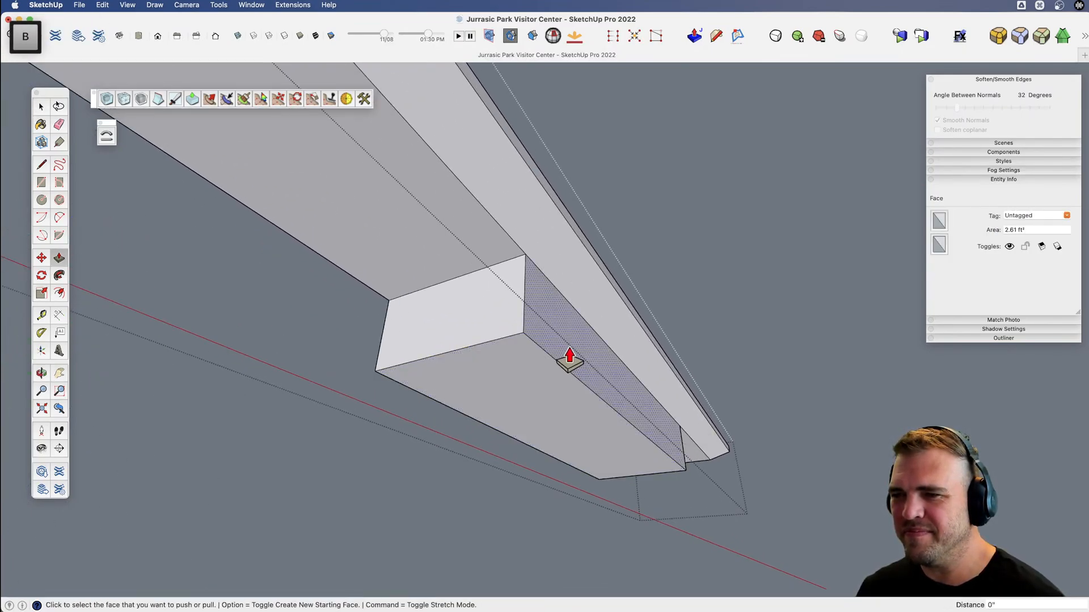
pyautogui.click(570, 363)
pyautogui.click(550, 359)
pyautogui.press('x')
pyautogui.press('v')
pyautogui.moveTo(484, 355); pyautogui.dragTo(813, 362)
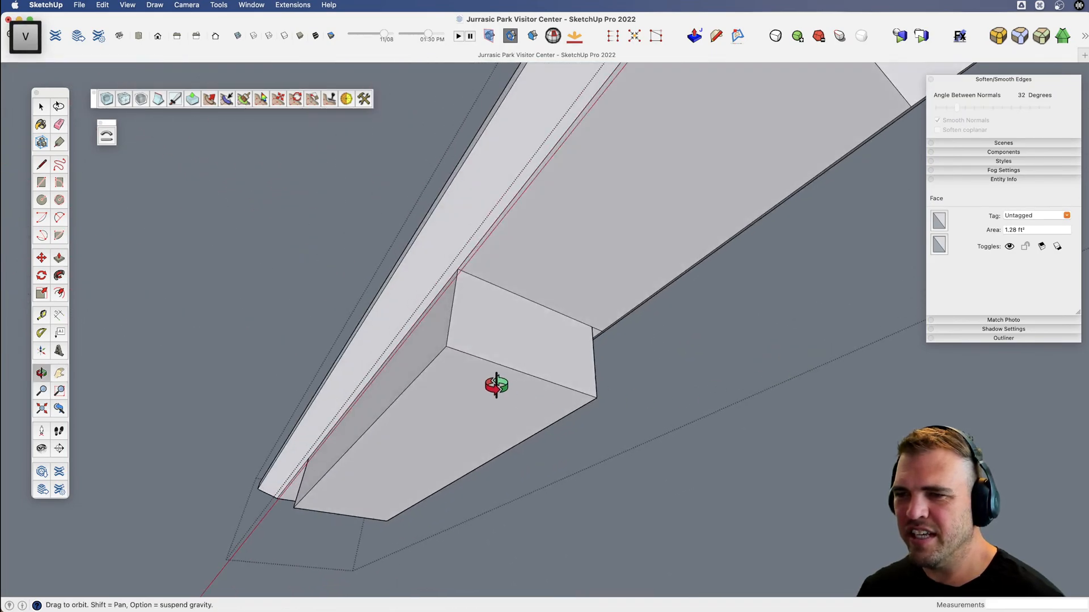
pyautogui.press('b')
pyautogui.doubleClick(430, 357)
# Erase the short leftover edges on the tread's underside beside the support block's corners.
pyautogui.press('x')
pyautogui.moveTo(512, 355); pyautogui.dragTo(535, 358)
pyautogui.press('v')
pyautogui.scroll(5, 502, 284)
pyautogui.press('e')
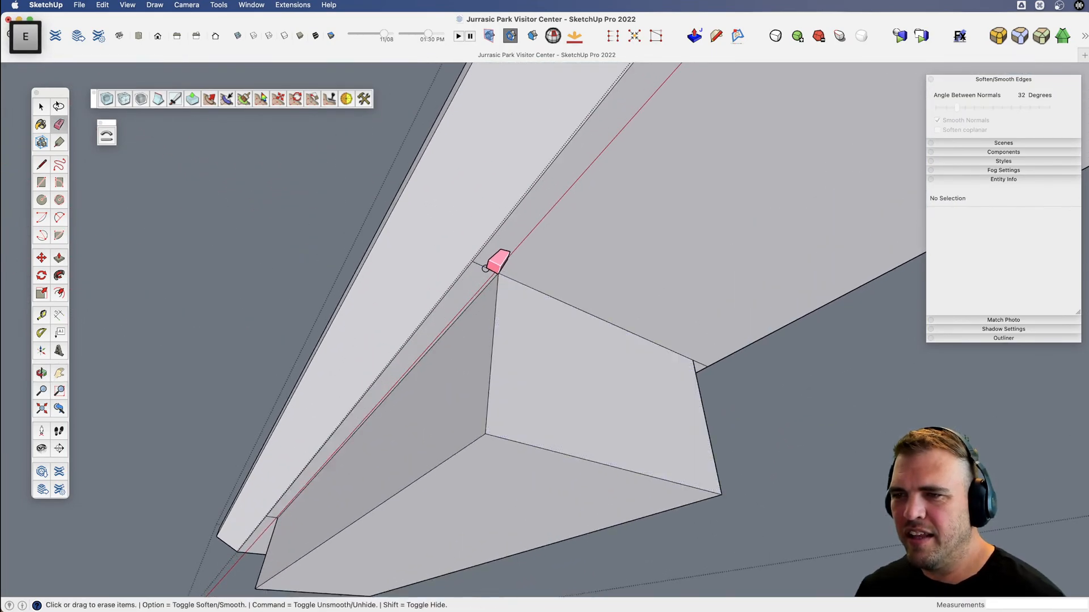
pyautogui.click(486, 269)
pyautogui.press('x')
pyautogui.moveTo(642, 353); pyautogui.dragTo(616, 348)
pyautogui.press('v')
pyautogui.moveTo(615, 349); pyautogui.dragTo(395, 345)
pyautogui.press('e')
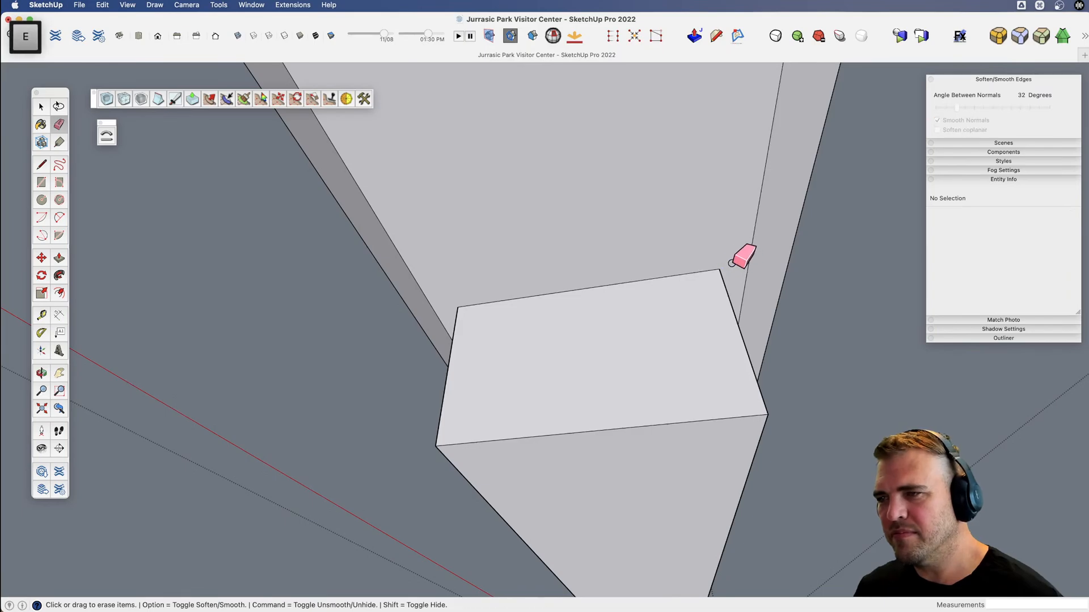
pyautogui.press('v')
pyautogui.moveTo(731, 263)
pyautogui.mouseDown()
pyautogui.moveTo(433, 296)
pyautogui.moveTo(631, 403)
pyautogui.moveTo(450, 396)
pyautogui.moveTo(595, 454)
pyautogui.moveTo(625, 382)
pyautogui.moveTo(592, 354)
pyautogui.moveTo(661, 401)
pyautogui.moveTo(545, 391)
pyautogui.mouseUp()
pyautogui.press('x')
pyautogui.press('e')
pyautogui.press('v')
pyautogui.press('x')
pyautogui.press('v')
pyautogui.moveTo(544, 392); pyautogui.dragTo(362, 387)
pyautogui.scroll(5, 552, 350)
pyautogui.press('e')
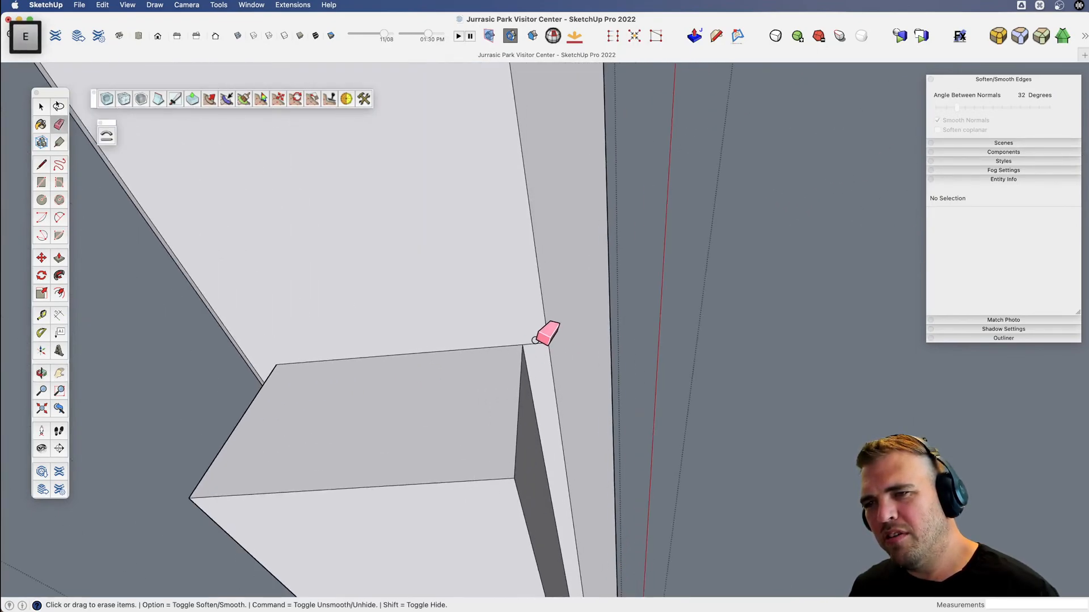
# Scale the support block's bottom face smaller about its center so the block tapers downward.
pyautogui.scroll(-3, 535, 341)
pyautogui.scroll(-5, 531, 353)
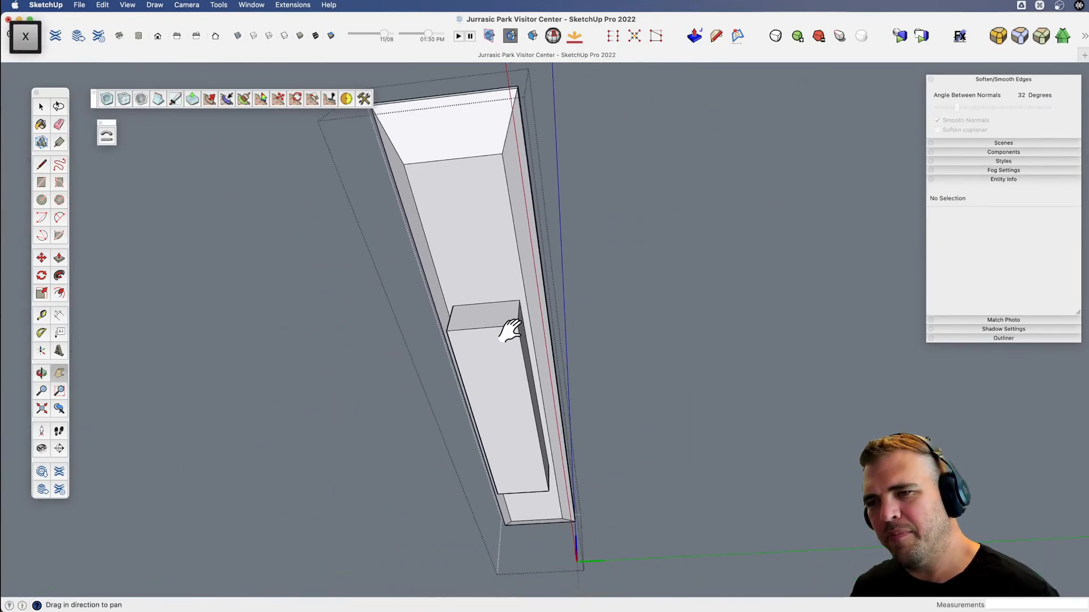
pyautogui.press('v')
pyautogui.moveTo(510, 328); pyautogui.dragTo(554, 360)
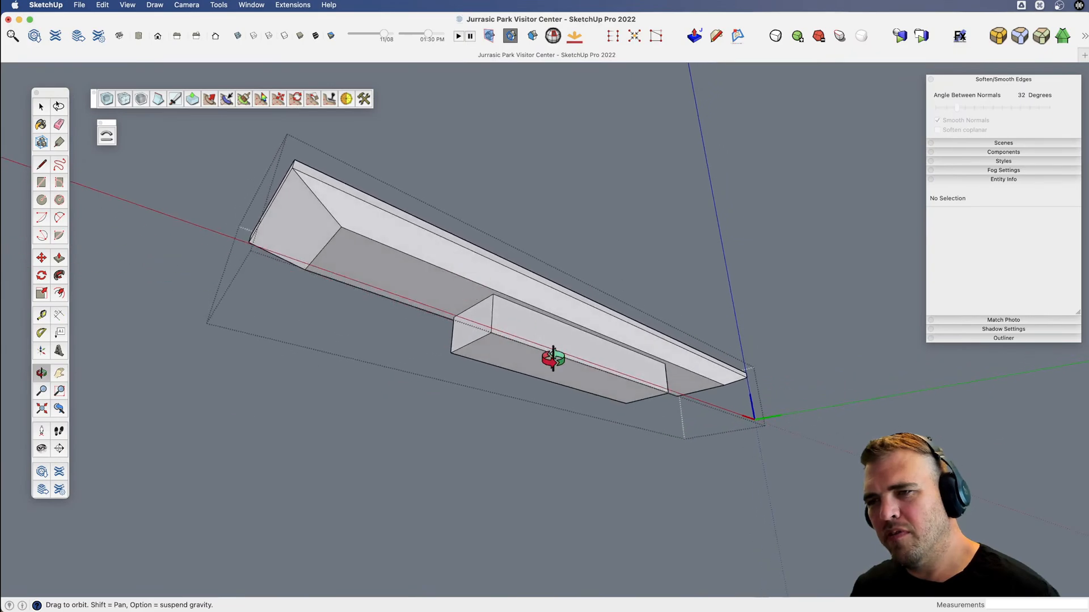
pyautogui.press('space')
pyautogui.click(583, 384)
pyautogui.press('s')
pyautogui.press('alt')
pyautogui.moveTo(646, 398); pyautogui.dragTo(608, 532)
pyautogui.press('v')
pyautogui.press('space')
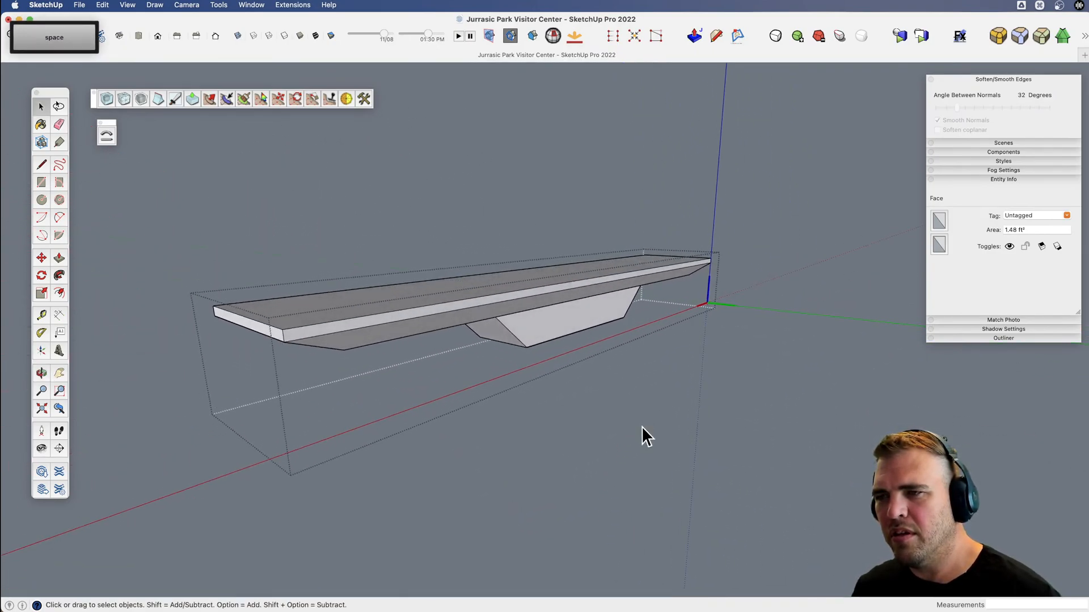
# Leave the stair tread component and show the rest of the model again.
pyautogui.scroll(-3, 640, 426)
pyautogui.click(737, 436)
pyautogui.scroll(-5, 697, 419)
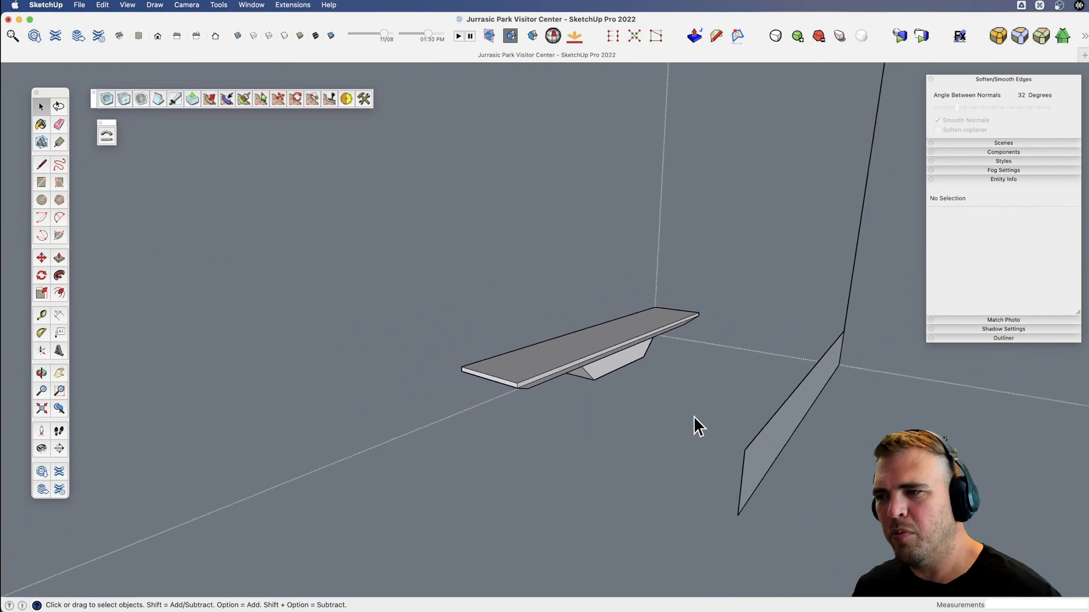
pyautogui.hotkey('shift', '3')
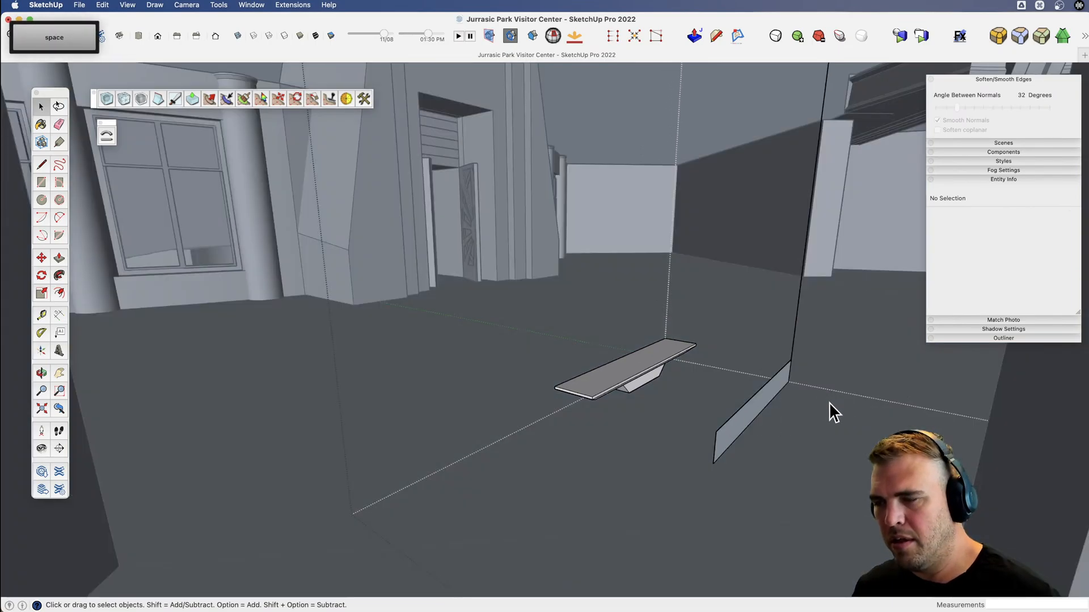
# Move the stair tread about 4' 6" along the green axis so its front corner sits on the riser's top corner.
pyautogui.press('v')
pyautogui.moveTo(559, 406); pyautogui.dragTo(679, 451)
pyautogui.press('space')
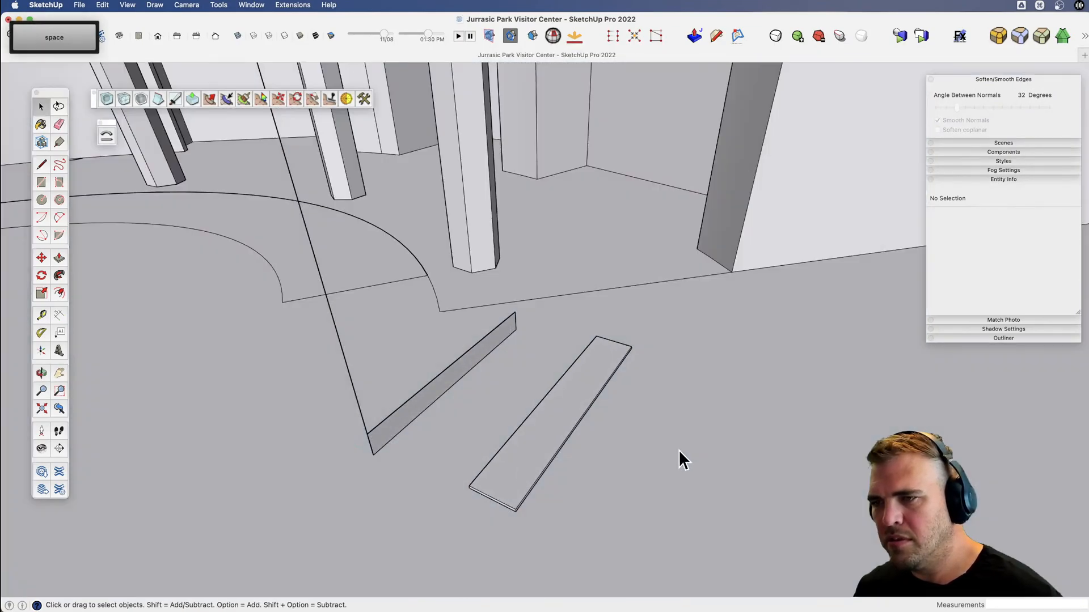
pyautogui.click(518, 444)
pyautogui.press('x')
pyautogui.moveTo(527, 447); pyautogui.dragTo(613, 428)
pyautogui.press('space')
pyautogui.doubleClick(593, 439)
pyautogui.click(592, 439)
pyautogui.press('x')
pyautogui.press('v')
pyautogui.moveTo(613, 428); pyautogui.dragTo(616, 406)
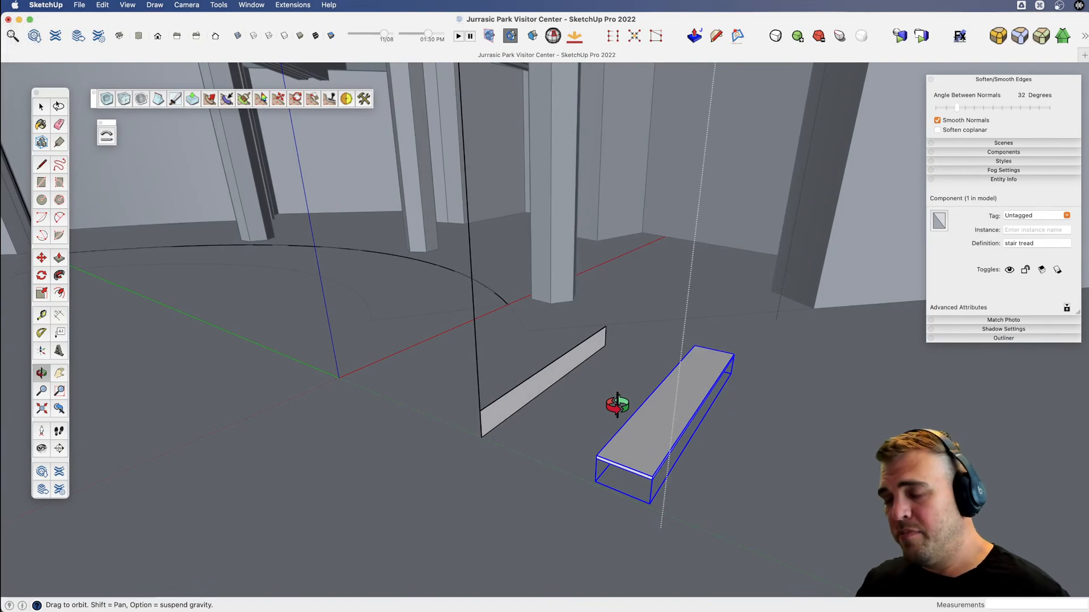
pyautogui.press('m')
pyautogui.click(651, 472)
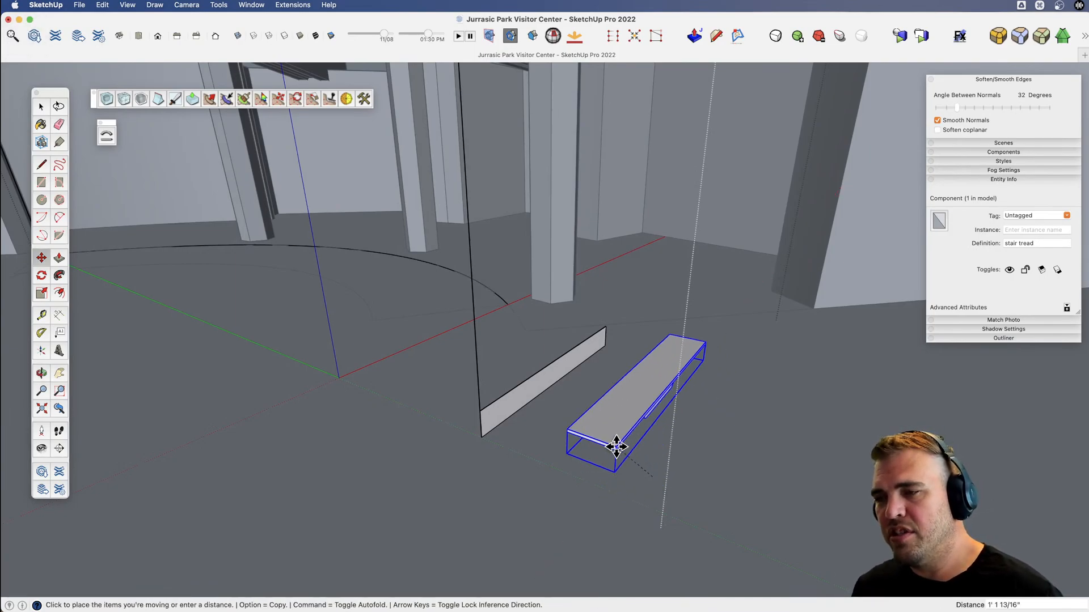
pyautogui.press('alt')
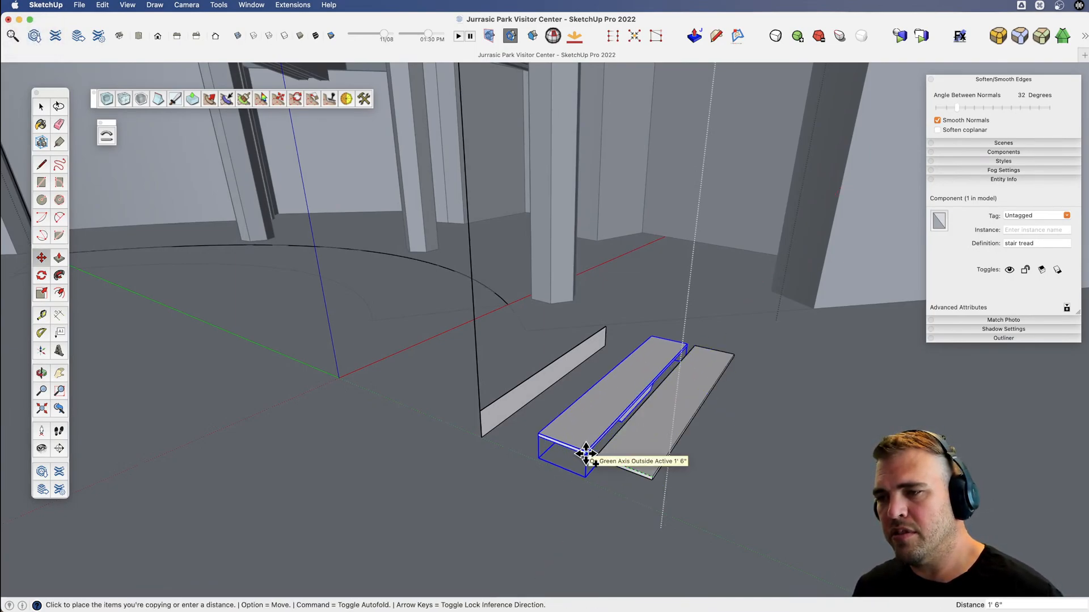
pyautogui.press('alt')
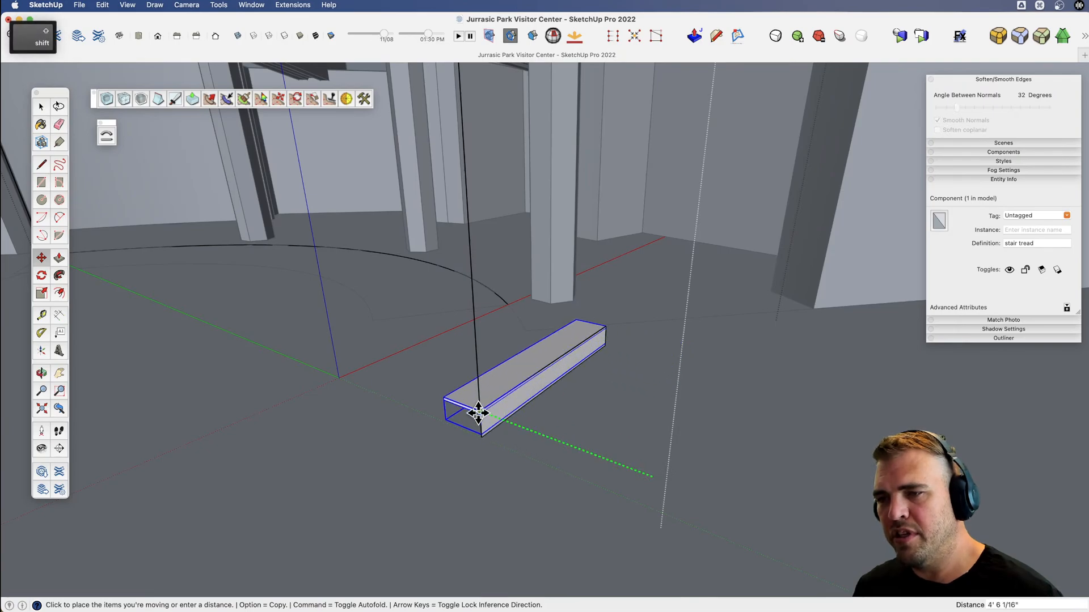
pyautogui.keyDown('shift'); pyautogui.click(478, 413); pyautogui.keyUp('shift')
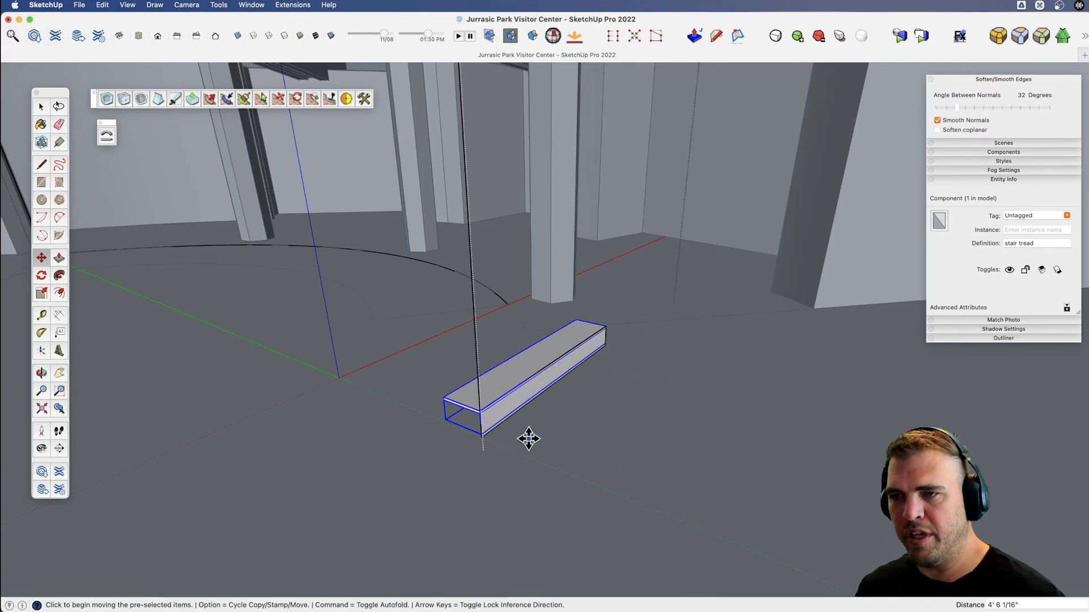
pyautogui.moveTo(529, 438); pyautogui.dragTo(557, 478, button='middle')
pyautogui.press('v')
pyautogui.press('m')
pyautogui.click(555, 478)
pyautogui.scroll(-3, 687, 491)
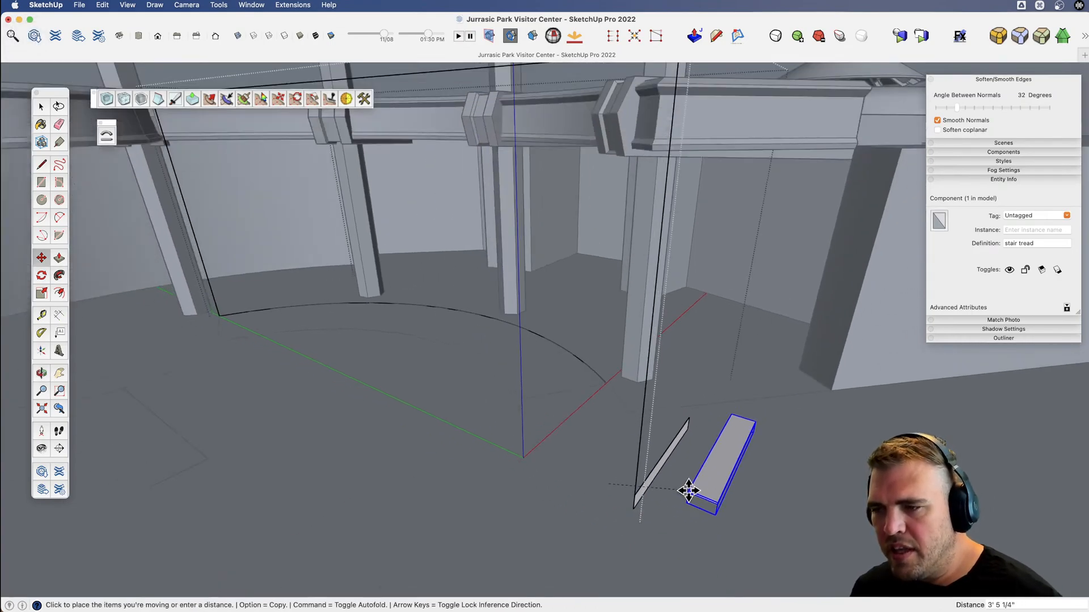
pyautogui.press('alt')
pyautogui.scroll(-2, 693, 496)
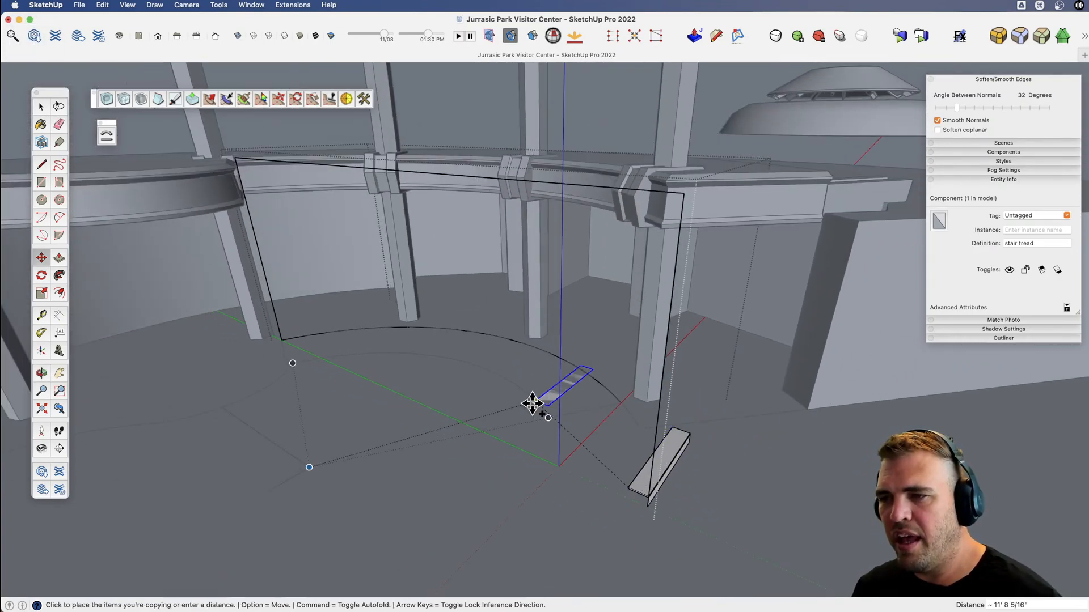
pyautogui.moveTo(534, 401); pyautogui.dragTo(558, 475, button='middle')
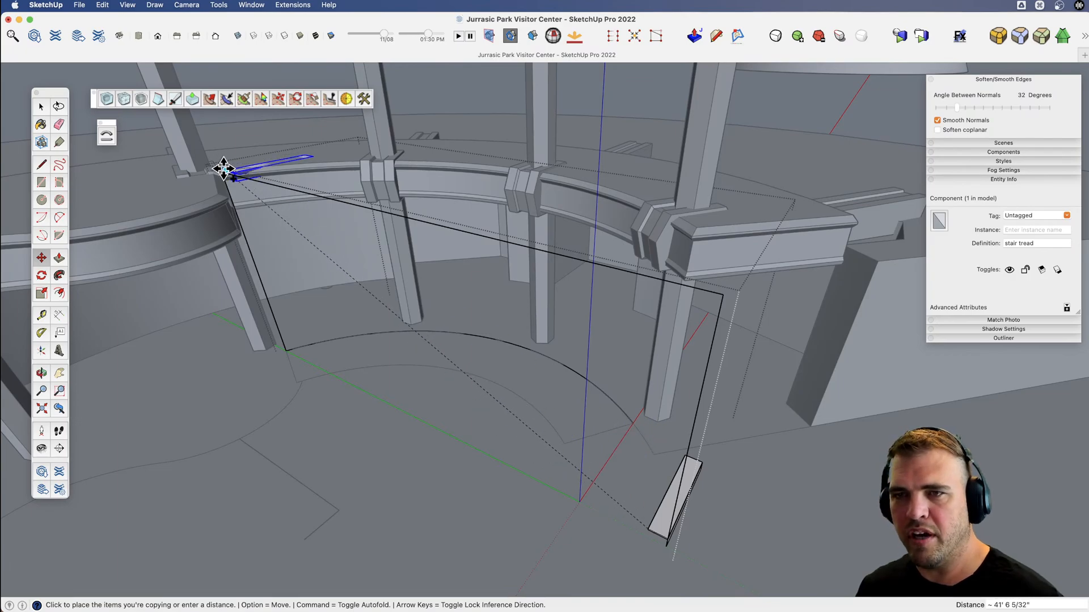
pyautogui.scroll(2, 222, 162)
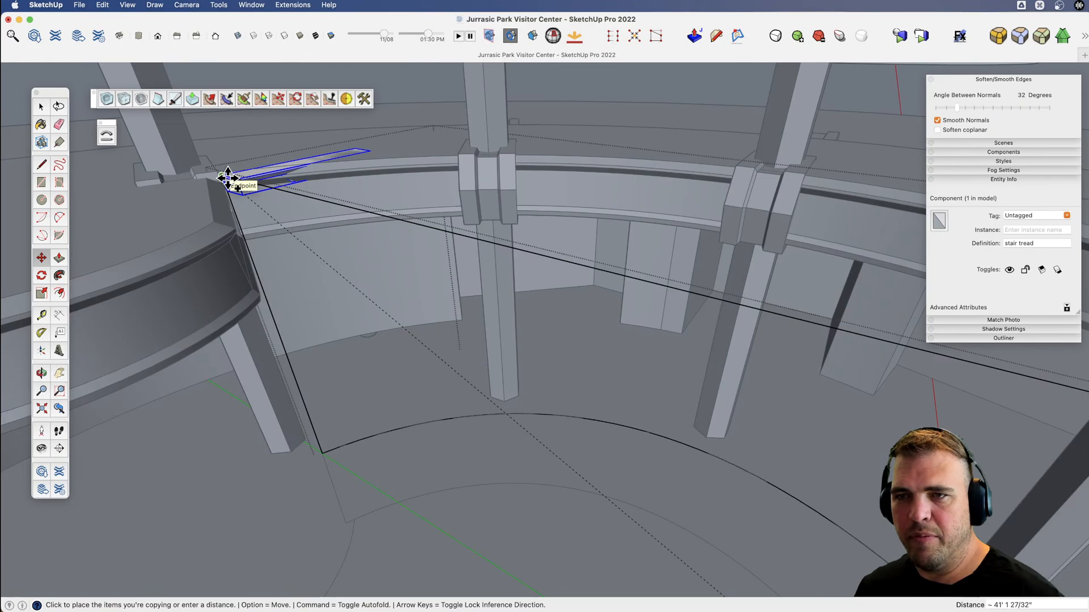
pyautogui.press('space')
# Copy the stair tread by its rear top corner to the endpoint at the balcony, at the upper end of the stair layout.
pyautogui.scroll(-3, 239, 213)
pyautogui.scroll(-3, 523, 458)
pyautogui.press('h')
pyautogui.moveTo(522, 458); pyautogui.dragTo(287, 314)
pyautogui.press('space')
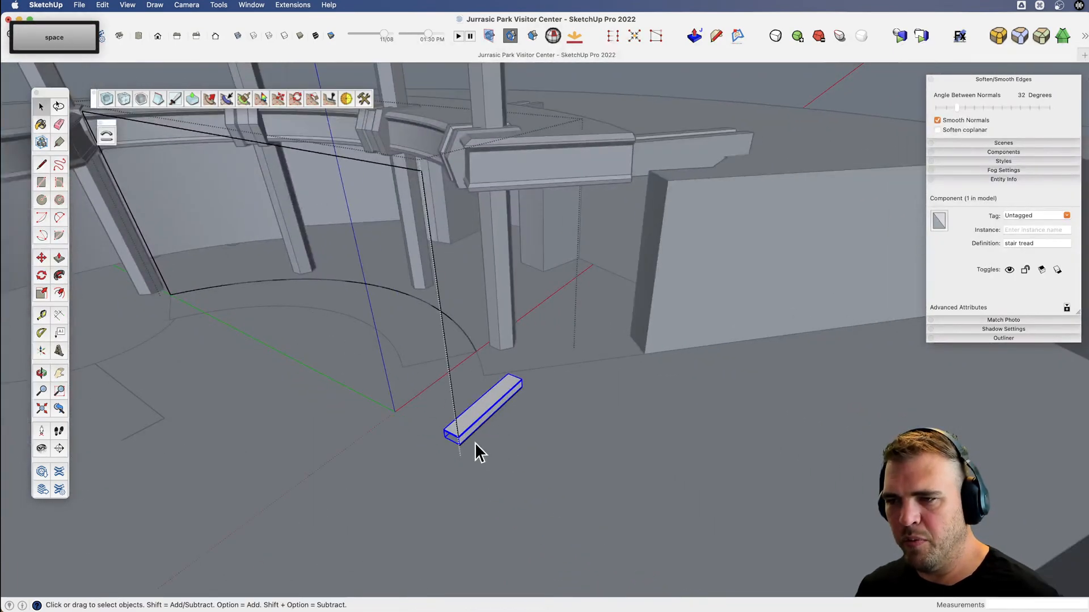
pyautogui.scroll(3, 454, 434)
pyautogui.press('m')
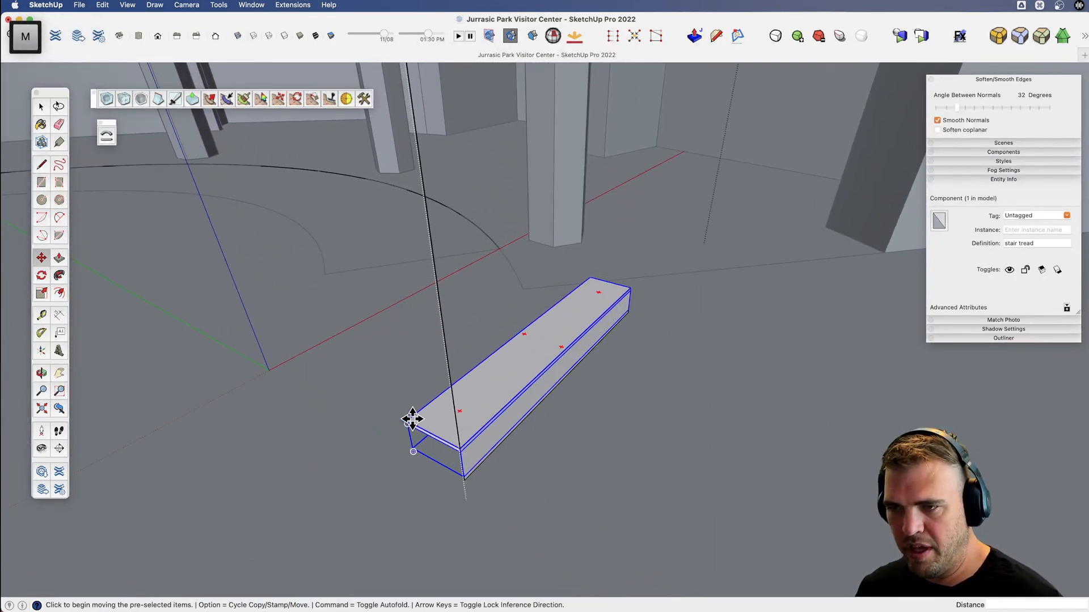
pyautogui.press('alt')
pyautogui.click(408, 419)
pyautogui.scroll(-5, 603, 419)
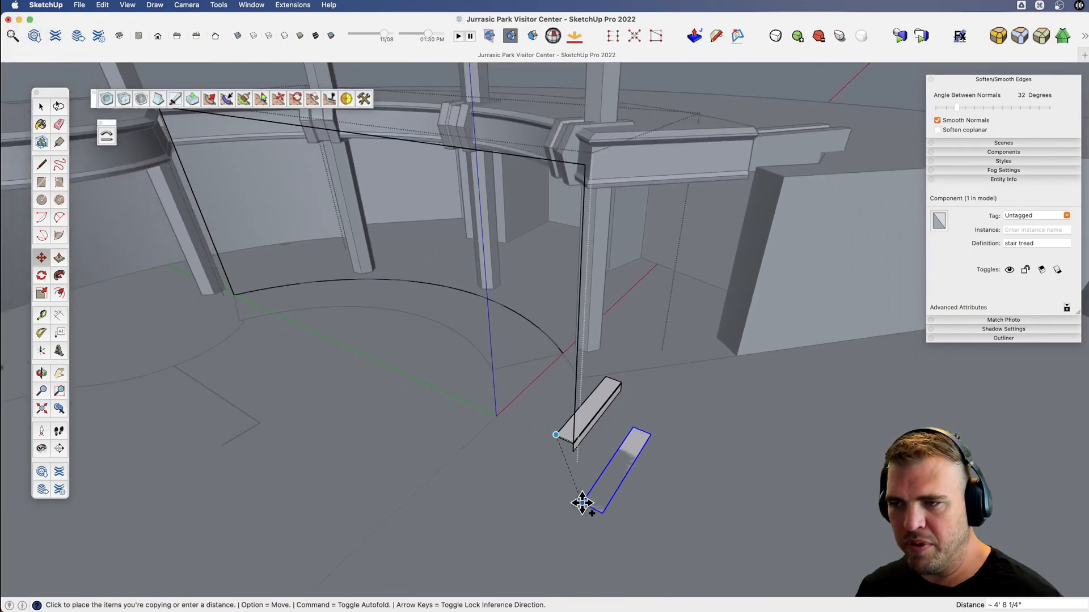
pyautogui.scroll(4, 258, 198)
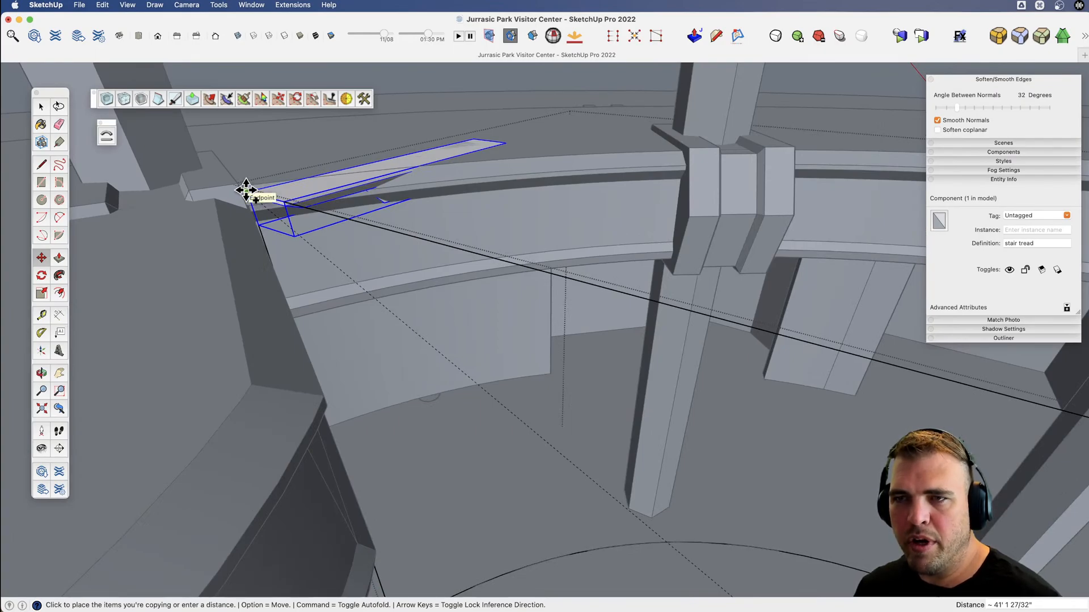
pyautogui.click(246, 190)
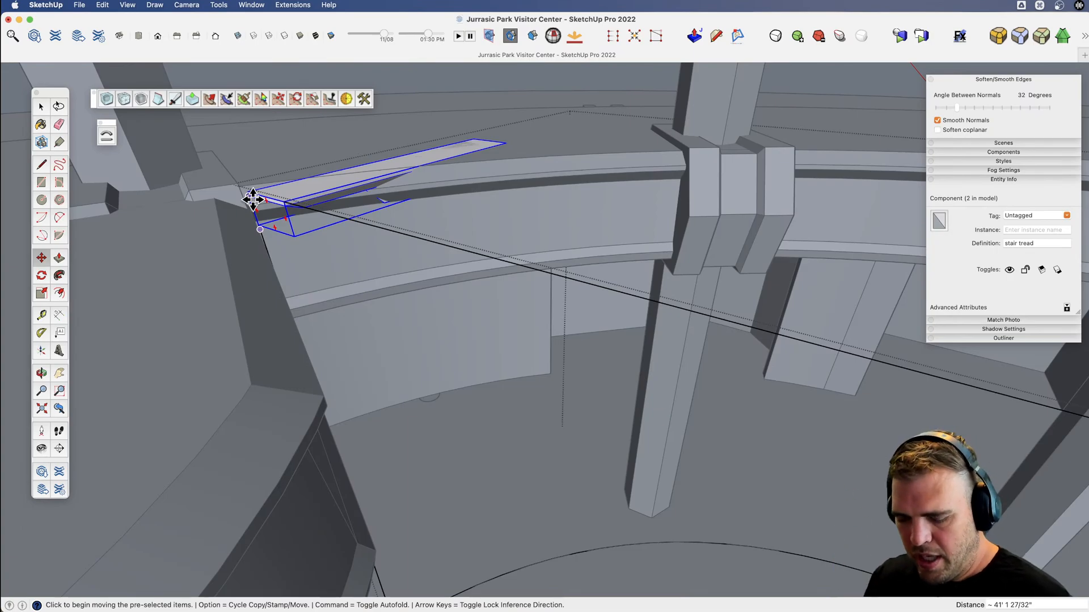
# Divide the copy distance by 22 to fill the flight with evenly spaced stair treads.
pyautogui.press('Return')
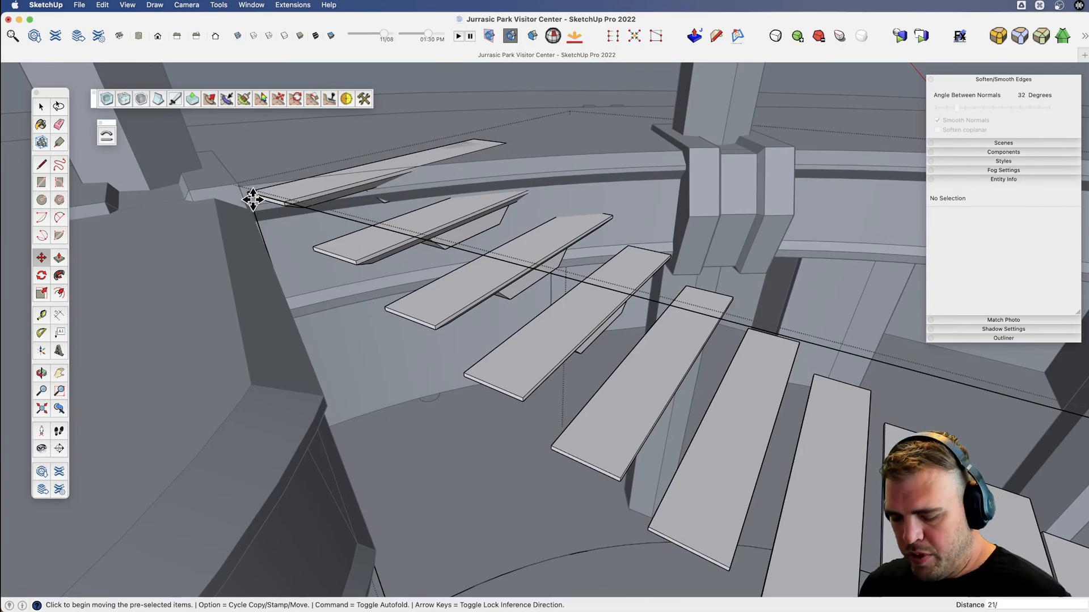
pyautogui.write('22/')
pyautogui.press('Return')
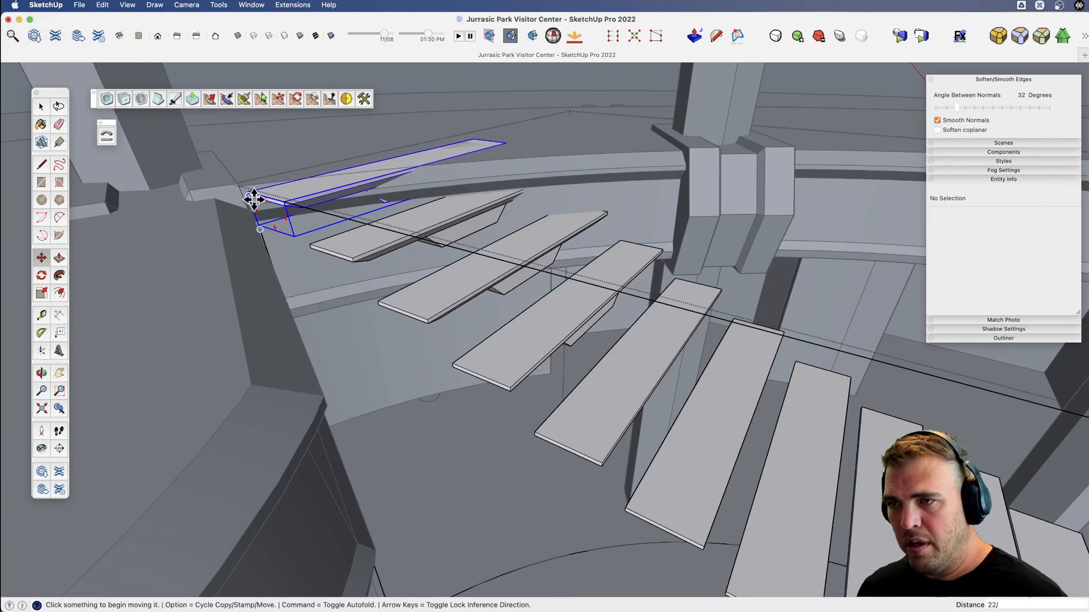
# Examine the full flight of treads from the front, the side and close up at the lowest steps.
pyautogui.scroll(-4, 255, 200)
pyautogui.scroll(-6, 530, 355)
pyautogui.press('v')
pyautogui.moveTo(530, 355); pyautogui.dragTo(508, 379, button='middle')
pyautogui.moveTo(509, 379); pyautogui.dragTo(505, 450)
pyautogui.press('h')
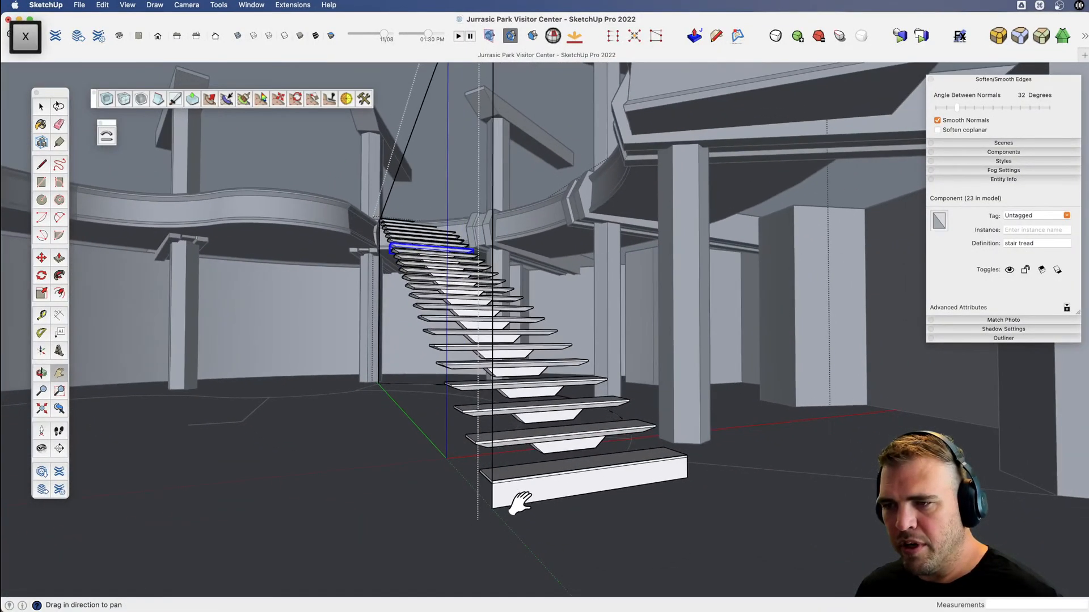
pyautogui.press('space')
pyautogui.click(498, 498)
pyautogui.press('v')
pyautogui.moveTo(500, 495); pyautogui.dragTo(669, 386)
pyautogui.press('v')
pyautogui.press('v')
pyautogui.press('x')
pyautogui.moveTo(670, 385); pyautogui.dragTo(555, 382)
pyautogui.moveTo(566, 422); pyautogui.dragTo(624, 352)
pyautogui.press('v')
pyautogui.press('space')
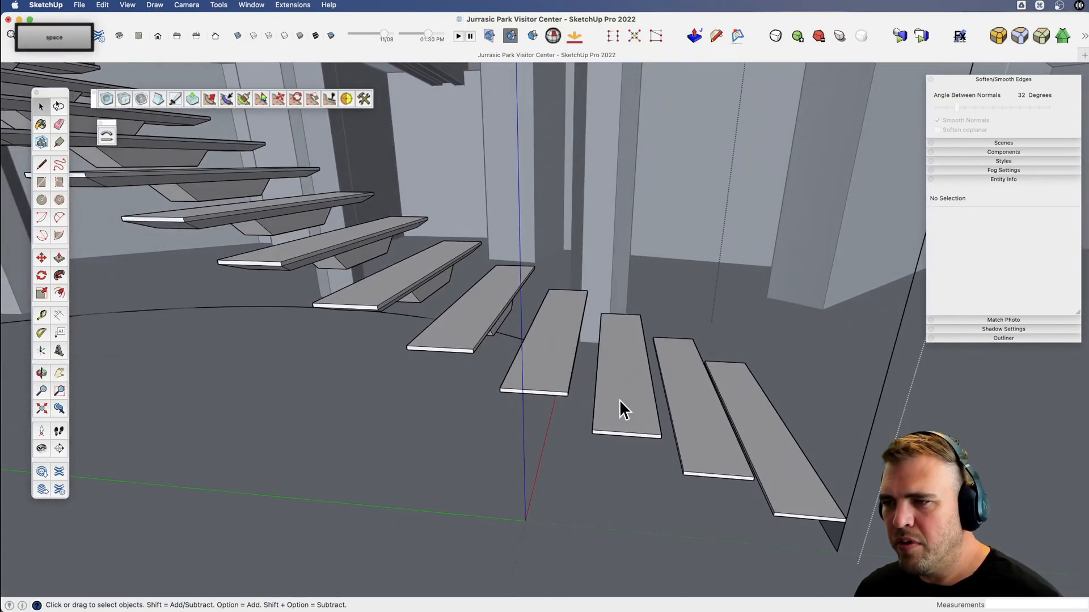
# Widen the stair tread by scaling the four faces along its two long sides about their center on the green axis.
pyautogui.tripleClick(614, 397)
pyautogui.press('v')
pyautogui.moveTo(615, 397); pyautogui.dragTo(557, 364)
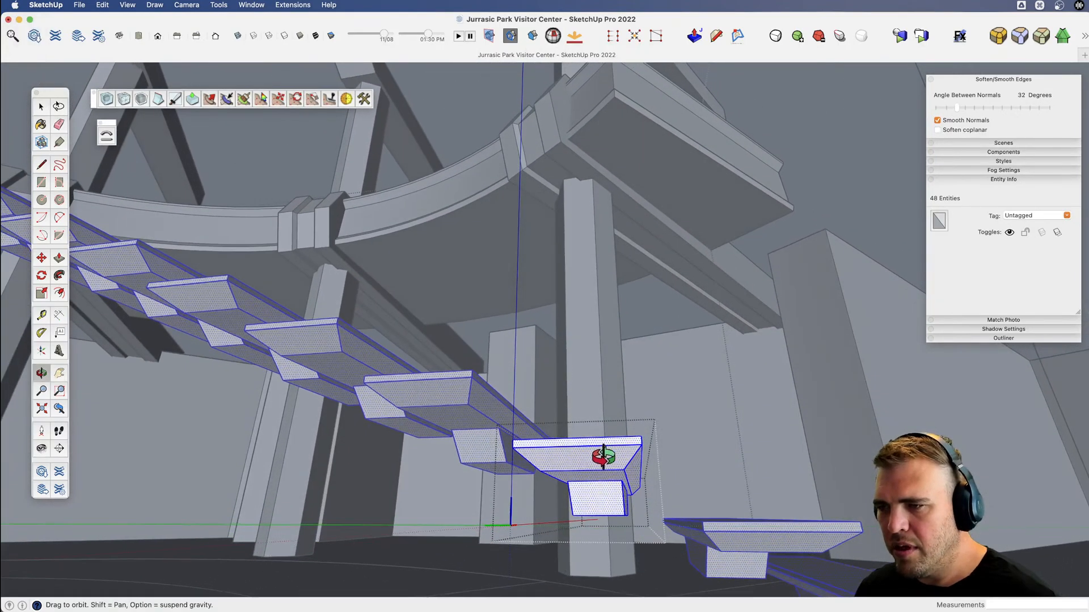
pyautogui.moveTo(603, 457); pyautogui.dragTo(496, 477)
pyautogui.moveTo(715, 453); pyautogui.dragTo(586, 429)
pyautogui.press('space')
pyautogui.click(580, 433)
pyautogui.press('v')
pyautogui.press('space')
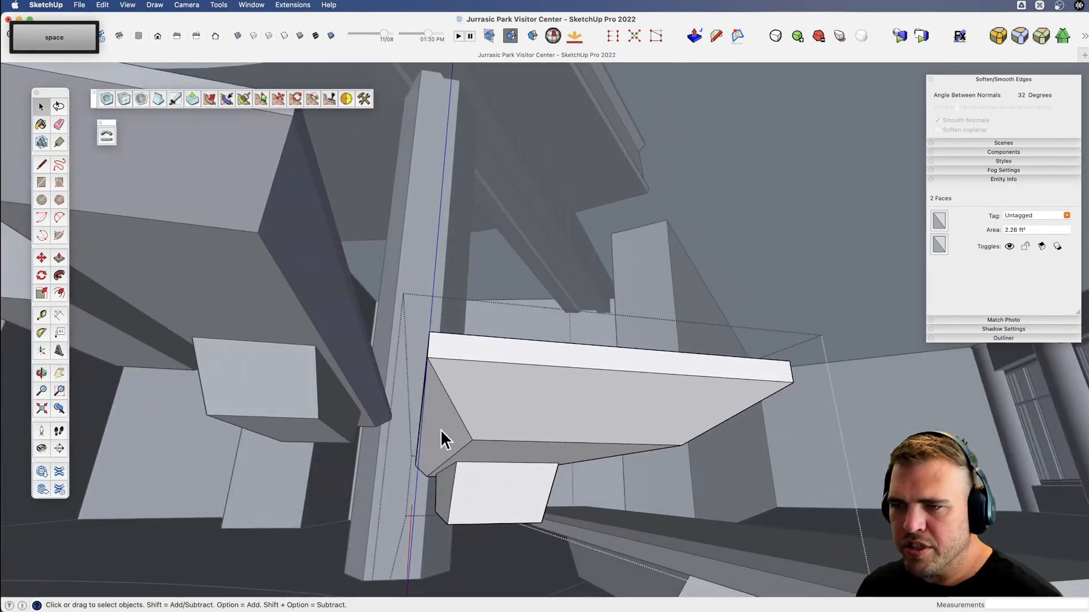
pyautogui.keyDown('shift'); pyautogui.click(438, 431); pyautogui.keyUp('shift')
pyautogui.press('v')
pyautogui.moveTo(437, 431); pyautogui.dragTo(536, 471)
pyautogui.press('space')
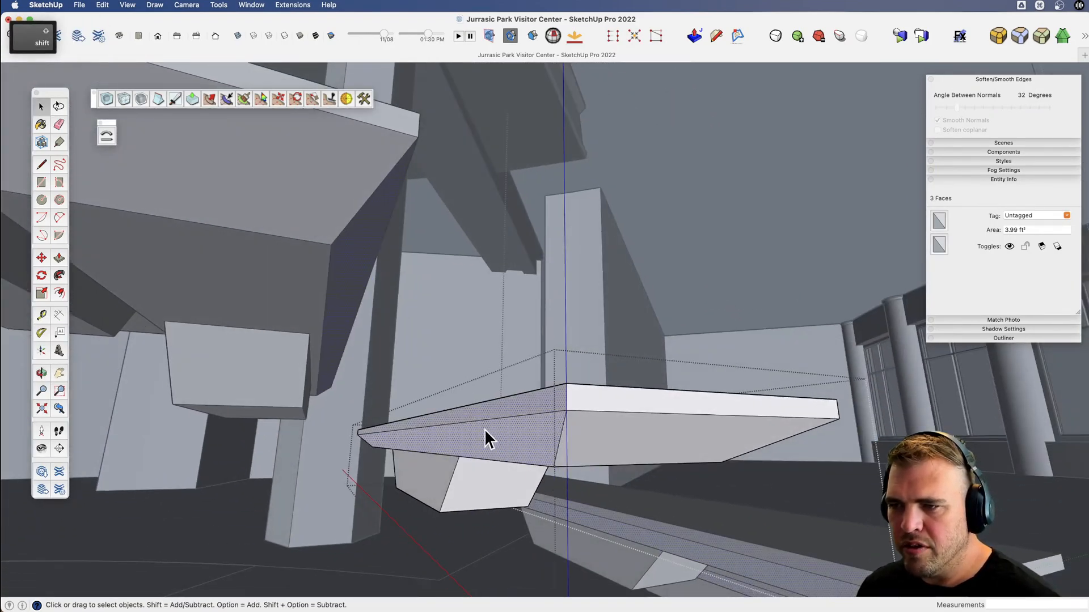
pyautogui.keyDown('shift'); pyautogui.click(485, 431); pyautogui.keyUp('shift')
pyautogui.press('v')
pyautogui.moveTo(485, 430); pyautogui.dragTo(433, 514)
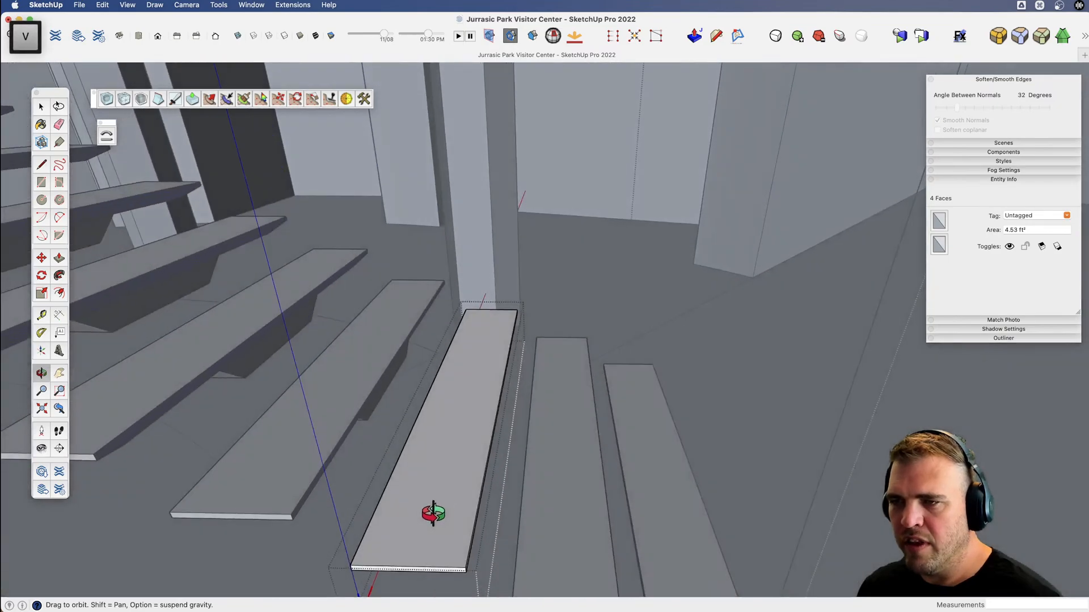
pyautogui.press('s')
pyautogui.click(505, 395)
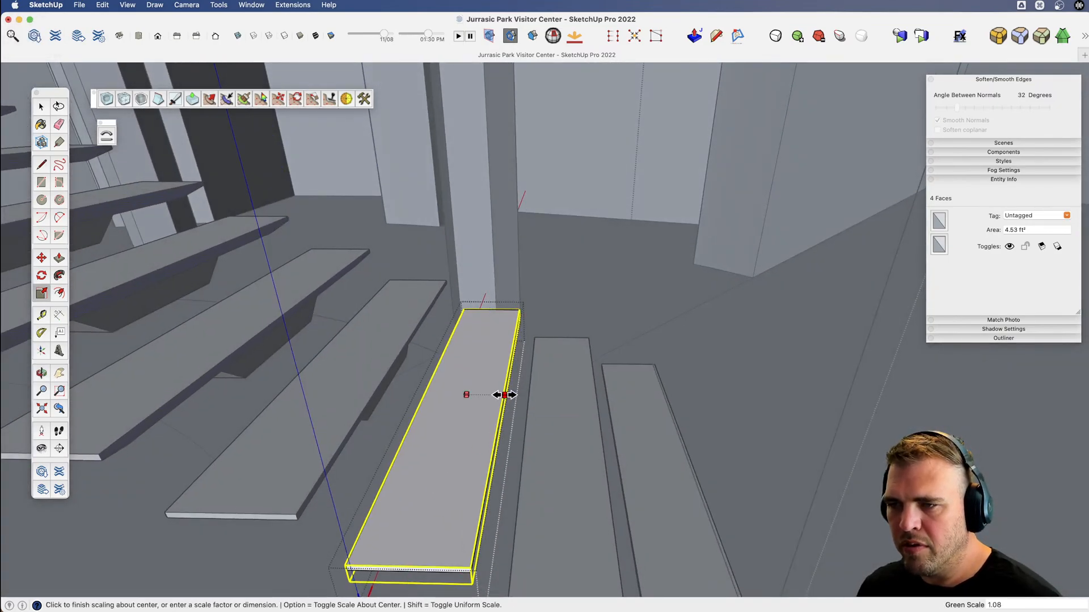
pyautogui.click(520, 395)
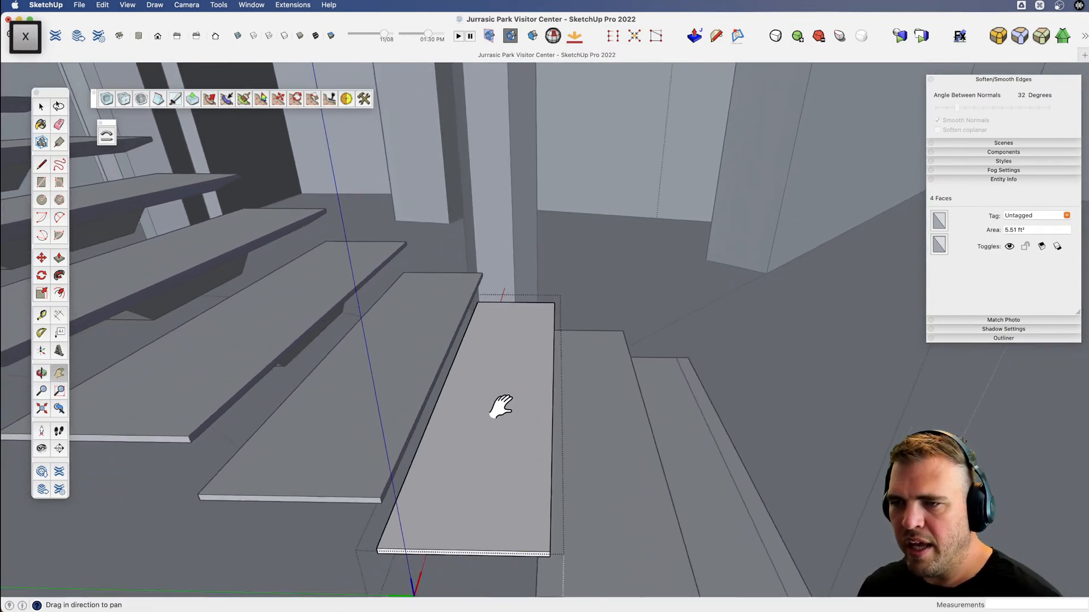
# Finish editing the stair tread component and select the whole staircase group.
pyautogui.press('v')
pyautogui.moveTo(498, 408); pyautogui.dragTo(171, 413)
pyautogui.scroll(-10, 471, 411)
pyautogui.press('space')
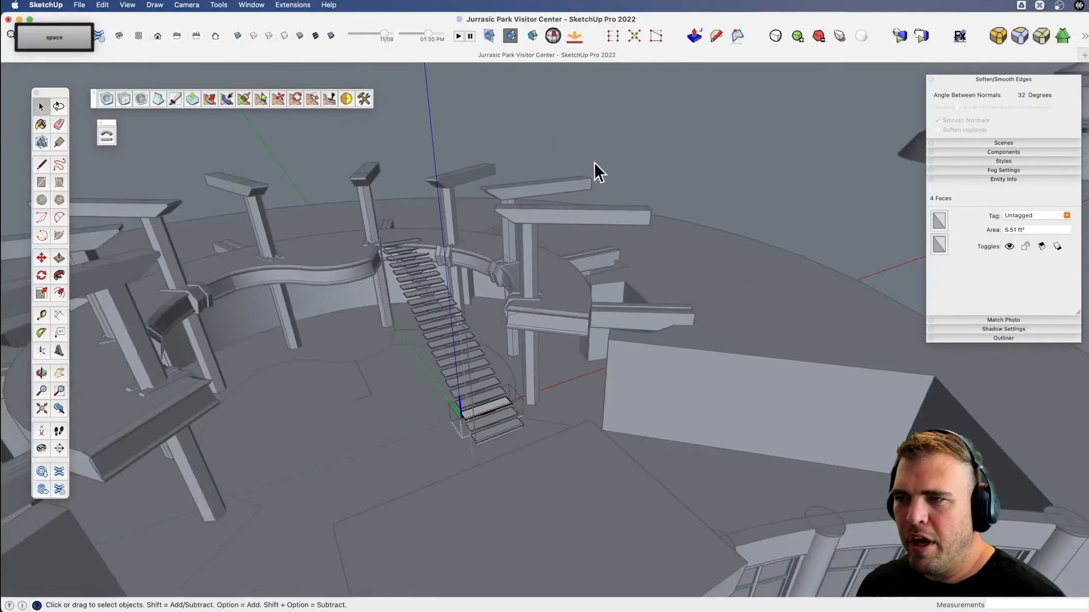
pyautogui.click(603, 121)
pyautogui.scroll(-5, 457, 397)
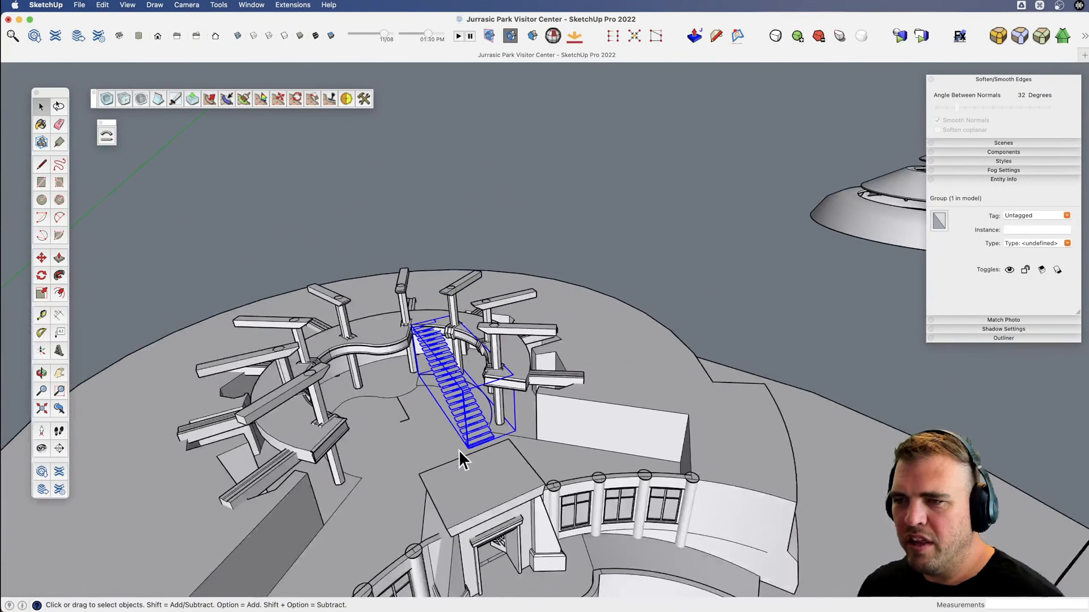
# Move the staircase group along the red axis out of the rotunda into the empty space beyond the ground disc.
pyautogui.press('v')
pyautogui.moveTo(462, 458); pyautogui.dragTo(386, 559)
pyautogui.scroll(-5, 408, 505)
pyautogui.press('x')
pyautogui.moveTo(408, 494); pyautogui.dragTo(604, 385)
pyautogui.press('v')
pyautogui.moveTo(604, 385); pyautogui.dragTo(590, 423)
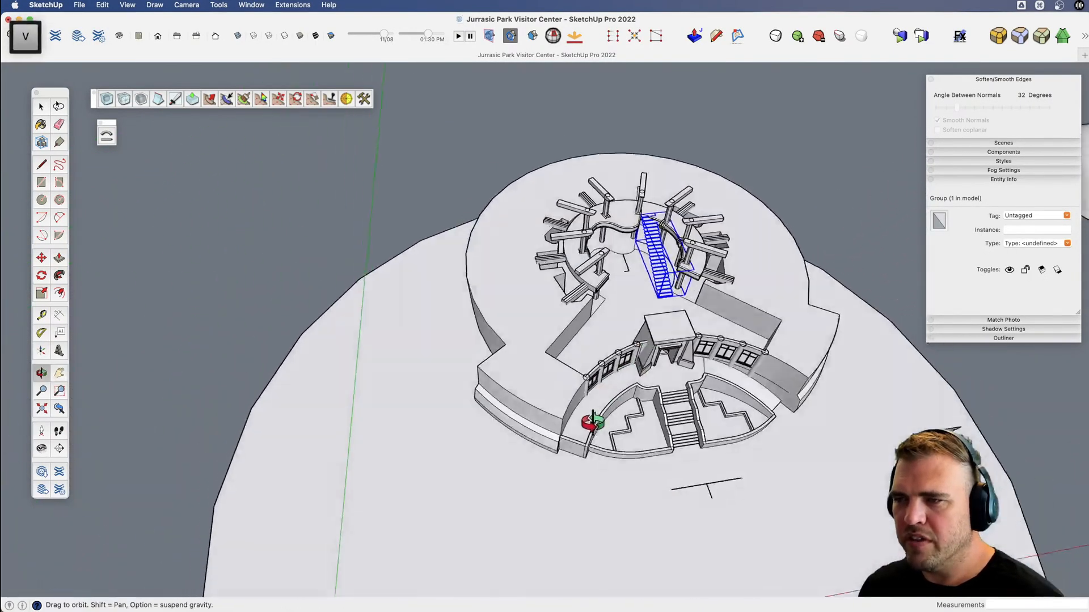
pyautogui.scroll(-5, 591, 415)
pyautogui.press('m')
pyautogui.click(596, 371)
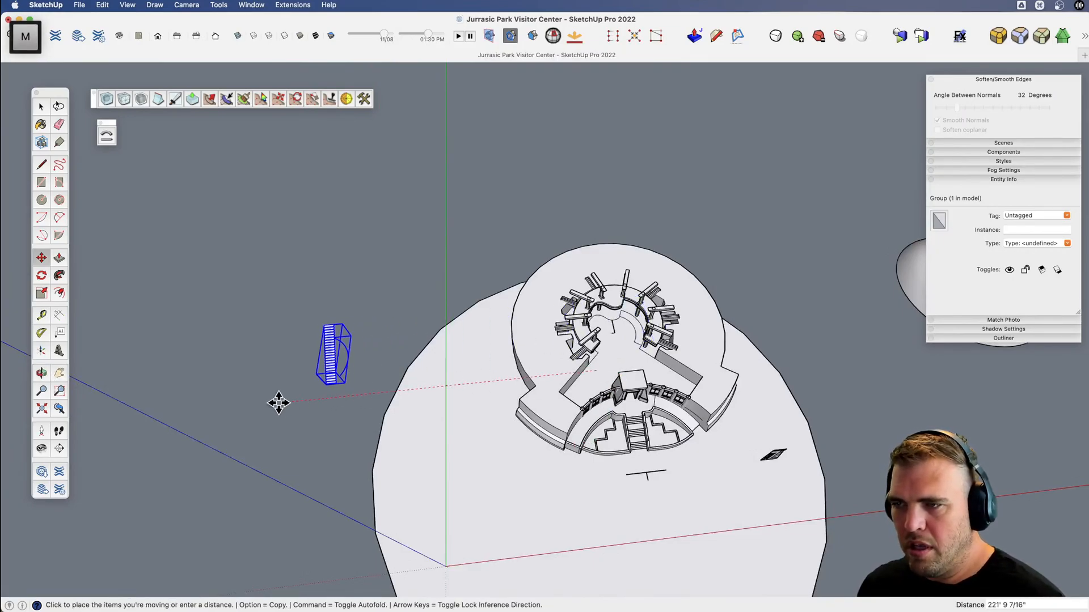
pyautogui.press('alt')
pyautogui.press('alt')
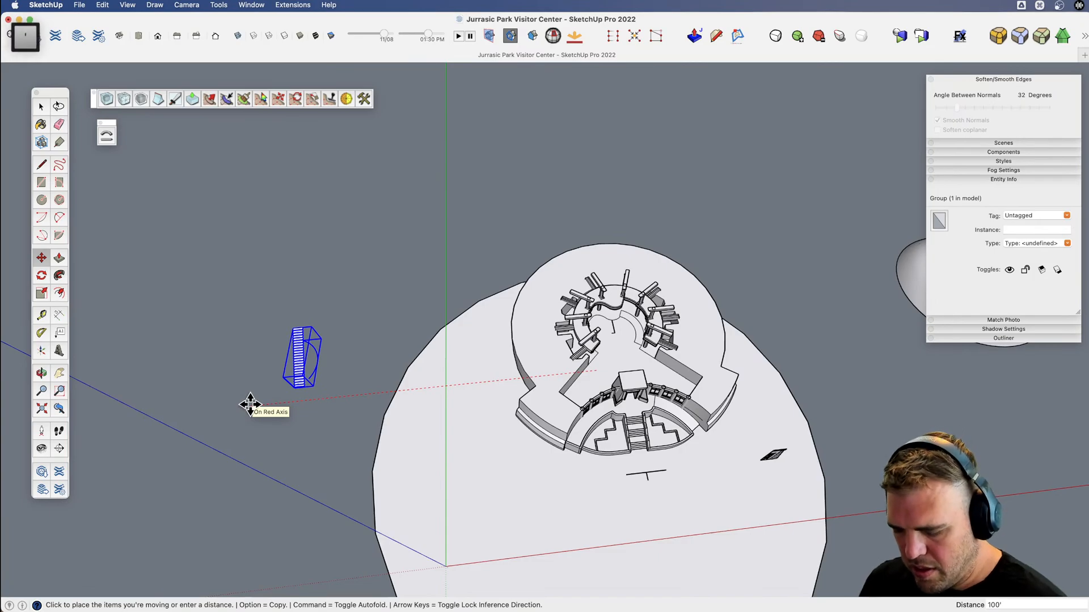
pyautogui.press('Return')
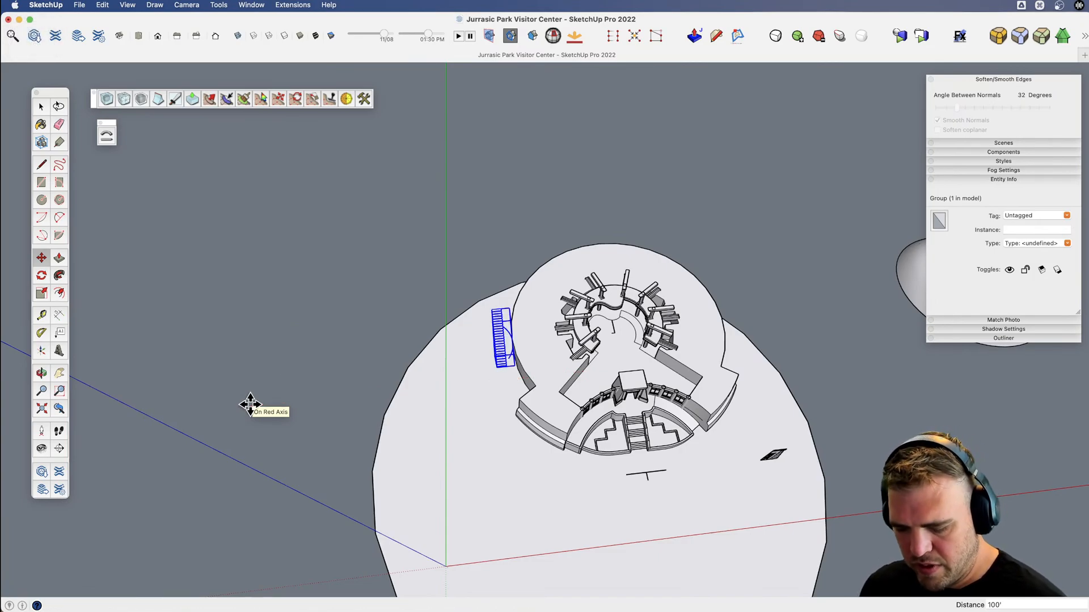
pyautogui.press('Return')
pyautogui.press('space')
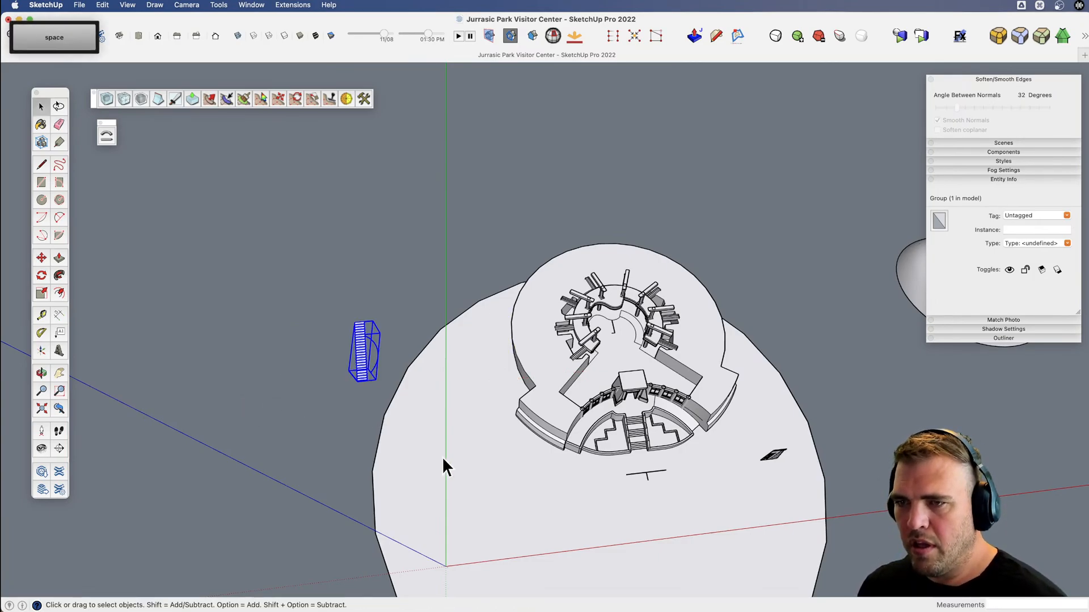
# Scale the round ground disc down from its corner near the origin so its edge sits closer to the building.
pyautogui.click(403, 435)
pyautogui.keyDown('shift'); pyautogui.moveTo(434, 492); pyautogui.dragTo(369, 384, button='middle'); pyautogui.keyUp('shift')
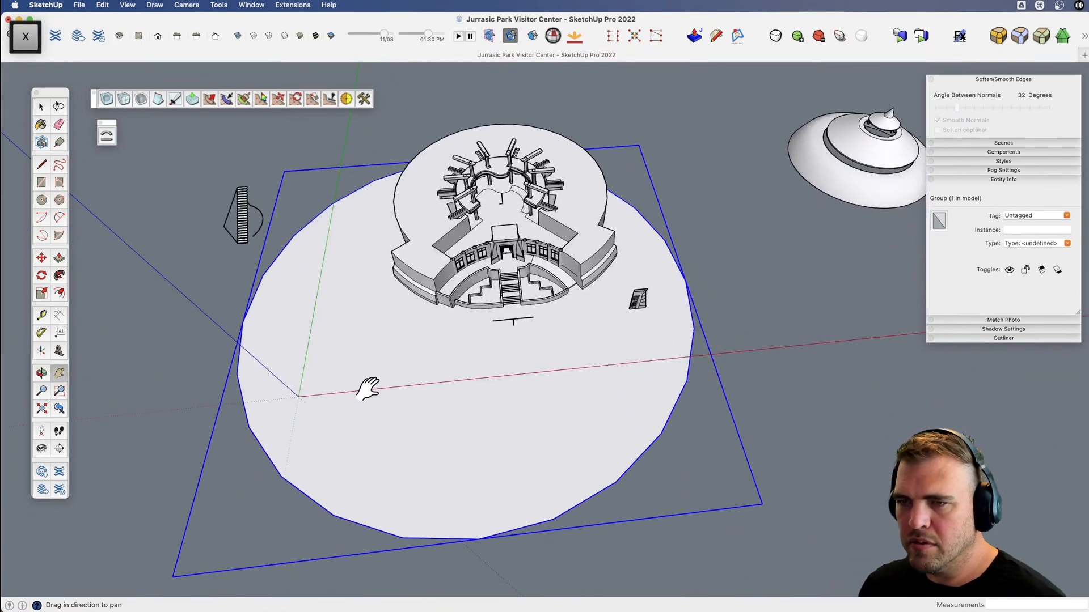
pyautogui.press('s')
pyautogui.moveTo(171, 577); pyautogui.dragTo(358, 464)
pyautogui.press('space')
pyautogui.click(259, 291)
# Move the staircase group further into the open space beside the building, finishing with a shift of about 12' 10".
pyautogui.scroll(10, 240, 233)
pyautogui.press('h')
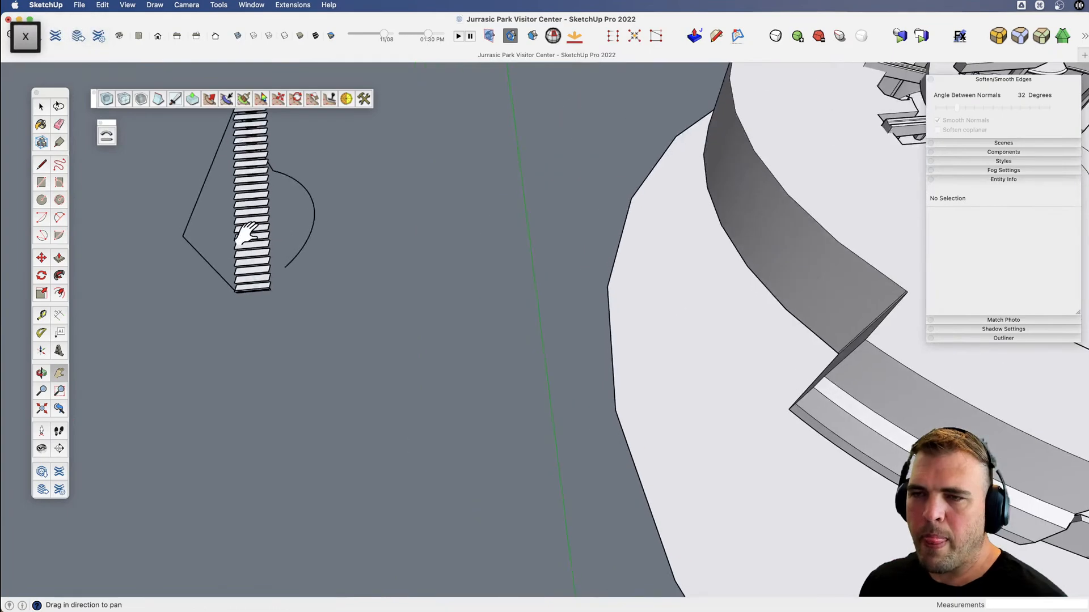
pyautogui.moveTo(244, 236); pyautogui.dragTo(388, 394)
pyautogui.press('v')
pyautogui.moveTo(389, 394); pyautogui.dragTo(445, 292)
pyautogui.press('x')
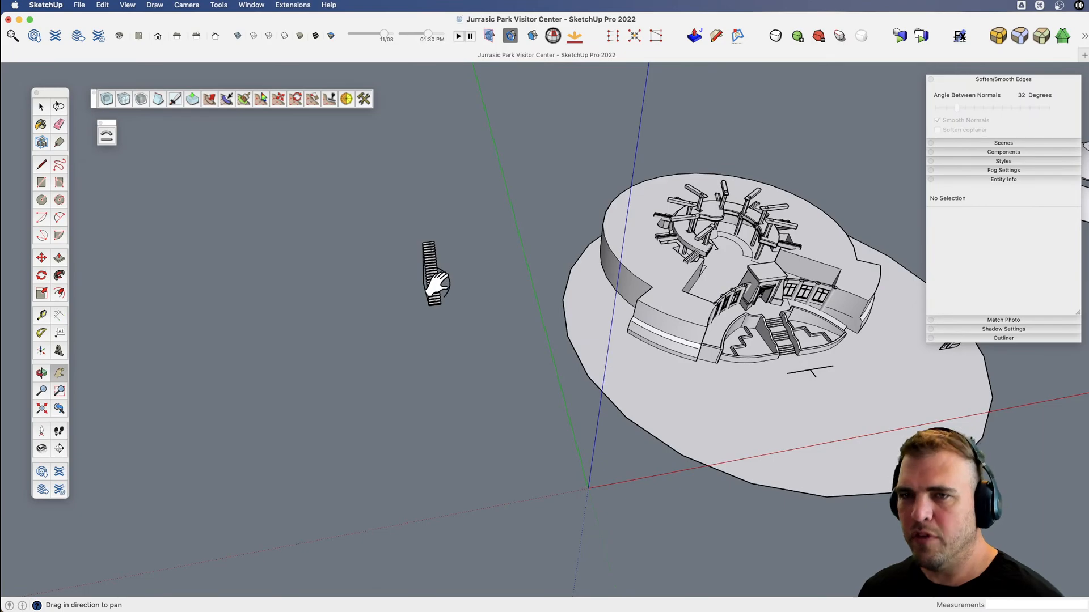
pyautogui.press('space')
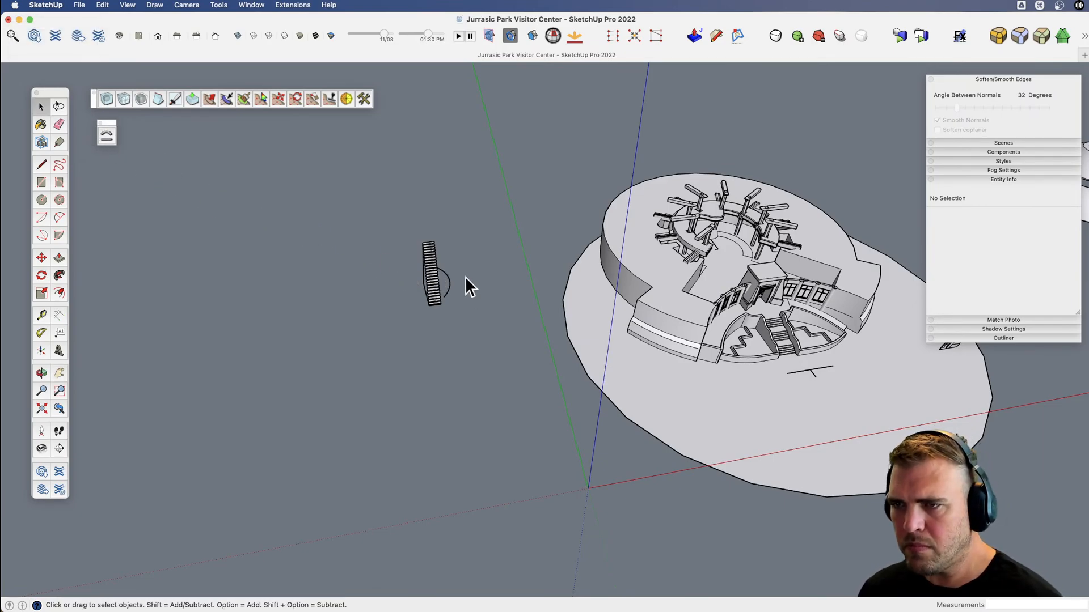
pyautogui.scroll(2, 462, 286)
pyautogui.scroll(-2, 462, 274)
pyautogui.press('m')
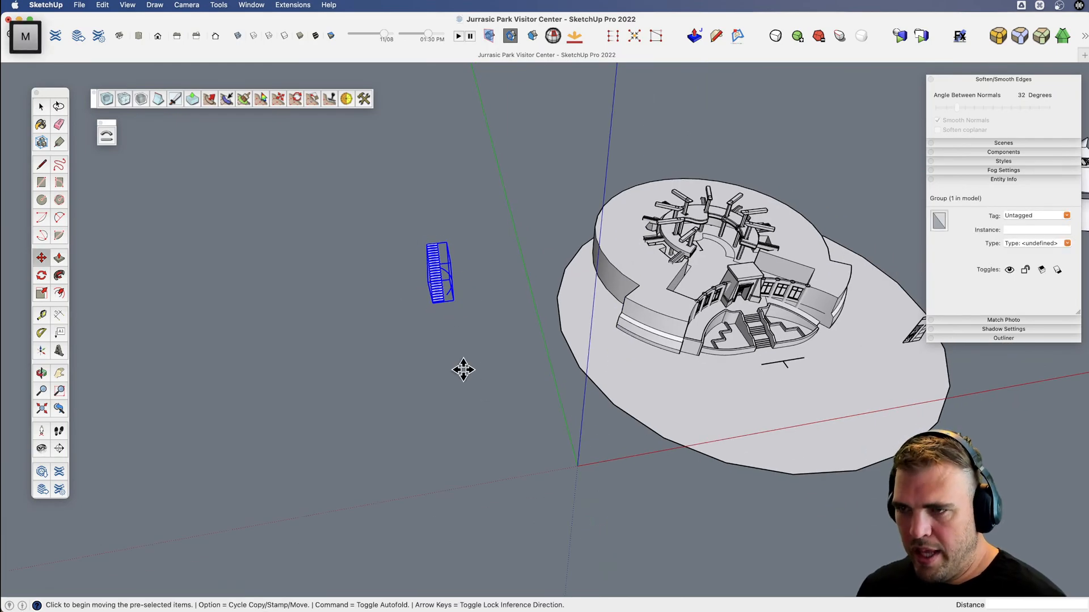
pyautogui.click(463, 370)
pyautogui.click(403, 560)
pyautogui.click(414, 446)
pyautogui.click(418, 471)
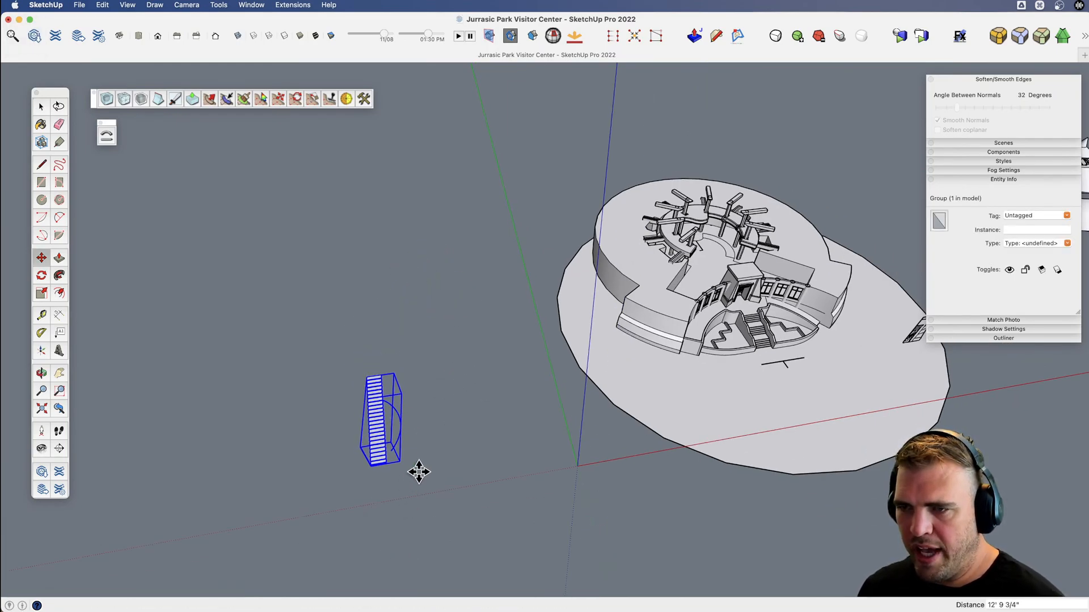
pyautogui.keyDown('shift'); pyautogui.moveTo(418, 471); pyautogui.dragTo(500, 443, button='middle'); pyautogui.keyUp('shift')
pyautogui.press('v')
pyautogui.press('space')
# Explode the staircase group into its separate treads, layout edges and arc.
pyautogui.scroll(5, 477, 376)
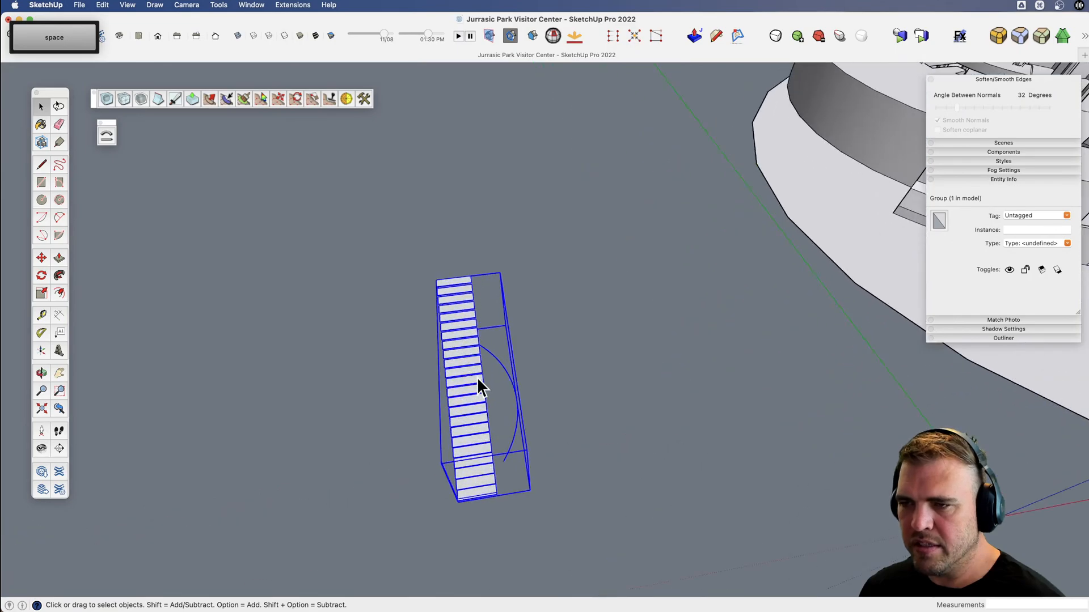
pyautogui.click(530, 425)
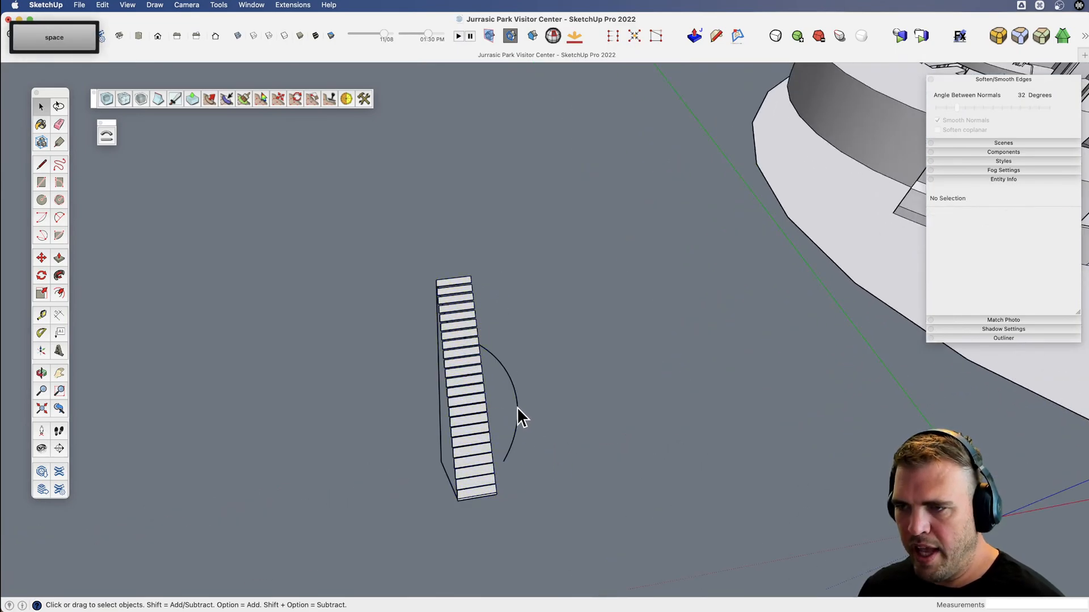
pyautogui.moveTo(518, 406); pyautogui.dragTo(462, 437, button='middle')
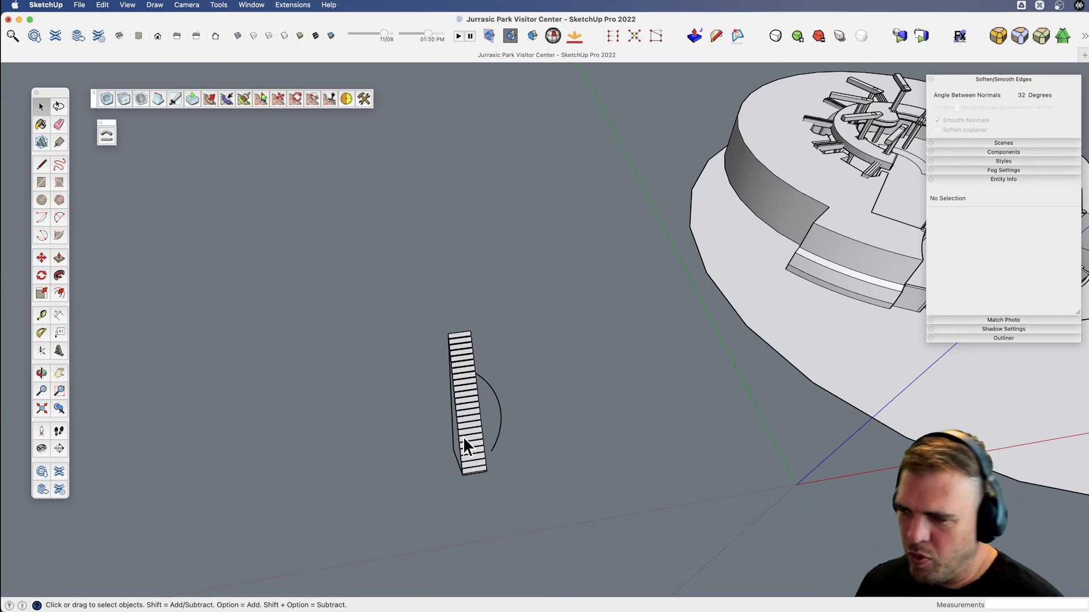
pyautogui.click(492, 427)
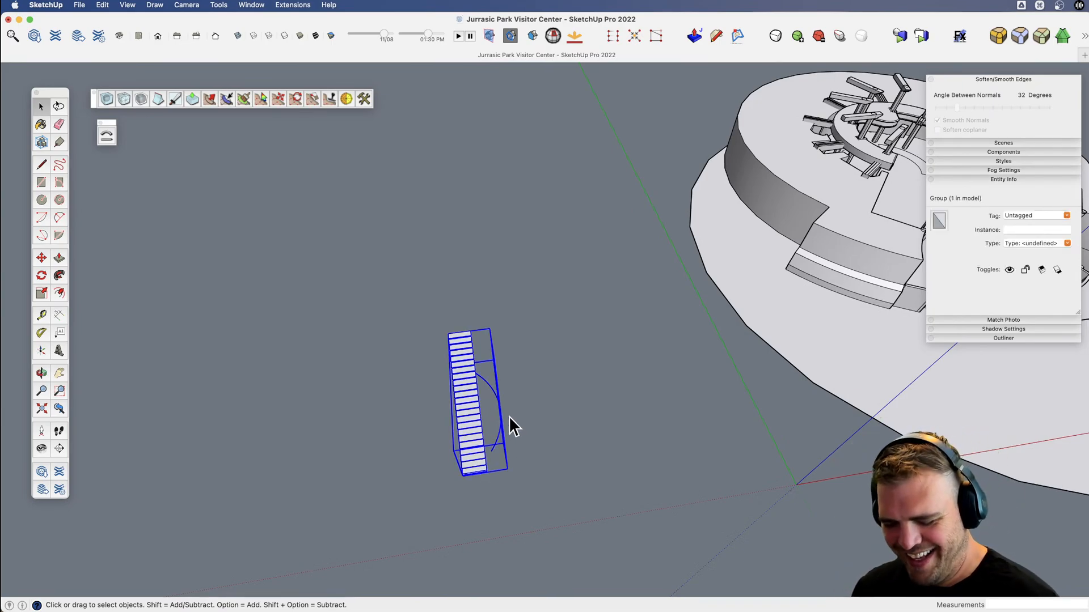
pyautogui.scroll(5, 501, 418)
pyautogui.press('u')
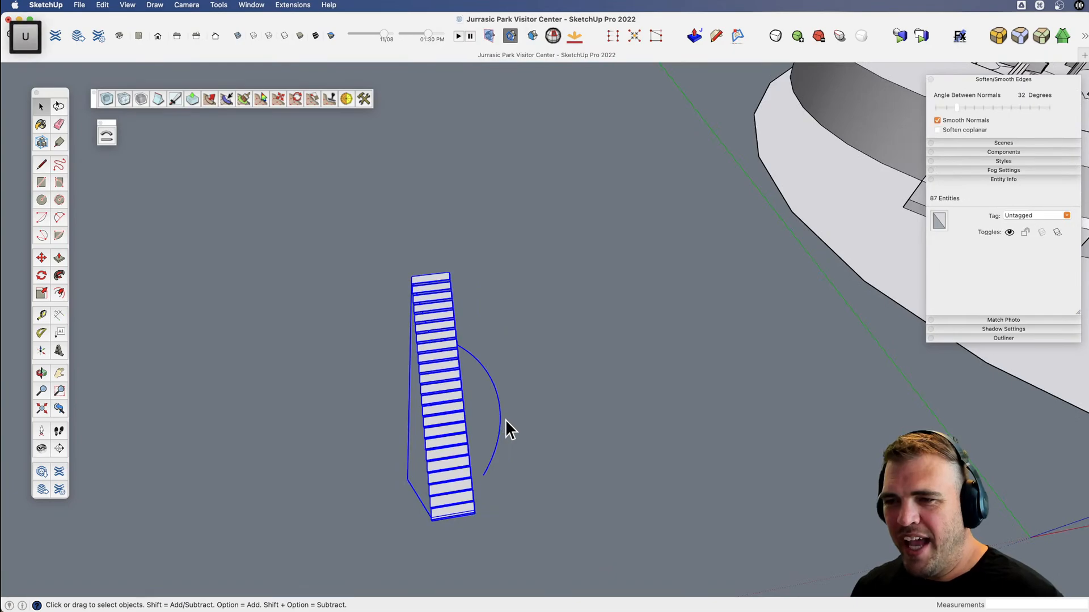
pyautogui.press('x')
pyautogui.moveTo(468, 414)
pyautogui.mouseDown(button='middle')
pyautogui.moveTo(499, 304)
pyautogui.moveTo(697, 236)
pyautogui.moveTo(417, 284)
pyautogui.moveTo(476, 405)
pyautogui.mouseUp(button='middle')
pyautogui.press('space')
pyautogui.click(488, 386)
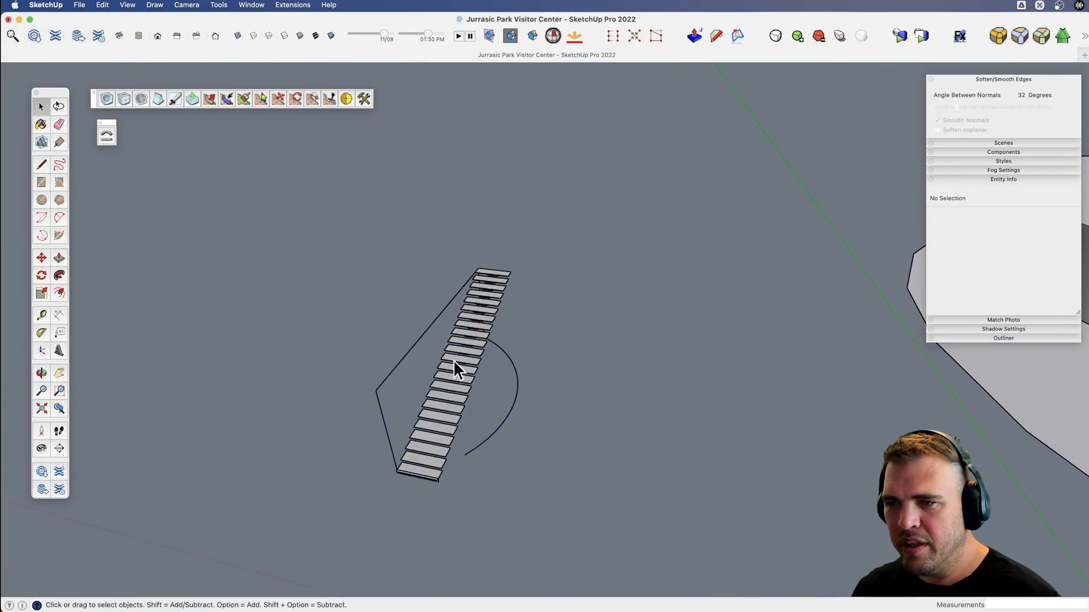
# Copy the 22' radius arc along the red axis, away from the staircase.
pyautogui.click(518, 392)
pyautogui.press('m')
pyautogui.click(539, 403)
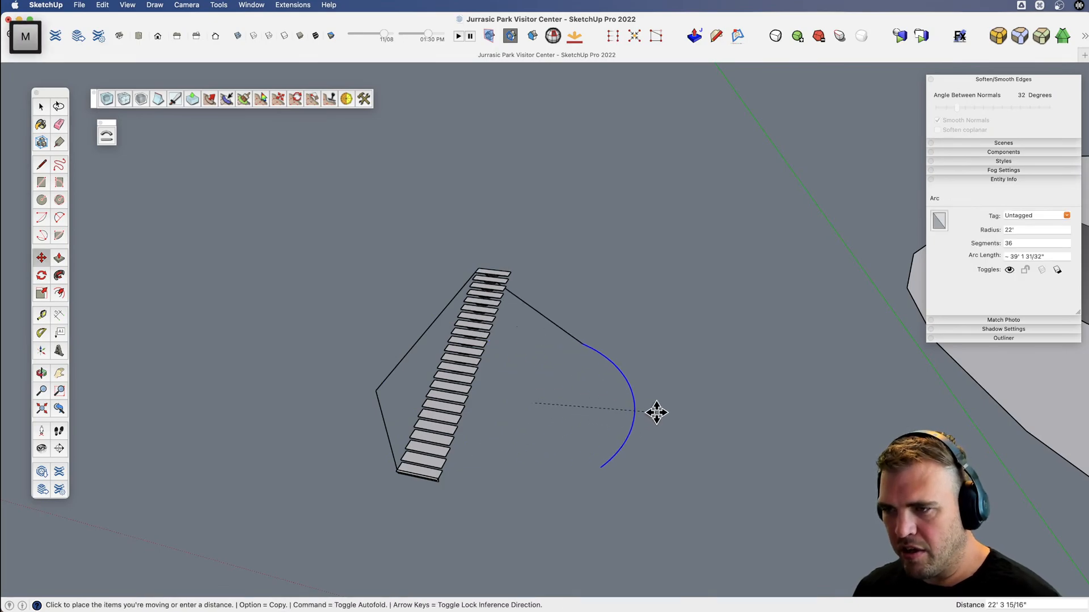
pyautogui.press('alt')
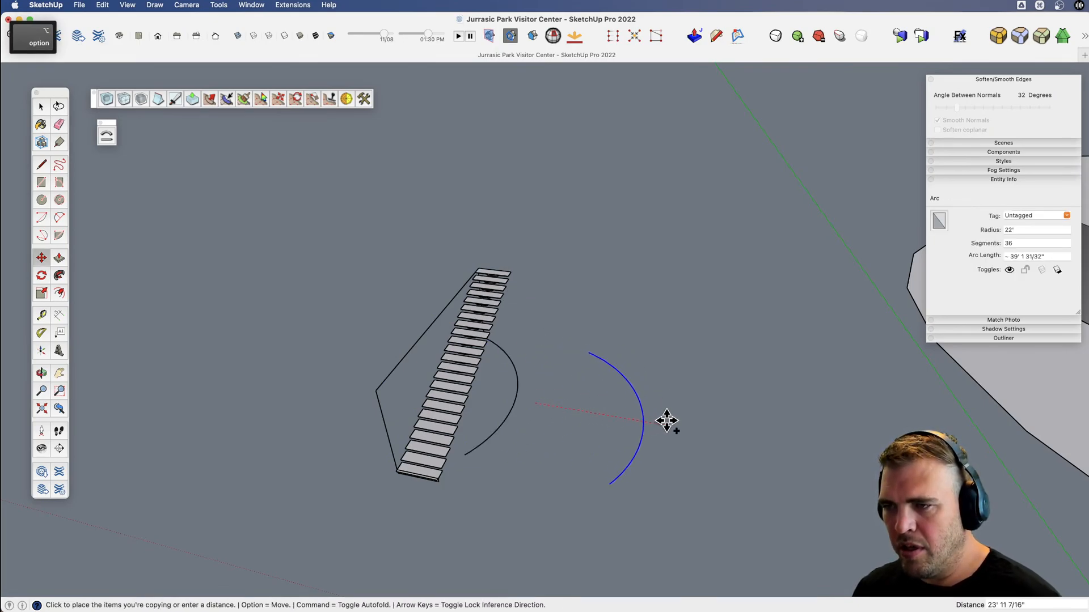
pyautogui.click(697, 428)
# Erase the long diagonal layout edge beside the treads and the short edge linking the upper treads to the arc.
pyautogui.scroll(-3, 652, 427)
pyautogui.keyDown('shift'); pyautogui.moveTo(624, 427); pyautogui.dragTo(441, 395, button='middle'); pyautogui.keyUp('shift')
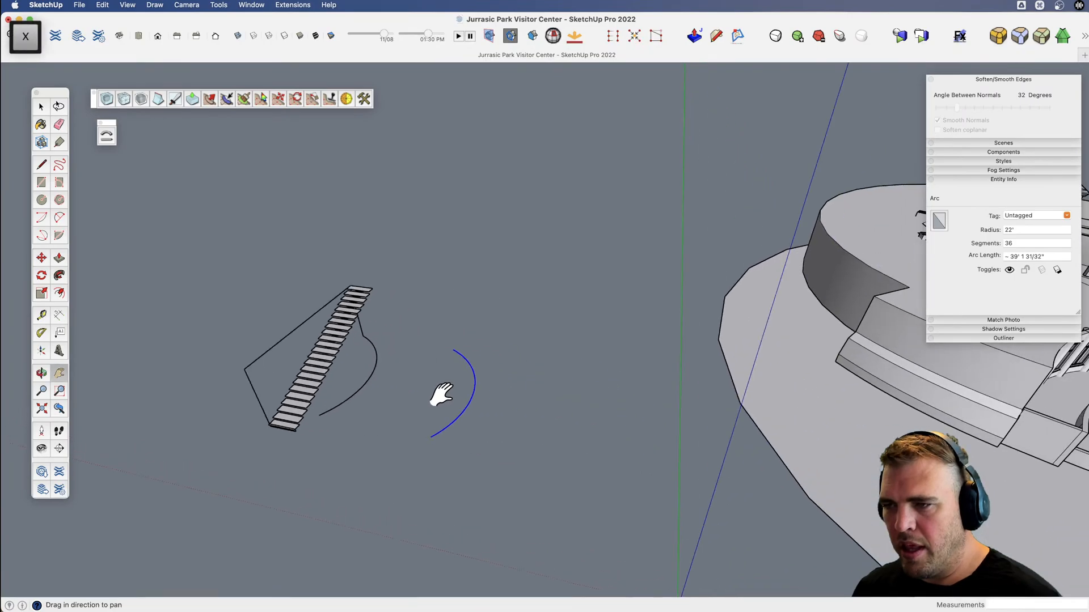
pyautogui.scroll(-3, 441, 395)
pyautogui.moveTo(469, 406); pyautogui.dragTo(382, 376)
pyautogui.press('v')
pyautogui.moveTo(428, 435); pyautogui.dragTo(474, 477)
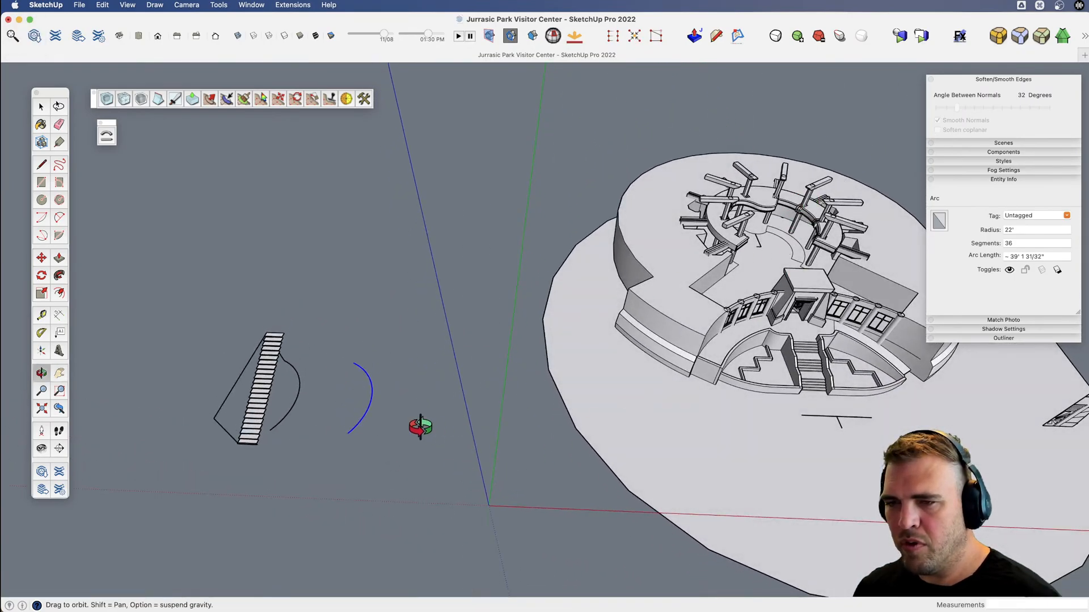
pyautogui.moveTo(420, 427); pyautogui.dragTo(462, 417)
pyautogui.press('x')
pyautogui.moveTo(420, 397); pyautogui.dragTo(491, 362)
pyautogui.scroll(6, 459, 325)
pyautogui.press('v')
pyautogui.moveTo(459, 325)
pyautogui.mouseDown()
pyautogui.moveTo(401, 296)
pyautogui.moveTo(566, 365)
pyautogui.mouseUp()
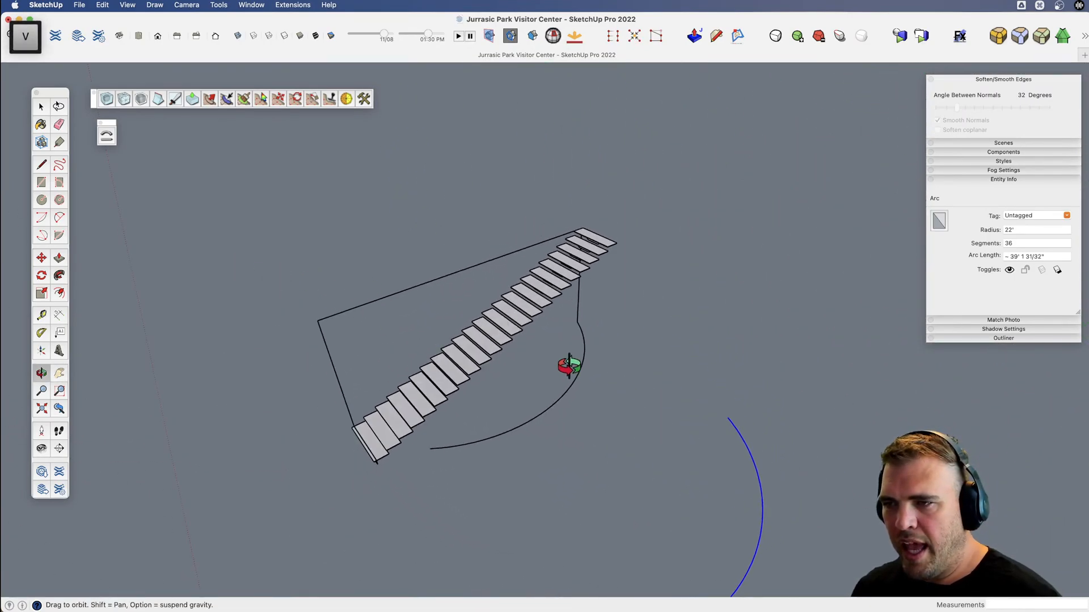
pyautogui.press('e')
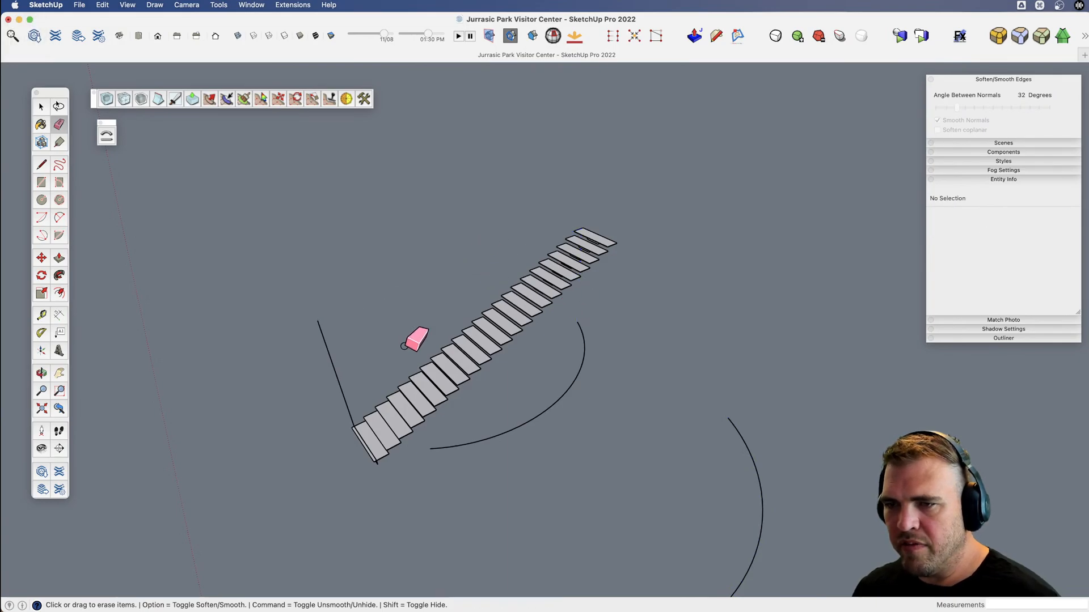
# Delete the 22 stacked layout edges at the foot of the stairs and erase the original arc beside the treads.
pyautogui.press('space')
pyautogui.moveTo(361, 483); pyautogui.dragTo(362, 483)
pyautogui.press('x')
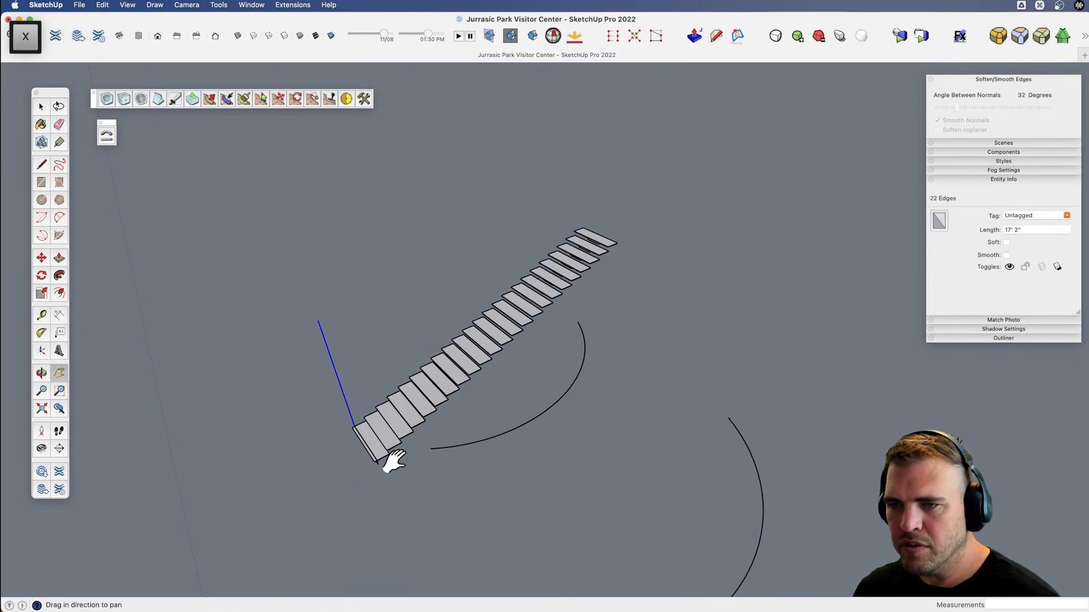
pyautogui.press('e')
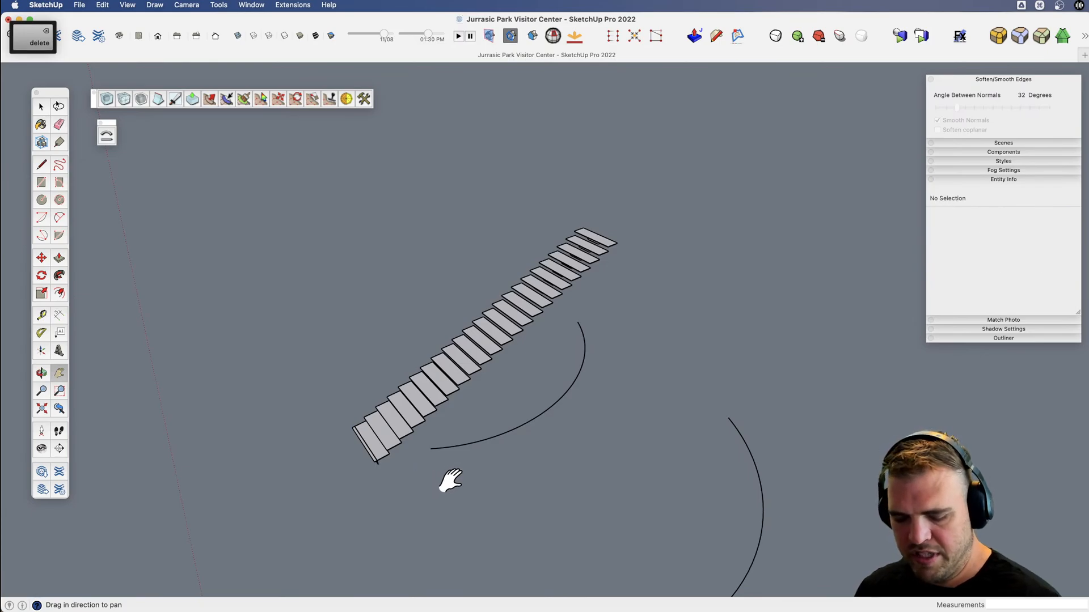
pyautogui.moveTo(491, 433); pyautogui.dragTo(495, 441)
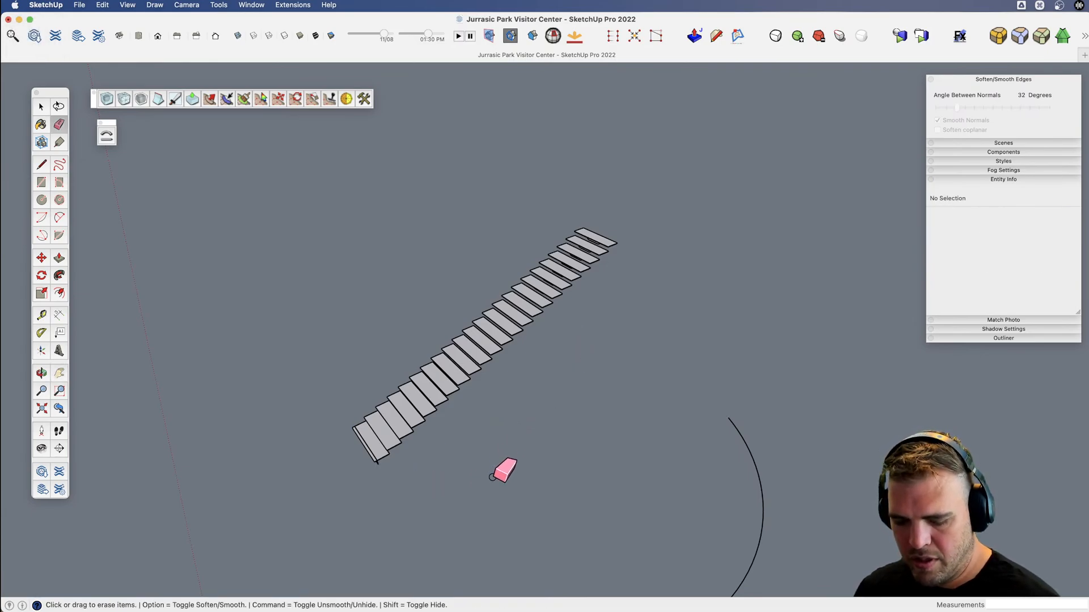
# Delete the leftover layout edges hanging beside the bottom tread of the stairs.
pyautogui.scroll(3, 420, 401)
pyautogui.press('o')
pyautogui.moveTo(420, 400)
pyautogui.mouseDown()
pyautogui.moveTo(457, 389)
pyautogui.moveTo(418, 240)
pyautogui.moveTo(453, 410)
pyautogui.moveTo(482, 398)
pyautogui.moveTo(370, 394)
pyautogui.mouseUp()
pyautogui.press('space')
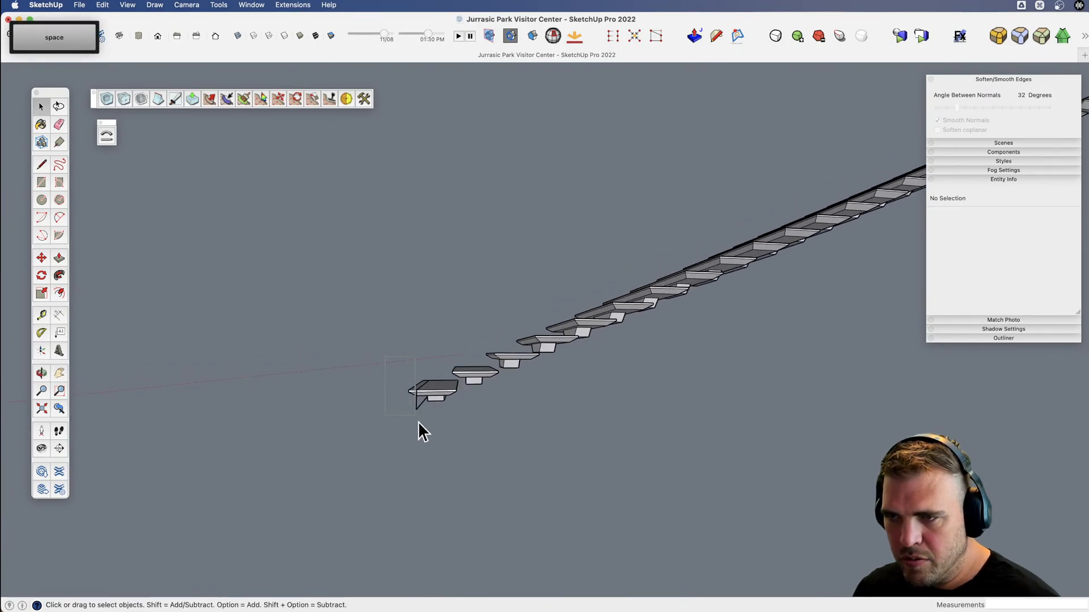
pyautogui.moveTo(431, 435); pyautogui.dragTo(437, 437)
pyautogui.press('Delete')
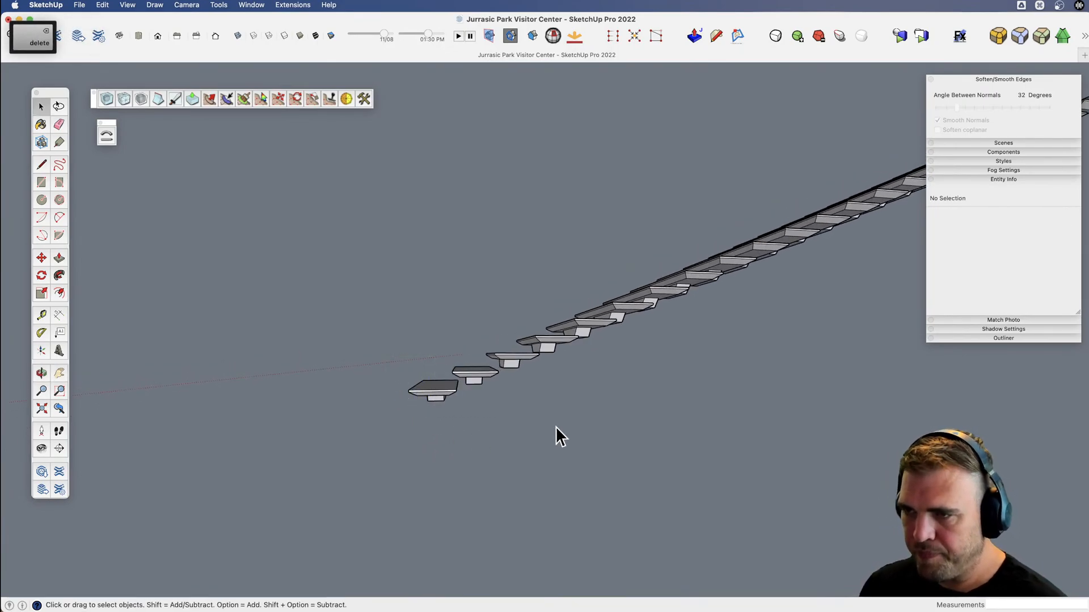
# Copy all 23 stair treads about 48' 4" away on the side opposite the arc.
pyautogui.keyDown('shift'); pyautogui.moveTo(555, 426); pyautogui.dragTo(601, 460, button='middle'); pyautogui.keyUp('shift')
pyautogui.press('space')
pyautogui.moveTo(529, 196); pyautogui.dragTo(529, 194)
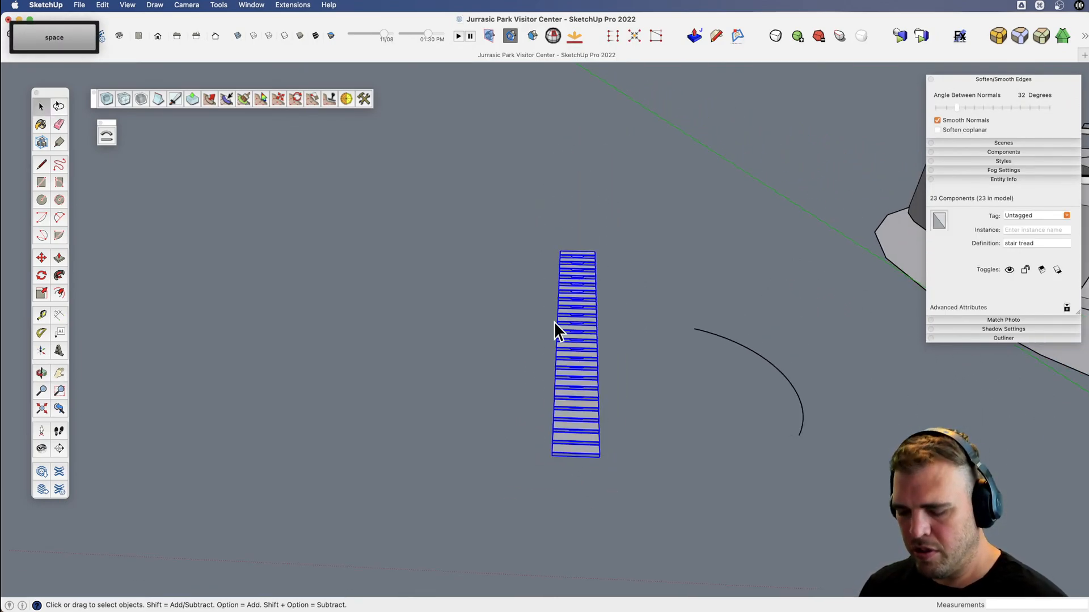
pyautogui.press('m')
pyautogui.click(559, 401)
pyautogui.press('alt')
pyautogui.press('m')
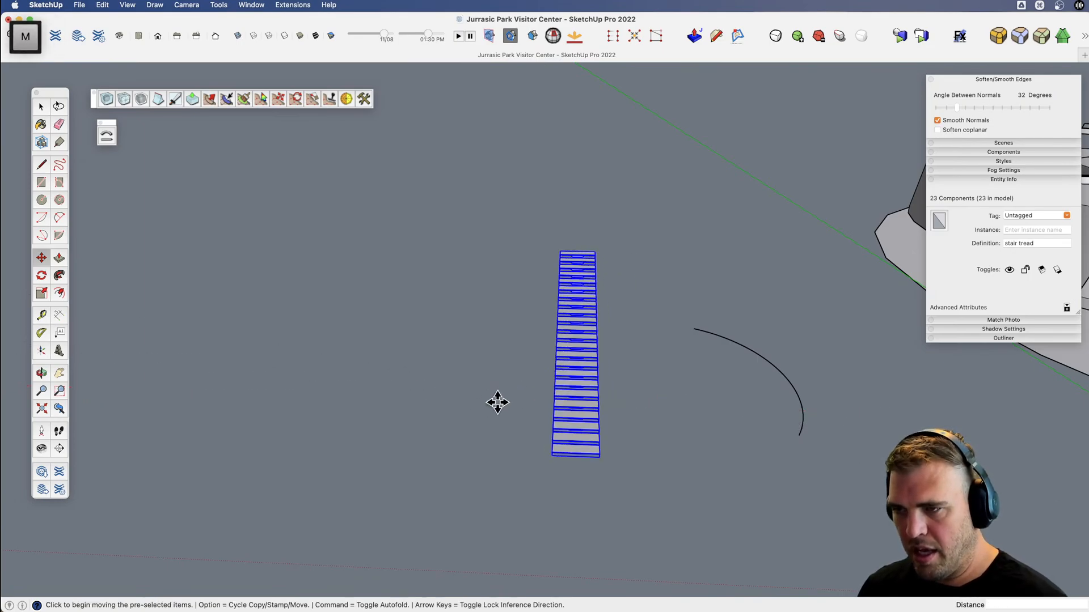
pyautogui.press('alt')
pyautogui.click(529, 417)
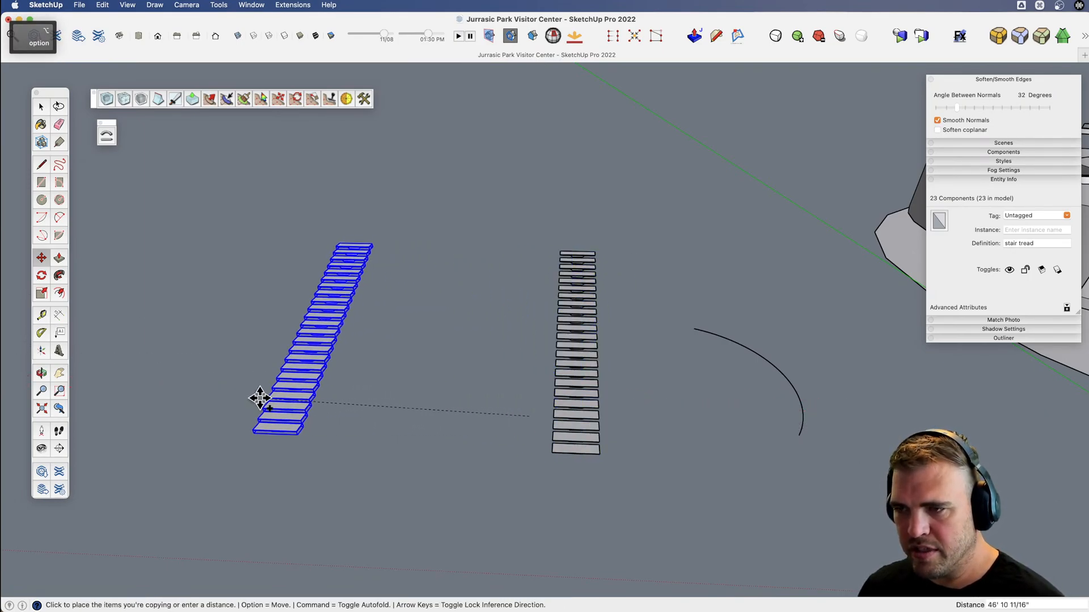
pyautogui.click(244, 408)
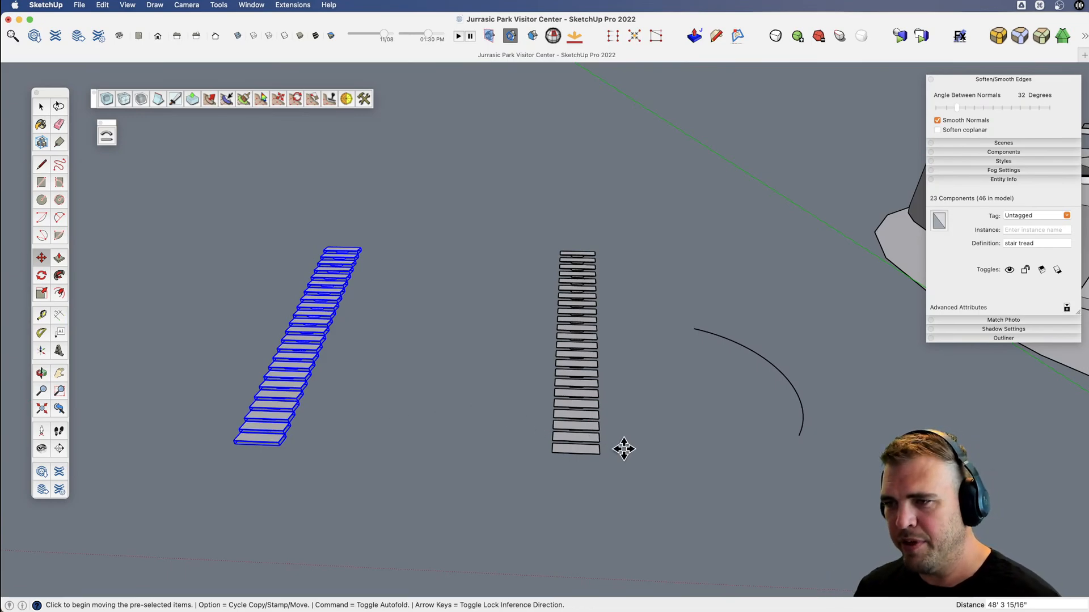
# Explode the original 23 tread components beside the arc and group their loose geometry as one object.
pyautogui.press('space')
pyautogui.moveTo(626, 481); pyautogui.dragTo(513, 182)
pyautogui.press('x')
pyautogui.keyDown('shift'); pyautogui.moveTo(612, 360); pyautogui.dragTo(528, 363, button='middle'); pyautogui.keyUp('shift')
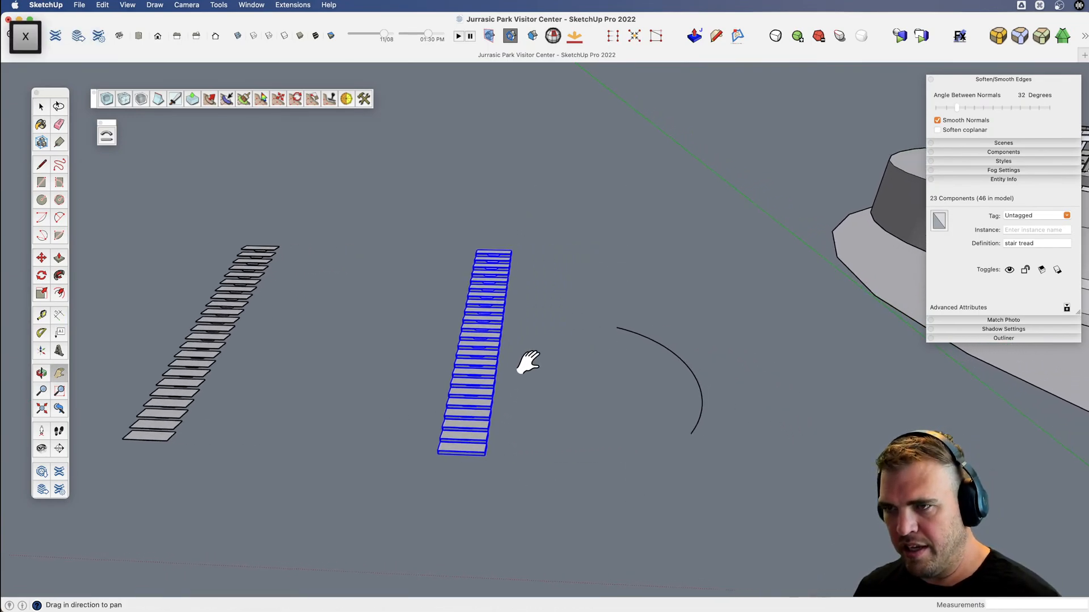
pyautogui.moveTo(528, 363); pyautogui.dragTo(477, 387)
pyautogui.scroll(-5, 413, 407)
pyautogui.scroll(5, 415, 397)
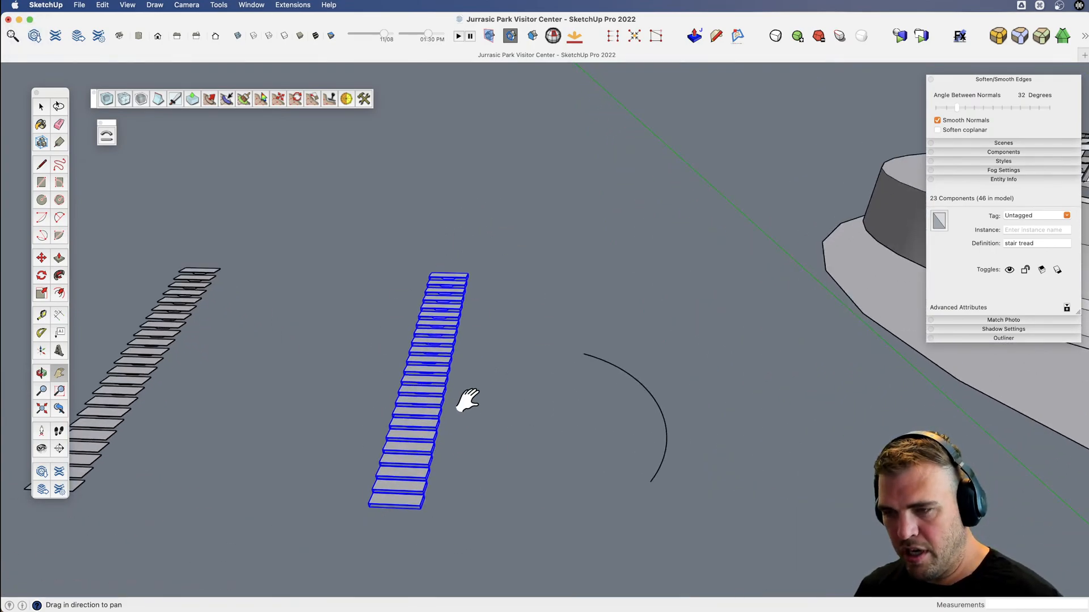
pyautogui.press('u')
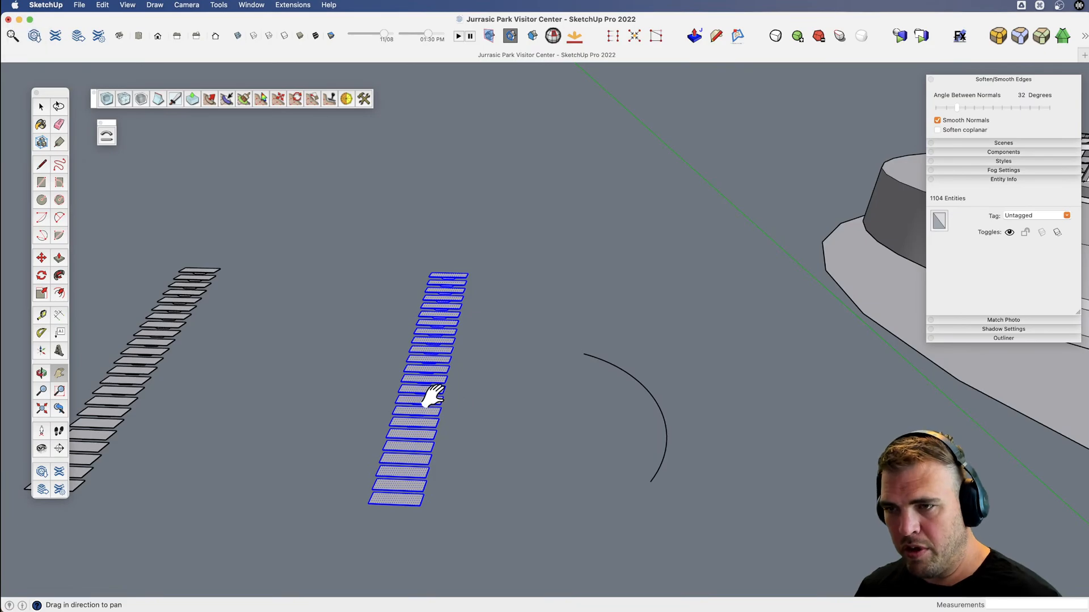
pyautogui.moveTo(425, 389); pyautogui.dragTo(464, 326, button='middle')
pyautogui.press('space')
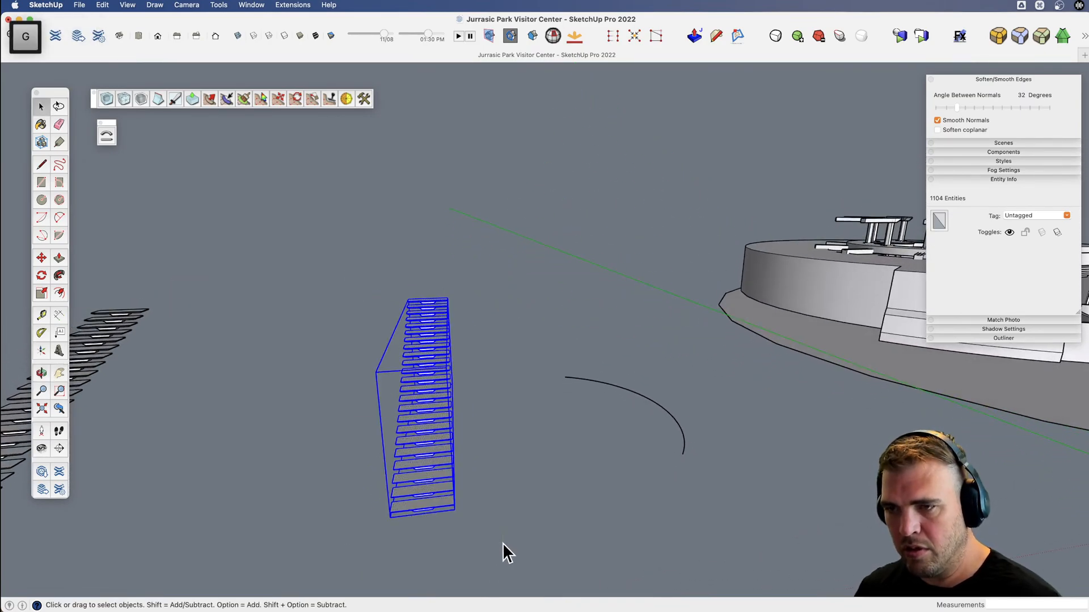
# Draw a straight baseline under the grouped treads, parallel to the green axis, from the bottom tread's outer corner to the flight's far end.
pyautogui.moveTo(502, 543); pyautogui.dragTo(384, 469, button='middle')
pyautogui.scroll(5, 389, 498)
pyautogui.press('l')
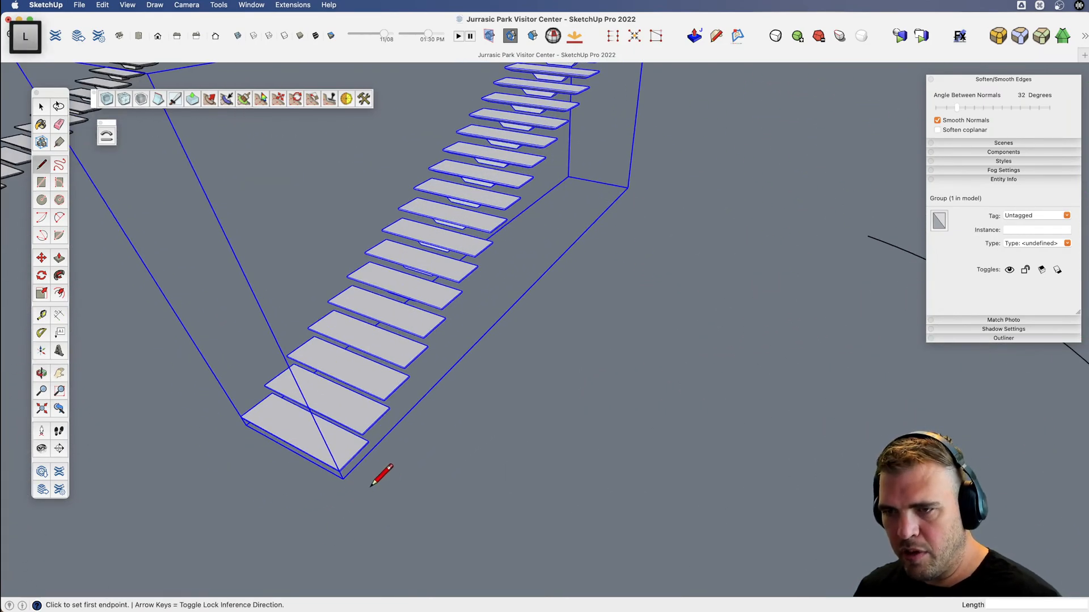
pyautogui.scroll(3, 344, 477)
pyautogui.scroll(-3, 391, 507)
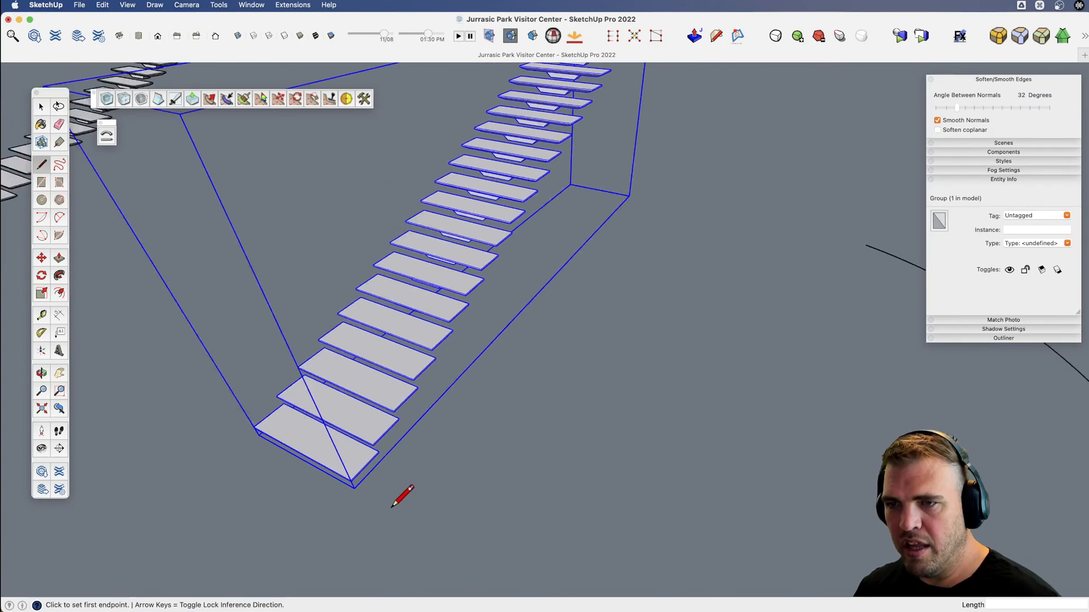
pyautogui.scroll(3, 357, 474)
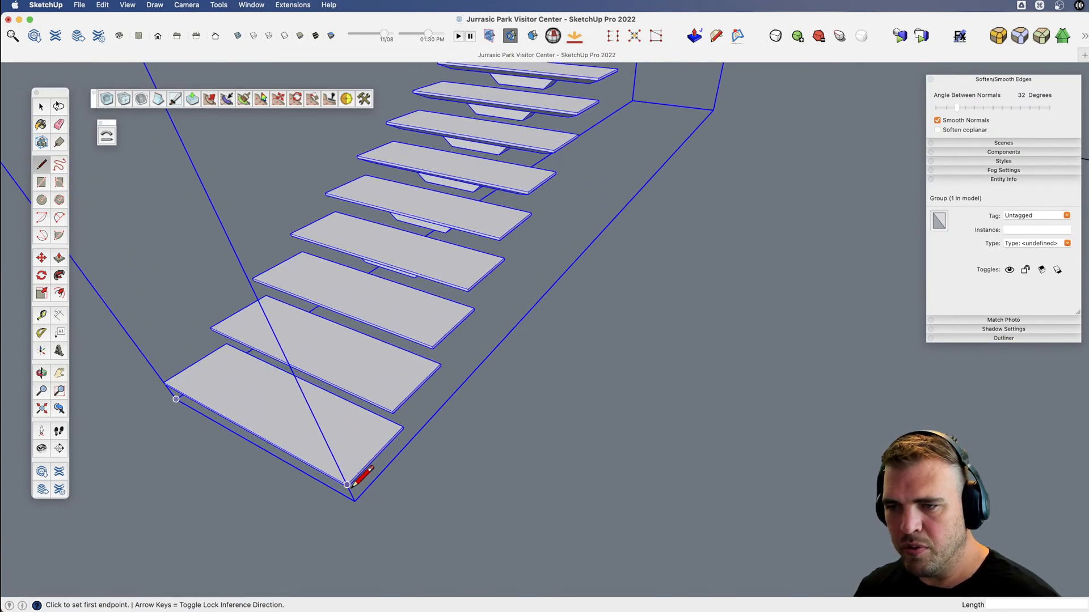
pyautogui.scroll(2, 346, 485)
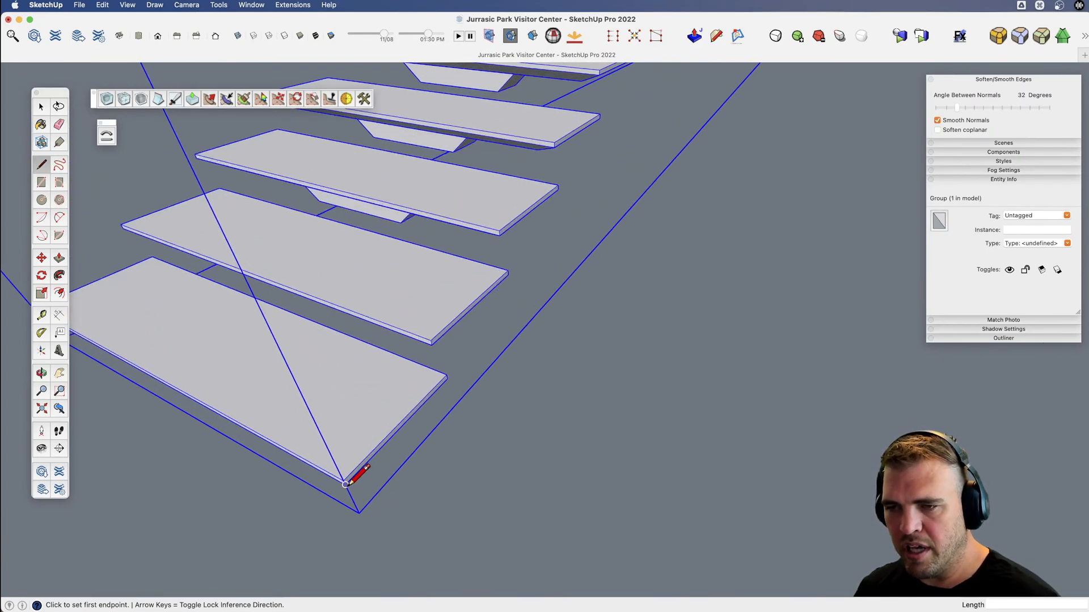
pyautogui.press('shift')
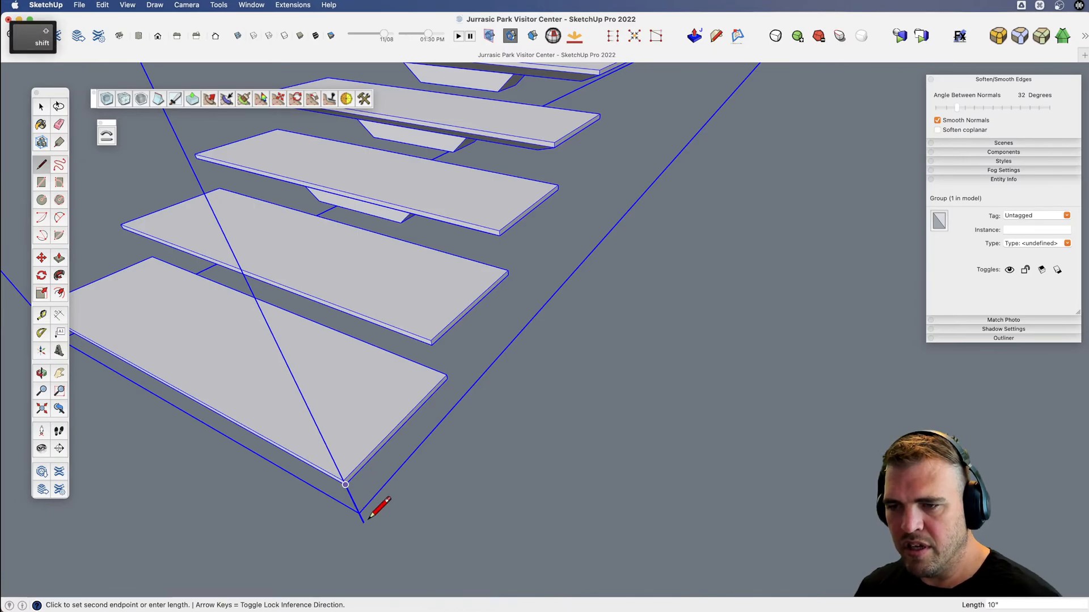
pyautogui.scroll(-10, 361, 501)
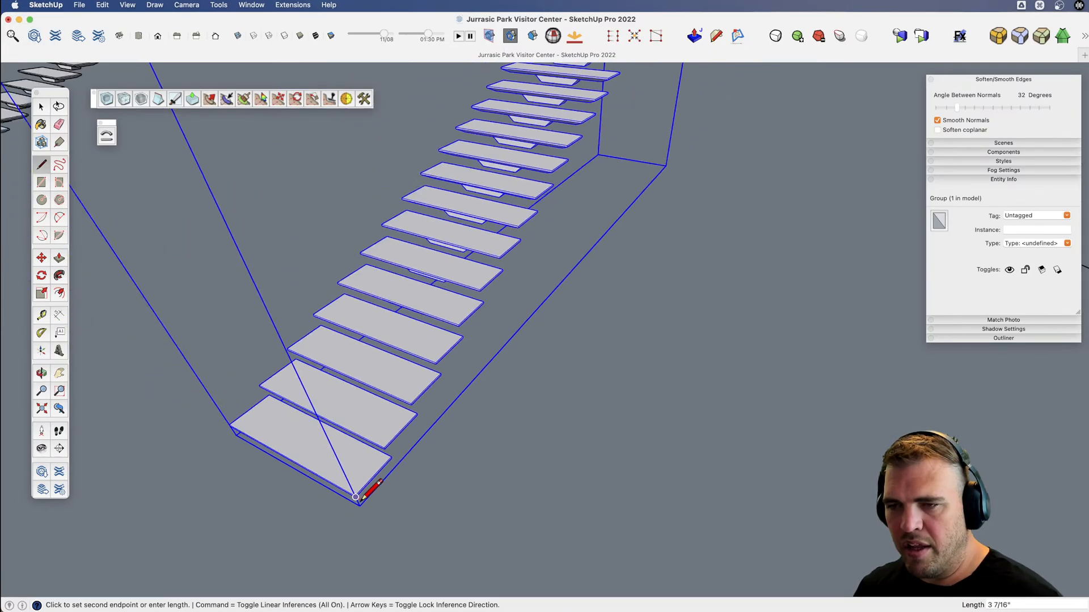
pyautogui.scroll(8, 361, 500)
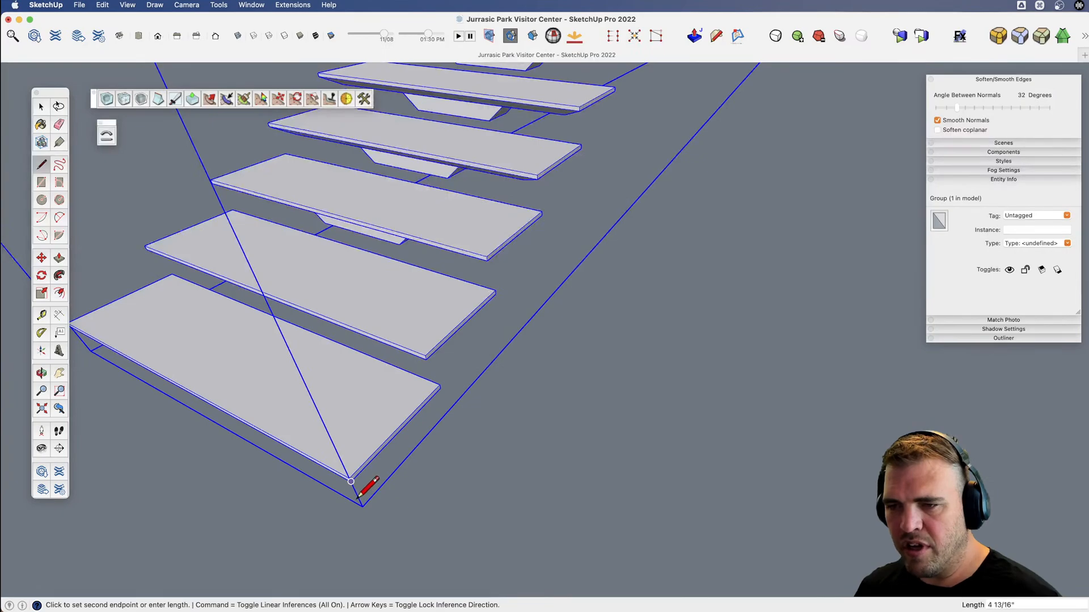
pyautogui.scroll(-10, 358, 497)
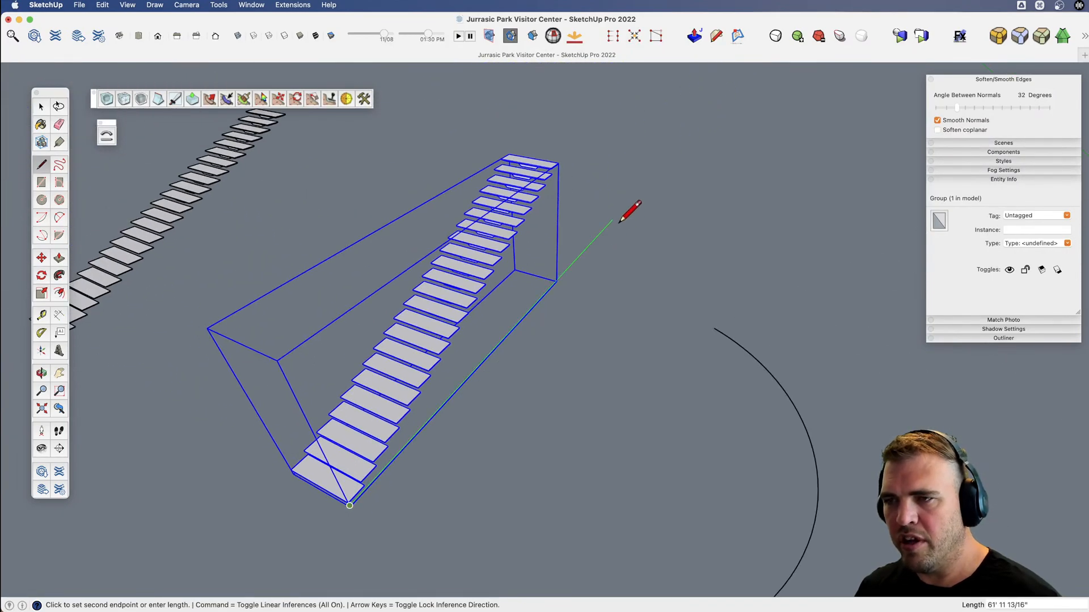
pyautogui.press('shift')
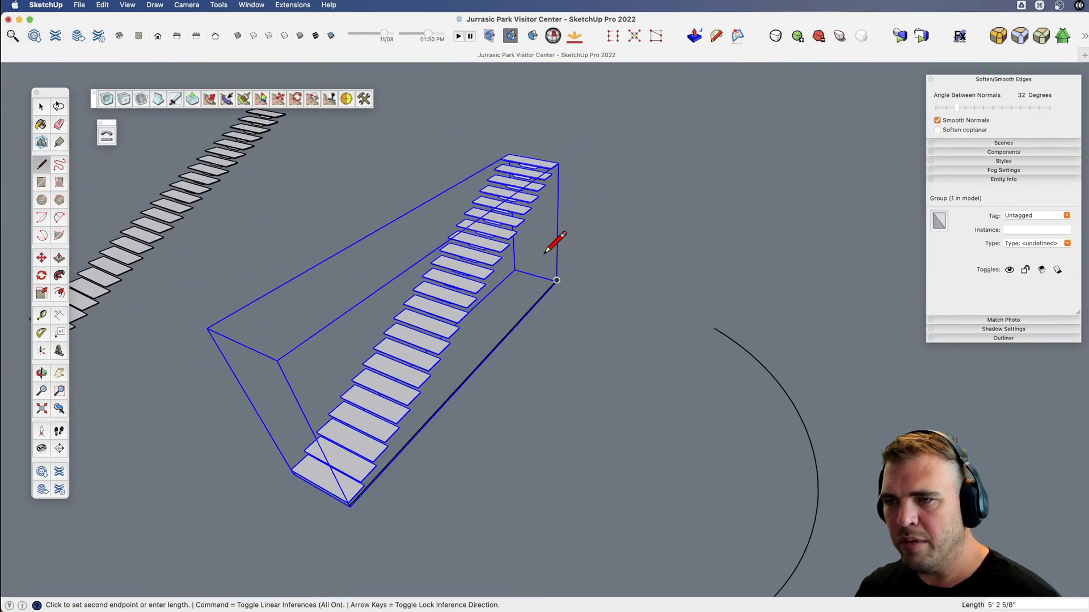
# Erase the short helper edge joining the bottom tread's corner to the baseline.
pyautogui.press('space')
pyautogui.scroll(10, 342, 506)
pyautogui.press('e')
pyautogui.click(384, 513)
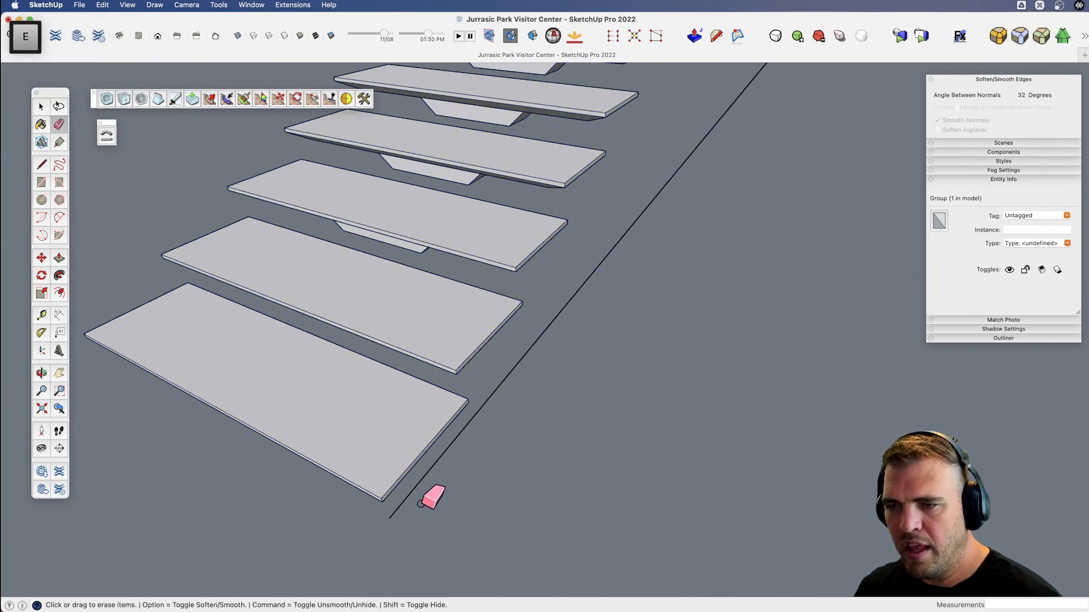
# Rotate the stair group together with its baseline 90 degrees so the baseline runs along the red axis.
pyautogui.scroll(-10, 420, 504)
pyautogui.press('space')
pyautogui.click(457, 426)
pyautogui.scroll(-3, 457, 426)
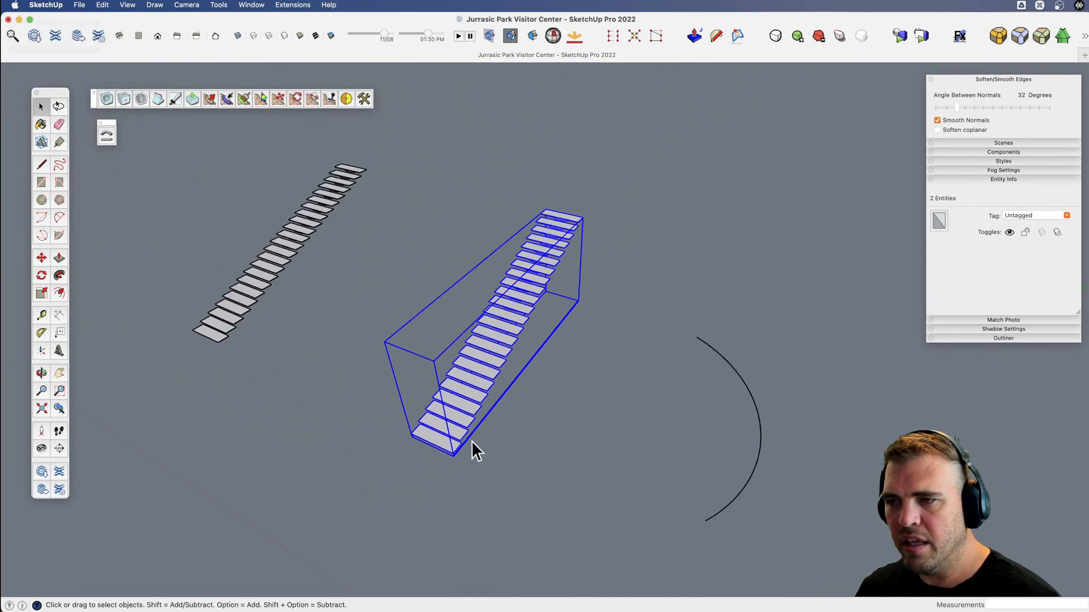
pyautogui.press('v')
pyautogui.moveTo(478, 457); pyautogui.dragTo(530, 324)
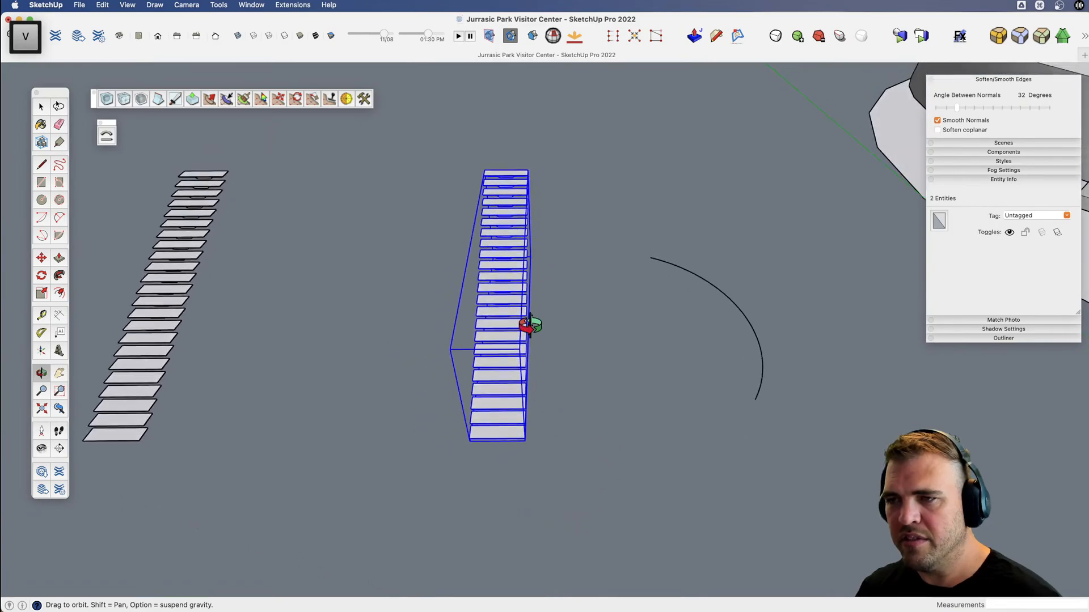
pyautogui.scroll(-5, 508, 469)
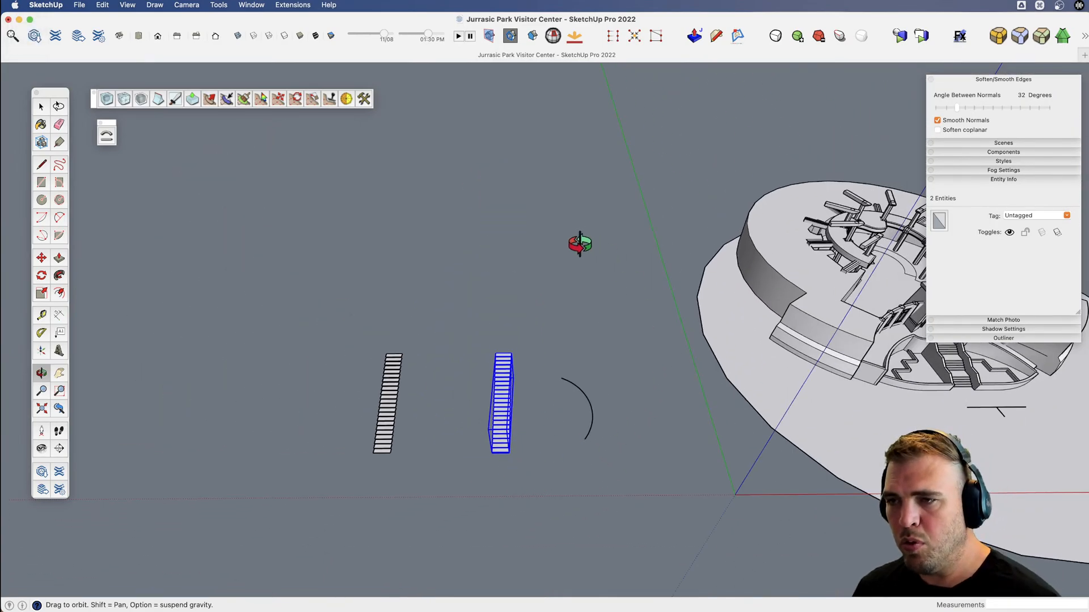
pyautogui.scroll(2, 533, 477)
pyautogui.press('q')
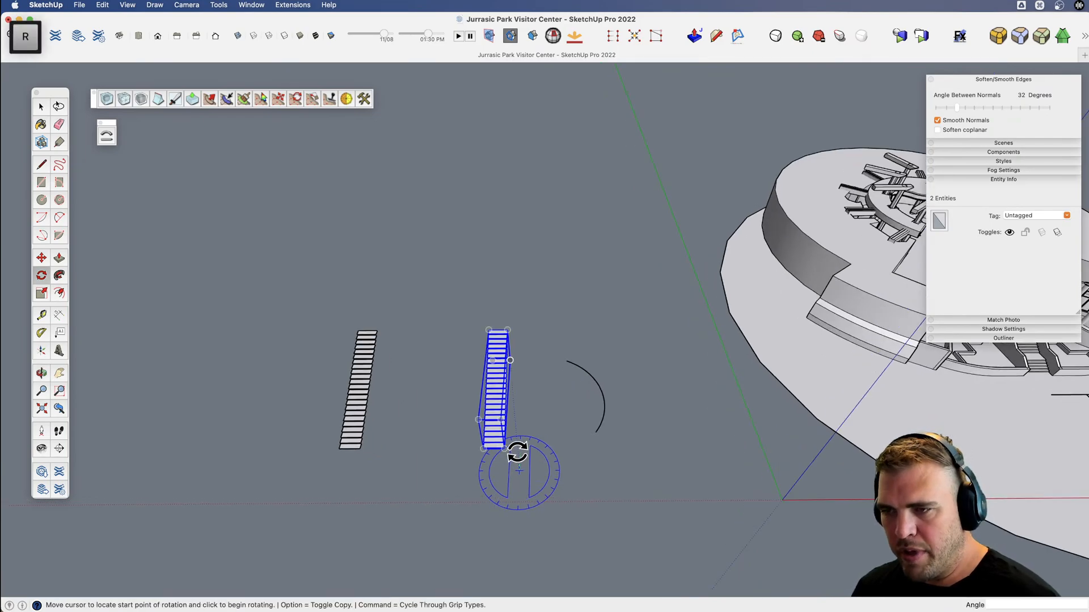
pyautogui.click(524, 434)
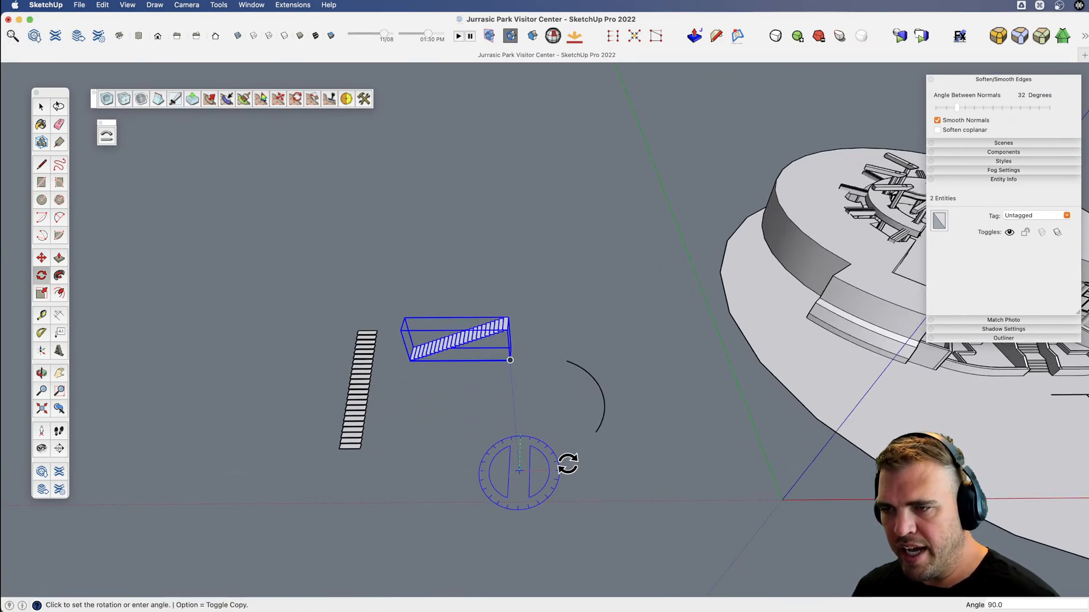
pyautogui.click(567, 462)
# Move the rotated stair group and its baseline next to the arc, close to the red axis.
pyautogui.click(471, 398)
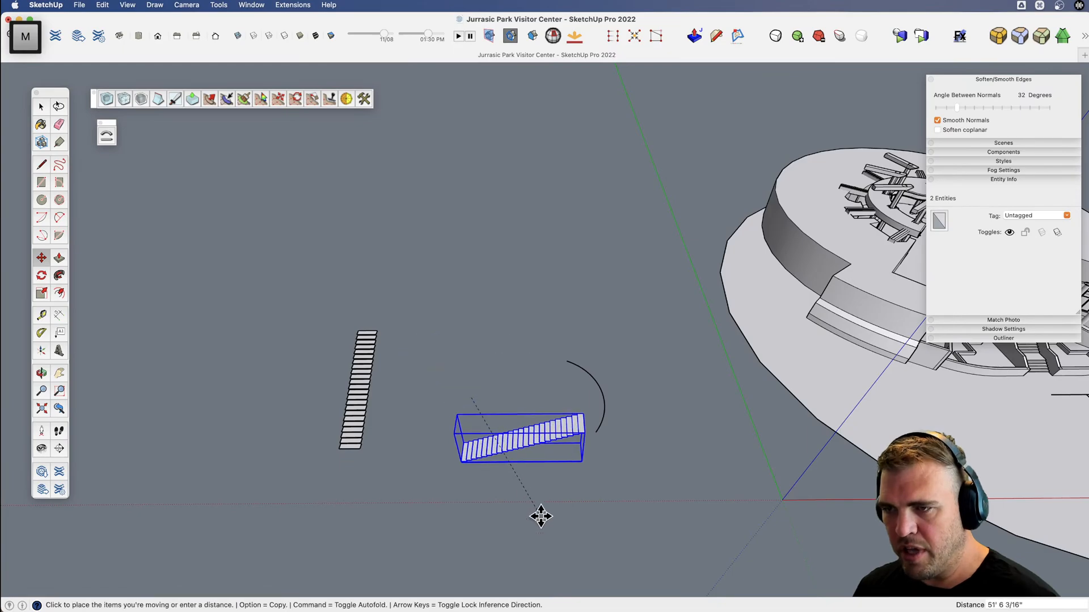
pyautogui.click(517, 528)
pyautogui.press('space')
pyautogui.click(595, 513)
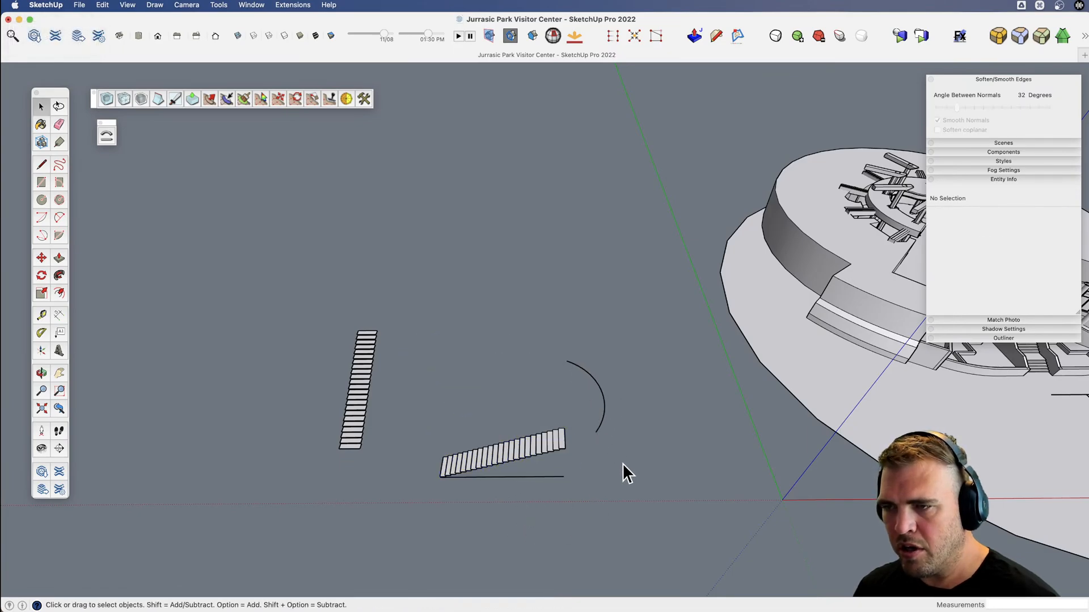
# Bend the stair group with Shape Bender, using the straight baseline as the reference line and the arc as the target curve.
pyautogui.scroll(5, 525, 477)
pyautogui.moveTo(410, 479); pyautogui.dragTo(414, 444, button='middle')
pyautogui.press('space')
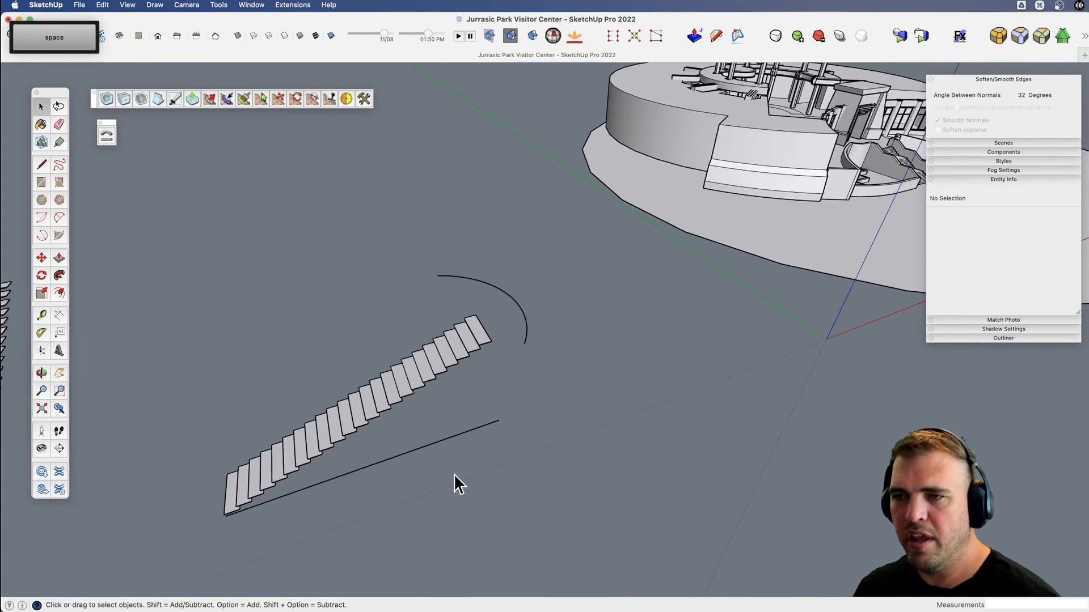
pyautogui.click(388, 409)
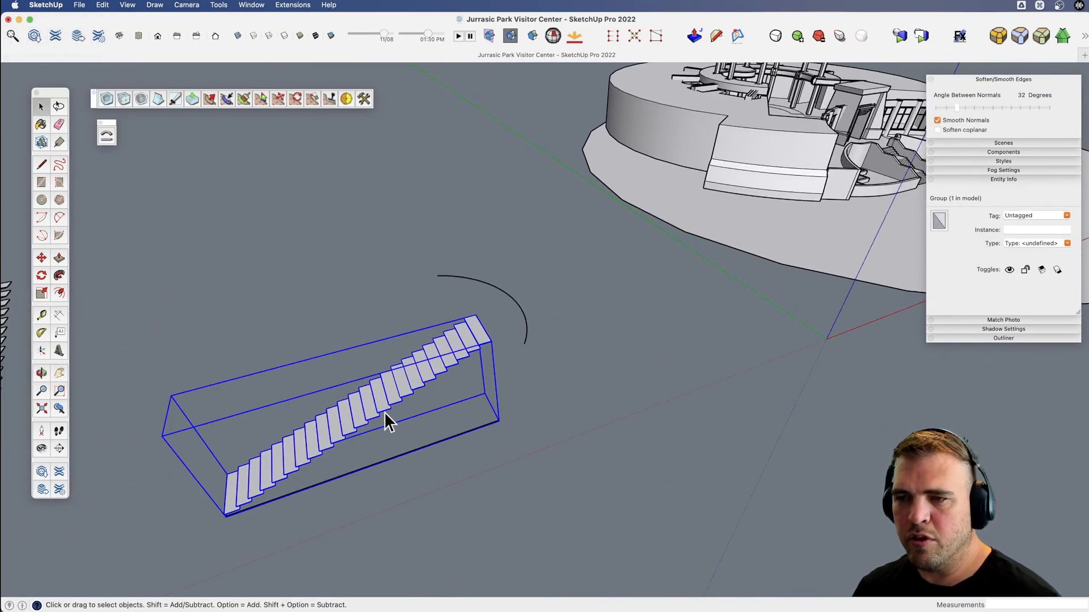
pyautogui.moveTo(384, 412); pyautogui.dragTo(311, 369, button='middle')
pyautogui.press('space')
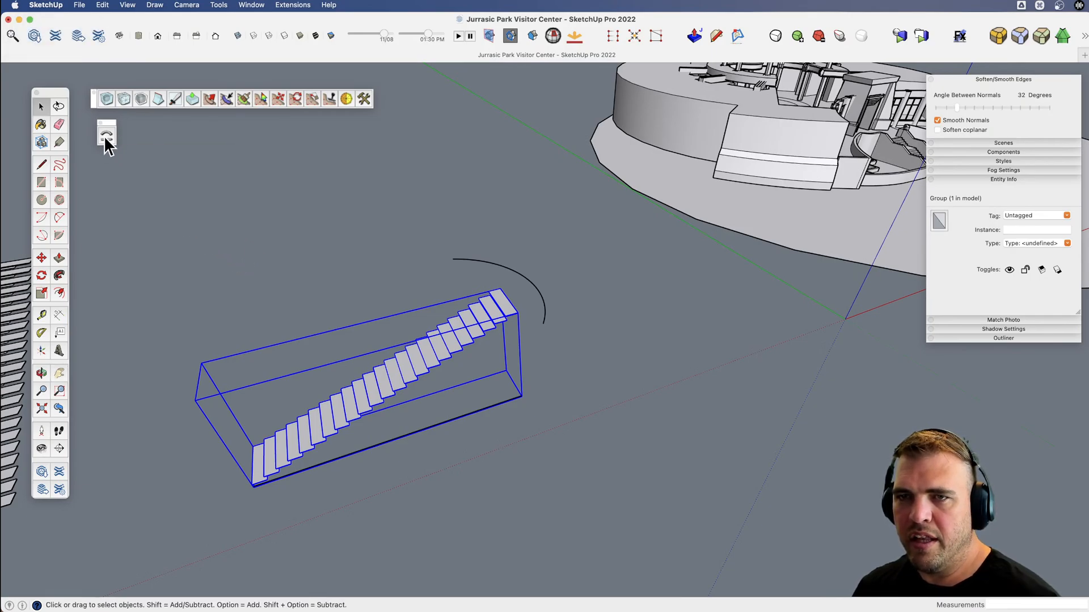
pyautogui.click(105, 136)
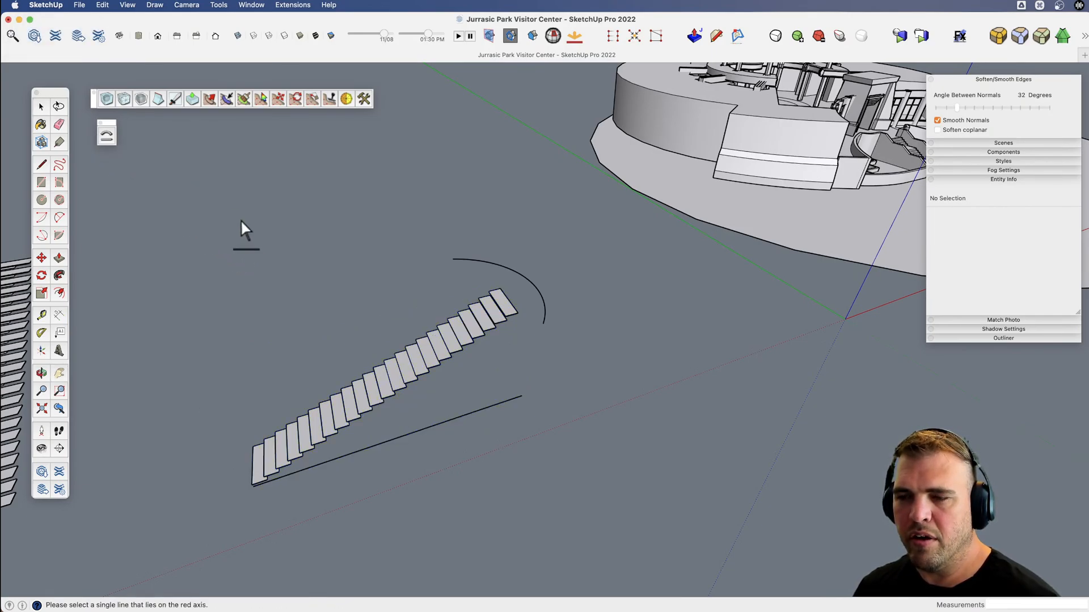
pyautogui.click(404, 435)
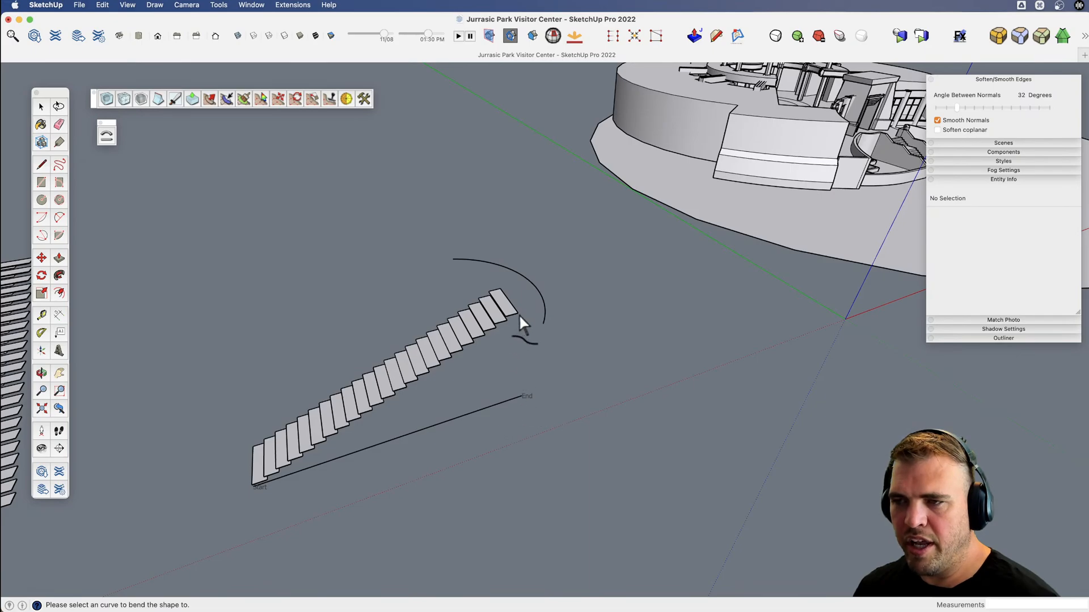
pyautogui.click(524, 281)
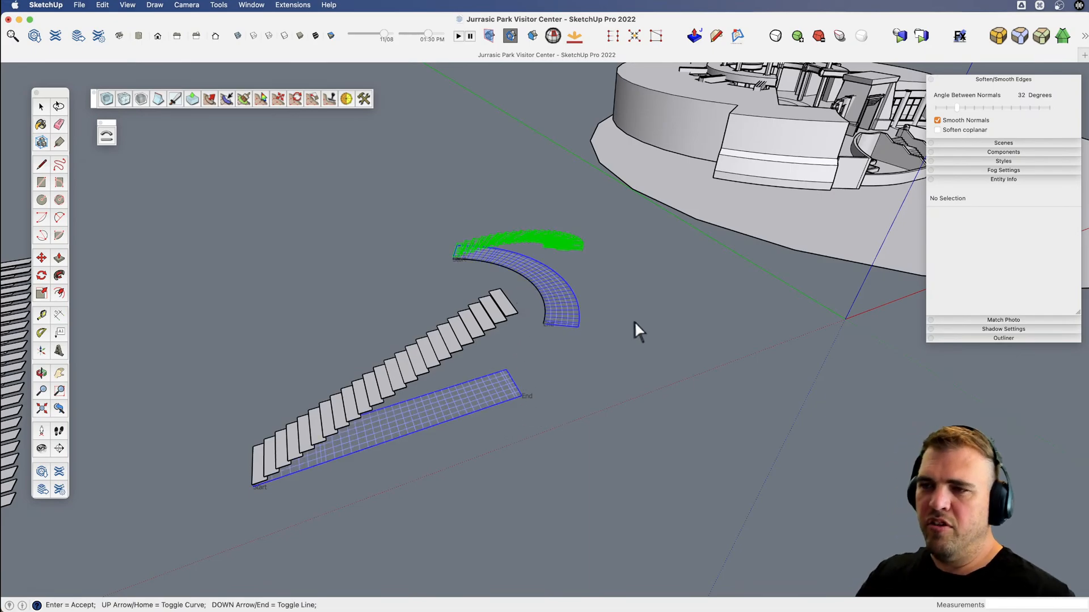
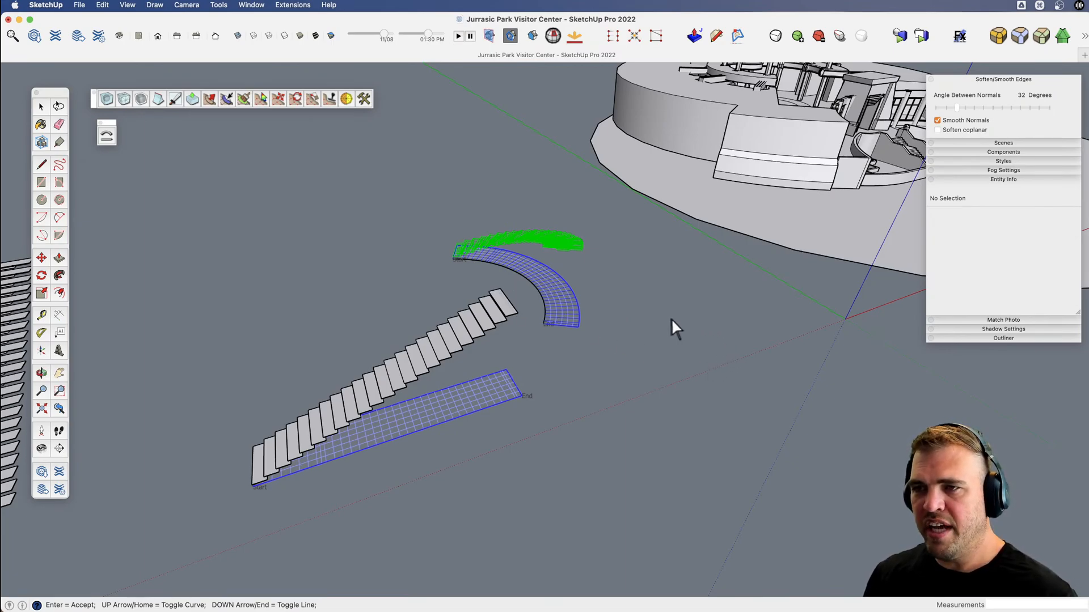
# Try to bend the straight stair run along the 36-segment arc, starting the curve from its near end.
pyautogui.press('Down')
pyautogui.press('Down')
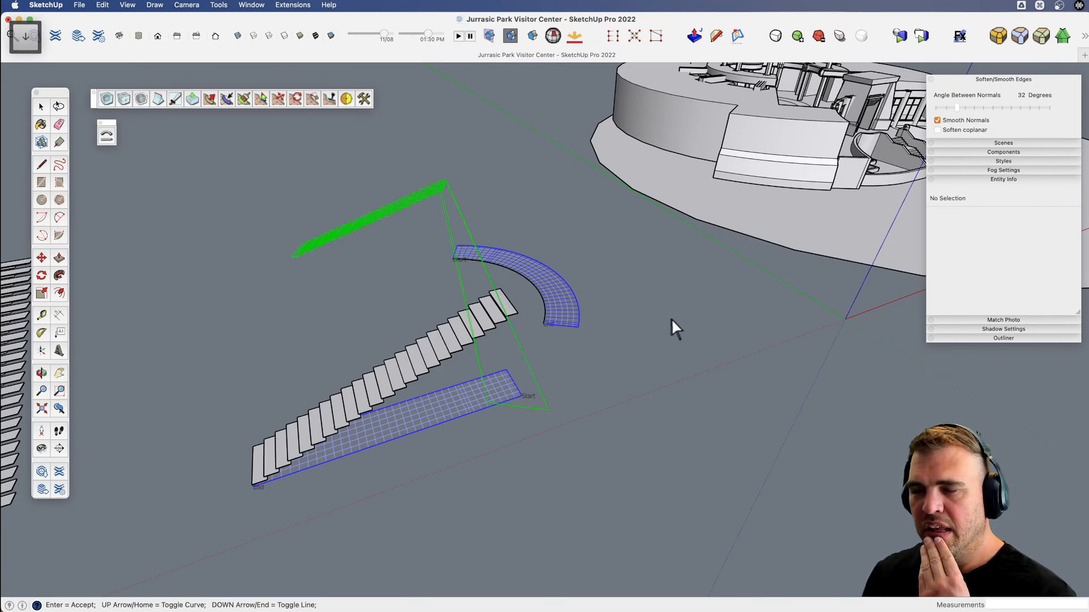
pyautogui.press('Up')
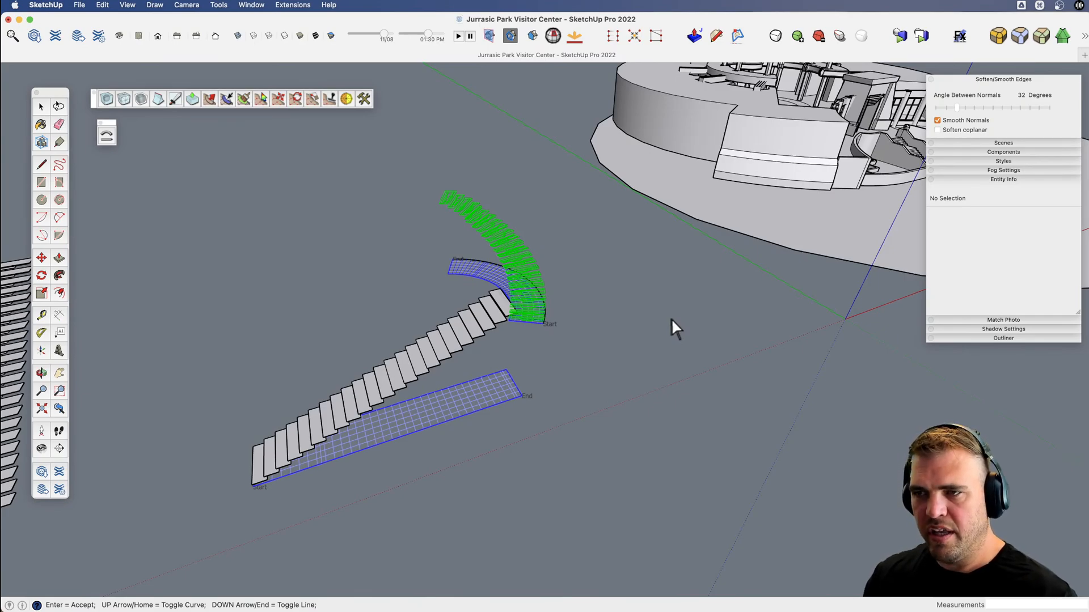
pyautogui.press('Return')
# Inspect the treads of the curved stair copy and undo the bend.
pyautogui.press('x')
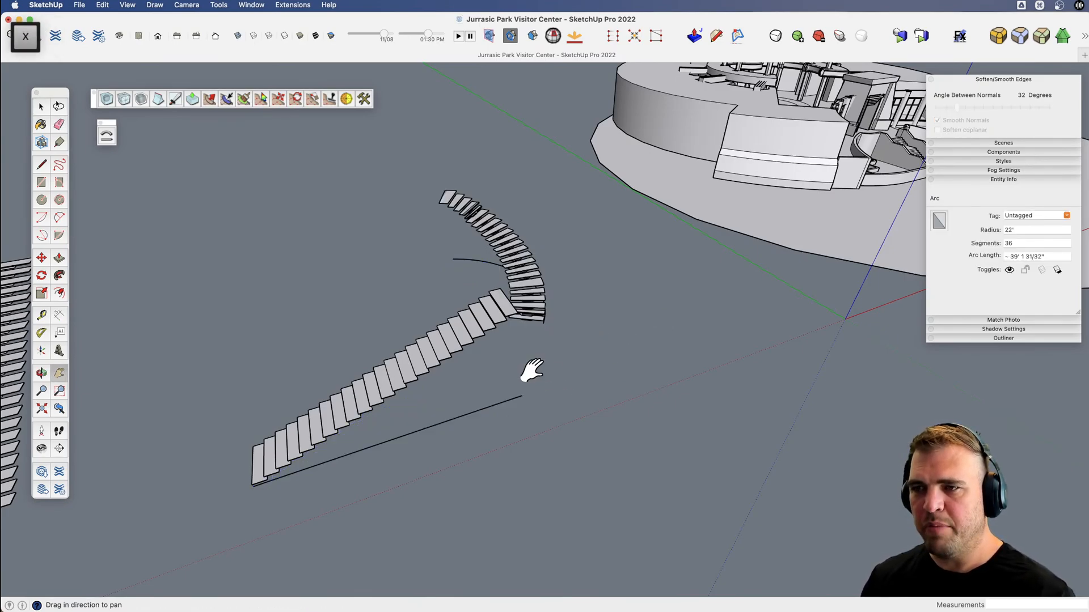
pyautogui.moveTo(531, 371); pyautogui.dragTo(491, 400, button='middle')
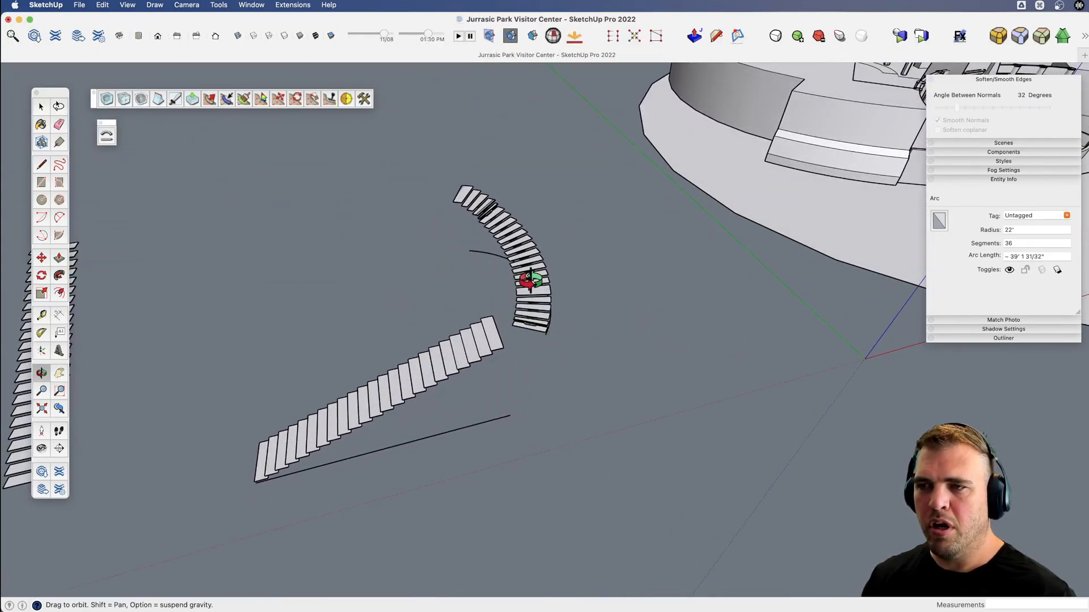
pyautogui.scroll(10, 486, 219)
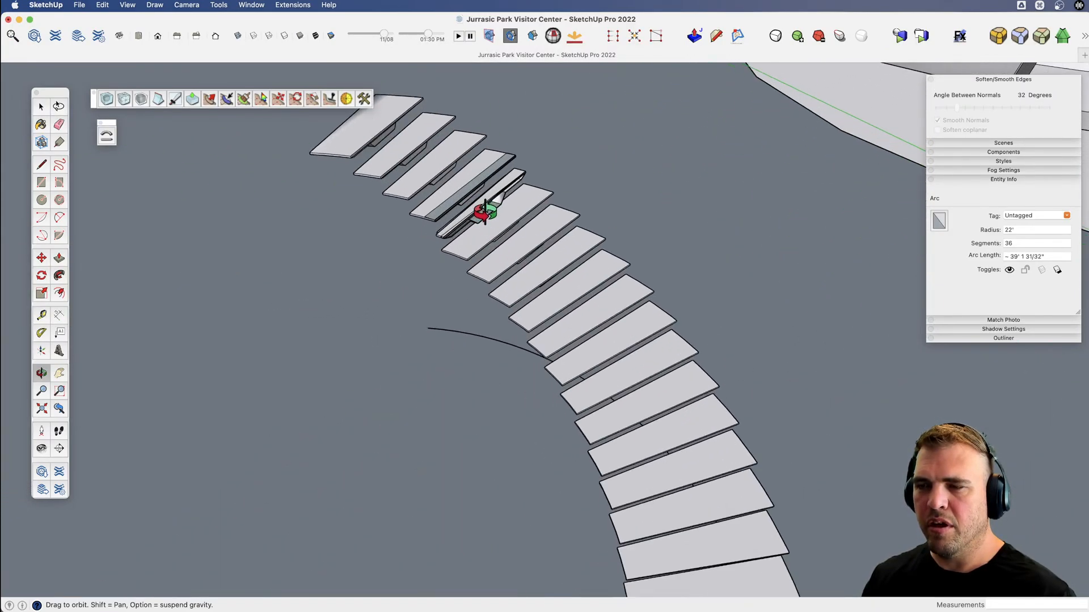
pyautogui.moveTo(485, 213); pyautogui.dragTo(543, 351, button='middle')
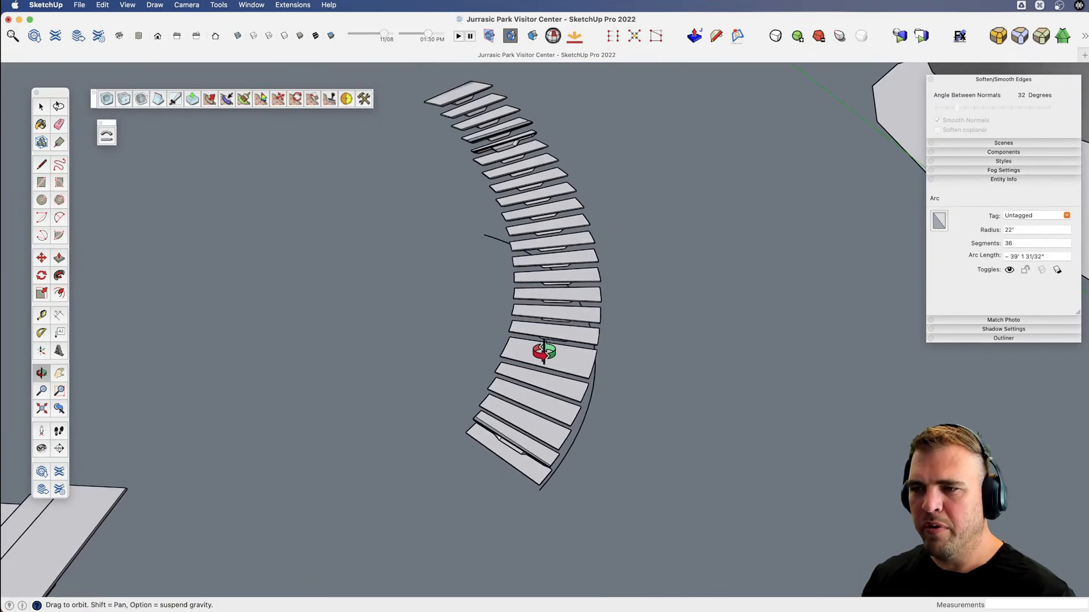
pyautogui.moveTo(525, 195); pyautogui.dragTo(452, 289, button='middle')
pyautogui.press('v')
pyautogui.press('super+z')
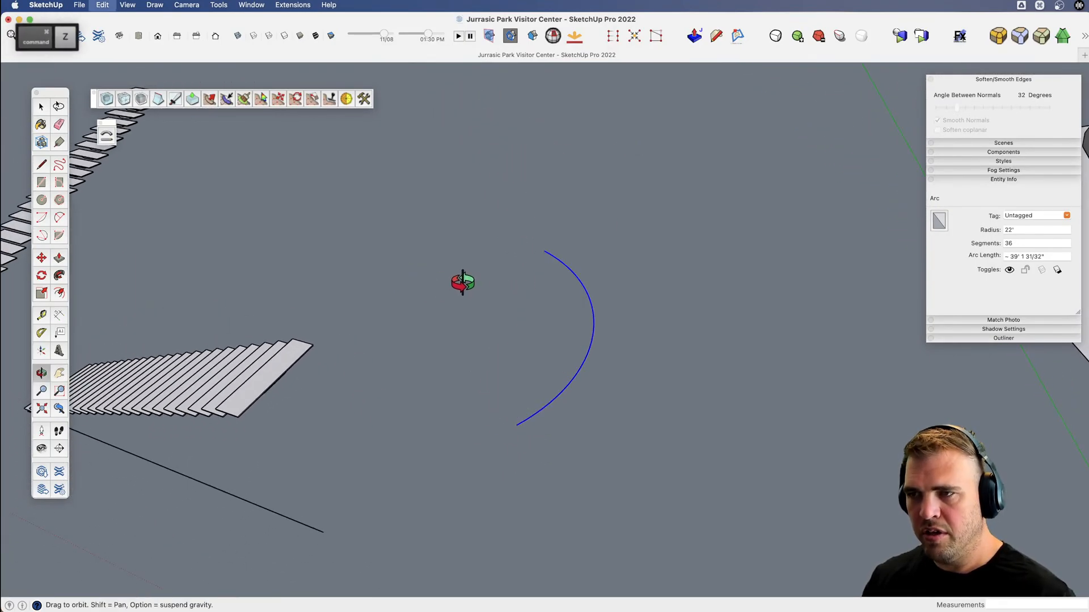
# Set the arc's segment count to 80.
pyautogui.press('space')
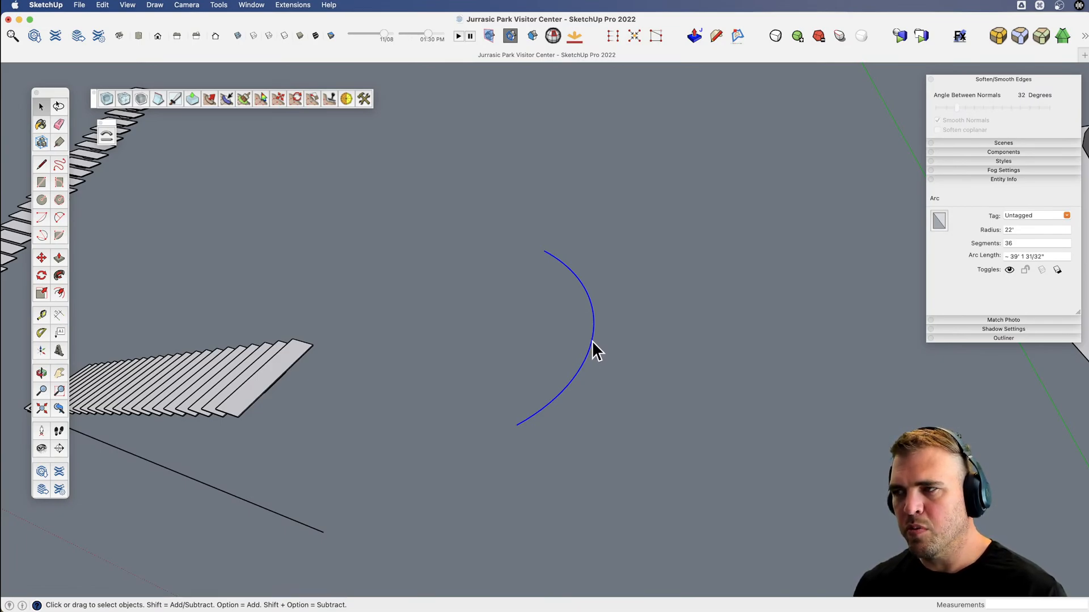
pyautogui.click(1013, 243)
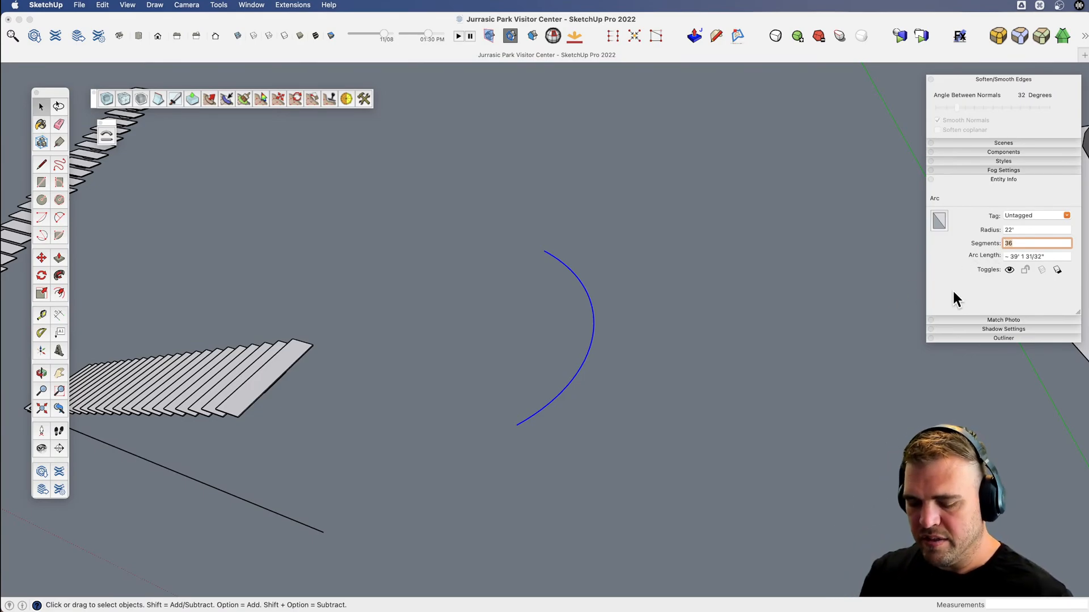
pyautogui.write('80')
pyautogui.press('Return')
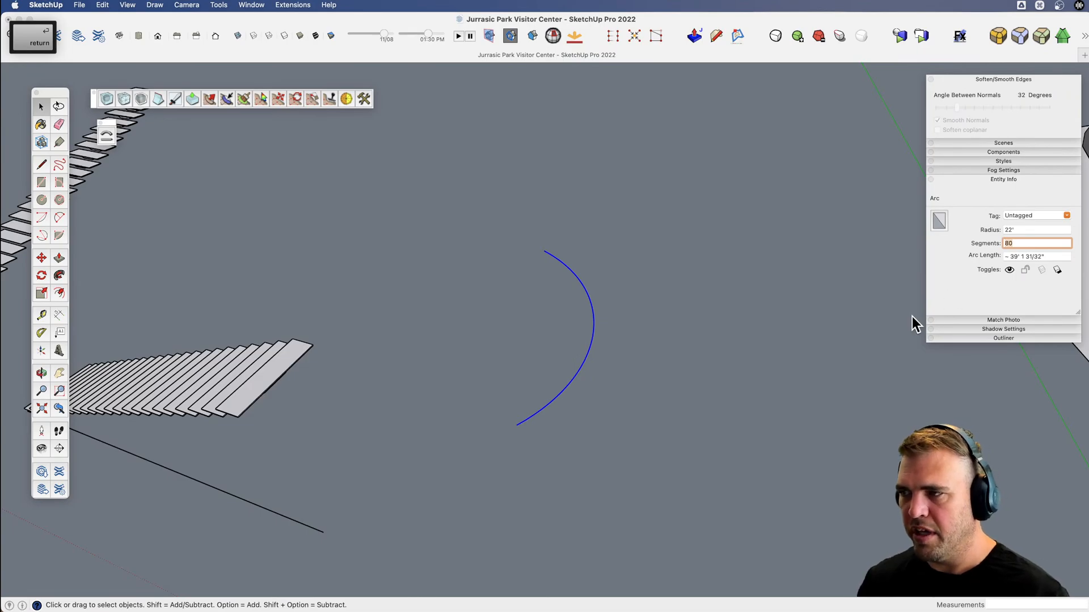
pyautogui.click(729, 399)
# Start Shape Bender on the straight stair group, using the straight line beneath it as the reference line.
pyautogui.scroll(-3, 708, 404)
pyautogui.press('x')
pyautogui.keyDown('shift'); pyautogui.moveTo(582, 443); pyautogui.dragTo(652, 400, button='middle'); pyautogui.keyUp('shift')
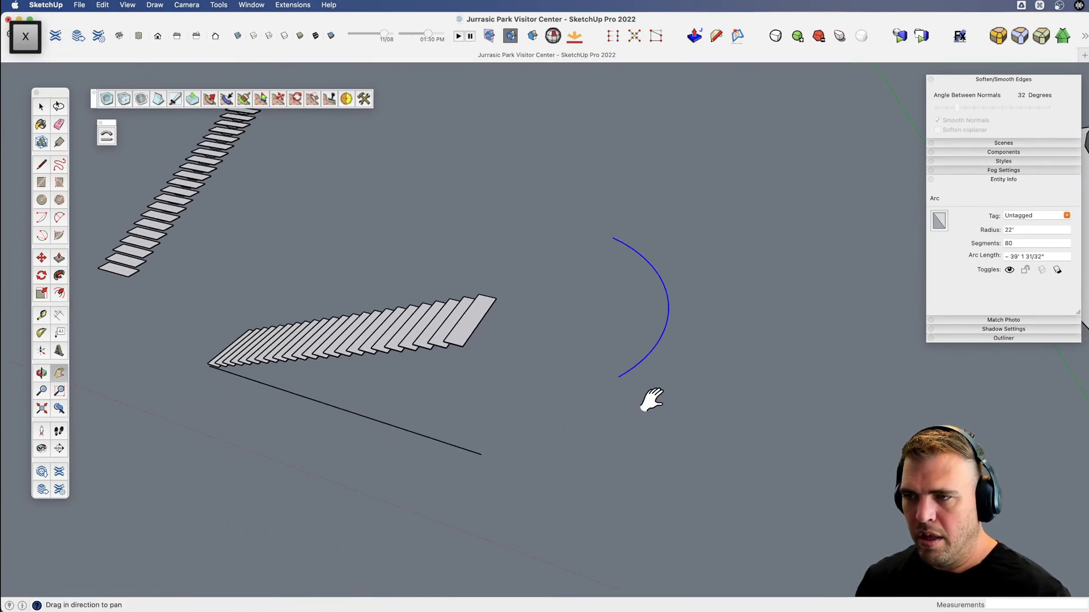
pyautogui.moveTo(462, 378); pyautogui.dragTo(545, 408, button='middle')
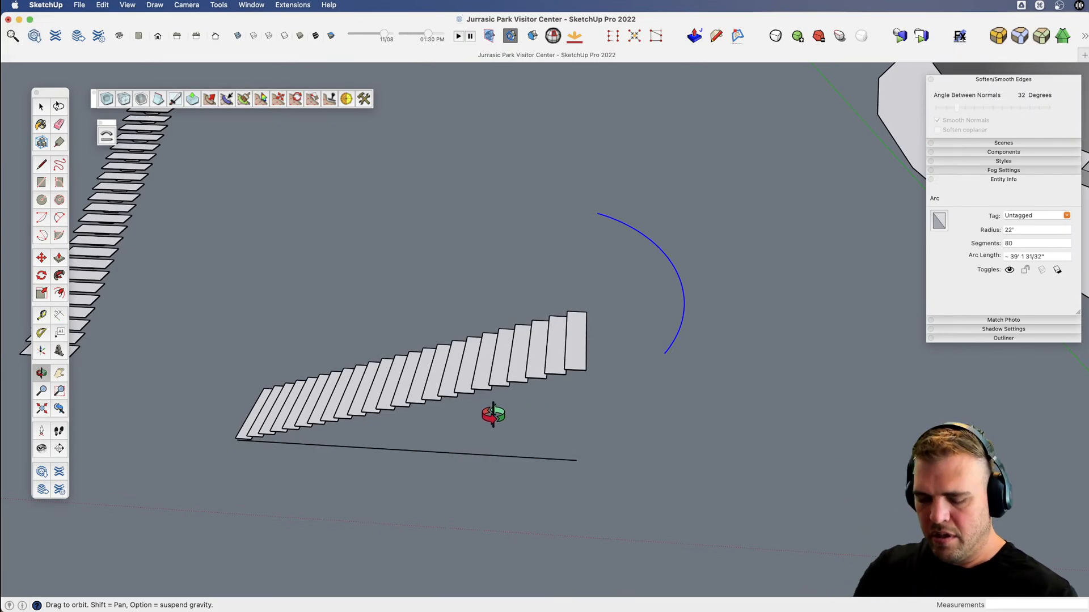
pyautogui.press('space')
pyautogui.click(423, 390)
pyautogui.press('x')
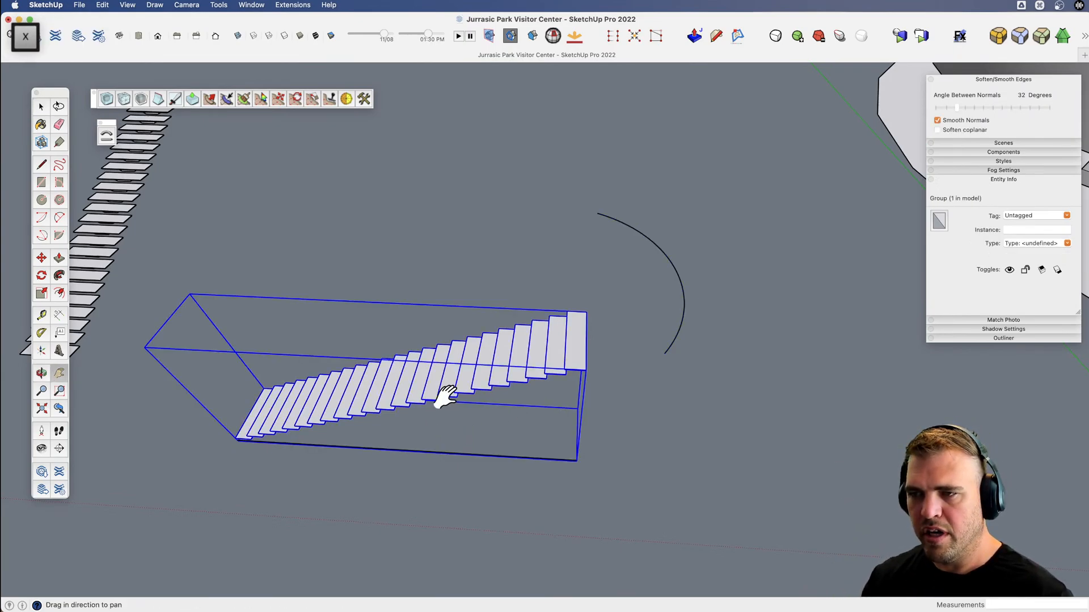
pyautogui.moveTo(445, 395); pyautogui.dragTo(410, 365)
pyautogui.press('space')
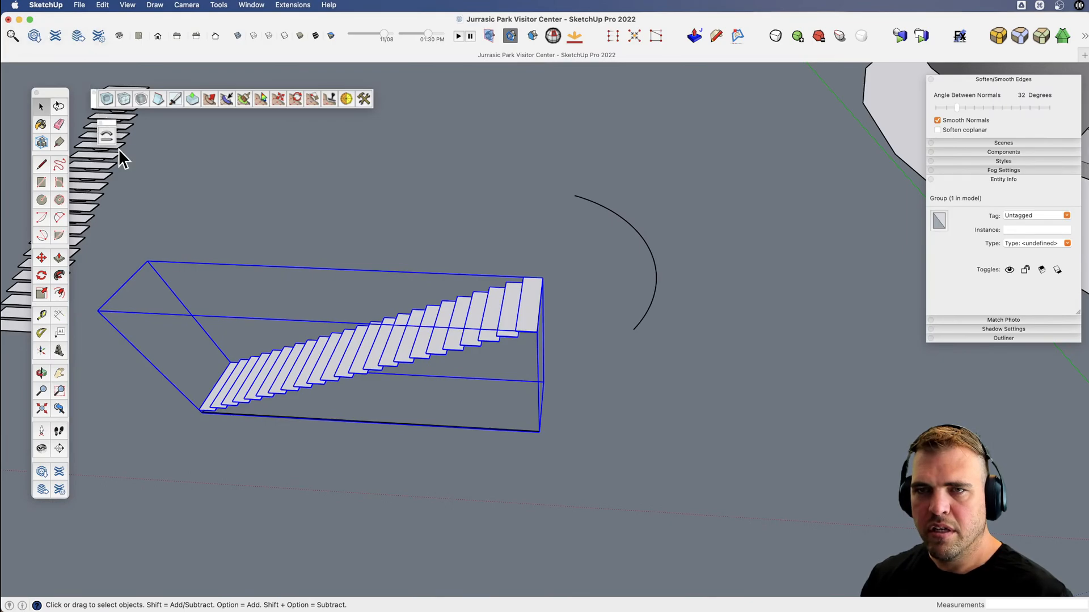
pyautogui.click(107, 134)
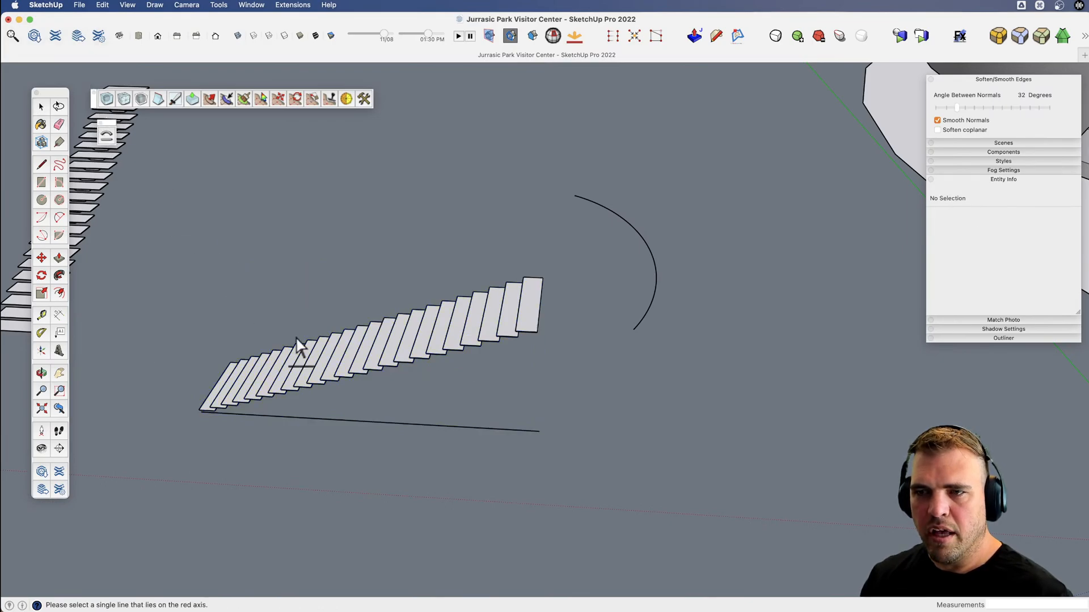
pyautogui.click(385, 424)
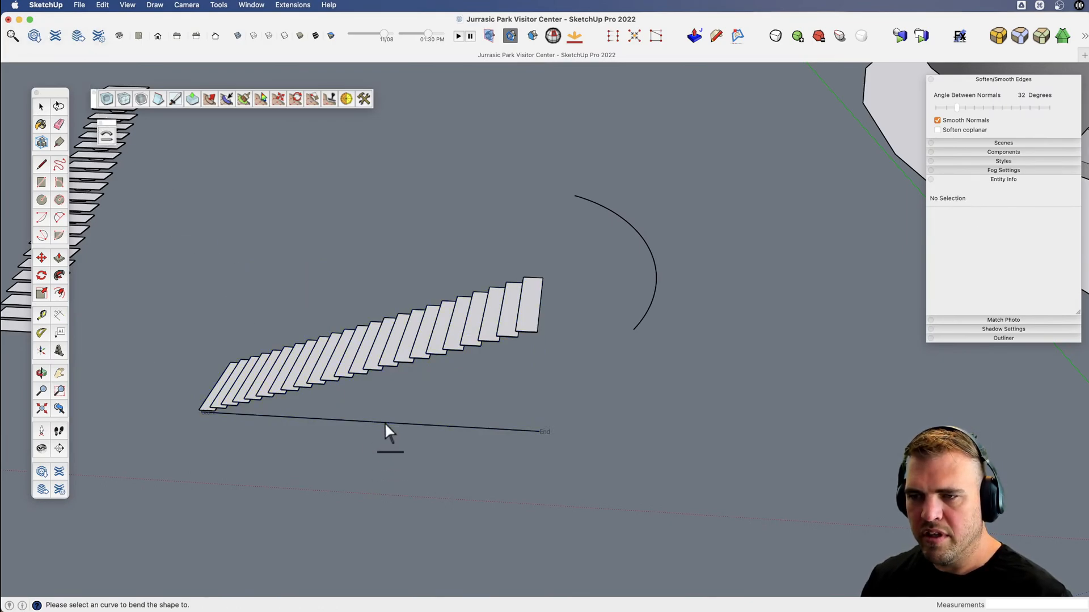
# Bend the stairs along the 80-segment arc, reversing the curve direction so the run starts at the arc's near end.
pyautogui.click(652, 286)
pyautogui.press('Down')
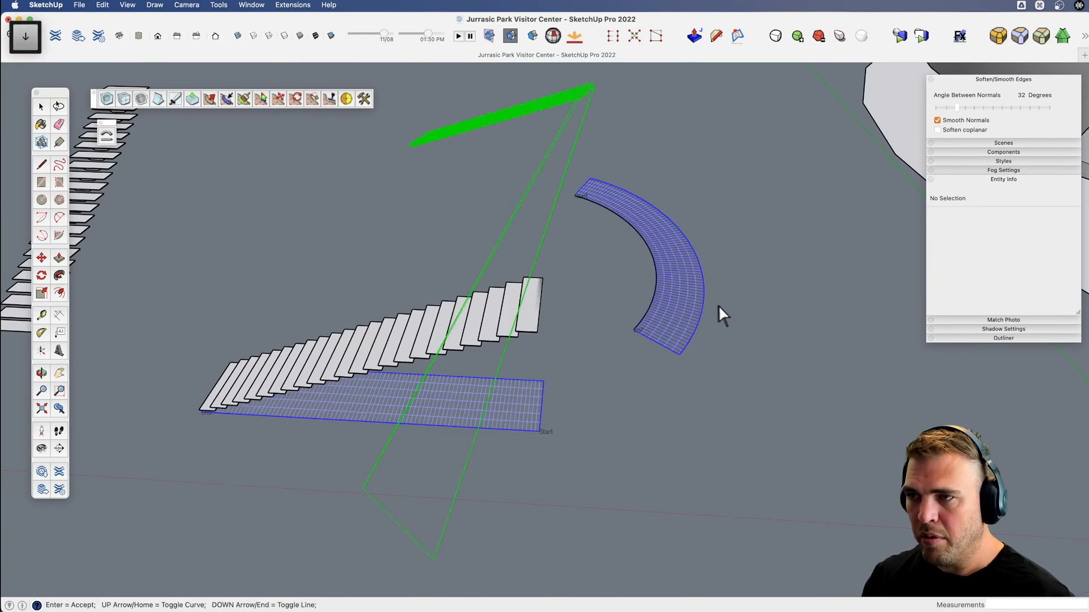
pyautogui.press('Down')
pyautogui.press('Up')
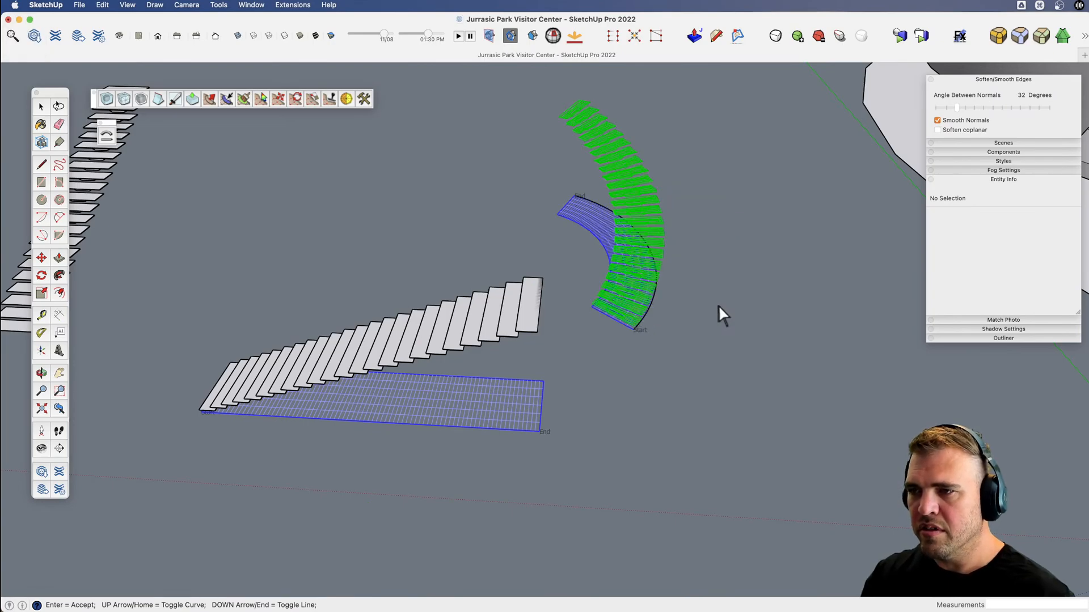
pyautogui.press('Return')
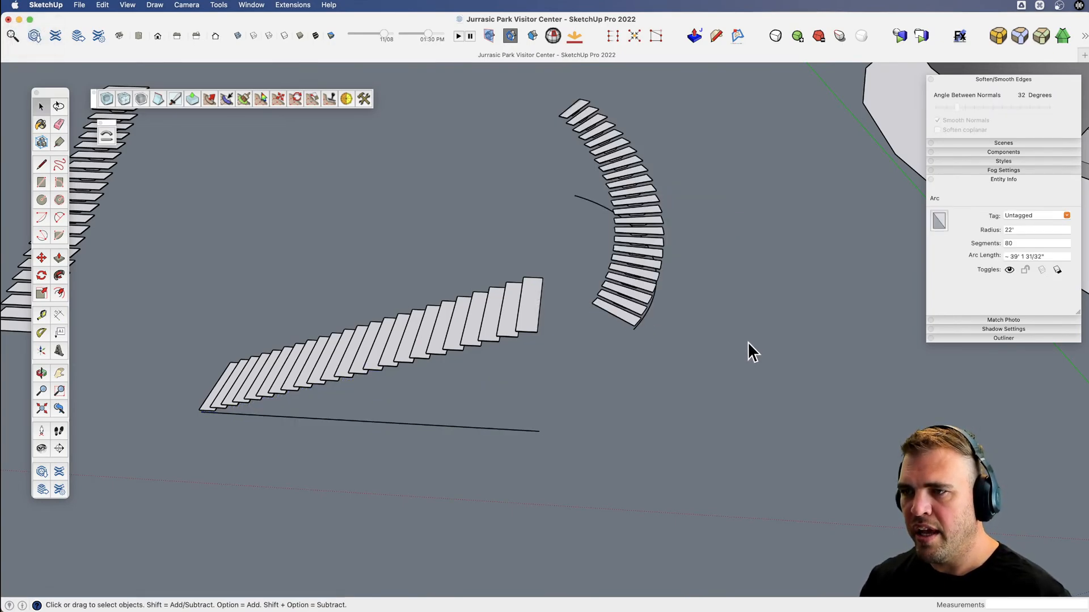
# Examine the spacing and shape of the treads along the curved stair run from several angles.
pyautogui.scroll(5, 637, 189)
pyautogui.moveTo(637, 190); pyautogui.dragTo(602, 327, button='middle')
pyautogui.keyDown('shift'); pyautogui.moveTo(602, 327); pyautogui.dragTo(492, 413, button='middle'); pyautogui.keyUp('shift')
pyautogui.press('v')
pyautogui.moveTo(493, 414); pyautogui.dragTo(579, 381)
pyautogui.press('x')
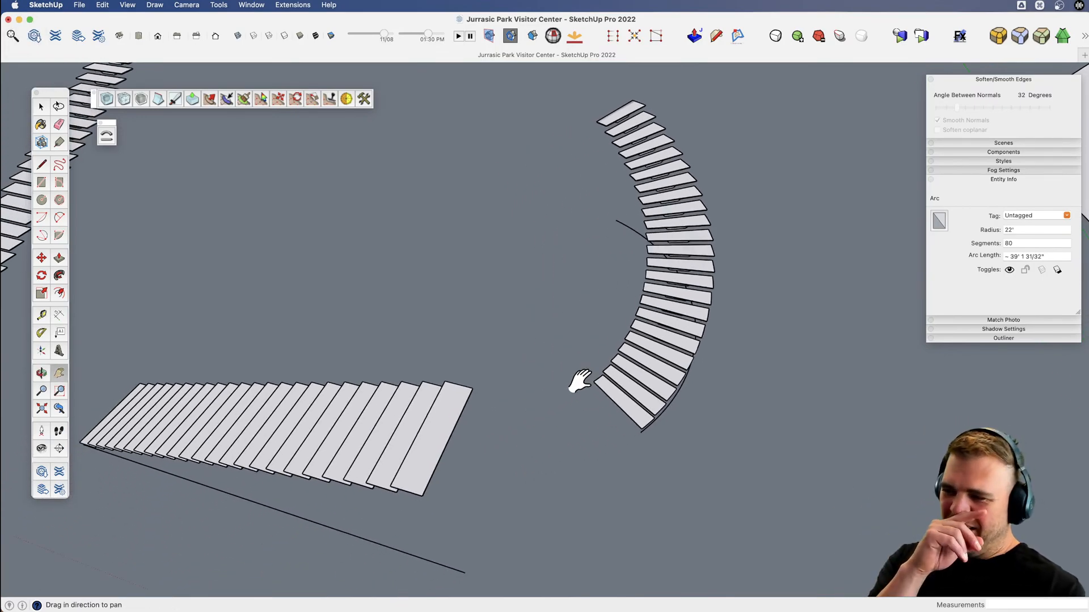
pyautogui.press('v')
pyautogui.moveTo(550, 403); pyautogui.dragTo(567, 183)
# Select the straight stair run, examine its treads and support blocks, and compare them with the Movie-3 reference image in Finder.
pyautogui.press('space')
pyautogui.click(518, 243)
pyautogui.scroll(5, 418, 294)
pyautogui.press('v')
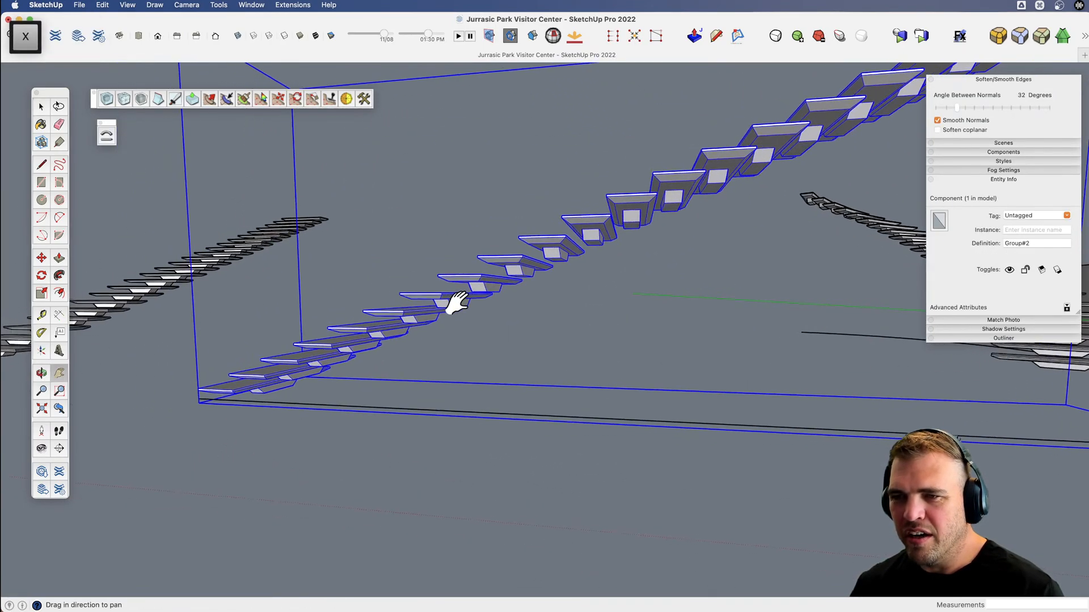
pyautogui.moveTo(449, 304); pyautogui.dragTo(425, 396)
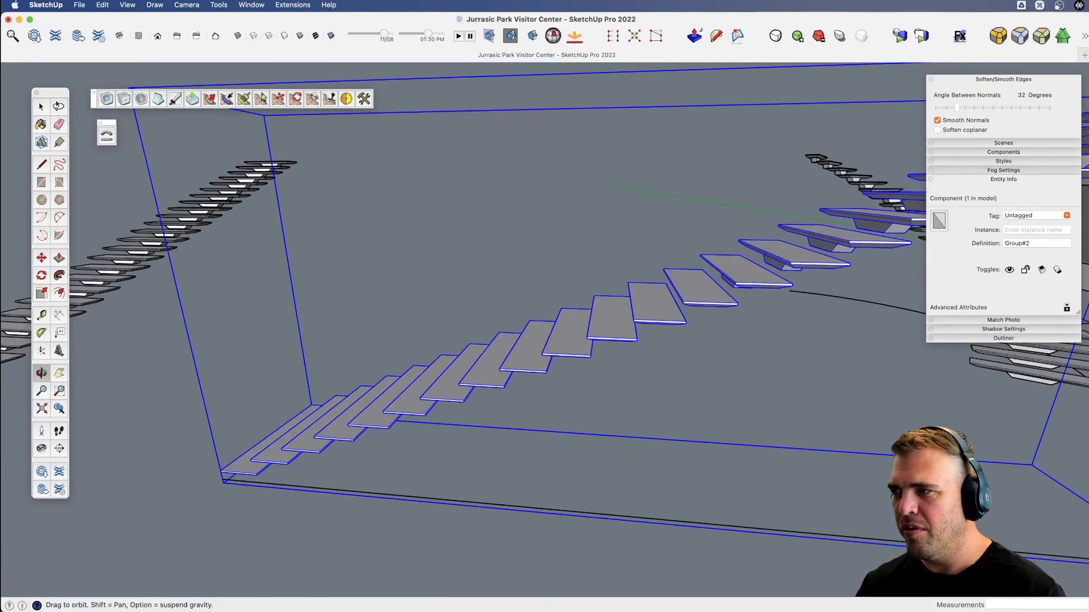
pyautogui.press('space')
pyautogui.press('super+Tab')
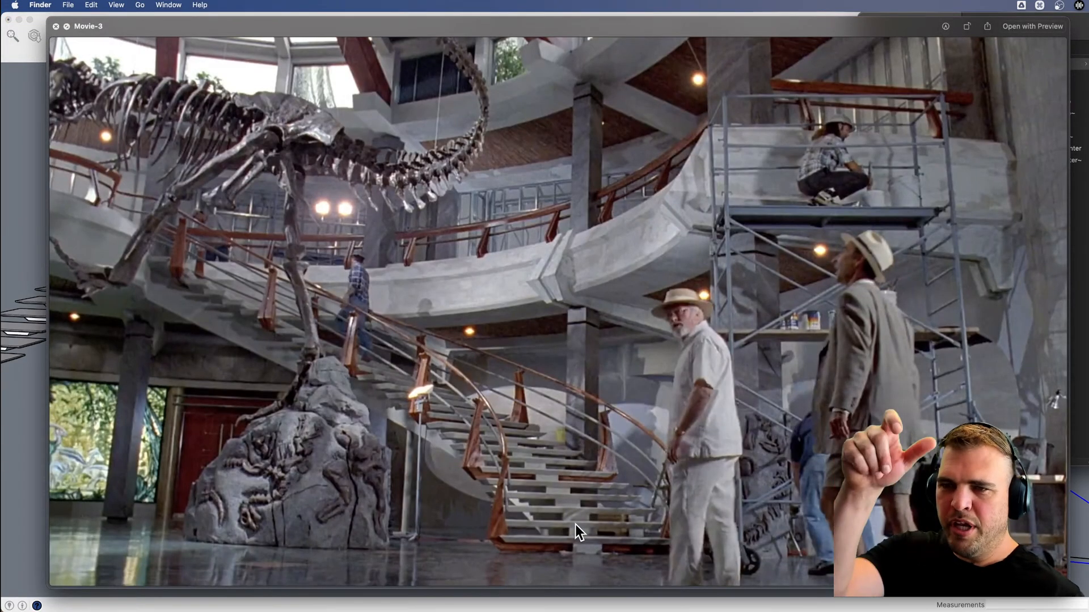
pyautogui.press('space')
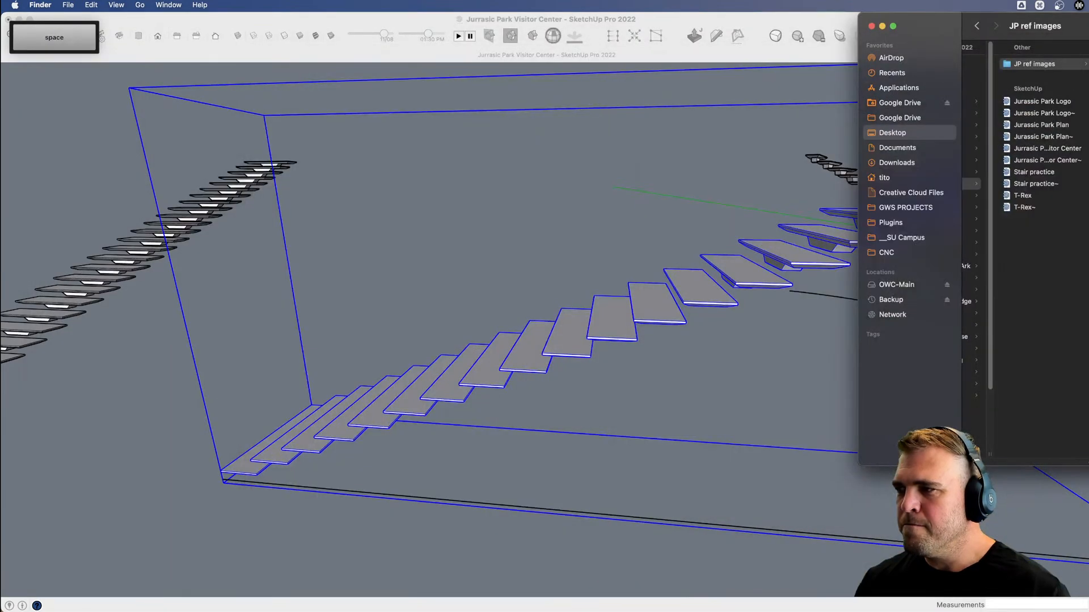
# Back in SketchUp, draw a closed stringer face between two neighbouring support blocks, with a sloped top edge about 1' 3" and a lower-side edge about 1' 11".
pyautogui.click(477, 416)
pyautogui.moveTo(470, 416)
pyautogui.mouseDown(button='middle')
pyautogui.moveTo(517, 313)
pyautogui.moveTo(509, 202)
pyautogui.moveTo(488, 335)
pyautogui.moveTo(444, 221)
pyautogui.moveTo(406, 214)
pyautogui.mouseUp(button='middle')
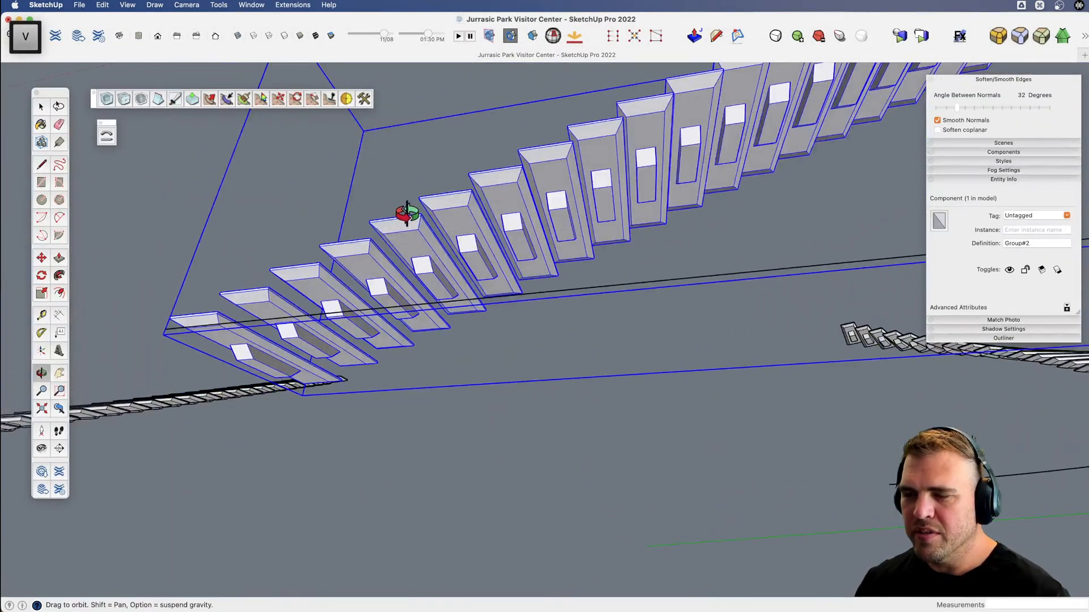
pyautogui.press('l')
pyautogui.scroll(3, 542, 227)
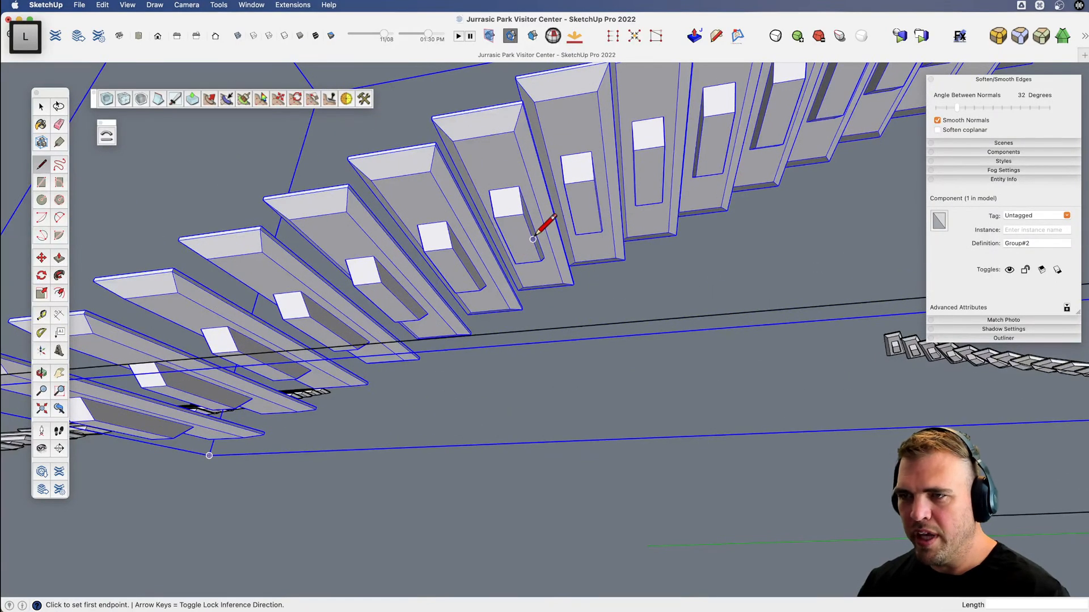
pyautogui.click(533, 240)
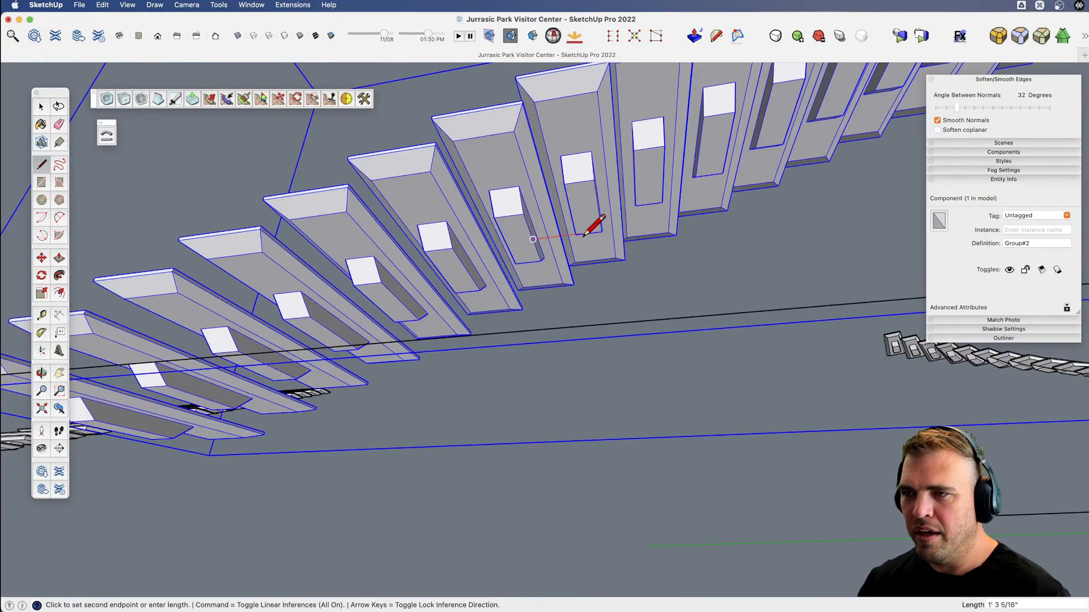
pyautogui.press('shift')
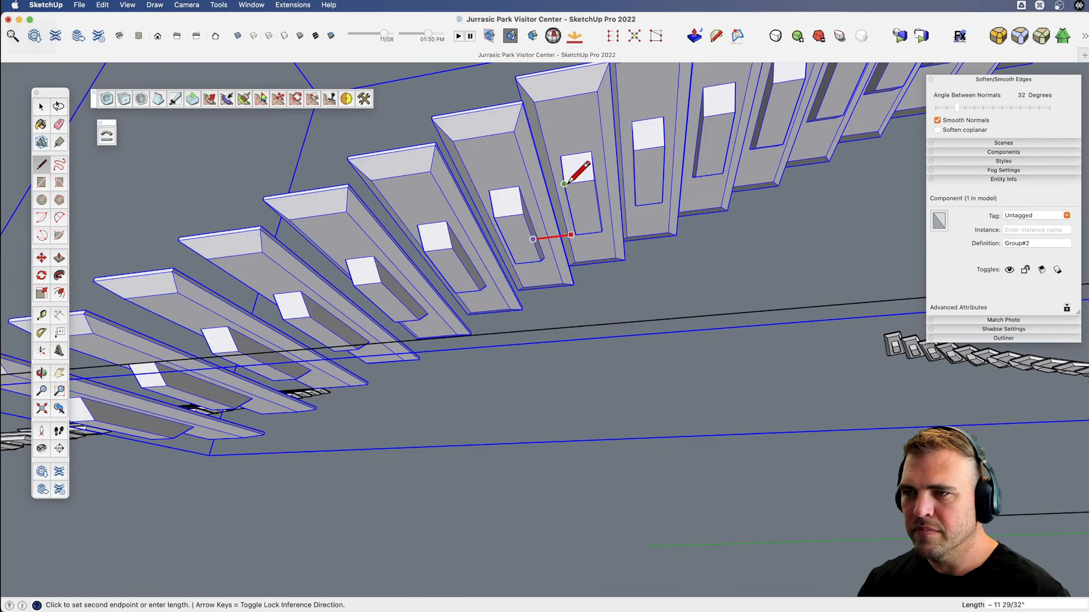
pyautogui.click(570, 211)
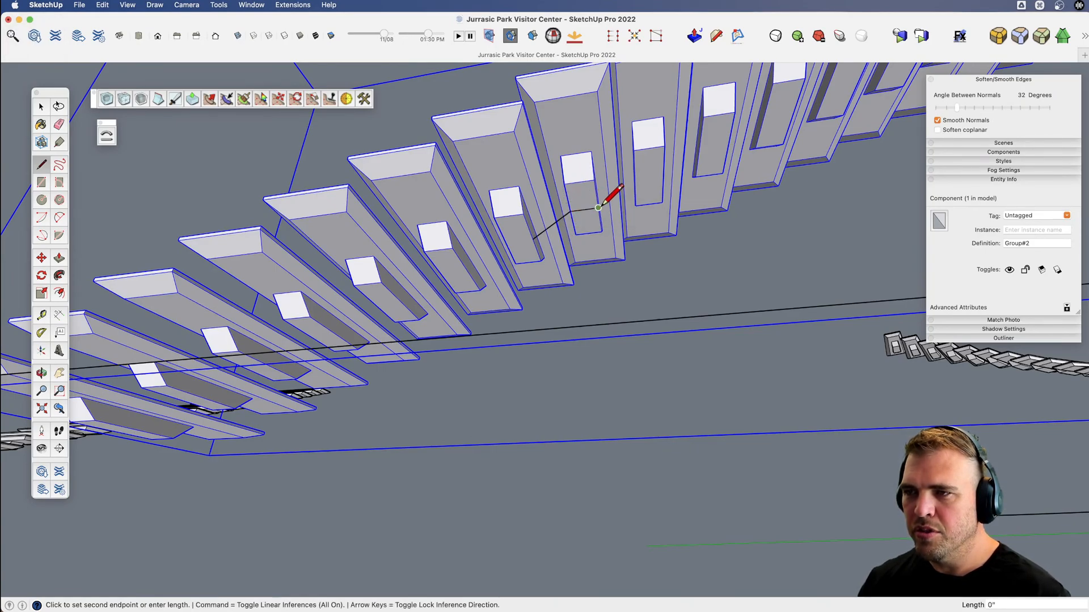
pyautogui.click(603, 297)
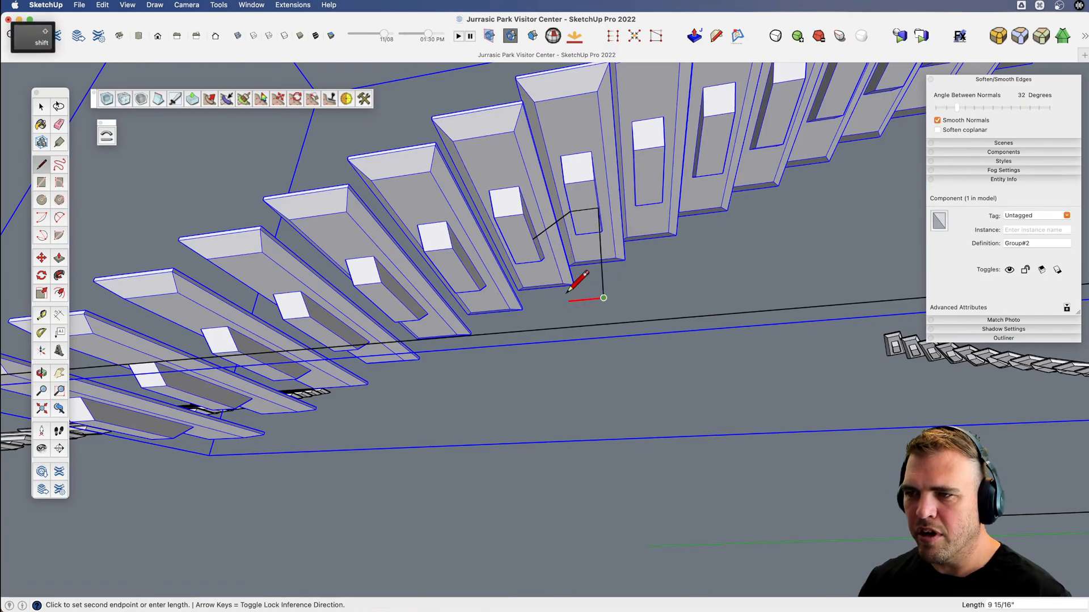
pyautogui.click(533, 305)
pyautogui.click(533, 240)
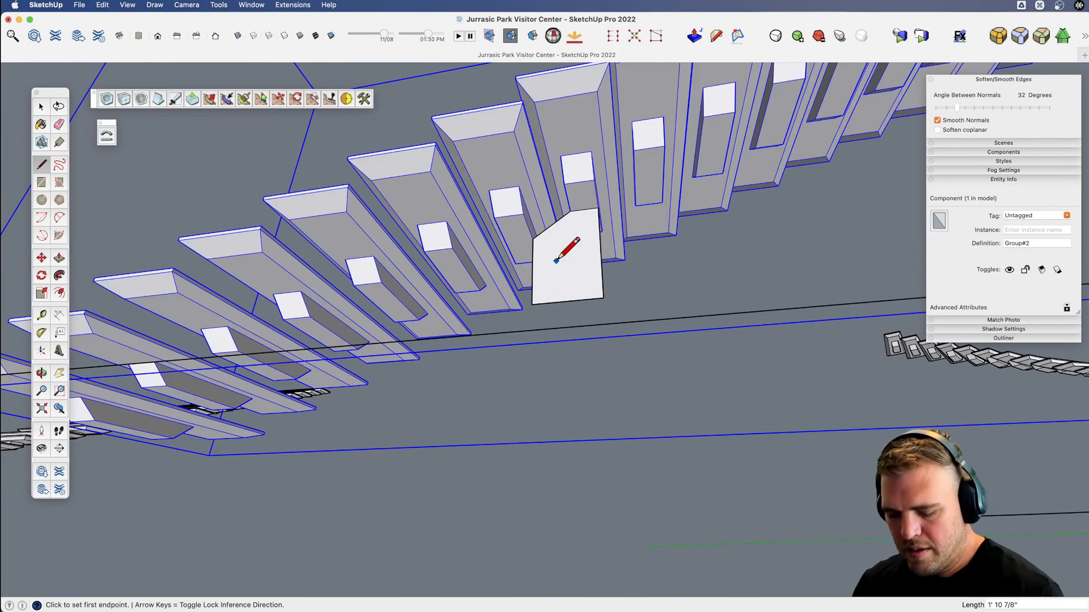
# Extend the stringer face about 8 11/16" across the lower tread's support block, keeping the bottom edge level.
pyautogui.press('v')
pyautogui.moveTo(559, 255); pyautogui.dragTo(619, 369)
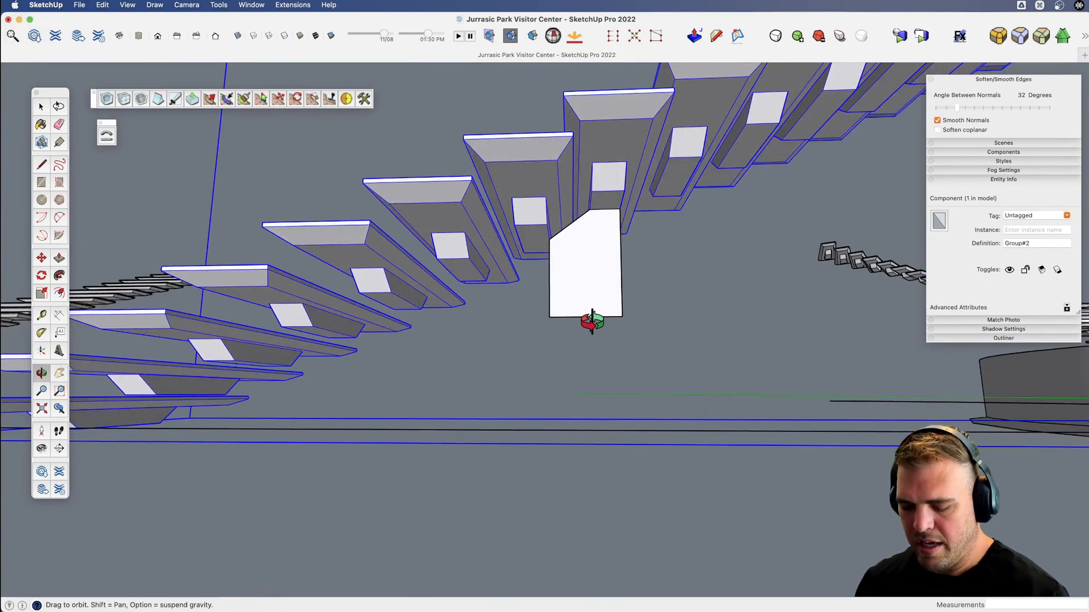
pyautogui.press('l')
pyautogui.click(549, 239)
pyautogui.click(519, 240)
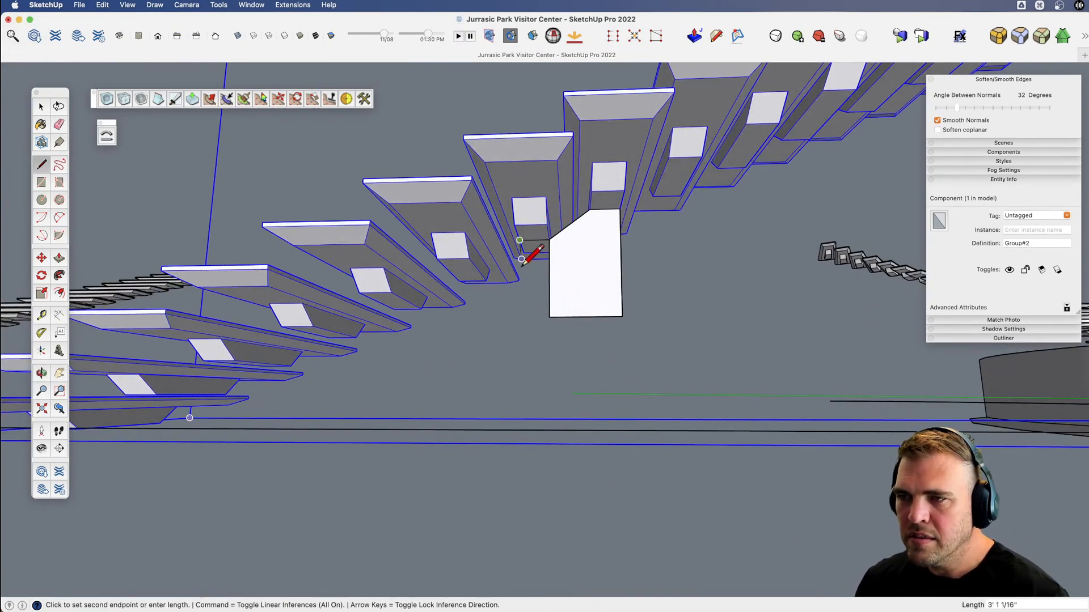
pyautogui.keyDown('shift'); pyautogui.click(550, 315); pyautogui.keyUp('shift')
pyautogui.click(549, 317)
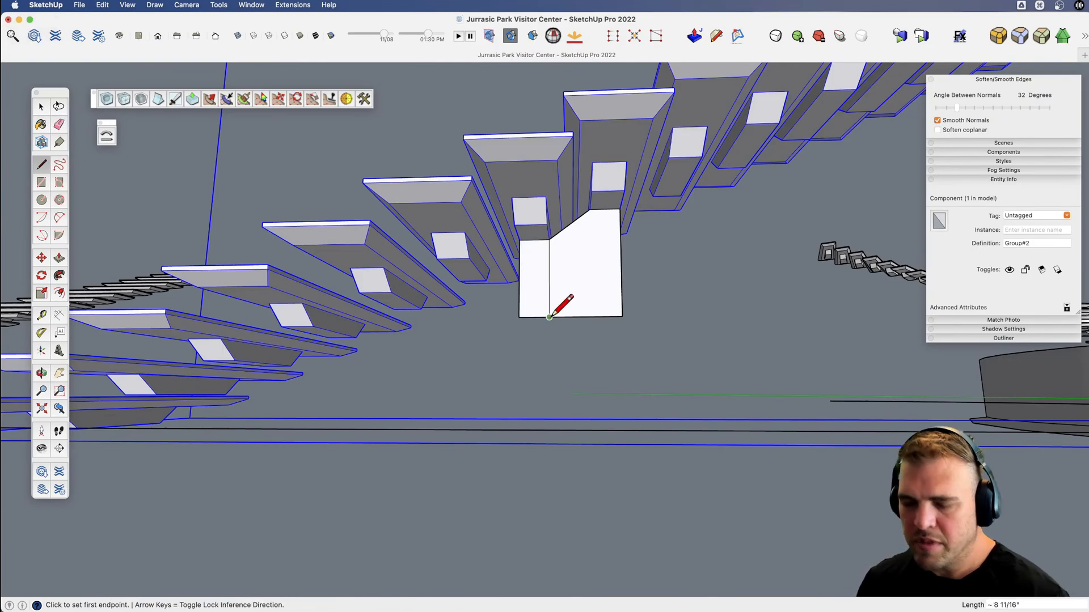
pyautogui.press('space')
pyautogui.click(707, 349)
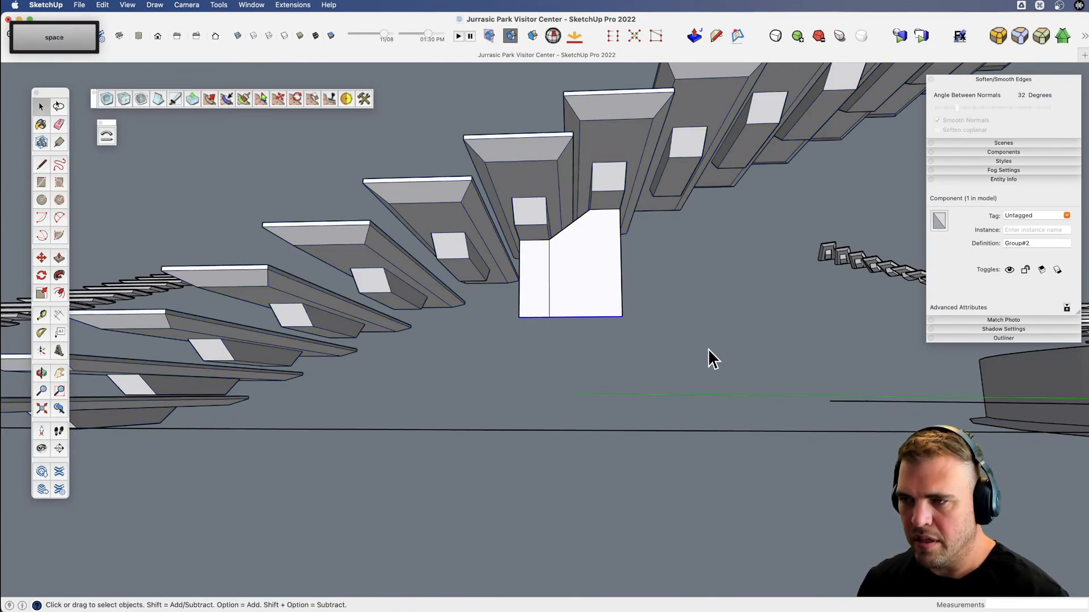
# Lower the stringer face's bottom edge about 1' 10 3/16" and erase the vertical line dividing the face.
pyautogui.click(609, 293)
pyautogui.moveTo(501, 313); pyautogui.dragTo(676, 337)
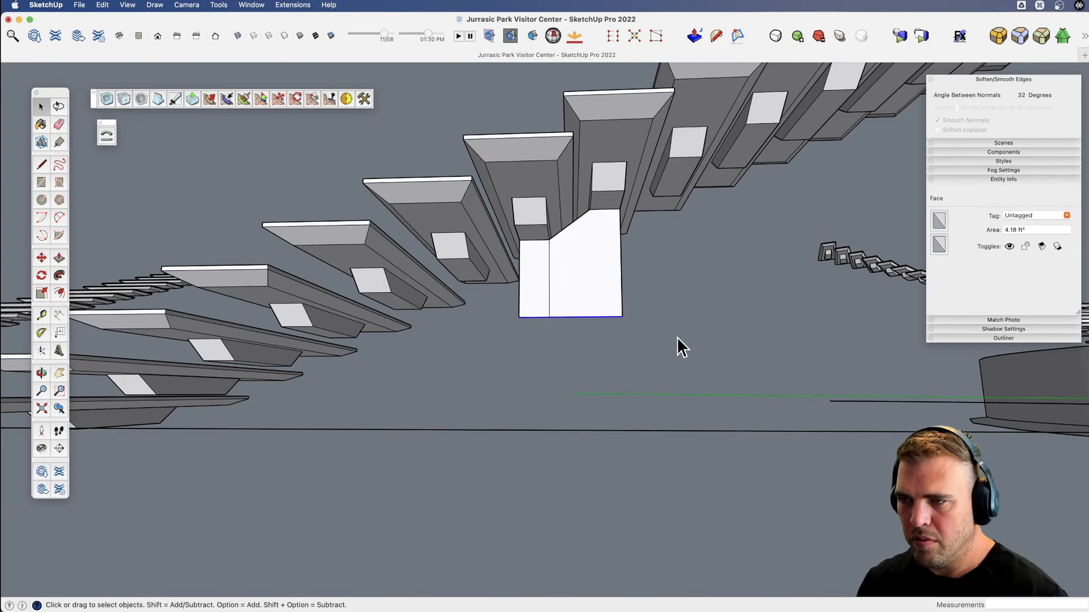
pyautogui.press('m')
pyautogui.click(597, 279)
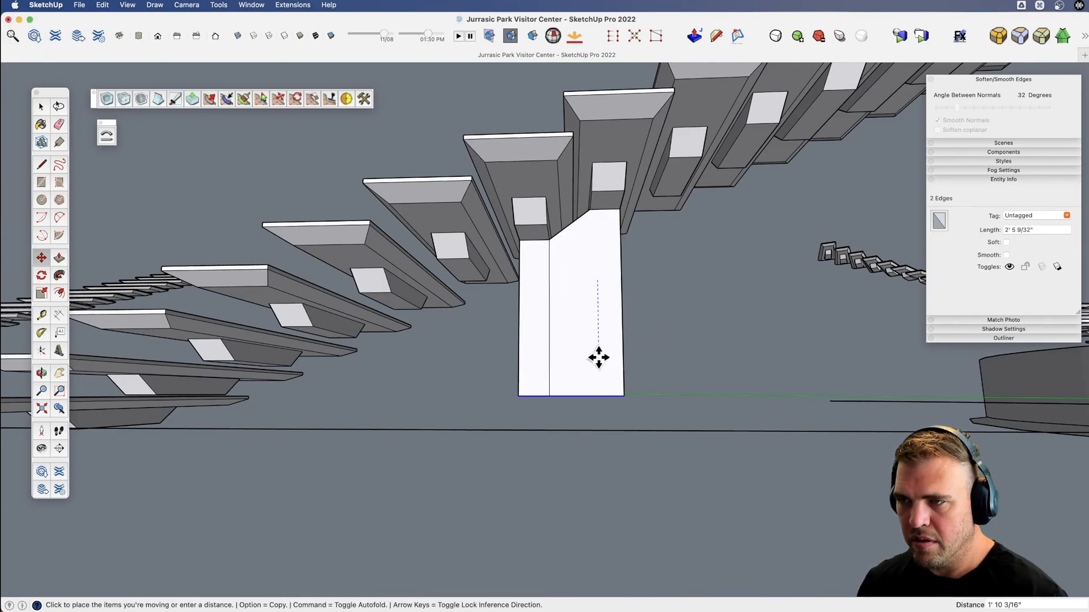
pyautogui.click(598, 357)
pyautogui.press('e')
pyautogui.click(548, 353)
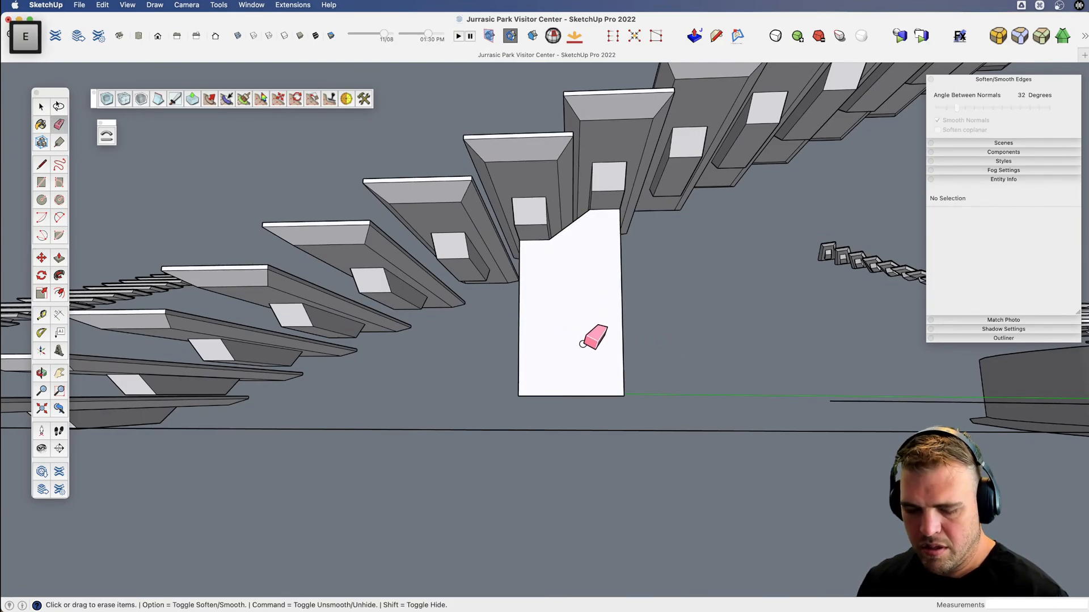
# Copy the whole stringer face from block to block down the stair run, about 1' 10 7/16" apart, making 8 copies.
pyautogui.scroll(-3, 578, 341)
pyautogui.press('space')
pyautogui.click(576, 341)
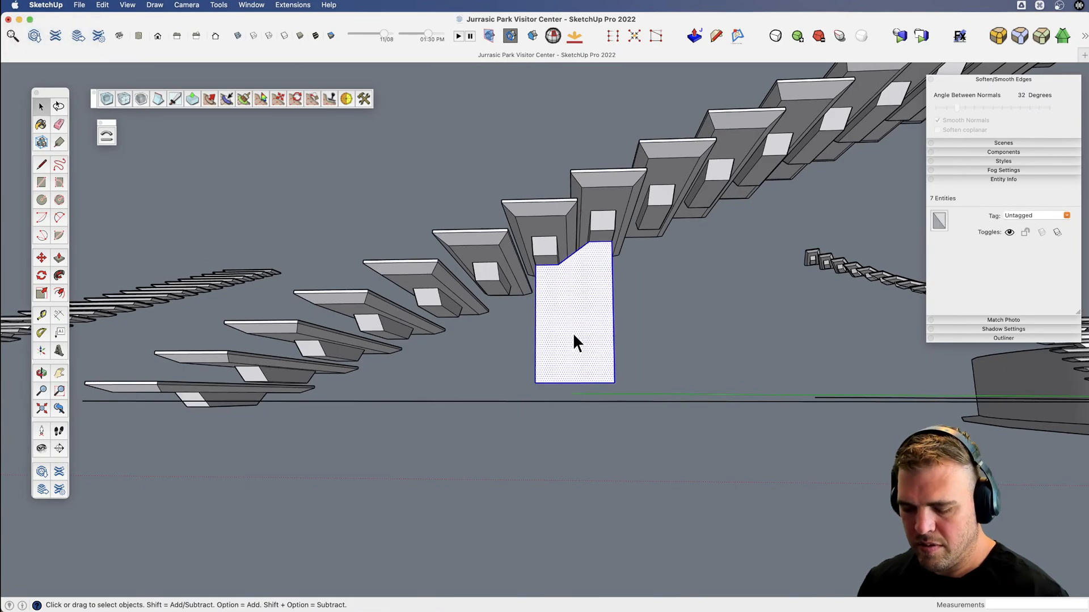
pyautogui.press('m')
pyautogui.press('alt')
pyautogui.click(609, 243)
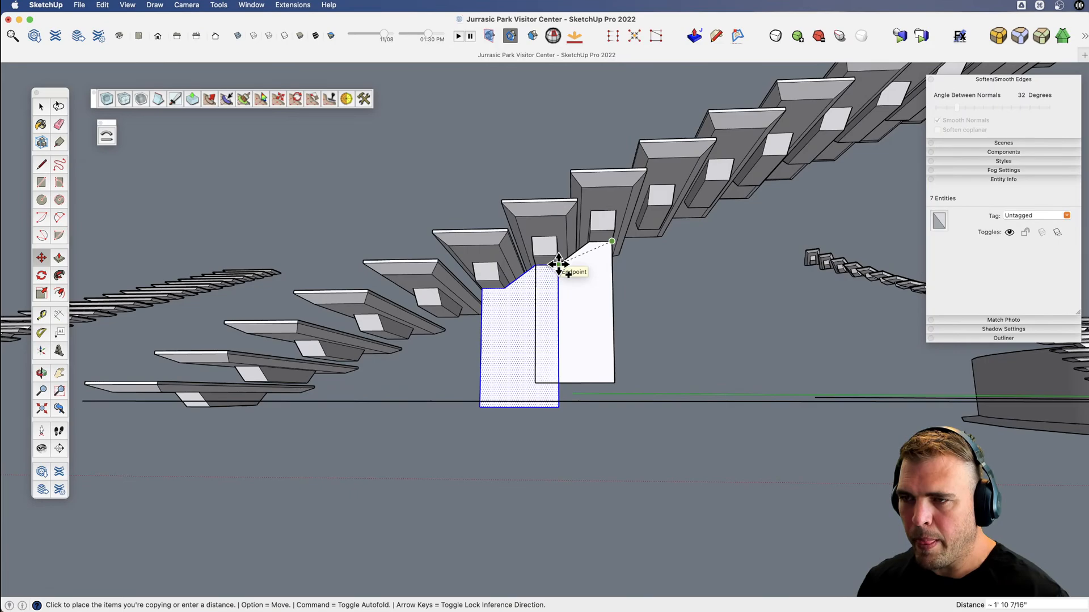
pyautogui.click(559, 264)
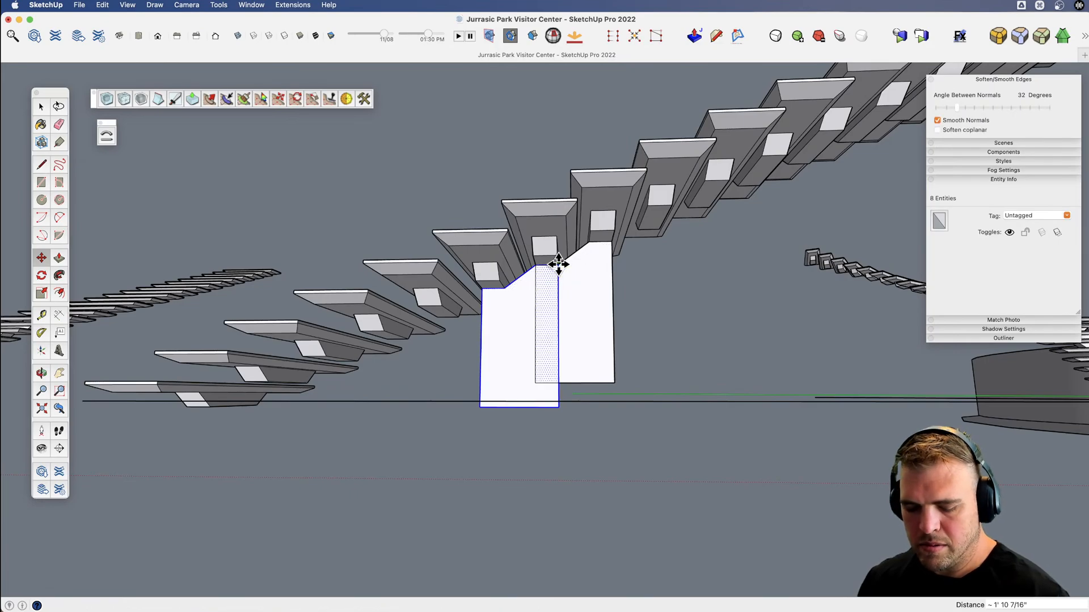
pyautogui.write('8x')
pyautogui.press('Return')
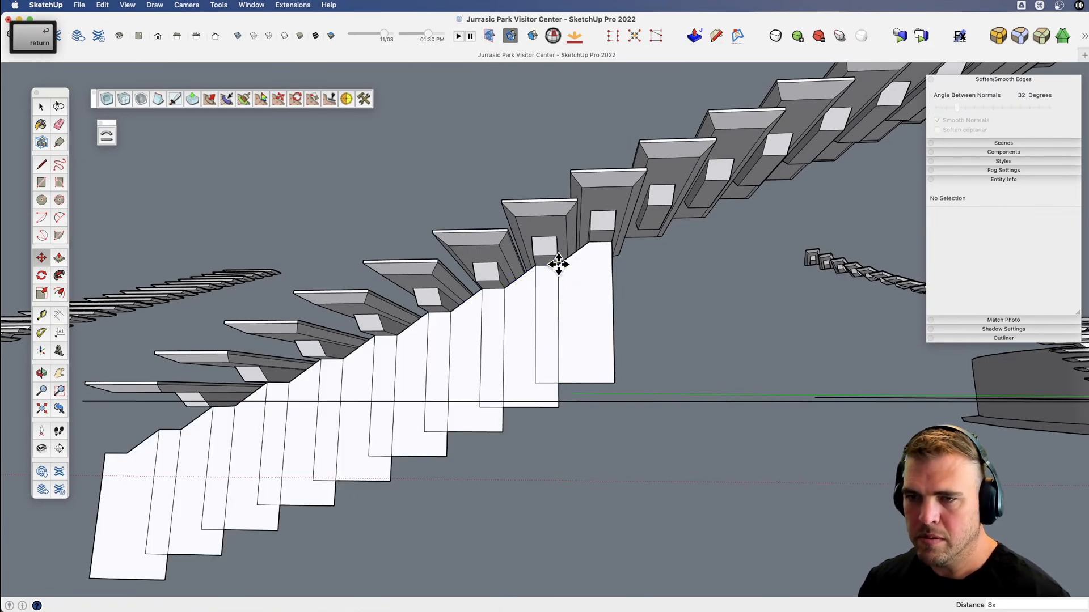
# Draw a sloped edge about 1' 10 7/16" joining two neighbouring faces' lower corners, and a level 8 11/16" line under the lowest tread's block.
pyautogui.scroll(-4, 525, 281)
pyautogui.press('v')
pyautogui.moveTo(476, 333)
pyautogui.mouseDown(button='middle')
pyautogui.moveTo(423, 383)
pyautogui.moveTo(476, 312)
pyautogui.moveTo(433, 330)
pyautogui.mouseUp(button='middle')
pyautogui.press('l')
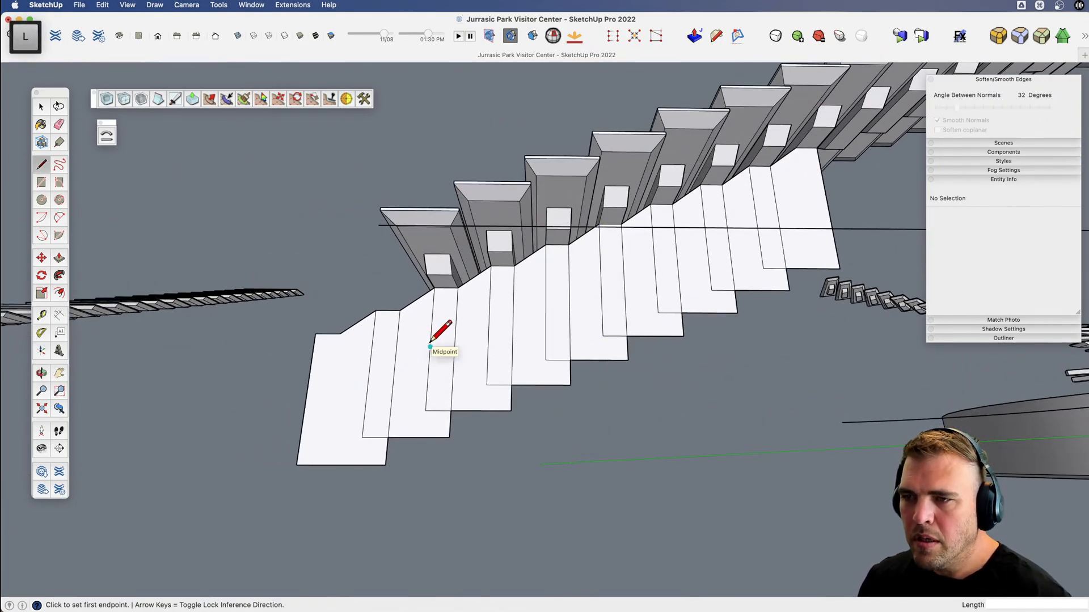
pyautogui.click(570, 385)
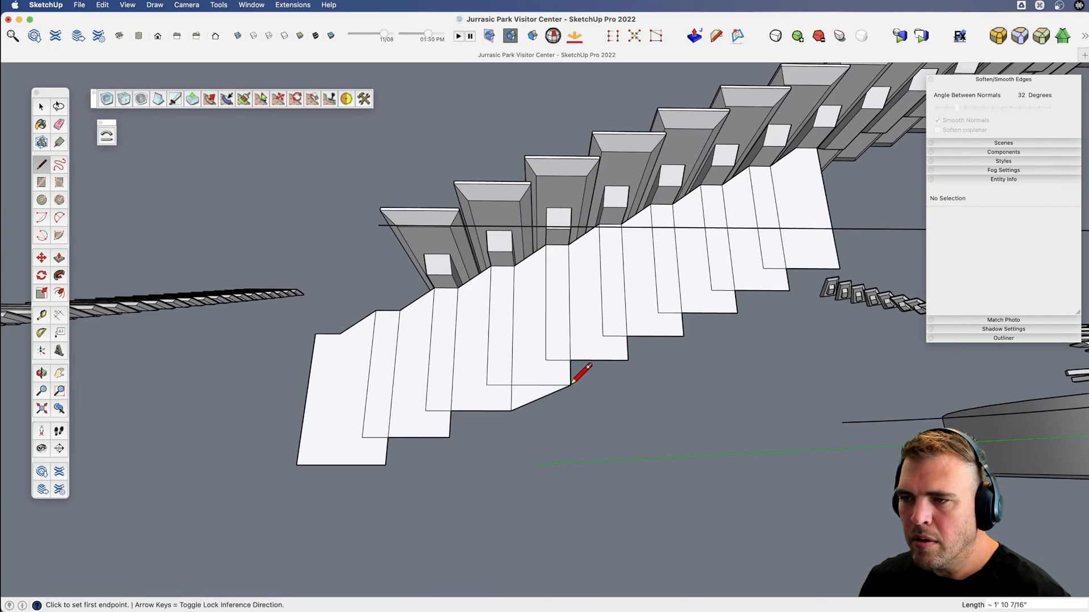
pyautogui.click(432, 321)
pyautogui.click(455, 321)
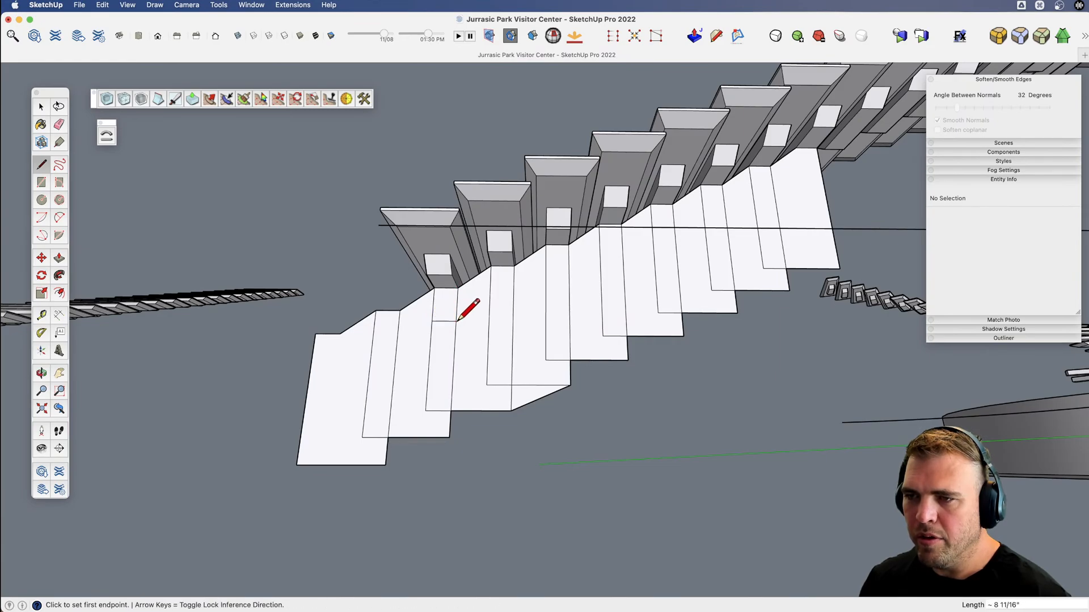
# Copy the sloped edge so that it starts at the upper end of the short level line under the lowest block.
pyautogui.press('space')
pyautogui.click(533, 407)
pyautogui.press('m')
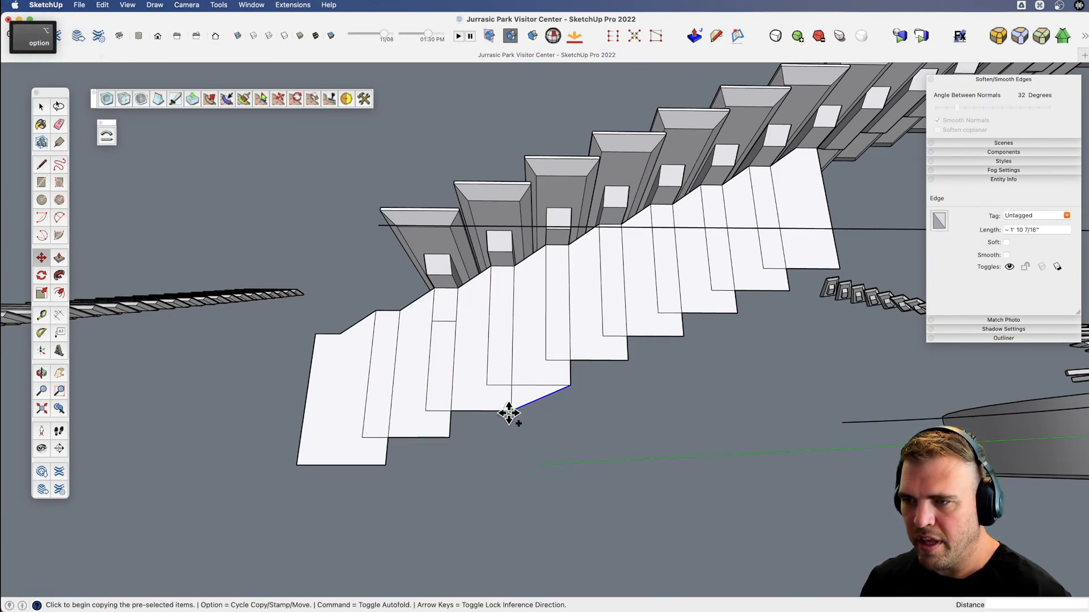
pyautogui.click(510, 410)
pyautogui.press('alt')
pyautogui.click(455, 322)
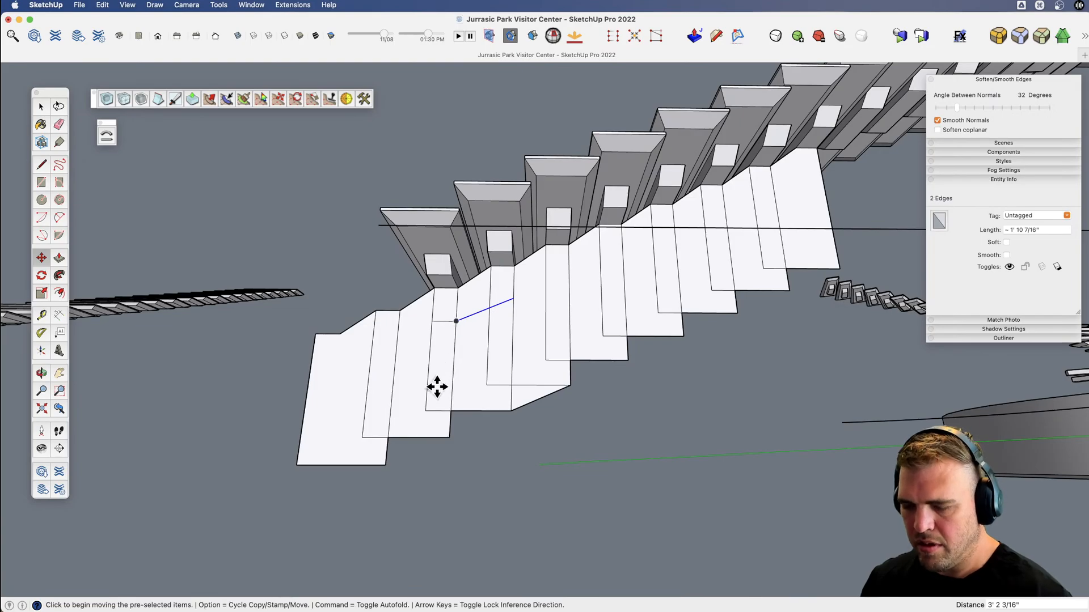
# Extend the copied slope in line across all faces to the upper end, about 9' 8", and erase the overhanging piece.
pyautogui.scroll(-2, 437, 384)
pyautogui.press('l')
pyautogui.click(506, 306)
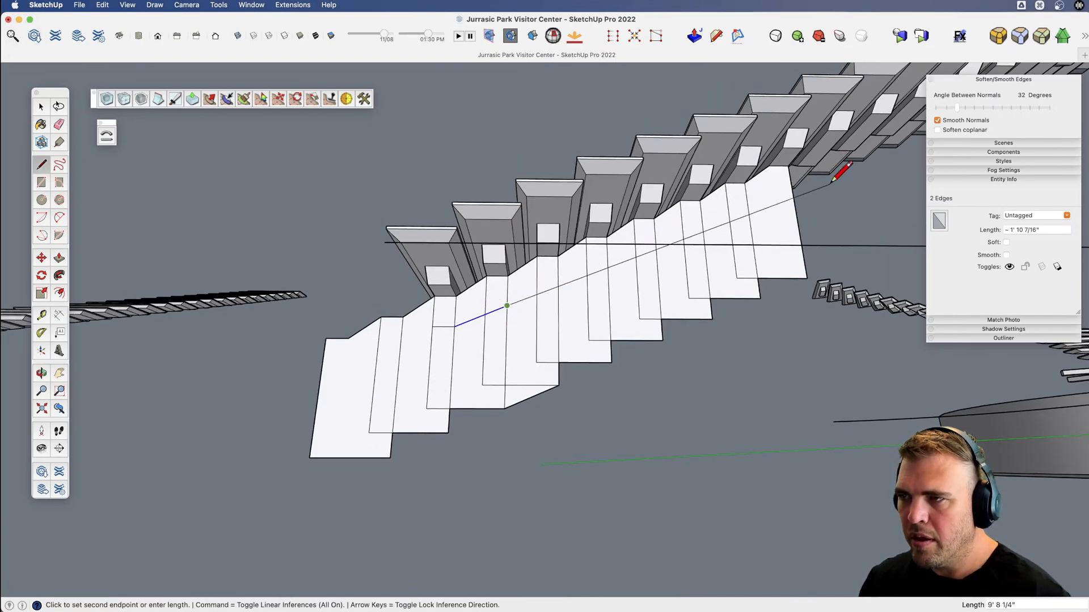
pyautogui.press('e')
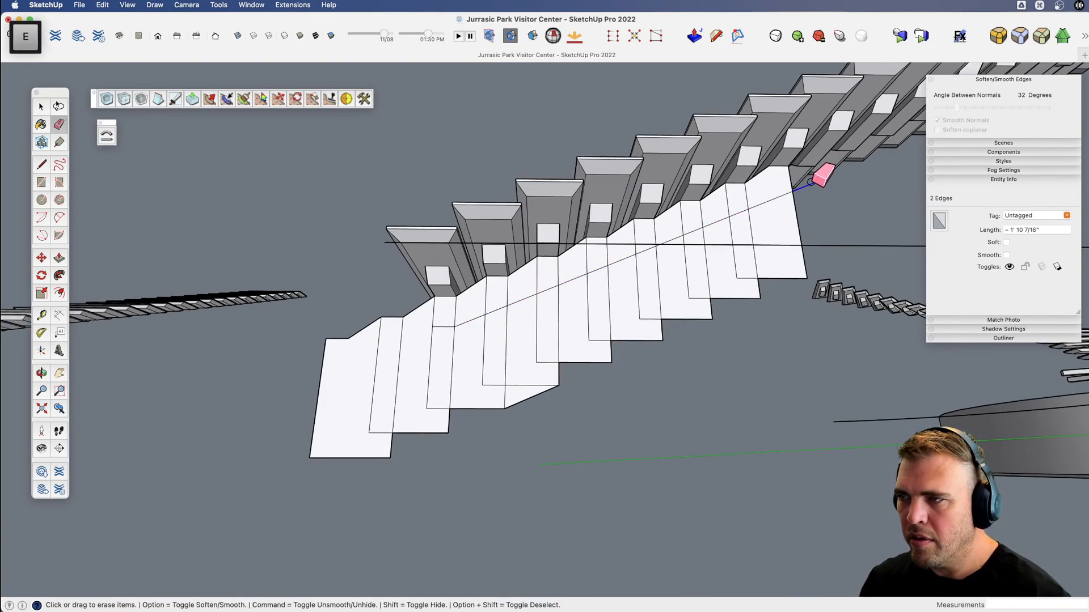
pyautogui.click(811, 187)
# Select all the connected stringer faces and edges, group them, and open the group for editing.
pyautogui.press('v')
pyautogui.moveTo(731, 285)
pyautogui.keyDown('shift'); pyautogui.mouseDown(button='middle')
pyautogui.moveTo(705, 285)
pyautogui.moveTo(715, 356)
pyautogui.moveTo(669, 414)
pyautogui.mouseUp(button='middle'); pyautogui.keyUp('shift')
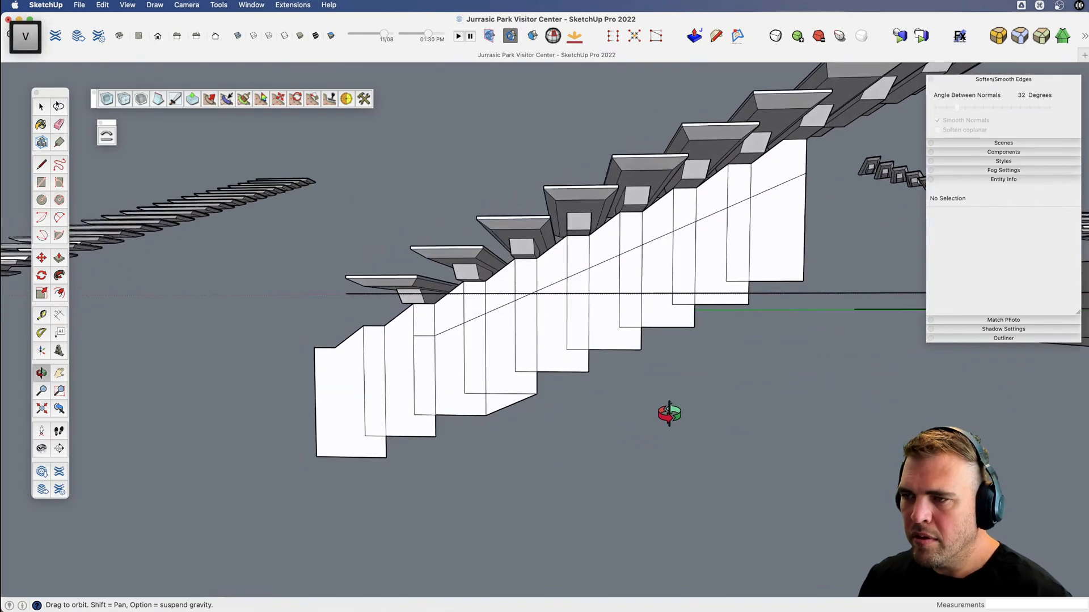
pyautogui.press('space')
pyautogui.tripleClick(501, 359)
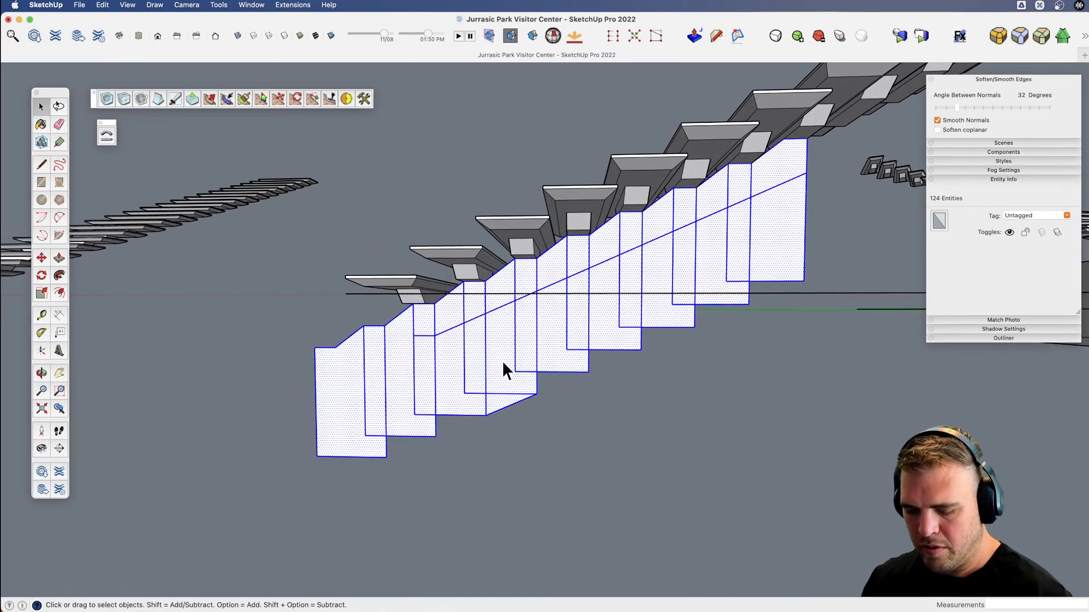
pyautogui.press('g')
pyautogui.doubleClick(636, 325)
# Erase the vertical edges below the sloped line and delete all leftover geometry beneath and beyond the stringer strip.
pyautogui.press('e')
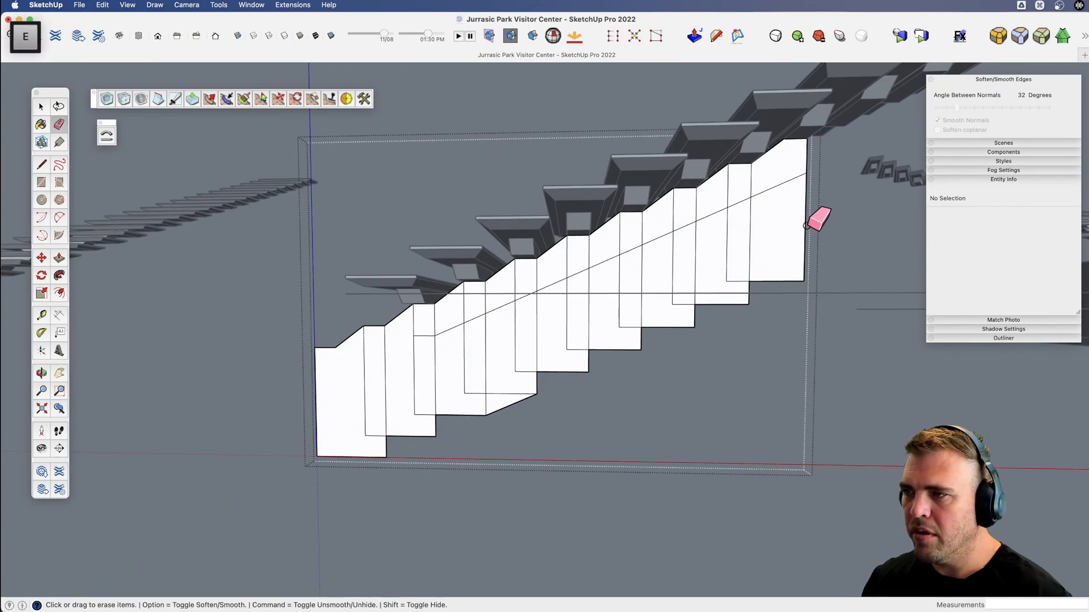
pyautogui.moveTo(801, 221); pyautogui.dragTo(431, 368)
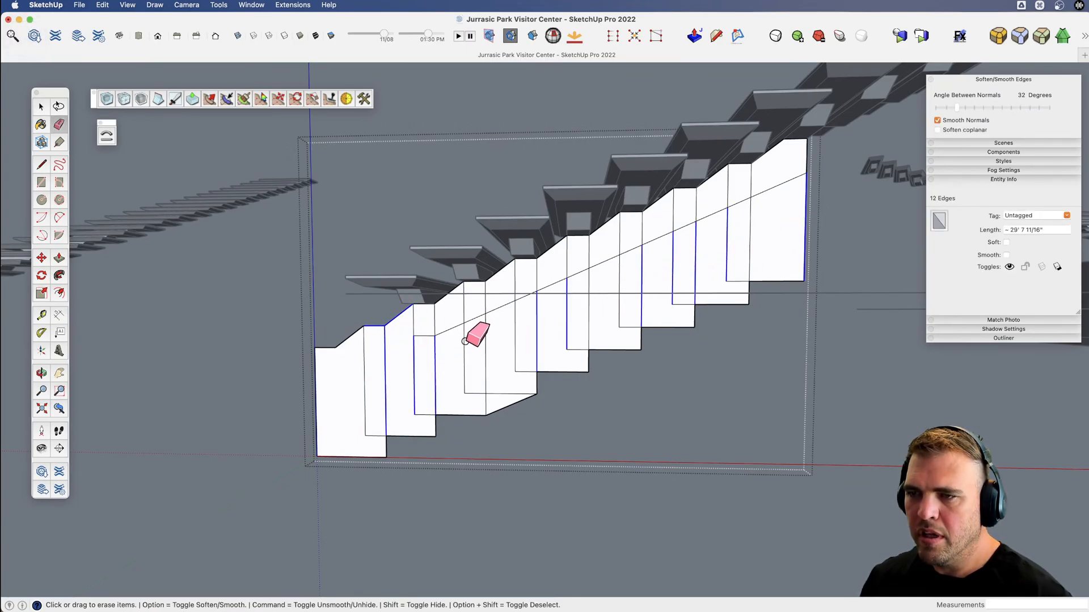
pyautogui.moveTo(458, 351); pyautogui.dragTo(727, 246)
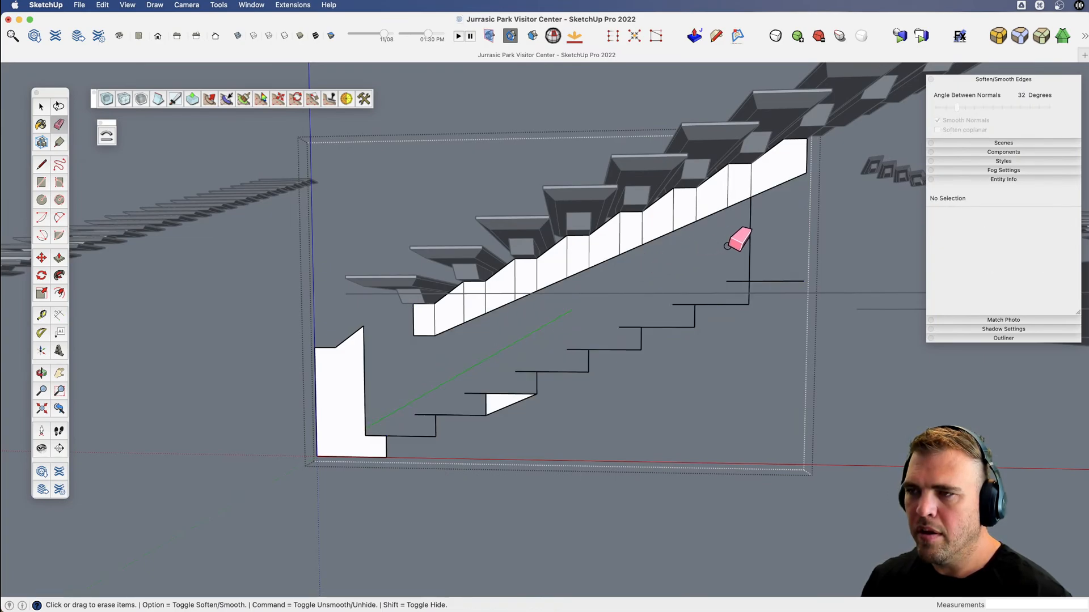
pyautogui.press('space')
pyautogui.tripleClick(748, 300)
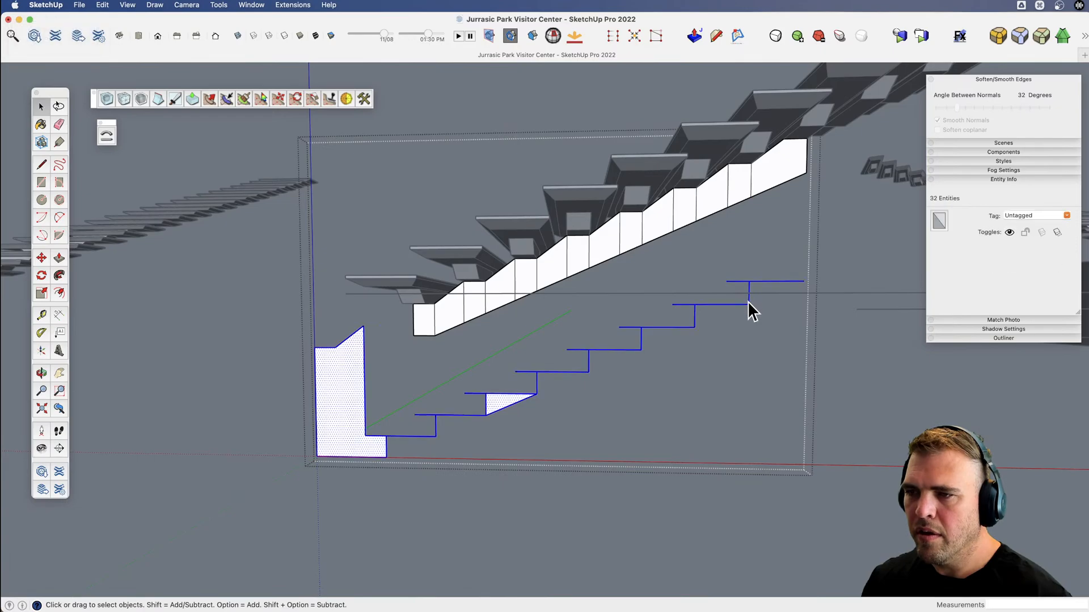
pyautogui.press('Delete')
# Erase the vertical dividing lines inside the stringer strip to leave one continuous face, and close the group.
pyautogui.press('e')
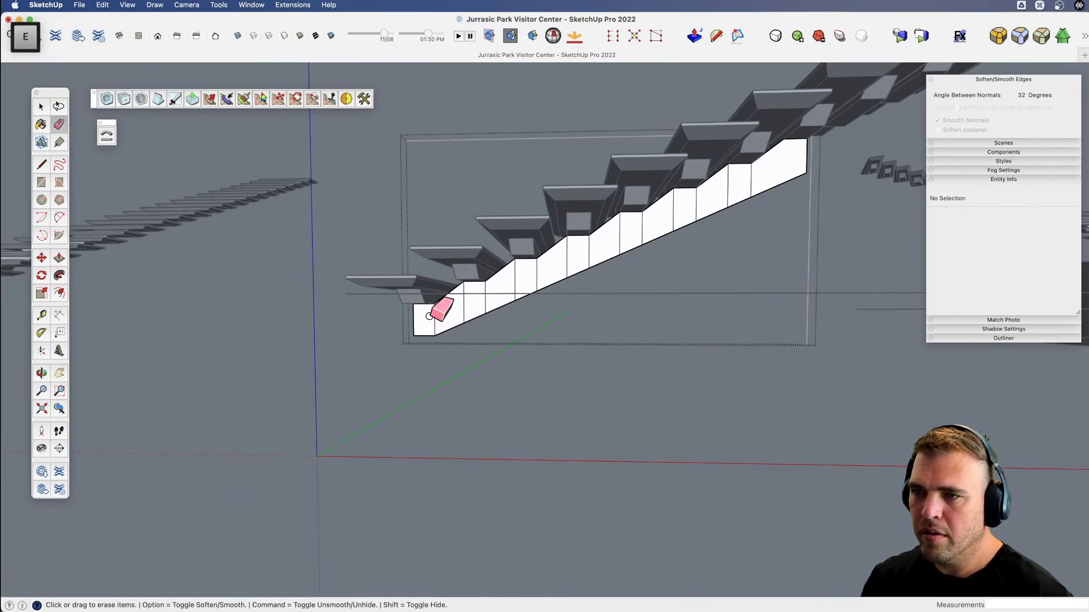
pyautogui.moveTo(426, 317); pyautogui.dragTo(521, 274)
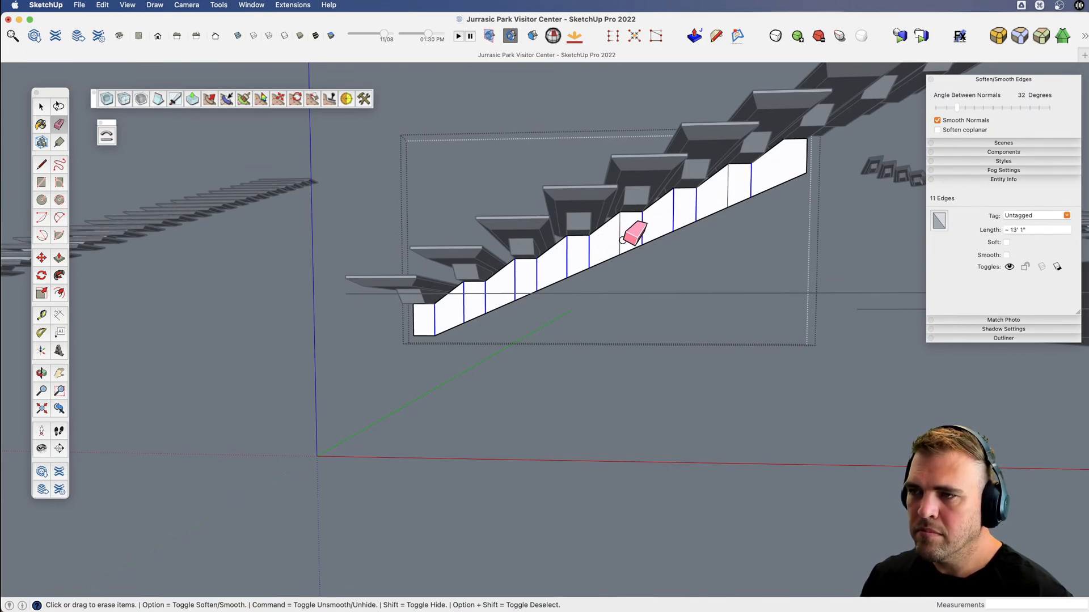
pyautogui.moveTo(729, 192); pyautogui.dragTo(729, 189)
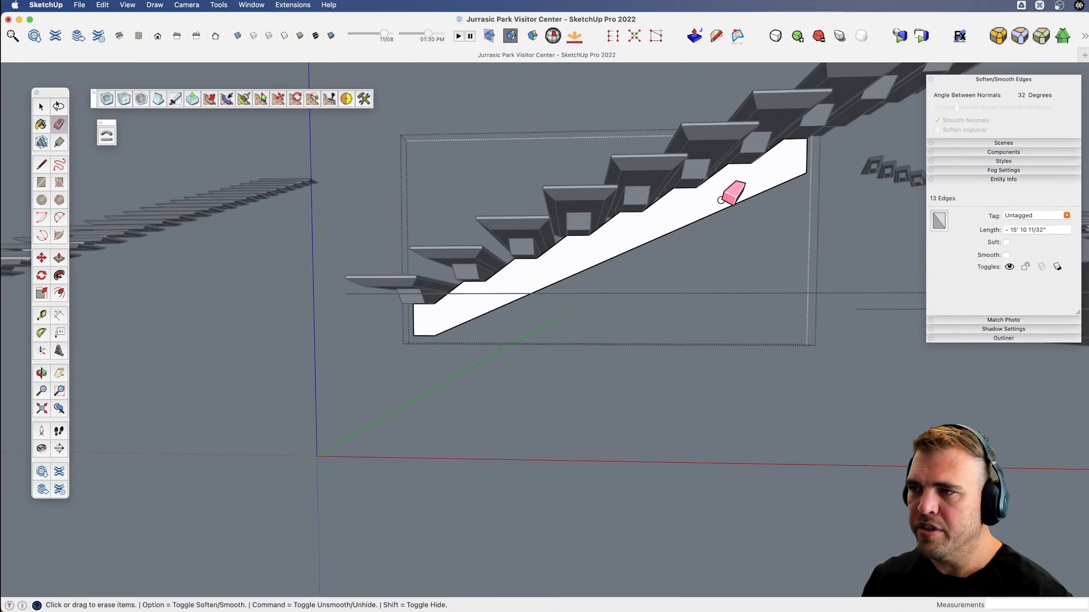
pyautogui.press('space')
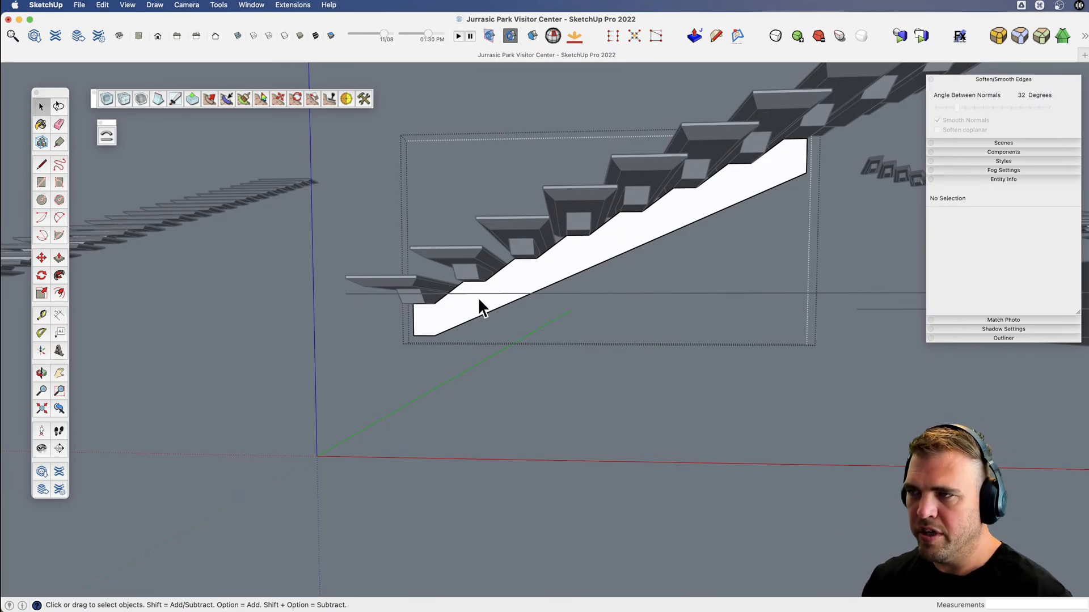
pyautogui.click(521, 407)
# Copy the stringer group up the stair run by matching notch corners, about 11' 2 11/16" apart, making 3 copies.
pyautogui.click(498, 309)
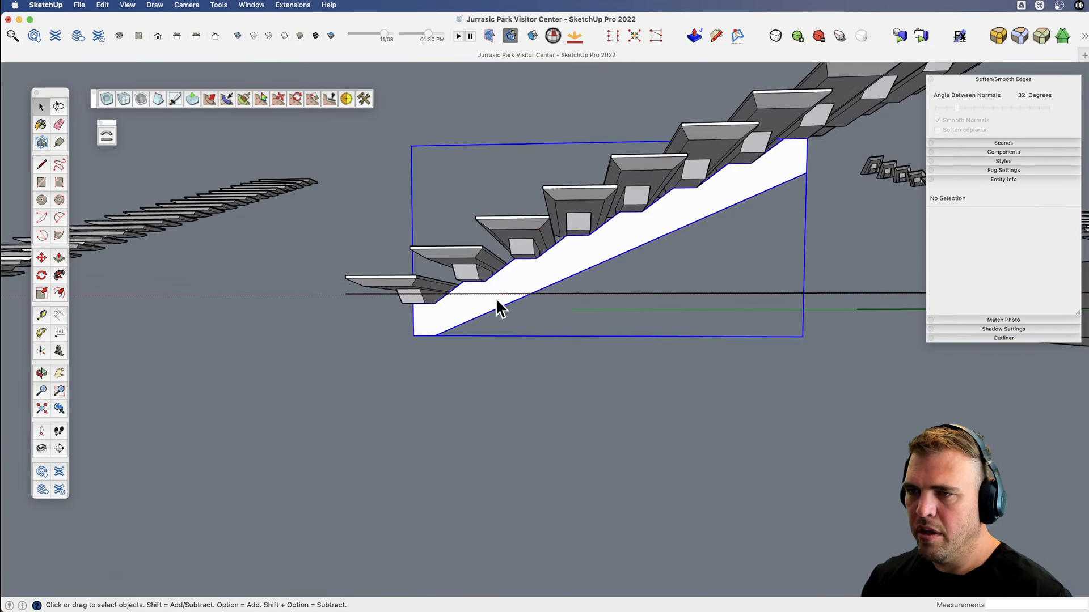
pyautogui.moveTo(498, 309); pyautogui.dragTo(406, 292, button='middle')
pyautogui.press('m')
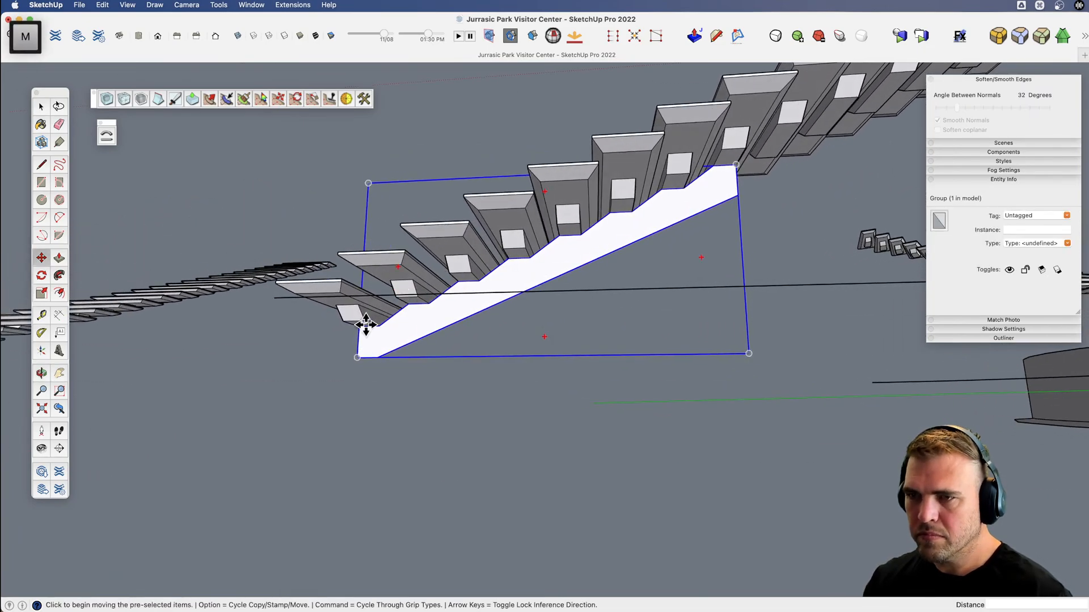
pyautogui.click(429, 303)
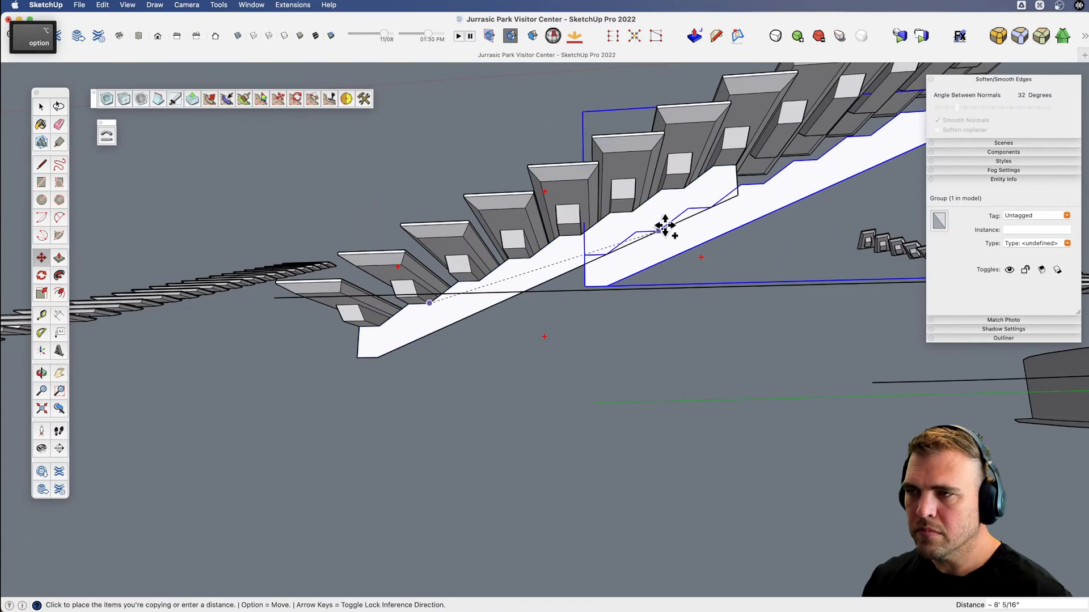
pyautogui.click(733, 164)
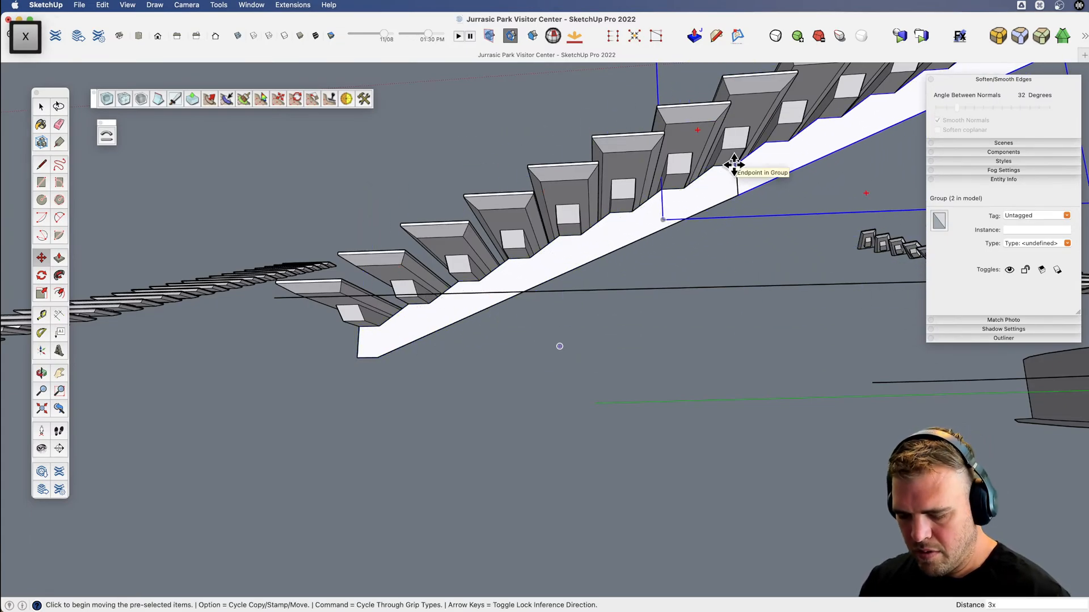
pyautogui.press('Return')
# Open the topmost stringer copy and draw a vertical cut line down from the outer corner of the last tread's support block.
pyautogui.scroll(-2, 732, 167)
pyautogui.keyDown('shift'); pyautogui.moveTo(641, 260); pyautogui.dragTo(367, 423, button='middle'); pyautogui.keyUp('shift')
pyautogui.scroll(-5, 415, 390)
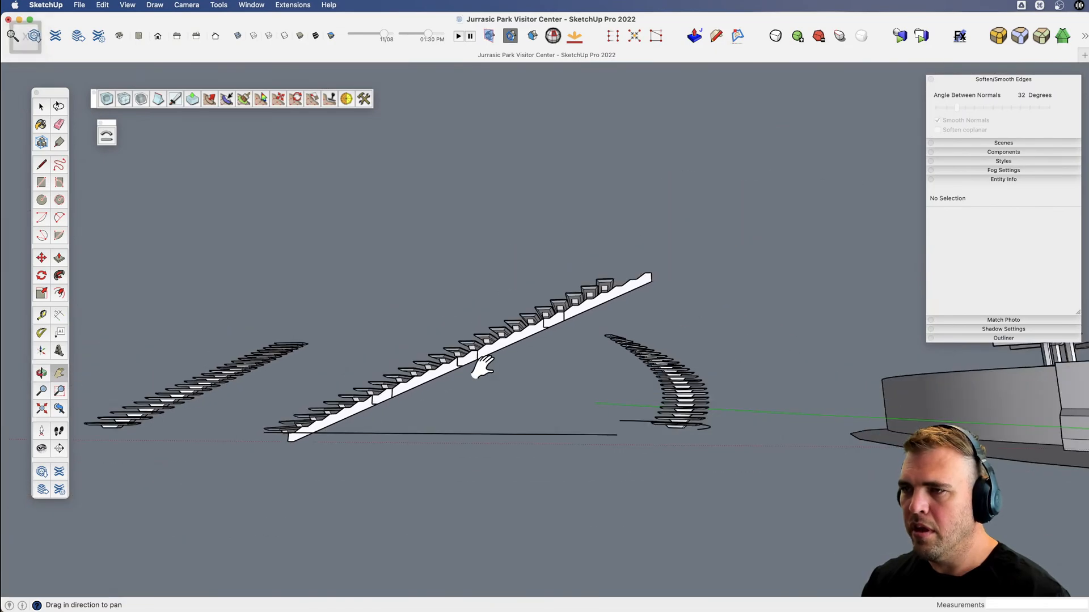
pyautogui.keyDown('shift'); pyautogui.moveTo(482, 367); pyautogui.dragTo(603, 304, button='middle'); pyautogui.keyUp('shift')
pyautogui.scroll(4, 602, 304)
pyautogui.scroll(2, 619, 277)
pyautogui.press('space')
pyautogui.doubleClick(619, 279)
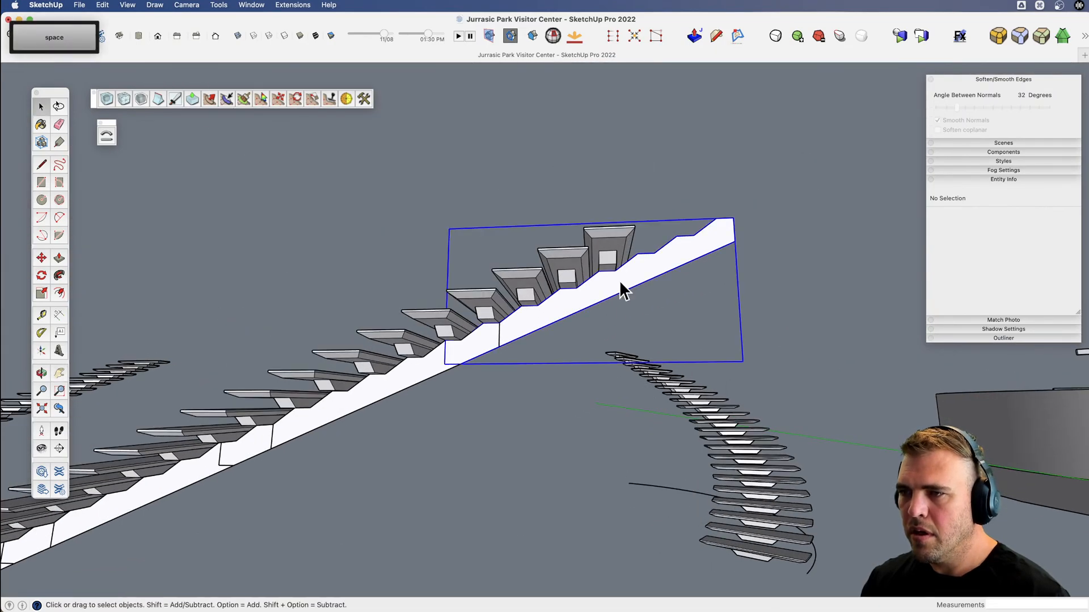
pyautogui.scroll(5, 620, 277)
pyautogui.press('l')
pyautogui.click(611, 265)
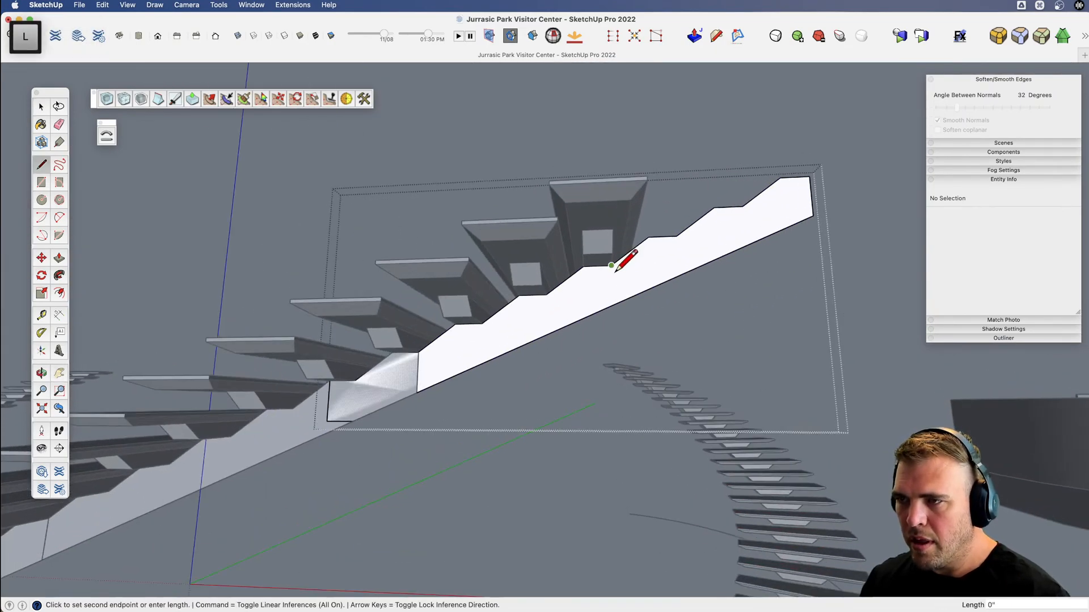
pyautogui.click(612, 356)
# Erase the stringer portion beyond the cut line with its leftover edges, and close the group.
pyautogui.press('e')
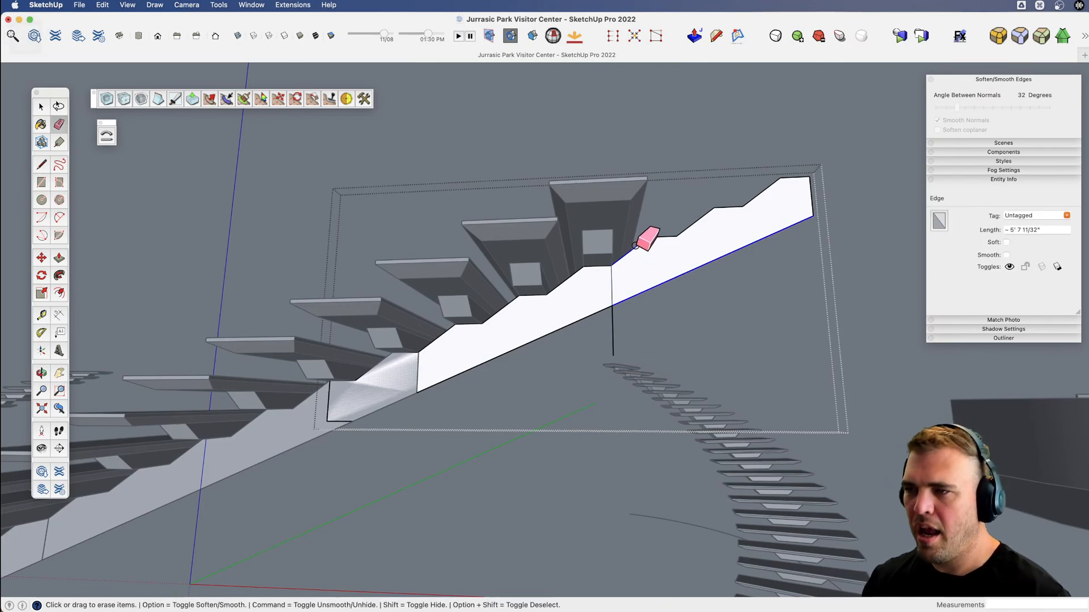
pyautogui.click(622, 302)
pyautogui.click(610, 332)
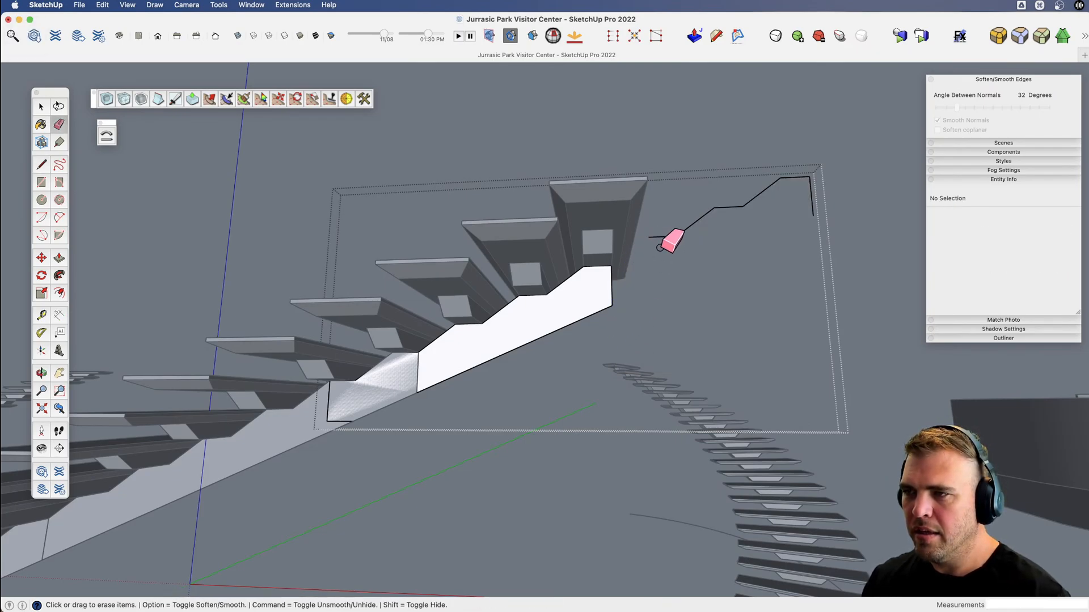
pyautogui.press('space')
pyautogui.click(664, 237)
pyautogui.press('Delete')
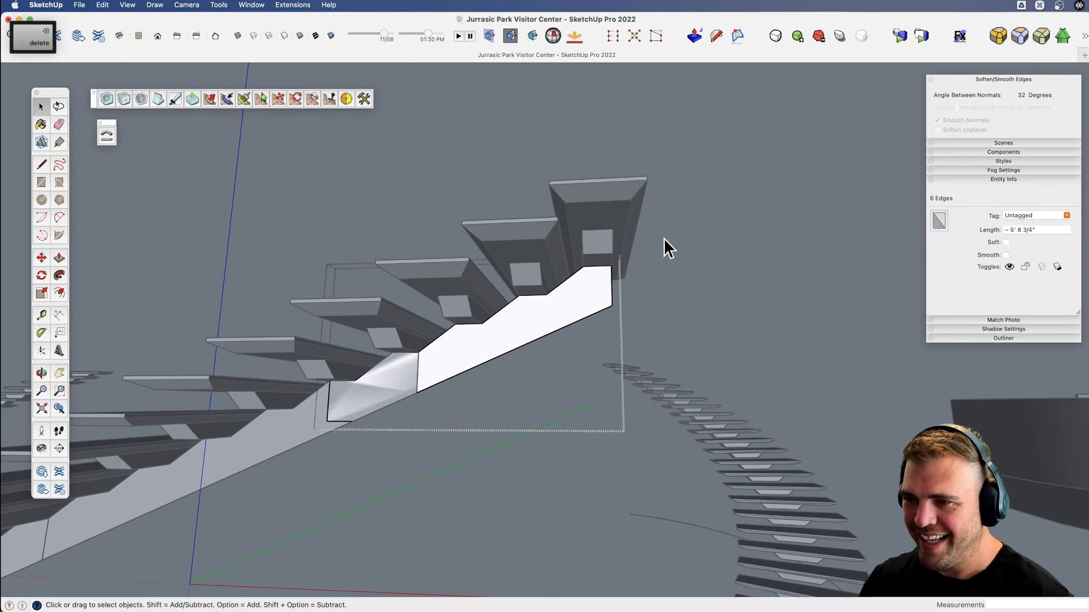
pyautogui.scroll(-3, 408, 482)
pyautogui.moveTo(409, 482)
pyautogui.keyDown('shift'); pyautogui.mouseDown(button='middle')
pyautogui.moveTo(503, 377)
pyautogui.moveTo(447, 442)
pyautogui.moveTo(493, 391)
pyautogui.mouseUp(button='middle'); pyautogui.keyUp('shift')
pyautogui.keyDown('shift'); pyautogui.moveTo(493, 391); pyautogui.dragTo(604, 258, button='middle'); pyautogui.keyUp('shift')
pyautogui.press('space')
pyautogui.click(563, 392)
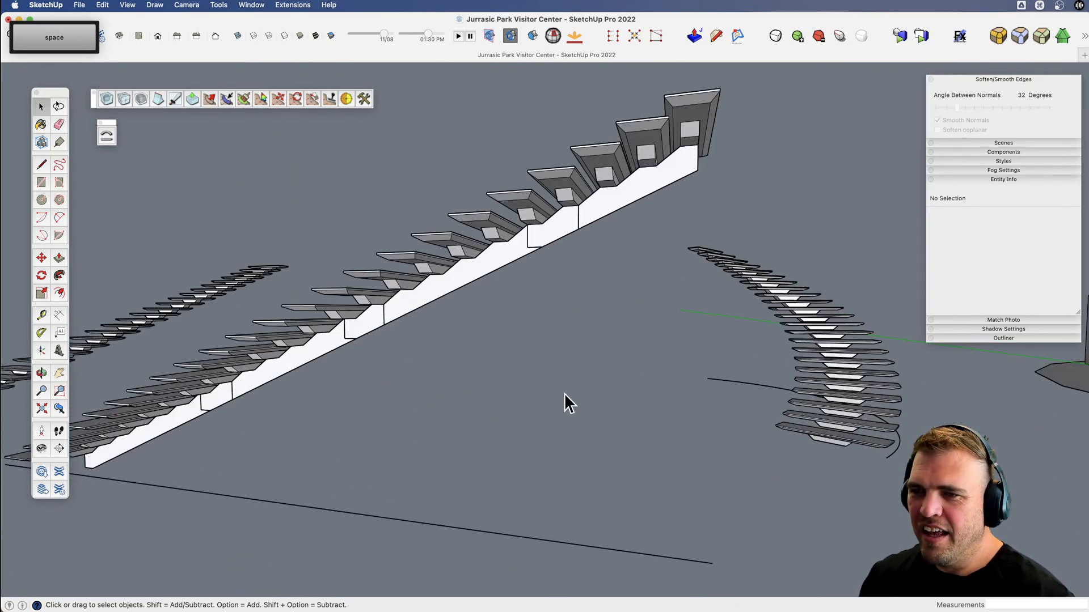
# Explode the four stringer groups along the straight stair run and combine their geometry into a single group.
pyautogui.keyDown('shift'); pyautogui.click(597, 214); pyautogui.keyUp('shift')
pyautogui.keyDown('shift'); pyautogui.click(325, 349); pyautogui.keyUp('shift')
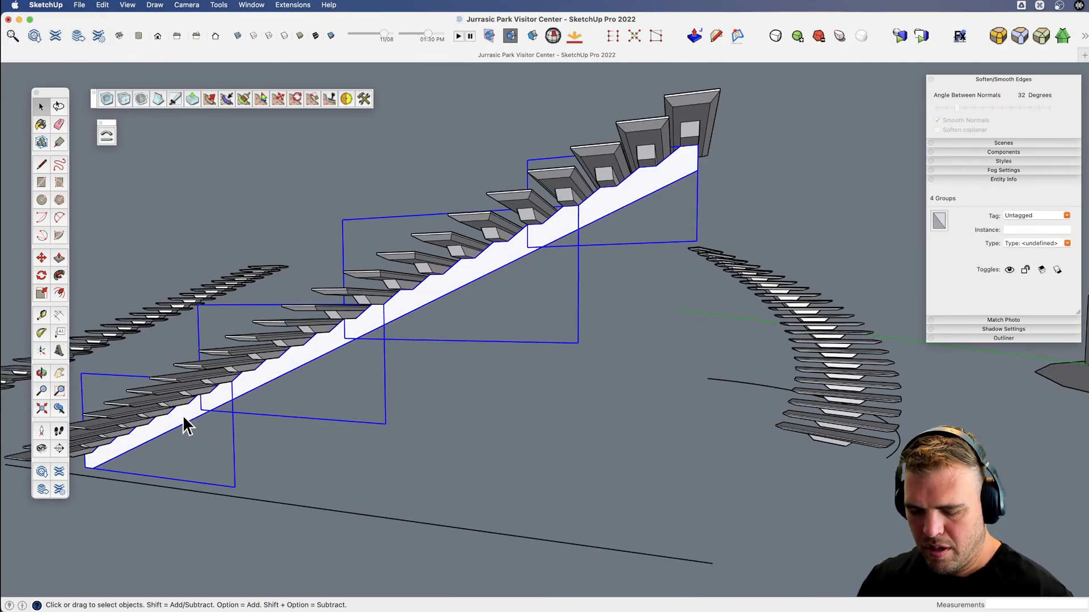
pyautogui.press('g')
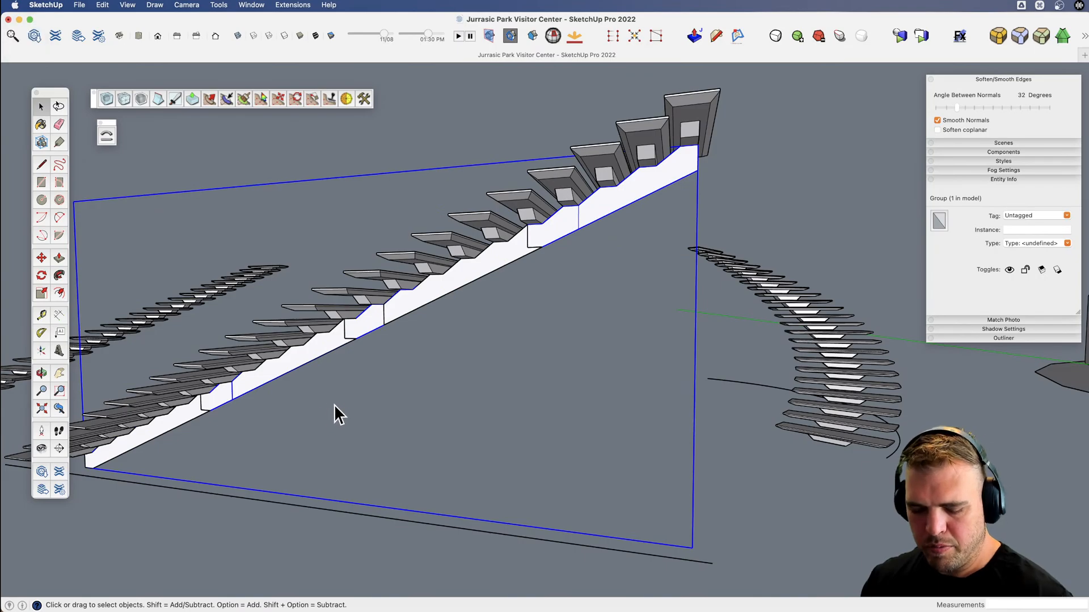
pyautogui.press('super+z')
pyautogui.tripleClick(307, 364)
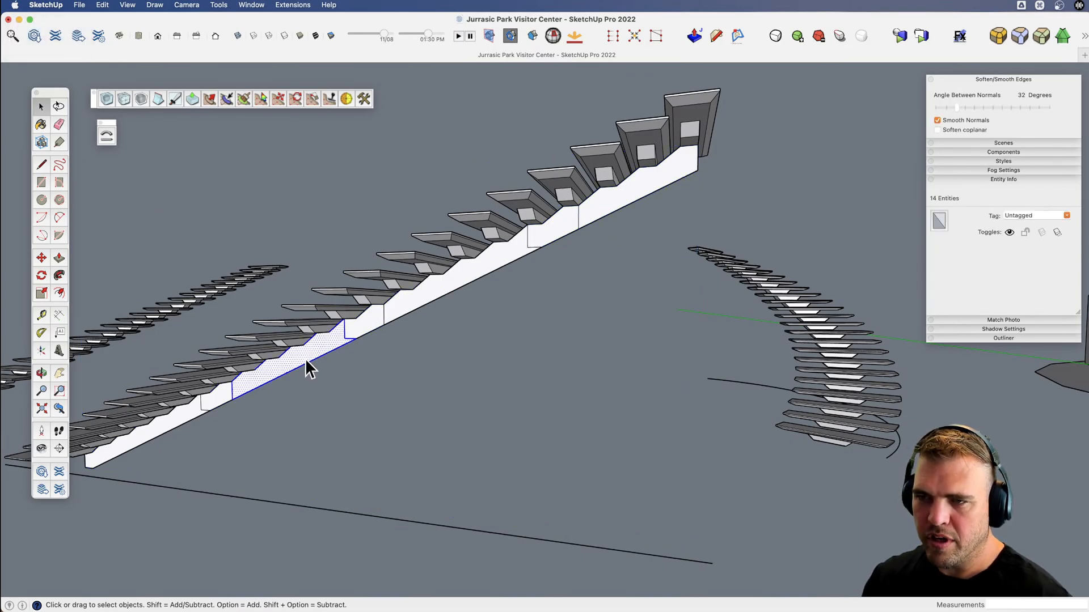
pyautogui.press('g')
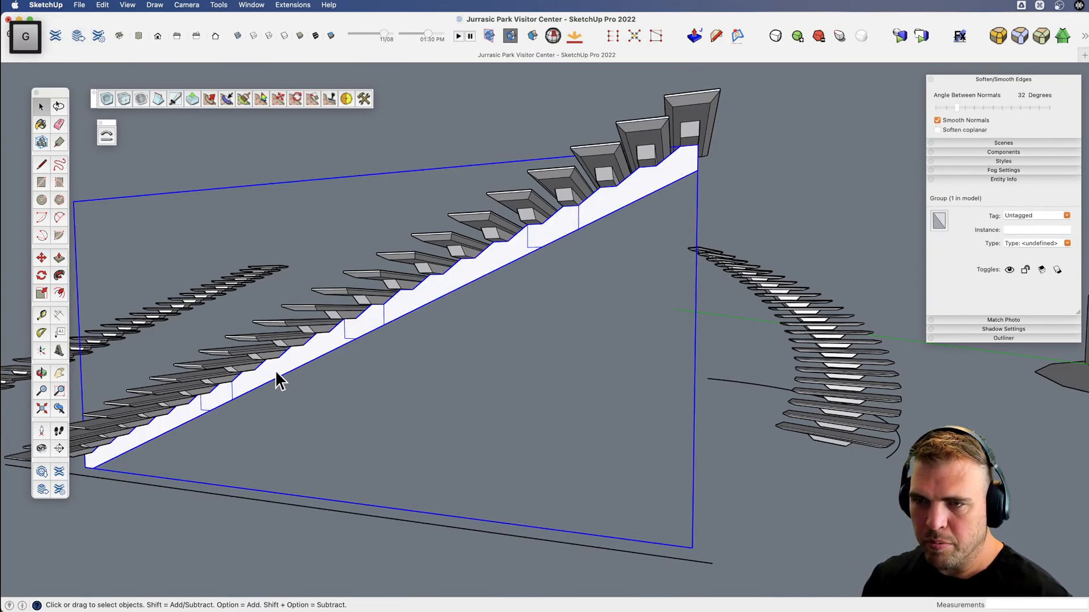
# Open the combined stringer group and erase the leftover seam edges where its sections overlap, leaving one continuous face.
pyautogui.doubleClick(274, 371)
pyautogui.scroll(5, 201, 408)
pyautogui.press('e')
pyautogui.click(201, 410)
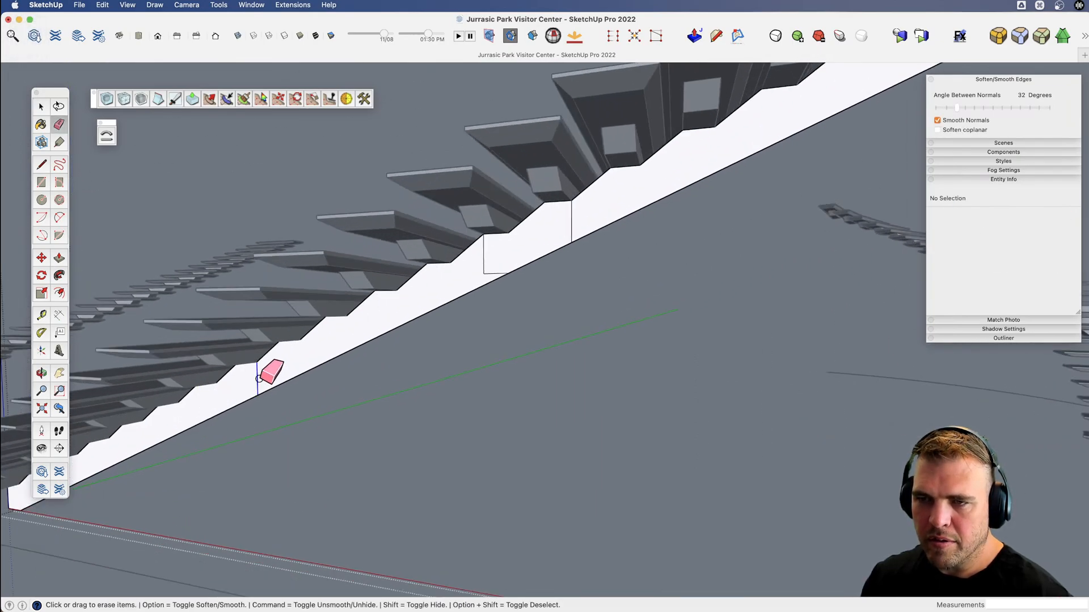
pyautogui.click(260, 379)
pyautogui.moveTo(485, 274); pyautogui.dragTo(484, 260)
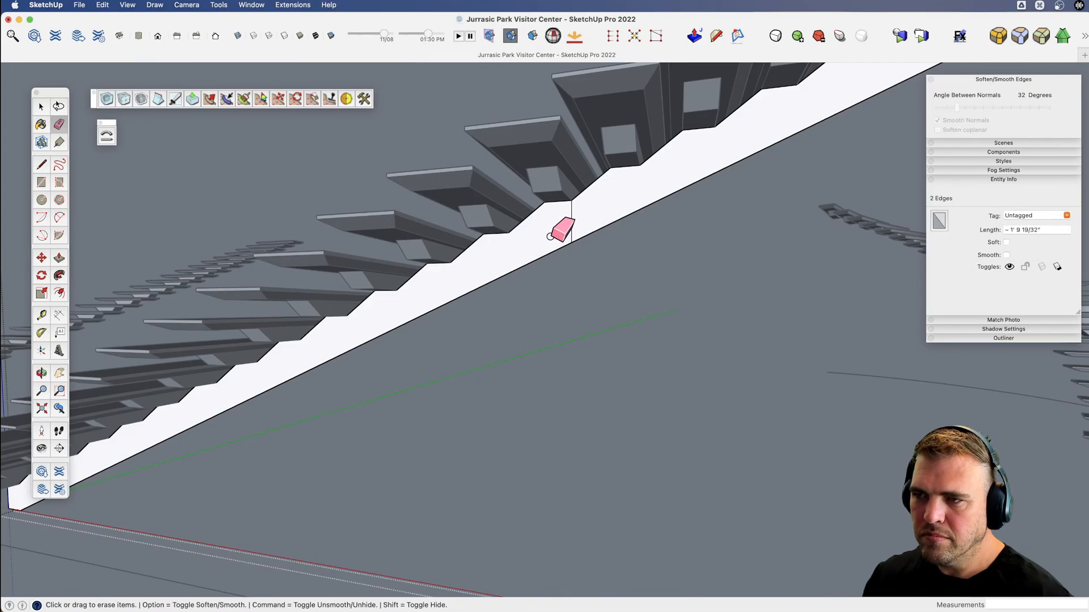
pyautogui.click(571, 223)
pyautogui.scroll(-5, 389, 308)
pyautogui.scroll(5, 646, 182)
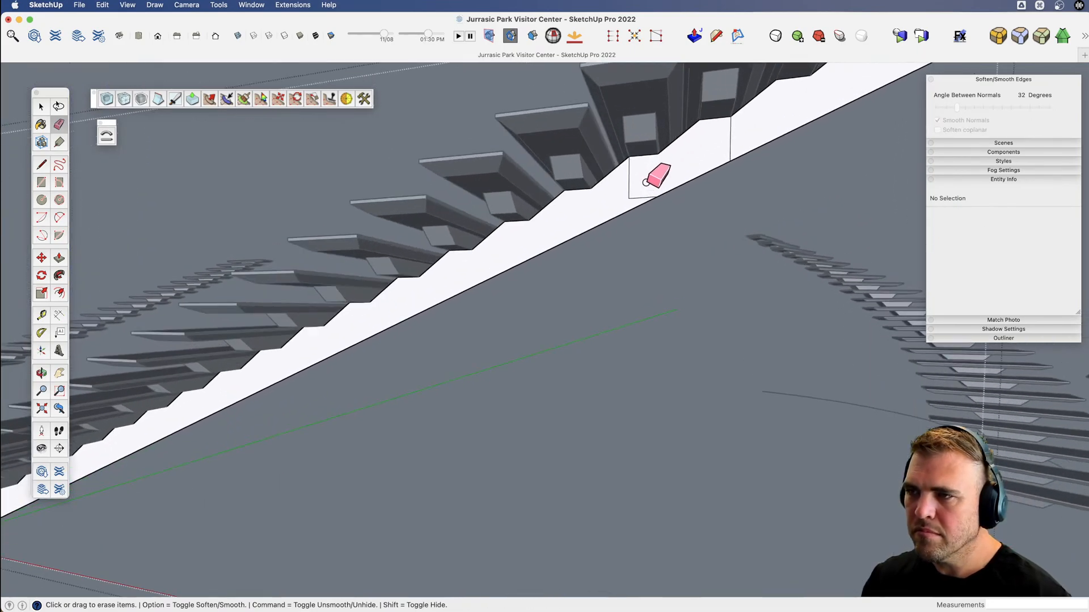
pyautogui.click(629, 192)
pyautogui.click(730, 146)
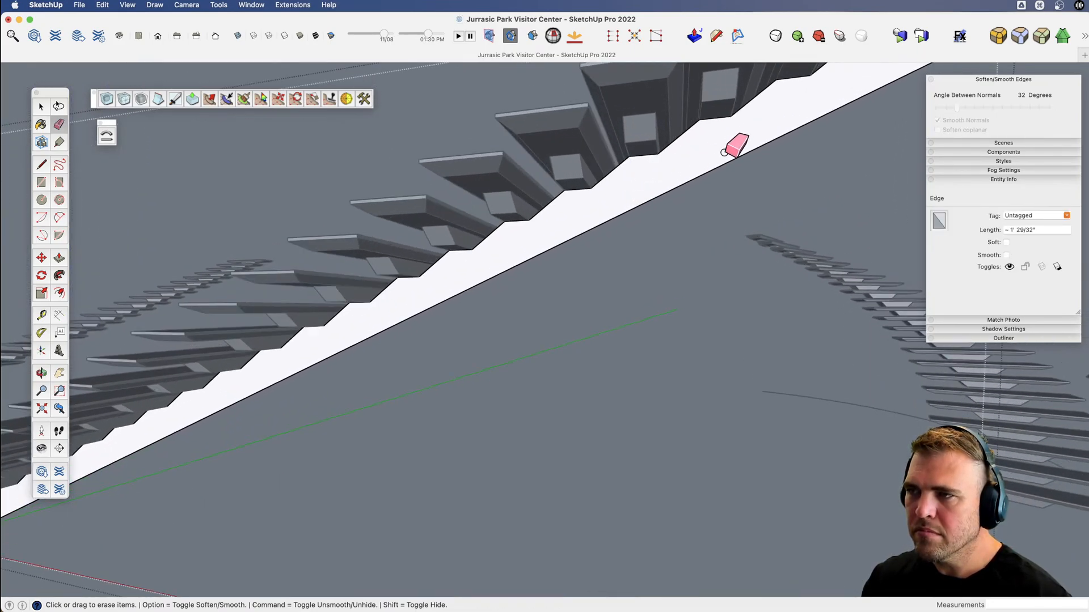
# Push/Pull the notched stringer face to a thickness of 18 inches and close the group.
pyautogui.scroll(-5, 536, 255)
pyautogui.moveTo(535, 255); pyautogui.dragTo(595, 330, button='middle')
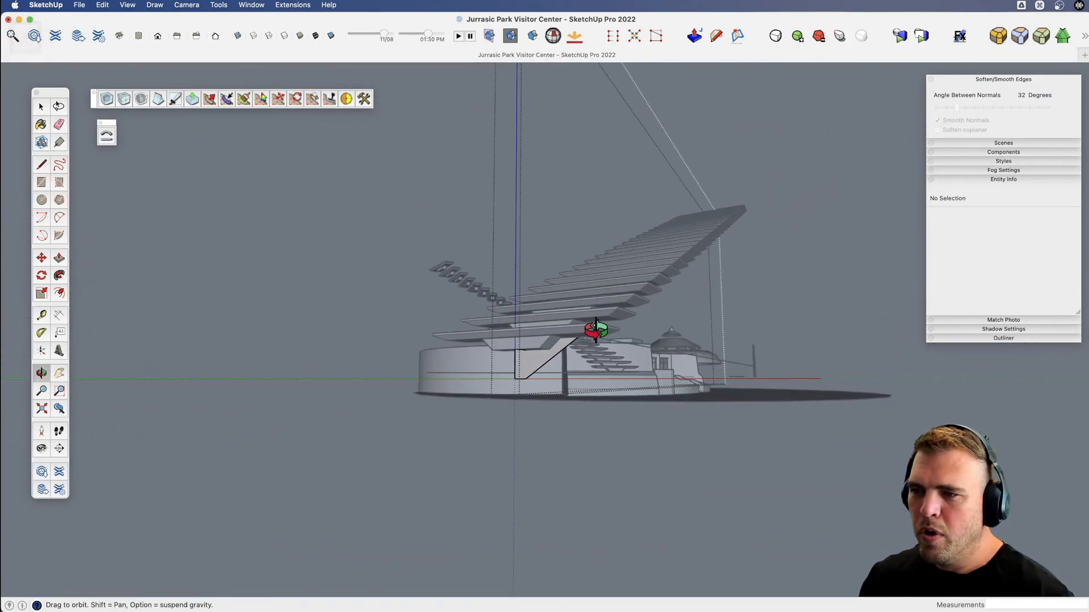
pyautogui.press('b')
pyautogui.click(530, 374)
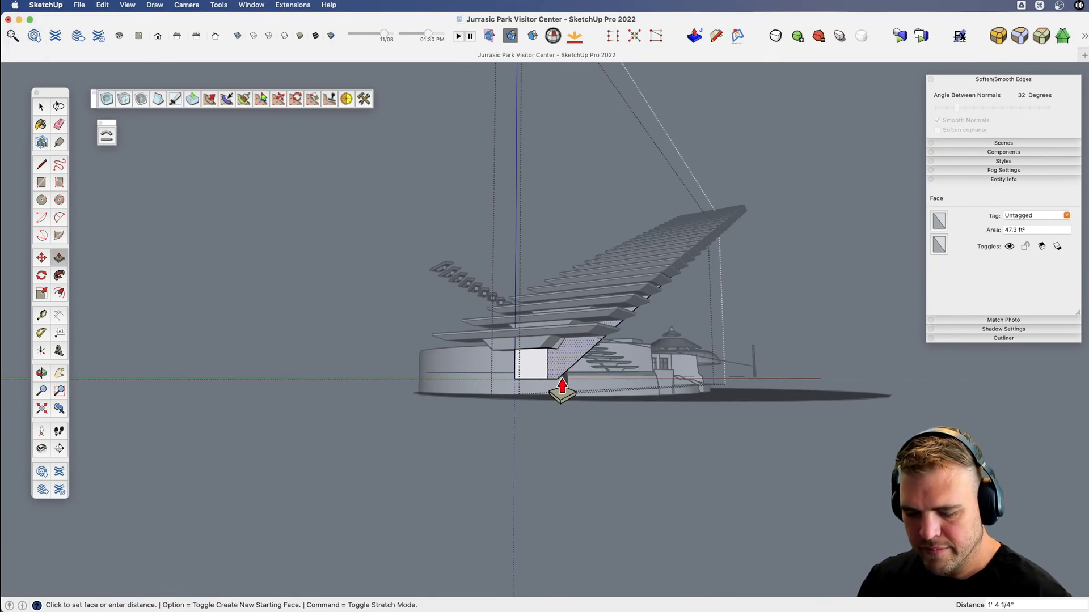
pyautogui.write('18')
pyautogui.press('Return')
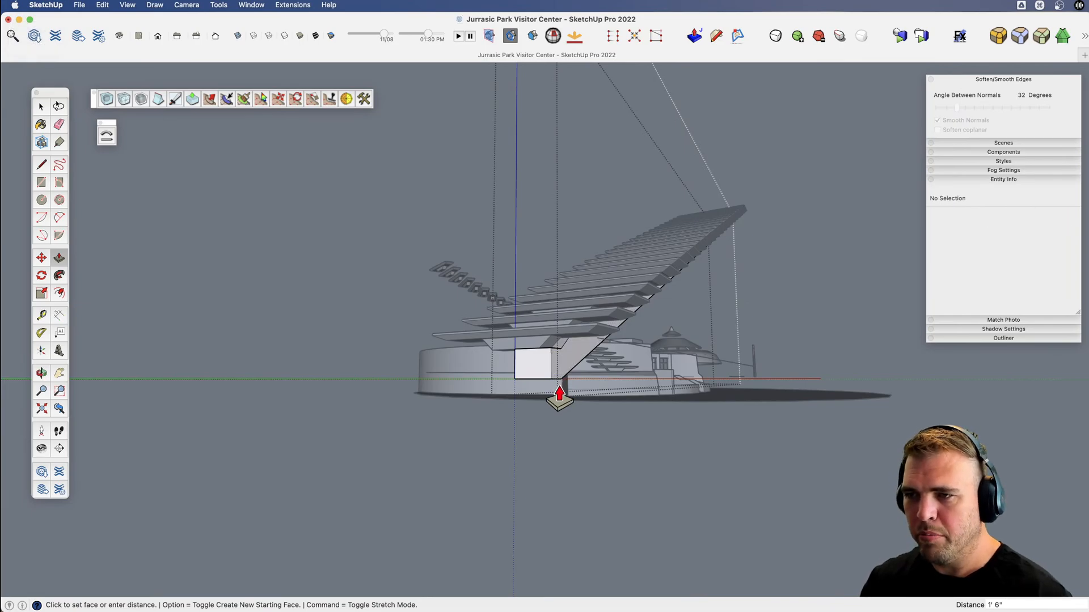
pyautogui.press('v')
pyautogui.moveTo(608, 367); pyautogui.dragTo(613, 392)
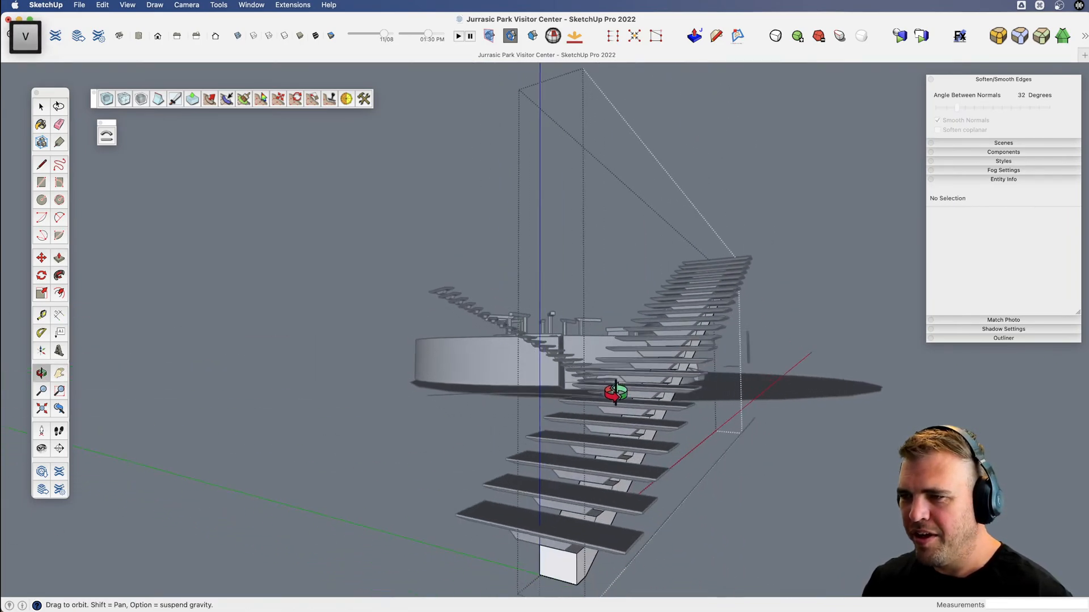
pyautogui.press('space')
pyautogui.click(794, 481)
# Move the straight stringer group 9" sideways from its bottom edge midpoint to center it under the tread supports.
pyautogui.press('x')
pyautogui.moveTo(640, 476); pyautogui.dragTo(616, 372)
pyautogui.press('space')
pyautogui.click(542, 444)
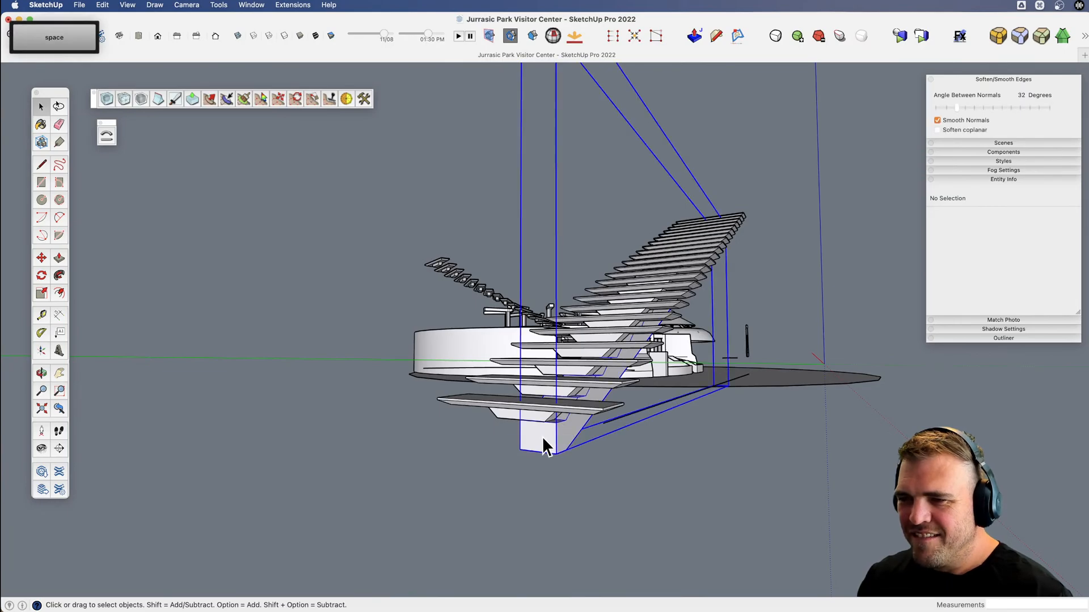
pyautogui.scroll(3, 542, 444)
pyautogui.press('x')
pyautogui.moveTo(541, 443); pyautogui.dragTo(610, 464)
pyautogui.press('v')
pyautogui.press('m')
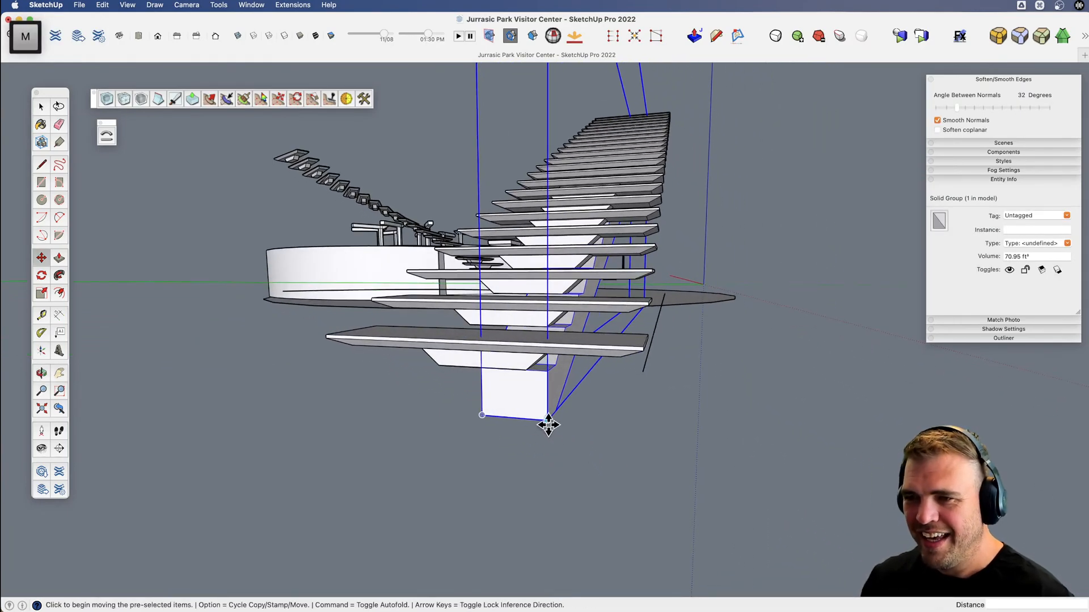
pyautogui.click(513, 417)
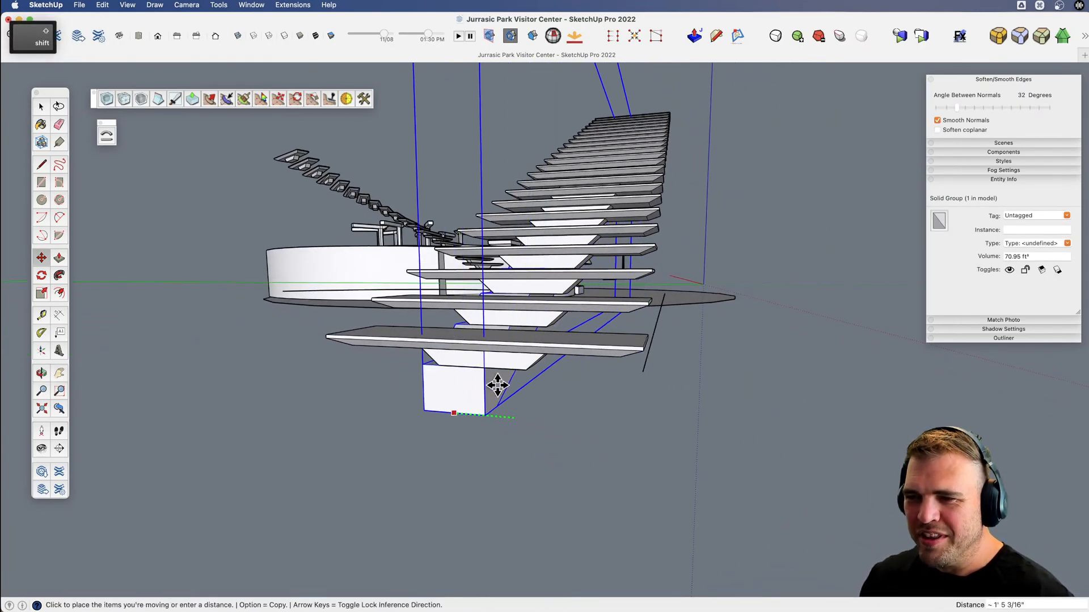
pyautogui.click(479, 368)
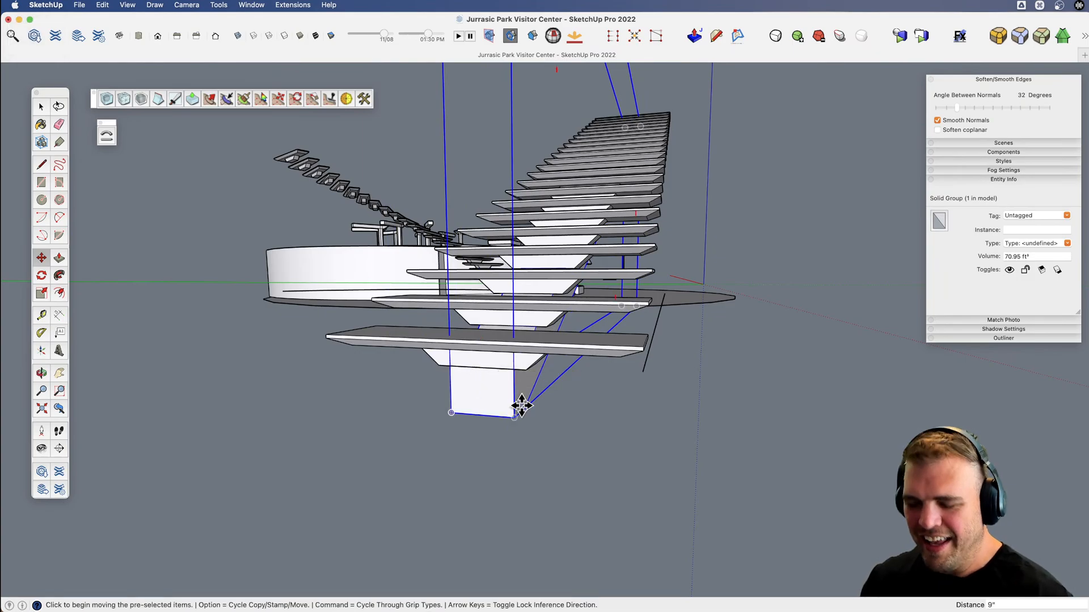
# Bend the stringer group with Shape Bender using the straight base line and the arc, reversing the curve direction to follow the curved treads.
pyautogui.press('v')
pyautogui.moveTo(517, 401); pyautogui.dragTo(377, 397)
pyautogui.press('v')
pyautogui.press('space')
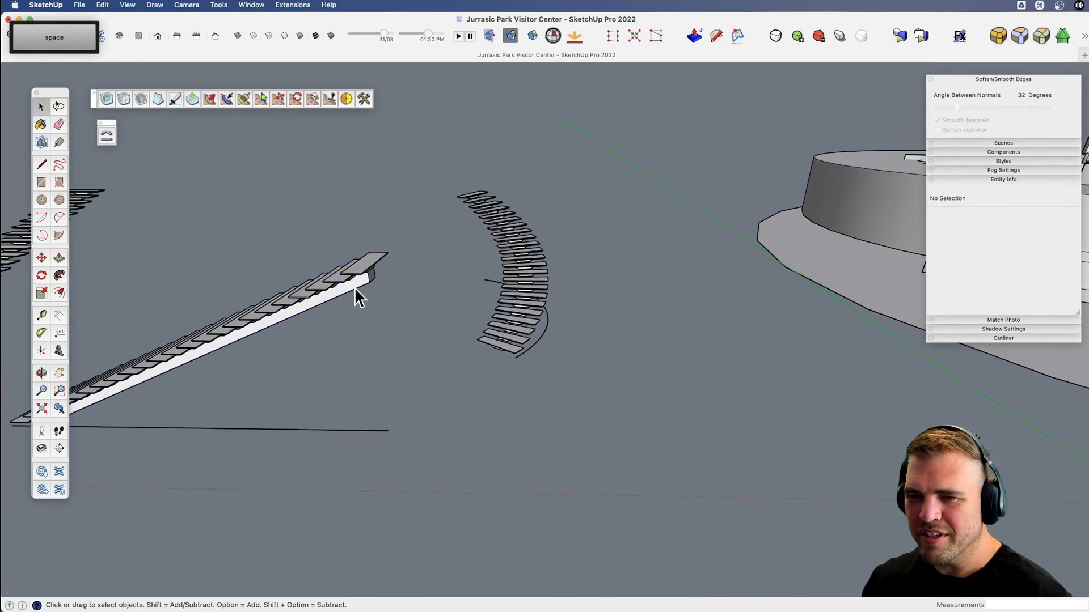
pyautogui.click(357, 293)
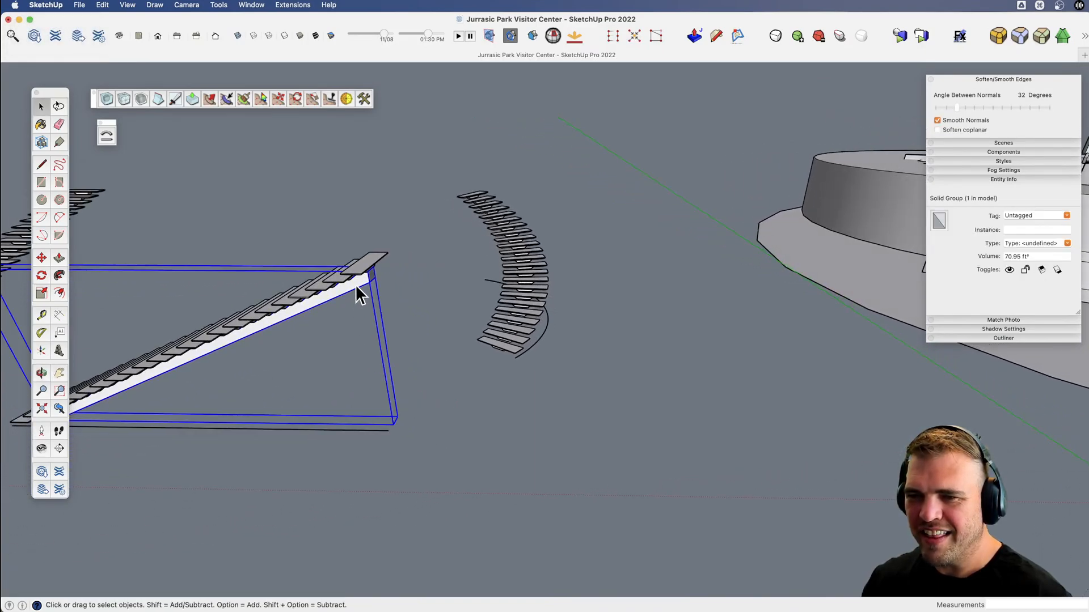
pyautogui.click(106, 136)
pyautogui.click(325, 427)
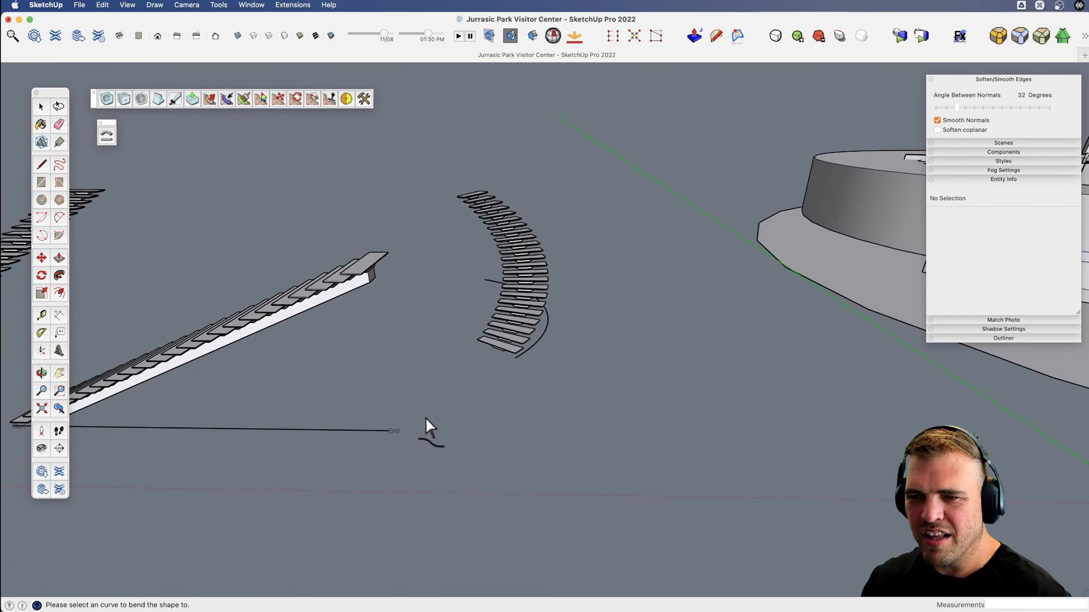
pyautogui.click(540, 326)
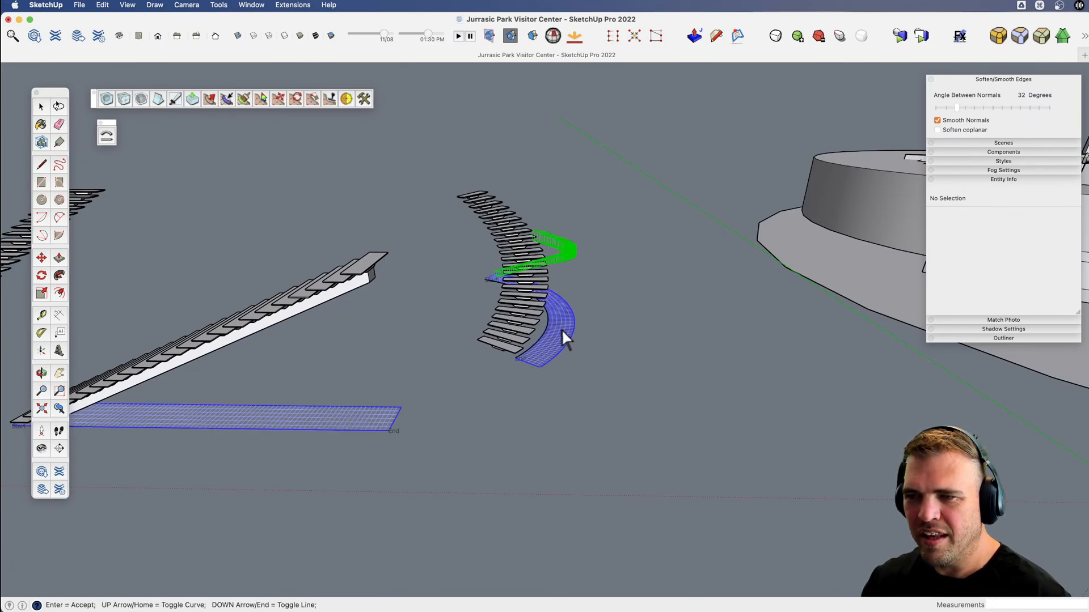
pyautogui.press('Up')
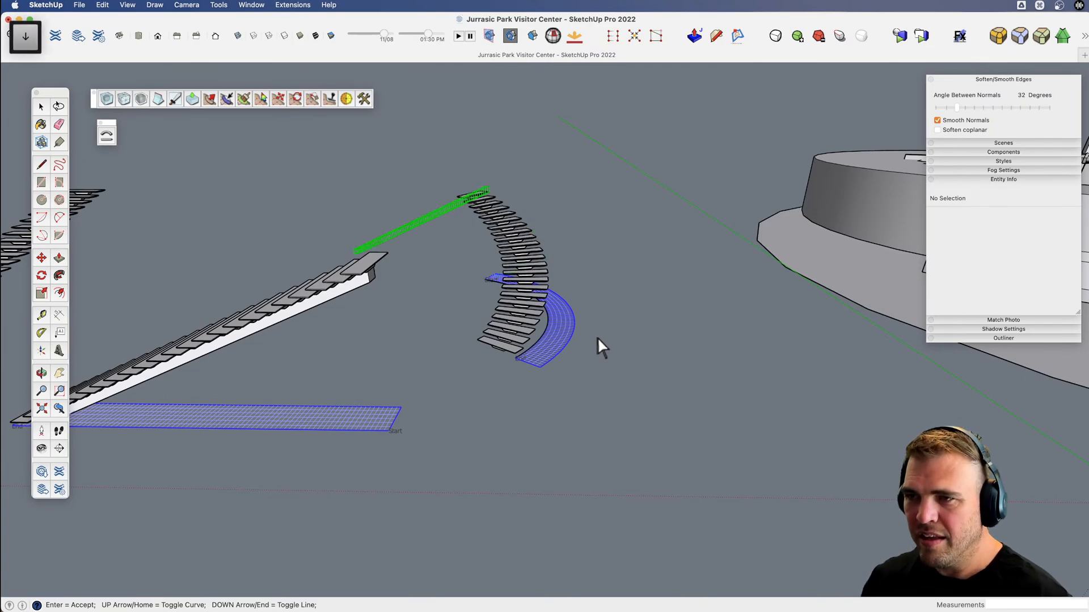
pyautogui.press('Down')
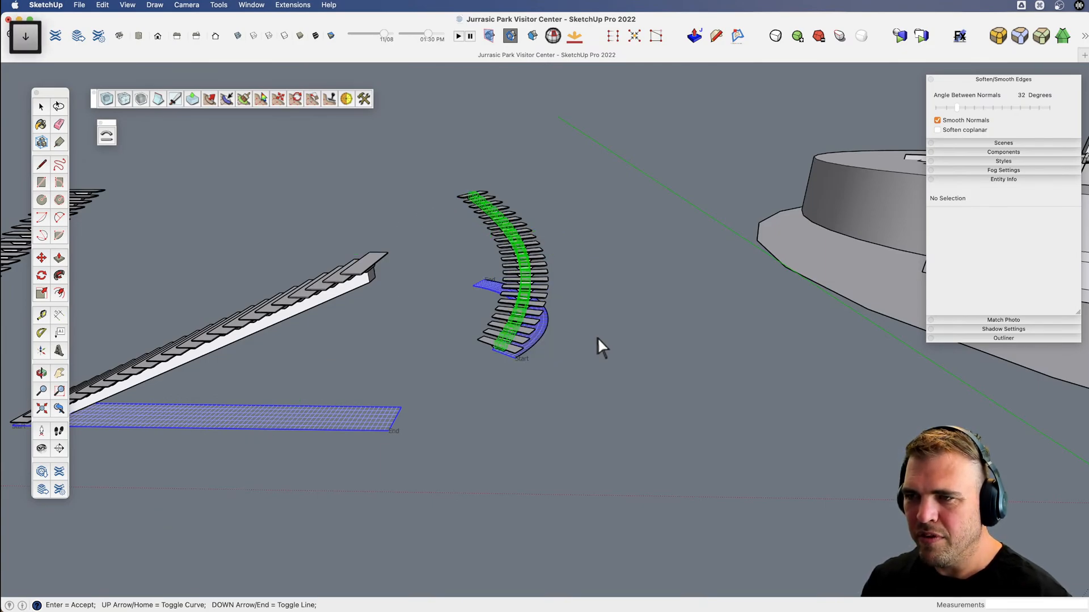
pyautogui.press('Return')
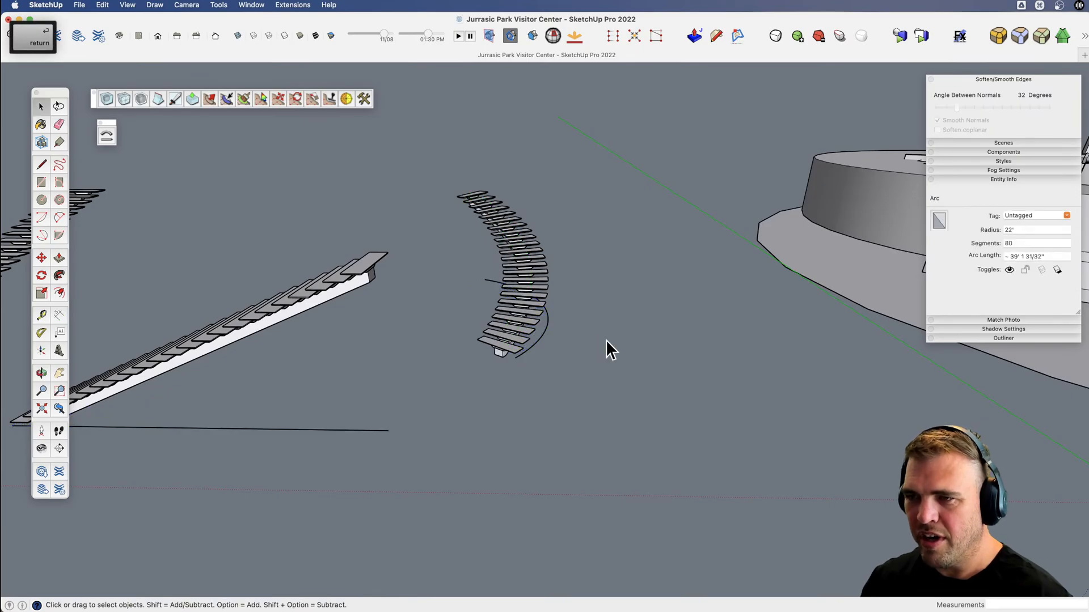
# Examine the bent stringer and curved treads from below and above with hidden geometry displayed, then turn that display off.
pyautogui.scroll(5, 533, 313)
pyautogui.moveTo(519, 308); pyautogui.dragTo(420, 319, button='middle')
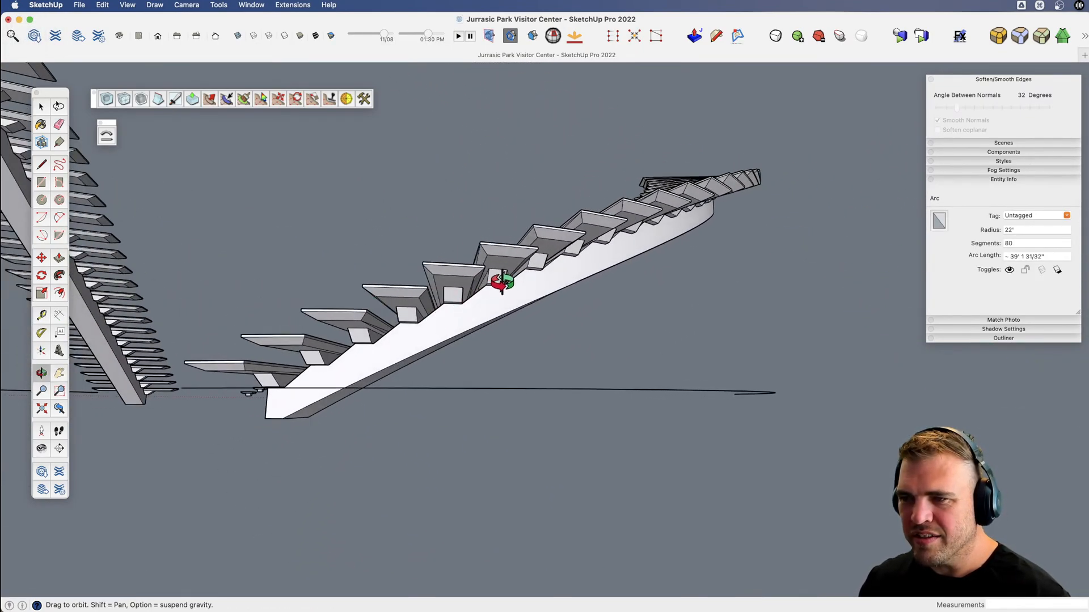
pyautogui.moveTo(623, 237); pyautogui.dragTo(827, 508, button='middle')
pyautogui.press('v')
pyautogui.press('v')
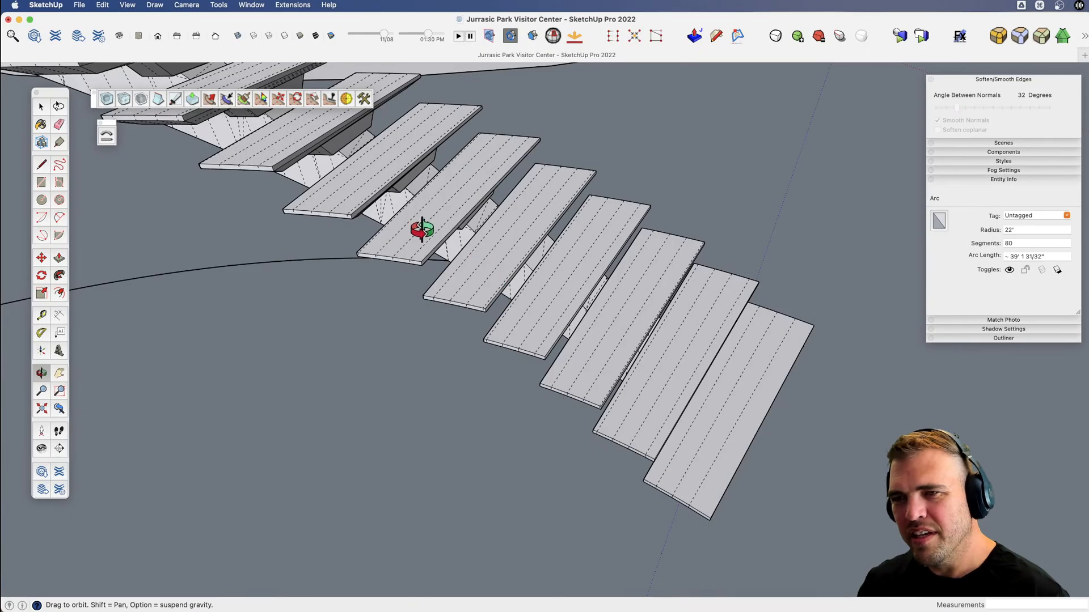
pyautogui.press('v')
pyautogui.moveTo(421, 230); pyautogui.dragTo(565, 241, button='middle')
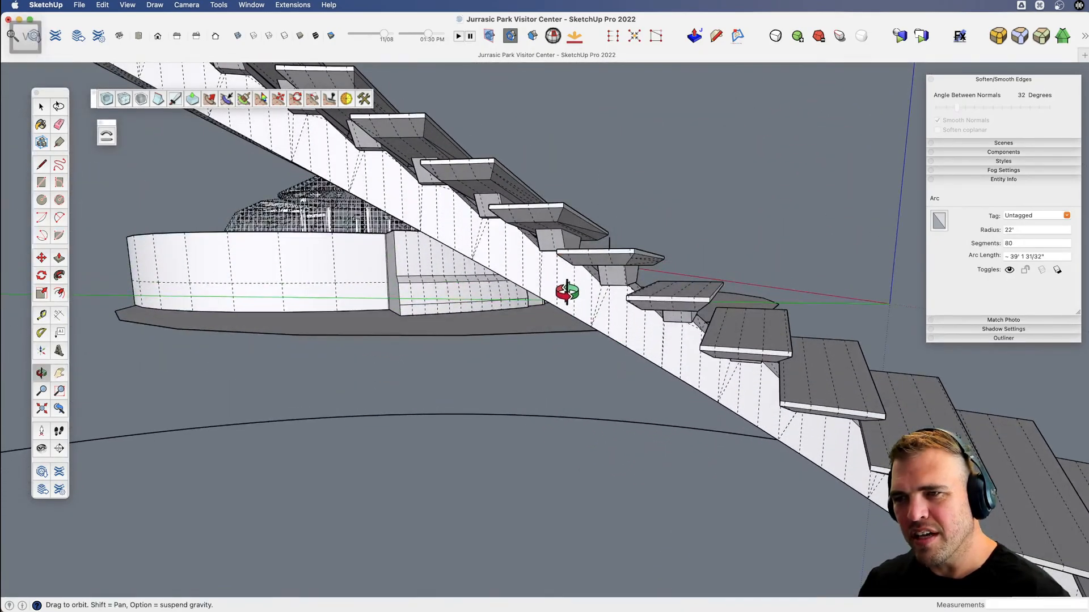
pyautogui.moveTo(385, 194); pyautogui.dragTo(778, 418, button='middle')
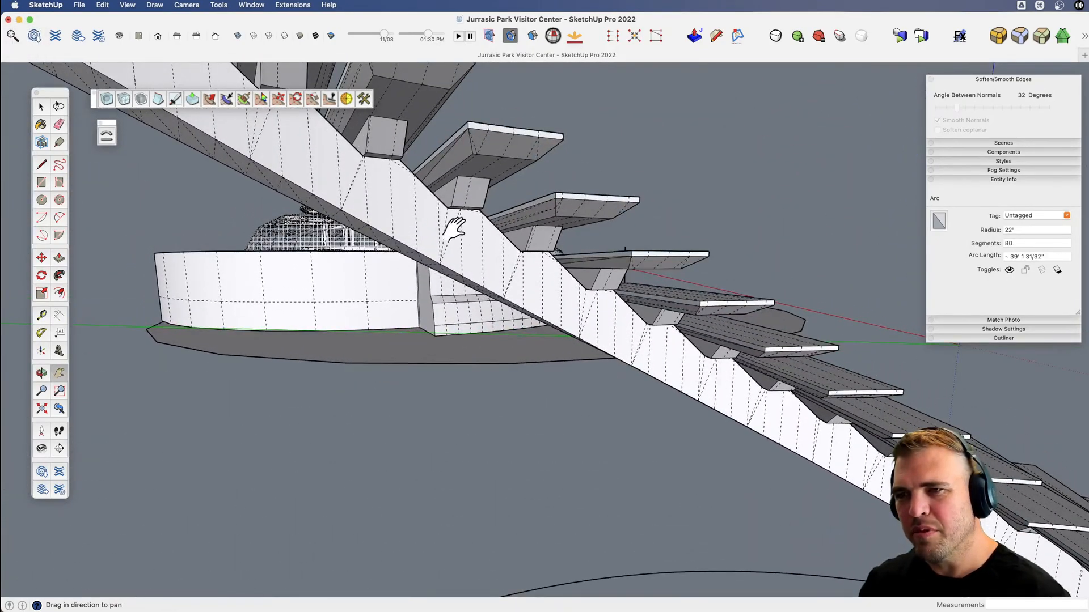
pyautogui.keyDown('shift'); pyautogui.moveTo(450, 219); pyautogui.dragTo(502, 381, button='middle'); pyautogui.keyUp('shift')
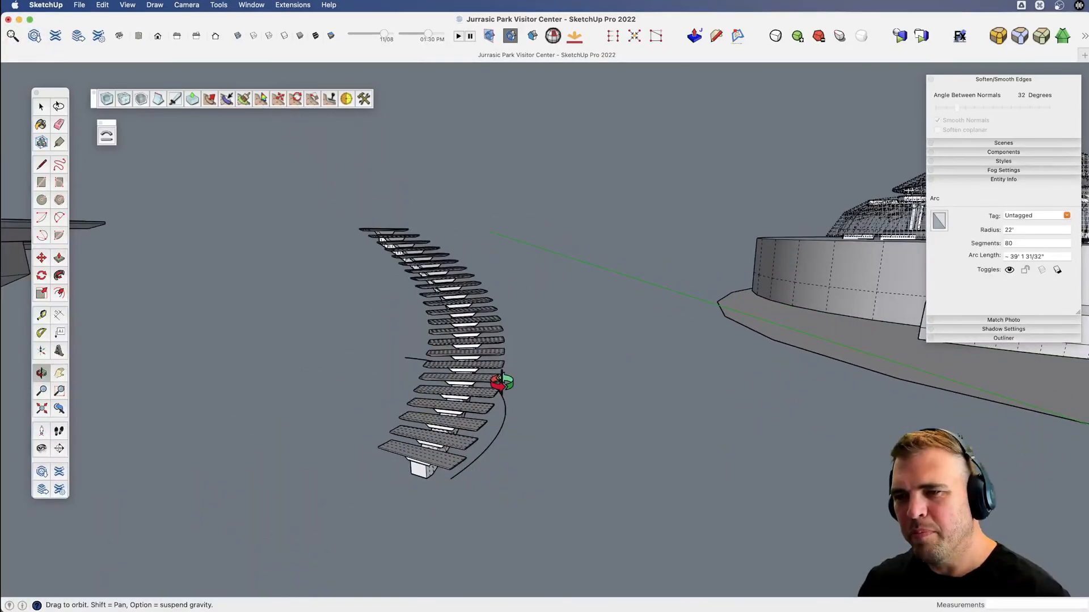
pyautogui.scroll(9, 457, 370)
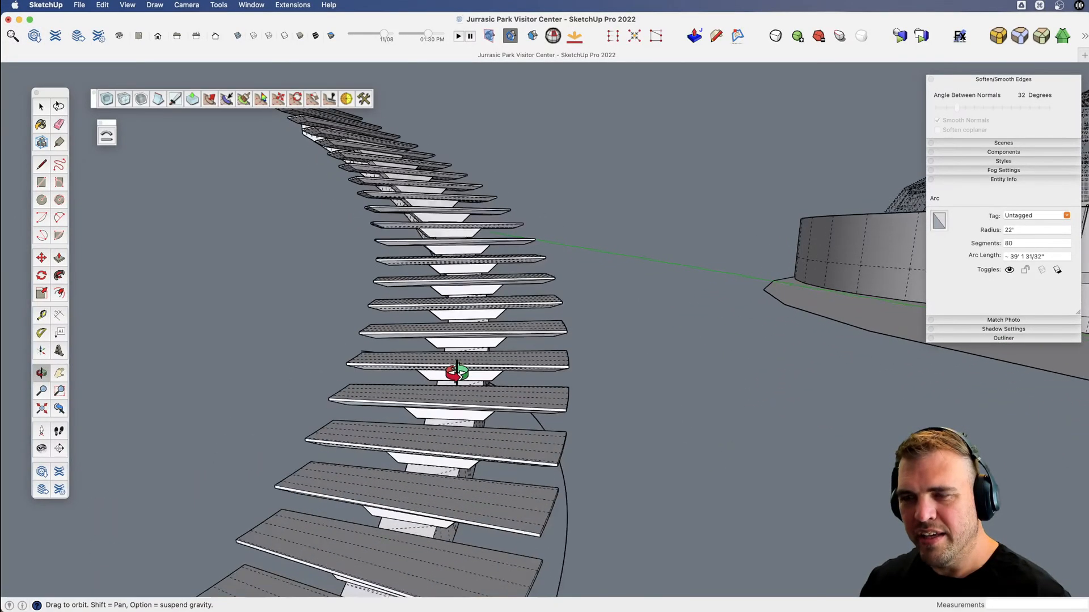
pyautogui.hotkey('shift', '1')
# Group the curved treads together with the bent stringer, leaving out the guide arc.
pyautogui.press('space')
pyautogui.scroll(-6, 452, 373)
pyautogui.press('v')
pyautogui.moveTo(450, 374); pyautogui.dragTo(420, 434)
pyautogui.press('space')
pyautogui.click(298, 434)
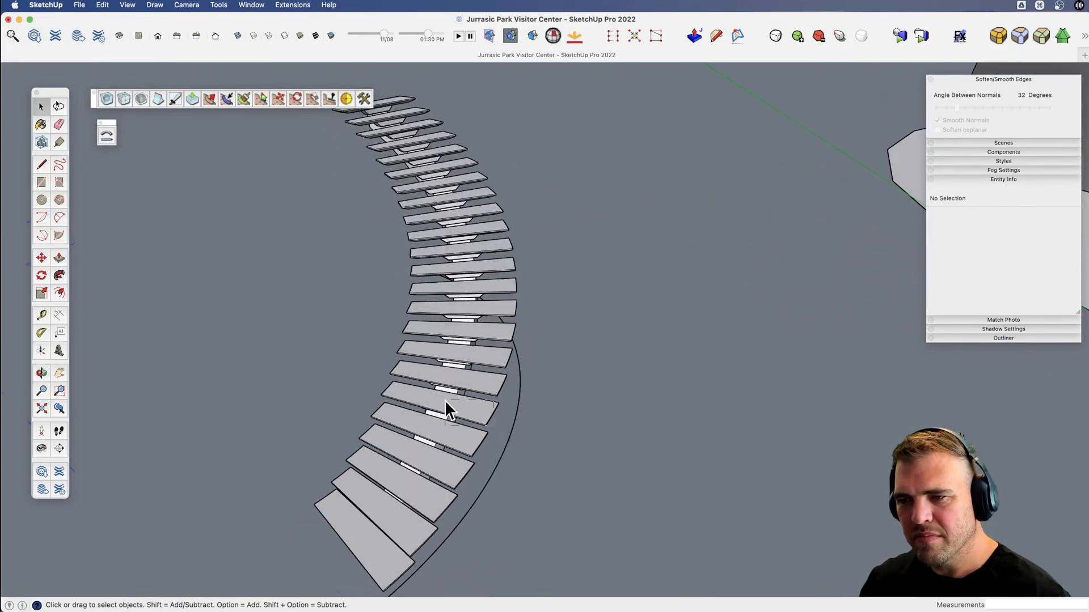
pyautogui.click(444, 400)
pyautogui.scroll(-8, 444, 400)
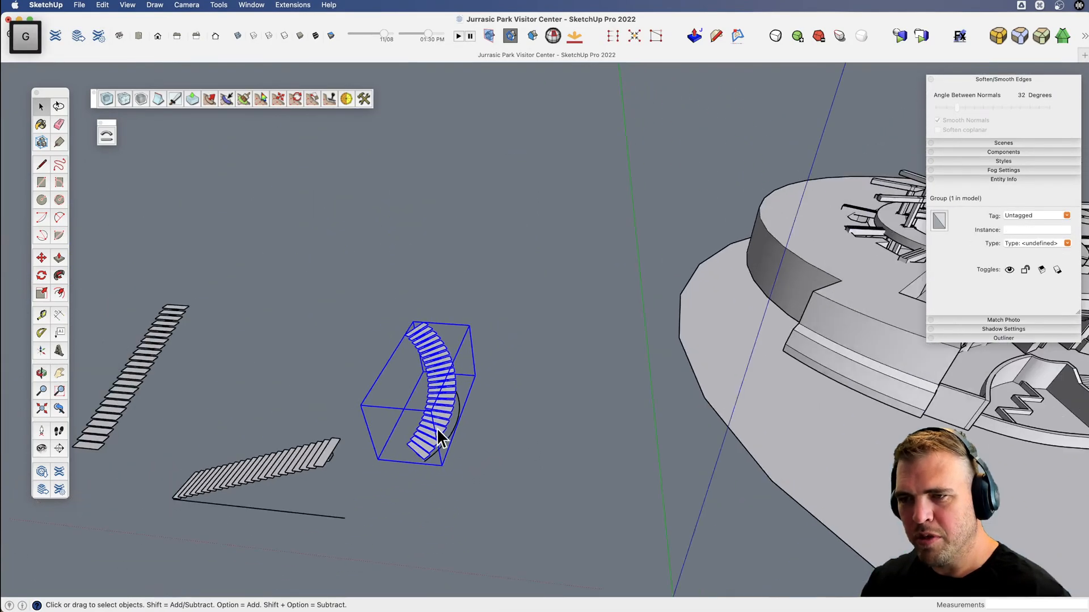
# Move the curved staircase group about 207' into the Visitor Center's rotunda, near the stair outline.
pyautogui.press('v')
pyautogui.moveTo(437, 428); pyautogui.dragTo(425, 469)
pyautogui.press('m')
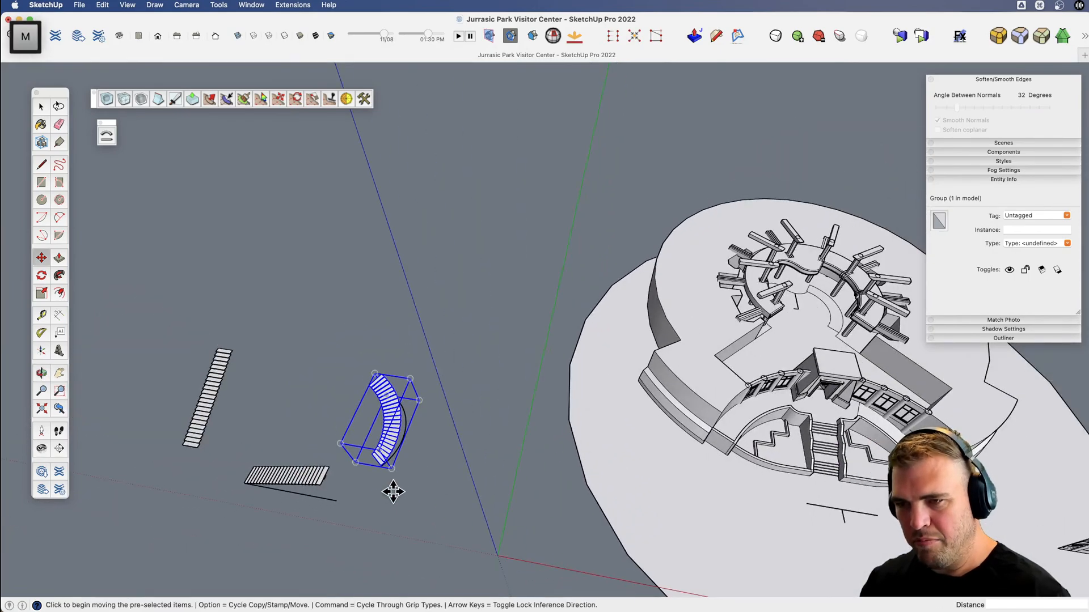
pyautogui.click(372, 503)
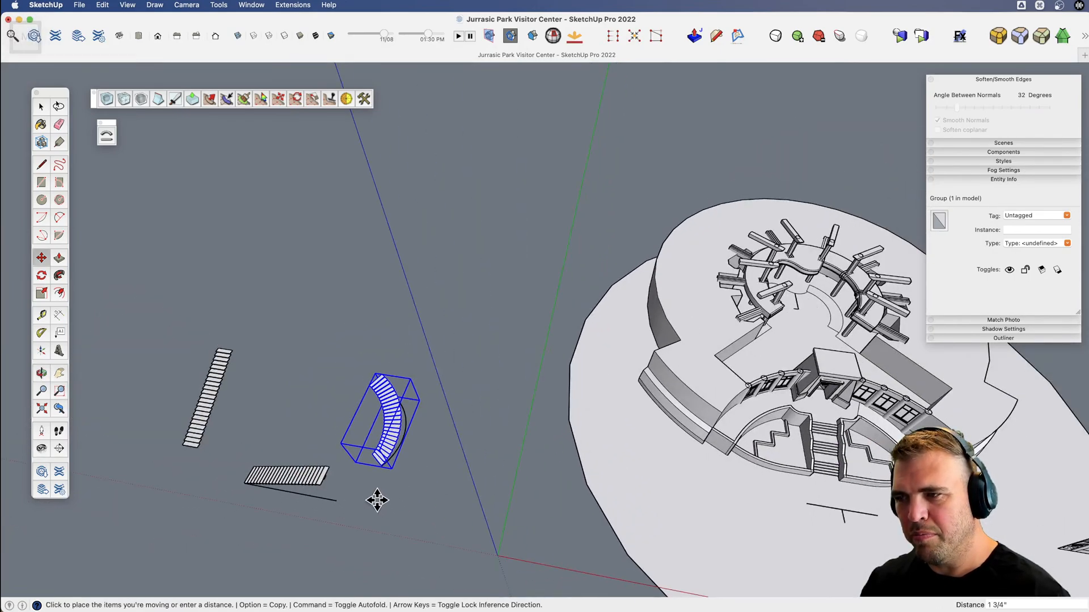
pyautogui.click(802, 343)
# Set up a top view in parallel projection centered on the rotunda and the curved staircase.
pyautogui.scroll(5, 825, 323)
pyautogui.scroll(4, 826, 323)
pyautogui.press('v')
pyautogui.keyDown('shift'); pyautogui.moveTo(732, 345); pyautogui.dragTo(647, 527); pyautogui.keyUp('shift')
pyautogui.press('v')
pyautogui.click(141, 38)
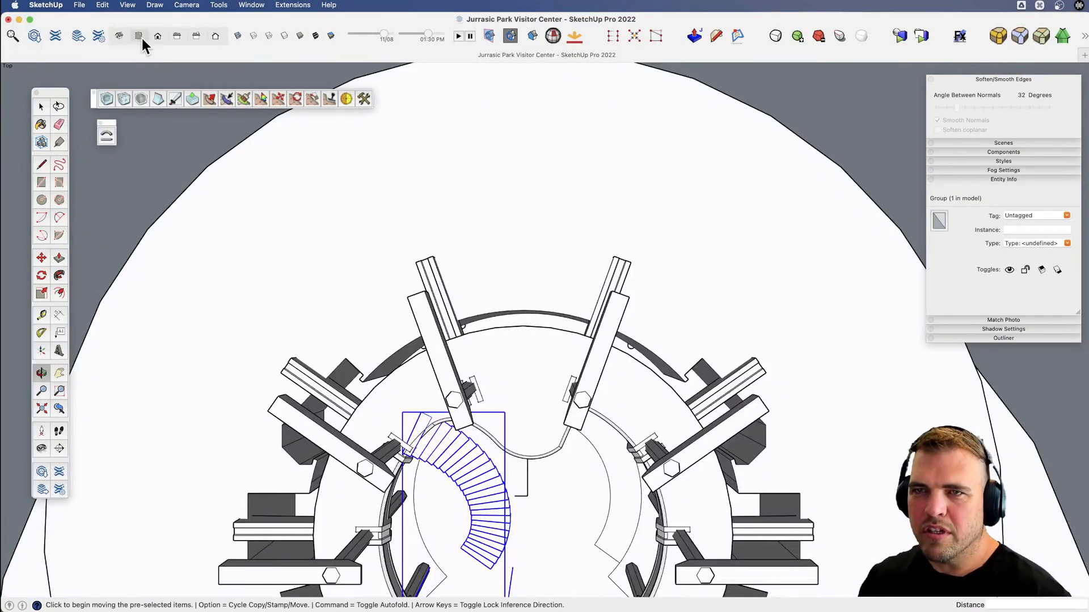
pyautogui.press('p')
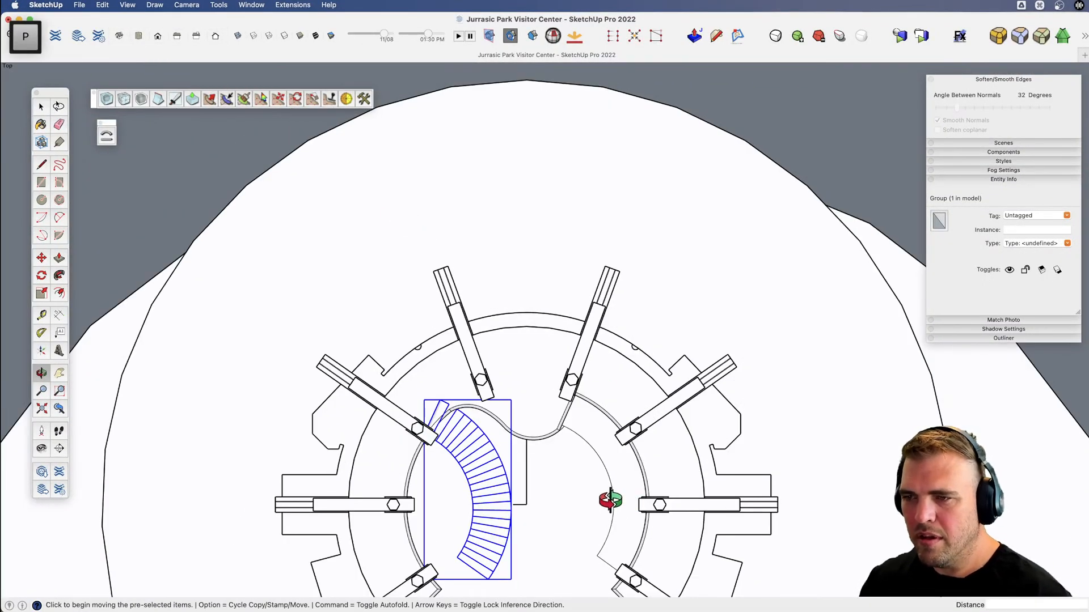
# Move the curved staircase group across the rotunda onto the stair outline beneath the notched end of the curved balcony.
pyautogui.keyDown('shift'); pyautogui.moveTo(558, 504); pyautogui.dragTo(535, 400); pyautogui.keyUp('shift')
pyautogui.press('m')
pyautogui.click(494, 558)
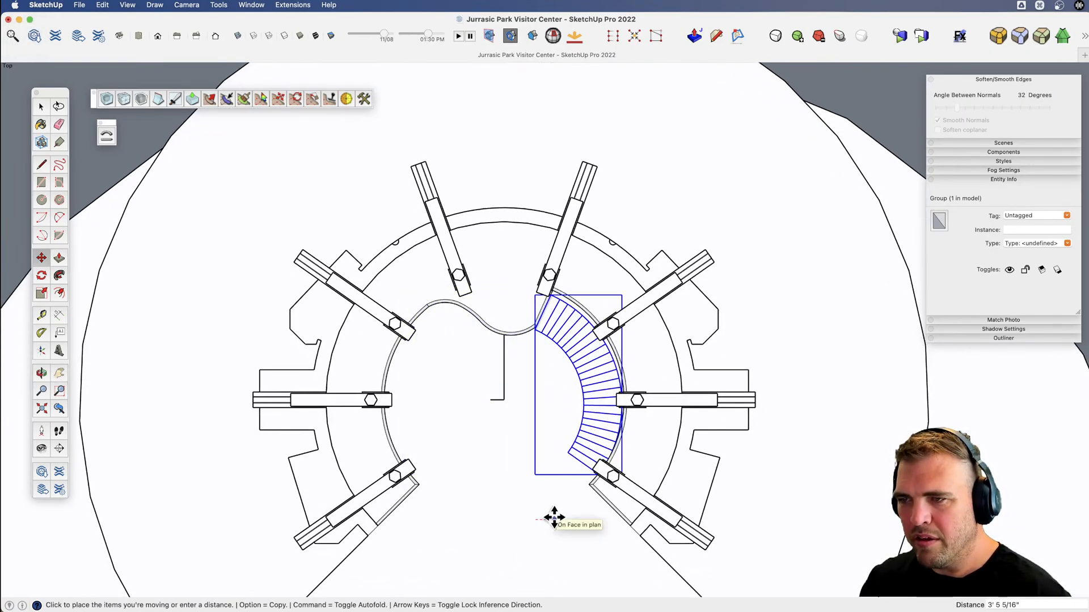
pyautogui.scroll(4, 571, 274)
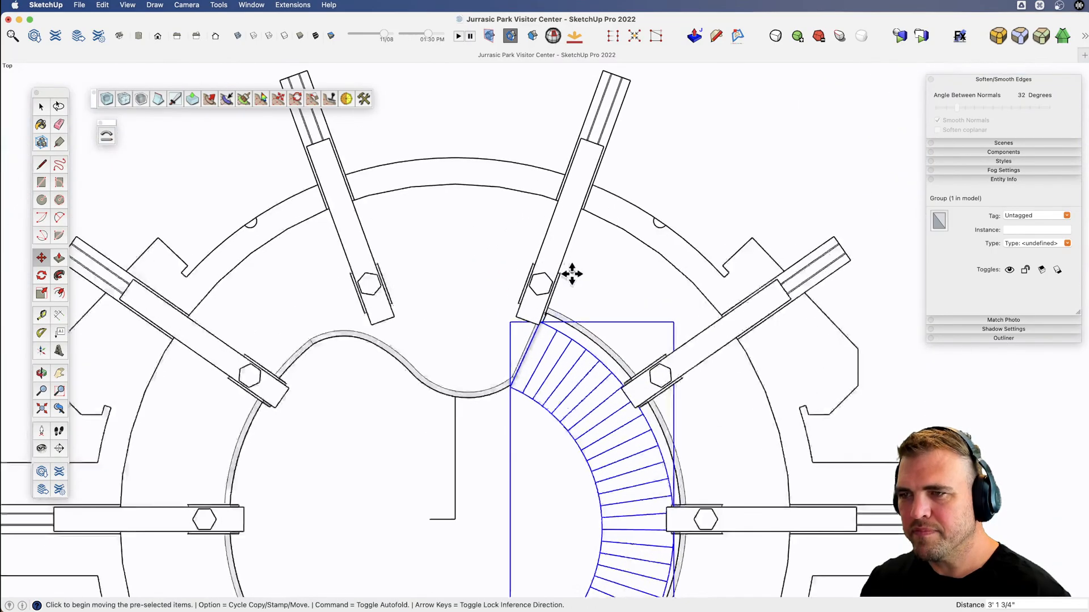
pyautogui.scroll(5, 532, 499)
pyautogui.click(532, 505)
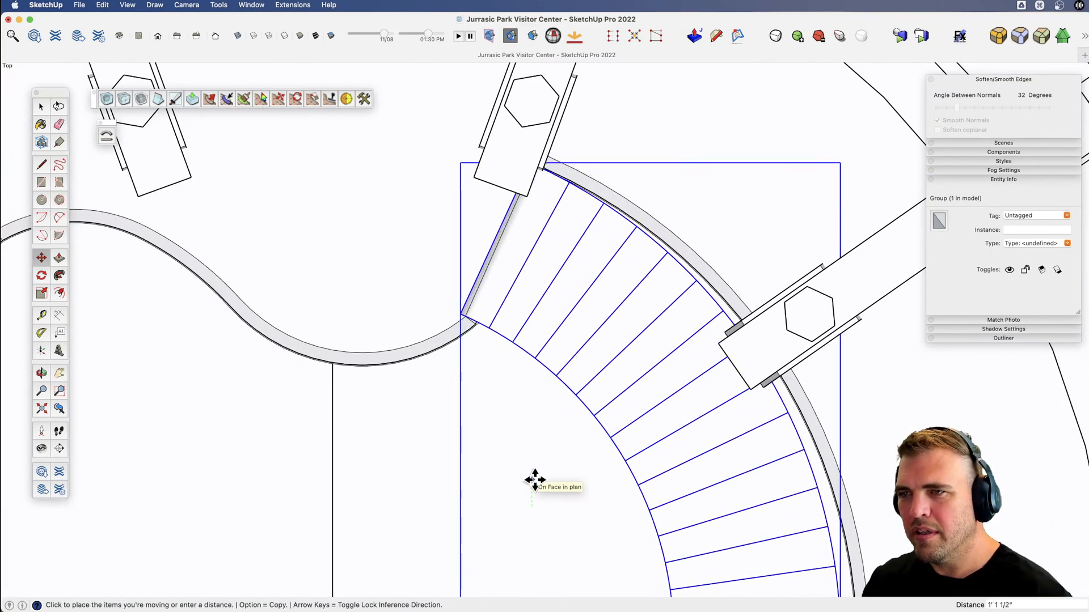
pyautogui.click(534, 483)
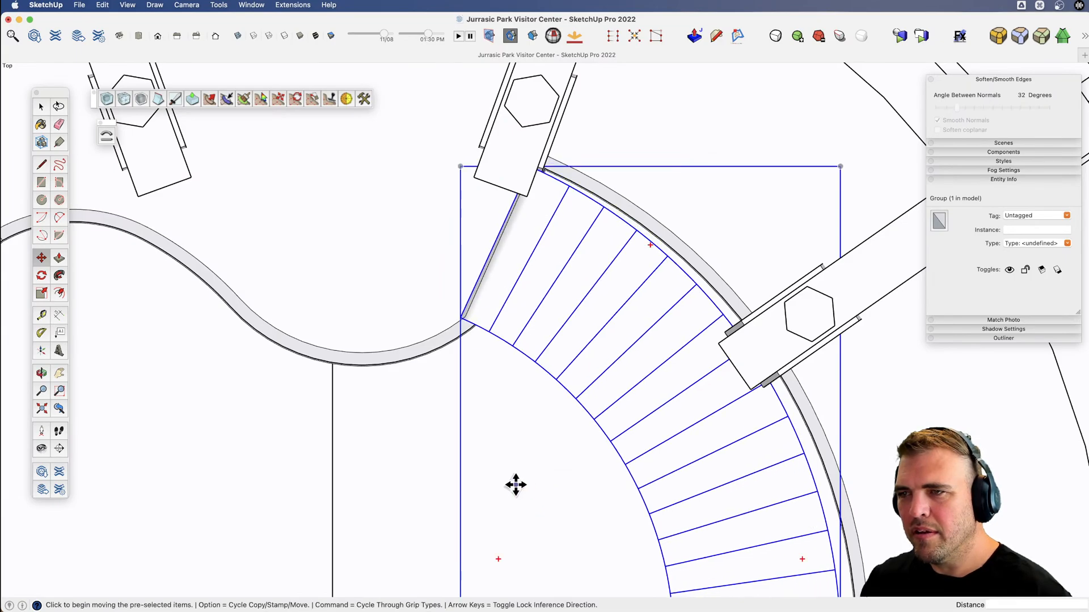
# Nudge the staircase group so its uppermost tread's inner corner meets the corner of the balcony edge, and deselect it.
pyautogui.click(516, 483)
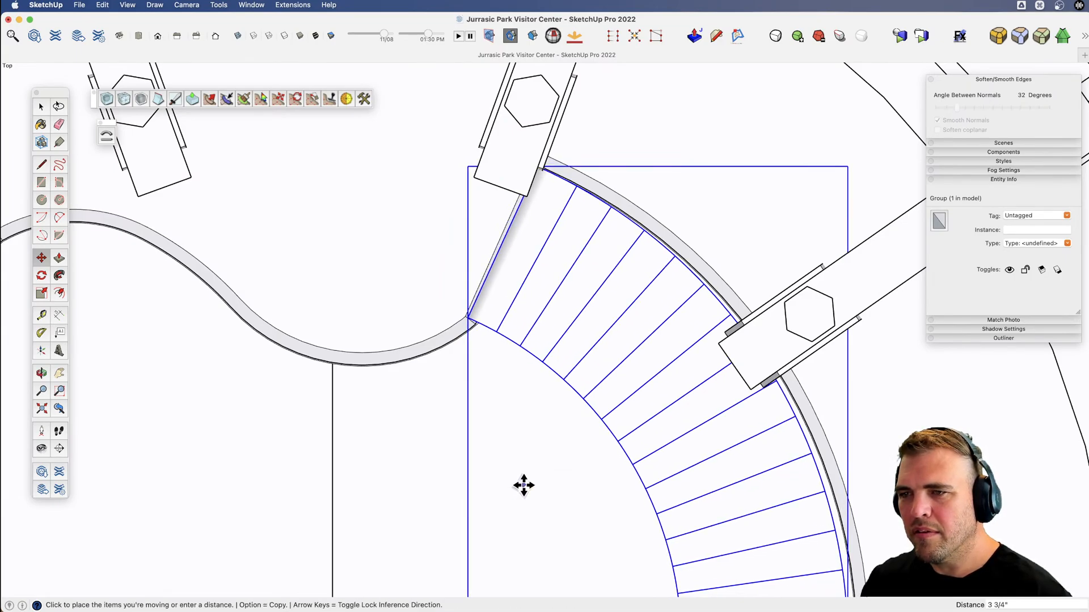
pyautogui.click(522, 484)
pyautogui.scroll(4, 472, 314)
pyautogui.click(462, 332)
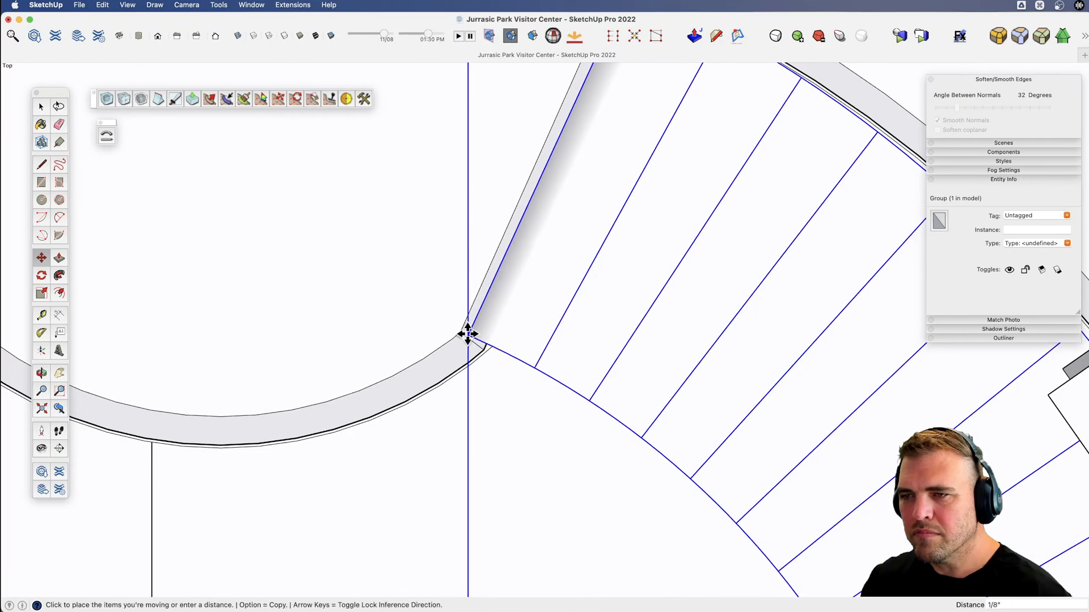
pyautogui.click(462, 331)
pyautogui.scroll(-6, 494, 380)
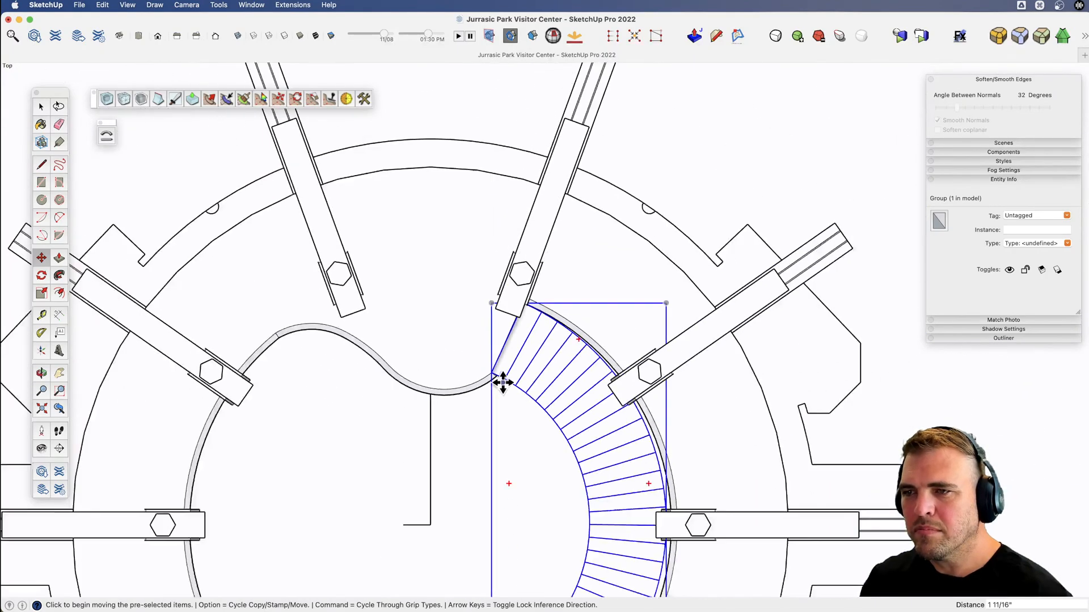
pyautogui.scroll(-5, 526, 392)
pyautogui.press('space')
pyautogui.click(723, 144)
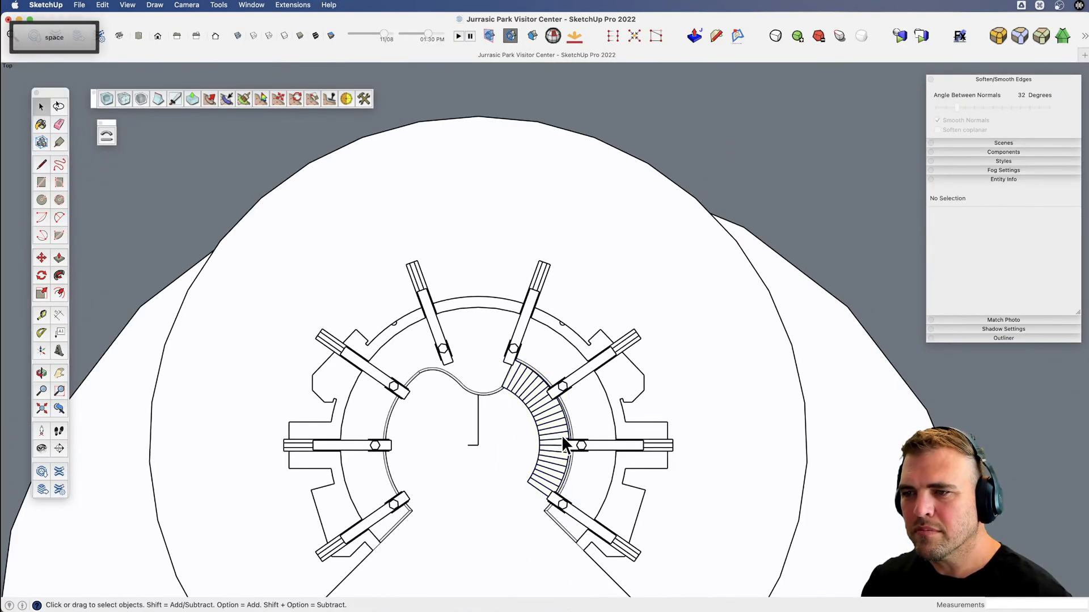
# Examine how the curved staircase meets the balcony and floor outline in perspective, from above and from ground level.
pyautogui.scroll(4, 562, 434)
pyautogui.press('x')
pyautogui.press('v')
pyautogui.moveTo(527, 478); pyautogui.dragTo(600, 310)
pyautogui.scroll(4, 600, 310)
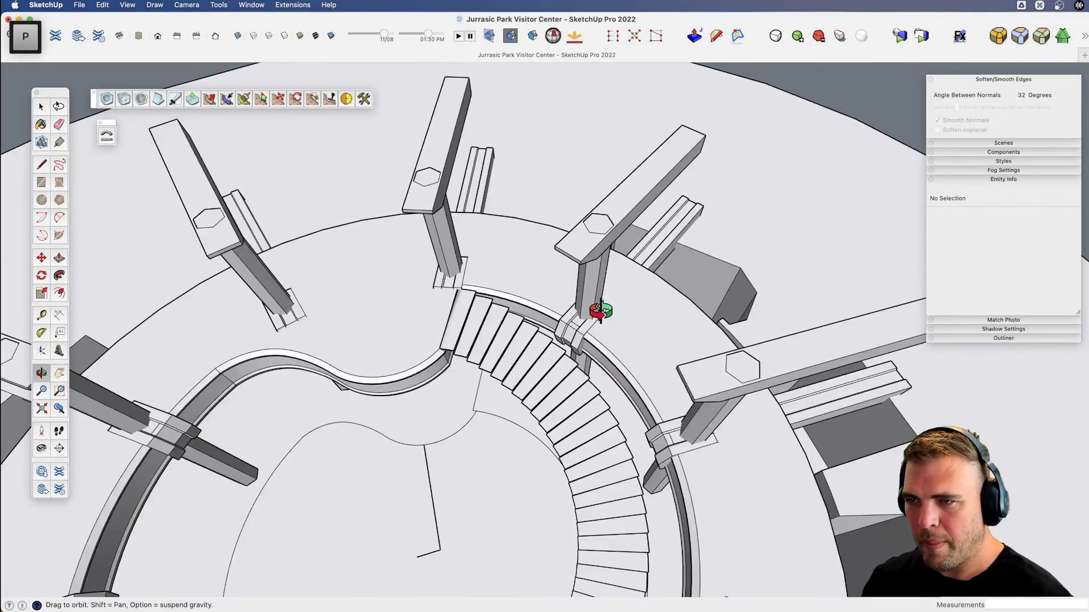
pyautogui.press('x')
pyautogui.moveTo(448, 454); pyautogui.dragTo(500, 117)
pyautogui.press('v')
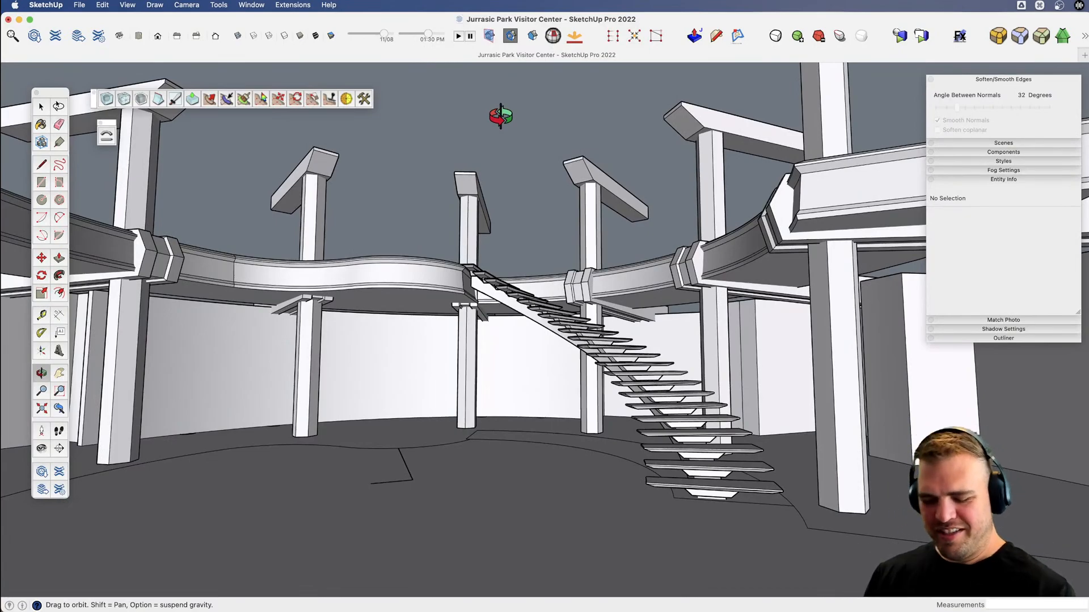
pyautogui.press('v')
pyautogui.moveTo(631, 427); pyautogui.dragTo(474, 444)
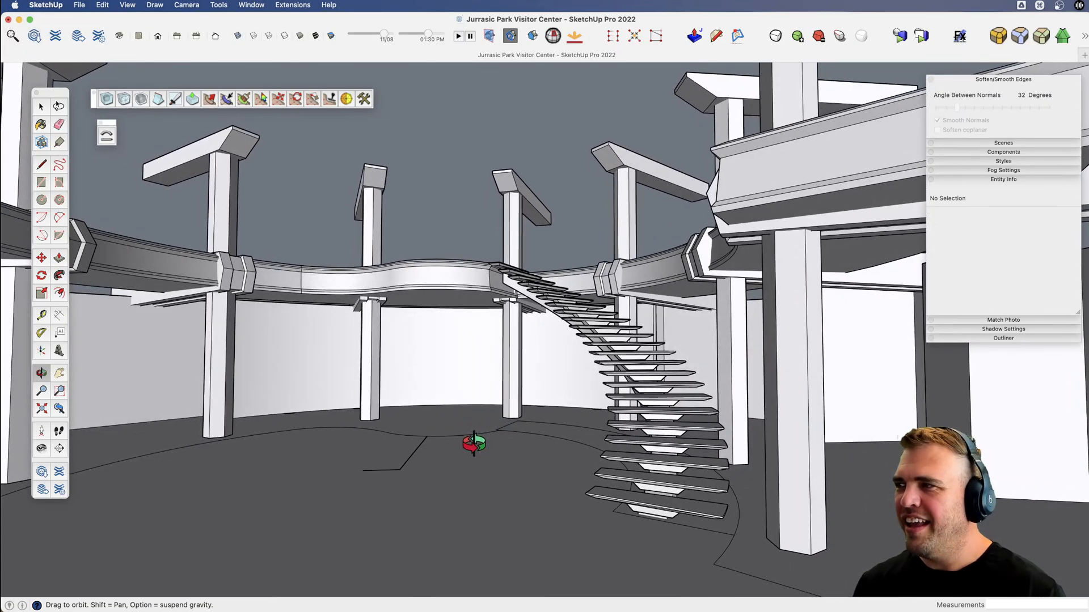
pyautogui.press('v')
pyautogui.moveTo(544, 452); pyautogui.dragTo(552, 415)
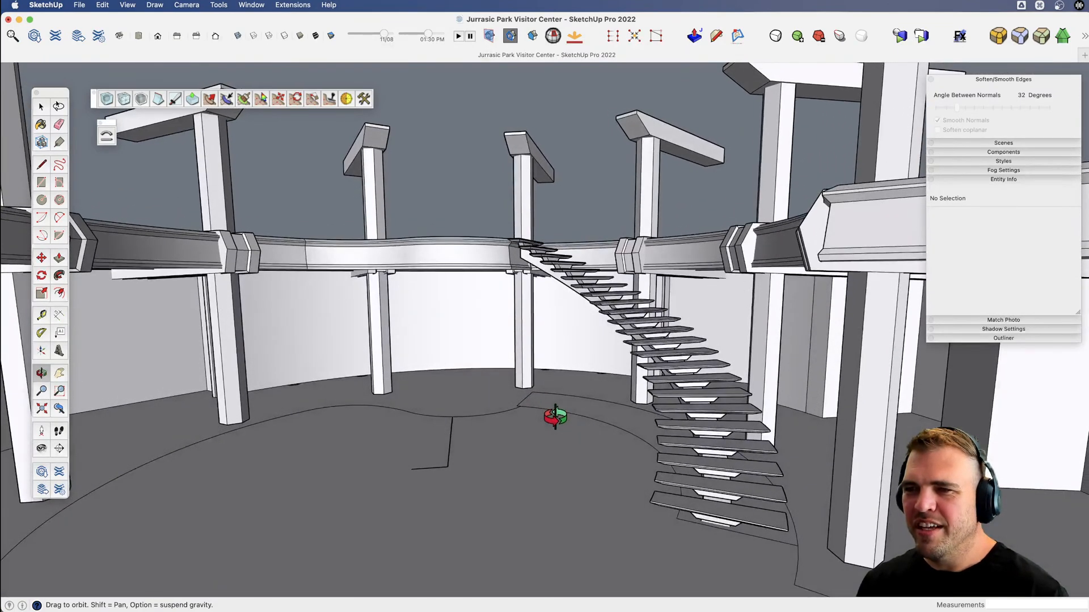
# Unhide the rotunda's roof structure and check it together with the curved staircase inside.
pyautogui.press('shift')
pyautogui.press('space')
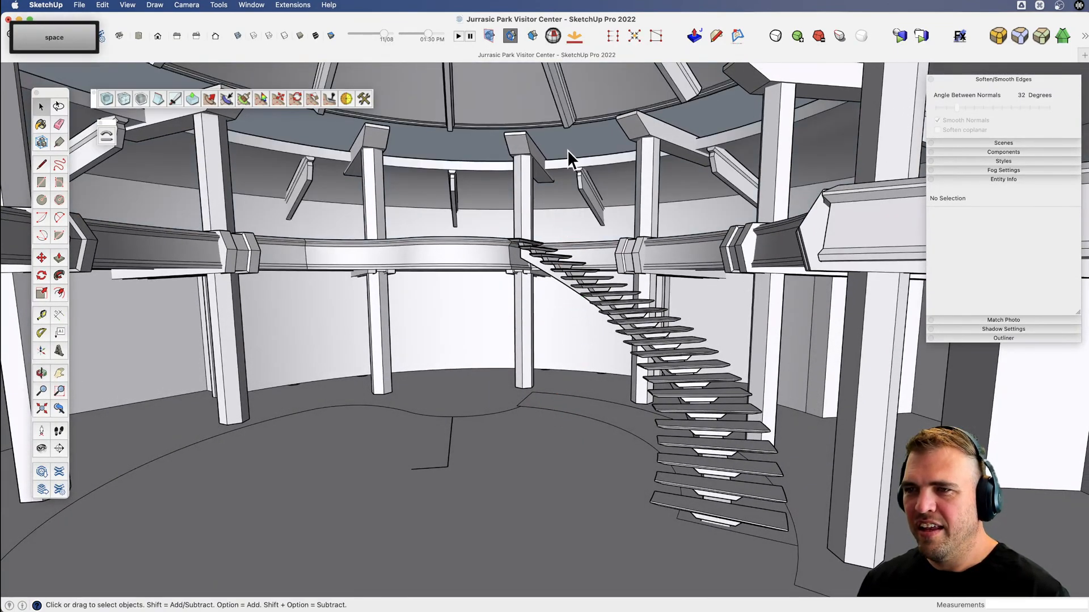
pyautogui.press('v')
pyautogui.moveTo(525, 246); pyautogui.dragTo(516, 329)
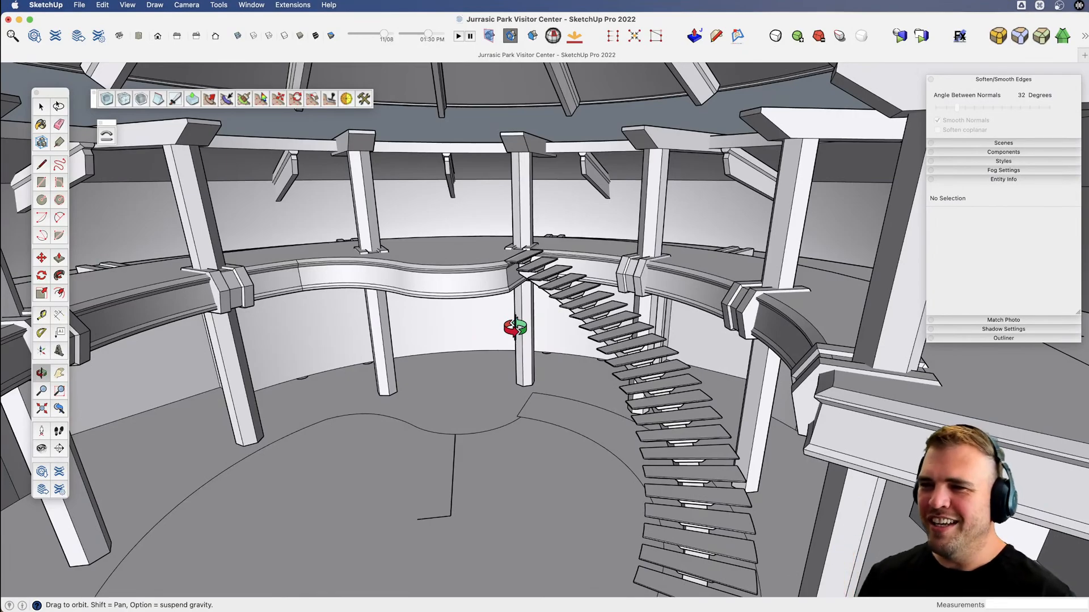
pyautogui.press('space')
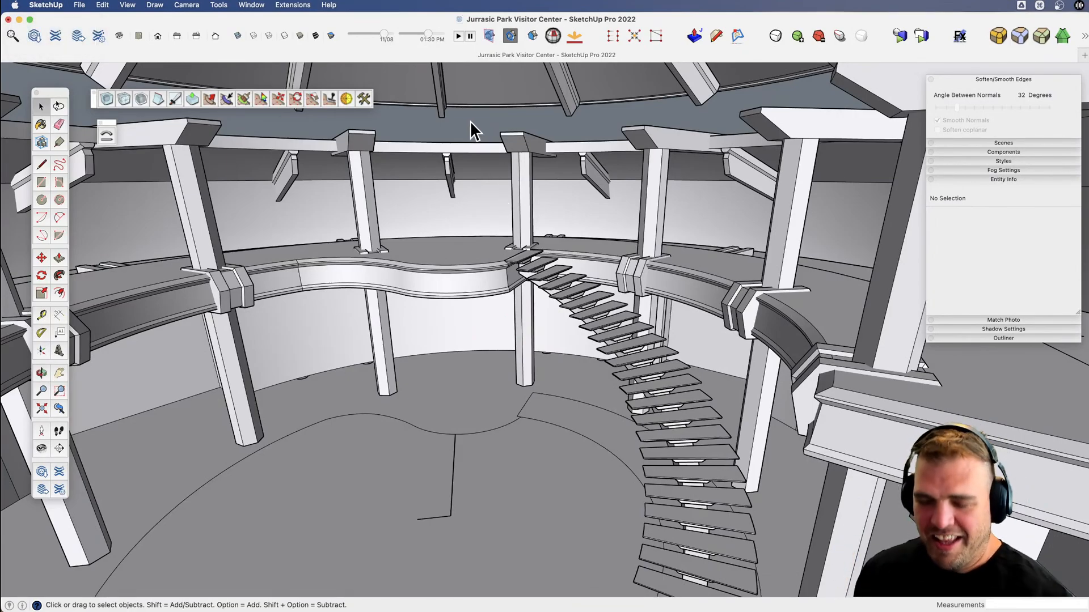
pyautogui.press('space')
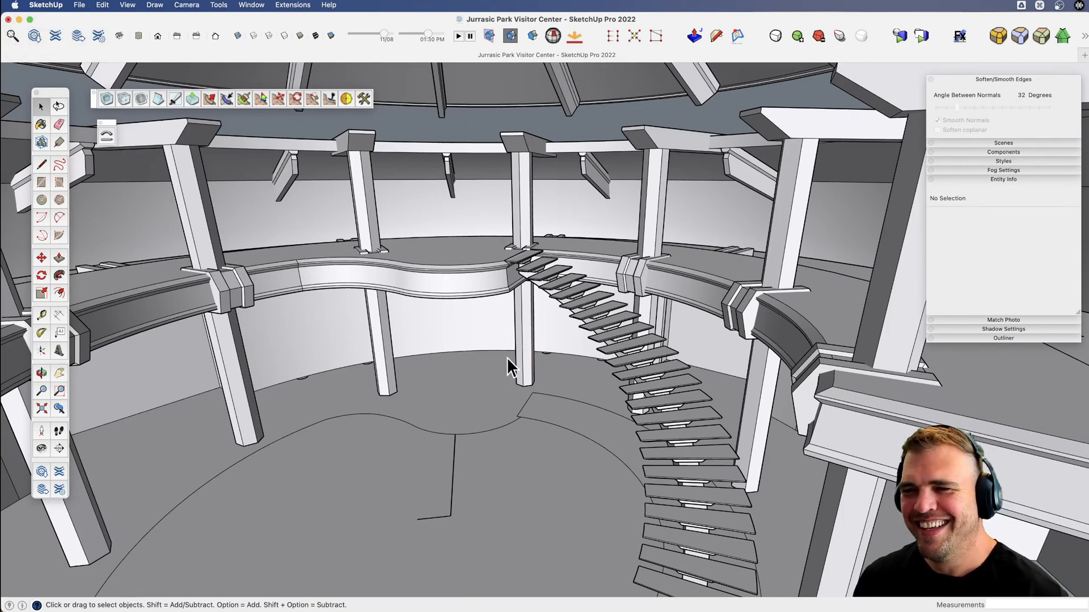
# Examine the Visitor Center's exterior from the front, including the entrance doors, outer steps and domed roof.
pyautogui.scroll(-2, 506, 363)
pyautogui.press('h')
pyautogui.press('v')
pyautogui.moveTo(501, 369); pyautogui.dragTo(551, 264)
pyautogui.scroll(-5, 494, 367)
pyautogui.scroll(-5, 494, 367)
pyautogui.scroll(-3, 554, 359)
pyautogui.press('h')
pyautogui.press('v')
pyautogui.scroll(-3, 552, 266)
pyautogui.scroll(-2, 543, 259)
pyautogui.press('h')
pyautogui.moveTo(567, 327); pyautogui.dragTo(523, 279)
pyautogui.press('v')
pyautogui.moveTo(523, 279); pyautogui.dragTo(527, 244)
pyautogui.press('space')
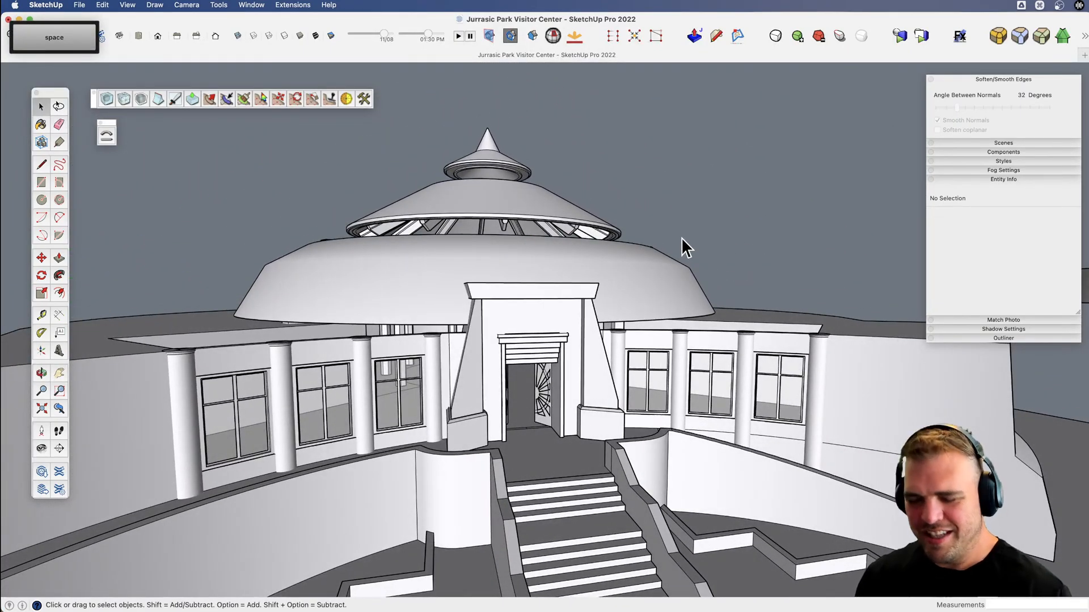
pyautogui.press('v')
pyautogui.moveTo(519, 341); pyautogui.dragTo(531, 459)
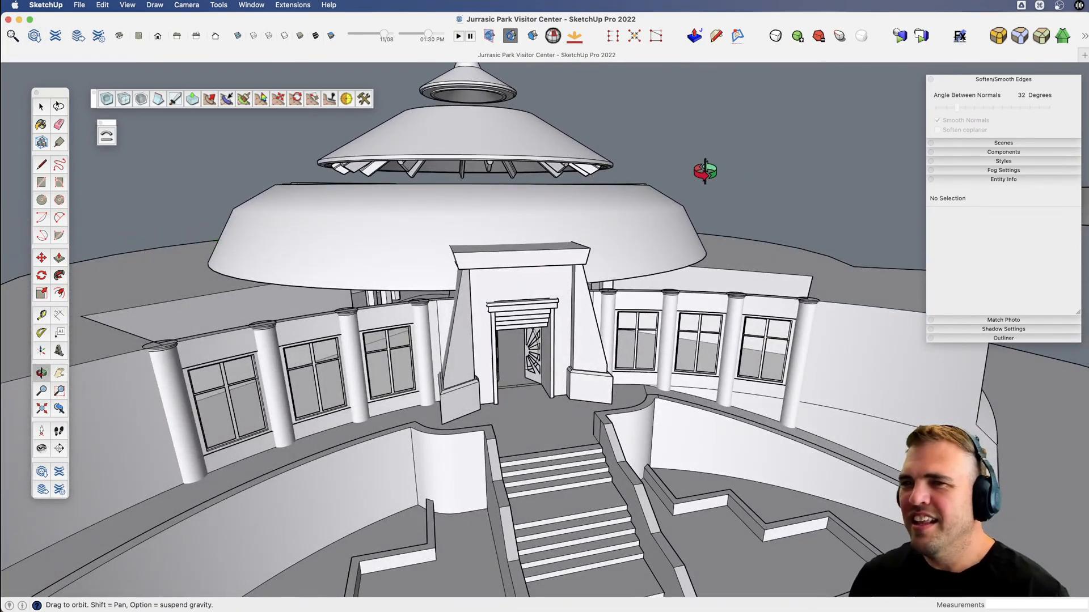
# Open the recent T-Rex model.
pyautogui.click(78, 5)
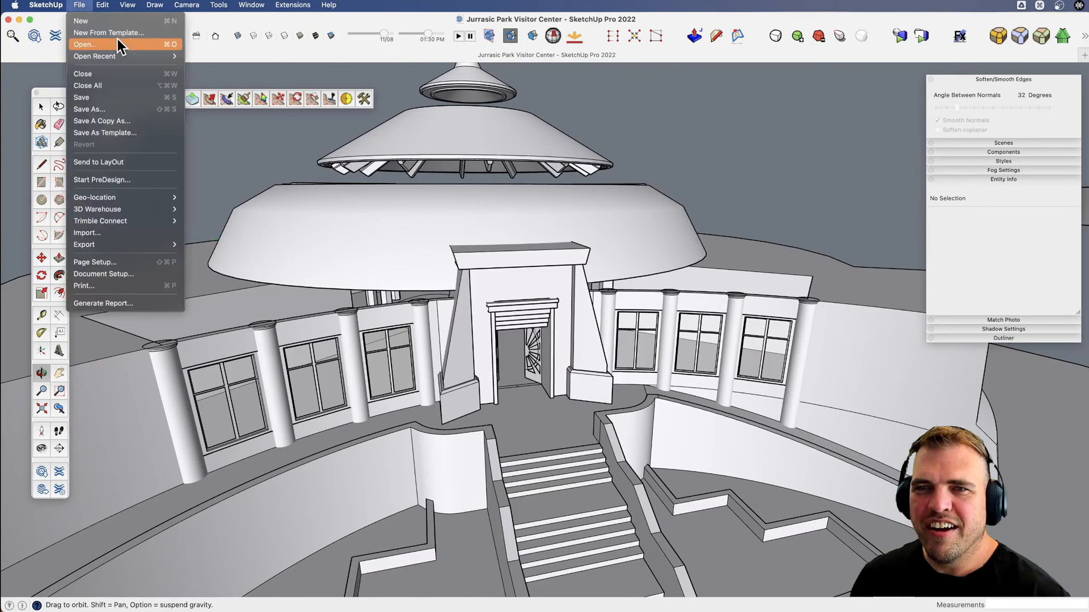
pyautogui.moveTo(145, 56)
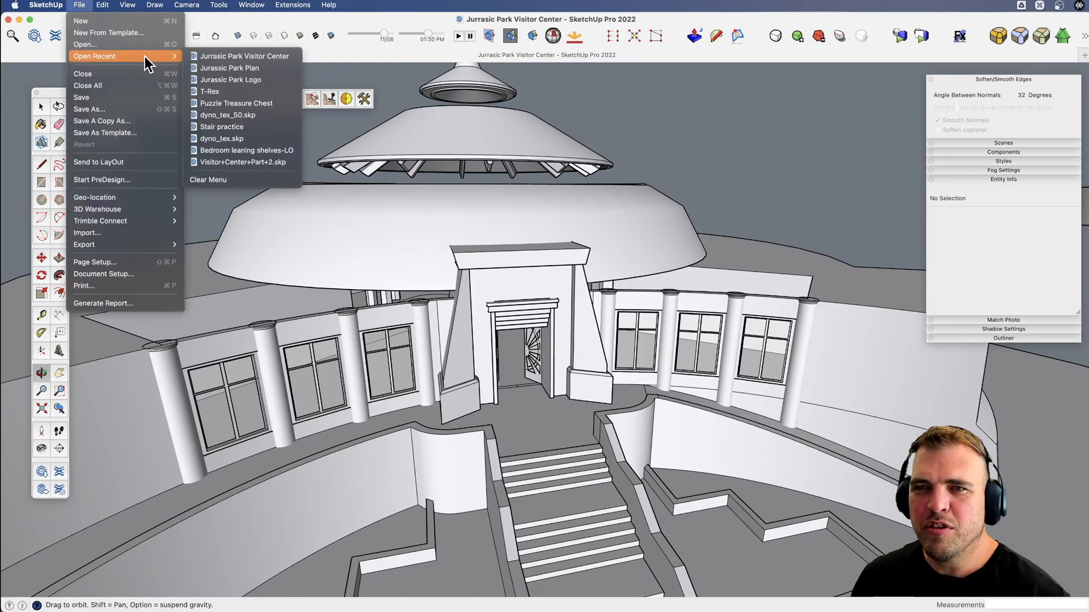
pyautogui.click(215, 92)
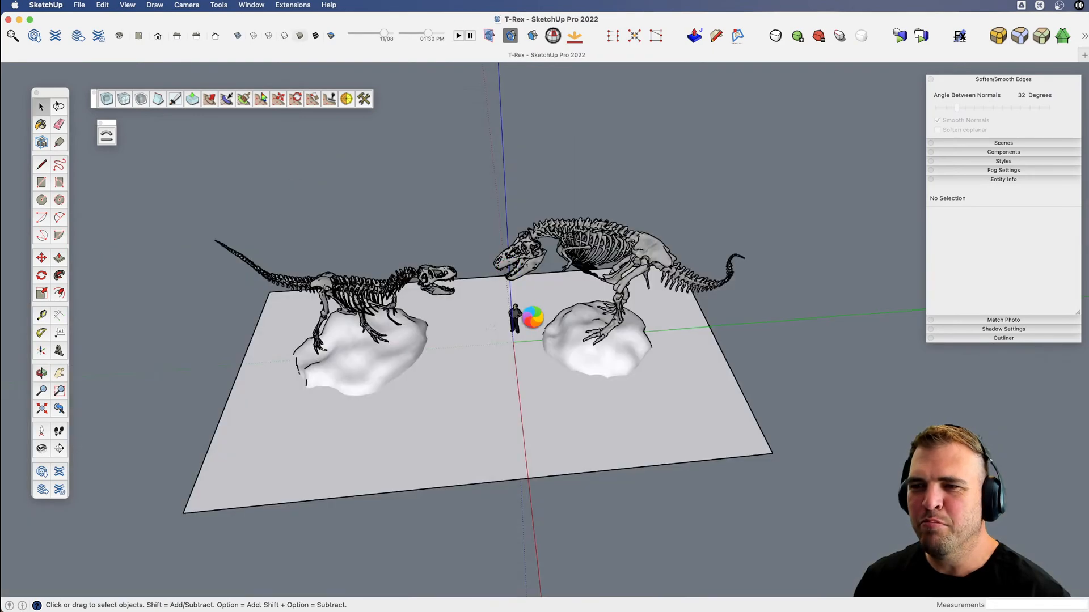
# Examine the two T-rex skeletons on their rock bases from several angles, compared with the scale figure.
pyautogui.scroll(5, 577, 274)
pyautogui.press('v')
pyautogui.moveTo(581, 287); pyautogui.dragTo(372, 212)
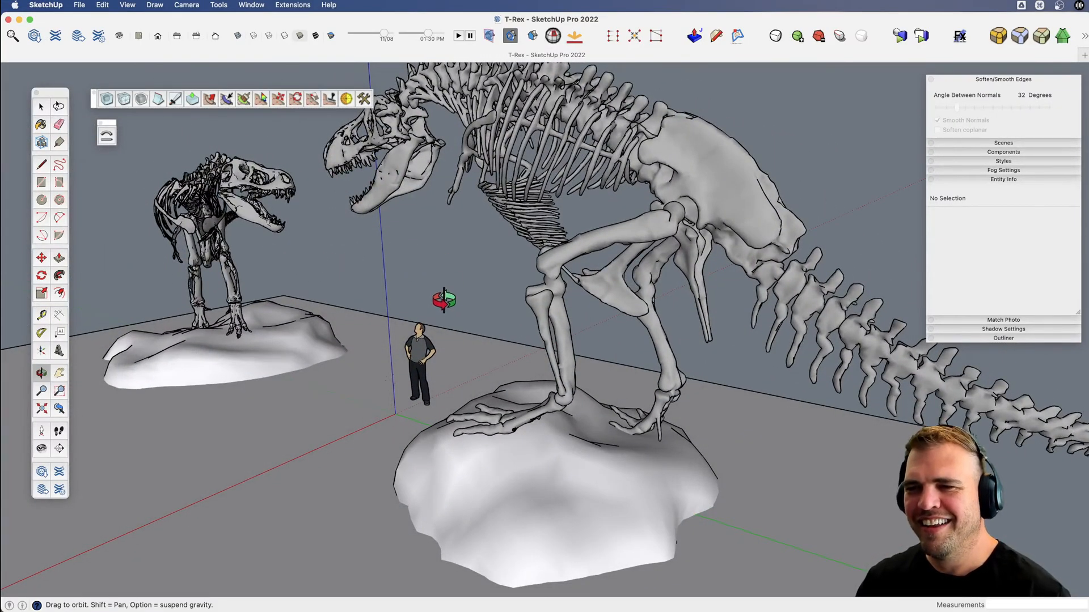
pyautogui.press('v')
pyautogui.moveTo(440, 299); pyautogui.dragTo(511, 308)
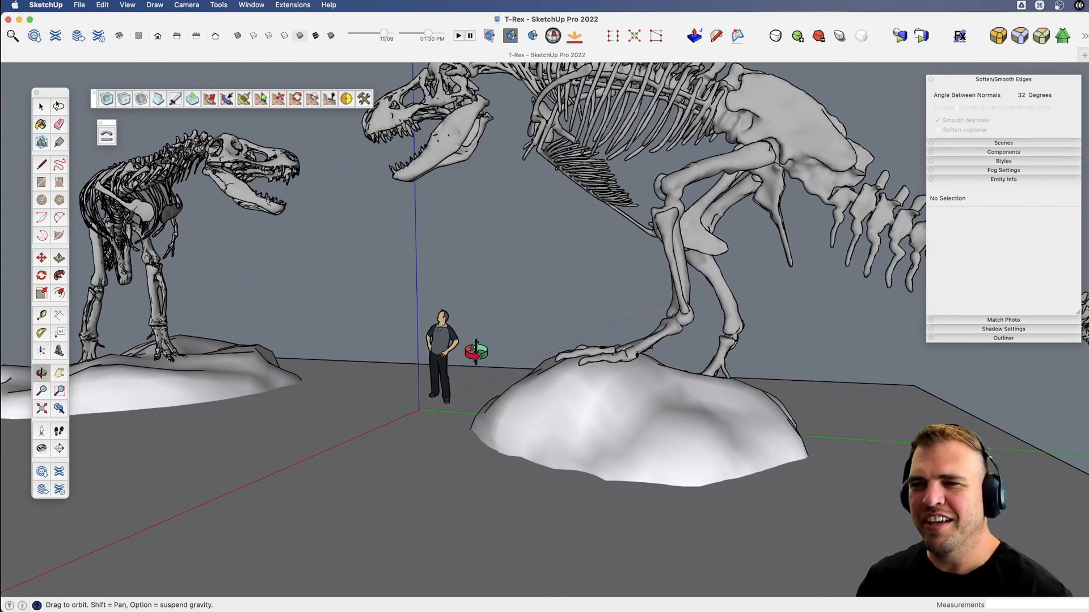
pyautogui.press('space')
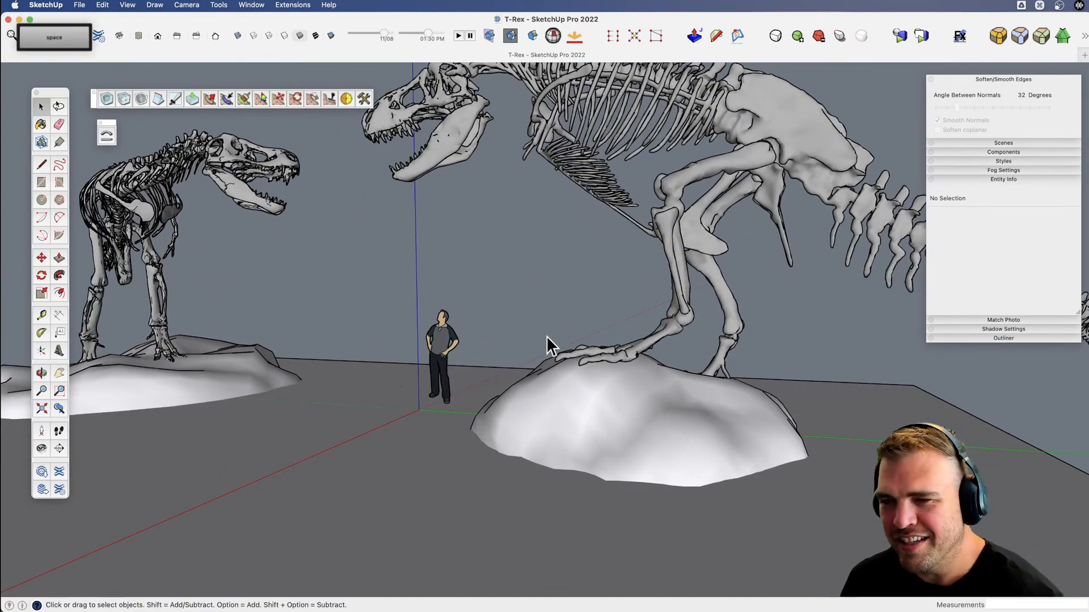
pyautogui.scroll(-1, 541, 381)
pyautogui.press('x')
pyautogui.moveTo(423, 392); pyautogui.dragTo(262, 279, button='middle')
pyautogui.press('space')
pyautogui.press('space')
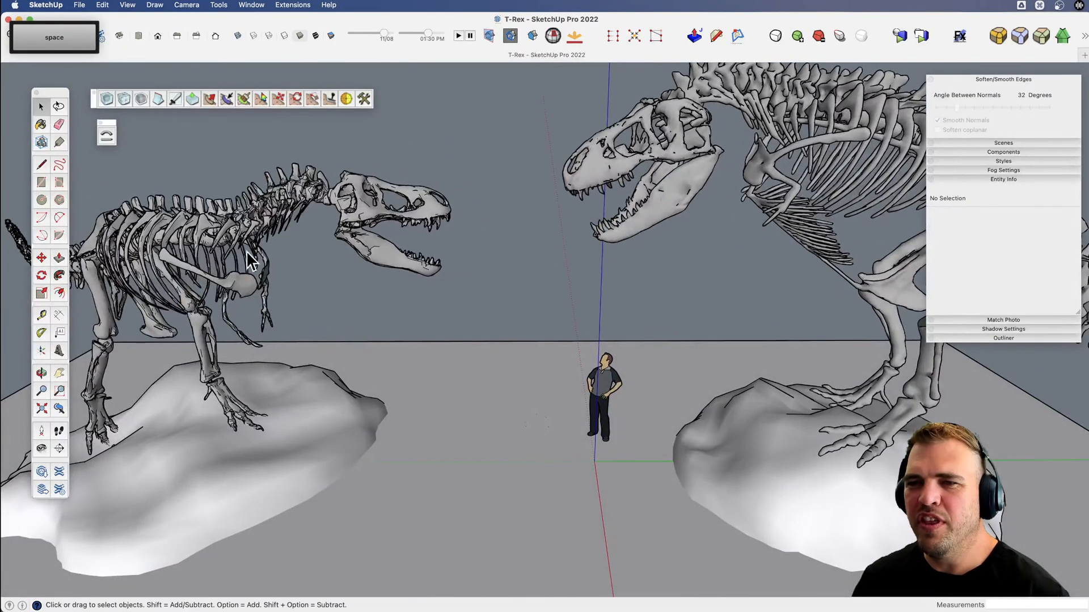
pyautogui.click(260, 230)
pyautogui.scroll(-3, 260, 231)
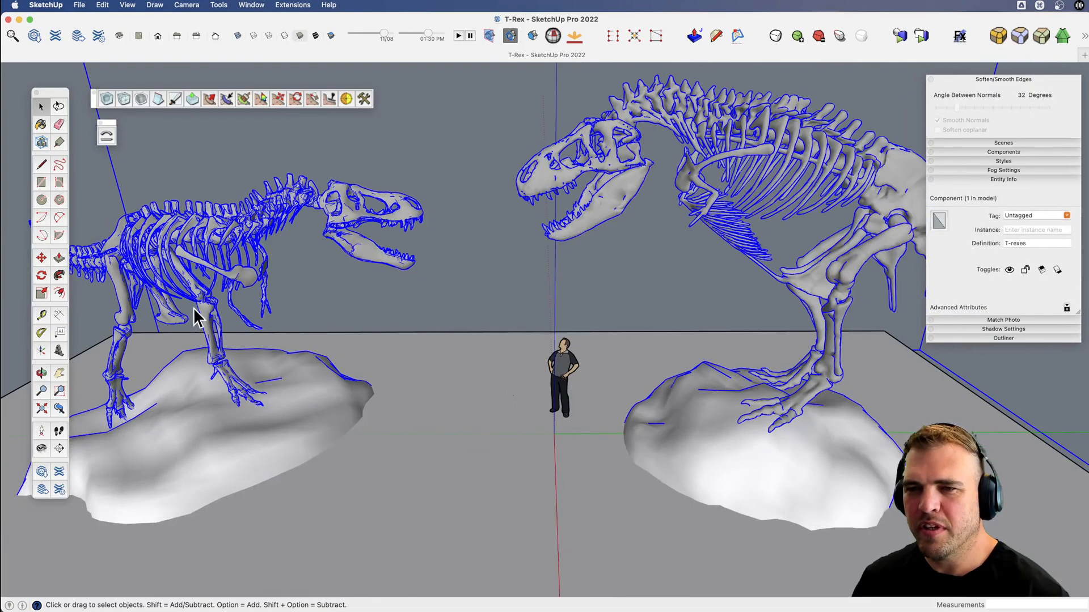
pyautogui.keyDown('shift'); pyautogui.moveTo(377, 244); pyautogui.dragTo(383, 255, button='middle'); pyautogui.keyUp('shift')
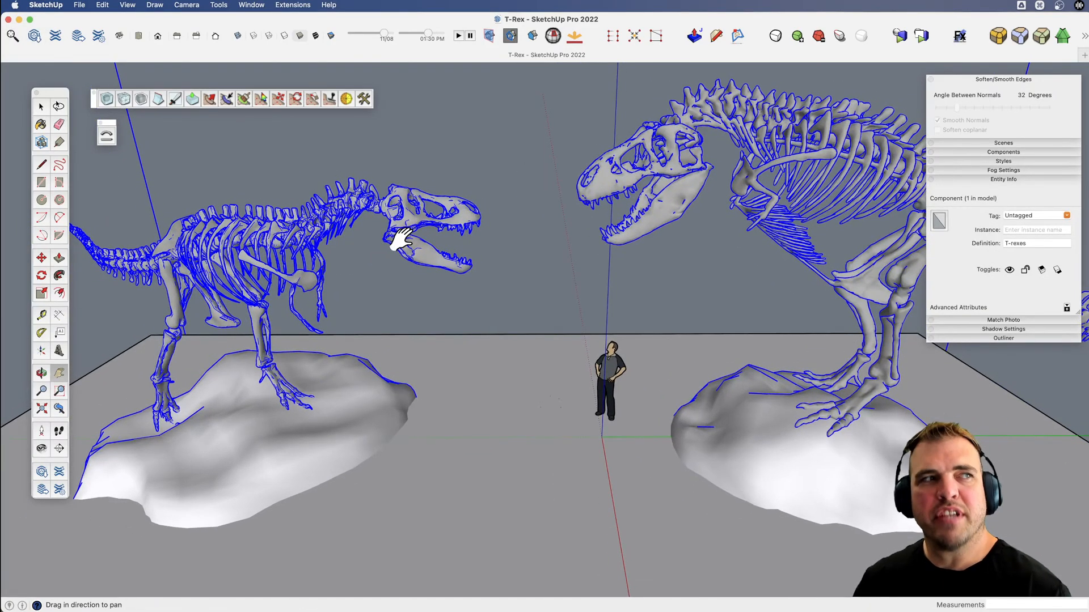
pyautogui.press('space')
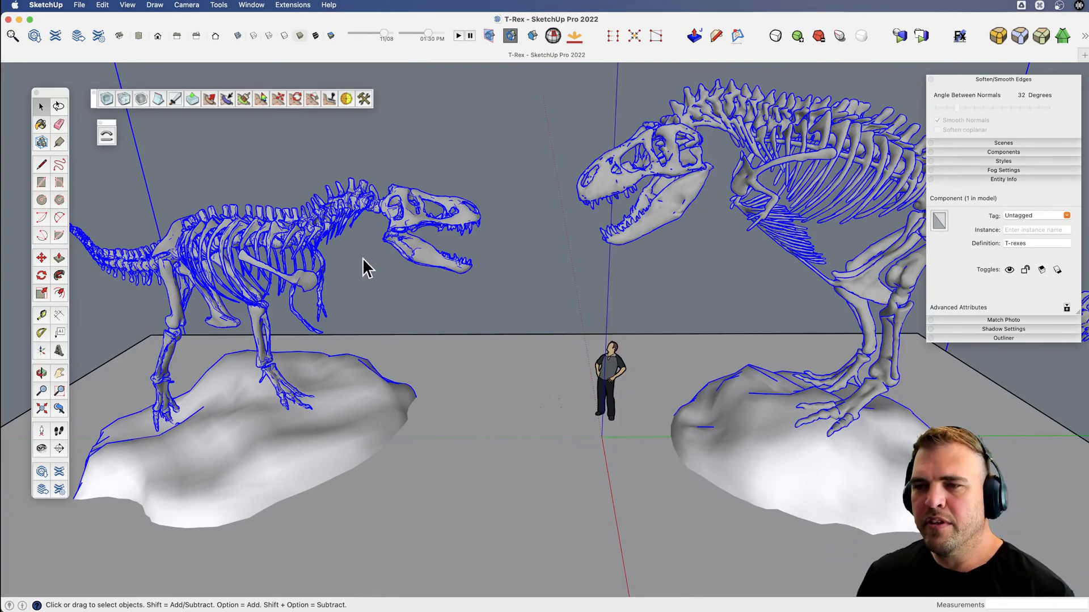
pyautogui.moveTo(395, 304); pyautogui.dragTo(467, 352, button='middle')
pyautogui.press('space')
pyautogui.click(444, 263)
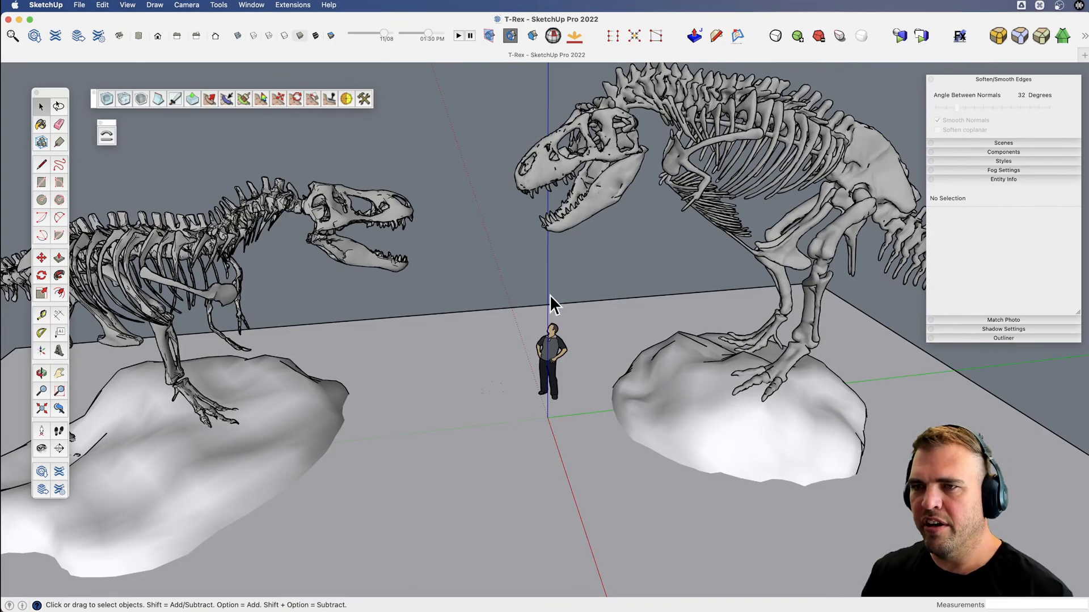
# Select the T-rexes component containing both skeletons and their rock bases.
pyautogui.press('h')
pyautogui.moveTo(537, 284); pyautogui.dragTo(420, 328)
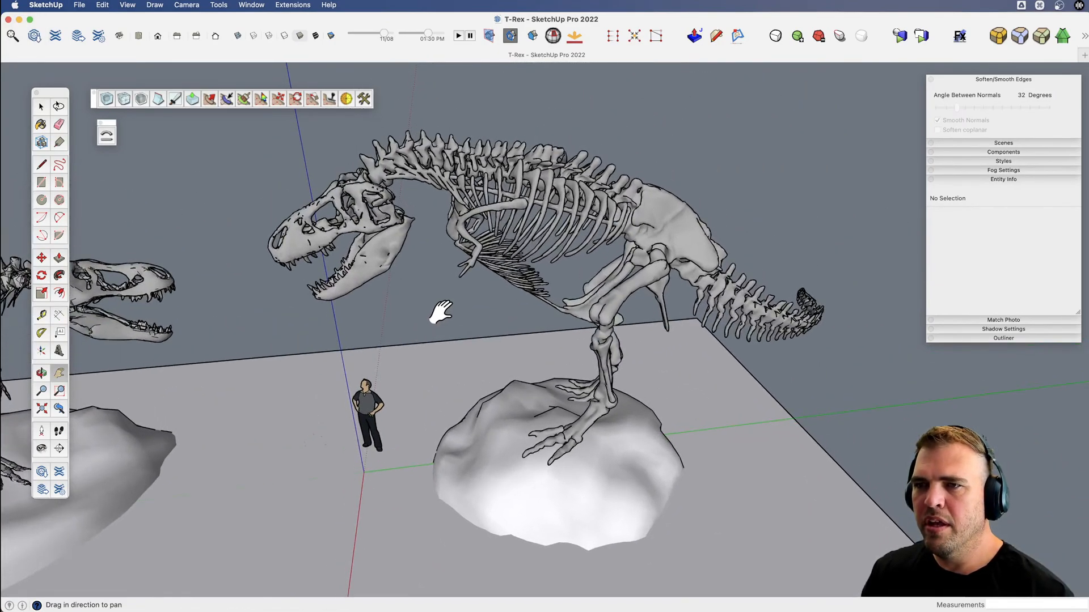
pyautogui.press('v')
pyautogui.moveTo(333, 301); pyautogui.dragTo(515, 200)
pyautogui.press('space')
pyautogui.click(516, 202)
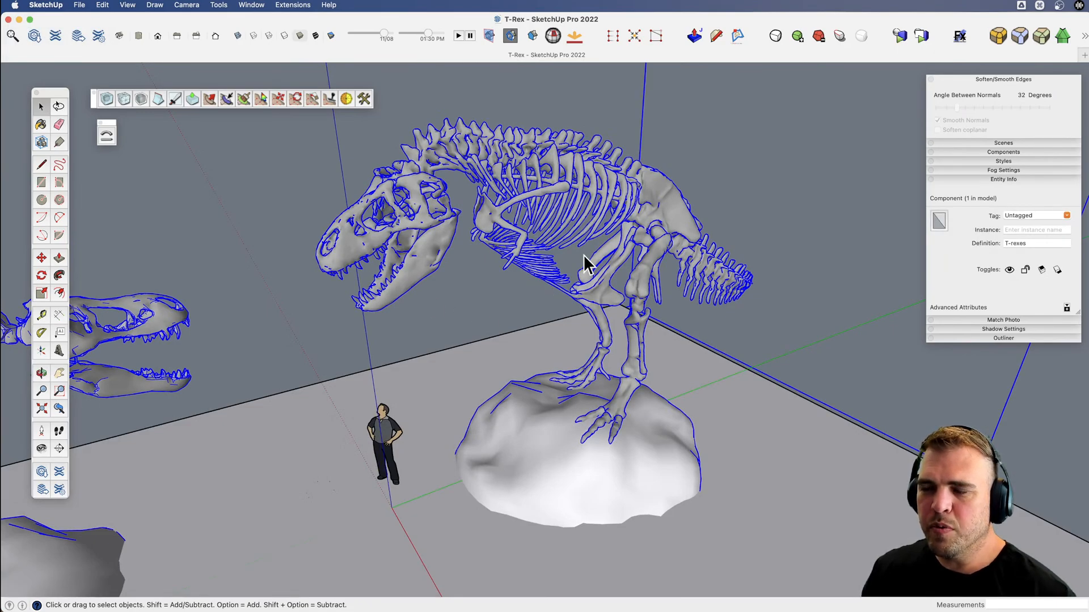
# Examine the selected T-rexes component from low and raised viewpoints, ending with both skeletons and rock bases in view.
pyautogui.press('v')
pyautogui.moveTo(586, 264); pyautogui.dragTo(418, 181)
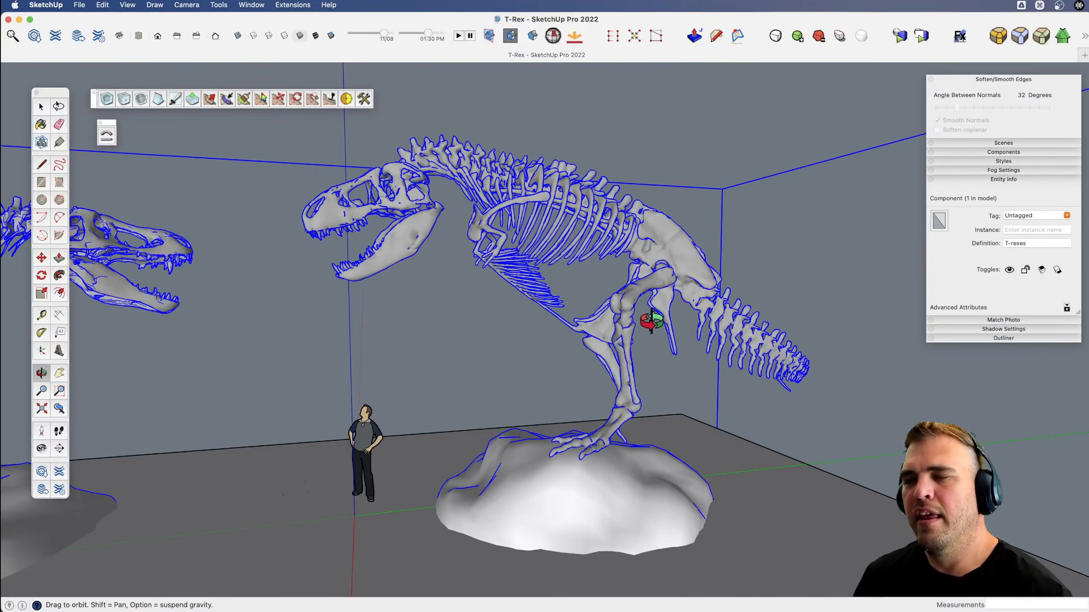
pyautogui.scroll(1, 604, 339)
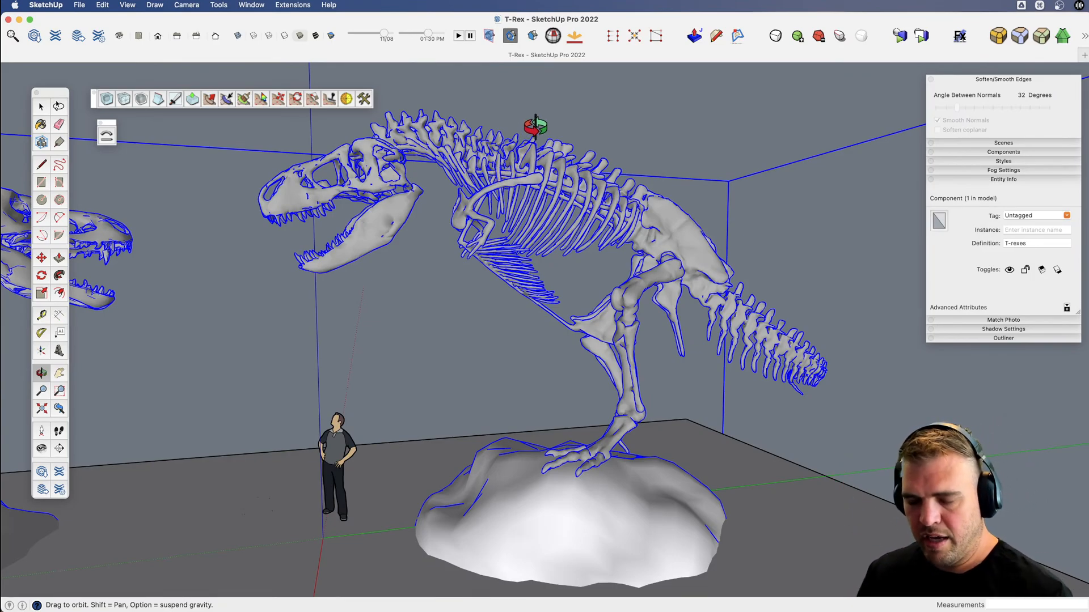
pyautogui.press('v')
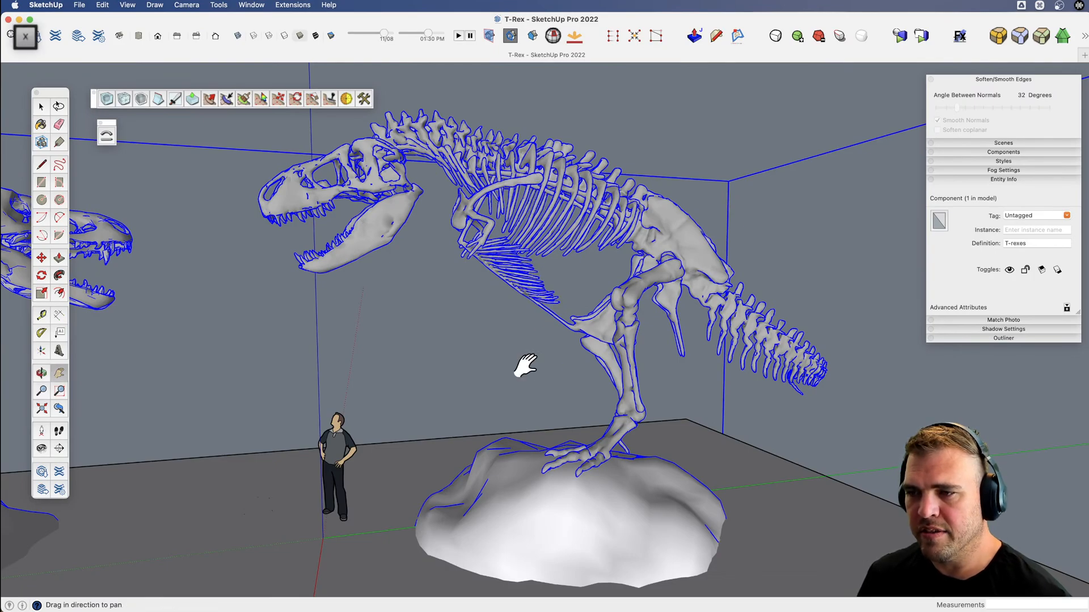
pyautogui.moveTo(559, 294); pyautogui.dragTo(446, 434)
pyautogui.scroll(-5, 445, 434)
pyautogui.press('h')
pyautogui.moveTo(503, 391); pyautogui.dragTo(615, 323)
pyautogui.press('space')
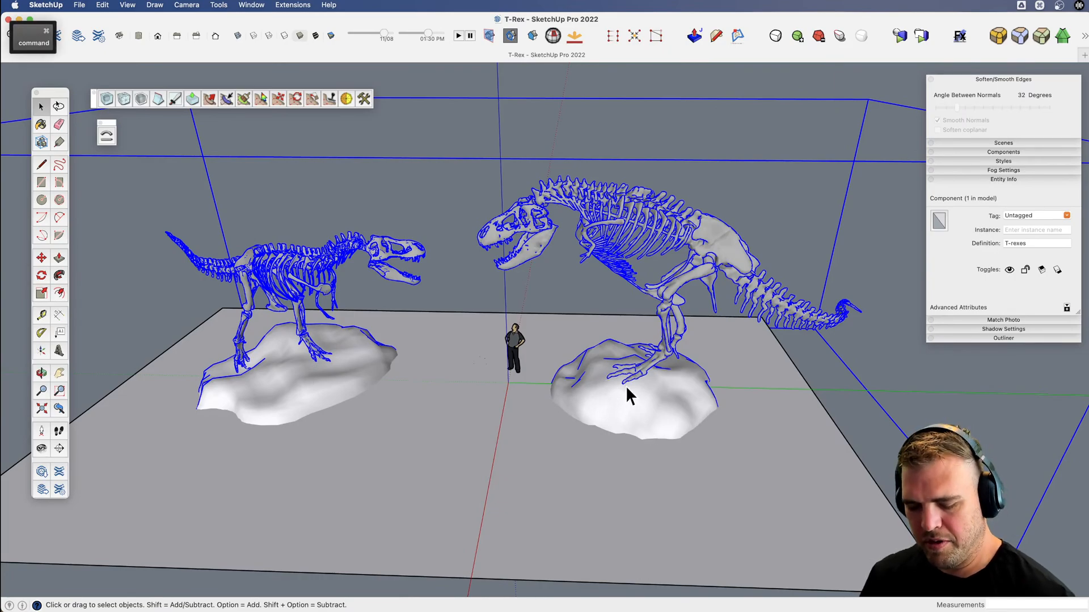
# Open the T-rexes component for editing, enter the larger skeleton's group and select its skull group.
pyautogui.moveTo(626, 389); pyautogui.dragTo(614, 368, button='middle')
pyautogui.press('super+shift+a')
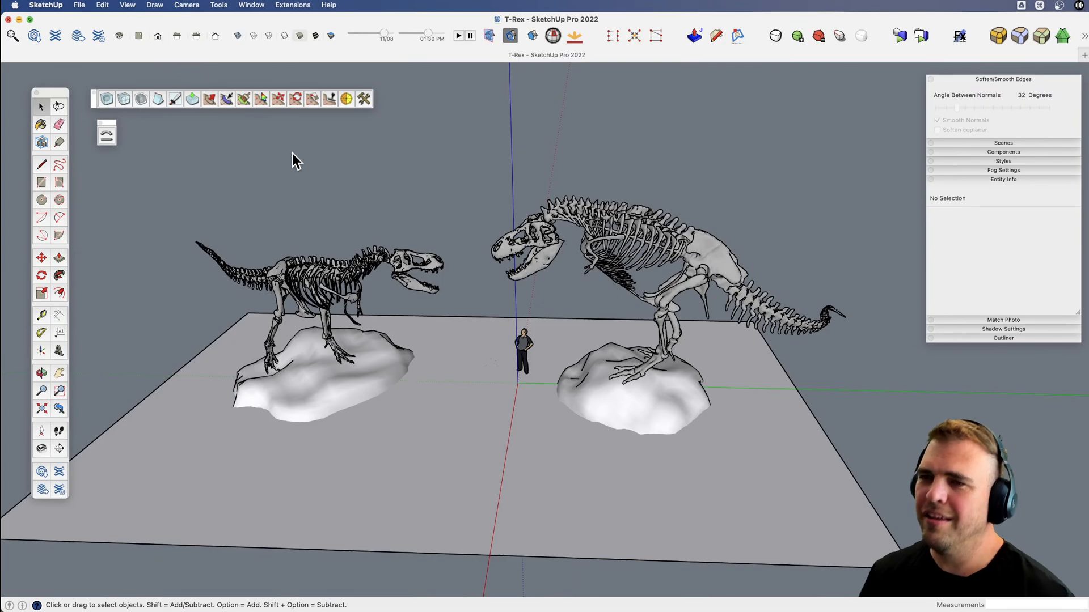
pyautogui.press('super+a')
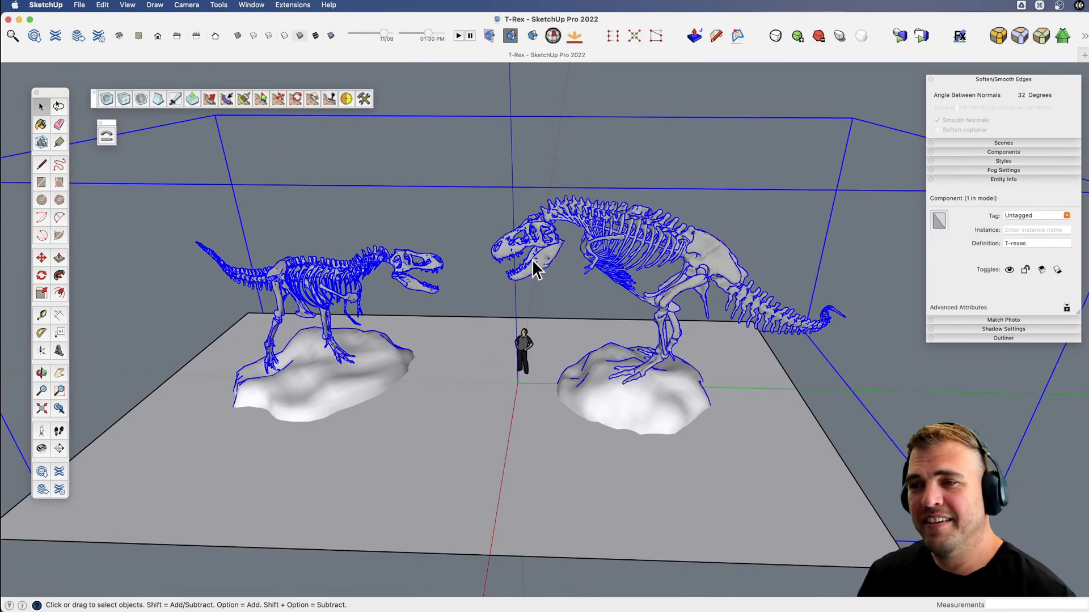
pyautogui.doubleClick(550, 253)
pyautogui.click(550, 256)
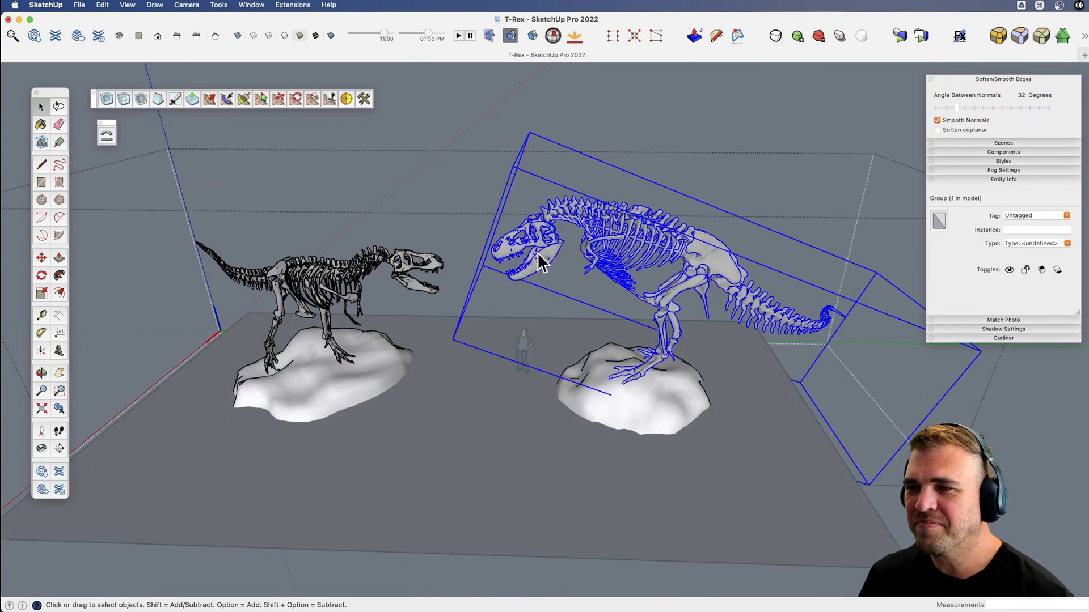
pyautogui.doubleClick(550, 257)
pyautogui.click(546, 254)
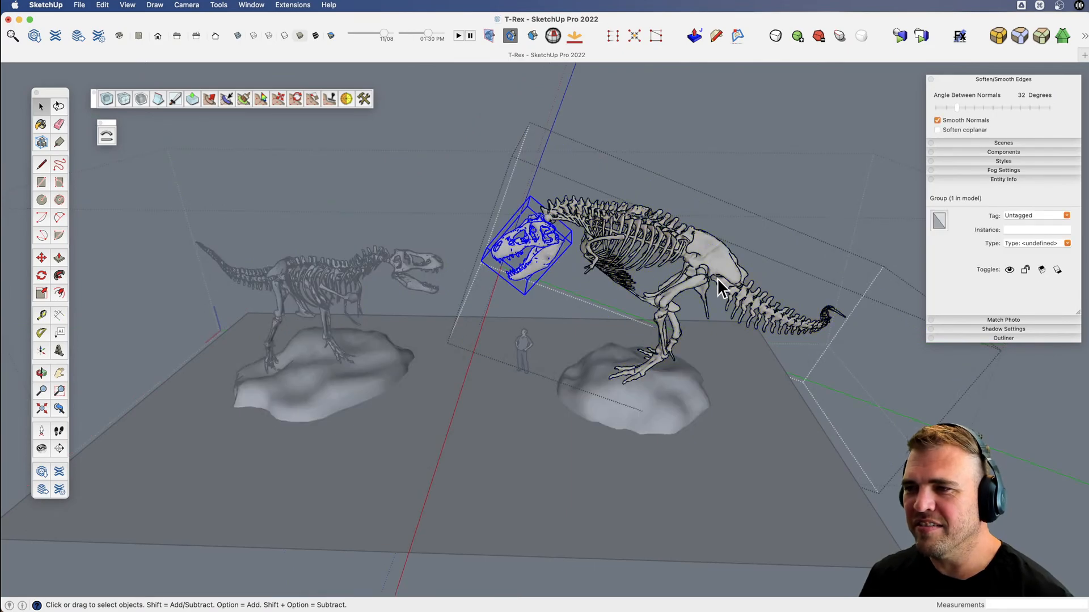
# Check the larger skeleton's leg group, and select everything inside the skeleton's group to read its entity count.
pyautogui.scroll(5, 685, 281)
pyautogui.click(684, 287)
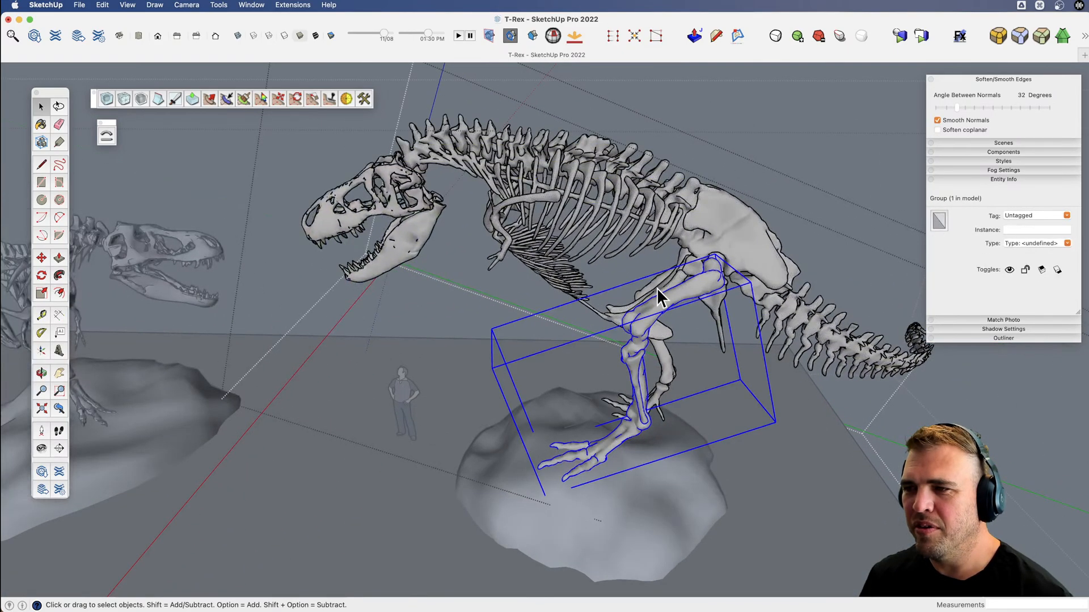
pyautogui.press('super+a')
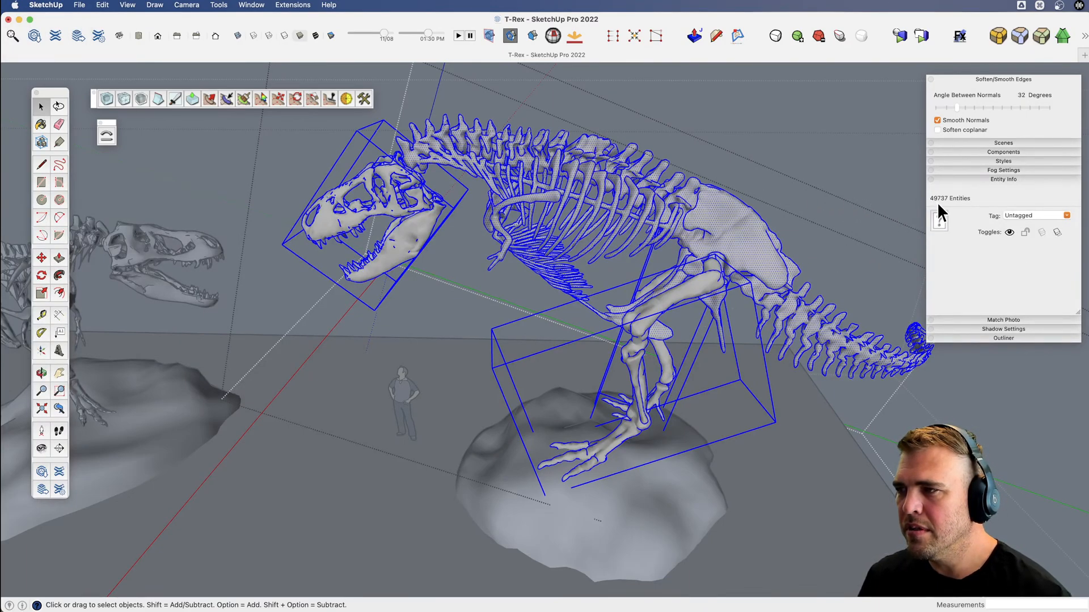
# Open the larger skeleton's skull group and select all its geometry to check the entity count.
pyautogui.doubleClick(405, 237)
pyautogui.click(407, 237)
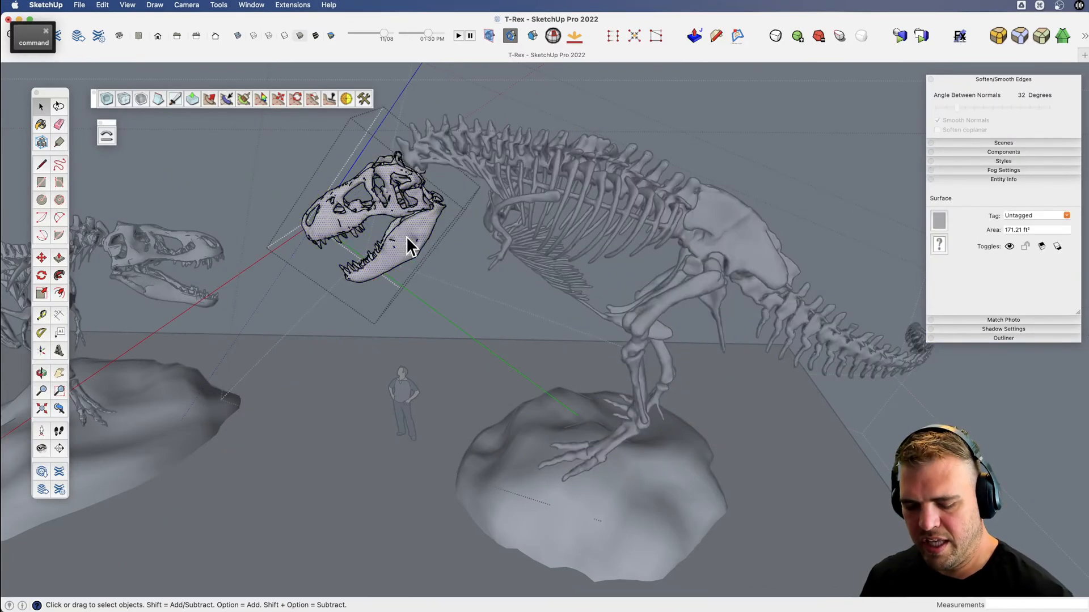
pyautogui.press('super+a')
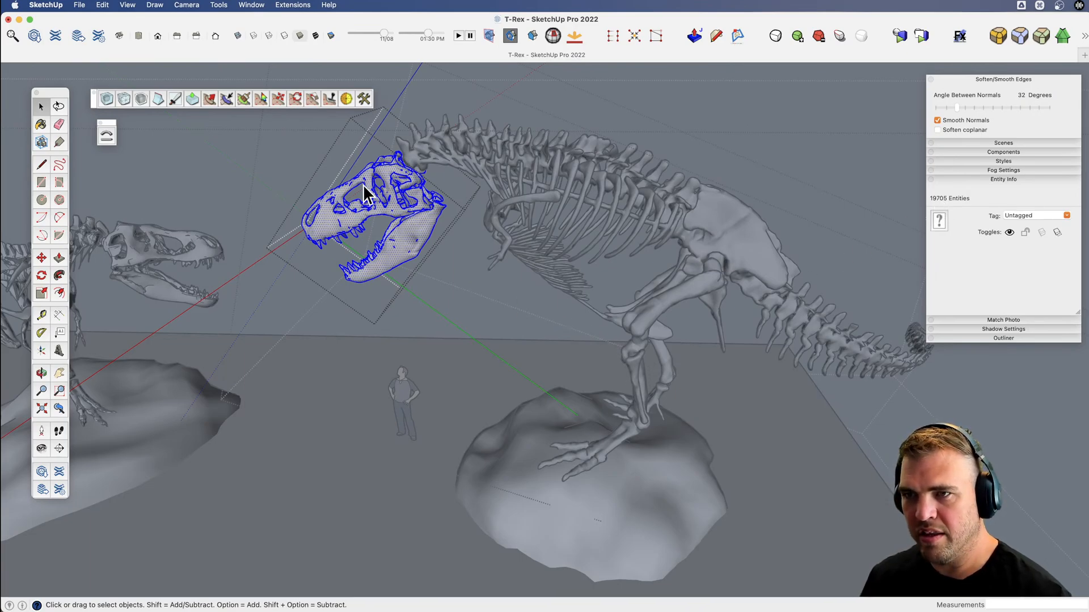
# Select all geometry inside the larger skeleton's leg group to check its entity count, and return to the top level of the model.
pyautogui.doubleClick(657, 306)
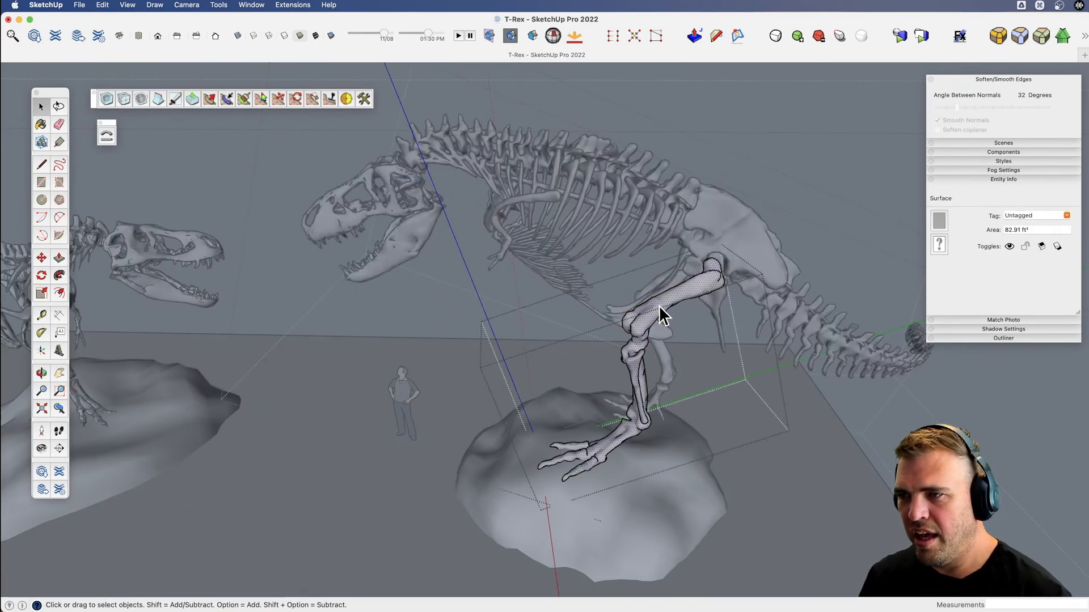
pyautogui.press('super+a')
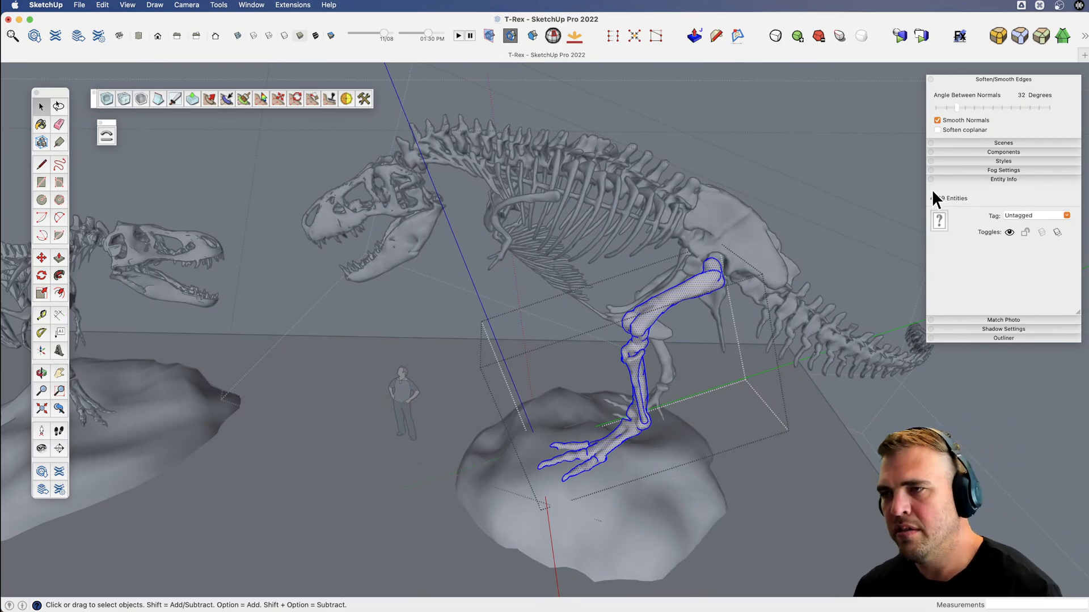
pyautogui.scroll(-3, 703, 284)
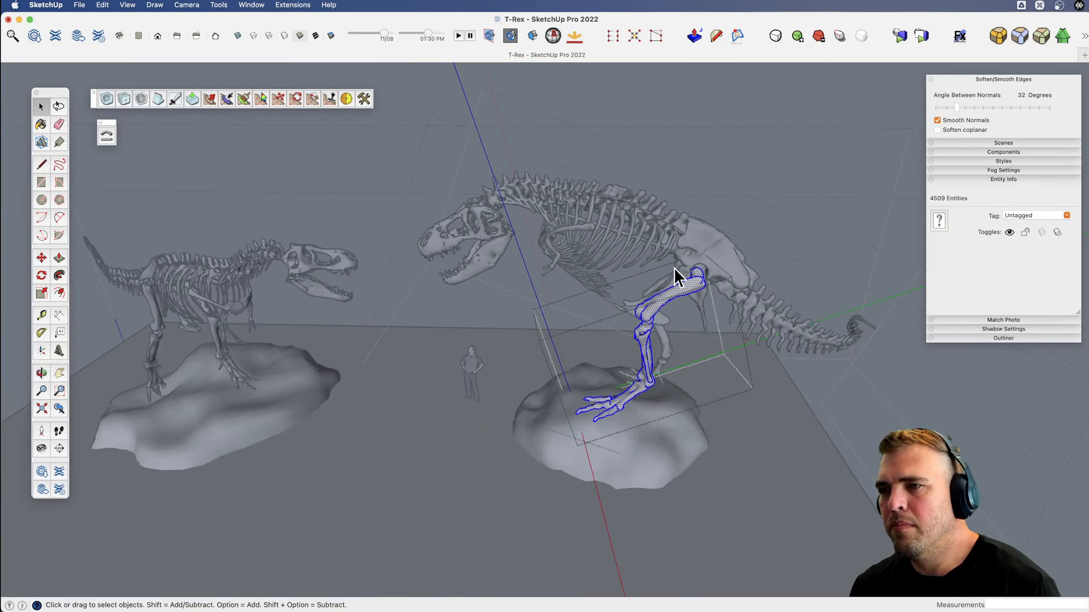
pyautogui.press('space')
pyautogui.click(708, 84)
pyautogui.click(689, 127)
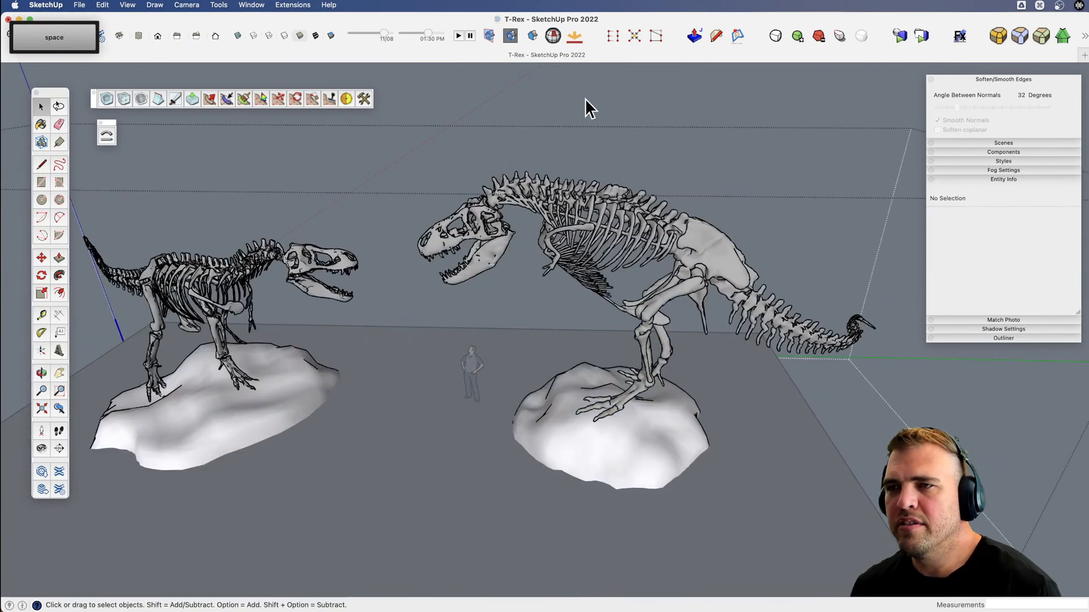
pyautogui.click(584, 98)
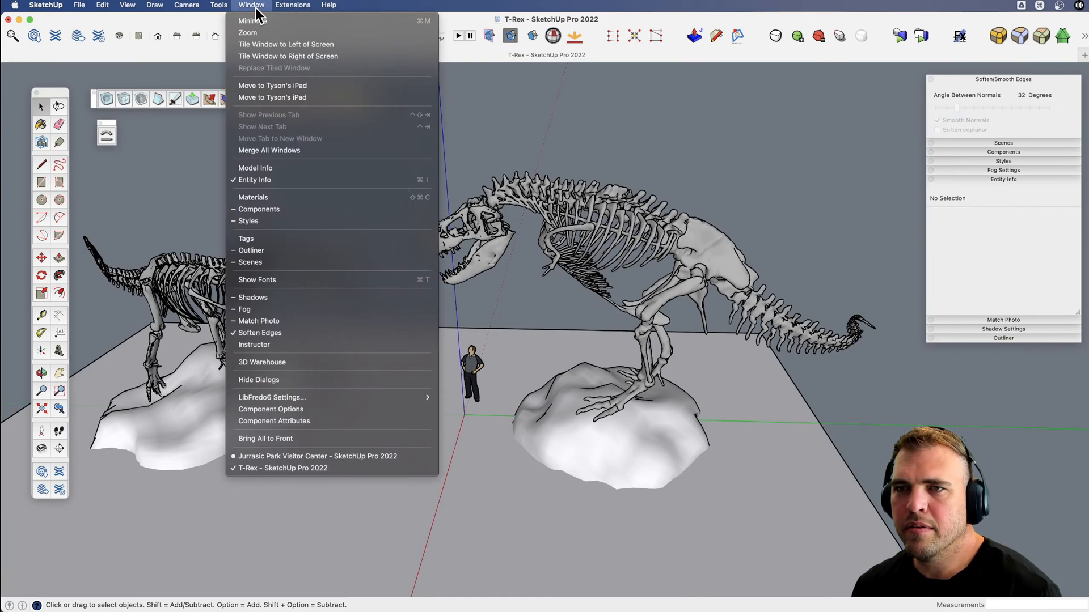
# Open the statistics for the entire model with nested components included, and move the dialog clear of the skeletons.
pyautogui.click(265, 169)
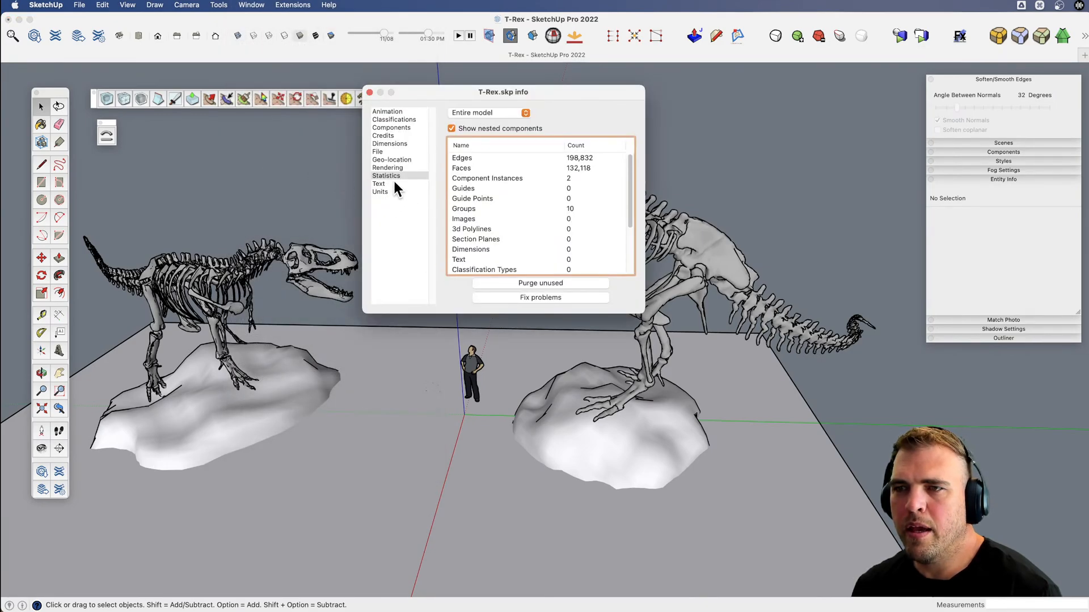
pyautogui.click(396, 177)
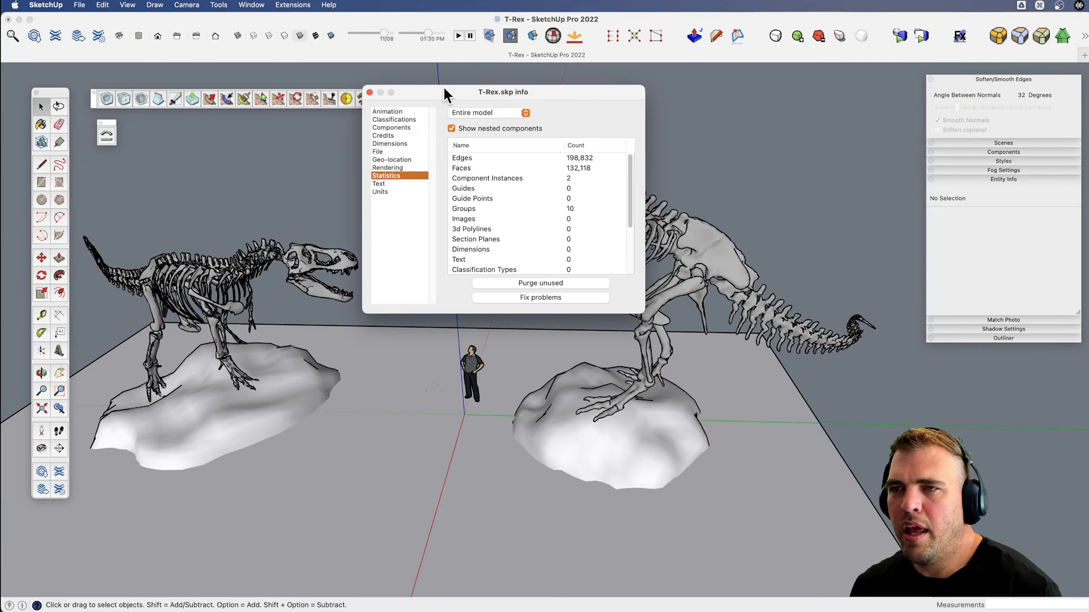
pyautogui.moveTo(443, 88); pyautogui.dragTo(784, 89)
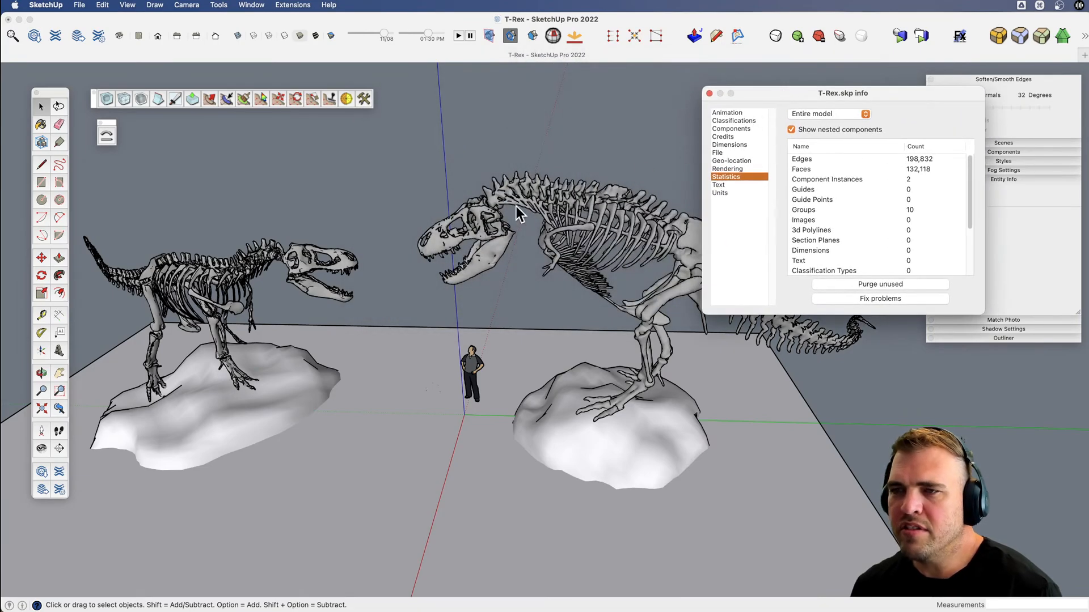
# Turn on hidden geometry and examine the mesh of the larger skeleton's skull, jaw, neck and ribs up close.
pyautogui.scroll(5, 461, 237)
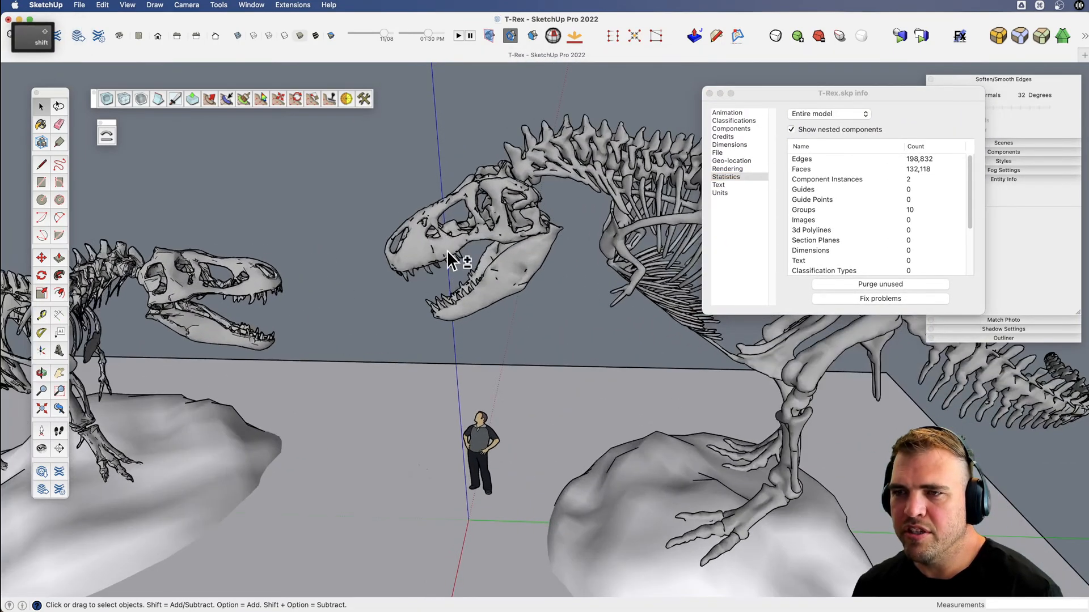
pyautogui.scroll(5, 491, 238)
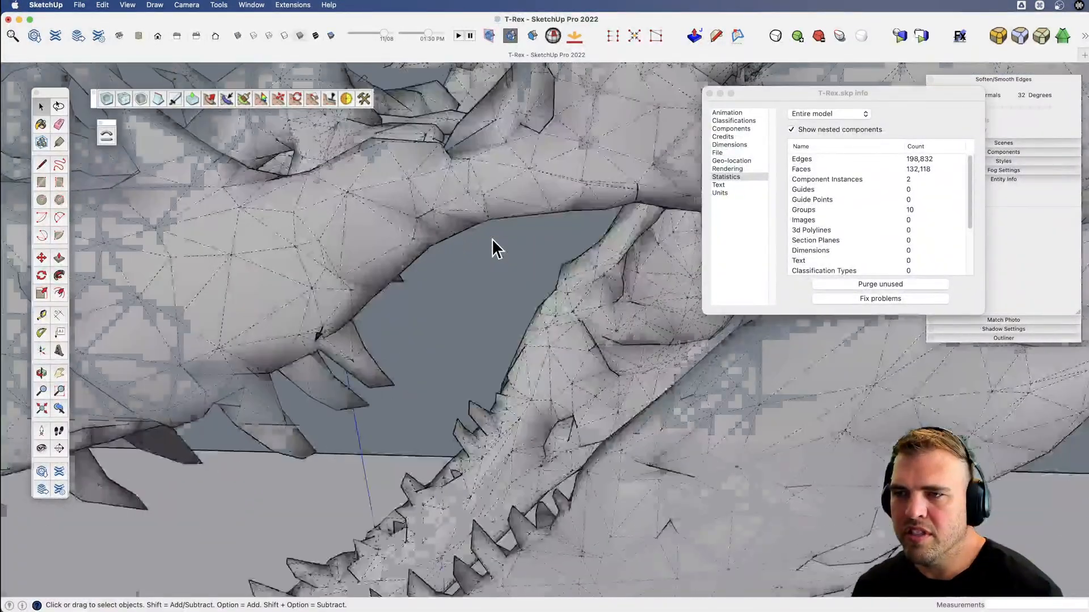
pyautogui.scroll(-6, 491, 238)
pyautogui.scroll(8, 545, 232)
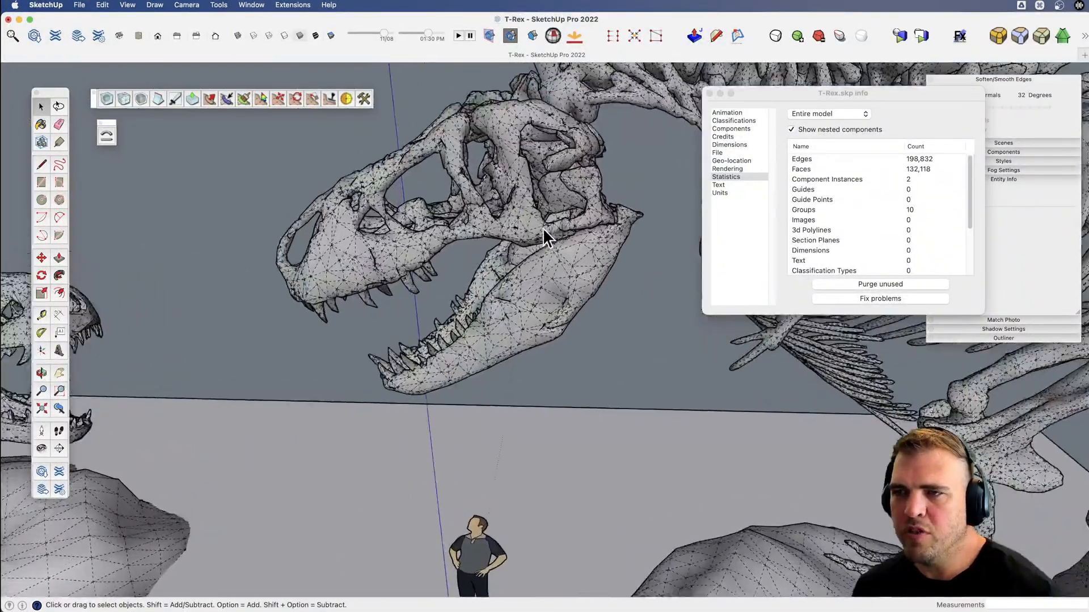
pyautogui.press('x')
pyautogui.moveTo(507, 229); pyautogui.dragTo(340, 323)
pyautogui.scroll(-2, 512, 274)
pyautogui.press('x')
pyautogui.press('v')
pyautogui.moveTo(566, 250); pyautogui.dragTo(442, 264)
pyautogui.press('x')
pyautogui.moveTo(595, 276); pyautogui.dragTo(466, 226)
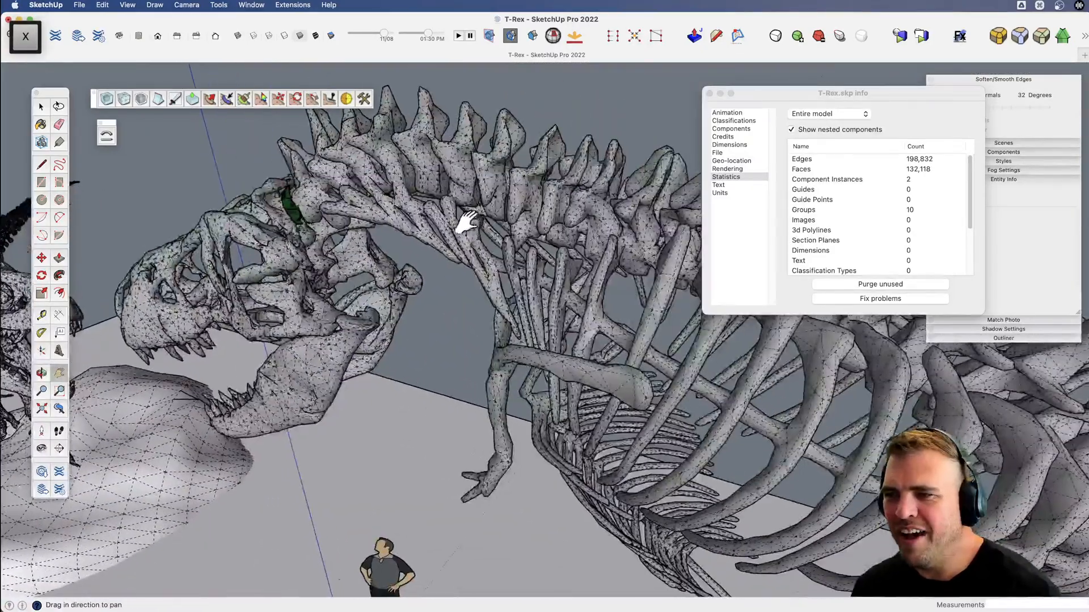
# Examine the mesh of the smaller skeleton's skull, ribs and rock base with hidden geometry displayed.
pyautogui.moveTo(255, 294); pyautogui.dragTo(398, 282)
pyautogui.scroll(5, 397, 280)
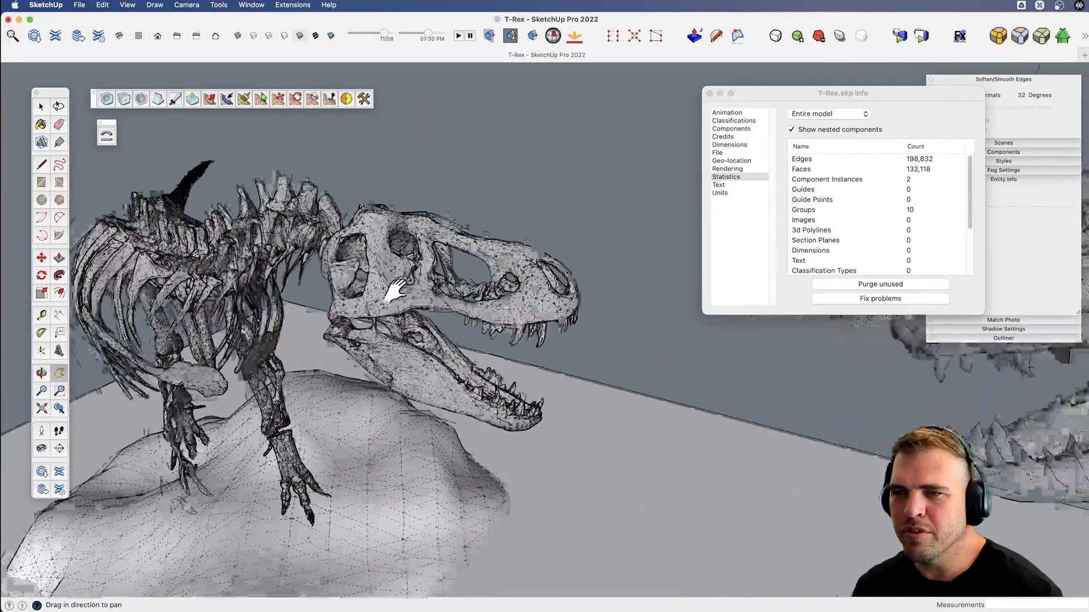
pyautogui.scroll(-2, 361, 321)
pyautogui.moveTo(361, 321); pyautogui.dragTo(533, 289)
pyautogui.scroll(5, 273, 269)
pyautogui.scroll(-5, 285, 287)
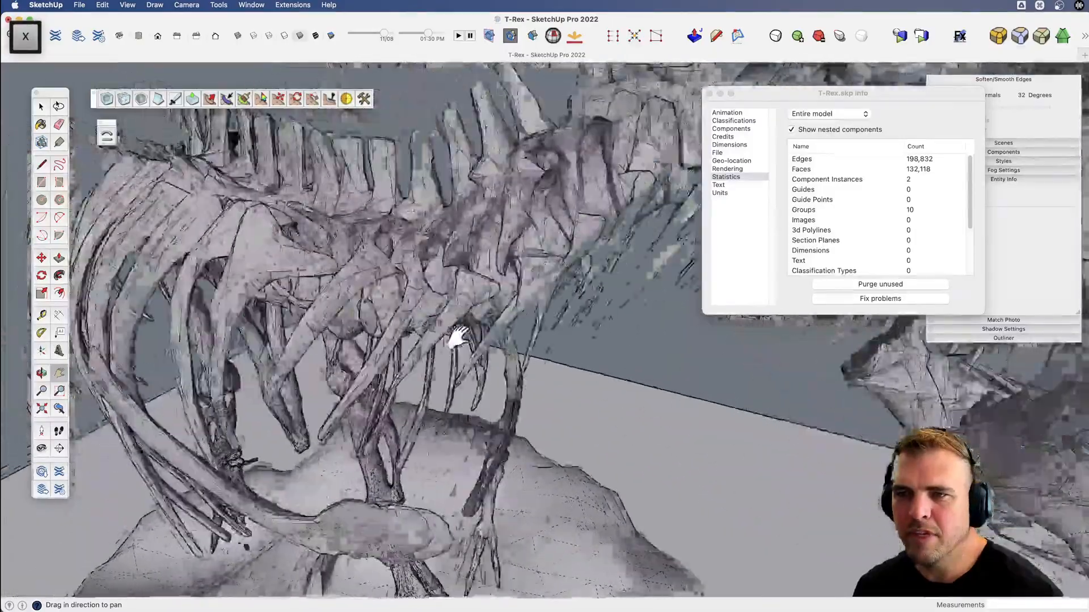
pyautogui.scroll(-6, 343, 286)
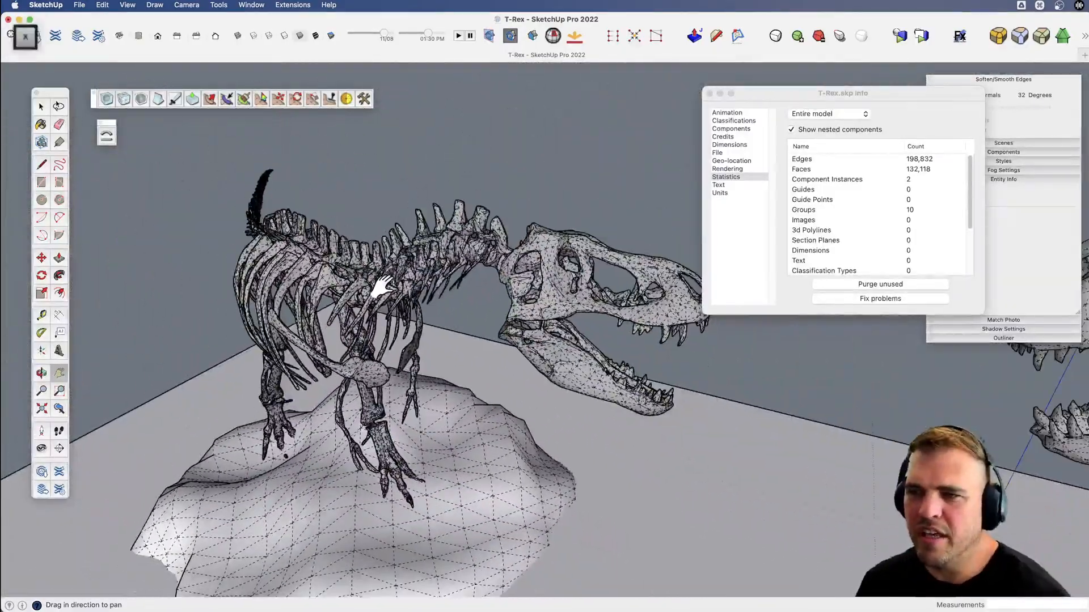
pyautogui.moveTo(238, 264); pyautogui.dragTo(193, 229)
# Turn off hidden geometry, close the model statistics and clear the selection.
pyautogui.press('space')
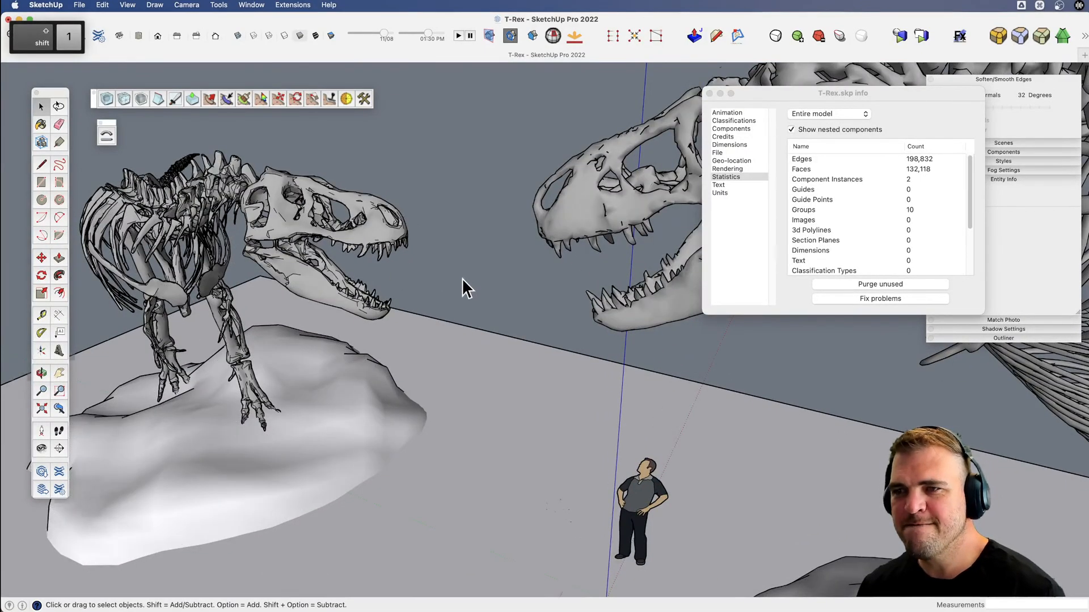
pyautogui.scroll(-5, 477, 306)
pyautogui.click(513, 311)
pyautogui.scroll(-3, 466, 244)
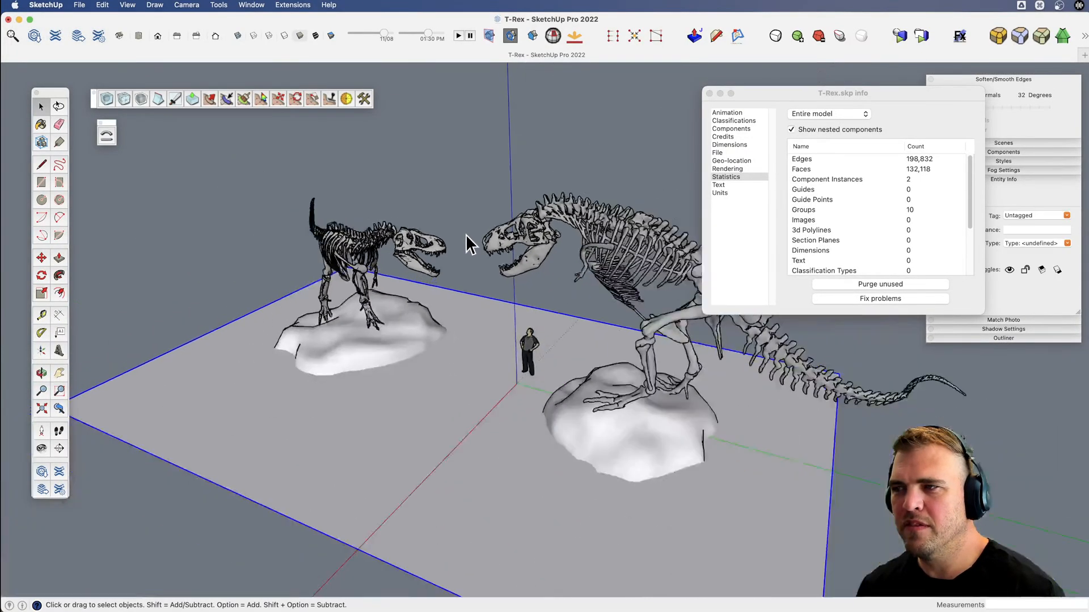
pyautogui.click(709, 92)
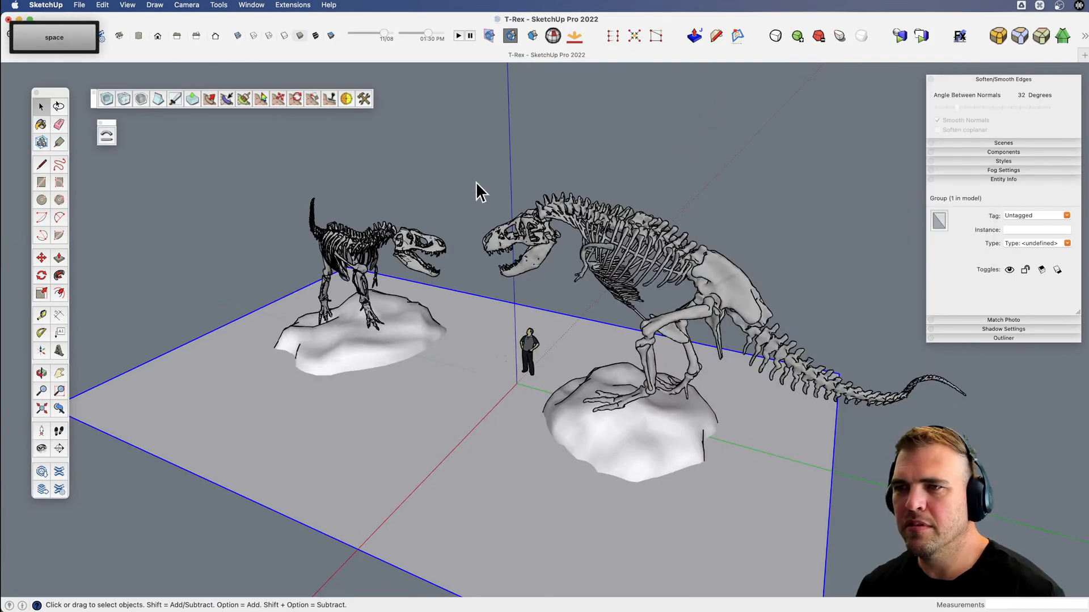
pyautogui.click(454, 177)
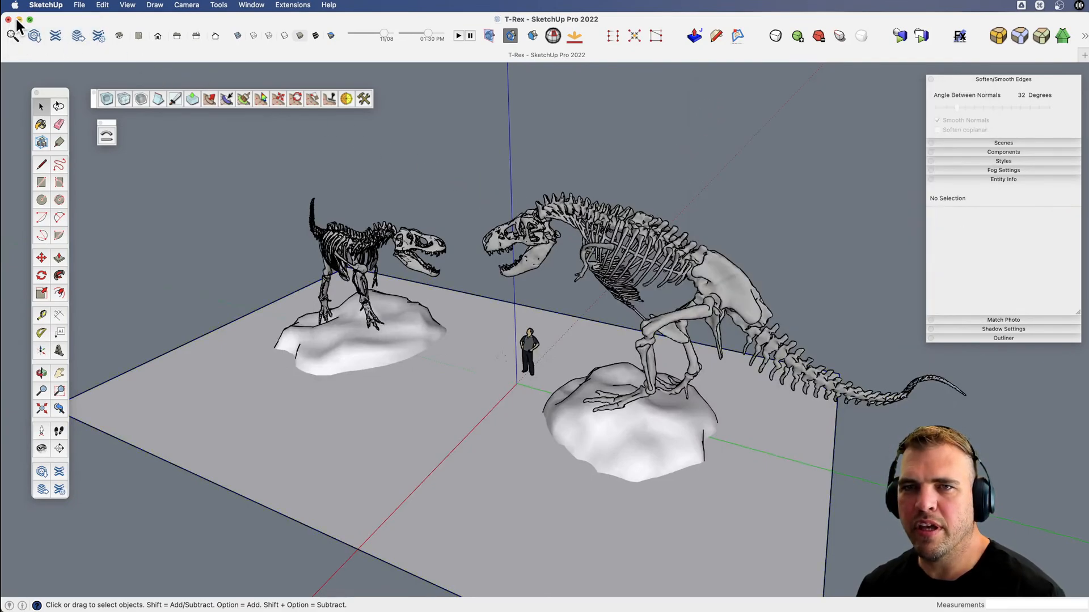
# Copy the T-rexes component and close the T-Rex model without saving its changes.
pyautogui.click(351, 249)
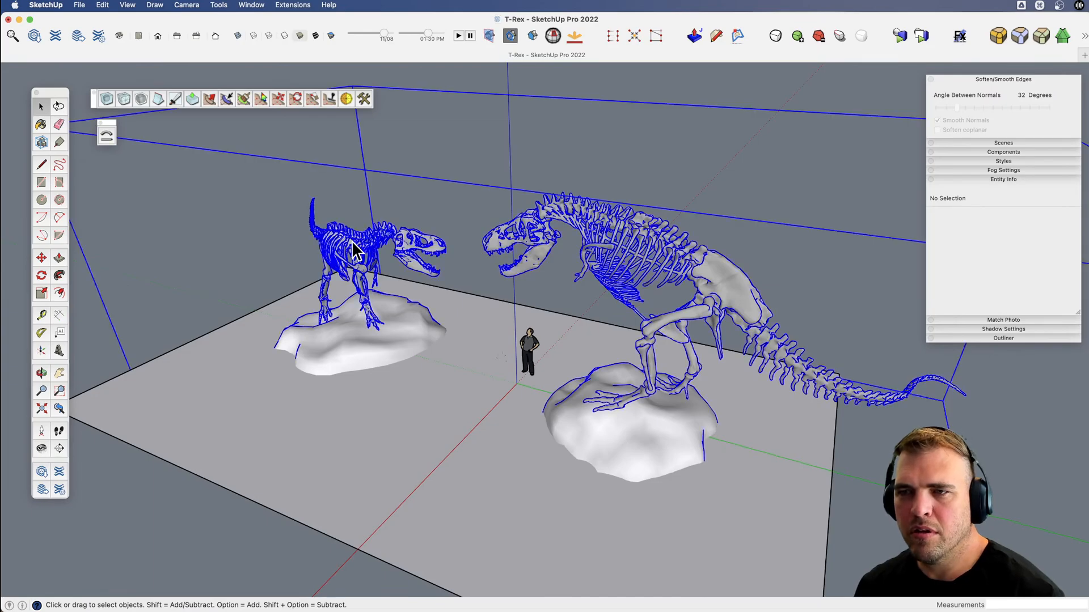
pyautogui.click(8, 20)
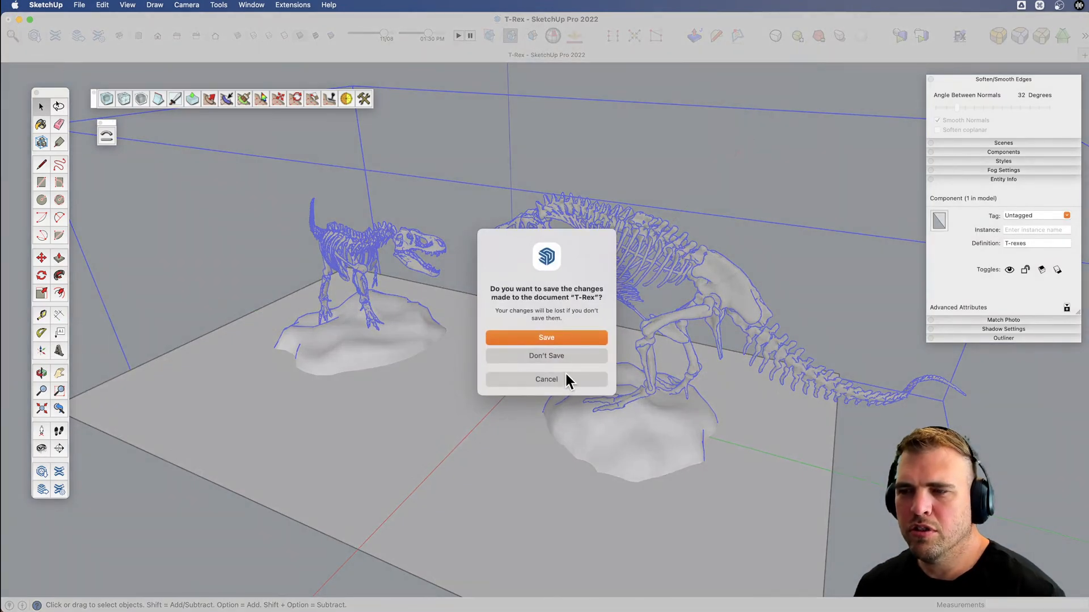
pyautogui.click(543, 356)
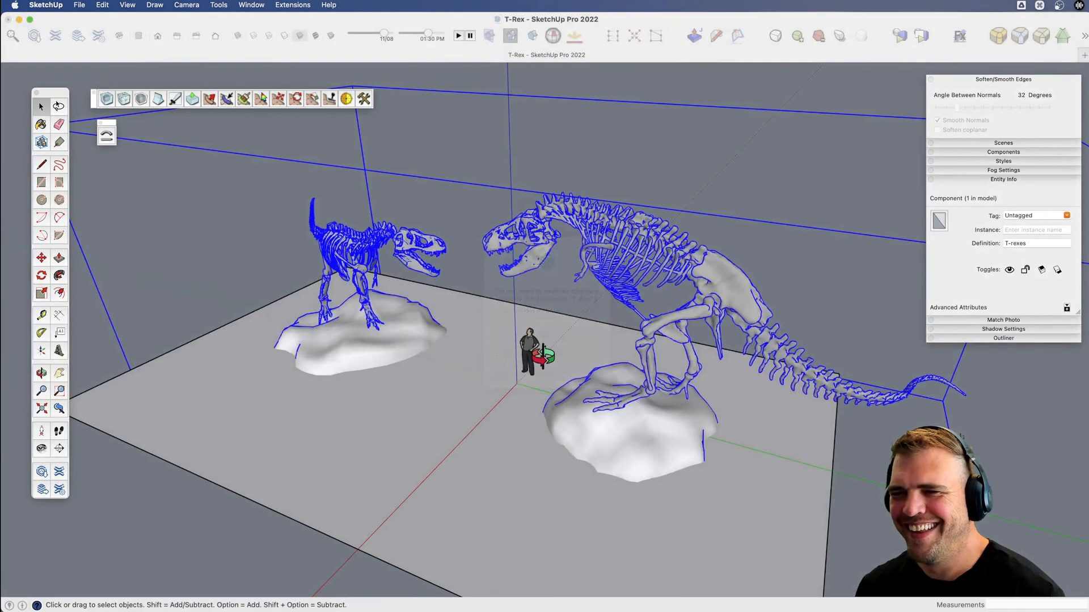
# Hide the domed roof above the Visitor Center rotunda to expose the floor, balcony and curved staircase.
pyautogui.scroll(-3, 535, 376)
pyautogui.press('h')
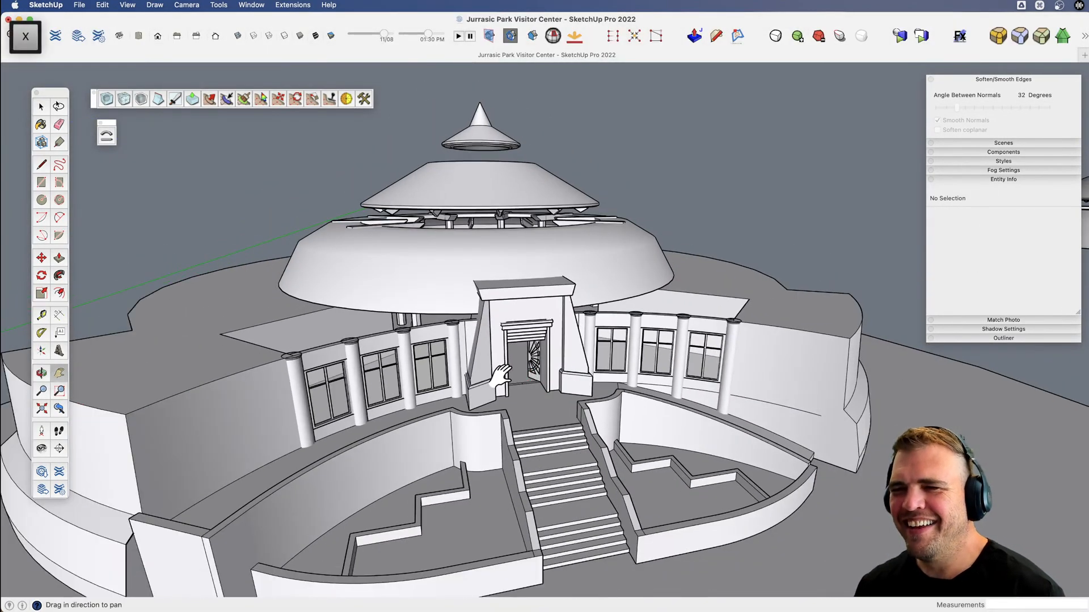
pyautogui.moveTo(503, 376); pyautogui.dragTo(505, 278)
pyautogui.press('space')
pyautogui.click(504, 278)
pyautogui.press('v')
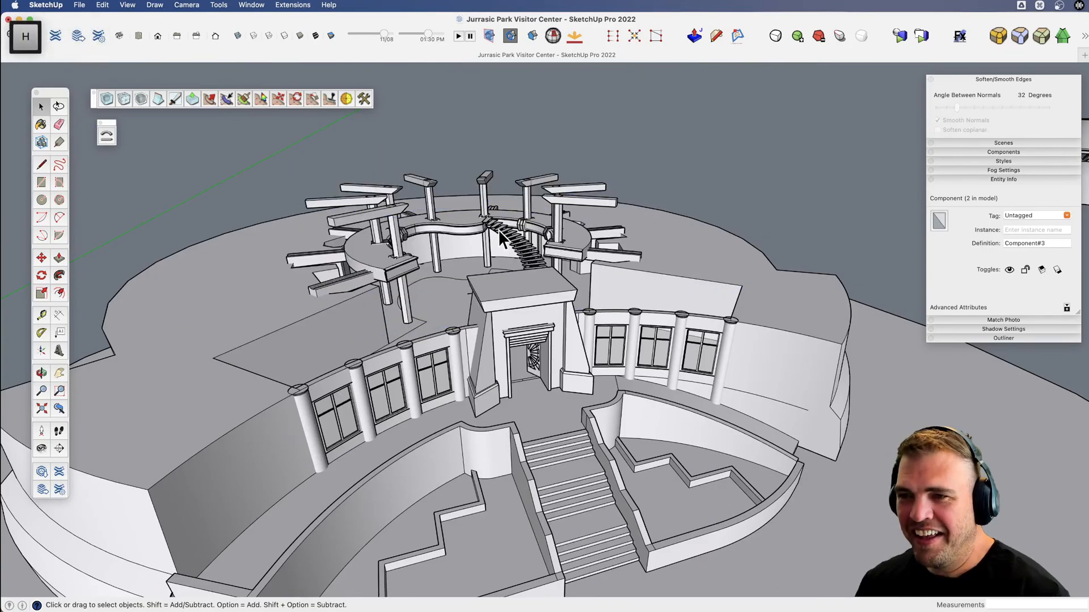
pyautogui.moveTo(505, 278); pyautogui.dragTo(494, 292, button='middle')
pyautogui.scroll(5, 494, 290)
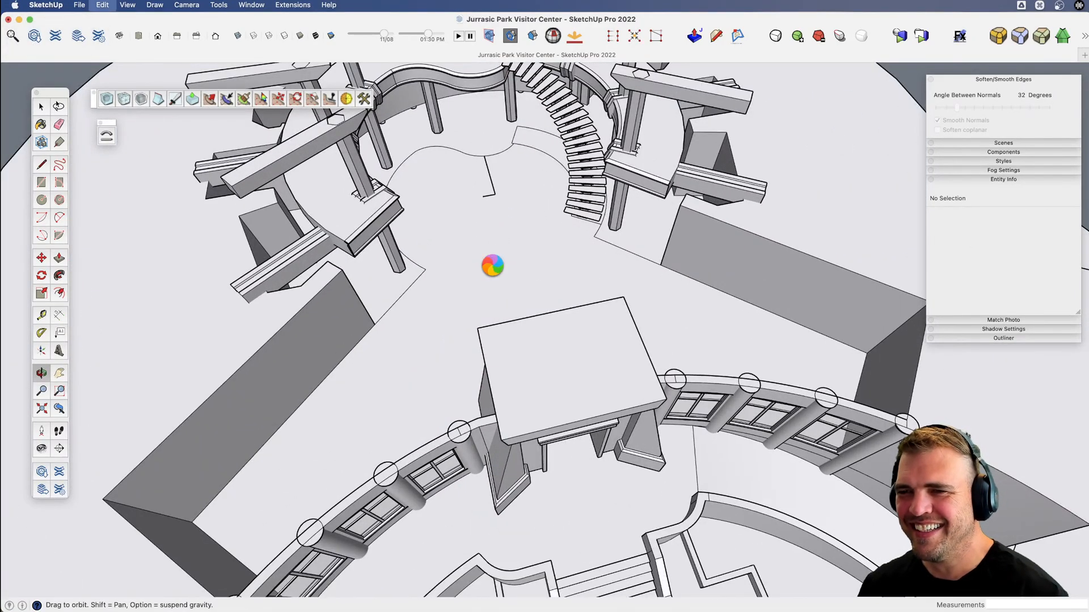
# Paste the T-rexes component onto the rotunda floor beside the curved staircase.
pyautogui.press('super+v')
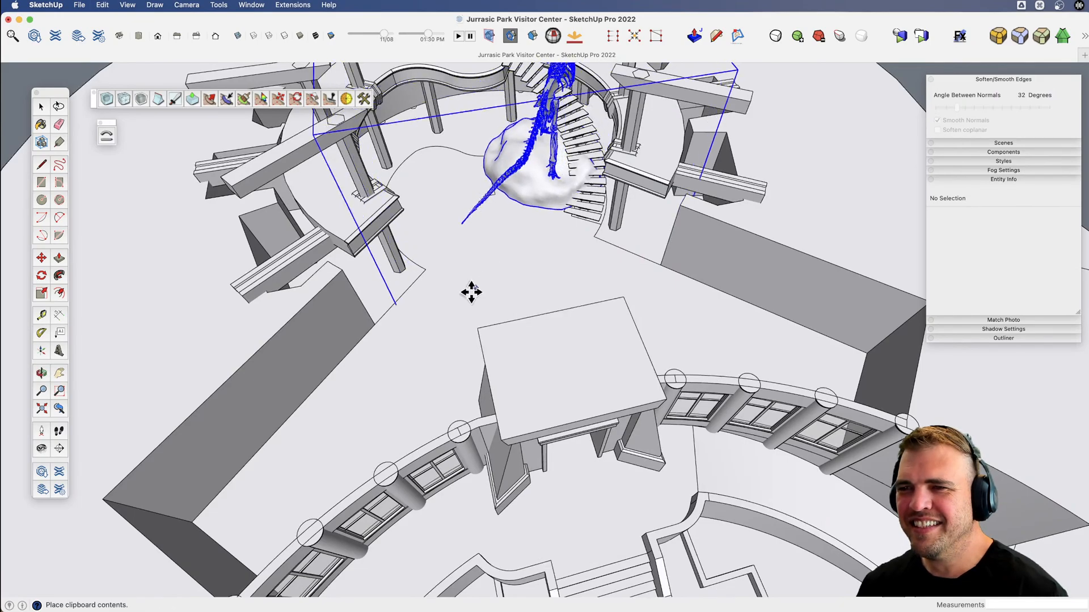
pyautogui.click(504, 204)
pyautogui.scroll(-2, 504, 205)
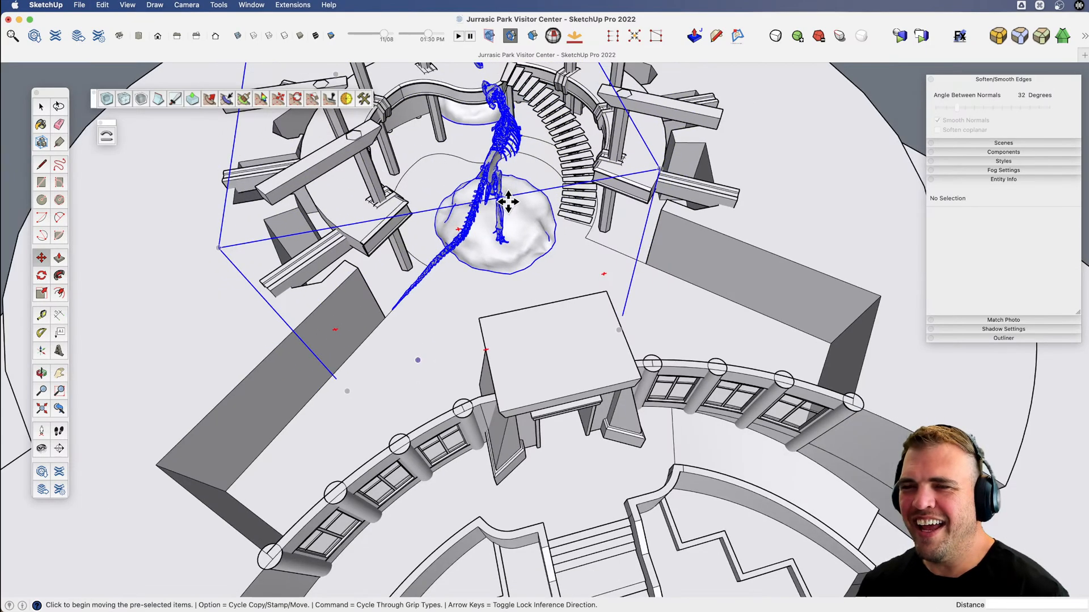
# Scale the T-rexes component down uniformly to about 0.55 so both skeletons fit inside the rotunda.
pyautogui.press('x')
pyautogui.moveTo(504, 205); pyautogui.dragTo(502, 258)
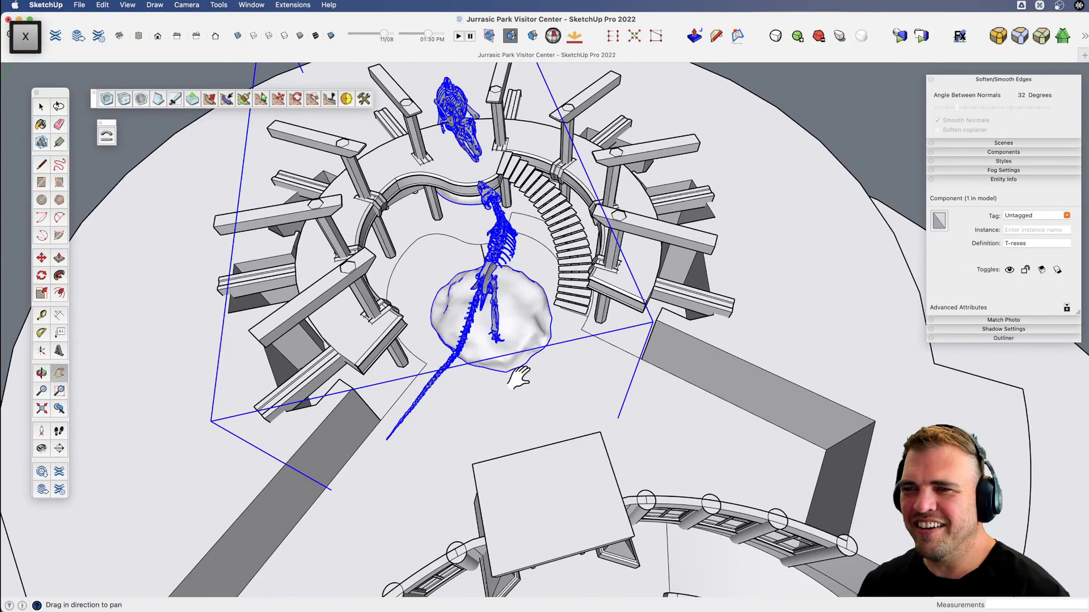
pyautogui.moveTo(518, 377); pyautogui.dragTo(652, 177, button='middle')
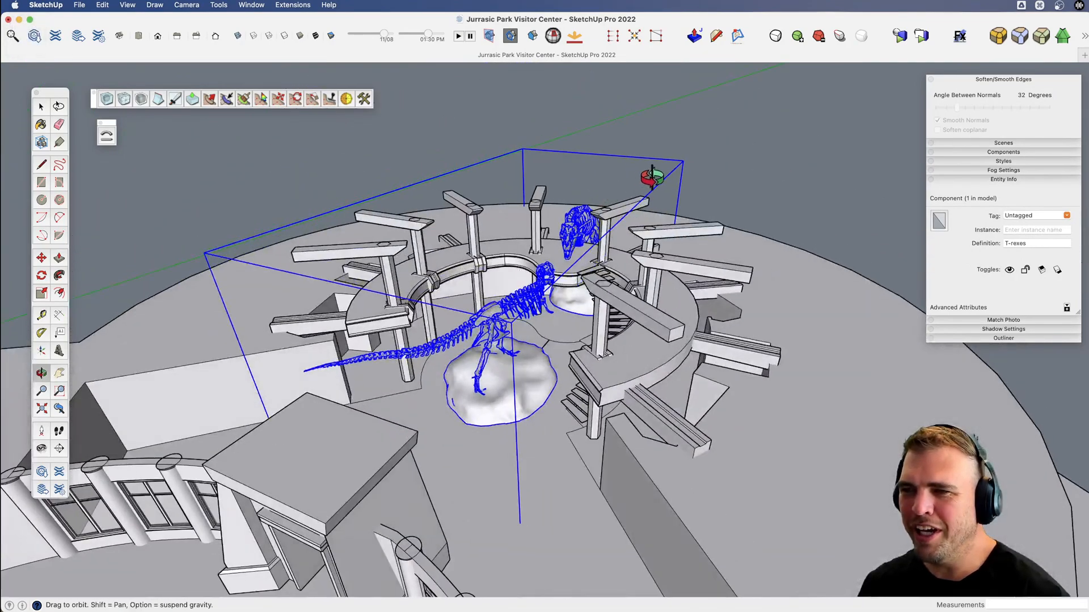
pyautogui.press('s')
pyautogui.click(682, 162)
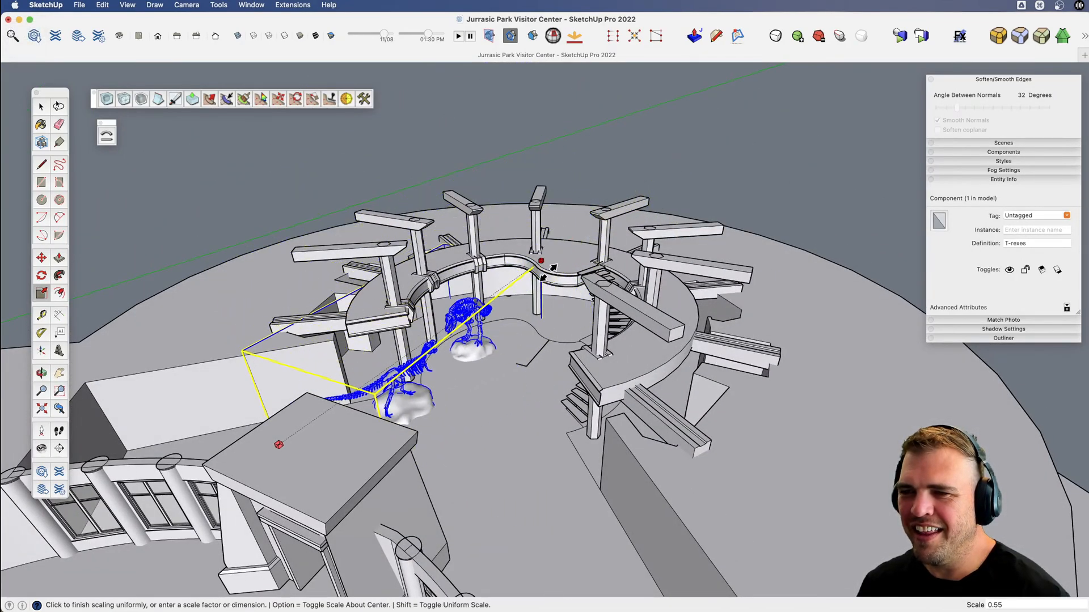
pyautogui.click(499, 353)
pyautogui.scroll(8, 441, 353)
pyautogui.press('x')
pyautogui.moveTo(441, 346); pyautogui.dragTo(511, 352)
pyautogui.press('v')
# Enlarge the T-rexes component uniformly from its corner nearest the entrance to suit the rotunda floor.
pyautogui.press('s')
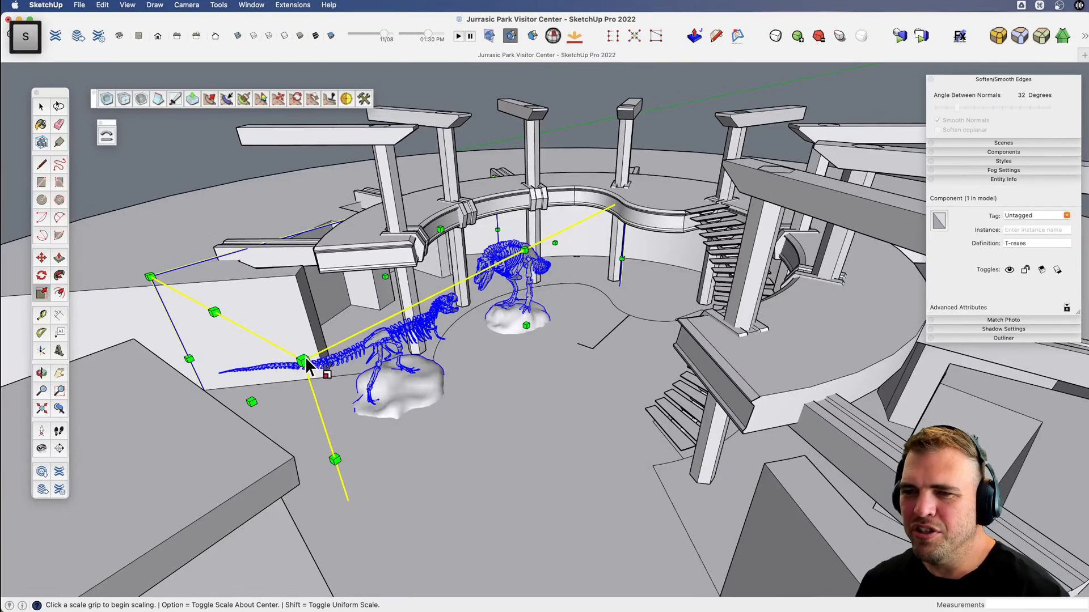
pyautogui.moveTo(306, 360); pyautogui.dragTo(134, 434)
pyautogui.press('x')
pyautogui.moveTo(499, 359); pyautogui.dragTo(408, 304, button='middle')
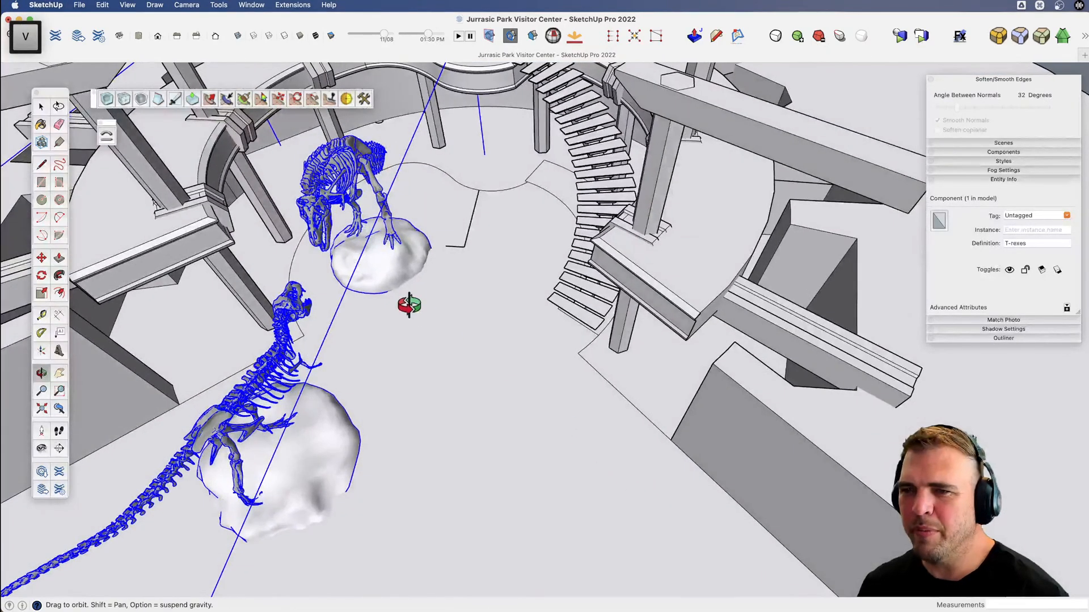
pyautogui.press('v')
pyautogui.moveTo(408, 304); pyautogui.dragTo(513, 417)
# Explode the T-rexes component and rotate the rear skeleton with its rock base about 68 degrees, tail toward the curved staircase.
pyautogui.press('space')
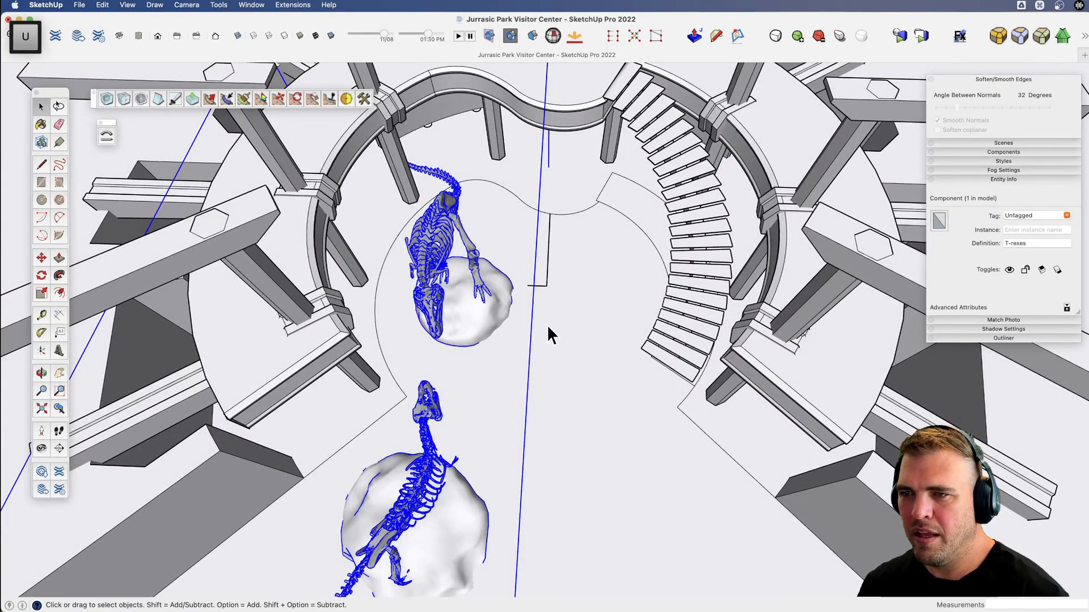
pyautogui.press('u')
pyautogui.click(480, 292)
pyautogui.keyDown('shift'); pyautogui.click(442, 225); pyautogui.keyUp('shift')
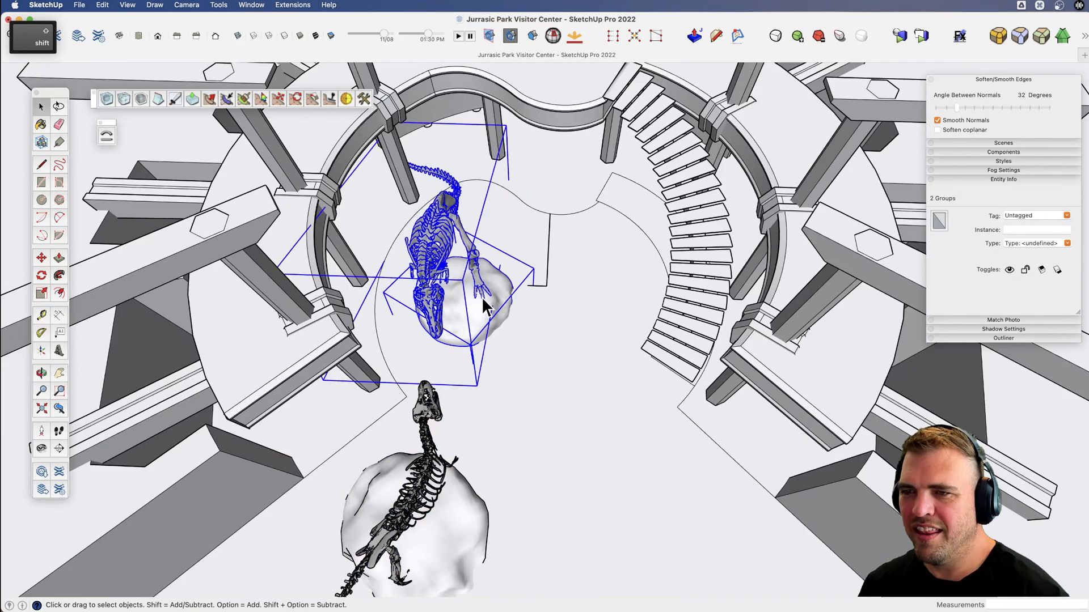
pyautogui.moveTo(482, 332); pyautogui.dragTo(547, 352, button='middle')
pyautogui.press('q')
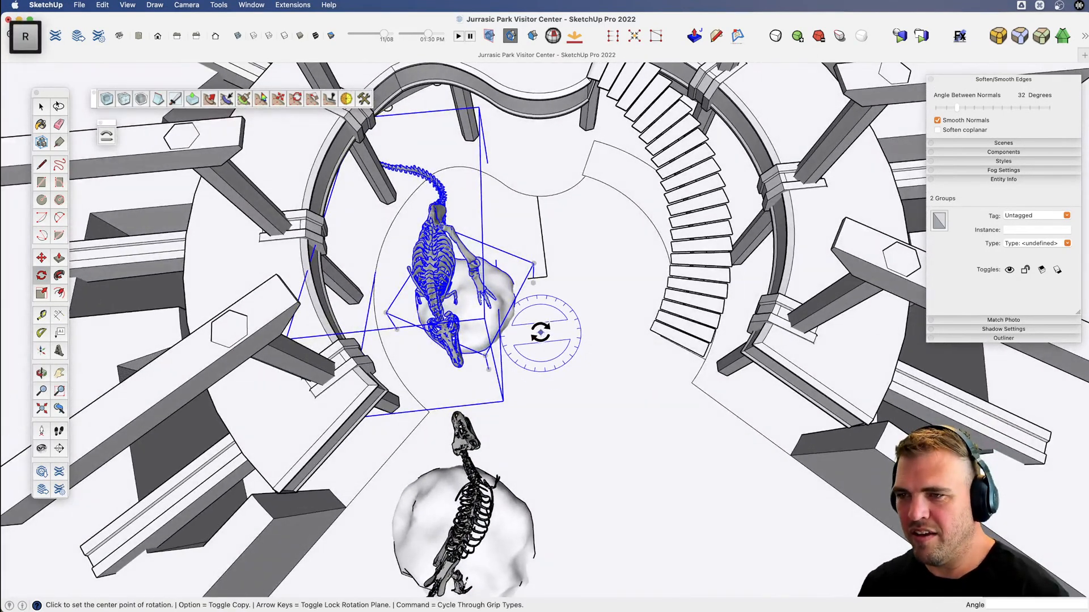
pyautogui.click(584, 328)
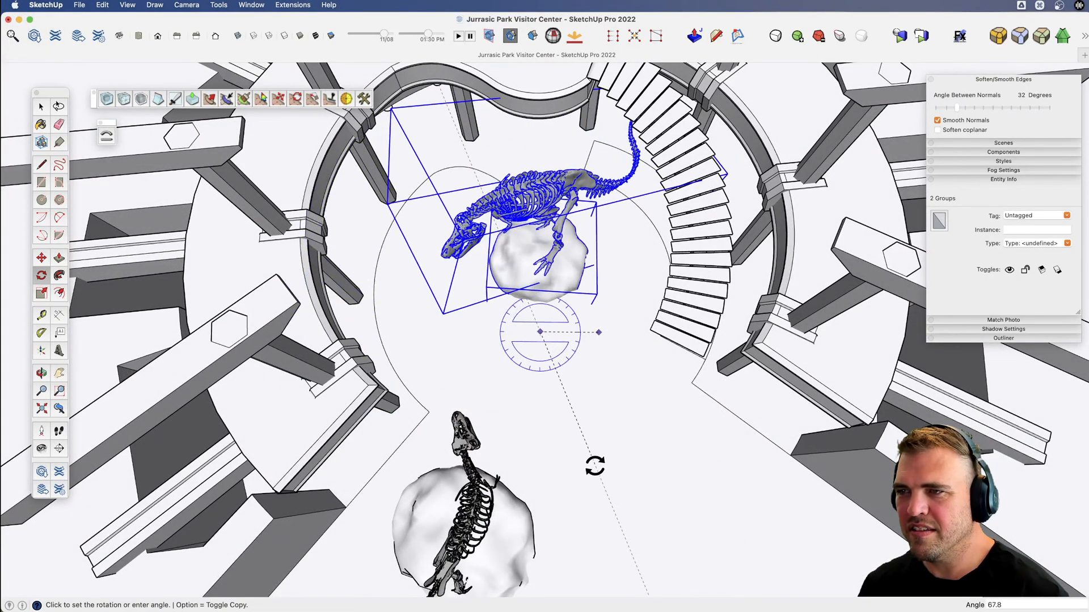
pyautogui.click(595, 460)
# Move the rear skeleton and its rock about 5' 3" toward the curved staircase and rotate them about 13 degrees further.
pyautogui.press('m')
pyautogui.click(550, 403)
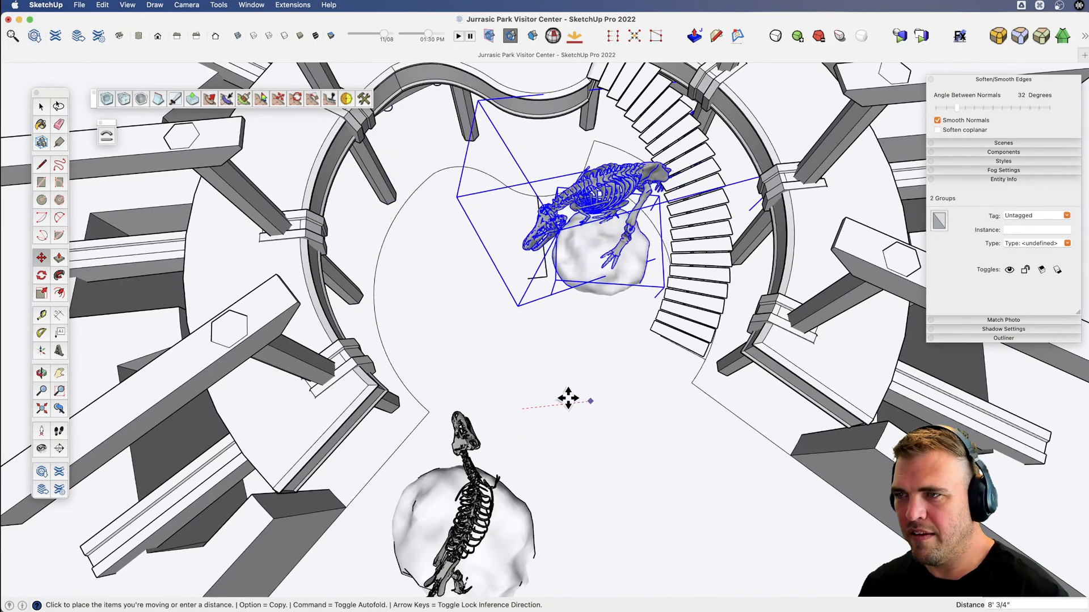
pyautogui.click(566, 398)
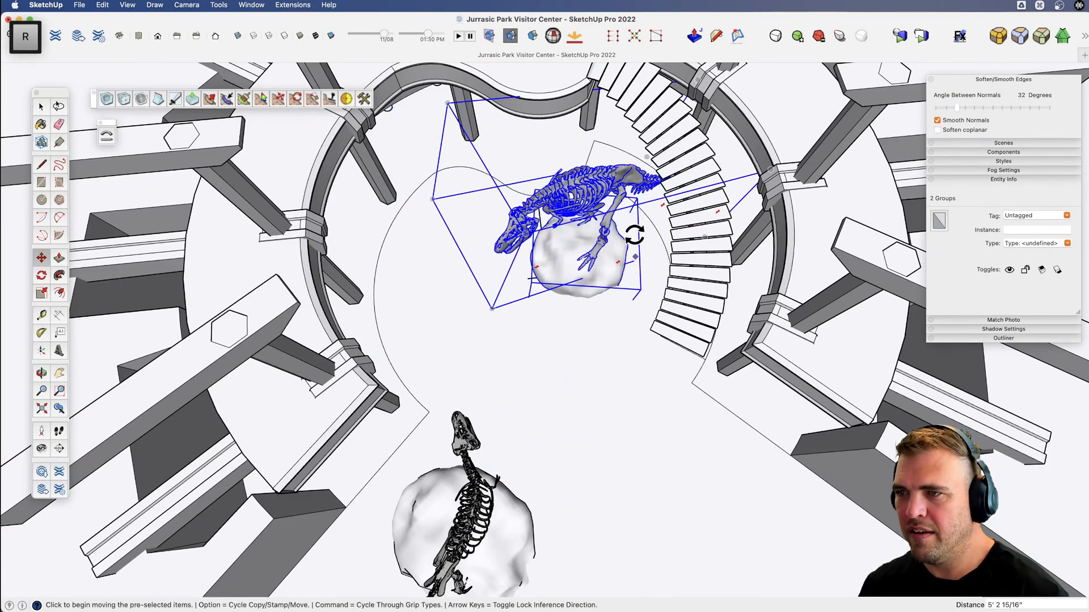
pyautogui.press('q')
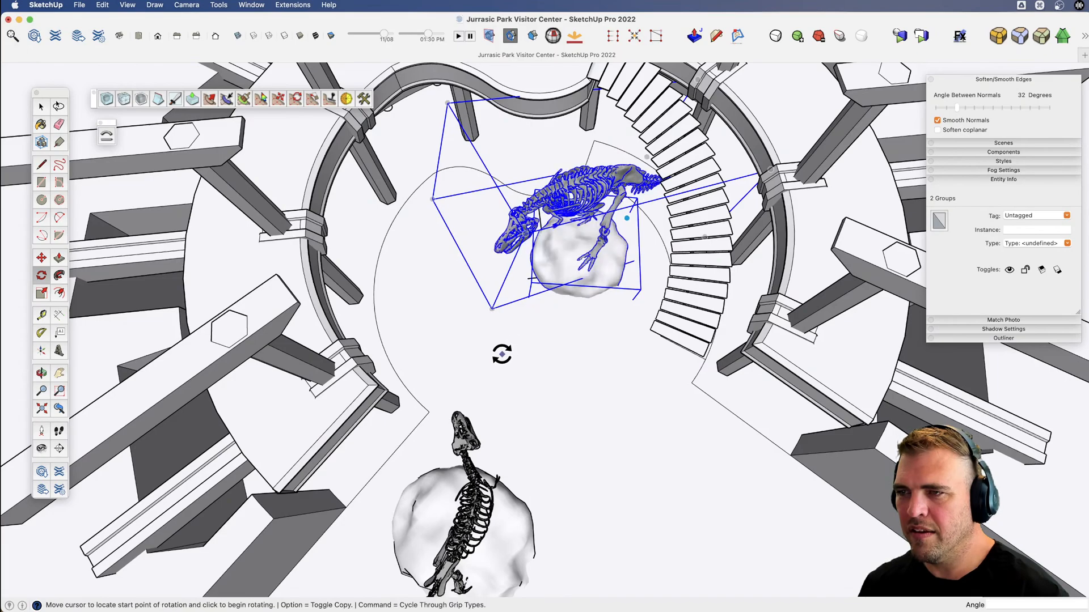
pyautogui.click(501, 355)
pyautogui.click(541, 403)
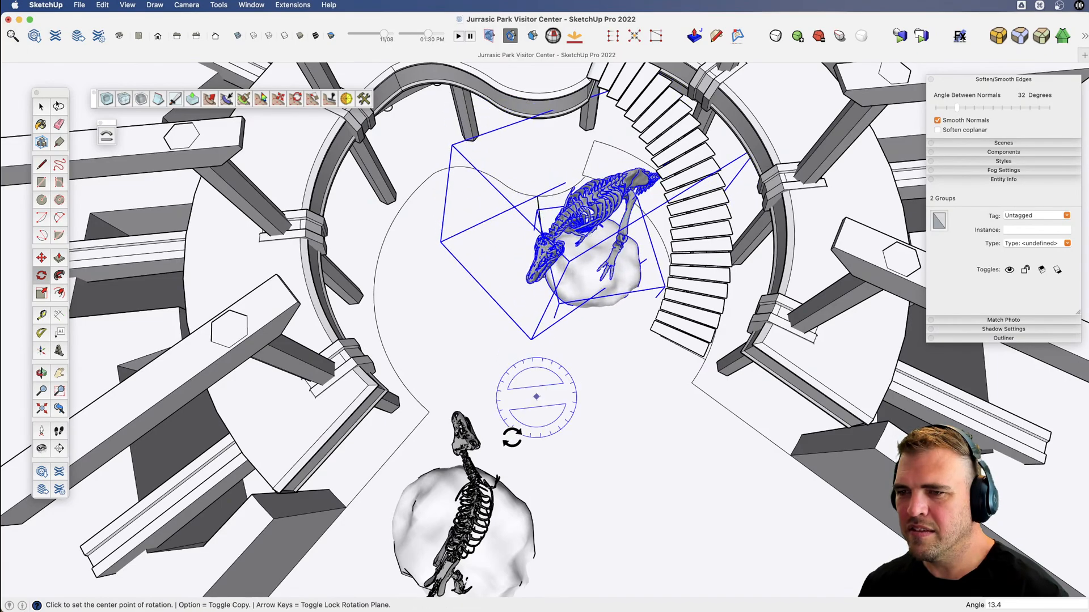
# Move the front skeleton and its rock about 23' 6" into the rotunda, opposite the skeleton by the staircase.
pyautogui.press('space')
pyautogui.click(491, 509)
pyautogui.keyDown('shift'); pyautogui.click(496, 516); pyautogui.keyUp('shift')
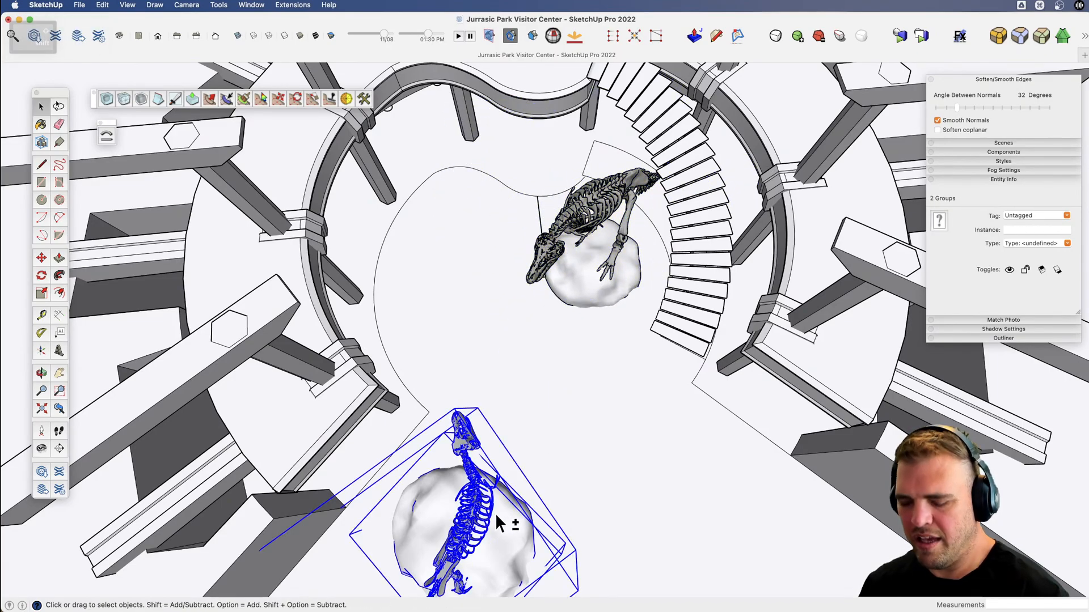
pyautogui.press('m')
pyautogui.click(581, 499)
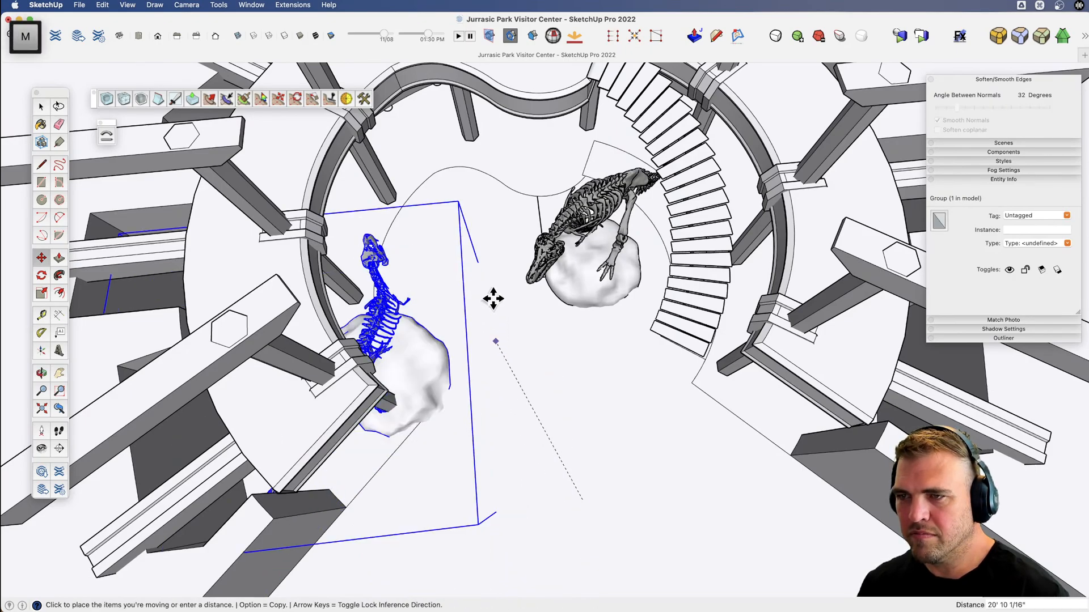
pyautogui.click(539, 313)
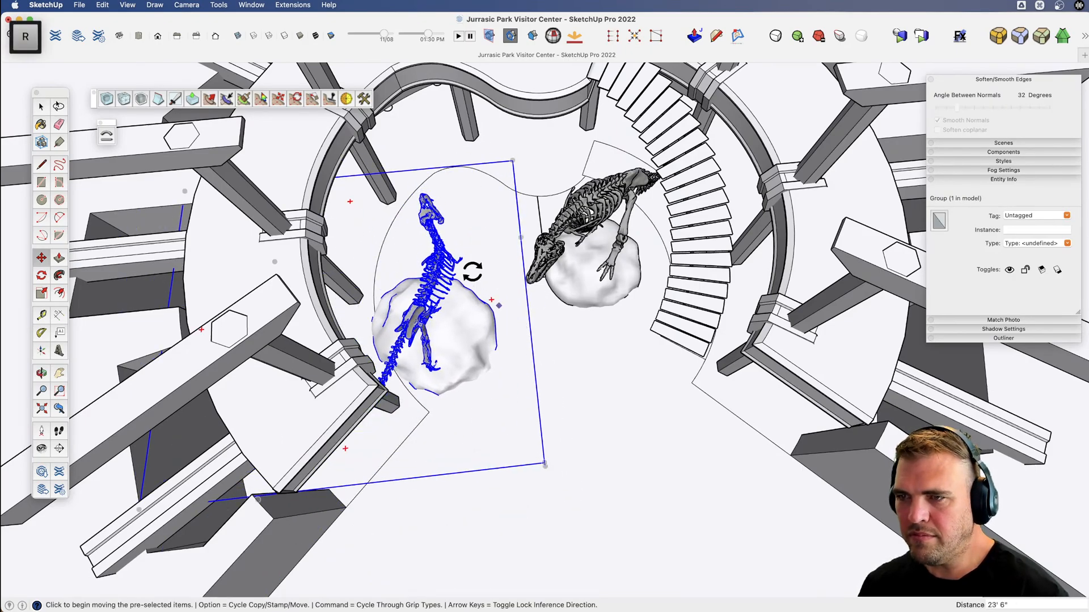
# Rotate the moved skeleton and its rock 120 degrees to face the skeleton beside the staircase.
pyautogui.press('q')
pyautogui.click(476, 273)
pyautogui.click(554, 329)
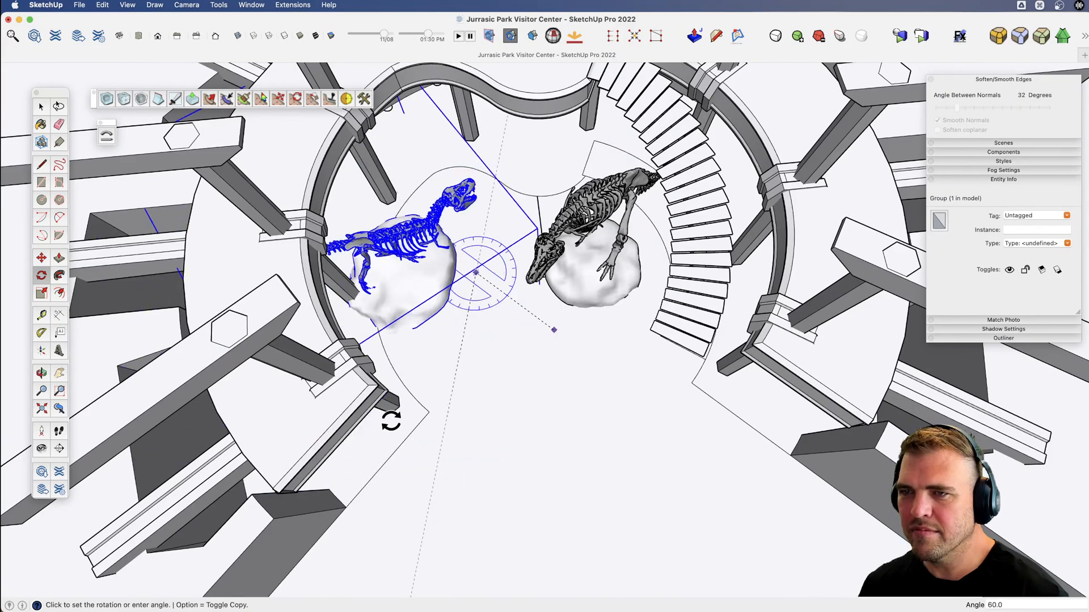
pyautogui.click(370, 307)
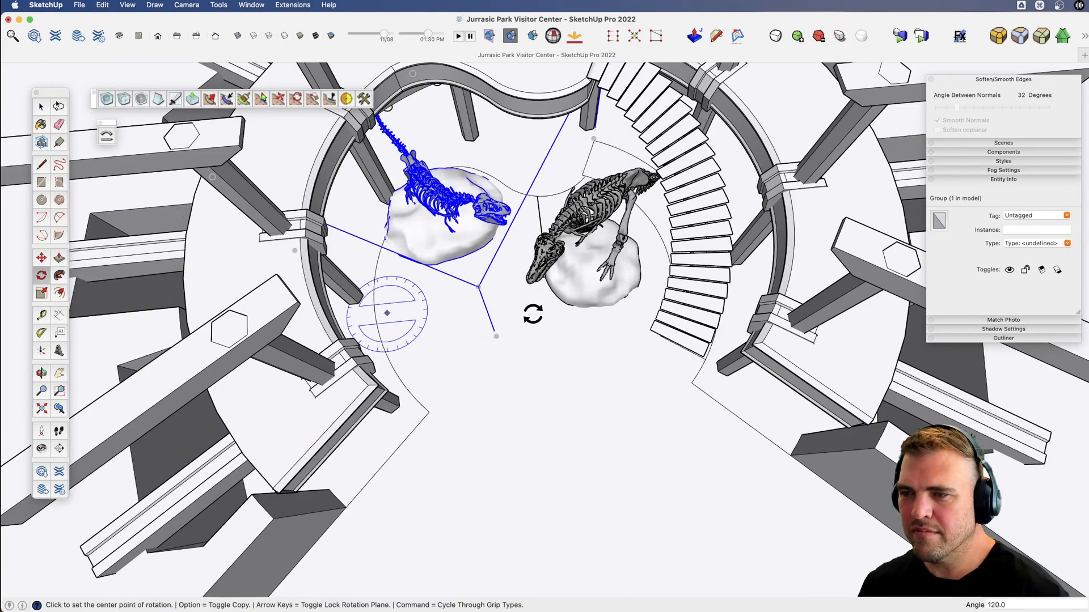
# Move the rotated skeleton and its rock about 9' toward the entrance and clear the selection.
pyautogui.press('m')
pyautogui.click(515, 308)
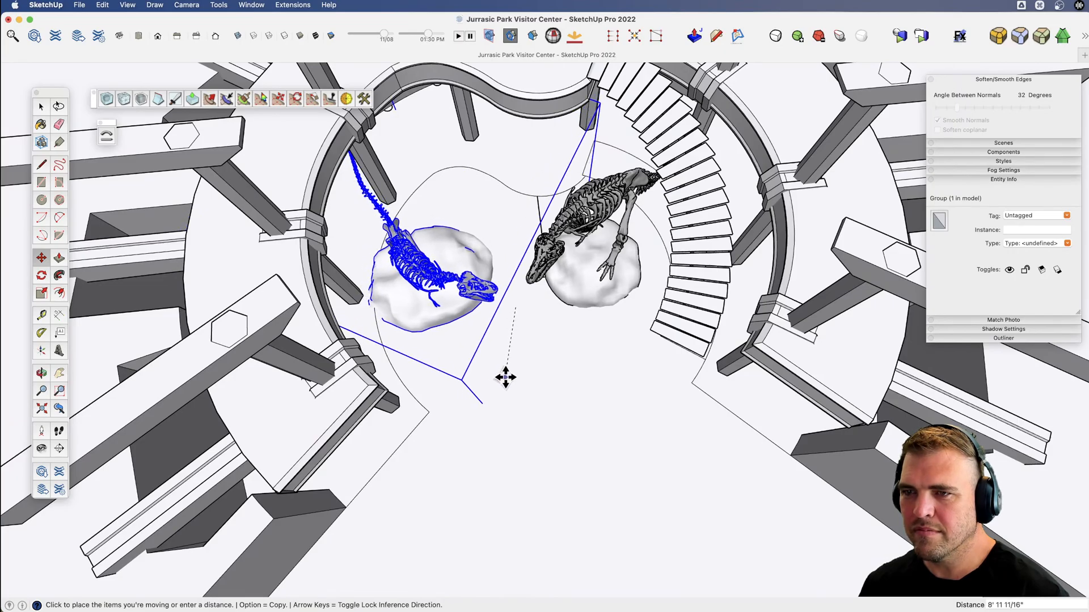
pyautogui.click(505, 377)
pyautogui.press('o')
pyautogui.moveTo(534, 348); pyautogui.dragTo(576, 61)
pyautogui.scroll(6, 524, 198)
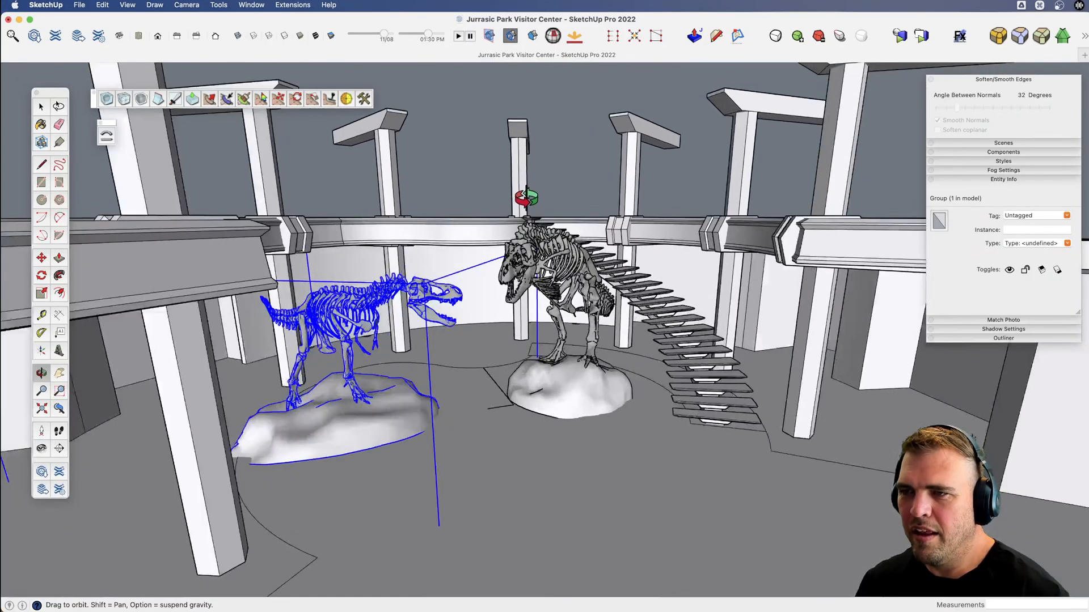
pyautogui.press('space')
pyautogui.click(468, 176)
pyautogui.moveTo(468, 175); pyautogui.dragTo(469, 277, button='middle')
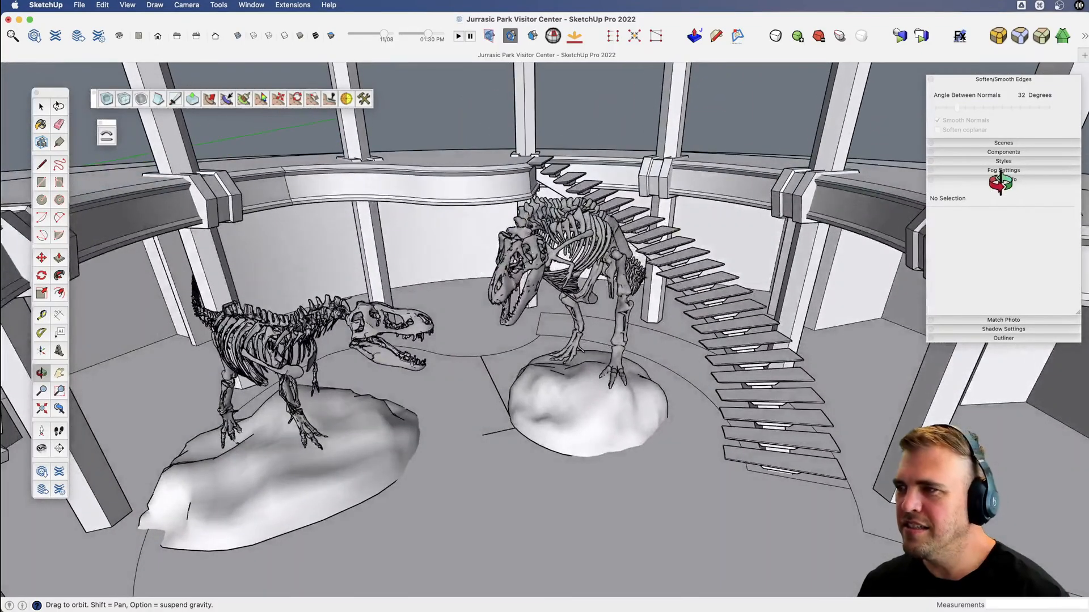
# Place the LG_03 person from the model's components on the floor in front of the rock beside the staircase.
pyautogui.click(1009, 151)
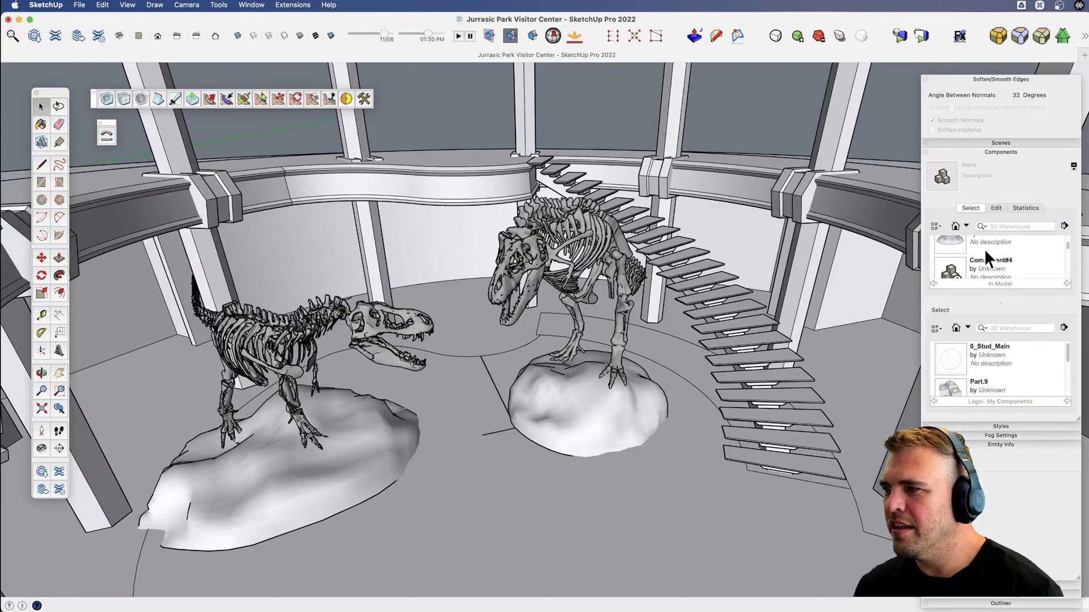
pyautogui.scroll(-5, 984, 249)
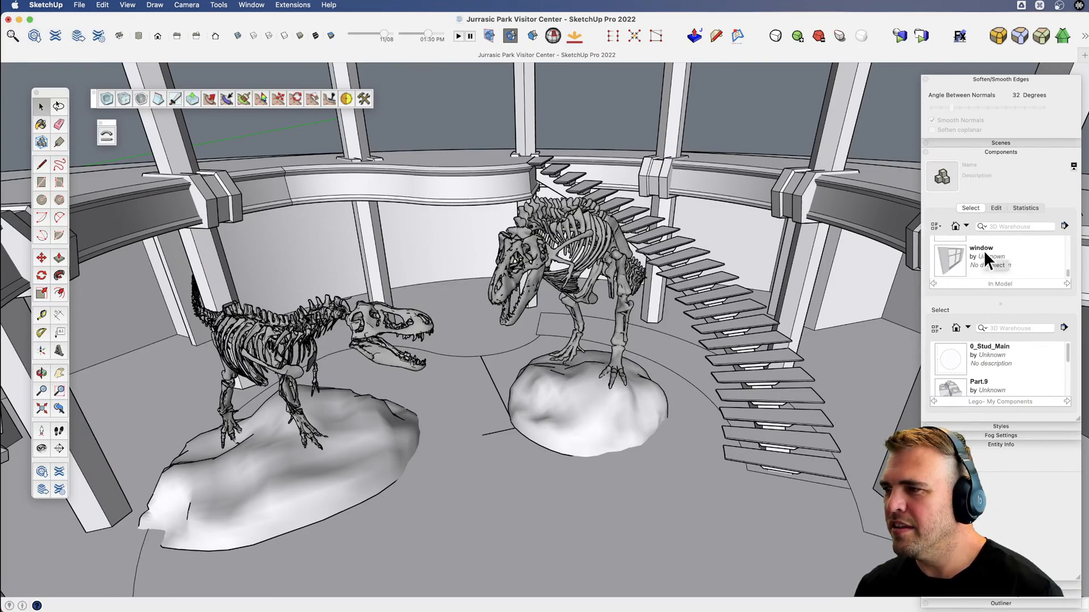
pyautogui.scroll(2, 988, 260)
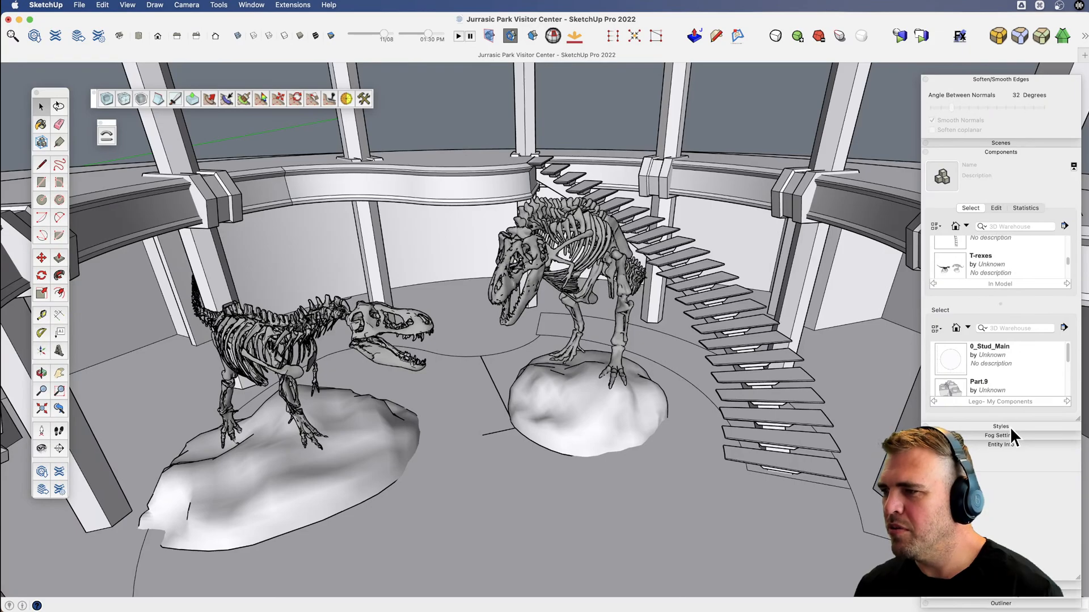
pyautogui.click(1011, 445)
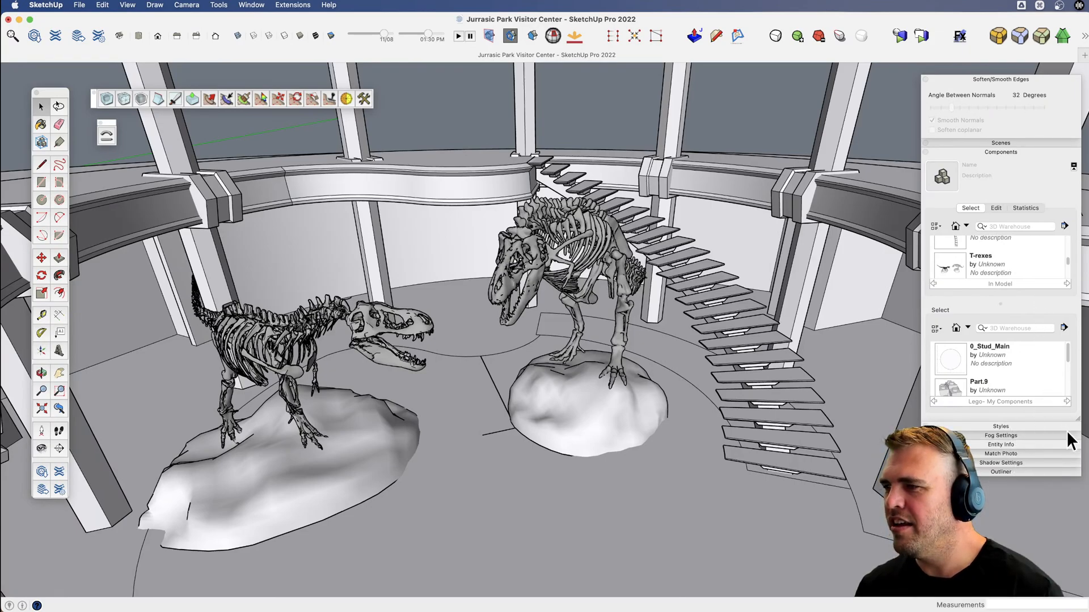
pyautogui.moveTo(1080, 430); pyautogui.dragTo(1080, 514)
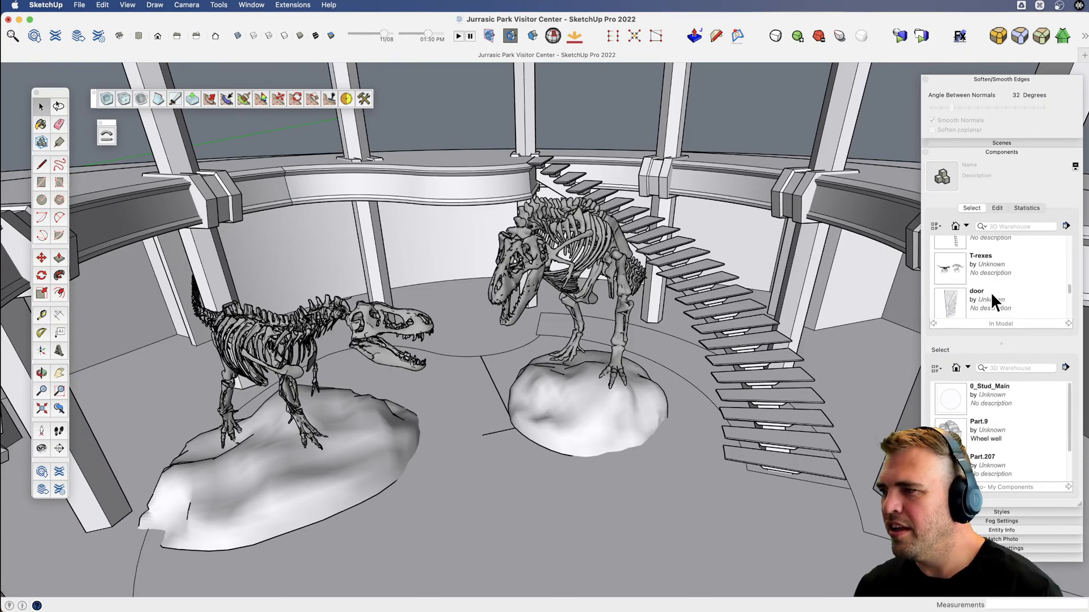
pyautogui.scroll(-5, 984, 278)
pyautogui.scroll(3, 980, 271)
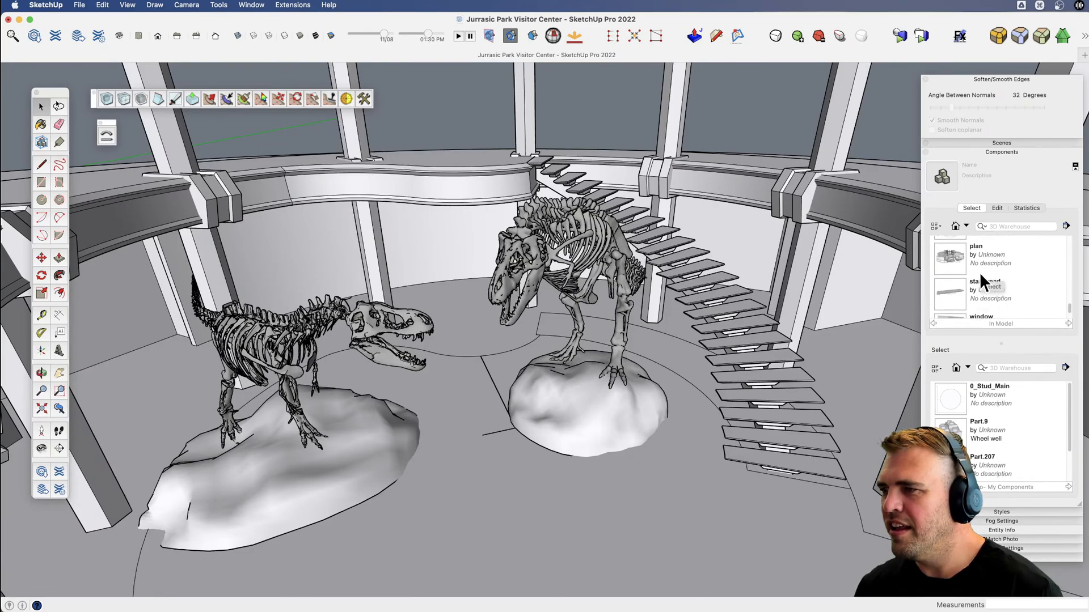
pyautogui.scroll(3, 979, 272)
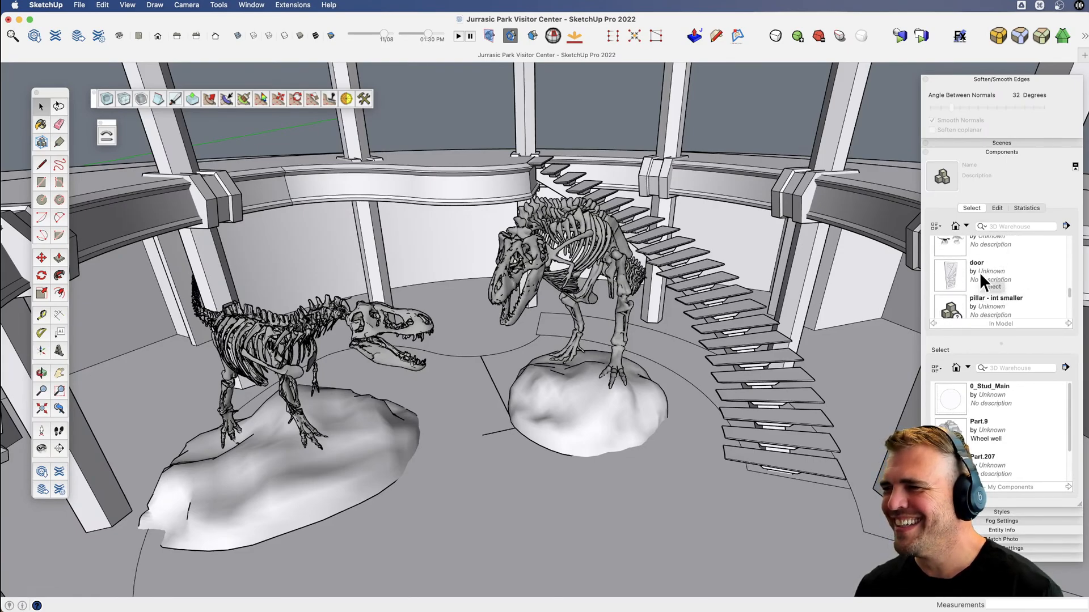
pyautogui.scroll(2, 979, 273)
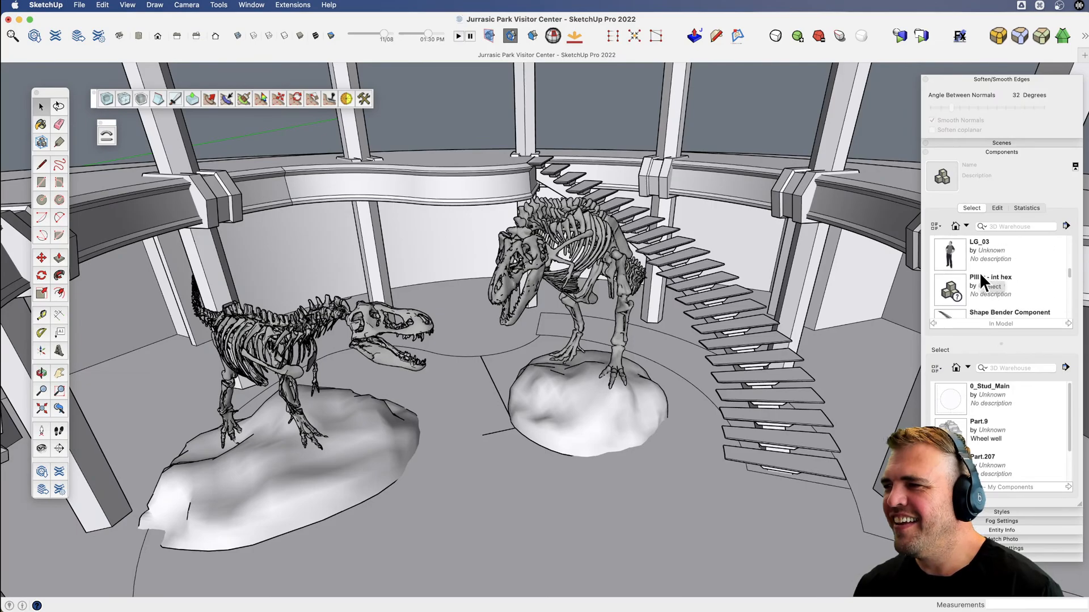
pyautogui.click(951, 253)
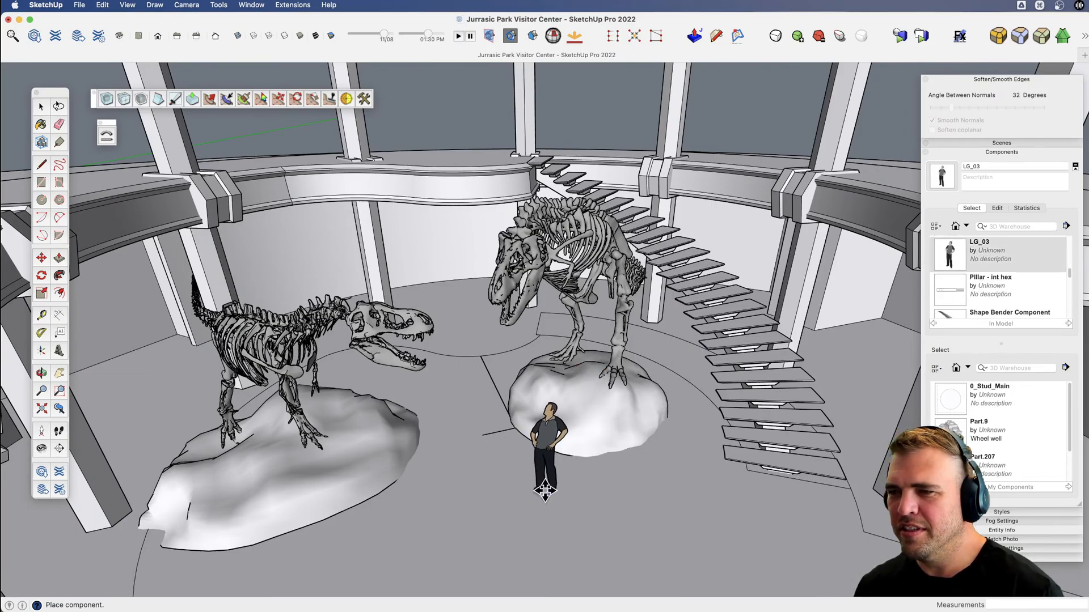
pyautogui.click(547, 486)
pyautogui.press('space')
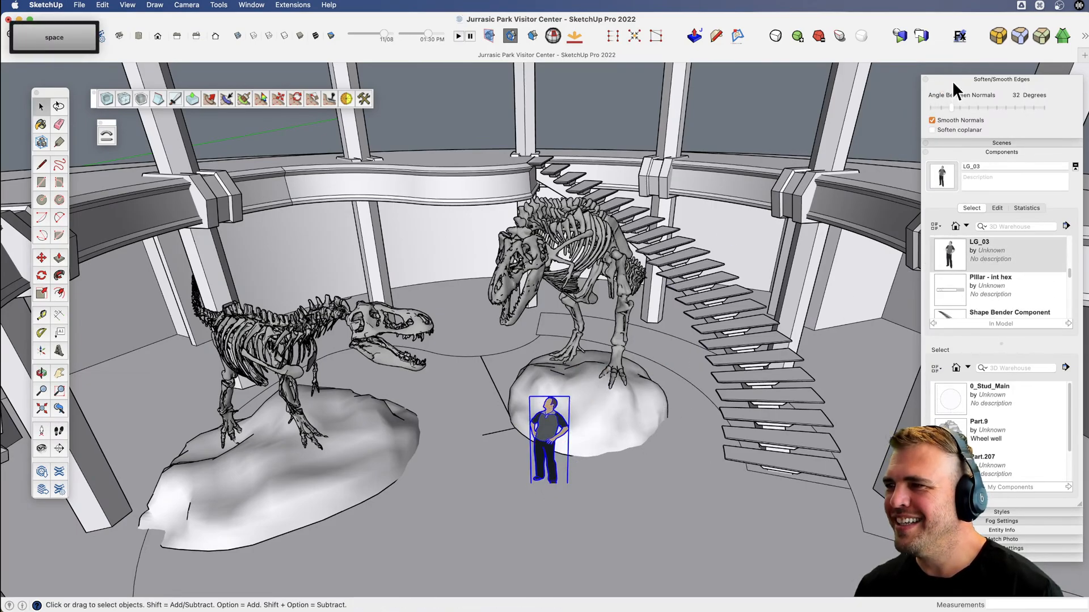
# Collapse the component settings, clear the selection and unhide the domed roof above the rotunda.
pyautogui.click(952, 80)
pyautogui.click(957, 96)
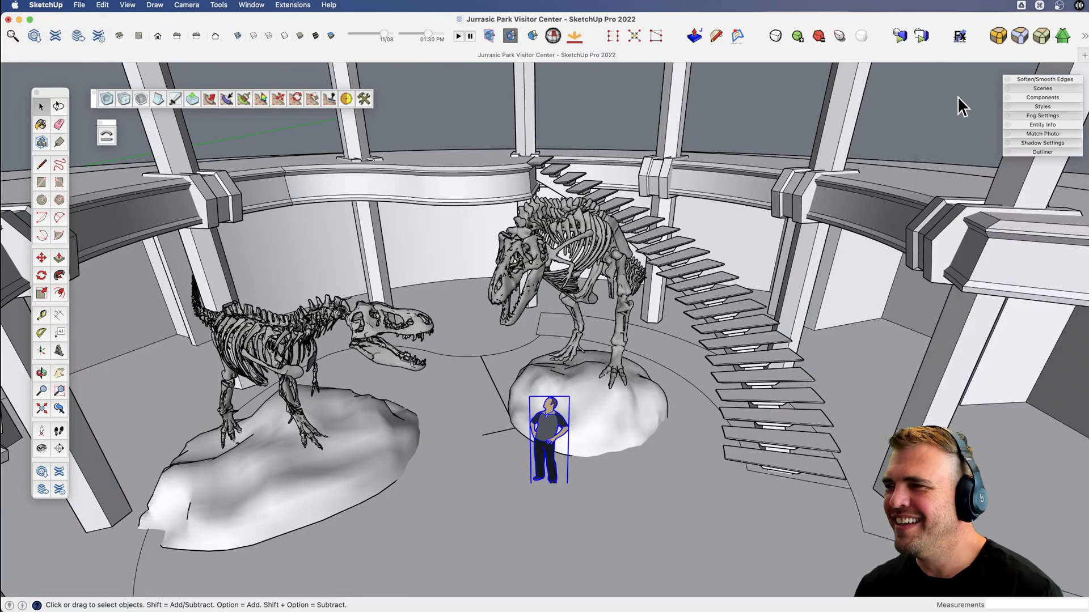
pyautogui.click(917, 114)
pyautogui.moveTo(811, 175); pyautogui.dragTo(620, 153, button='middle')
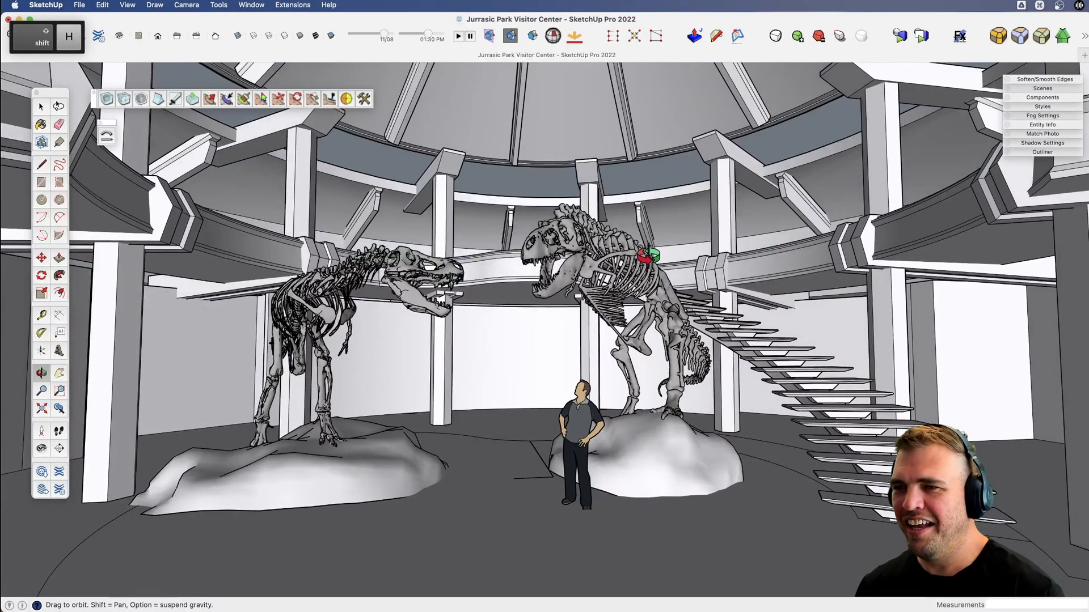
pyautogui.moveTo(648, 256); pyautogui.dragTo(601, 301, button='middle')
pyautogui.press('x')
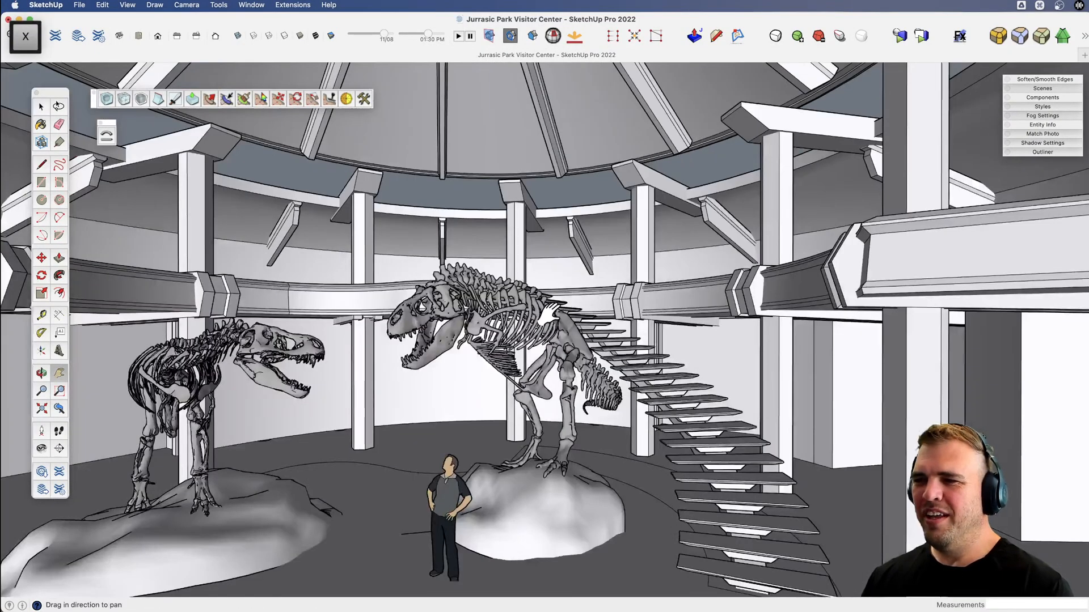
pyautogui.moveTo(550, 308); pyautogui.dragTo(772, 135, button='middle')
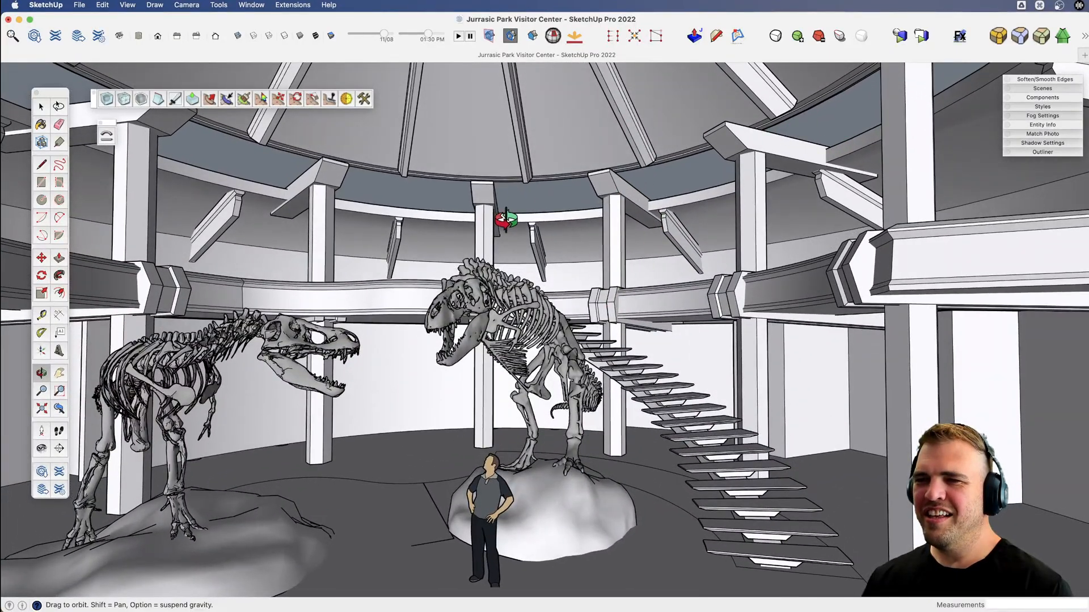
# Delete the spare copy of the domed roof and the detached panel standing beside the Visitor Center.
pyautogui.moveTo(602, 230); pyautogui.dragTo(515, 230, button='middle')
pyautogui.press('z')
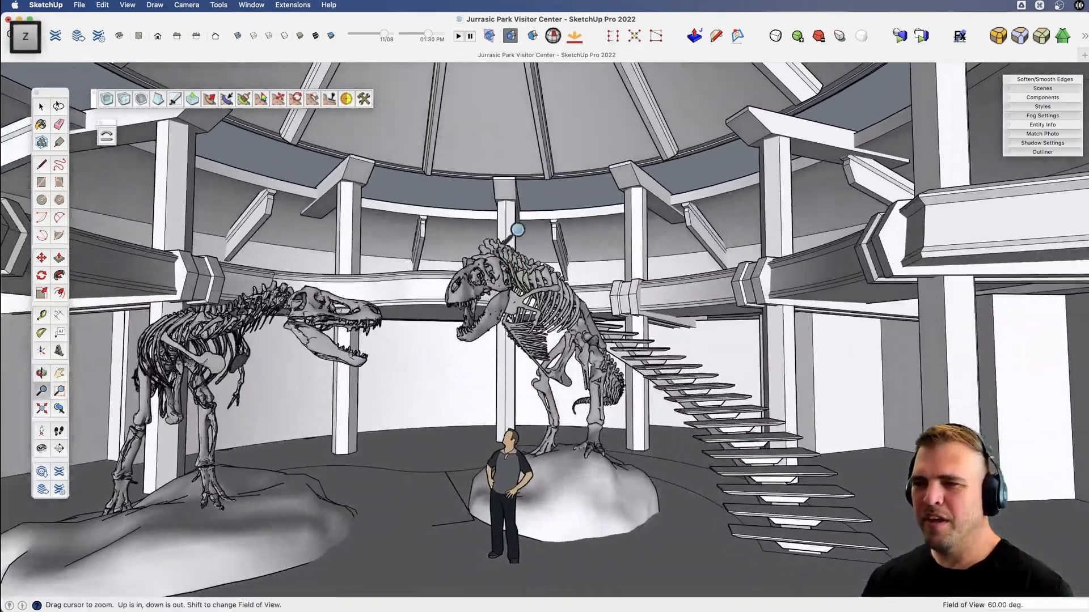
pyautogui.moveTo(516, 230); pyautogui.dragTo(516, 323)
pyautogui.scroll(-12, 516, 324)
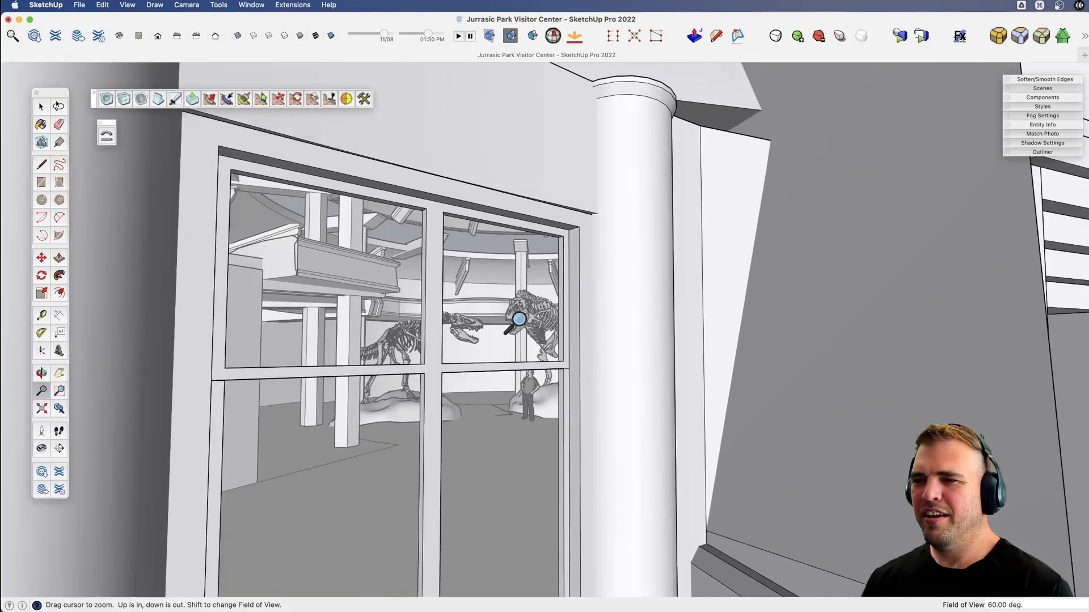
pyautogui.scroll(-15, 616, 271)
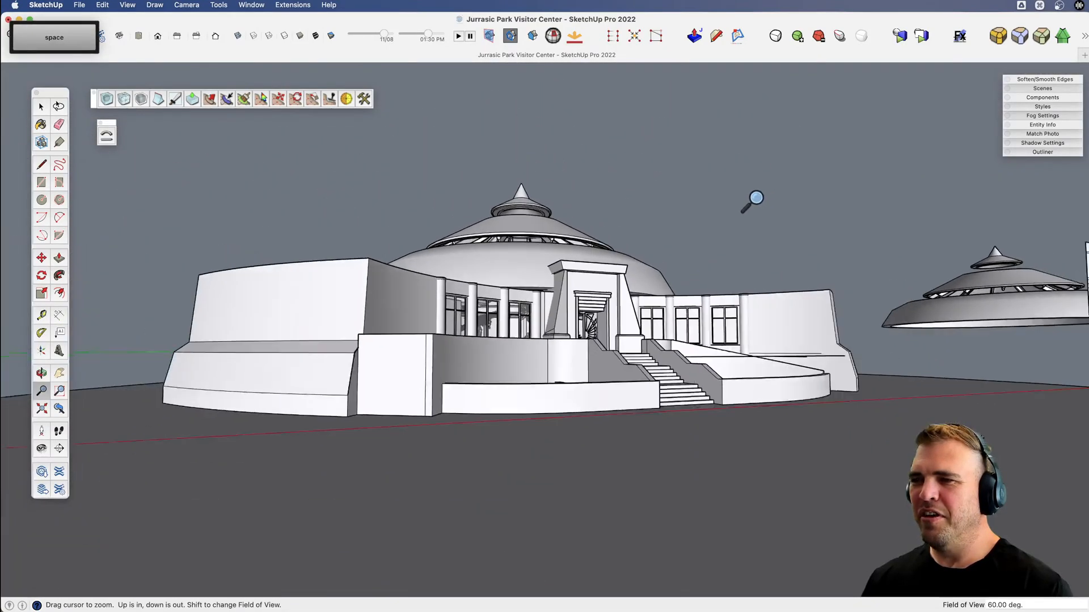
pyautogui.press('x')
pyautogui.moveTo(683, 220); pyautogui.dragTo(777, 299, button='middle')
pyautogui.press('space')
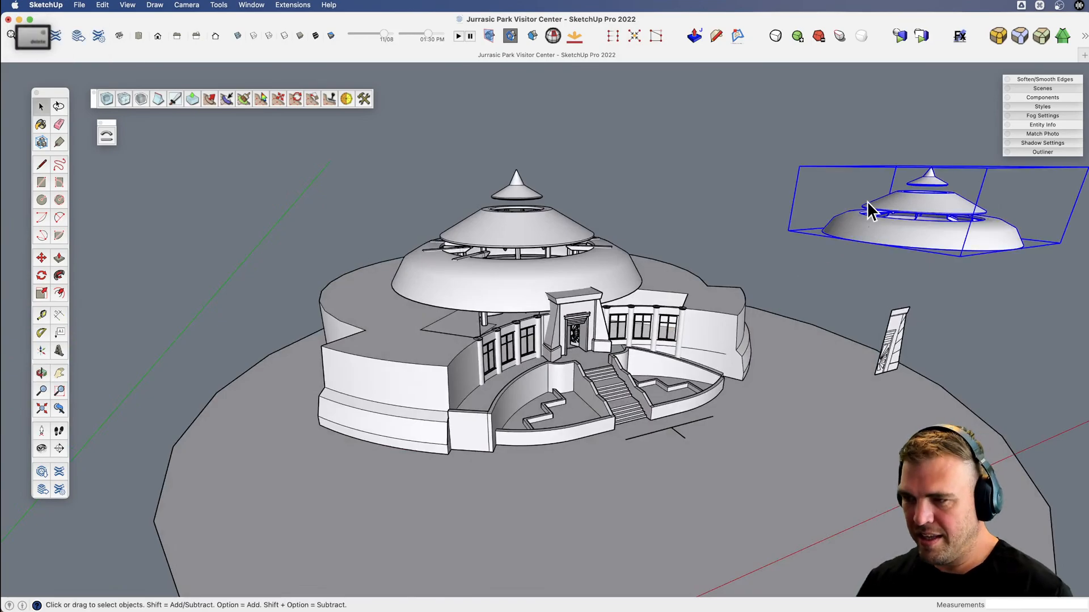
pyautogui.press('Delete')
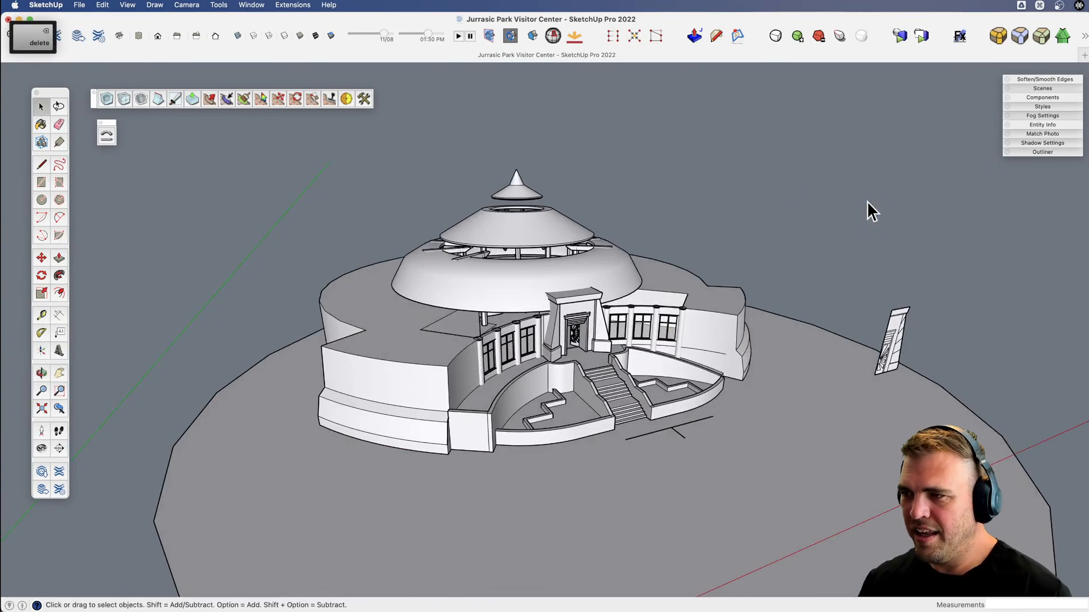
pyautogui.click(888, 362)
pyautogui.press('Delete')
# Position the camera at eye level on the ground before the entrance stairs and look around the facade.
pyautogui.scroll(5, 618, 429)
pyautogui.moveTo(618, 429); pyautogui.dragTo(584, 450, button='middle')
pyautogui.press('space')
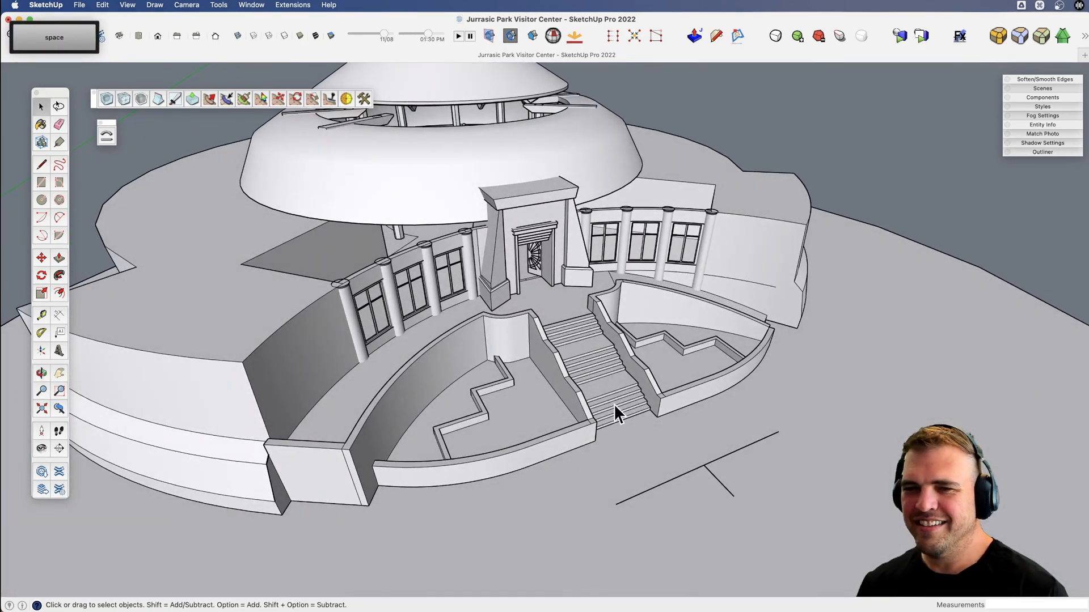
pyautogui.click(59, 431)
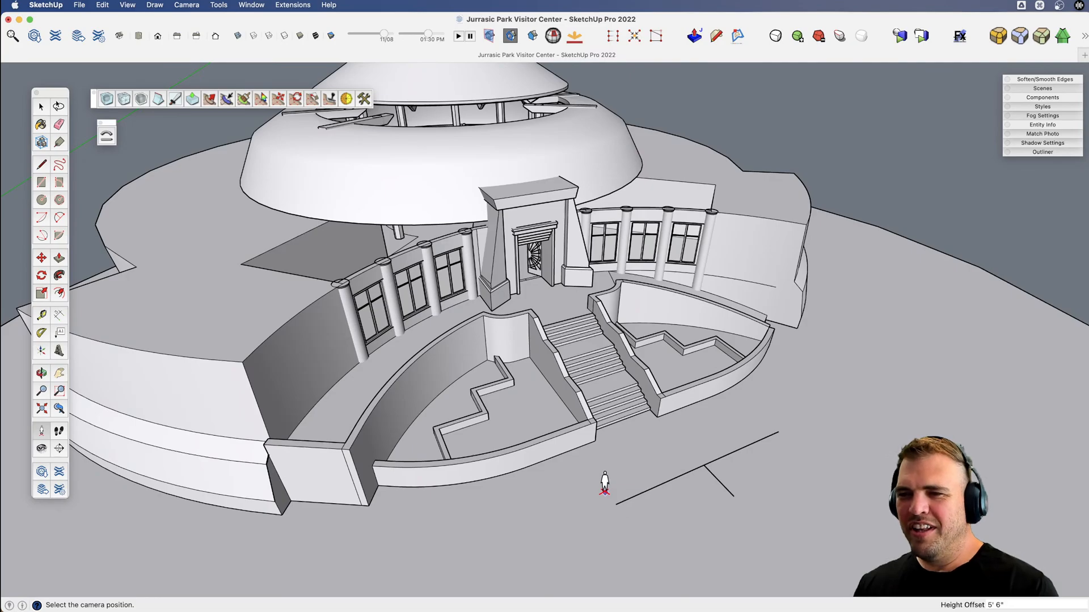
pyautogui.click(604, 488)
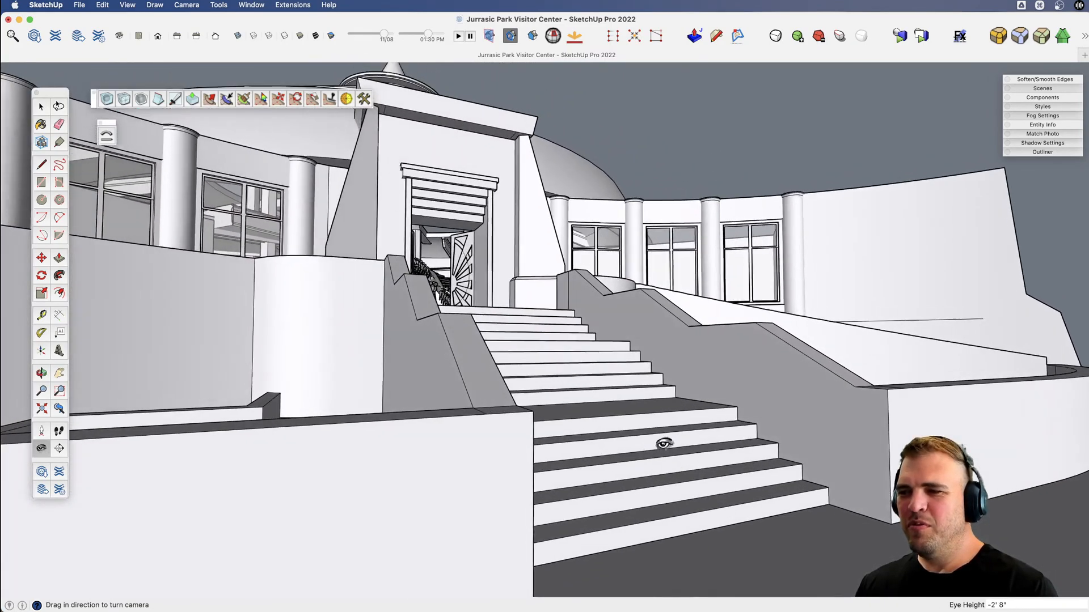
pyautogui.moveTo(663, 444); pyautogui.dragTo(592, 352)
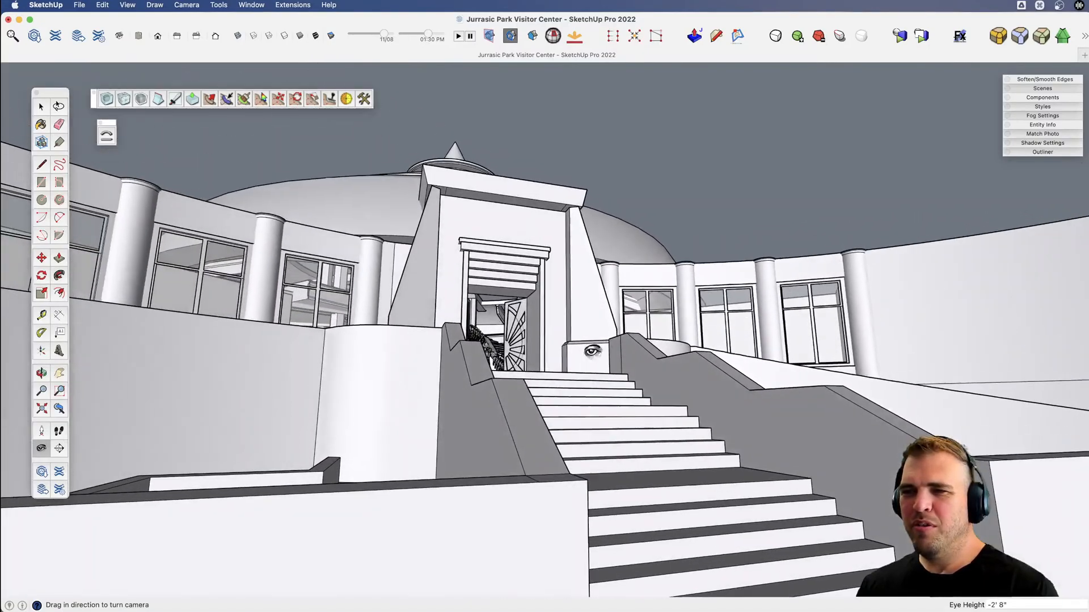
pyautogui.moveTo(421, 370); pyautogui.dragTo(501, 399)
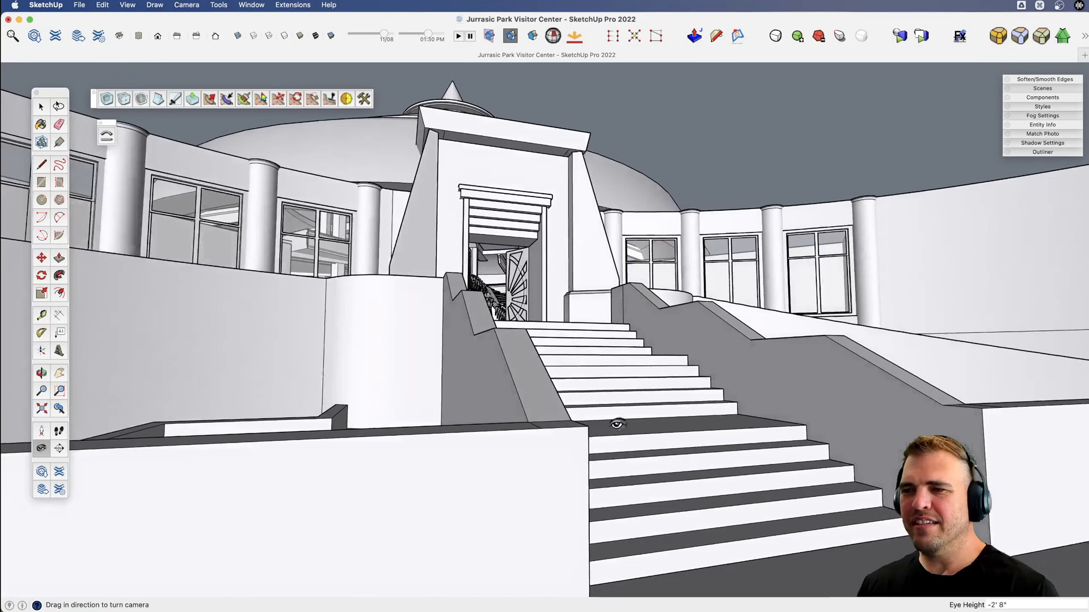
pyautogui.moveTo(617, 424); pyautogui.dragTo(671, 433)
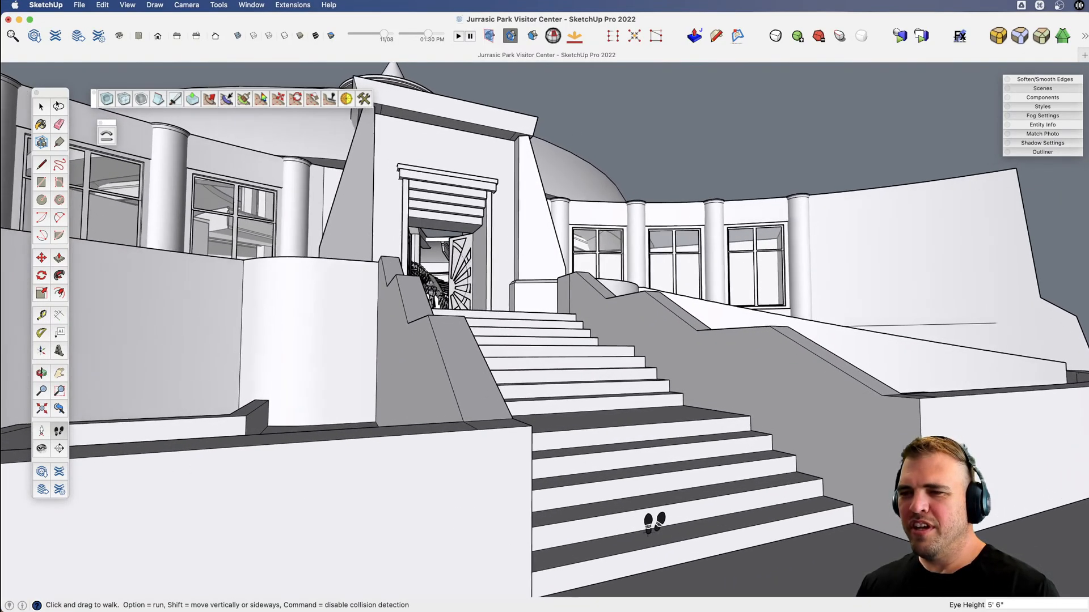
# Walk through the entrance and up the rotunda staircase, looking around at both skeletons and back toward the entrance.
pyautogui.moveTo(651, 528)
pyautogui.mouseDown()
pyautogui.moveTo(720, 523)
pyautogui.moveTo(631, 493)
pyautogui.moveTo(479, 510)
pyautogui.moveTo(731, 515)
pyautogui.moveTo(617, 519)
pyautogui.moveTo(656, 515)
pyautogui.mouseUp()
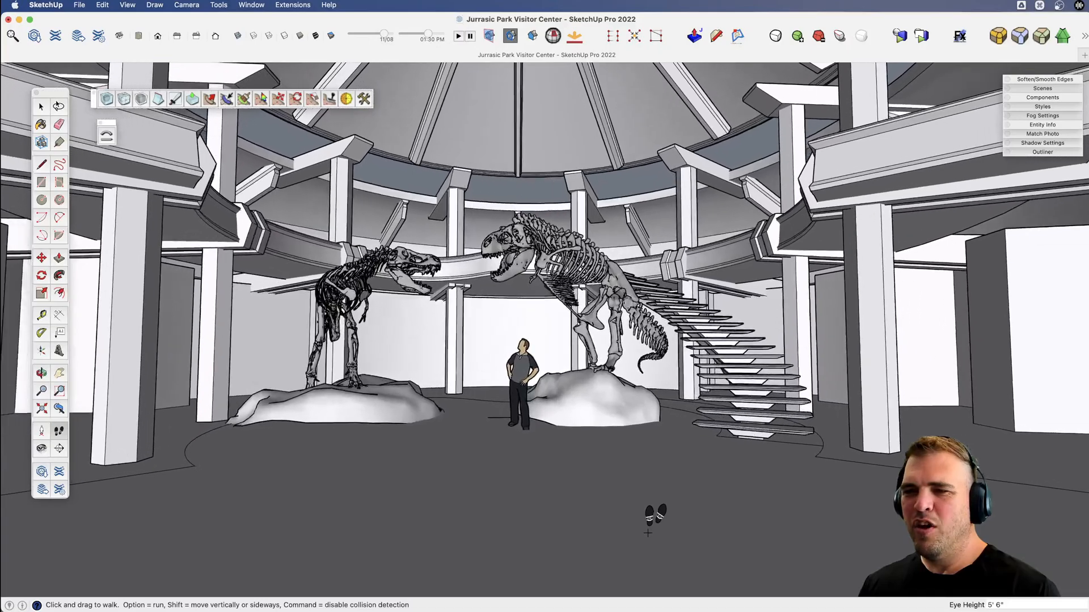
pyautogui.click(41, 448)
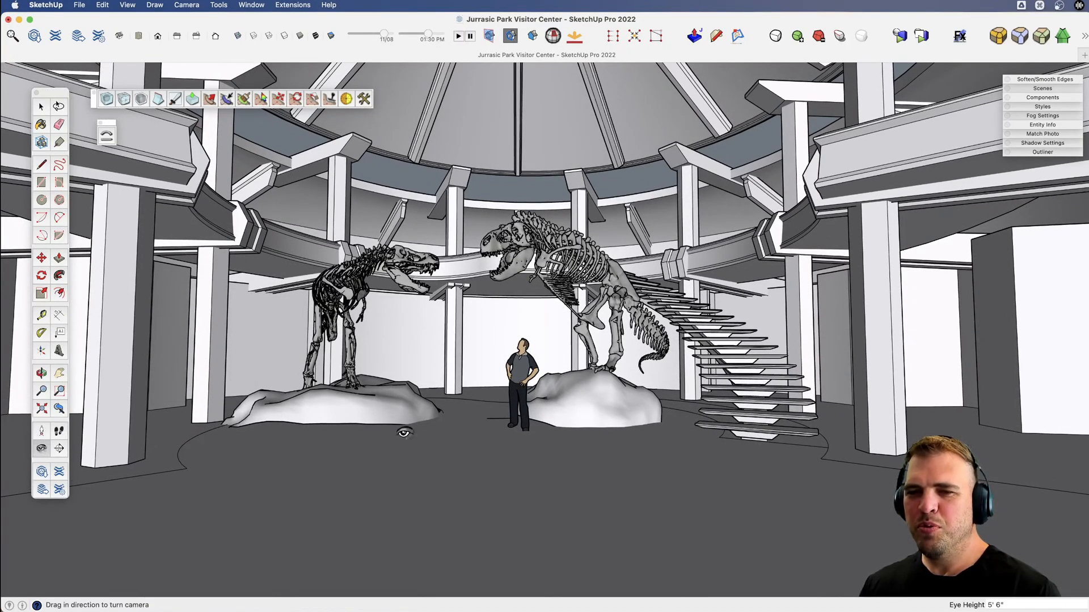
pyautogui.moveTo(480, 400); pyautogui.dragTo(677, 447)
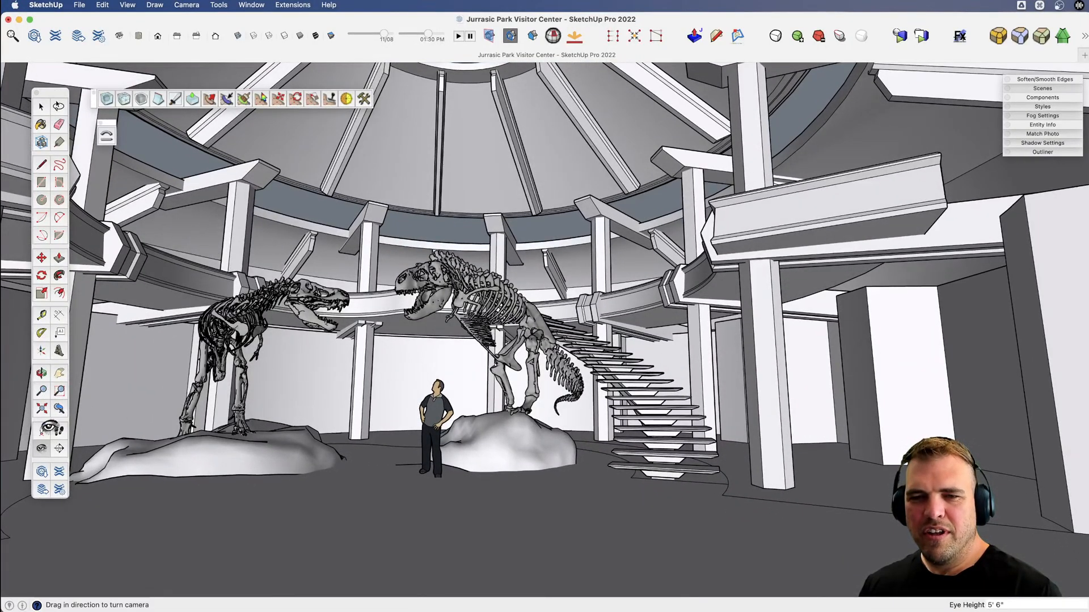
pyautogui.click(59, 429)
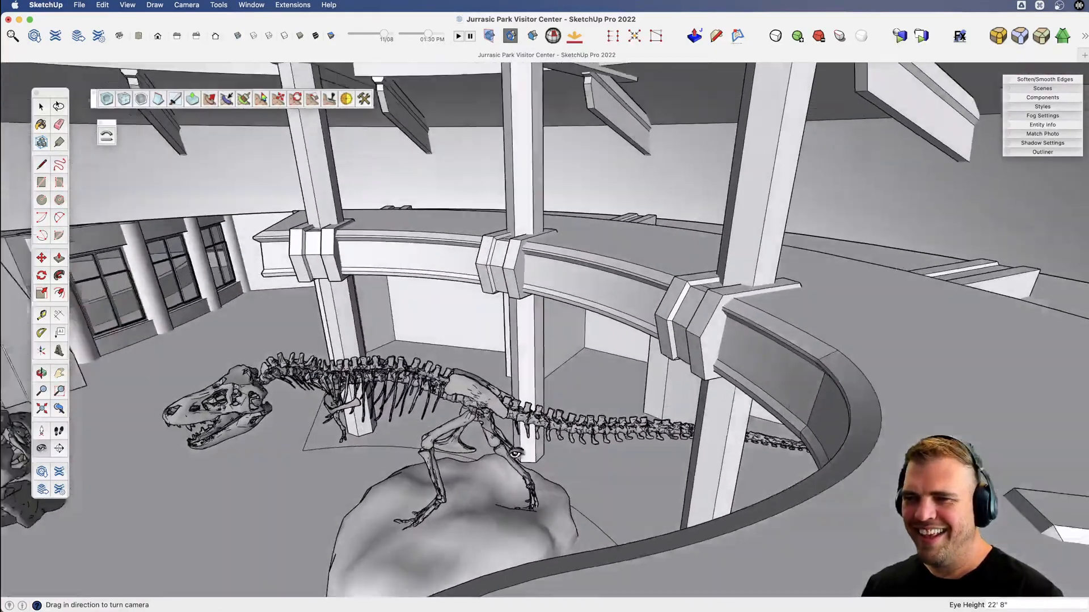
pyautogui.moveTo(515, 454); pyautogui.dragTo(650, 285)
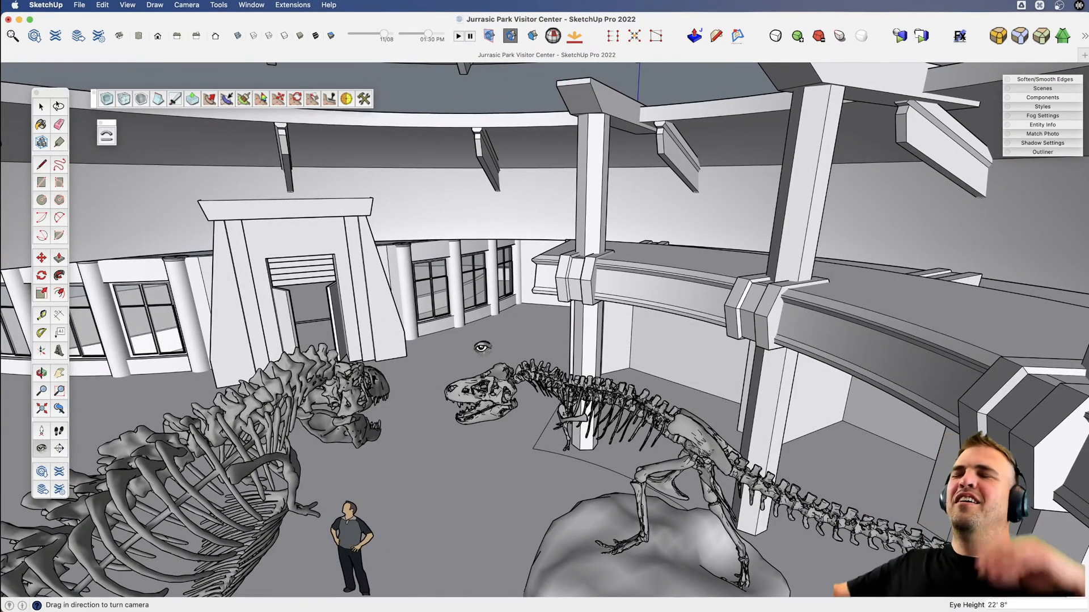
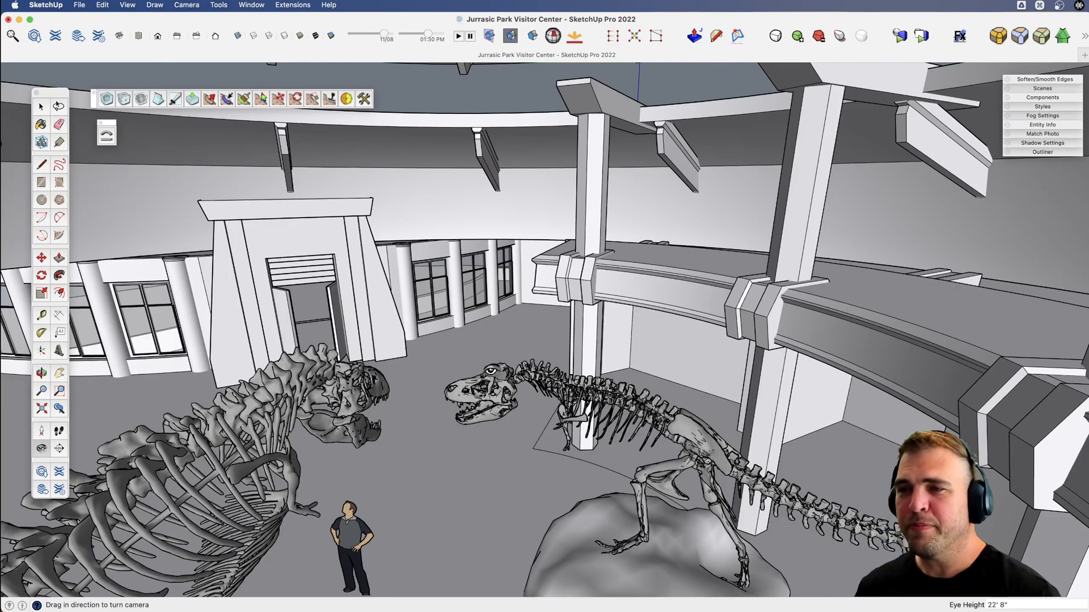
# Leave the eye-level view and hide the domed roof above the rotunda.
pyautogui.press('o')
pyautogui.moveTo(449, 262); pyautogui.dragTo(717, 397)
pyautogui.press('space')
pyautogui.click(689, 327)
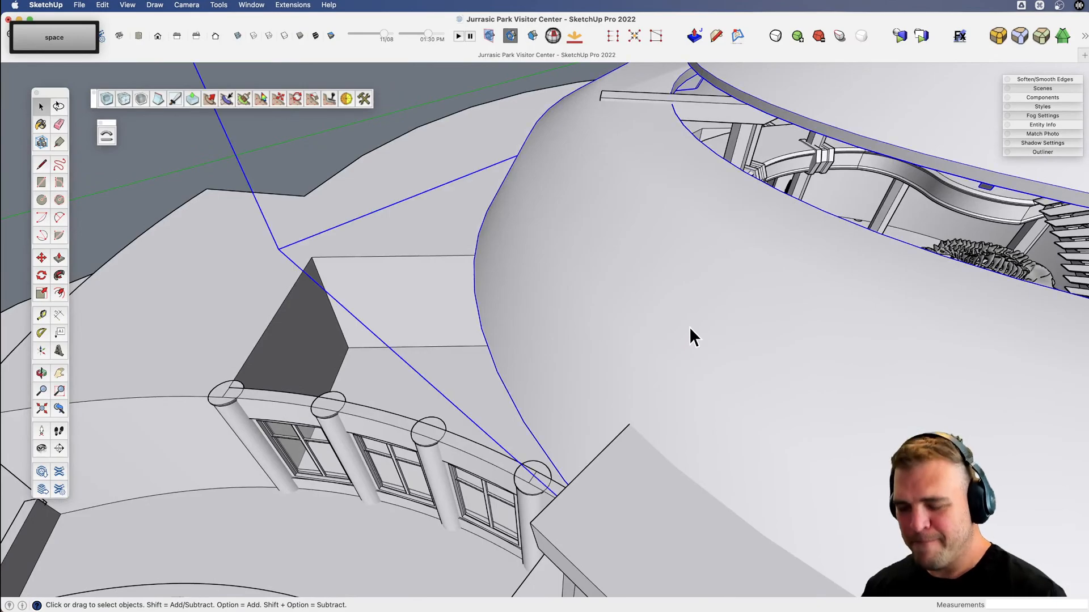
pyautogui.press('h')
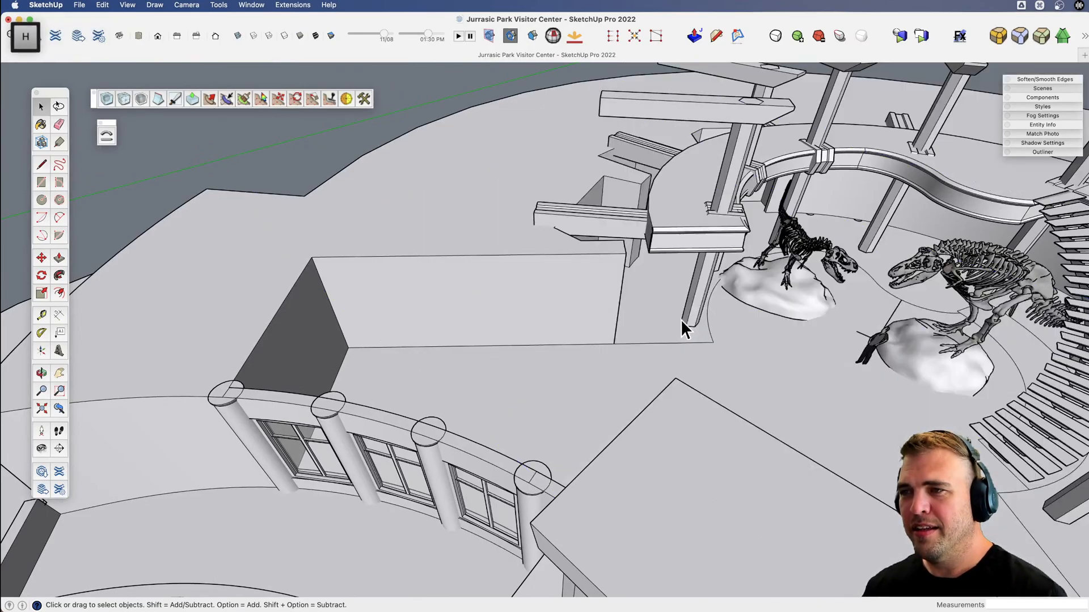
# Examine the rotunda's curved balcony, staircase and skeletons from above.
pyautogui.scroll(-5, 680, 319)
pyautogui.press('x')
pyautogui.moveTo(783, 233); pyautogui.dragTo(584, 260)
pyautogui.scroll(6, 475, 271)
pyautogui.press('v')
pyautogui.press('x')
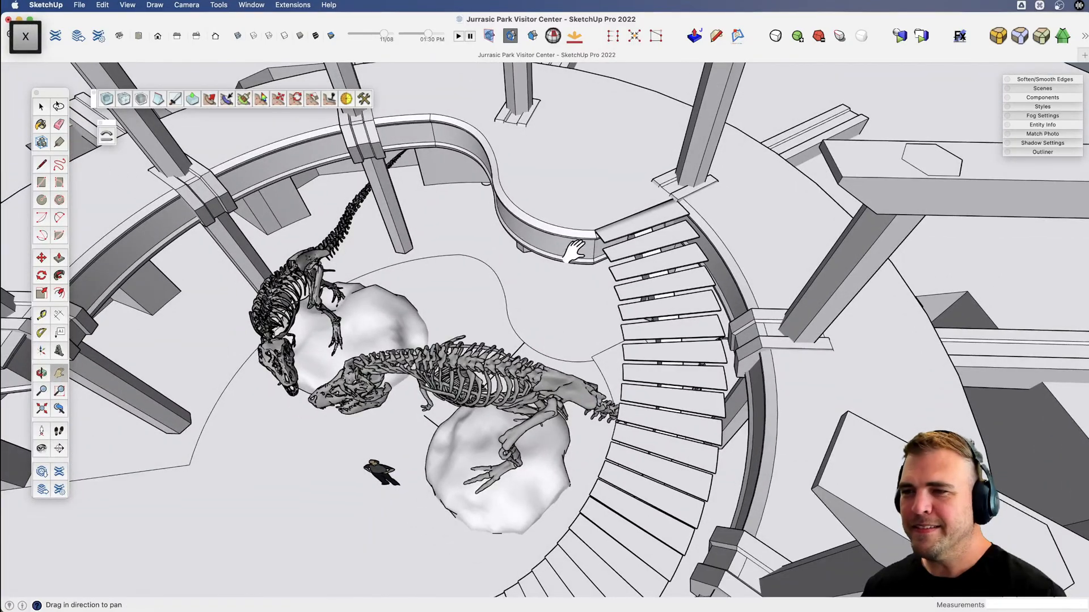
pyautogui.press('space')
pyautogui.press('x')
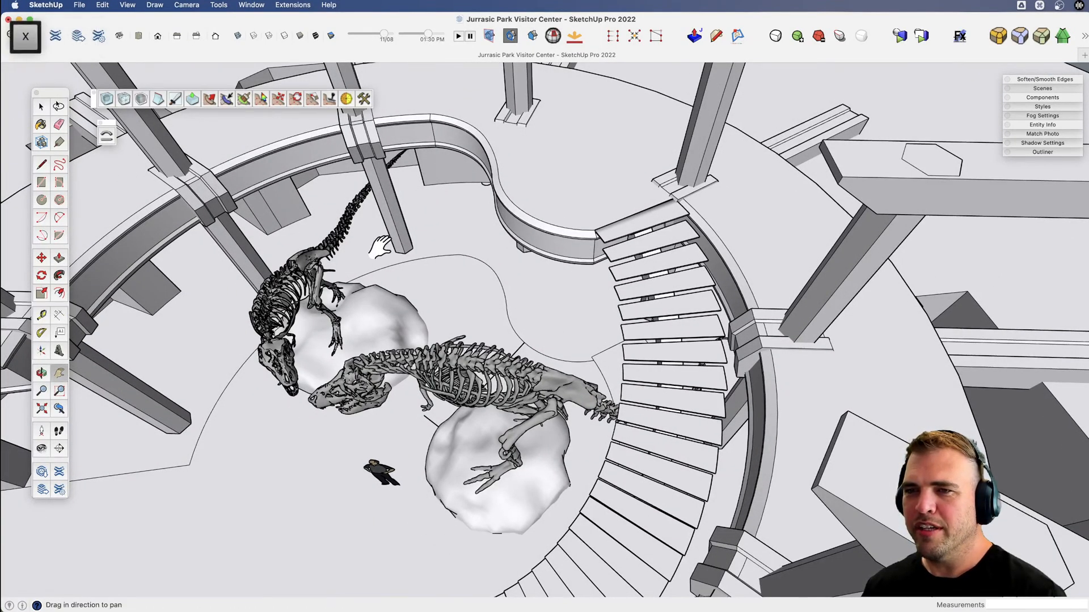
pyautogui.moveTo(380, 247); pyautogui.dragTo(679, 305)
pyautogui.press('v')
pyautogui.moveTo(682, 381); pyautogui.dragTo(646, 285)
pyautogui.press('x')
pyautogui.moveTo(534, 359); pyautogui.dragTo(425, 359)
# Open the curved balcony floor group for editing and hide the rest of the model.
pyautogui.press('space')
pyautogui.moveTo(499, 346); pyautogui.dragTo(363, 353)
pyautogui.scroll(-5, 431, 373)
pyautogui.press('x')
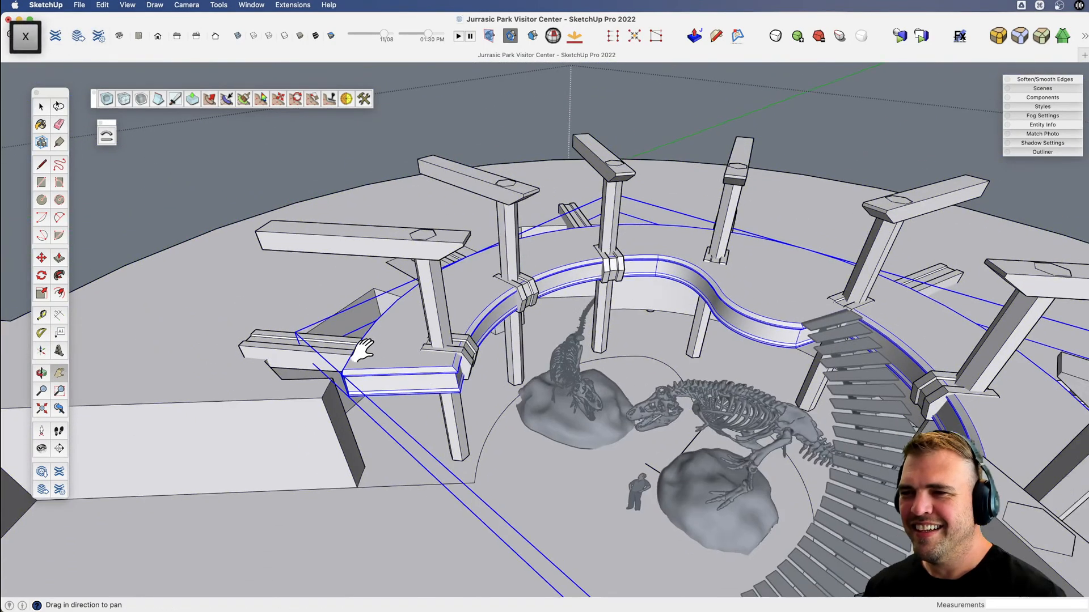
pyautogui.moveTo(363, 350); pyautogui.dragTo(534, 378, button='middle')
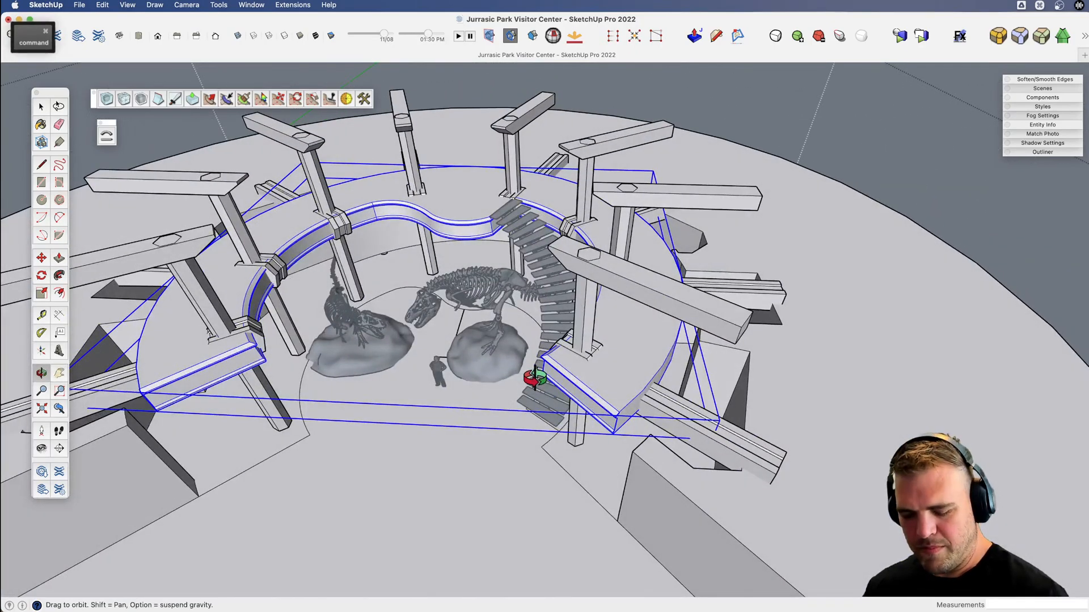
pyautogui.press('space')
pyautogui.doubleClick(190, 348)
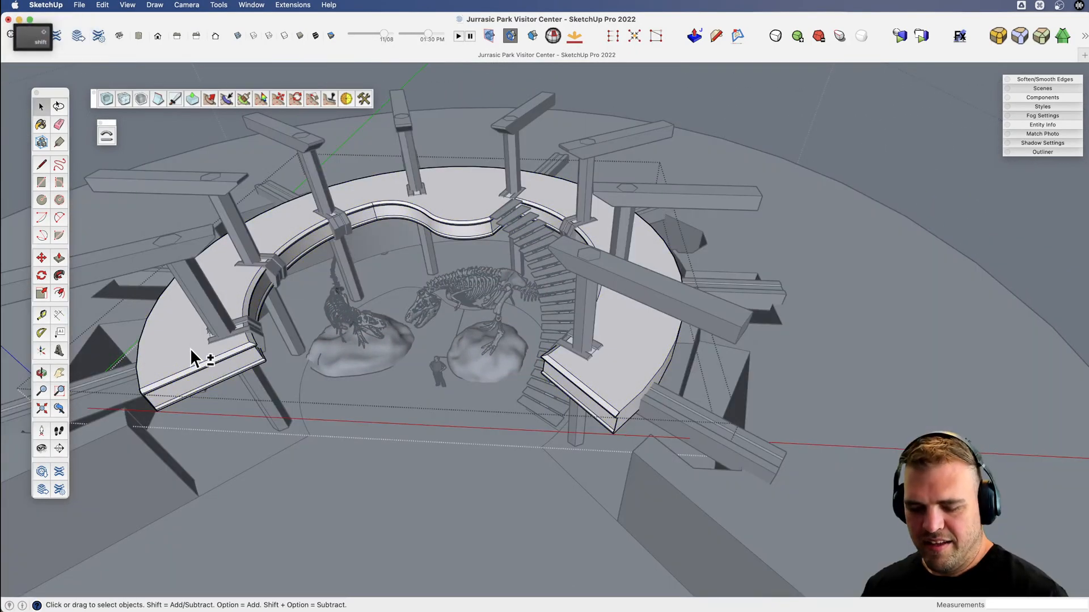
pyautogui.hotkey('shift', 'h')
pyautogui.scroll(5, 191, 342)
pyautogui.scroll(3, 270, 351)
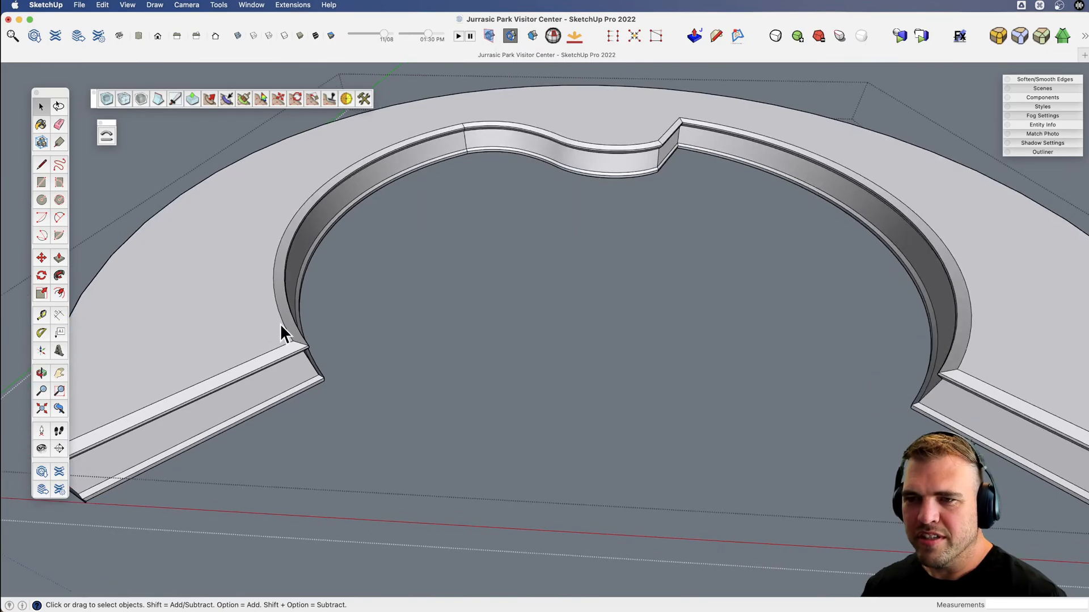
# Copy only the boundary edges of the balcony's top face 3' straight up along the blue axis.
pyautogui.doubleClick(243, 310)
pyautogui.scroll(-3, 244, 312)
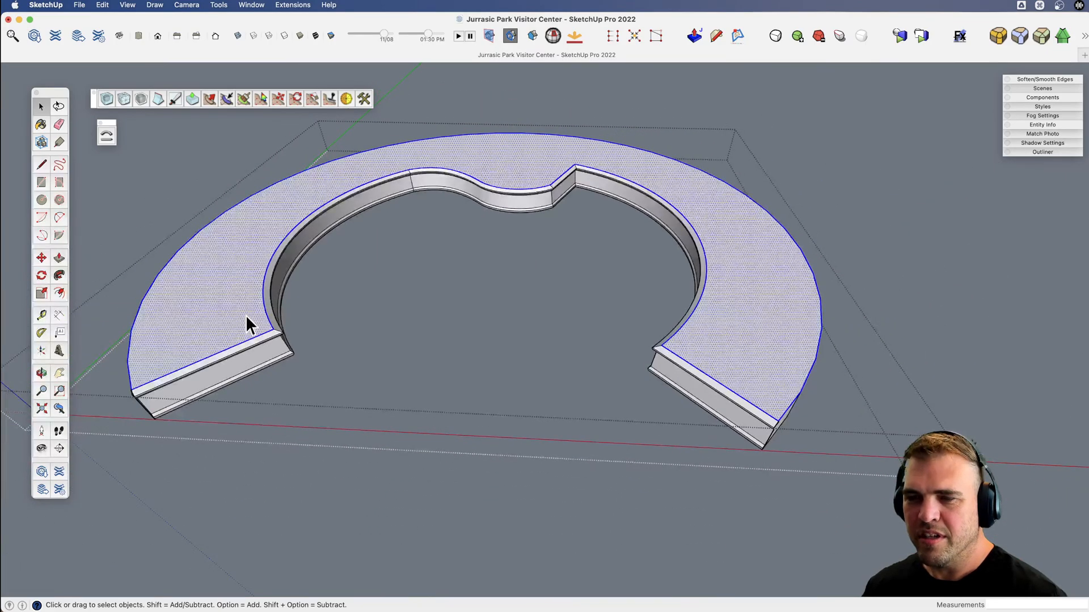
pyautogui.keyDown('shift'); pyautogui.click(264, 299); pyautogui.keyUp('shift')
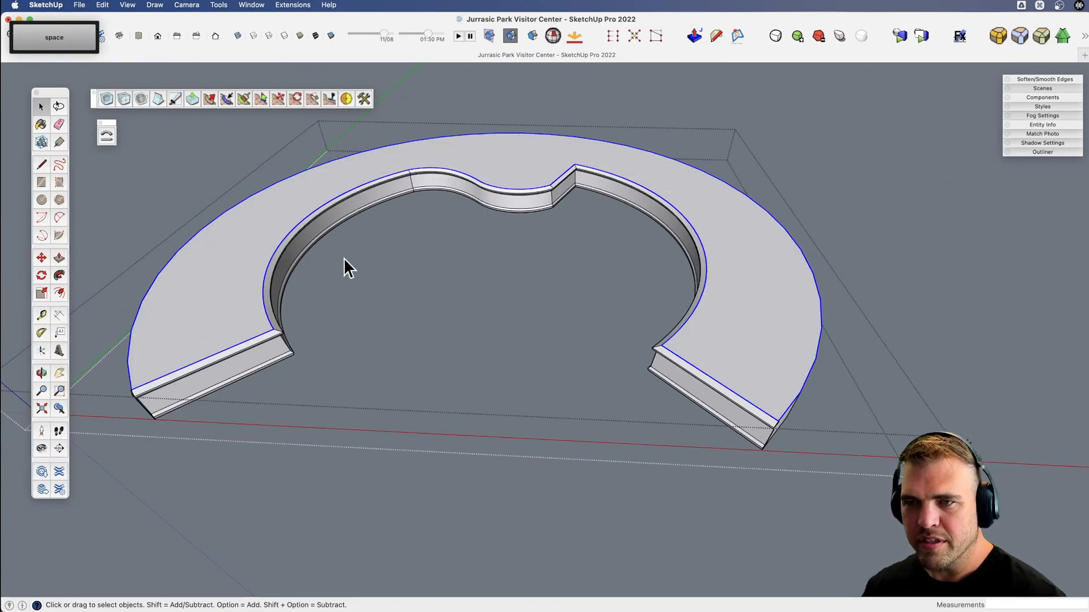
pyautogui.scroll(3, 569, 173)
pyautogui.scroll(-3, 570, 172)
pyautogui.moveTo(554, 207); pyautogui.dragTo(608, 291, button='middle')
pyautogui.press('m')
pyautogui.press('alt')
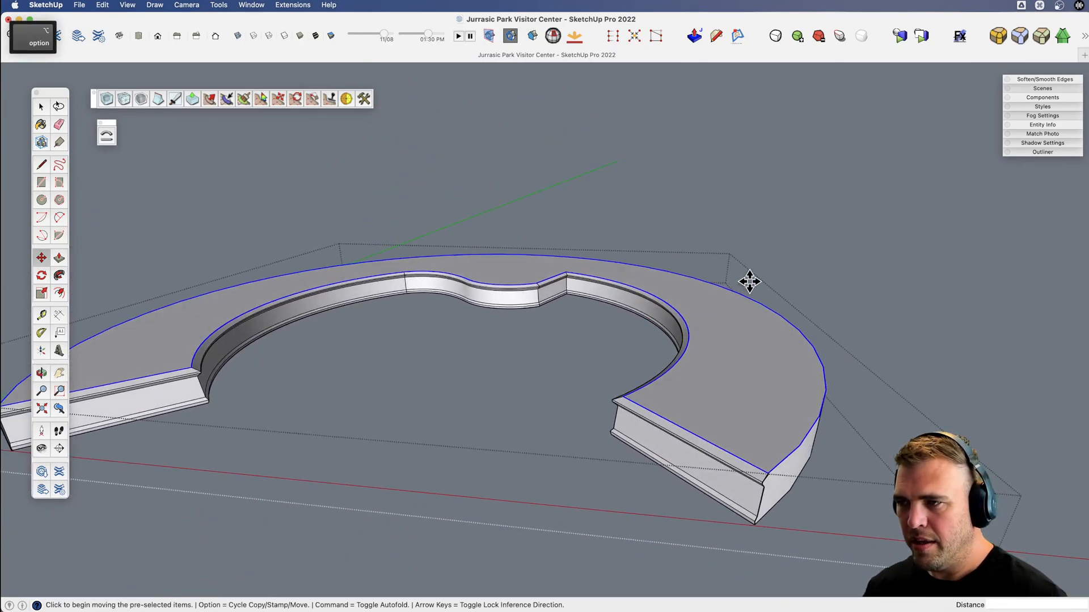
pyautogui.click(747, 298)
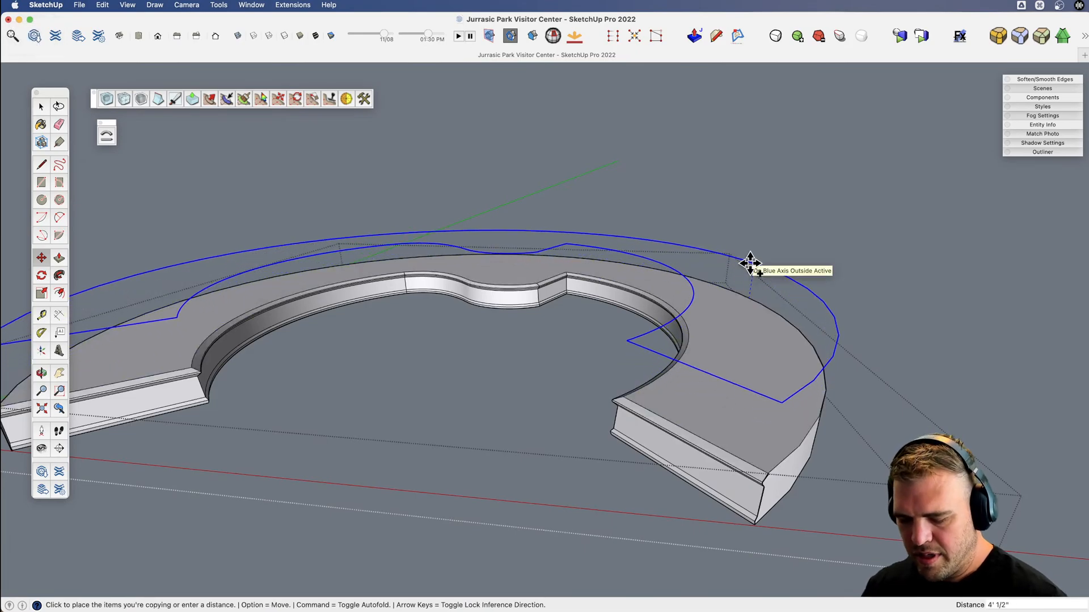
pyautogui.write("3'")
pyautogui.press('Return')
# Add short lines at both corners of the raised outline's straight segment at the stair opening, and erase that segment.
pyautogui.press('x')
pyautogui.moveTo(450, 342); pyautogui.dragTo(652, 320)
pyautogui.press('v')
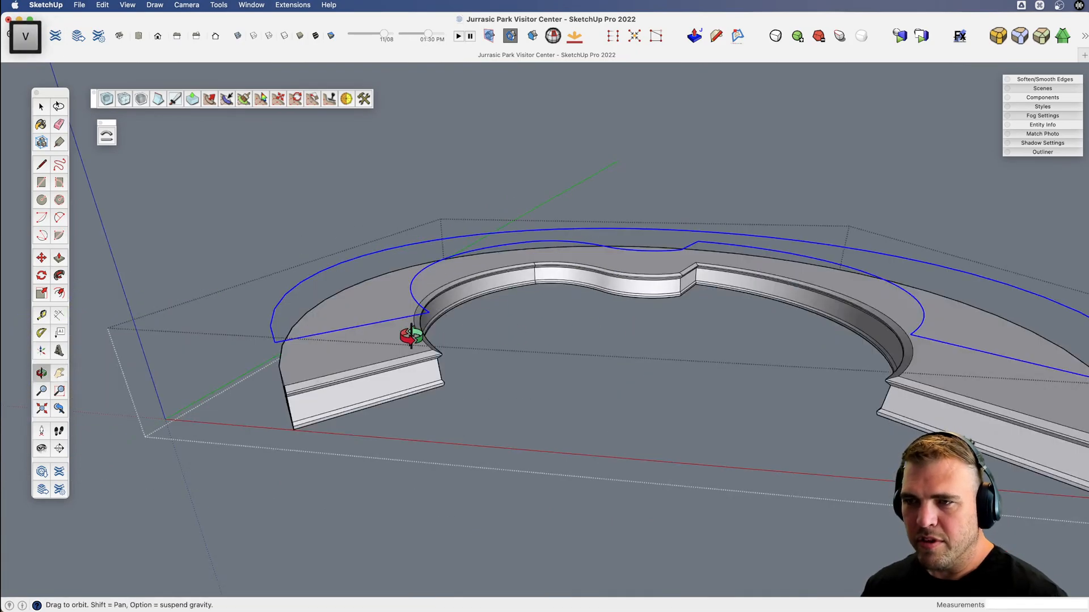
pyautogui.moveTo(413, 335); pyautogui.dragTo(436, 417)
pyautogui.press('x')
pyautogui.moveTo(681, 209); pyautogui.dragTo(539, 369)
pyautogui.scroll(5, 516, 404)
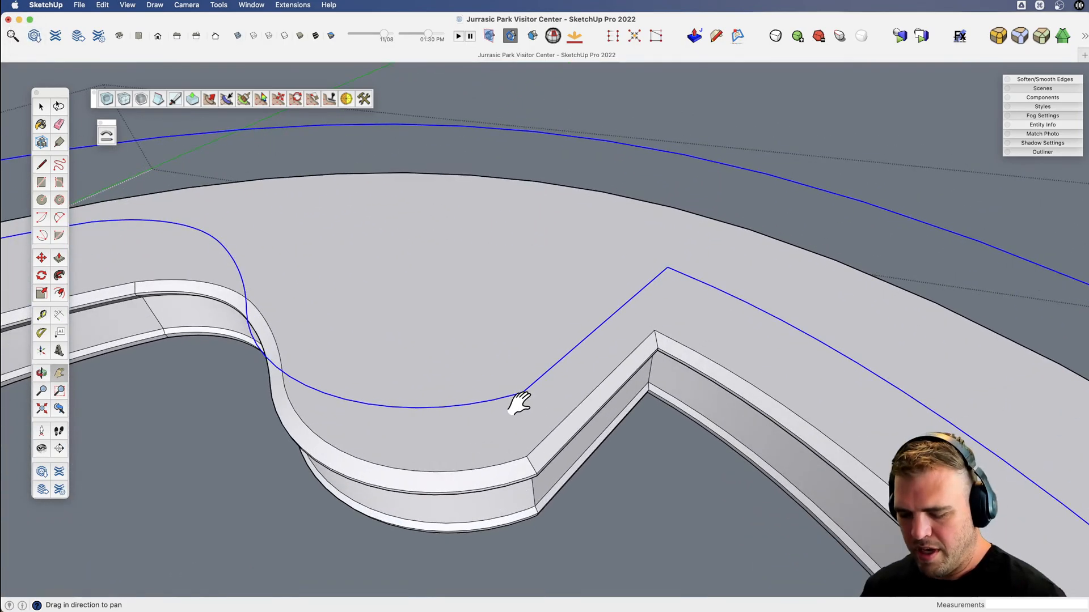
pyautogui.press('l')
pyautogui.click(523, 391)
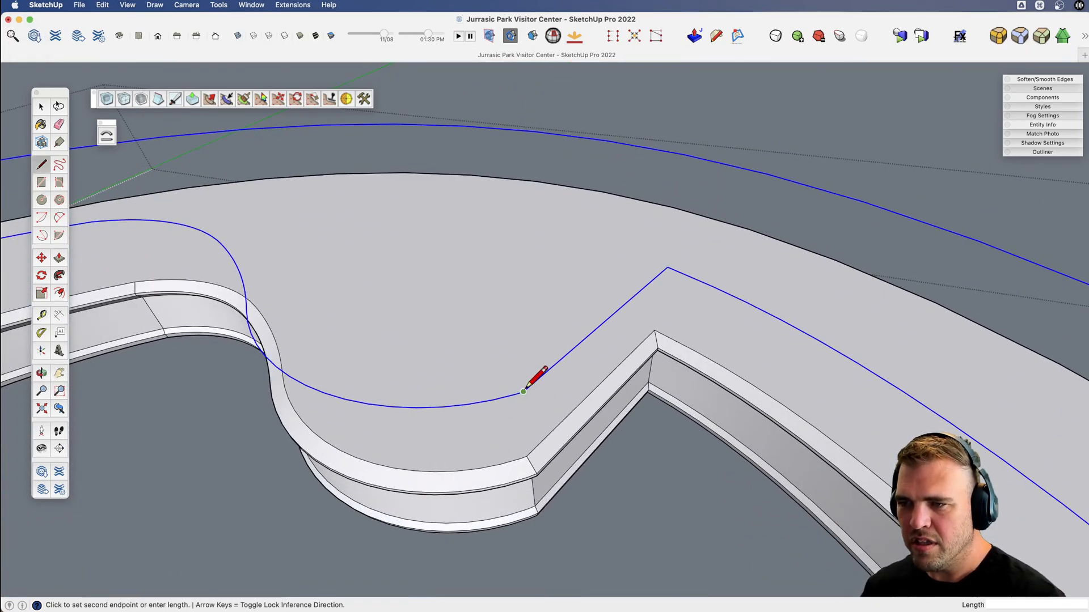
pyautogui.press('l')
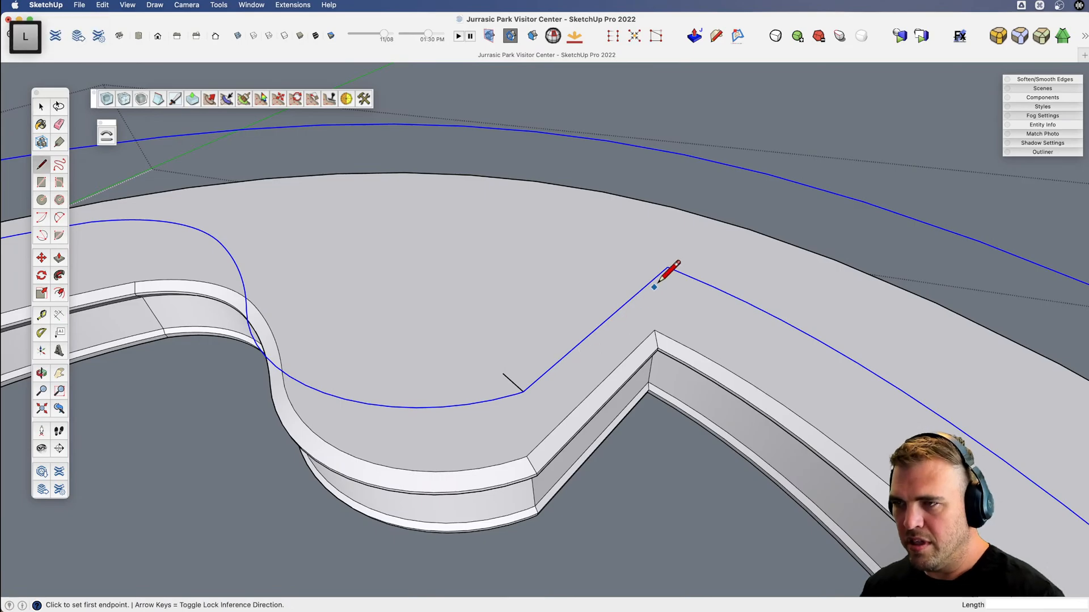
pyautogui.click(668, 263)
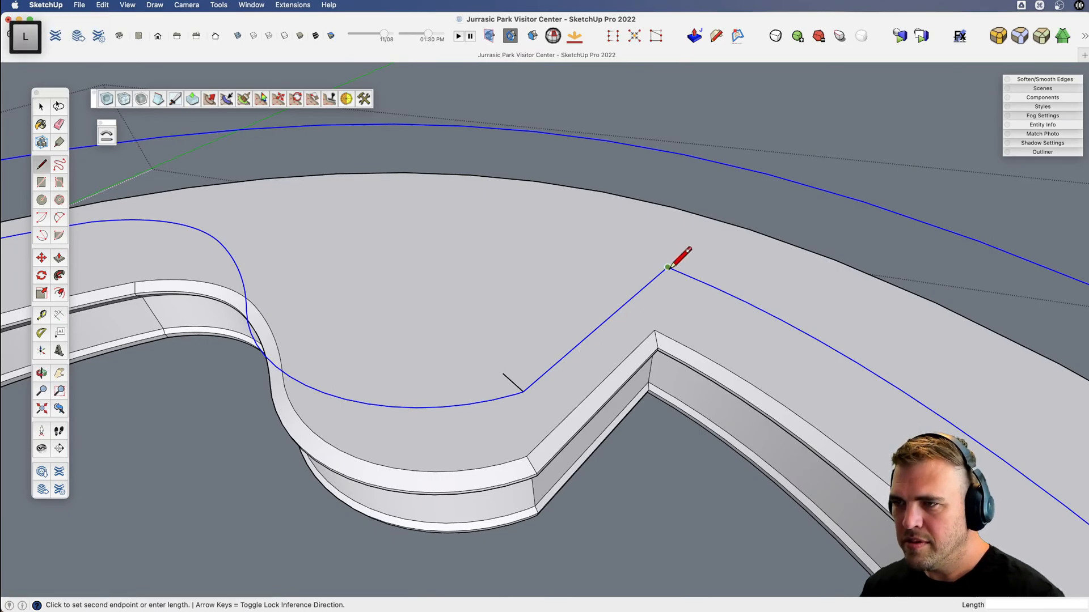
pyautogui.press('e')
pyautogui.moveTo(644, 287); pyautogui.dragTo(649, 264)
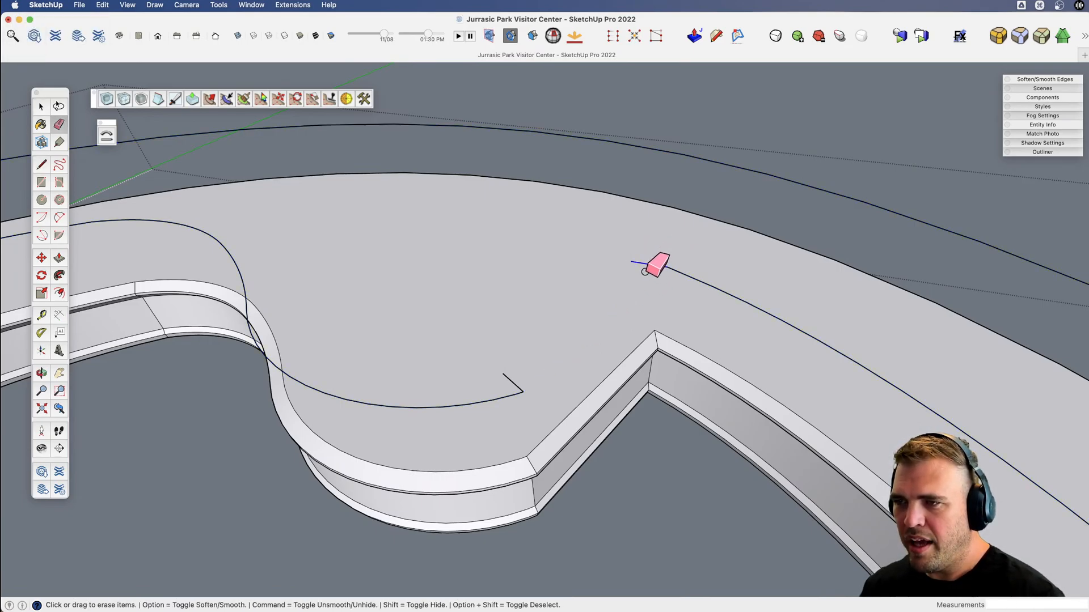
# Separate and delete the outer arc of the raised outline, keeping the inner curves and straight end edges.
pyautogui.scroll(-3, 533, 370)
pyautogui.scroll(-5, 533, 369)
pyautogui.press('h')
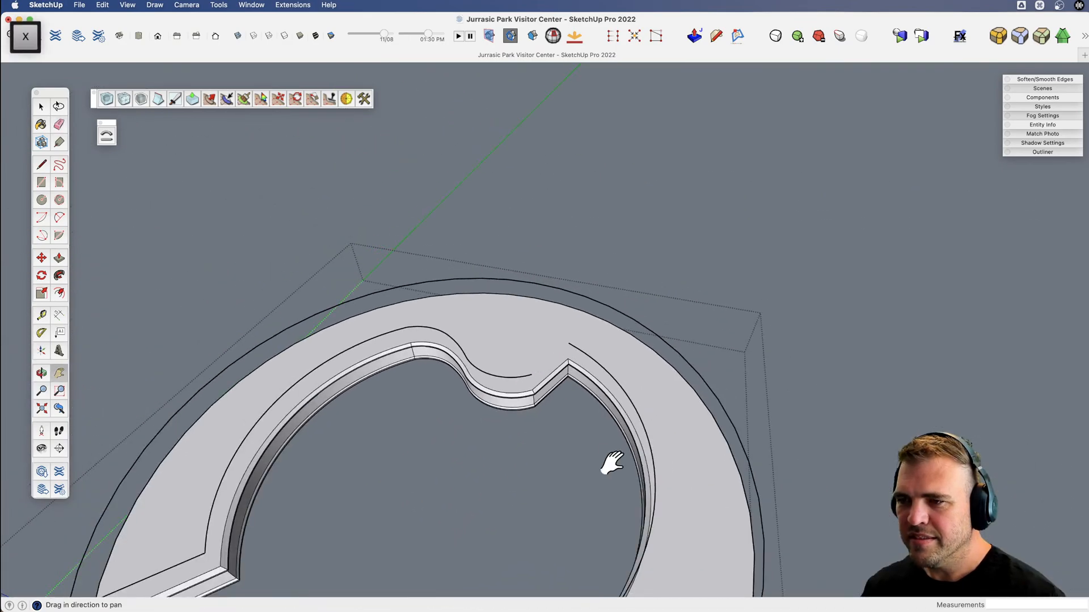
pyautogui.moveTo(612, 461); pyautogui.dragTo(575, 293)
pyautogui.press('space')
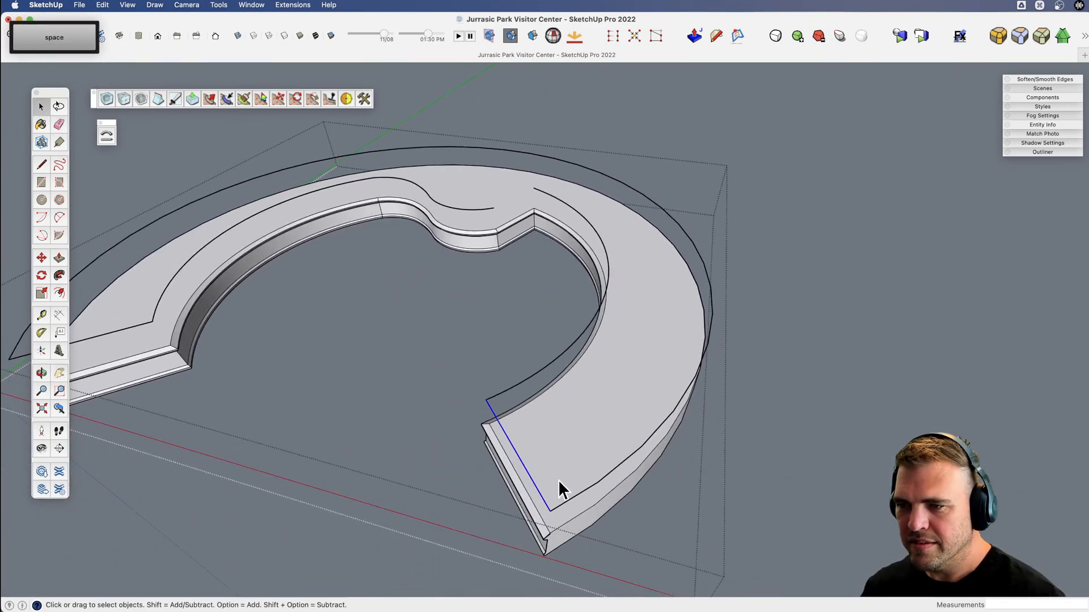
pyautogui.press('e')
pyautogui.press('h')
pyautogui.moveTo(474, 445); pyautogui.dragTo(692, 414)
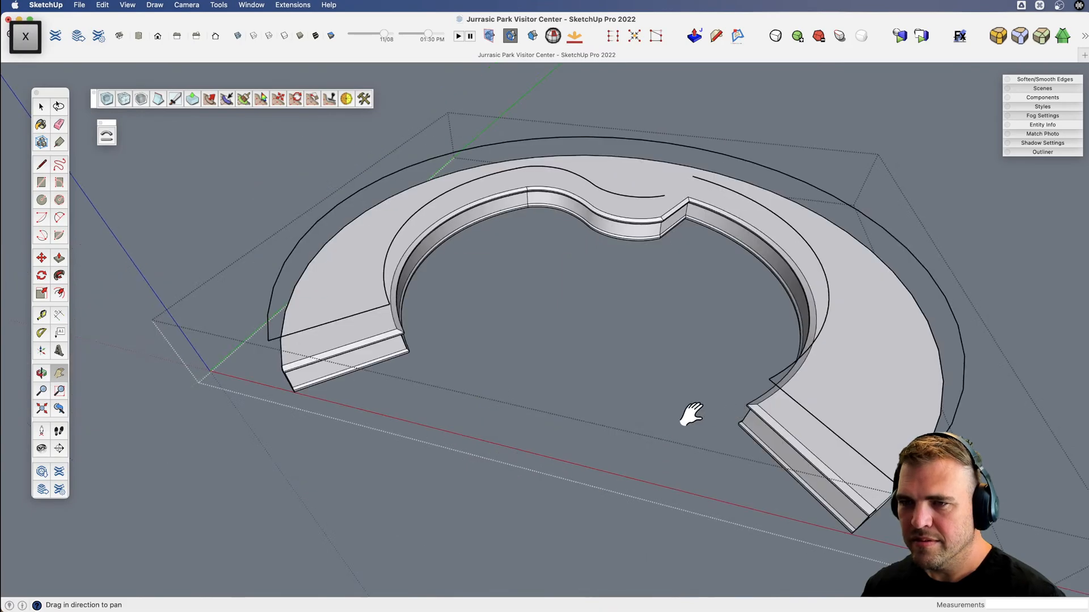
pyautogui.press('e')
pyautogui.click(269, 323)
pyautogui.press('space')
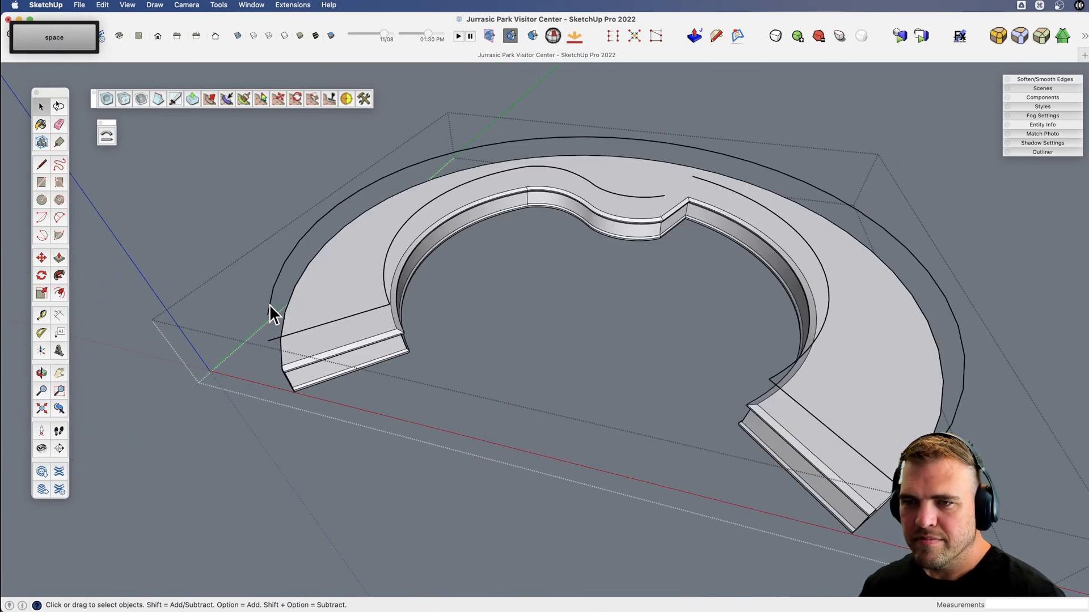
pyautogui.press('Delete')
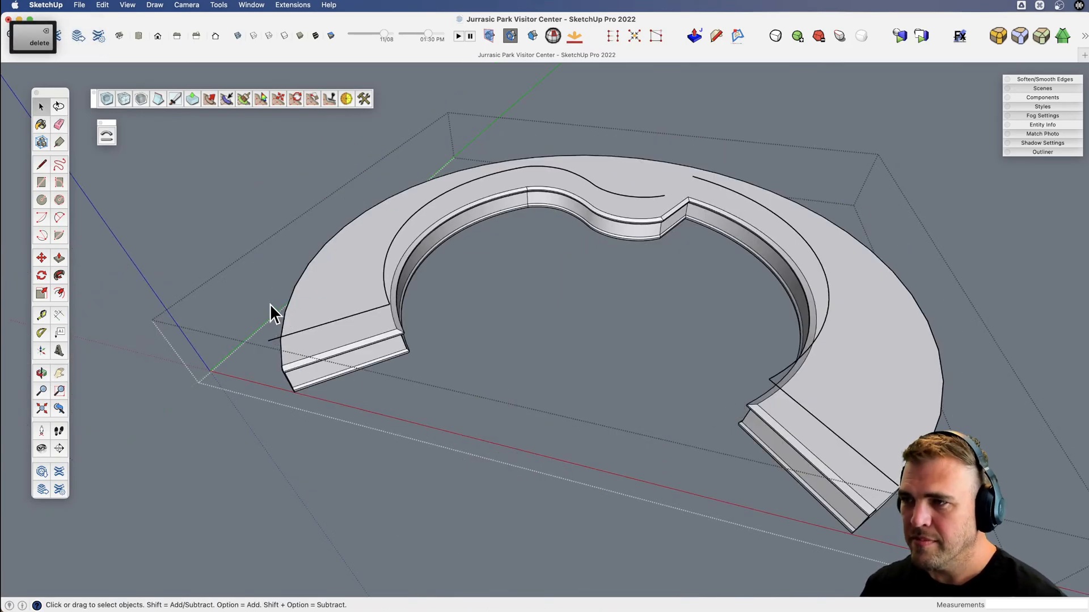
# Draw a narrow upright rectangle about 3' 2" tall at the outer end of the raised path's straight edge.
pyautogui.scroll(3, 266, 344)
pyautogui.moveTo(267, 345)
pyautogui.mouseDown(button='middle')
pyautogui.moveTo(341, 352)
pyautogui.moveTo(425, 291)
pyautogui.moveTo(431, 308)
pyautogui.moveTo(384, 323)
pyautogui.moveTo(406, 340)
pyautogui.moveTo(418, 326)
pyautogui.mouseUp(button='middle')
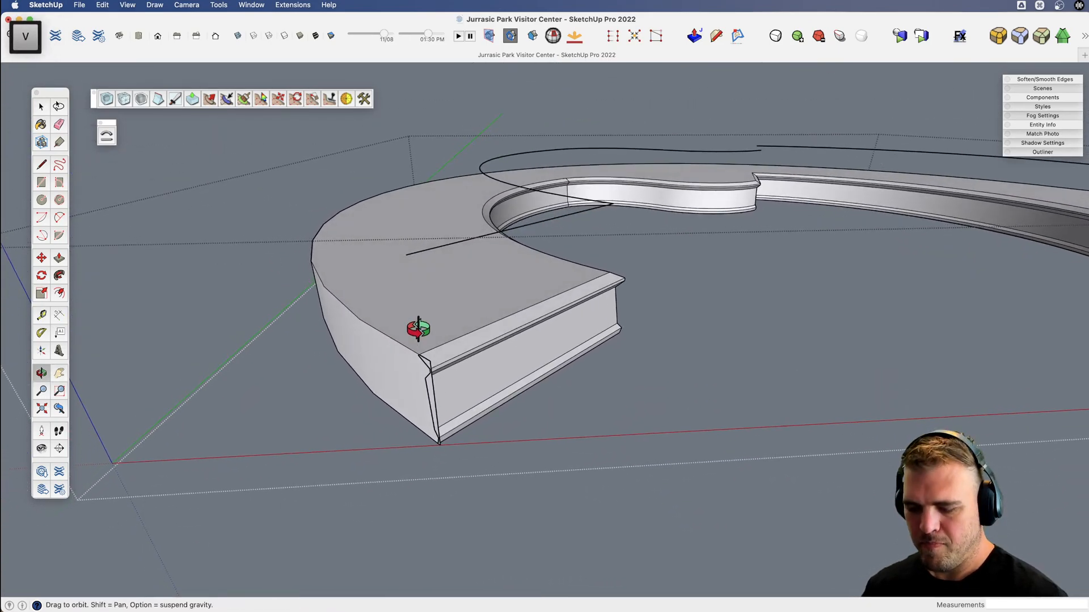
pyautogui.press('l')
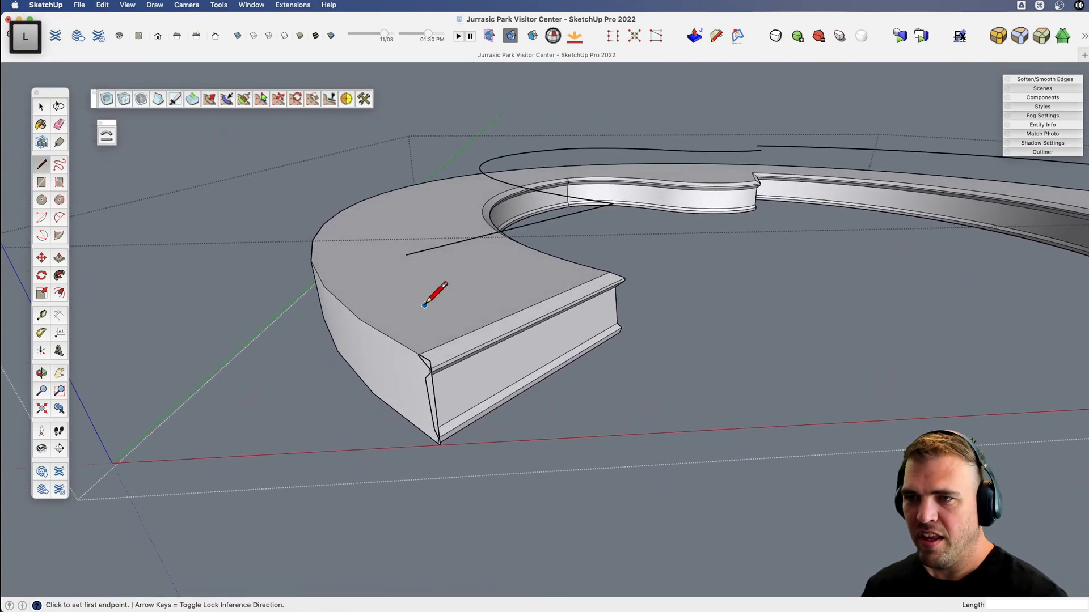
pyautogui.click(406, 255)
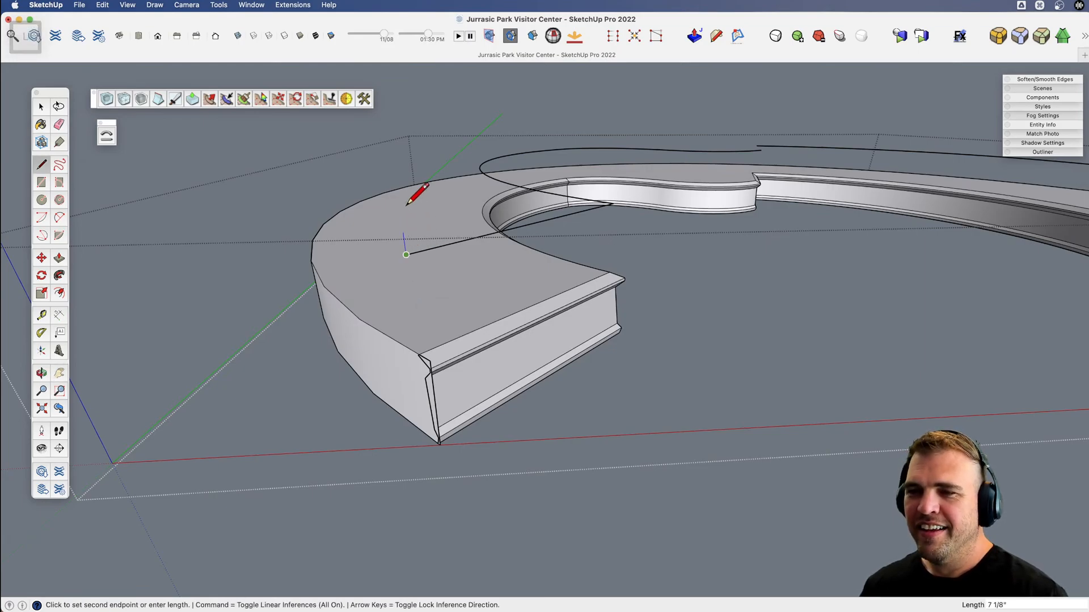
pyautogui.click(389, 124)
pyautogui.moveTo(404, 127); pyautogui.dragTo(359, 143, button='middle')
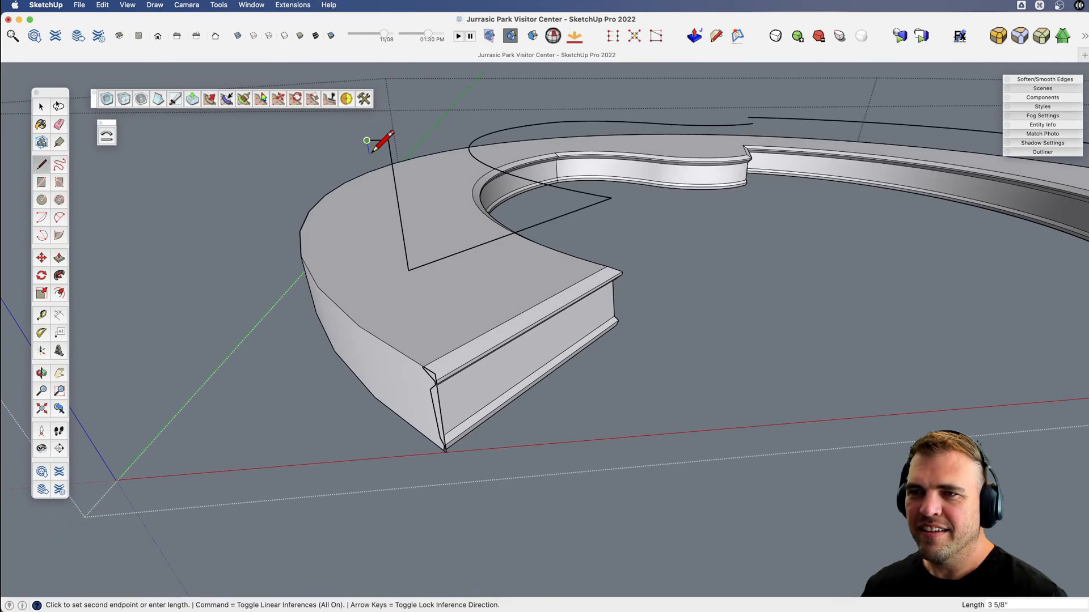
pyautogui.click(367, 140)
pyautogui.click(390, 271)
pyautogui.click(407, 270)
pyautogui.press('space')
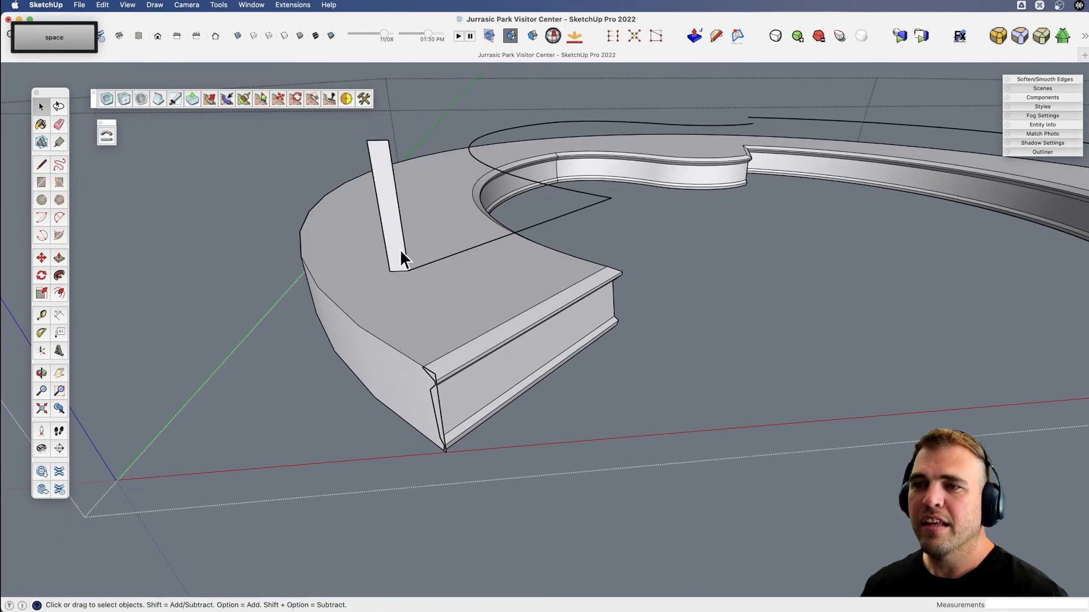
# Copy the upright rectangle about 8 1/4" away from the path's end and erase the original rectangle.
pyautogui.click(402, 260)
pyautogui.moveTo(402, 273); pyautogui.dragTo(425, 307, button='middle')
pyautogui.press('m')
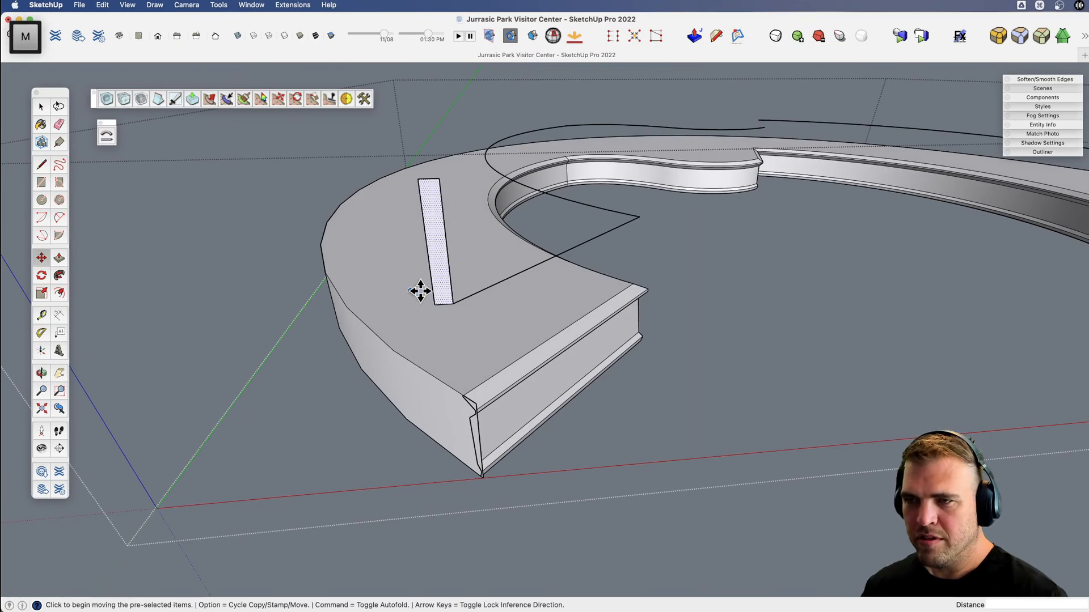
pyautogui.click(454, 304)
pyautogui.press('alt')
pyautogui.click(428, 306)
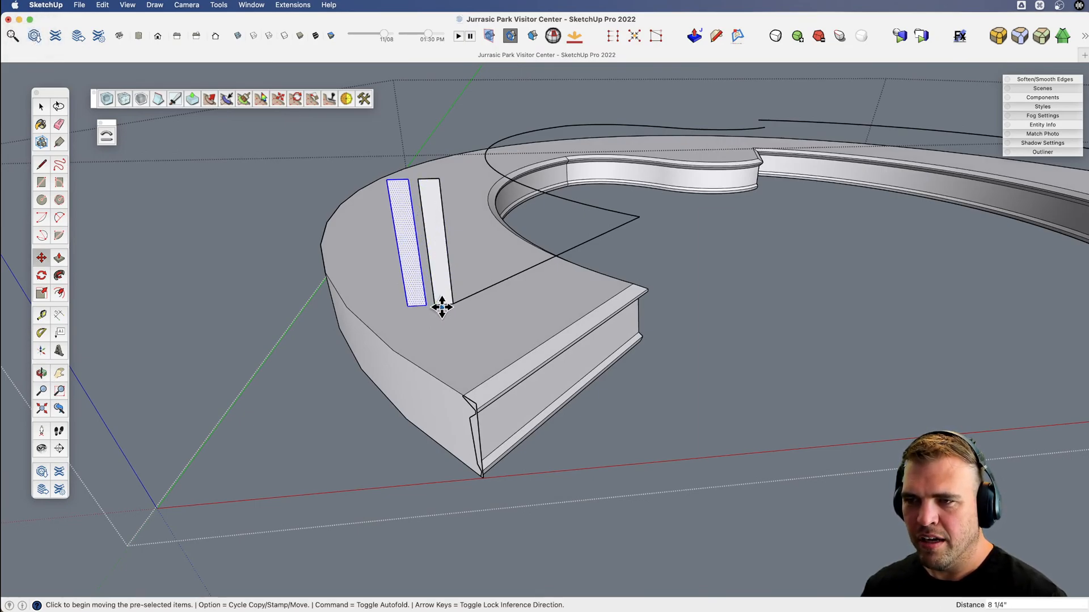
pyautogui.scroll(3, 442, 307)
pyautogui.press('e')
pyautogui.moveTo(441, 307)
pyautogui.mouseDown()
pyautogui.moveTo(431, 287)
pyautogui.moveTo(450, 284)
pyautogui.mouseUp()
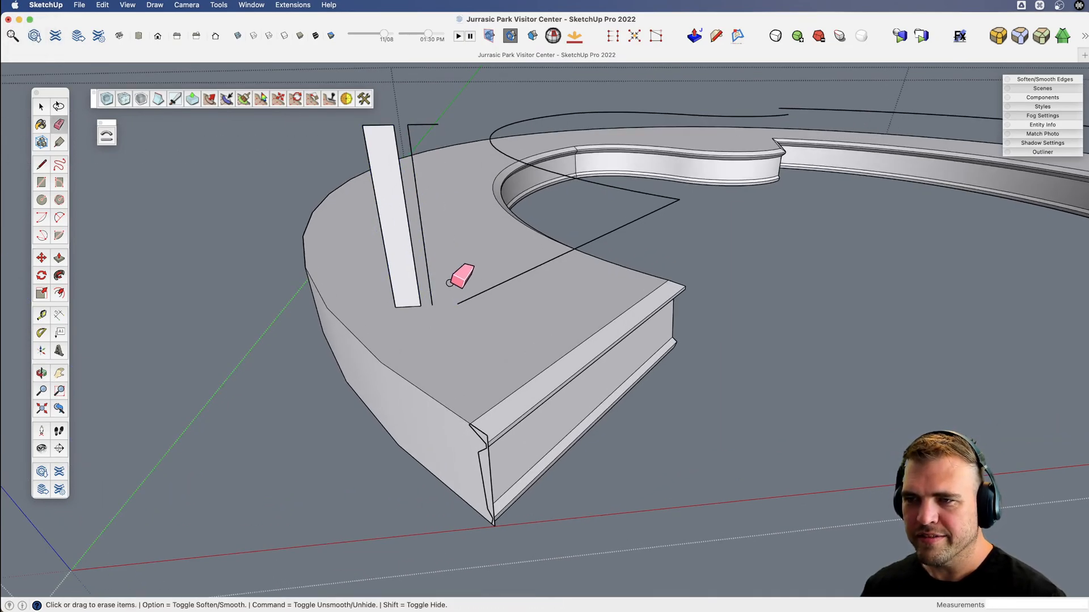
pyautogui.moveTo(424, 123); pyautogui.dragTo(408, 138)
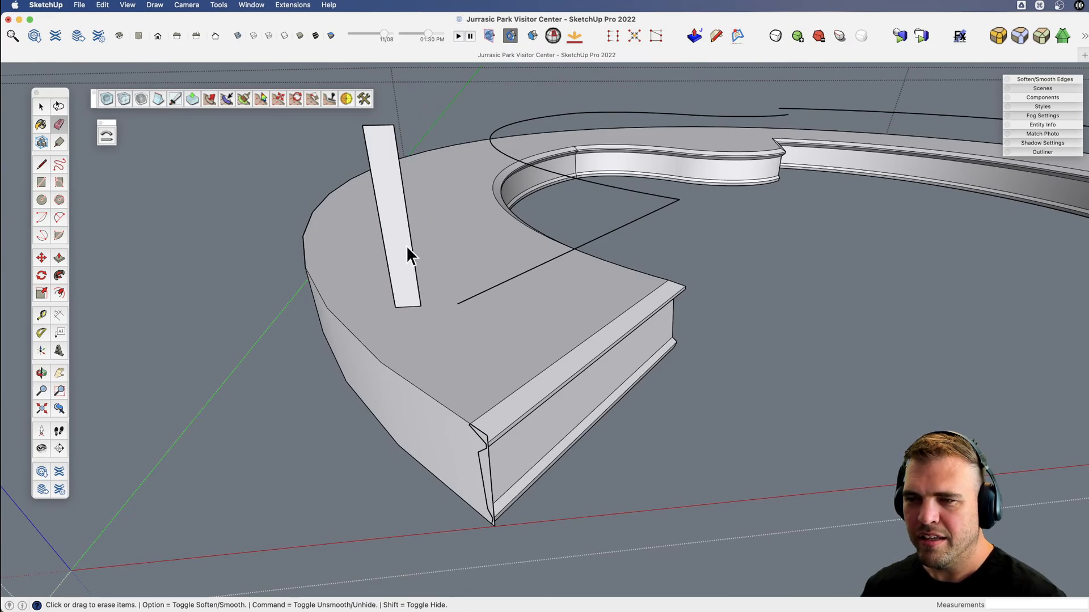
pyautogui.keyDown('shift'); pyautogui.moveTo(407, 247); pyautogui.dragTo(416, 211, button='middle'); pyautogui.keyUp('shift')
pyautogui.scroll(4, 418, 206)
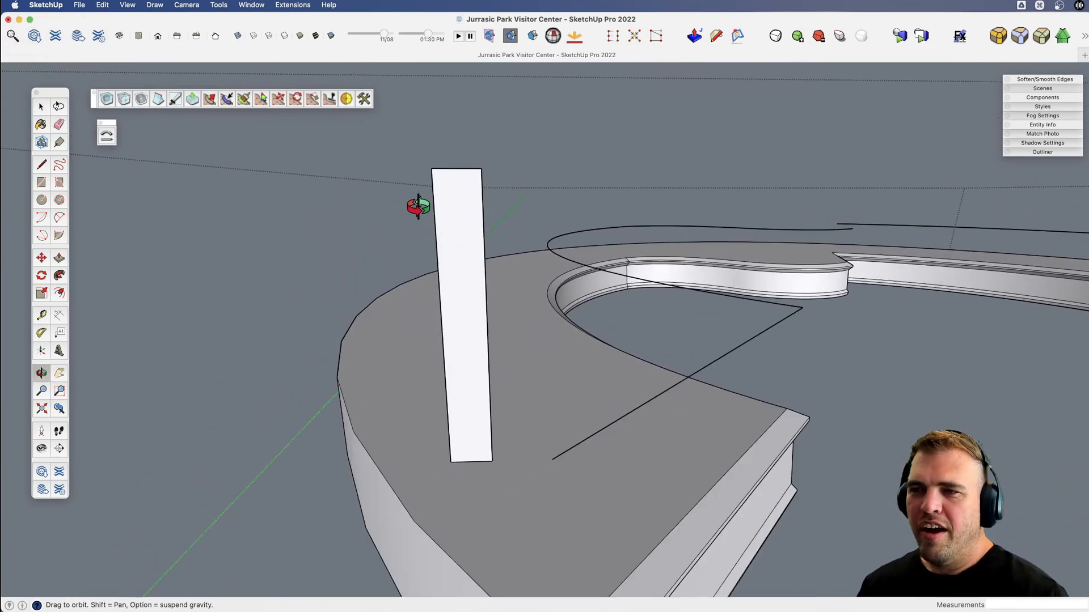
pyautogui.scroll(-4, 420, 211)
pyautogui.scroll(5, 440, 238)
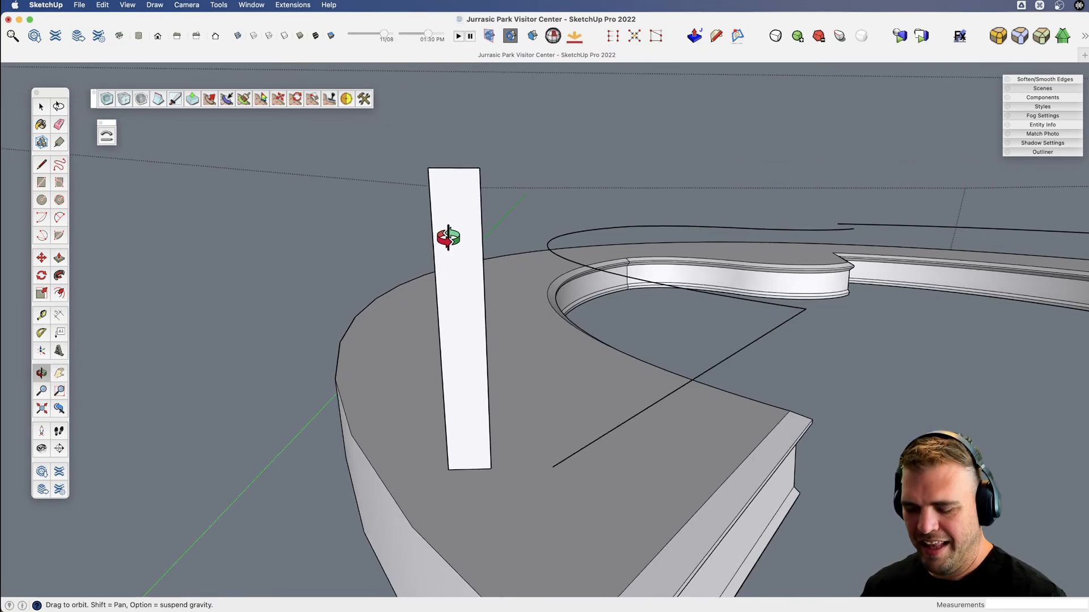
pyautogui.scroll(1, 447, 236)
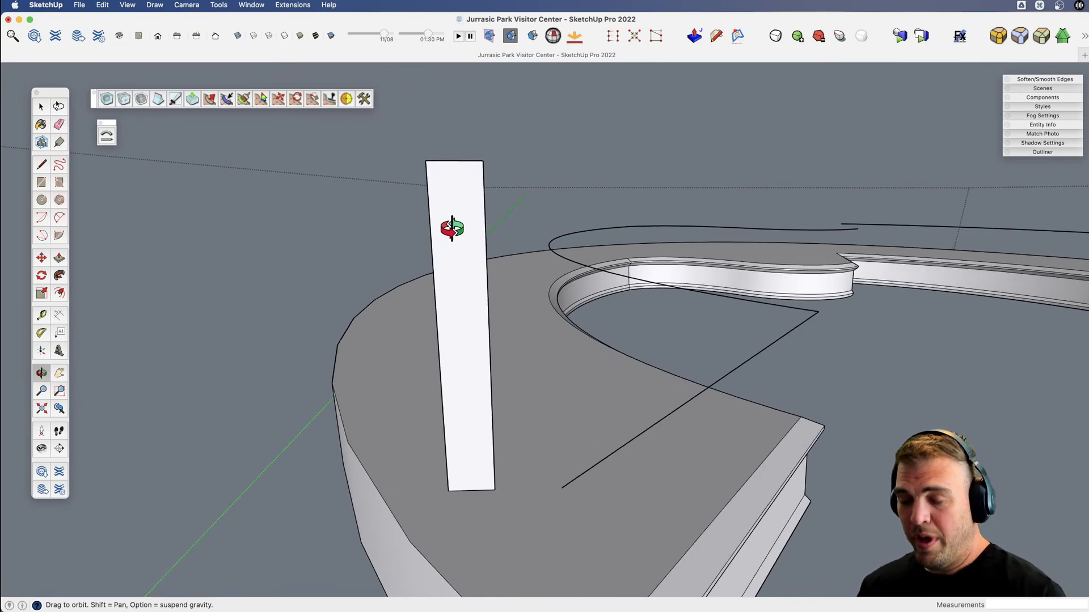
# Draw a 12-sided circle with a radius of about 1 3/8" near the bottom of the upright profile.
pyautogui.press('l')
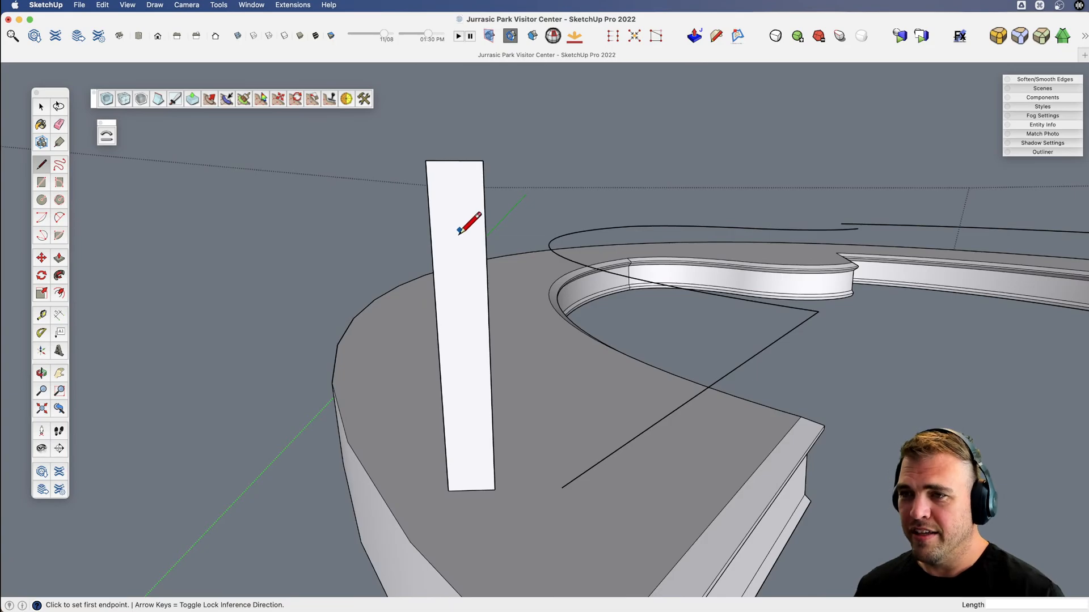
pyautogui.press('c')
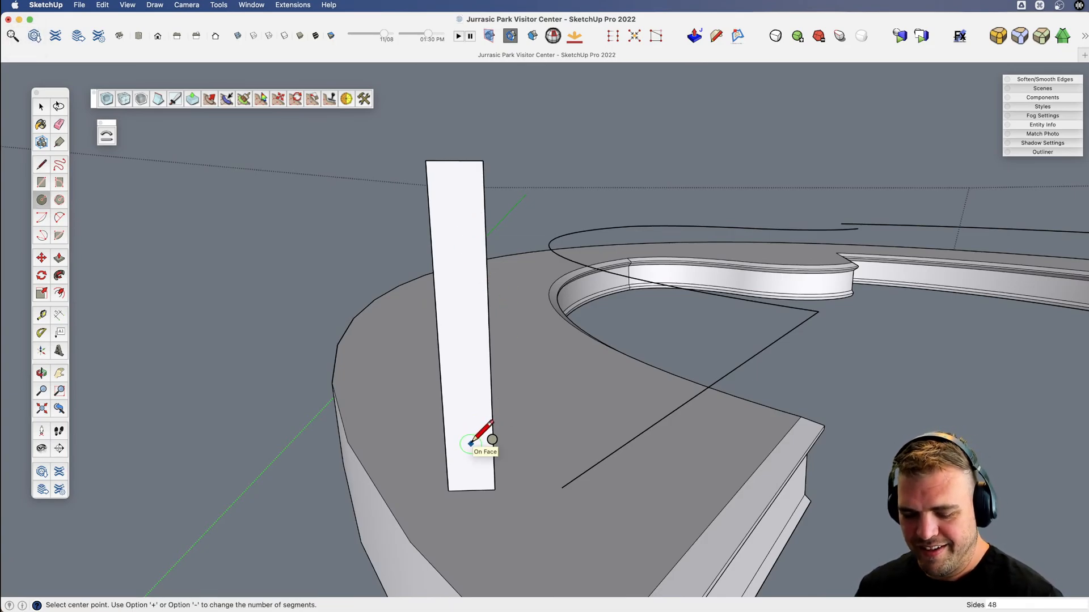
pyautogui.write('12s')
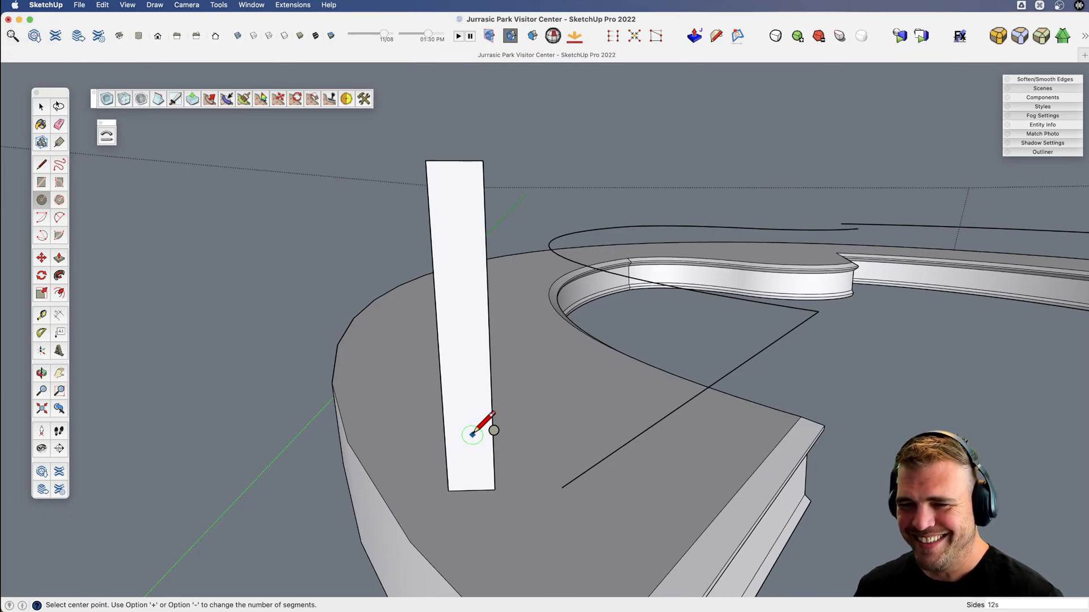
pyautogui.click(470, 426)
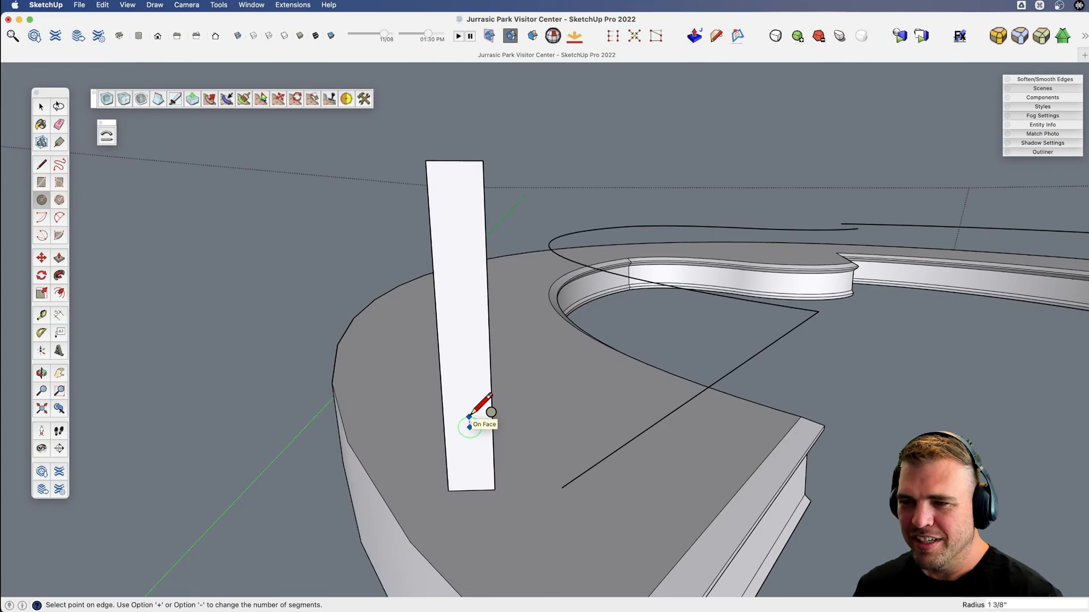
pyautogui.click(469, 417)
# Copy the circle about 1' 1 1/2" straight up the upright profile.
pyautogui.press('space')
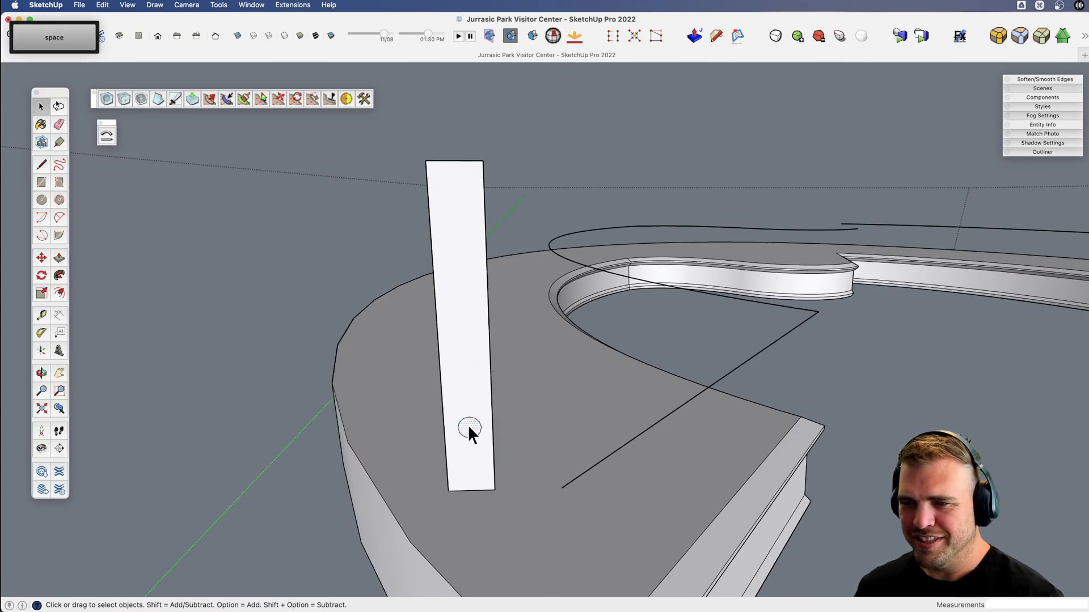
pyautogui.press('m')
pyautogui.click(469, 427)
pyautogui.press('alt')
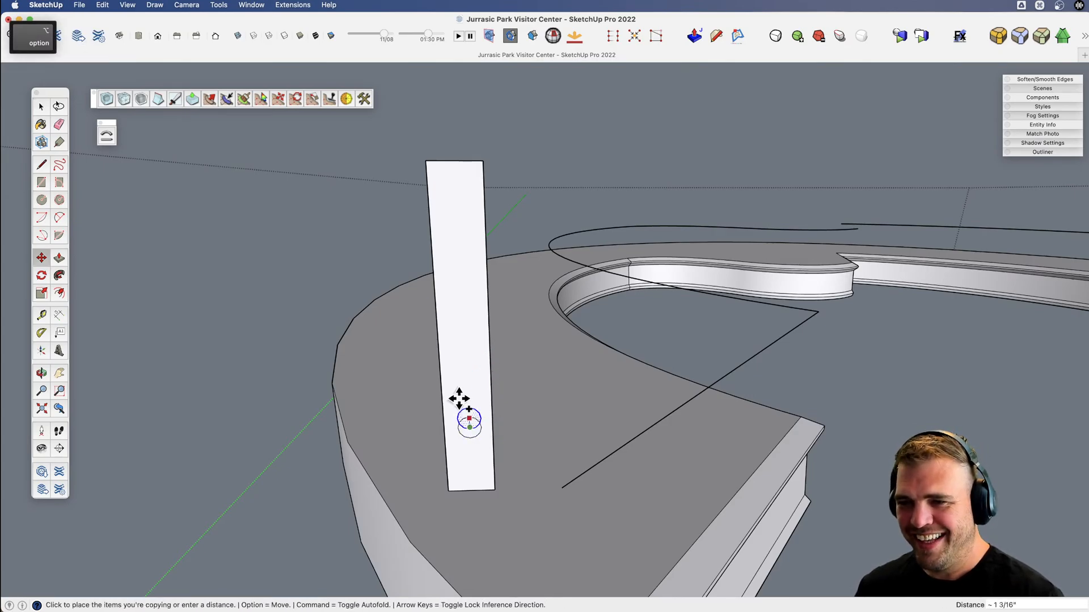
pyautogui.click(463, 317)
# Draw a handrail arc about 4 5/16" wide with an upward bulge of about 3/4" near the profile's upper end.
pyautogui.press('l')
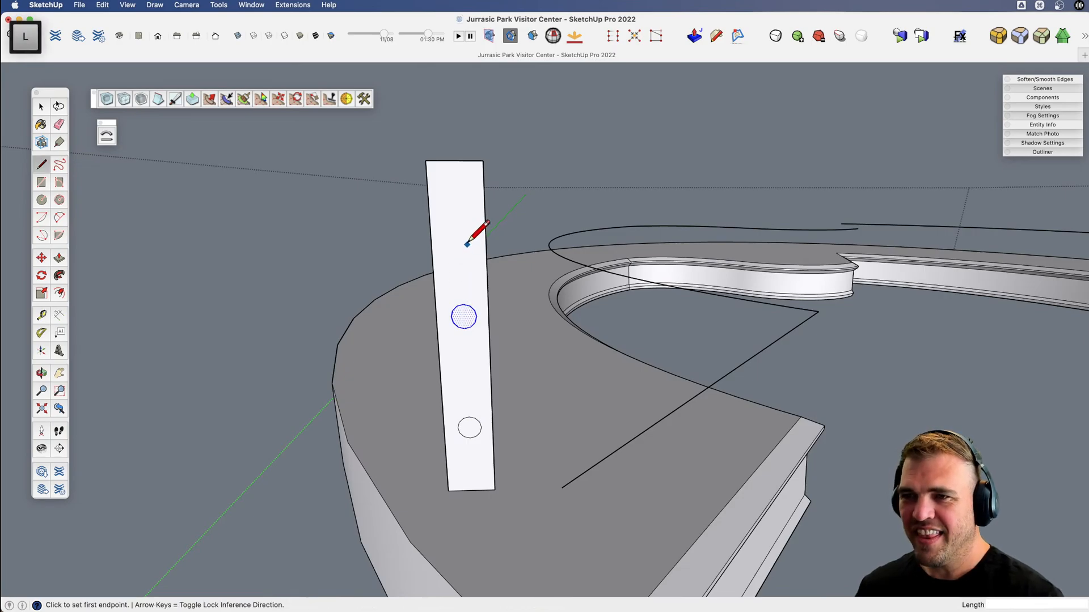
pyautogui.press('a')
pyautogui.scroll(2, 436, 192)
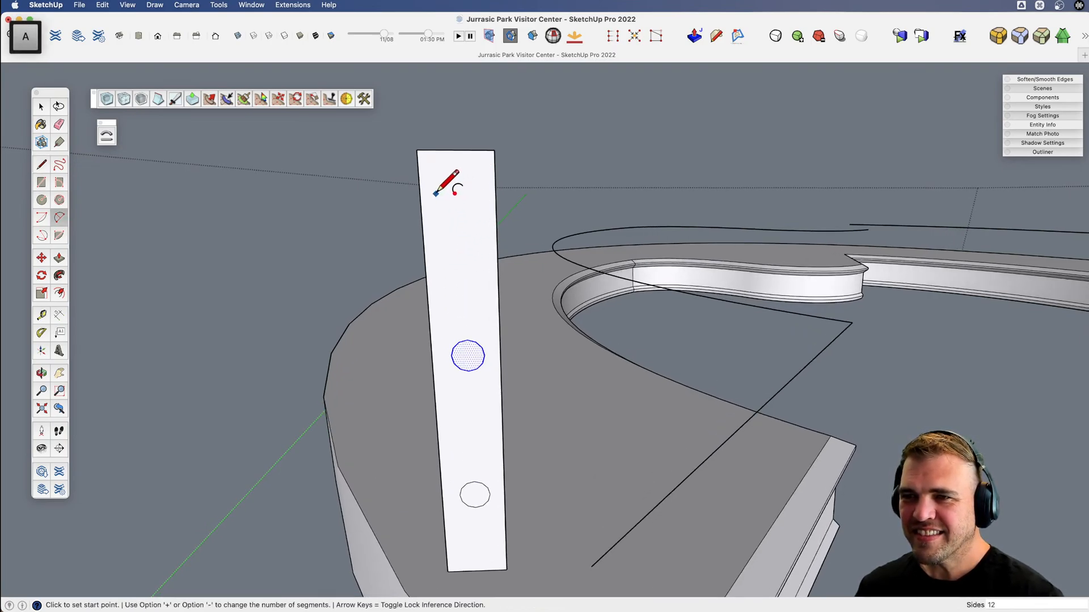
pyautogui.click(431, 189)
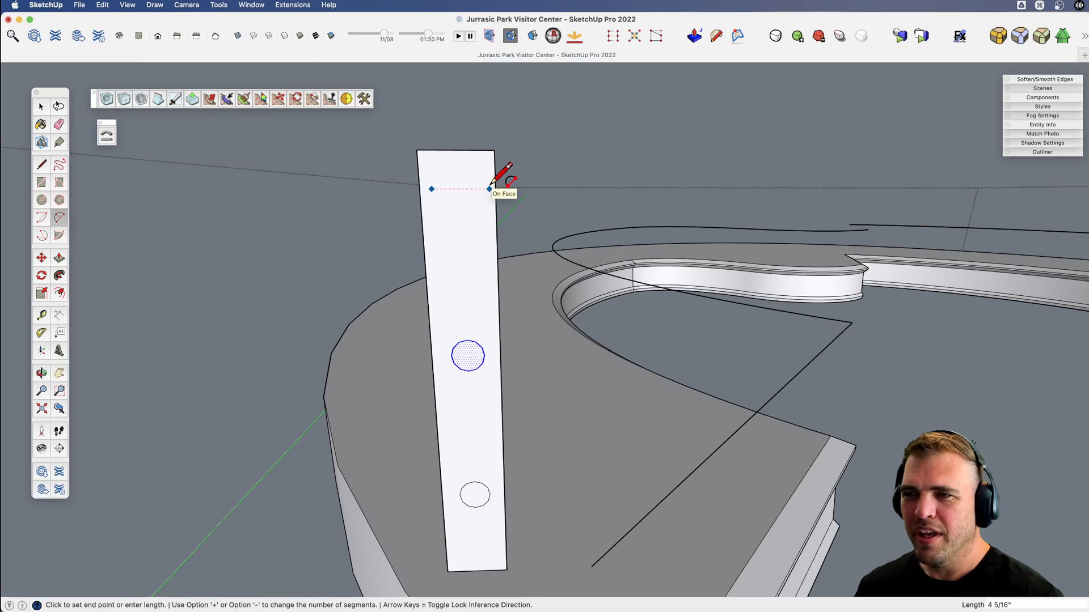
pyautogui.press('Escape')
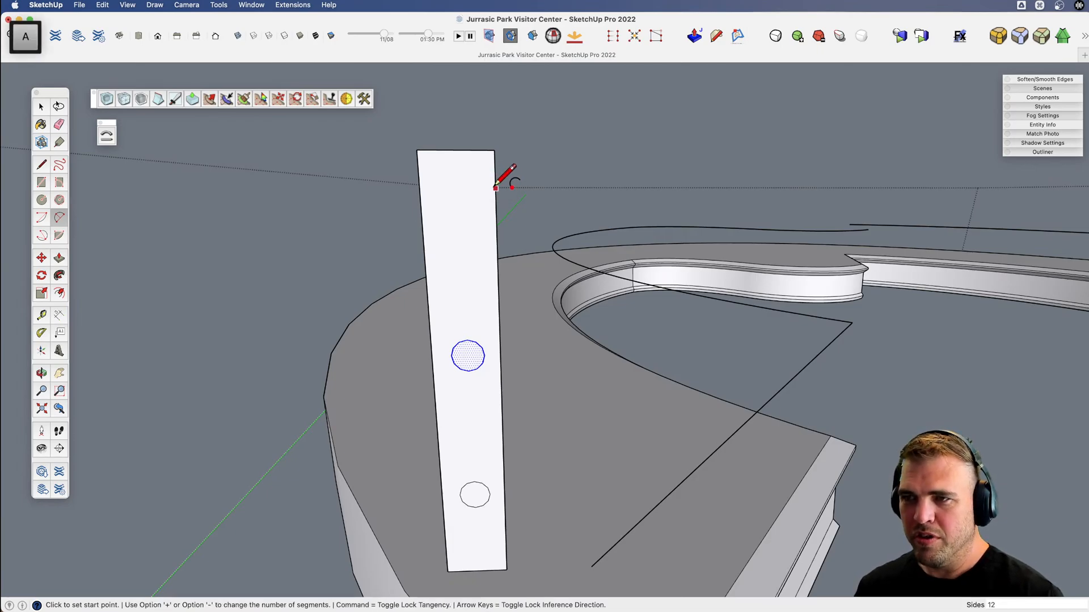
pyautogui.click(490, 188)
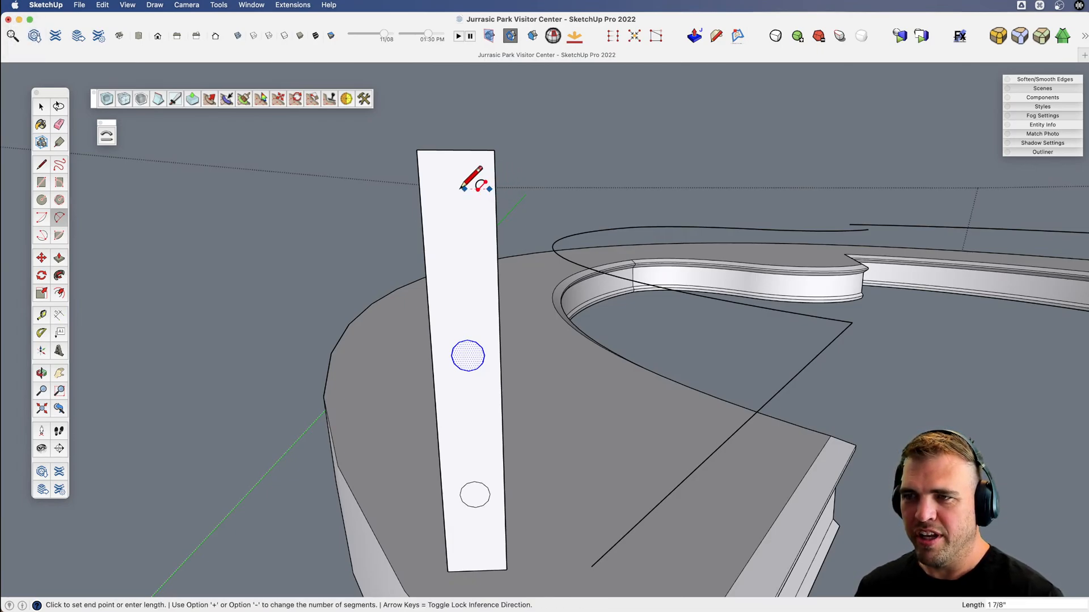
pyautogui.click(430, 188)
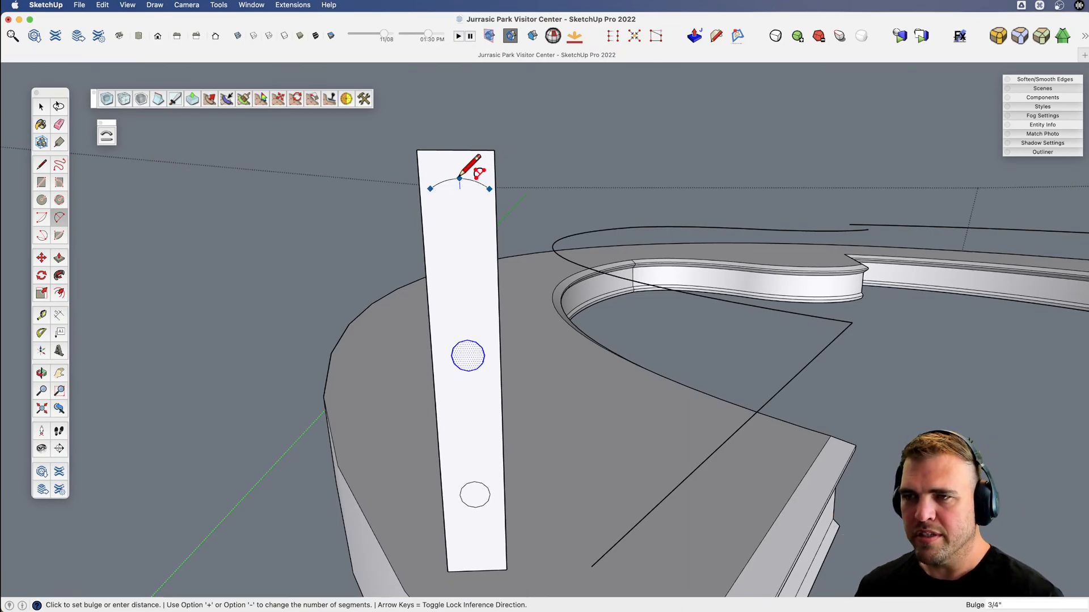
pyautogui.scroll(3, 459, 178)
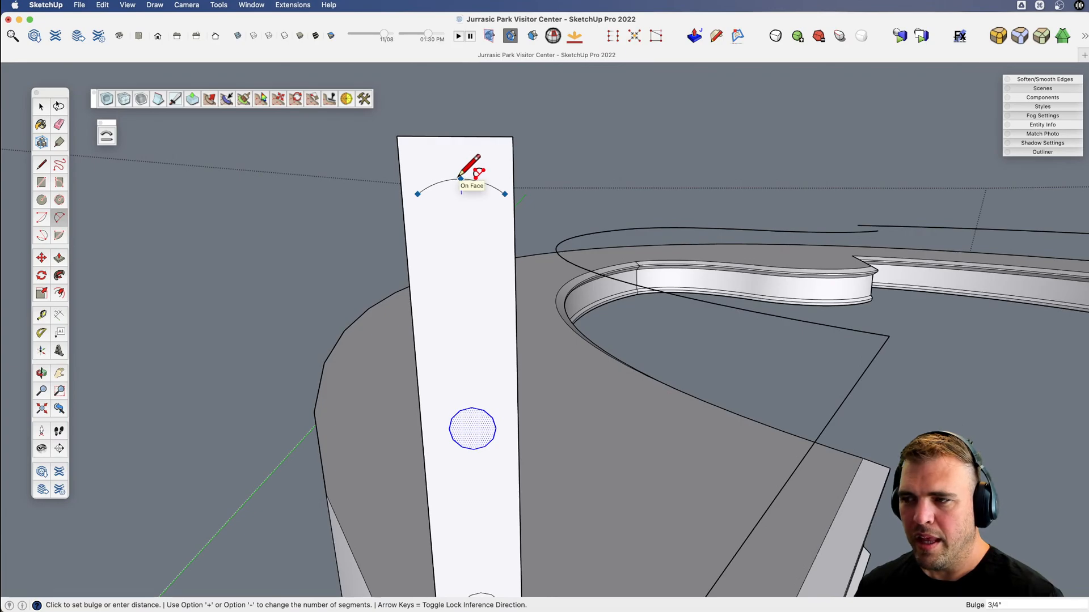
pyautogui.click(460, 178)
# Close the handrail shape below the arc with vertical sides about 1 3/16" tall and a straight bottom edge.
pyautogui.press('l')
pyautogui.click(417, 194)
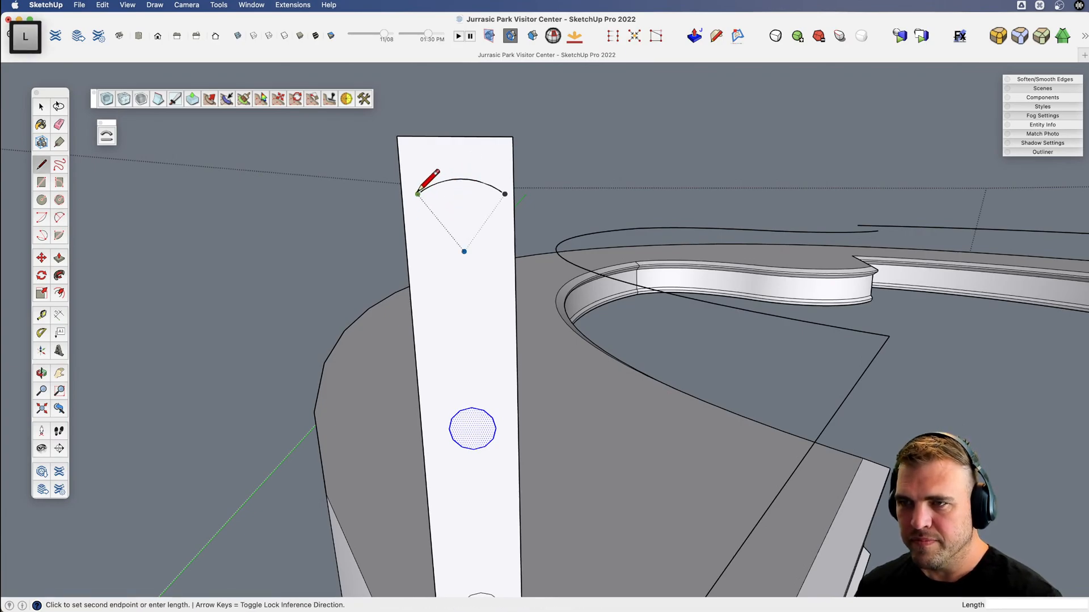
pyautogui.scroll(3, 417, 195)
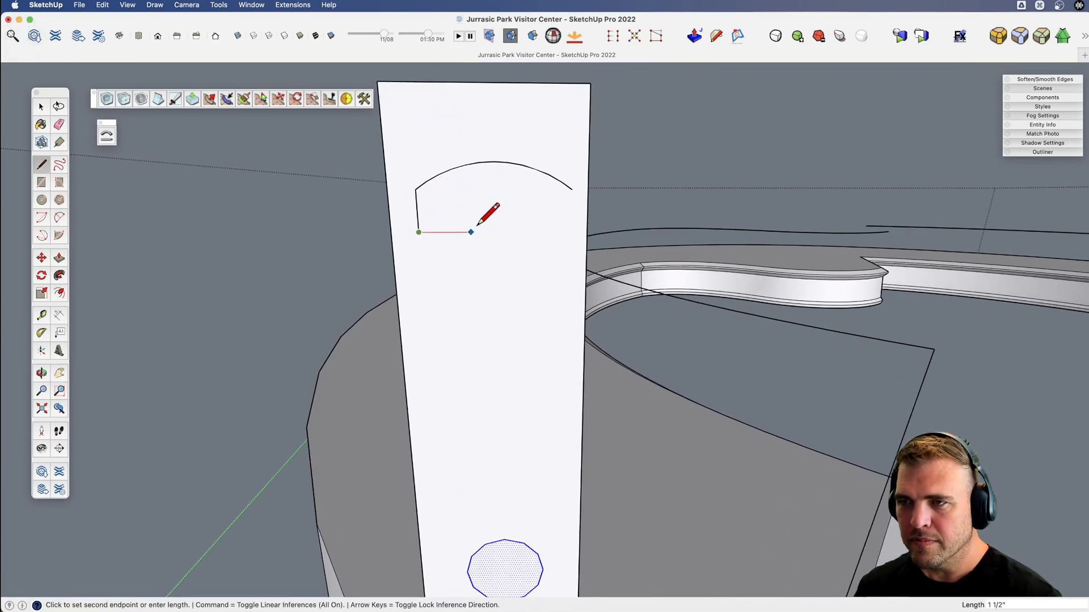
pyautogui.press('shift')
pyautogui.click(572, 189)
pyautogui.click(572, 189)
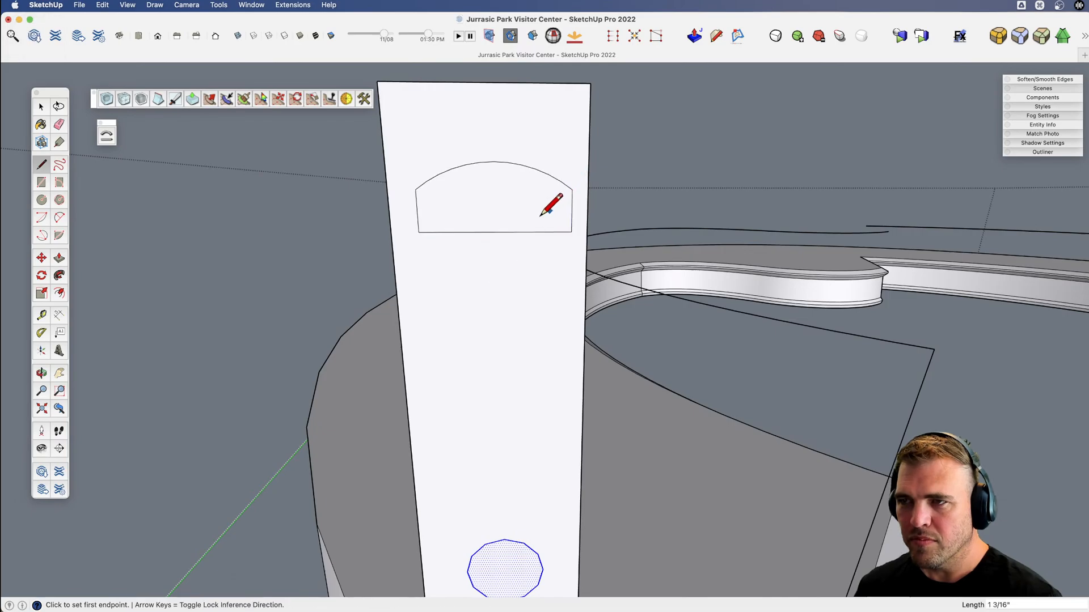
# Outline half of a tapered base about 13/16" deep from the midpoint of the handrail's bottom edge.
pyautogui.click(495, 232)
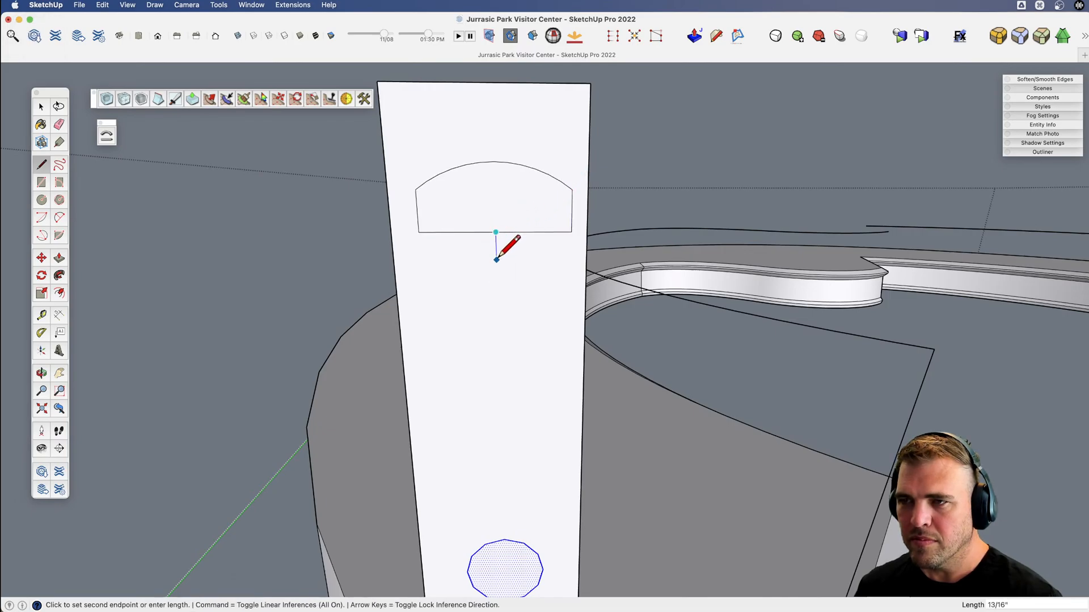
pyautogui.click(496, 260)
pyautogui.click(516, 260)
pyautogui.click(547, 232)
# Mirror a copy of the half base across its centre line and erase the inner edges to merge it with the handrail.
pyautogui.press('space')
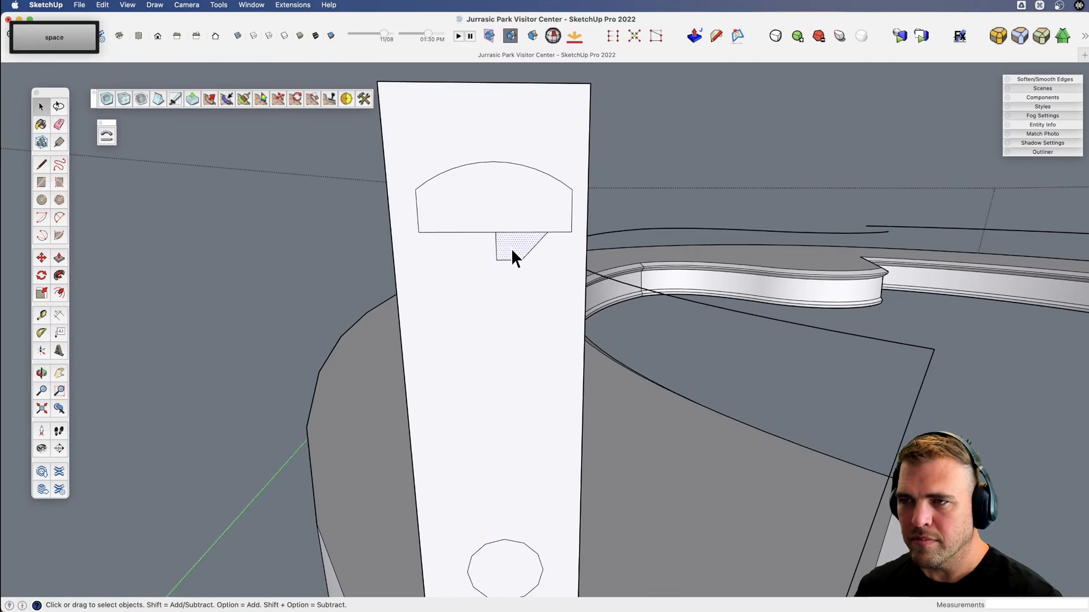
pyautogui.hotkey('alt', 'm')
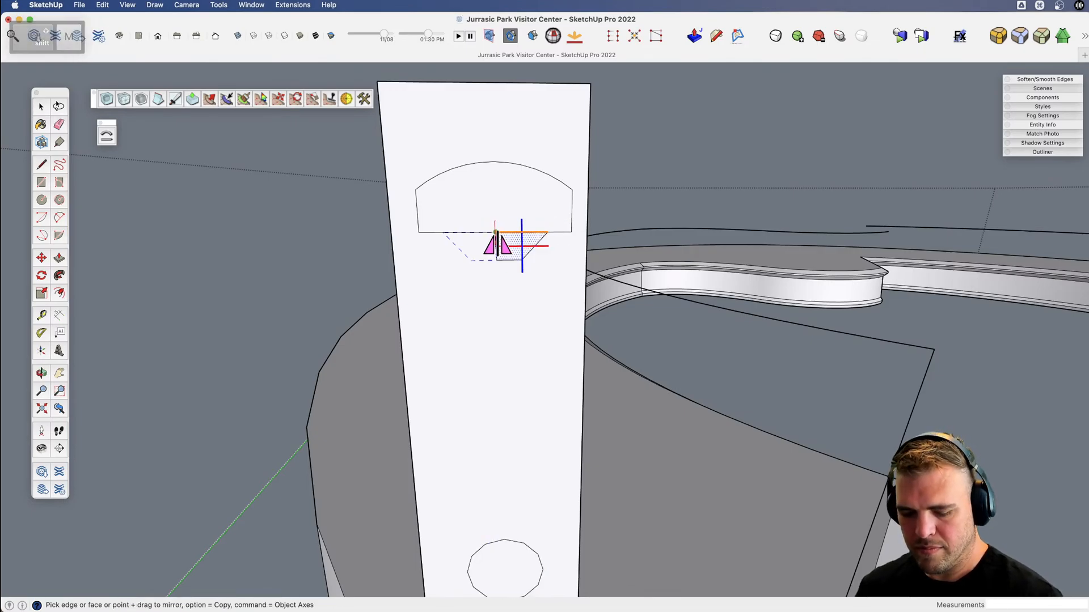
pyautogui.press('alt')
pyautogui.click(487, 234)
pyautogui.press('e')
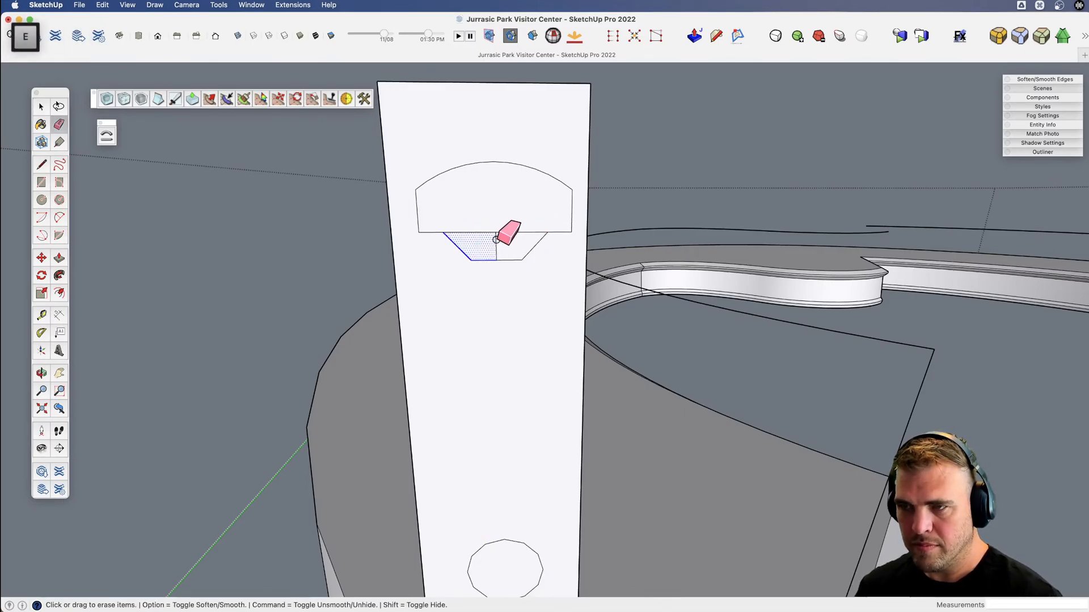
pyautogui.moveTo(492, 234); pyautogui.dragTo(516, 241)
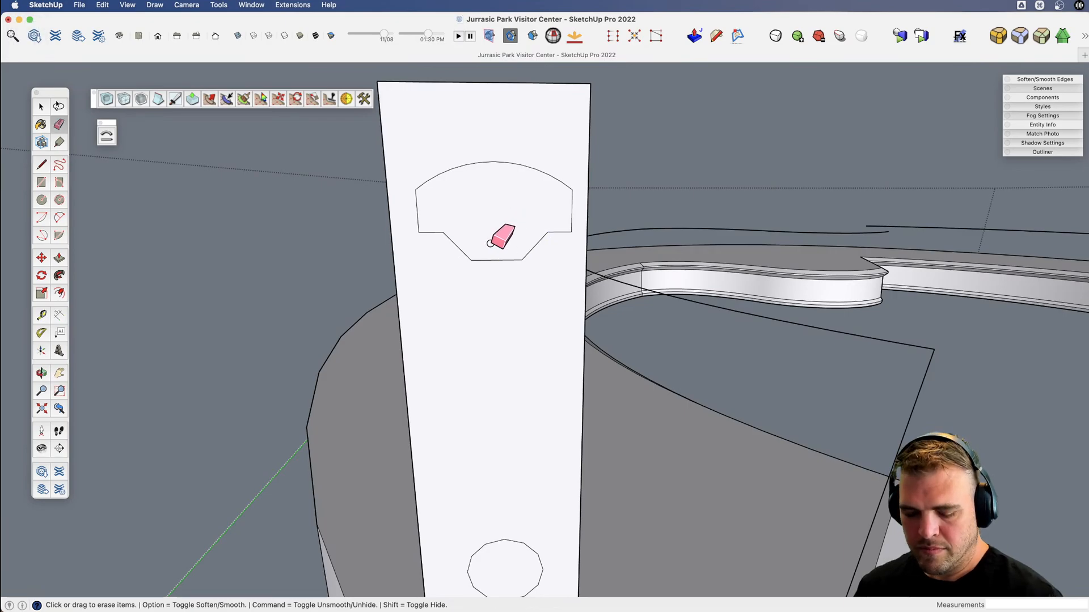
# Copy the complete upright profile about 49' 2" across to the opposite end of the balcony.
pyautogui.scroll(-10, 491, 243)
pyautogui.press('v')
pyautogui.moveTo(461, 273); pyautogui.dragTo(489, 410, button='middle')
pyautogui.doubleClick(487, 407)
pyautogui.scroll(-5, 409, 331)
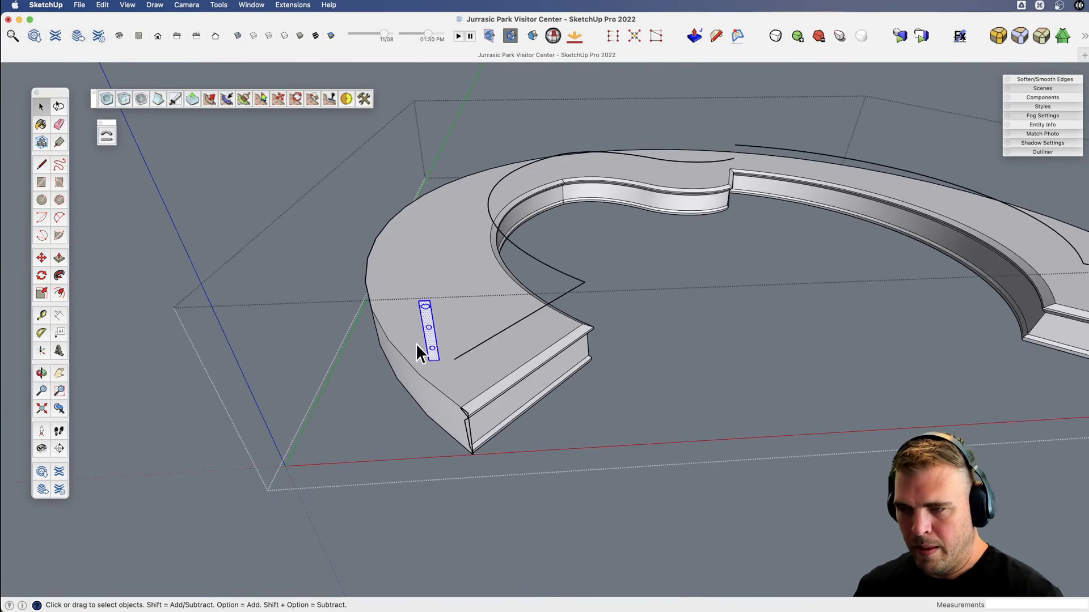
pyautogui.press('m')
pyautogui.click(437, 357)
pyautogui.scroll(-3, 355, 360)
pyautogui.press('alt')
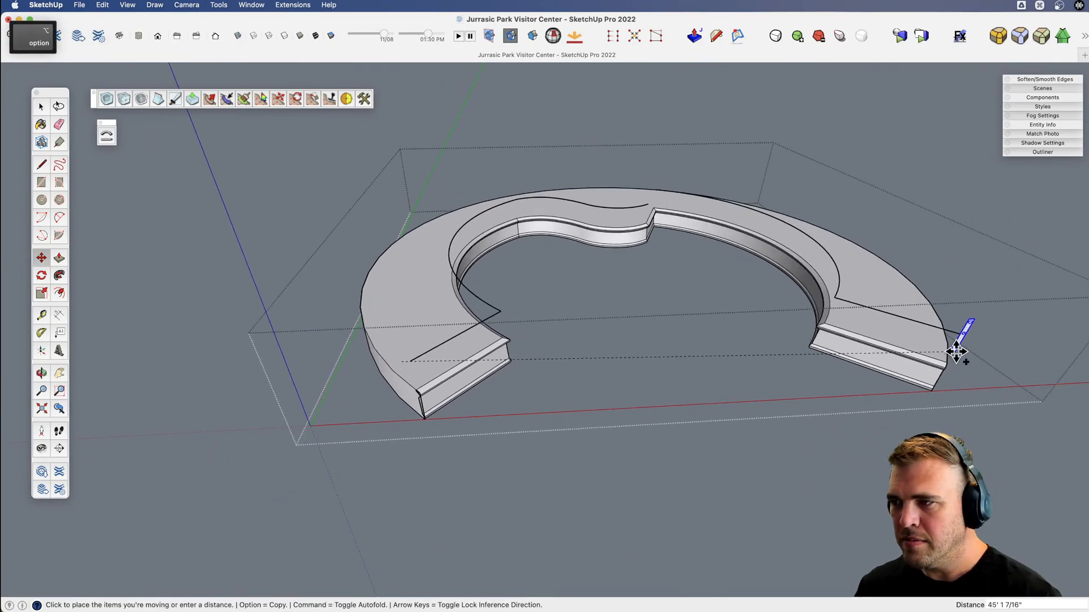
pyautogui.click(977, 338)
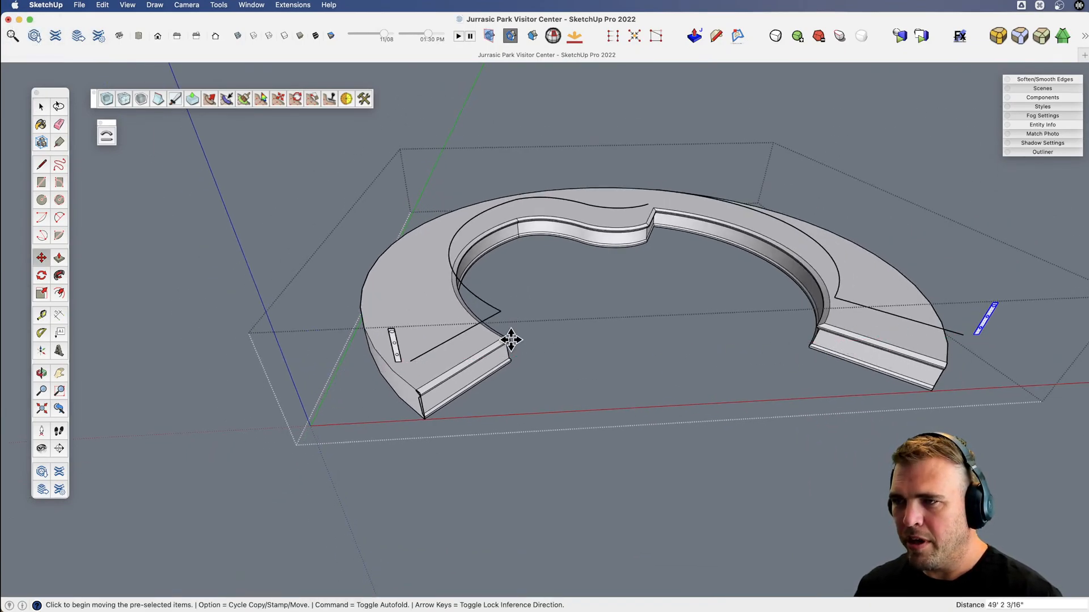
# Move the original upright profile about 8 1/4" so its bottom corner meets the end of the raised path.
pyautogui.scroll(10, 391, 353)
pyautogui.press('space')
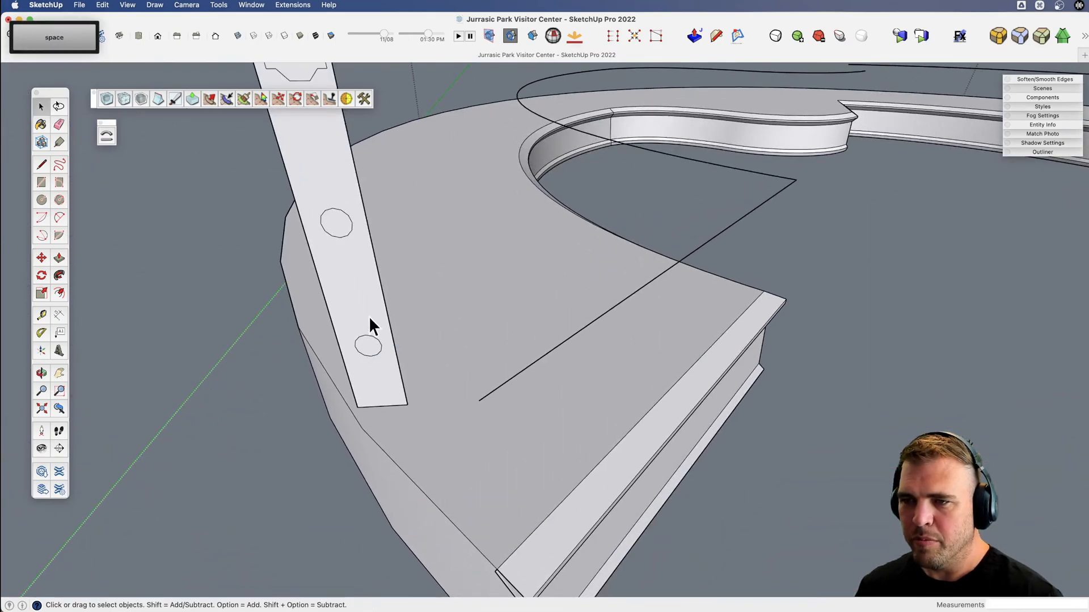
pyautogui.doubleClick(368, 315)
pyautogui.press('r')
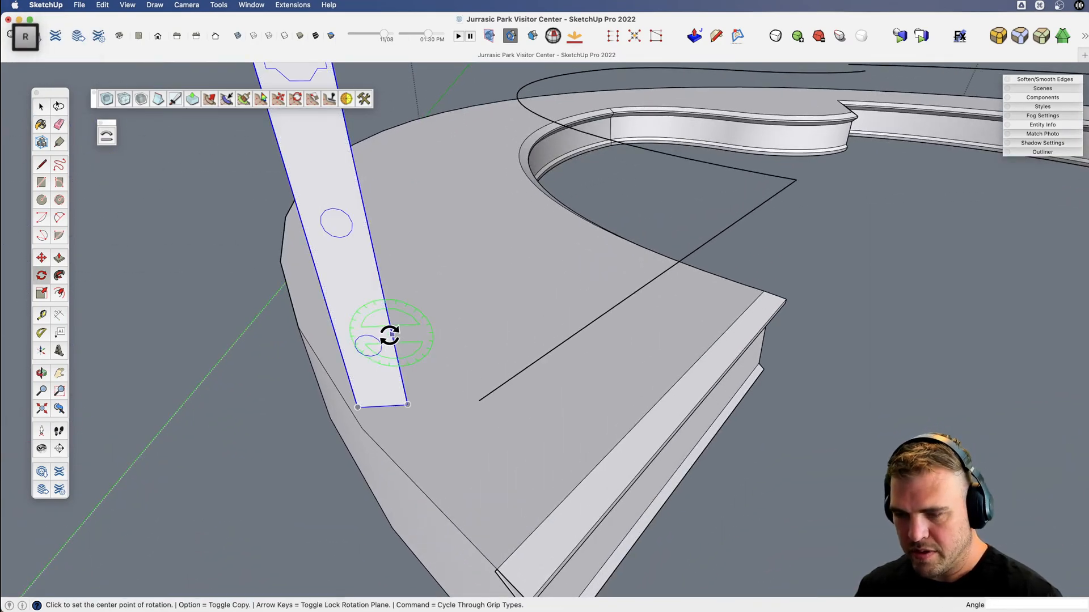
pyautogui.press('m')
pyautogui.click(408, 404)
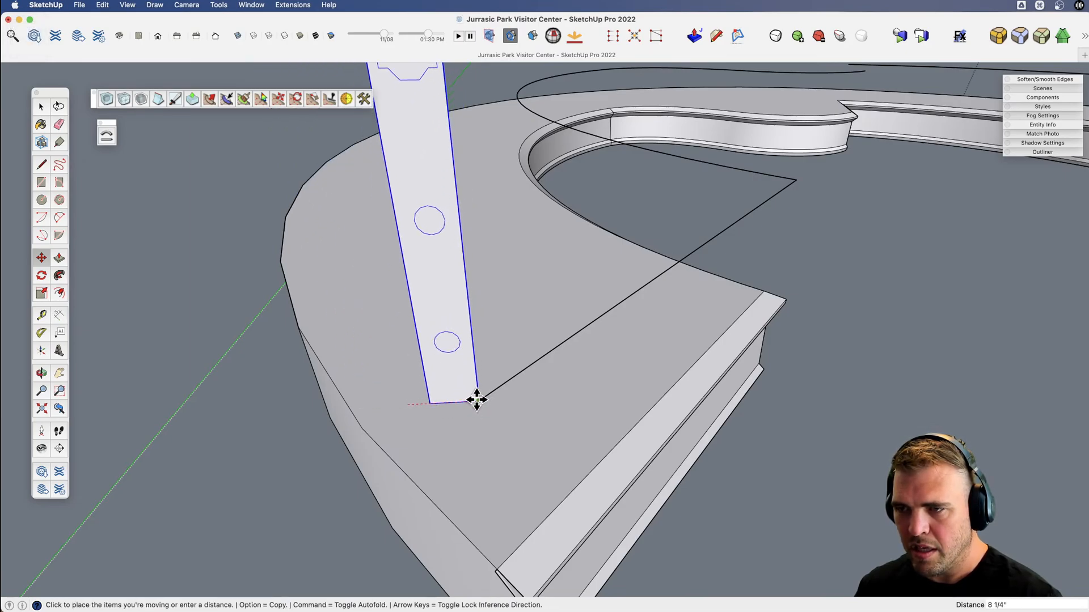
pyautogui.scroll(2, 486, 394)
pyautogui.click(471, 407)
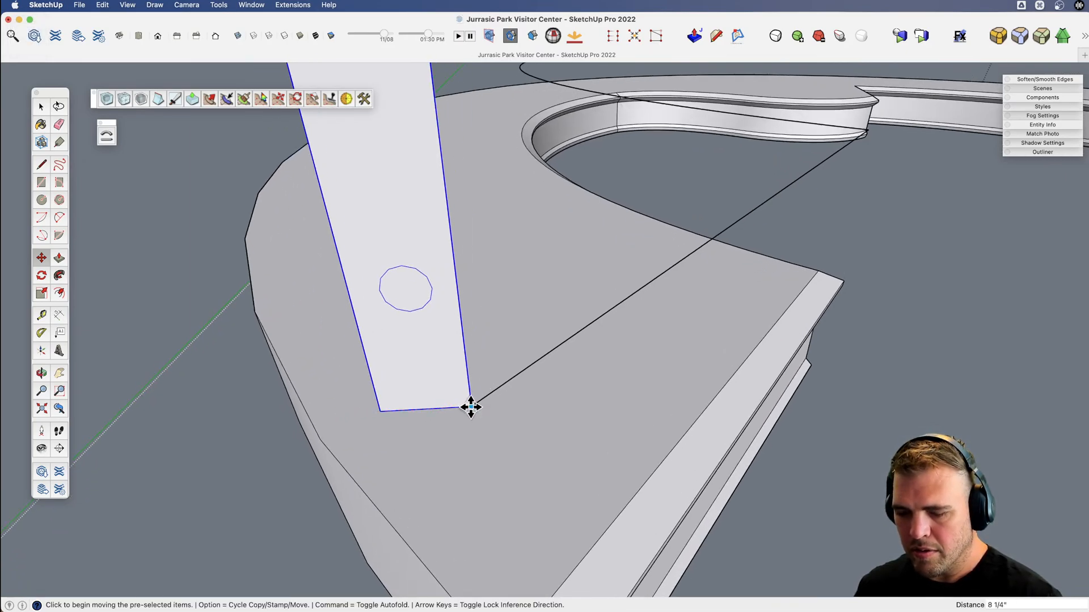
# Rotate the upright profile about its bottom corner so it faces along the raised path's straight edge.
pyautogui.press('q')
pyautogui.click(471, 406)
pyautogui.click(404, 410)
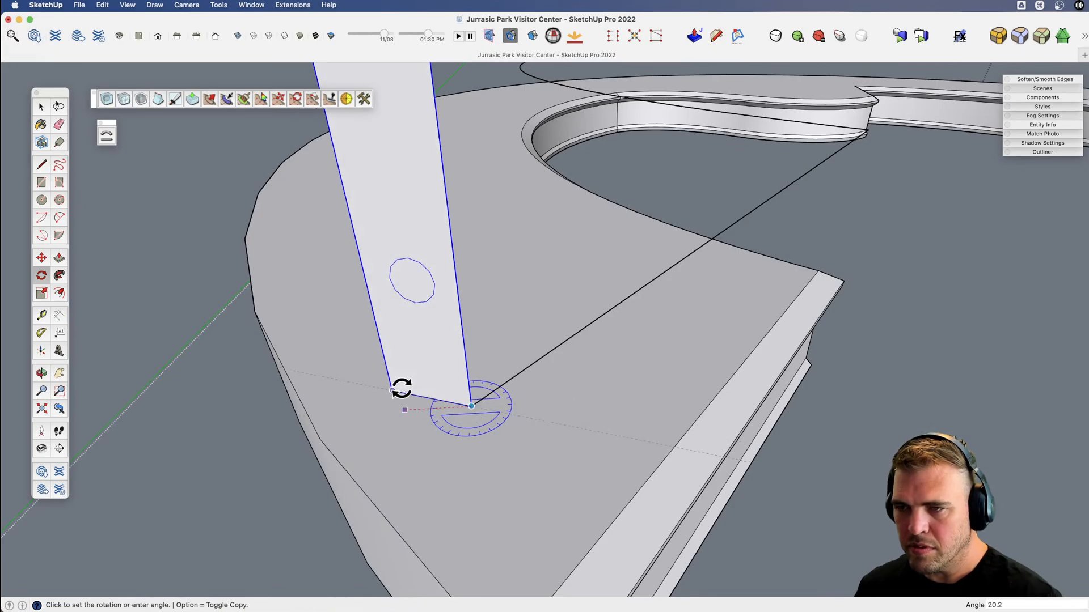
pyautogui.click(400, 369)
pyautogui.scroll(-3, 420, 415)
pyautogui.press('v')
pyautogui.moveTo(420, 415); pyautogui.dragTo(461, 381, button='middle')
pyautogui.press('space')
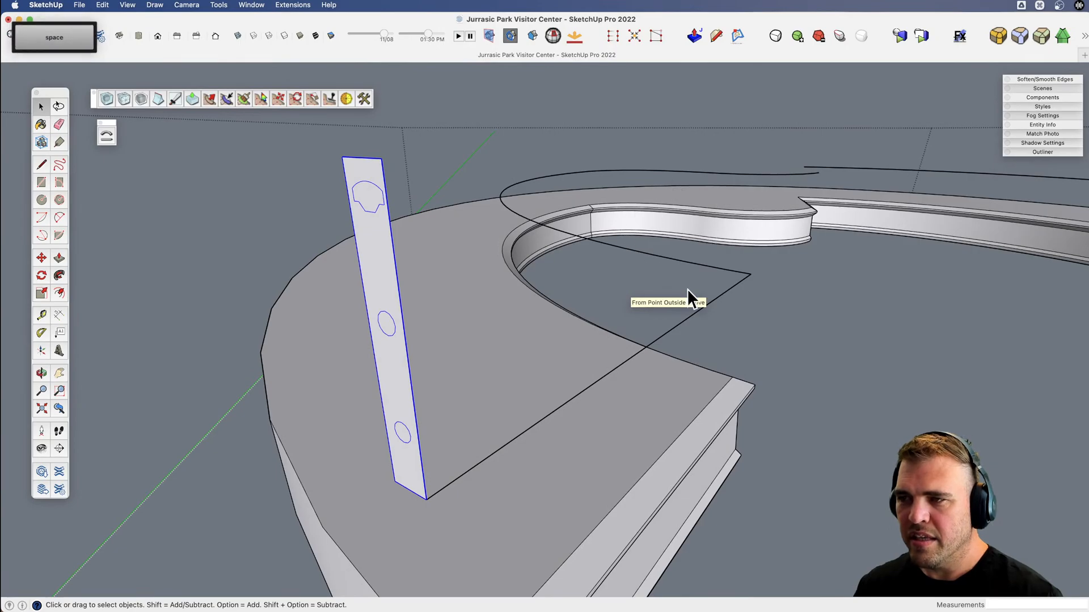
pyautogui.click(711, 299)
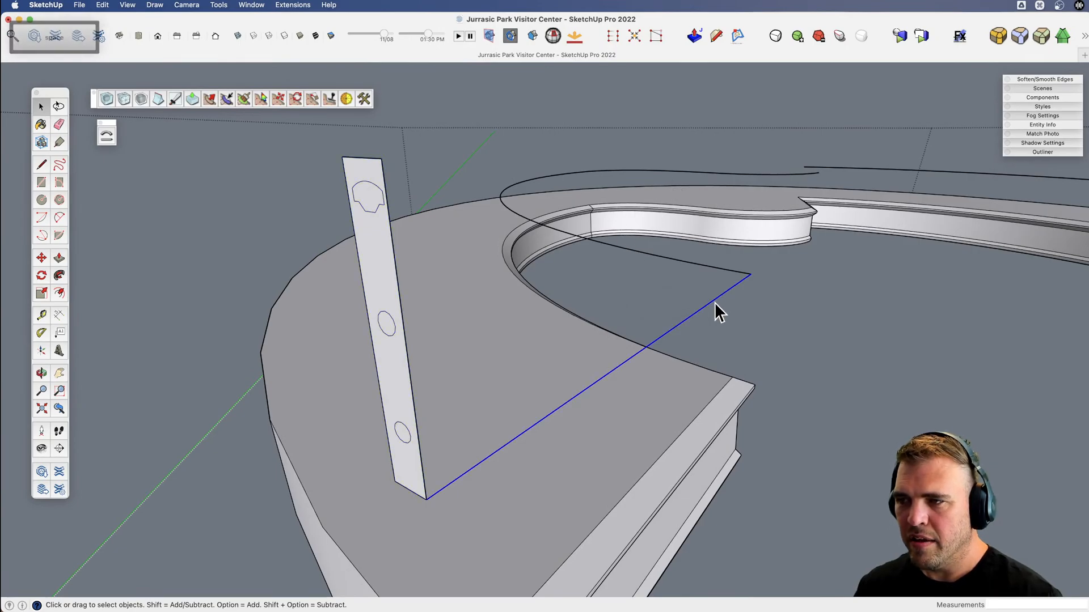
pyautogui.click(711, 266)
pyautogui.keyDown('shift'); pyautogui.click(613, 171); pyautogui.keyUp('shift')
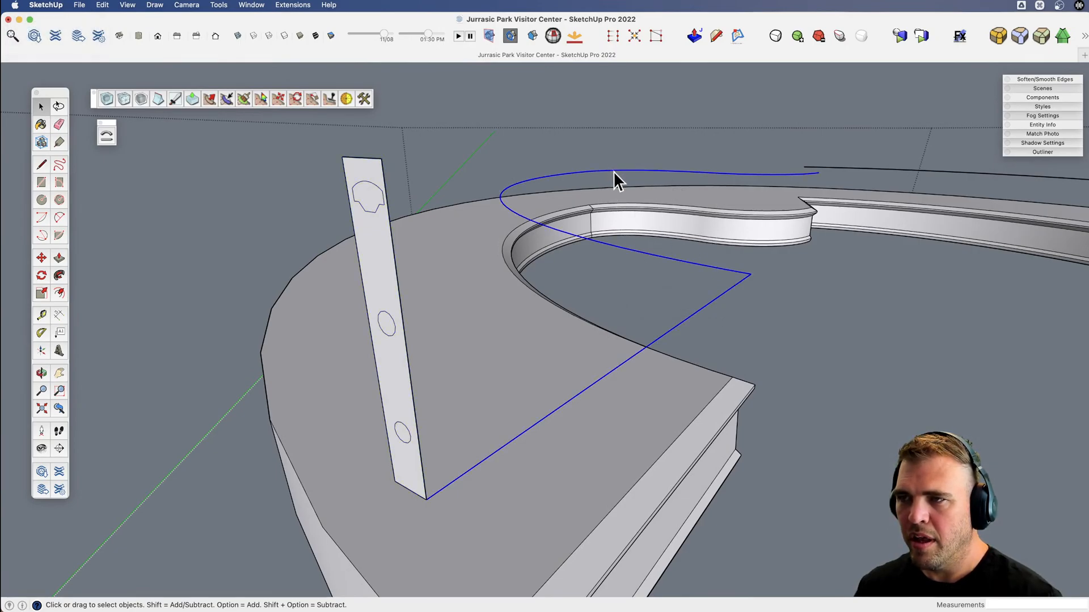
pyautogui.press('shift')
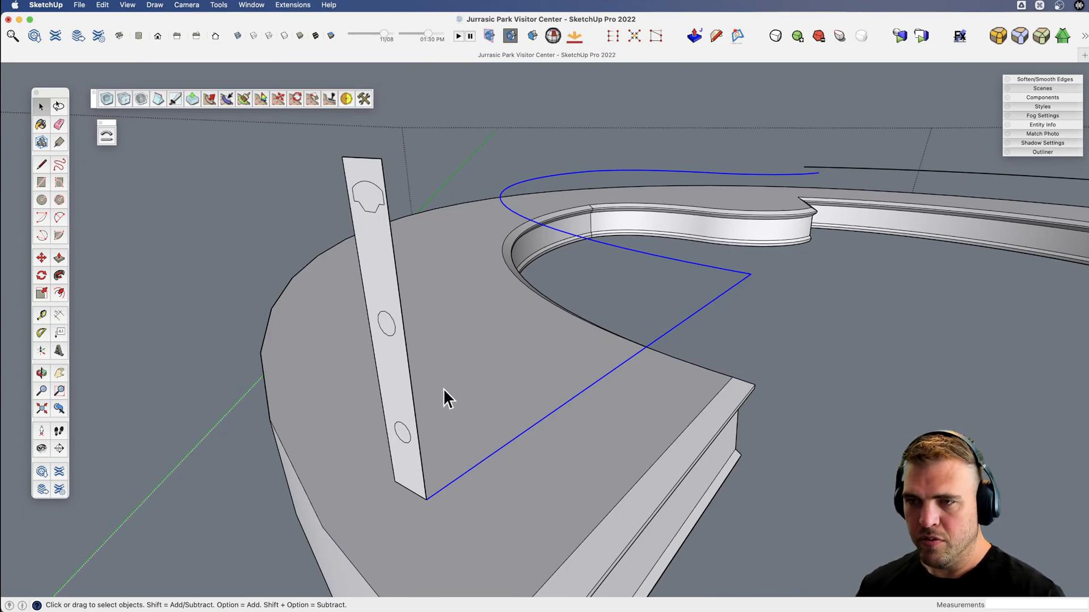
pyautogui.press('j')
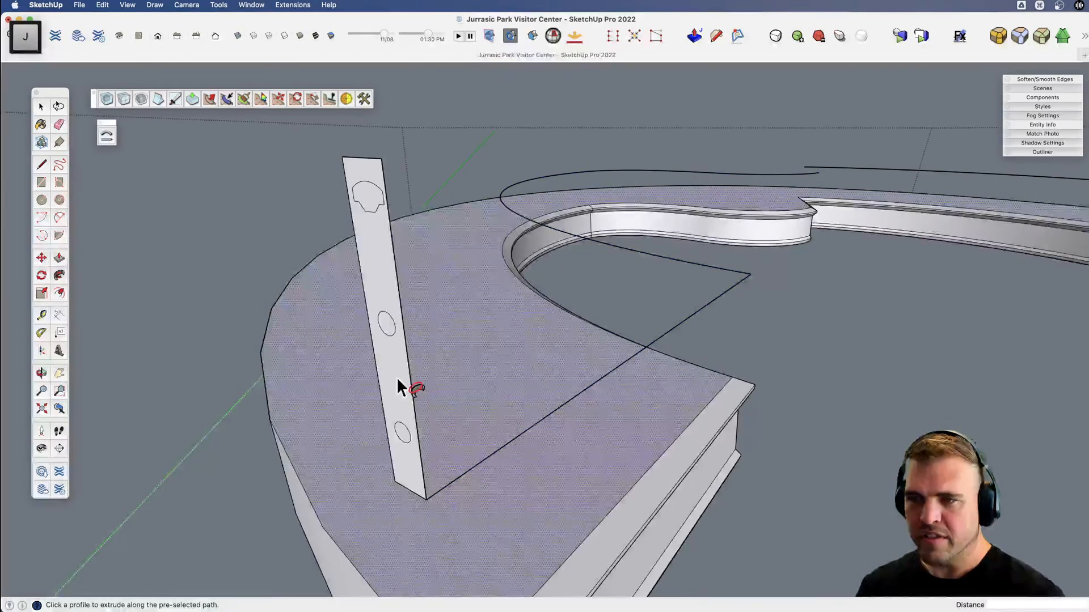
pyautogui.press('space')
# Explode the upright profile and sweep it along the raised path with Follow Me.
pyautogui.click(396, 378)
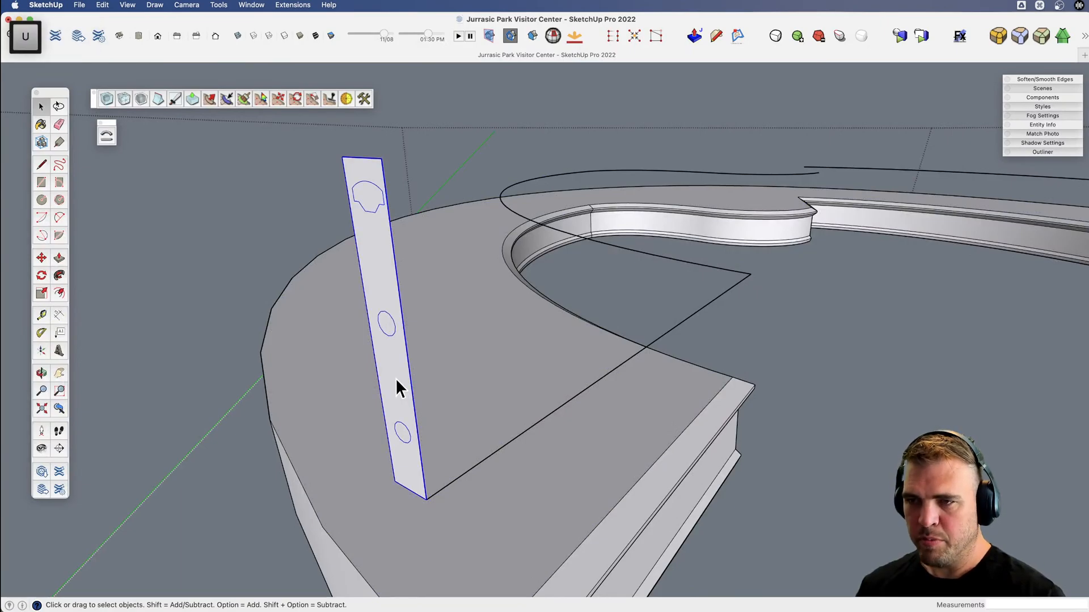
pyautogui.click(399, 410)
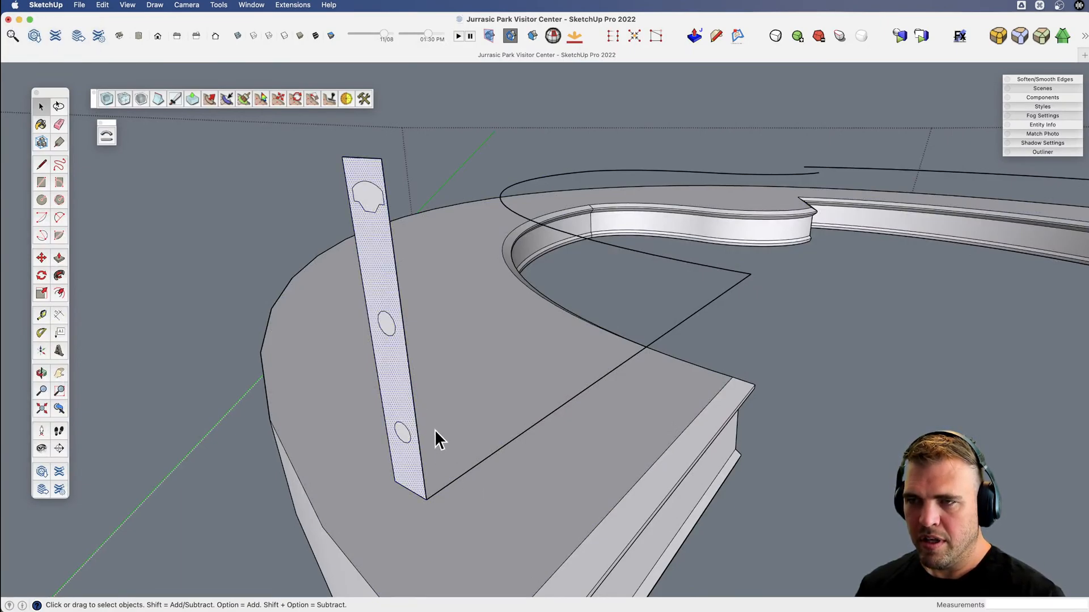
pyautogui.press('v')
pyautogui.moveTo(399, 353); pyautogui.dragTo(567, 349)
pyautogui.press('space')
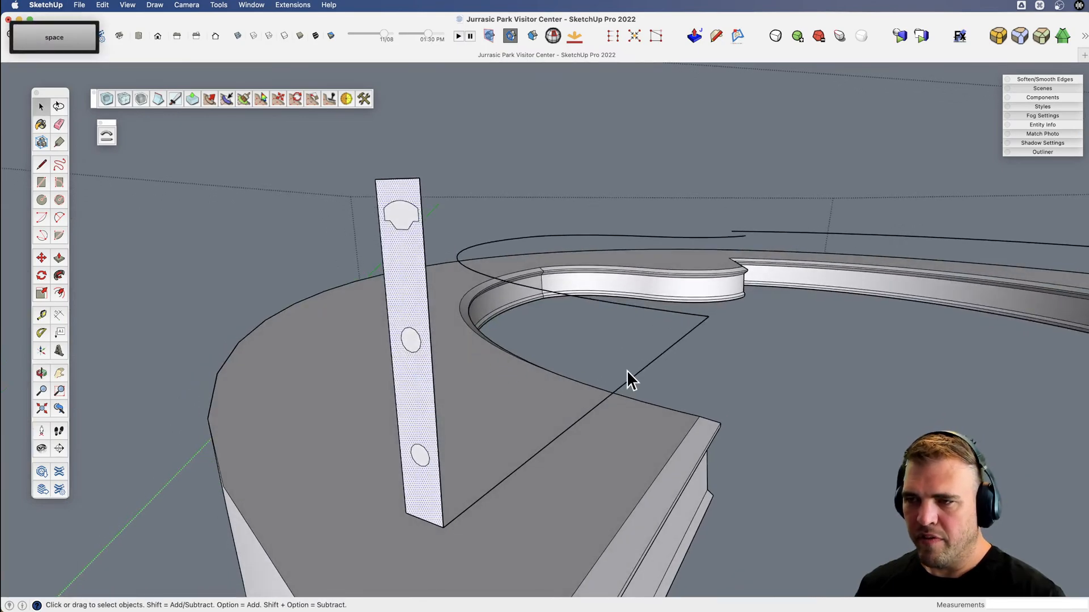
pyautogui.click(633, 377)
pyautogui.press('f')
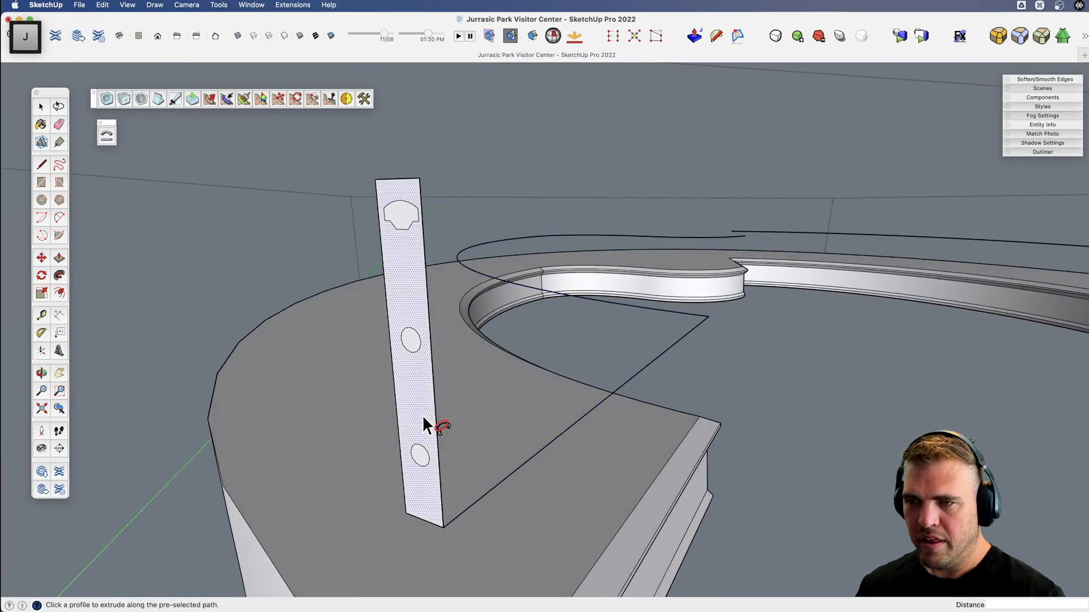
pyautogui.click(425, 419)
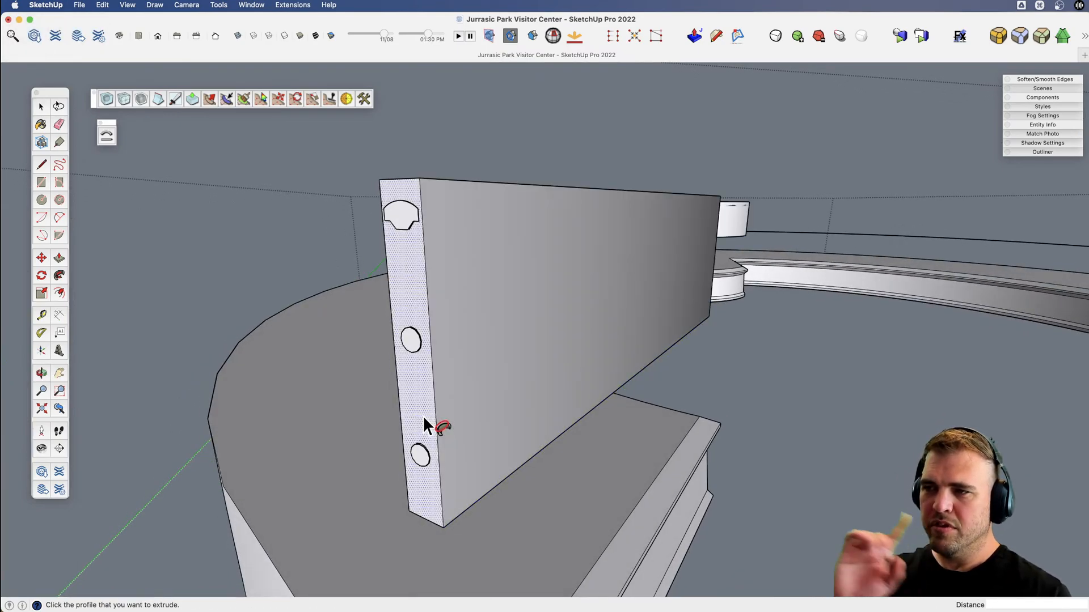
# Delete the large side faces of the swept block to expose the handrail and rails inside it.
pyautogui.press('space')
pyautogui.click(446, 399)
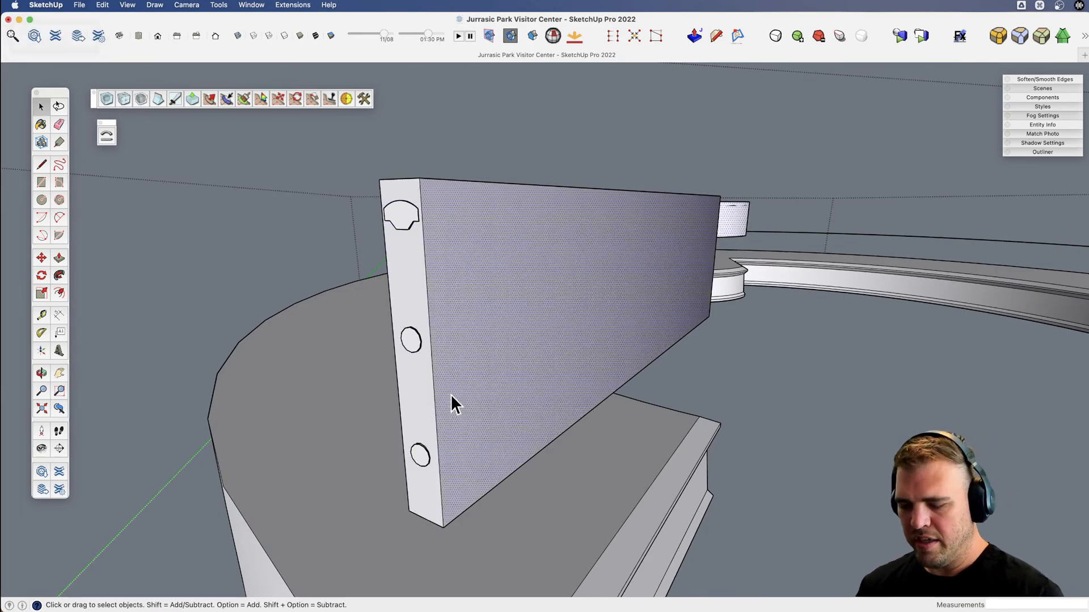
pyautogui.press('Delete')
pyautogui.click(478, 356)
pyautogui.press('Delete')
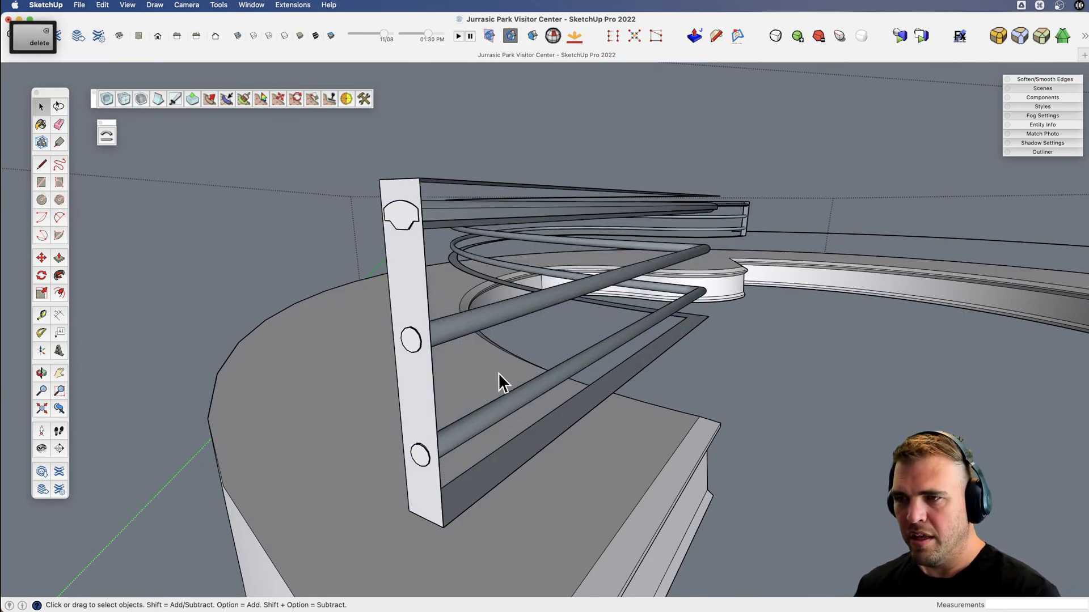
# Delete the casing's narrow end face around the rails at the curved far end of the sweep.
pyautogui.moveTo(498, 357); pyautogui.dragTo(333, 366, button='middle')
pyautogui.scroll(-5, 333, 366)
pyautogui.press('x')
pyautogui.moveTo(595, 318); pyautogui.dragTo(365, 350)
pyautogui.scroll(10, 550, 382)
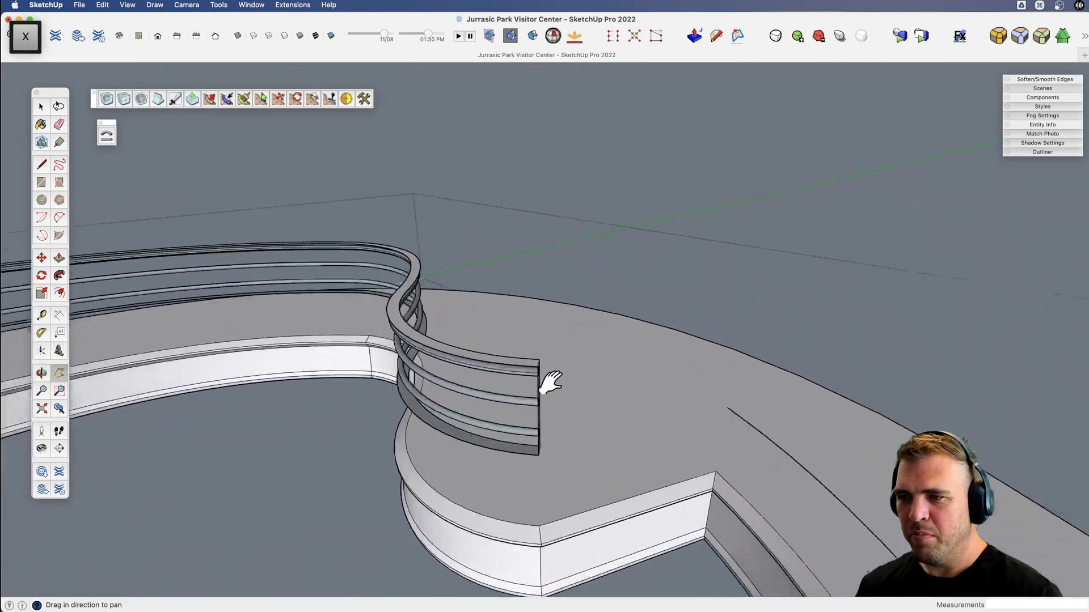
pyautogui.moveTo(505, 397); pyautogui.dragTo(447, 325, button='middle')
pyautogui.press('space')
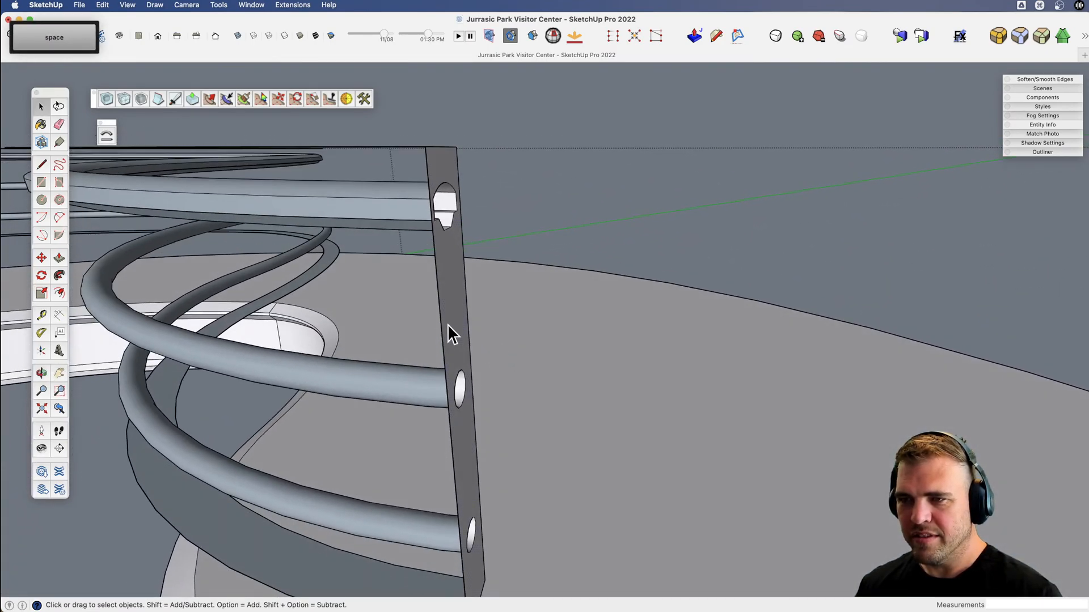
pyautogui.press('Delete')
pyautogui.scroll(-8, 475, 322)
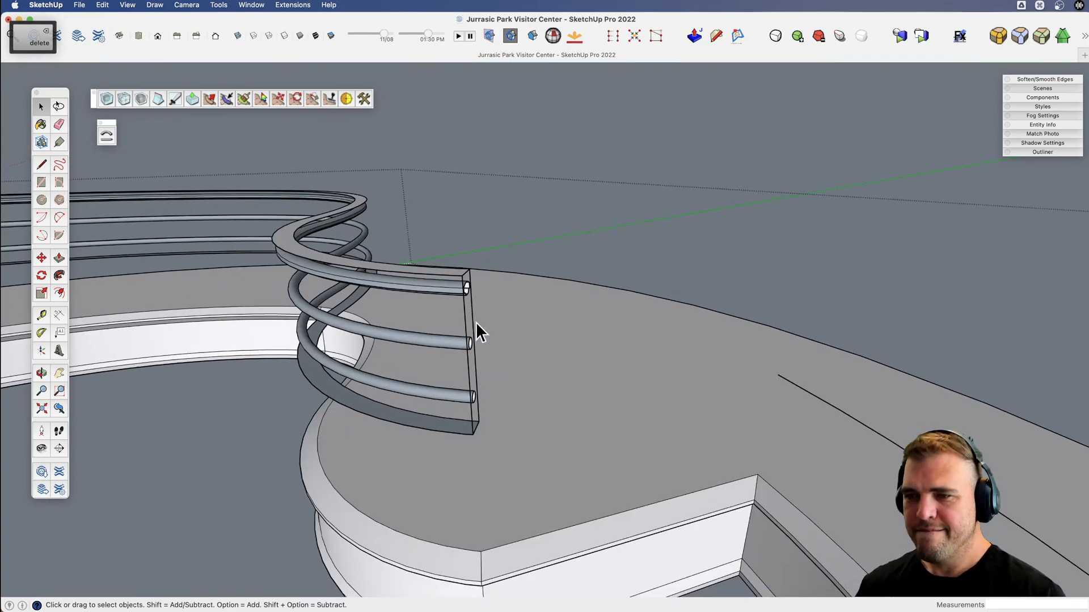
# Delete the casing's remaining end, top and bottom faces and edges, keeping only the handrail and two rails.
pyautogui.press('x')
pyautogui.moveTo(391, 371); pyautogui.dragTo(729, 362)
pyautogui.press('v')
pyautogui.moveTo(420, 354); pyautogui.dragTo(371, 351)
pyautogui.press('x')
pyautogui.moveTo(380, 351); pyautogui.dragTo(659, 340)
pyautogui.moveTo(502, 373); pyautogui.dragTo(702, 319)
pyautogui.scroll(-2, 358, 381)
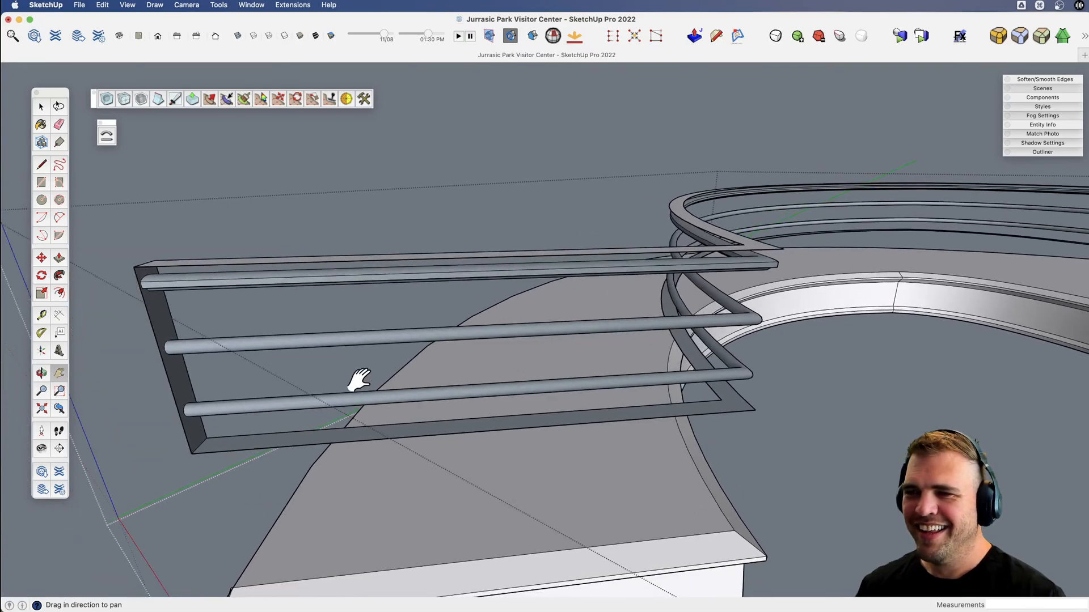
pyautogui.scroll(3, 176, 352)
pyautogui.scroll(1, 172, 357)
pyautogui.press('space')
pyautogui.press('BackSpace')
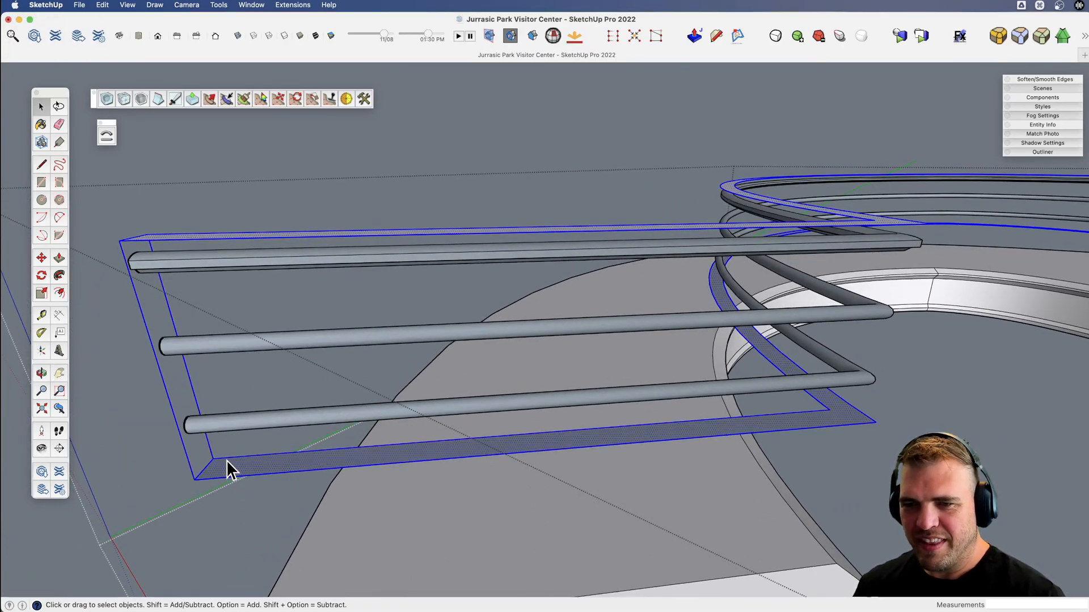
pyautogui.press('BackSpace')
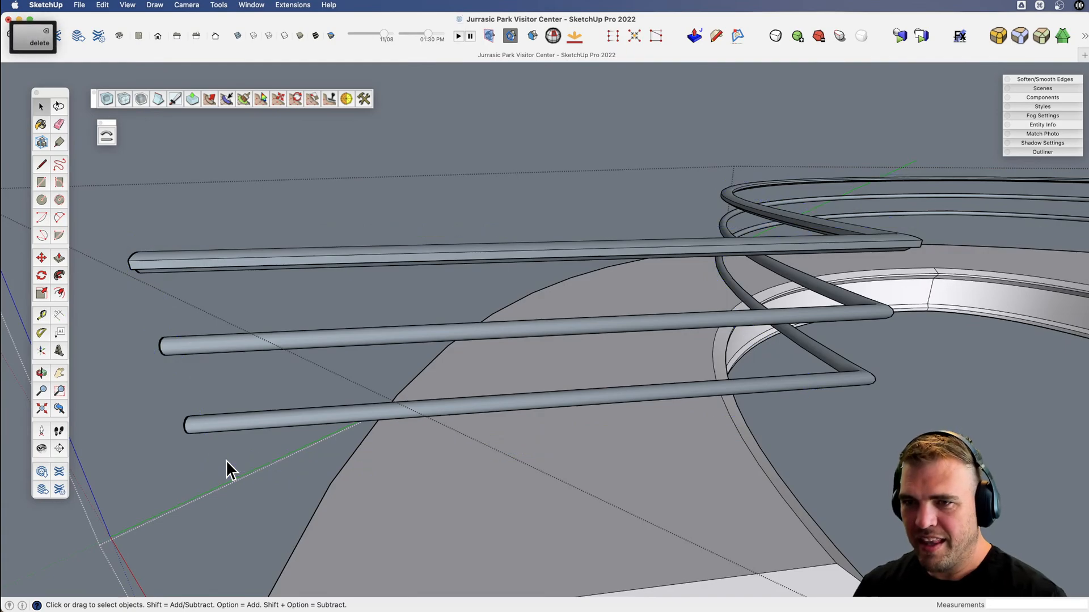
# Reverse the faces of the lower rail, the middle rail and the handrail.
pyautogui.keyDown('shift'); pyautogui.tripleClick(349, 414); pyautogui.keyUp('shift')
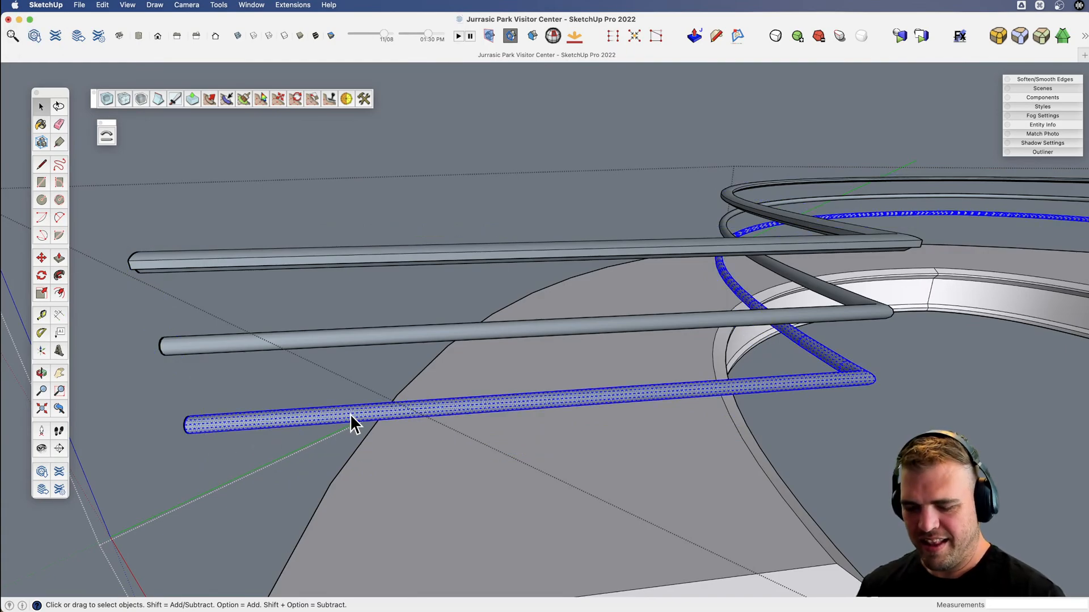
pyautogui.tripleClick(343, 343)
pyautogui.click(339, 258)
pyautogui.tripleClick(339, 257)
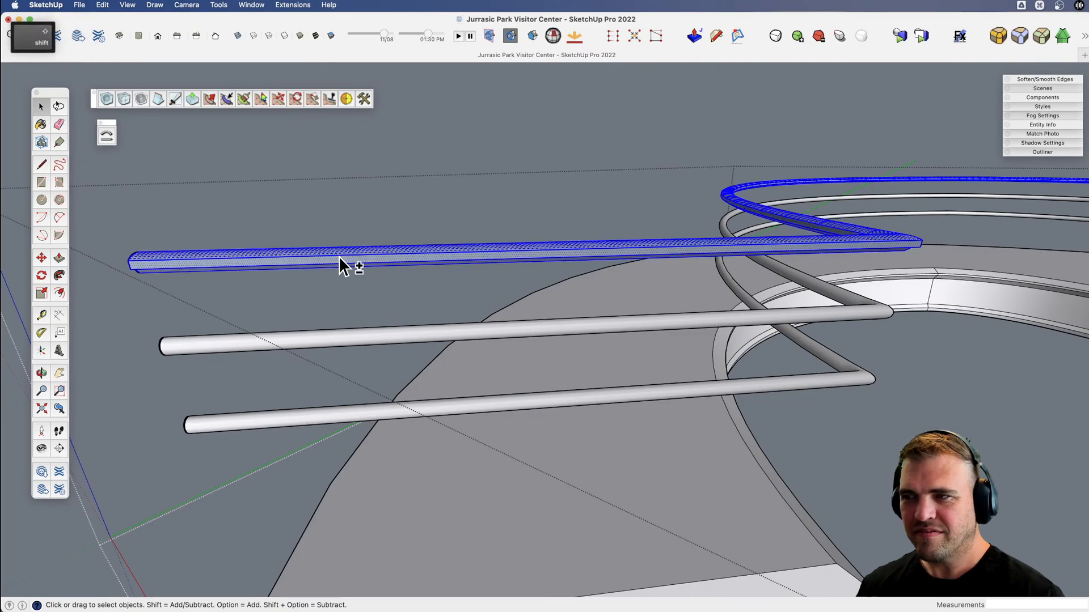
pyautogui.hotkey('shift', 'r')
# Move the copied upright profile so its bottom corner meets the end of the other raised path.
pyautogui.scroll(-3, 436, 380)
pyautogui.press('x')
pyautogui.moveTo(691, 365); pyautogui.dragTo(40, 407)
pyautogui.scroll(-4, 644, 364)
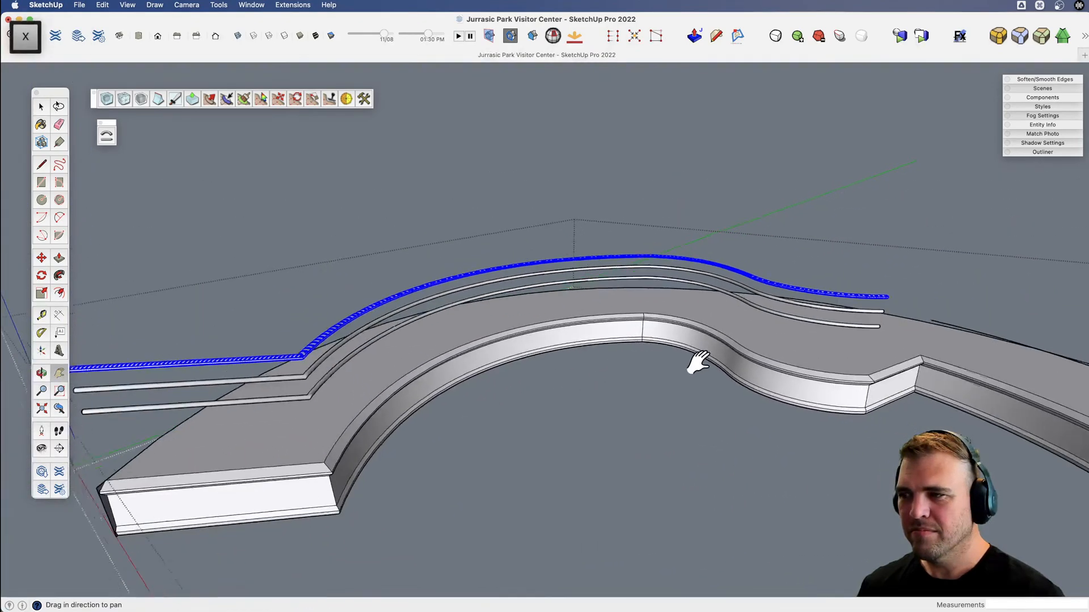
pyautogui.moveTo(697, 361); pyautogui.dragTo(417, 280)
pyautogui.scroll(-2, 421, 281)
pyautogui.scroll(-3, 422, 285)
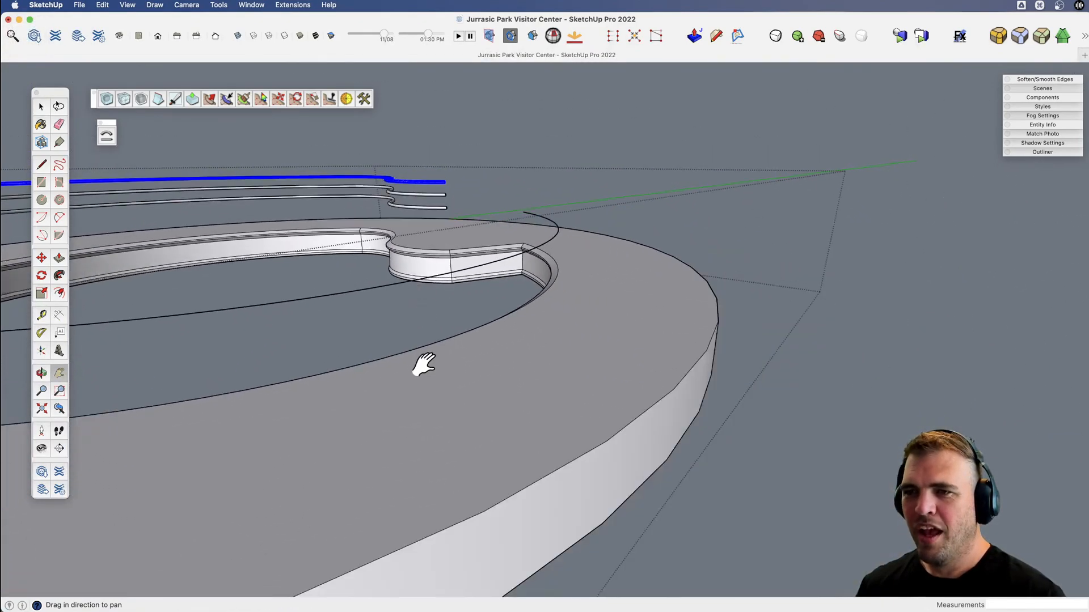
pyautogui.press('x')
pyautogui.moveTo(423, 365); pyautogui.dragTo(686, 344)
pyautogui.press('space')
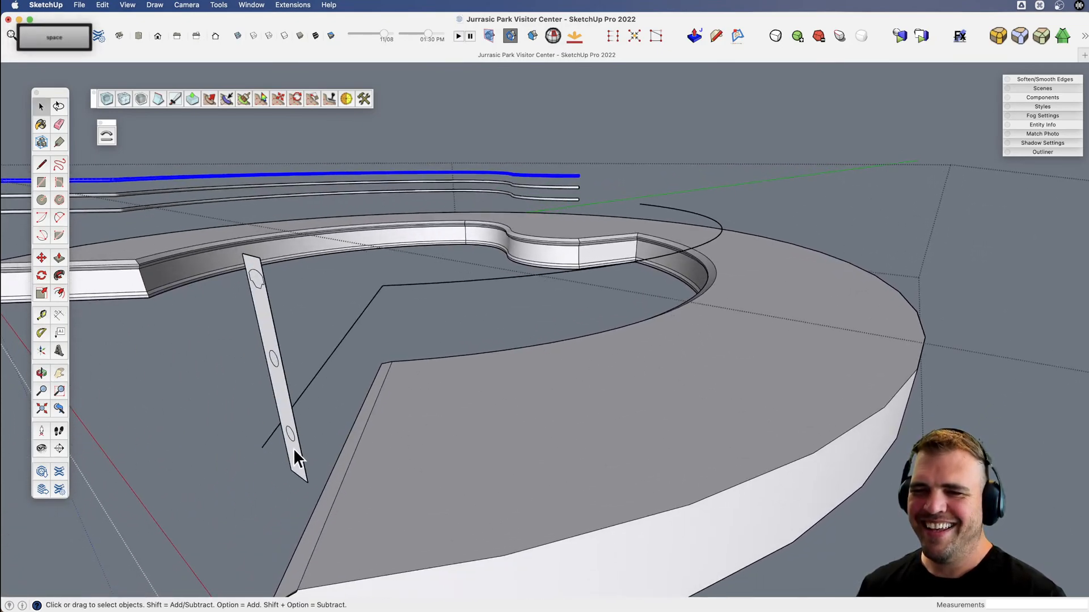
pyautogui.click(291, 452)
pyautogui.scroll(3, 288, 461)
pyautogui.scroll(-5, 287, 465)
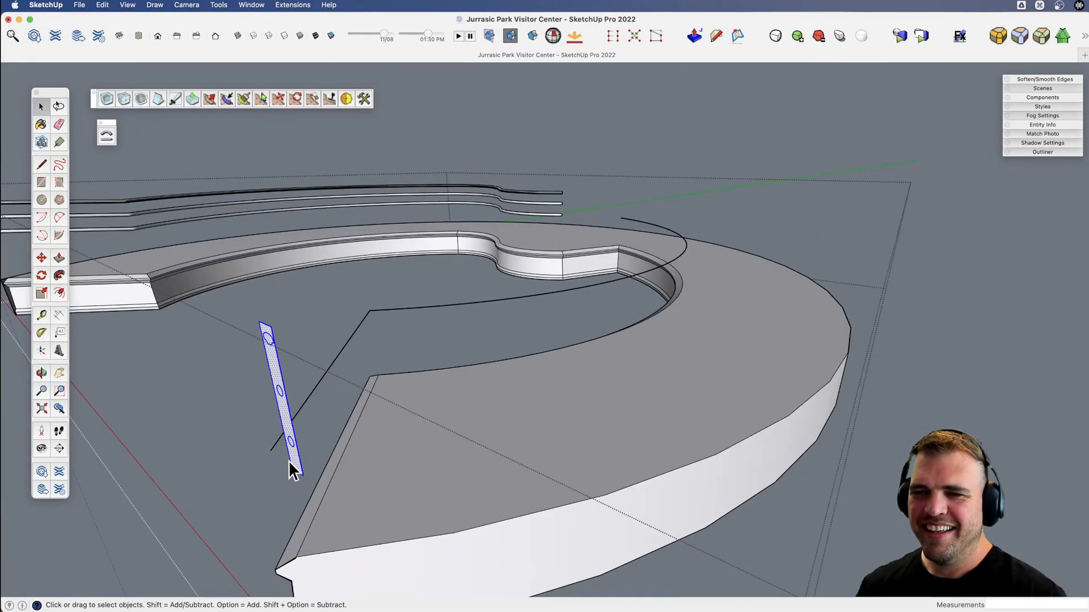
pyautogui.press('v')
pyautogui.moveTo(292, 469); pyautogui.dragTo(542, 406)
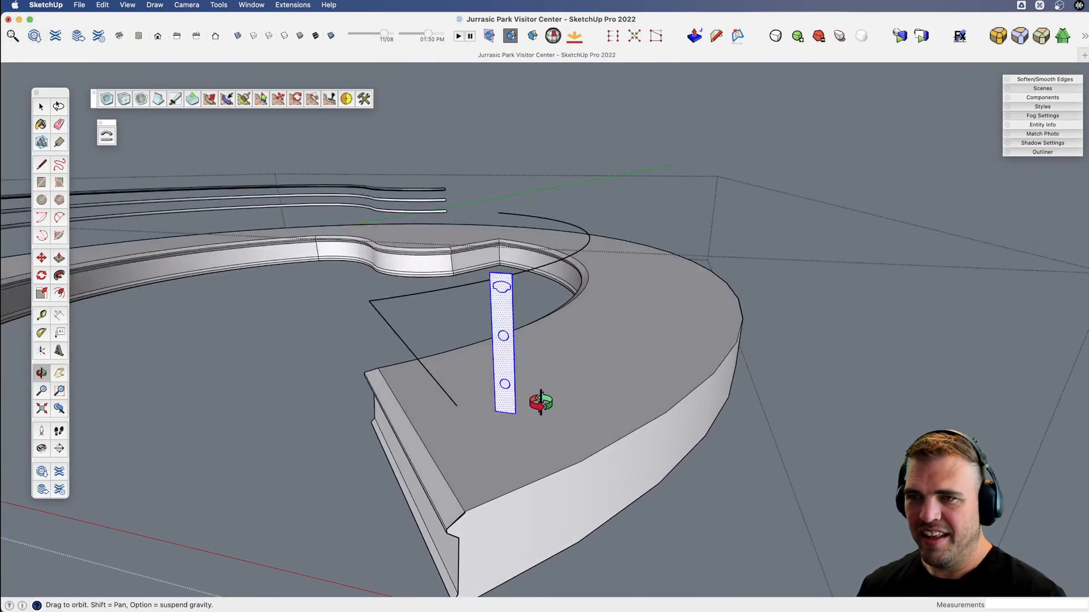
pyautogui.press('g')
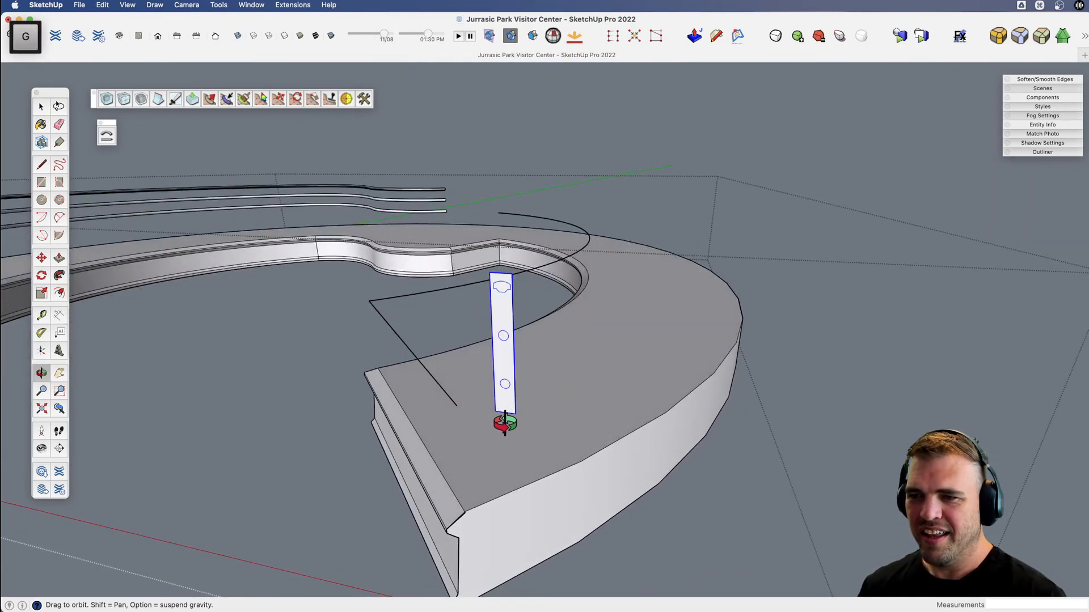
pyautogui.moveTo(505, 422)
pyautogui.mouseDown()
pyautogui.moveTo(486, 418)
pyautogui.moveTo(495, 413)
pyautogui.mouseUp()
pyautogui.press('r')
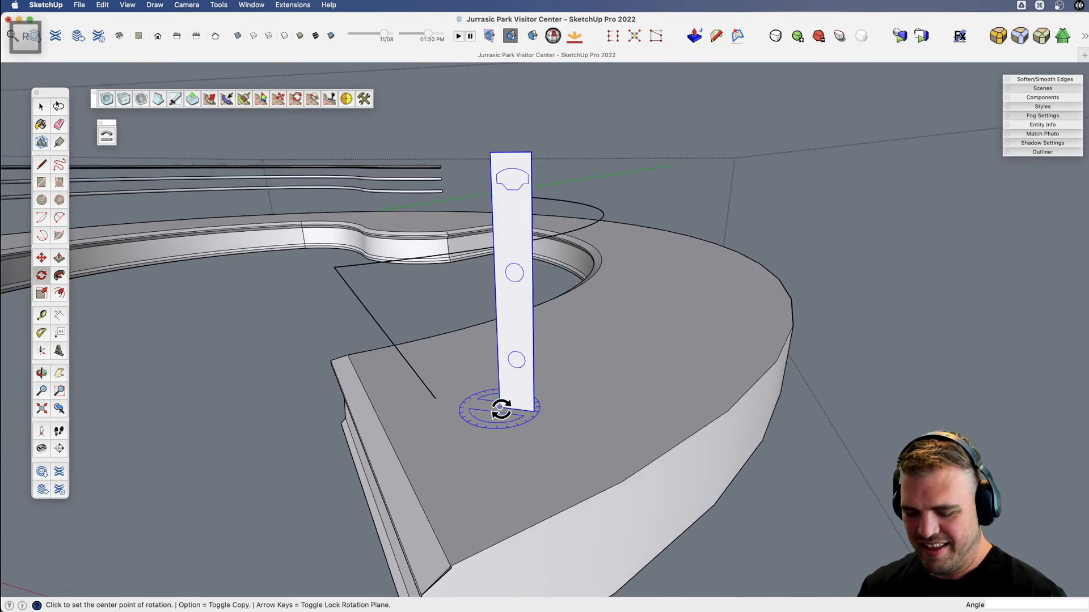
pyautogui.press('m')
pyautogui.click(499, 403)
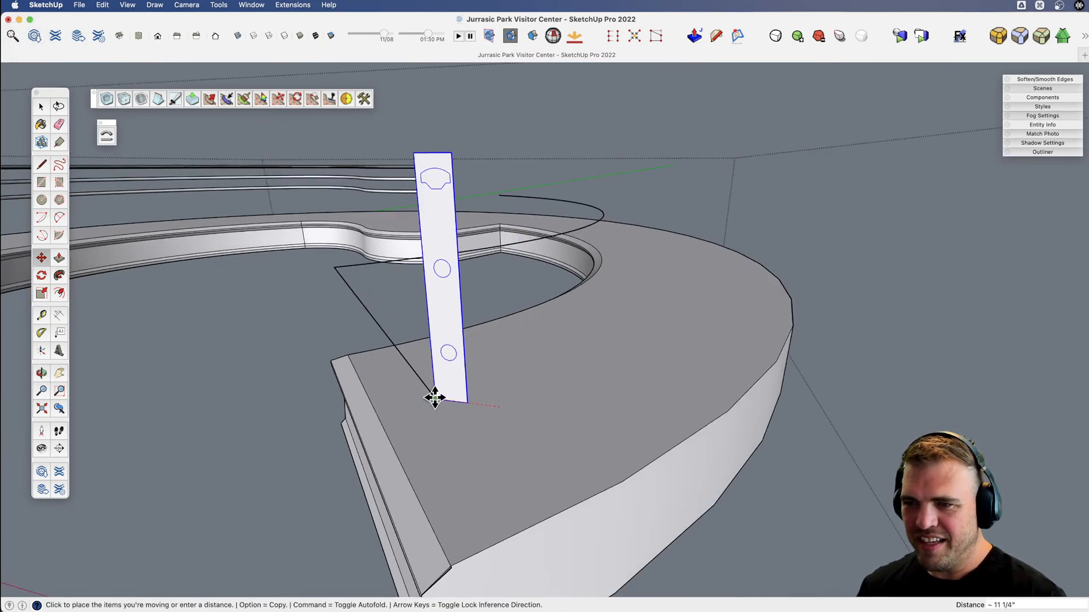
pyautogui.moveTo(436, 394); pyautogui.dragTo(447, 396, button='middle')
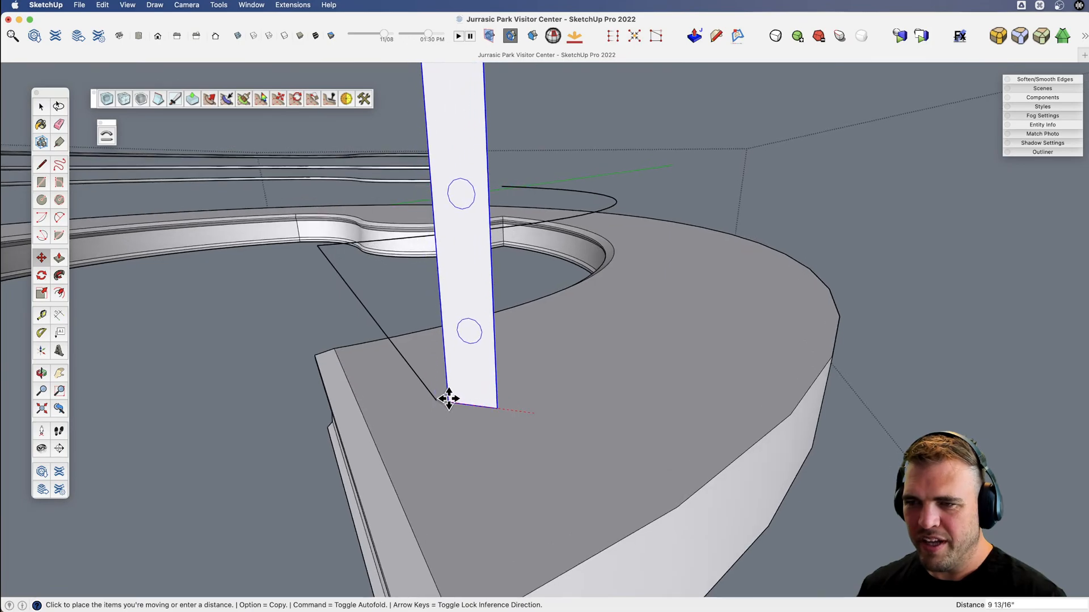
pyautogui.hotkey('shift', 'x')
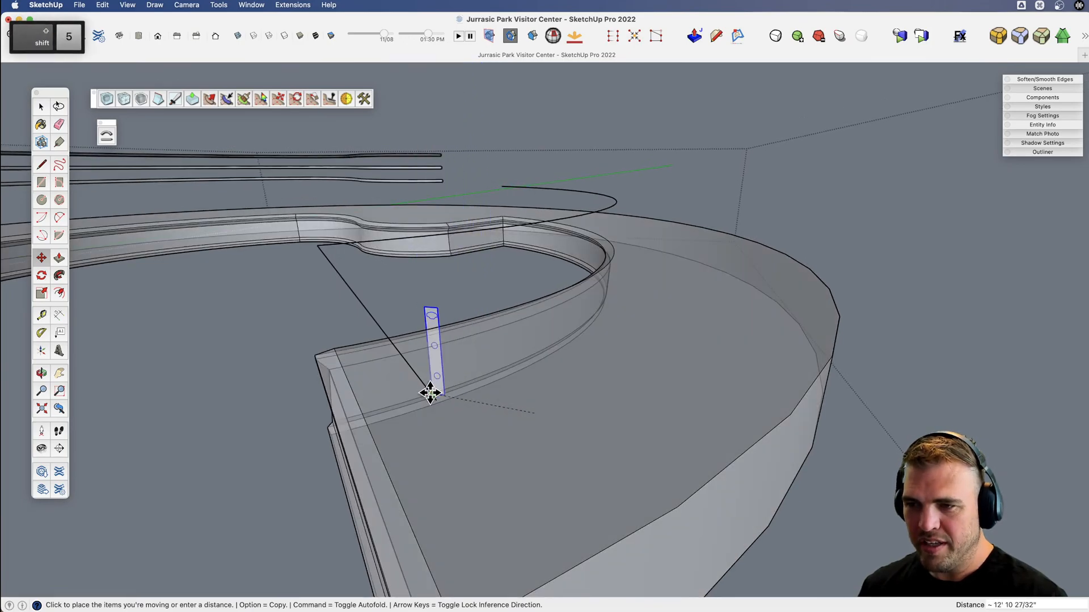
pyautogui.click(437, 403)
pyautogui.hotkey('shift', 'x')
# Rotate the copied profile 45° about its bottom corner to face along the path's straight edge.
pyautogui.moveTo(472, 404); pyautogui.dragTo(528, 458, button='middle')
pyautogui.press('q')
pyautogui.press('q')
pyautogui.click(501, 463)
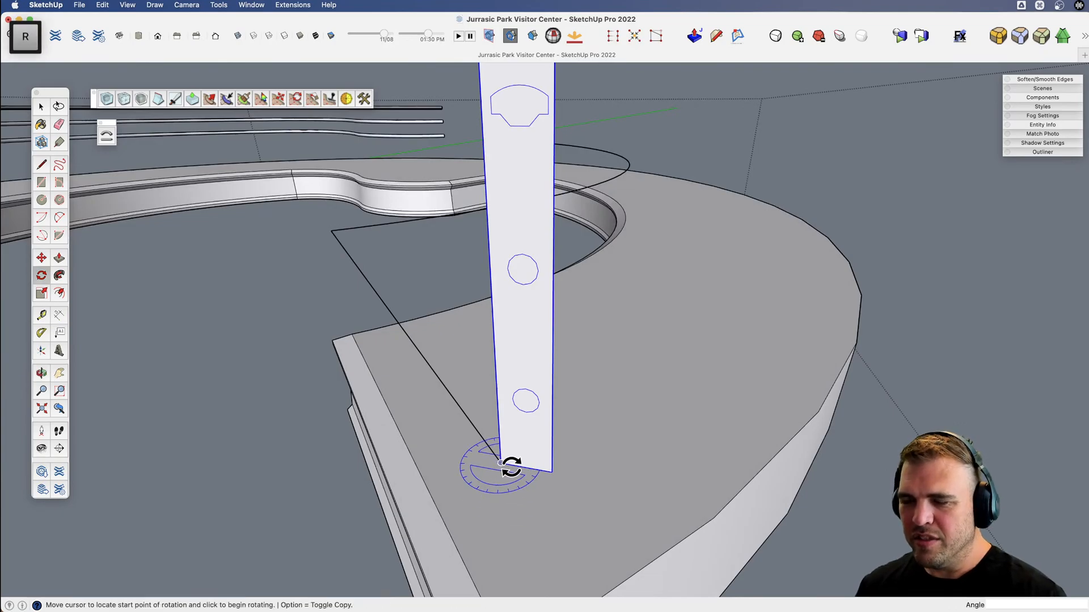
pyautogui.click(525, 455)
pyautogui.click(556, 445)
pyautogui.press('v')
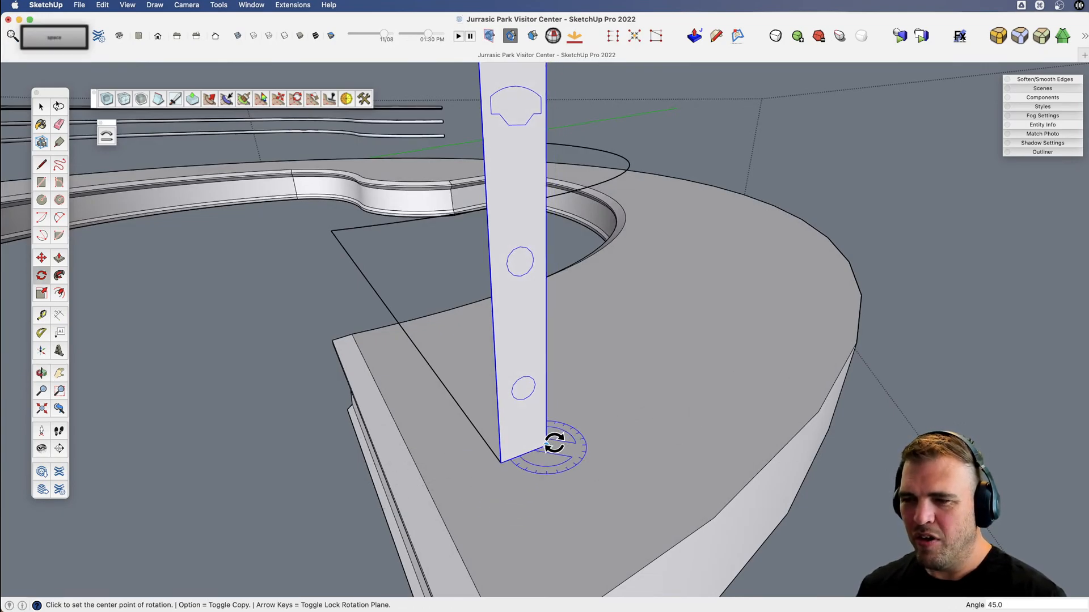
pyautogui.moveTo(554, 444); pyautogui.dragTo(517, 446)
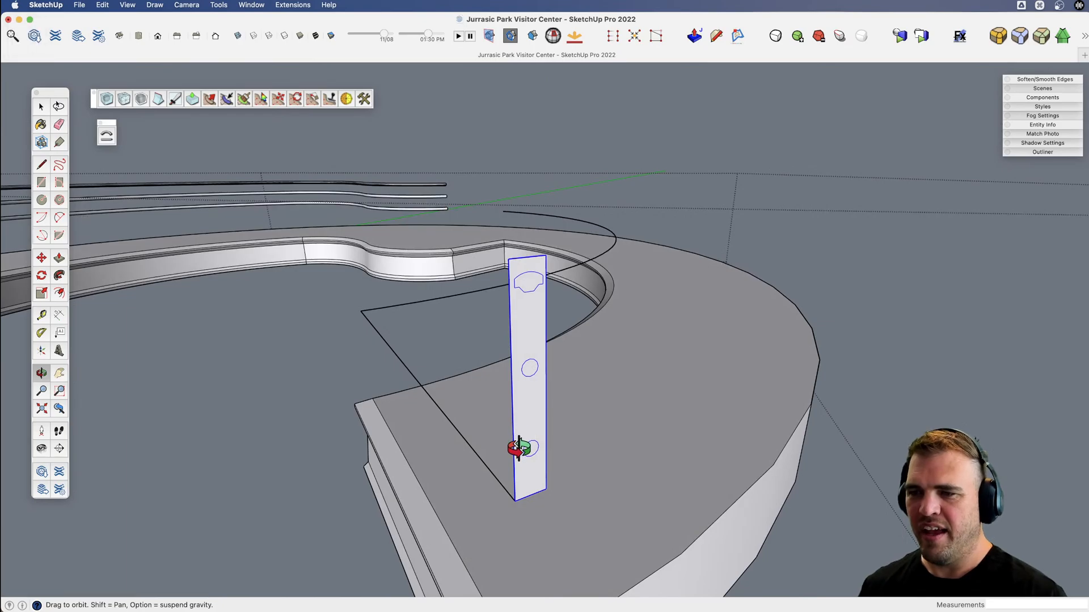
# Explode the copied profile and sweep it along the second raised path, including its straight and curved edges, with Follow Me.
pyautogui.press('space')
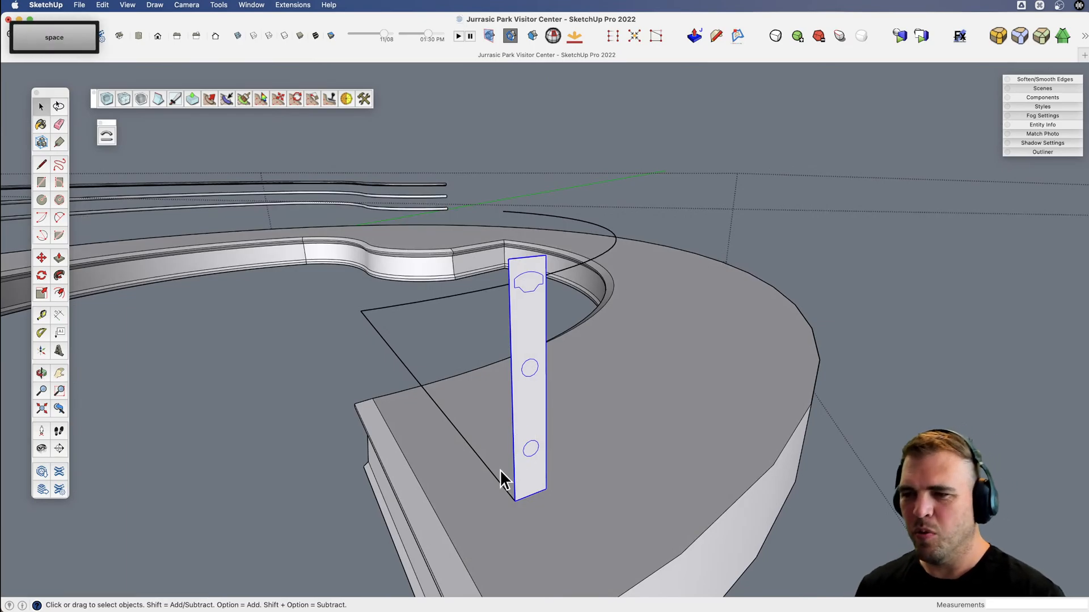
pyautogui.click(408, 370)
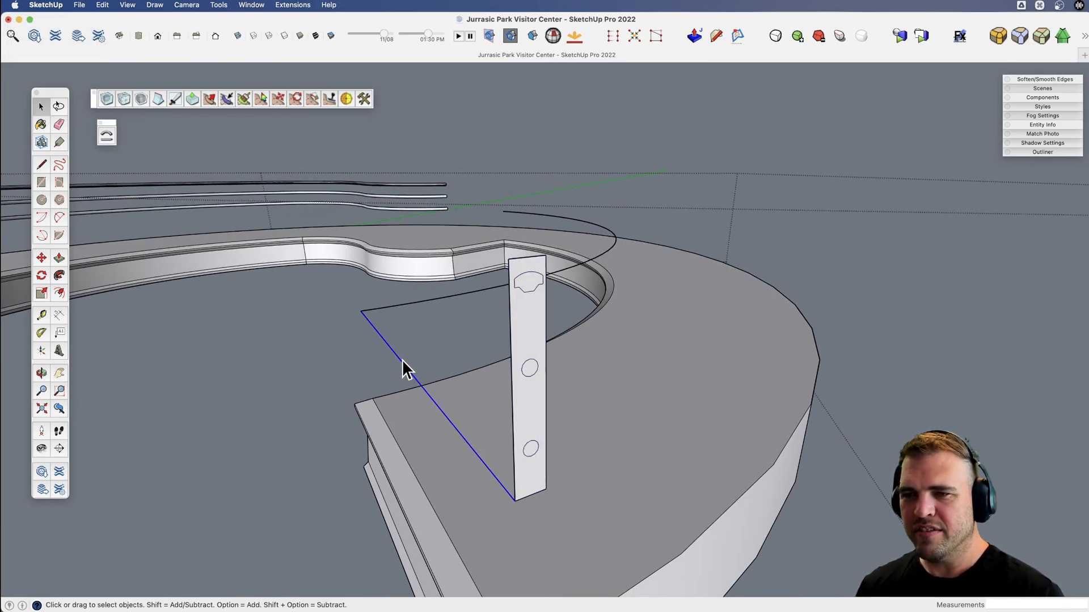
pyautogui.press('shift')
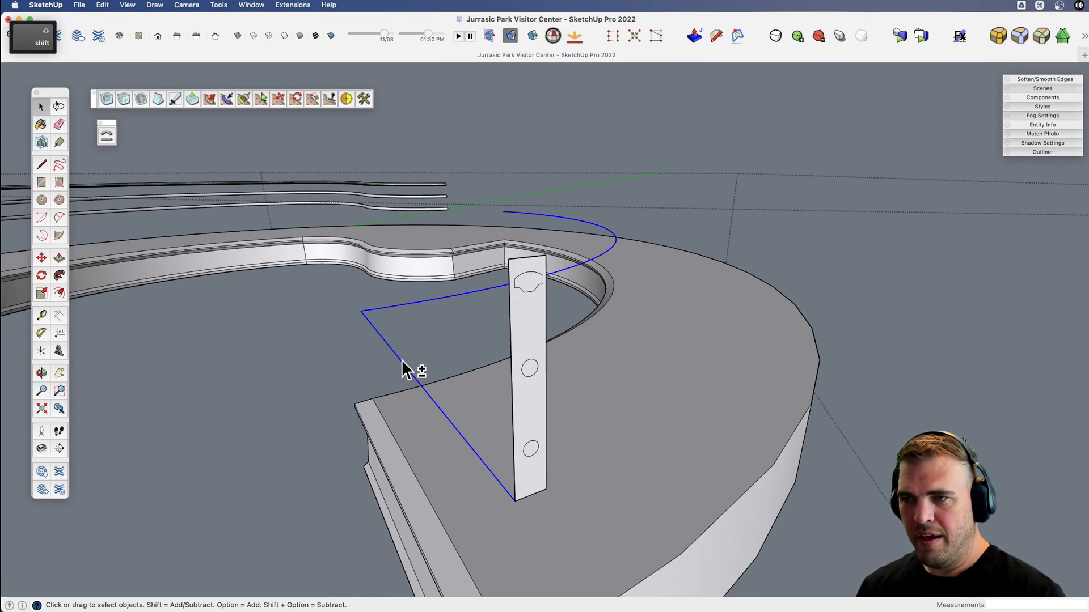
pyautogui.press('space')
pyautogui.click(528, 483)
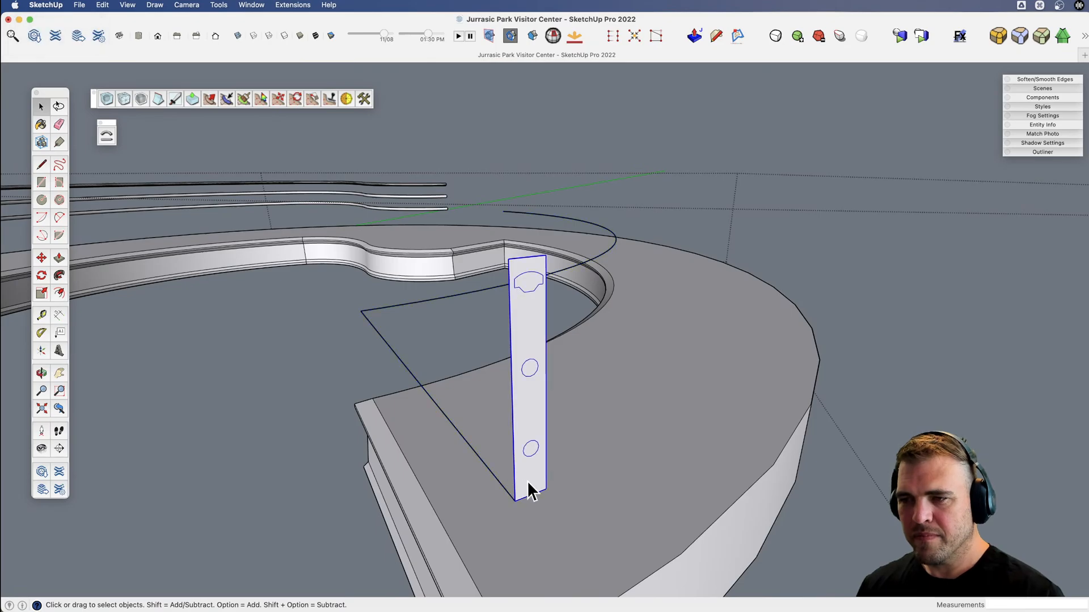
pyautogui.press('u')
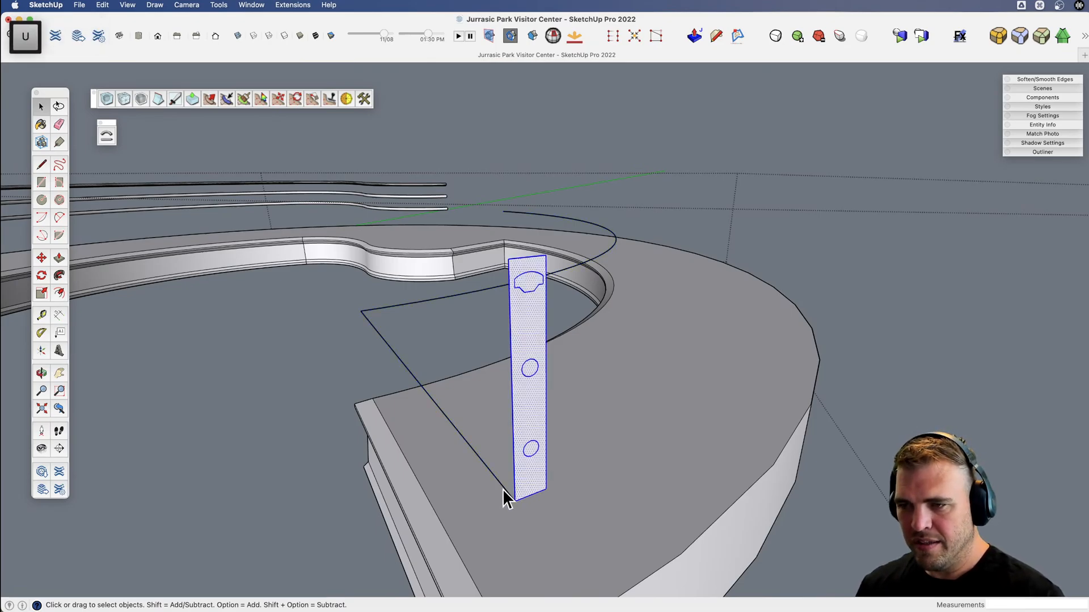
pyautogui.click(503, 487)
pyautogui.press('j')
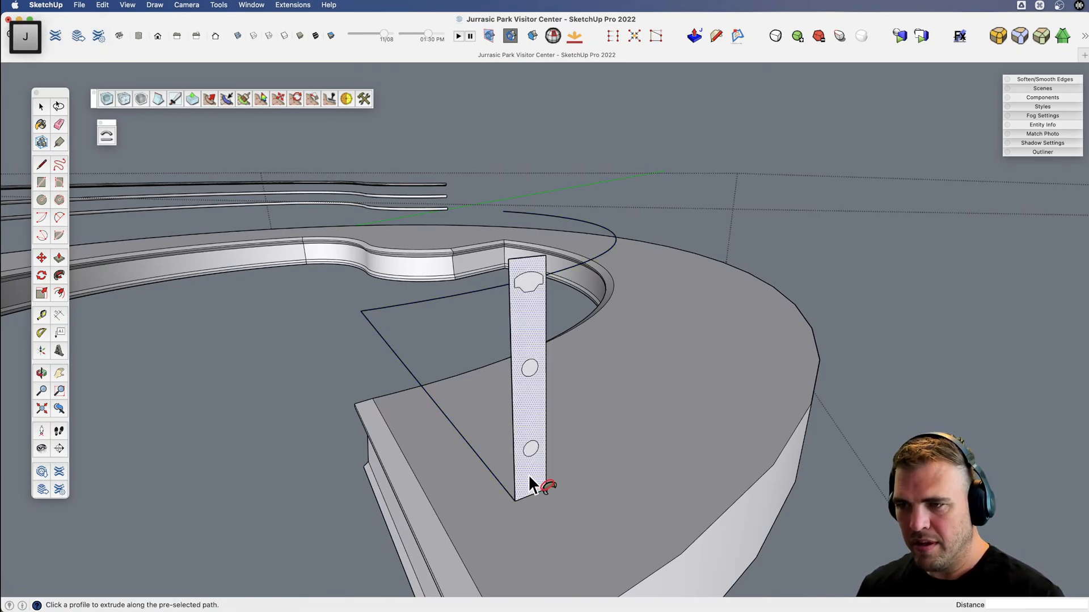
pyautogui.click(529, 476)
pyautogui.press('space')
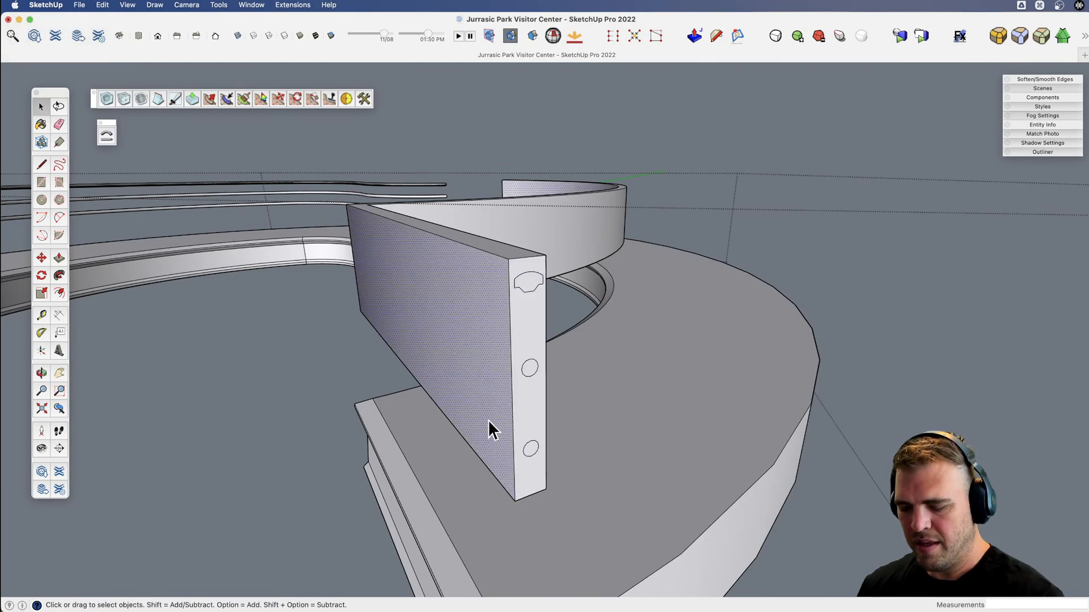
# Delete the casing faces around the second path's rails, including the end caps and the leftover top, bottom and outline edges.
pyautogui.press('Delete')
pyautogui.click(547, 222)
pyautogui.press('Delete')
pyautogui.click(530, 313)
pyautogui.press('Delete')
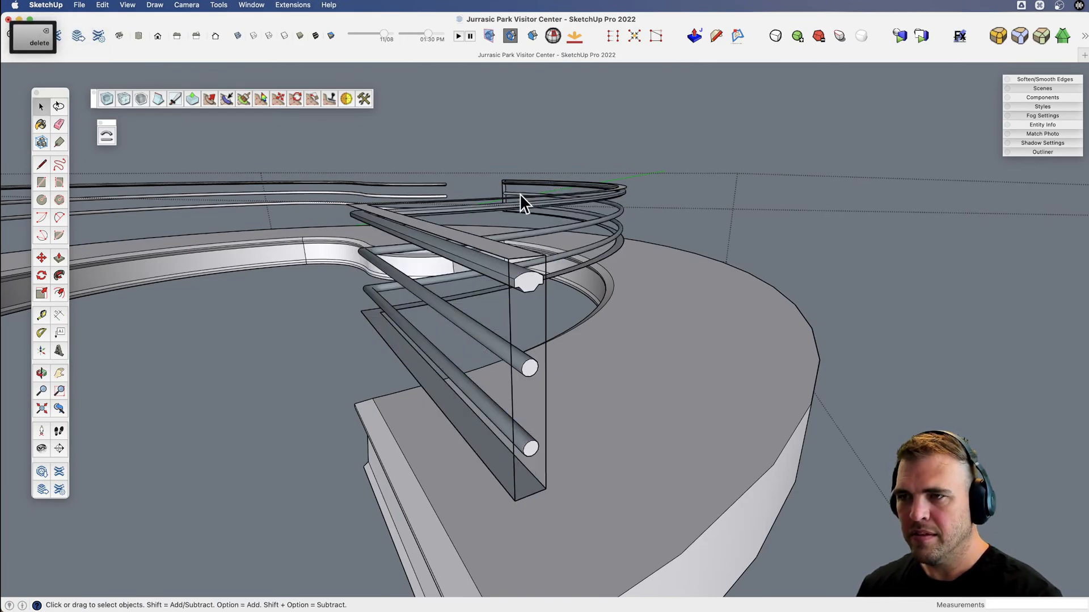
pyautogui.press('Delete')
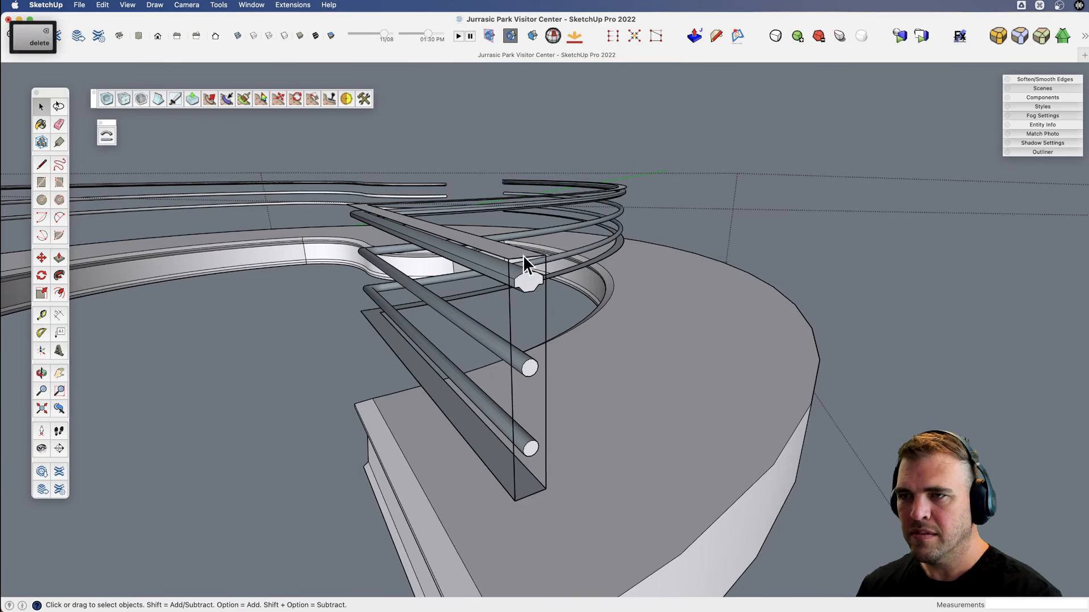
pyautogui.tripleClick(510, 315)
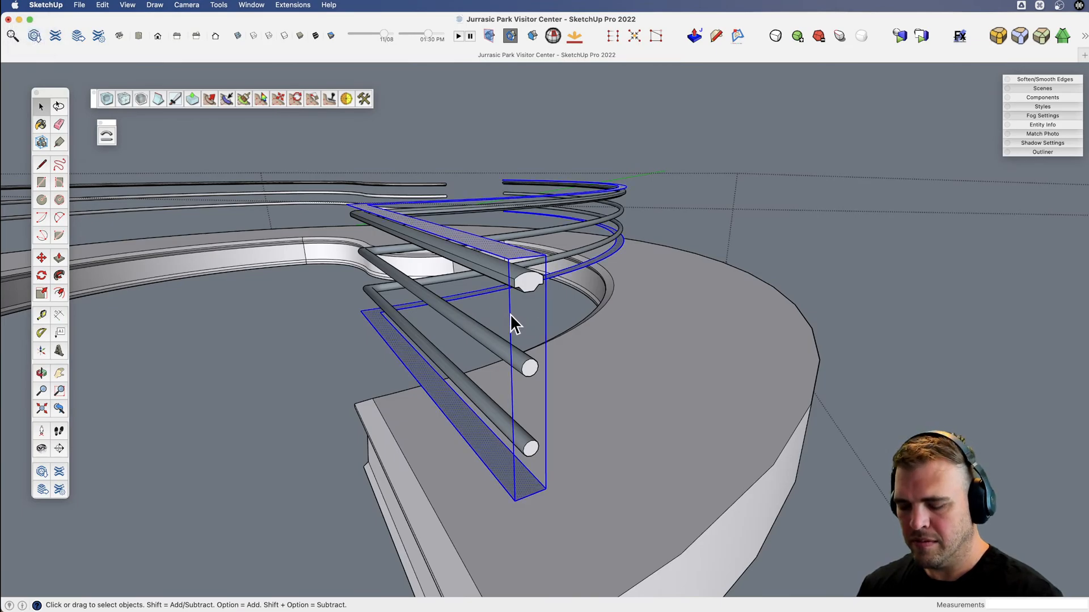
pyautogui.press('Delete')
# Reverse the faces of the lower rail, the middle rail and the handrail on the second path.
pyautogui.click(485, 404)
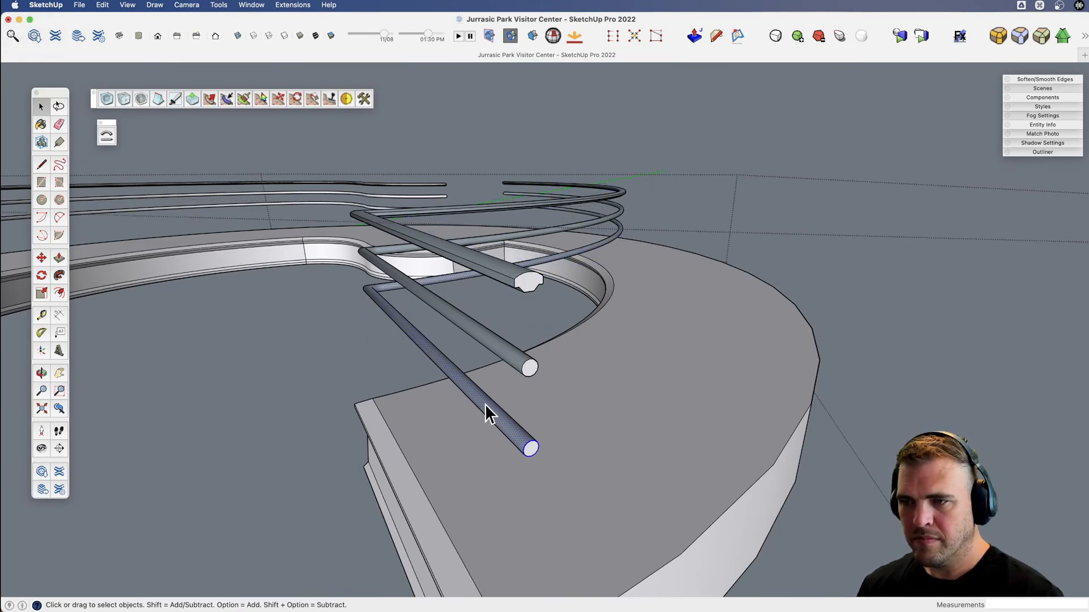
pyautogui.tripleClick(485, 404)
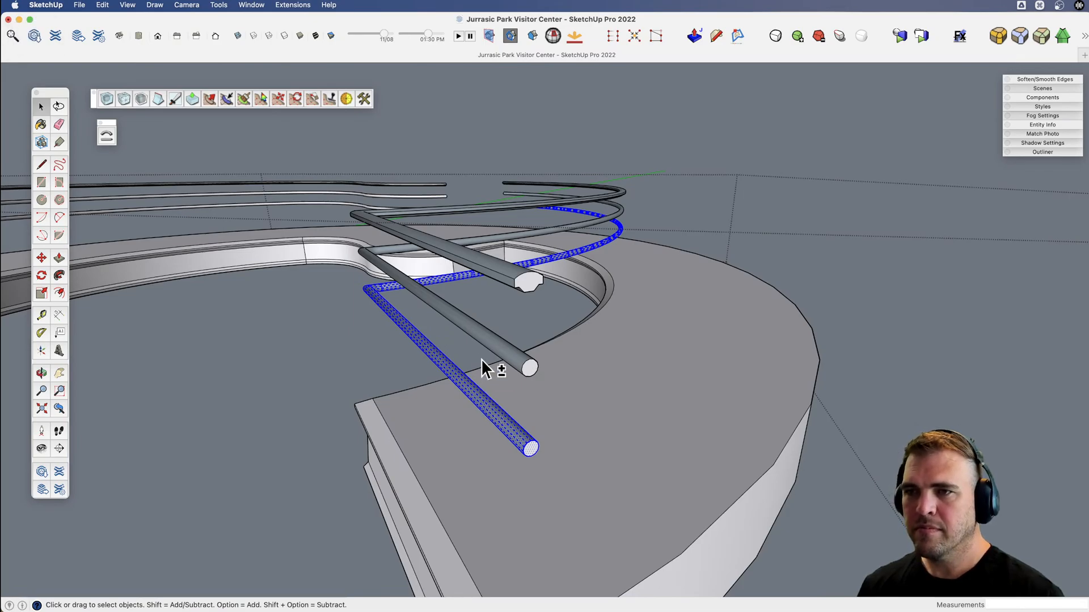
pyautogui.hotkey('shift', 'r')
pyautogui.doubleClick(471, 332)
pyautogui.tripleClick(471, 332)
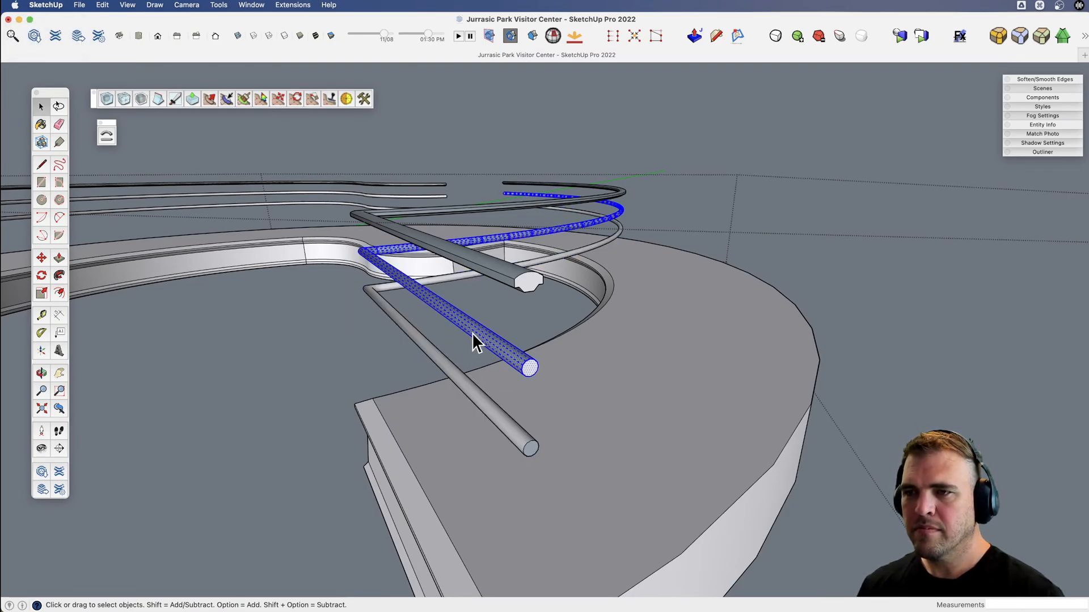
pyautogui.hotkey('shift', 'r')
pyautogui.tripleClick(489, 277)
pyautogui.hotkey('shift', 'r')
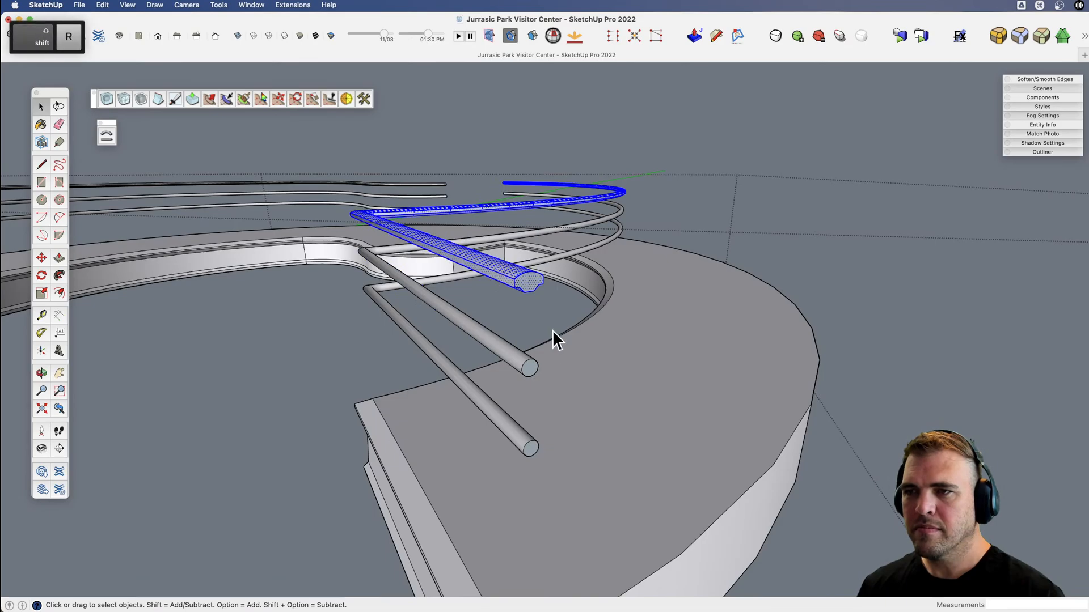
# Select the handrails and lower rails of both balcony sides and group them together.
pyautogui.scroll(-3, 546, 378)
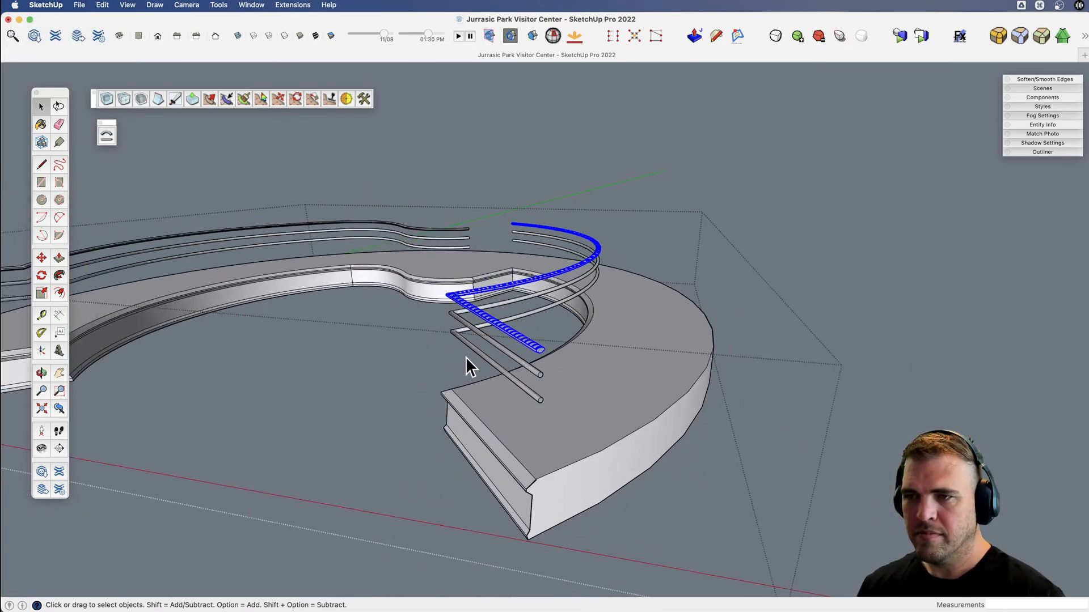
pyautogui.moveTo(466, 365); pyautogui.dragTo(381, 249, button='middle')
pyautogui.press('space')
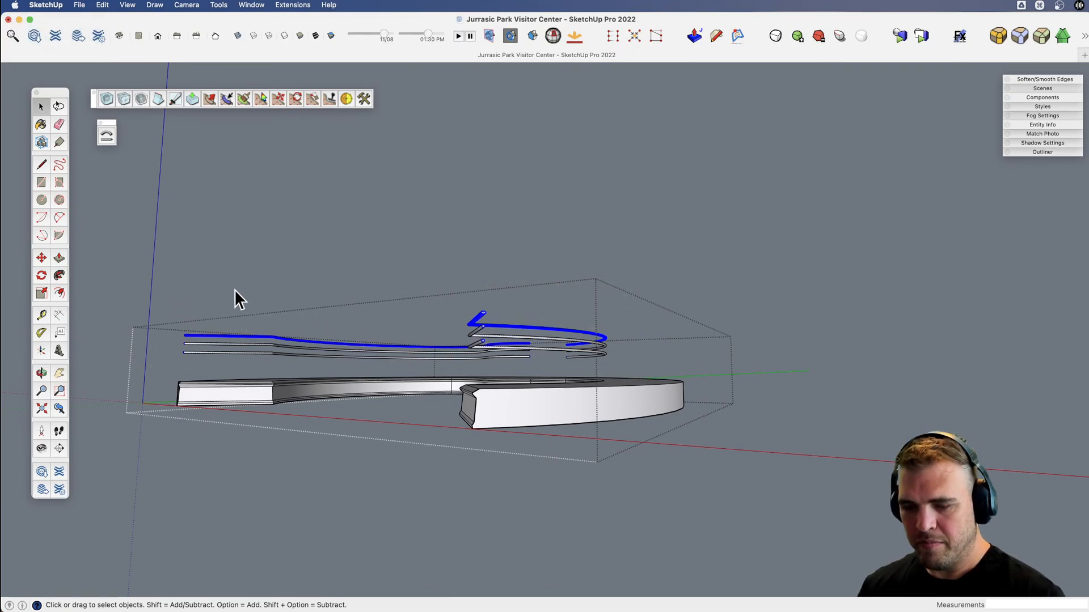
pyautogui.press('v')
# Move the railing group straight down about 3' 3 1/4" towards the balcony floor.
pyautogui.moveTo(379, 335); pyautogui.dragTo(533, 454)
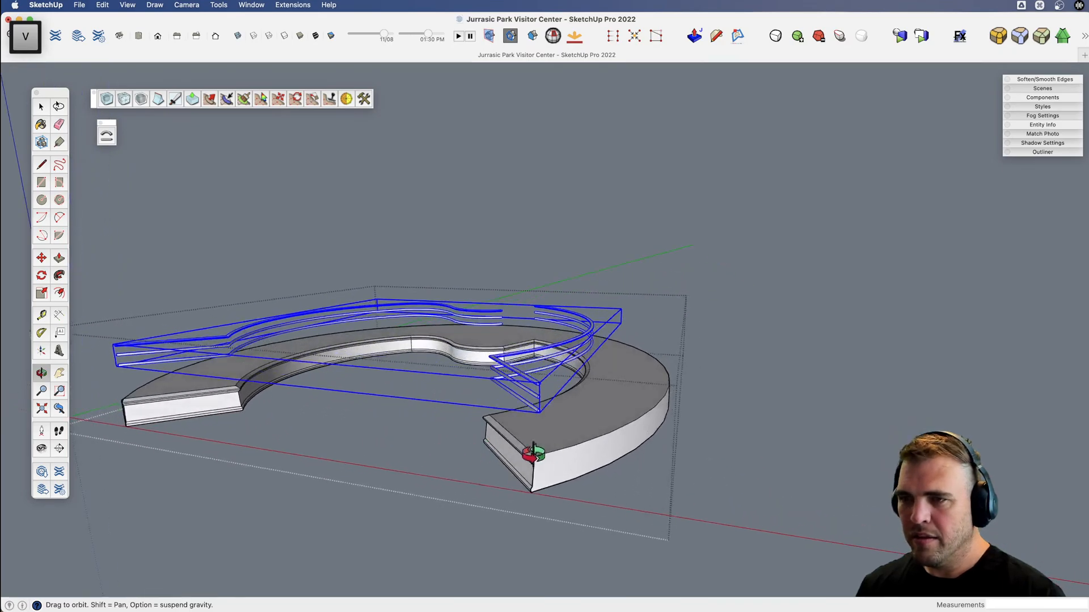
pyautogui.scroll(4, 512, 420)
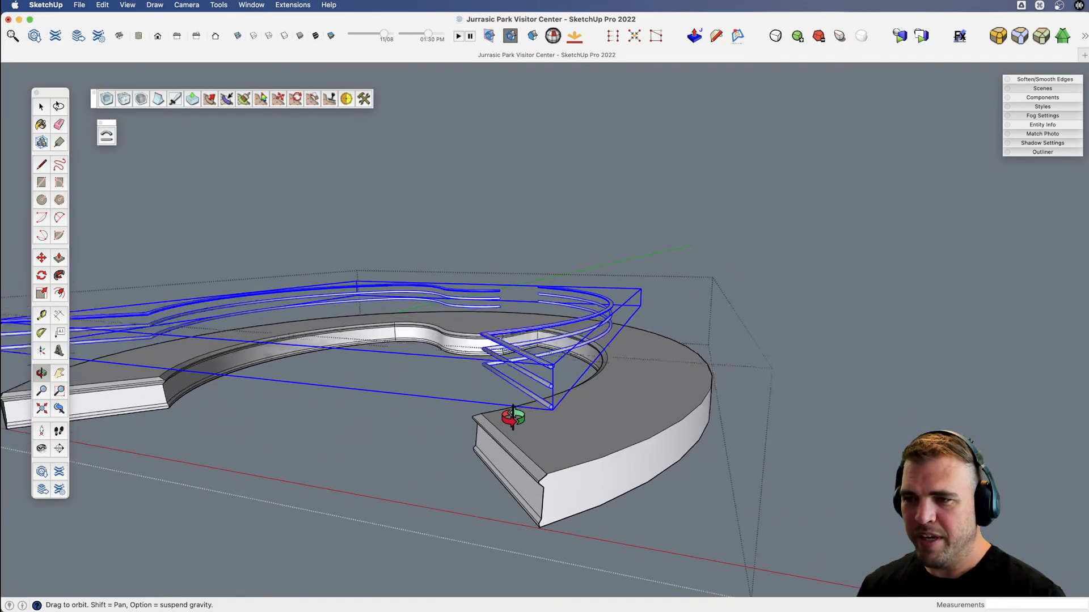
pyautogui.scroll(2, 537, 420)
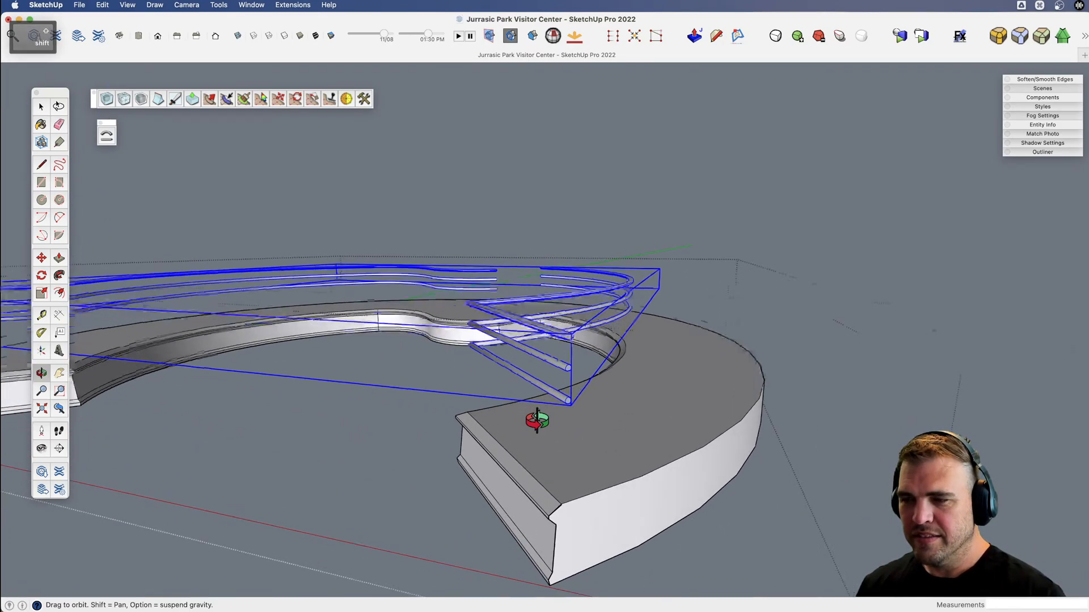
pyautogui.press('x')
pyautogui.press('v')
pyautogui.moveTo(540, 416); pyautogui.dragTo(545, 347)
pyautogui.press('m')
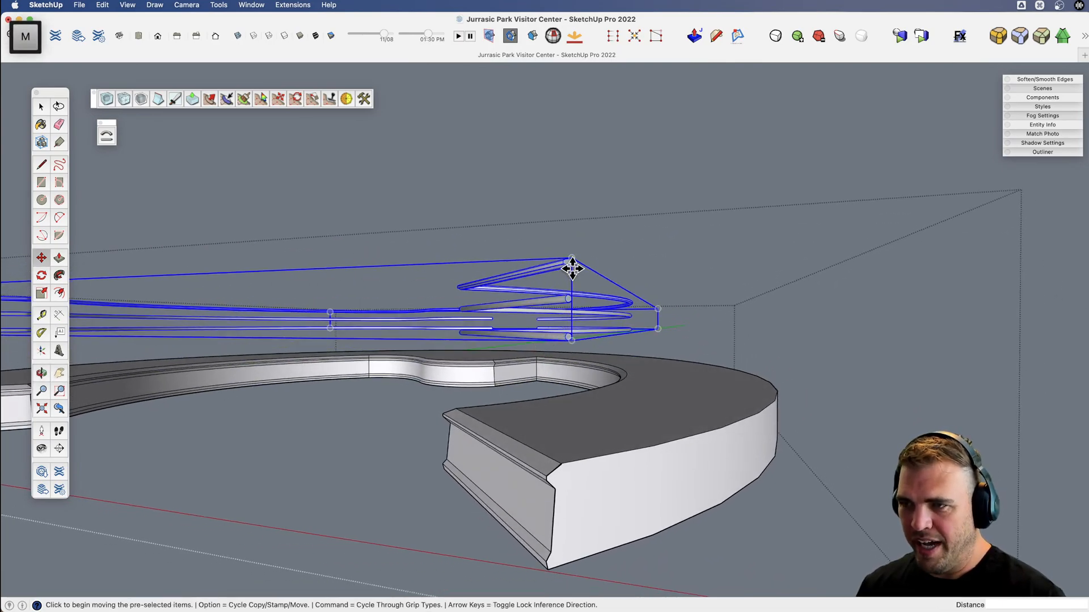
pyautogui.click(567, 262)
pyautogui.press('shift')
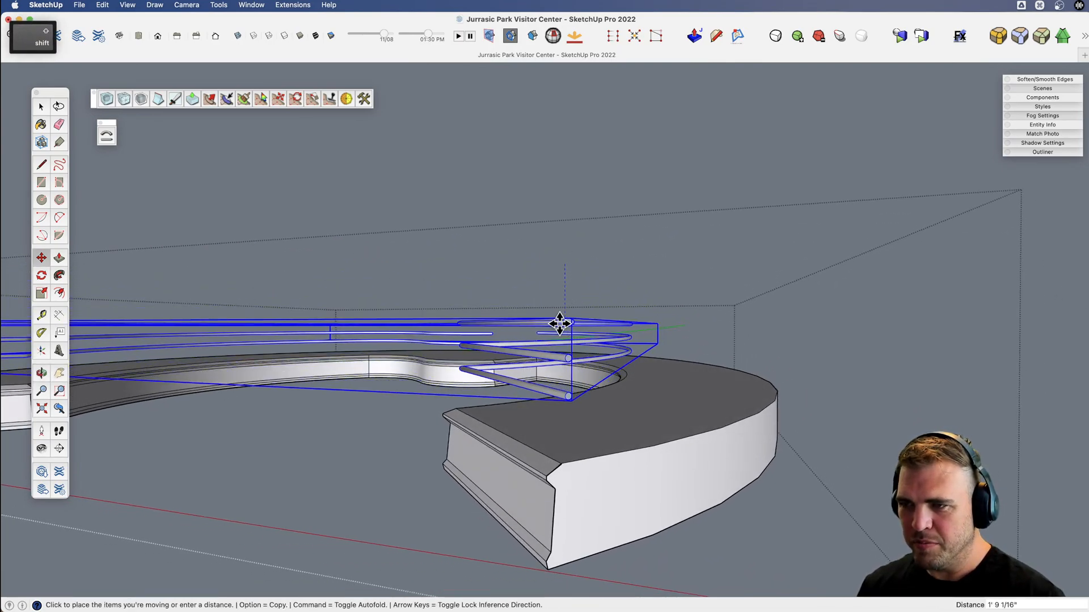
pyautogui.click(825, 396)
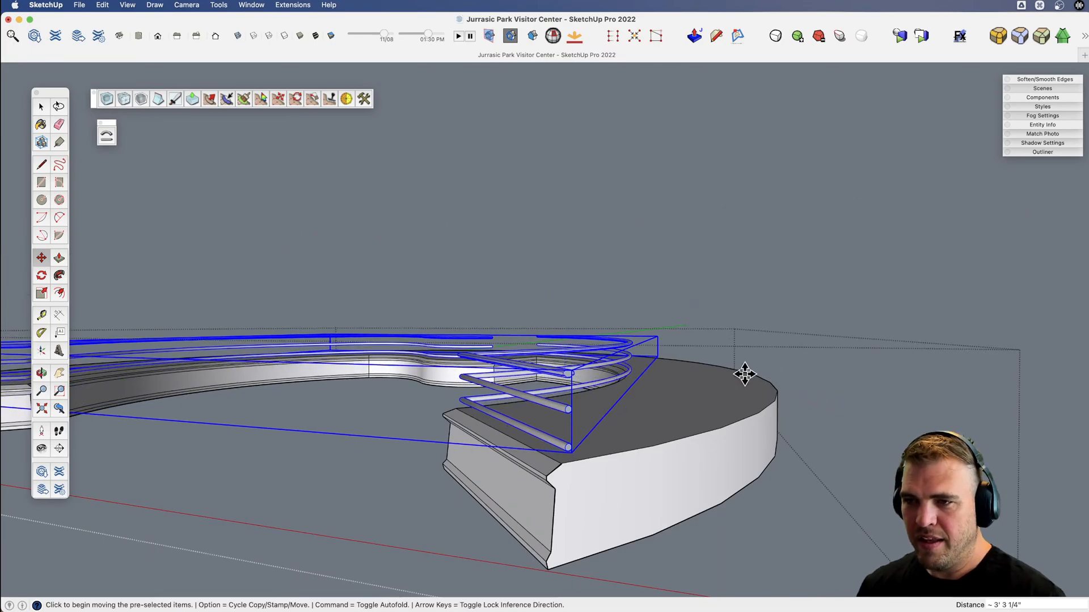
# Show the rest of the building around the balcony again and clear the railing selection.
pyautogui.hotkey('shift', '3')
pyautogui.press('space')
pyautogui.click(413, 207)
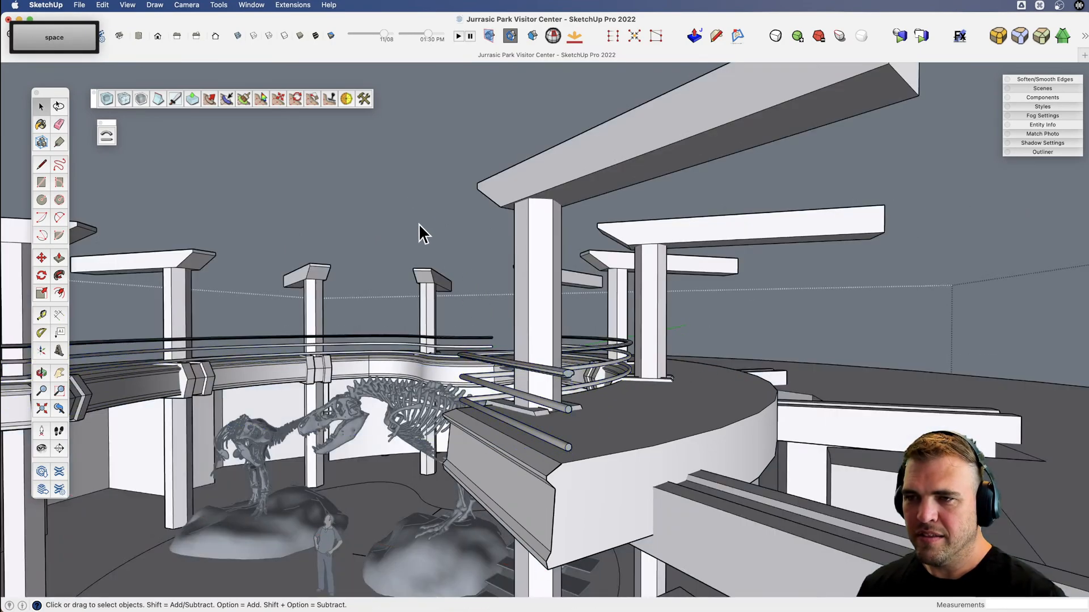
# Examine the finished railings around the rotunda from inside, with the dinosaur skeletons, and from outside the front entrance.
pyautogui.press('v')
pyautogui.moveTo(401, 287); pyautogui.dragTo(536, 275)
pyautogui.press('space')
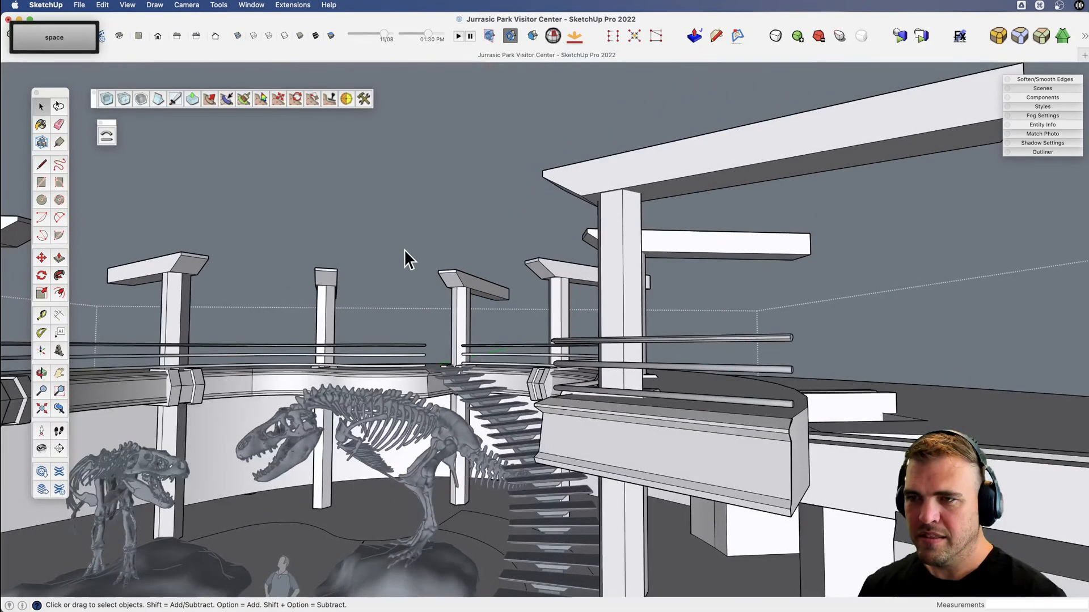
pyautogui.press('x')
pyautogui.press('v')
pyautogui.moveTo(406, 276); pyautogui.dragTo(543, 183)
pyautogui.press('space')
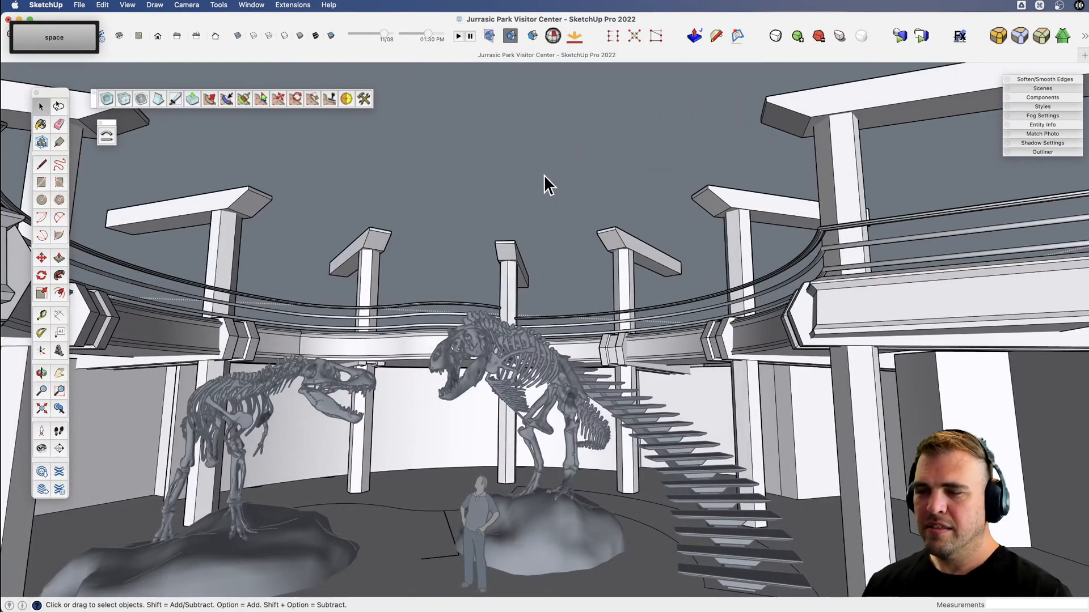
pyautogui.scroll(10, 542, 176)
pyautogui.scroll(5, 540, 206)
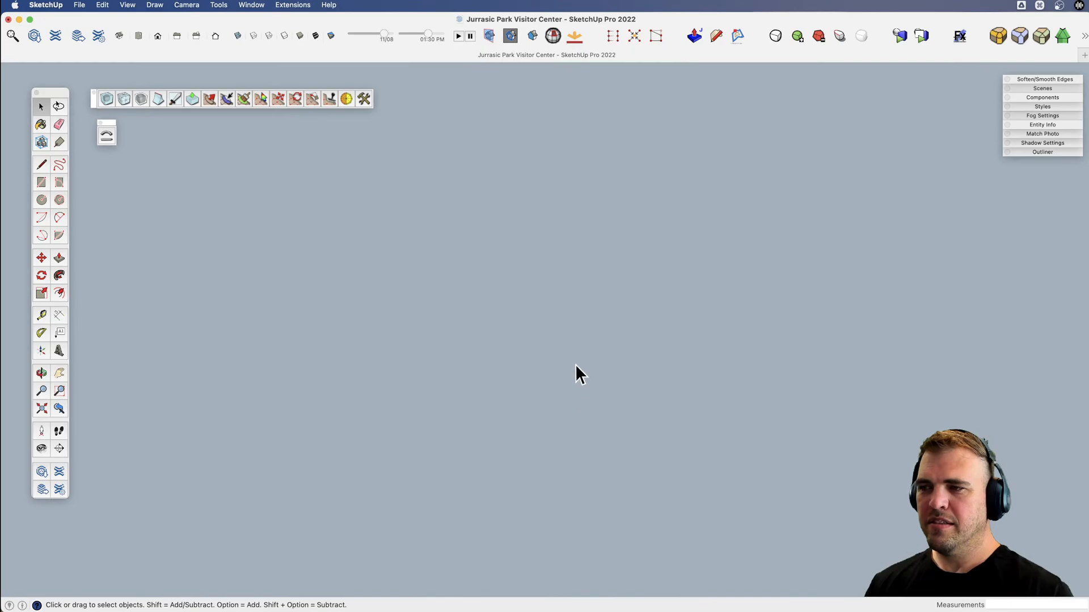
pyautogui.scroll(3, 575, 363)
pyautogui.scroll(5, 575, 358)
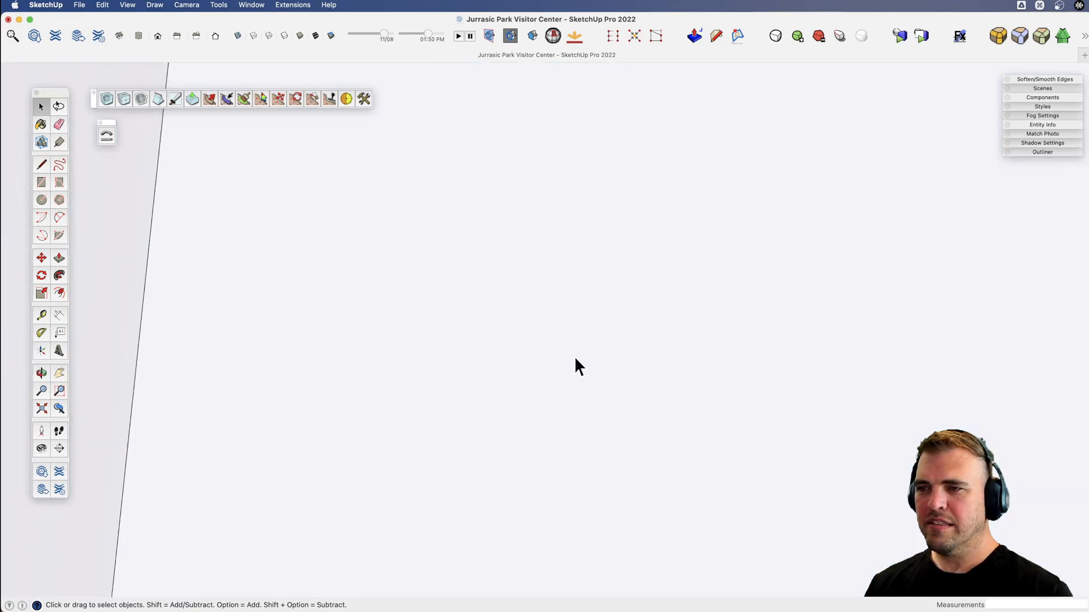
pyautogui.scroll(-2, 573, 355)
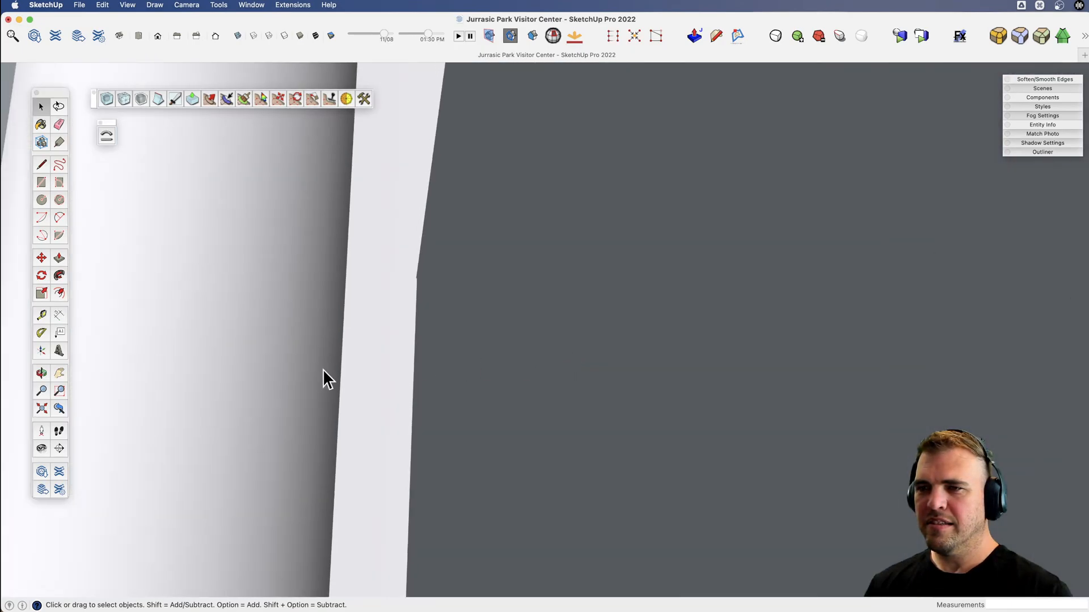
pyautogui.scroll(-4, 295, 377)
pyautogui.press('x')
pyautogui.moveTo(522, 361); pyautogui.dragTo(778, 355)
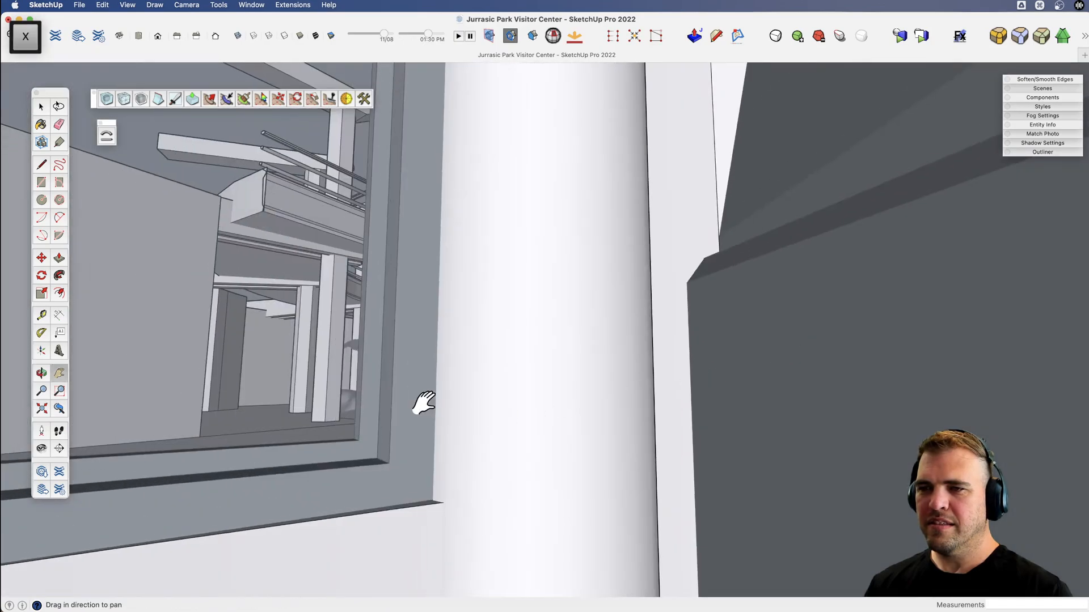
pyautogui.moveTo(423, 403); pyautogui.dragTo(510, 406)
pyautogui.press('v')
pyautogui.moveTo(360, 416); pyautogui.dragTo(579, 335)
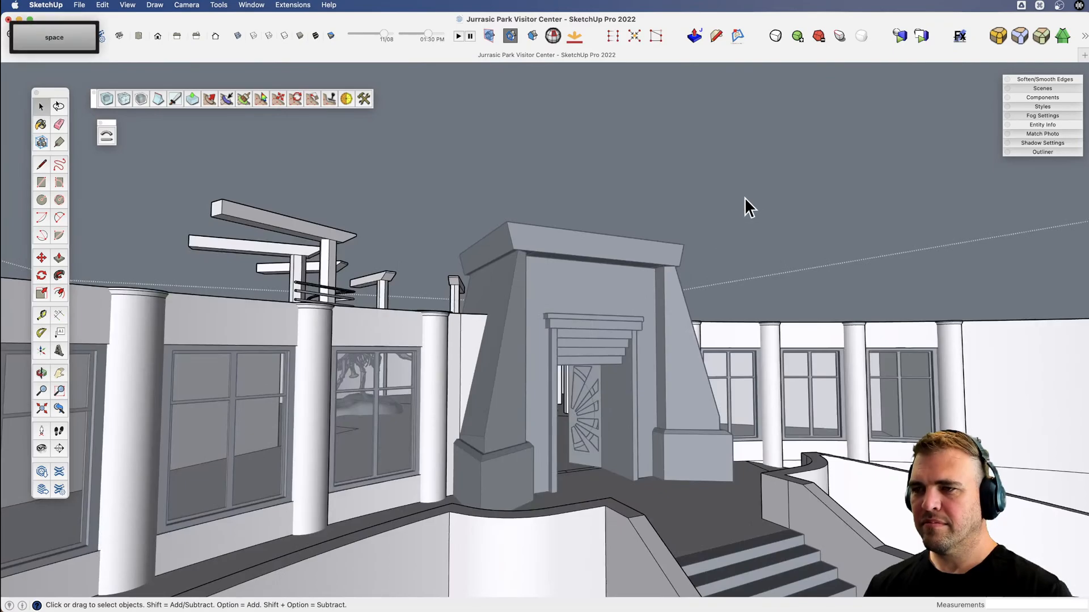
# Unhide the dome roof and view the complete Visitor Center from the front.
pyautogui.hotkey('shift', 'h')
pyautogui.moveTo(712, 202); pyautogui.dragTo(389, 227, button='middle')
pyautogui.moveTo(519, 397); pyautogui.dragTo(502, 374, button='middle')
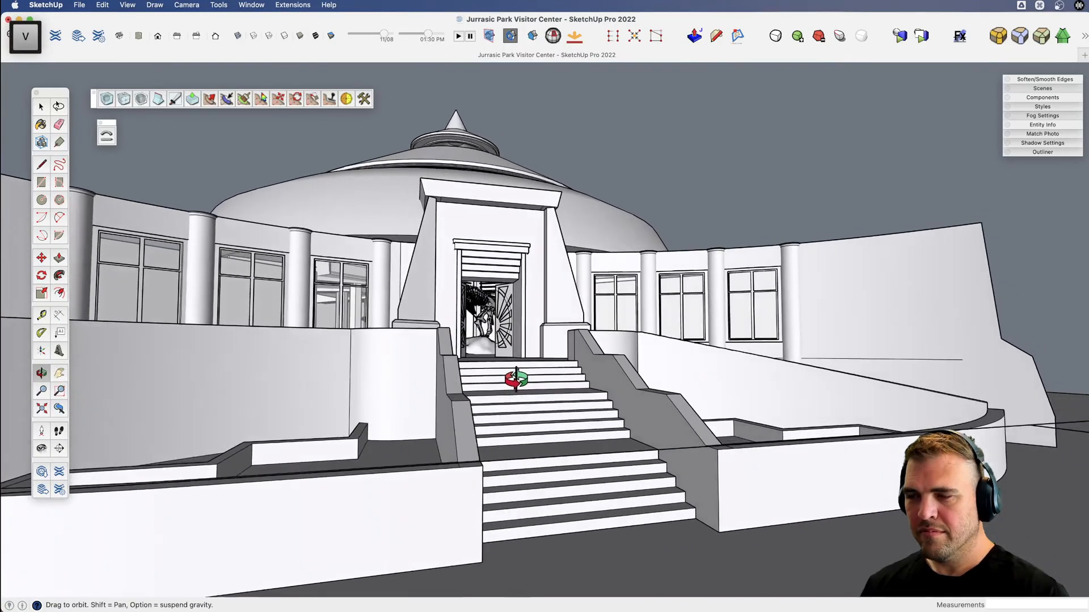
# Frame the entrance from the foot of the stairs, turn on shadows and preview the view as a render.
pyautogui.scroll(5, 510, 347)
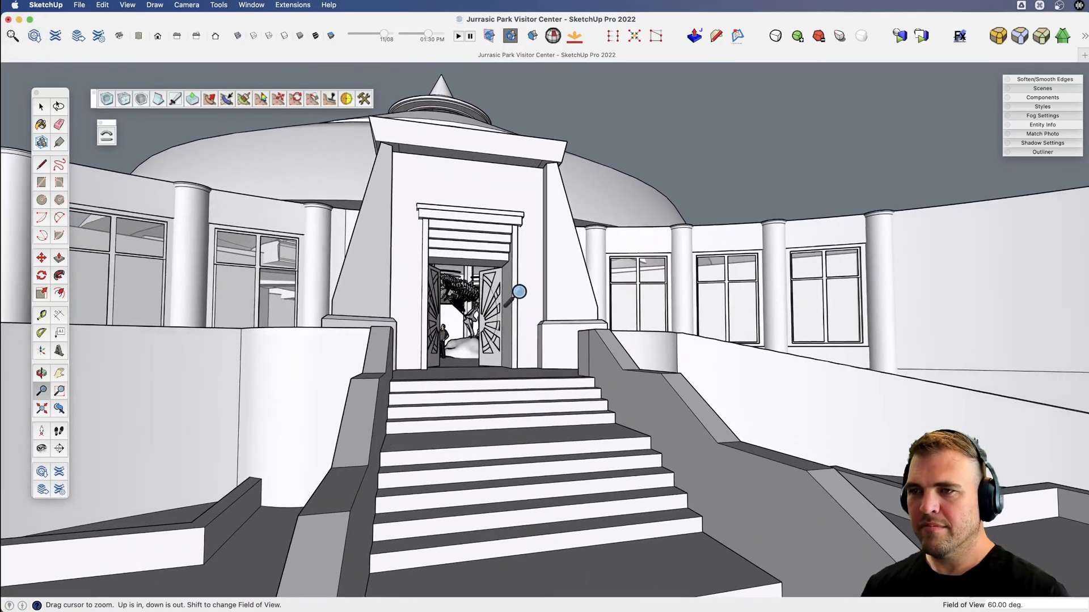
pyautogui.moveTo(519, 292); pyautogui.dragTo(646, 165, button='middle')
pyautogui.press('space')
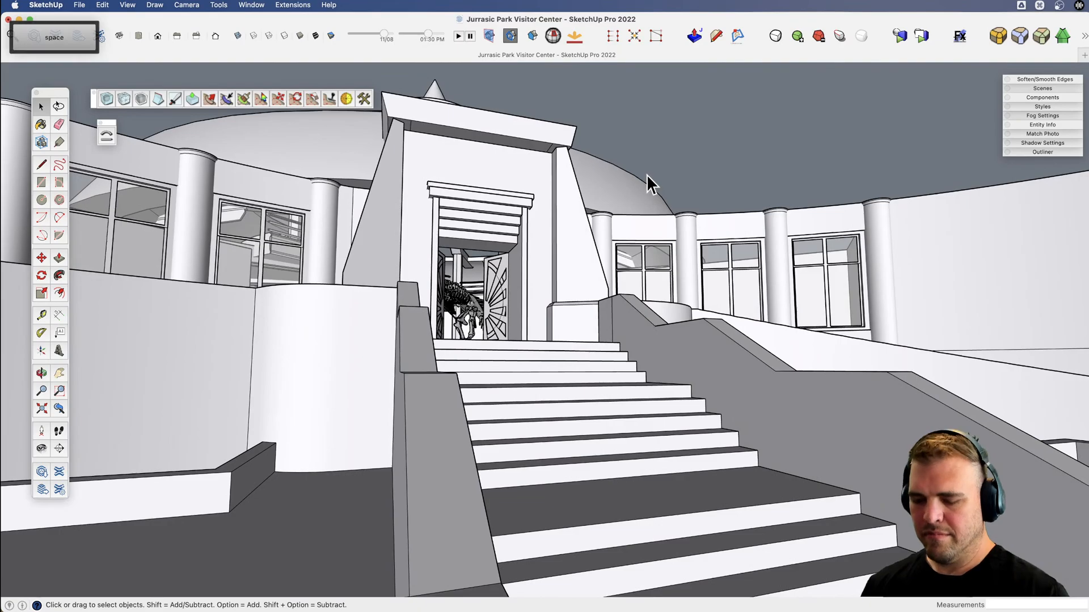
pyautogui.press('d')
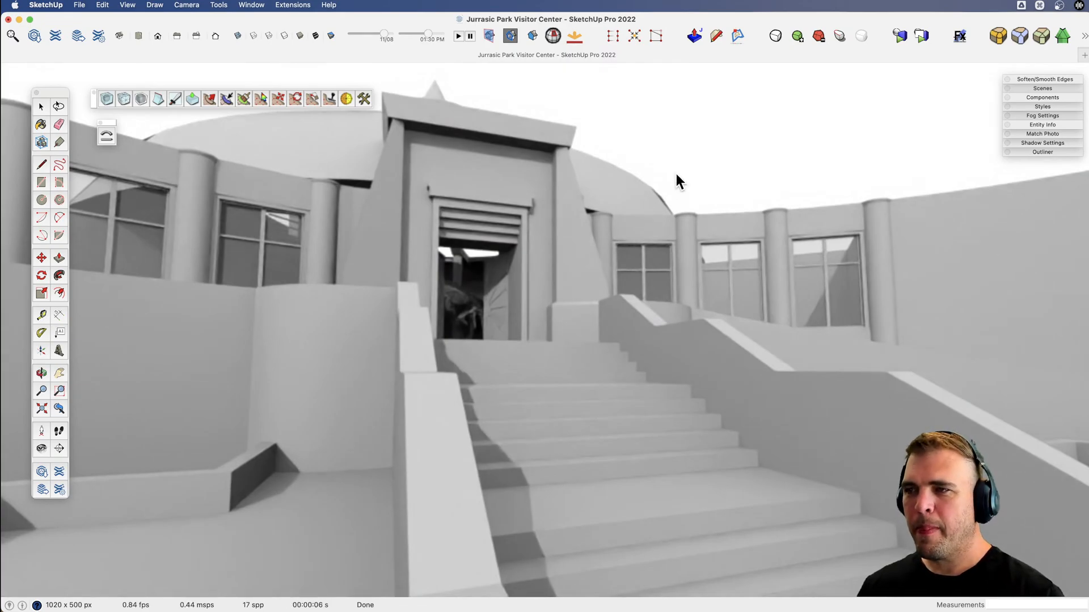
pyautogui.press('space')
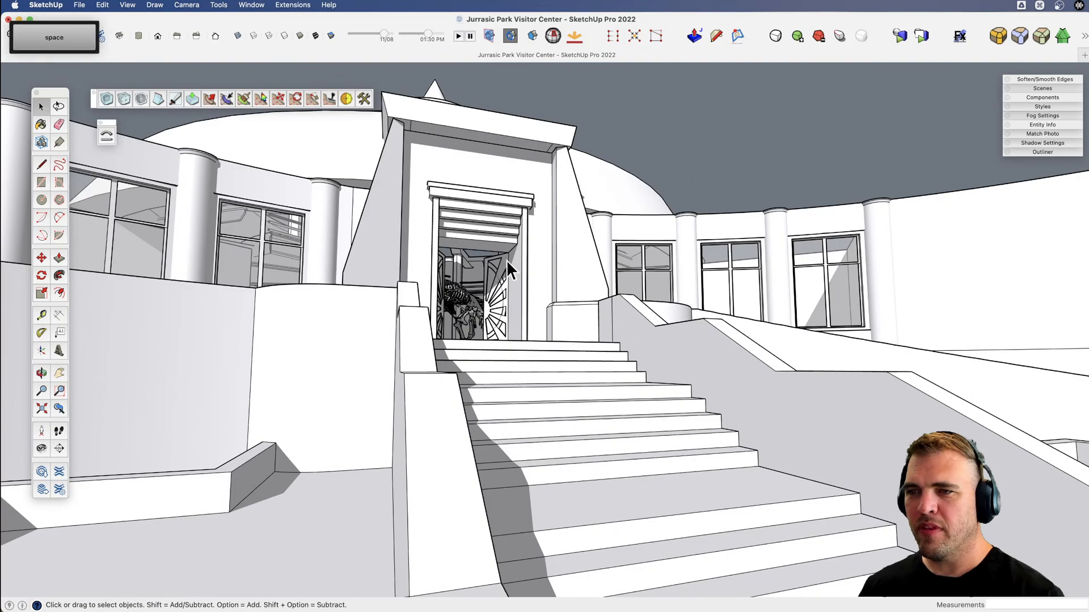
# Frame the rotunda interior with the dinosaur skeletons, floating stairs and railings, and preview it as a render.
pyautogui.scroll(8, 453, 290)
pyautogui.scroll(10, 485, 322)
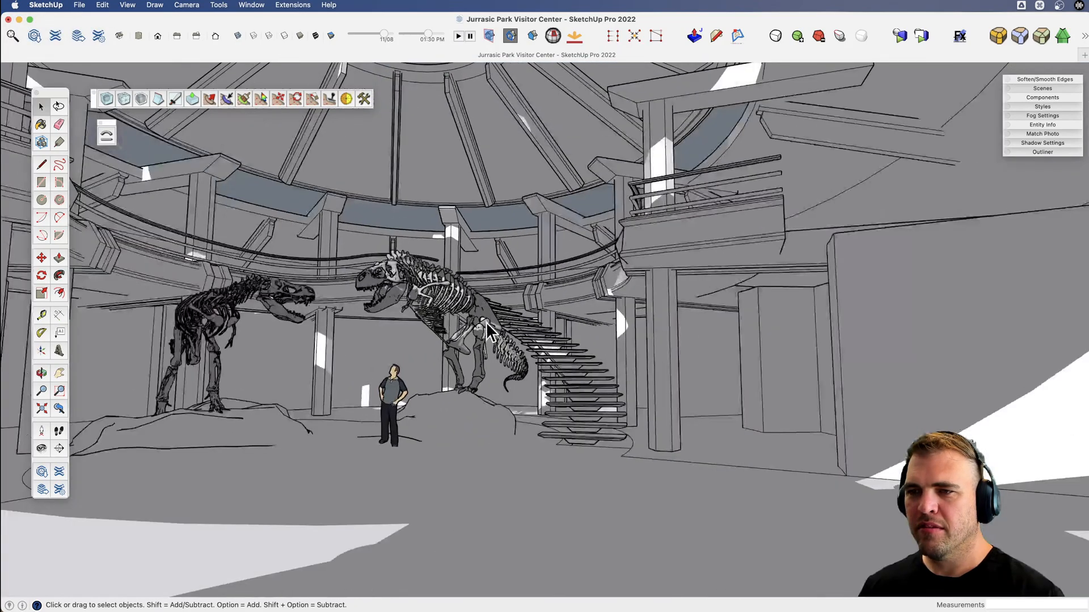
pyautogui.press('v')
pyautogui.moveTo(486, 322); pyautogui.dragTo(599, 264)
pyautogui.press('x')
pyautogui.press('space')
pyautogui.press('v')
pyautogui.moveTo(525, 225); pyautogui.dragTo(479, 243)
pyautogui.press('x')
pyautogui.moveTo(554, 246); pyautogui.dragTo(567, 252)
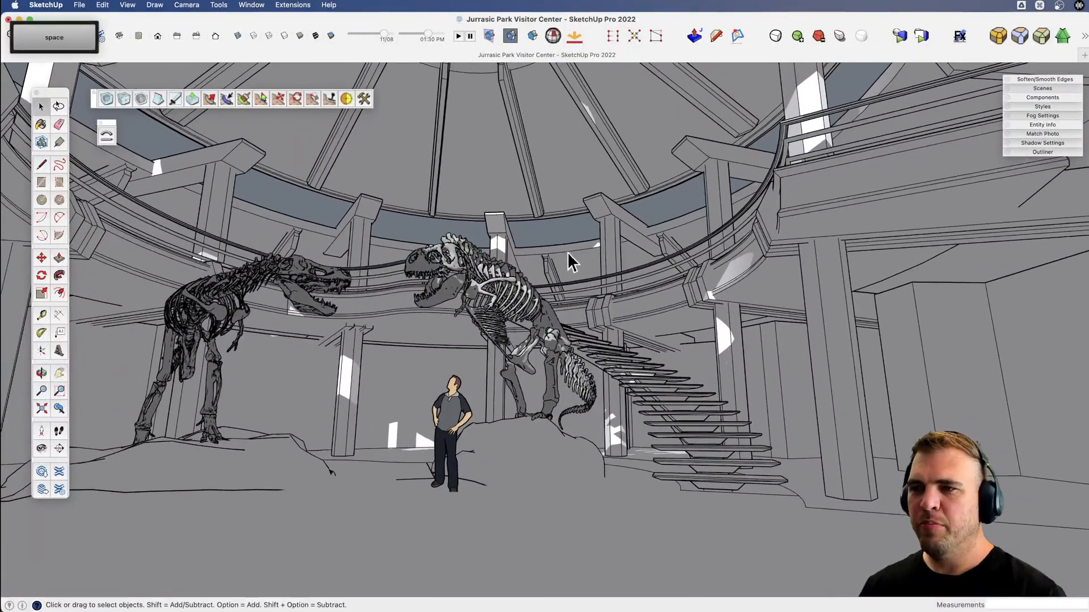
pyautogui.click(902, 36)
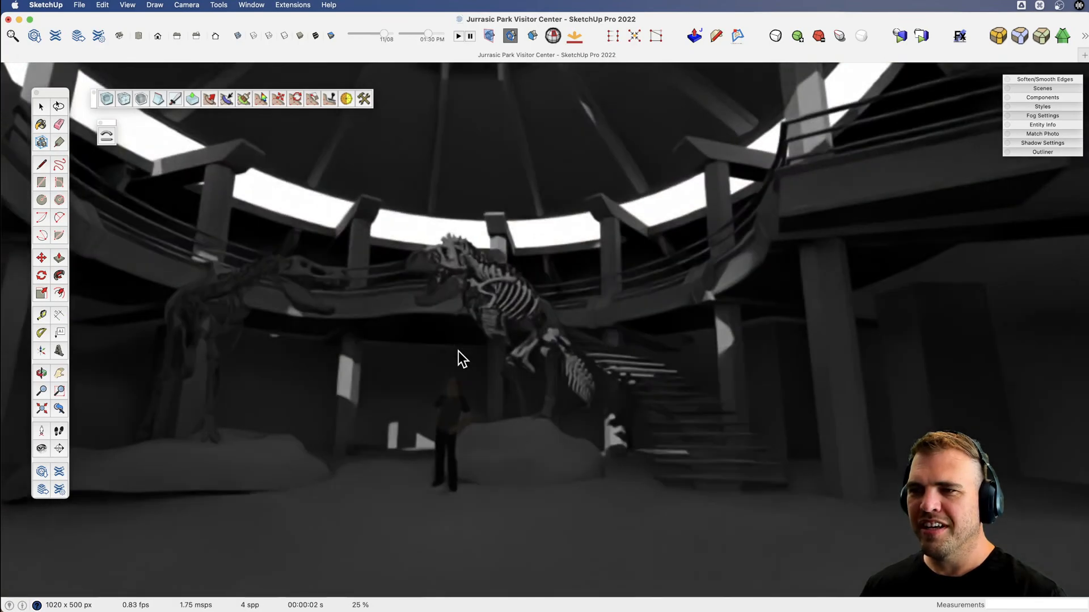
pyautogui.click(557, 227)
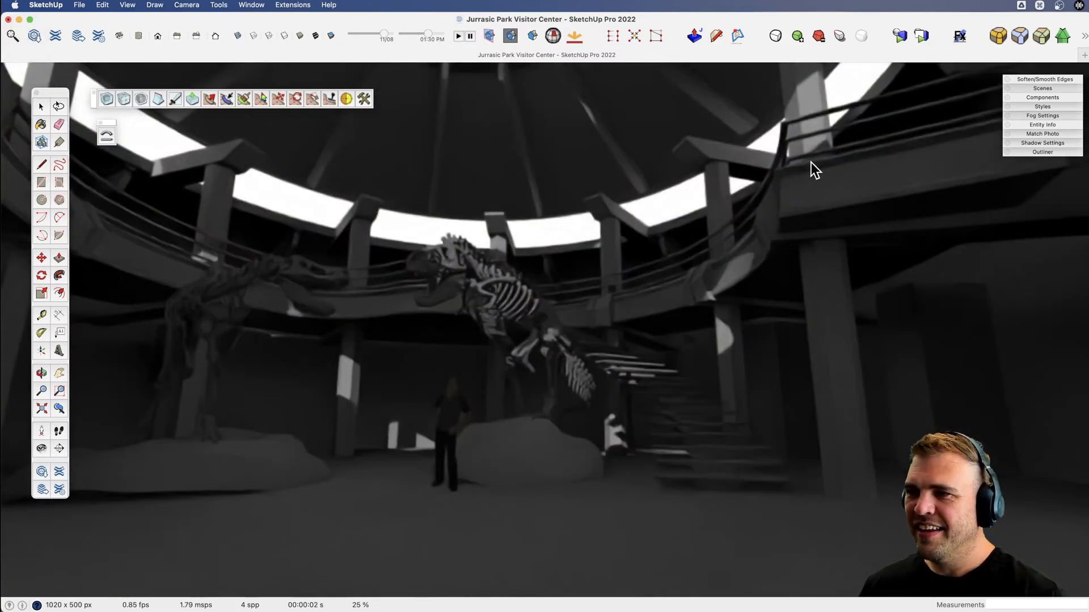
# Close the render preview and turn the shadows off in the rotunda interior view.
pyautogui.press('o')
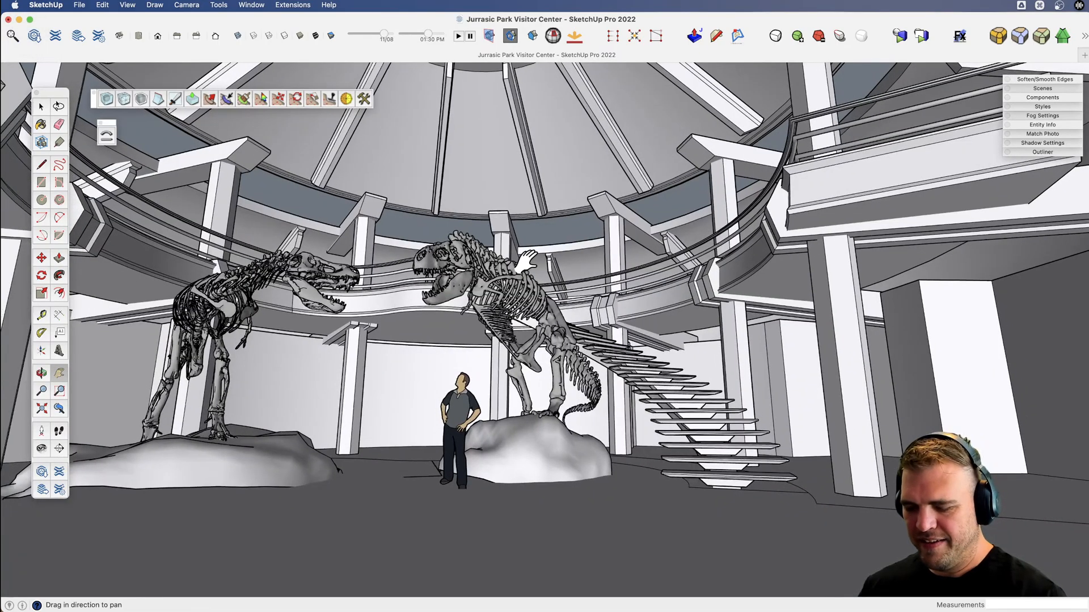
pyautogui.press('space')
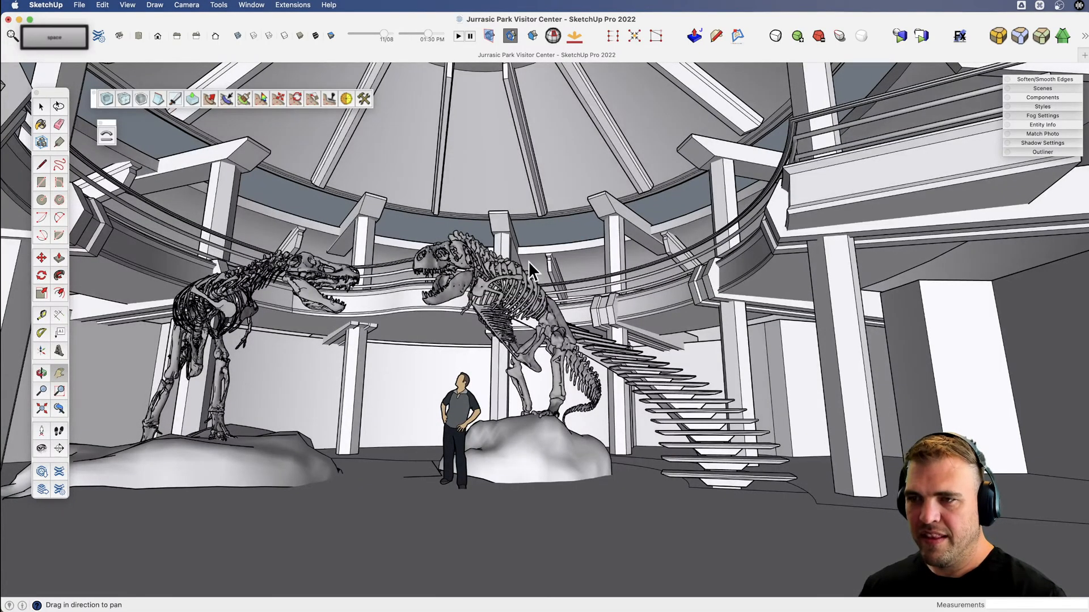
pyautogui.press('v')
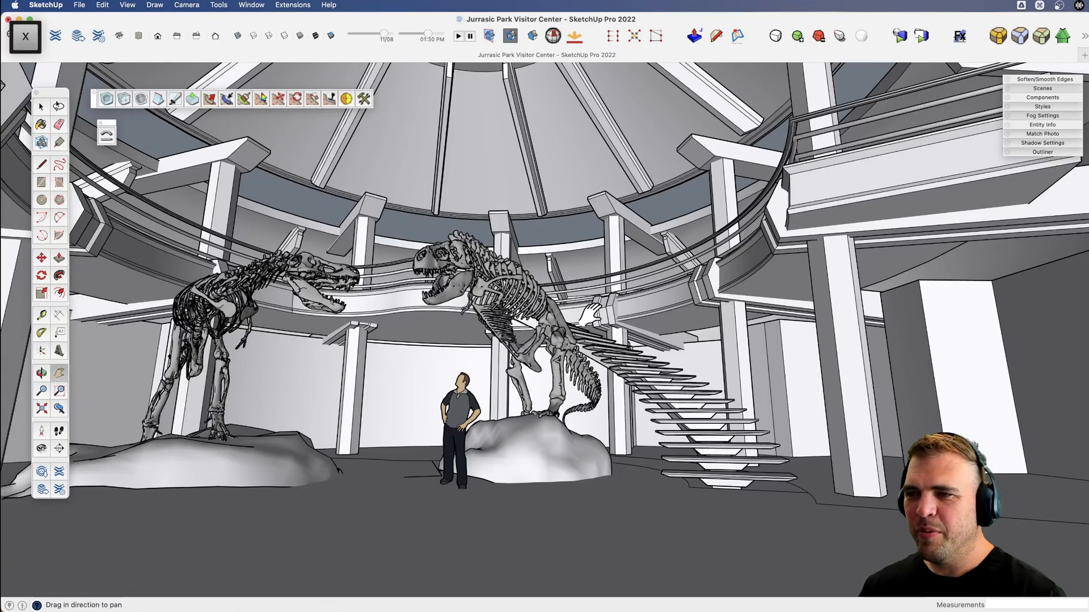
# Walk through the rotunda up to the balcony and look over the railing at the skeletons and the entrance.
pyautogui.click(59, 430)
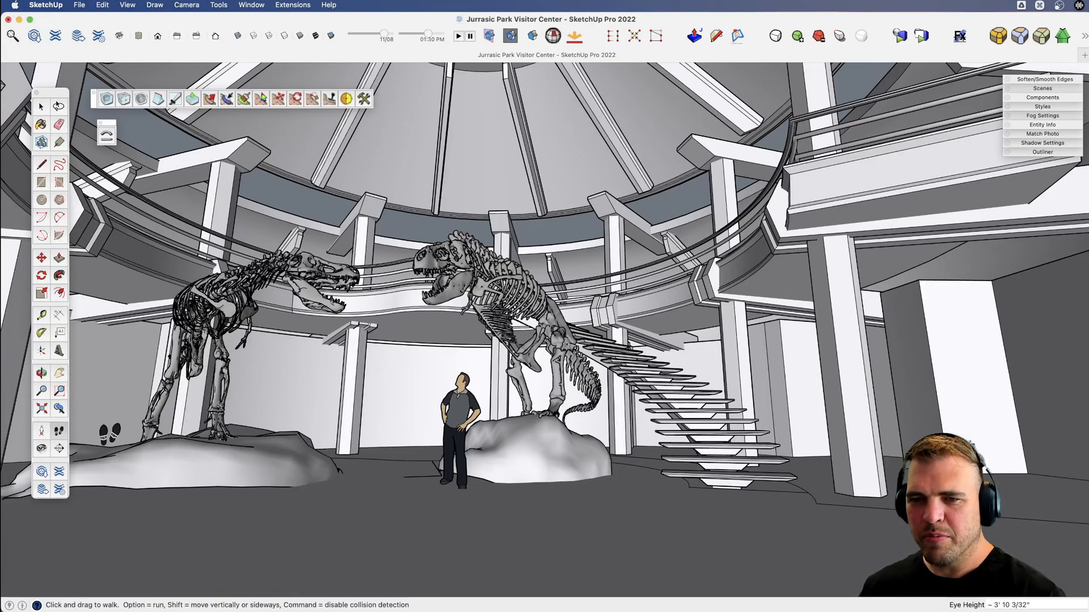
pyautogui.moveTo(675, 483); pyautogui.dragTo(535, 445)
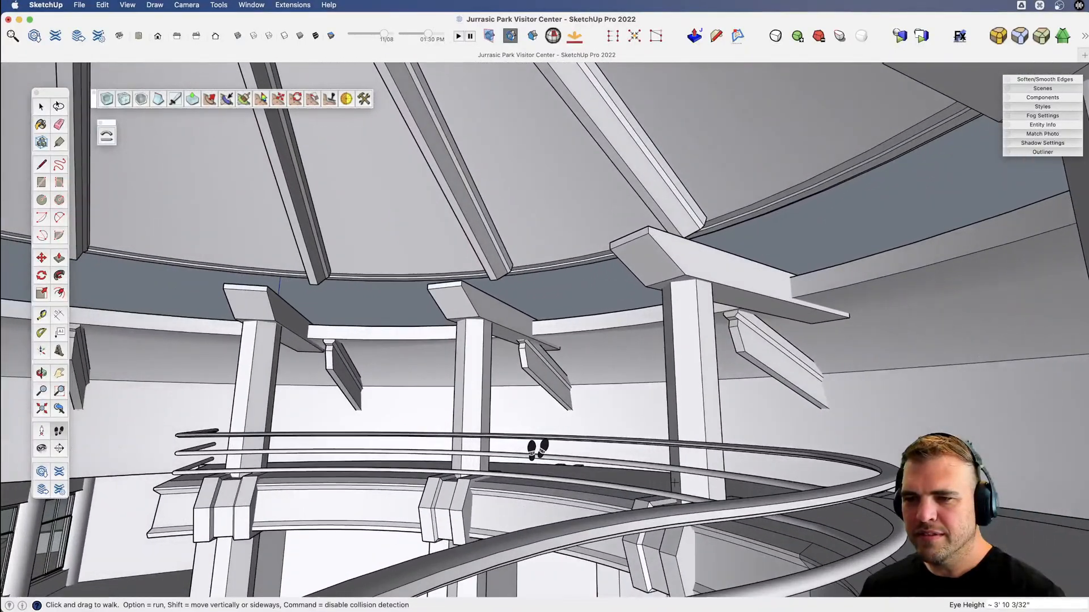
pyautogui.click(41, 448)
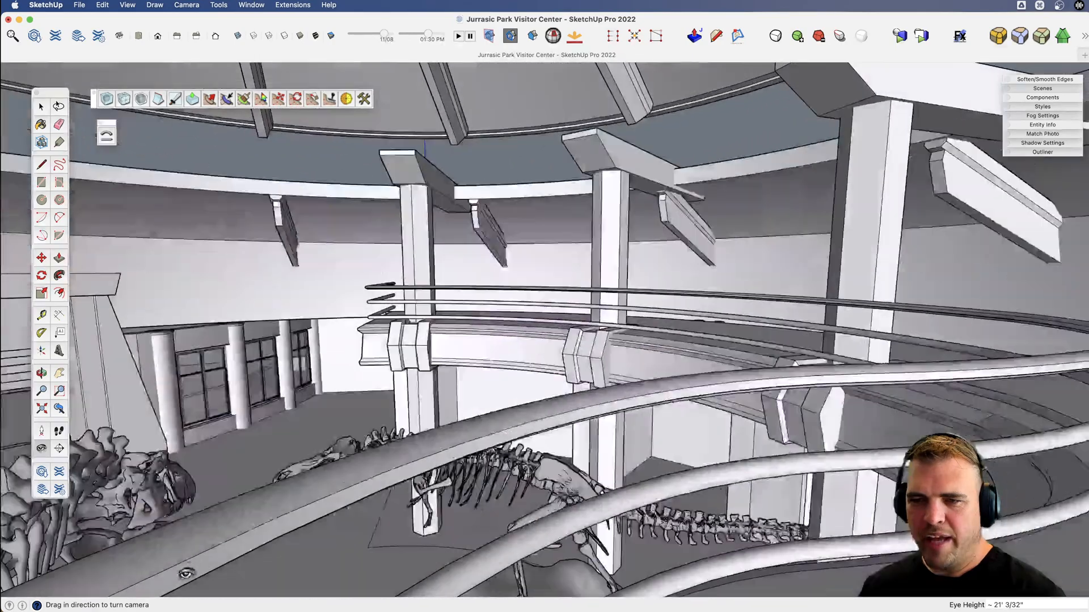
pyautogui.moveTo(185, 574); pyautogui.dragTo(295, 244)
pyautogui.press('h')
pyautogui.moveTo(489, 294); pyautogui.dragTo(392, 321)
pyautogui.press('o')
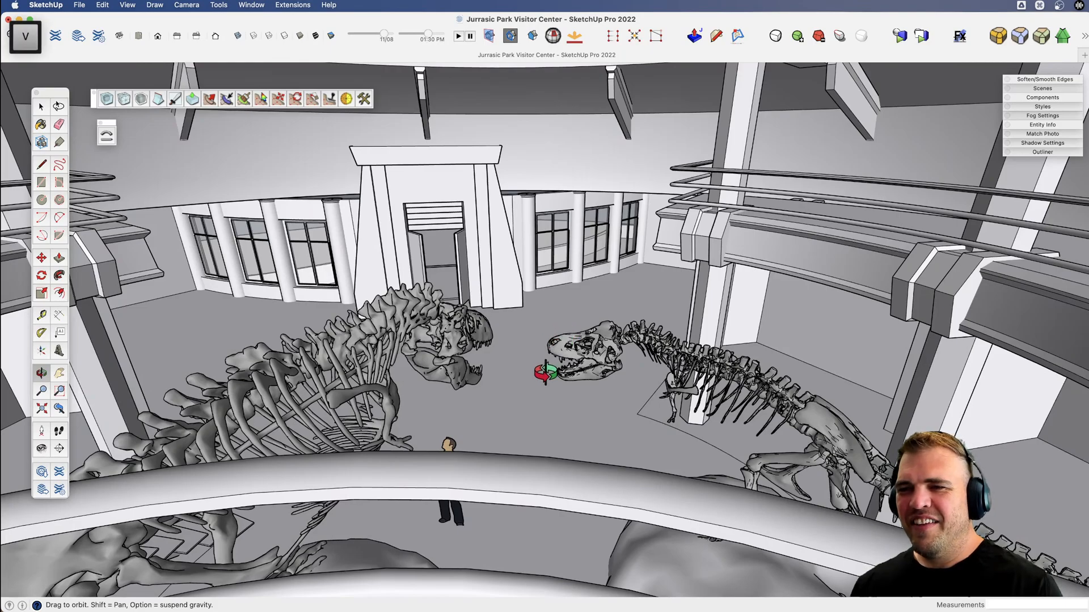
pyautogui.moveTo(534, 369); pyautogui.dragTo(556, 365)
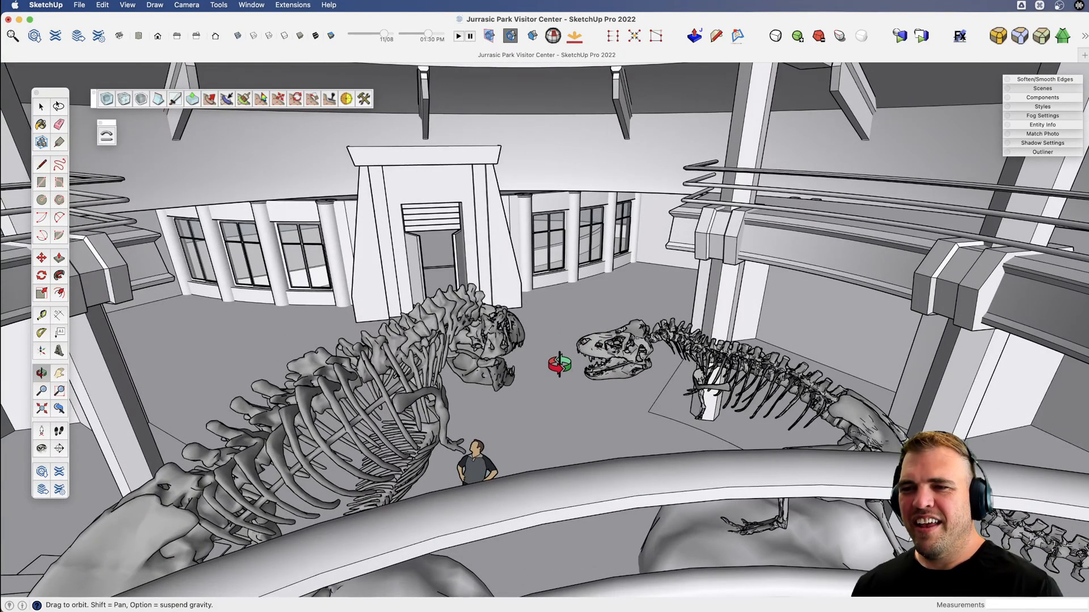